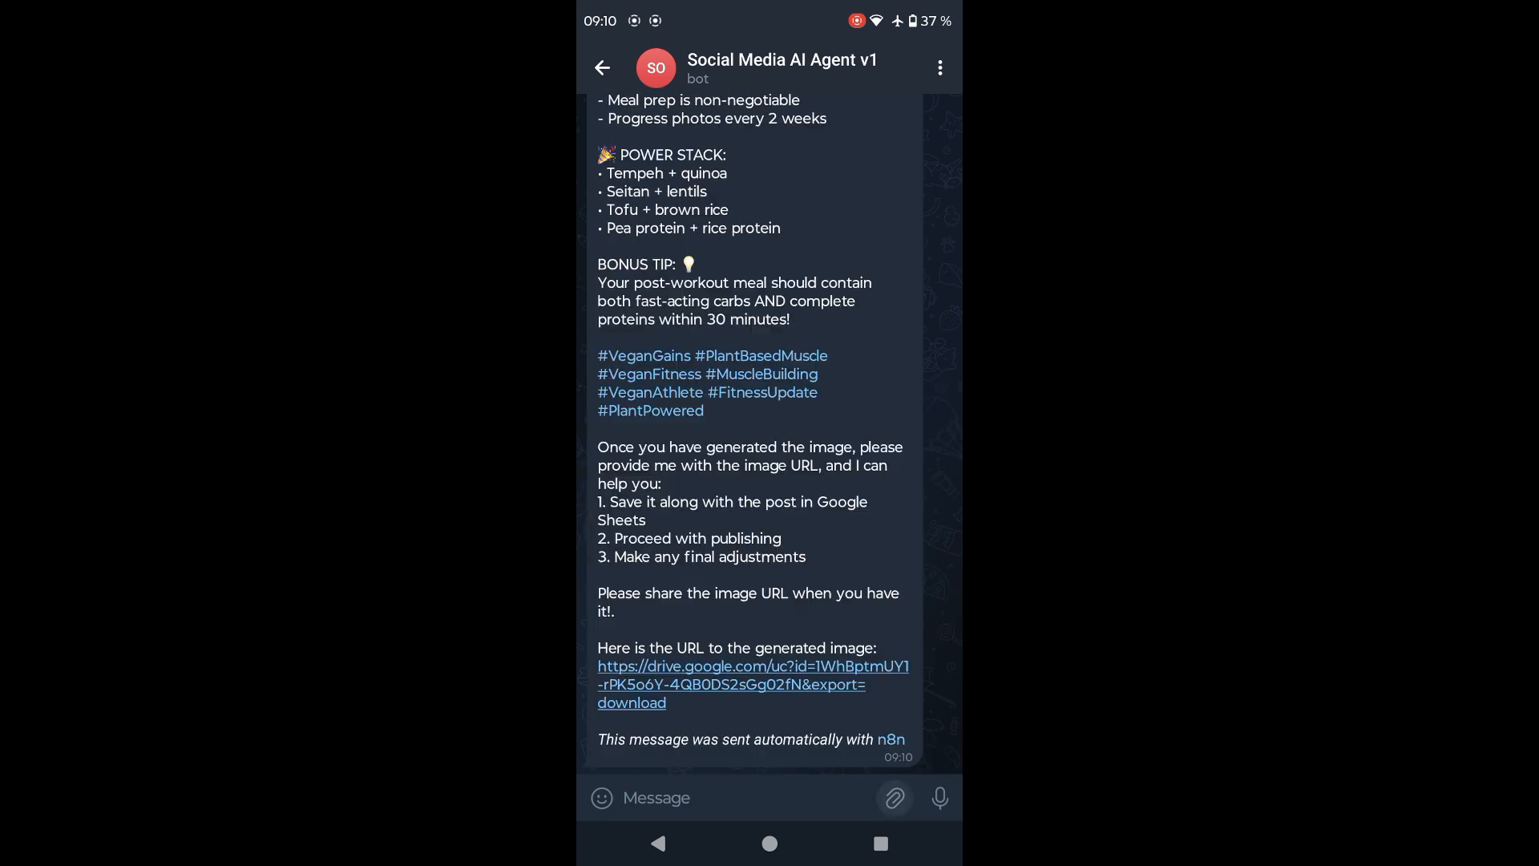
Attach a camera photo in the Social Media AI Agent v1 chat and send it without a caption
click(895, 798)
click(653, 687)
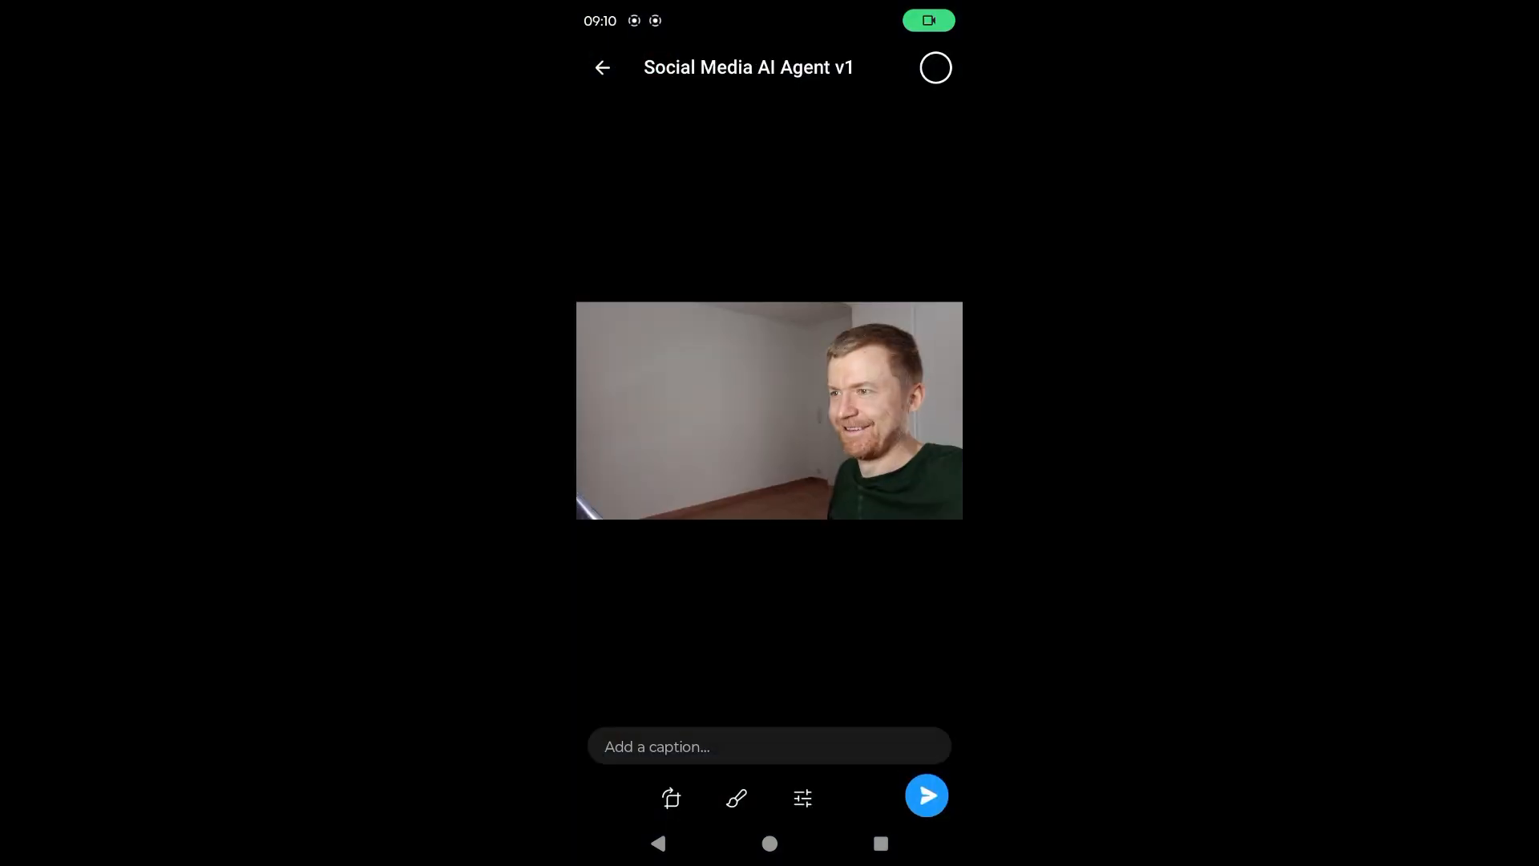
click(924, 793)
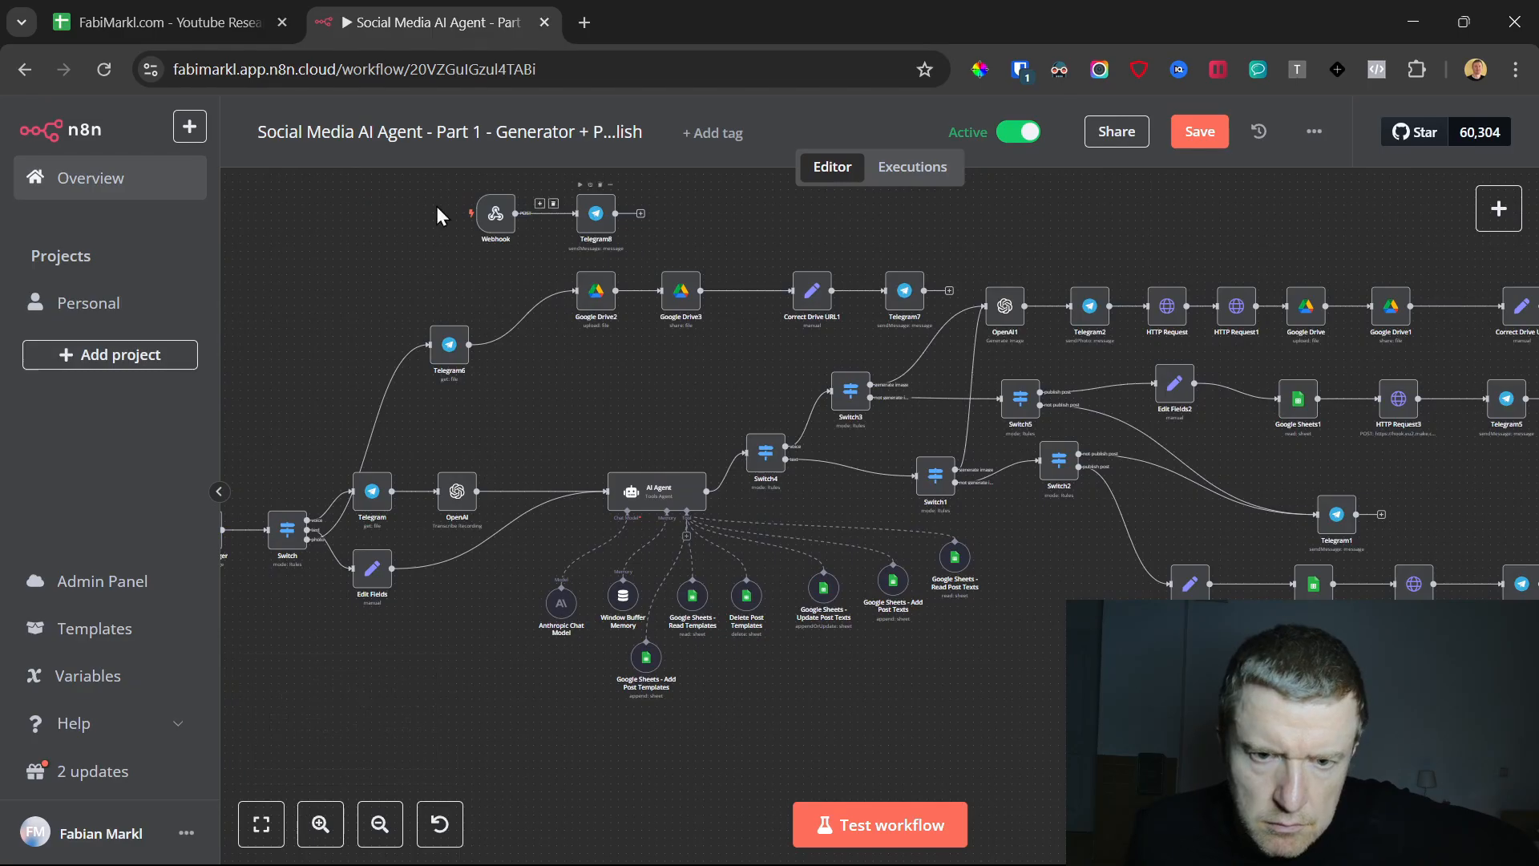
Open the Telegram message node connected to the Webhook node in the n8n workflow
double_click(583, 218)
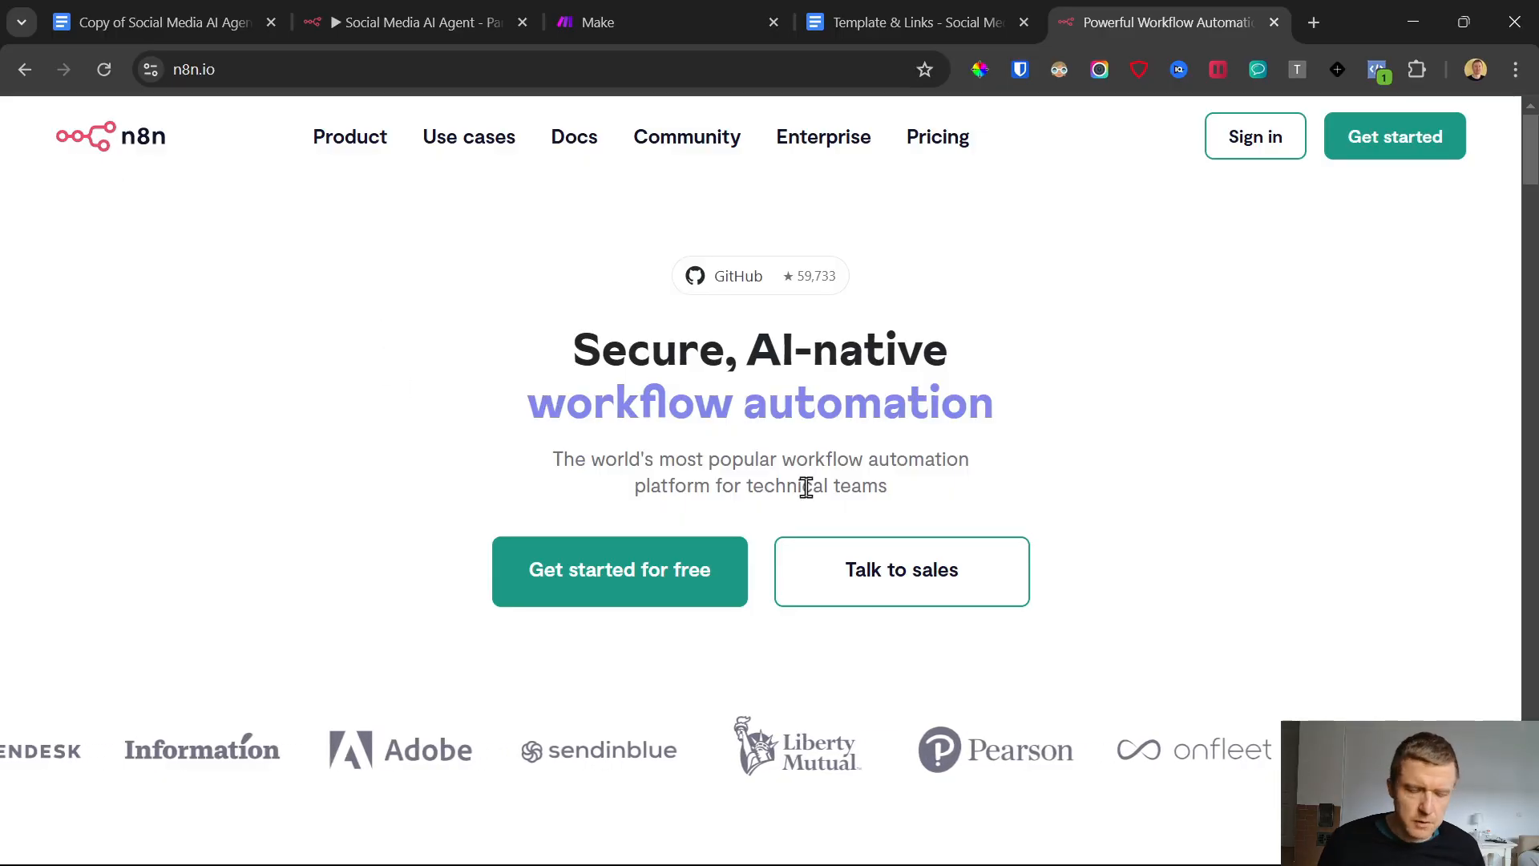
Check the Template & Links document, then open the free n8n sign-up form from n8n.io and look over its fields
click(930, 6)
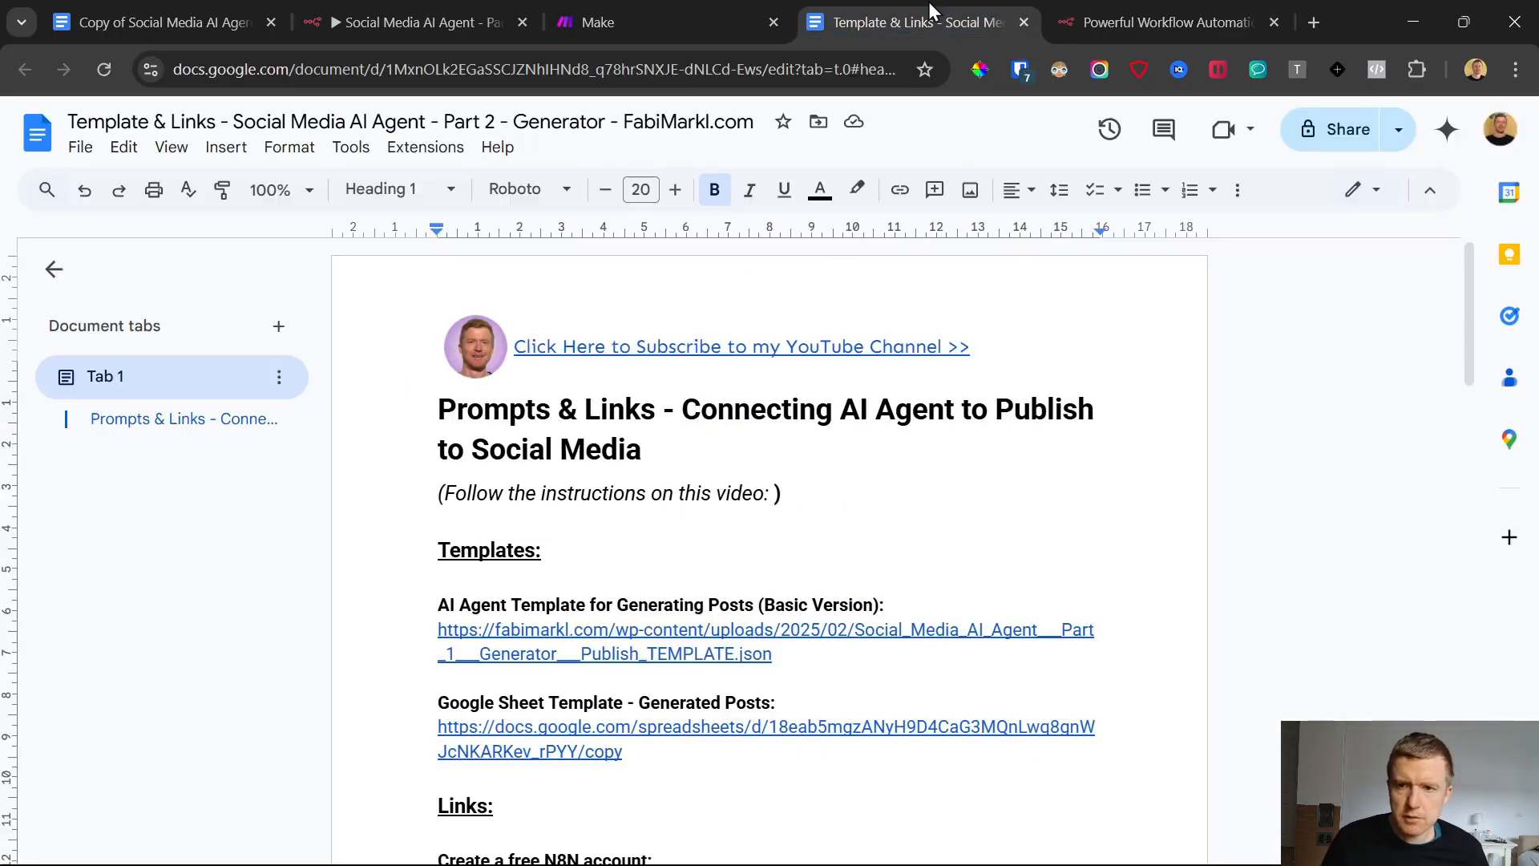
click(1110, 7)
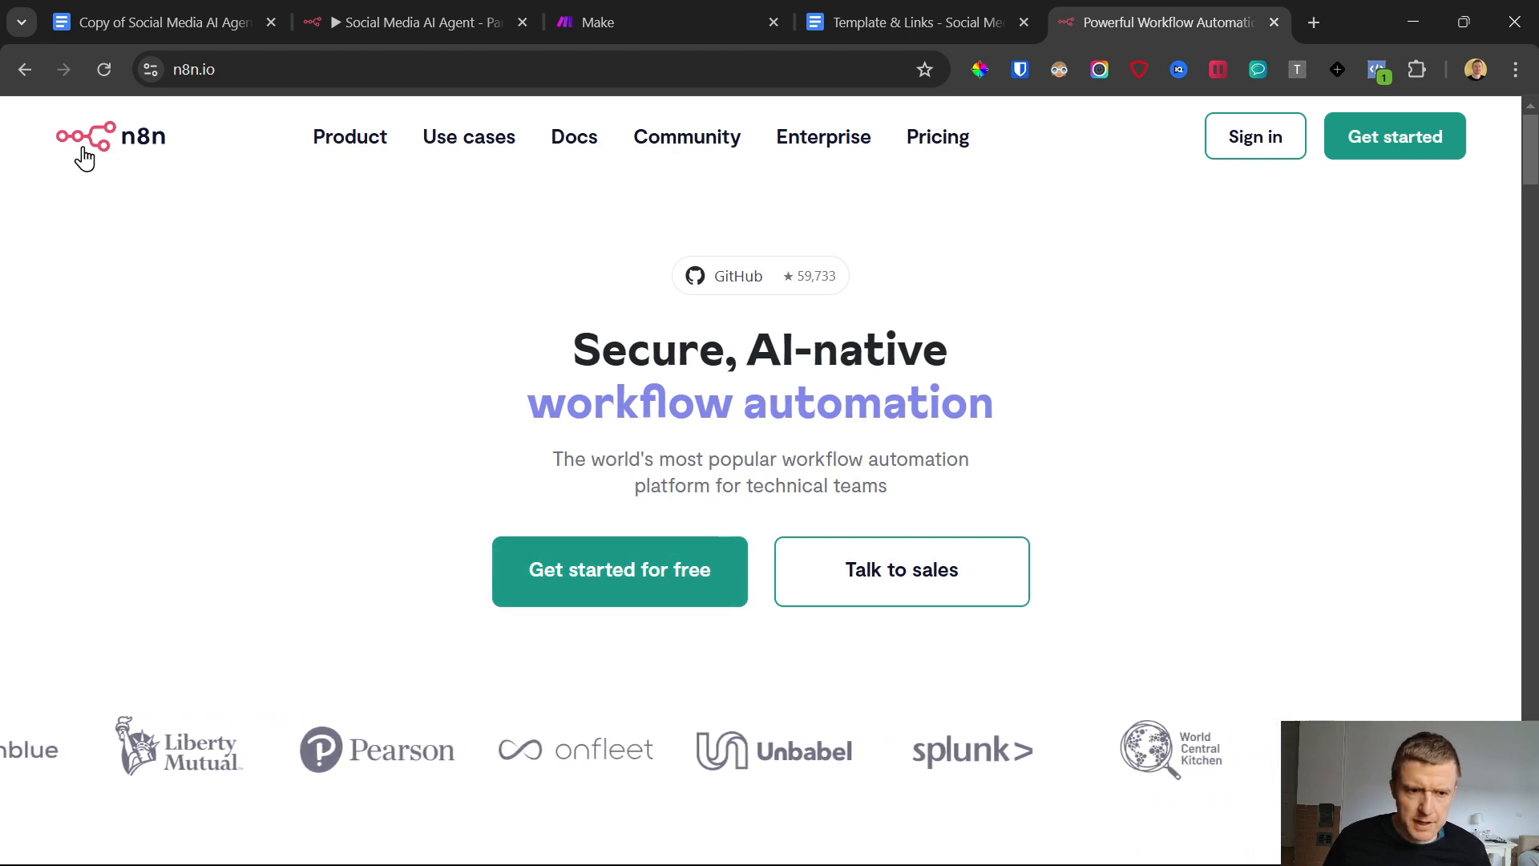
click(608, 582)
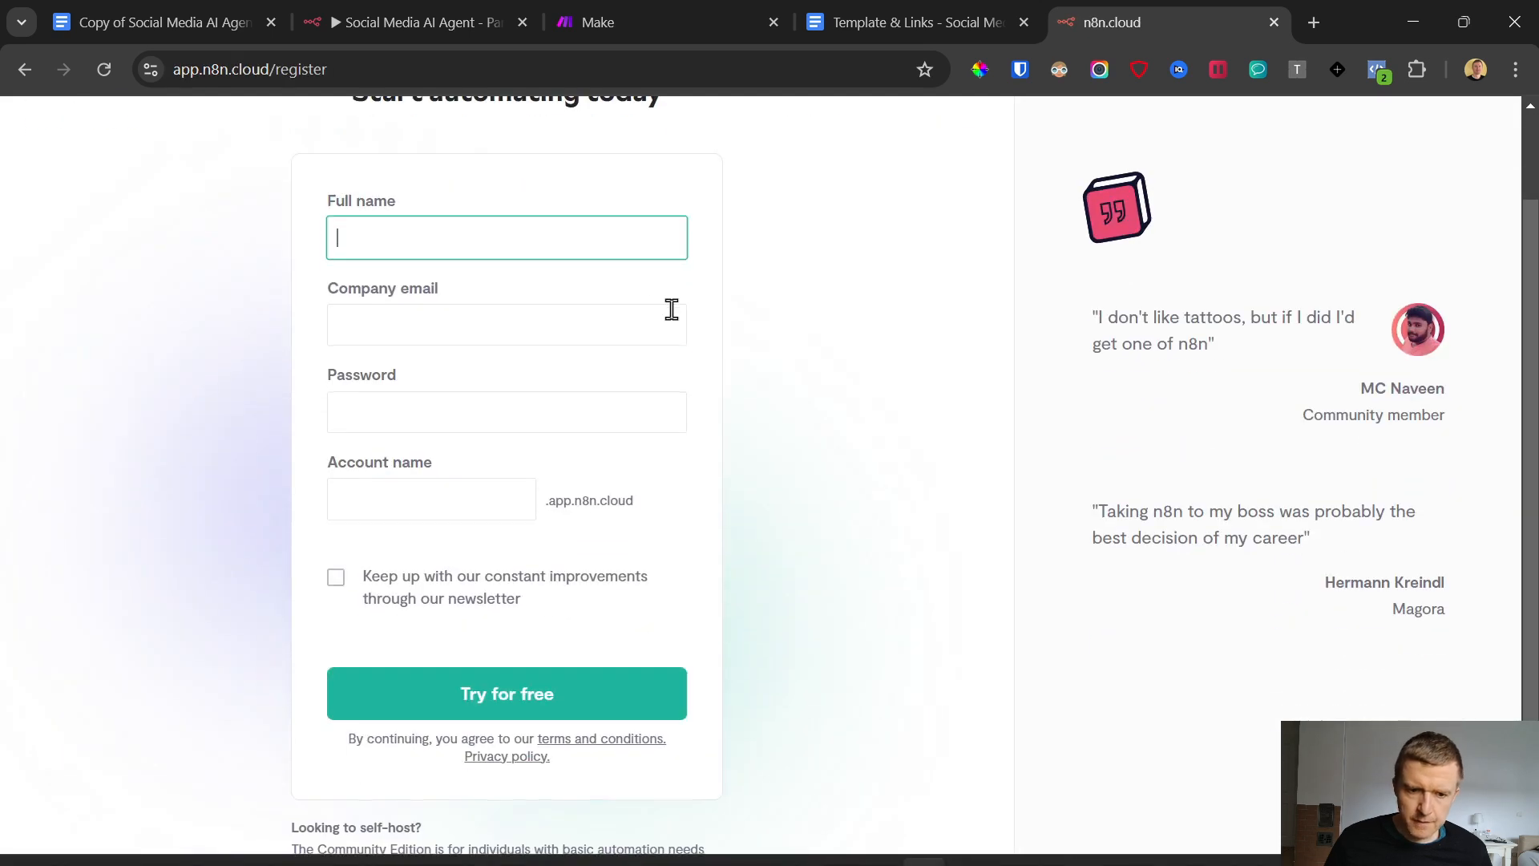
scroll(505, 561, down, 1)
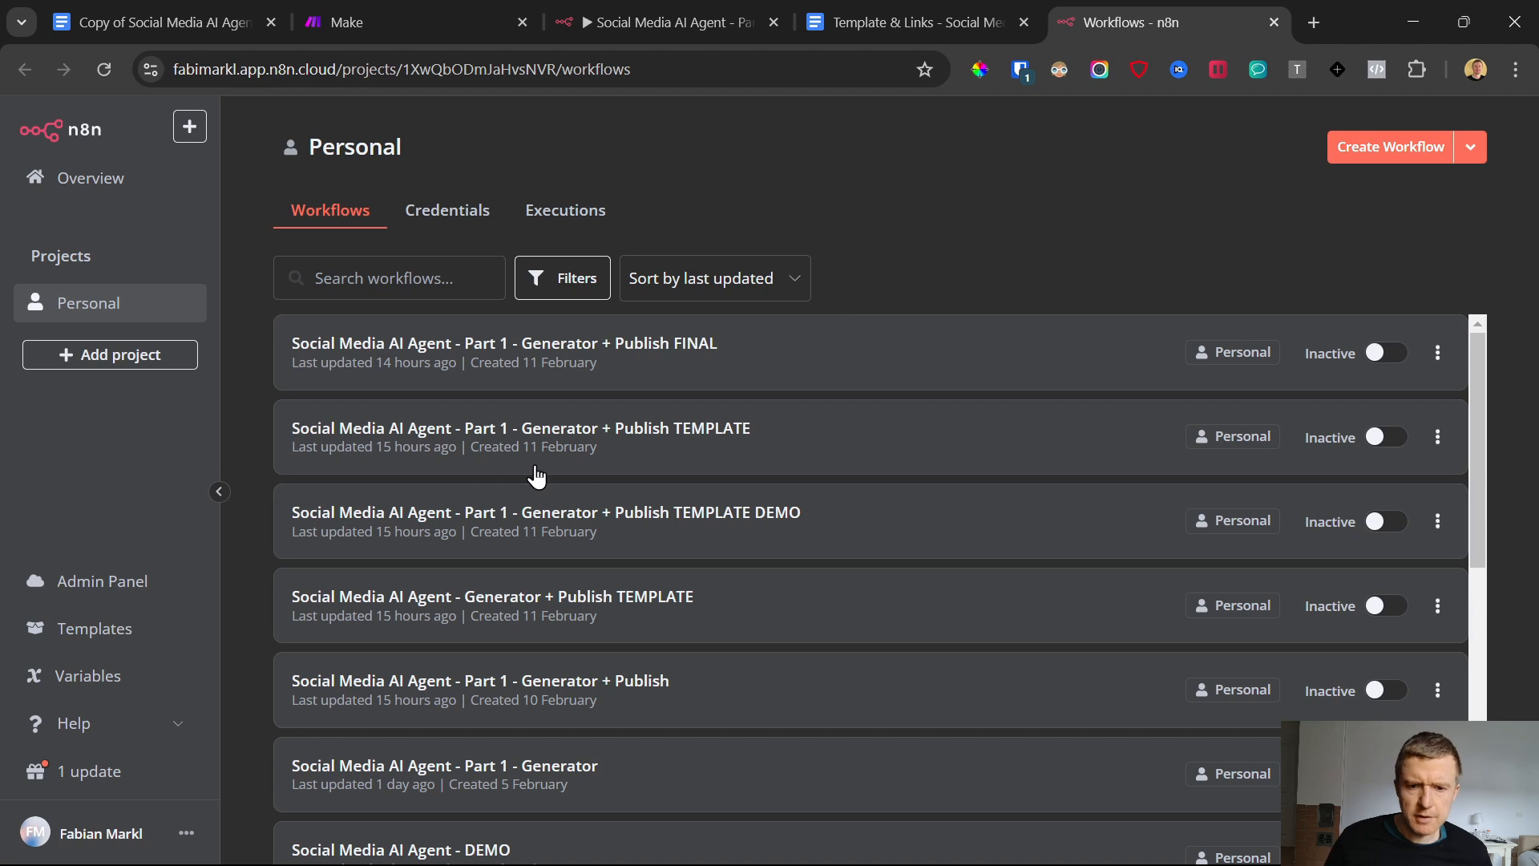
Create a new blank workflow in the Personal project and show its import options
click(1459, 154)
click(1443, 147)
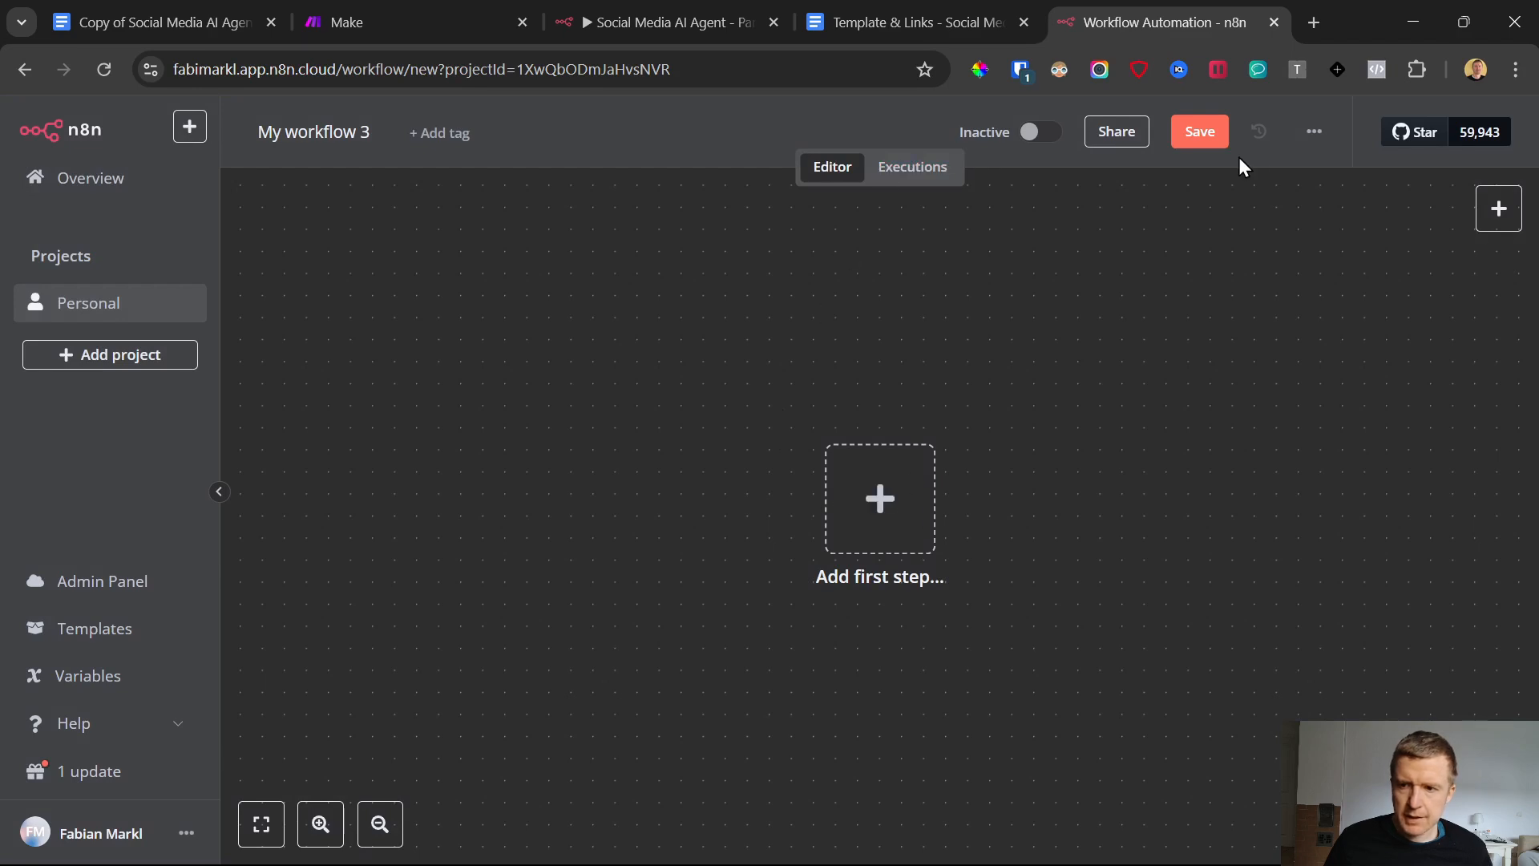
click(1316, 136)
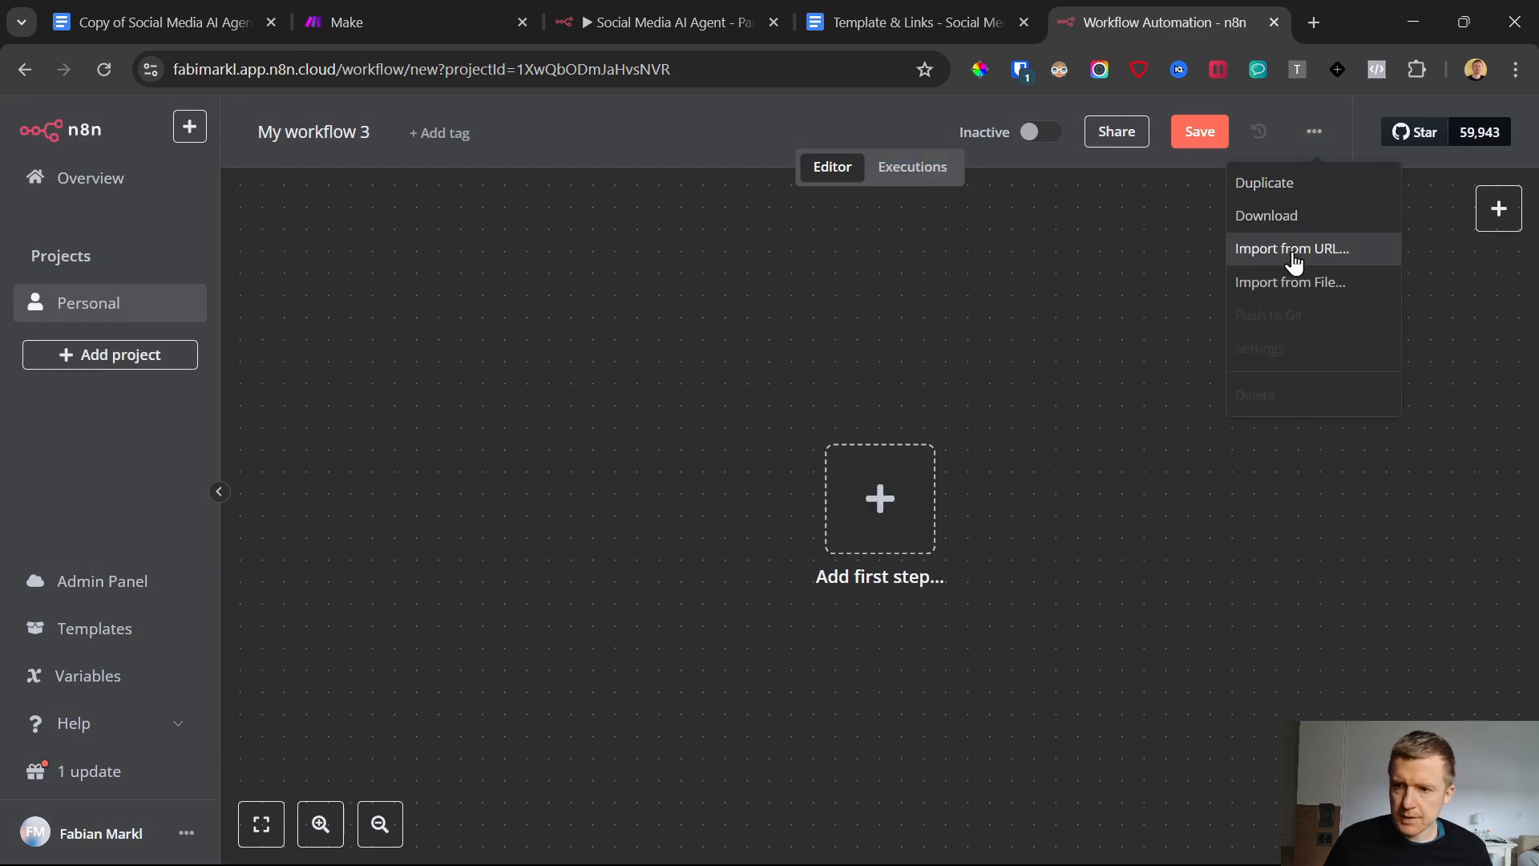
Open the AI Agent Template for Generating Posts (Basic Version) link from the Template & Links document
click(866, 16)
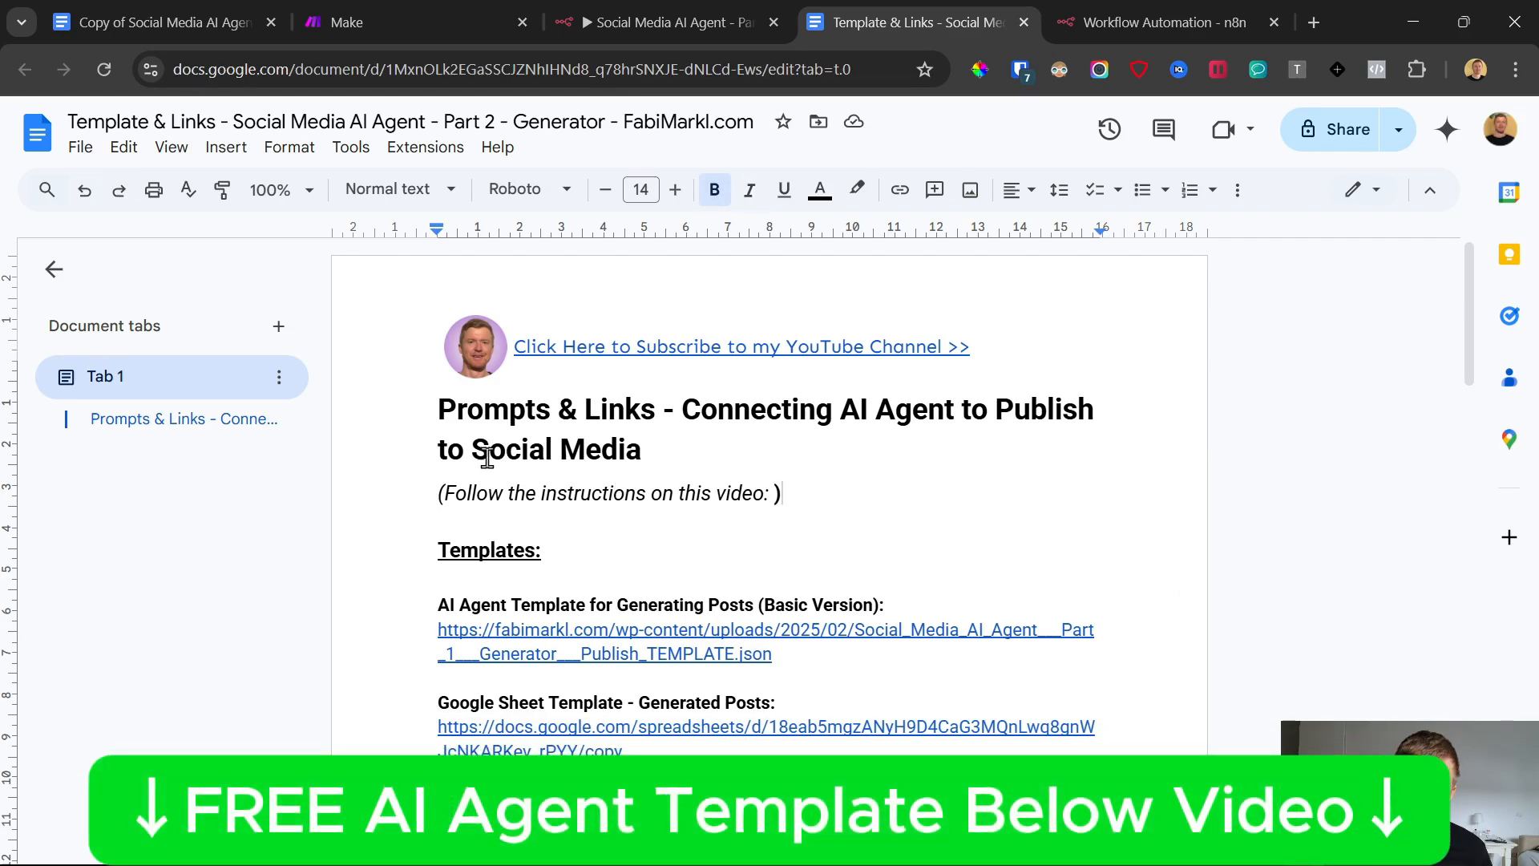
scroll(487, 457, down, 3)
click(571, 520)
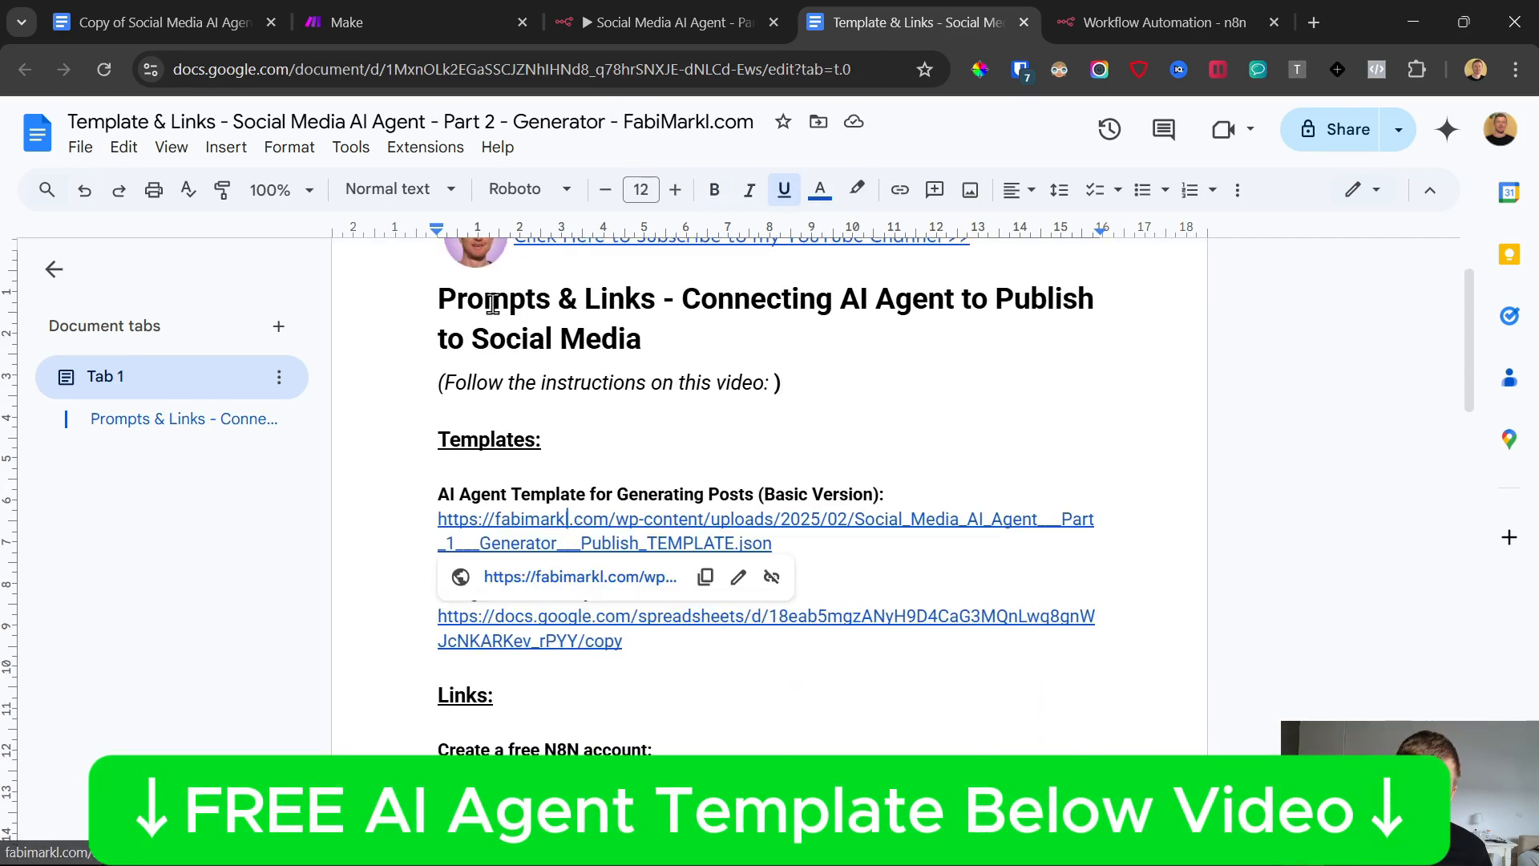
scroll(617, 449, up, 3)
scroll(637, 651, down, 6)
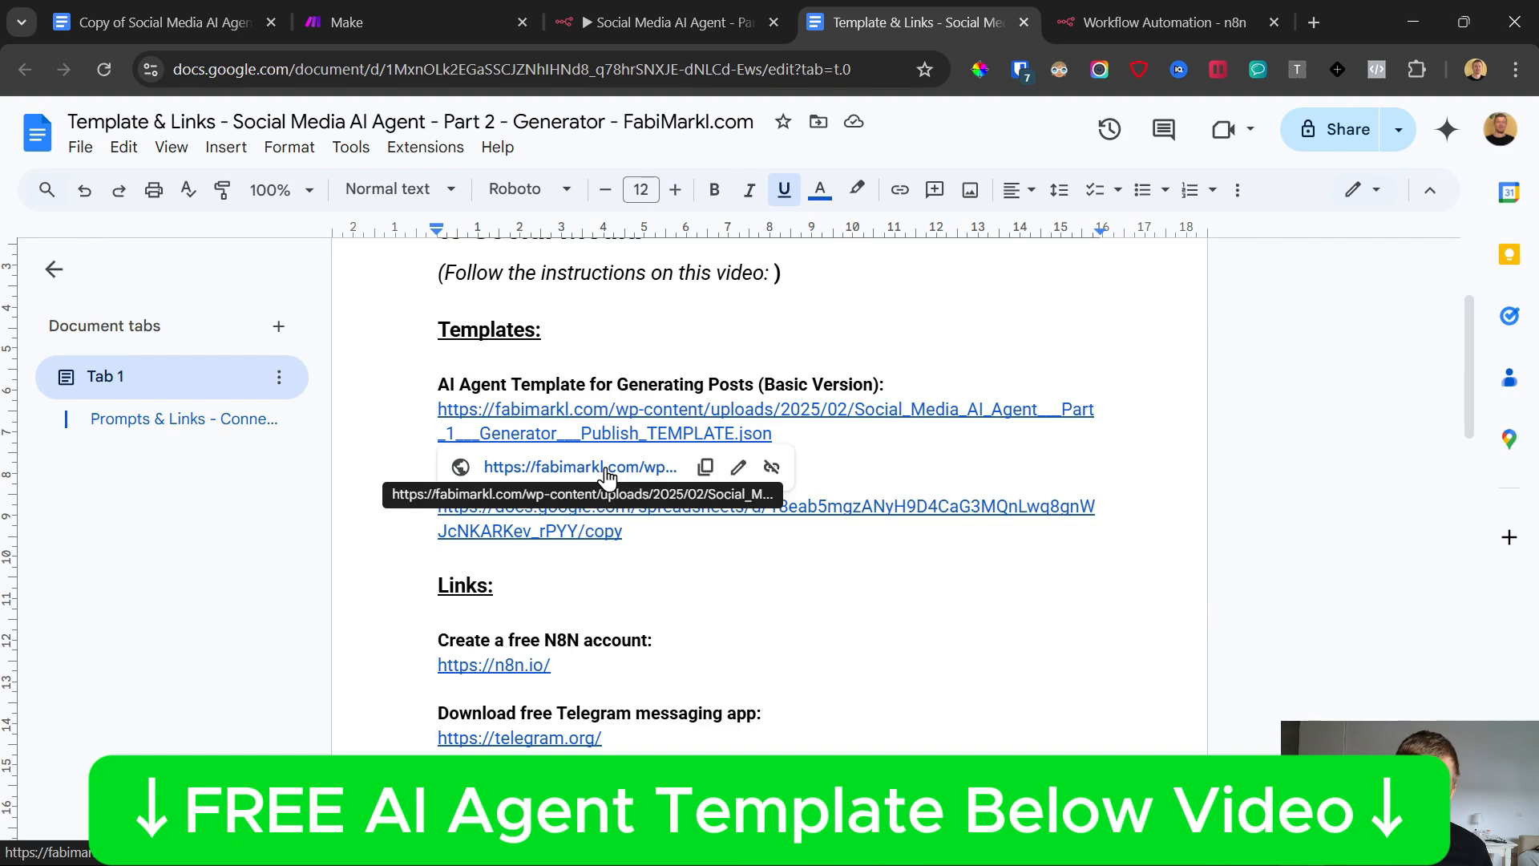
click(633, 464)
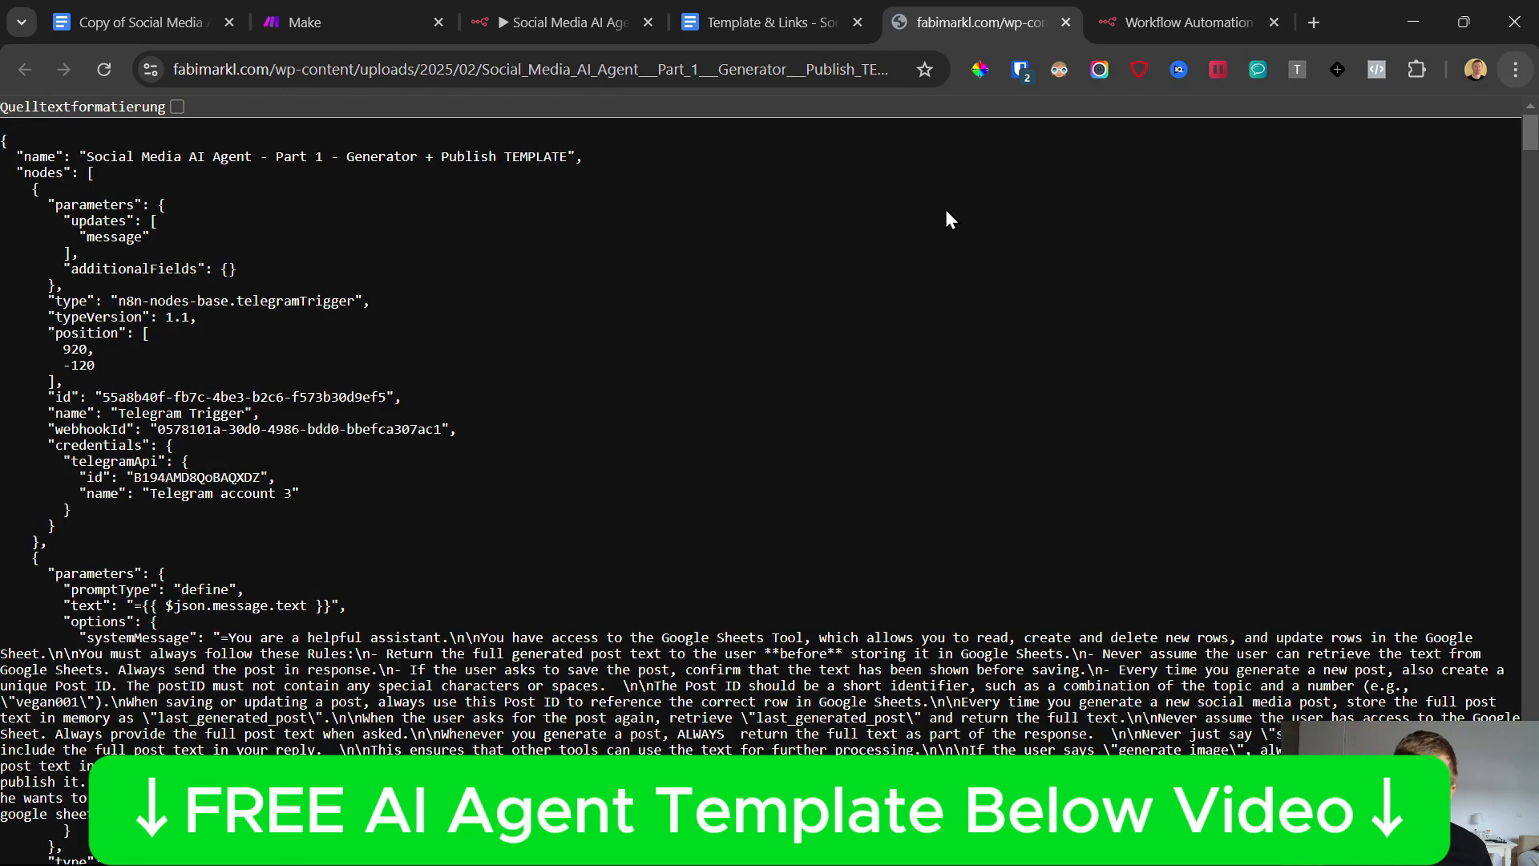
Save the template page as a JSON file in the Downloads folder
right_click(848, 185)
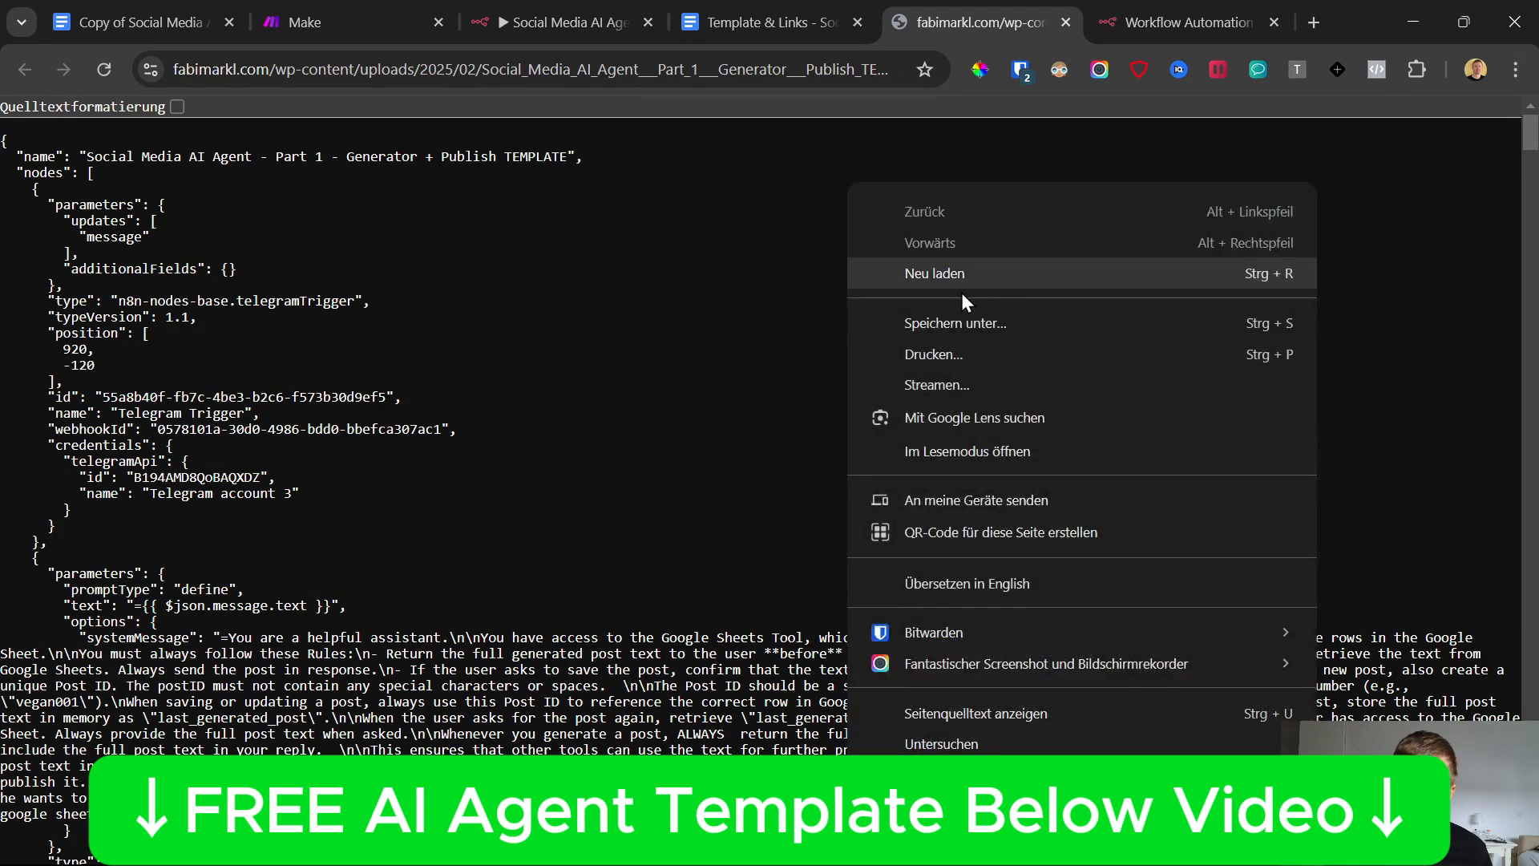
click(970, 322)
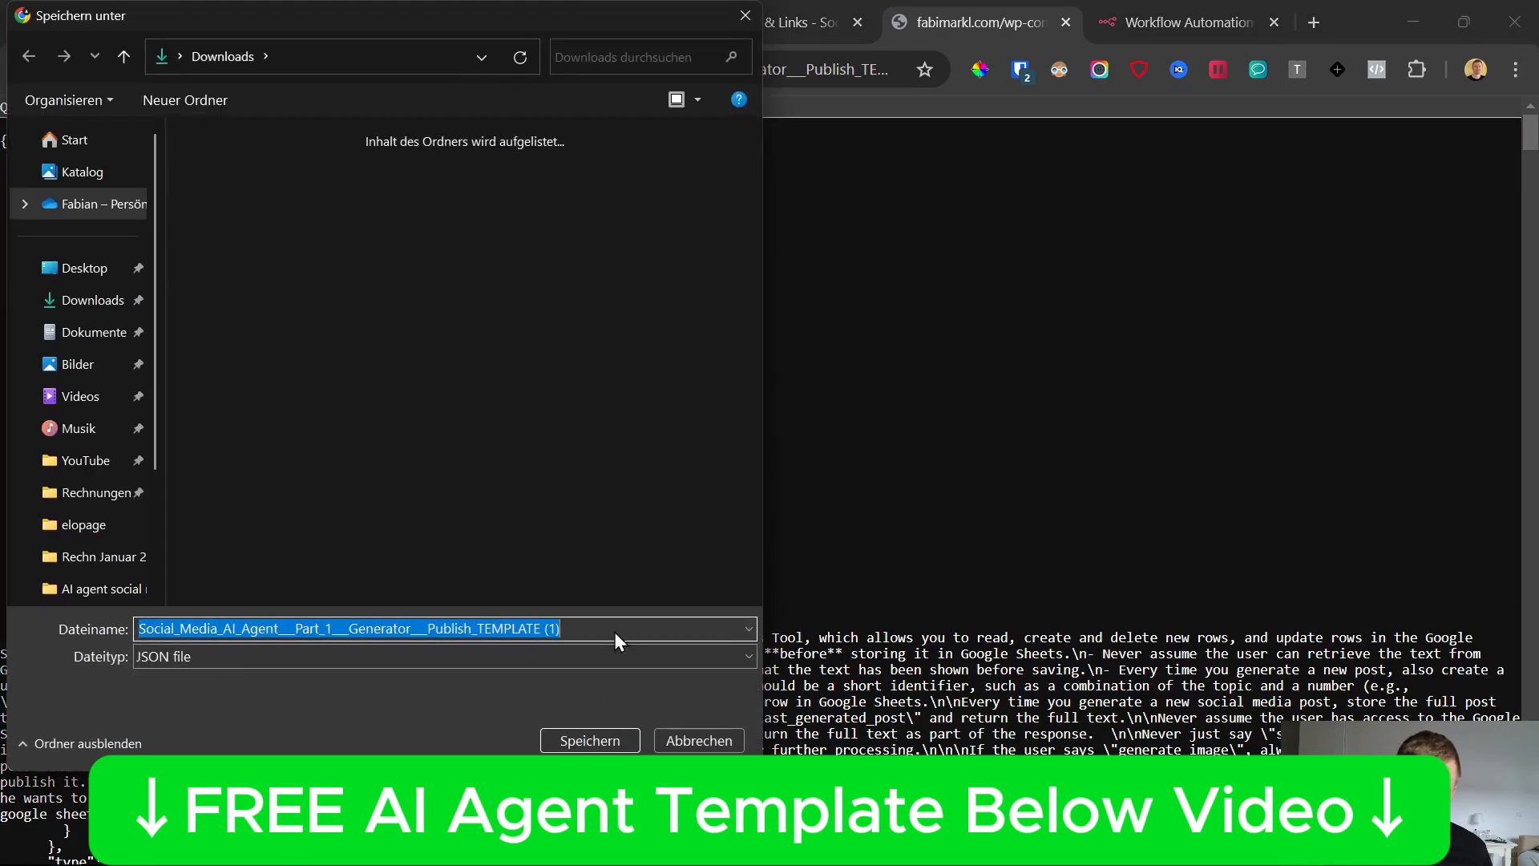
click(599, 732)
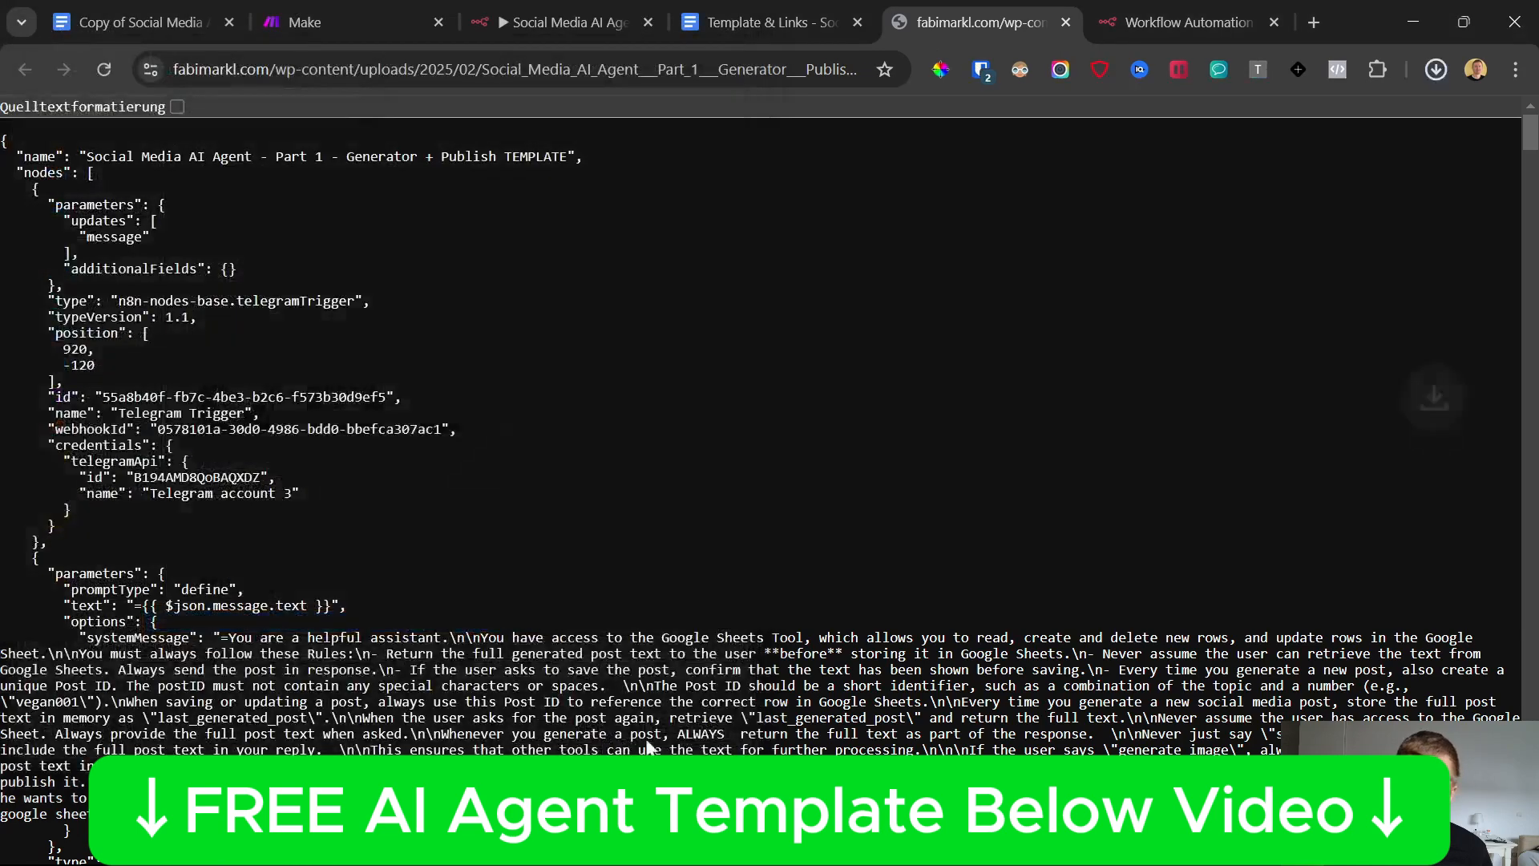
Import the downloaded Social Media AI Agent template JSON file into the new workflow and close the template's source page
click(1277, 12)
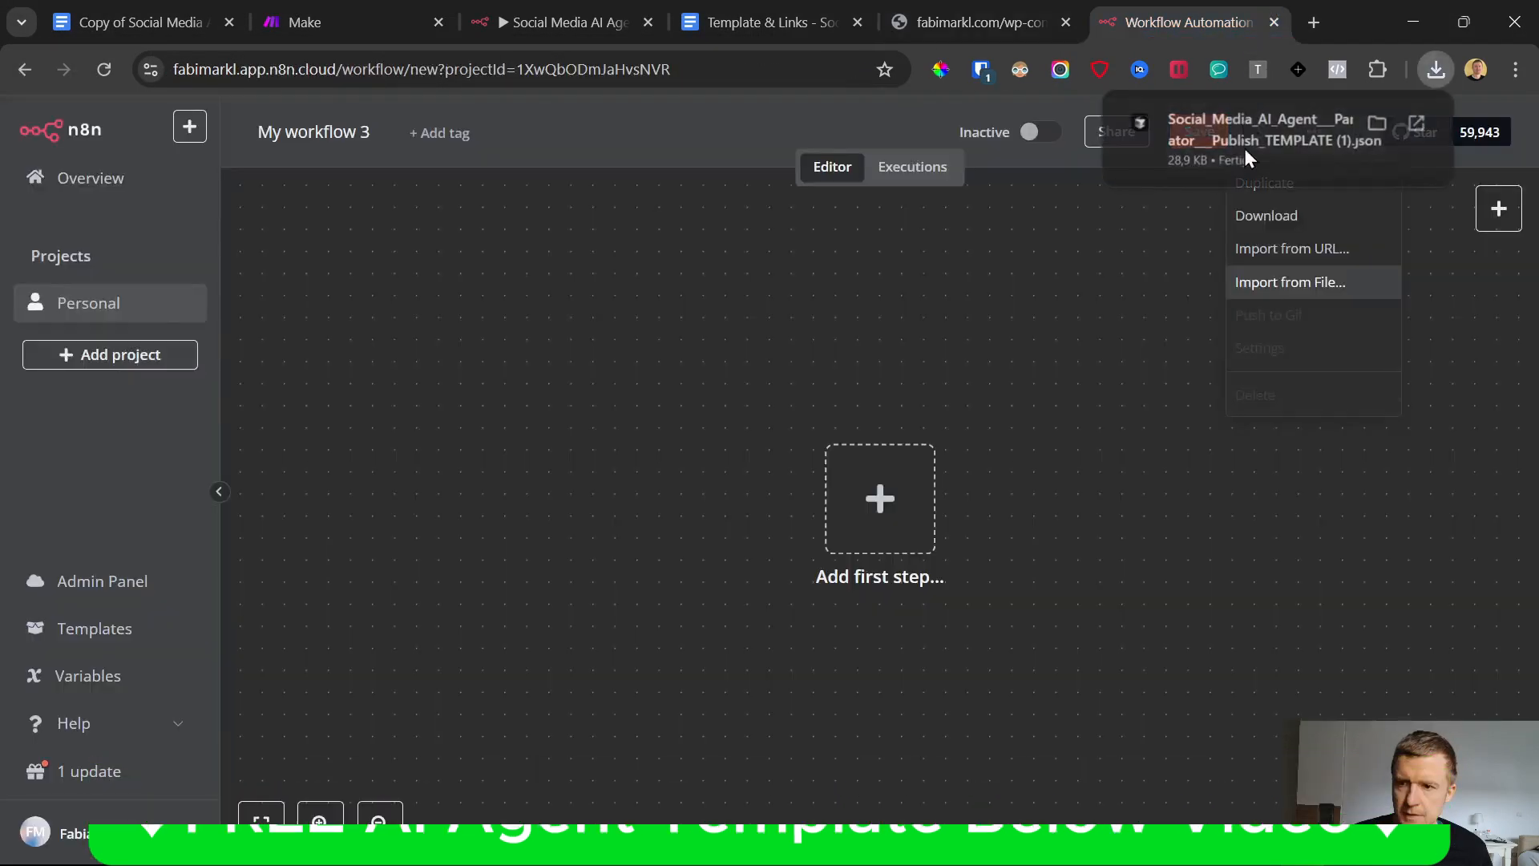
click(1195, 268)
click(1311, 135)
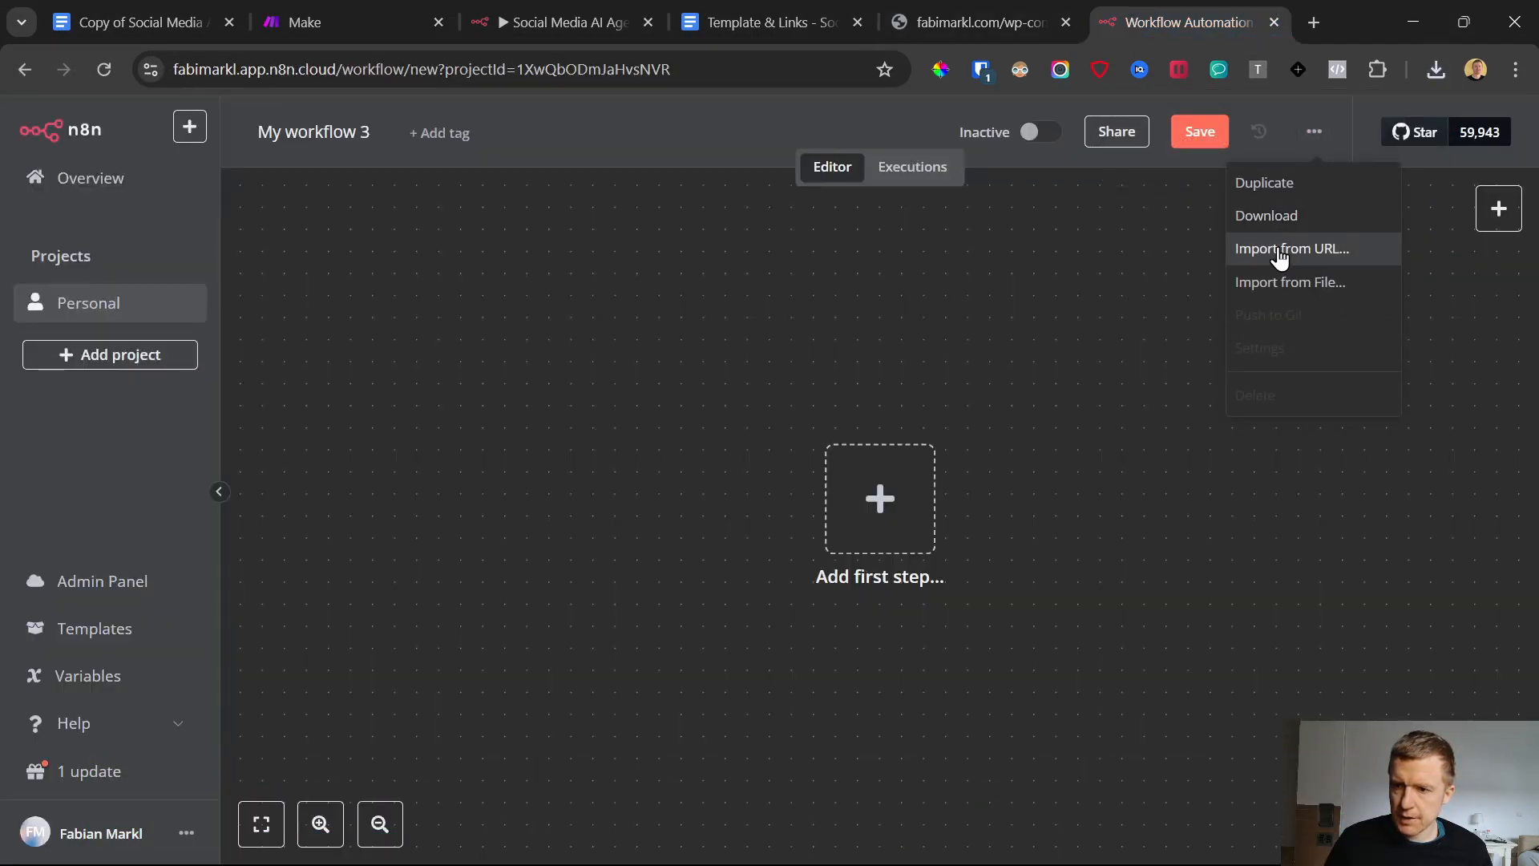
click(1281, 281)
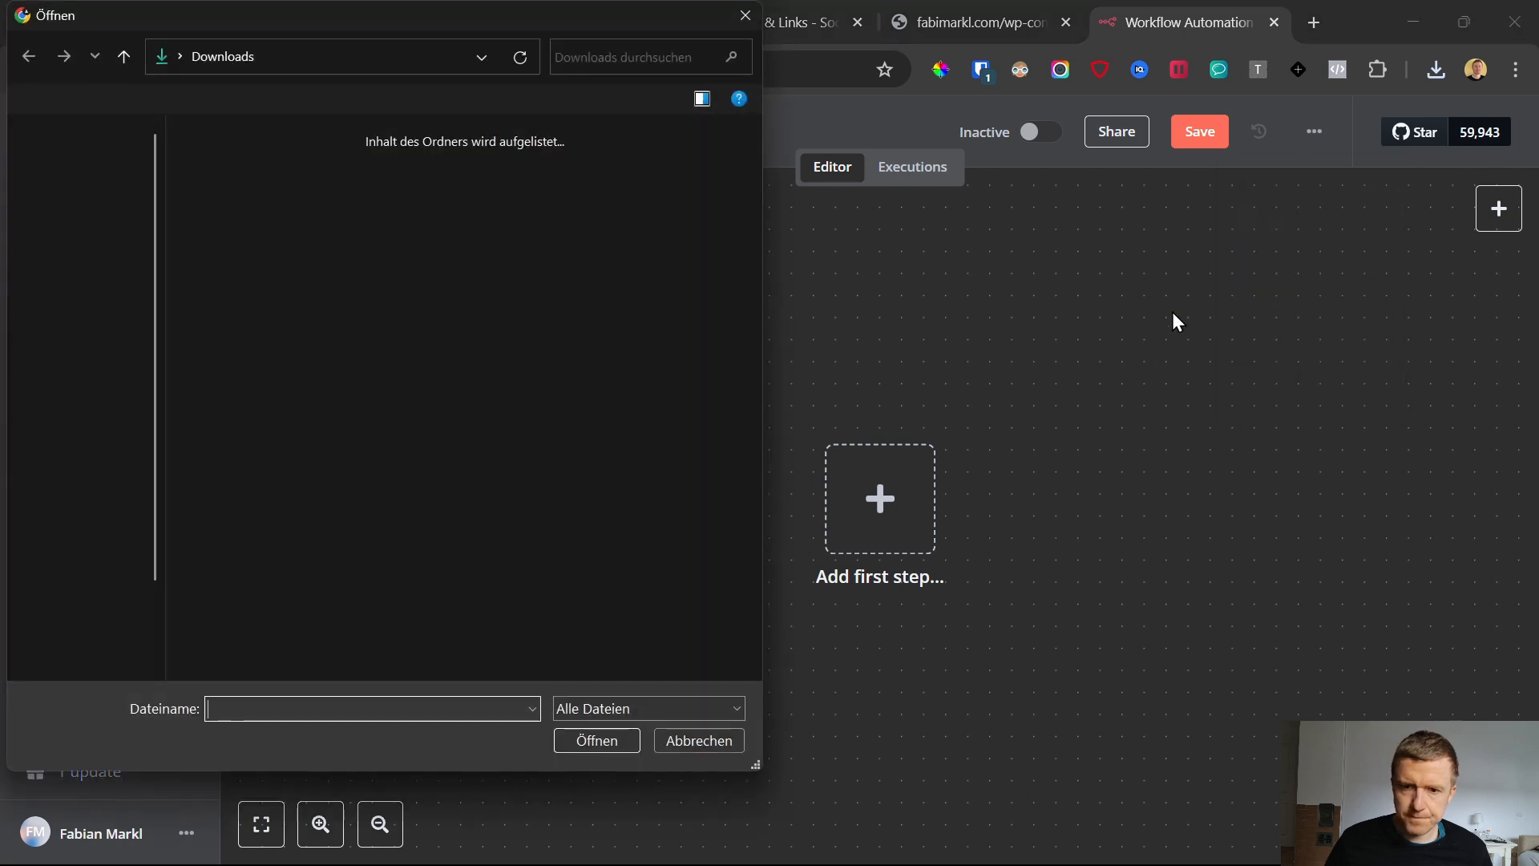
double_click(233, 182)
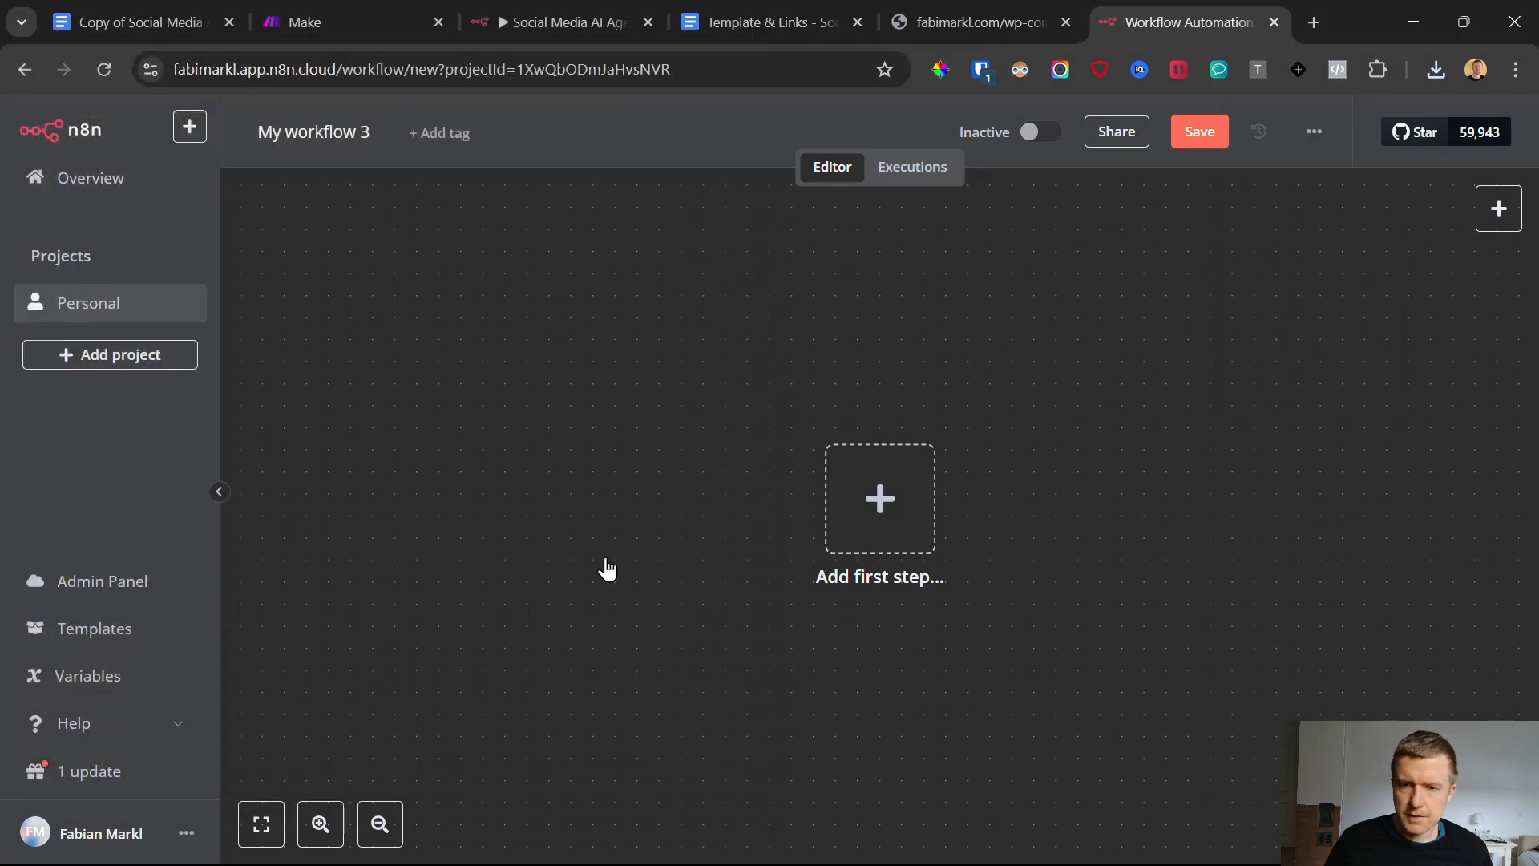
click(1066, 22)
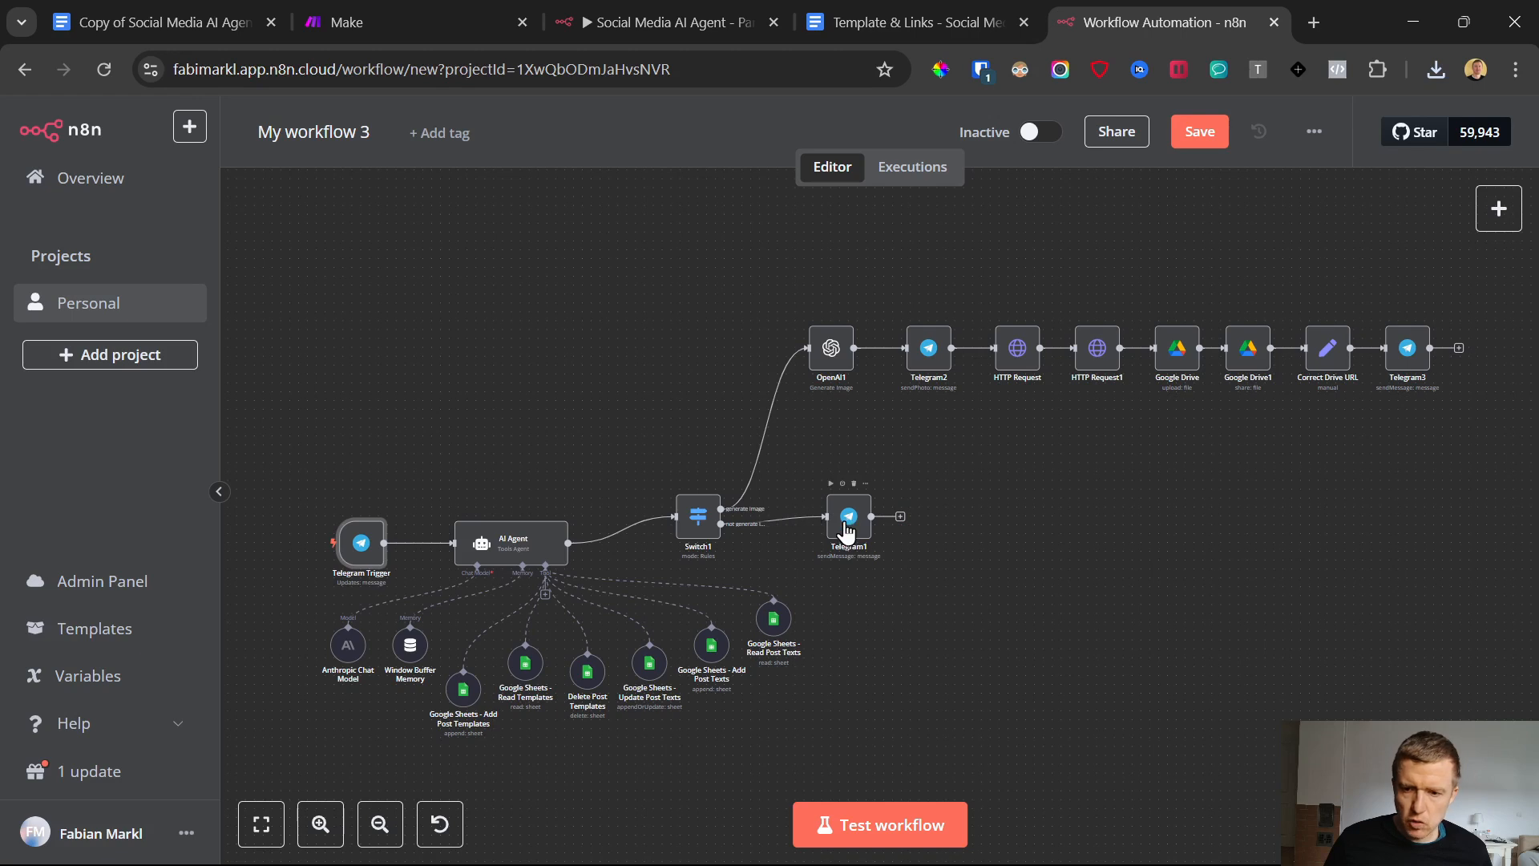
View the Telegram Trigger node's settings and open the telegram.org link from the Template & Links document
double_click(359, 545)
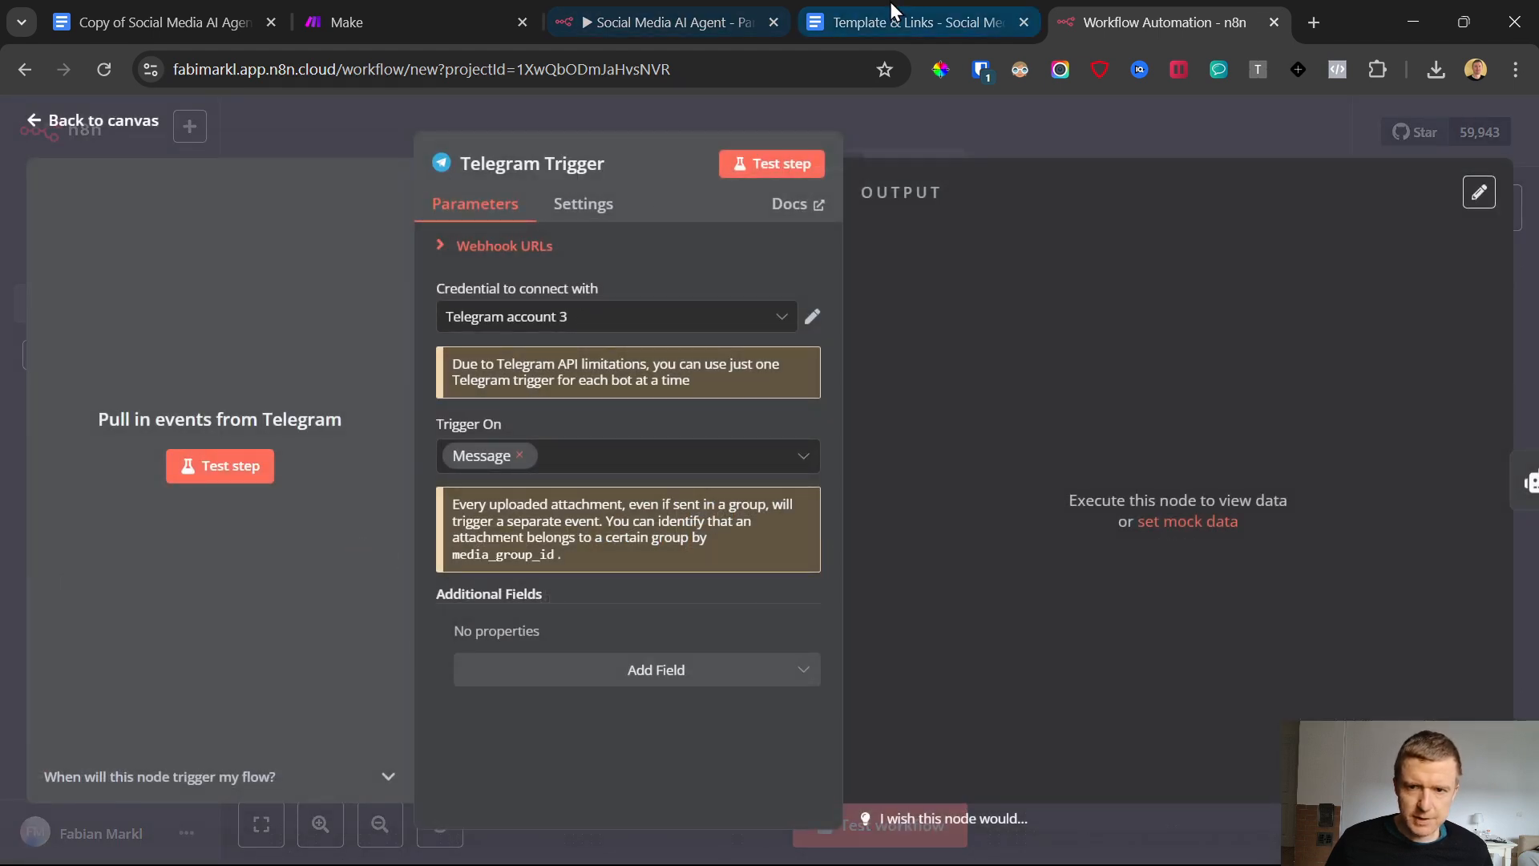
click(832, 7)
scroll(603, 545, down, 3)
click(577, 520)
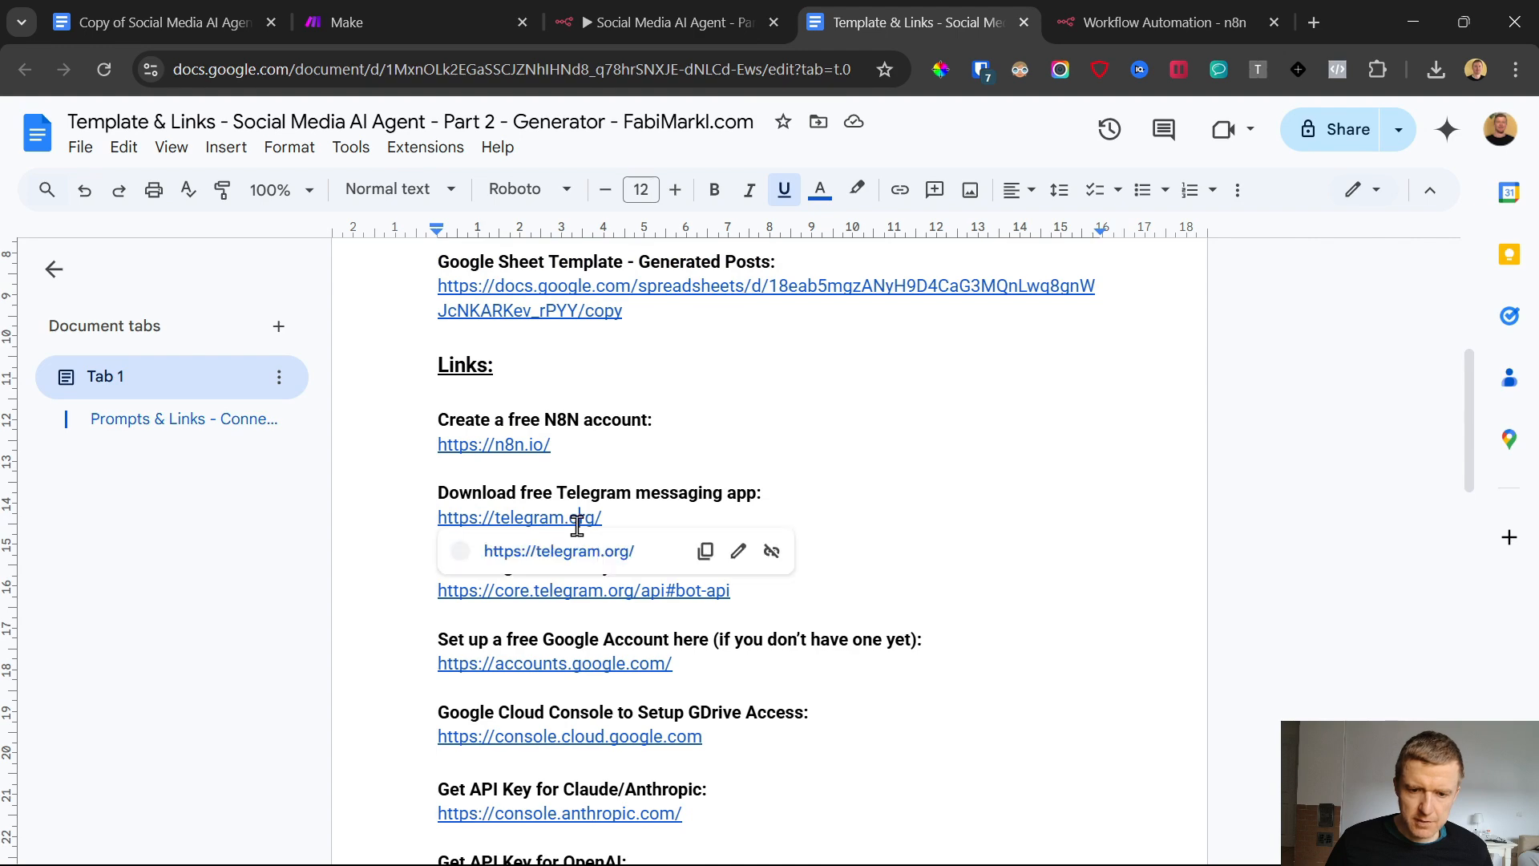
click(574, 550)
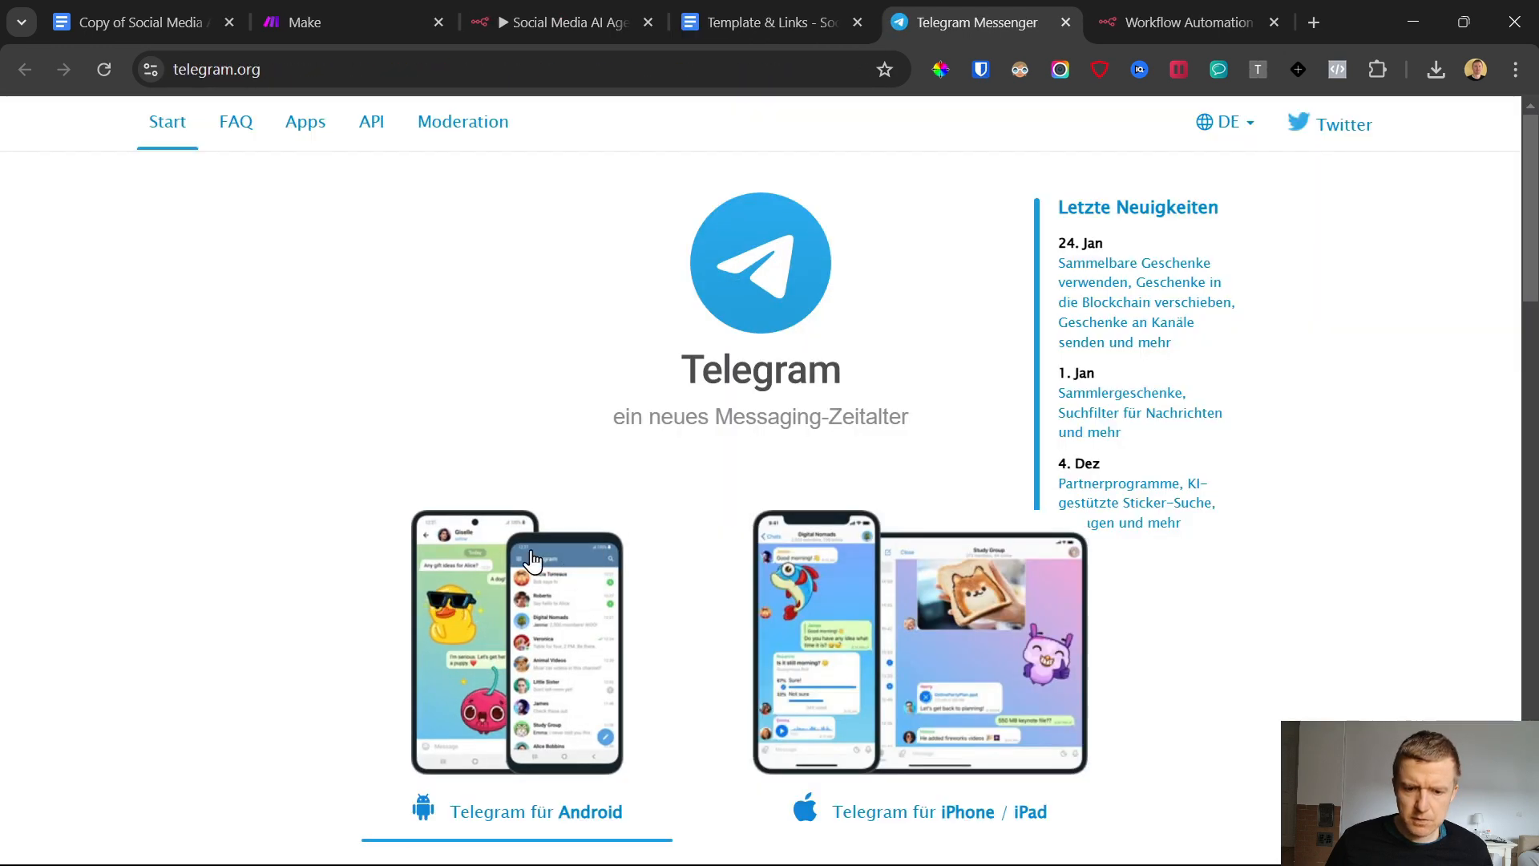
Examine the Telegram app versions offered for phones and computers, and check the installed desktop app
scroll(541, 542, down, 2)
scroll(541, 541, down, 6)
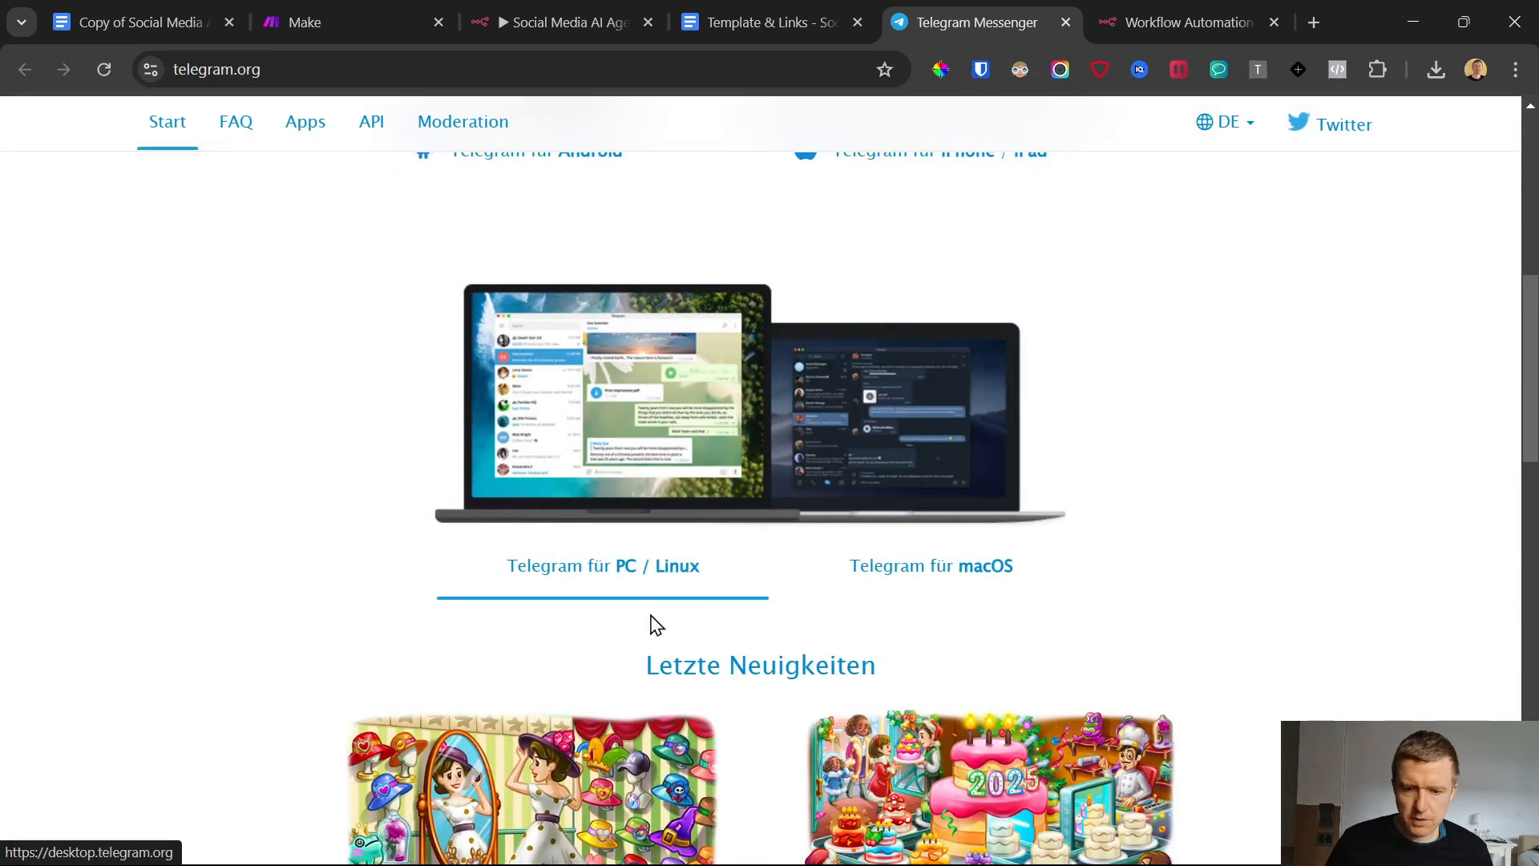
scroll(660, 560, up, 4)
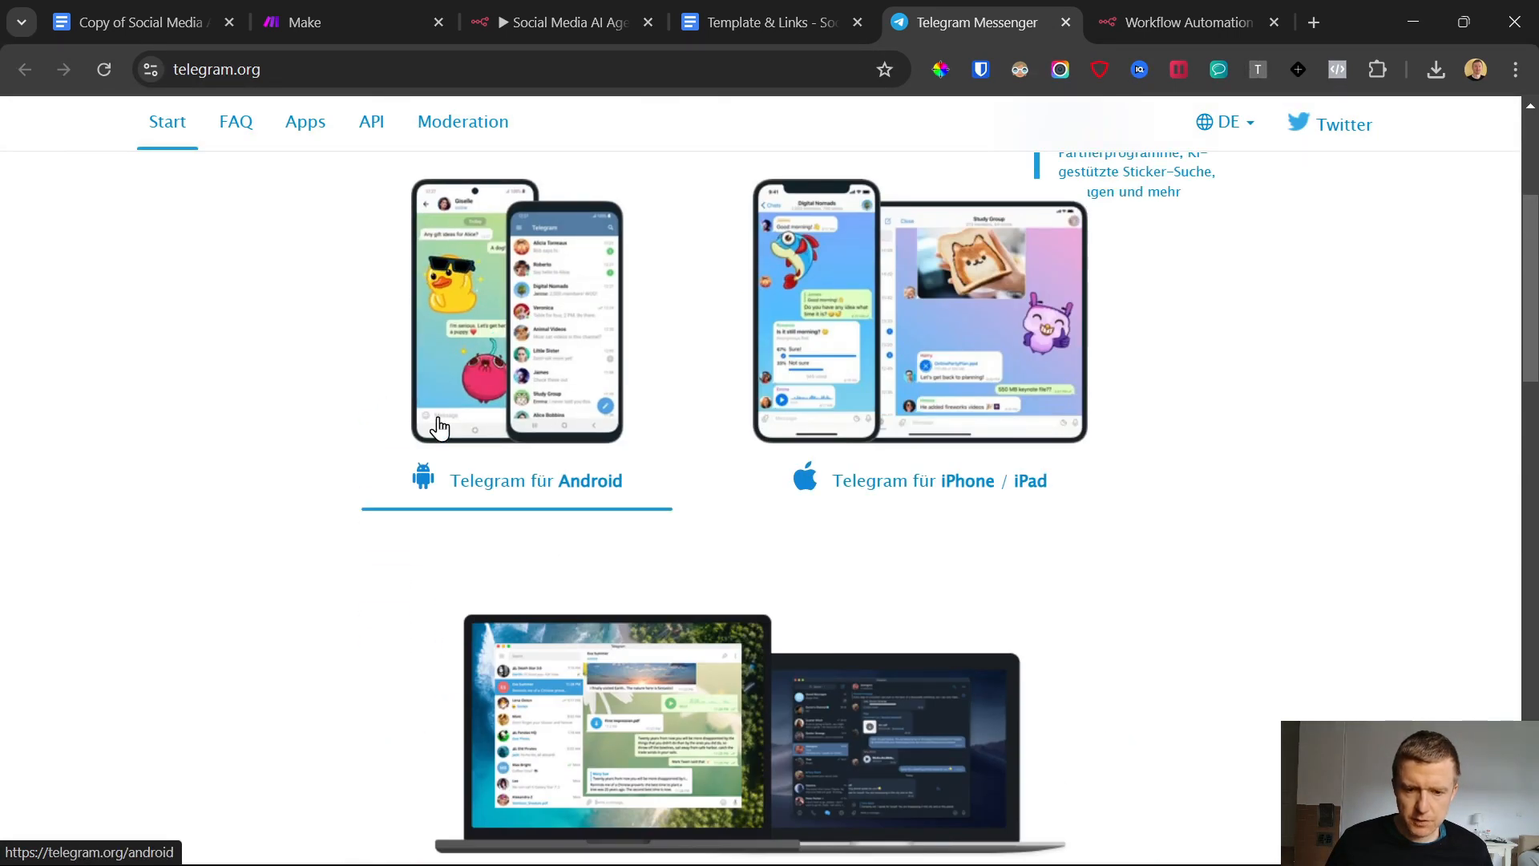
scroll(439, 427, down, 3)
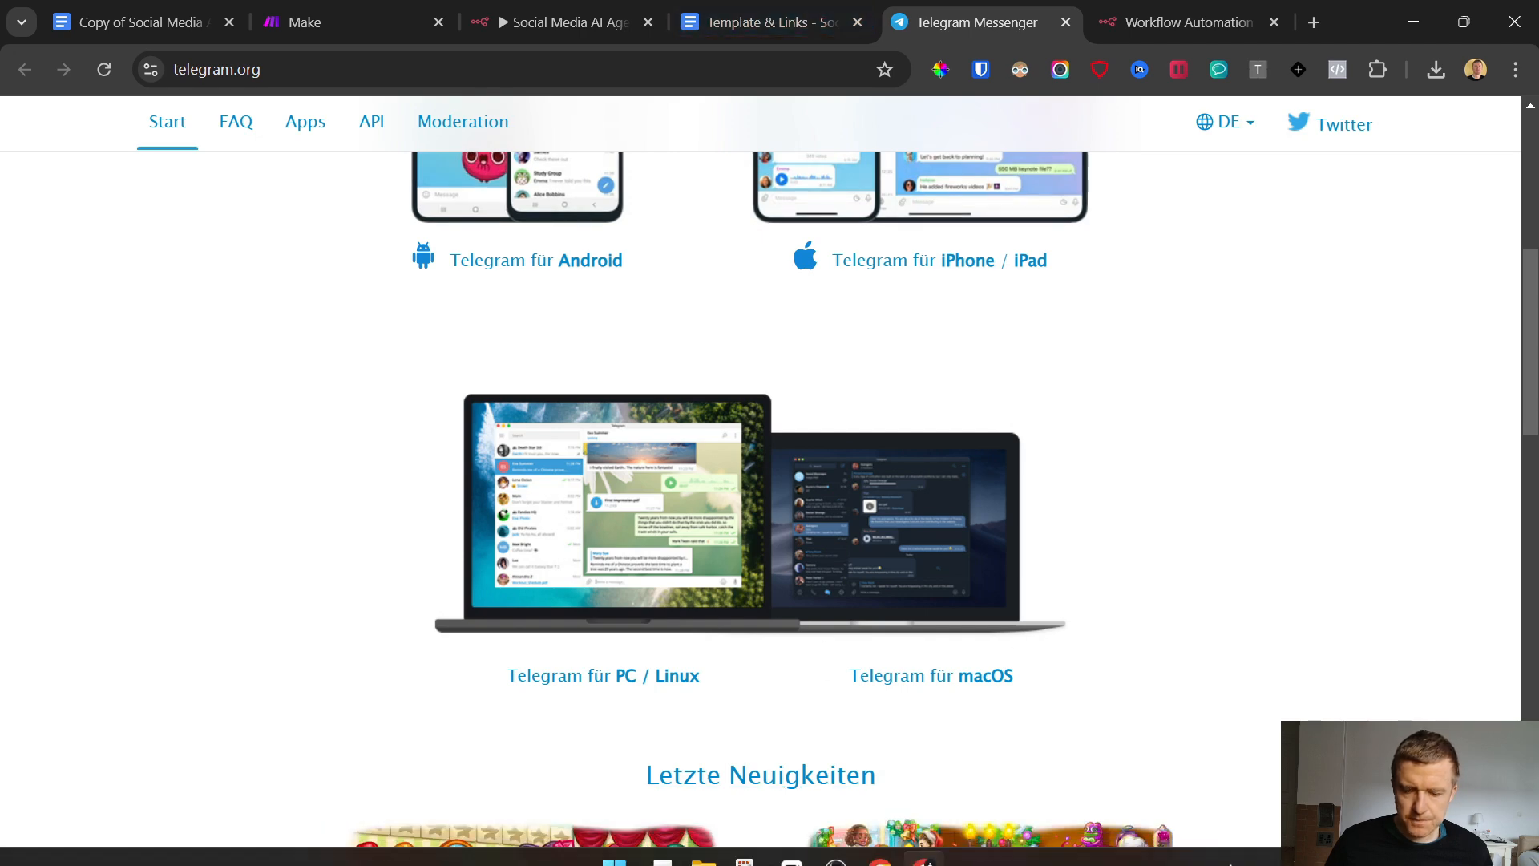
mouse_move(635, 848)
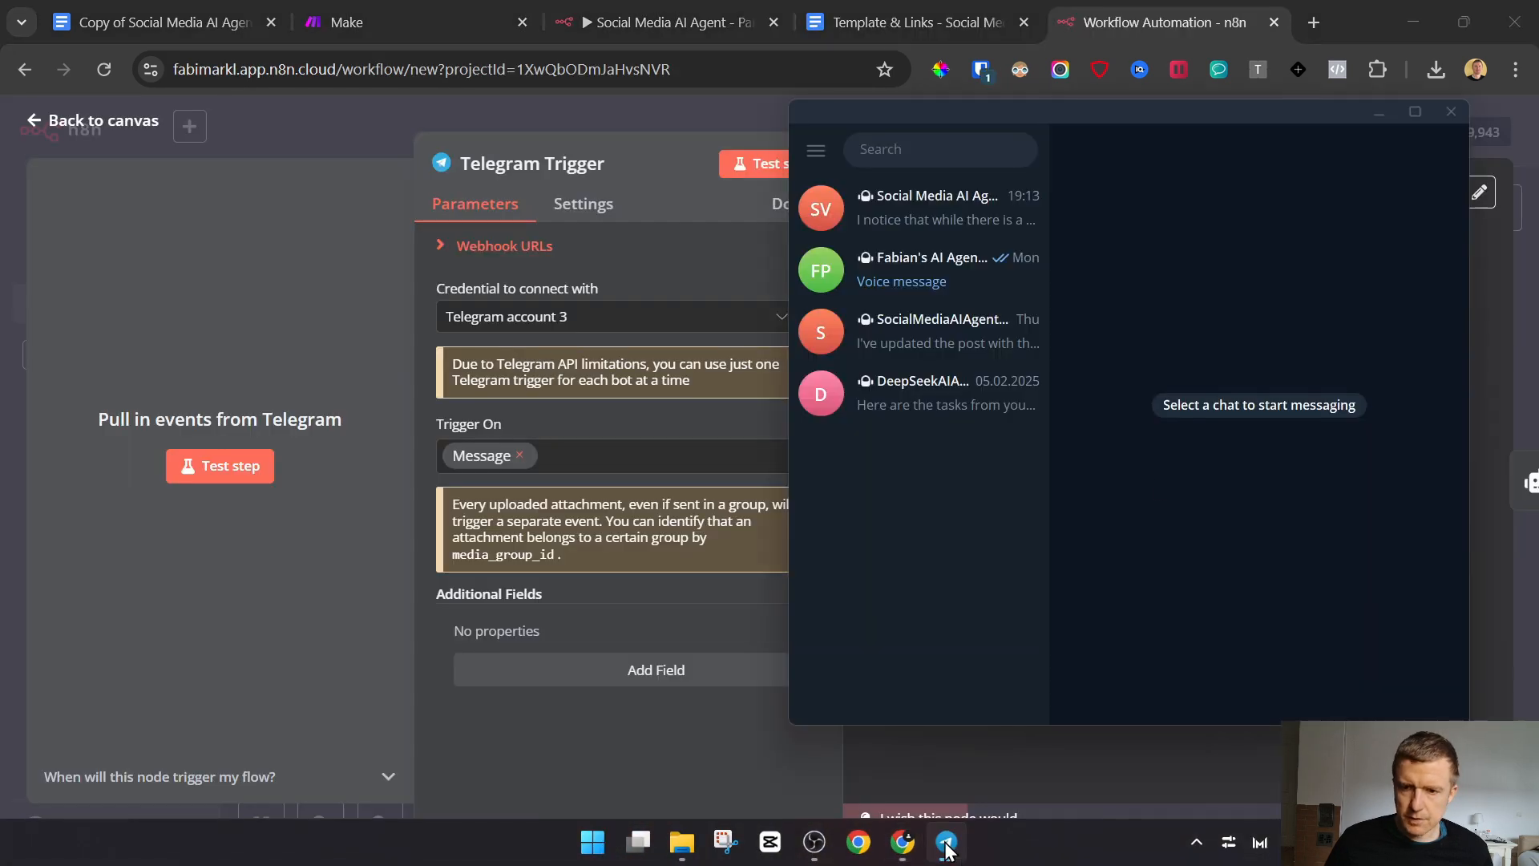
click(281, 238)
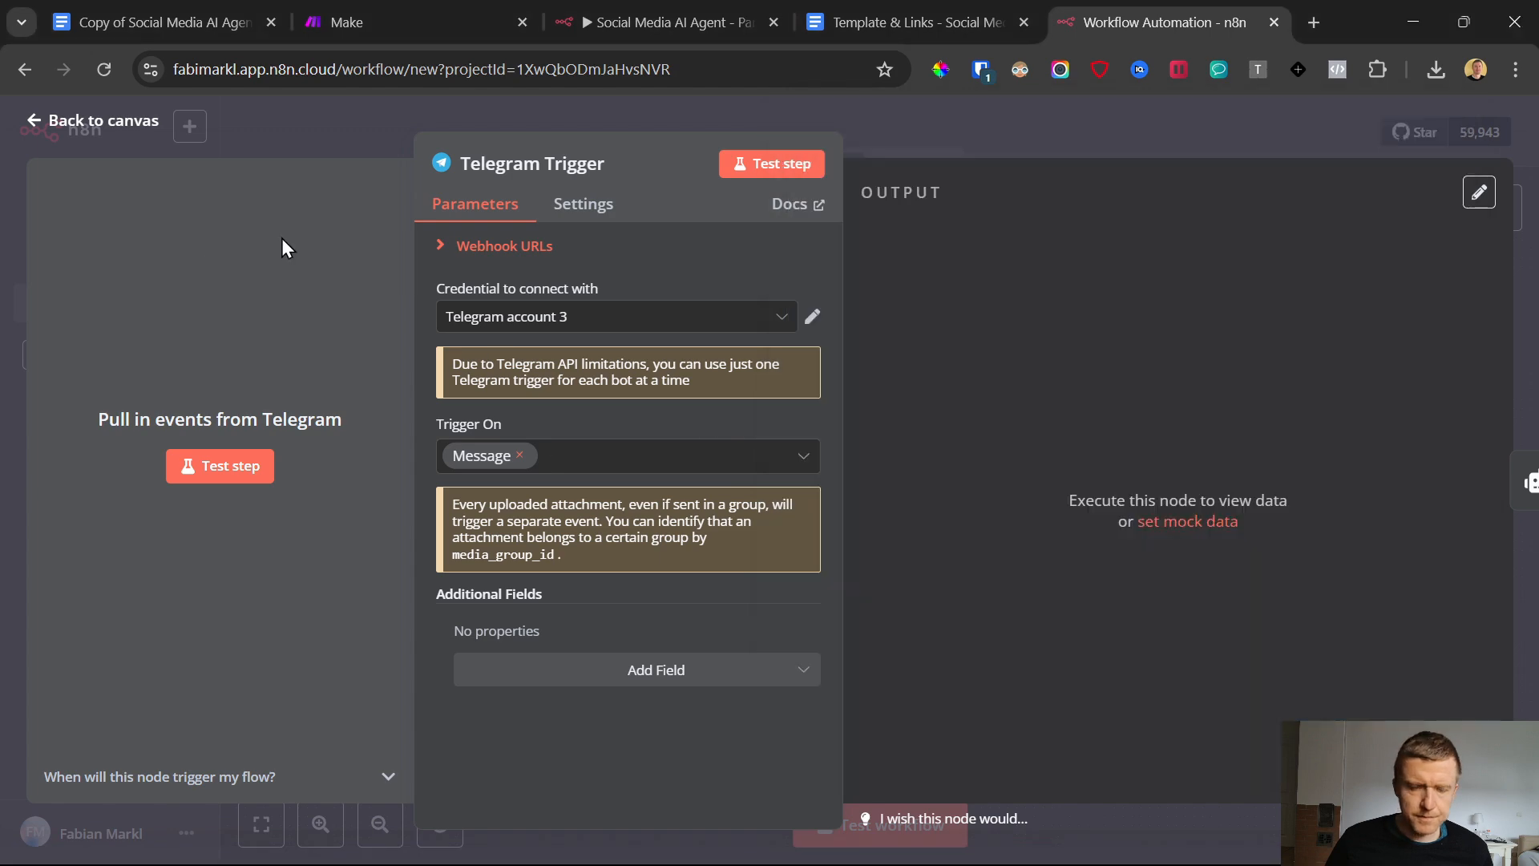
Reopen the Telegram Trigger node and create a new Telegram API credential, going to its Access Token field
click(36, 122)
double_click(367, 554)
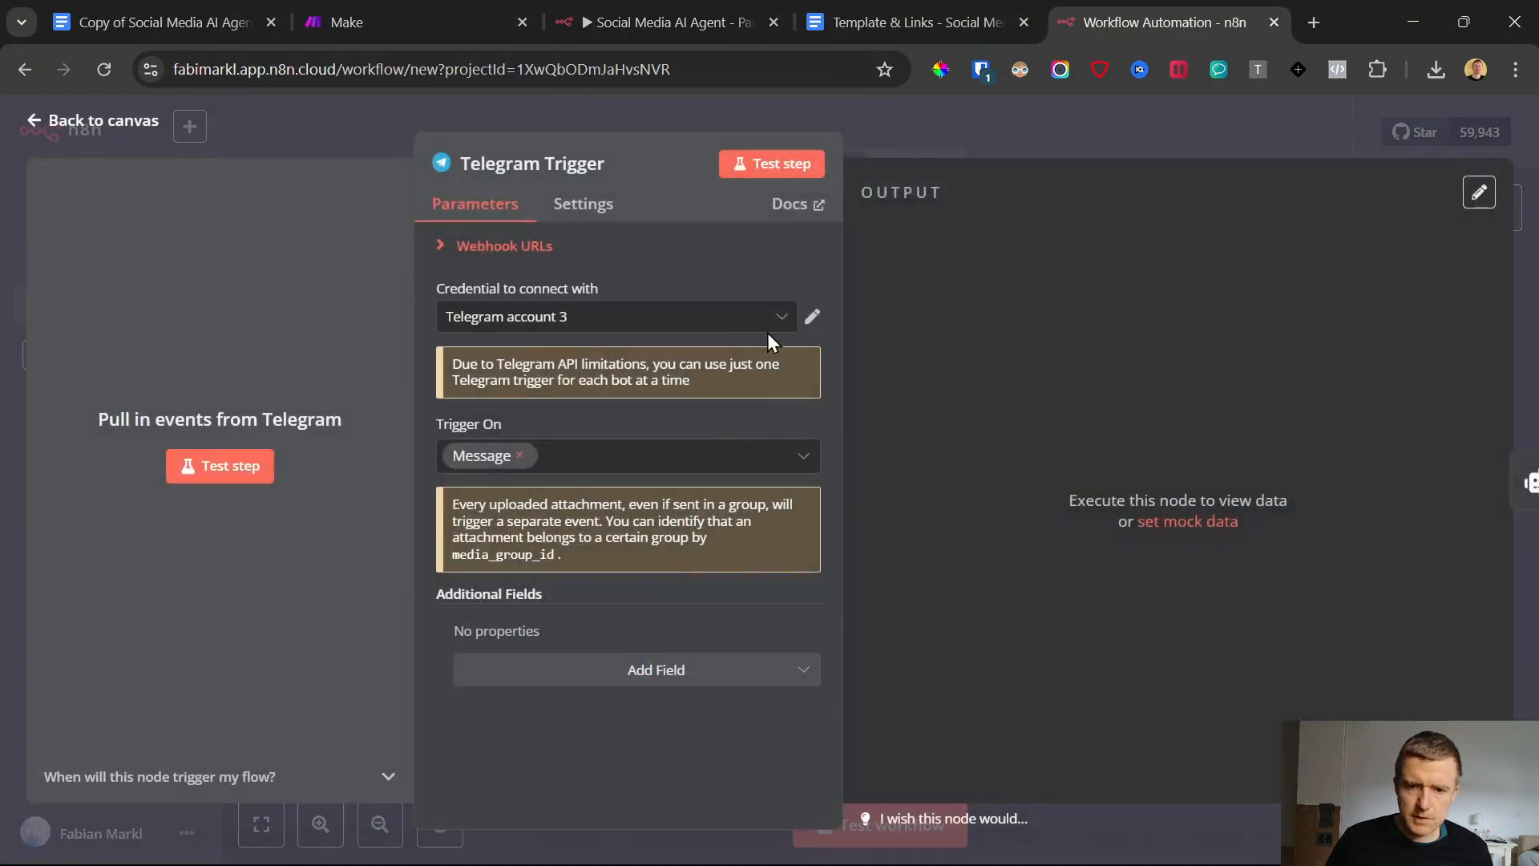
click(653, 316)
click(654, 257)
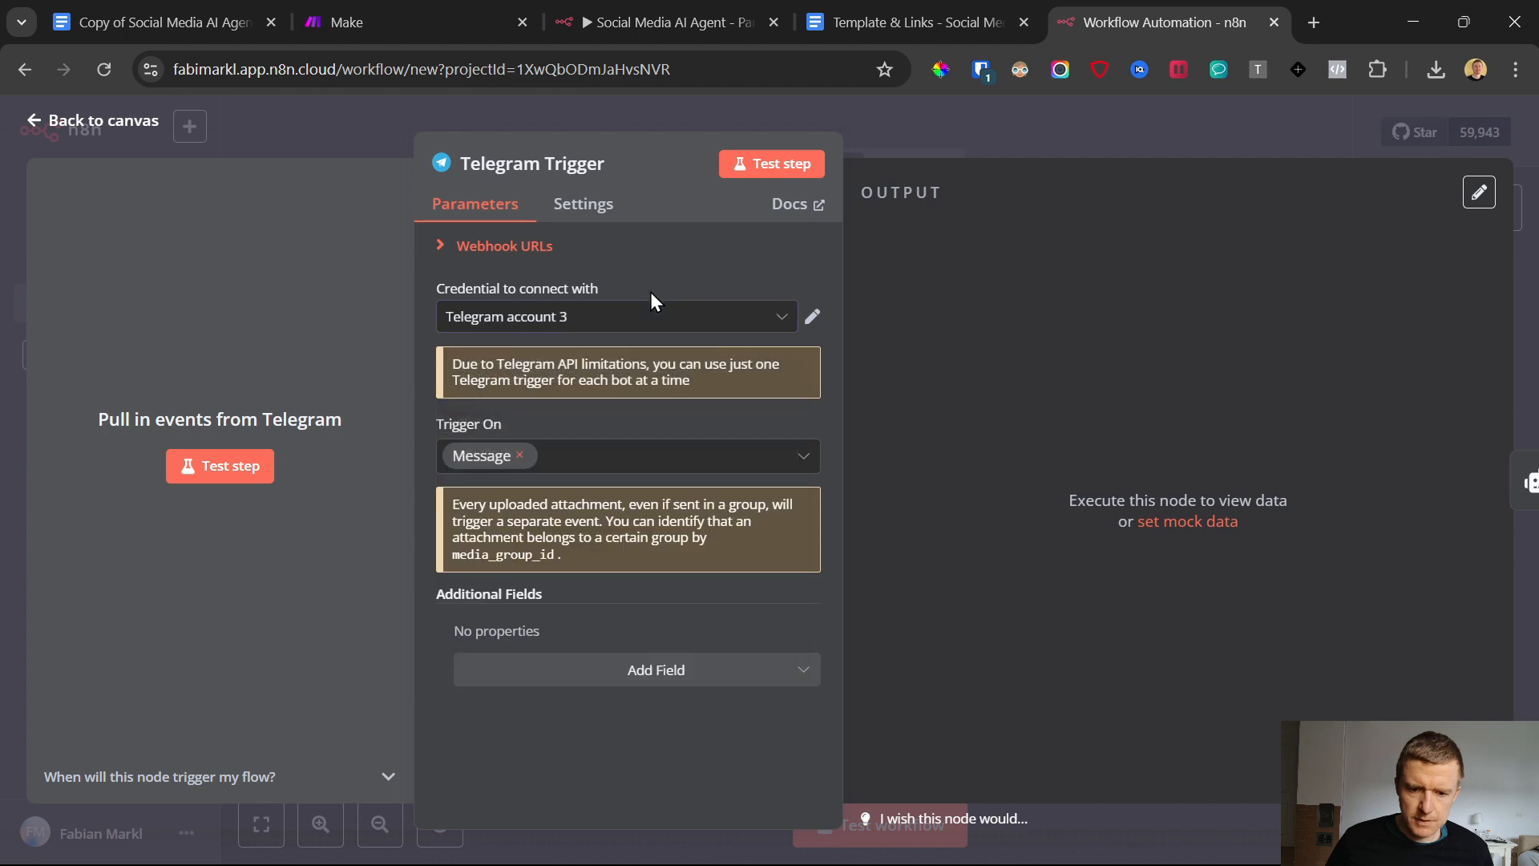
click(651, 313)
scroll(622, 477, down, 1)
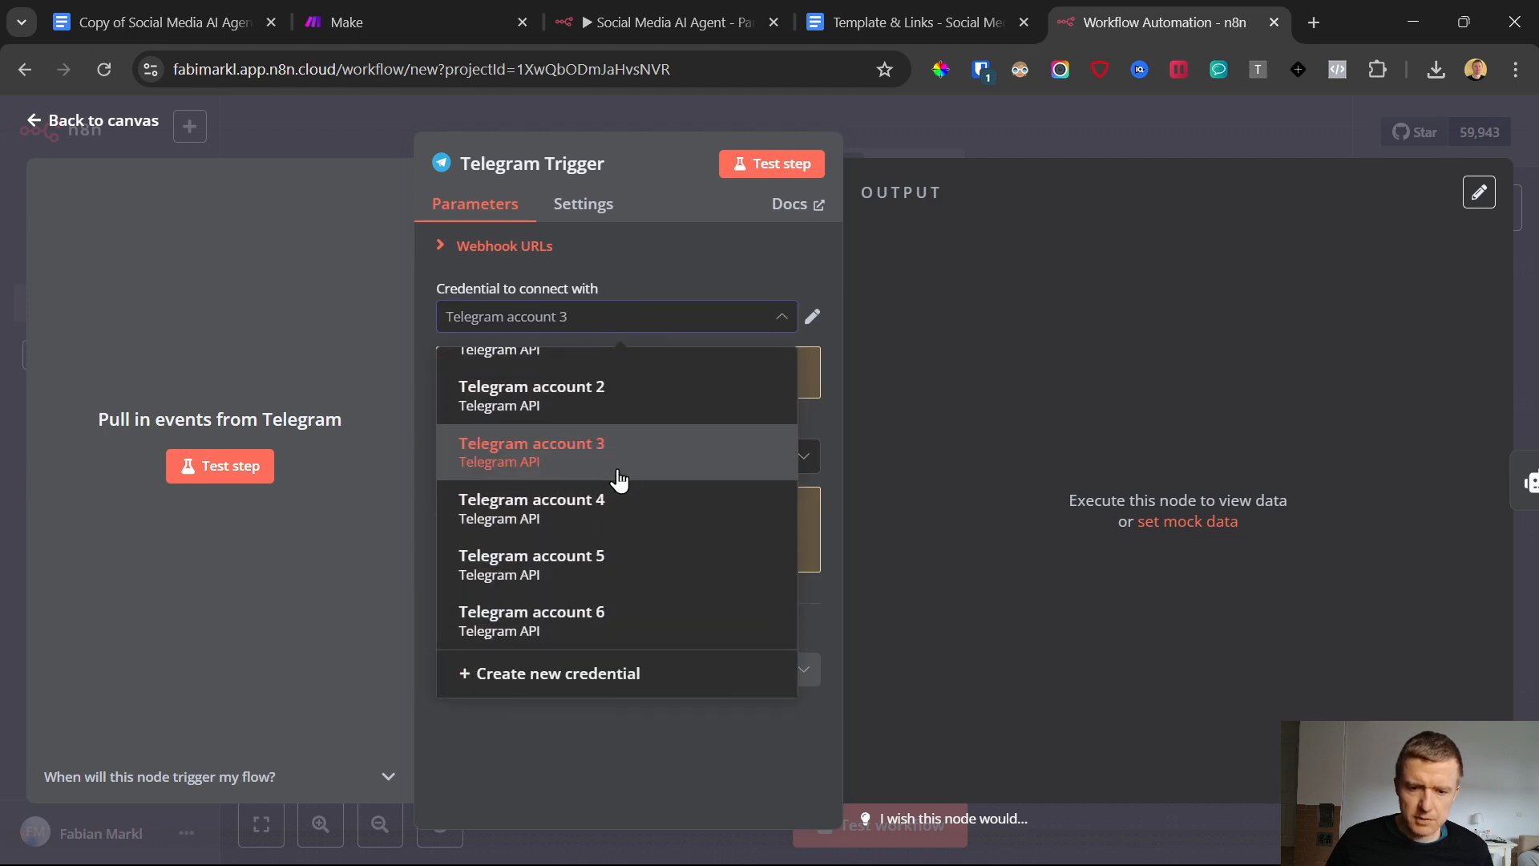
click(593, 677)
click(508, 443)
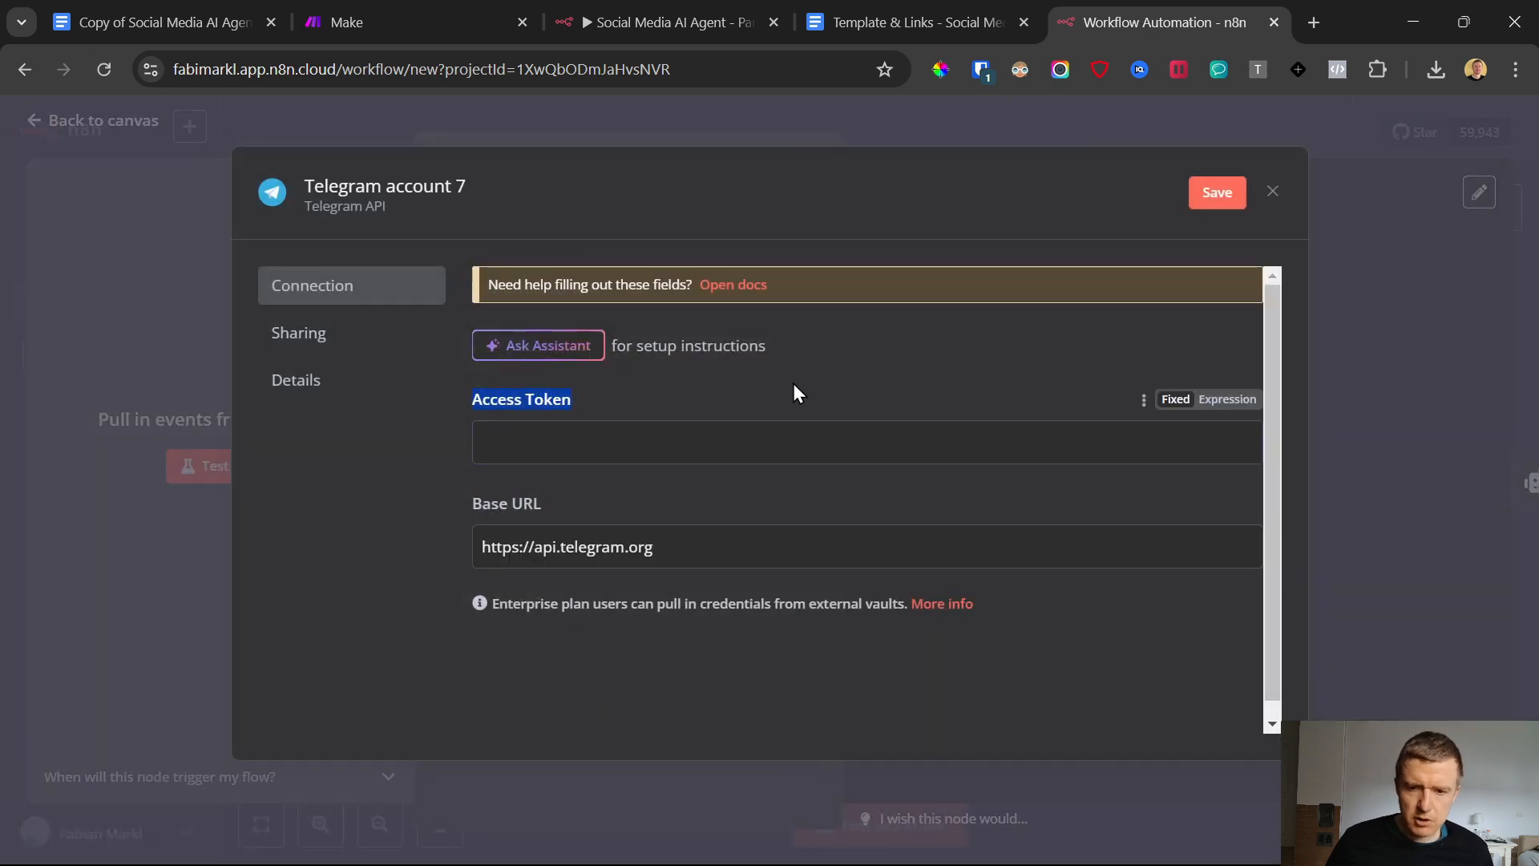
Switch to the Telegram desktop app and search the chats for "botfather"
click(954, 848)
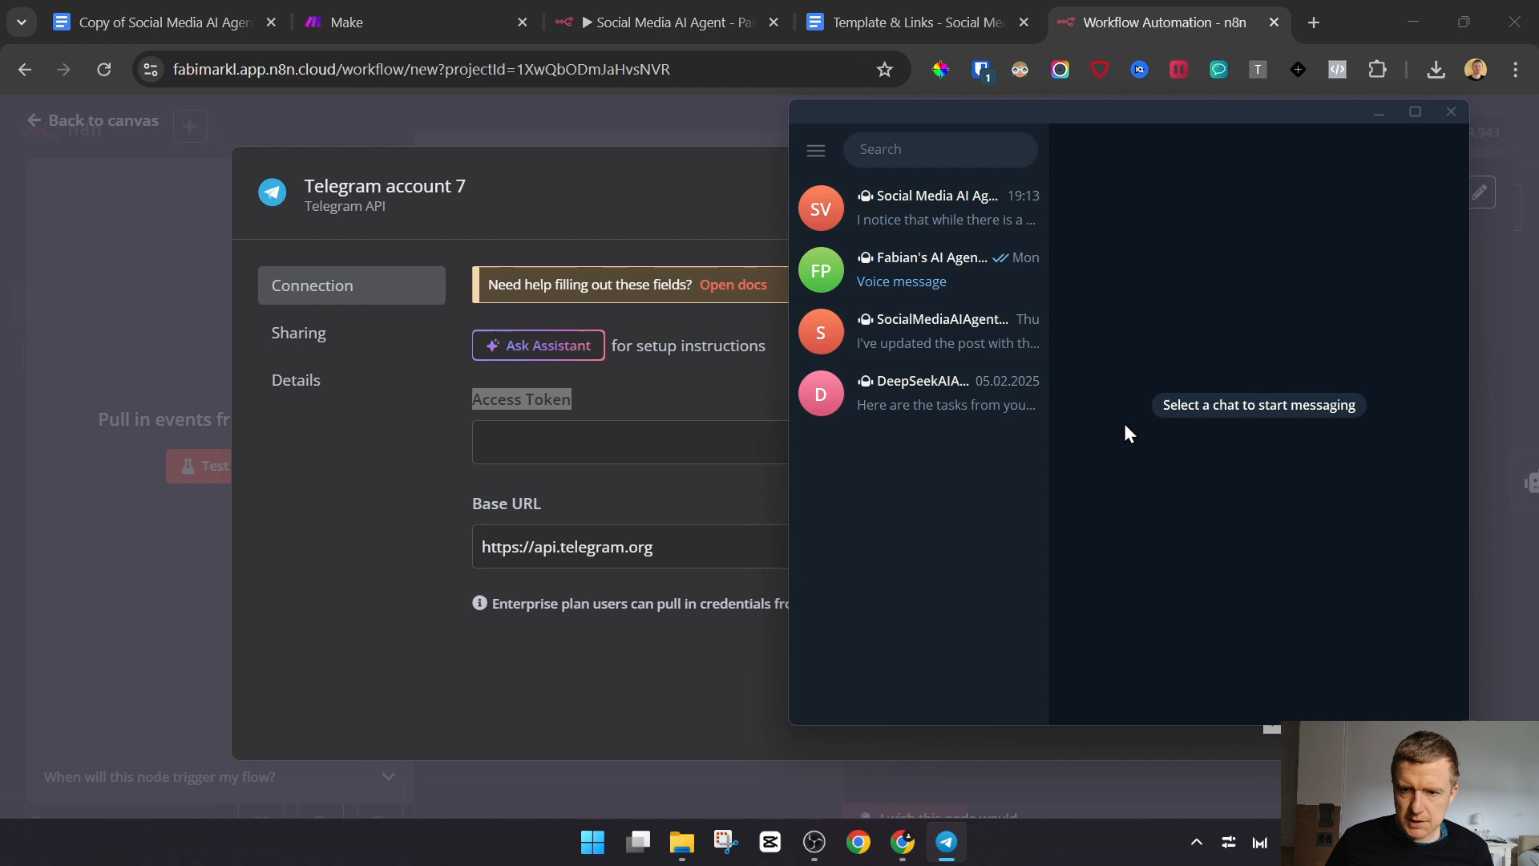
click(935, 146)
text(botfather)
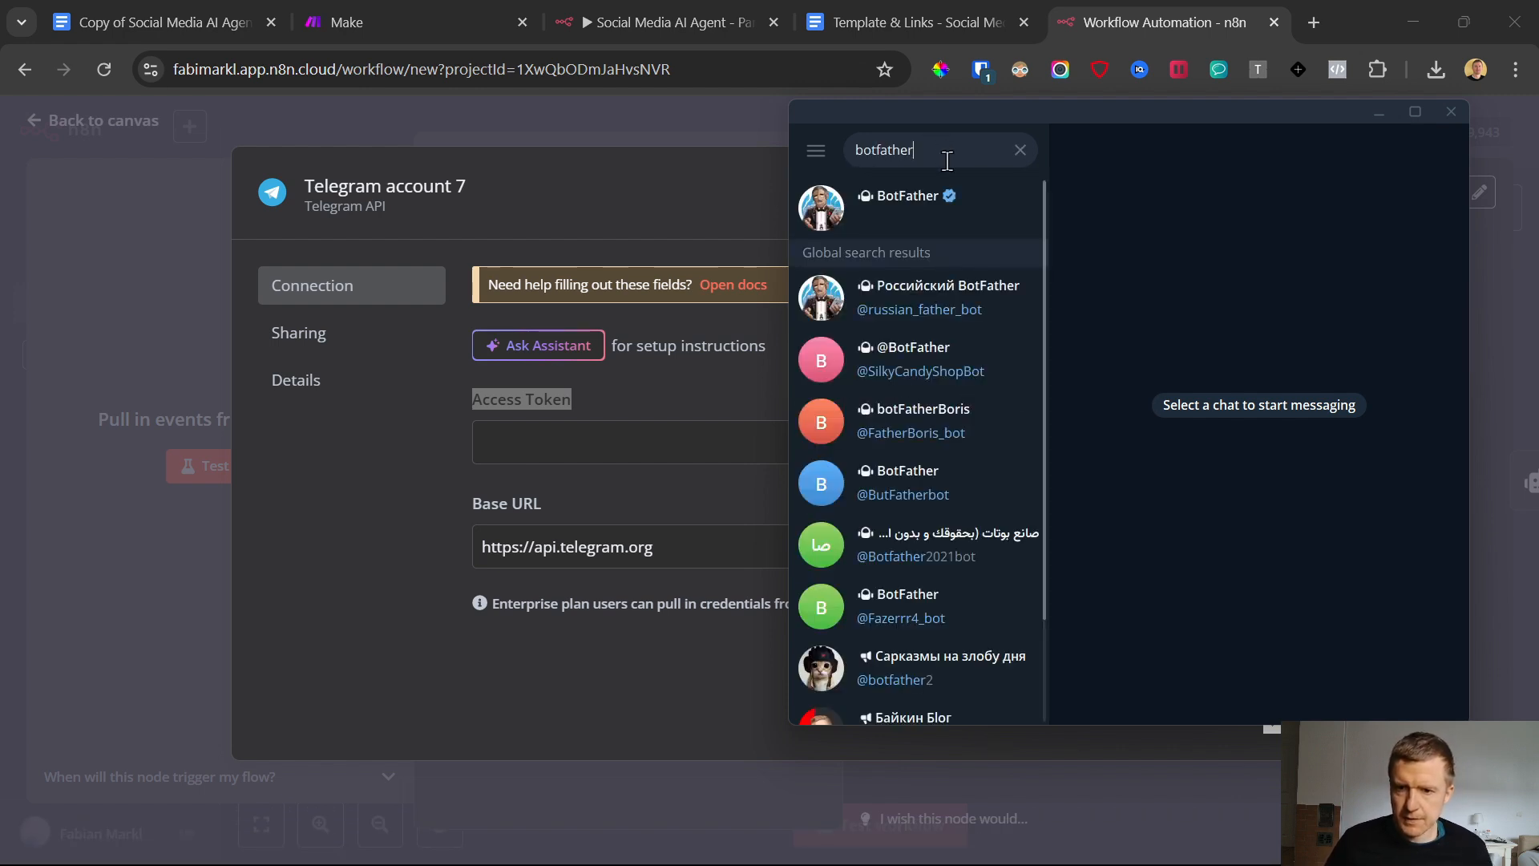
Start a conversation with the verified BotFather and issue its /newbot command
click(911, 198)
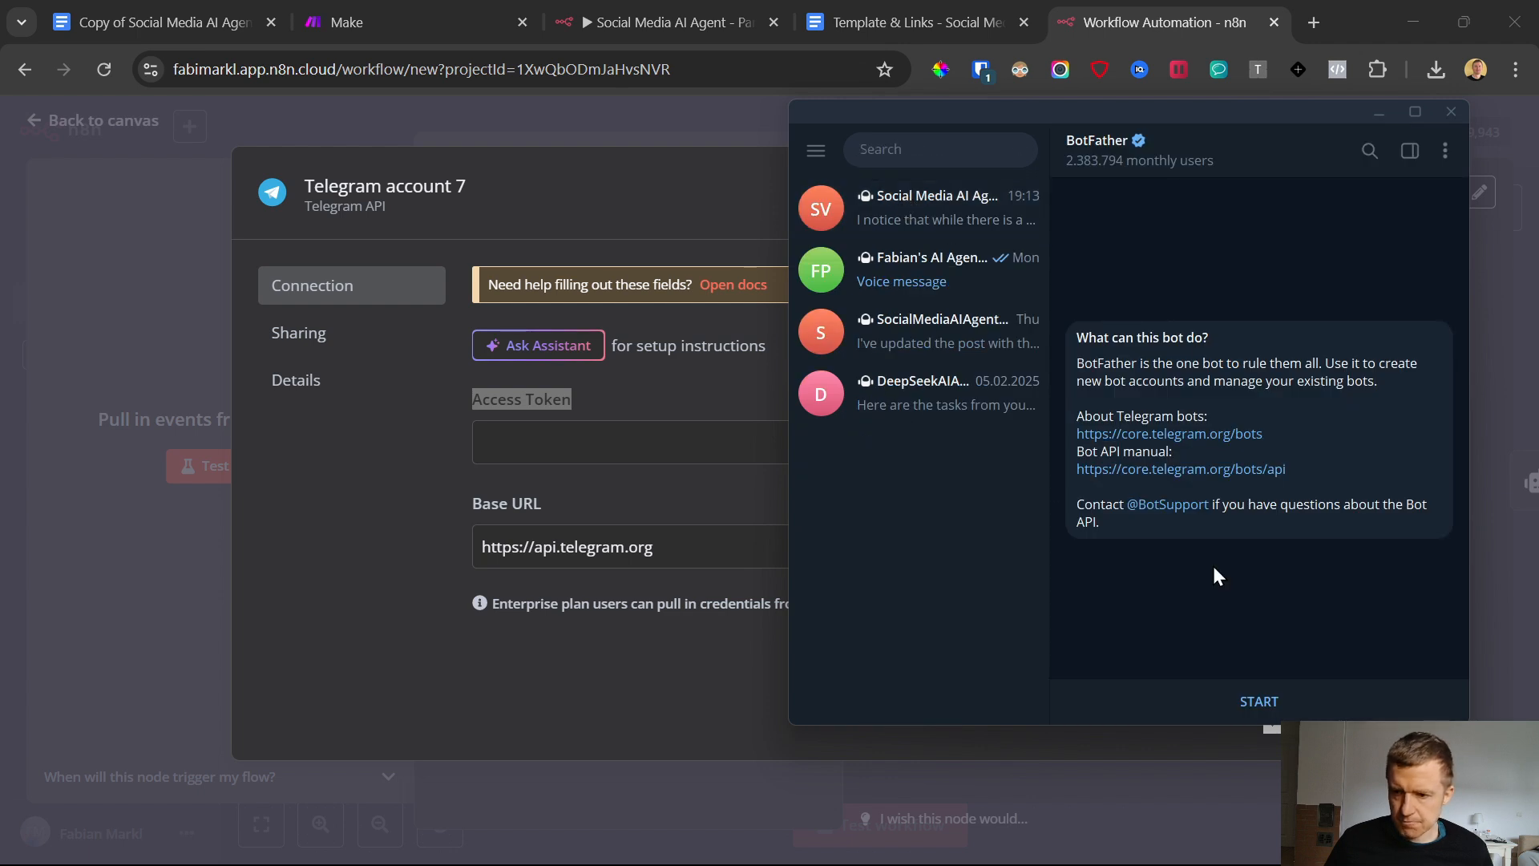
click(1258, 703)
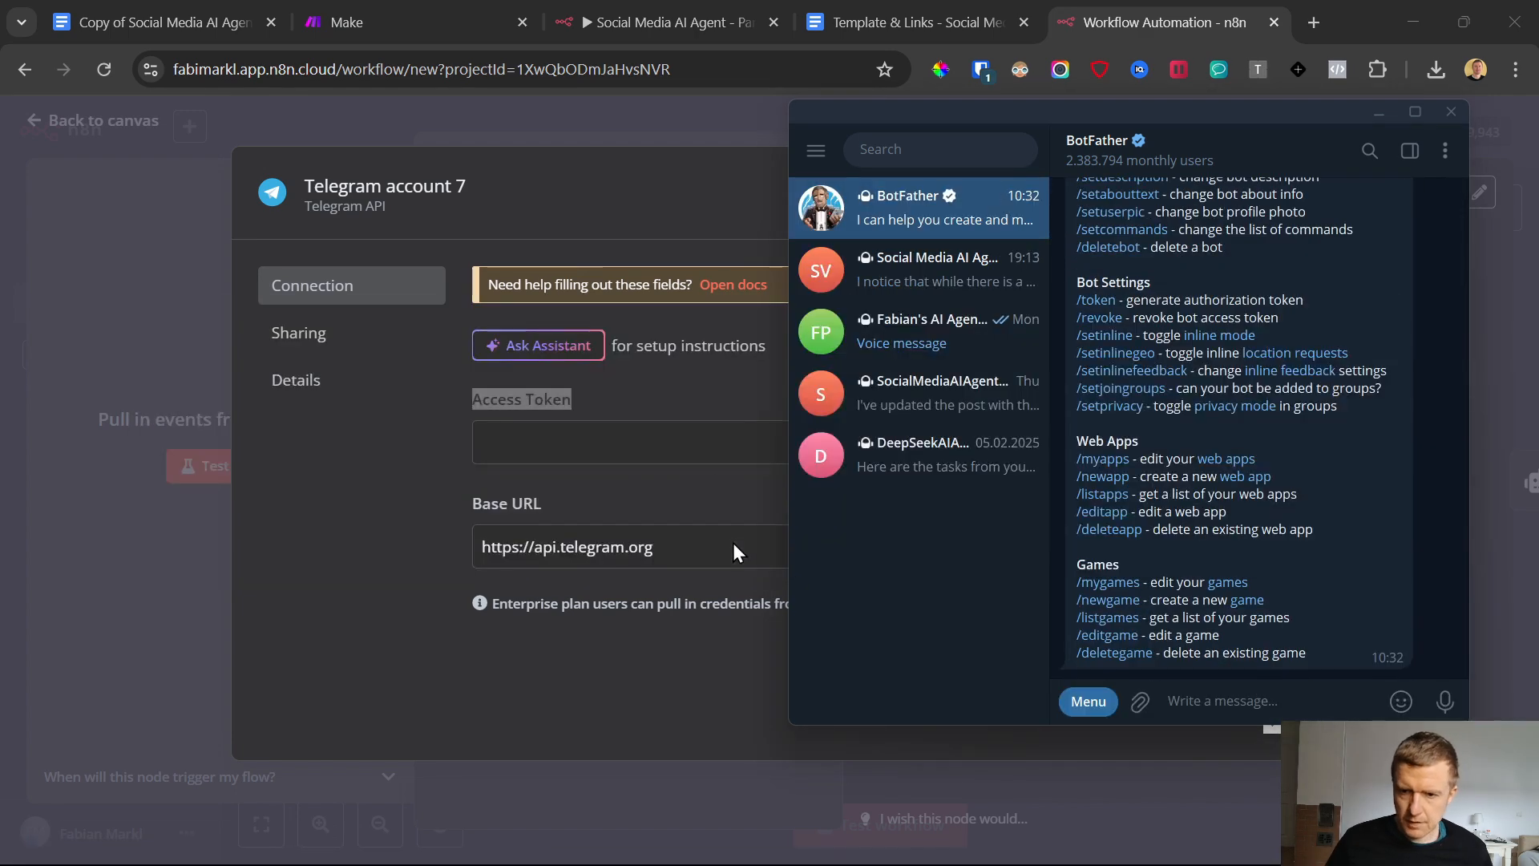
scroll(1108, 421, up, 1)
scroll(1108, 421, up, 3)
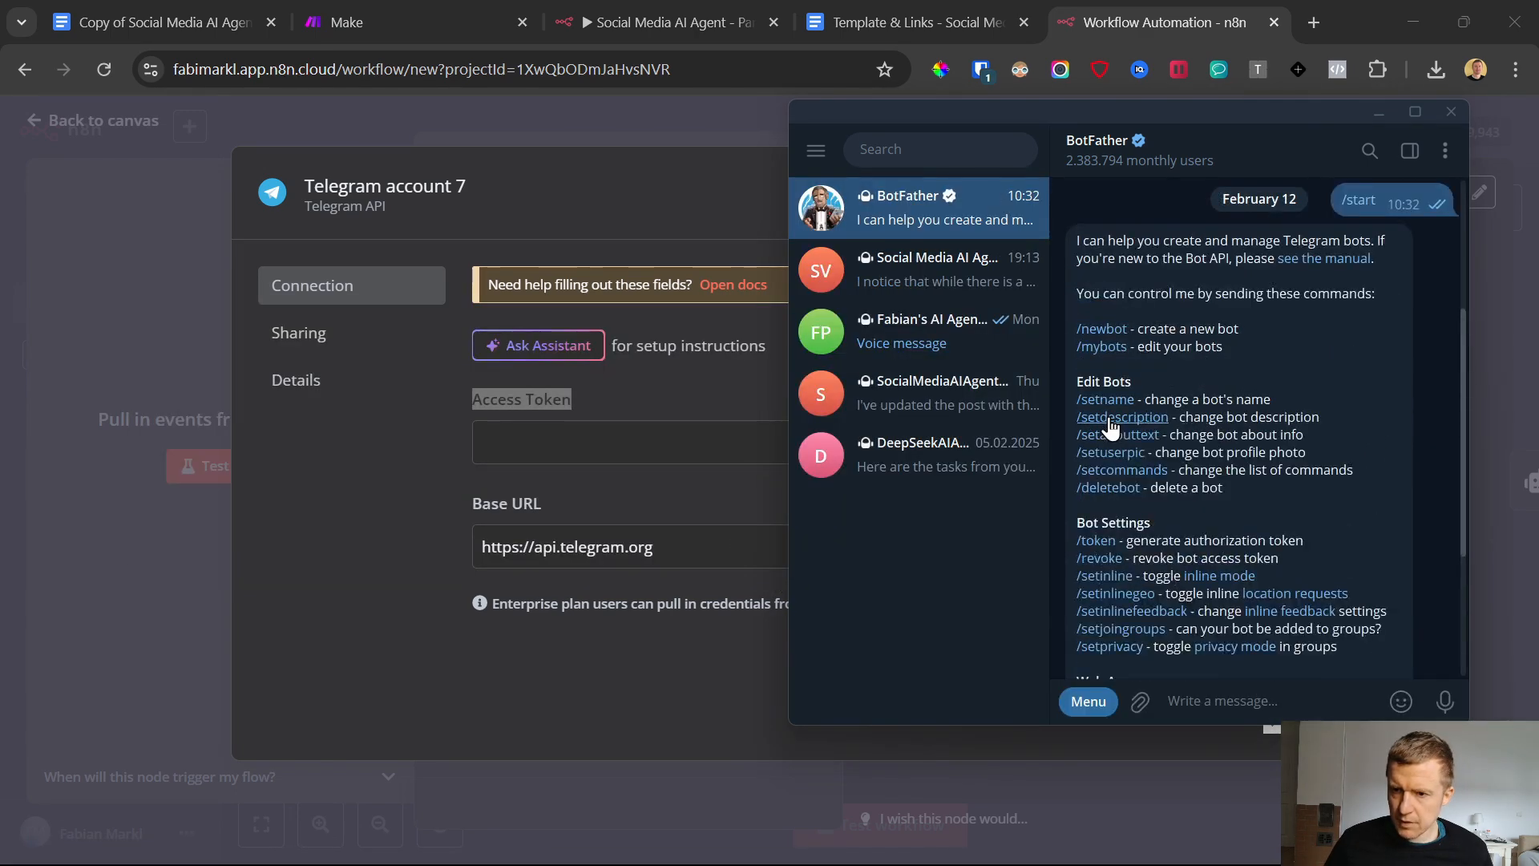
click(1100, 329)
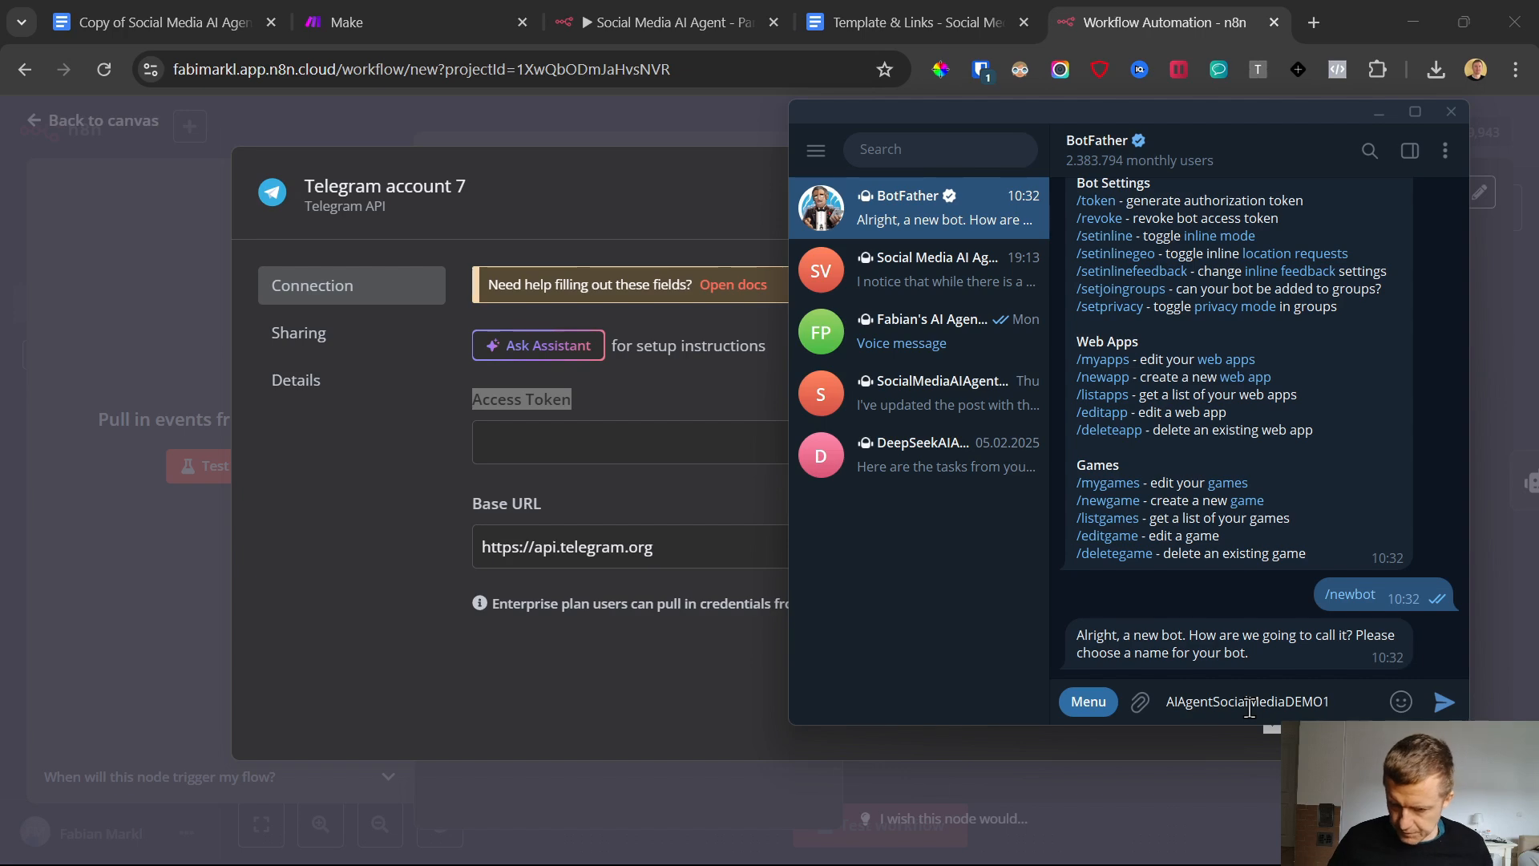
Name the new bot AIAgentSocialMediaDEMO1 and give it the username AIAgentSocialMediaDEMO1Bot
key(ctrl+a)
right_click(1249, 708)
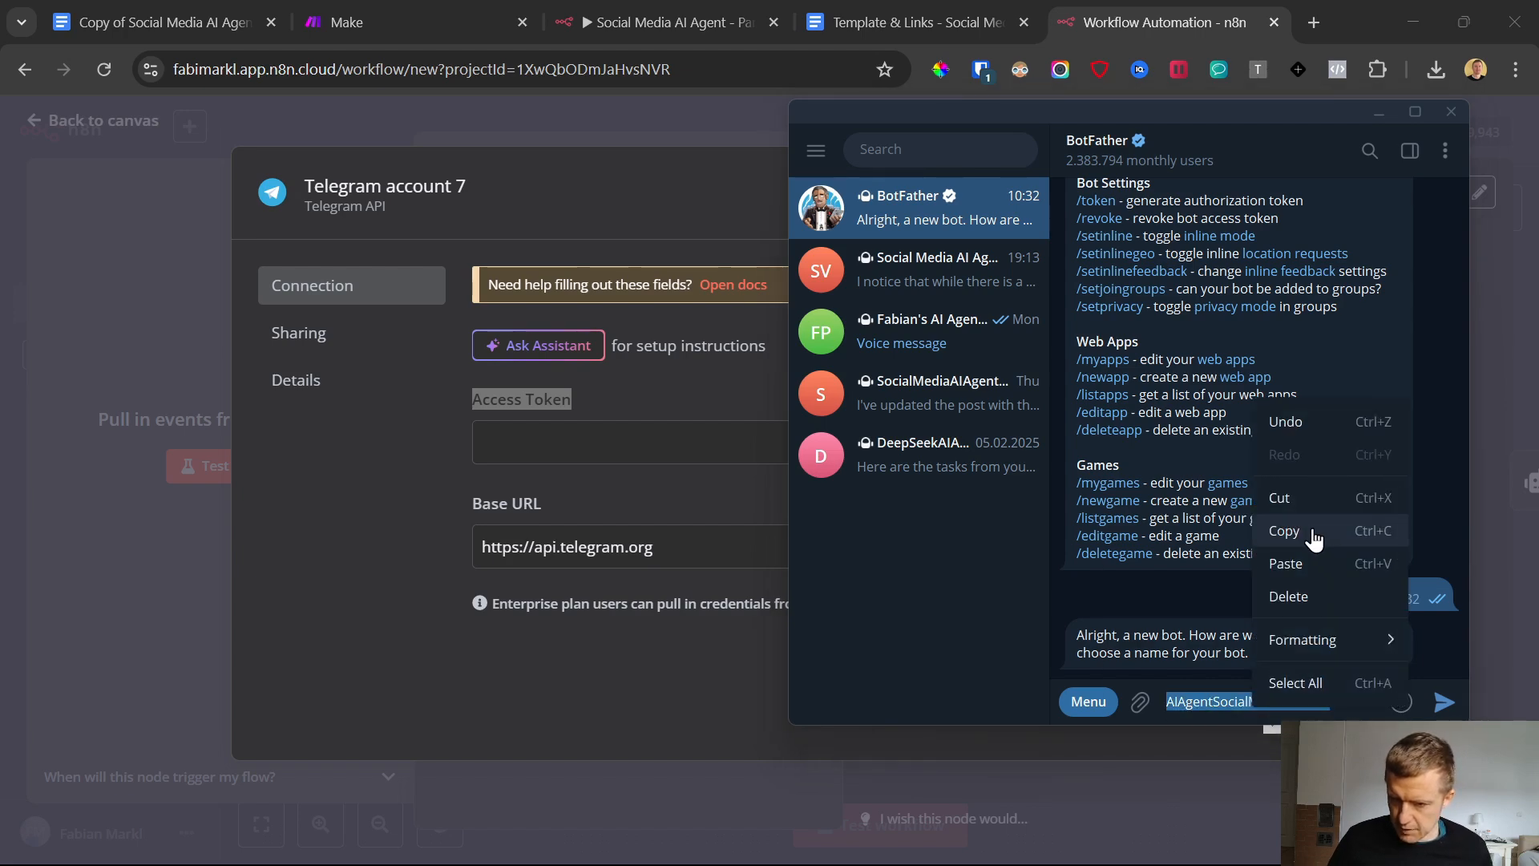
click(1282, 529)
click(1443, 709)
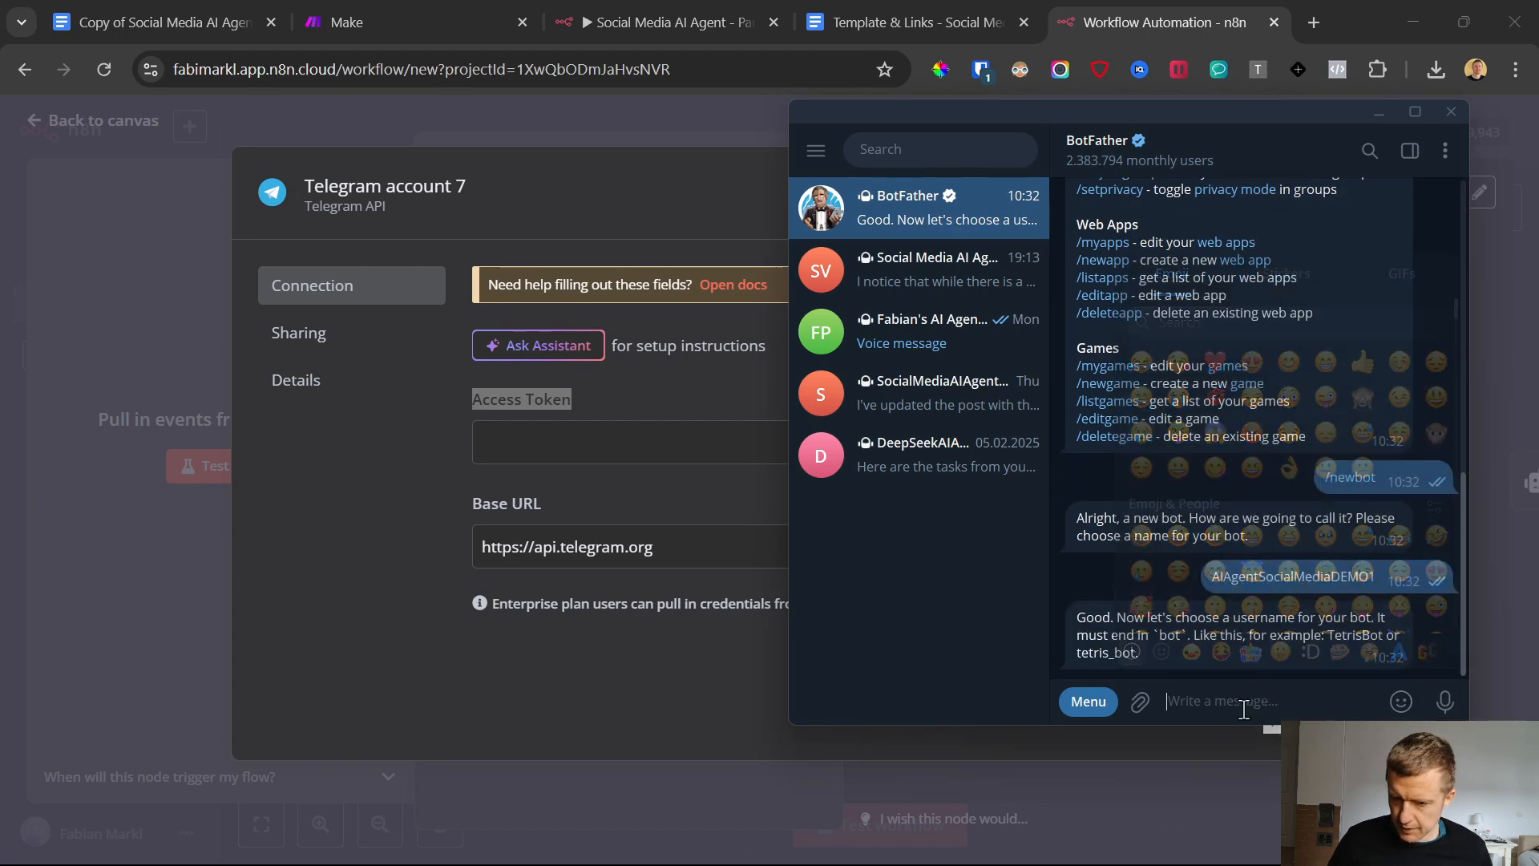
key(ctrl+v)
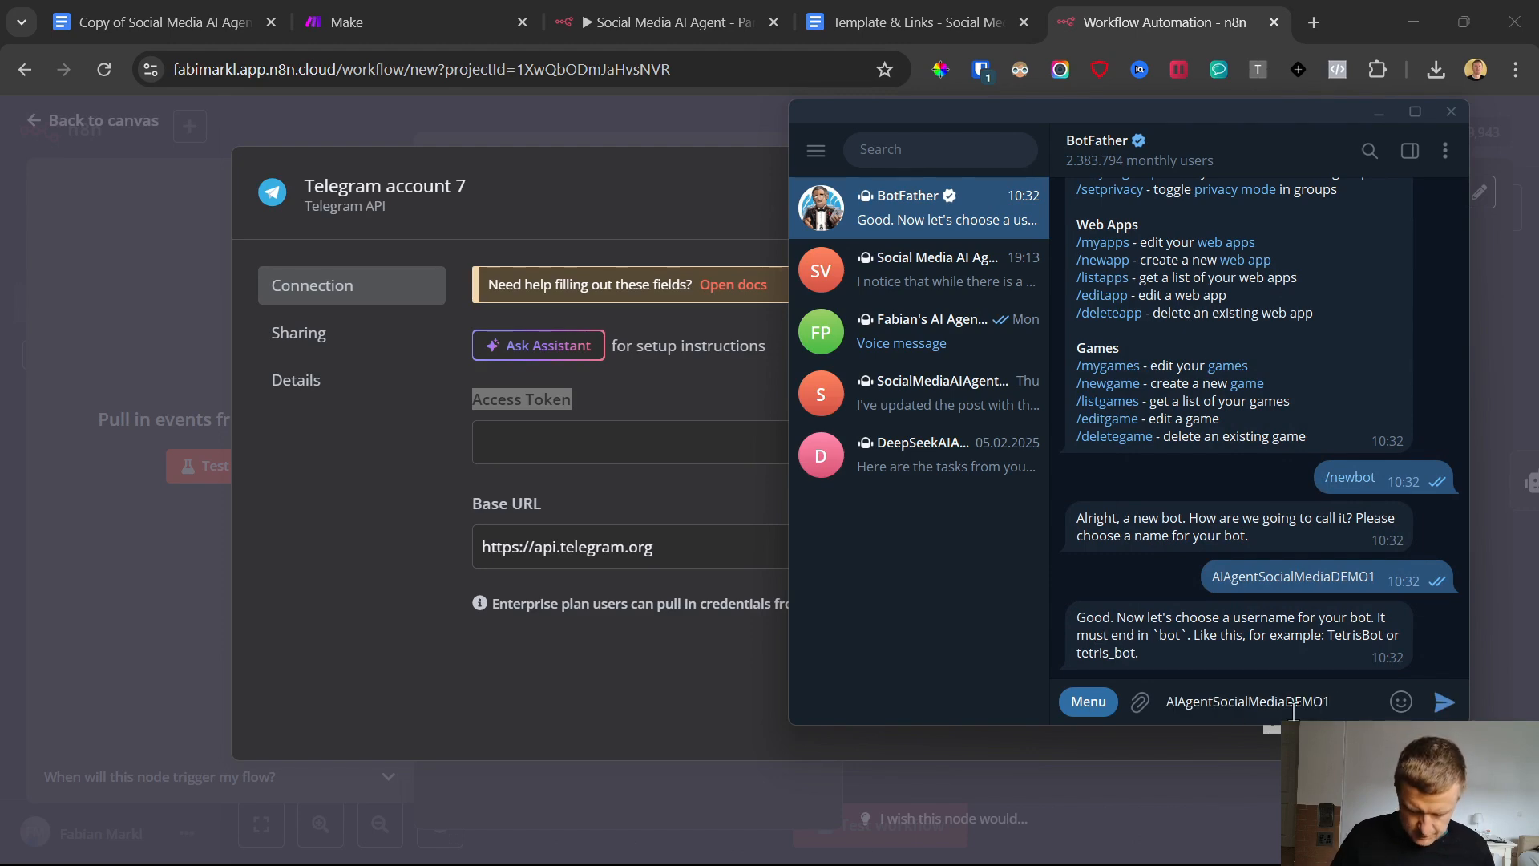
key(Return)
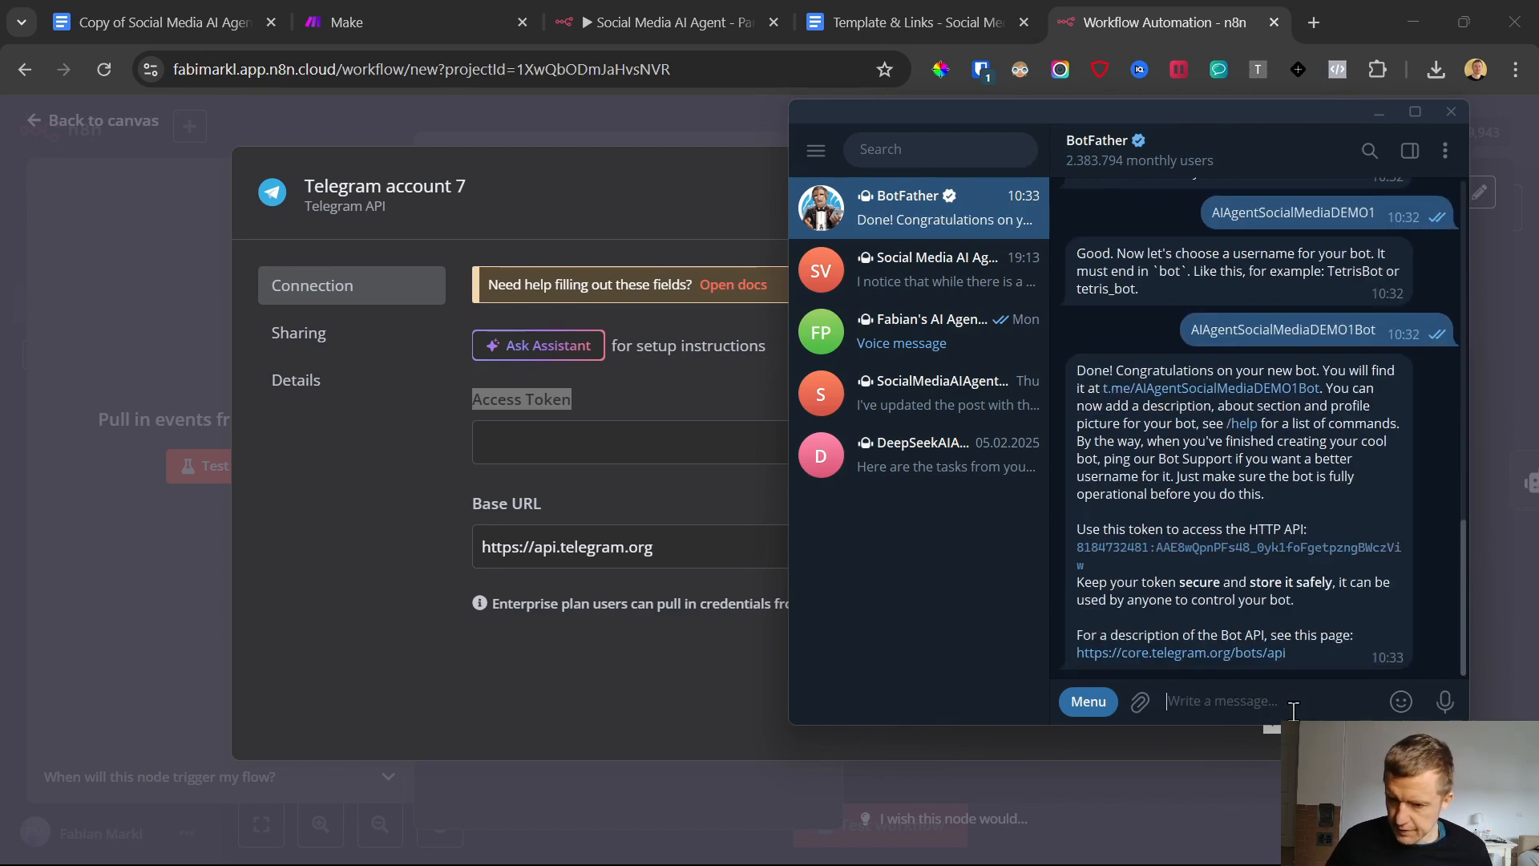
Copy the new bot's API token, switch back to n8n in Chrome, and save it as the Telegram credential's Access Token
double_click(1158, 559)
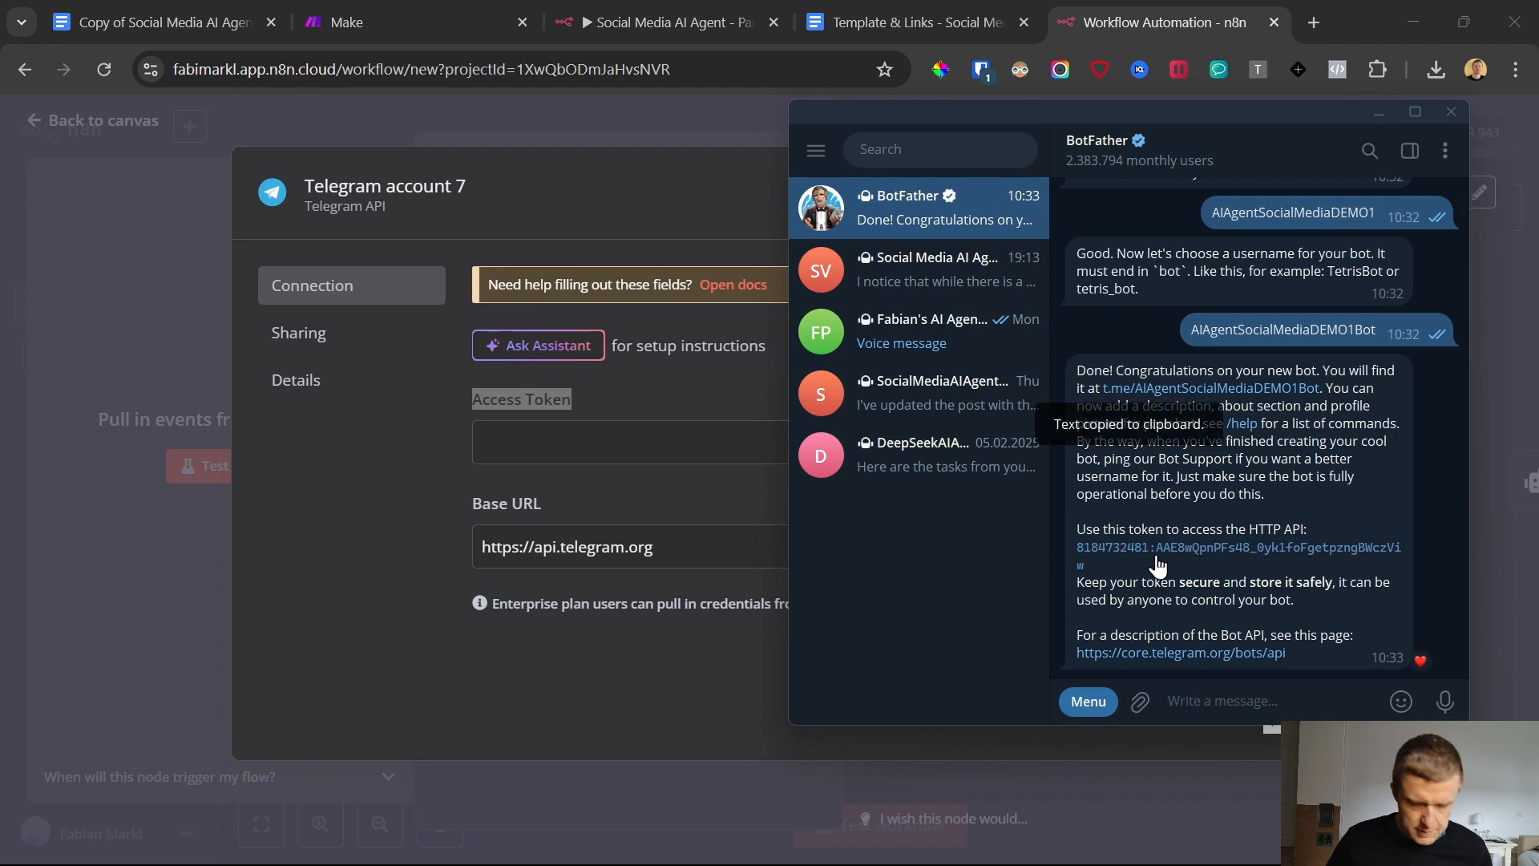
key(alt+Tab)
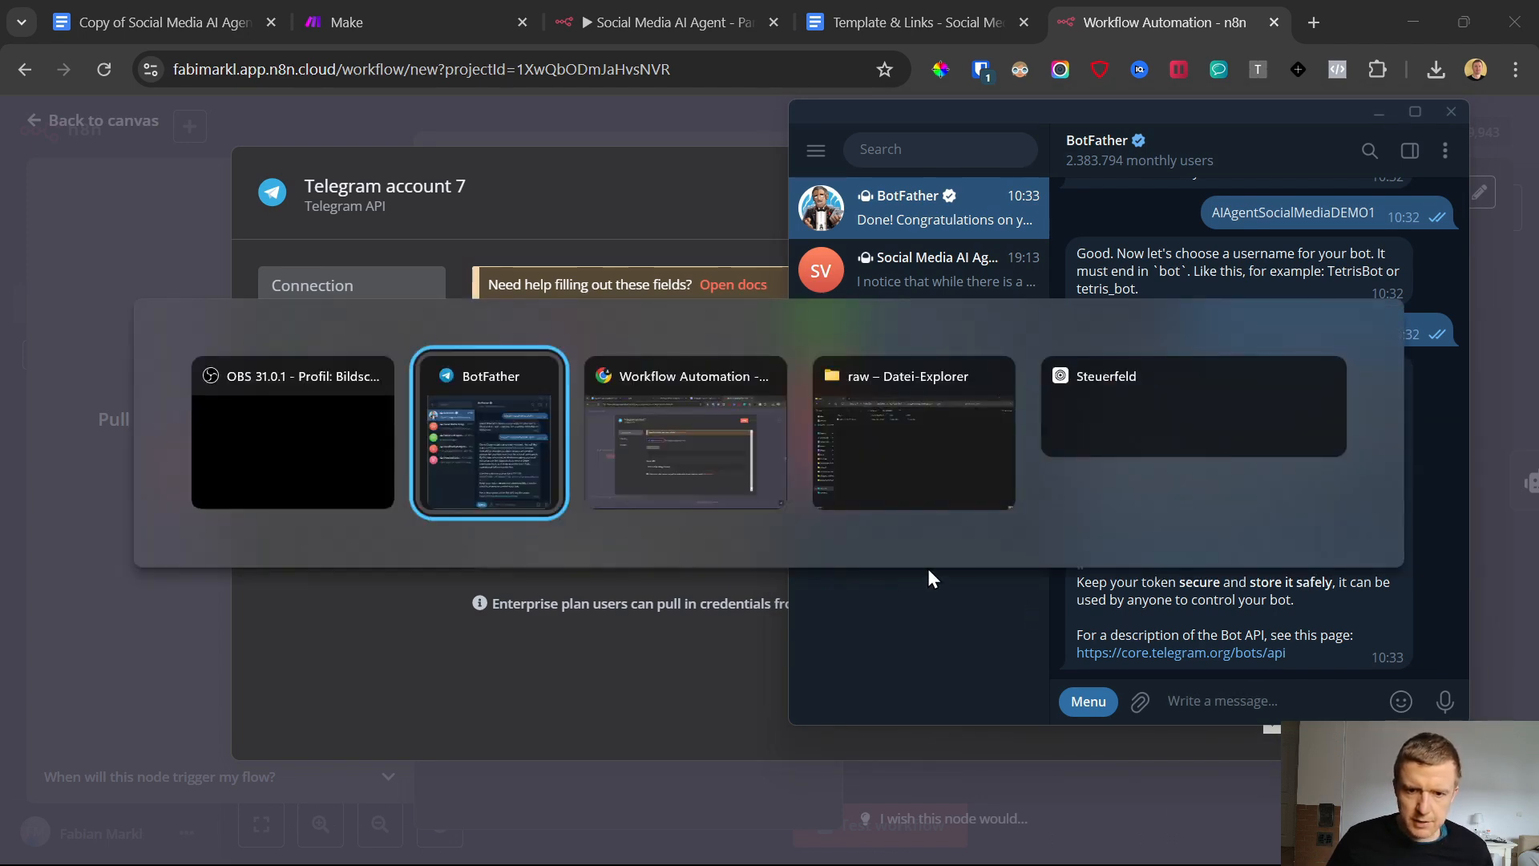
key(alt+Tab)
click(694, 441)
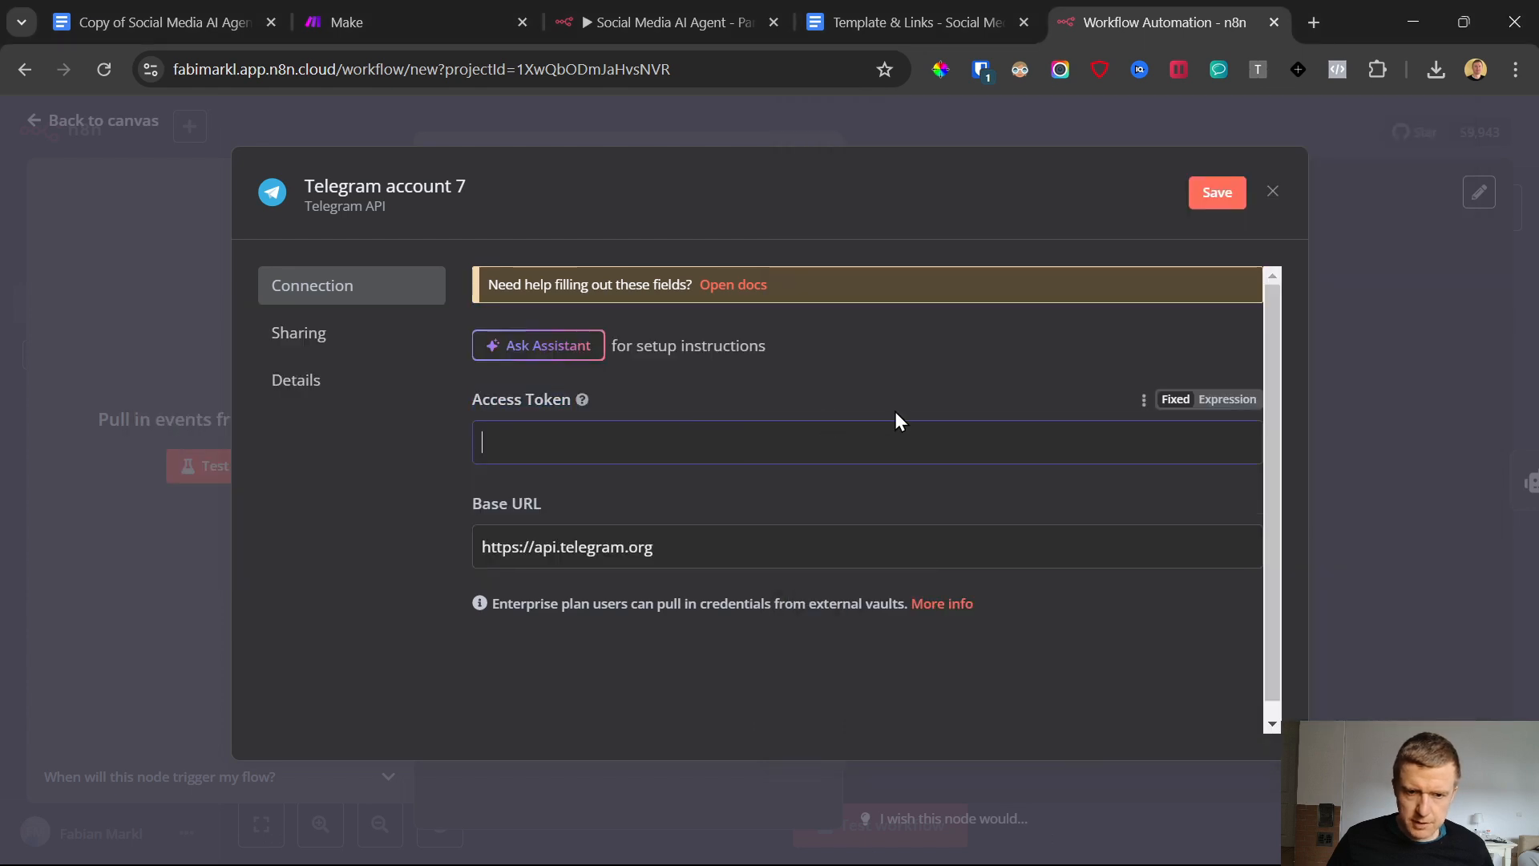
key(ctrl+v)
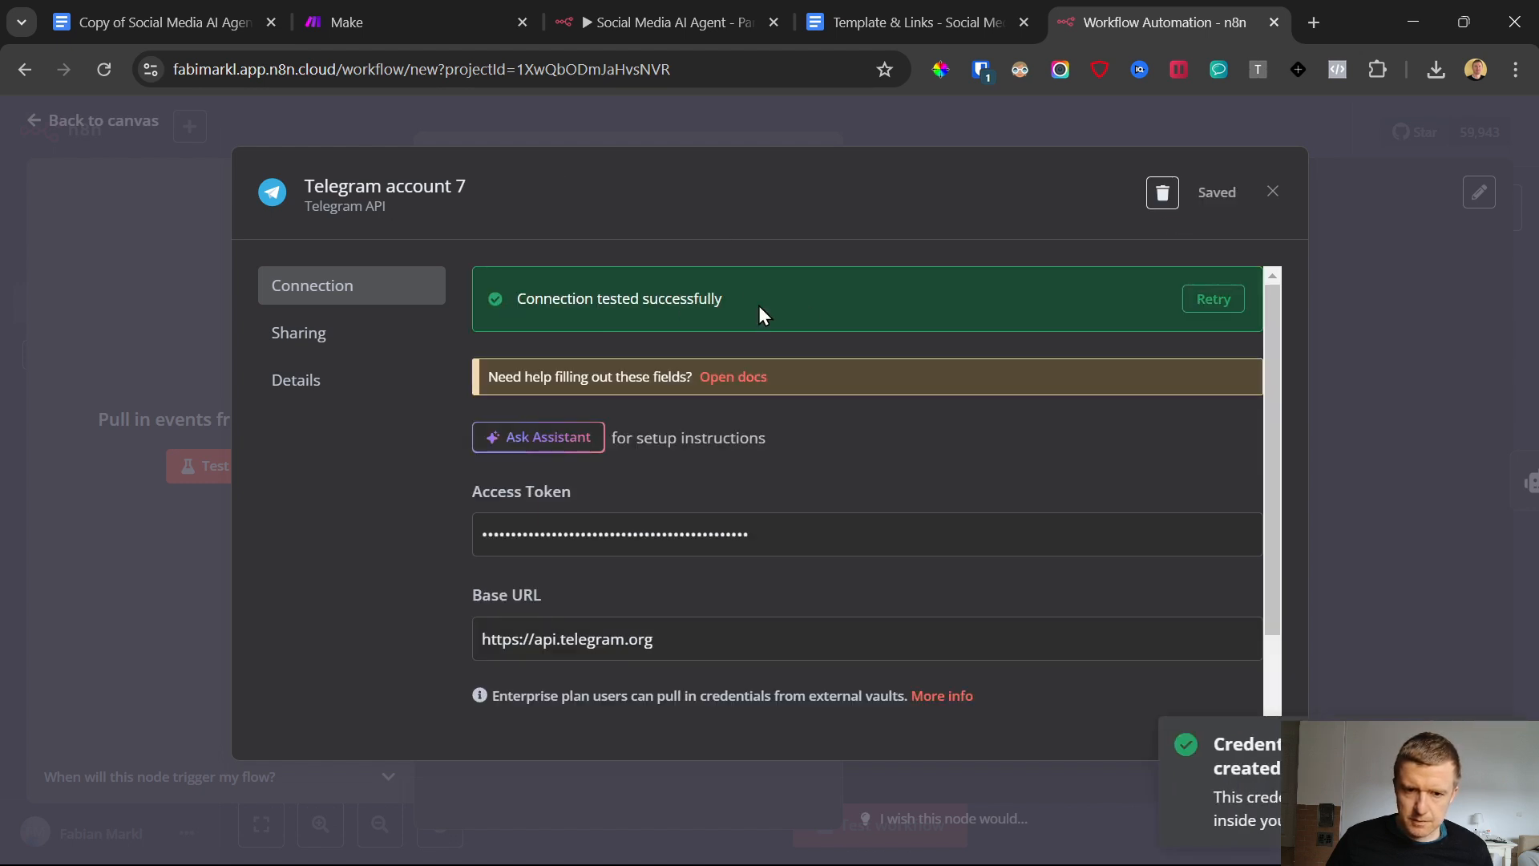
click(1274, 194)
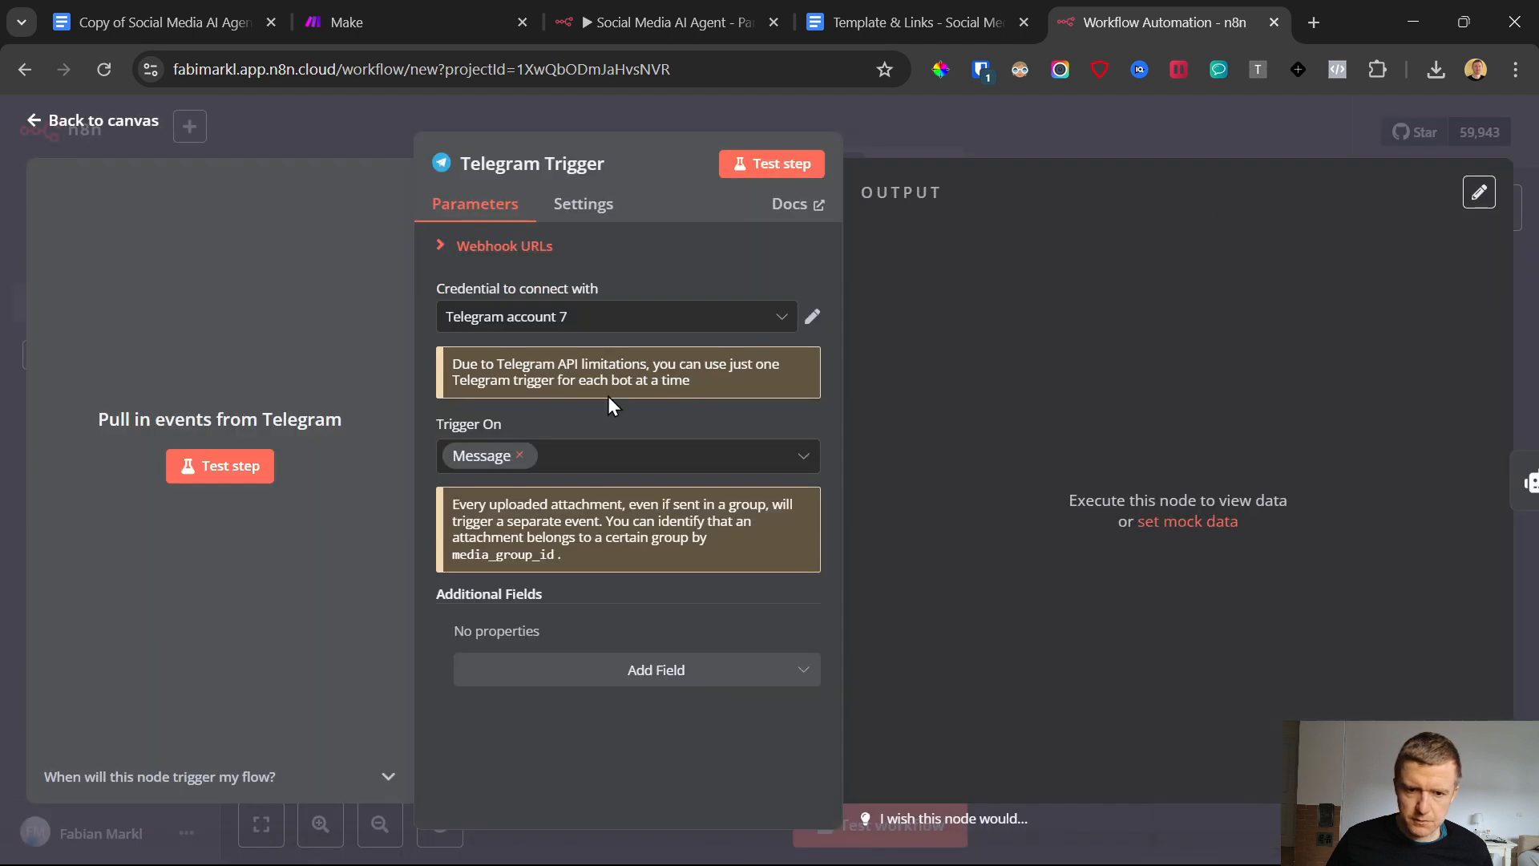
Select Telegram account 7 as the Telegram Trigger node's credential and return to the canvas
click(479, 329)
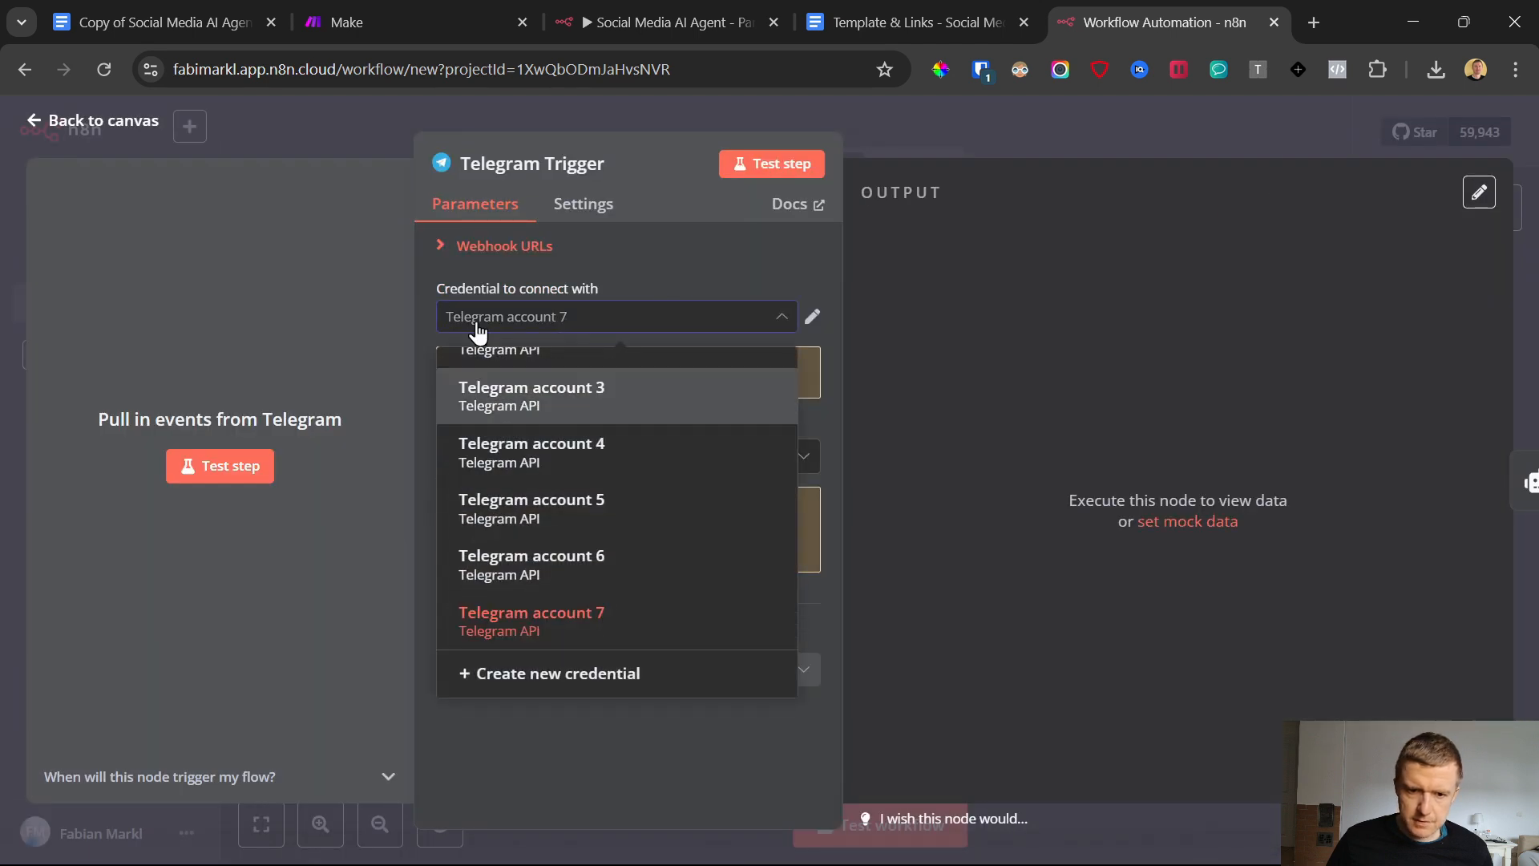
click(532, 634)
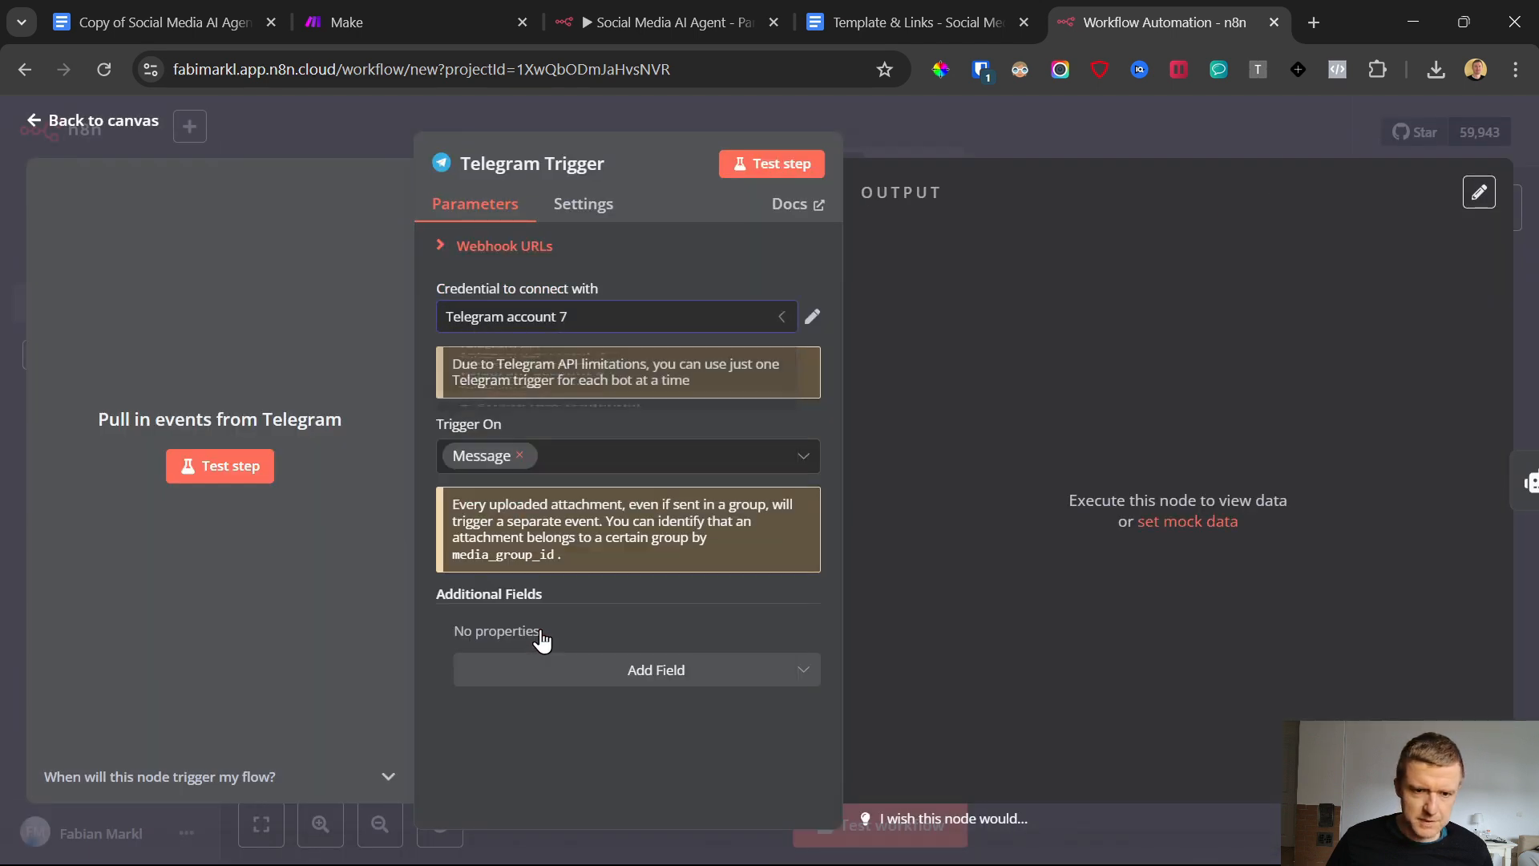
click(33, 127)
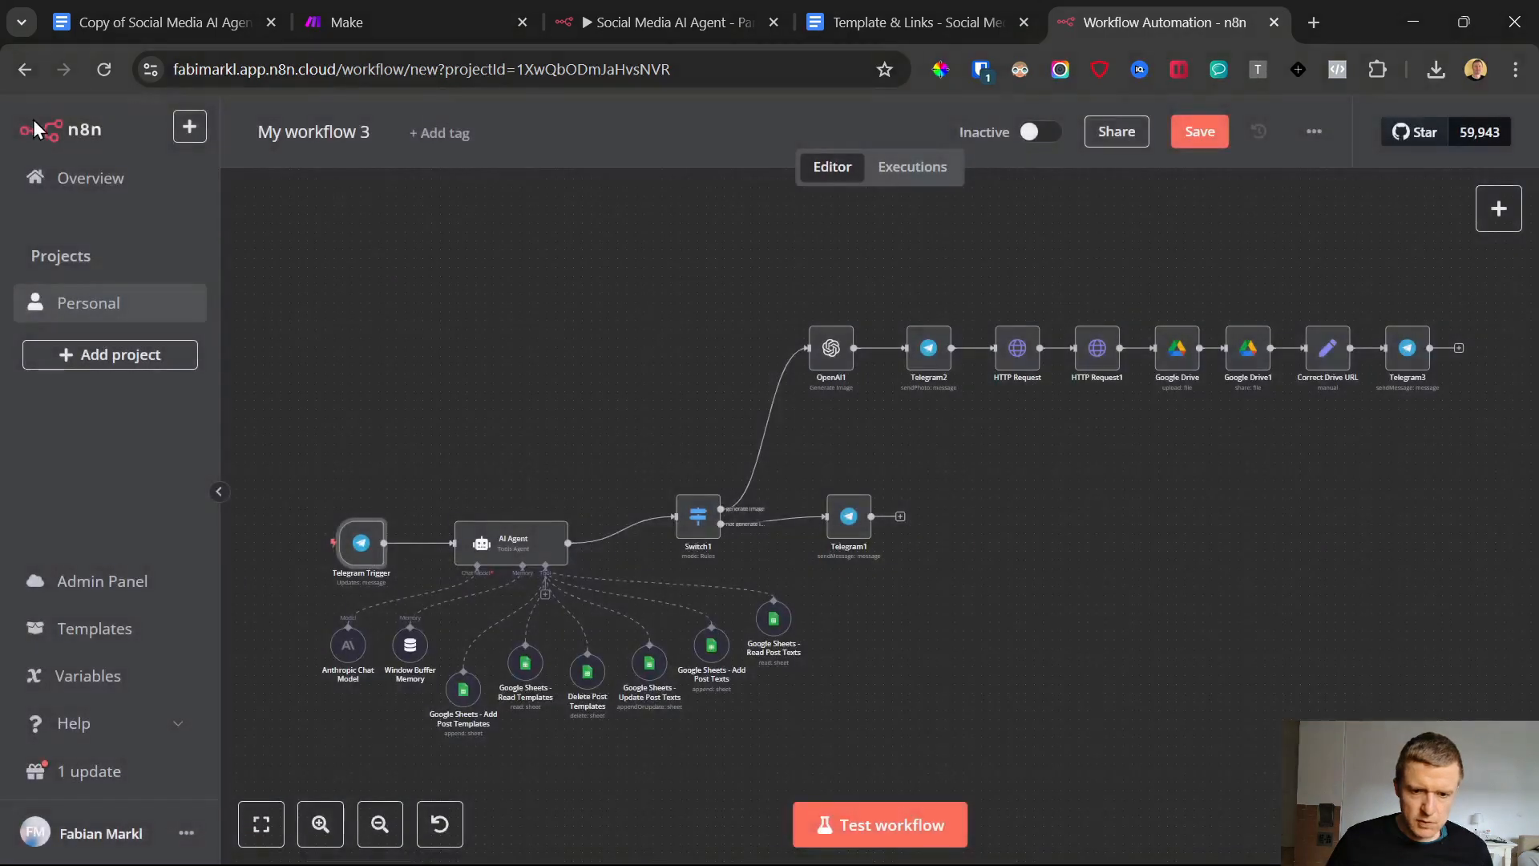
Set the Telegram1 node's credential to Telegram account 7 and return to the canvas
double_click(849, 517)
click(687, 272)
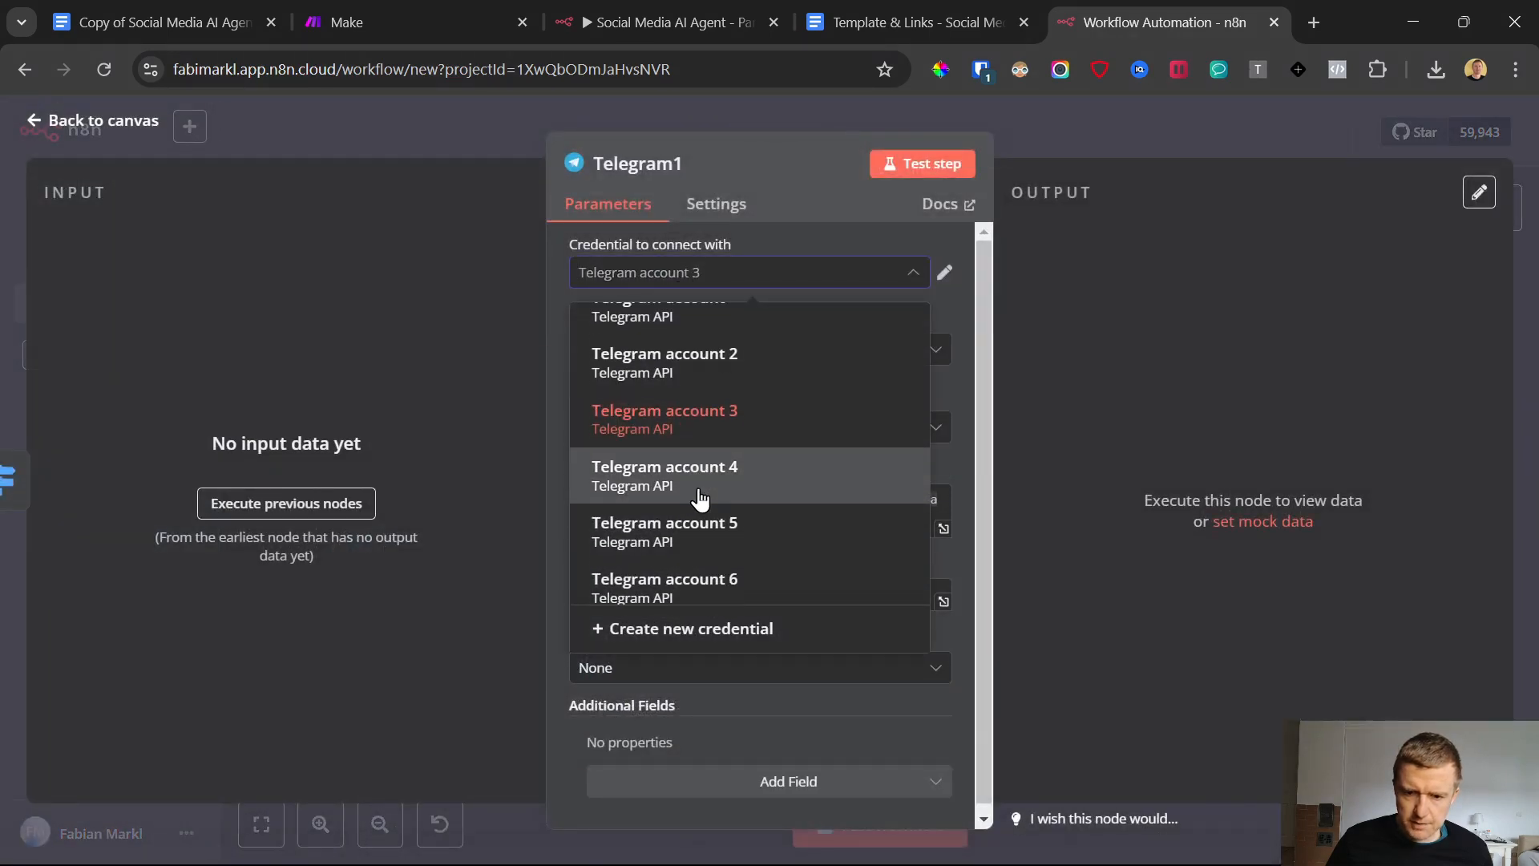
scroll(706, 545, down, 2)
click(721, 578)
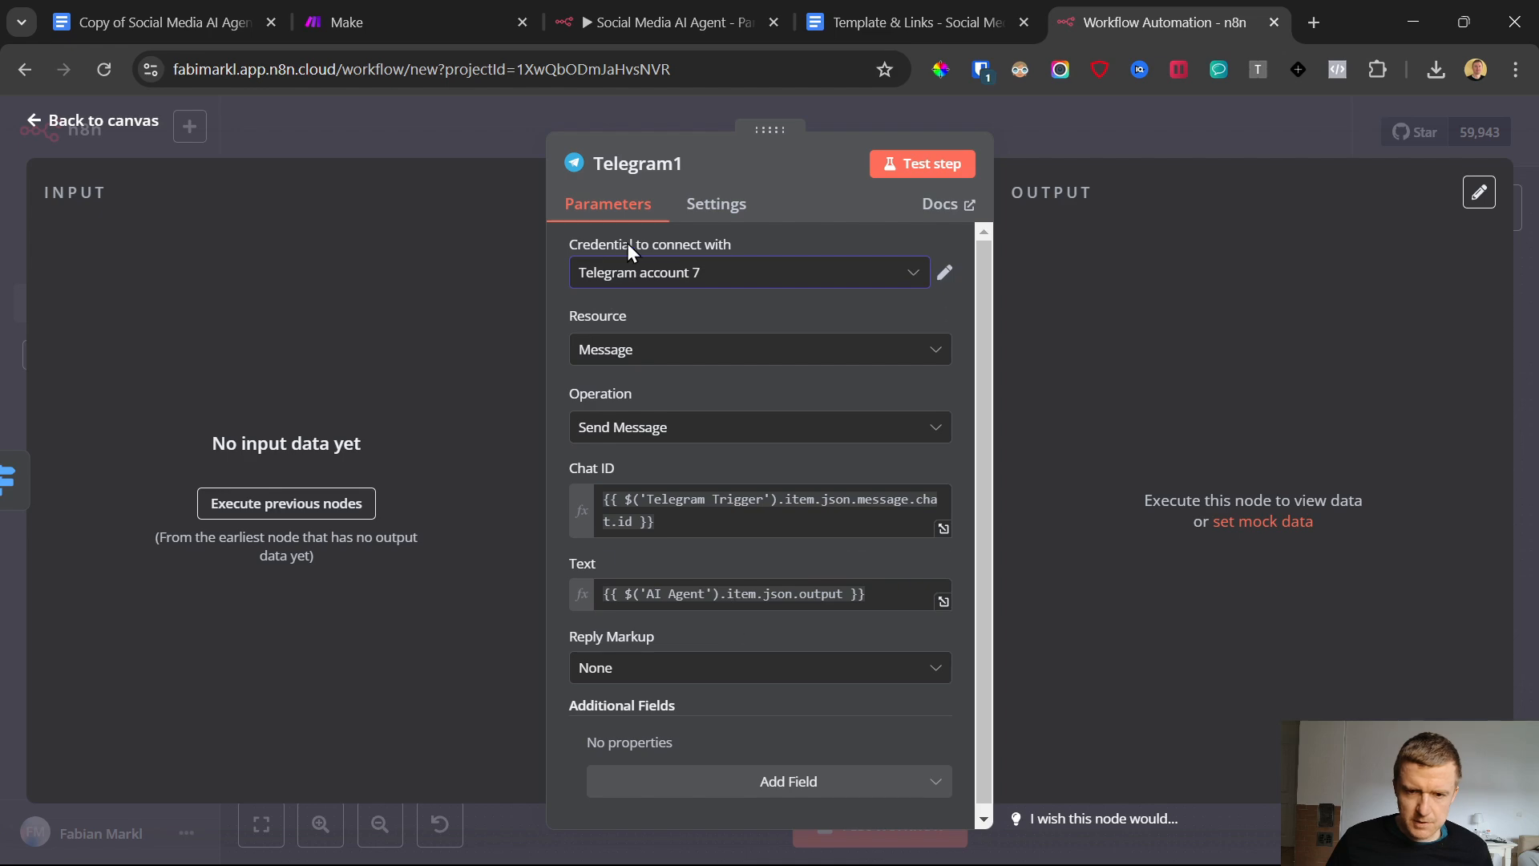
click(36, 127)
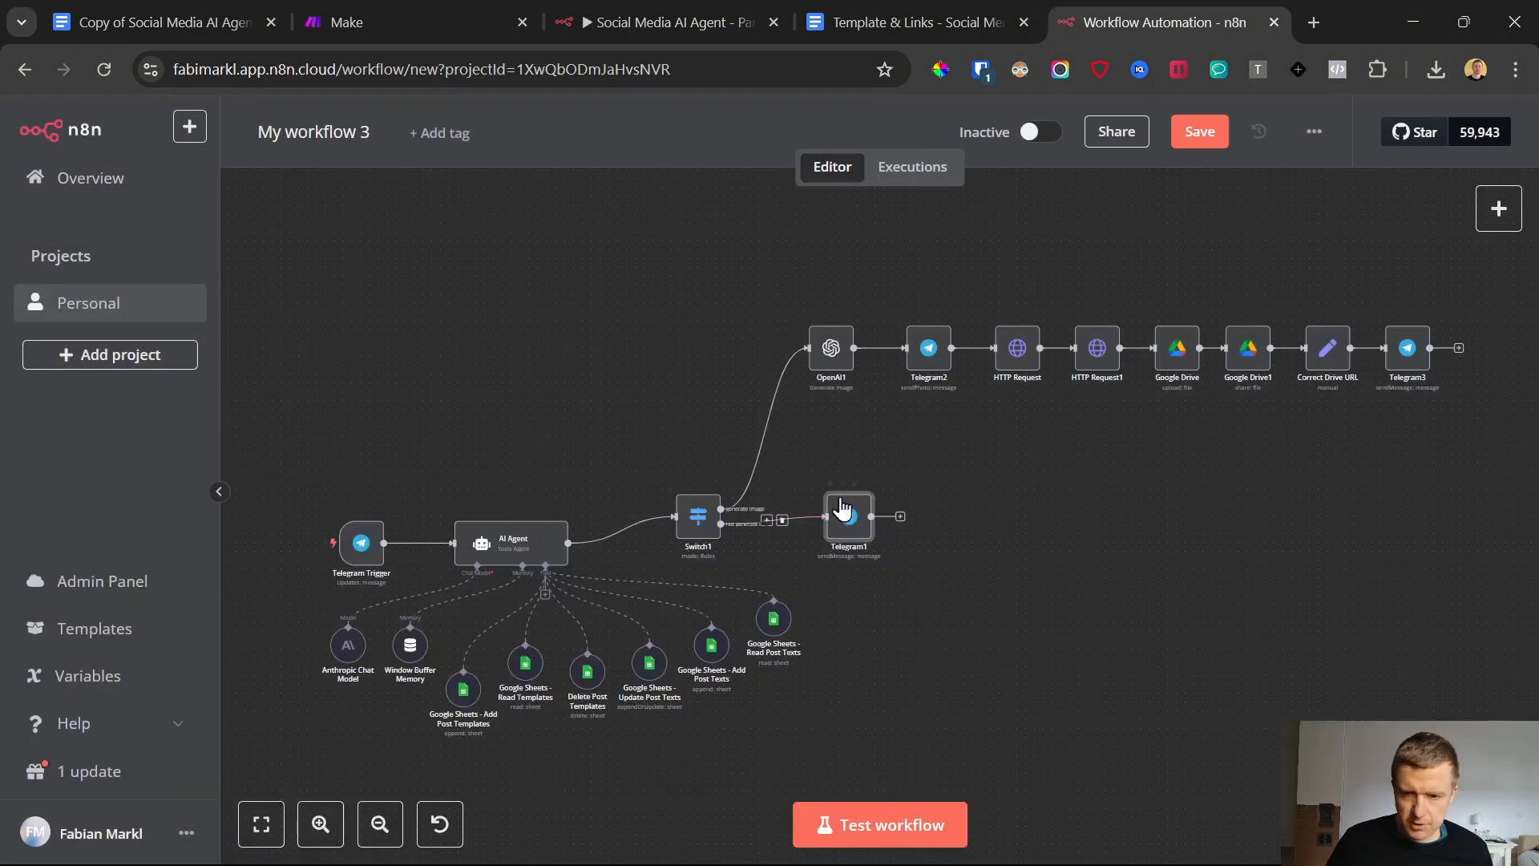
Set the Telegram2 node's credential to Telegram account 7 and return to the canvas
double_click(926, 352)
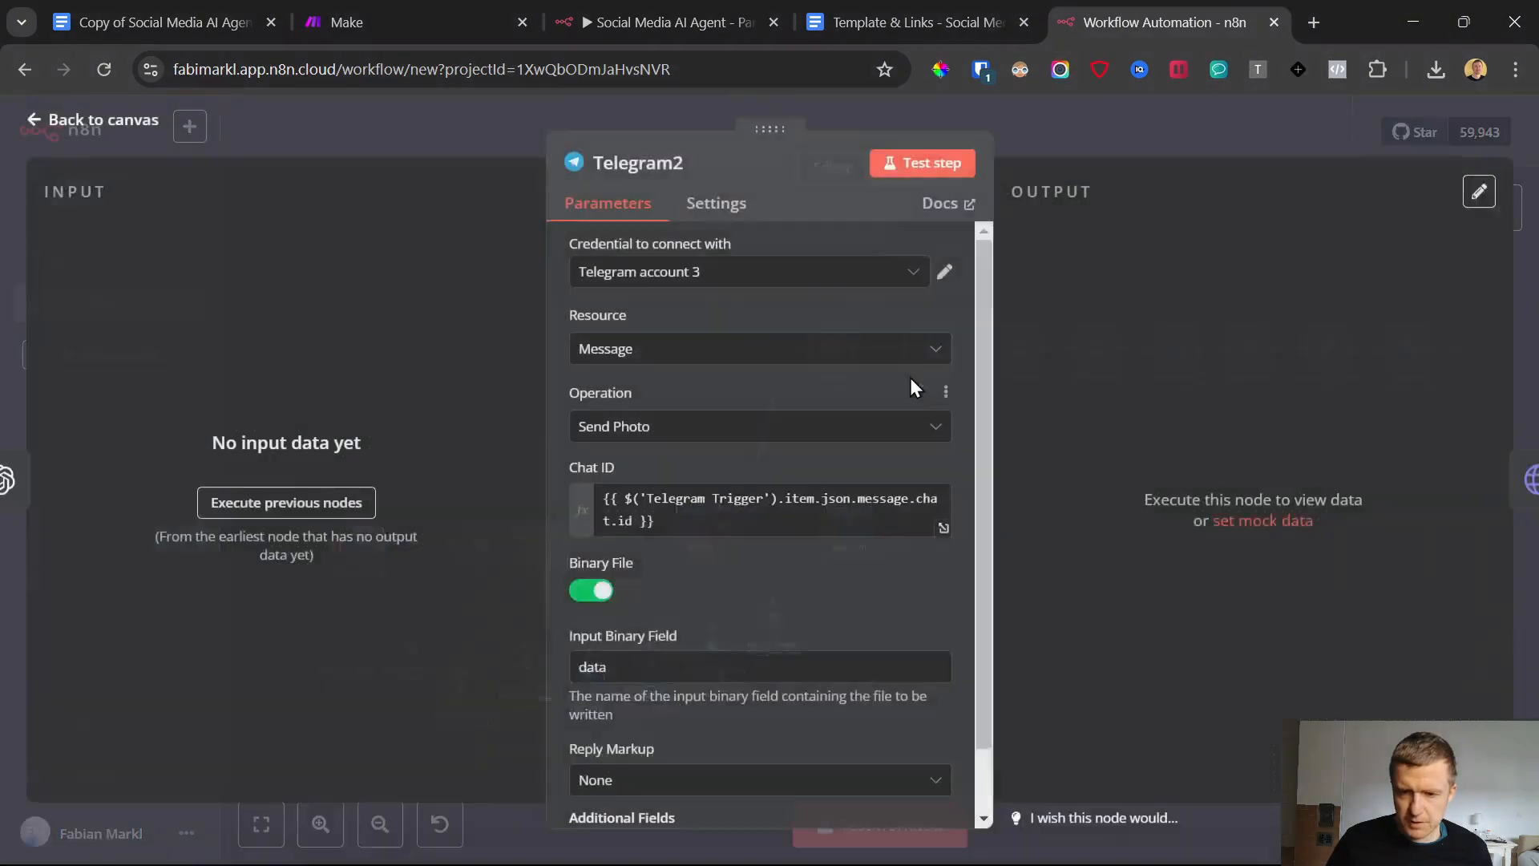
click(790, 272)
scroll(700, 425, down, 1)
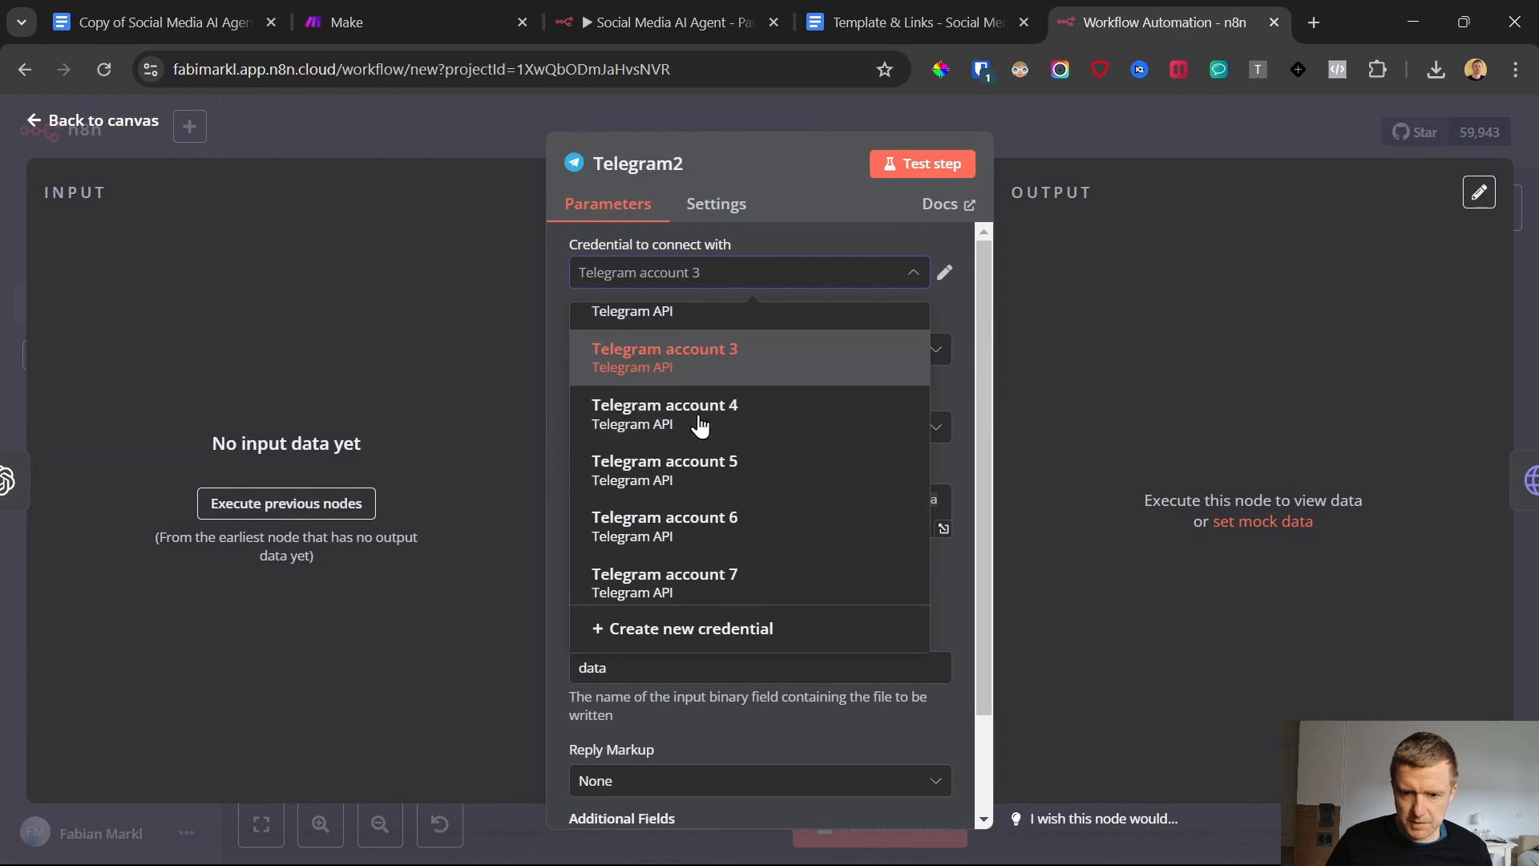
click(763, 585)
click(24, 122)
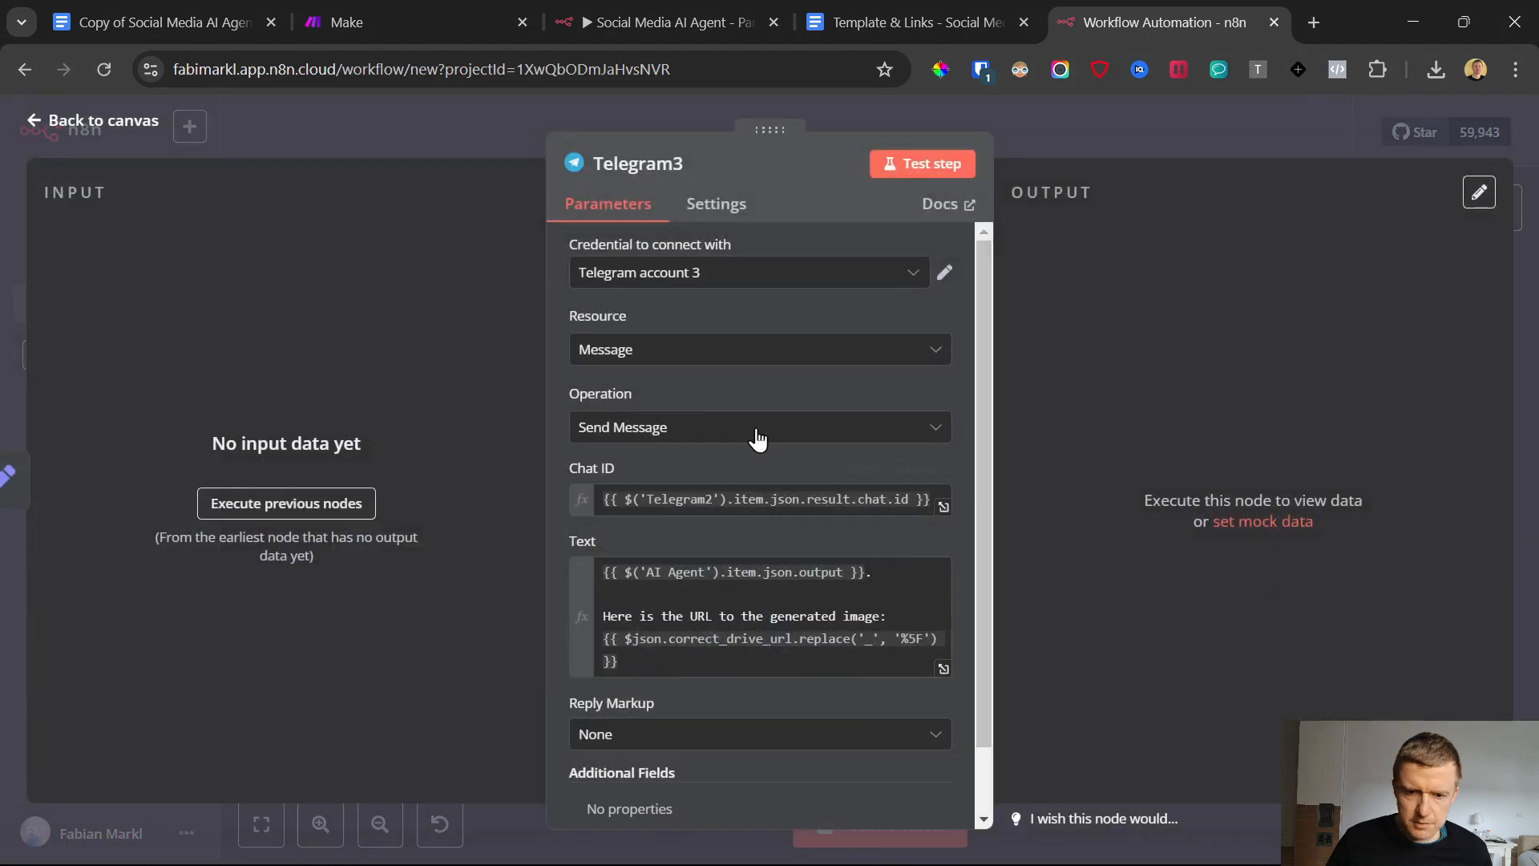
Set the Telegram3 node's credential to Telegram account 7 and return to the canvas
click(663, 278)
scroll(700, 585, down, 2)
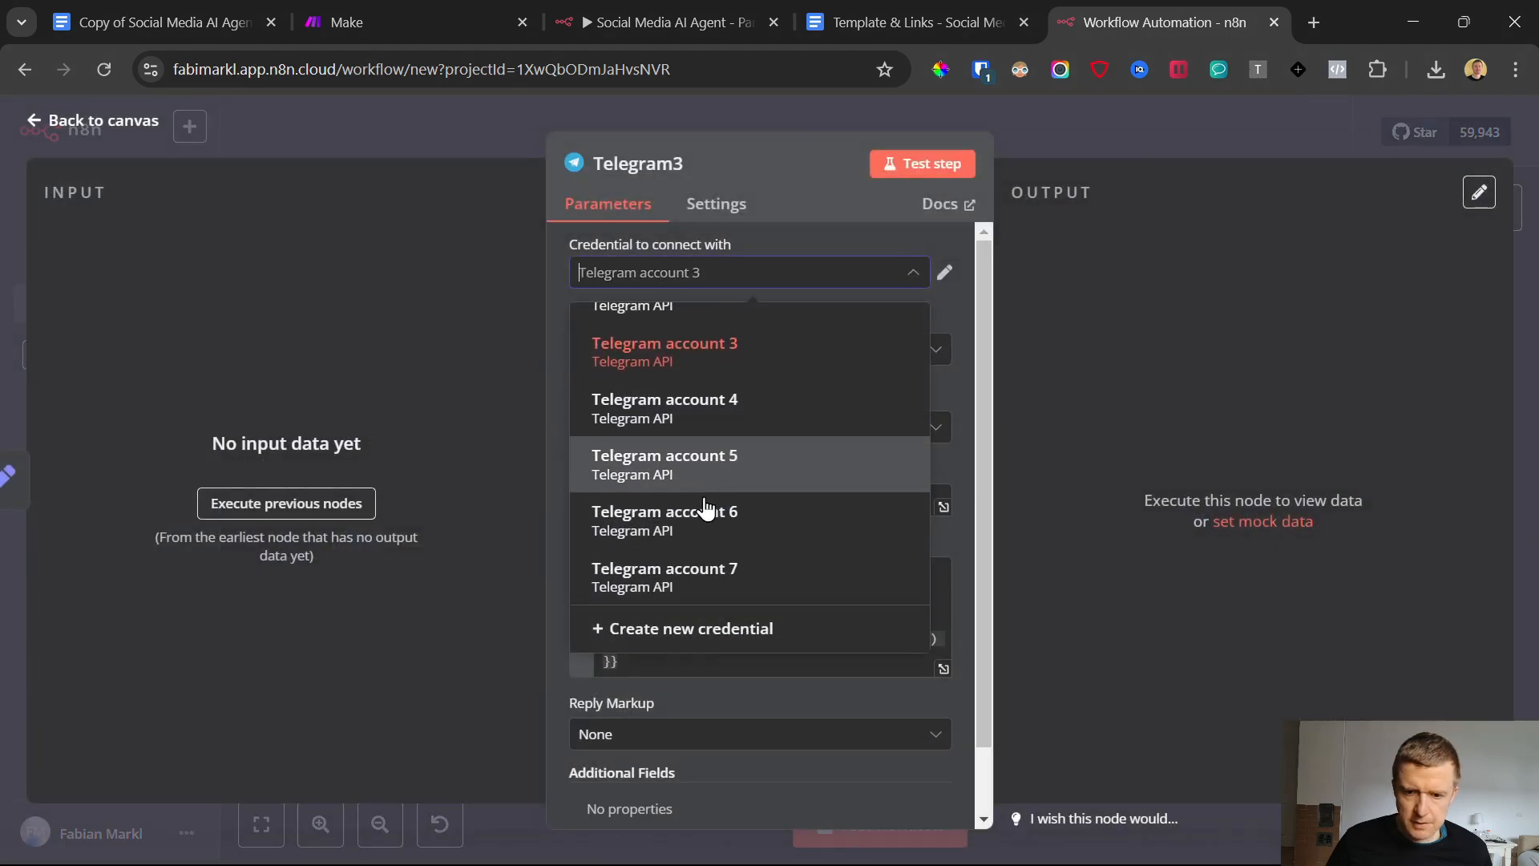
click(732, 578)
click(33, 122)
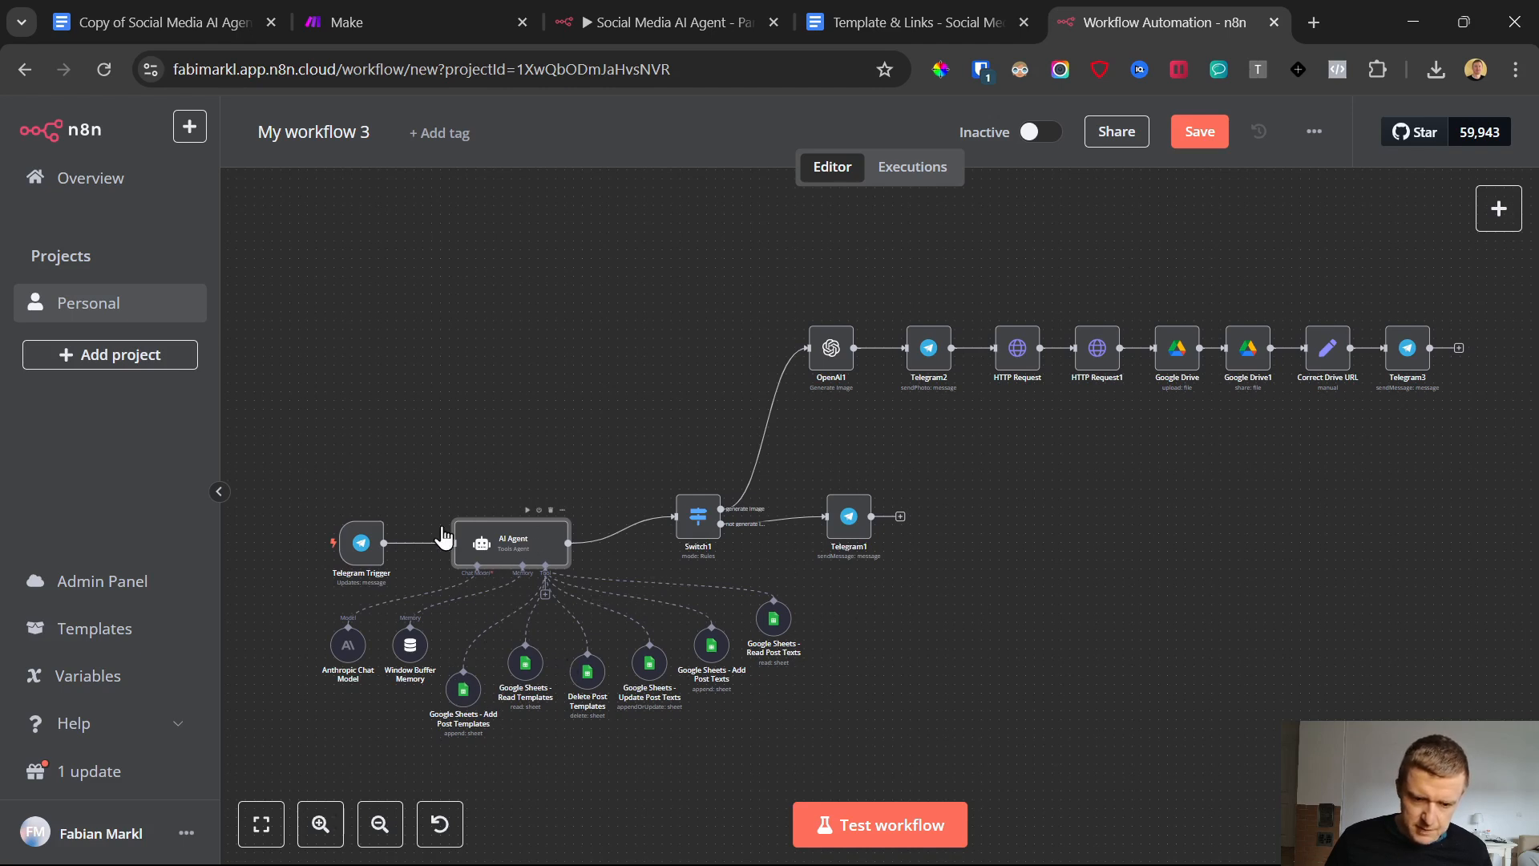
Shift the Anthropic Chat Model and Window Buffer Memory nodes slightly down and left, and review the memory node's parameters
scroll(524, 684, up, 5)
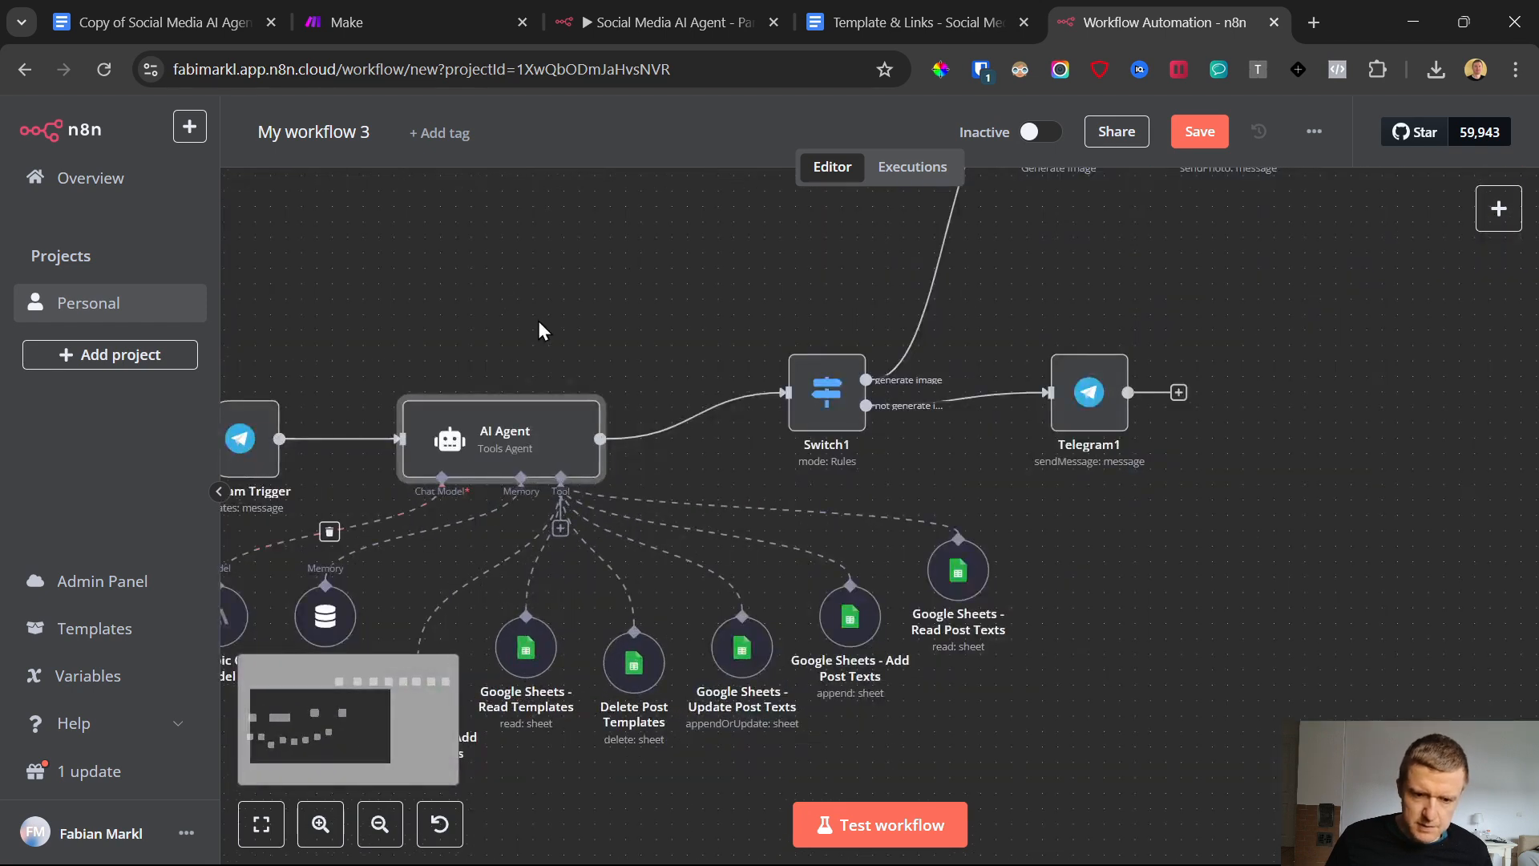
scroll(526, 348, left, 3)
scroll(589, 417, down, 1)
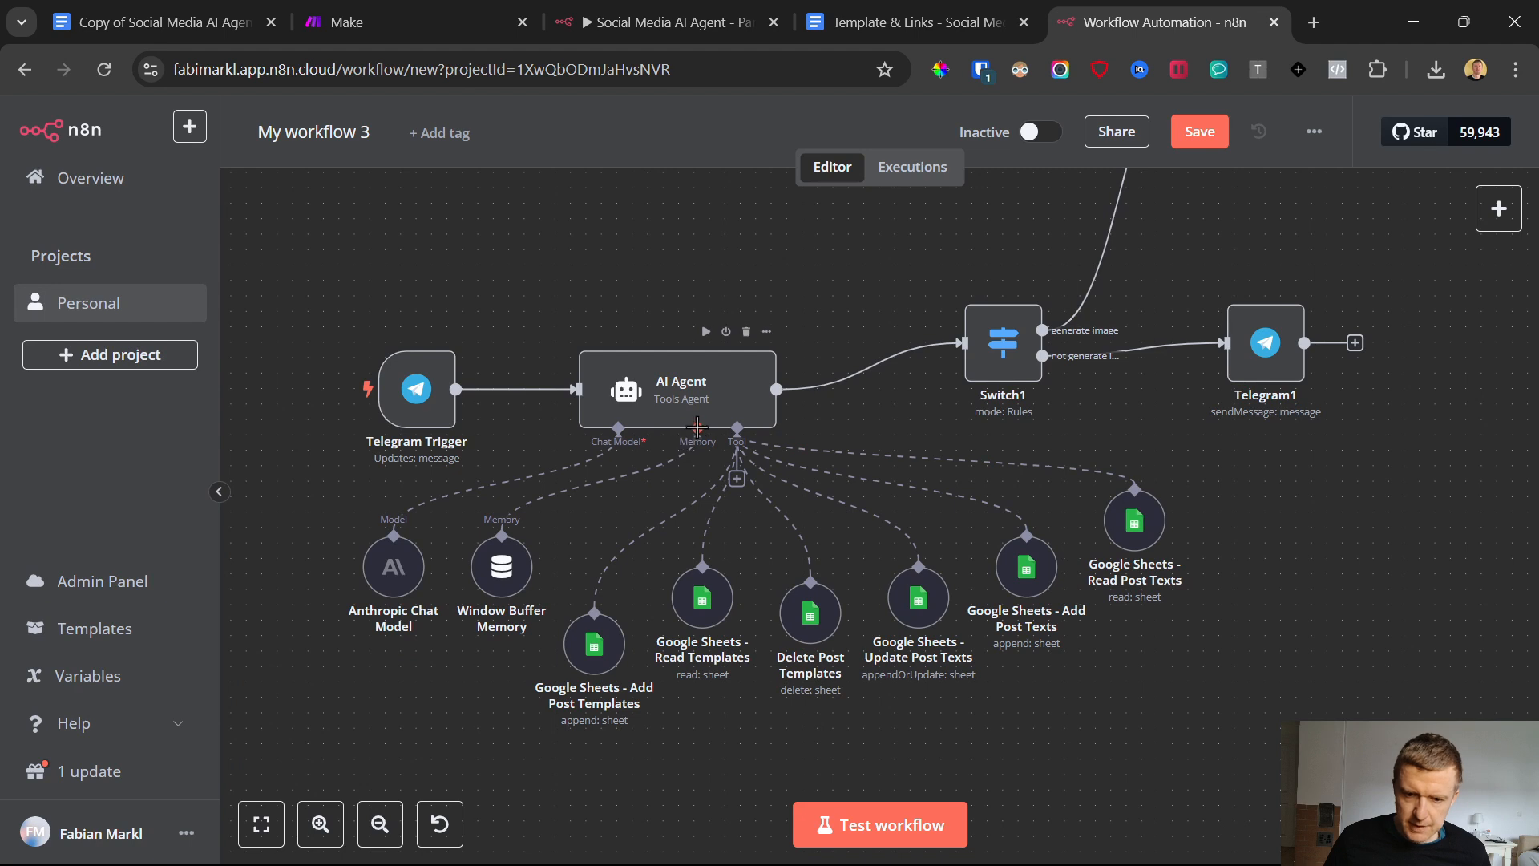
mouse_move(609, 468)
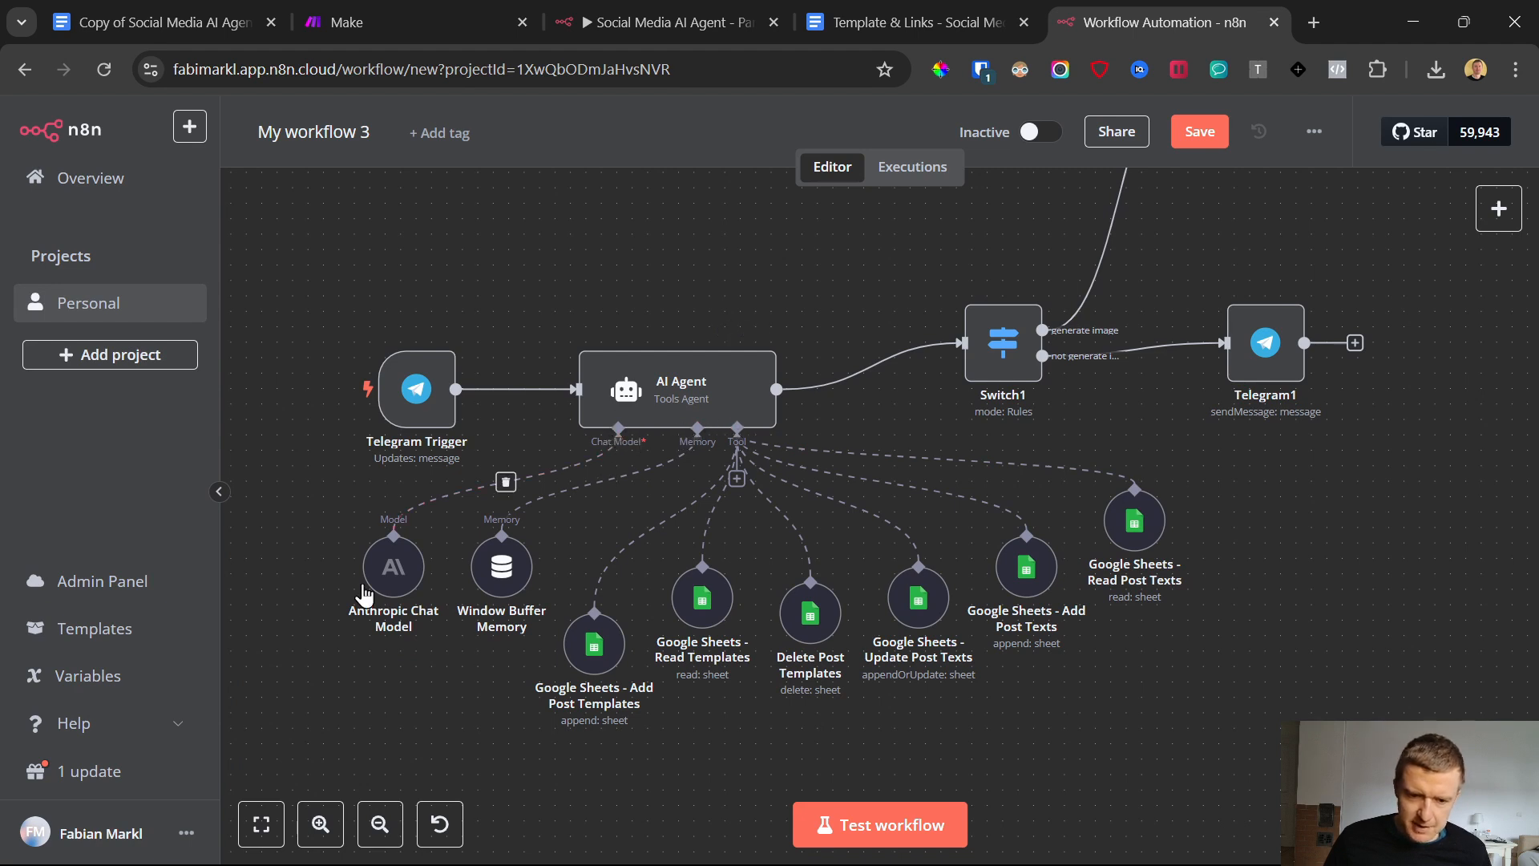
mouse_move(385, 567)
mouse_down()
mouse_move(398, 628)
mouse_move(360, 555)
mouse_move(380, 555)
mouse_move(371, 582)
mouse_up()
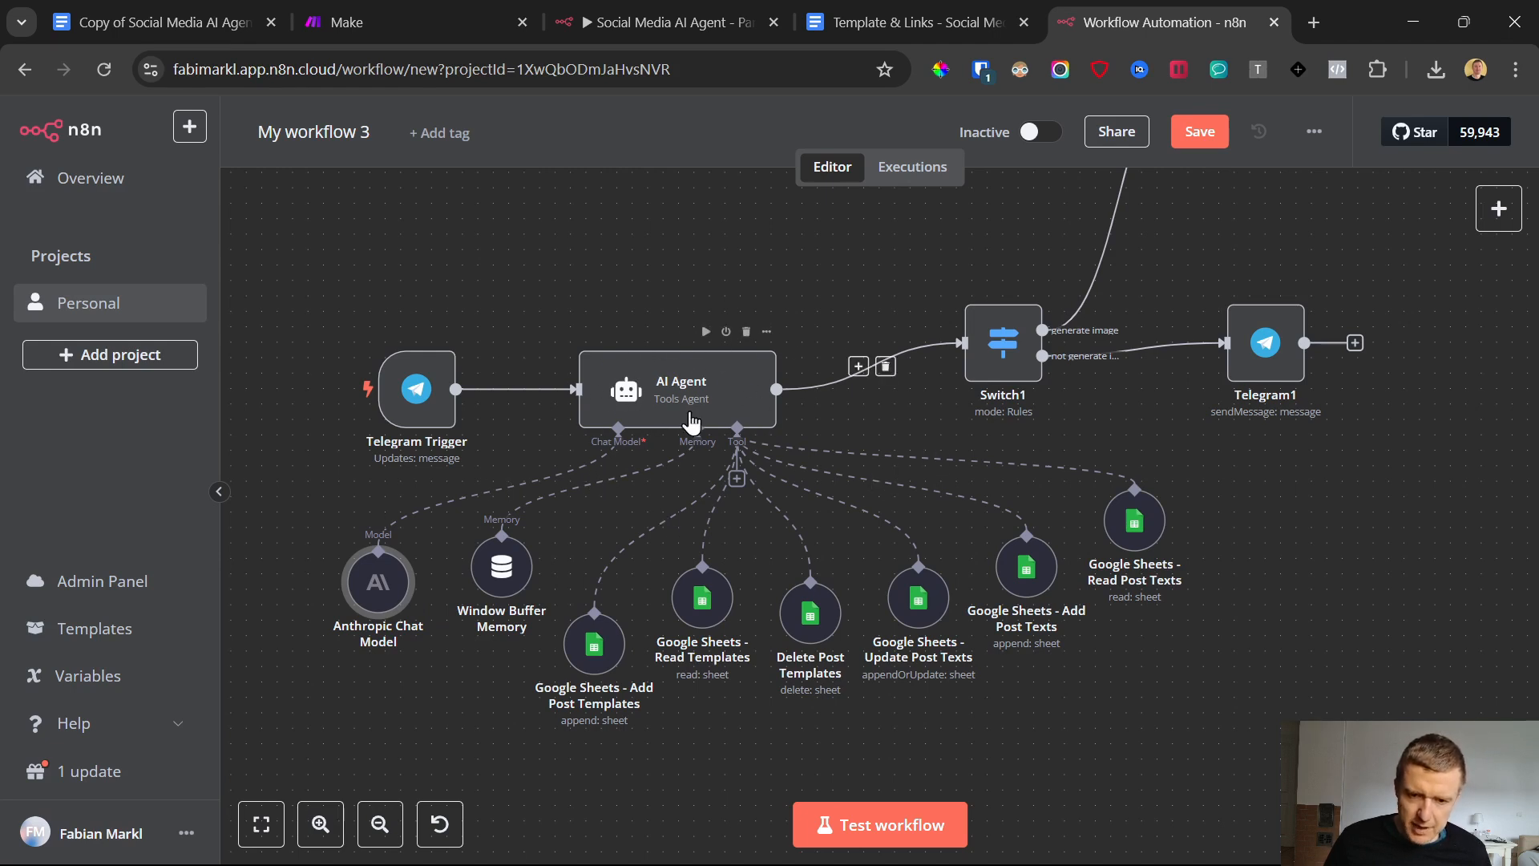
mouse_move(501, 566)
mouse_down()
mouse_move(513, 599)
mouse_move(486, 581)
mouse_up()
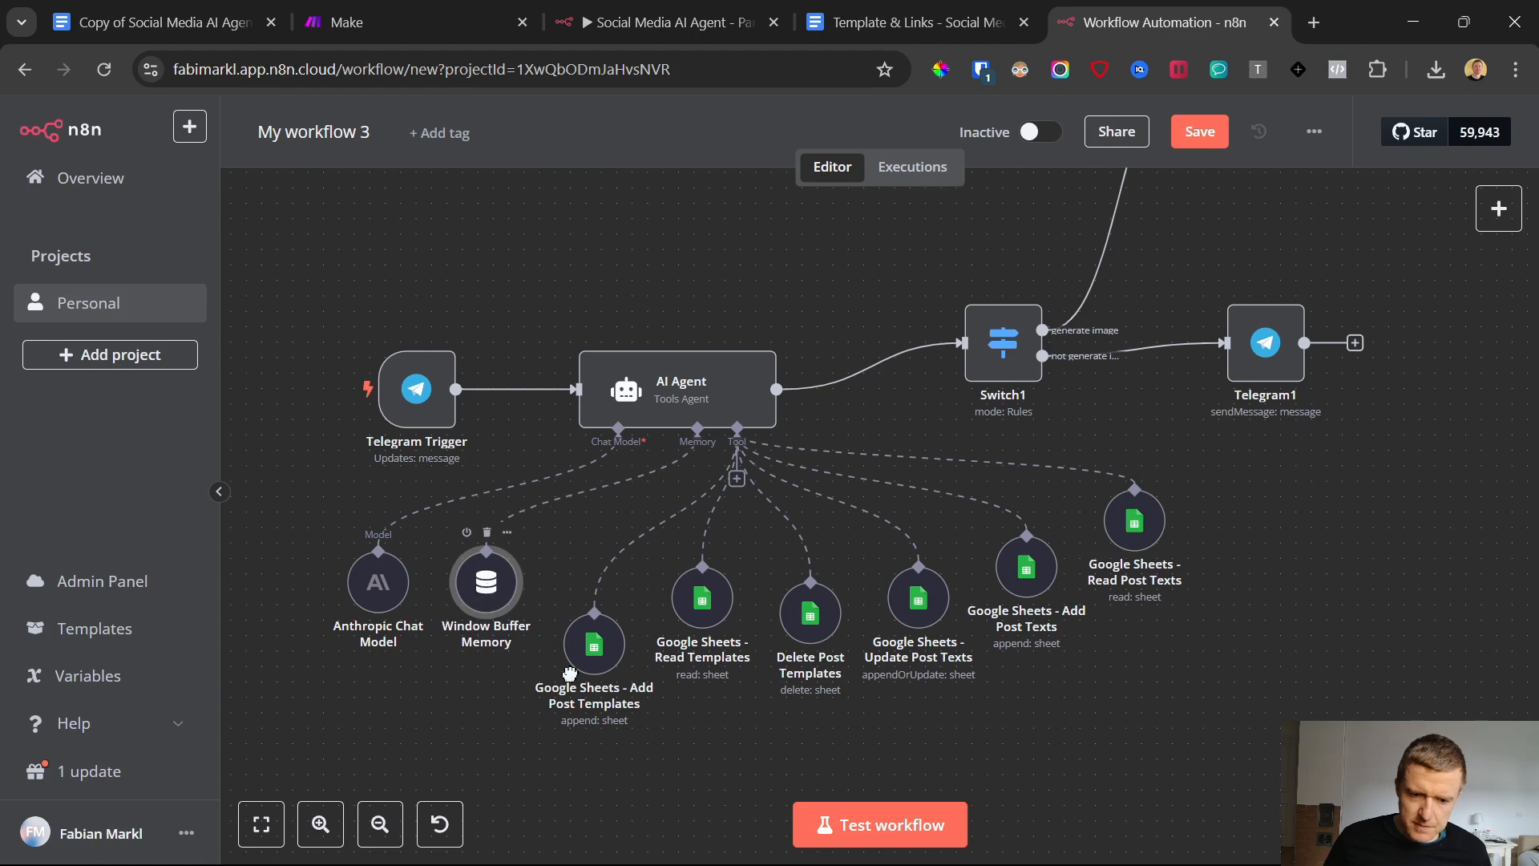
double_click(483, 597)
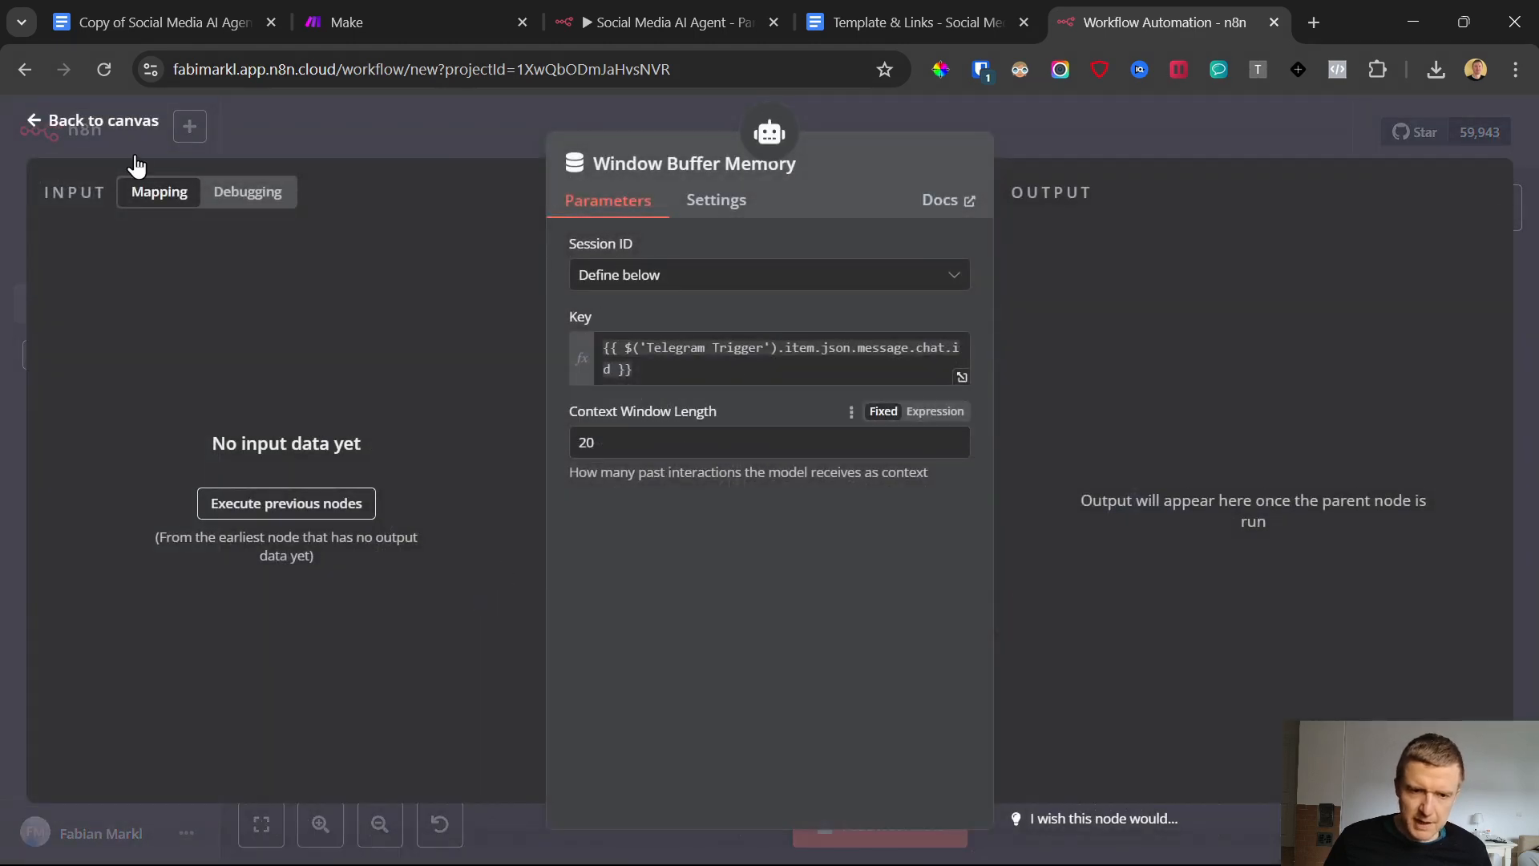
click(36, 120)
Switch to the BotFather chat in Telegram, begin a /revoke command in the message box, and clear it unsent
click(946, 843)
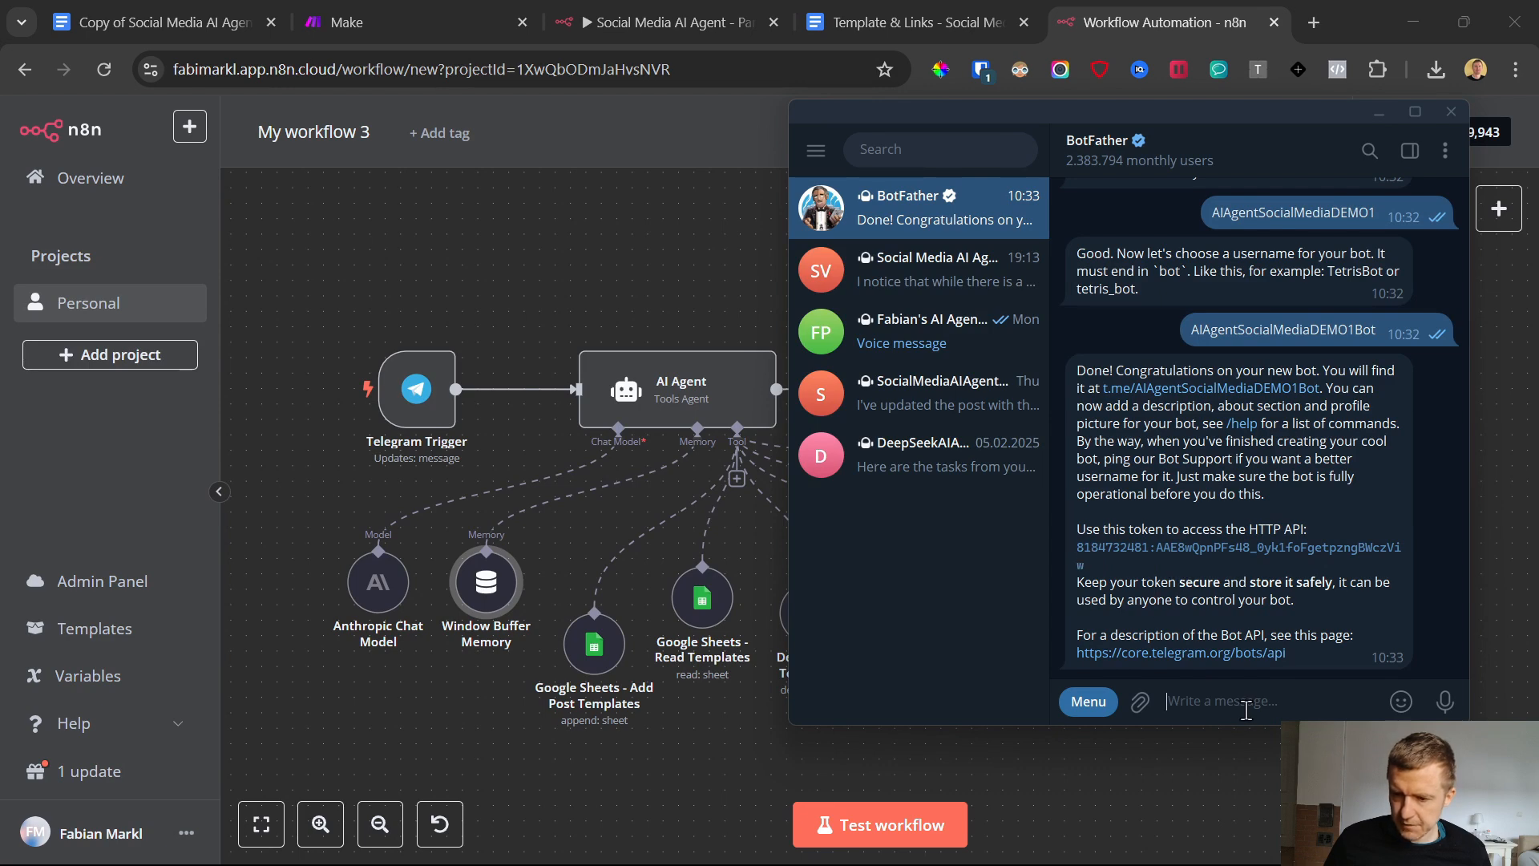
double_click(1199, 591)
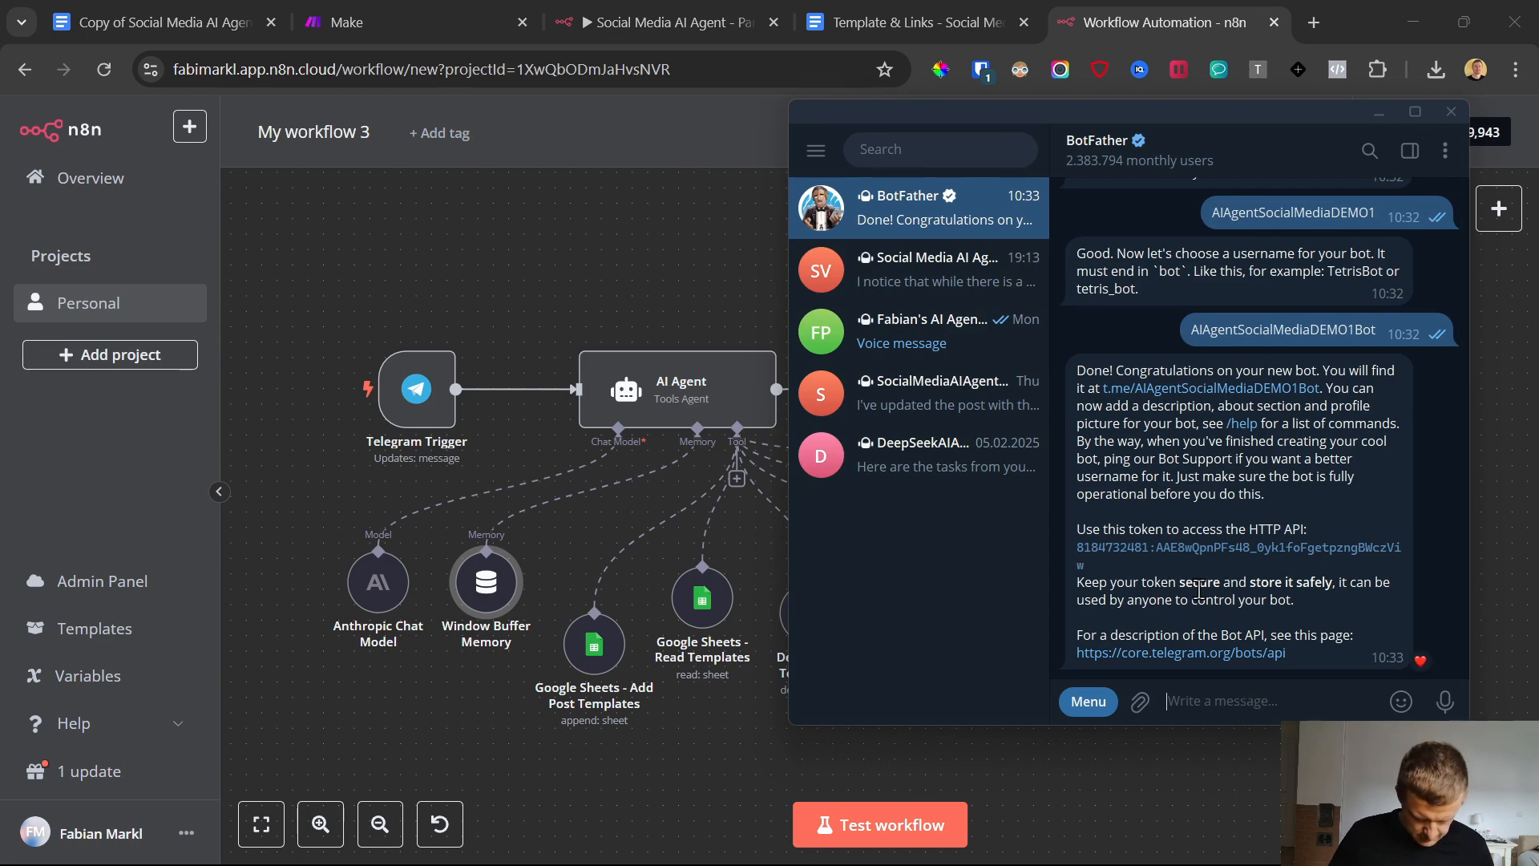
text(/rev)
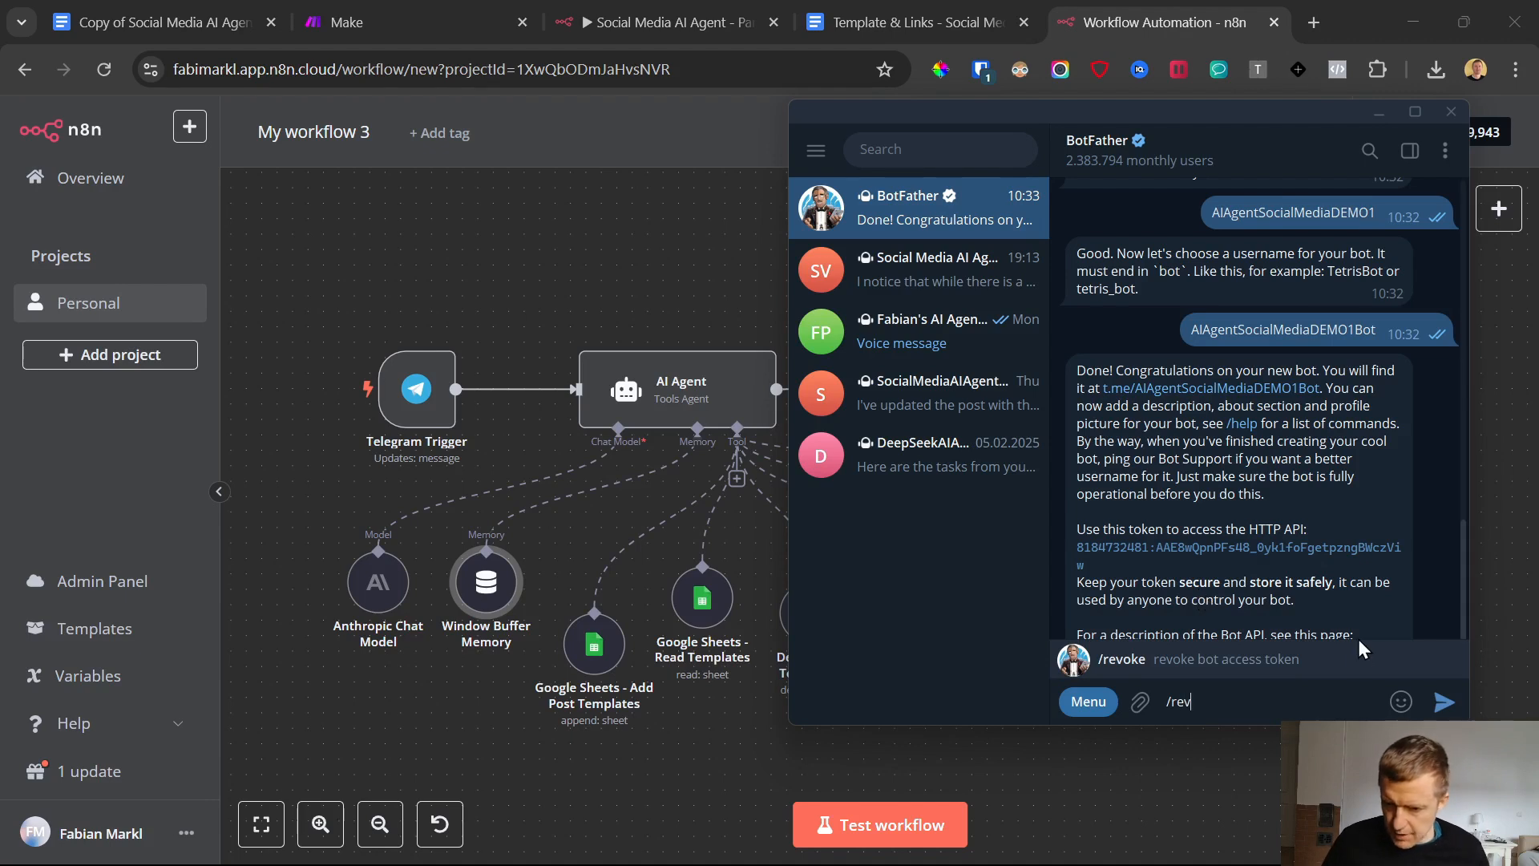
key(BackSpace)
key(BackSpace)
key(BackSpace)
key(BackSpace)
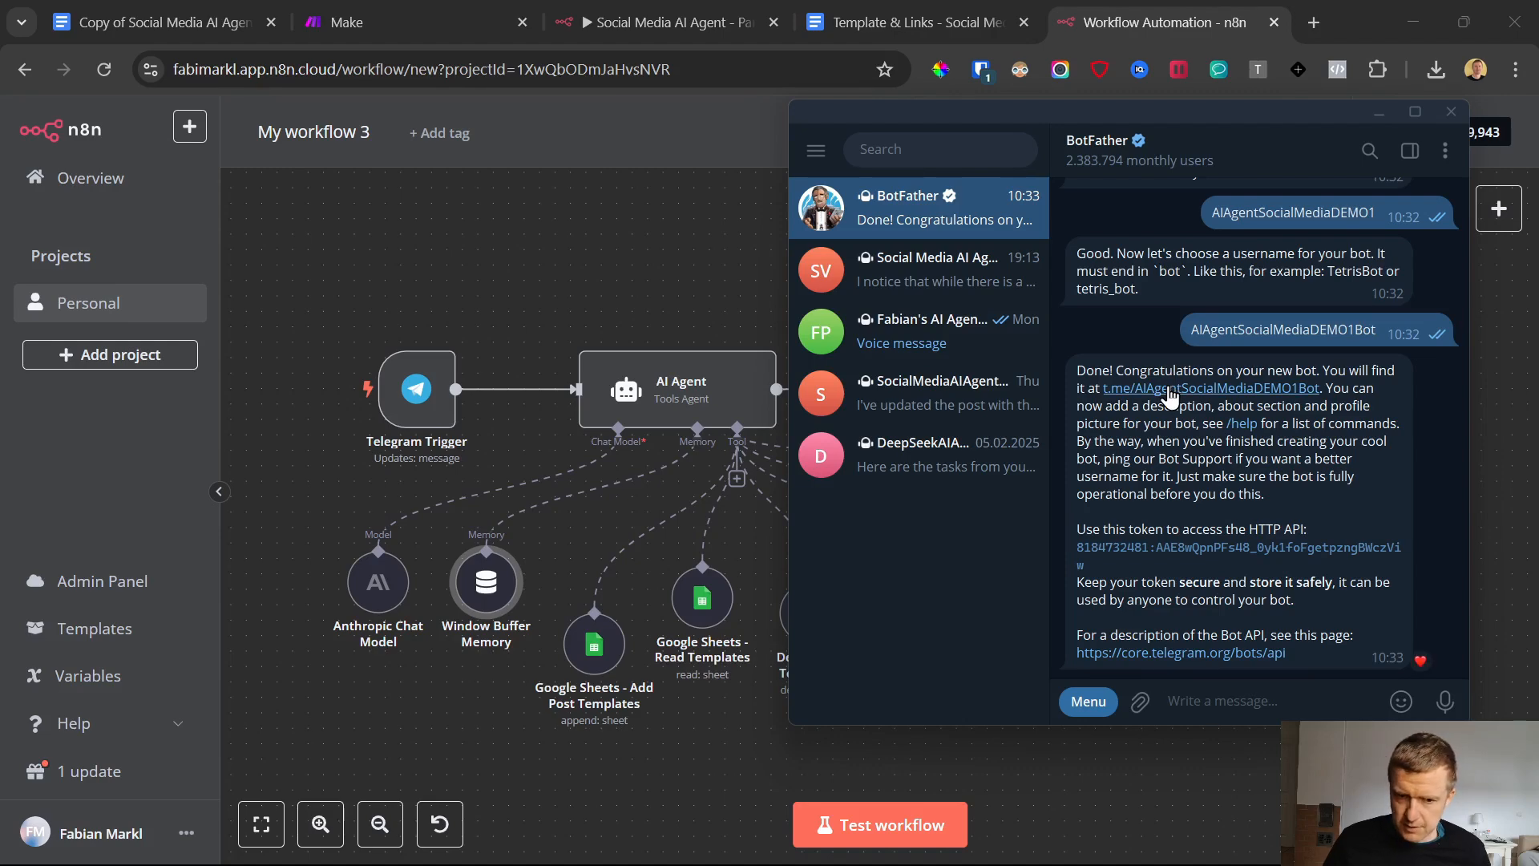
Open the AIAgentSocialMediaDEMO1 bot's chat from its t.me link and start the conversation
click(1170, 394)
click(1257, 698)
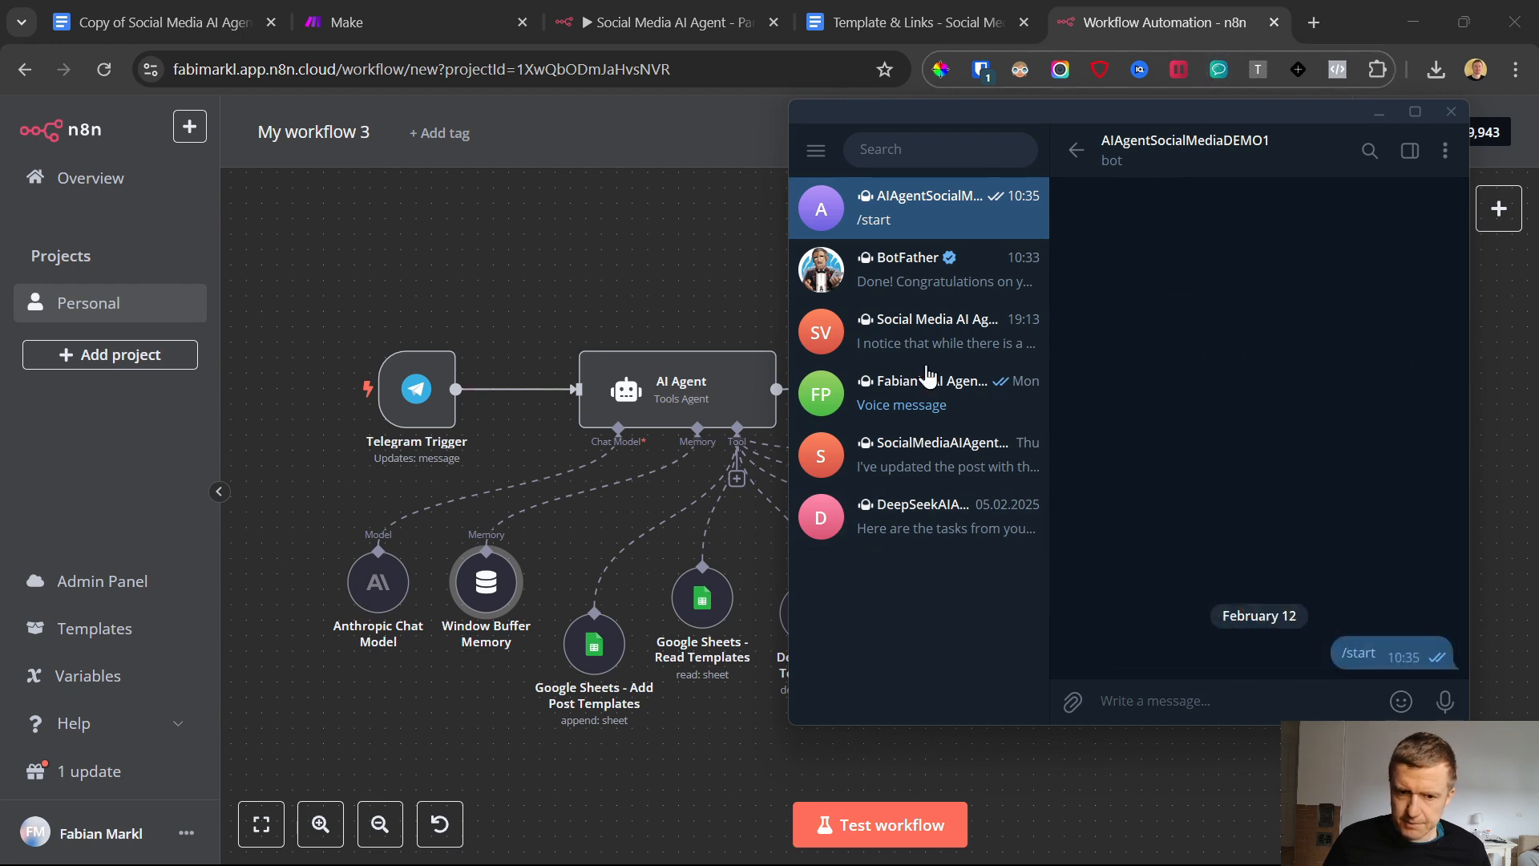
Return to the n8n workflow, open the Anthropic Chat Model node and review its available credentials
click(413, 401)
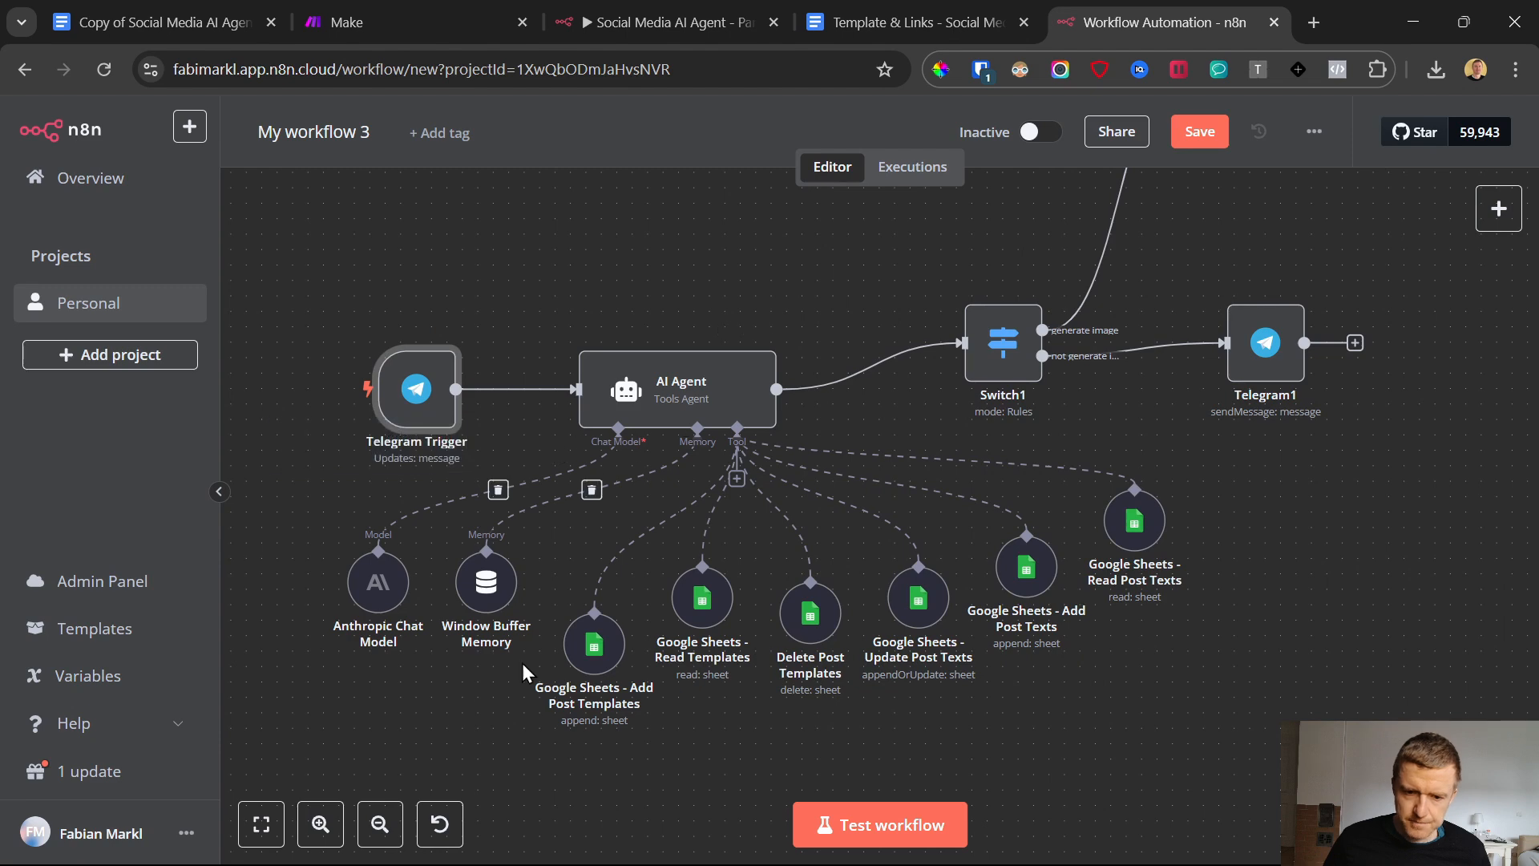
double_click(380, 592)
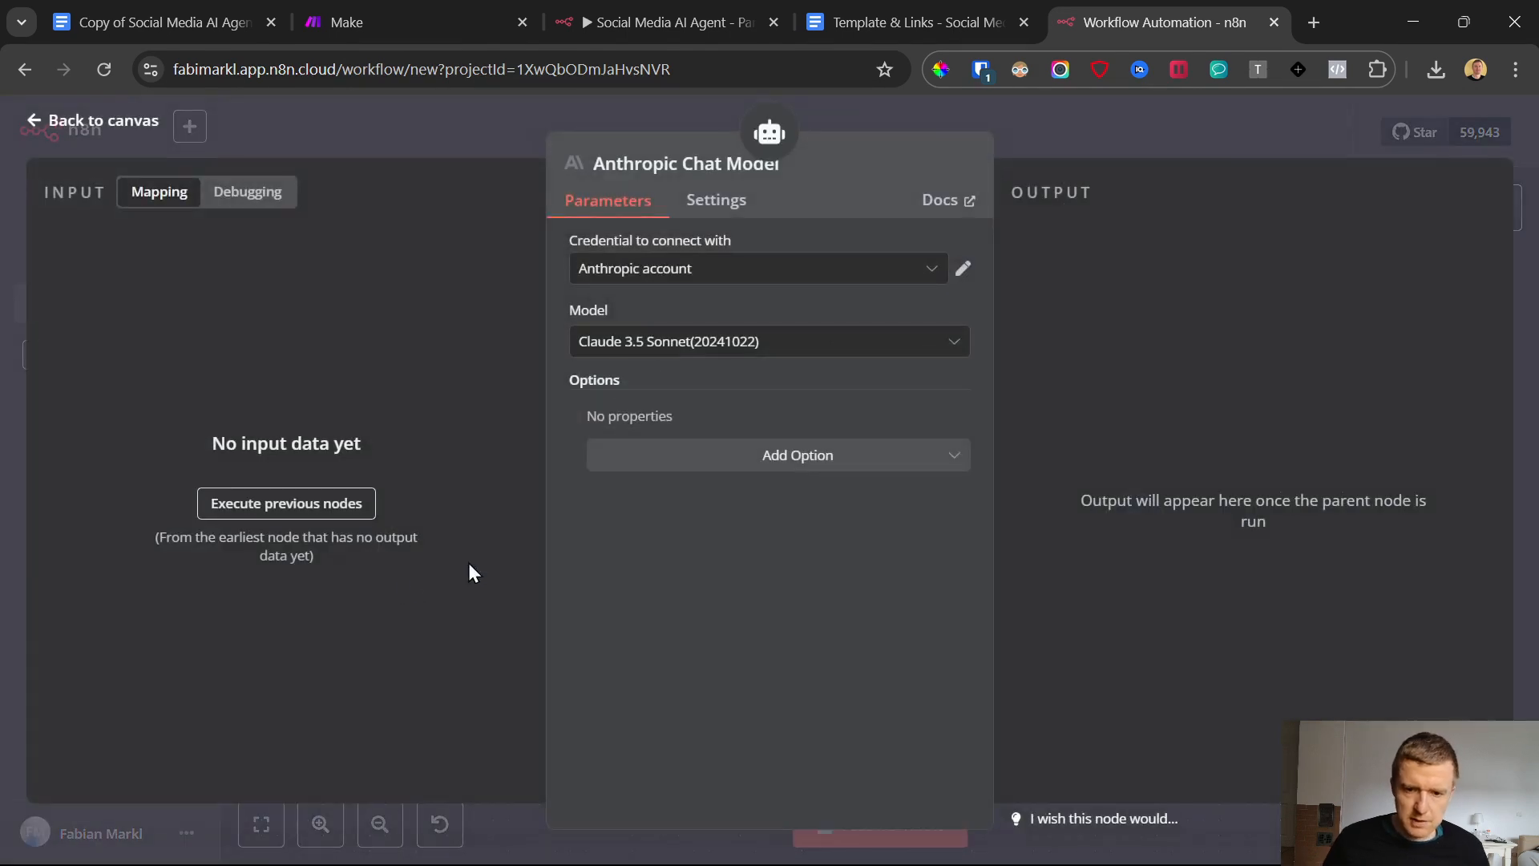
click(34, 127)
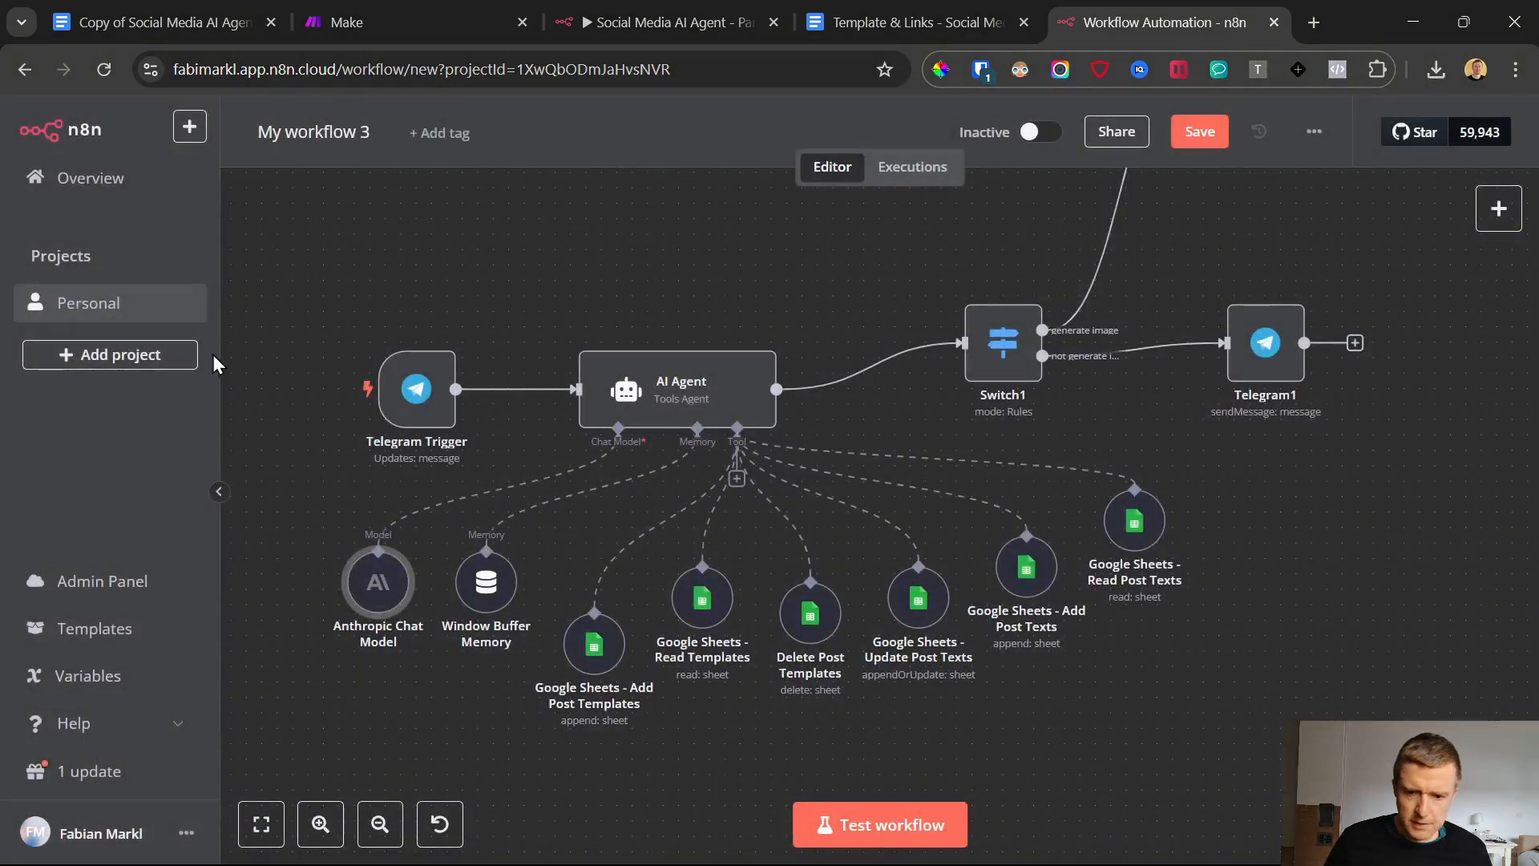
double_click(380, 593)
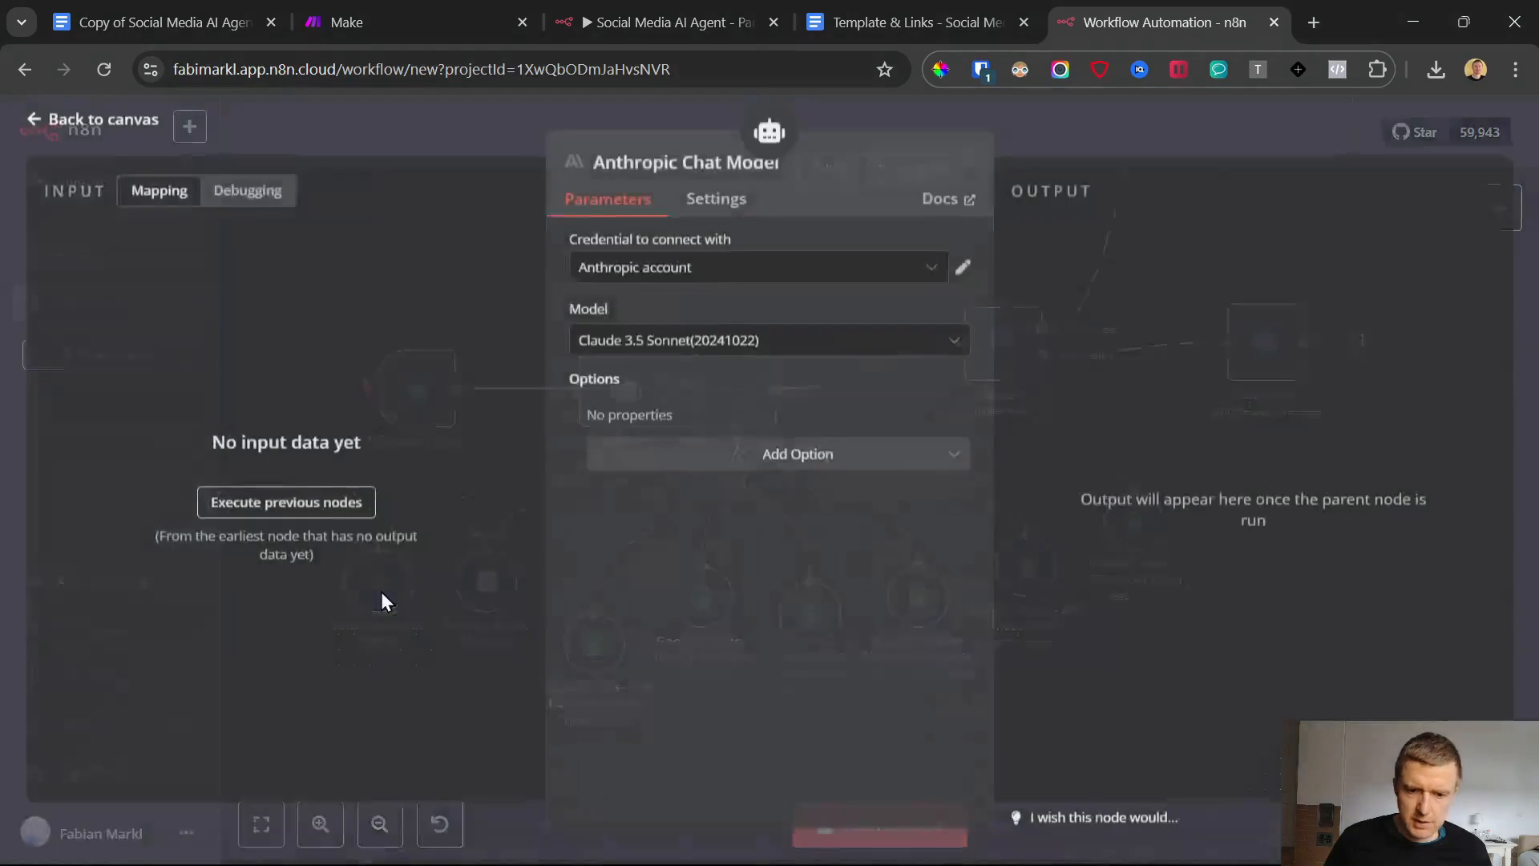
click(653, 275)
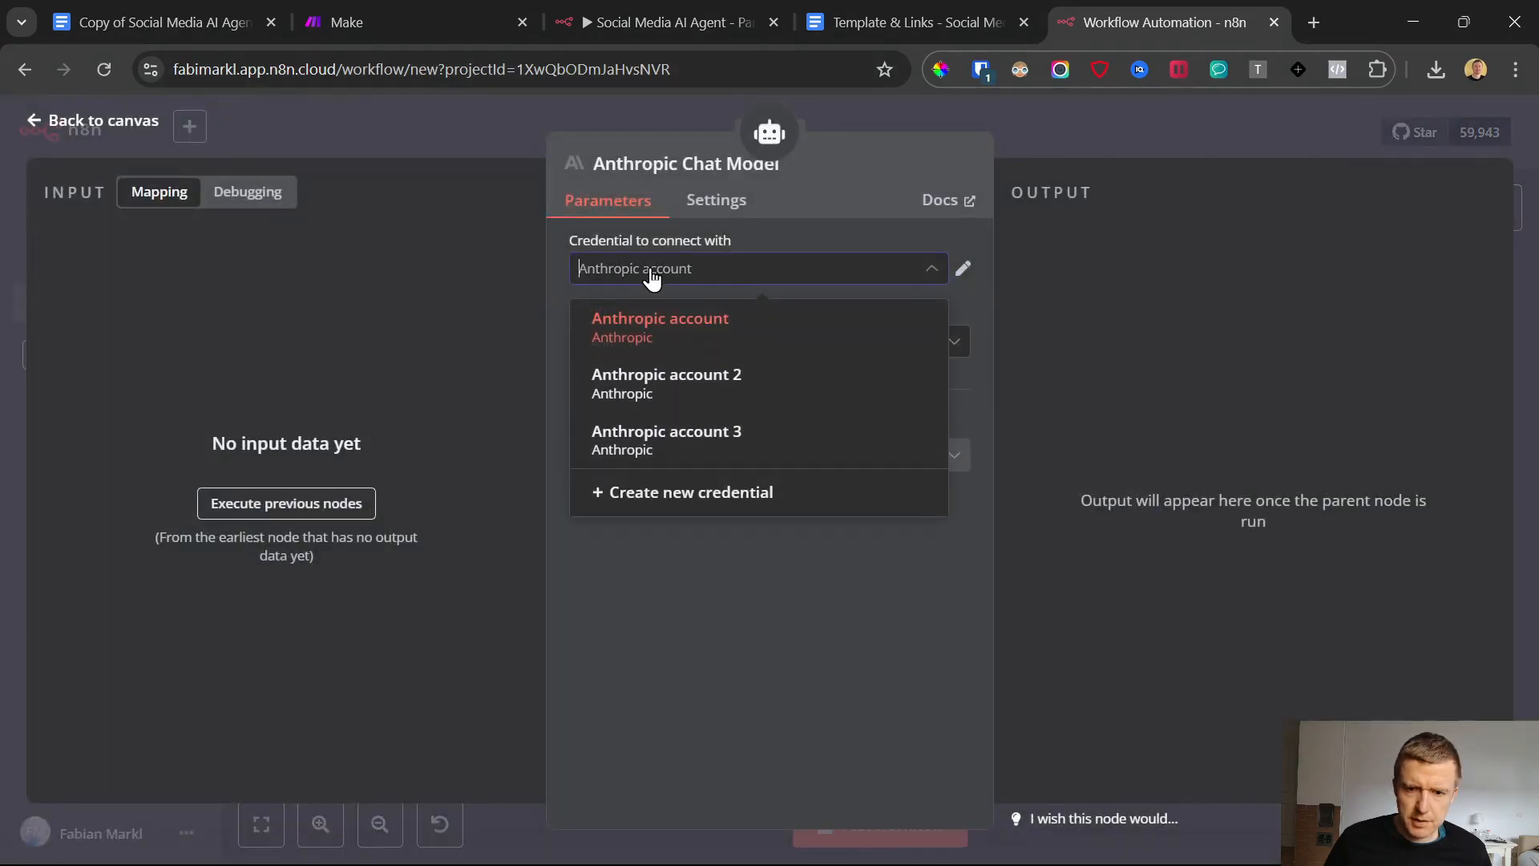
click(652, 275)
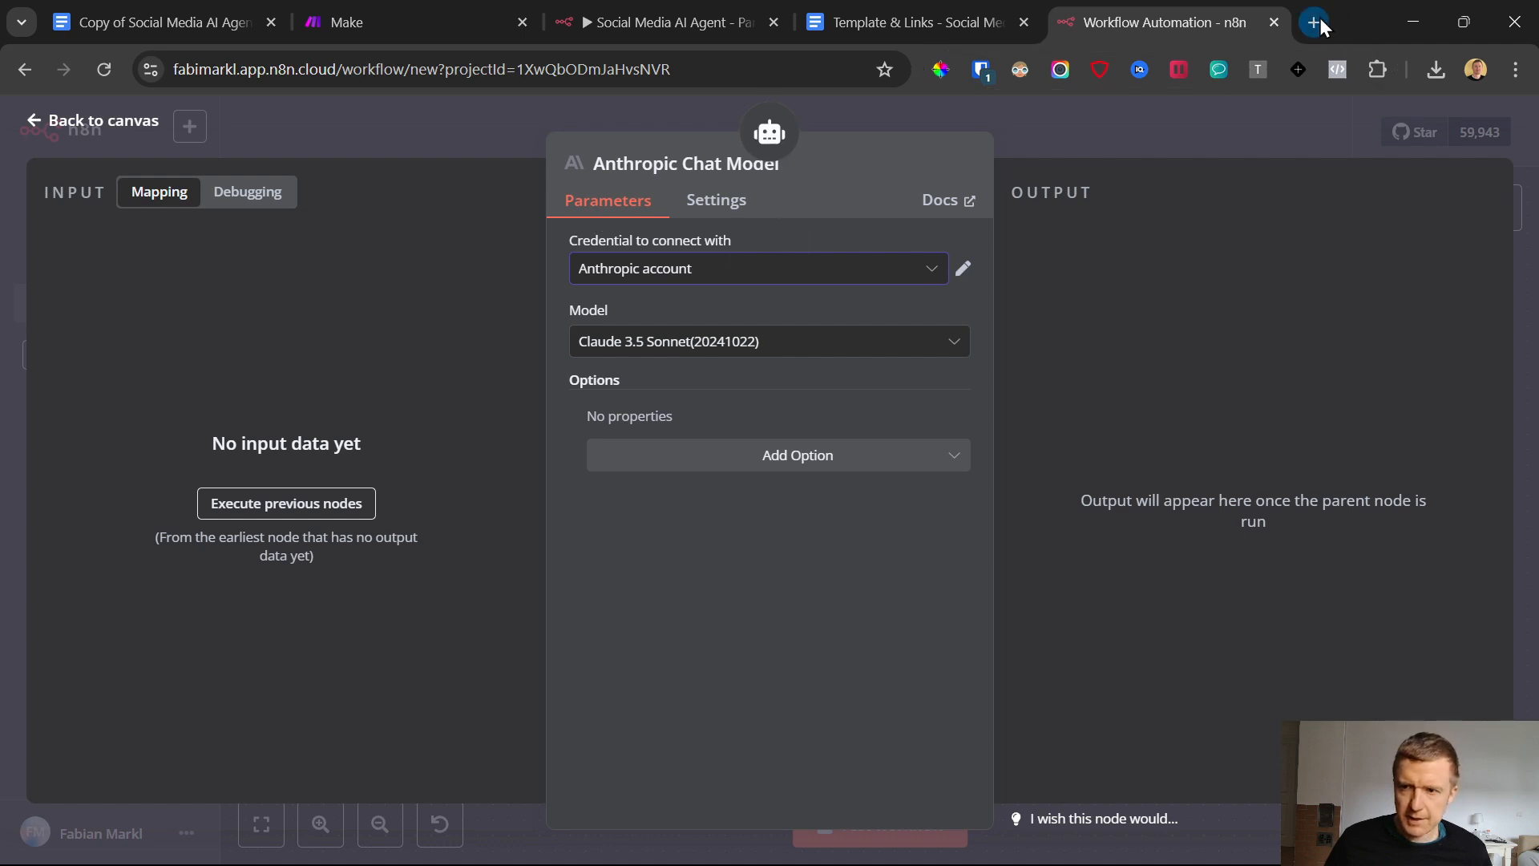
Open the Anthropic Console from the Claude/Anthropic API key link in the Template & Links document
click(898, 5)
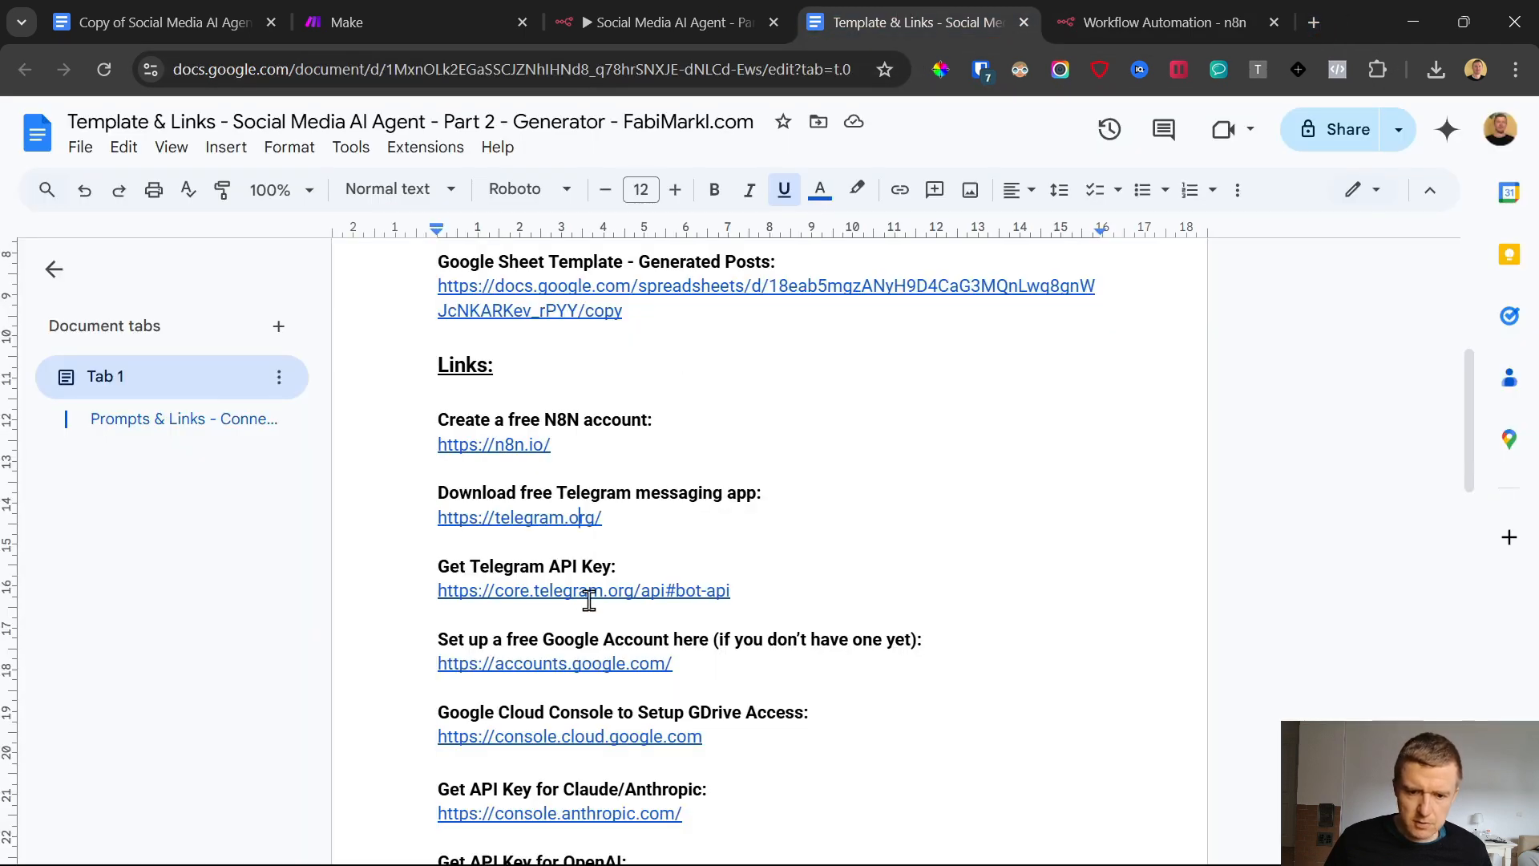
scroll(570, 479, down, 1)
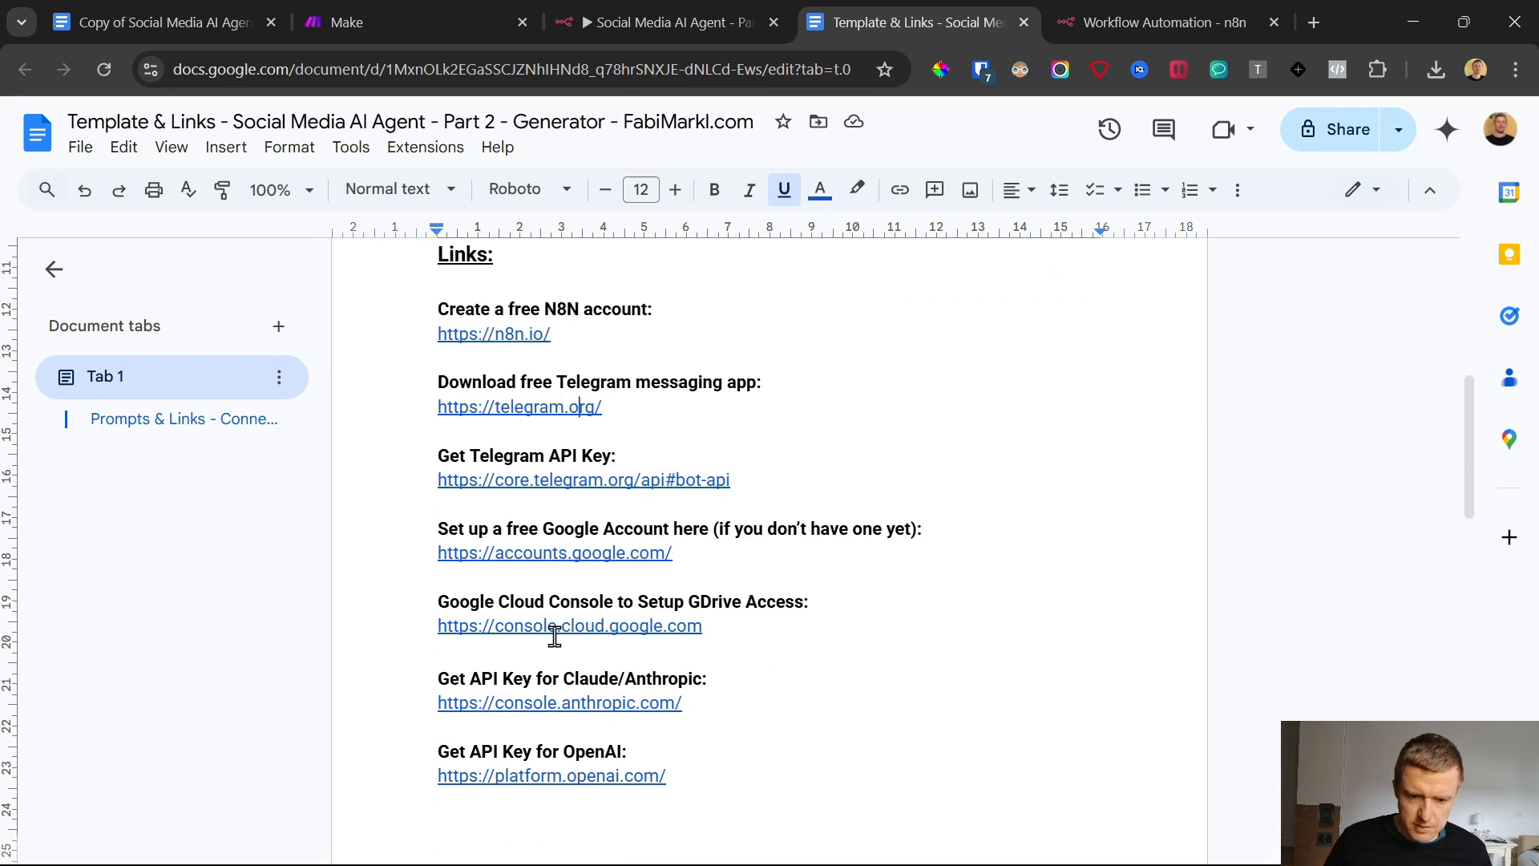
click(550, 627)
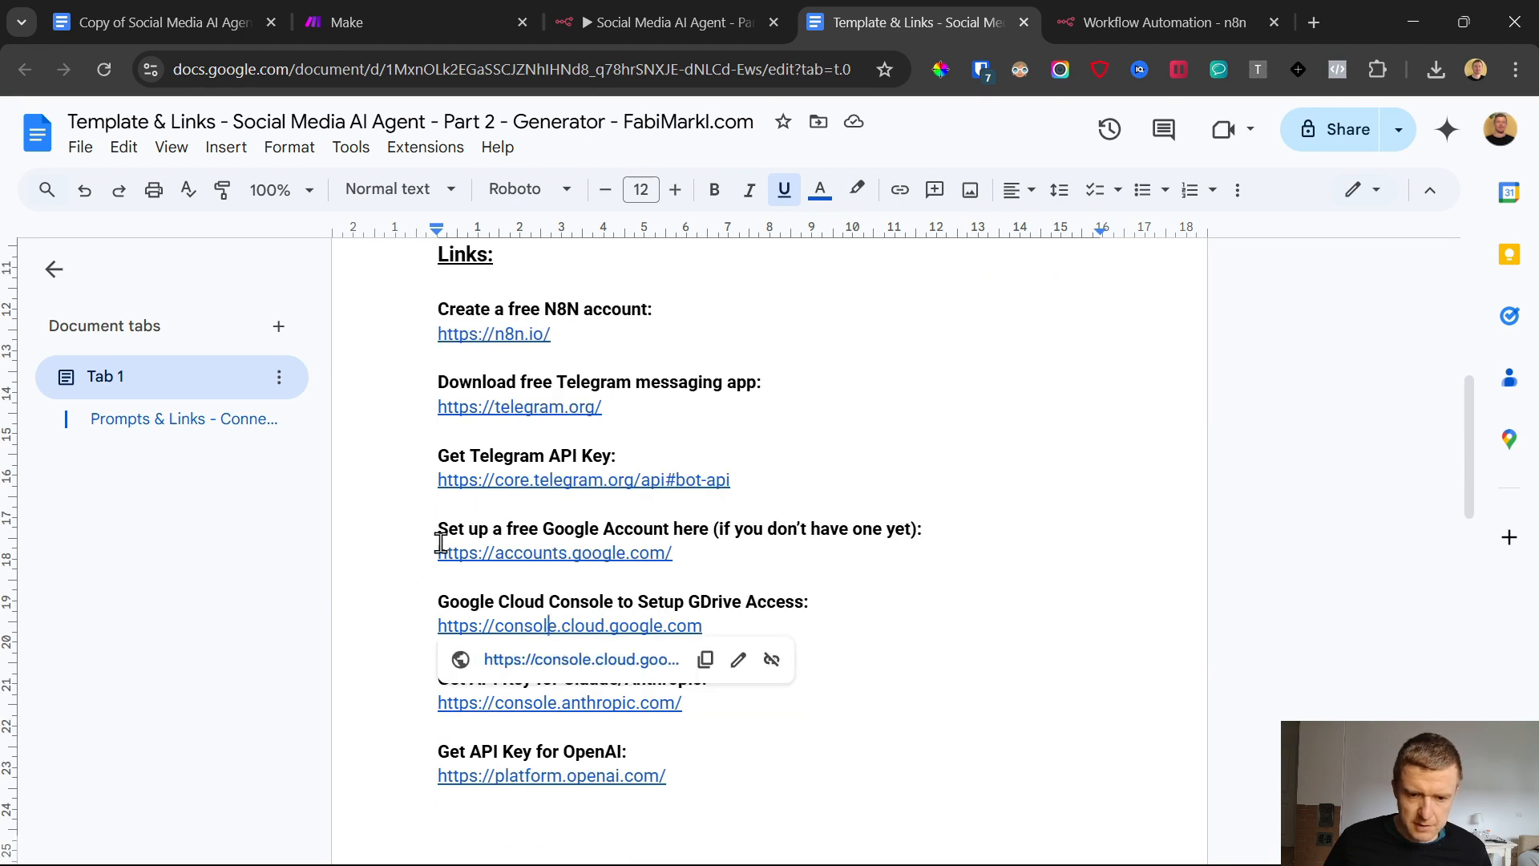
click(460, 521)
click(523, 704)
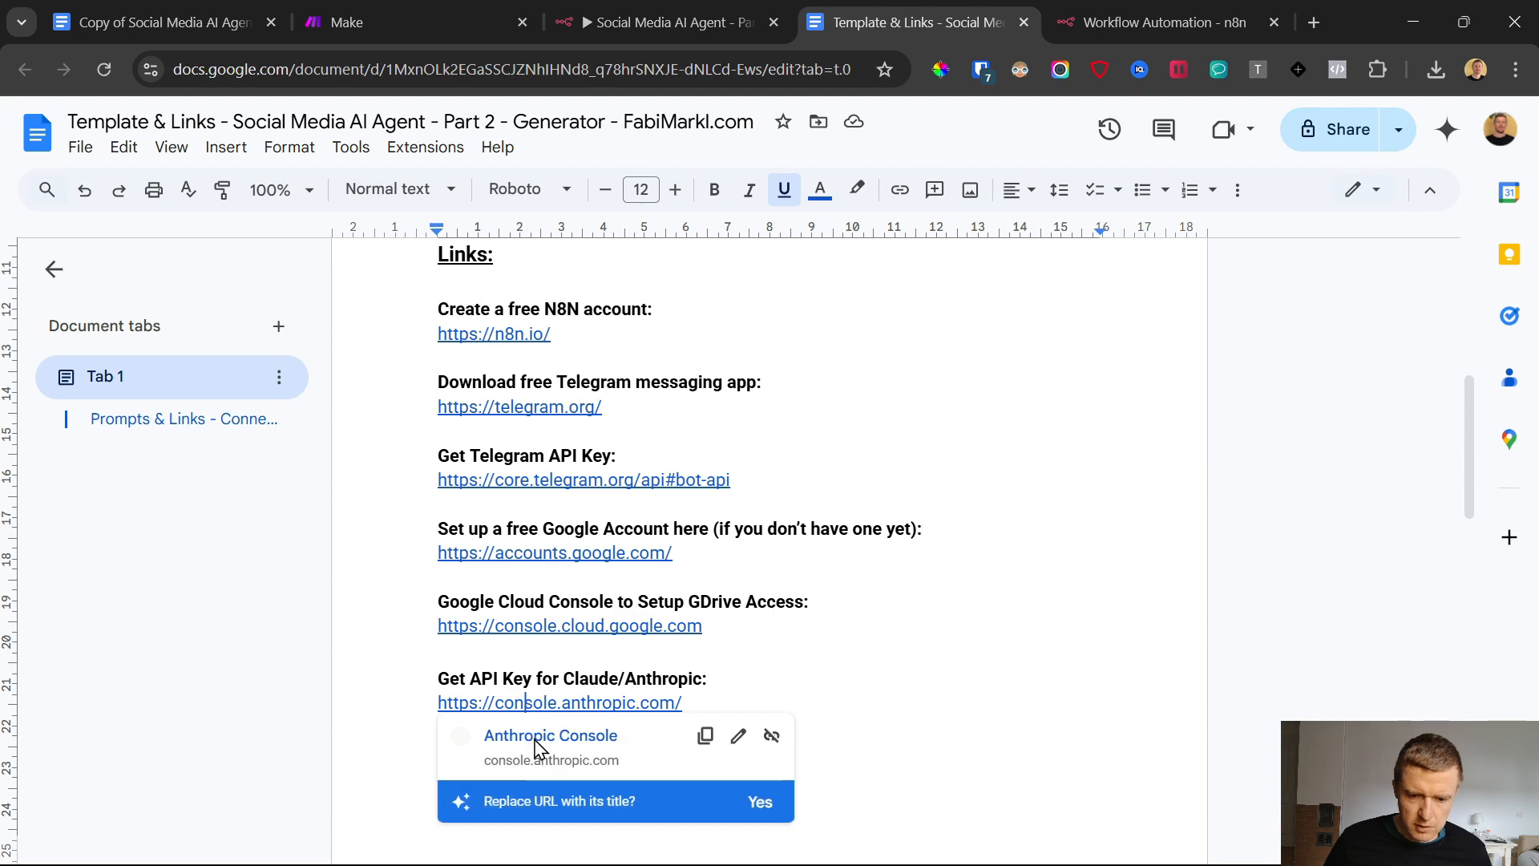
click(532, 733)
Back in n8n, start a new Anthropic credential for the Anthropic Chat Model node
key(ctrl+Tab)
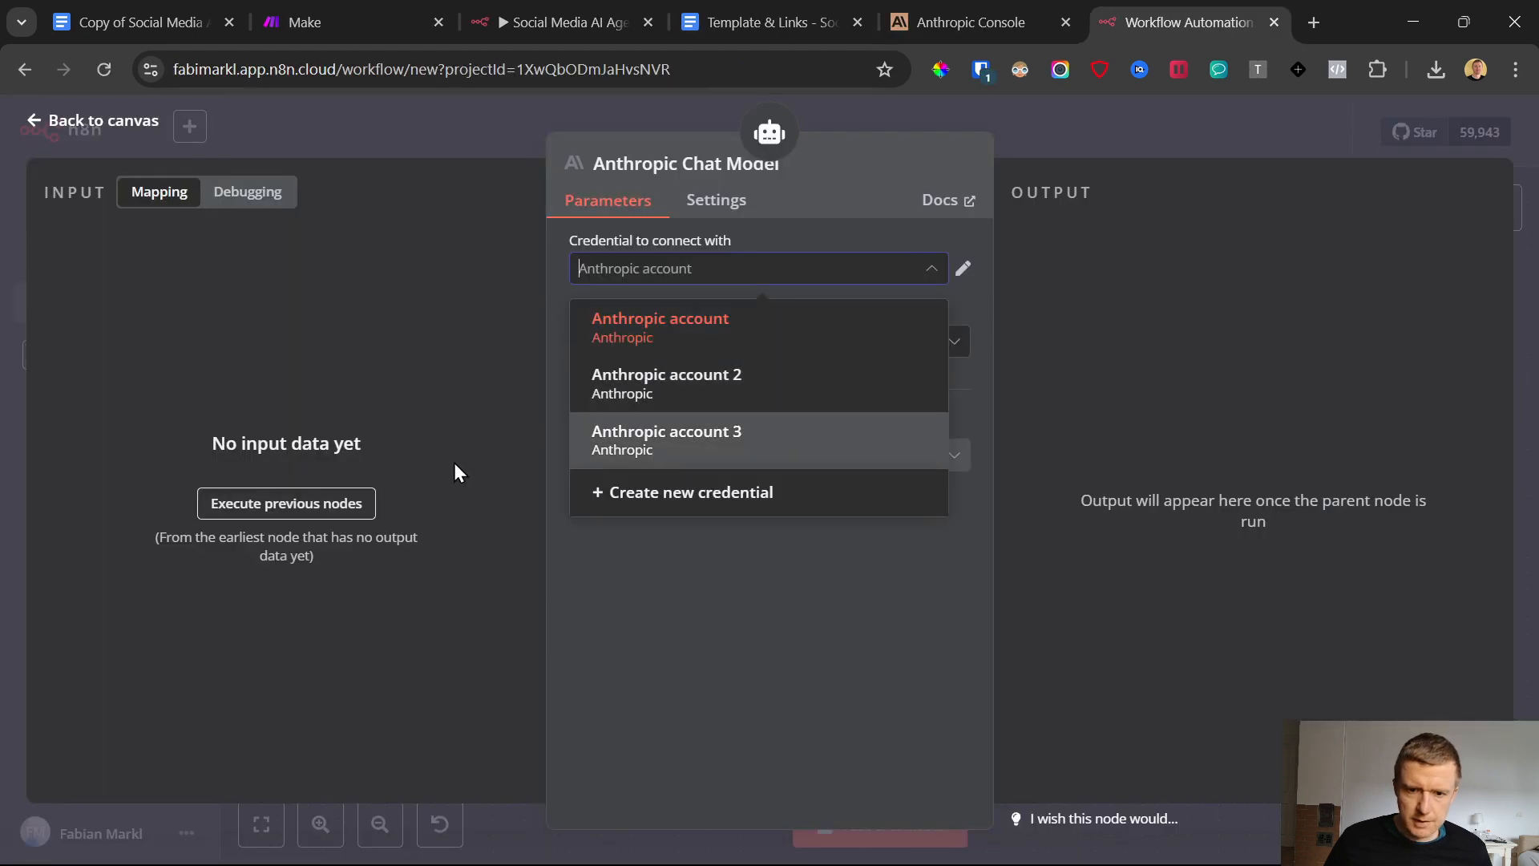
click(442, 344)
click(726, 271)
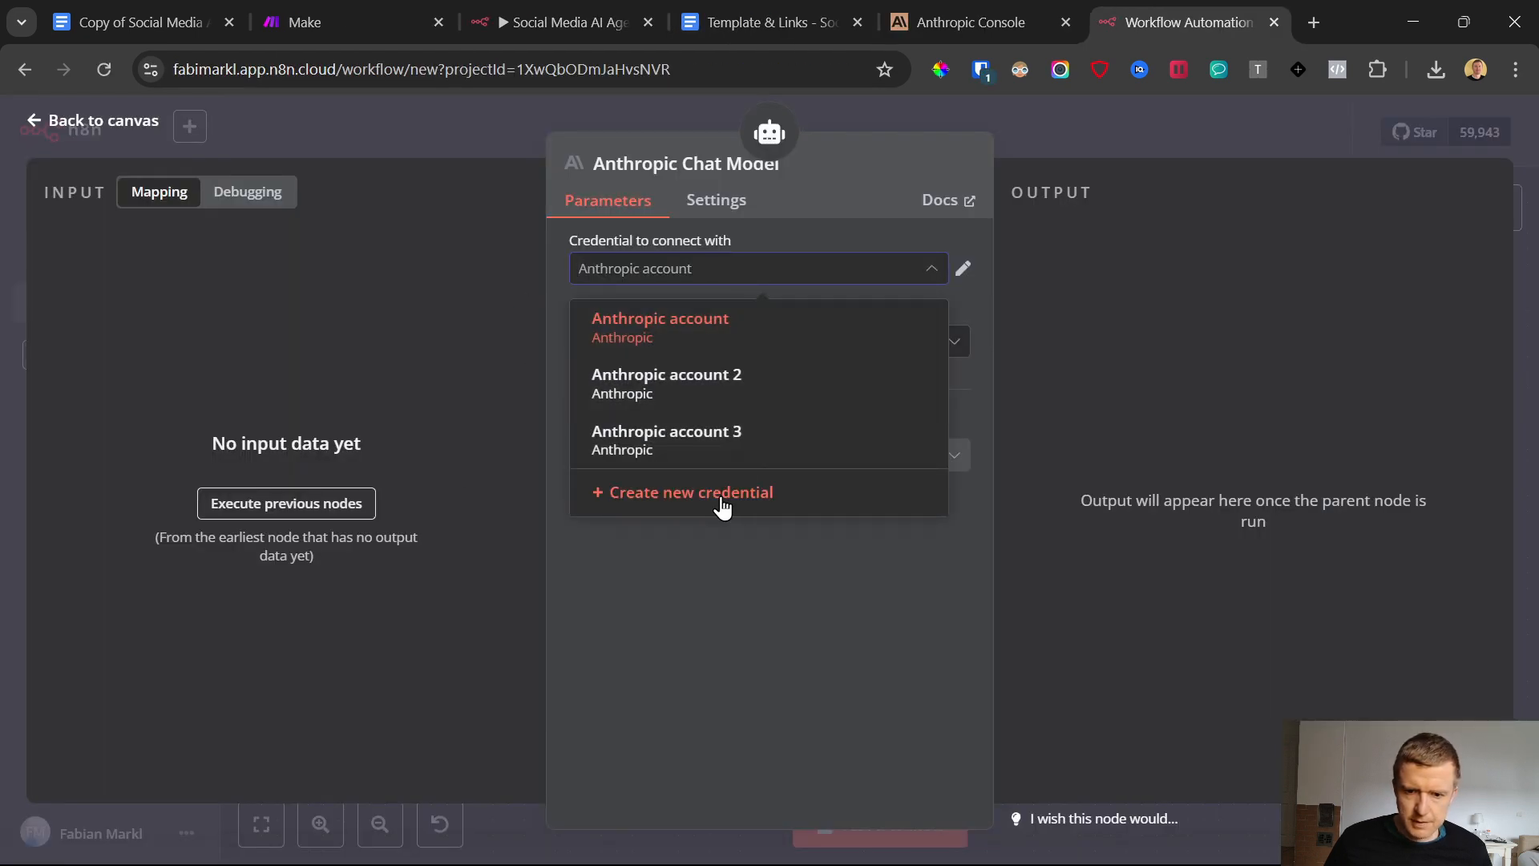
click(683, 493)
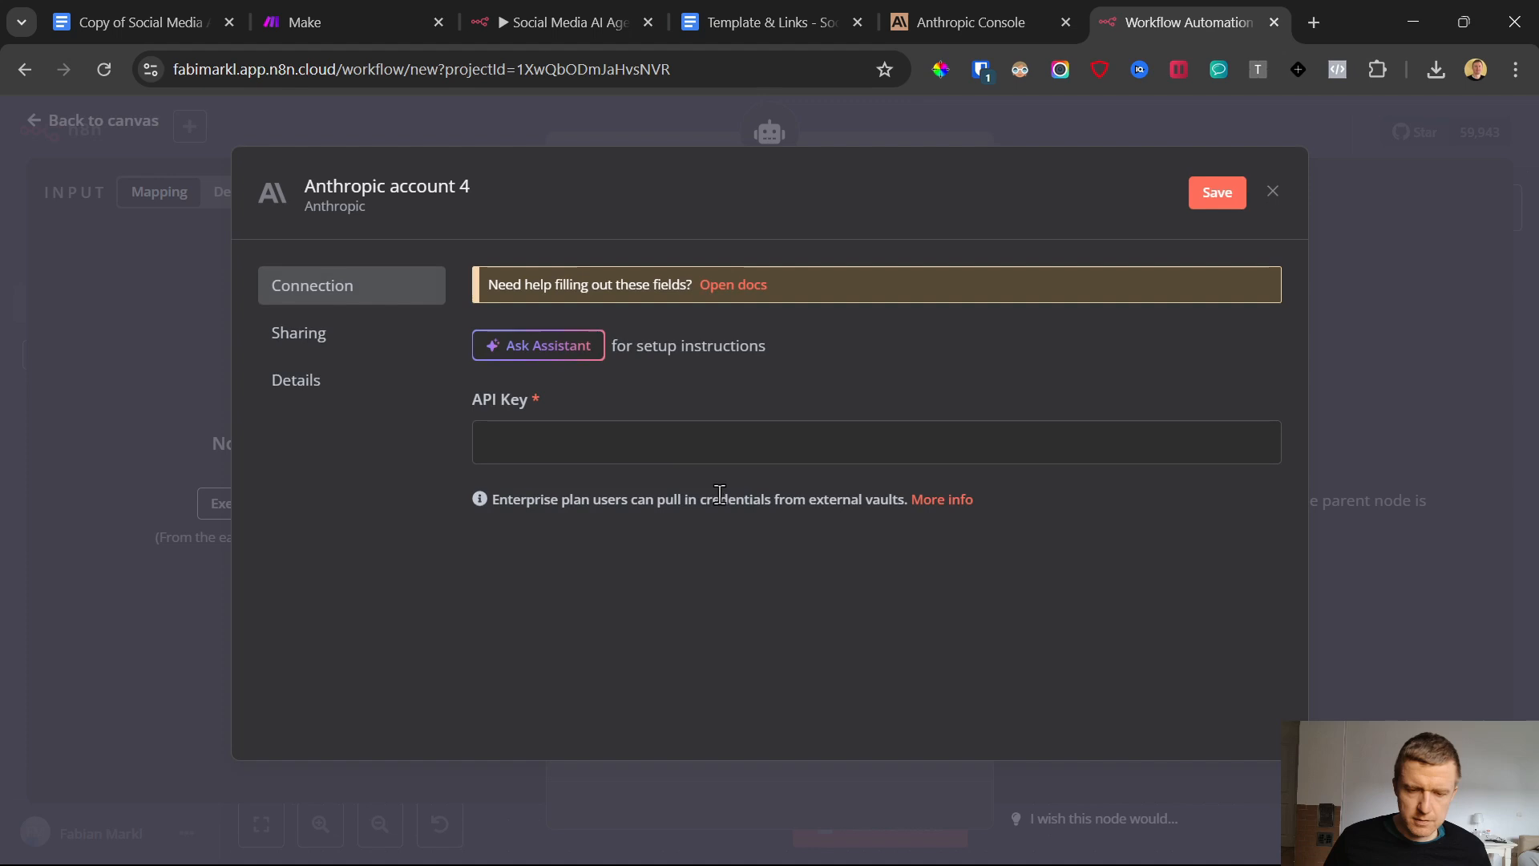
Switch to the Anthropic Console and check the remaining credit balance in the billing settings
click(997, 11)
click(1502, 128)
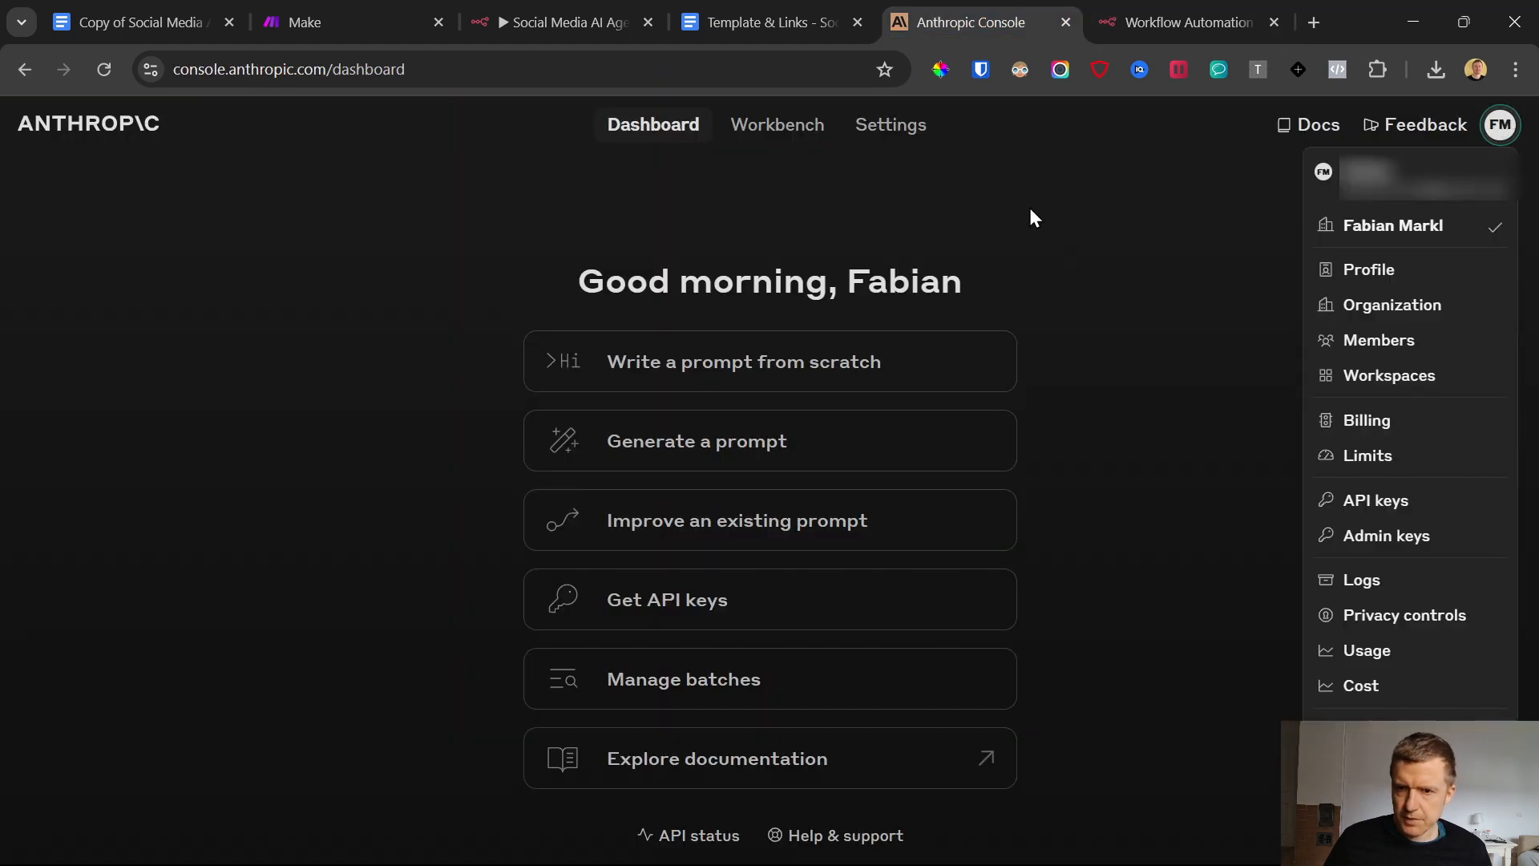
click(1336, 421)
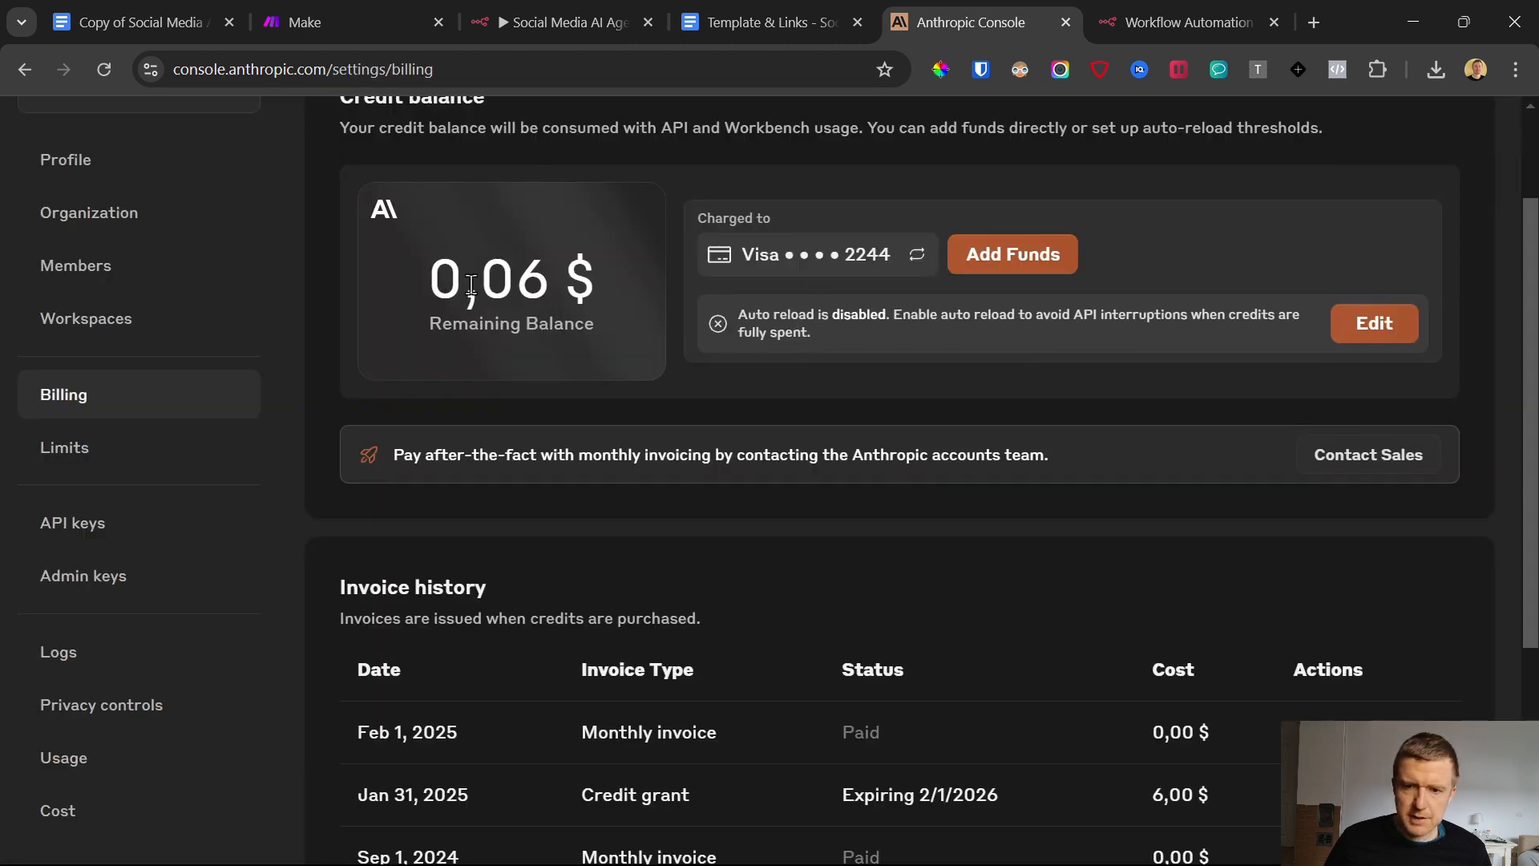
drag(431, 297, 597, 296)
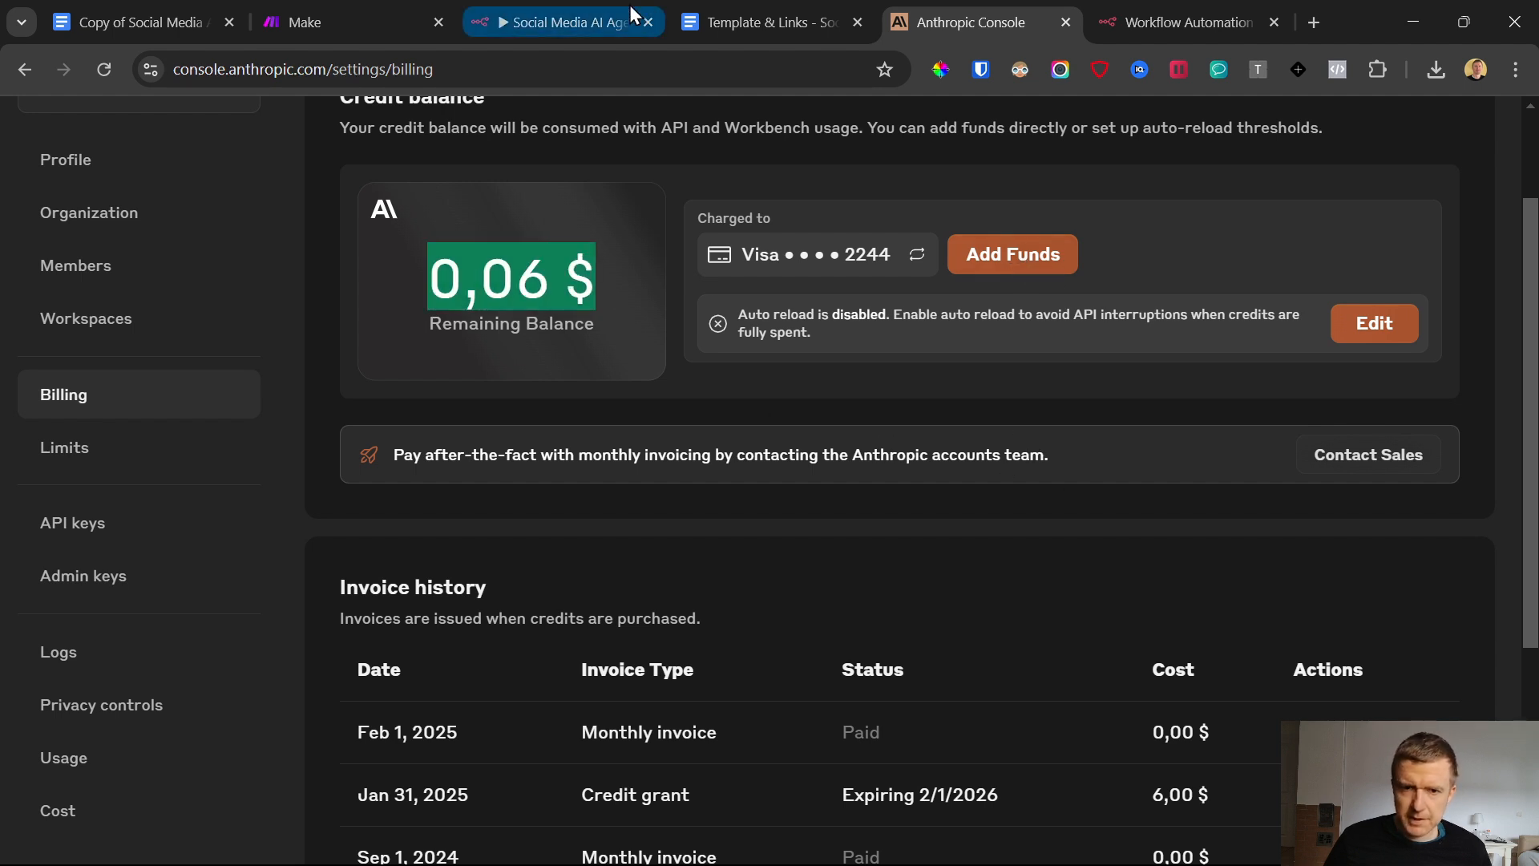
click(1247, 11)
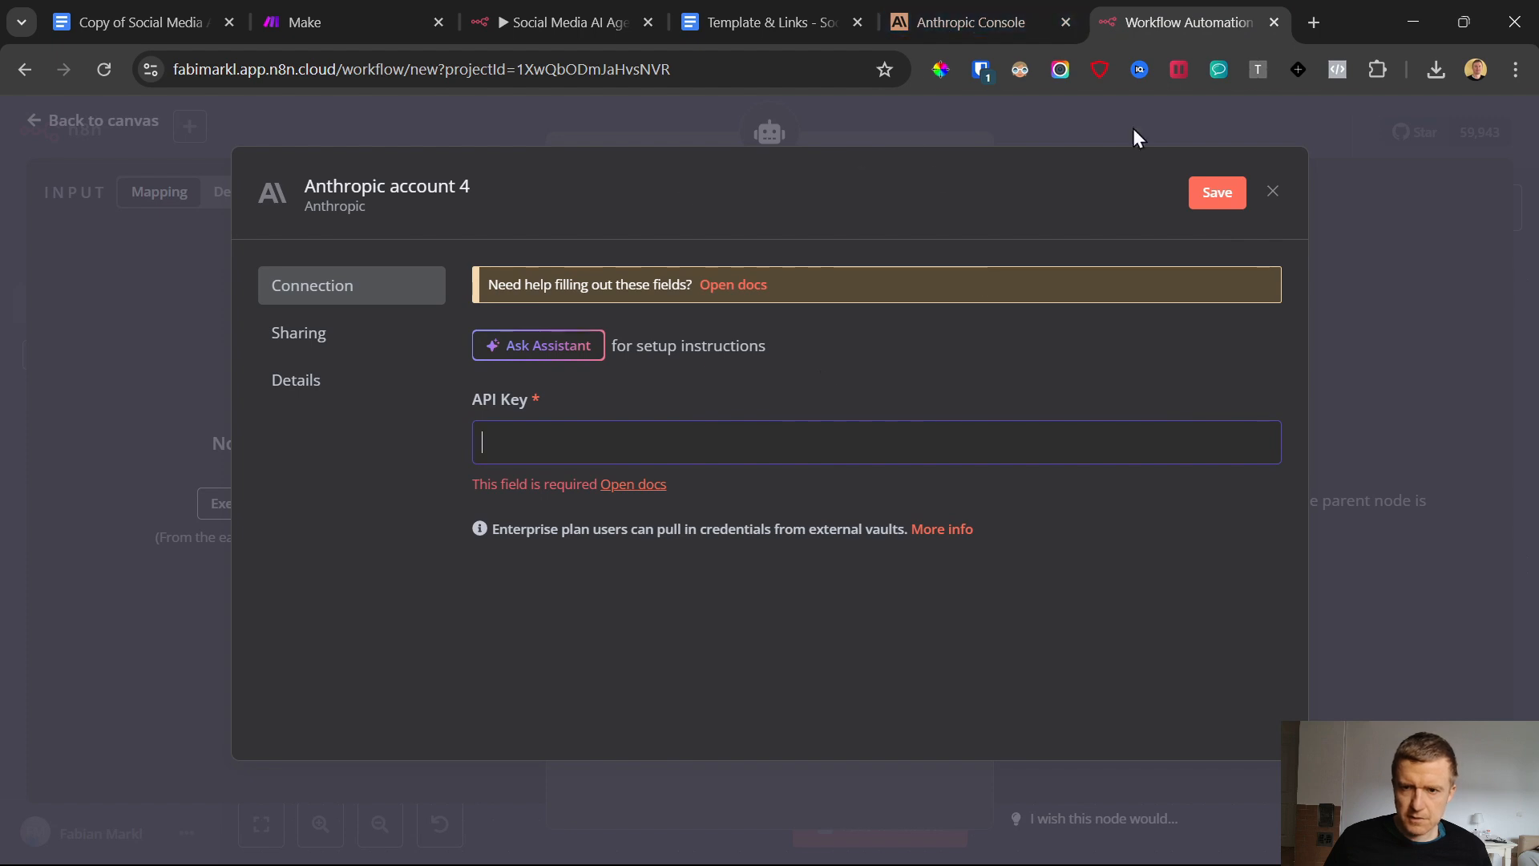
click(985, 12)
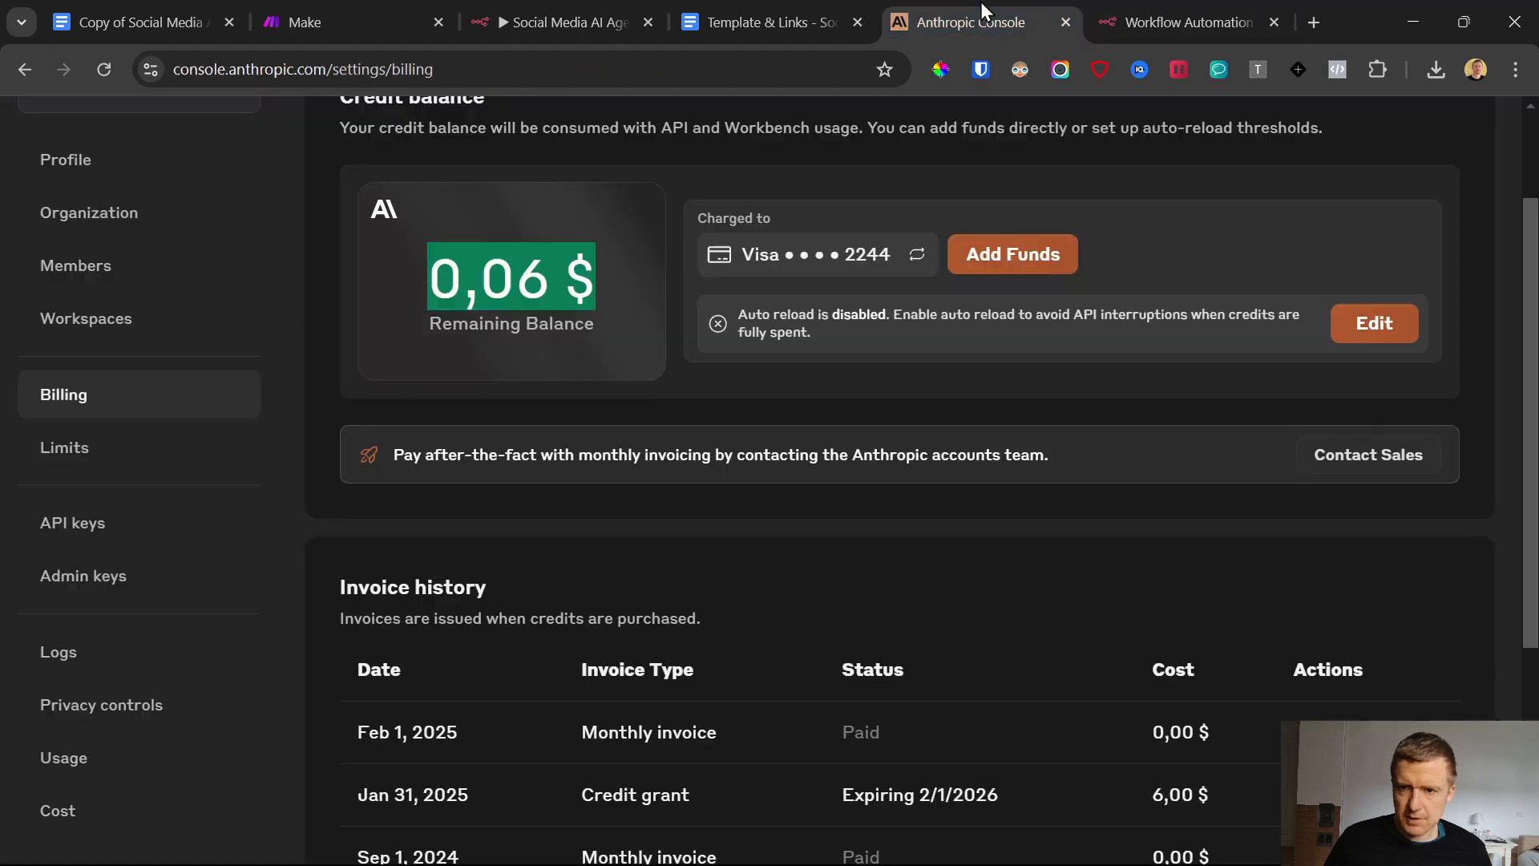
Buy $5 of credits for the Anthropic account, leaving auto reload off
click(1023, 257)
drag(501, 385, 415, 401)
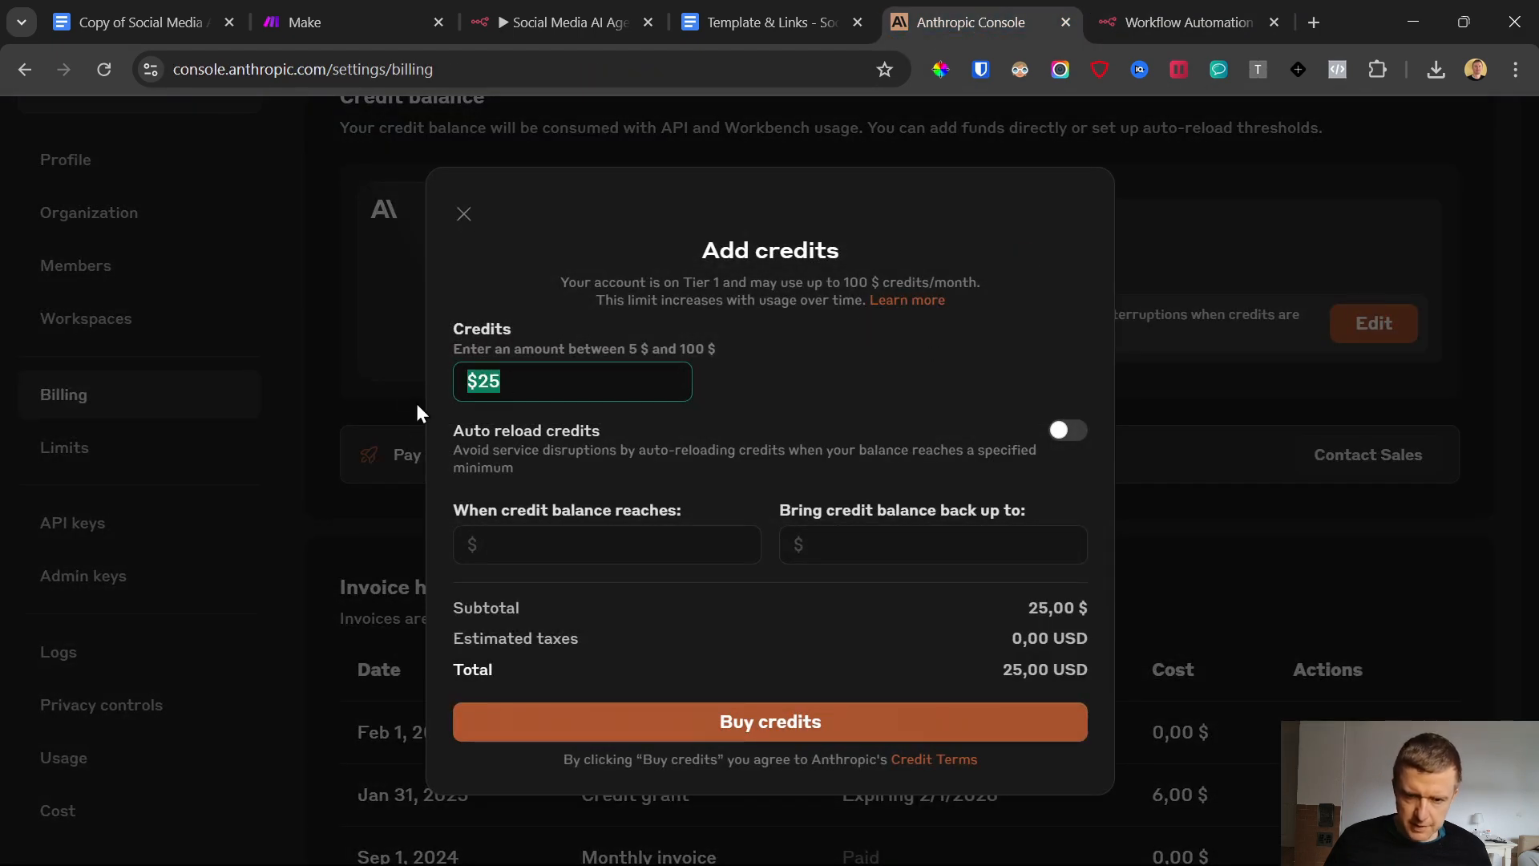
text(5)
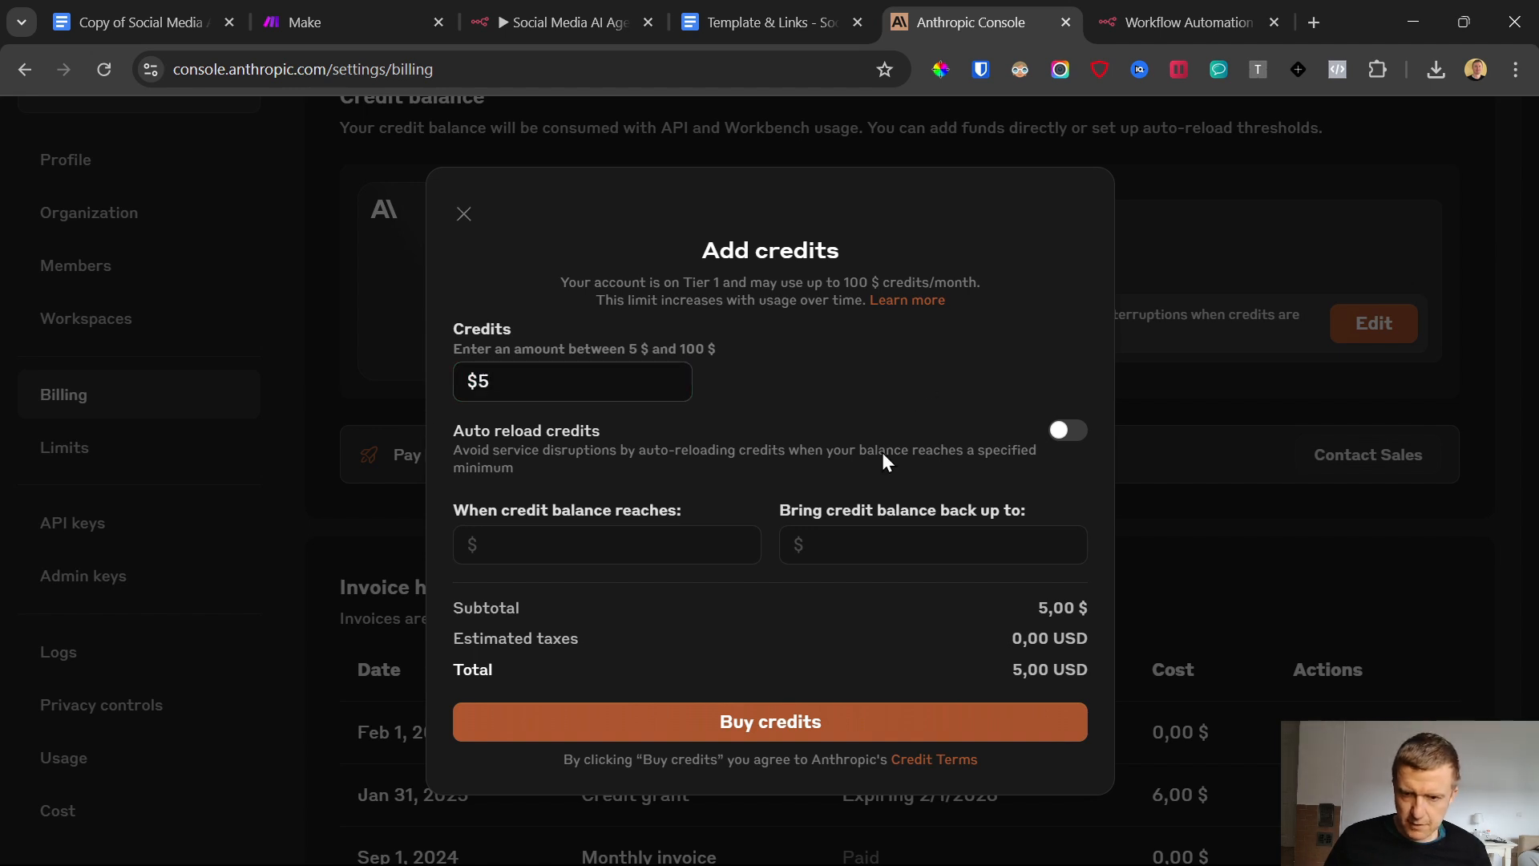
click(830, 727)
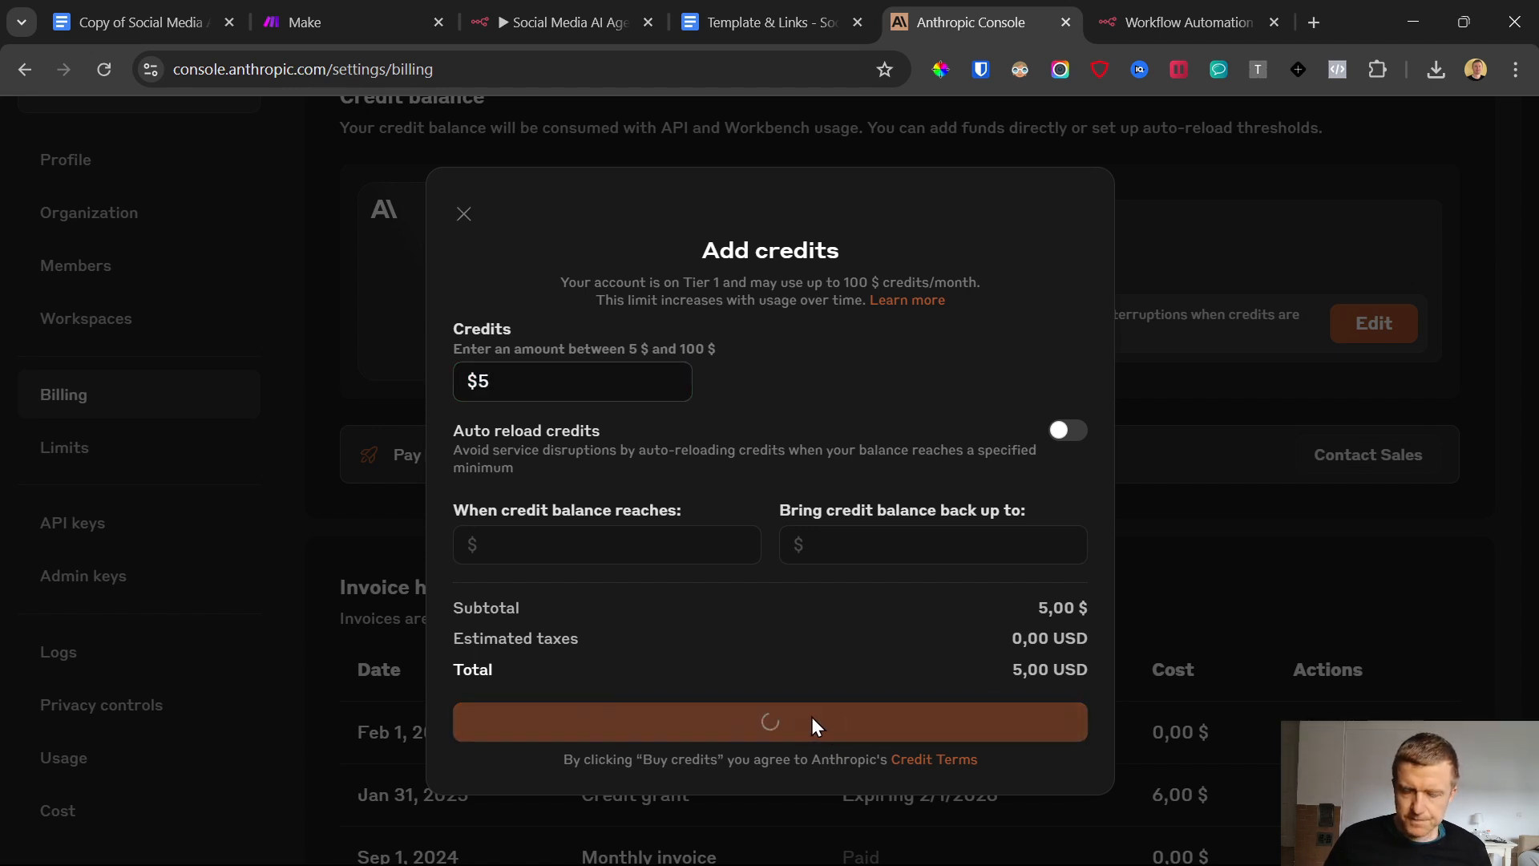
scroll(129, 590, down, 2)
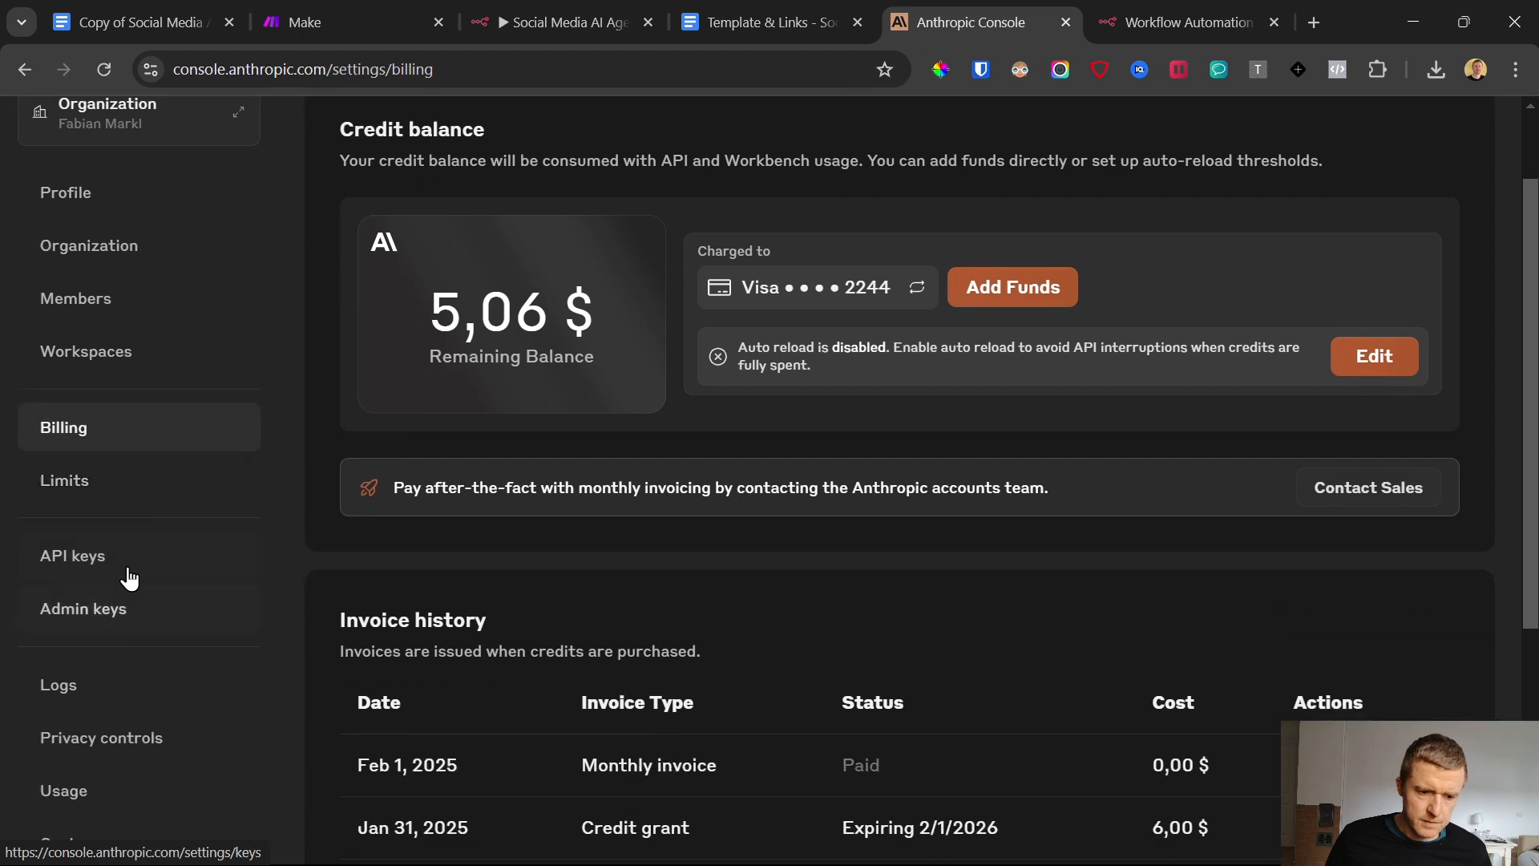
Create a new Anthropic API key named "AI AGent Social Media Test 1", clearing the token pasted into the key name field
click(113, 556)
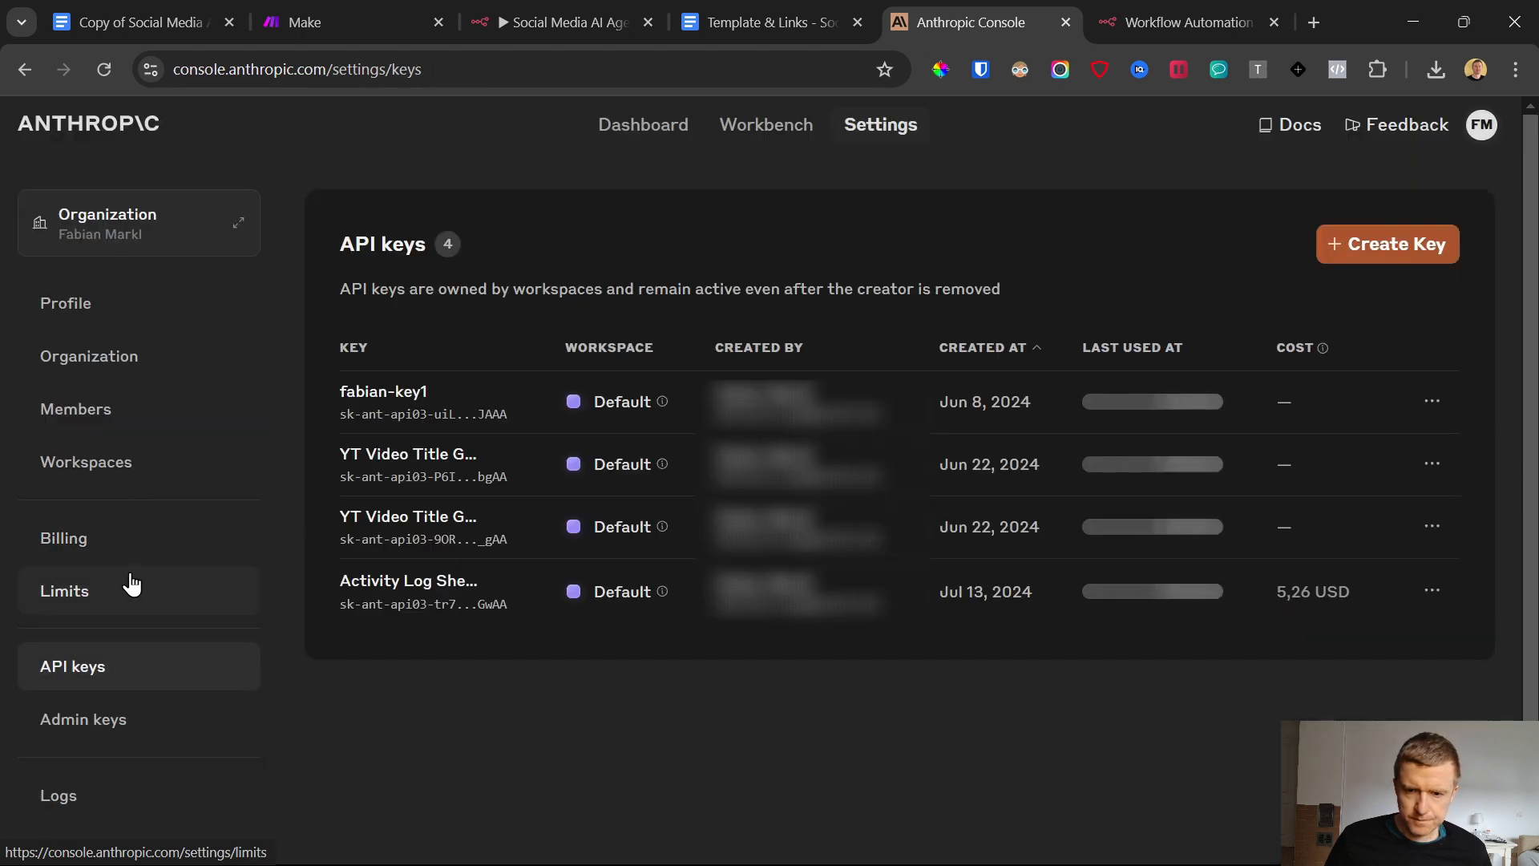
click(1379, 245)
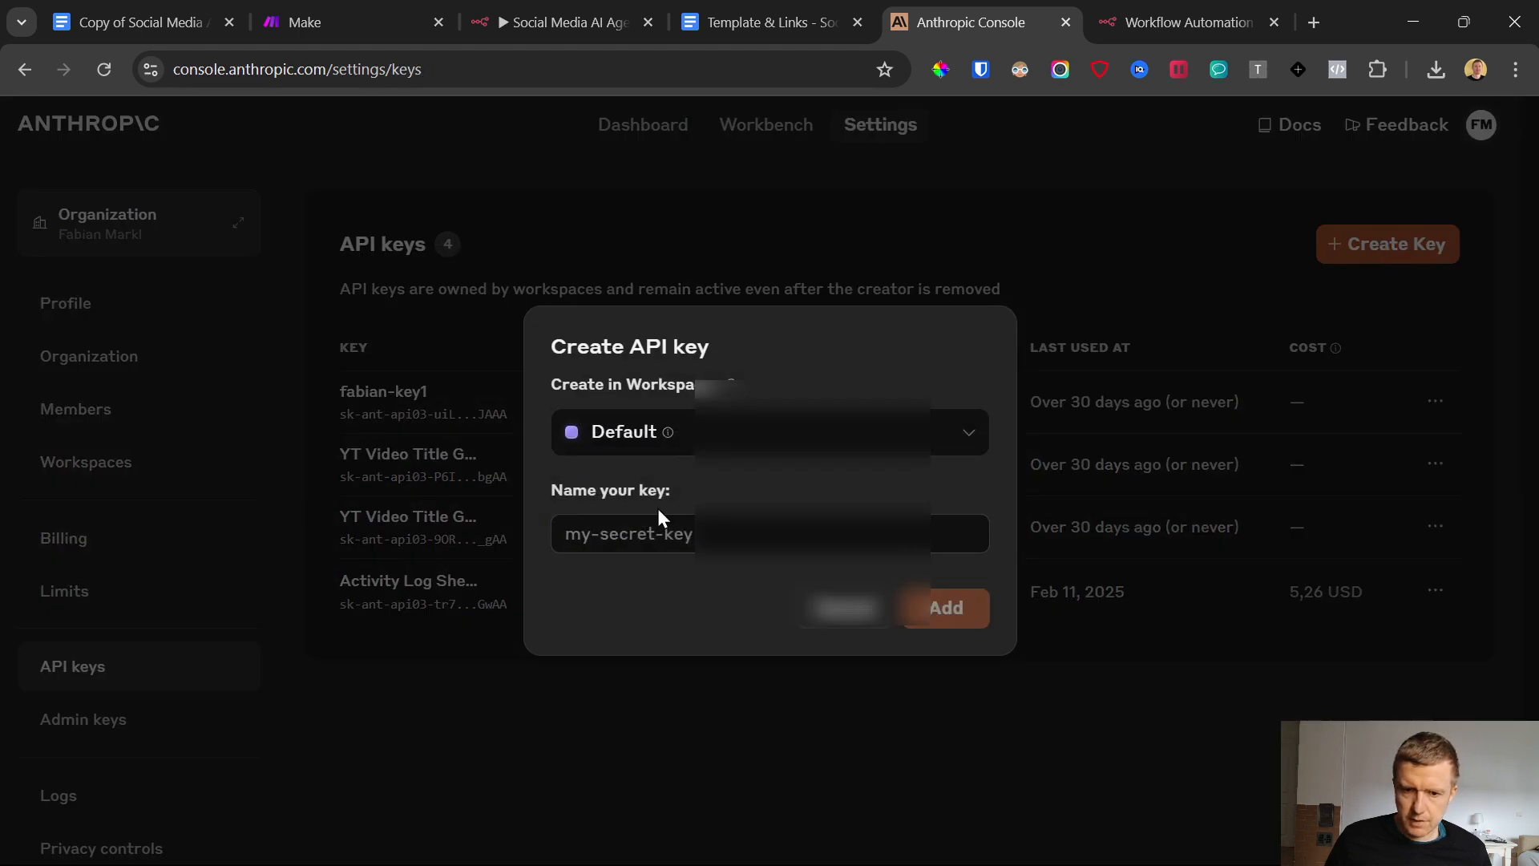
click(698, 532)
key(ctrl+v)
triple_click(767, 533)
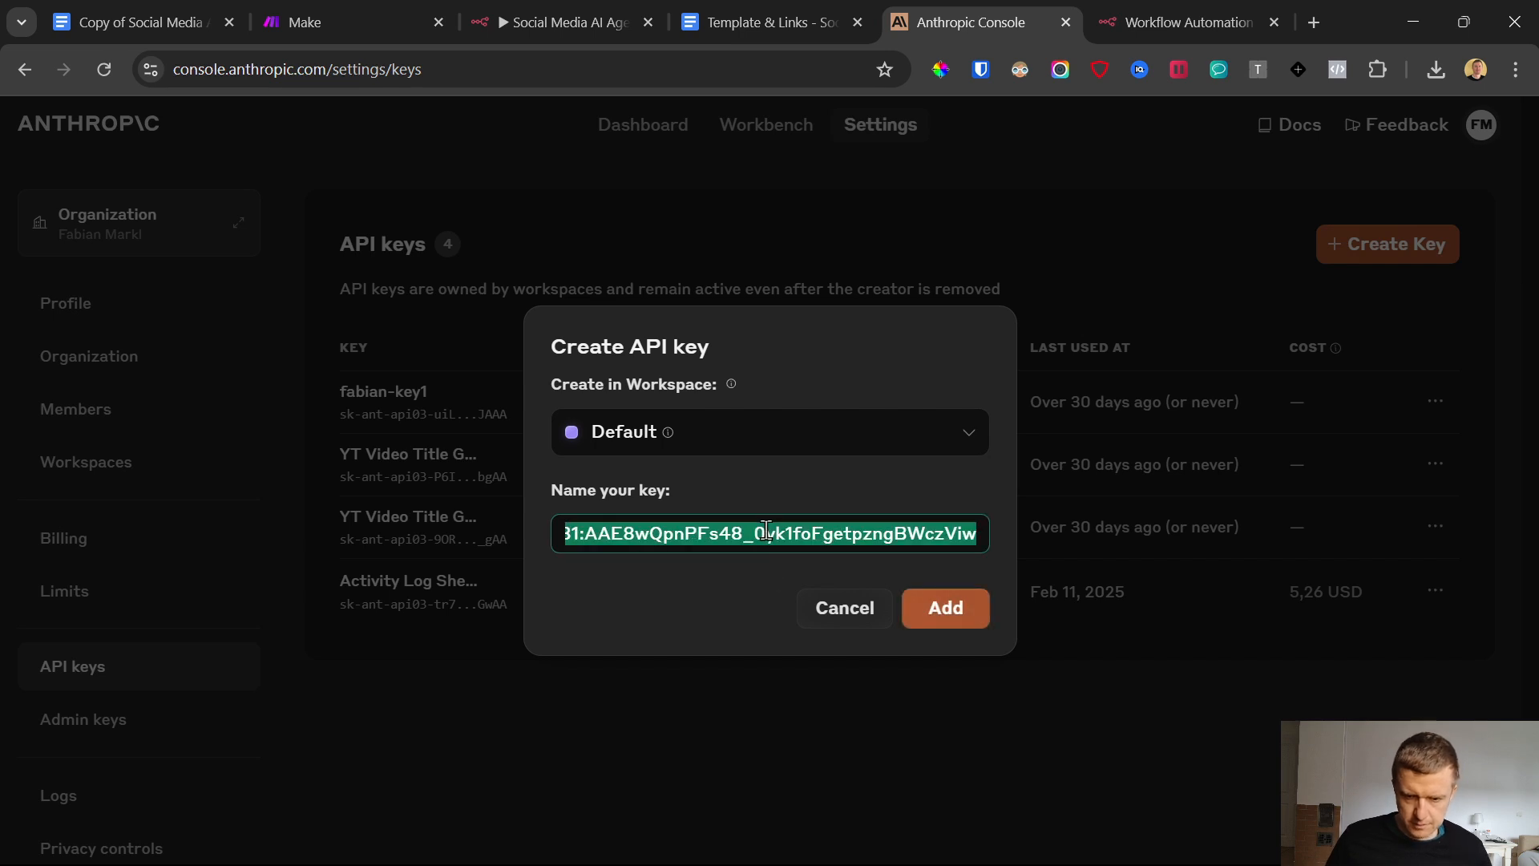
key(BackSpace)
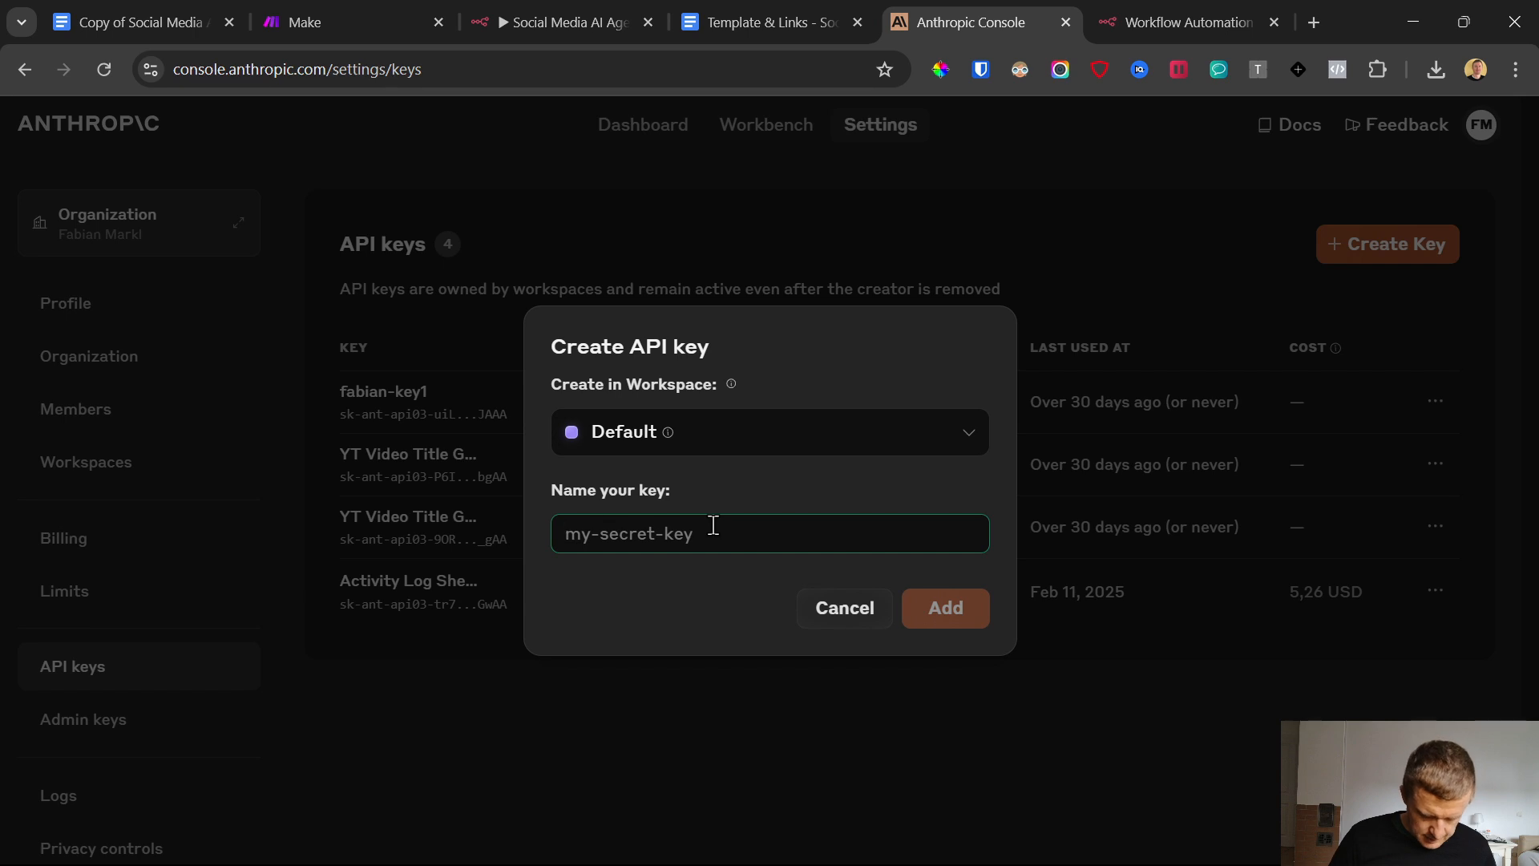
text(AI AGent Social Media Test 1)
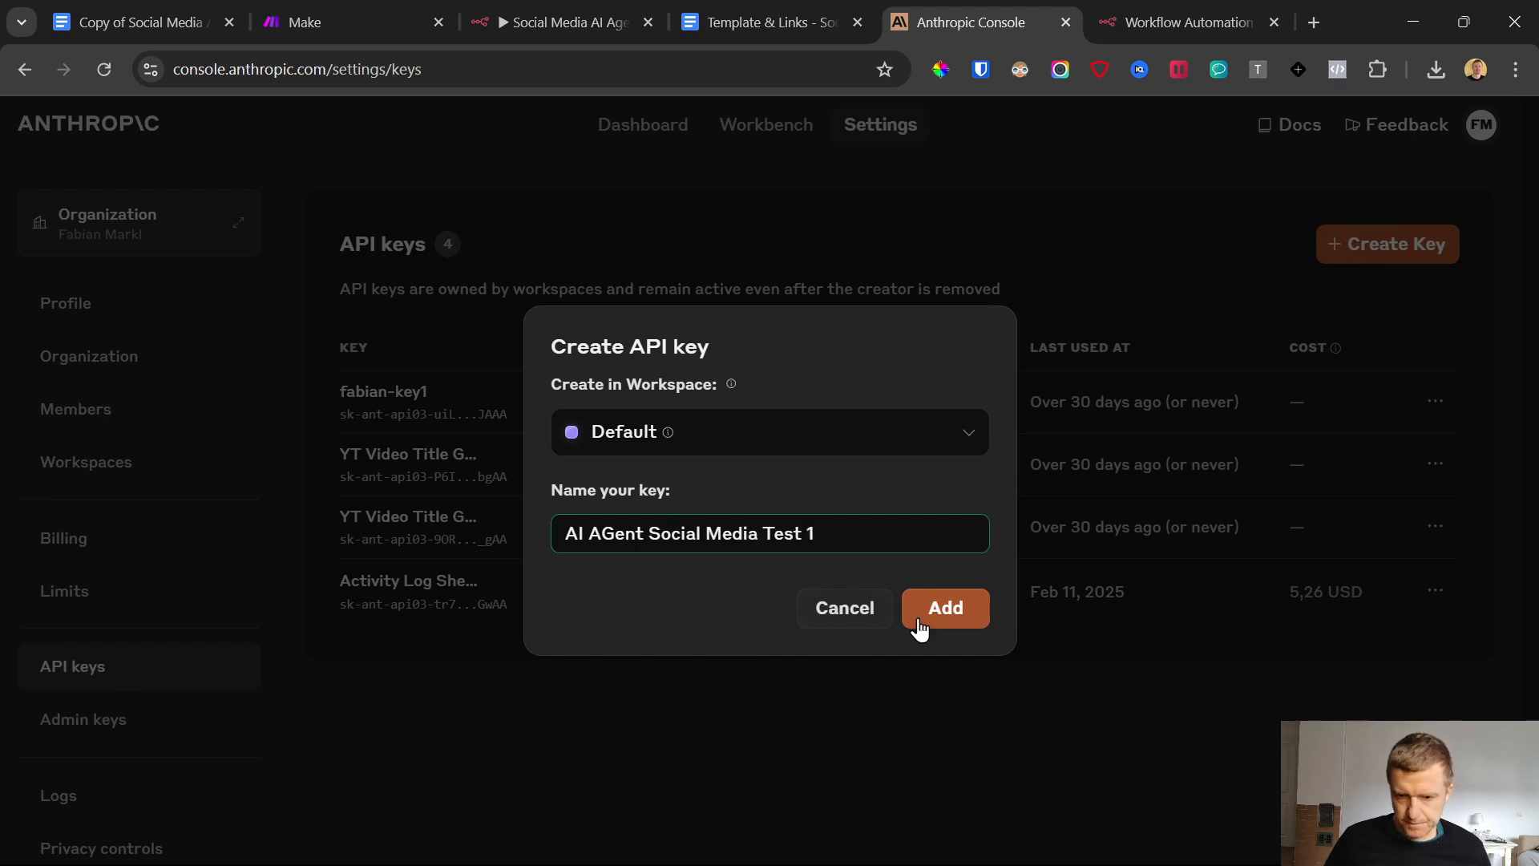
click(940, 605)
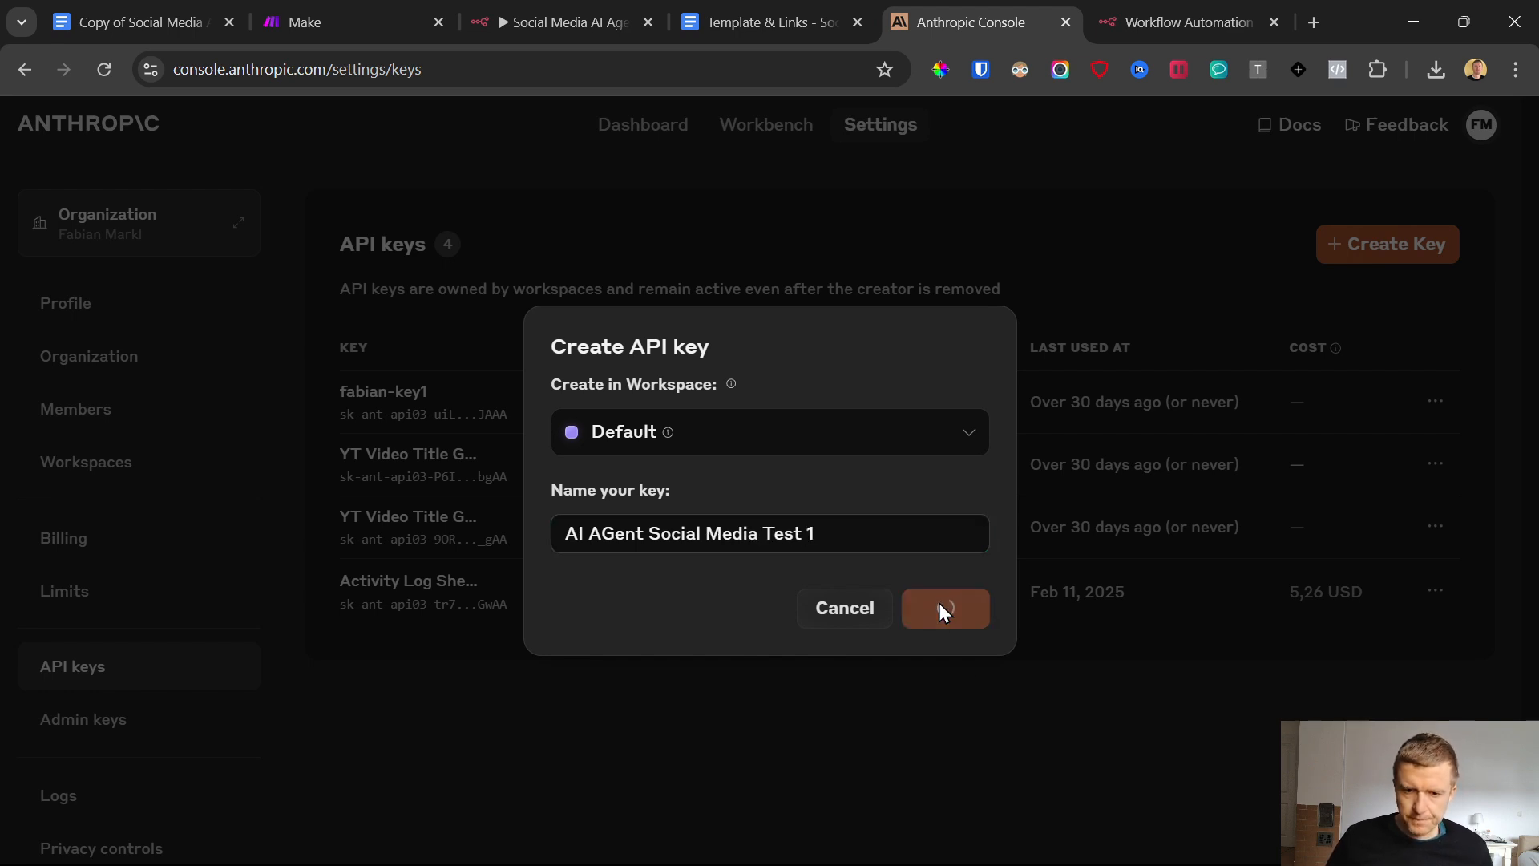
Copy the new API key, paste it into the API Key field of the n8n Anthropic credential, then save and close it
click(953, 535)
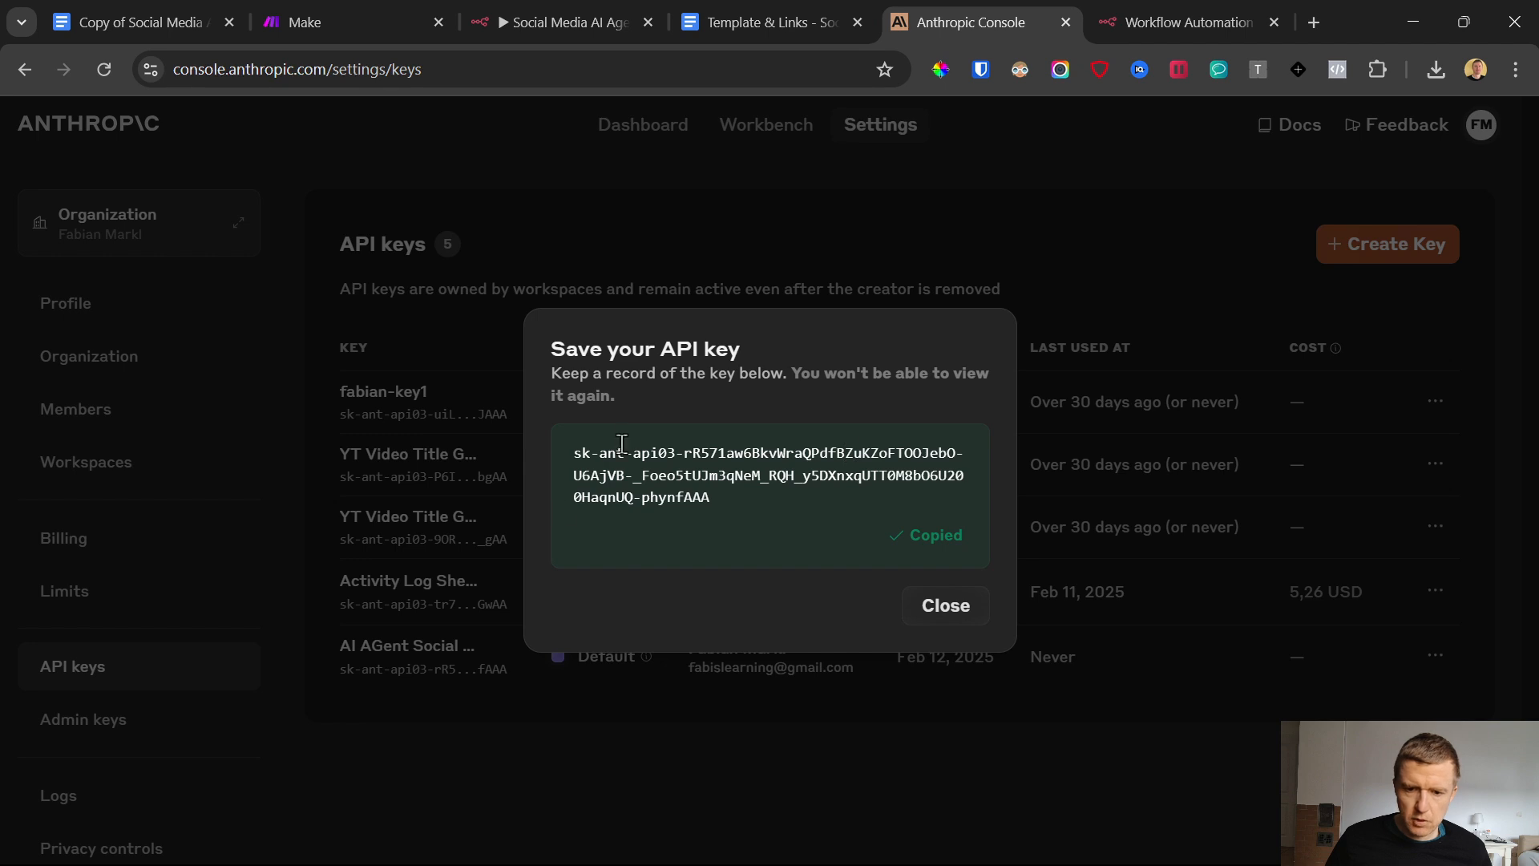
drag(577, 453, 713, 497)
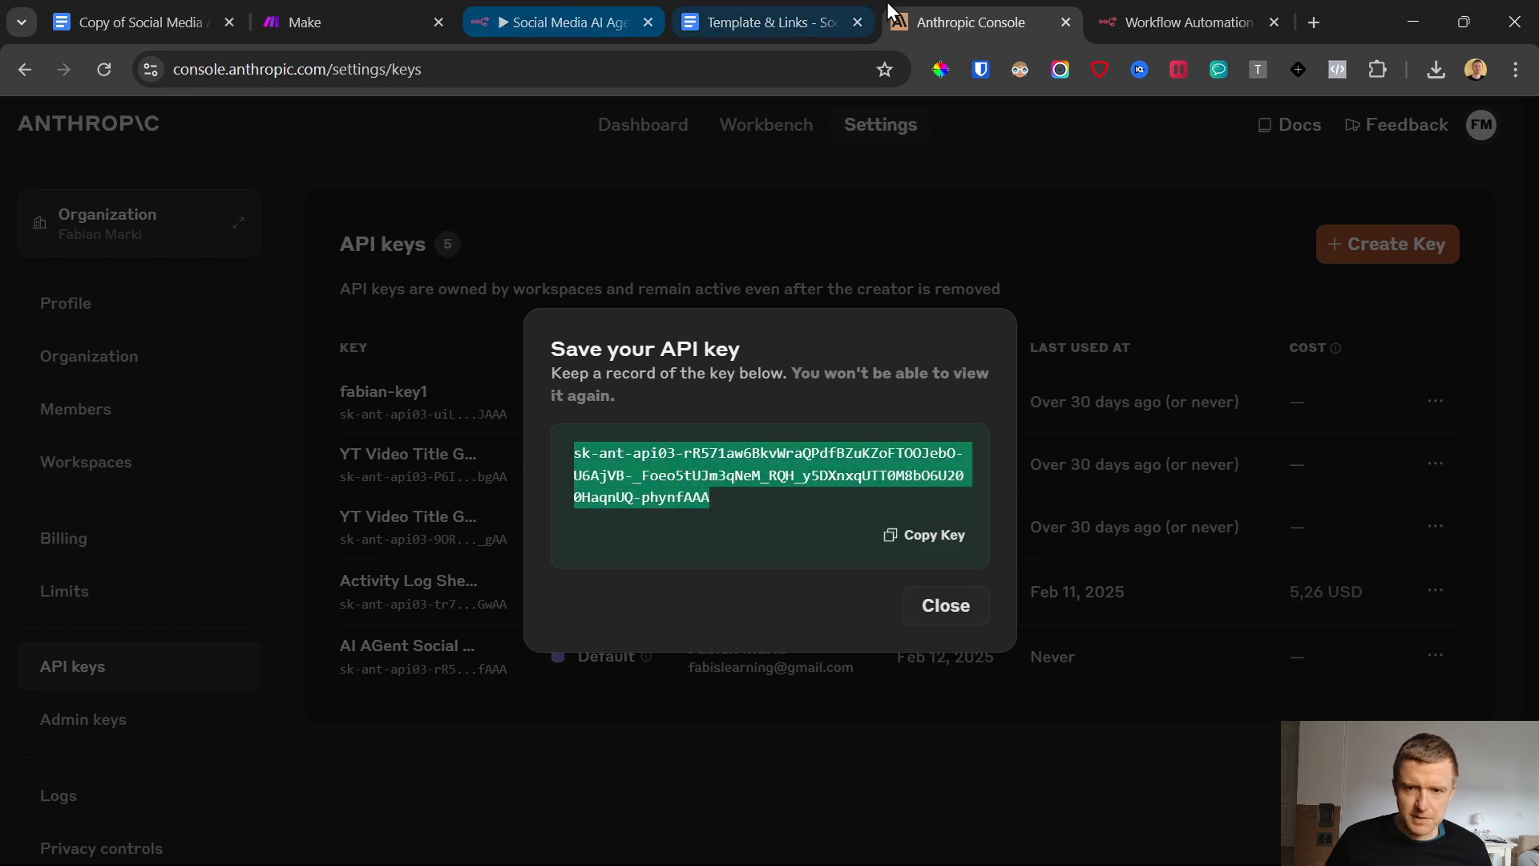
click(1175, 19)
key(ctrl+v)
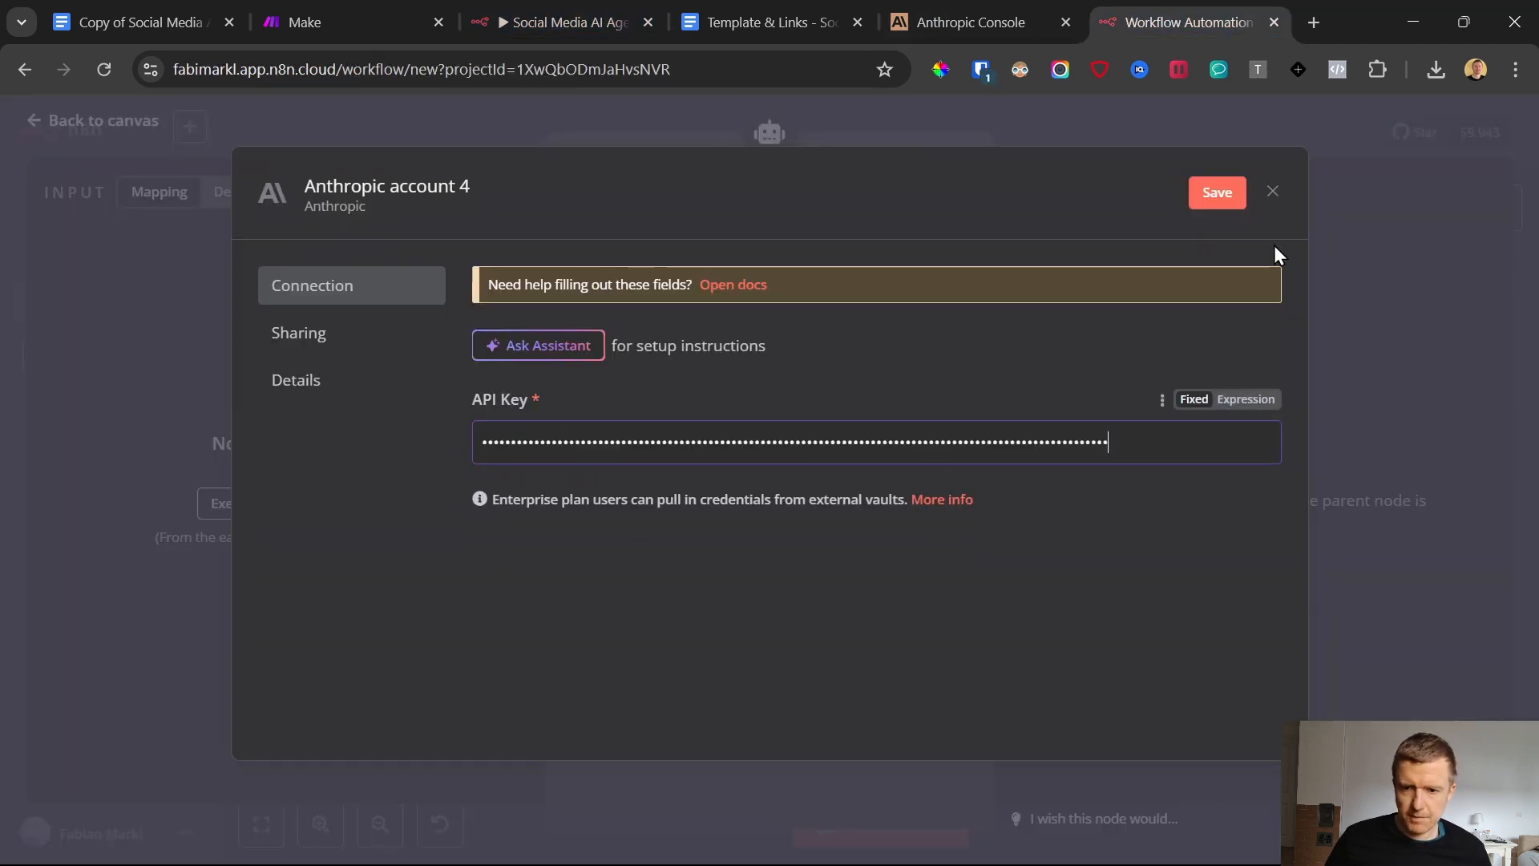
click(1203, 197)
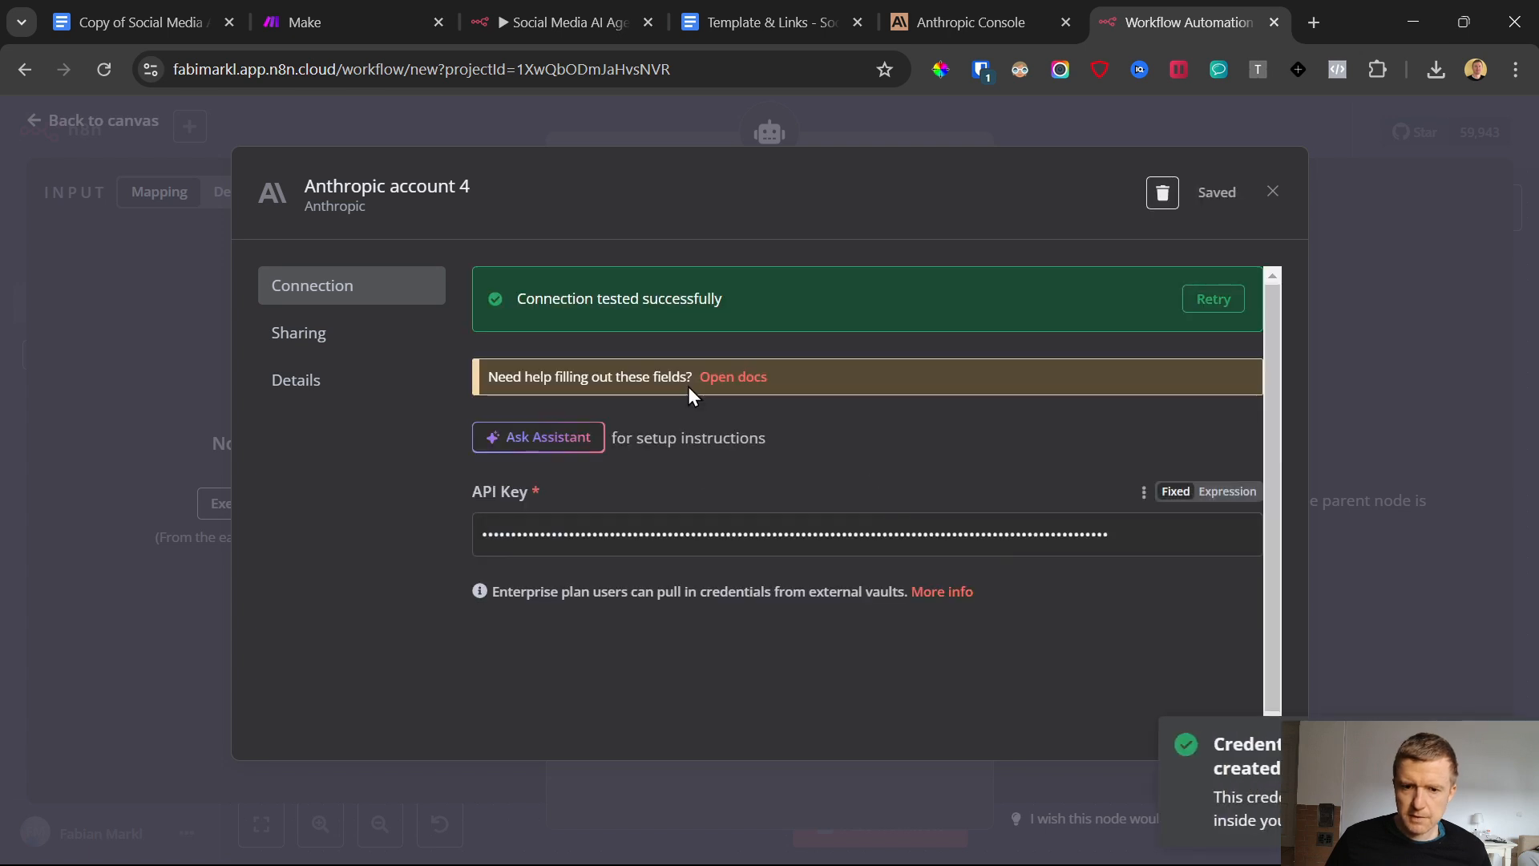
click(1273, 191)
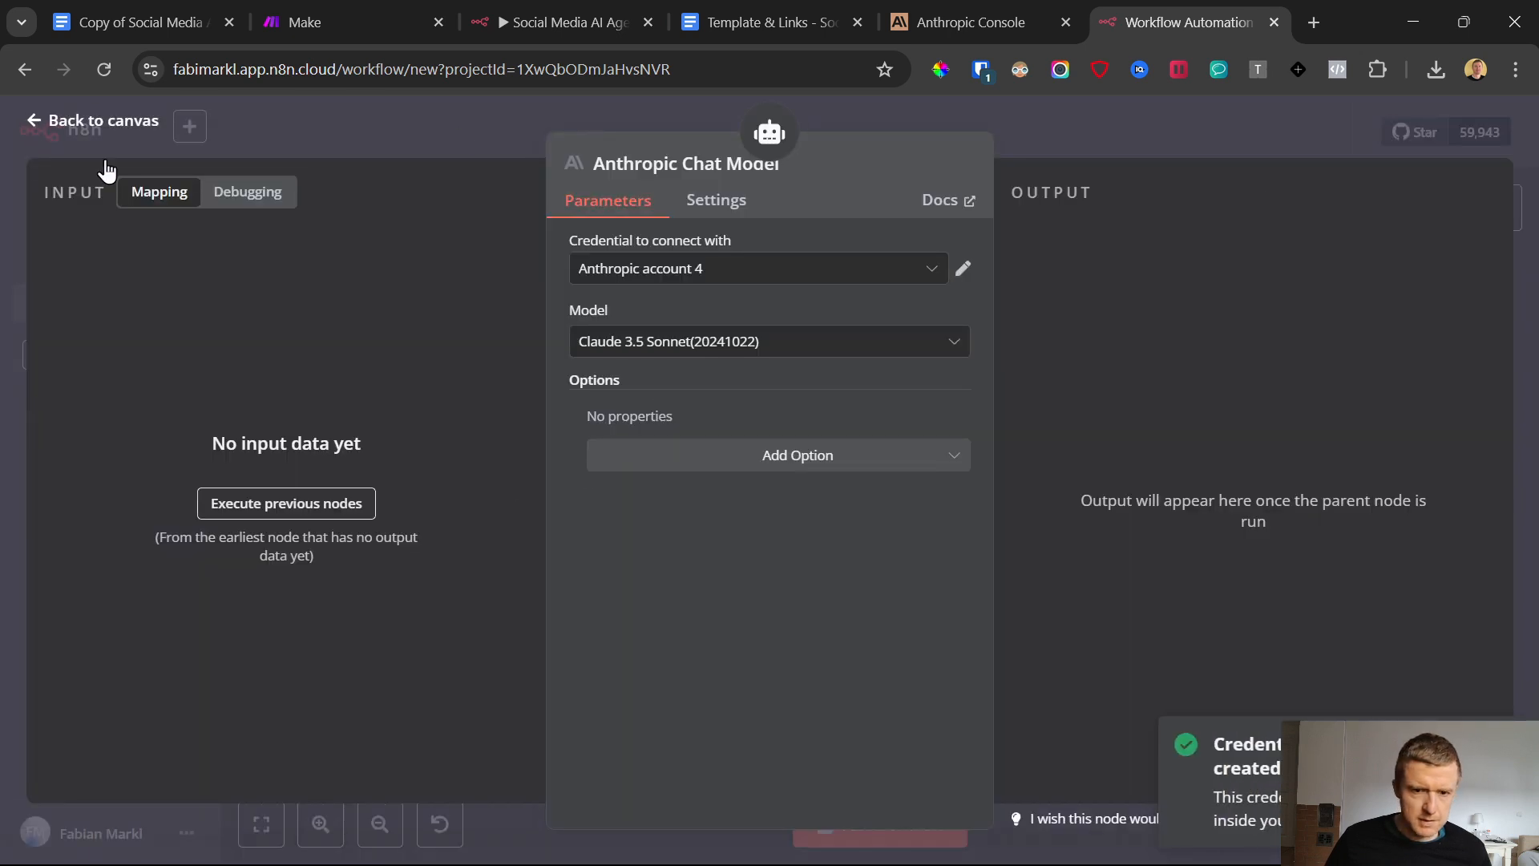
Select Claude 3.5 Sonnet(20241022) as the Anthropic Chat Model node's model
click(670, 342)
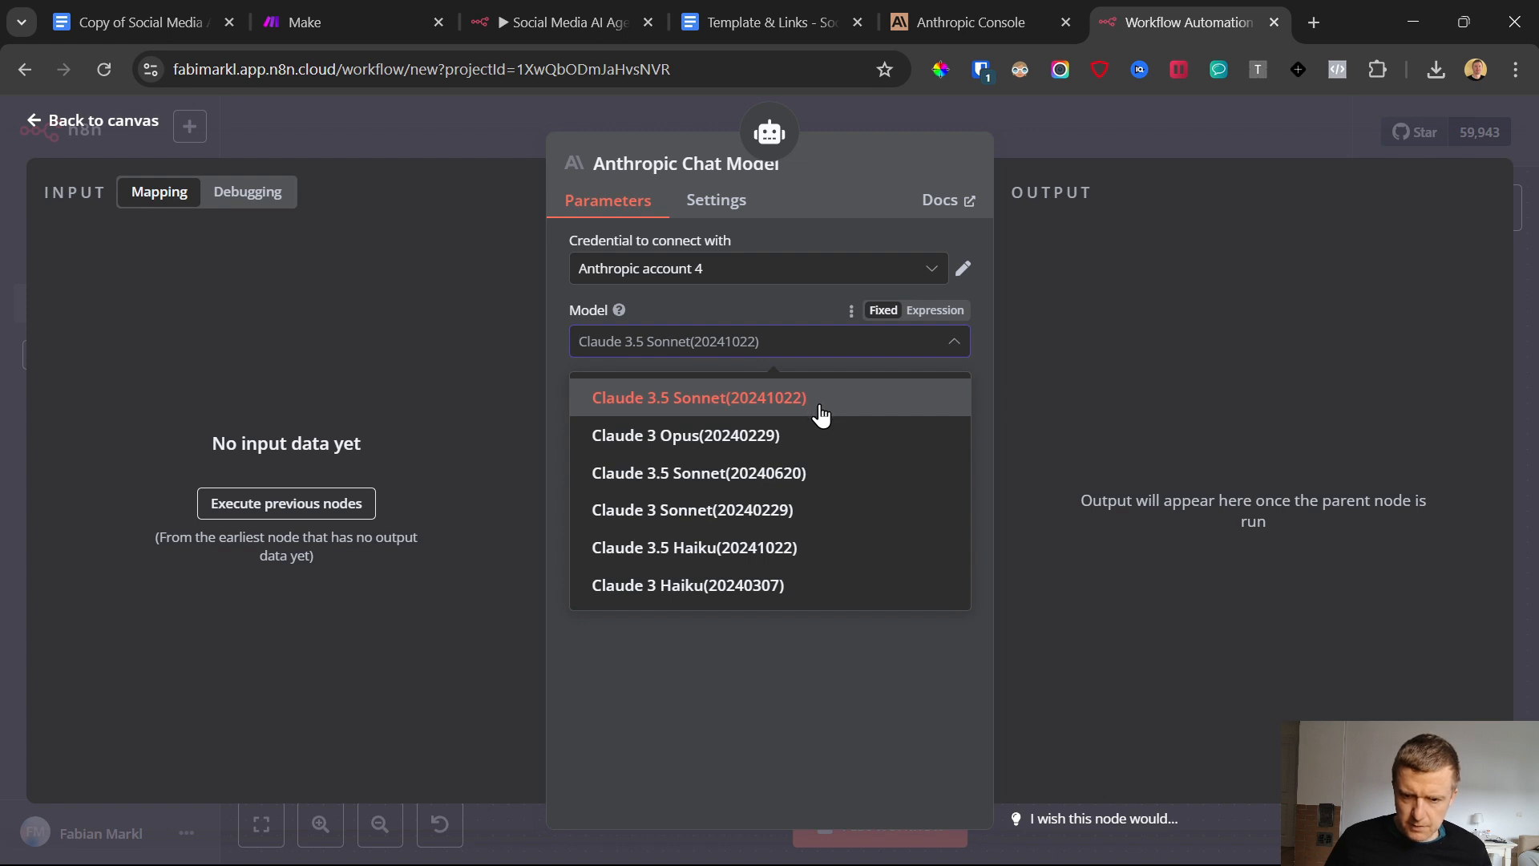
click(720, 398)
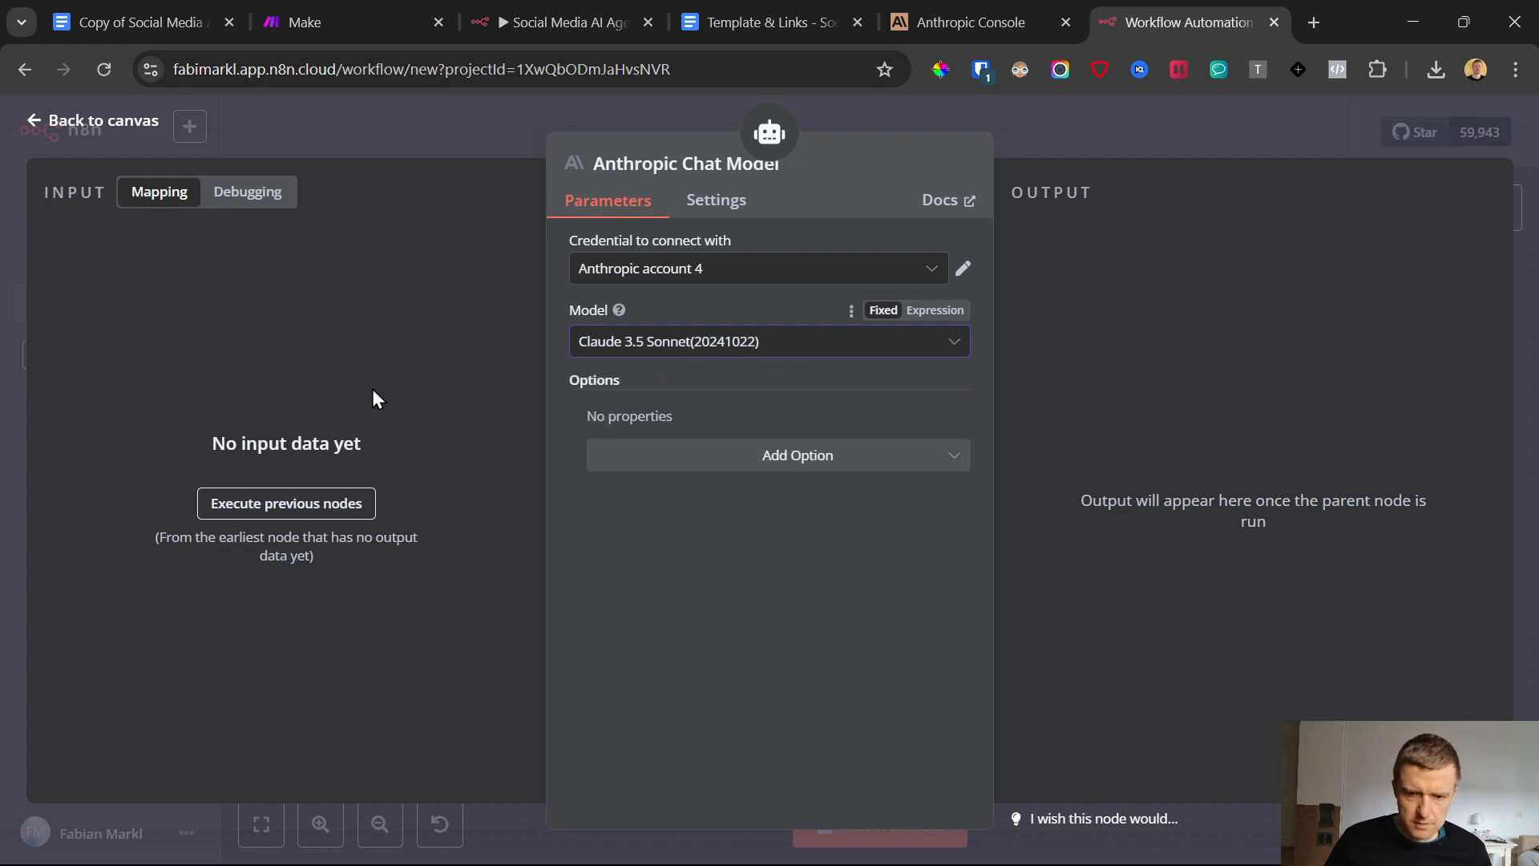
Close the Anthropic Chat Model node and view the settings of the Google Sheets - Add Post Templates node
click(29, 125)
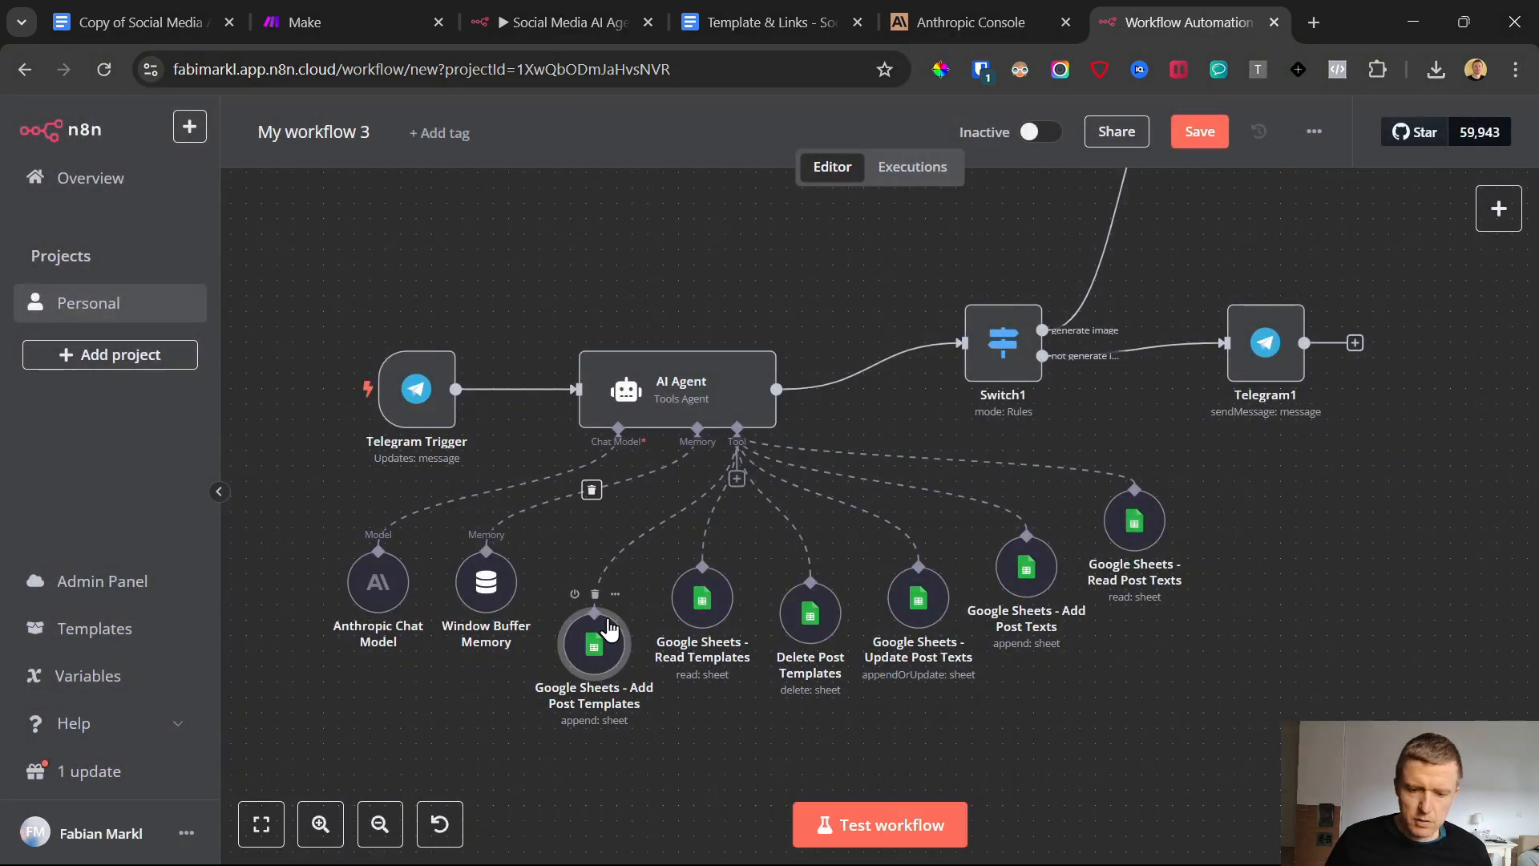
double_click(594, 644)
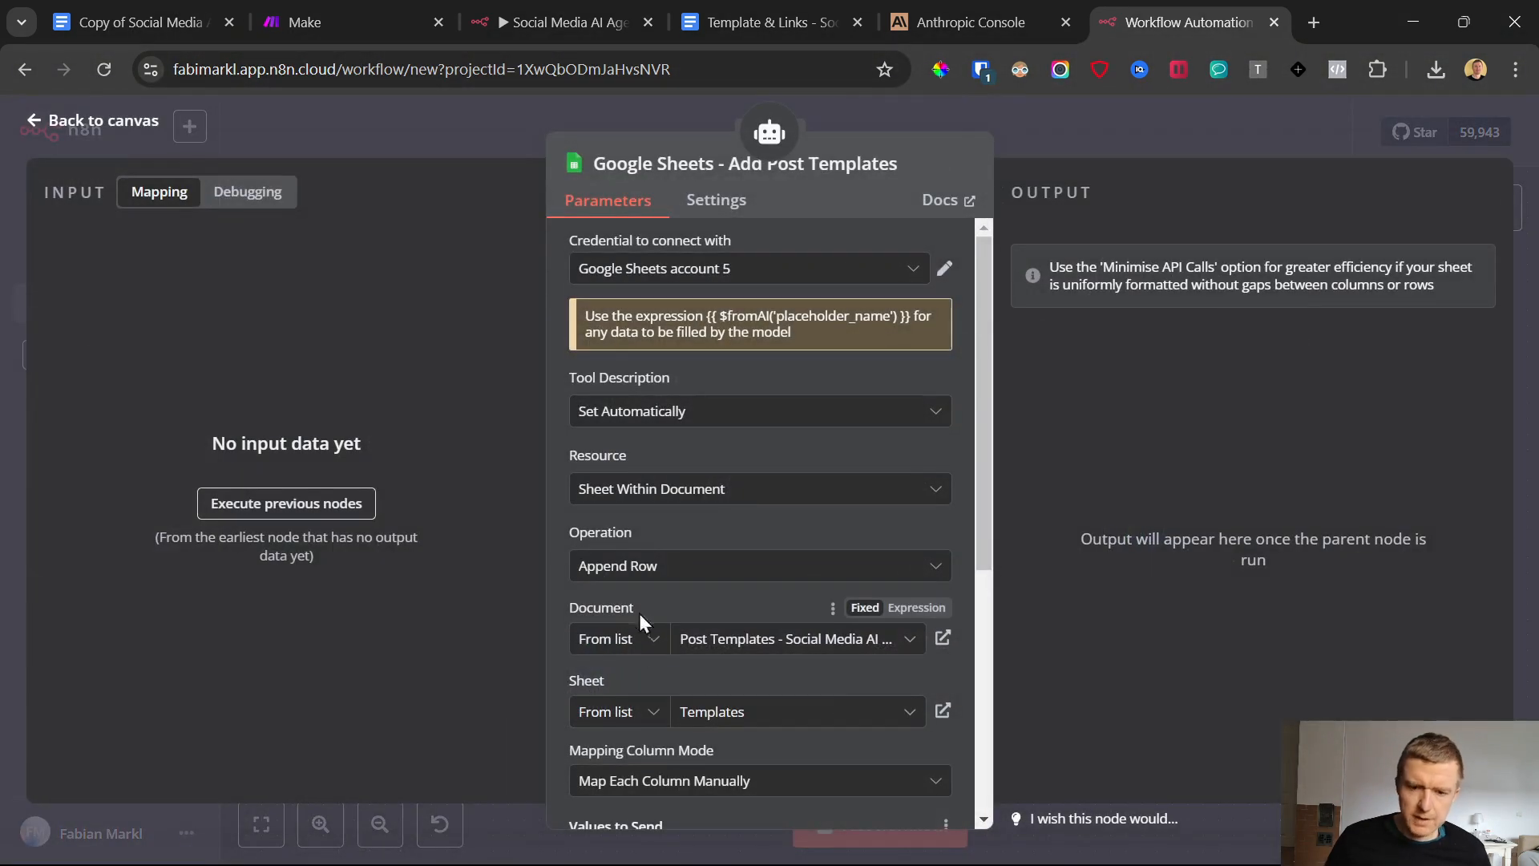
click(35, 127)
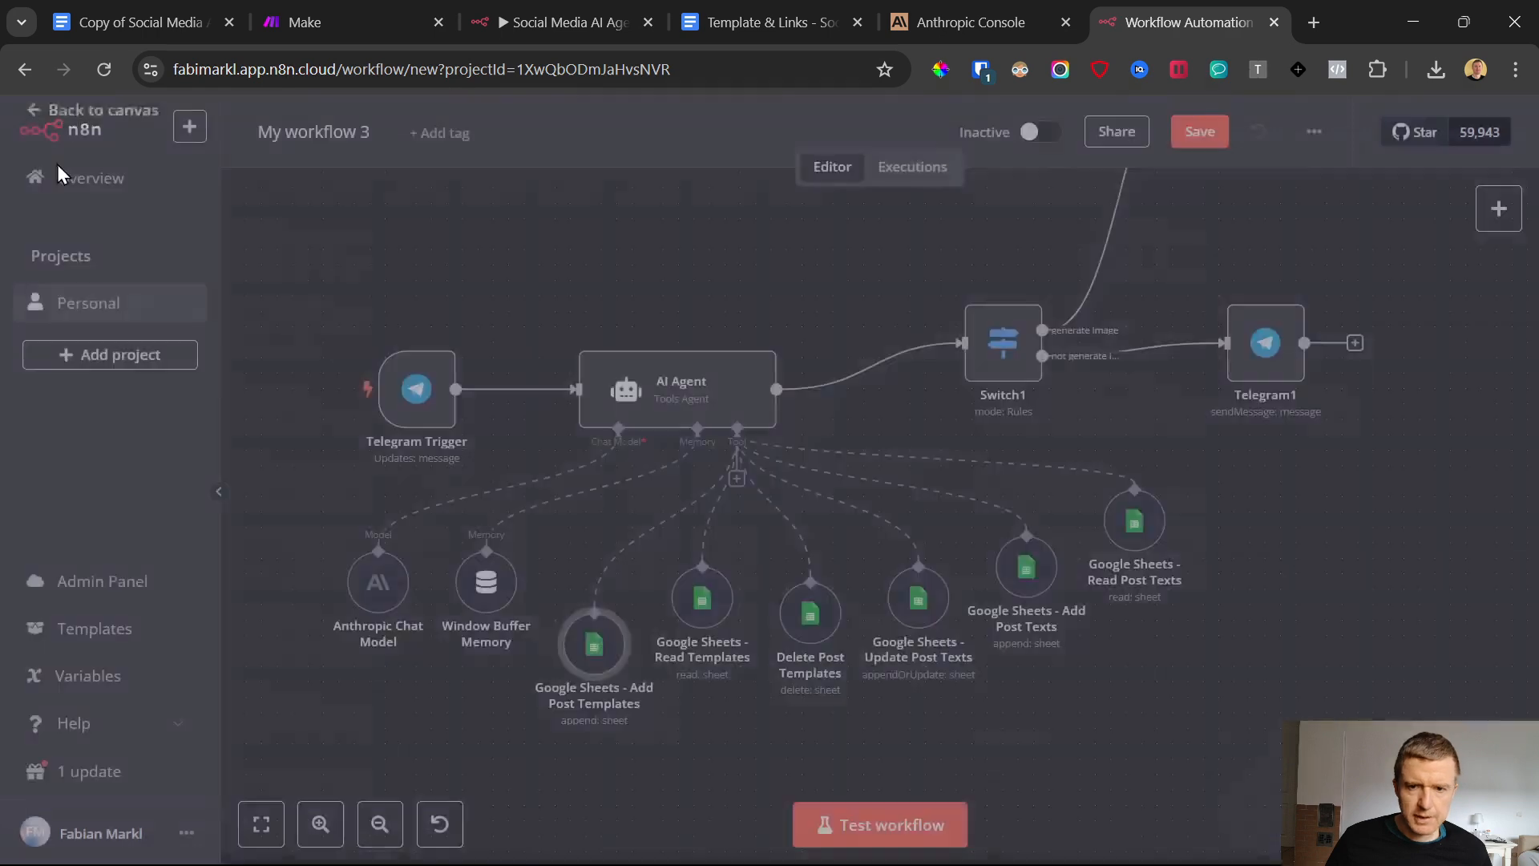
Switch to the Template & Links document and make a copy of its linked Google Sheet template for generated posts
click(779, 11)
scroll(457, 473, up, 4)
scroll(473, 465, up, 2)
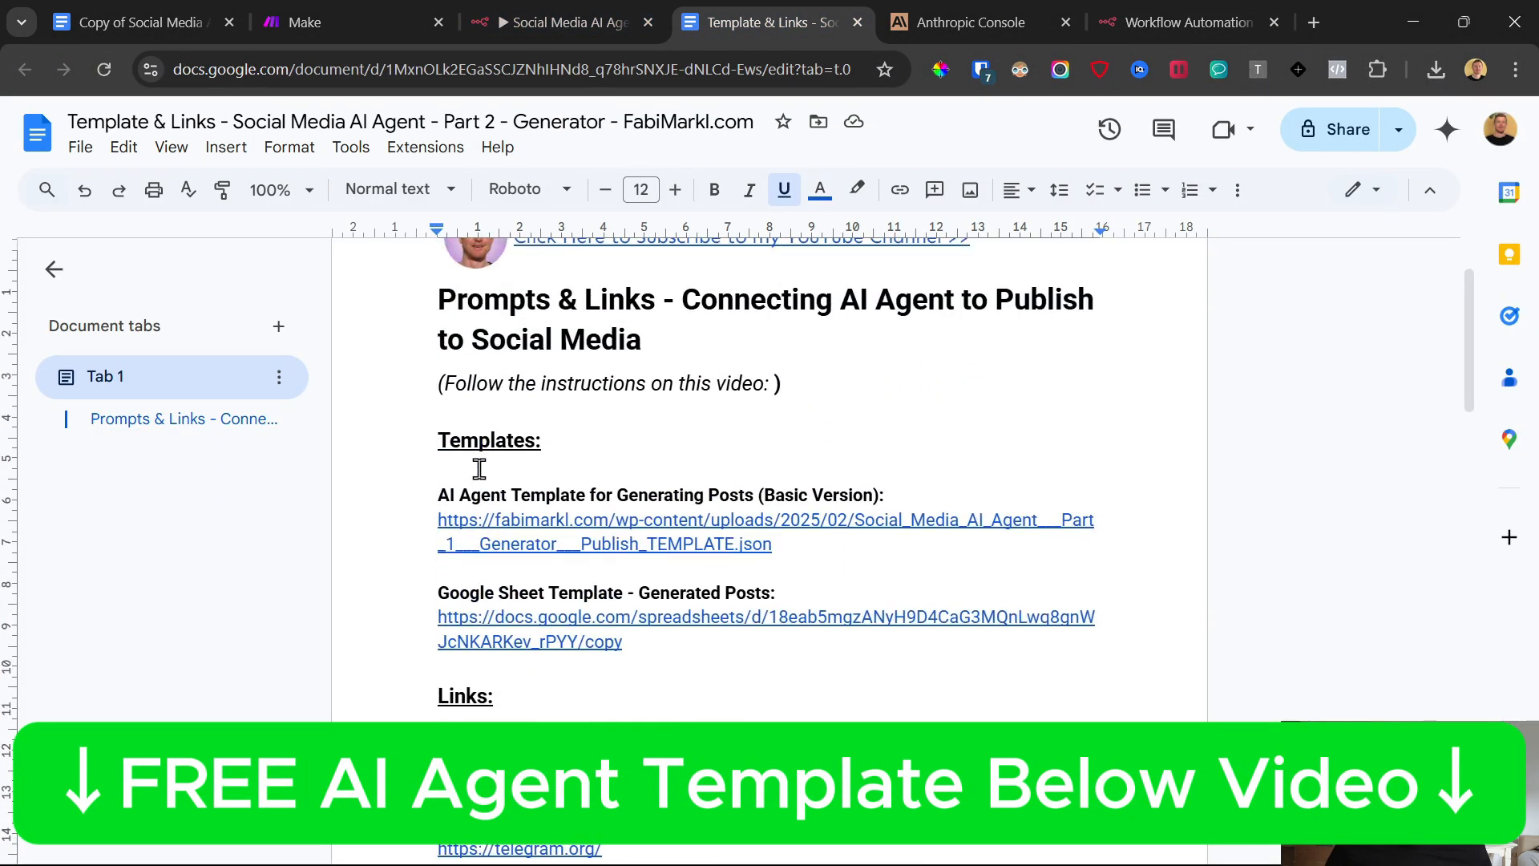
scroll(485, 539, down, 2)
click(522, 500)
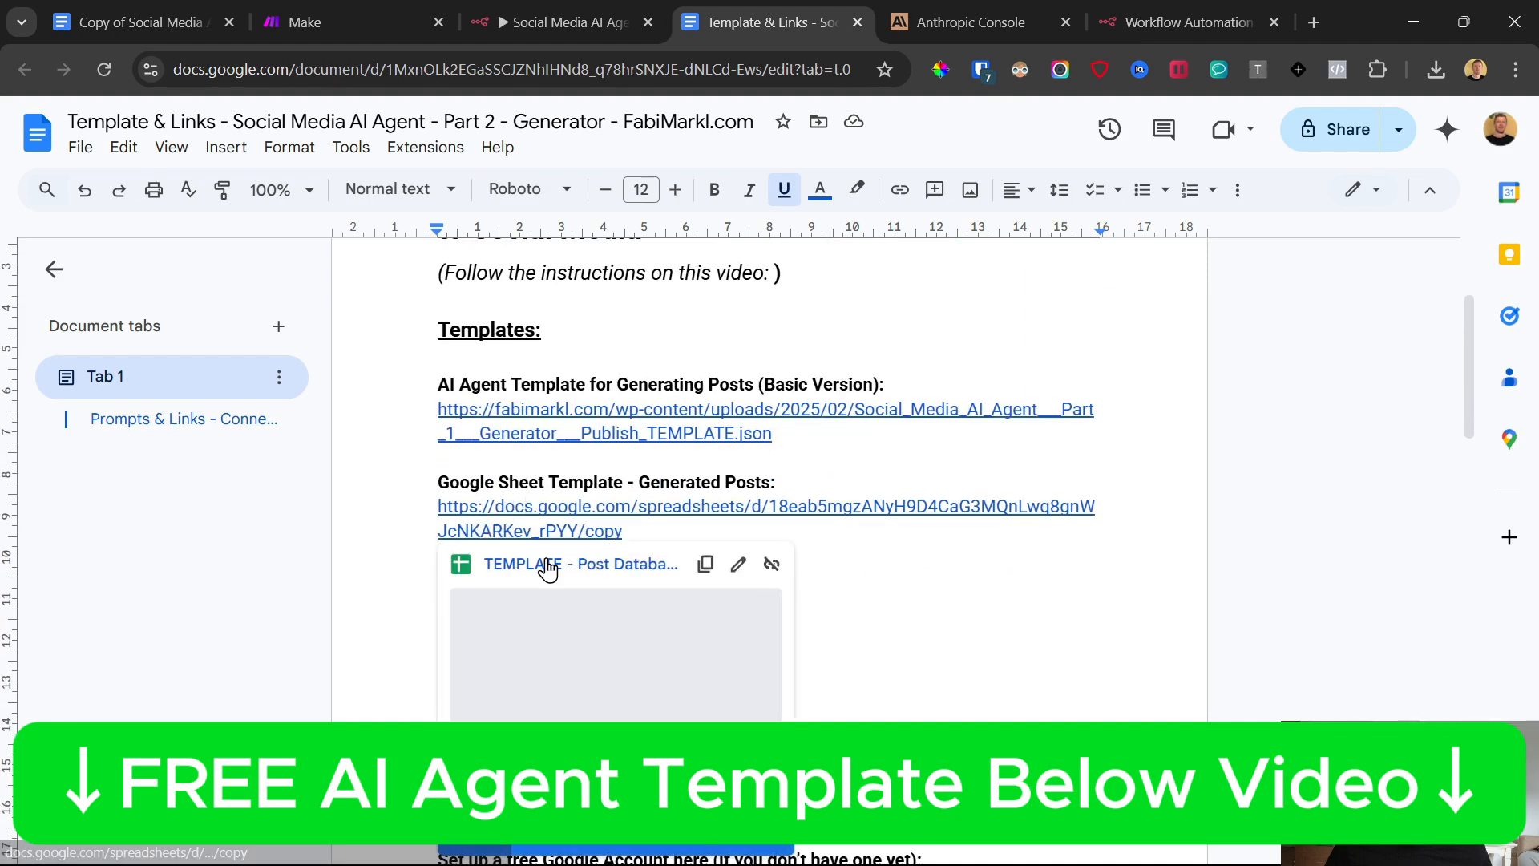
click(546, 559)
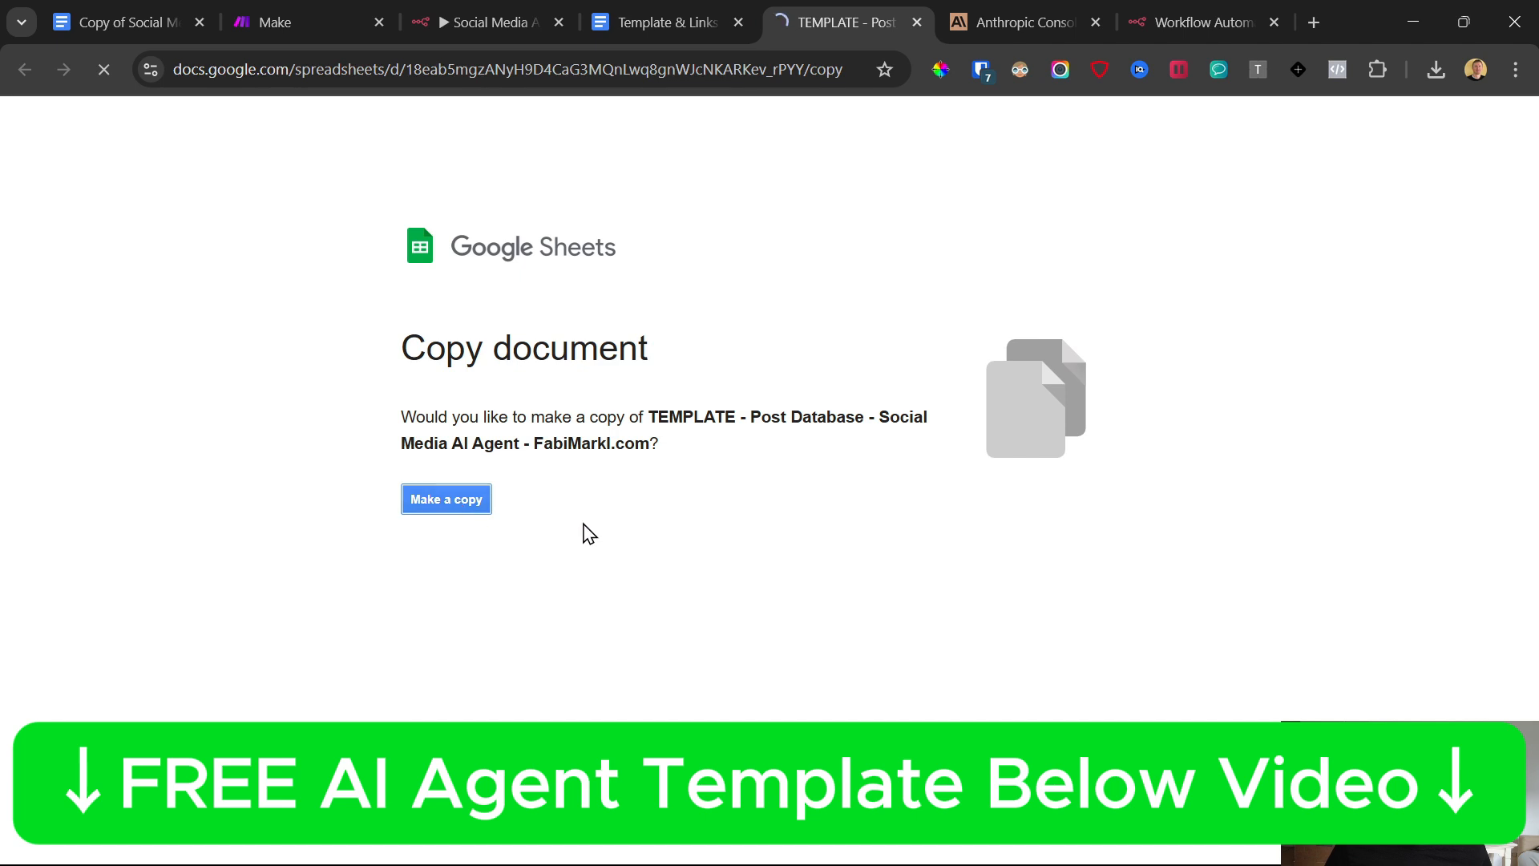
Rename the copied spreadsheet so its title starts with "YouTube Demo Test 1", keeping the text from "- Post Database" onward
scroll(278, 485, down, 2)
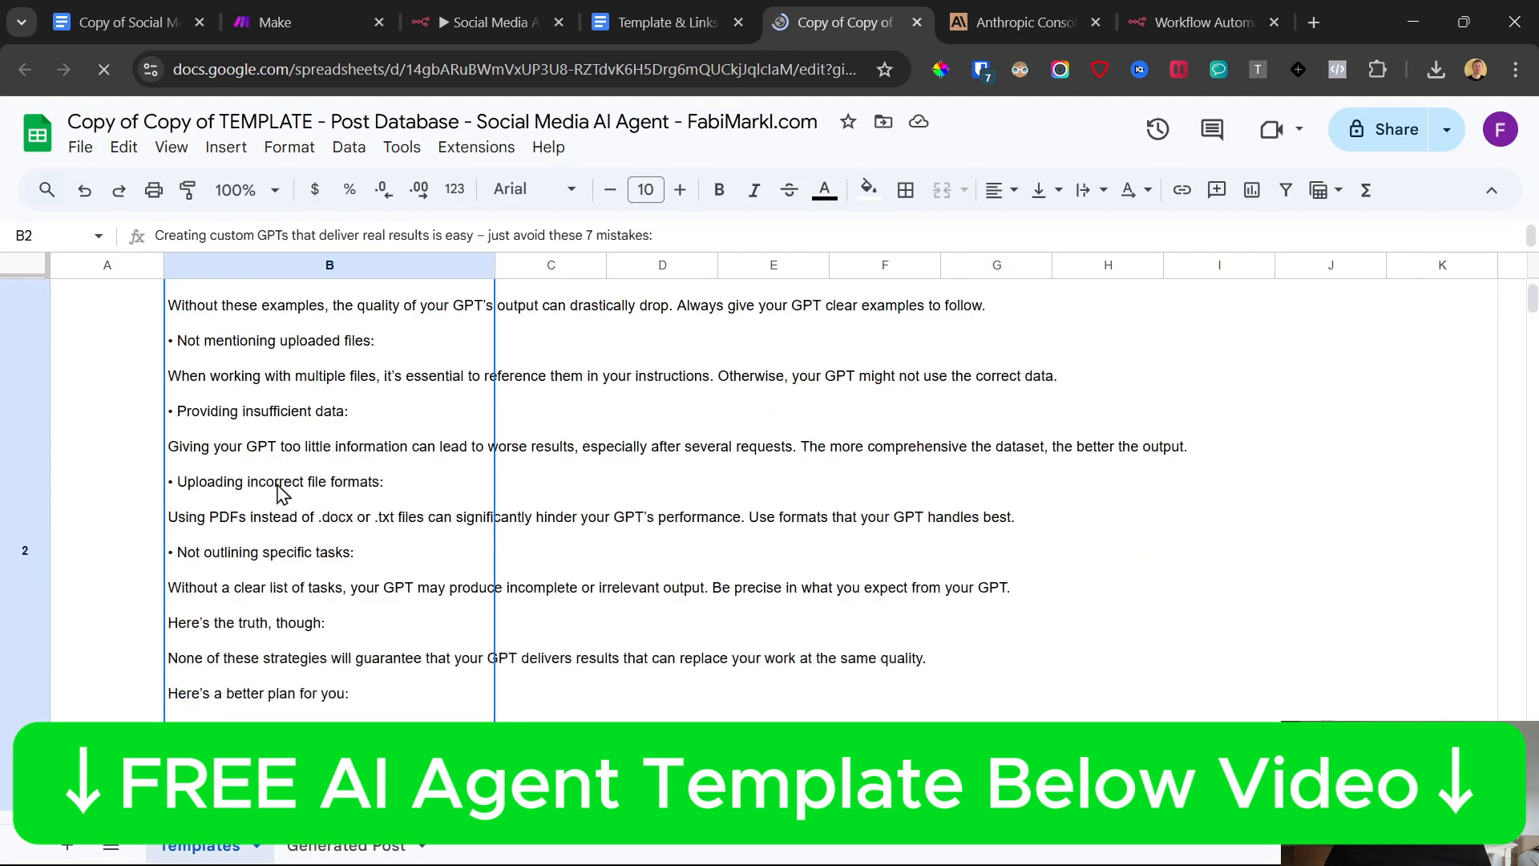
scroll(281, 485, up, 2)
drag(192, 121, 4, 122)
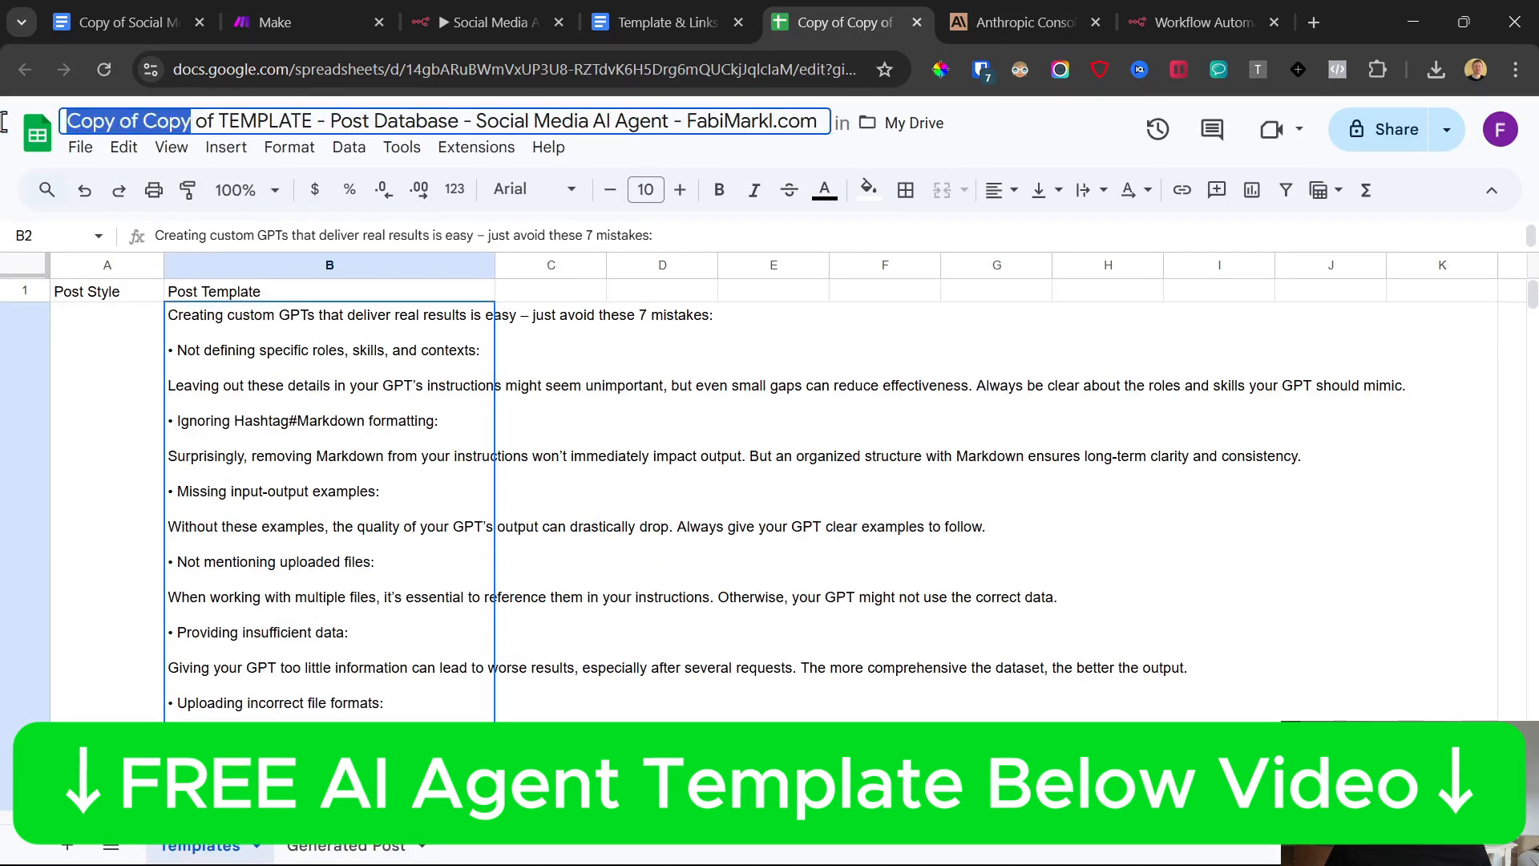
click(311, 120)
drag(300, 120, 4, 127)
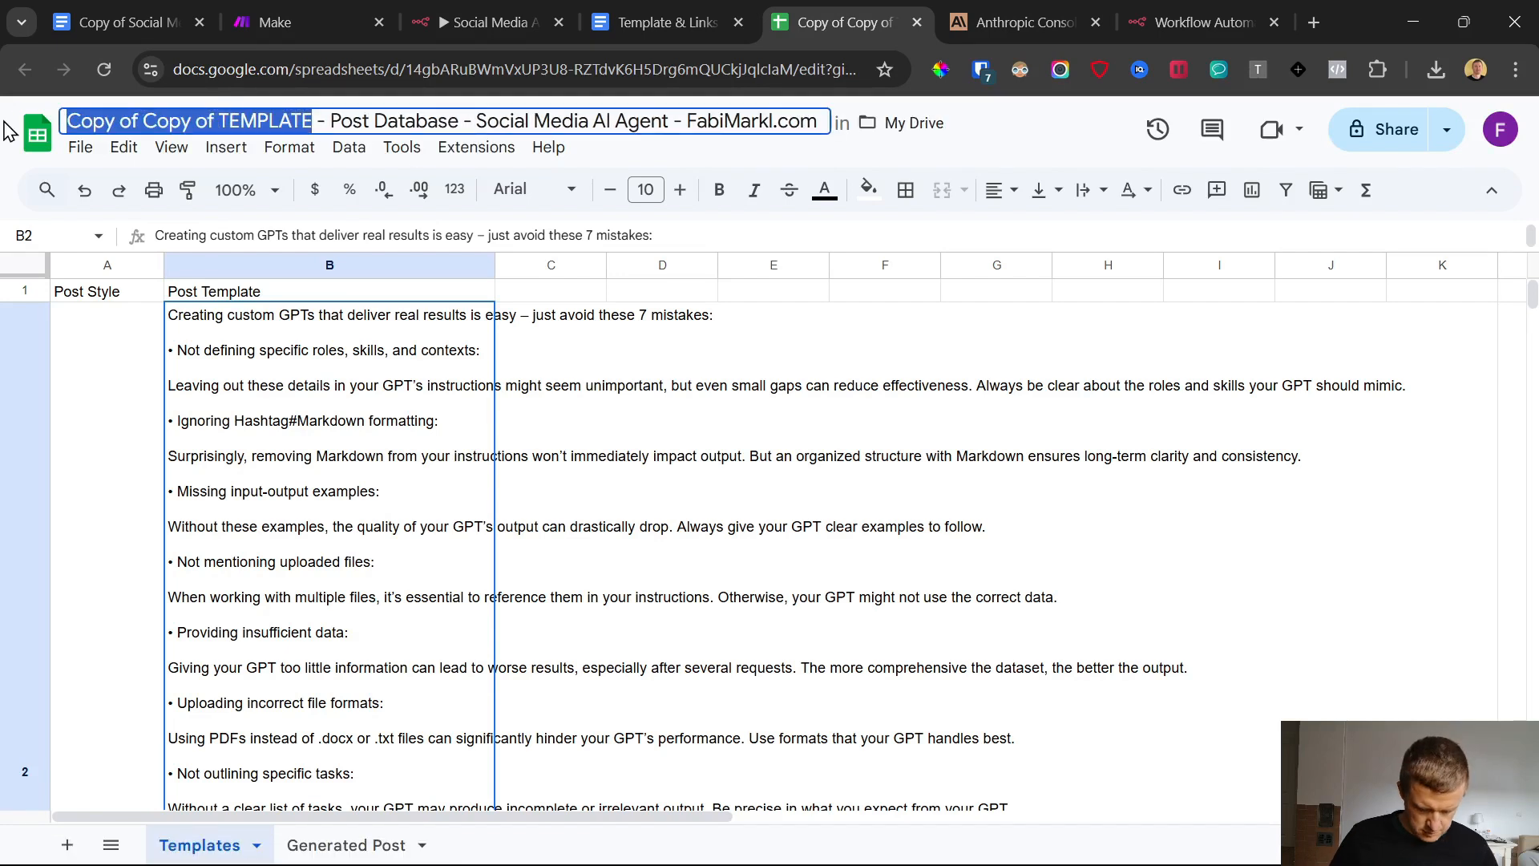
text(YouTube Demo Test)
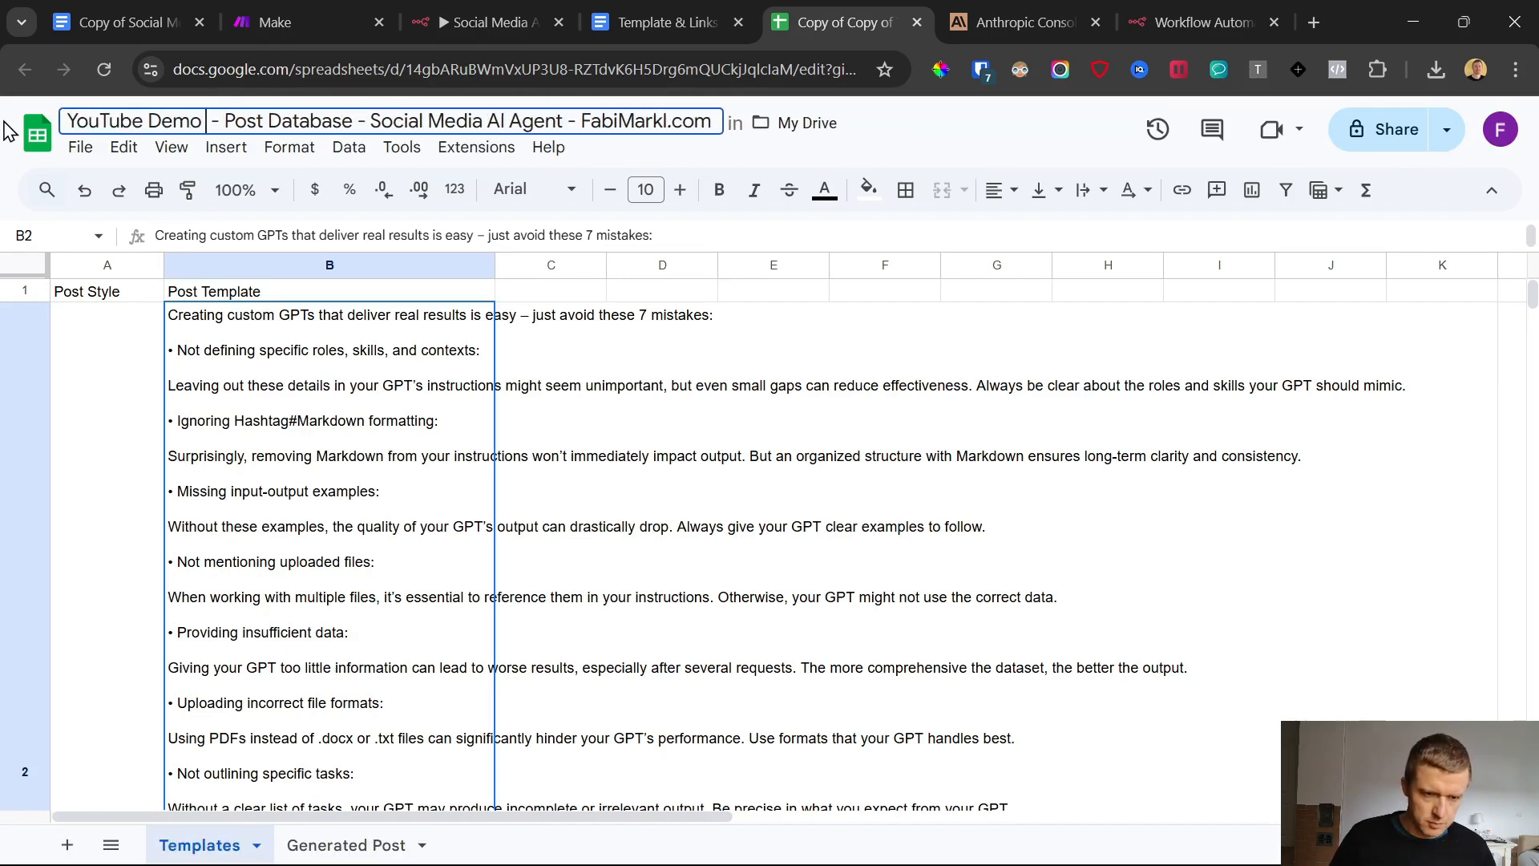
text( 1)
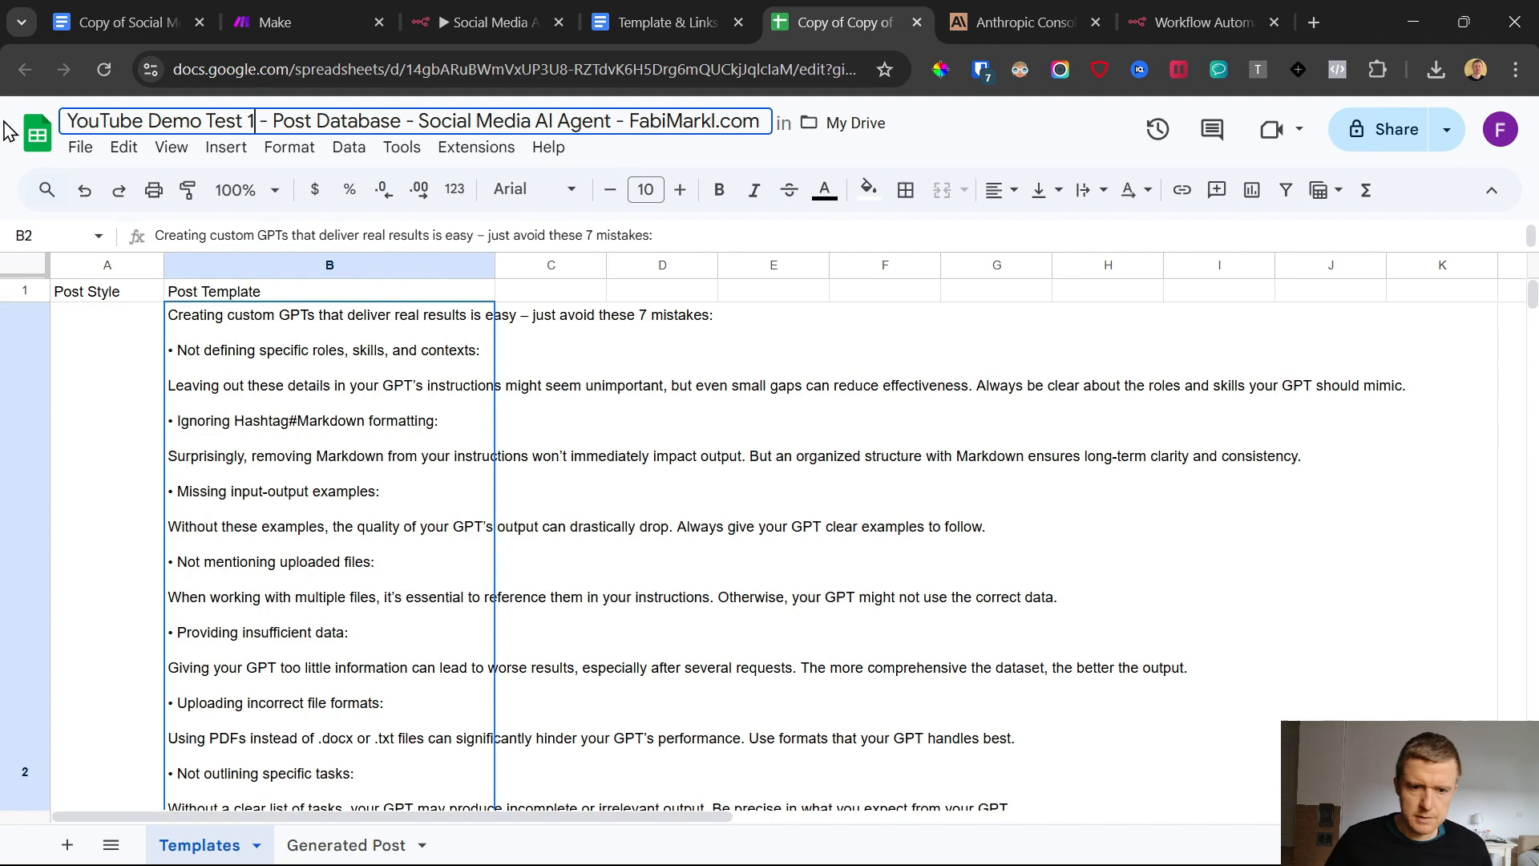
click(679, 491)
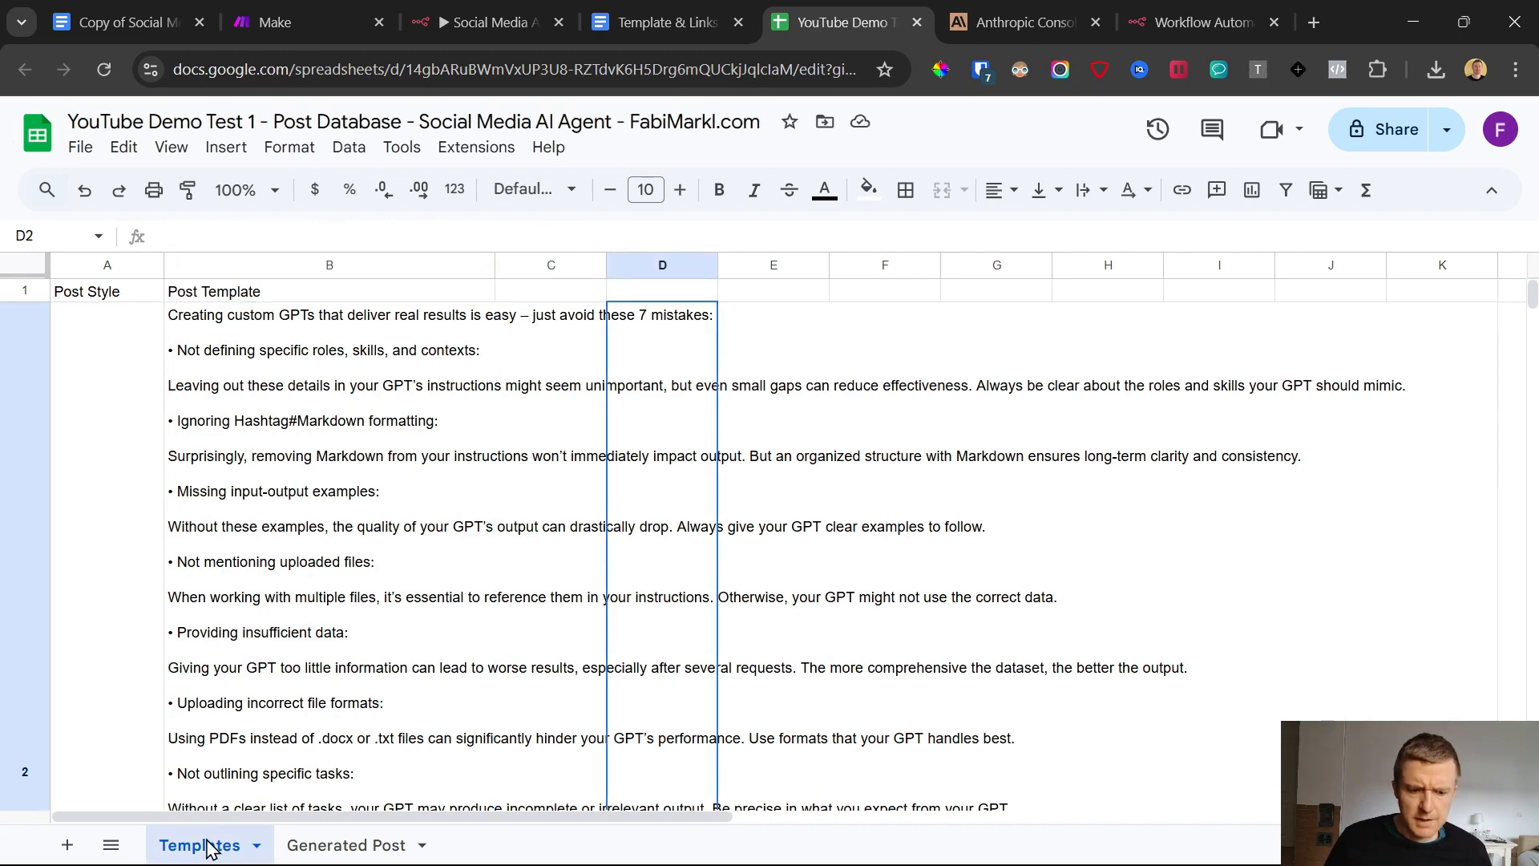
Examine the post styles and sample post texts on the Templates sheet
click(250, 374)
scroll(261, 389, down, 15)
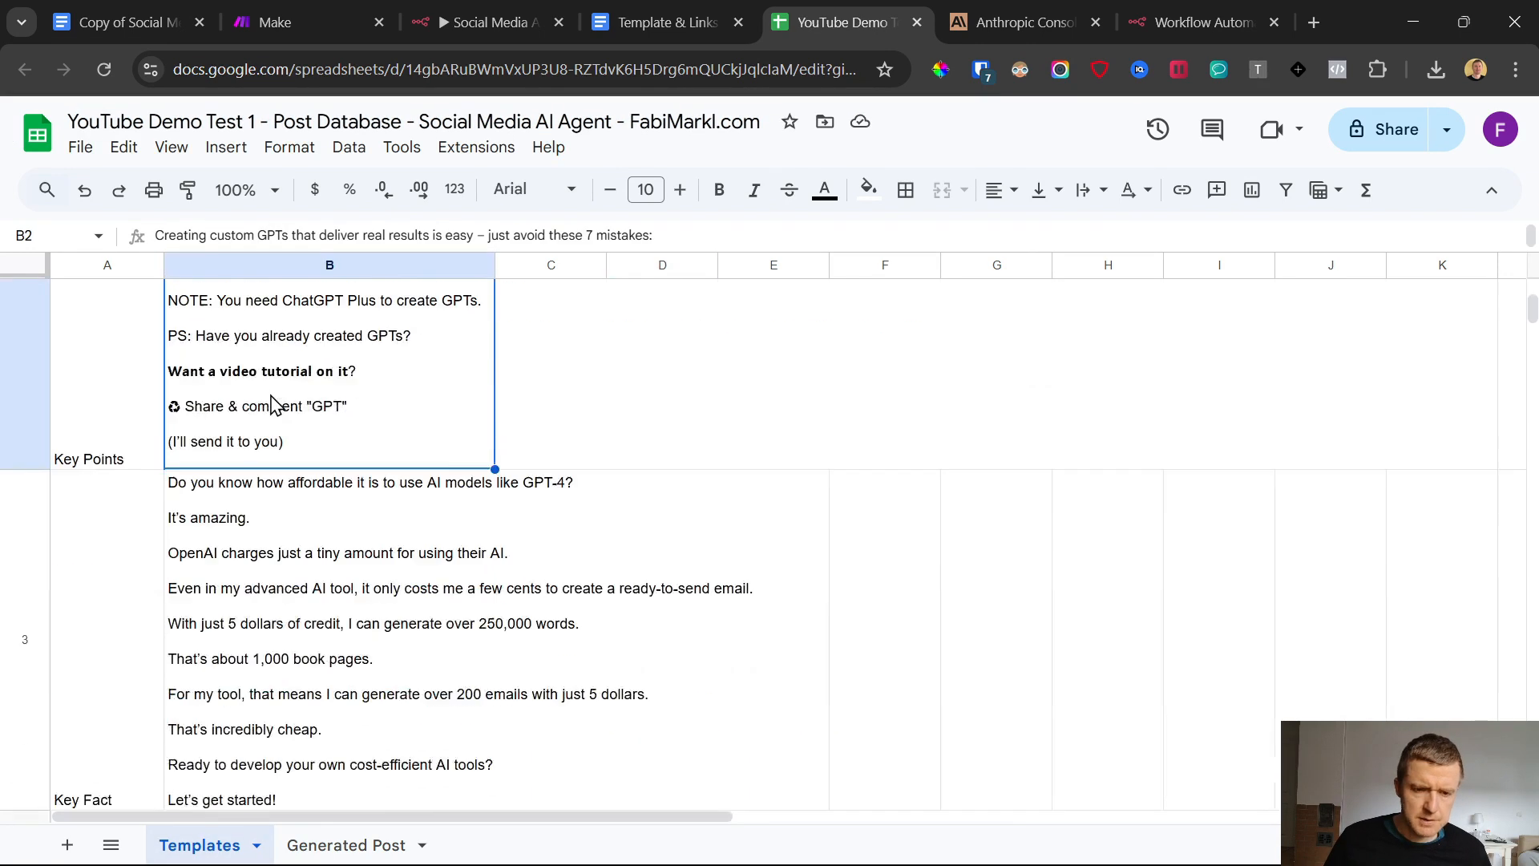
scroll(273, 405, up, 10)
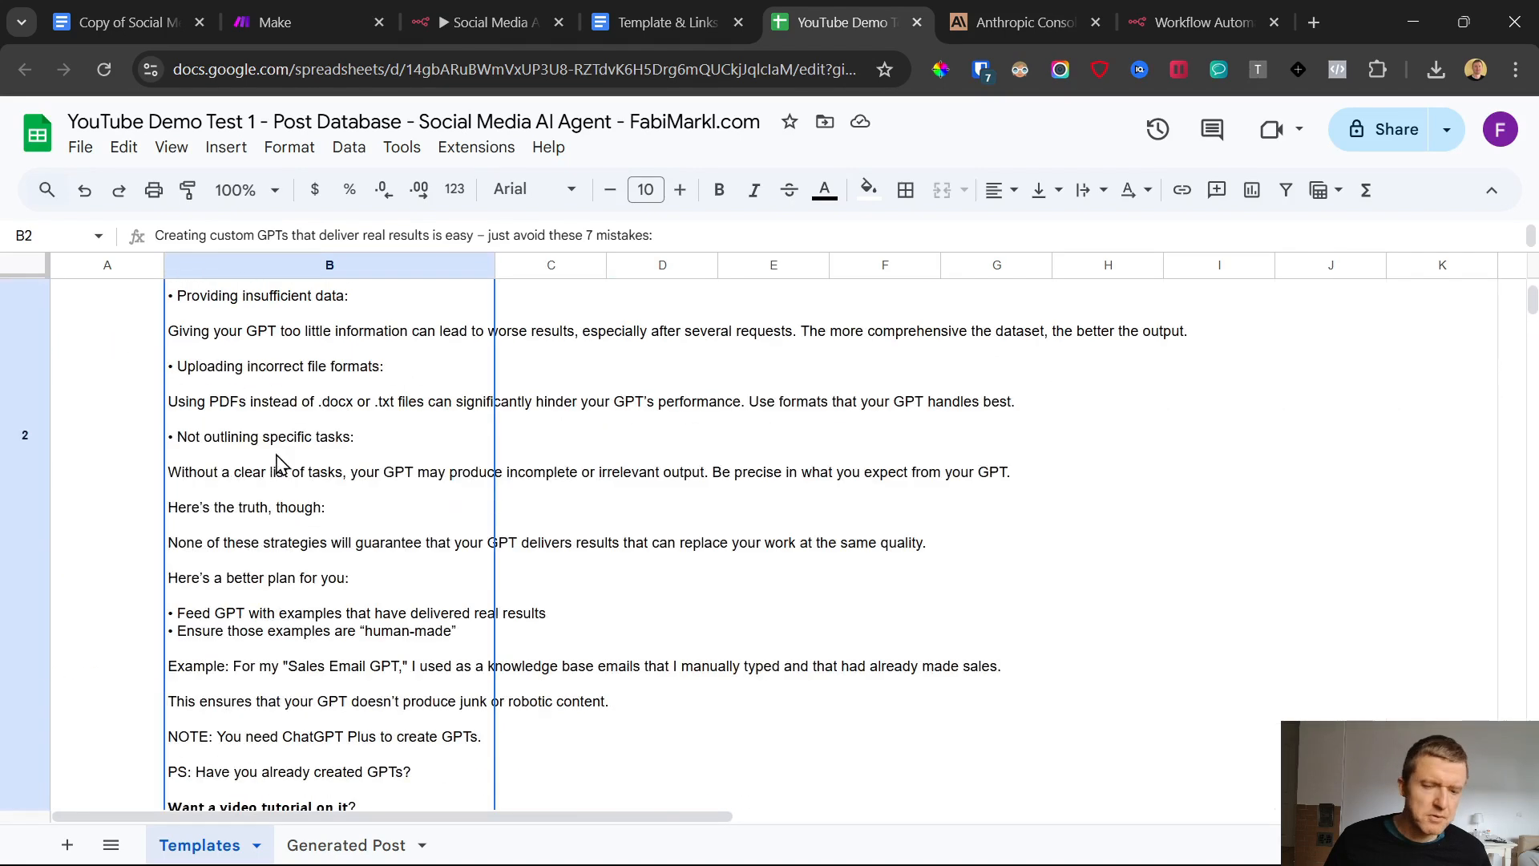
scroll(521, 485, up, 5)
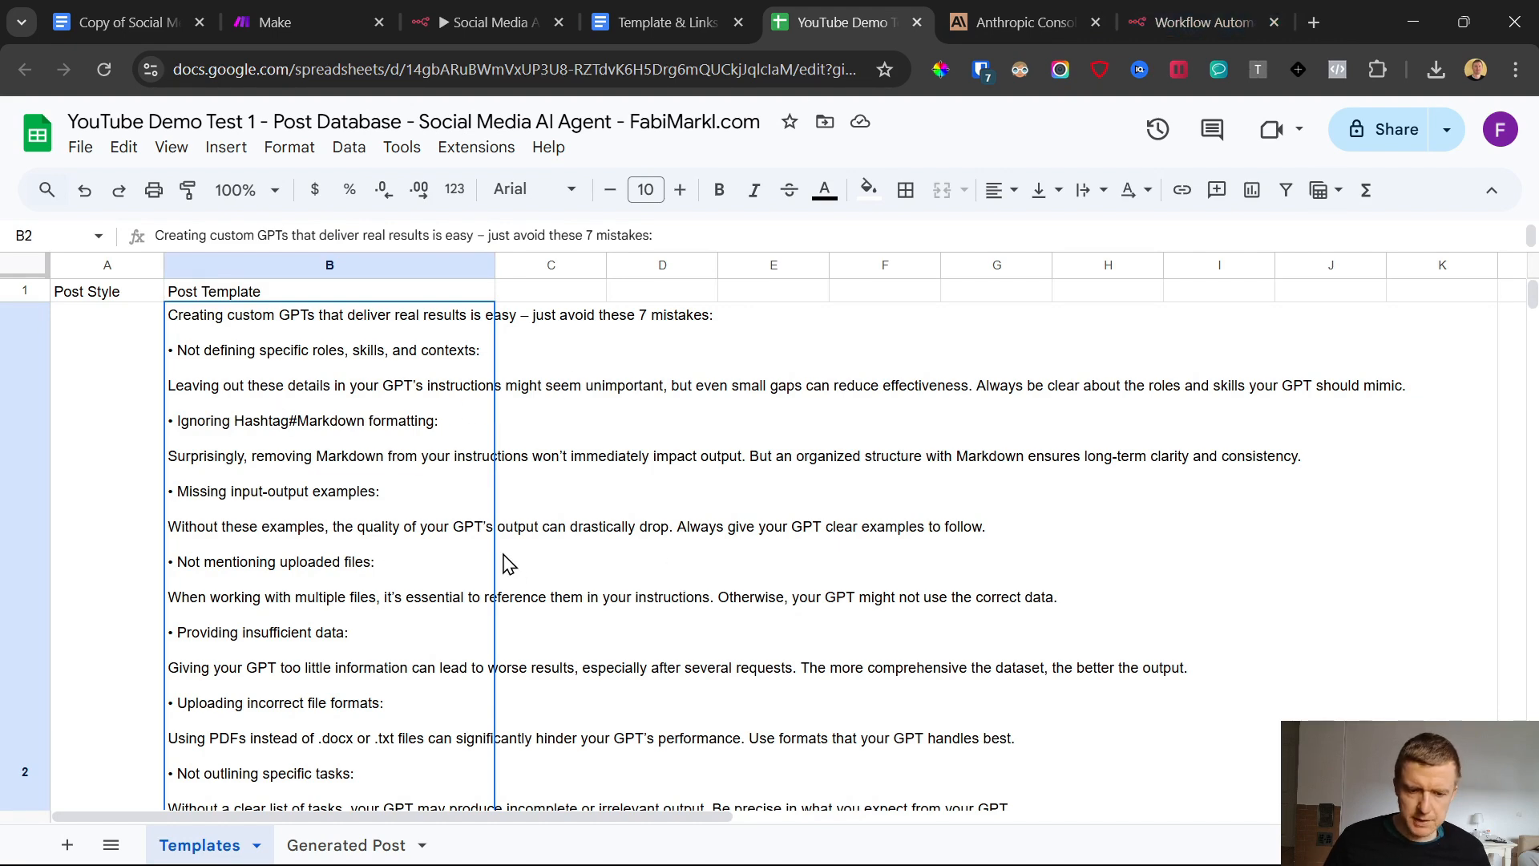
scroll(509, 564, down, 10)
scroll(280, 485, down, 6)
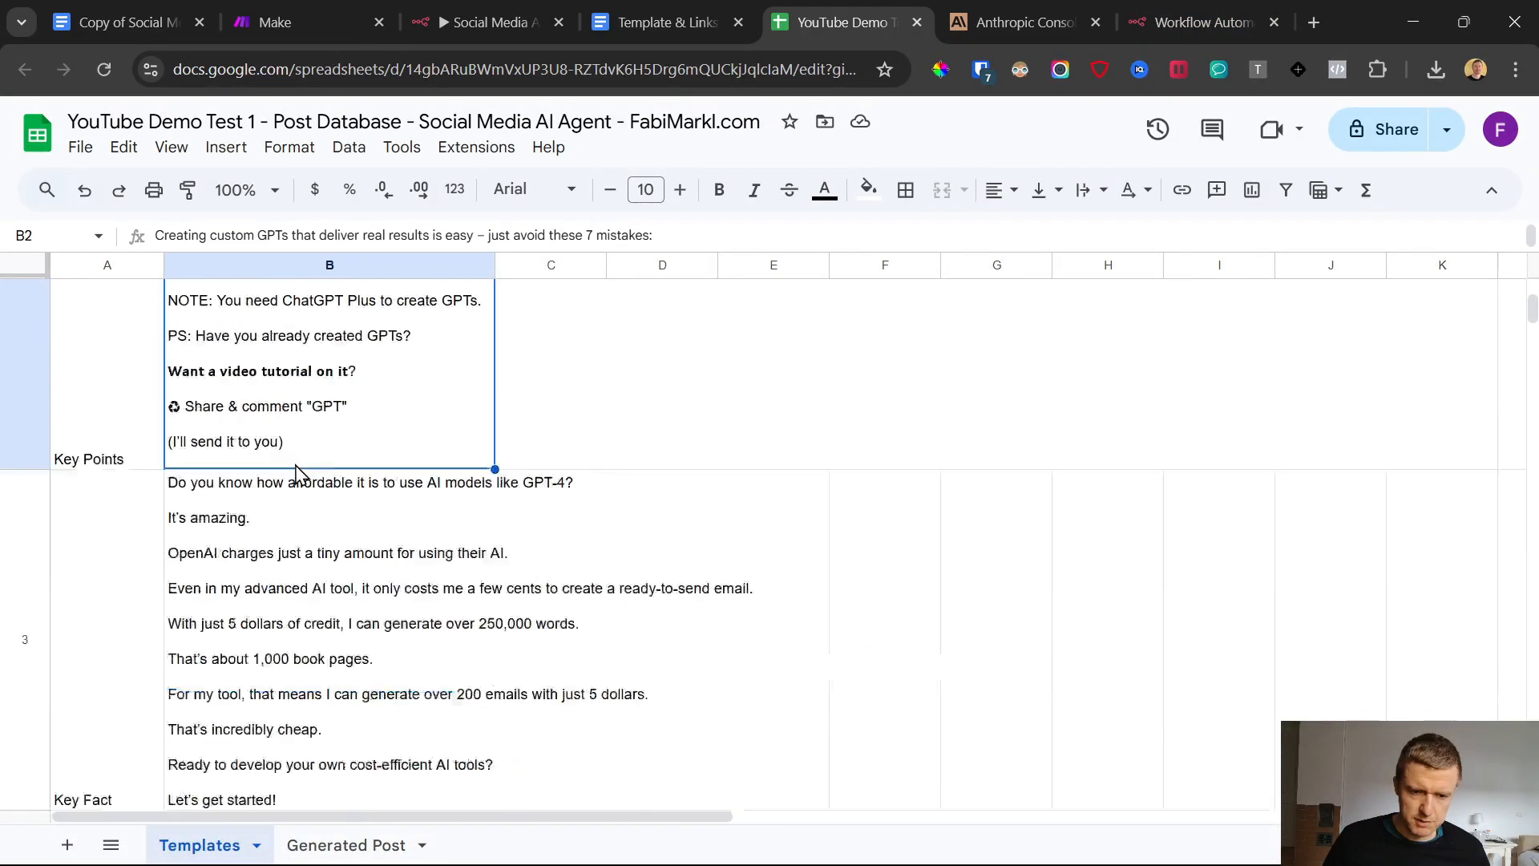
click(327, 543)
click(251, 674)
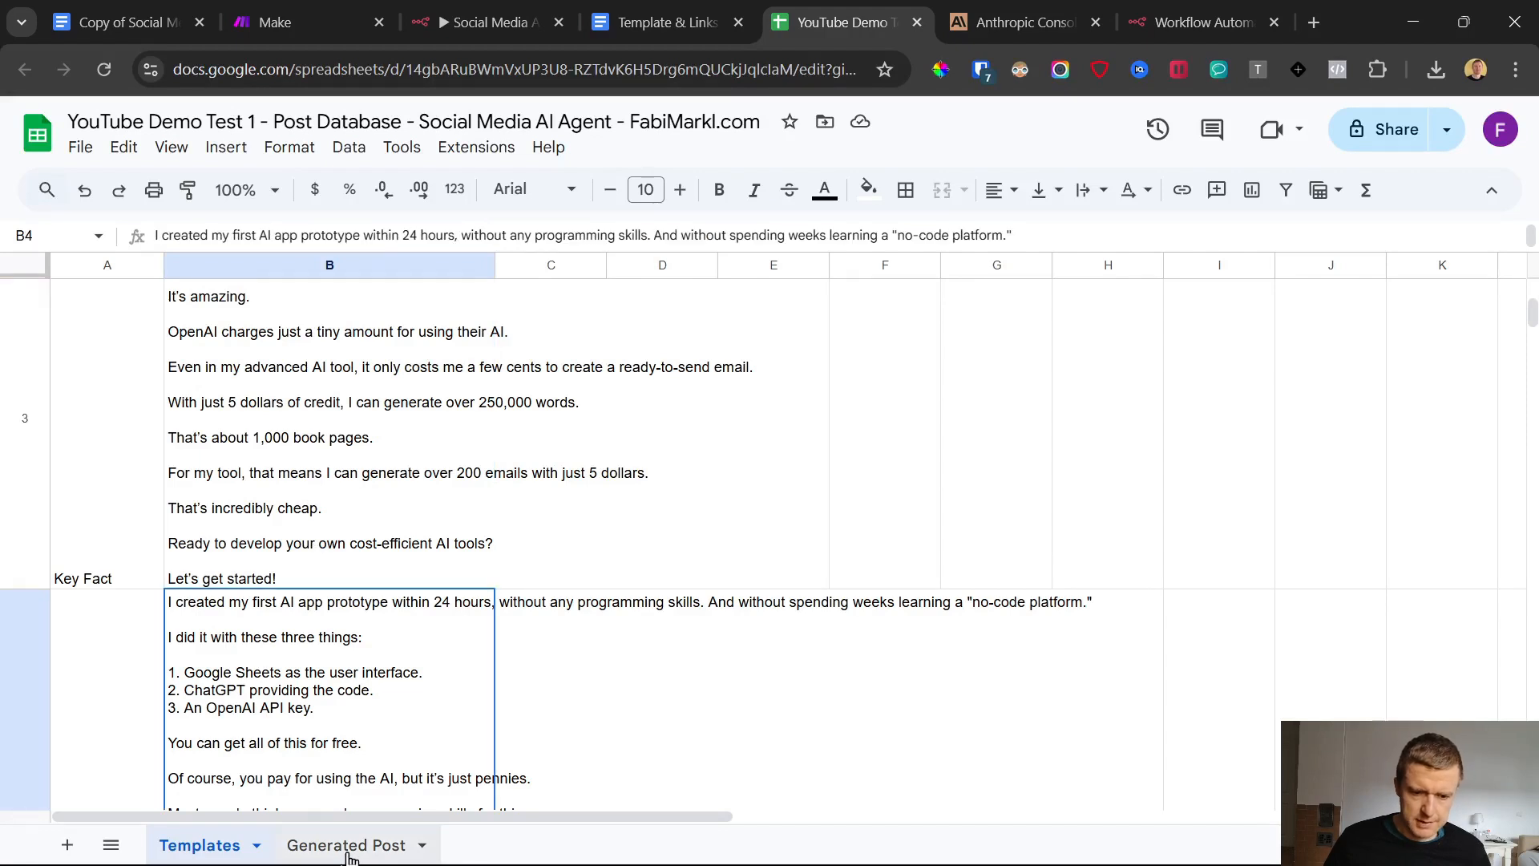
click(234, 848)
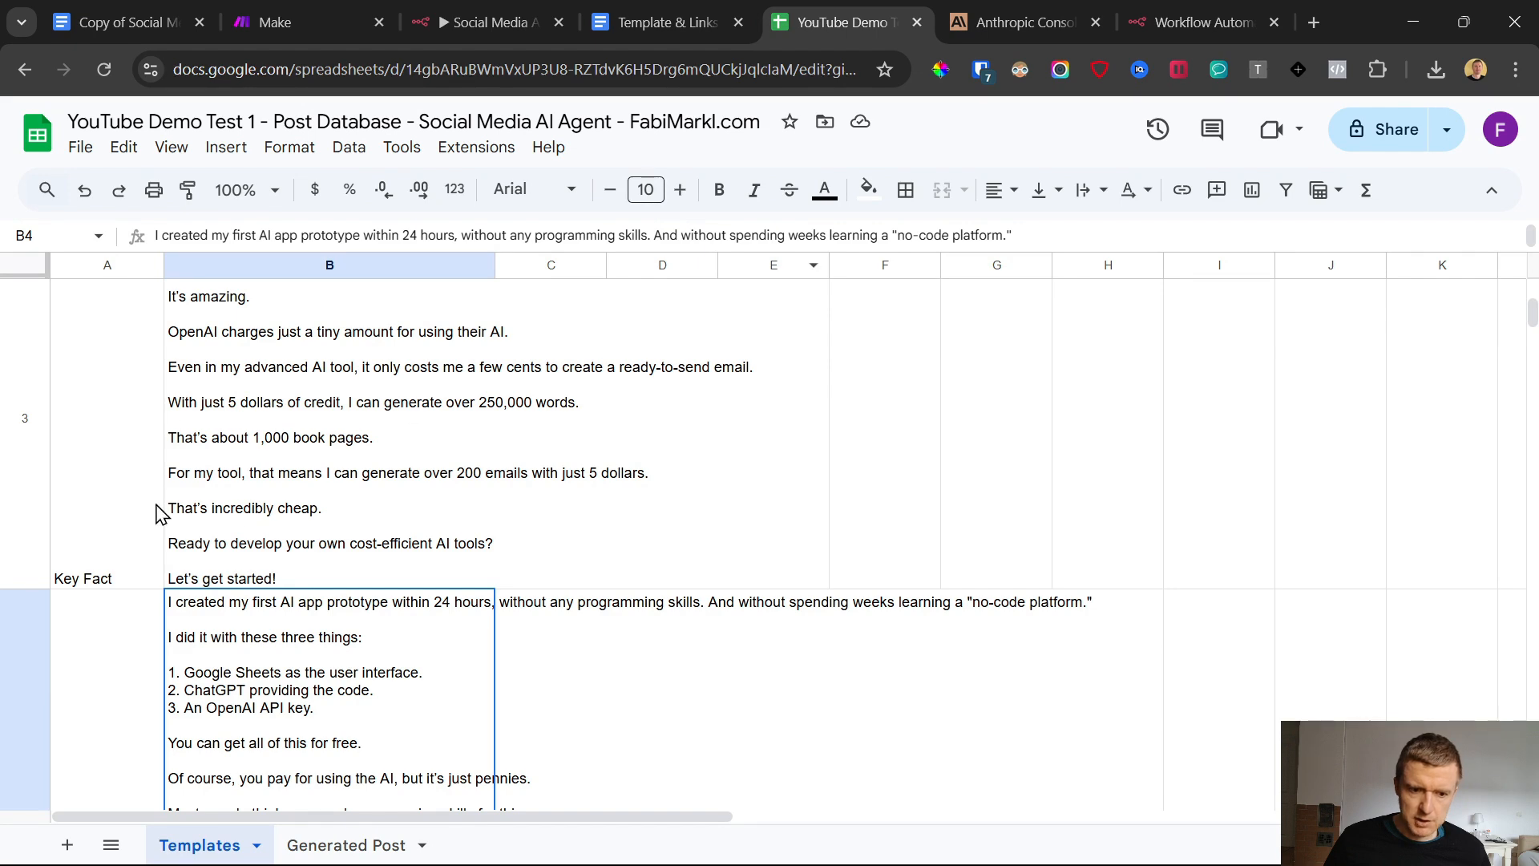
scroll(350, 594, down, 10)
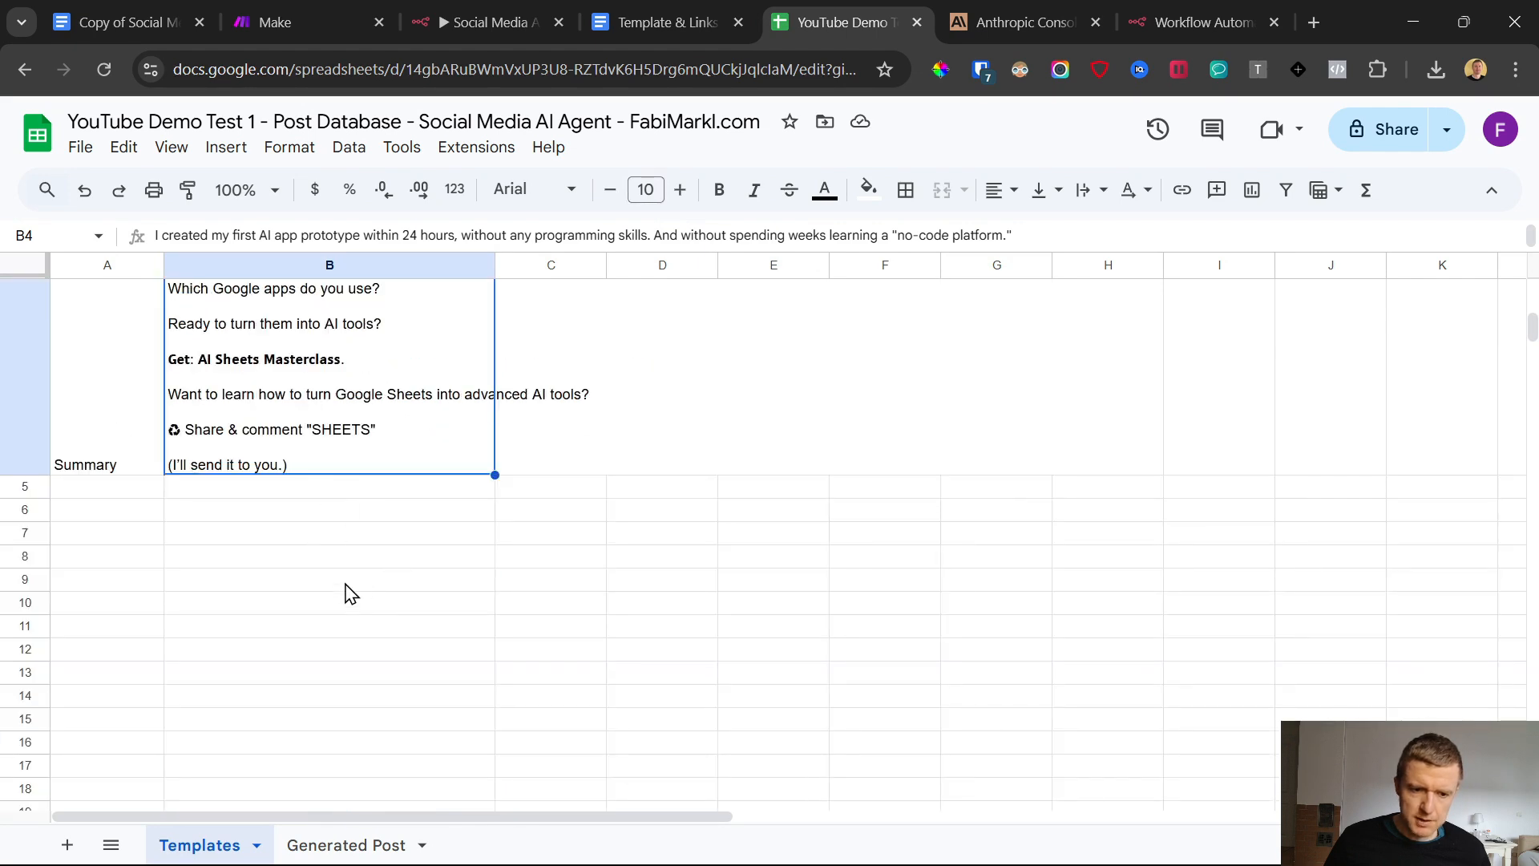
Review the column headers on the Generated Post sheet and return to the Templates sheet
click(392, 845)
drag(101, 291, 998, 298)
click(202, 424)
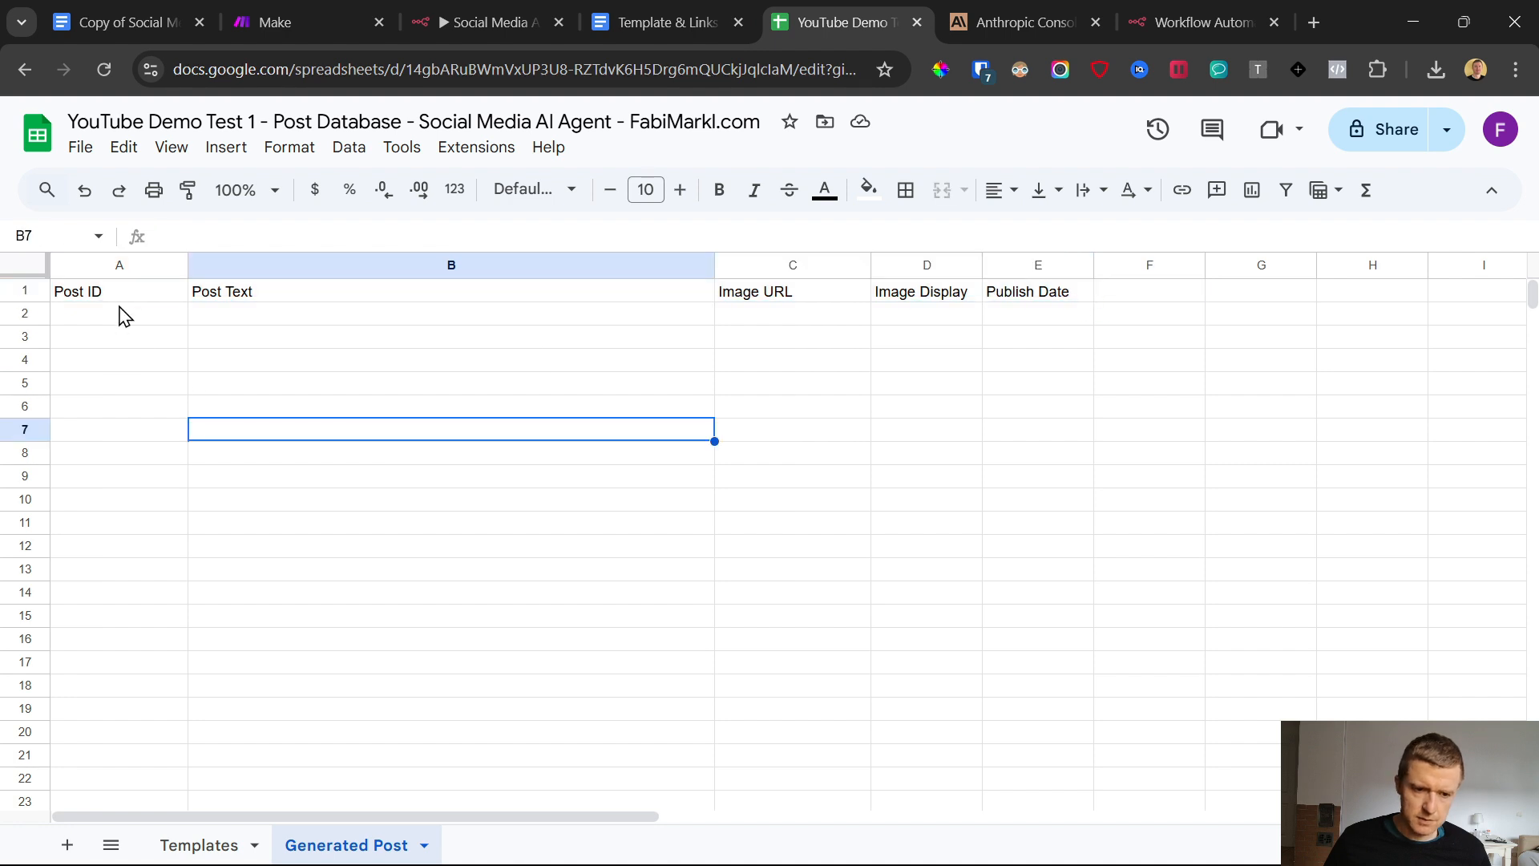
click(233, 841)
In n8n, create a new Google Sheets credential for the Add Post Templates node by signing in with Google and granting access
click(1190, 12)
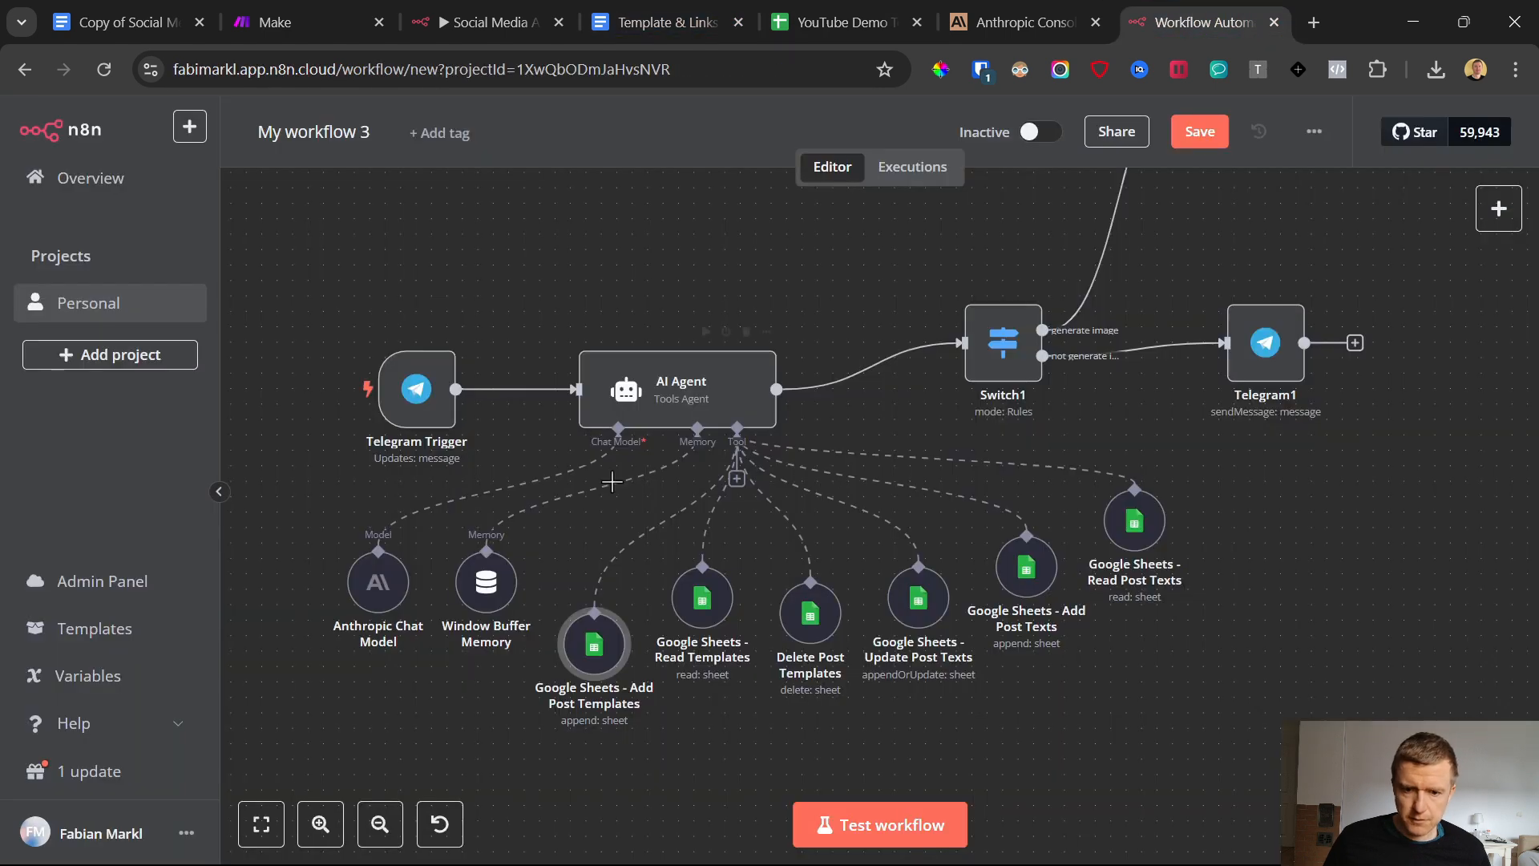
double_click(589, 659)
click(722, 269)
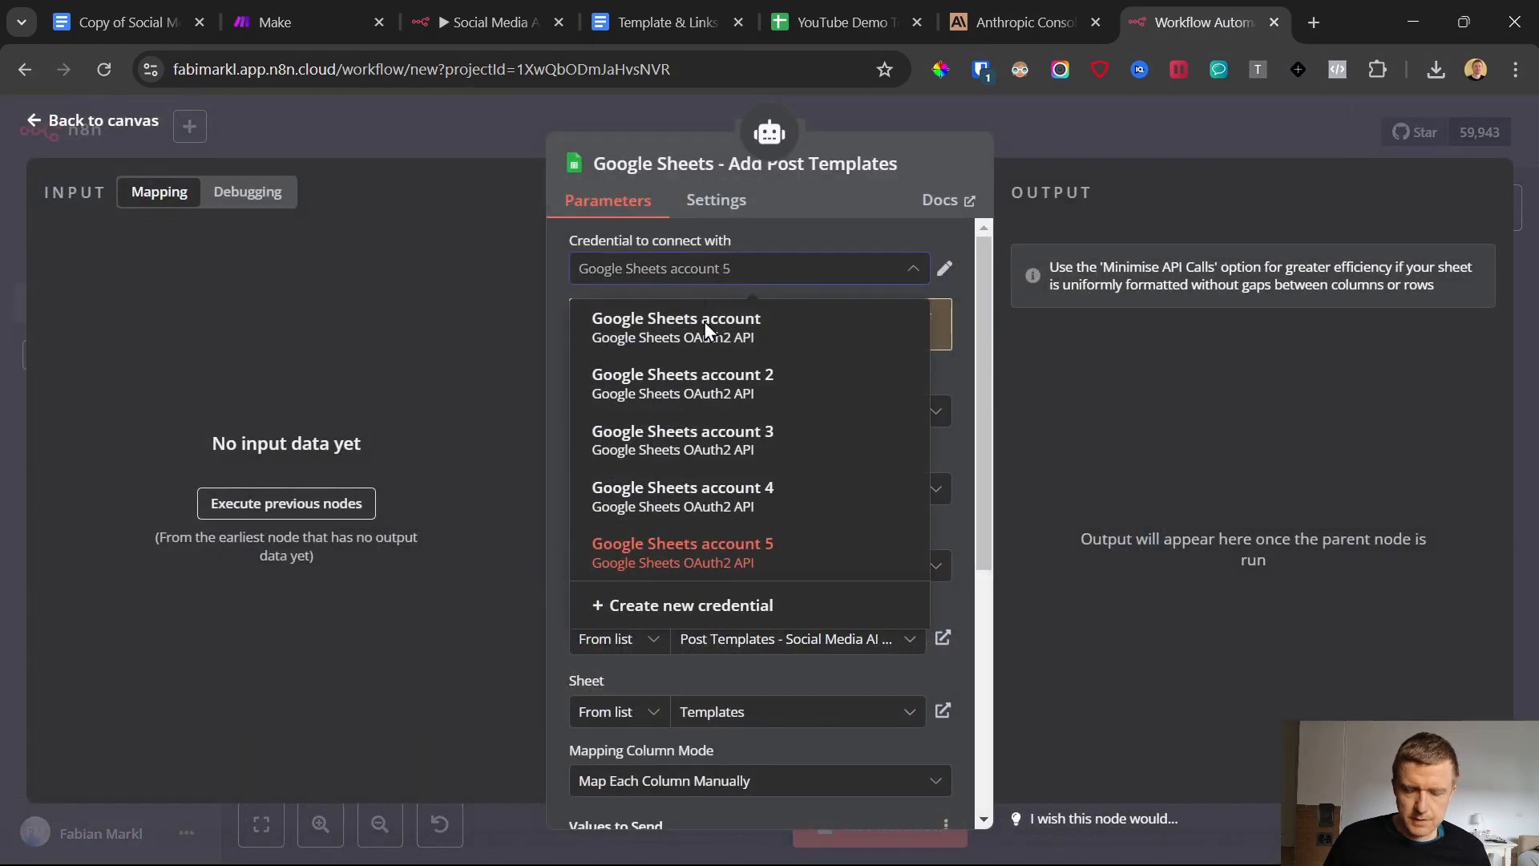
click(709, 606)
click(573, 396)
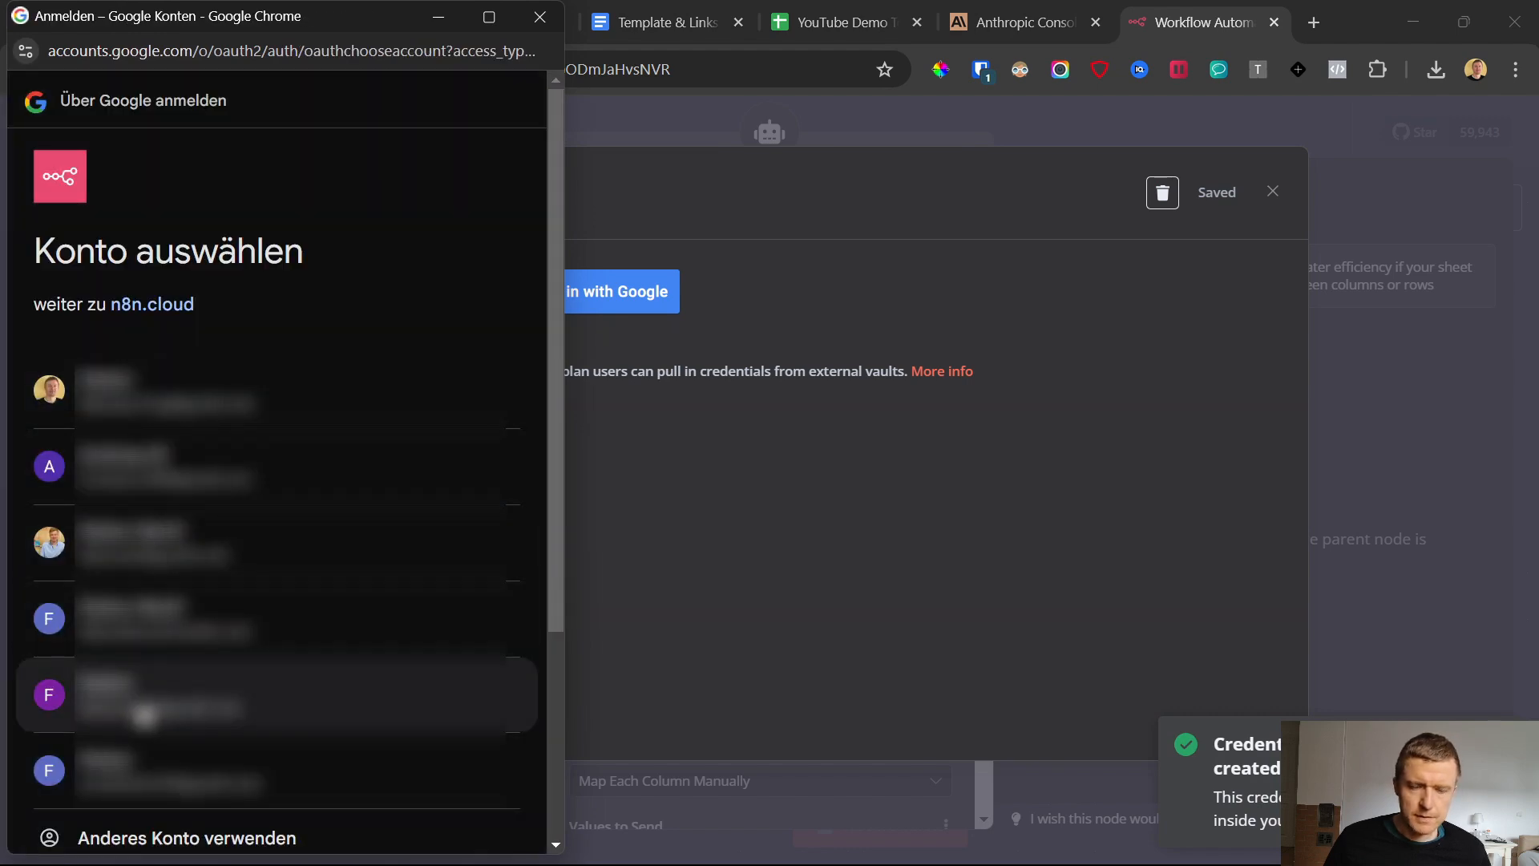
click(145, 714)
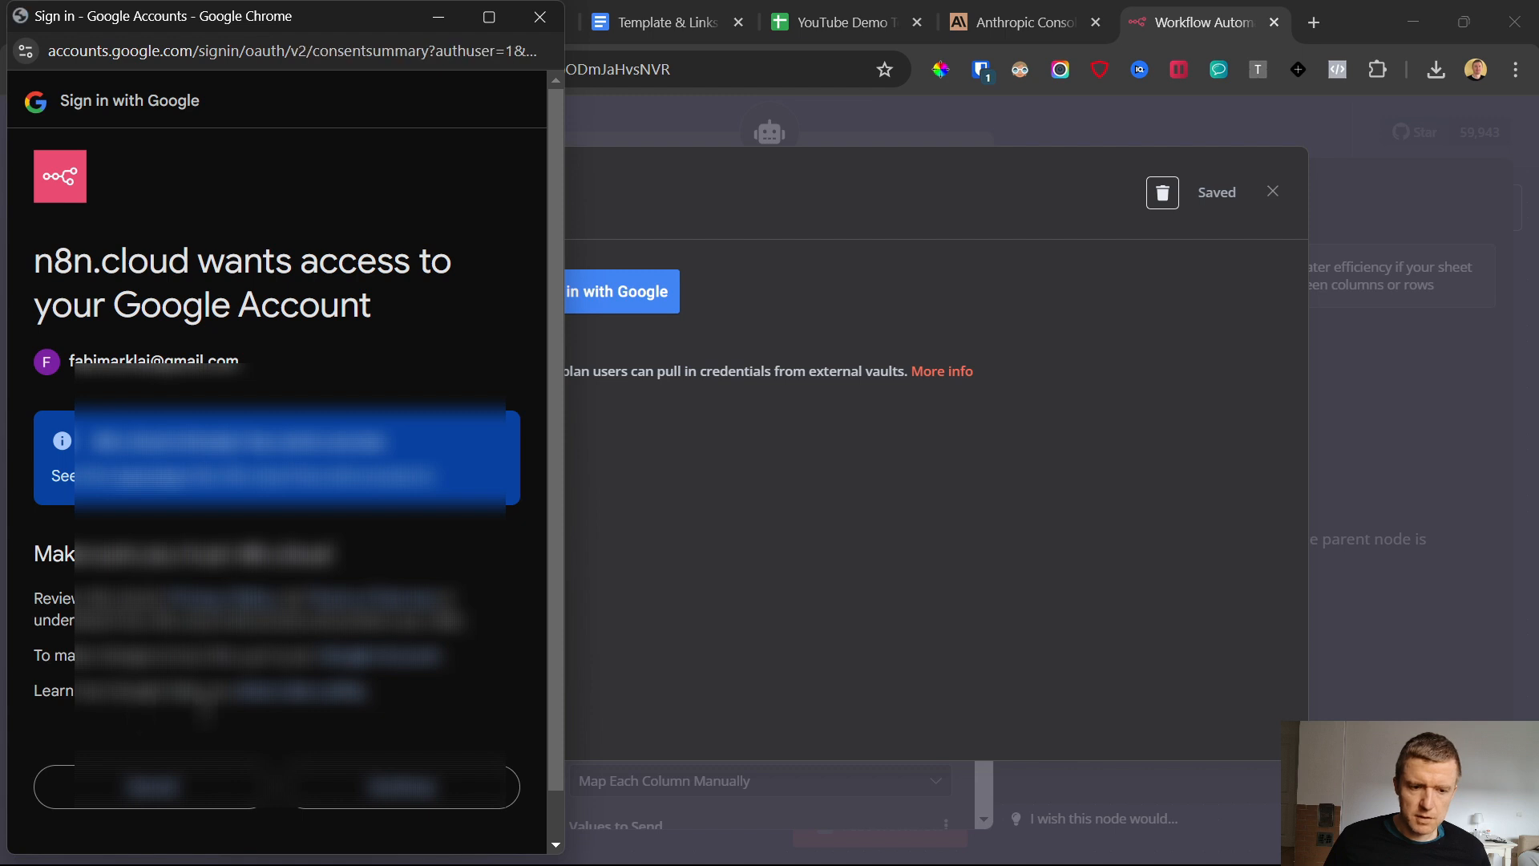
click(427, 783)
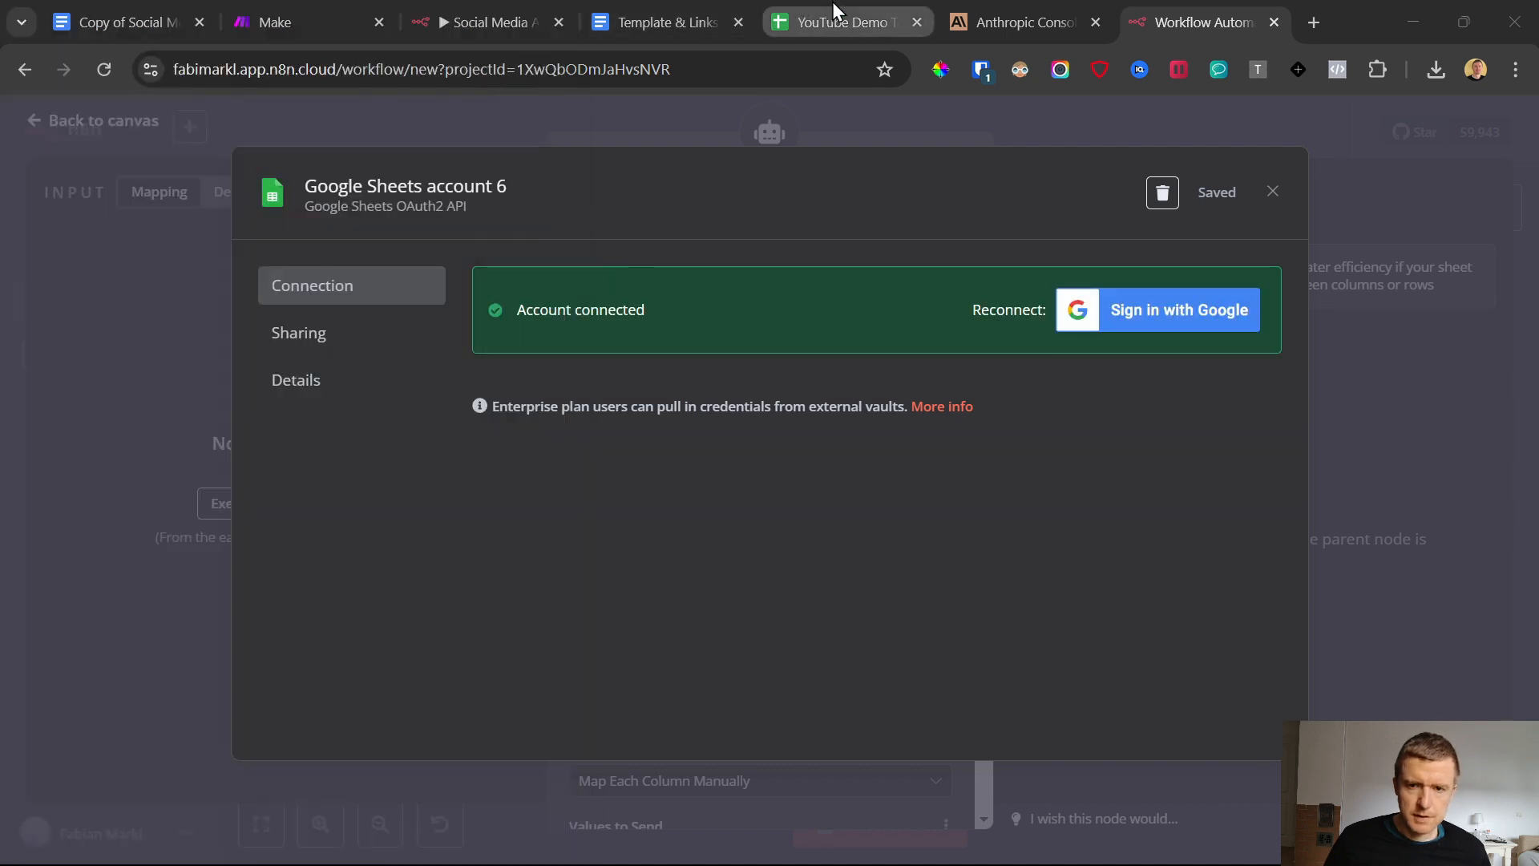
Switch to the copied spreadsheet and check which Google account it is open under
click(833, 22)
click(1511, 133)
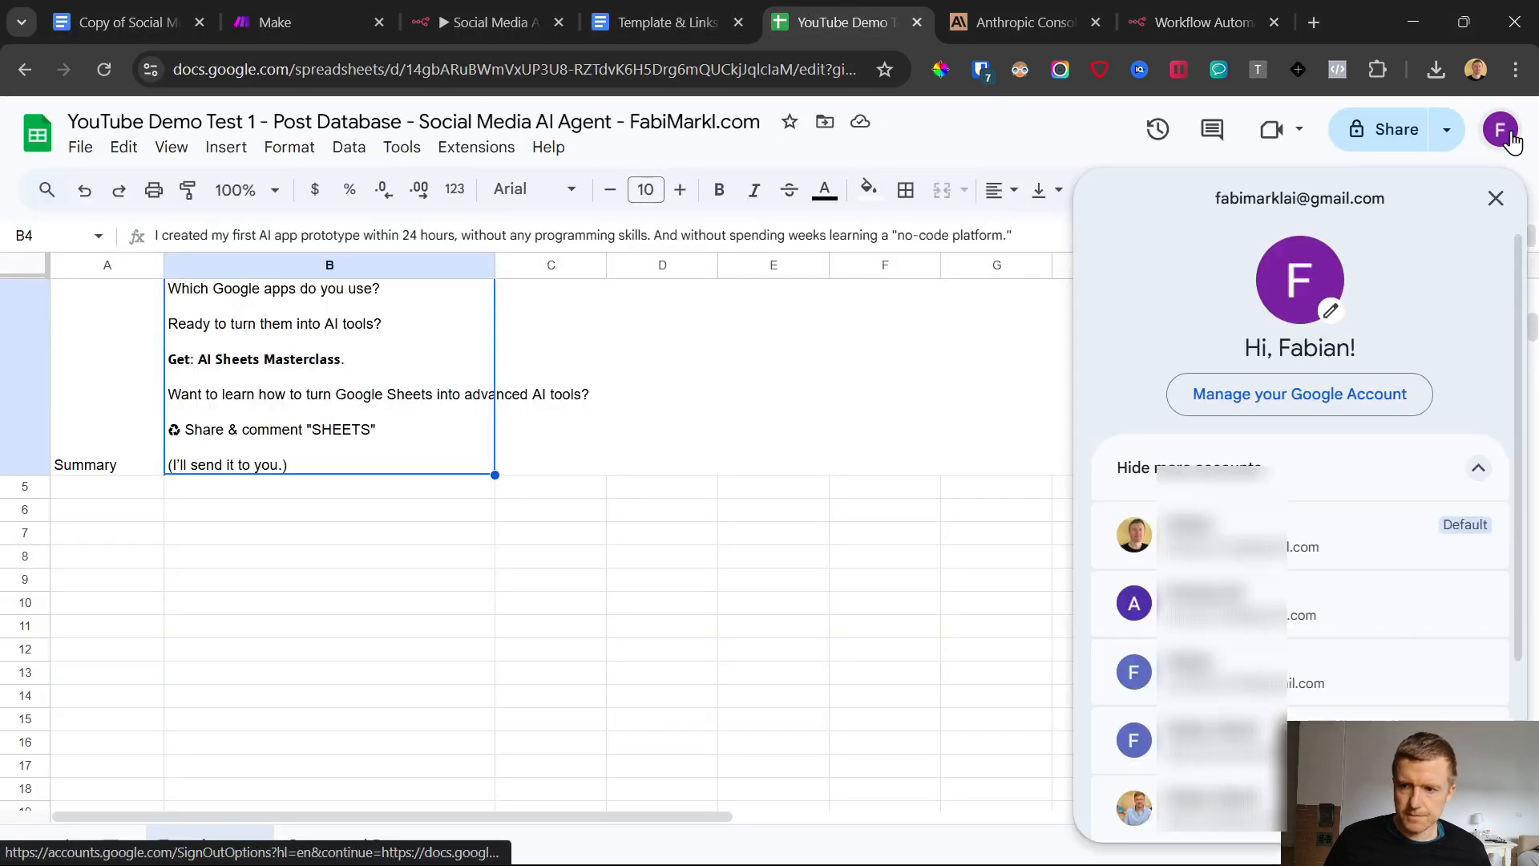
click(1513, 145)
click(1513, 145)
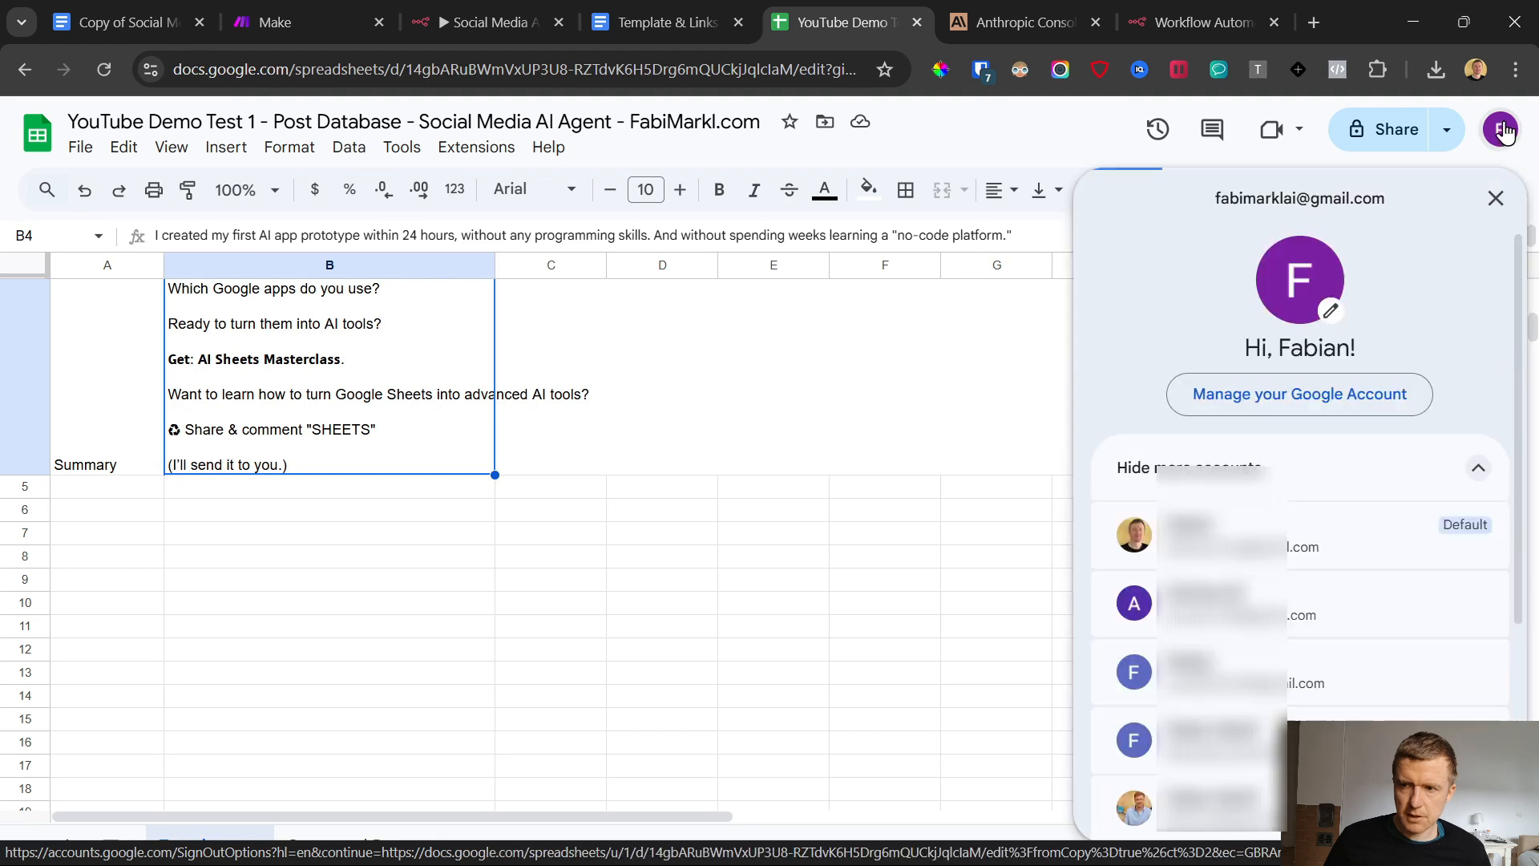
drag(1235, 205, 1377, 228)
click(1139, 297)
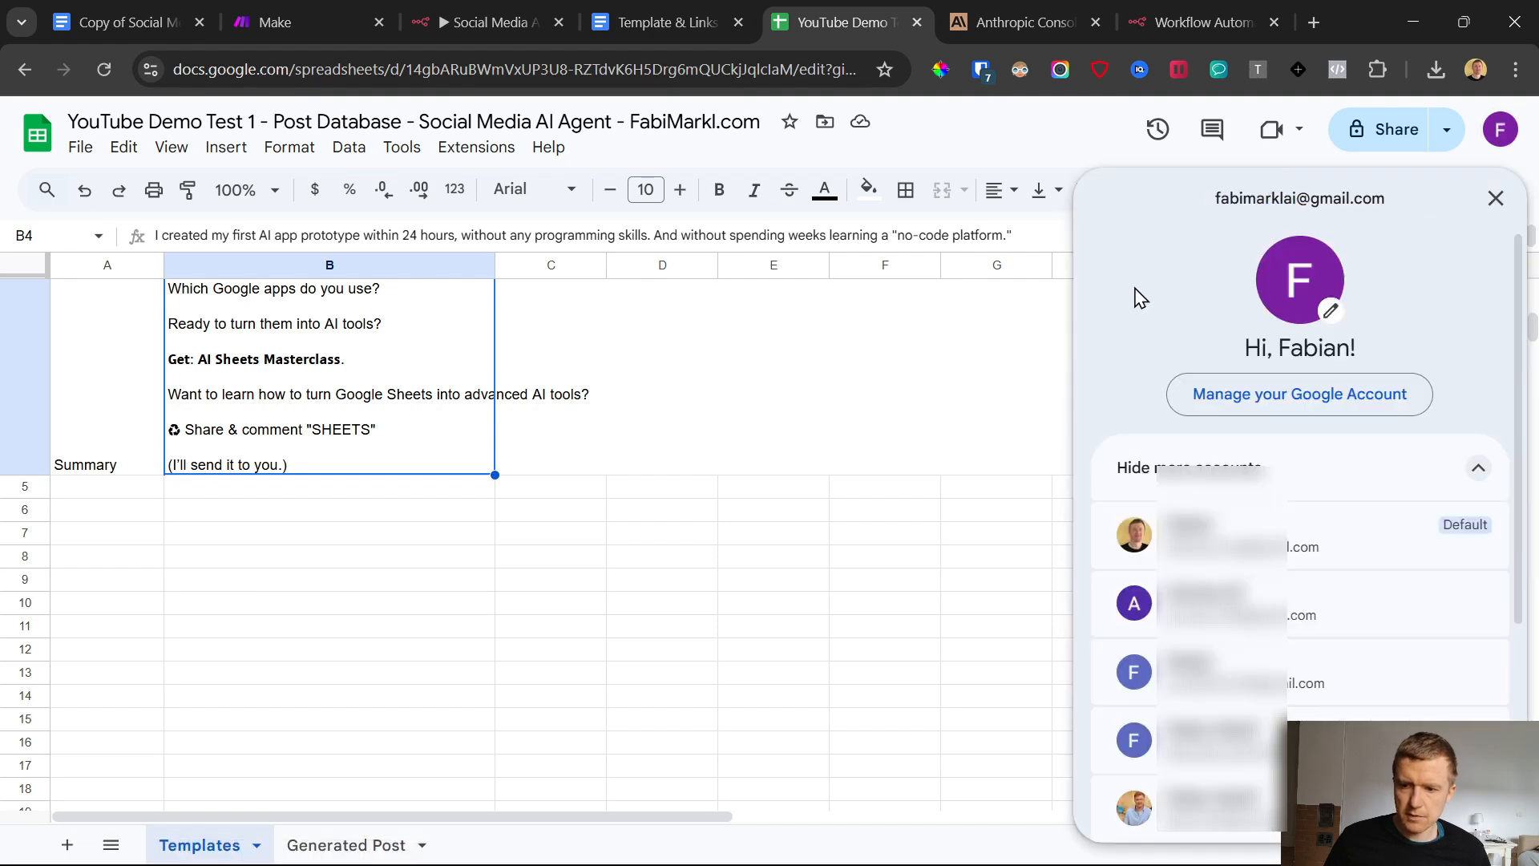
click(776, 449)
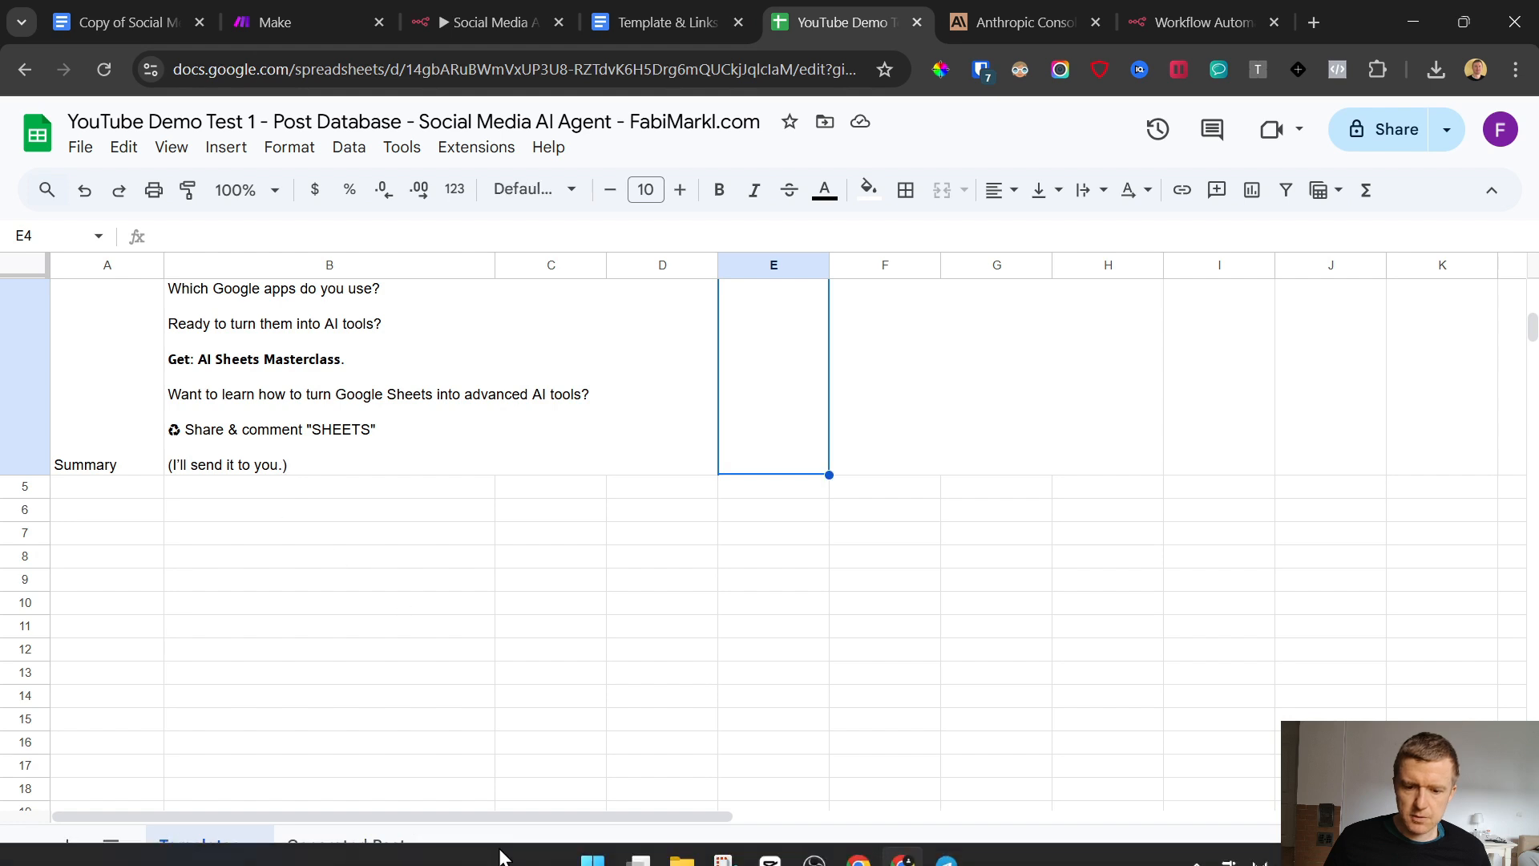
Return to n8n, close the credential, and choose the YouTube Demo Test 1 - Post Database spreadsheet as the node's document, checking its title
click(1179, 11)
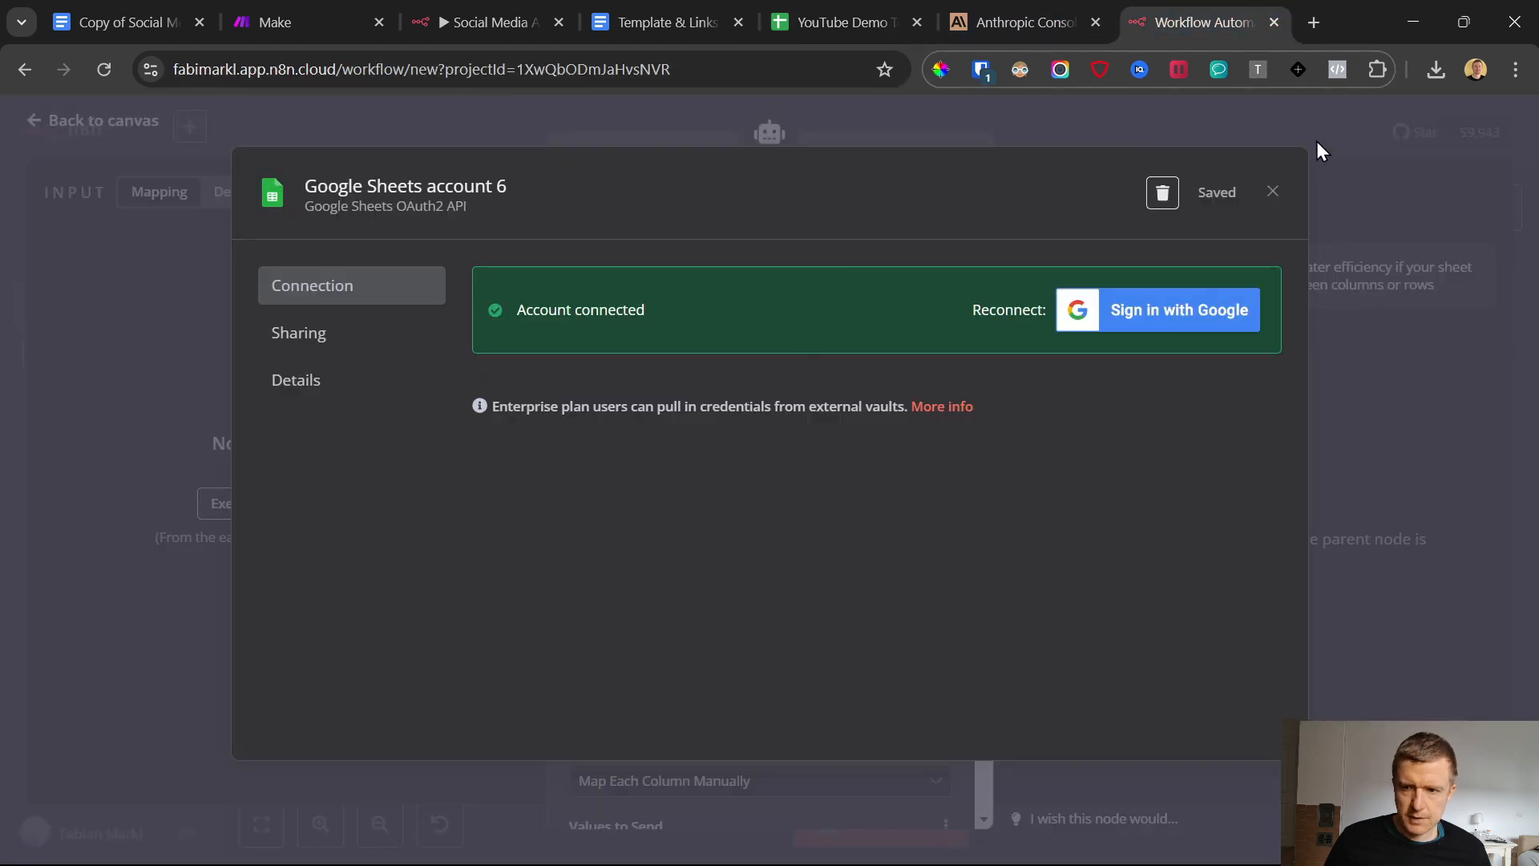
click(1273, 192)
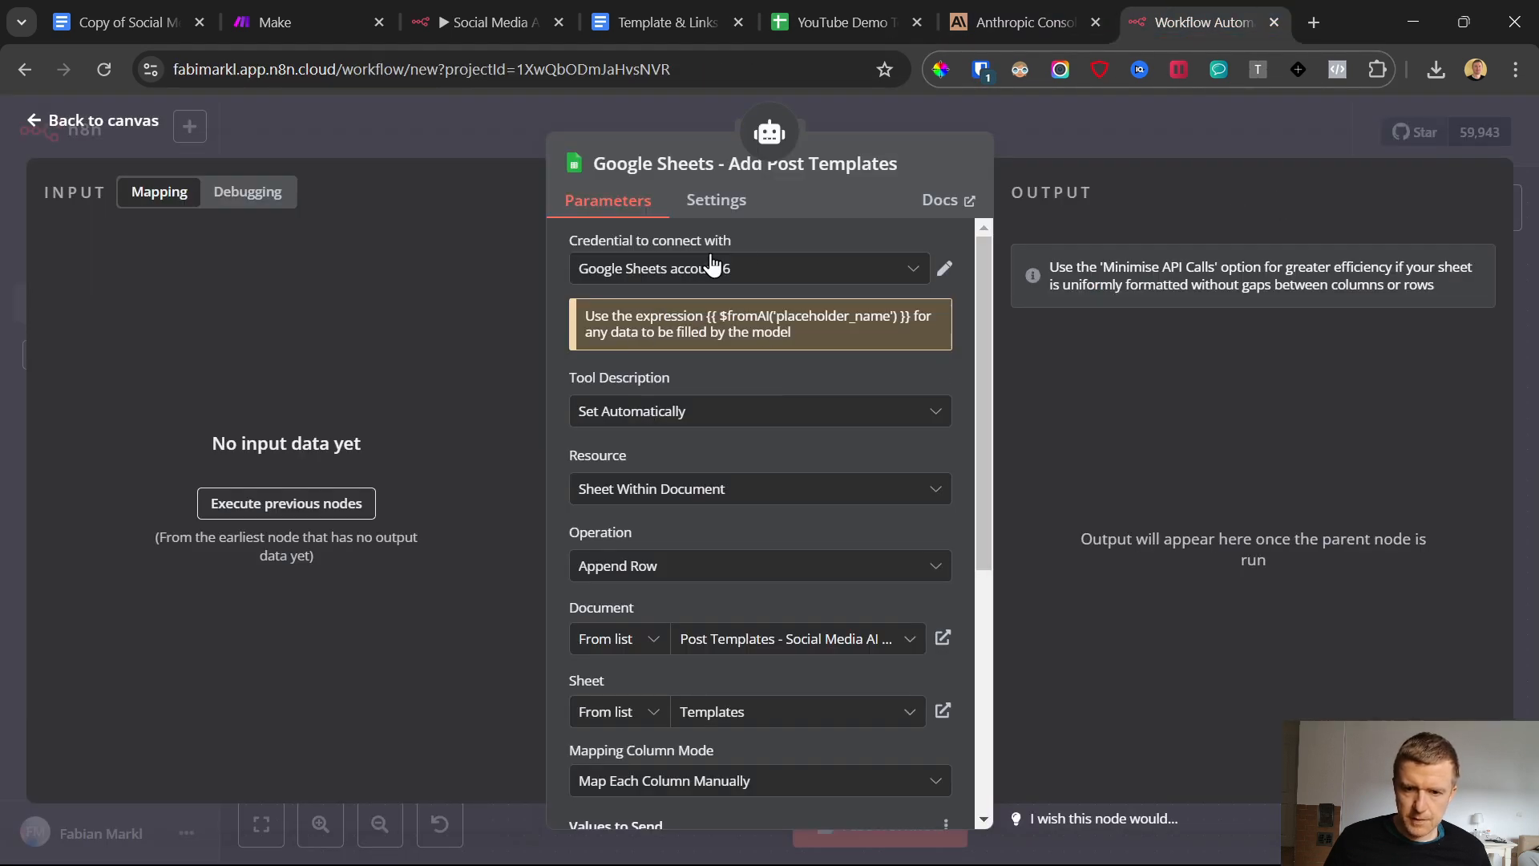
scroll(618, 401, down, 3)
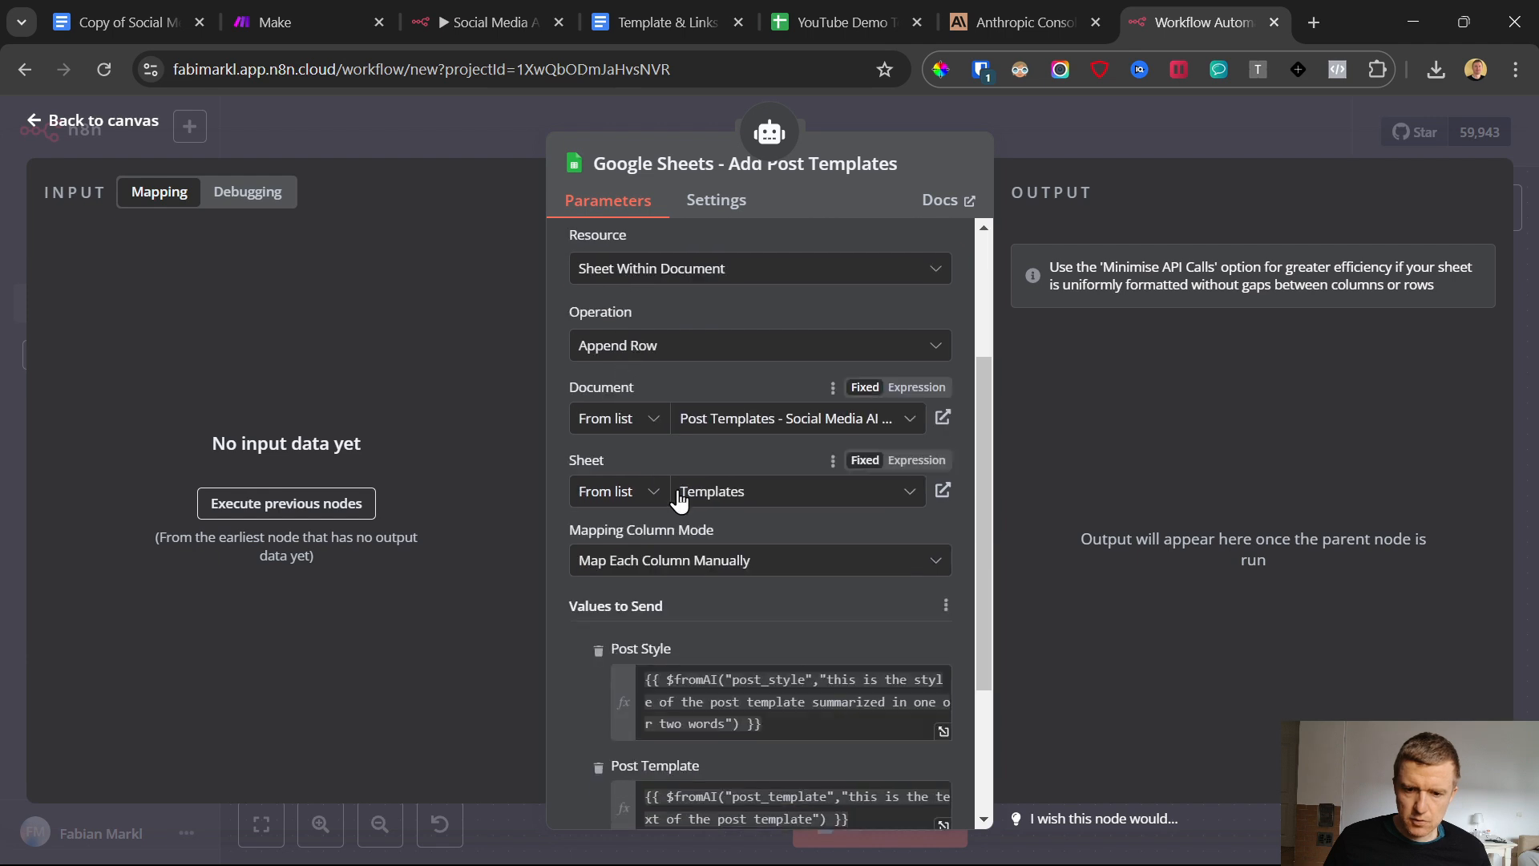
click(730, 435)
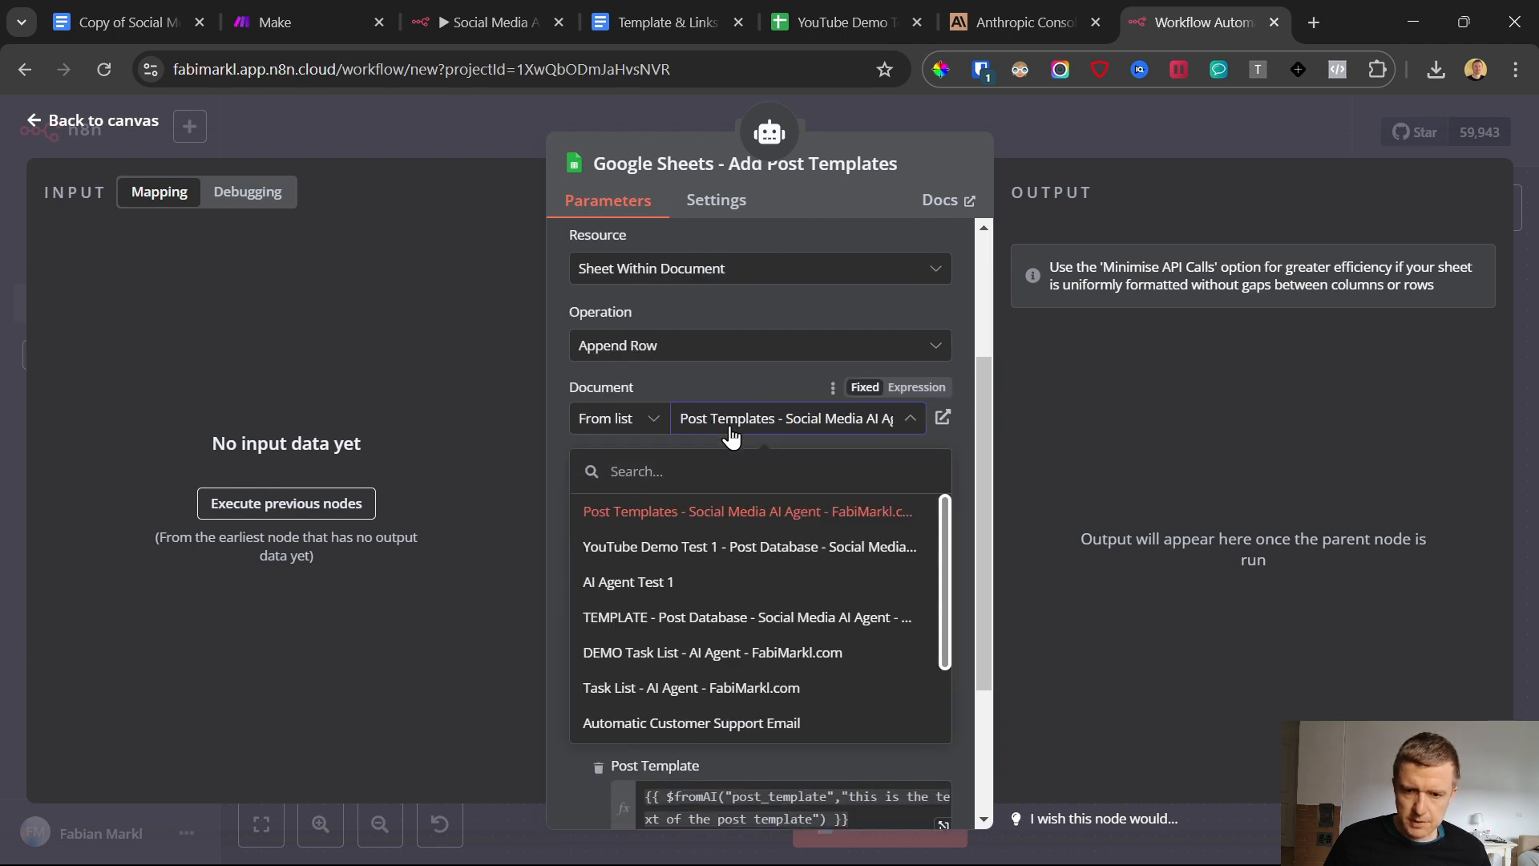
click(688, 554)
click(809, 10)
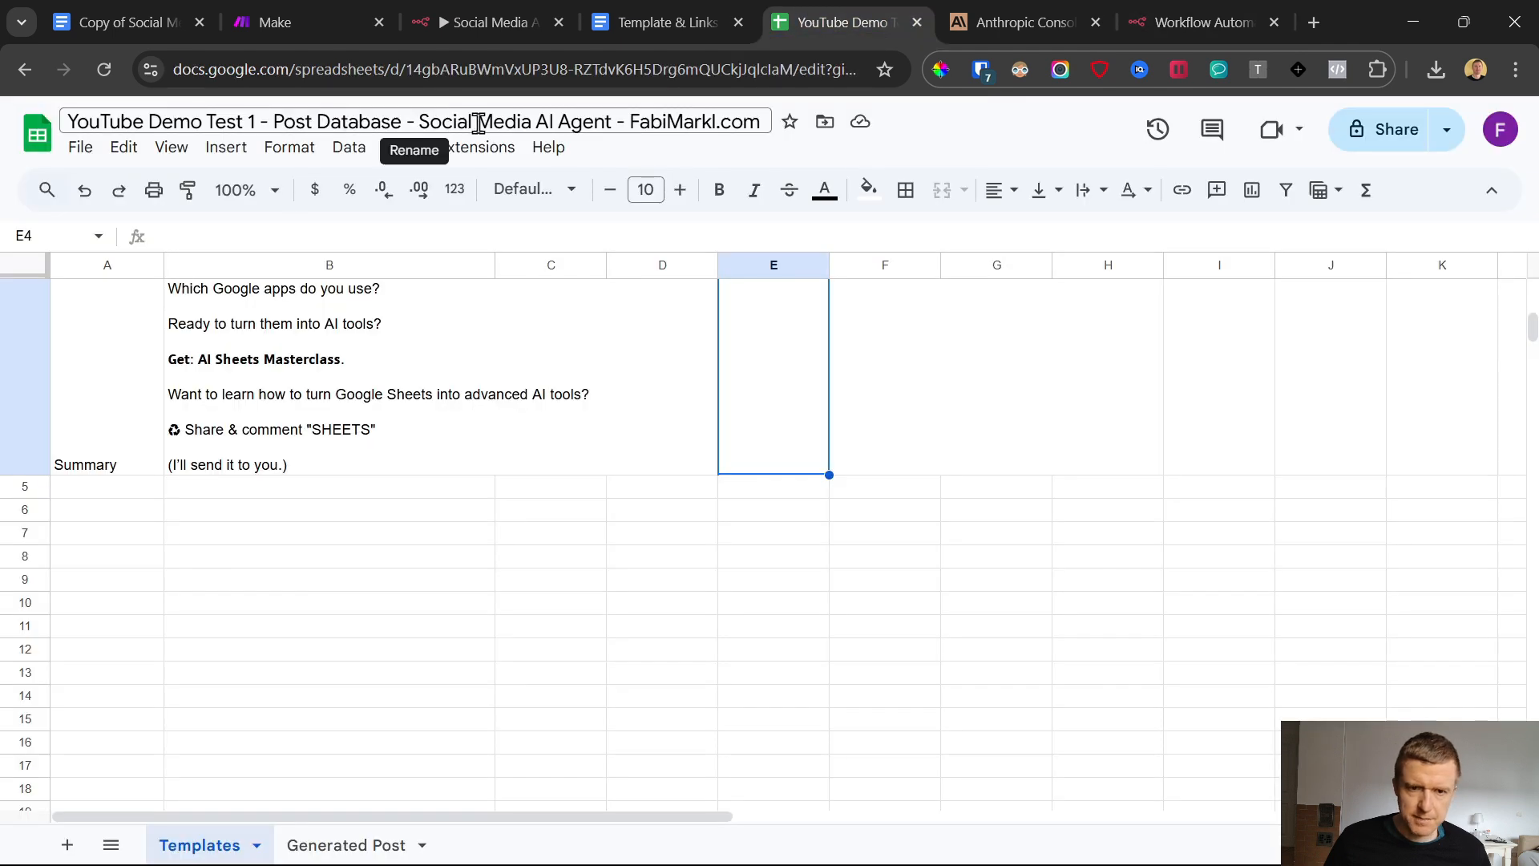
click(1192, 16)
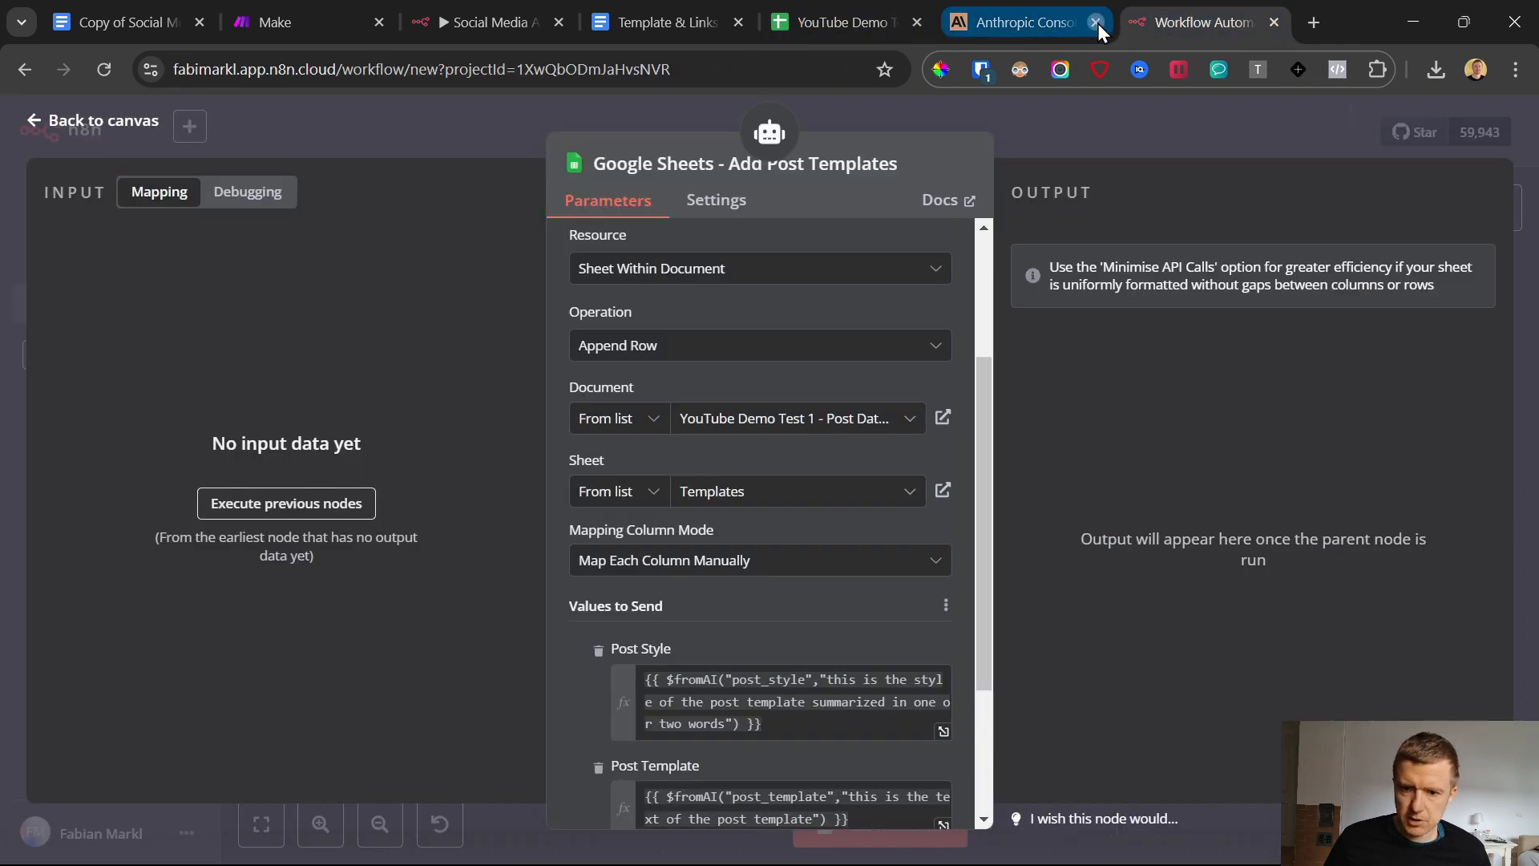
Close the Anthropic Console page, select Templates as the Add Post Templates node's sheet, and return to the canvas
click(1095, 22)
click(731, 495)
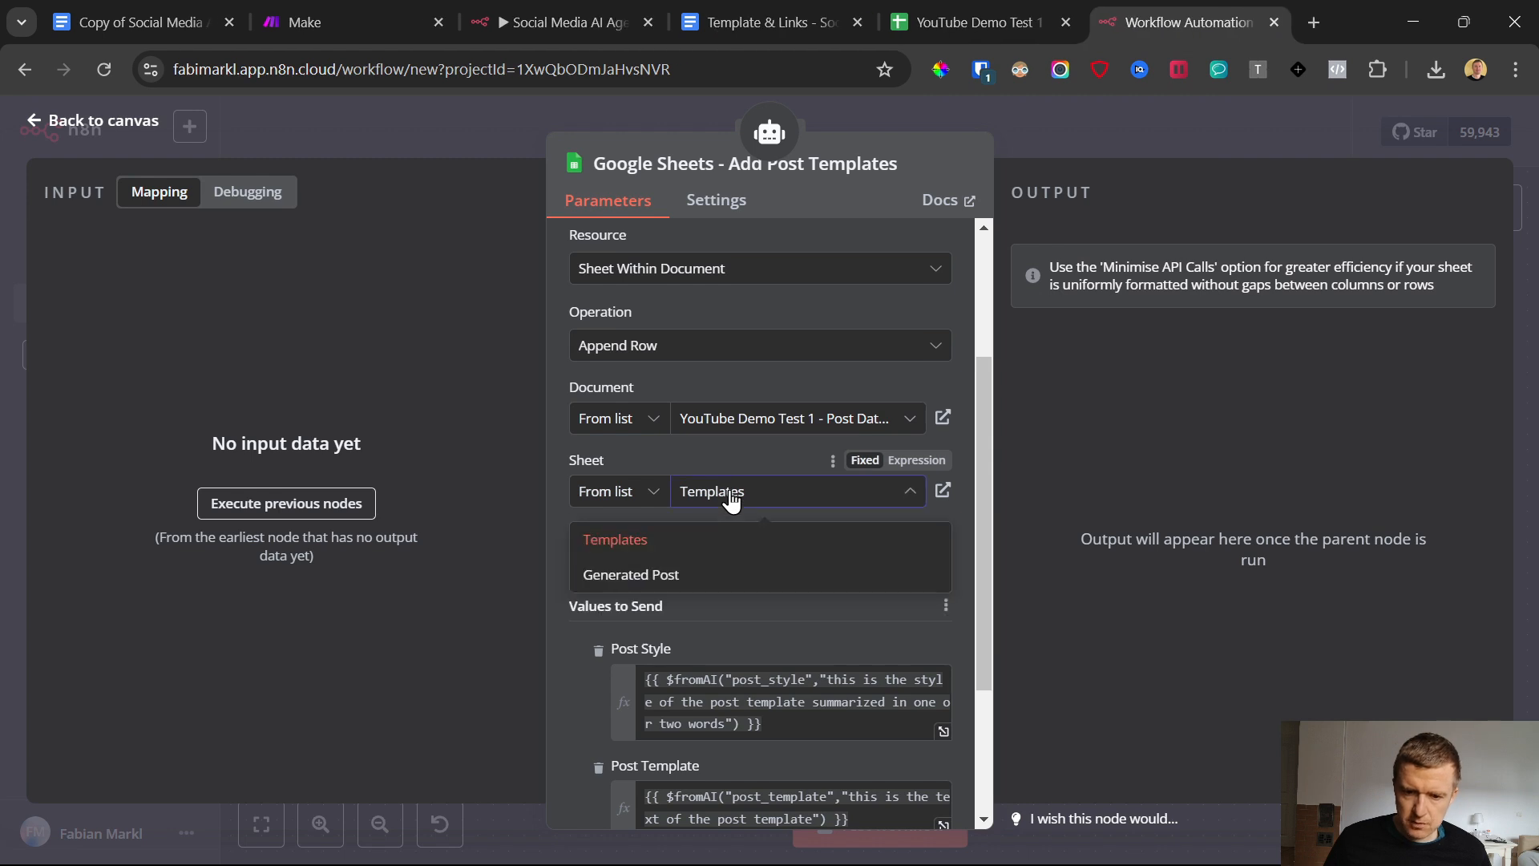
click(642, 544)
scroll(690, 529, down, 3)
scroll(691, 527, up, 5)
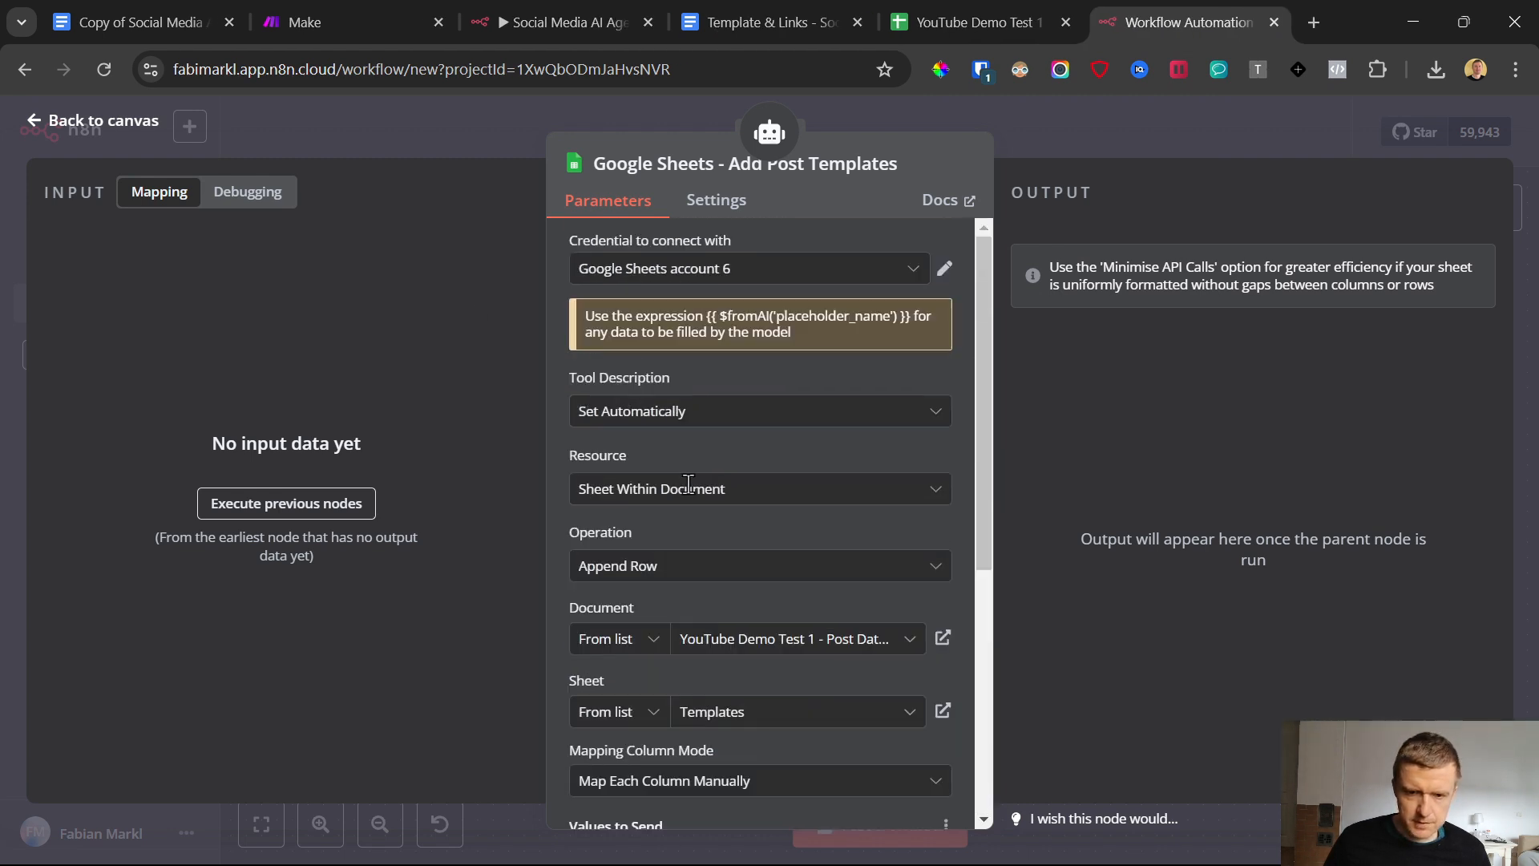
click(29, 122)
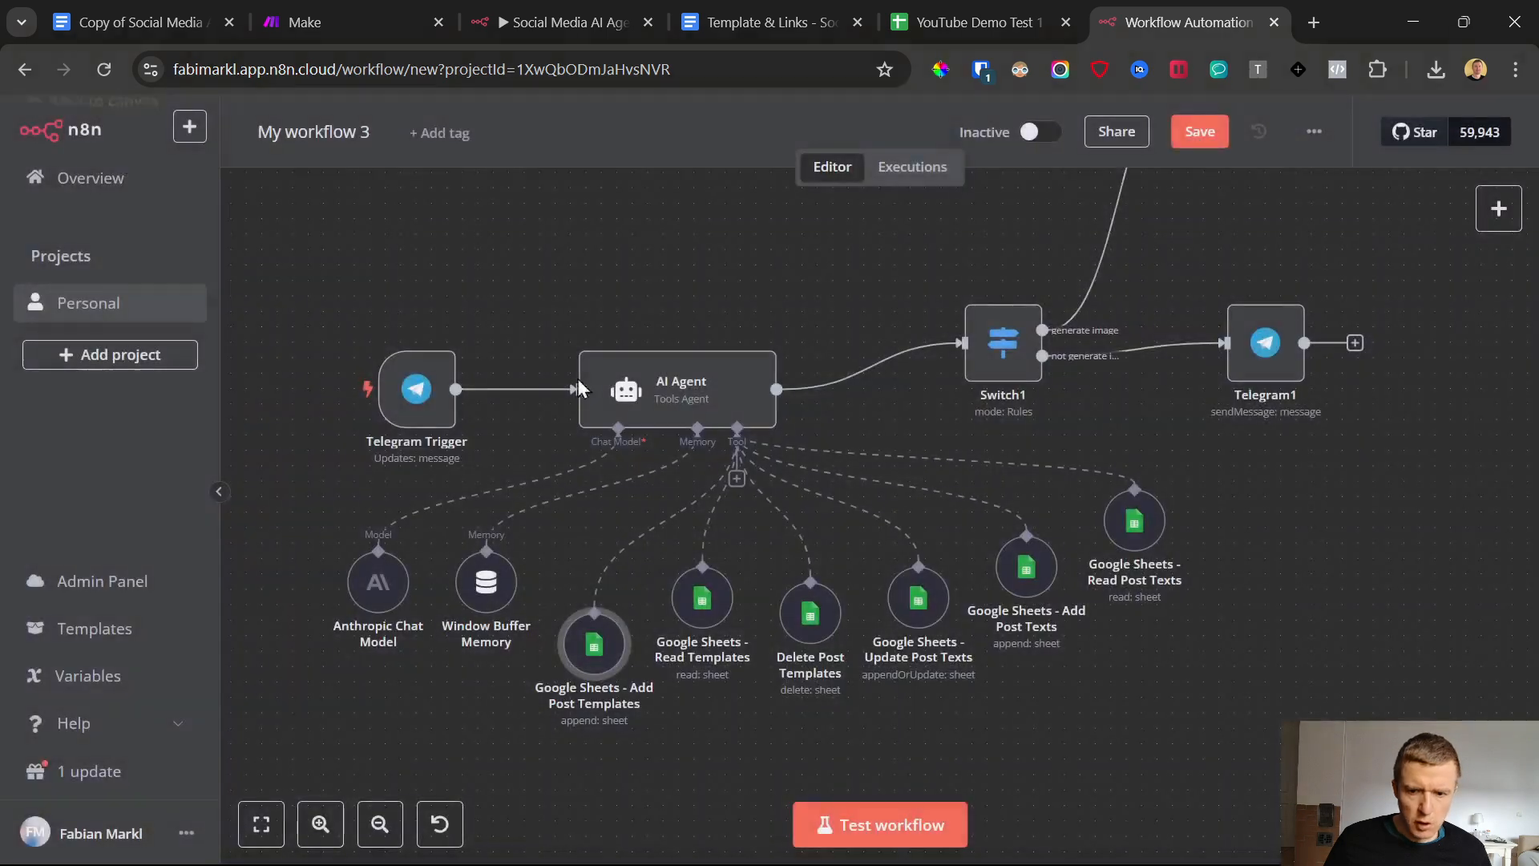
Open the Google Sheets - Read Templates node and set its credential to Google Sheets account 6
double_click(714, 609)
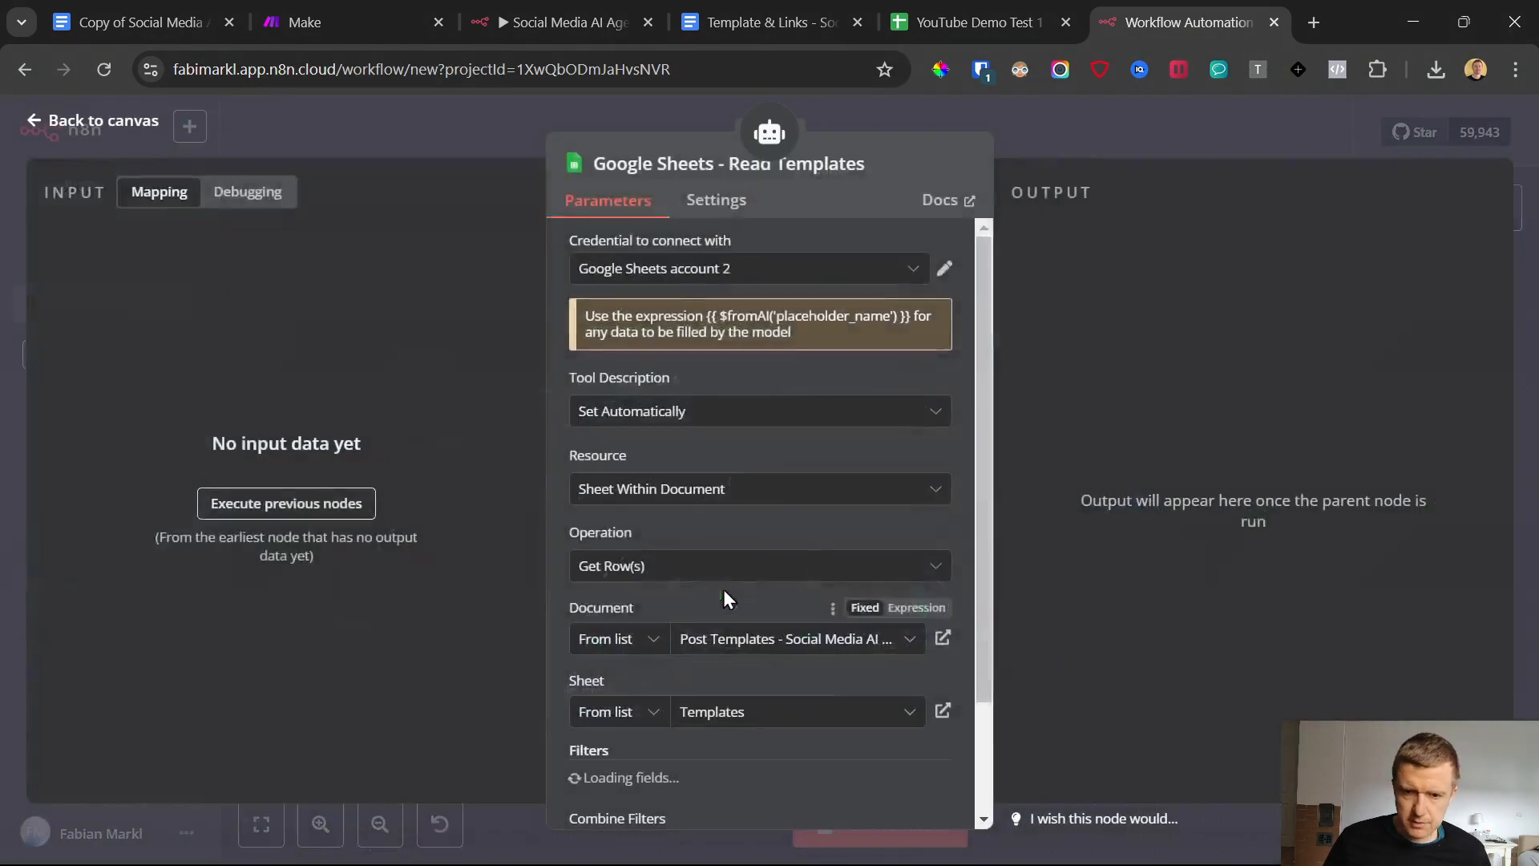
click(770, 270)
scroll(752, 588, down, 1)
click(752, 588)
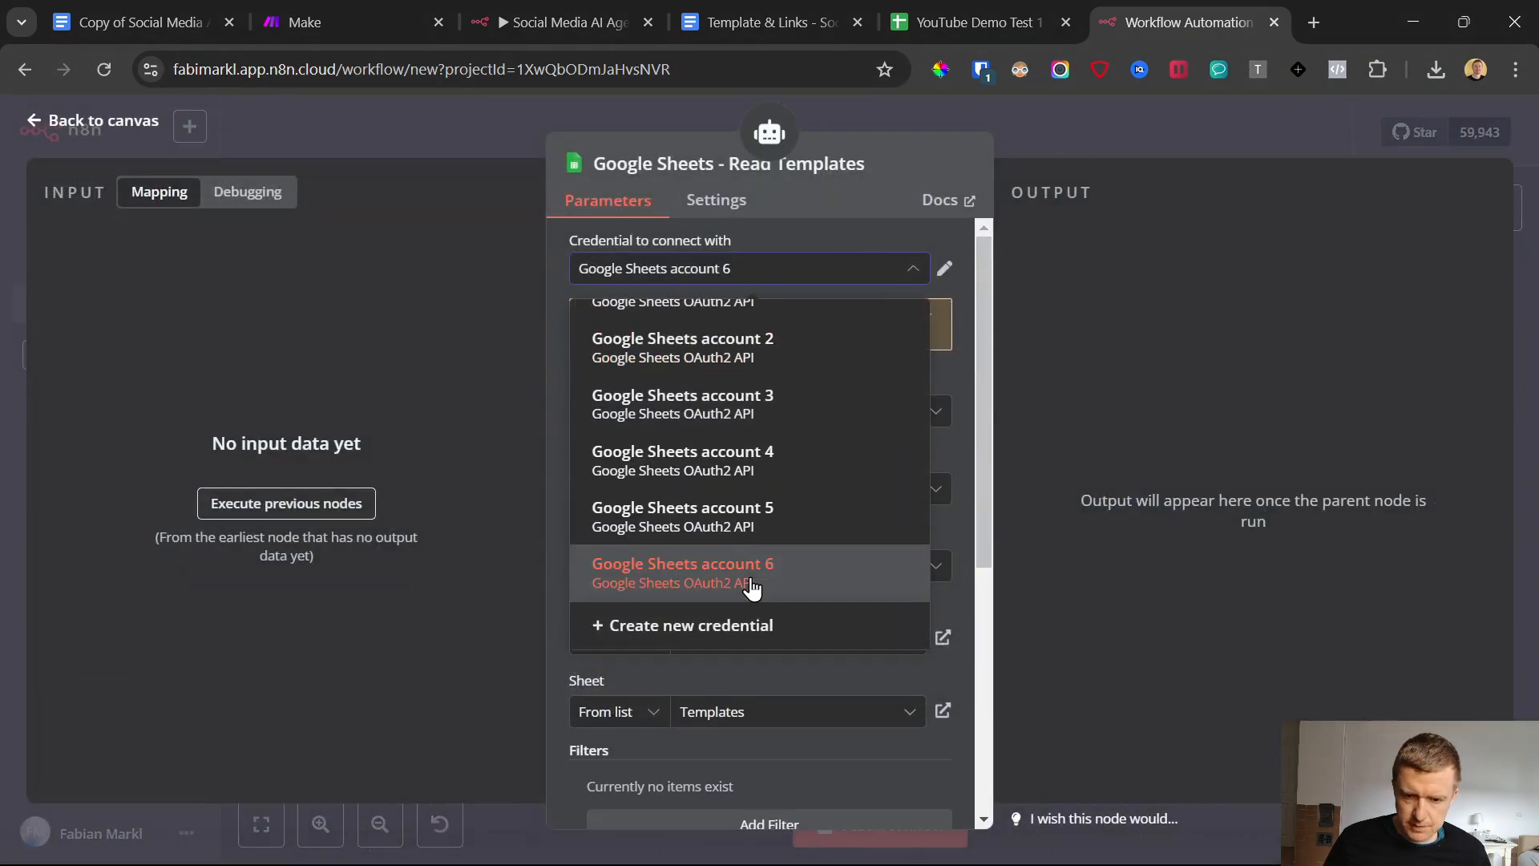
Point the Read Templates node to the Templates sheet of the YouTube Demo Test 1 - Post Database spreadsheet and return to the canvas
scroll(730, 517, down, 3)
click(730, 423)
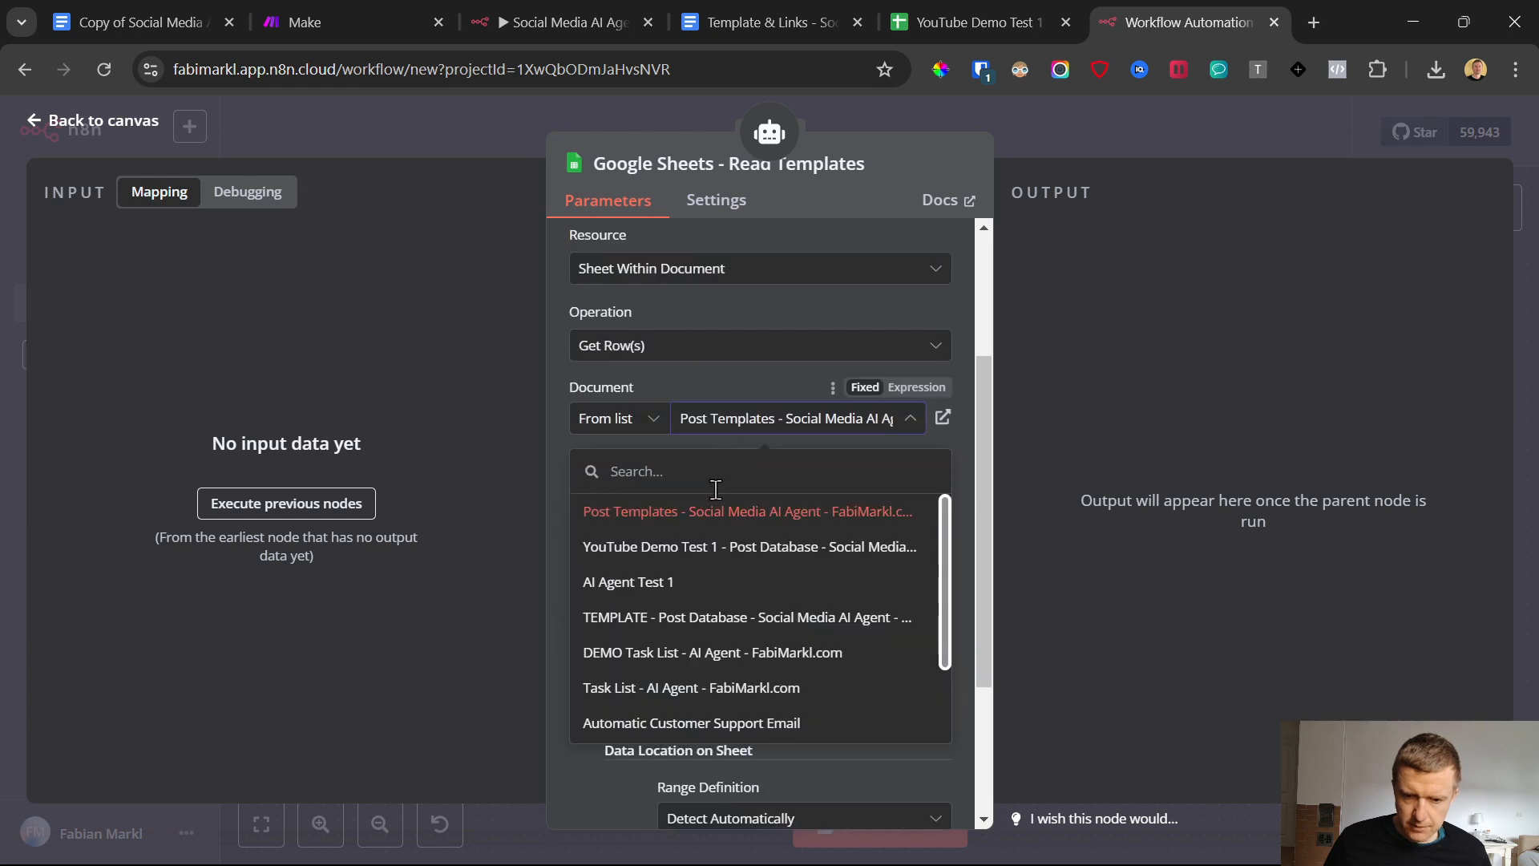
click(720, 555)
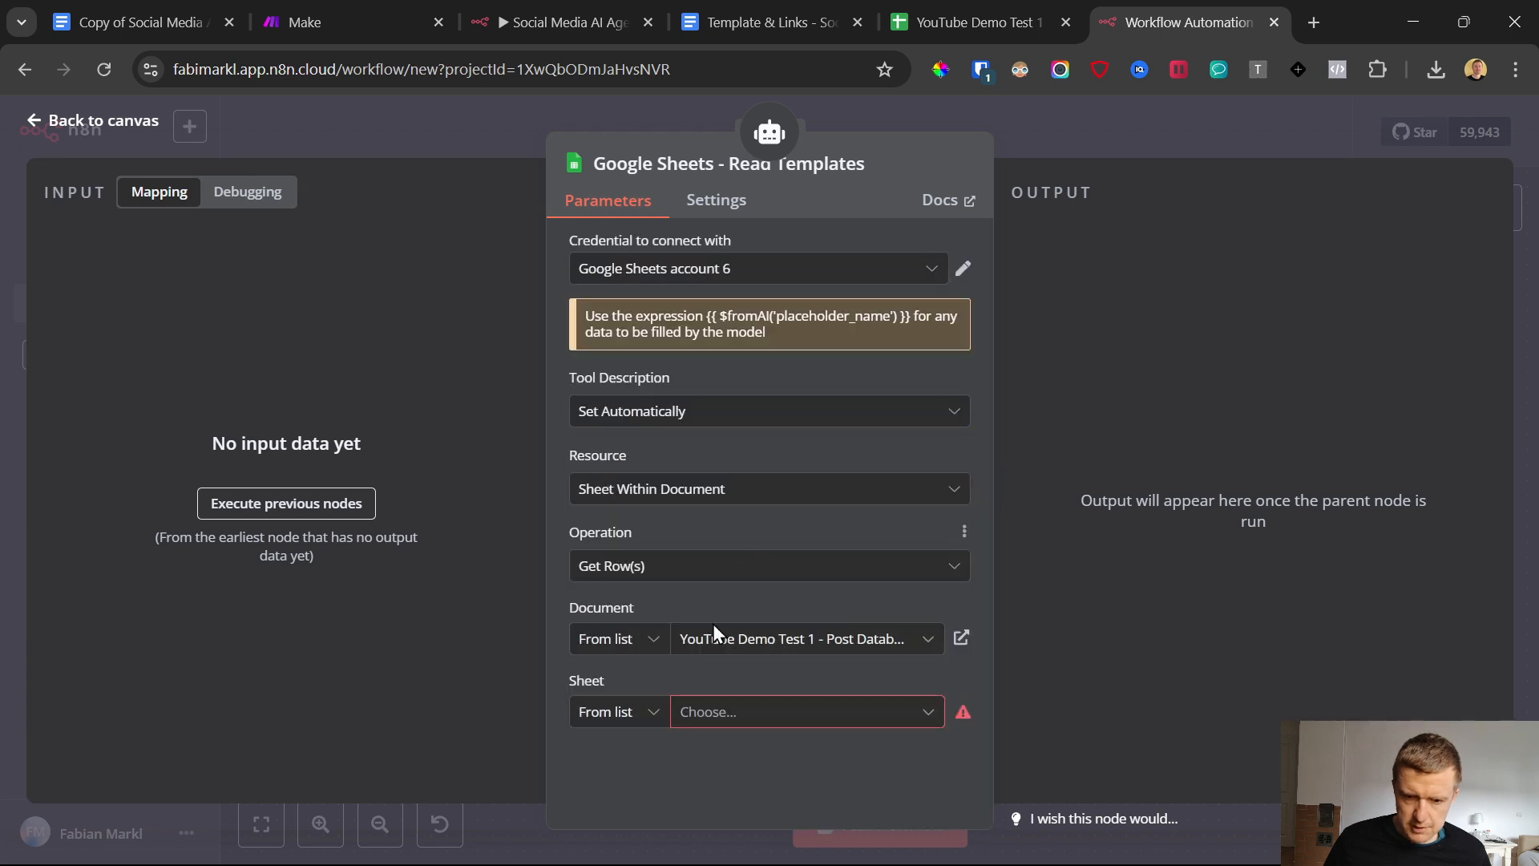
click(719, 712)
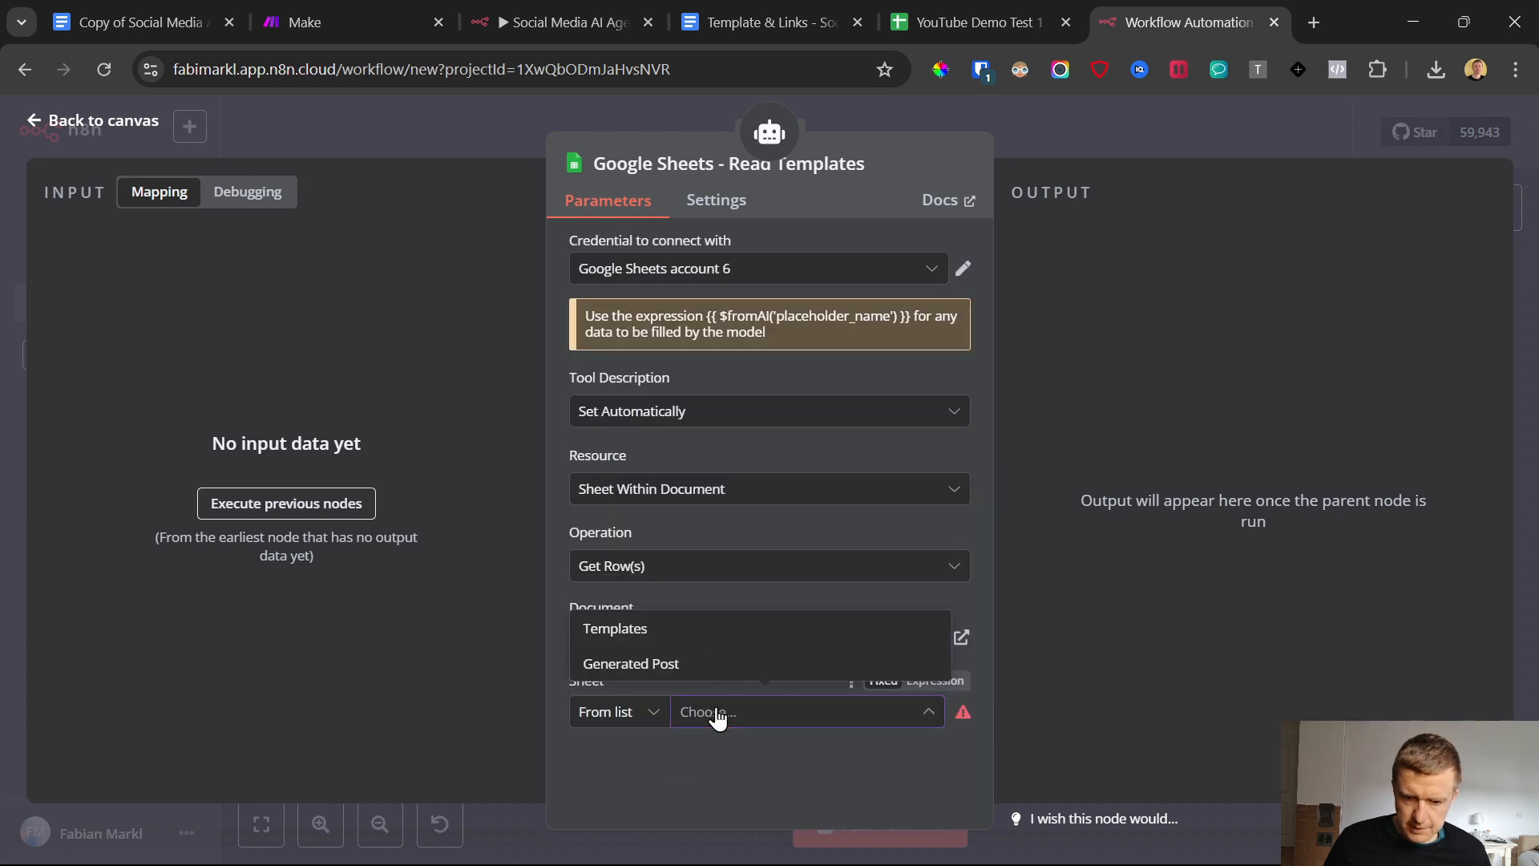
click(650, 631)
click(29, 122)
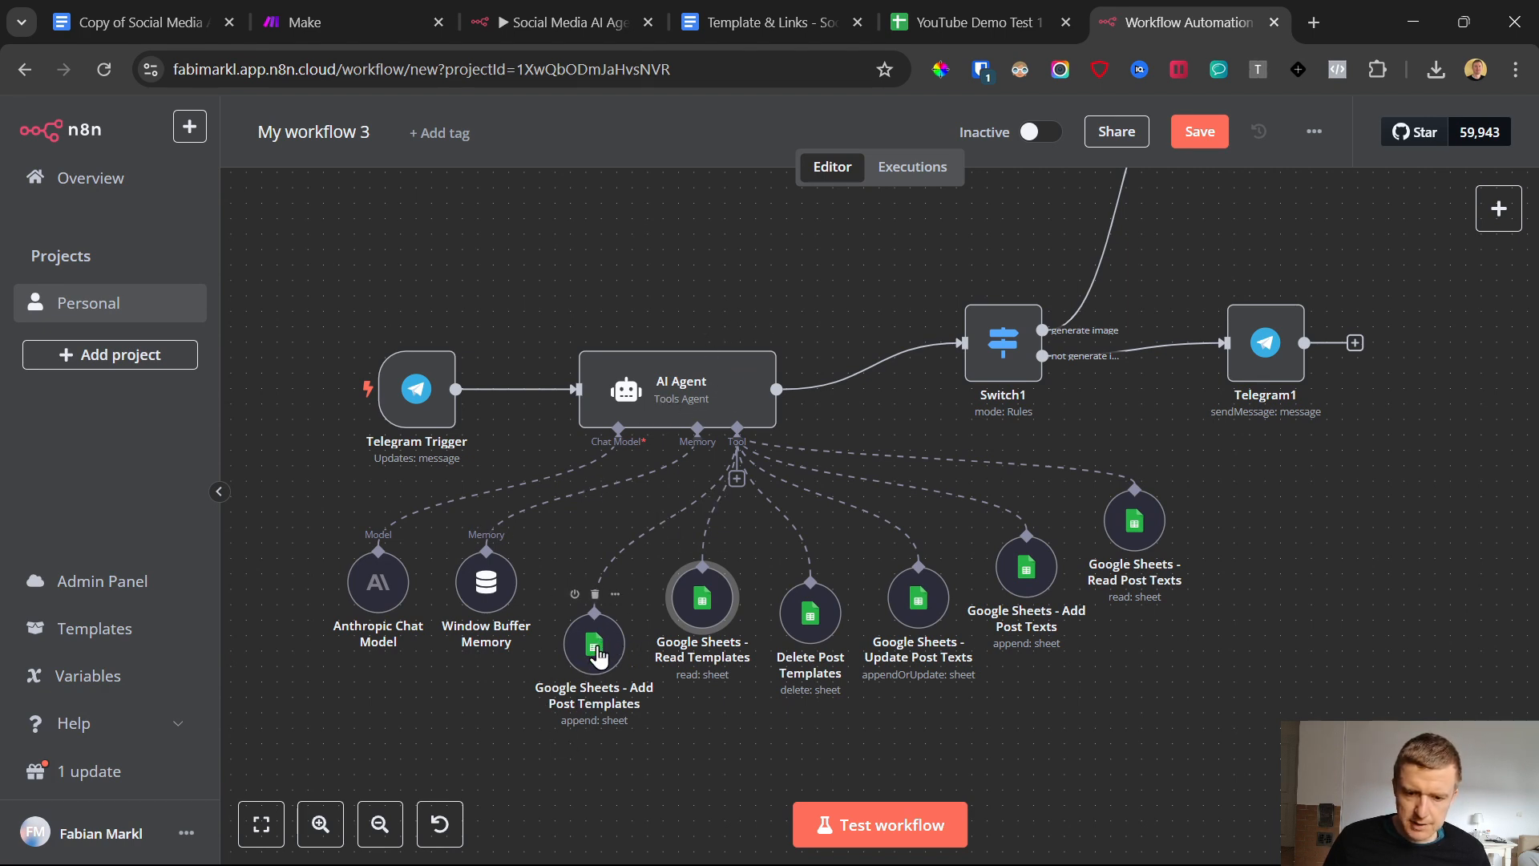
Move the Add Post Templates and Read Templates nodes slightly upward, keeping Delete Post Templates at its original place
mouse_move(606, 646)
mouse_down()
mouse_move(617, 583)
mouse_move(593, 623)
mouse_up()
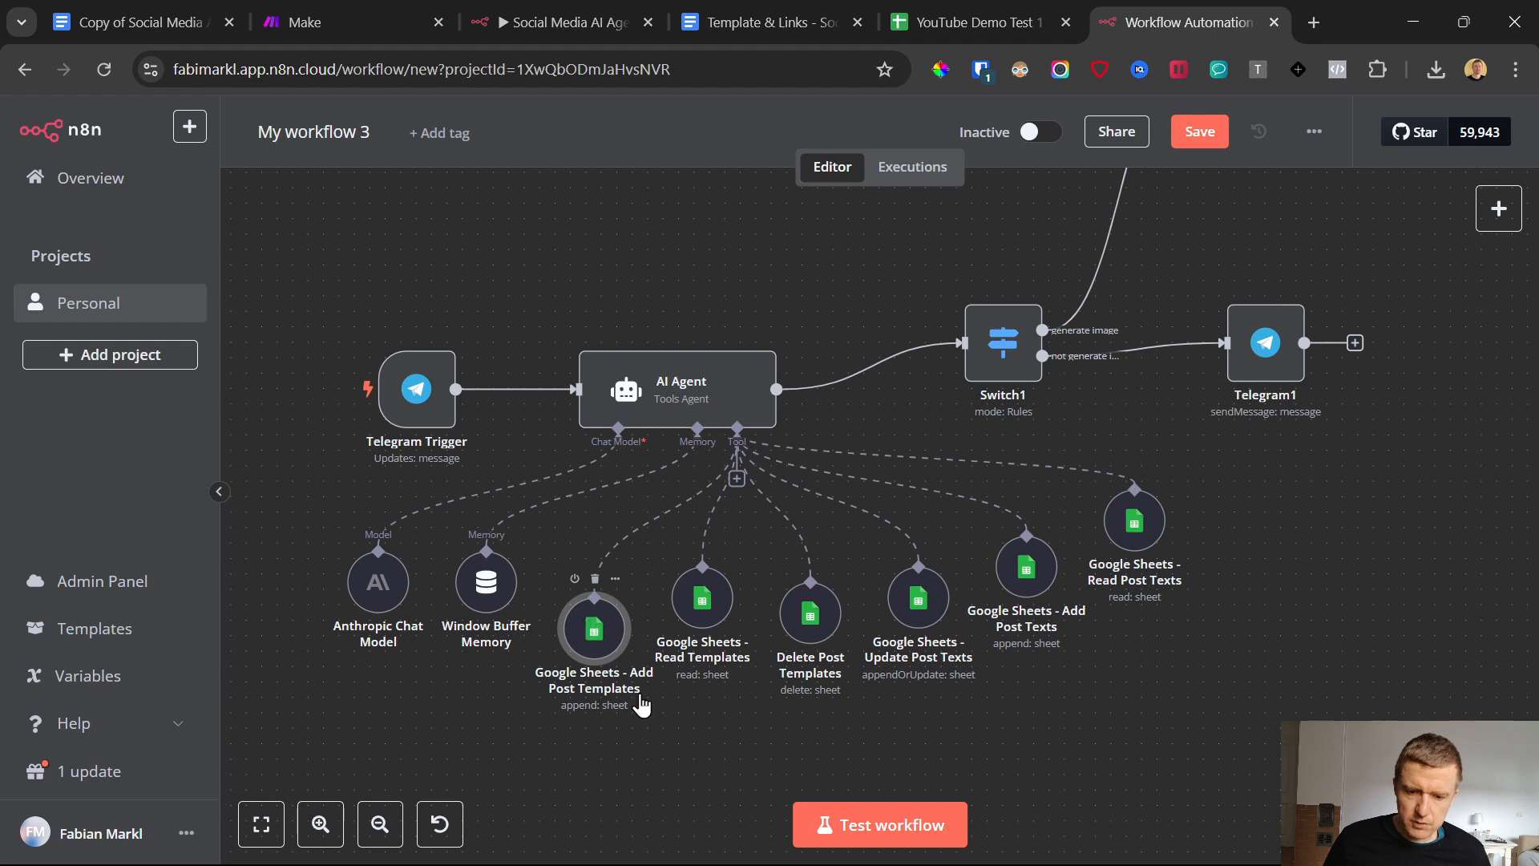
drag(691, 616, 707, 576)
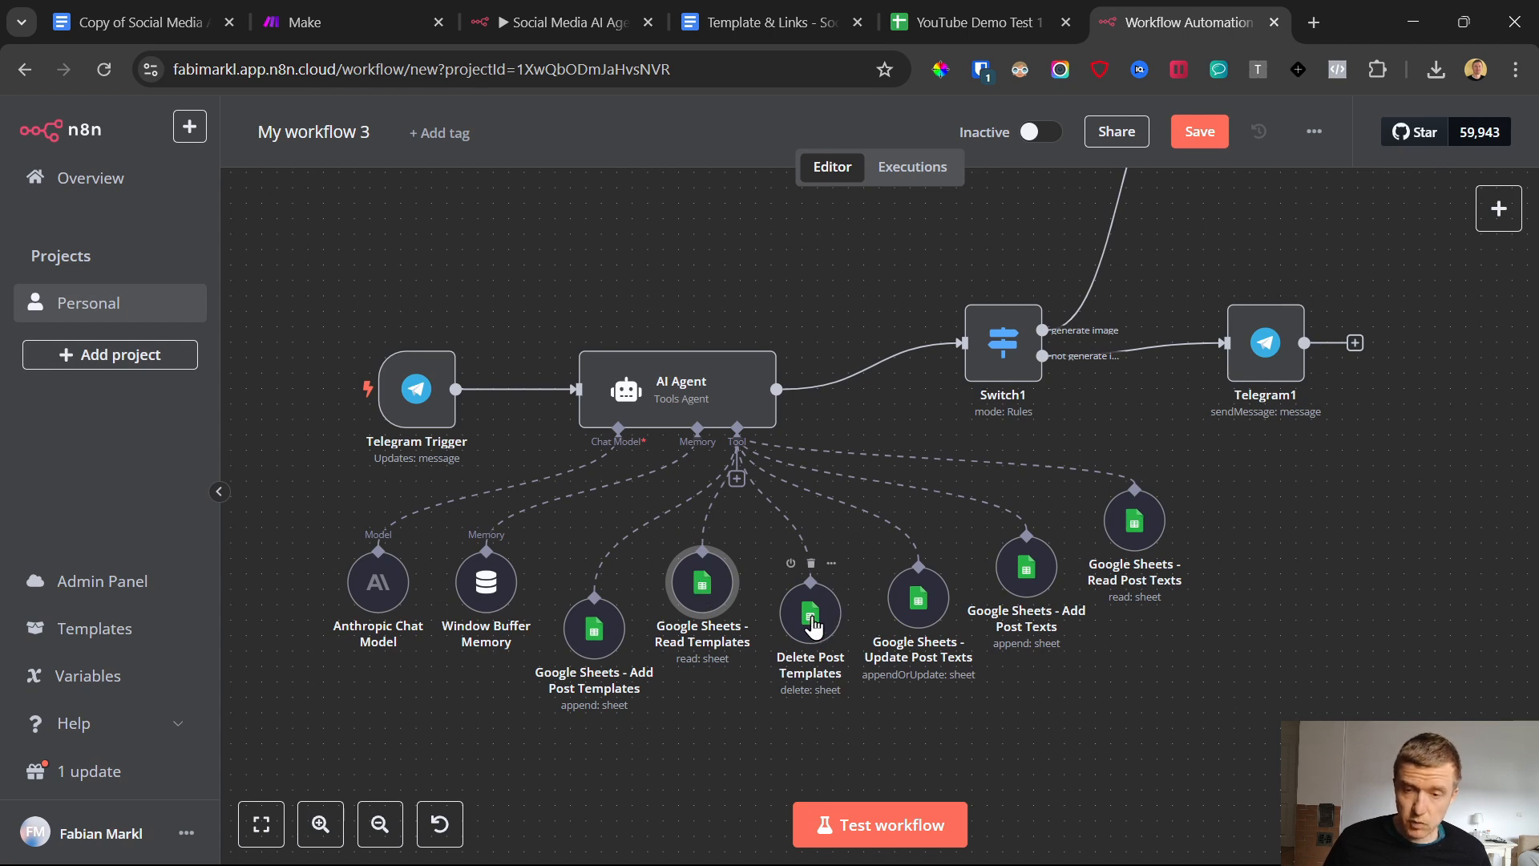
drag(813, 627, 799, 625)
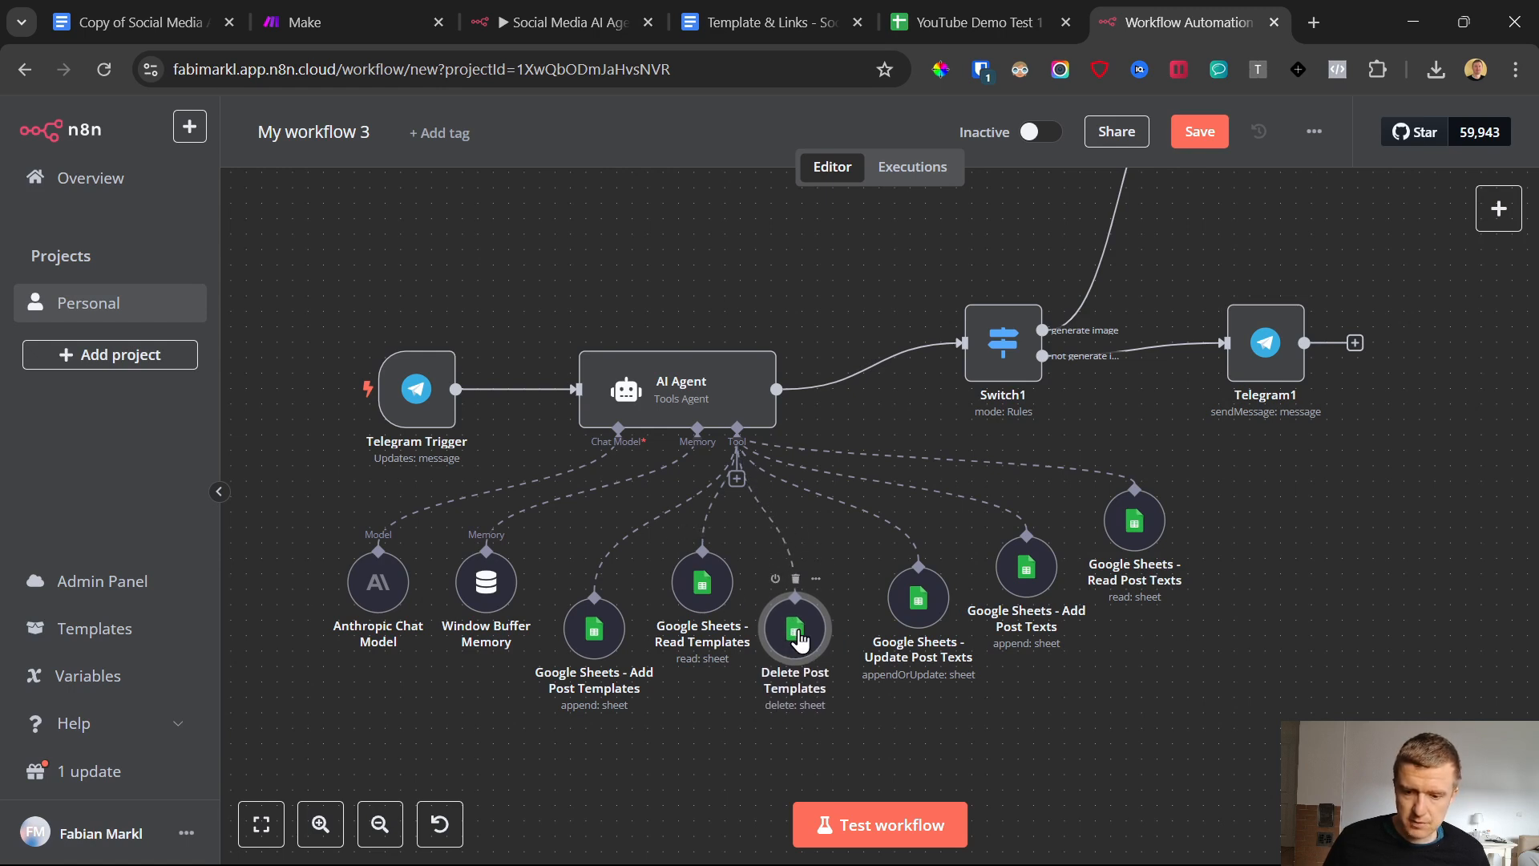
drag(800, 639, 810, 612)
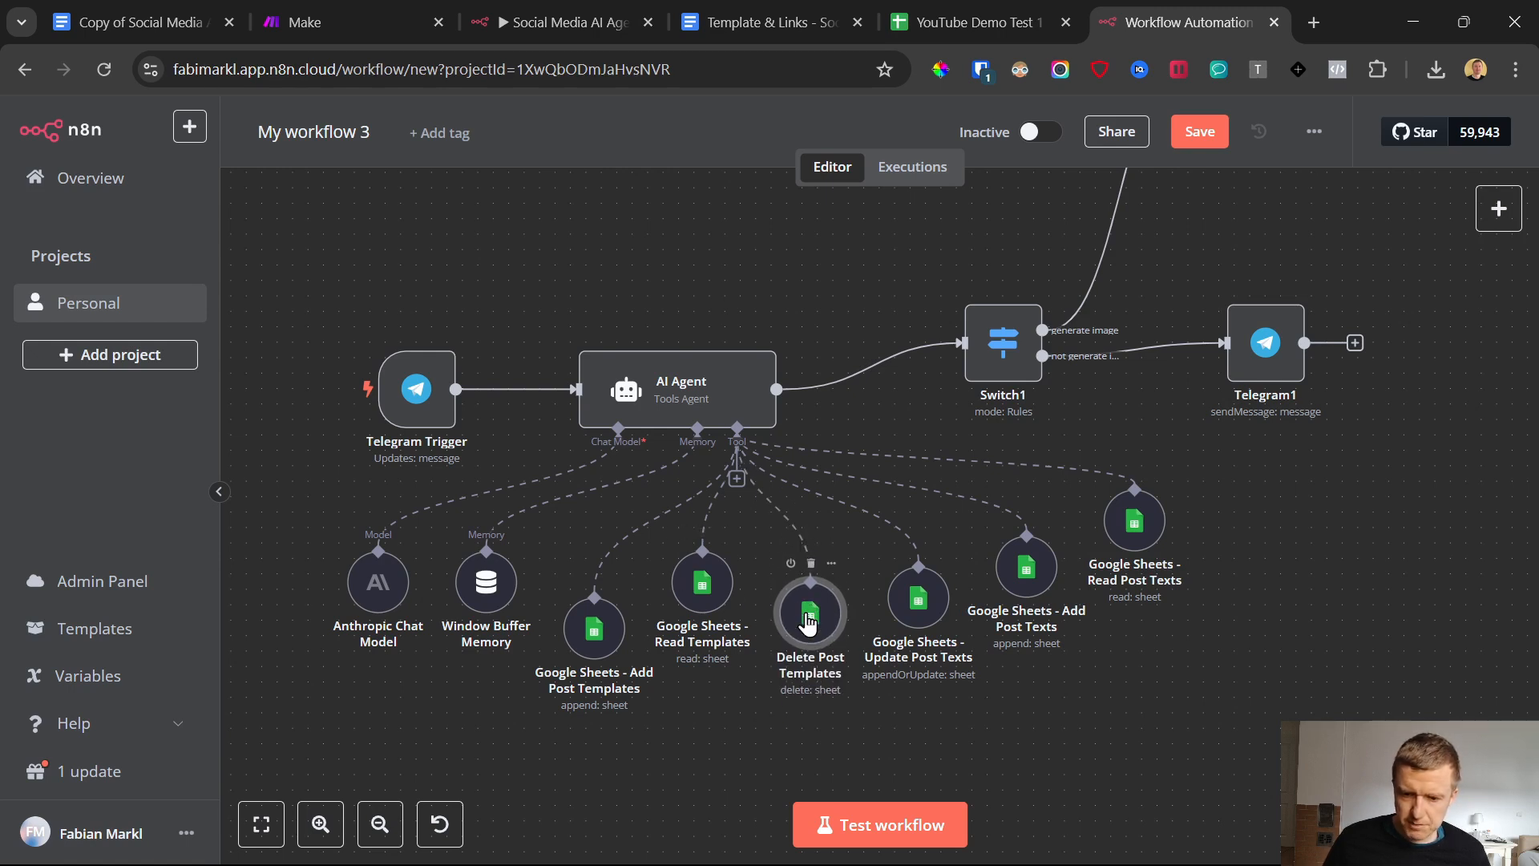
Open the Delete Post Templates node and set its credential to Google Sheets account 6
double_click(808, 618)
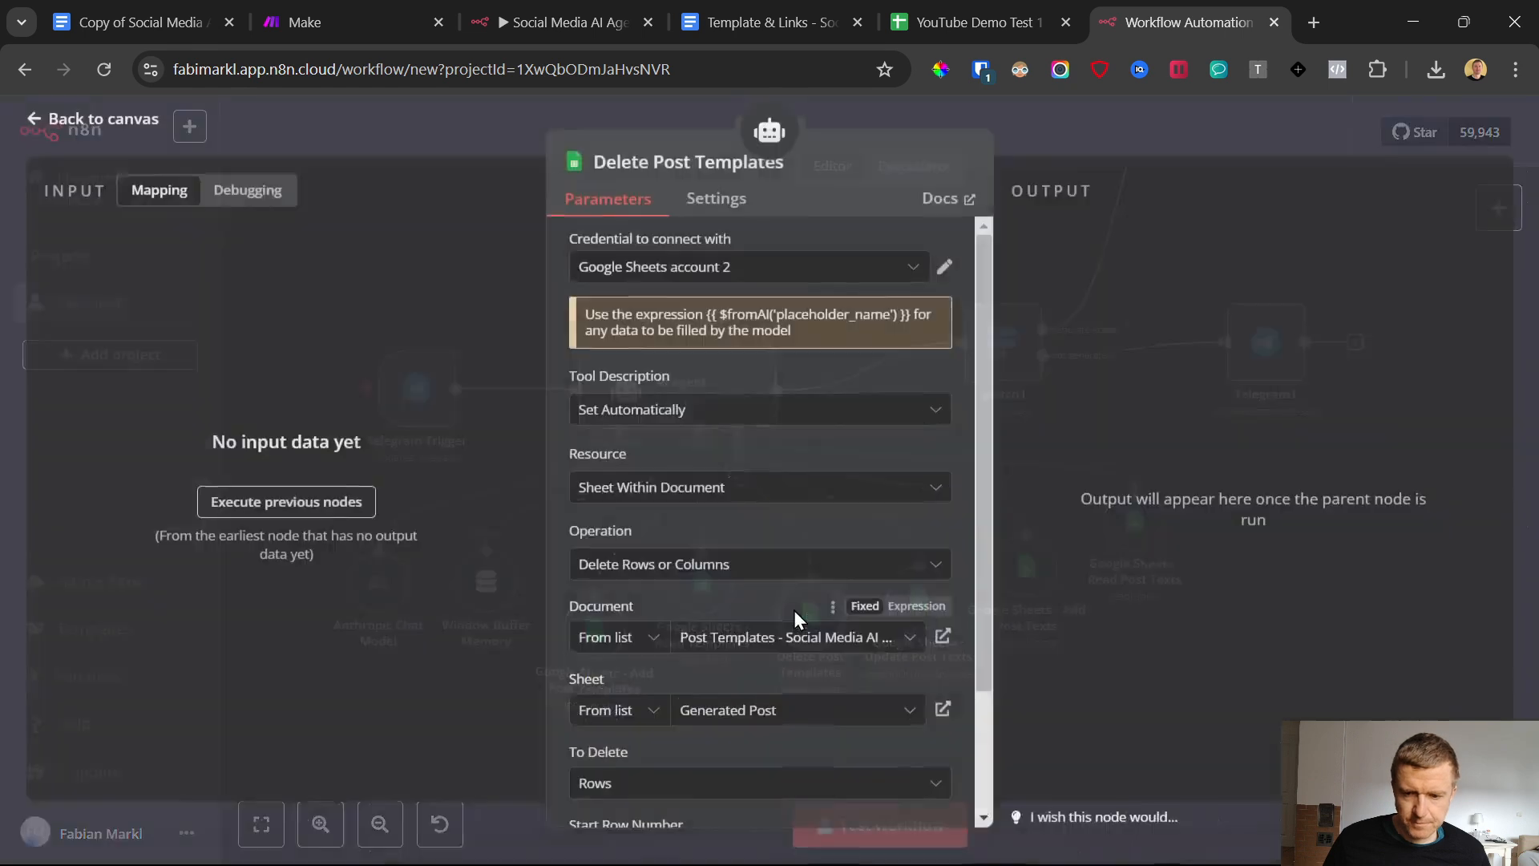
click(748, 270)
scroll(740, 571, down, 1)
click(745, 579)
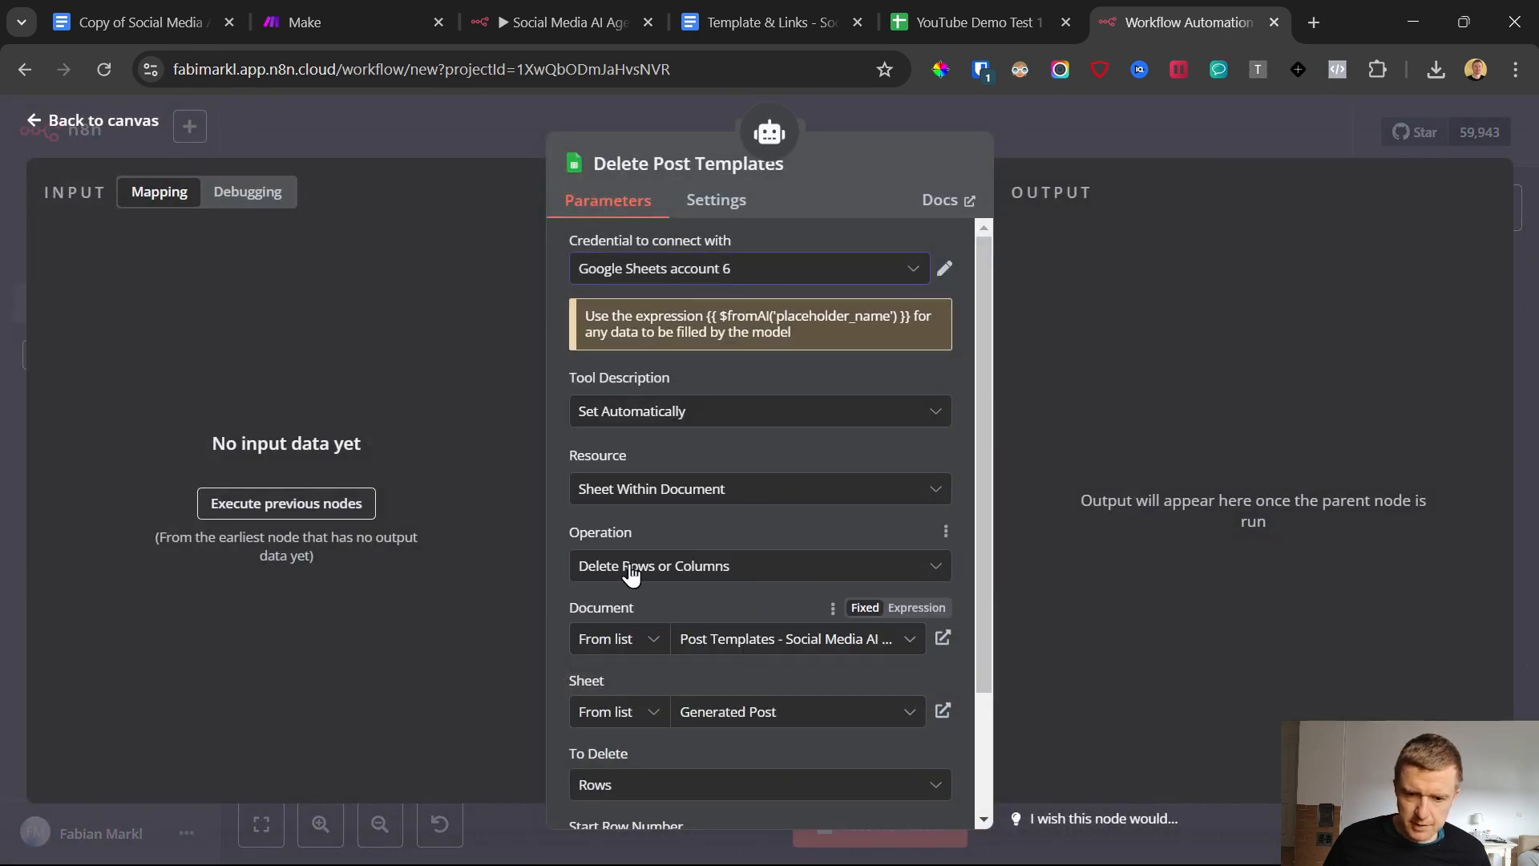
Point the Delete Post Templates node to the Templates sheet of the YouTube Demo Test 1 - Post Database spreadsheet and return to the canvas
scroll(722, 574, down, 2)
click(753, 484)
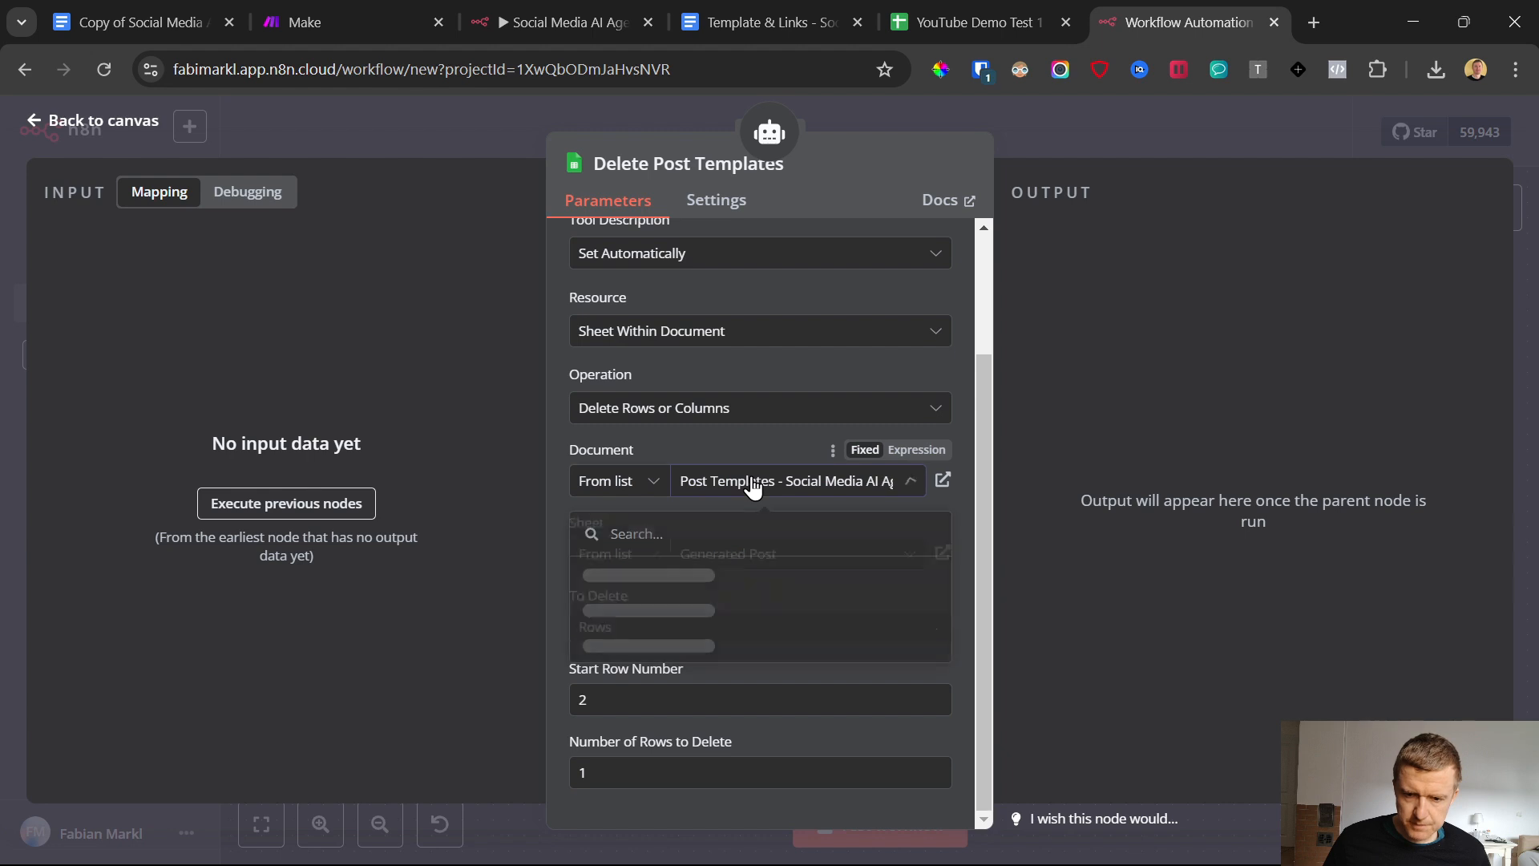
click(701, 609)
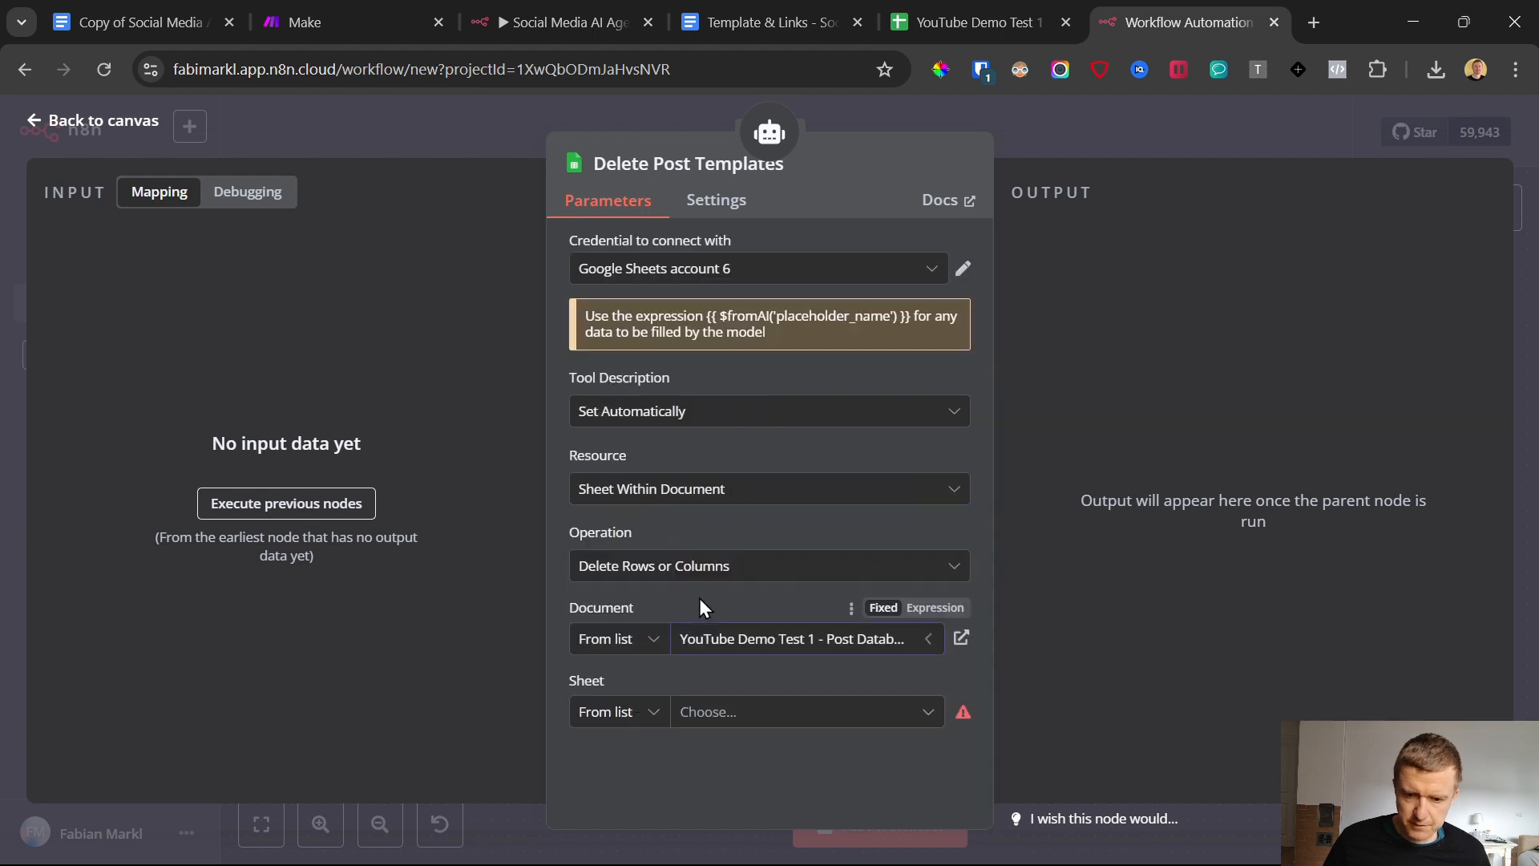
click(709, 712)
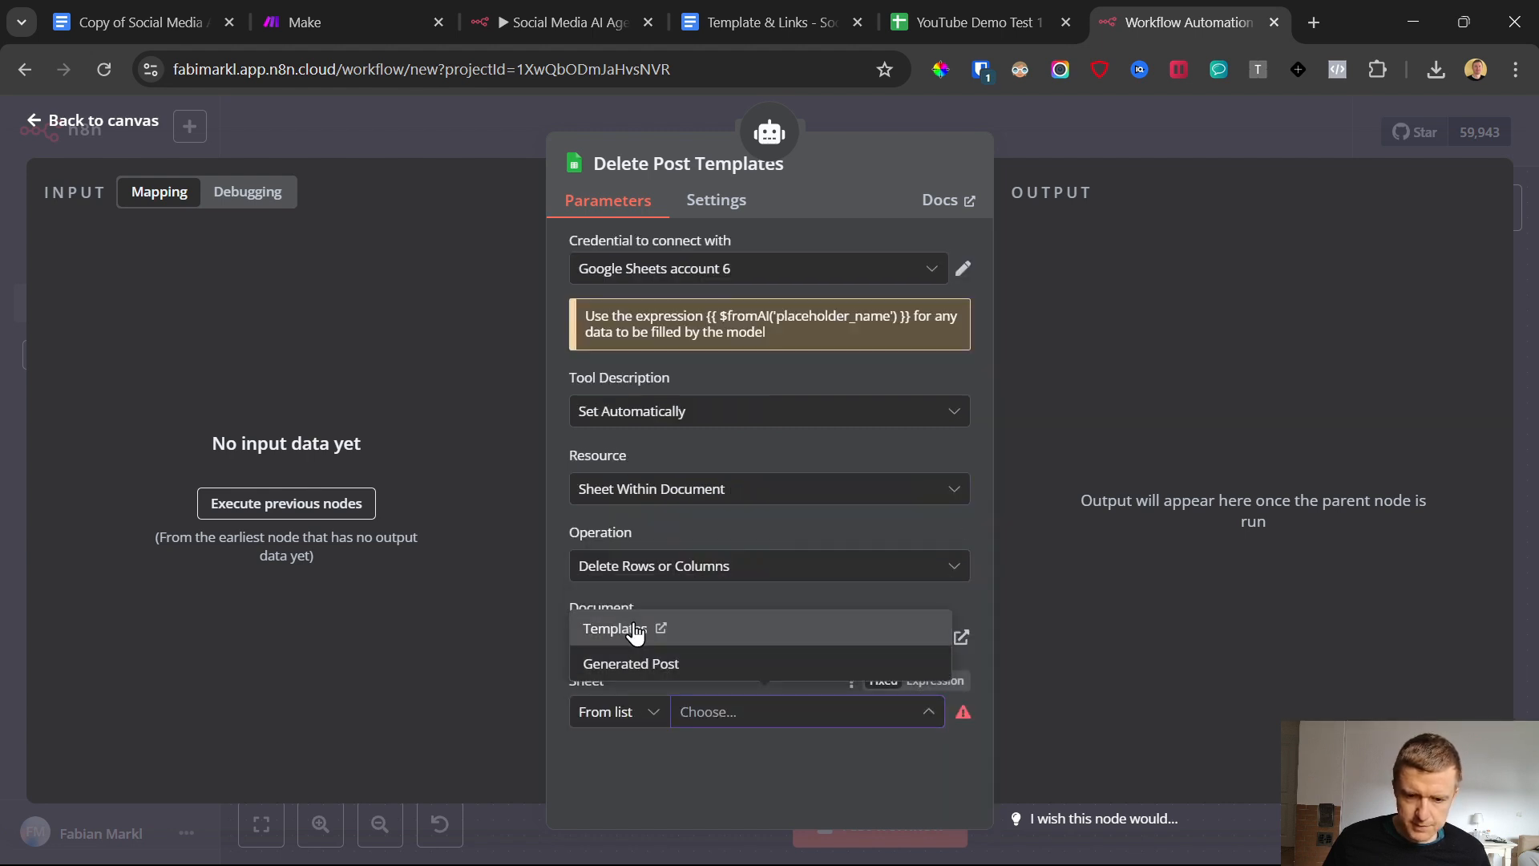
click(635, 632)
scroll(599, 546, down, 2)
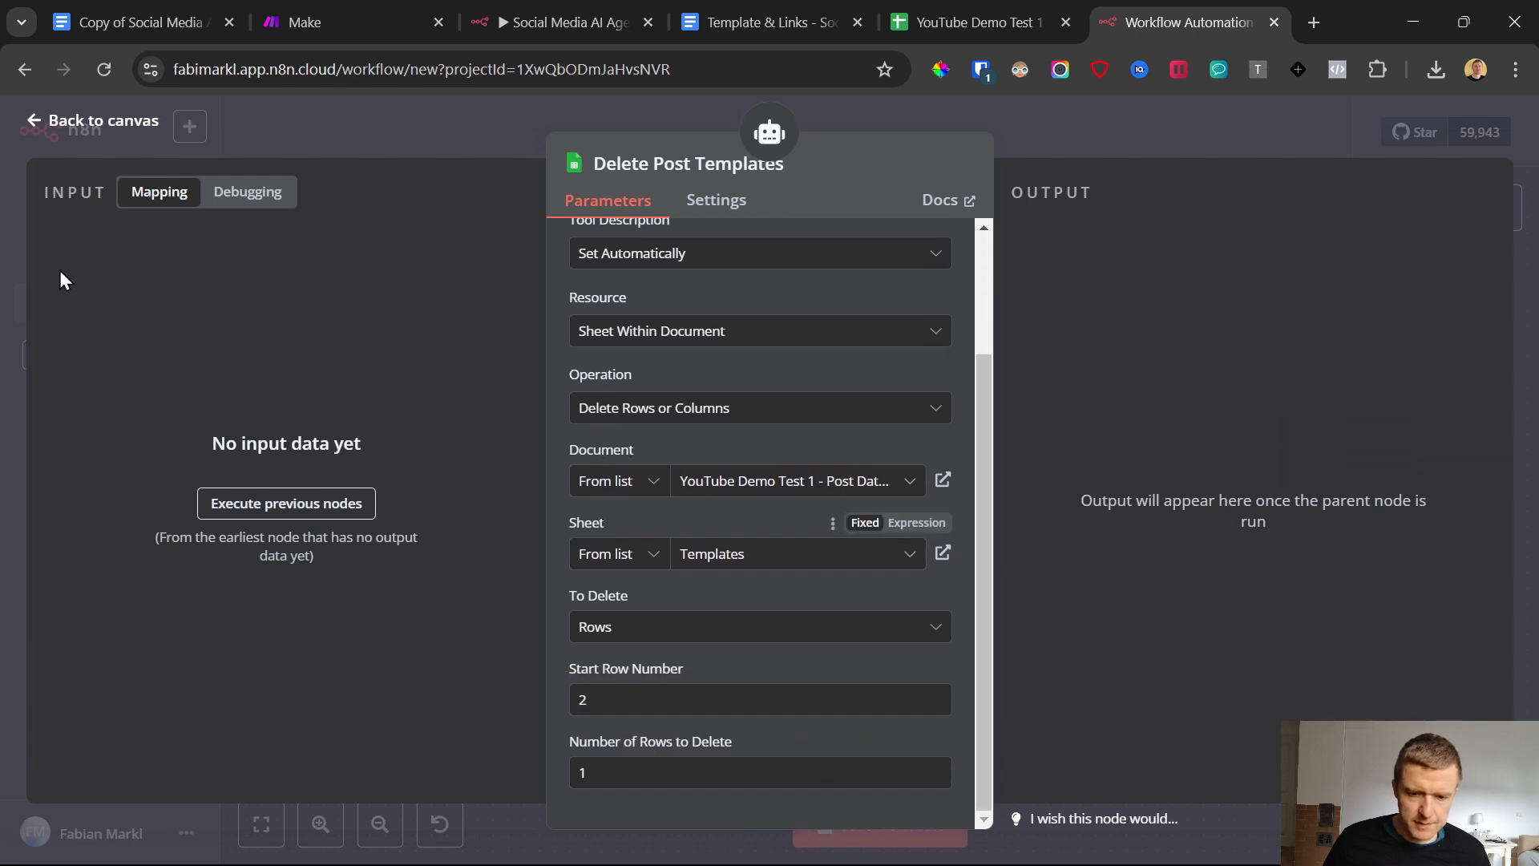
click(36, 128)
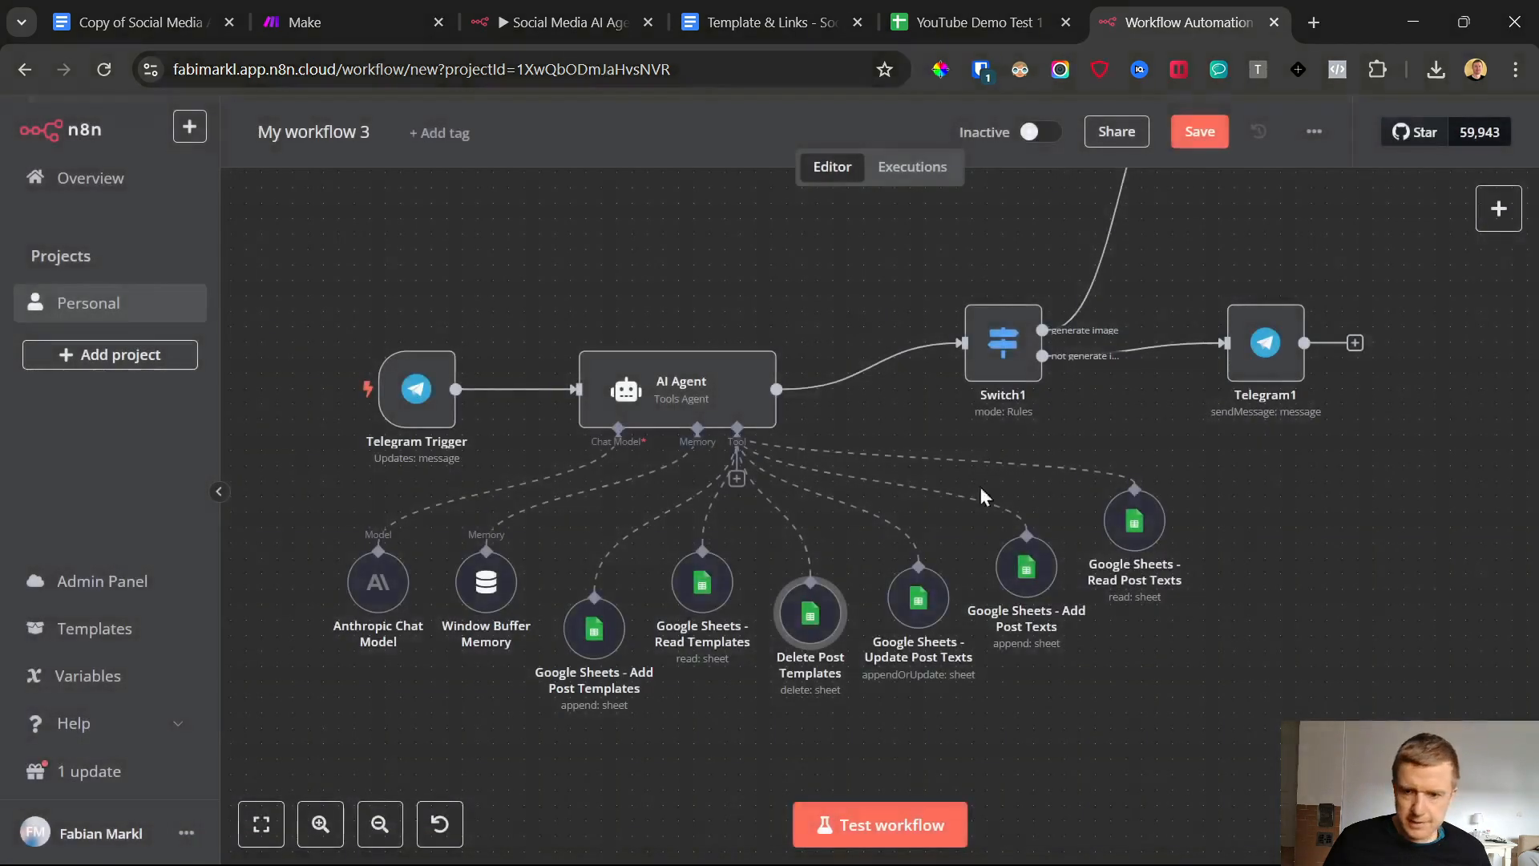
Open the Google Sheets - Update Post Texts node and set its credential to Google Sheets account 6
double_click(917, 602)
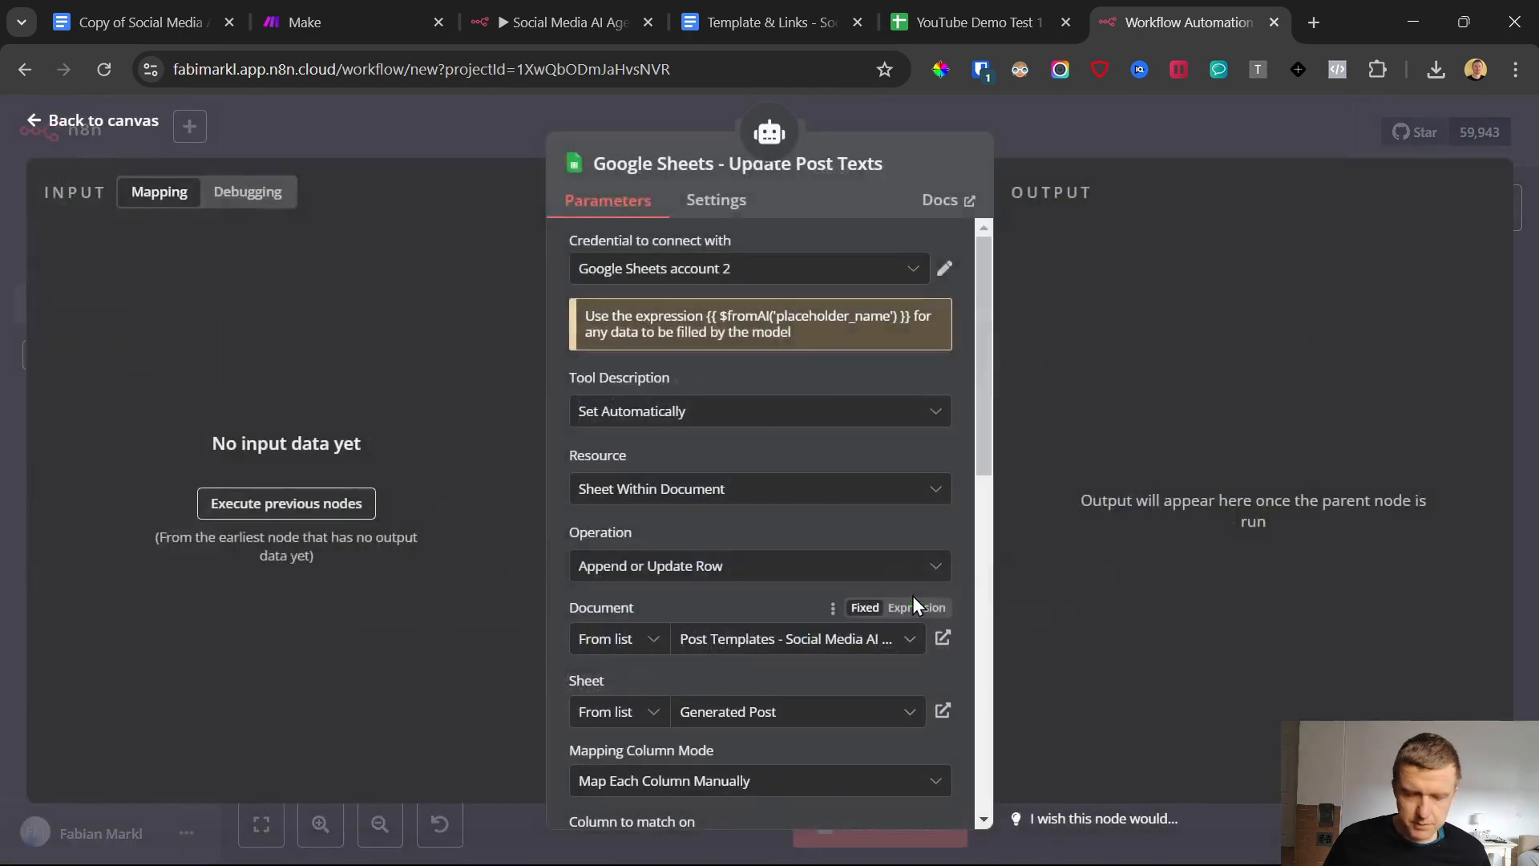
click(716, 272)
scroll(719, 561, down, 1)
click(703, 570)
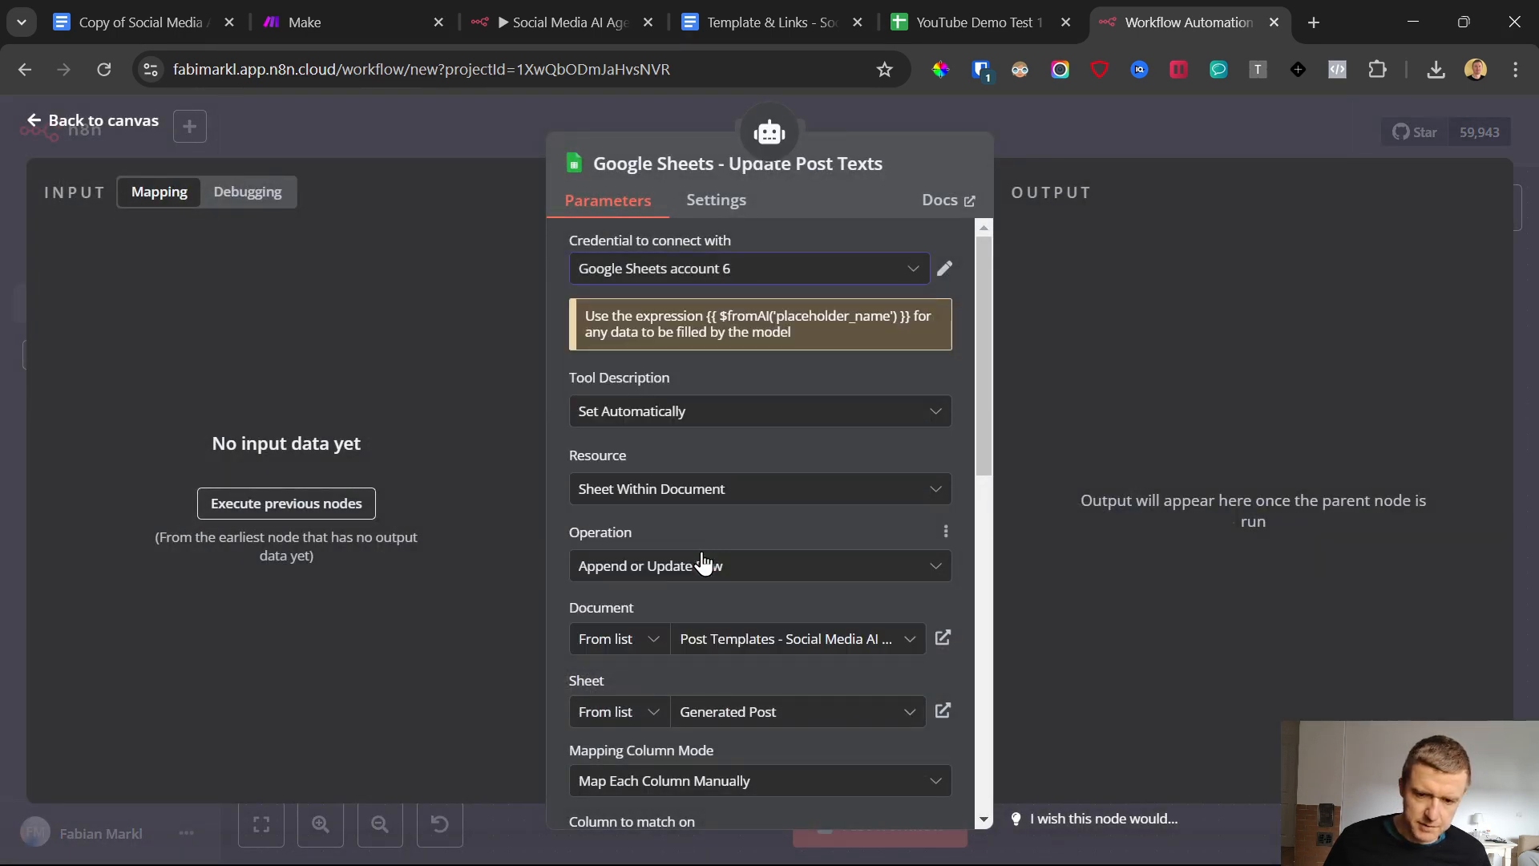
Point the Update Post Texts node to the Generated Post sheet of the YouTube Demo Test 1 - Post Database spreadsheet and return to the canvas
scroll(739, 546, down, 4)
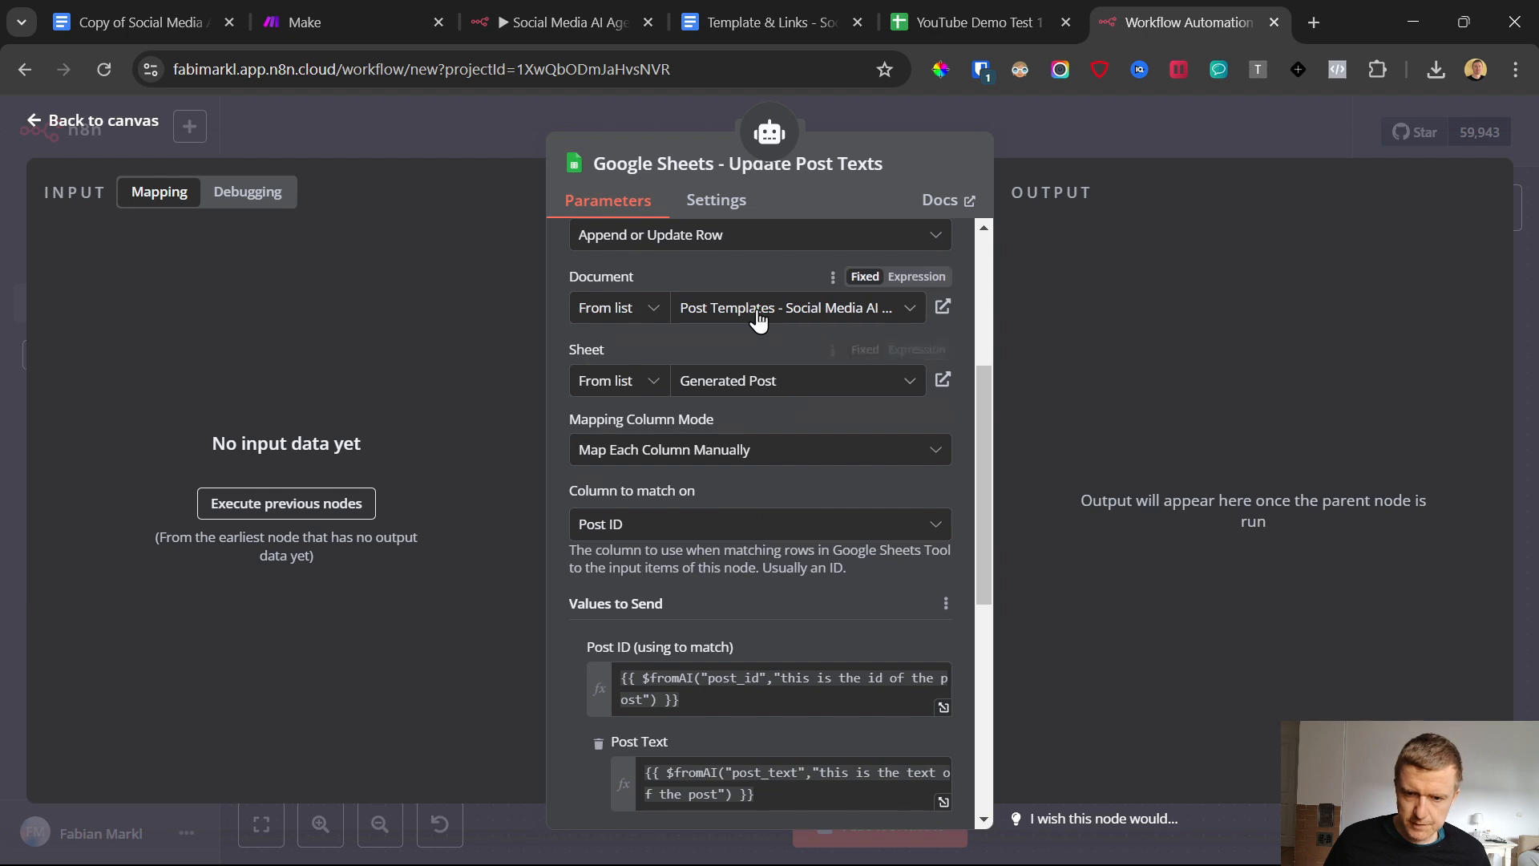
click(783, 311)
click(730, 437)
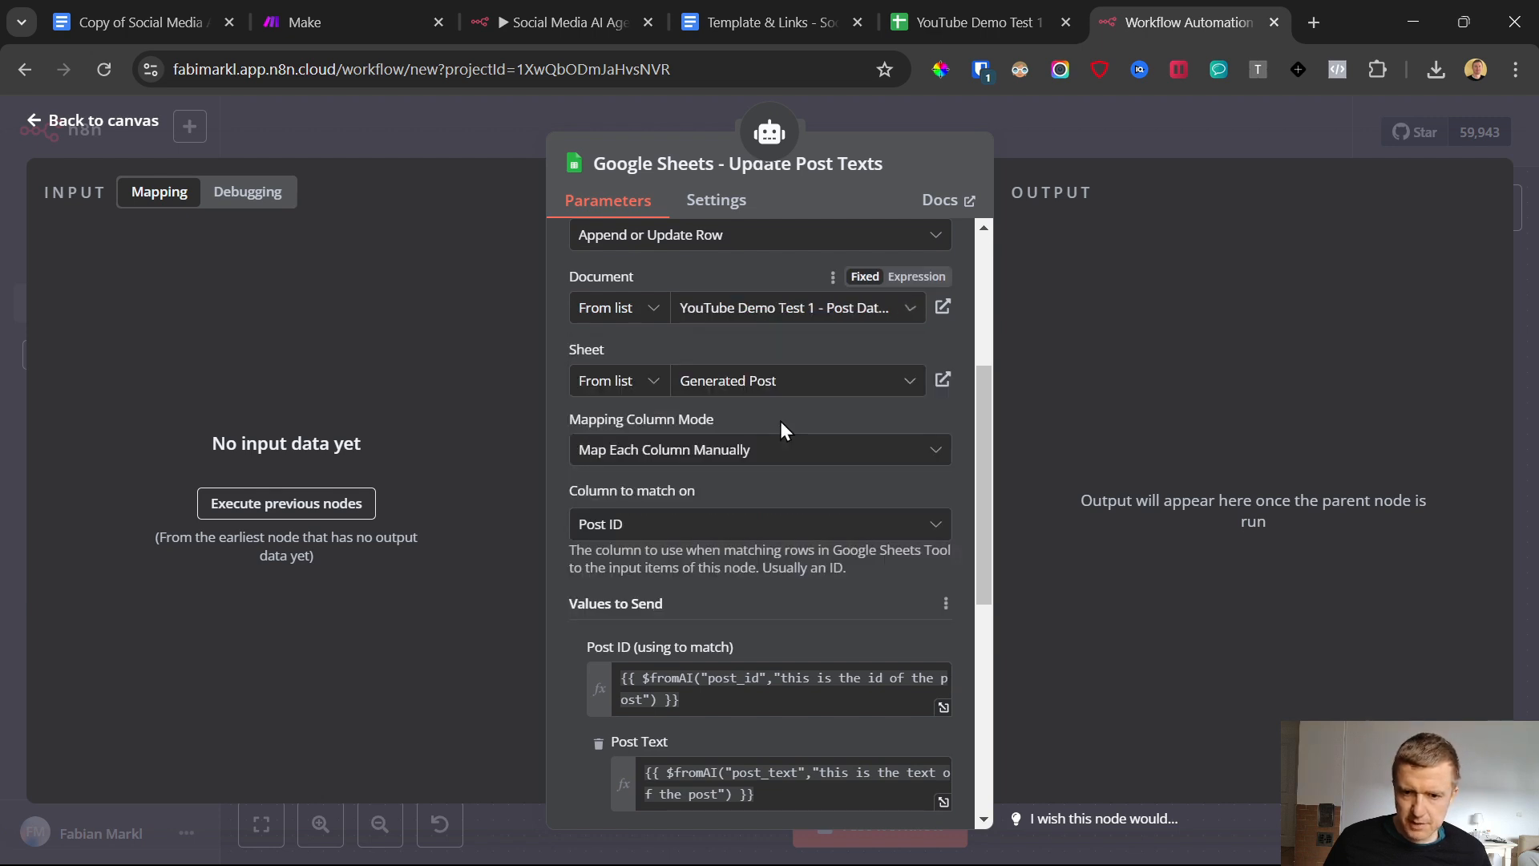
click(752, 385)
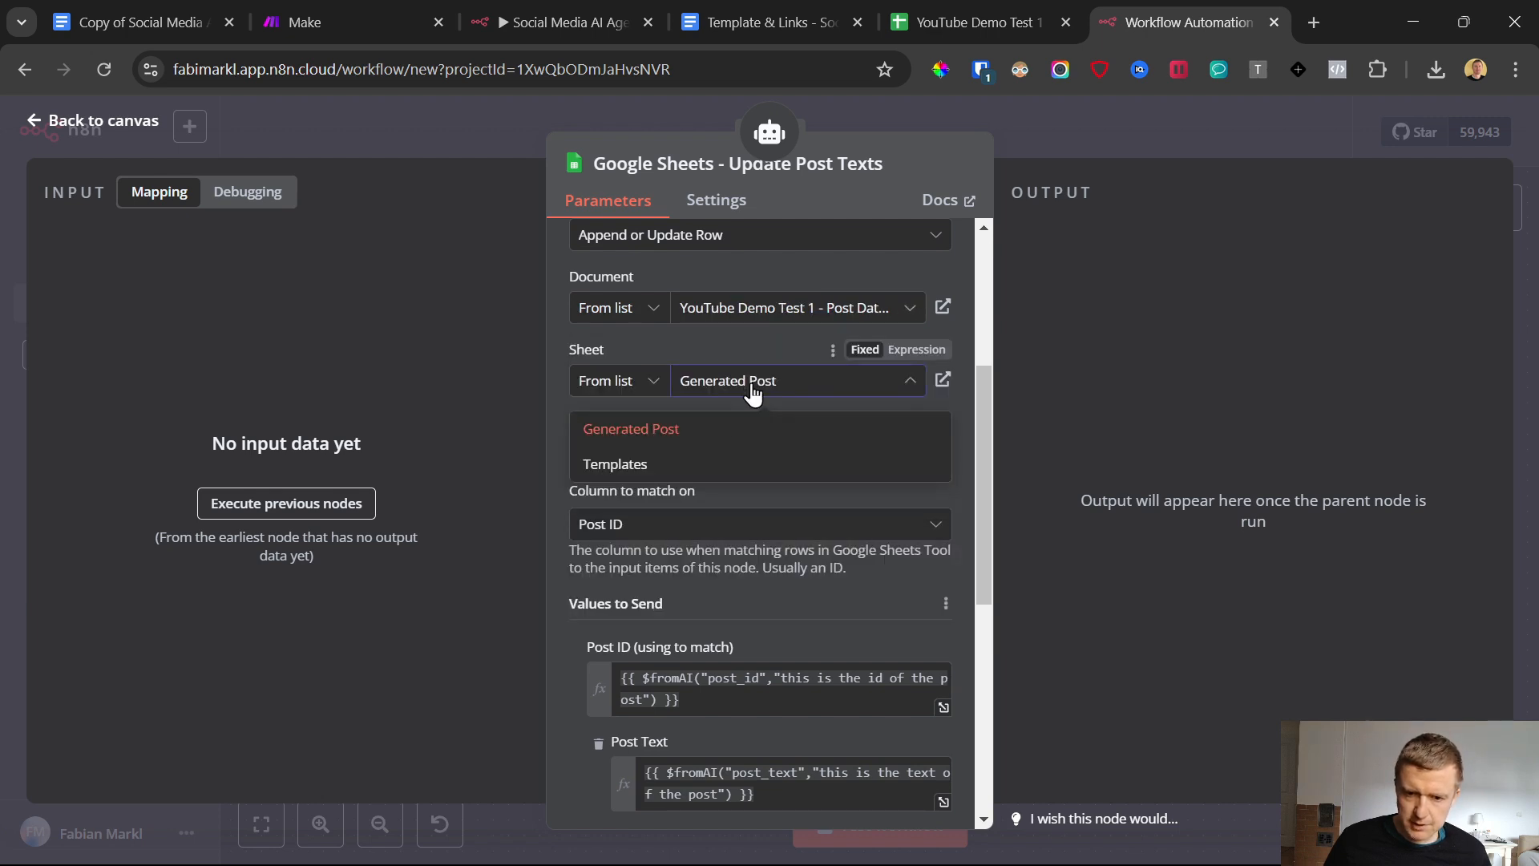
click(623, 437)
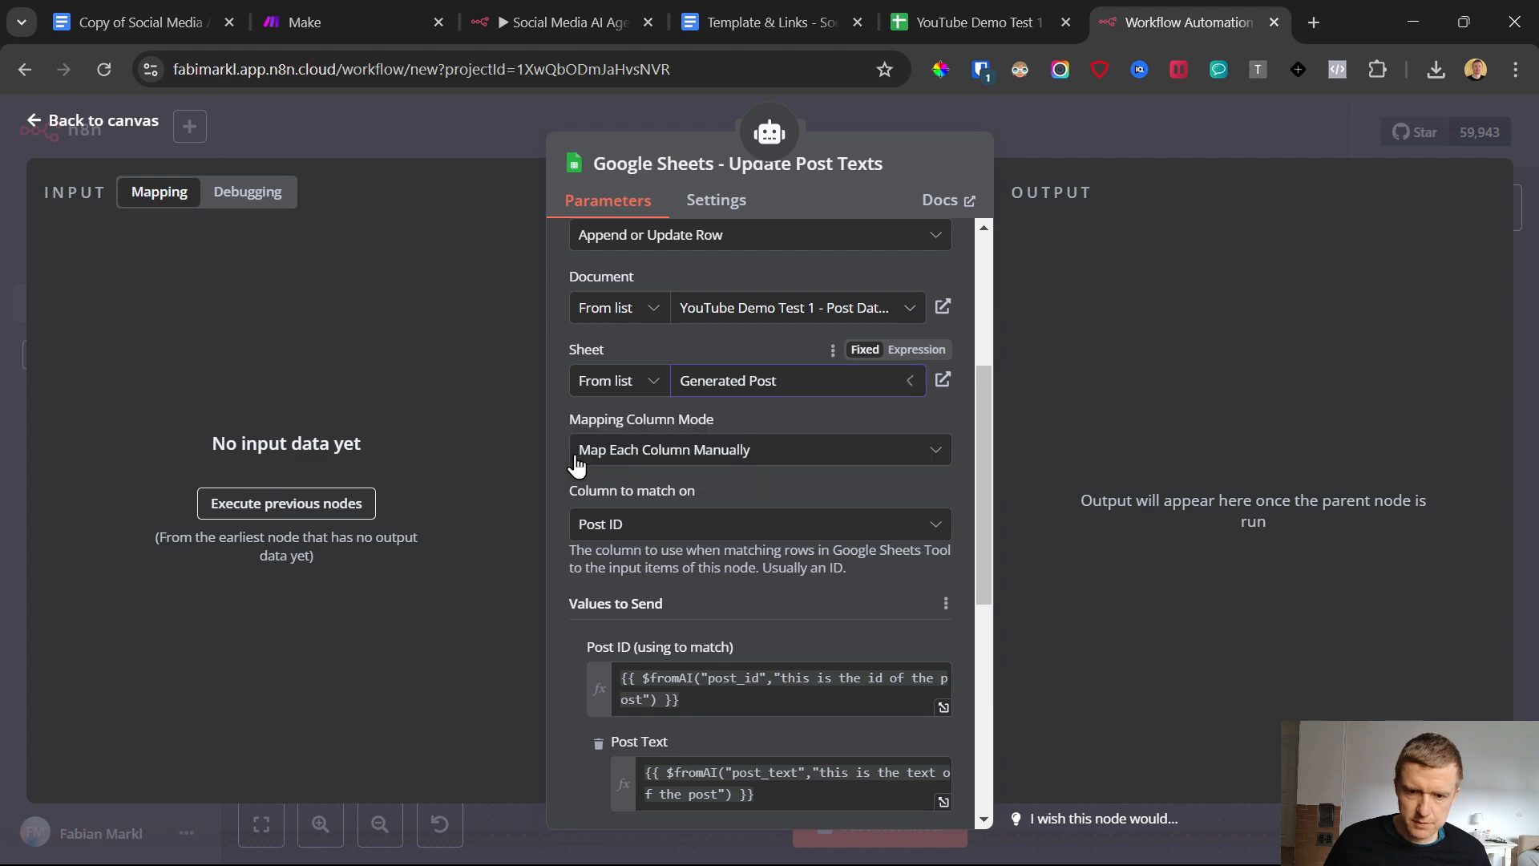
click(37, 122)
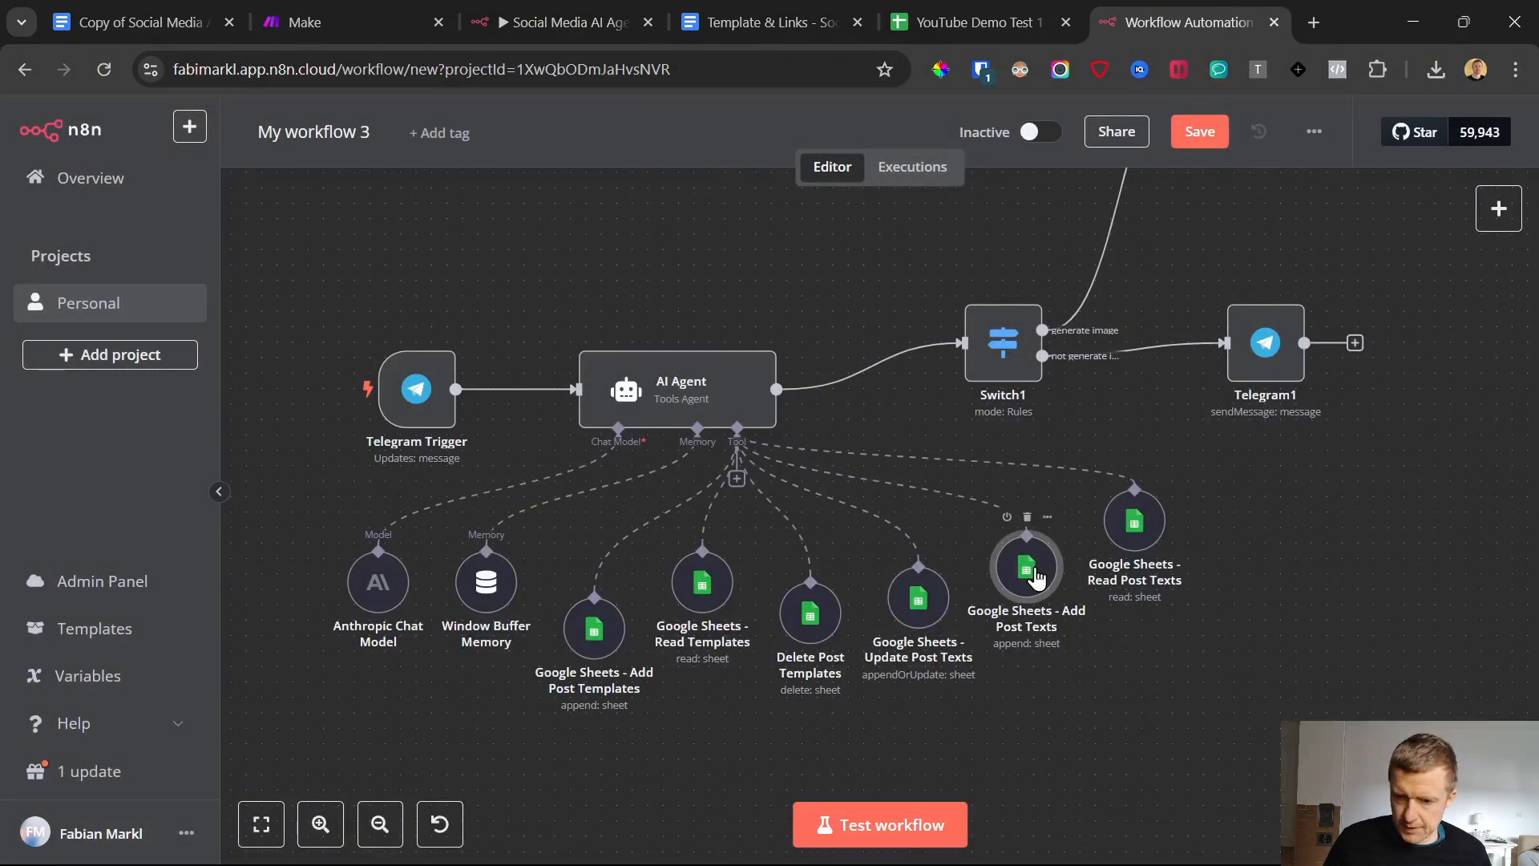
Open the Google Sheets - Add Post Texts node and set its credential to Google Sheets account 6
double_click(1028, 570)
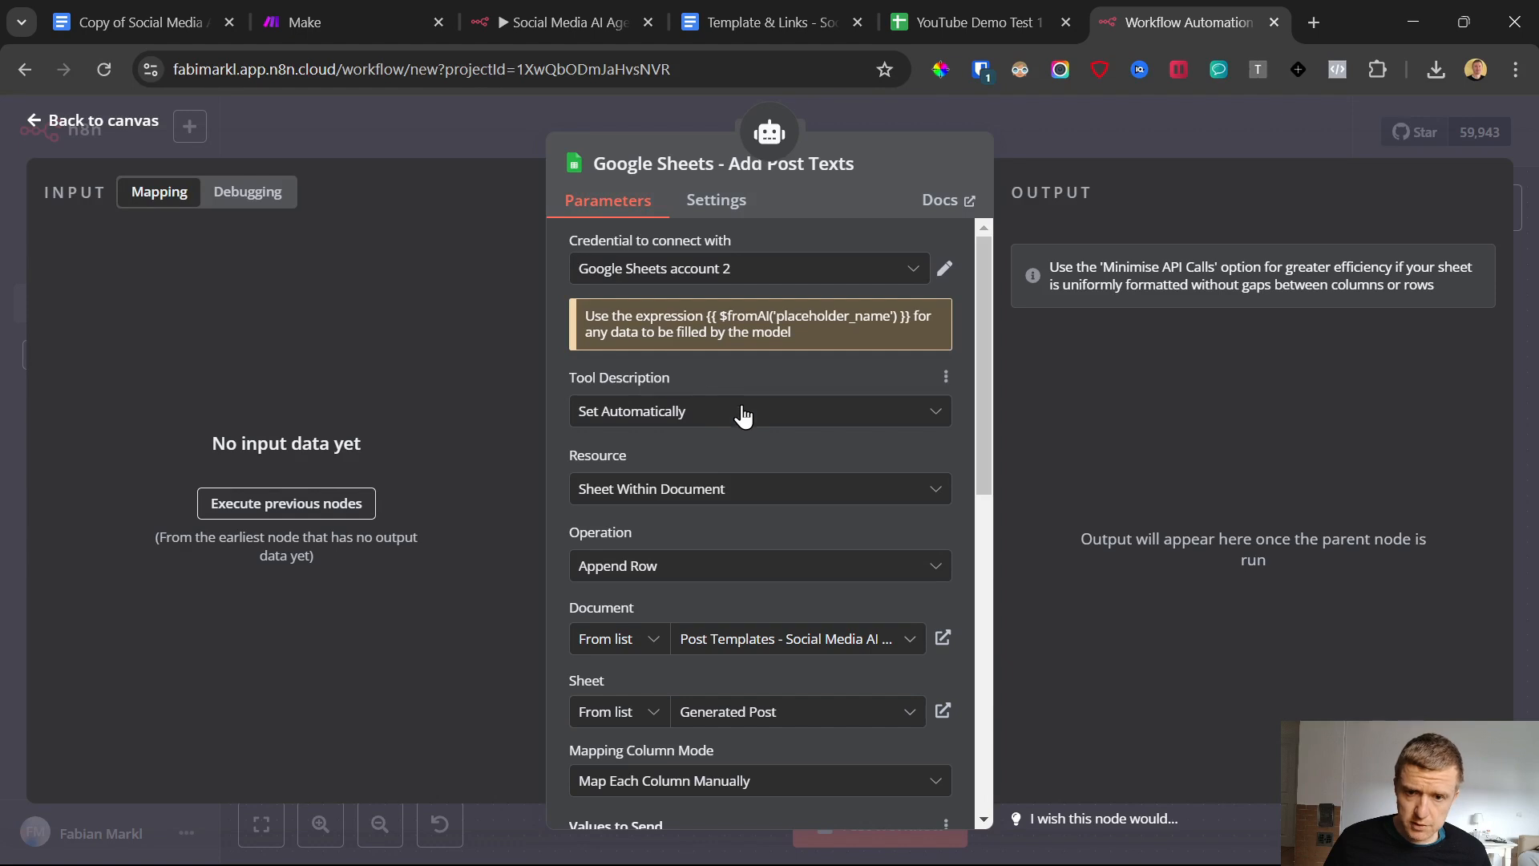
click(679, 272)
scroll(738, 553, down, 1)
click(744, 564)
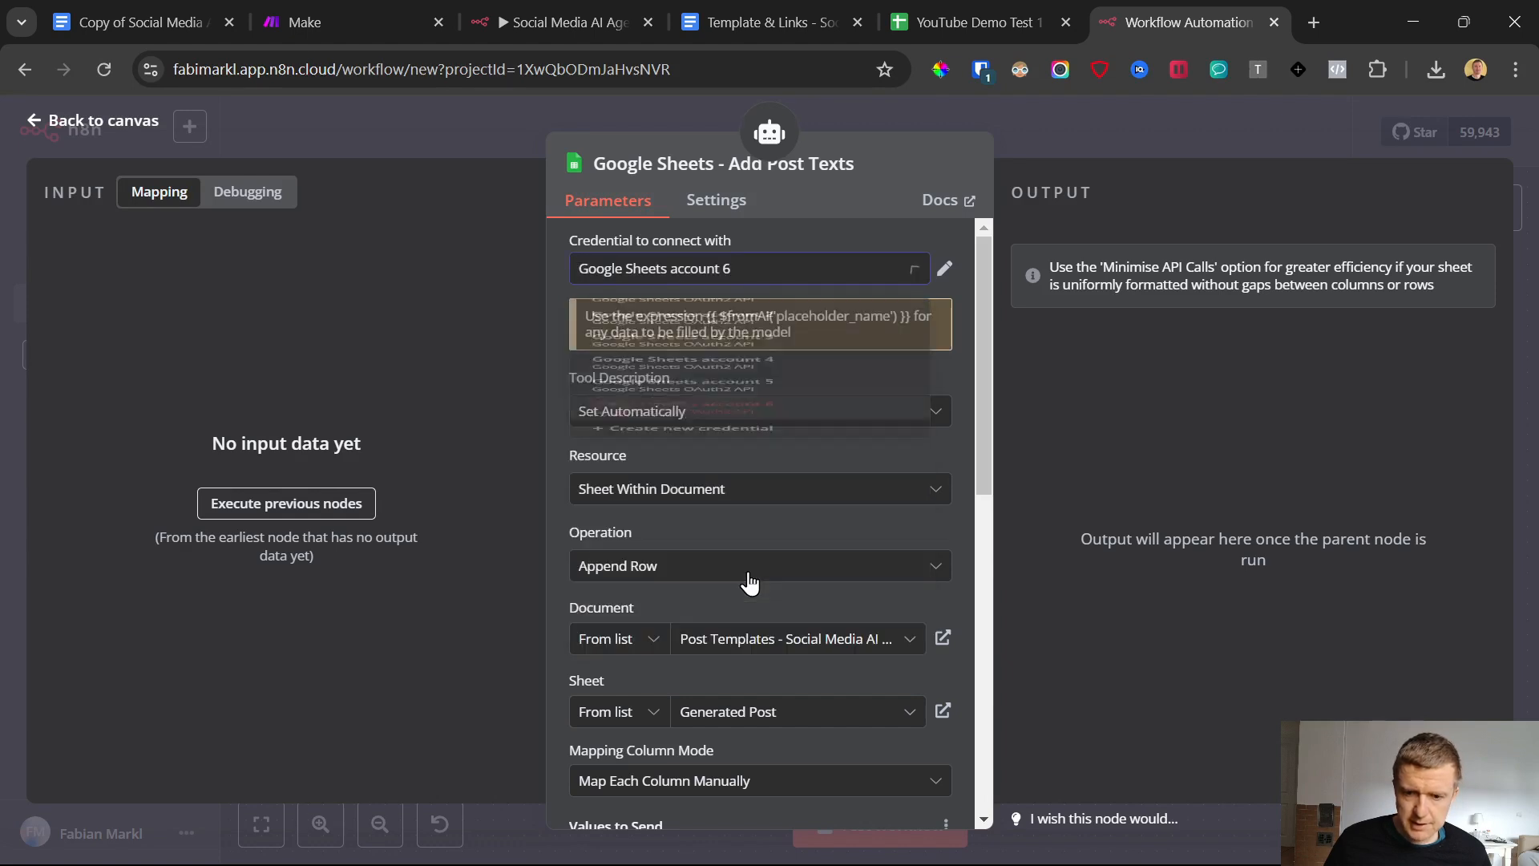
Set the Add Post Texts node's document to YouTube Demo Test 1 - Post Database, keep the Generated Post sheet, and return to the canvas
scroll(681, 489, down, 1)
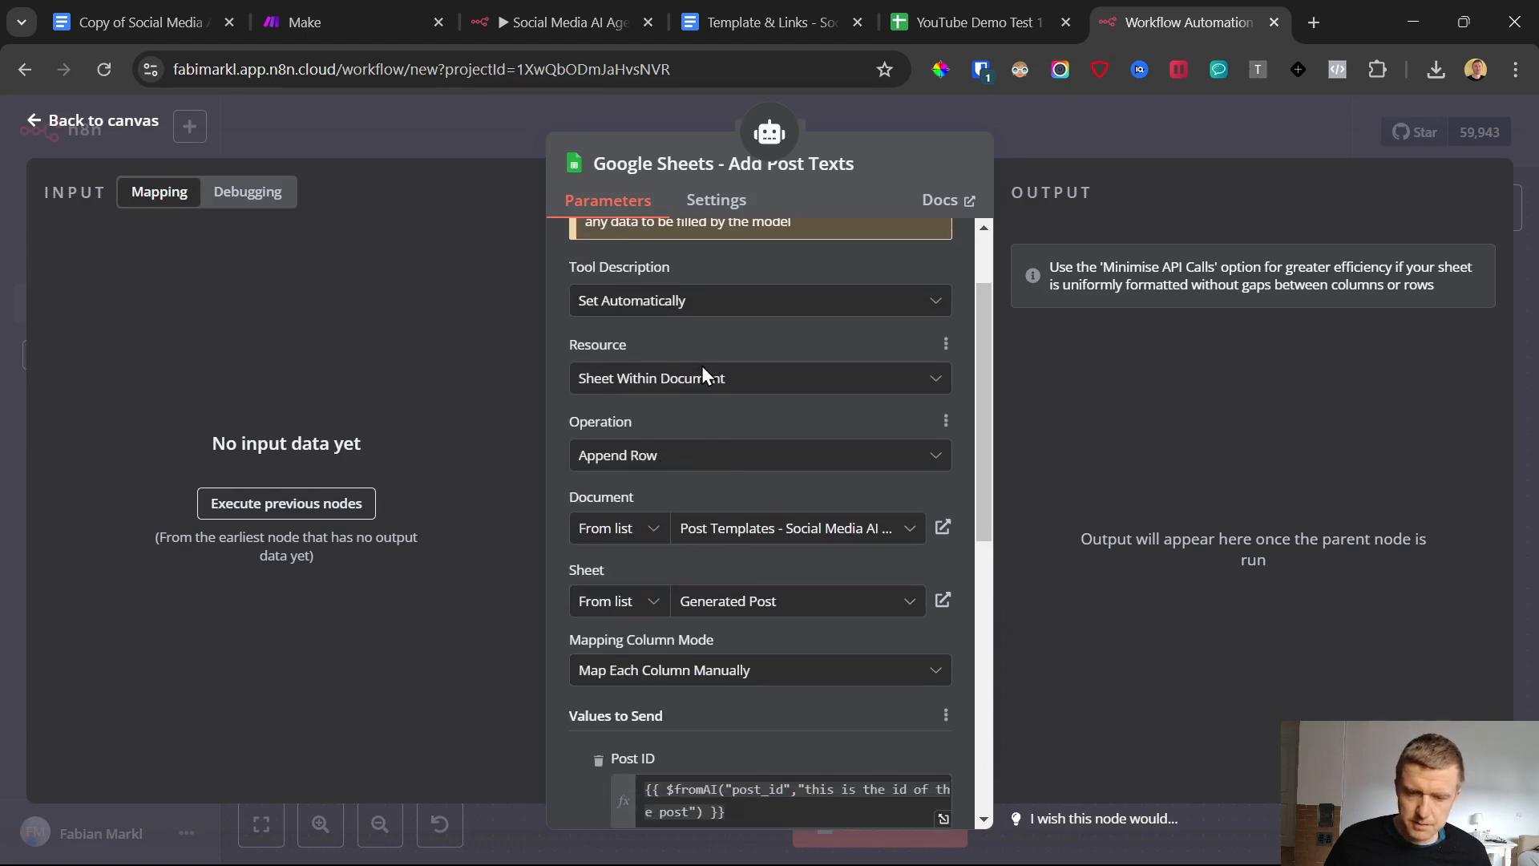
click(709, 526)
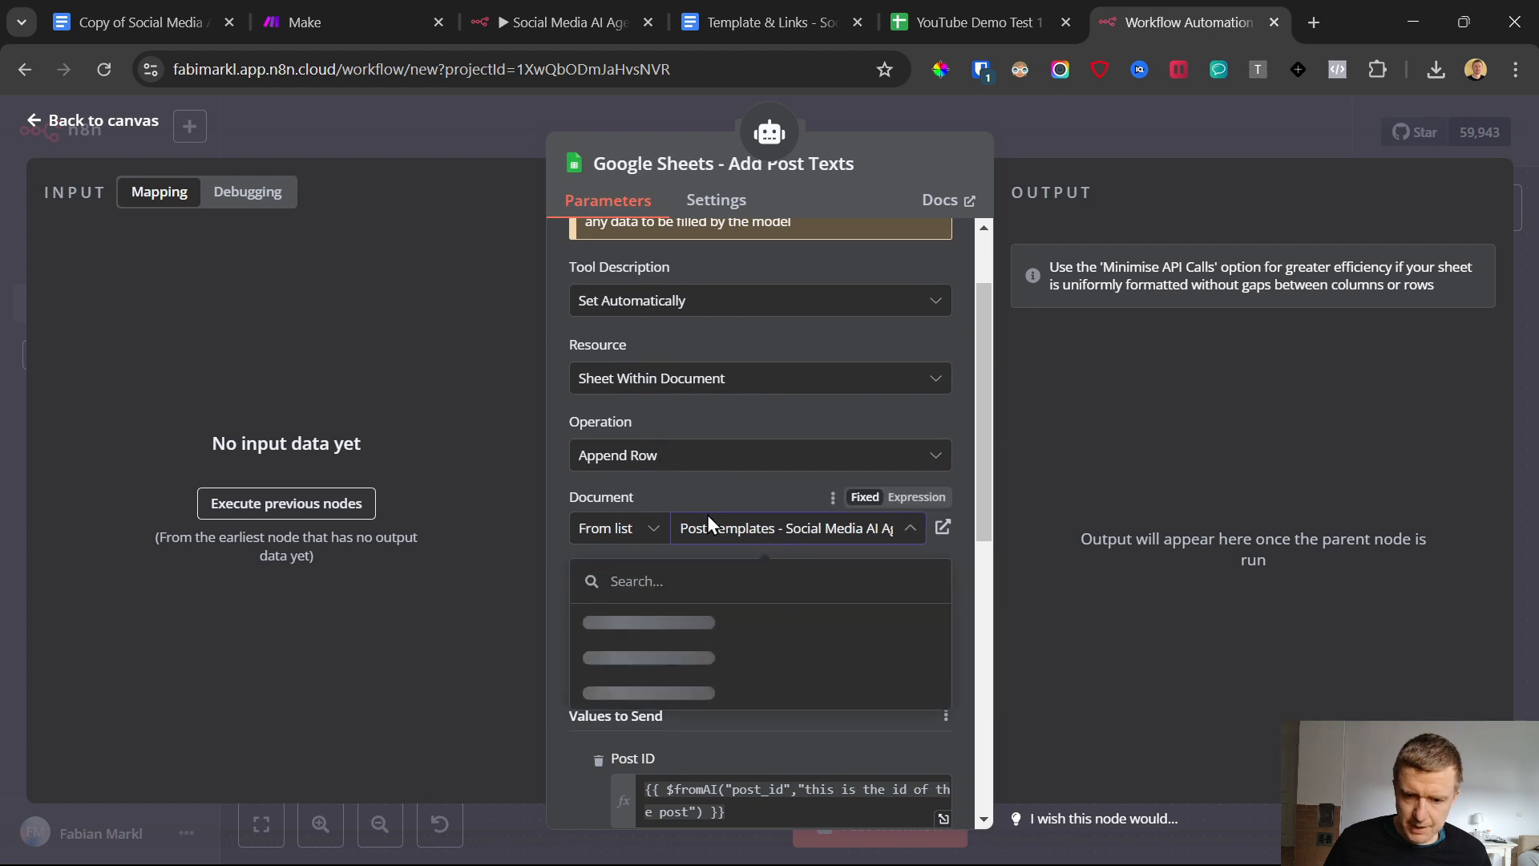
click(693, 660)
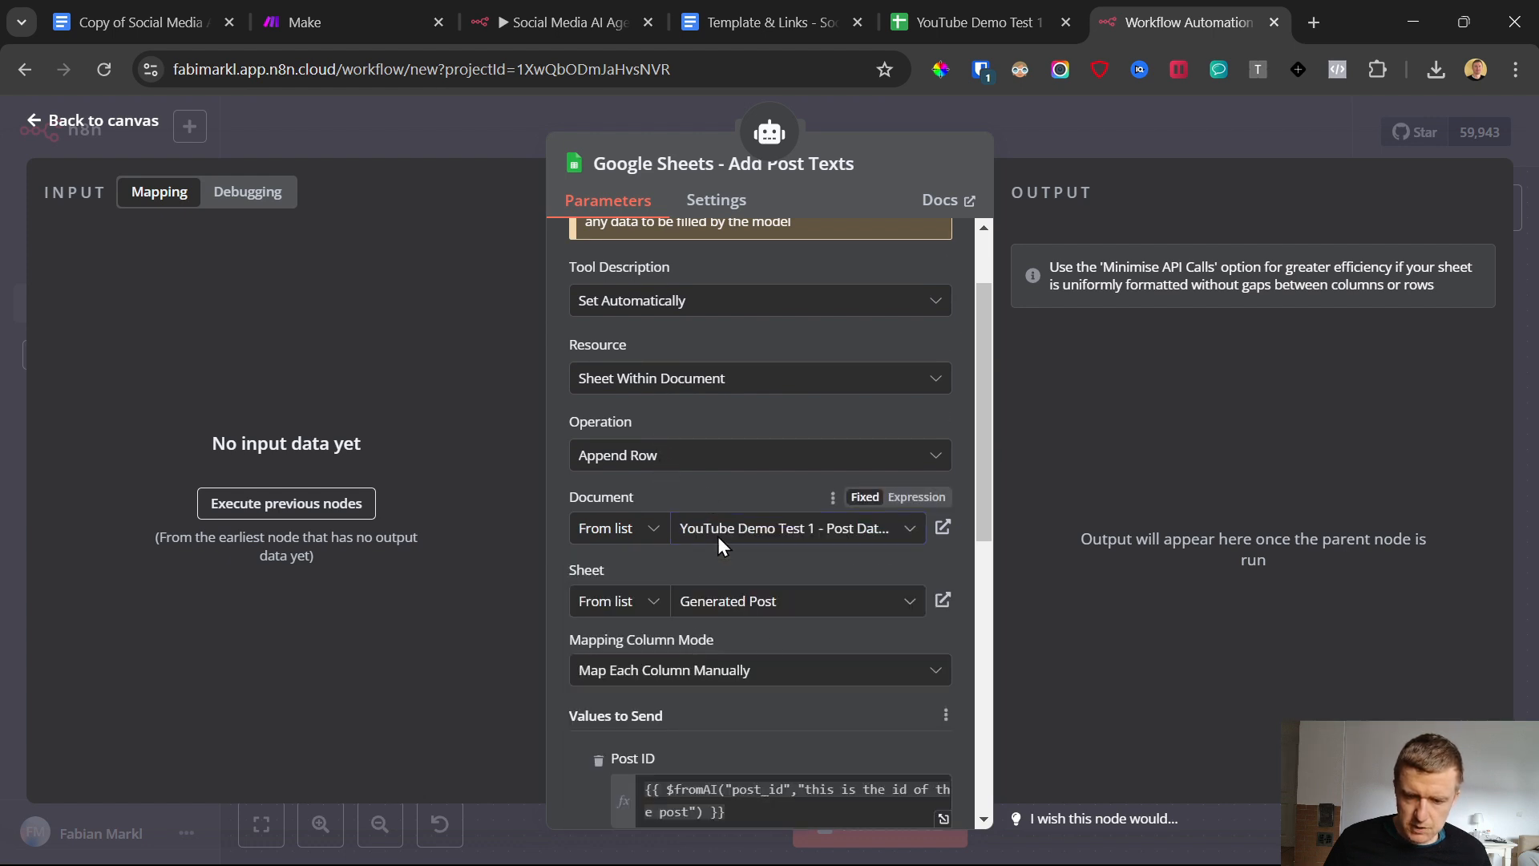
click(753, 606)
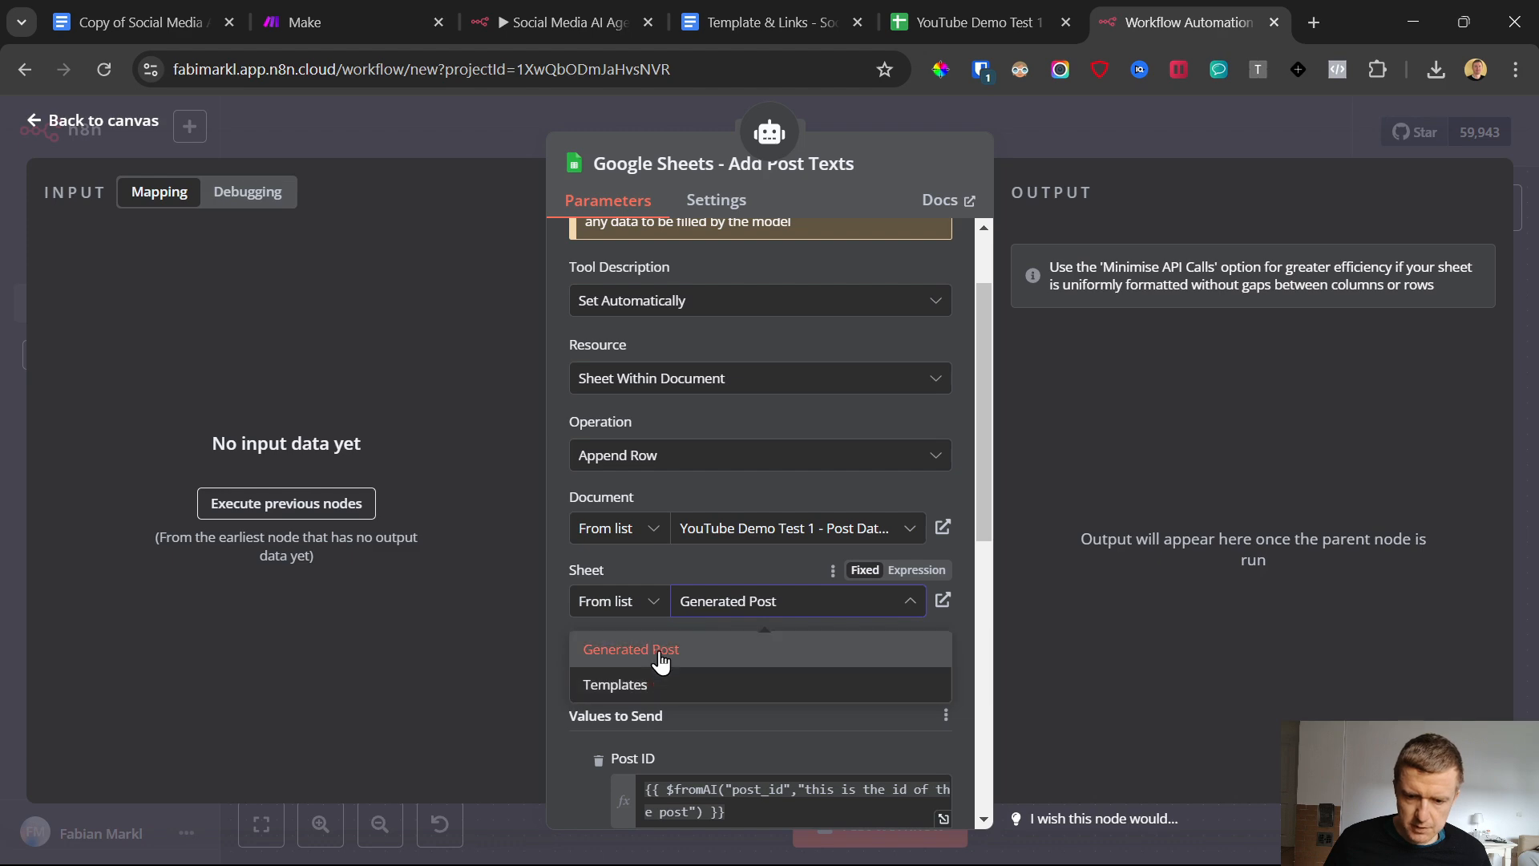
click(172, 457)
click(32, 126)
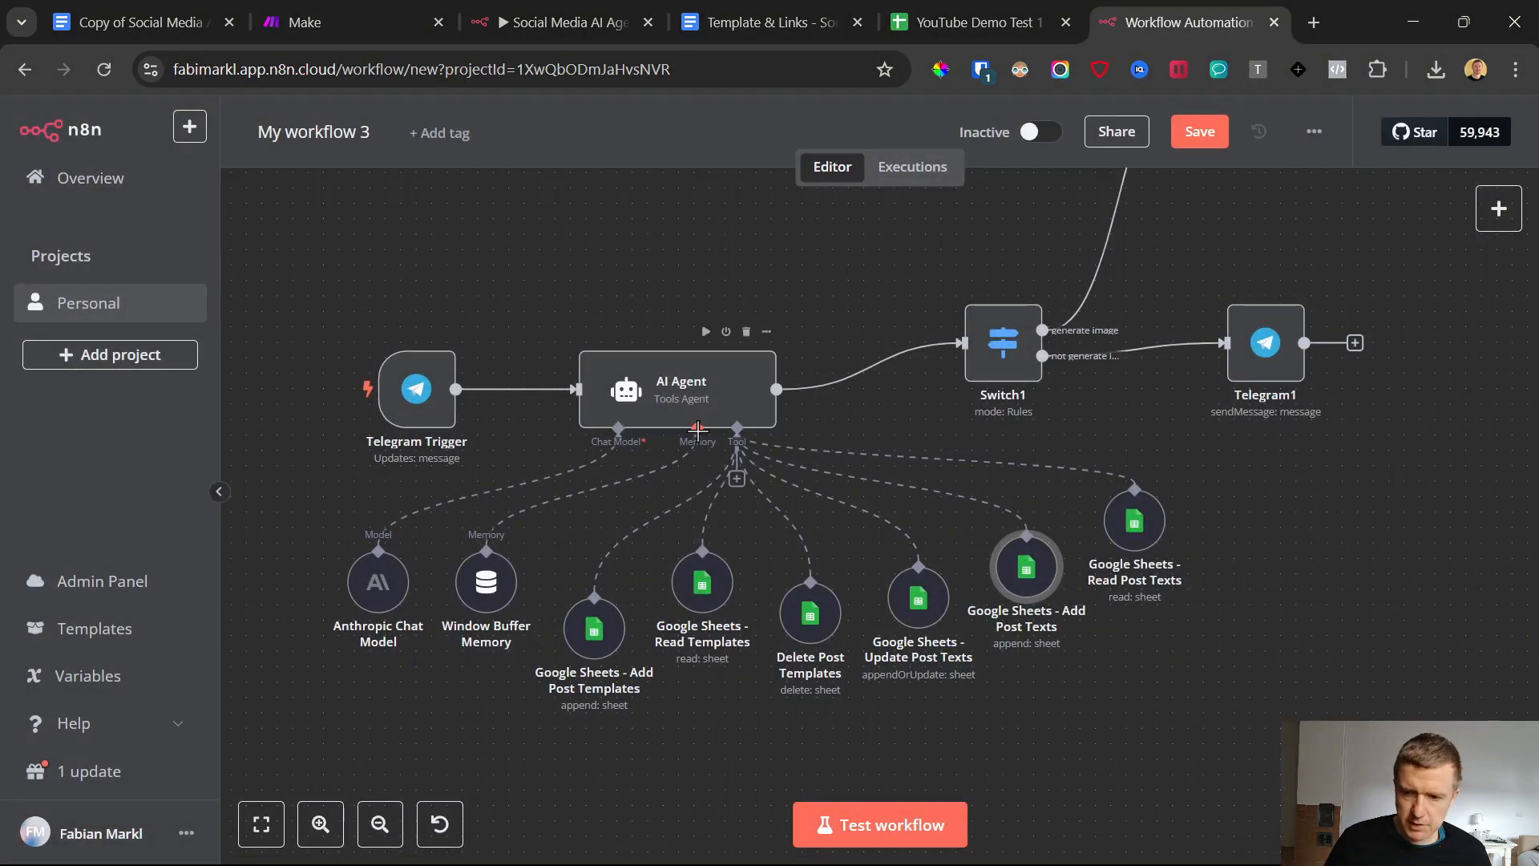
Point the Google Sheets - Read Post Texts node to the Generated Post sheet of YouTube Demo Test 1 - Post Database and save the workflow
double_click(1134, 538)
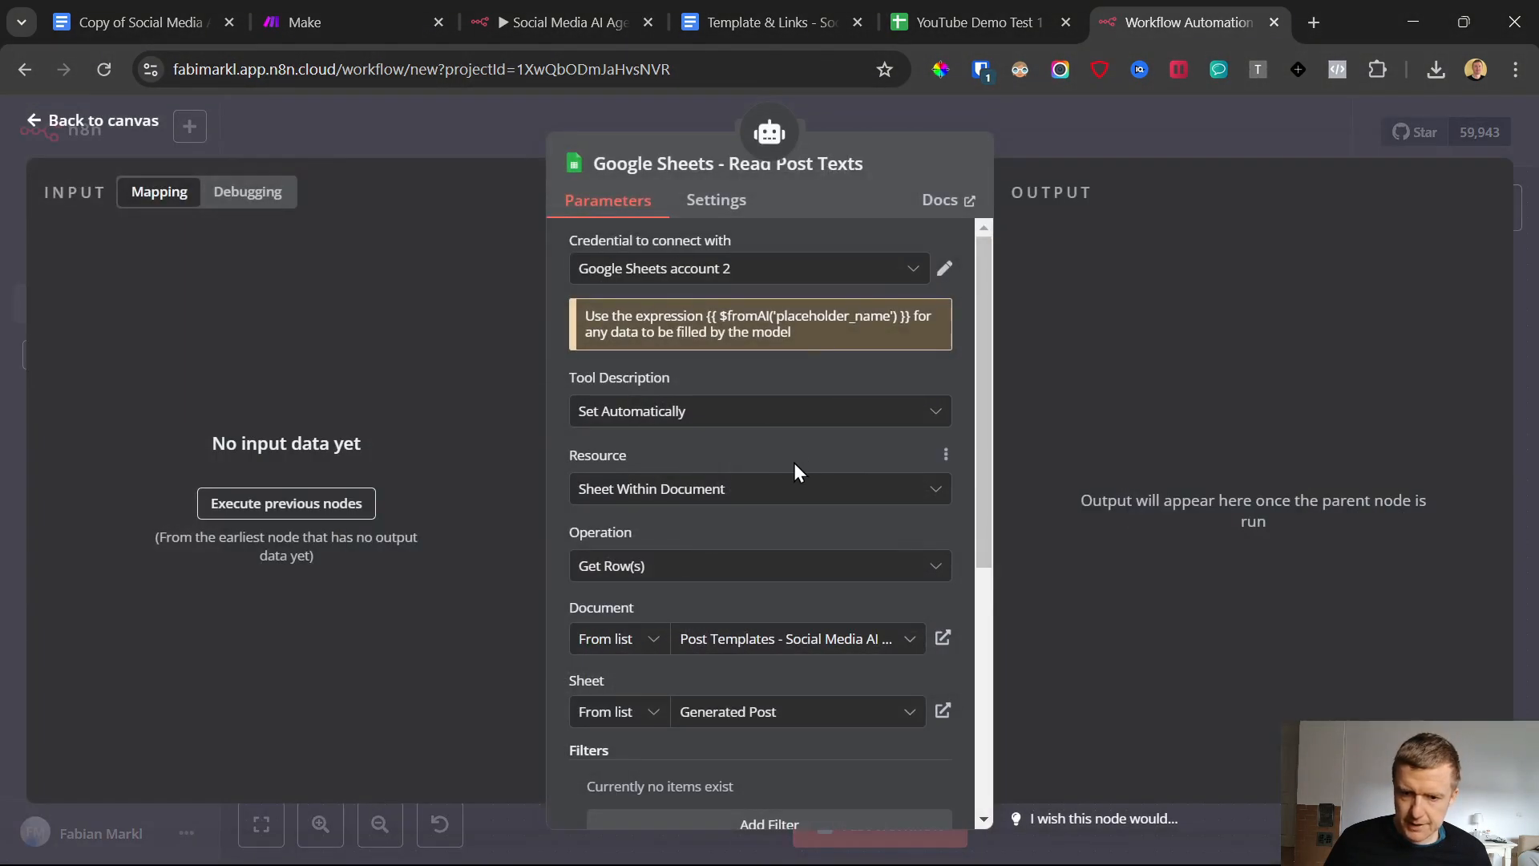
scroll(713, 488, down, 3)
click(713, 418)
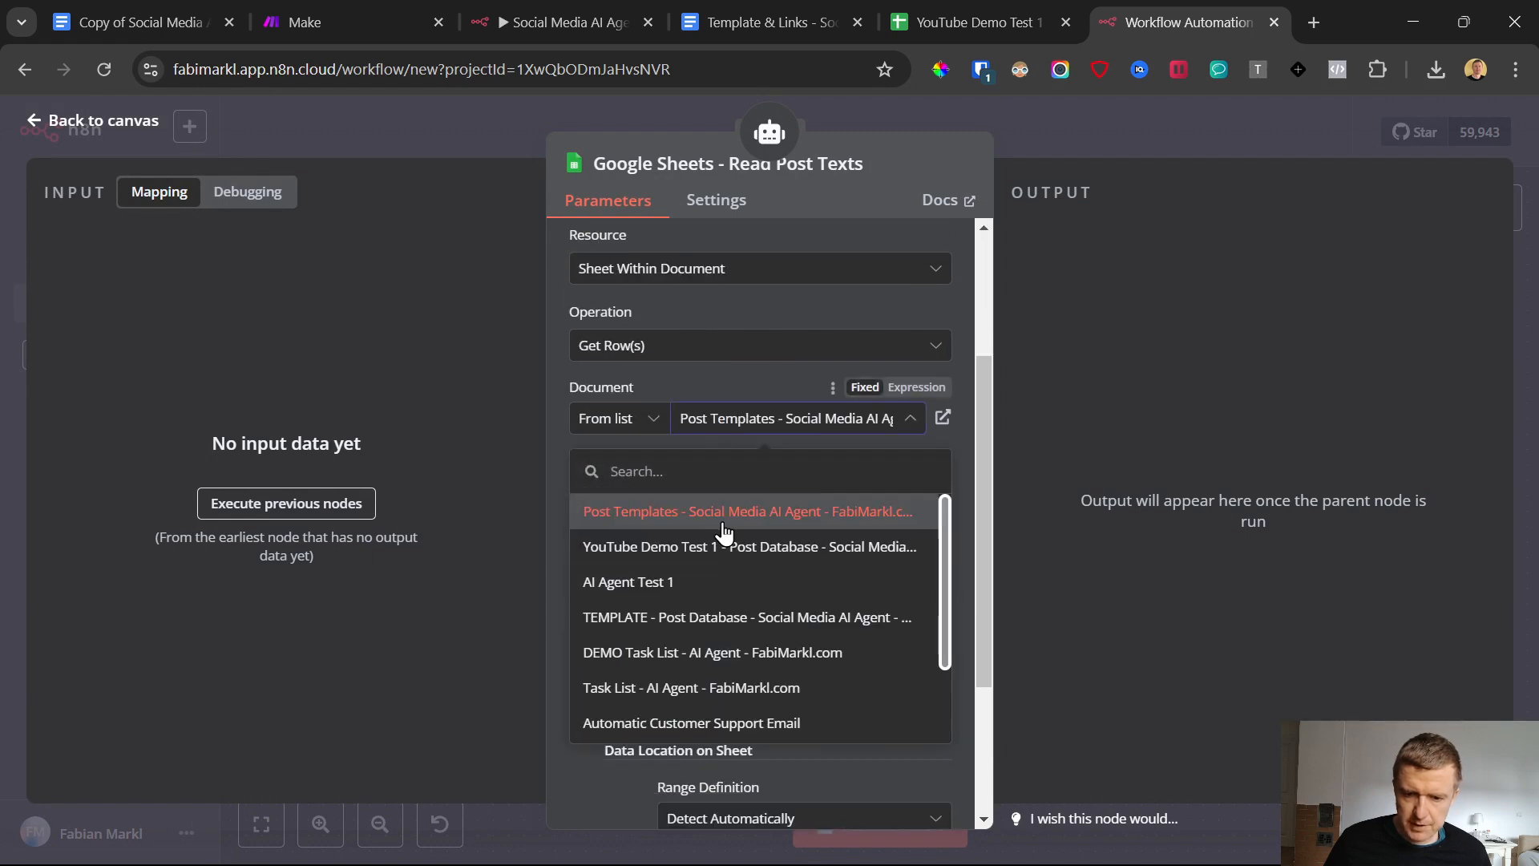
click(705, 547)
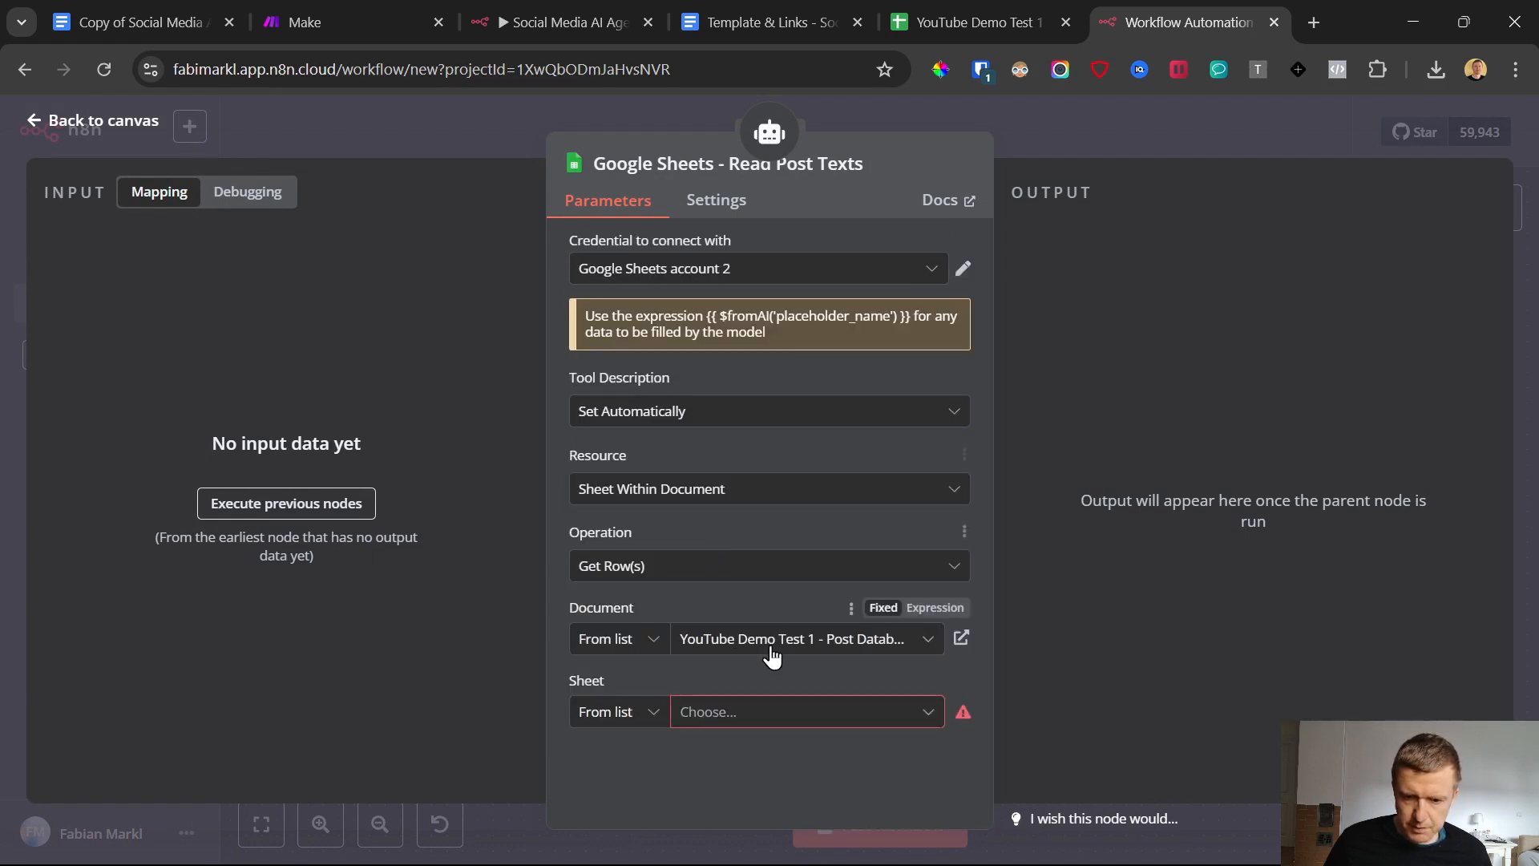
click(767, 712)
click(685, 664)
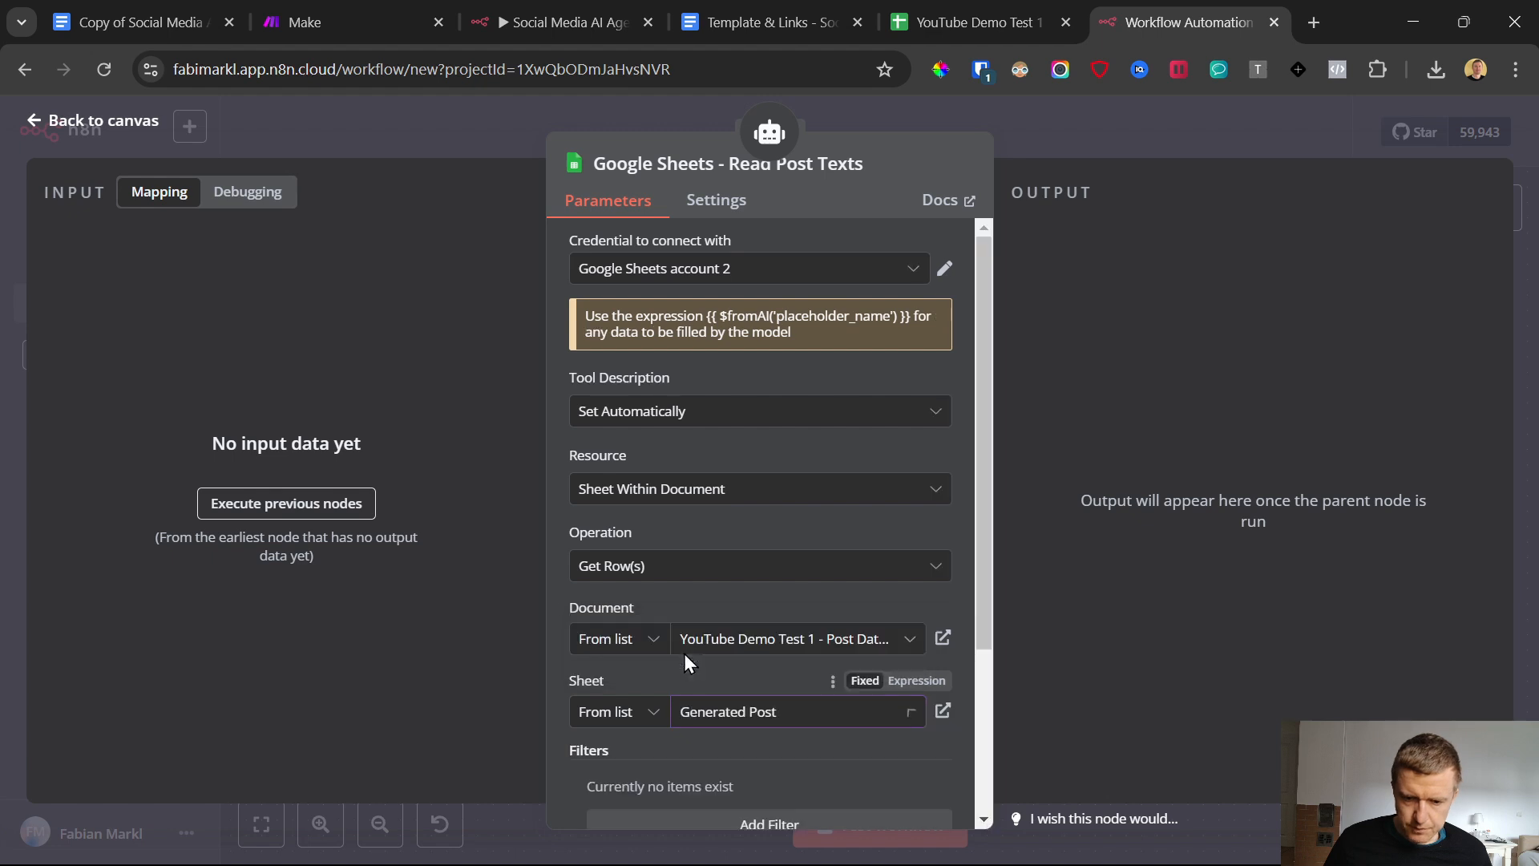
click(726, 713)
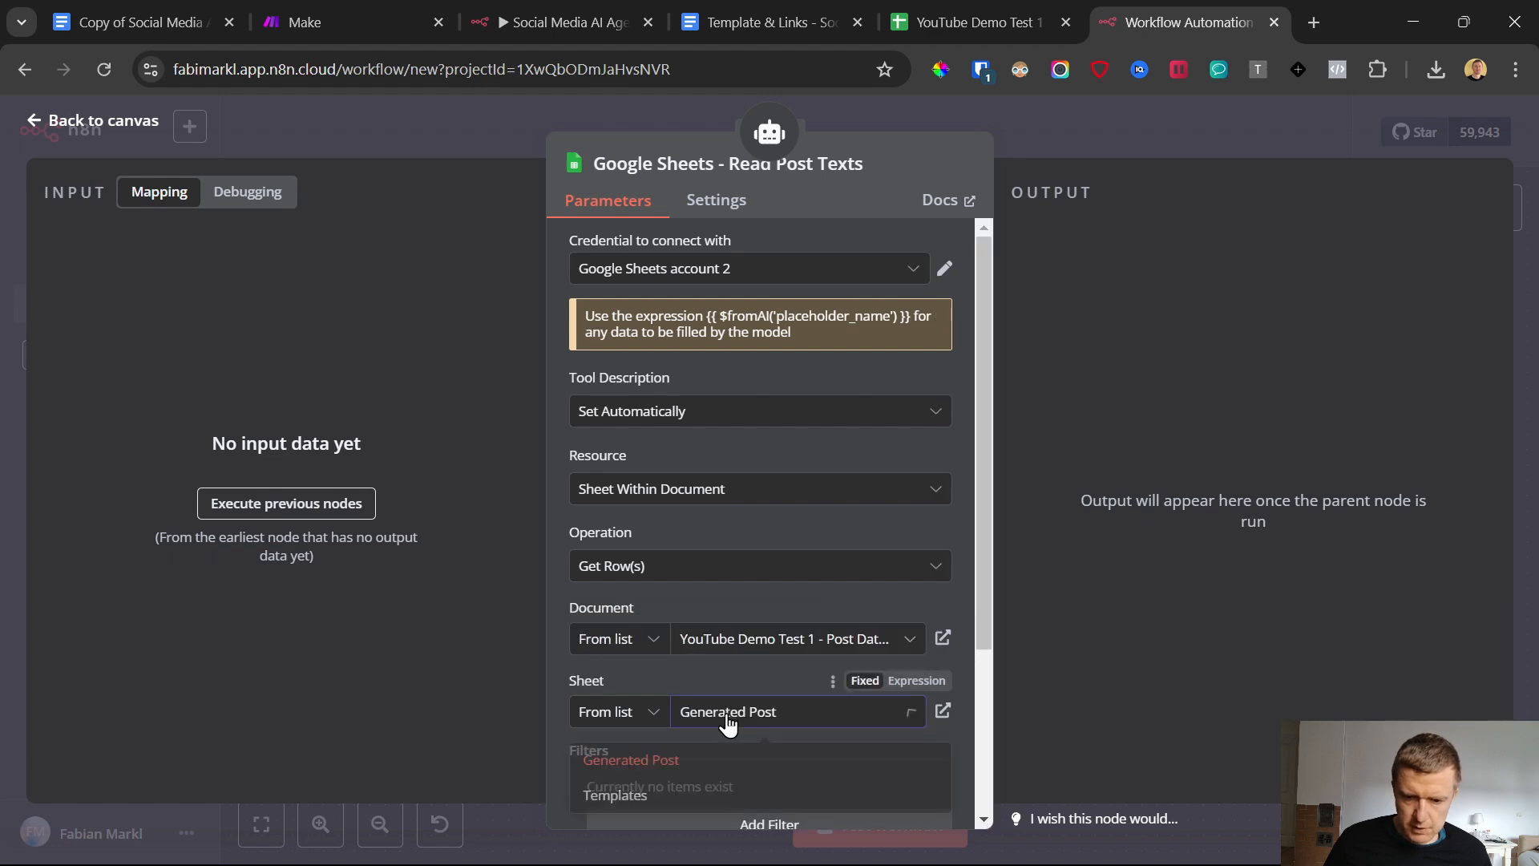
click(641, 759)
click(24, 121)
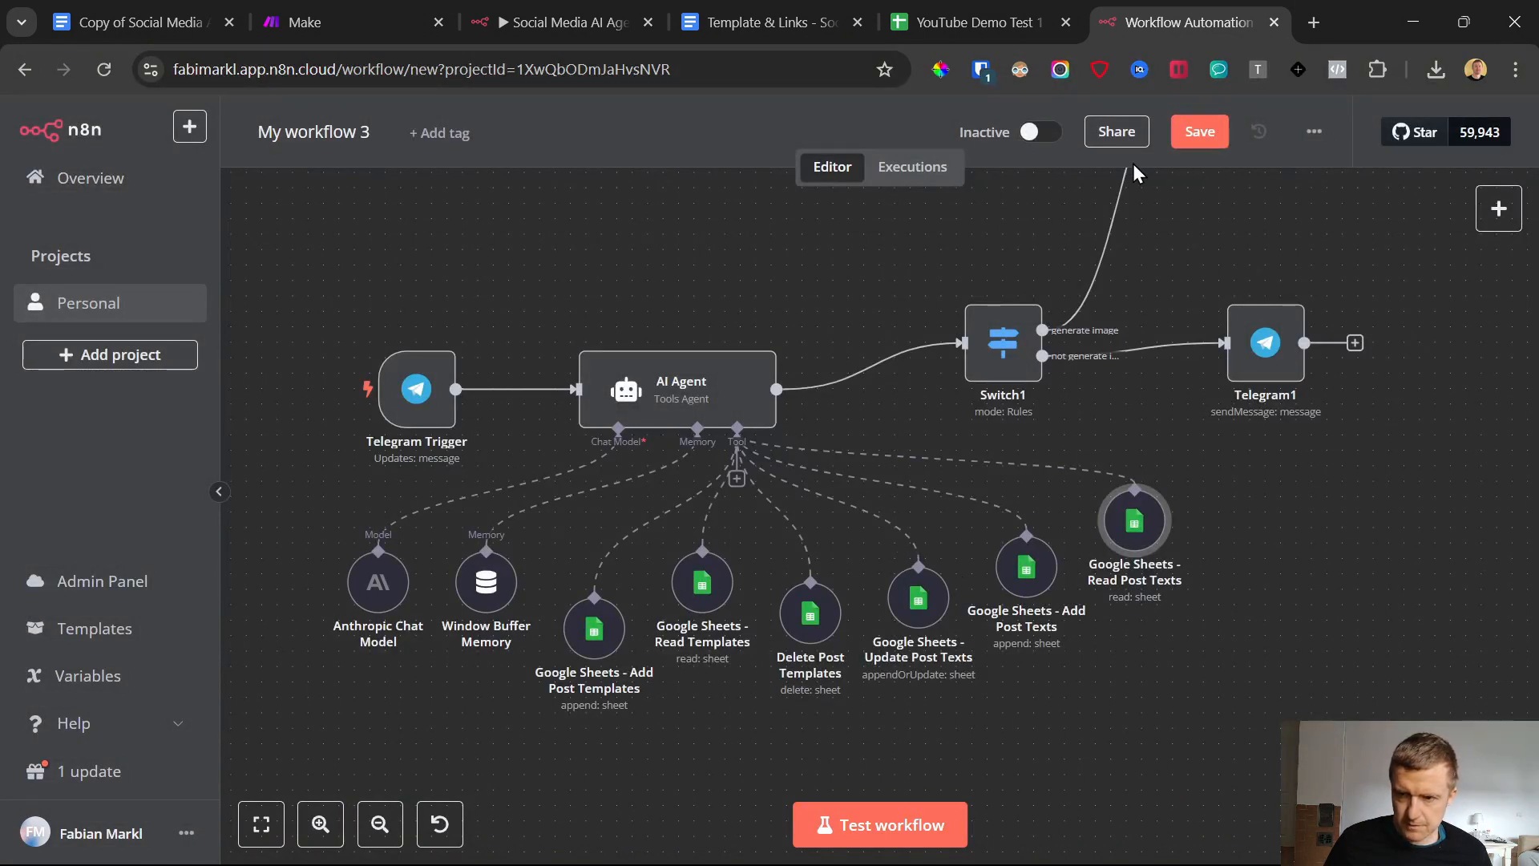
click(1197, 135)
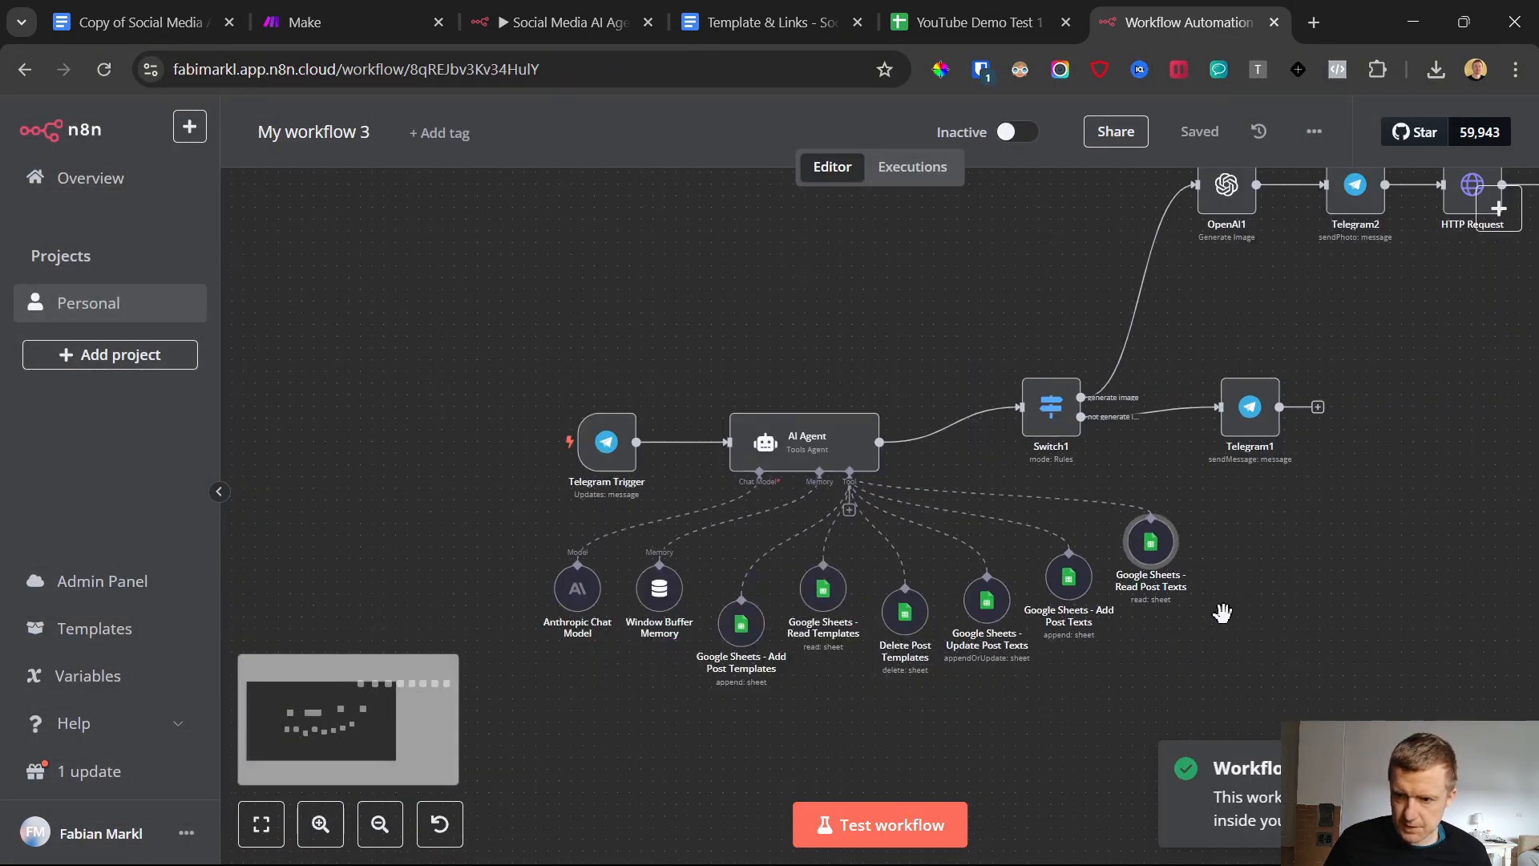
Open the OpenAI1 image generation node and start creating a new OpenAI credential for it
scroll(1331, 566, down, 1)
scroll(1422, 398, right, 5)
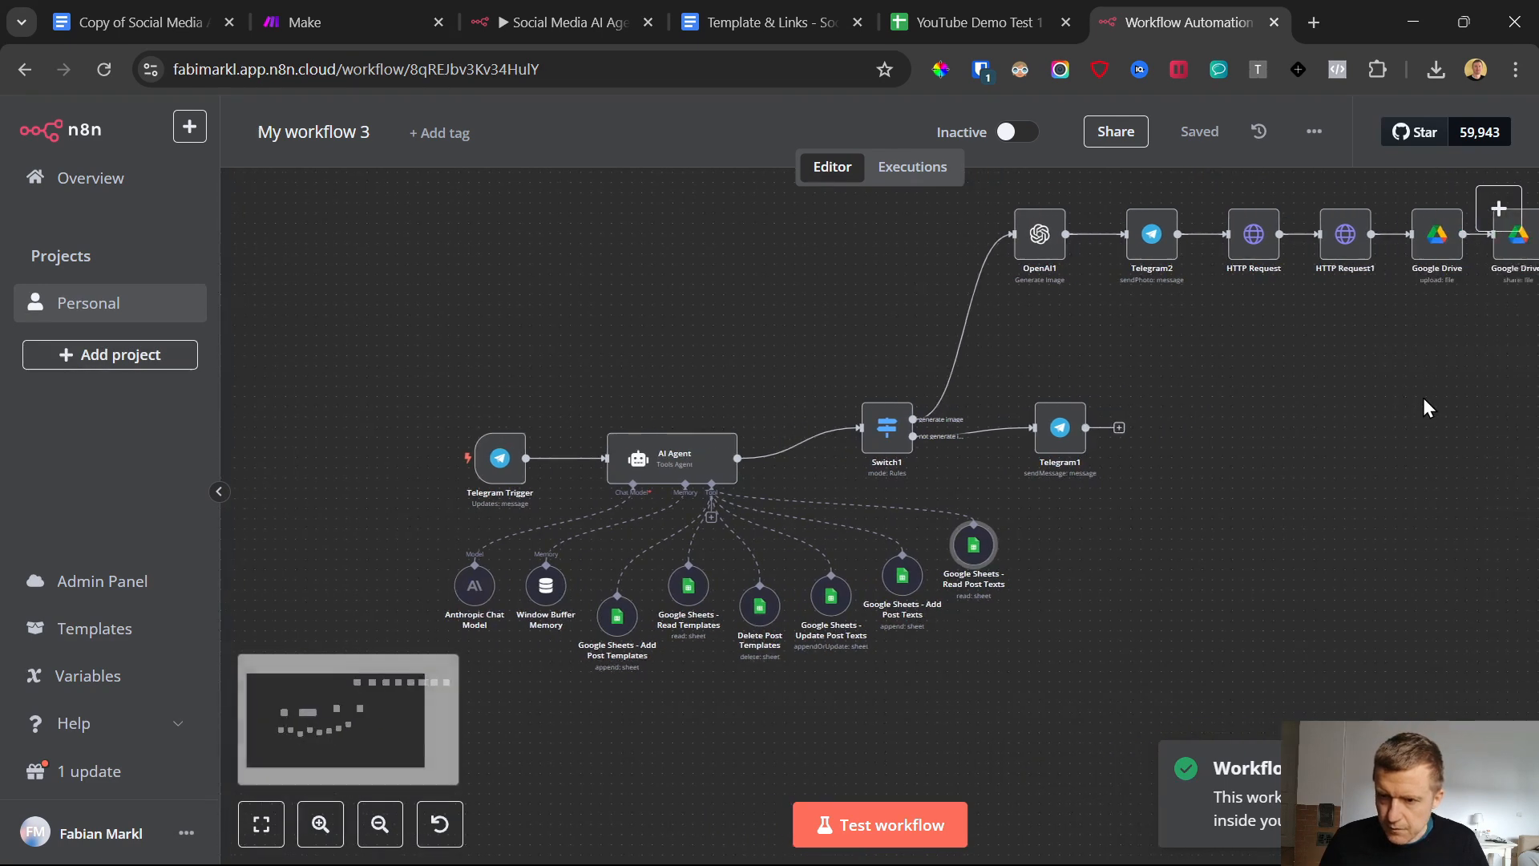
scroll(1235, 425, right, 3)
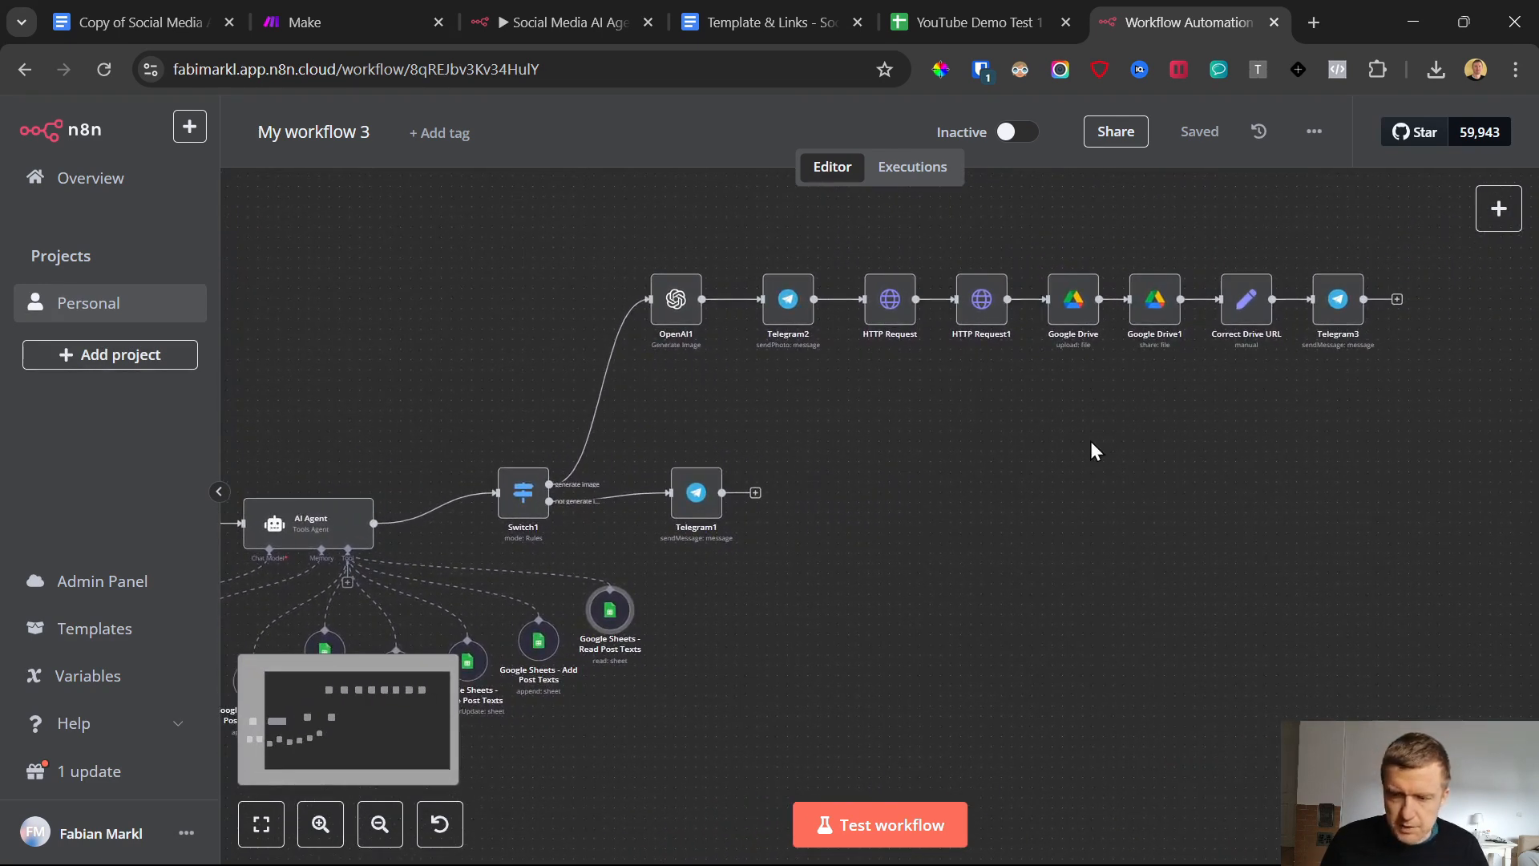
click(673, 309)
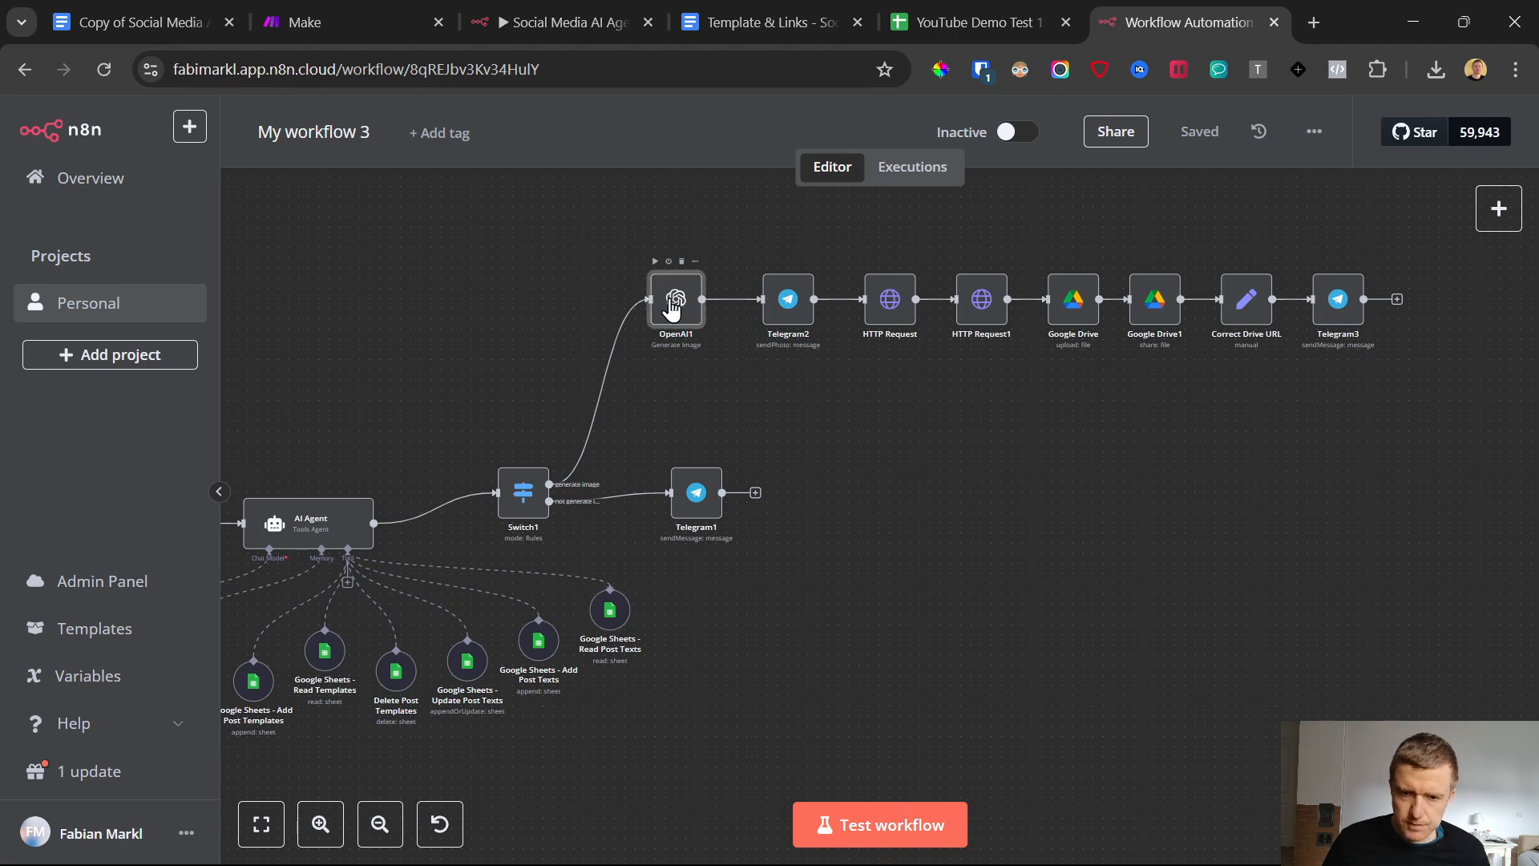
double_click(674, 308)
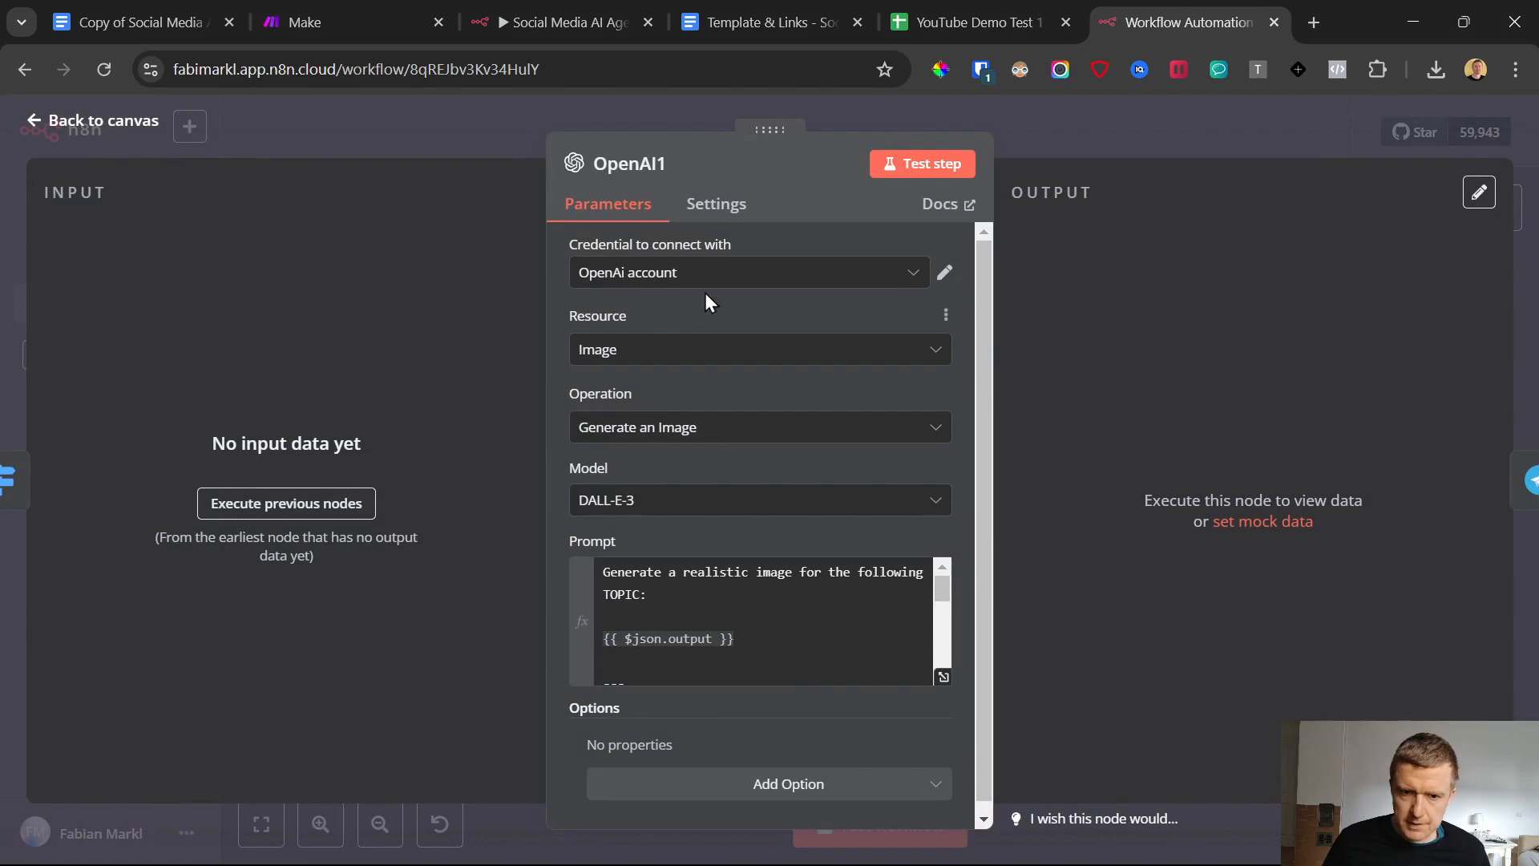
click(687, 276)
click(726, 492)
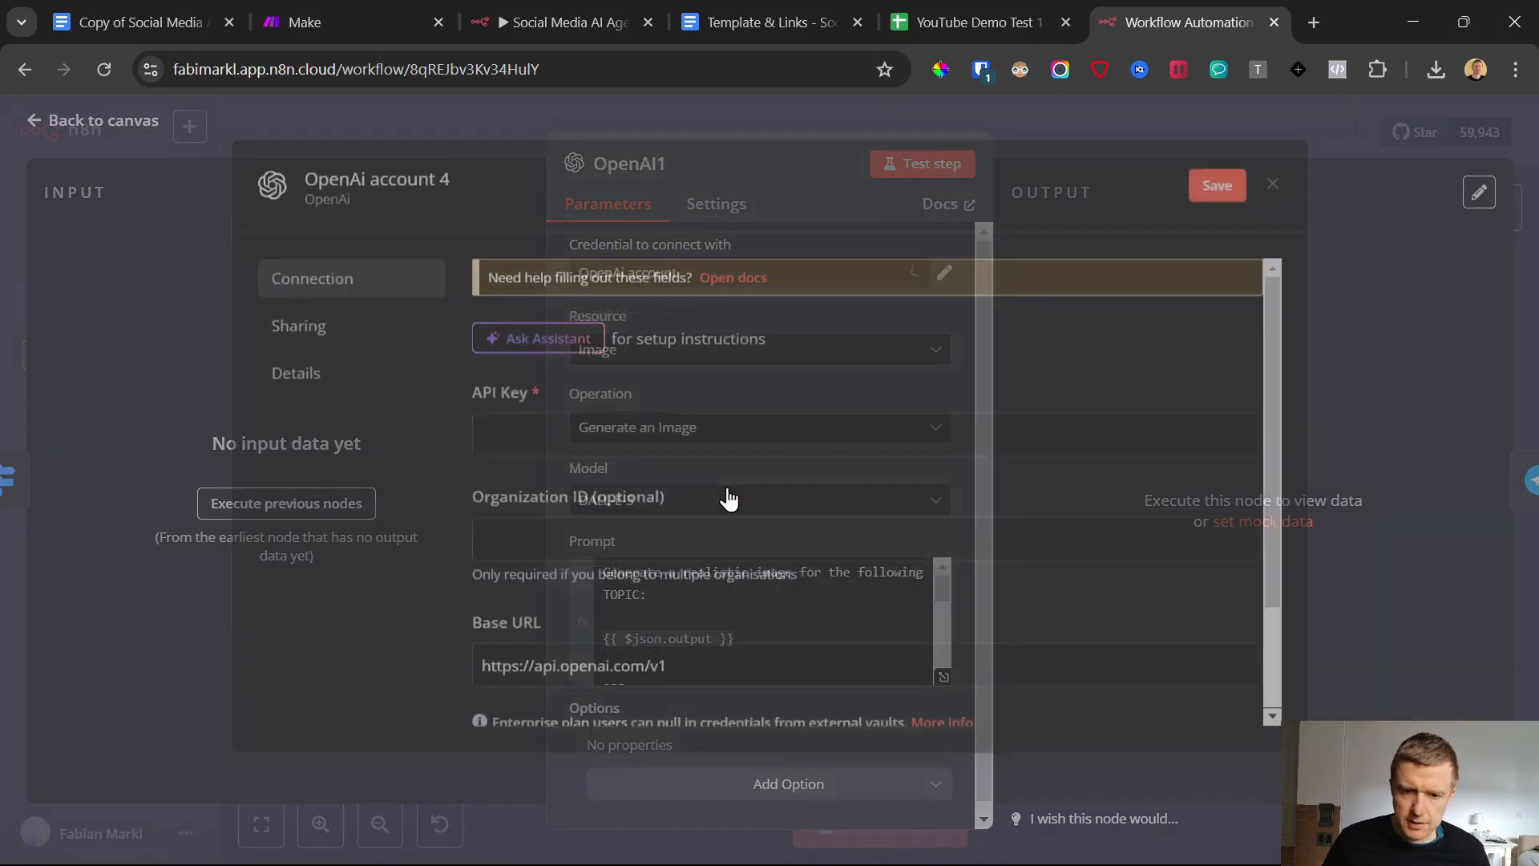
Open the OpenAI platform through the link in the Template & Links document and go to the organization's API keys page
click(720, 4)
scroll(612, 526, down, 4)
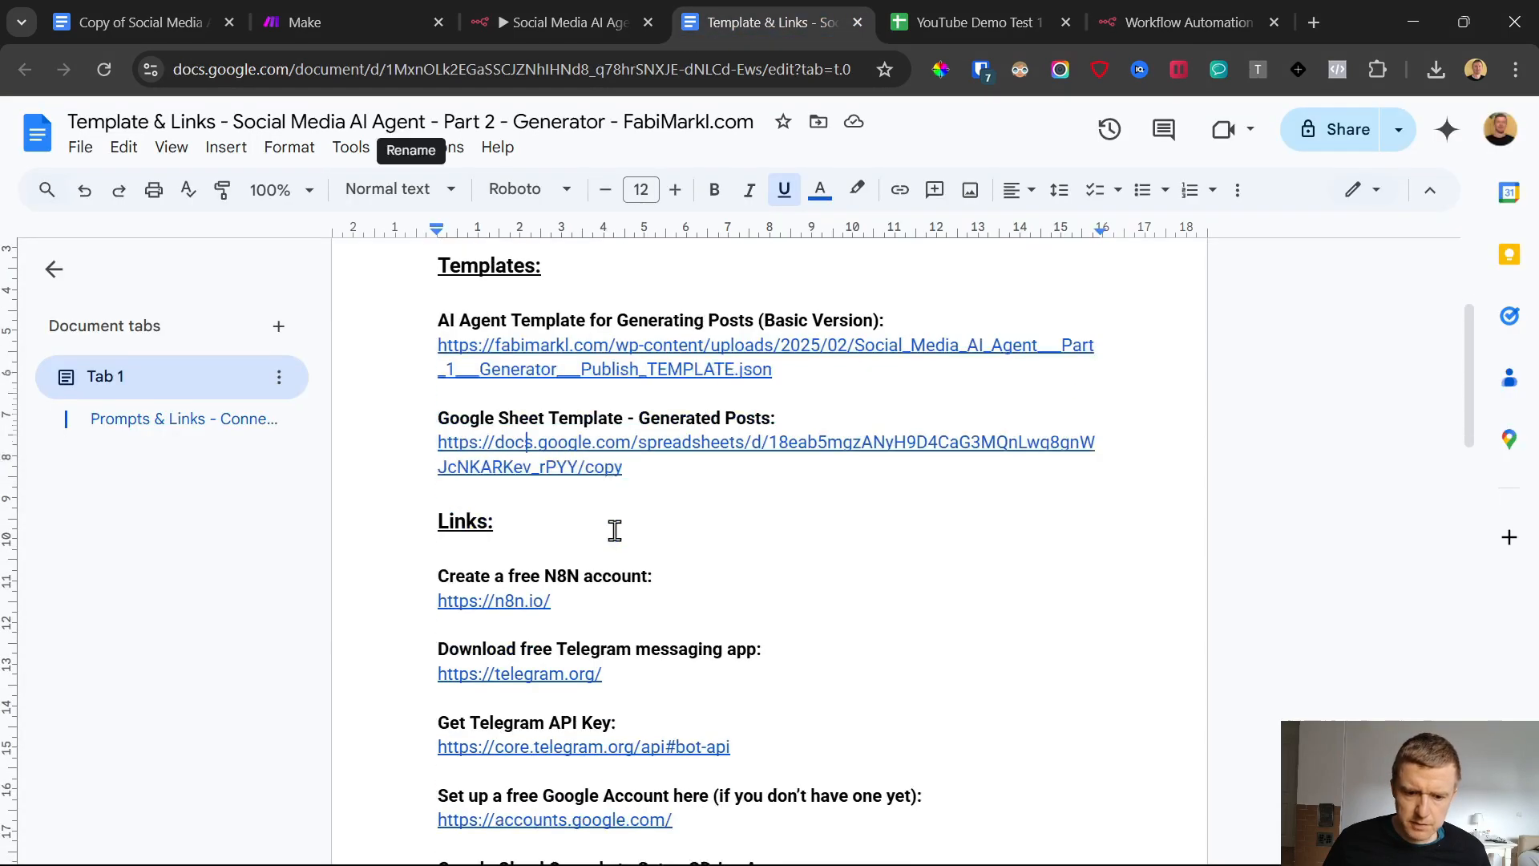
scroll(611, 611, down, 4)
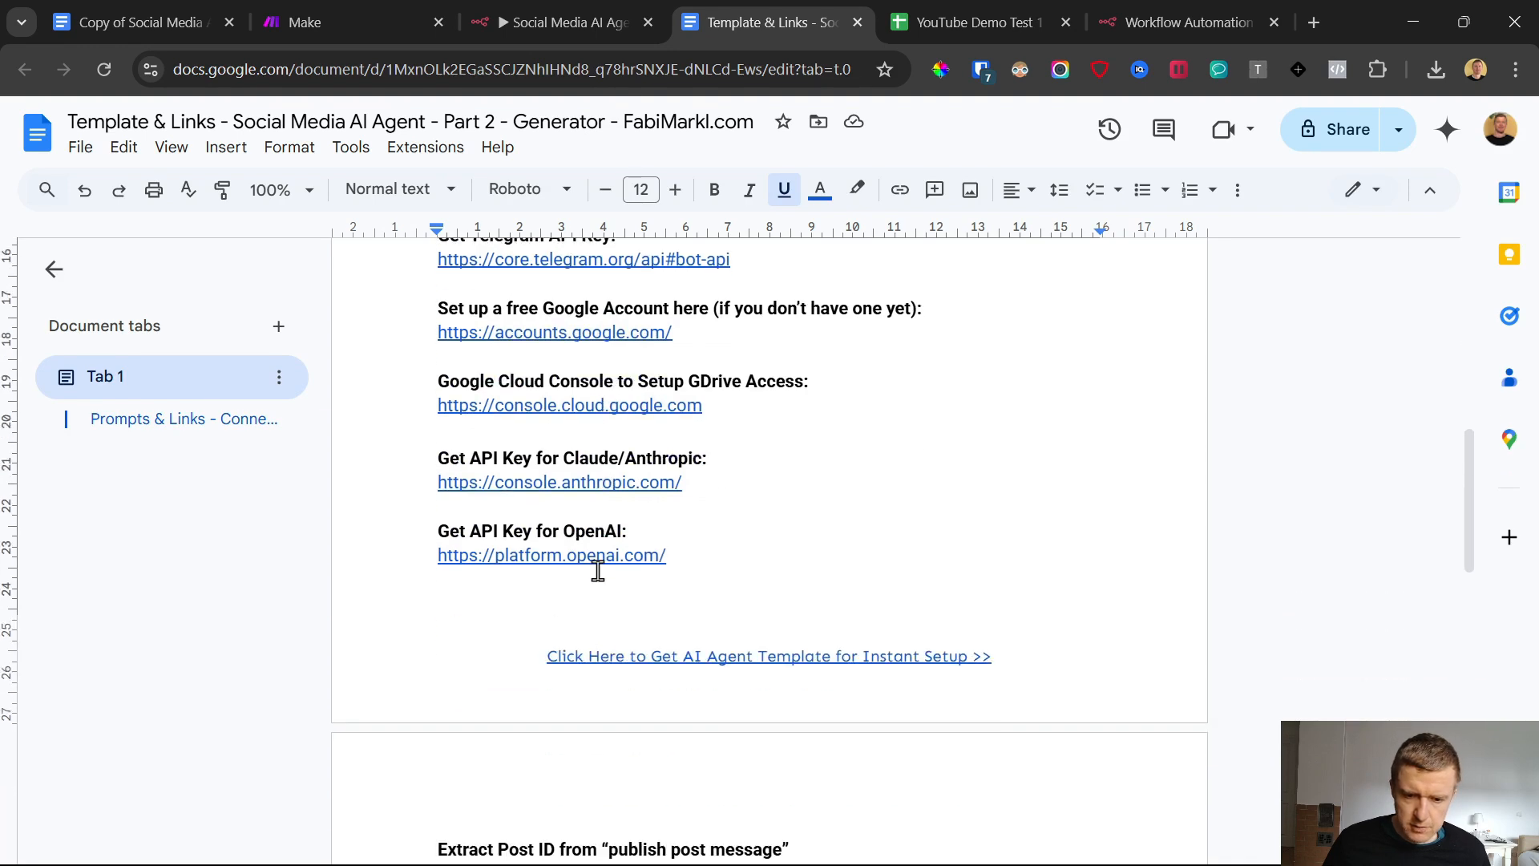
click(597, 552)
click(604, 590)
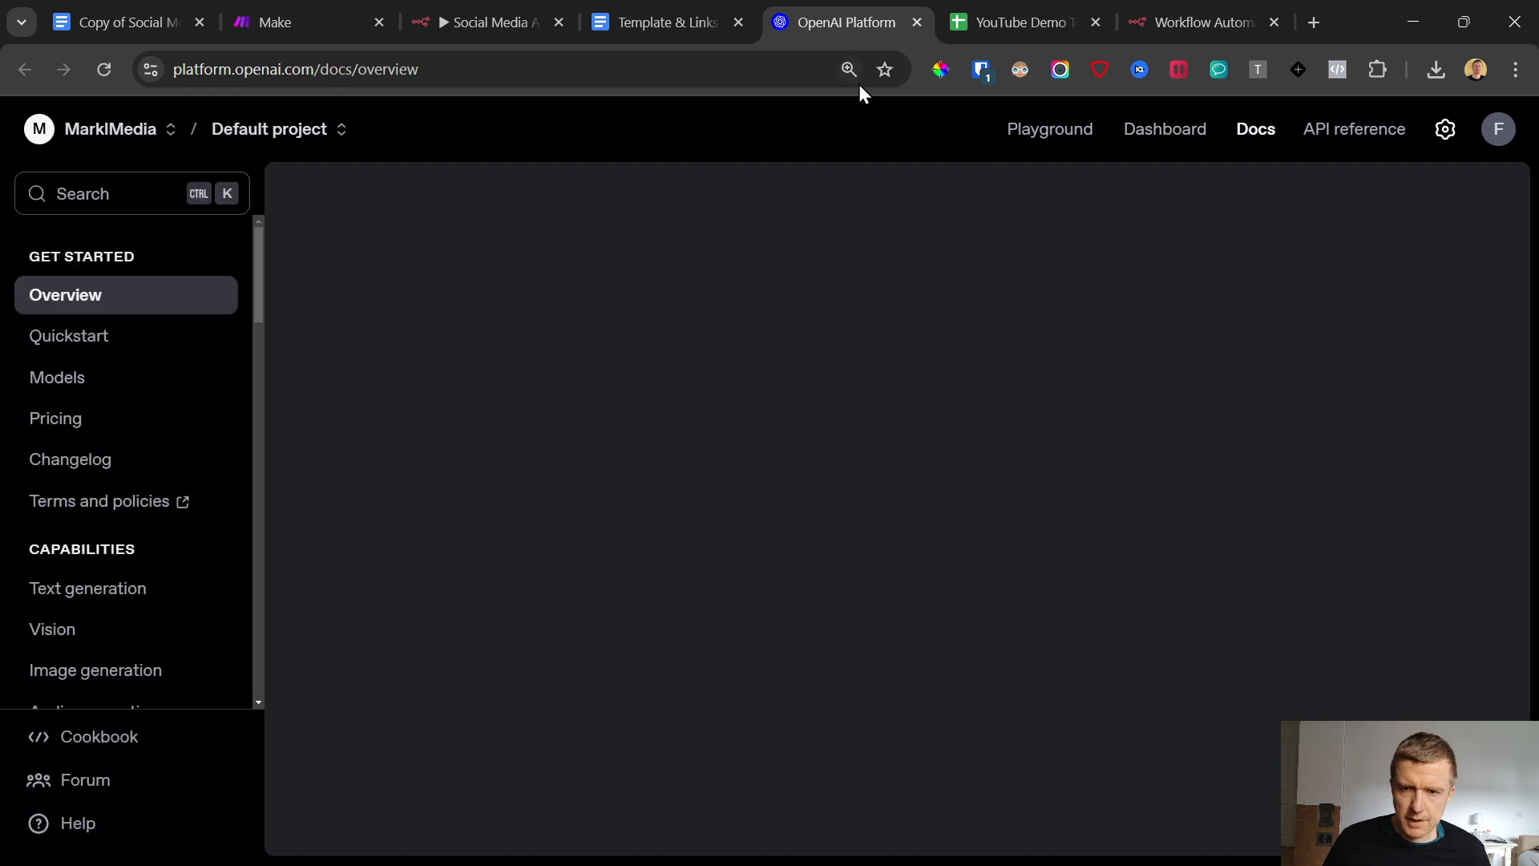
key(ctrl+minus)
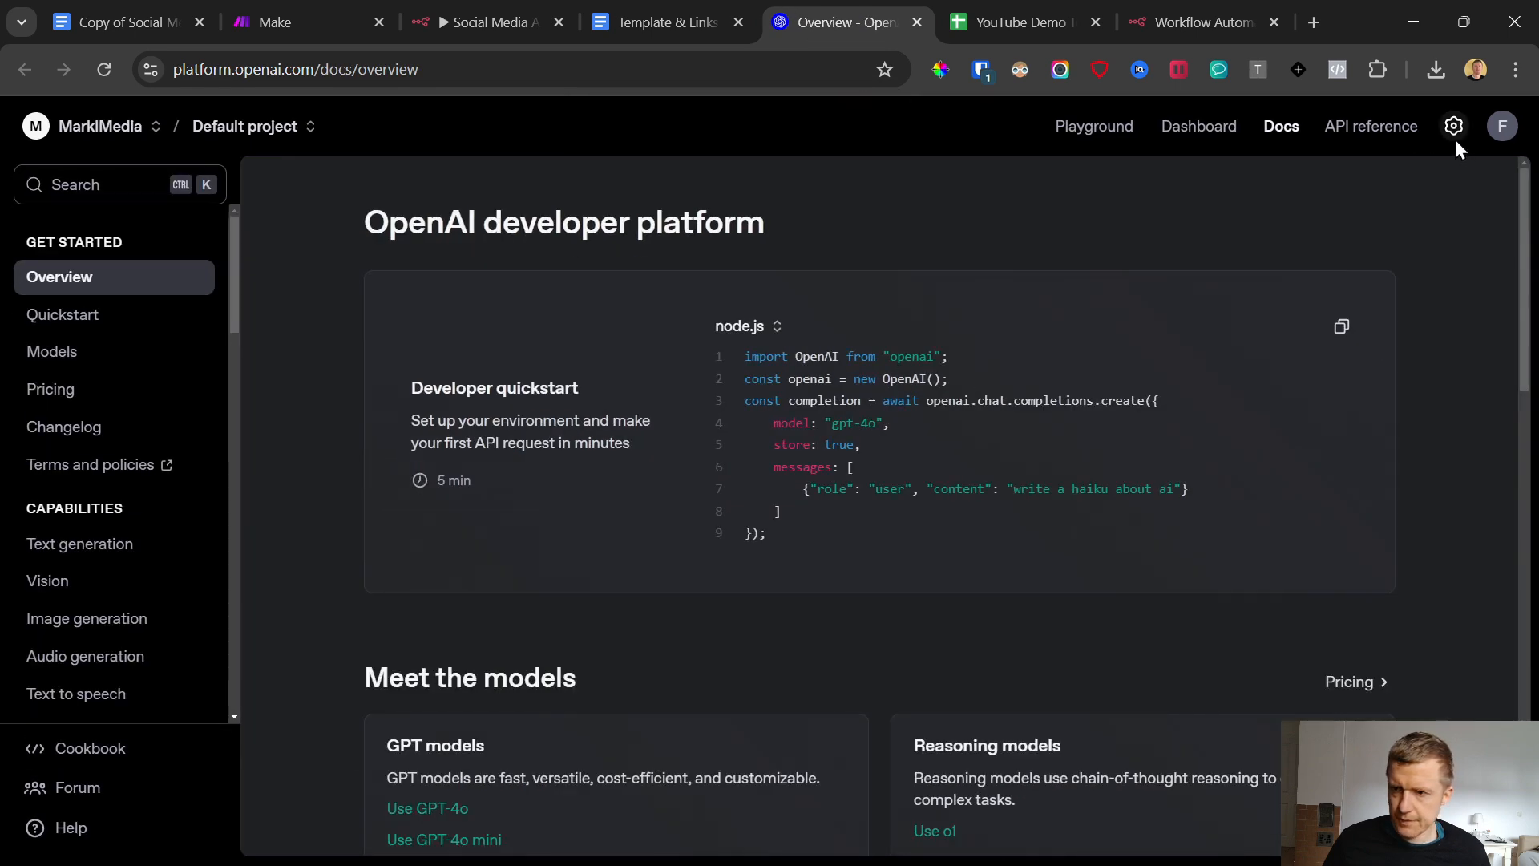
click(1454, 126)
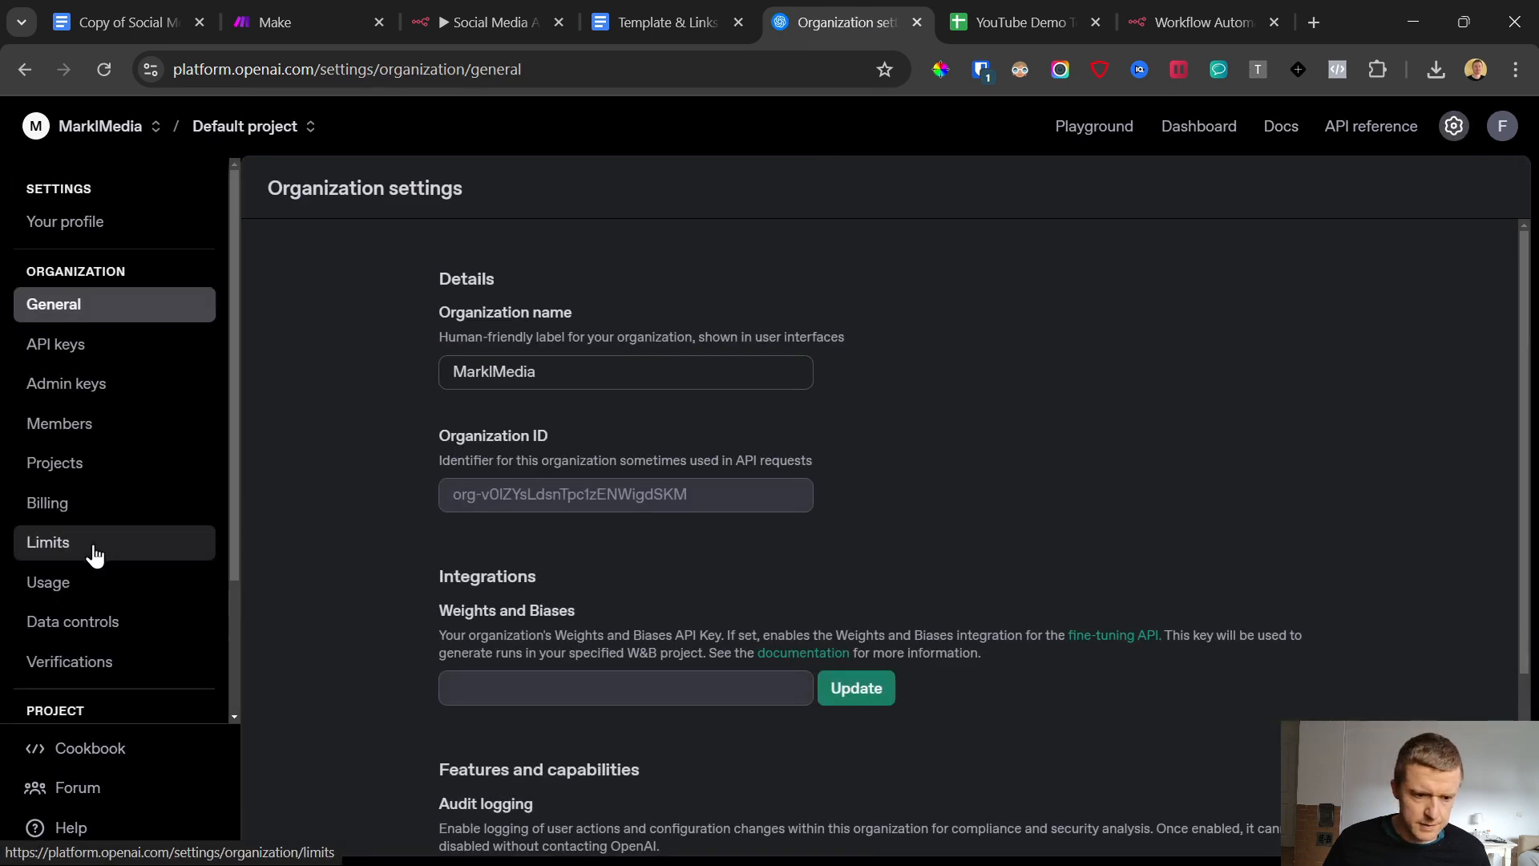
click(83, 335)
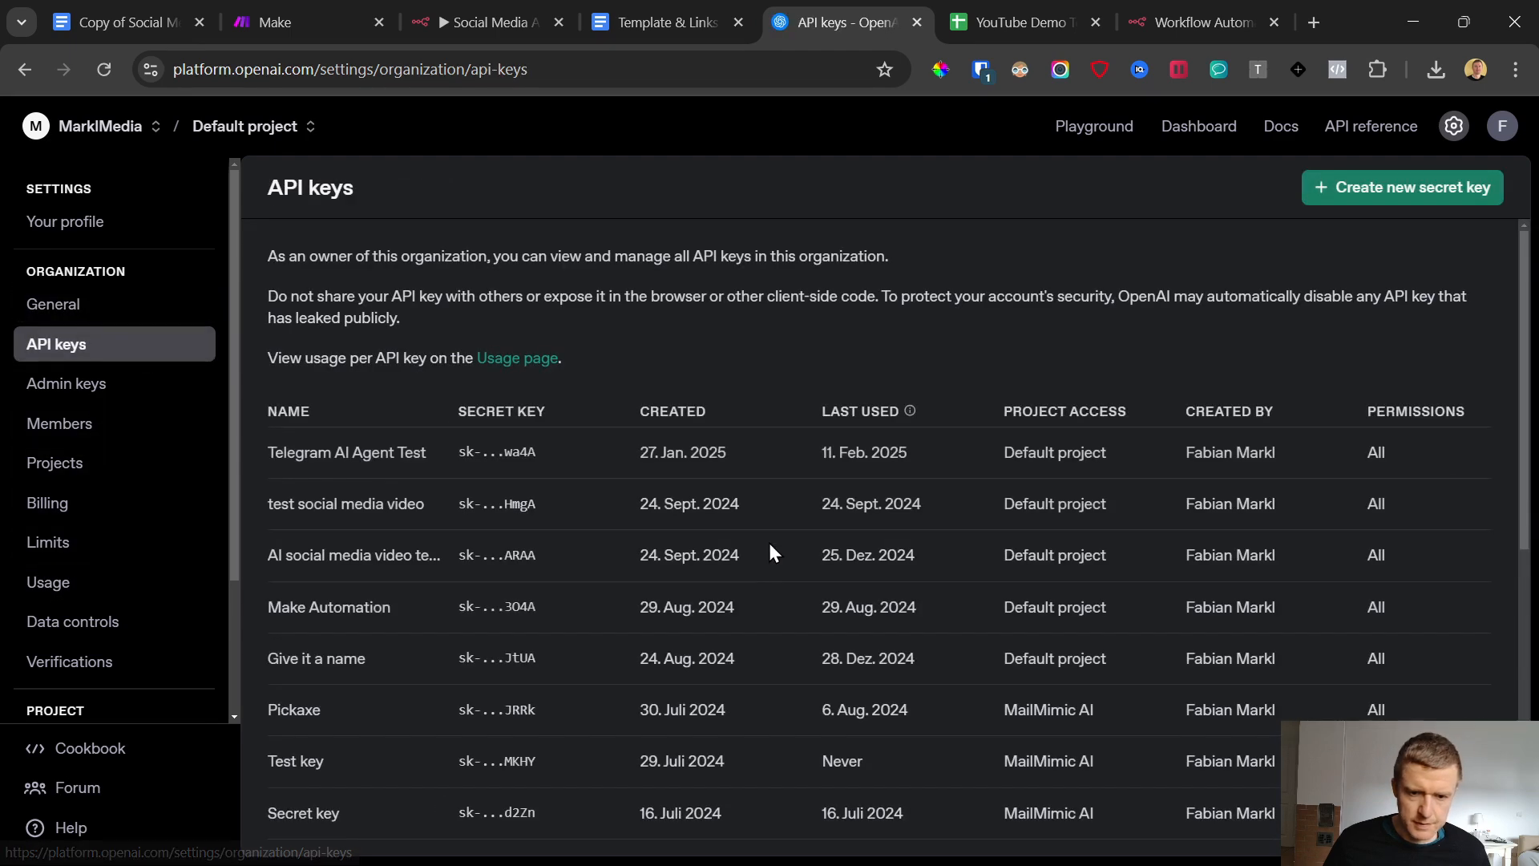
Create a secret key named YouTube AI Agent DEmo Social Media Test 1 in the Default project with all permissions, and copy it
click(1443, 198)
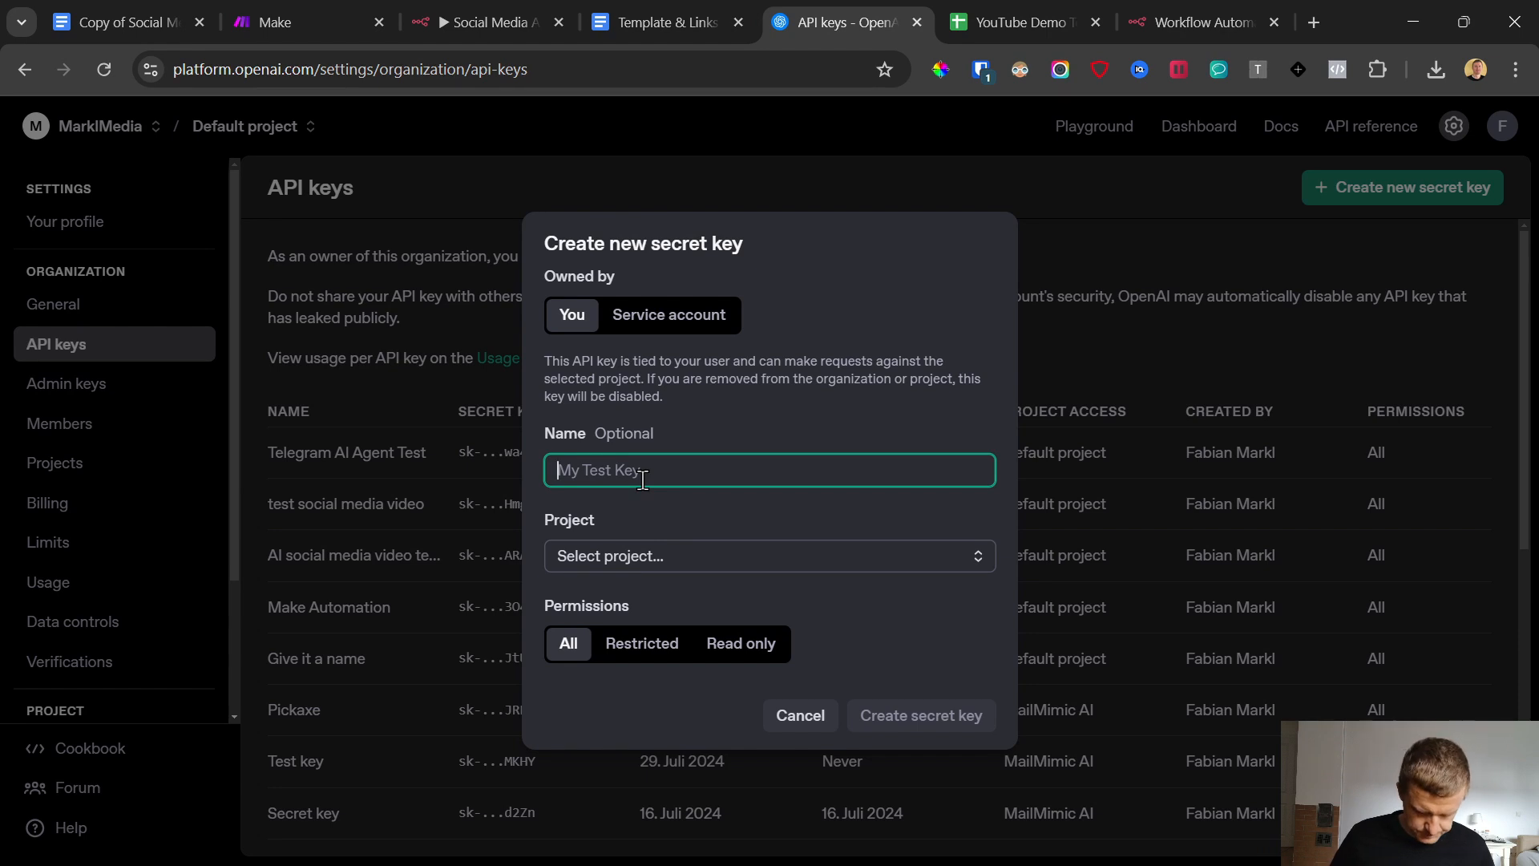
text(YouTube)
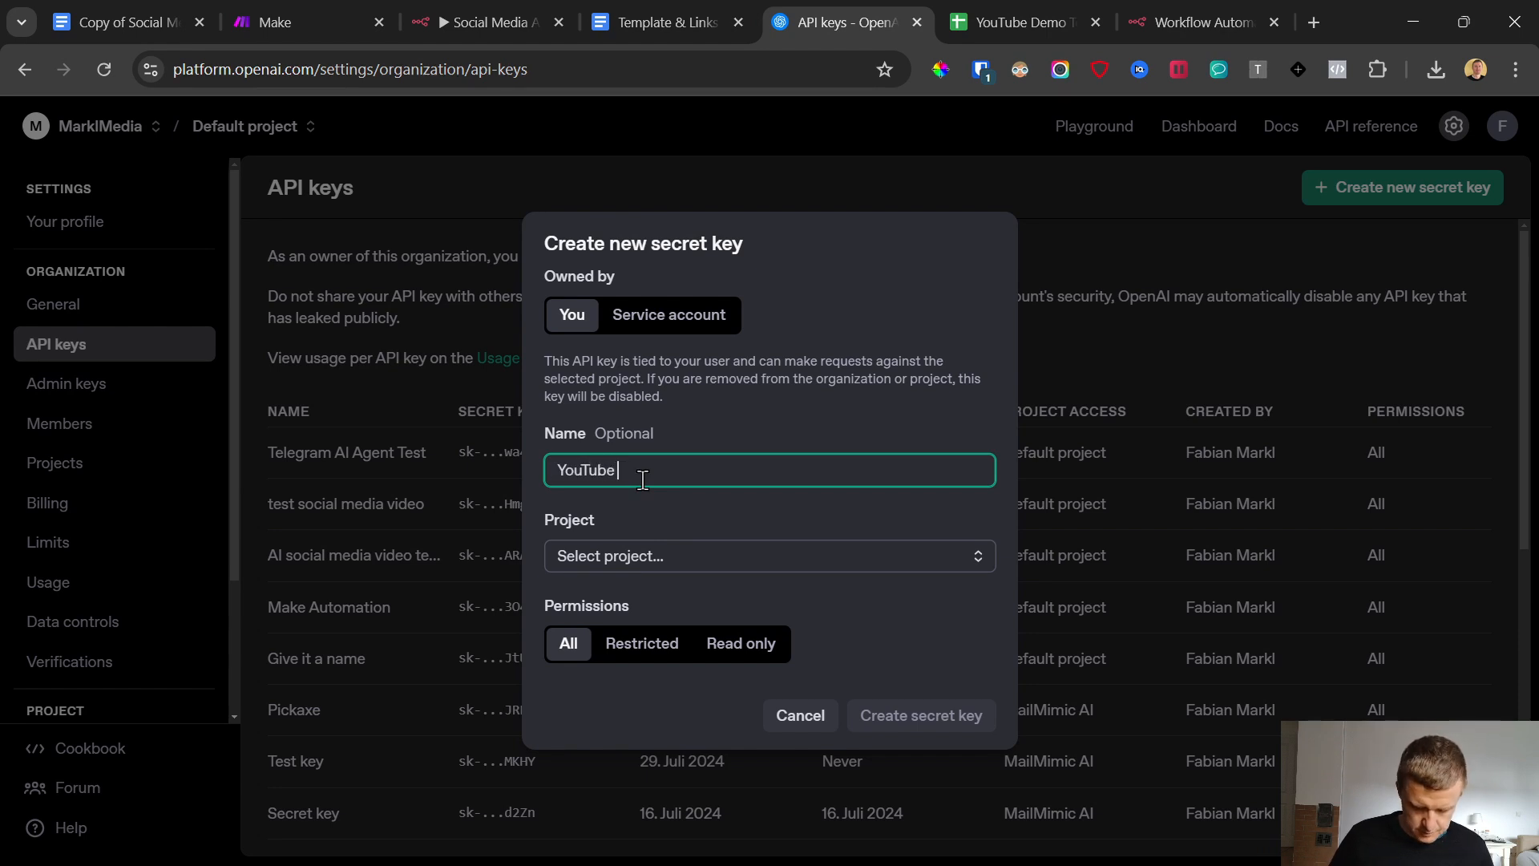
text( AI Agent DEmo )
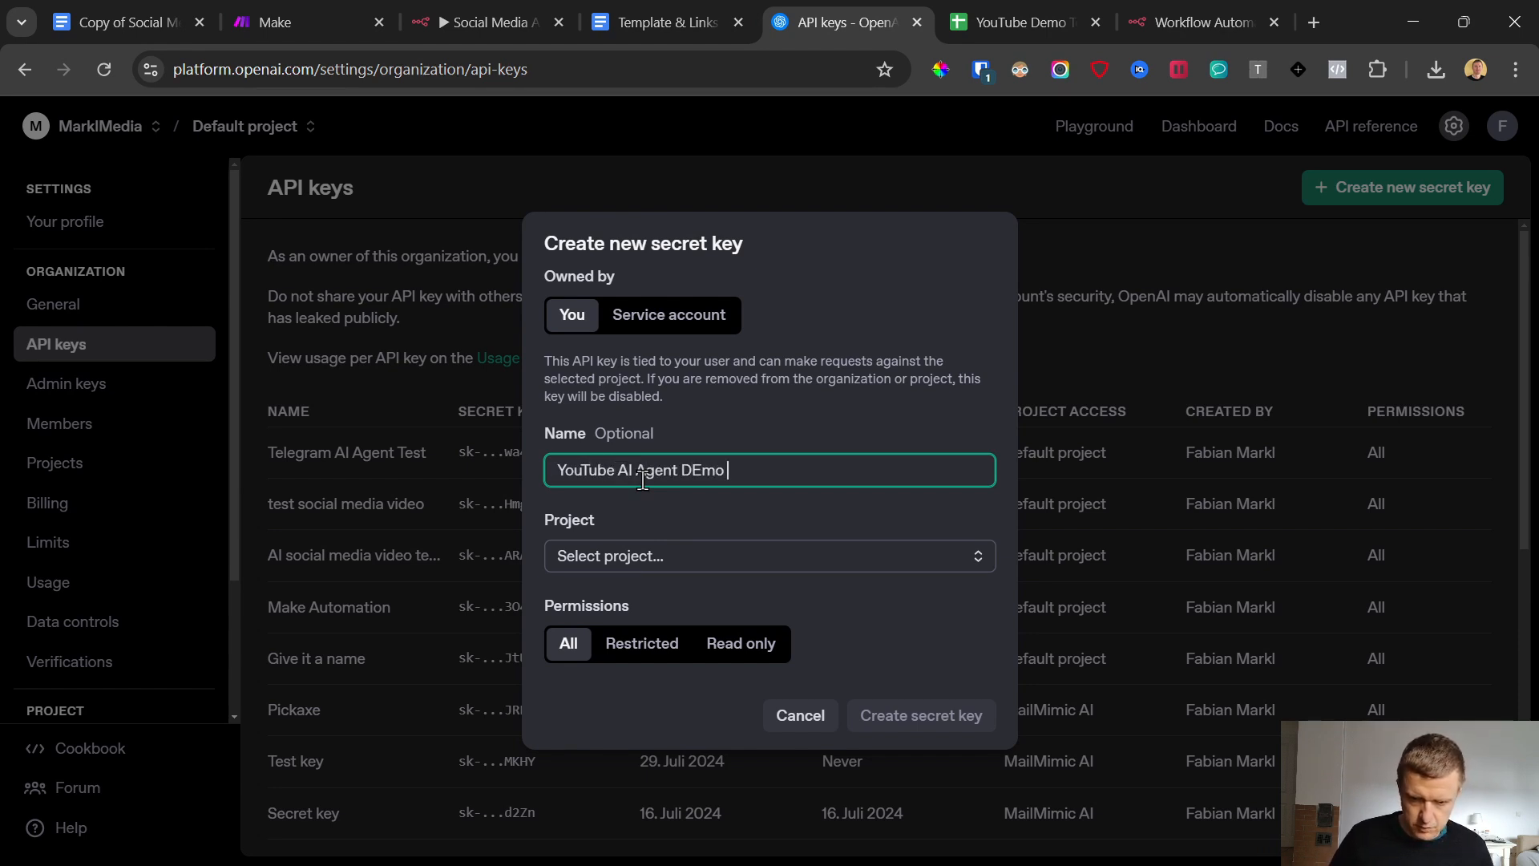
text(Social Media Test 1)
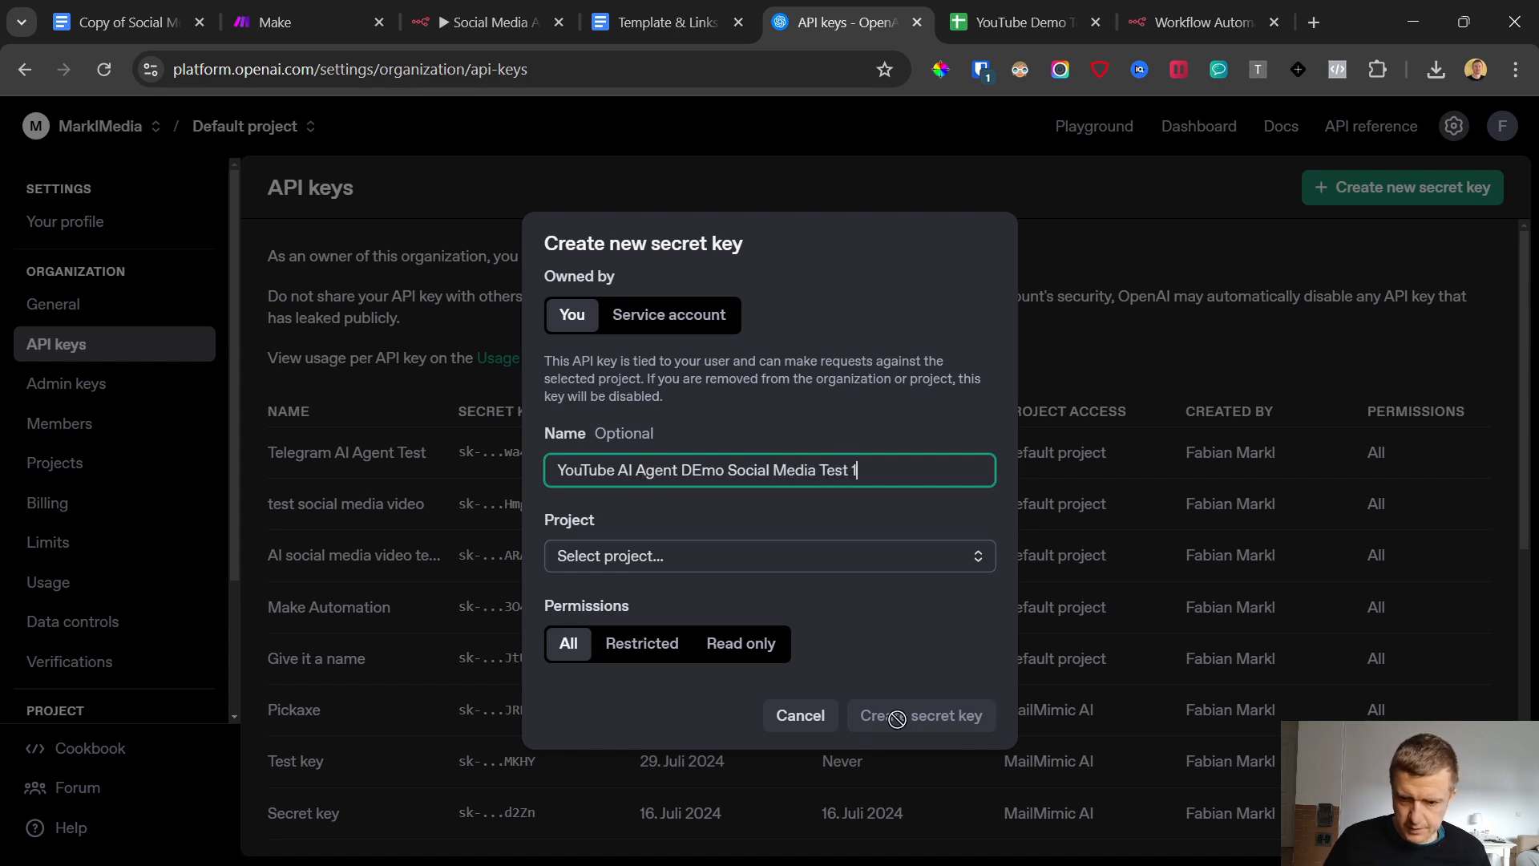
click(637, 555)
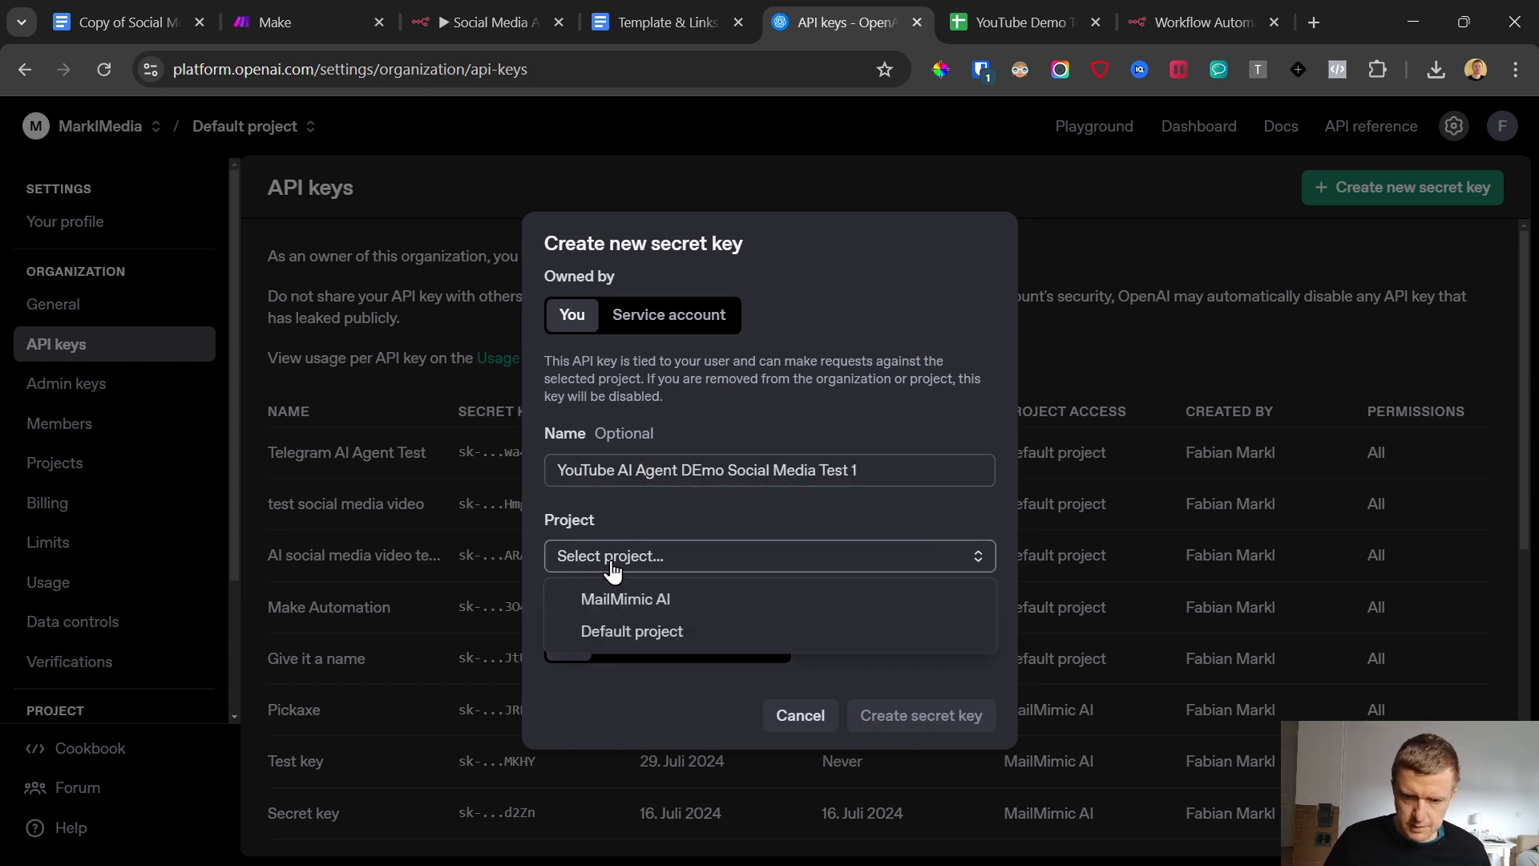
click(629, 627)
click(920, 716)
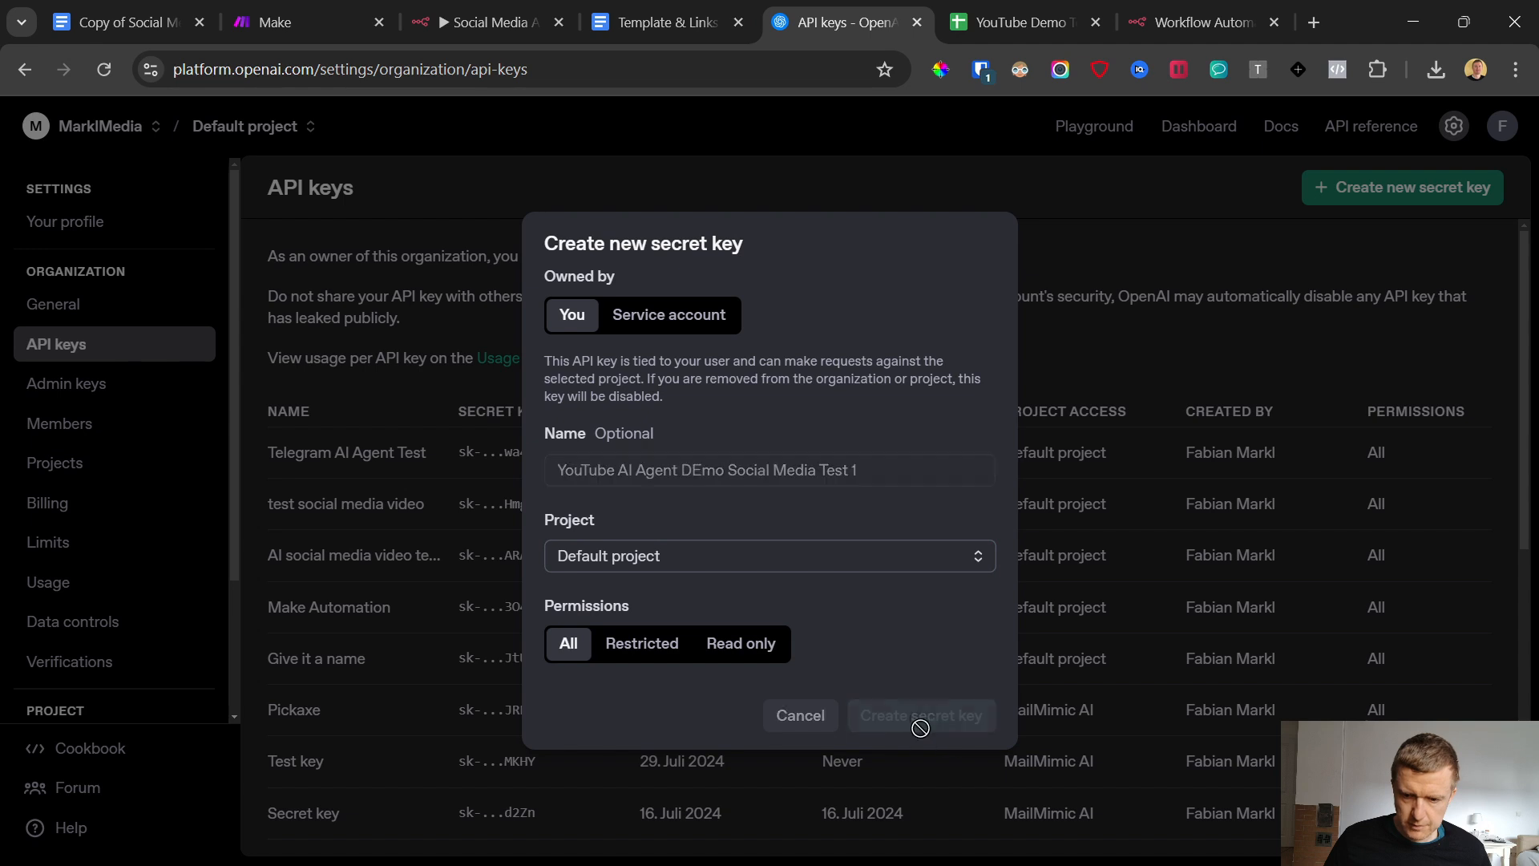
click(938, 504)
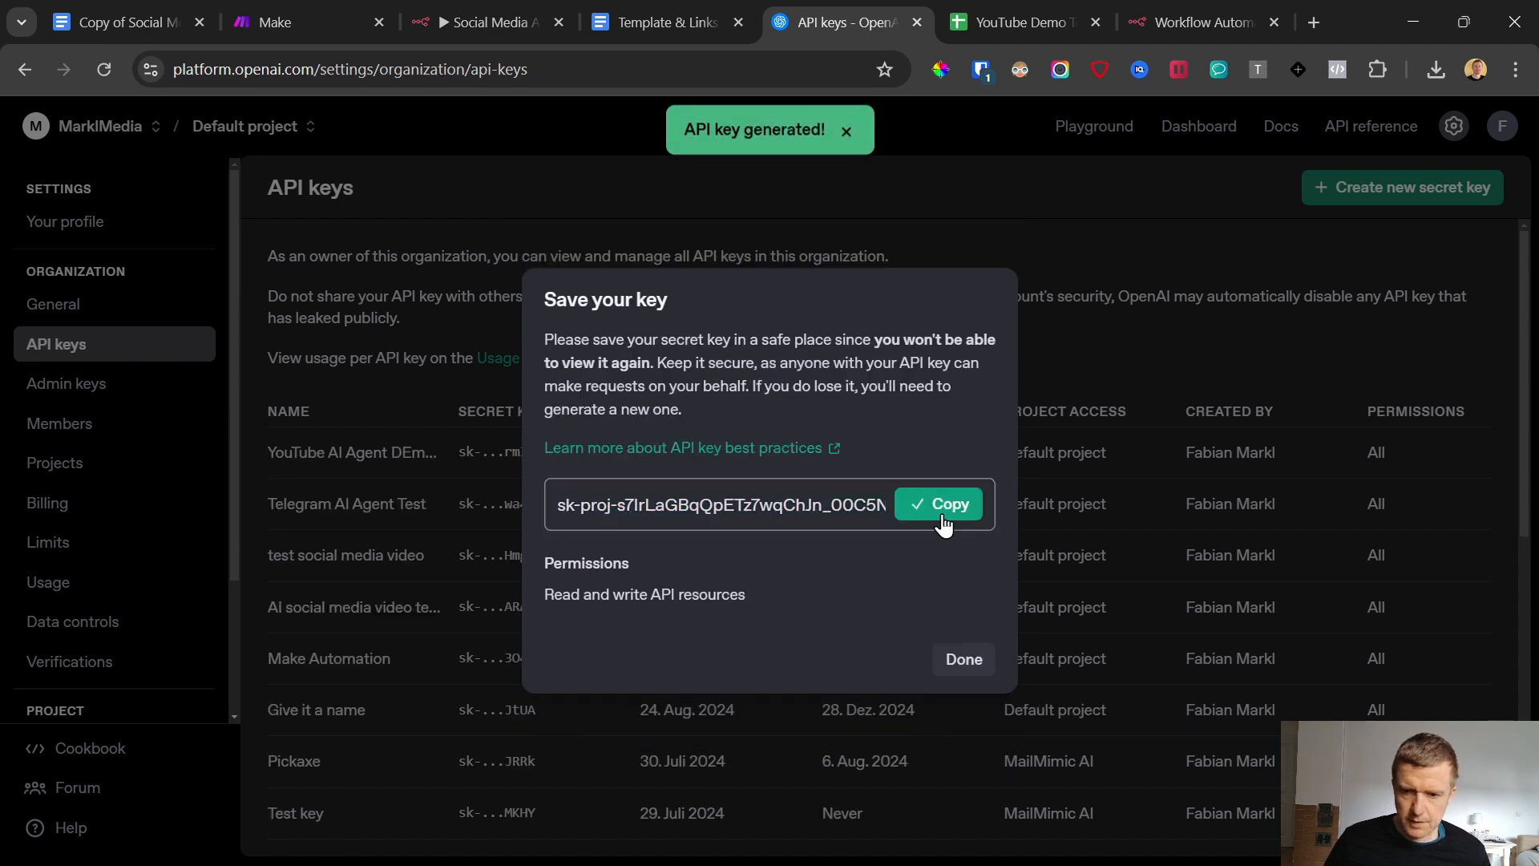
Switch back to n8n, paste the API key into the new OpenAI credential, save it and close the credential window
key(ctrl+Tab)
key(ctrl+Tab)
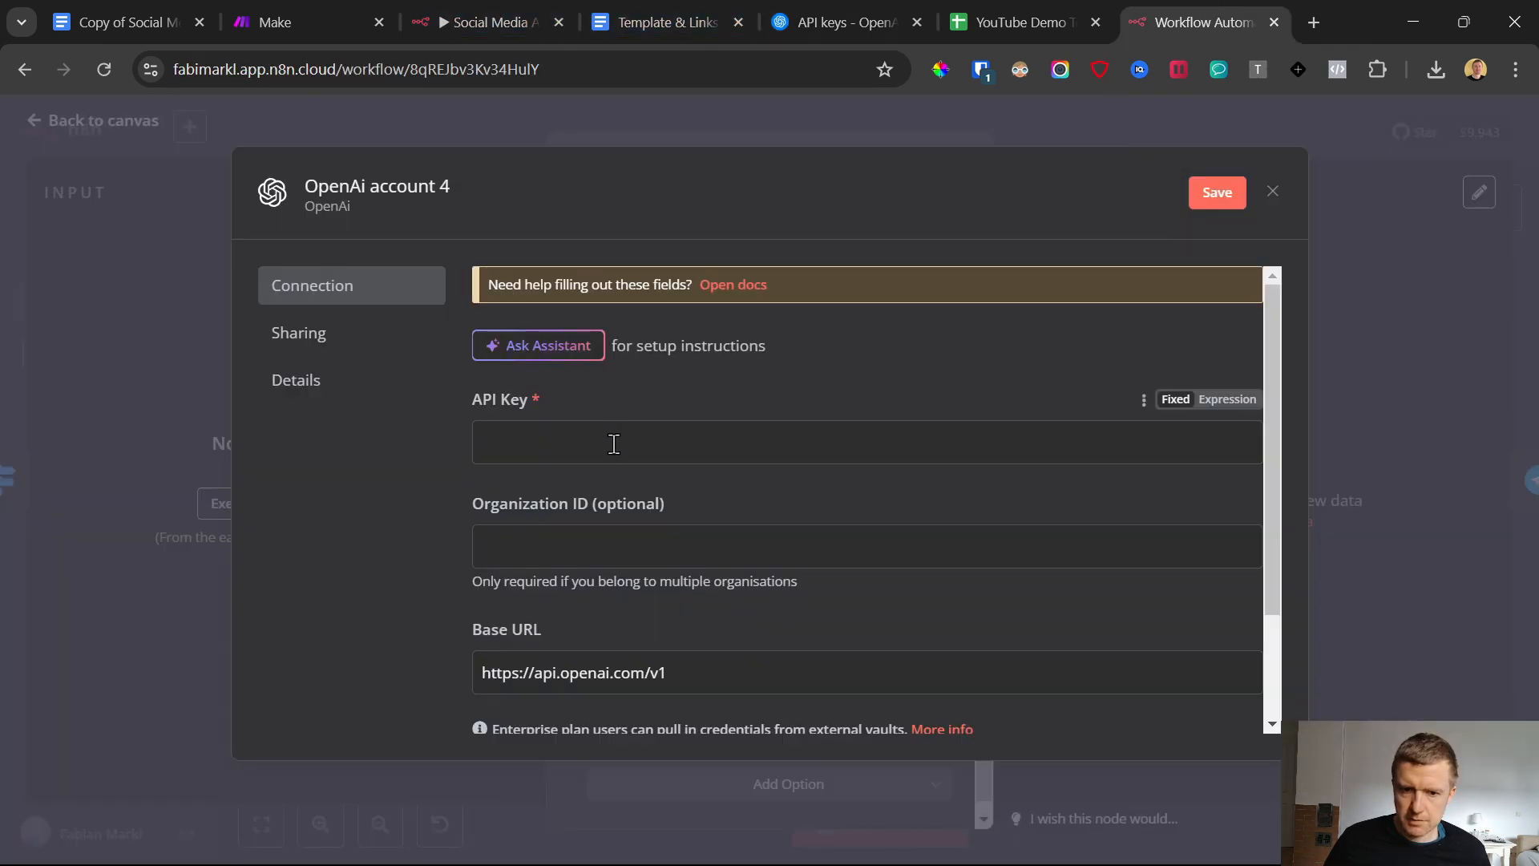
click(614, 443)
key(ctrl+v)
click(1202, 194)
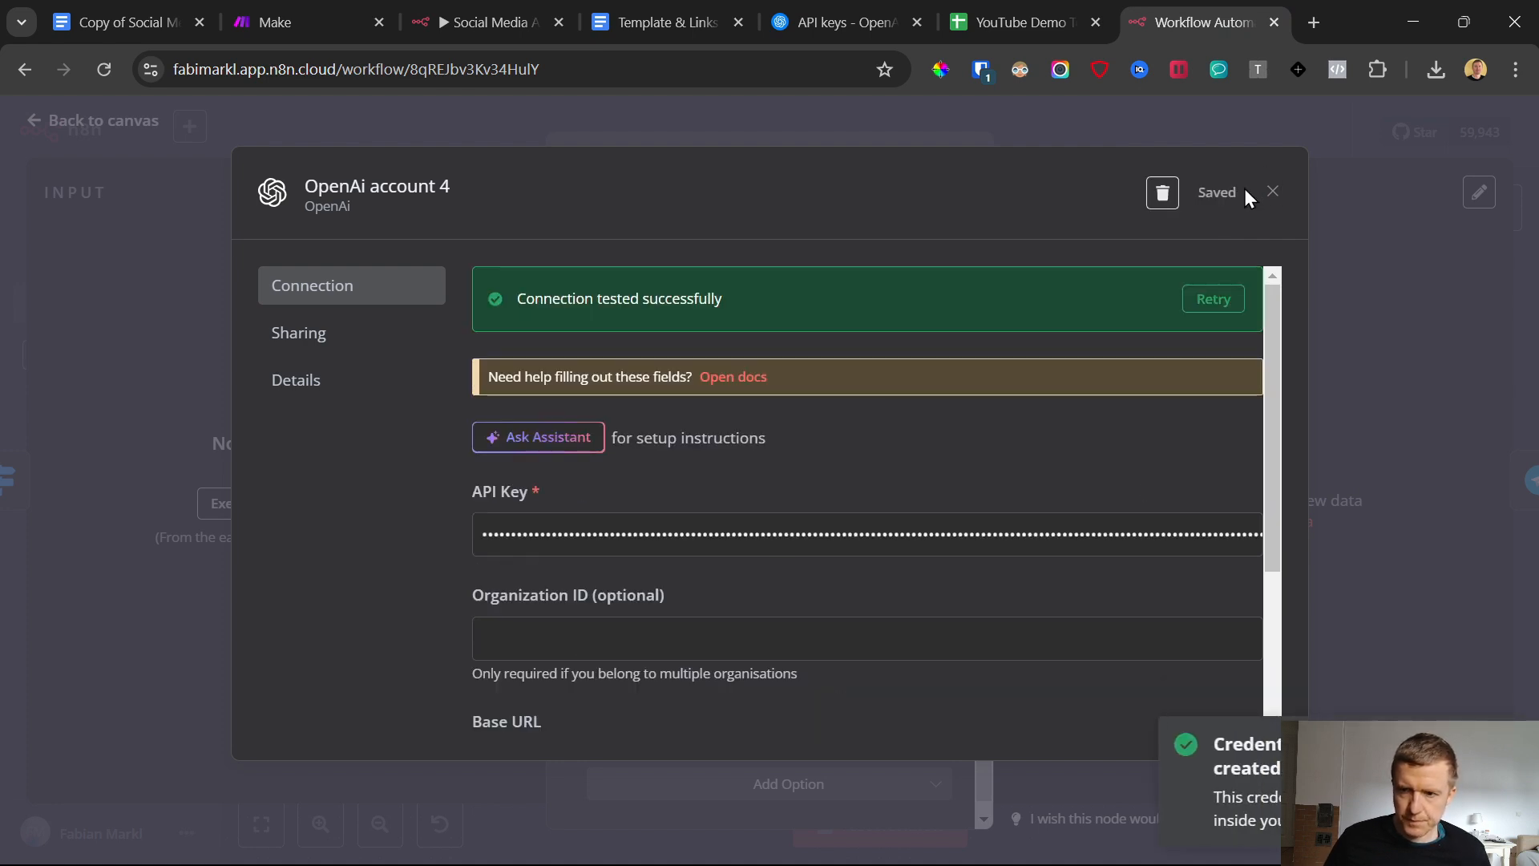
click(1273, 192)
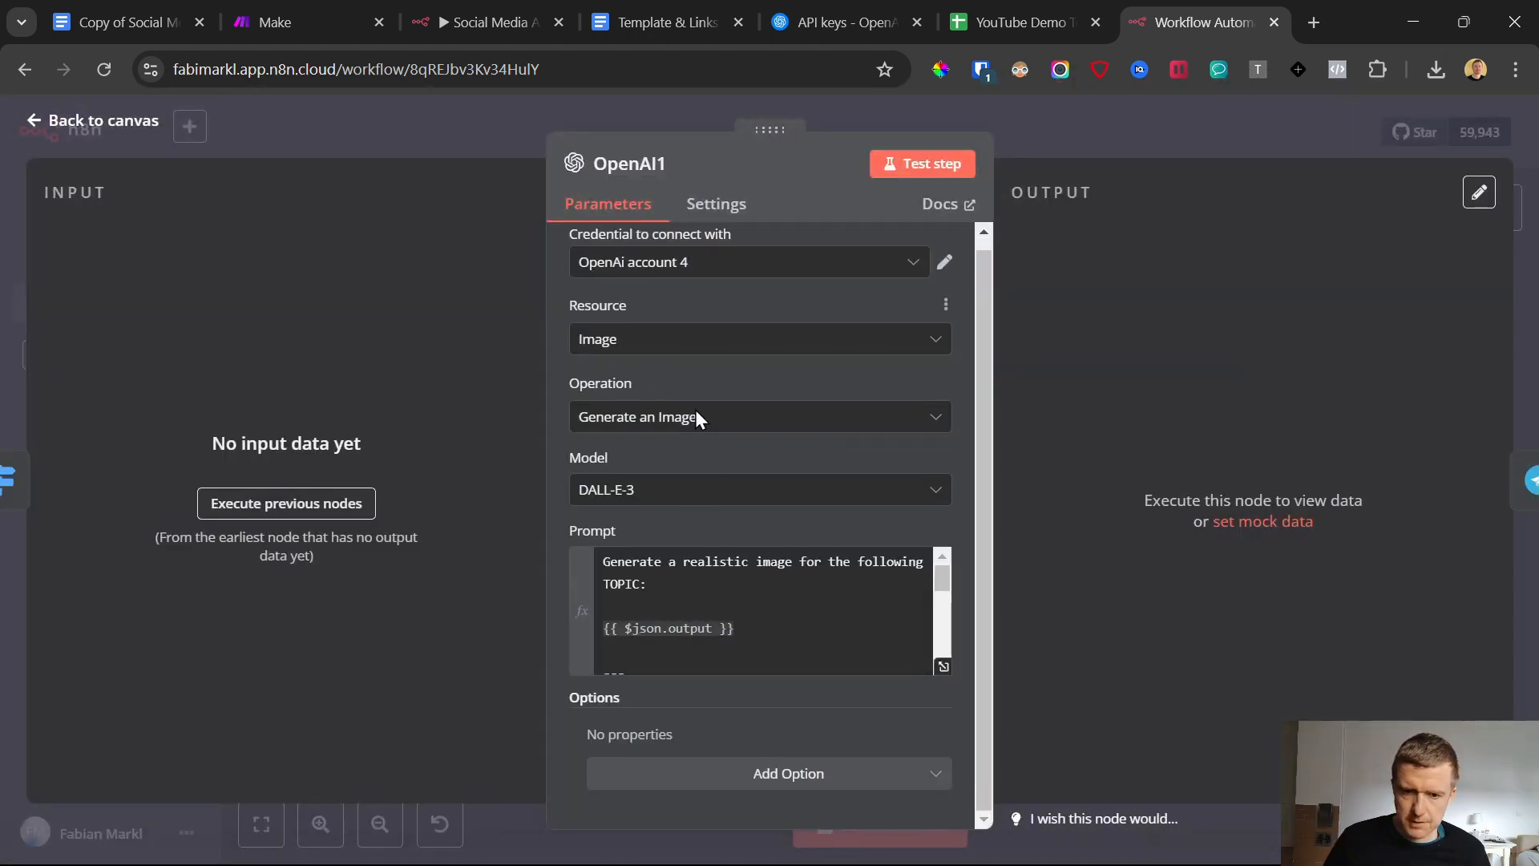
Review the full image prompt in the OpenAI1 node and return to the canvas
scroll(776, 644, down, 1)
scroll(776, 643, down, 3)
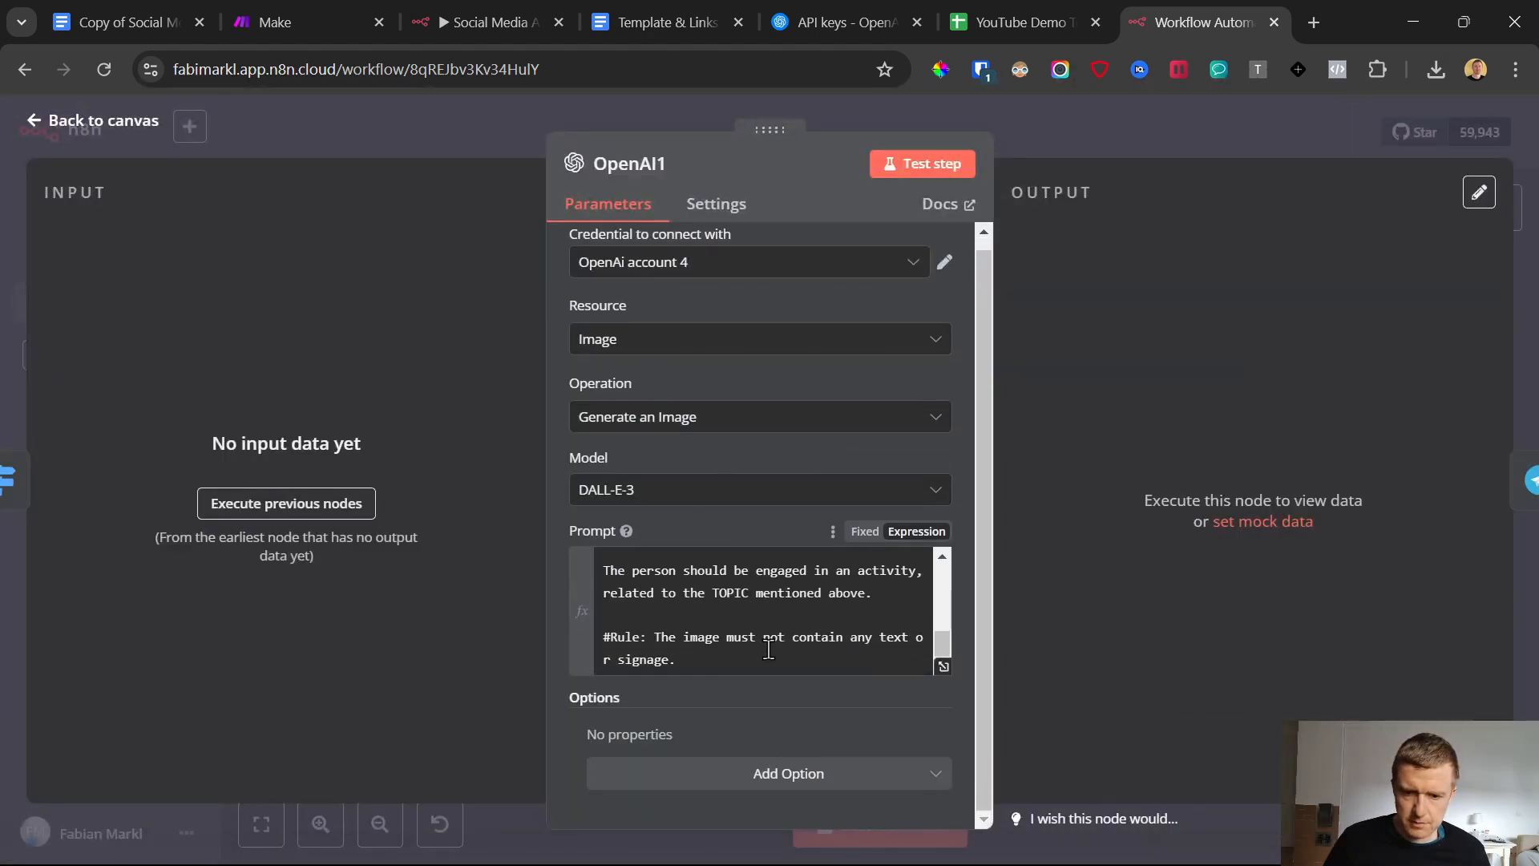
scroll(766, 646, up, 5)
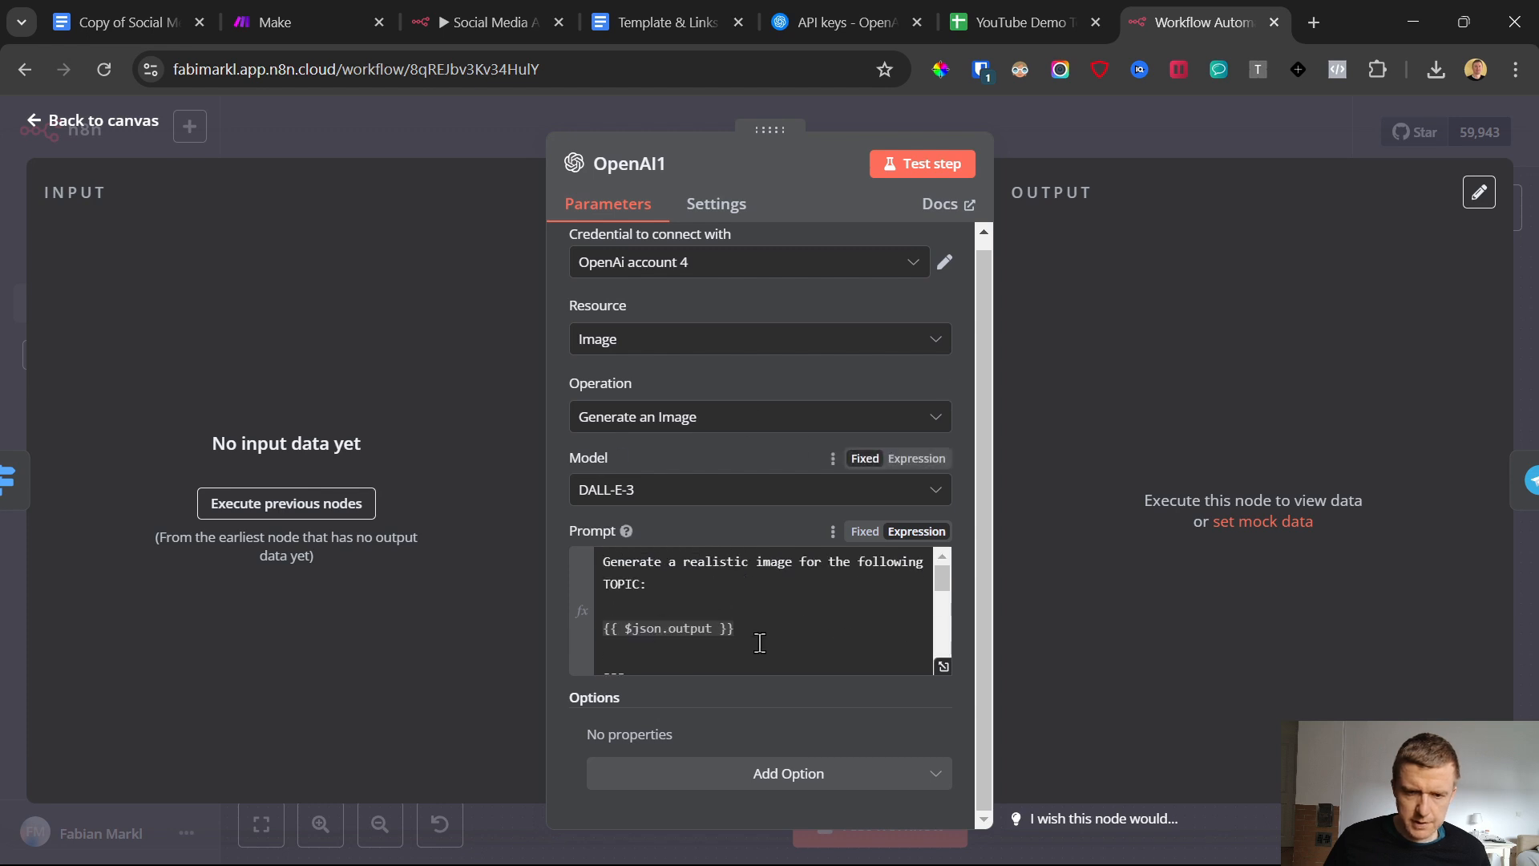
scroll(757, 625, down, 5)
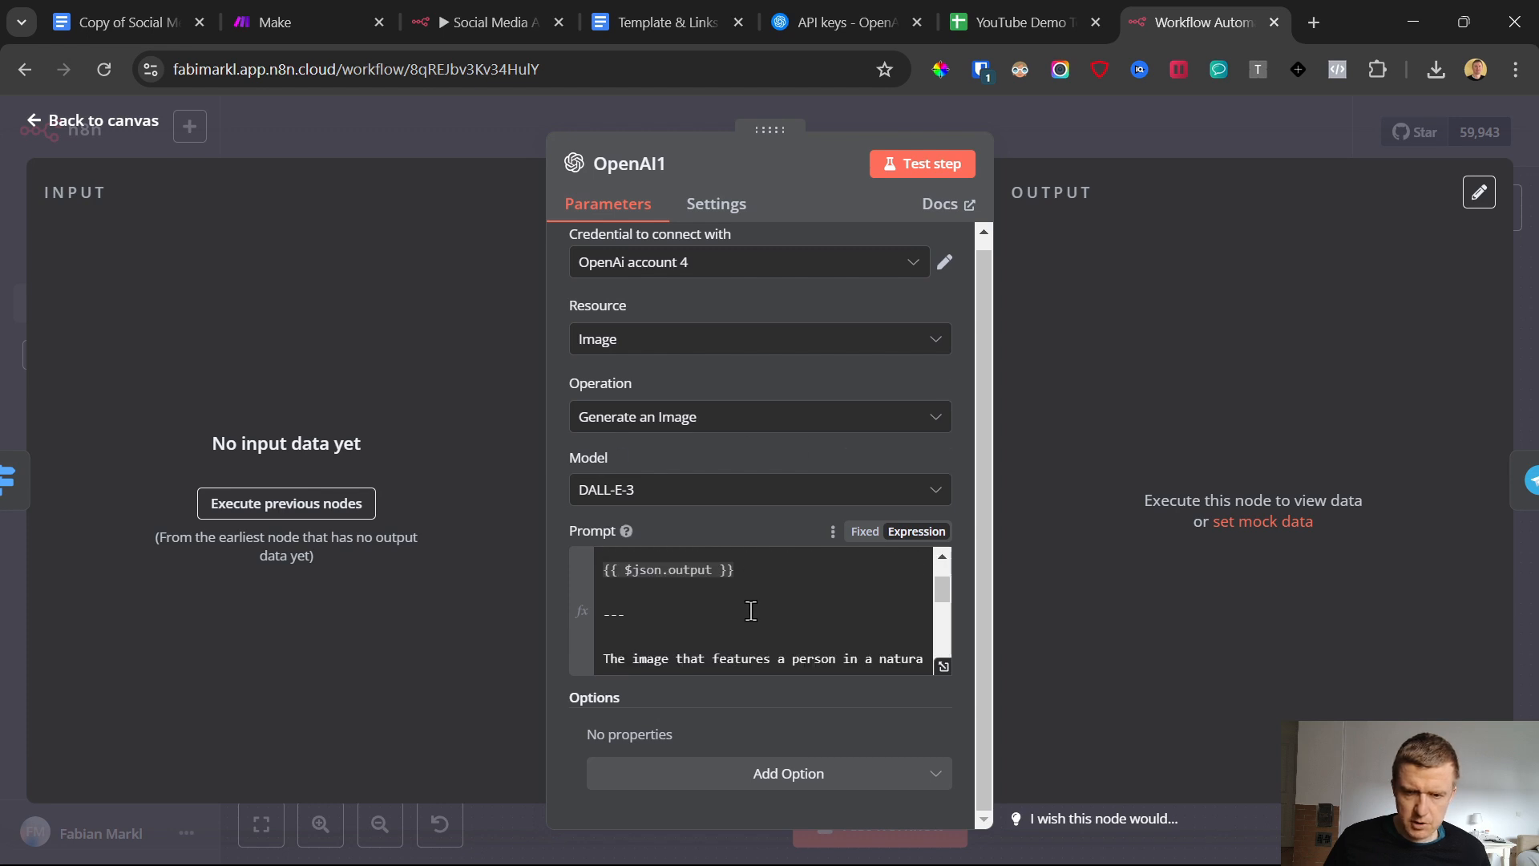
click(37, 128)
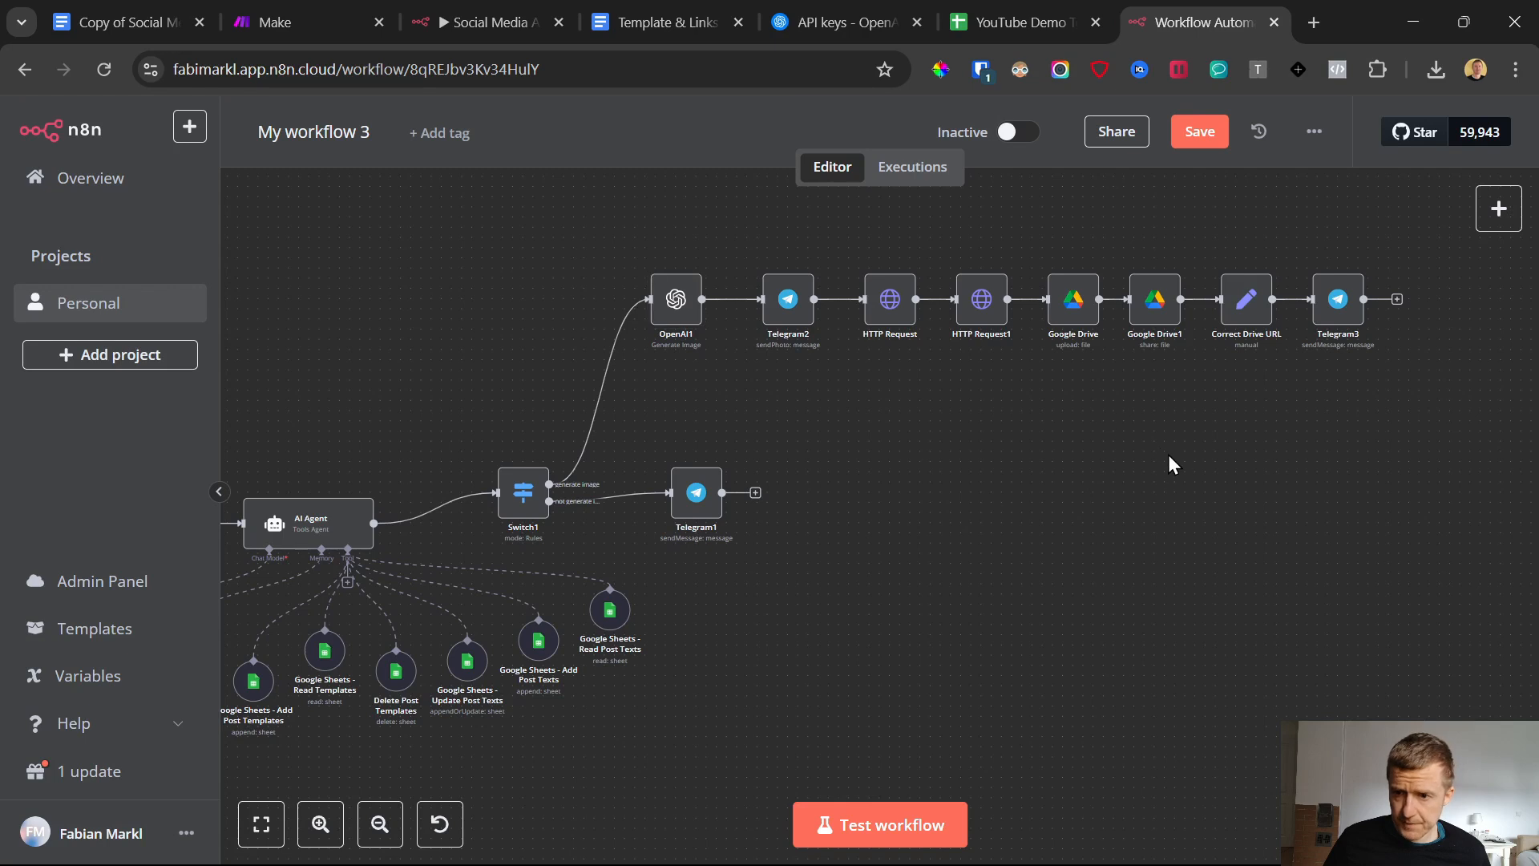
Open the Google Drive upload node and start a new credential for it
click(1074, 301)
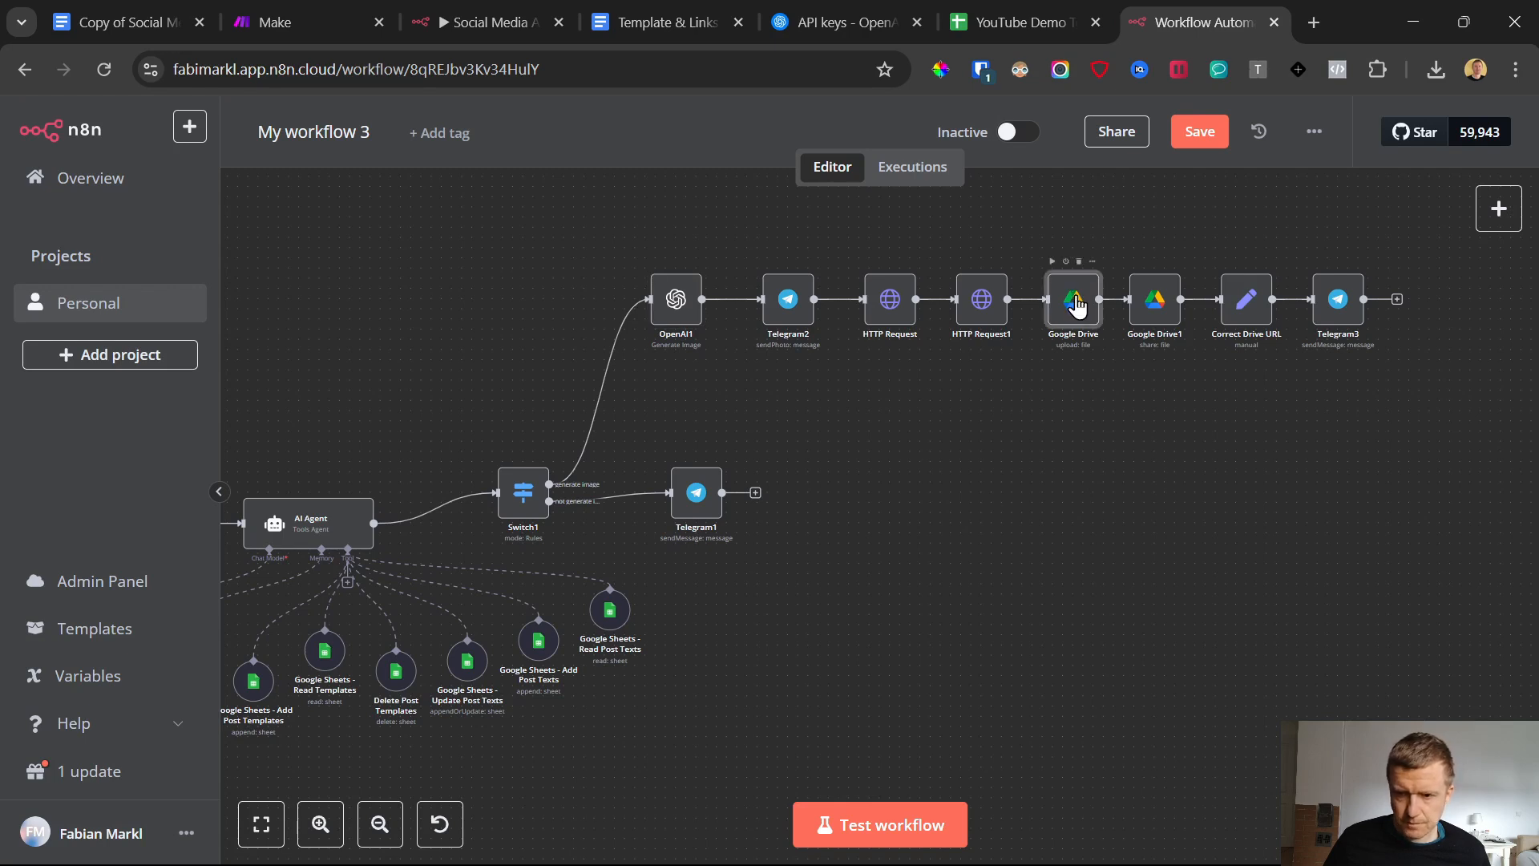
double_click(1076, 303)
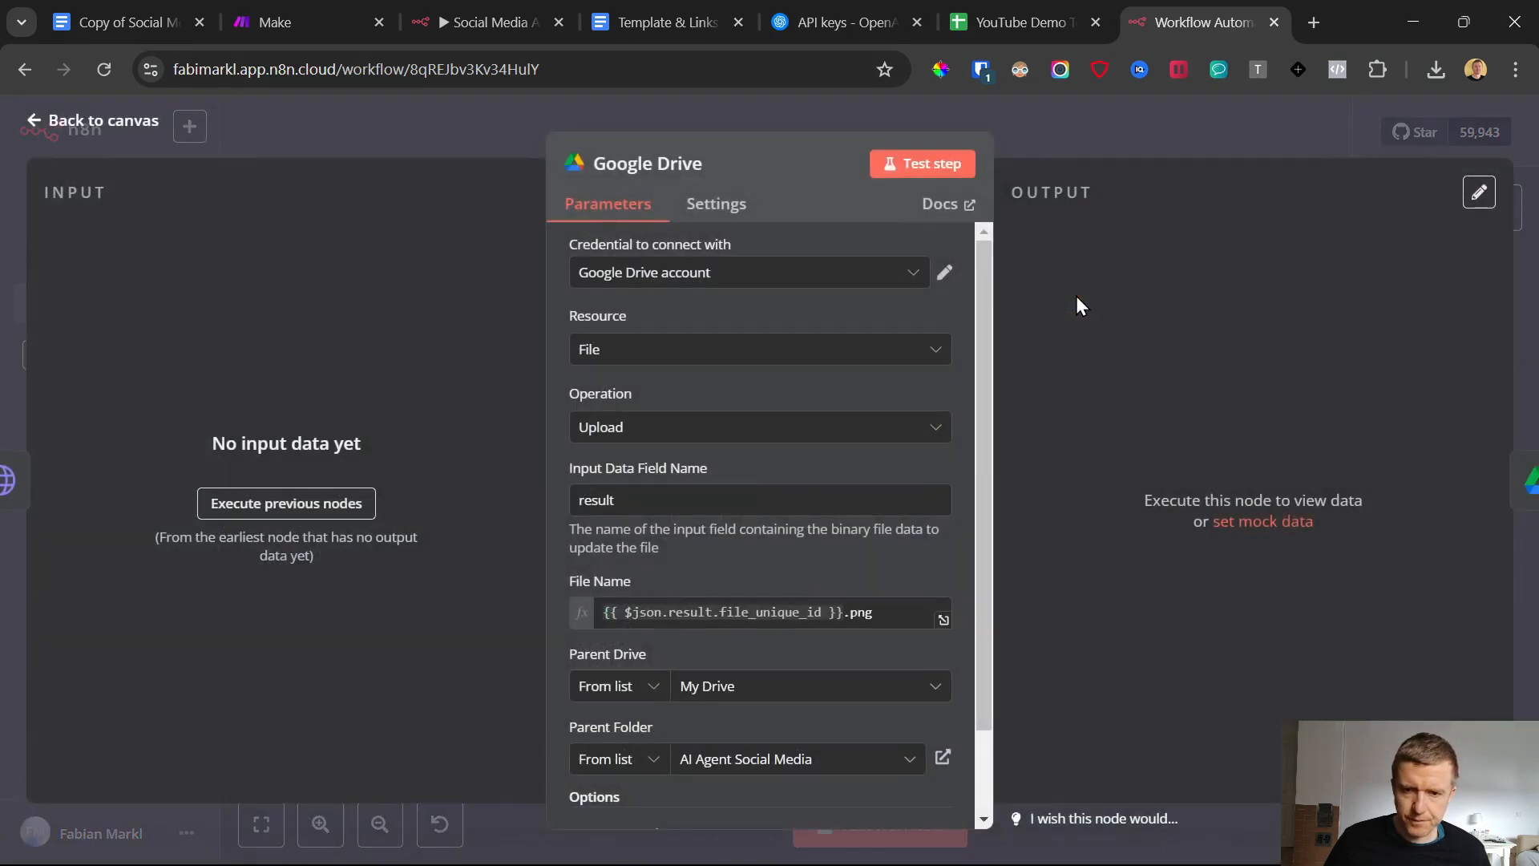
click(705, 275)
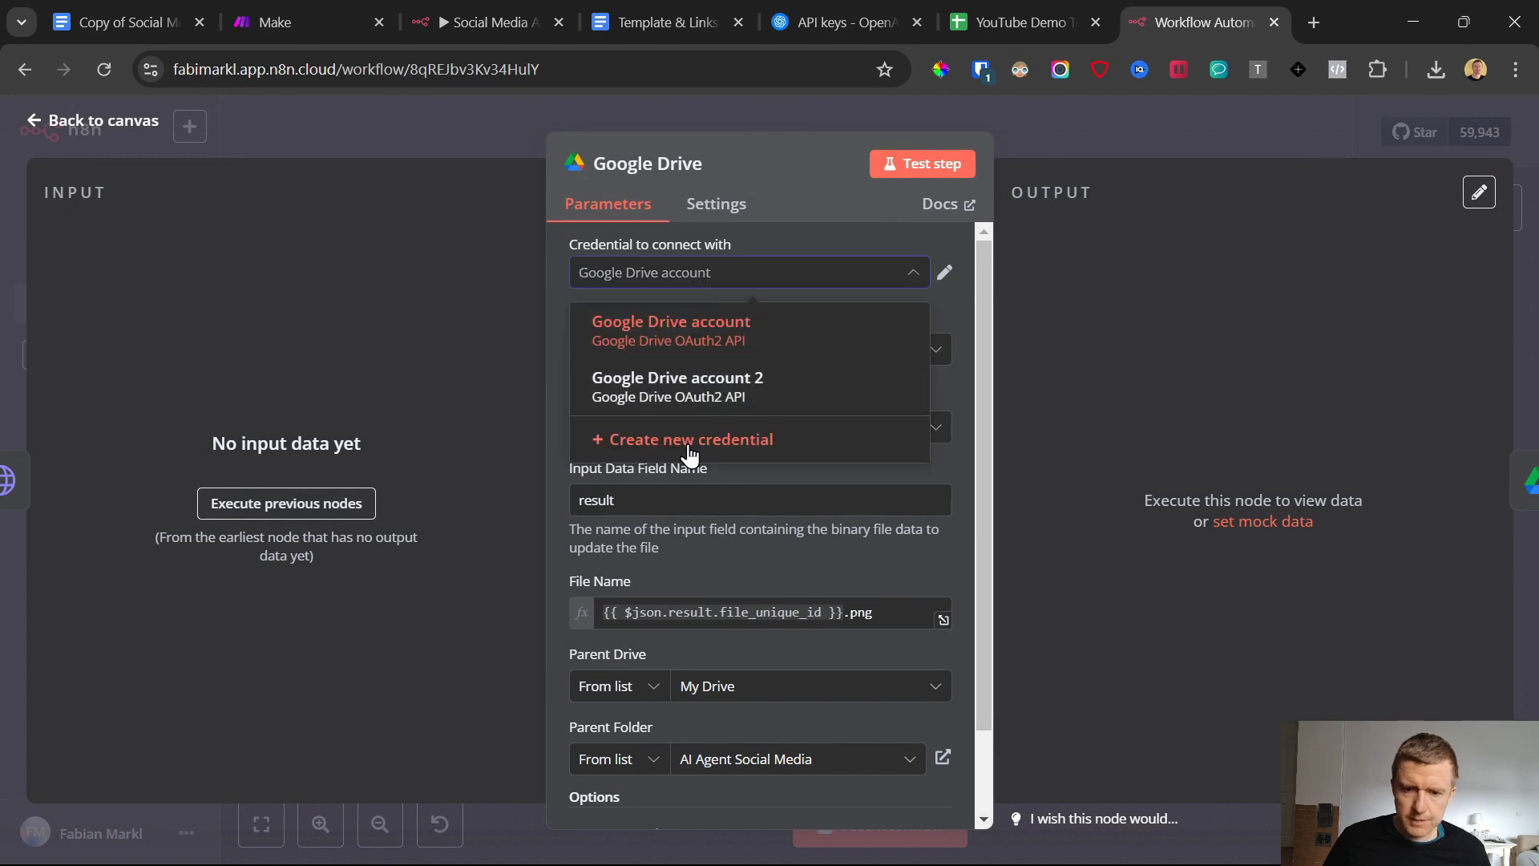
click(690, 440)
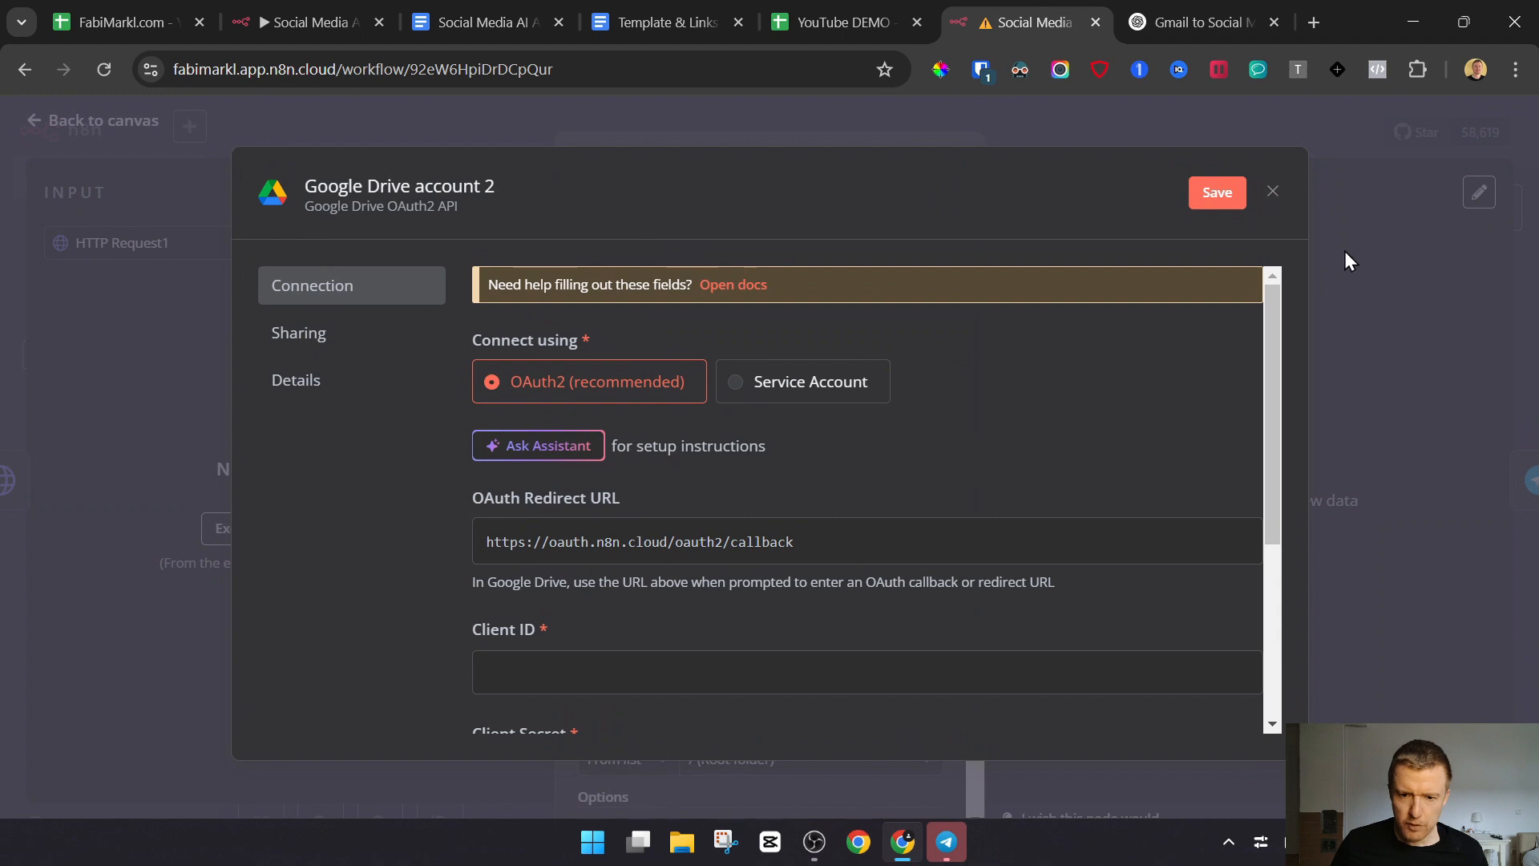
Examine the Google Drive OAuth2 credential form, including its redirect URL and the Client ID and Client Secret fields
scroll(922, 484, down, 3)
scroll(974, 531, up, 3)
right_click(1268, 193)
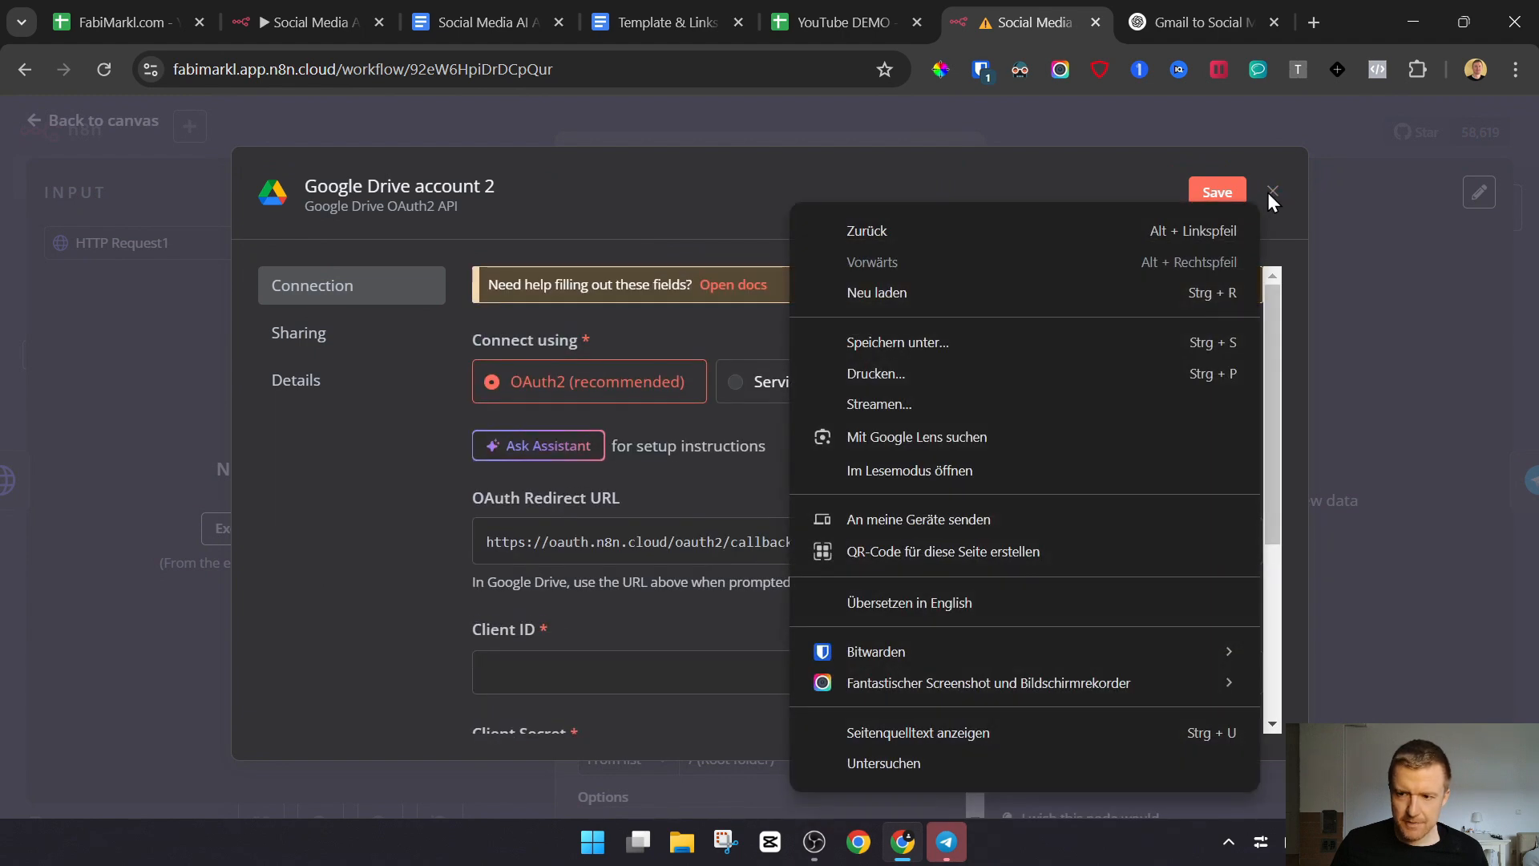
click(637, 242)
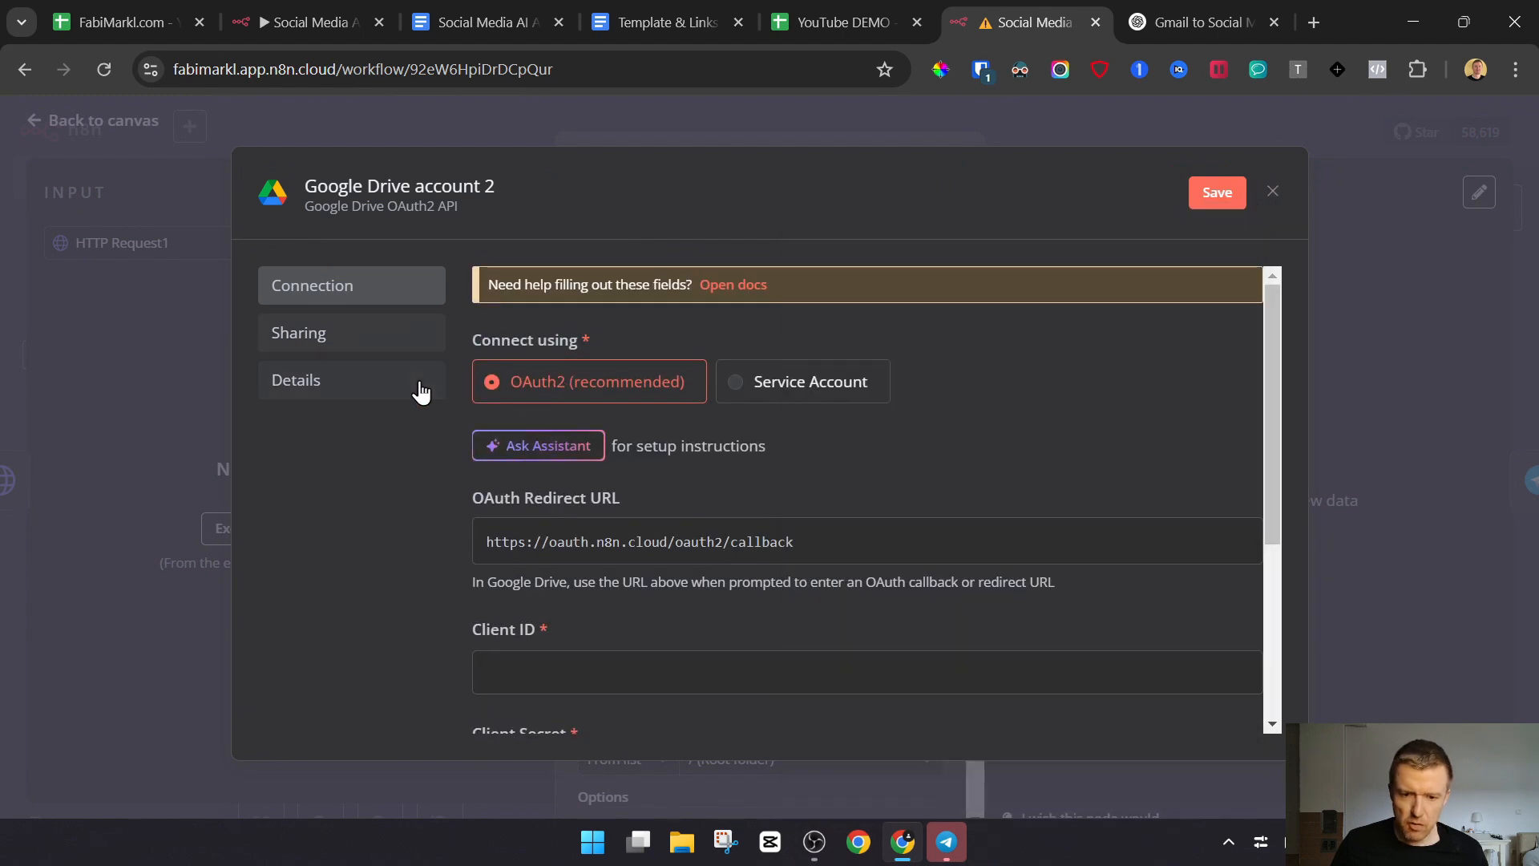
scroll(914, 537, down, 3)
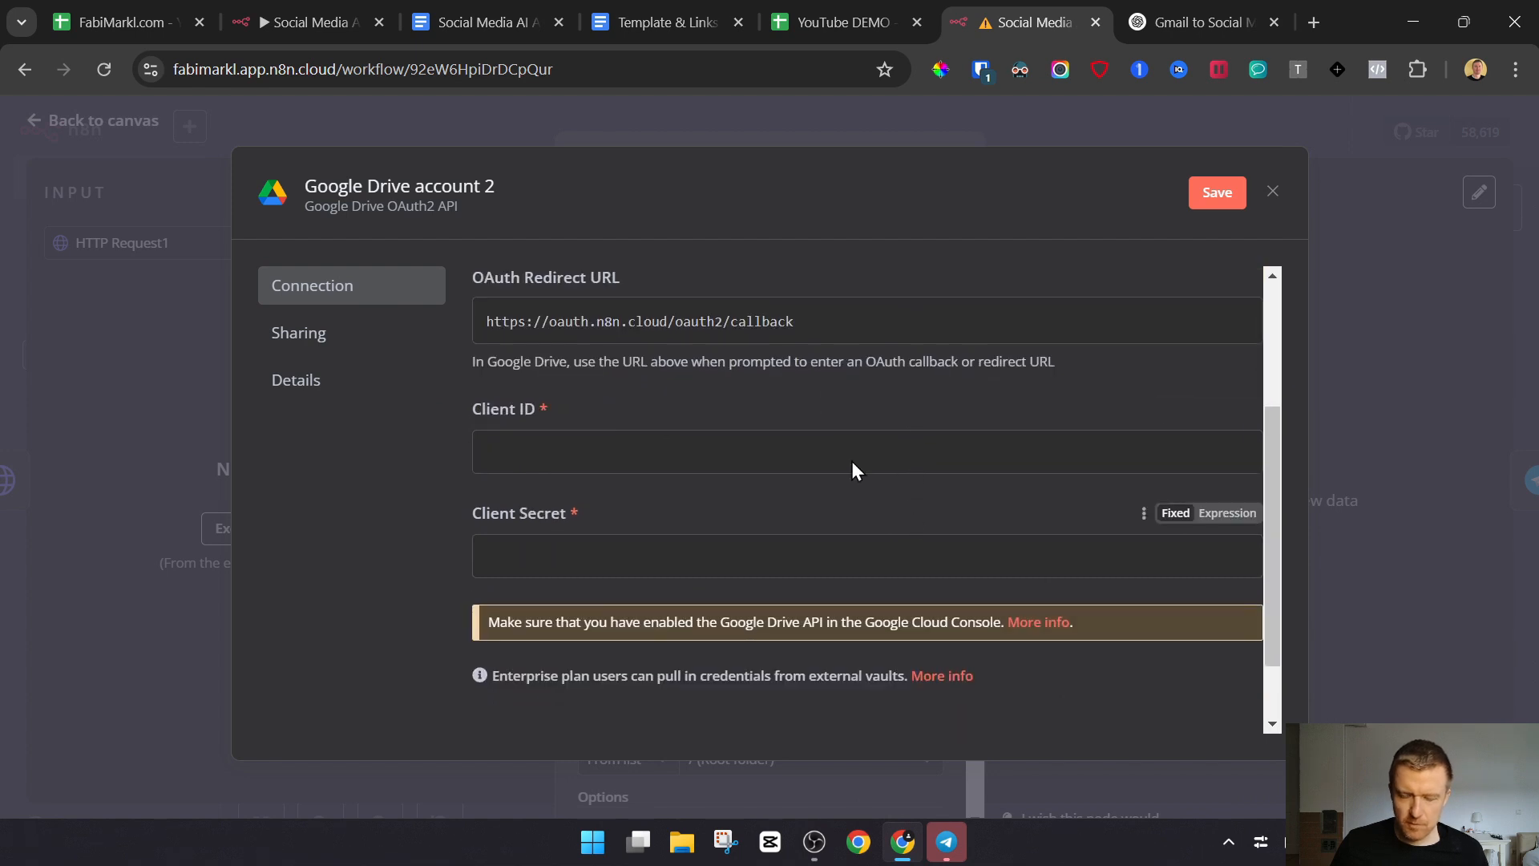
scroll(825, 421, up, 3)
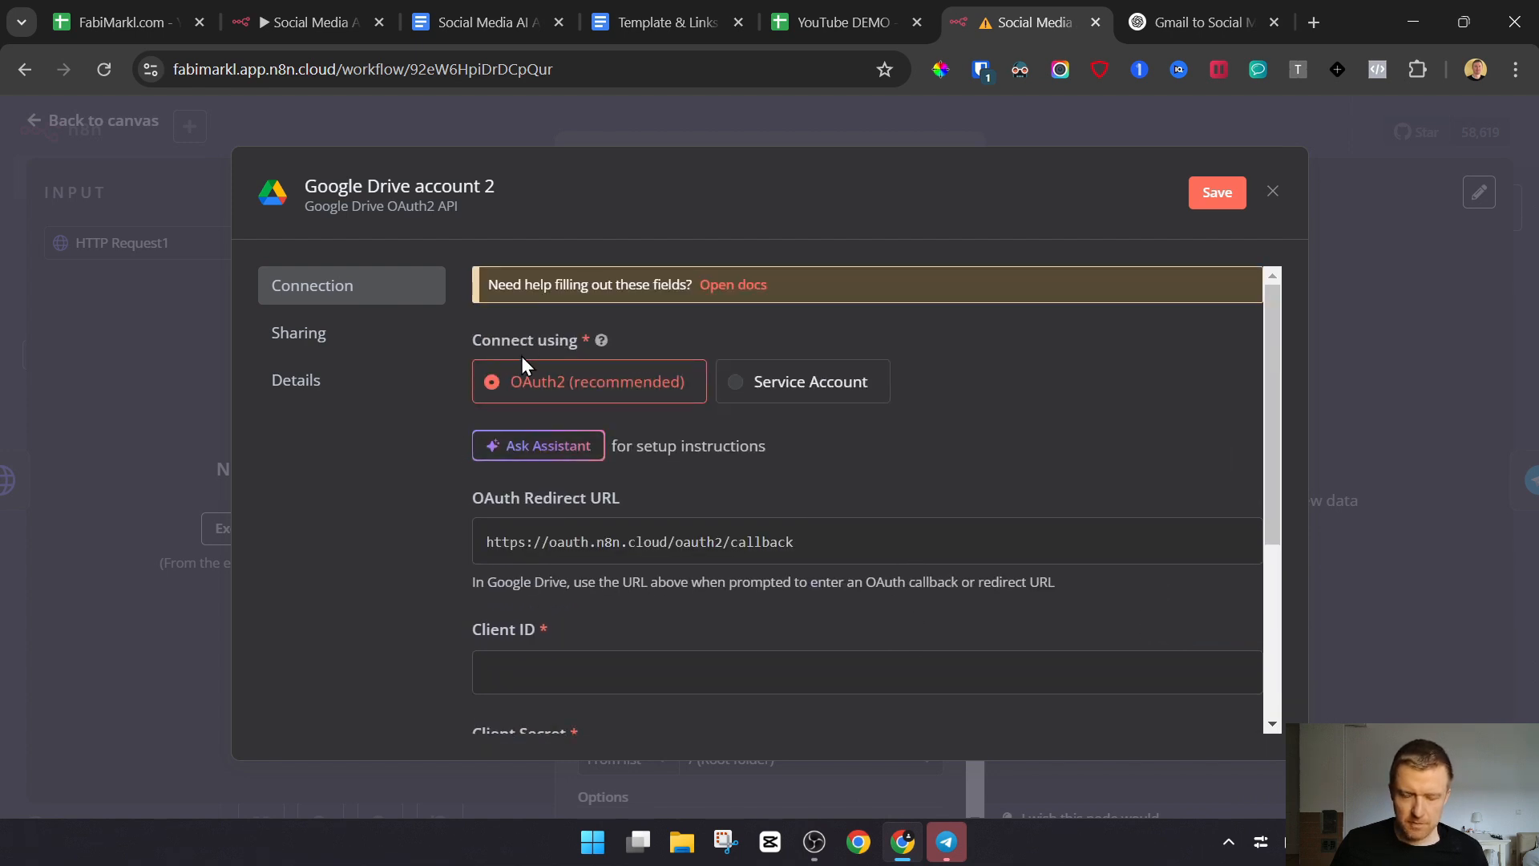
scroll(521, 364, down, 3)
scroll(642, 513, up, 3)
scroll(641, 401, down, 3)
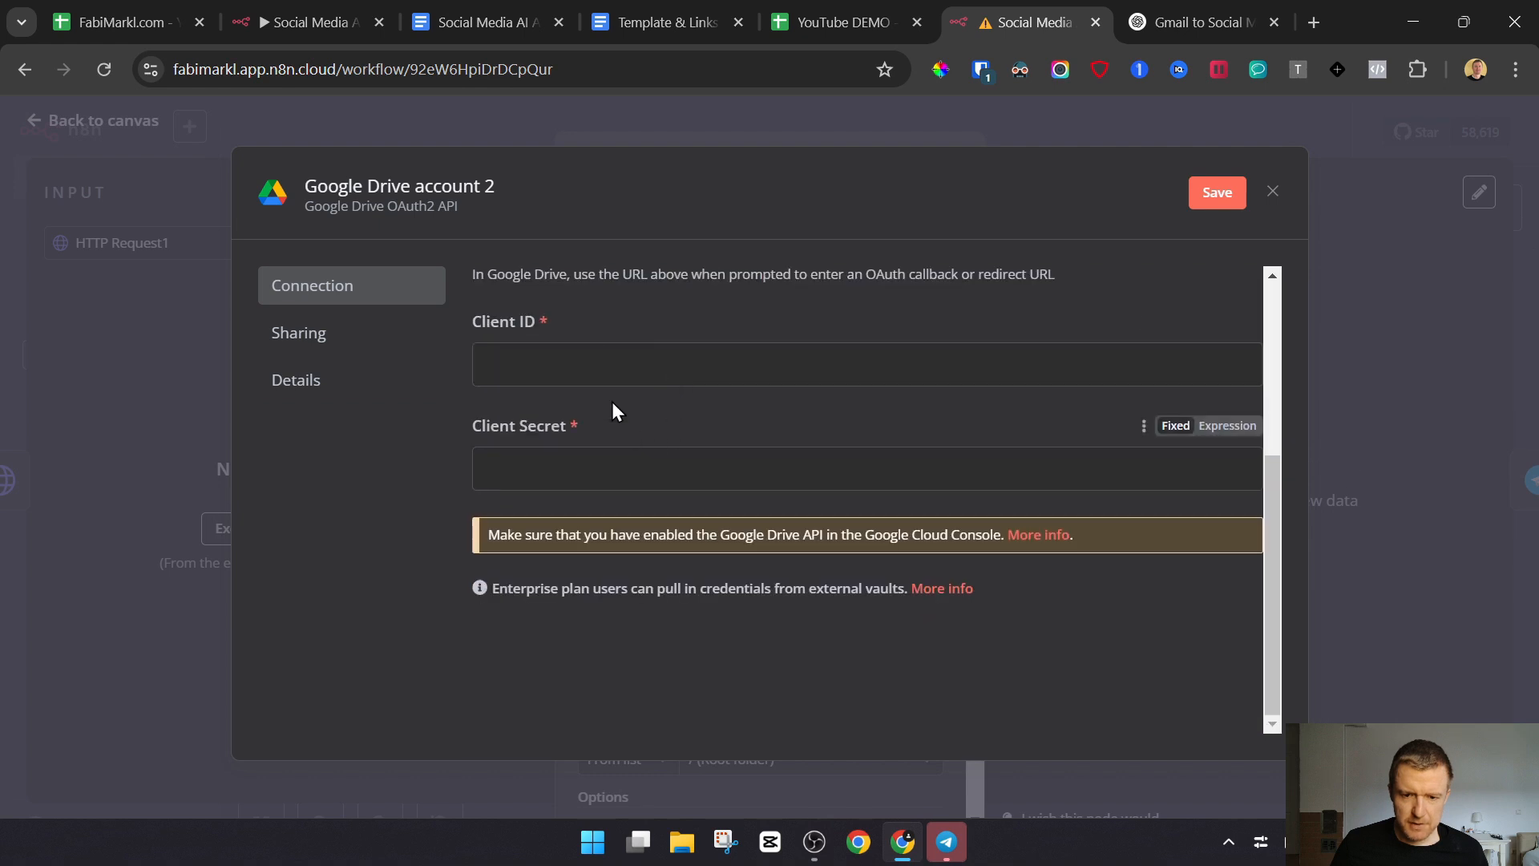
click(594, 360)
click(542, 473)
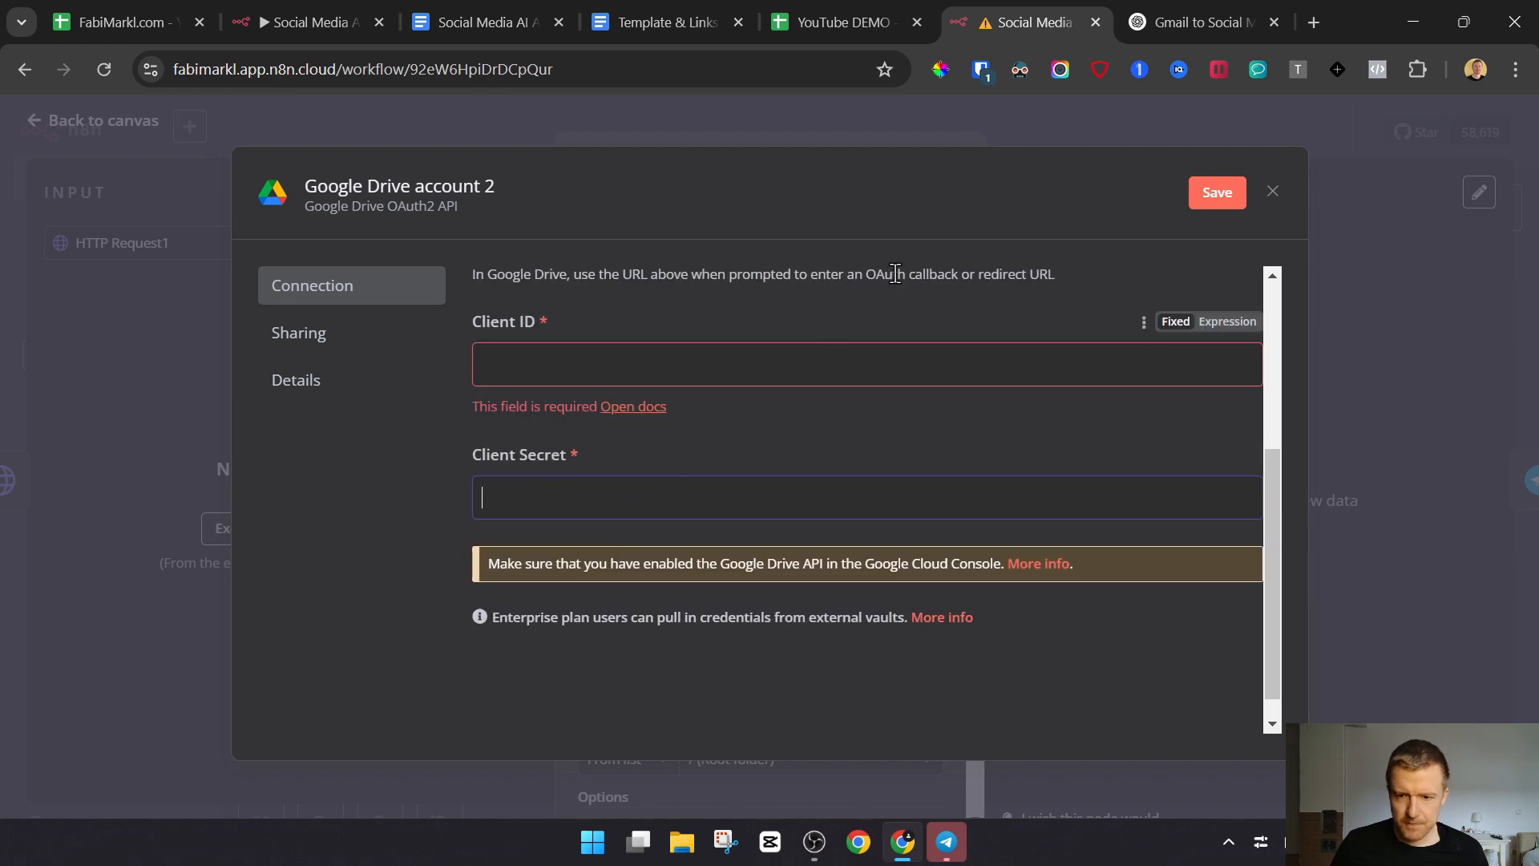
click(828, 317)
Switch to the Template & Links document, open its Google Cloud Console link and move the console's browser tab to the end
click(510, 12)
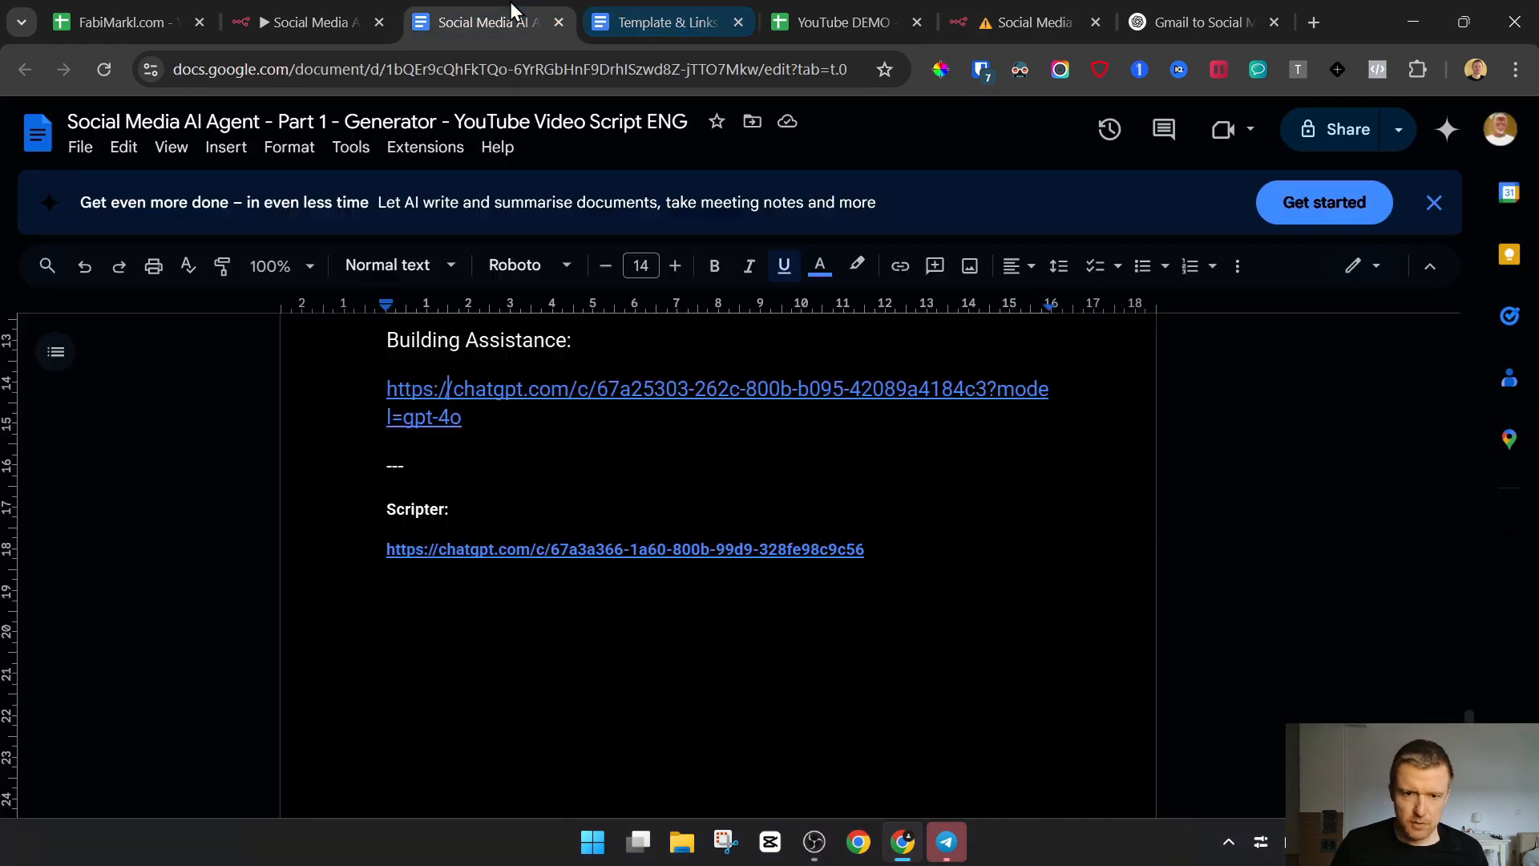
click(648, 2)
scroll(633, 479, down, 2)
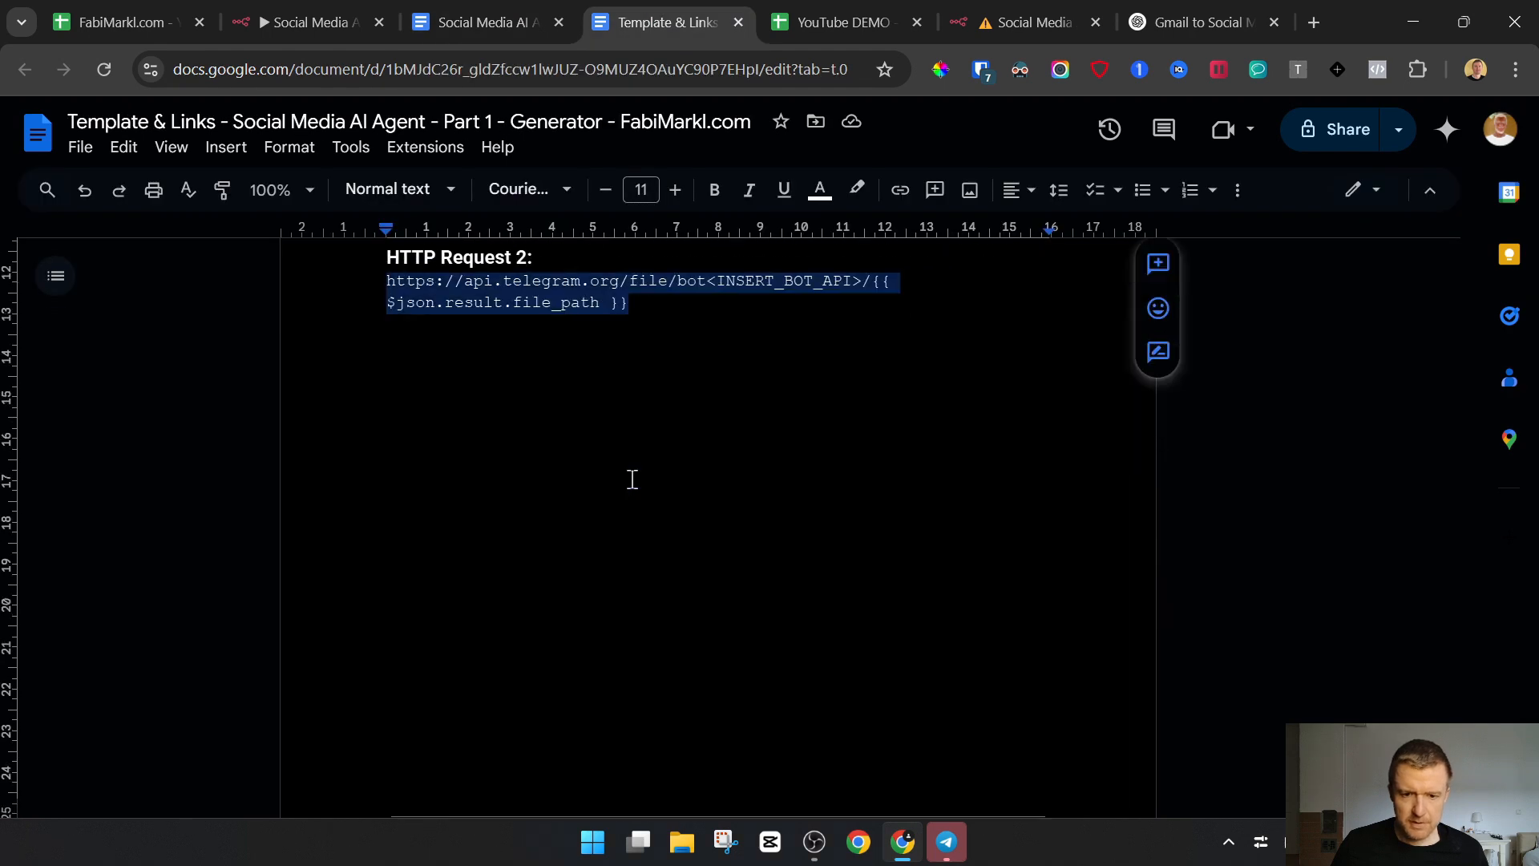
scroll(633, 478, up, 15)
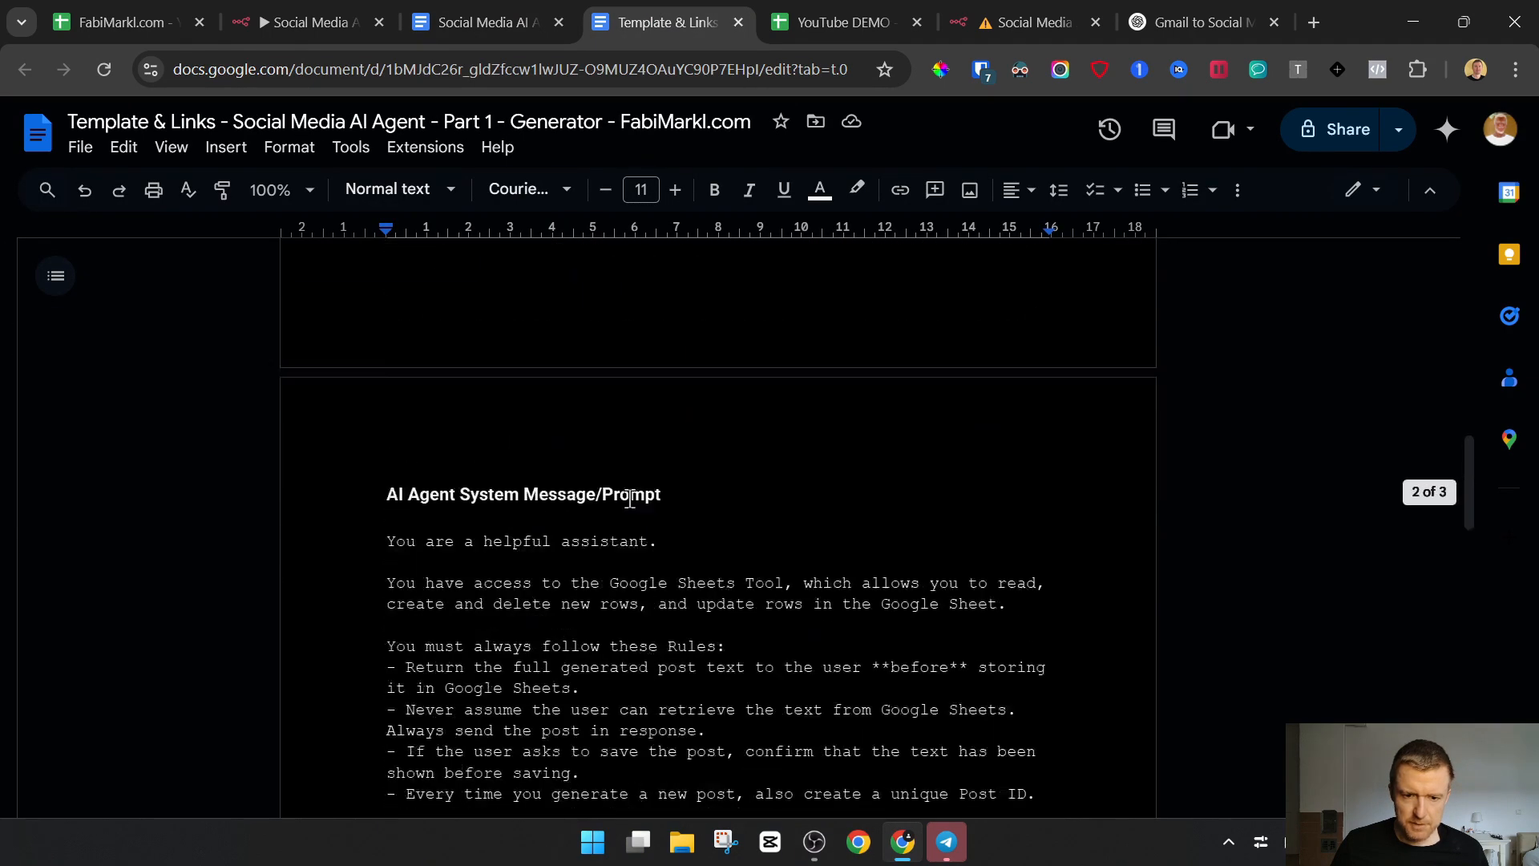
scroll(630, 499, up, 10)
scroll(630, 505, down, 2)
click(518, 485)
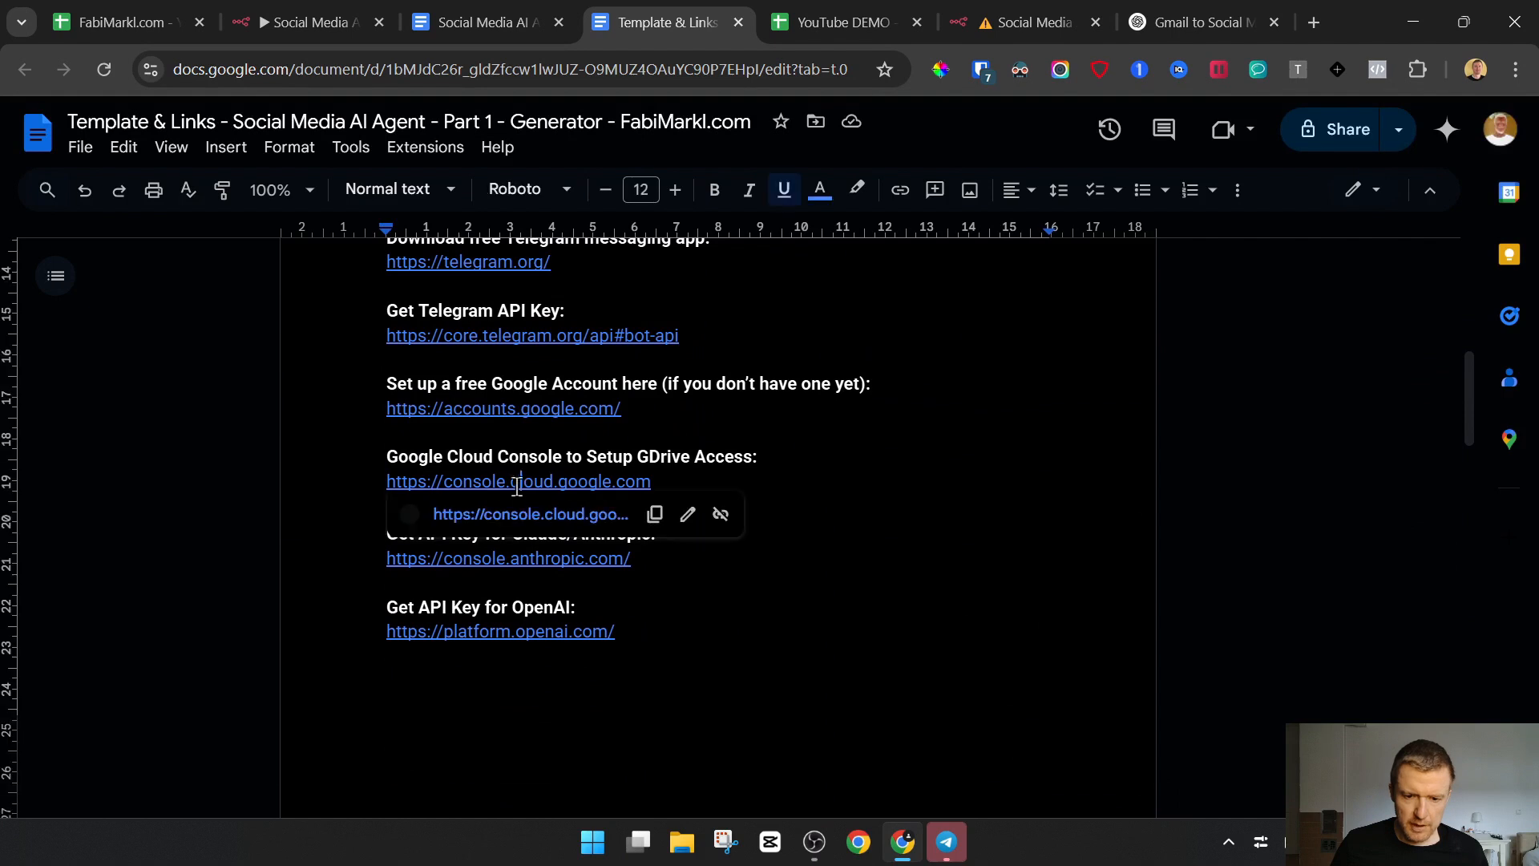
click(503, 517)
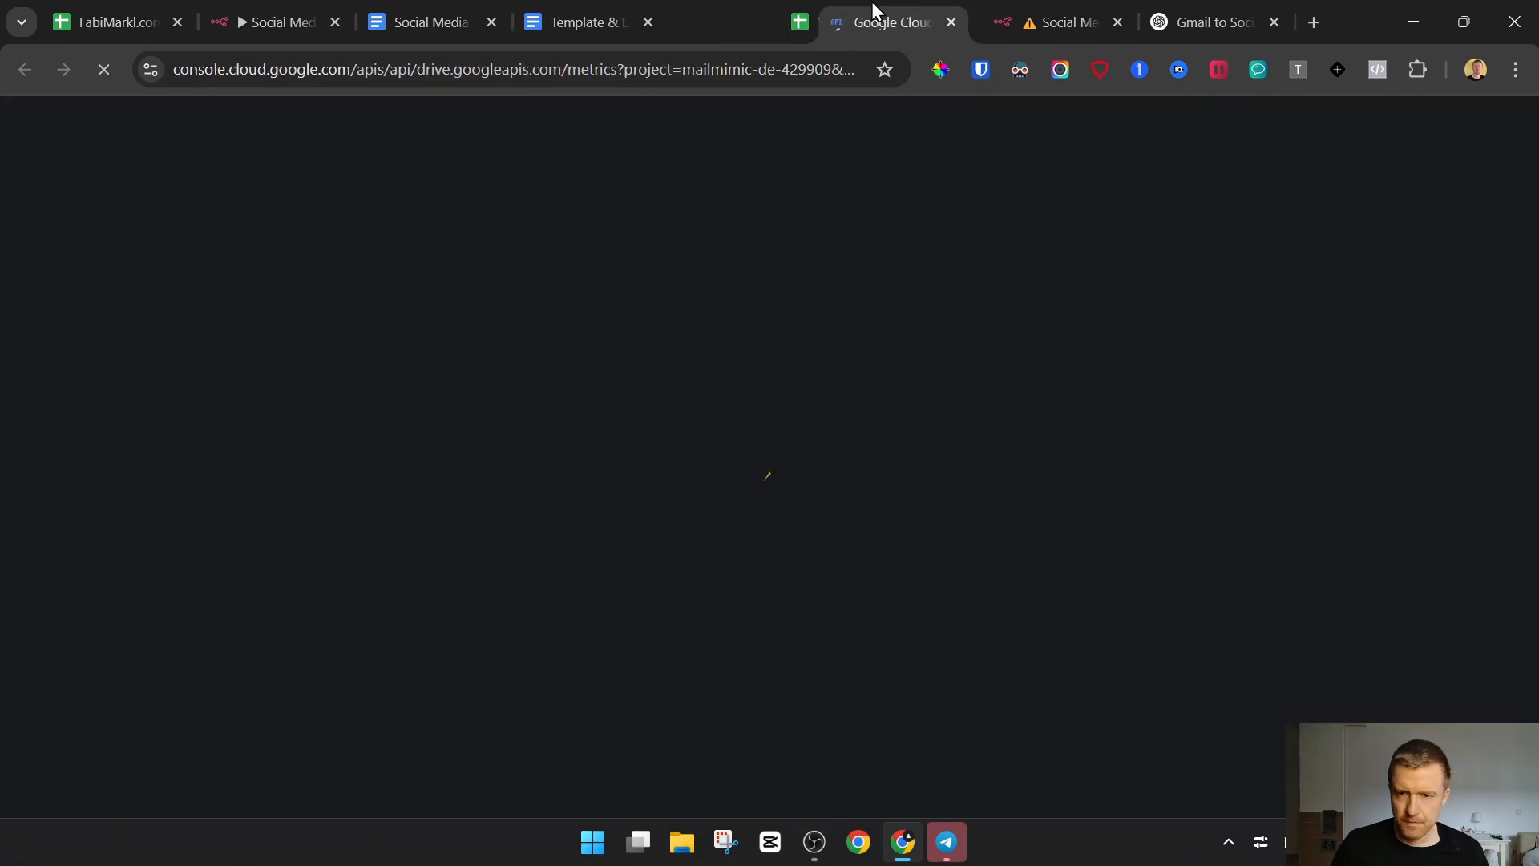
drag(872, 2, 1156, 2)
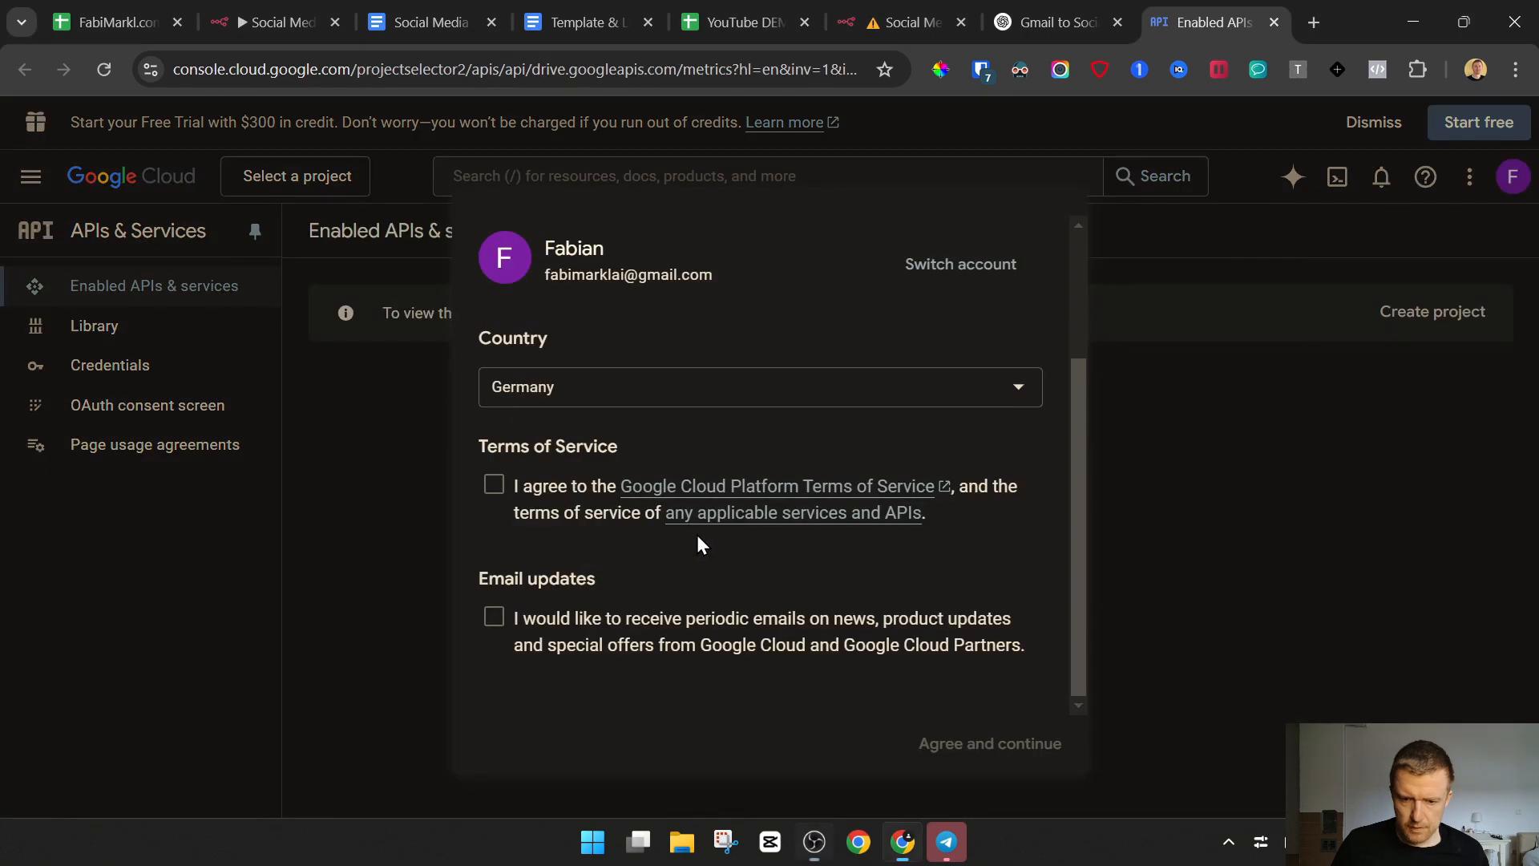
Accept the Google Cloud Platform Terms of Service and open the form for a new project
click(495, 484)
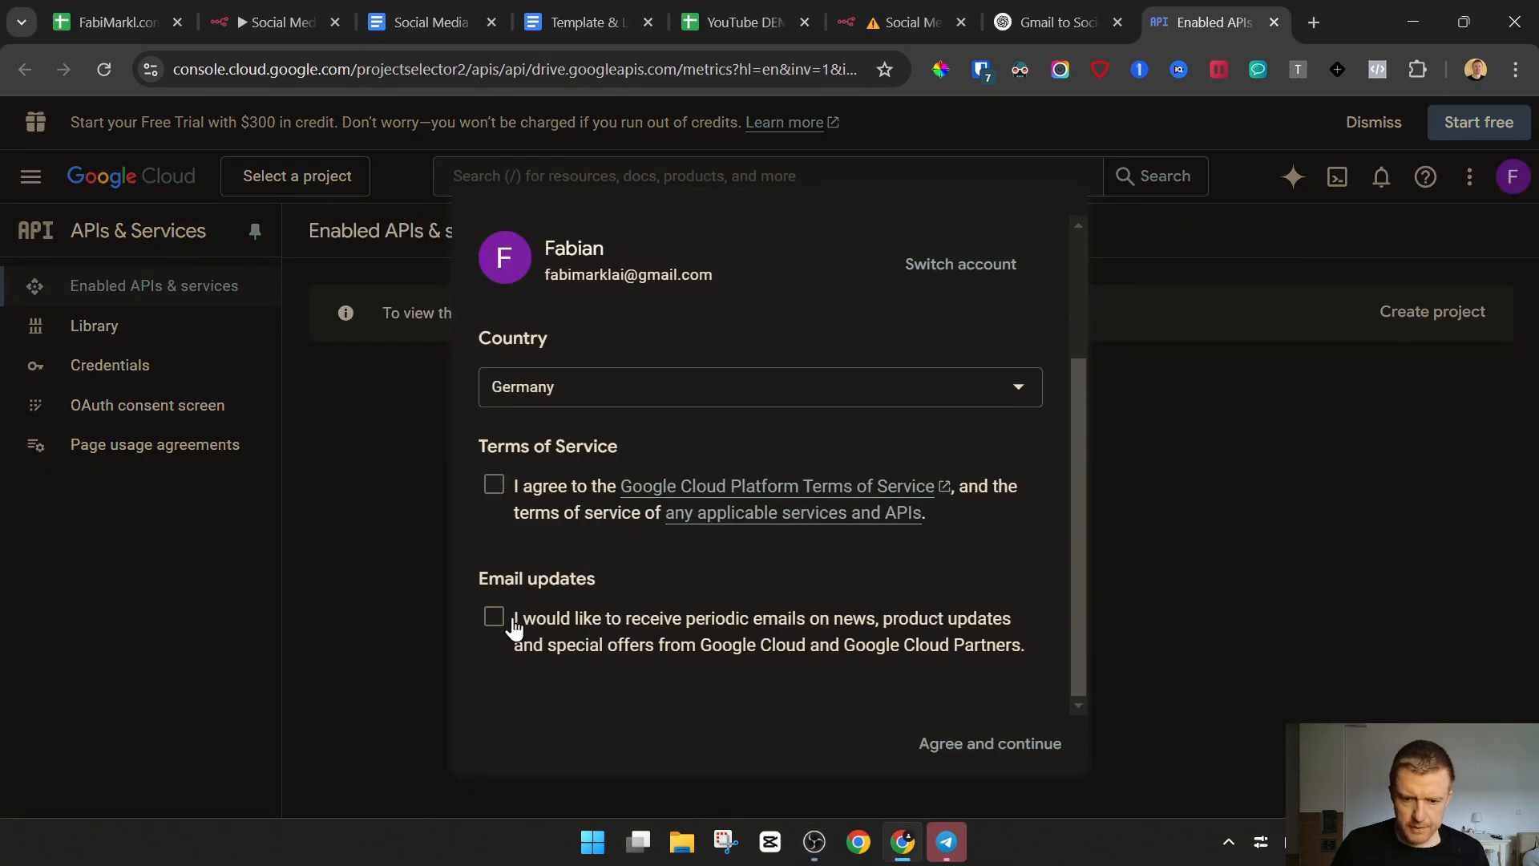
click(996, 745)
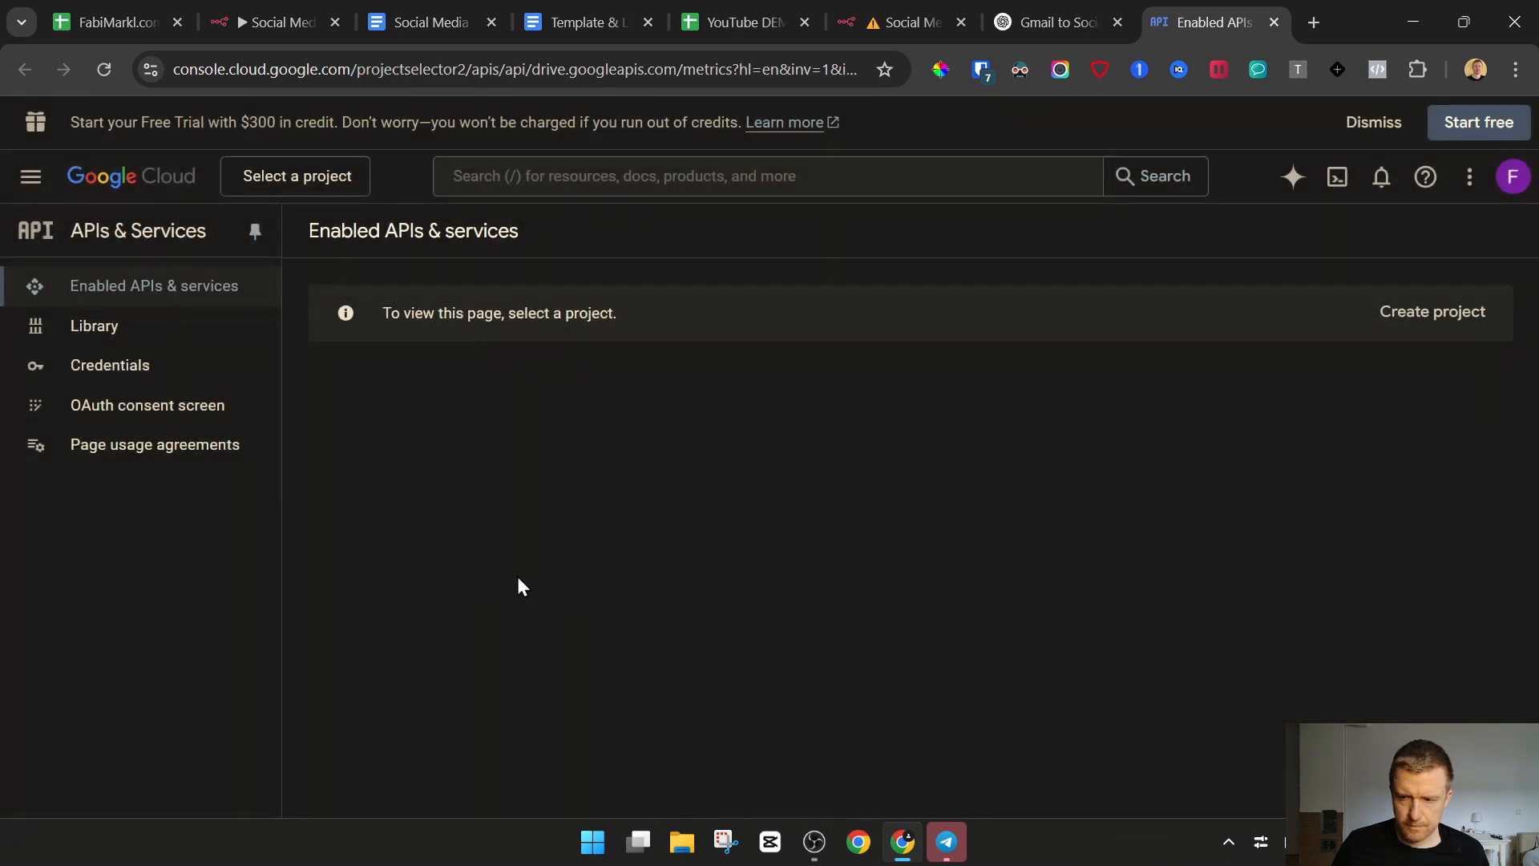
click(1443, 312)
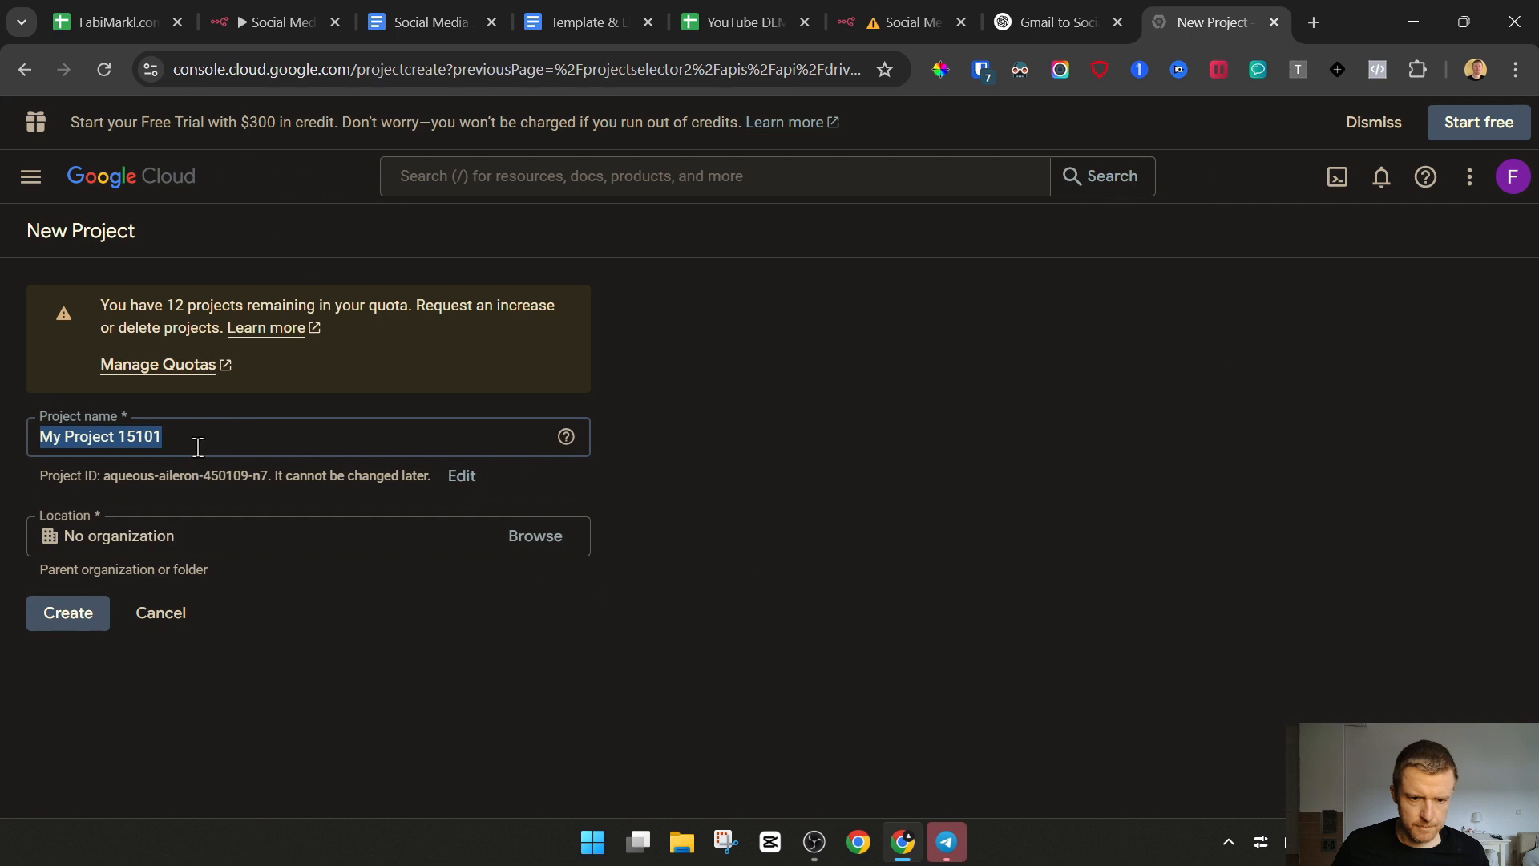
Name the project My Drive Connect - AI Agent Social Media DEMO and try to create it
click(193, 440)
drag(193, 439, 38, 448)
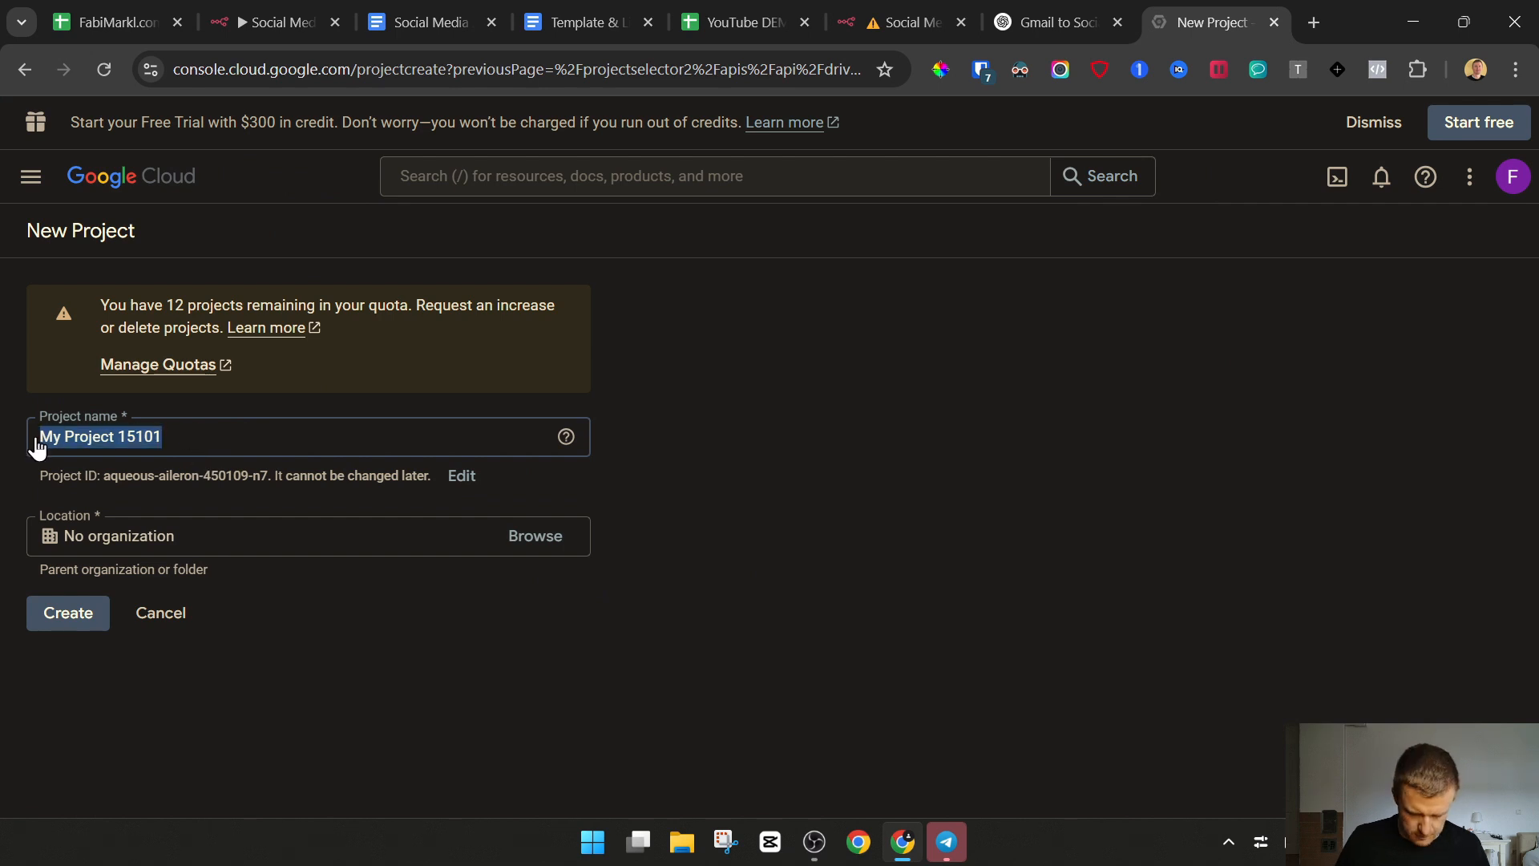
text(My)
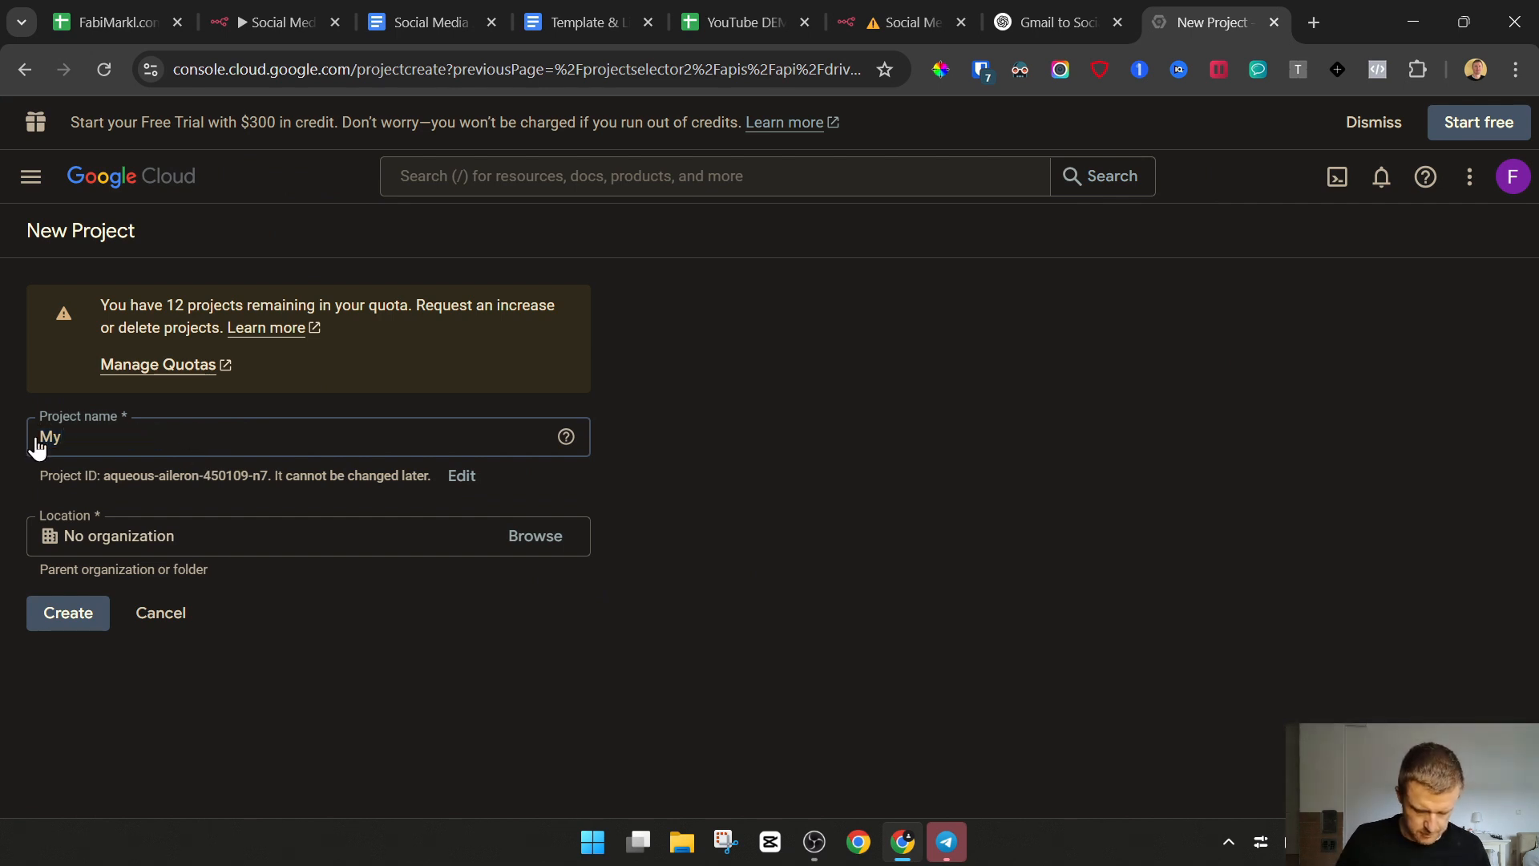
text( Drive Connect)
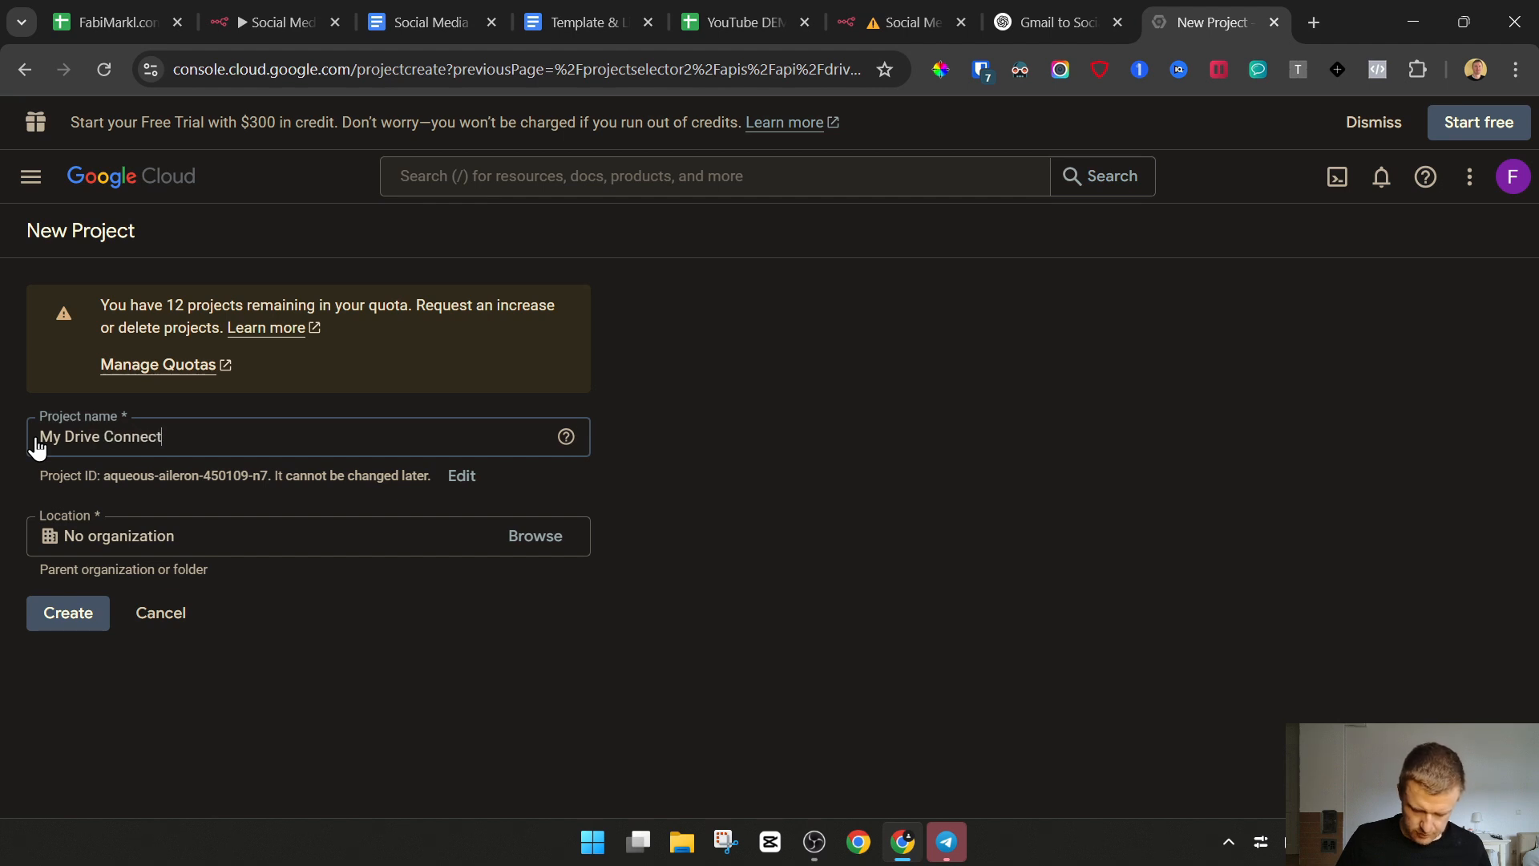
text( - AI )
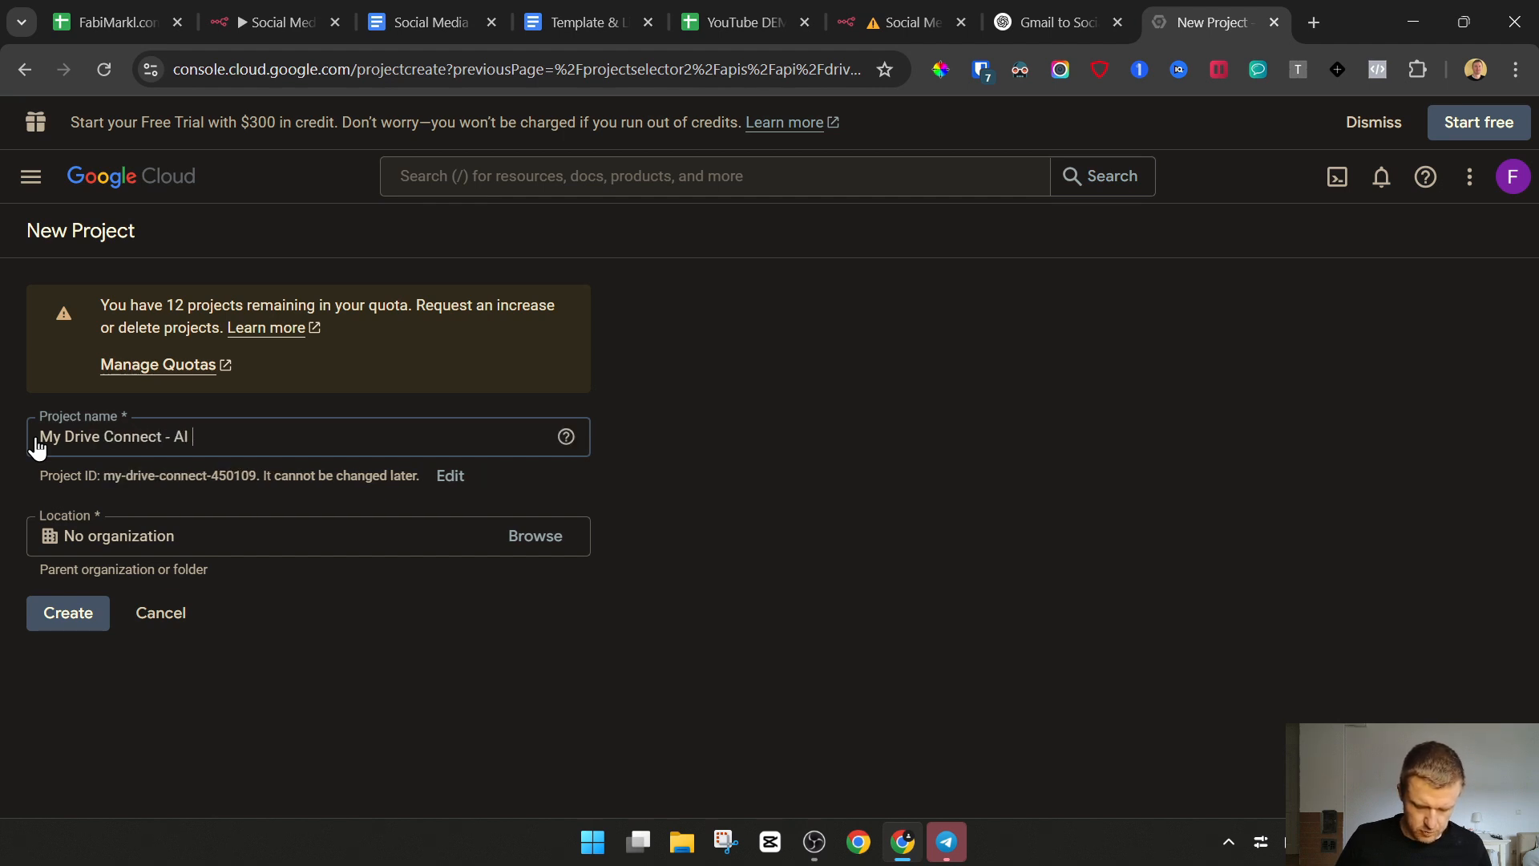
text(Agent Social Media D)
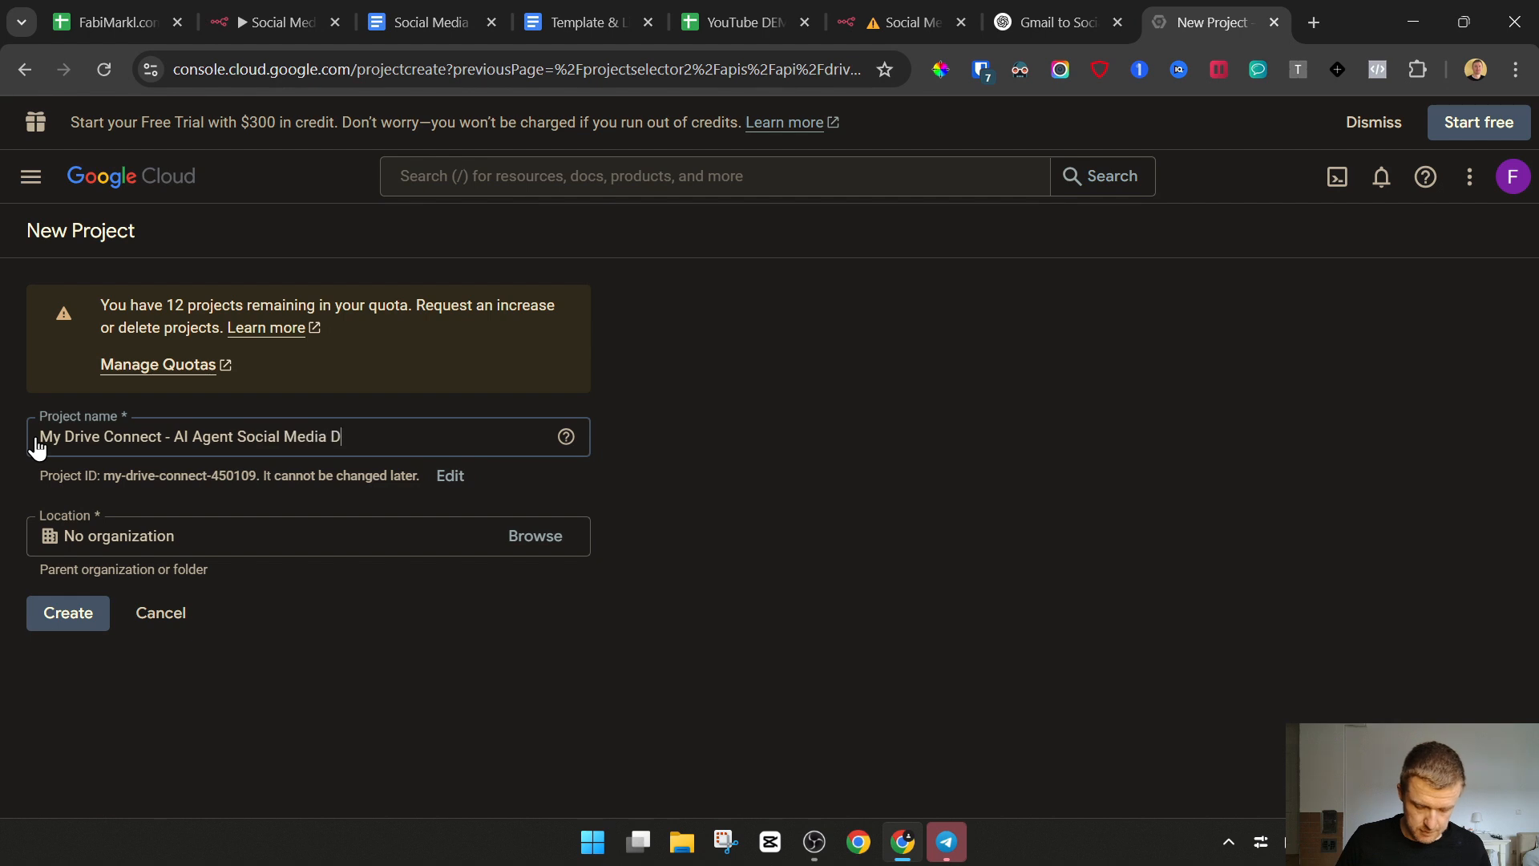
text(EMO)
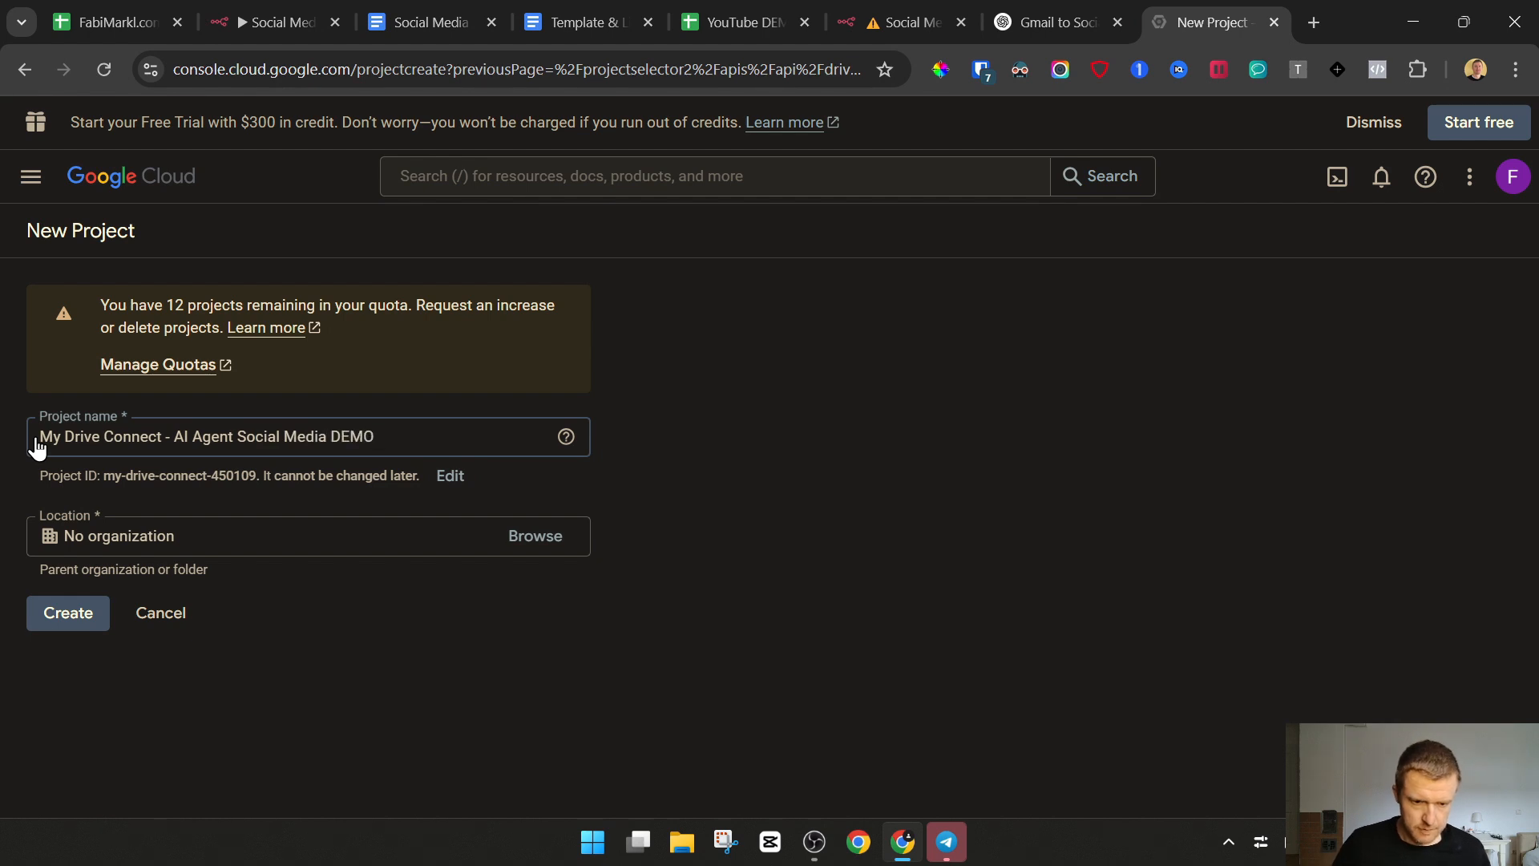
click(140, 521)
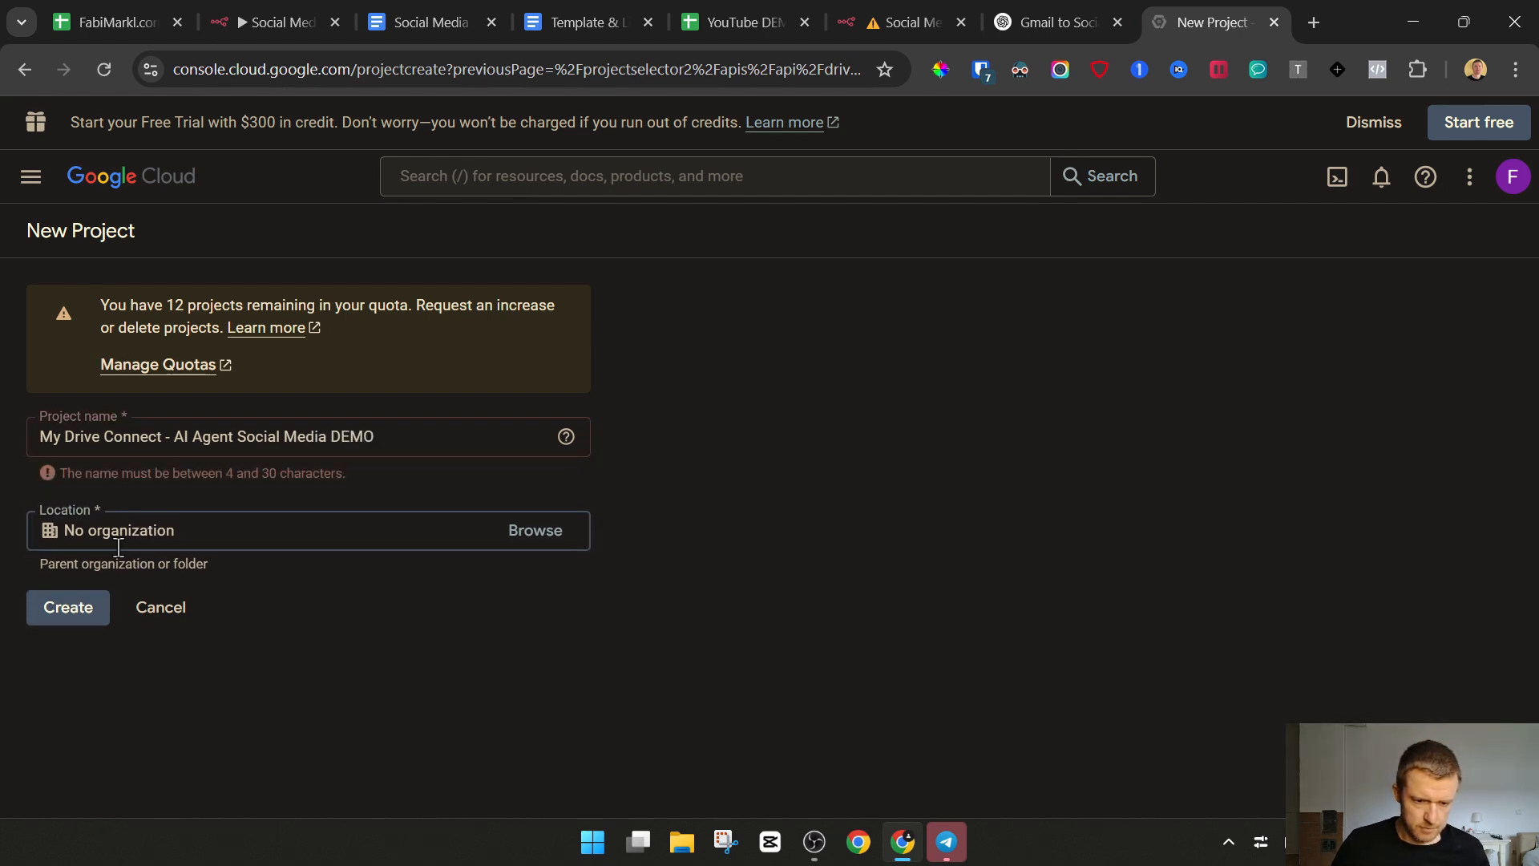
click(90, 610)
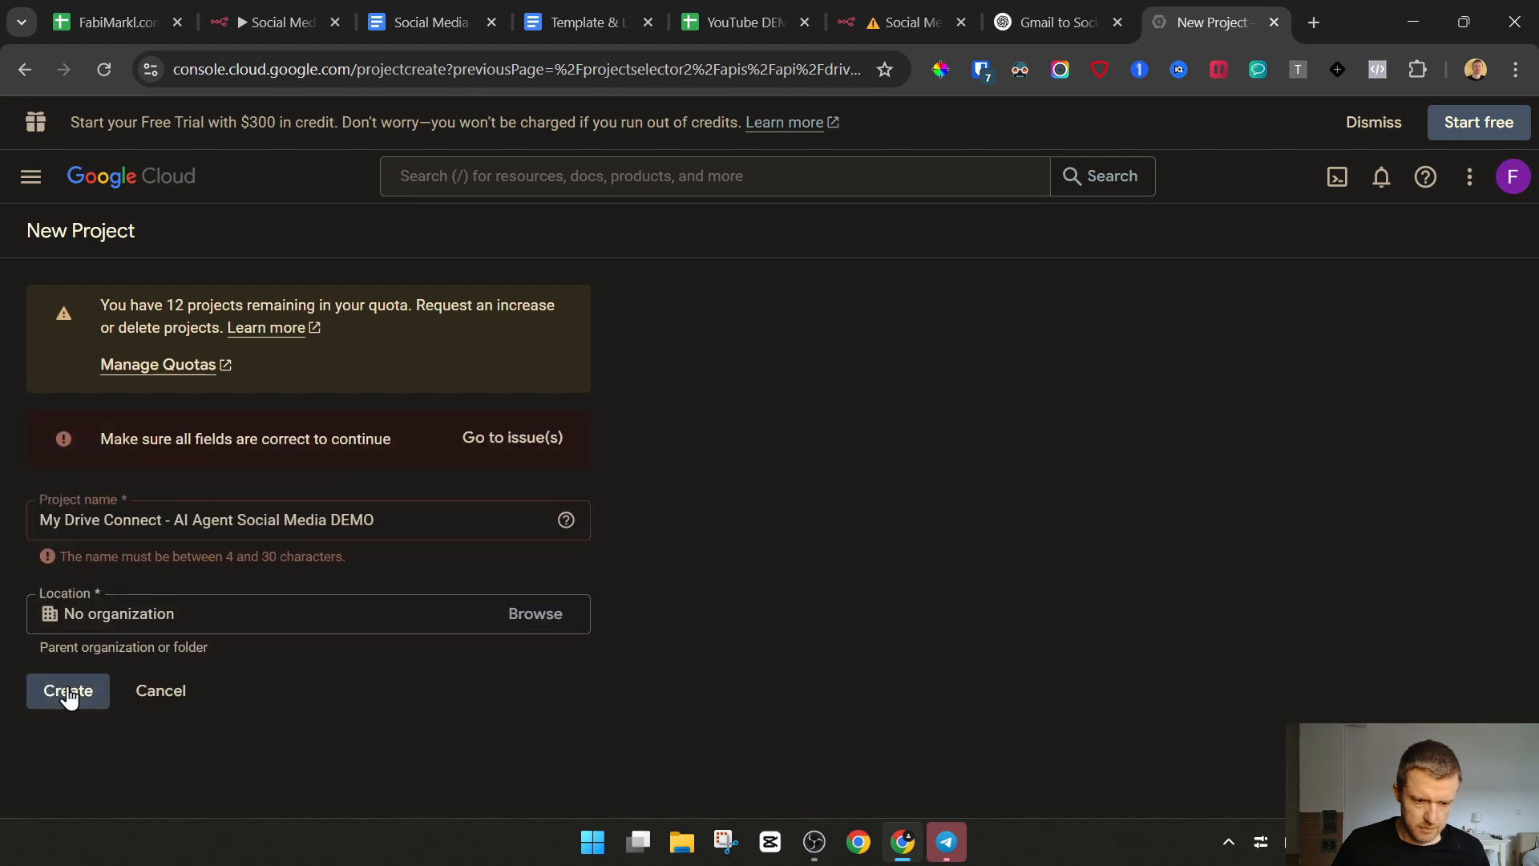
Shorten the project name to My Drive Connect DEMO and create the project with no organization
click(190, 521)
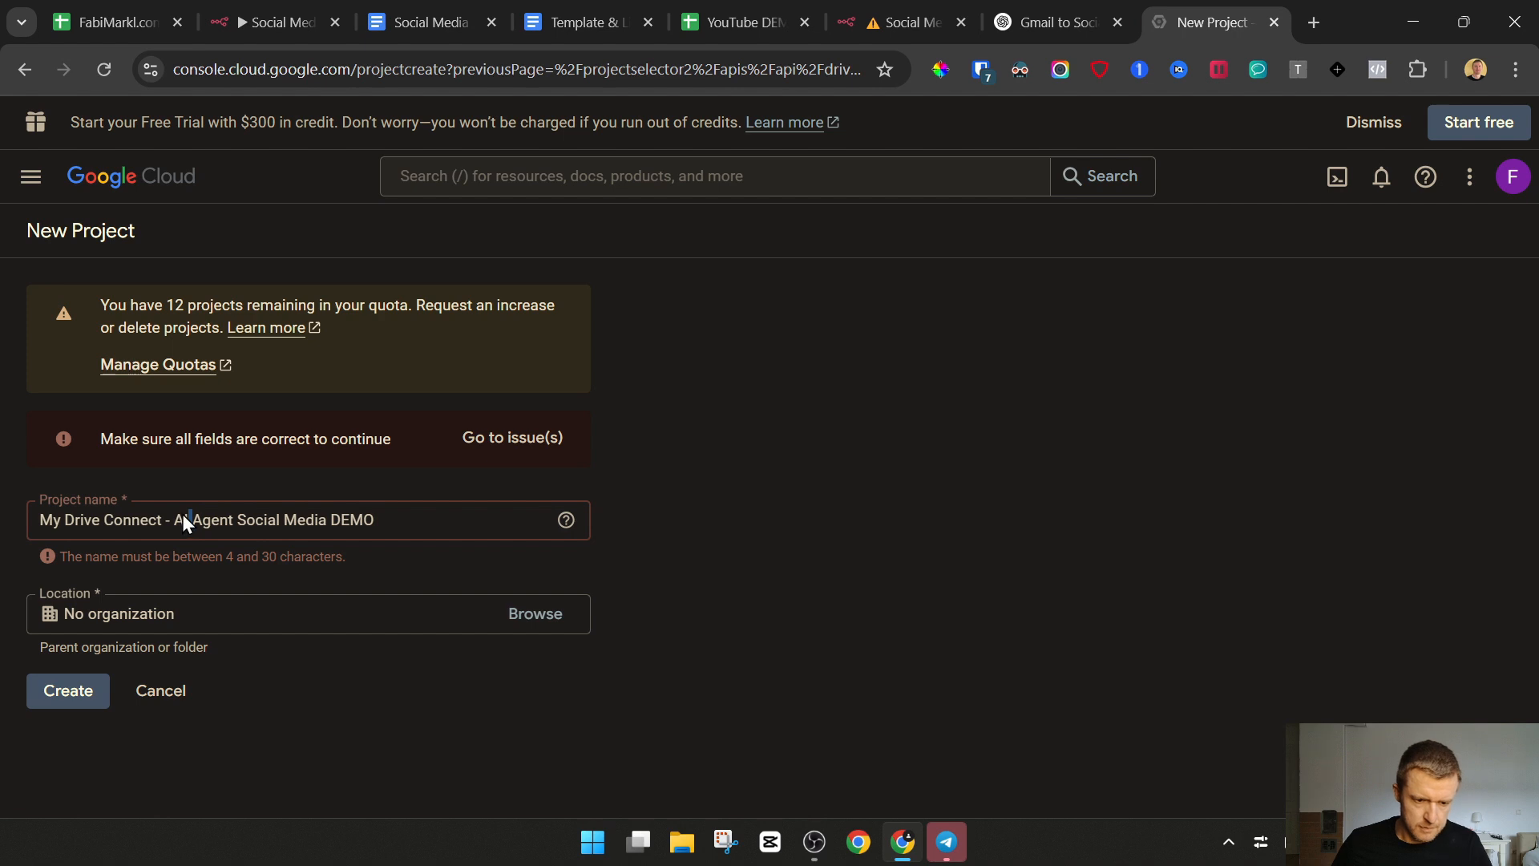
drag(182, 517, 36, 521)
click(177, 521)
drag(163, 522, 329, 520)
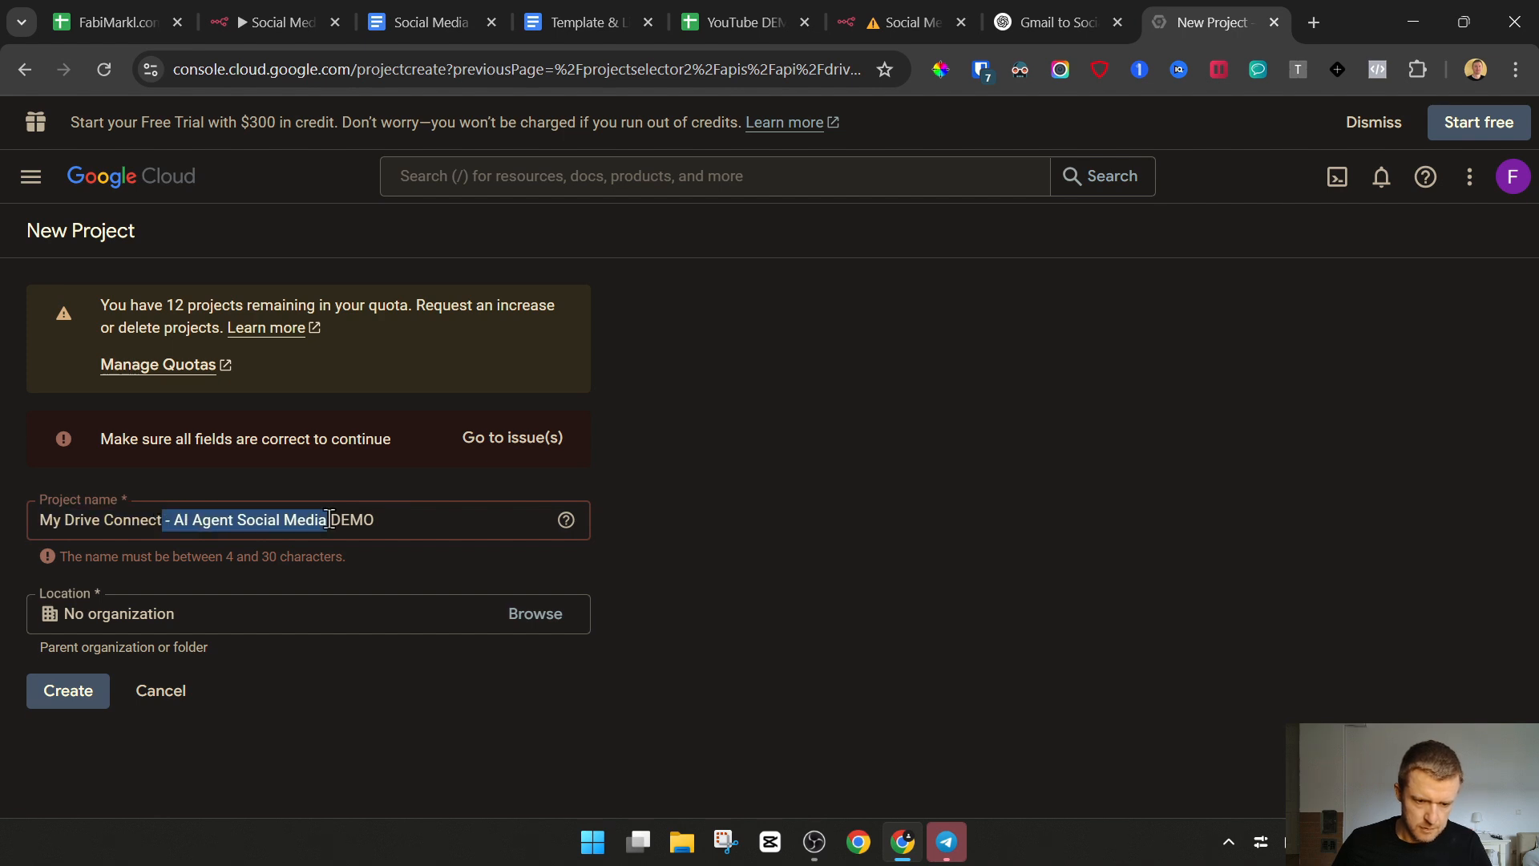
key(BackSpace)
click(88, 709)
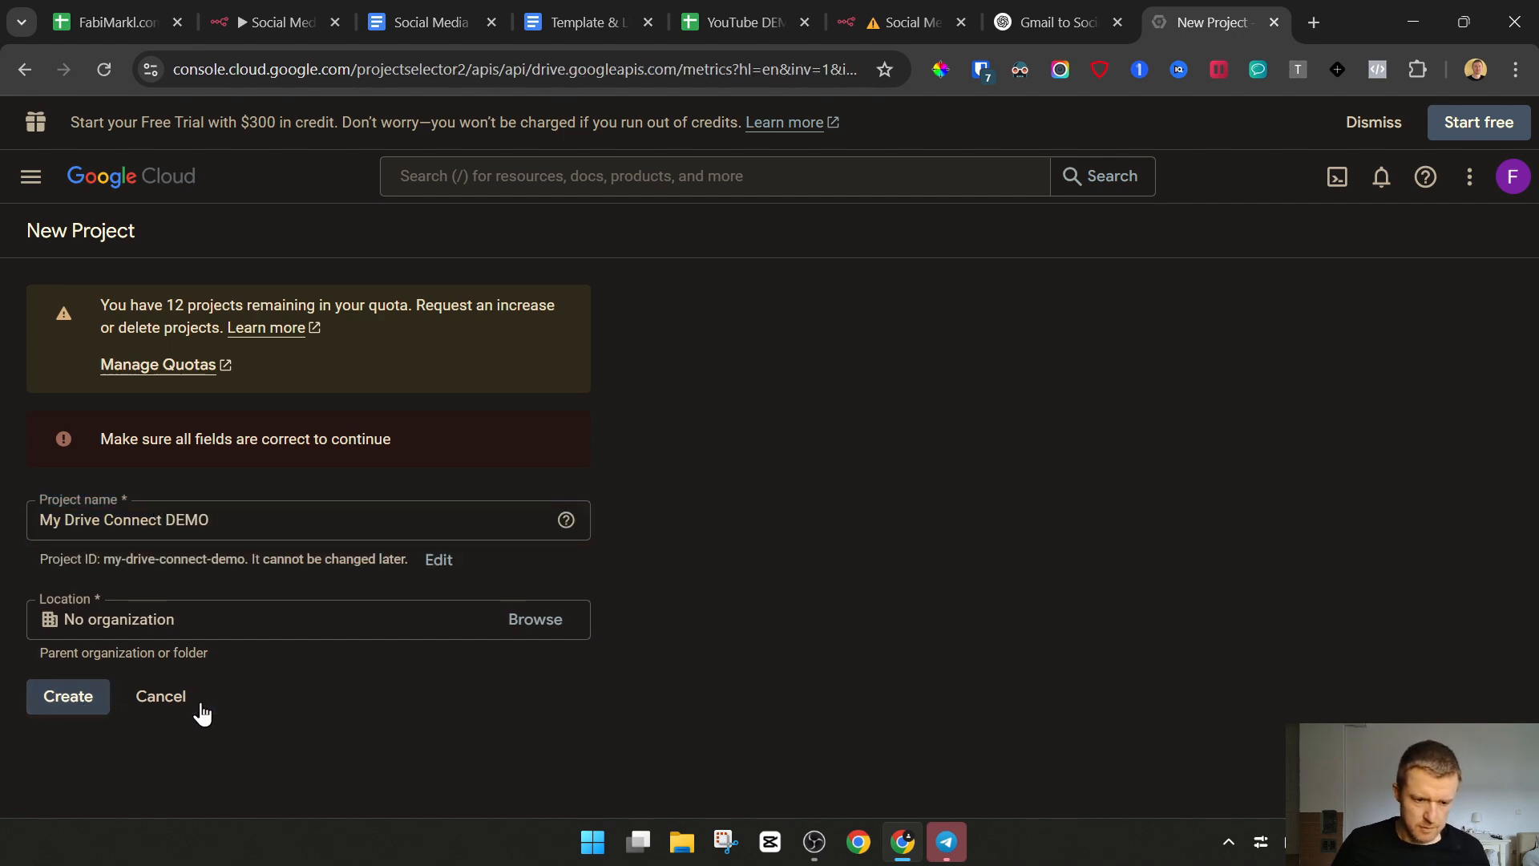
click(201, 712)
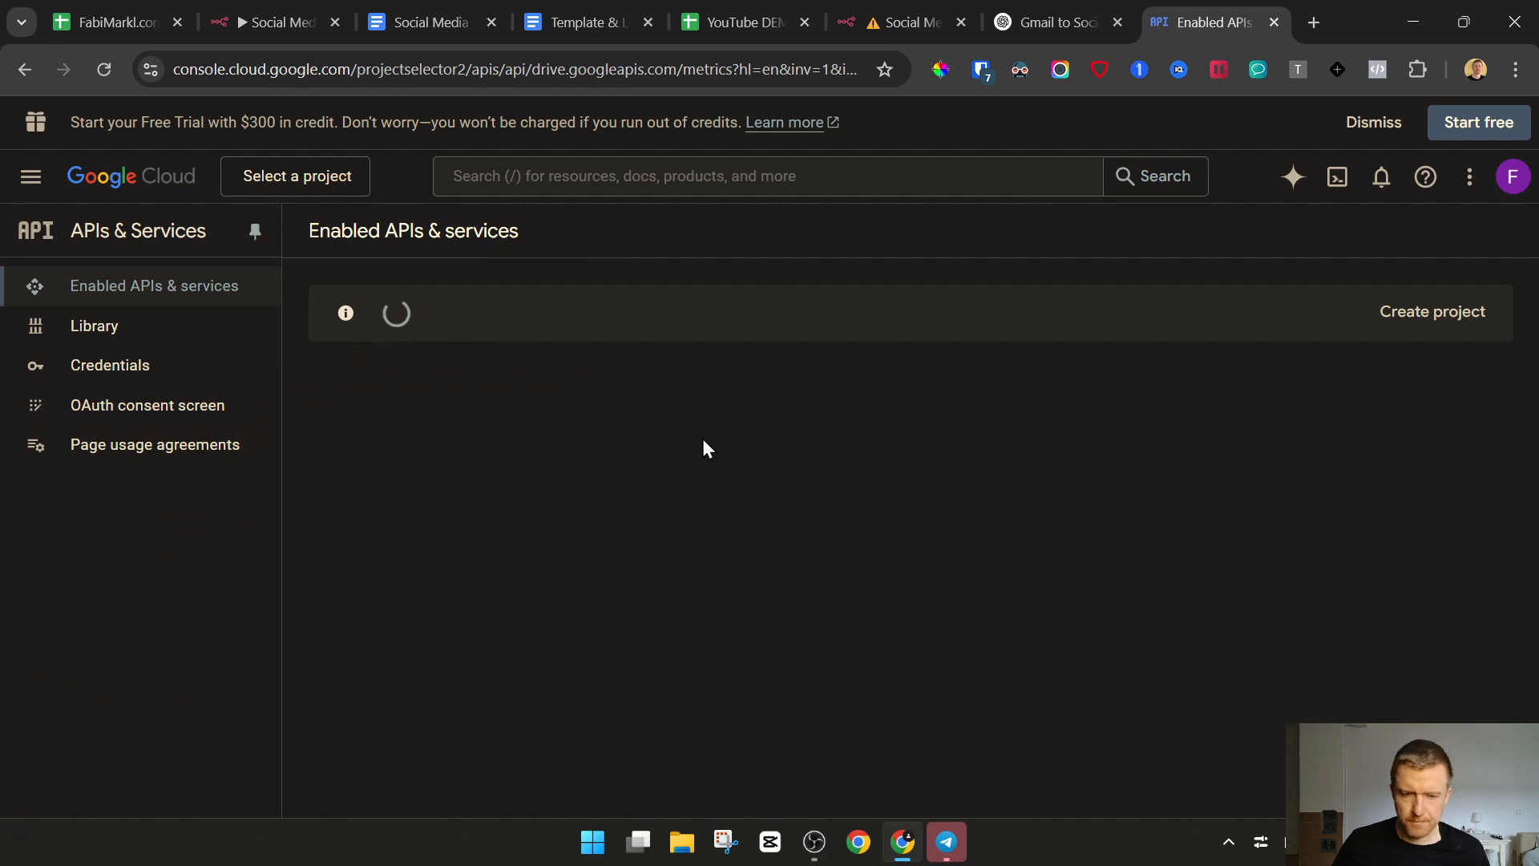
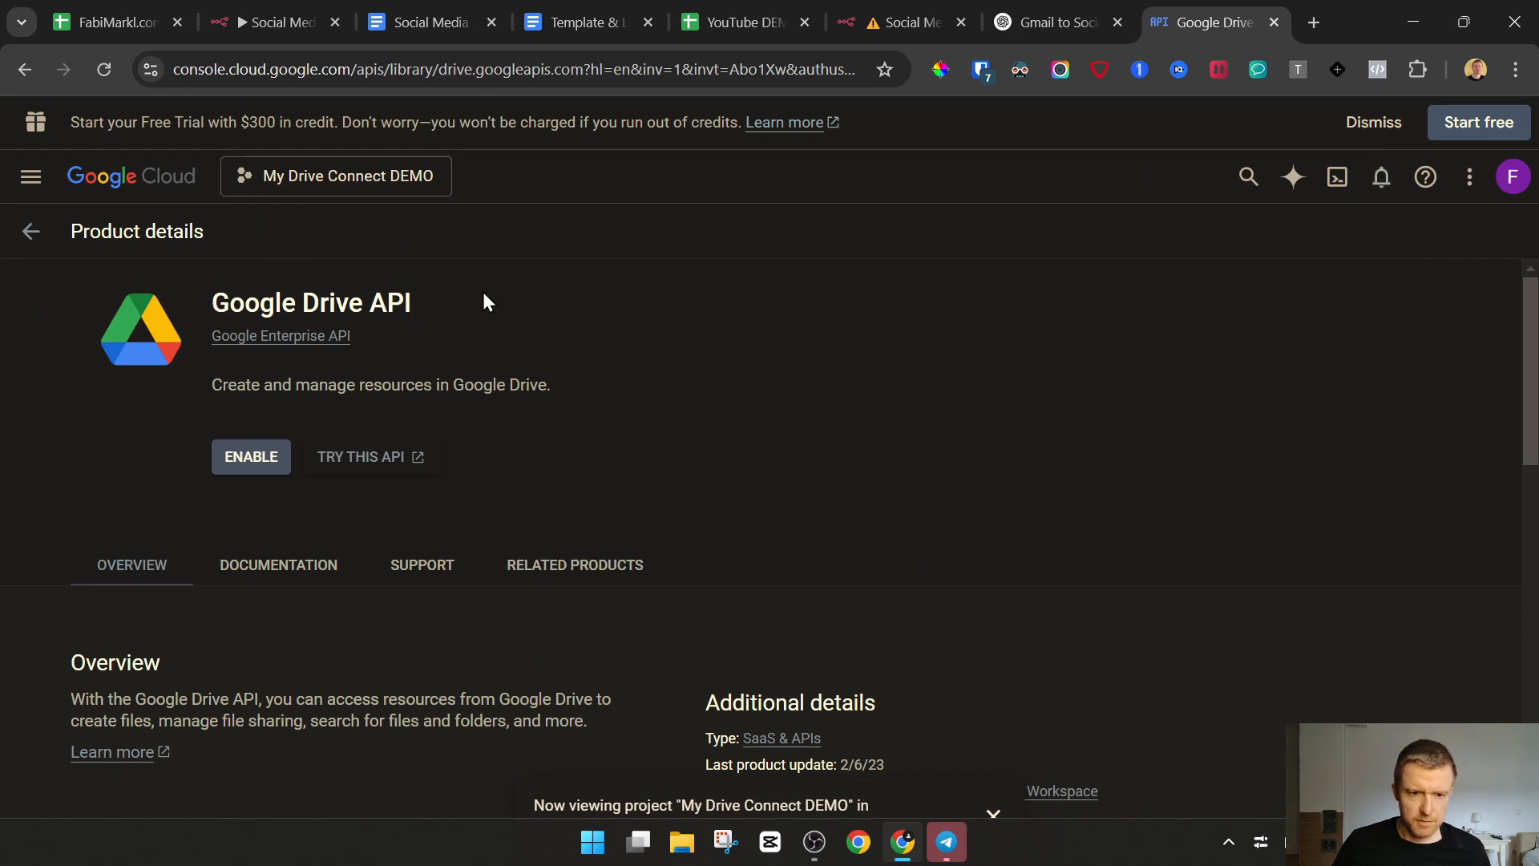
Enable the Google Drive API for the project, and look it up in the API library with the search google drive
click(257, 461)
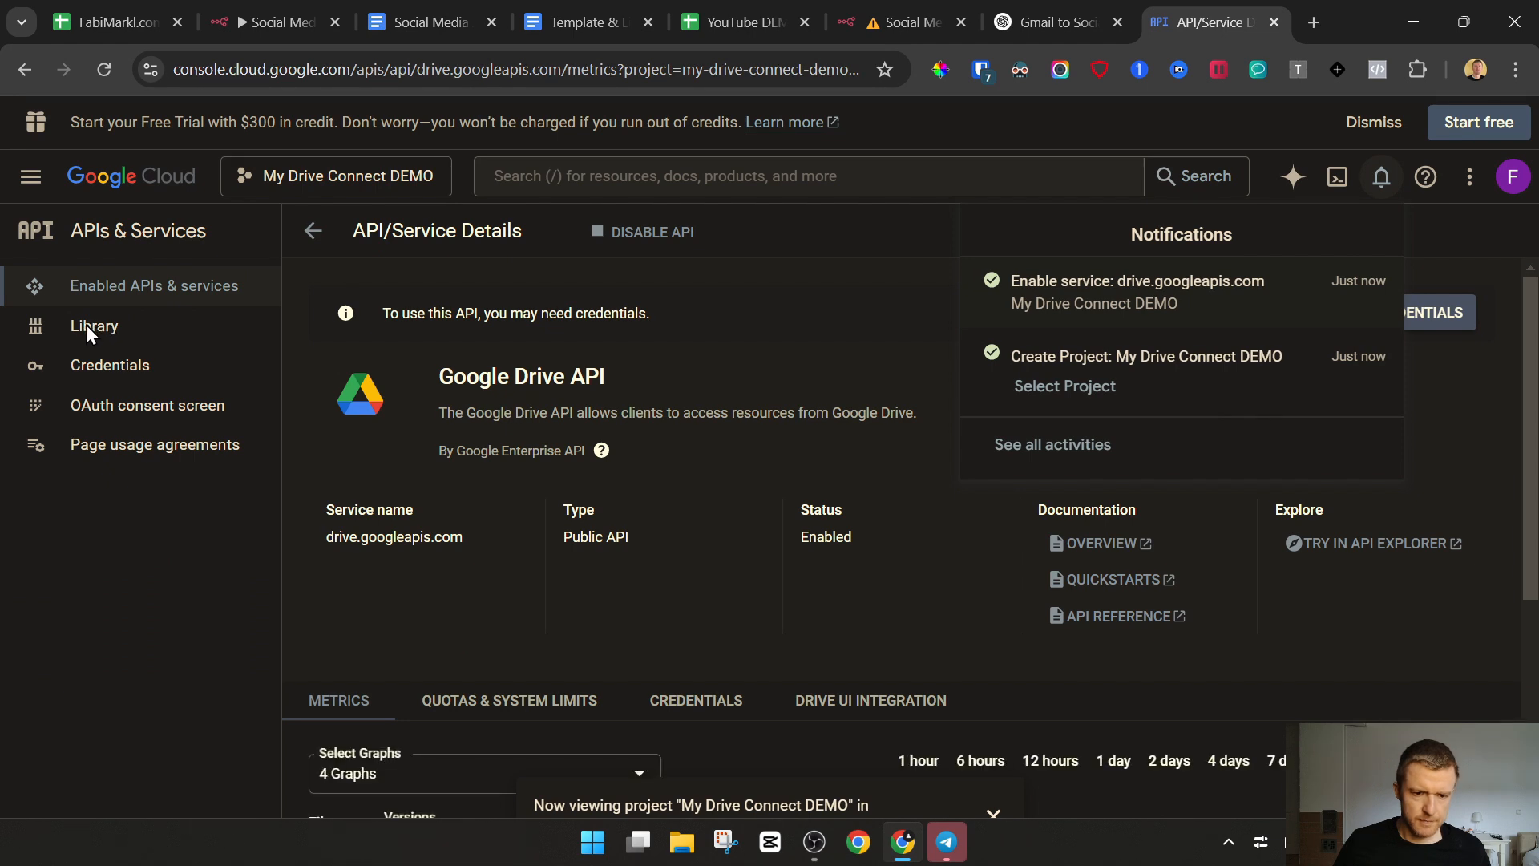
click(85, 325)
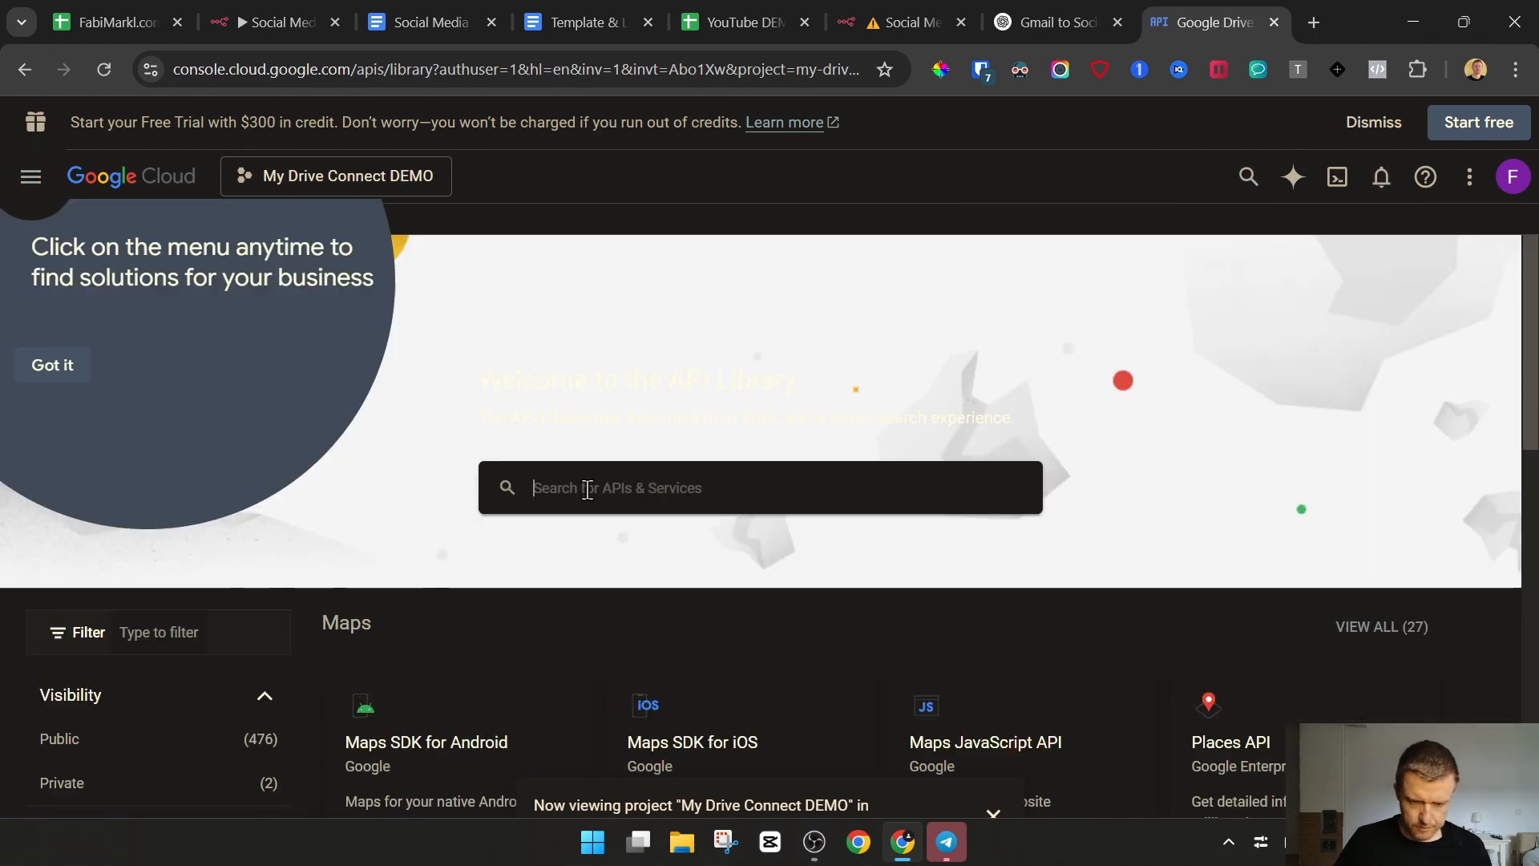
text(google drive)
scroll(485, 642, down, 3)
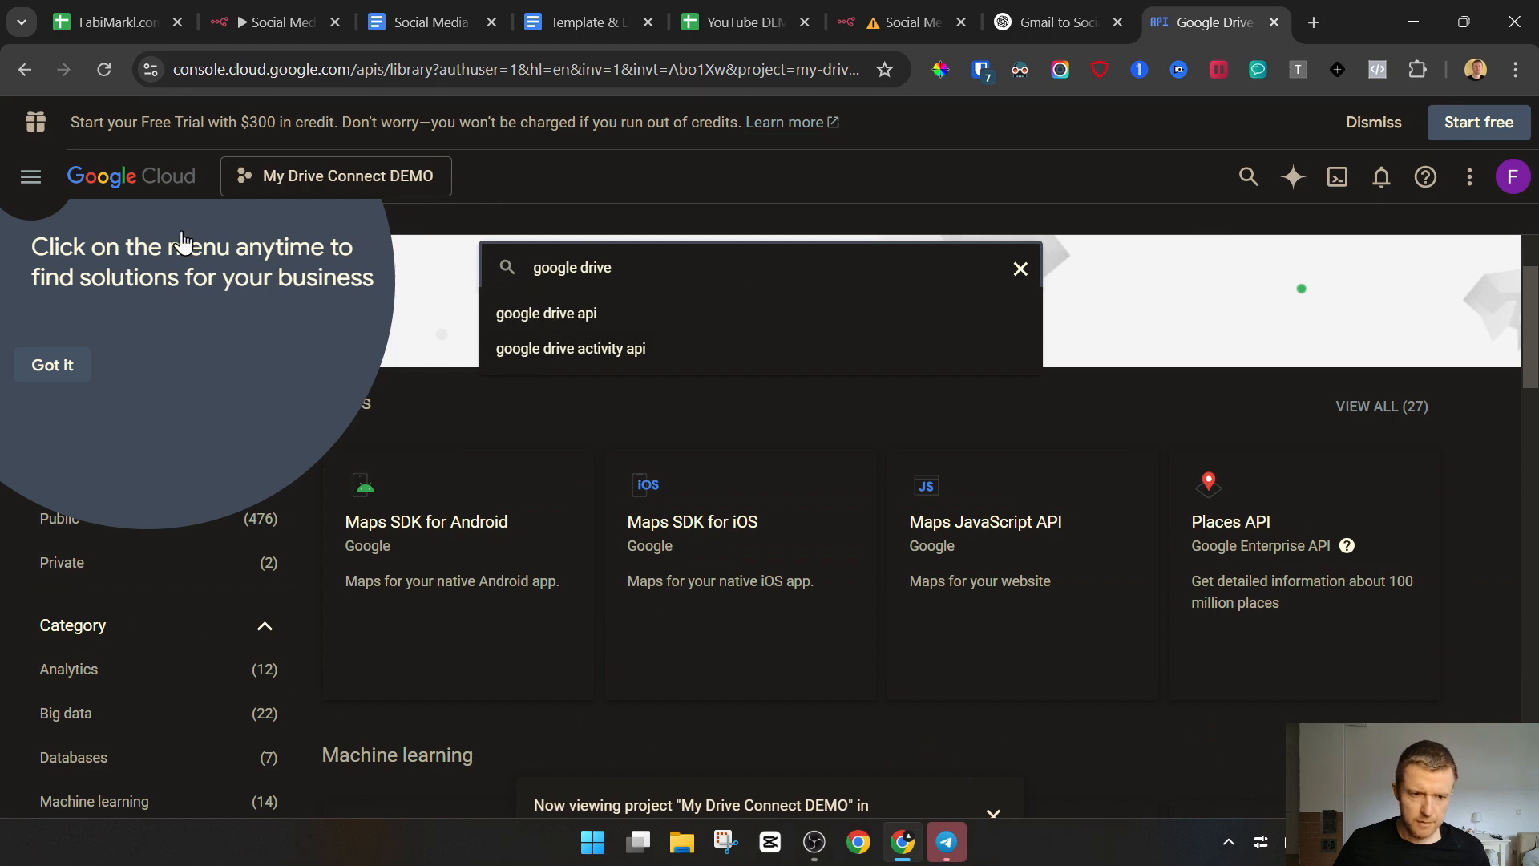
click(60, 365)
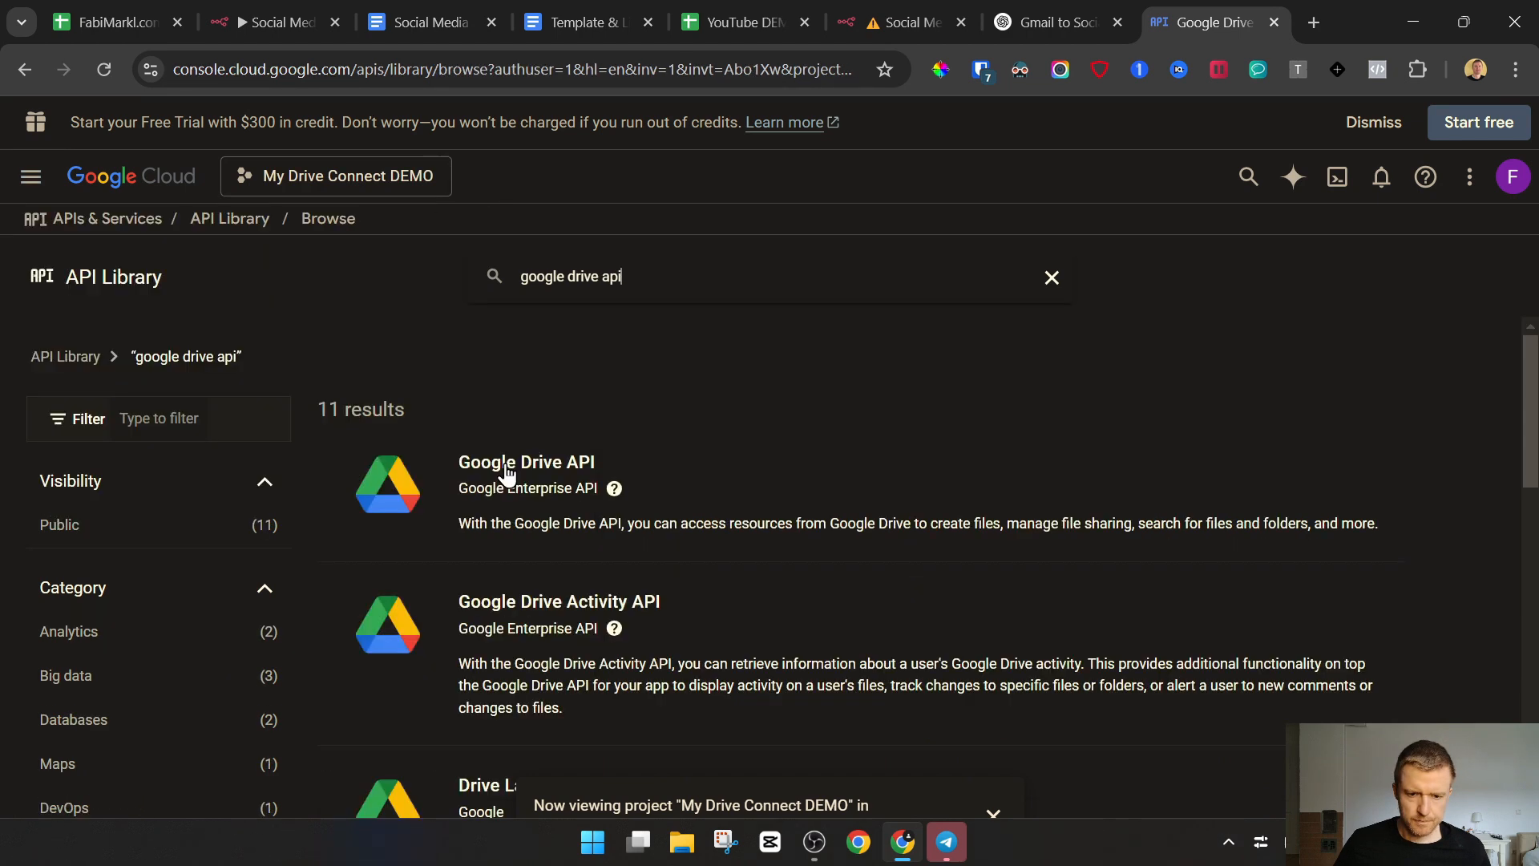
click(505, 467)
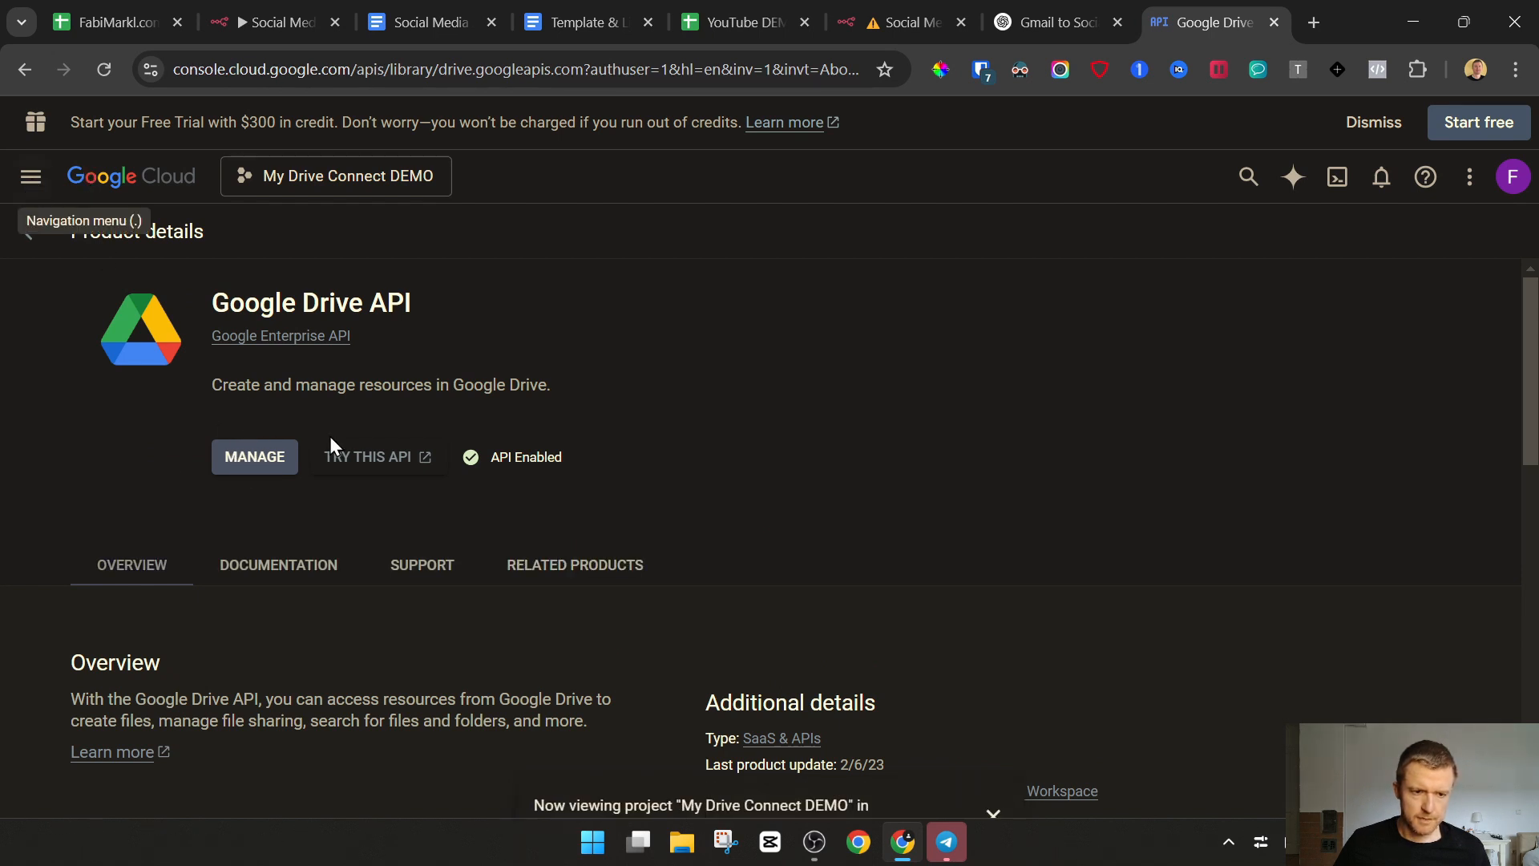
Open the project's API credentials page and start creating an OAuth client ID
key(.)
click(32, 179)
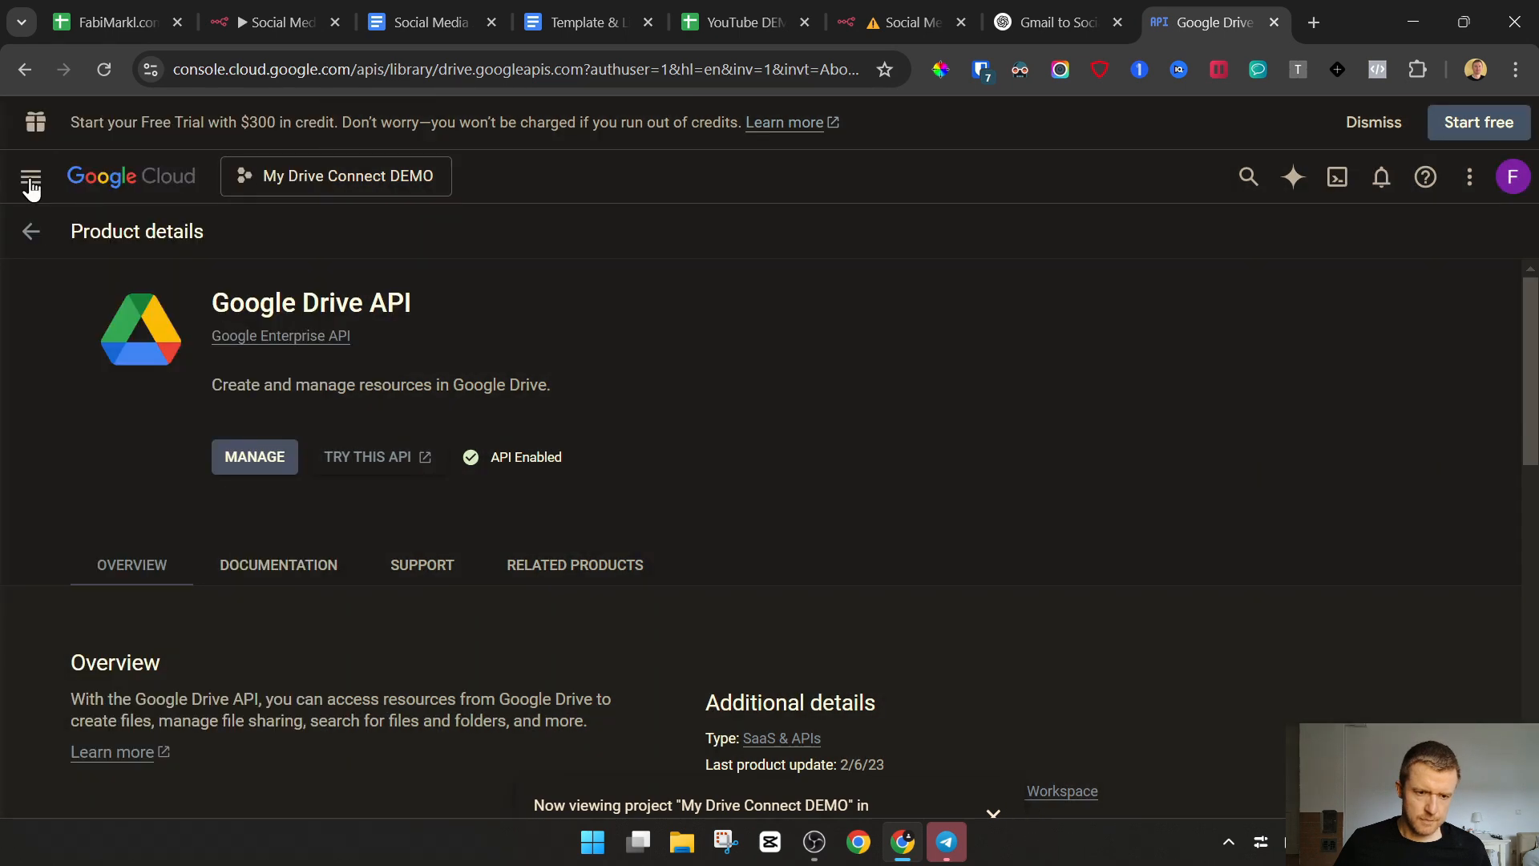
click(30, 179)
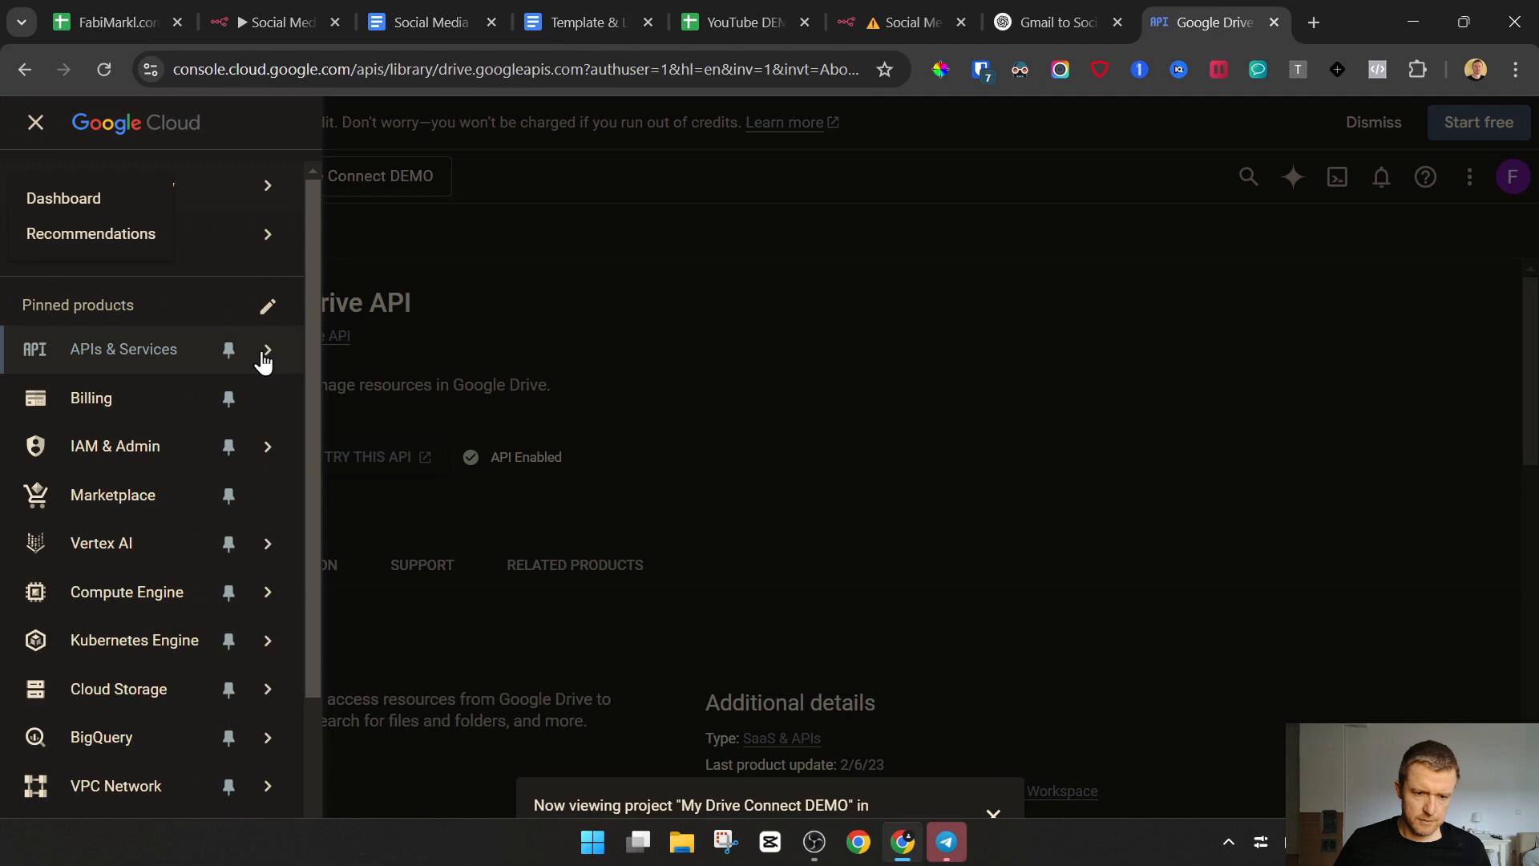
mouse_move(263, 359)
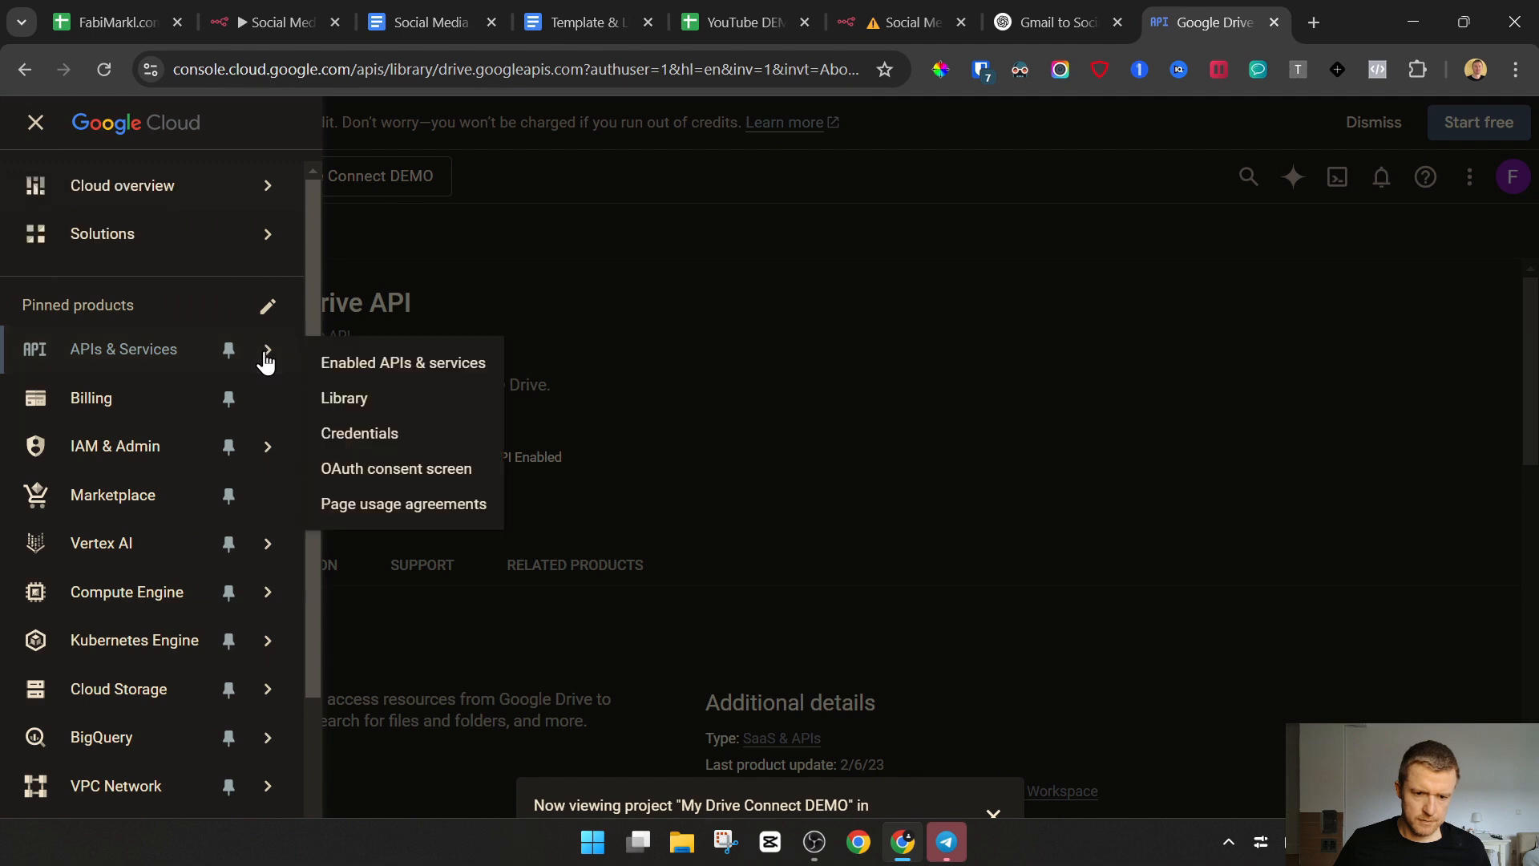
click(358, 435)
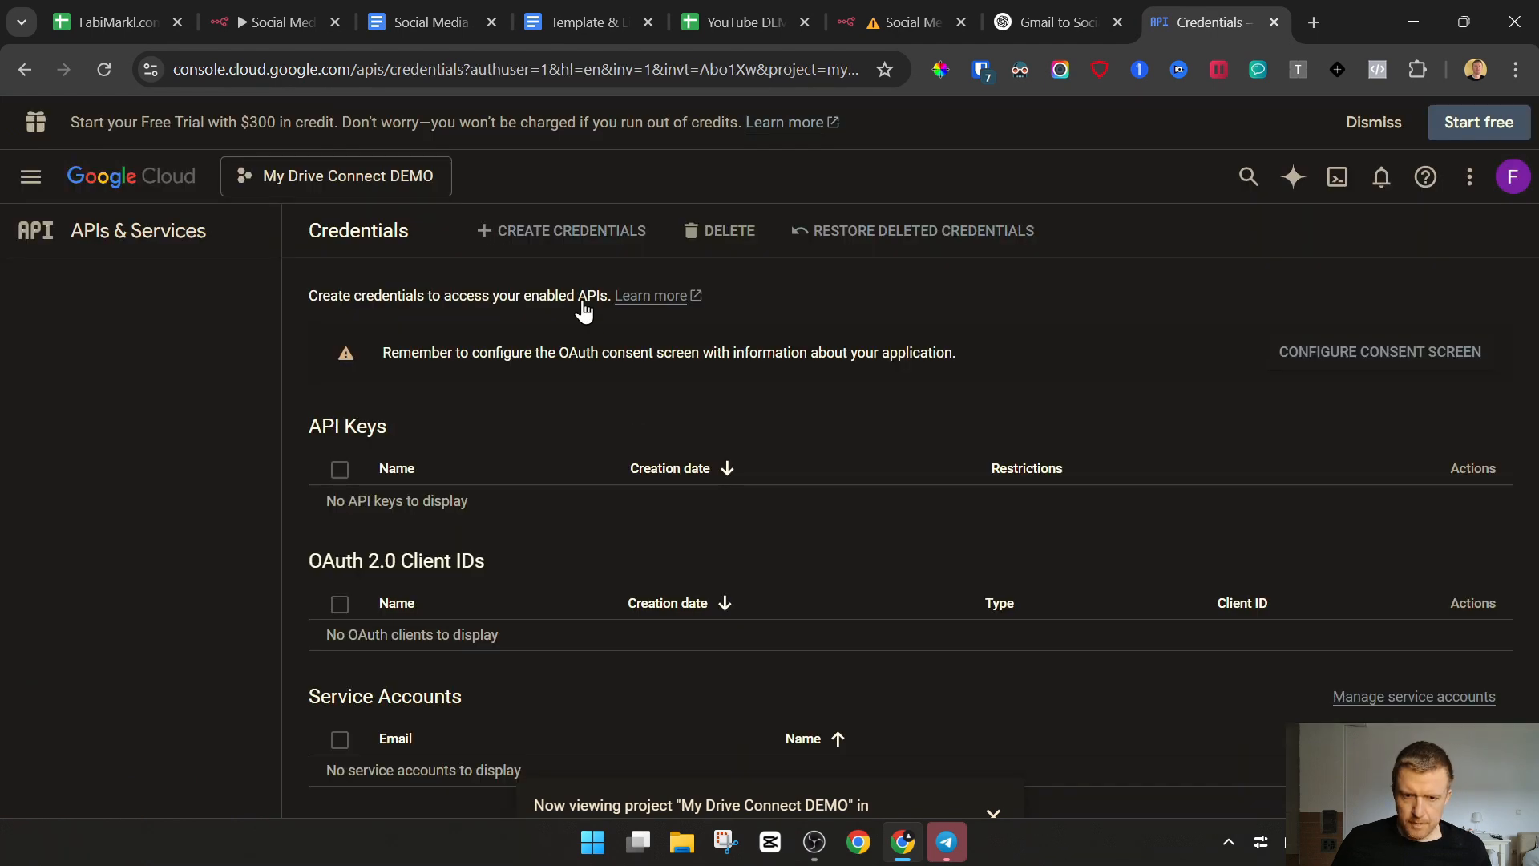
click(571, 234)
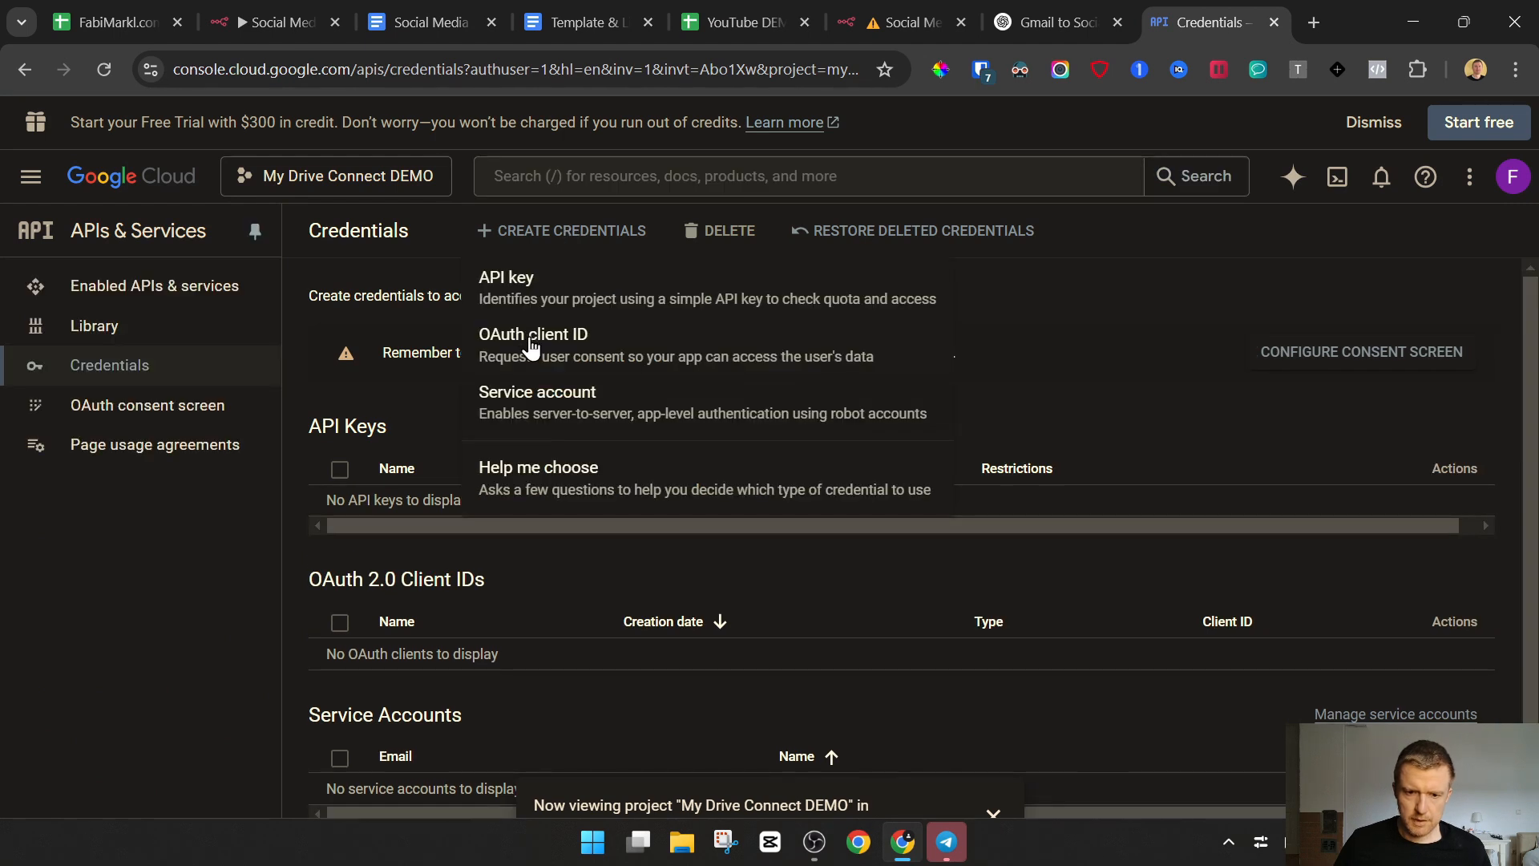
click(531, 344)
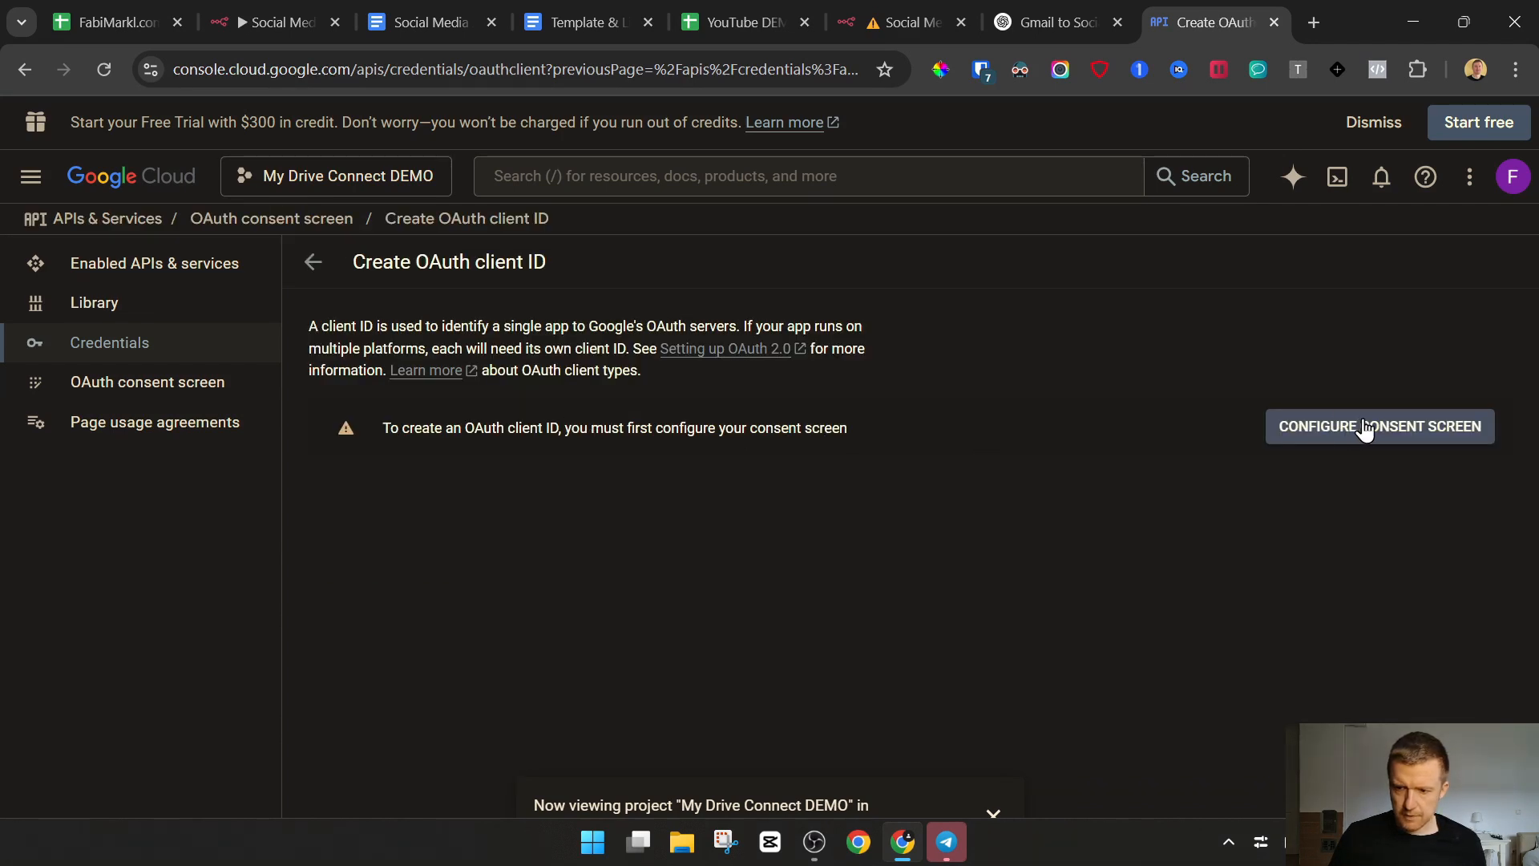
Start configuring the OAuth consent screen with the External user type
click(1366, 430)
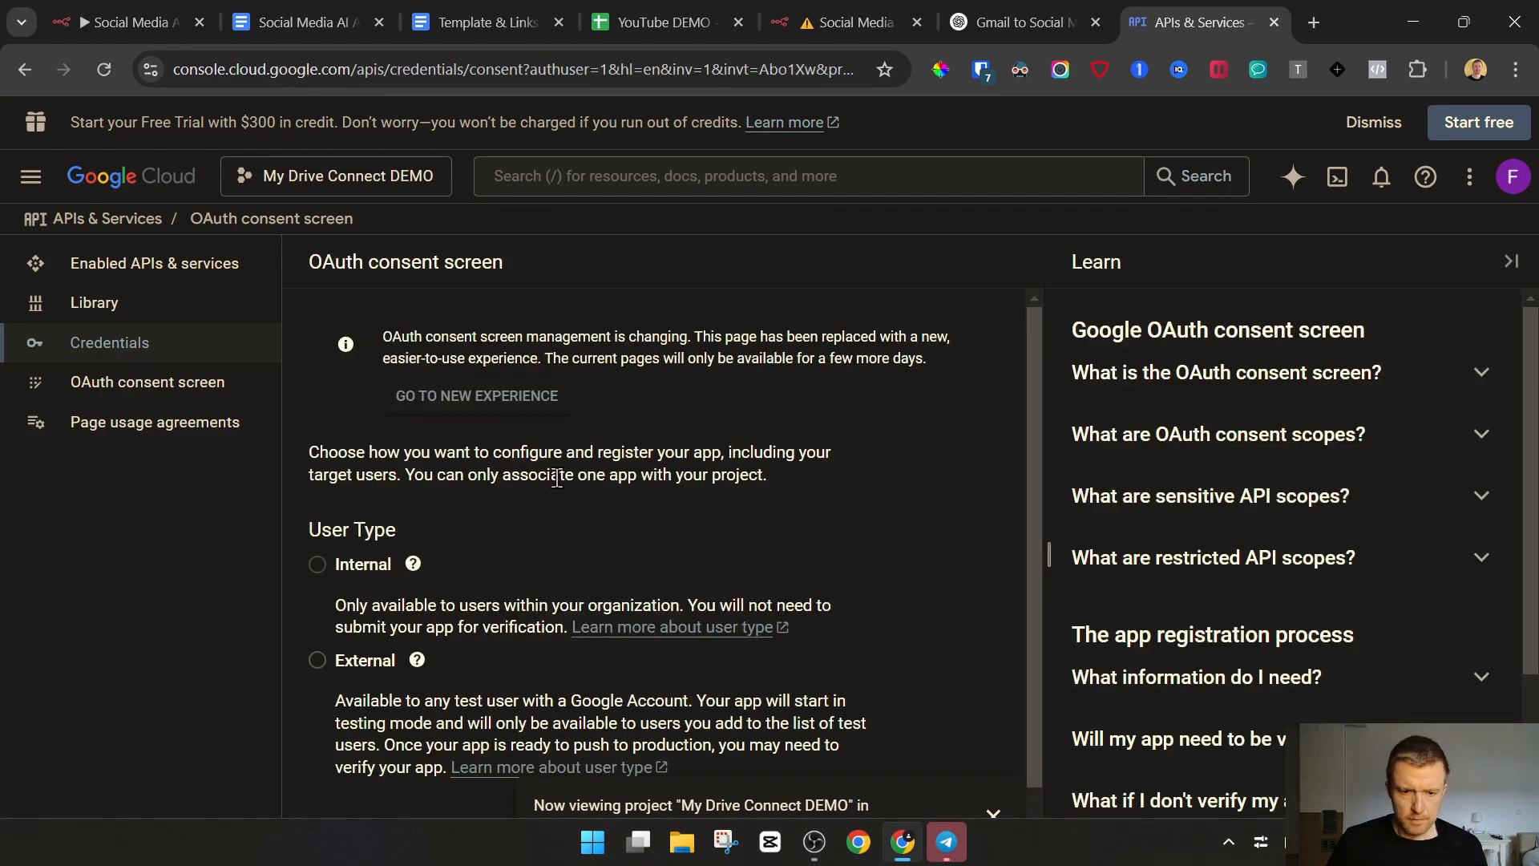
click(318, 659)
scroll(345, 722, down, 1)
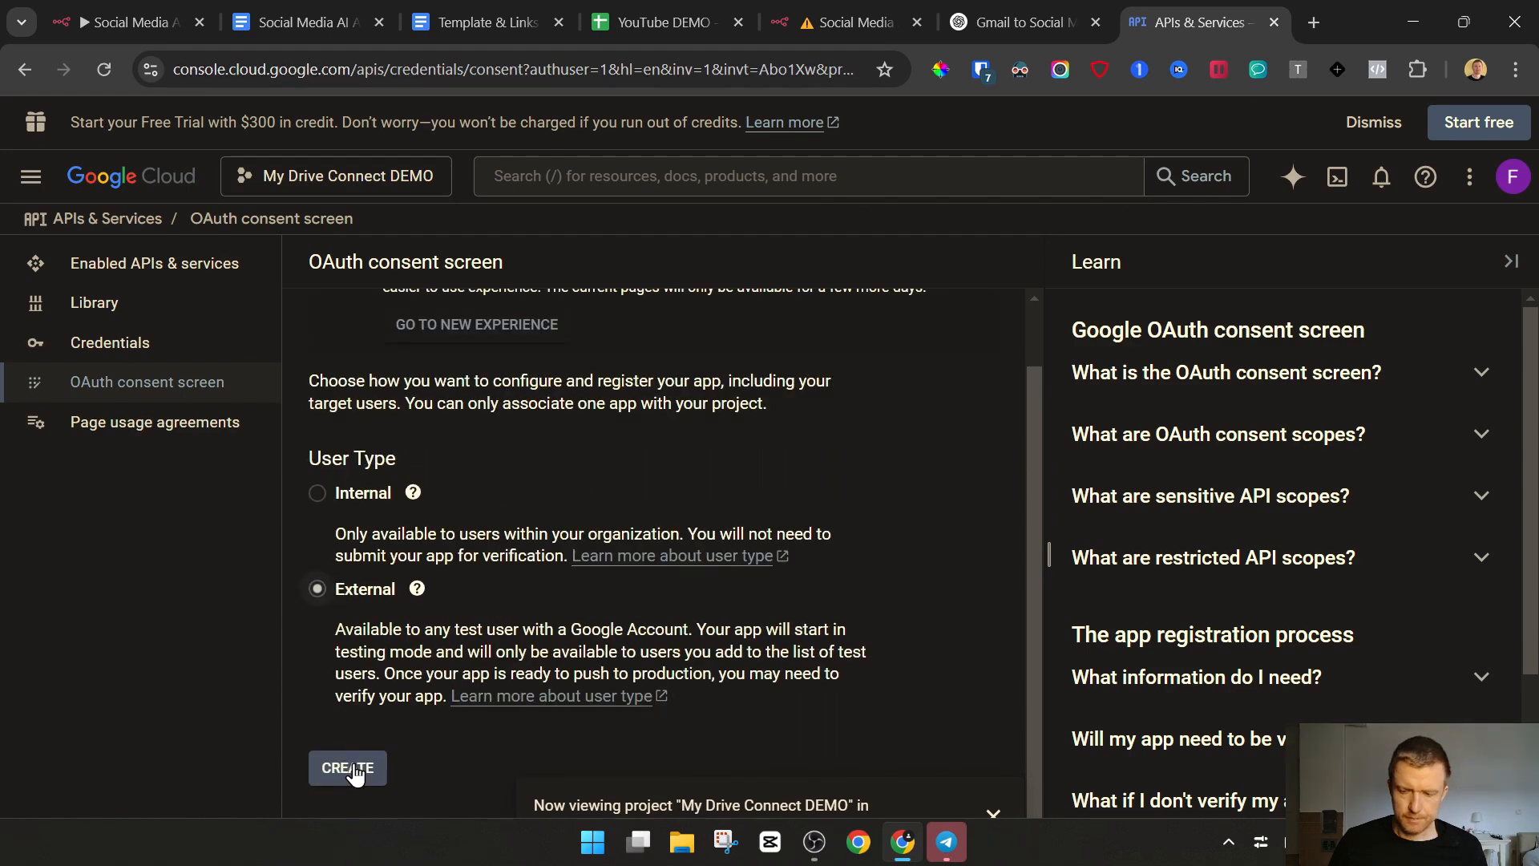
click(355, 770)
Name the app AI Aigent Social Media DEMO and choose the account's e-mail address as the user support email
scroll(707, 460, down, 4)
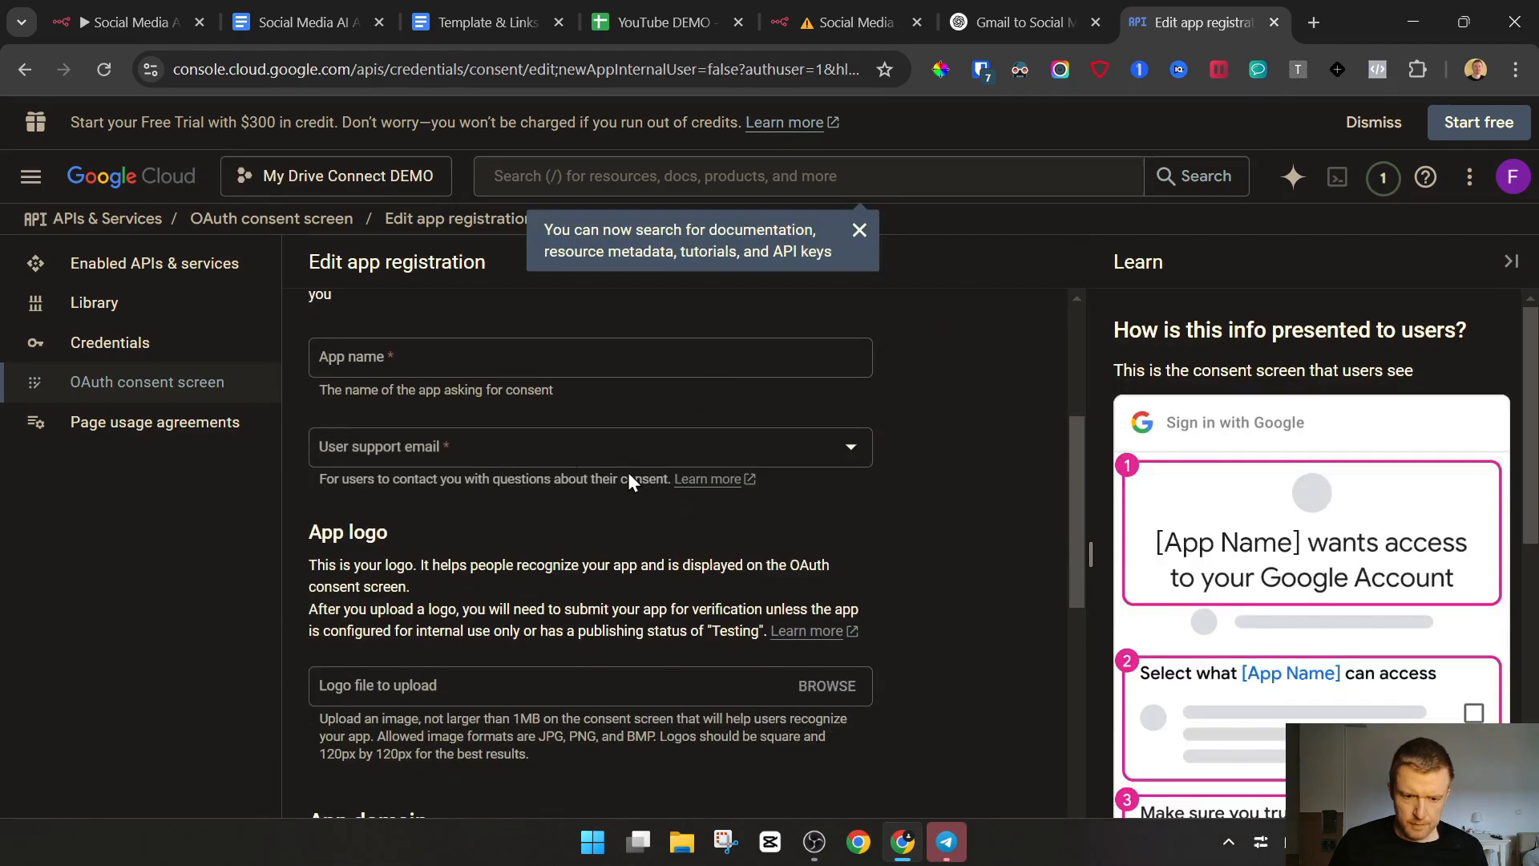
click(422, 360)
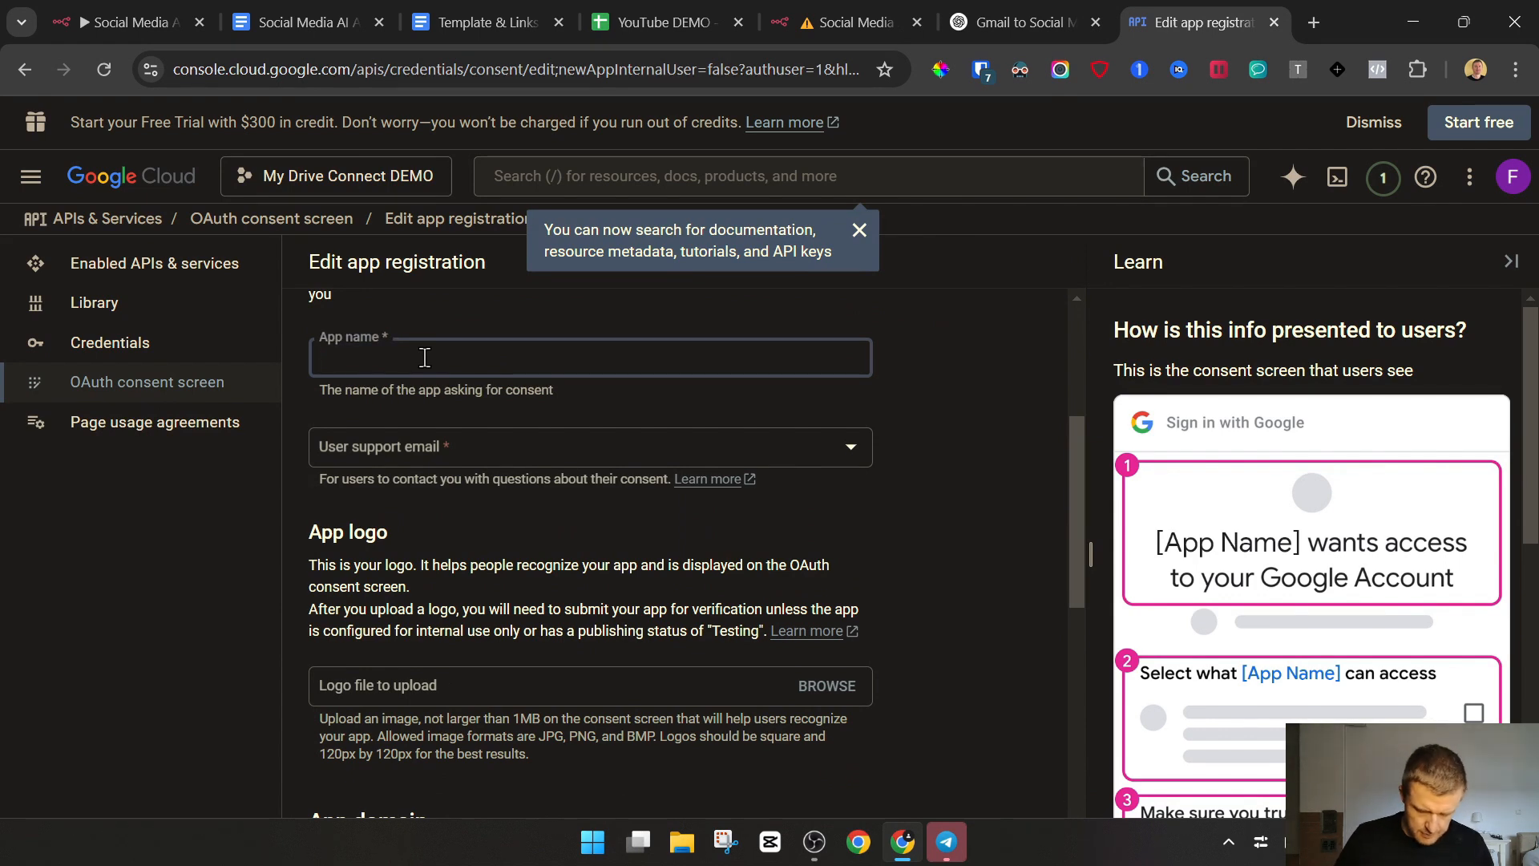
text(AI Aigent Soc)
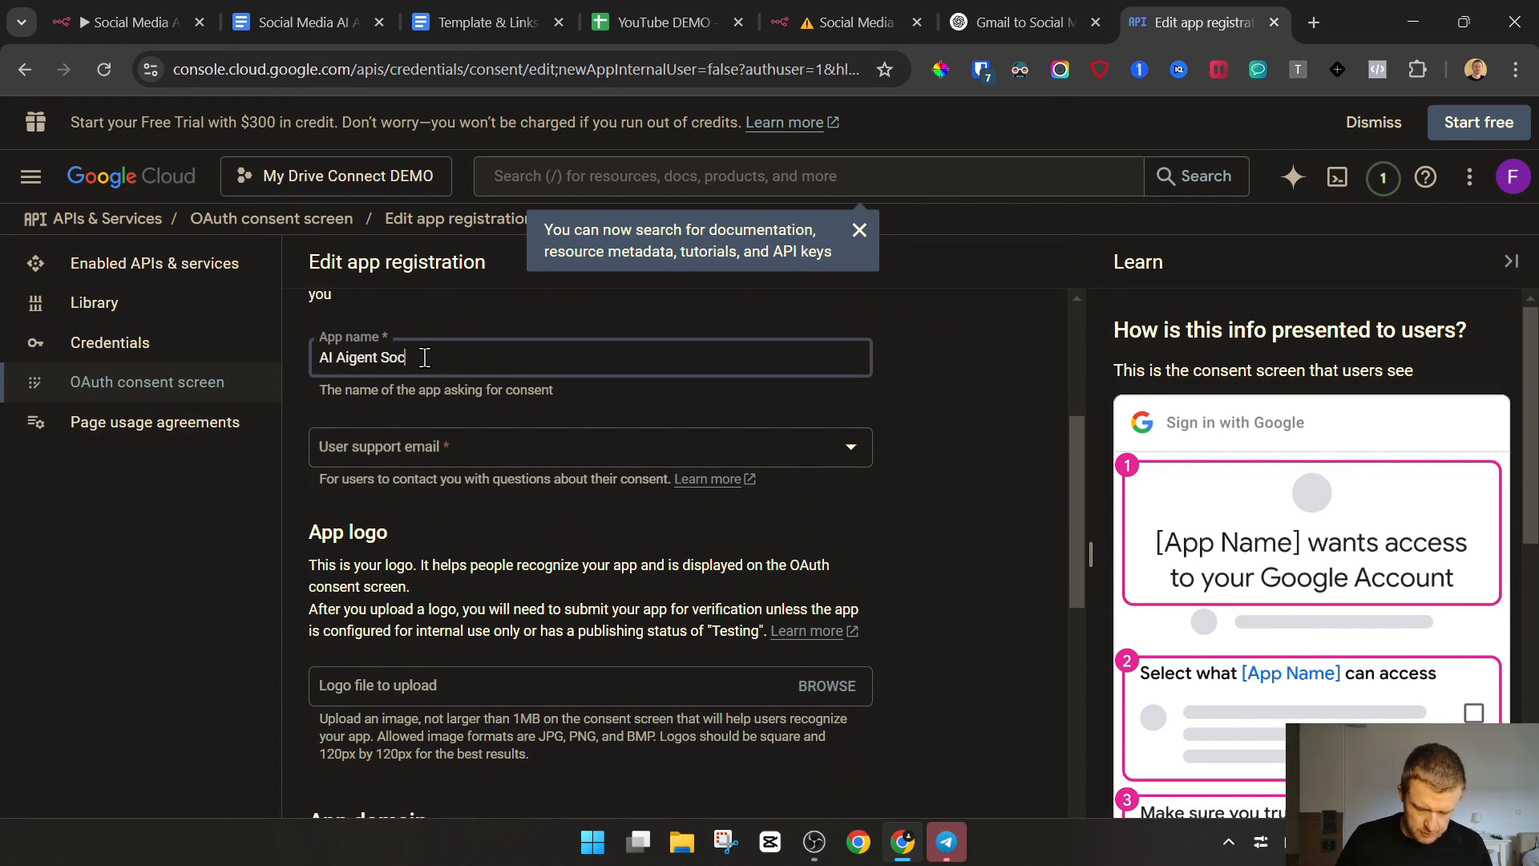
text(ial Media DEMO)
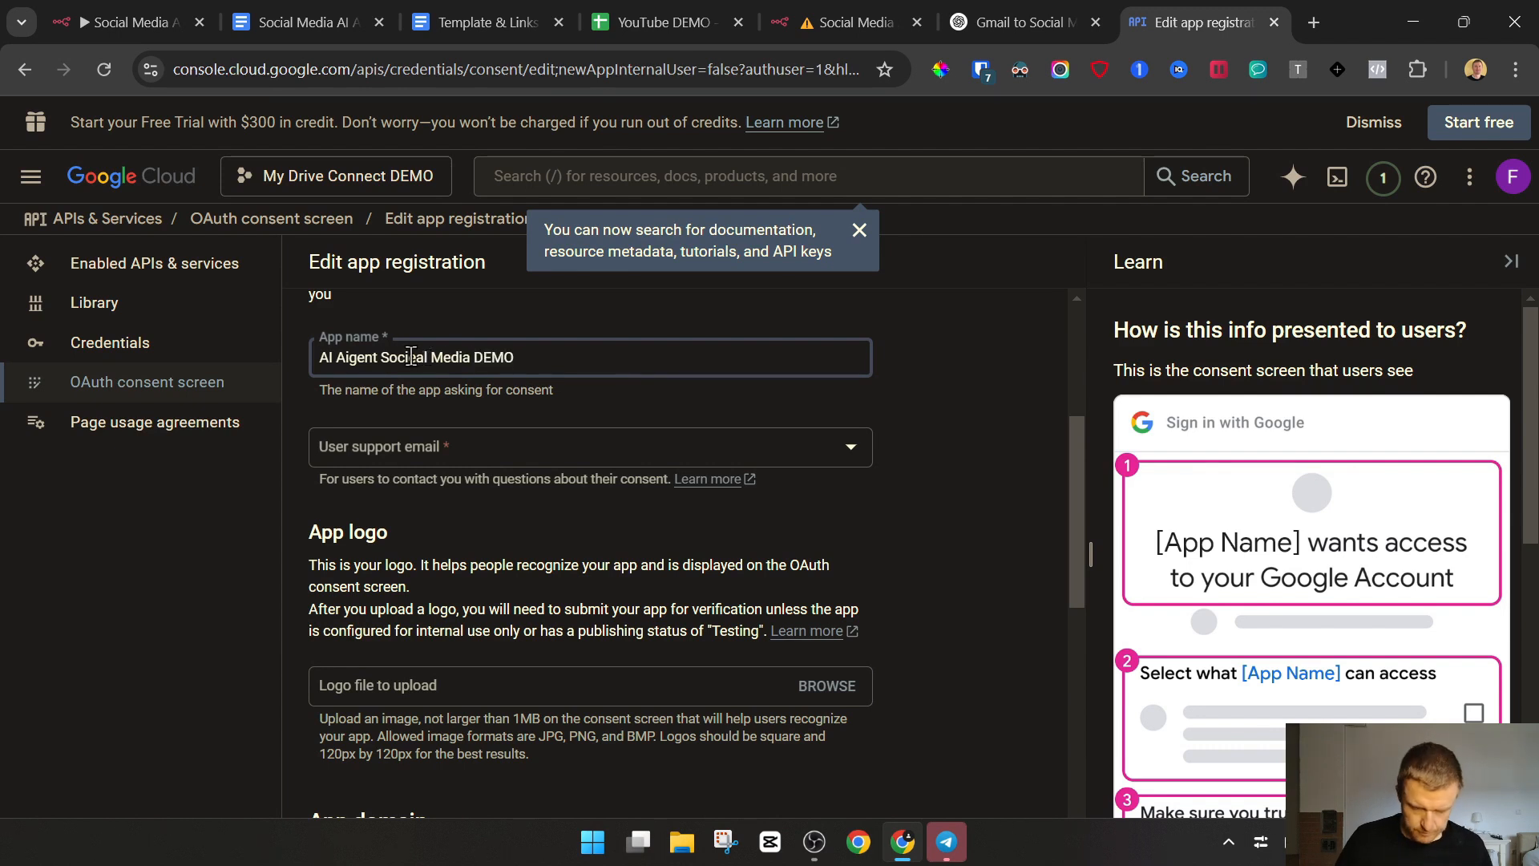
double_click(411, 357)
text(Social)
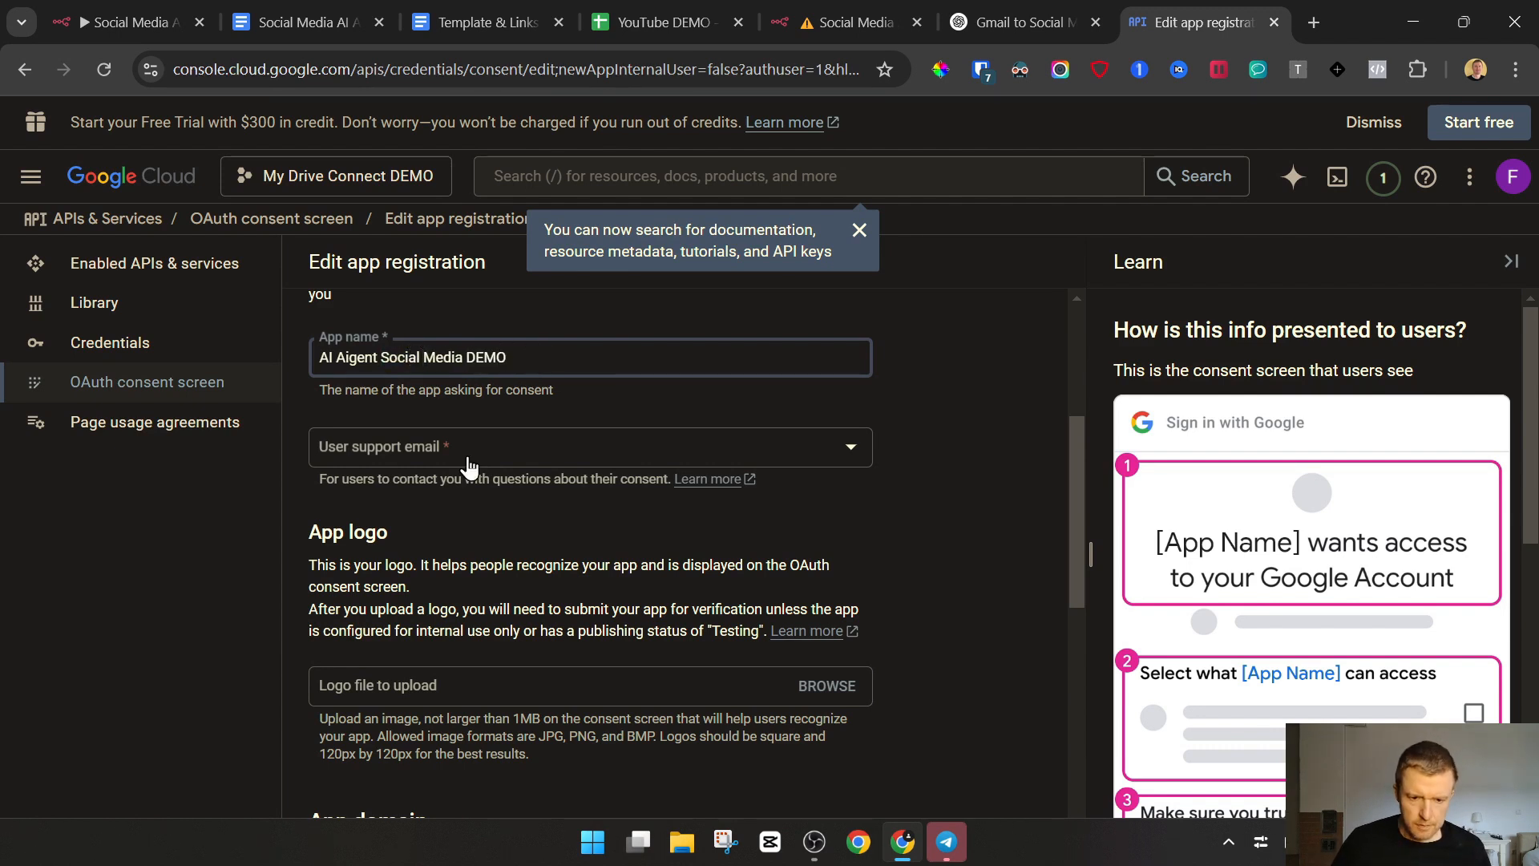
click(469, 465)
click(459, 454)
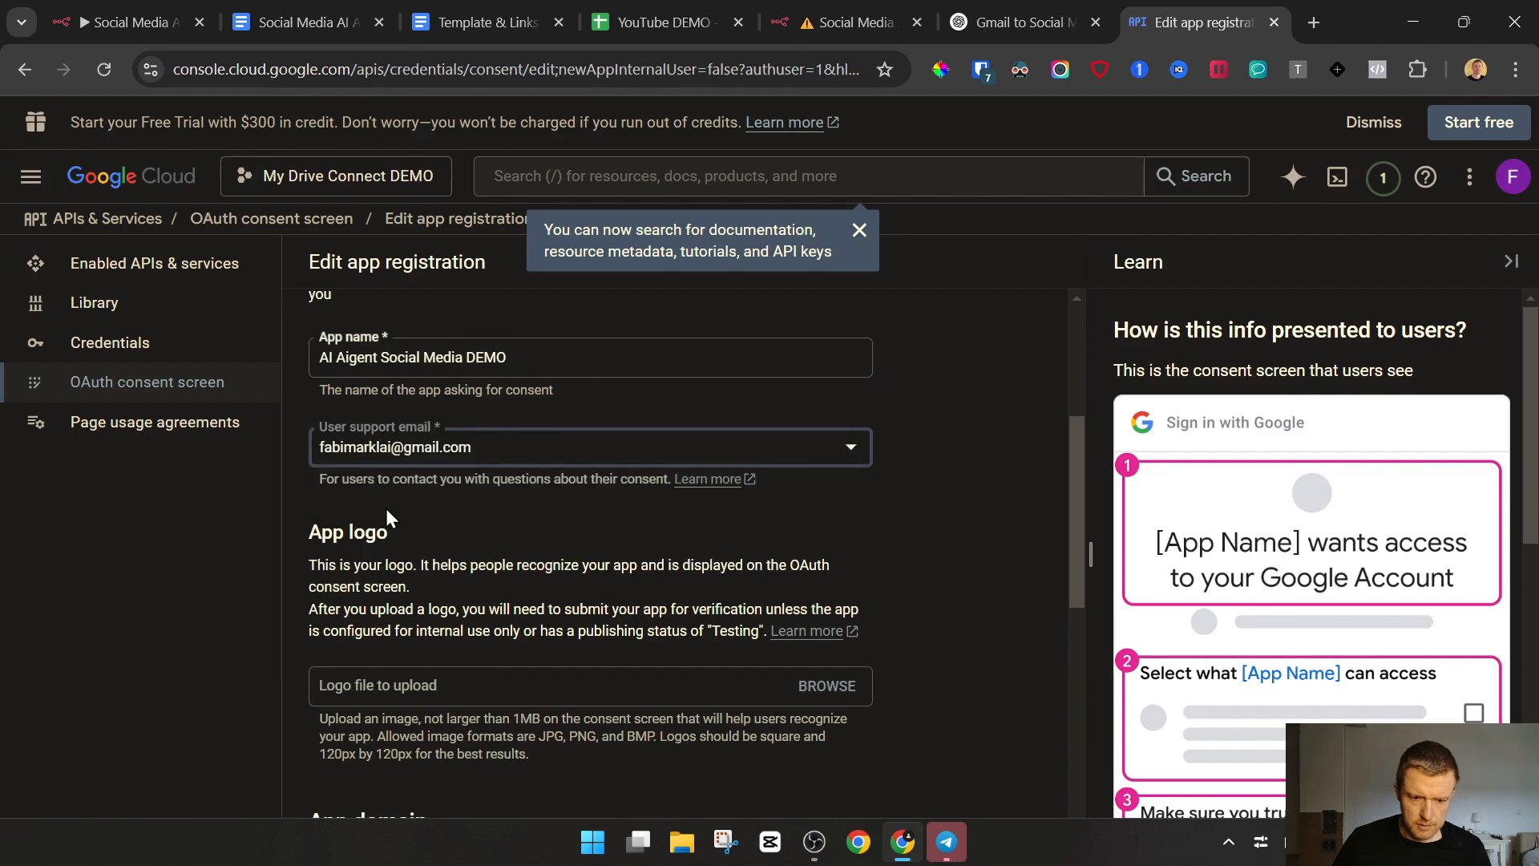
Enter the developer contact e-mail address, leaving logo and app domain empty, then save and continue to the scopes
scroll(426, 521, down, 3)
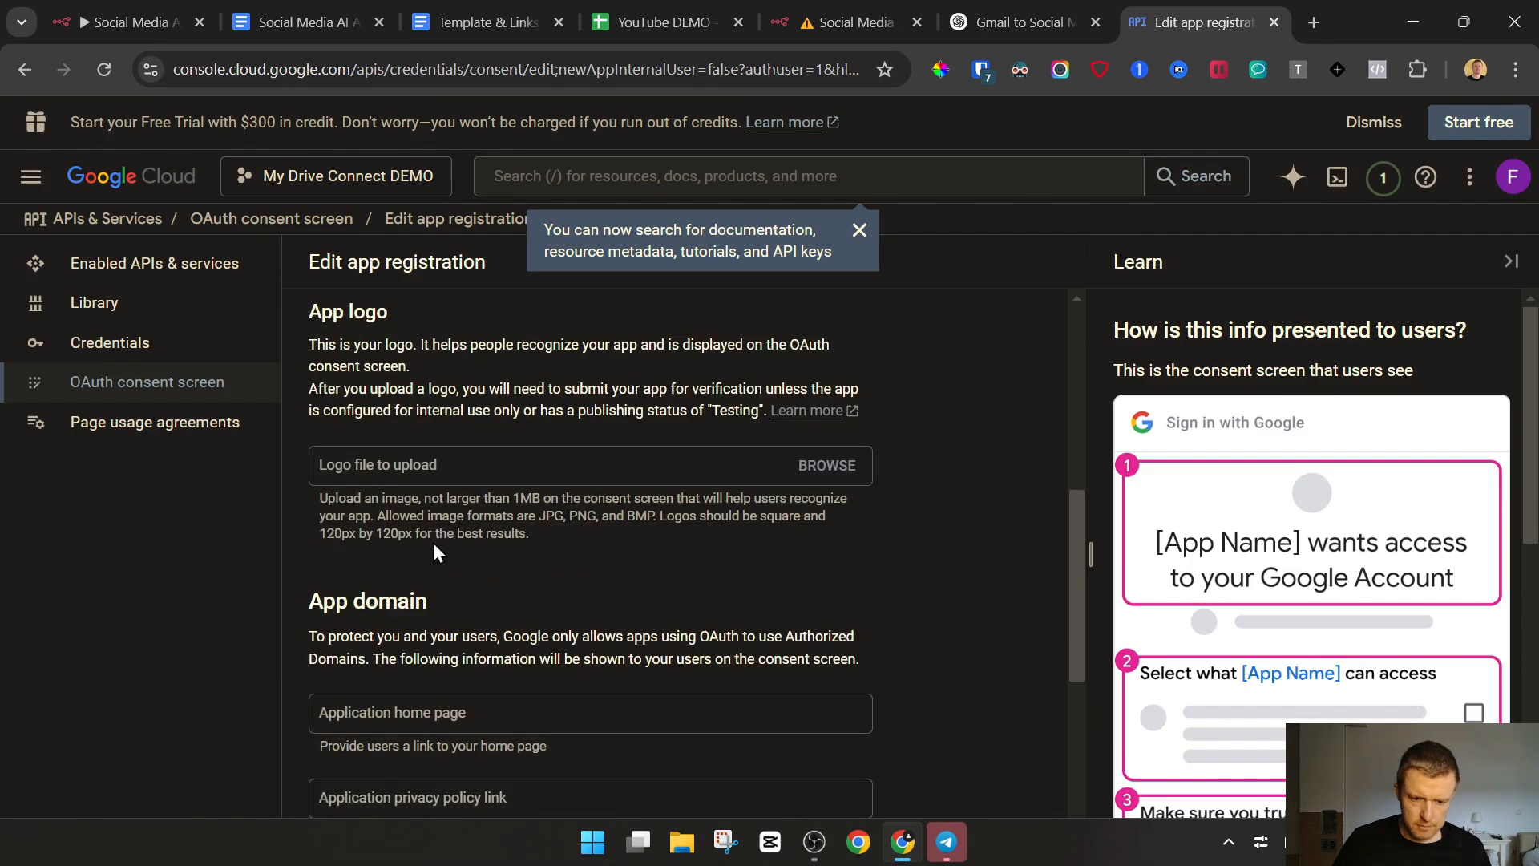
scroll(432, 542, down, 3)
scroll(442, 558, down, 1)
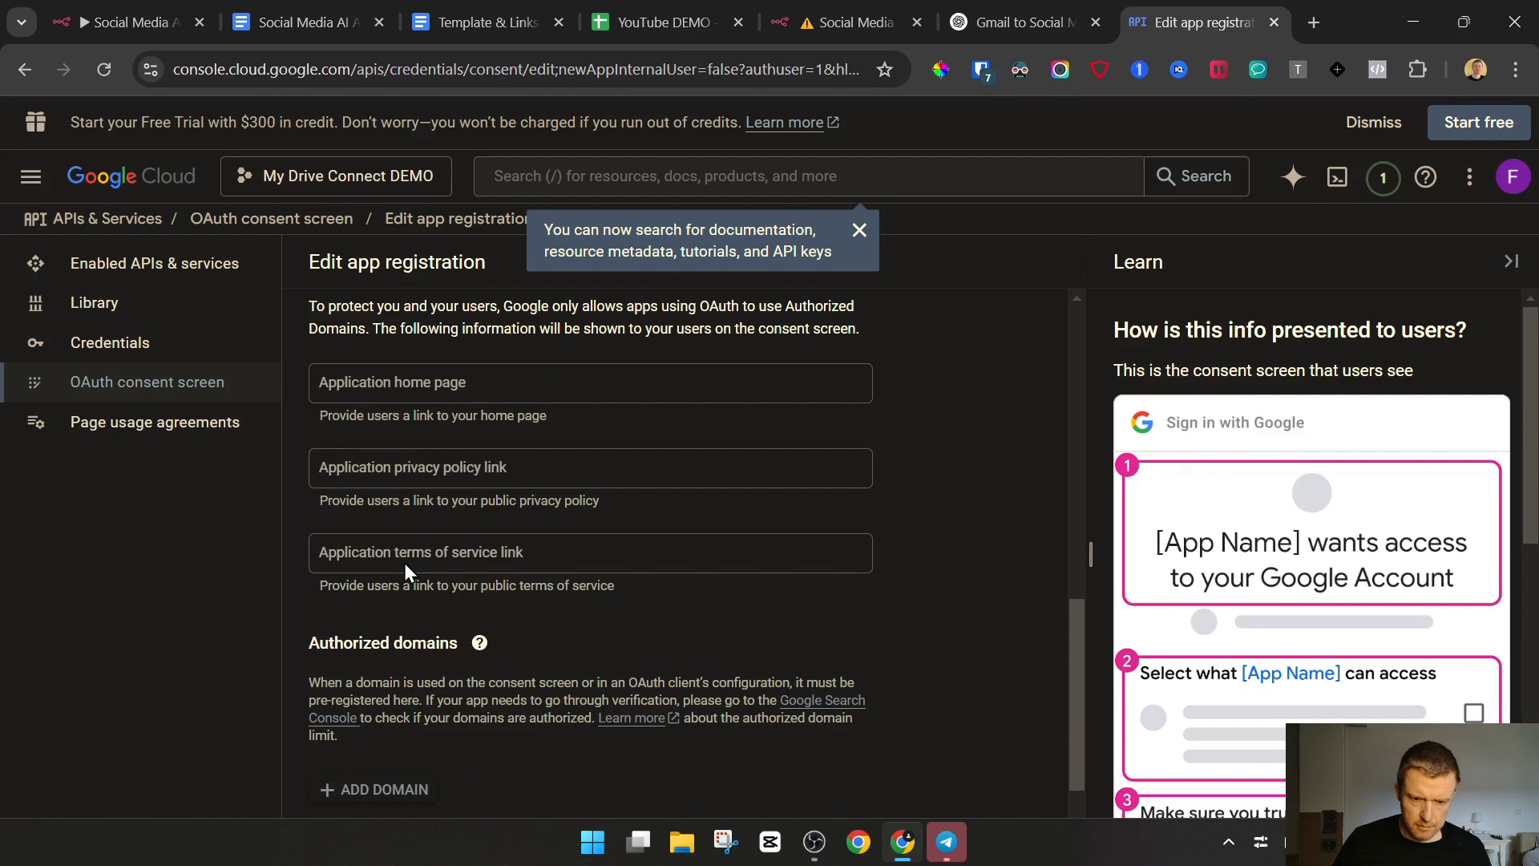
scroll(379, 513, down, 2)
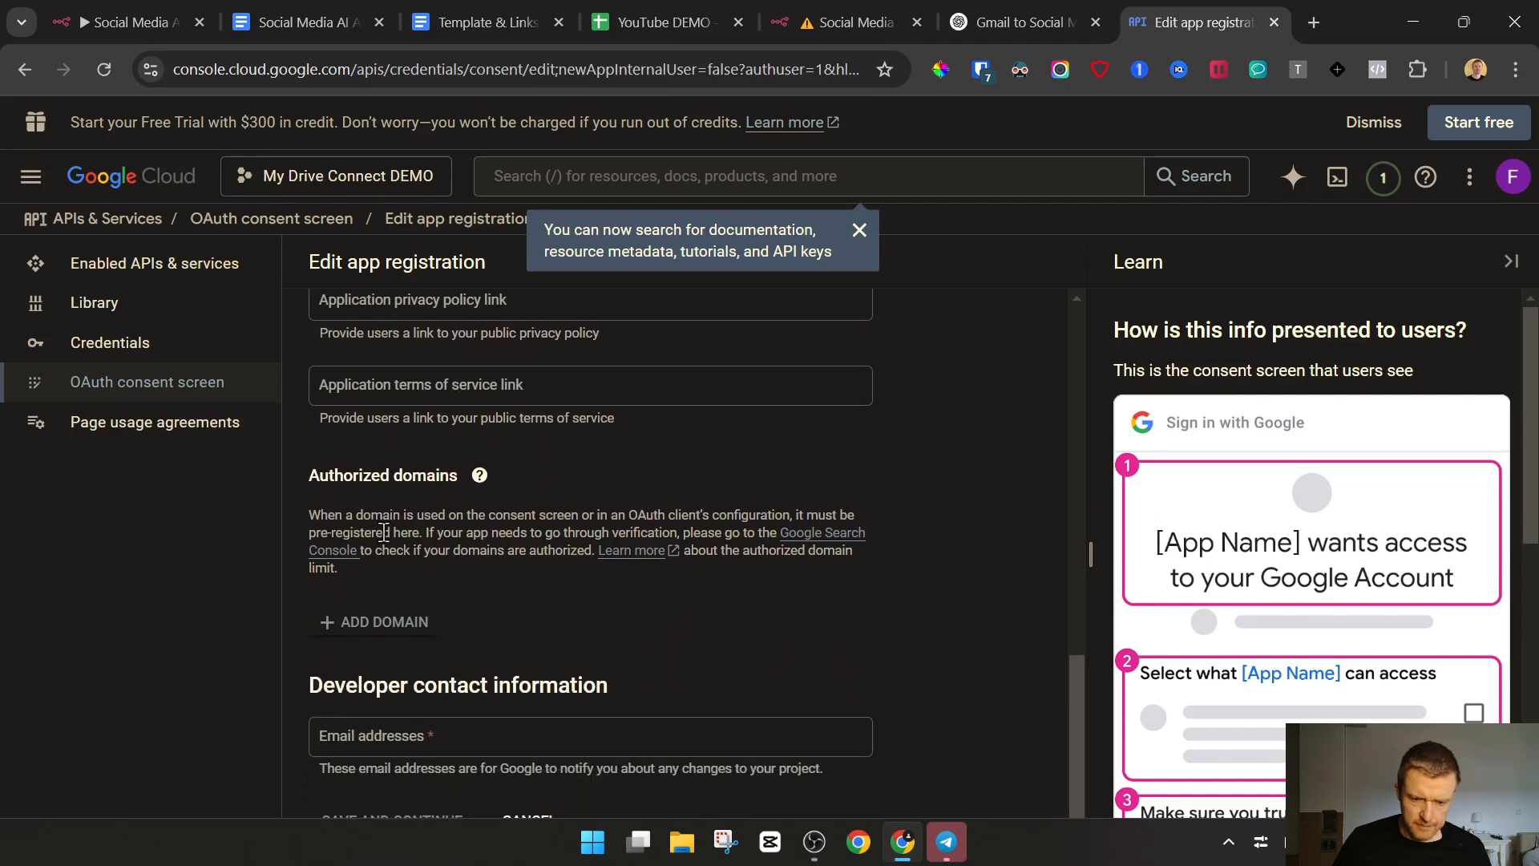
click(417, 736)
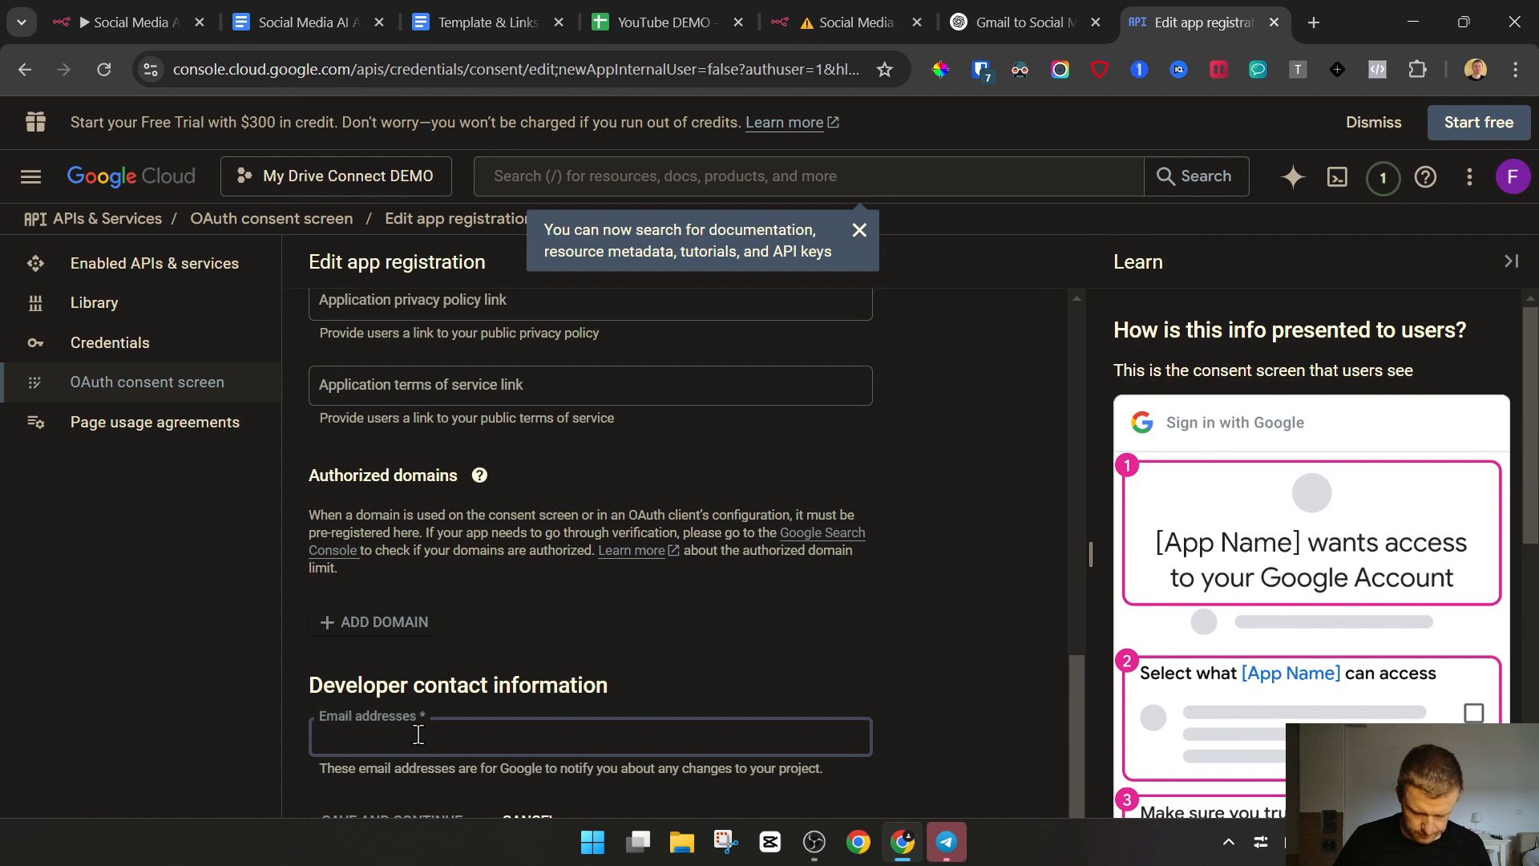
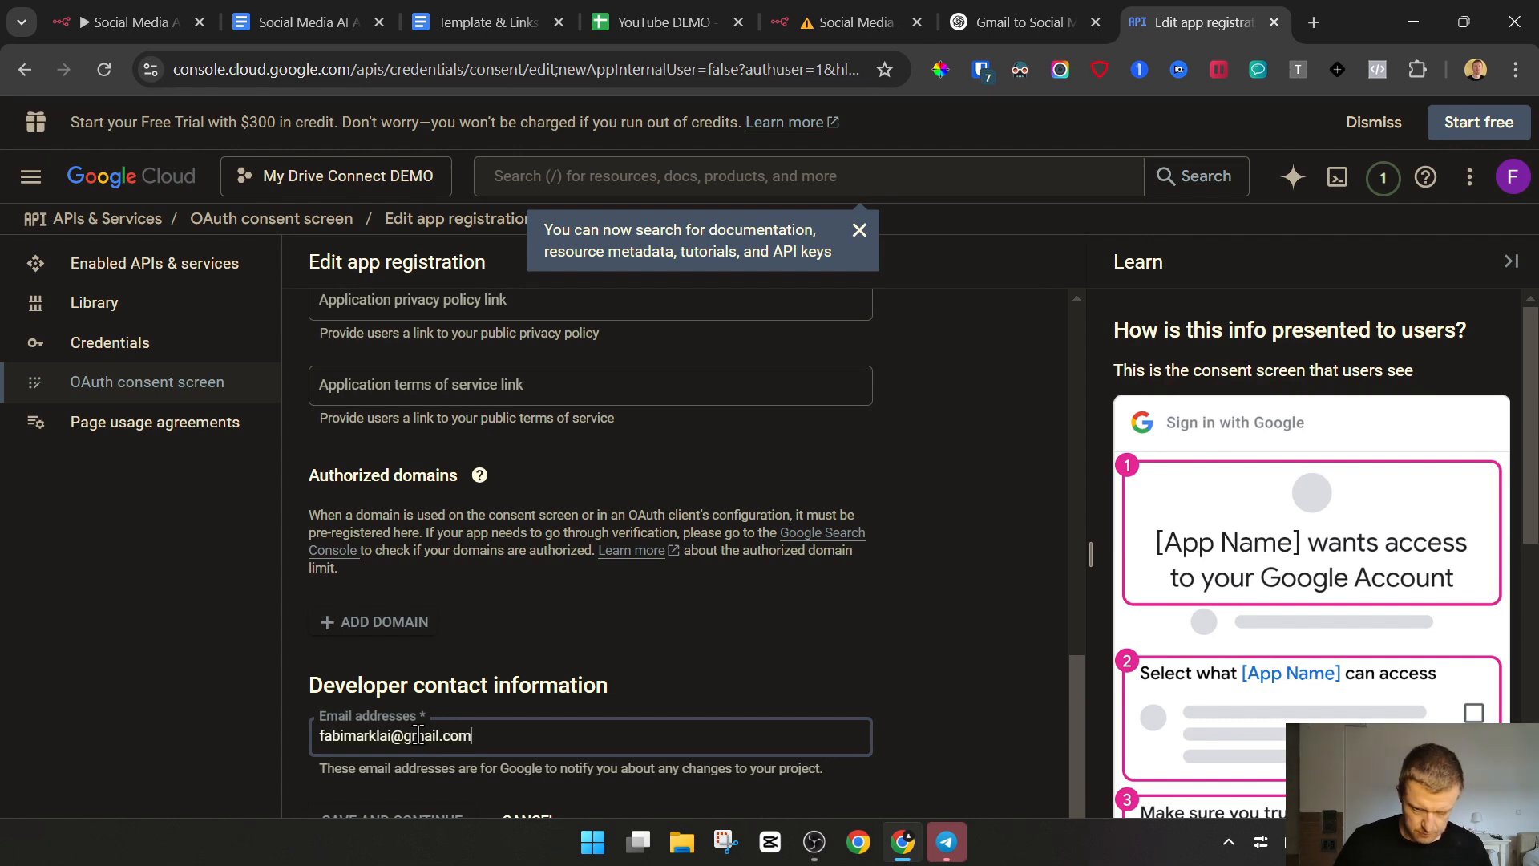
click(625, 651)
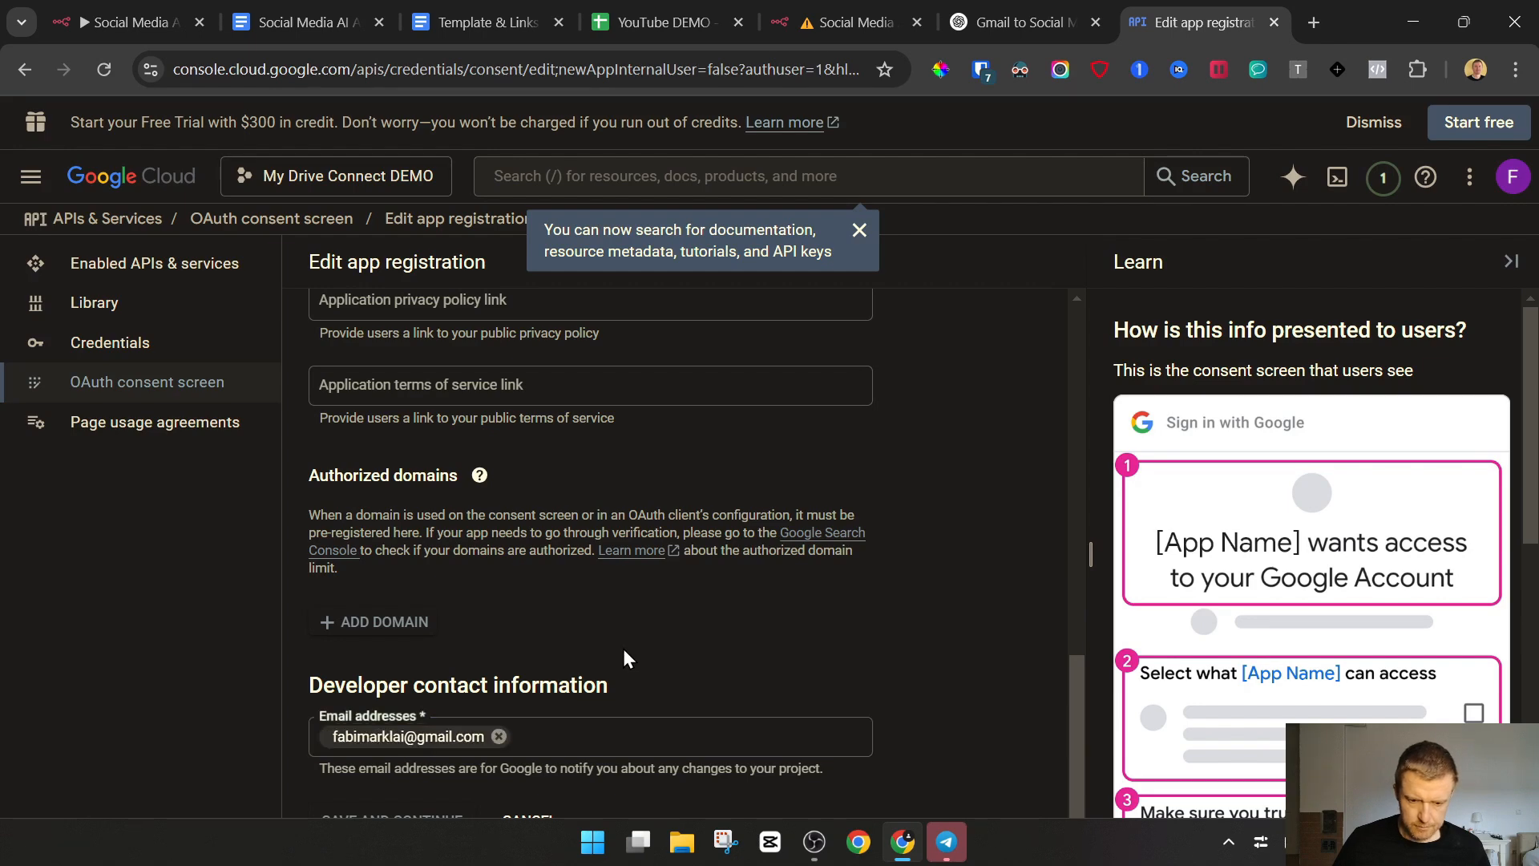
click(401, 821)
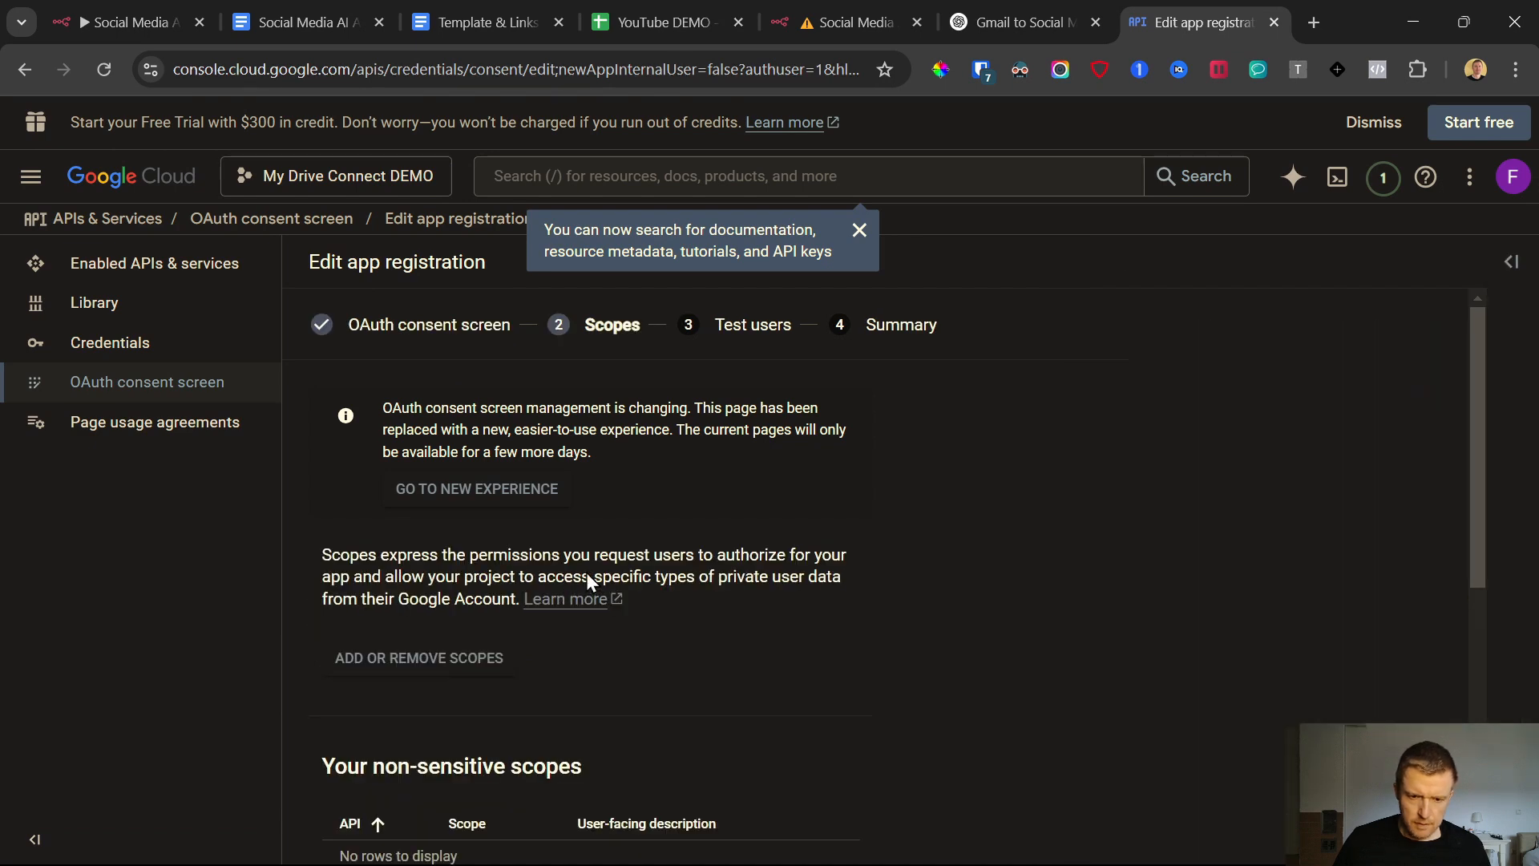
Open the scope selection for the app registration and dismiss the search tip covering it
scroll(588, 581, down, 1)
scroll(647, 562, up, 1)
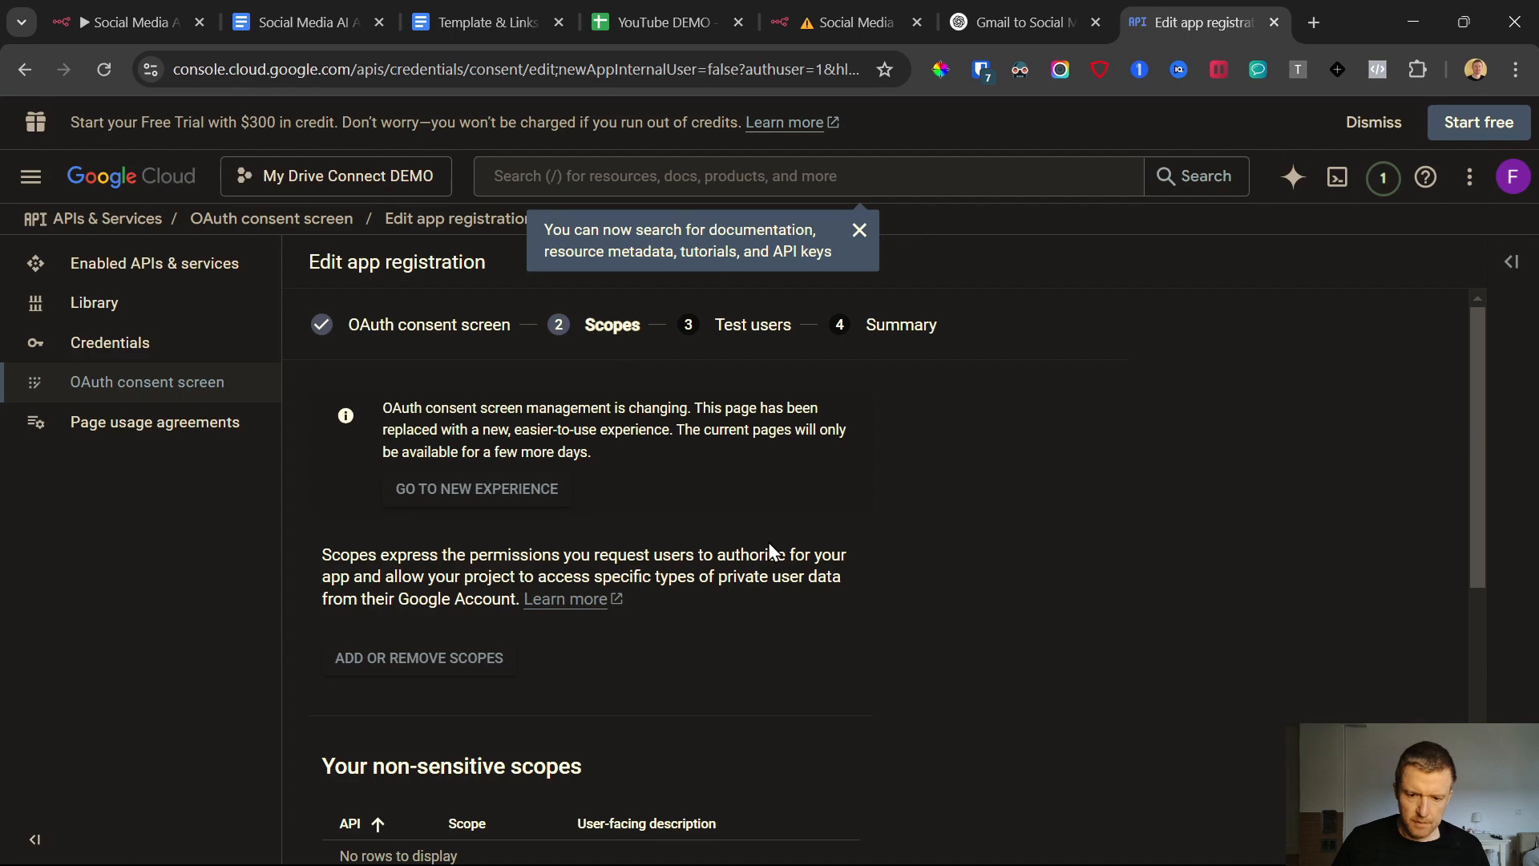
scroll(770, 552, down, 2)
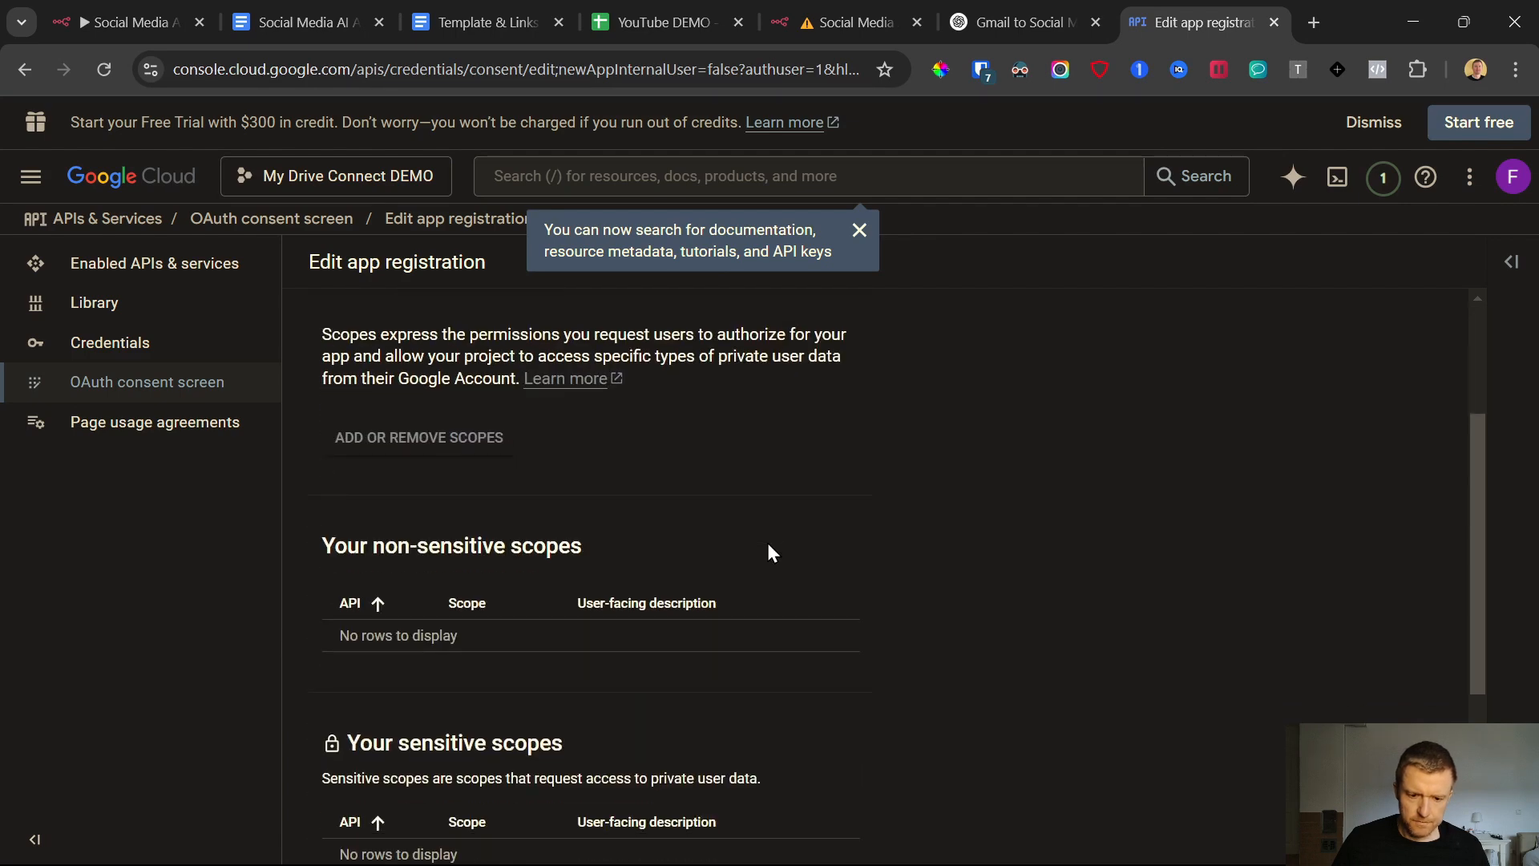
scroll(768, 545, down, 4)
scroll(768, 545, up, 5)
scroll(770, 553, up, 1)
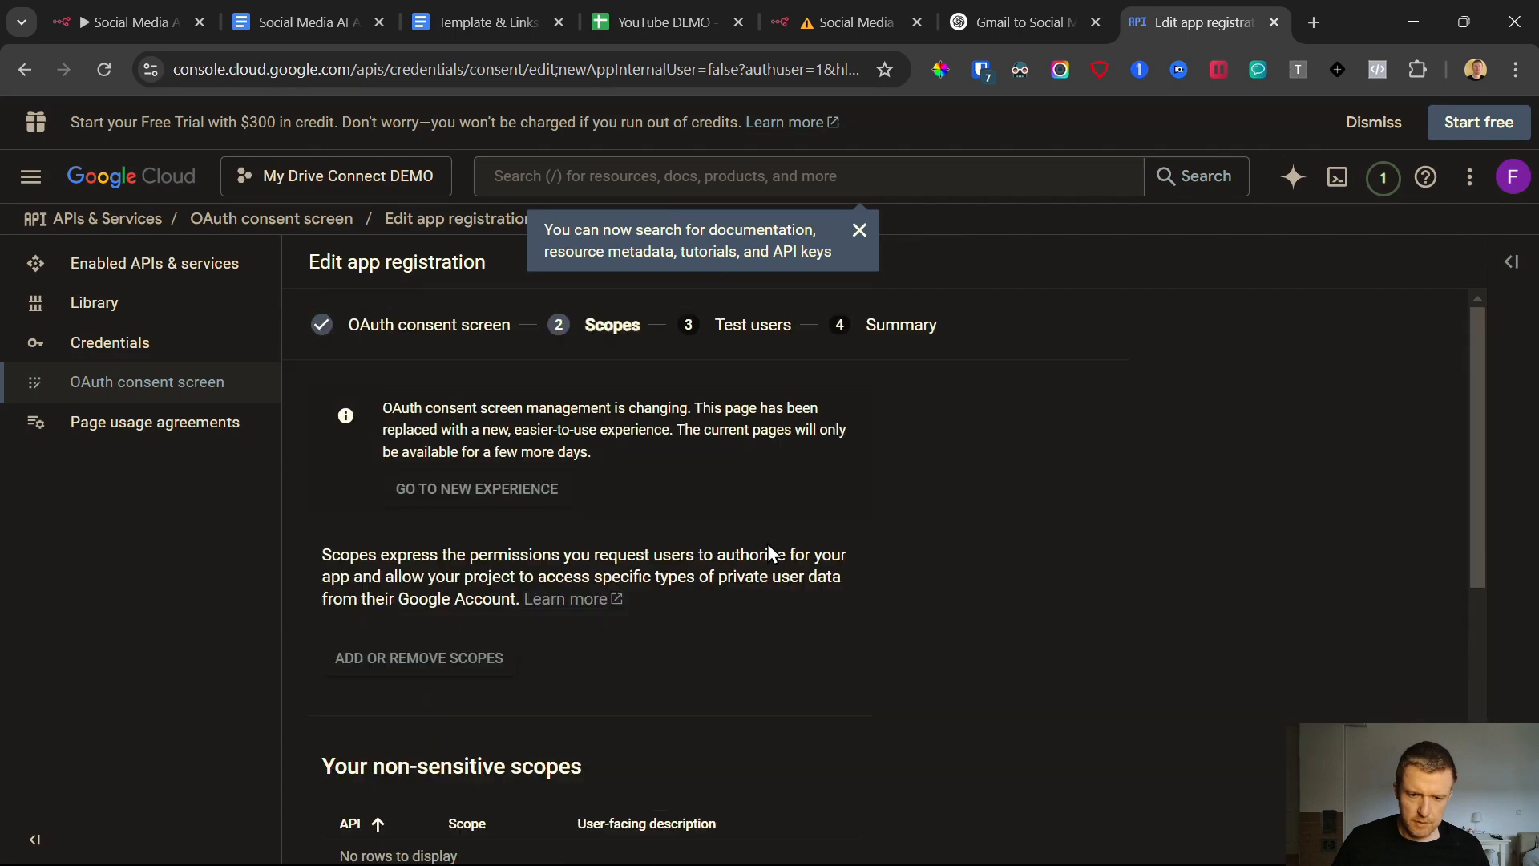
click(415, 663)
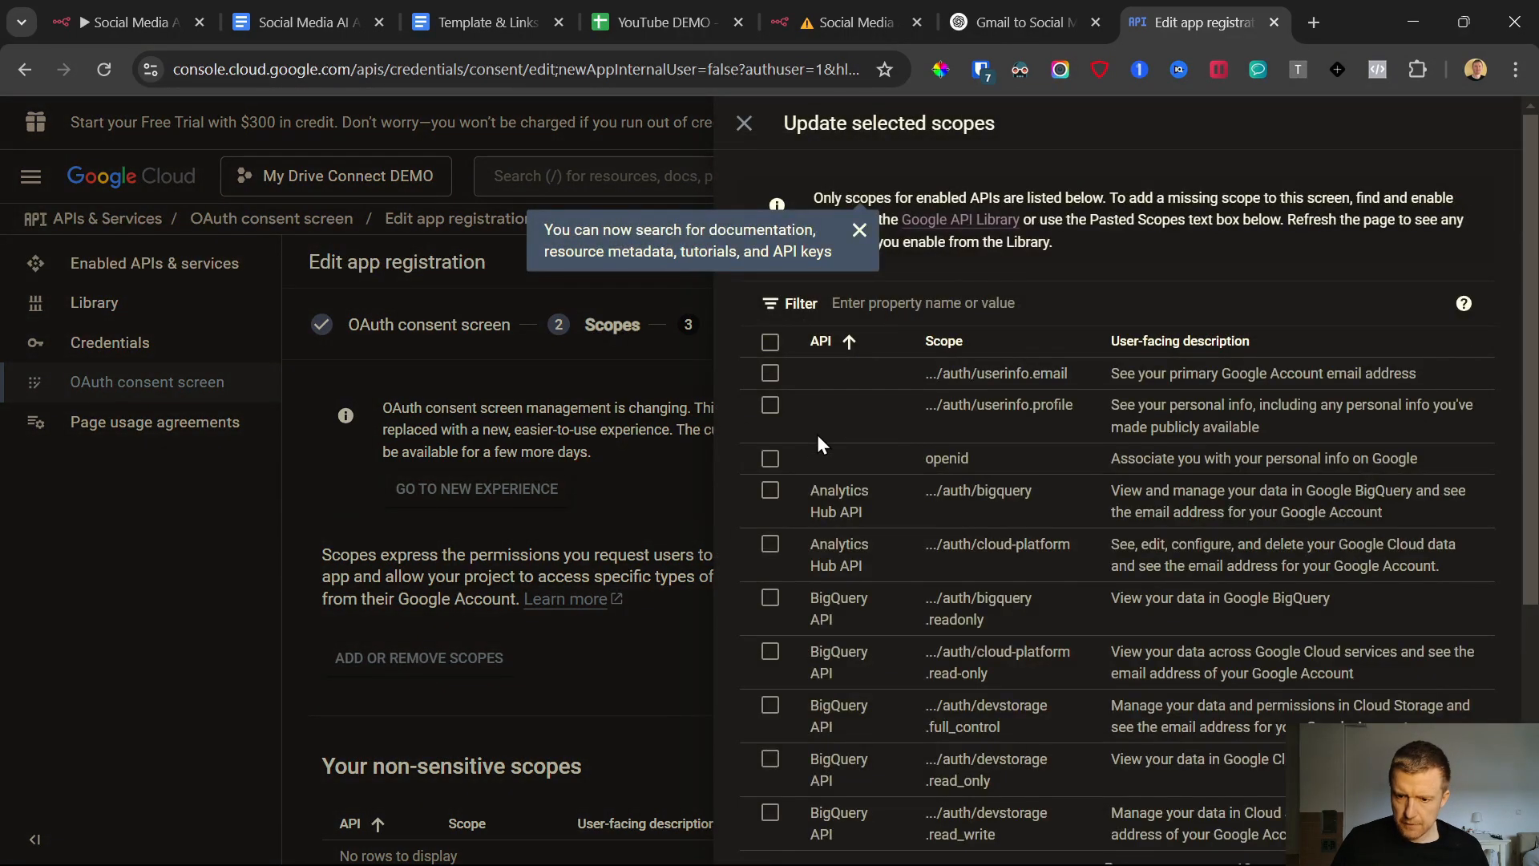
scroll(810, 473, down, 4)
scroll(801, 526, up, 3)
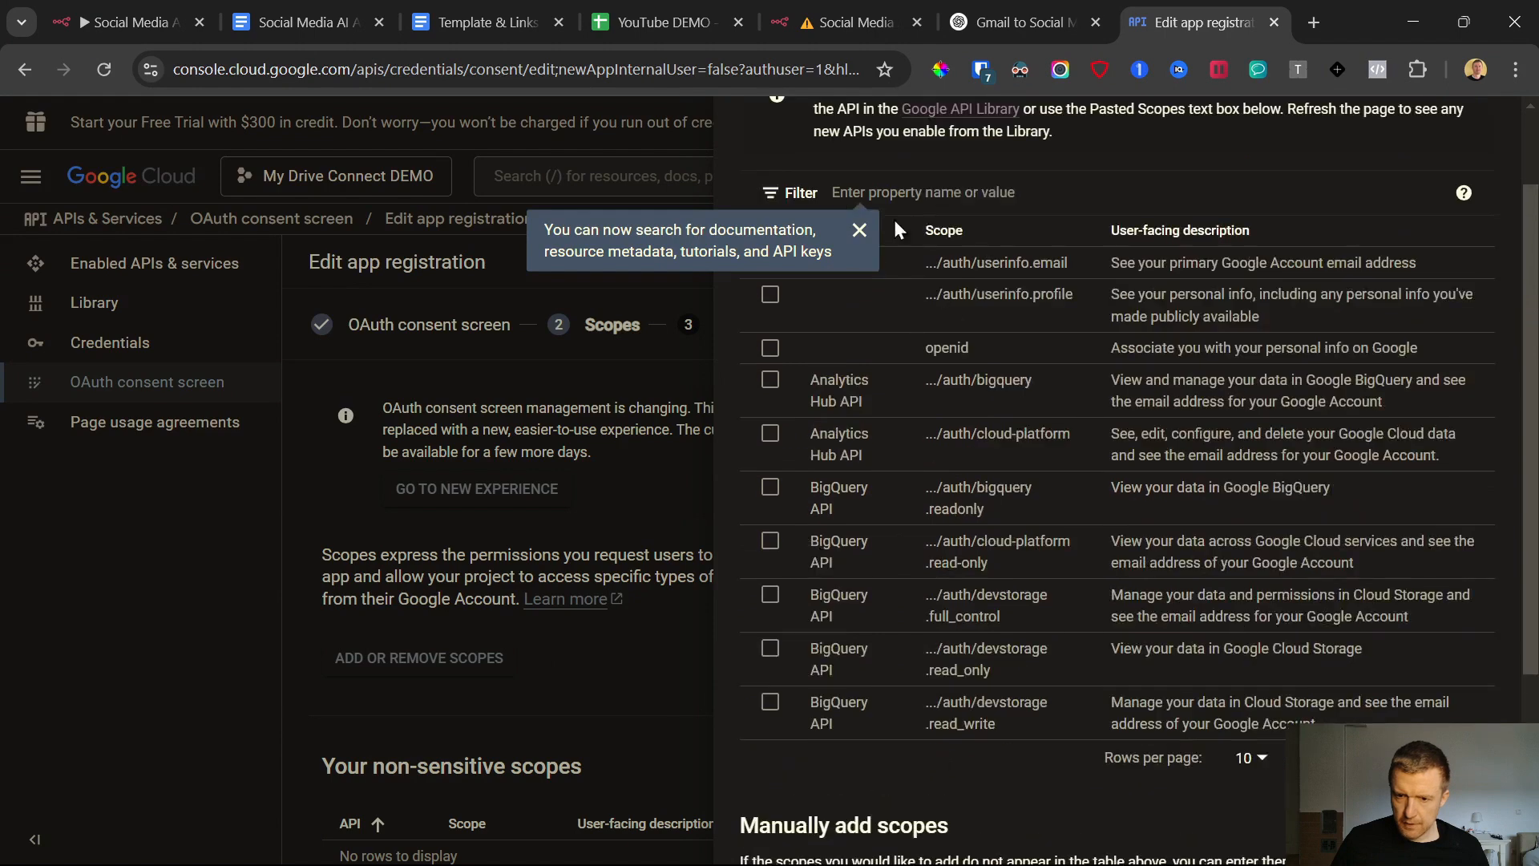
click(860, 231)
scroll(850, 265, up, 2)
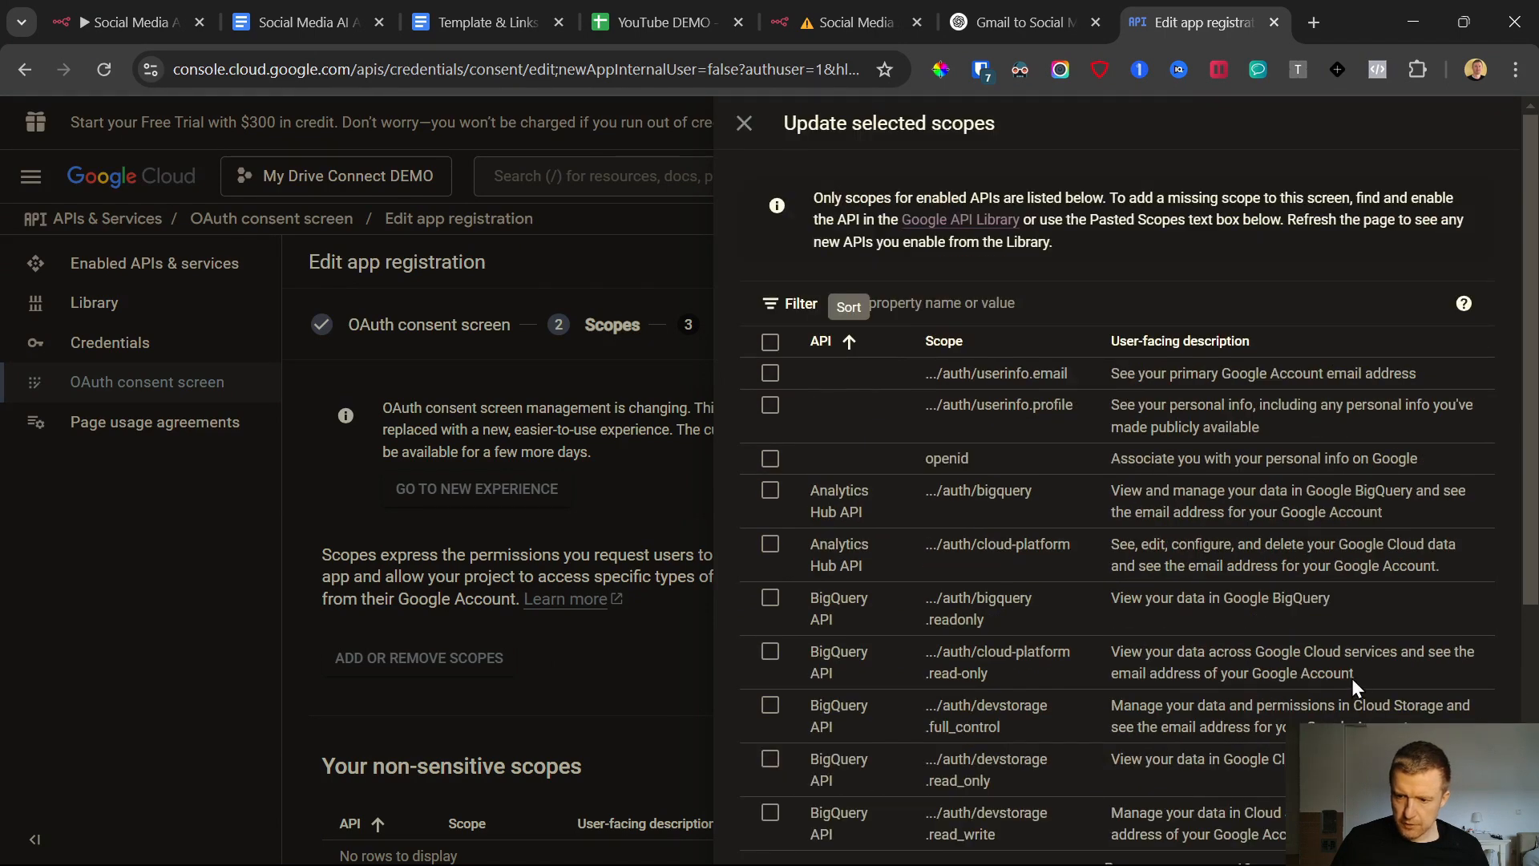
Set the table of available API scopes to show 50 rows per page
scroll(1363, 641, down, 5)
scroll(1411, 530, up, 5)
scroll(1403, 641, down, 5)
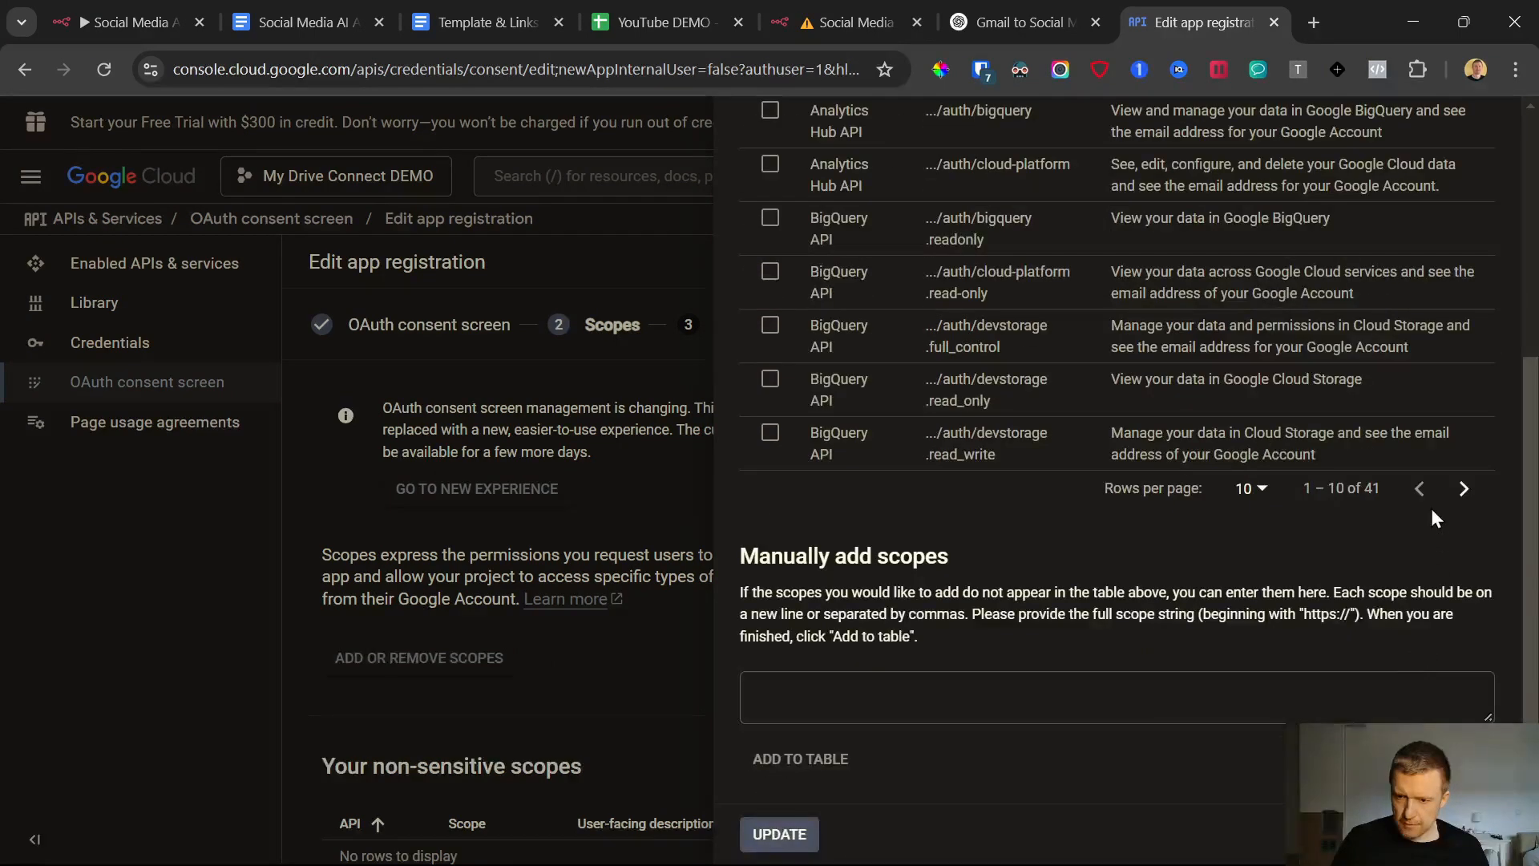
scroll(1282, 561, up, 5)
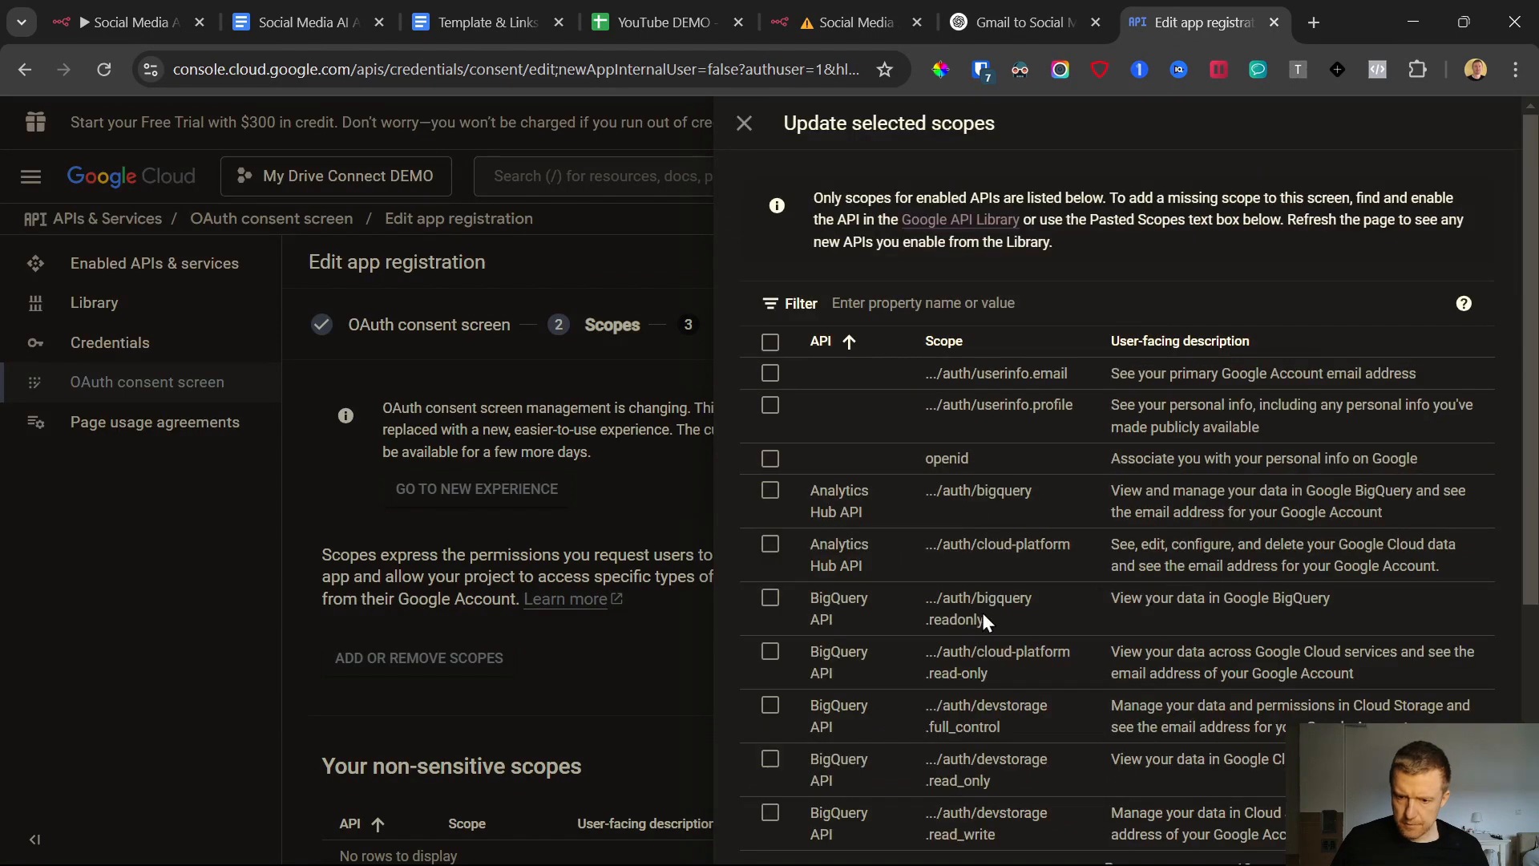
scroll(978, 611, down, 4)
scroll(1460, 490, up, 5)
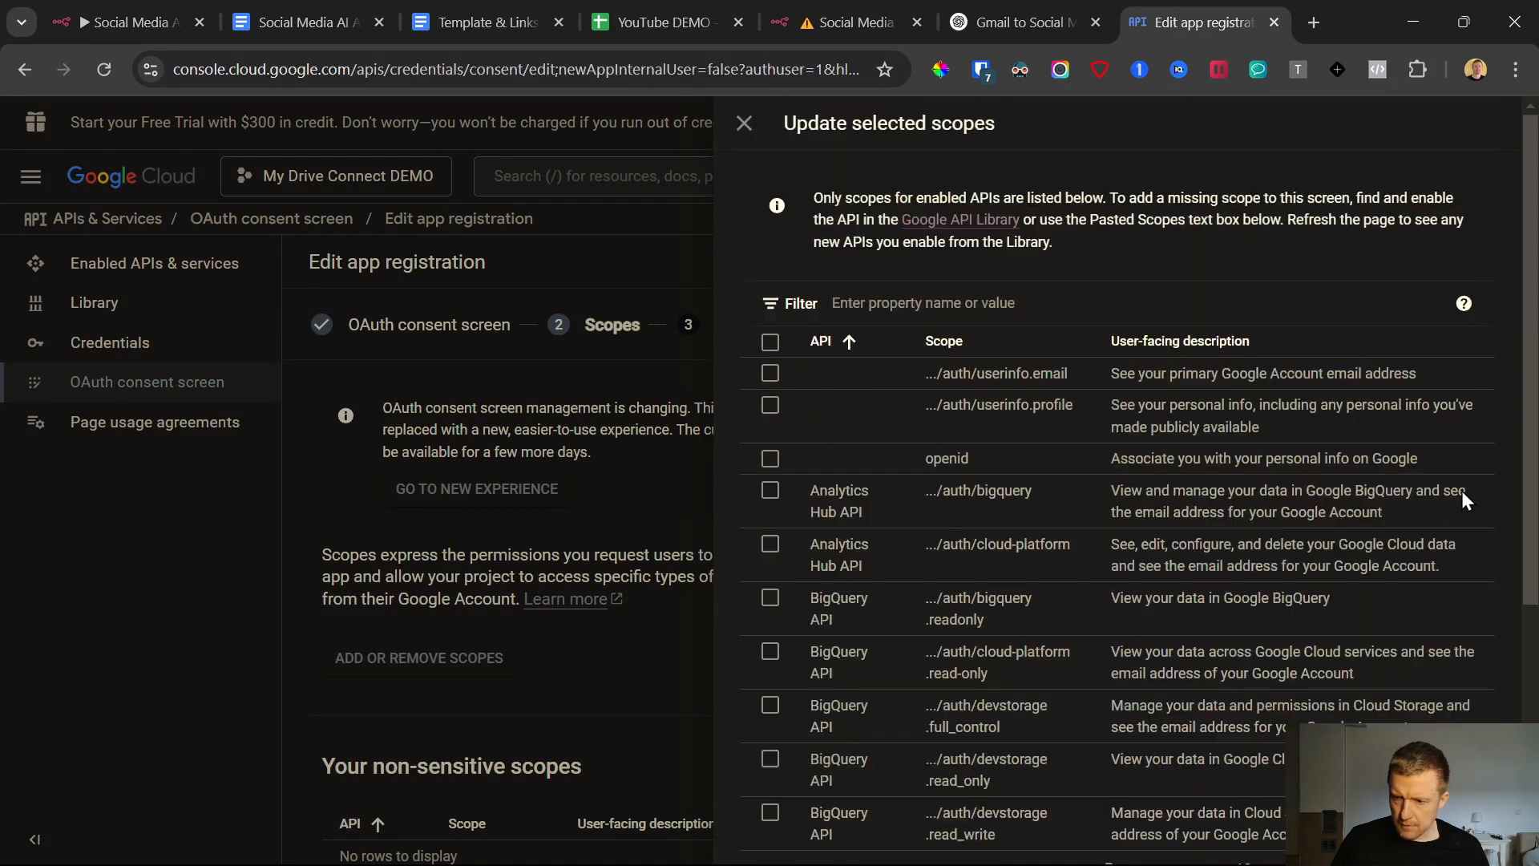
scroll(1102, 585, down, 5)
scroll(1468, 493, up, 5)
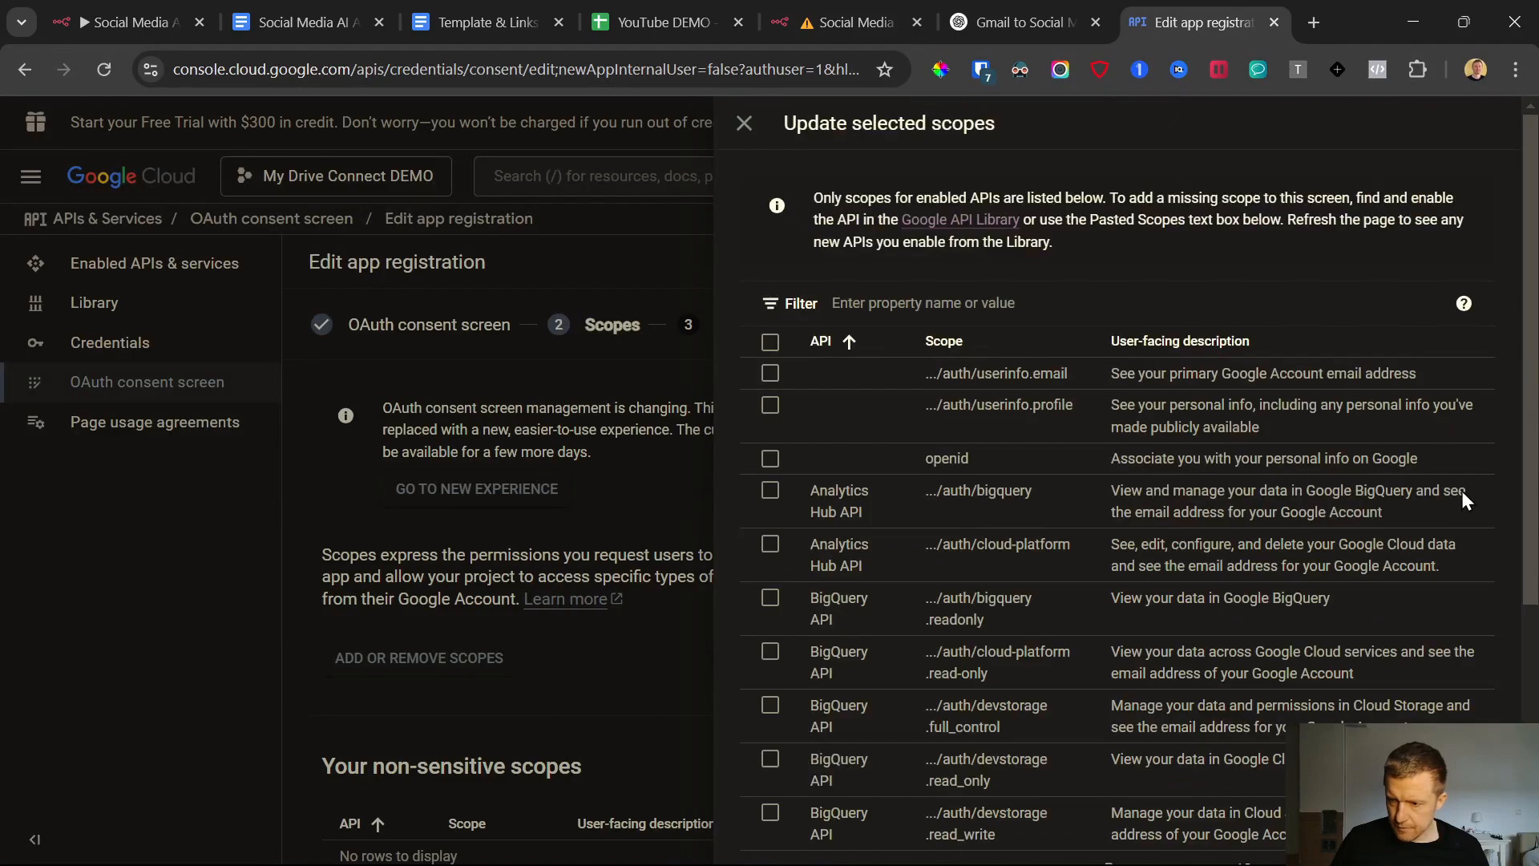
scroll(1362, 561, down, 2)
scroll(1288, 617, down, 3)
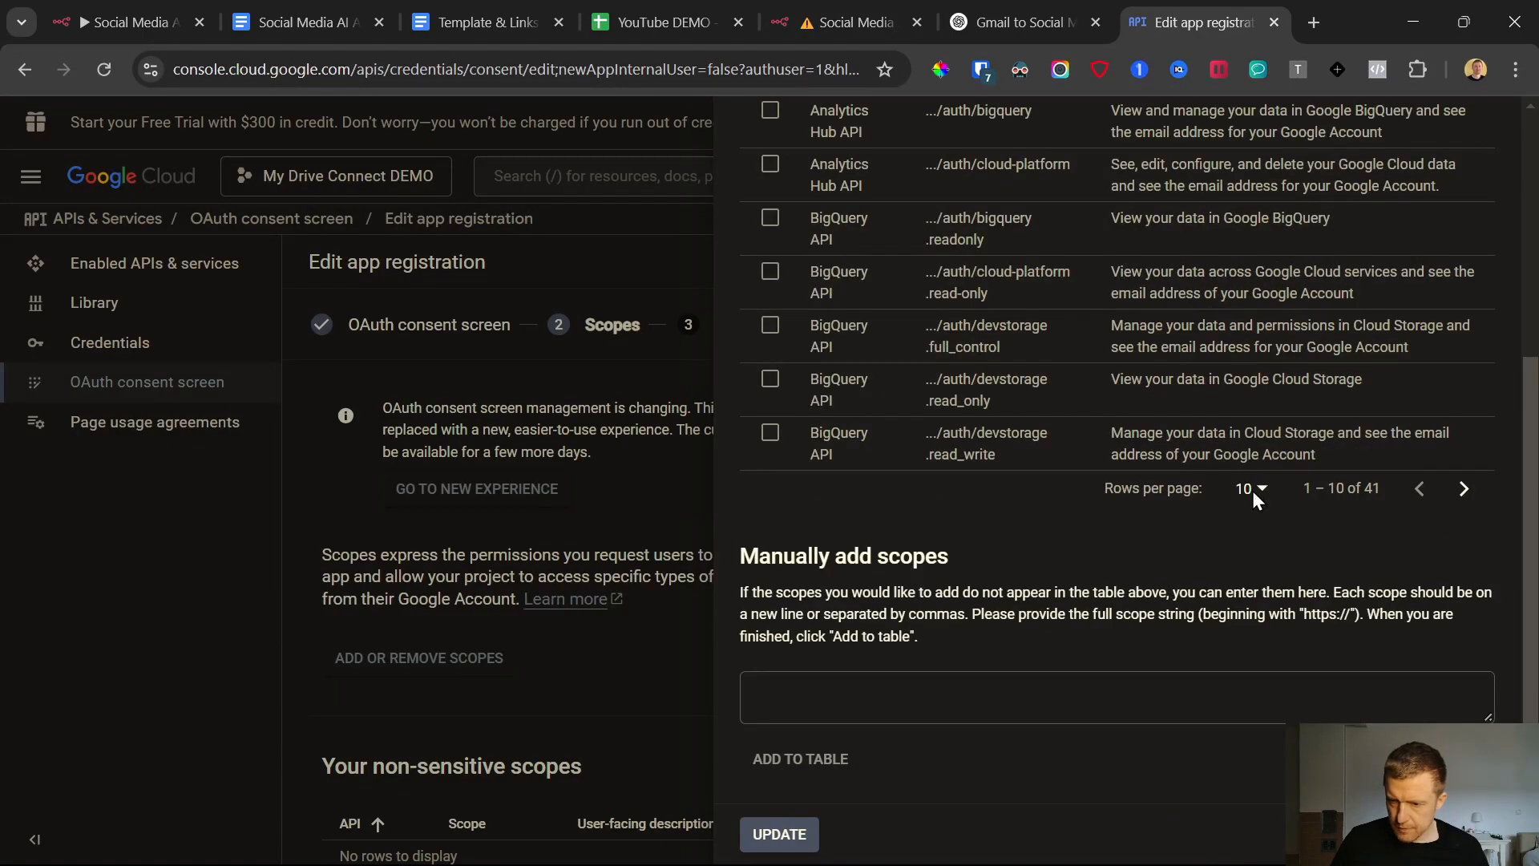
click(1264, 489)
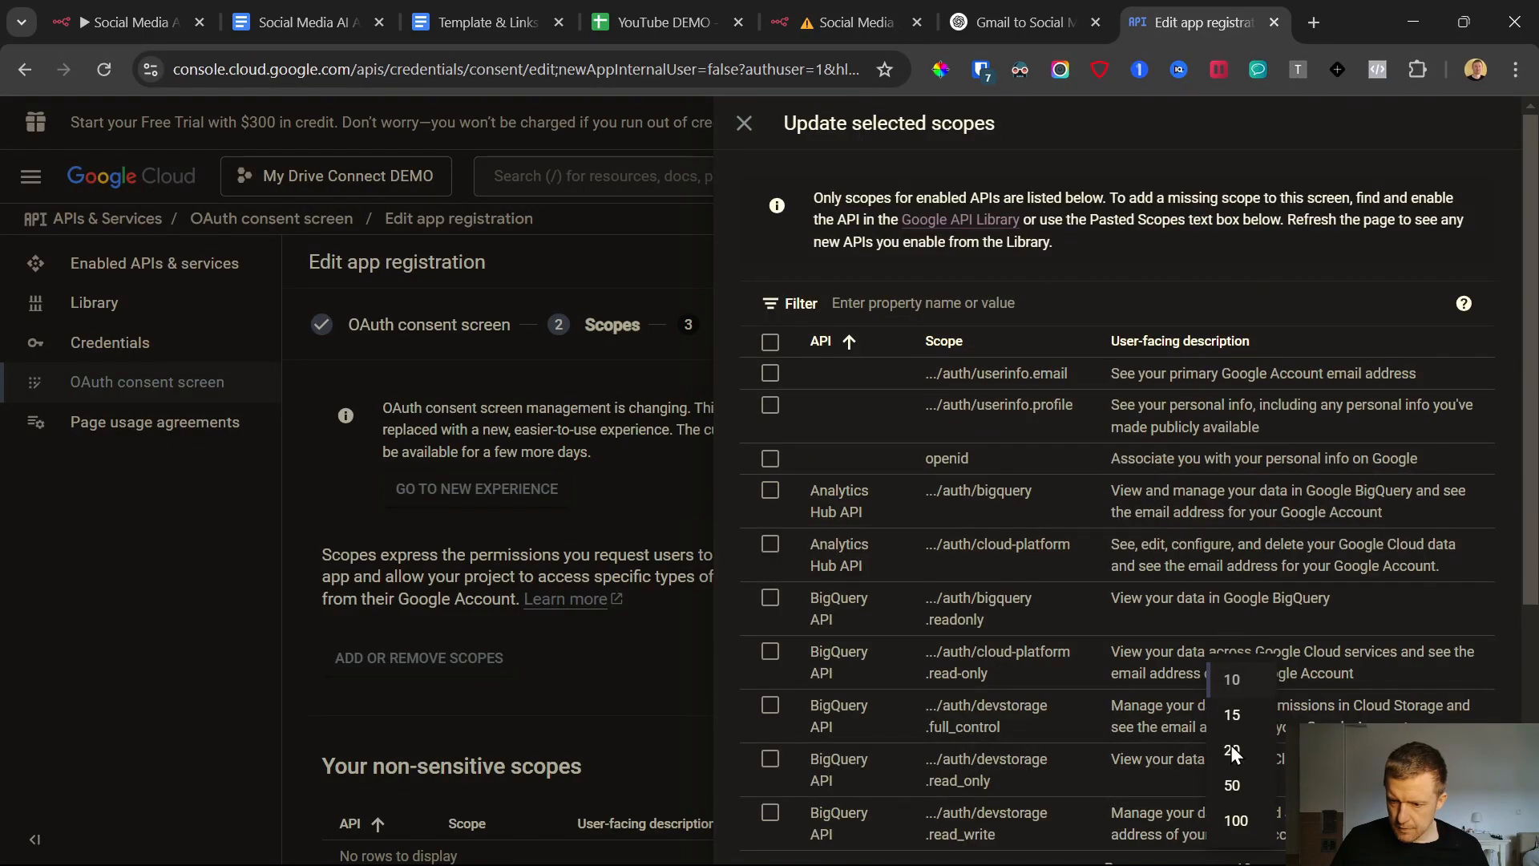
click(1232, 786)
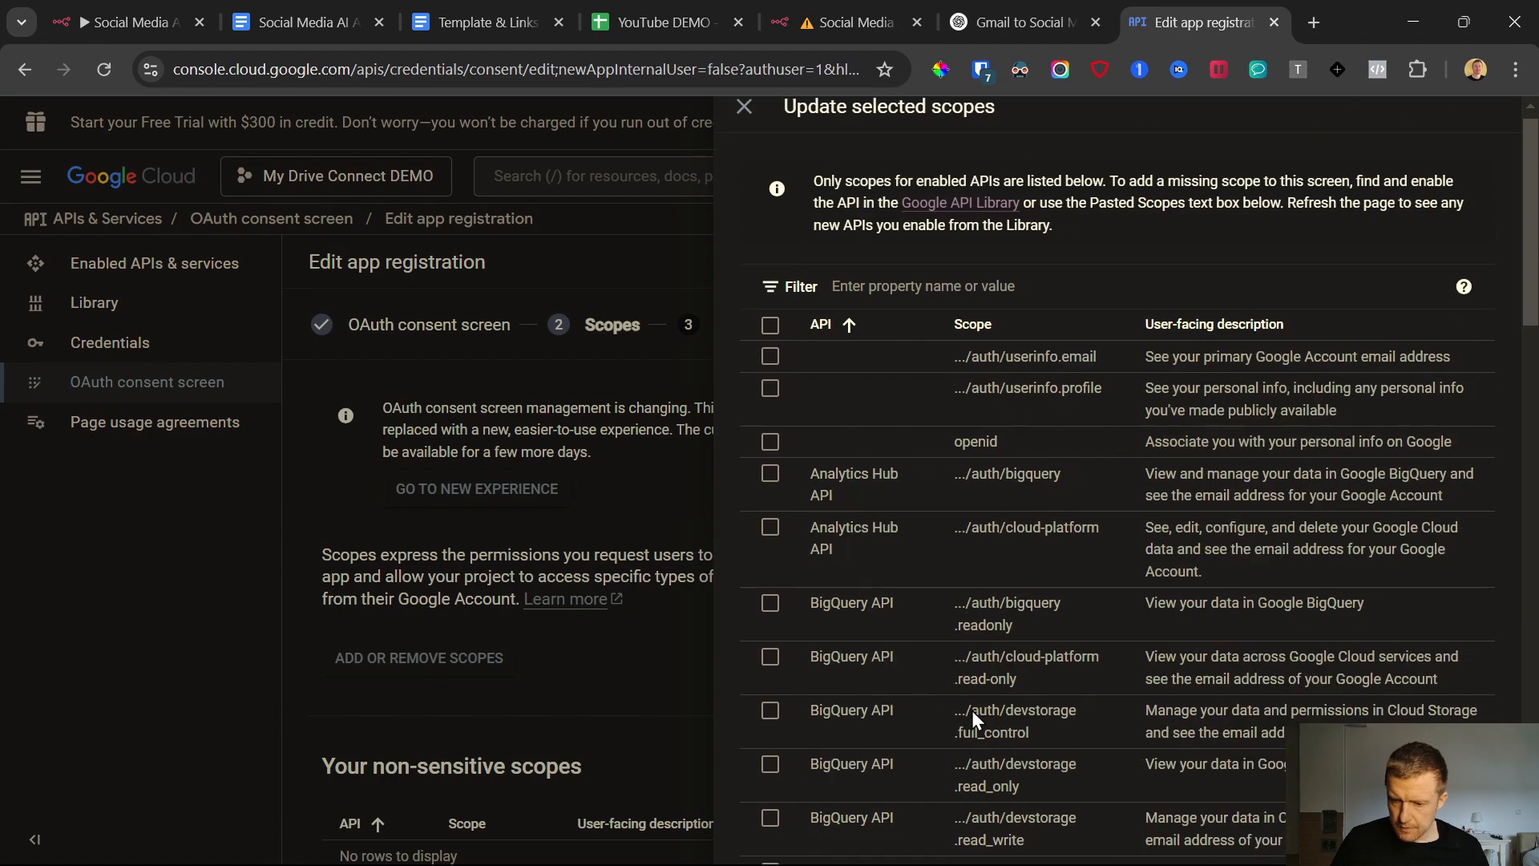
Select the Google Drive API scopes drive, drive.file, drive.readonly and drive.metadata.readonly, and update the app's selected scopes
scroll(1022, 632, down, 10)
scroll(1022, 632, down, 10)
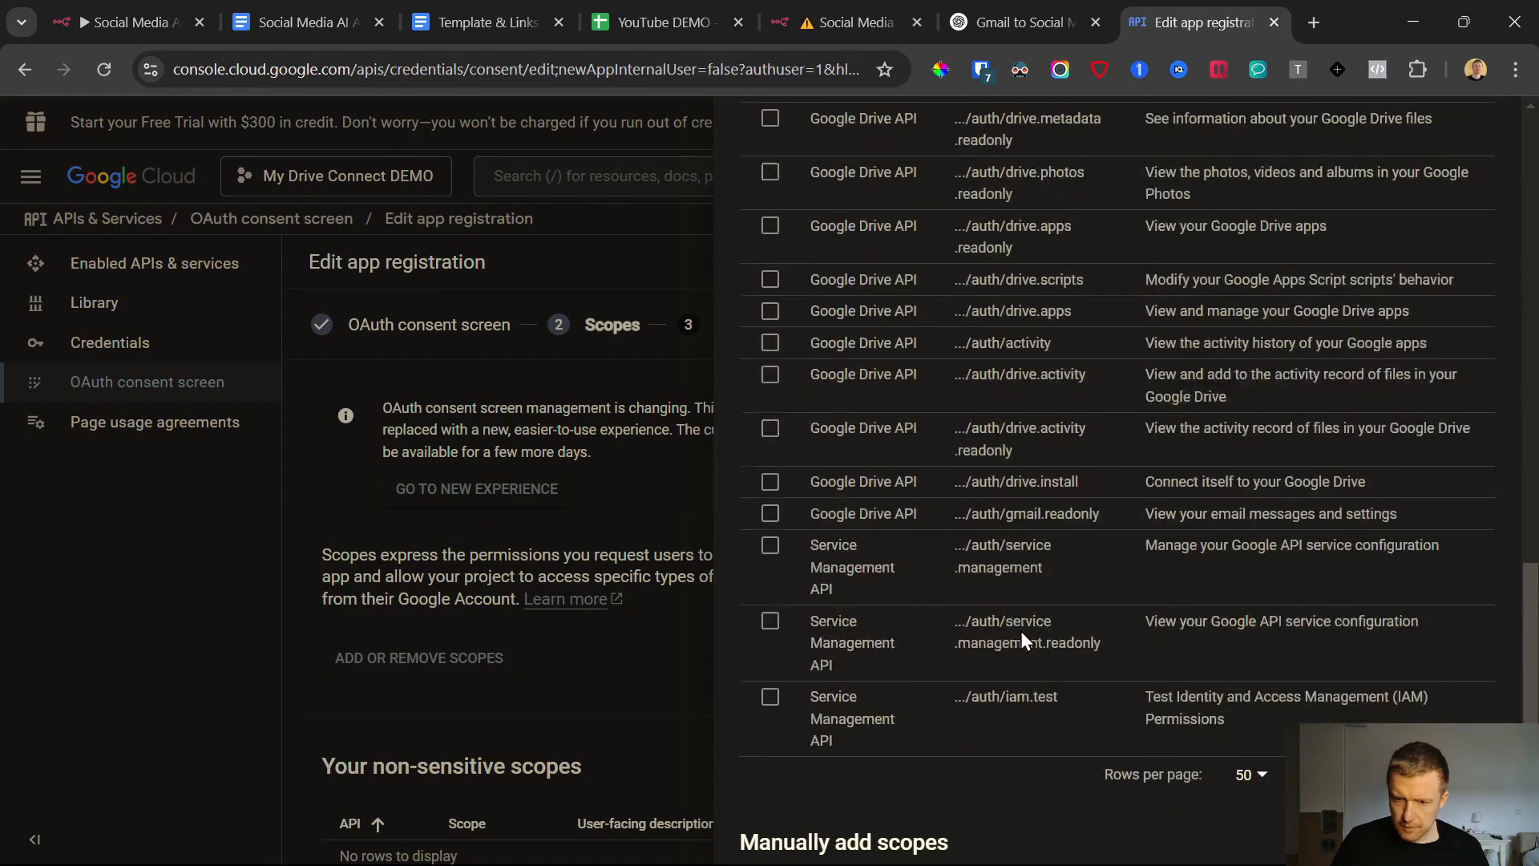
scroll(1017, 628, up, 5)
scroll(903, 507, up, 3)
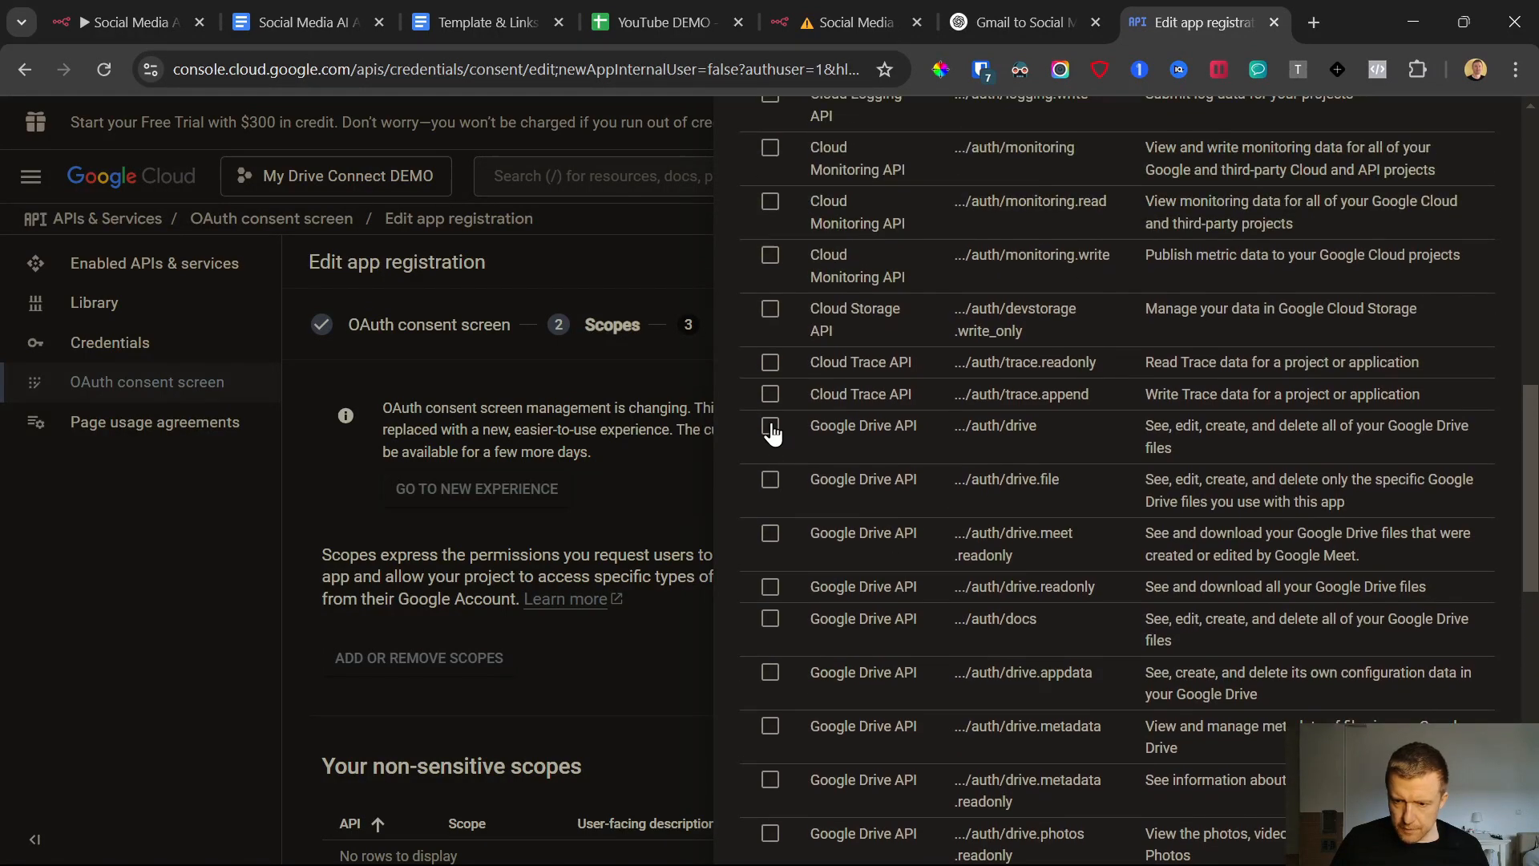
click(771, 429)
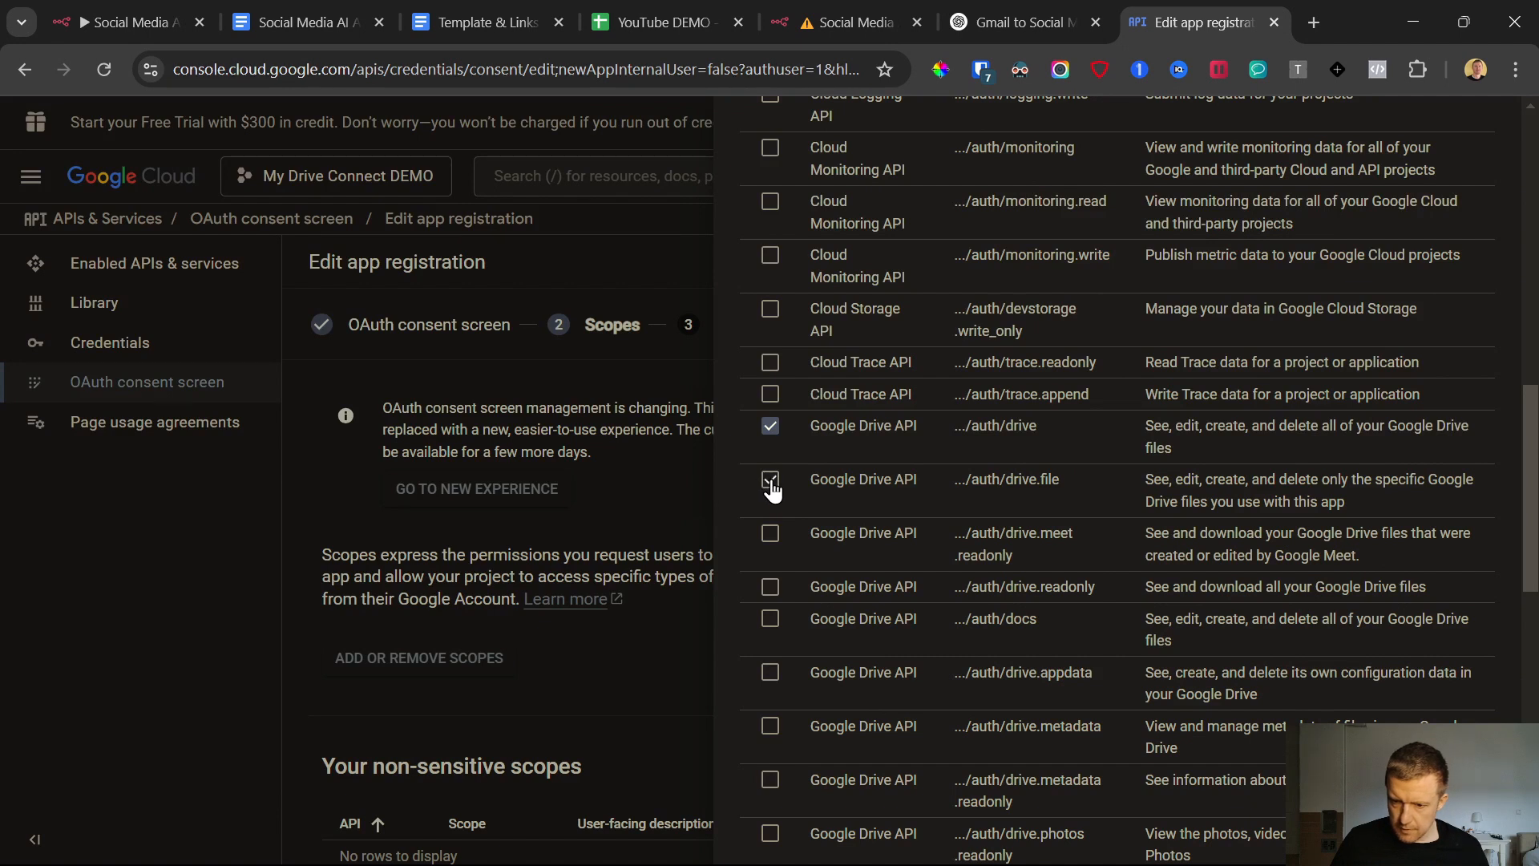
click(768, 593)
scroll(952, 509, down, 1)
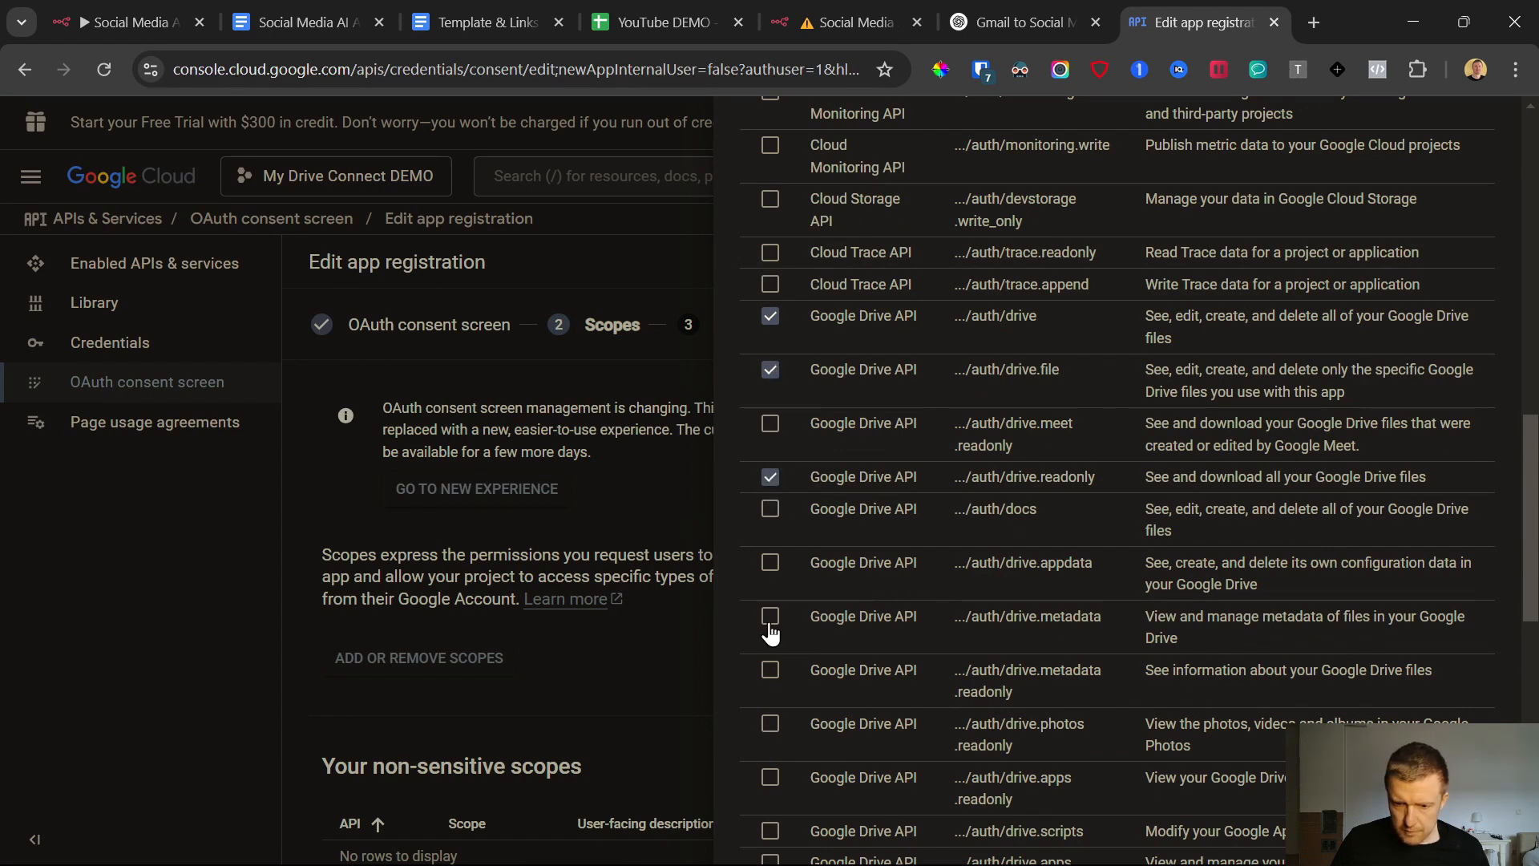
click(770, 670)
click(1084, 7)
key(ctrl+Tab)
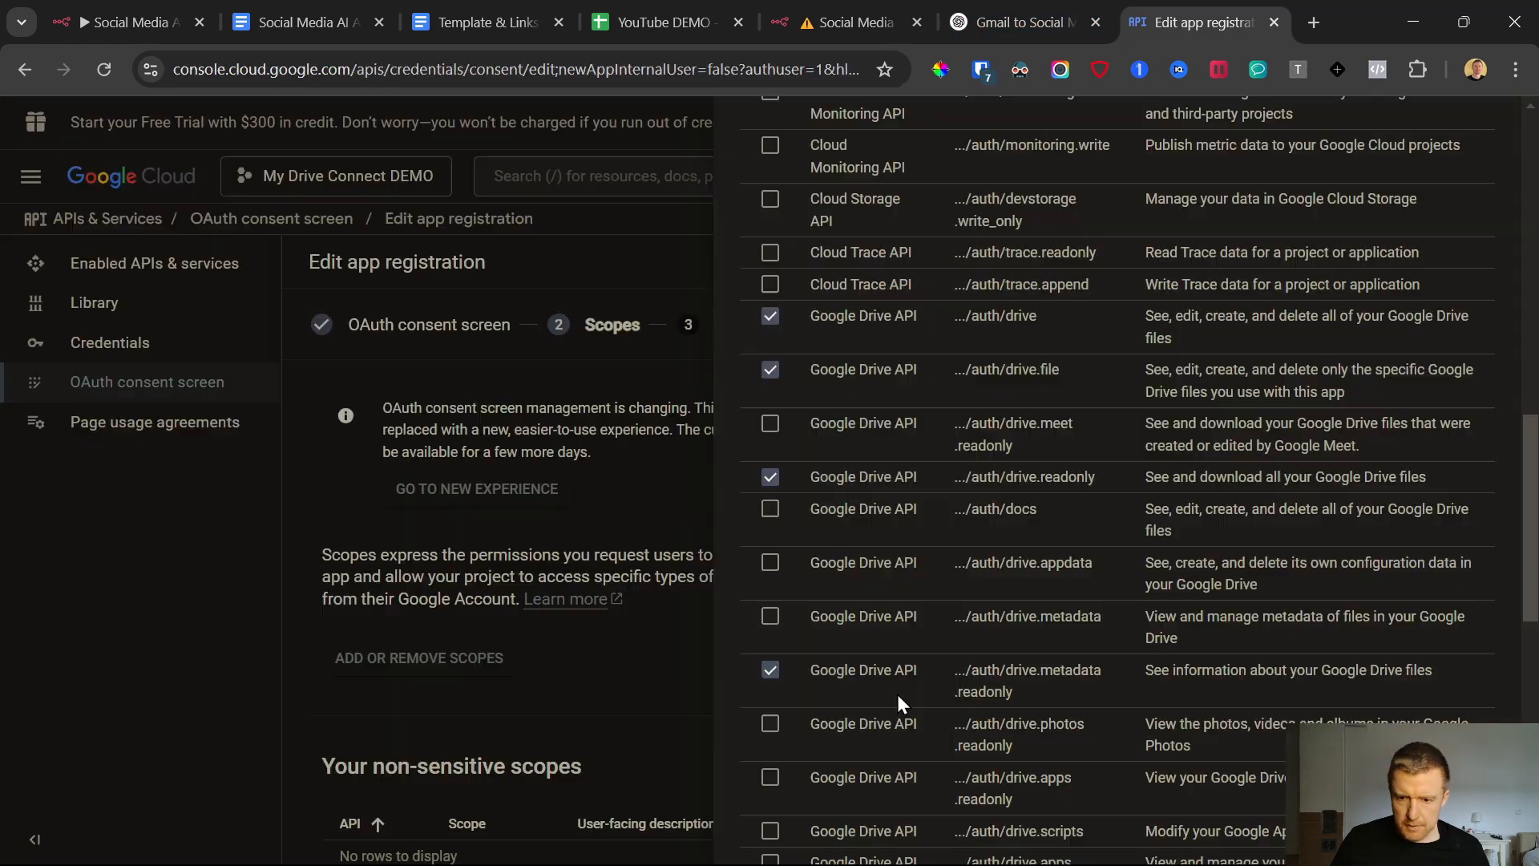
scroll(1004, 651, down, 10)
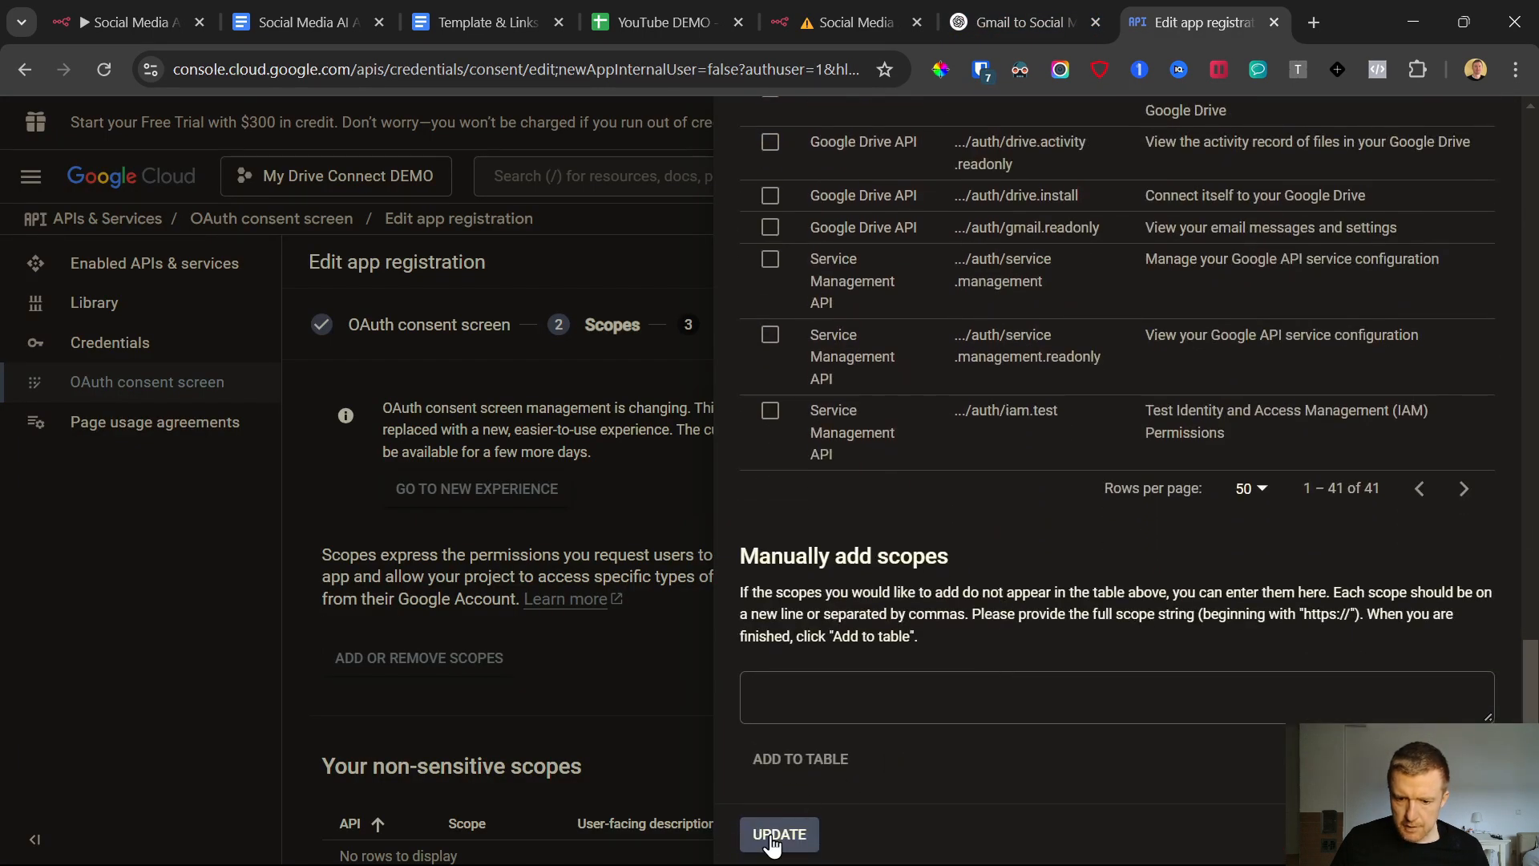
click(778, 834)
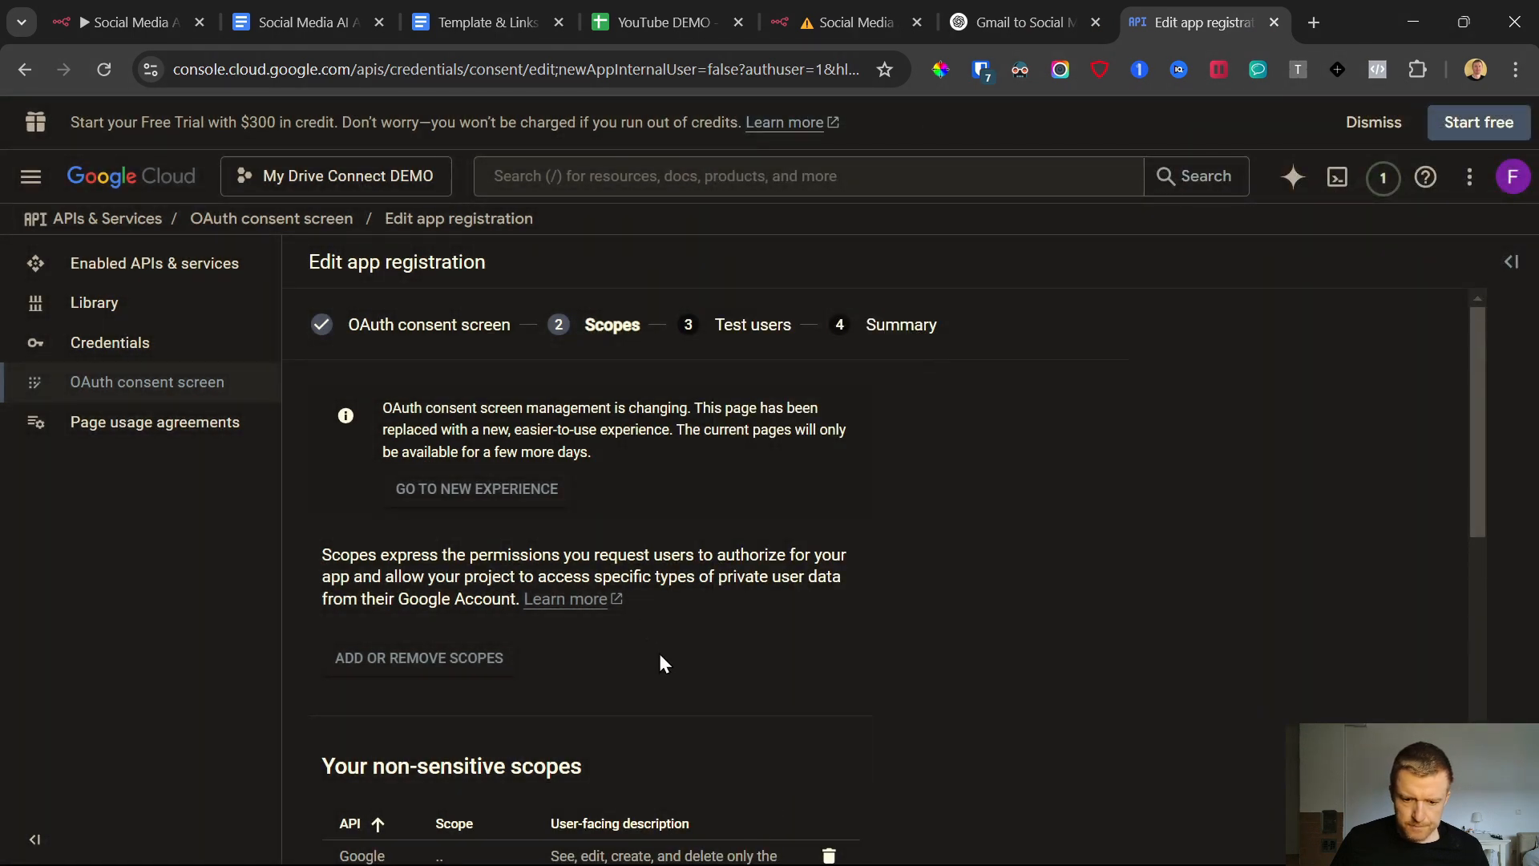
Review the added non-sensitive and restricted Drive scopes, and save them to continue to the test users
scroll(655, 656, down, 10)
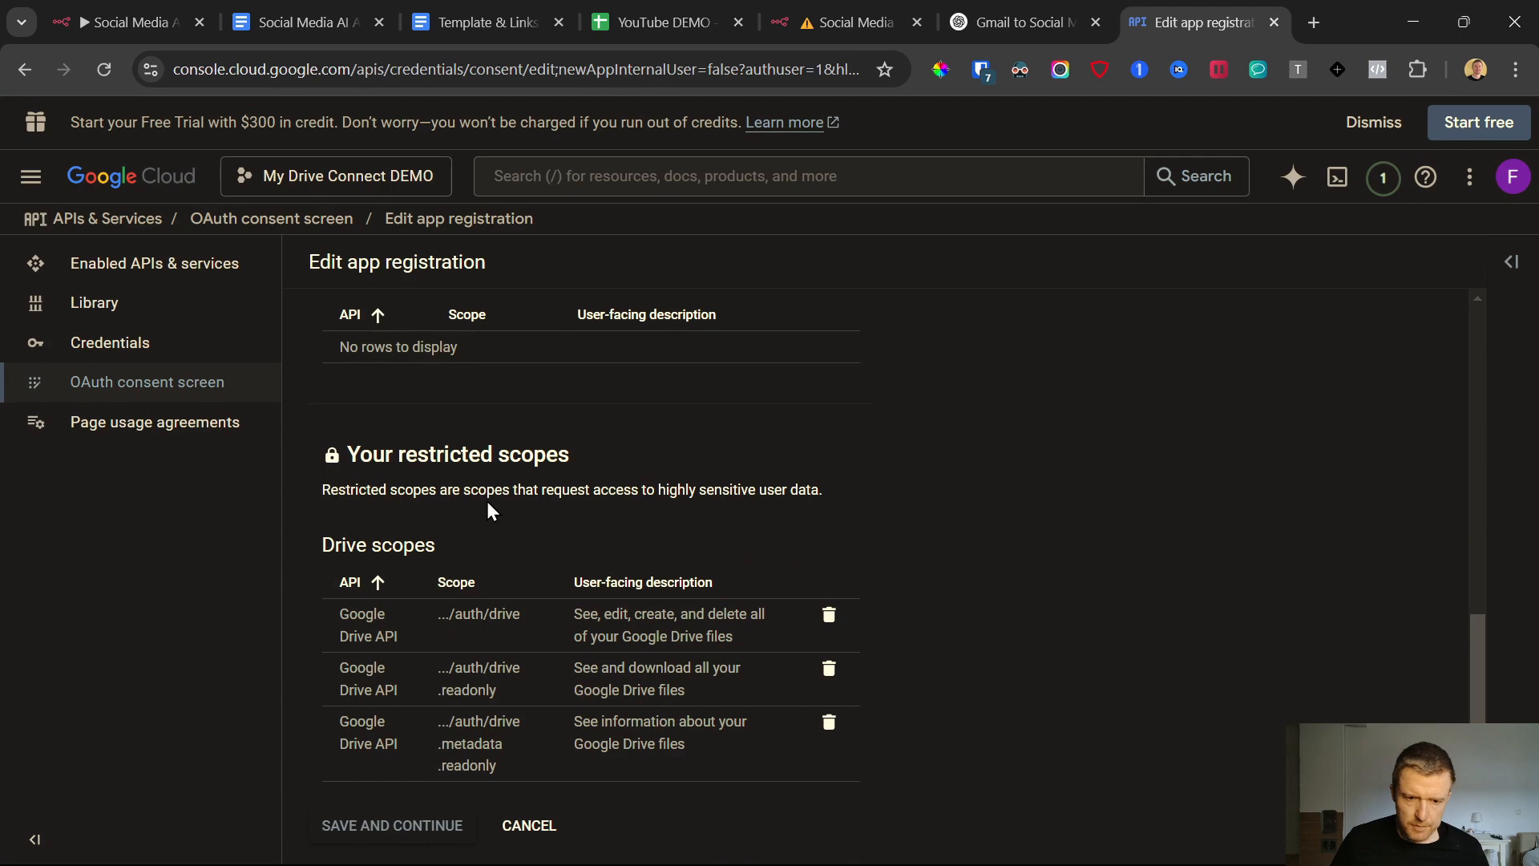
scroll(499, 636, up, 3)
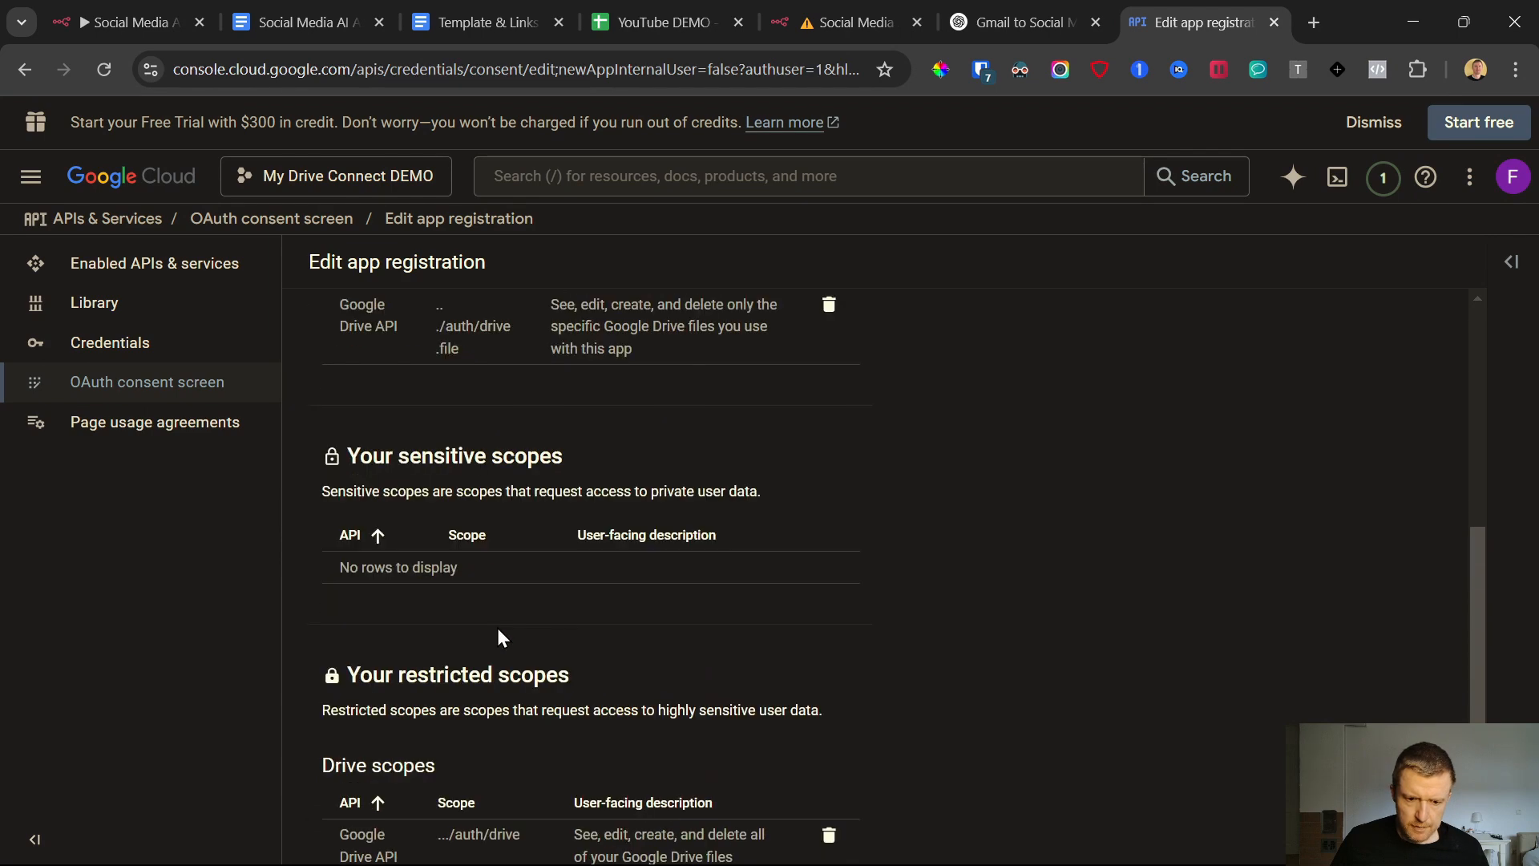
scroll(498, 633, up, 3)
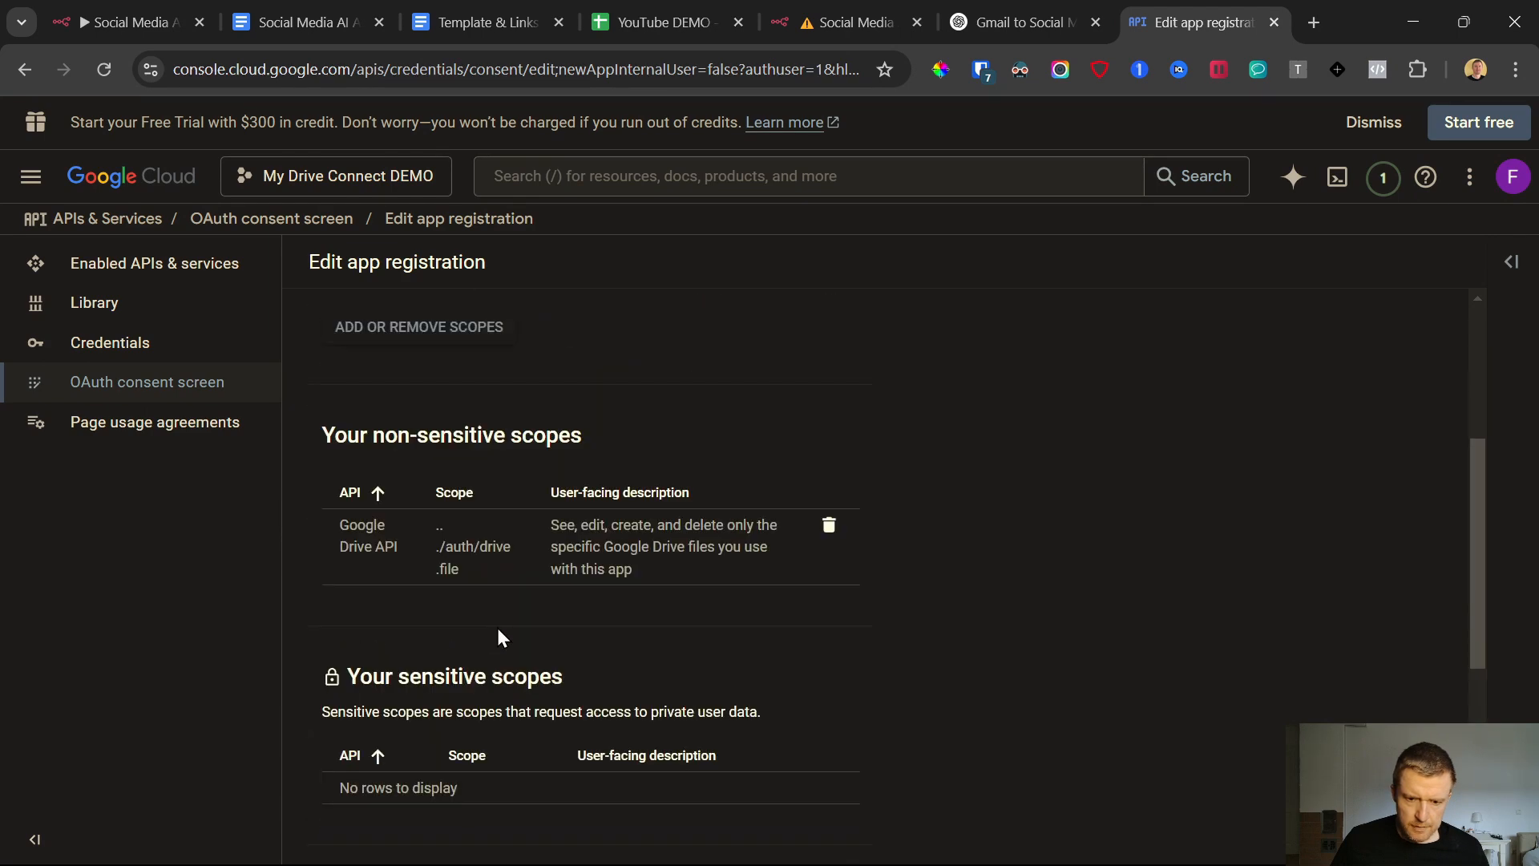
scroll(529, 680, down, 5)
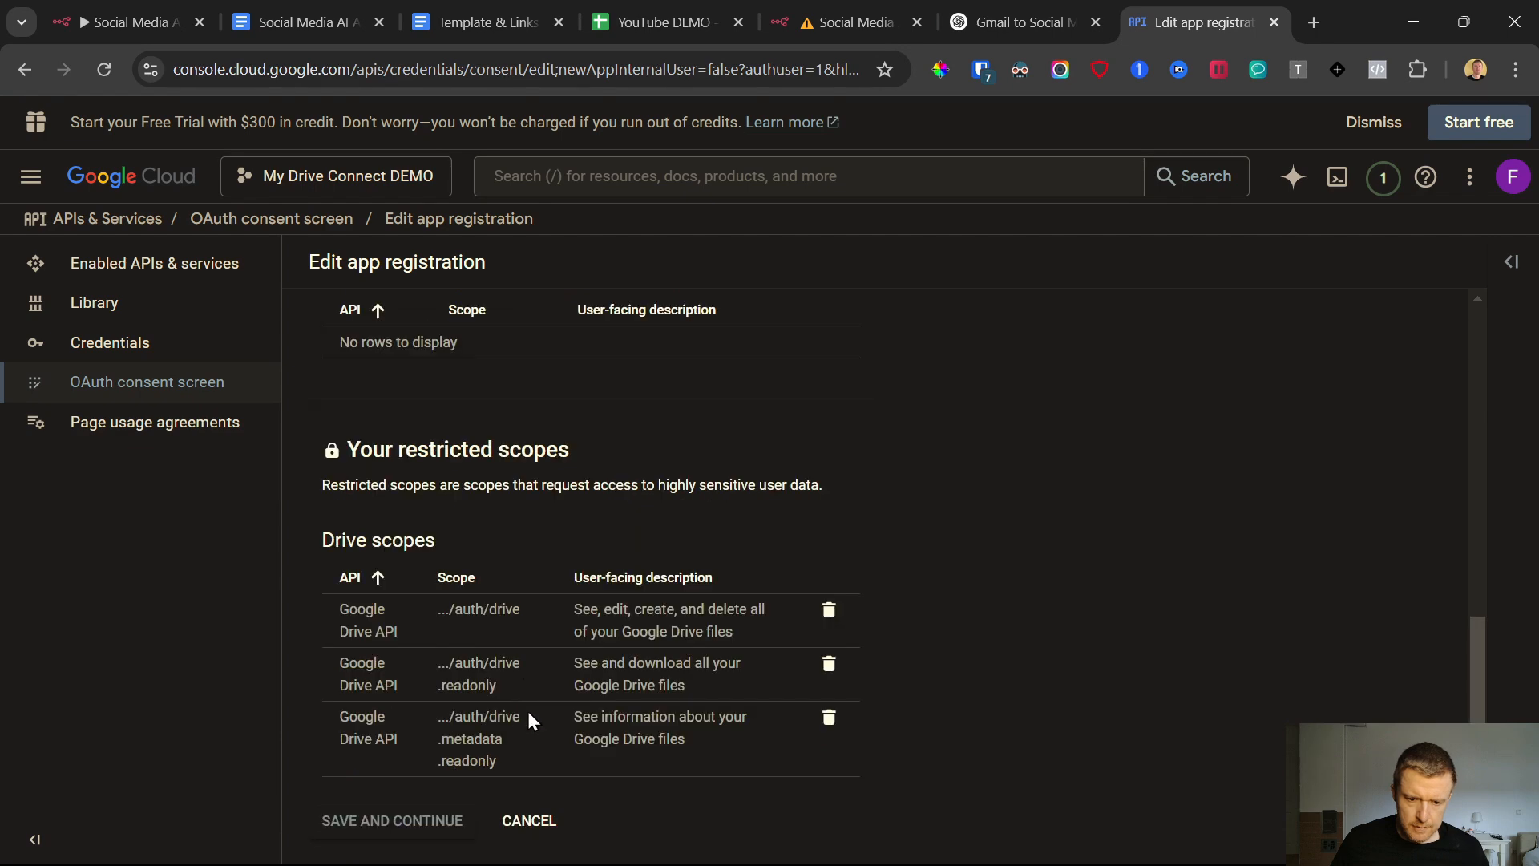
click(404, 821)
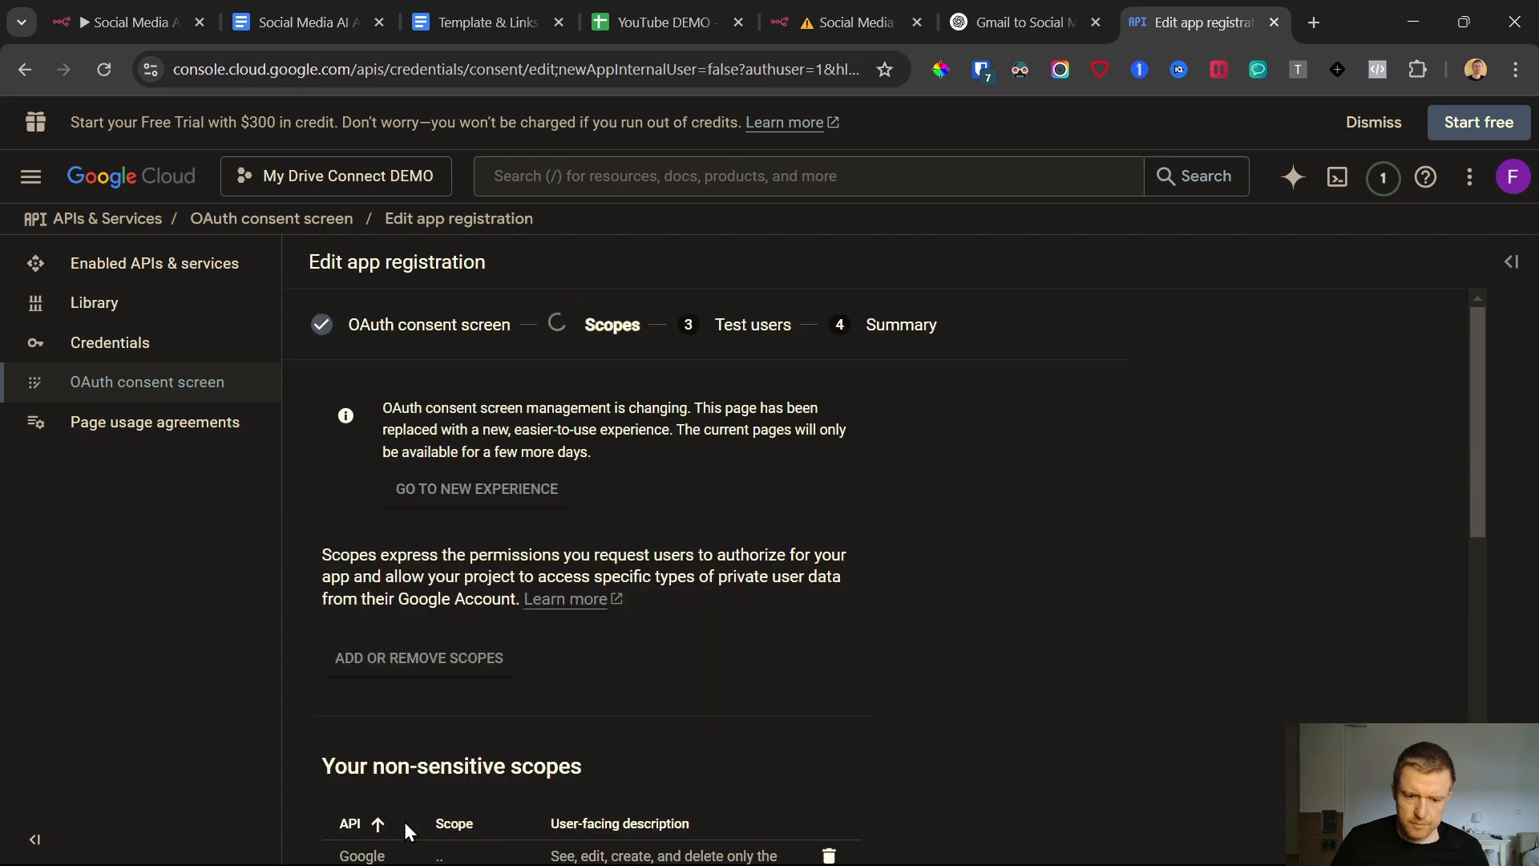
Add the account's e-mail address as a test user, and save to continue to the registration summary
scroll(378, 691, down, 1)
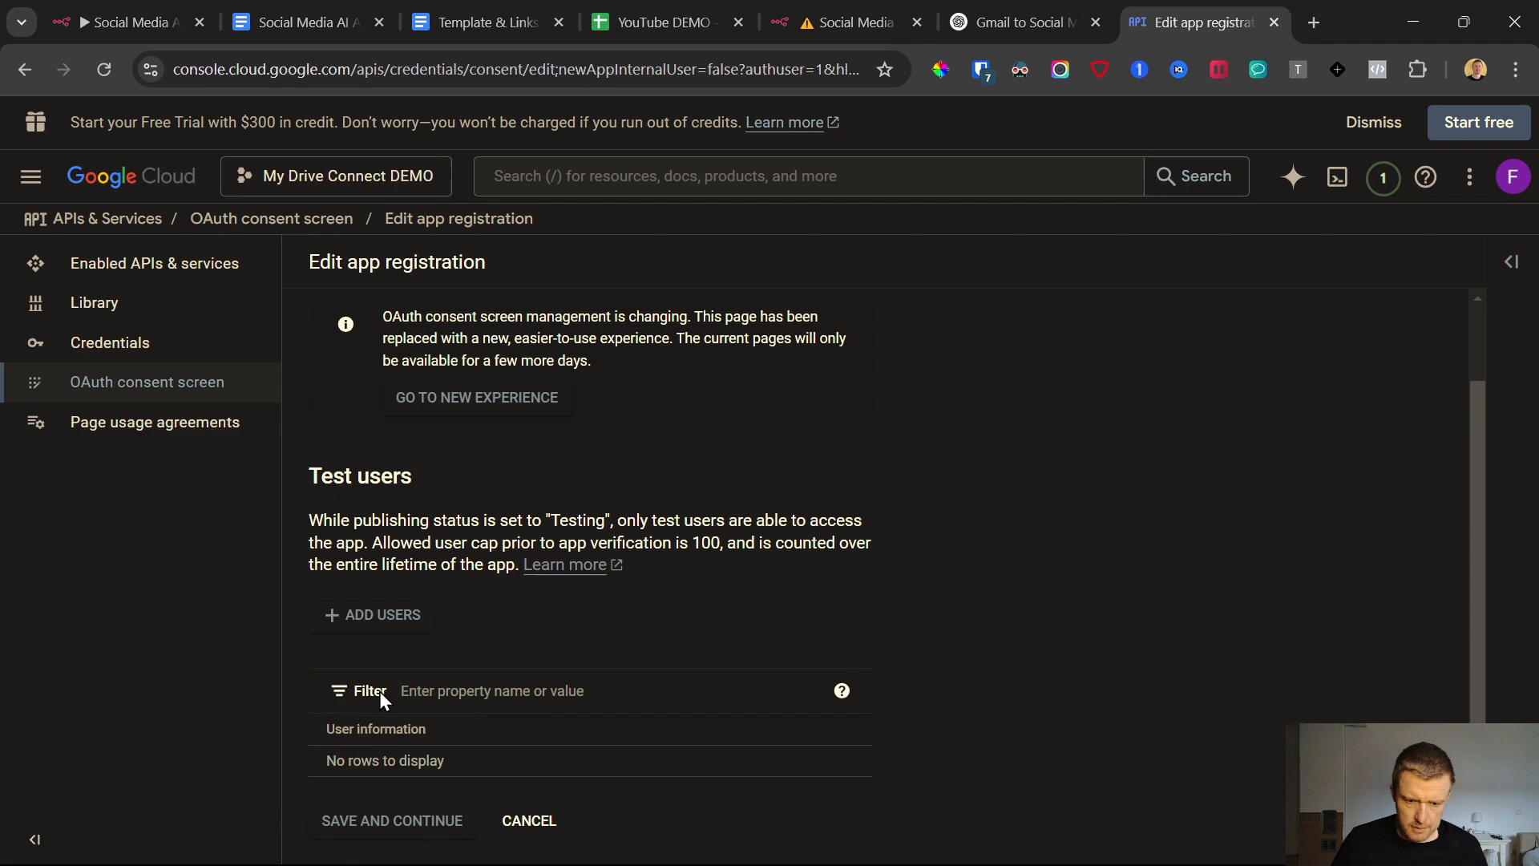
click(383, 615)
click(923, 333)
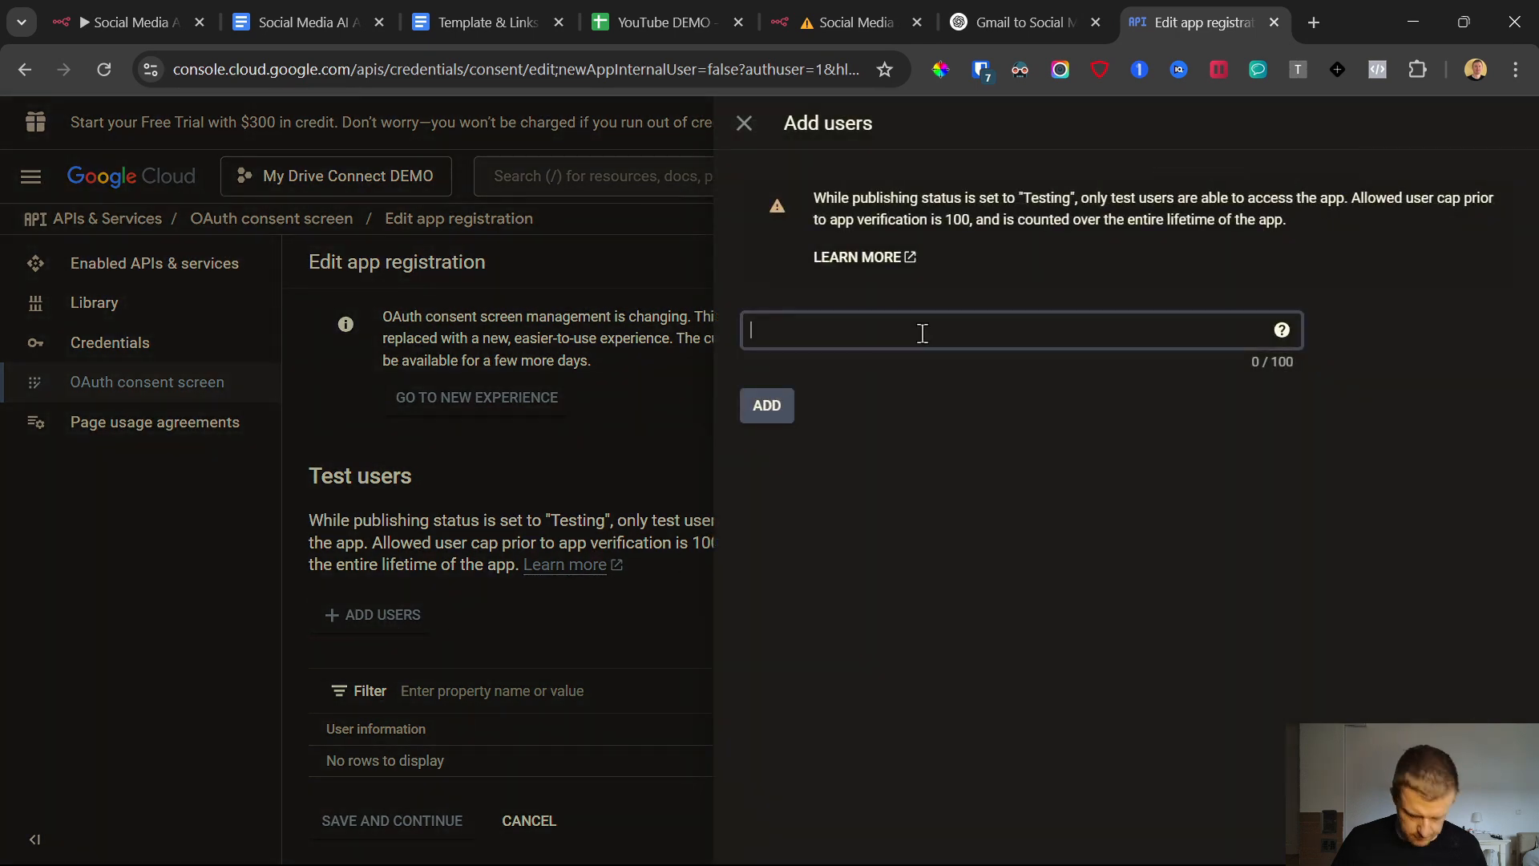
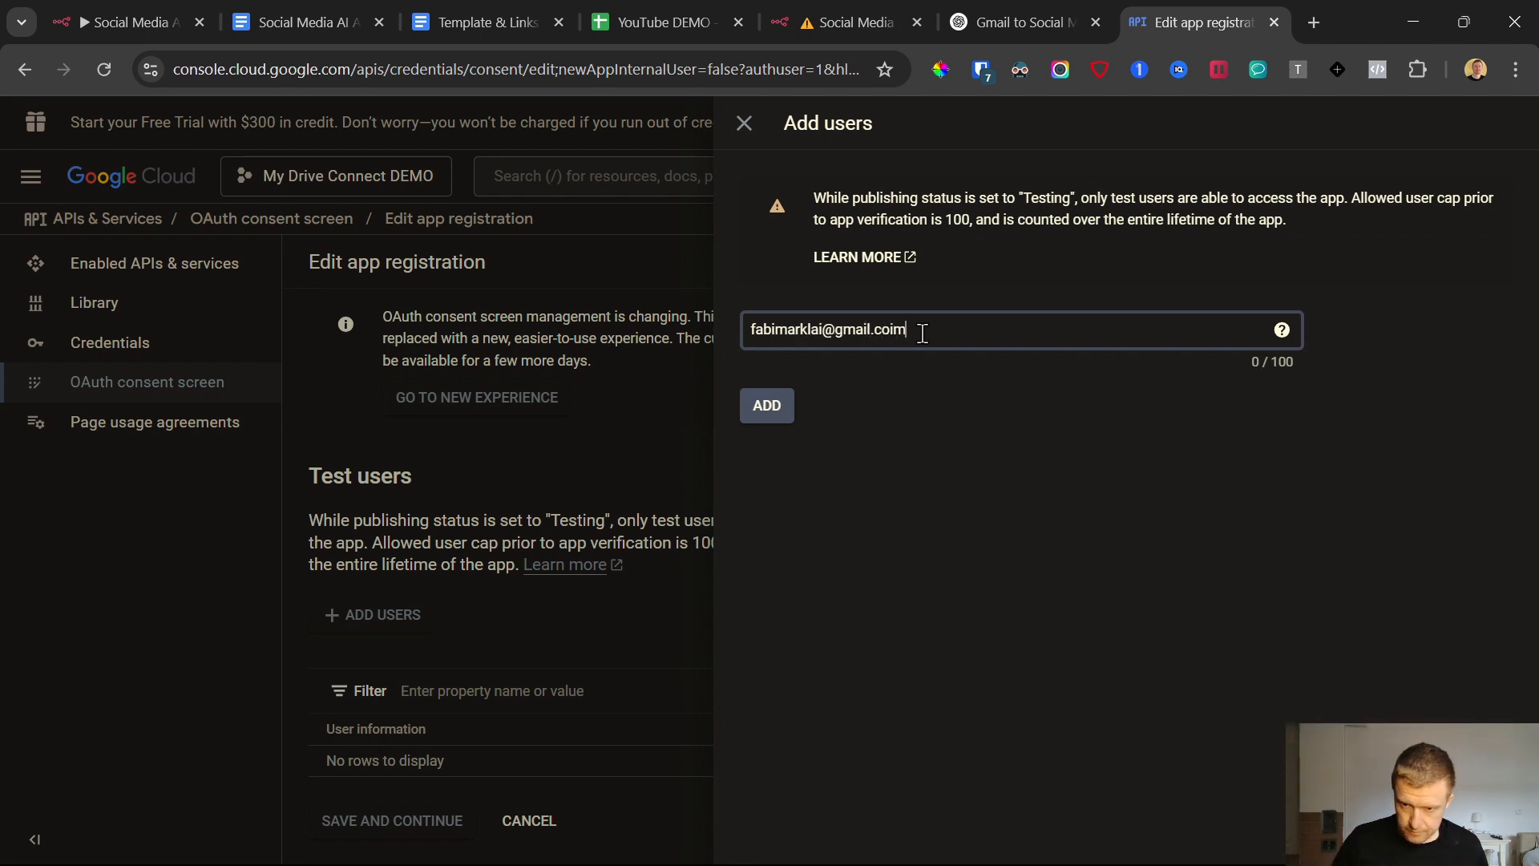
text(o)
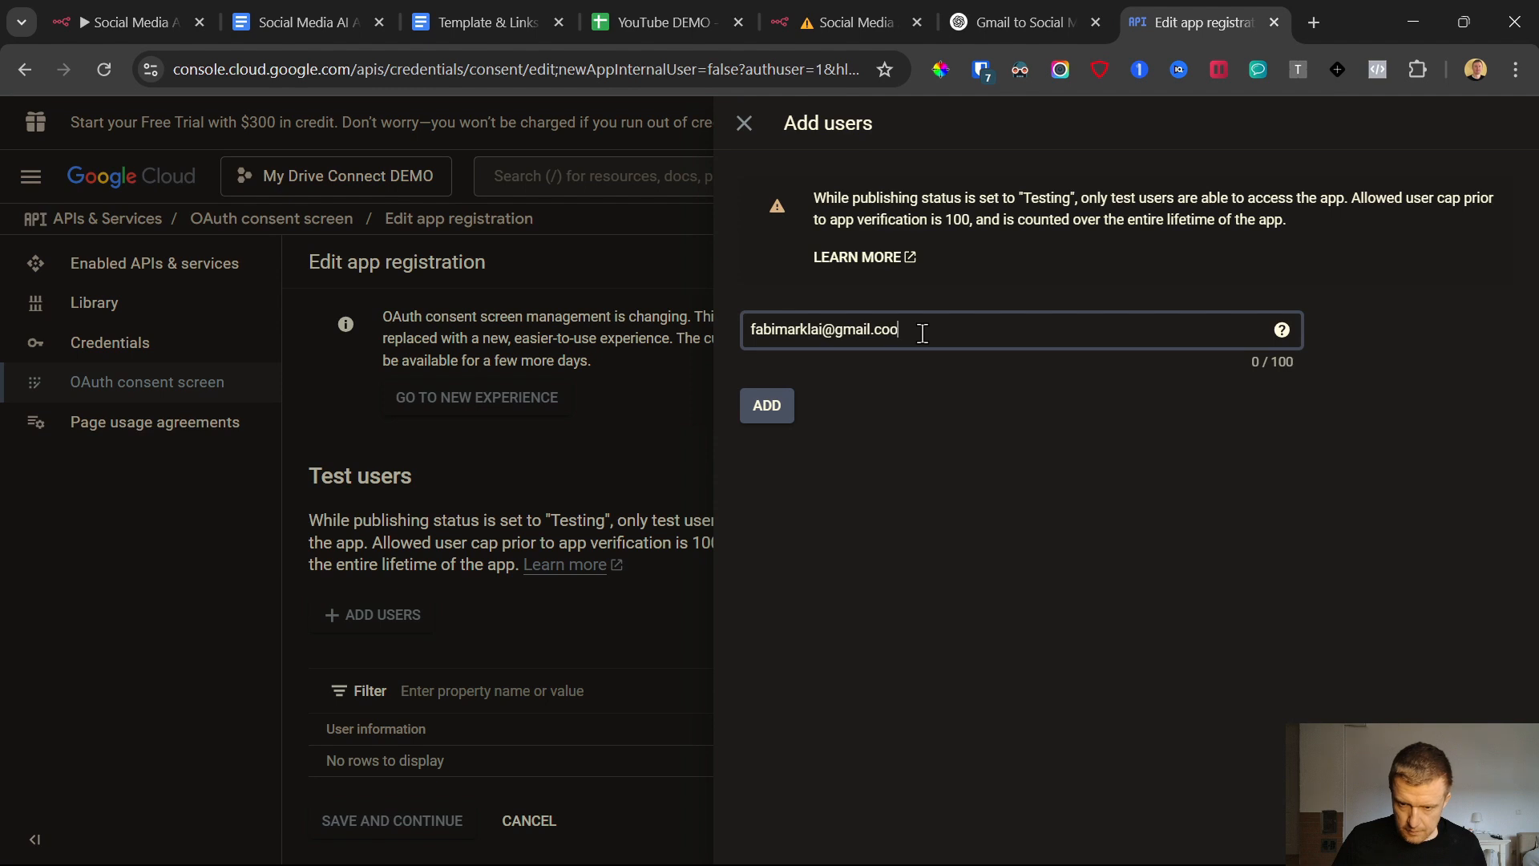
key(BackSpace)
text(m)
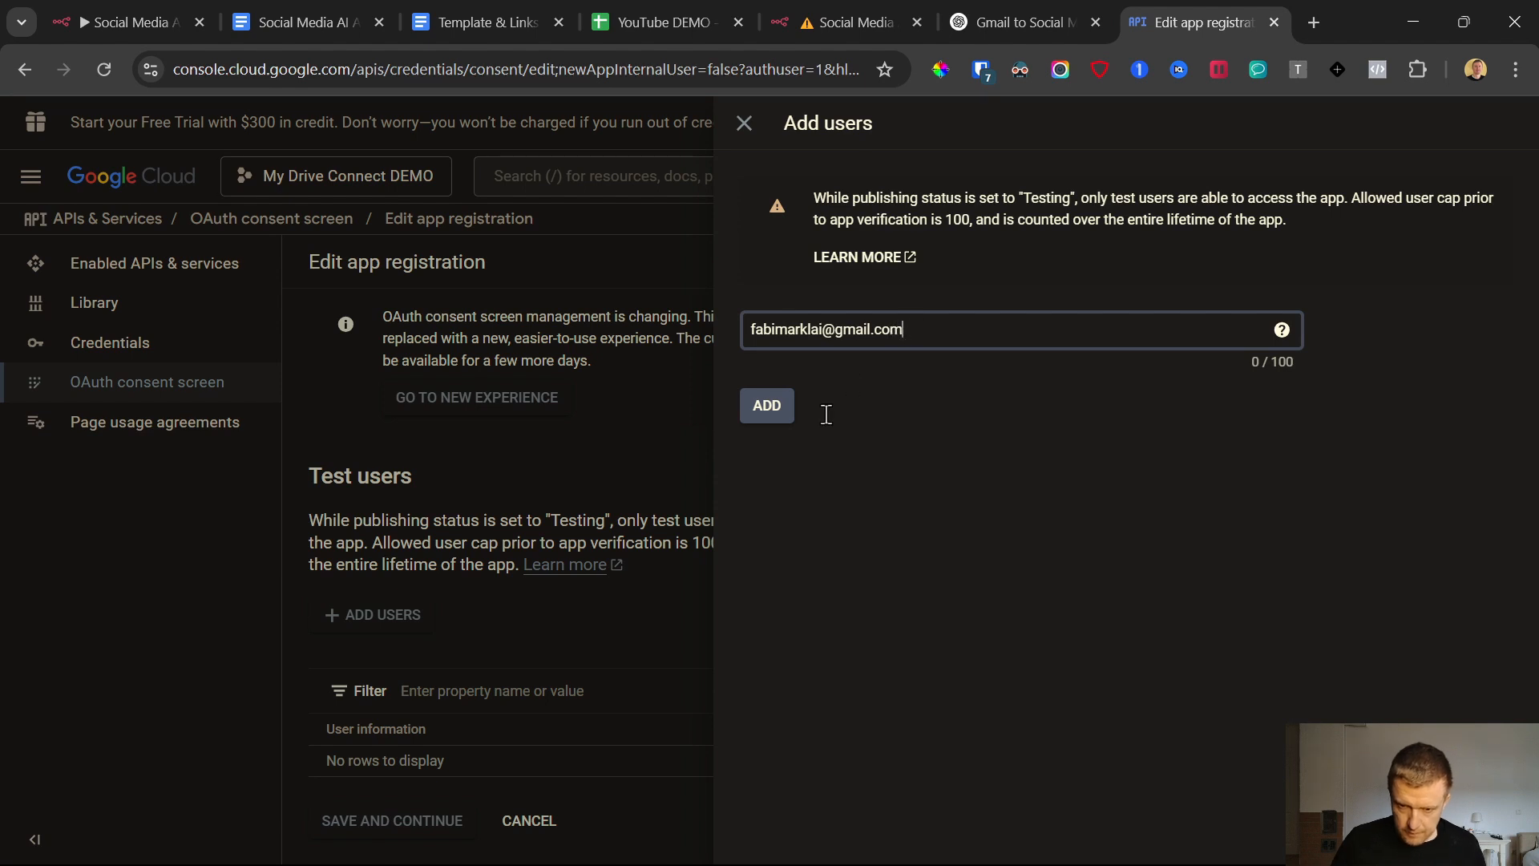
click(768, 408)
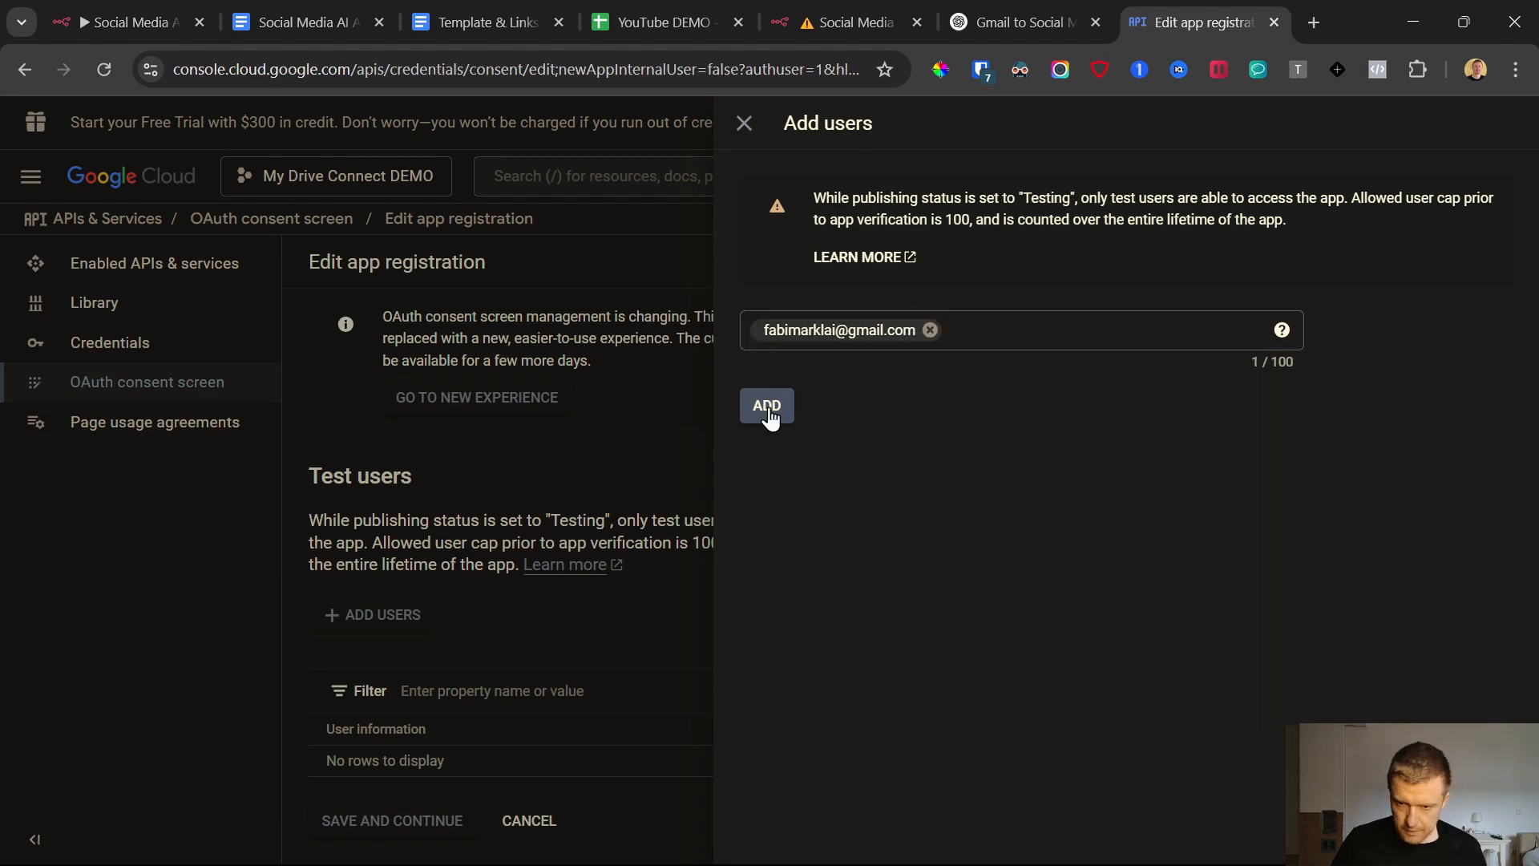
click(768, 407)
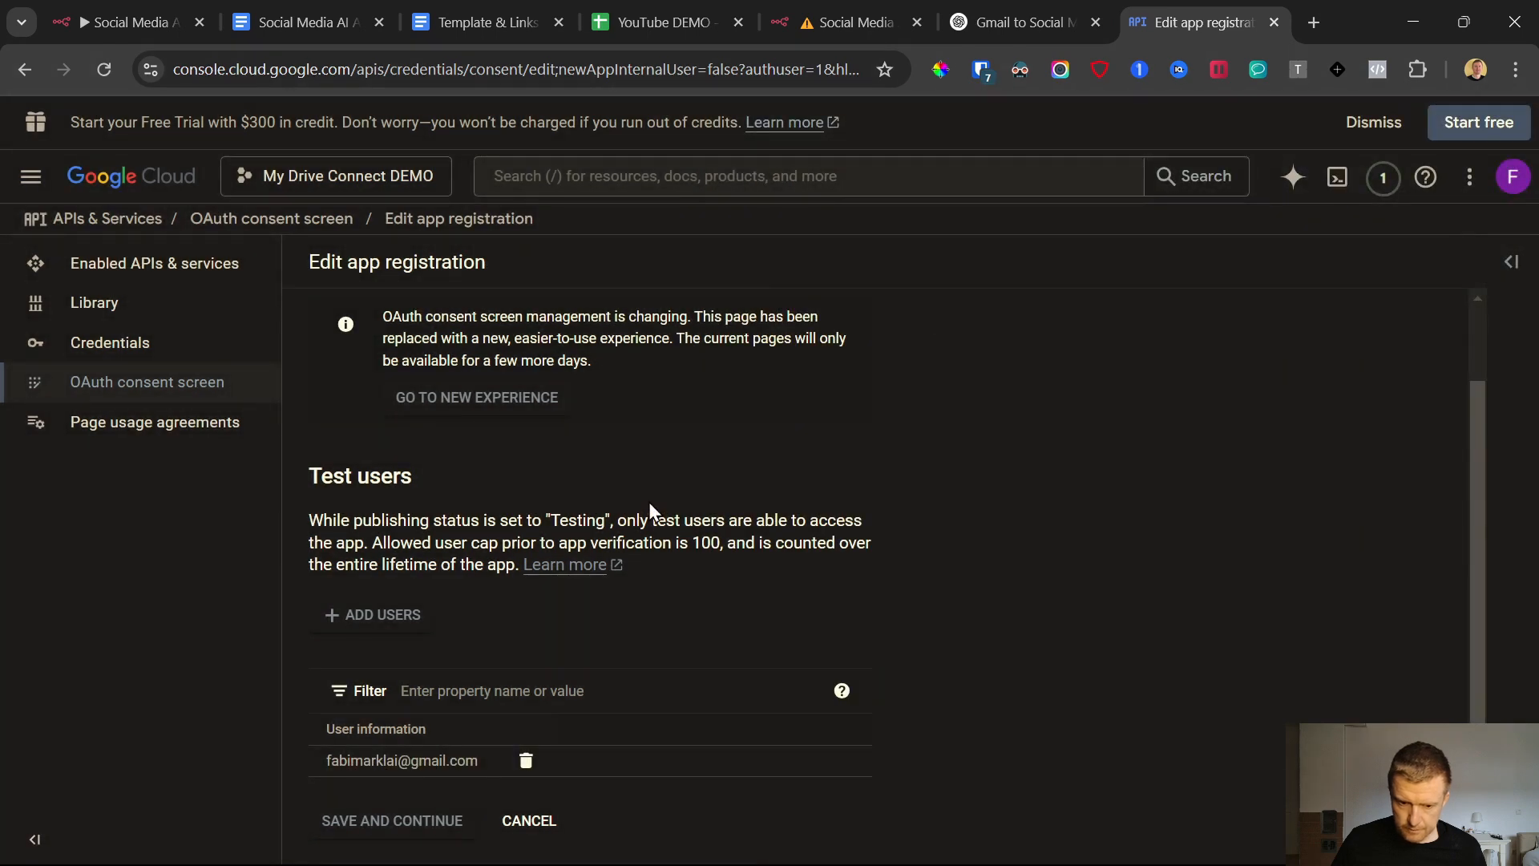
click(431, 820)
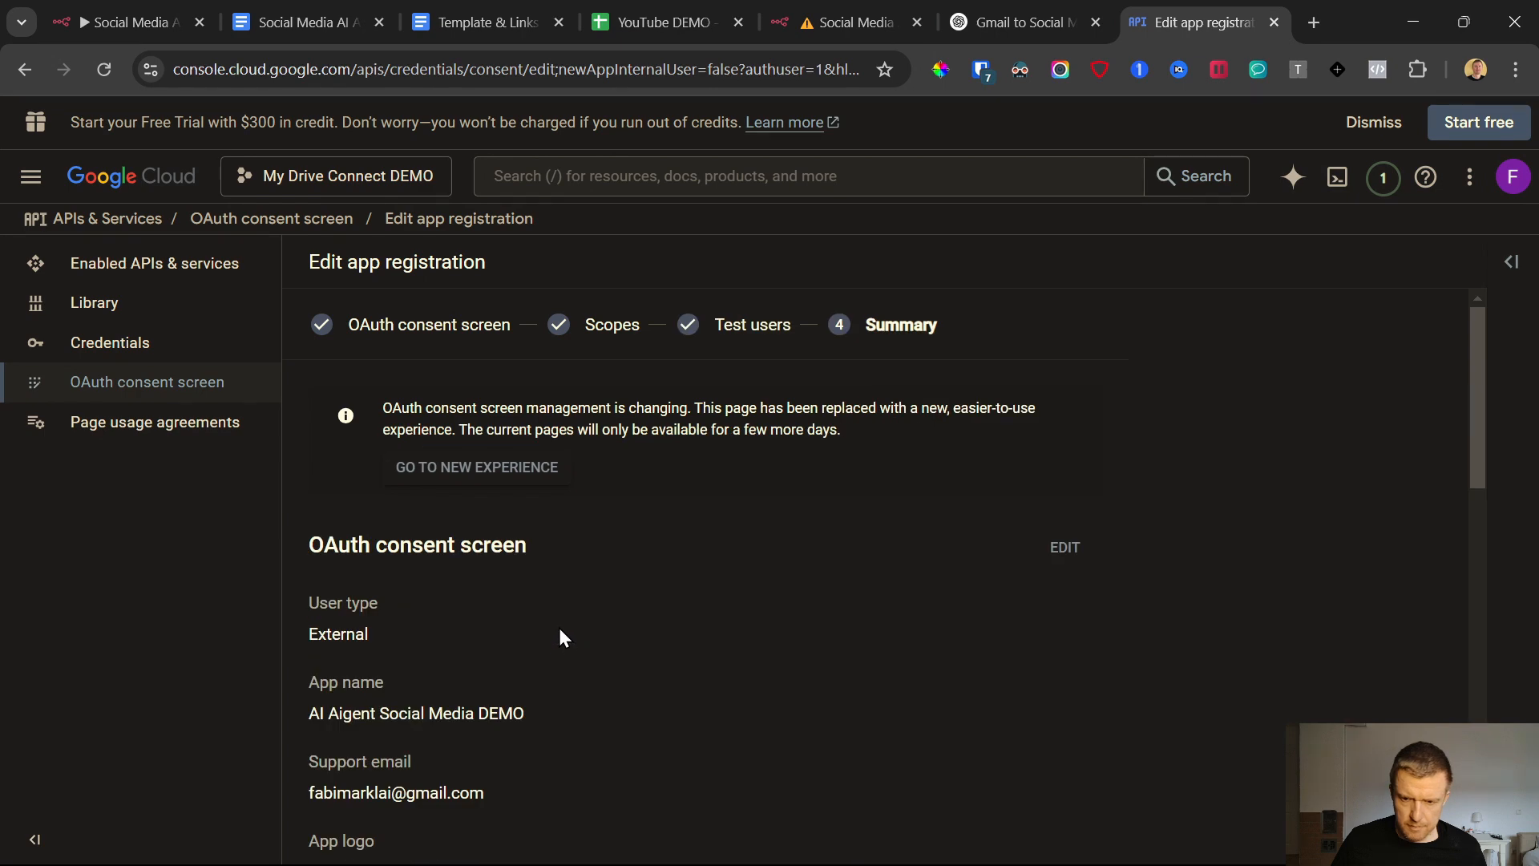
Review the app registration summary down to the test users, and return to the OAuth consent screen dashboard
scroll(521, 603, down, 15)
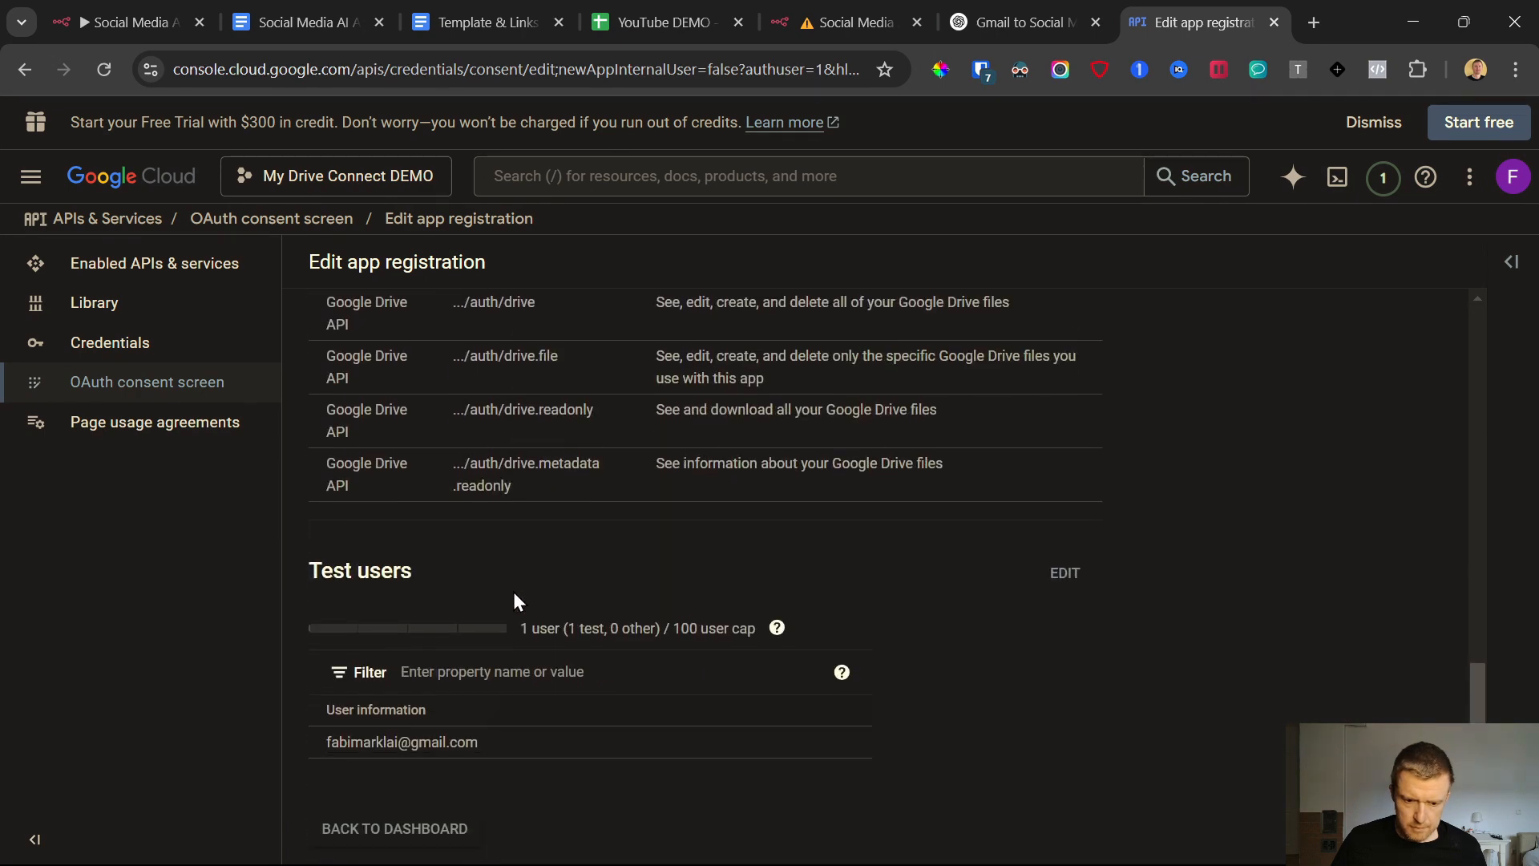
scroll(460, 709, down, 1)
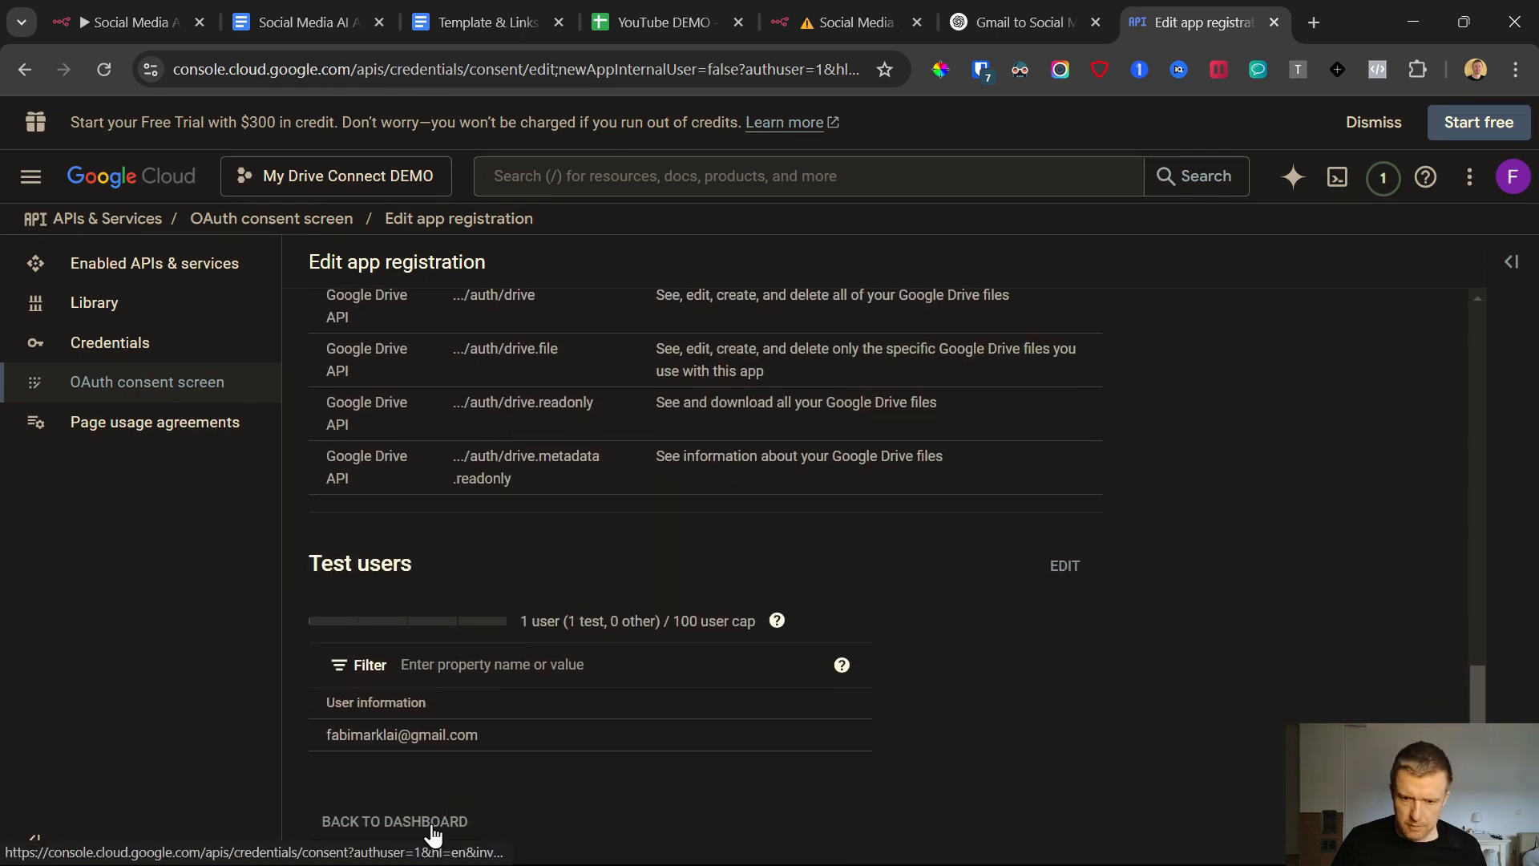
click(433, 822)
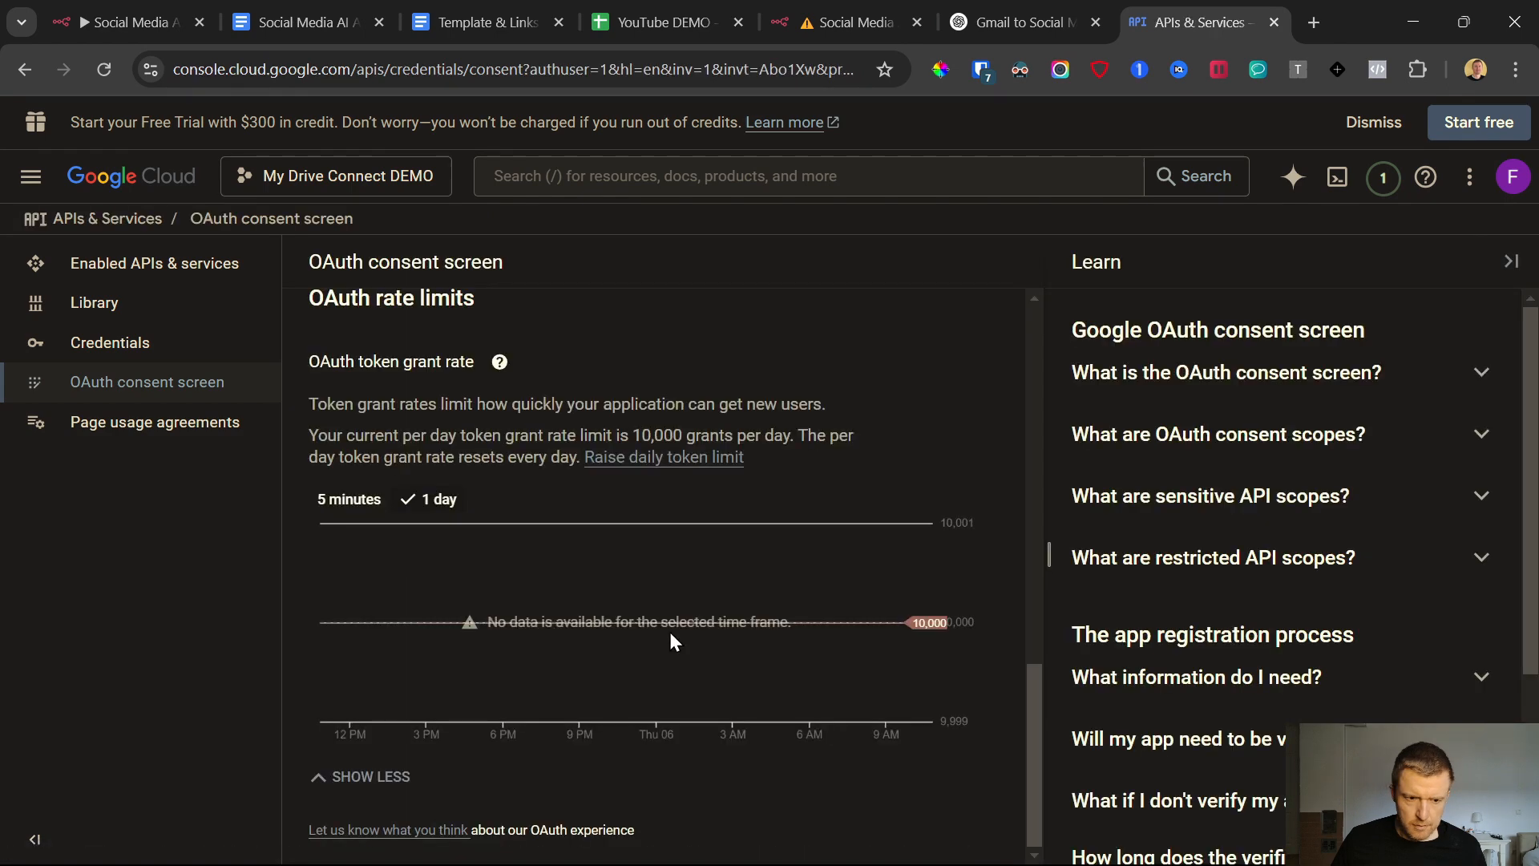
Start a new OAuth client ID in the project's credentials, with Web application as the application type
click(119, 343)
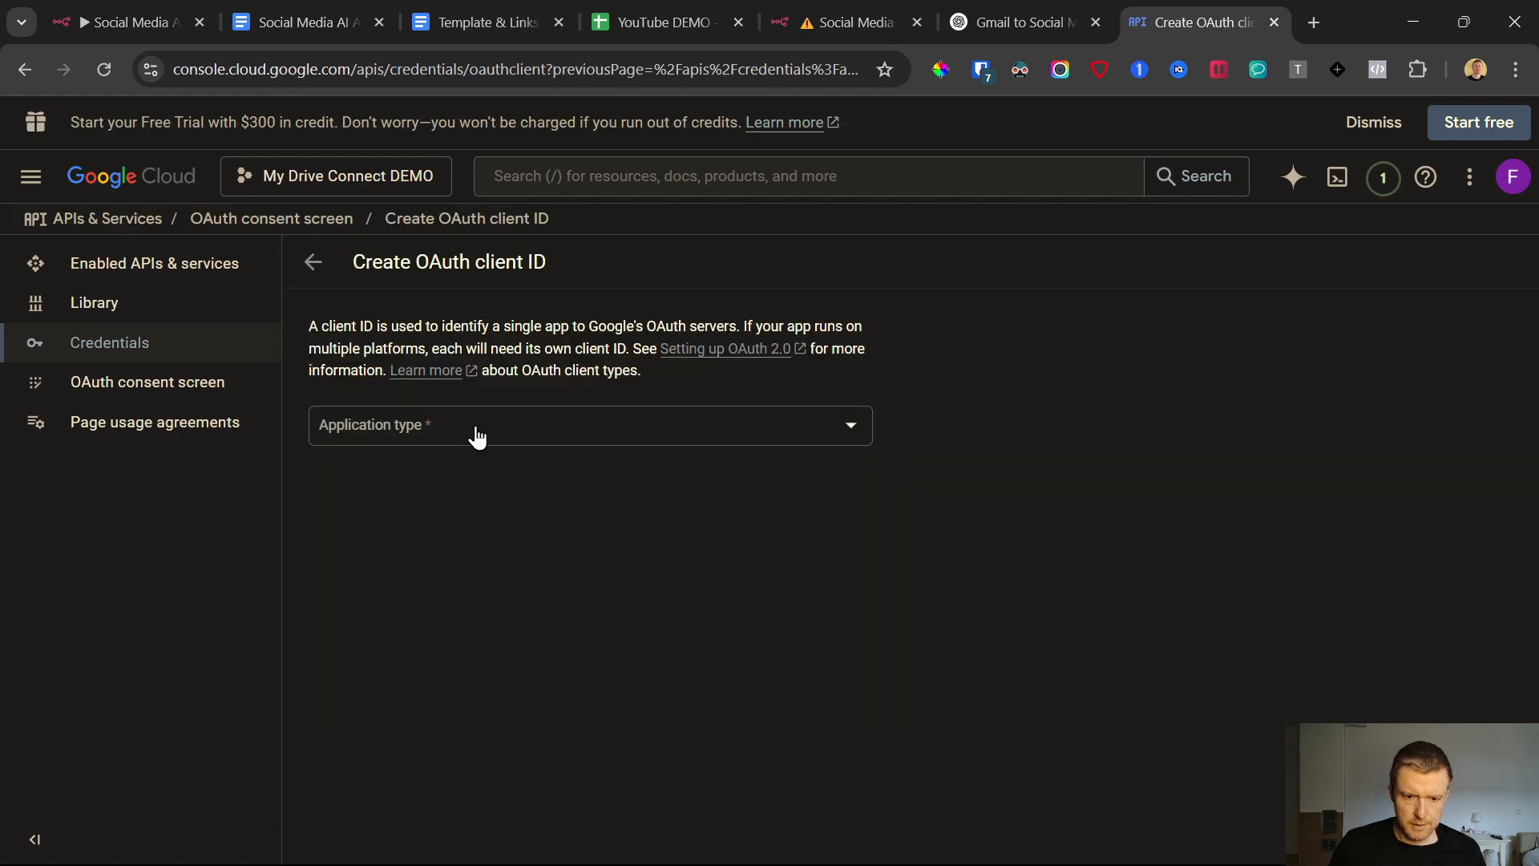
click(477, 437)
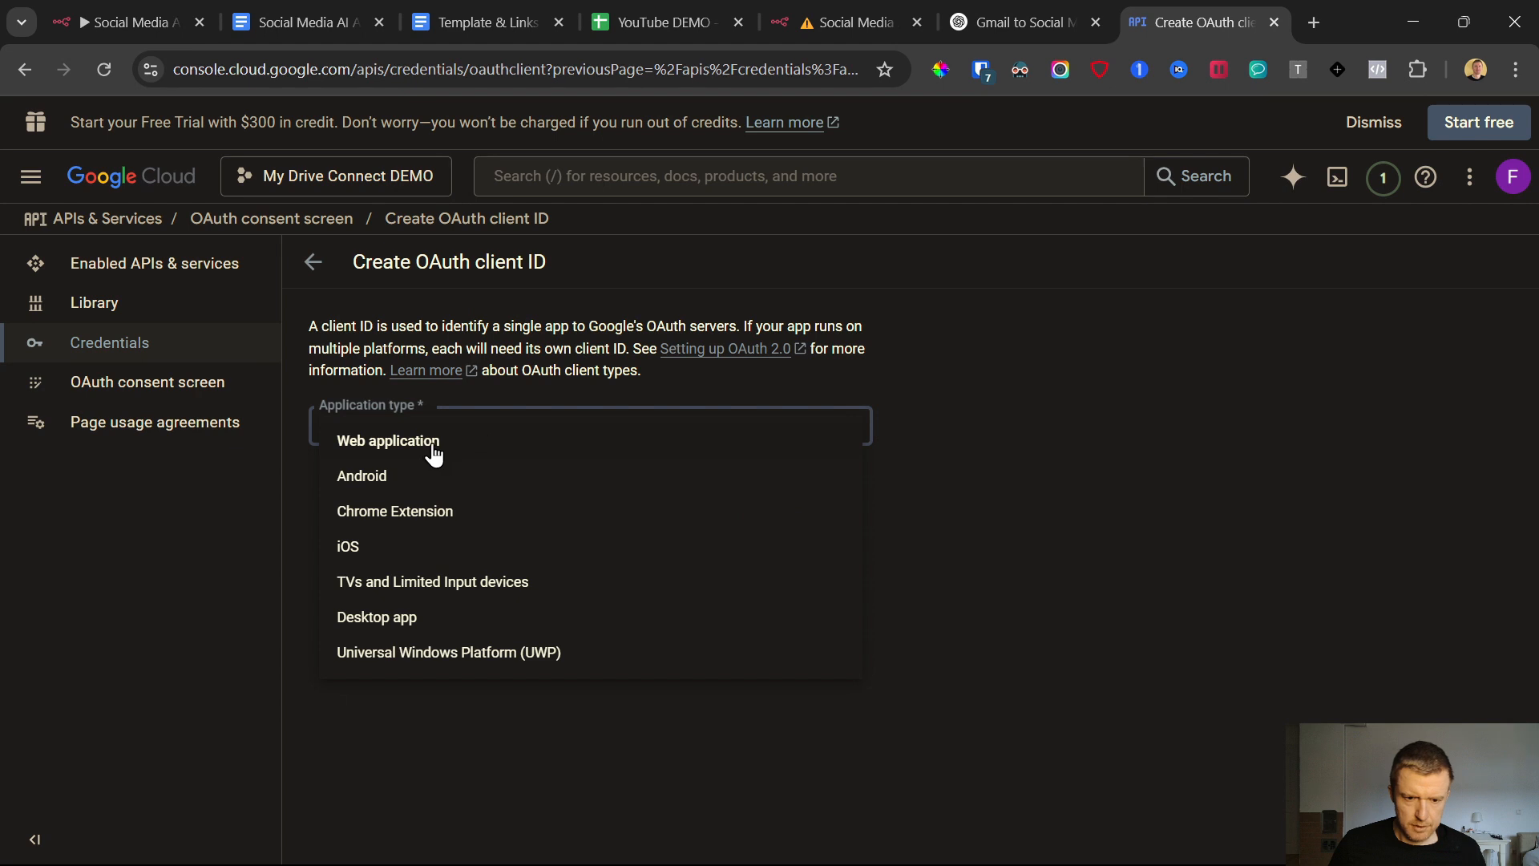
click(445, 447)
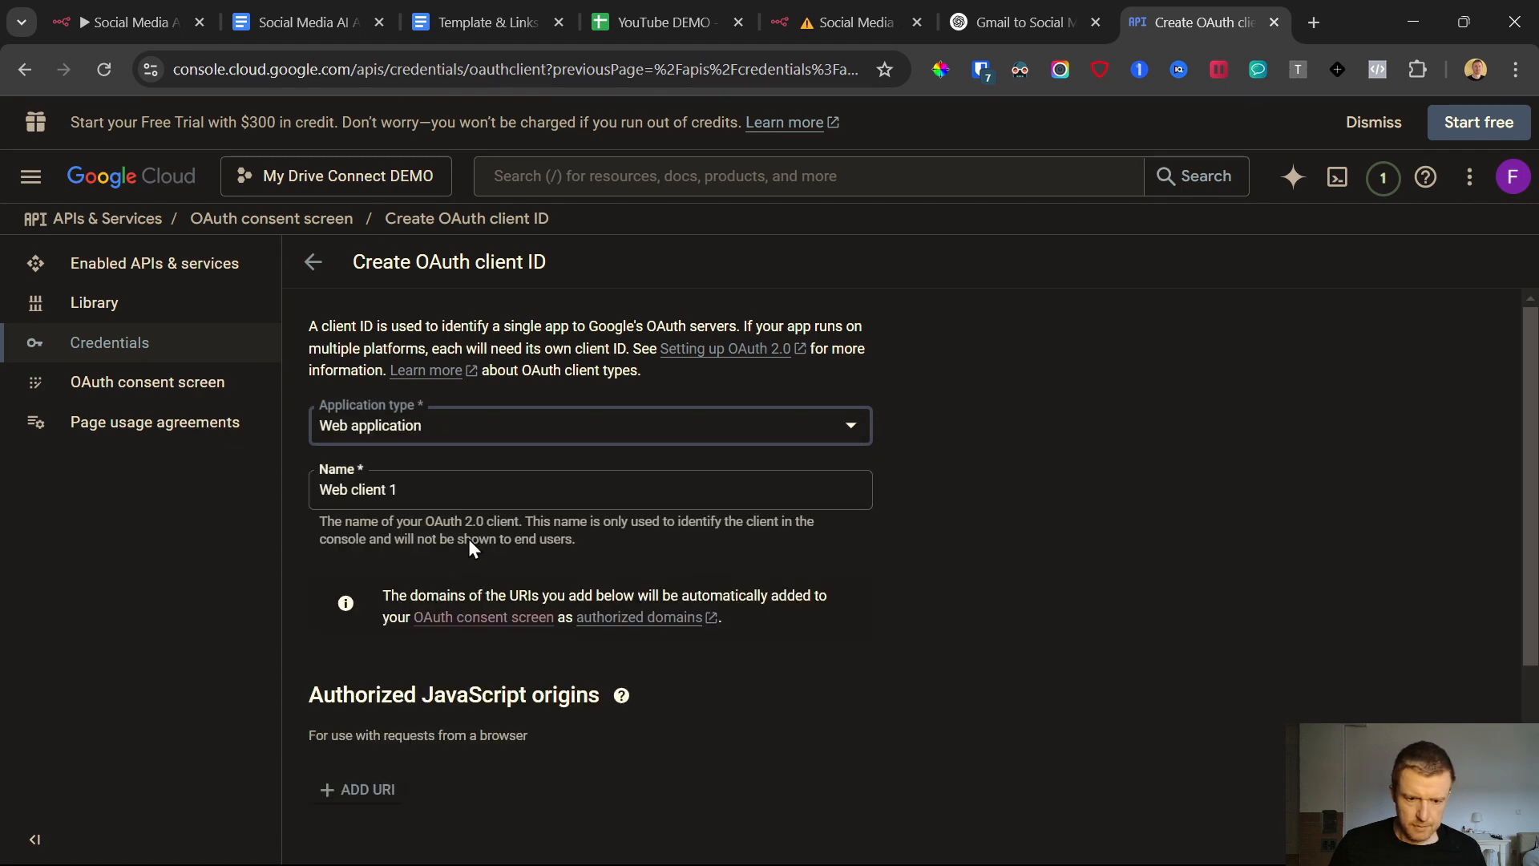
scroll(405, 753, down, 1)
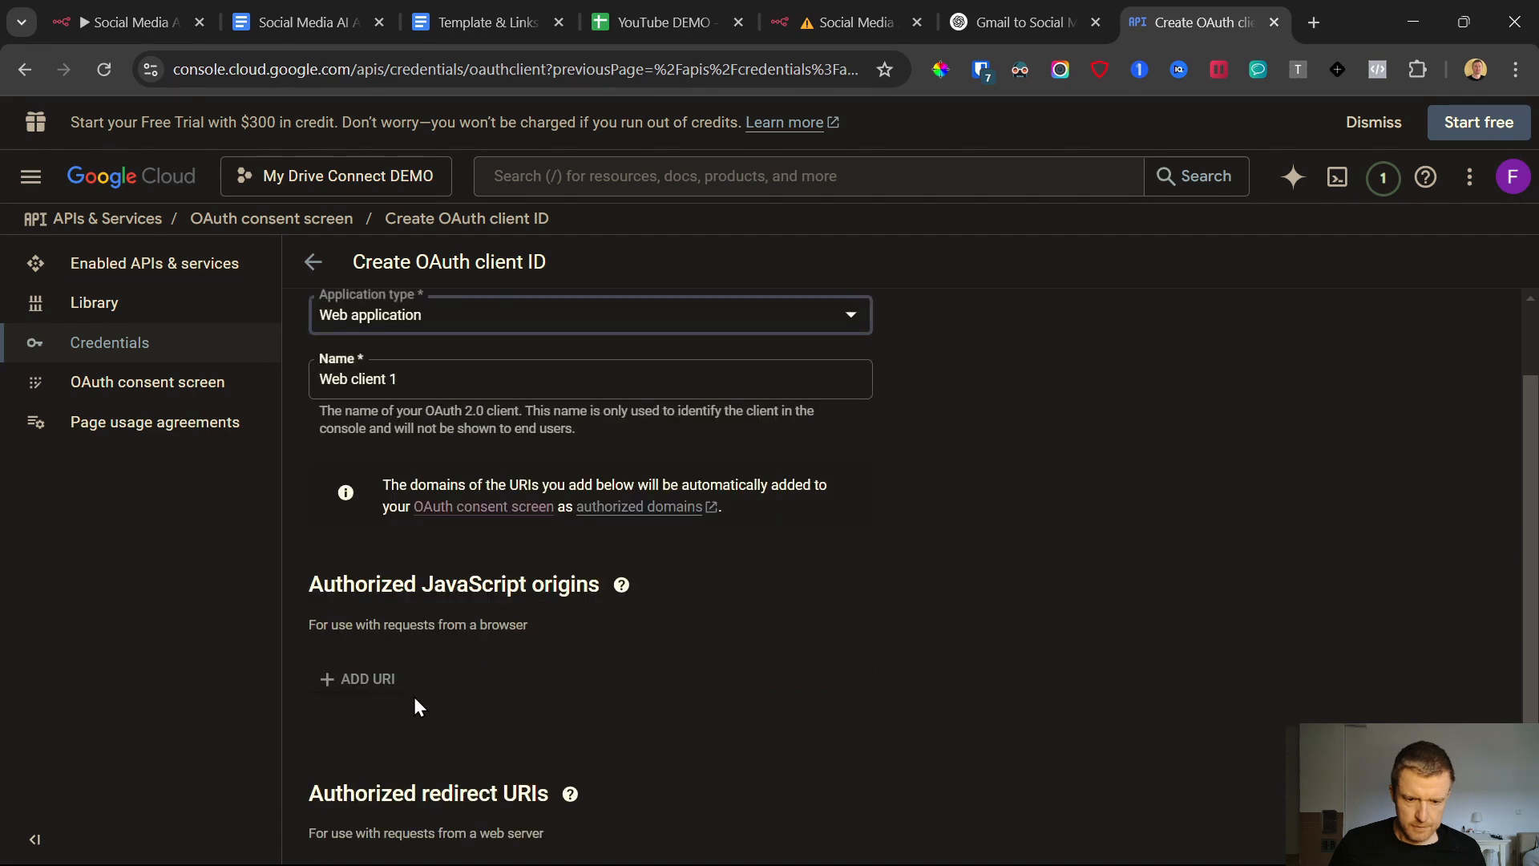
scroll(415, 699, down, 2)
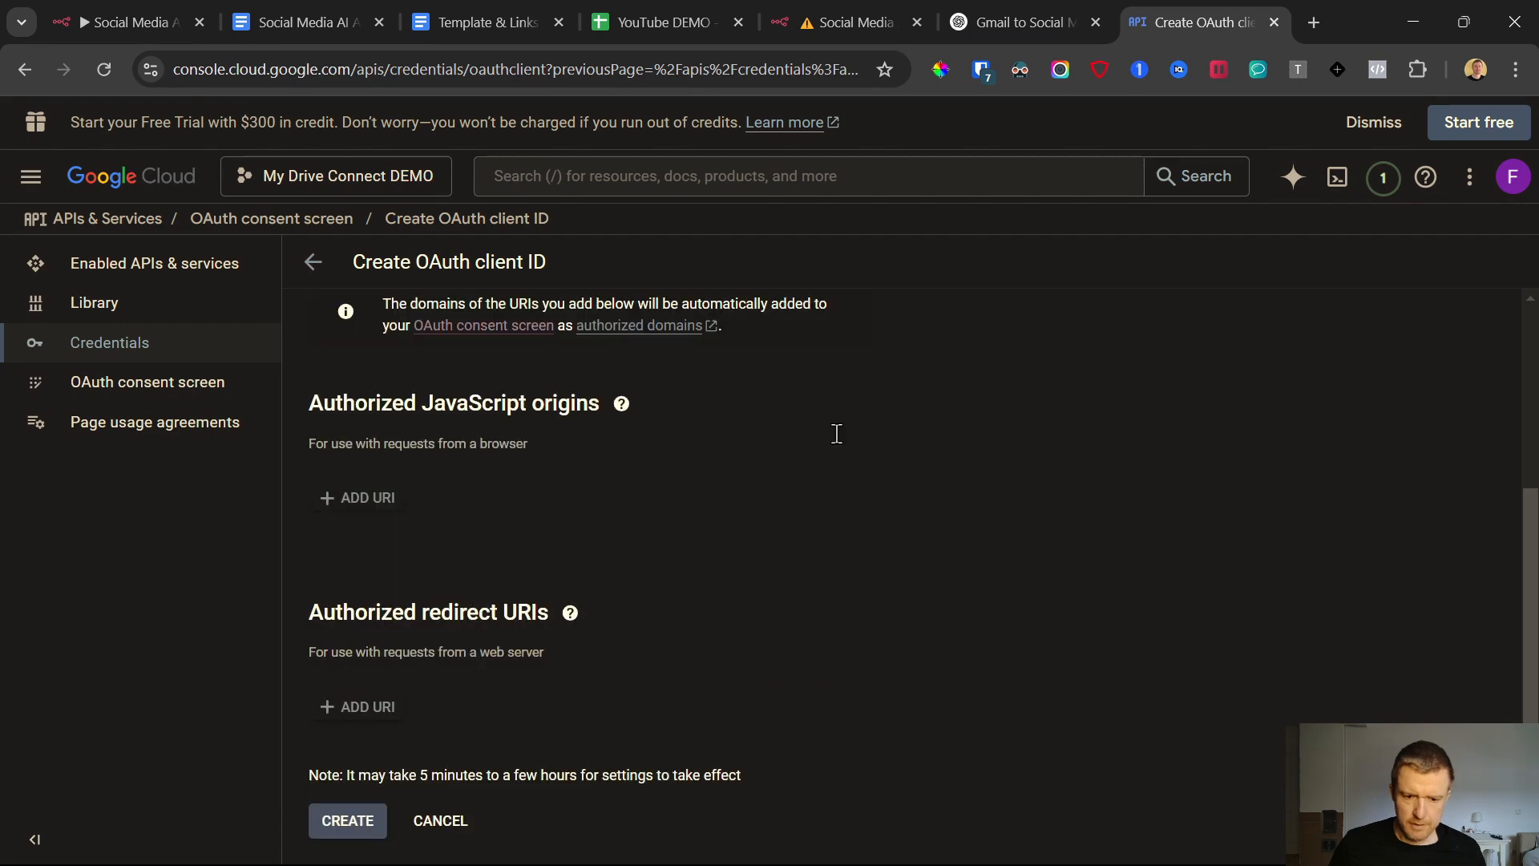
click(867, 4)
click(1018, 9)
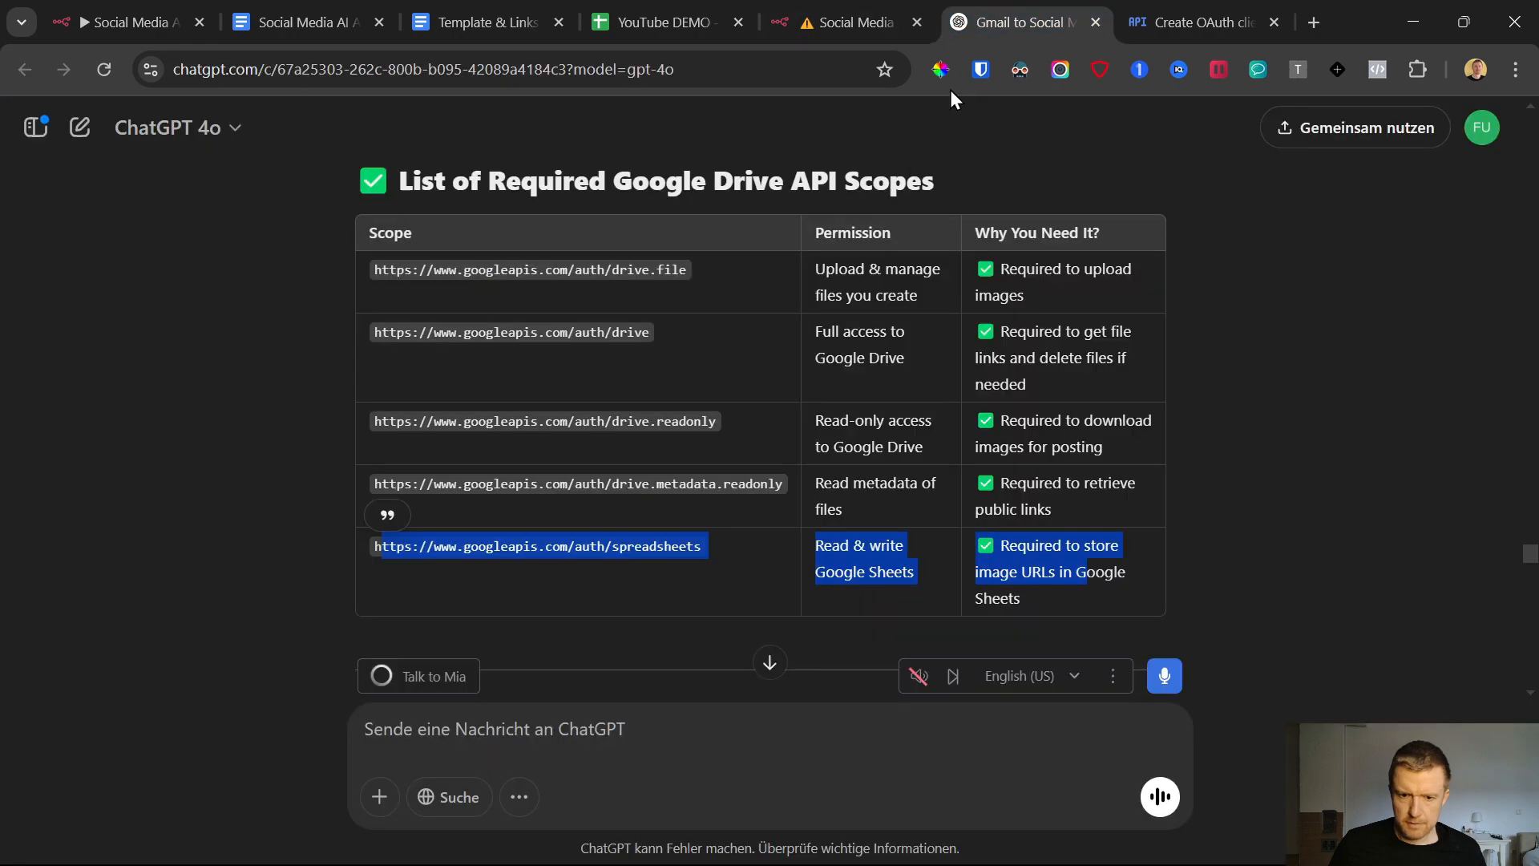
scroll(635, 495, down, 15)
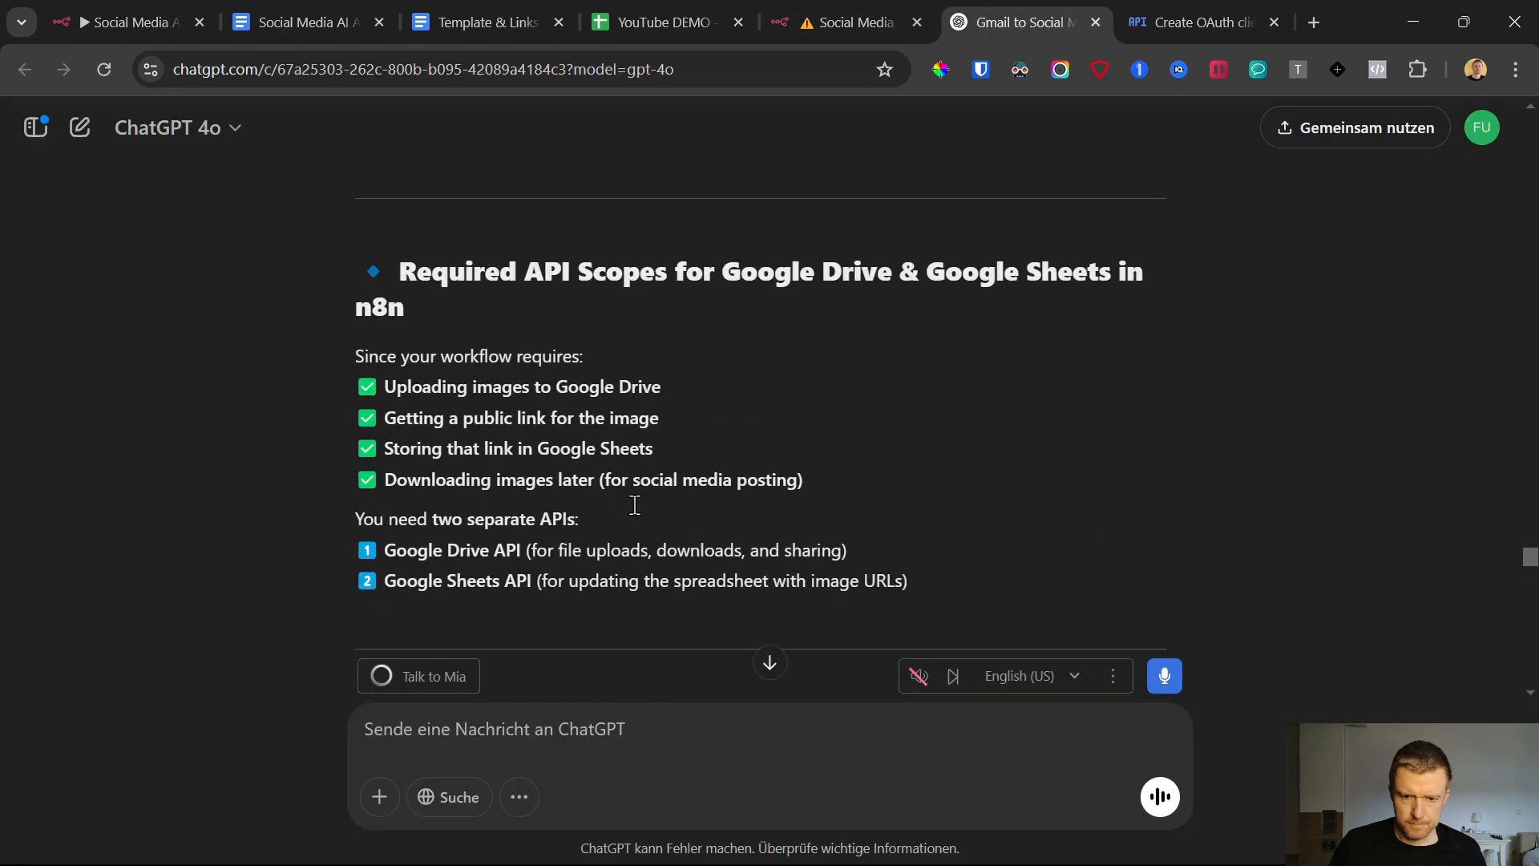
scroll(637, 510, up, 15)
scroll(633, 507, down, 20)
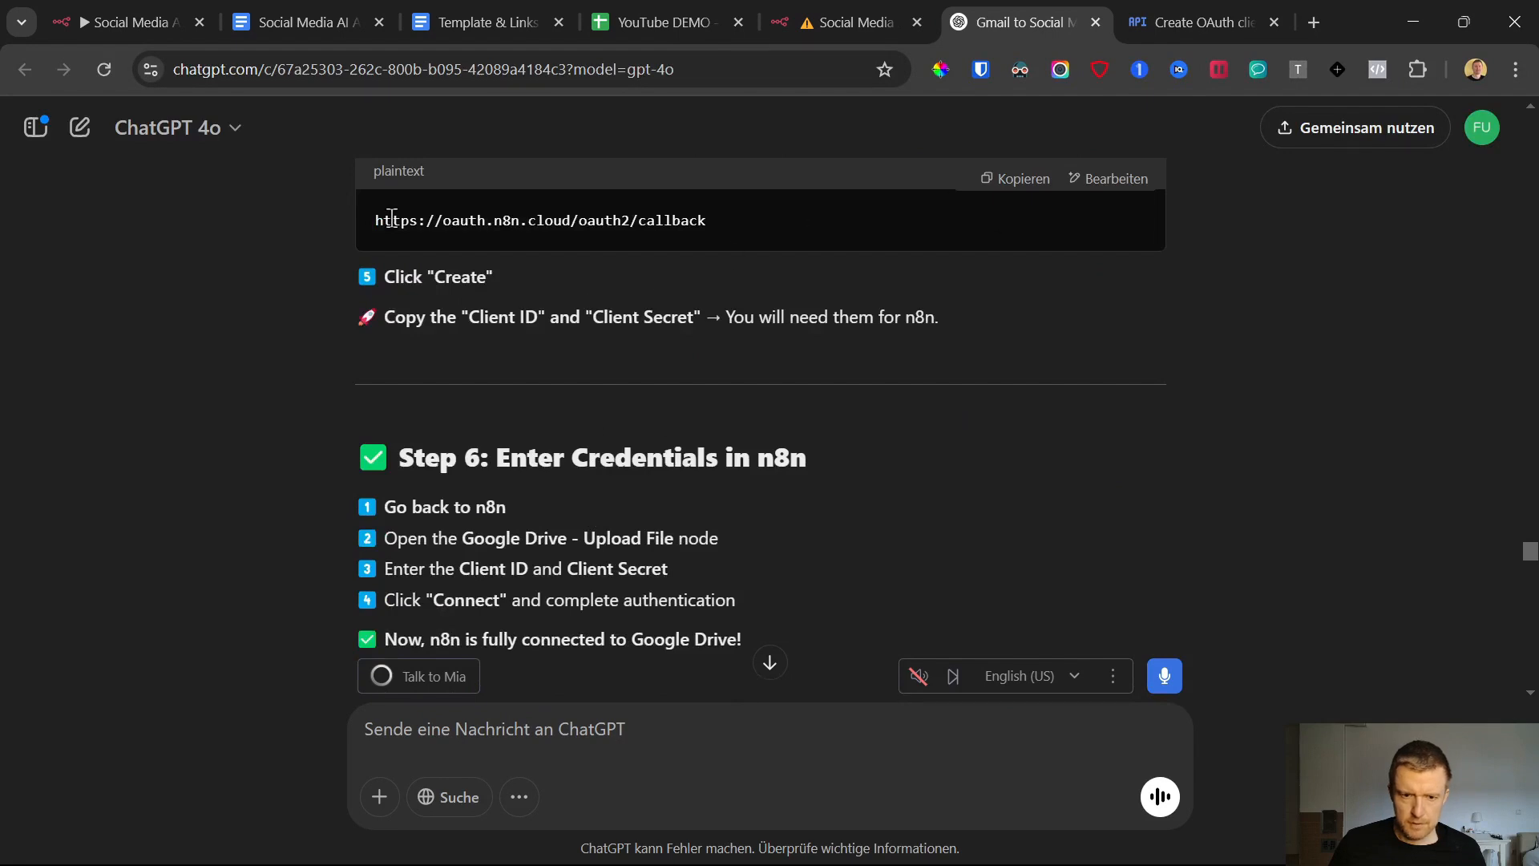
drag(392, 221, 774, 224)
click(1021, 181)
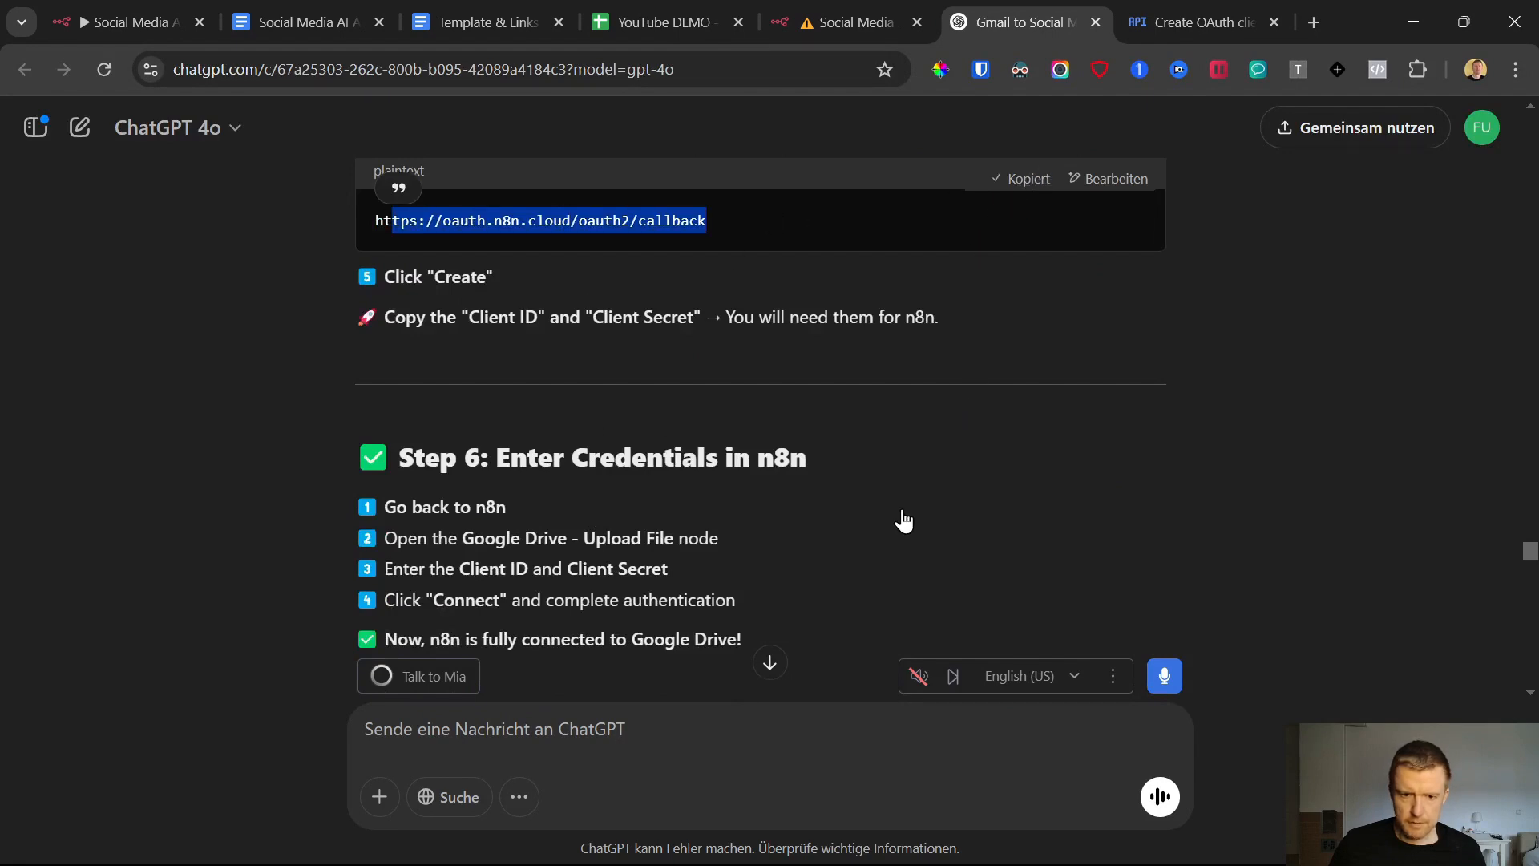
scroll(902, 513, up, 3)
click(1167, 1)
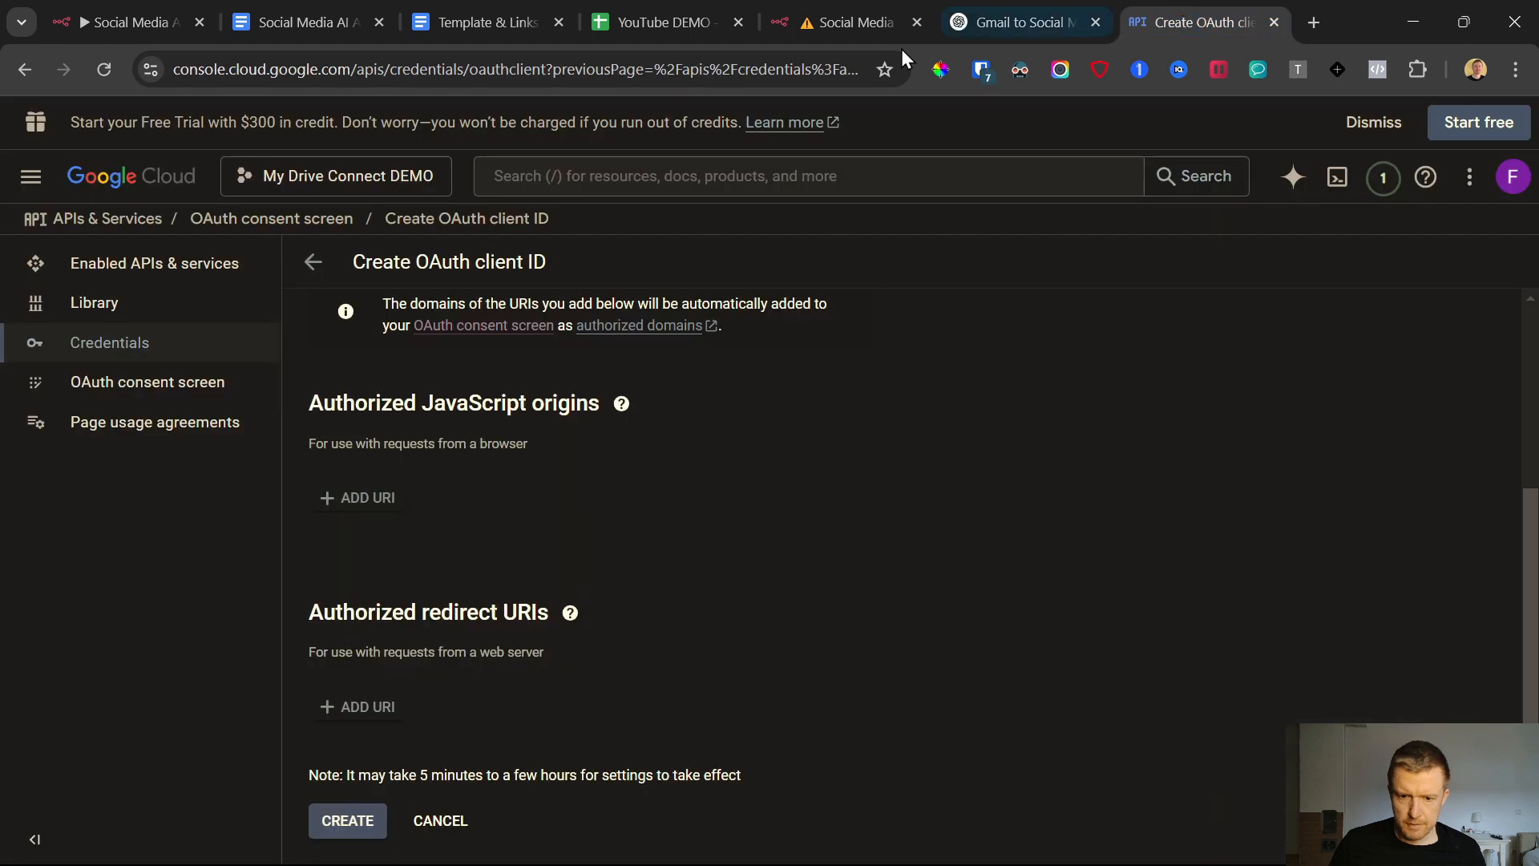
click(359, 704)
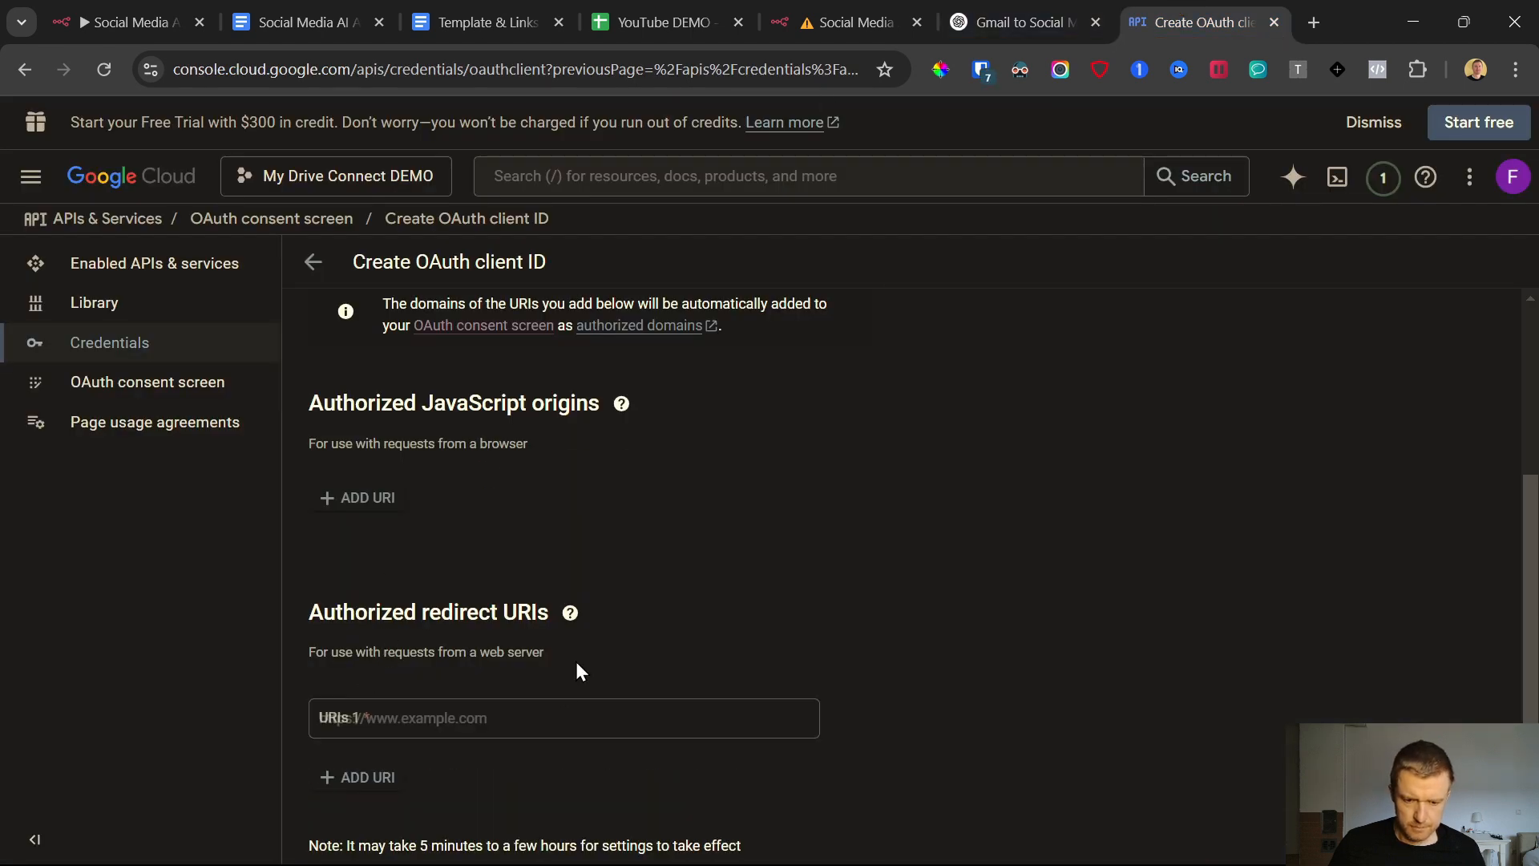
click(440, 719)
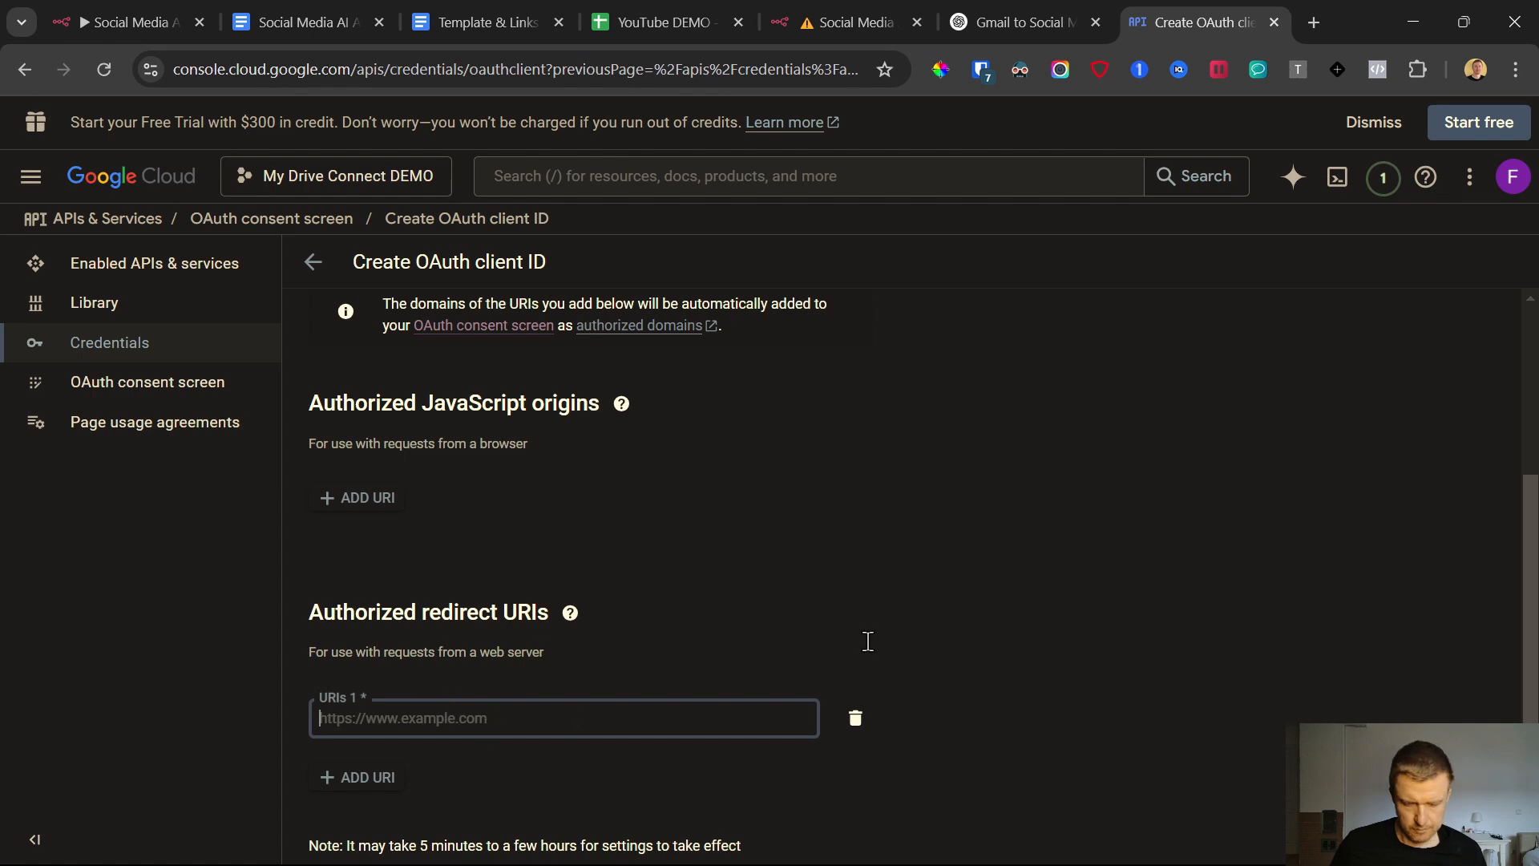
text(https://oauth.n8n.cloud/oauth2/callback)
scroll(802, 625, down, 1)
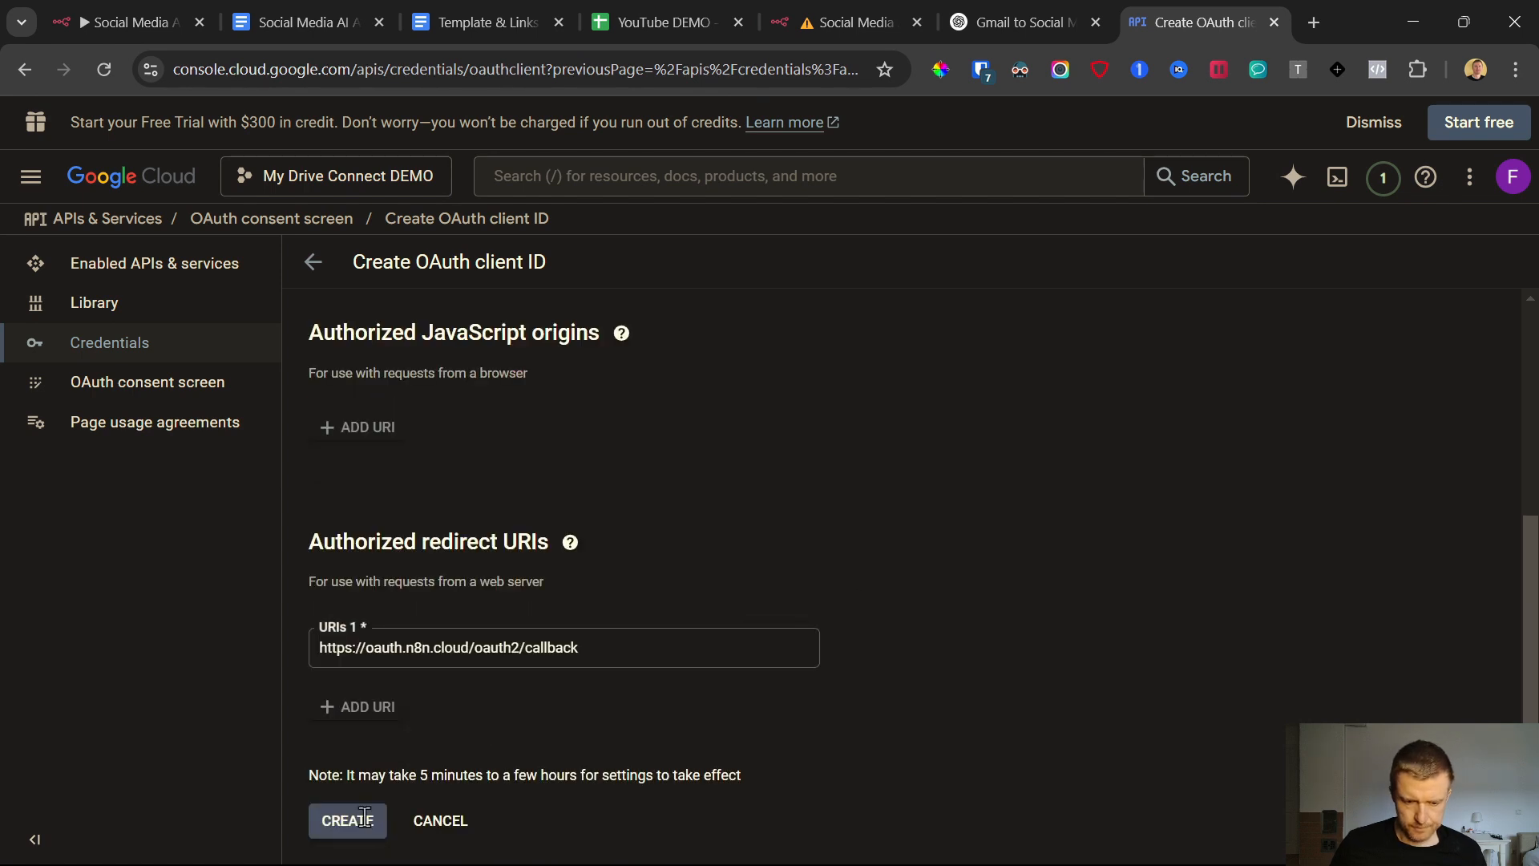
click(365, 816)
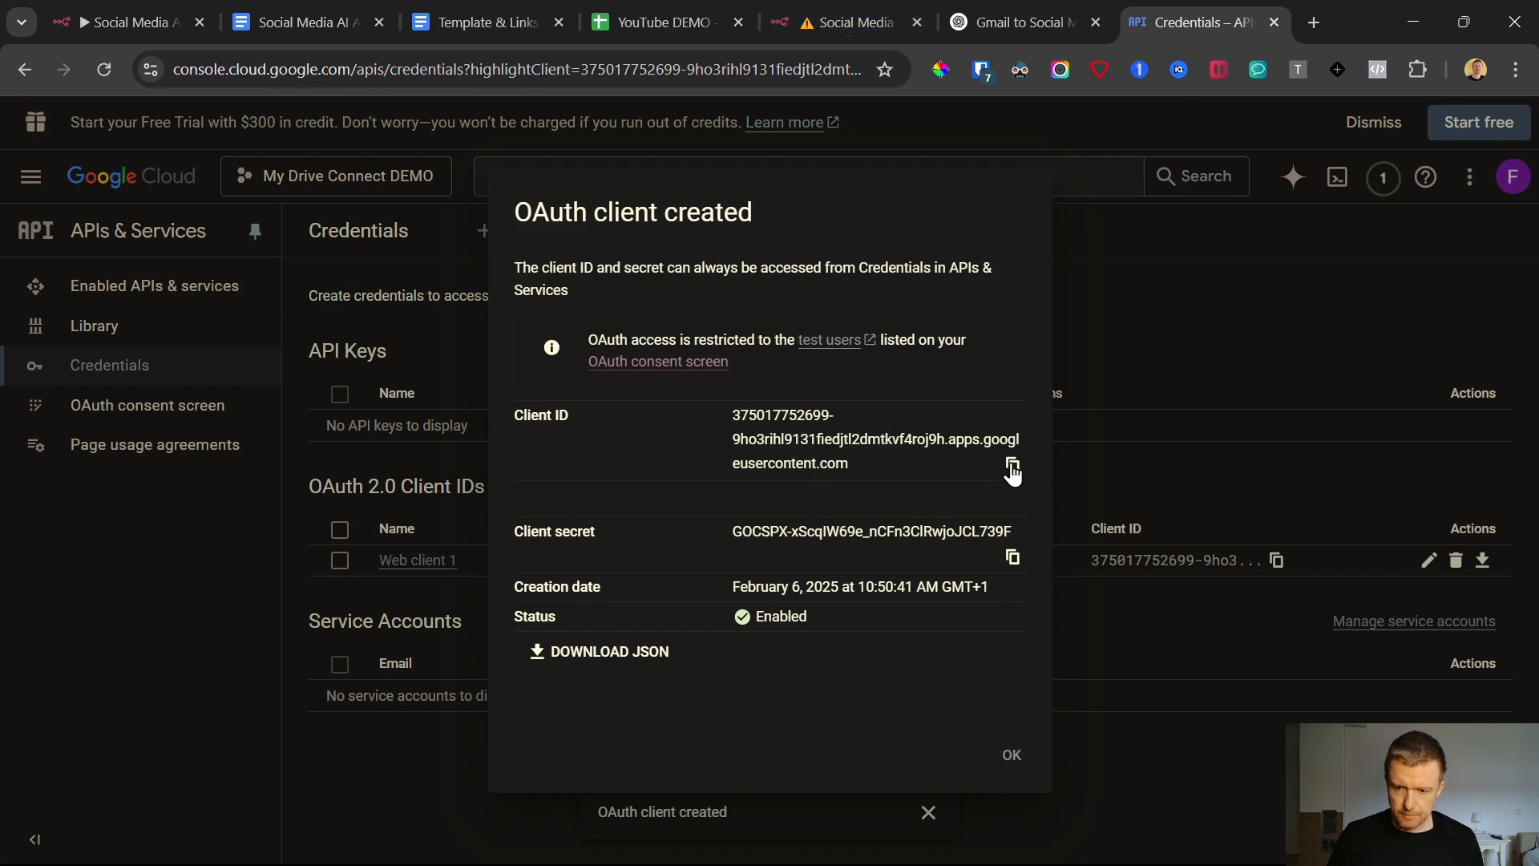
Copy the new OAuth client's ID and paste it into the Client ID of the n8n Google Drive credential
click(1013, 468)
click(849, 22)
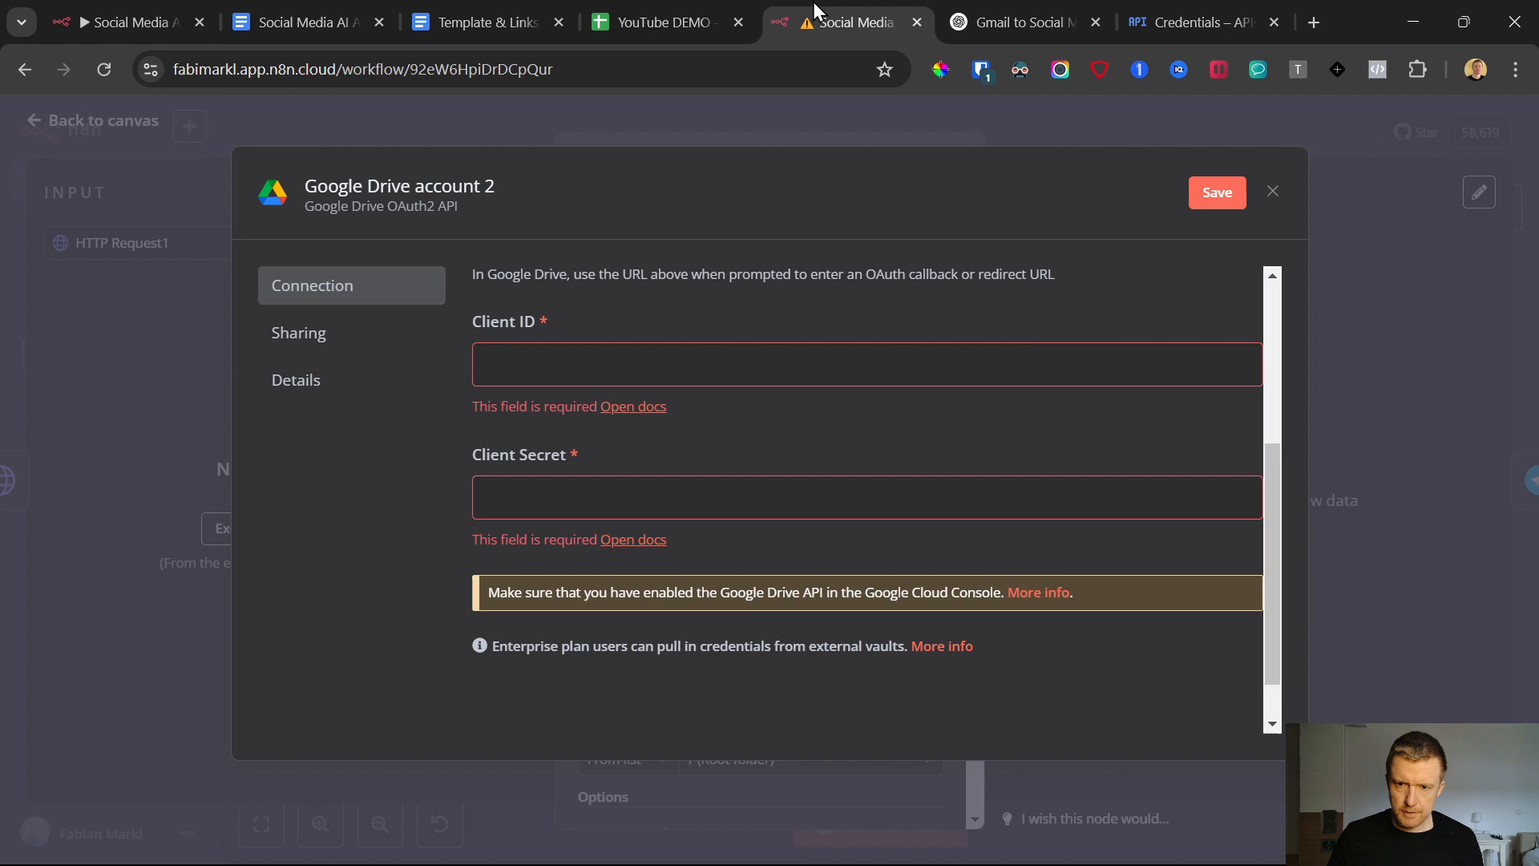
click(579, 363)
key(ctrl+v)
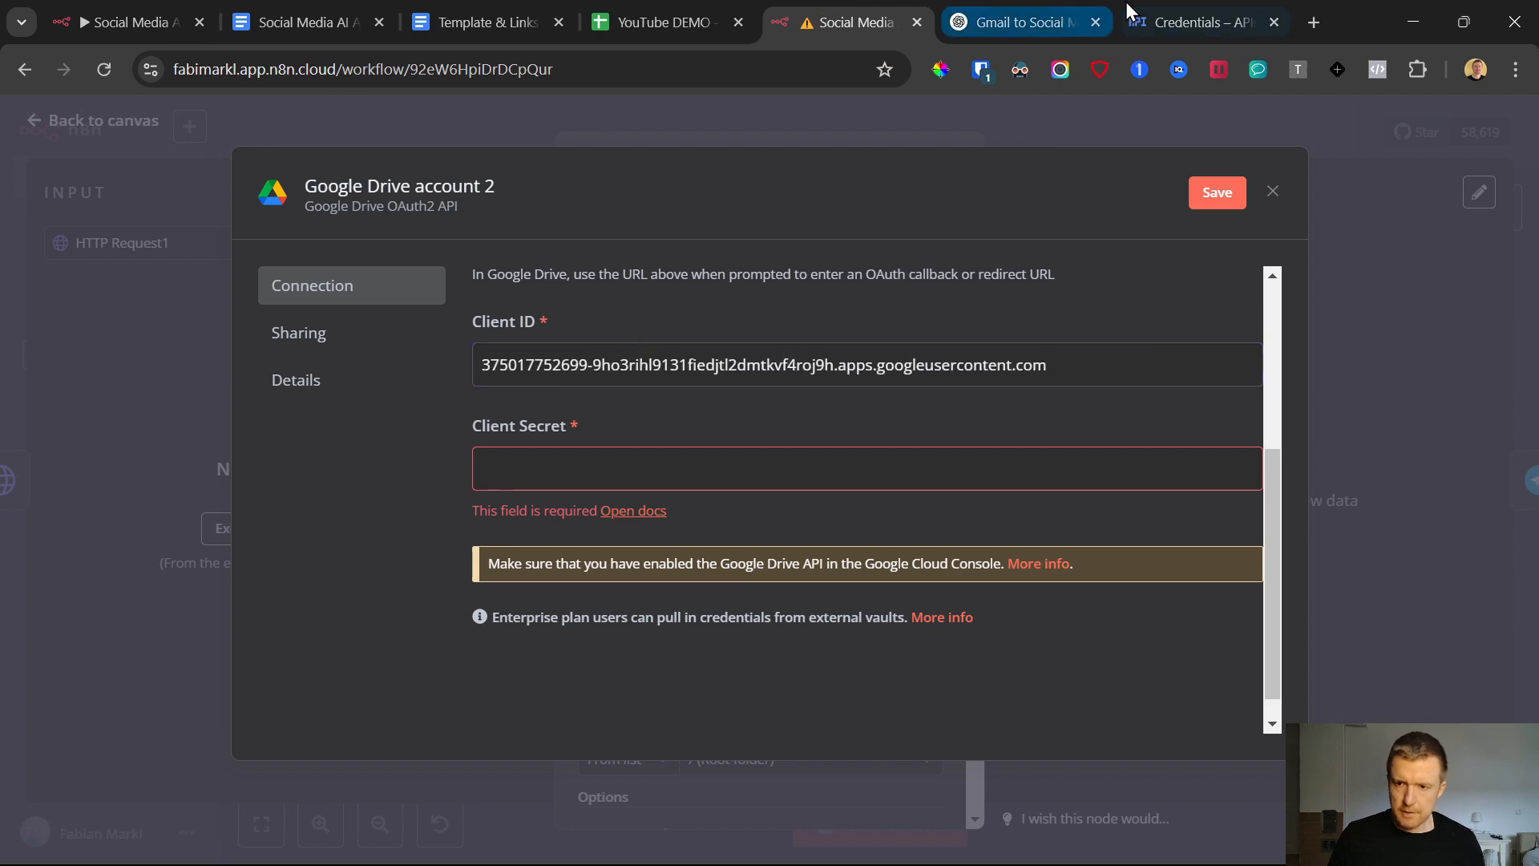
Copy the client secret from Google Cloud and paste it into the Client Secret of the n8n Google Drive credential
click(1155, 18)
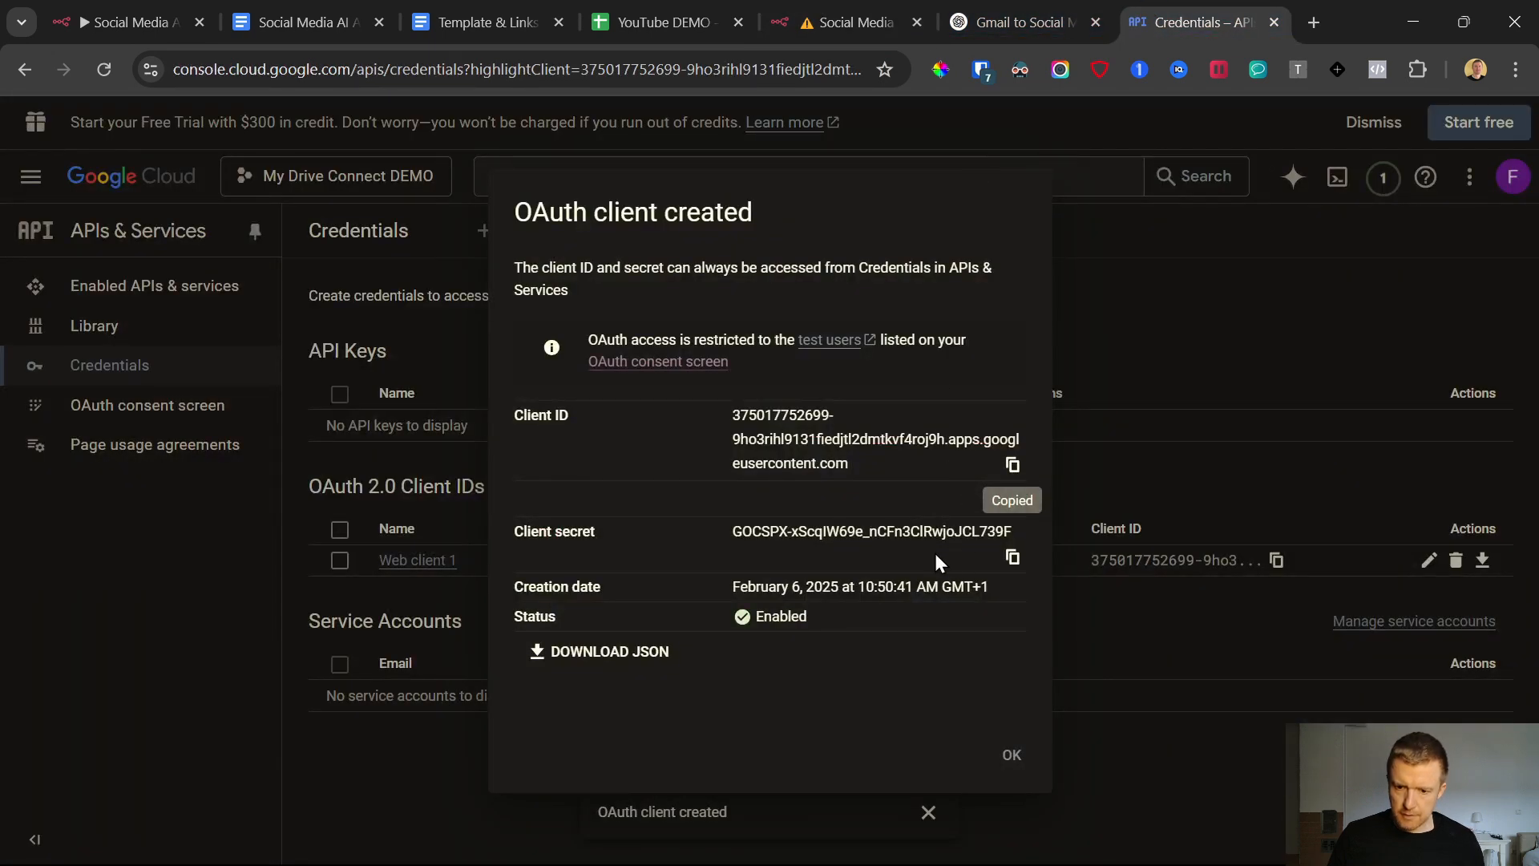
click(1013, 559)
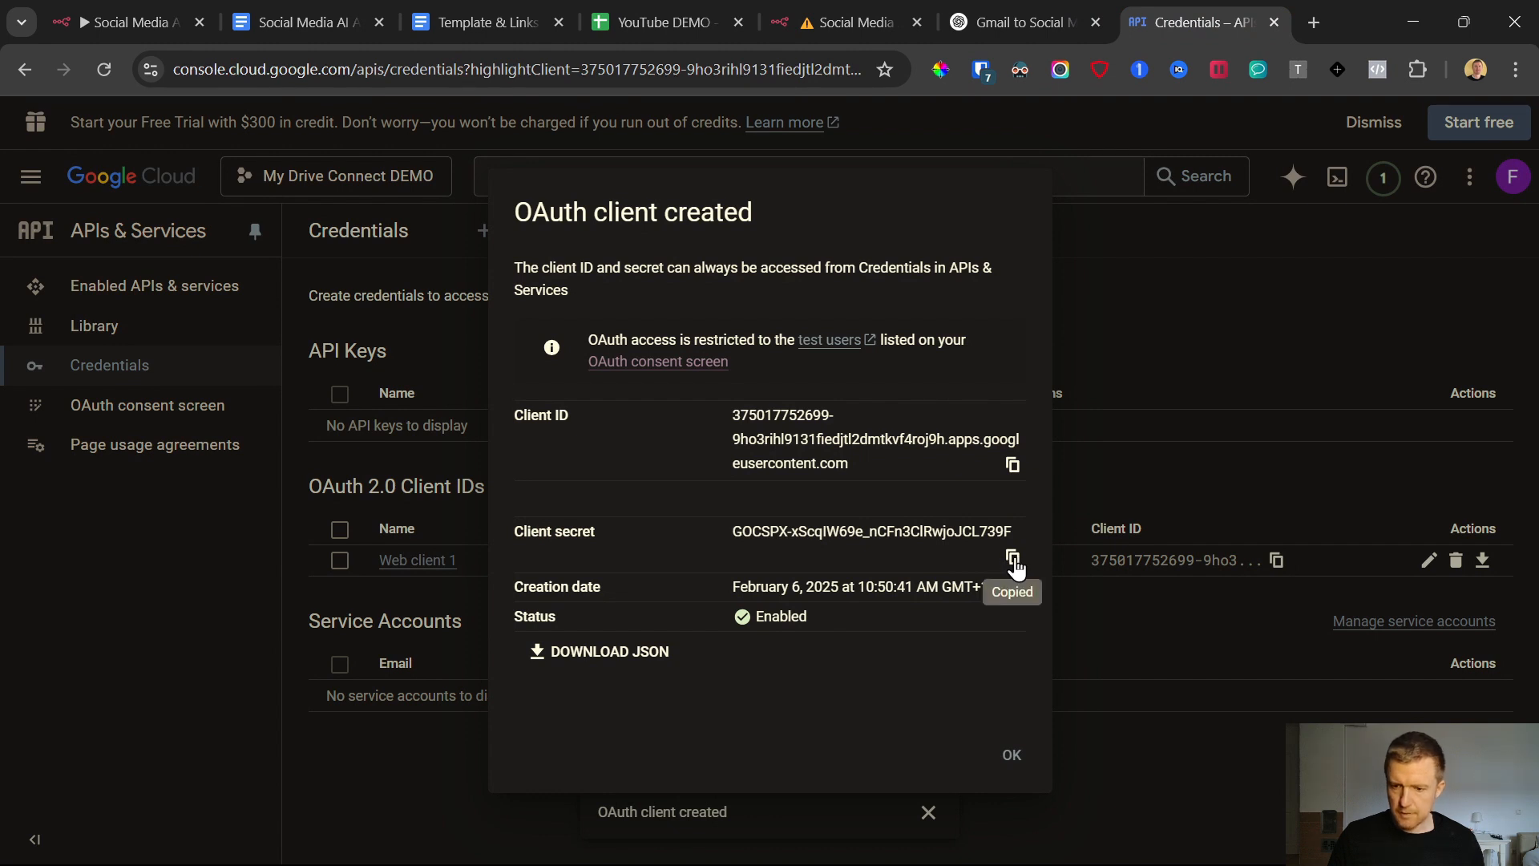
click(849, 22)
click(704, 459)
key(ctrl+v)
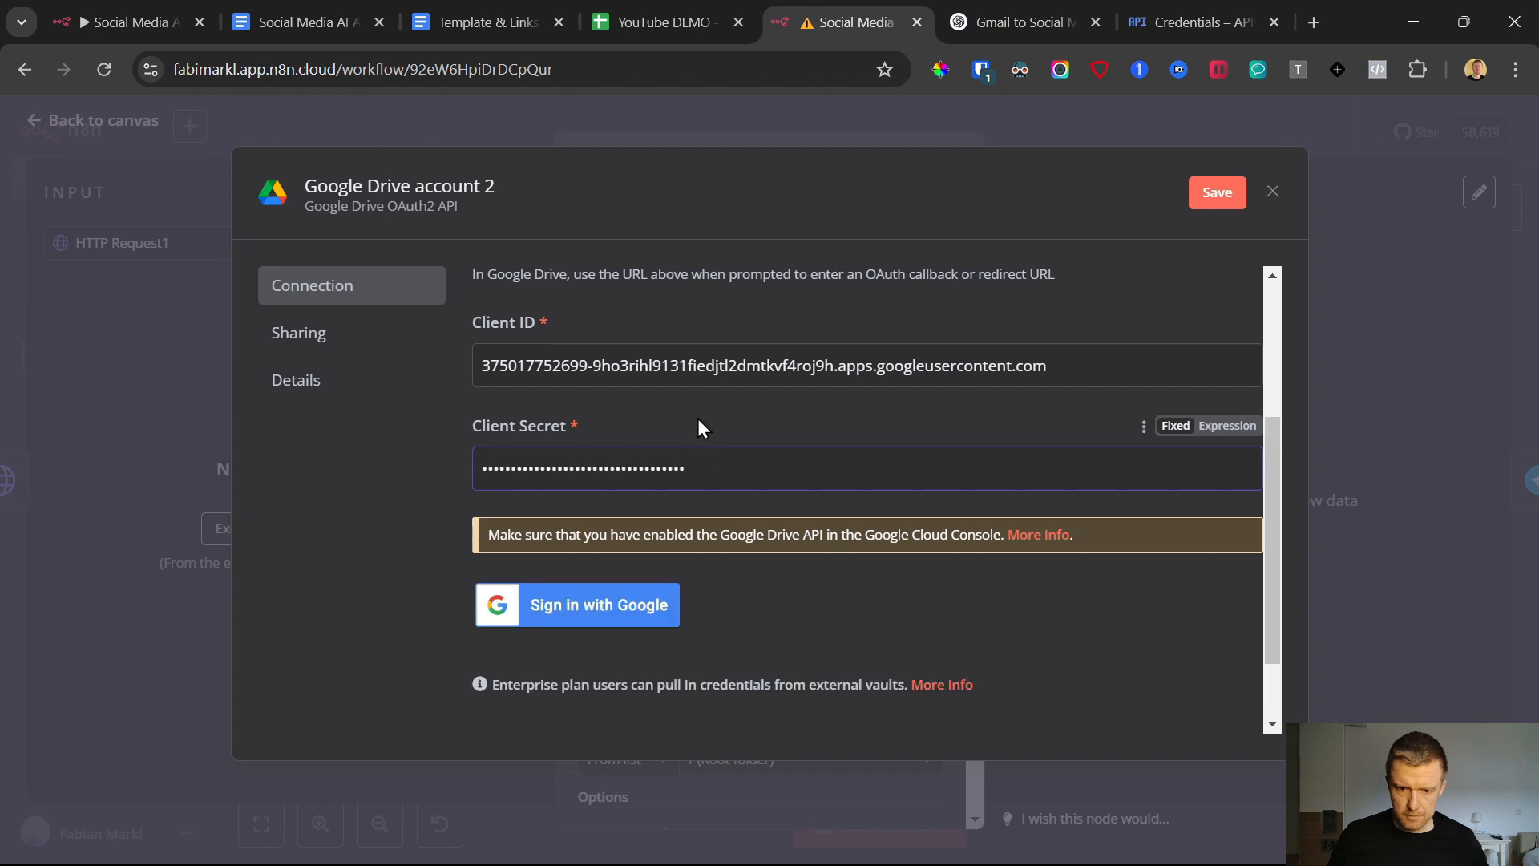
Authorize the Drive credential by signing in with the test user's Google account and granting n8n.cloud all requested permissions
click(622, 613)
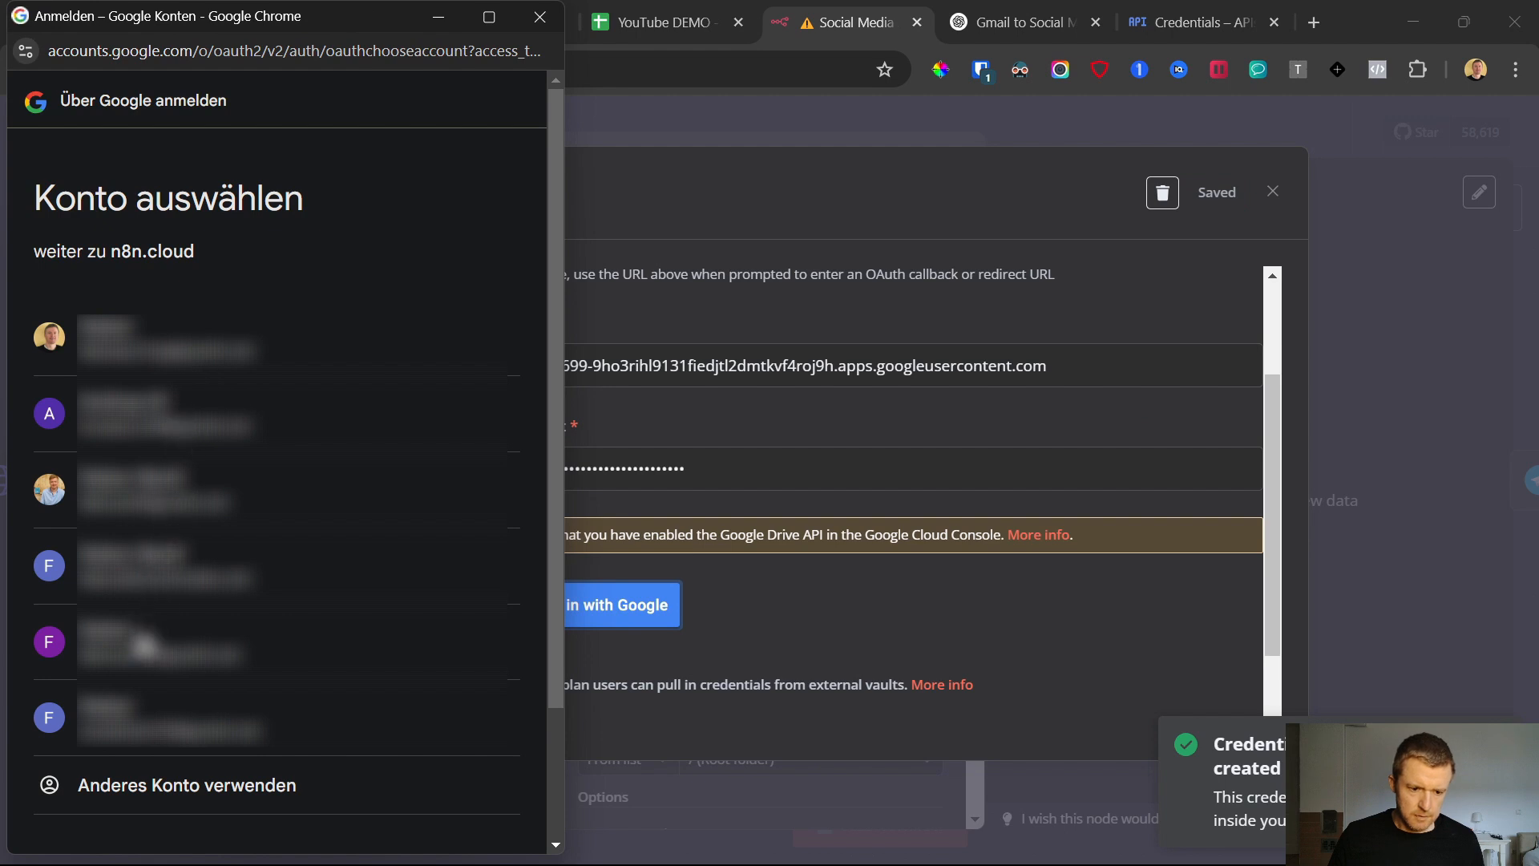
click(148, 637)
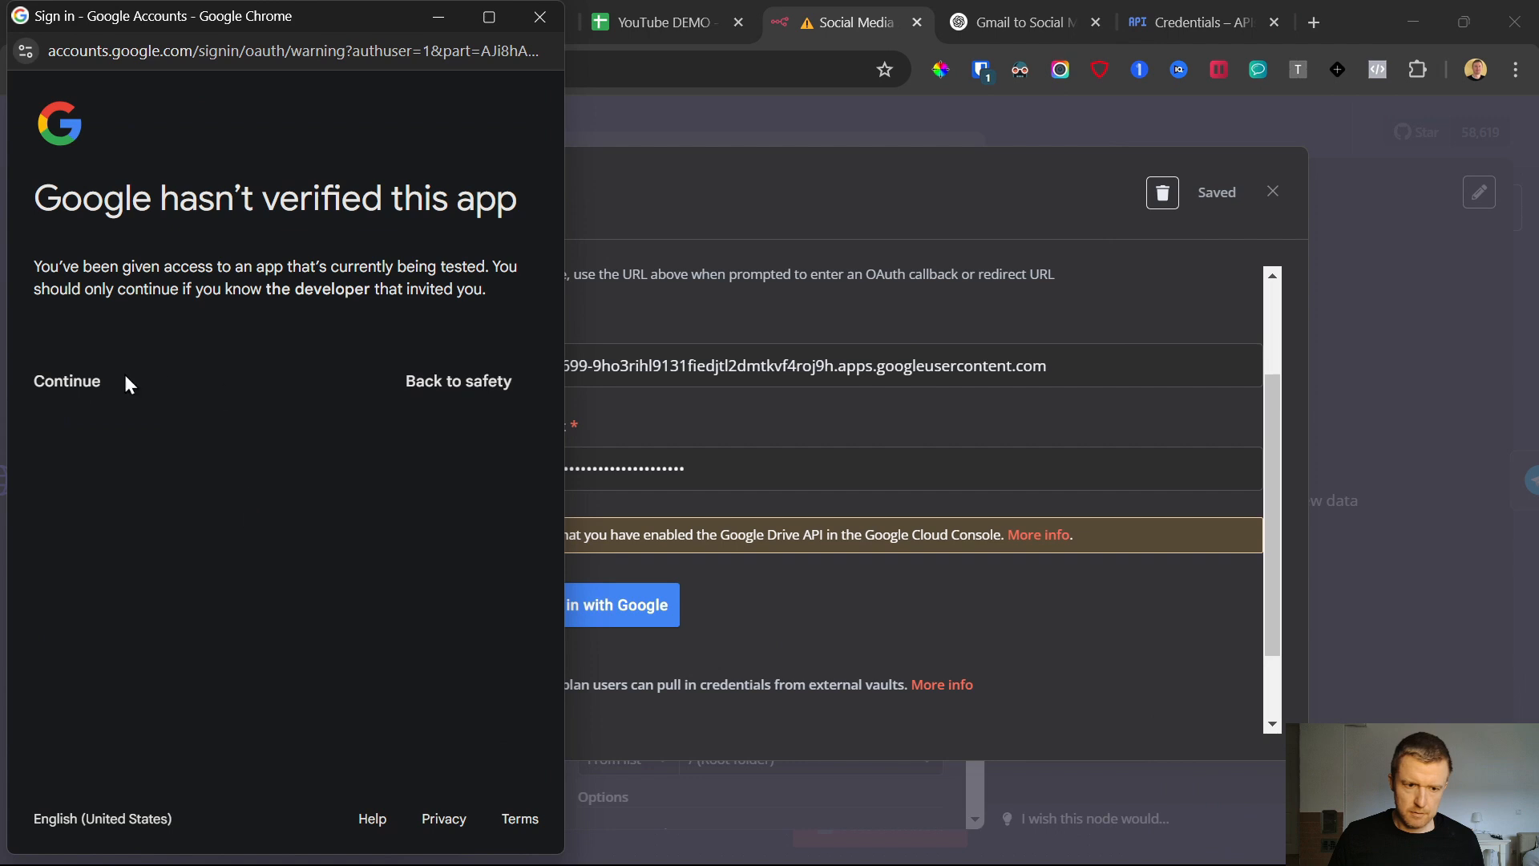
click(72, 383)
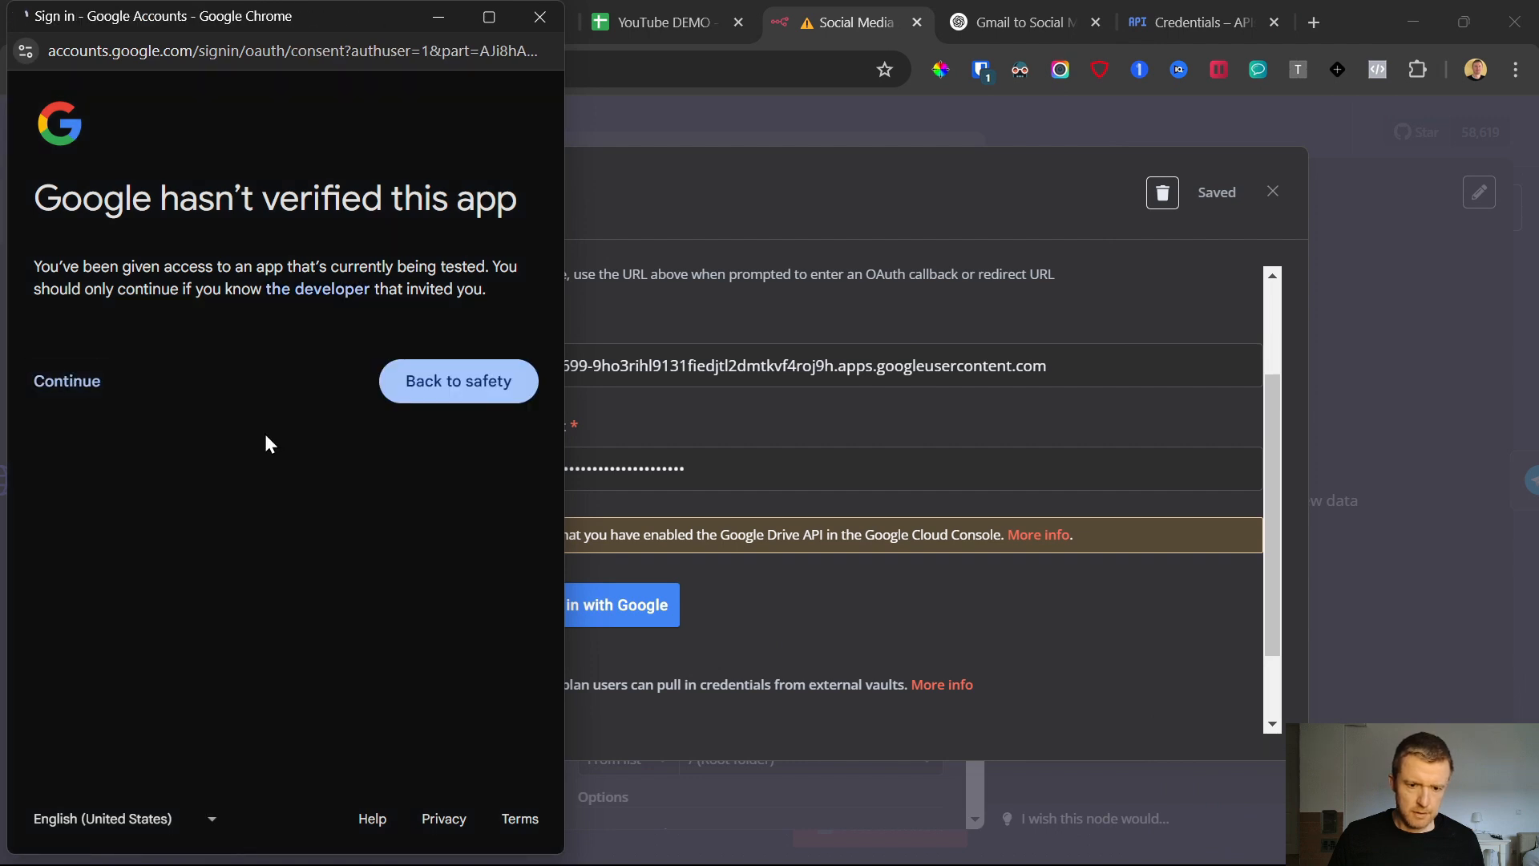
scroll(222, 436, down, 3)
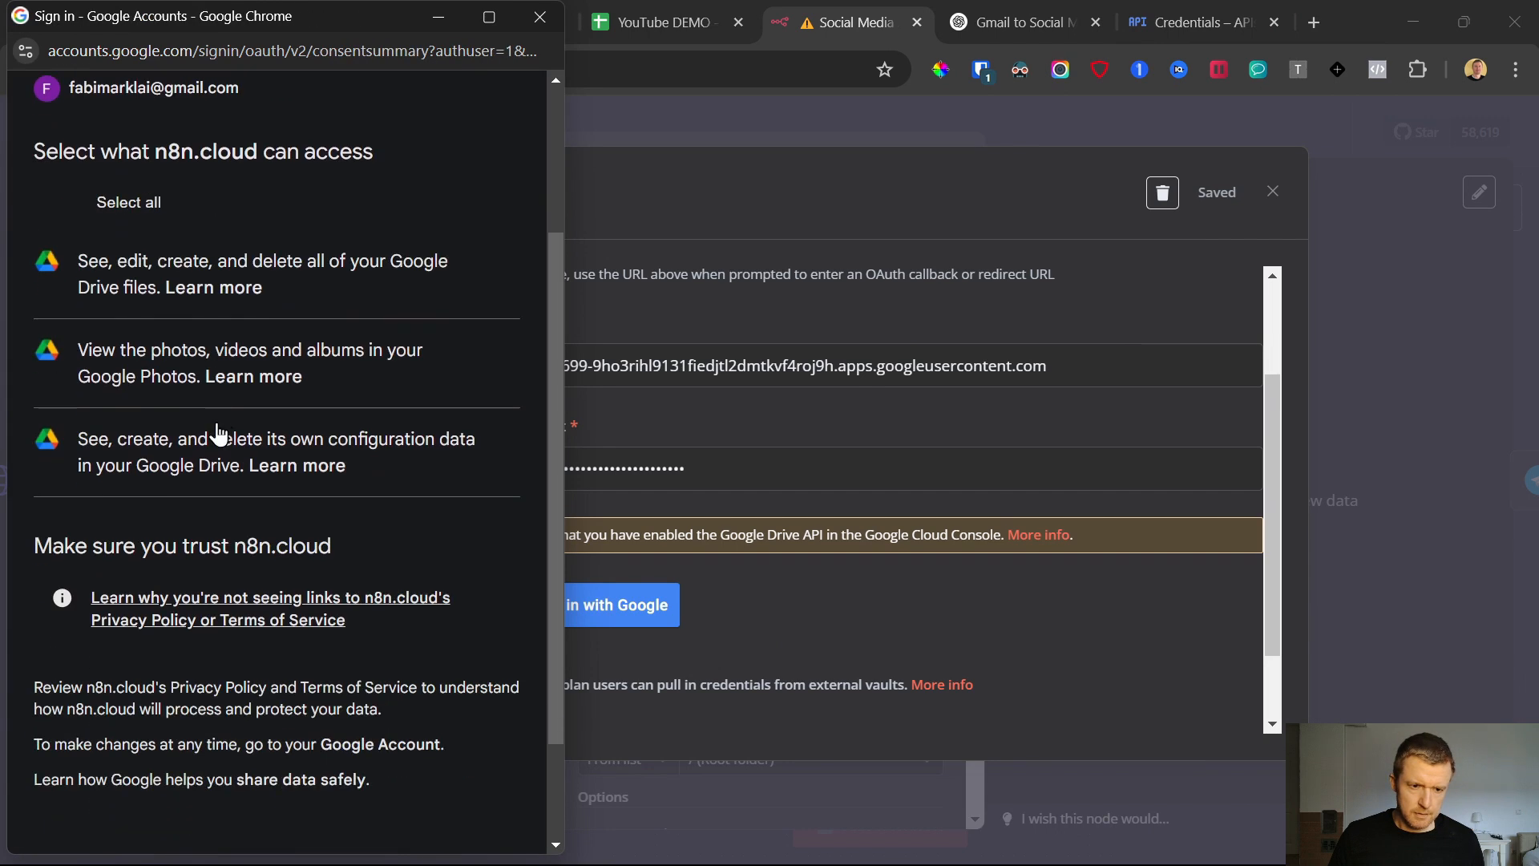
click(66, 204)
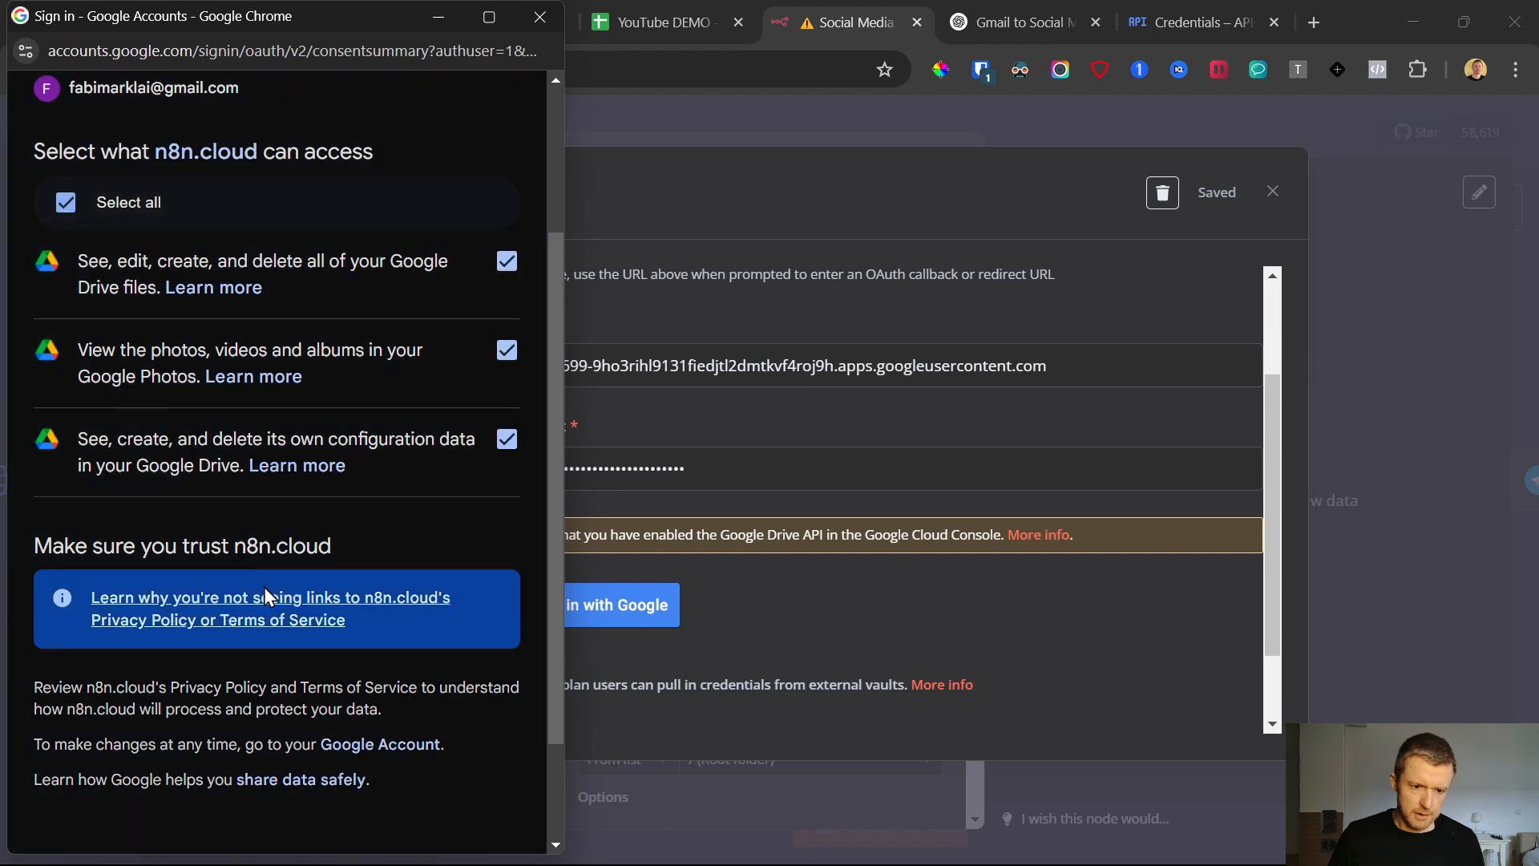
scroll(265, 590, down, 3)
click(354, 730)
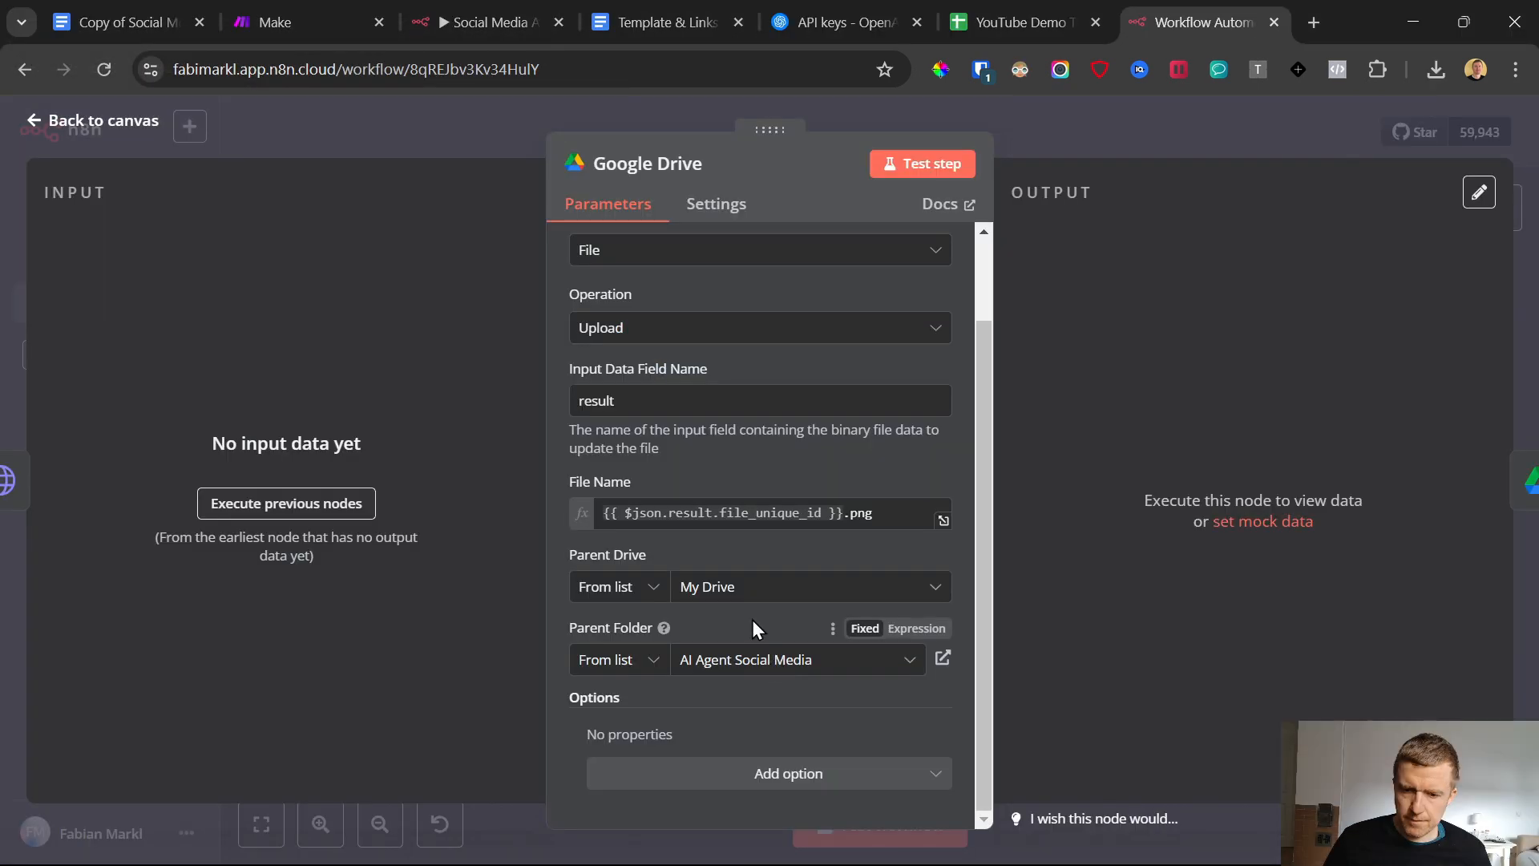
Select AI Agent Social Media as the parent folder in the Google Drive upload node, and return to the canvas
click(750, 674)
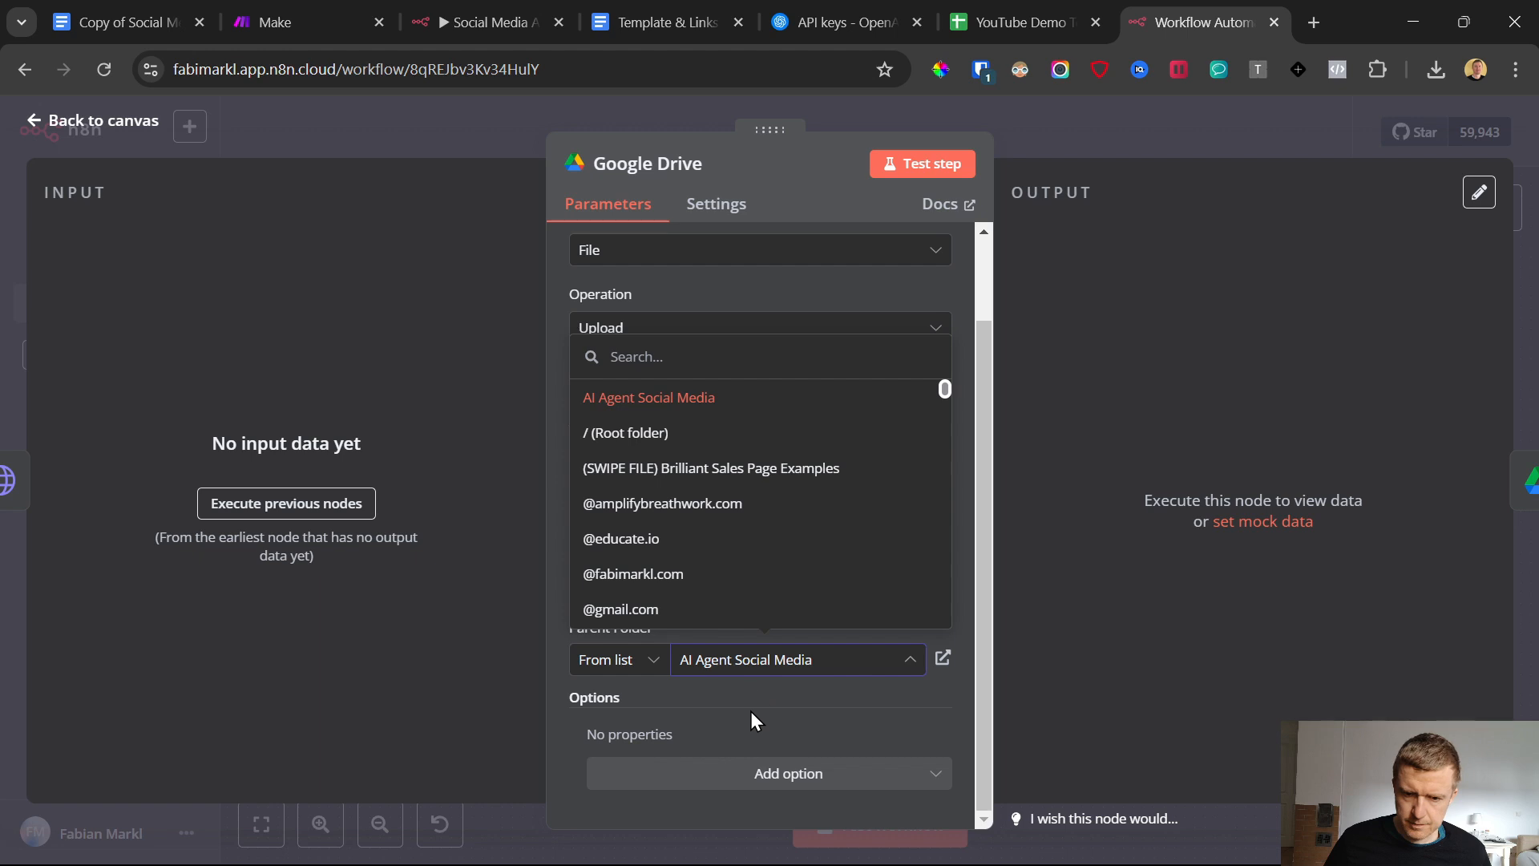
scroll(591, 508, down, 3)
scroll(641, 449, up, 3)
click(666, 399)
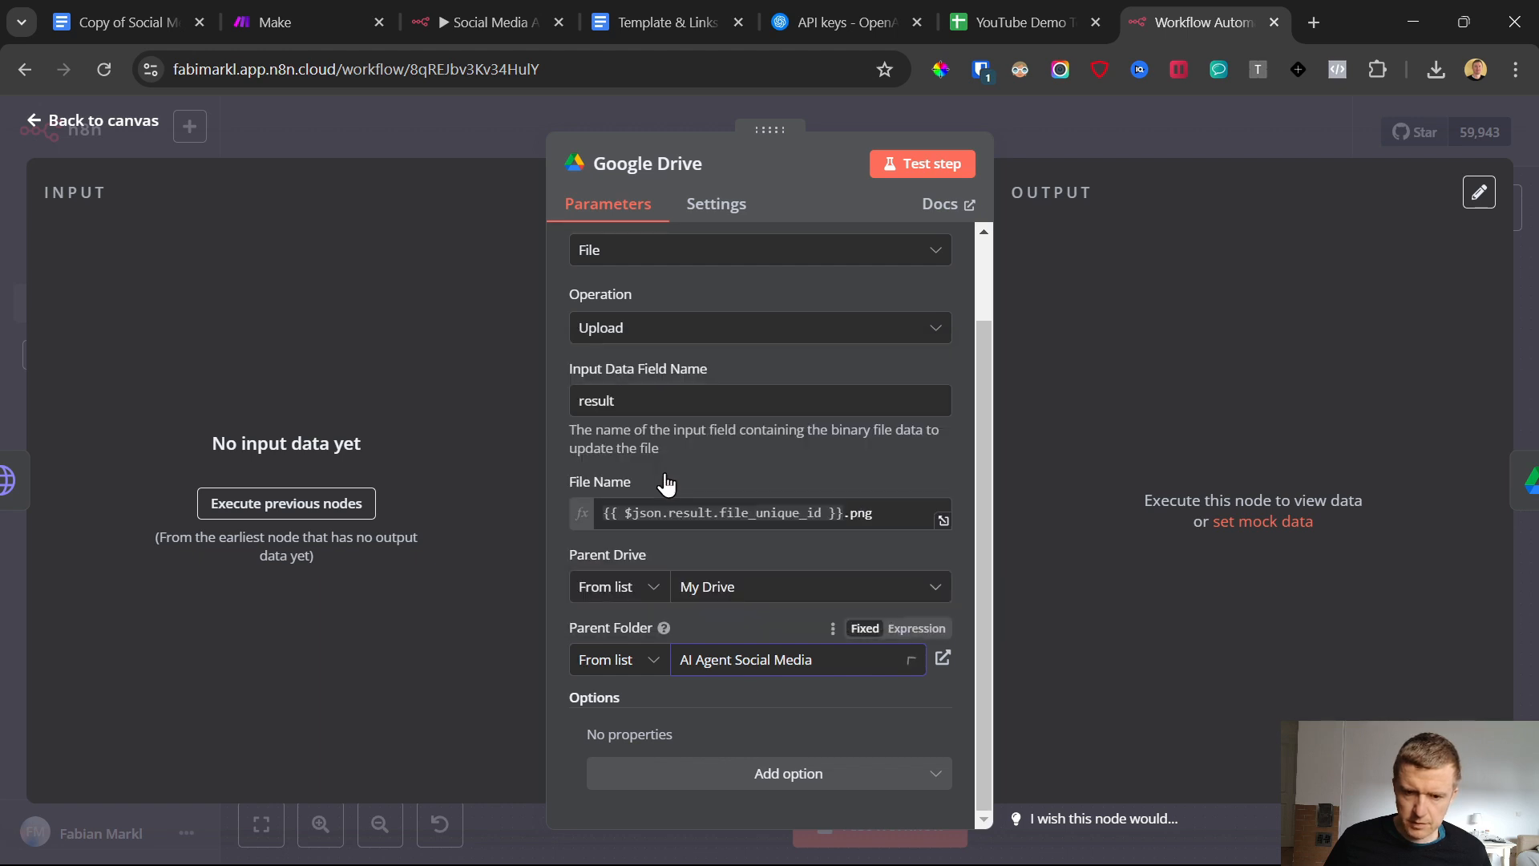
click(742, 662)
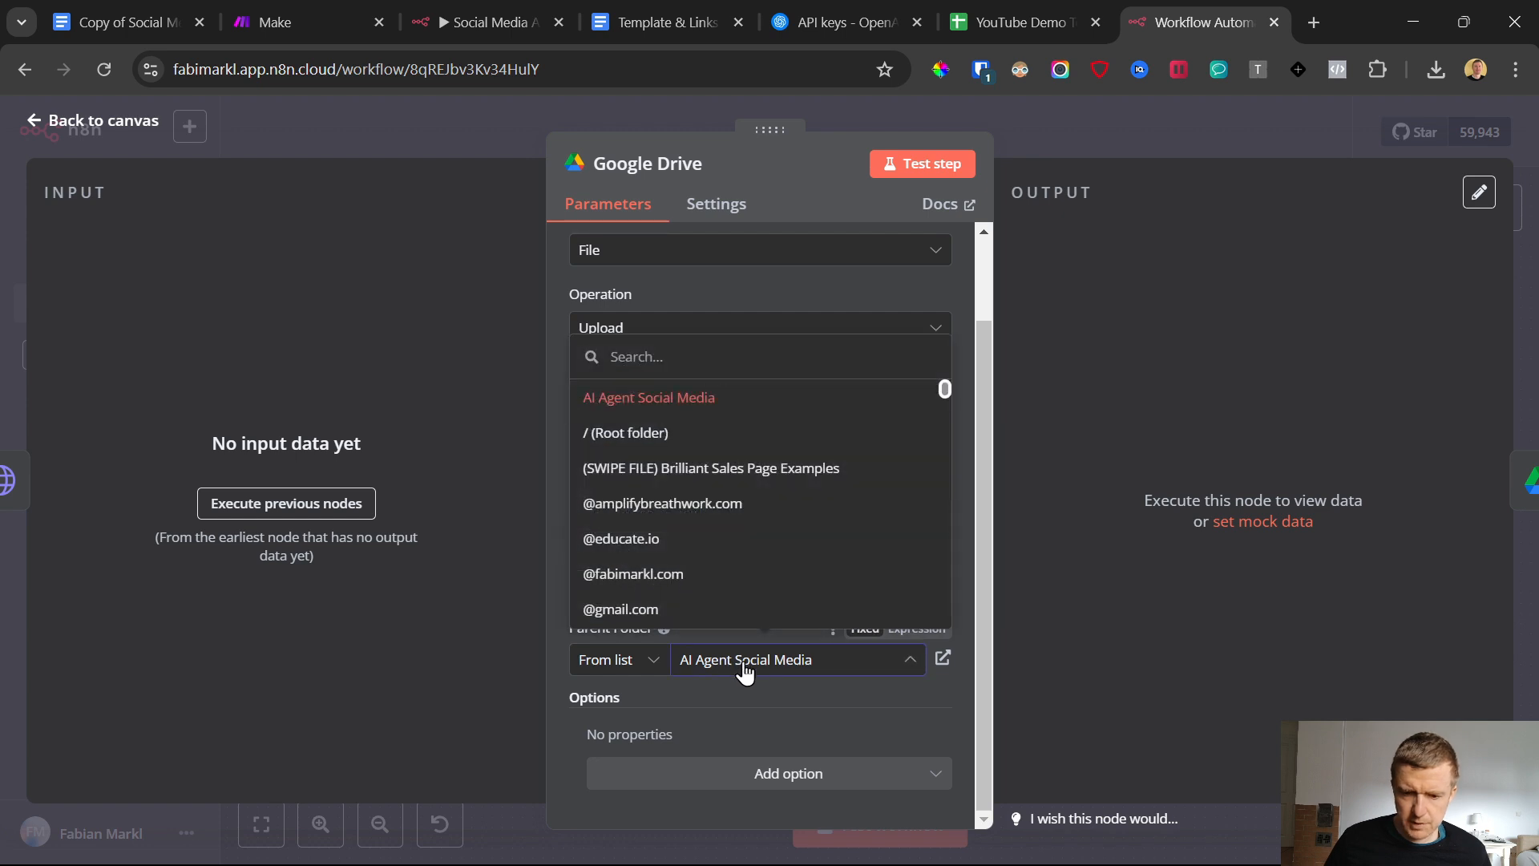
click(655, 397)
scroll(742, 702, up, 2)
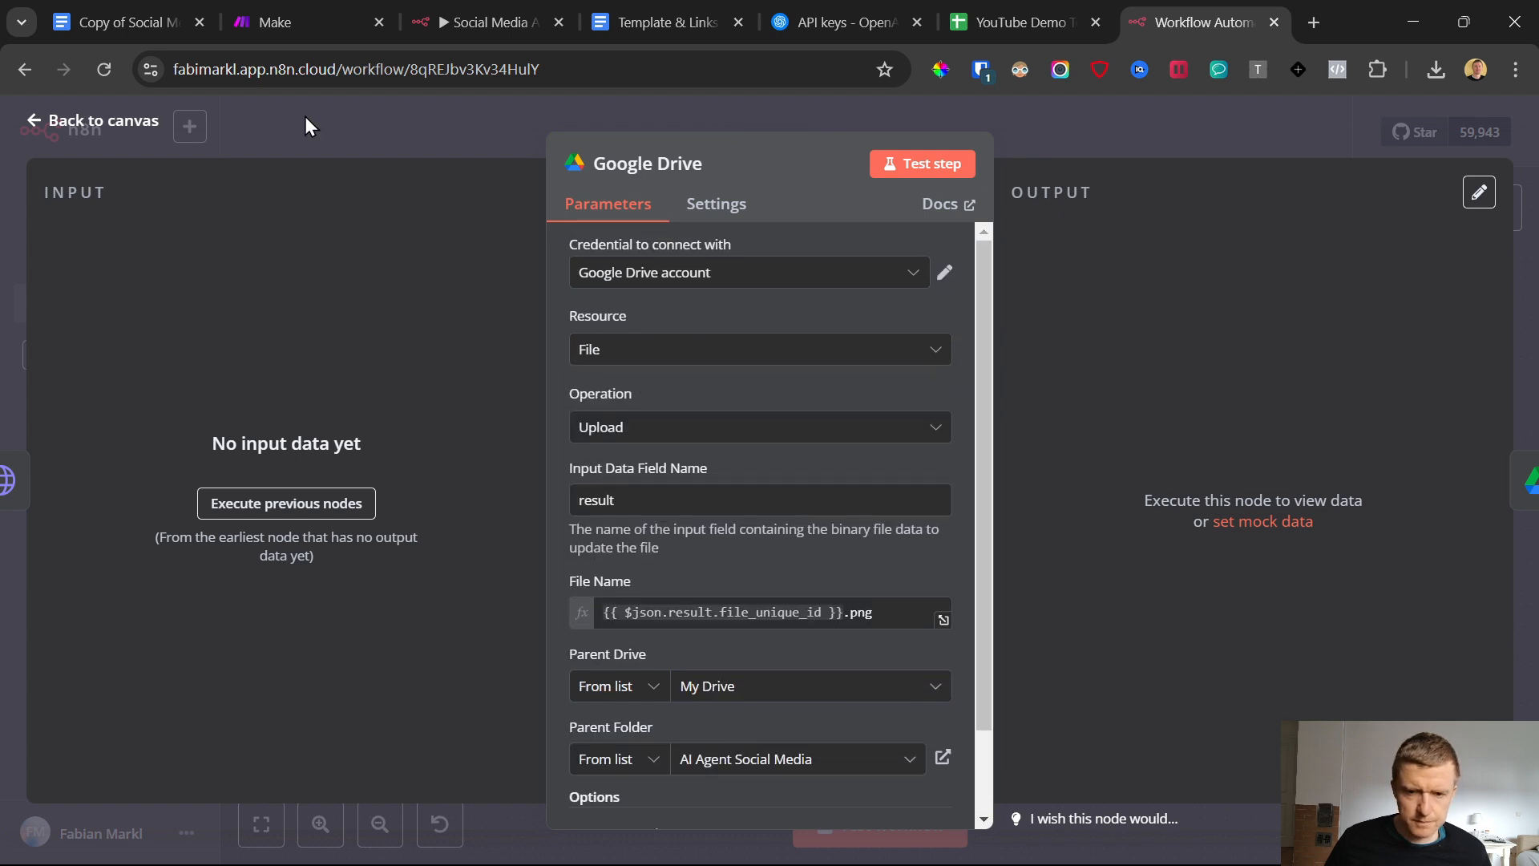
click(41, 120)
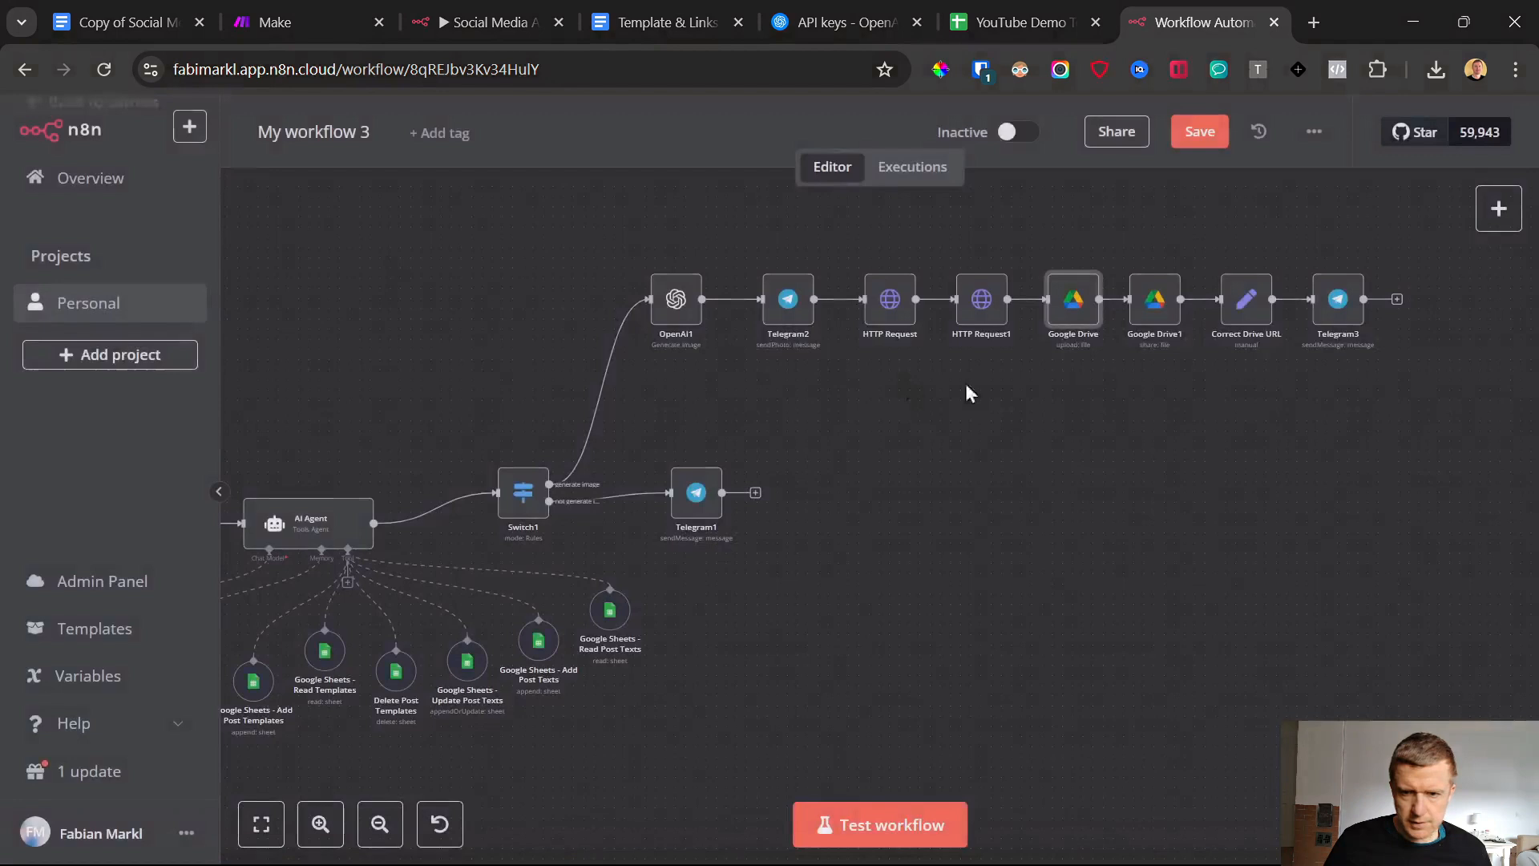
Open the Google Drive1 file-sharing node and check its available credentials
double_click(1151, 304)
click(732, 286)
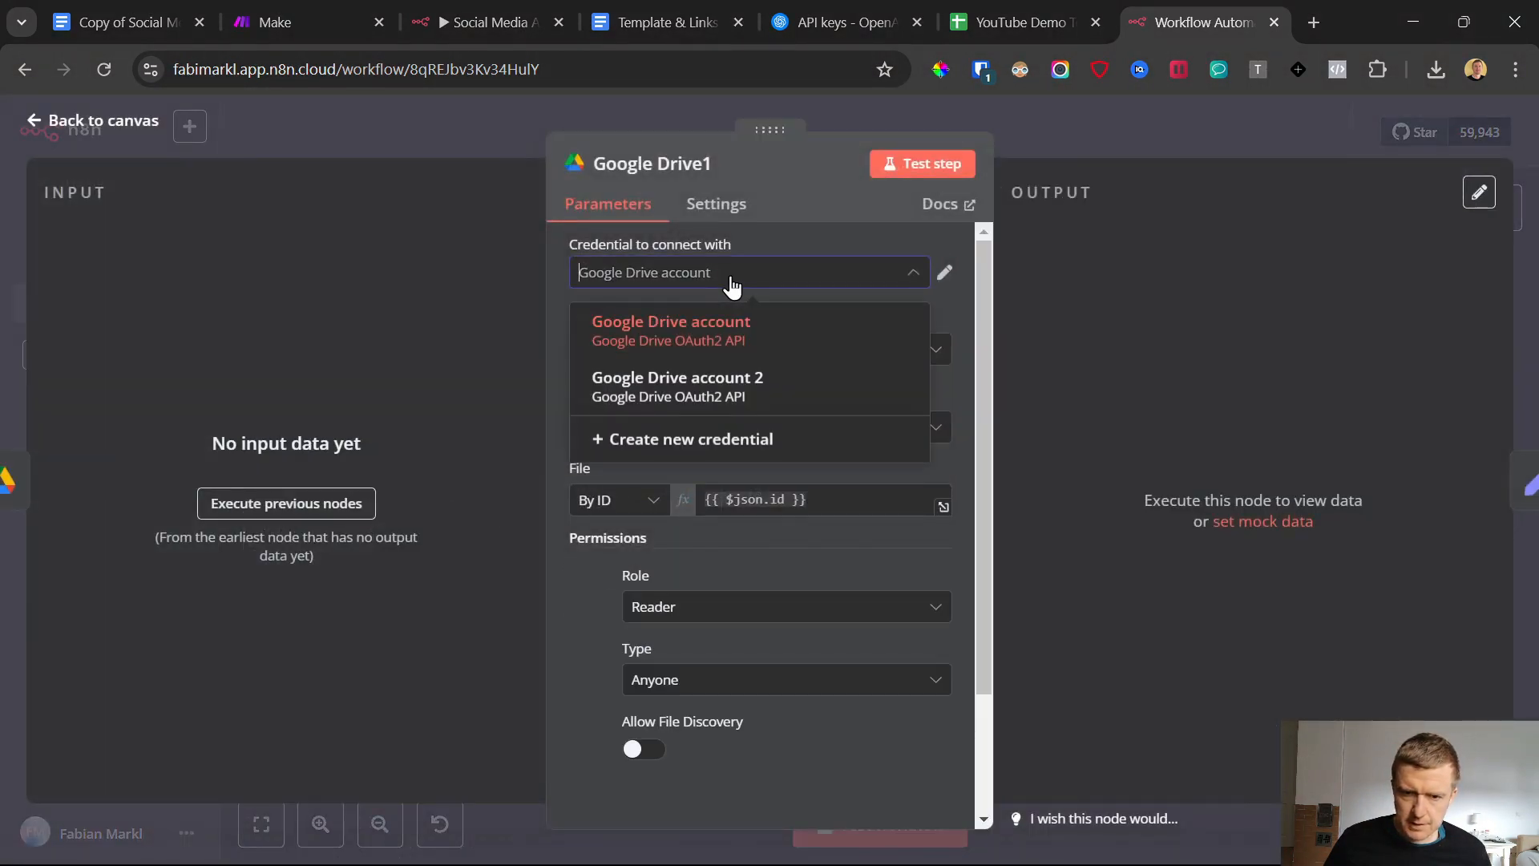
click(797, 238)
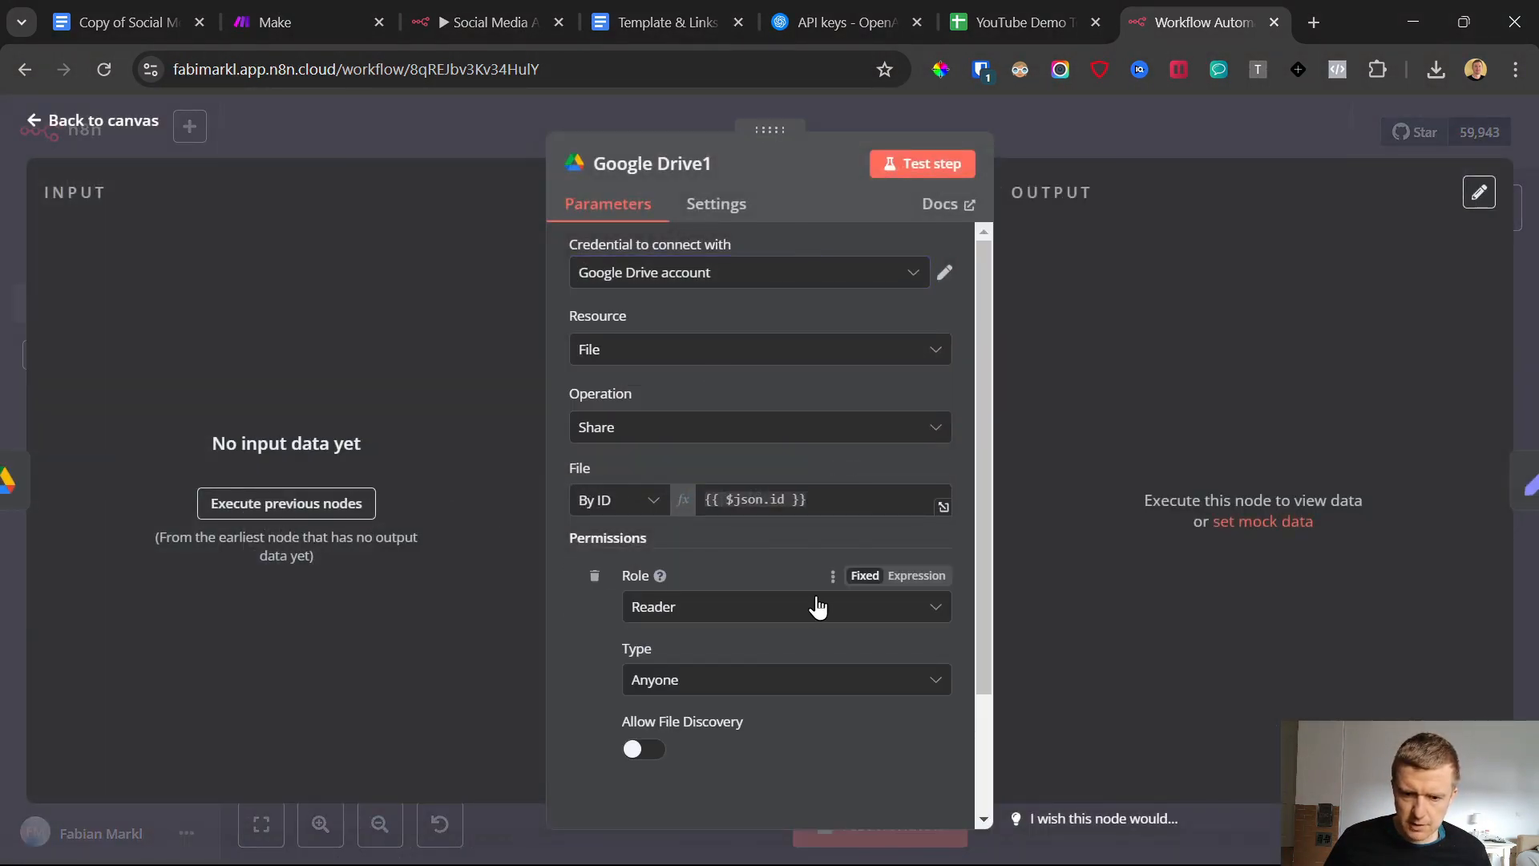
Check the Google Drive1 node's sharing parameters, return to the canvas and save the workflow
scroll(818, 607, down, 2)
scroll(816, 597, up, 2)
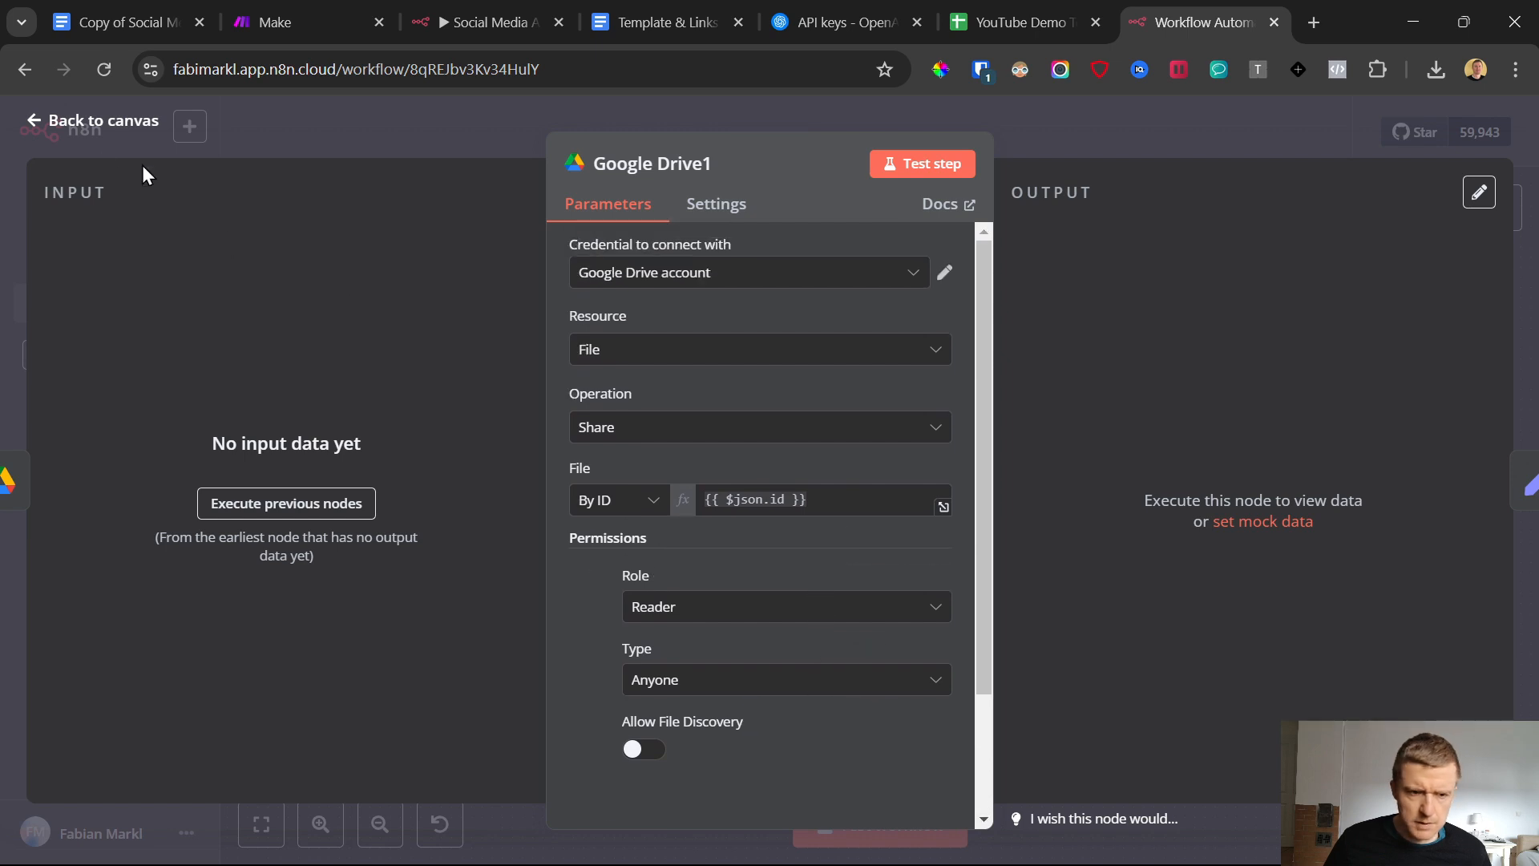
click(37, 129)
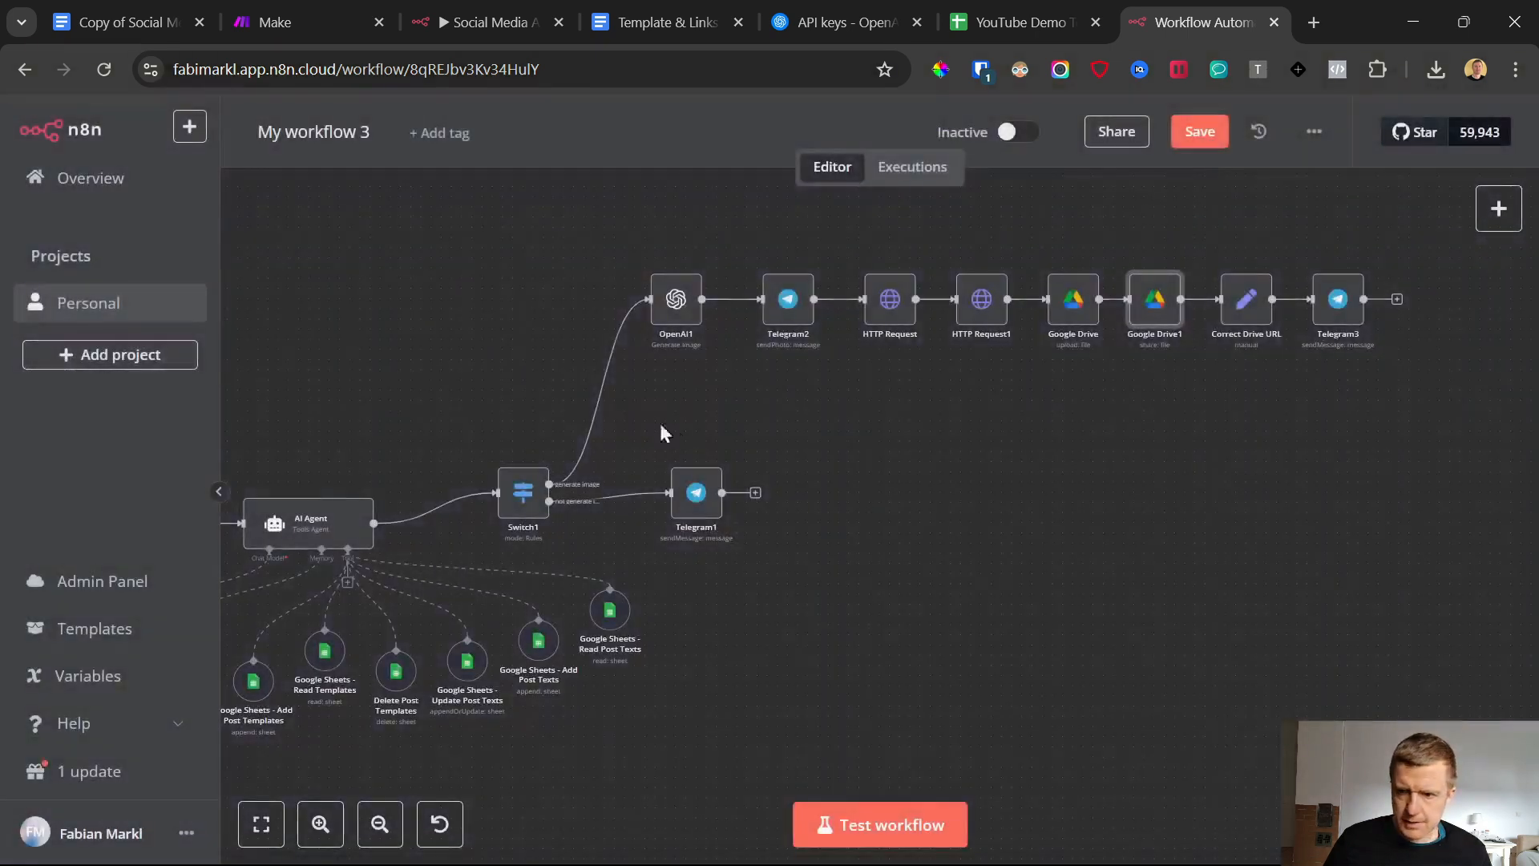
click(1218, 141)
Run a test of the workflow and check the bot's reply in the AIAgentSocialMediaDEMO1 Telegram chat
scroll(941, 623, left, 5)
scroll(941, 623, down, 1)
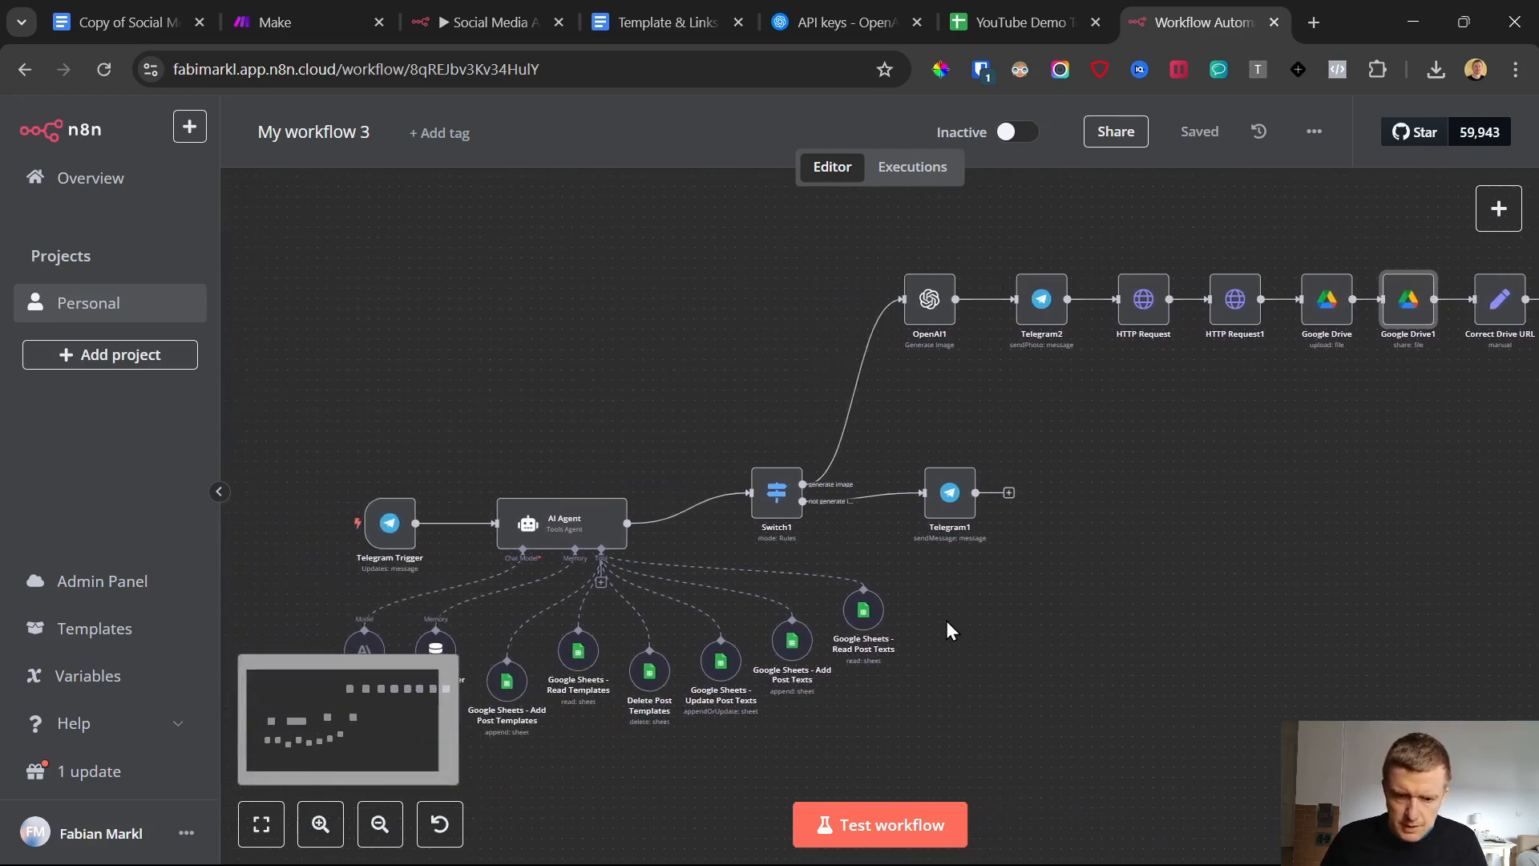
click(876, 824)
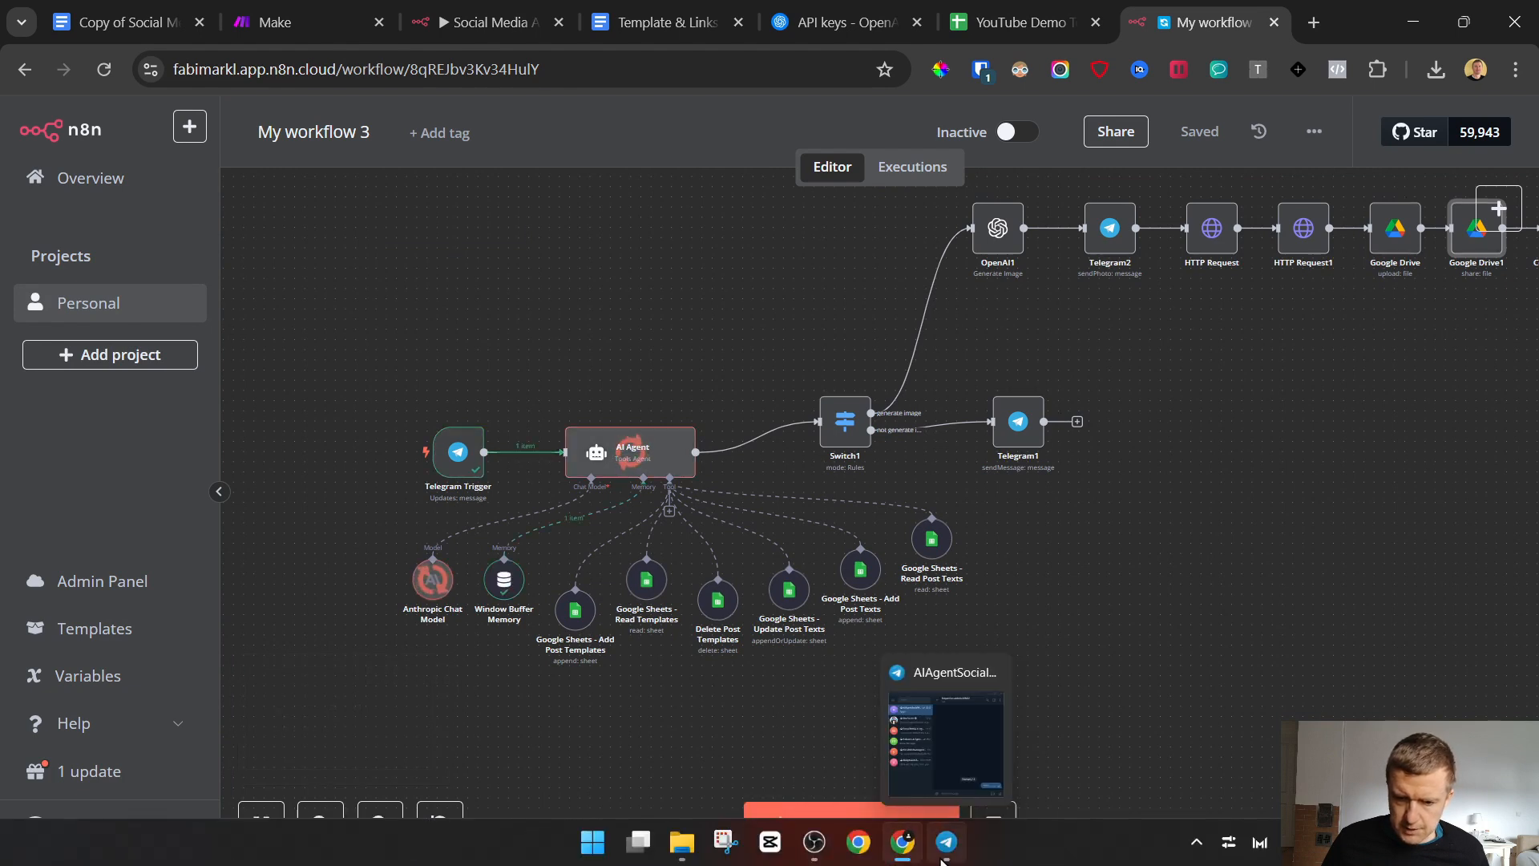
click(948, 854)
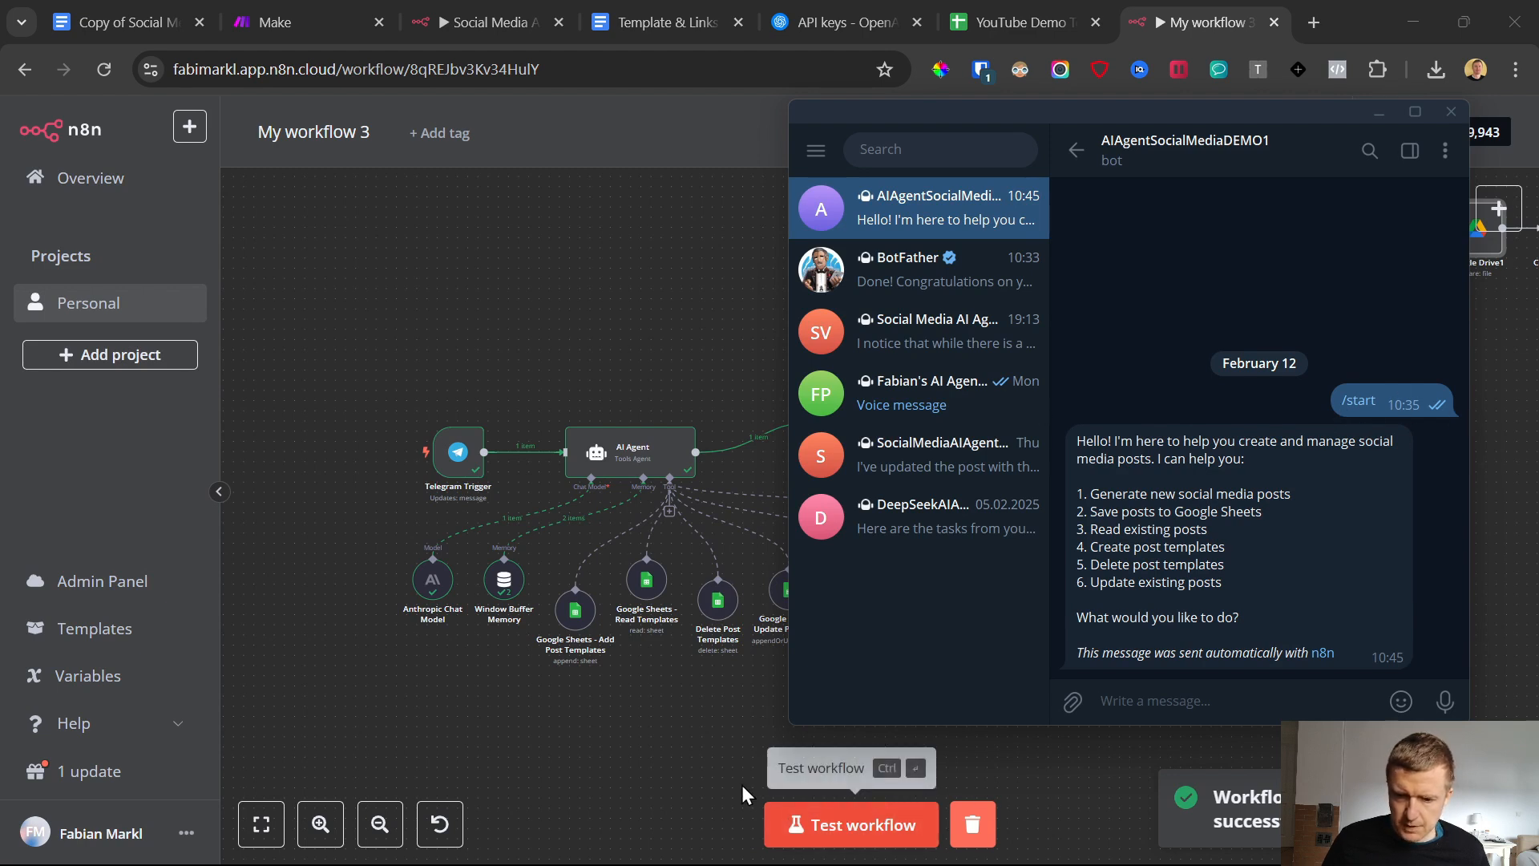
Return to n8n, switch My workflow 3 to active and acknowledge the activation notice
click(710, 753)
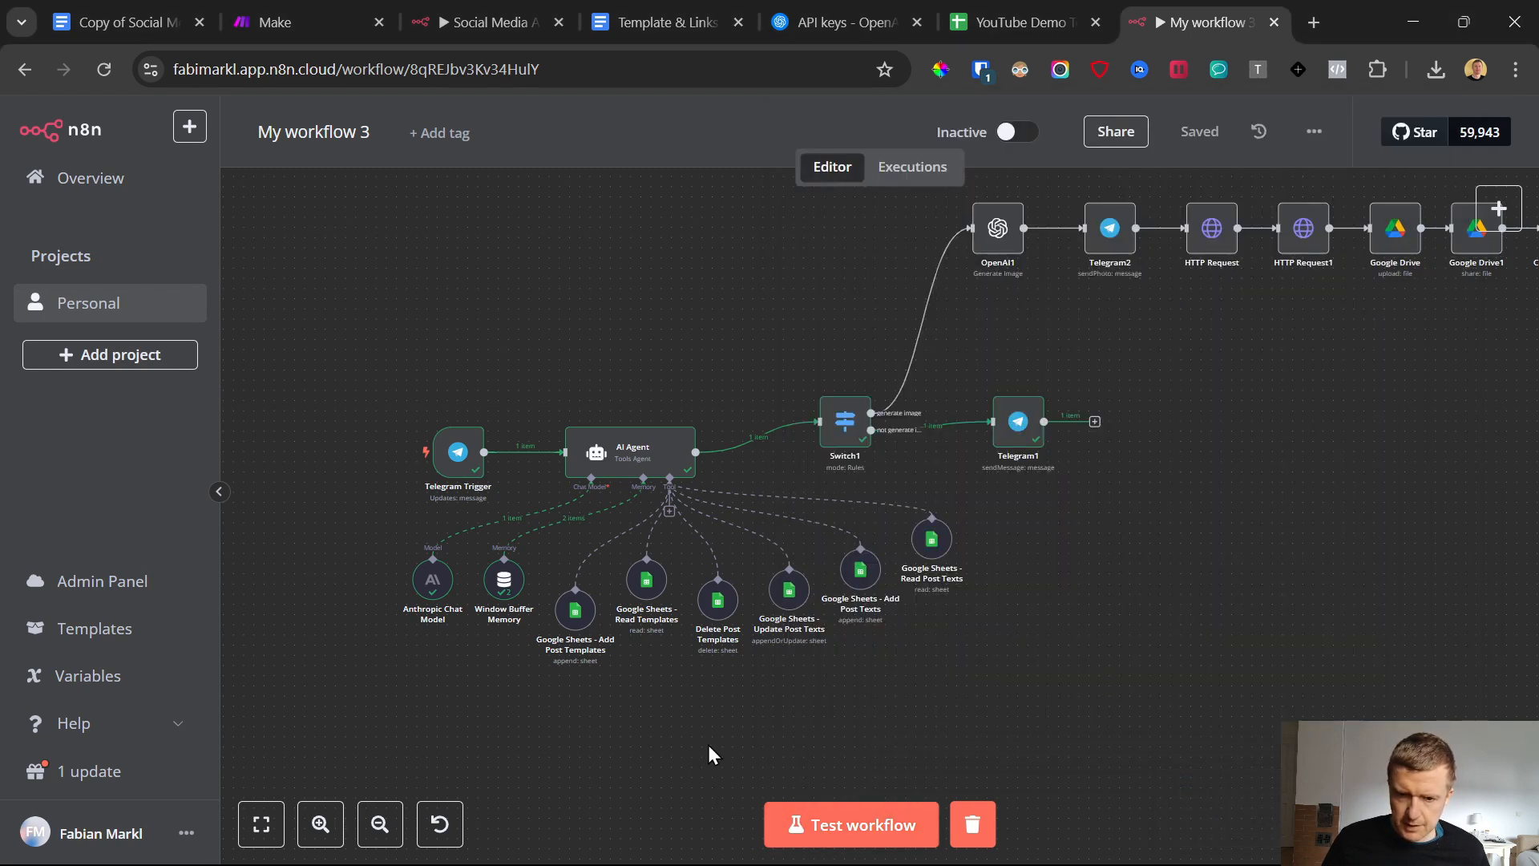
click(1021, 137)
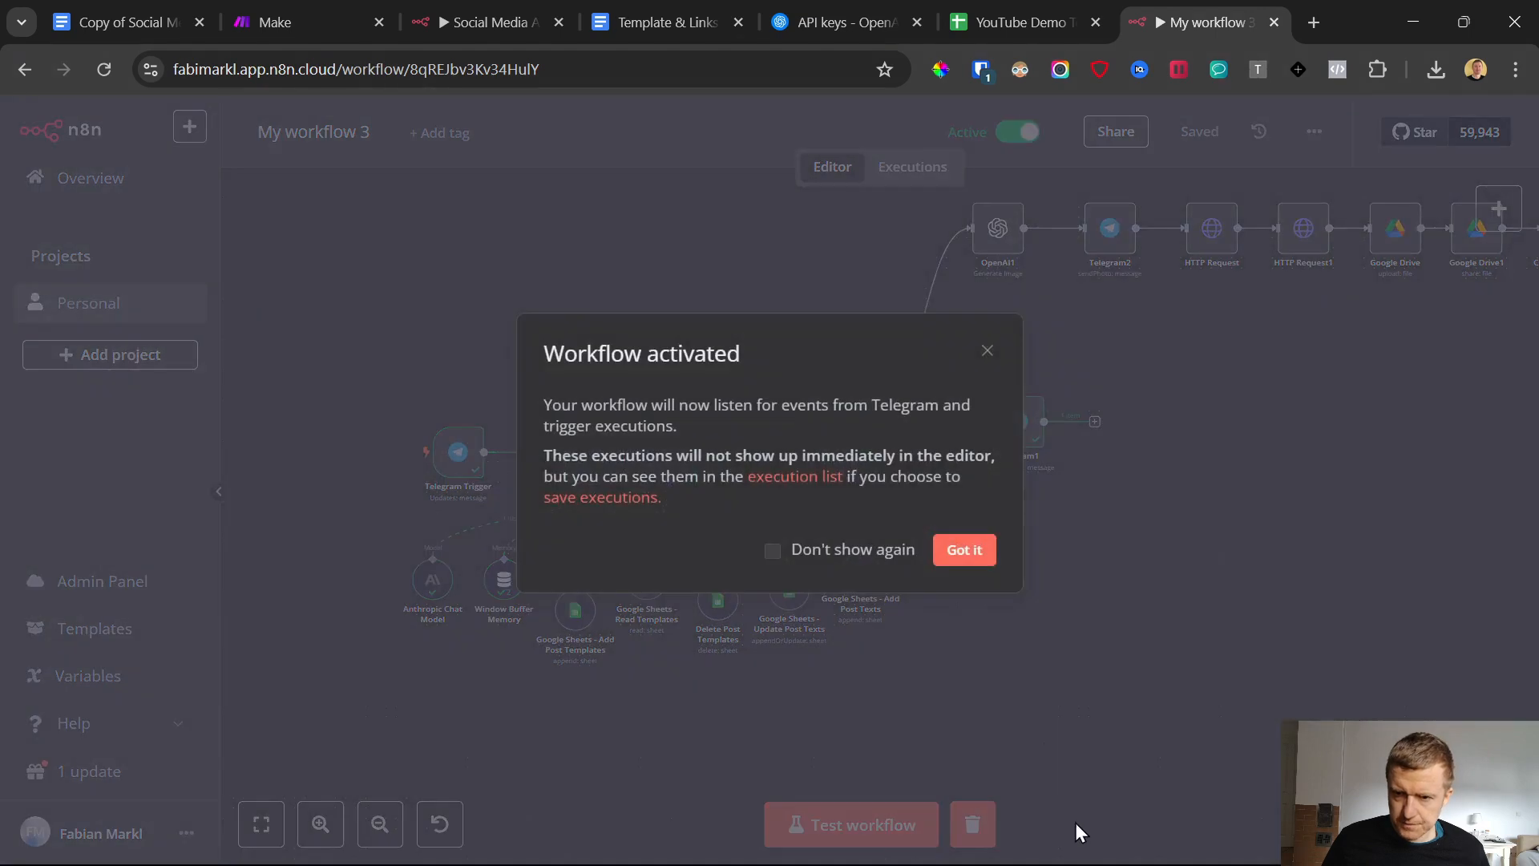
click(974, 555)
Send the AIAgentSocialMediaDEMO1 bot in Telegram the message "give me a list of all post style"
click(950, 850)
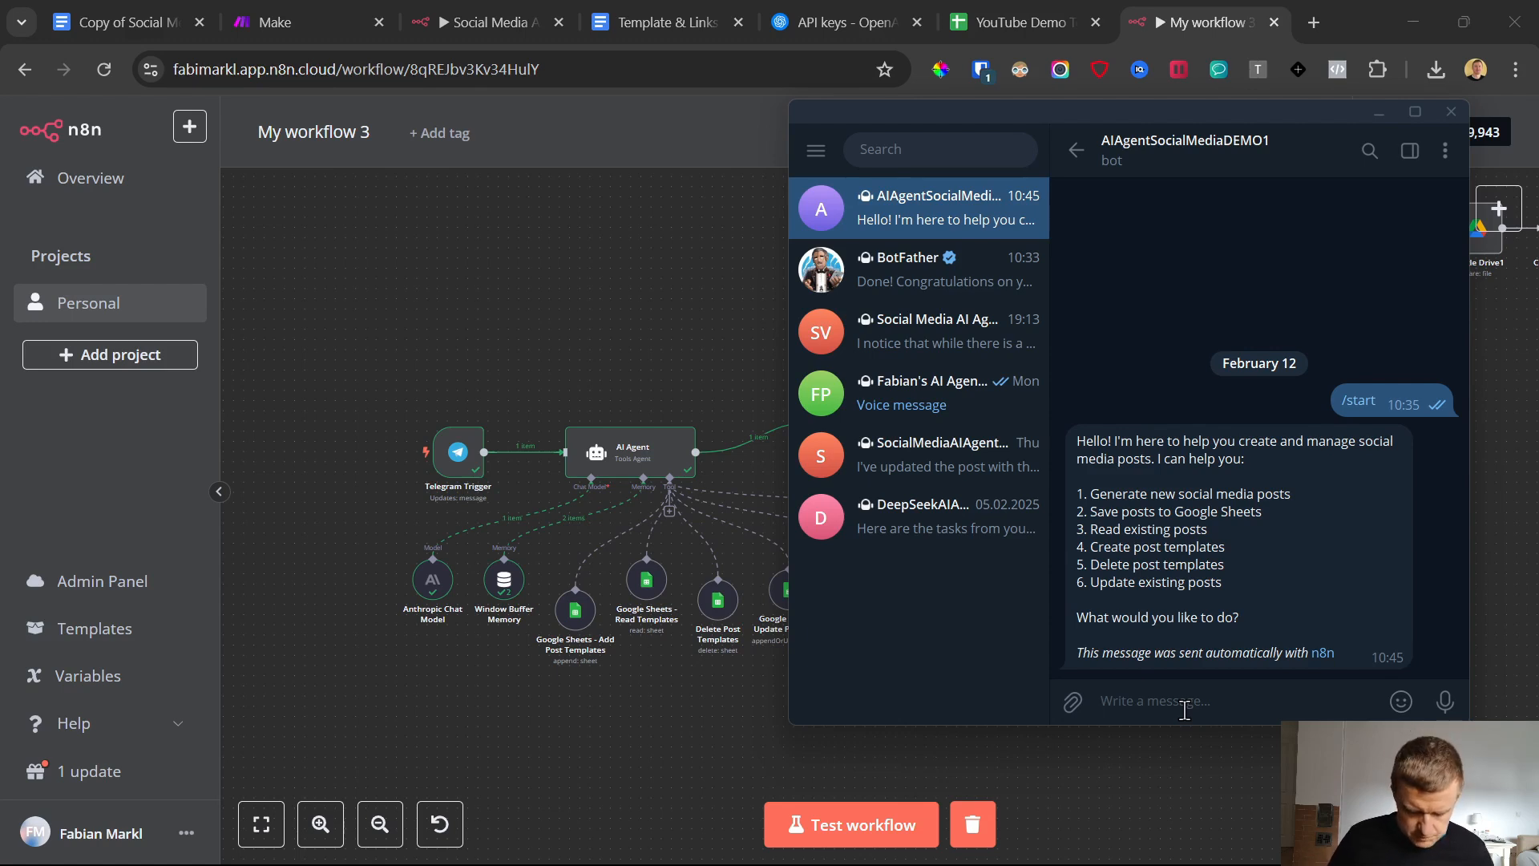
text(ca)
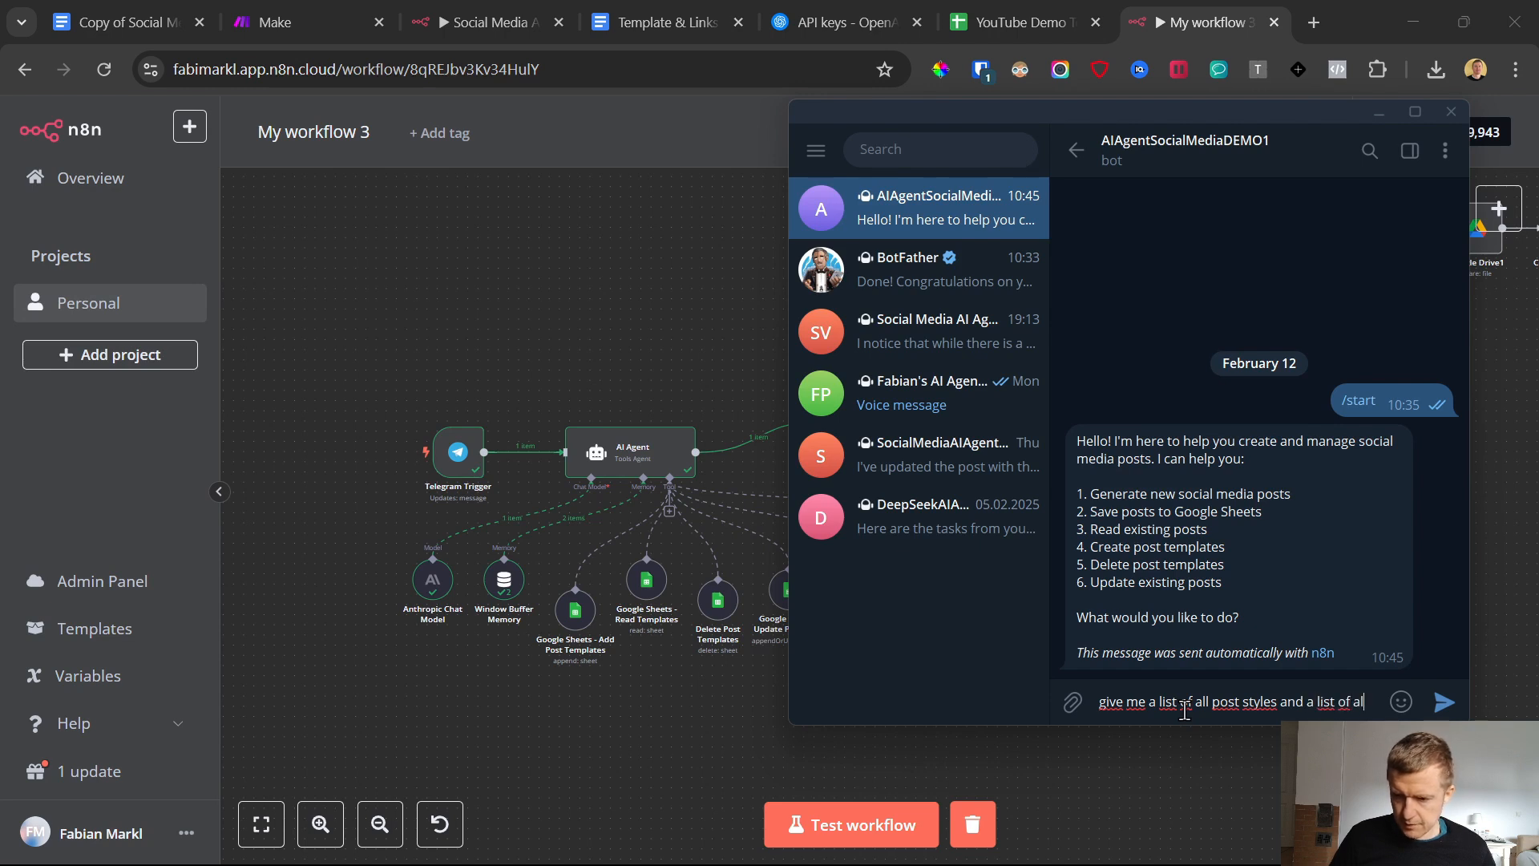
key(BackSpace)
key(BackSpace)
key(BackSpace)
key(BackSpace)
key(BackSpace)
key(BackSpace)
key(BackSpace)
key(Return)
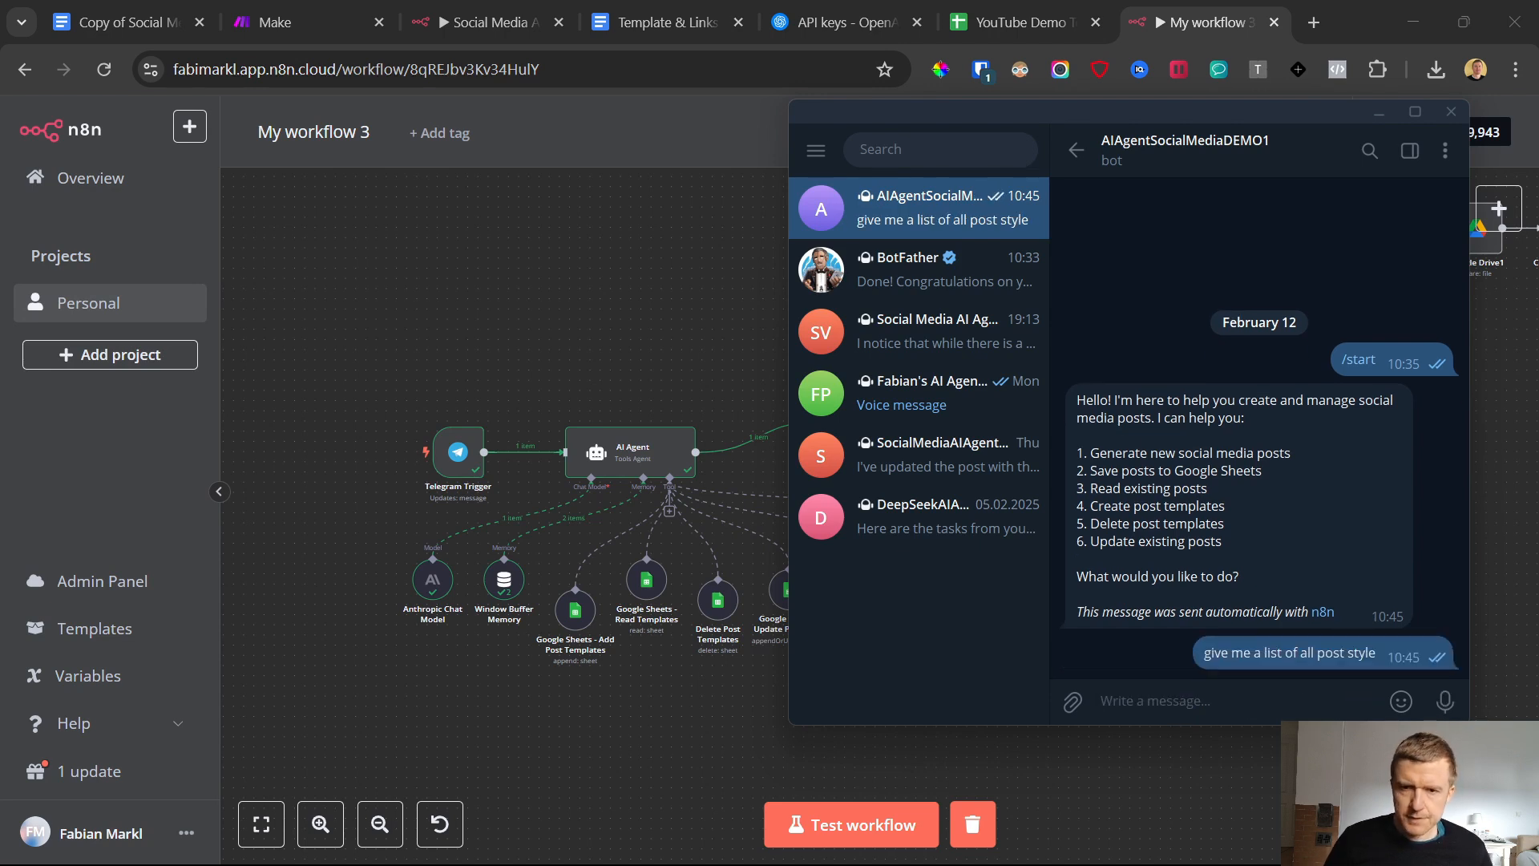
Review the post style names in column A of the Templates sheet in the YouTube Demo Test 1 spreadsheet
click(842, 22)
click(978, 9)
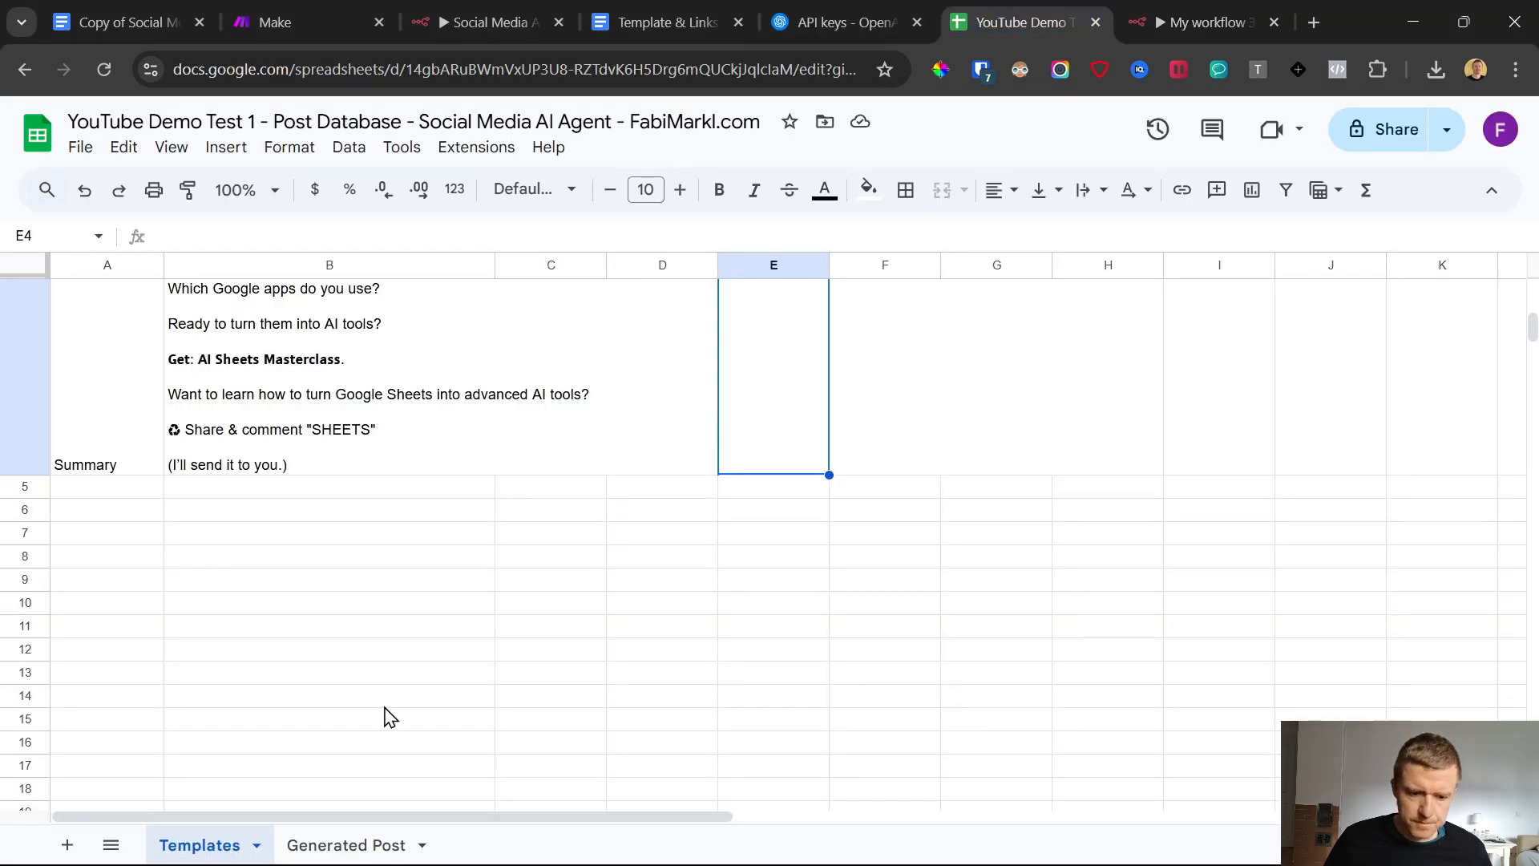
scroll(344, 585, up, 10)
click(103, 449)
scroll(111, 461, up, 5)
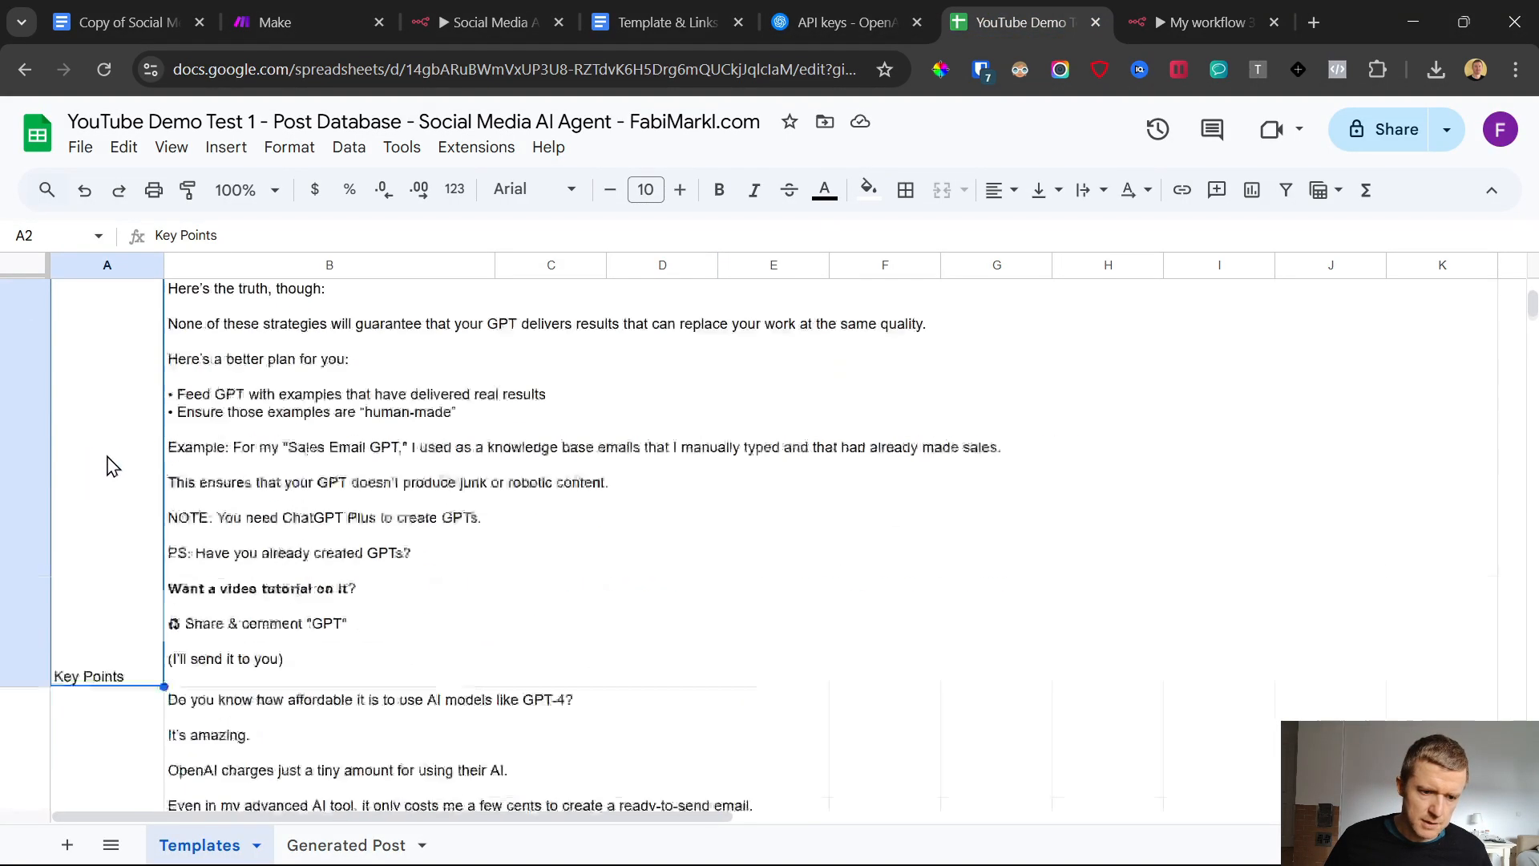
scroll(111, 465, down, 3)
click(103, 543)
scroll(104, 543, down, 5)
click(93, 612)
scroll(93, 612, down, 5)
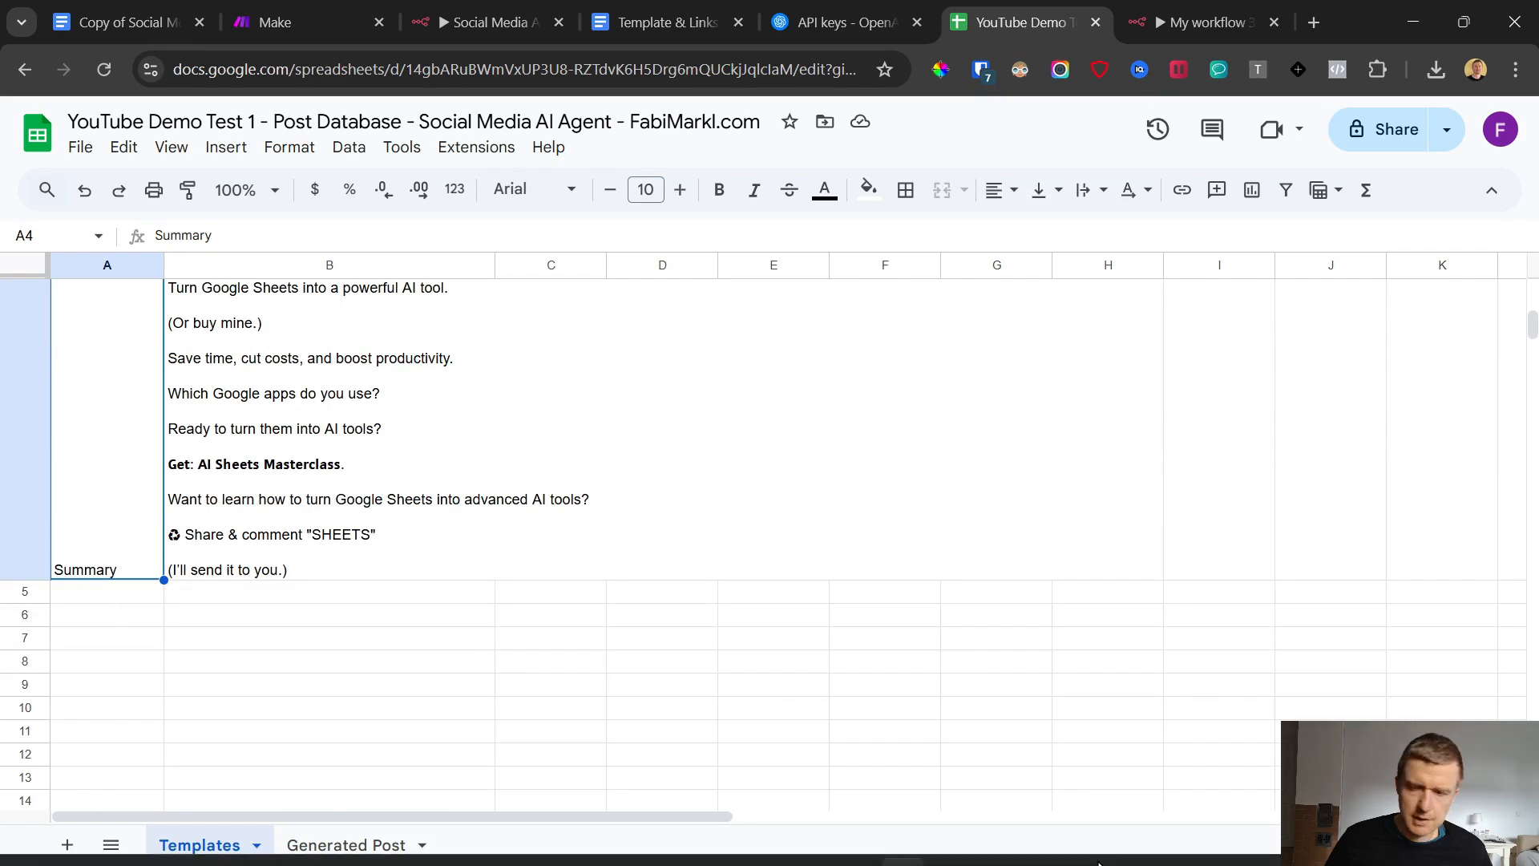
Read the bot's answer about the available post styles in the Telegram chat
click(948, 844)
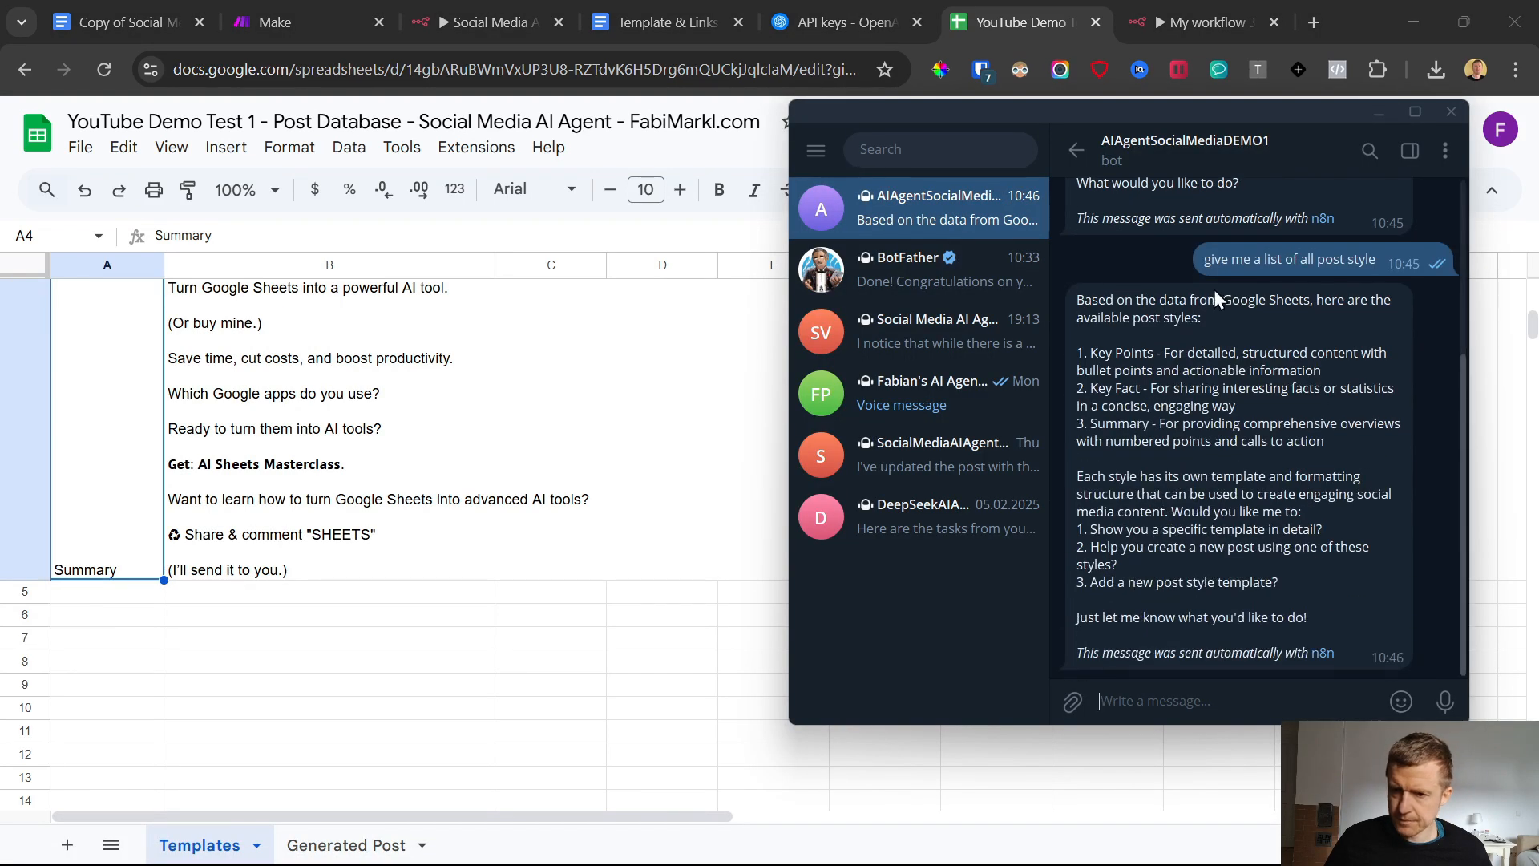
drag(1075, 351, 1215, 512)
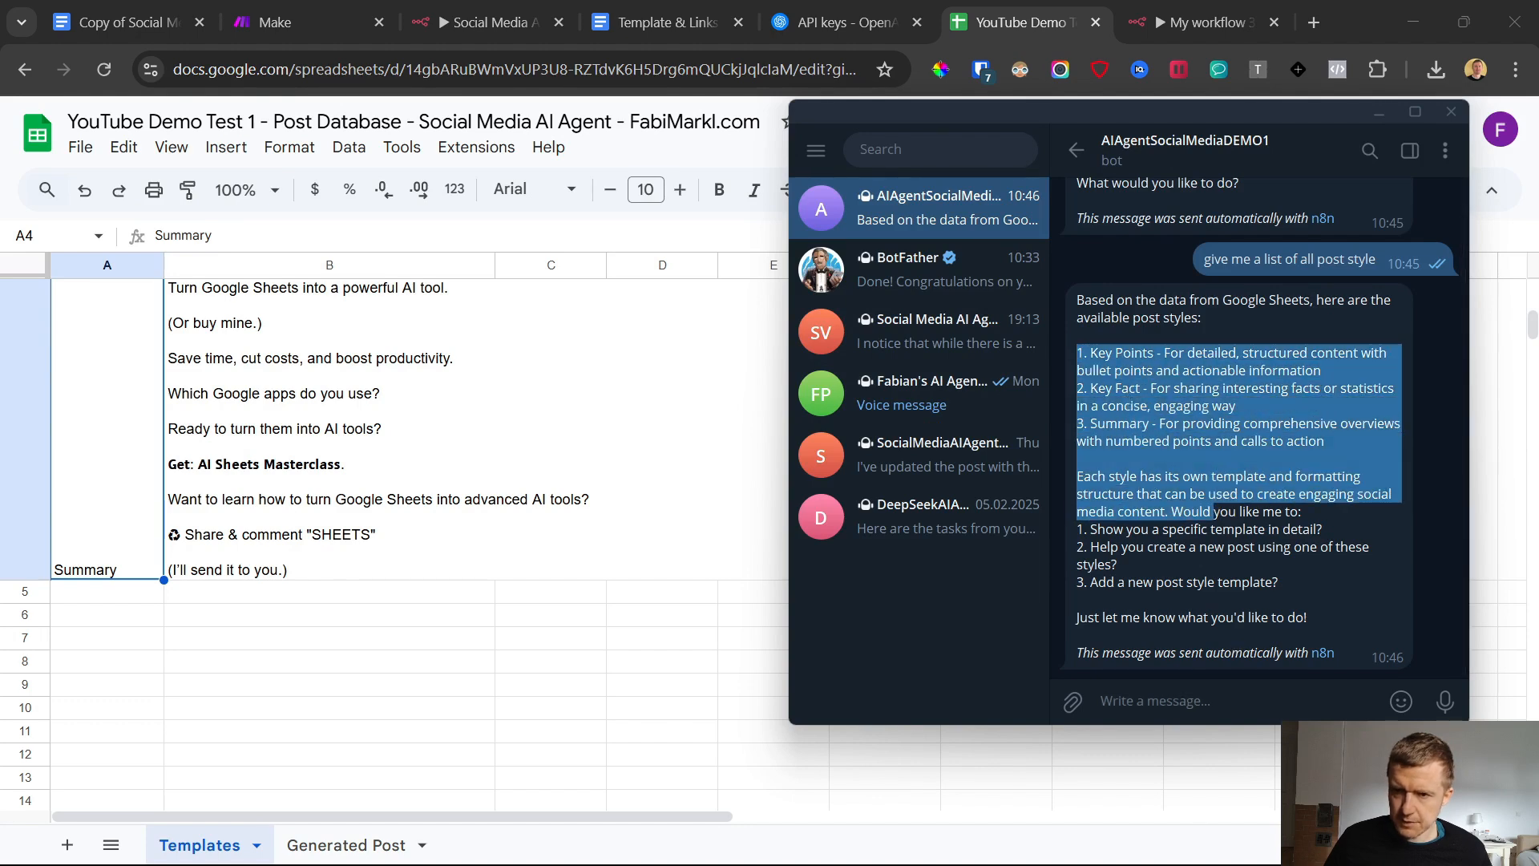
click(814, 842)
click(1178, 578)
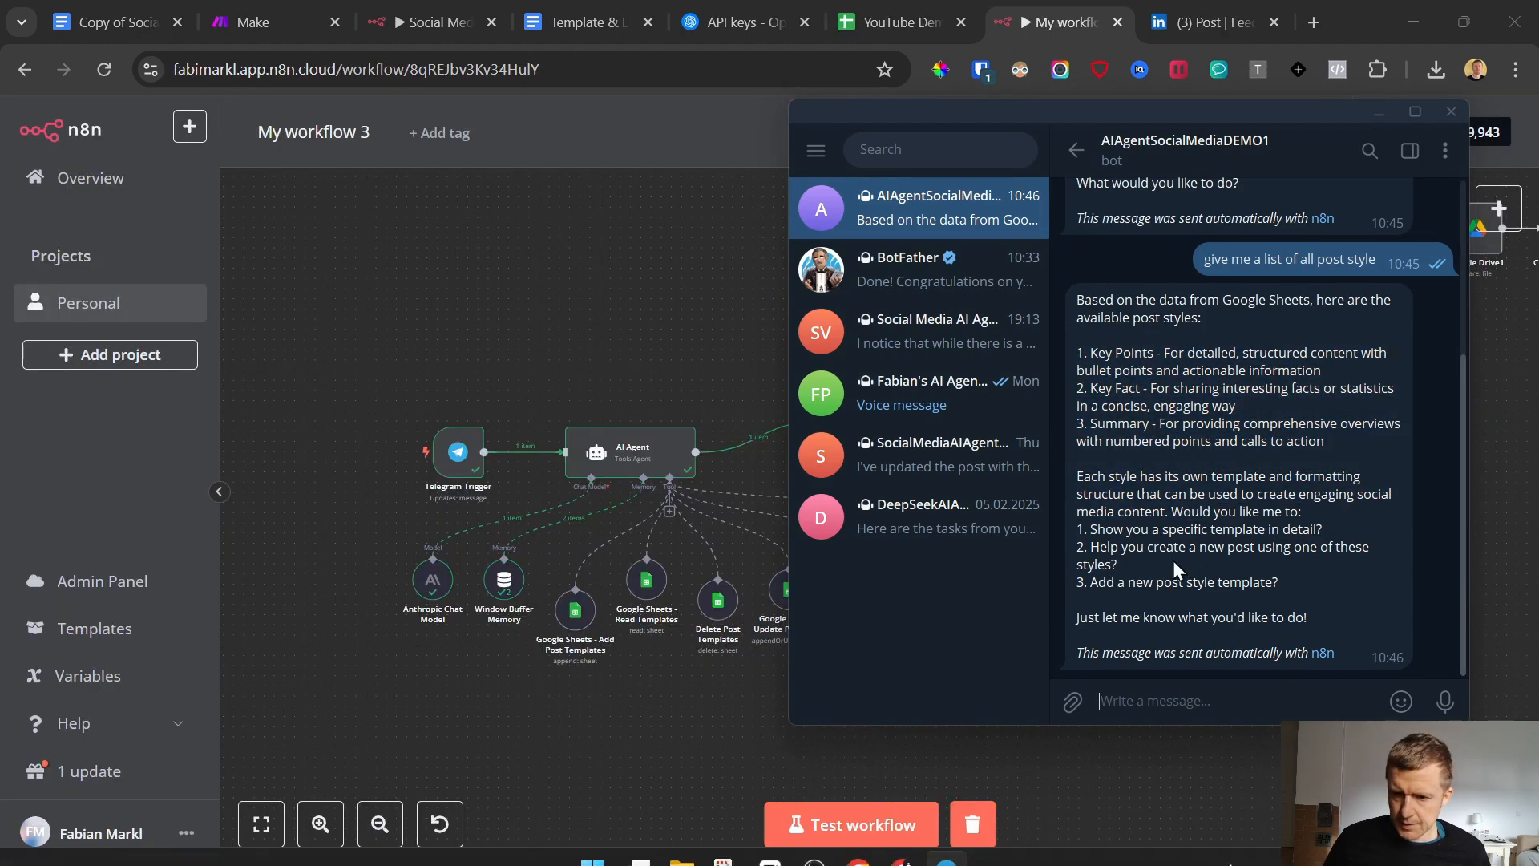
Copy the full text of the LinkedIn post about building an AI agent
click(1215, 22)
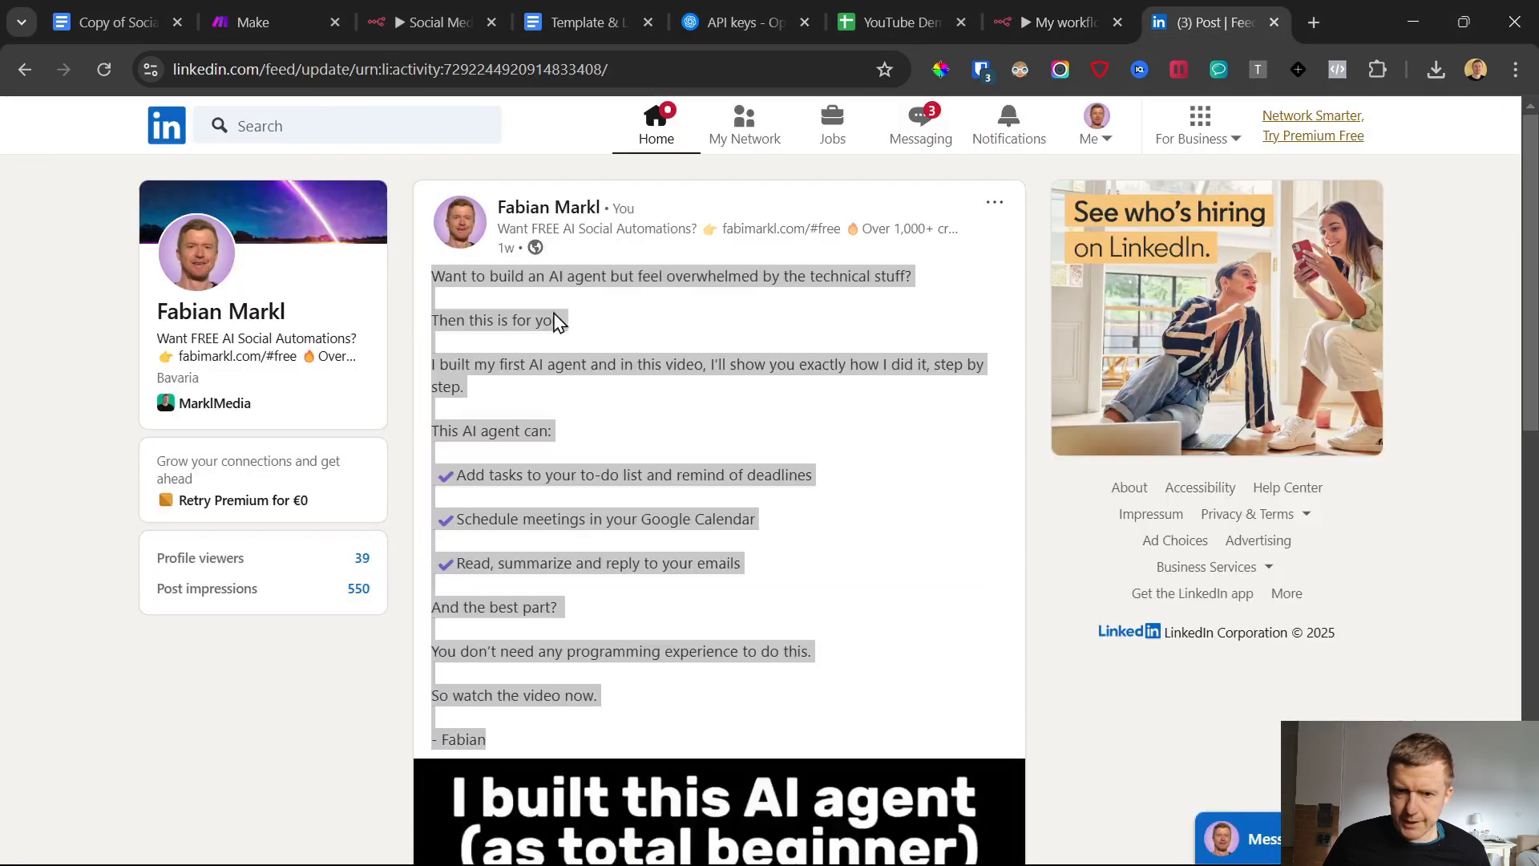
right_click(558, 274)
click(630, 300)
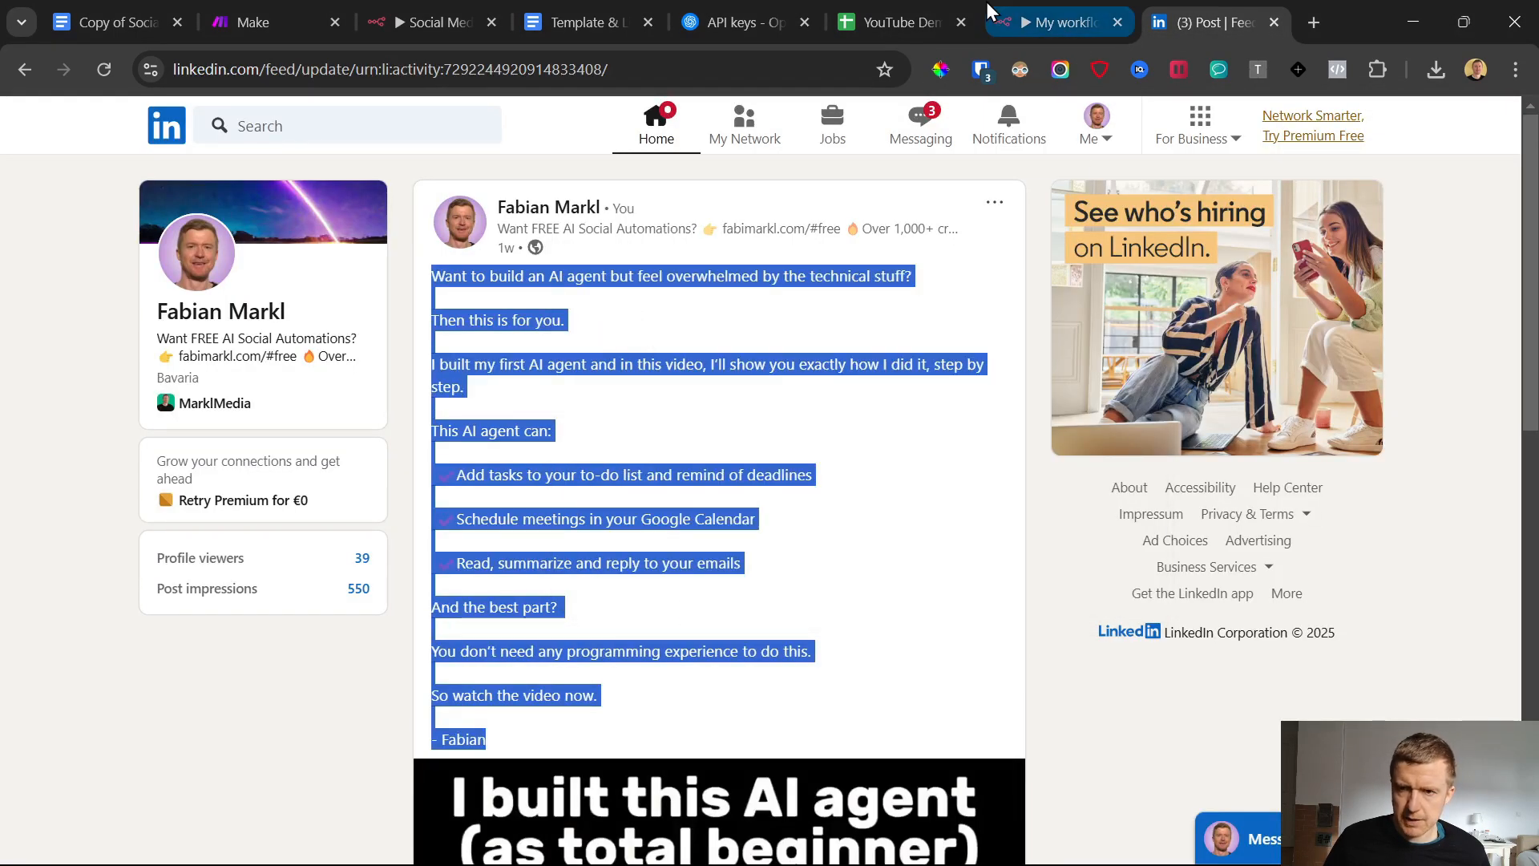
Send the Telegram bot the message "add this post as new style:" followed by the copied LinkedIn post text
click(948, 844)
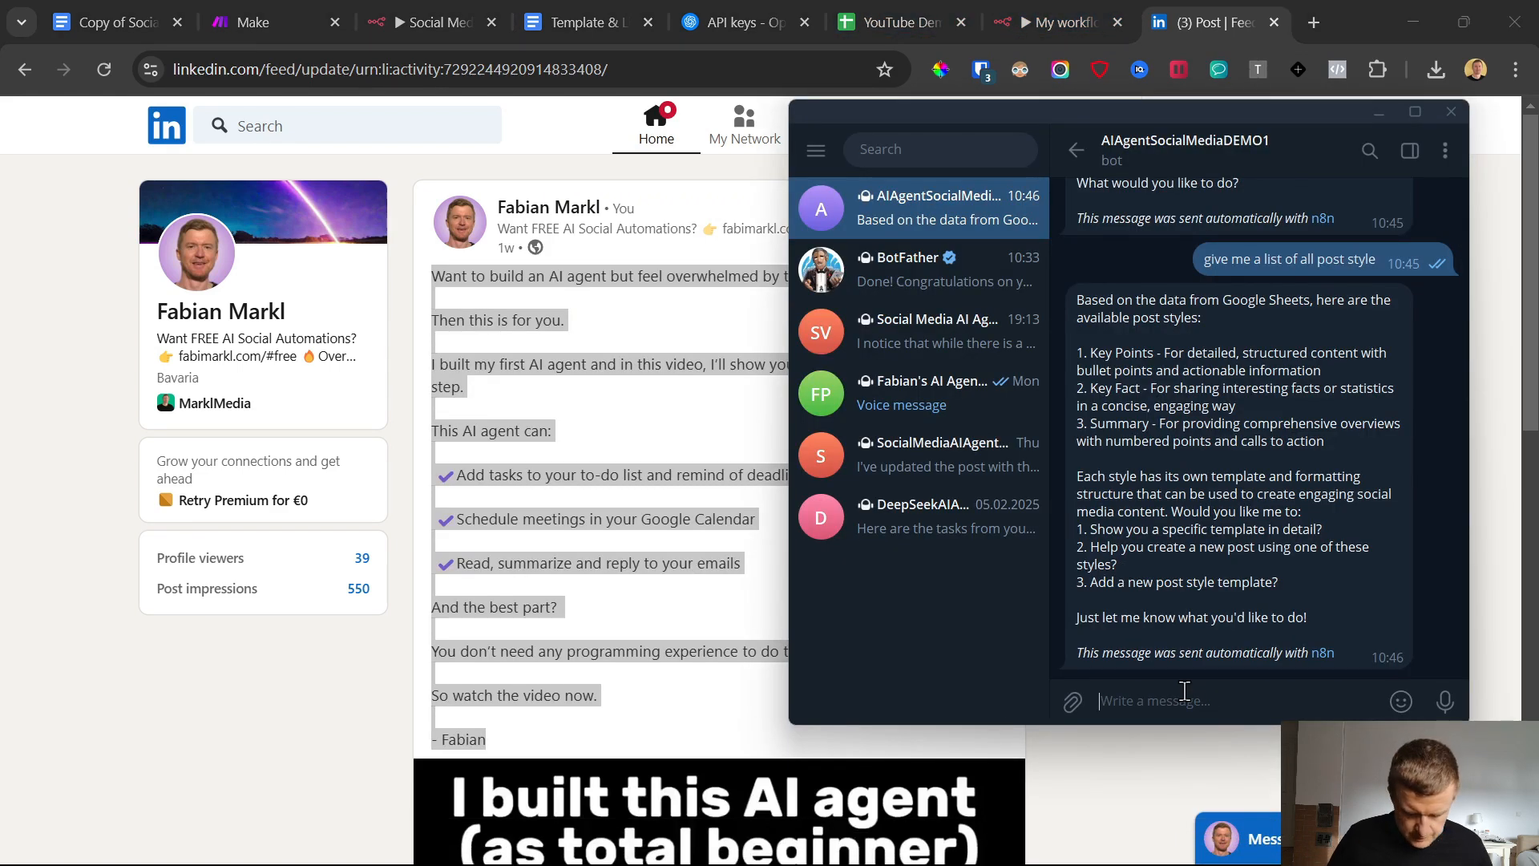
text(add this post as)
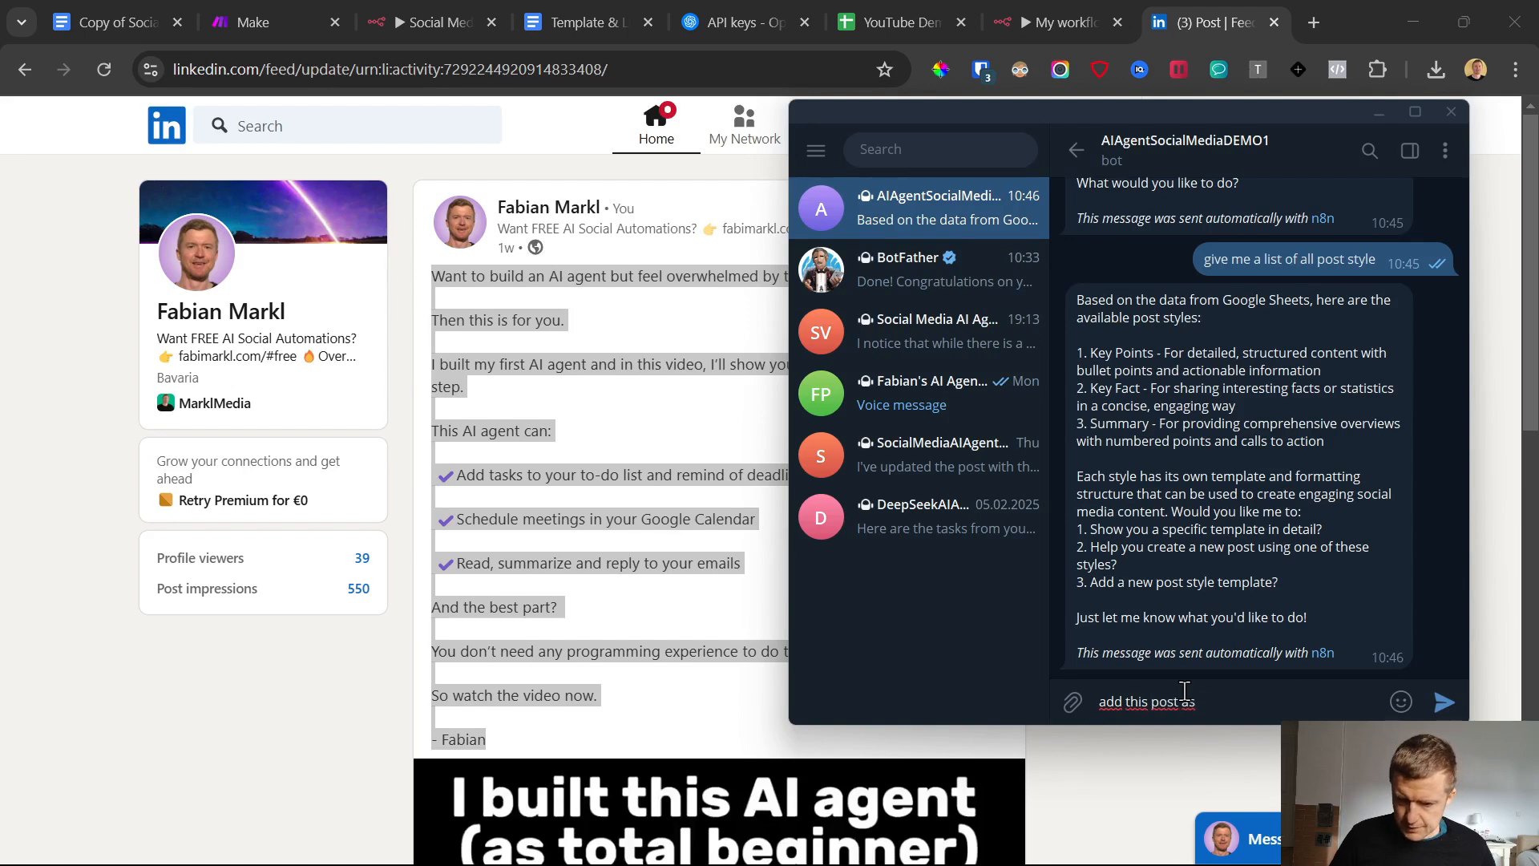
text( new style:)
key(shift+Return)
key(shift+Return)
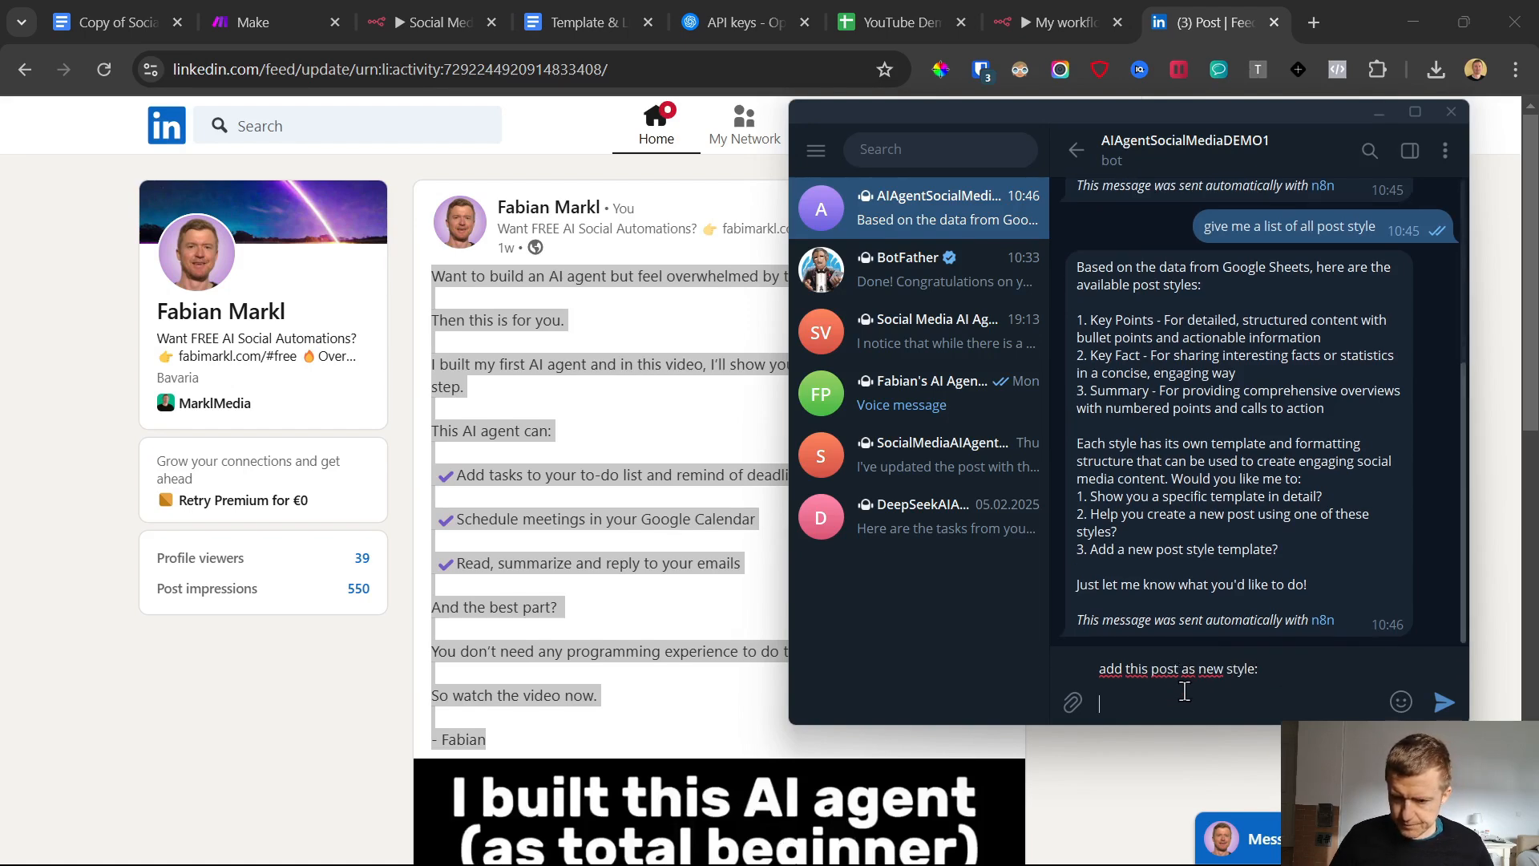
key(ctrl+v)
key(Return)
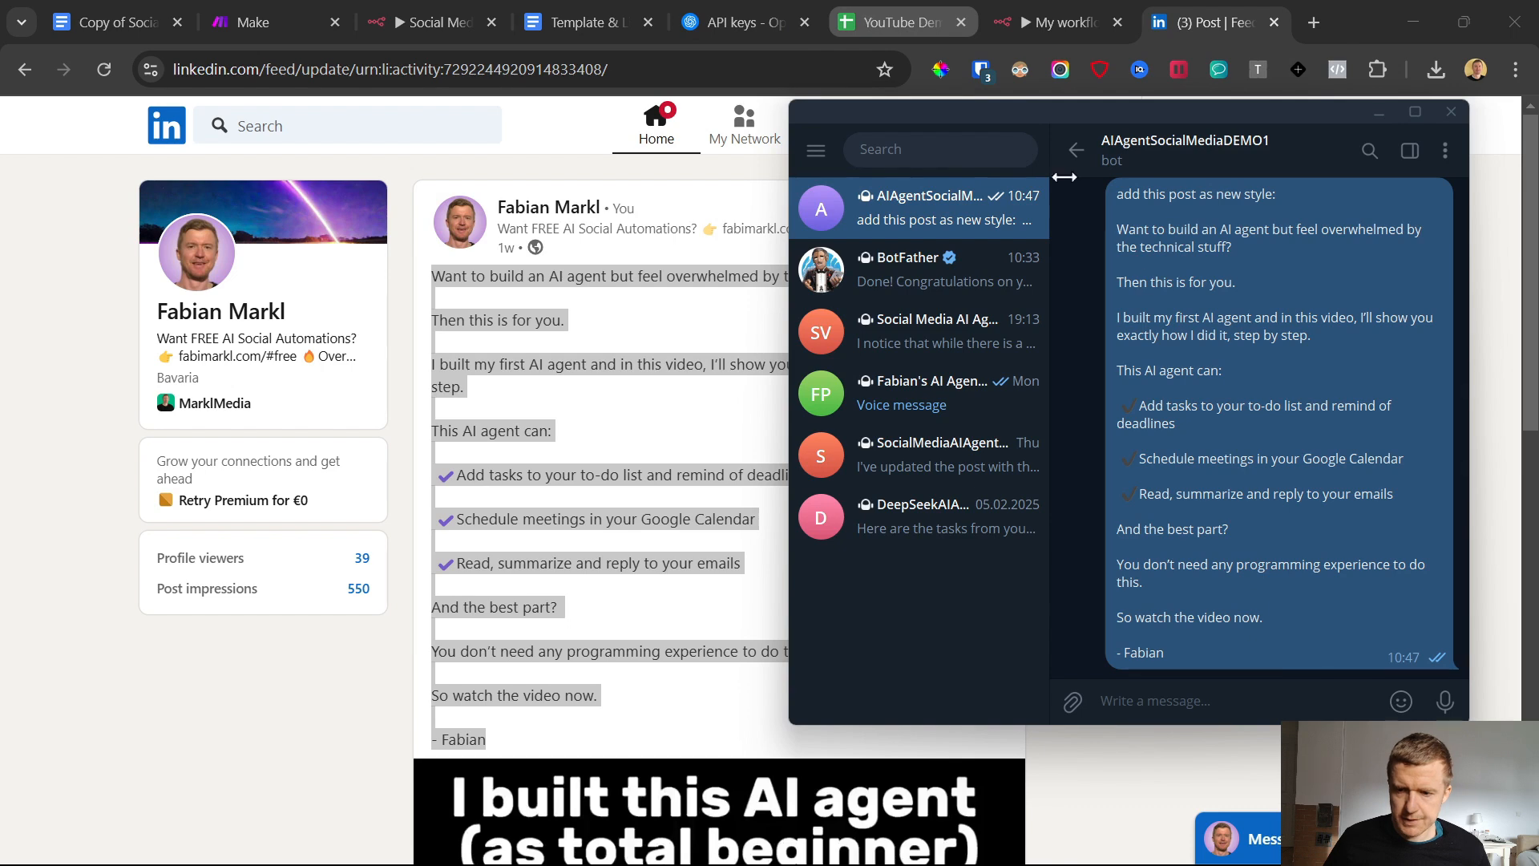
Find the Video Promo style from the bot's reply in the Templates sheet and examine its template text
drag(1076, 264, 1325, 264)
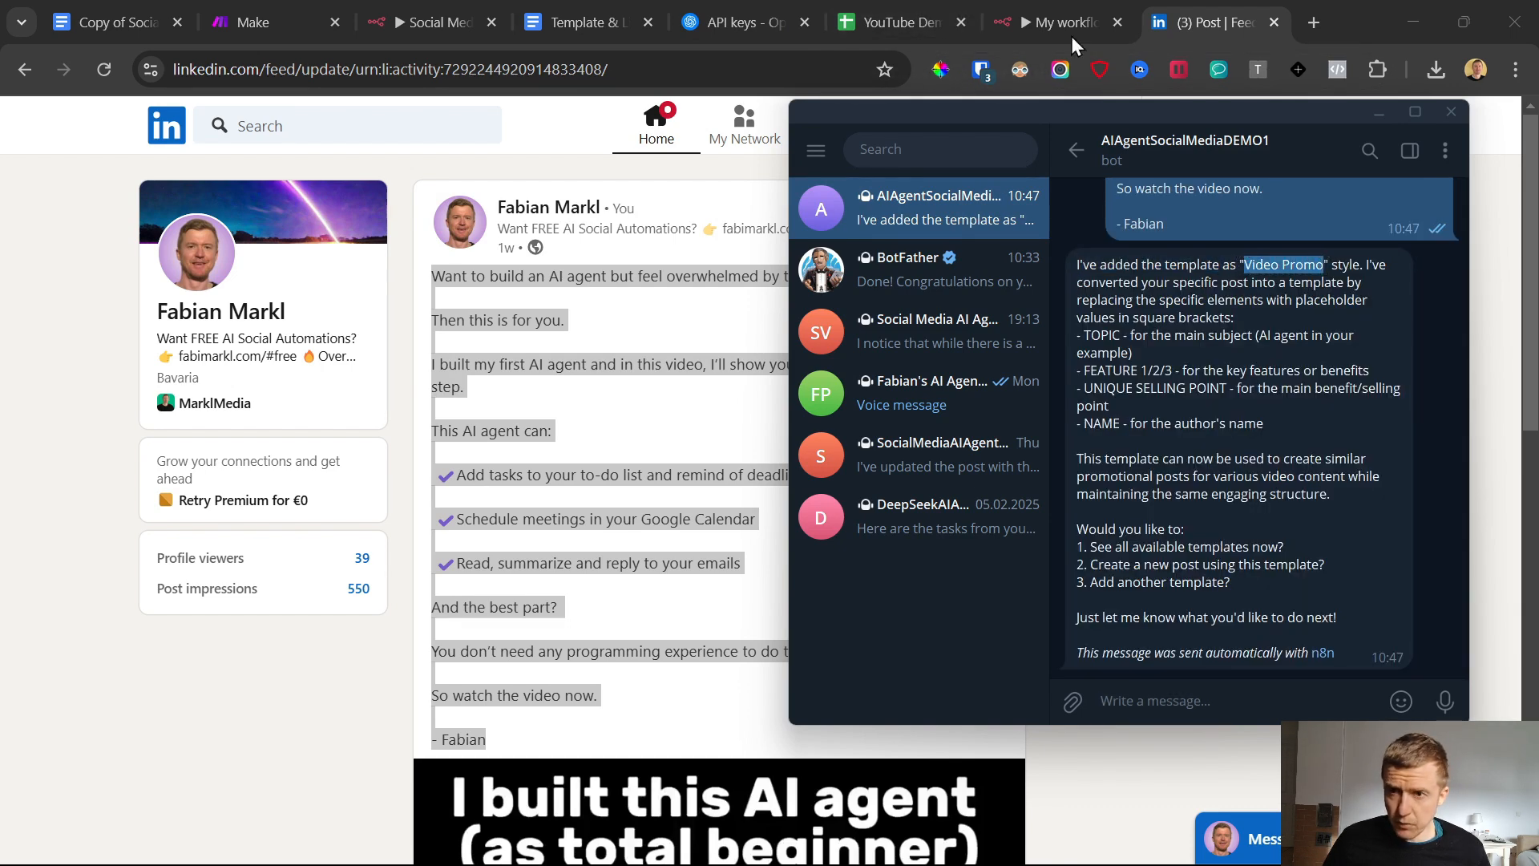
click(898, 22)
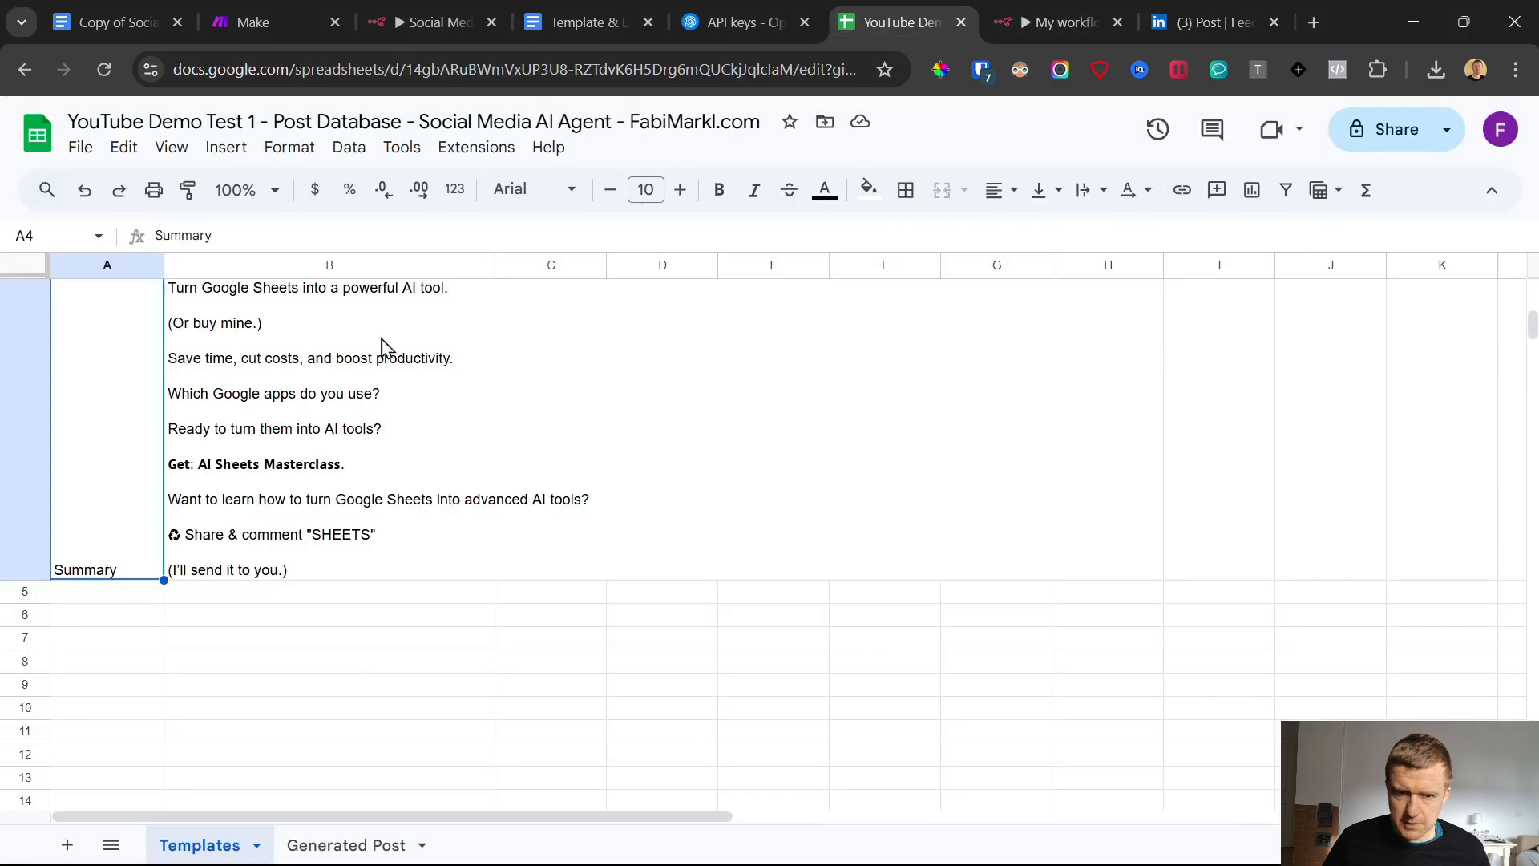
click(233, 654)
scroll(245, 553, down, 4)
click(95, 465)
scroll(260, 568, up, 2)
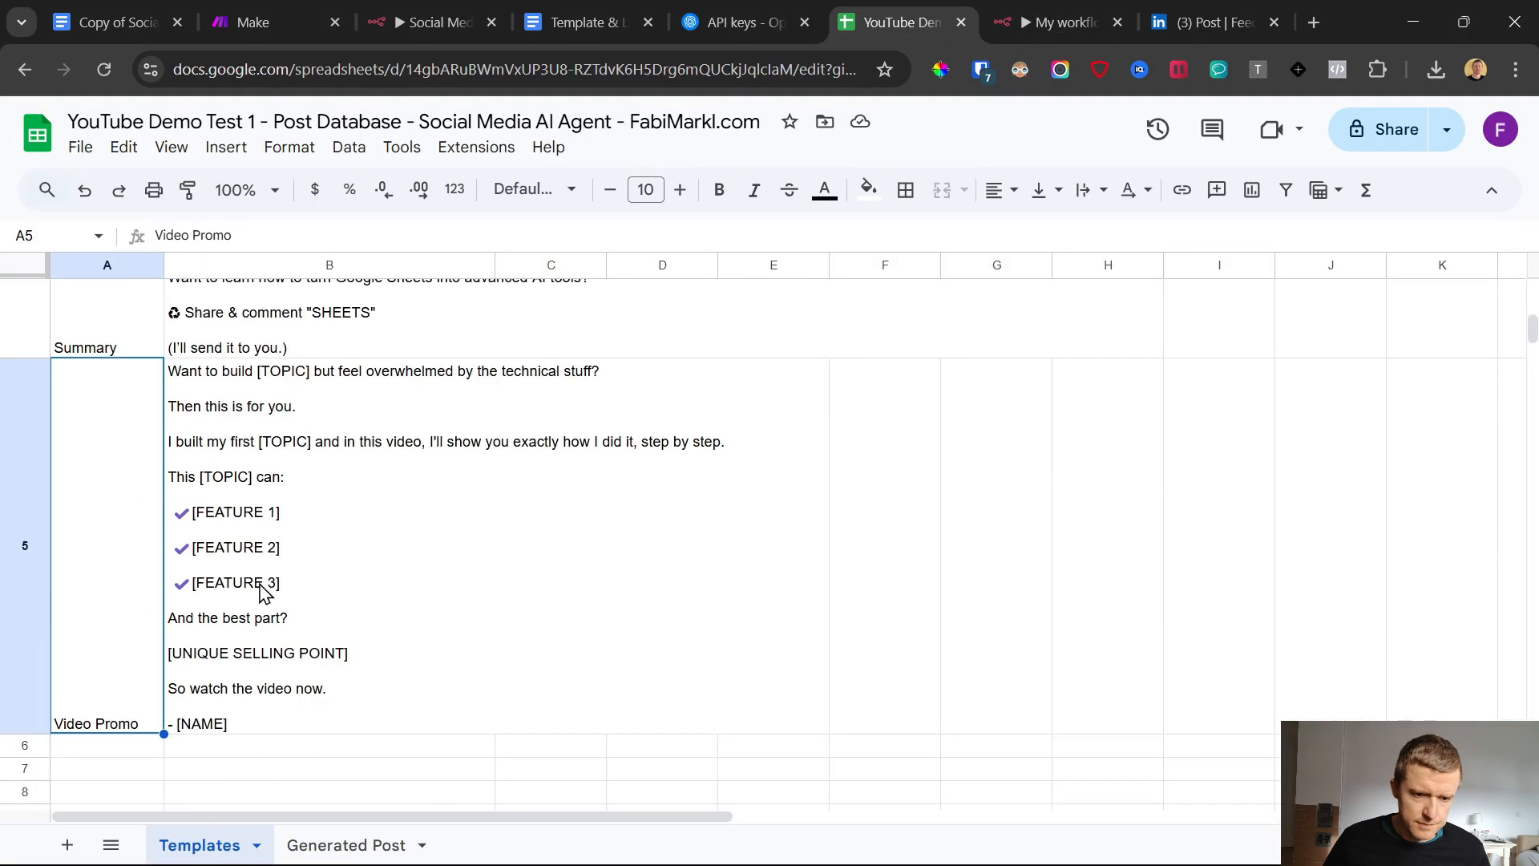
drag(121, 533, 182, 508)
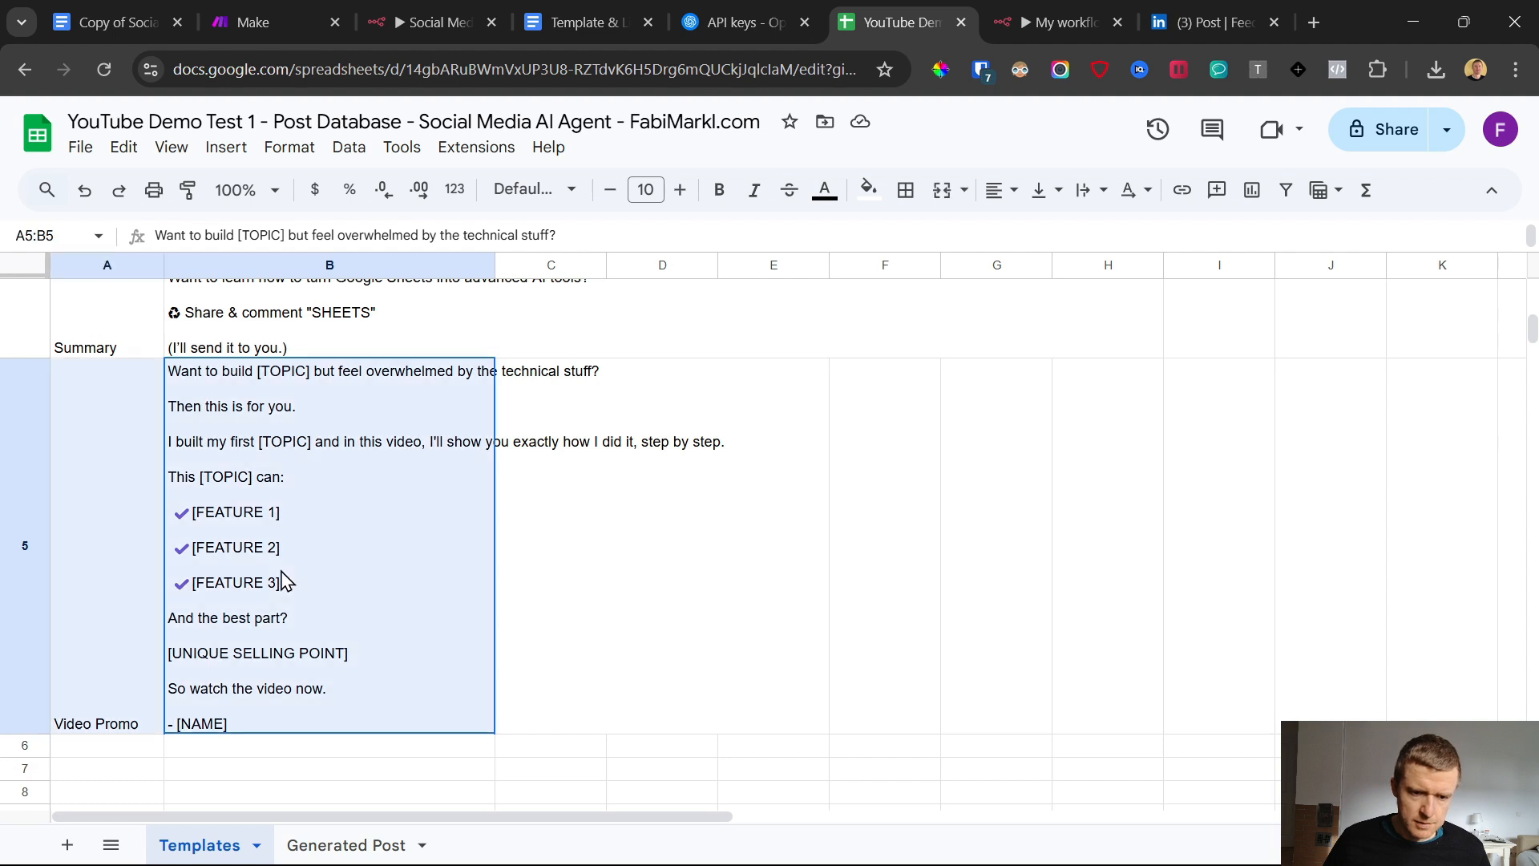
click(687, 529)
click(373, 517)
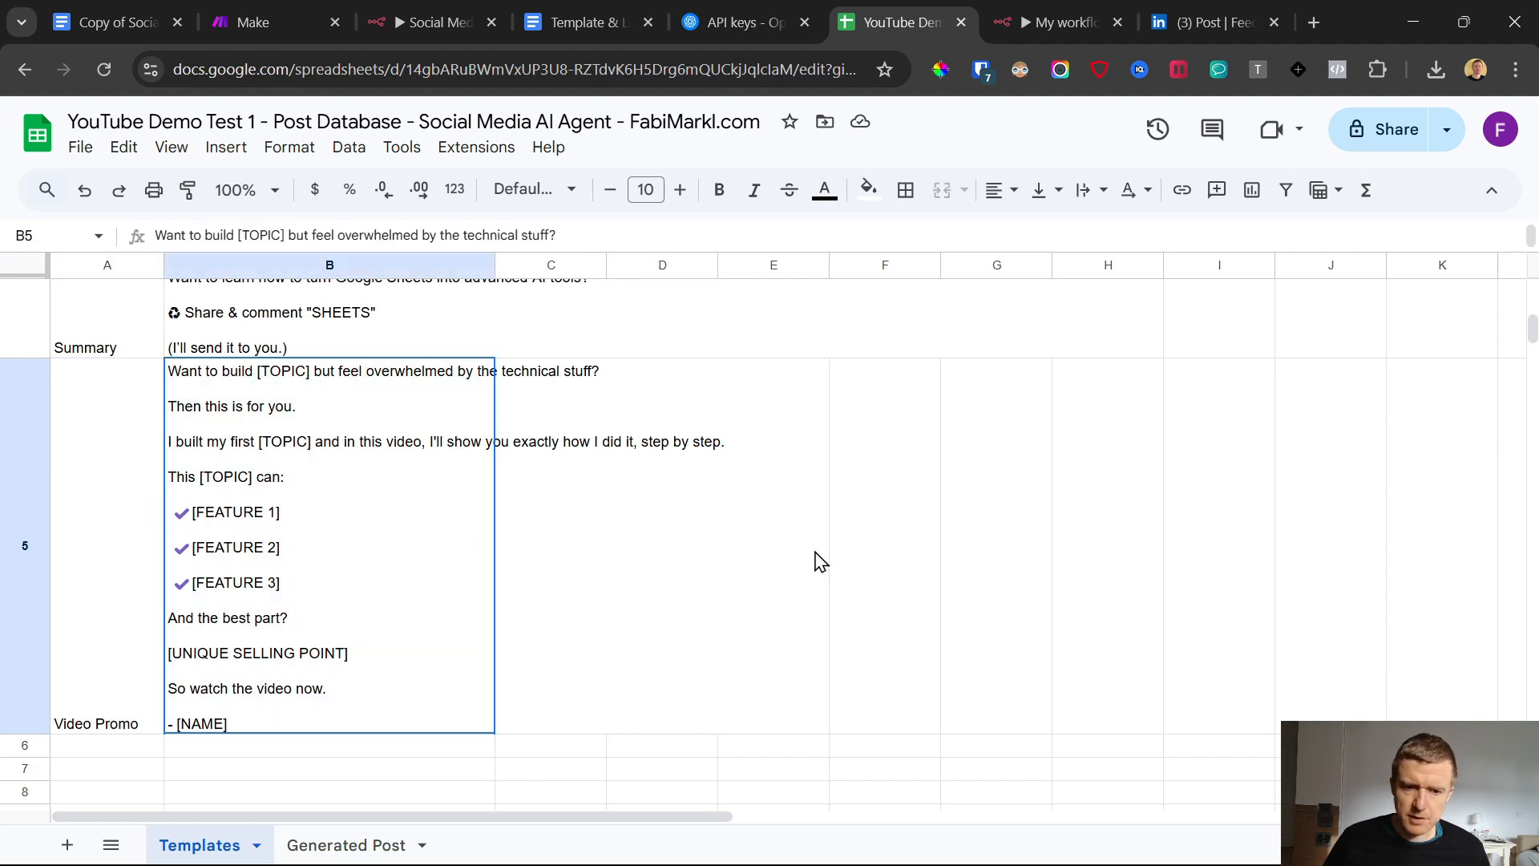
Draft a message to the Telegram bot reading "generate a post on this topic:" with "building muscle on vegan diet" on the next line
click(1213, 11)
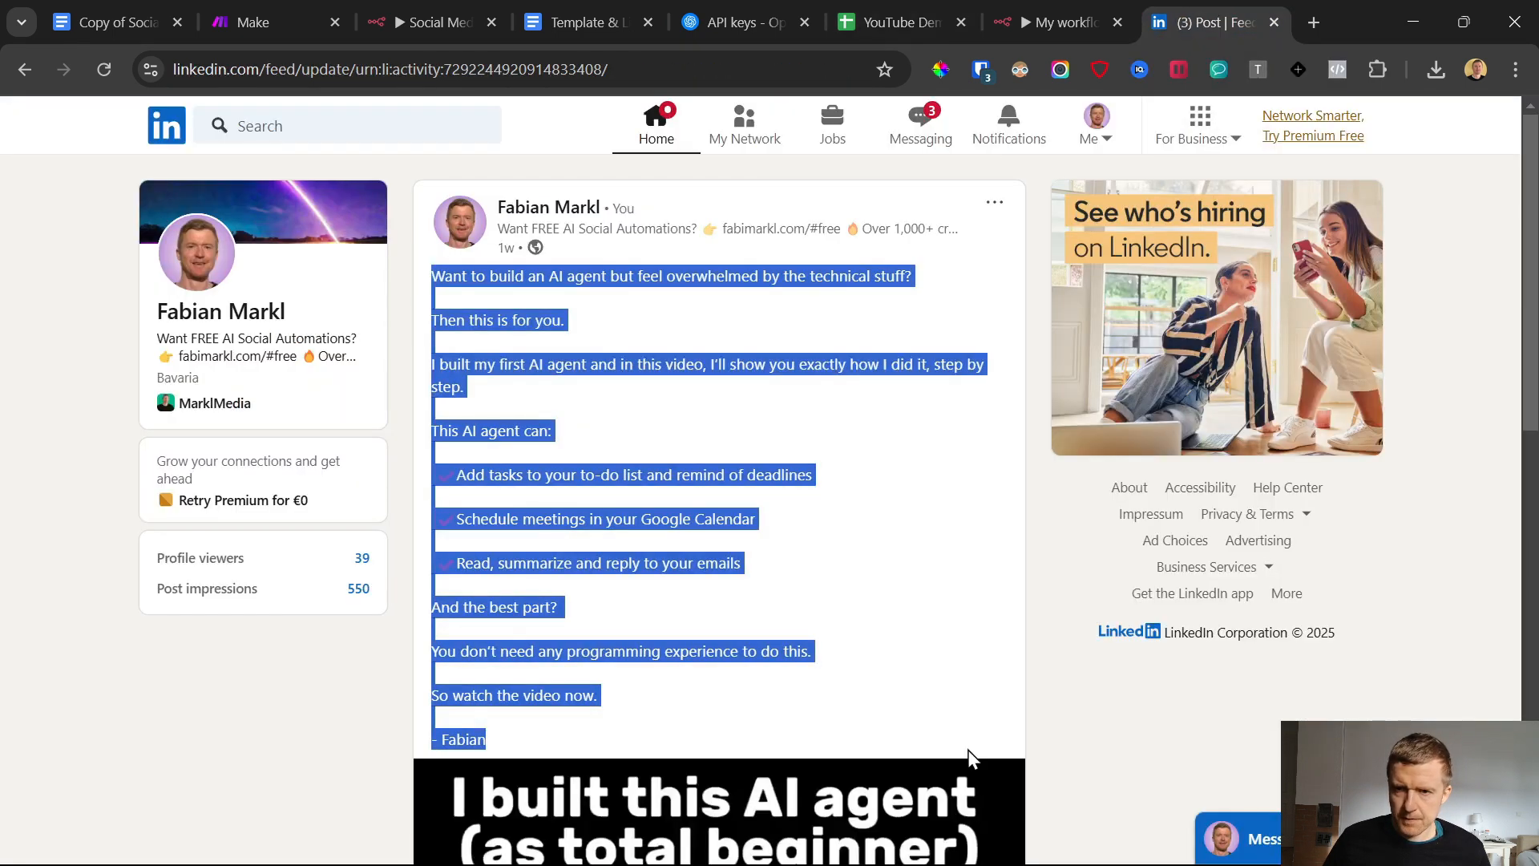
click(951, 856)
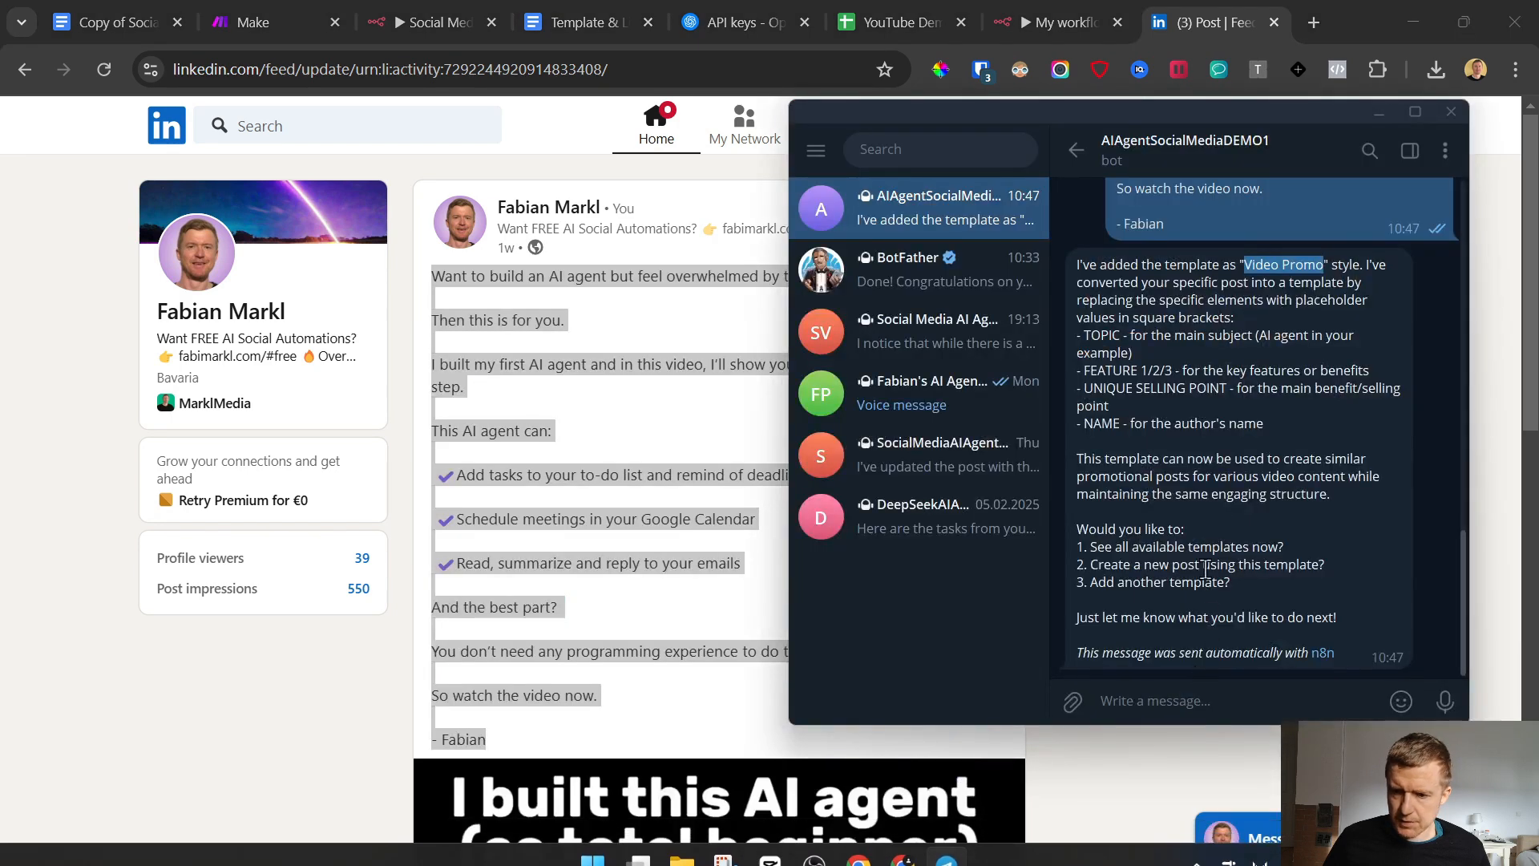
click(1159, 699)
text(ge)
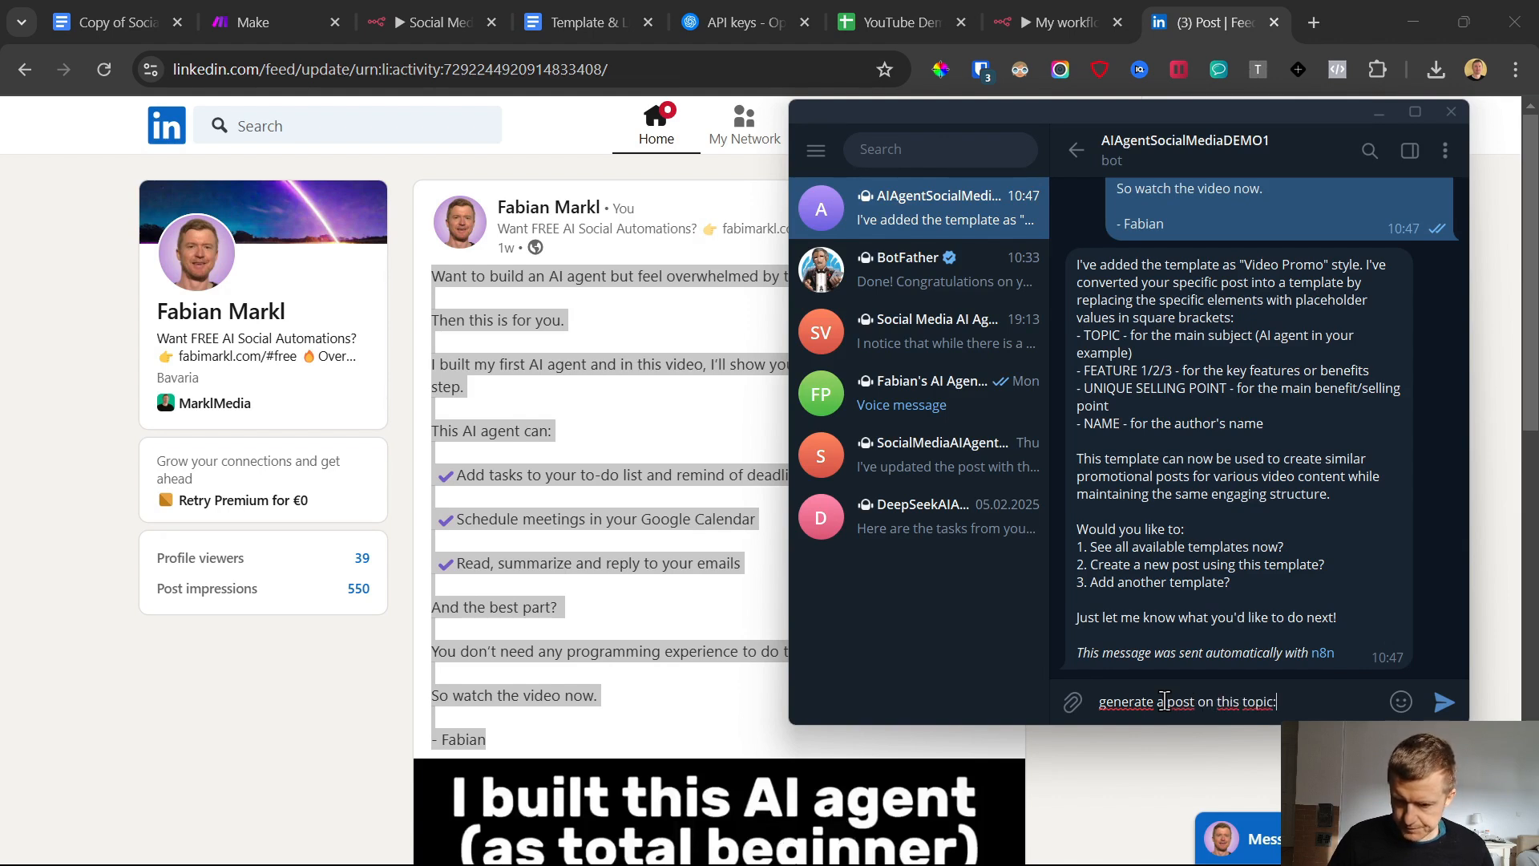
text(nerate a post on this topic:)
key(shift+Return)
text(building muscle on vegaN)
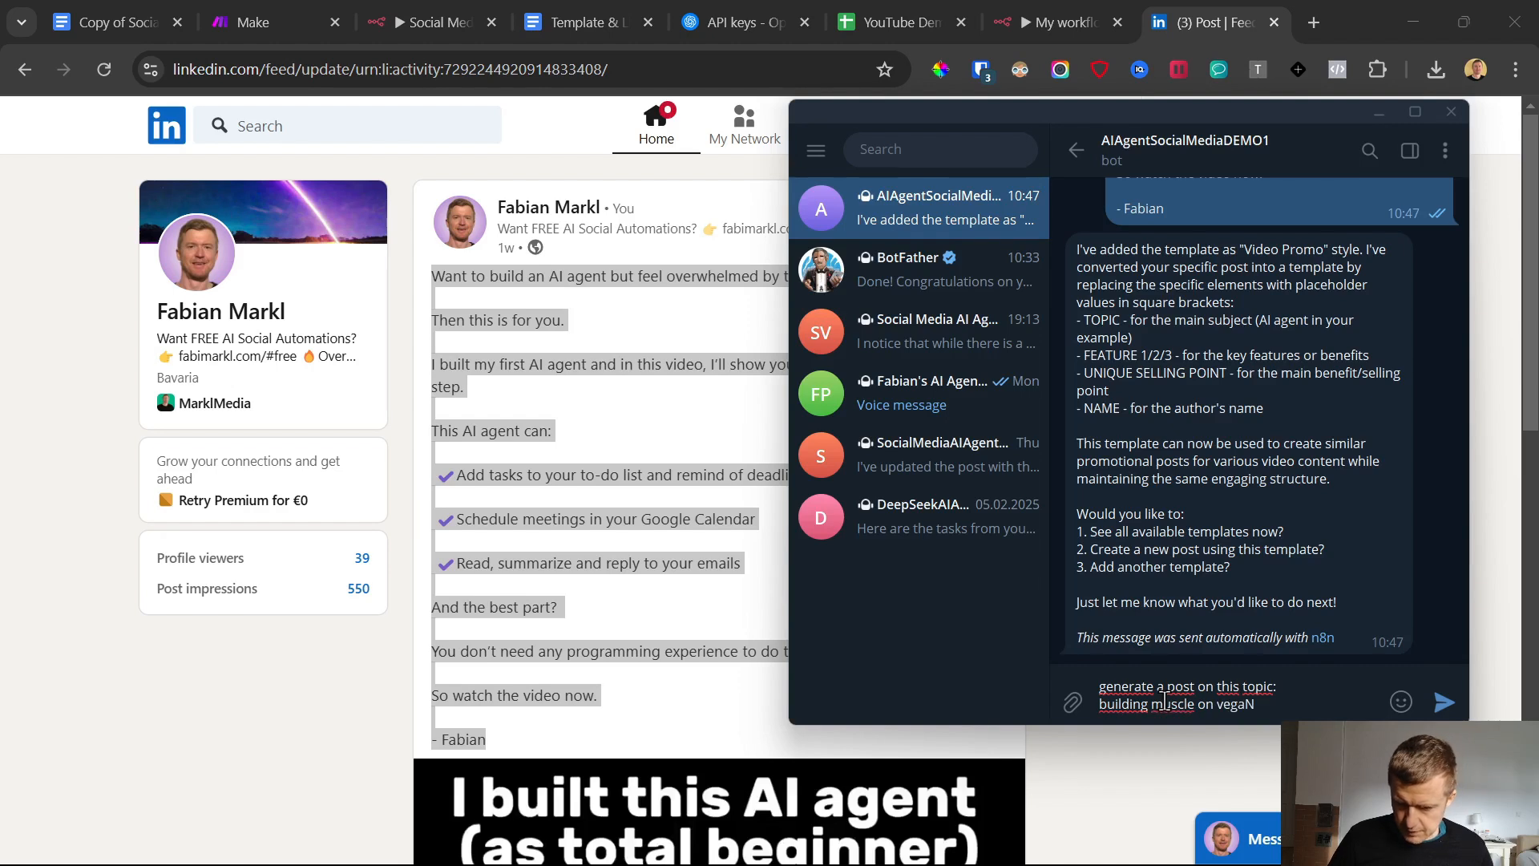
key(Caps_Lock)
key(BackSpace)
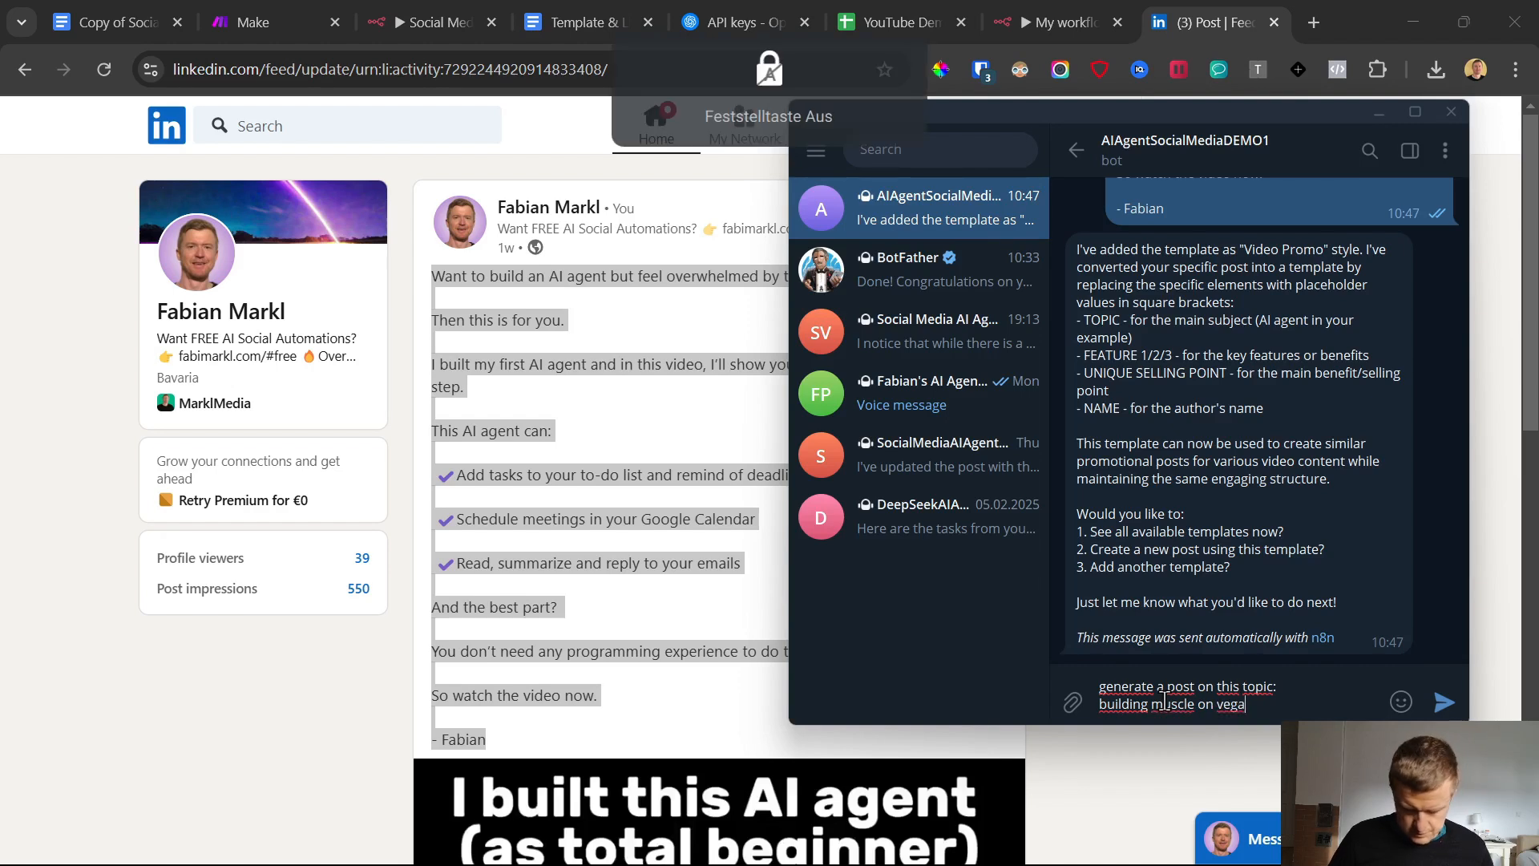
text(n diet)
Add the line "Use post style: Video Promo" to the drafted message, copying the style name from the bot's reply, and send it
key(shift+Return)
text(U)
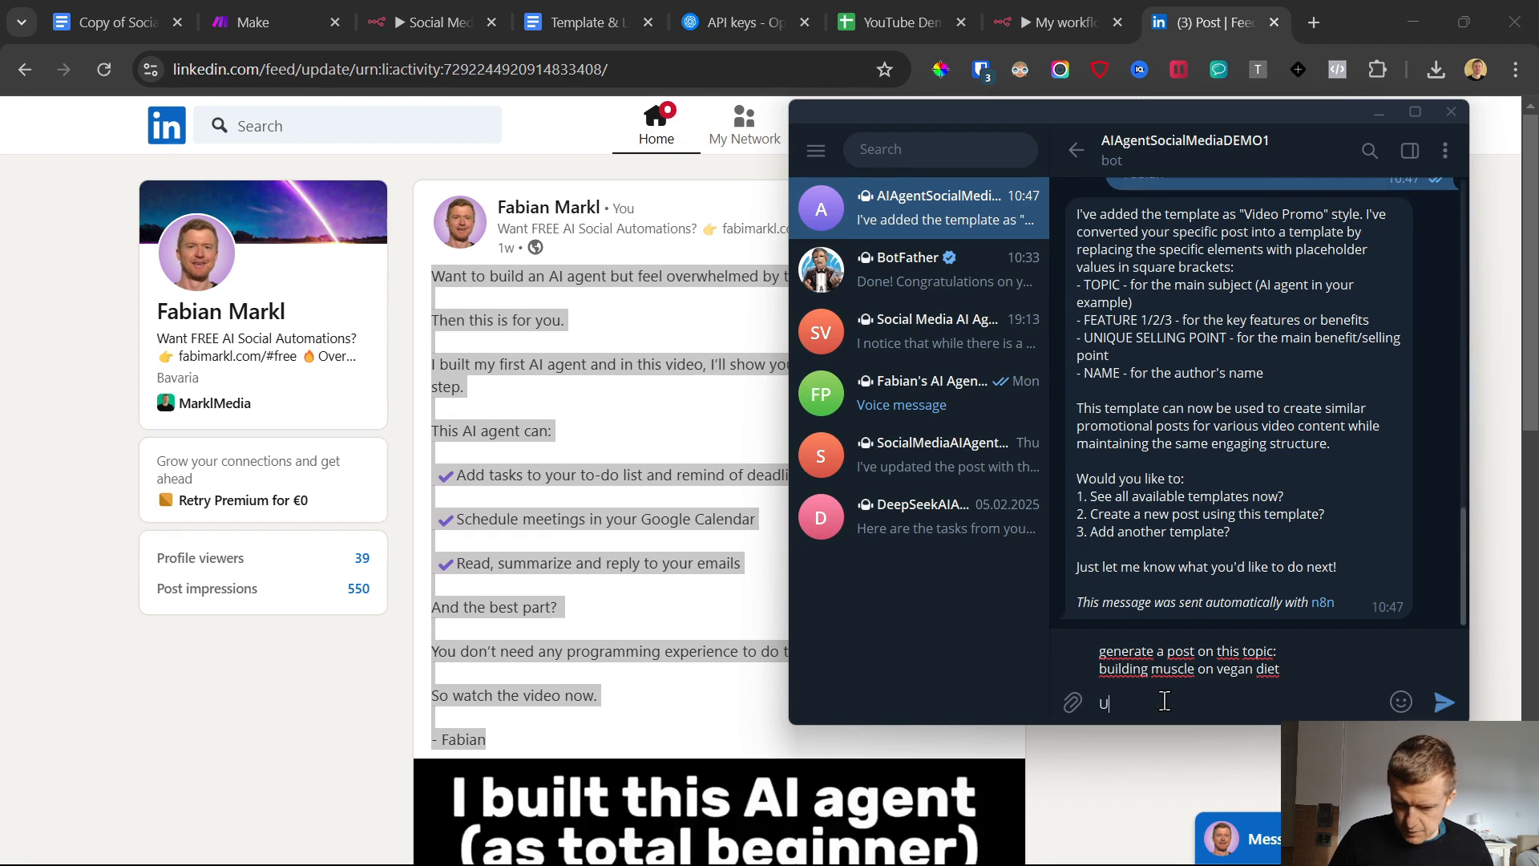
text(se post style:)
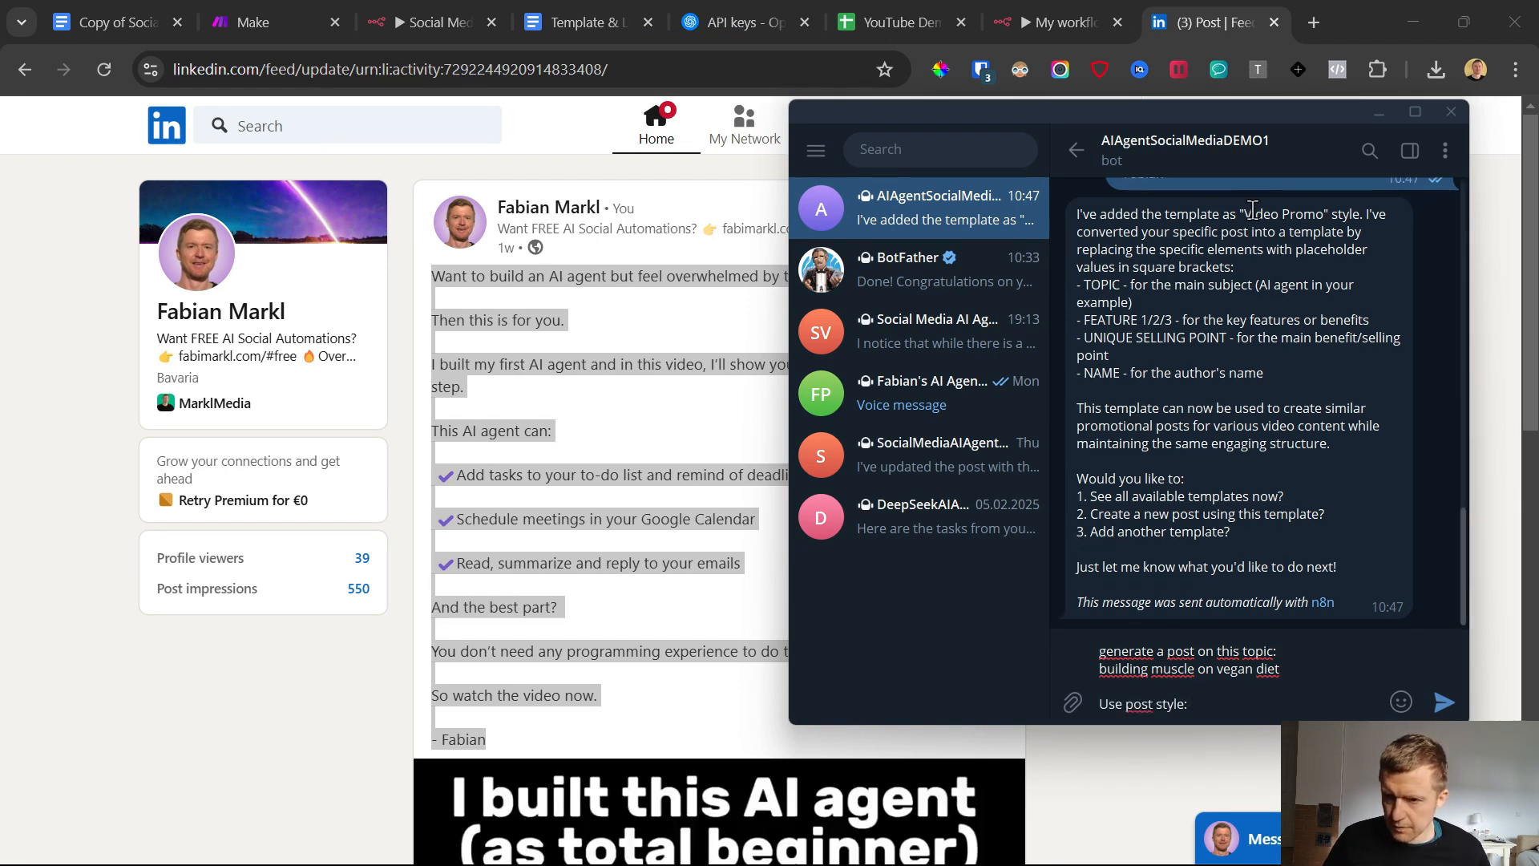
drag(1244, 215, 1324, 213)
key(ctrl+c)
click(1265, 739)
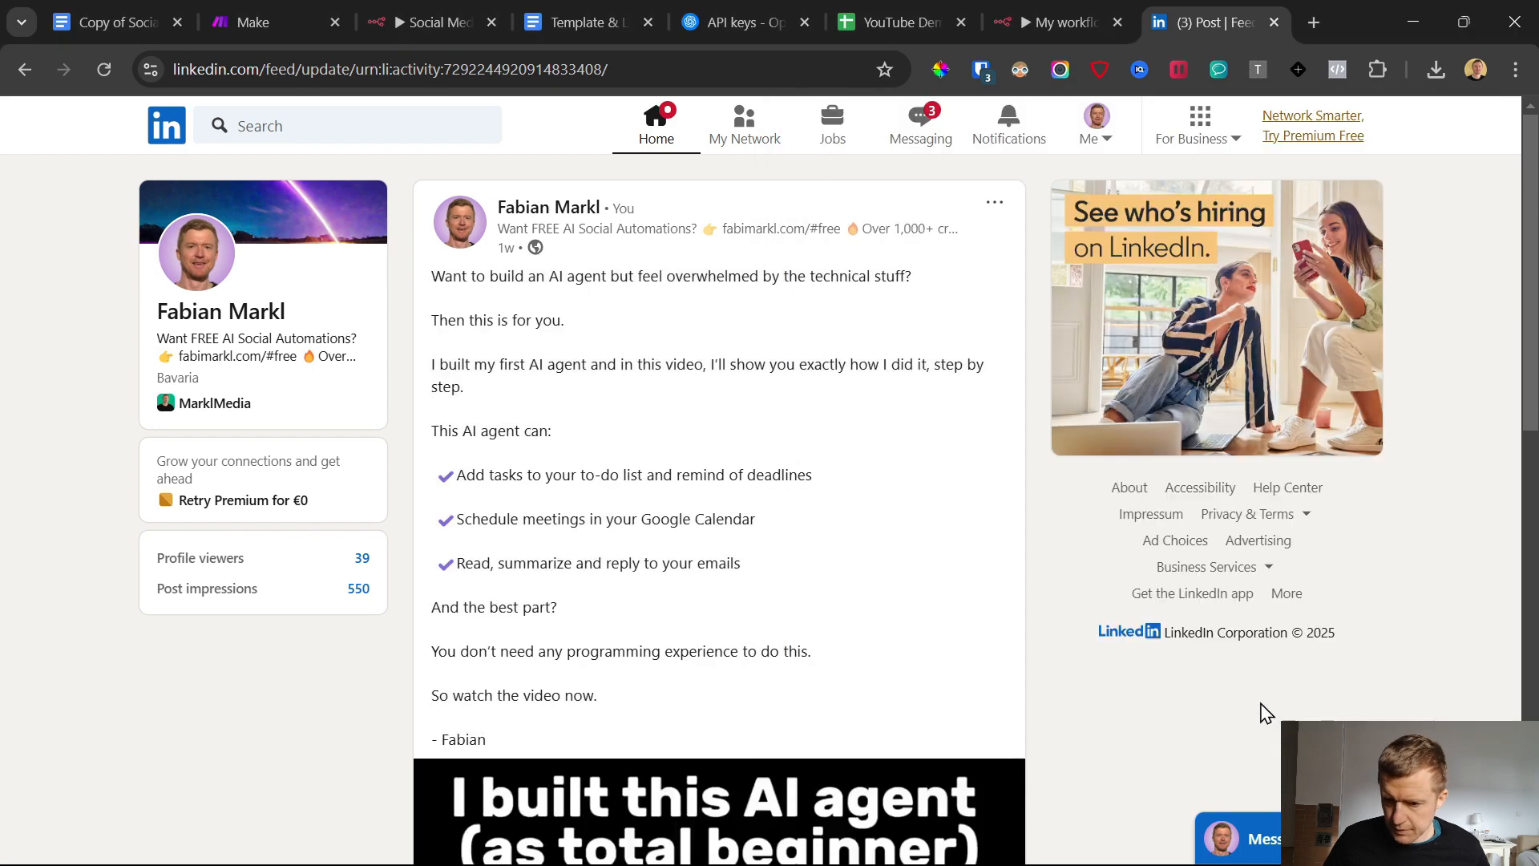
mouse_move(1103, 850)
click(947, 851)
click(1250, 695)
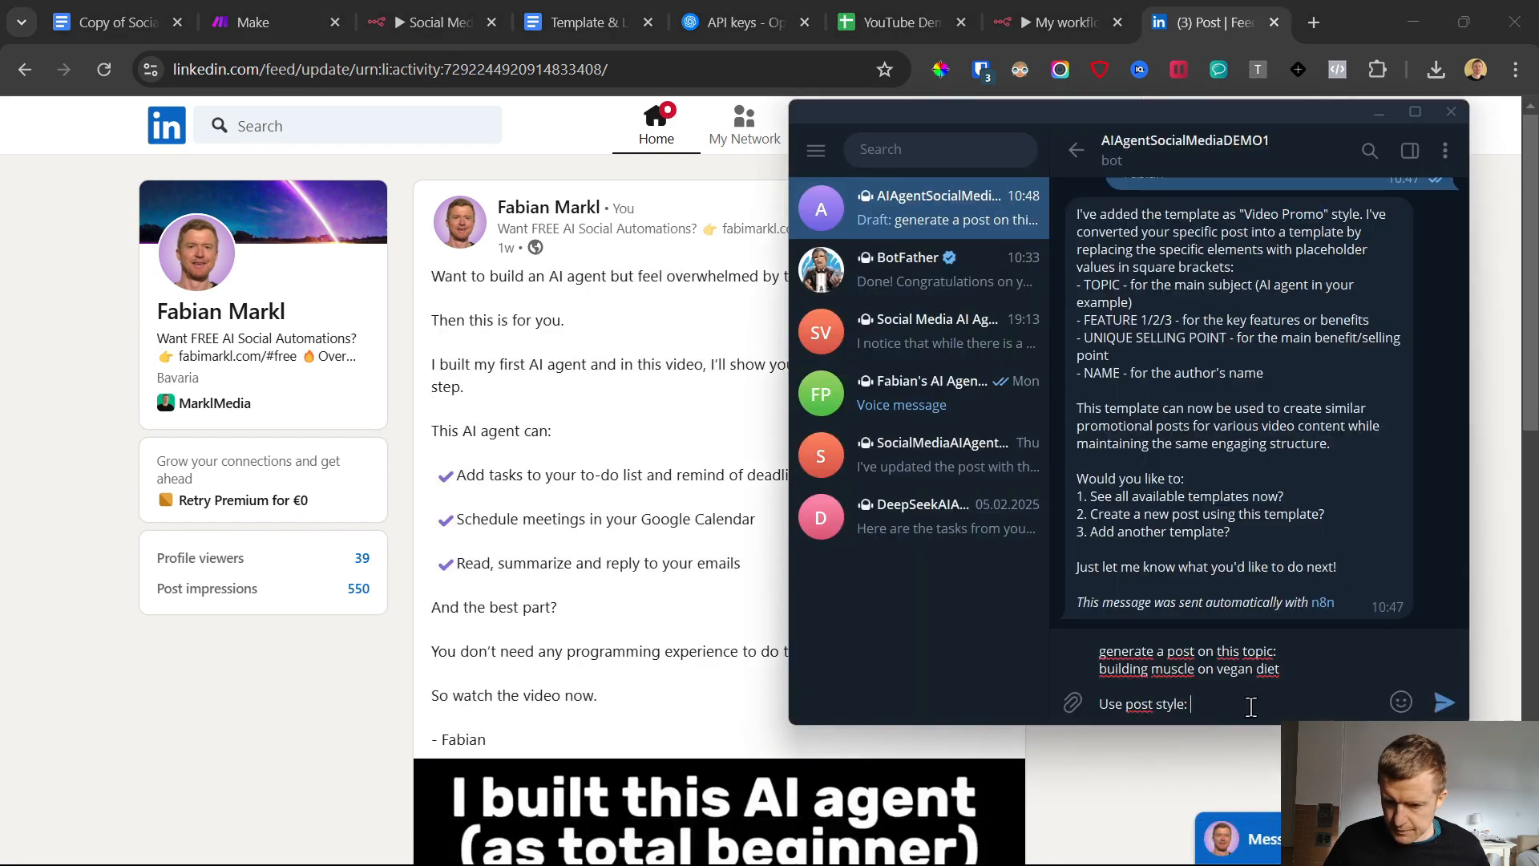
key(ctrl+v)
click(1446, 706)
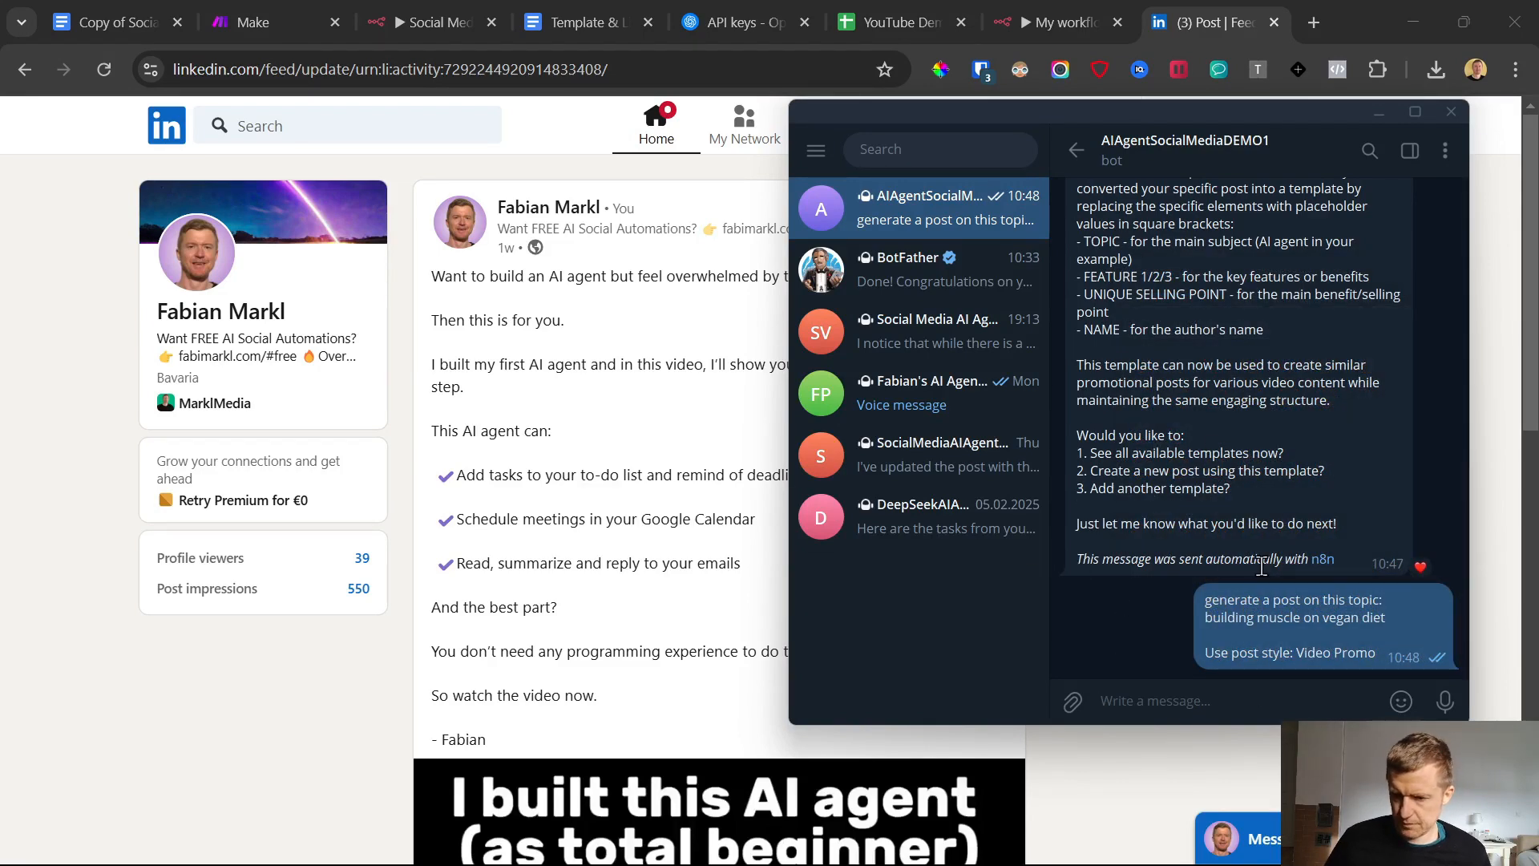
Read the bot's generated vegan muscle-building post and open the Generated Post sheet of the post database
scroll(1264, 575, up, 5)
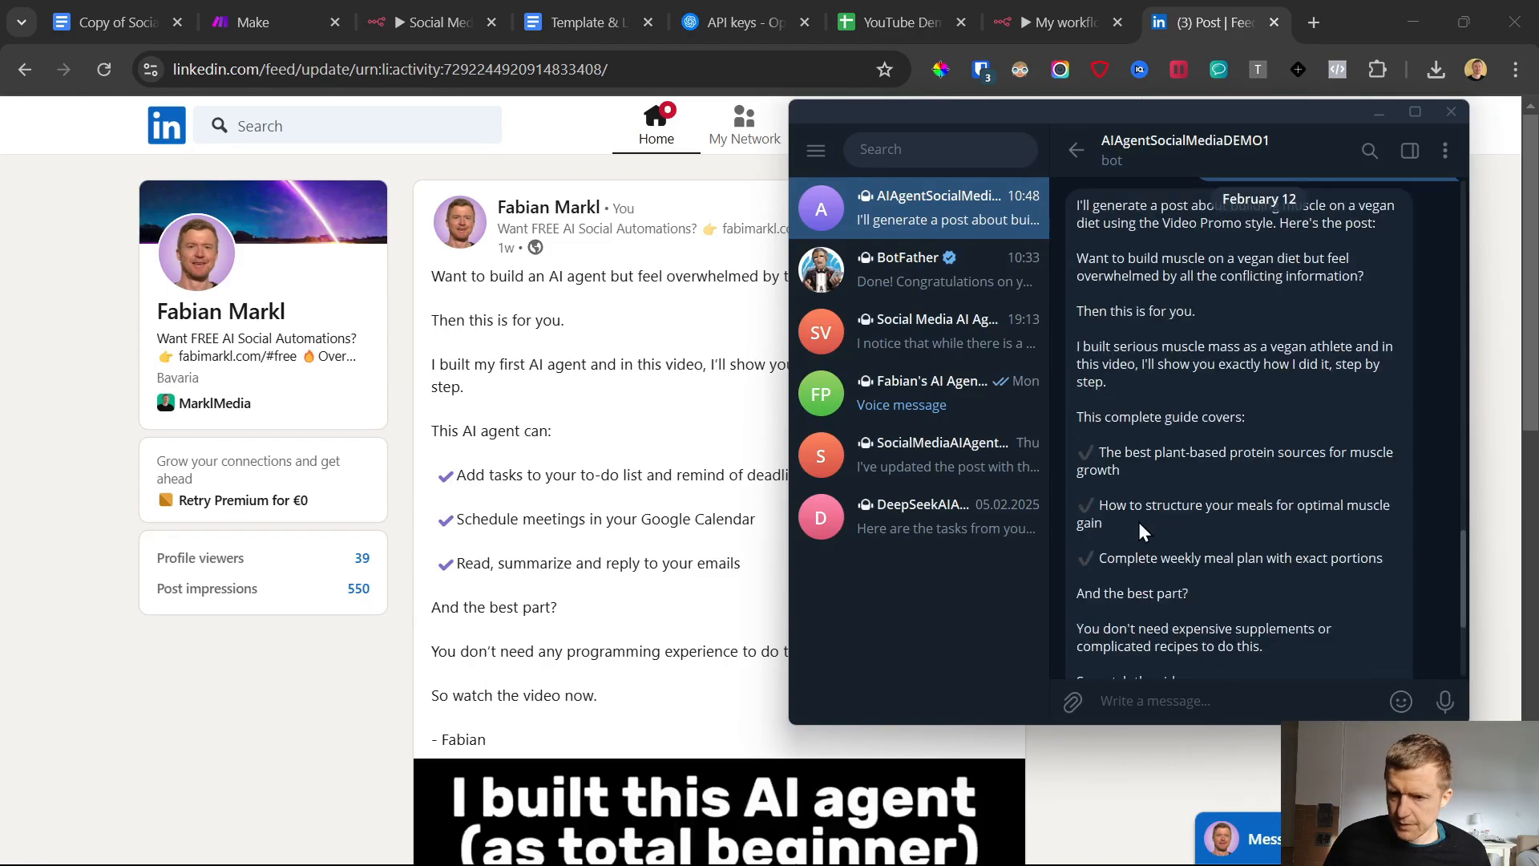
scroll(1138, 522, down, 3)
click(877, 3)
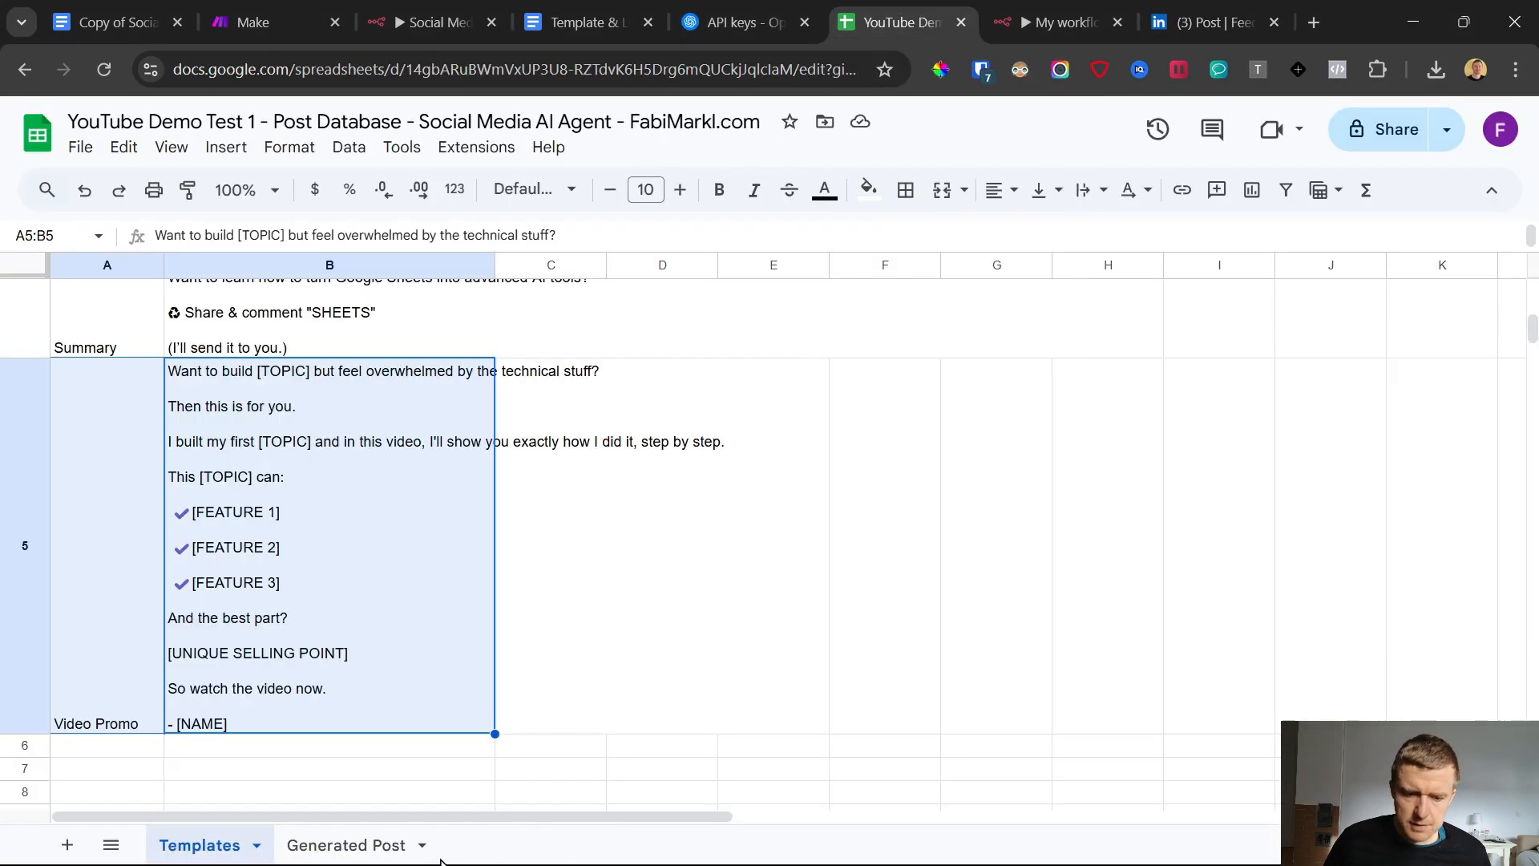
click(357, 845)
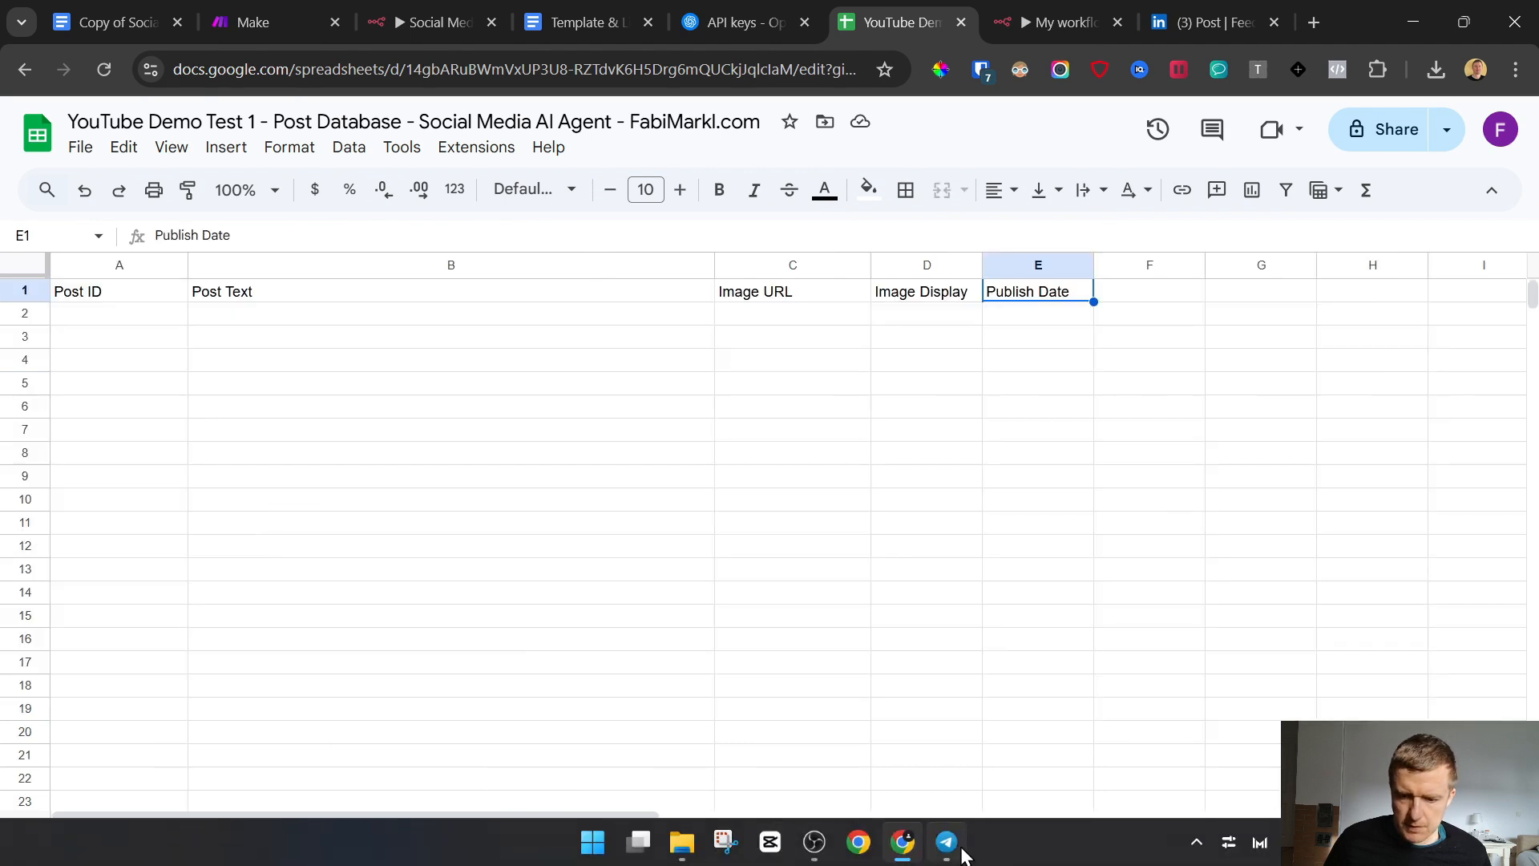
Send the Telegram bot the message "save this post text and platofrms to publish are: Instagram, Twitter and Facebook"
click(952, 847)
text(save this post text and)
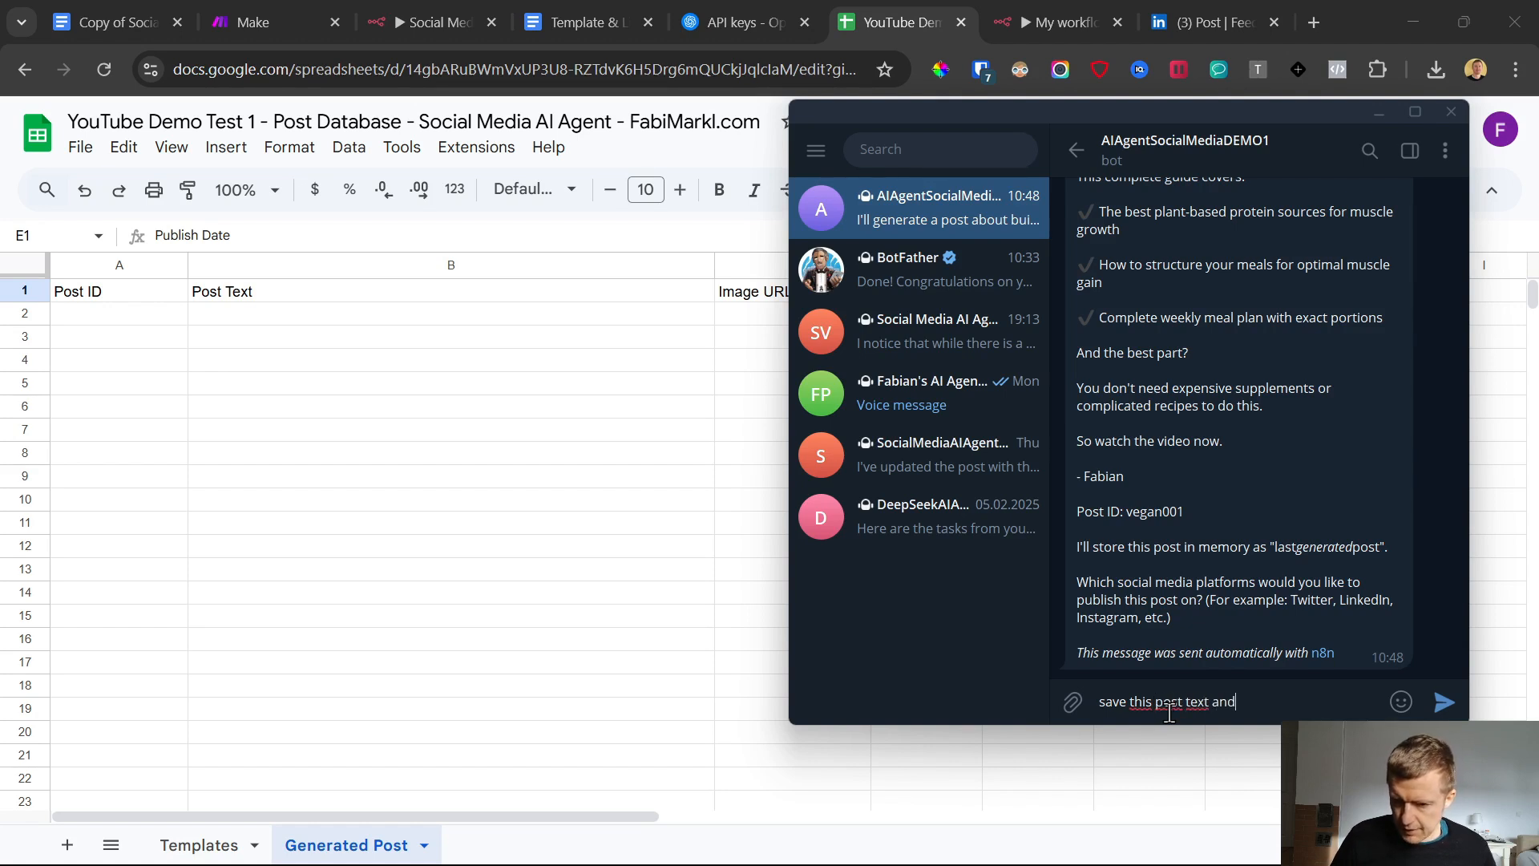
drag(1078, 586, 1244, 603)
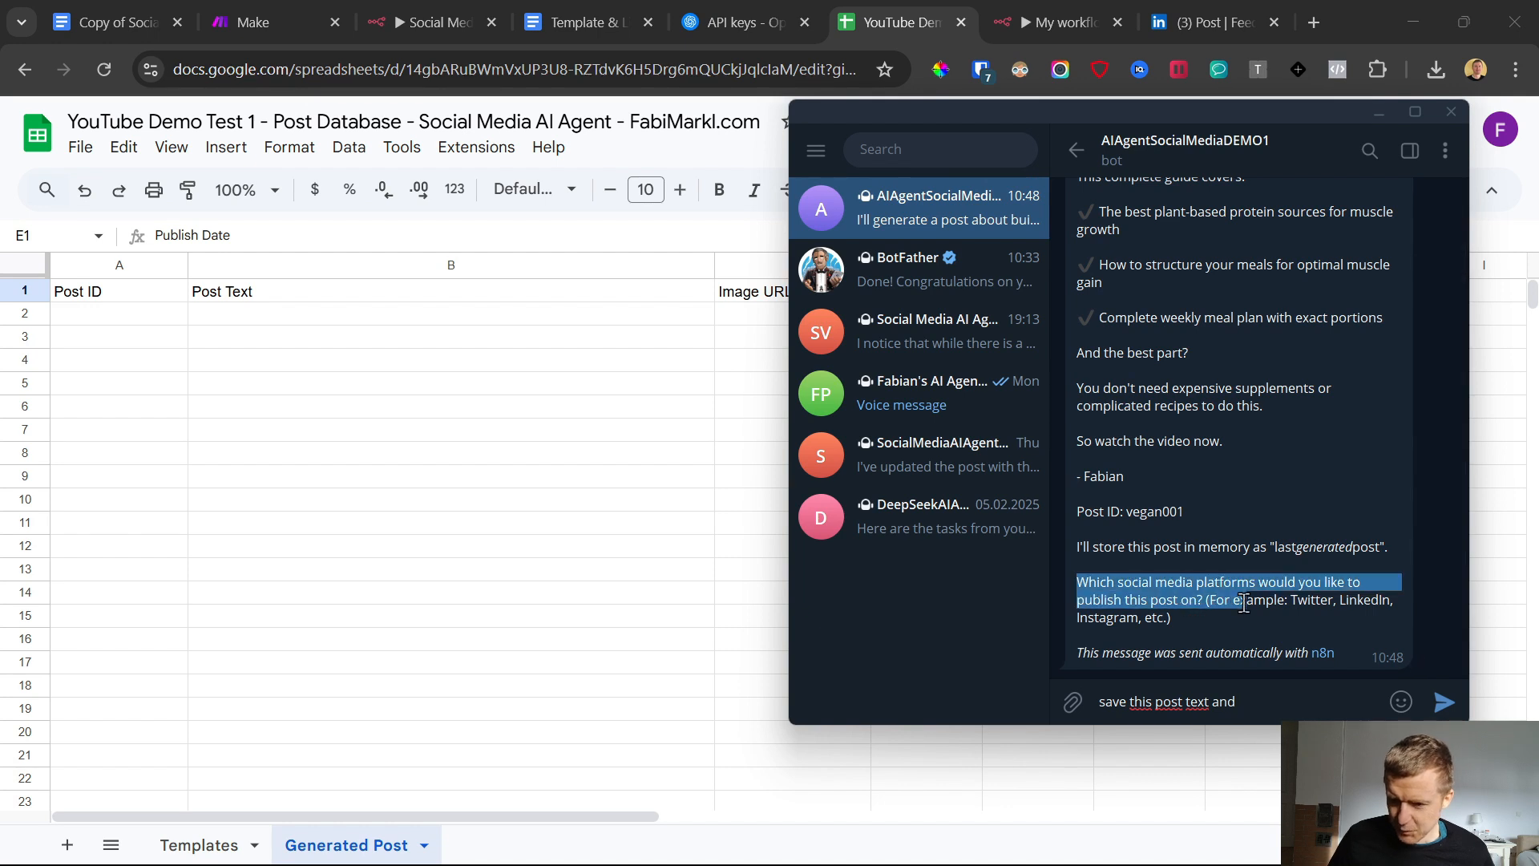
click(1188, 617)
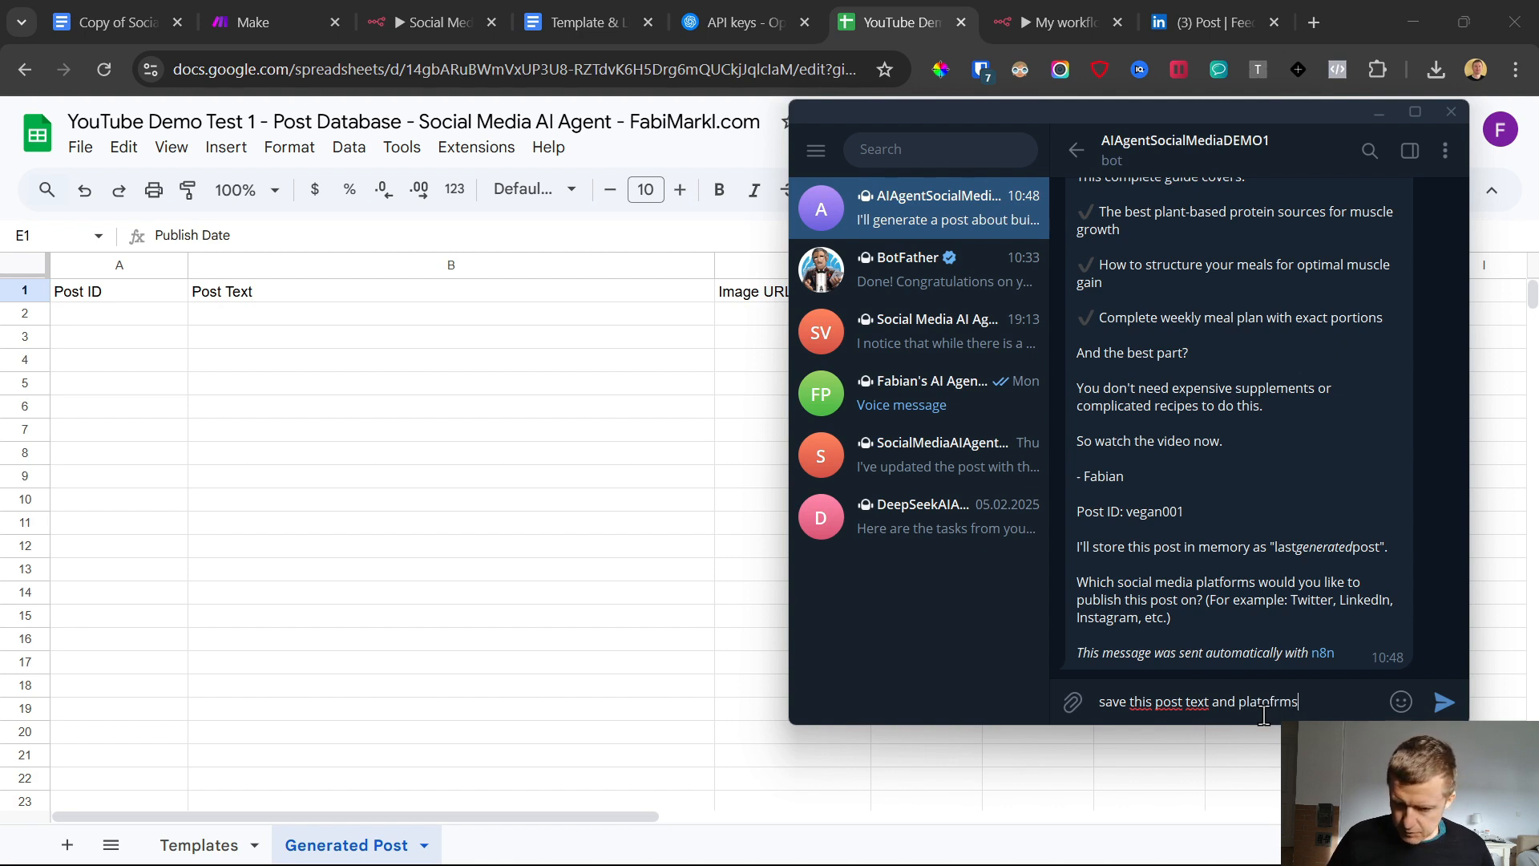
text(sh are: Instagram, Twitter and Facebook)
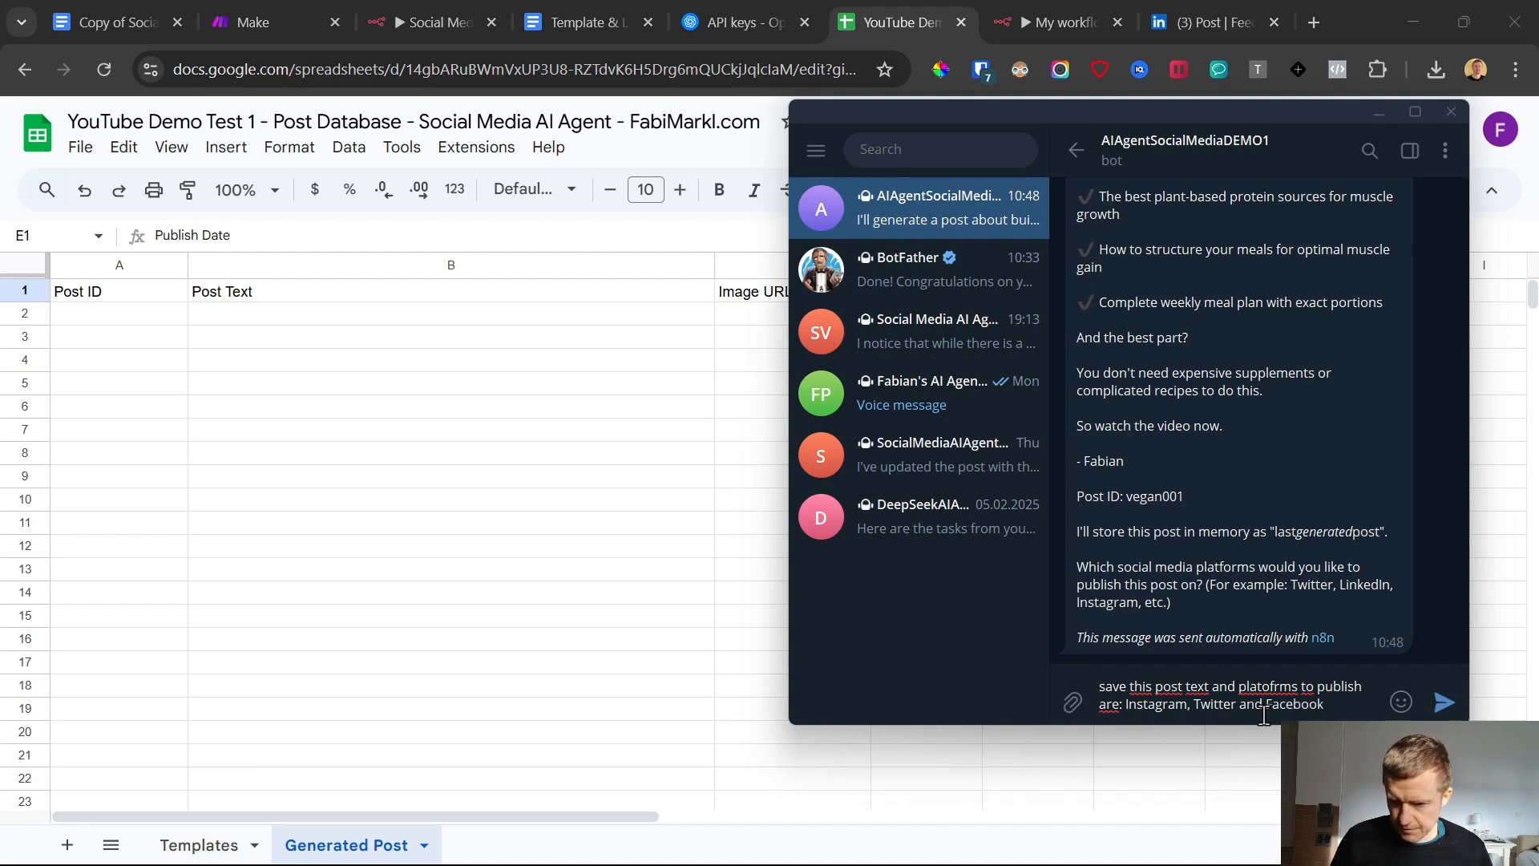
key(Return)
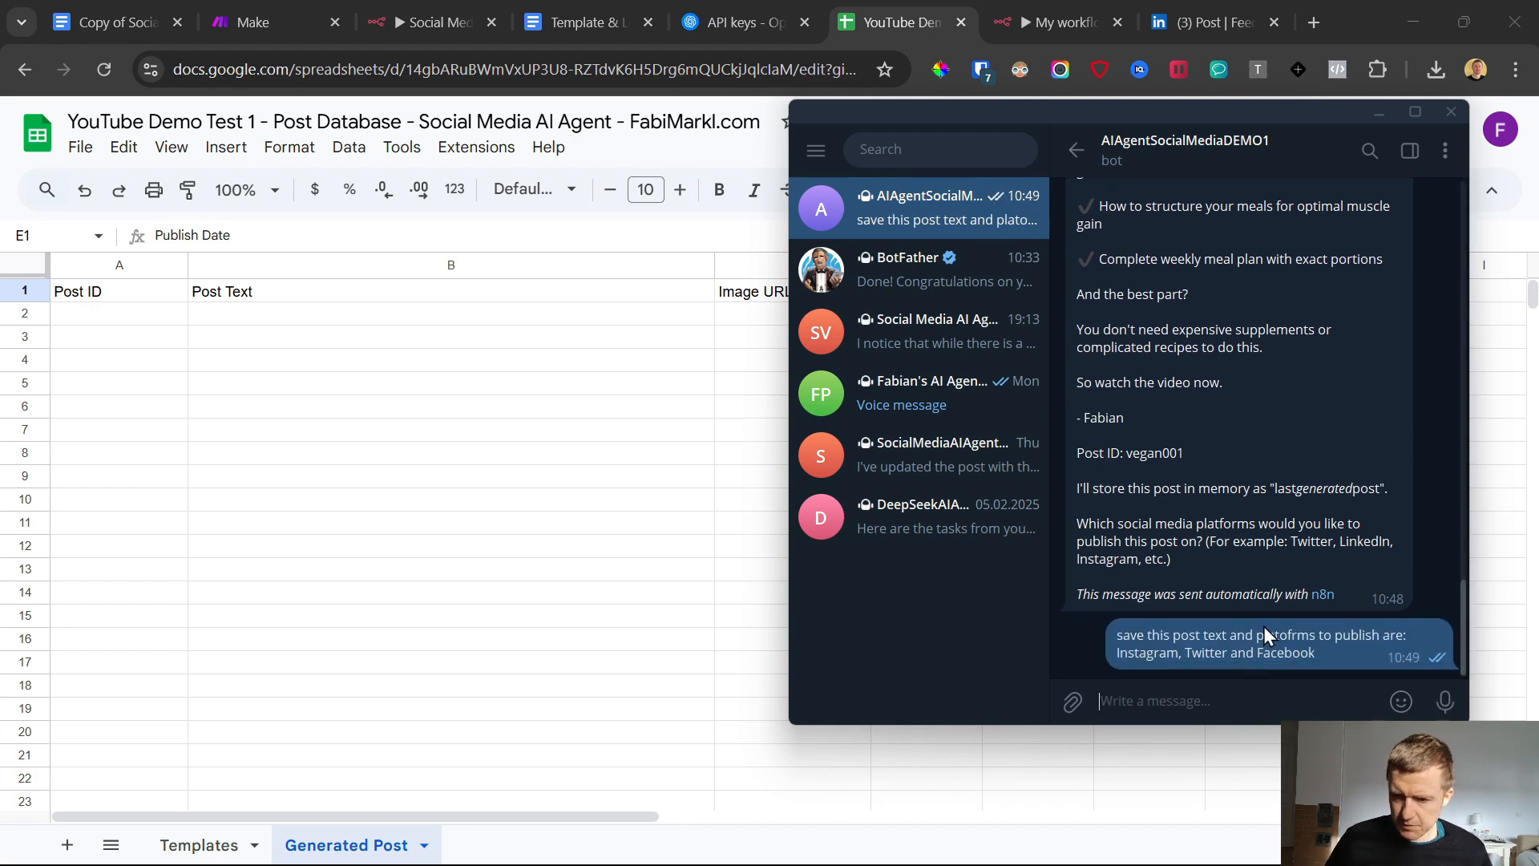
Check the Generated Post sheet for a row with the saved post text
double_click(1244, 556)
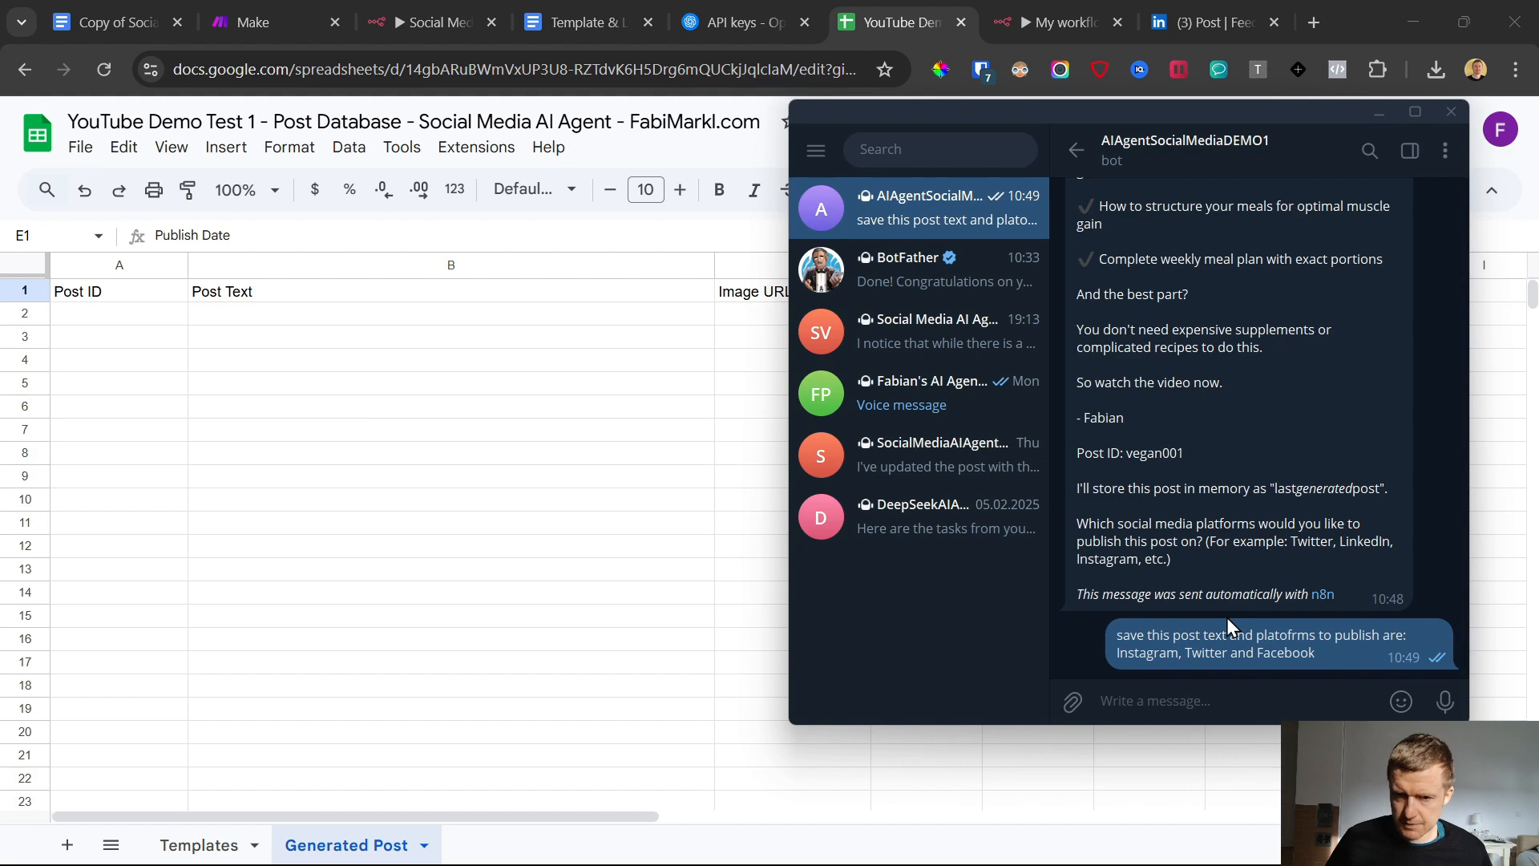
click(580, 538)
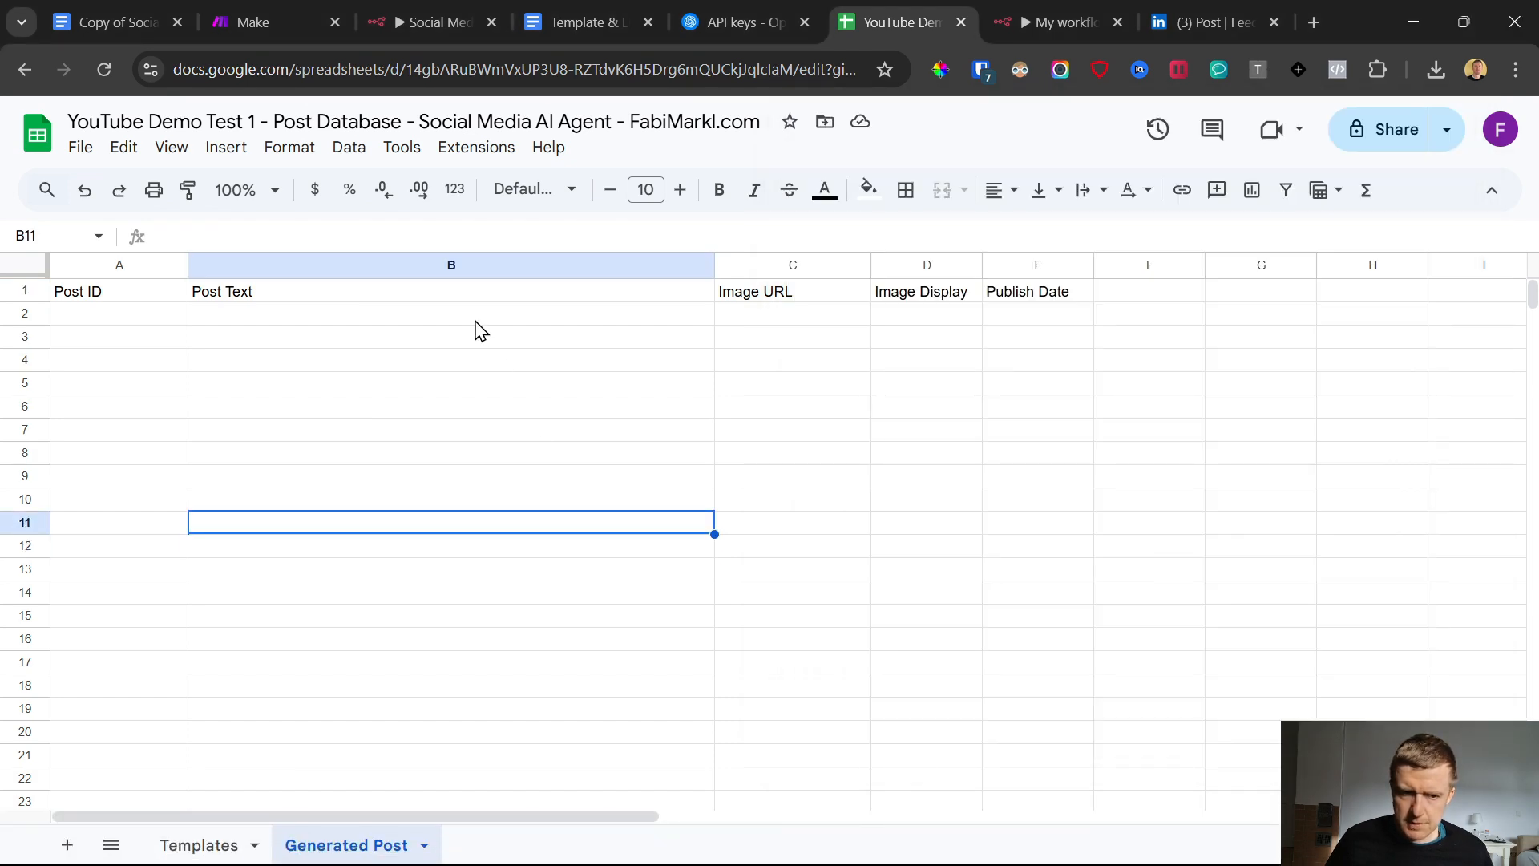
click(475, 321)
Deactivate My workflow 3 in n8n and start a test run that listens for a Telegram message
click(1026, 16)
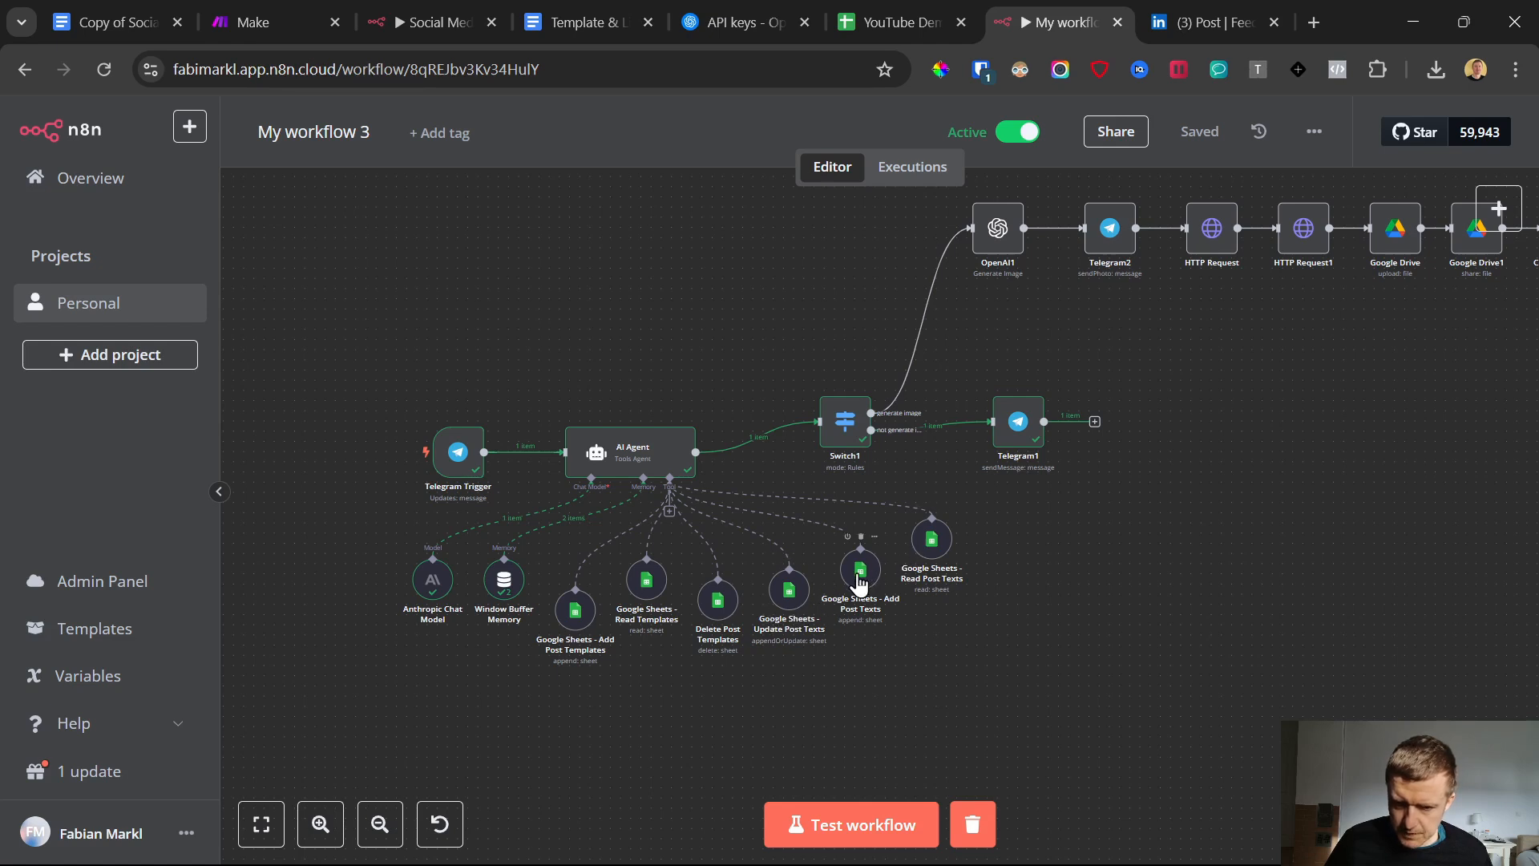
click(885, 824)
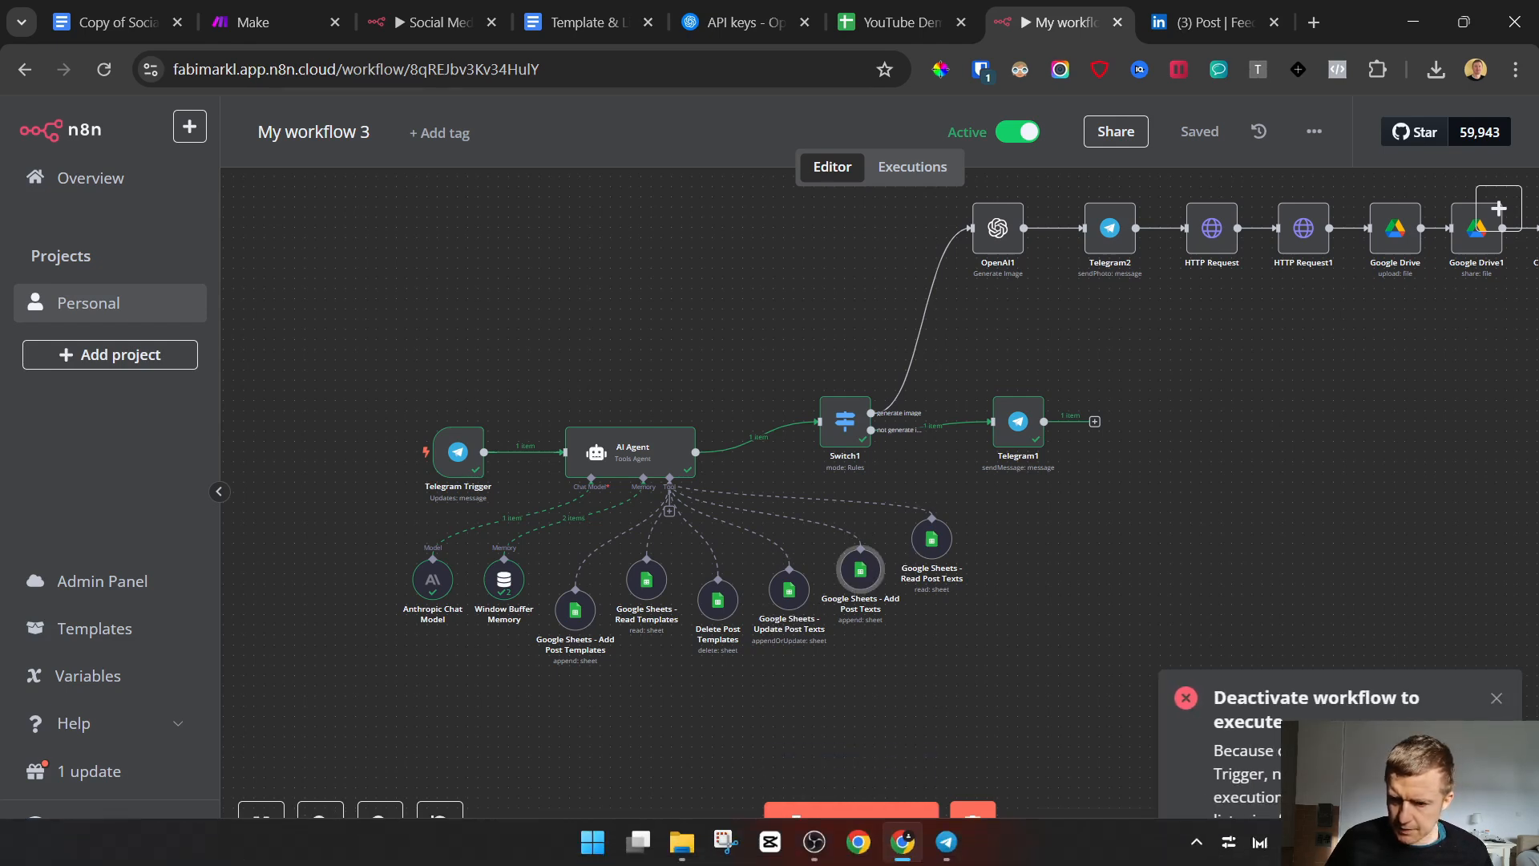
click(1016, 133)
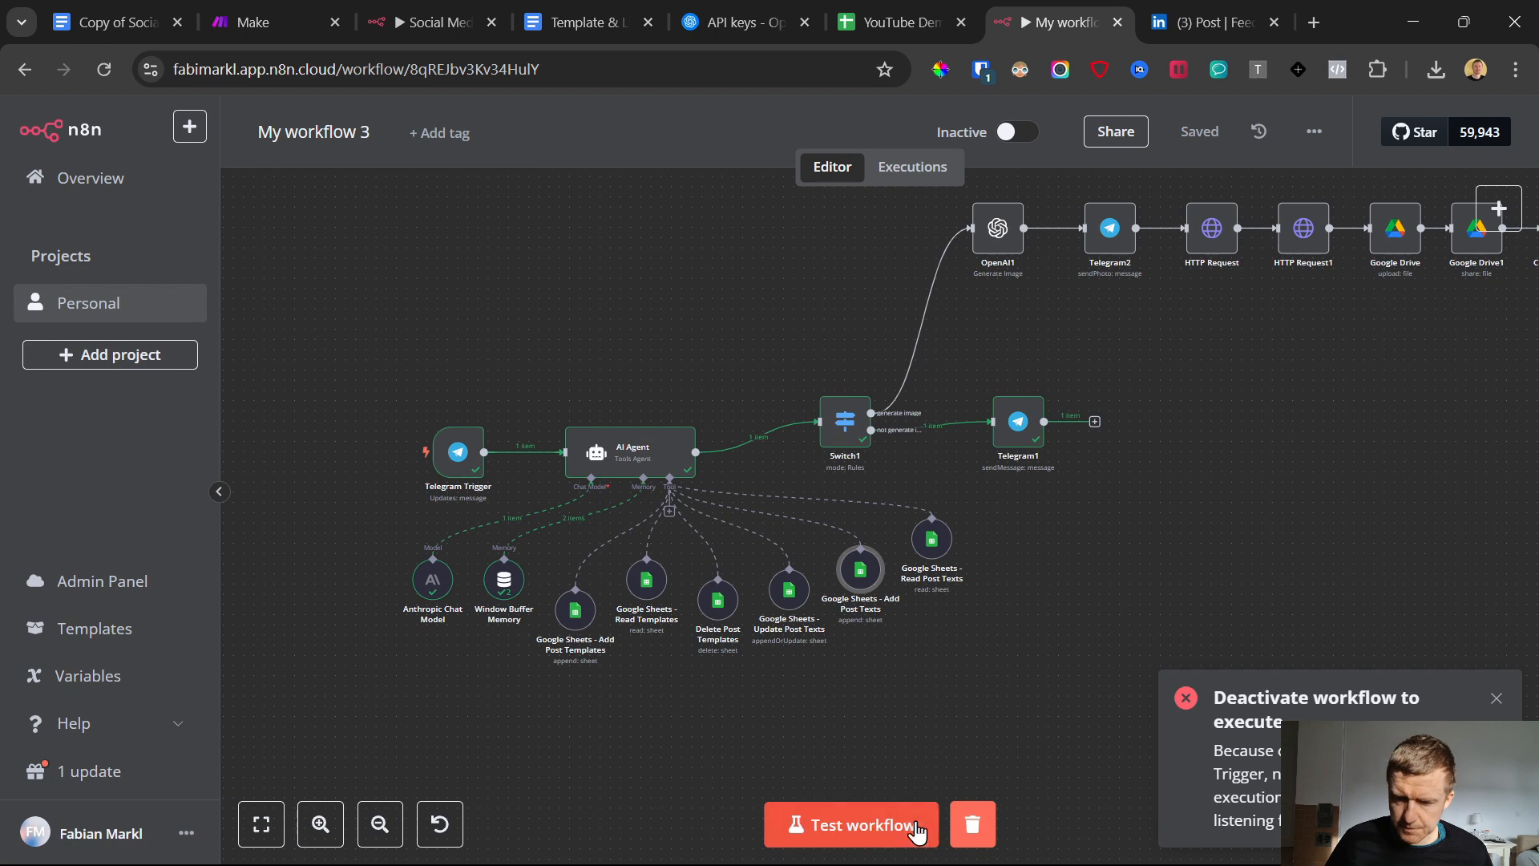
click(882, 834)
Copy the earlier save-post message in the Telegram chat and send it to the bot again
click(949, 844)
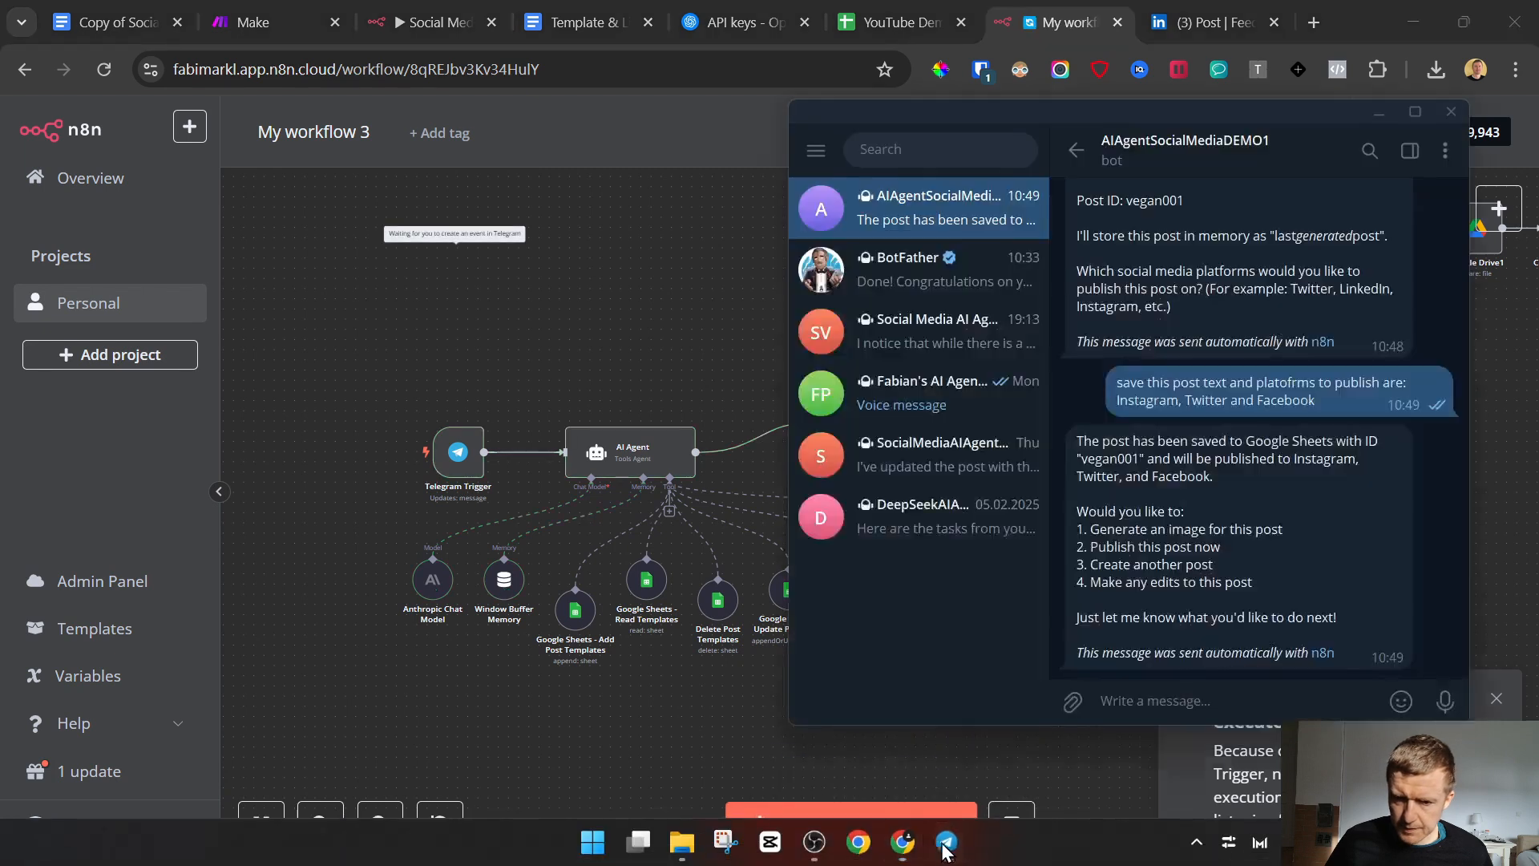
drag(1118, 383, 1347, 414)
key(ctrl+c)
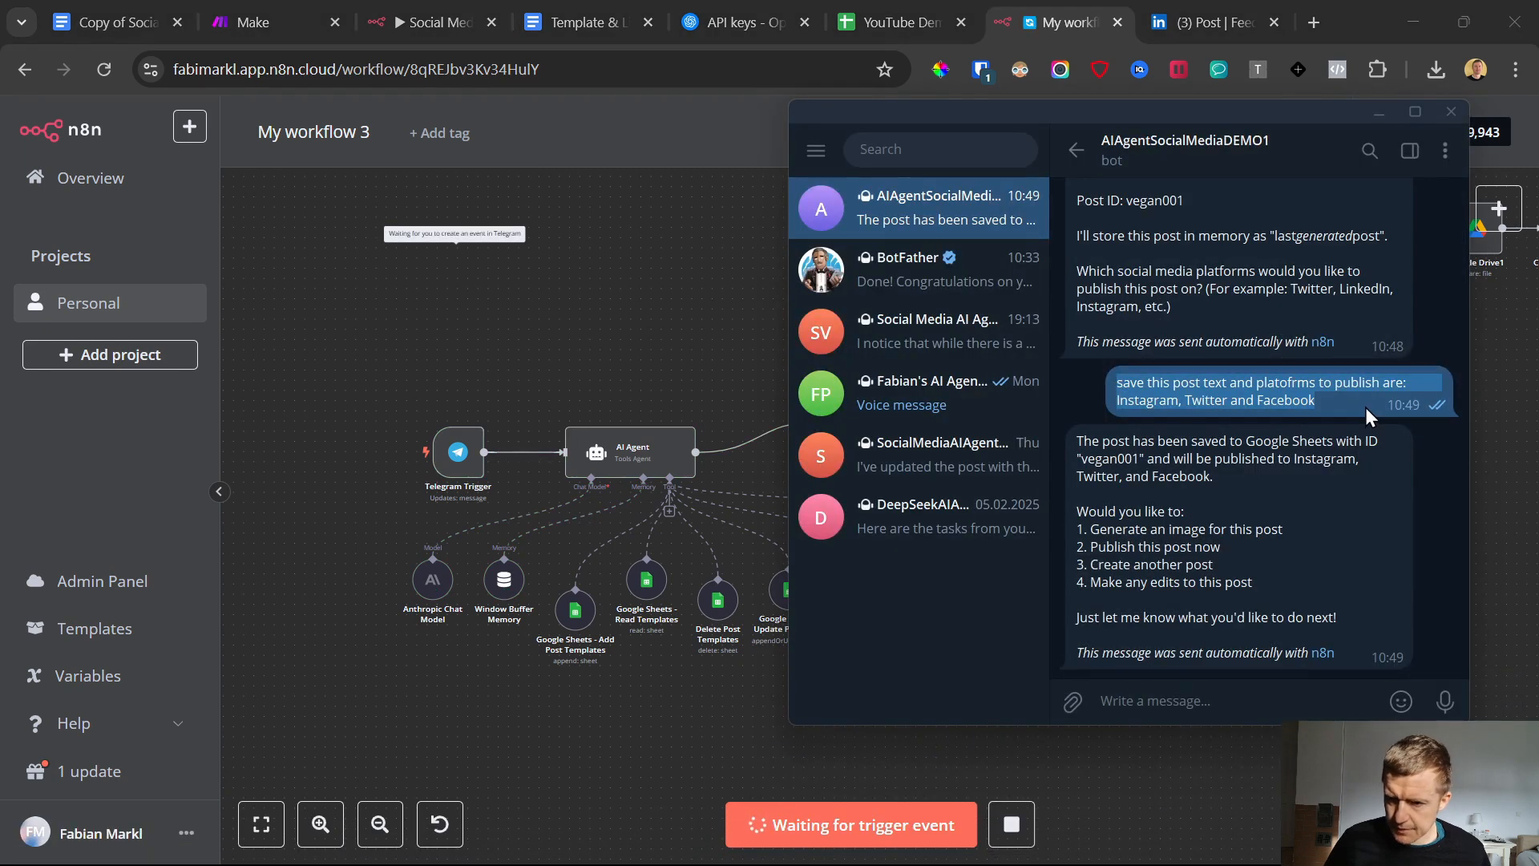
click(1164, 702)
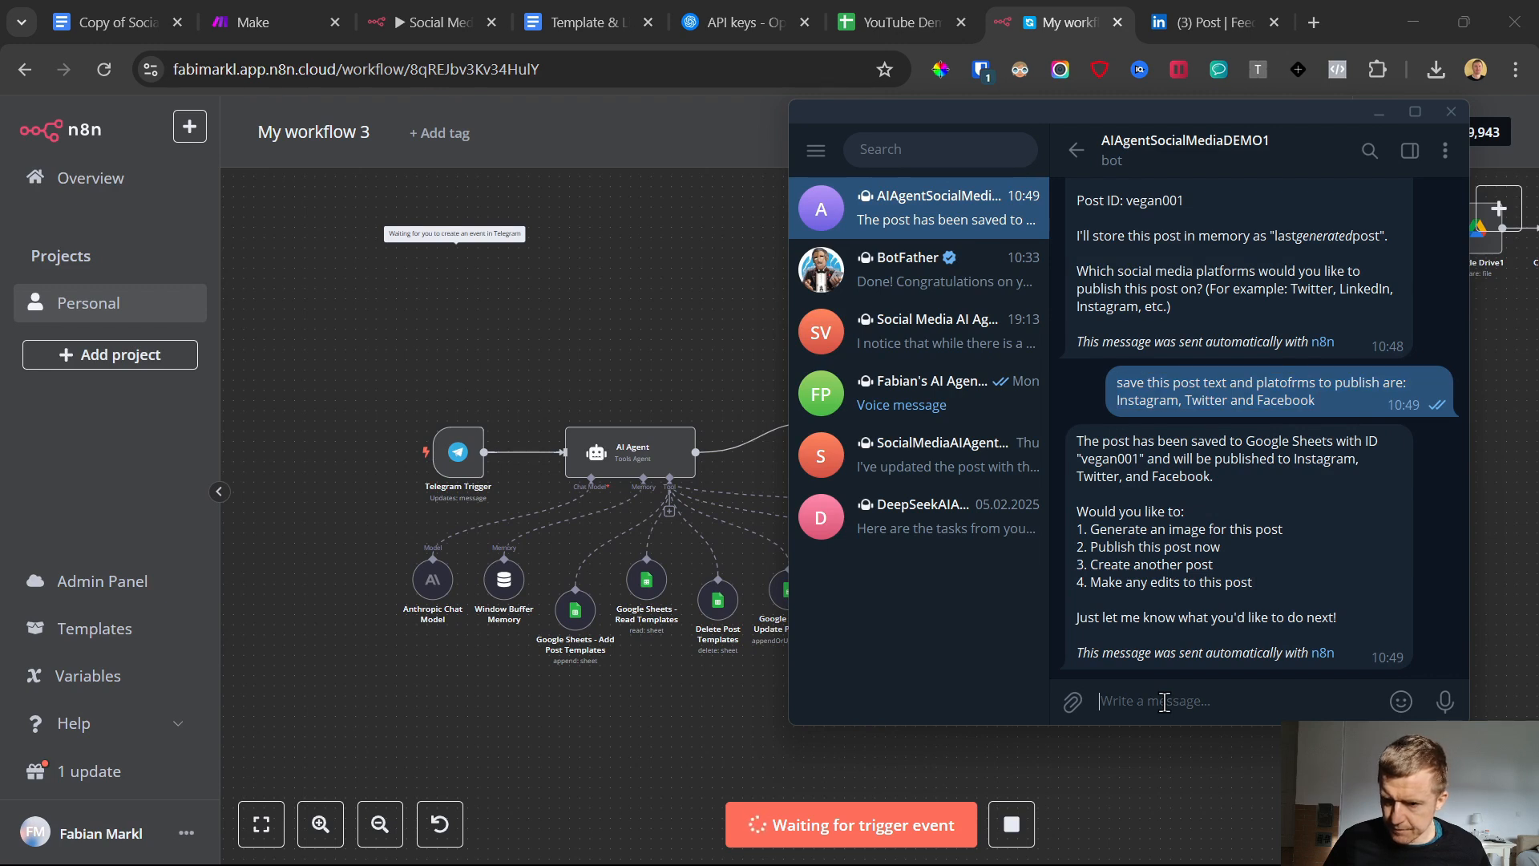
key(ctrl+v)
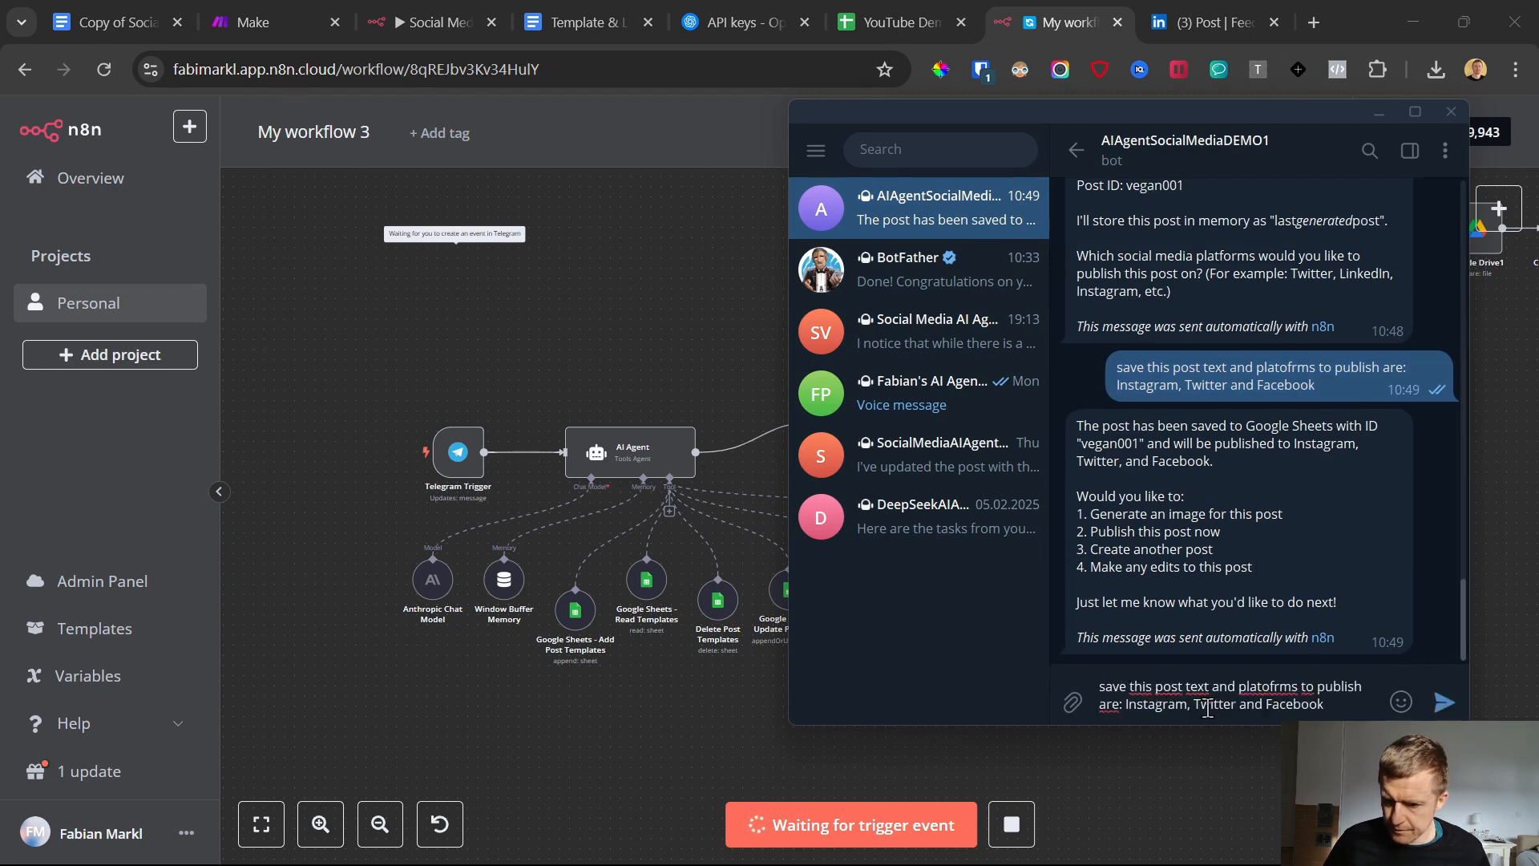
key(Return)
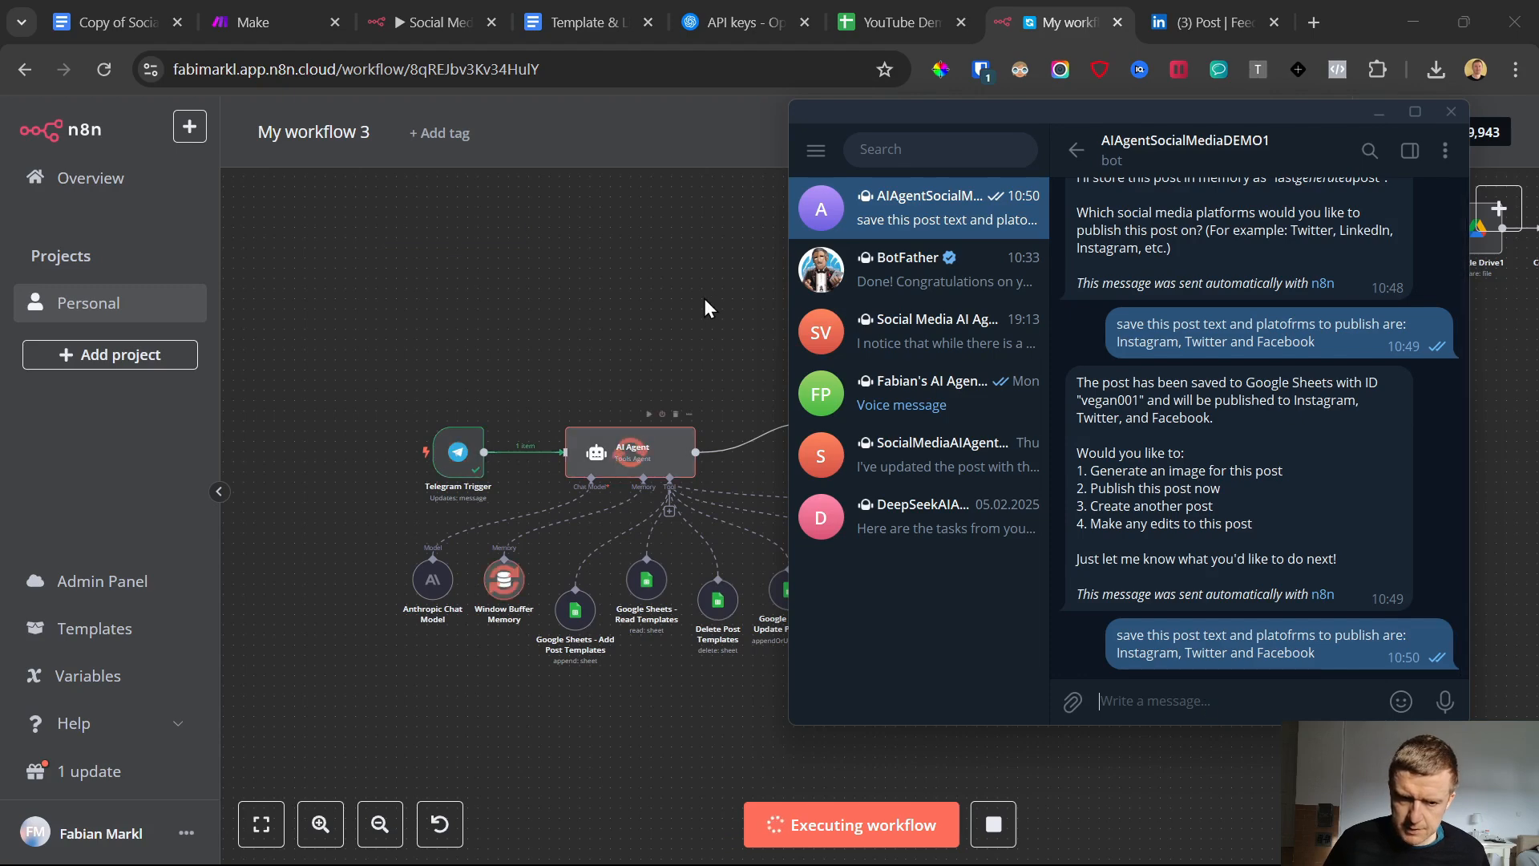
Refresh the column list of the values to send in the "Google Sheets - Add Post Texts" node and save the workflow
click(704, 298)
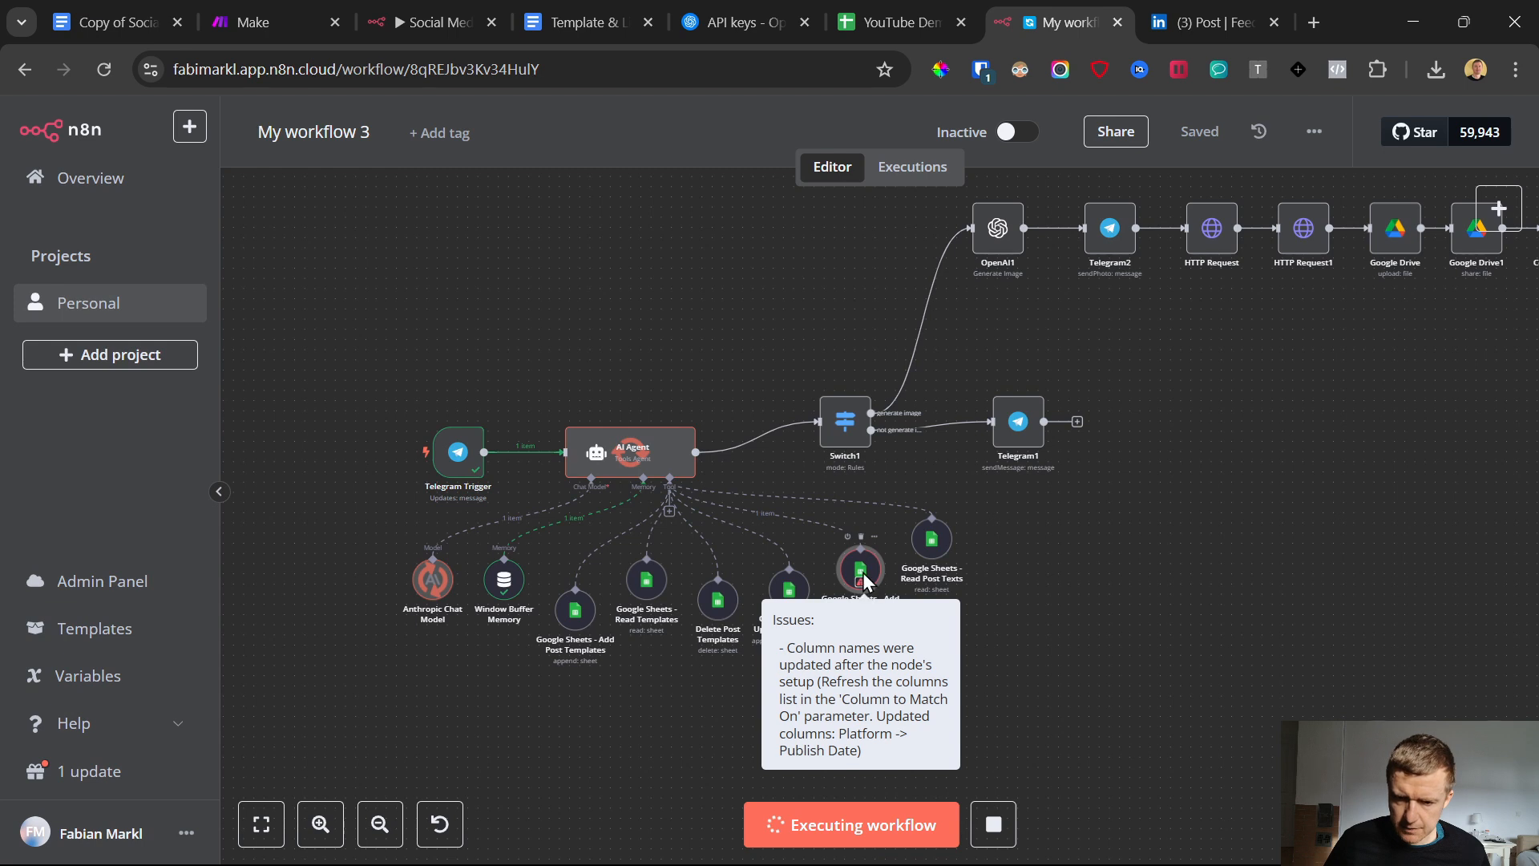
double_click(863, 576)
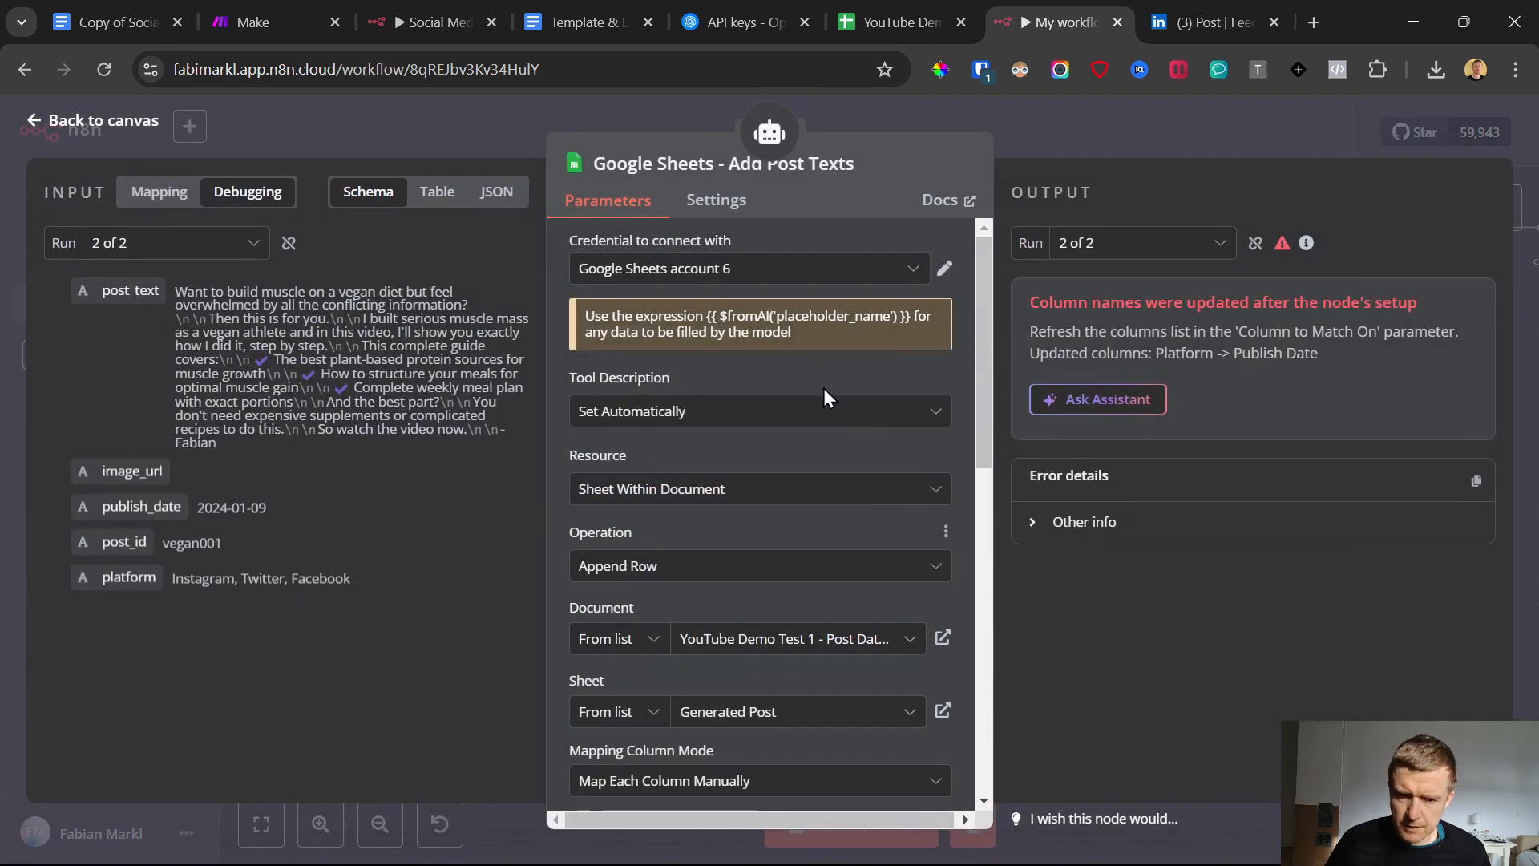
scroll(824, 388, down, 4)
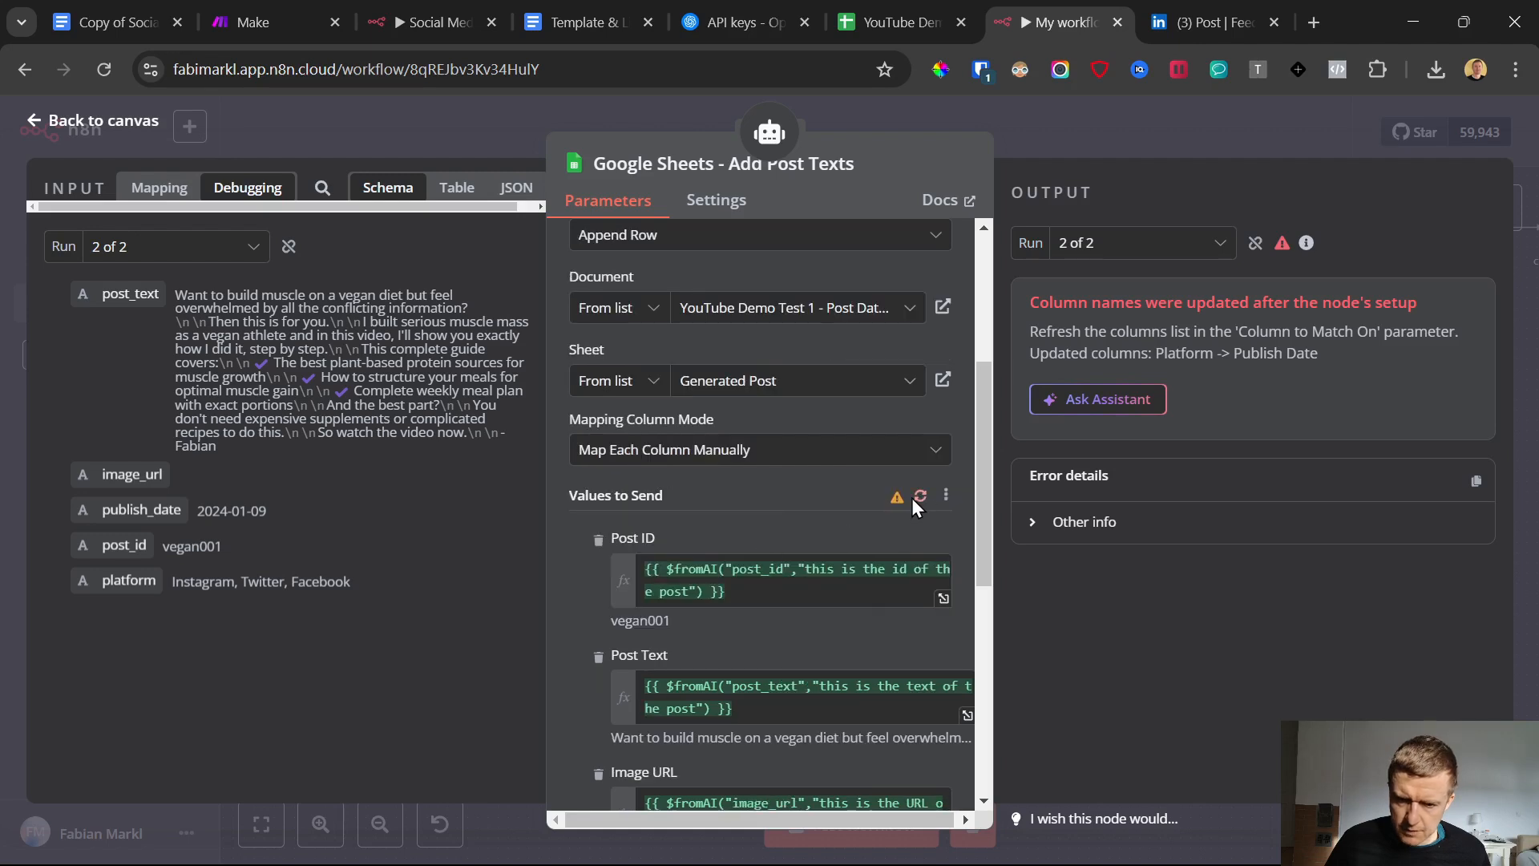
click(920, 496)
scroll(773, 529, down, 4)
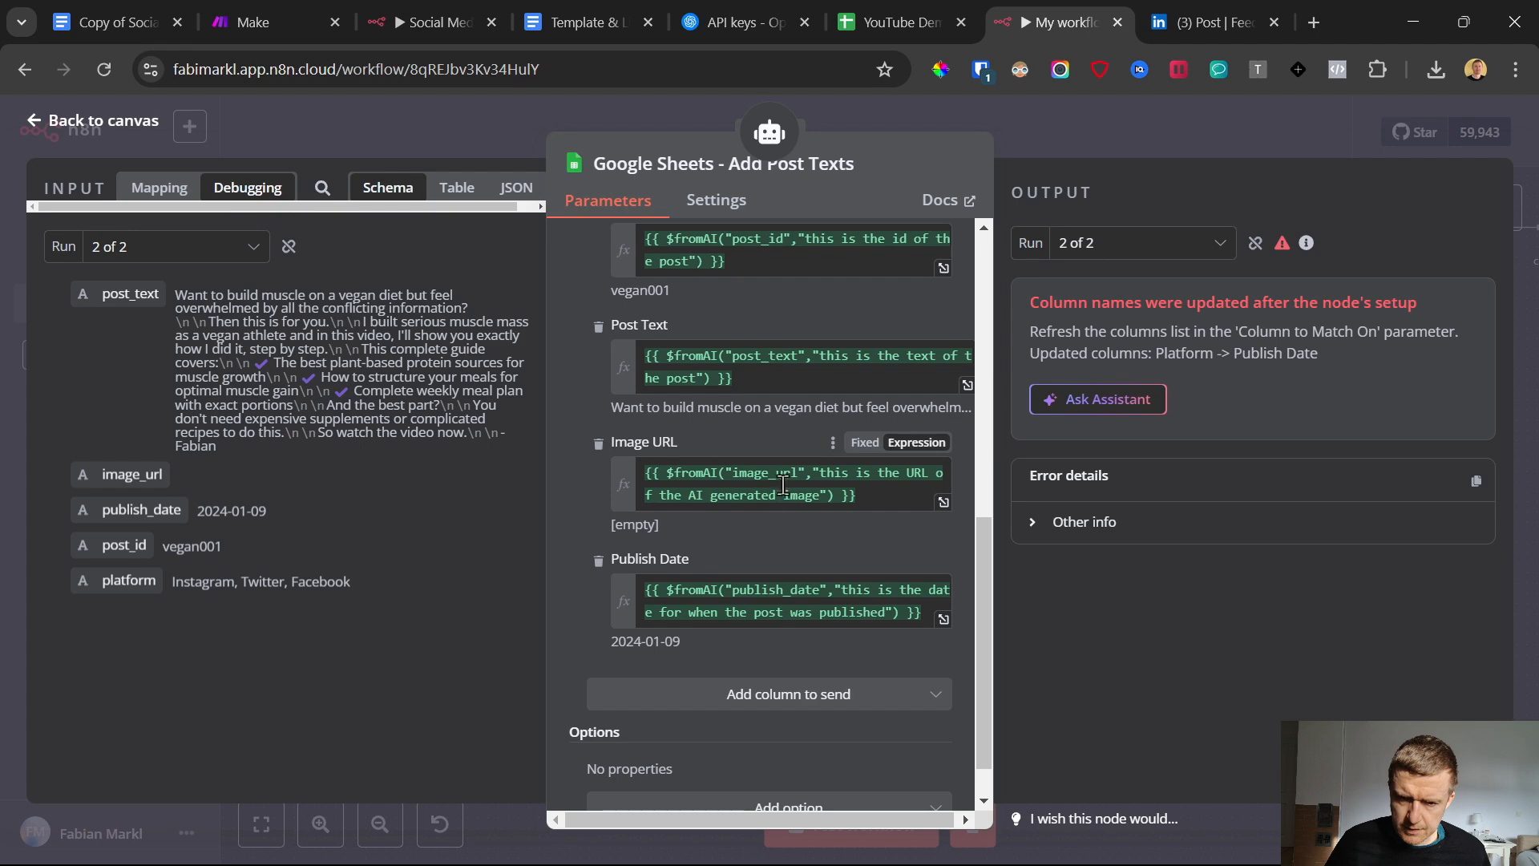
scroll(782, 485, up, 3)
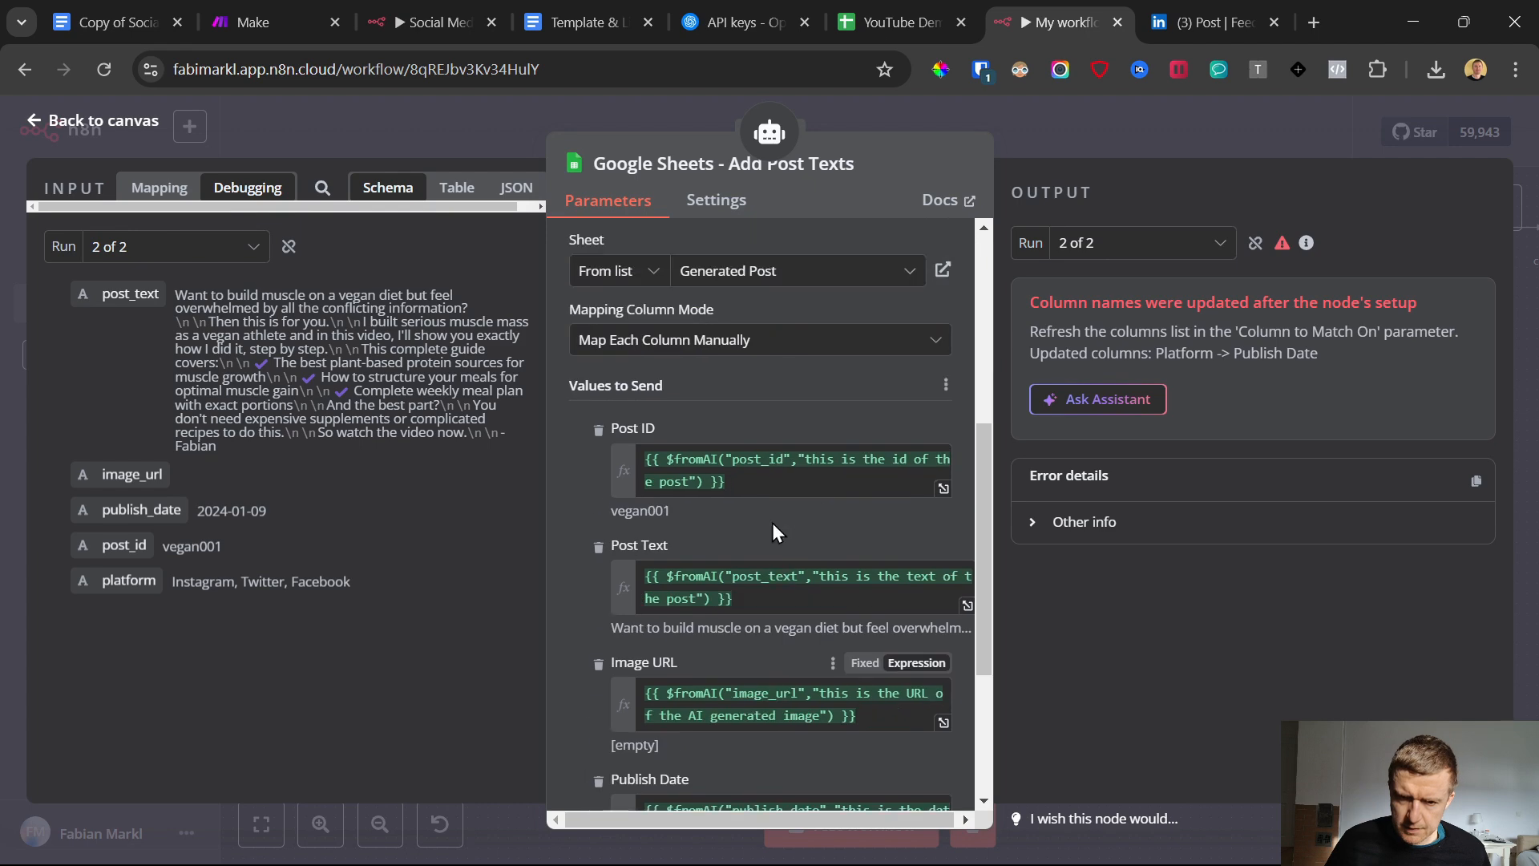
click(29, 126)
click(1198, 131)
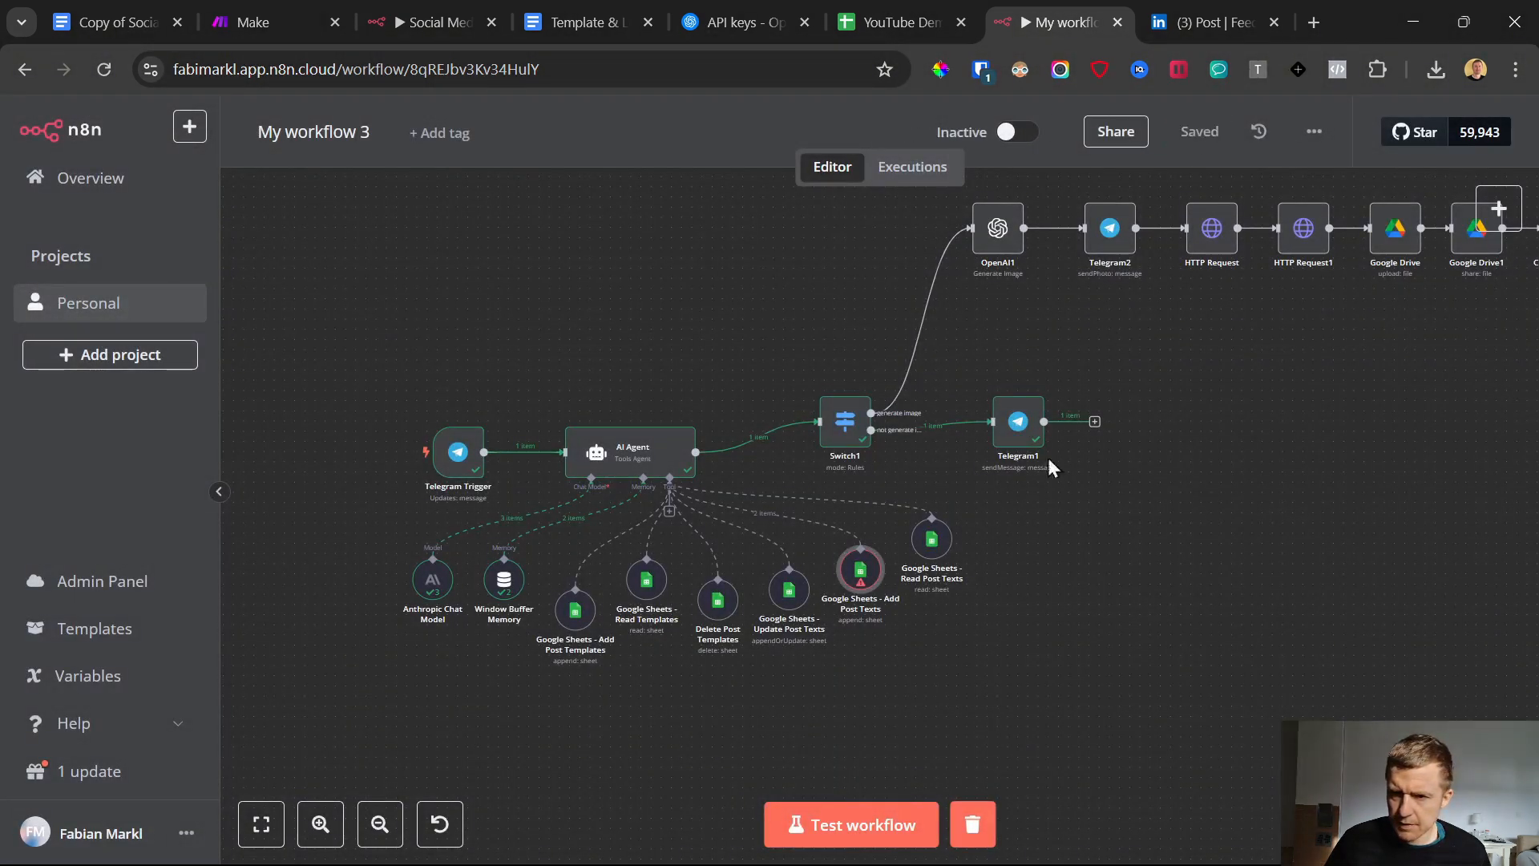
Start another workflow test run and resend the copied message asking to save the post for Instagram, Twitter and Facebook
click(946, 842)
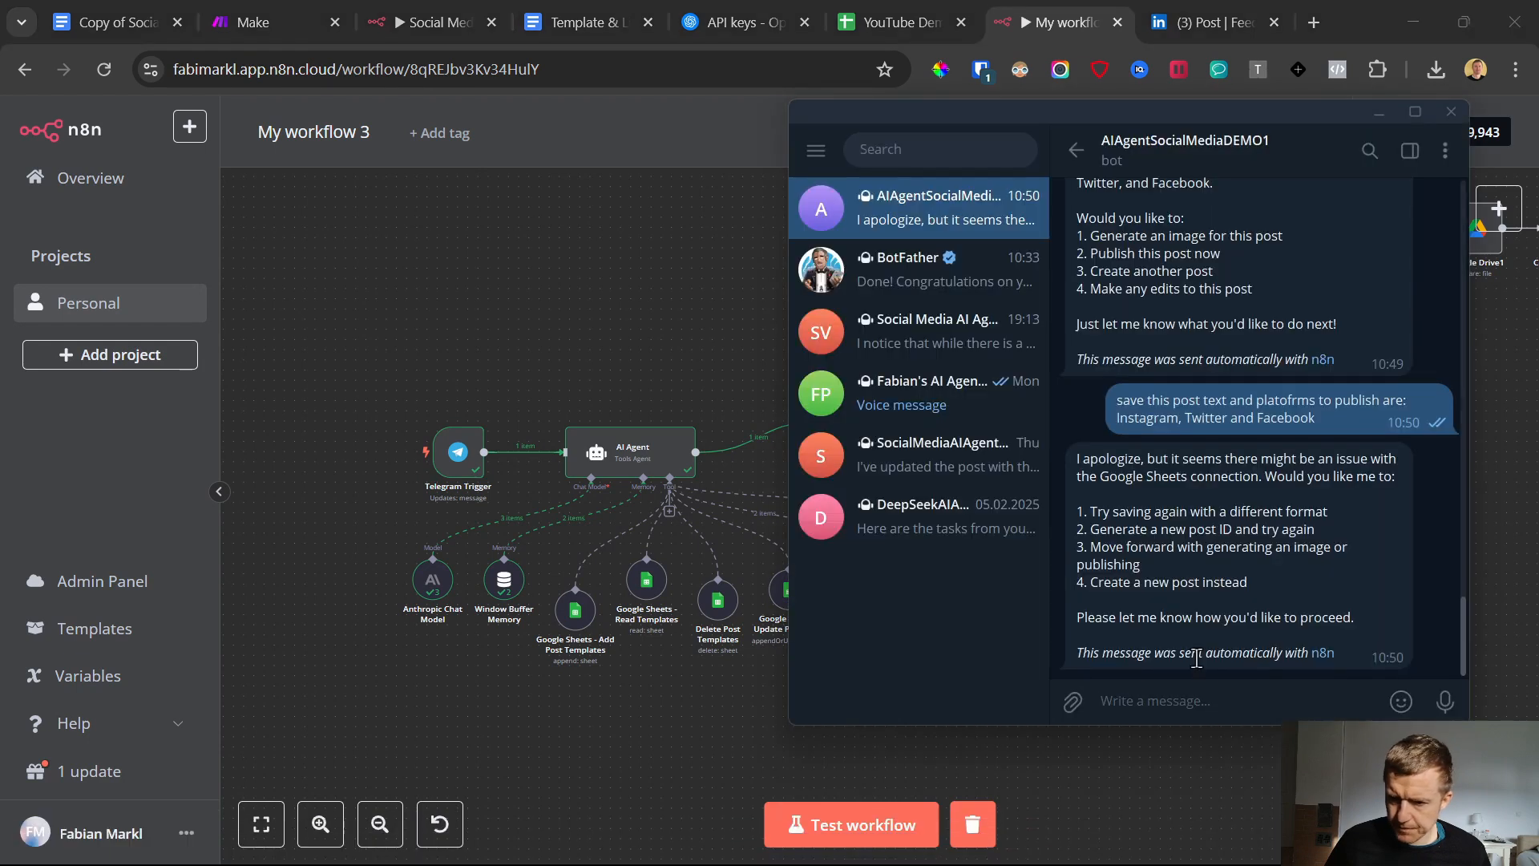
drag(1117, 399, 1340, 427)
key(ctrl+c)
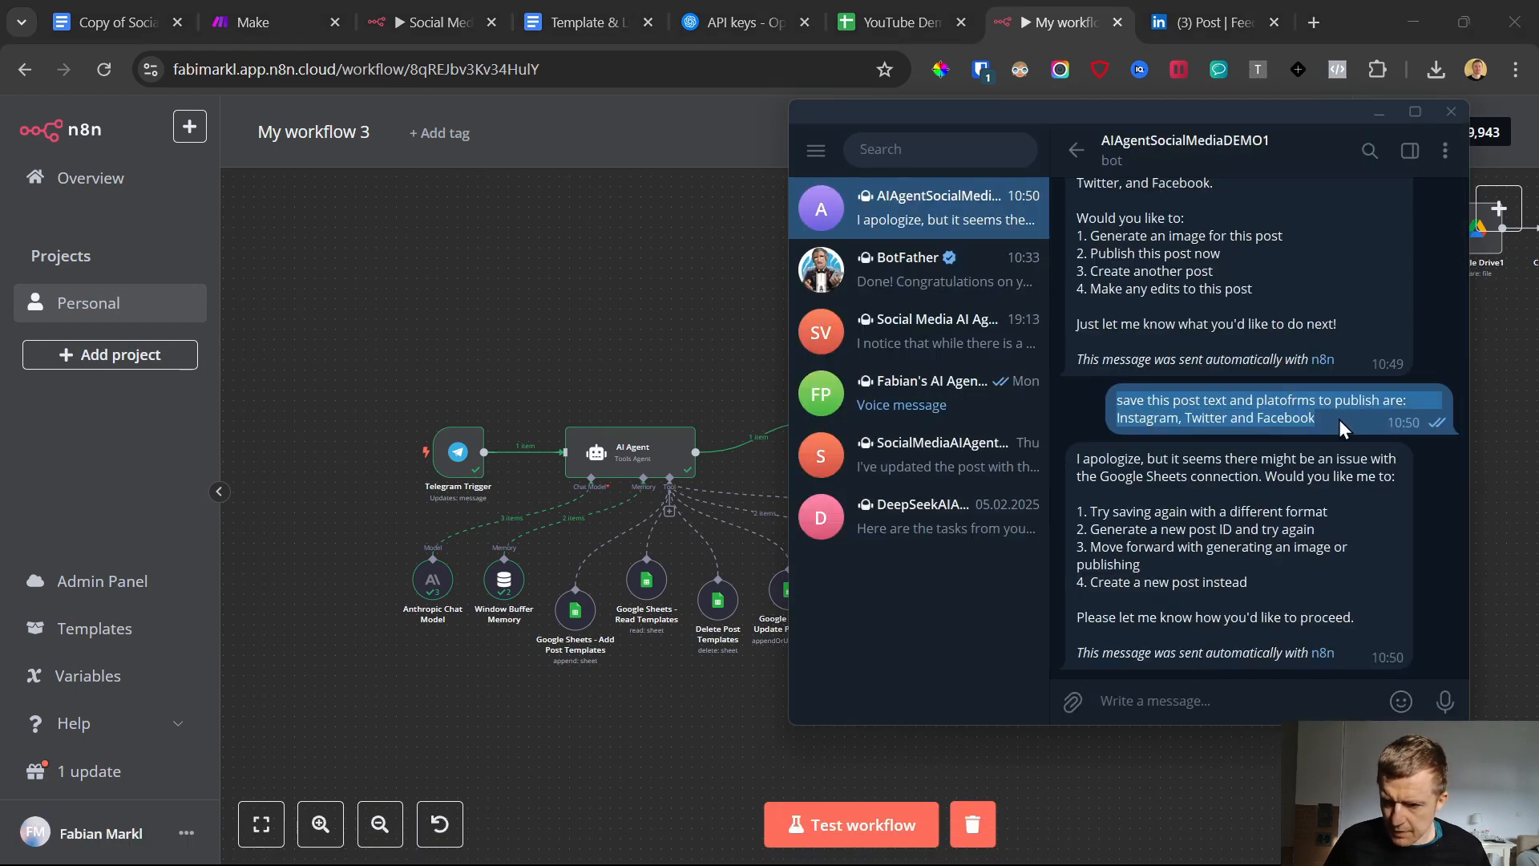
click(912, 811)
click(946, 842)
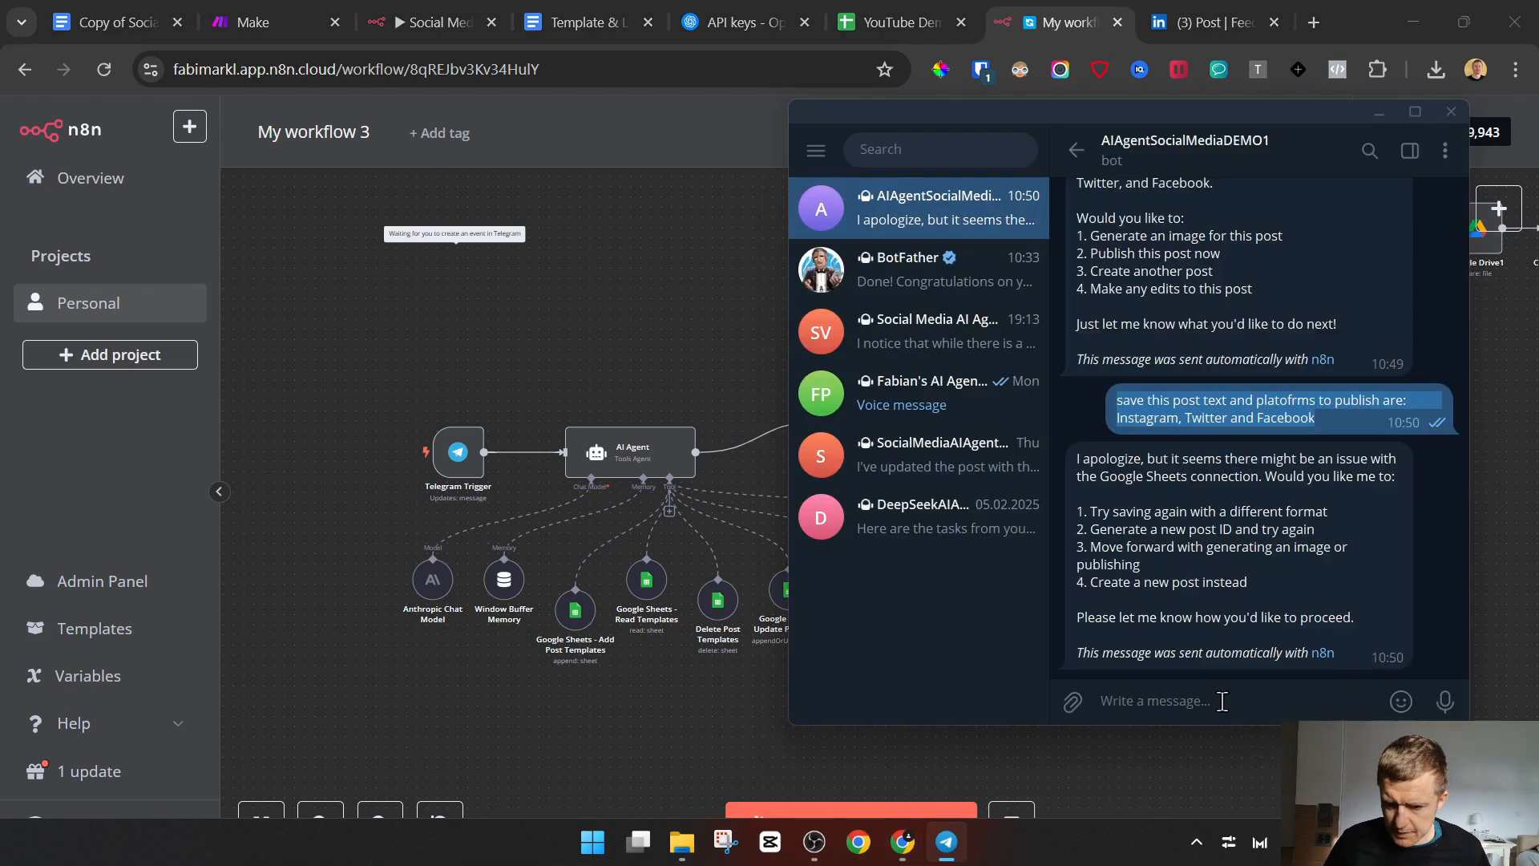
click(1222, 700)
key(ctrl+v)
key(Return)
Watch the workflow execute and examine the post ID and post text in row 2 of the Generated Post sheet
click(722, 731)
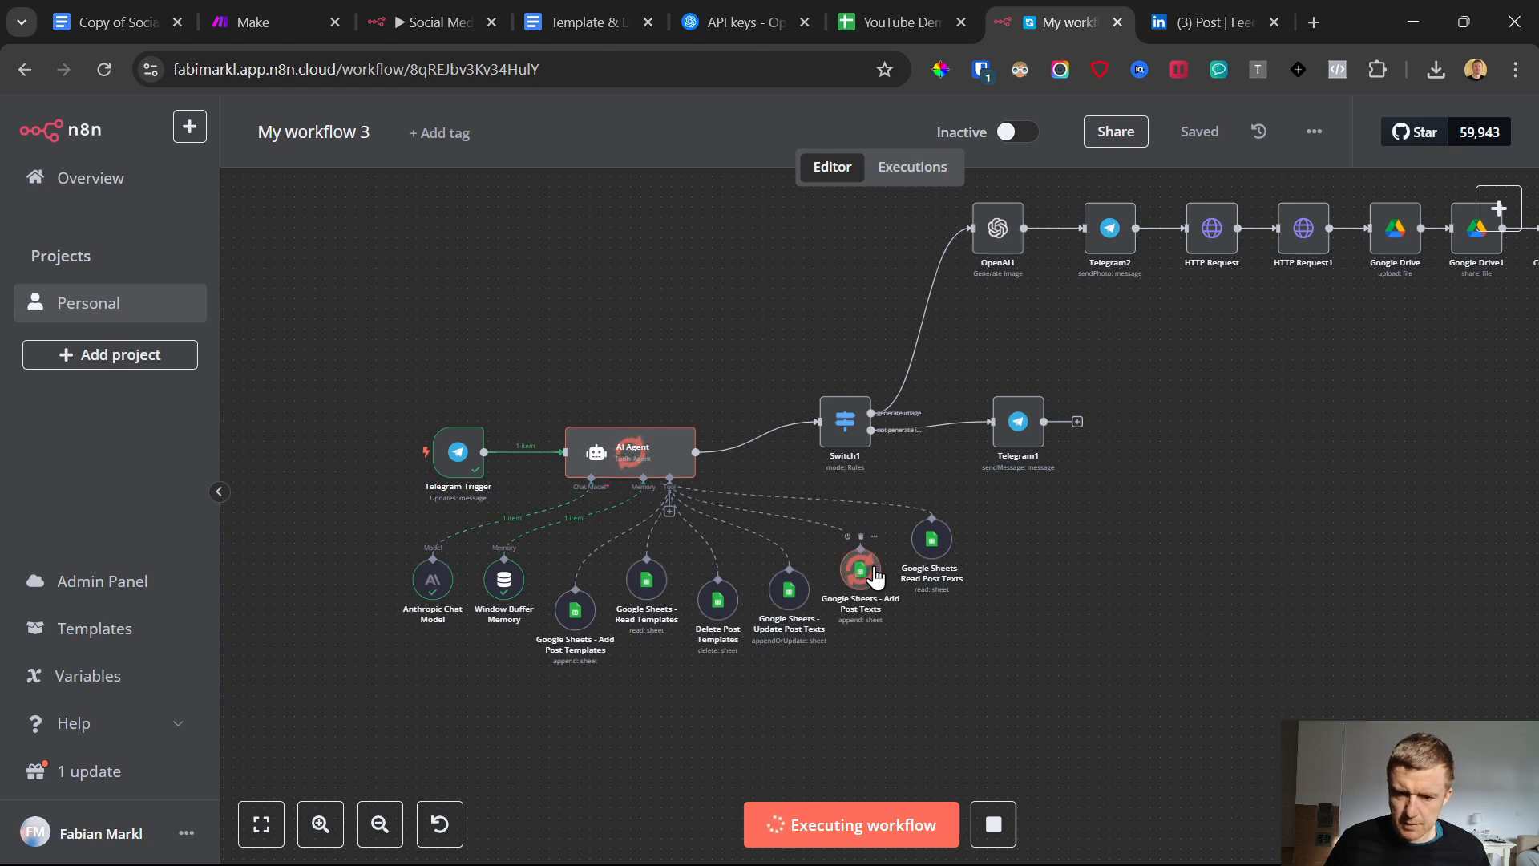
click(901, 16)
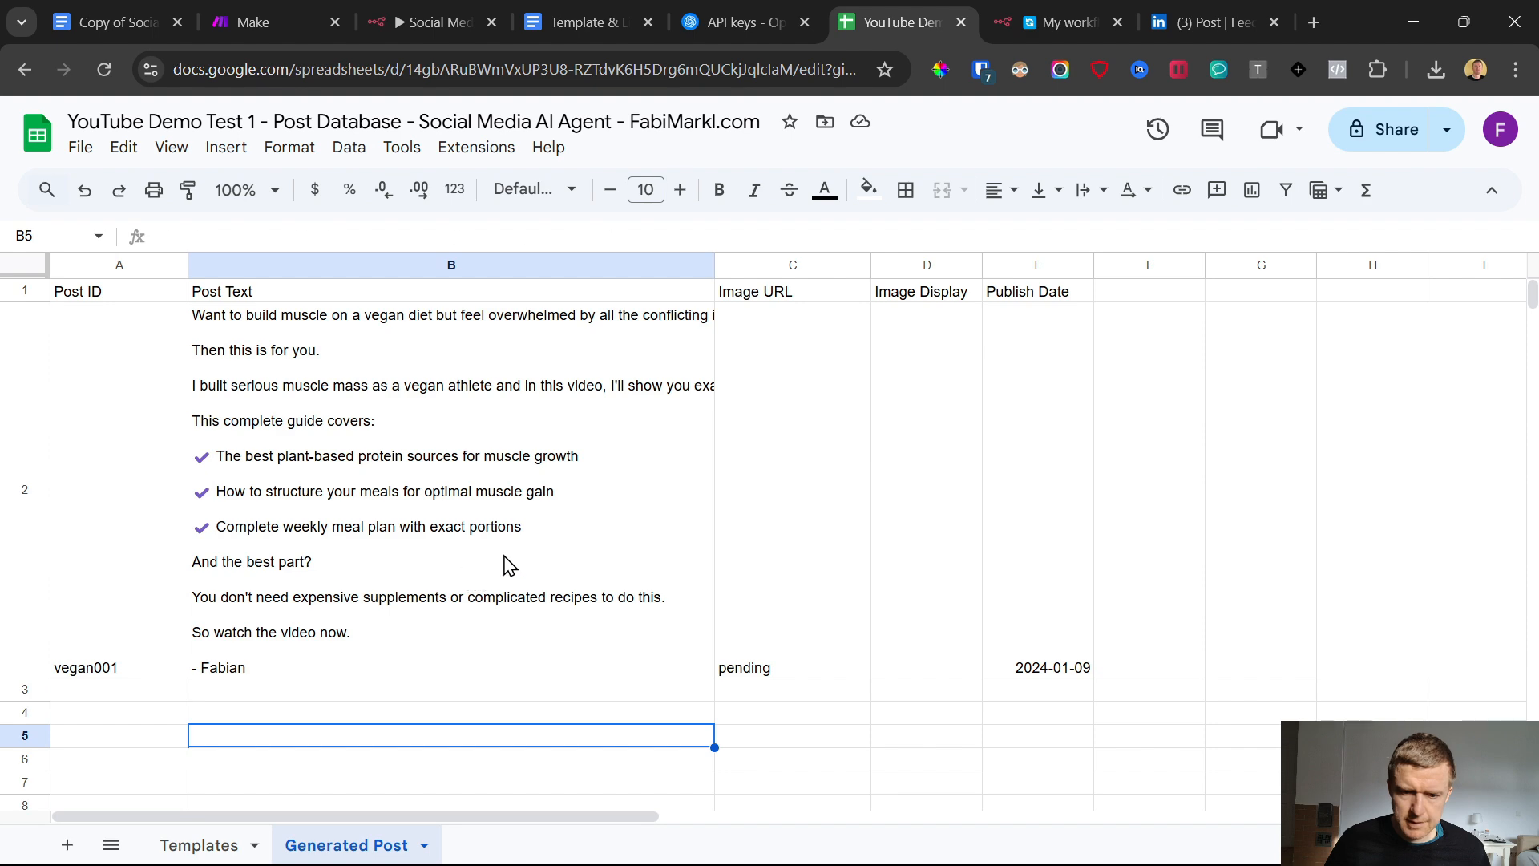
click(507, 563)
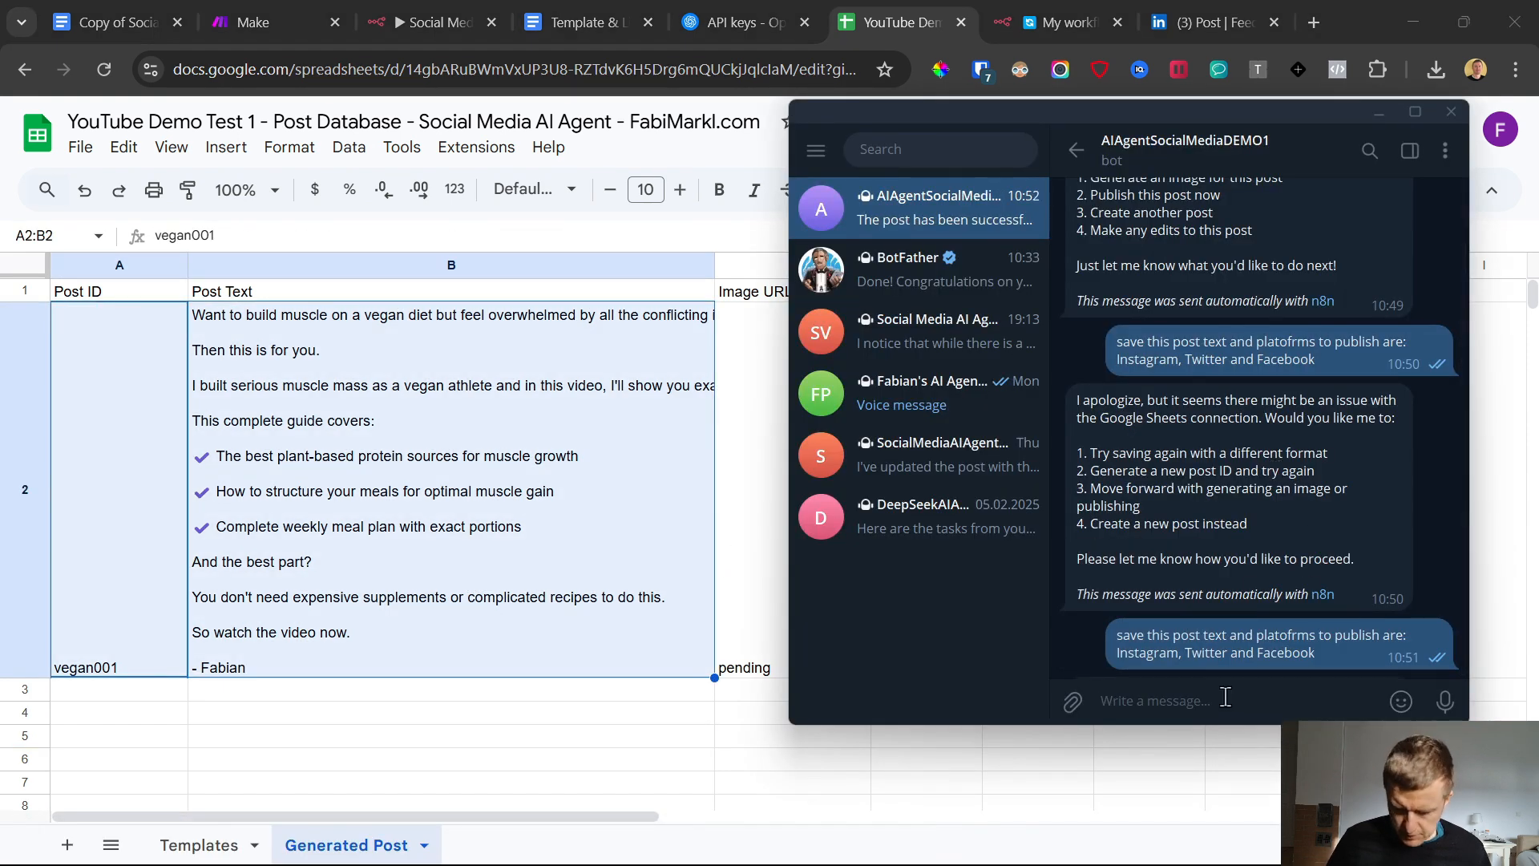
Send the bot the message "generate image" in the Telegram chat and start another test run of the n8n workflow
text(gen)
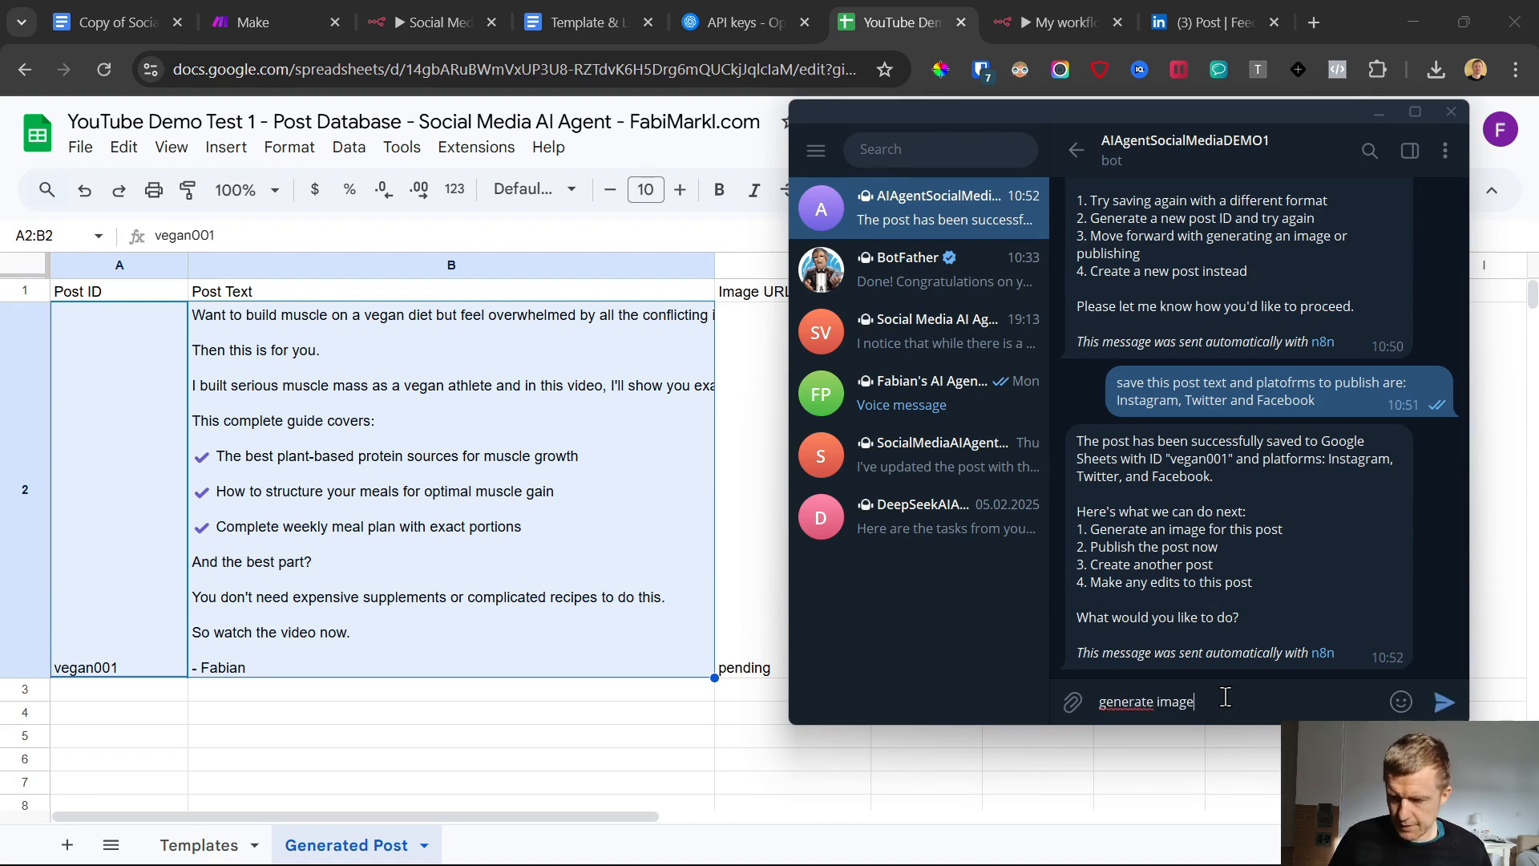
text(erate image)
key(Return)
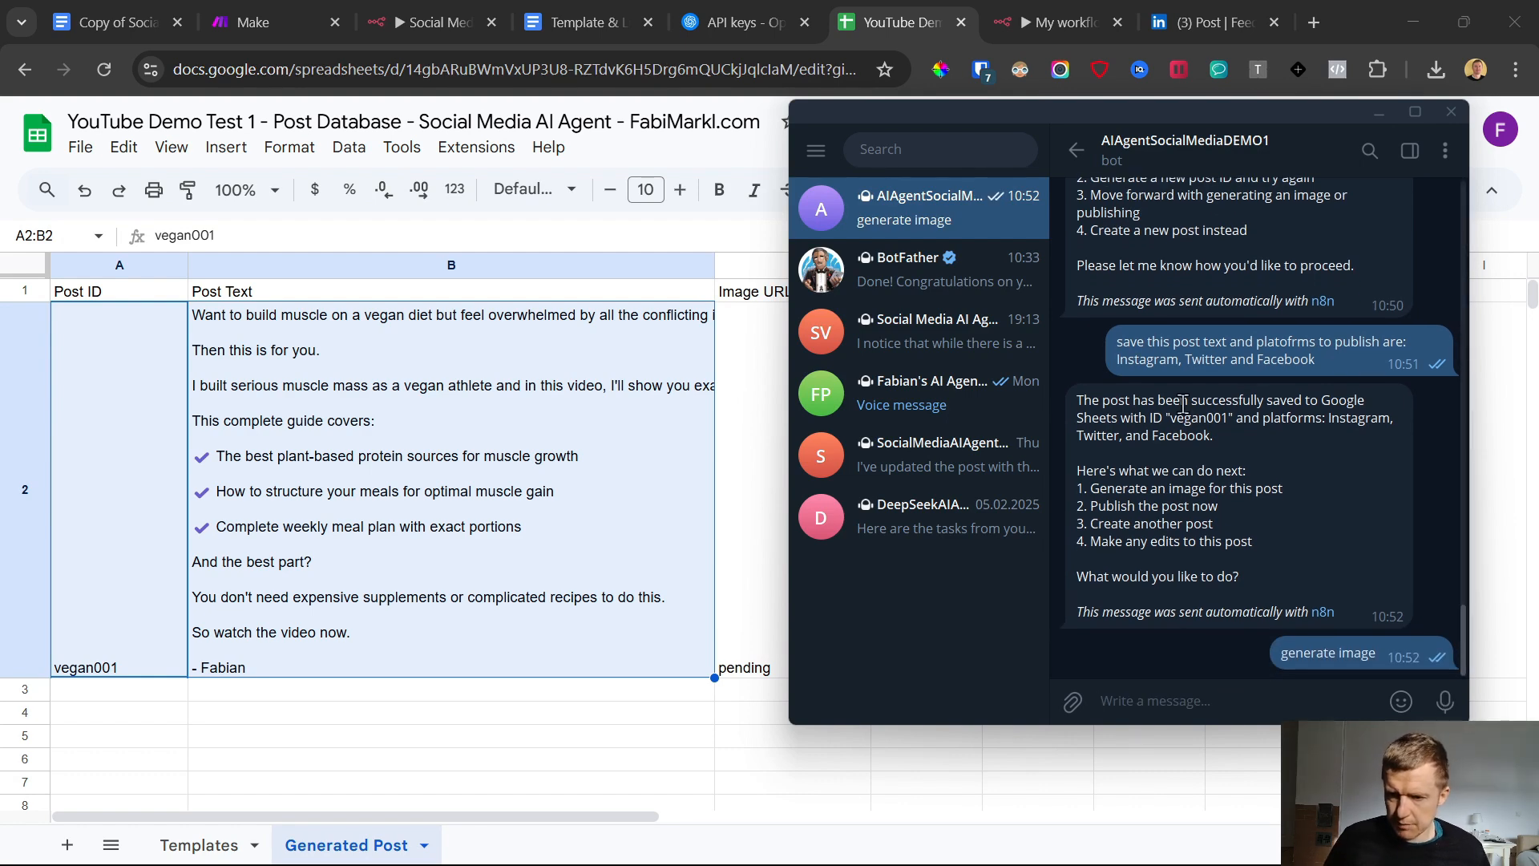
drag(1167, 419, 1279, 522)
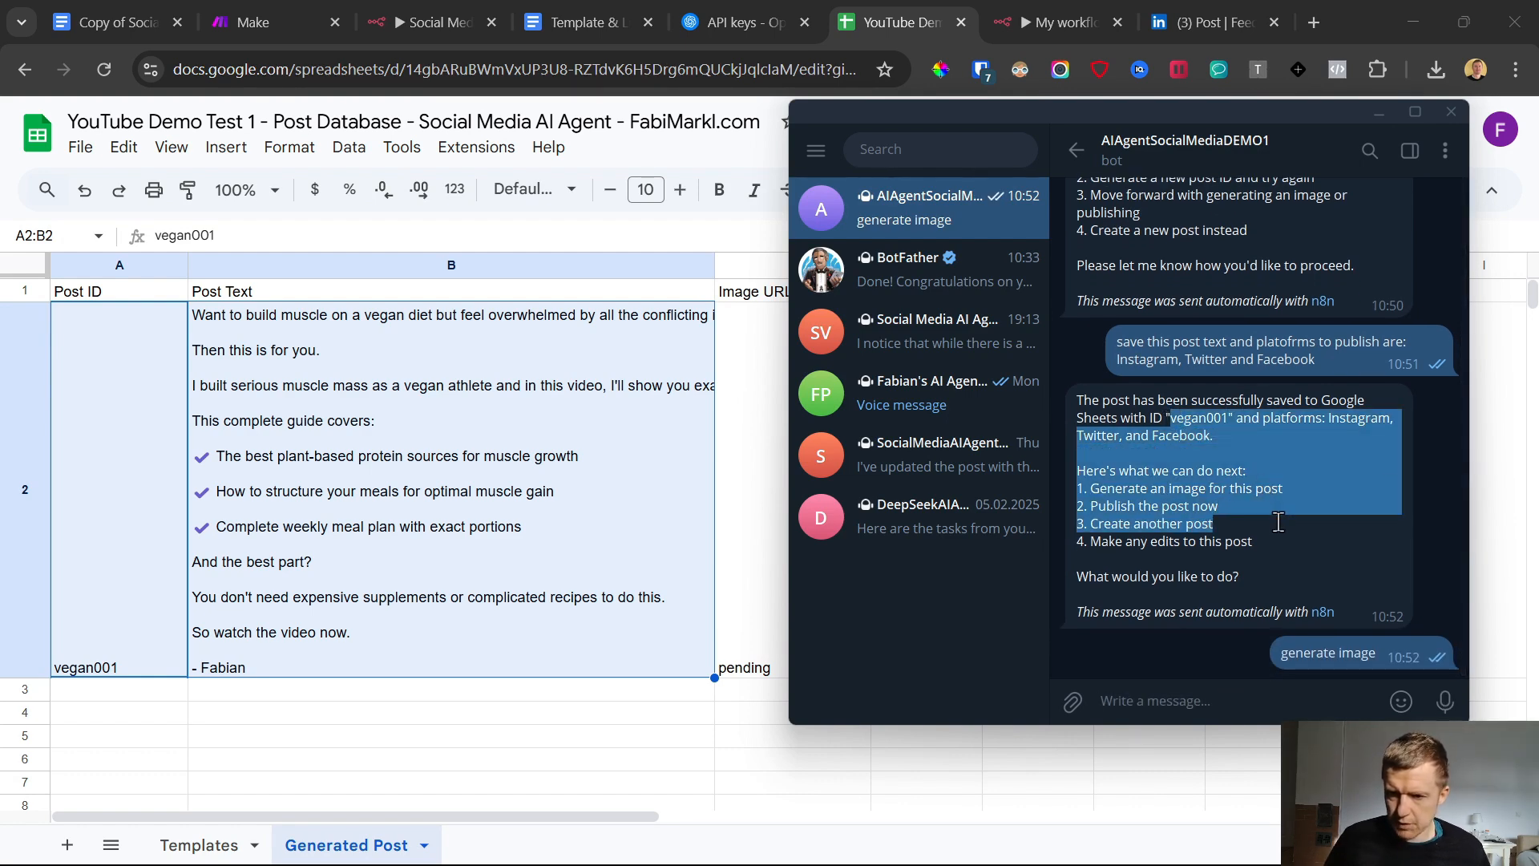
click(1075, 11)
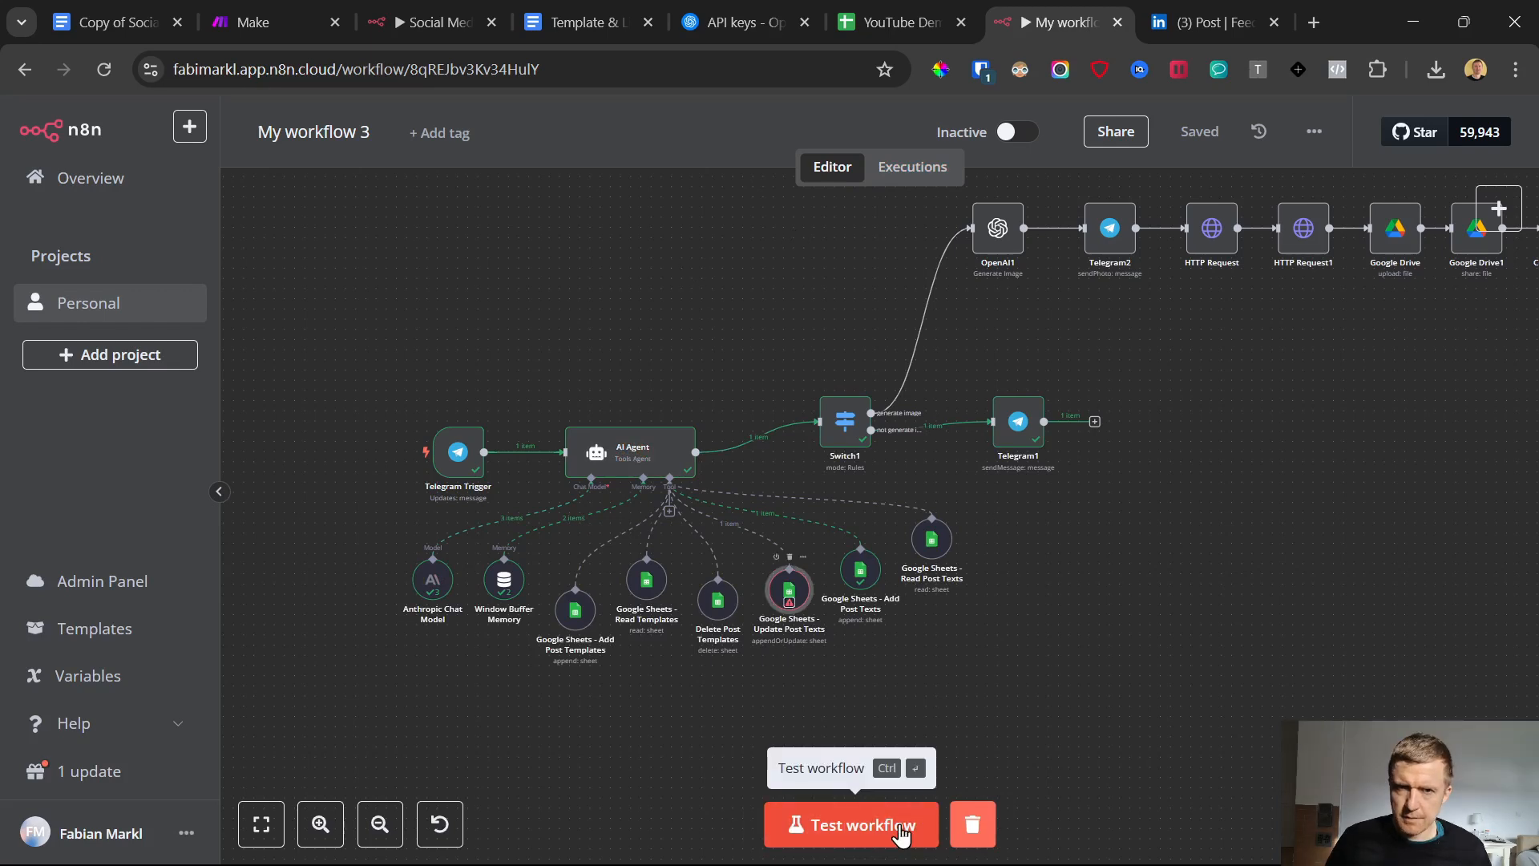
click(902, 834)
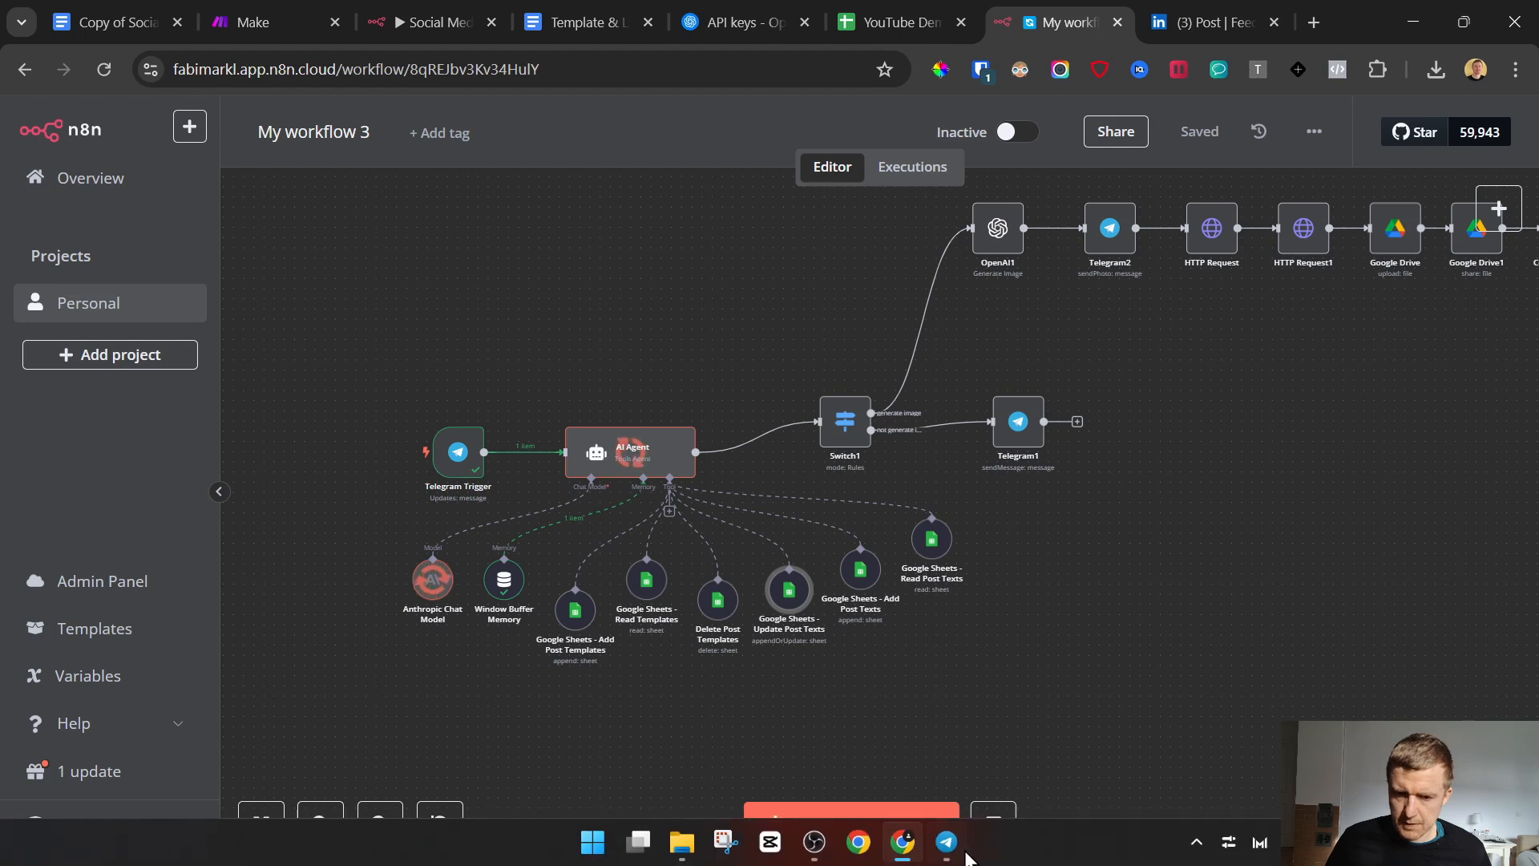
Follow the image-generation branch through the run and view the picture sent to the Telegram chat
click(948, 843)
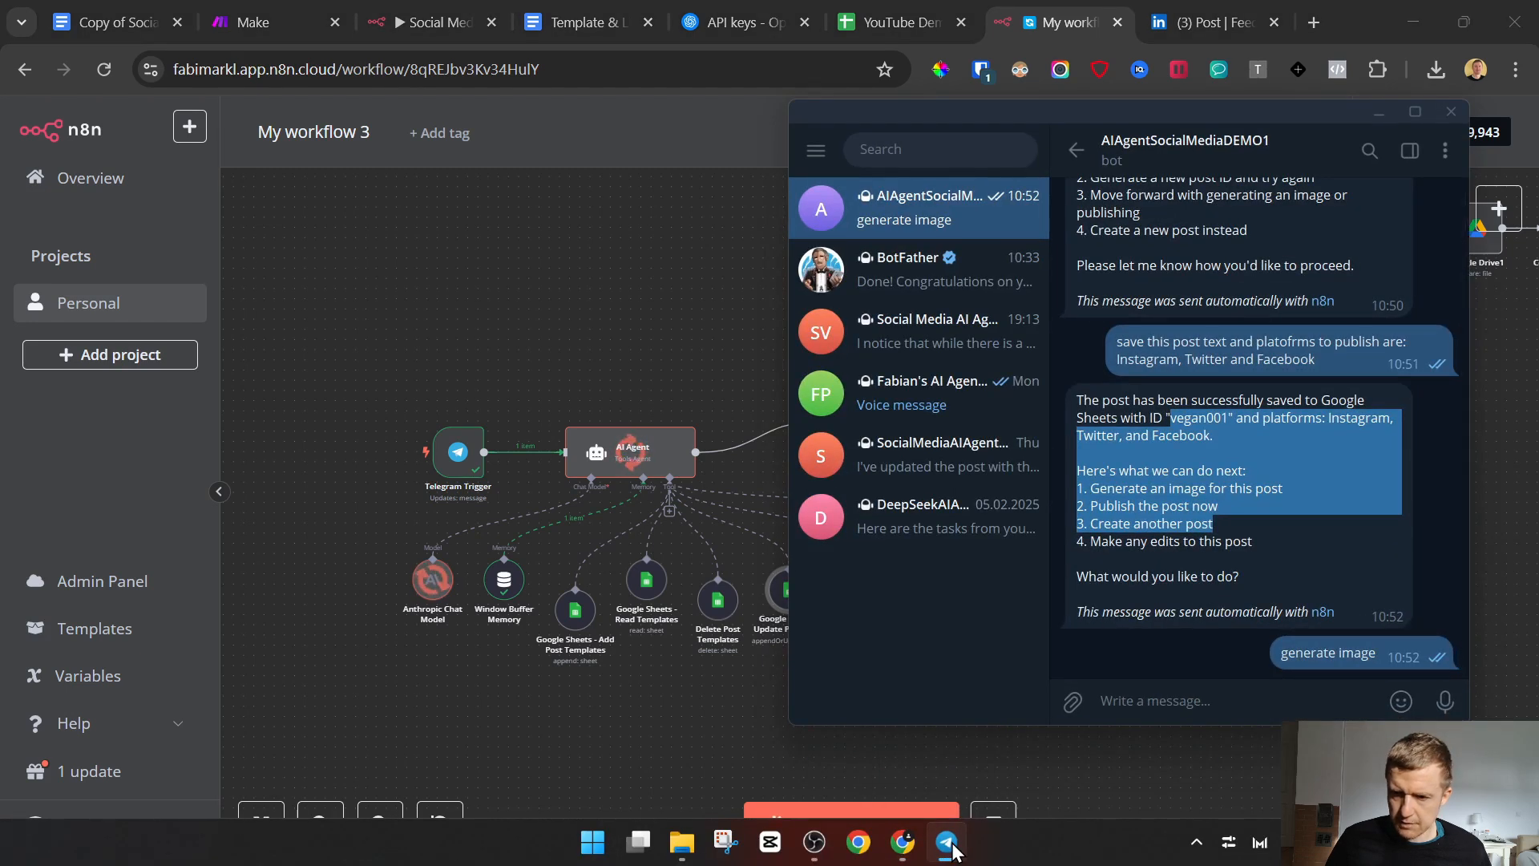
click(950, 845)
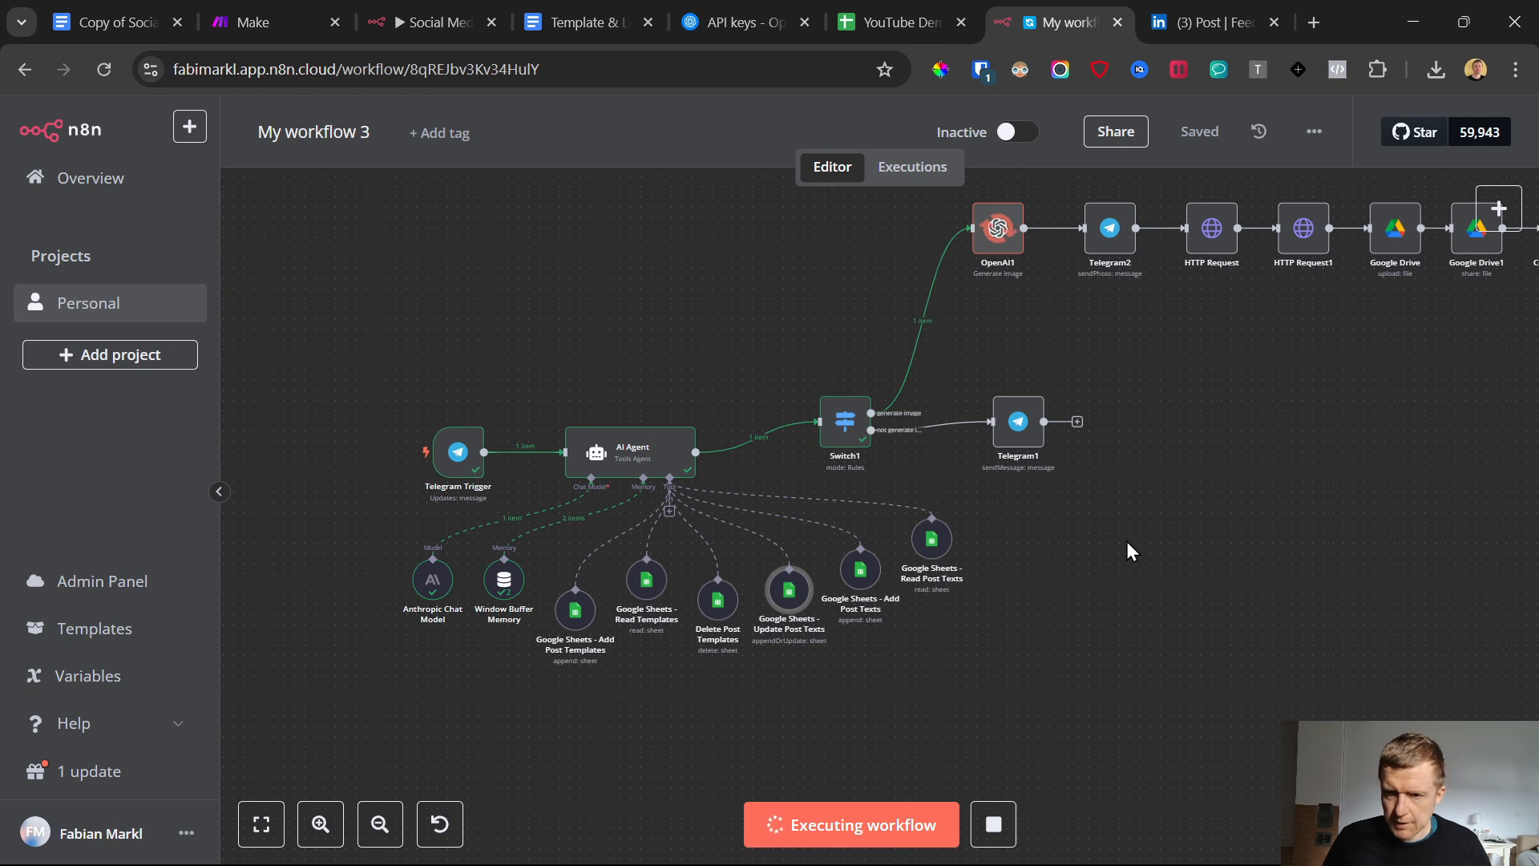
scroll(1128, 543, right, 1)
scroll(1128, 541, right, 5)
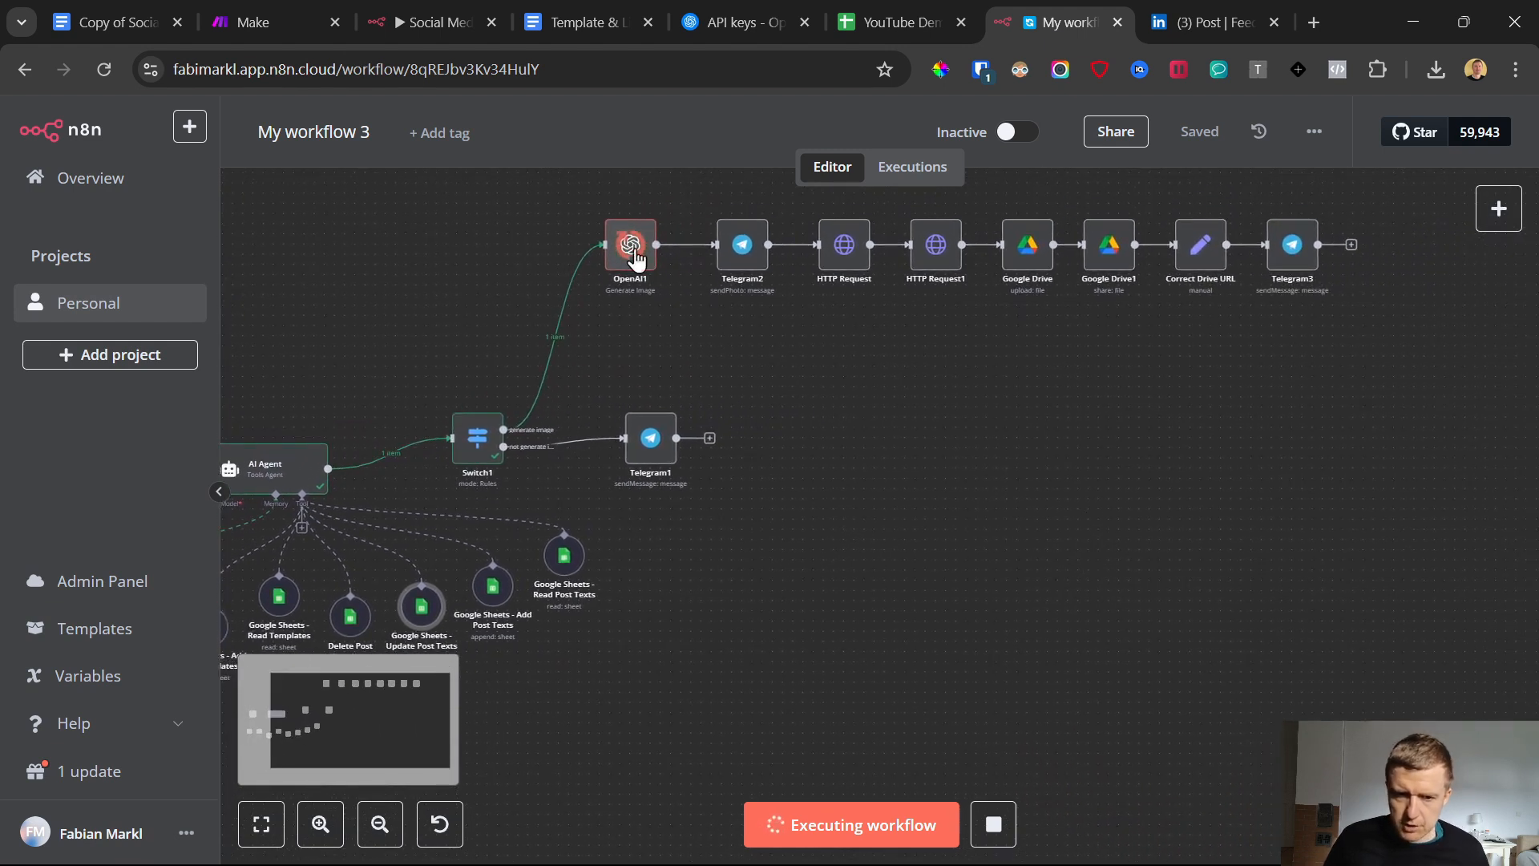
click(954, 848)
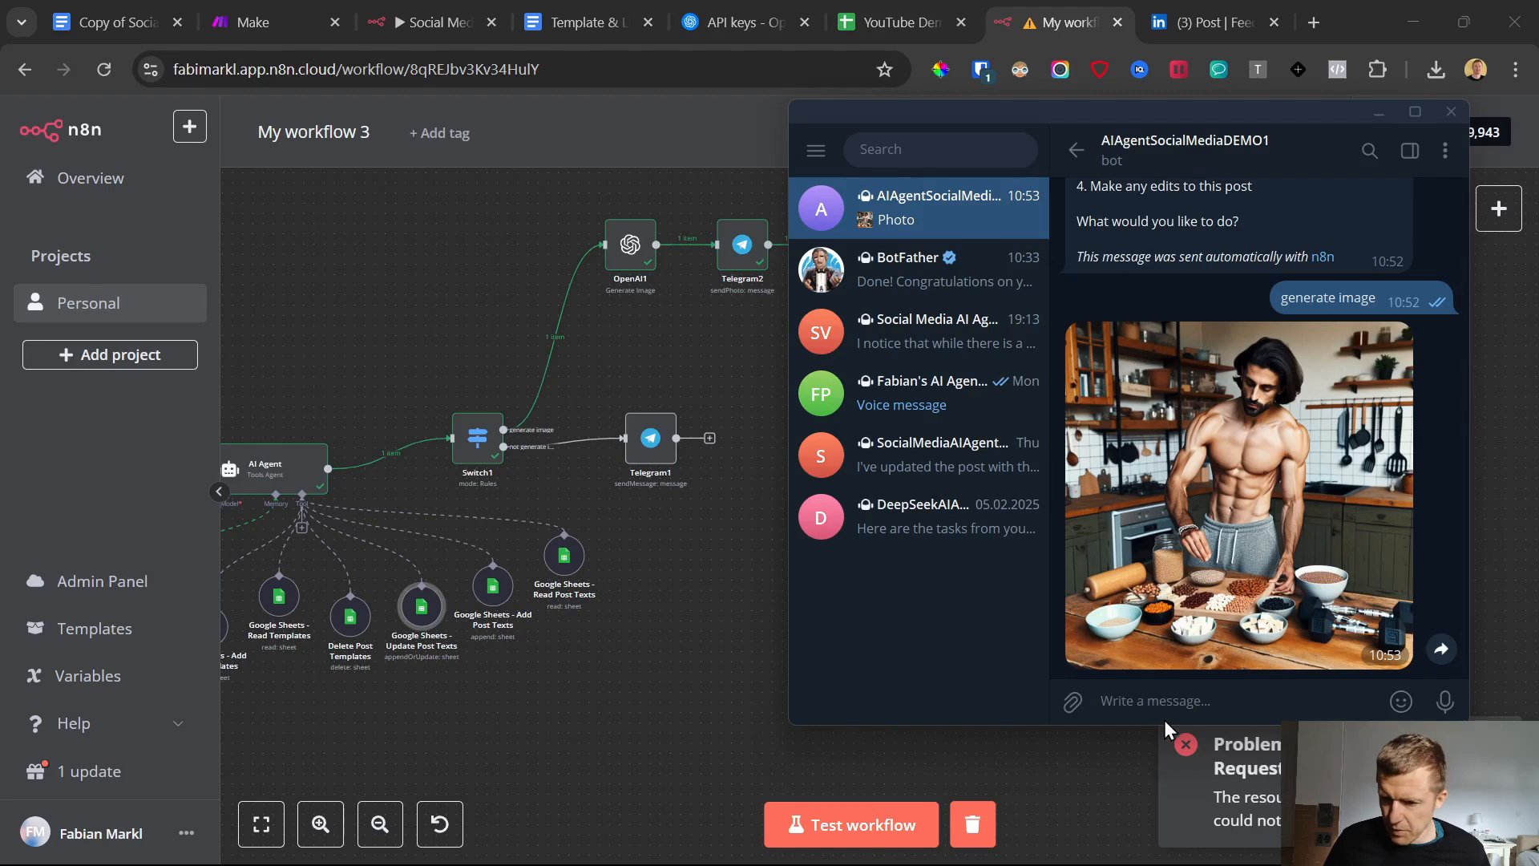
click(1043, 766)
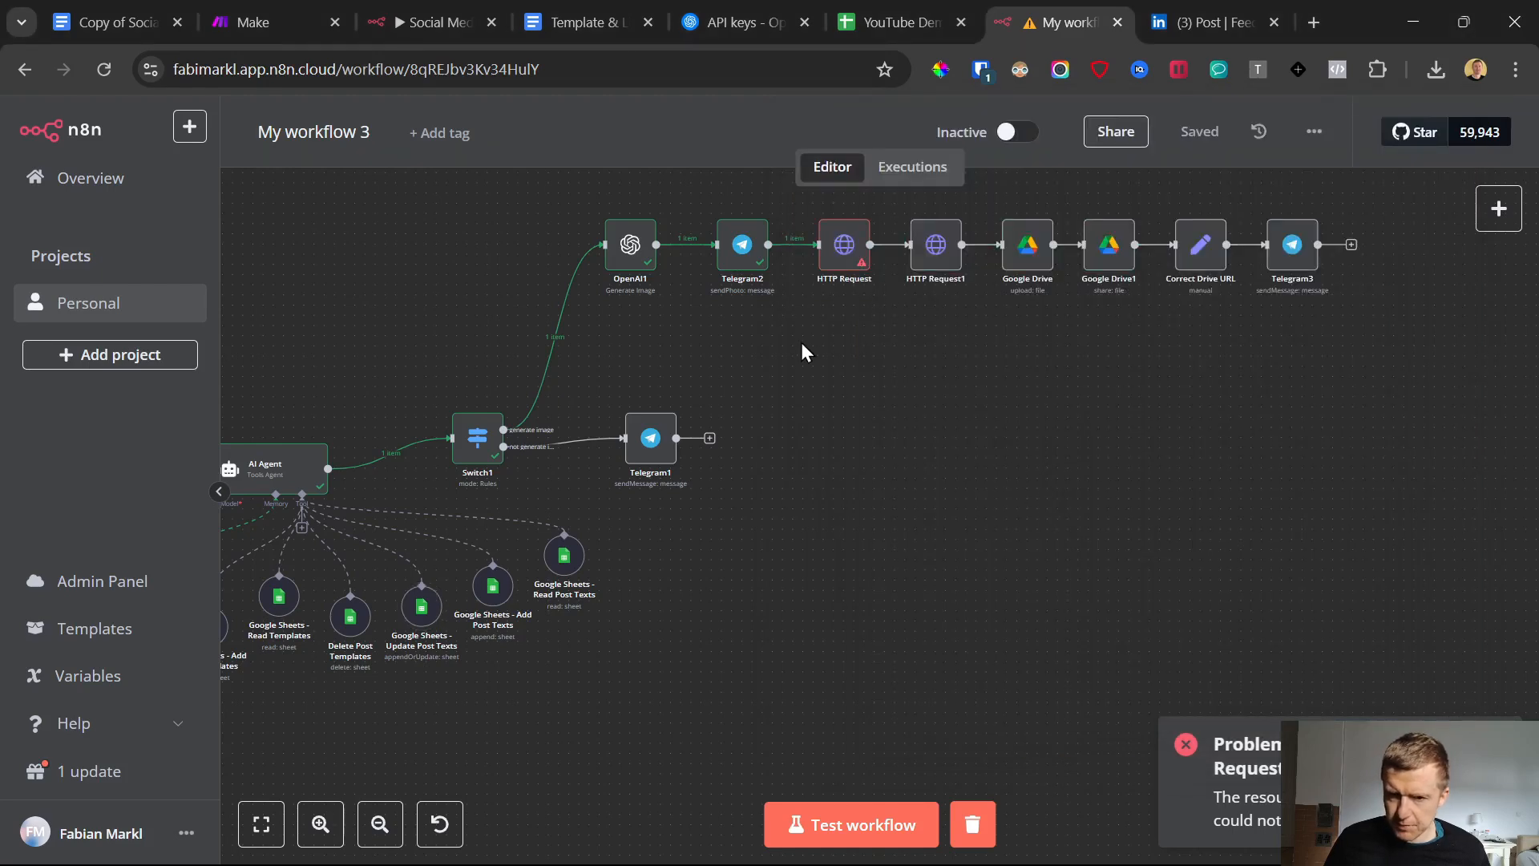
Inspect the failed HTTP Request node and the INSERT_BOT_API placeholder in its URL
click(842, 260)
double_click(841, 261)
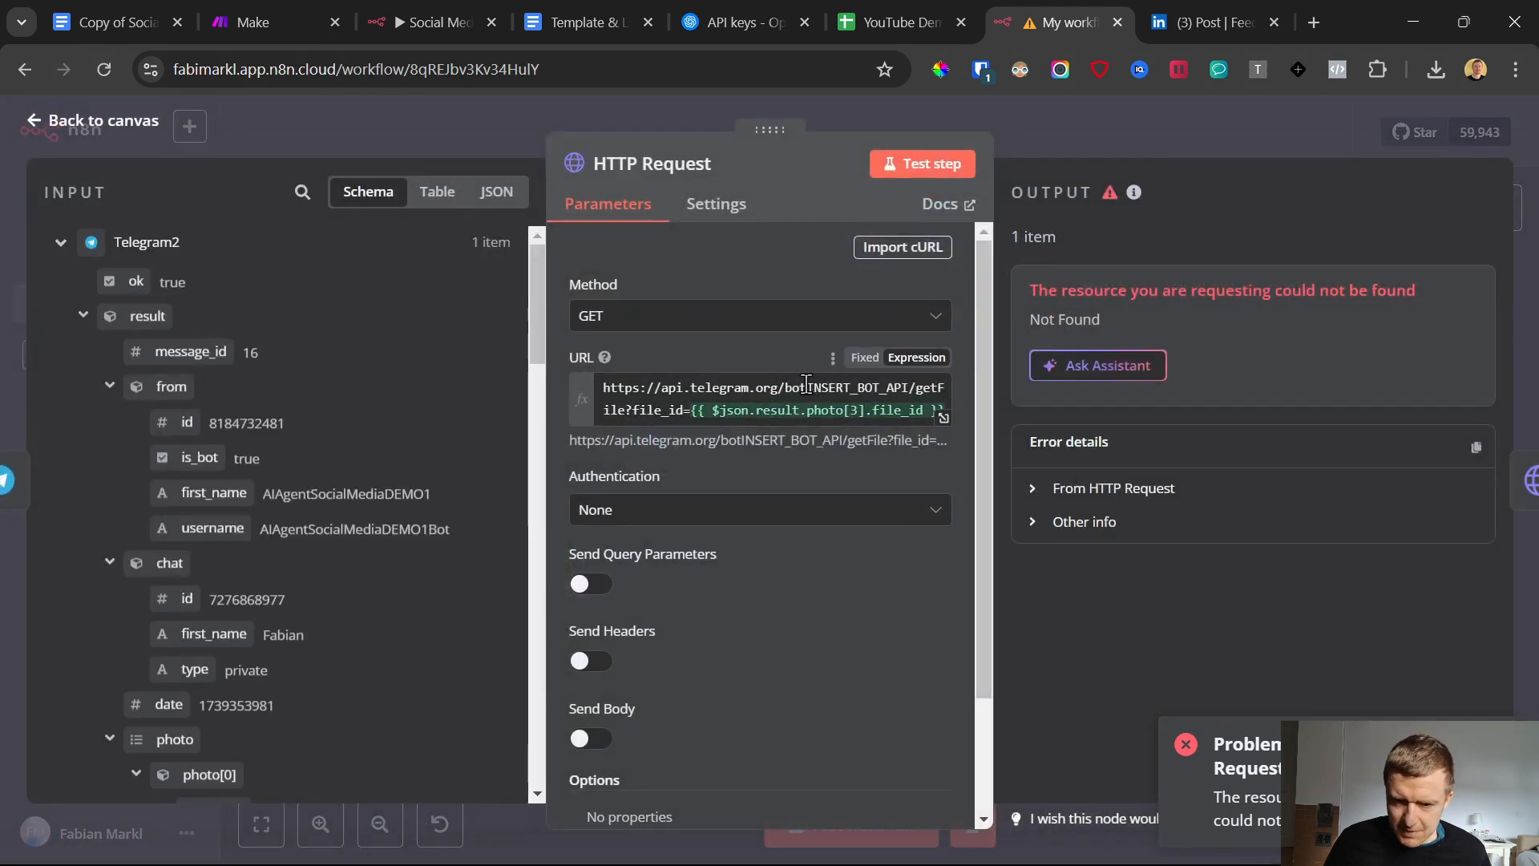
drag(807, 385, 910, 388)
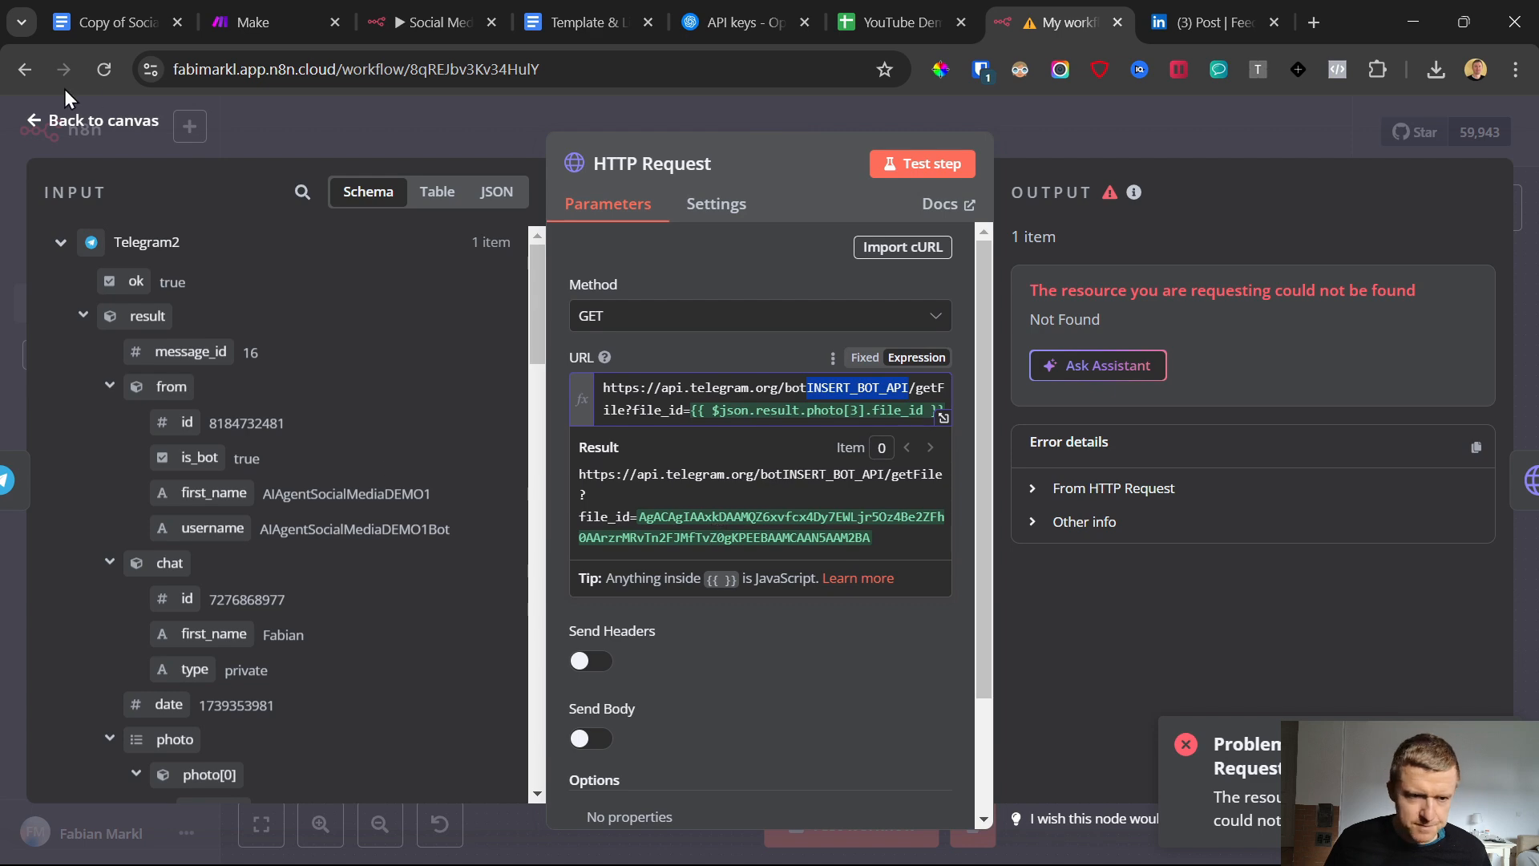
click(33, 128)
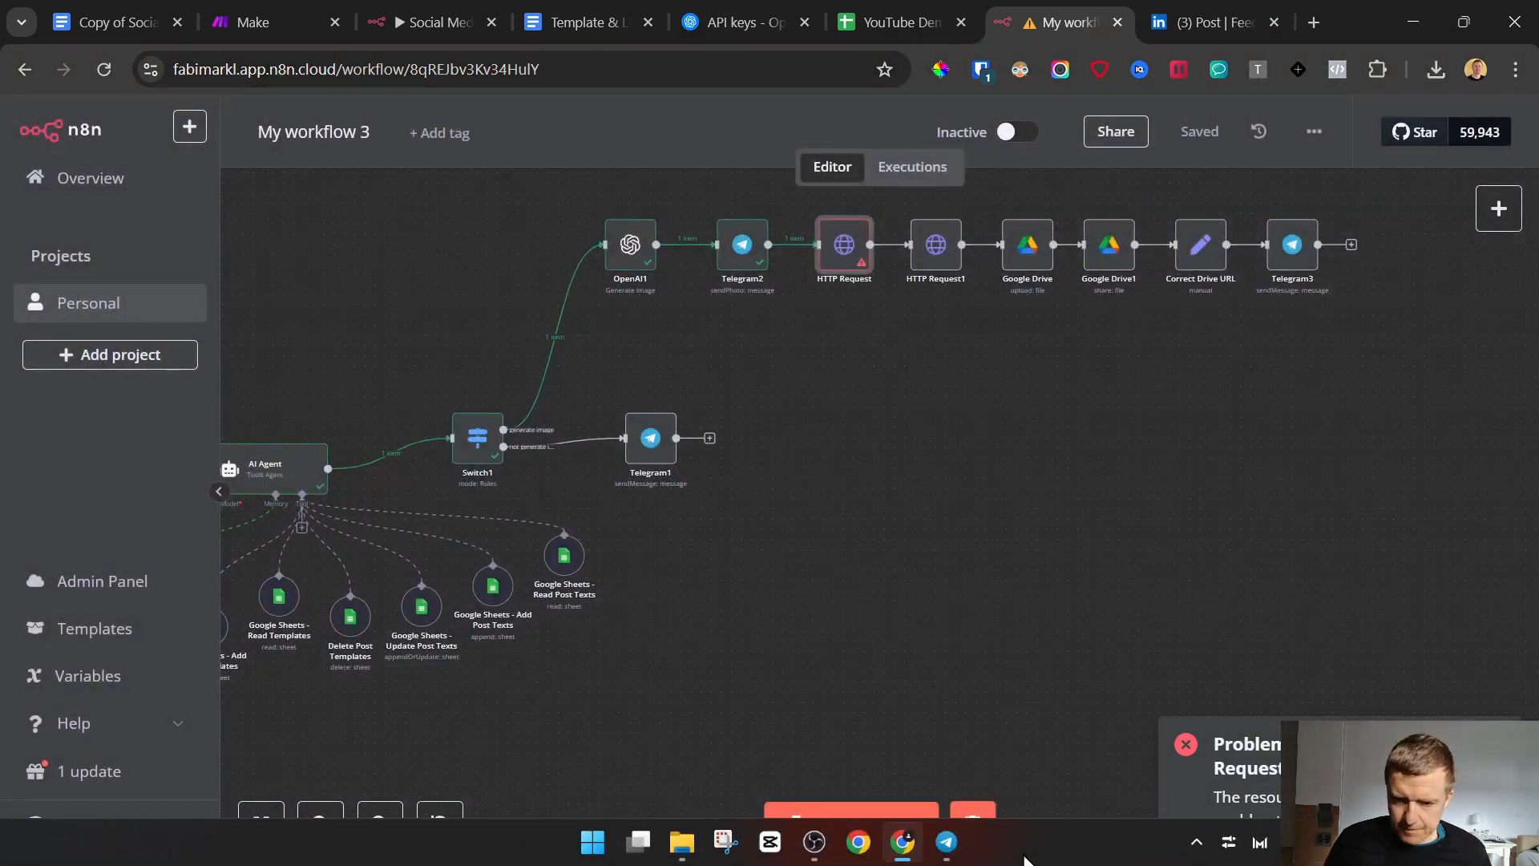
Switch to Telegram and copy the demo bot's HTTP API token from the BotFather chat
click(947, 841)
scroll(1251, 481, up, 10)
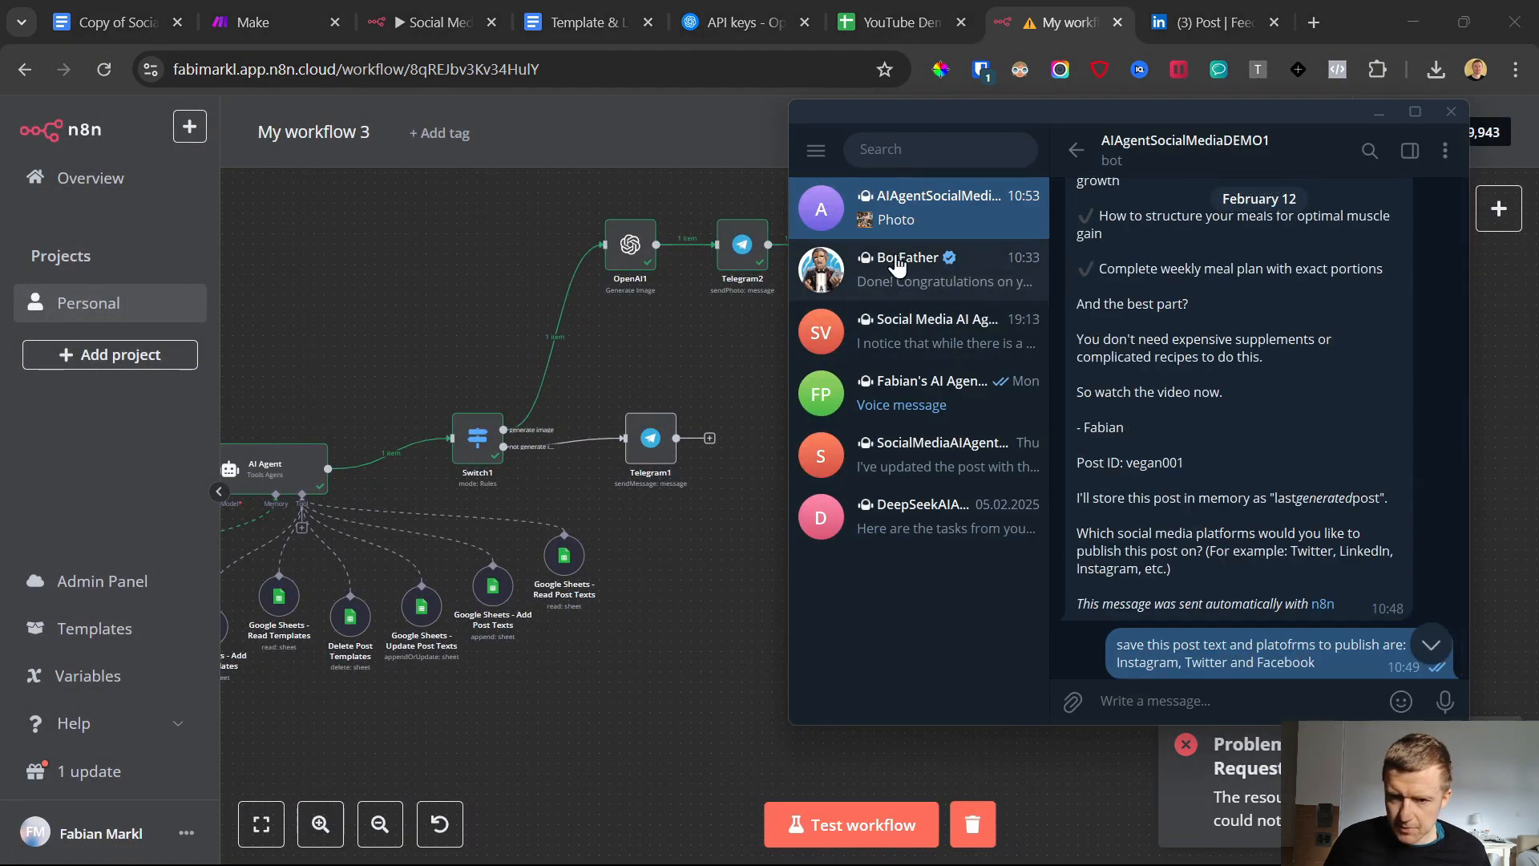
click(1024, 292)
click(1203, 548)
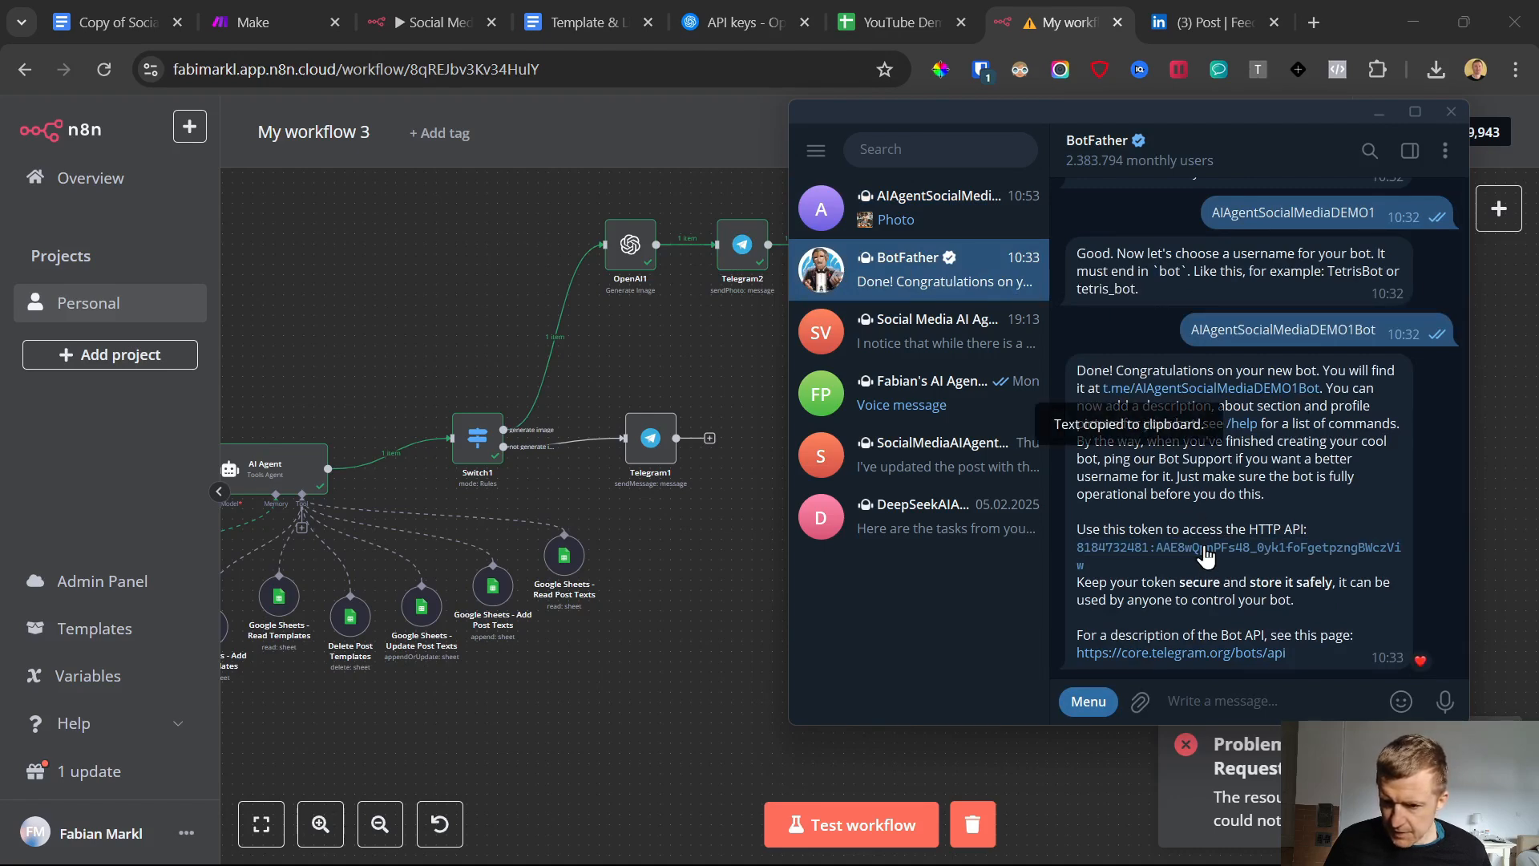
Replace the INSERT_BOT_API placeholder in the HTTP Request node's URL with the copied bot API token
click(433, 255)
double_click(845, 245)
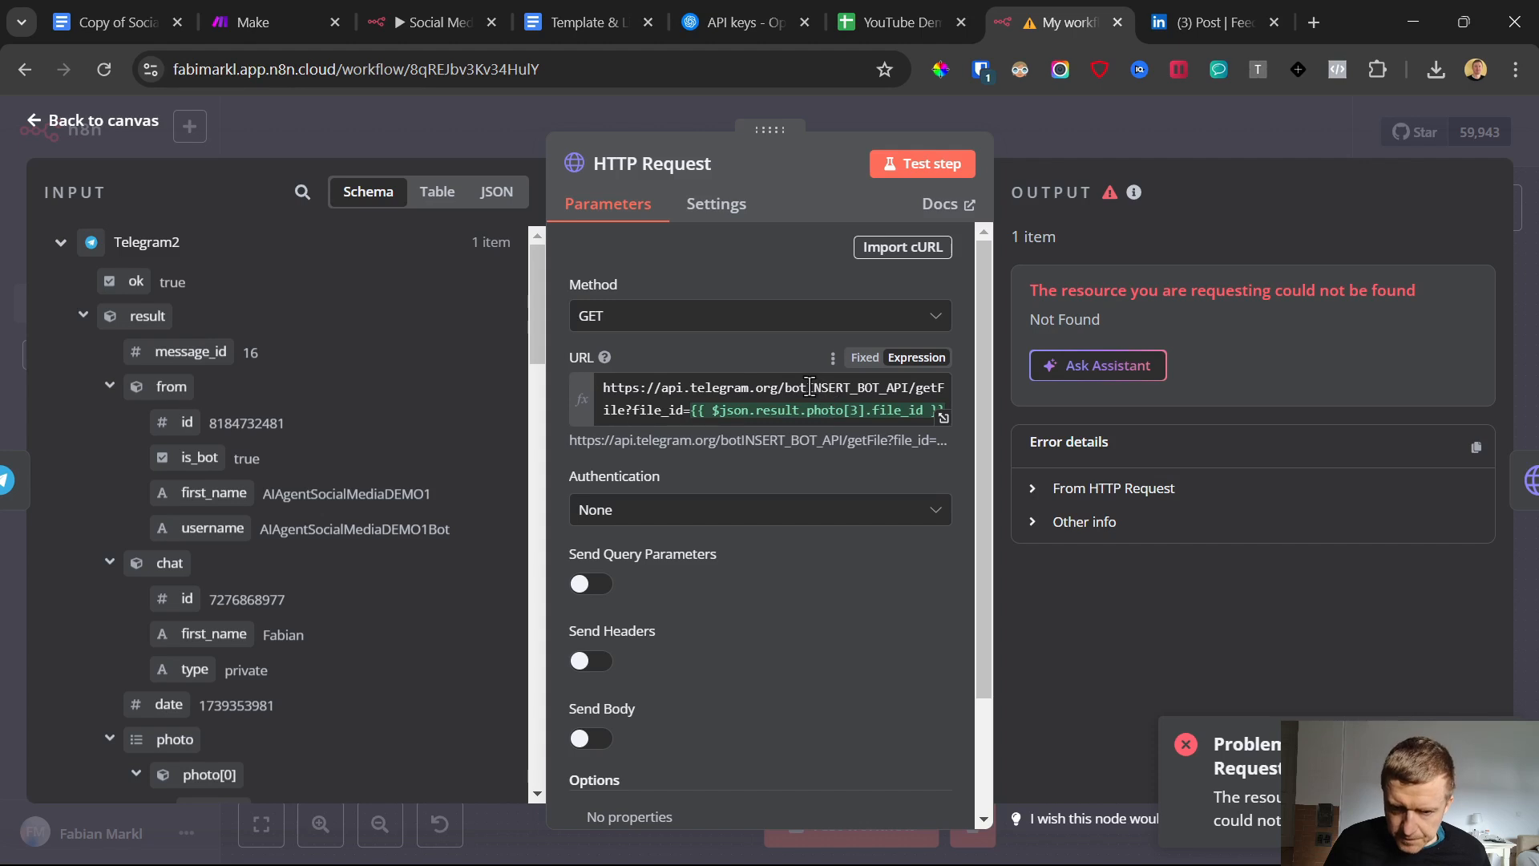
drag(809, 387, 887, 385)
key(ctrl+v)
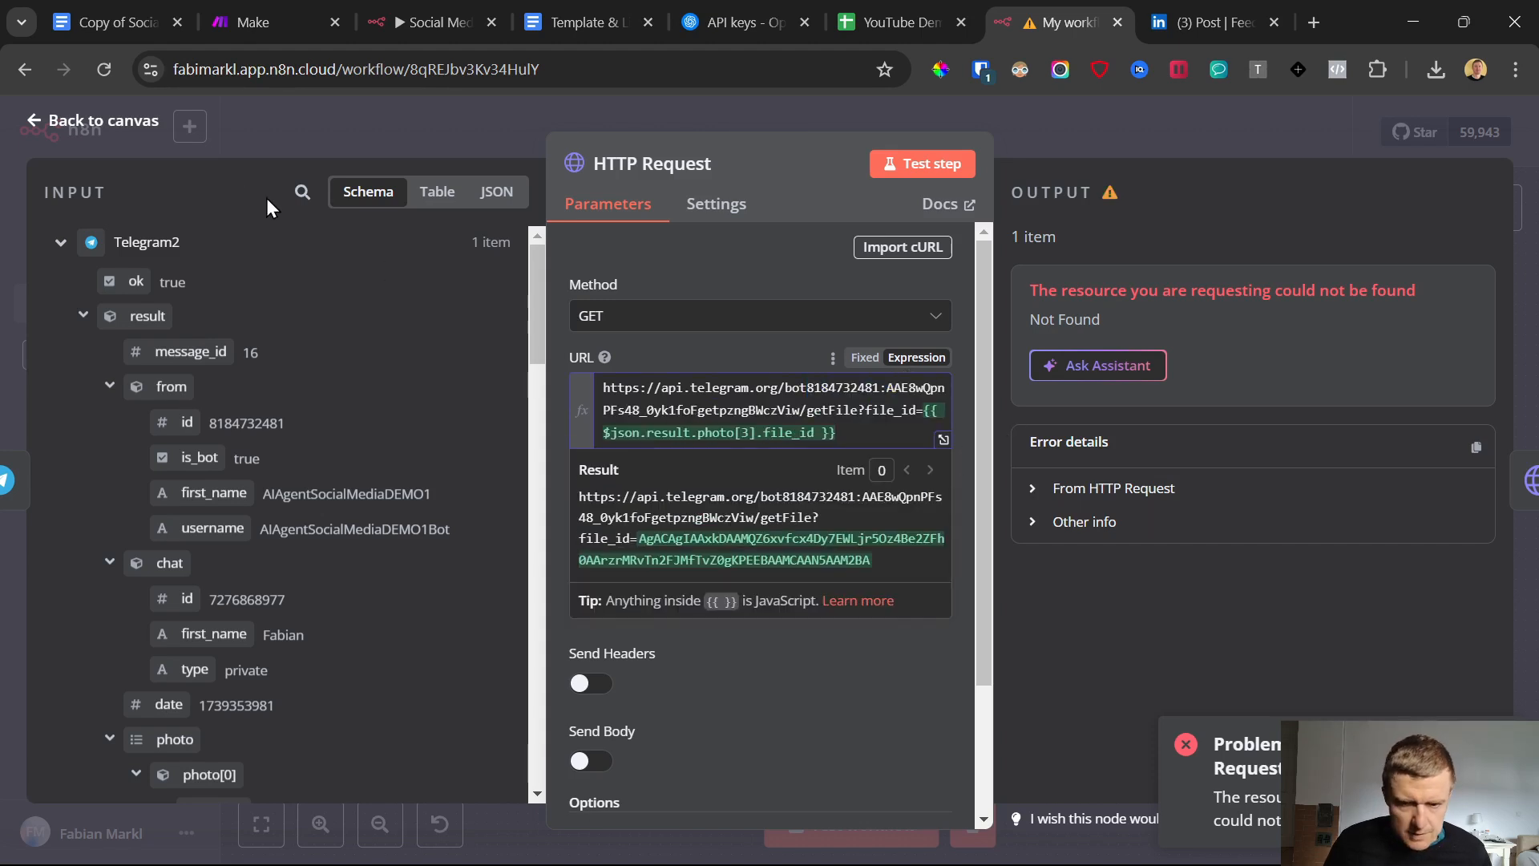
click(114, 140)
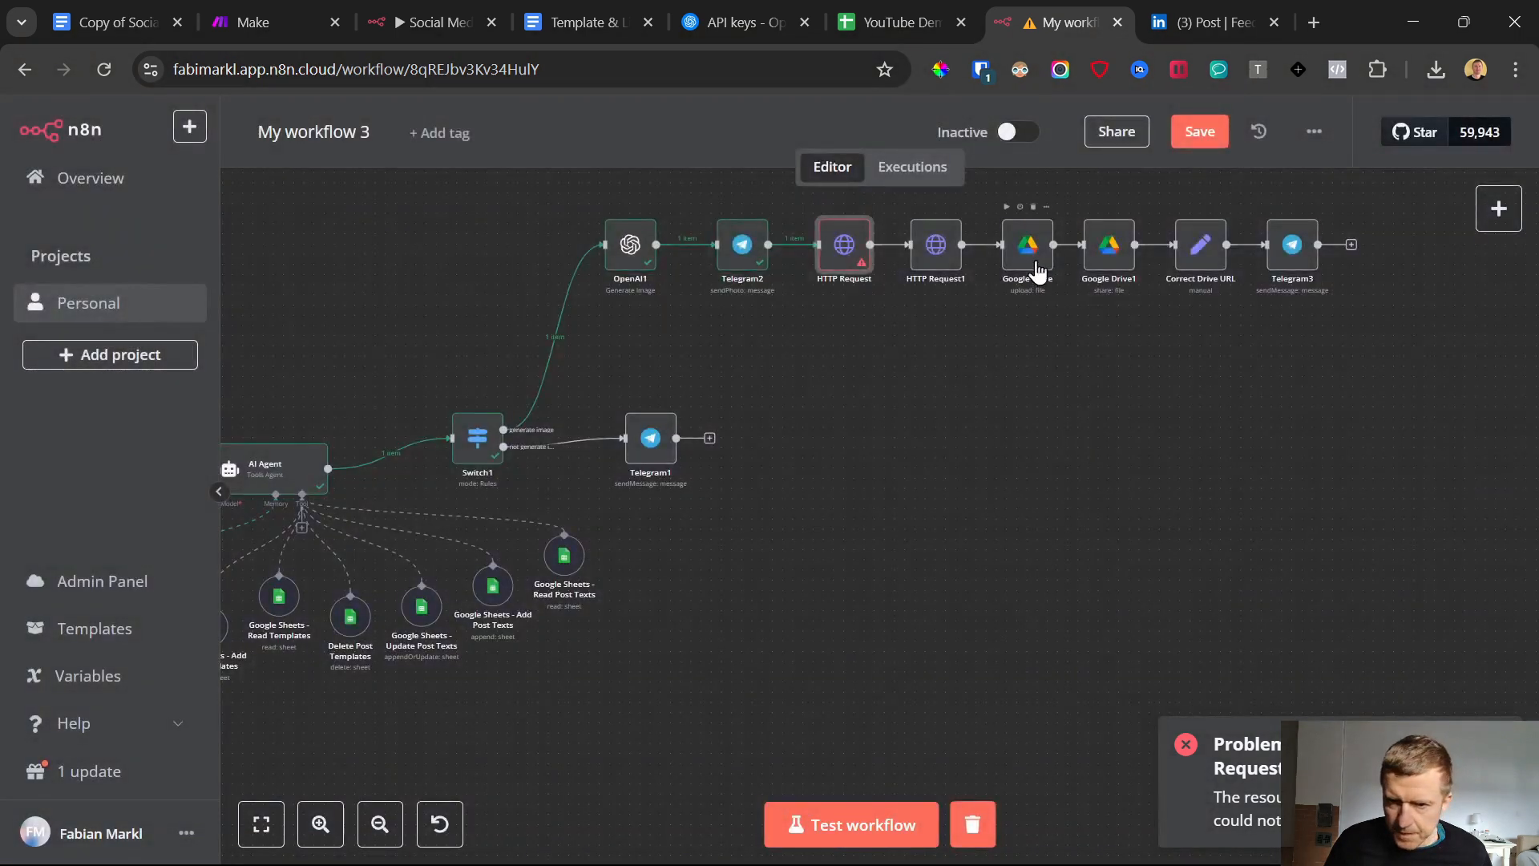
Replace the INSERT_BOT_API placeholder in the HTTP Request1 node's URL with the bot API token and save the workflow
double_click(938, 247)
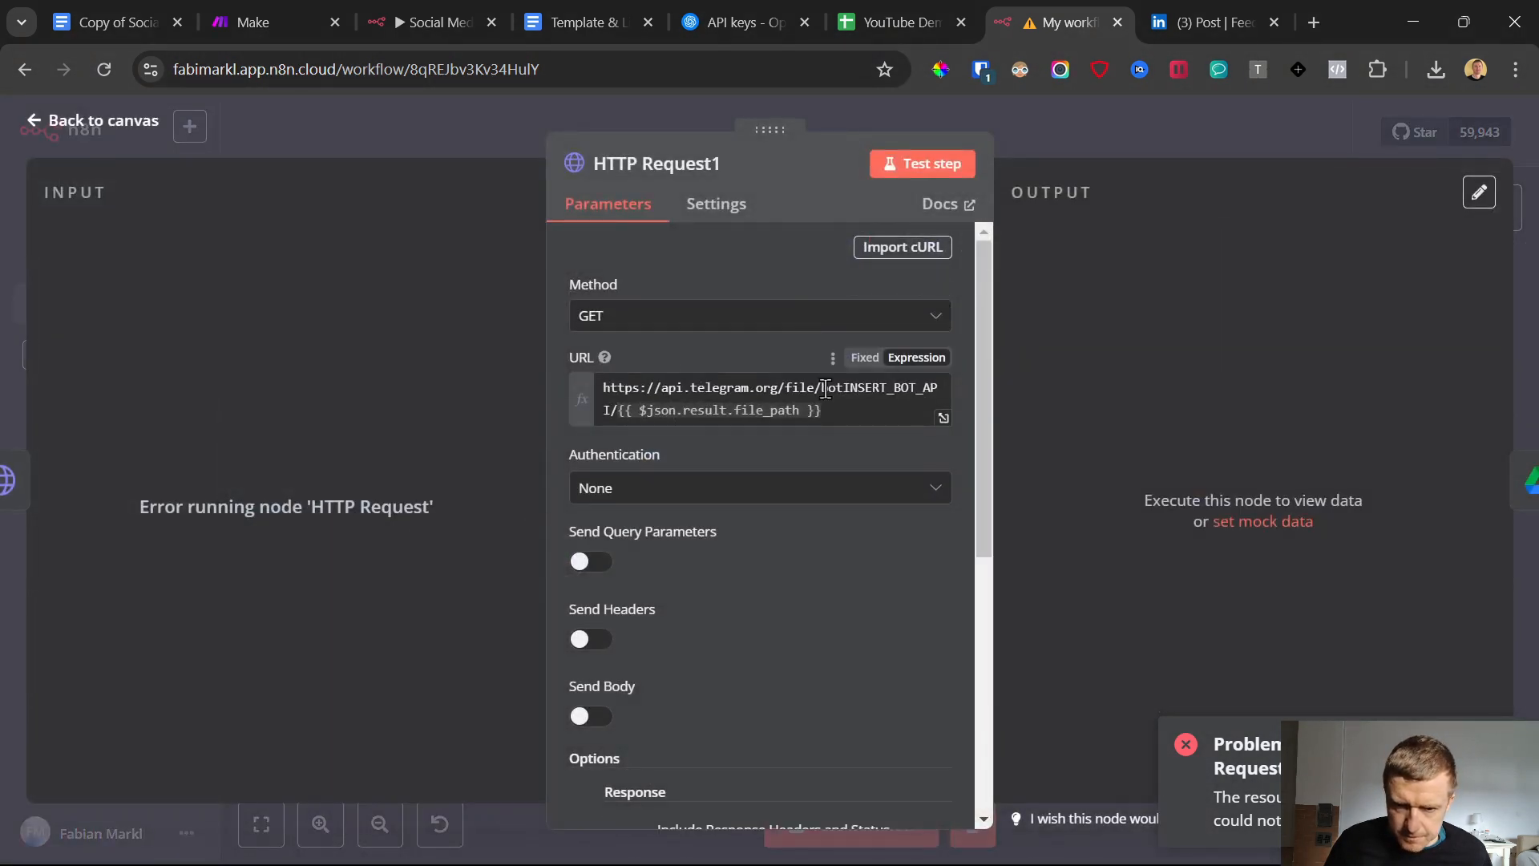
drag(846, 391, 607, 410)
key(ctrl+v)
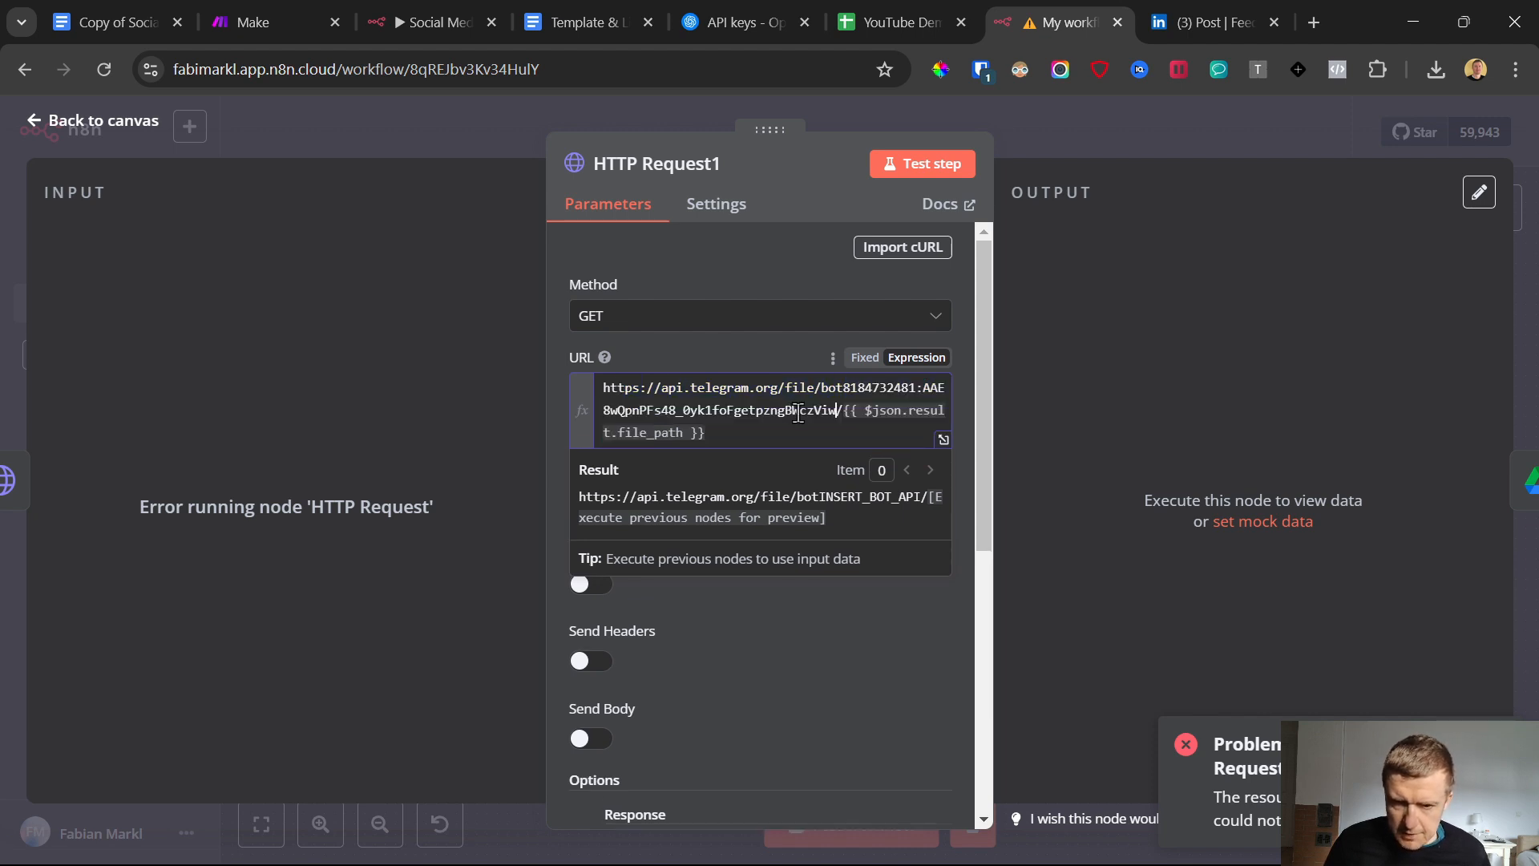
click(88, 120)
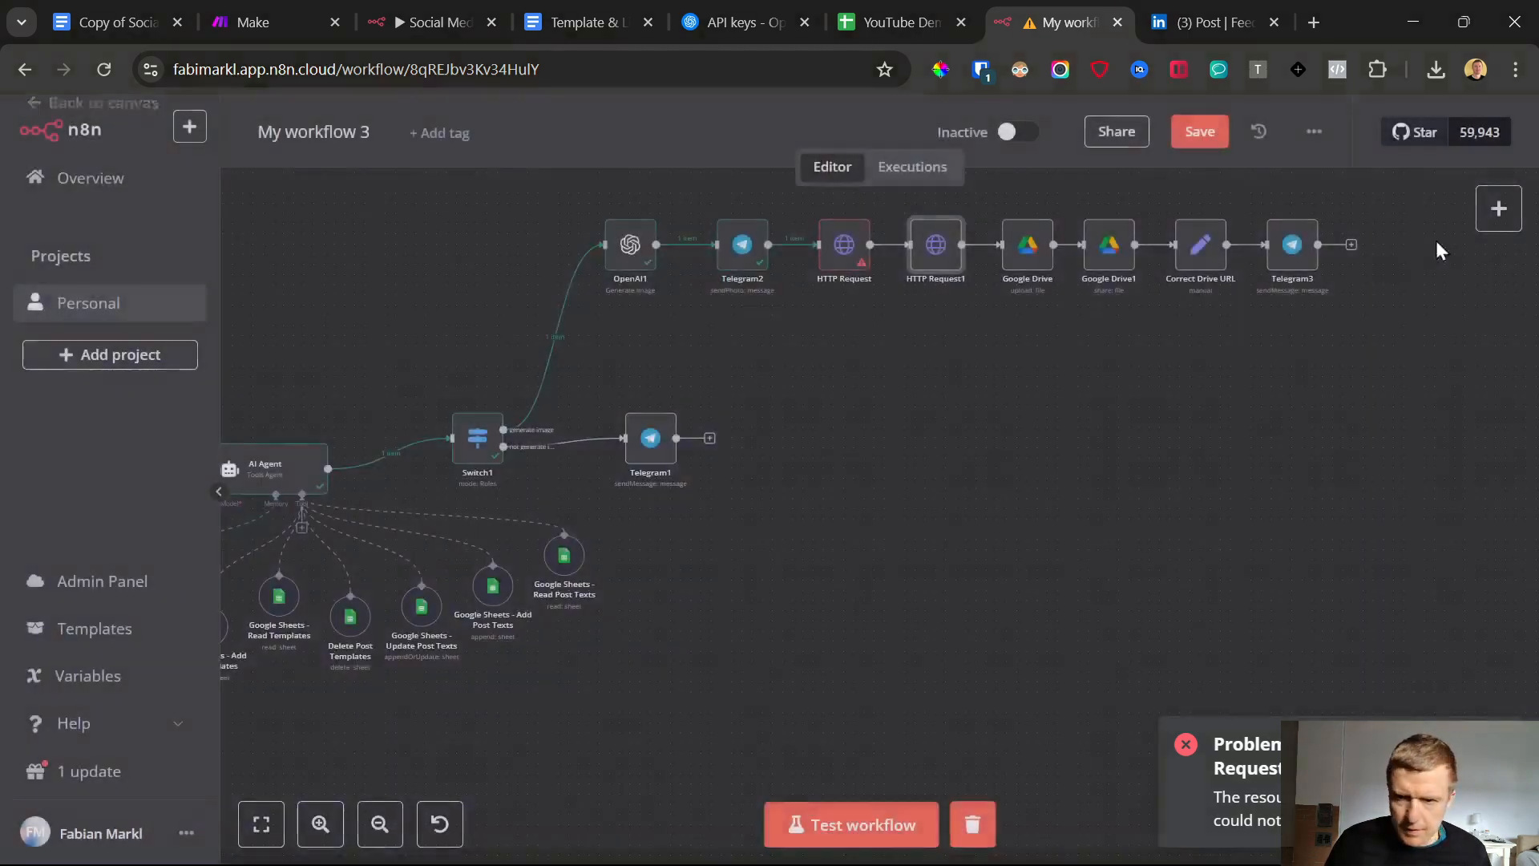
click(1195, 133)
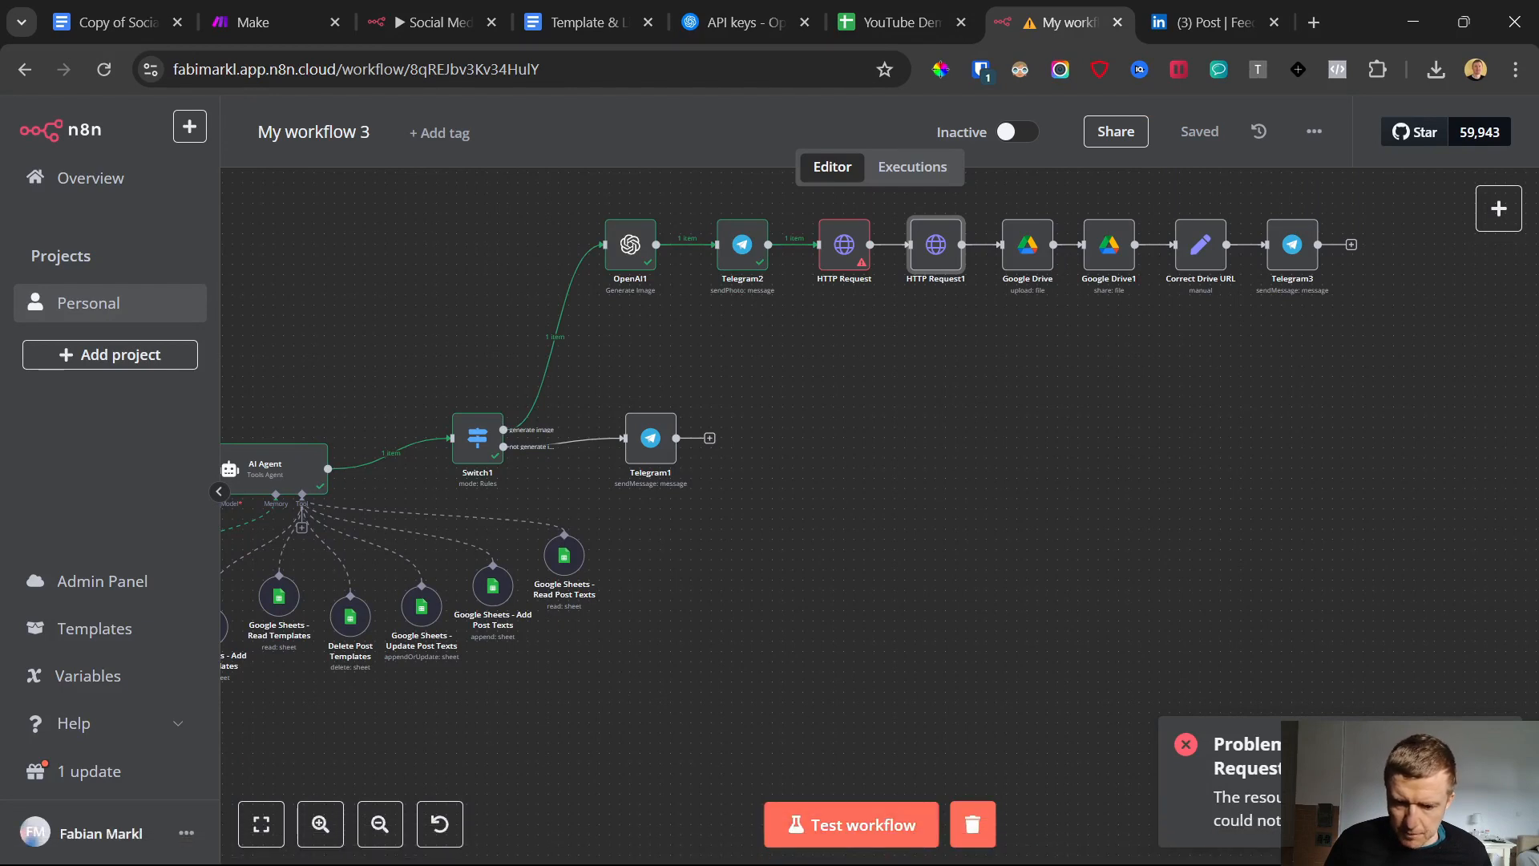
Start a new workflow test run and send "generate image" to the AIAgentSocialMediaDEMO1 bot again
click(949, 850)
click(949, 850)
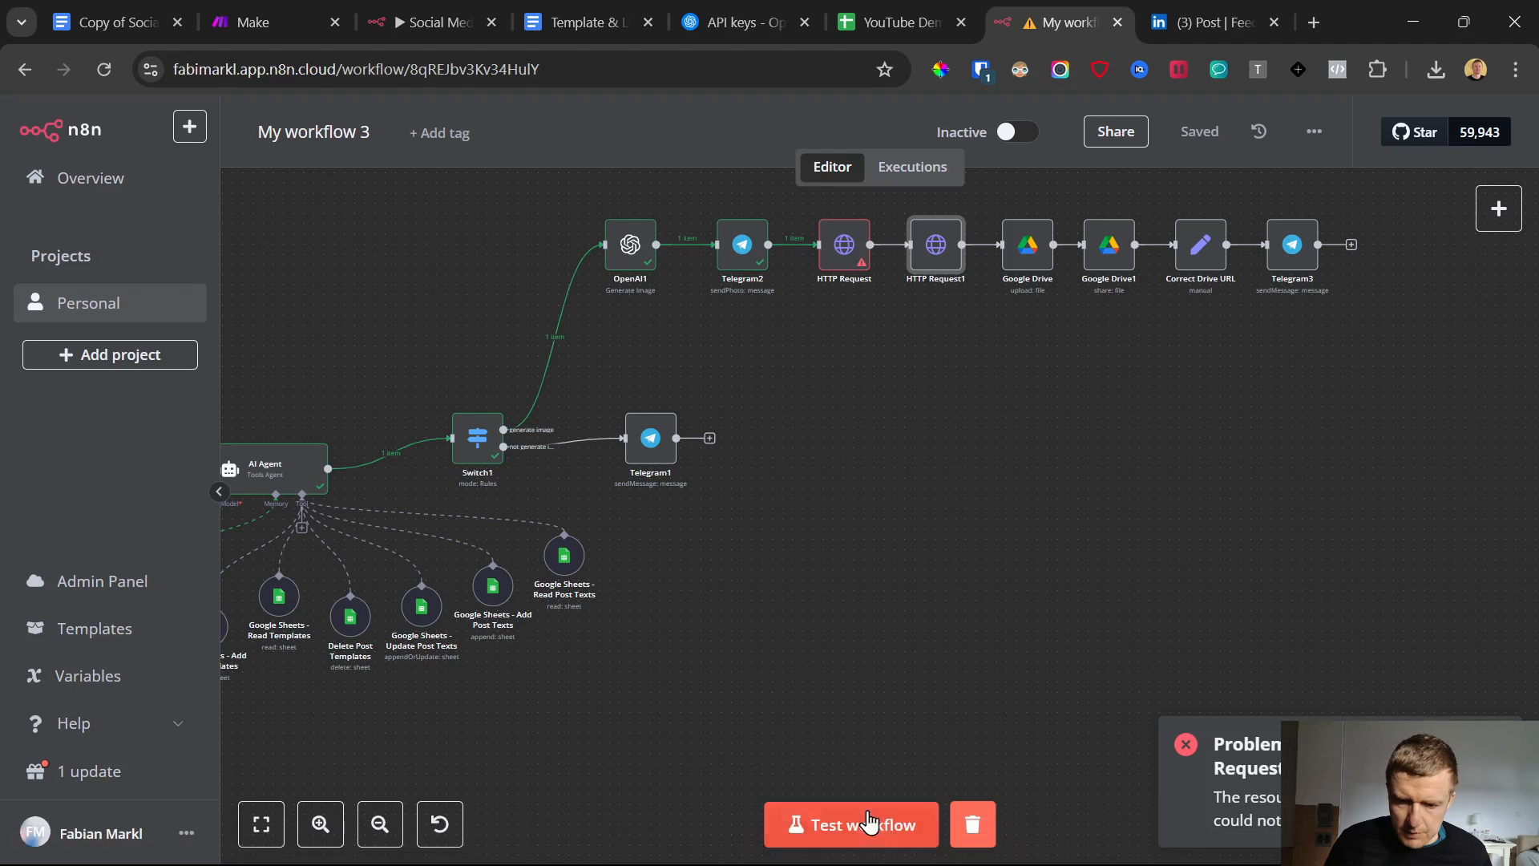
click(946, 842)
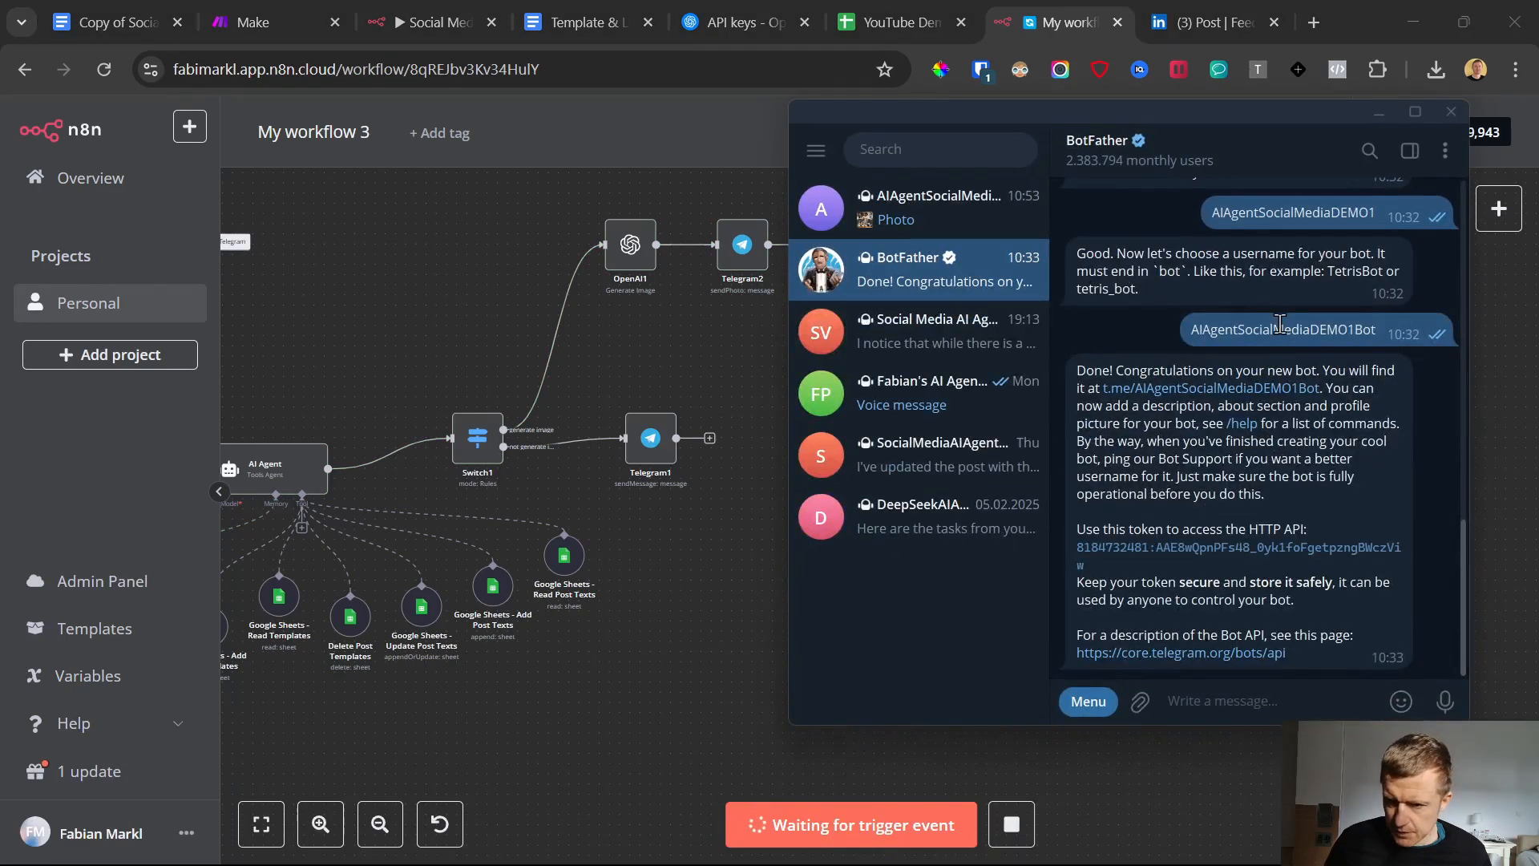
click(922, 209)
scroll(1120, 645, down, 15)
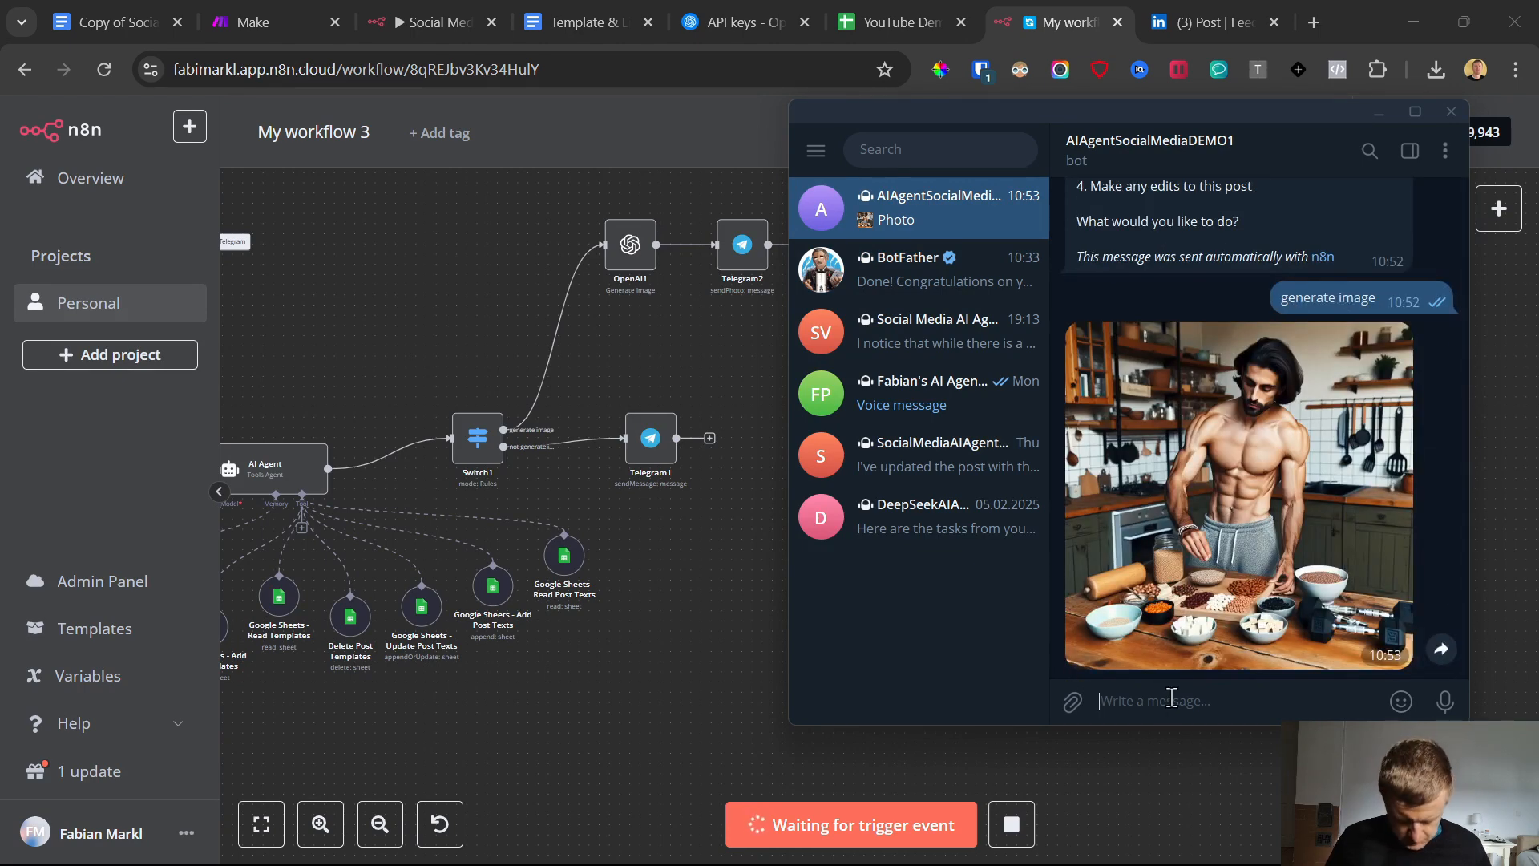
text(generate imag)
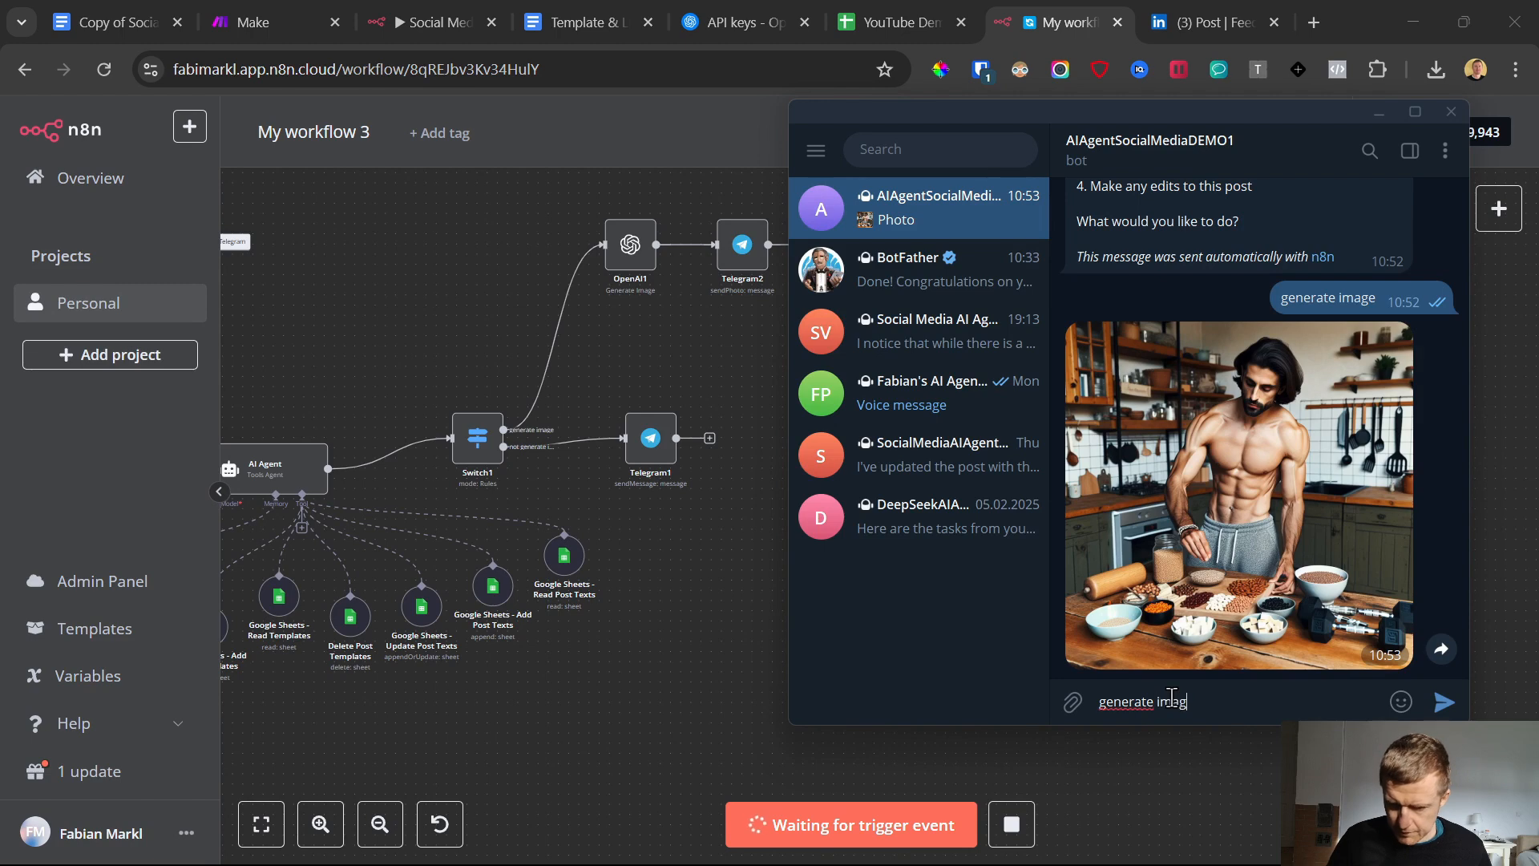
text(e)
key(Return)
click(709, 655)
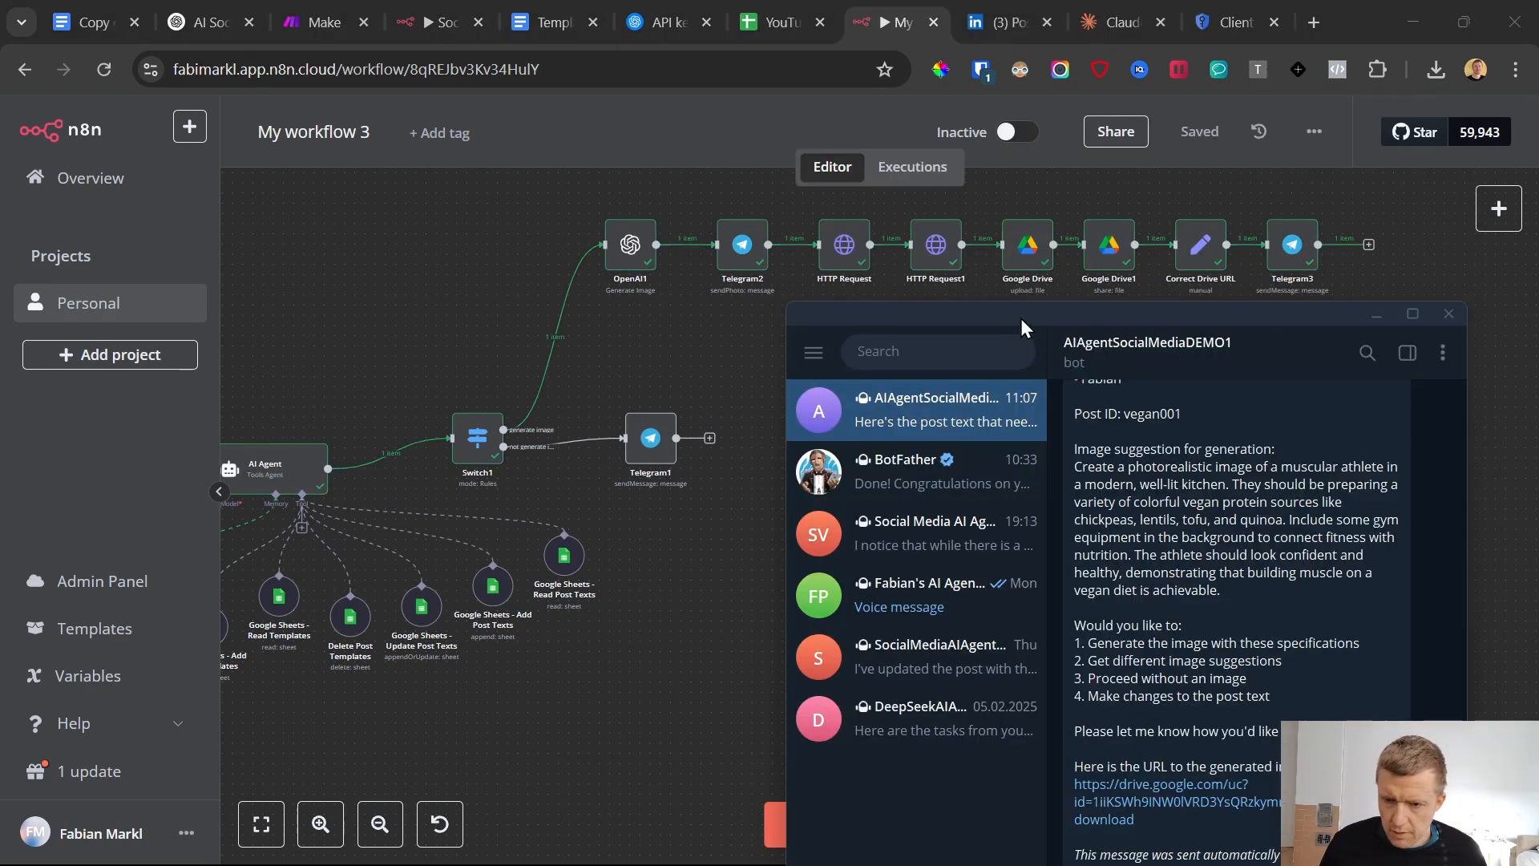
Download the generated image through the Google Drive URL in the bot's reply and open the PNG to view it
drag(1023, 325, 1029, 218)
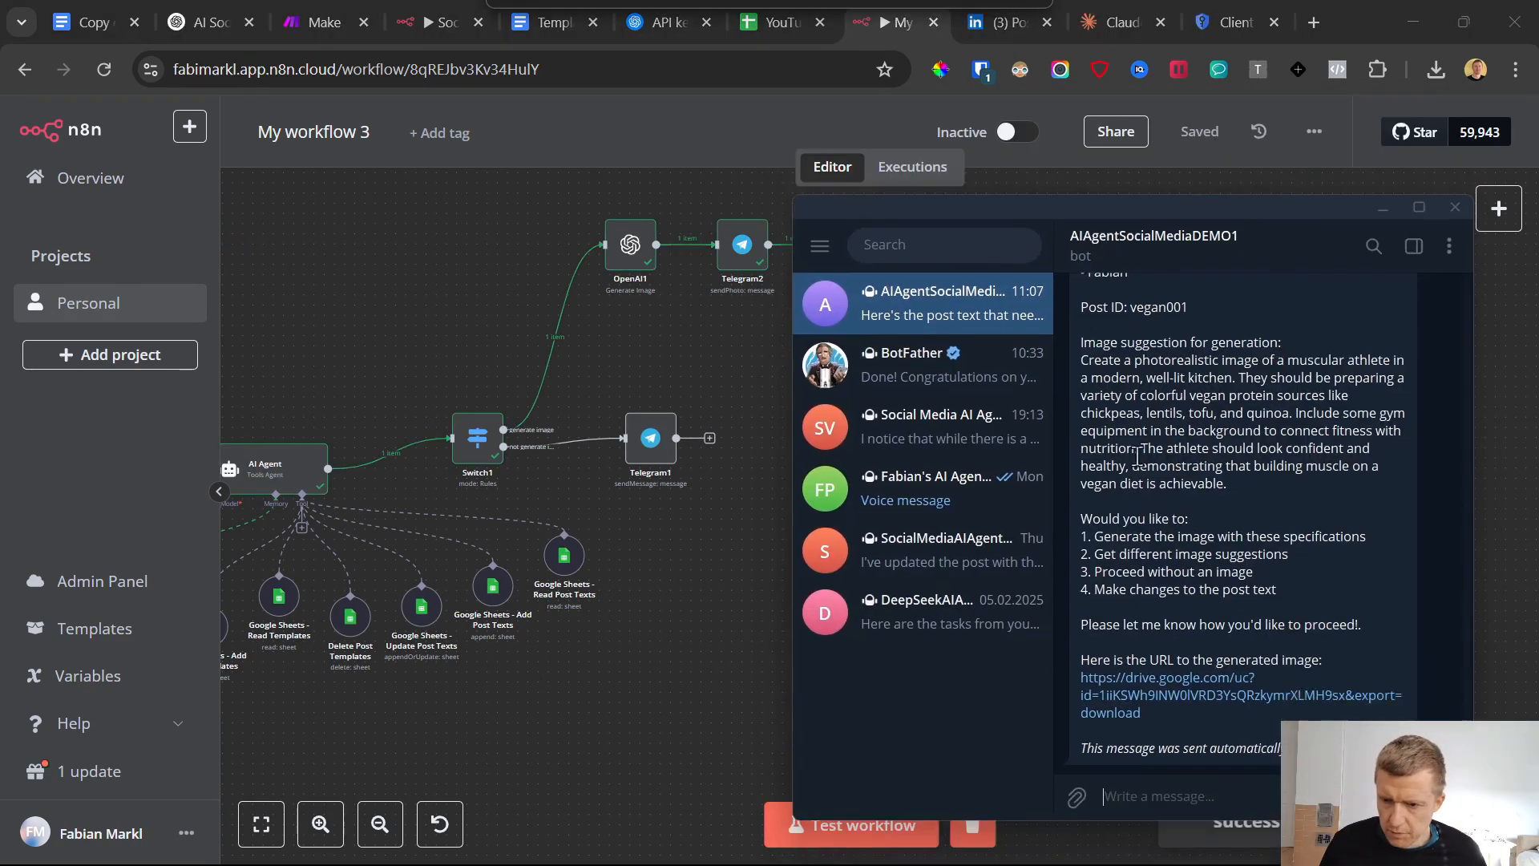
scroll(1221, 565, down, 5)
scroll(1195, 521, down, 6)
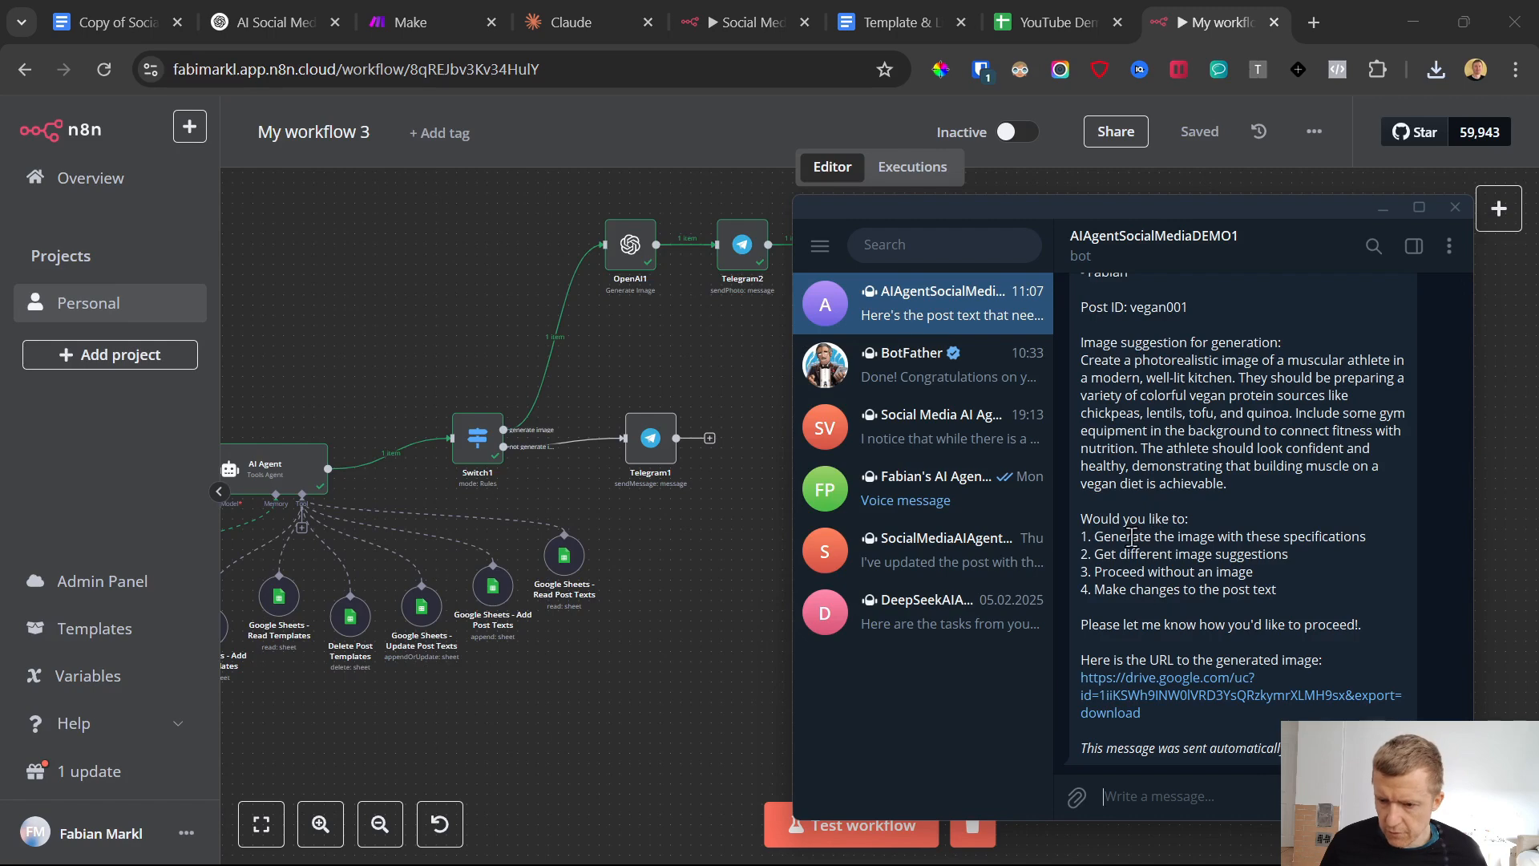
click(1116, 697)
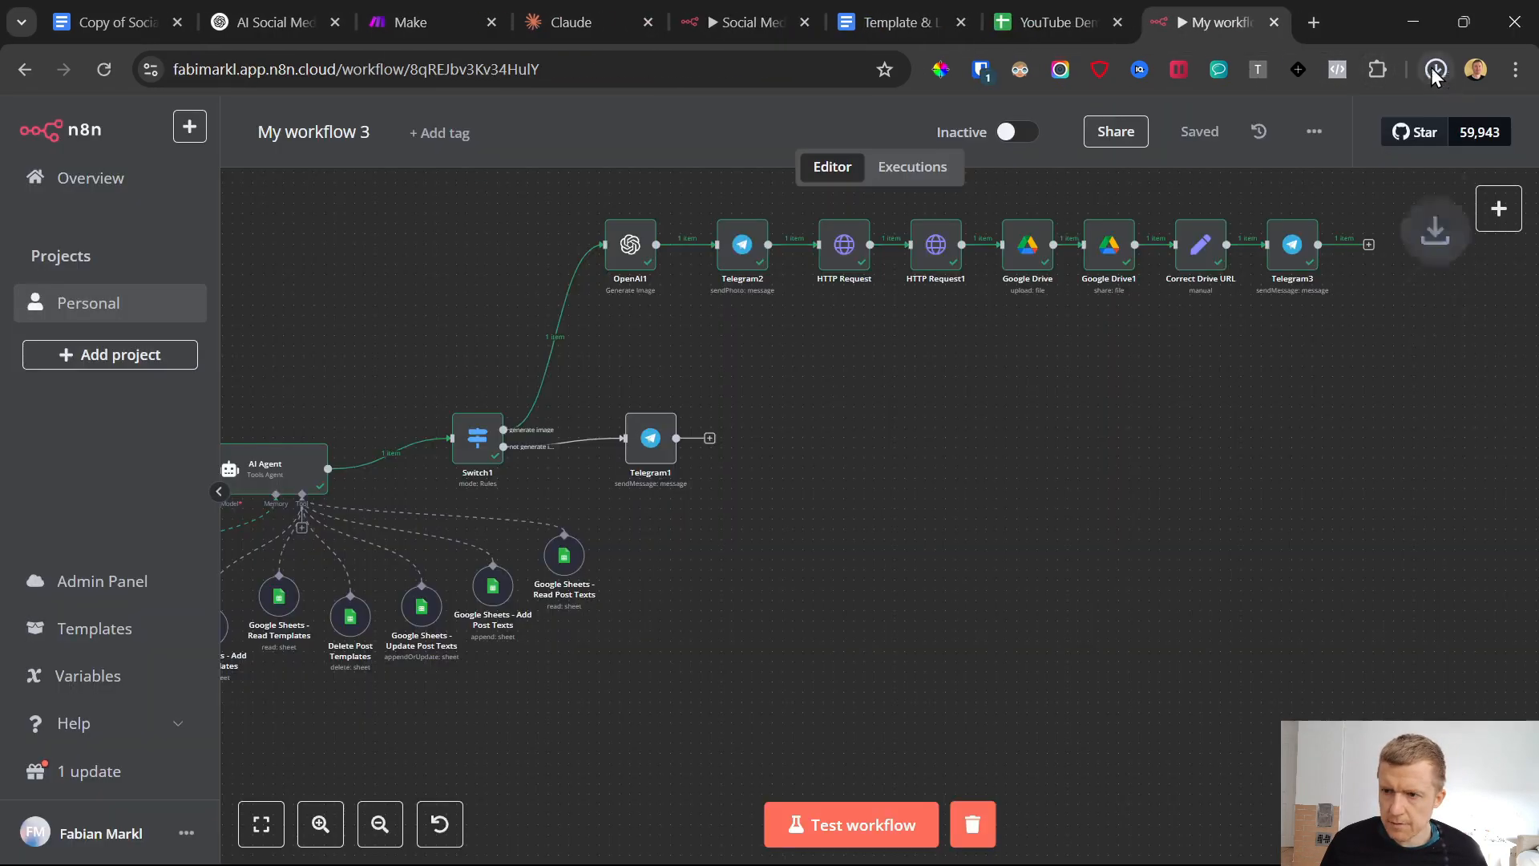
click(1425, 80)
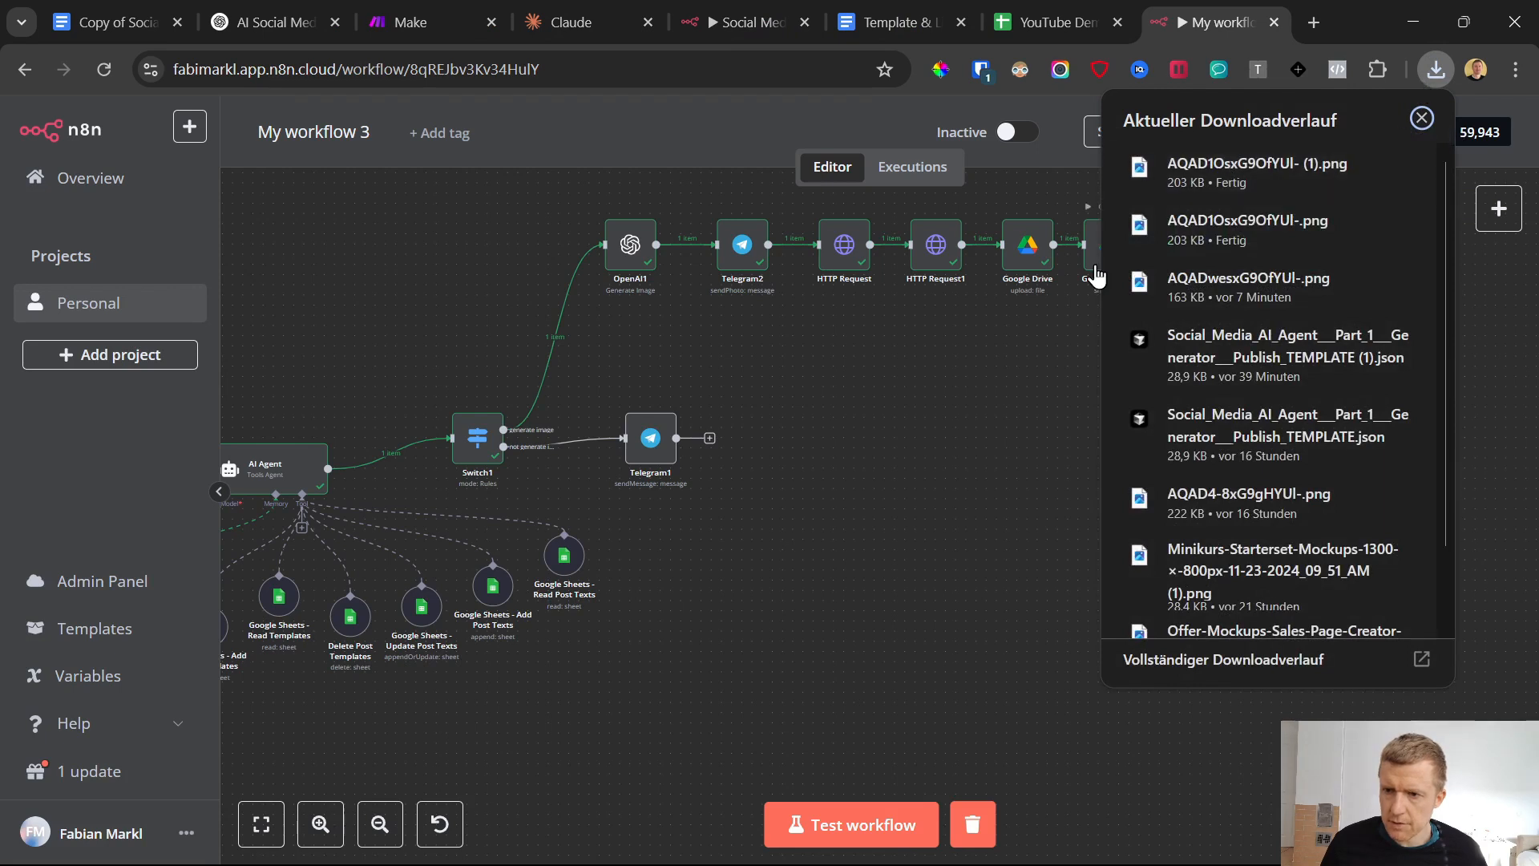
click(1235, 172)
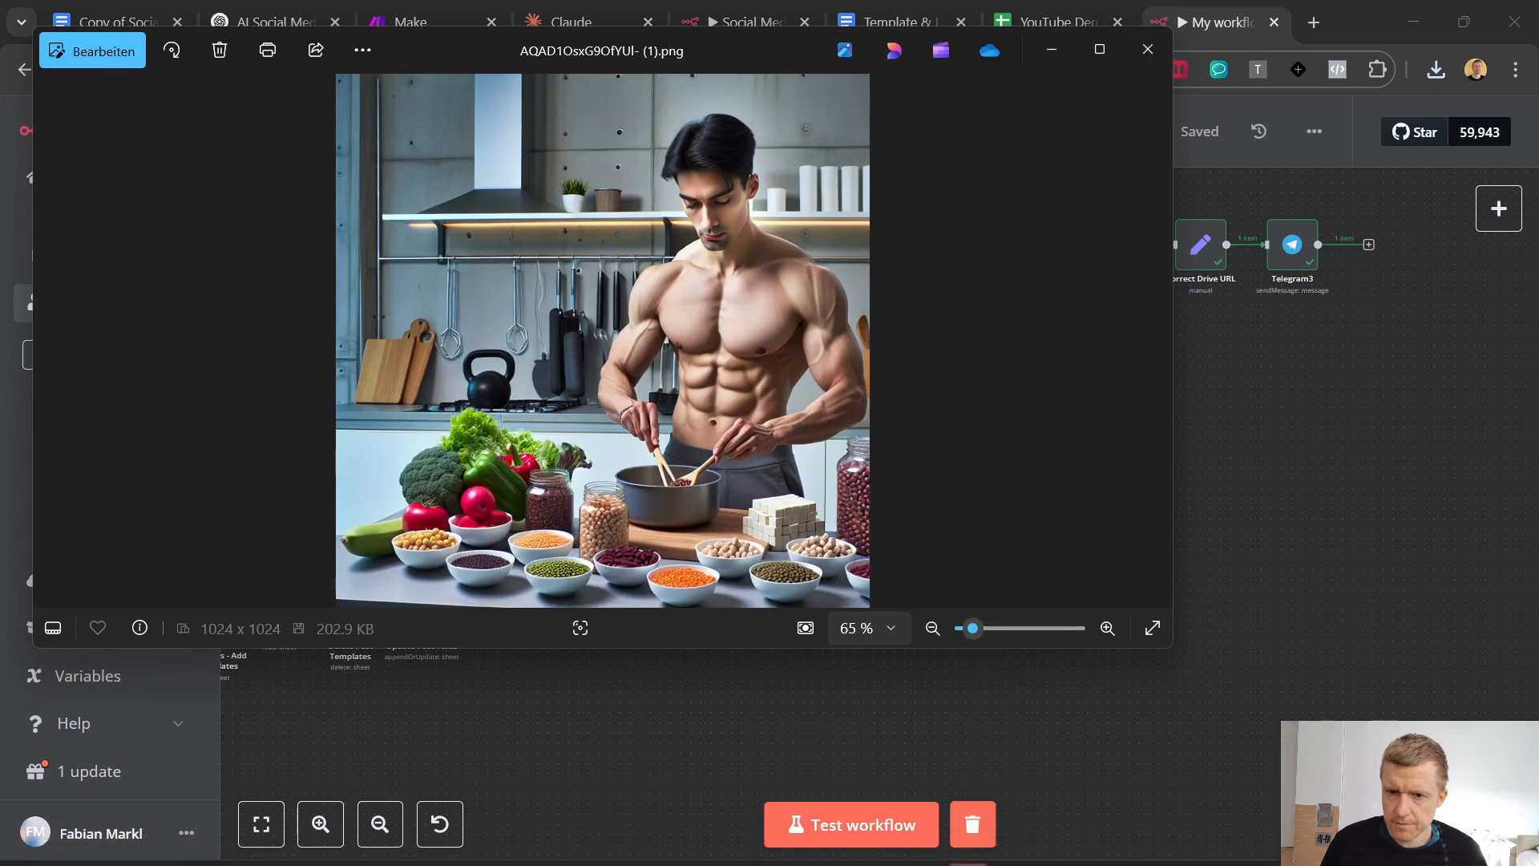
Open the AIAgentSocialMediaDEMO1 chat in Telegram and copy the generated image's Google Drive URL from the bot's reply
mouse_move(940, 856)
click(954, 811)
scroll(1214, 472, up, 10)
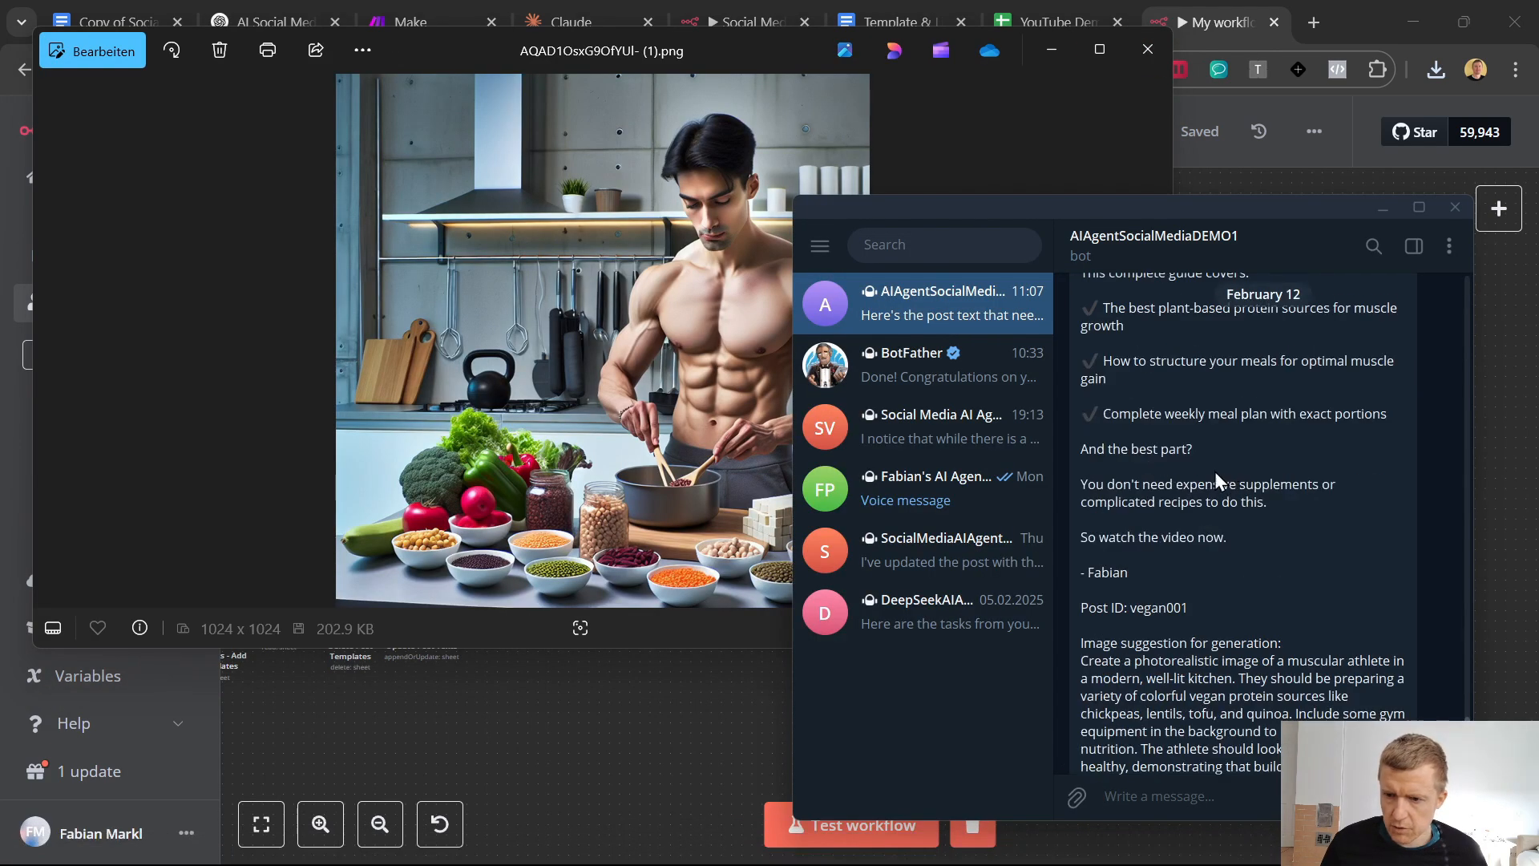
scroll(1211, 505, down, 10)
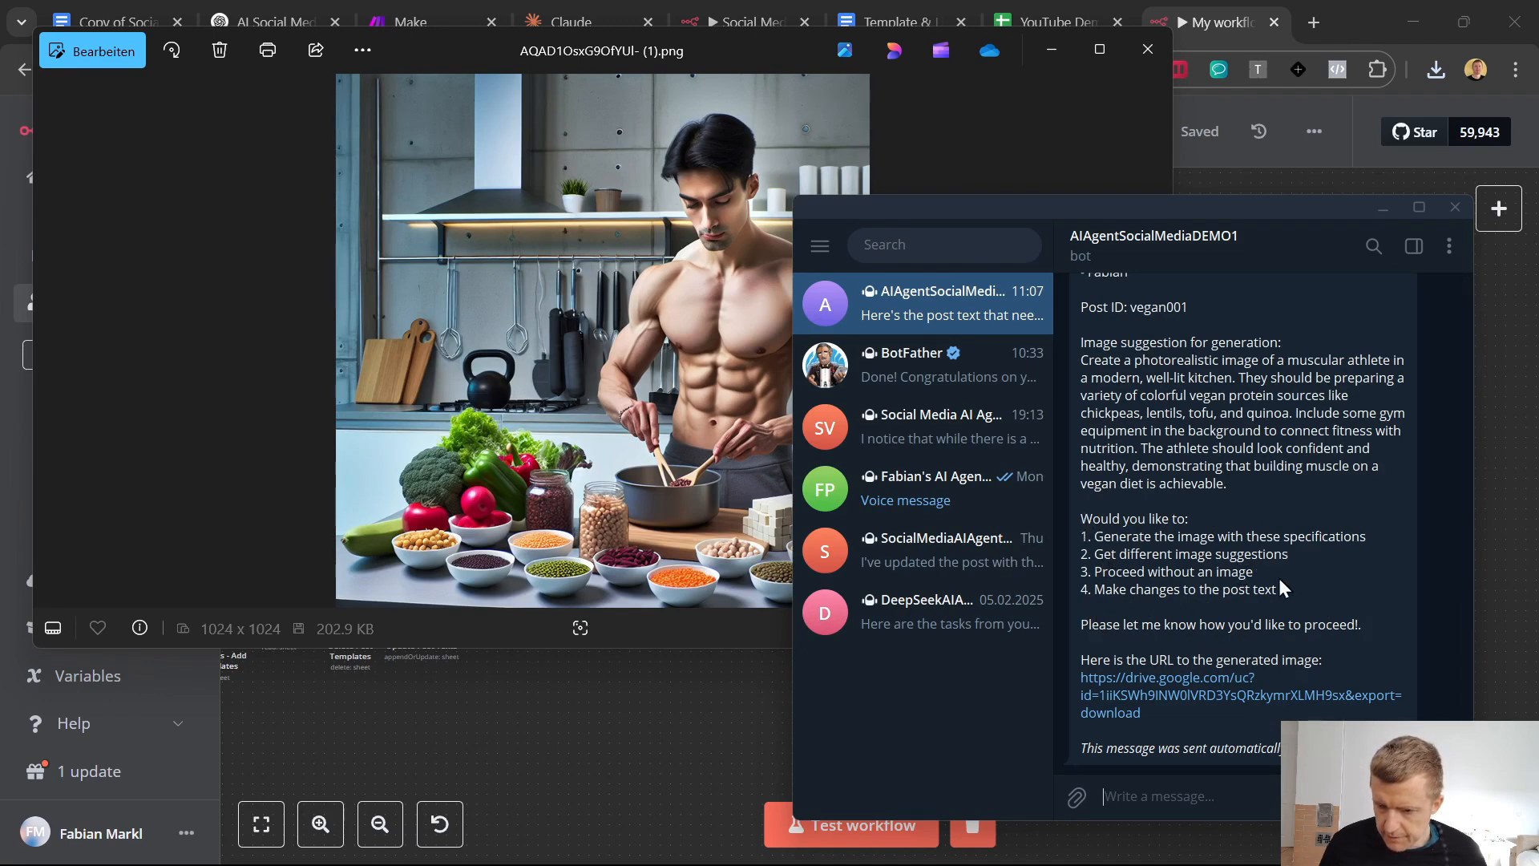
drag(1194, 717, 1073, 683)
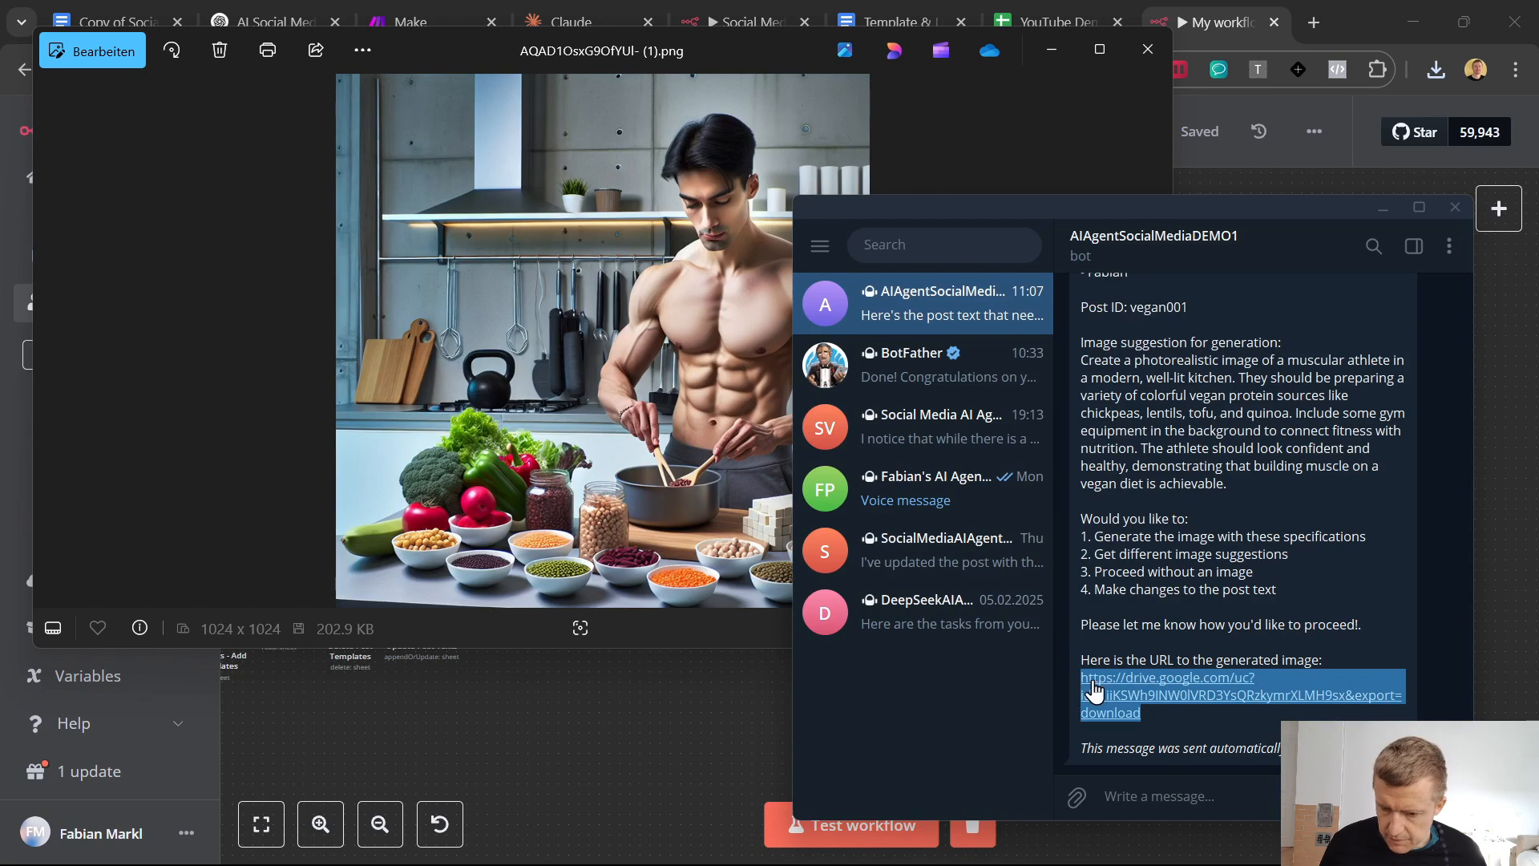
right_click(1108, 681)
click(1186, 523)
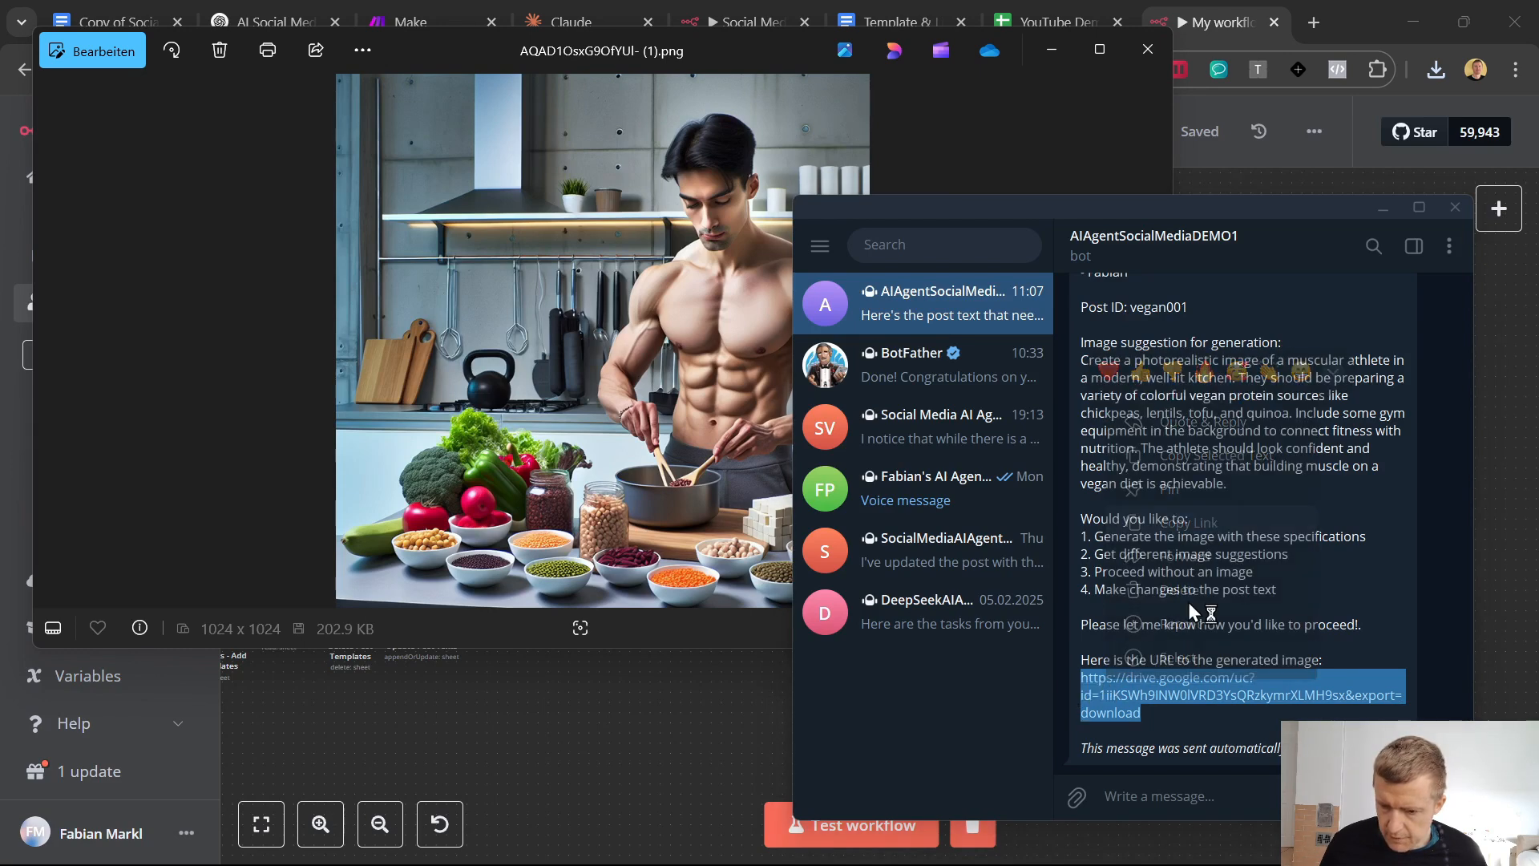
Send the bot "save this image to the post:" followed by the copied URL and start a new workflow test run in n8n
click(1160, 796)
text(save this image to the post:)
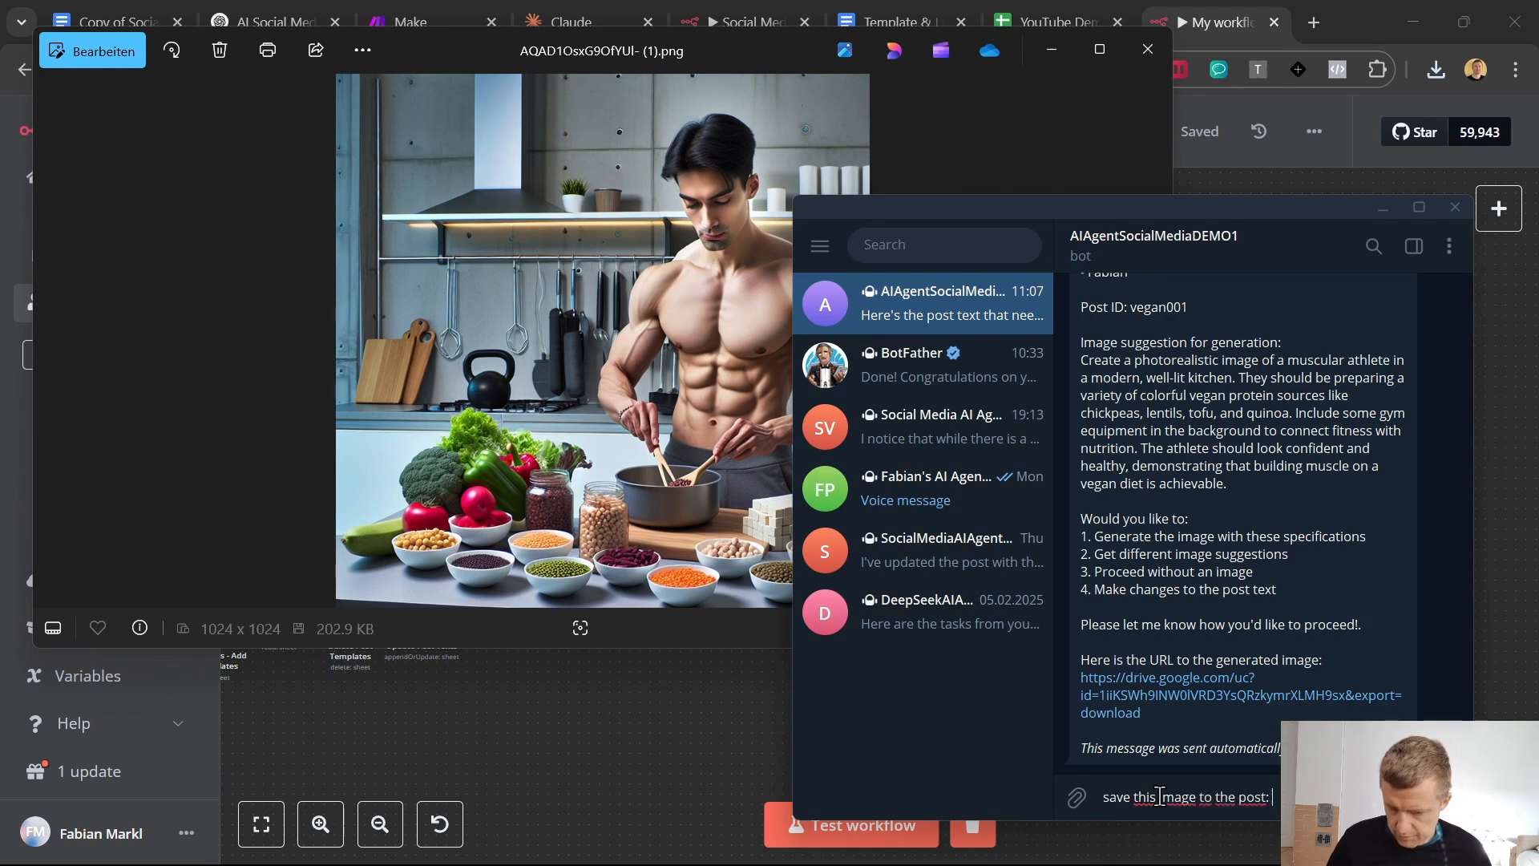
key(ctrl+v)
key(Return)
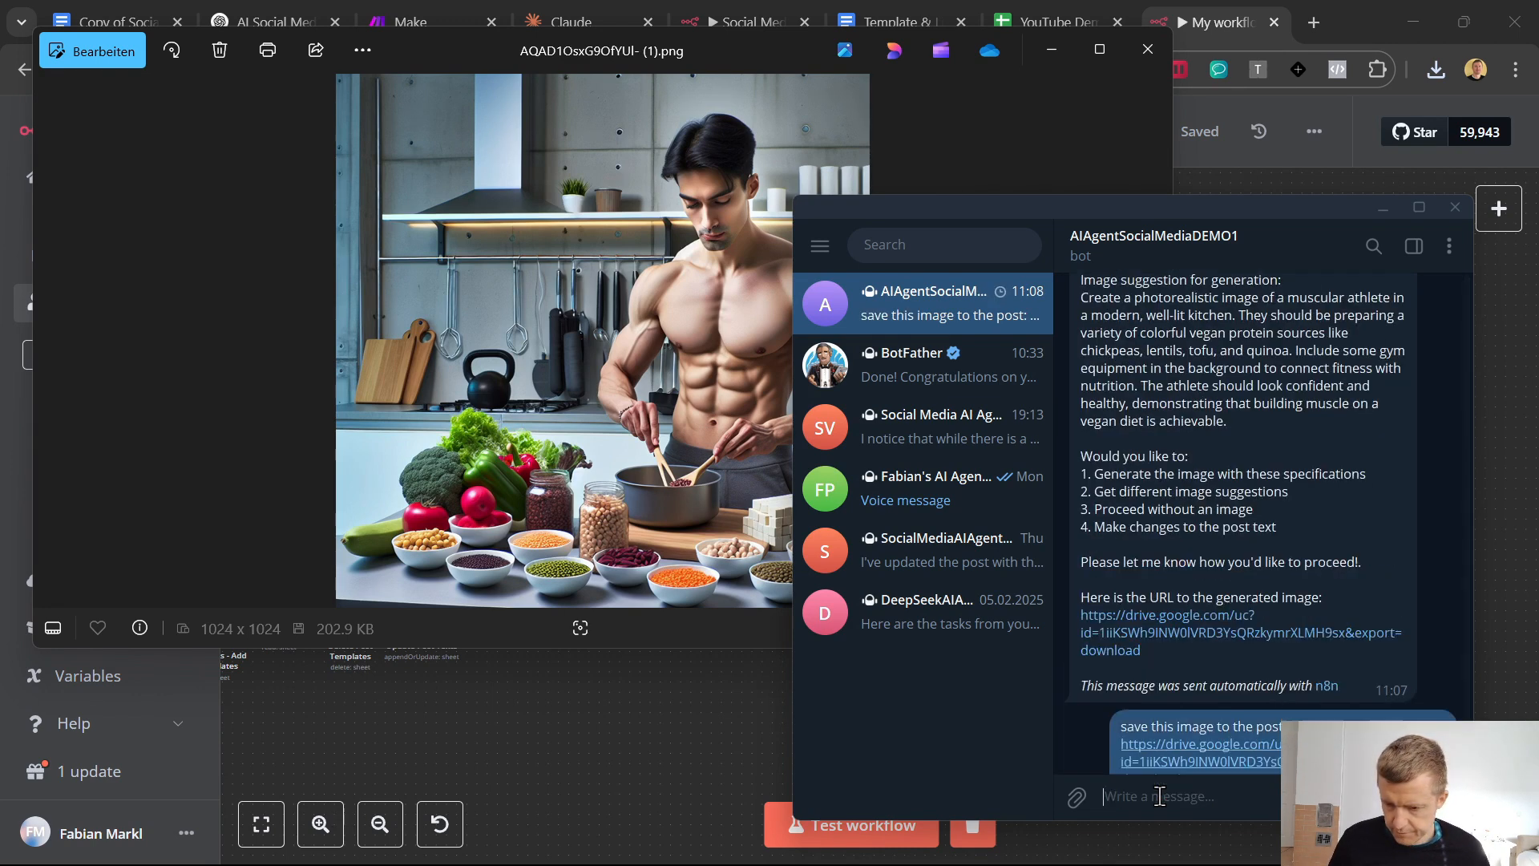
click(802, 834)
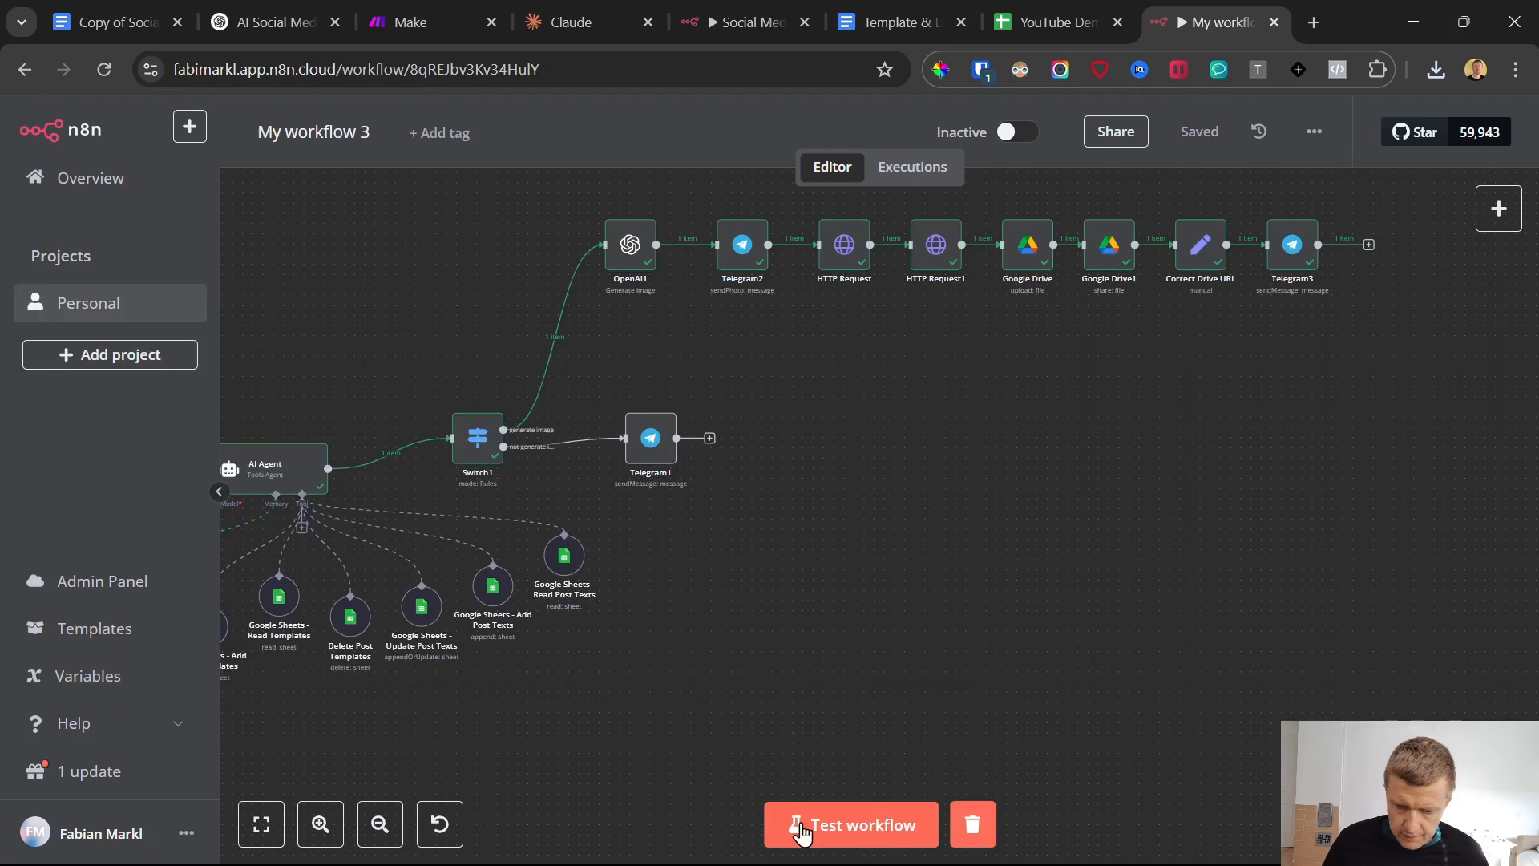
click(901, 813)
Check the vegan001 post's Image URL in the Generated Post sheet and look for a bot reply in Telegram, closing the open image viewer
click(1035, 12)
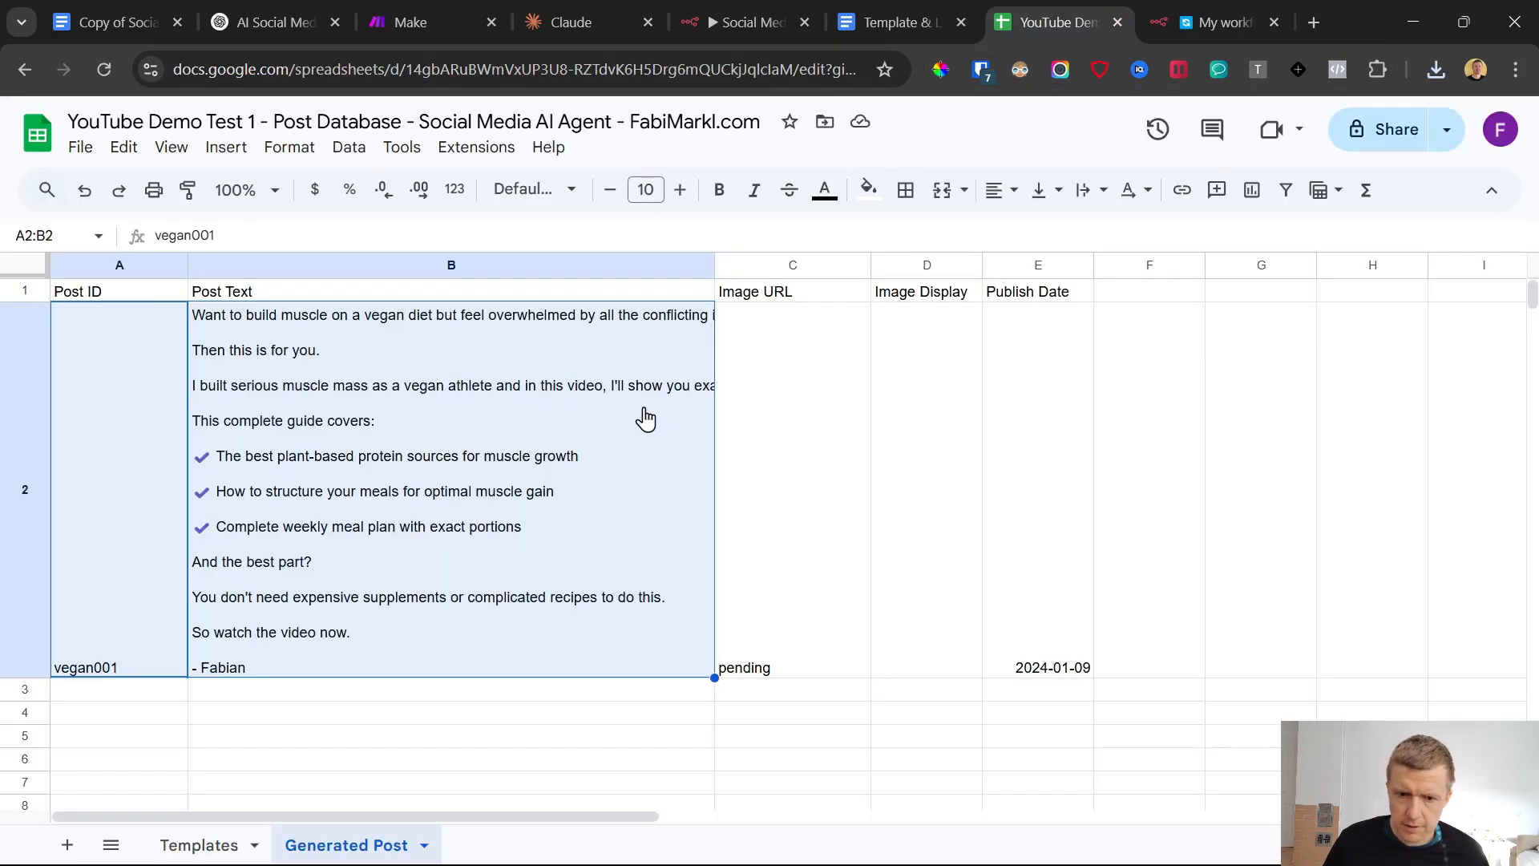
click(789, 465)
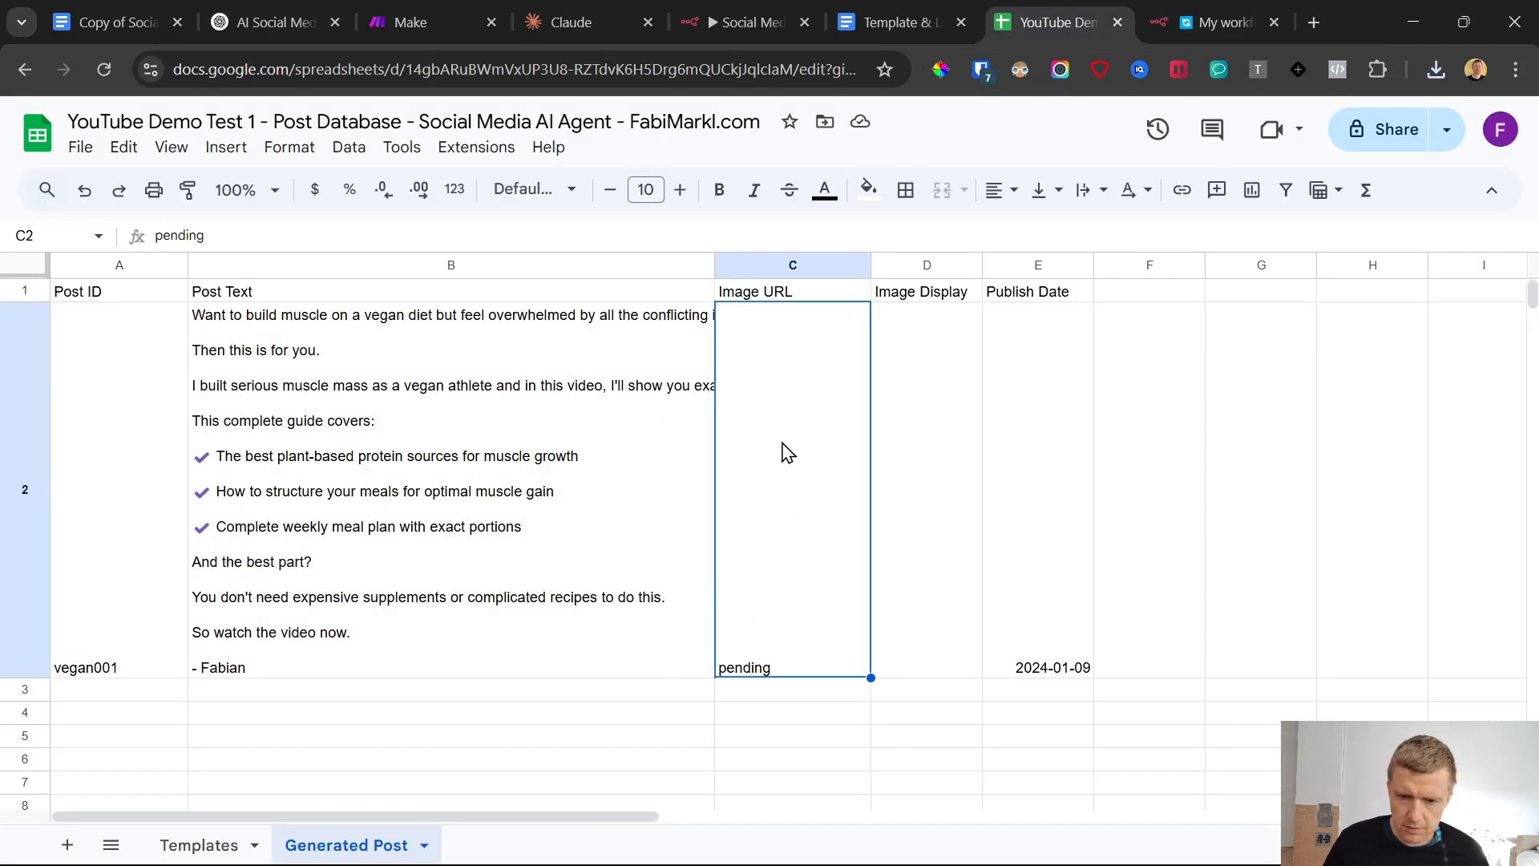
mouse_move(857, 857)
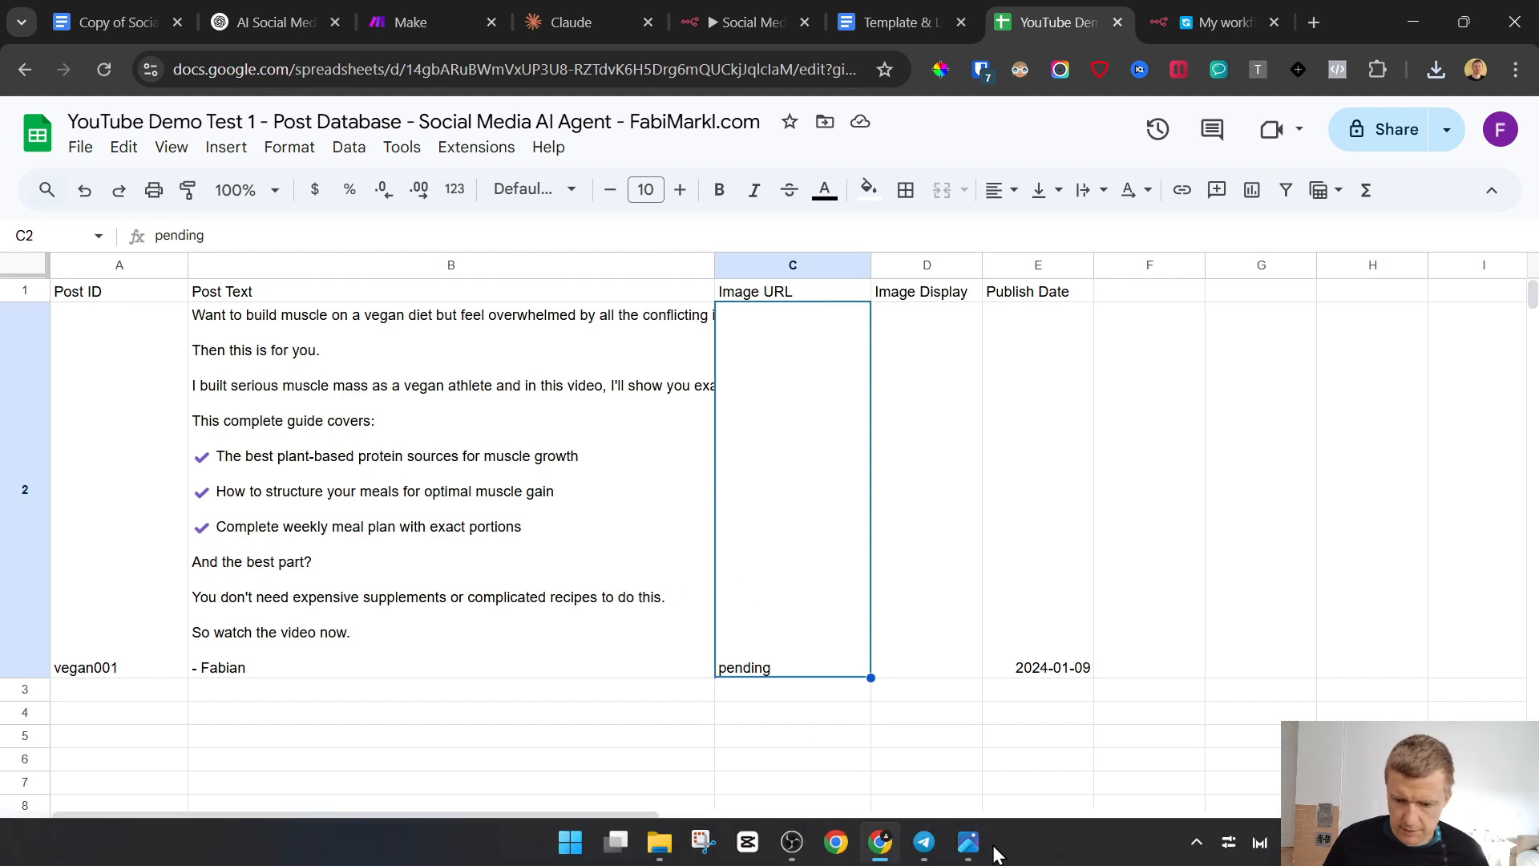
click(968, 842)
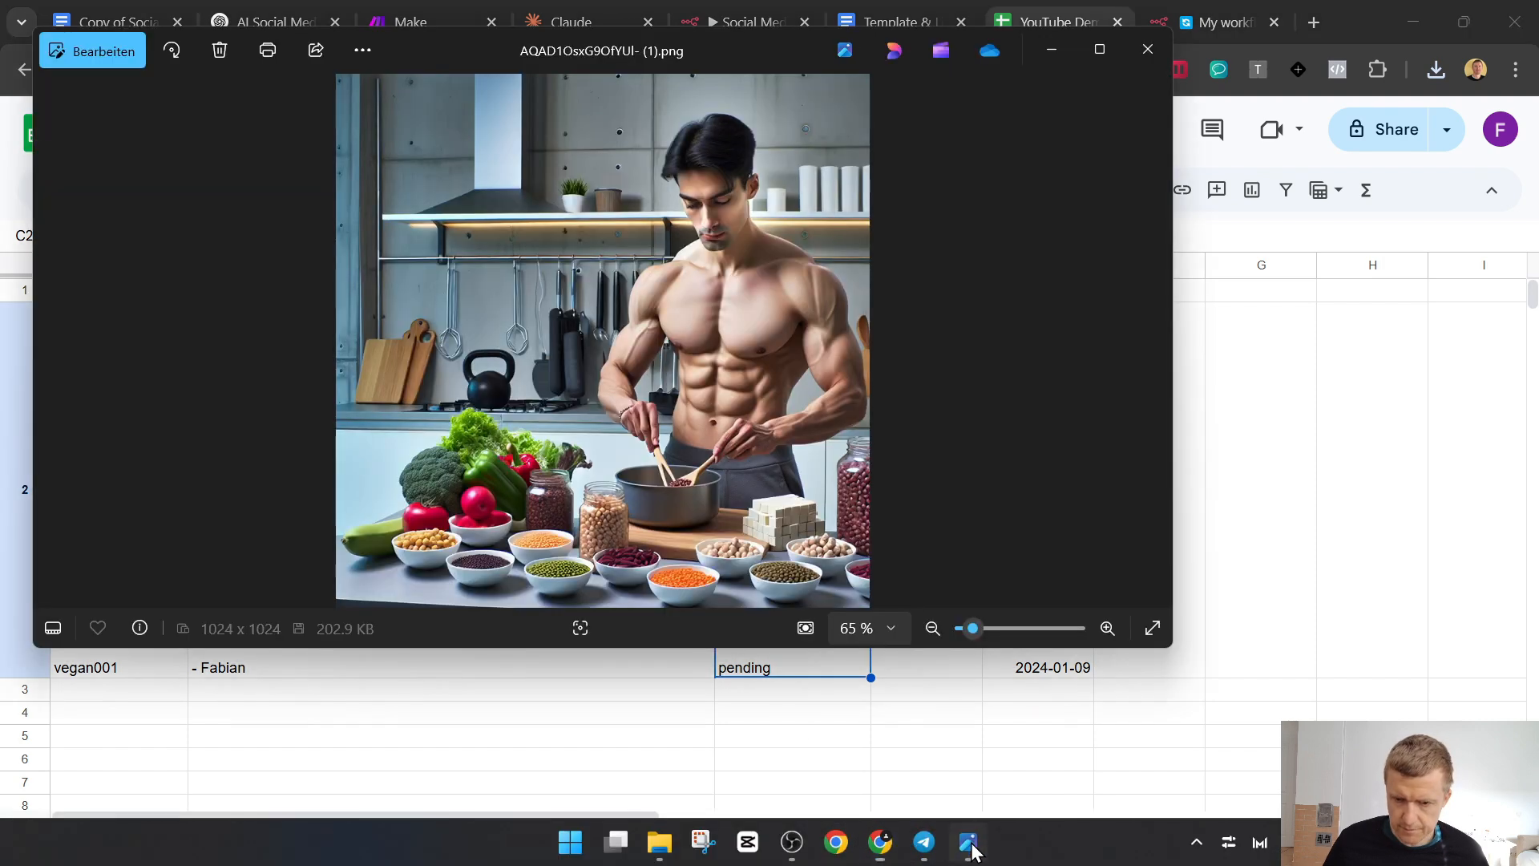
click(1147, 56)
click(954, 844)
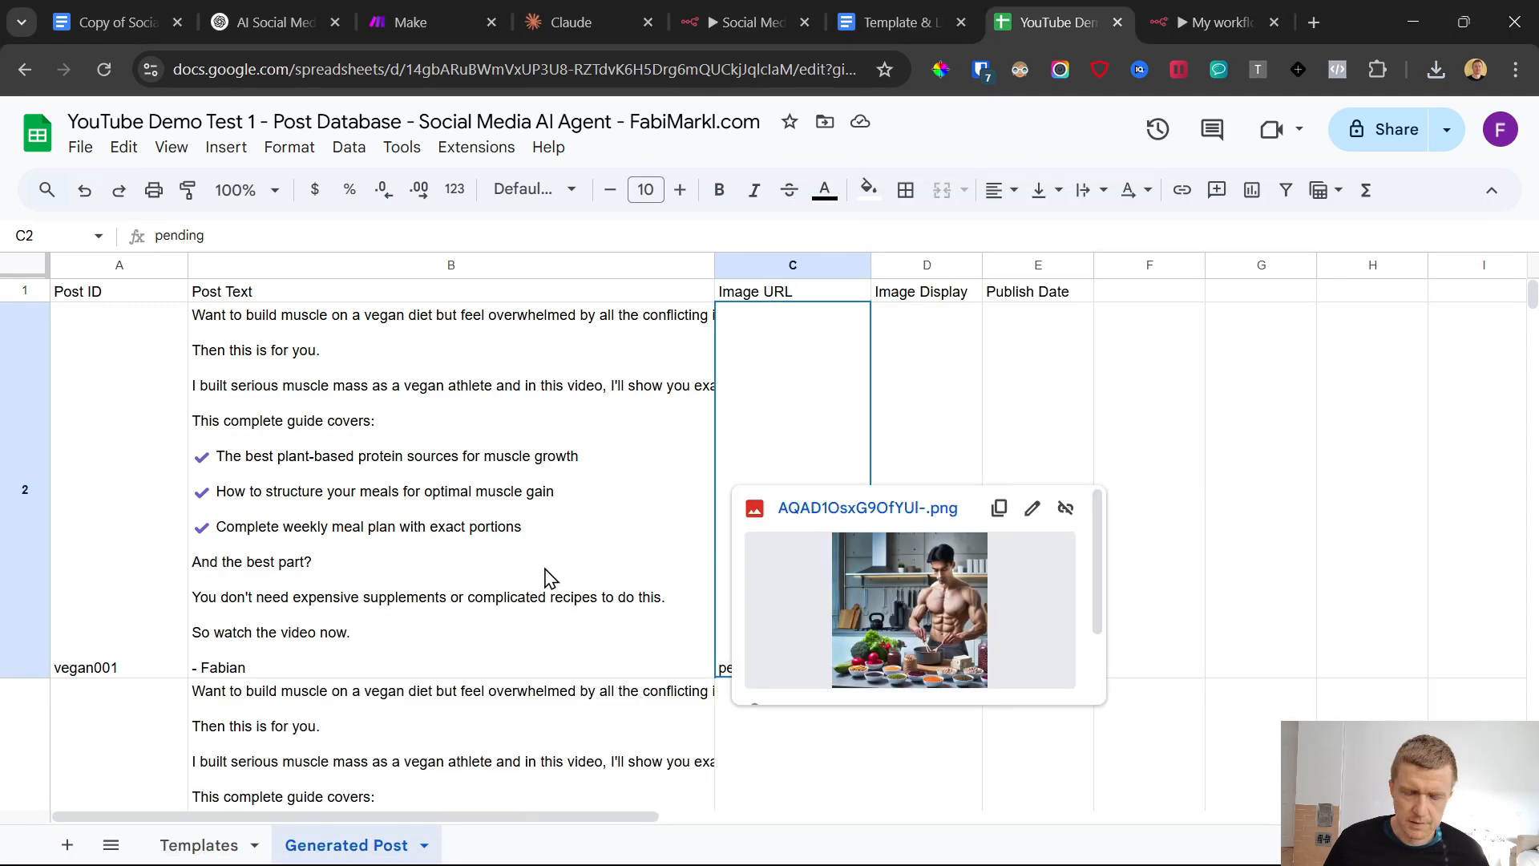
scroll(547, 578, down, 7)
Examine row 3 of the Generated Post sheet from its post text to its image columns
click(601, 491)
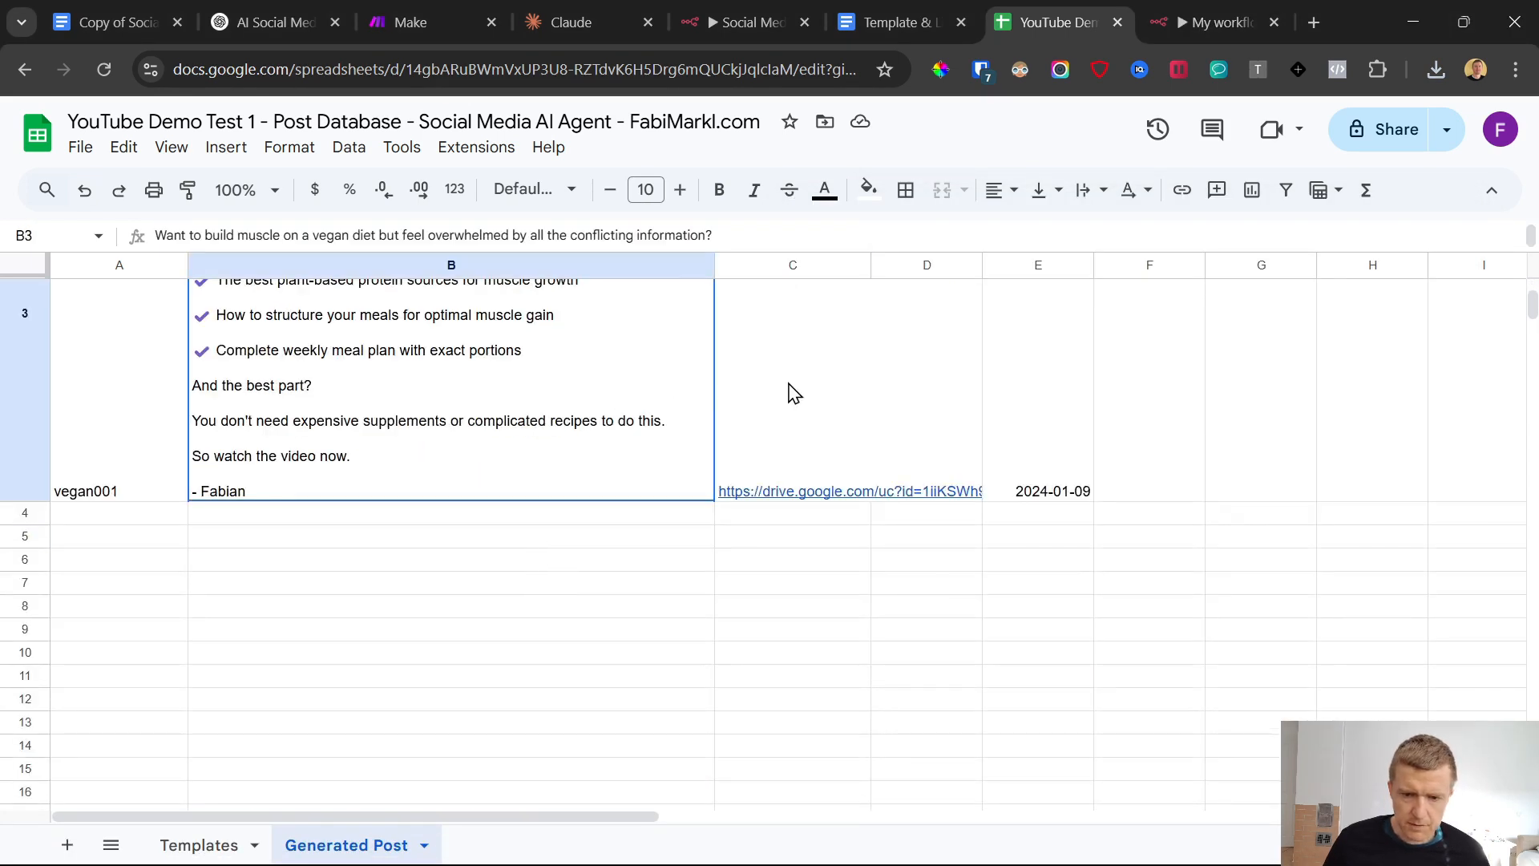
key(shift+Right)
key(shift+Right)
scroll(834, 645, up, 7)
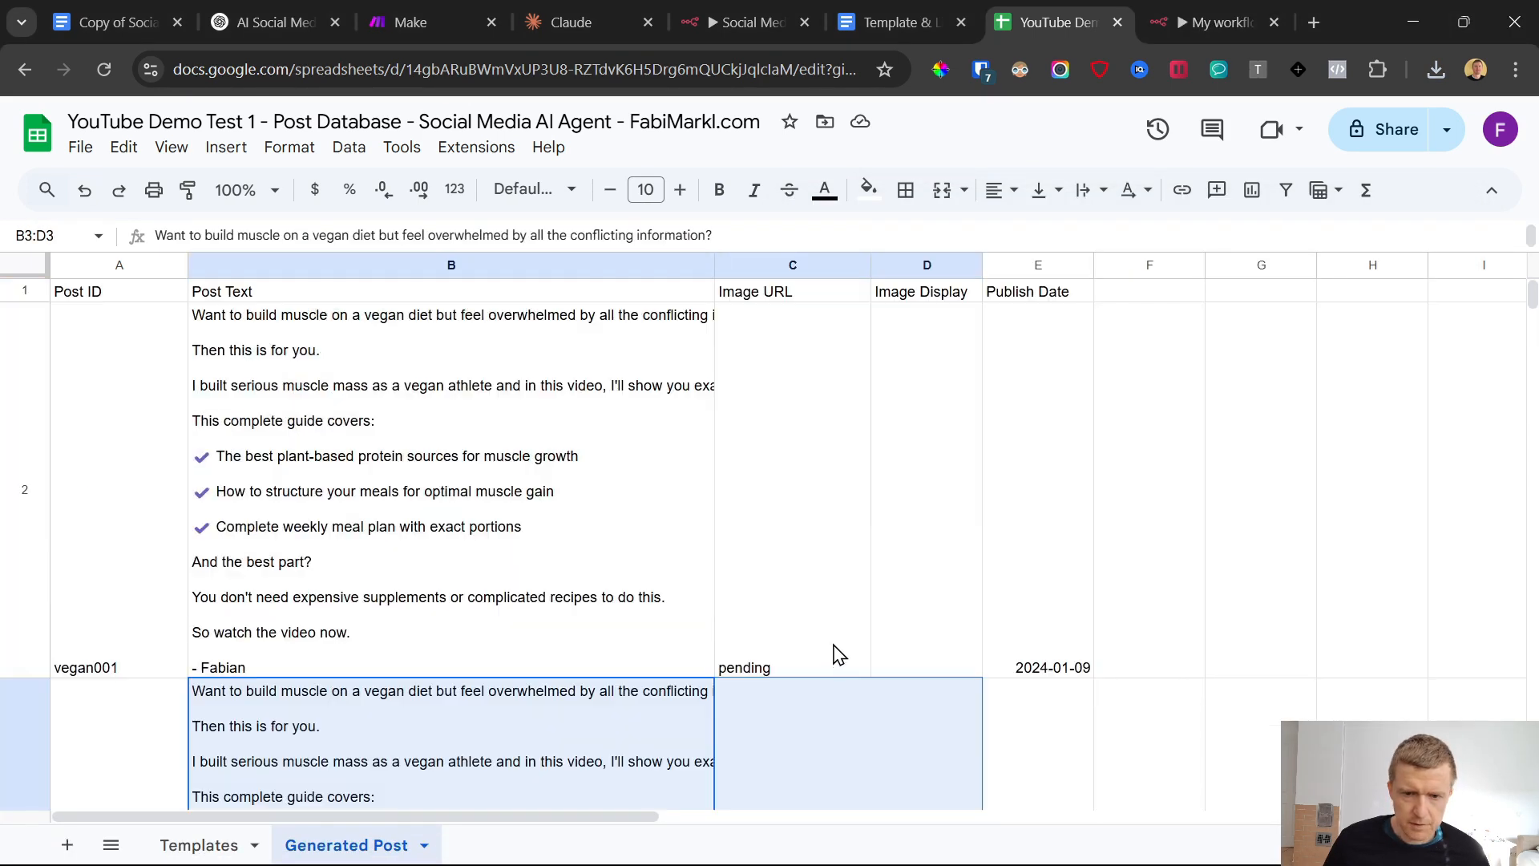
Rename the Image Display column header in cell D1 of the Generated Post sheet to Platform
click(137, 302)
click(783, 300)
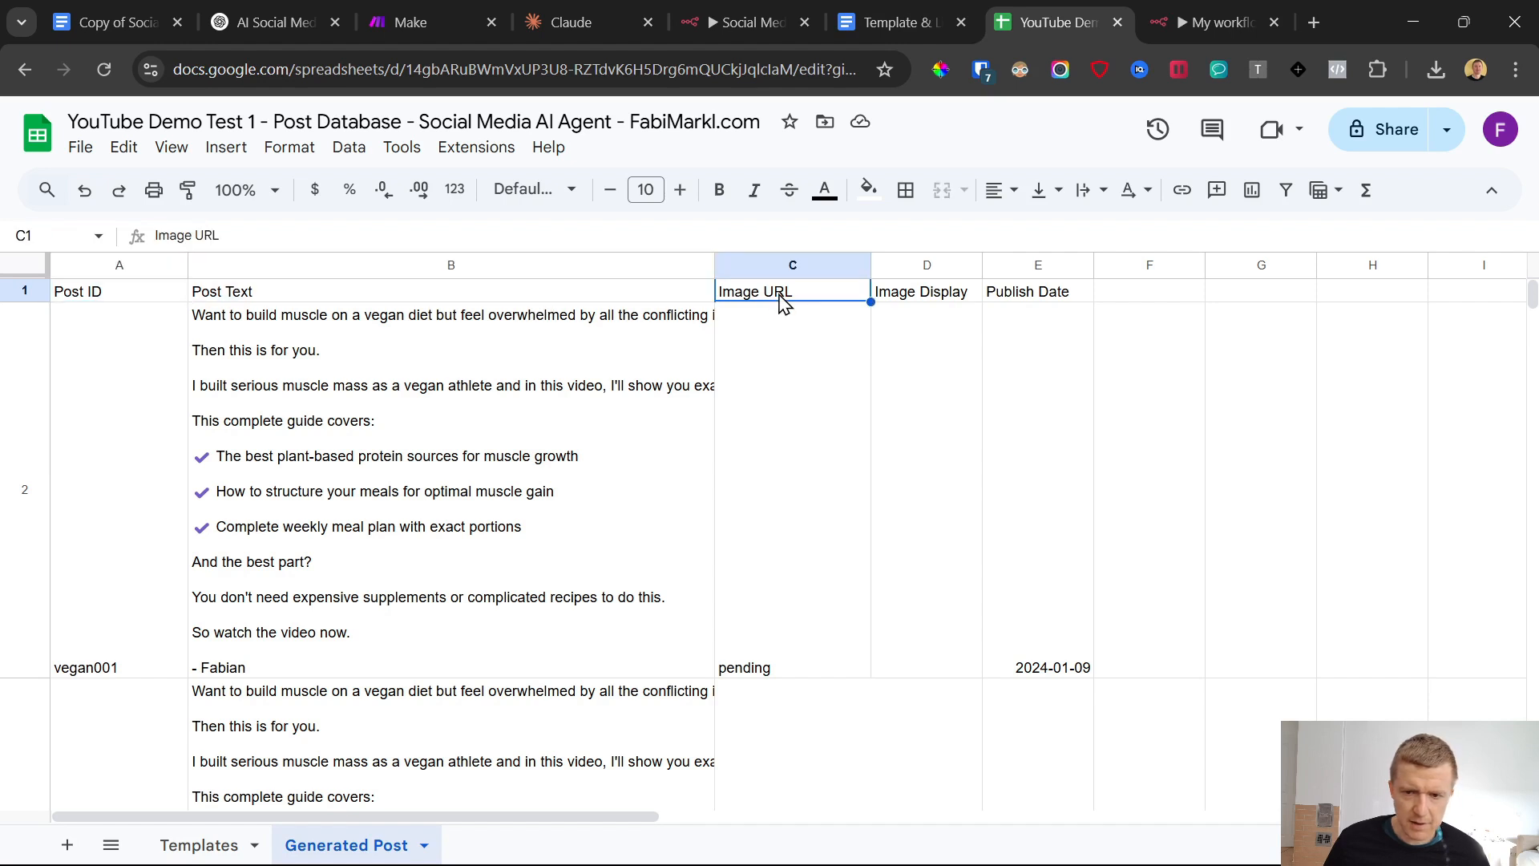
click(929, 299)
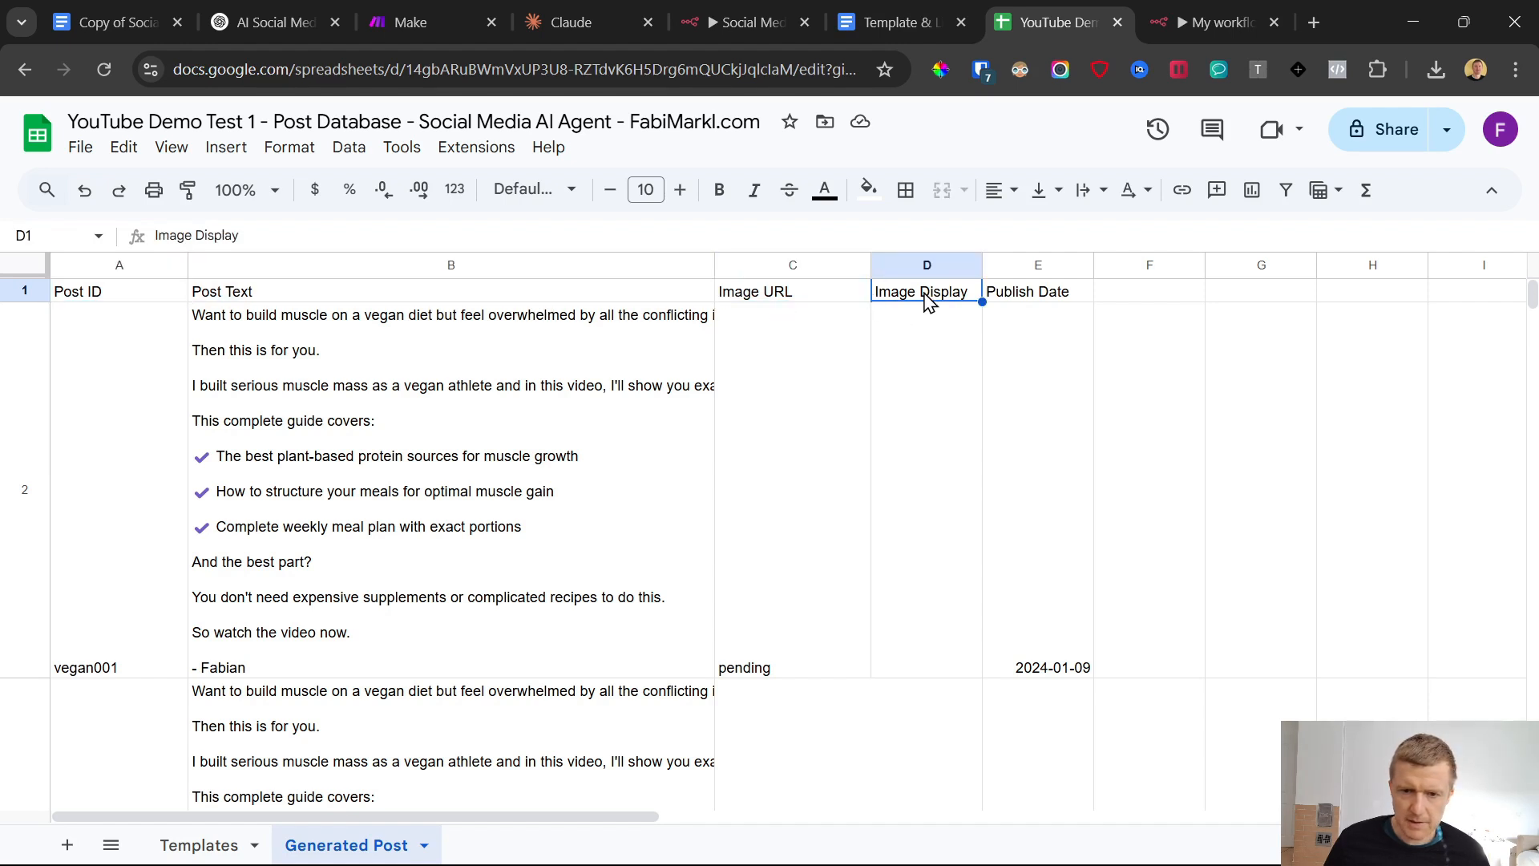
click(132, 302)
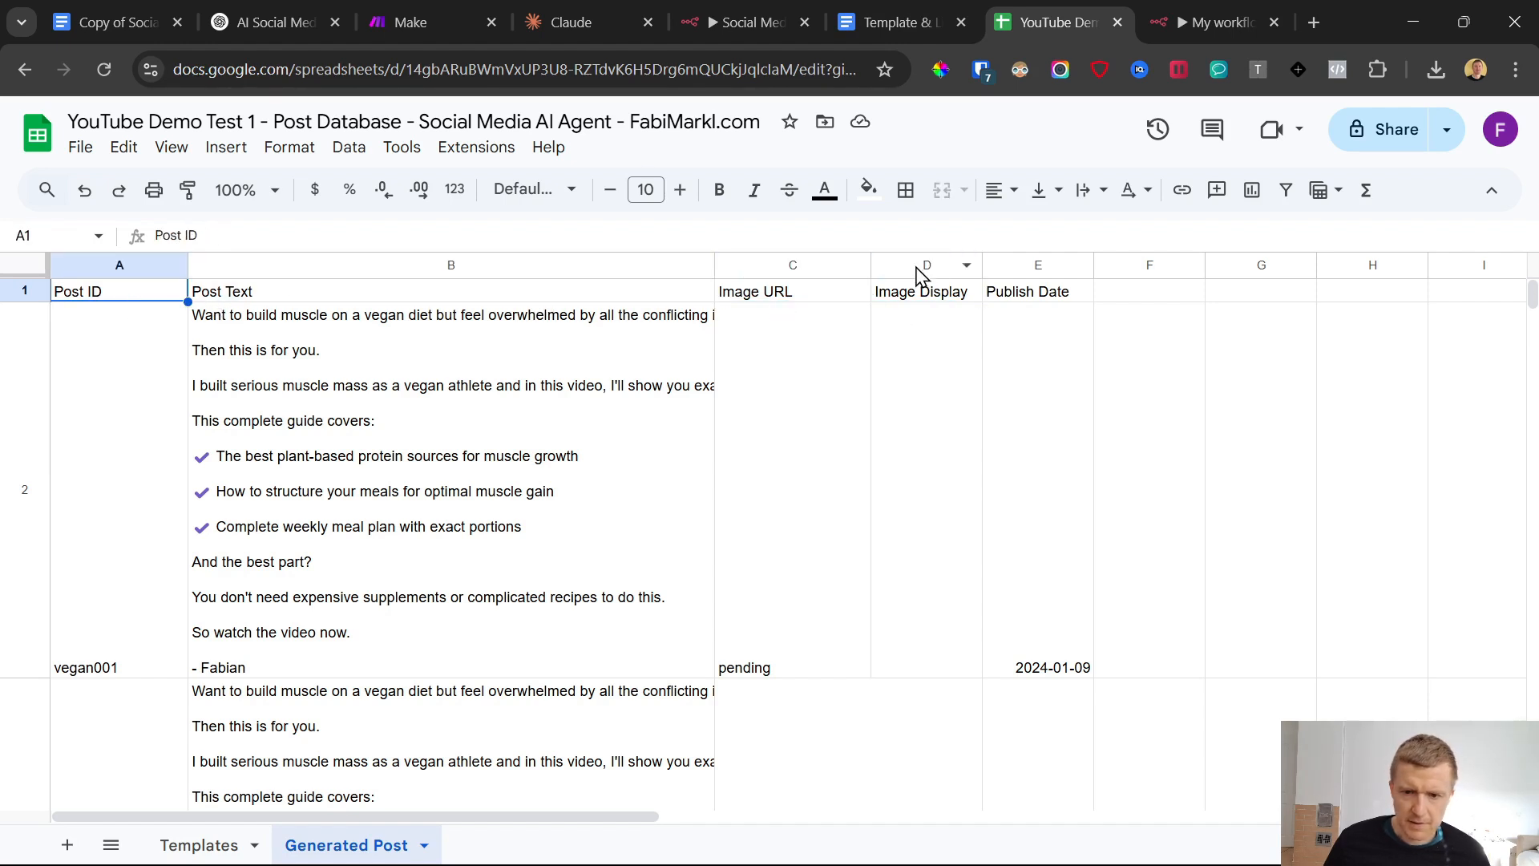
click(1010, 265)
click(911, 296)
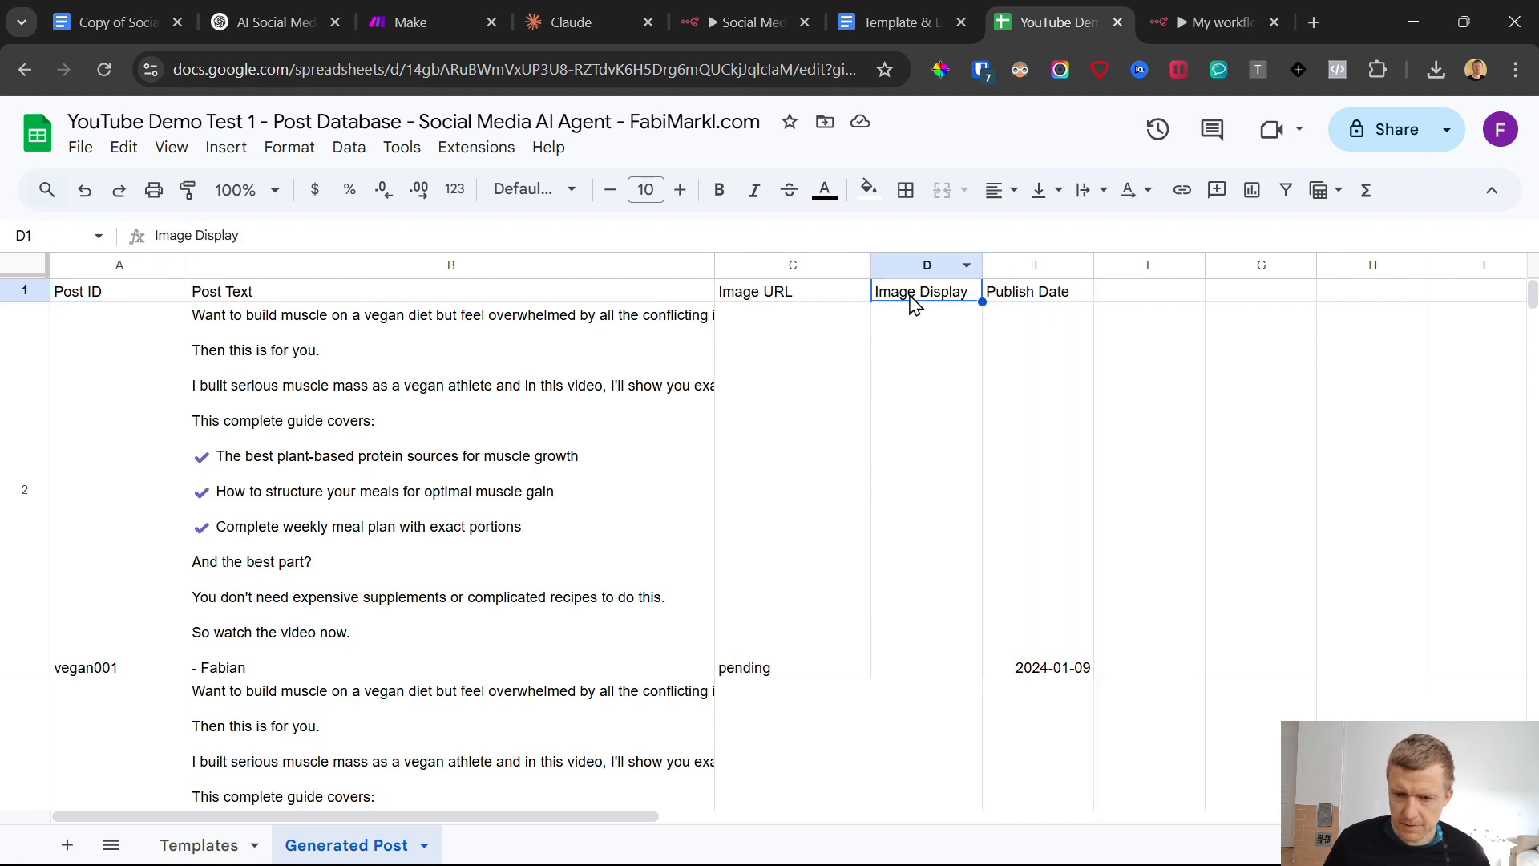
double_click(912, 293)
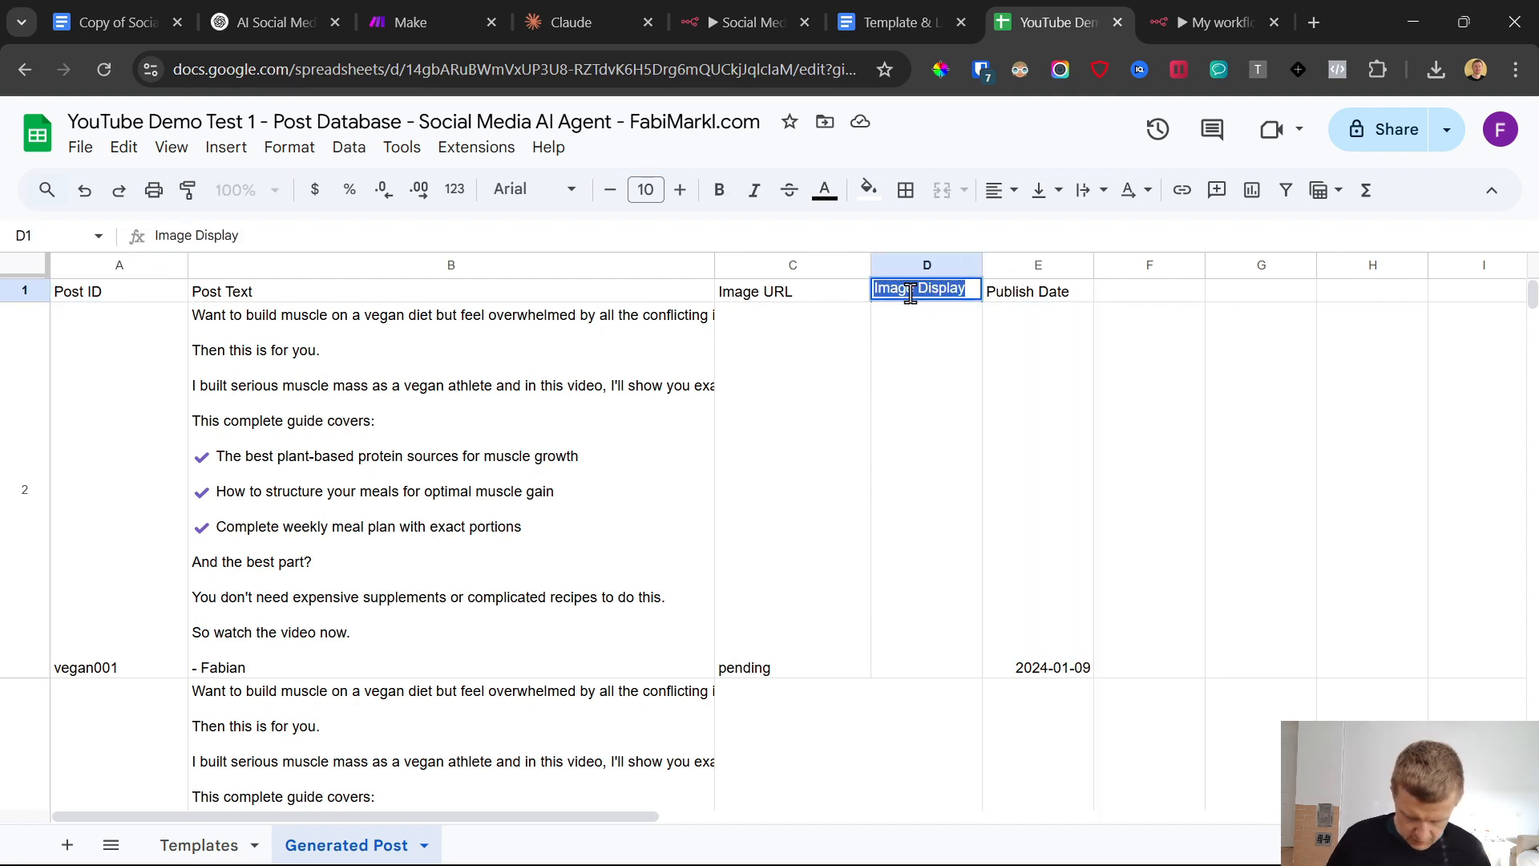
text(P)
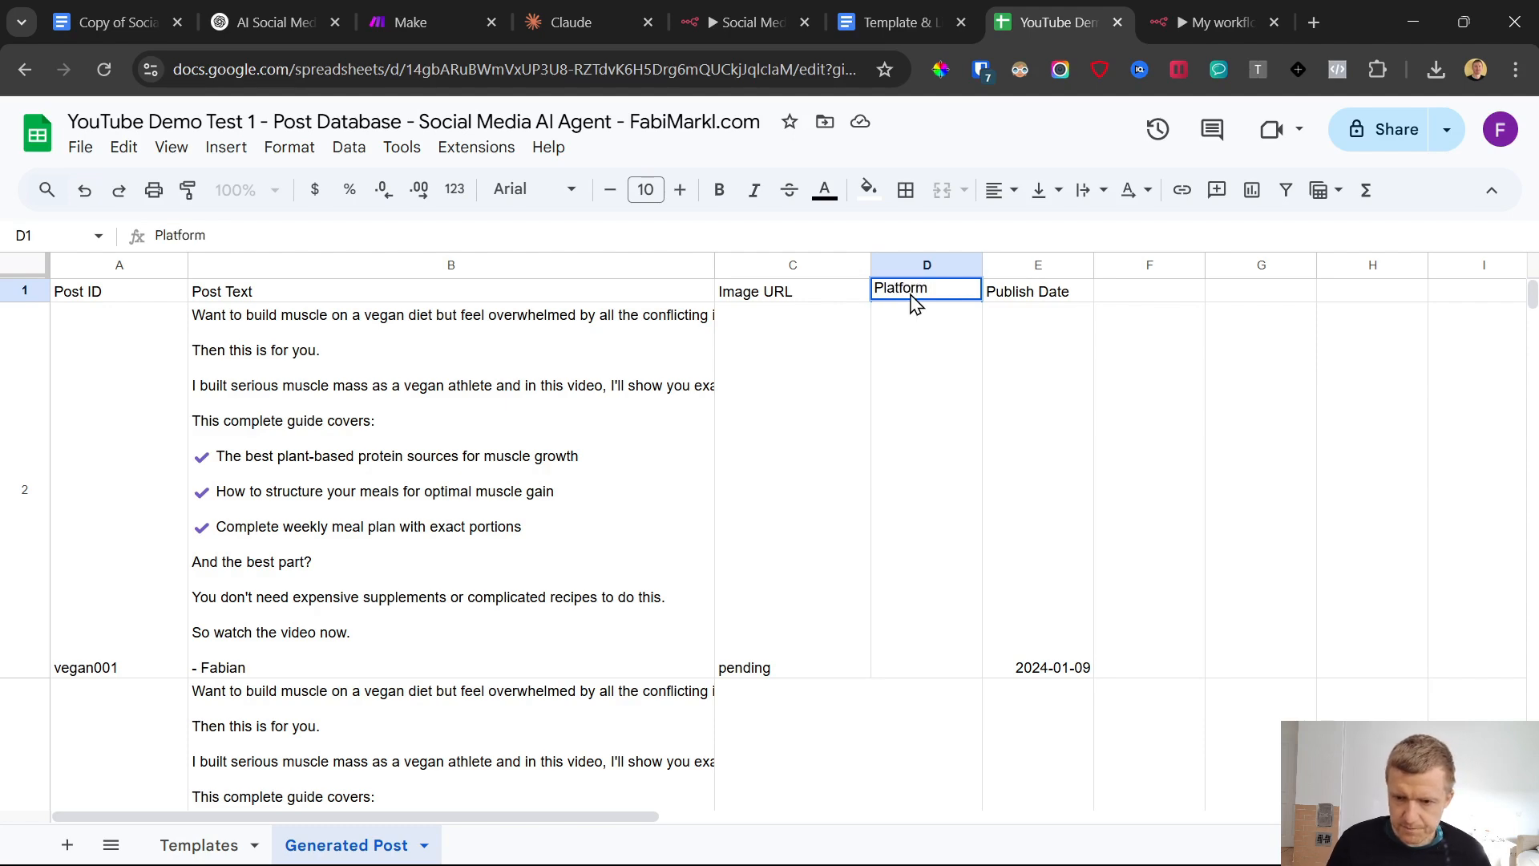
text(latform)
key(Return)
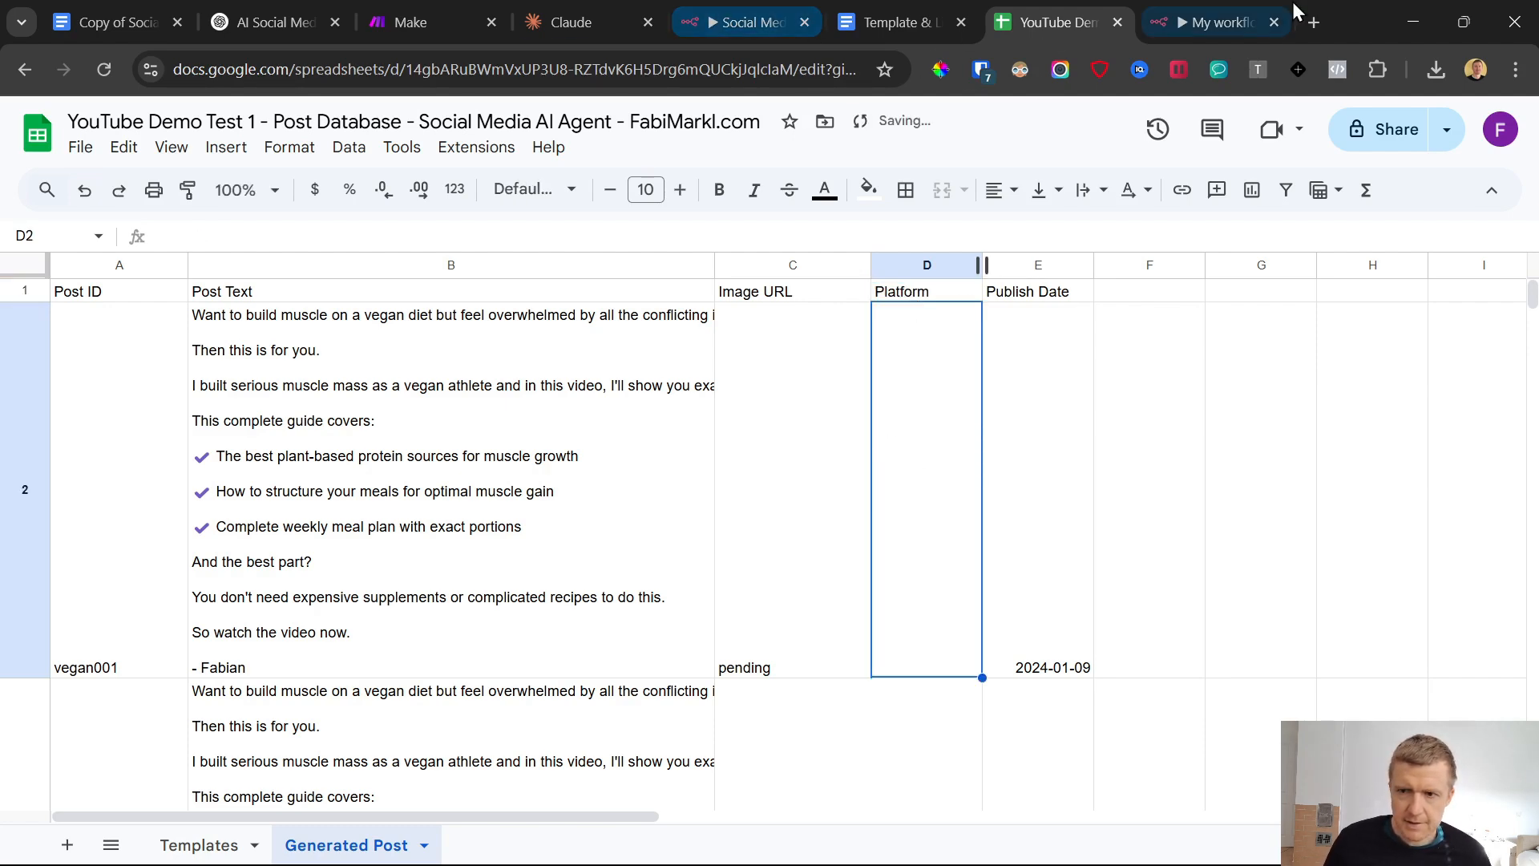
Open the Google Sheets - Update Post Texts node in n8n and remove Image URL from its values to send
click(1212, 22)
scroll(654, 665, left, 5)
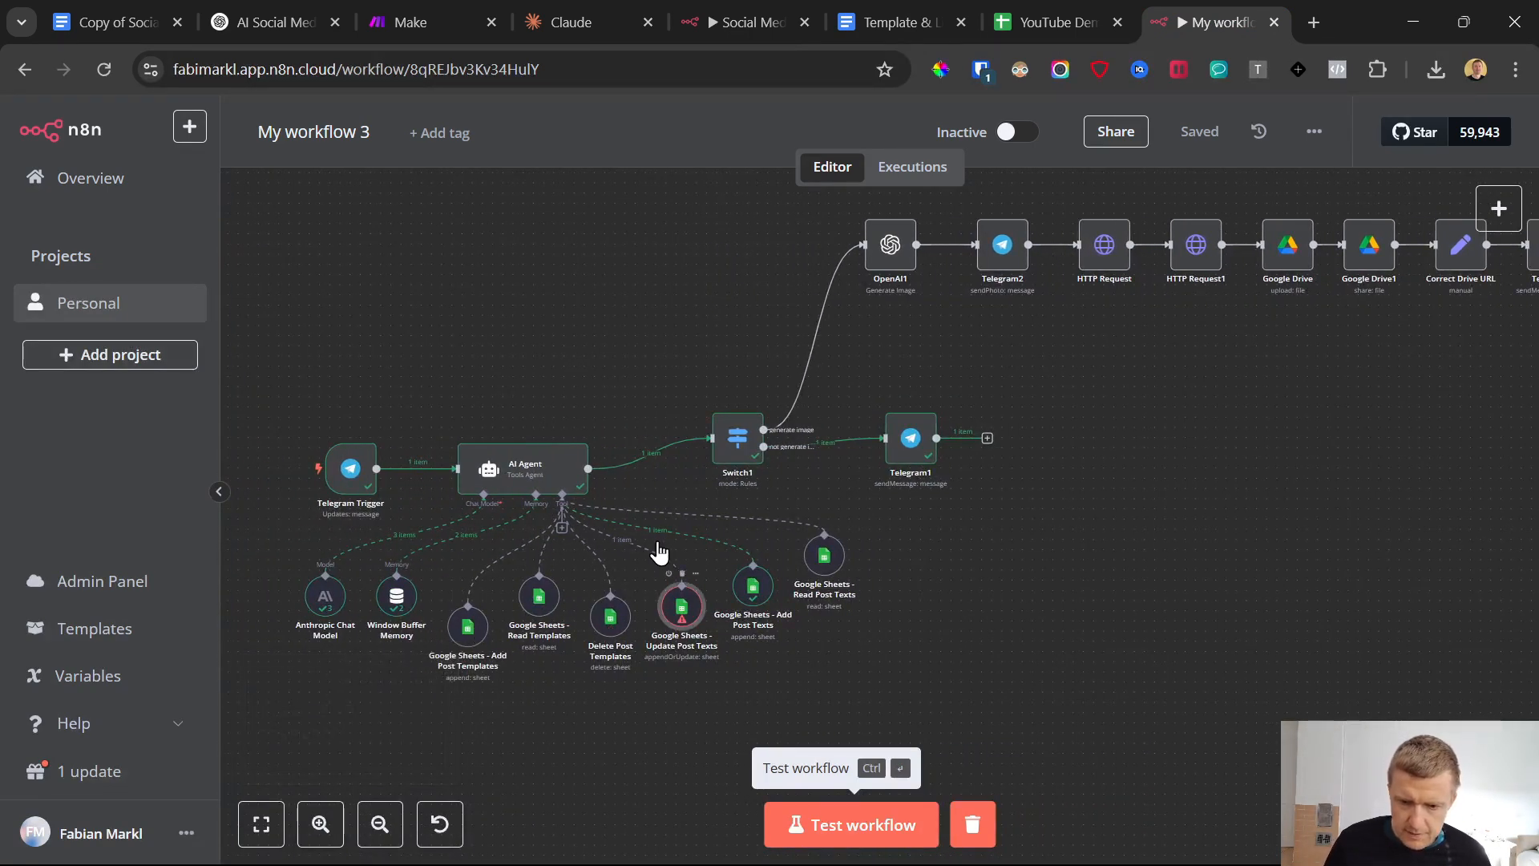
double_click(680, 605)
scroll(712, 529, down, 10)
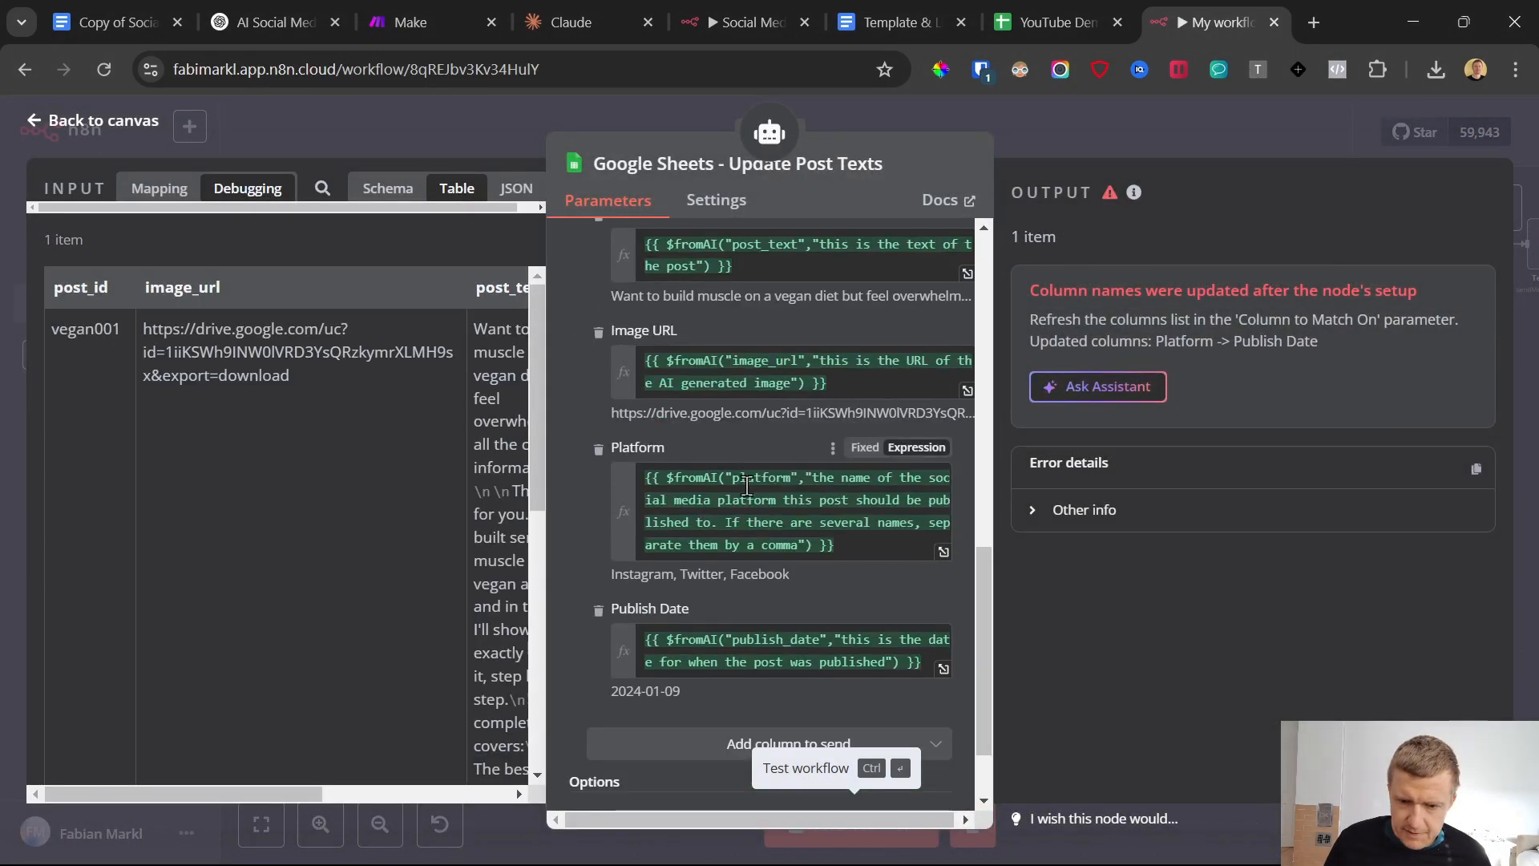
scroll(745, 489, up, 2)
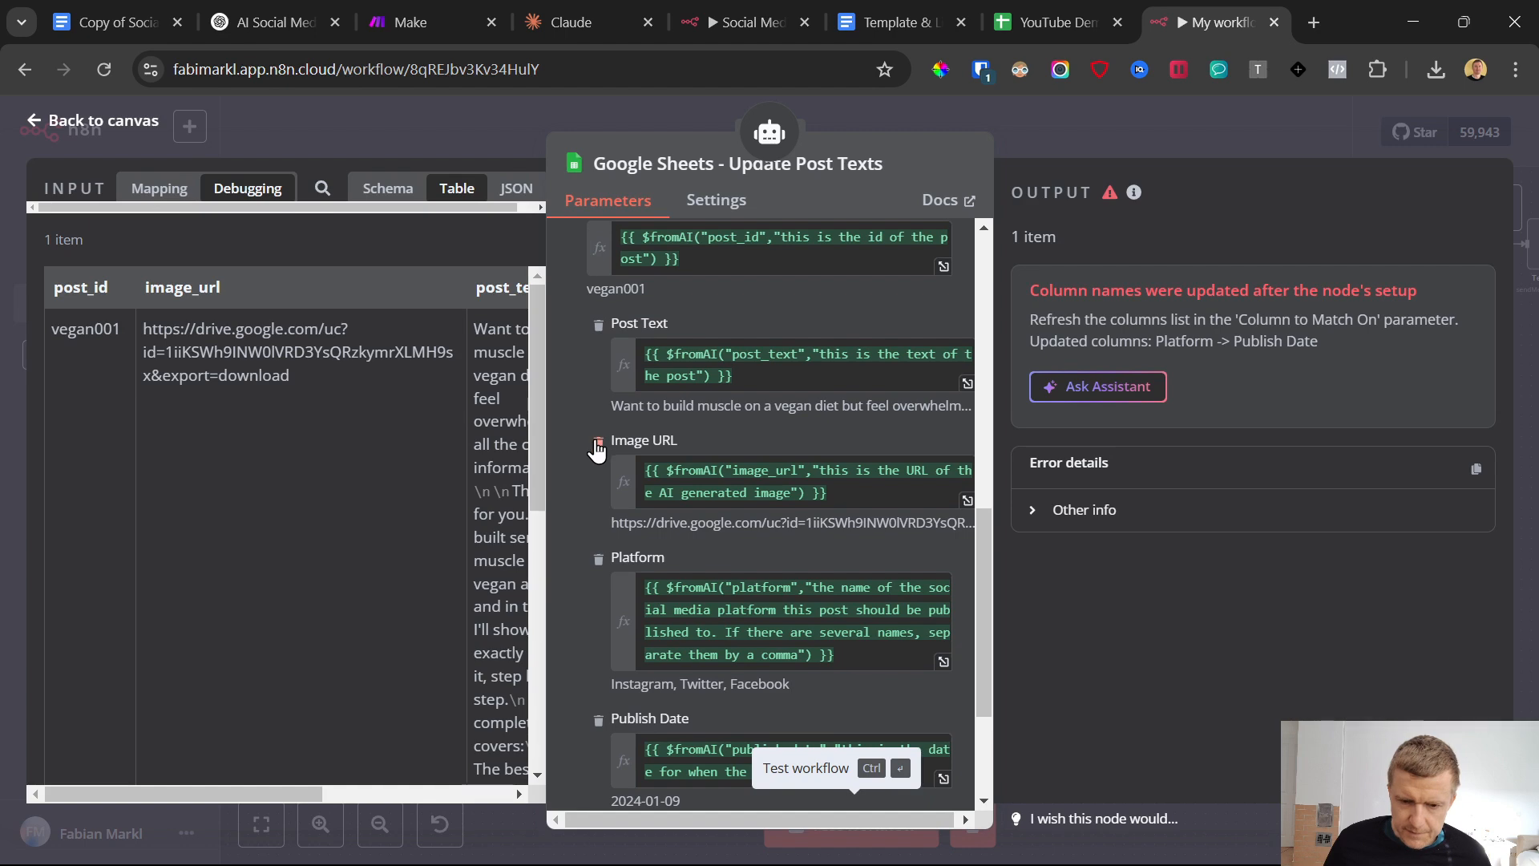
click(598, 446)
scroll(726, 490, up, 3)
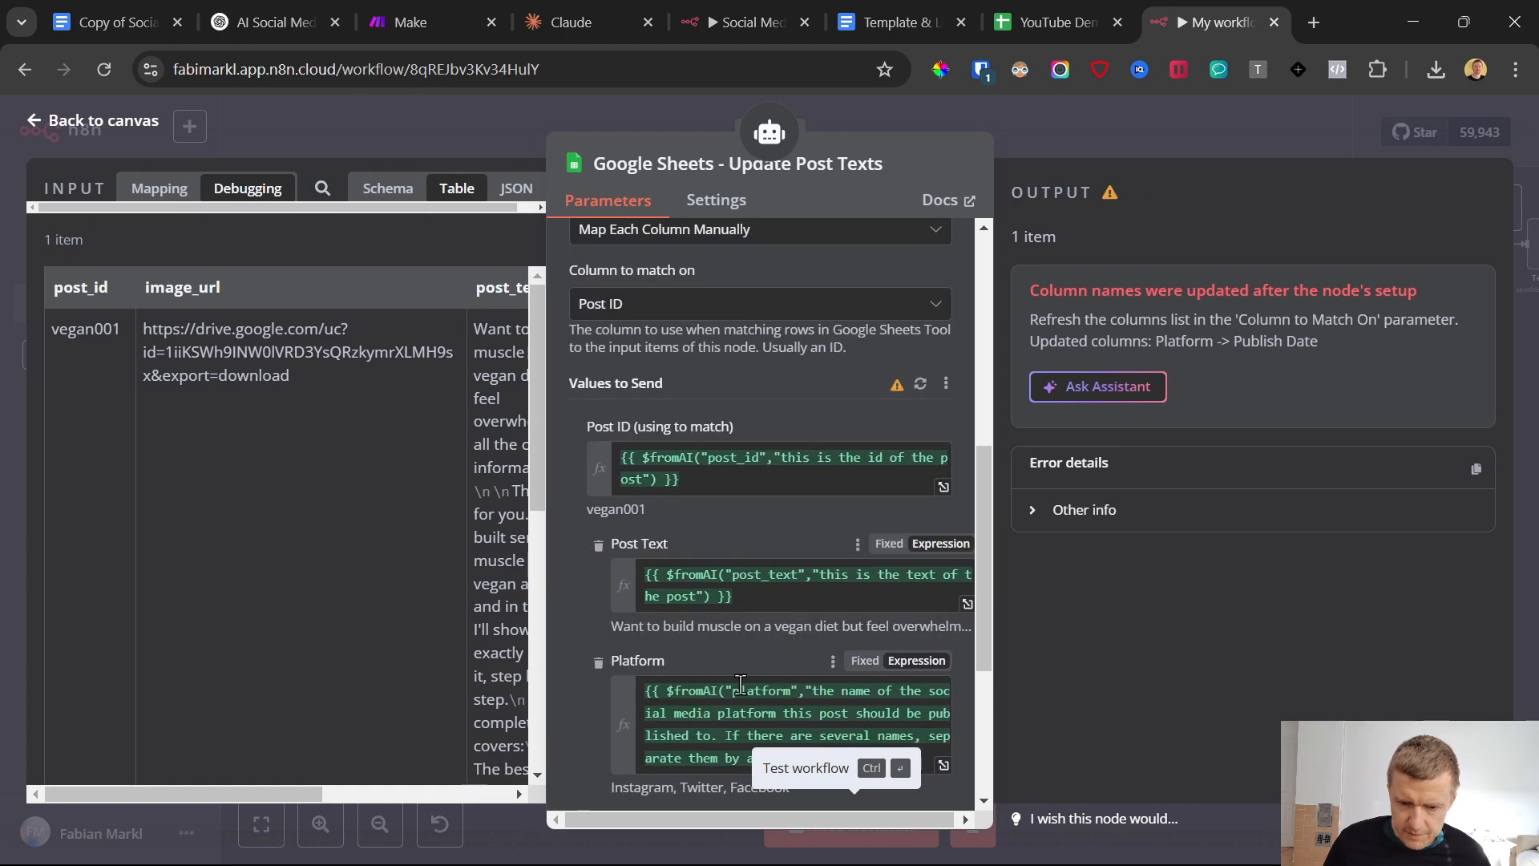
Select the whole Platform expression, refresh the Update Post Texts node's column list and save the workflow
triple_click(741, 682)
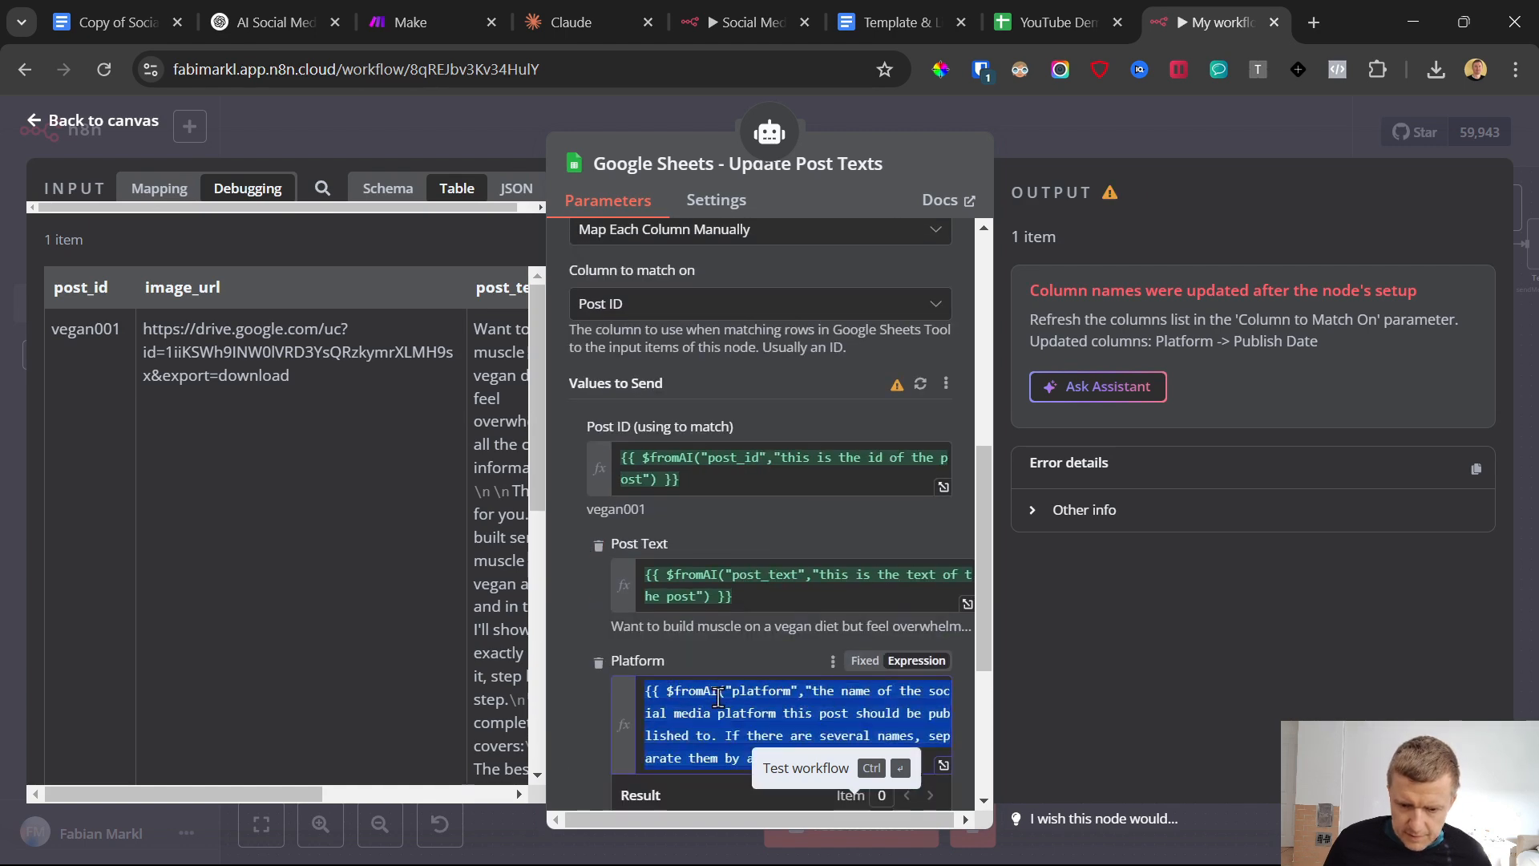
click(921, 385)
scroll(616, 637, down, 3)
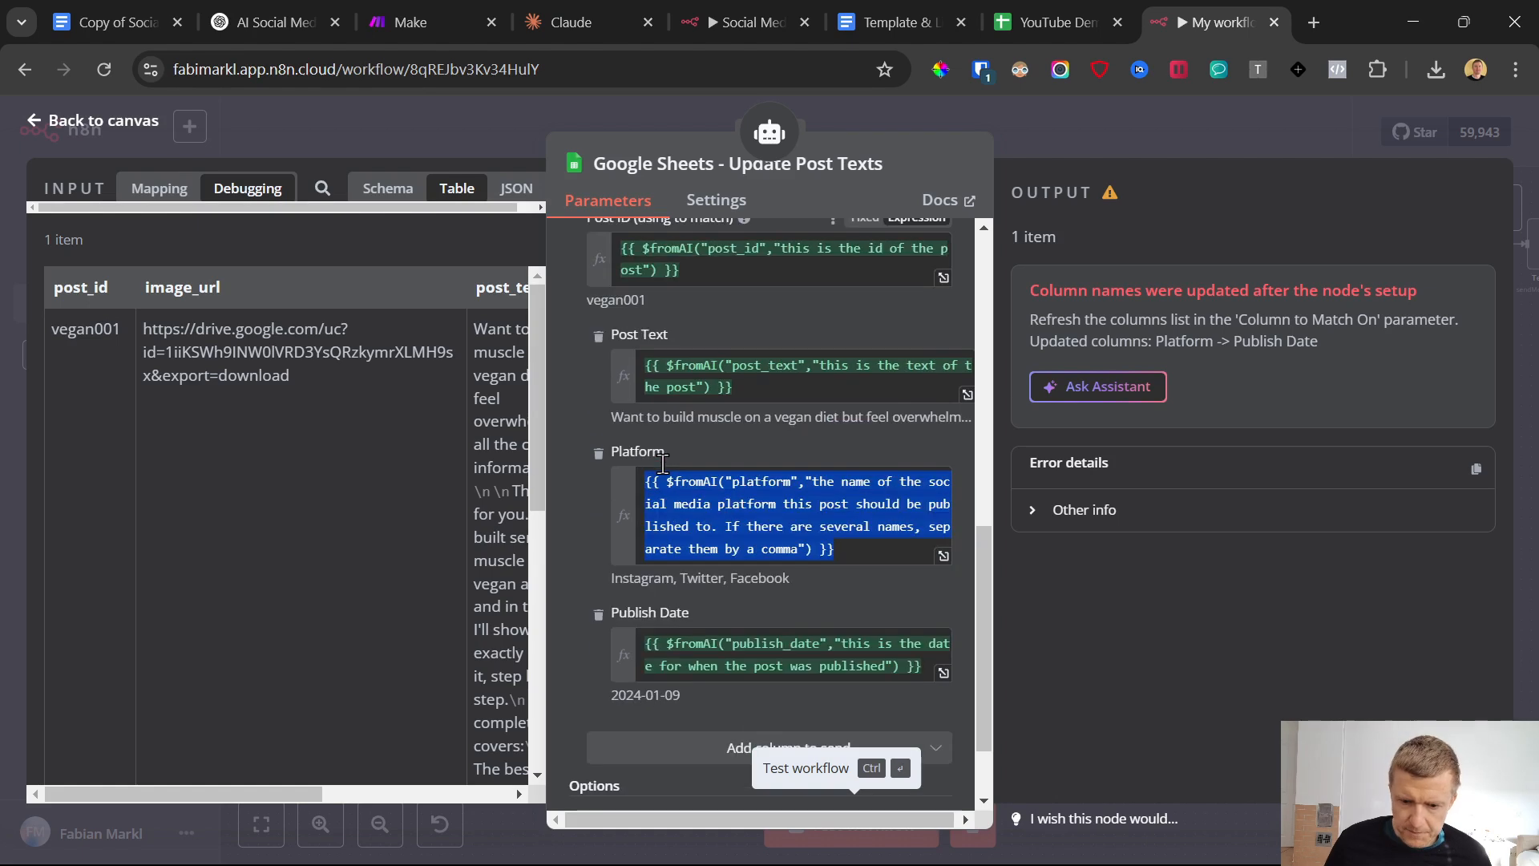
scroll(617, 609, up, 3)
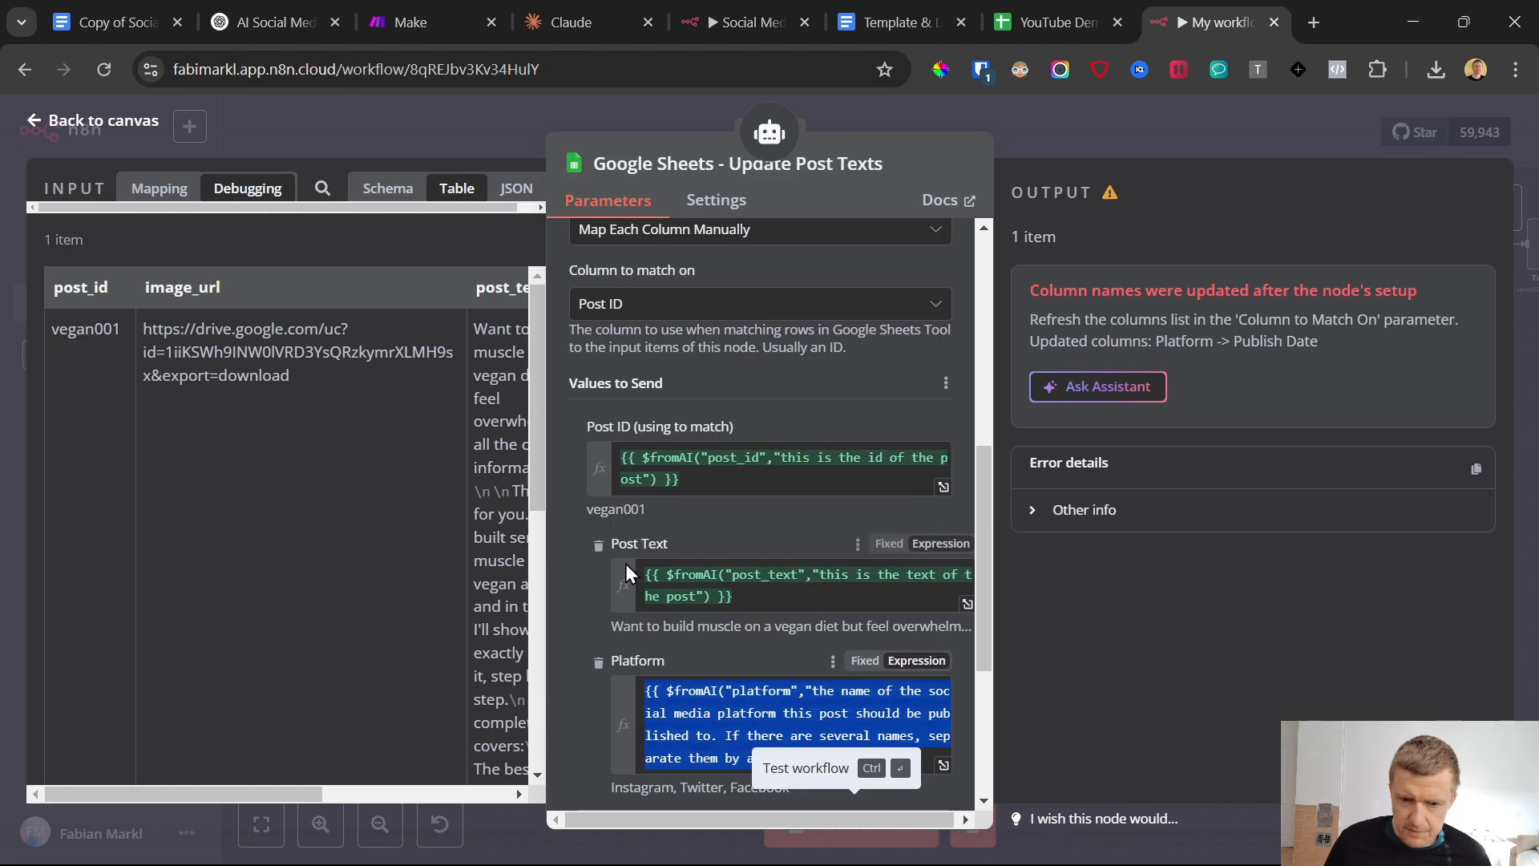
scroll(656, 471, down, 4)
scroll(697, 477, up, 2)
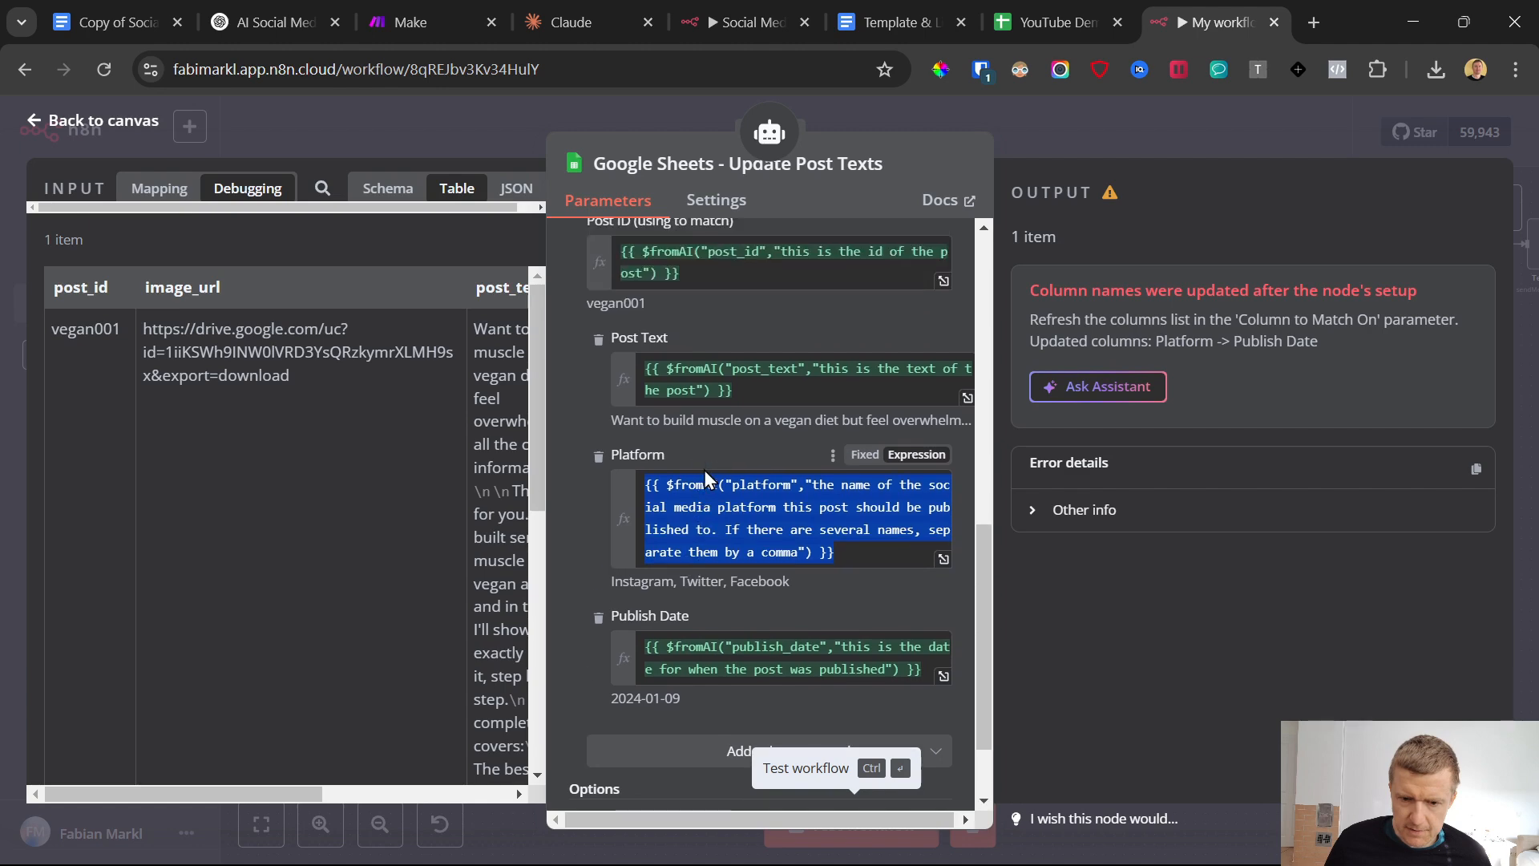
click(38, 128)
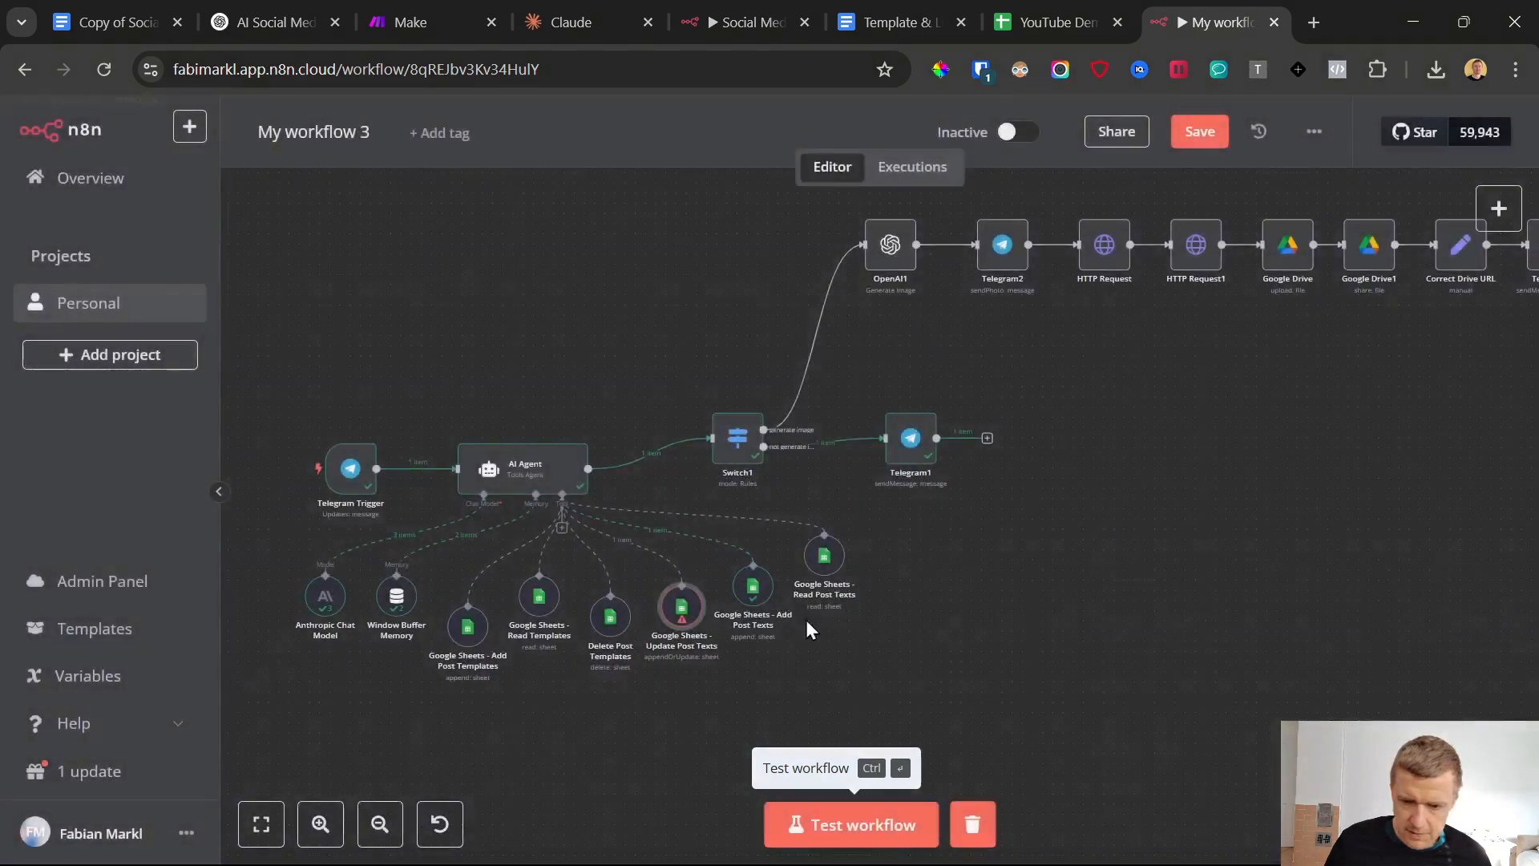
key(ctrl+s)
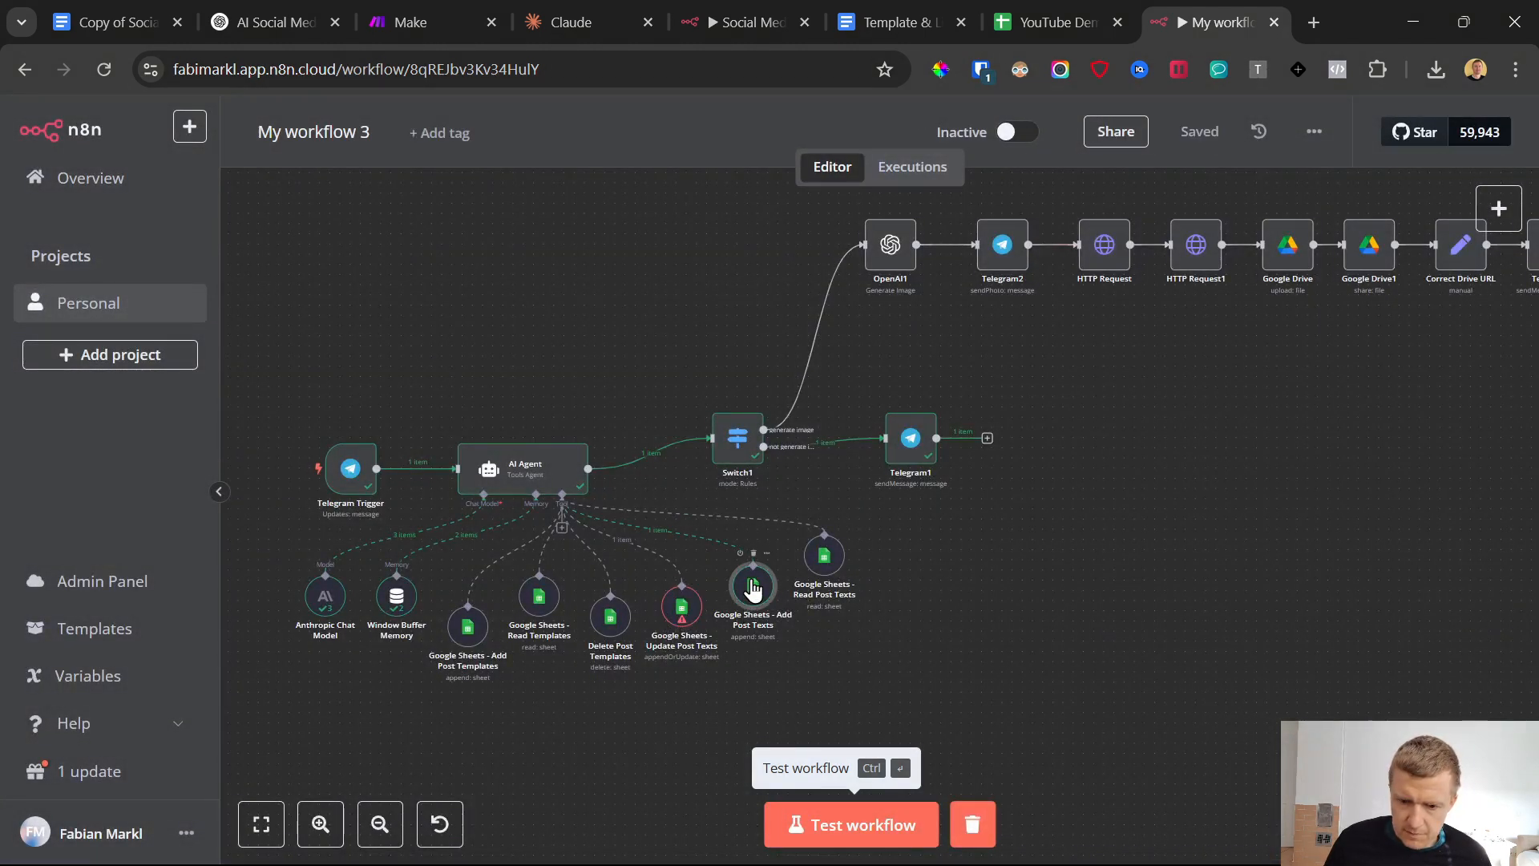
Open the Google Sheets - Add Post Texts node and refresh its column list to include Platform
double_click(732, 597)
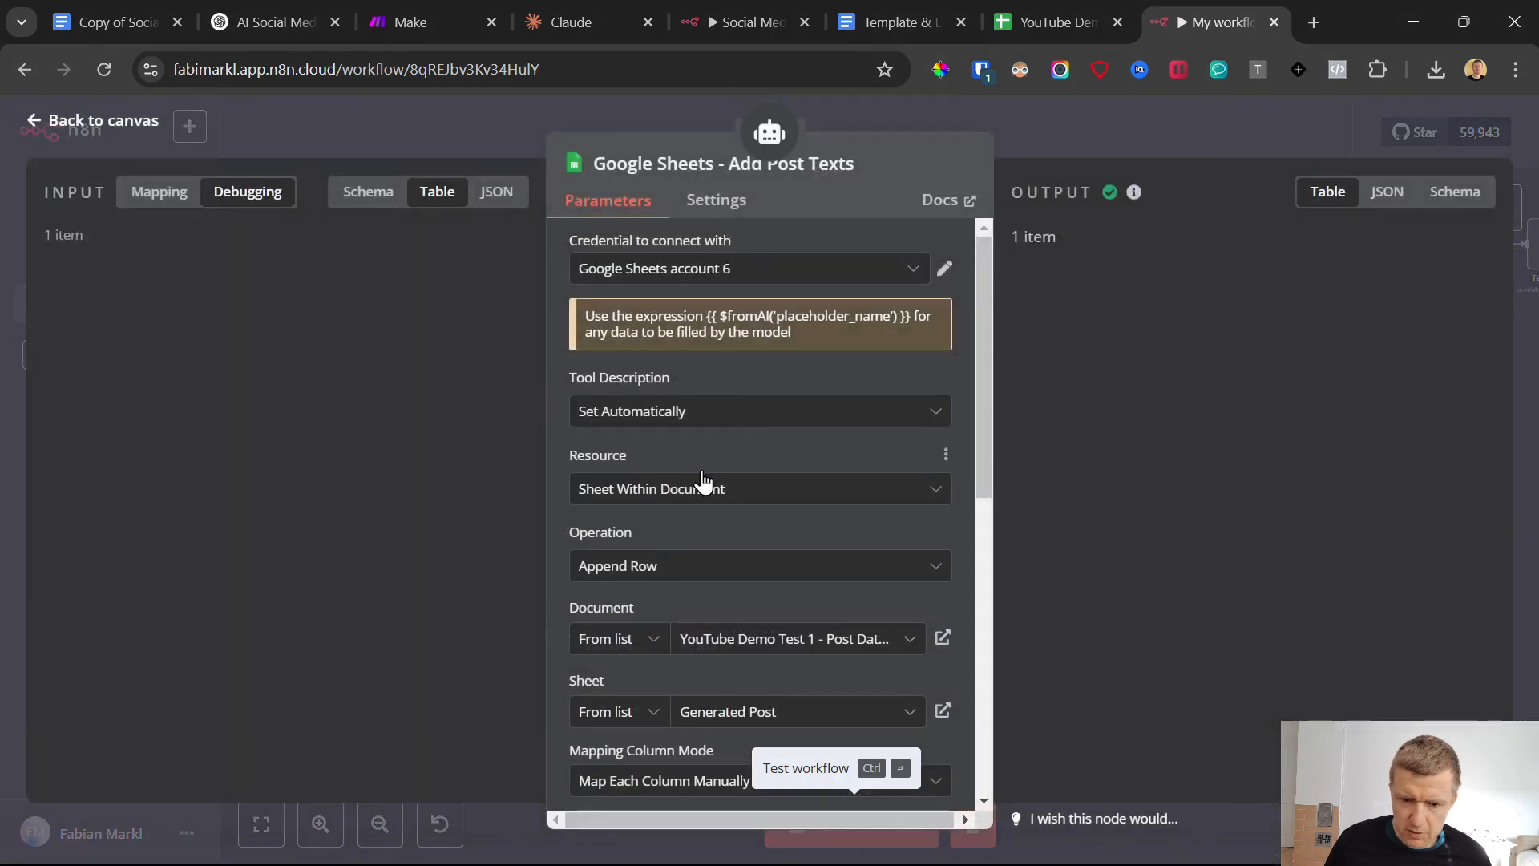
scroll(714, 481, down, 5)
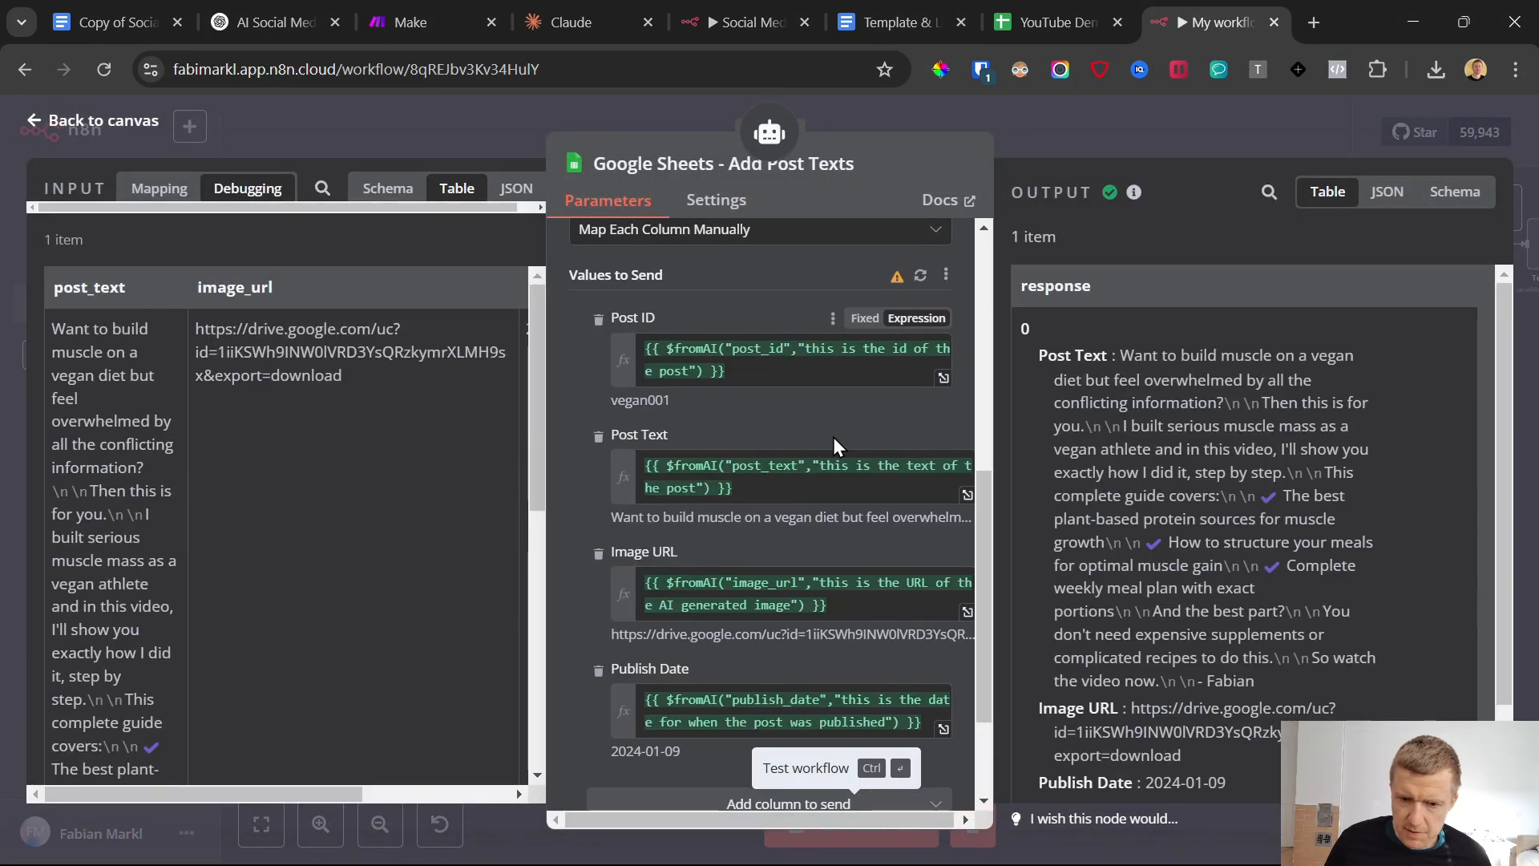
click(920, 276)
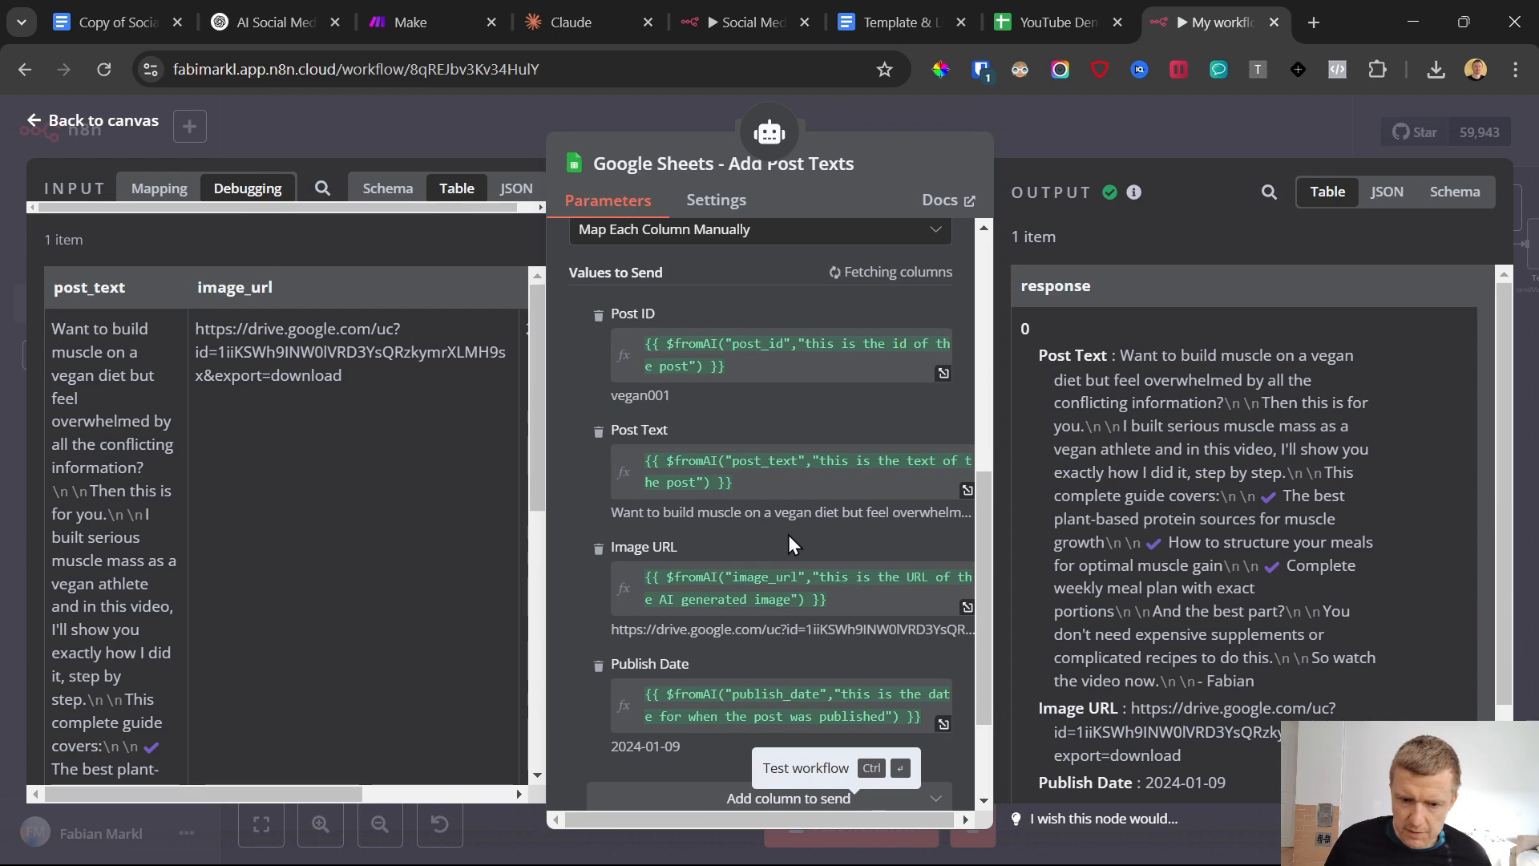
scroll(762, 595, down, 3)
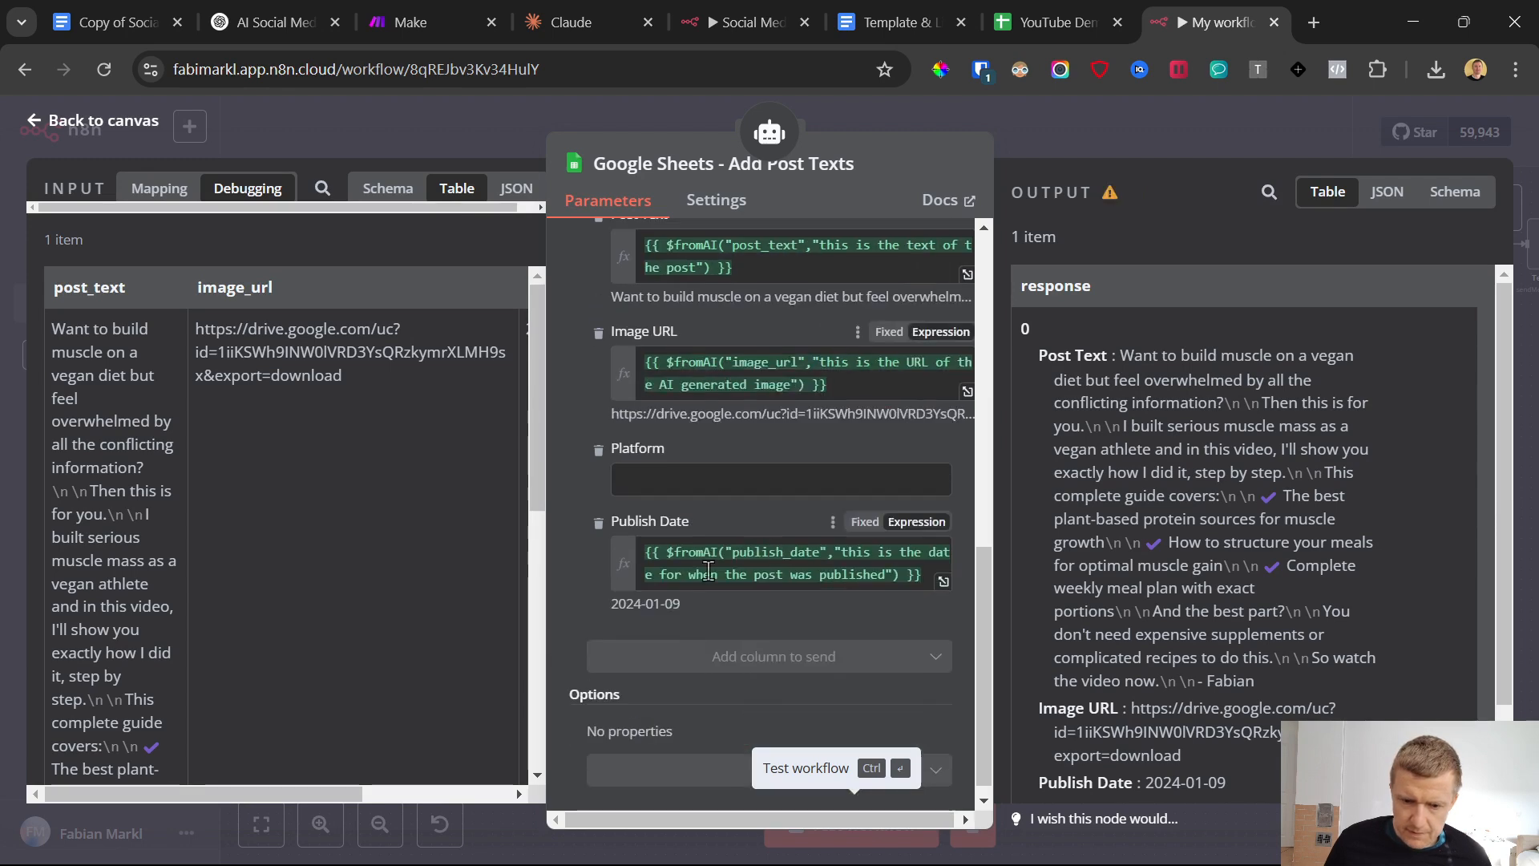
Paste the copied $fromAI platform expression into the Platform field as an expression and return to the canvas
click(671, 481)
key(ctrl+v)
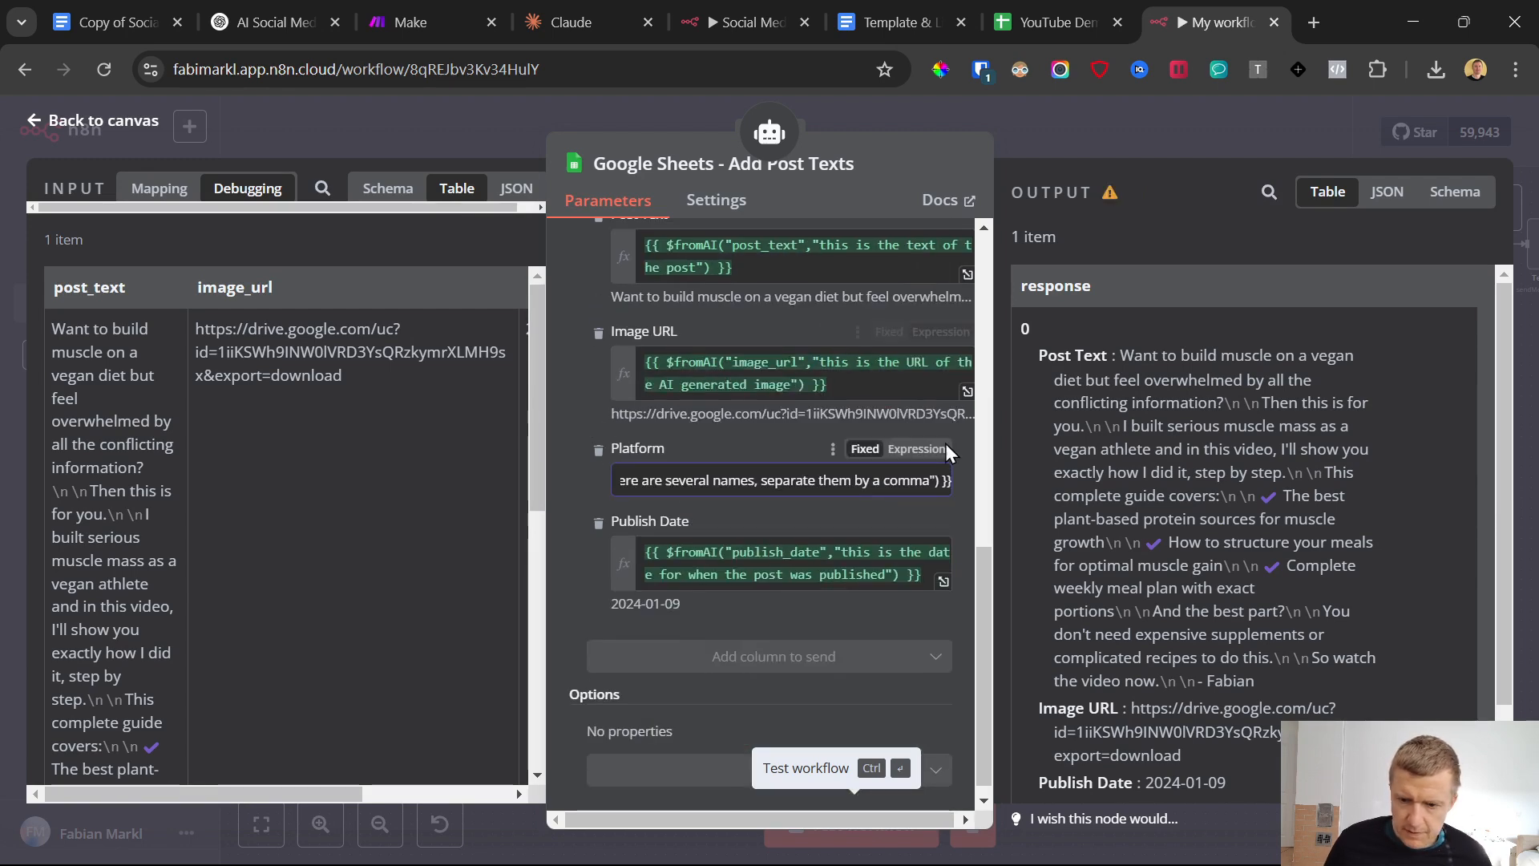
scroll(756, 549, up, 1)
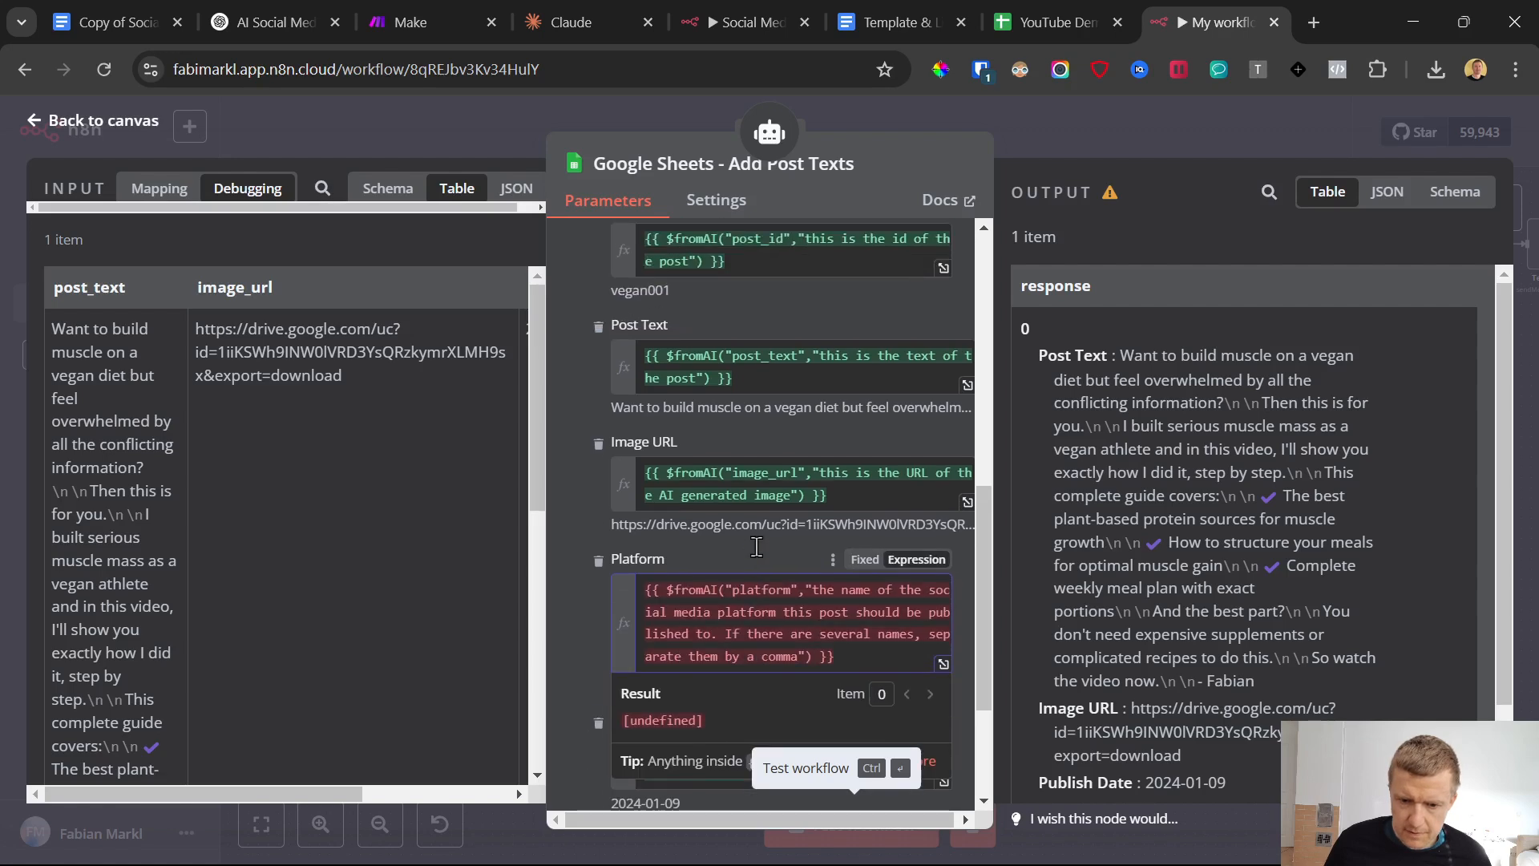
scroll(757, 547, down, 2)
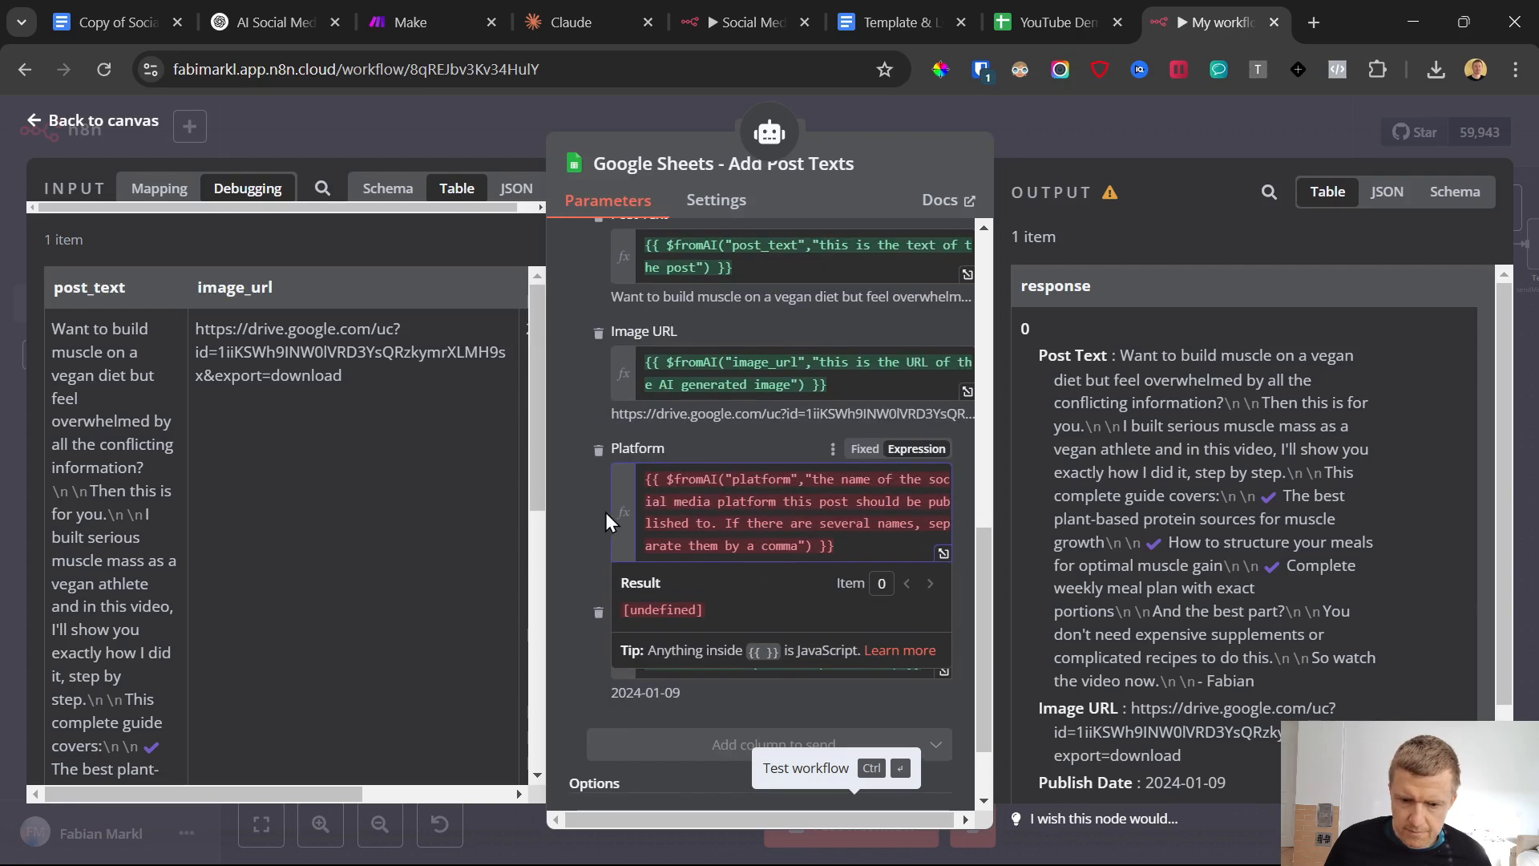
click(581, 516)
scroll(590, 519, up, 3)
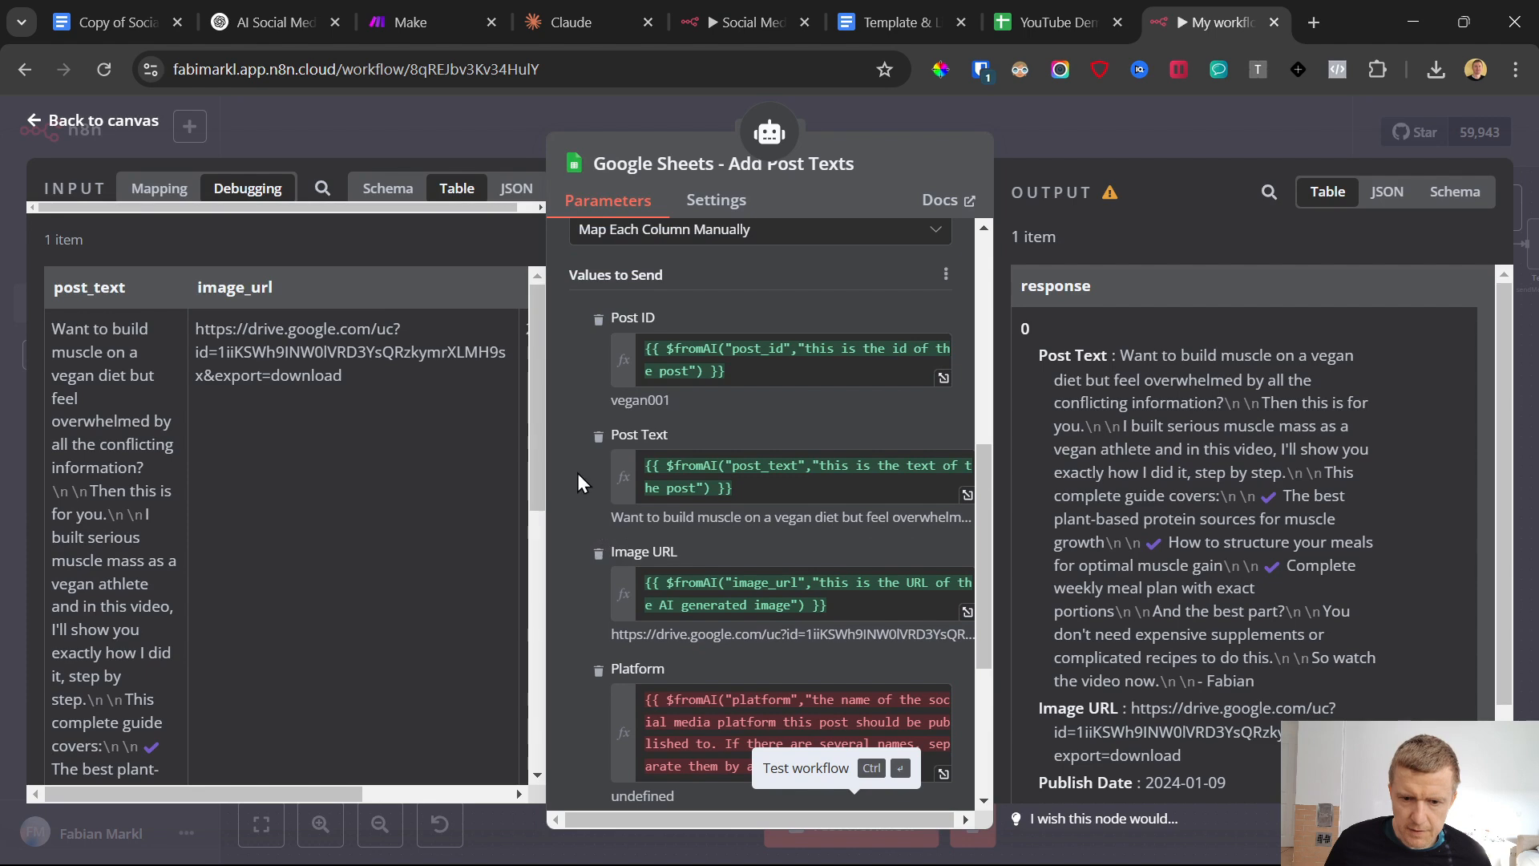
click(32, 125)
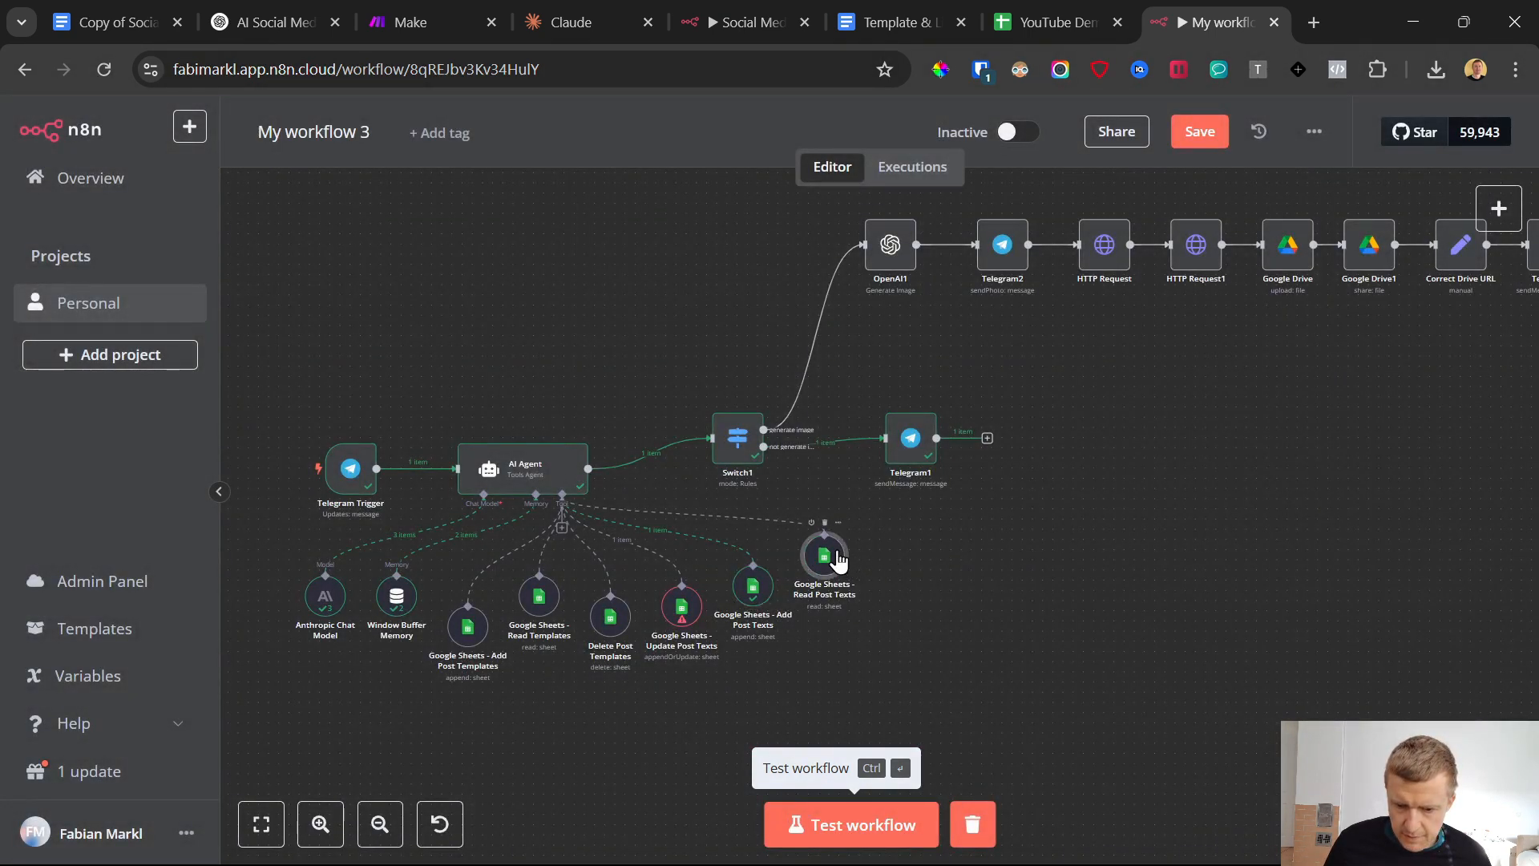
Review the settings of the Google Sheets - Read Post Texts node, close it and save the workflow
double_click(837, 561)
scroll(802, 553, down, 3)
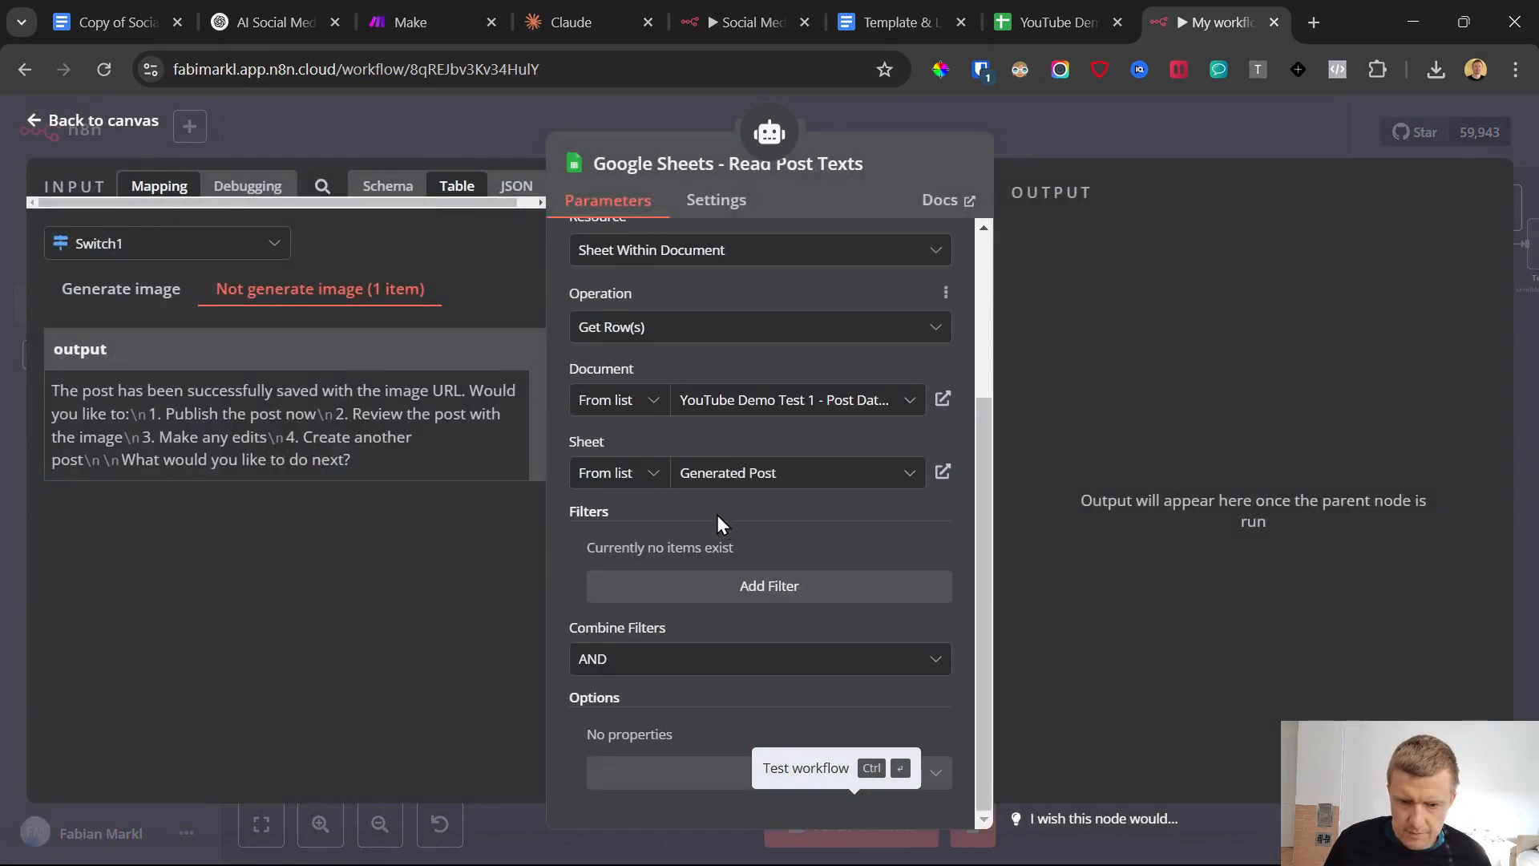
click(35, 122)
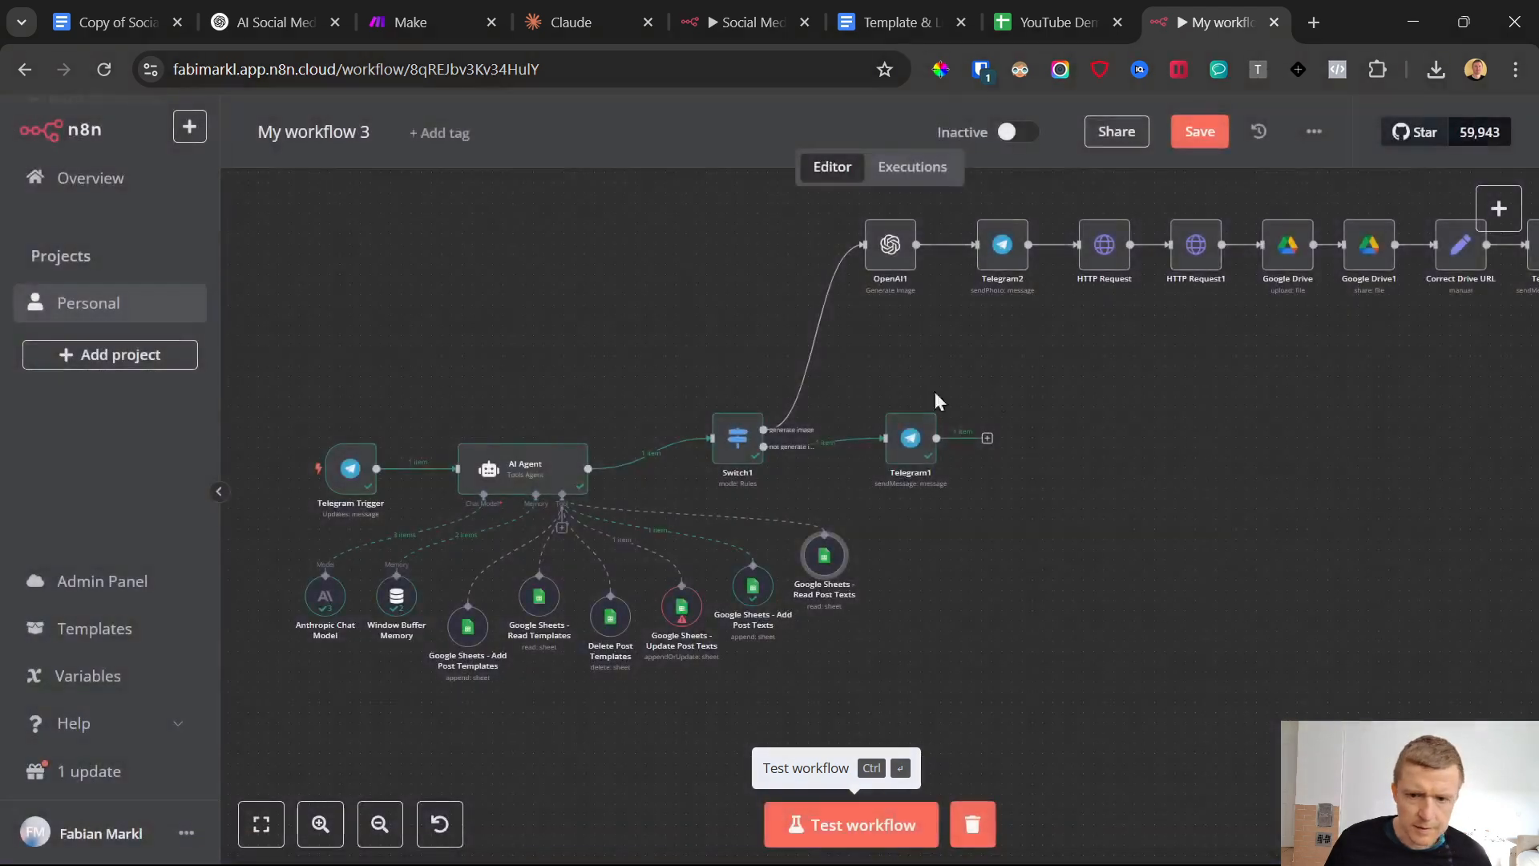
click(1179, 135)
Send the Telegram bot "as platform to publish for this post is: Instragram and Facebook" and run a workflow test in n8n
mouse_move(1033, 834)
click(948, 842)
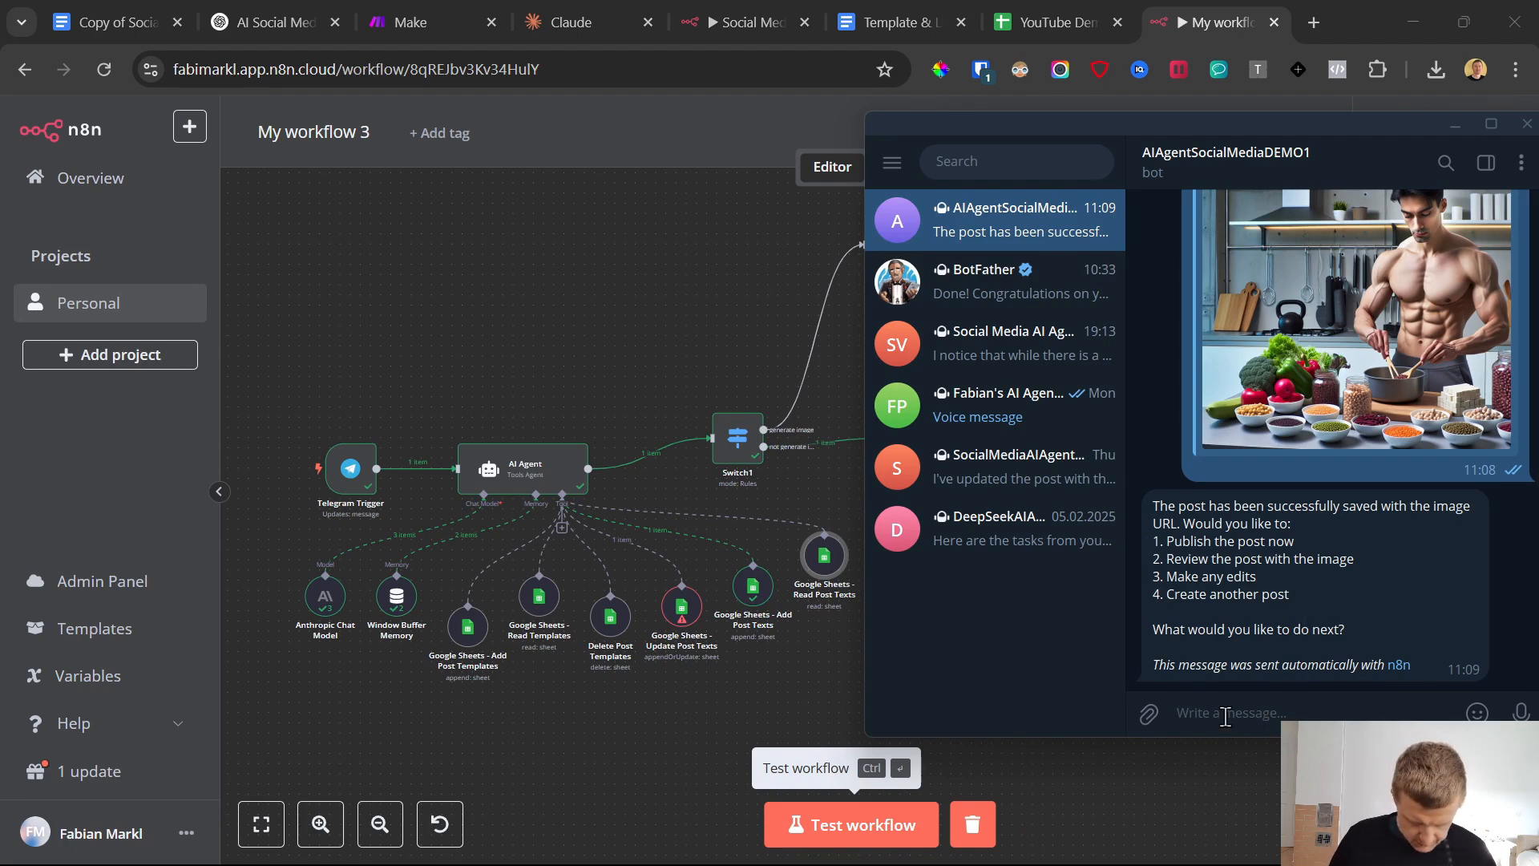
text(as pla)
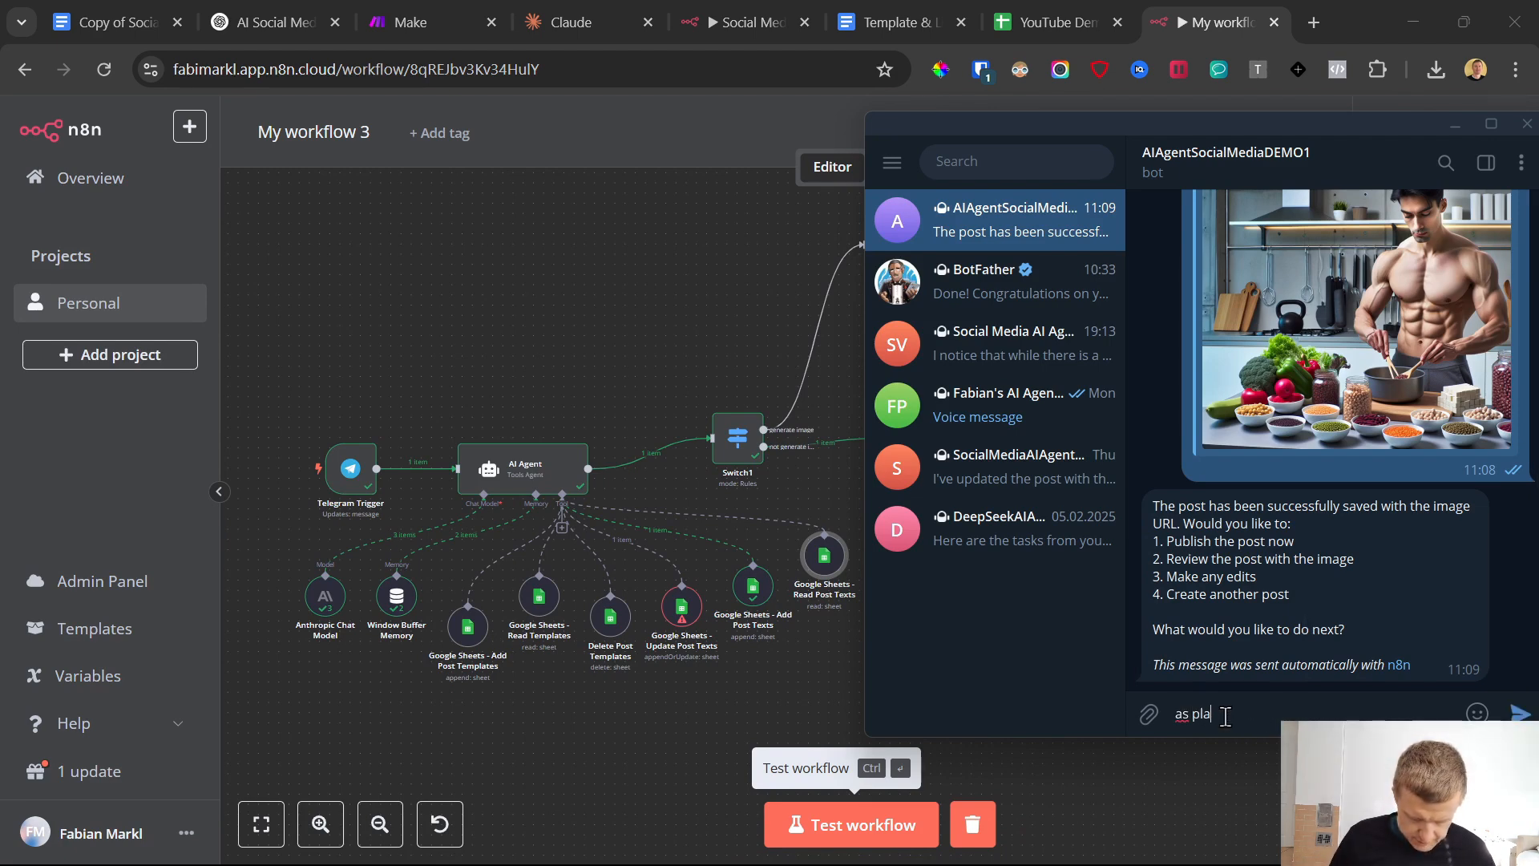
text(tform to publish for this post is: Instr)
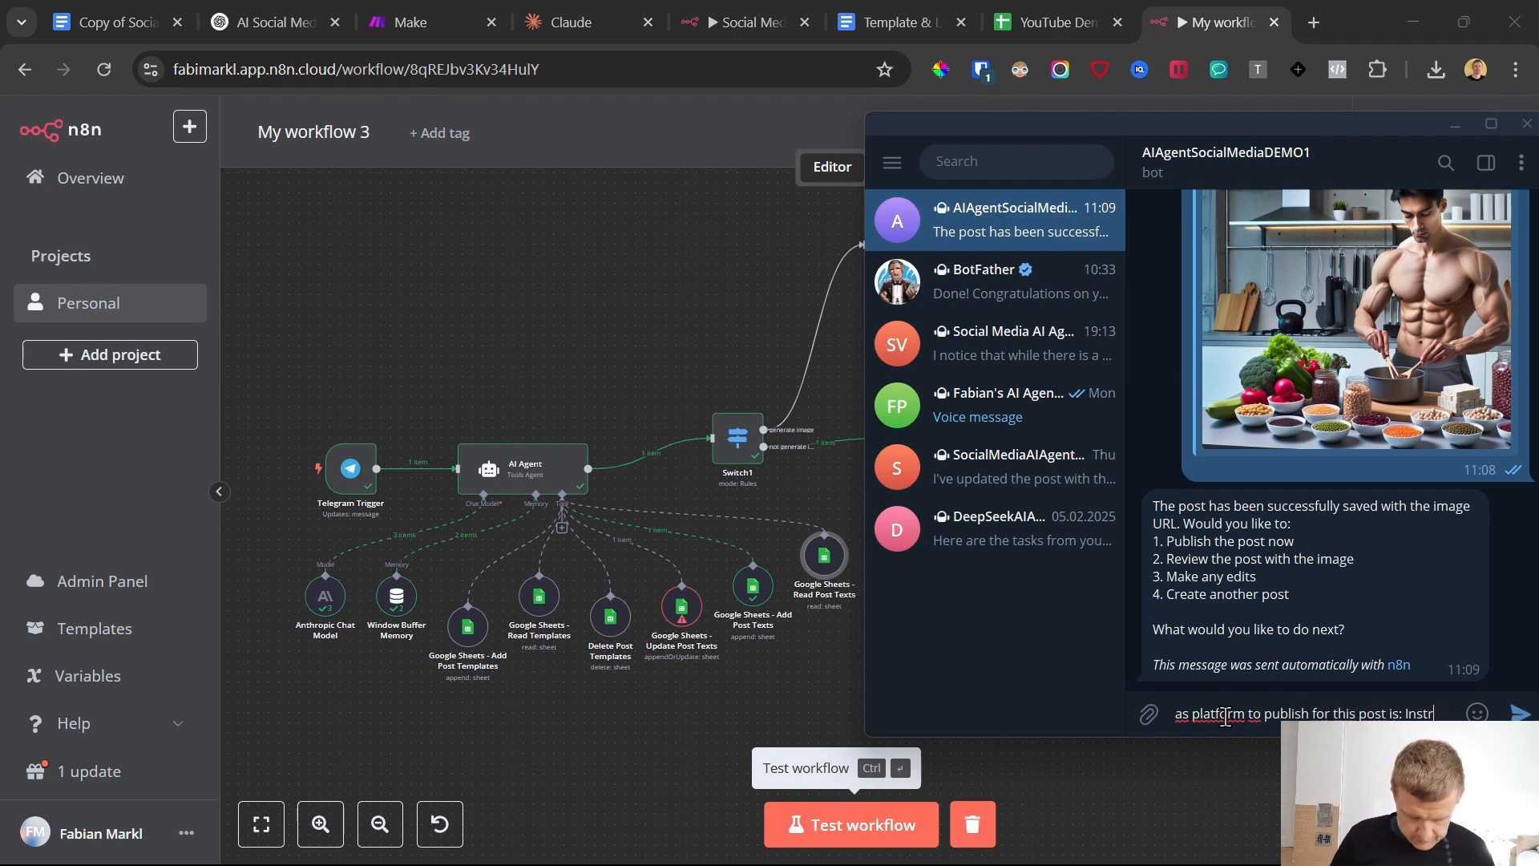
text(agram and Facebook)
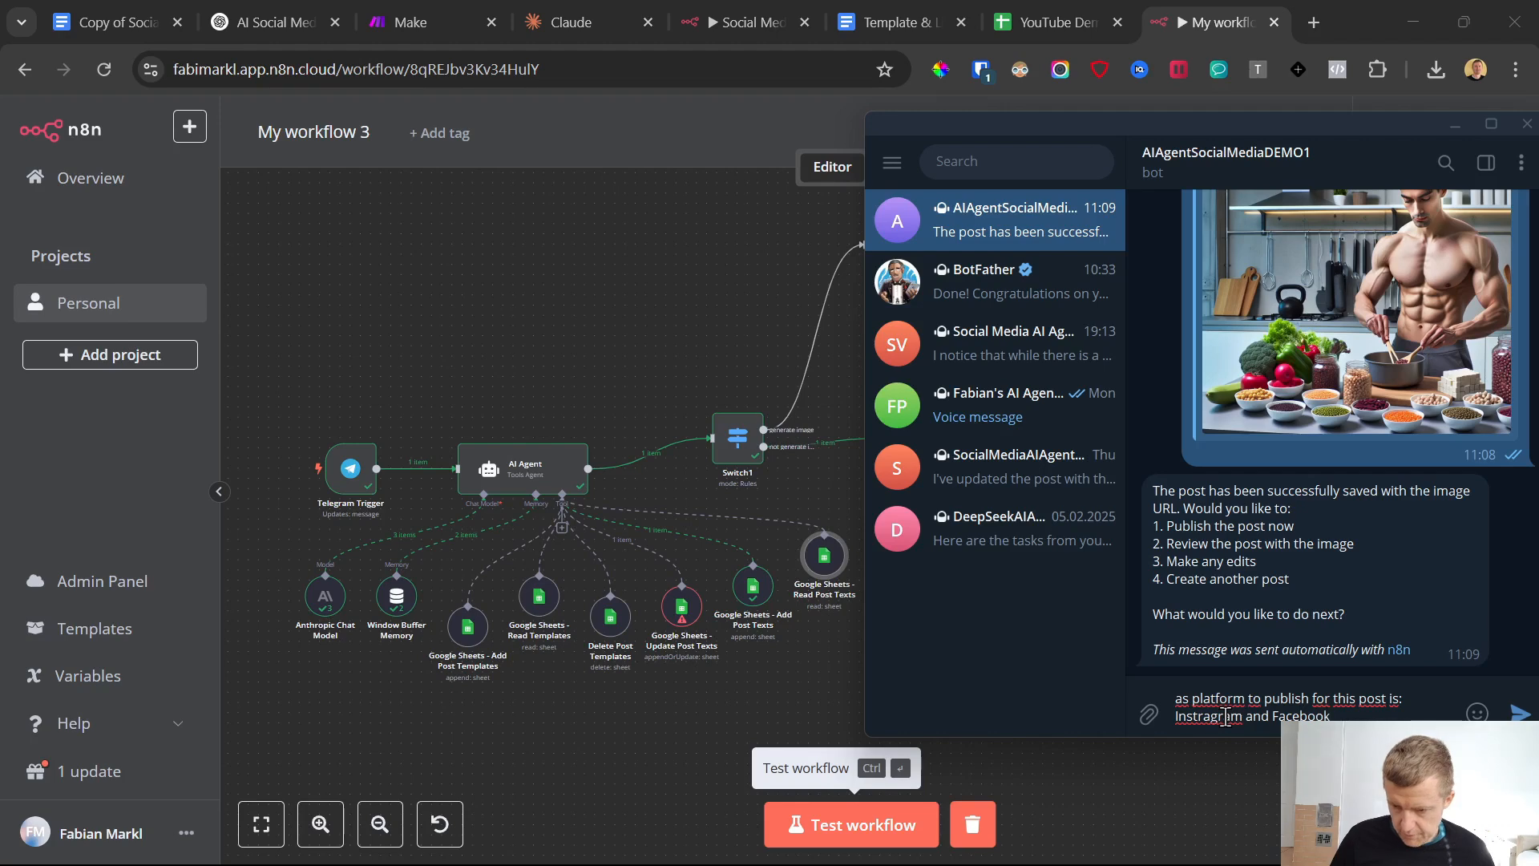
key(Return)
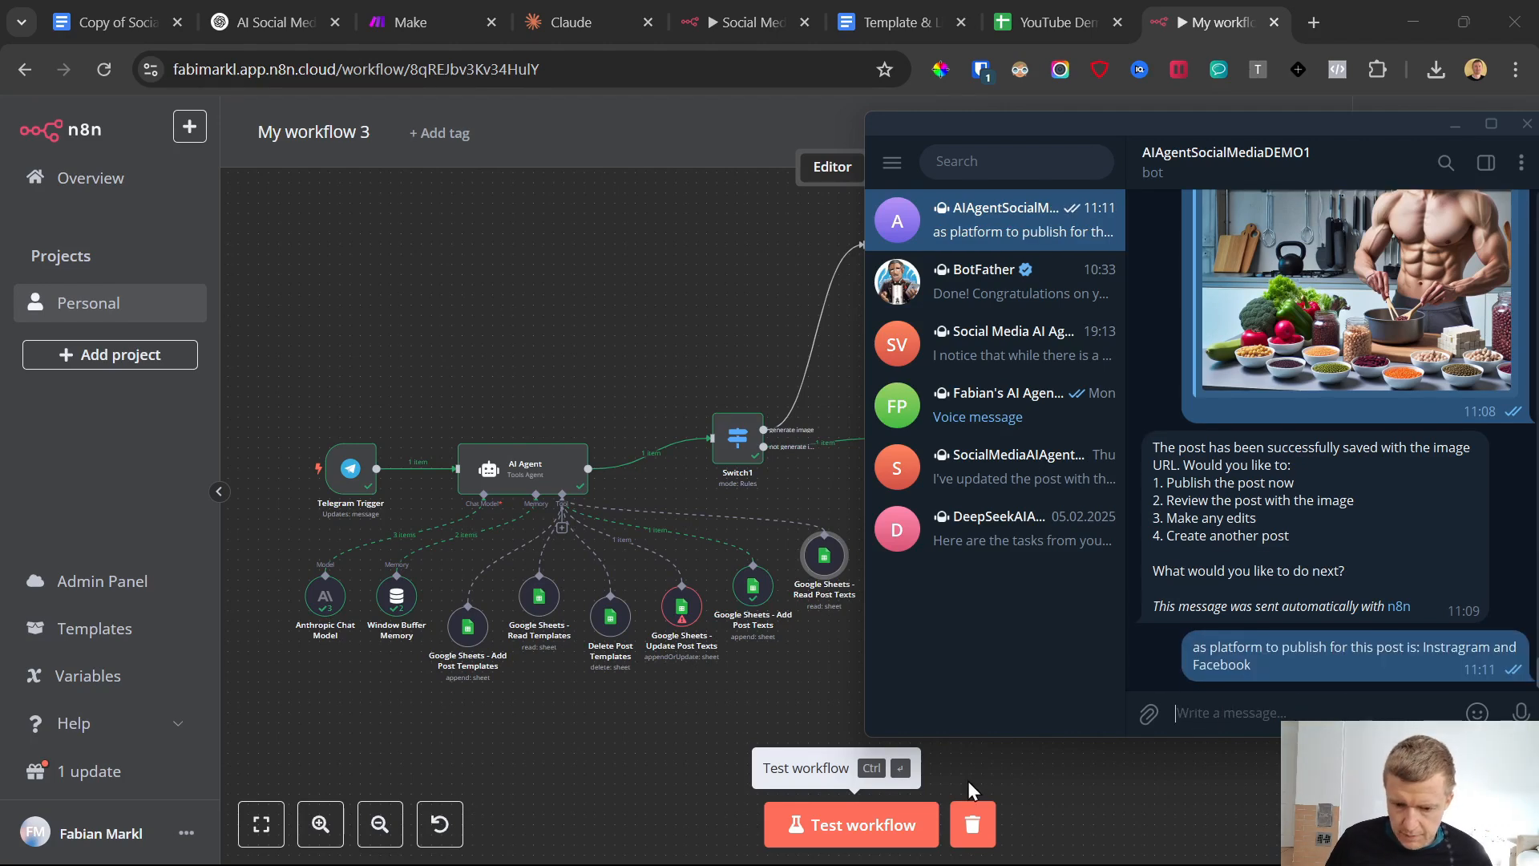
click(849, 836)
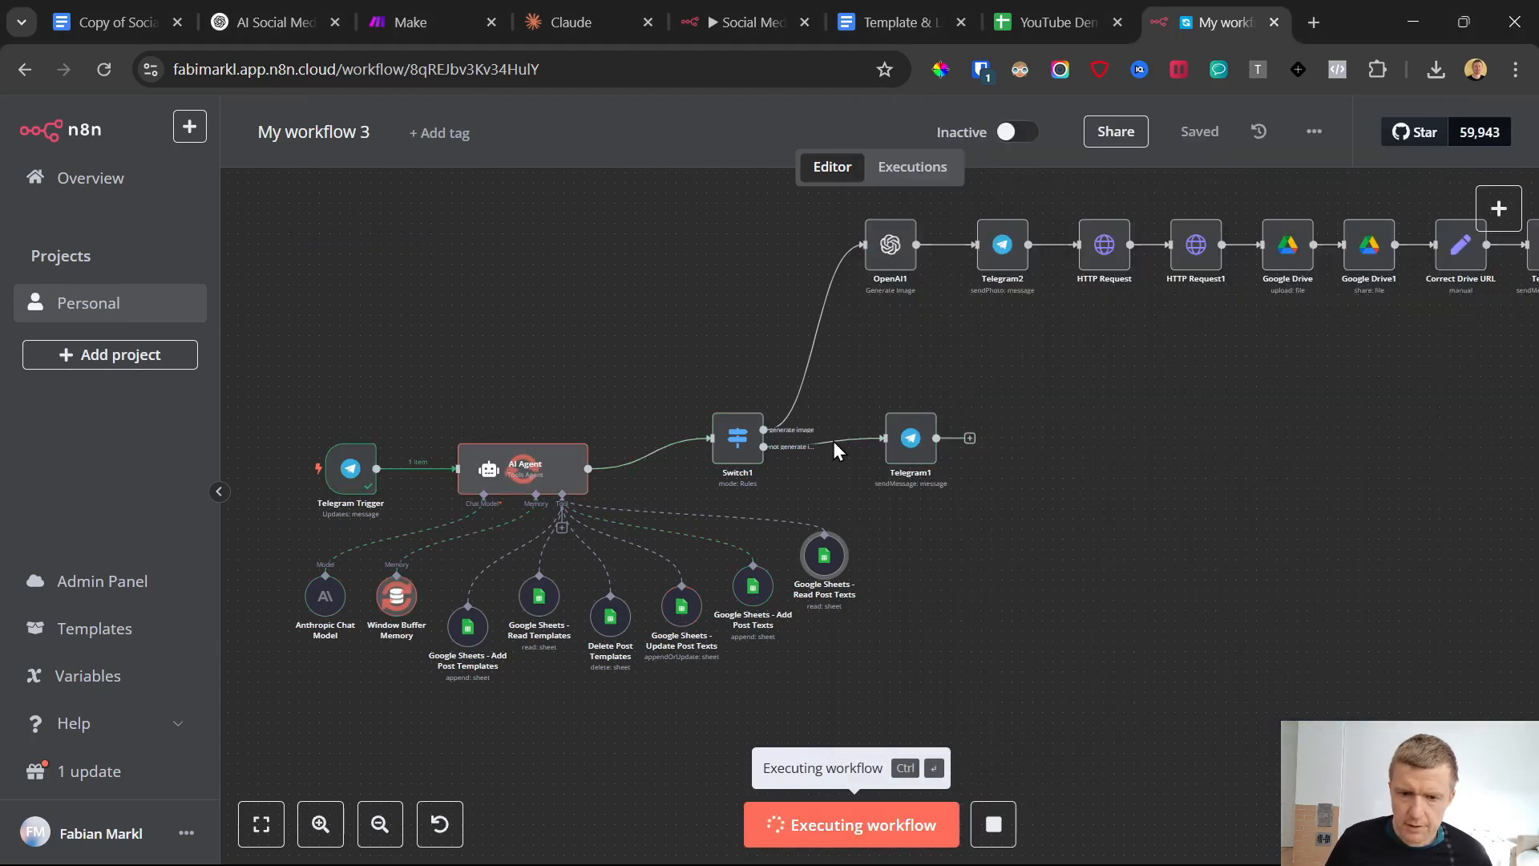
Check the Platform column in the Generated Post sheet and the Telegram bot's chat for the agent's response
click(996, 11)
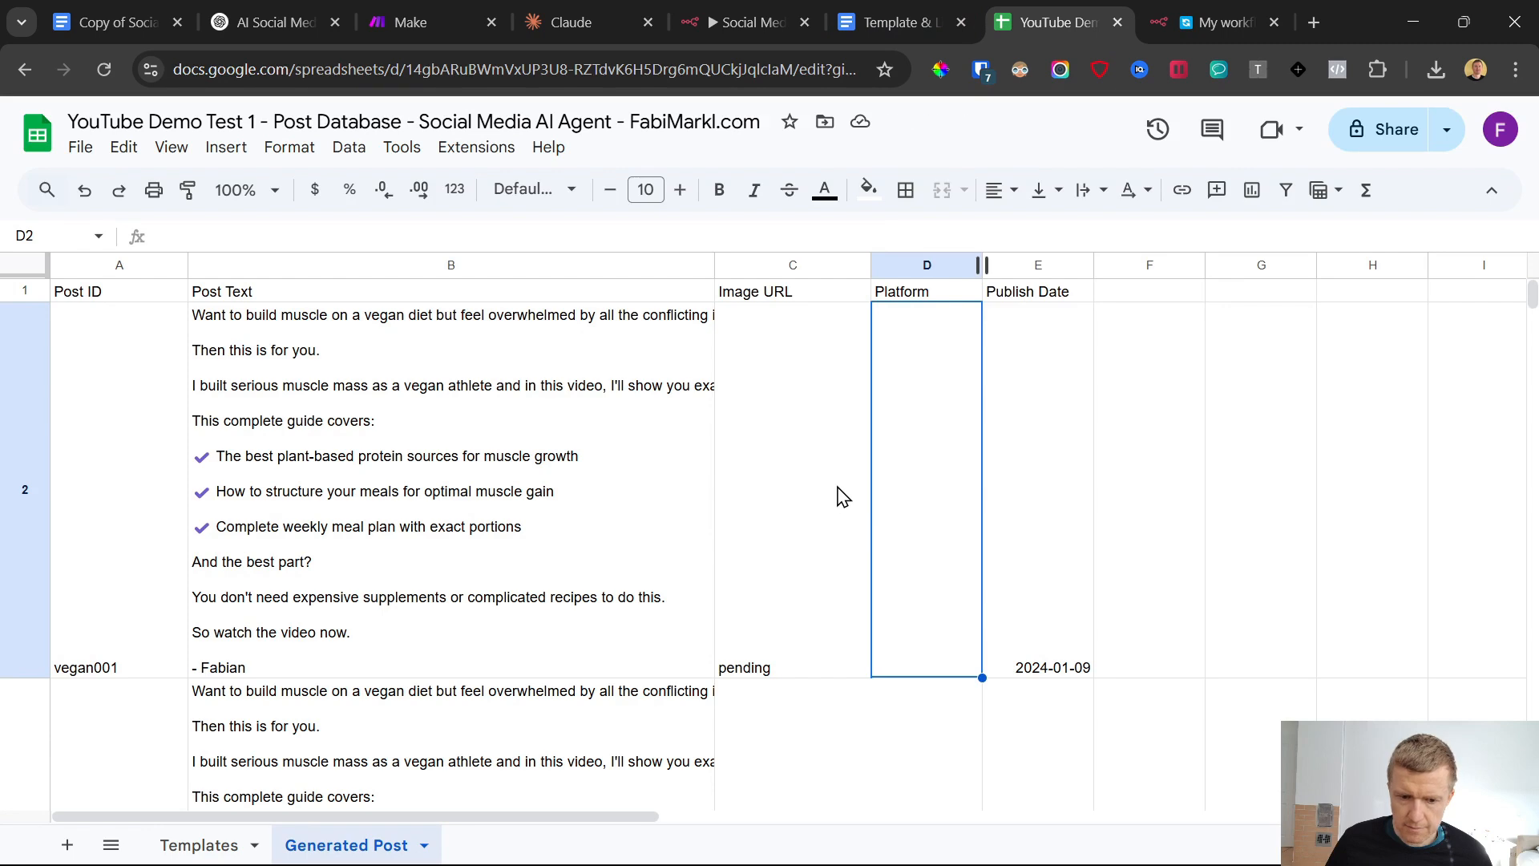
scroll(835, 496, down, 5)
click(972, 553)
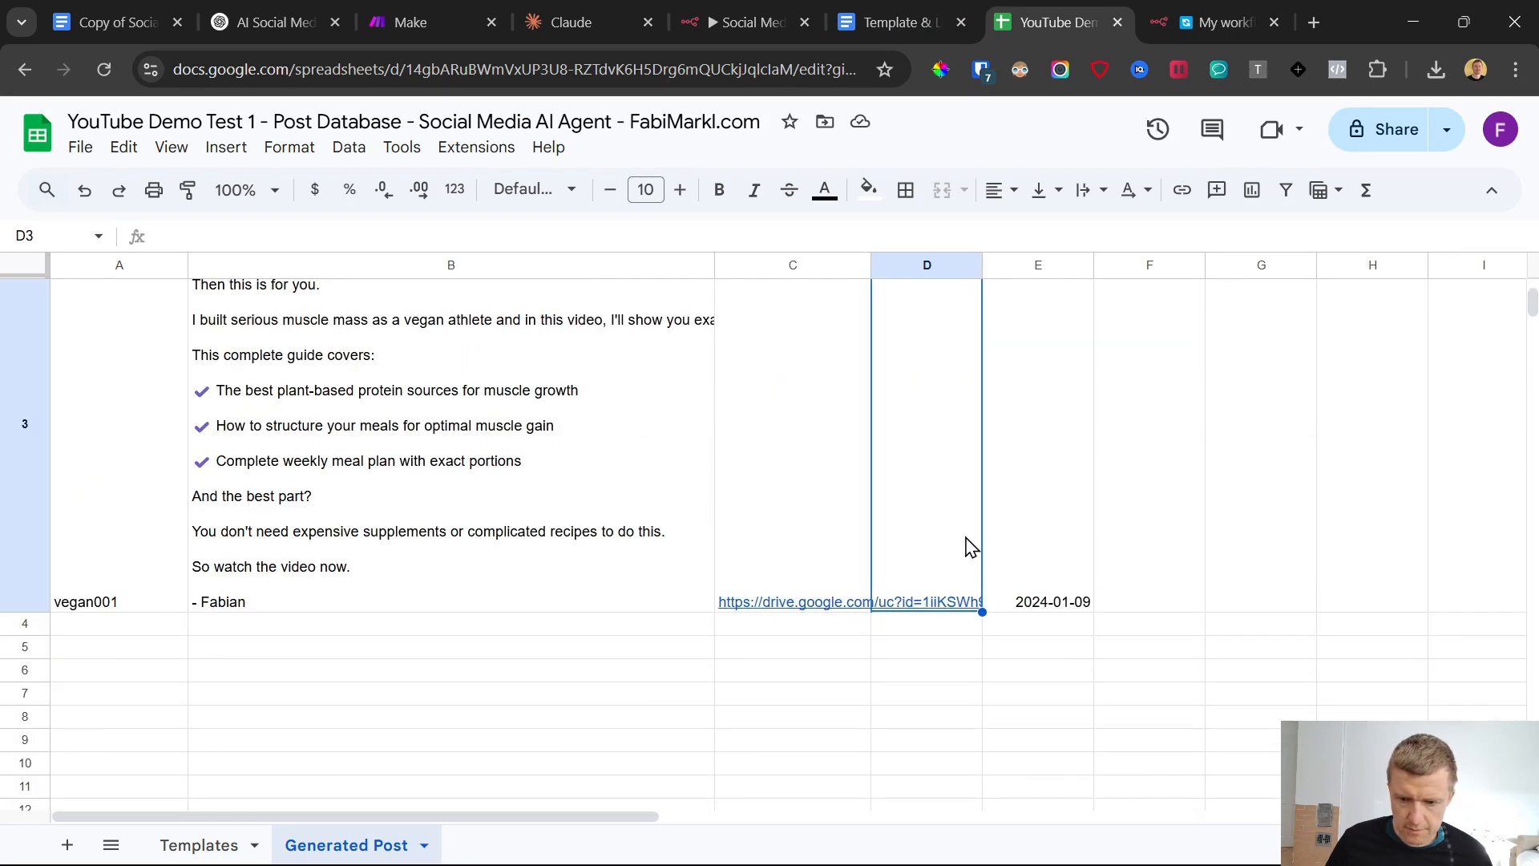
scroll(922, 617, up, 3)
scroll(921, 603, down, 3)
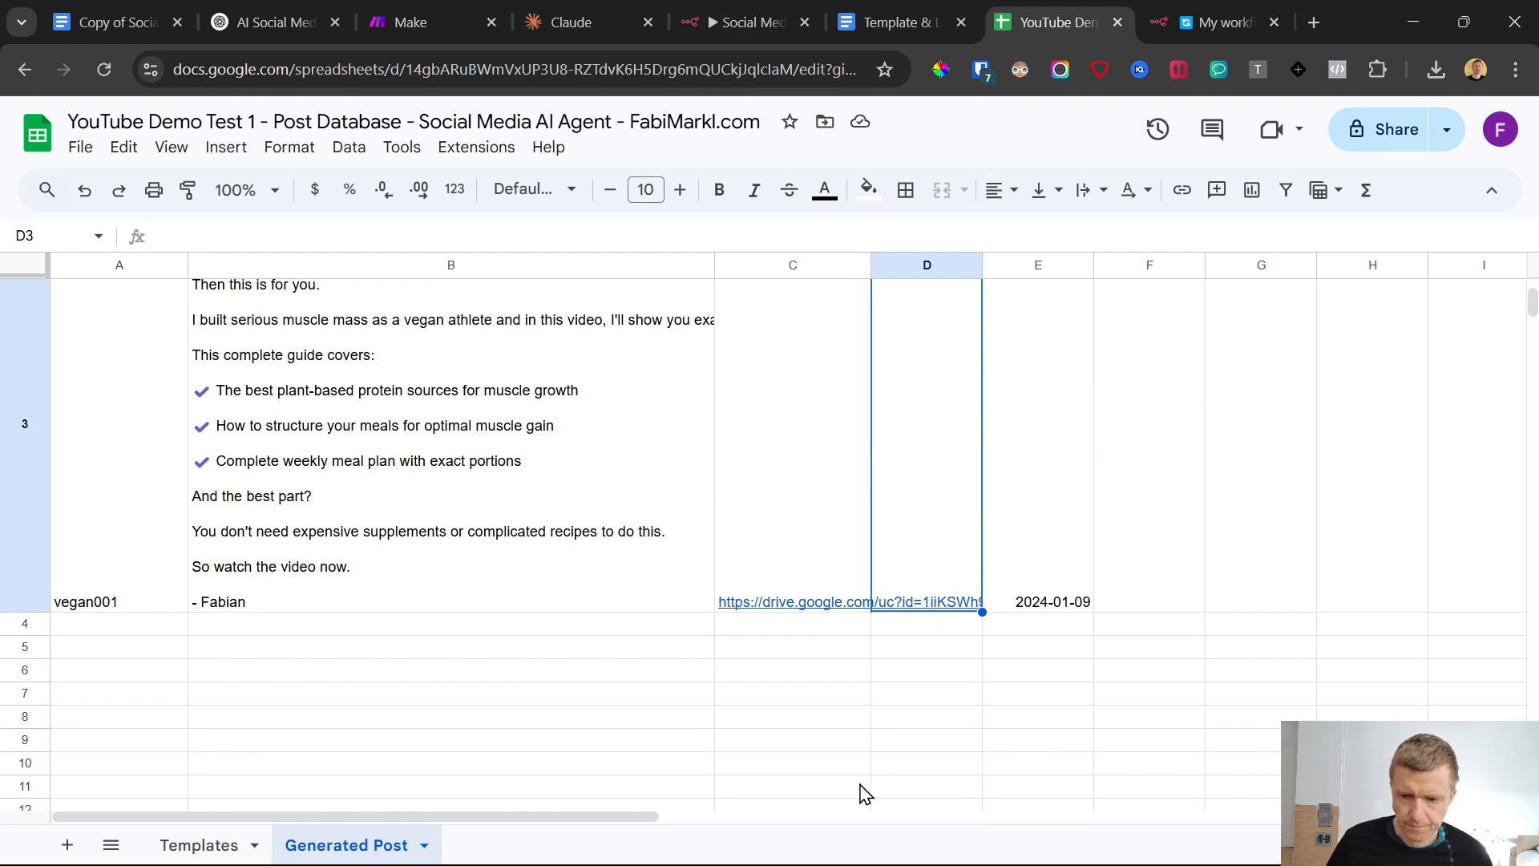
click(938, 844)
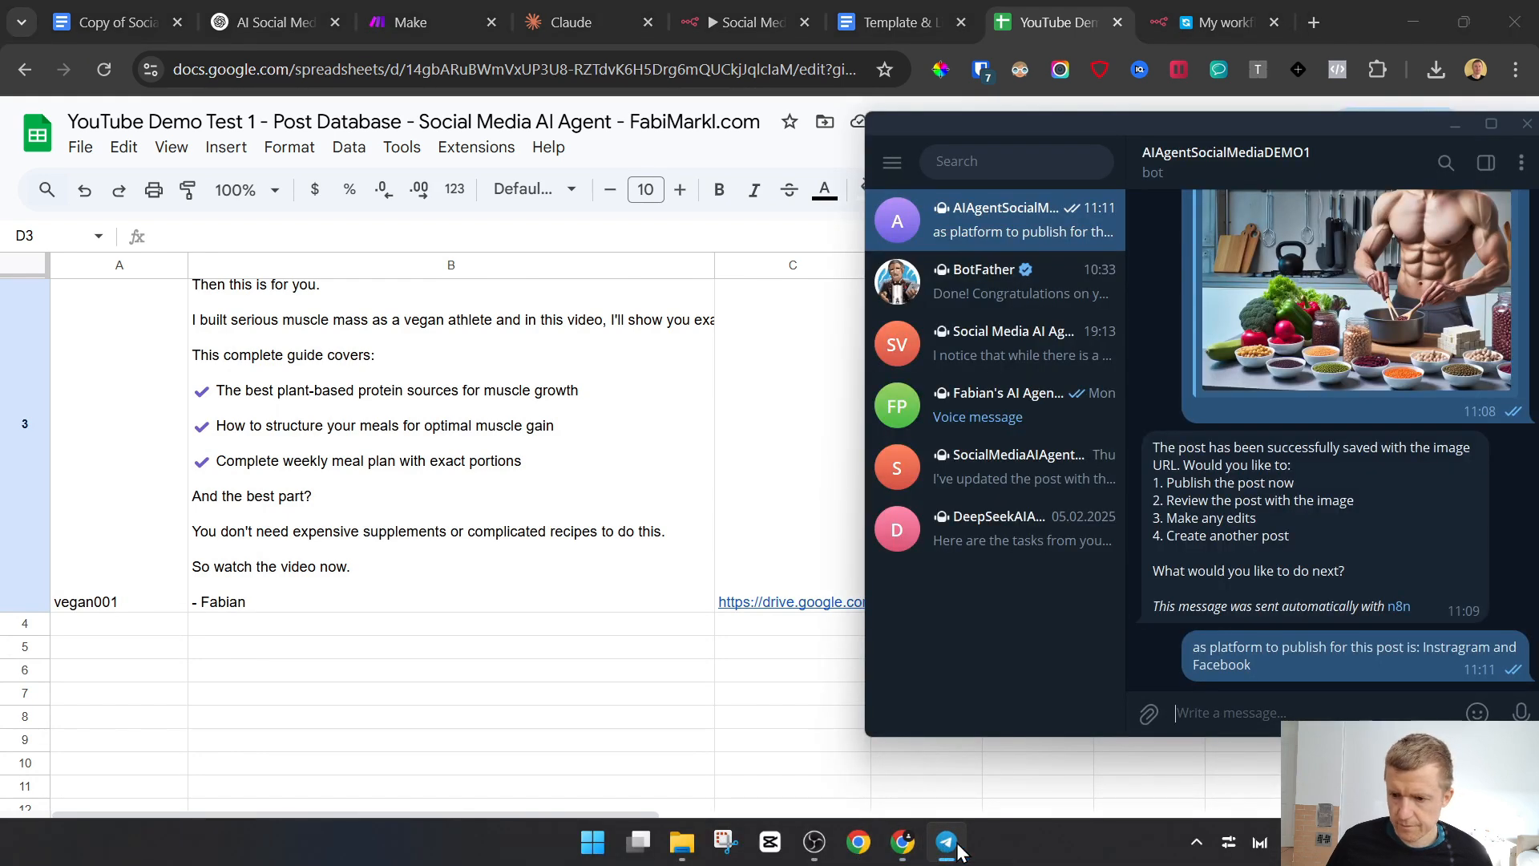
click(710, 4)
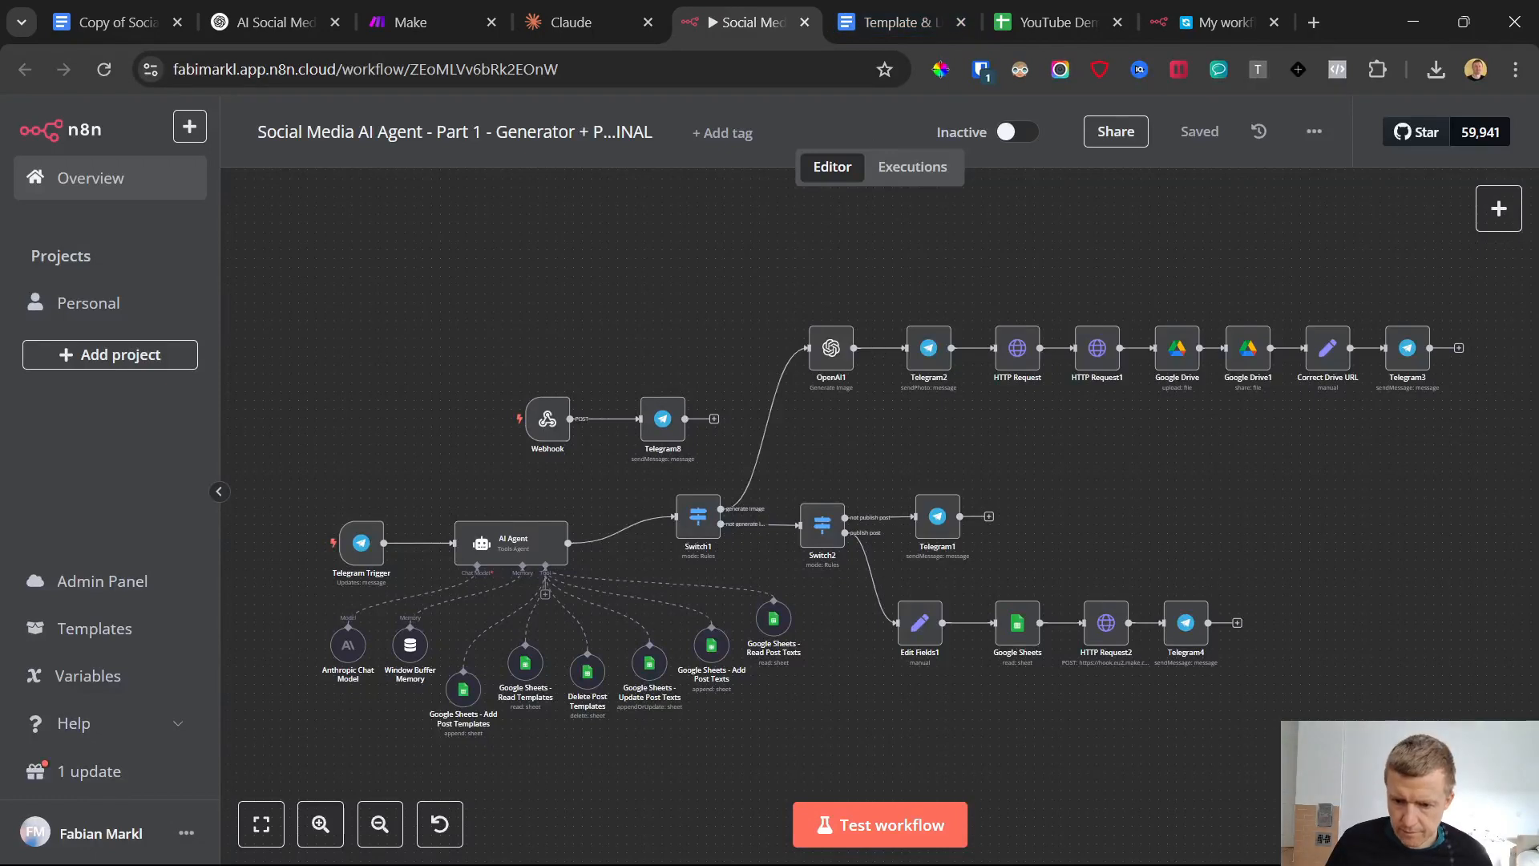
click(948, 842)
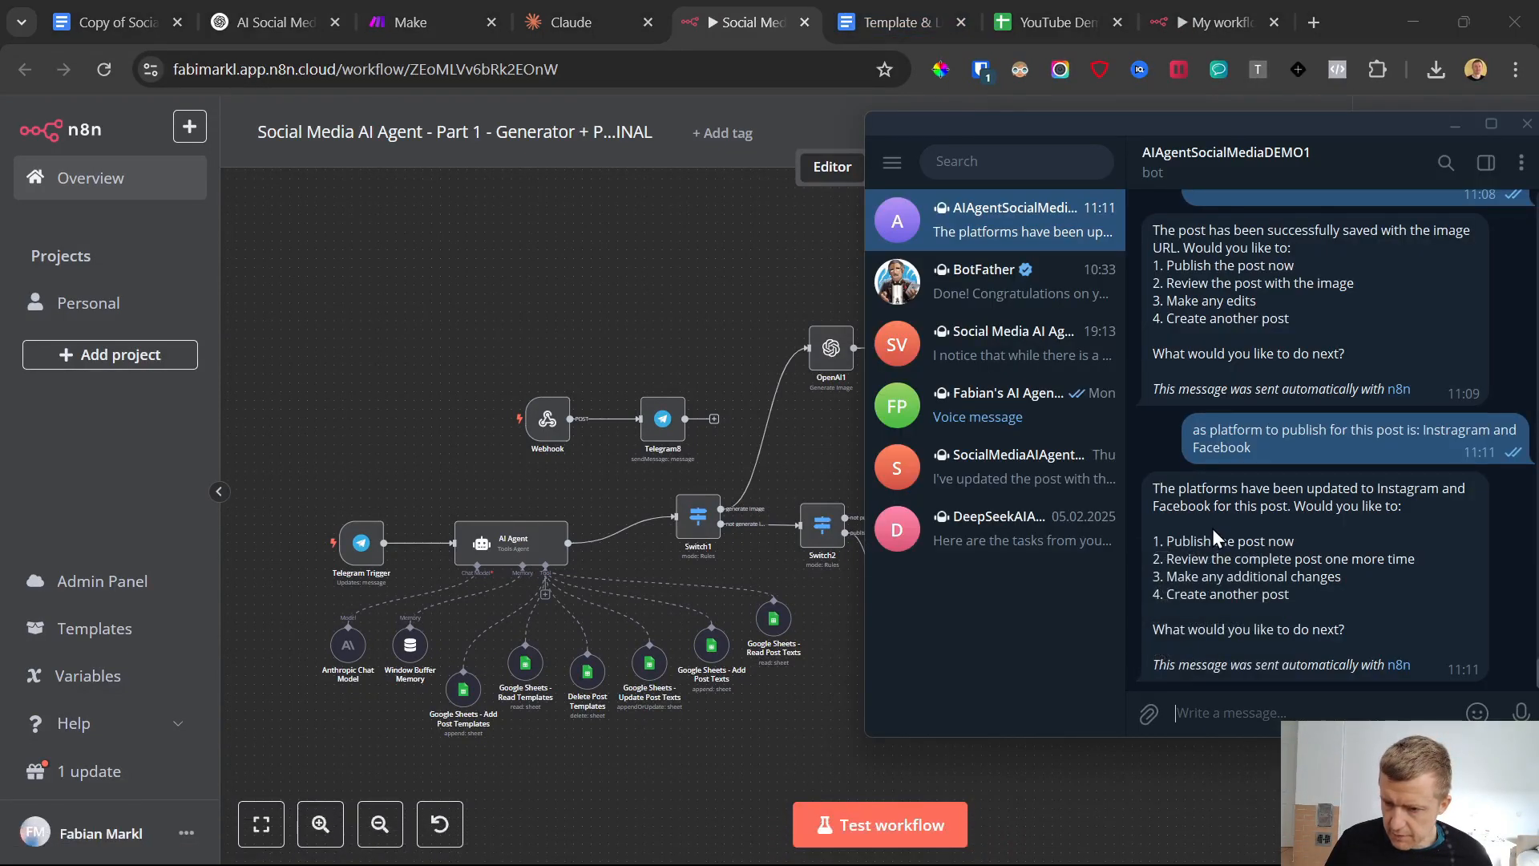
Compare the vegan001 rows in the Generated Post sheet and delete row 2 with the pending image URL
click(1057, 22)
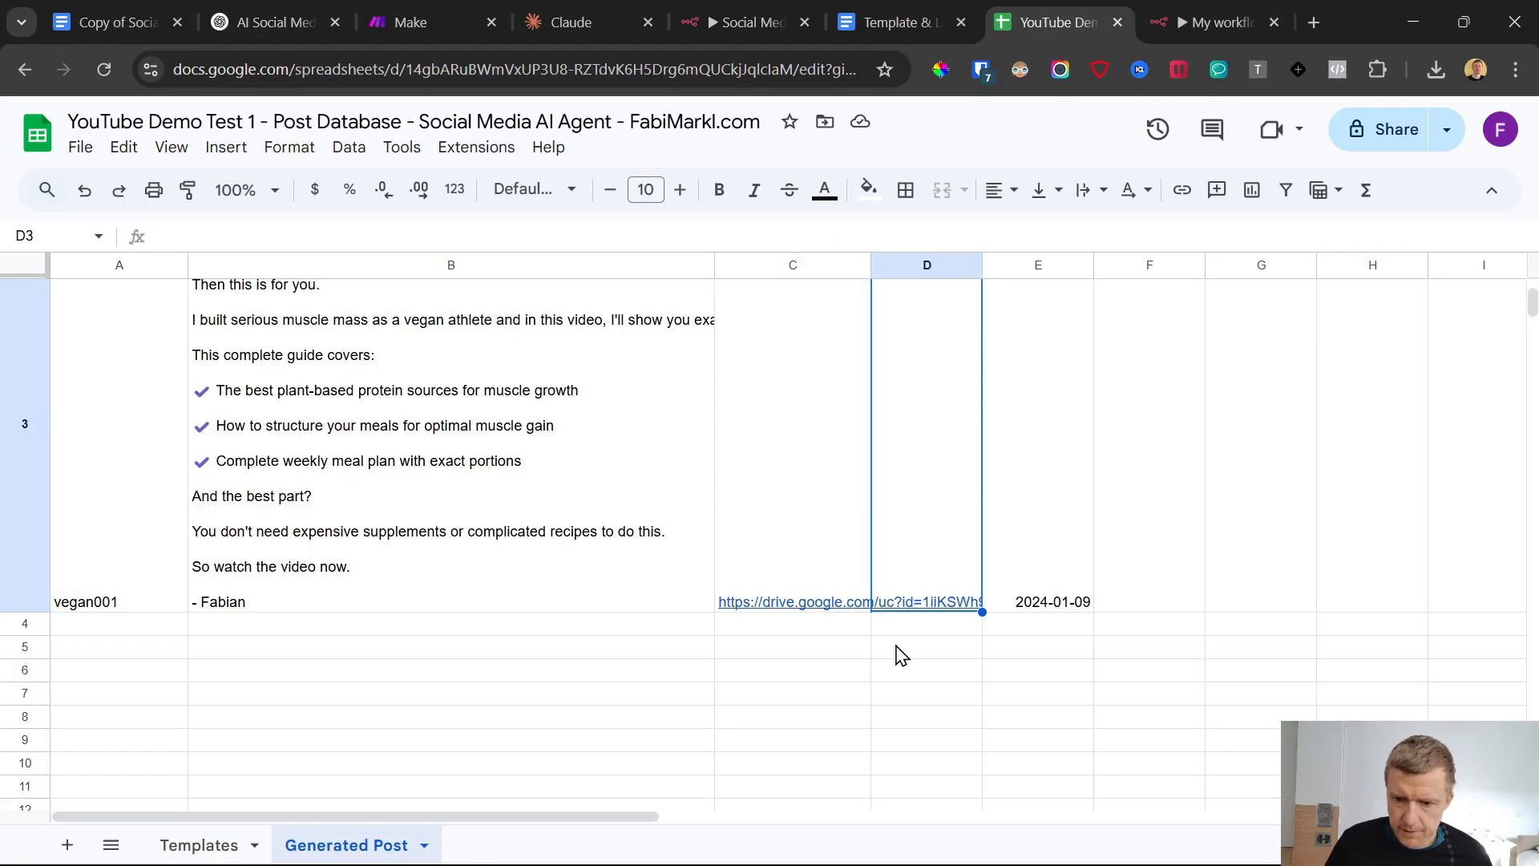
scroll(901, 656, up, 5)
click(928, 550)
scroll(726, 493, down, 3)
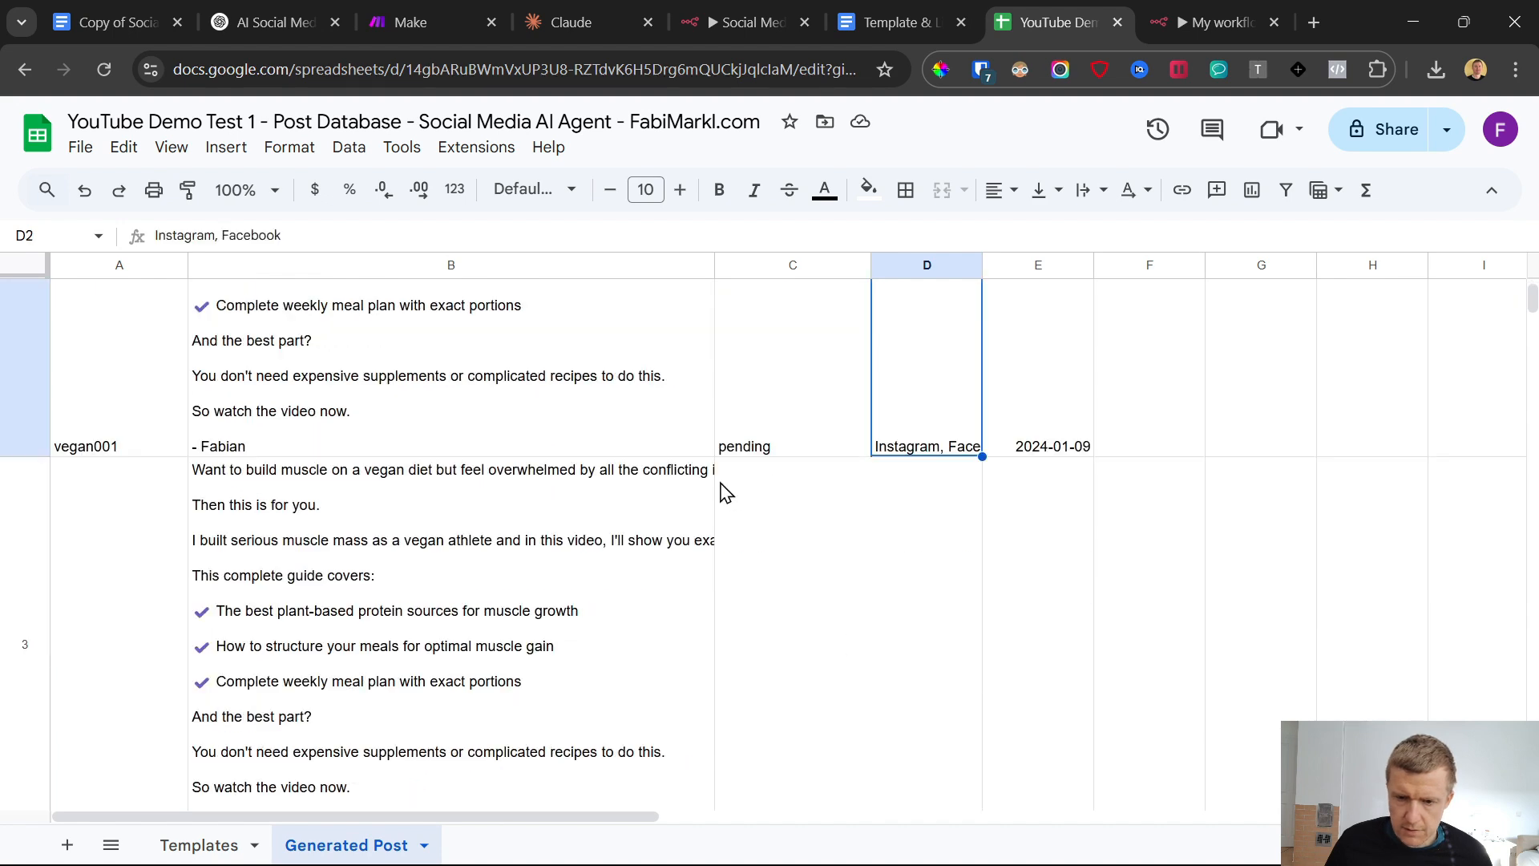
scroll(617, 513, down, 4)
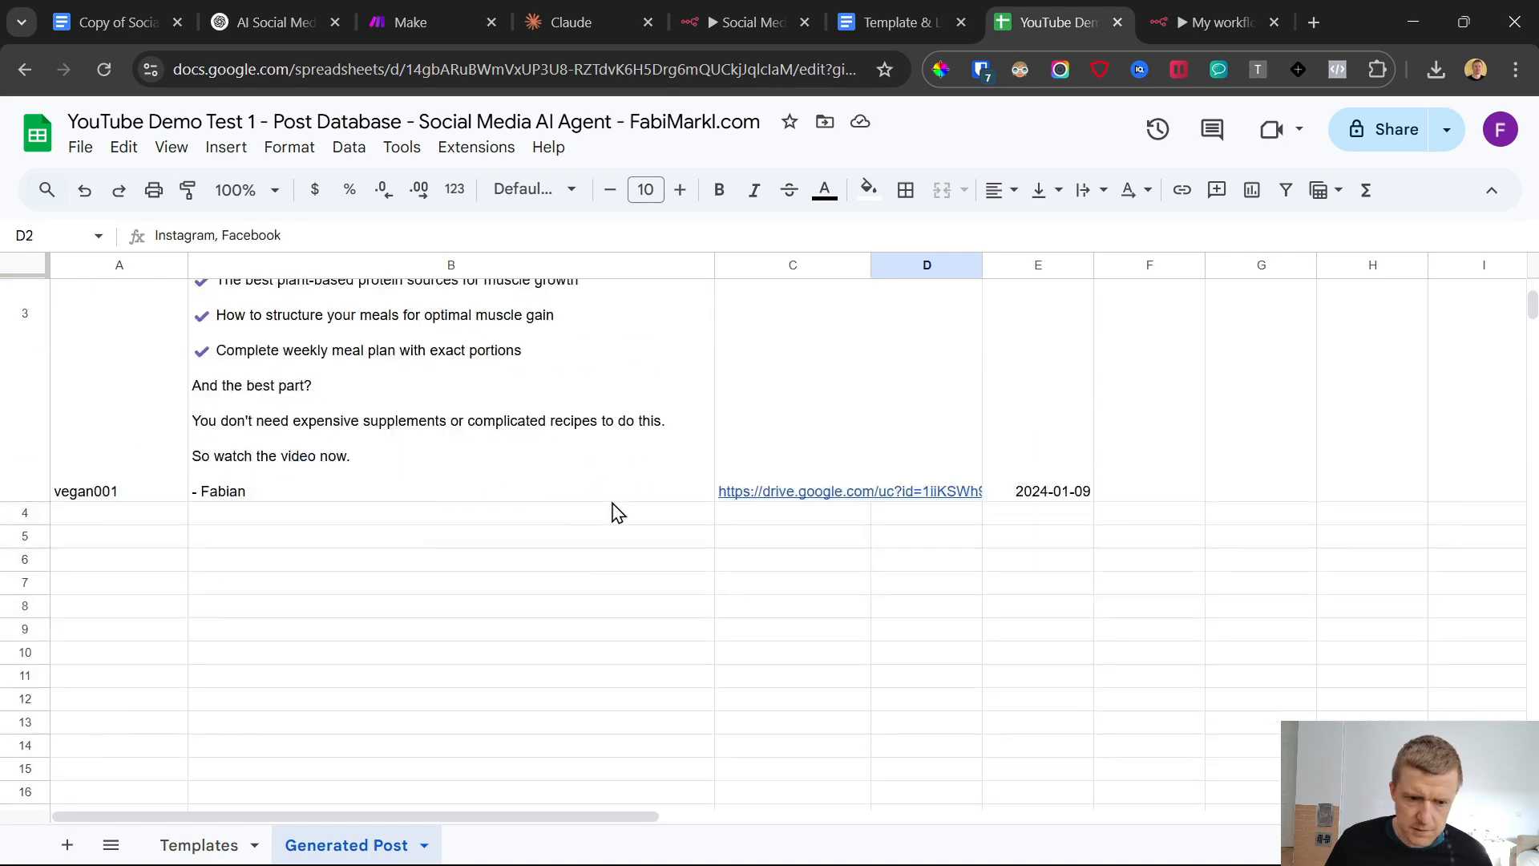
scroll(20, 433, up, 7)
click(9, 418)
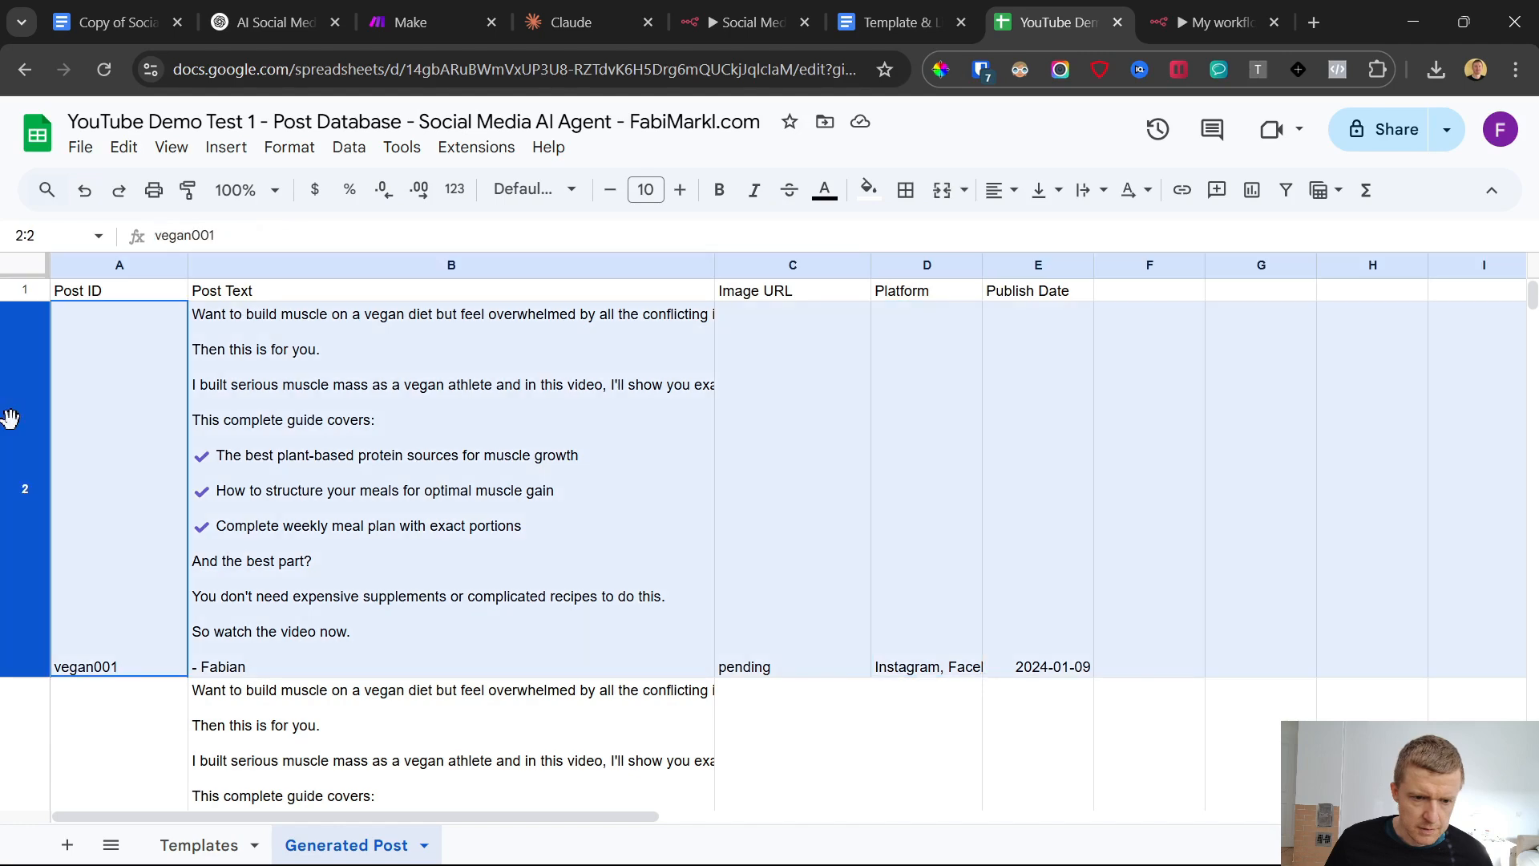
right_click(9, 417)
click(154, 553)
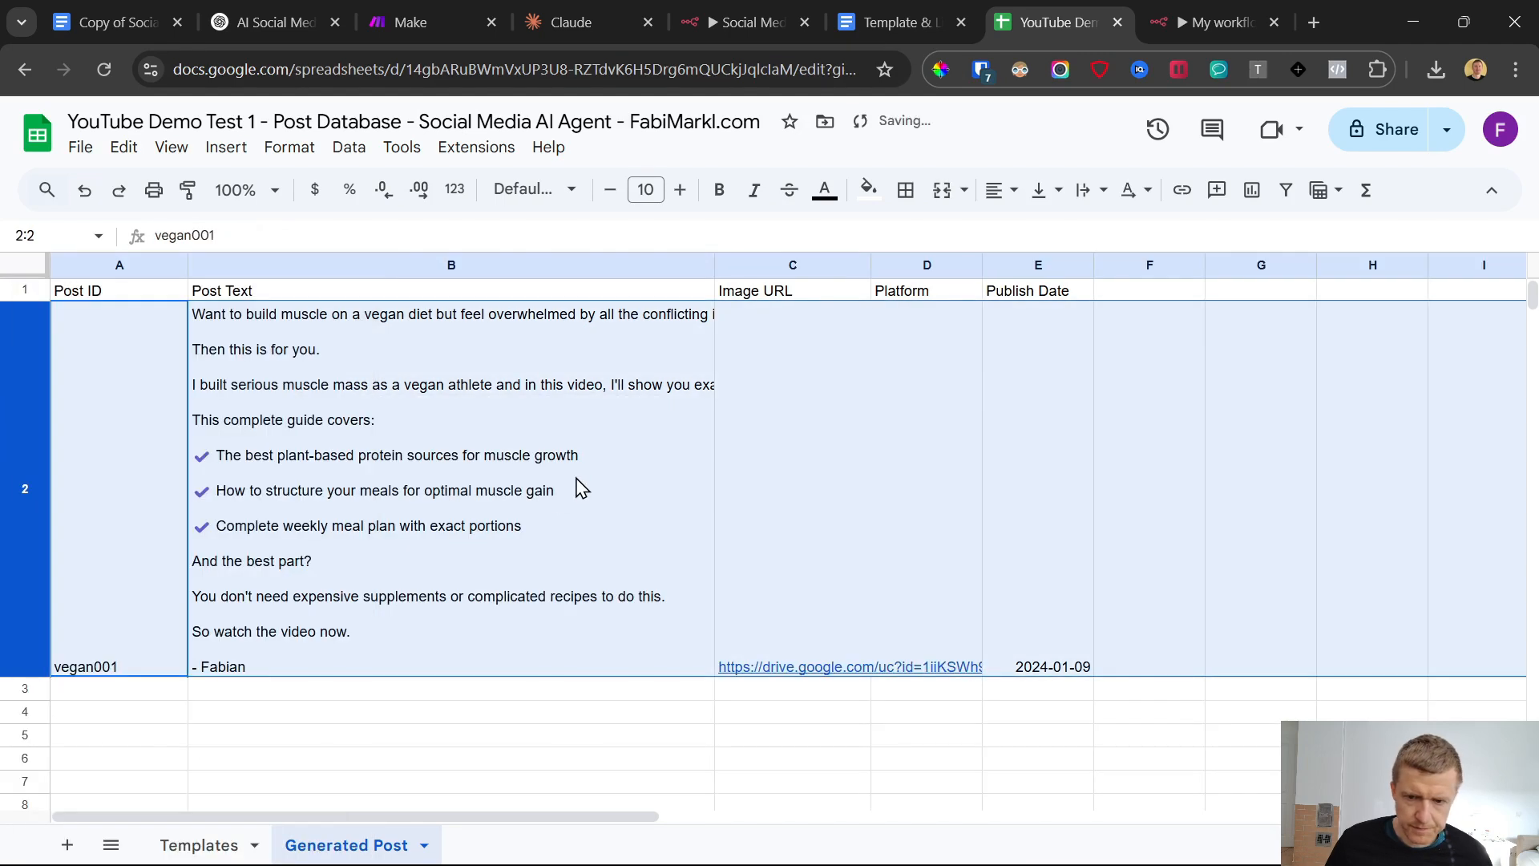
click(794, 608)
scroll(969, 543, down, 3)
scroll(966, 546, up, 3)
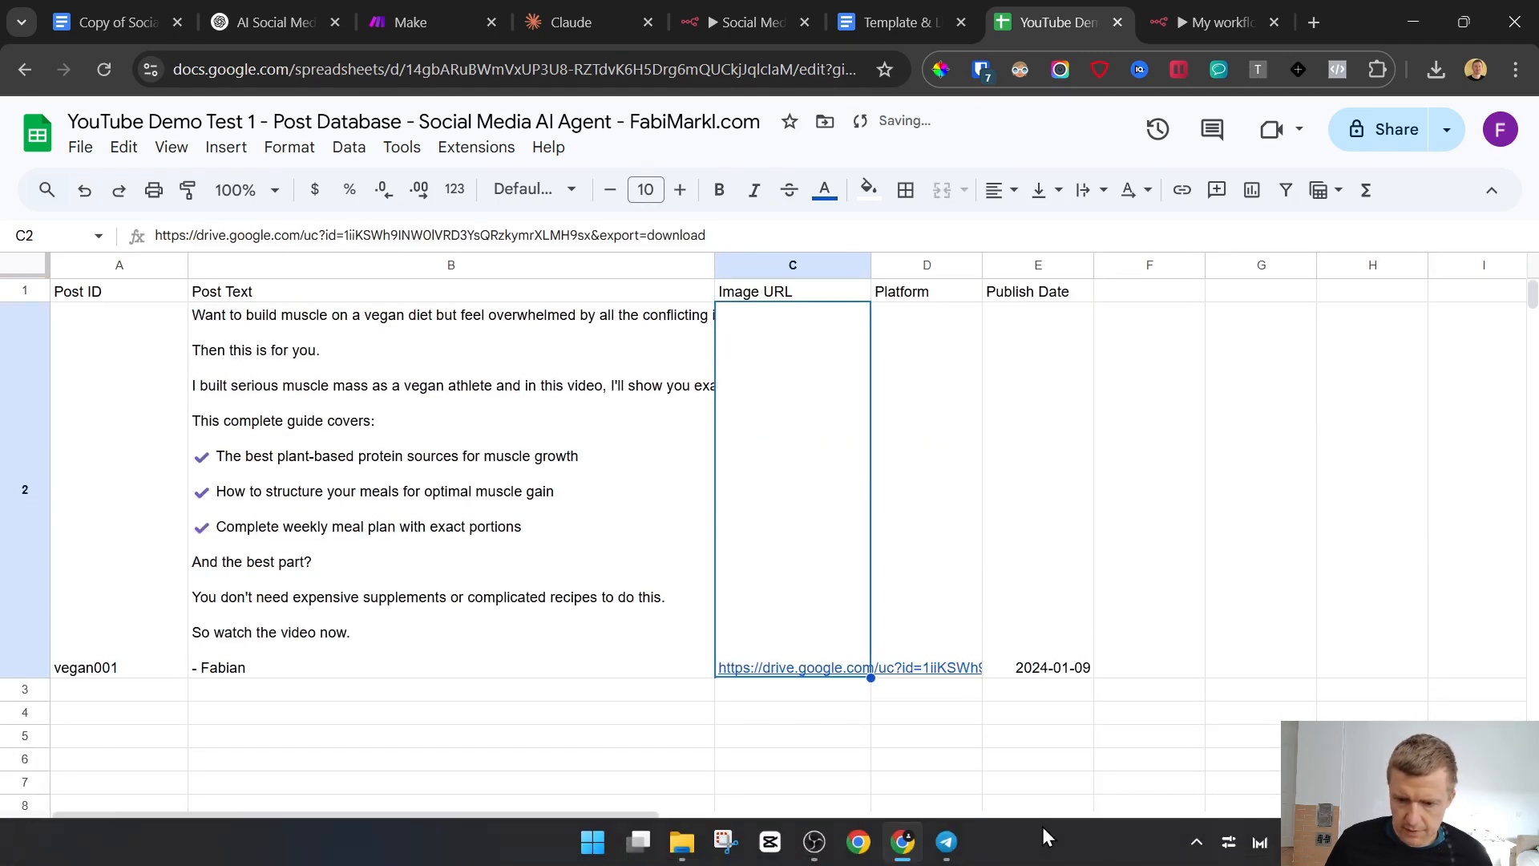
Copy the previous platform message in the Telegram bot chat and send it again
click(947, 842)
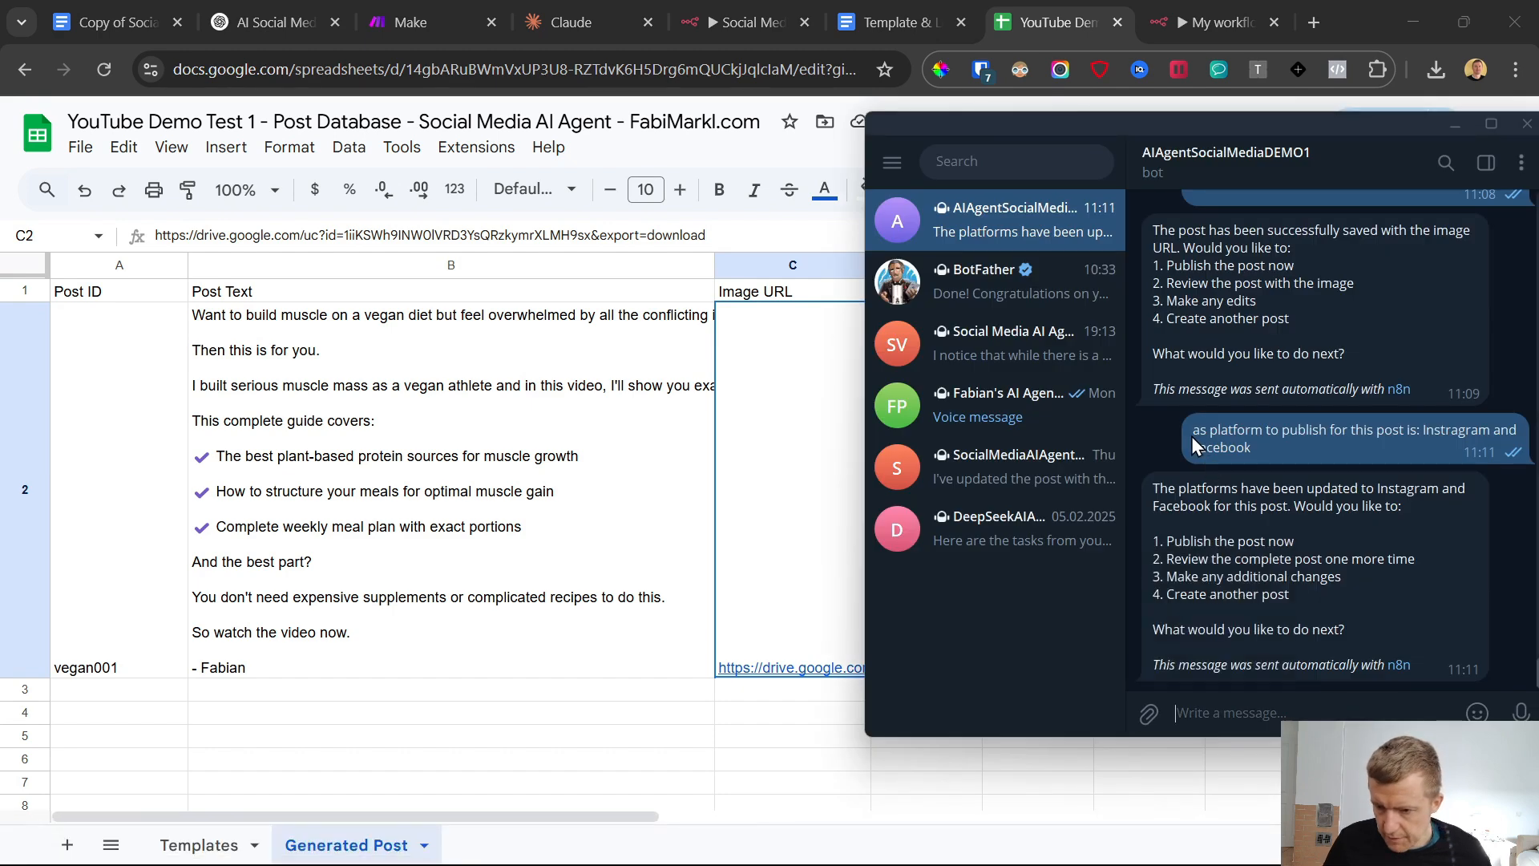
mouse_move(1193, 437)
mouse_down()
mouse_move(1246, 376)
mouse_move(1244, 446)
mouse_move(1194, 479)
mouse_move(1193, 450)
mouse_up()
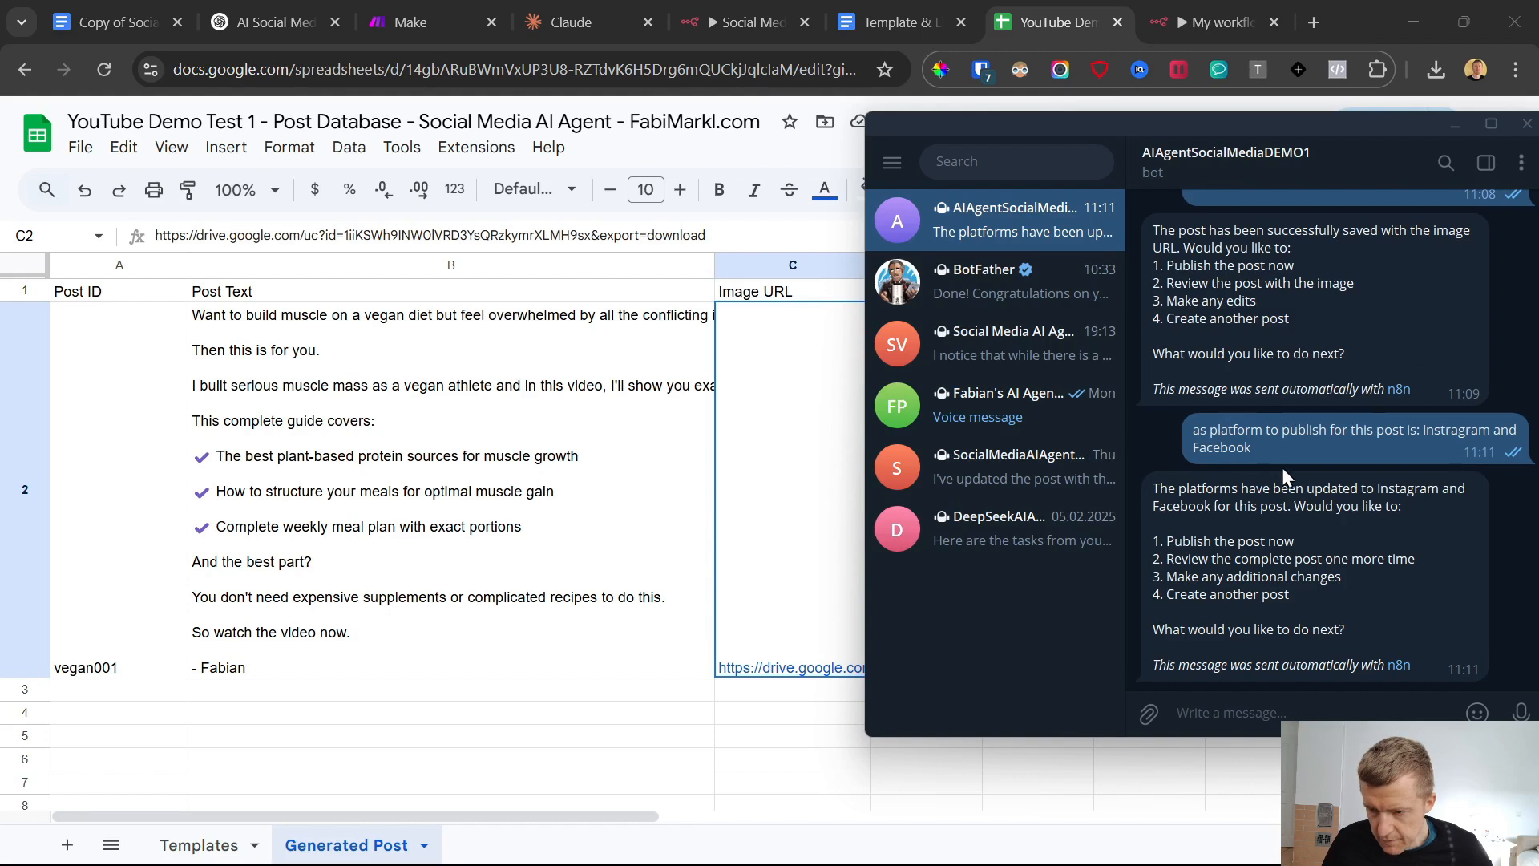
drag(1282, 469, 1194, 433)
key(ctrl+c)
click(1215, 713)
key(ctrl+v)
key(Return)
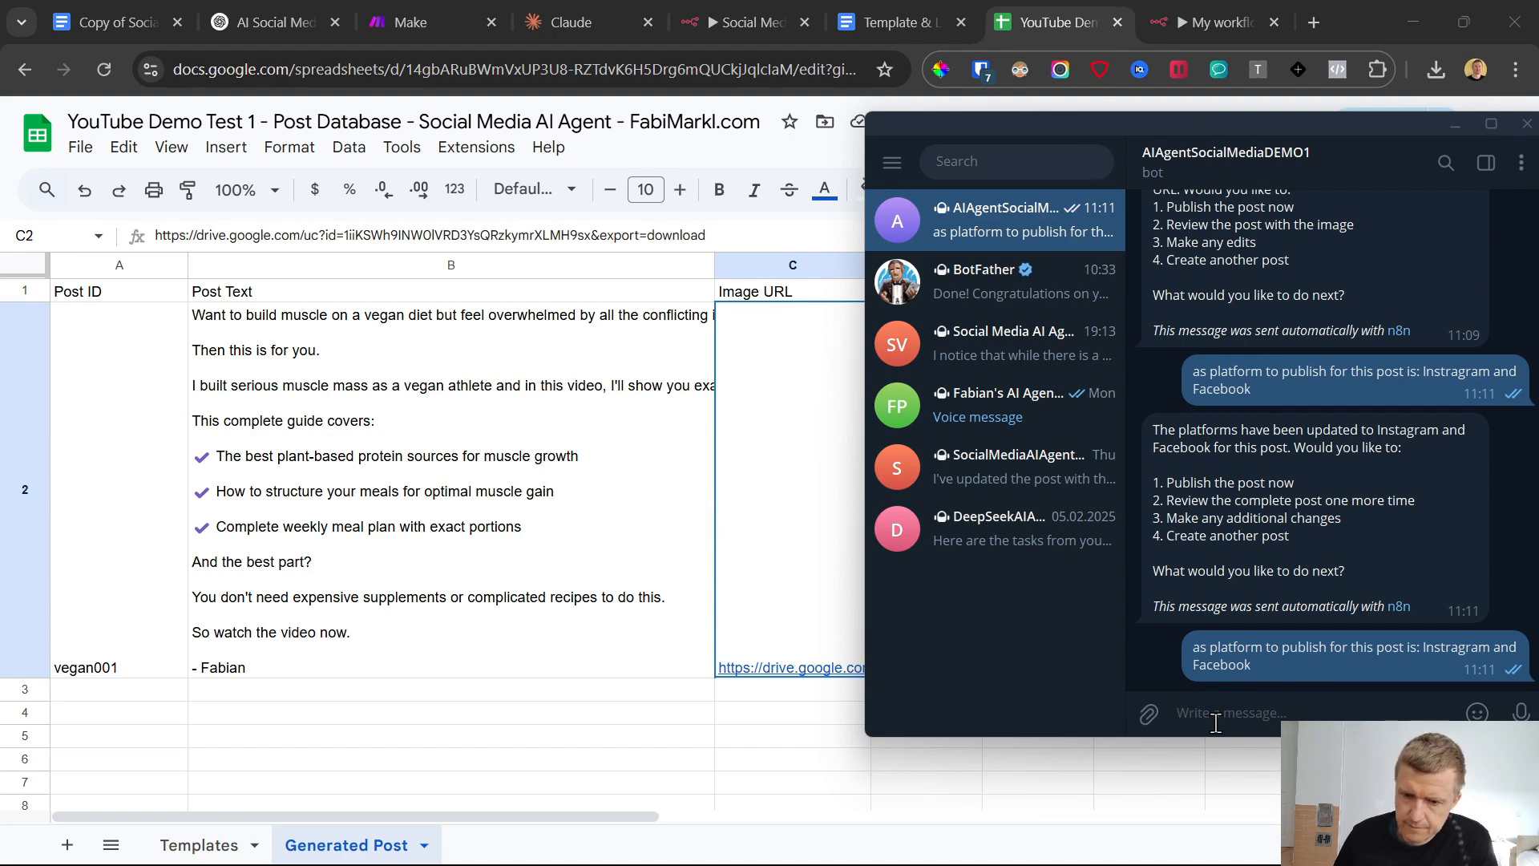
Switch to My workflow 3 in n8n and run another workflow test
click(706, 8)
click(1179, 16)
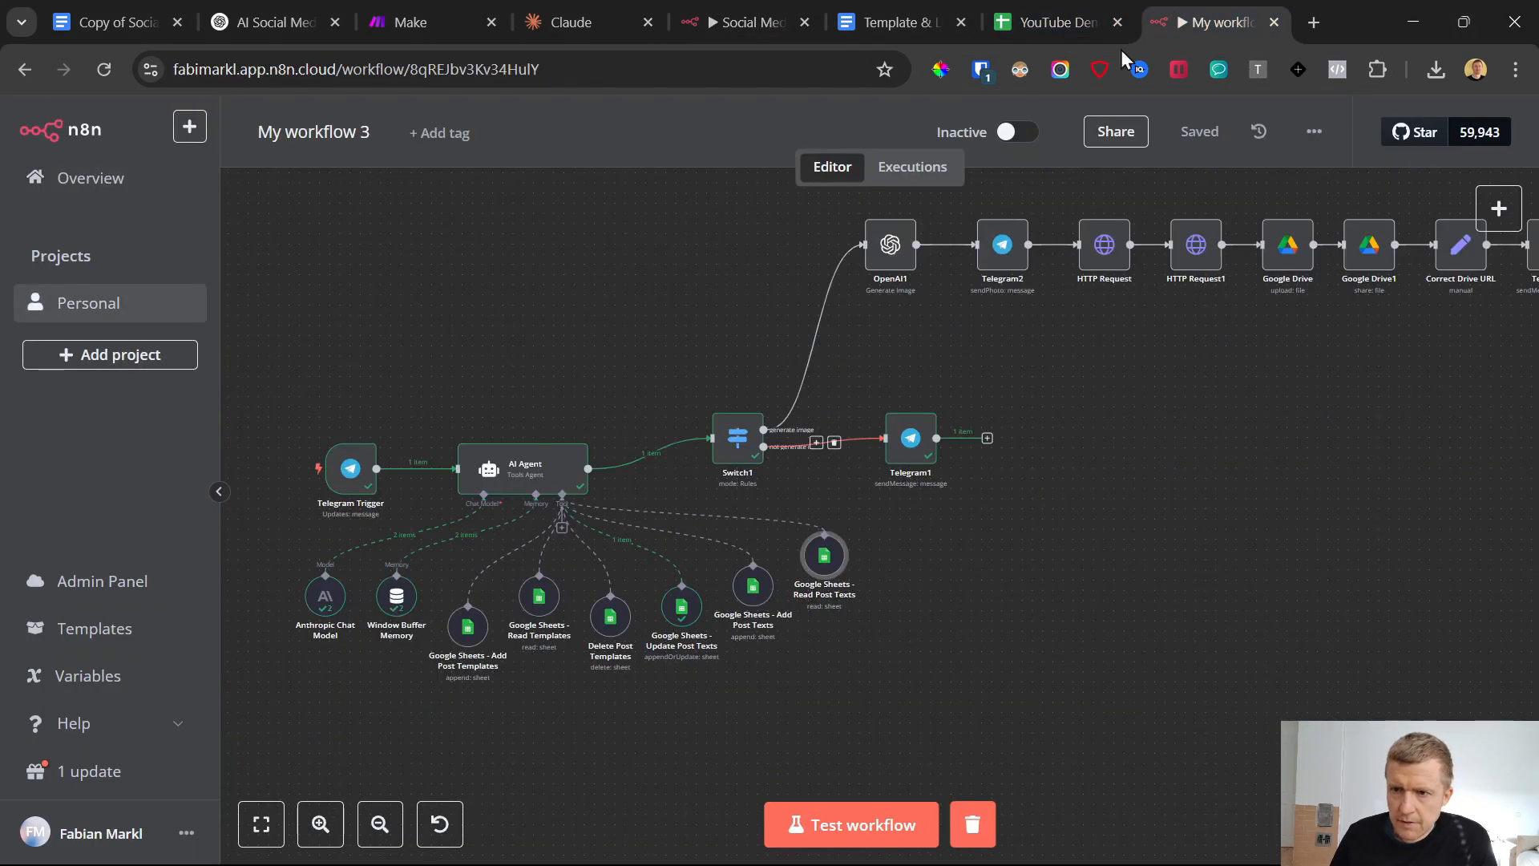
click(798, 824)
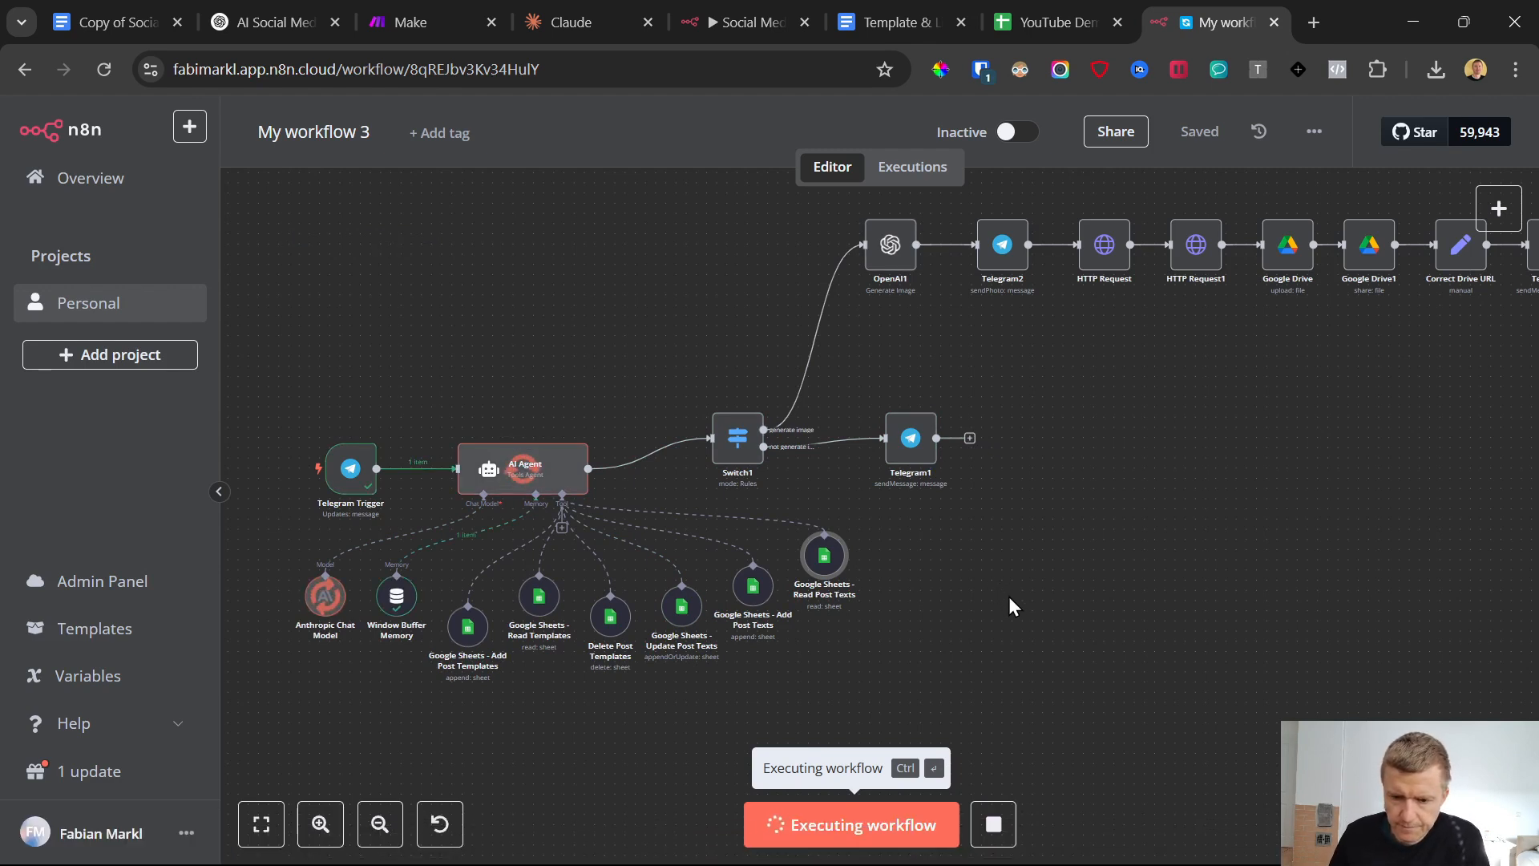
Examine the Platform, Post ID, Post Text and Image URL cells of row 2 in the Generated Post sheet, and return to My workflow 3
key(ctrl+shift+Tab)
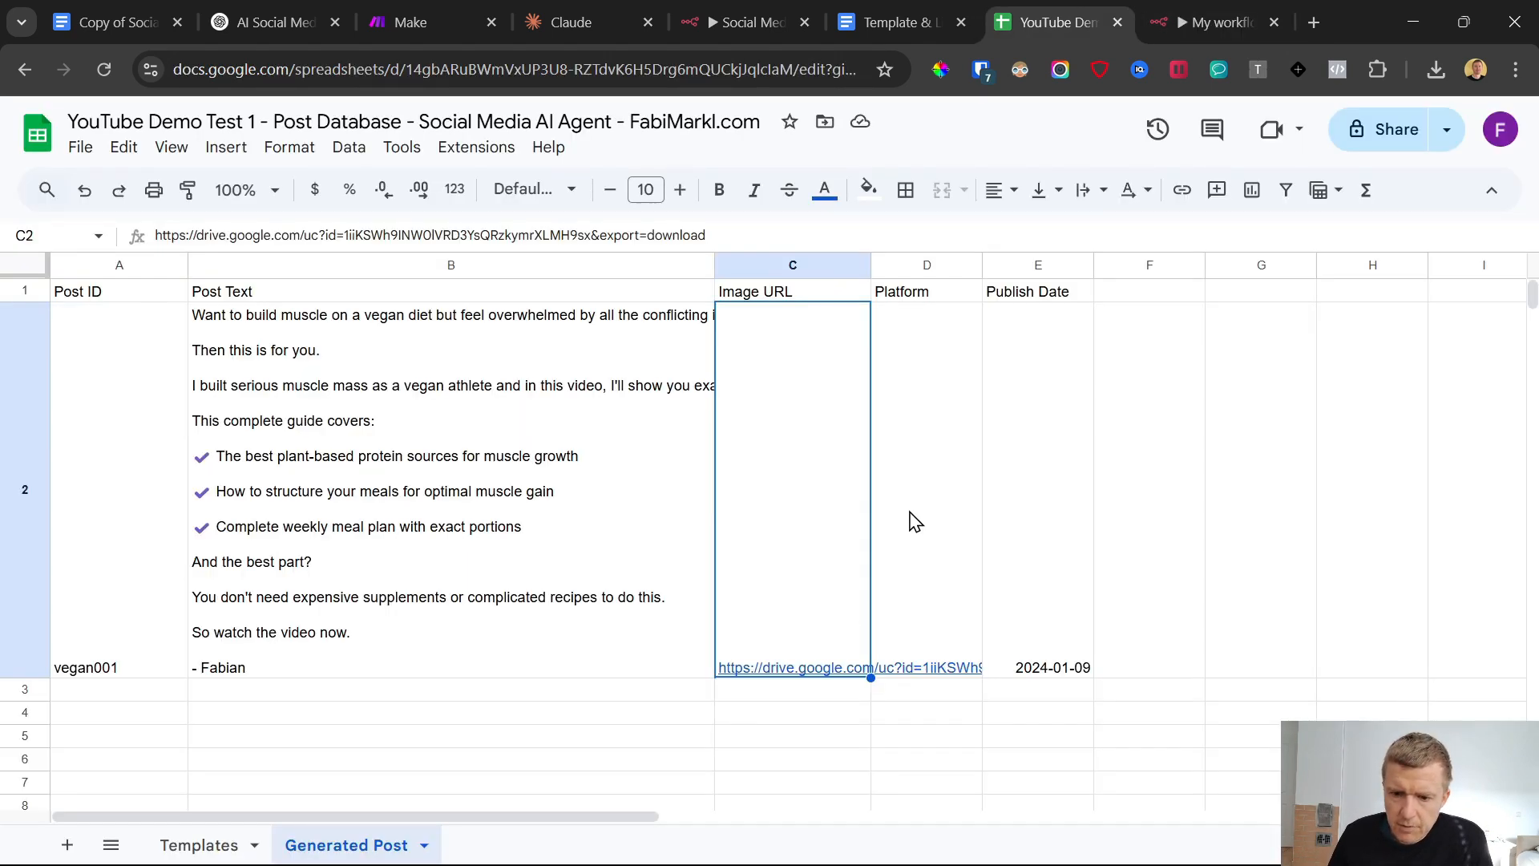
click(938, 553)
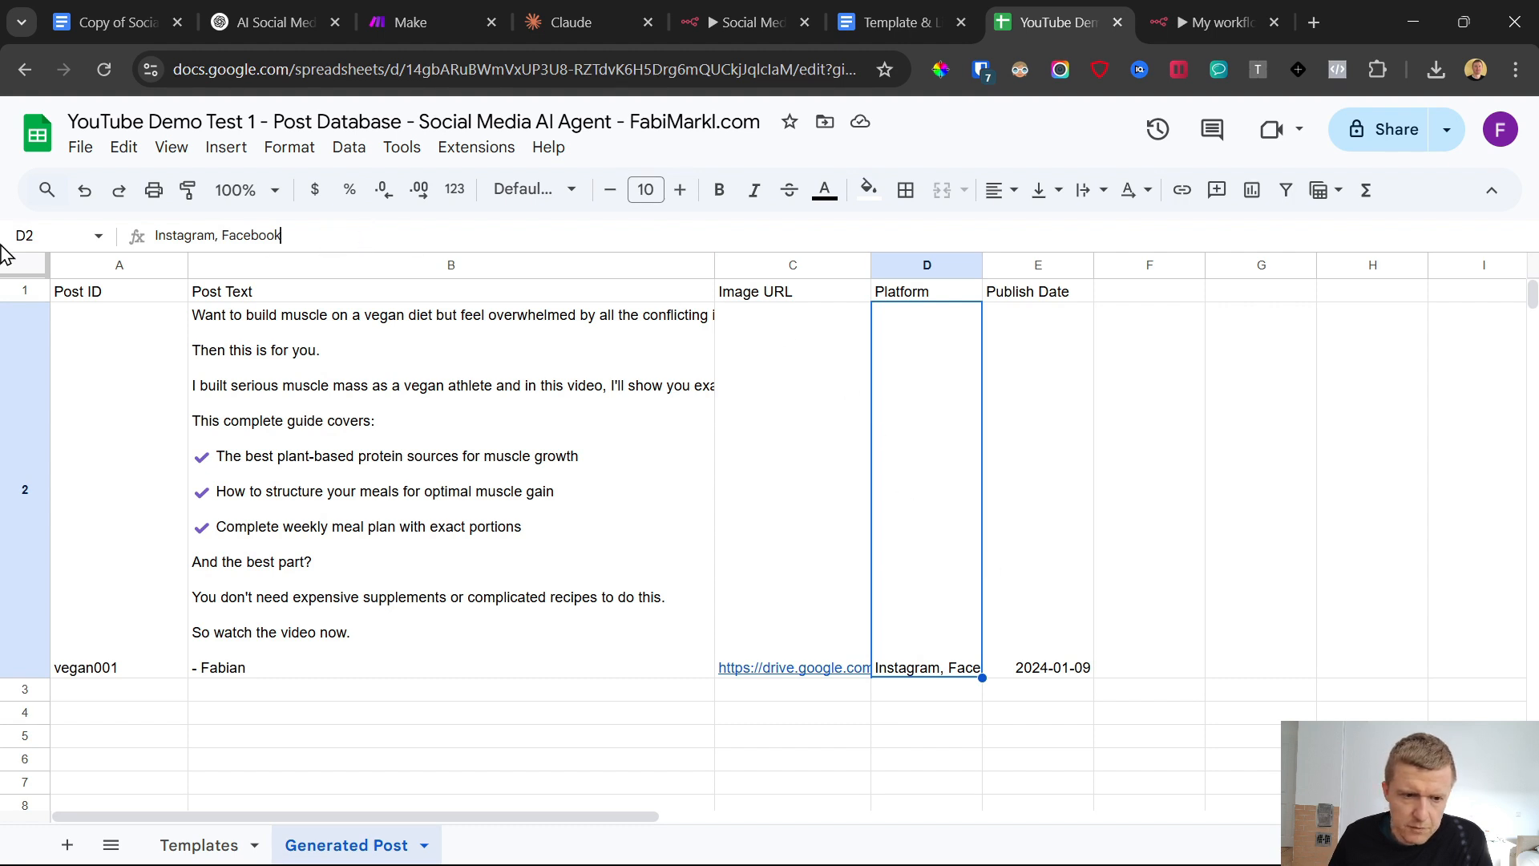
drag(1, 246, 2, 247)
click(170, 506)
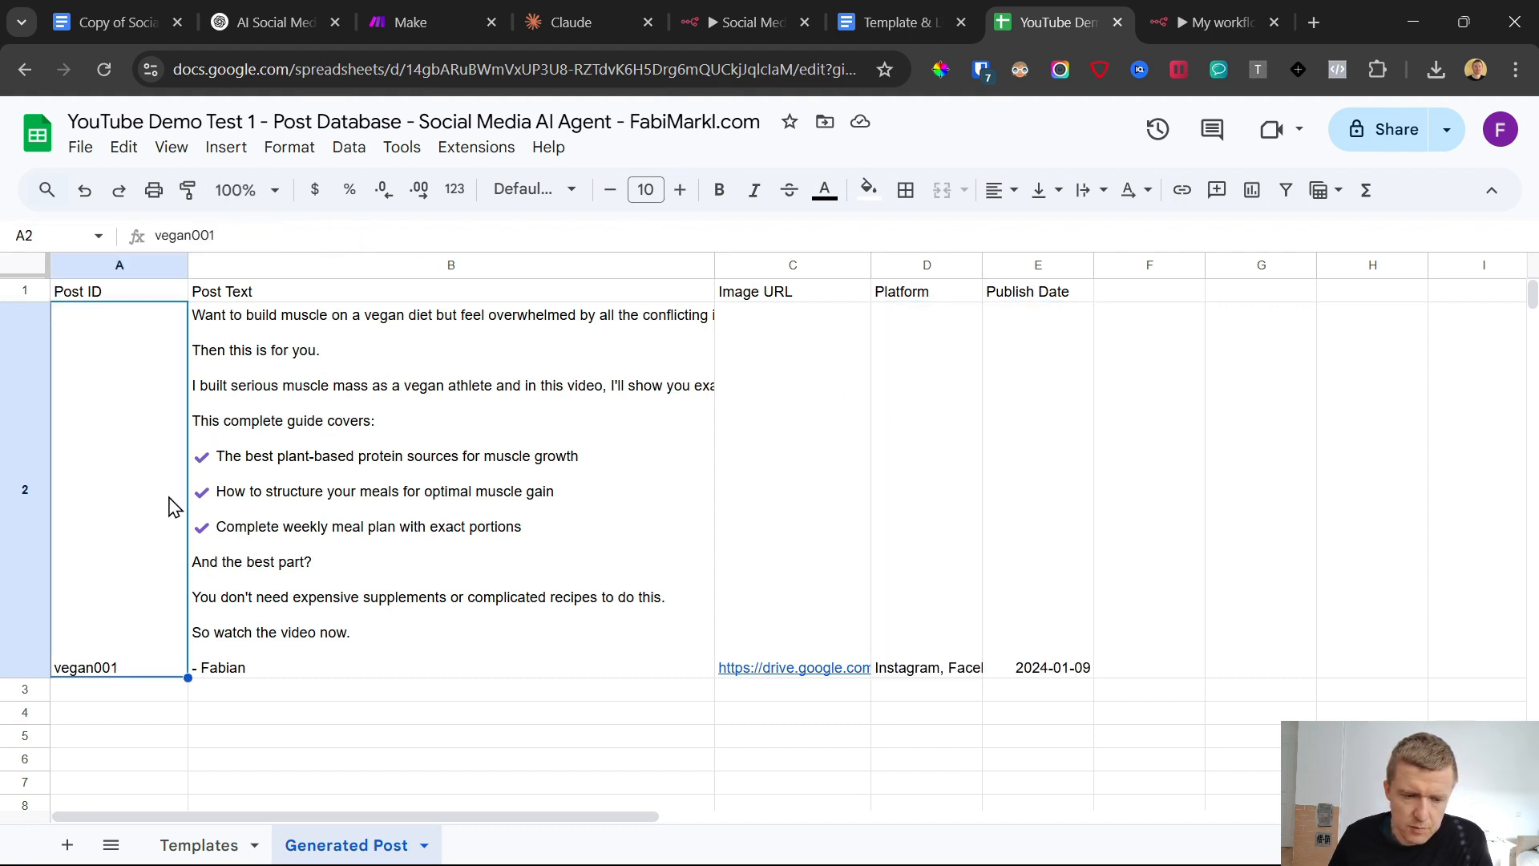
click(331, 509)
click(760, 515)
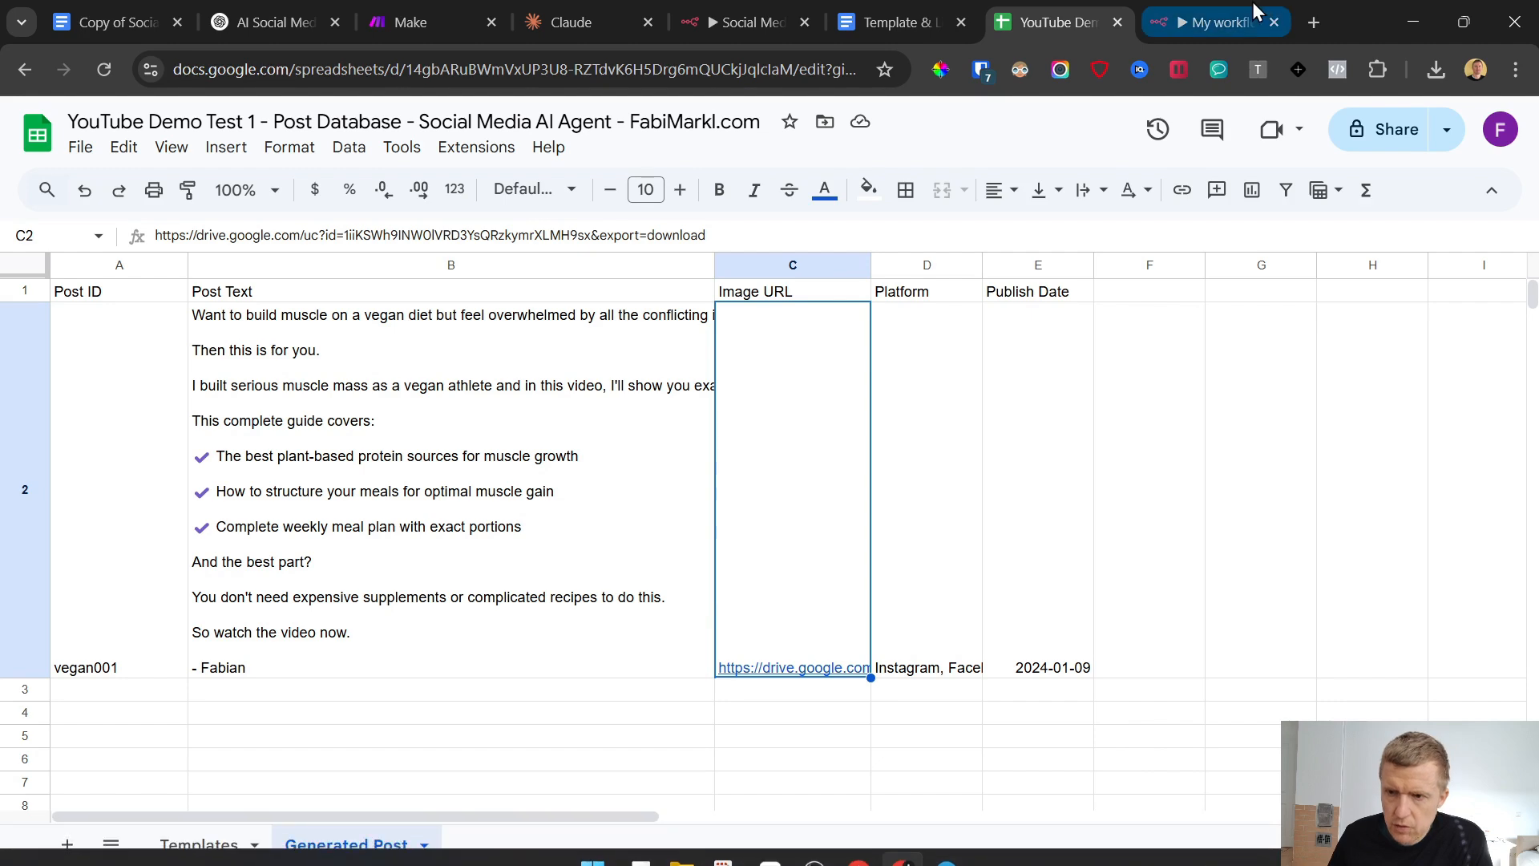
click(1201, 8)
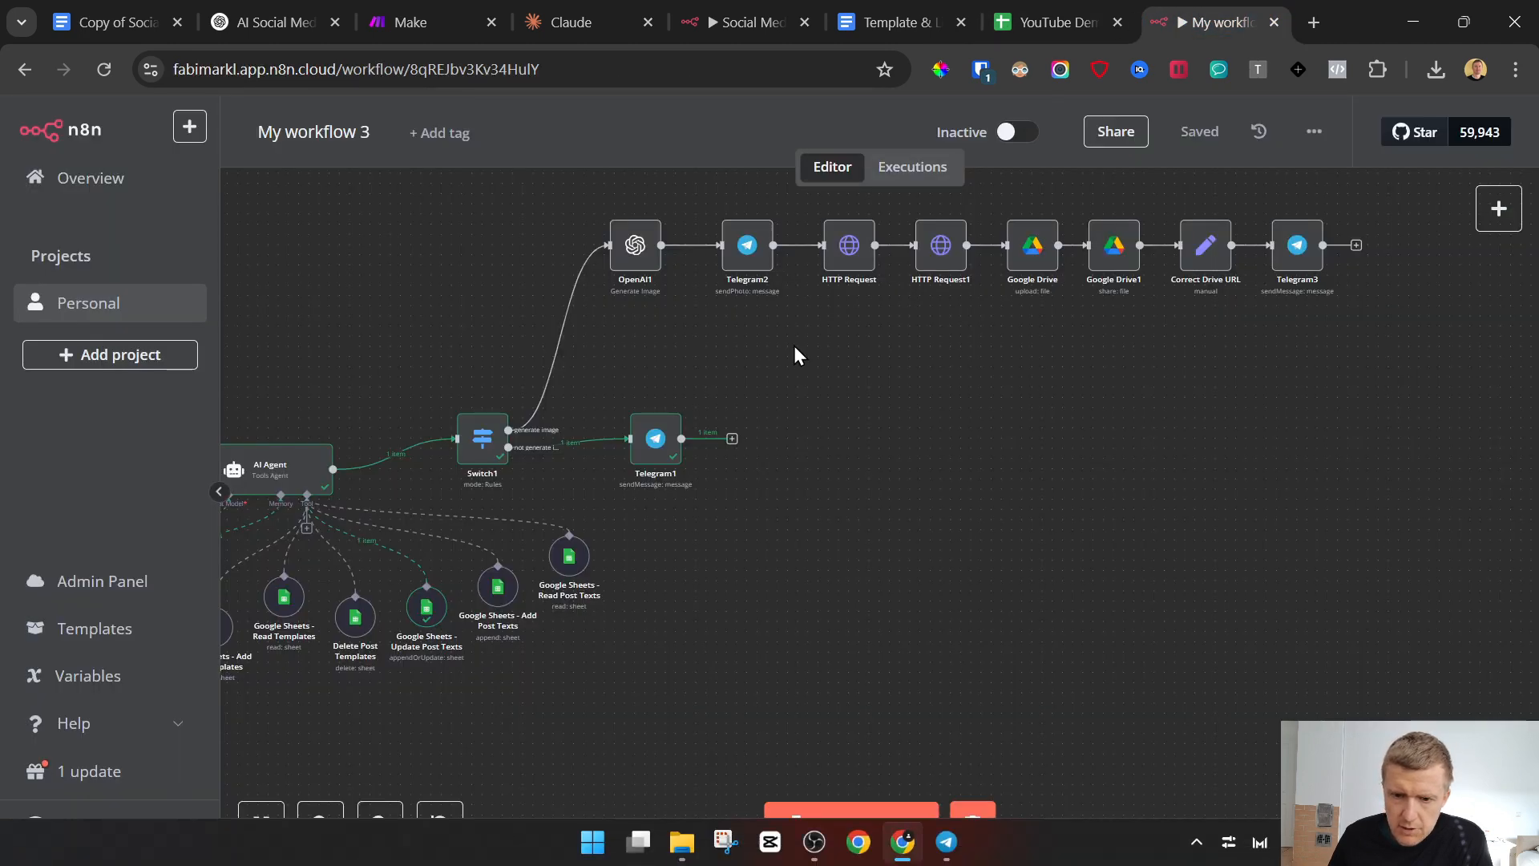
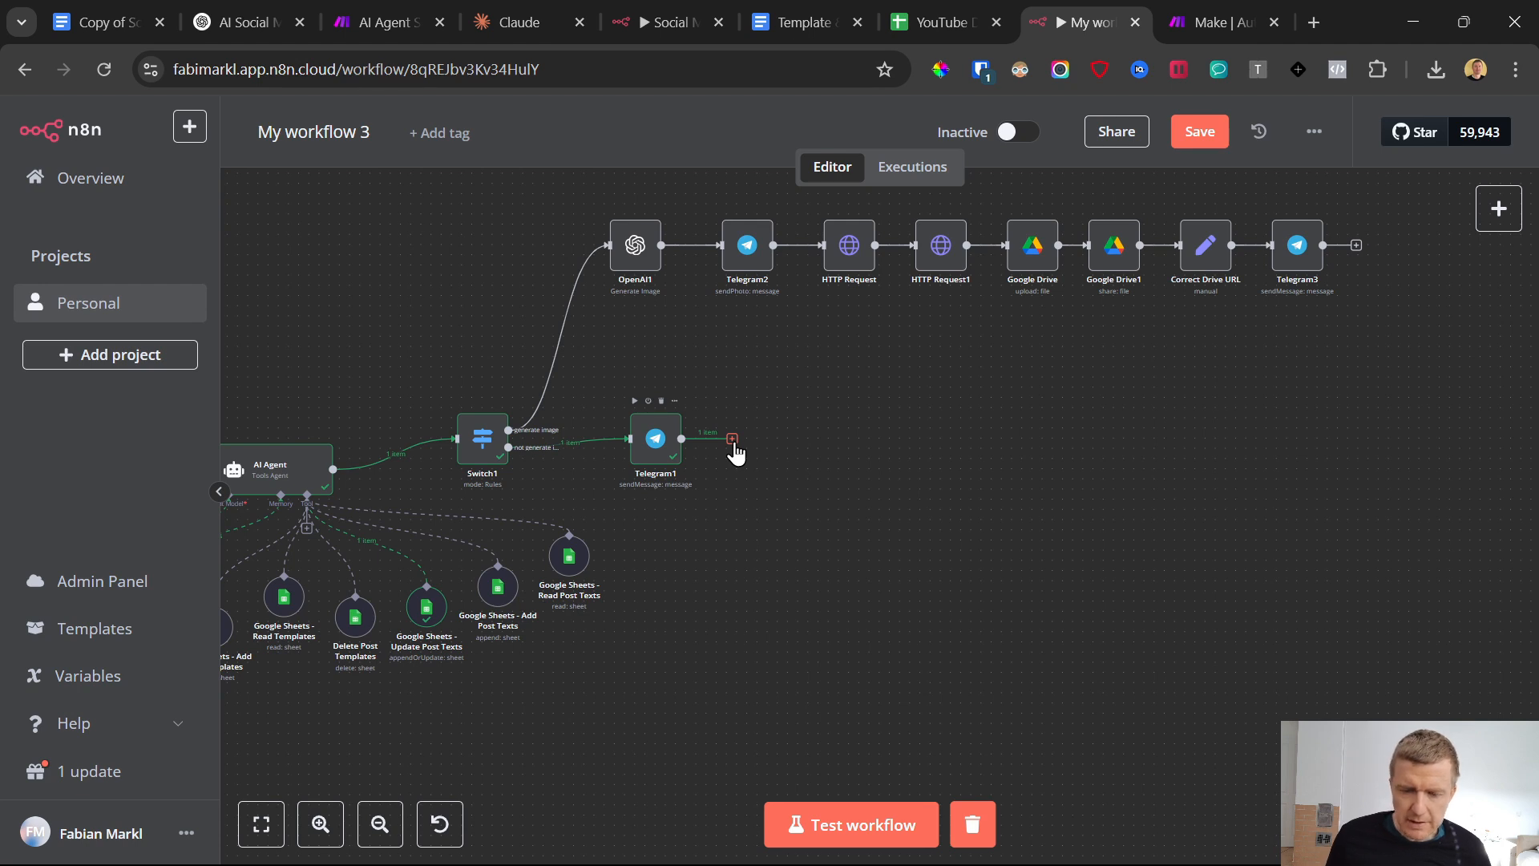
Open the Make website, start its free sign-up in a separate tab, and review the Free plan's price and monthly operations
click(1201, 3)
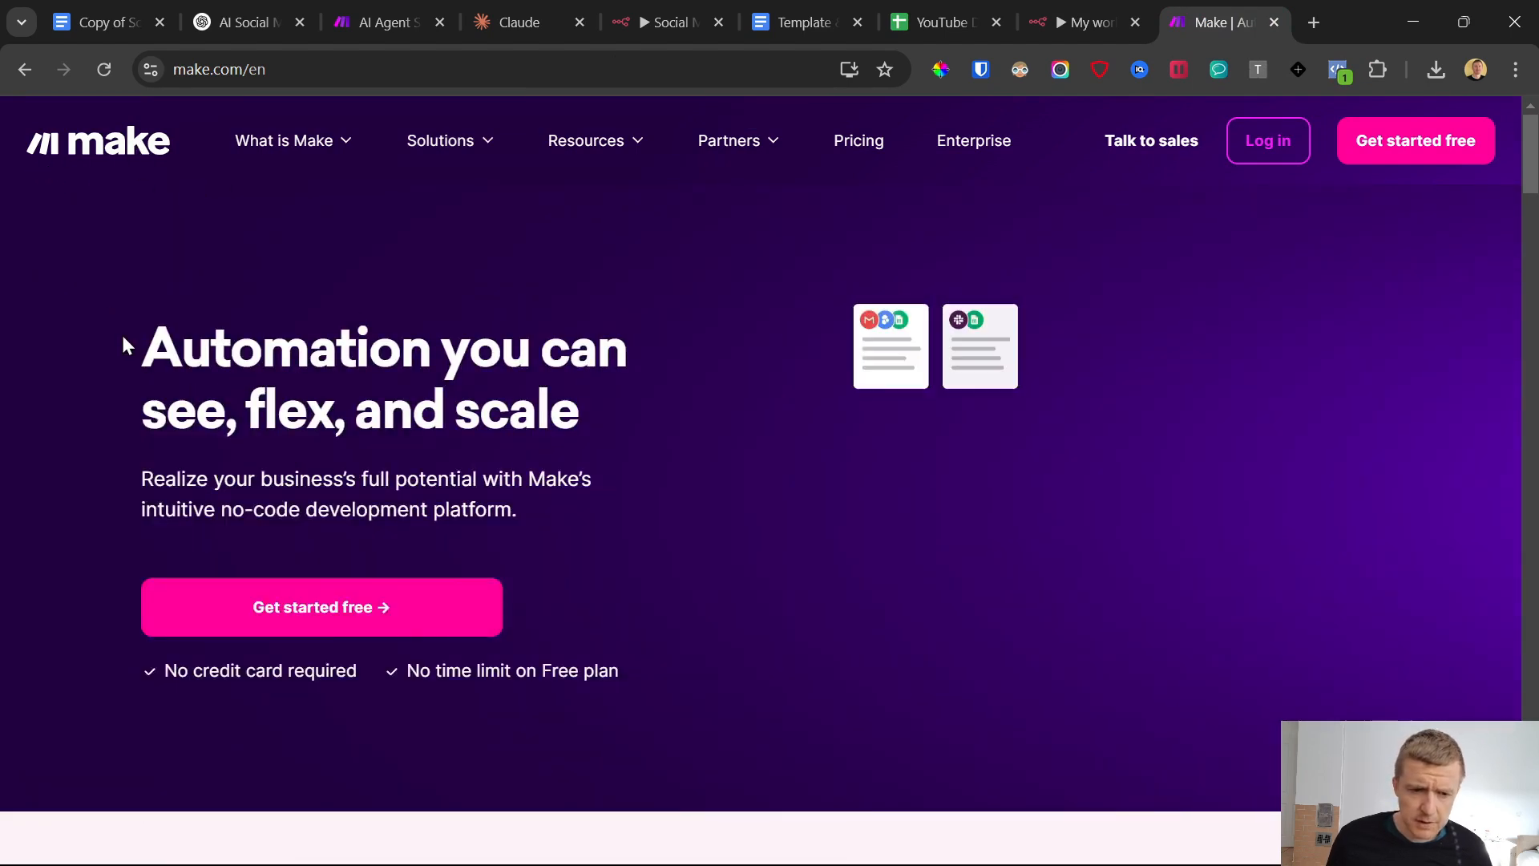
drag(120, 340, 591, 567)
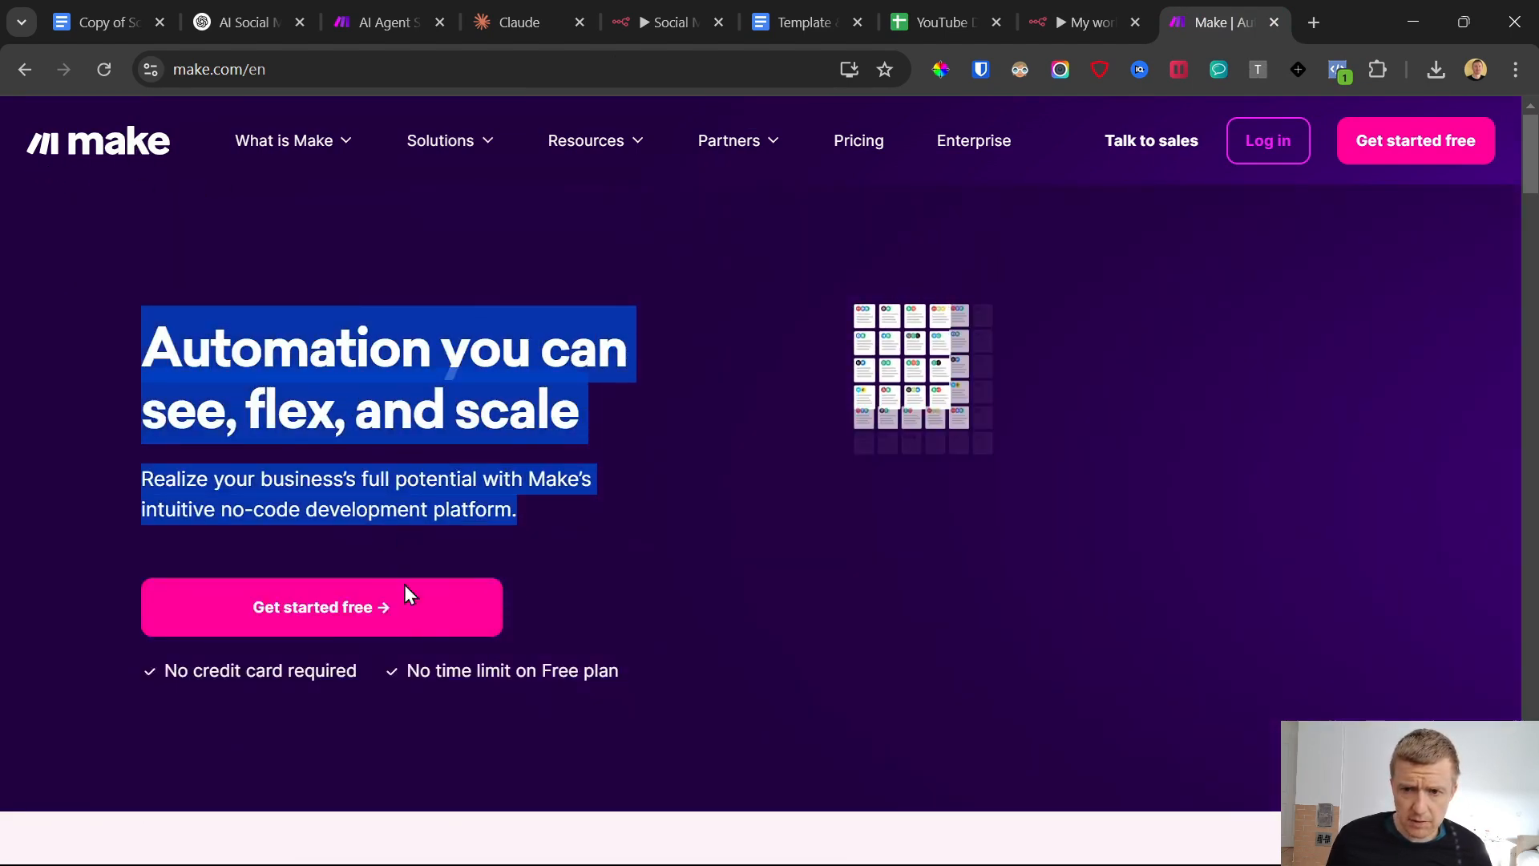
ctrl+click(409, 623)
click(858, 141)
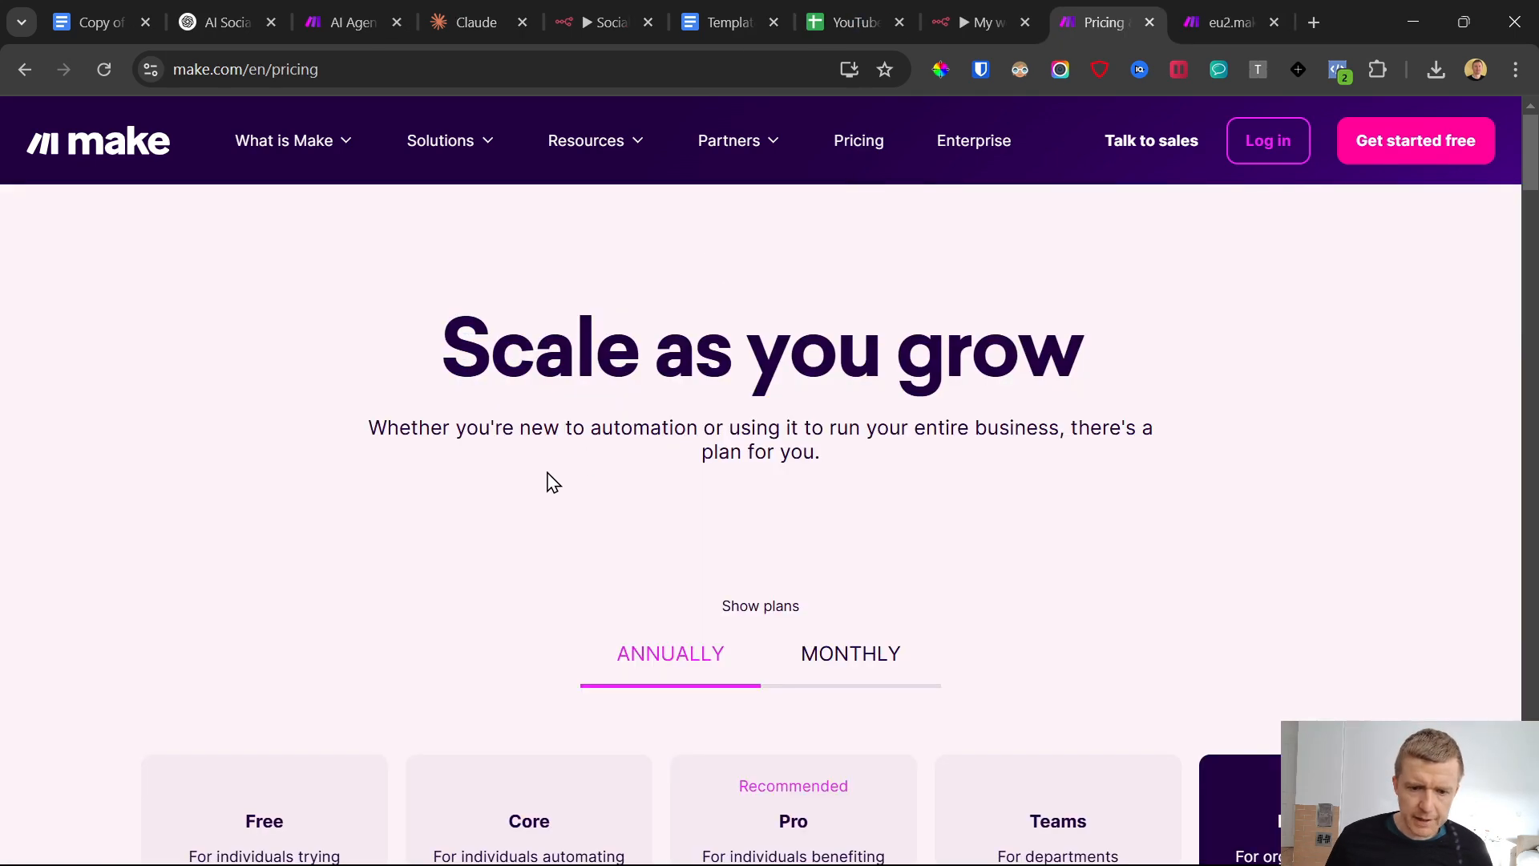
scroll(377, 493, down, 5)
drag(182, 292, 345, 465)
drag(320, 554, 171, 563)
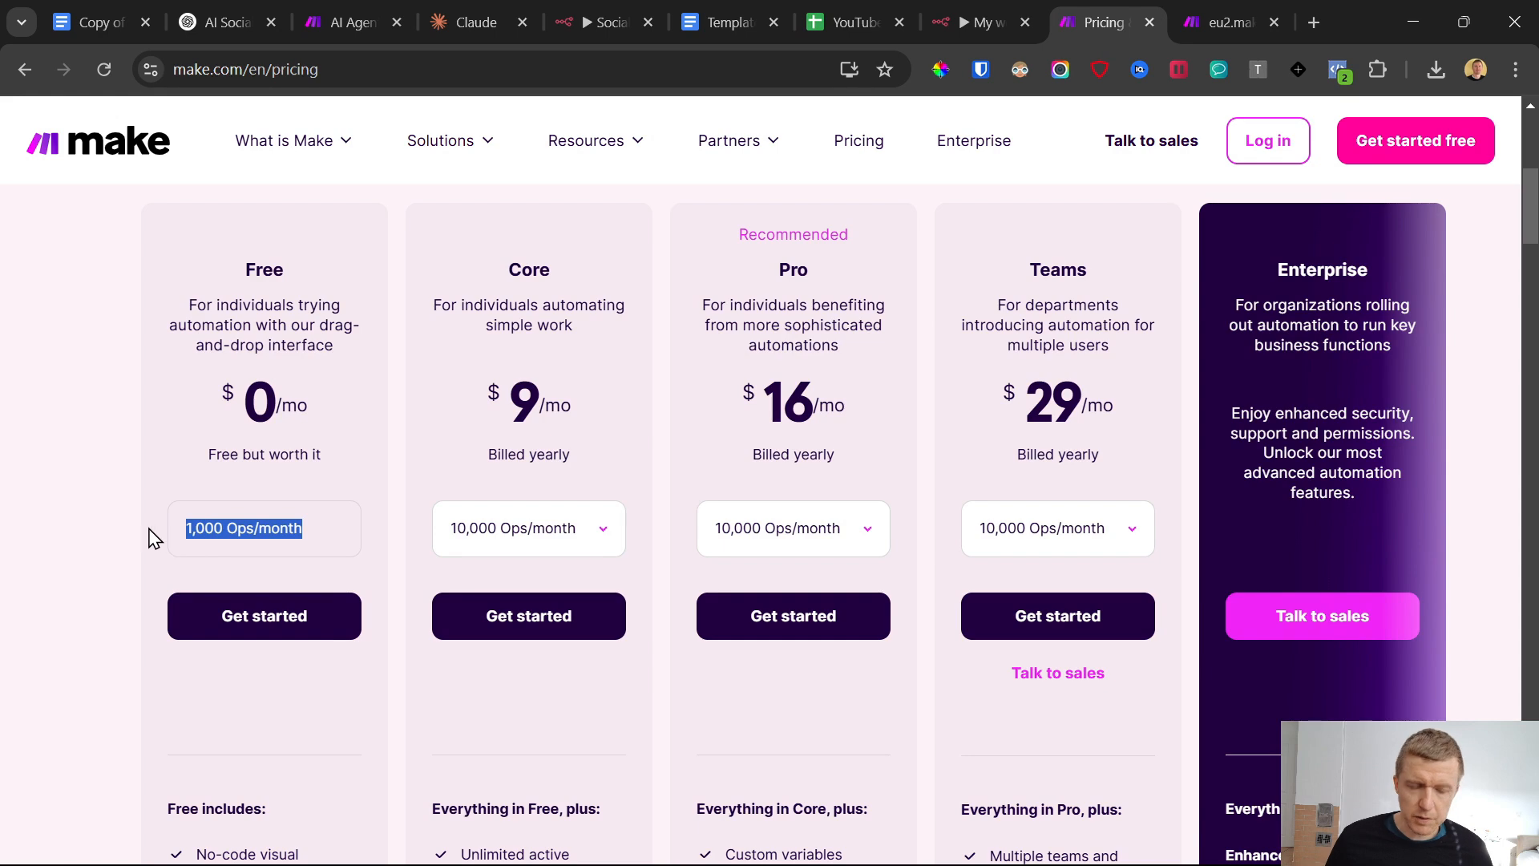
scroll(156, 545, down, 4)
scroll(173, 577, up, 8)
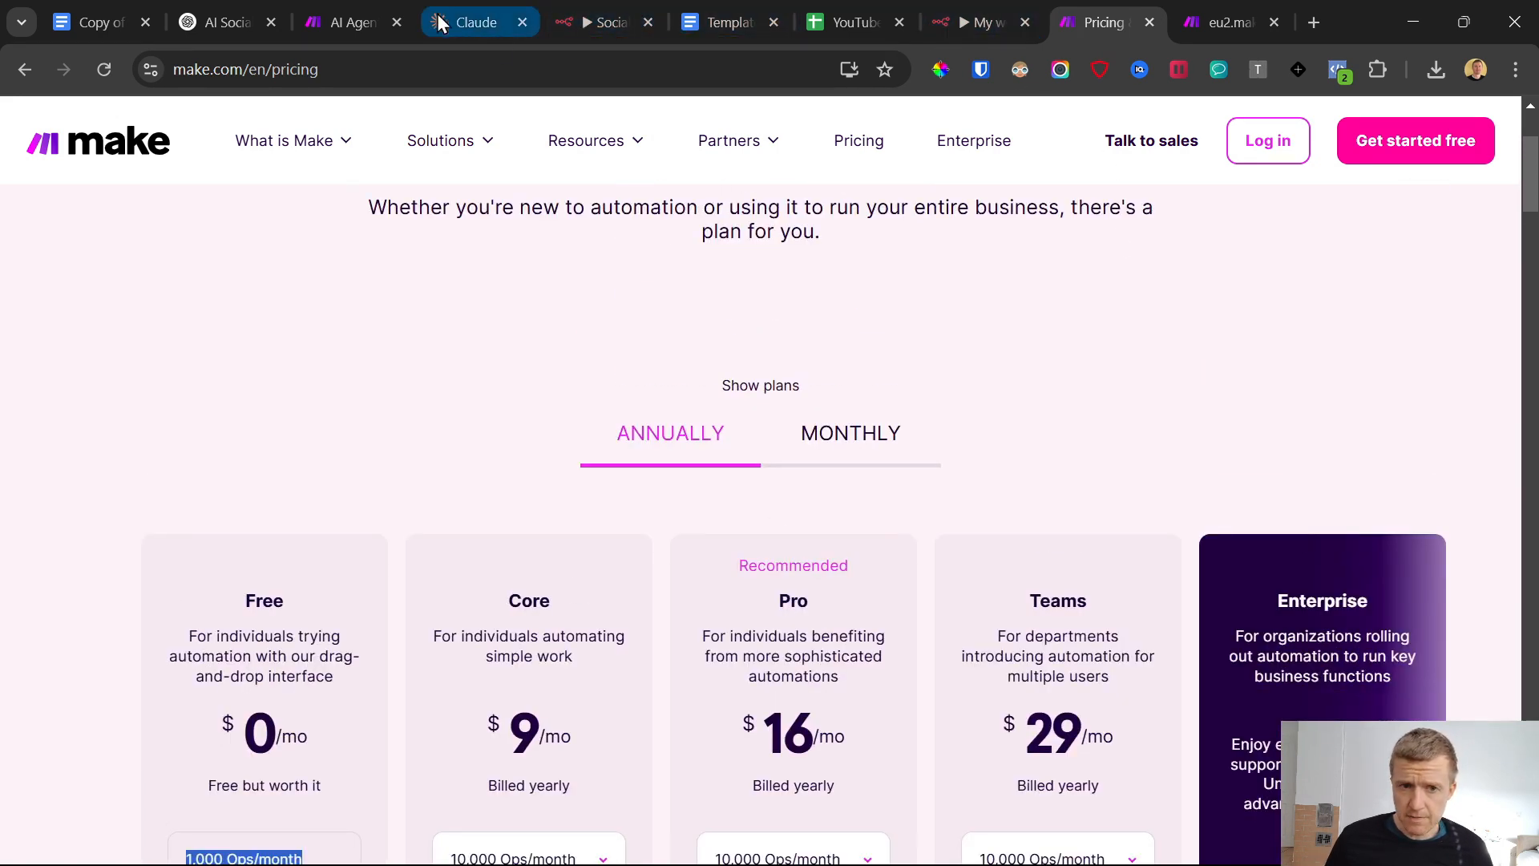
Open Make's scenario overview, close the pricing page, and create a new scenario, dismissing the Notes announcement
click(976, 22)
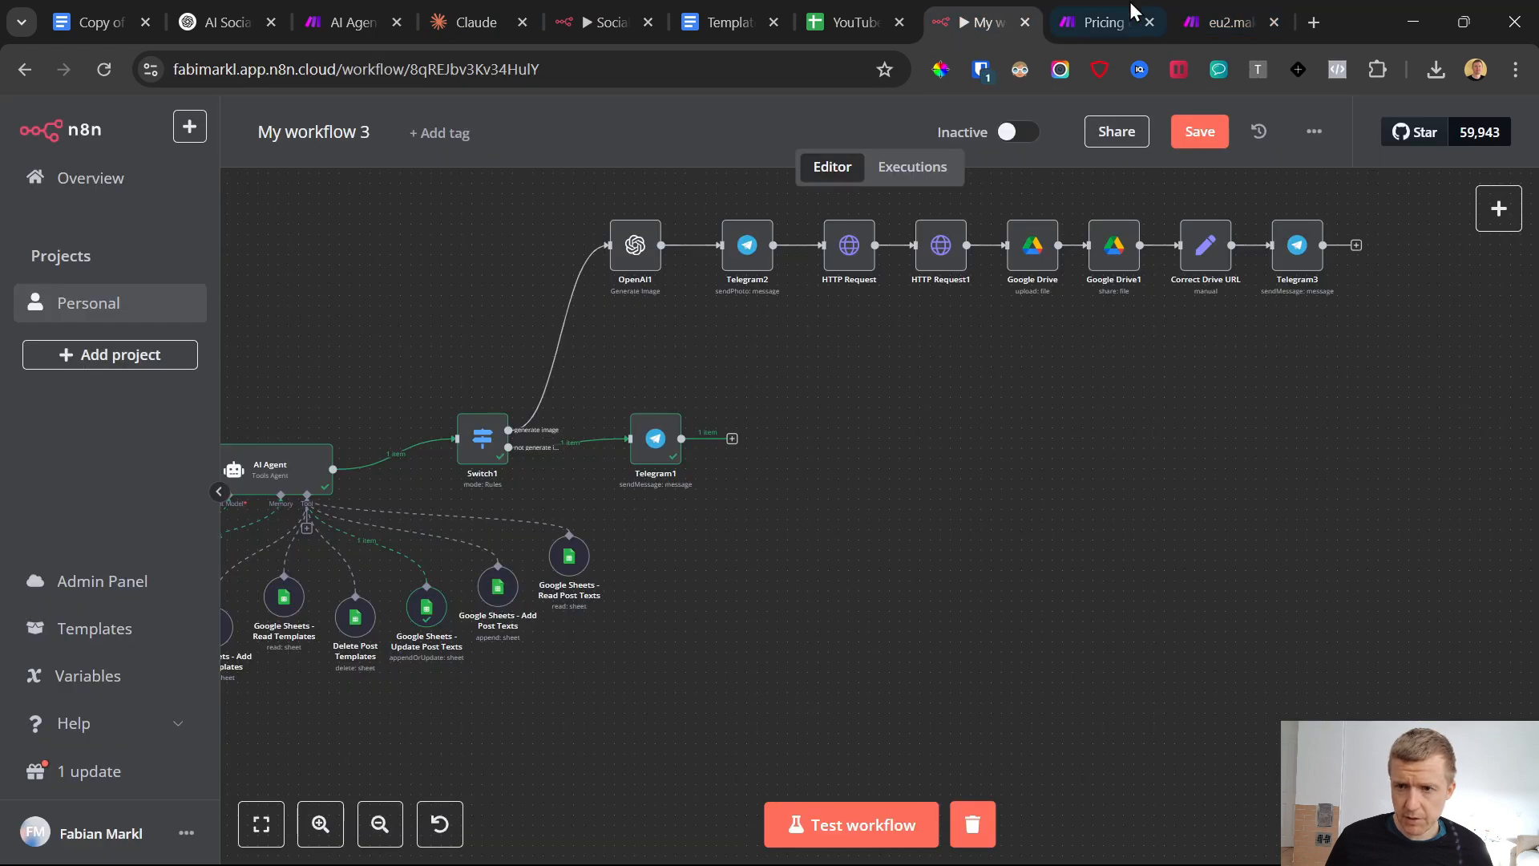
click(1105, 16)
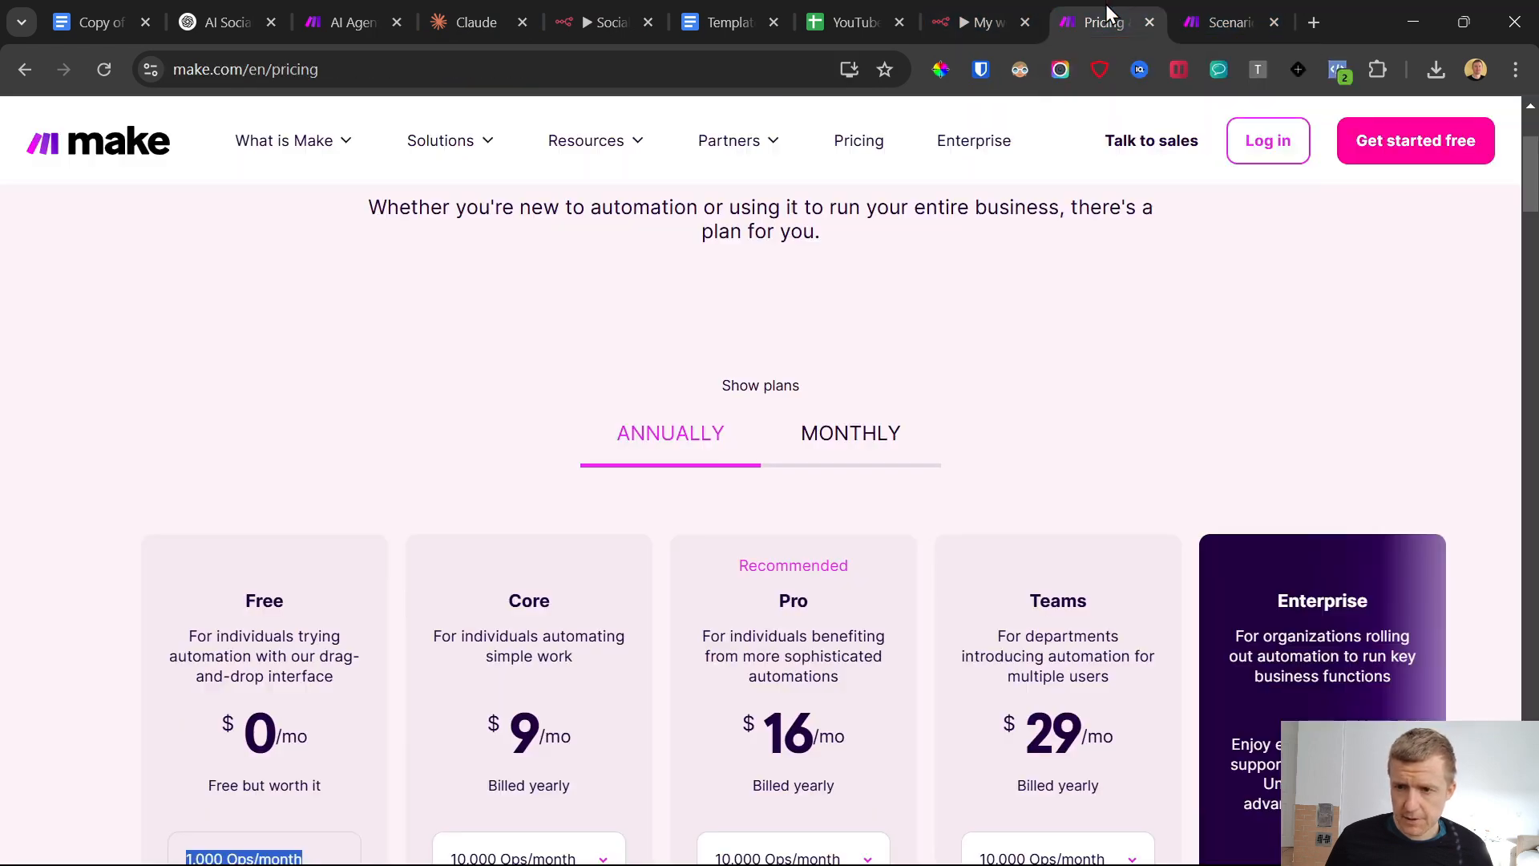
click(1199, 3)
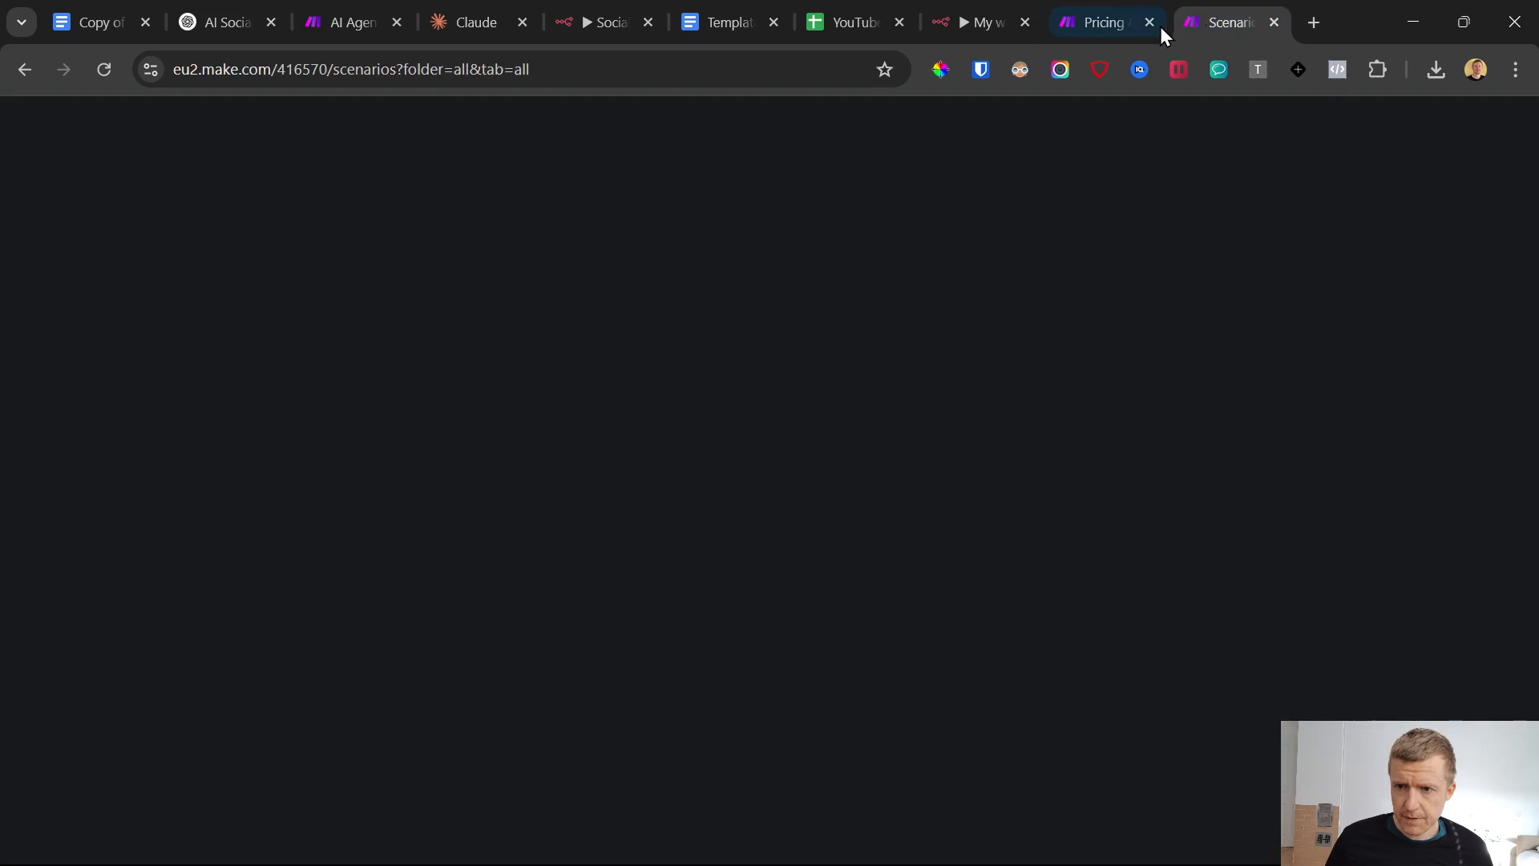
click(1152, 21)
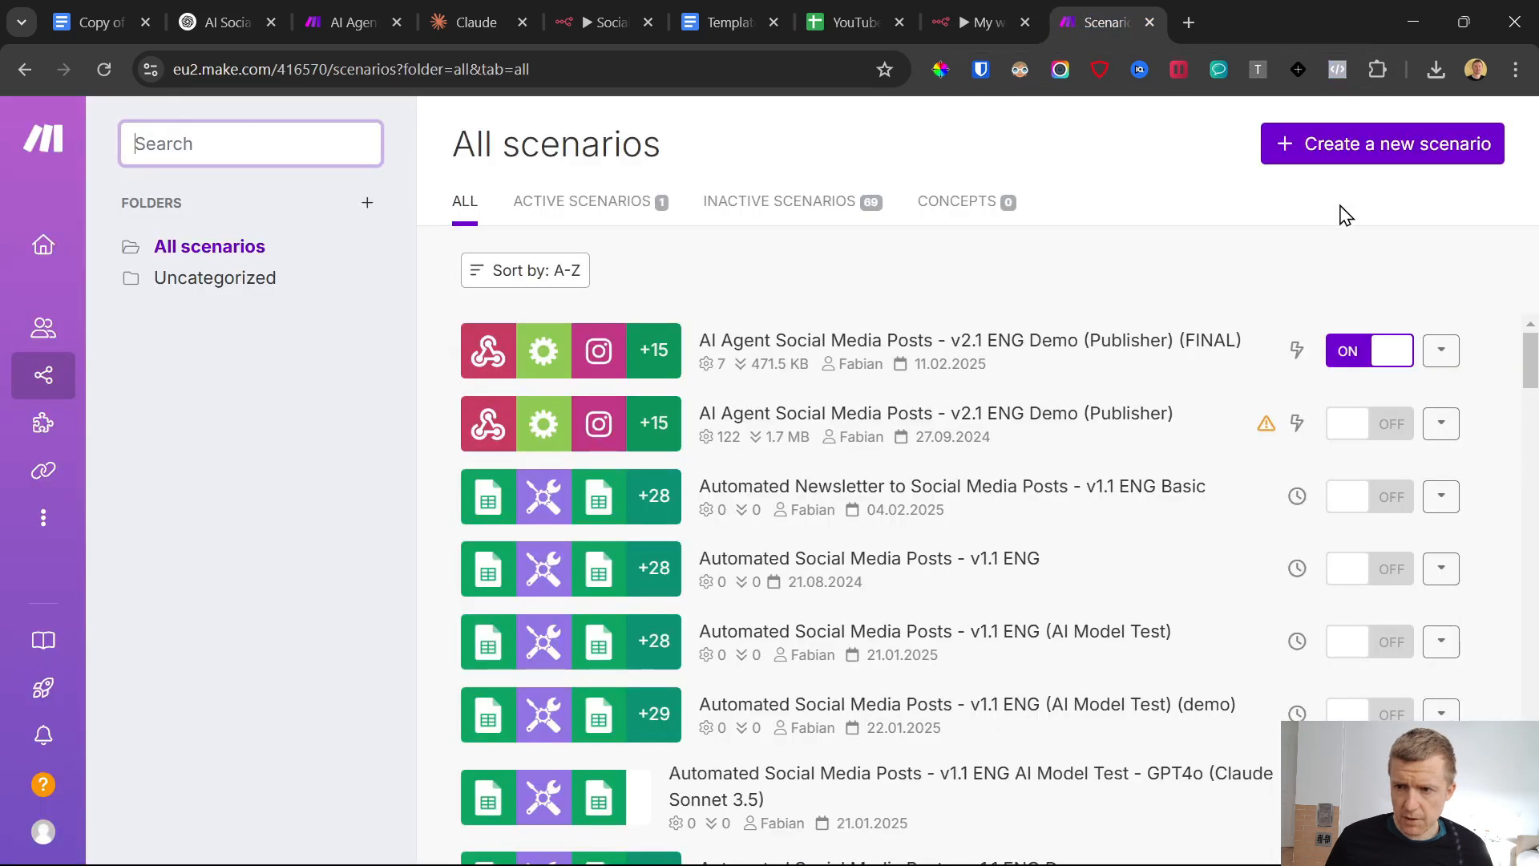
click(1387, 146)
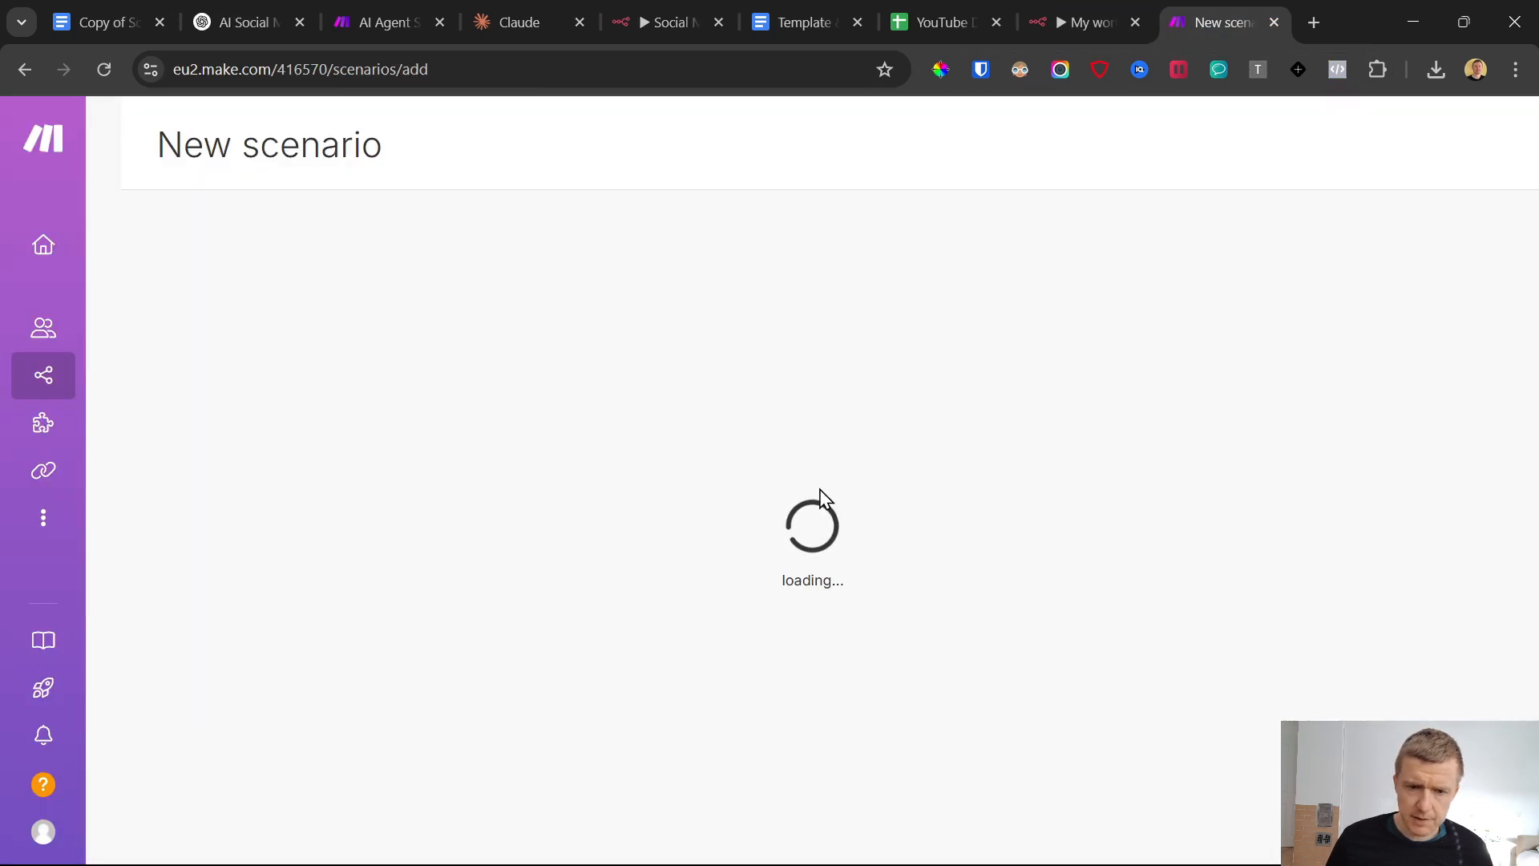
click(663, 12)
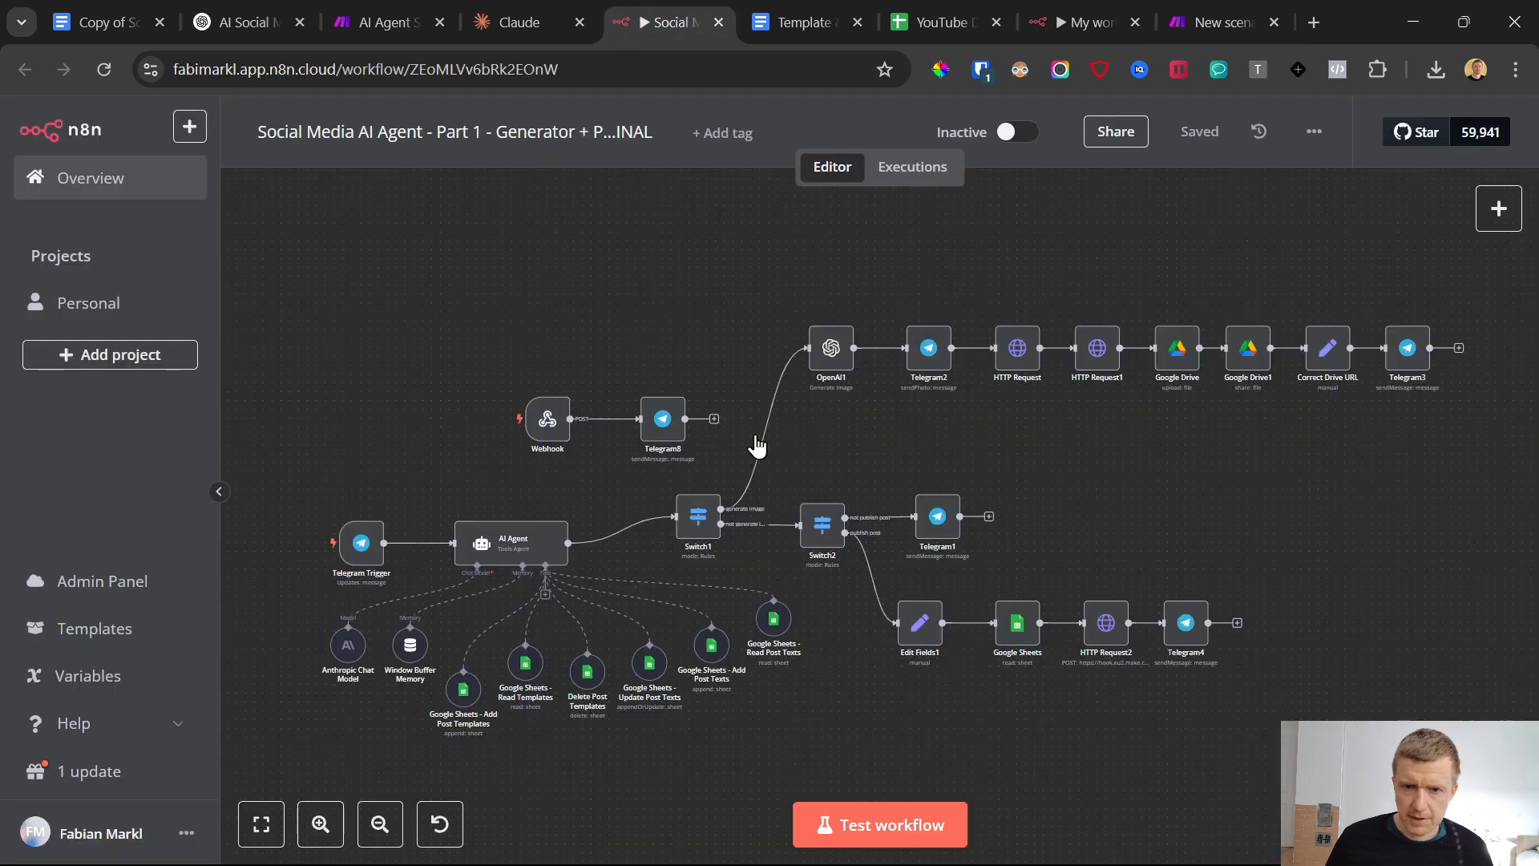
click(1192, 2)
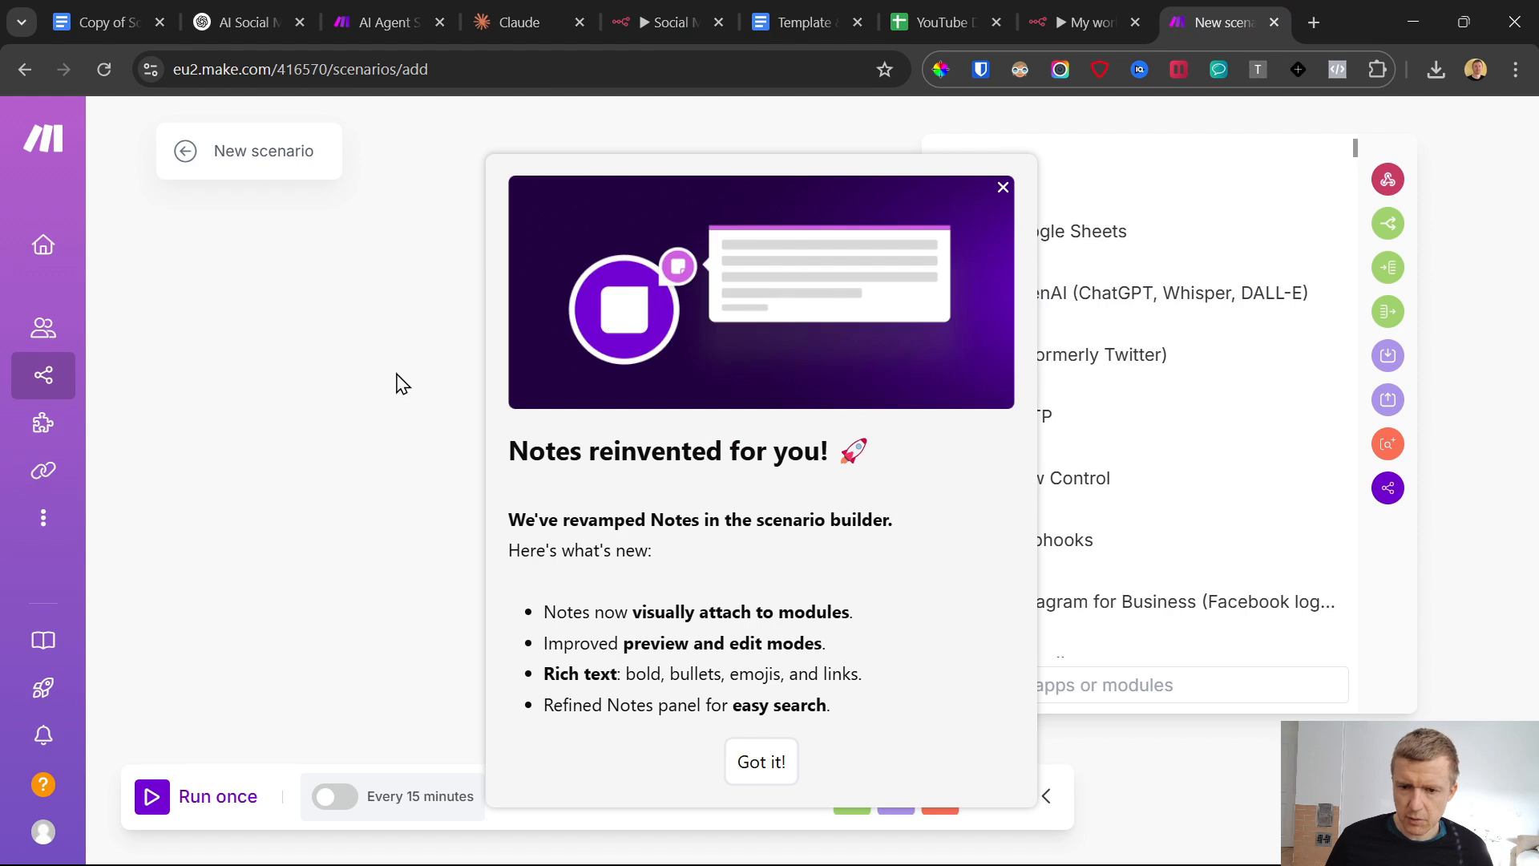
click(1003, 187)
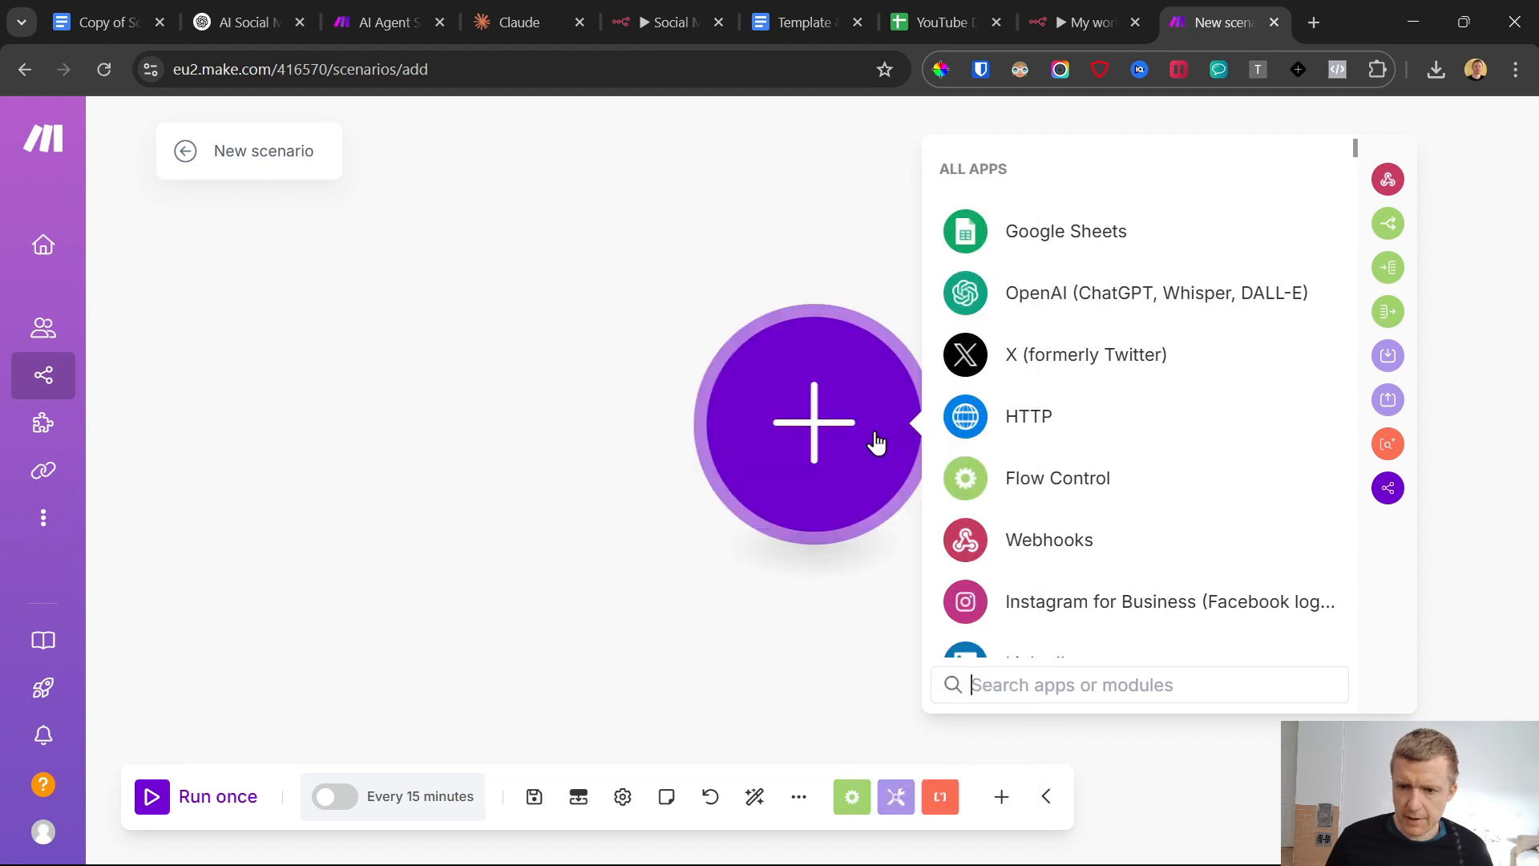
click(656, 272)
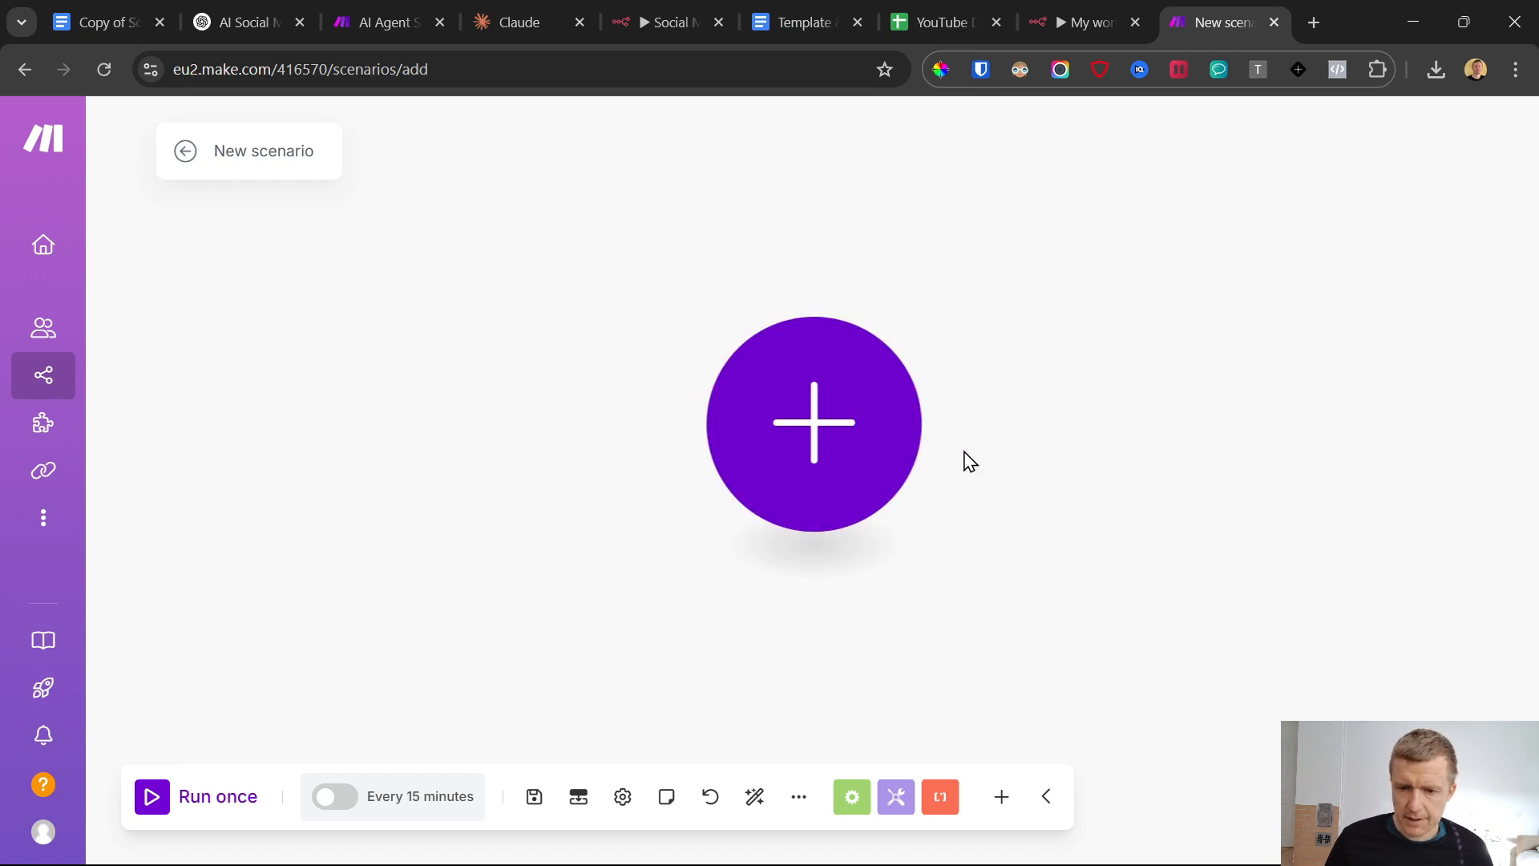
Add a Custom webhook trigger from Webhooks to the scenario and create its webhook with the default name and no IP restrictions
scroll(968, 459, down, 3)
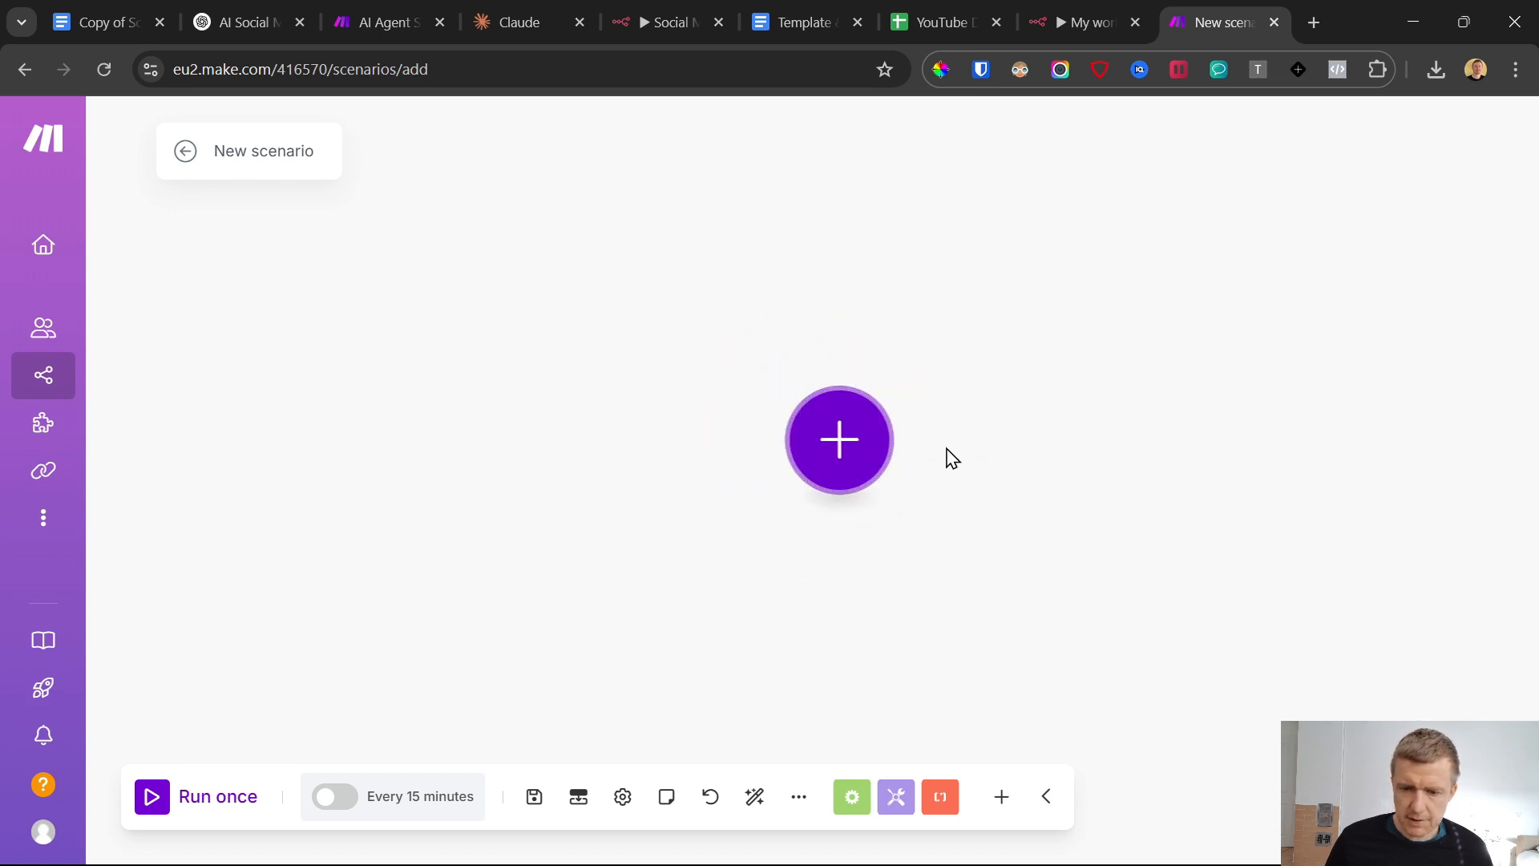
click(830, 461)
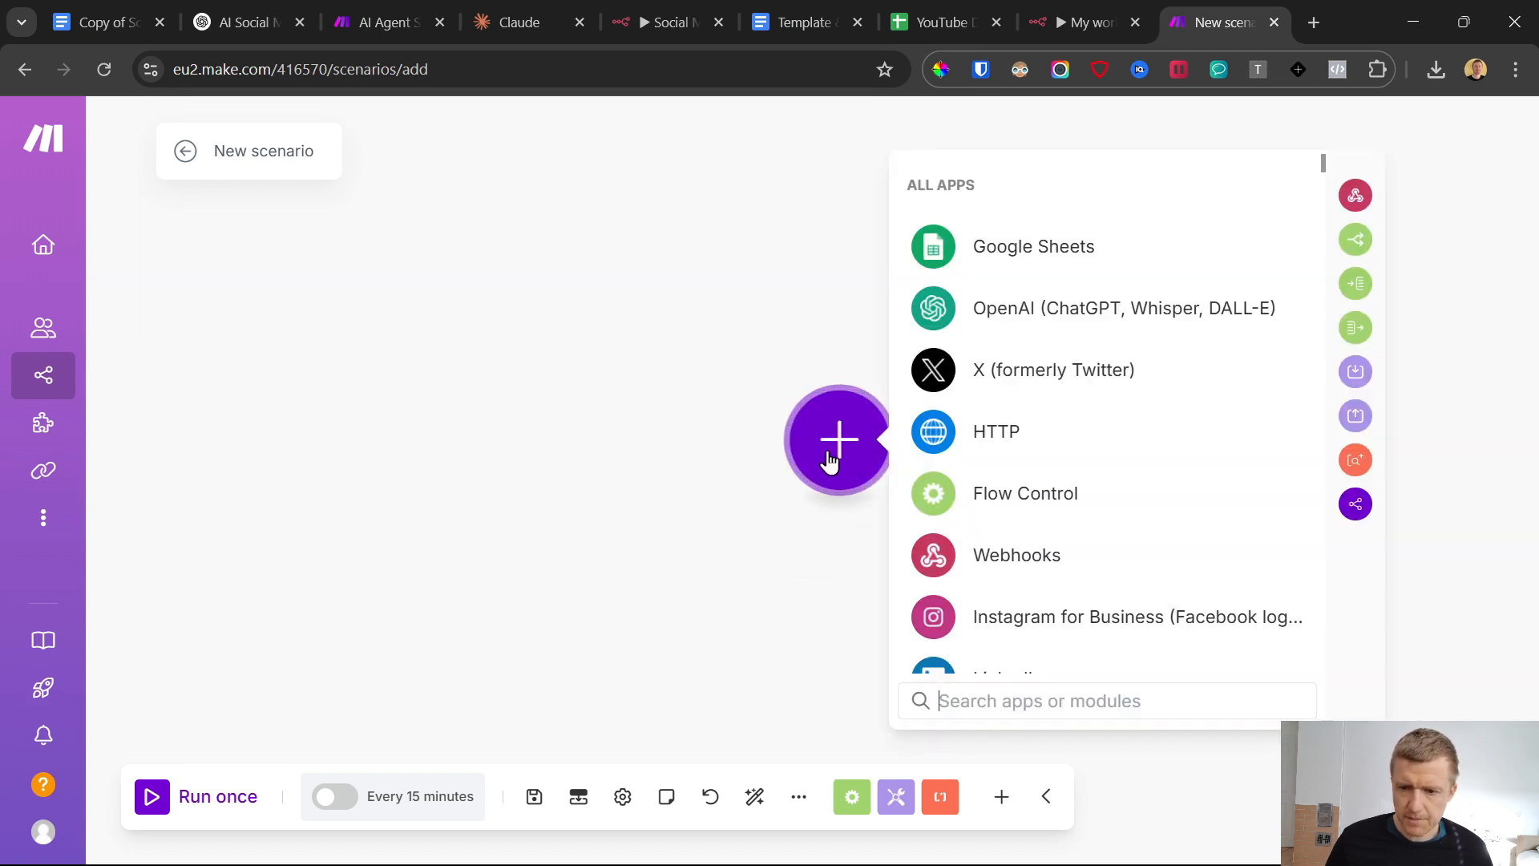
click(1002, 564)
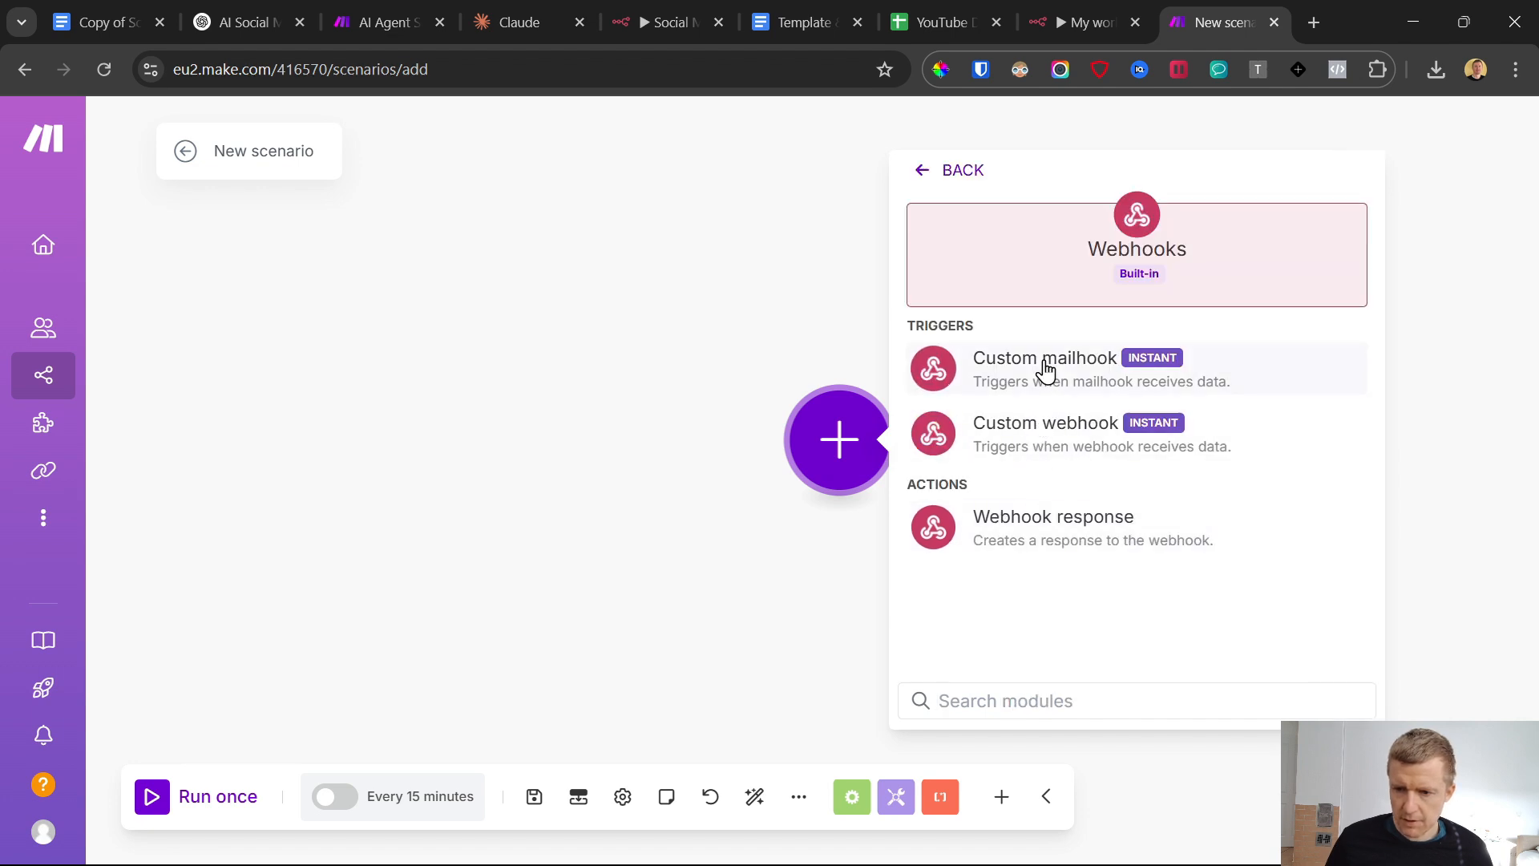
click(1041, 433)
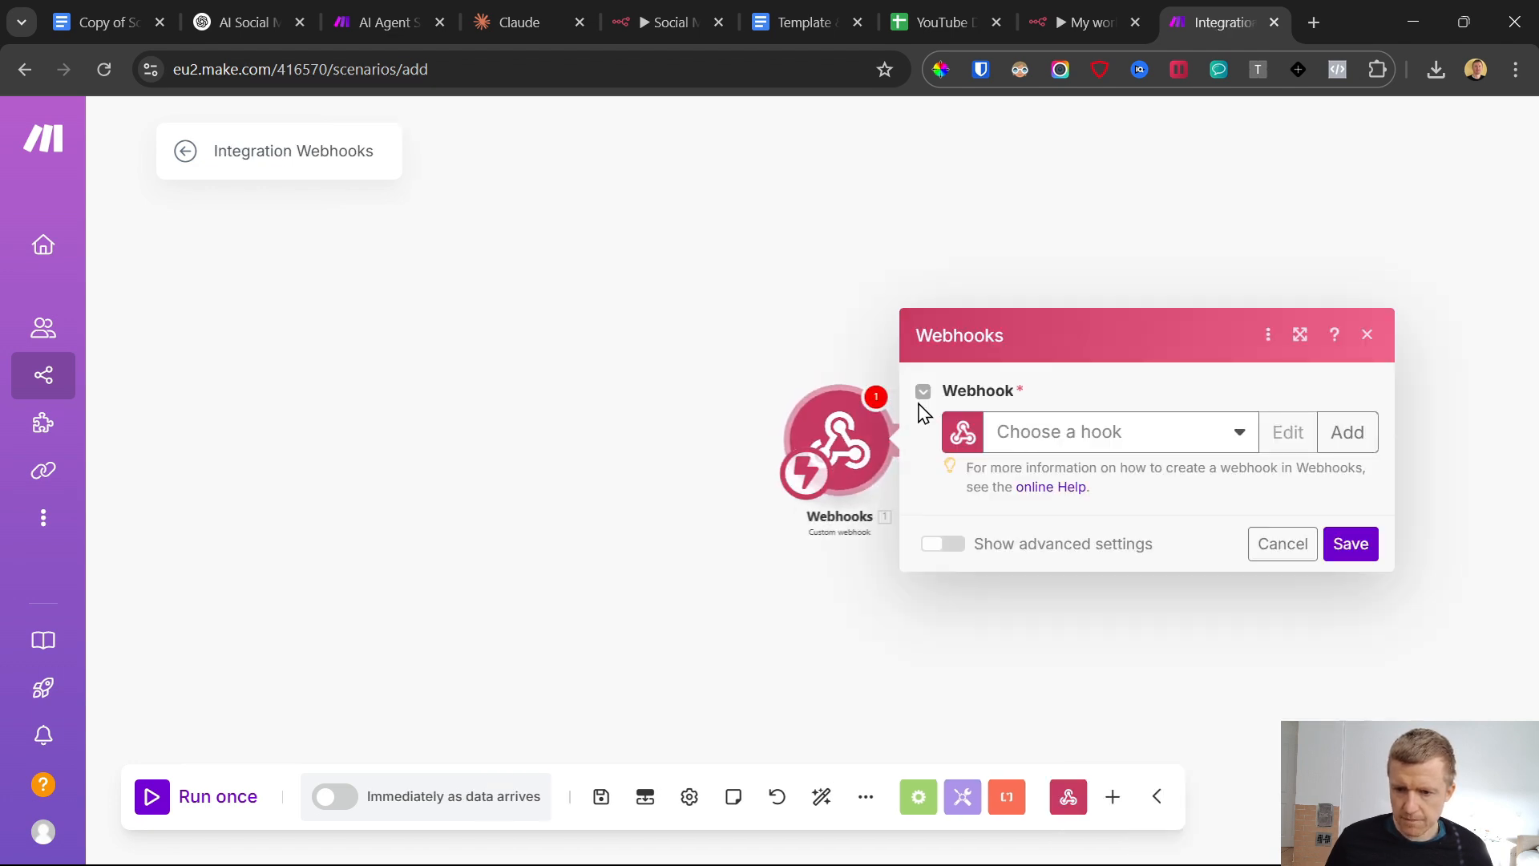
click(1346, 432)
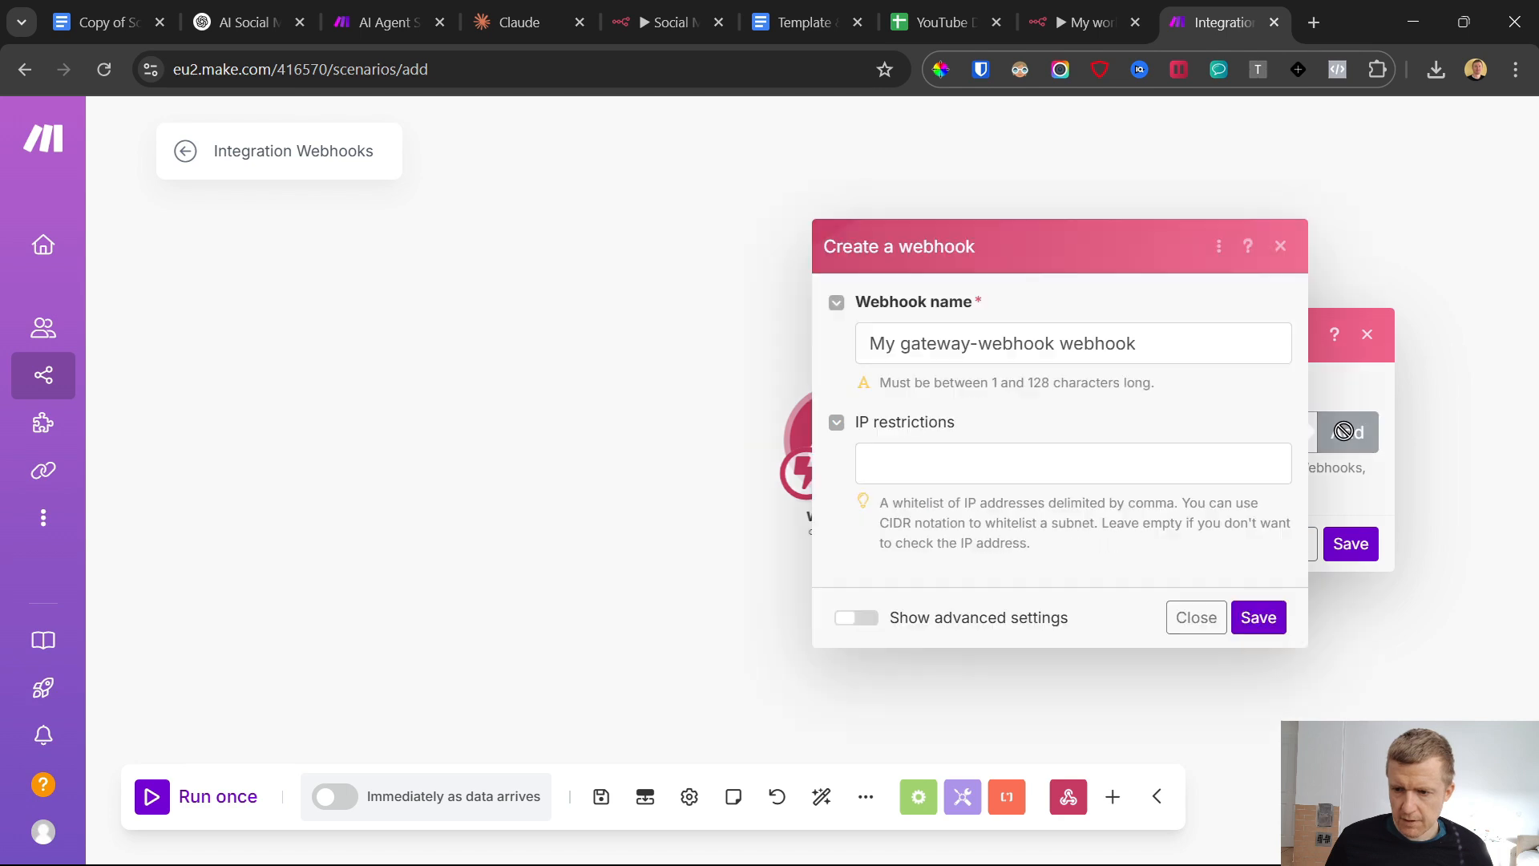
click(1257, 618)
click(1350, 625)
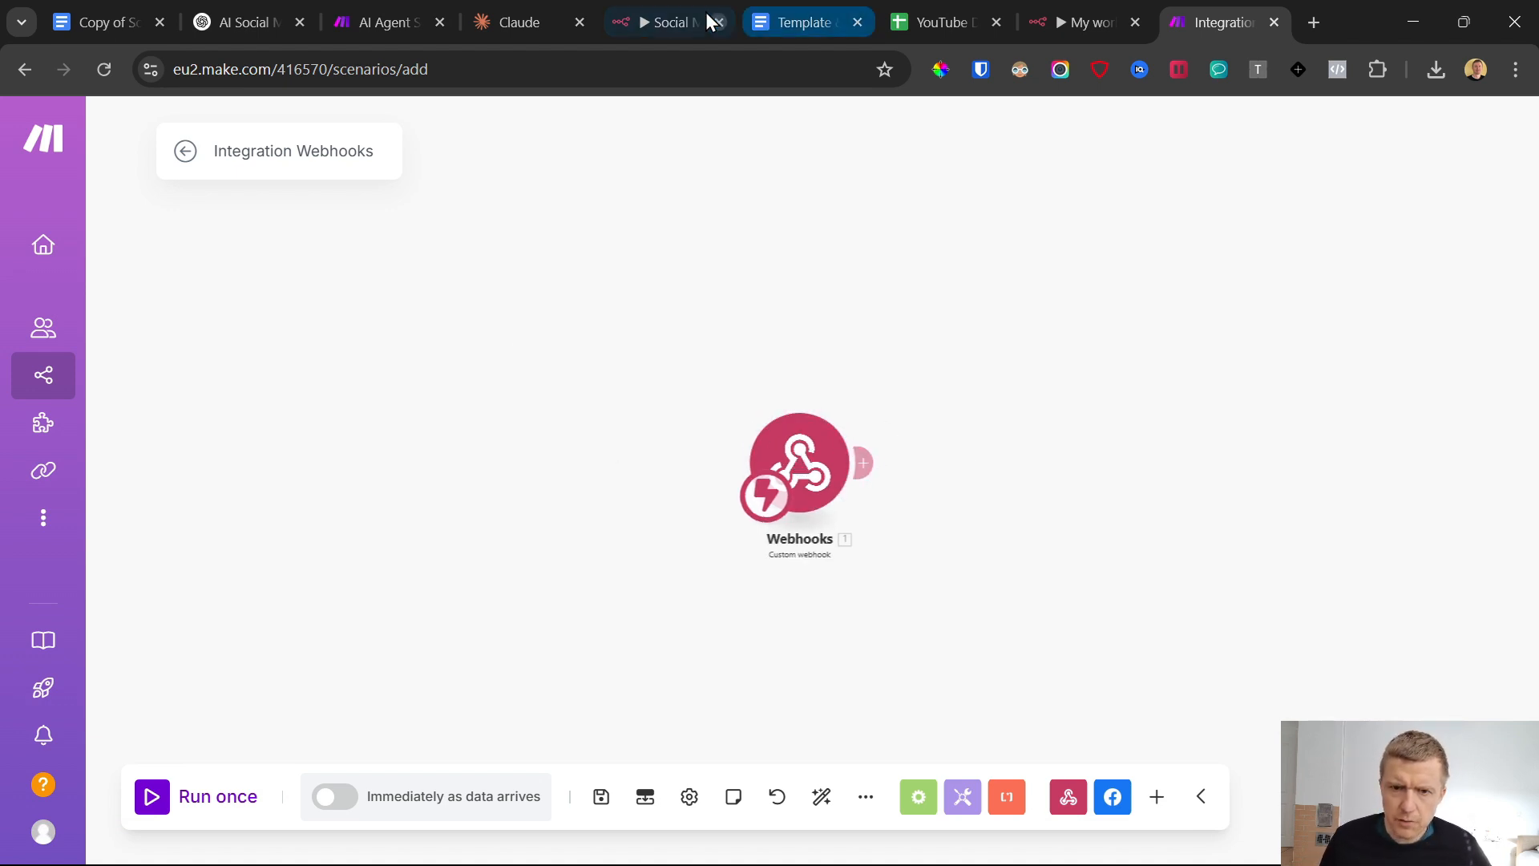
In n8n's My workflow 3, move the Telegram1 node farther away from Switch1 and delete the connection between them
click(1084, 16)
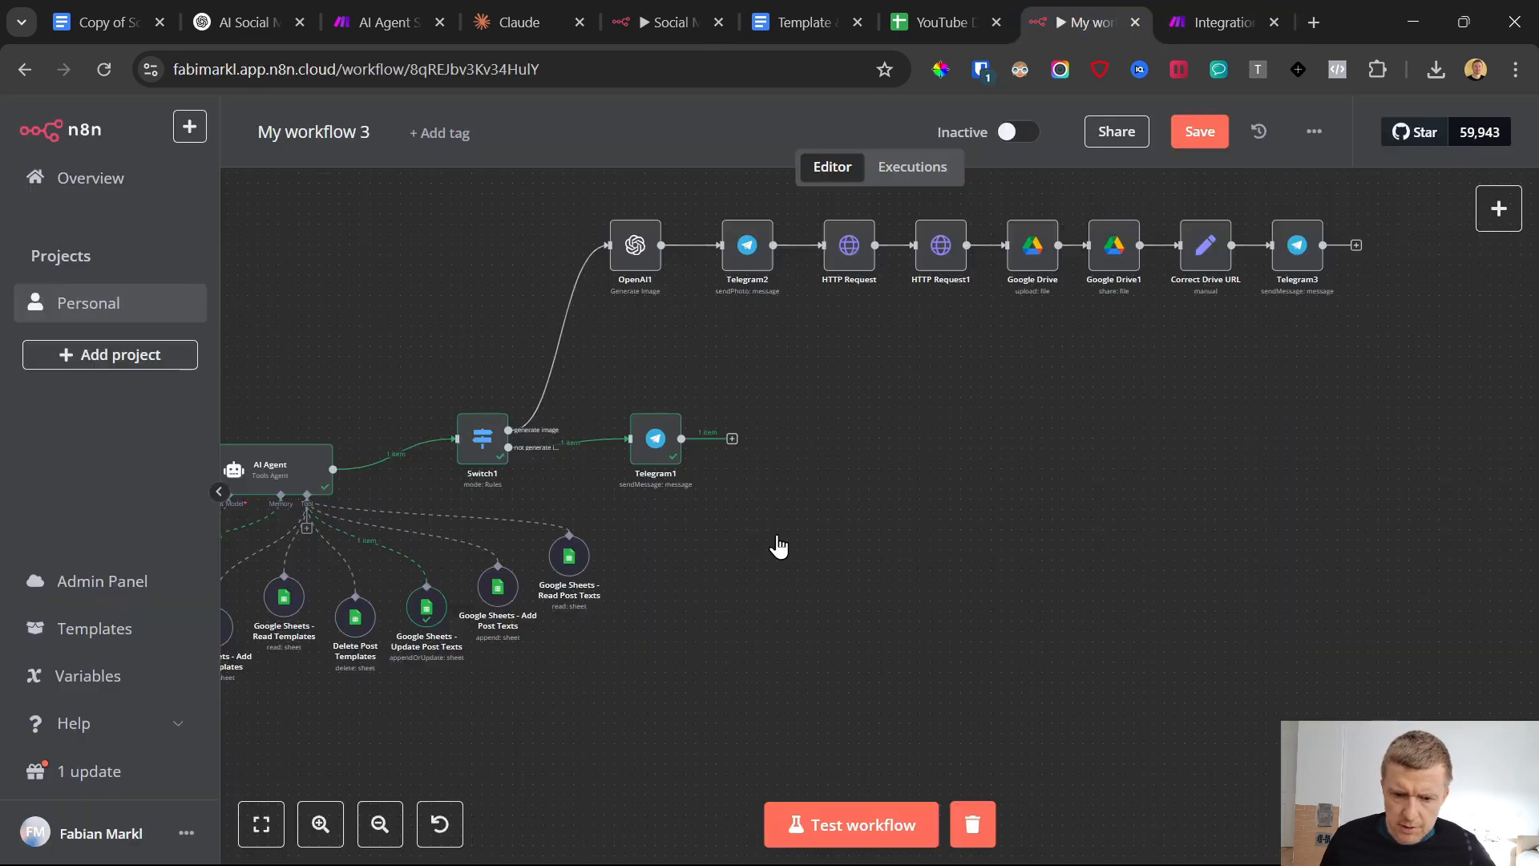
scroll(783, 521, up, 3)
scroll(745, 522, down, 2)
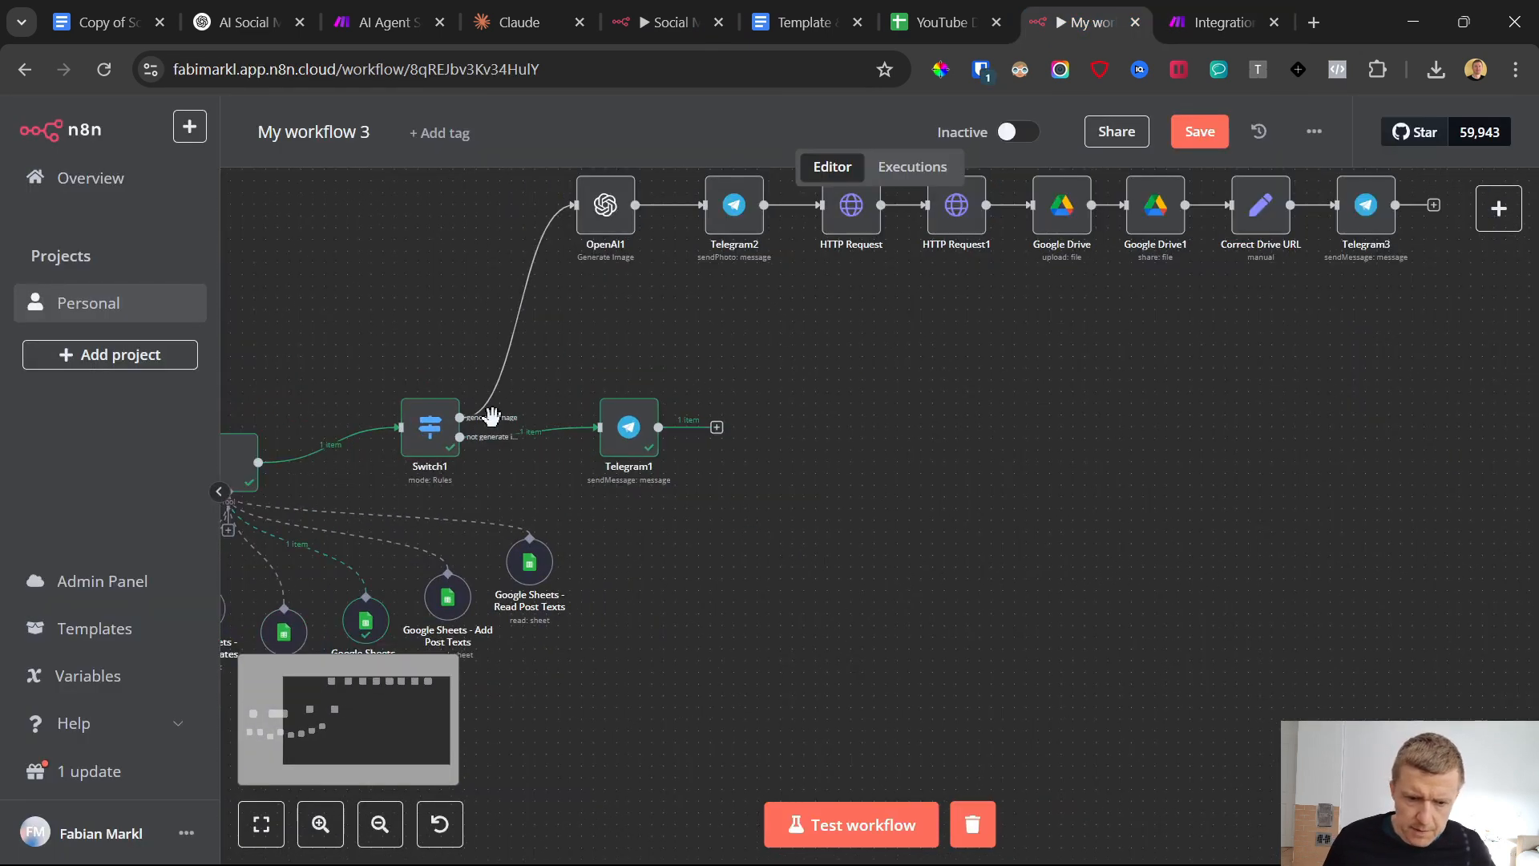
drag(629, 431, 1202, 430)
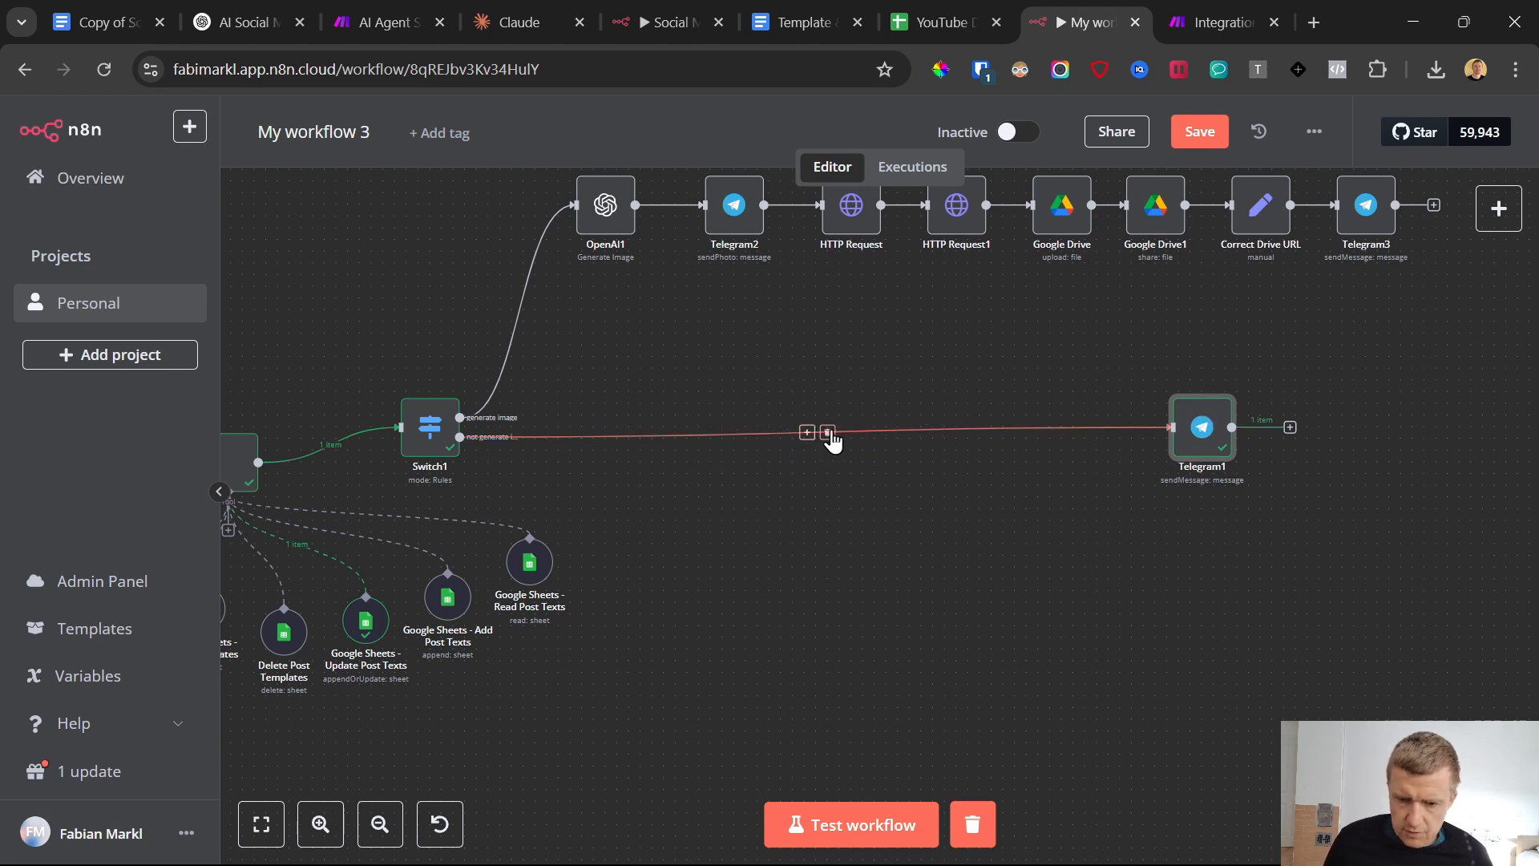
click(828, 434)
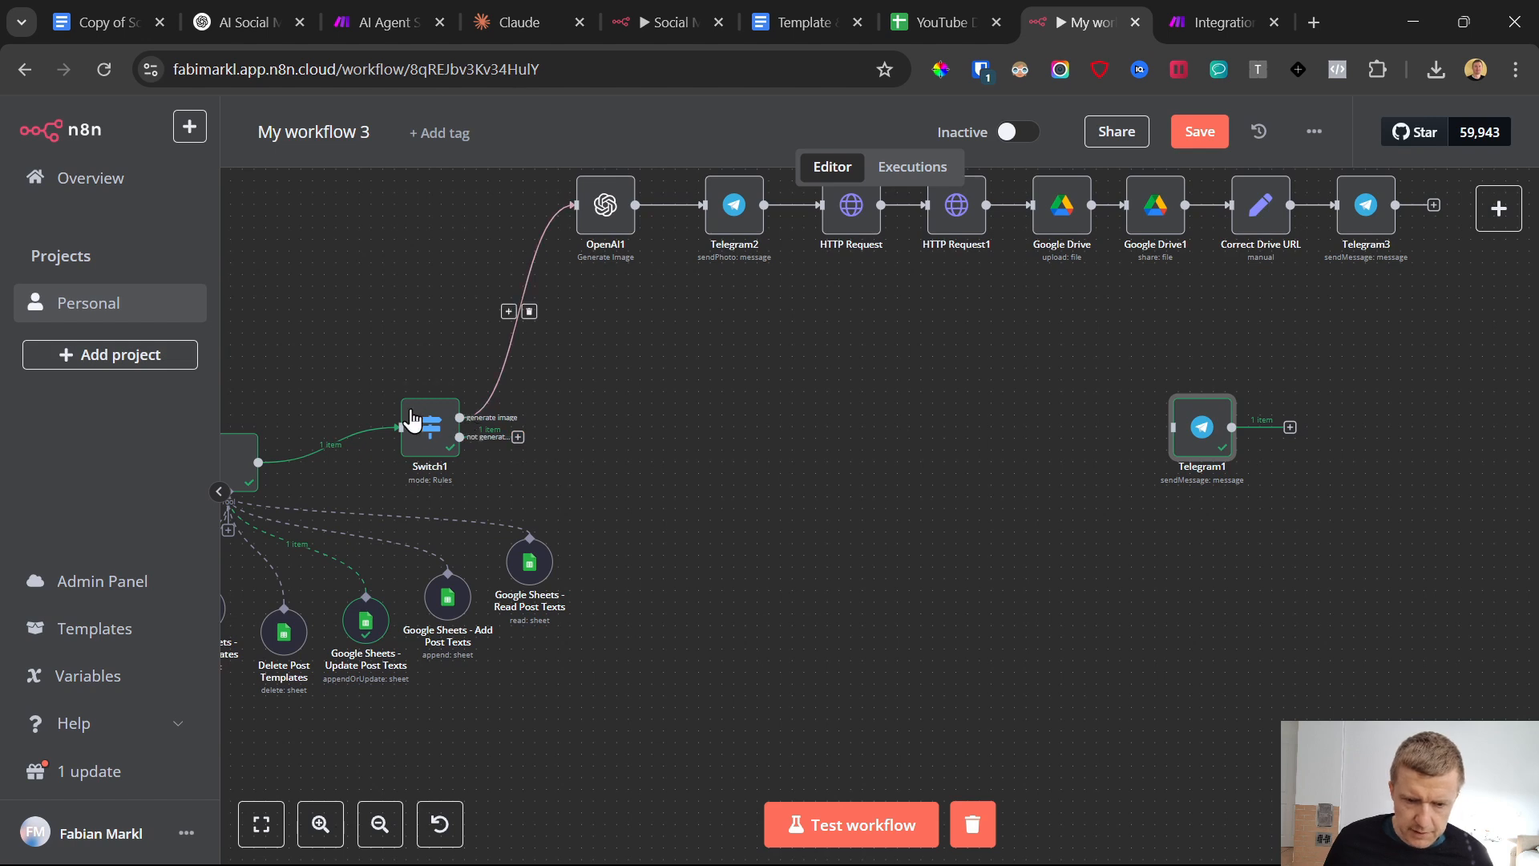
Examine the "generate image" message in the Telegram bot chat alongside Switch1's image branch, and return to the workflow
click(946, 840)
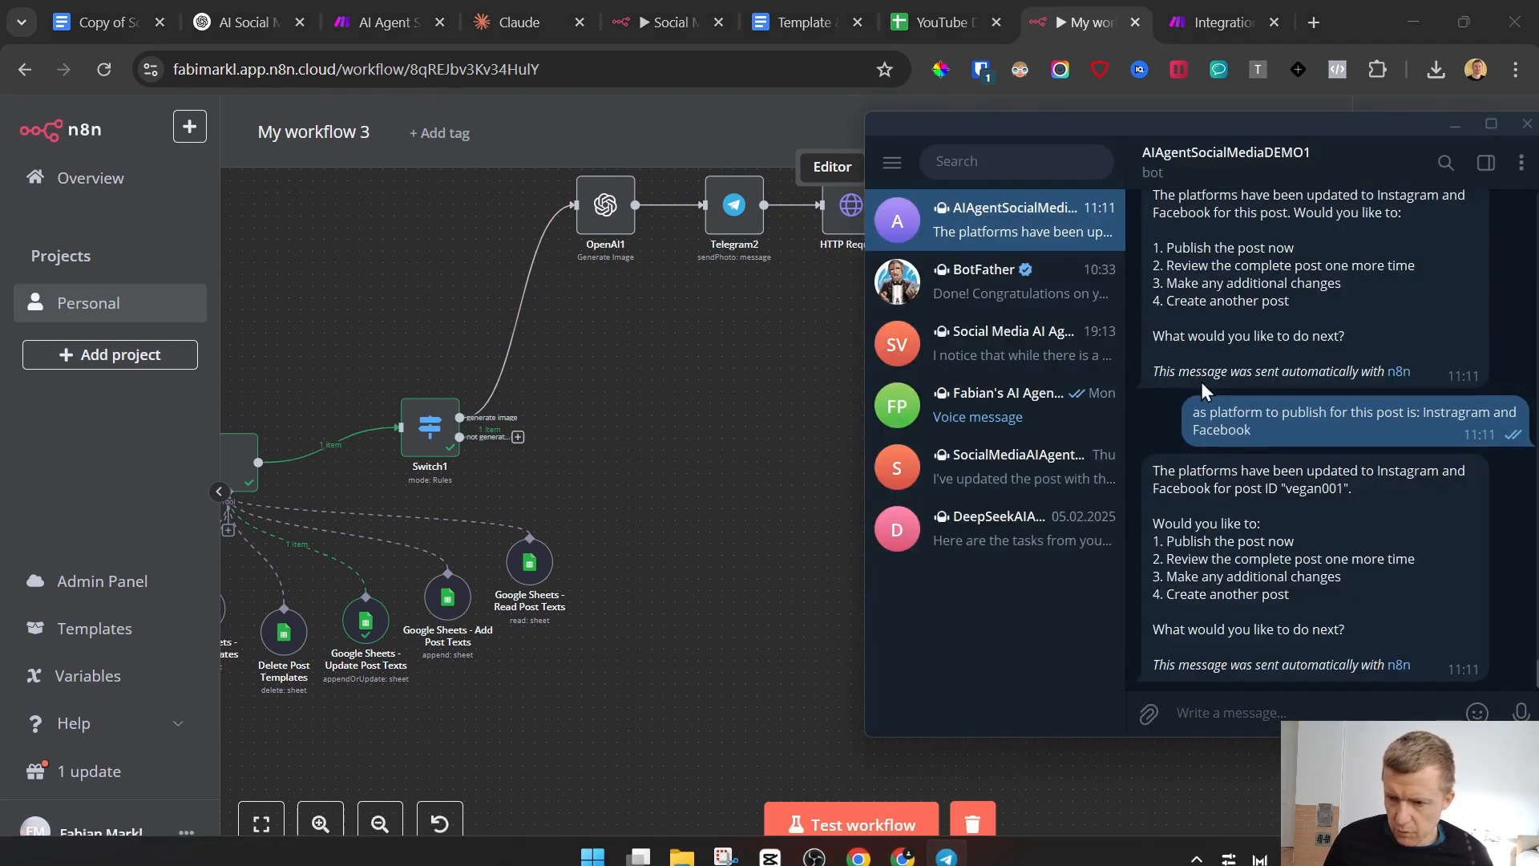
scroll(1241, 479, up, 15)
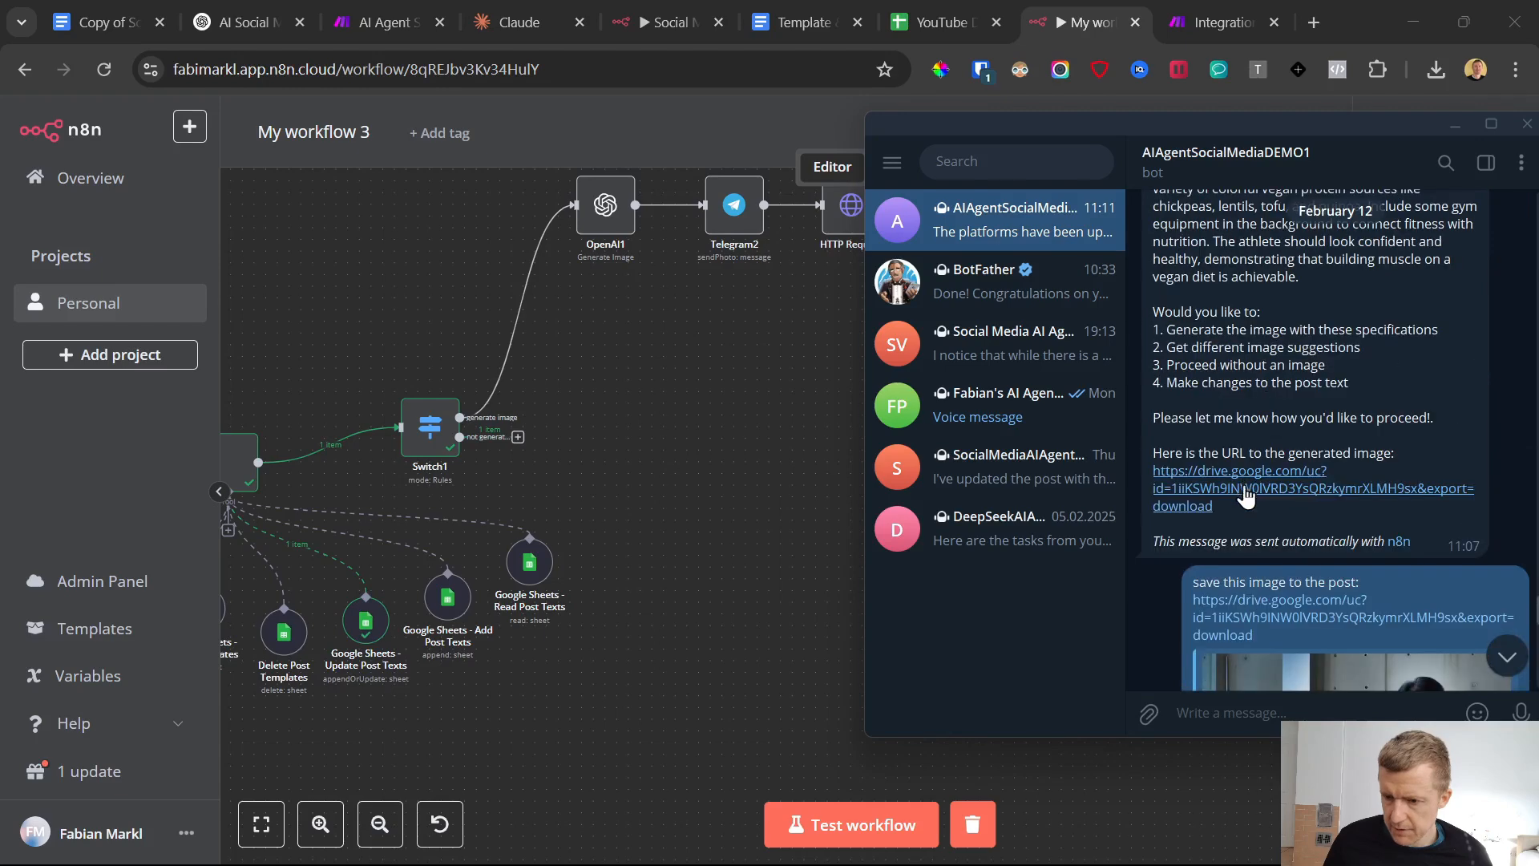
scroll(1235, 520, up, 13)
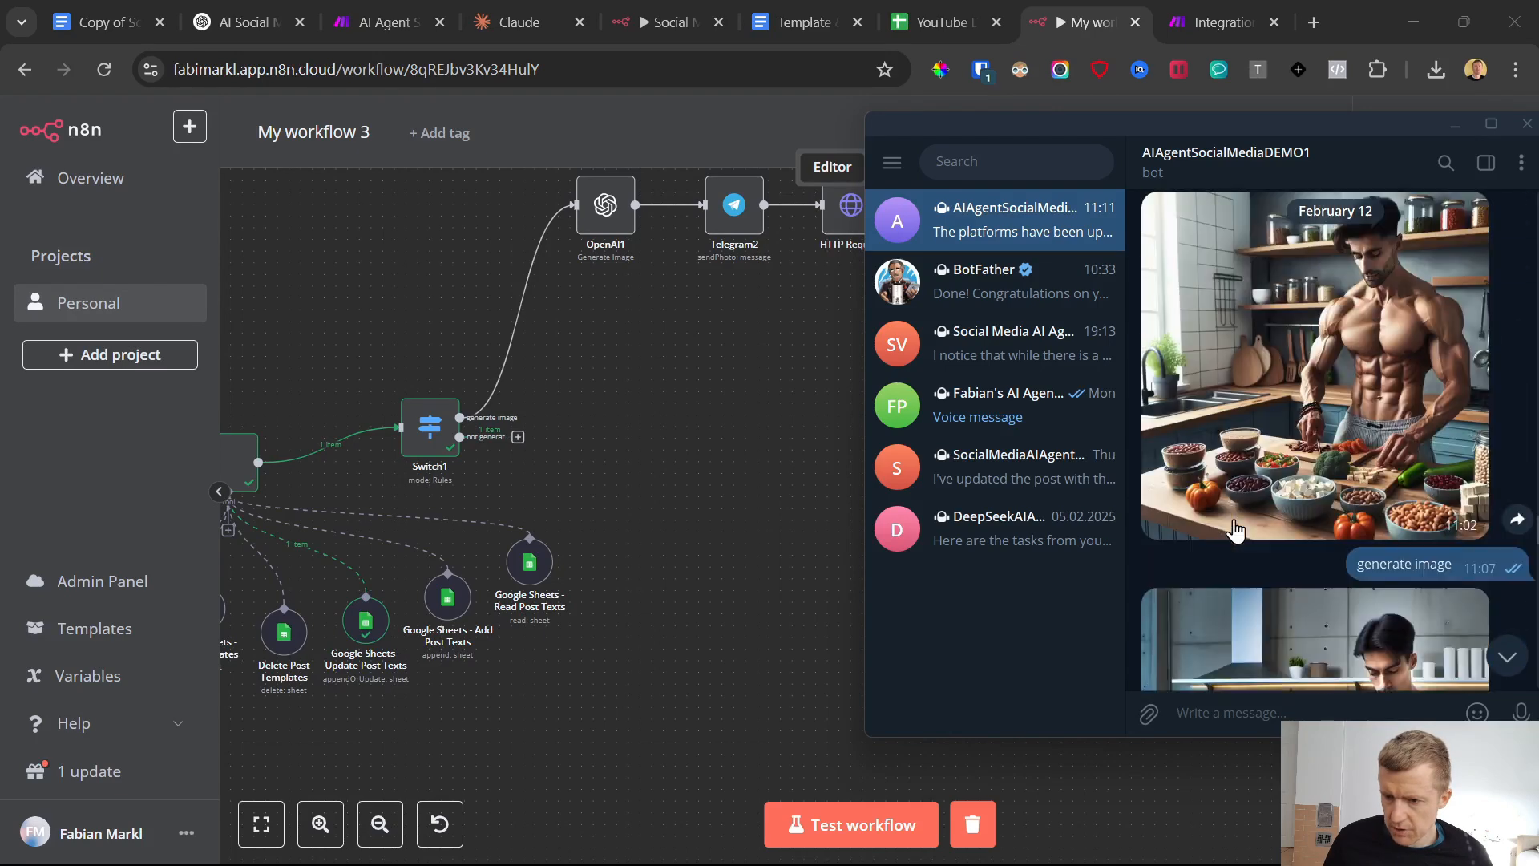
scroll(1227, 517, down, 2)
drag(1355, 386, 1425, 394)
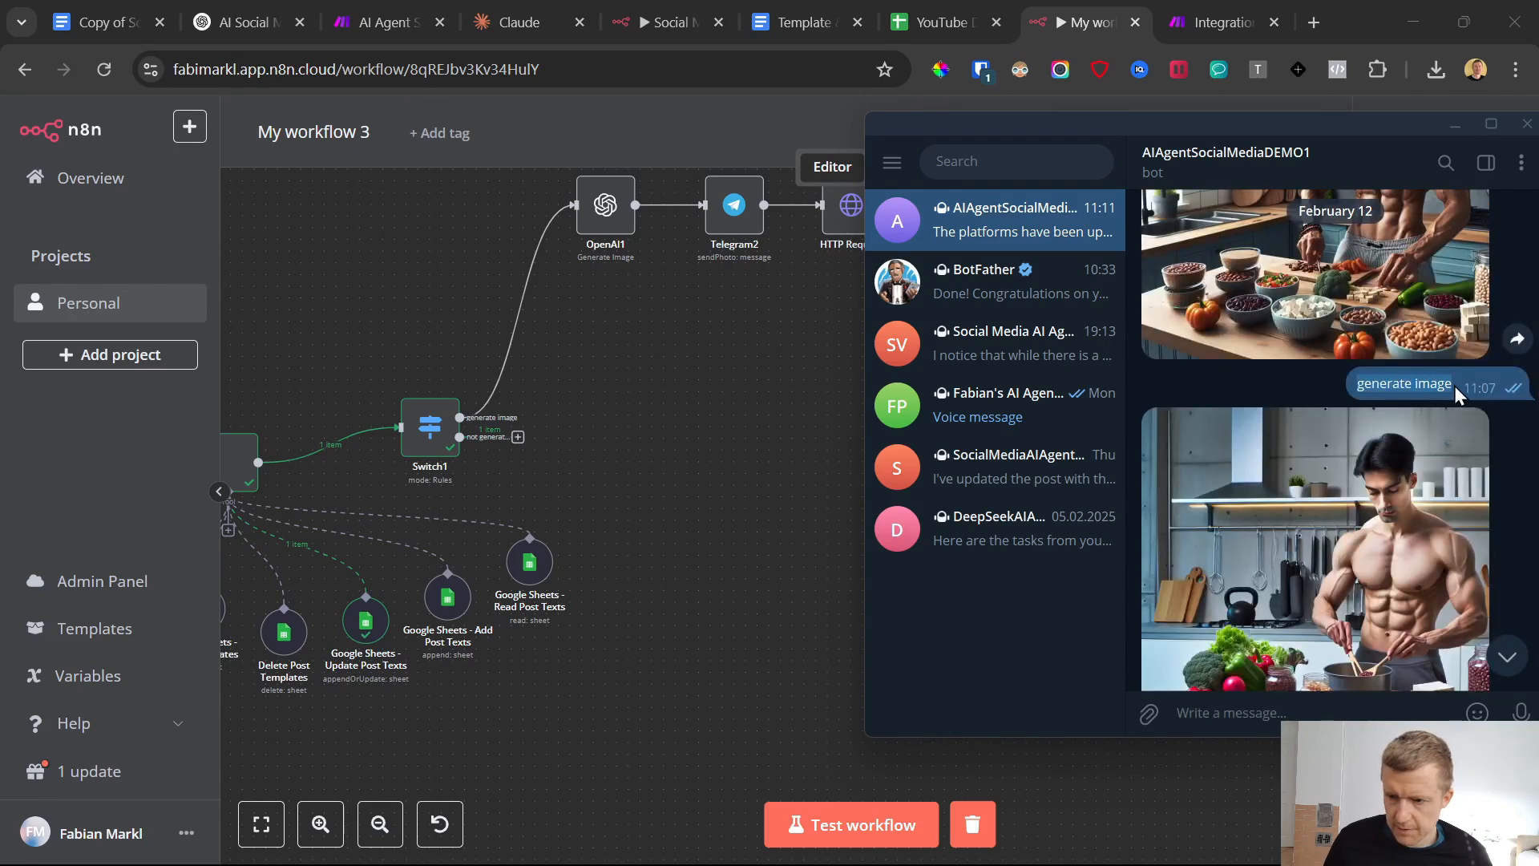
mouse_move(509, 373)
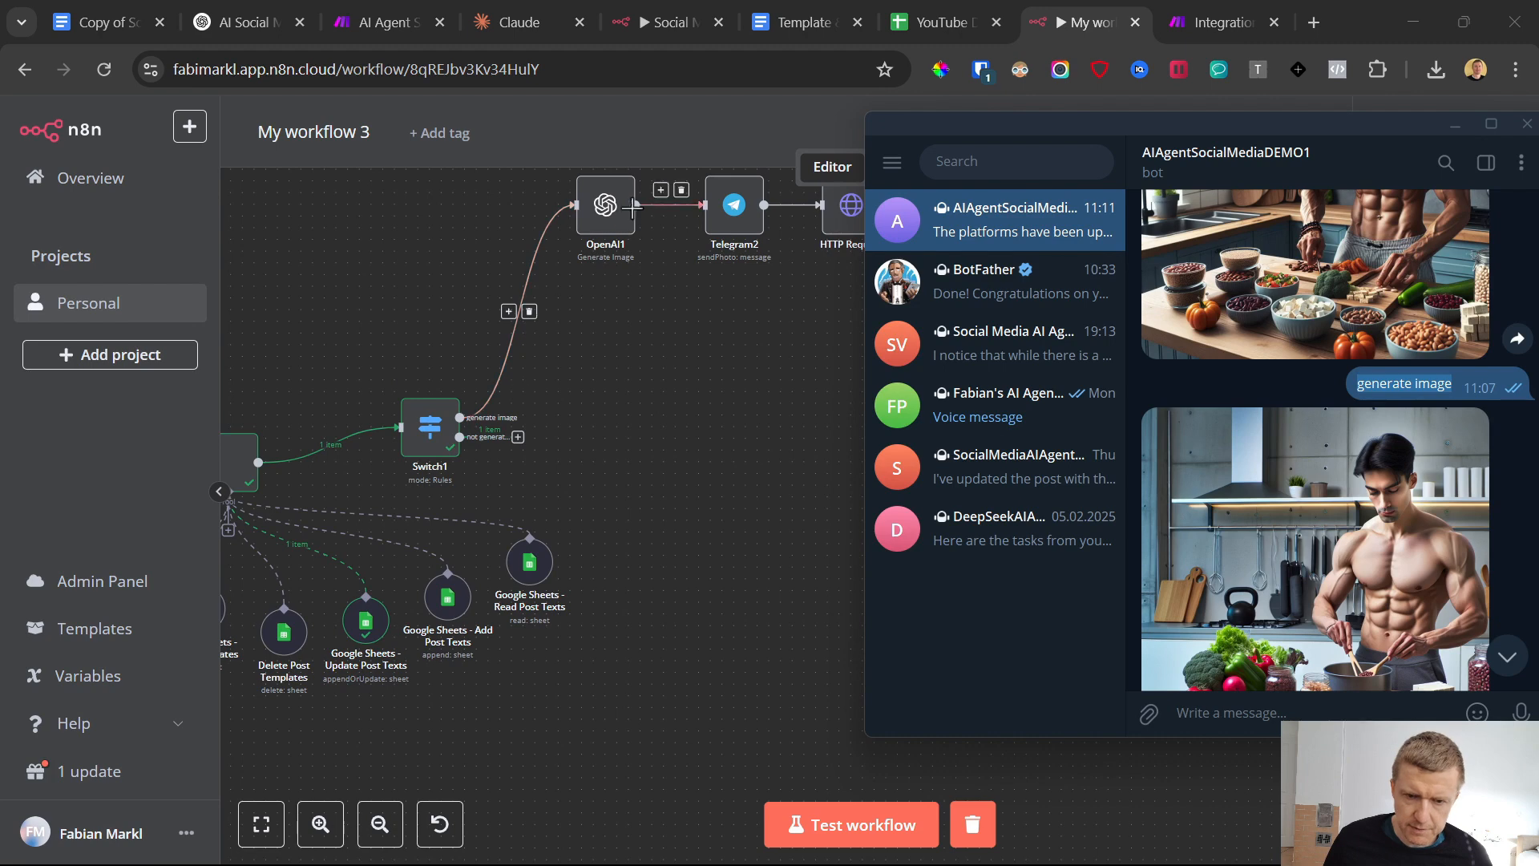
click(694, 338)
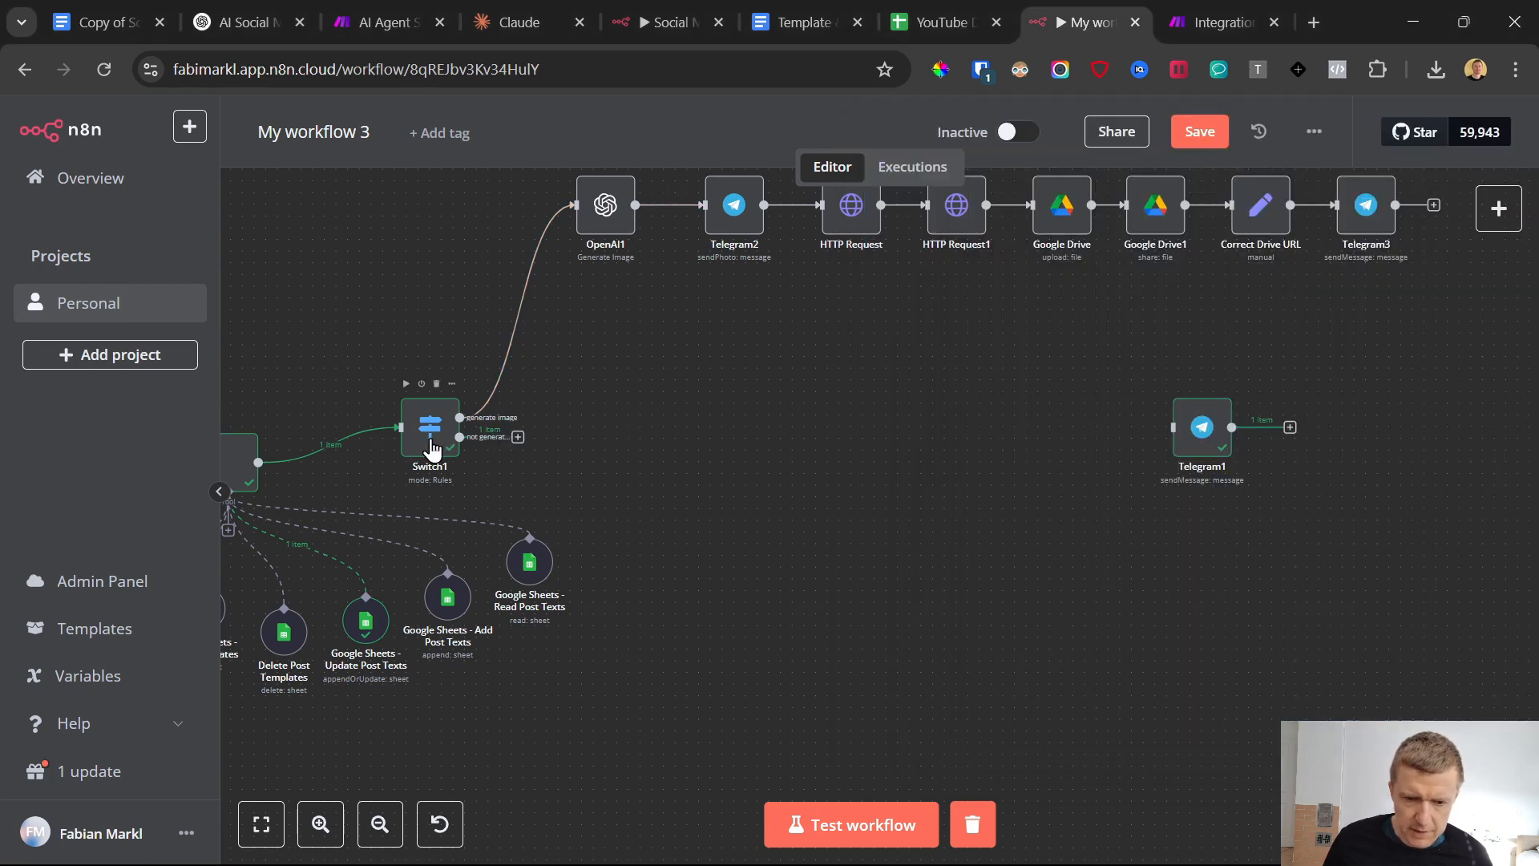
Add a Switch node to the "not generate image" output of Switch1
click(518, 439)
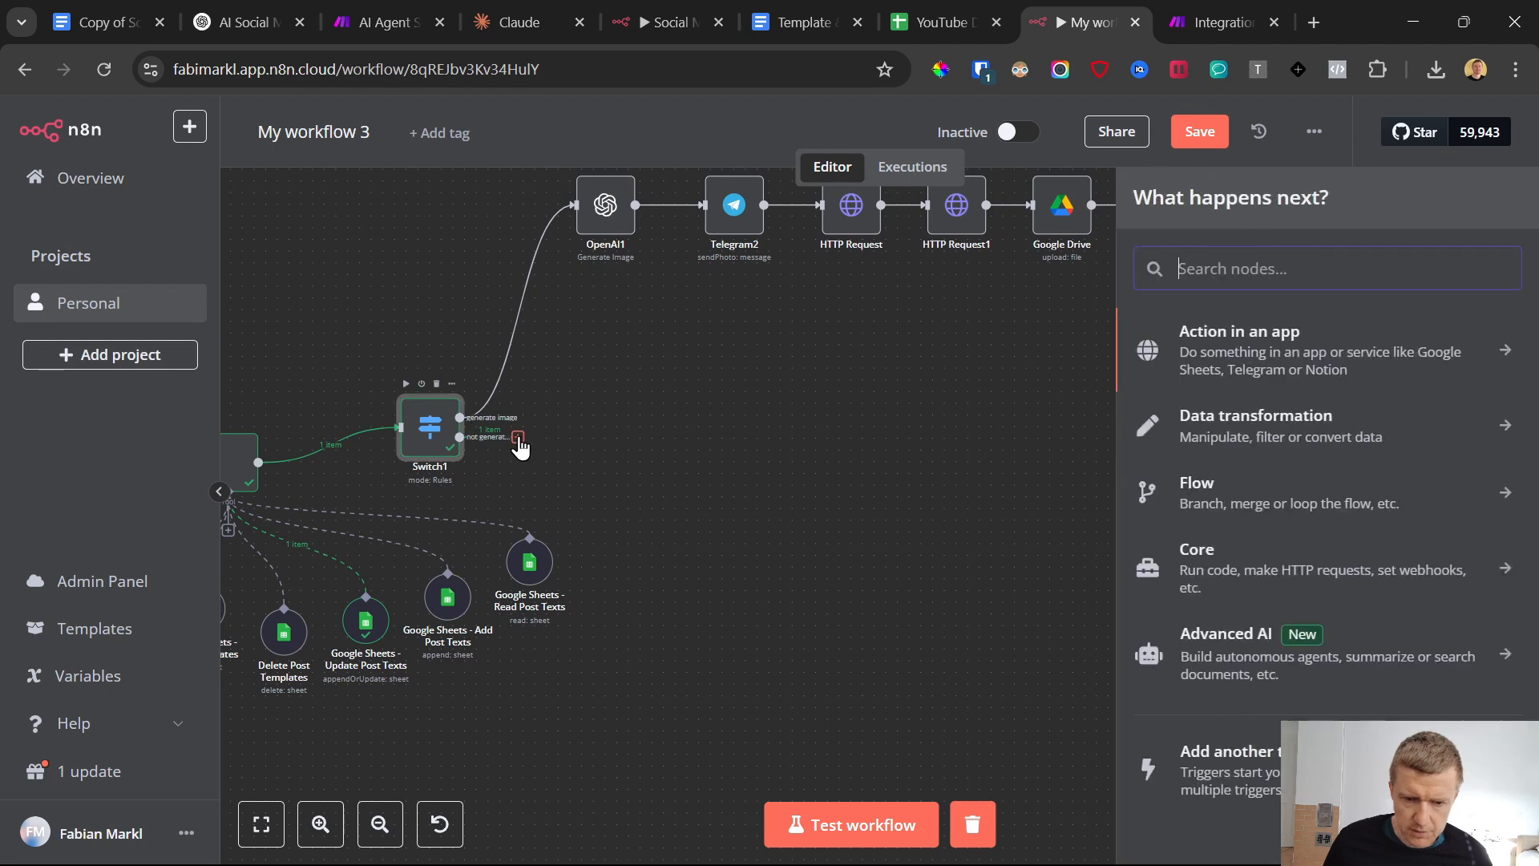
mouse_move(1191, 864)
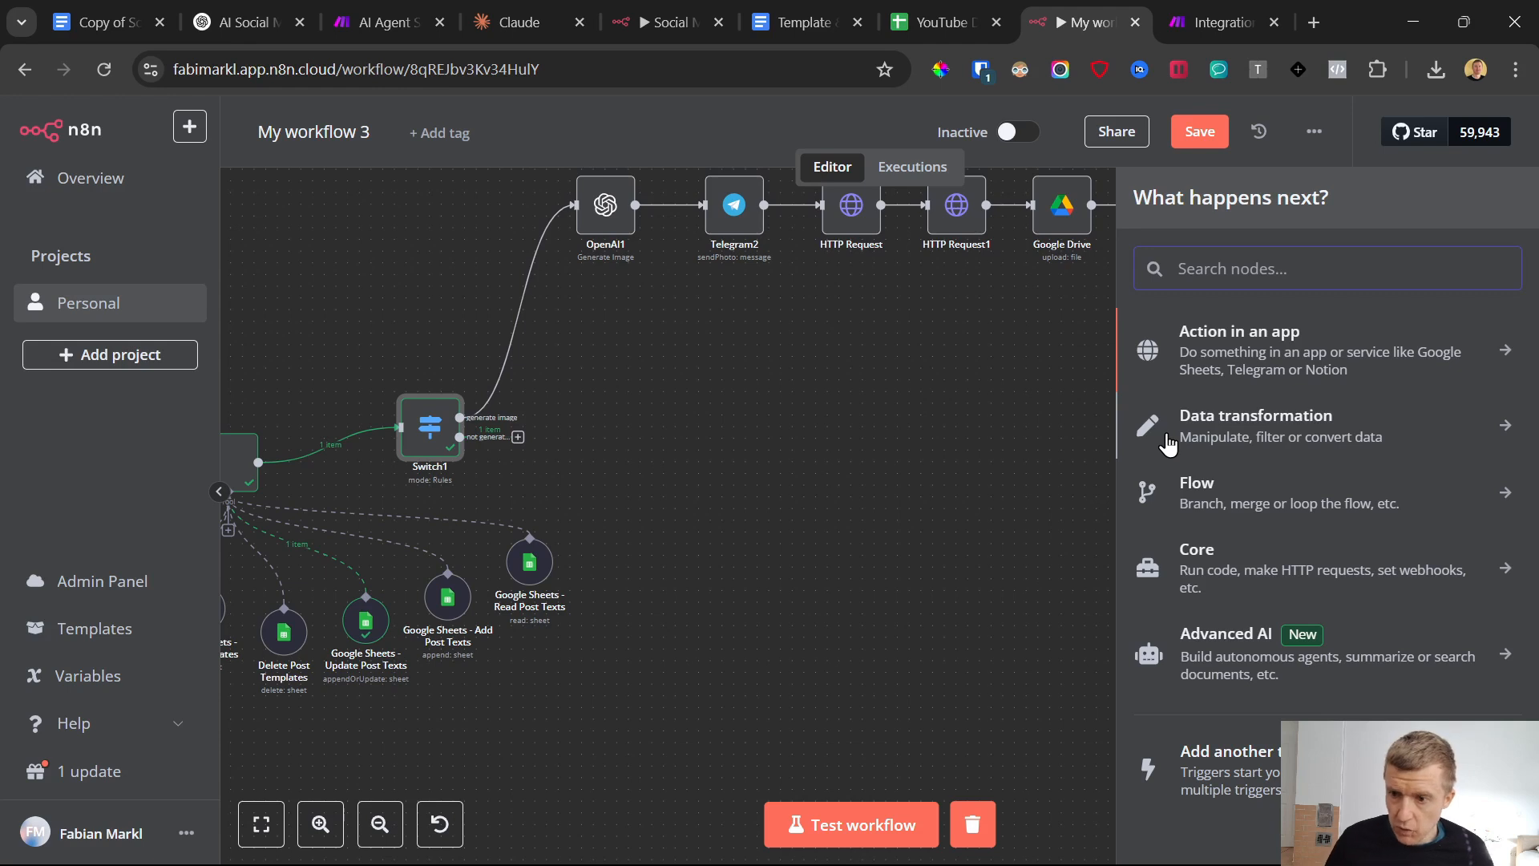
text(swi)
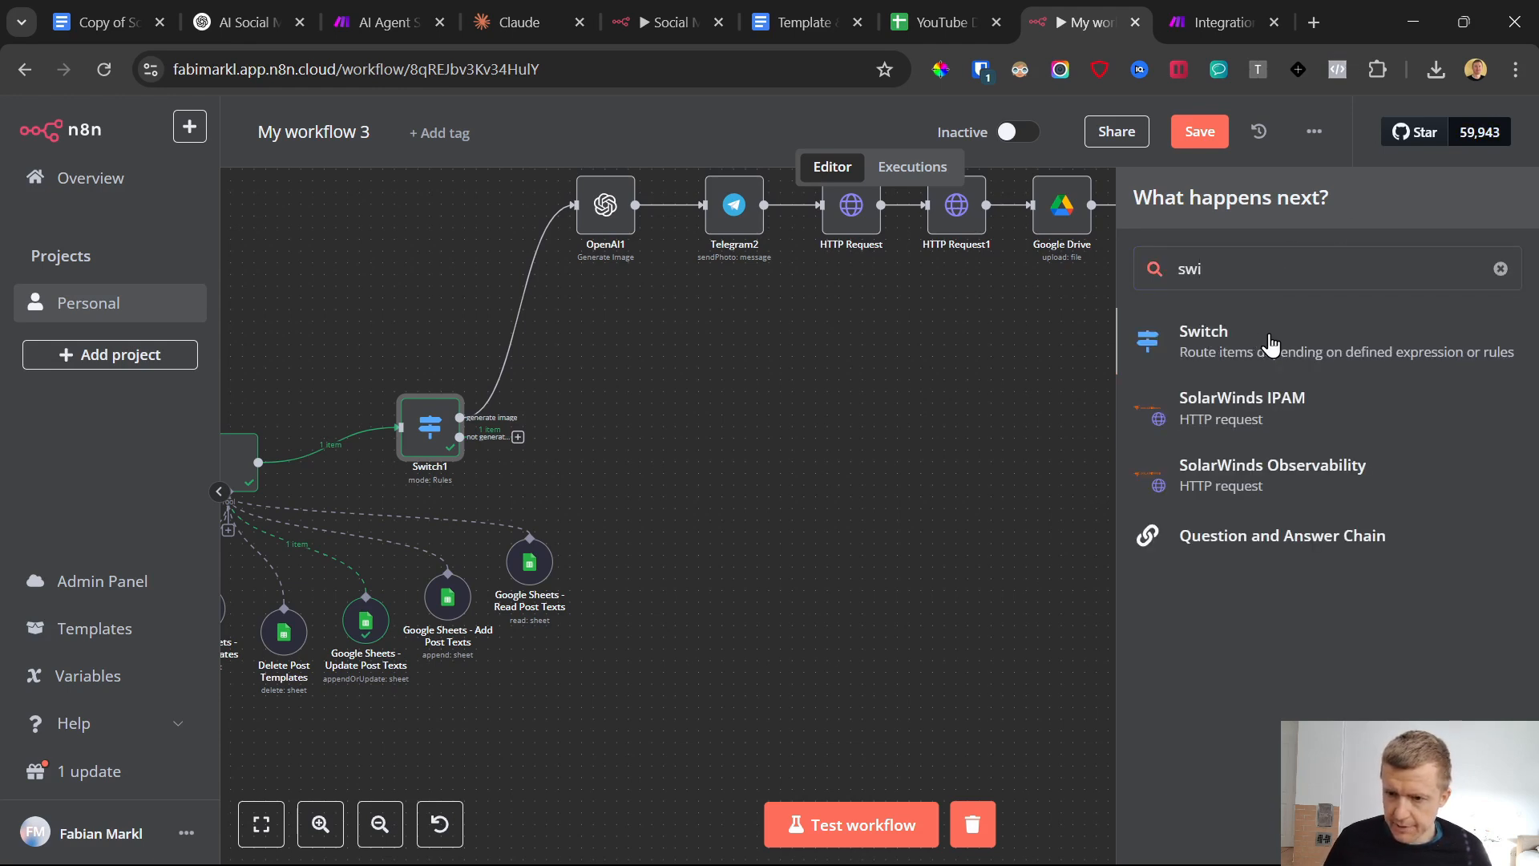
click(1270, 345)
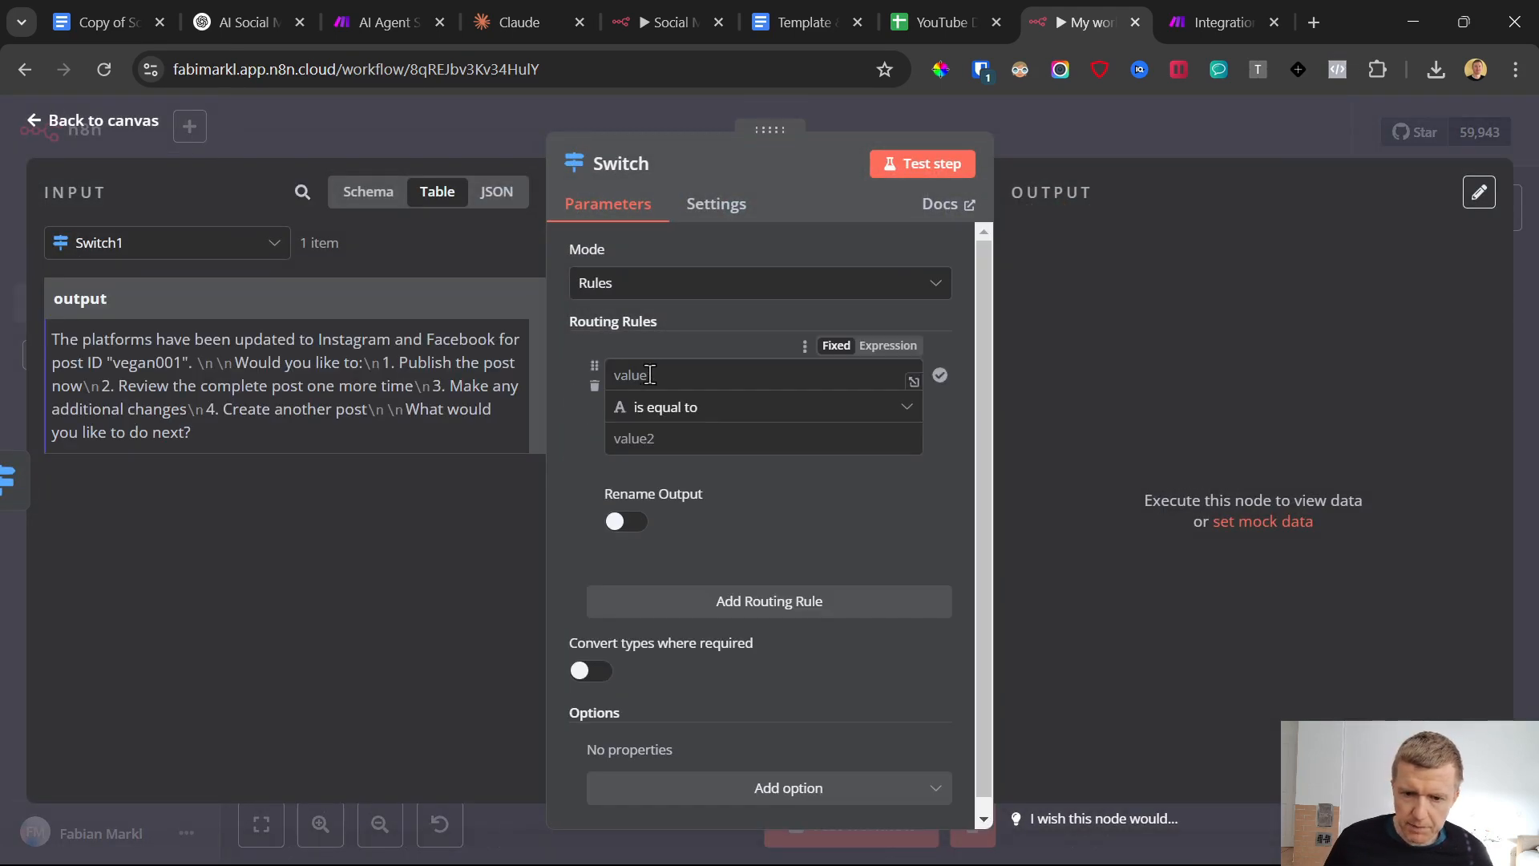
Set the new Switch's first routing rule to match when the Telegram Trigger message text contains "publish post"
click(651, 375)
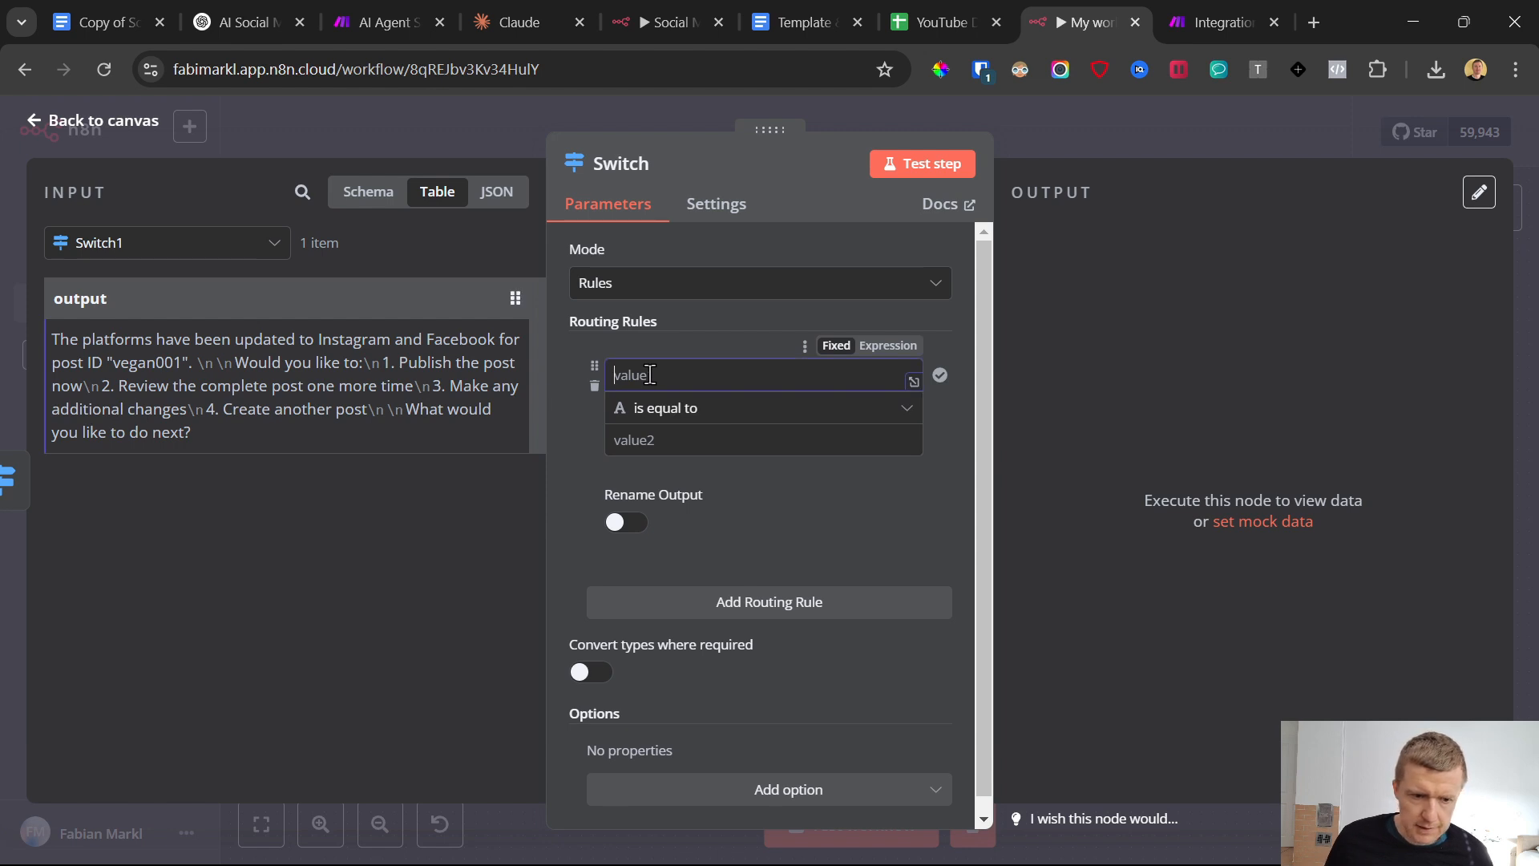
click(189, 249)
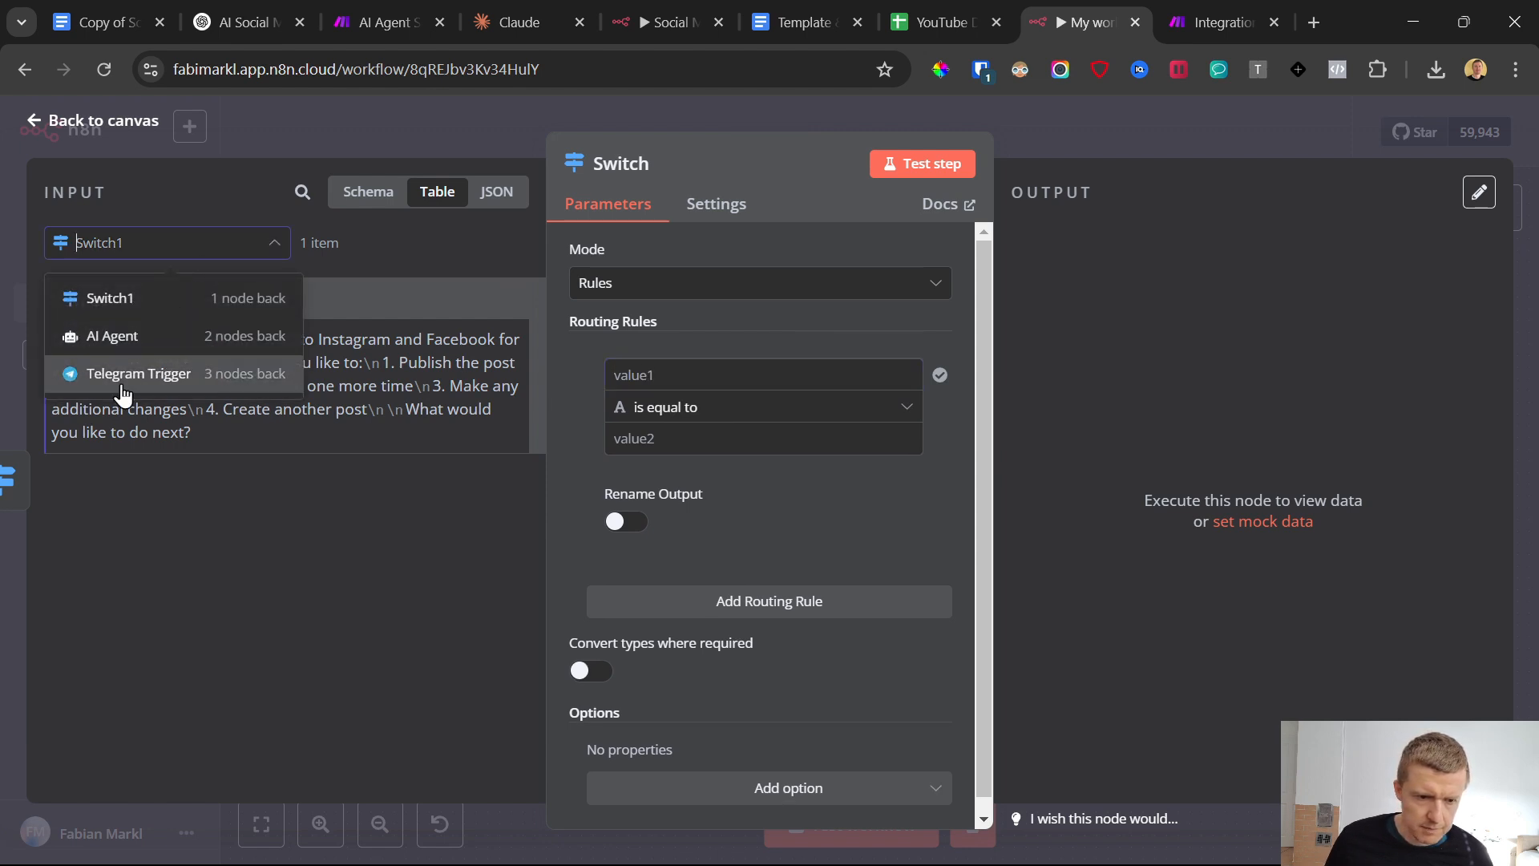
click(122, 373)
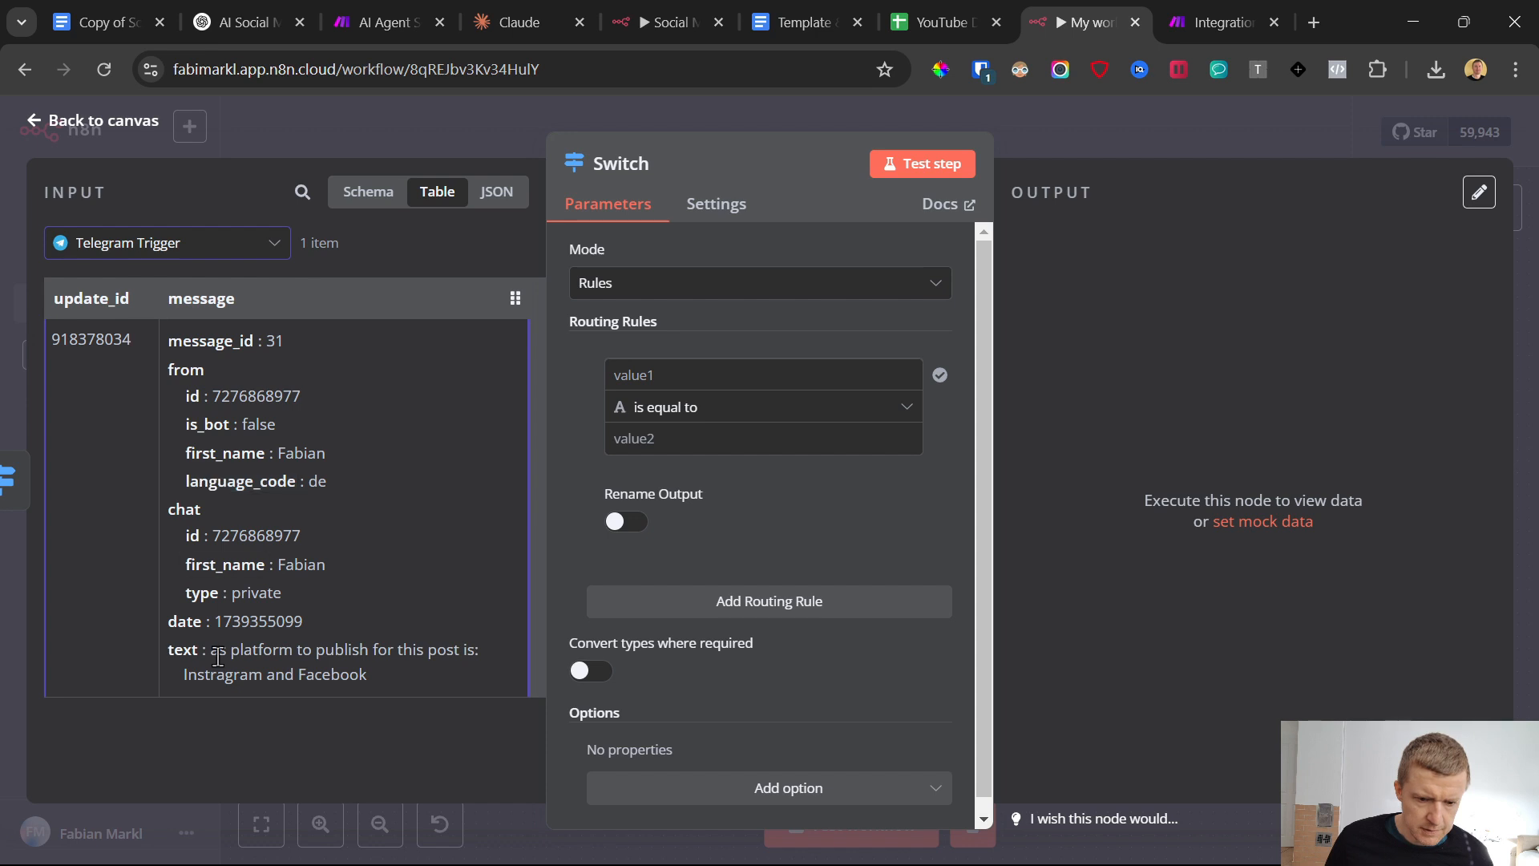
drag(181, 650, 677, 374)
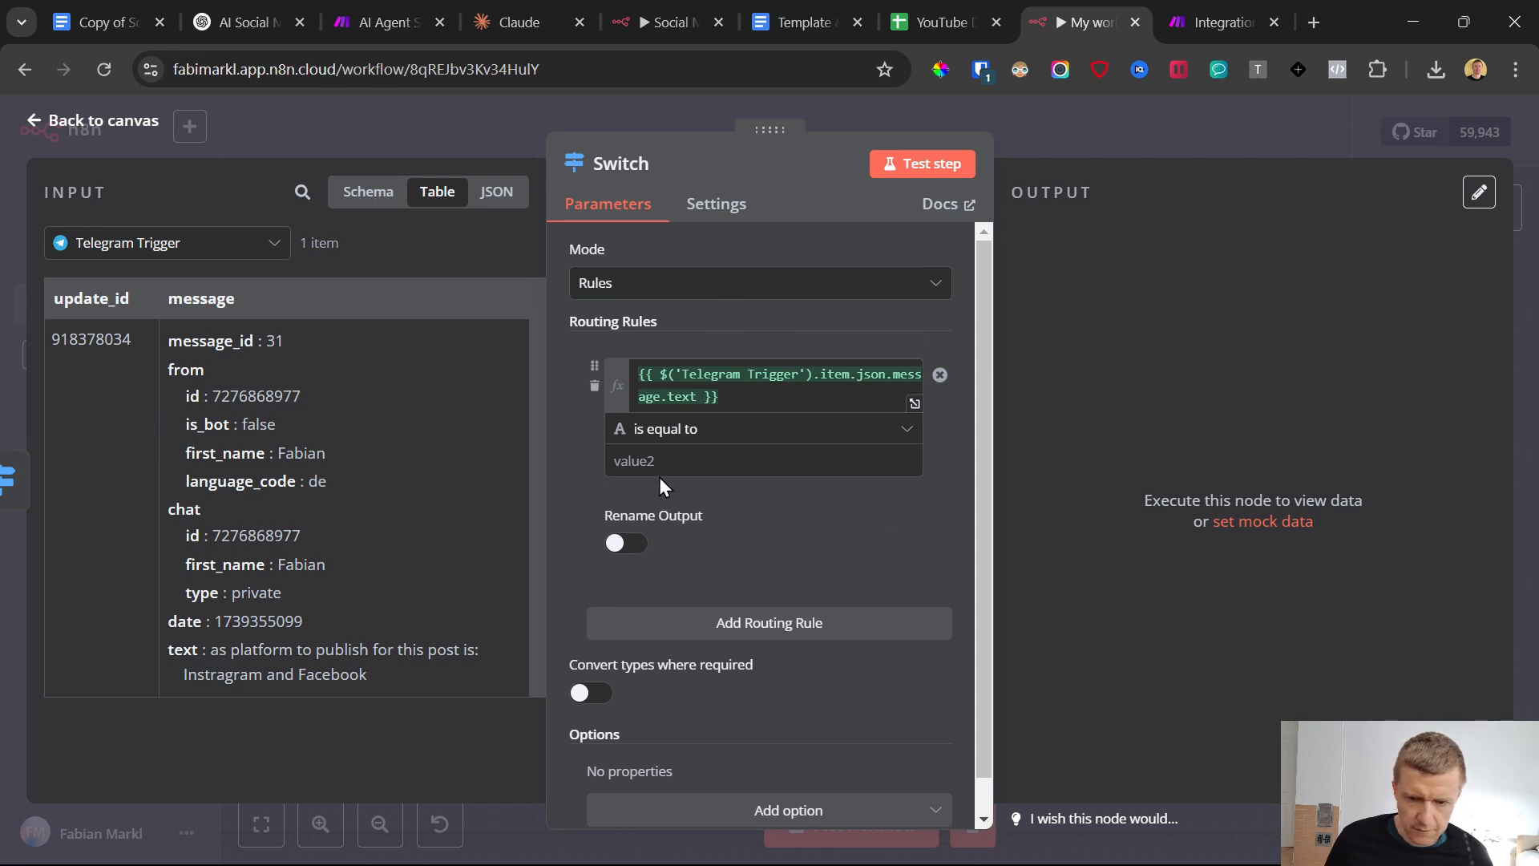
click(673, 451)
click(677, 430)
mouse_move(666, 485)
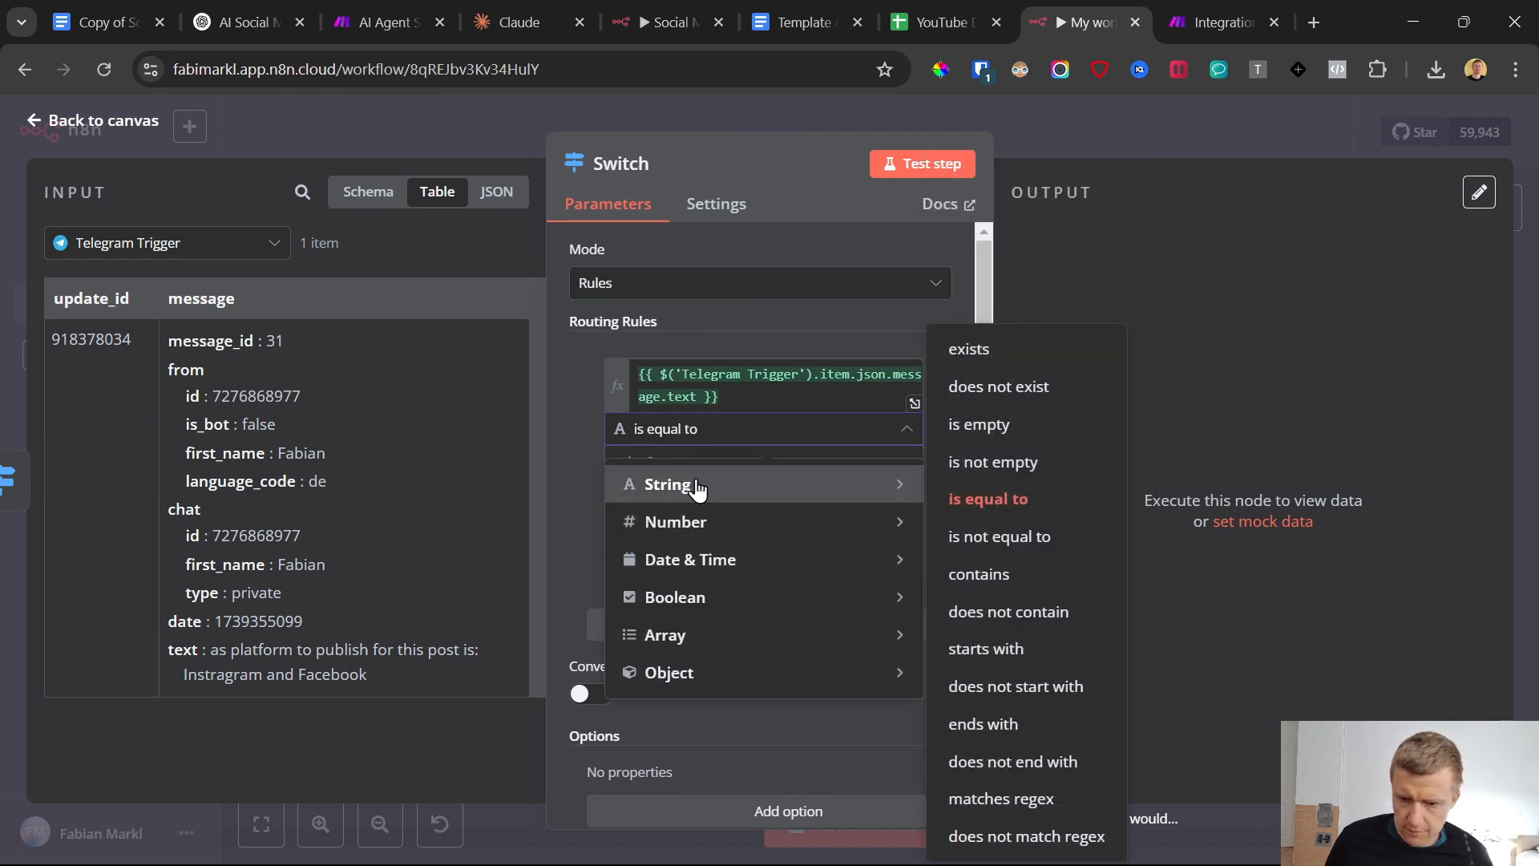
click(980, 574)
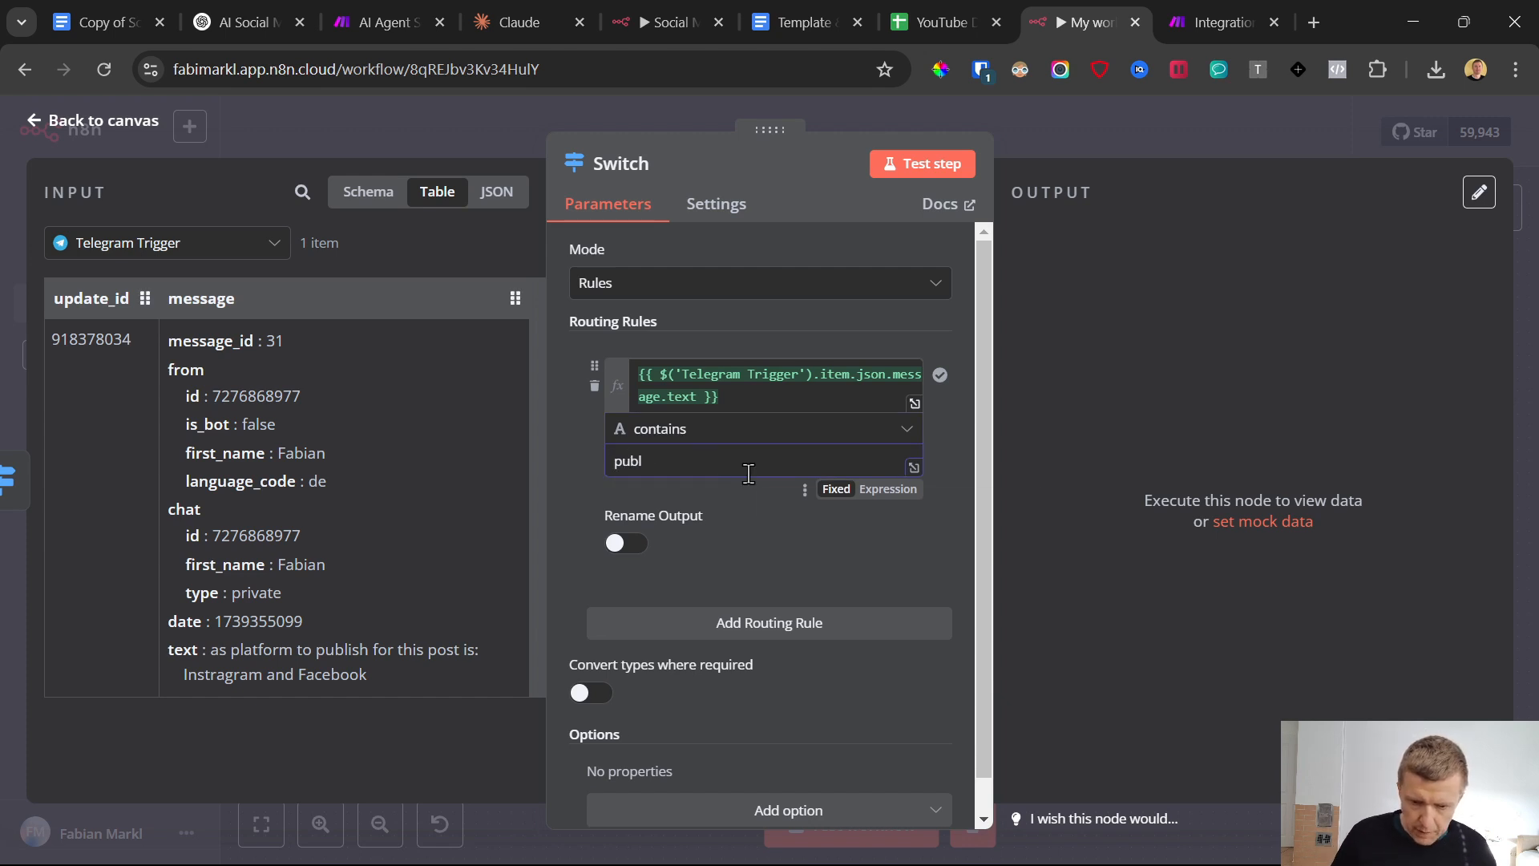
text(publish post)
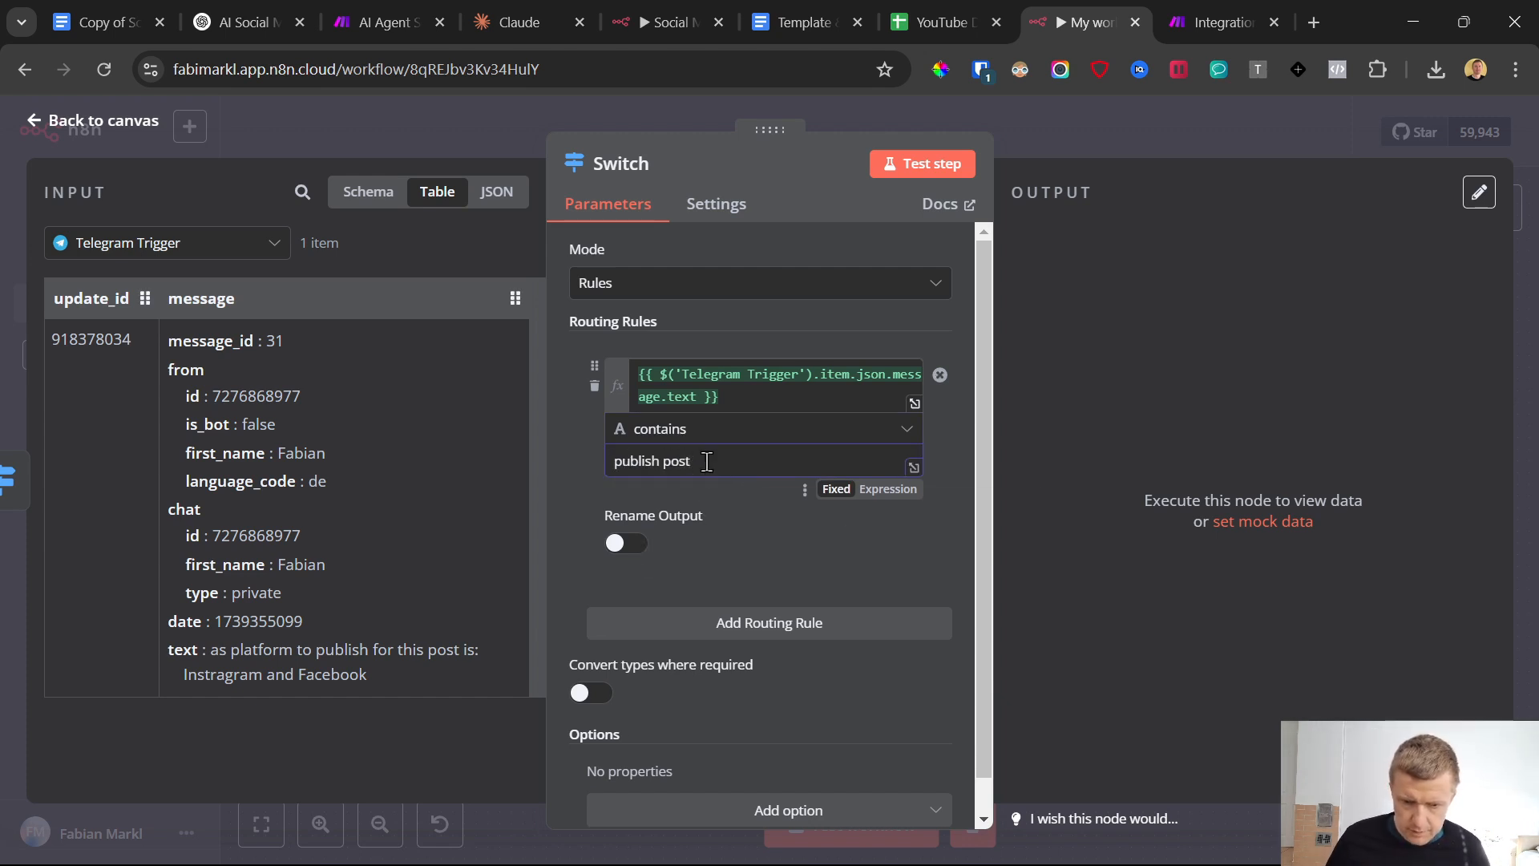
Enable output renaming for the first routing rule and name its output "publish post"
drag(748, 471, 613, 494)
key(ctrl+c)
click(623, 543)
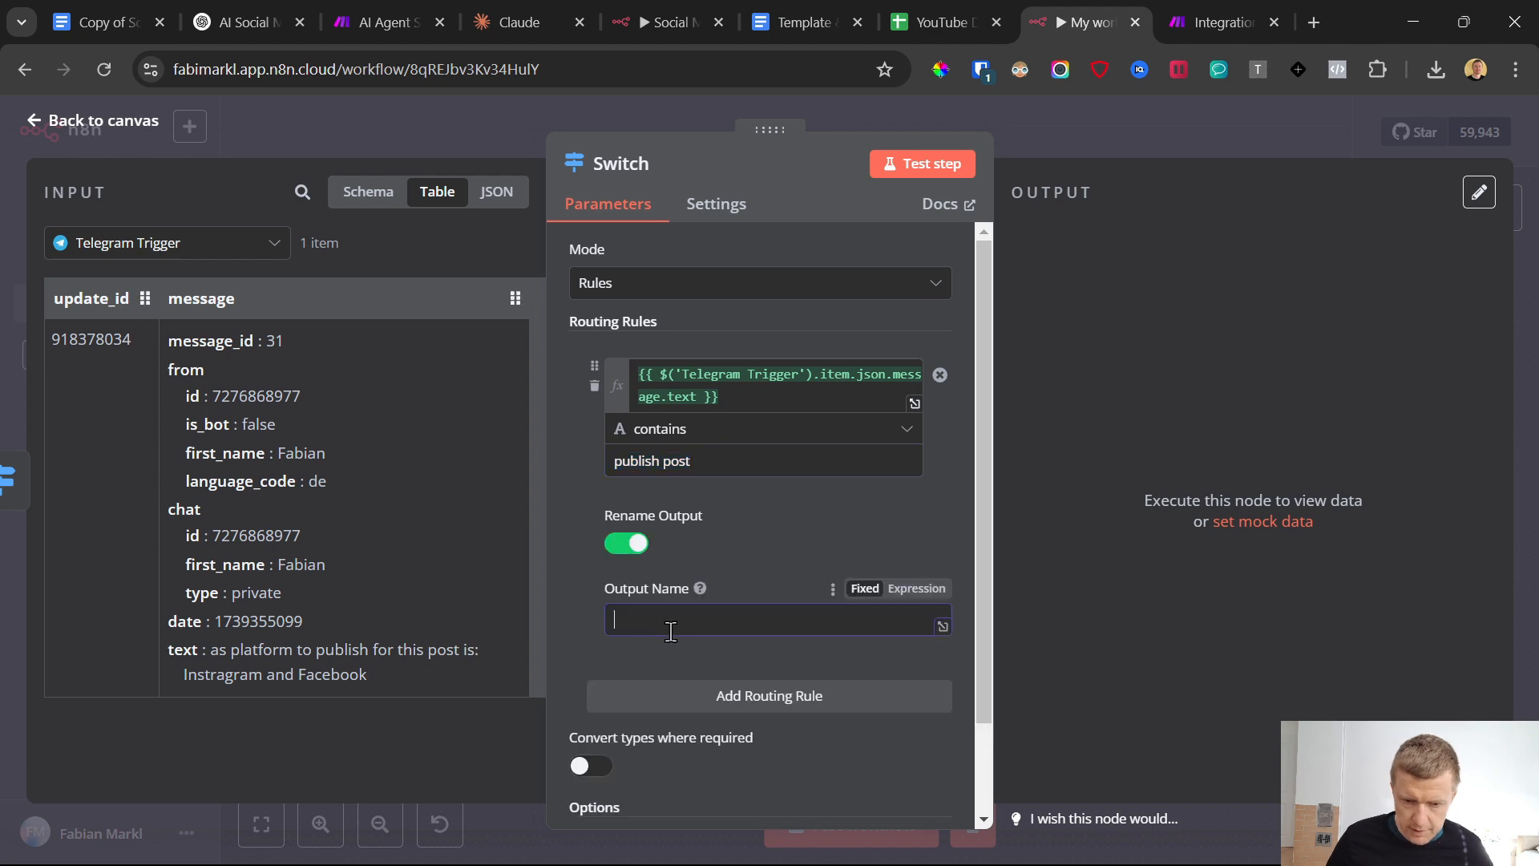
key(ctrl+v)
Add a second routing rule matching when the Telegram Trigger message text does not contain "publish post"
scroll(660, 660, down, 2)
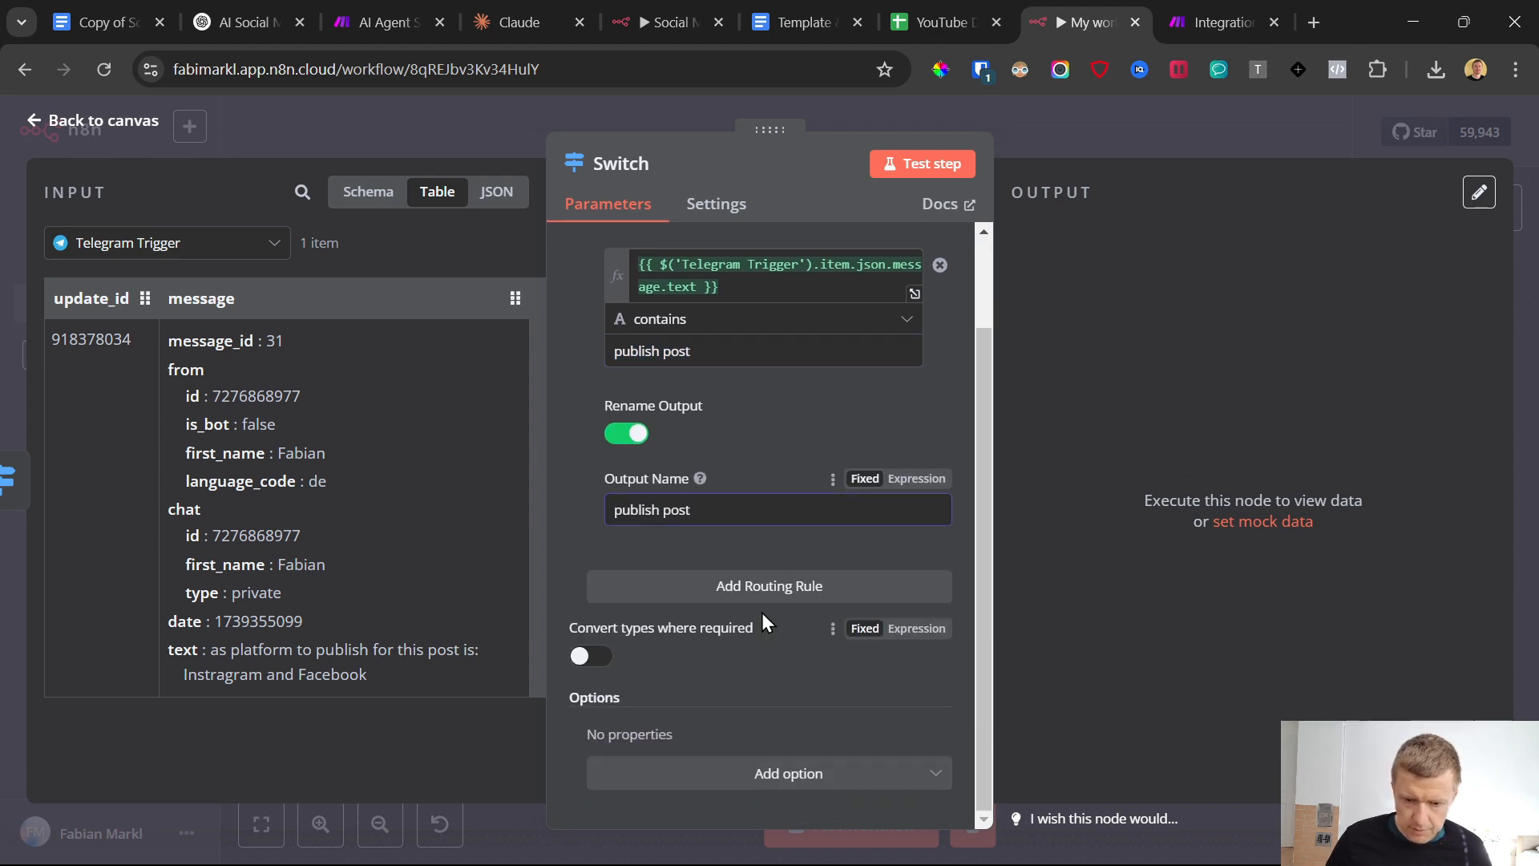
click(763, 589)
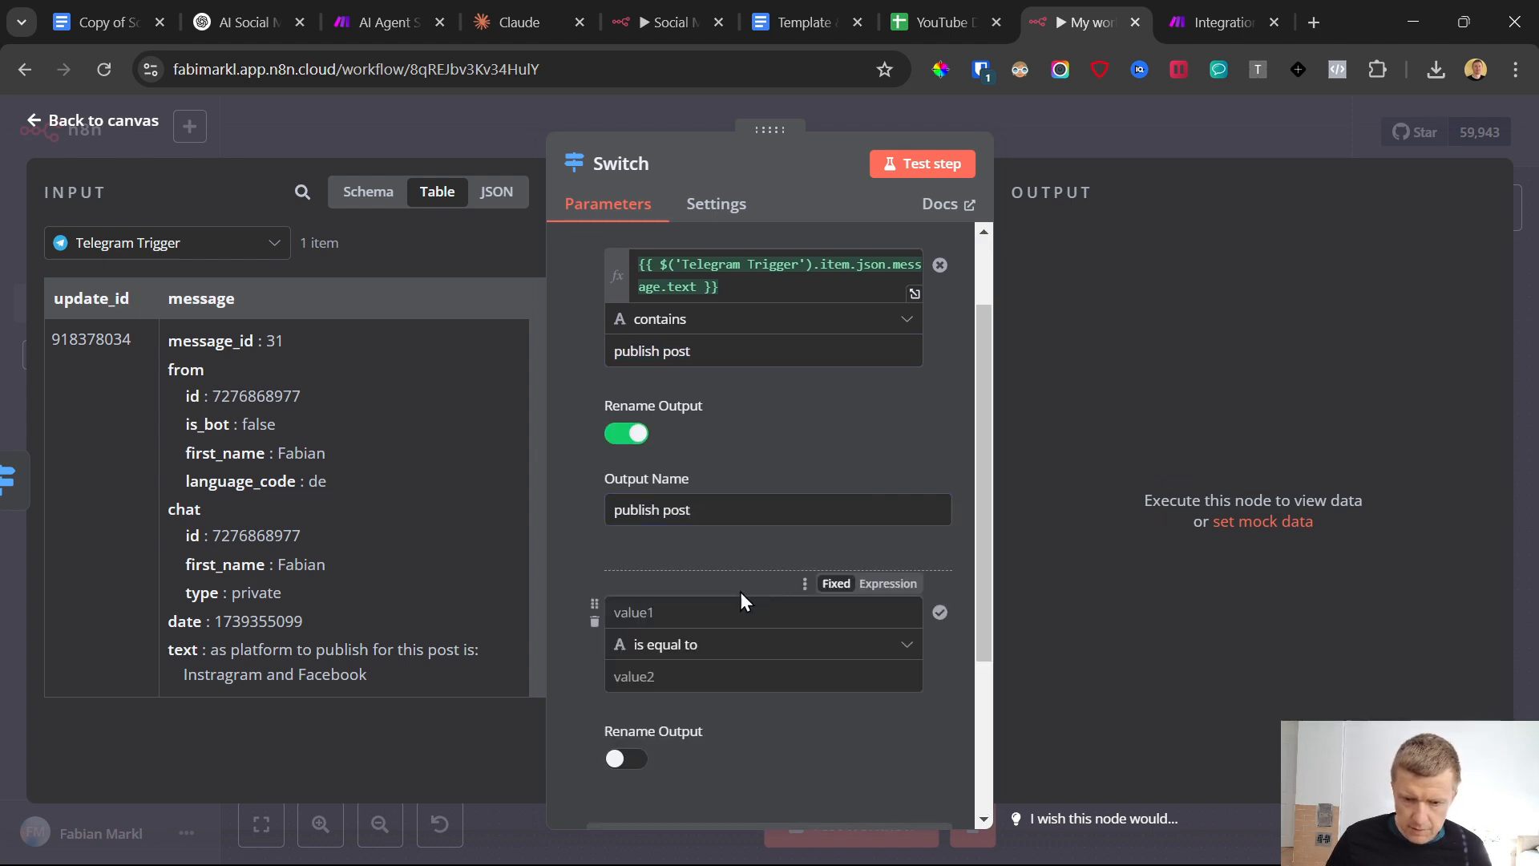
click(687, 615)
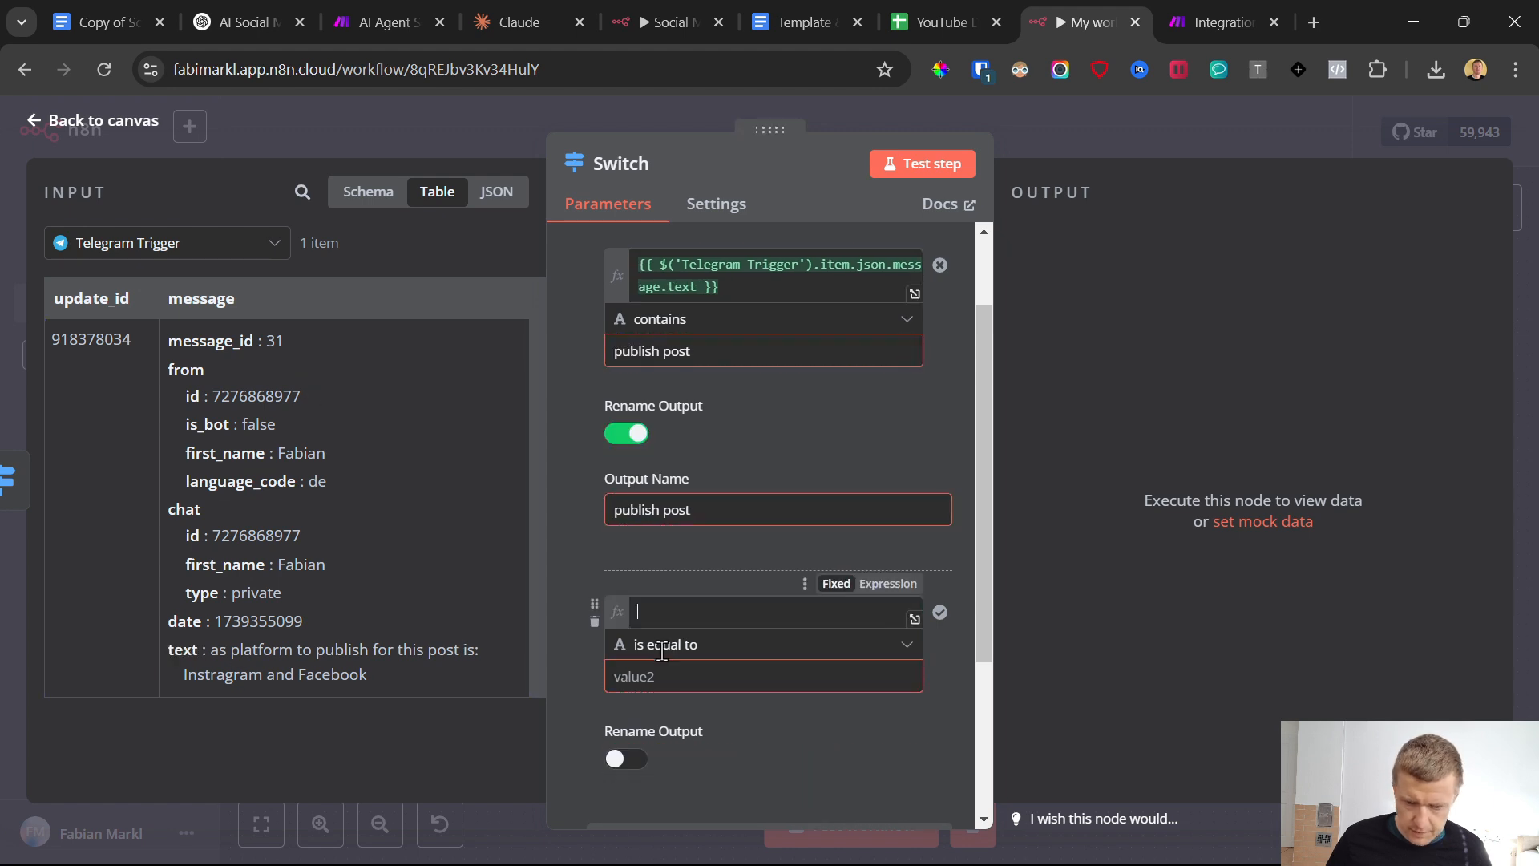
text({{ $('Telegram Trigger').item.json.message.text }})
click(719, 671)
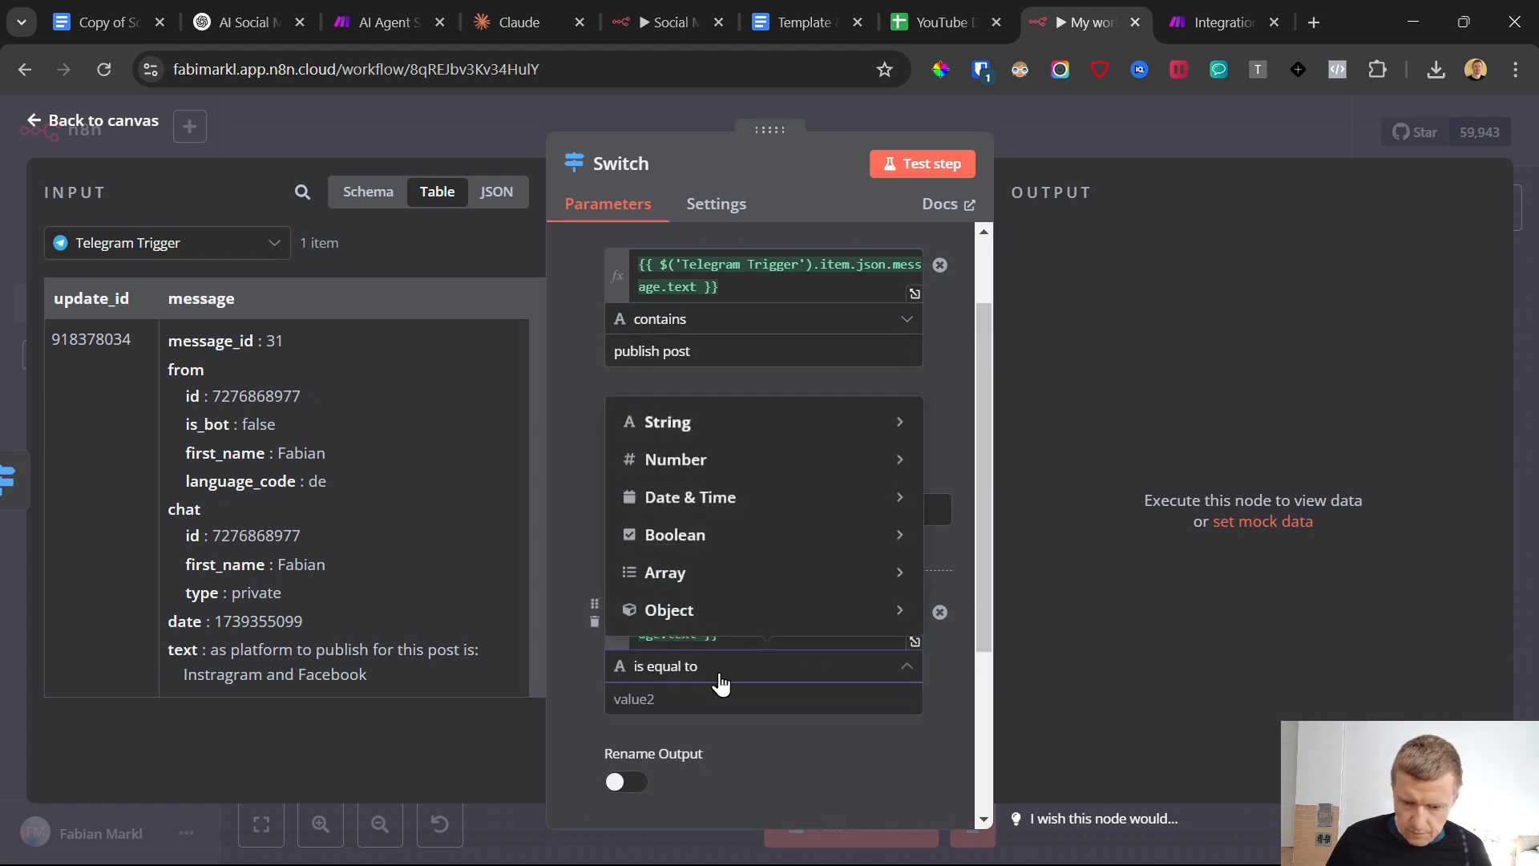
mouse_move(801, 422)
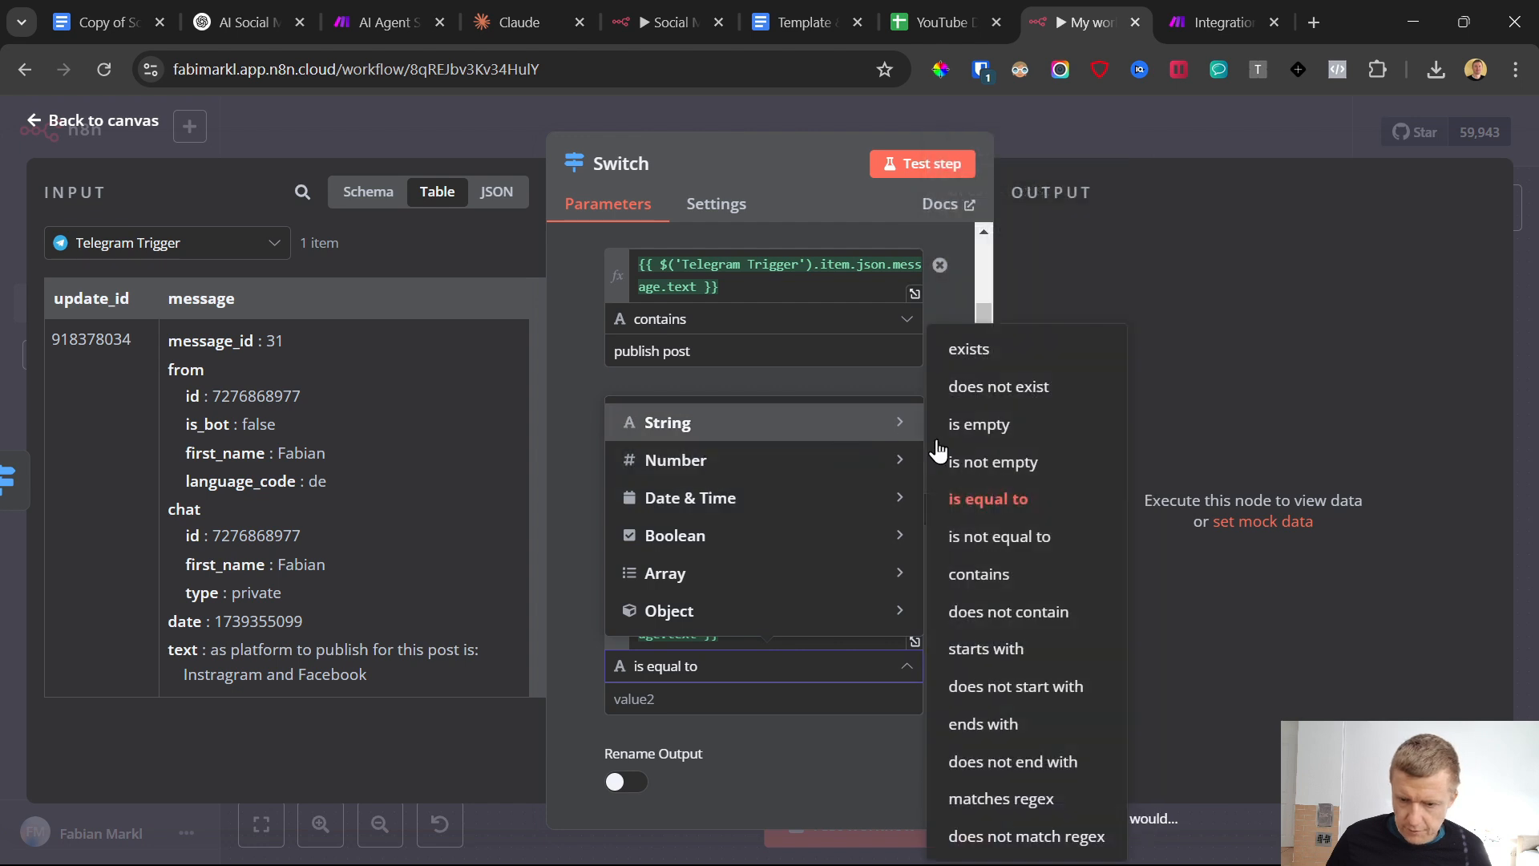
click(1021, 611)
click(733, 696)
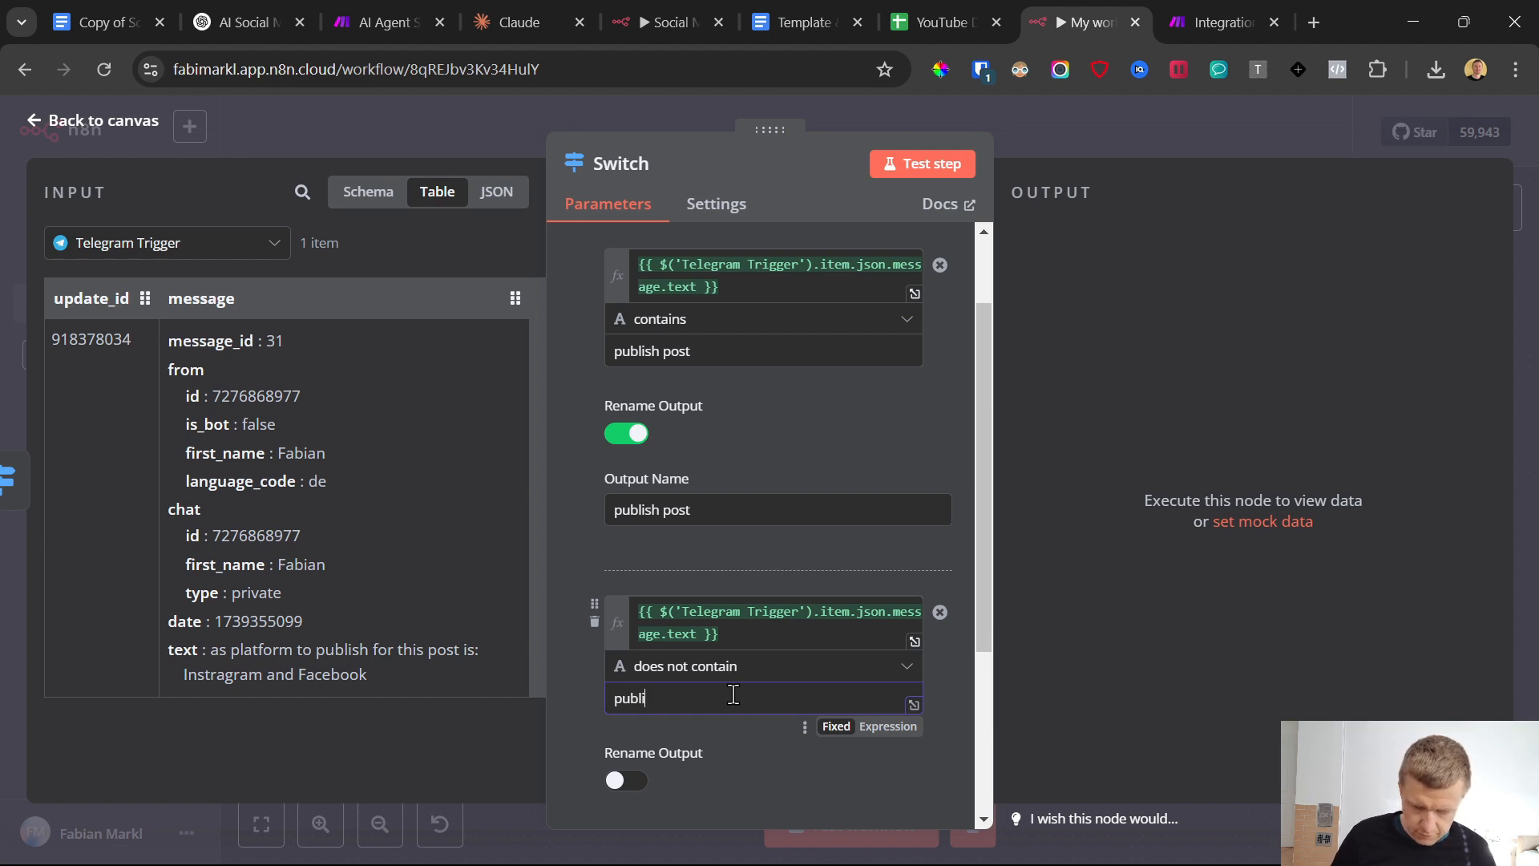
text(publish post)
Rename the second rule's output to "not publish post" and return to the workflow canvas
scroll(722, 616, down, 2)
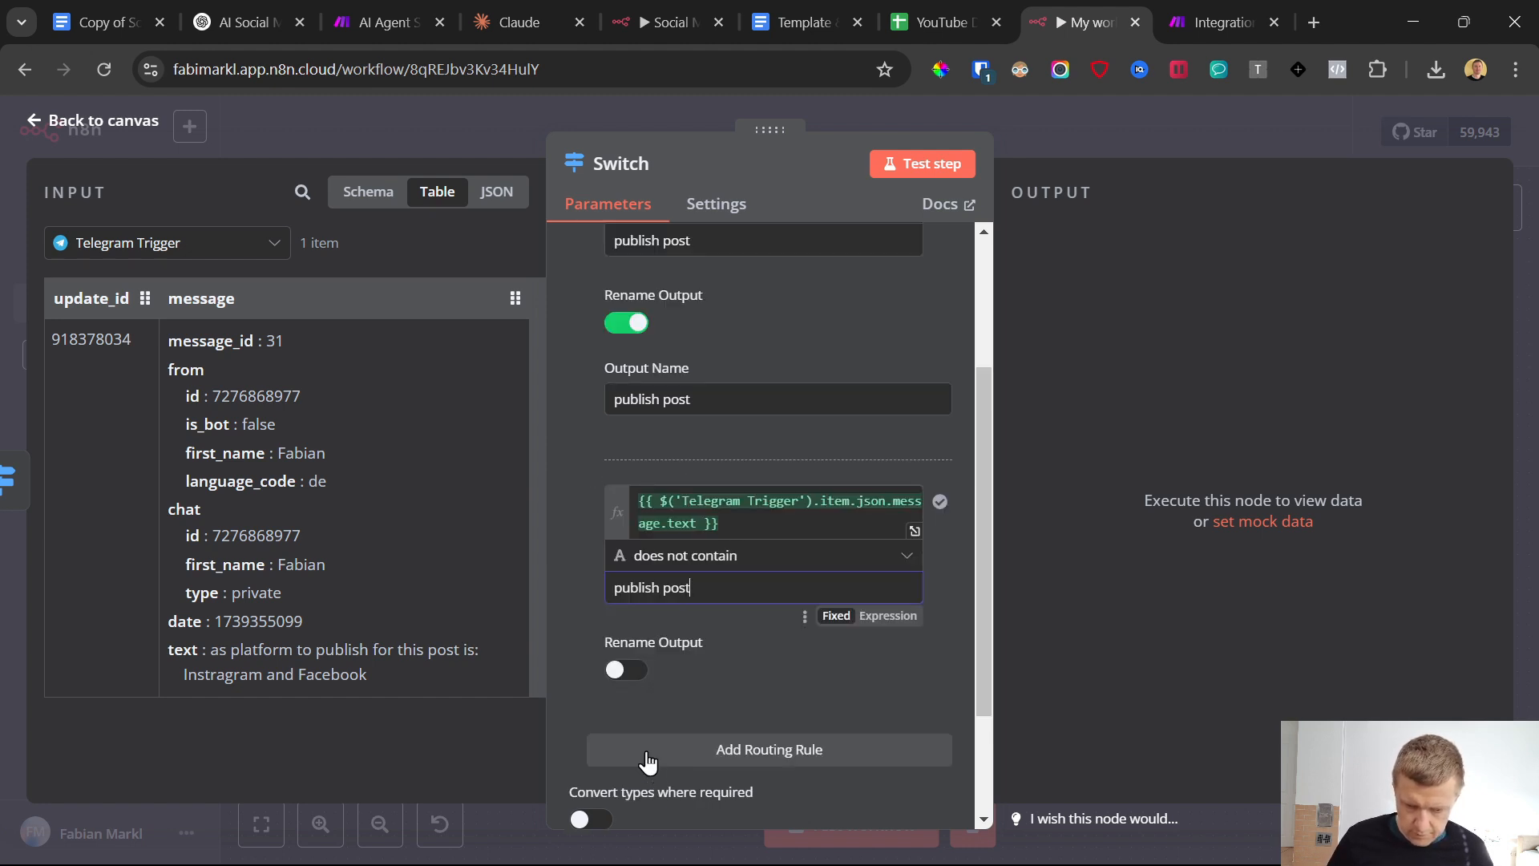
click(626, 670)
click(697, 739)
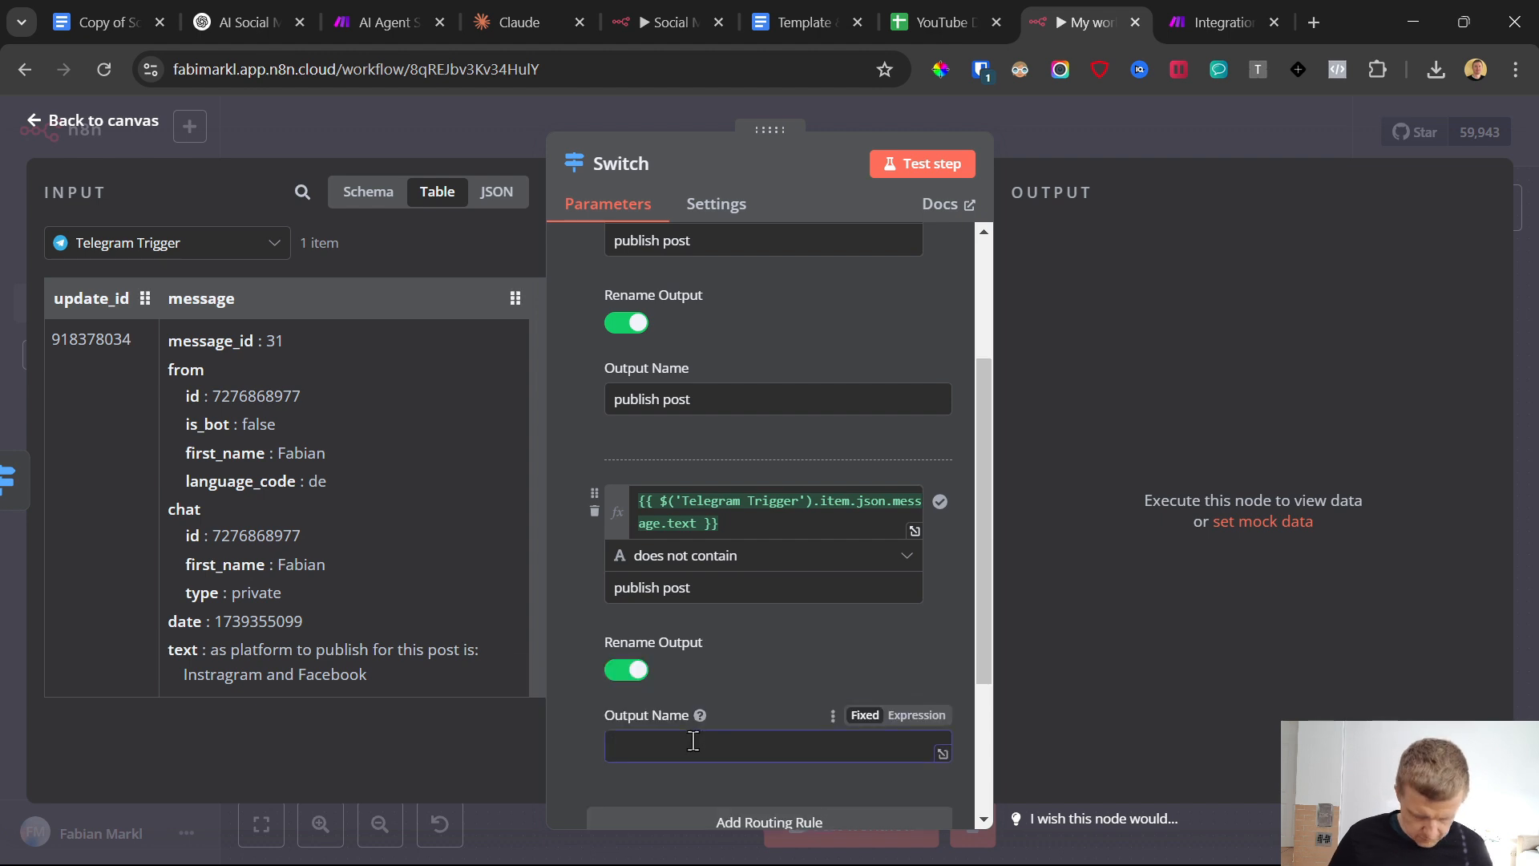
text(not publish post)
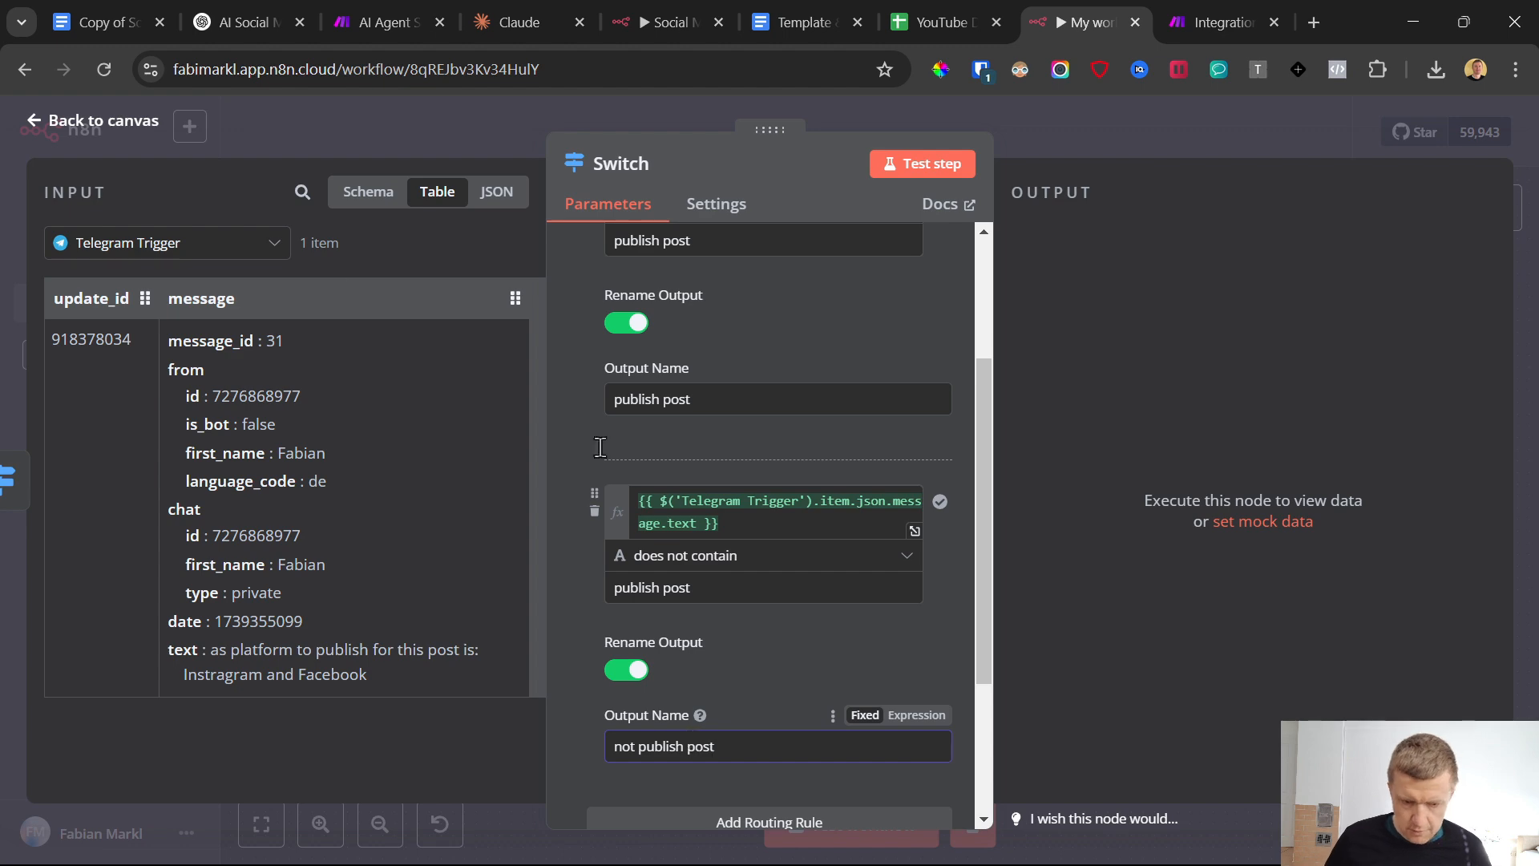
click(34, 130)
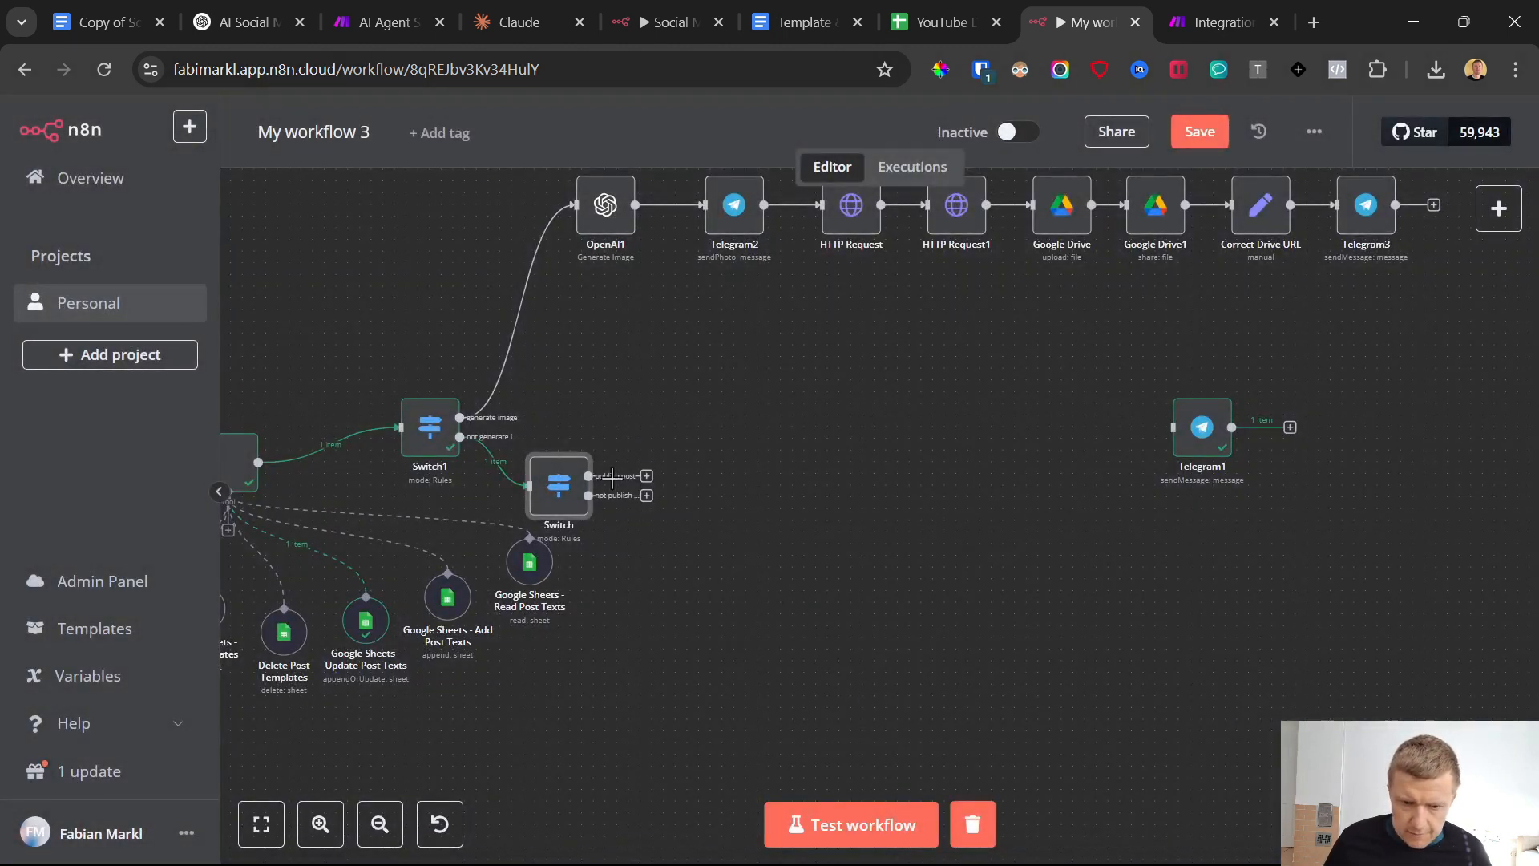
Move the new Switch slightly away from Switch1 and connect its "not publish post" output to Telegram1, placed closer below it
drag(567, 475, 591, 463)
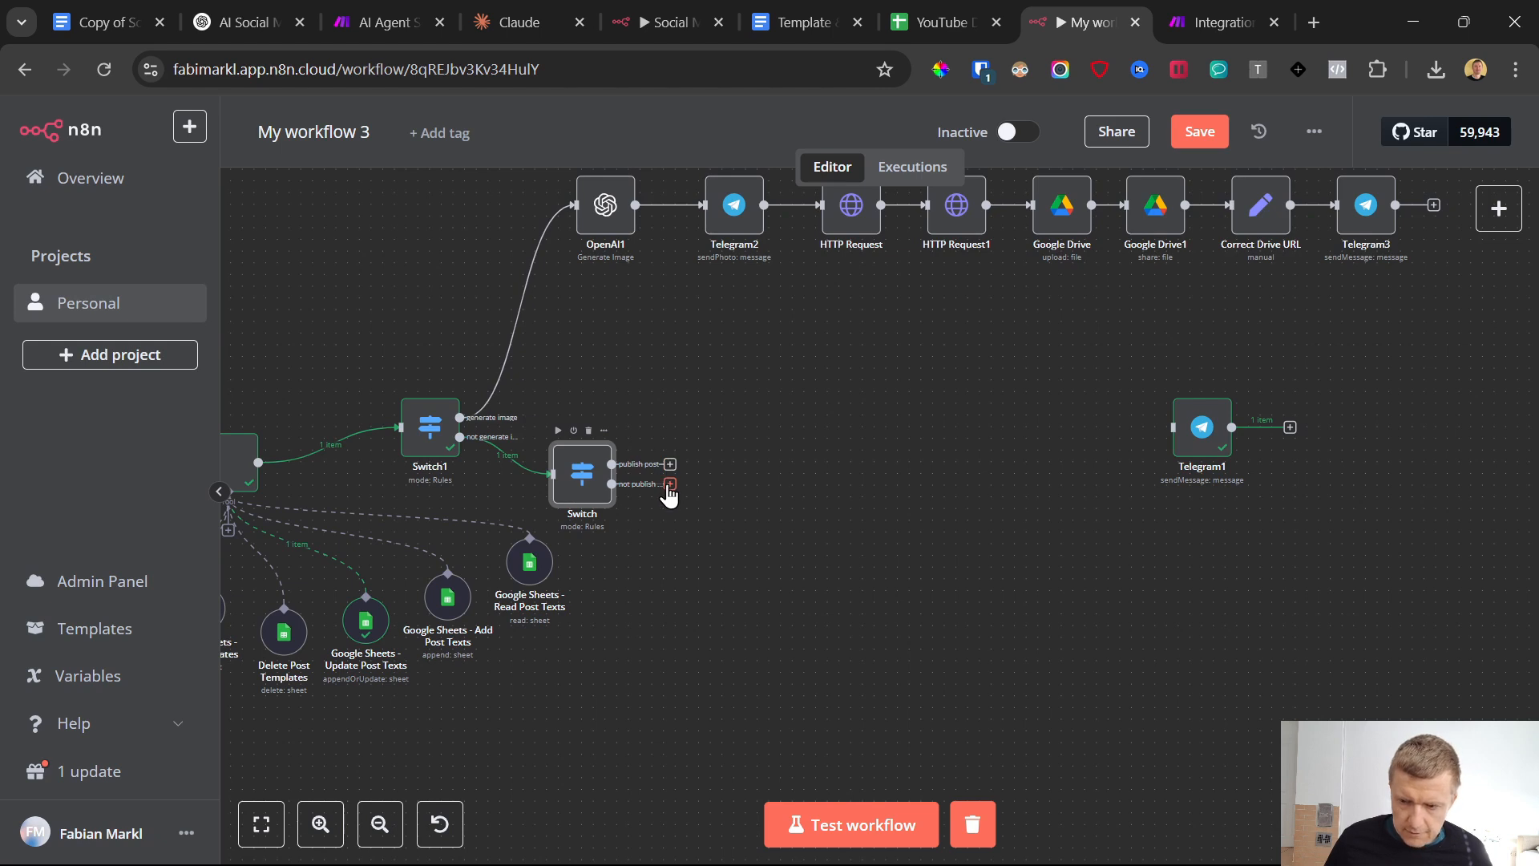
drag(671, 484, 852, 588)
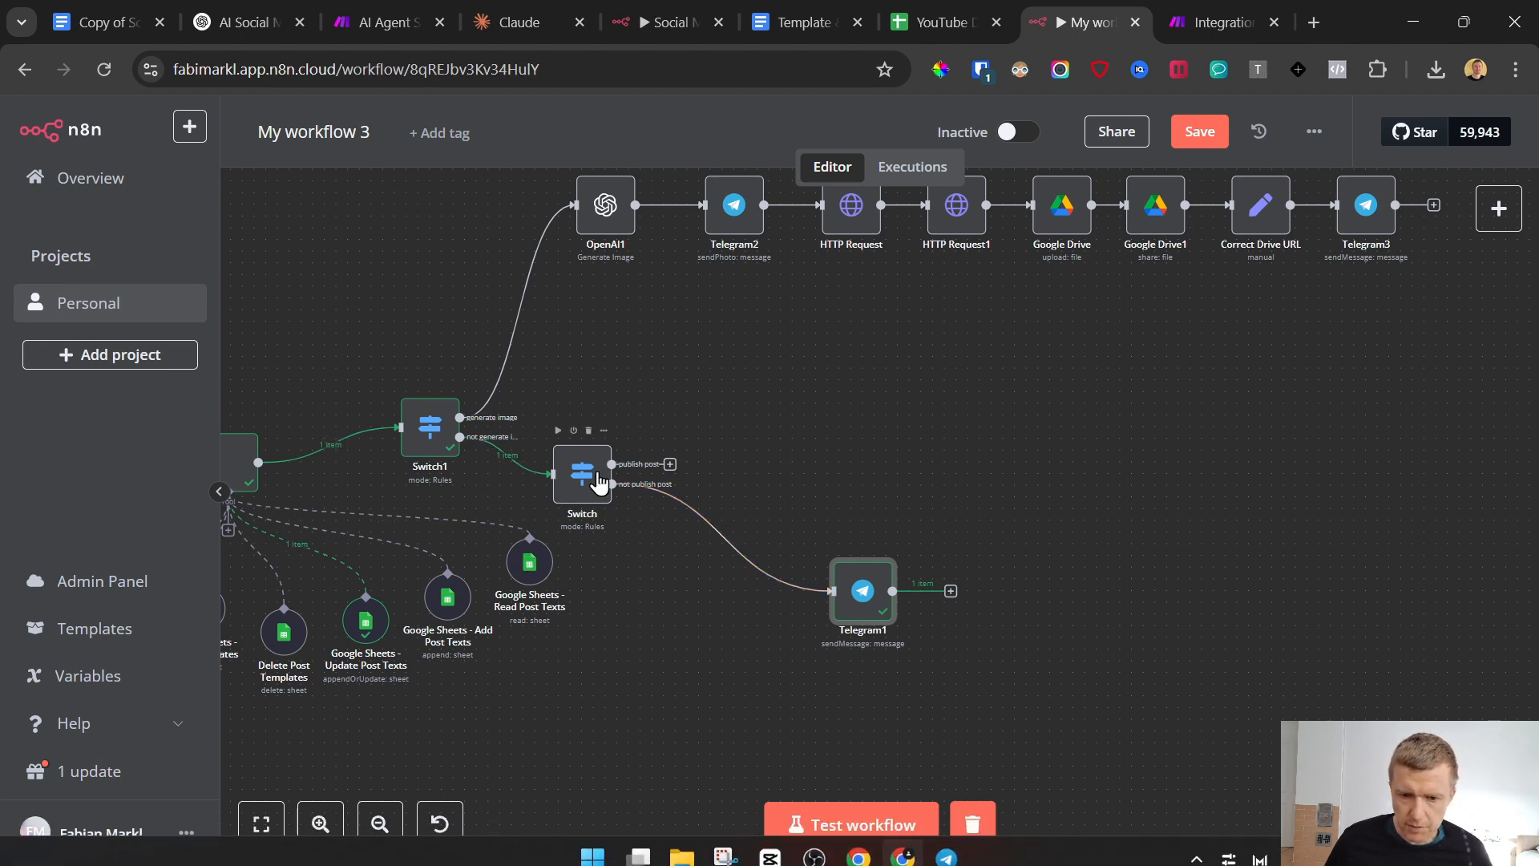
click(1185, 22)
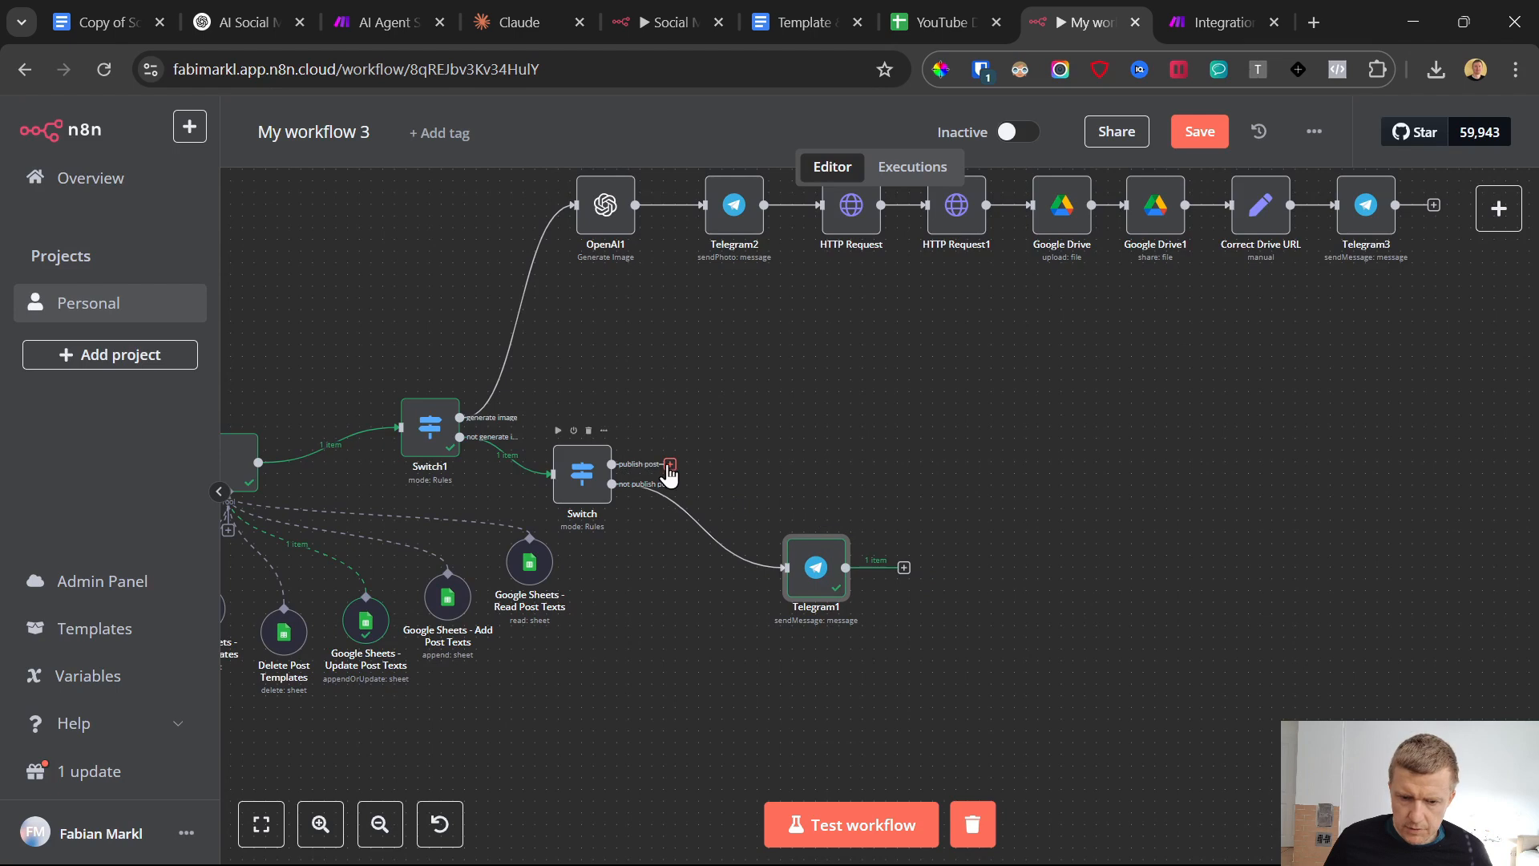
click(671, 465)
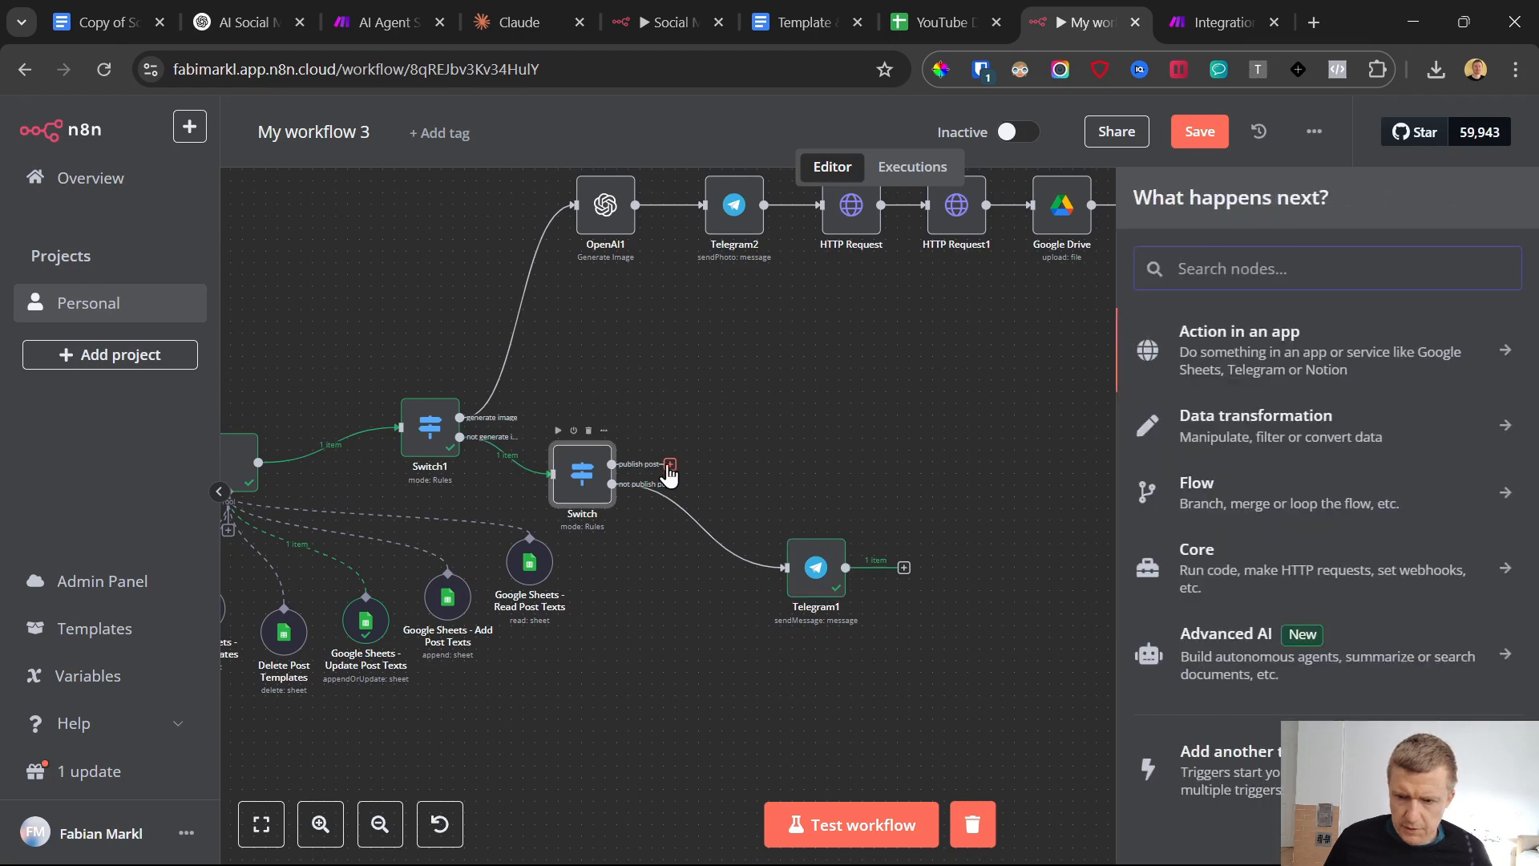
click(958, 852)
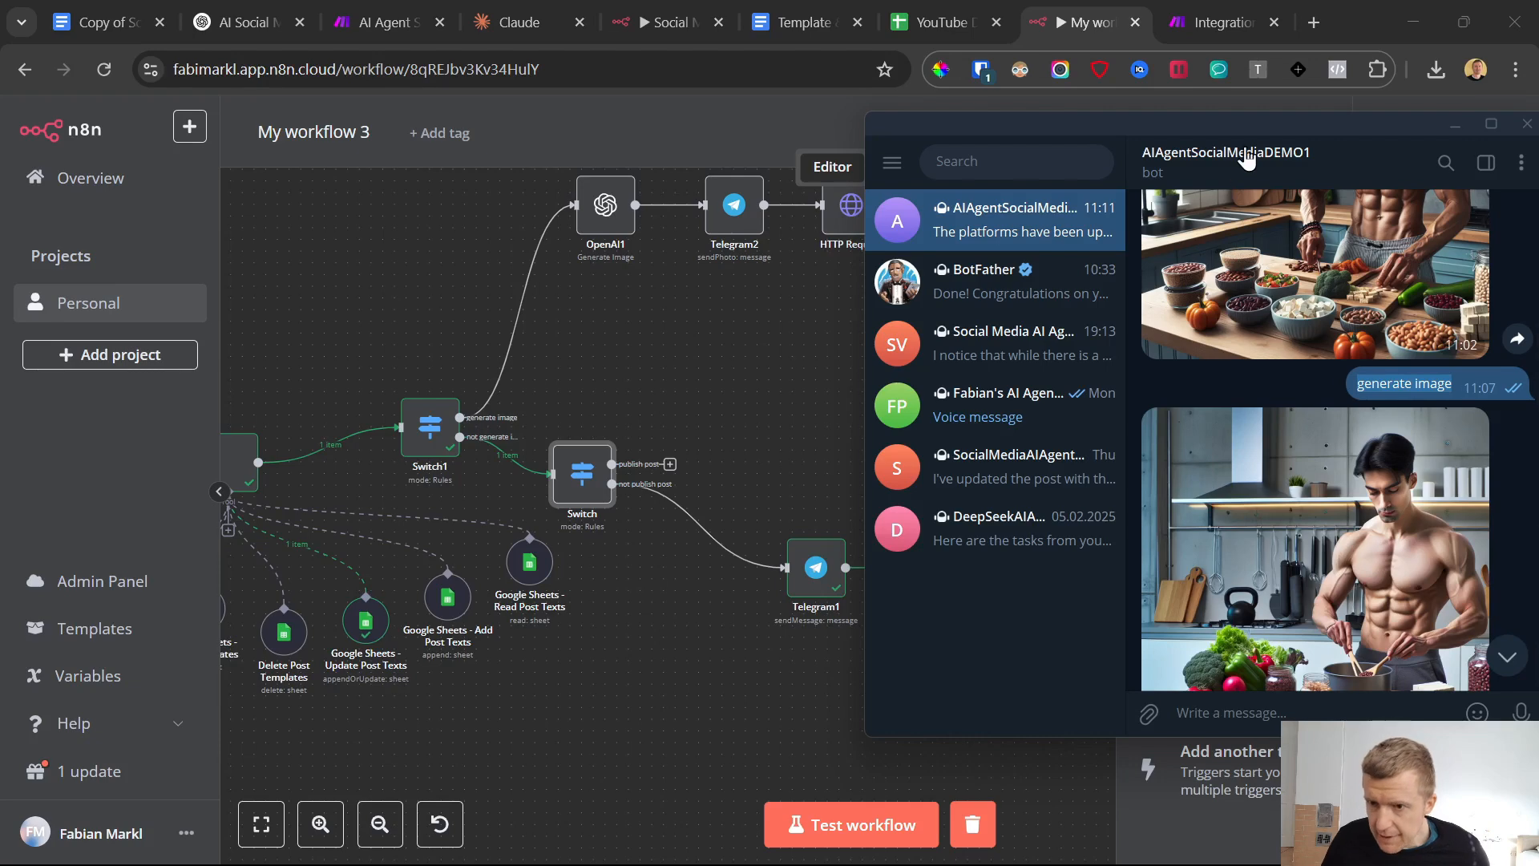
drag(1244, 125, 1161, 100)
click(1203, 739)
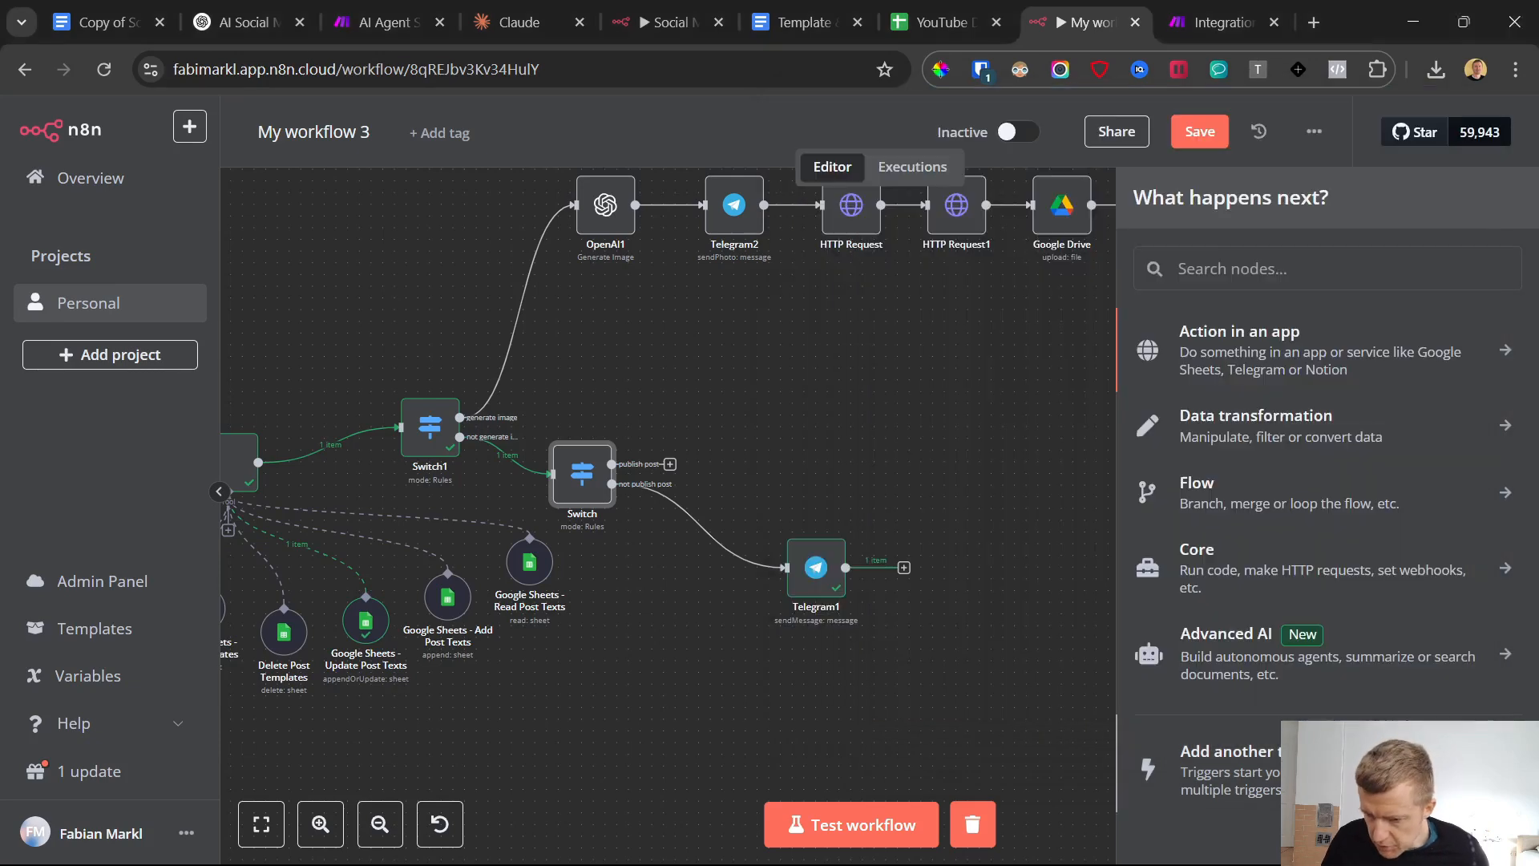
click(1042, 682)
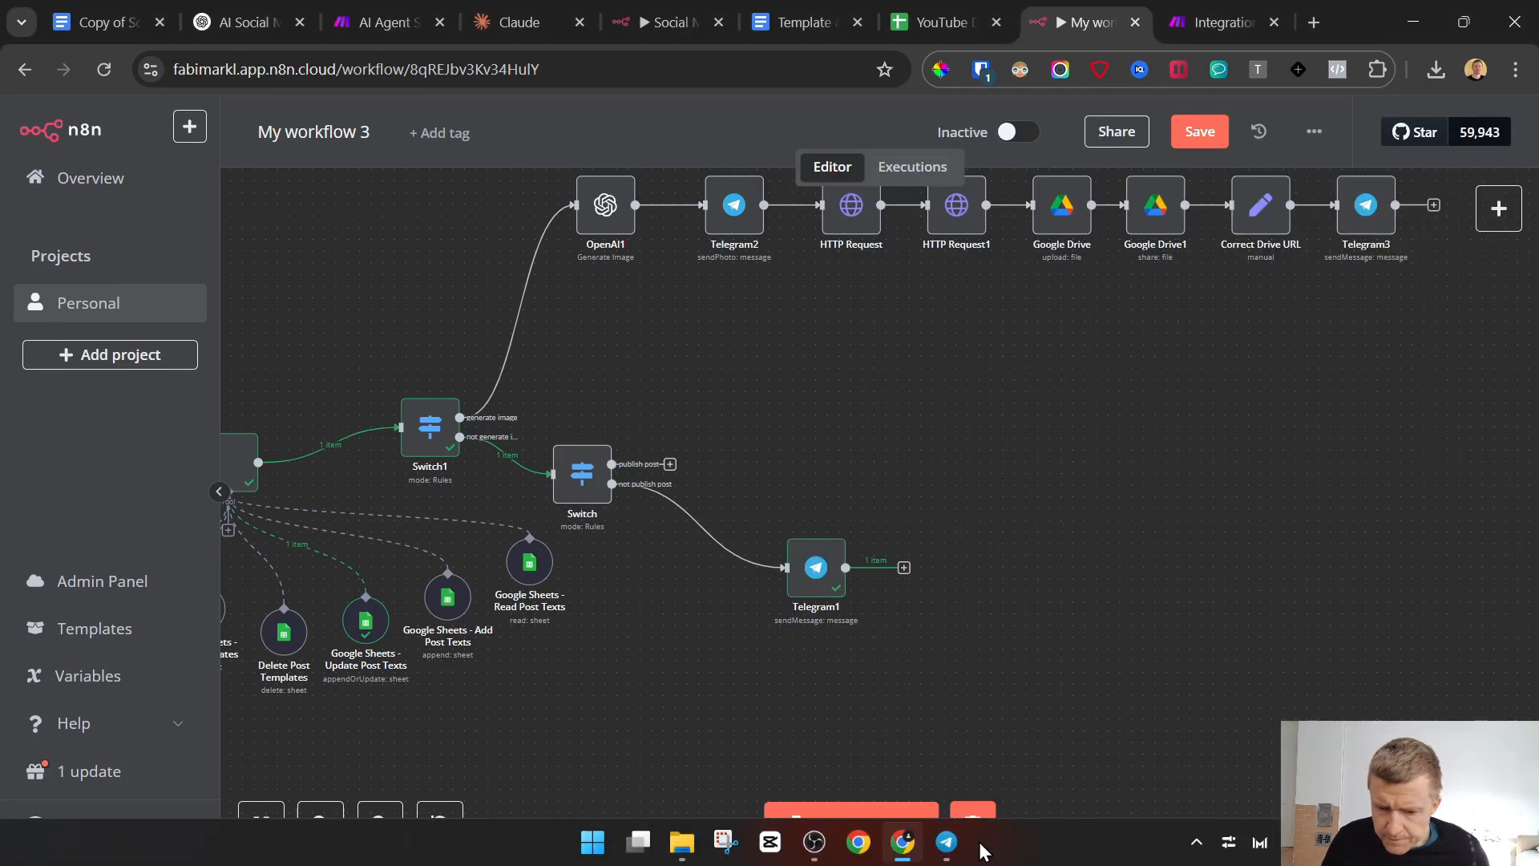
In Telegram's AIAgentSocialMediaDEMO1 chat, draft the message "publish post vegan001", copying the post ID from the earlier bot reply
click(947, 842)
text(publish post)
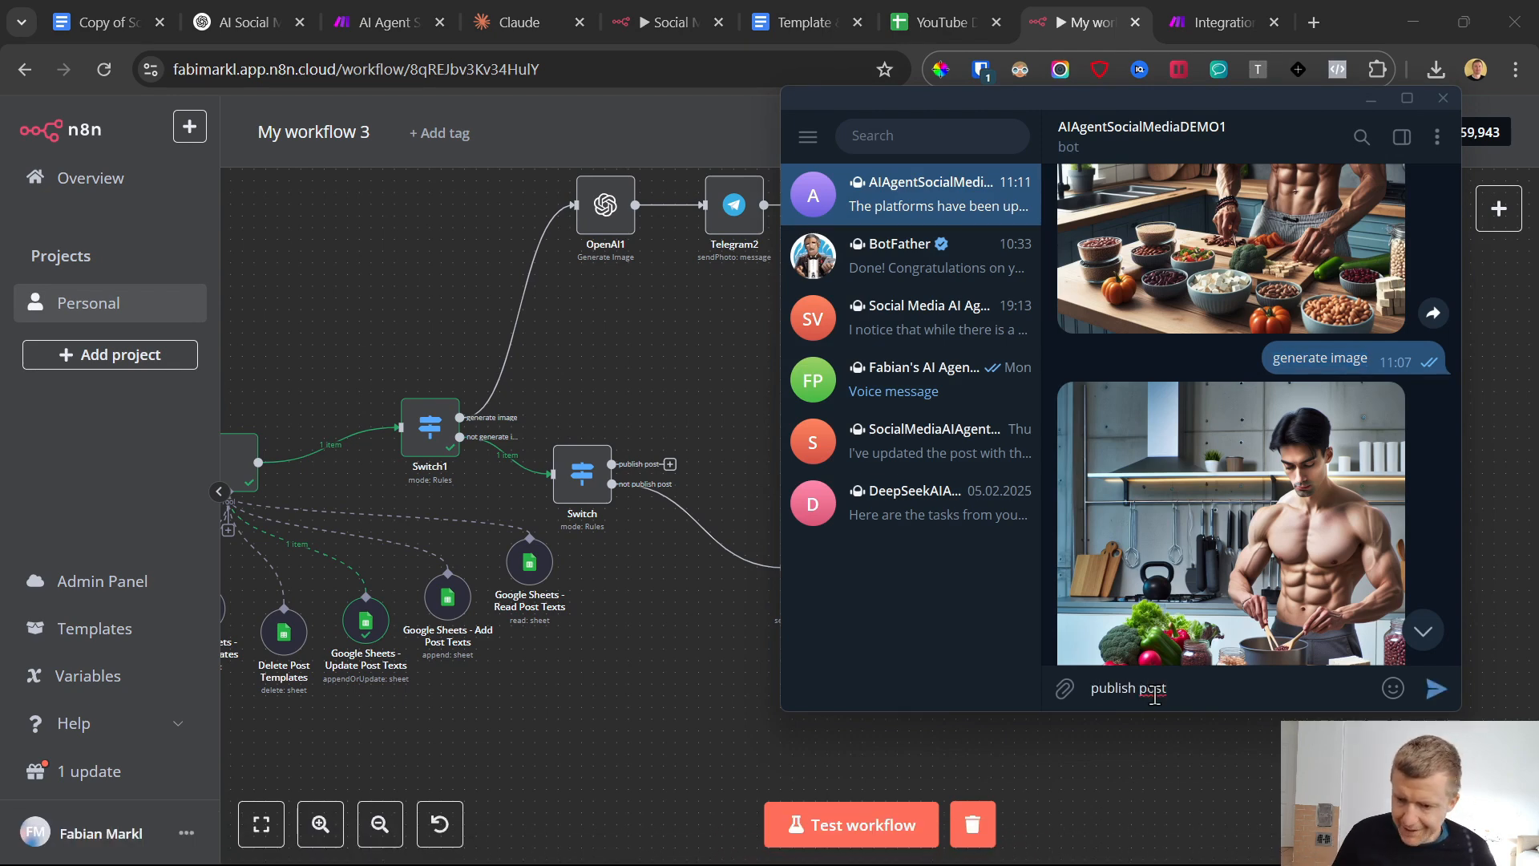
scroll(1220, 362, up, 4)
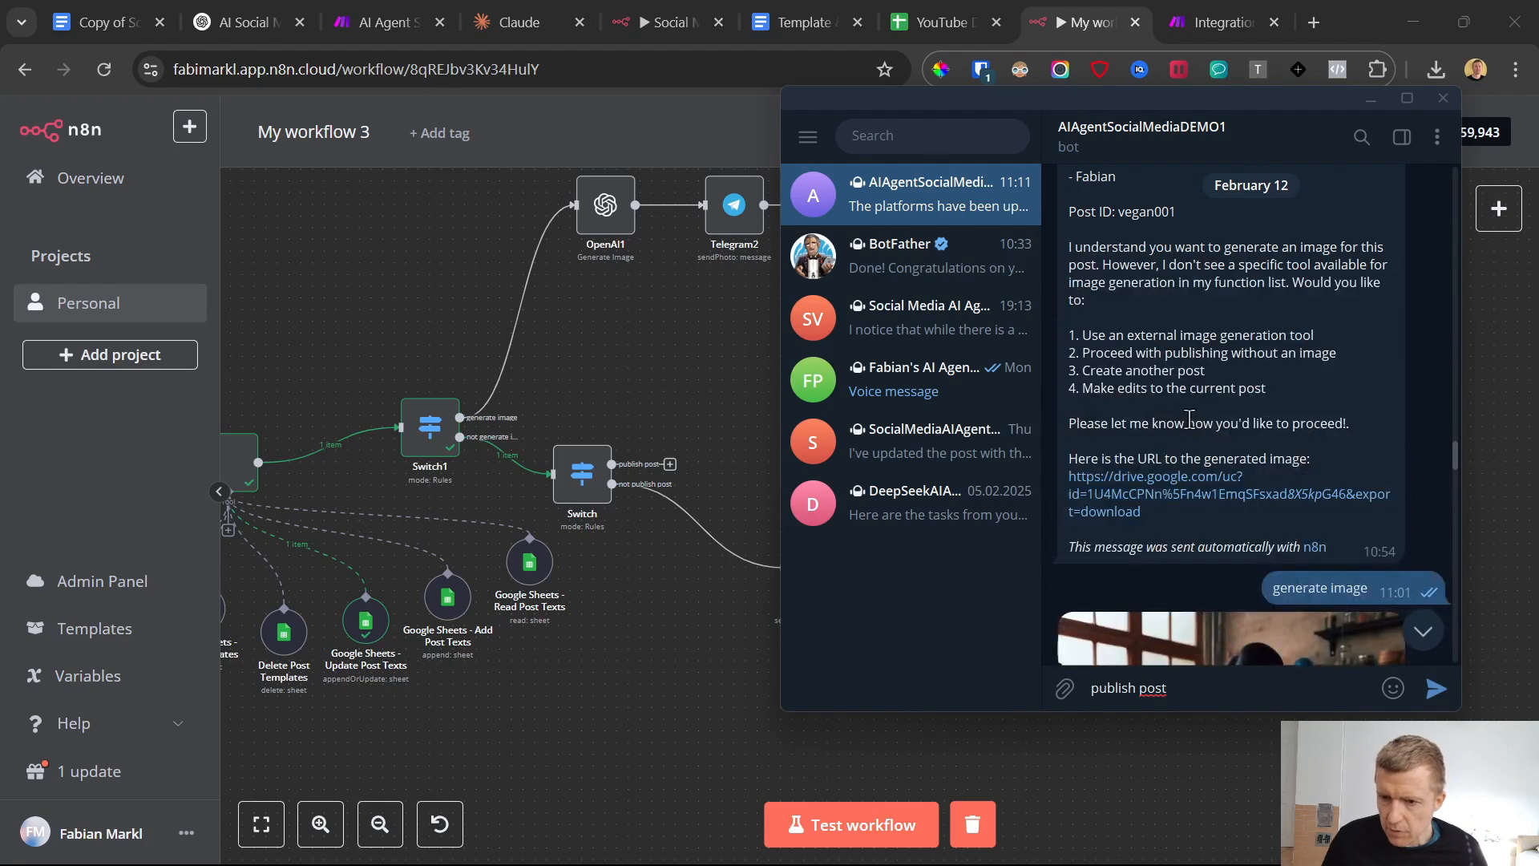
scroll(1190, 419, up, 3)
drag(1119, 396, 1181, 394)
key(ctrl+c)
triple_click(1184, 397)
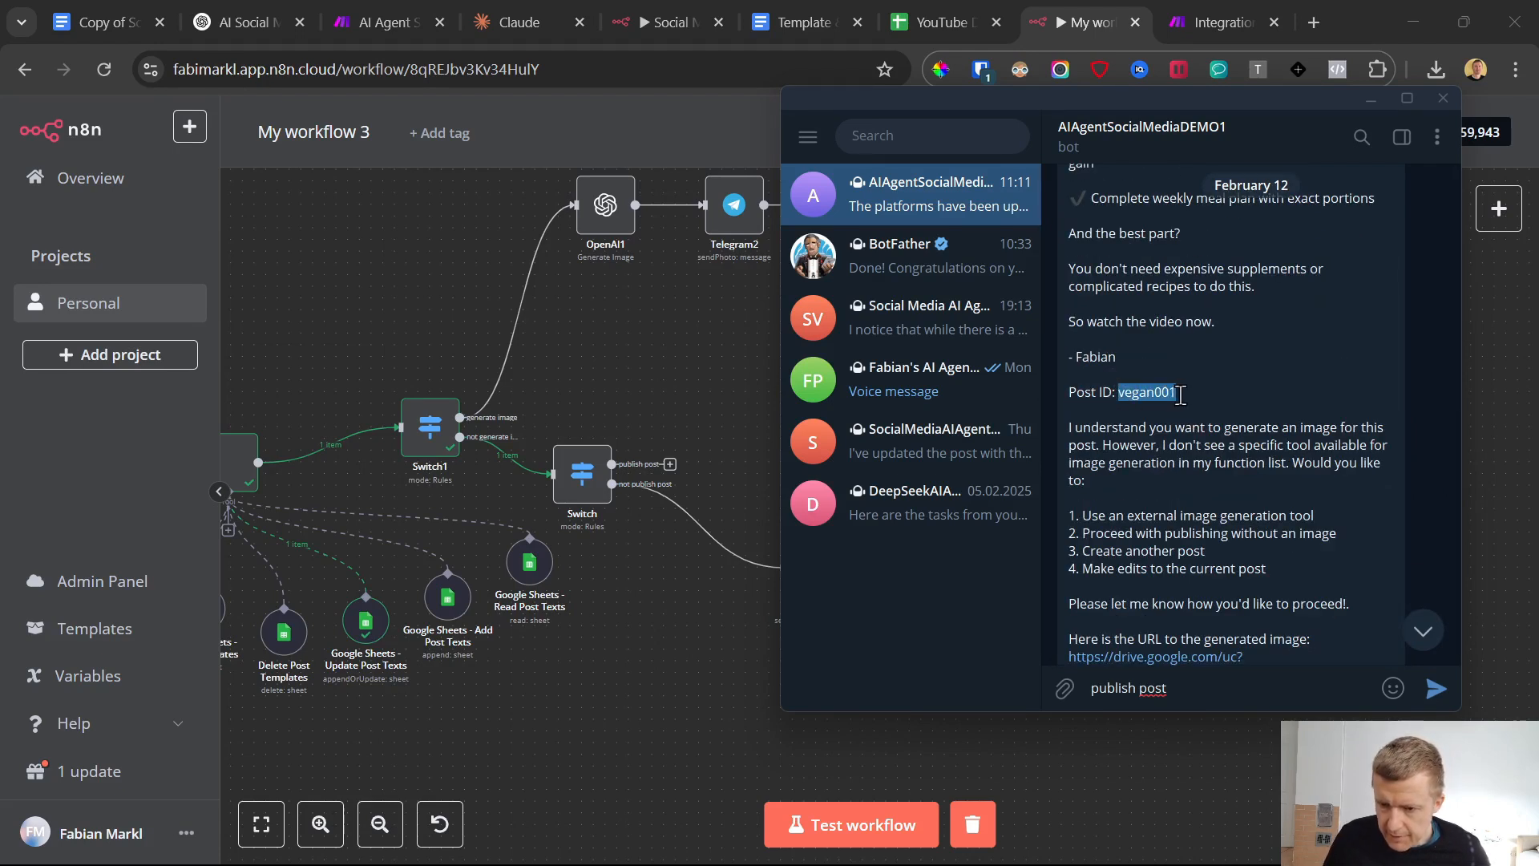
click(1215, 678)
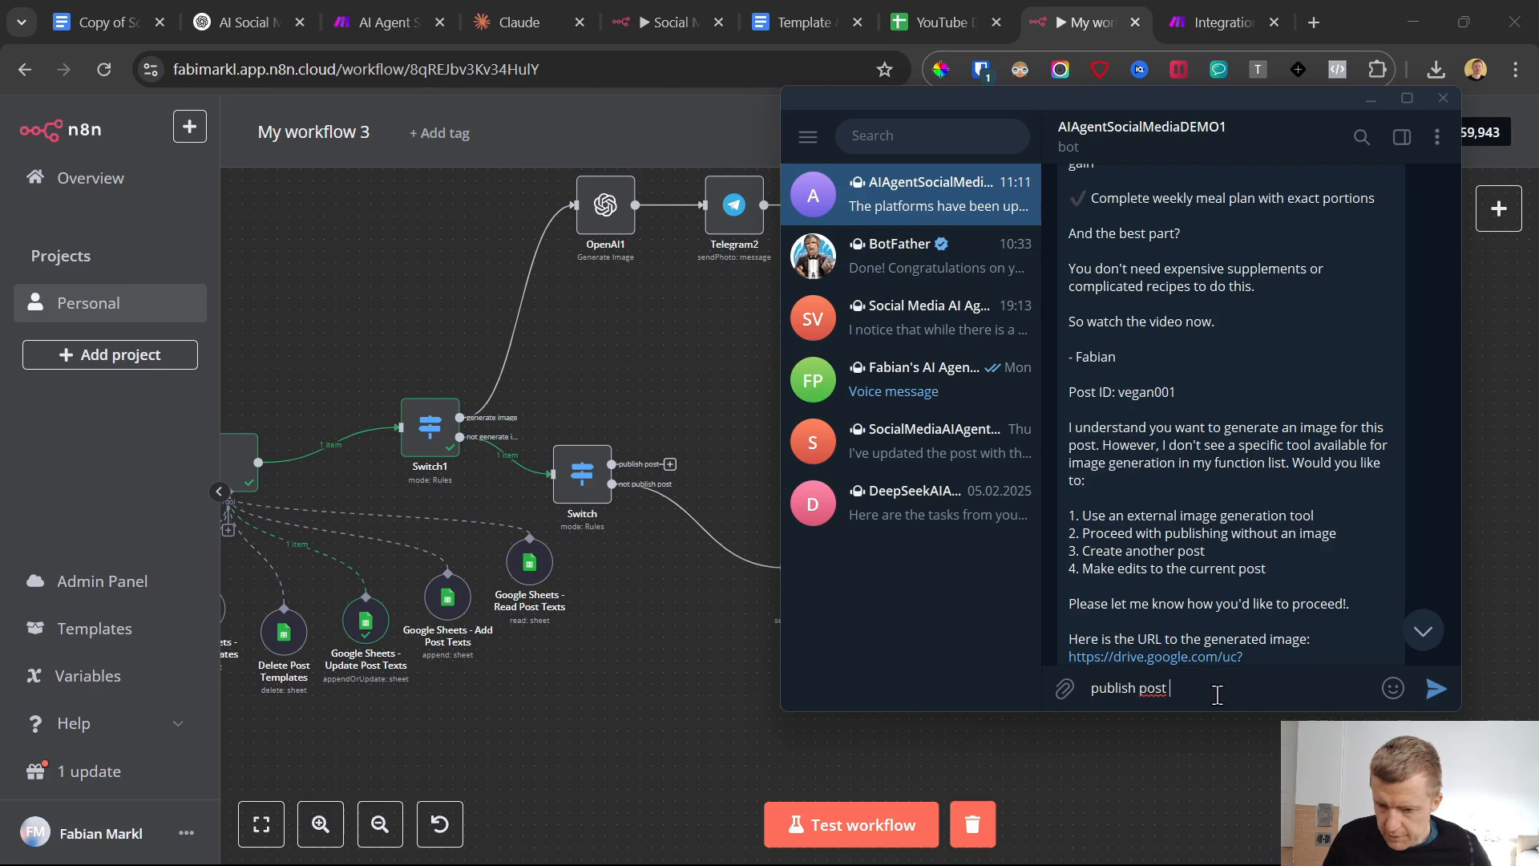
key(ctrl+v)
Examine the vegan001 row's post ID, post text, image URL and platform in the spreadsheet's Generated Post sheet
click(911, 6)
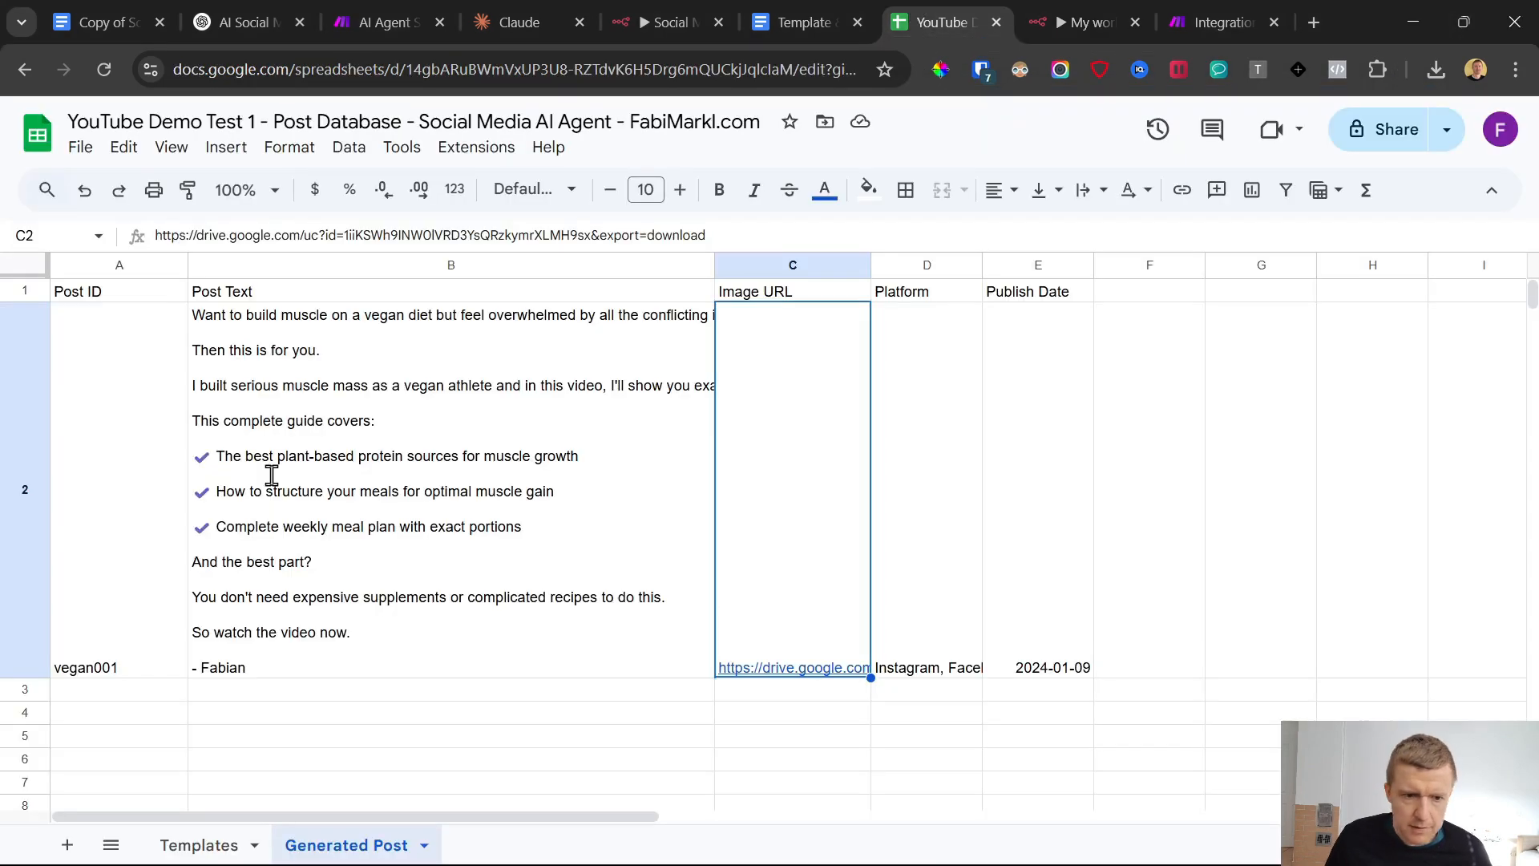
click(111, 568)
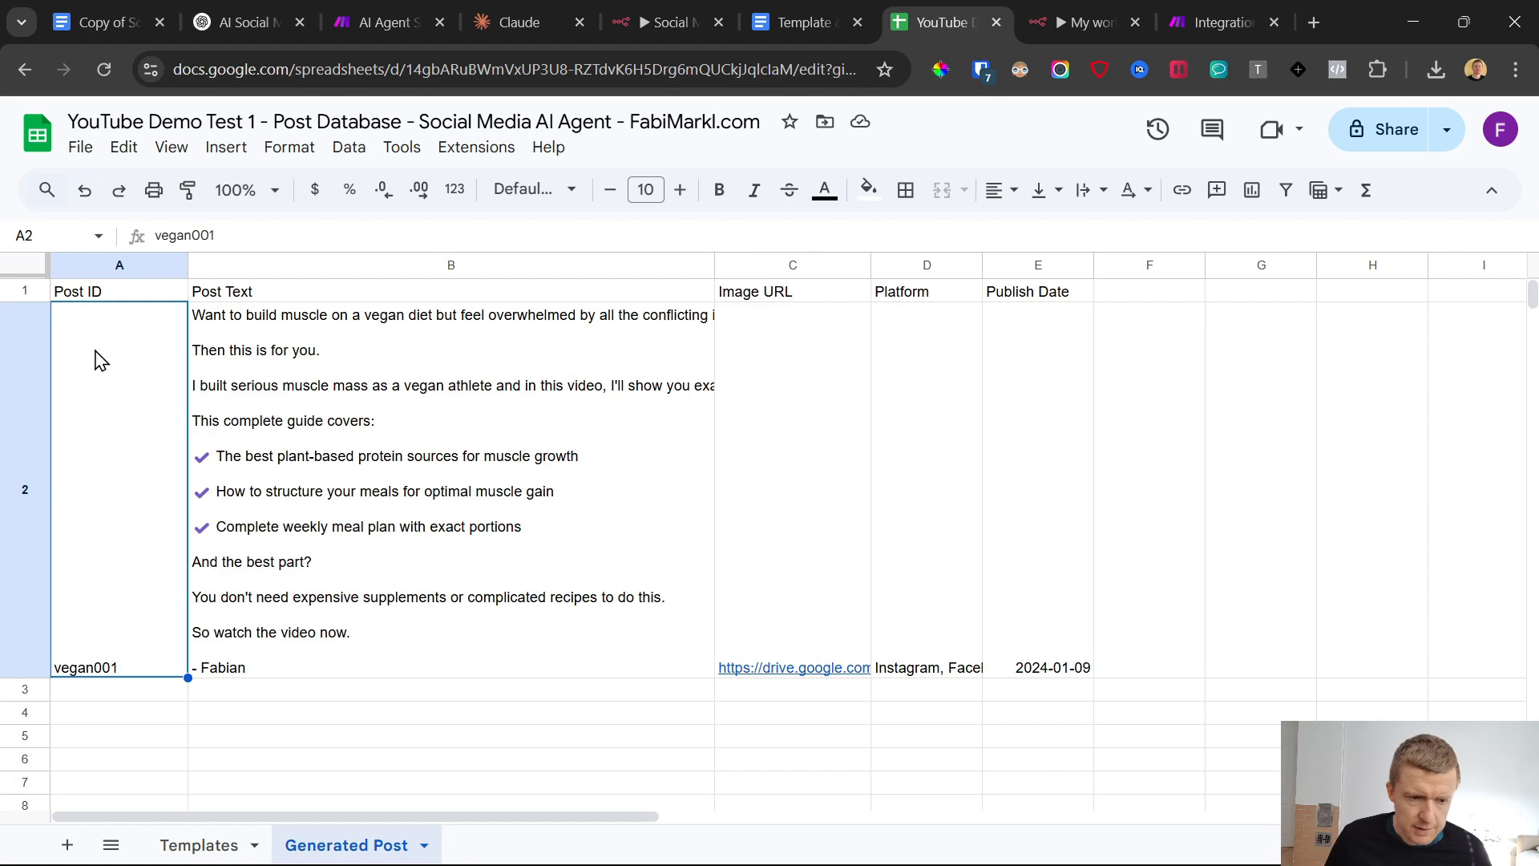
click(258, 495)
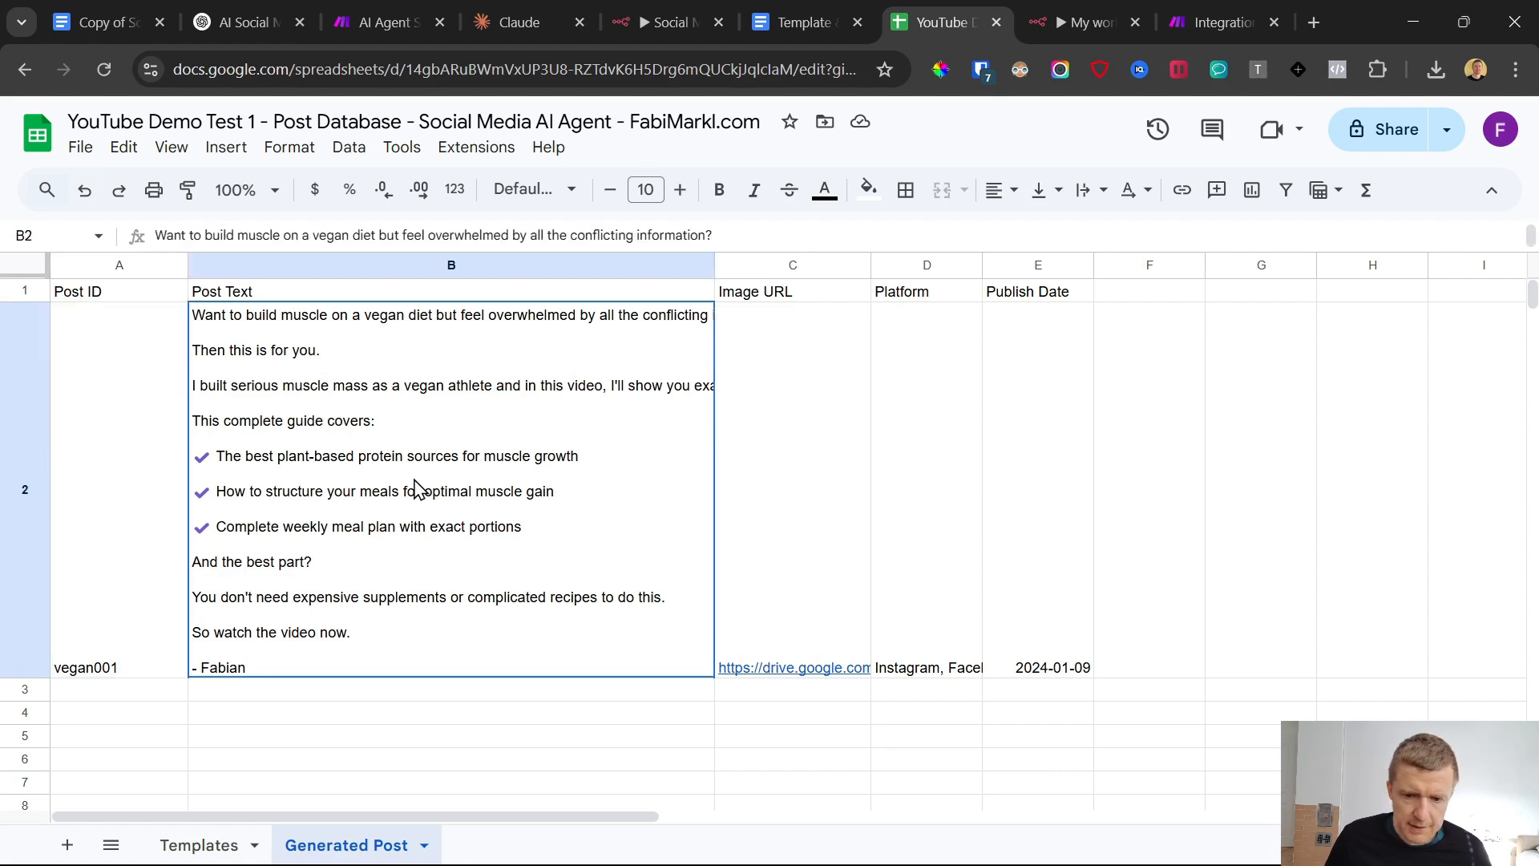
shift+click(810, 491)
shift+click(900, 488)
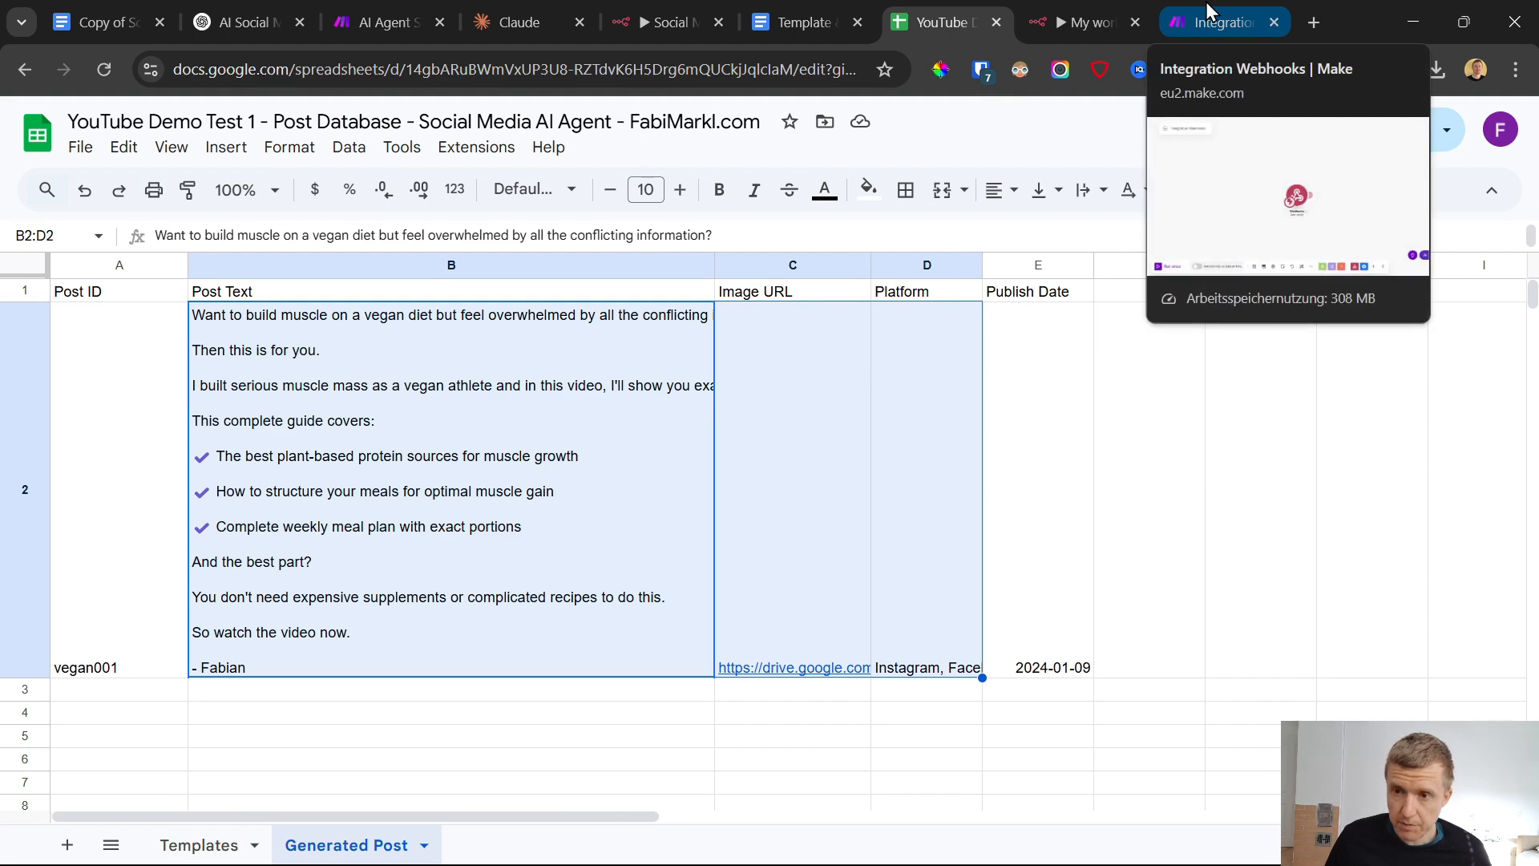
click(1075, 9)
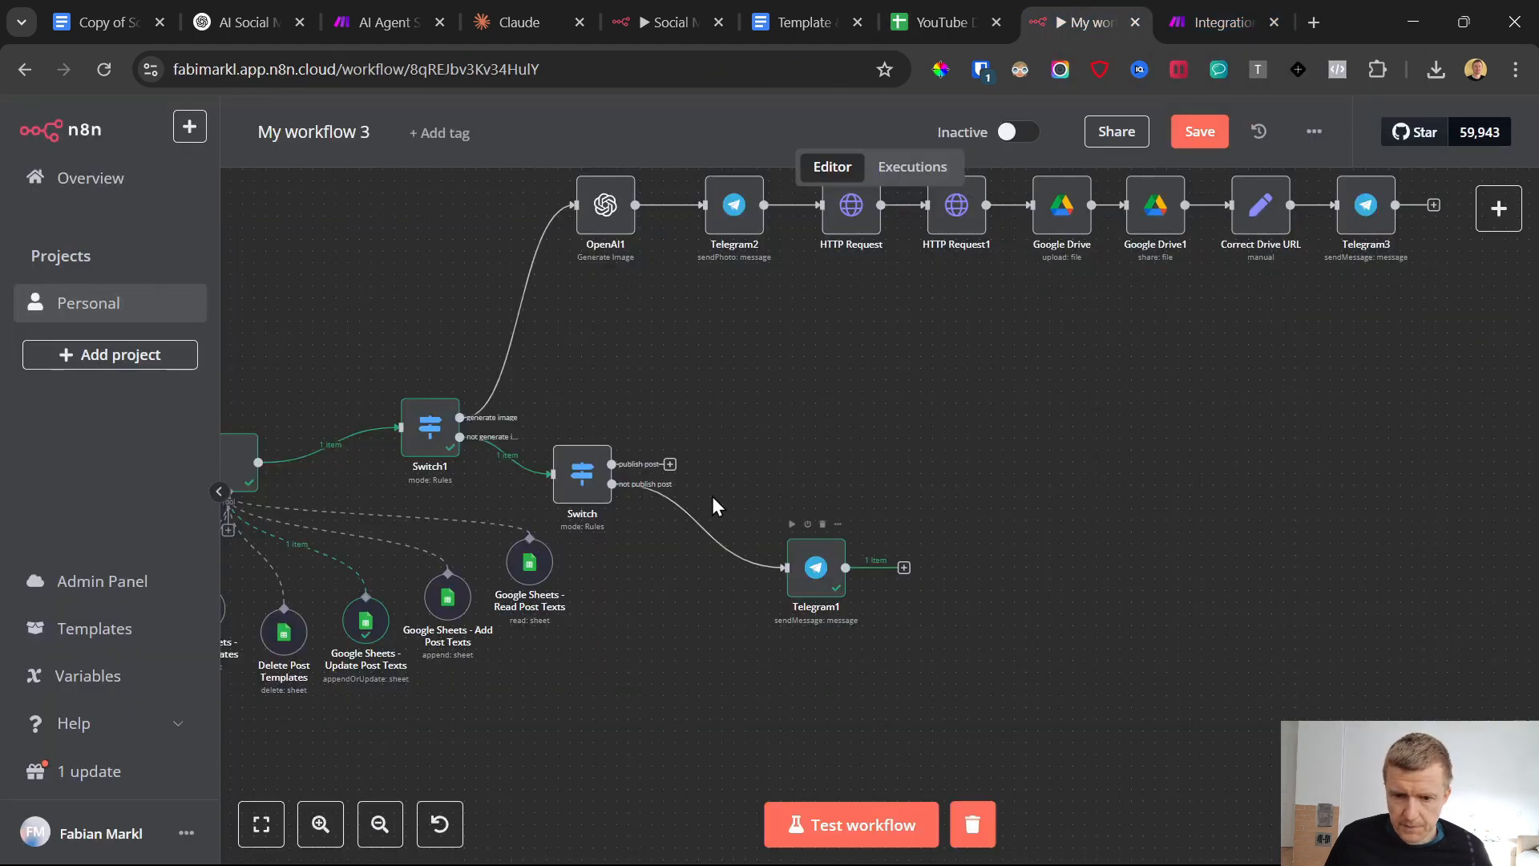
Shift Telegram1 slightly closer to the Switch and add an Edit Fields (Set) node on the Switch's "publish post" output
drag(820, 570, 784, 571)
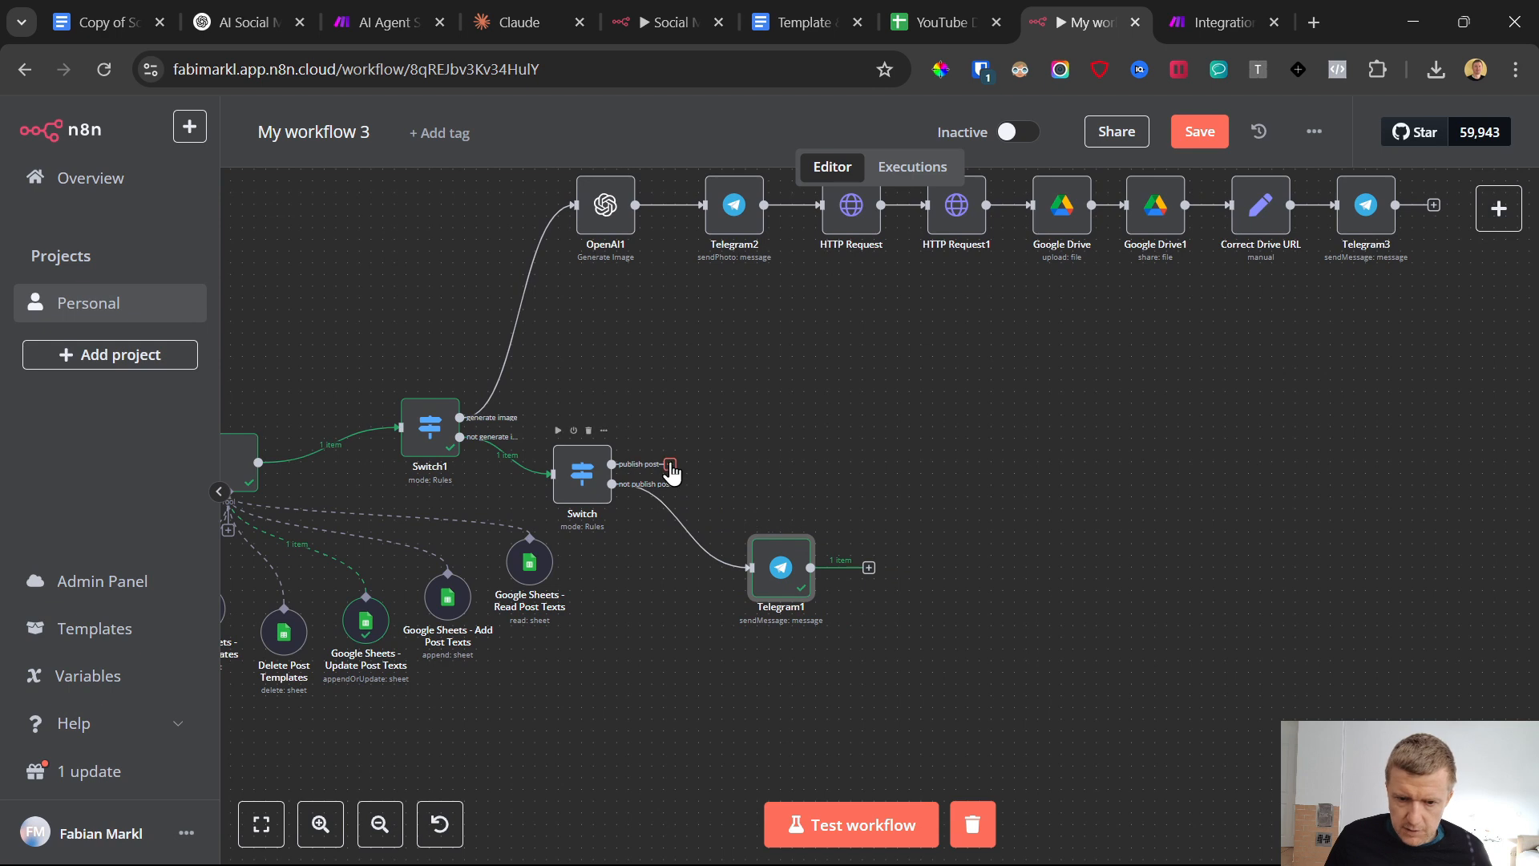
click(671, 467)
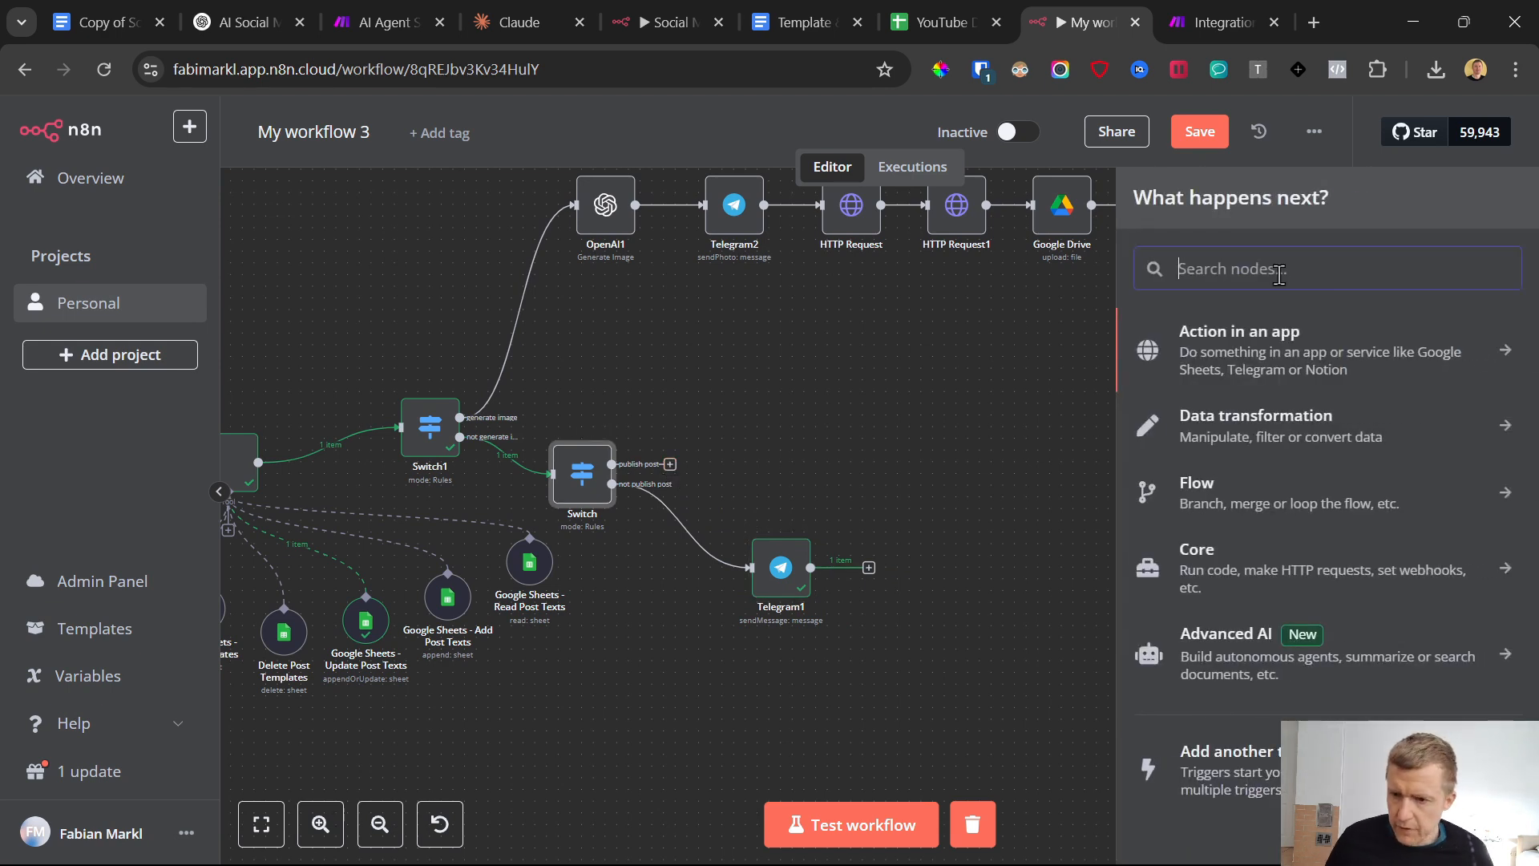
text(set)
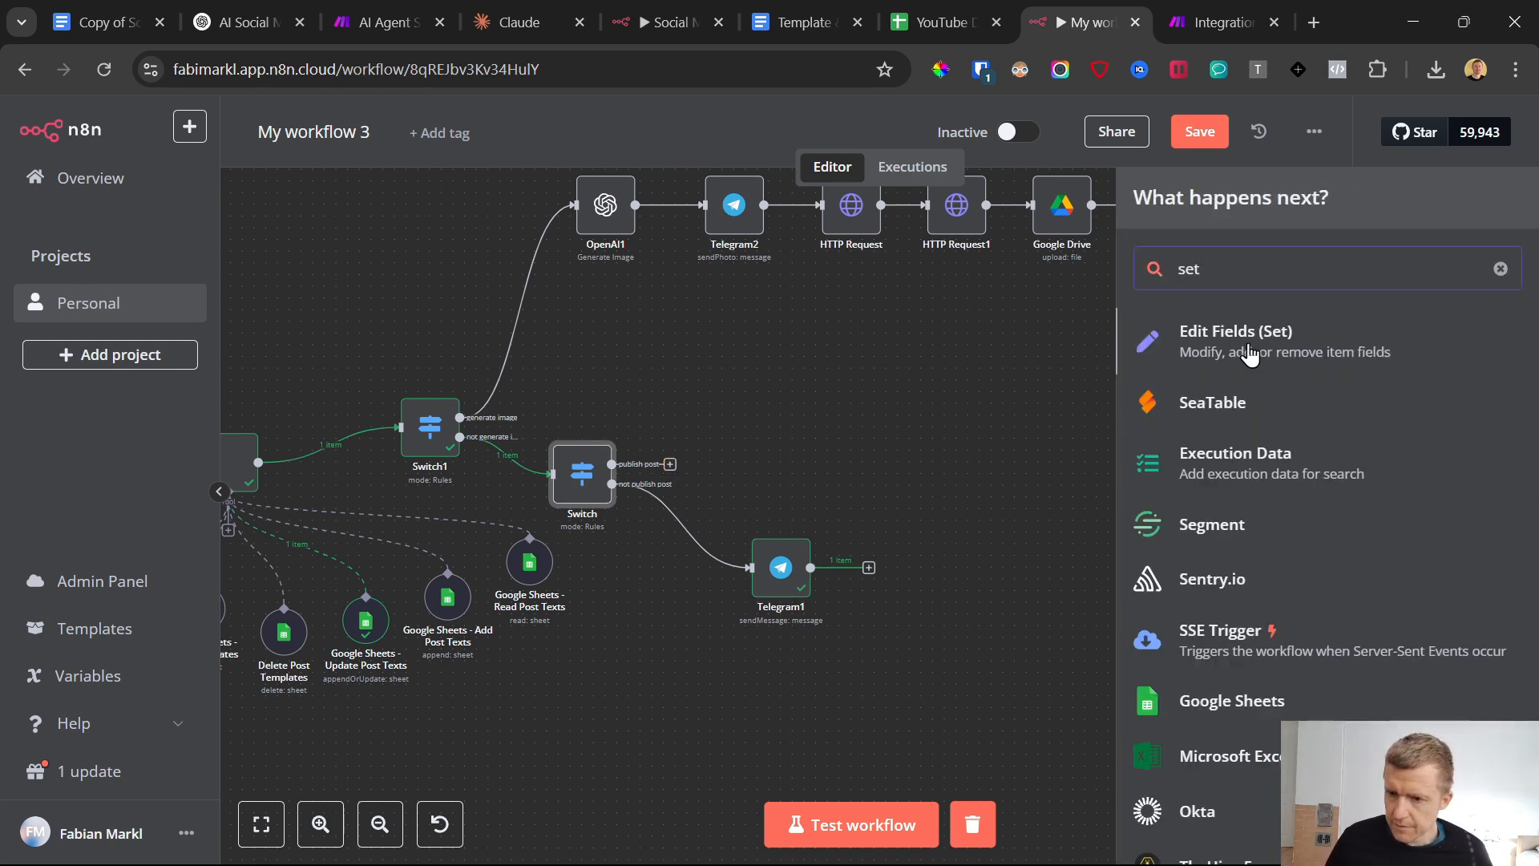
key(Return)
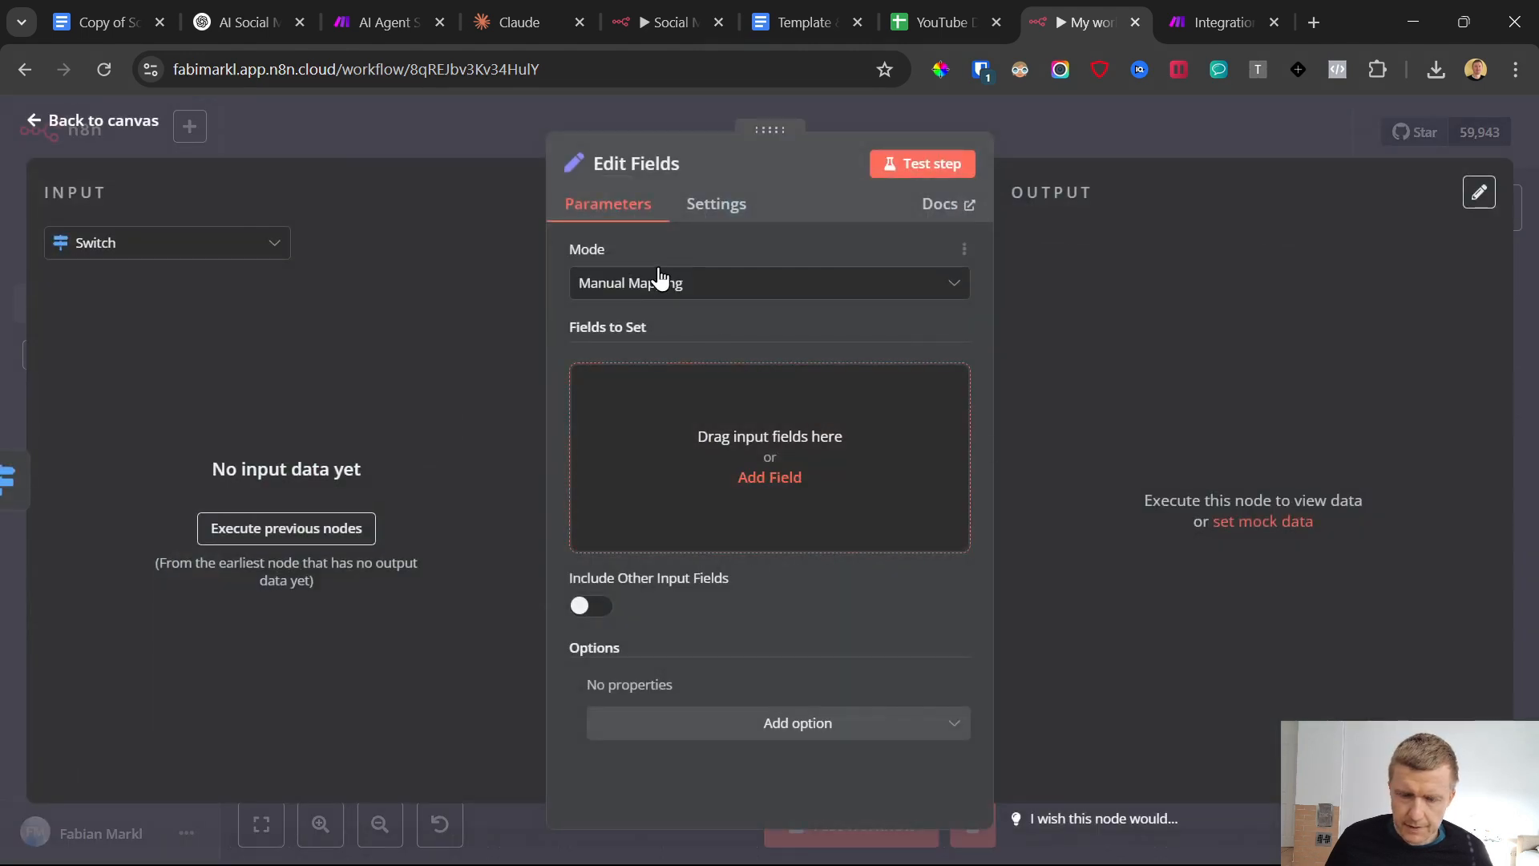
Add the Telegram Trigger's message text as a field and replace its value with the "Extract Post ID" expression copied from the Template document
click(163, 243)
click(160, 408)
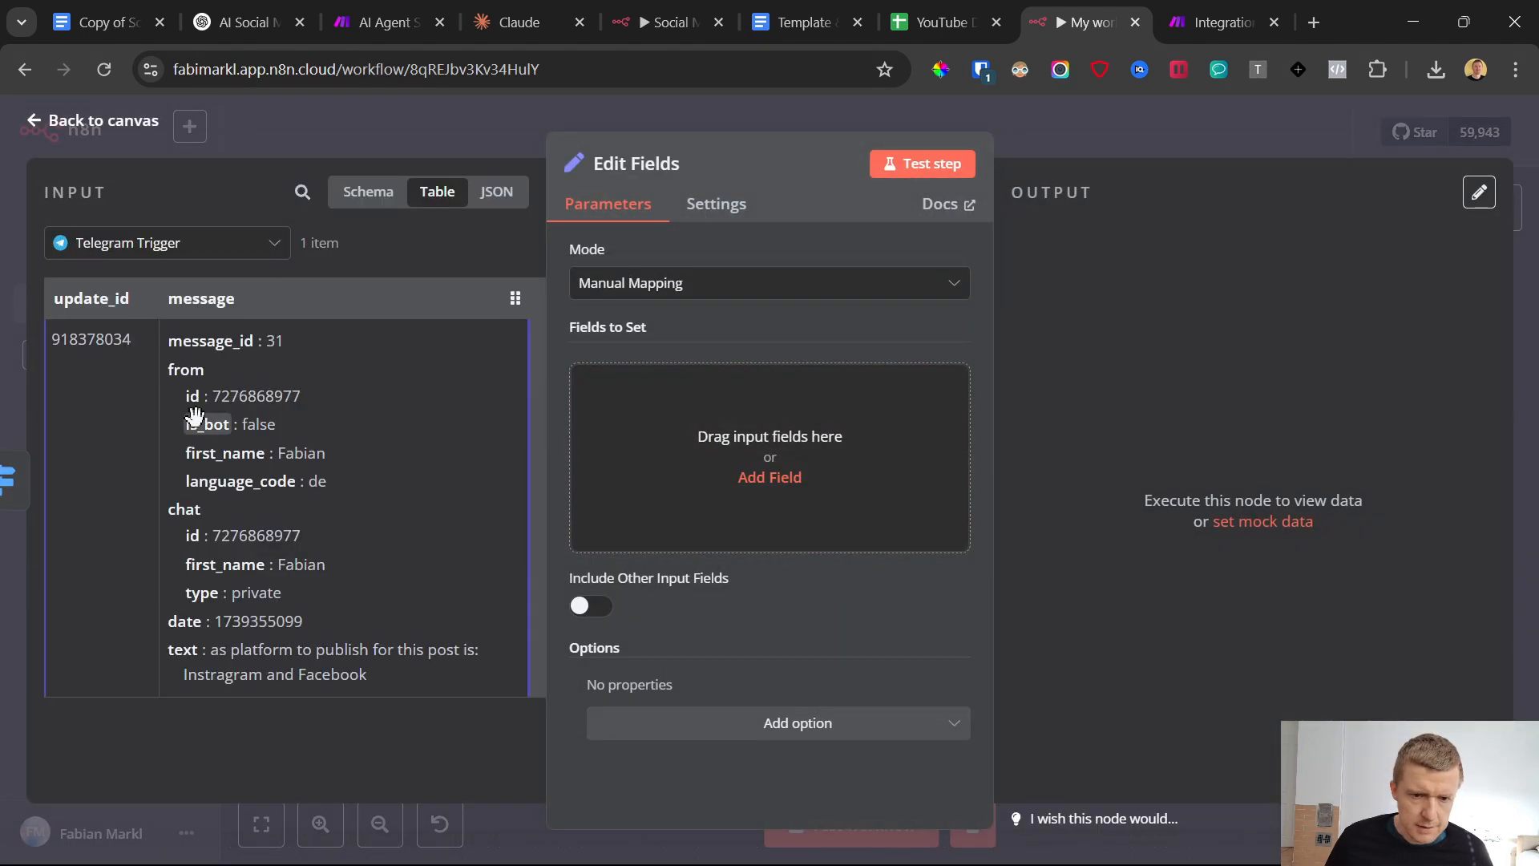
drag(204, 656, 714, 423)
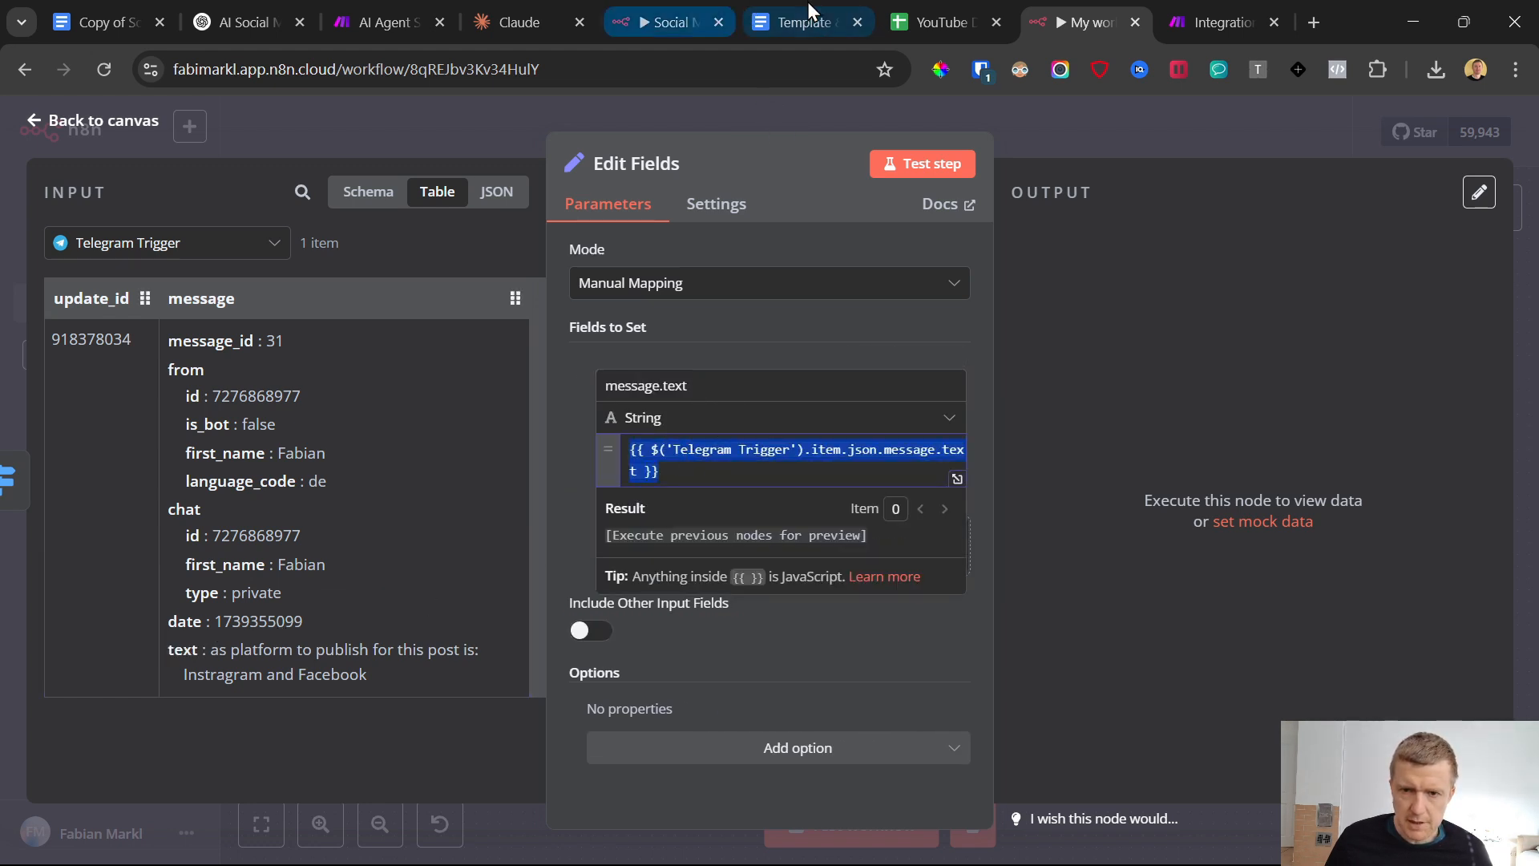
click(831, 3)
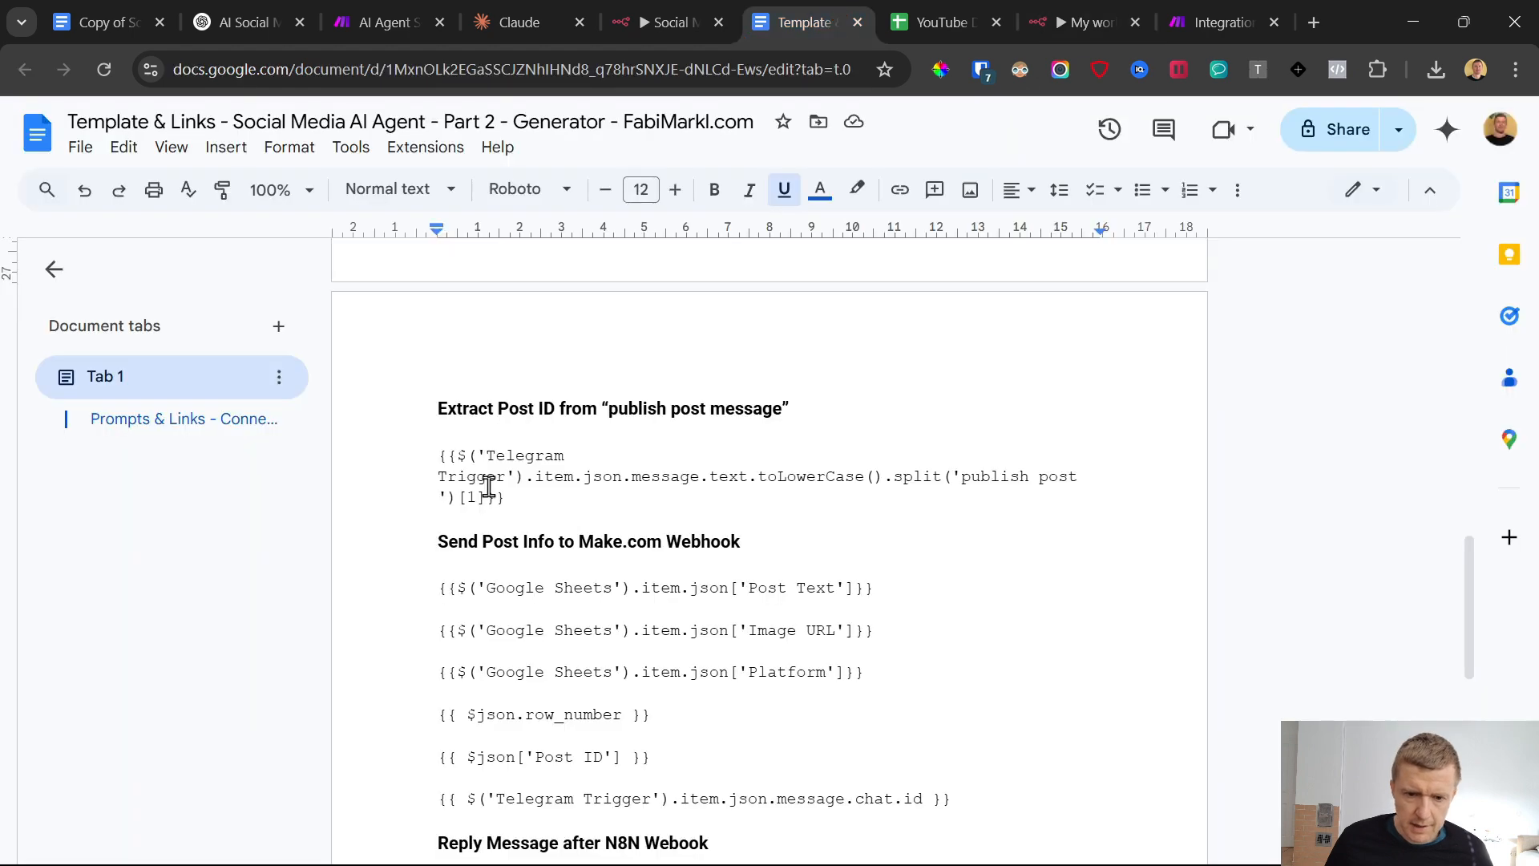
triple_click(444, 476)
key(ctrl+c)
click(1209, 1)
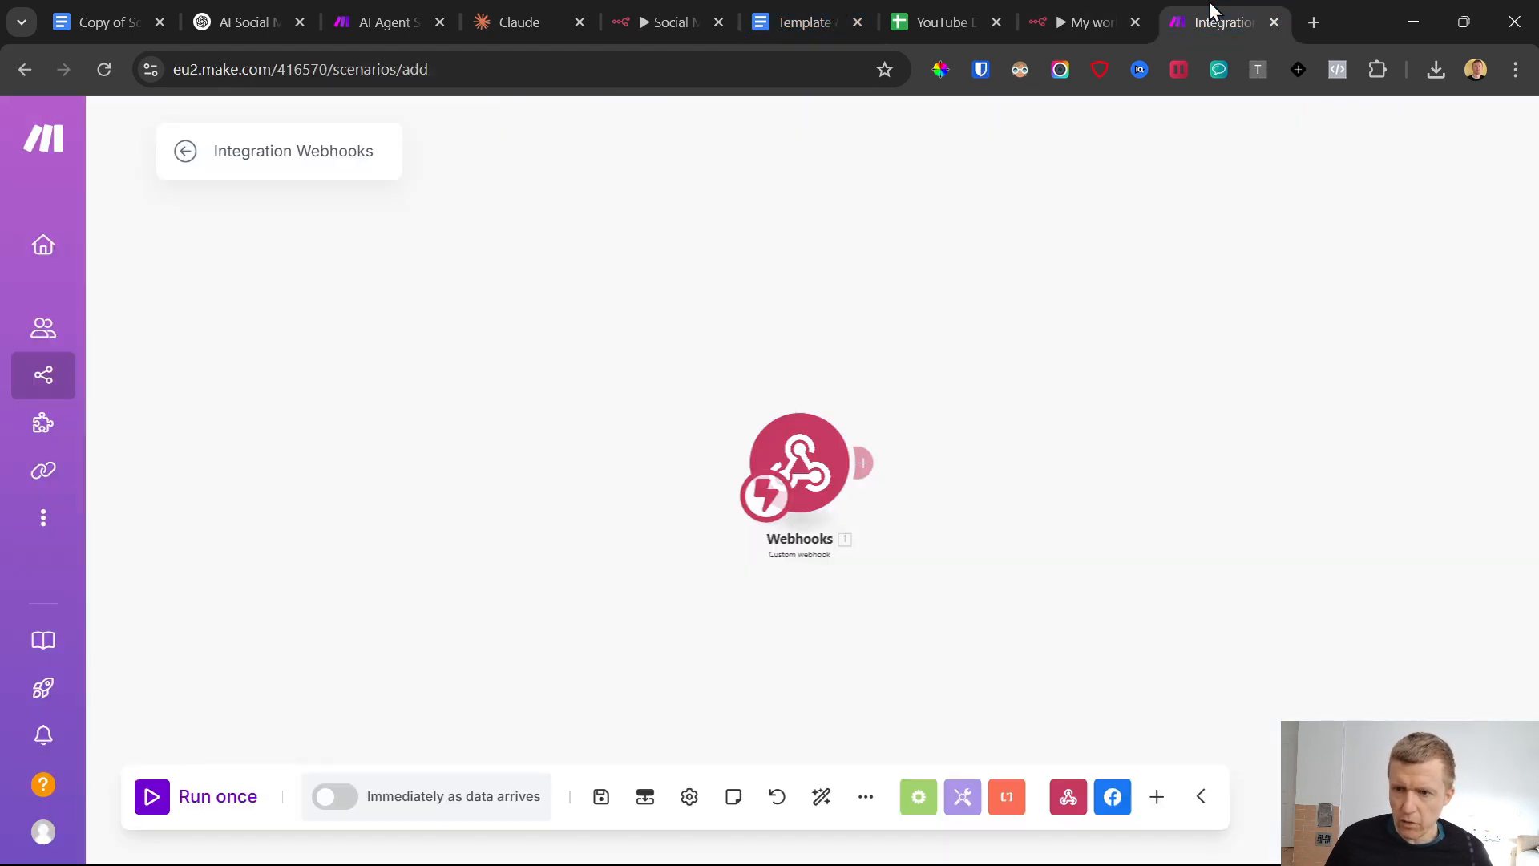
click(1085, 1)
key(ctrl+v)
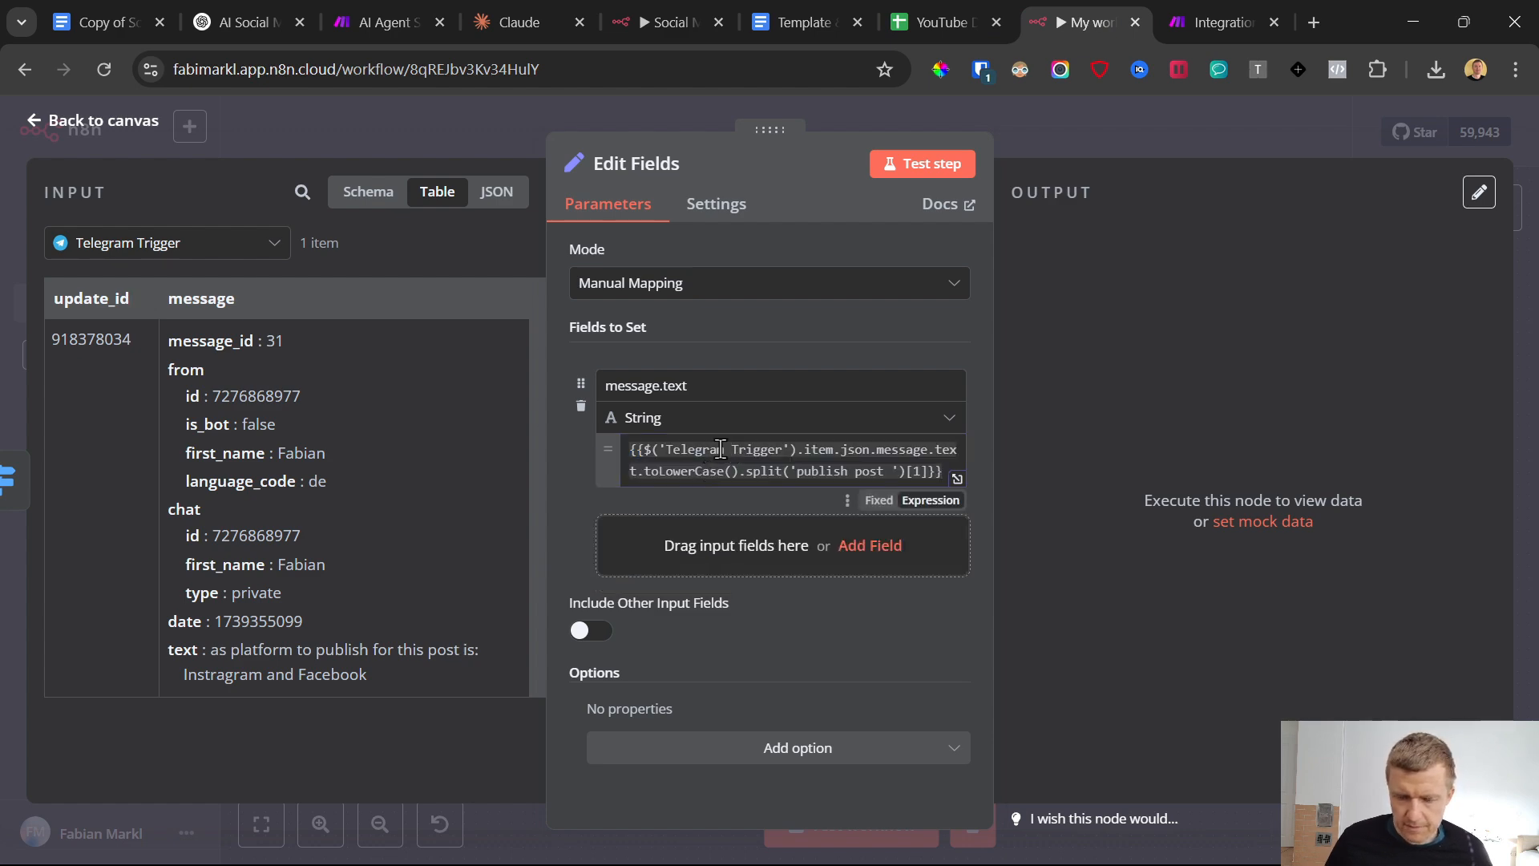
click(570, 11)
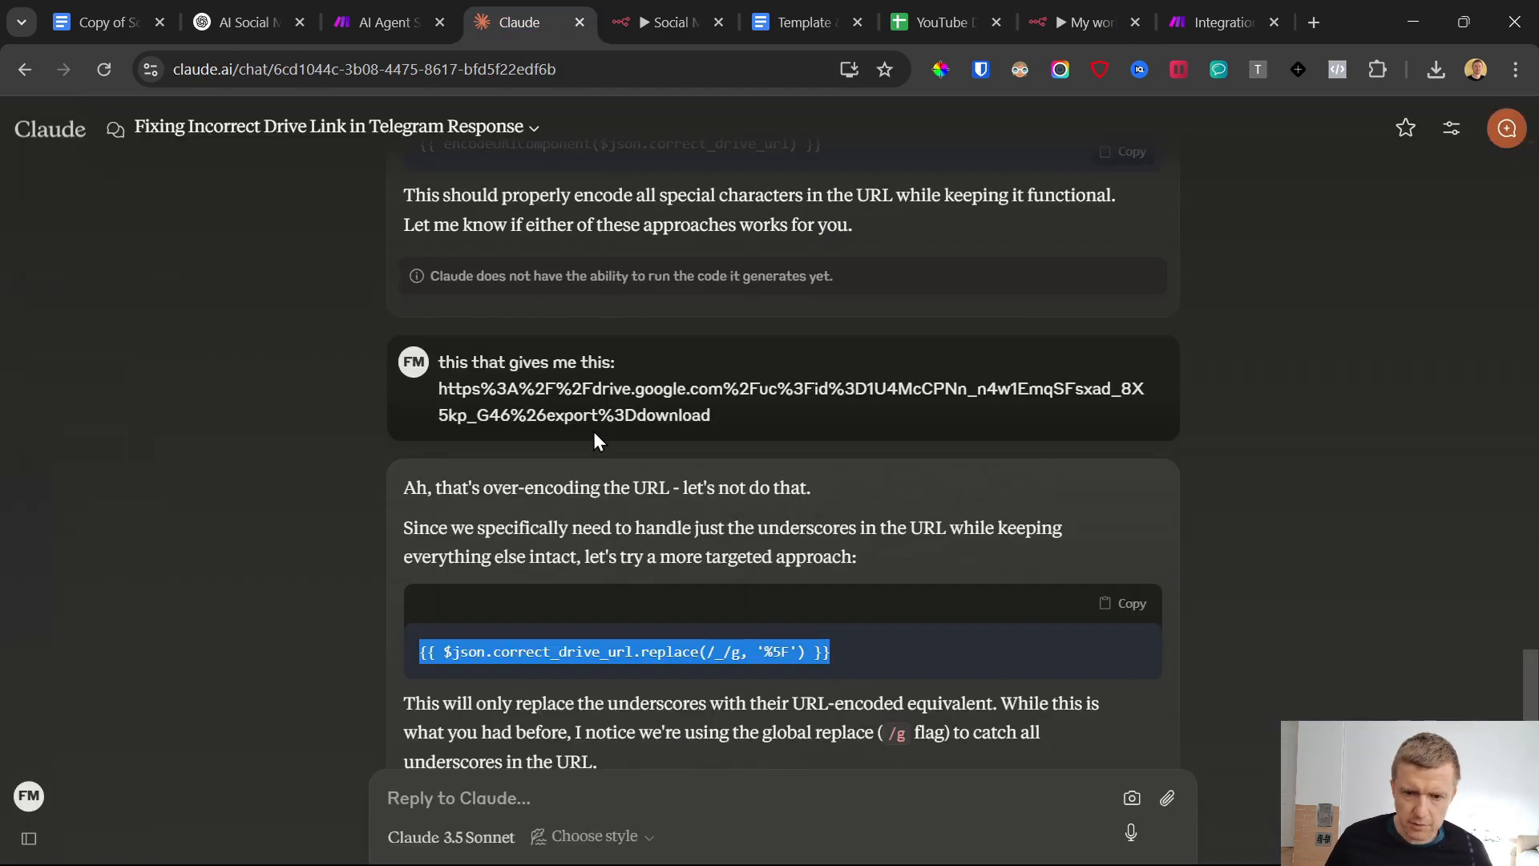
scroll(595, 441, down, 4)
scroll(595, 441, up, 8)
click(1209, 2)
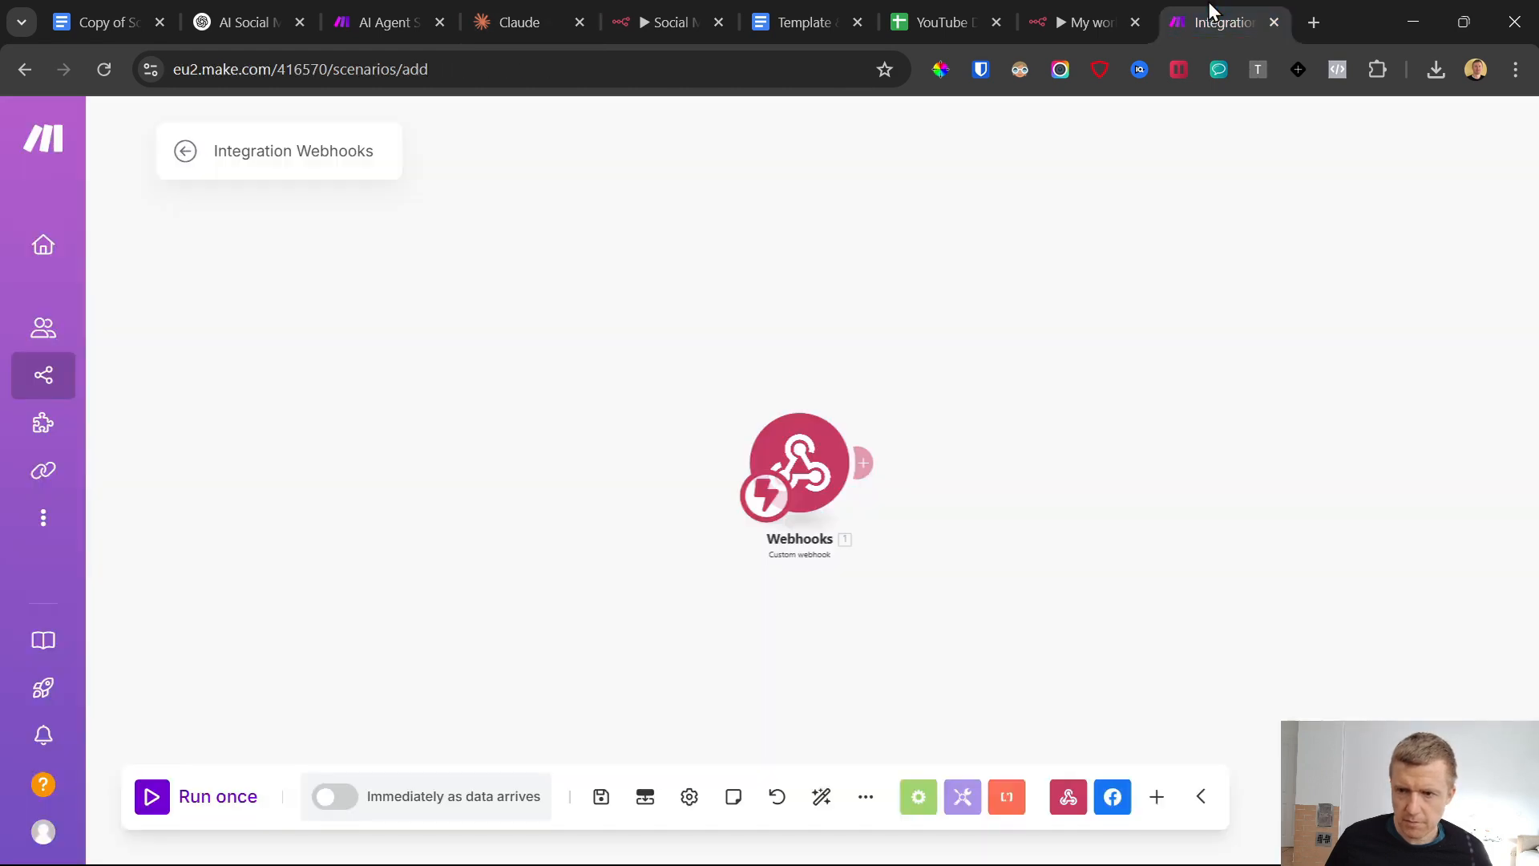
click(1061, 2)
Rename the message.text field to postID, return to the canvas and save the workflow
click(754, 465)
click(609, 399)
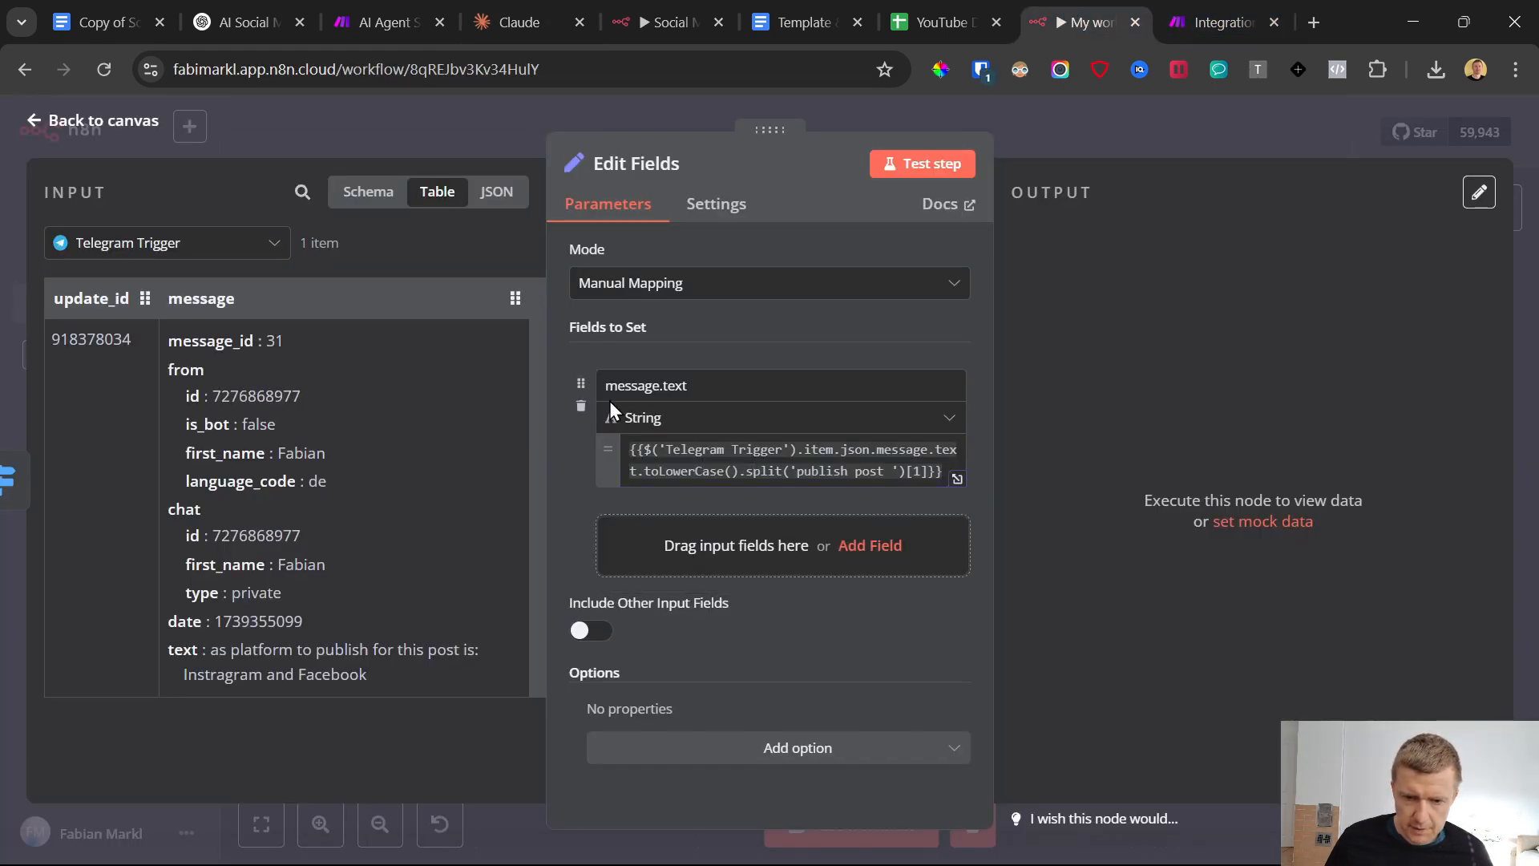
double_click(658, 385)
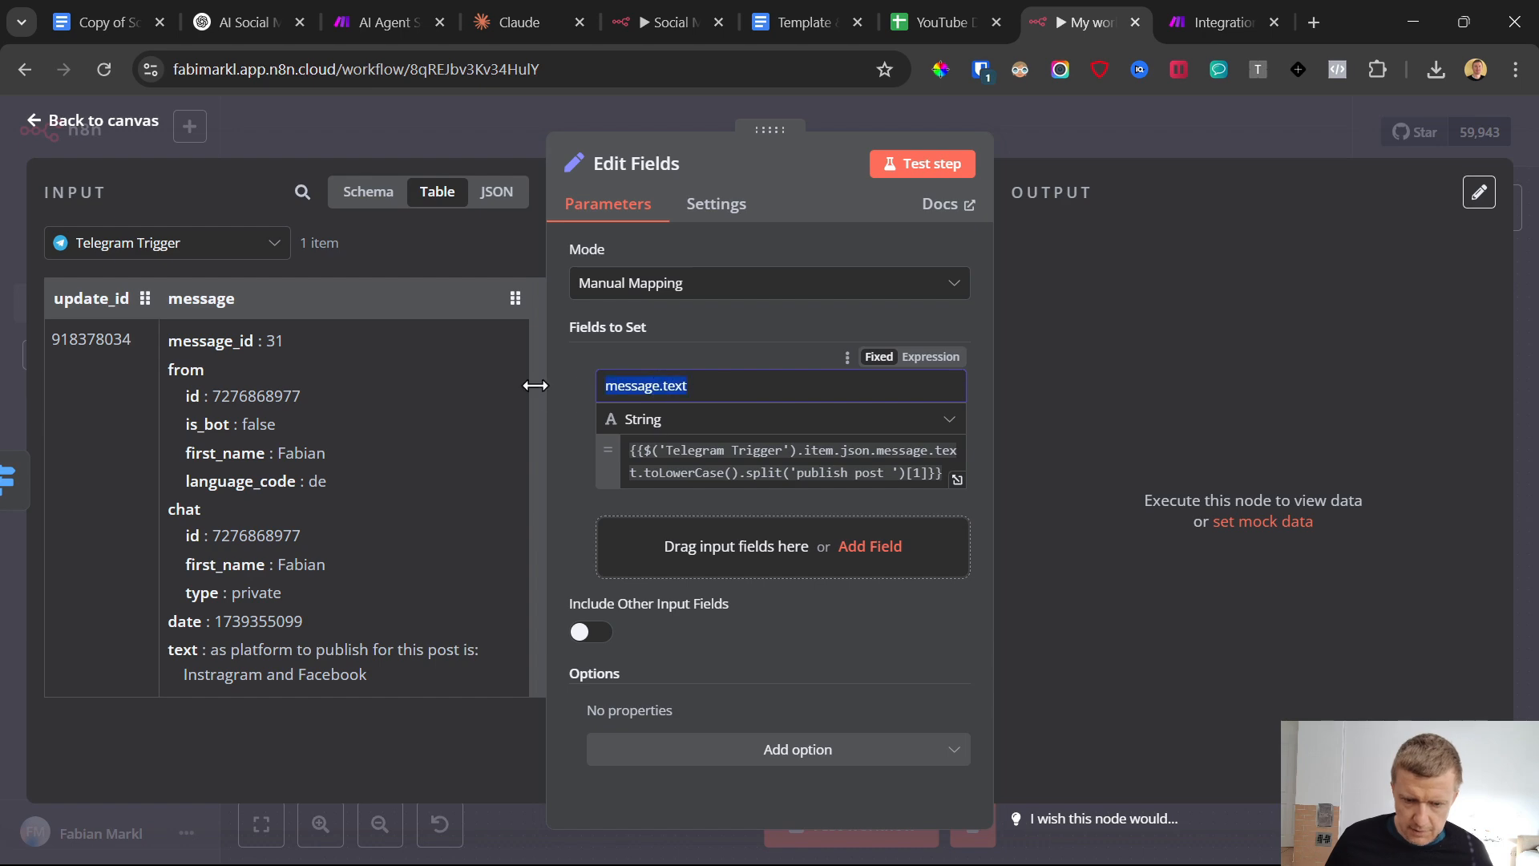
text(postID)
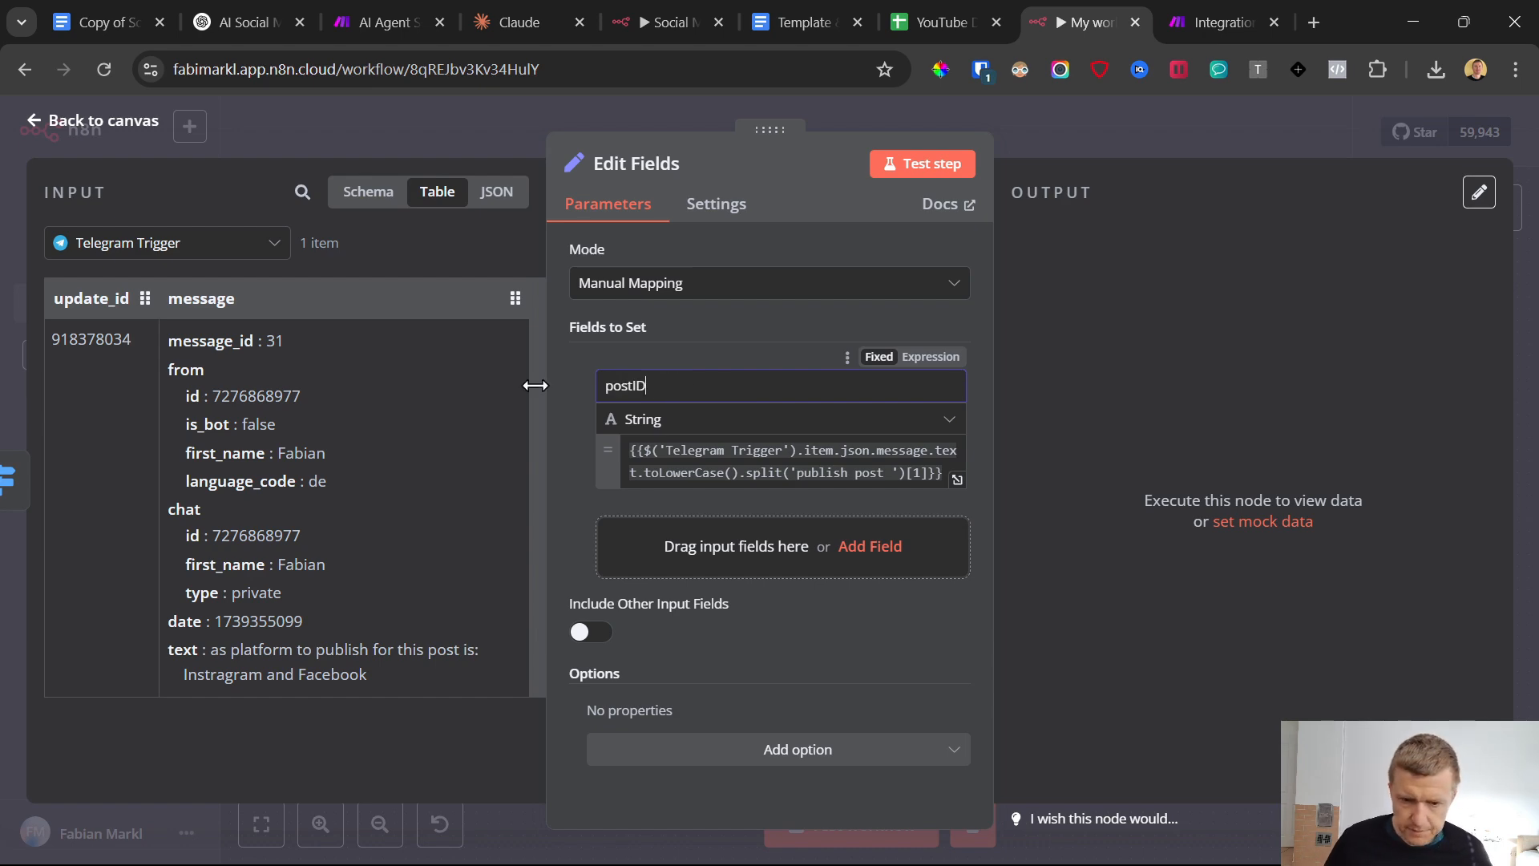
click(587, 356)
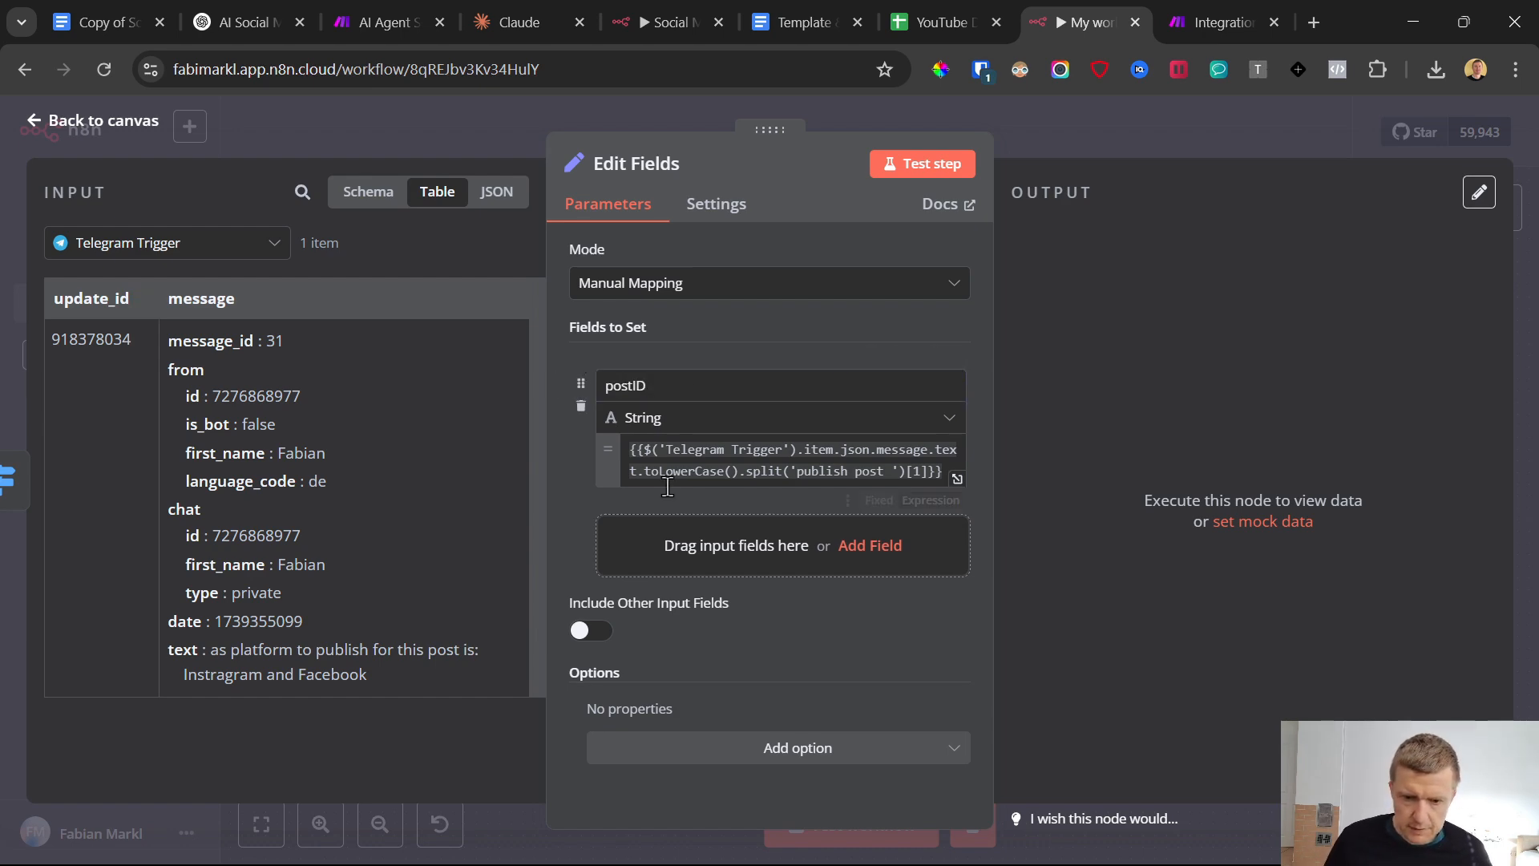
click(44, 129)
key(ctrl+s)
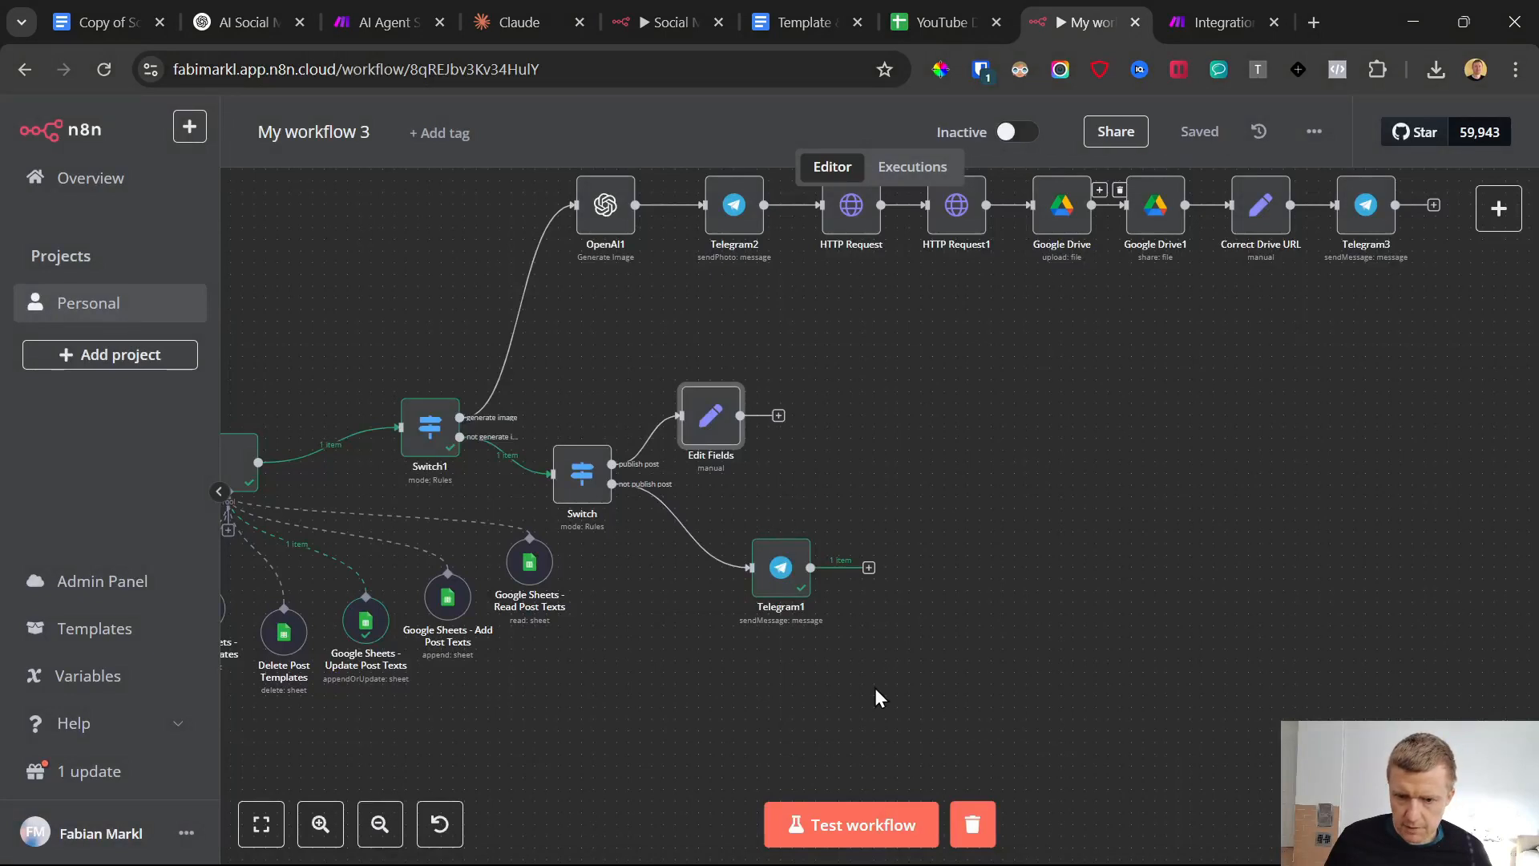
Run a workflow test and send the drafted "publish post vegan001" message to the bot in Telegram
click(890, 825)
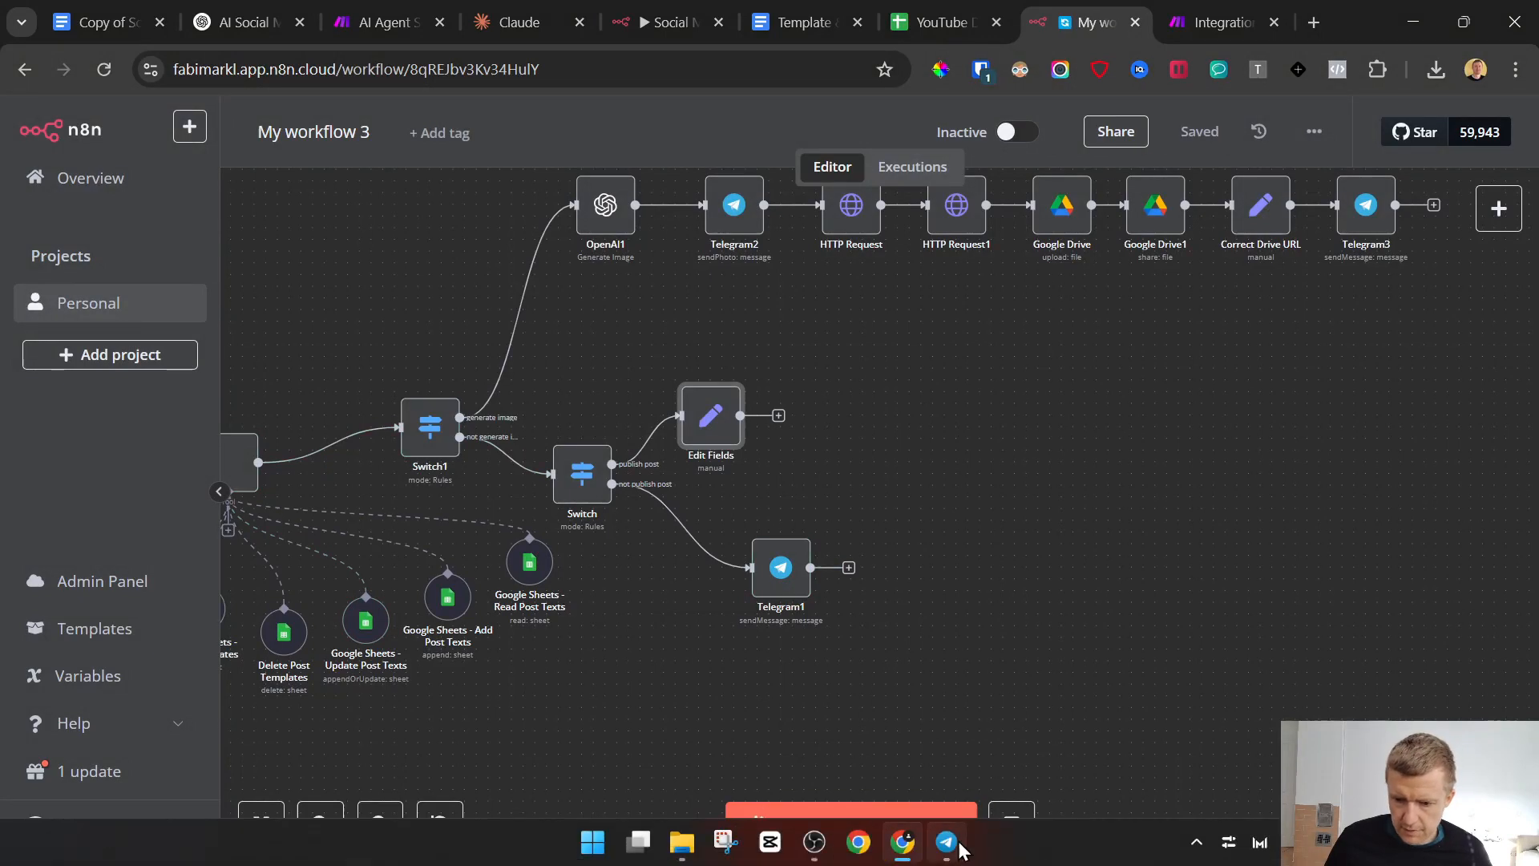
click(947, 842)
key(Return)
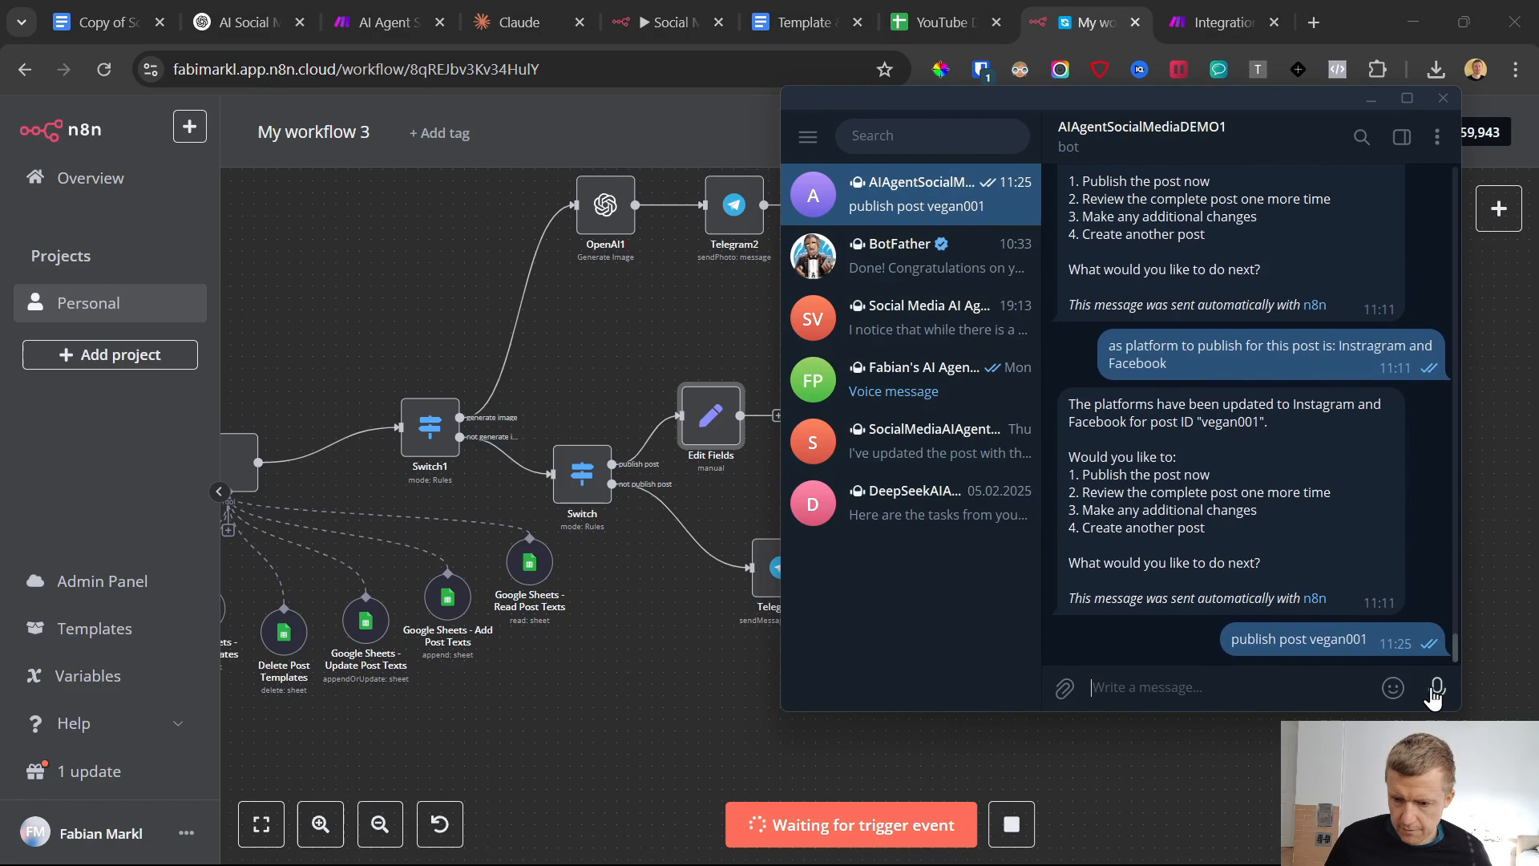
click(658, 709)
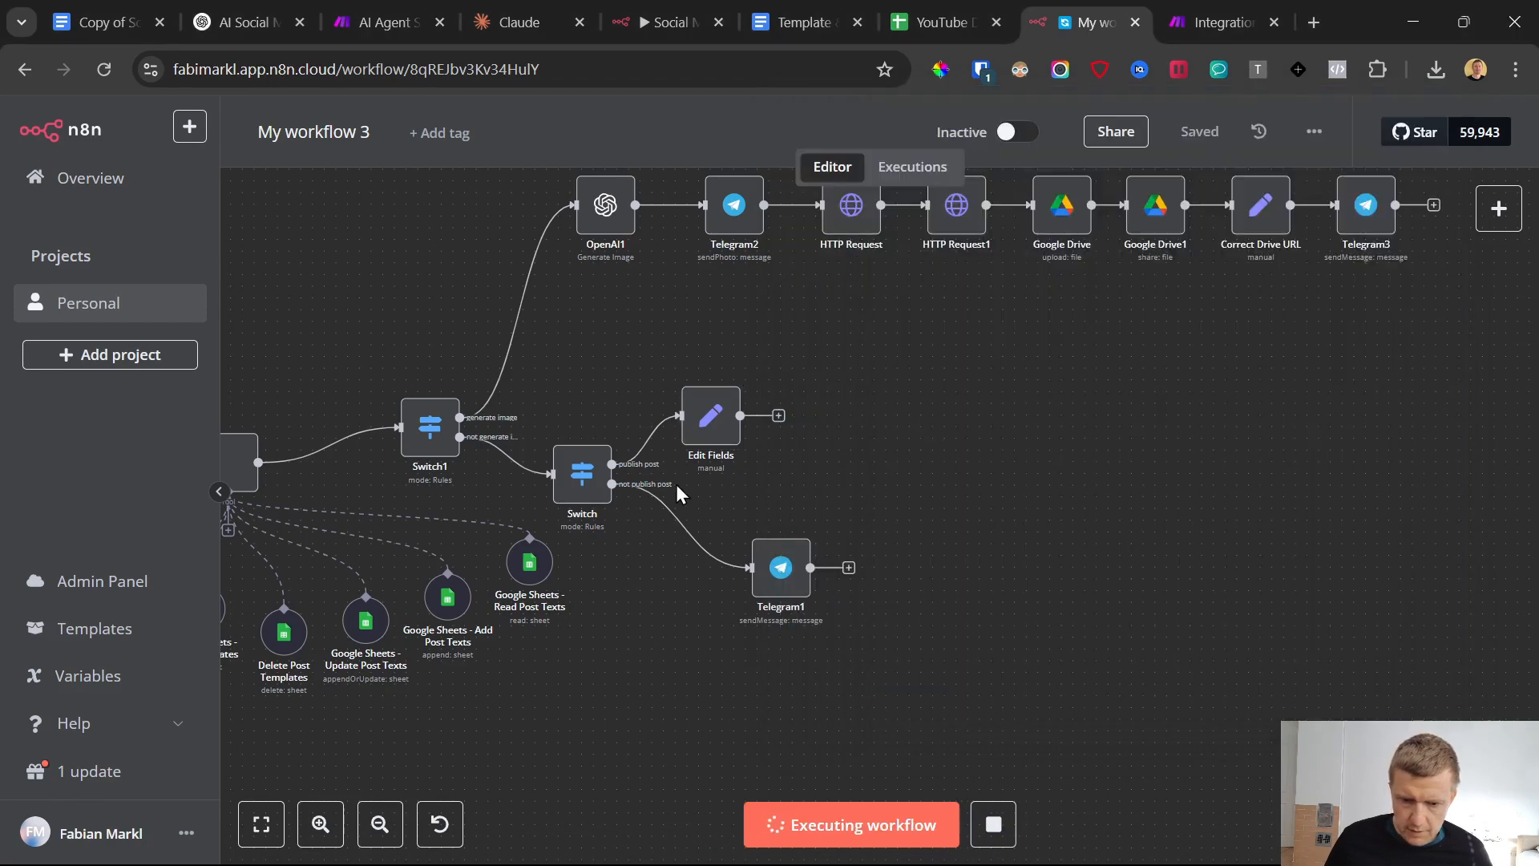
Check the postID value in the Edit Fields node's output and return to the canvas
double_click(706, 429)
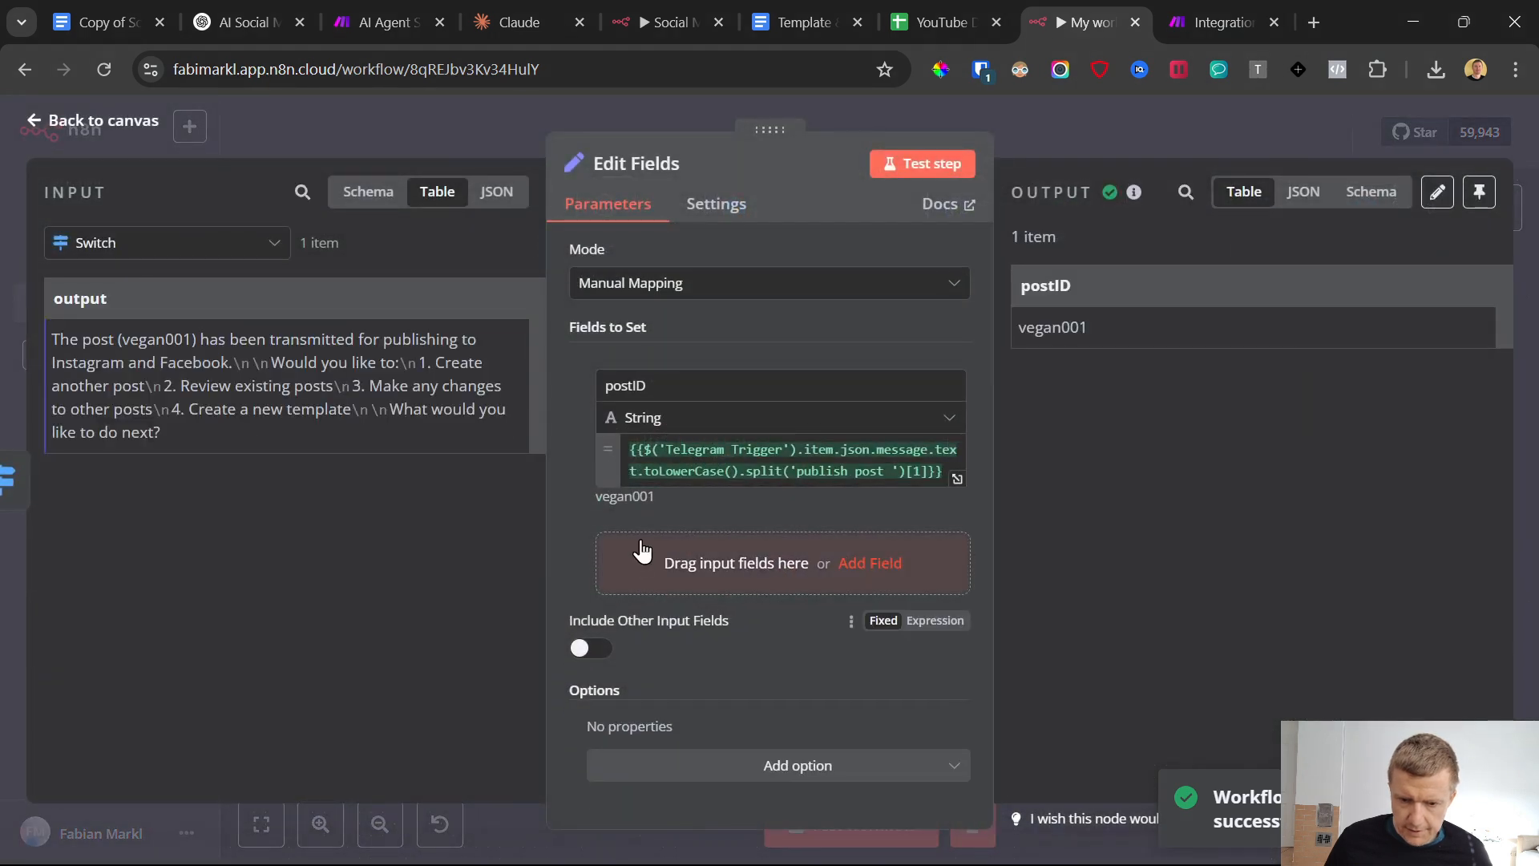
drag(656, 497, 597, 491)
drag(1018, 328, 1102, 337)
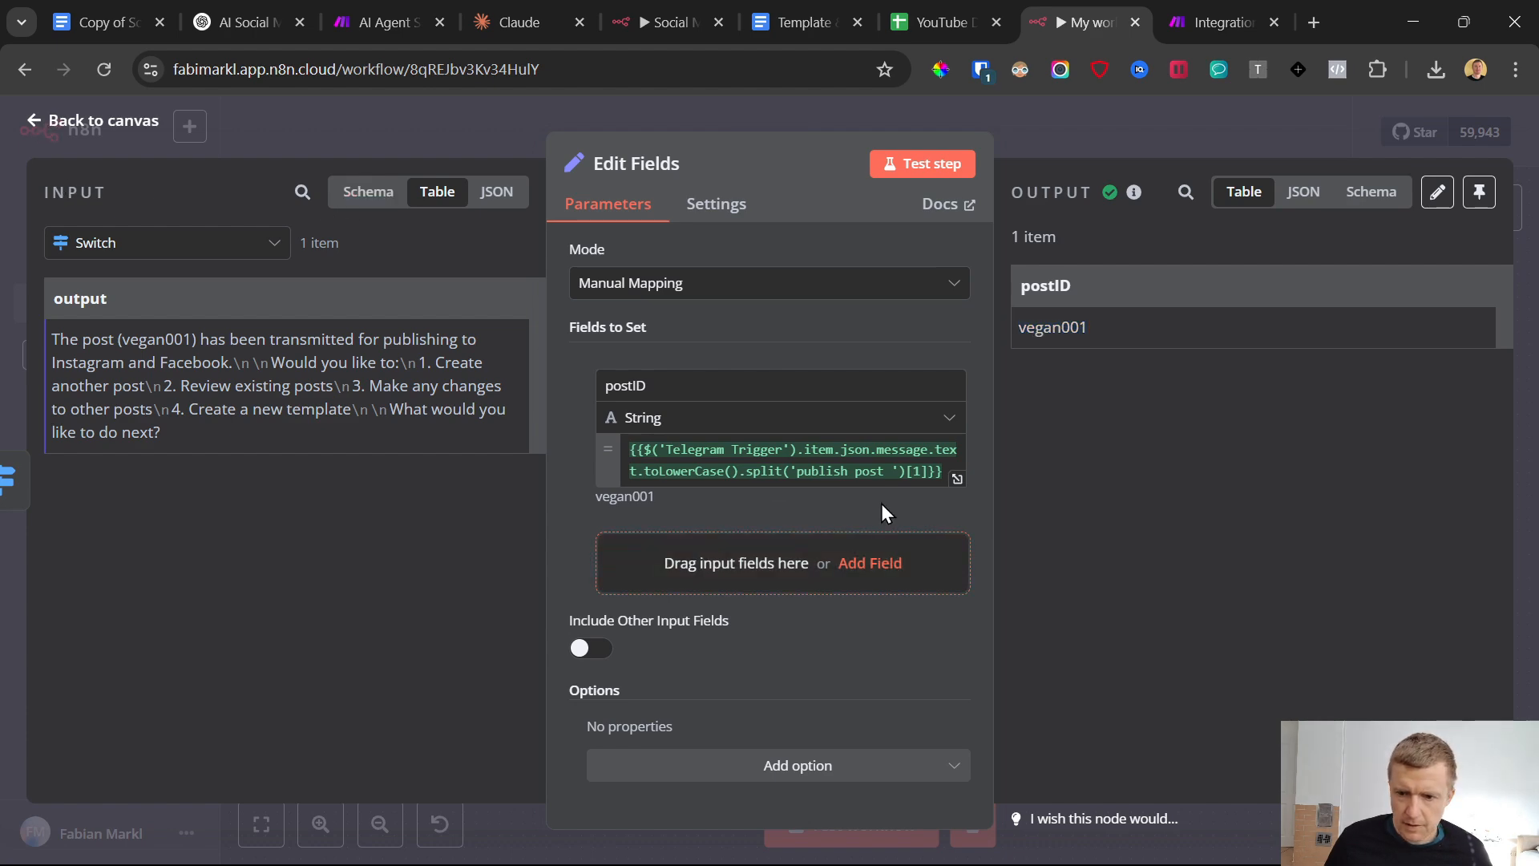
key(Escape)
Move Edit Fields a little farther from the Switch and connect a Google Sheets "Get row(s) in sheet" node after it
drag(719, 405, 777, 405)
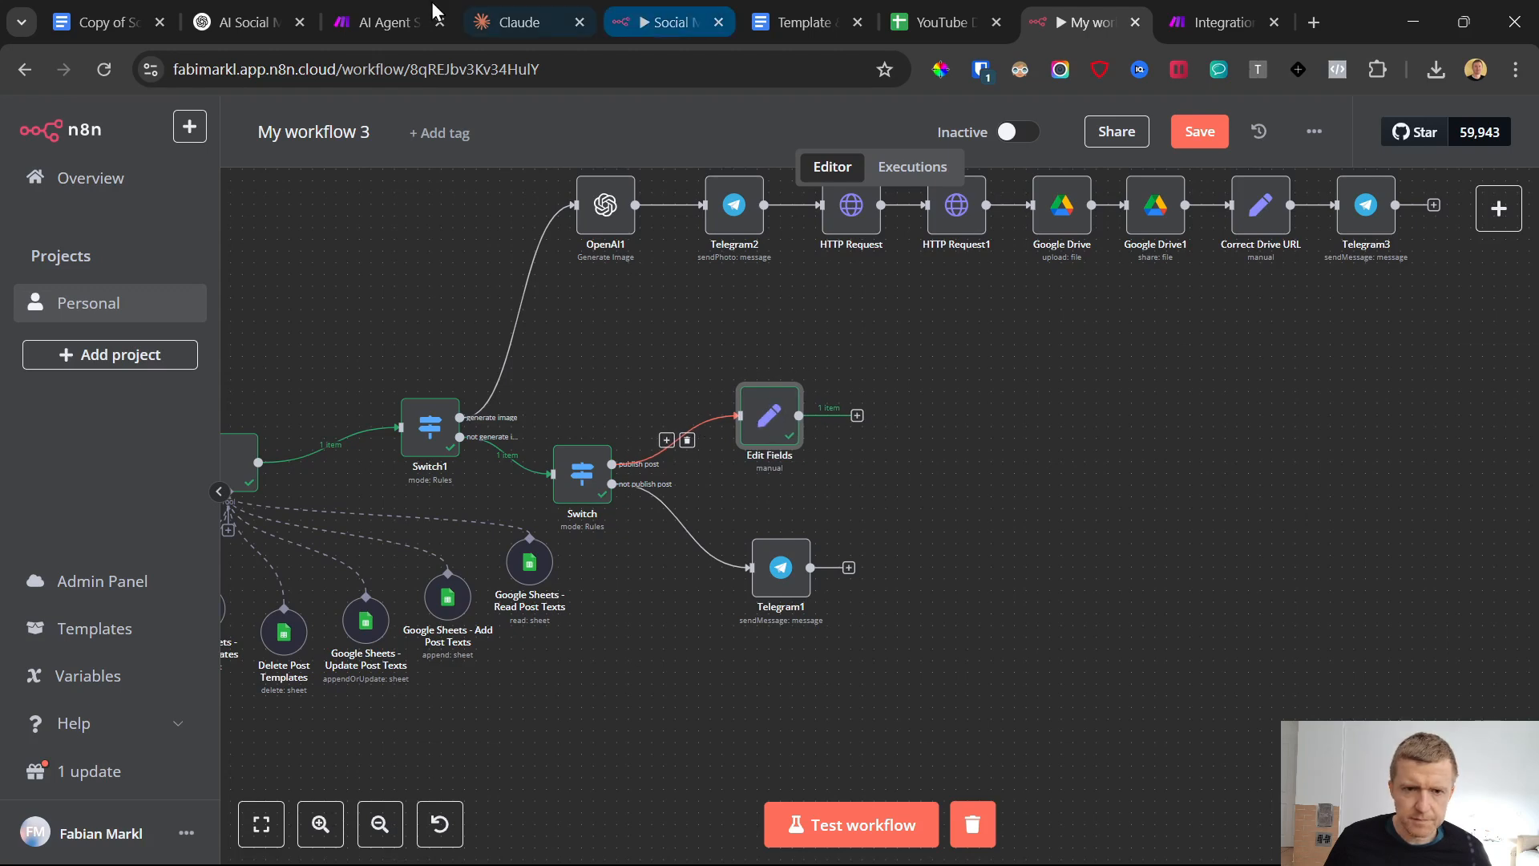
click(857, 416)
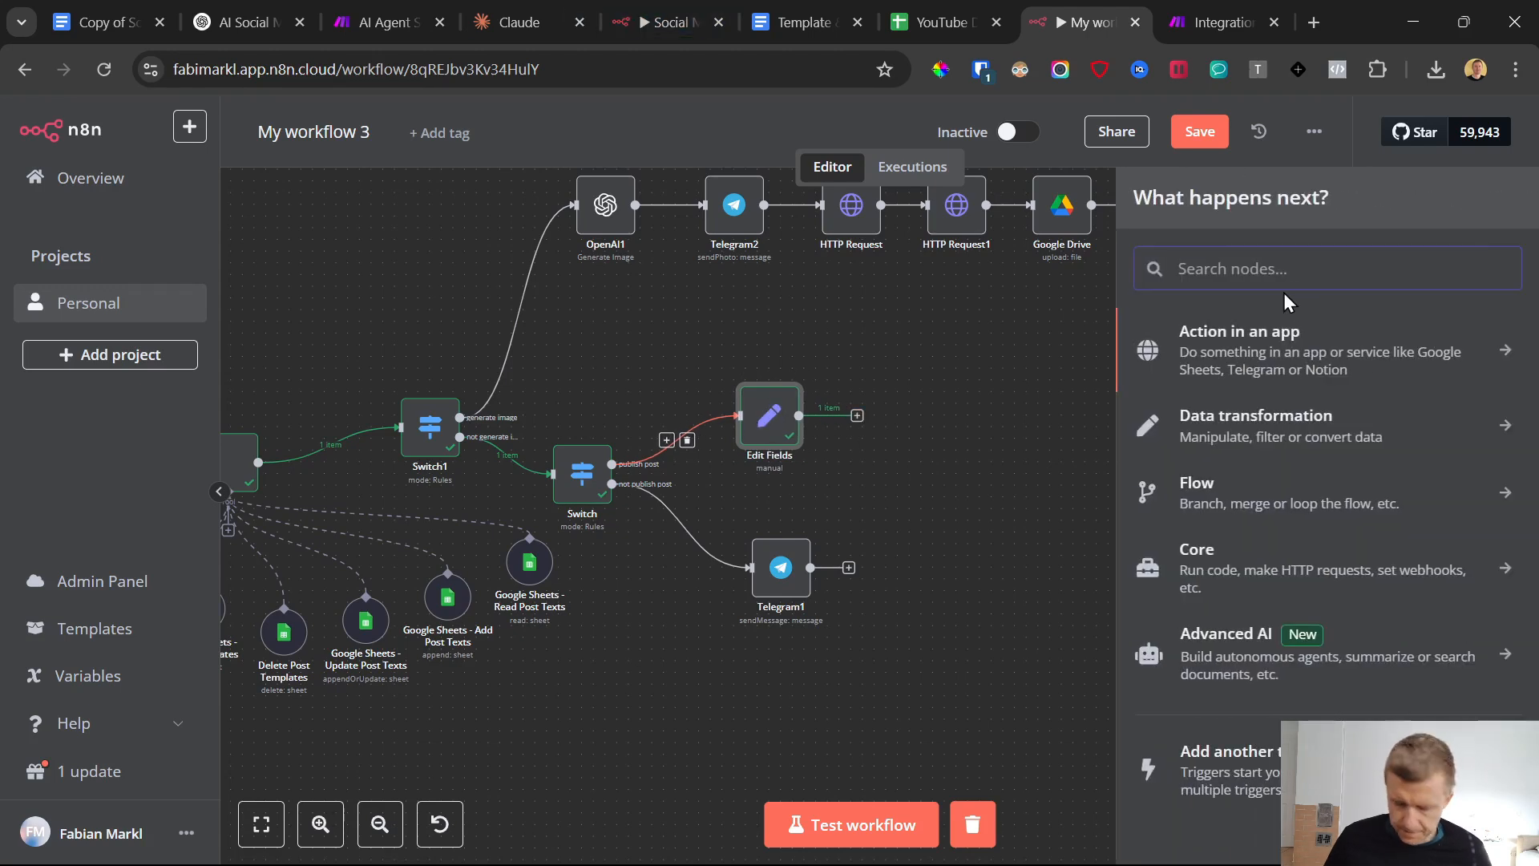
text(google)
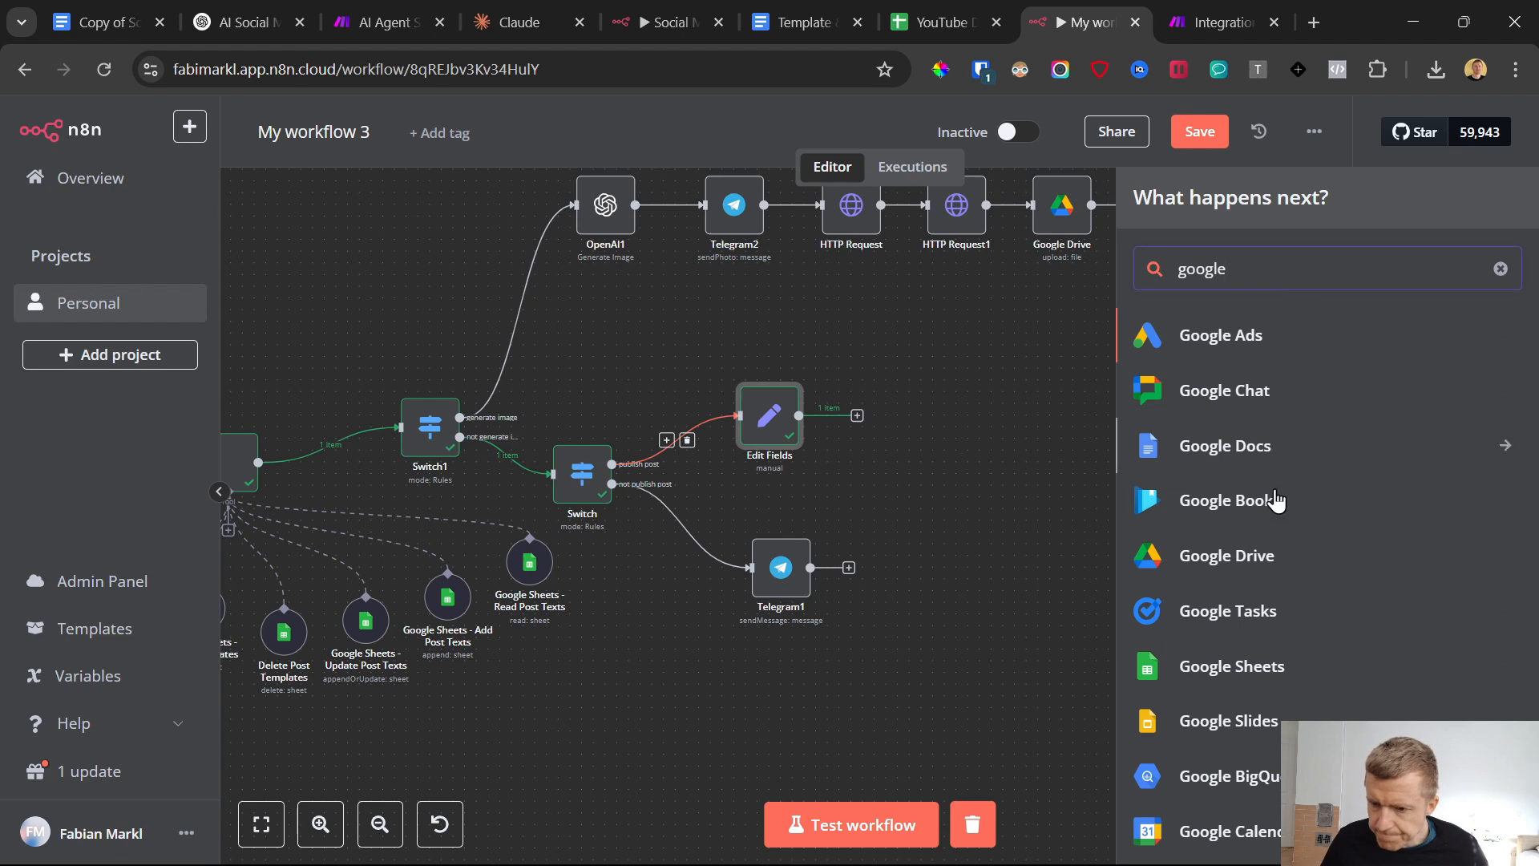
click(1243, 672)
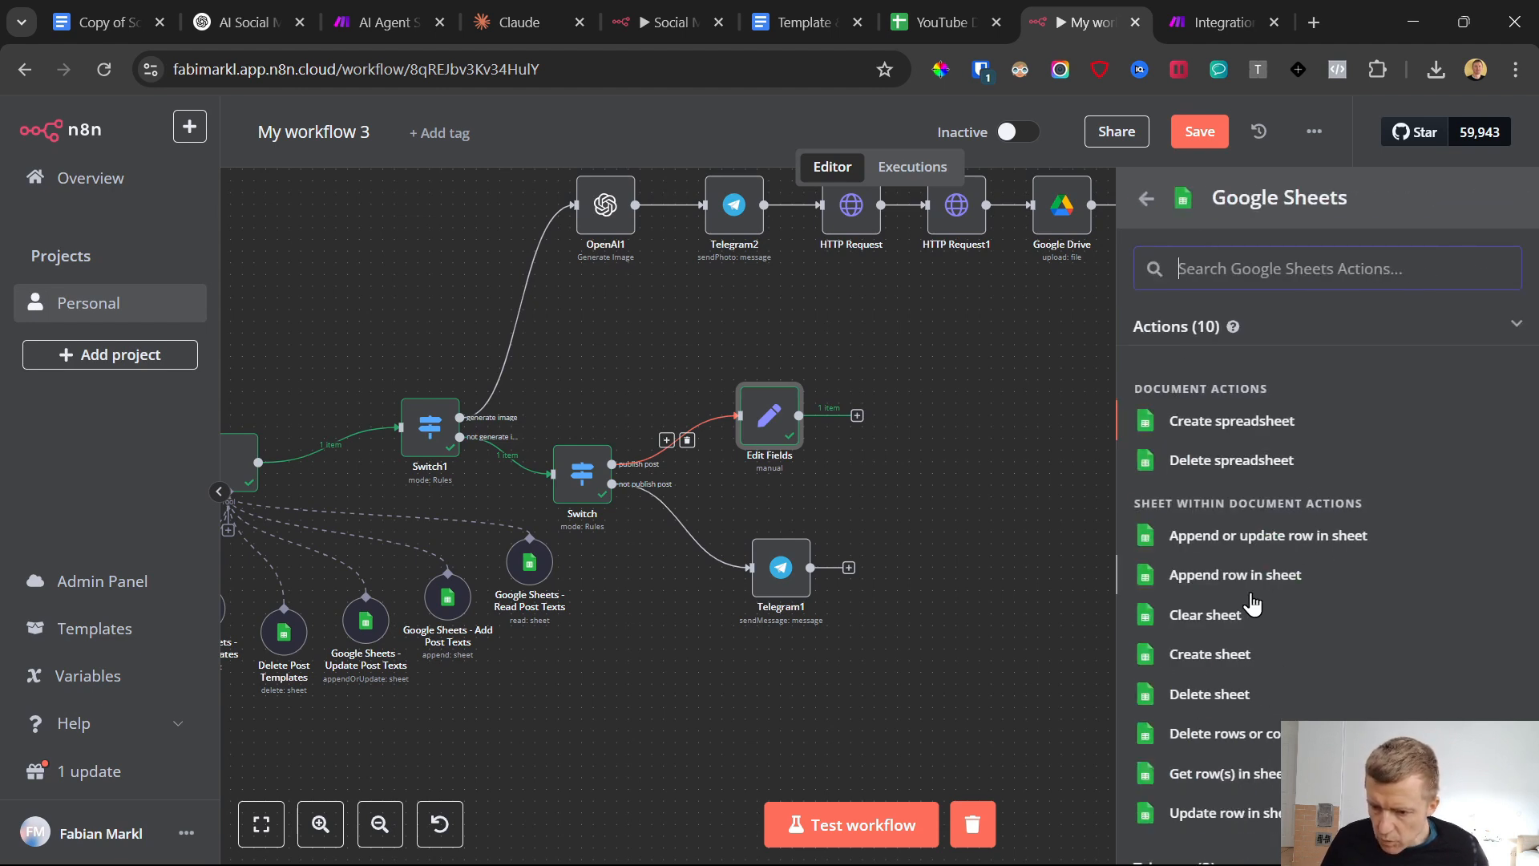
scroll(1255, 643, down, 2)
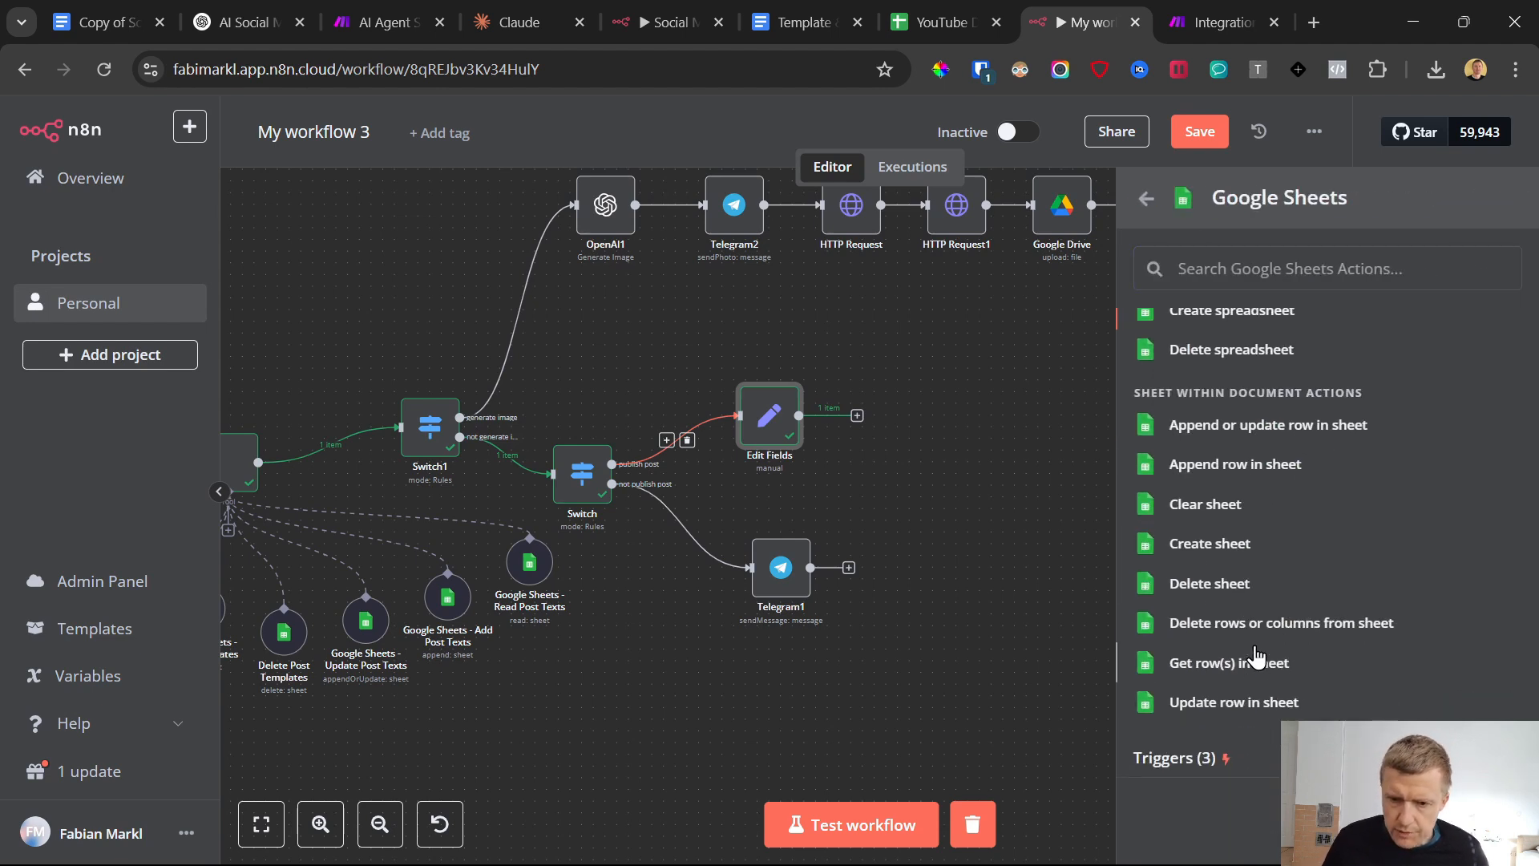
click(1212, 666)
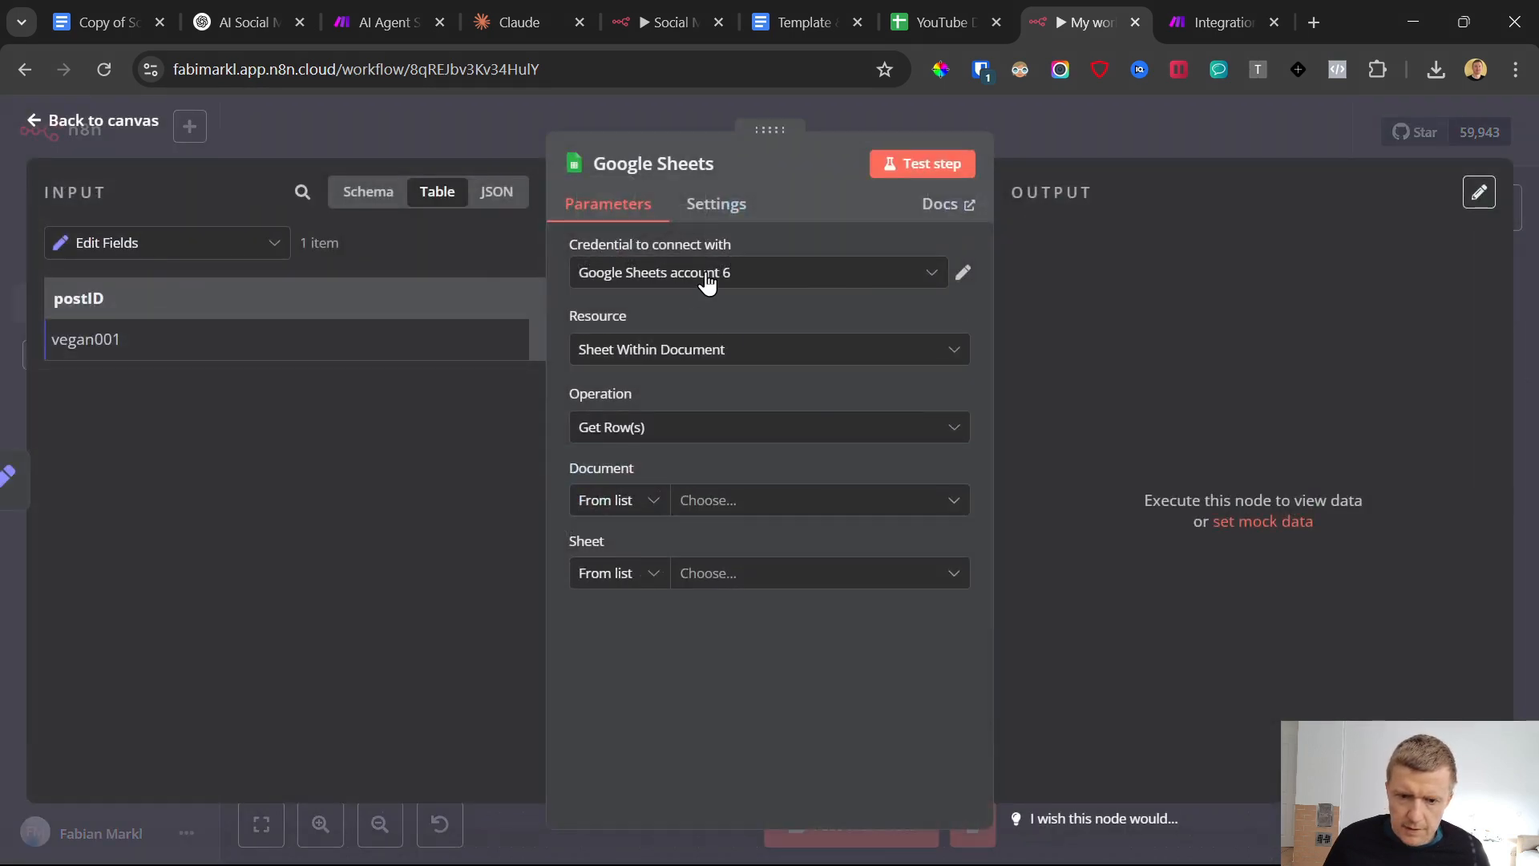
Set the Google Sheets node to read the Generated Post sheet of the "YouTube Demo Test 1 - Post Database" document
click(706, 503)
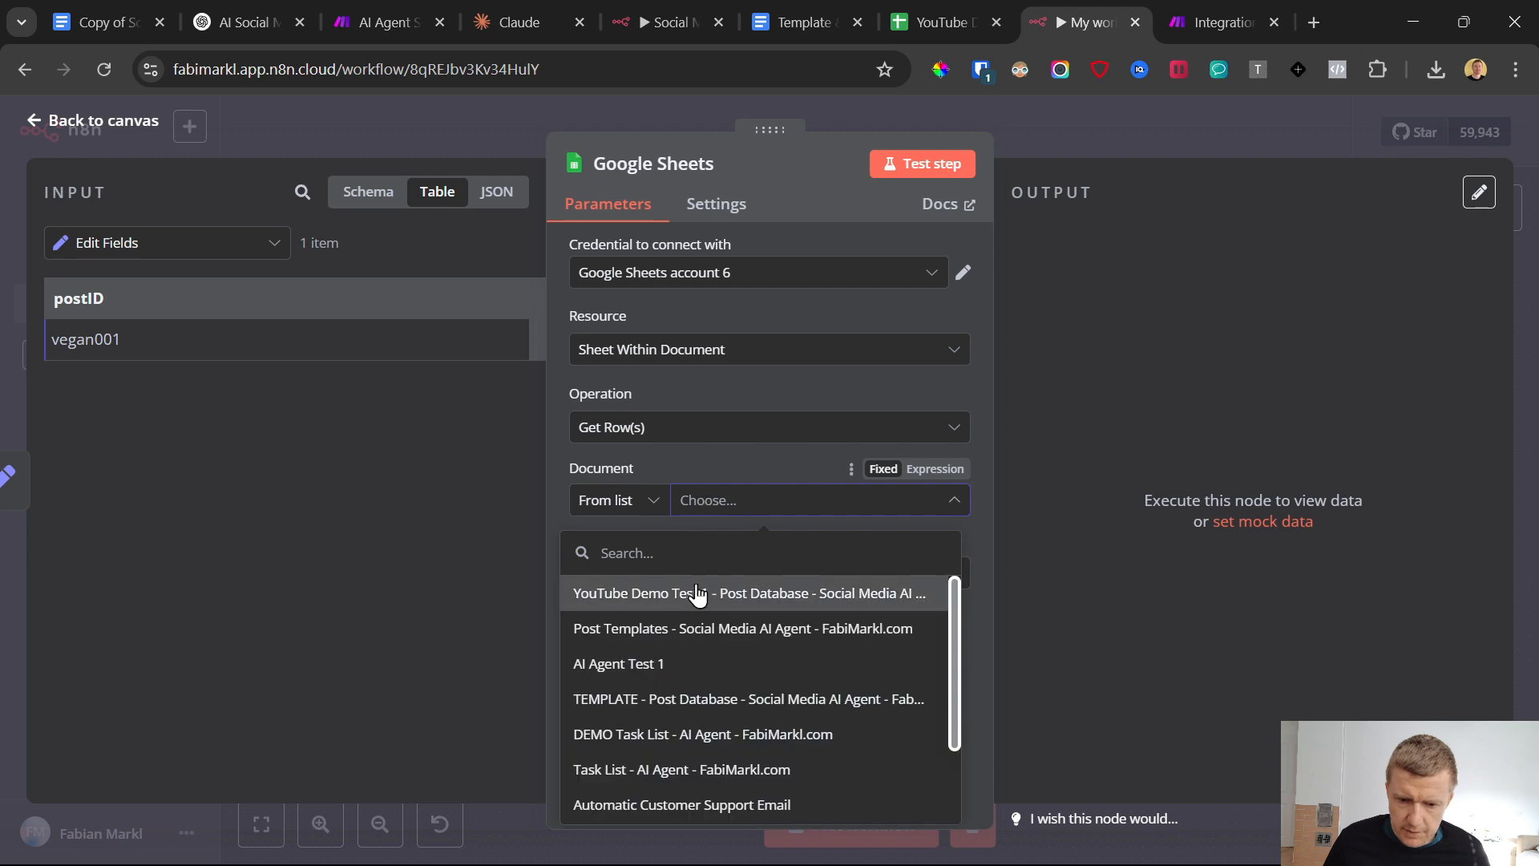
click(697, 599)
click(739, 586)
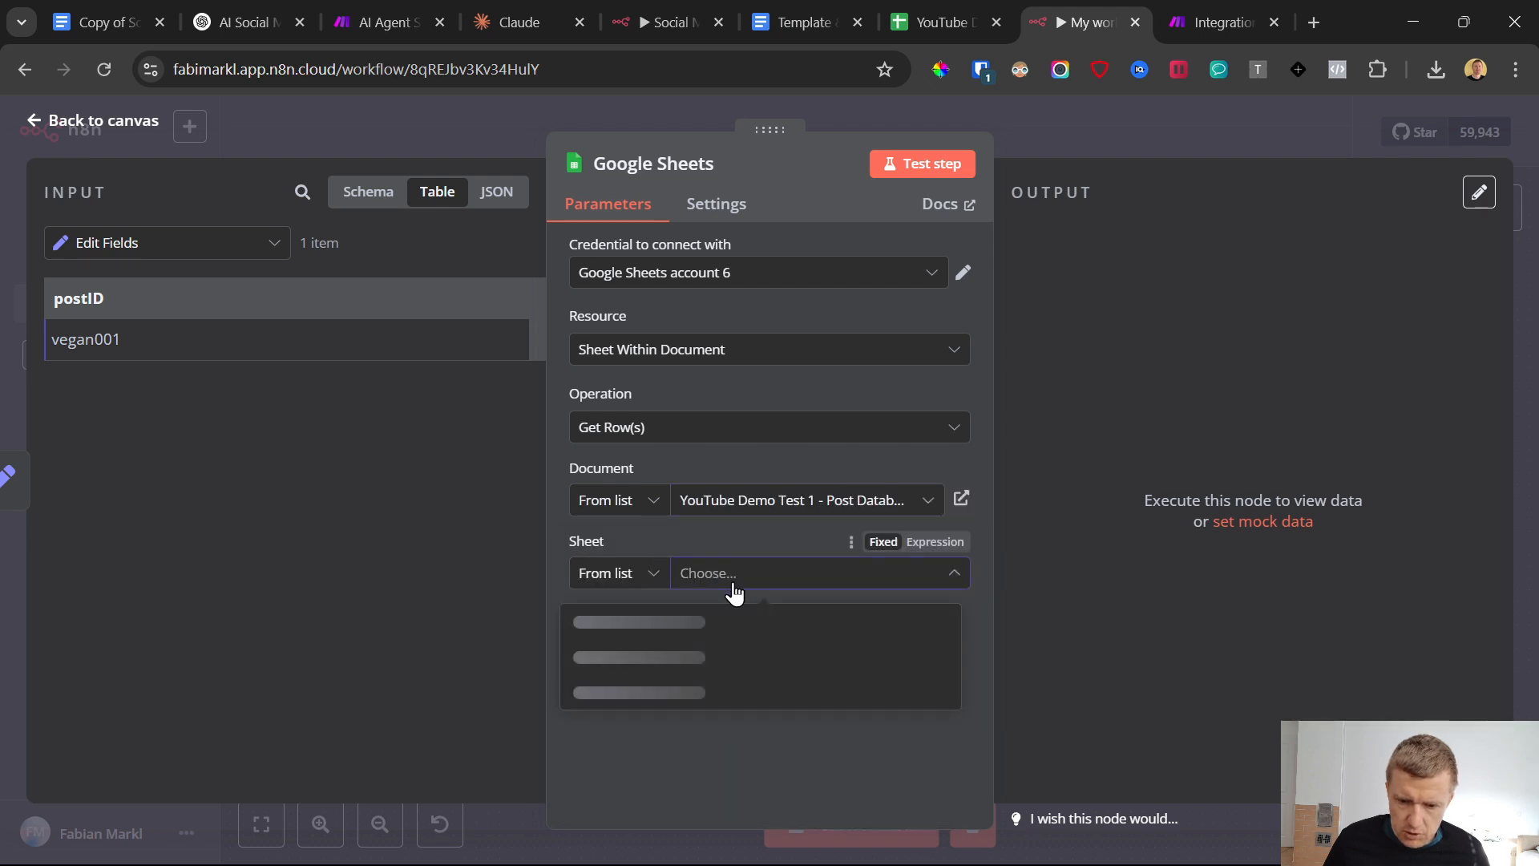
click(666, 662)
scroll(710, 468, down, 2)
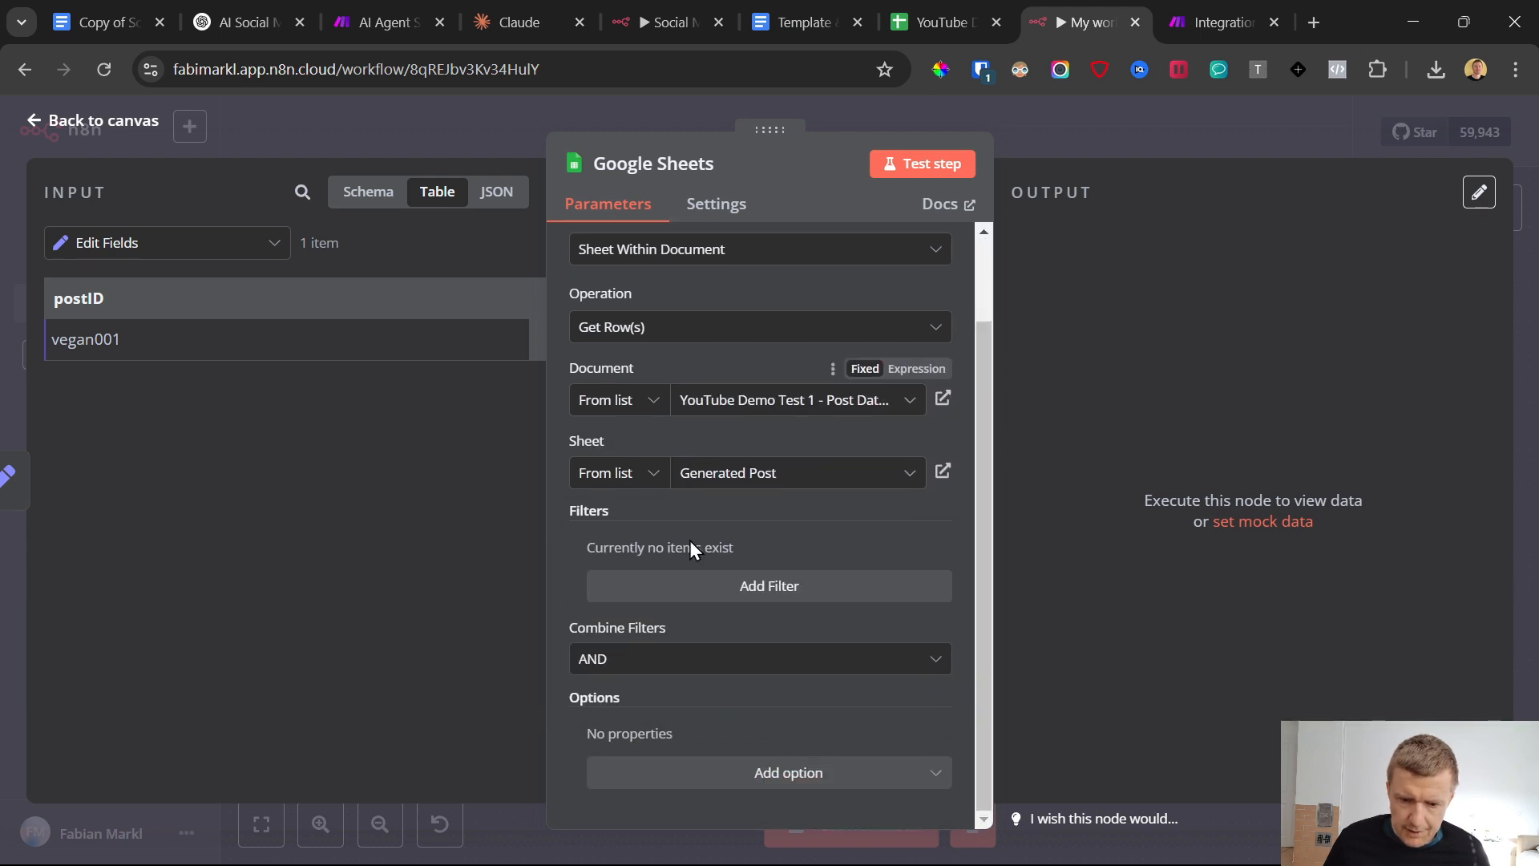
Filter the Google Sheets rows by Post ID using the incoming postID value, and save the workflow
click(762, 585)
click(663, 581)
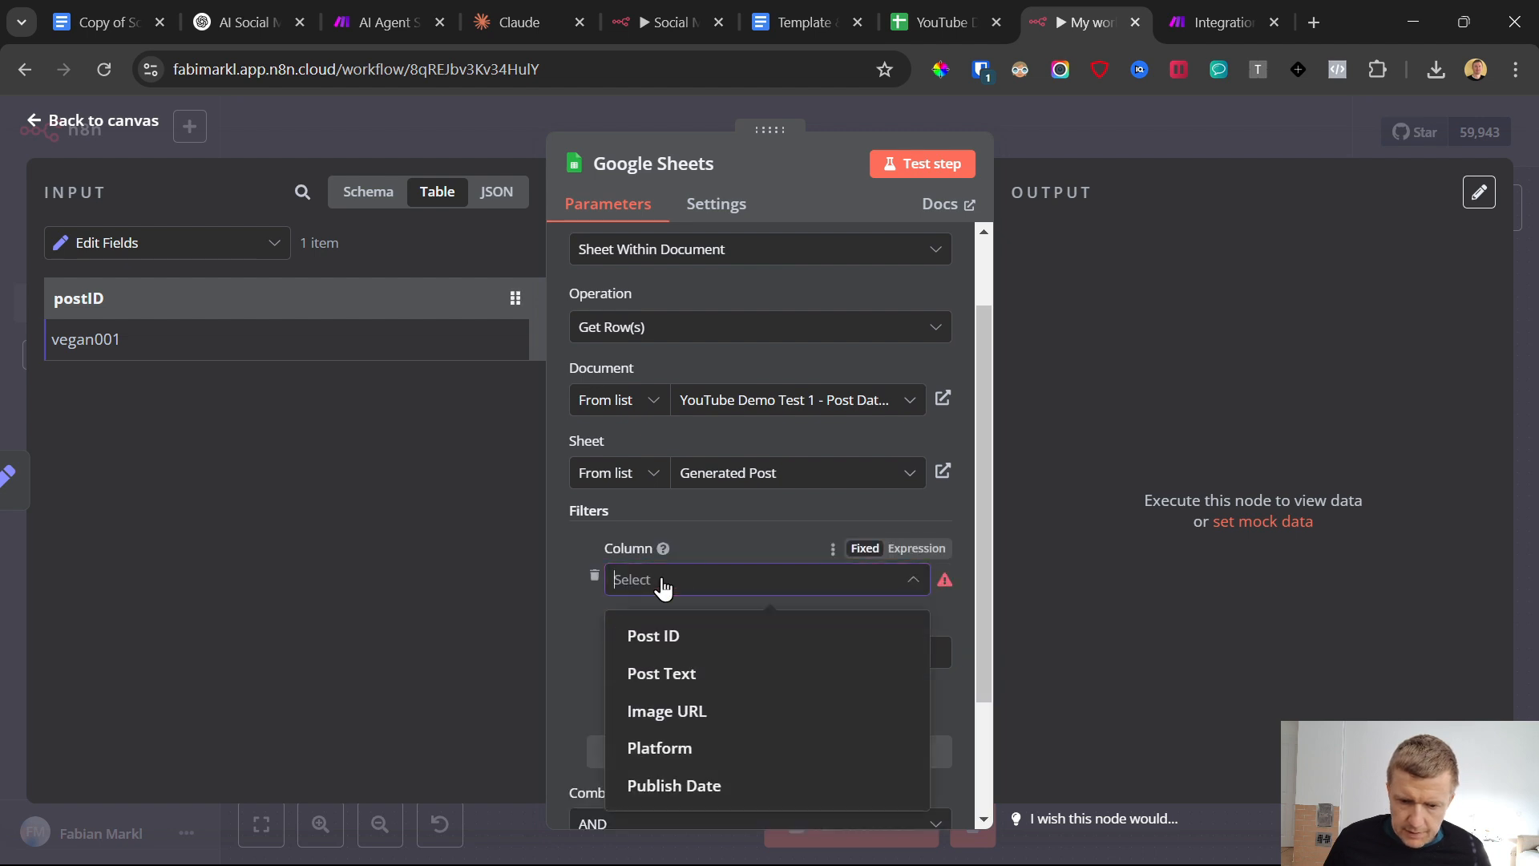
click(624, 642)
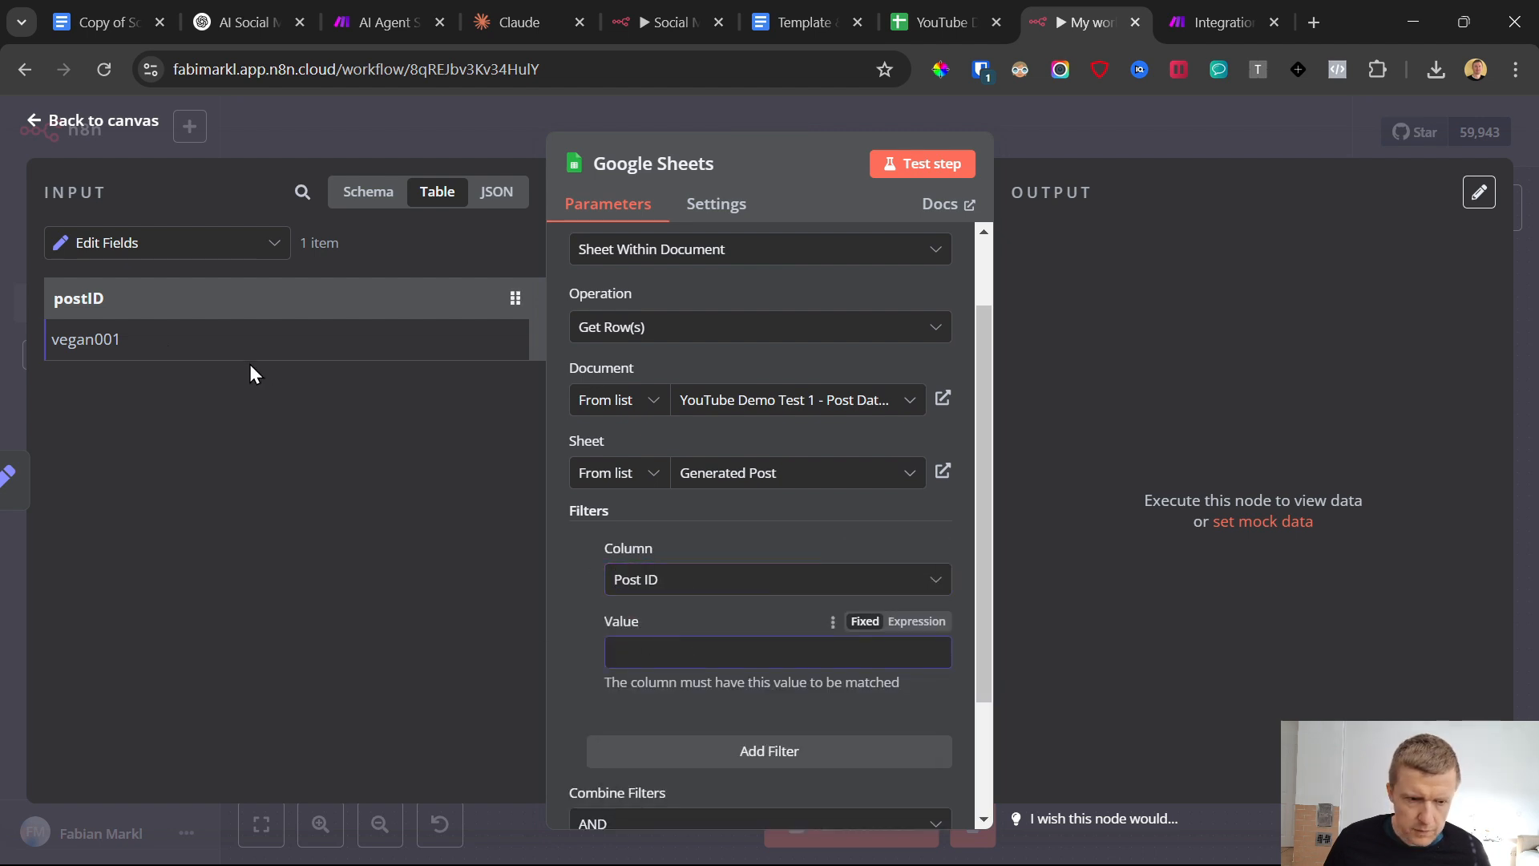
drag(65, 296, 638, 652)
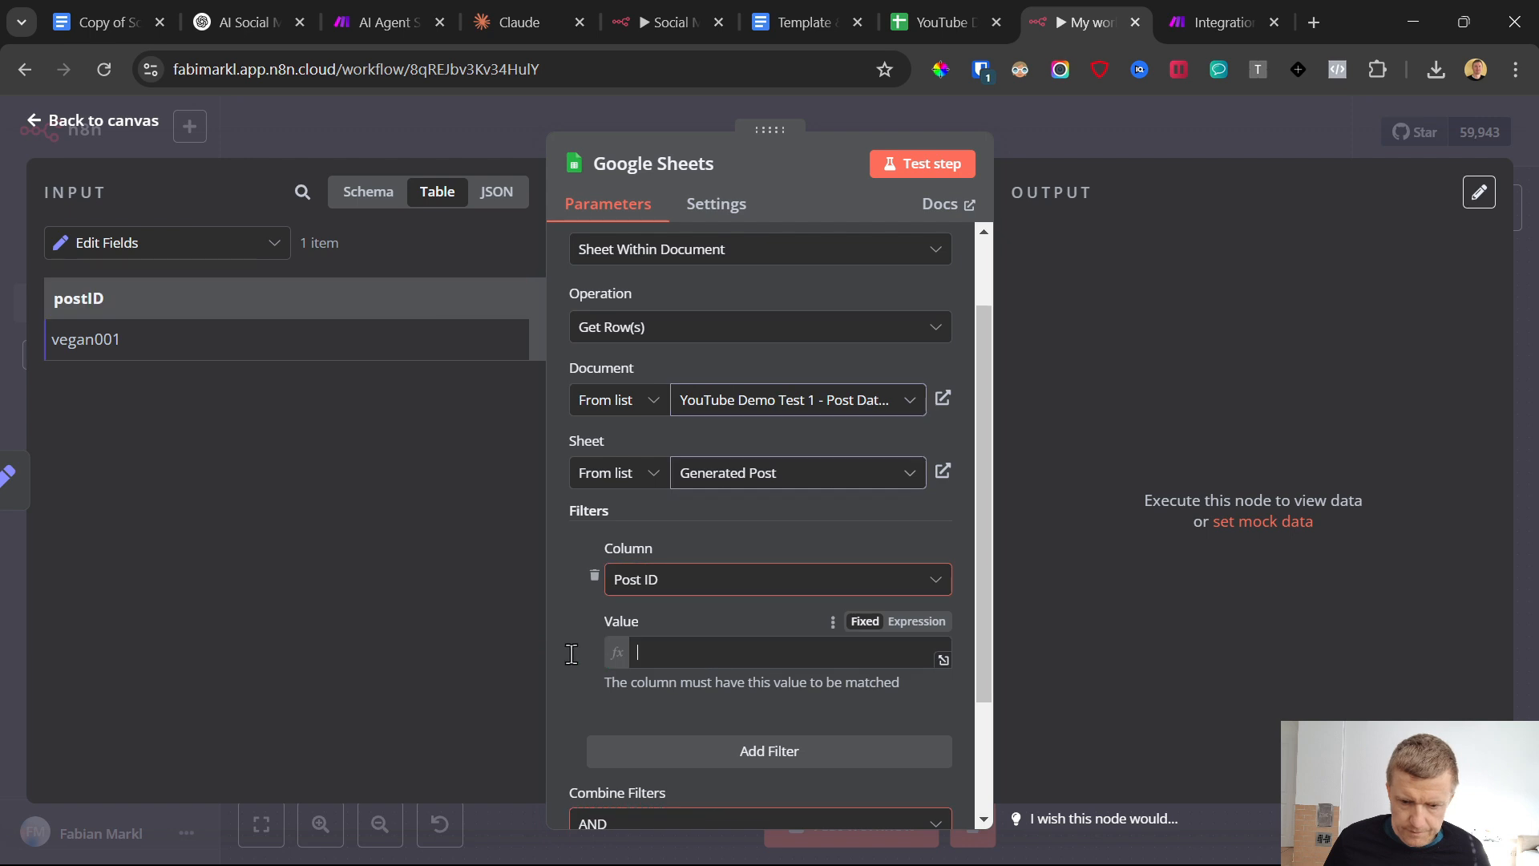
click(34, 121)
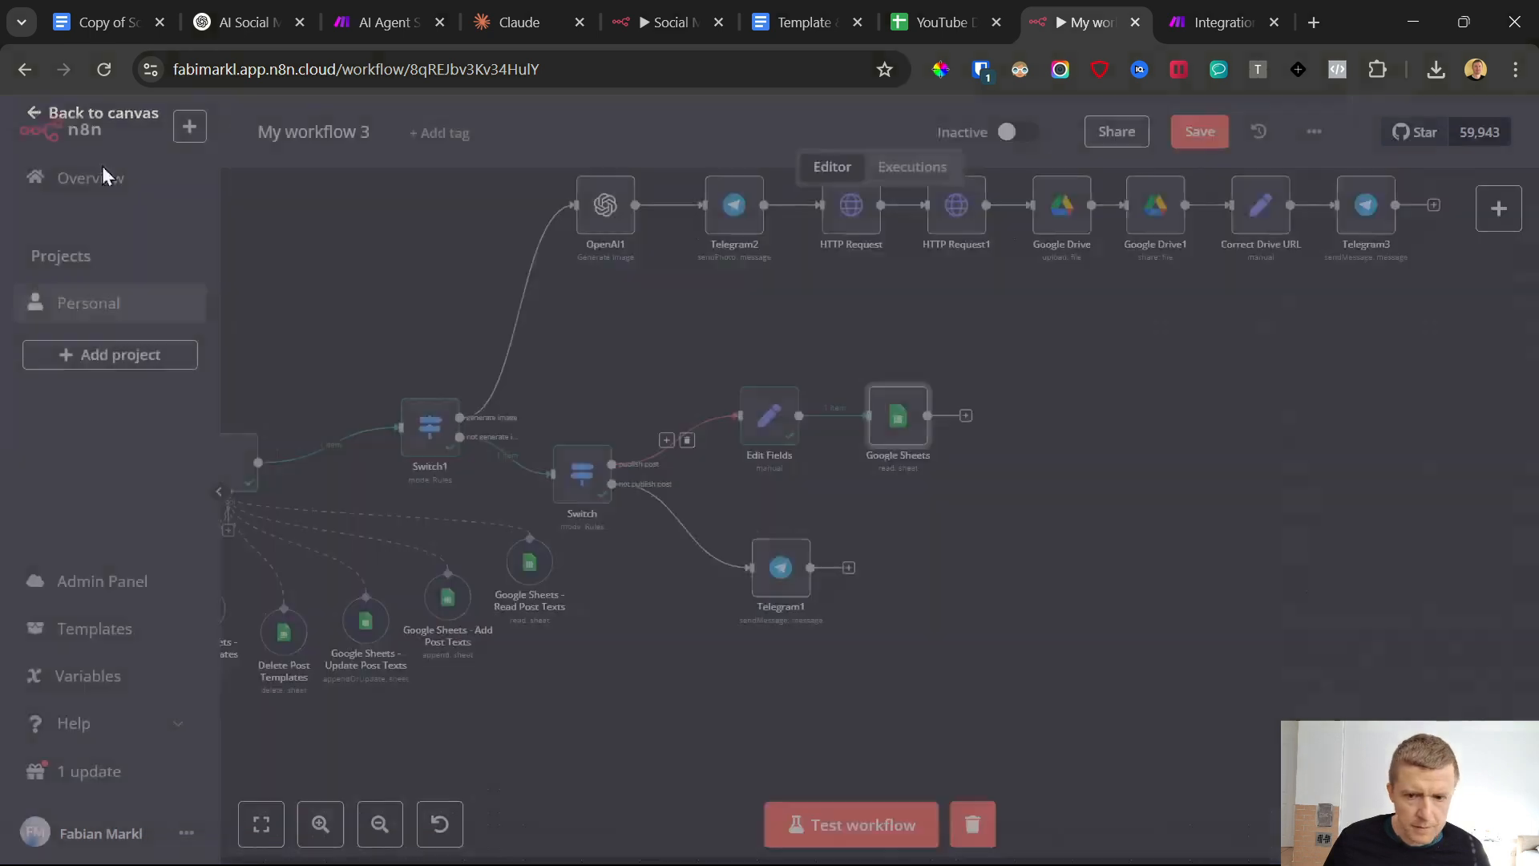
click(1192, 130)
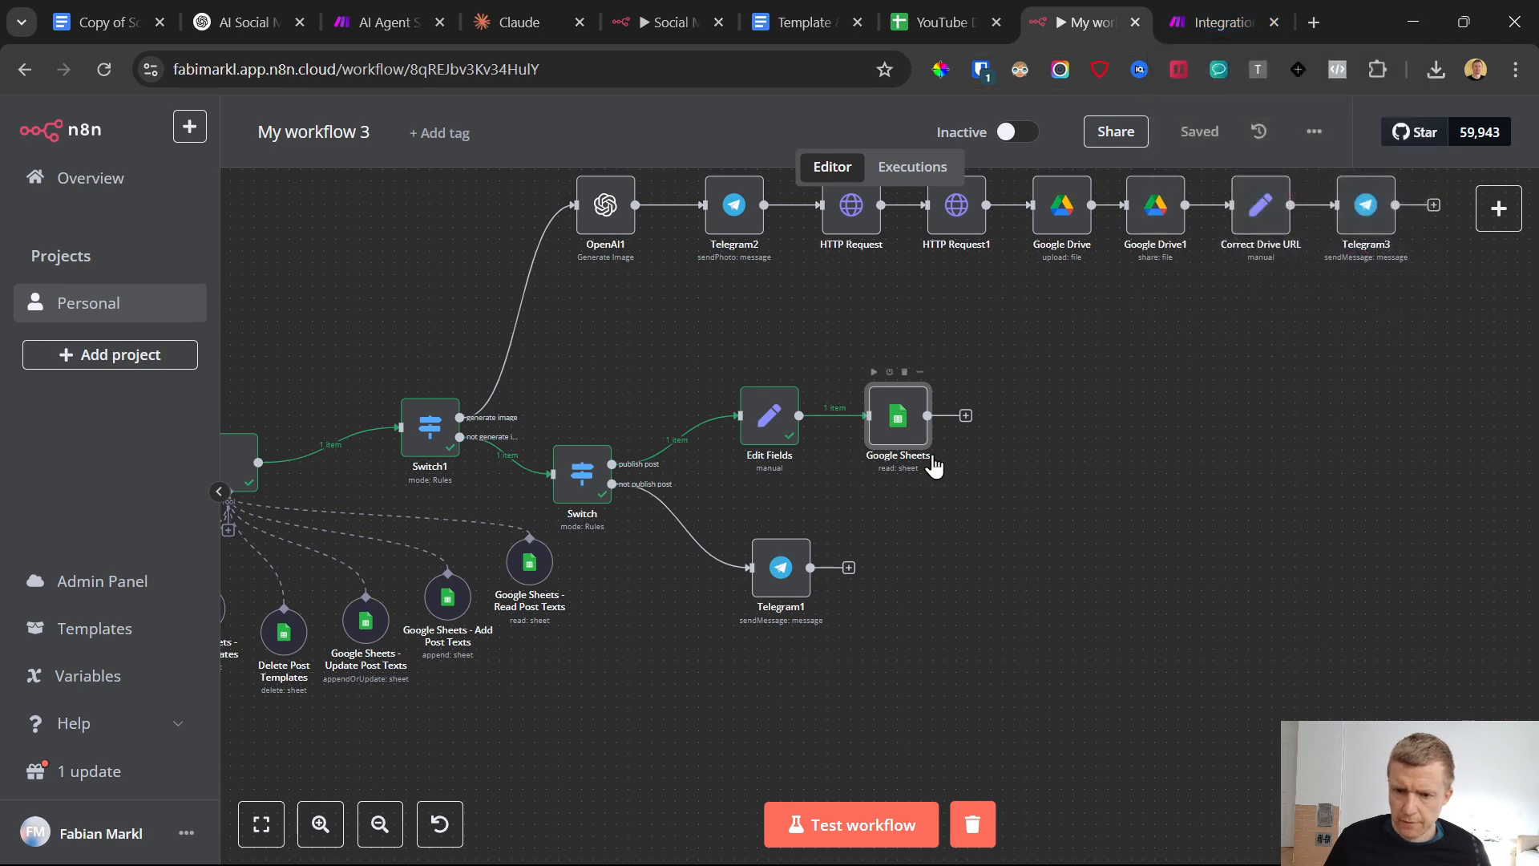
Add an HTTP Request node after the new Google Sheets node and set its method to POST
click(966, 417)
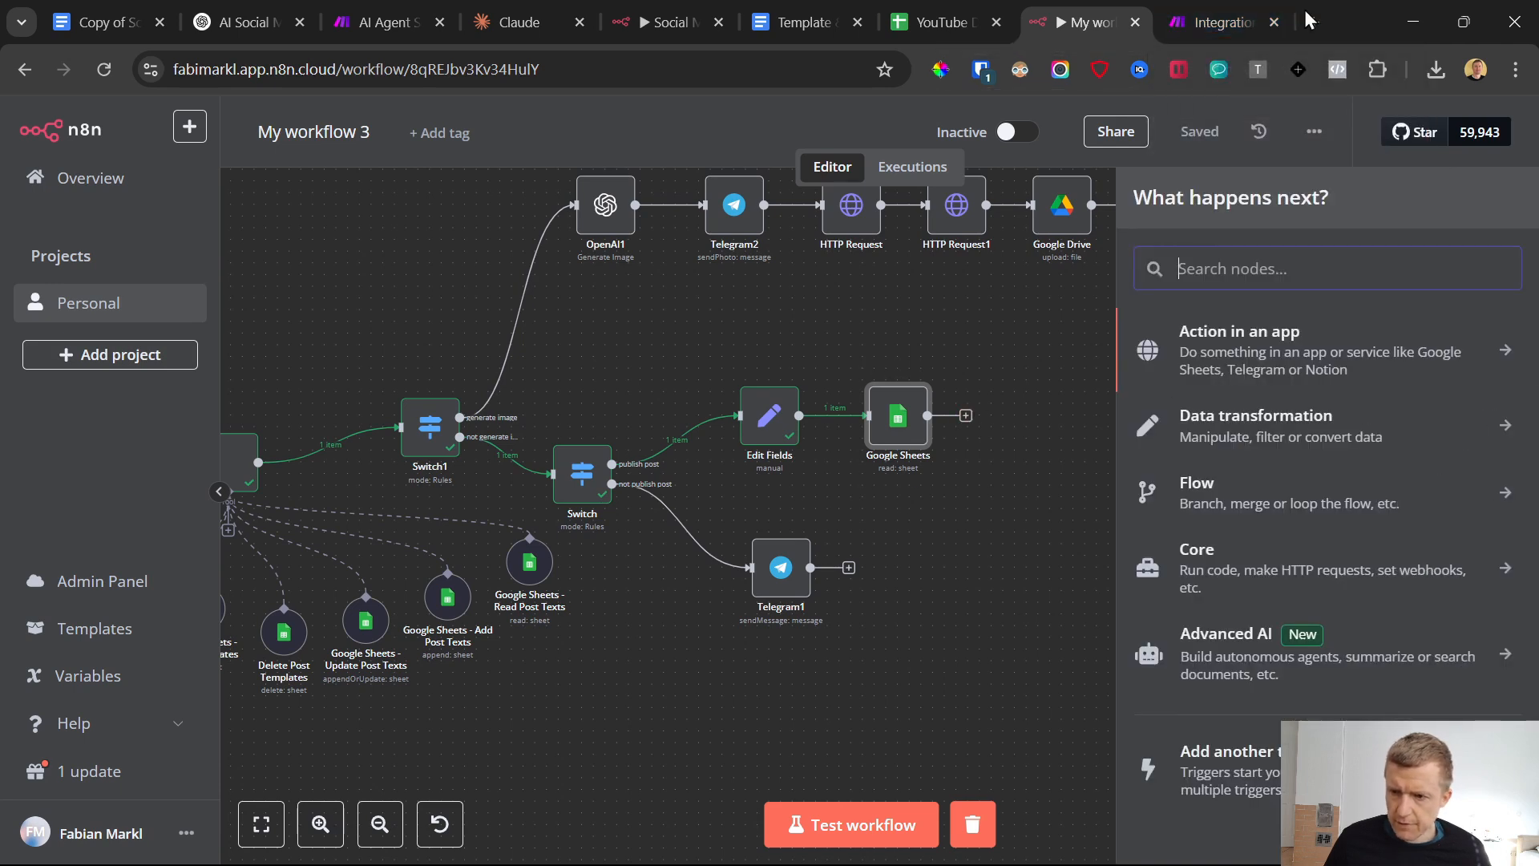
click(1223, 21)
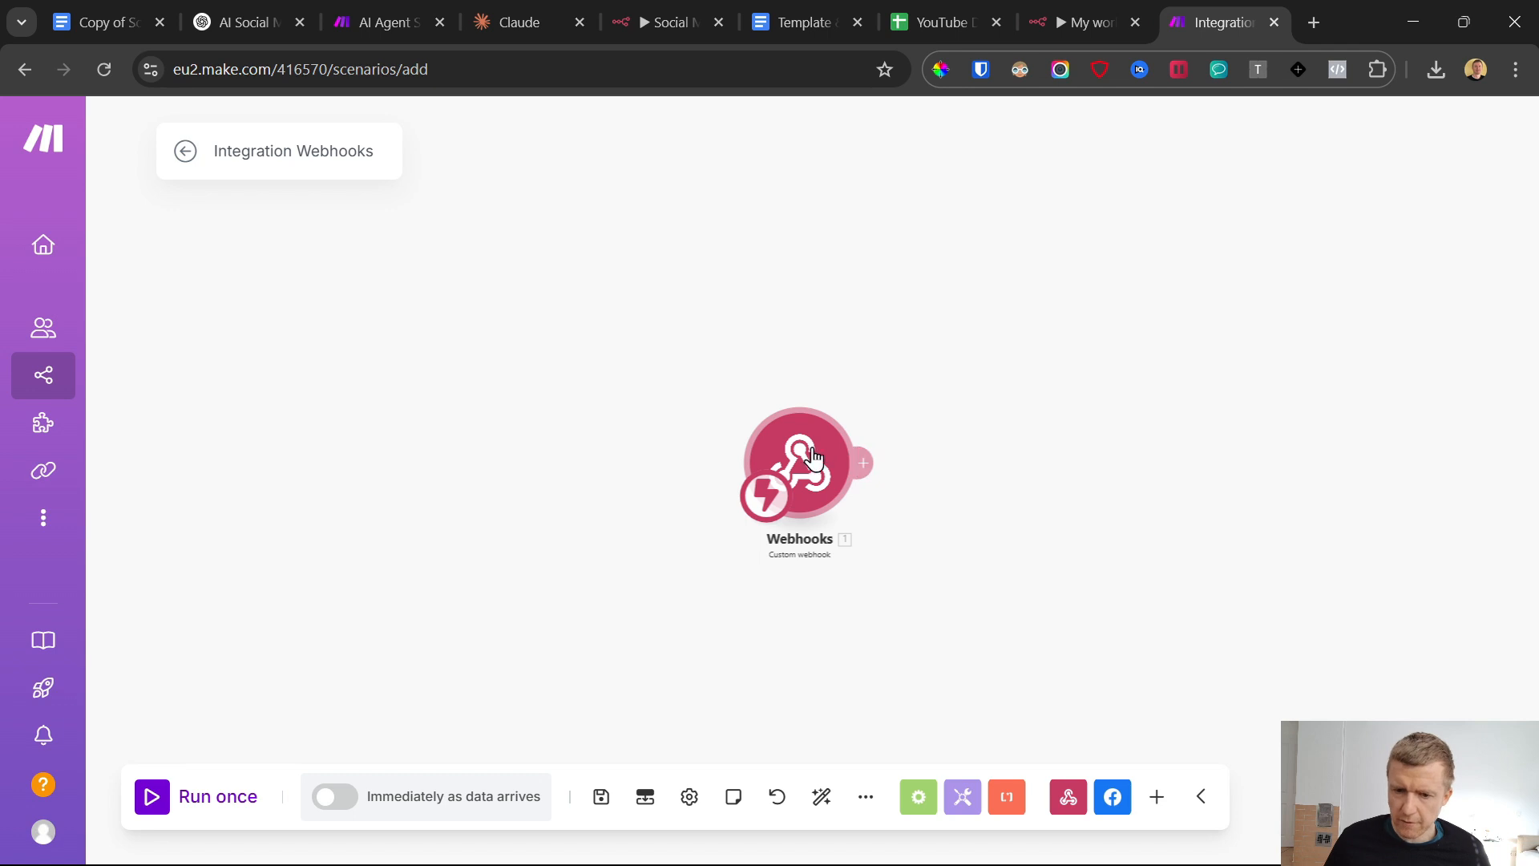
click(1042, 10)
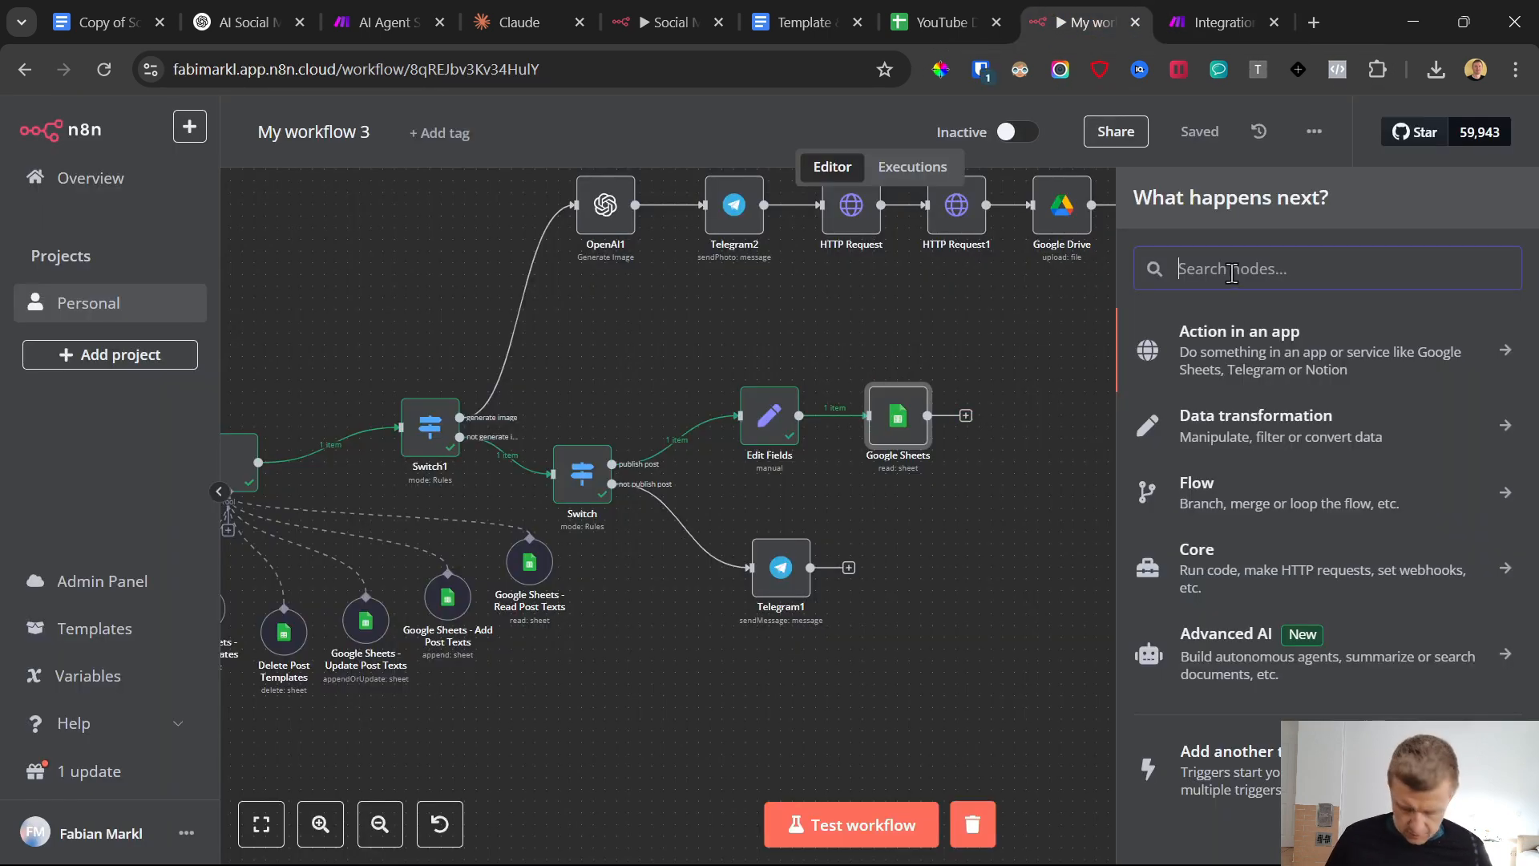
text(http)
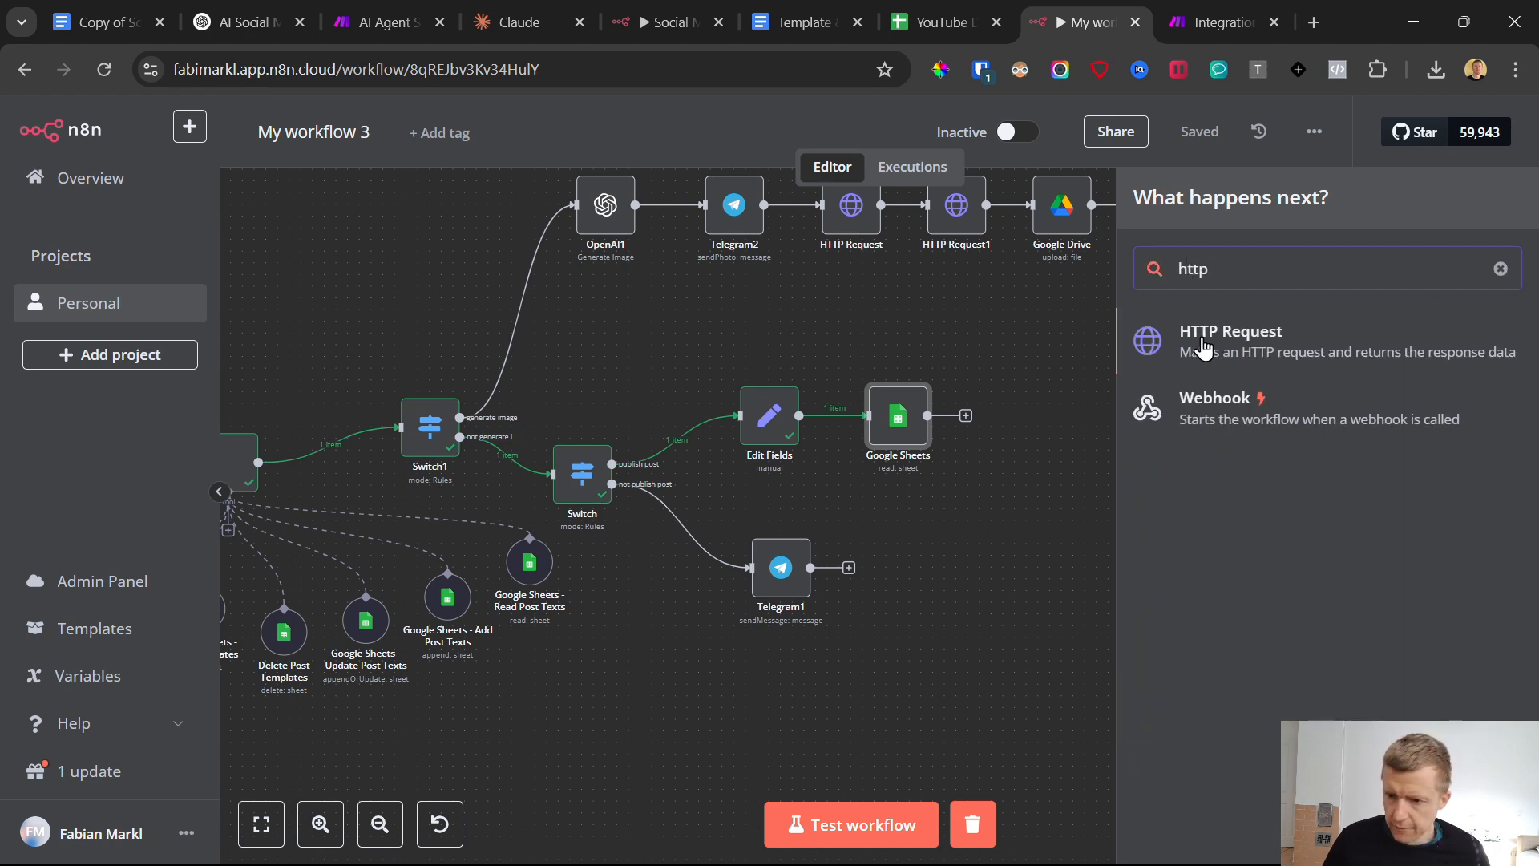
click(1204, 346)
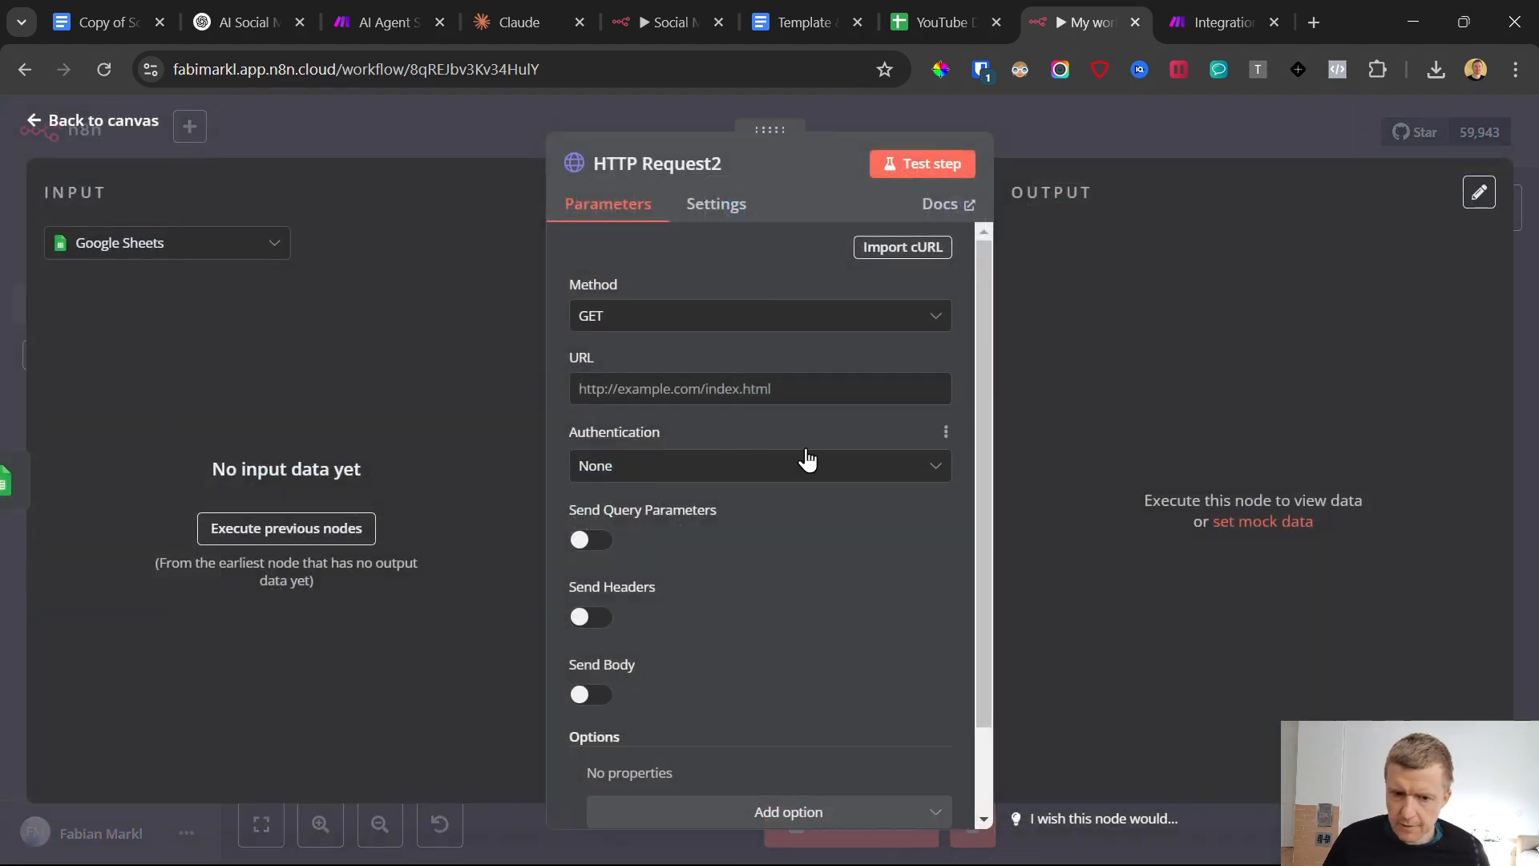
click(665, 321)
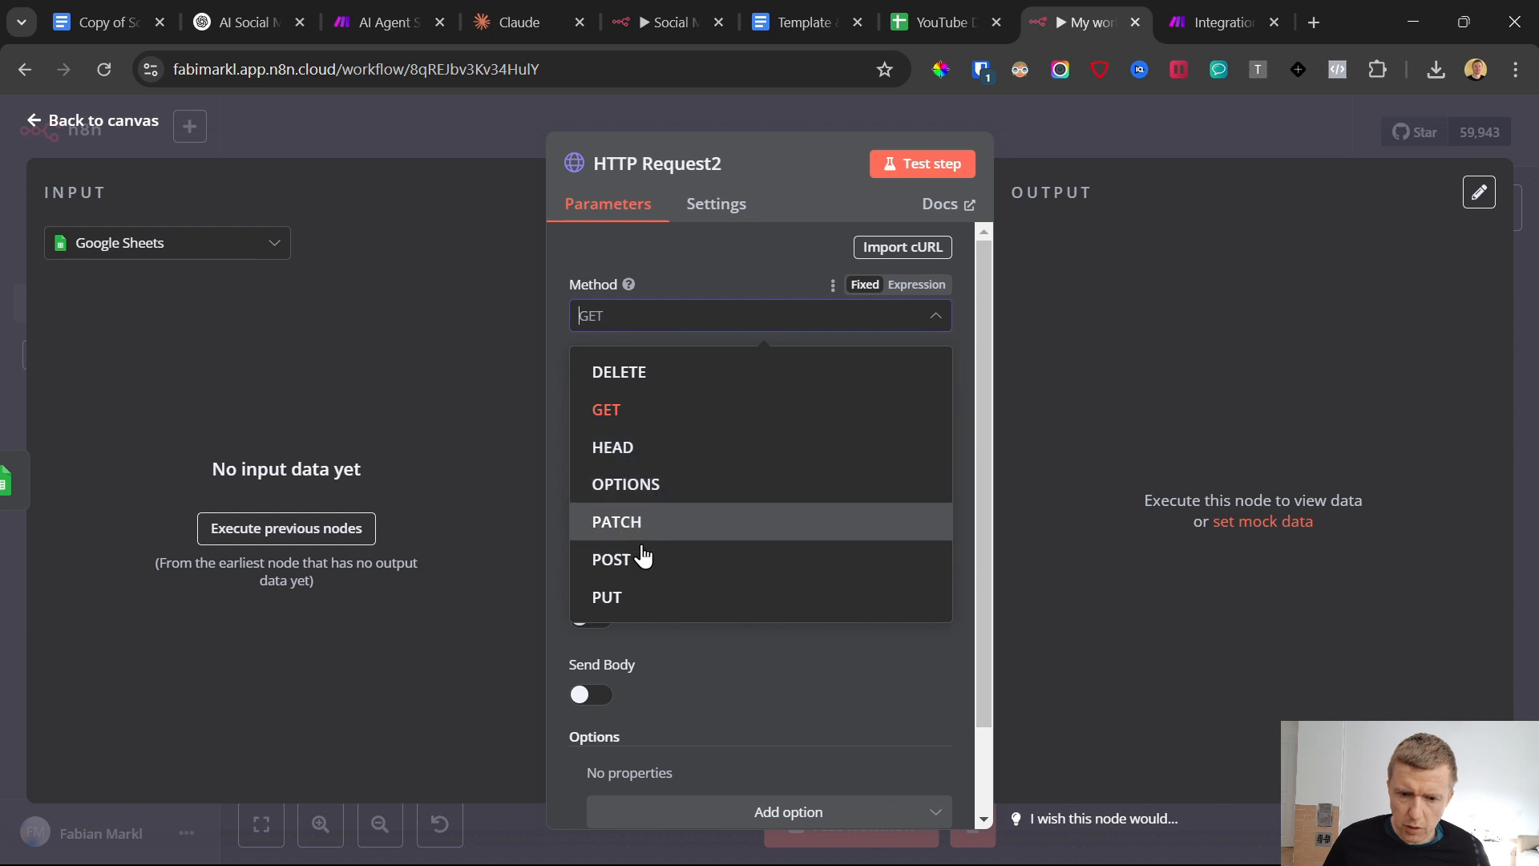
key(Return)
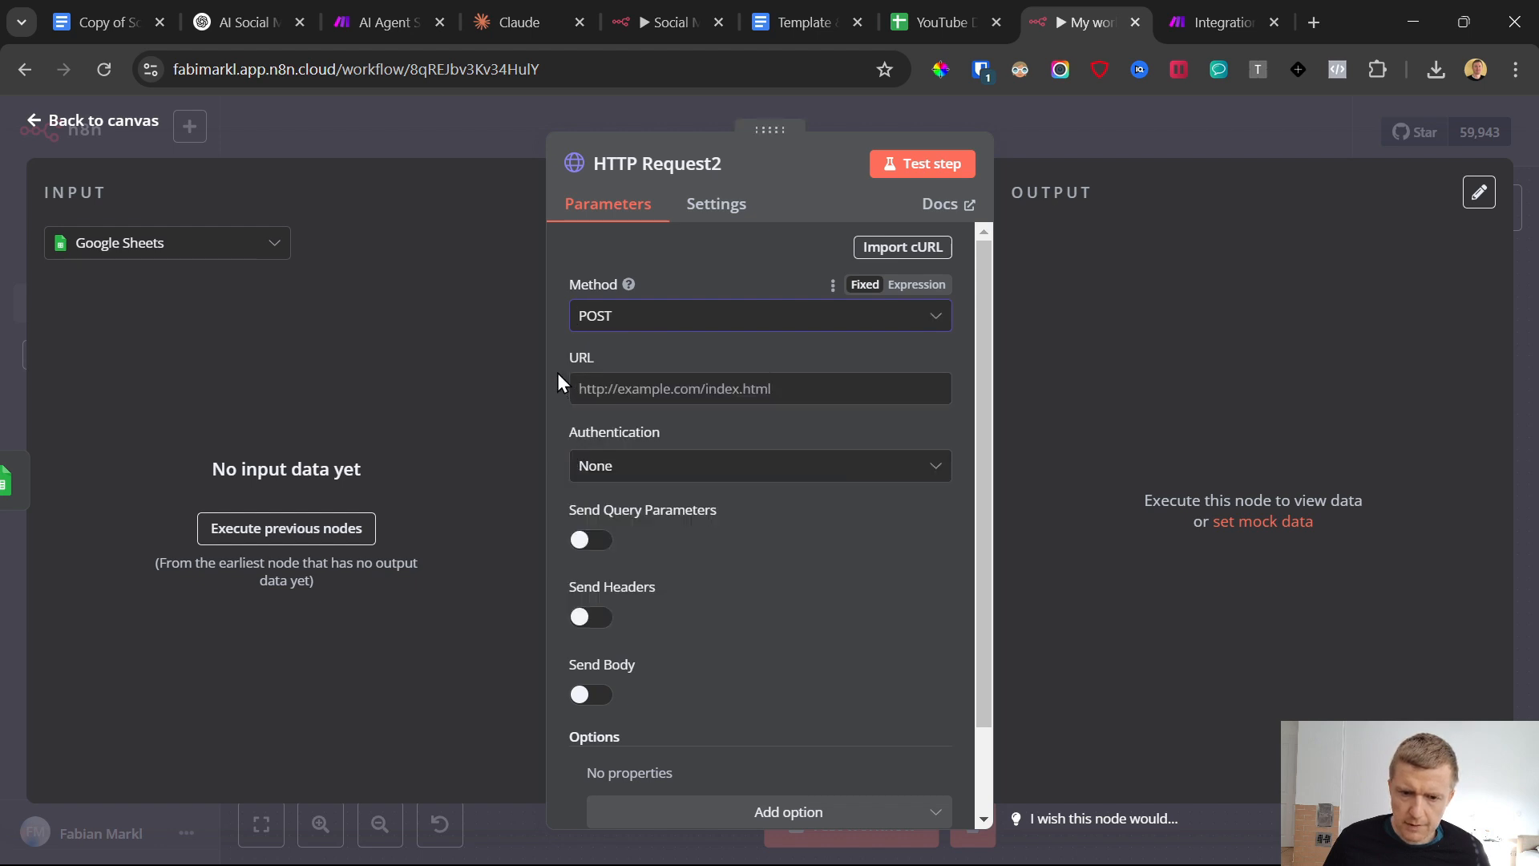
Copy the custom webhook's address from the Make scenario and paste it as the HTTP Request2 URL in n8n
click(1226, 16)
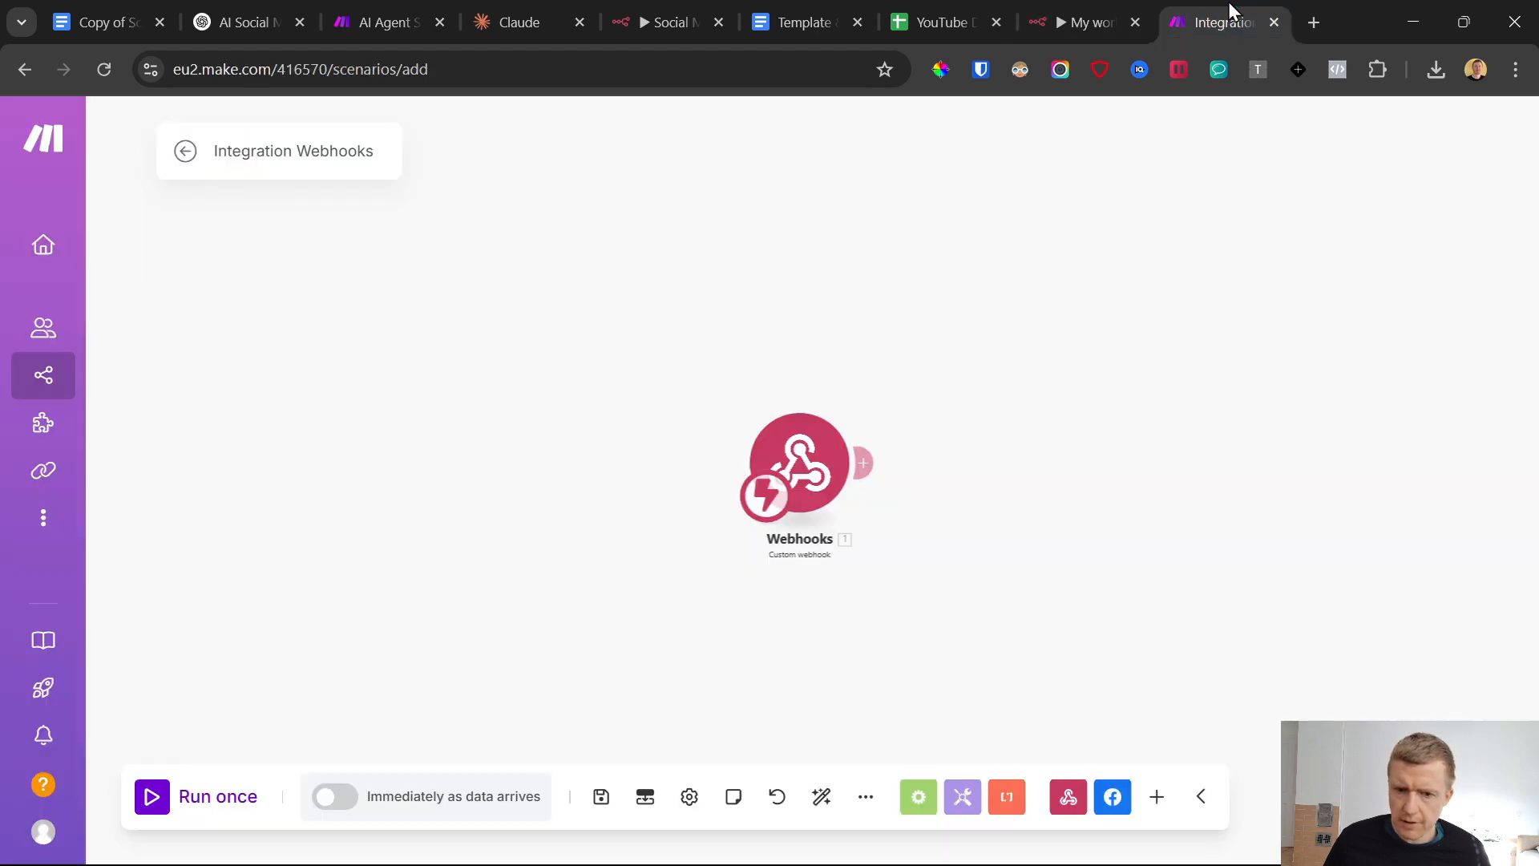
click(798, 463)
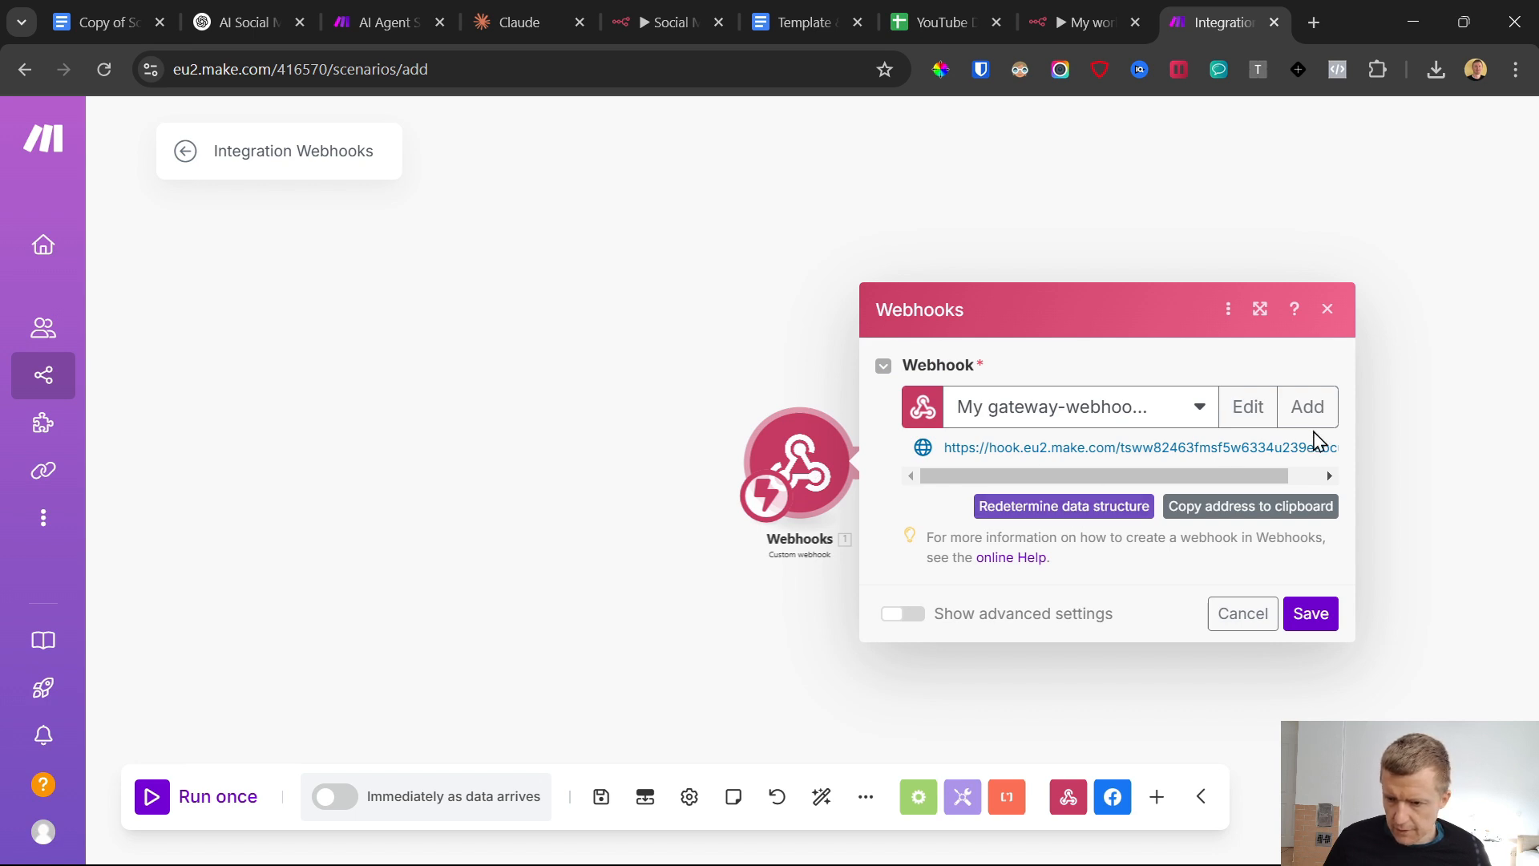
drag(1205, 474, 1239, 476)
click(1249, 513)
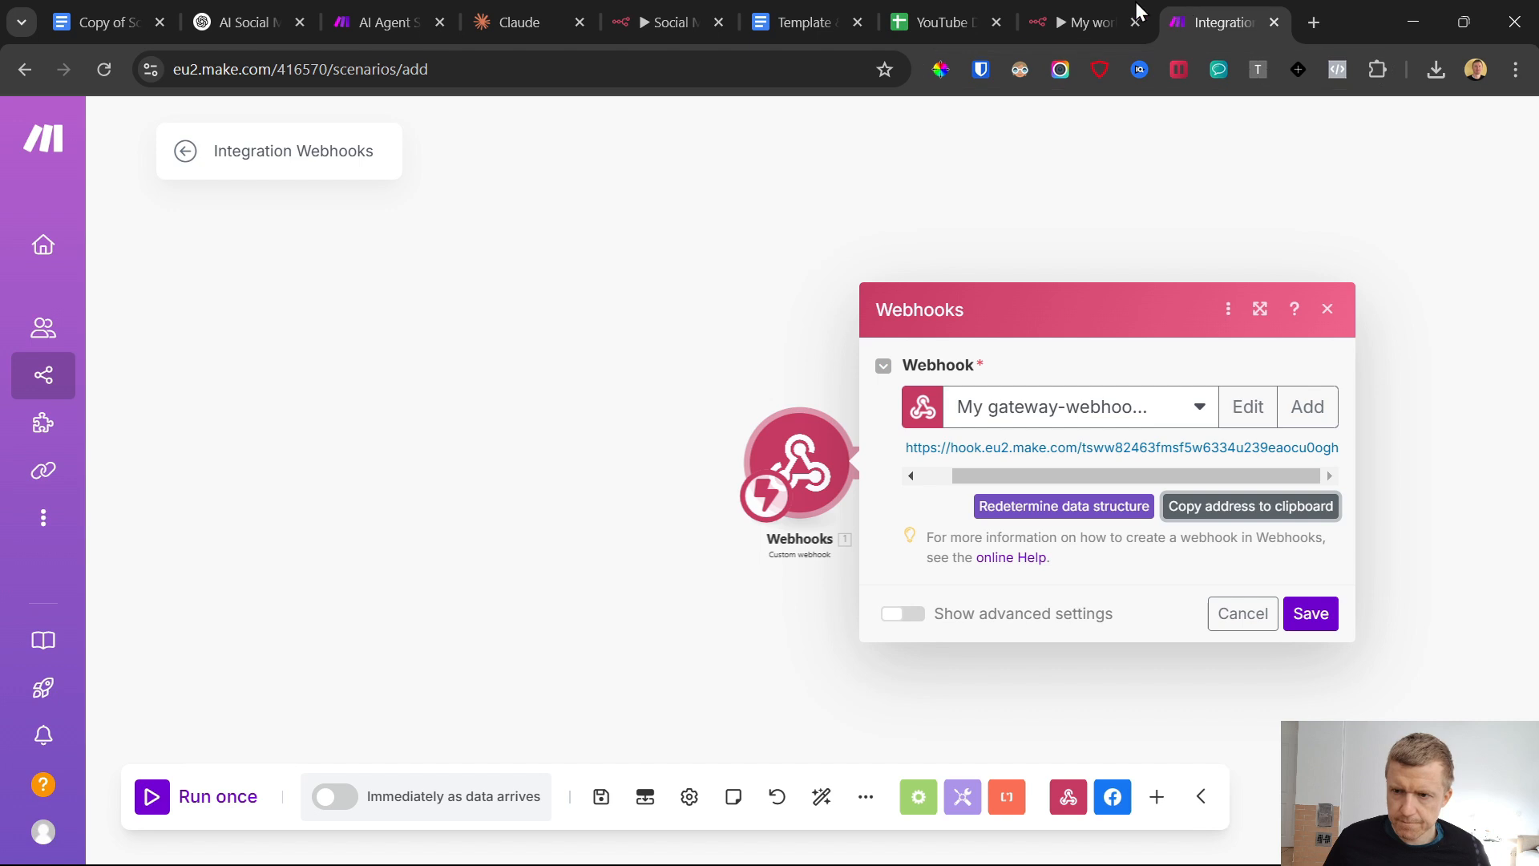
click(1111, 24)
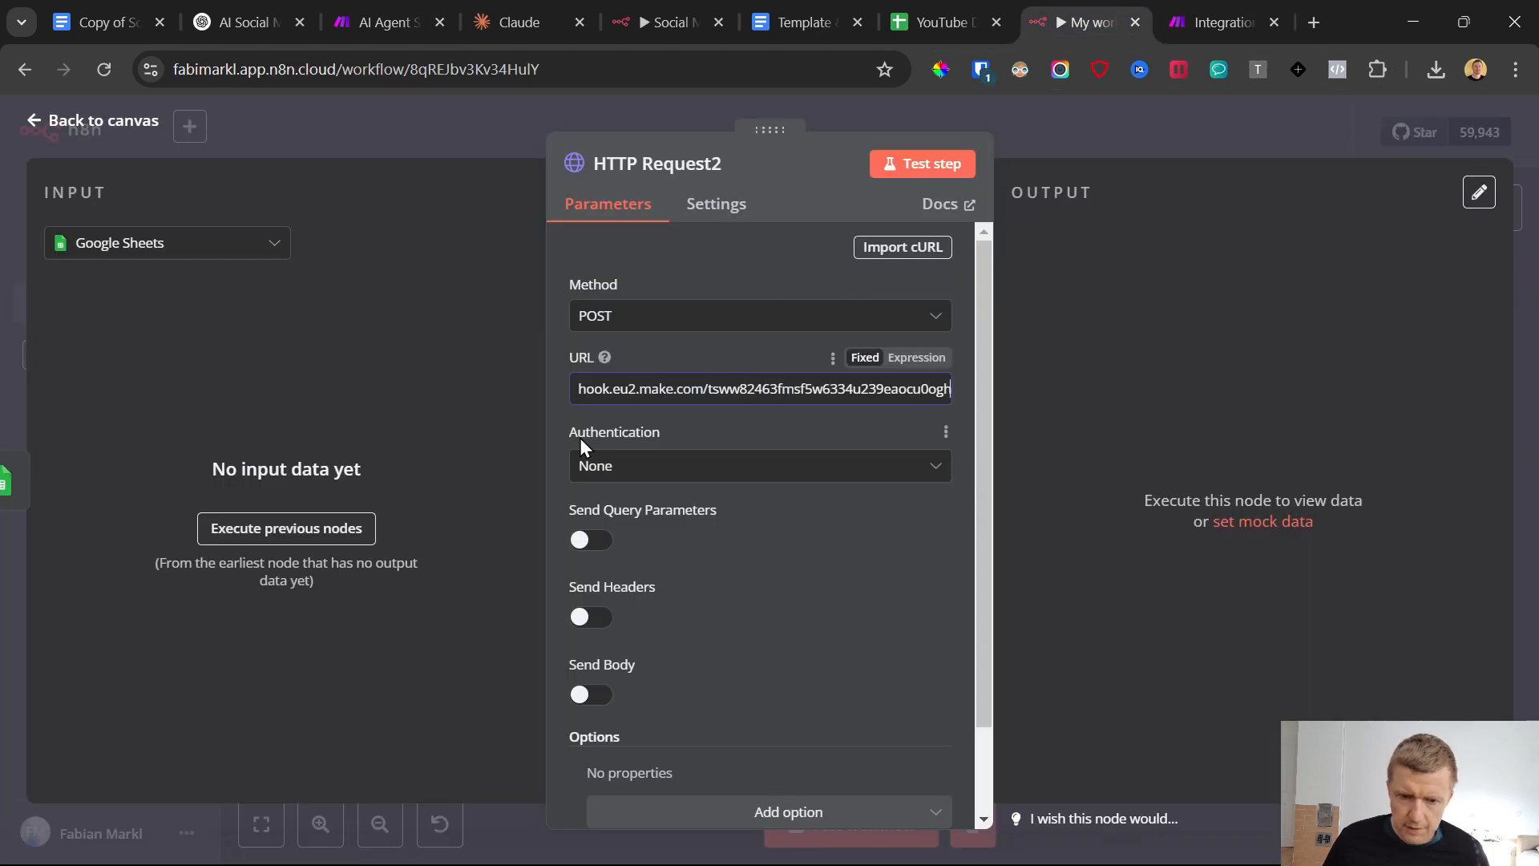
Turn on sending headers and name the header parameter Content-Type, copied from the template document
click(560, 421)
scroll(565, 418, down, 2)
click(591, 514)
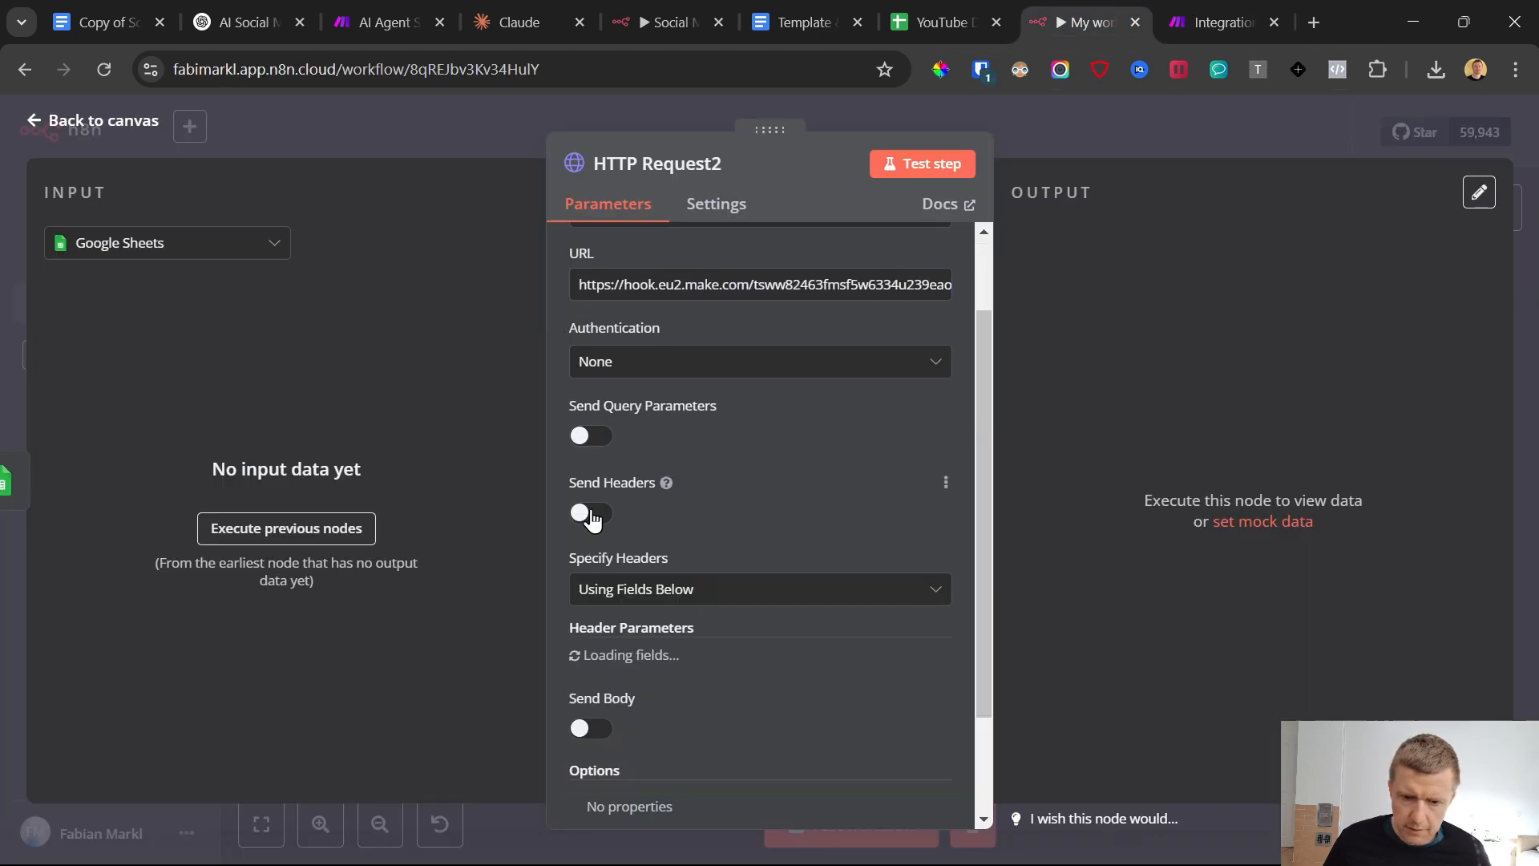
scroll(657, 553, down, 3)
click(654, 472)
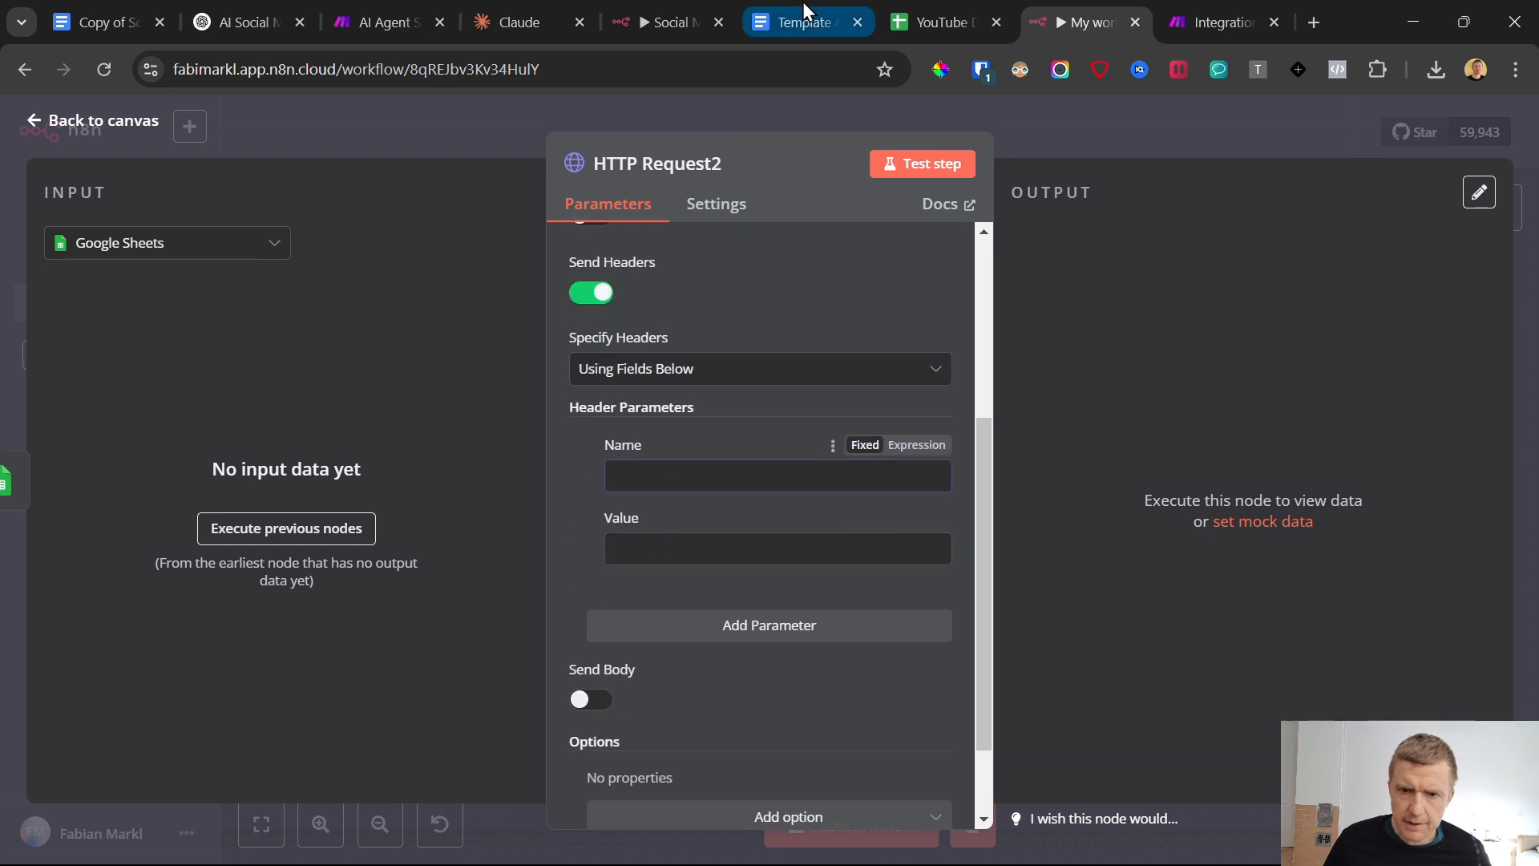
click(781, 27)
triple_click(535, 302)
key(ctrl+c)
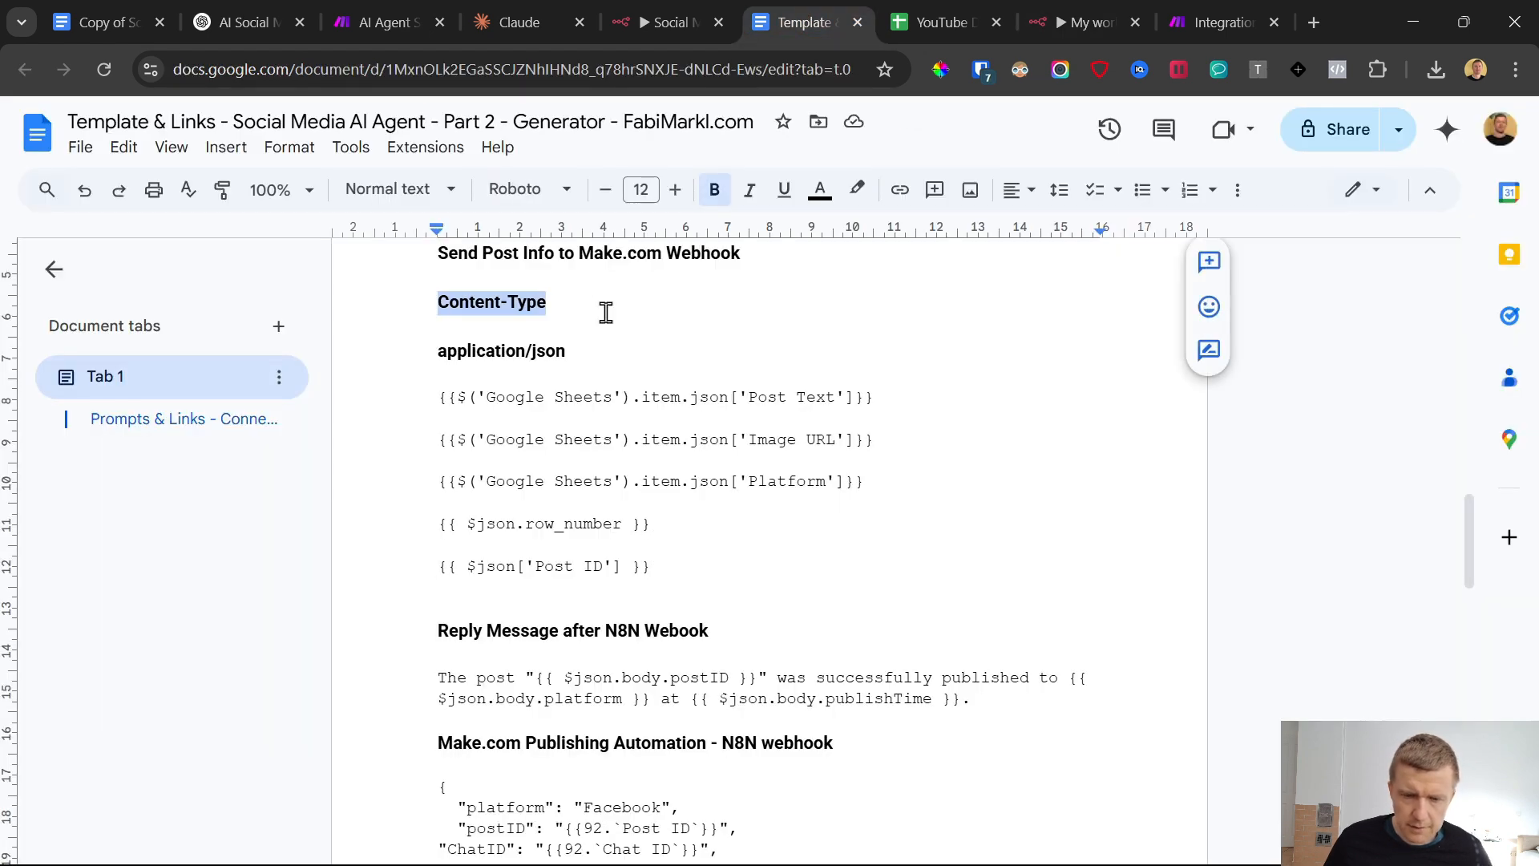
click(1112, 11)
key(ctrl+v)
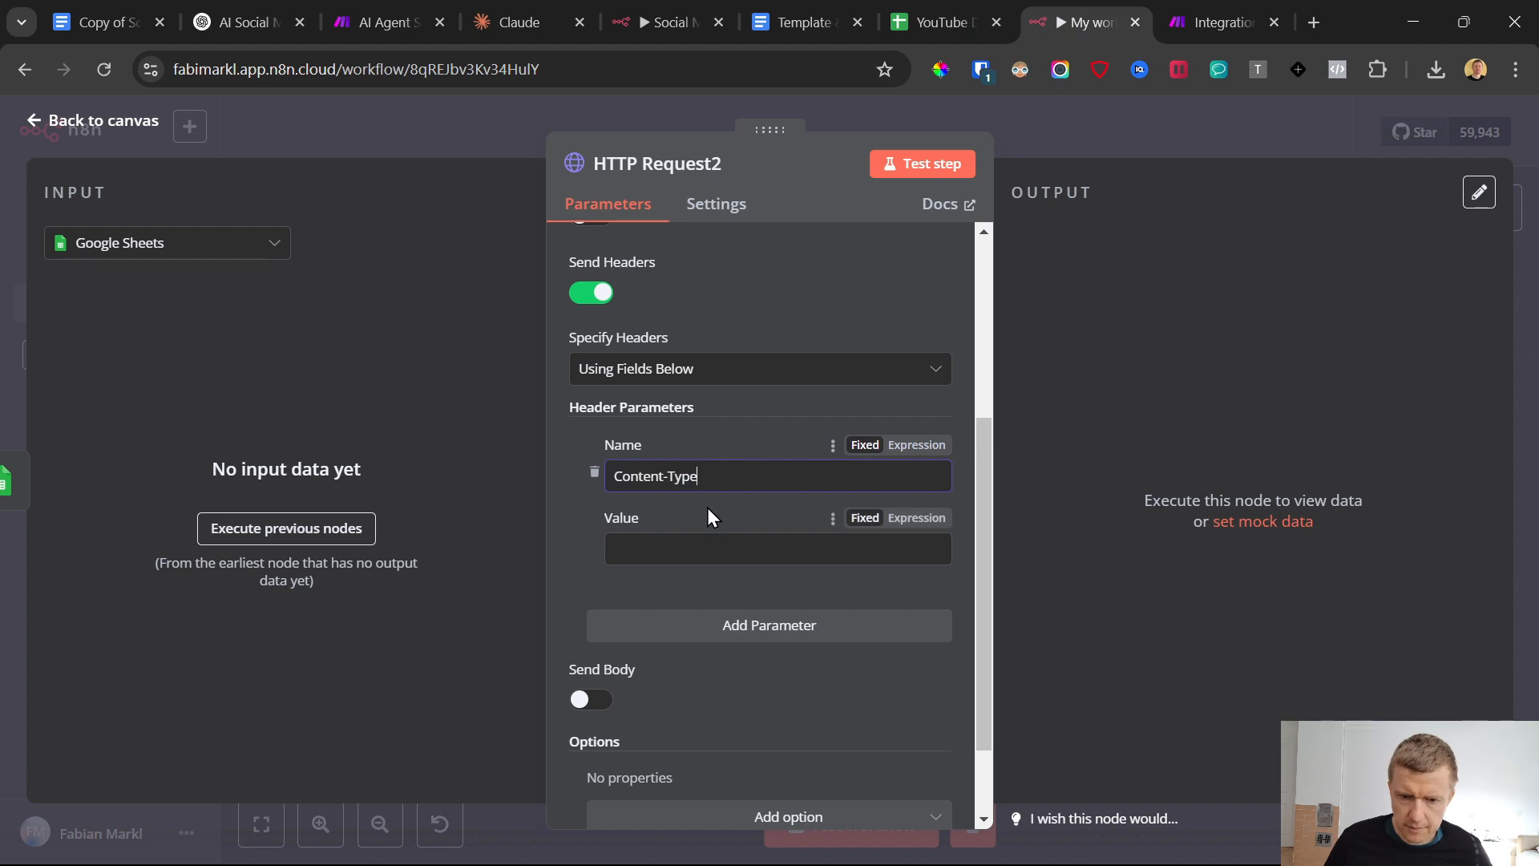
Set the Content-Type header's value to application/json, copied from the template document
click(794, 22)
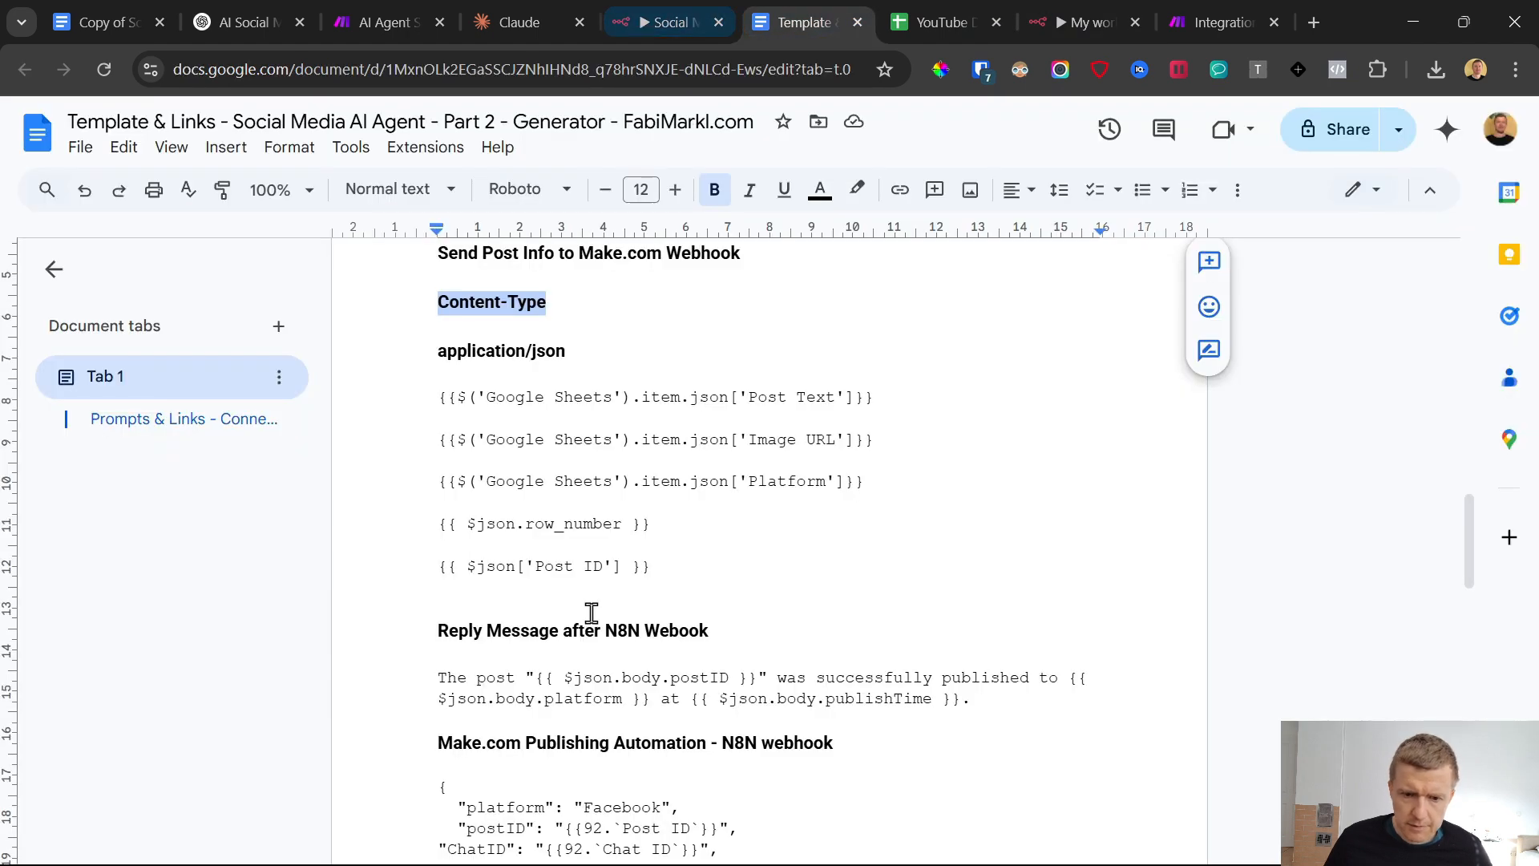
triple_click(421, 353)
key(ctrl+c)
click(1114, 16)
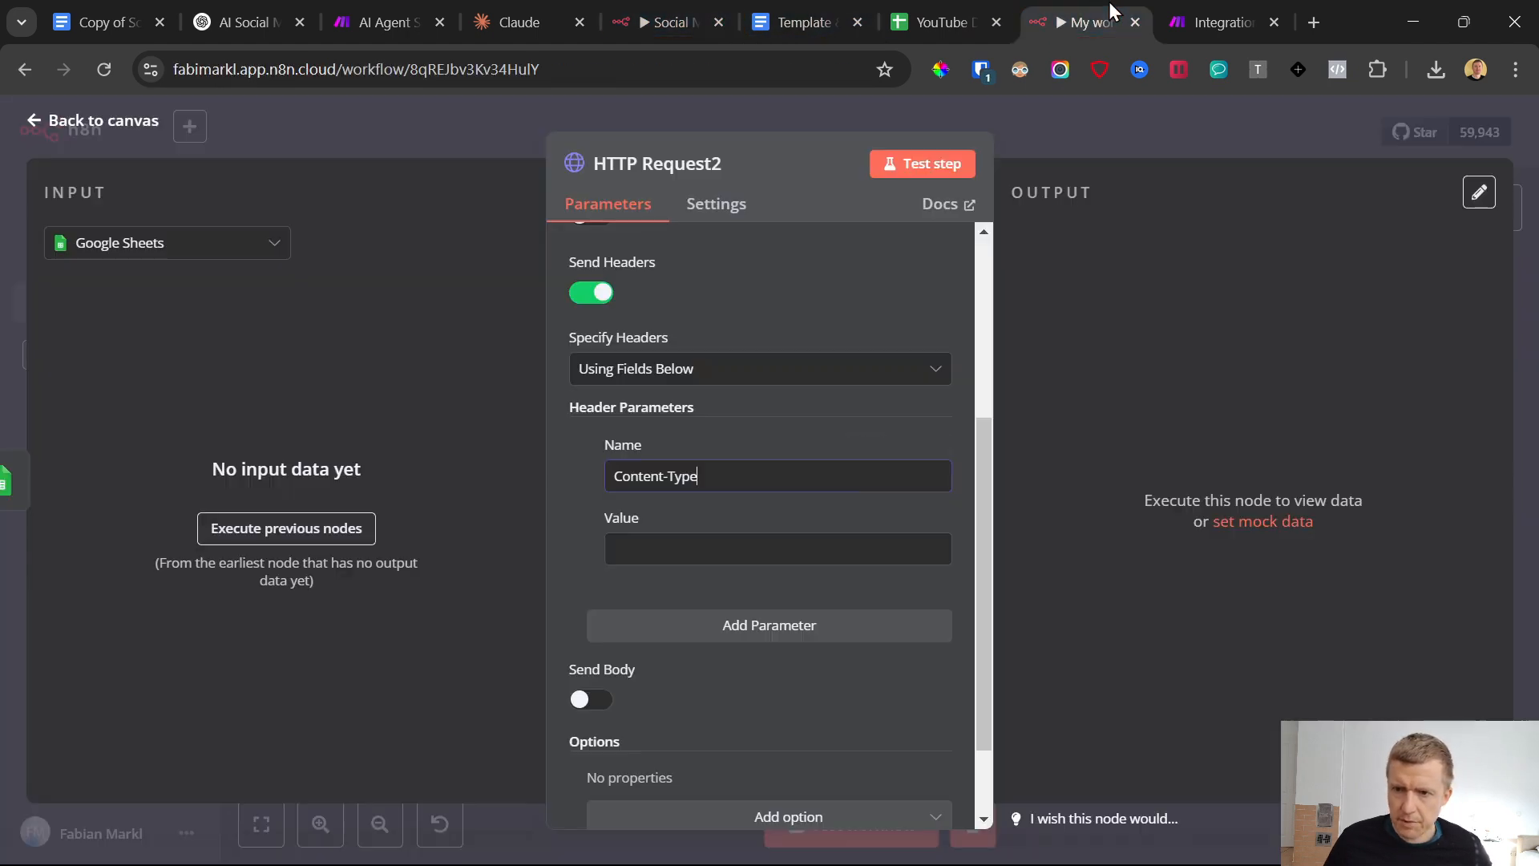
click(705, 539)
key(ctrl+v)
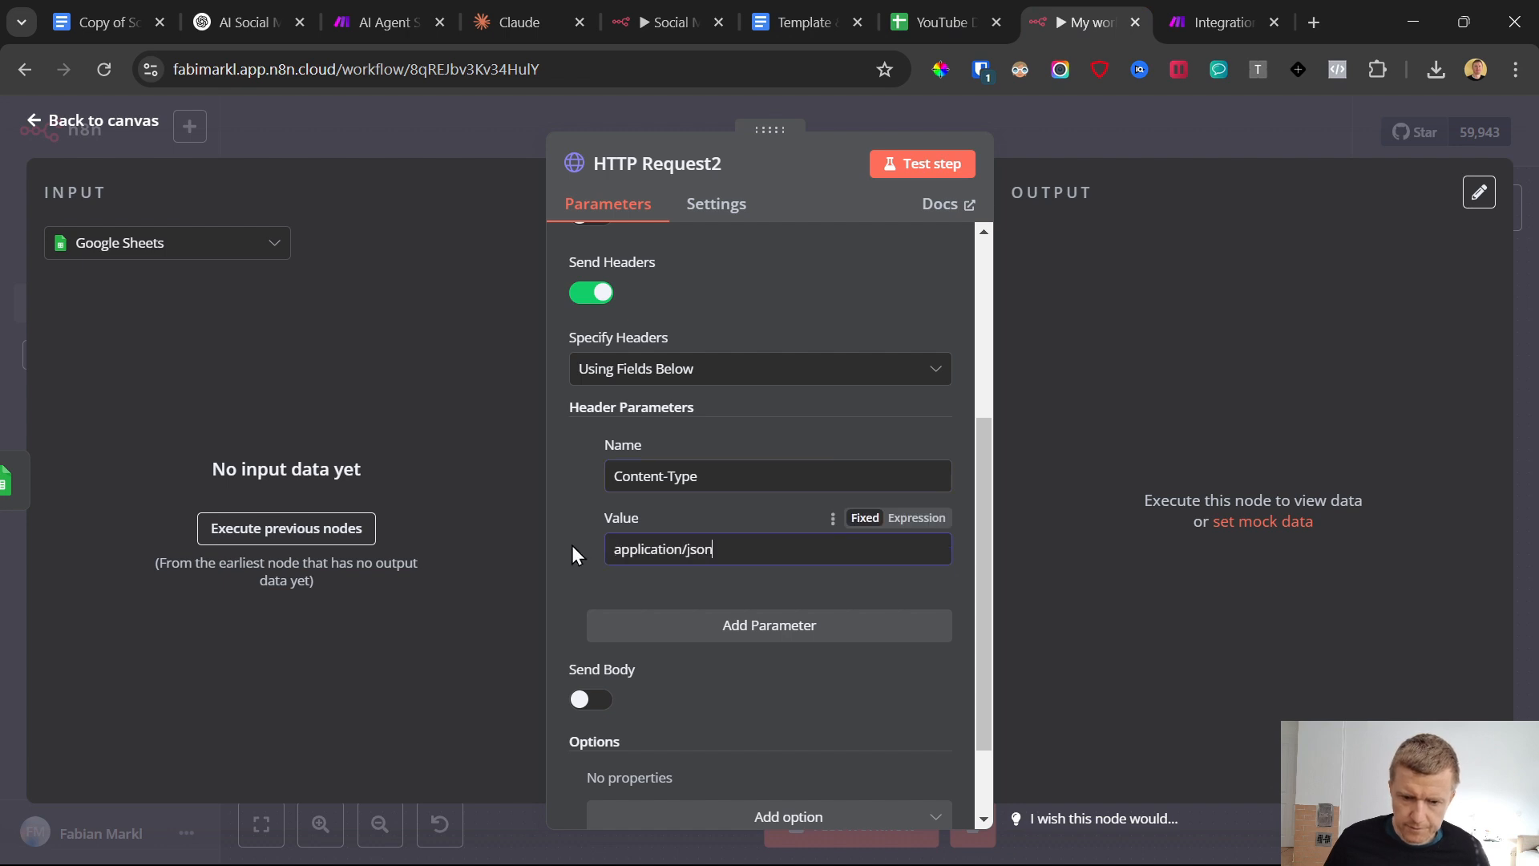
Turn on sending a body, copy the Post Text expression from the template document, and name the first body parameter Post Text
scroll(589, 555, down, 1)
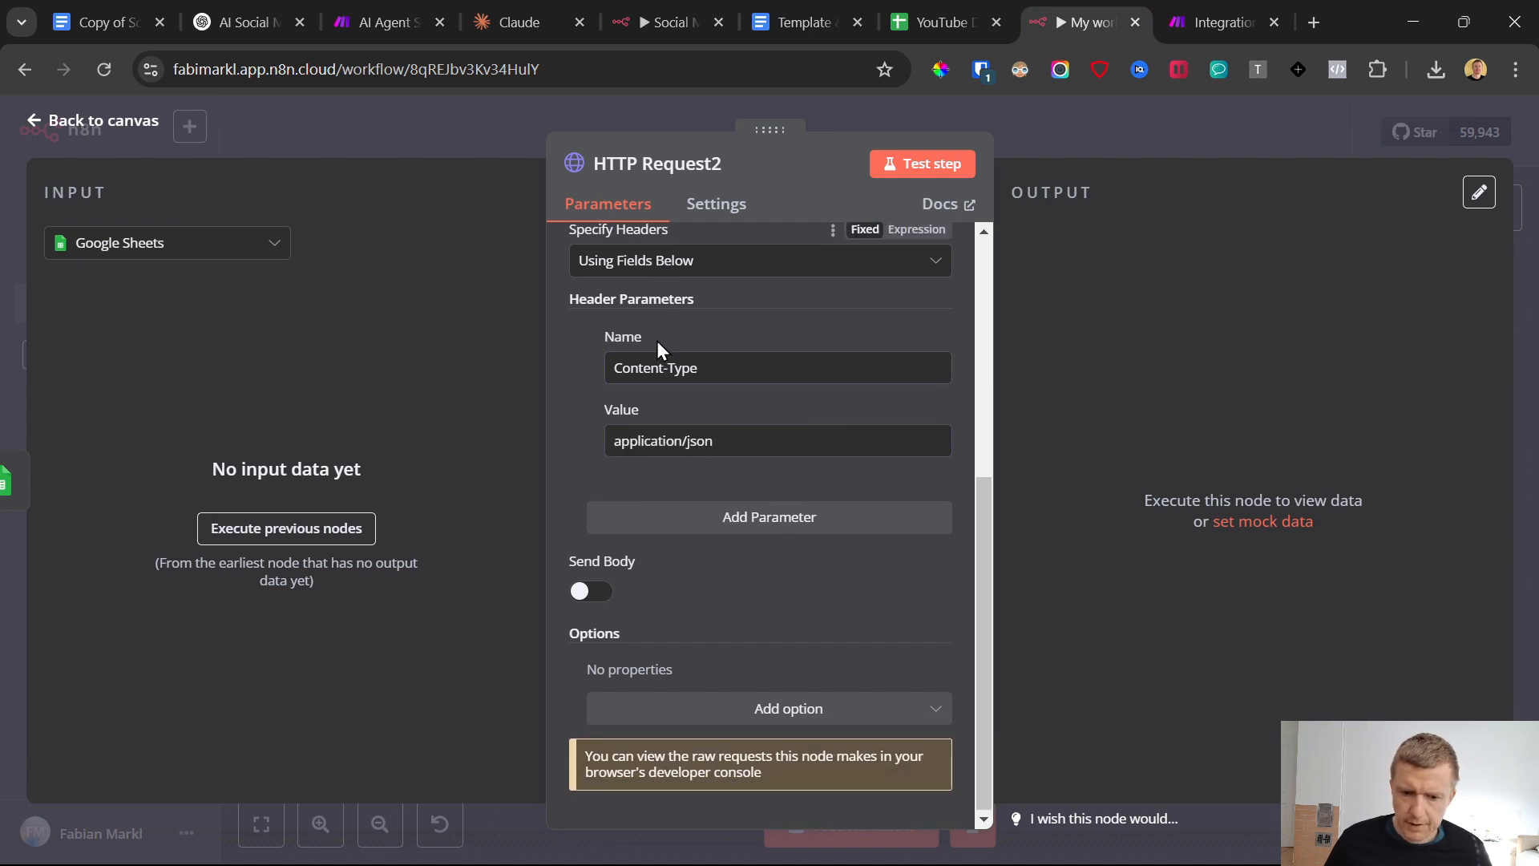
click(589, 593)
scroll(613, 529, down, 3)
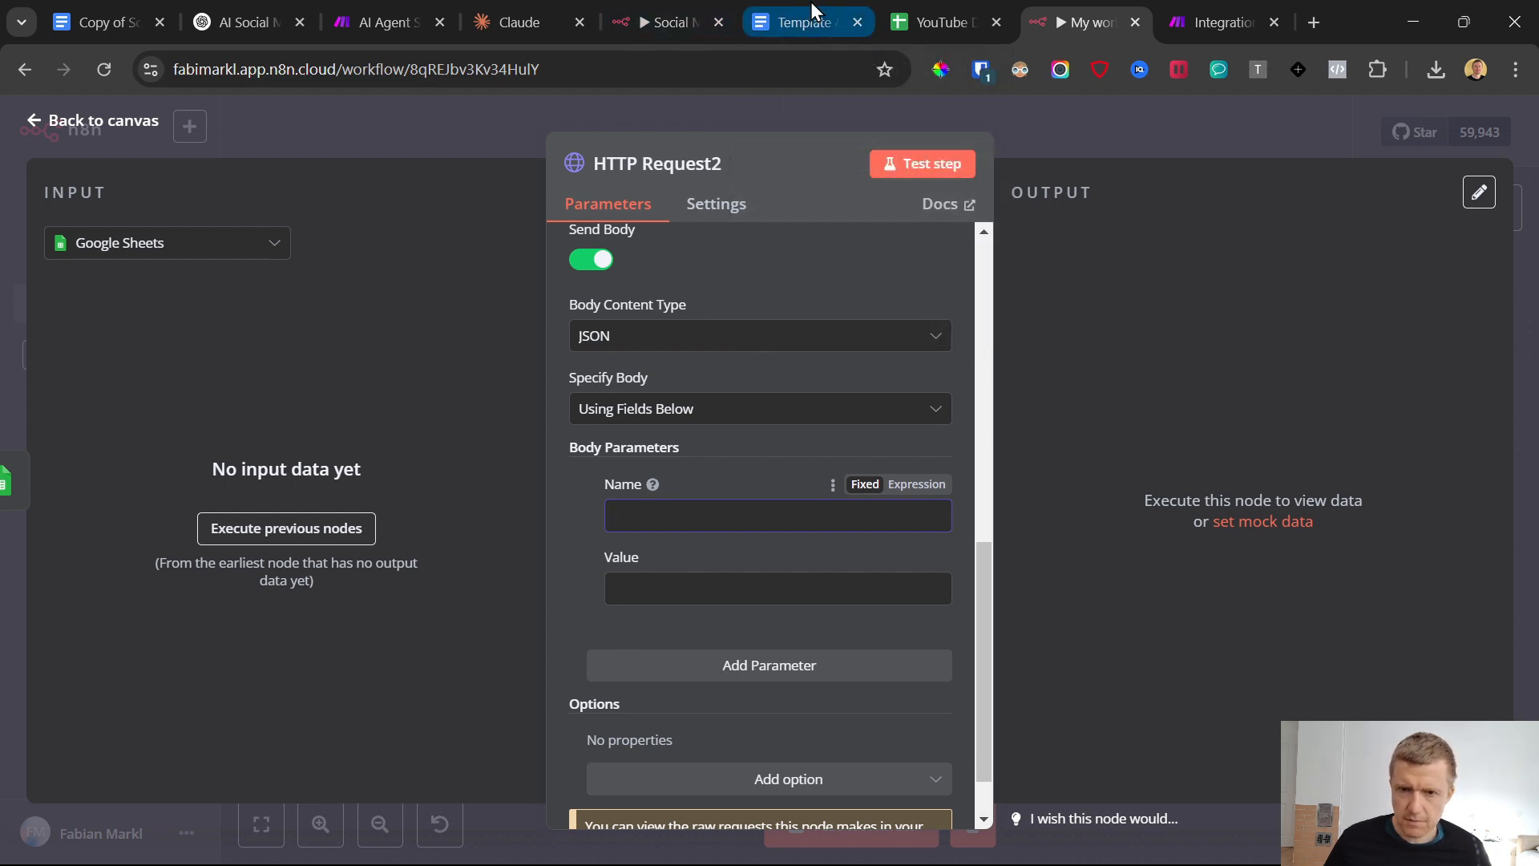
click(801, 21)
click(464, 395)
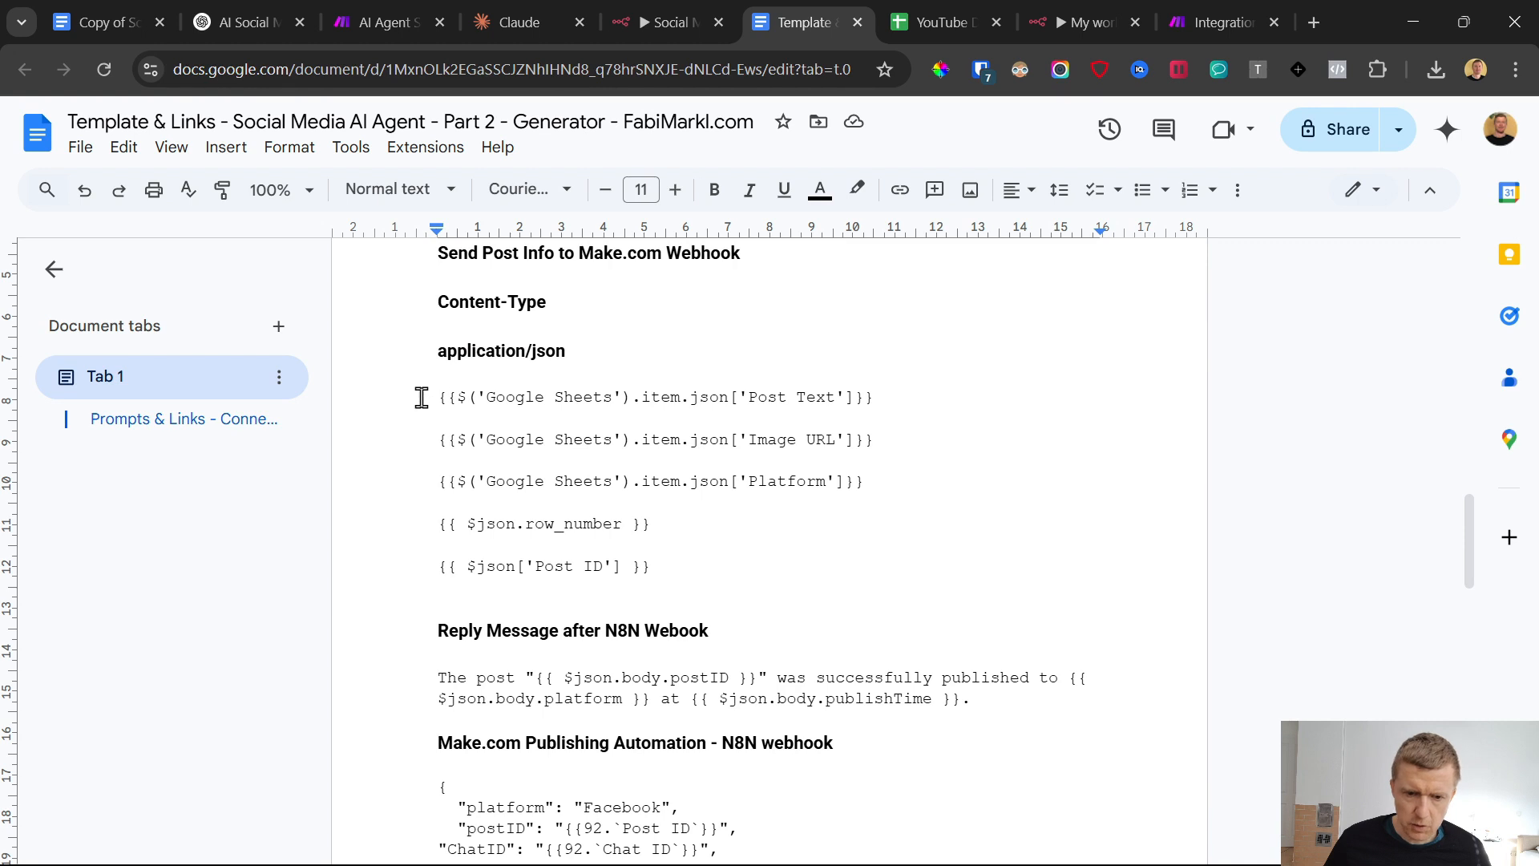
drag(419, 395, 869, 397)
key(ctrl+c)
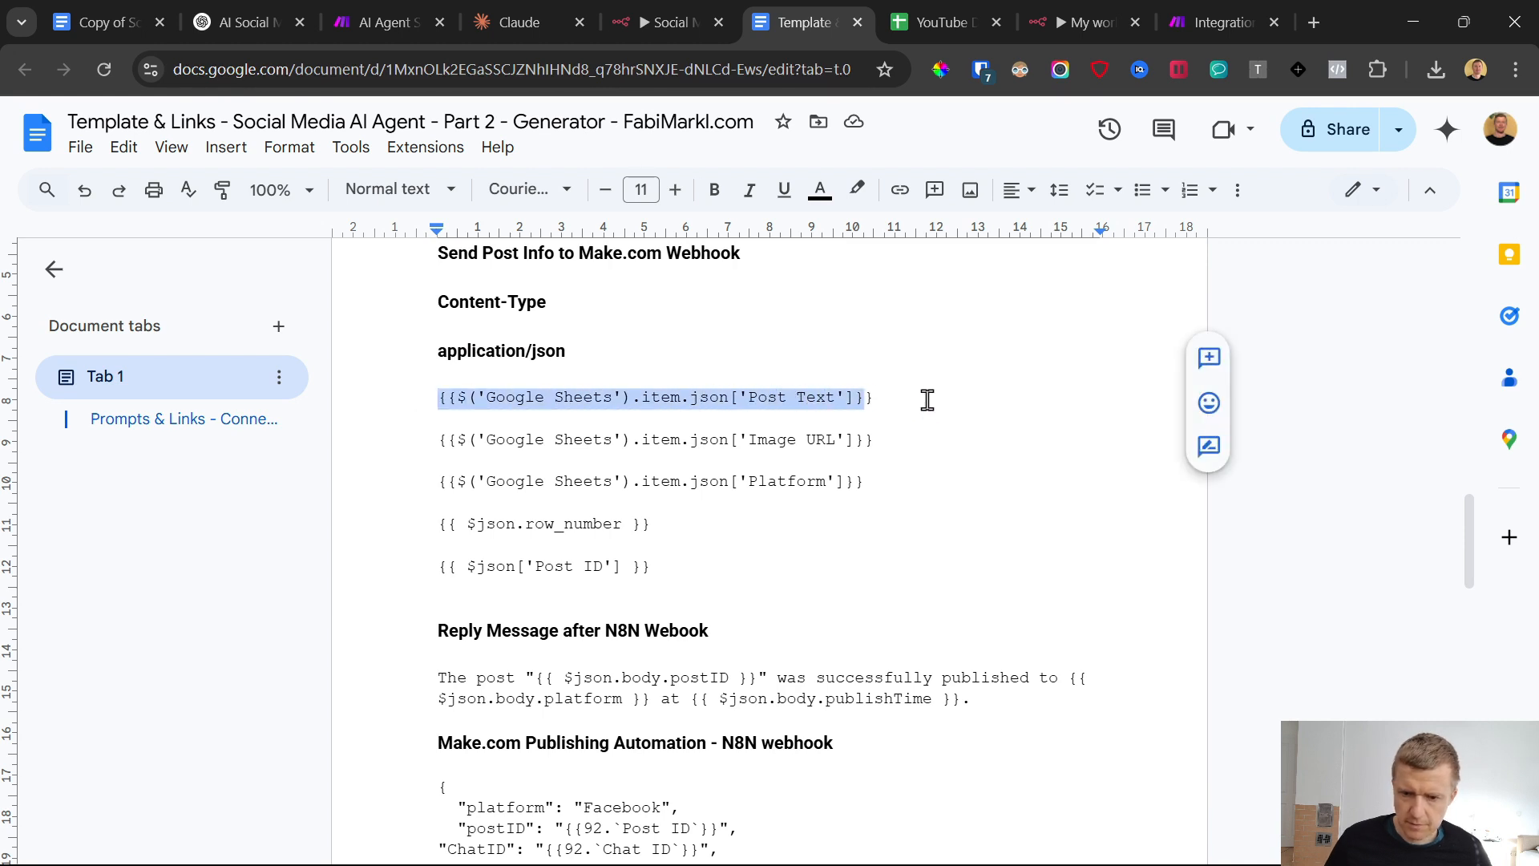
click(1095, 4)
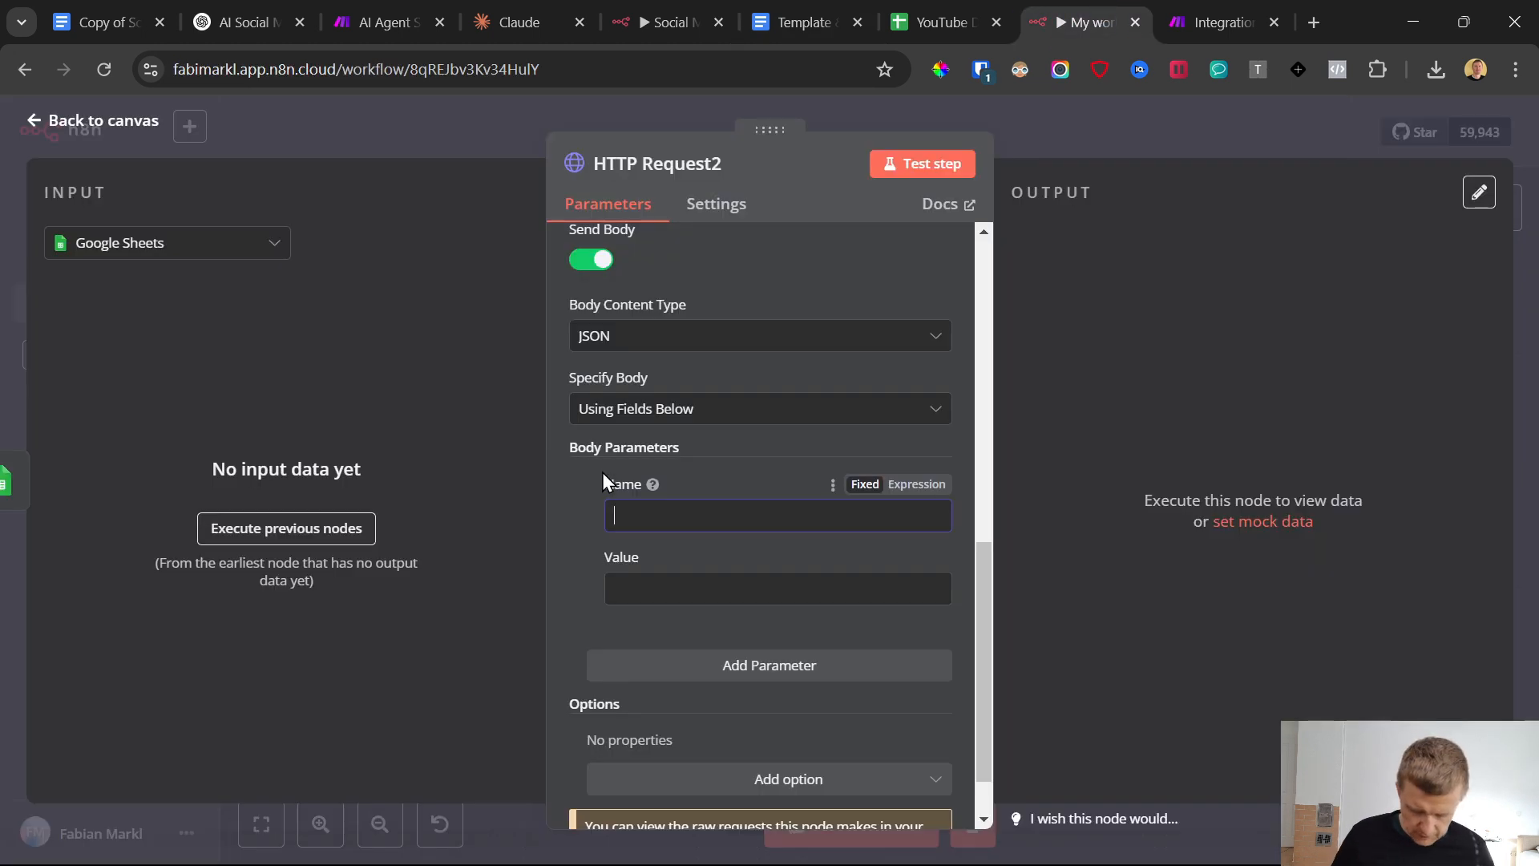
text(Post)
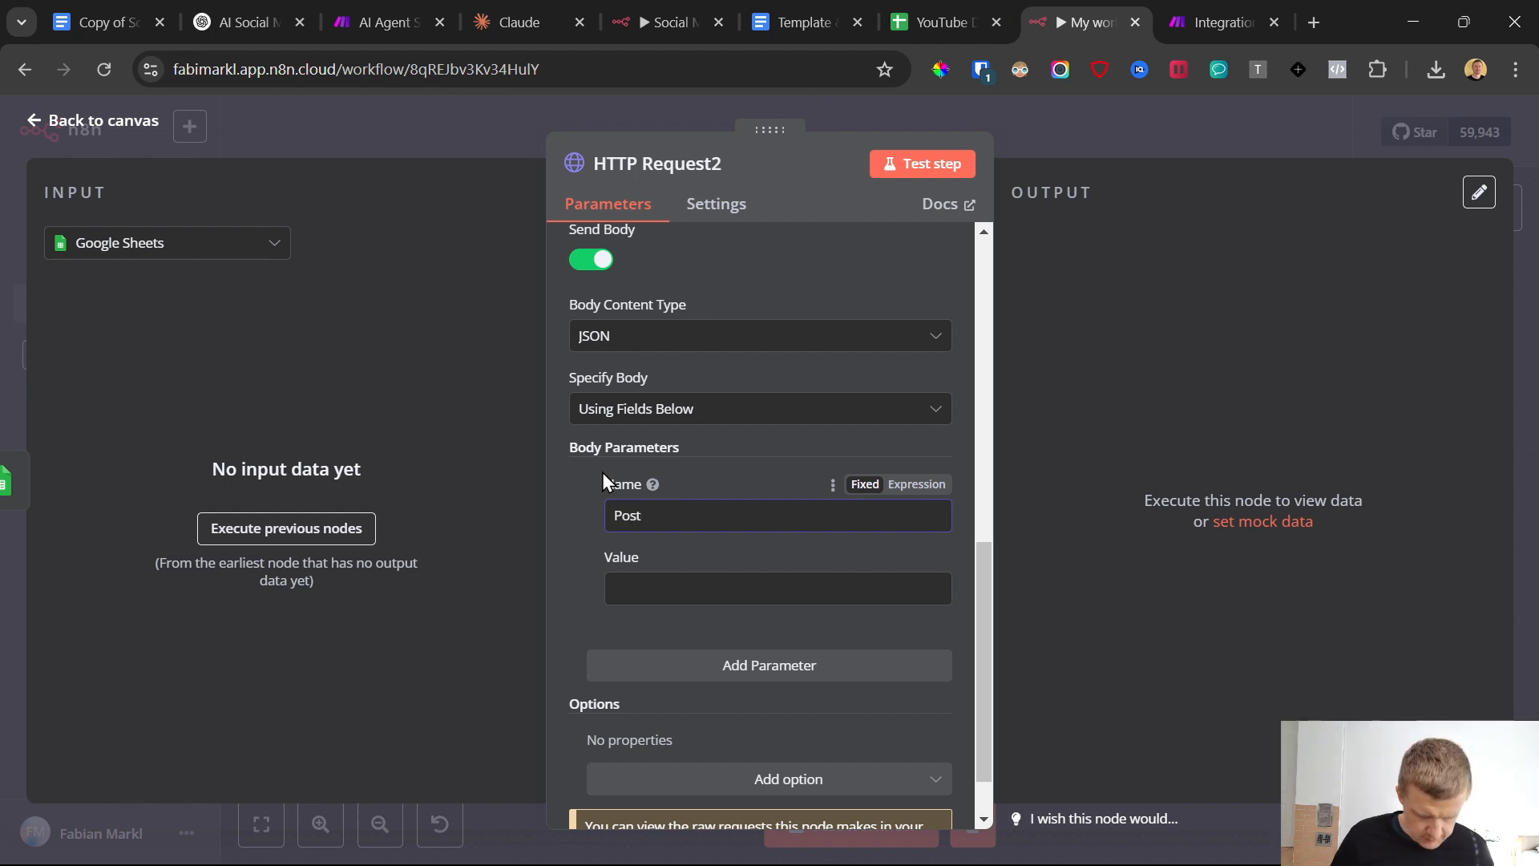
text( Text)
Try {{$('Google Sheets').item.json['Post Text']}} as the Post Text parameter's value and clear it
click(667, 585)
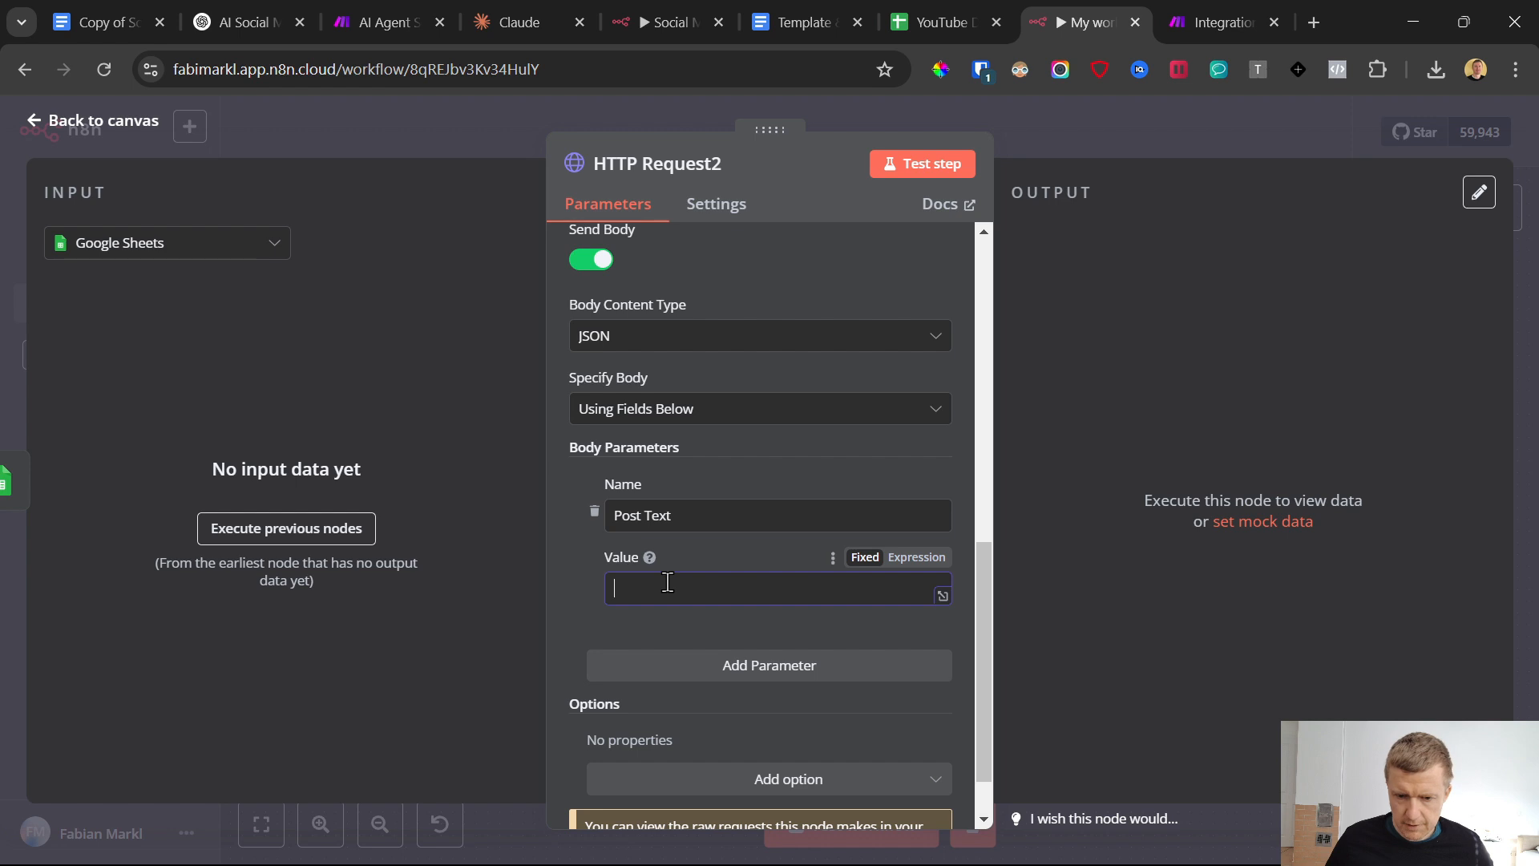
key(ctrl+v)
key(ctrl+a)
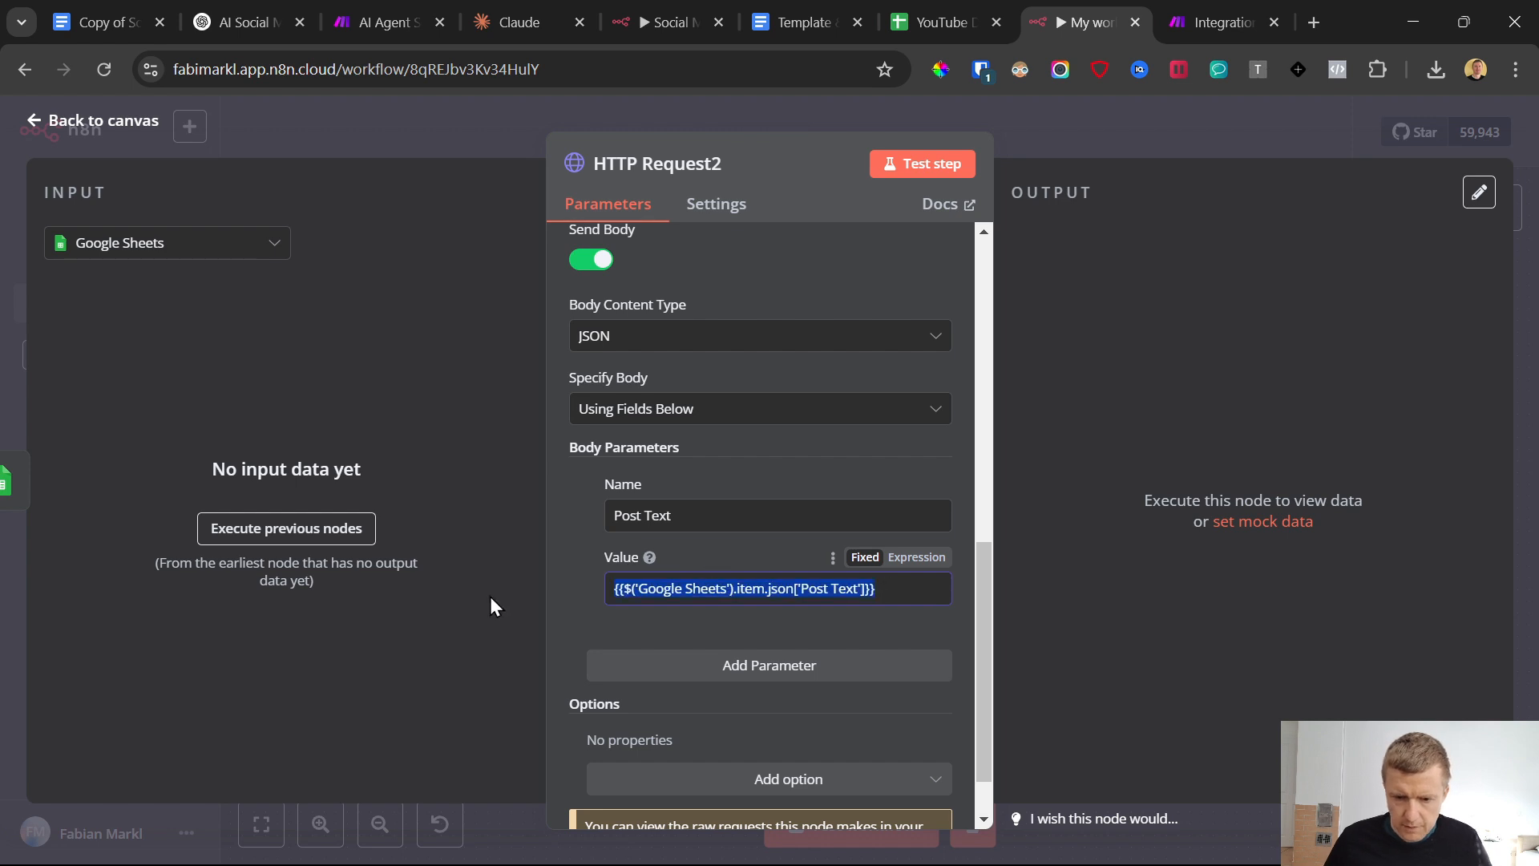
key(BackSpace)
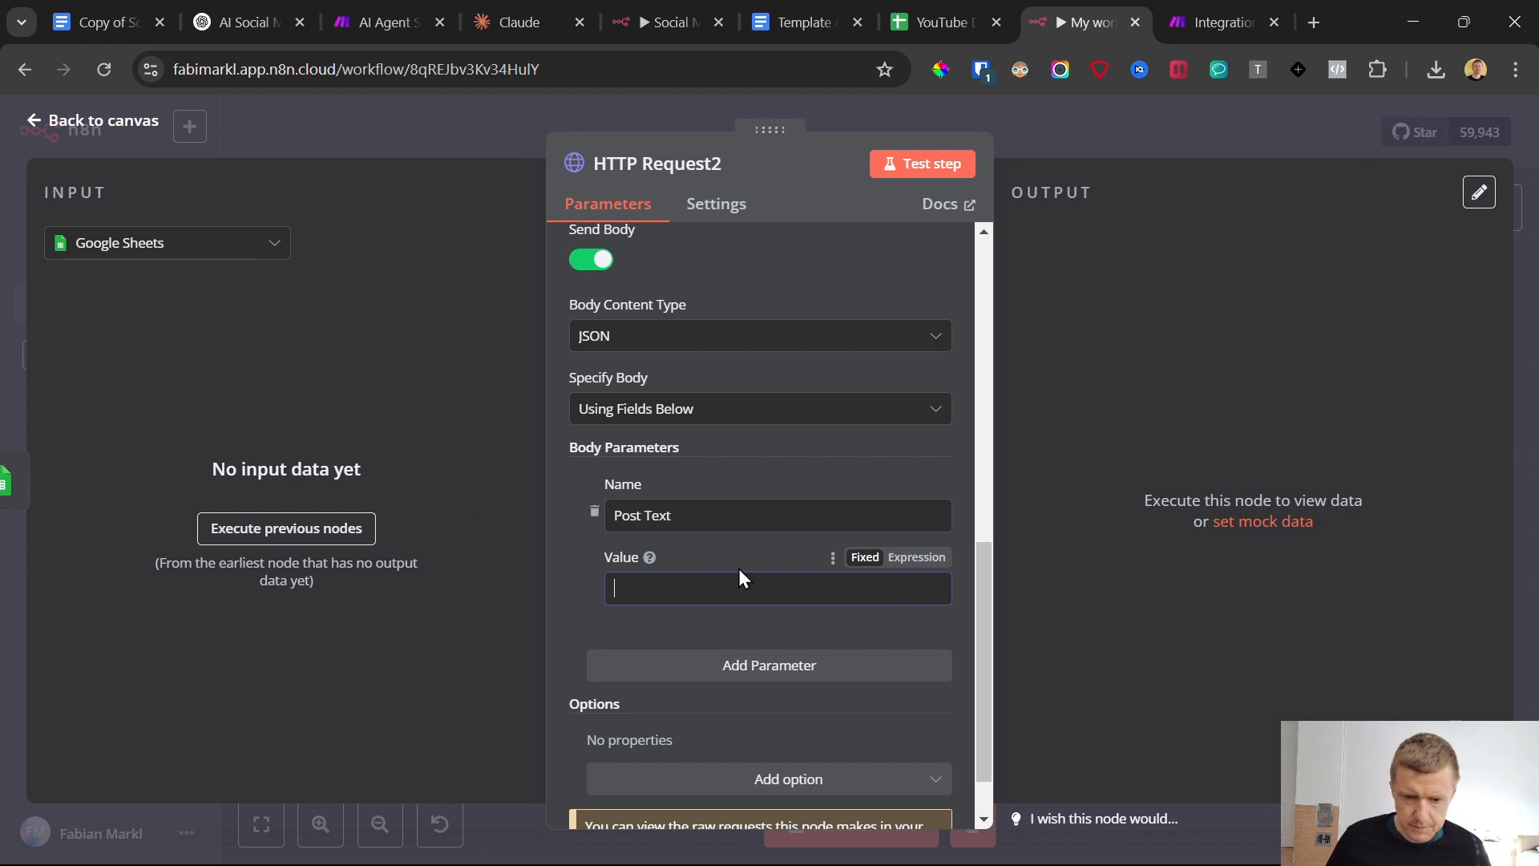
Return to the canvas, save the workflow and start a workflow test
click(32, 113)
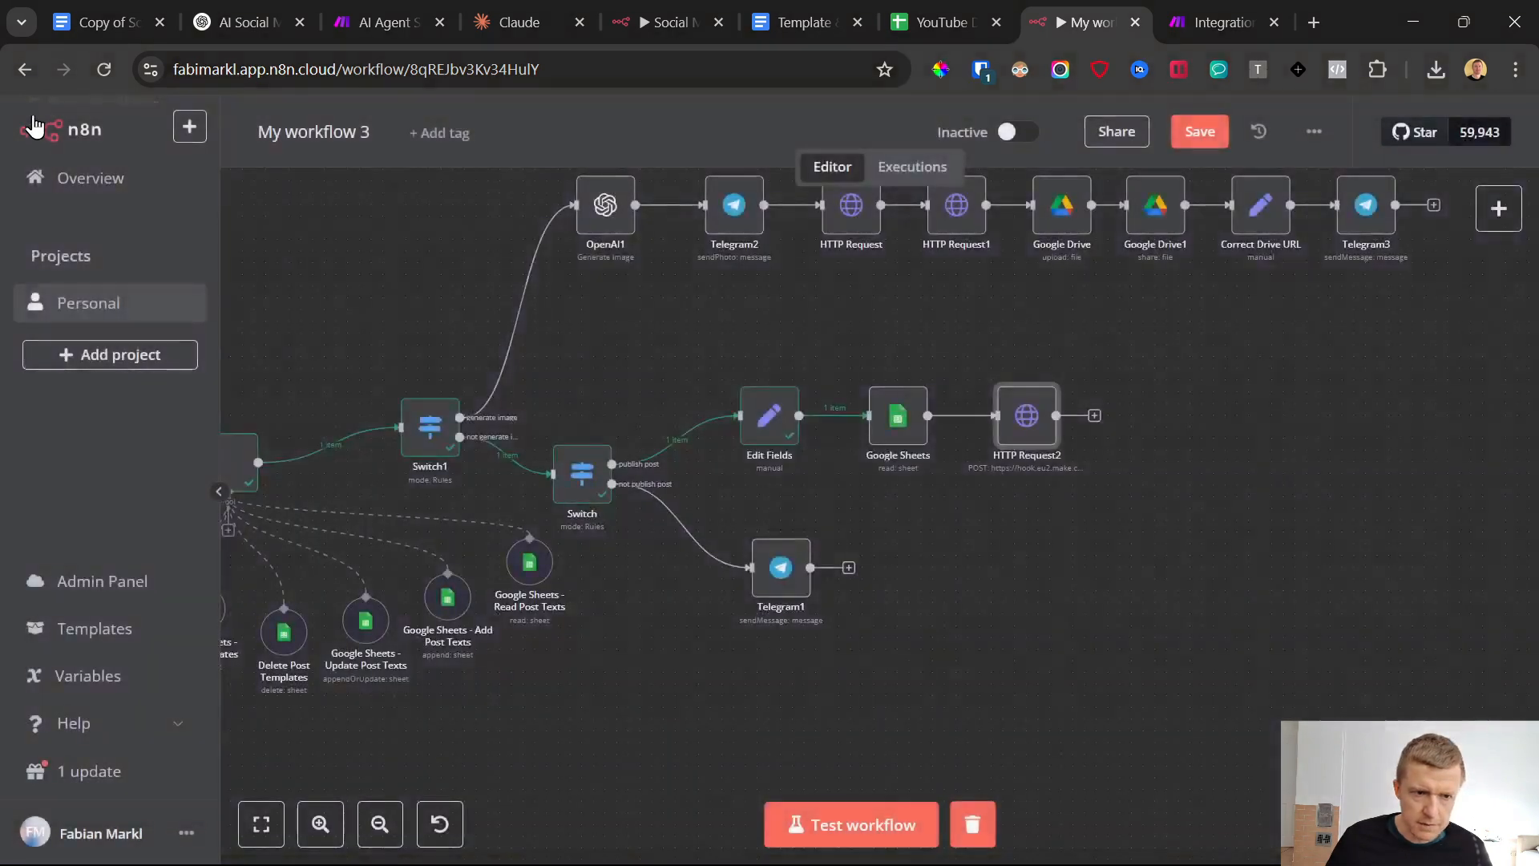
click(1185, 143)
click(947, 845)
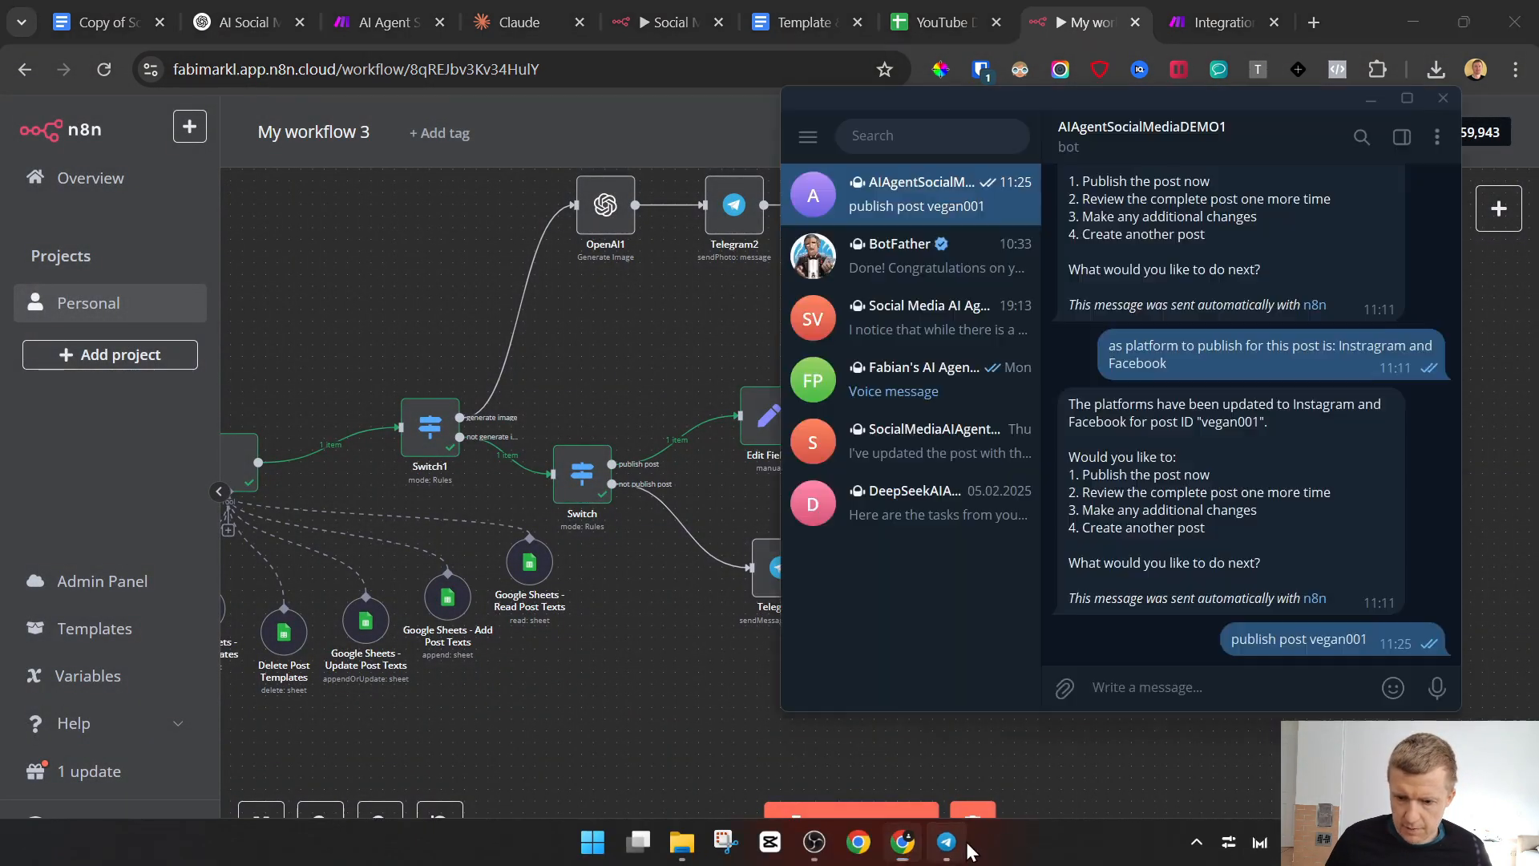
click(759, 729)
click(857, 825)
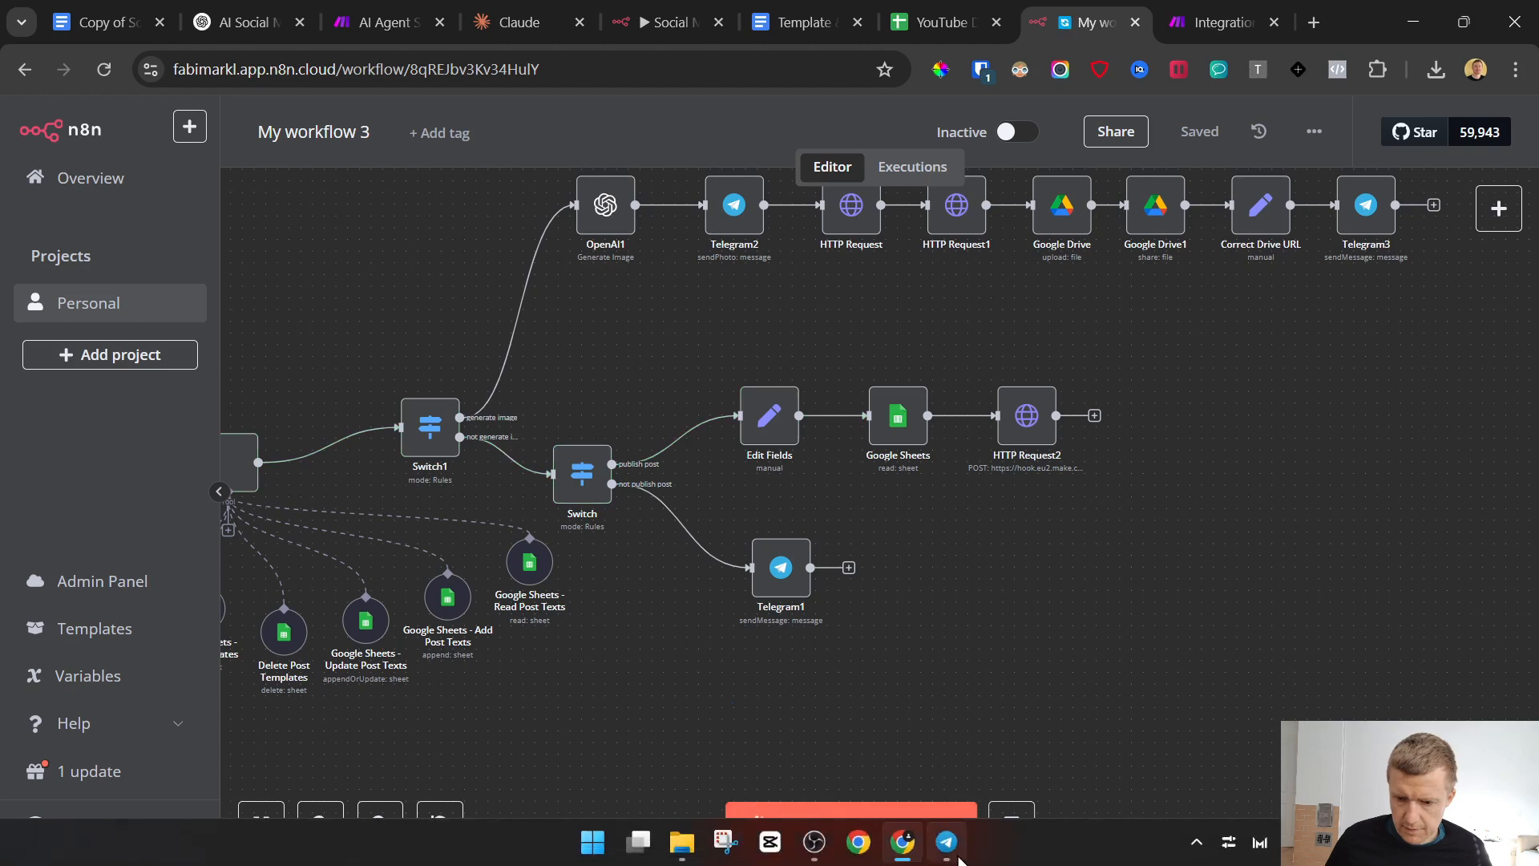
Switch to Telegram, send "publish post vegan001" to the AIAgentSocialMediaDEMO1 bot again, and return to the n8n workflow
click(947, 858)
mouse_move(1063, 687)
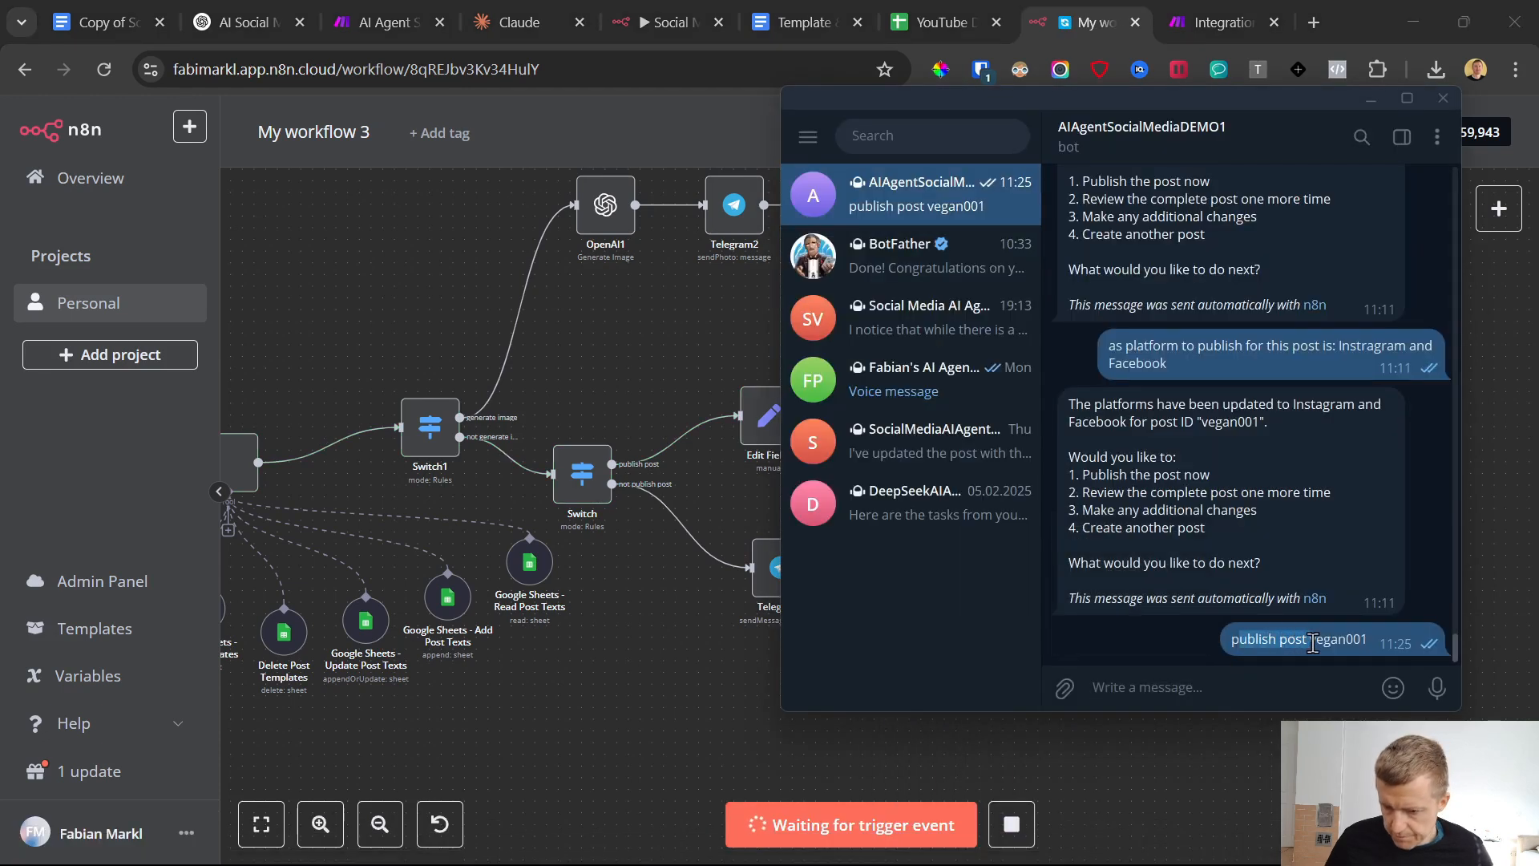
drag(1253, 646, 1228, 644)
key(ctrl+c)
click(1201, 683)
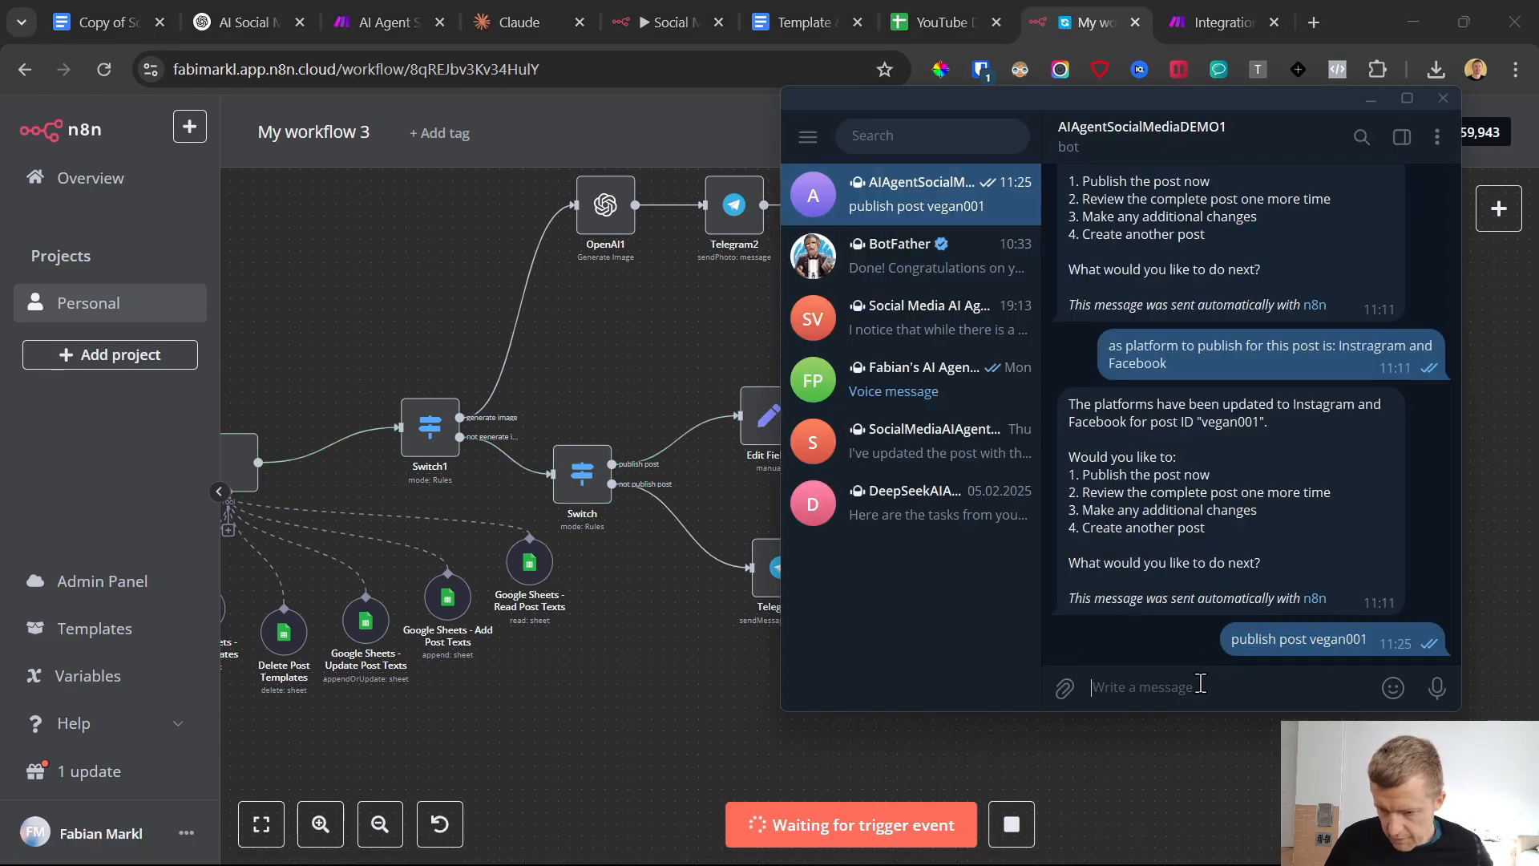
key(ctrl+v)
key(Return)
click(634, 699)
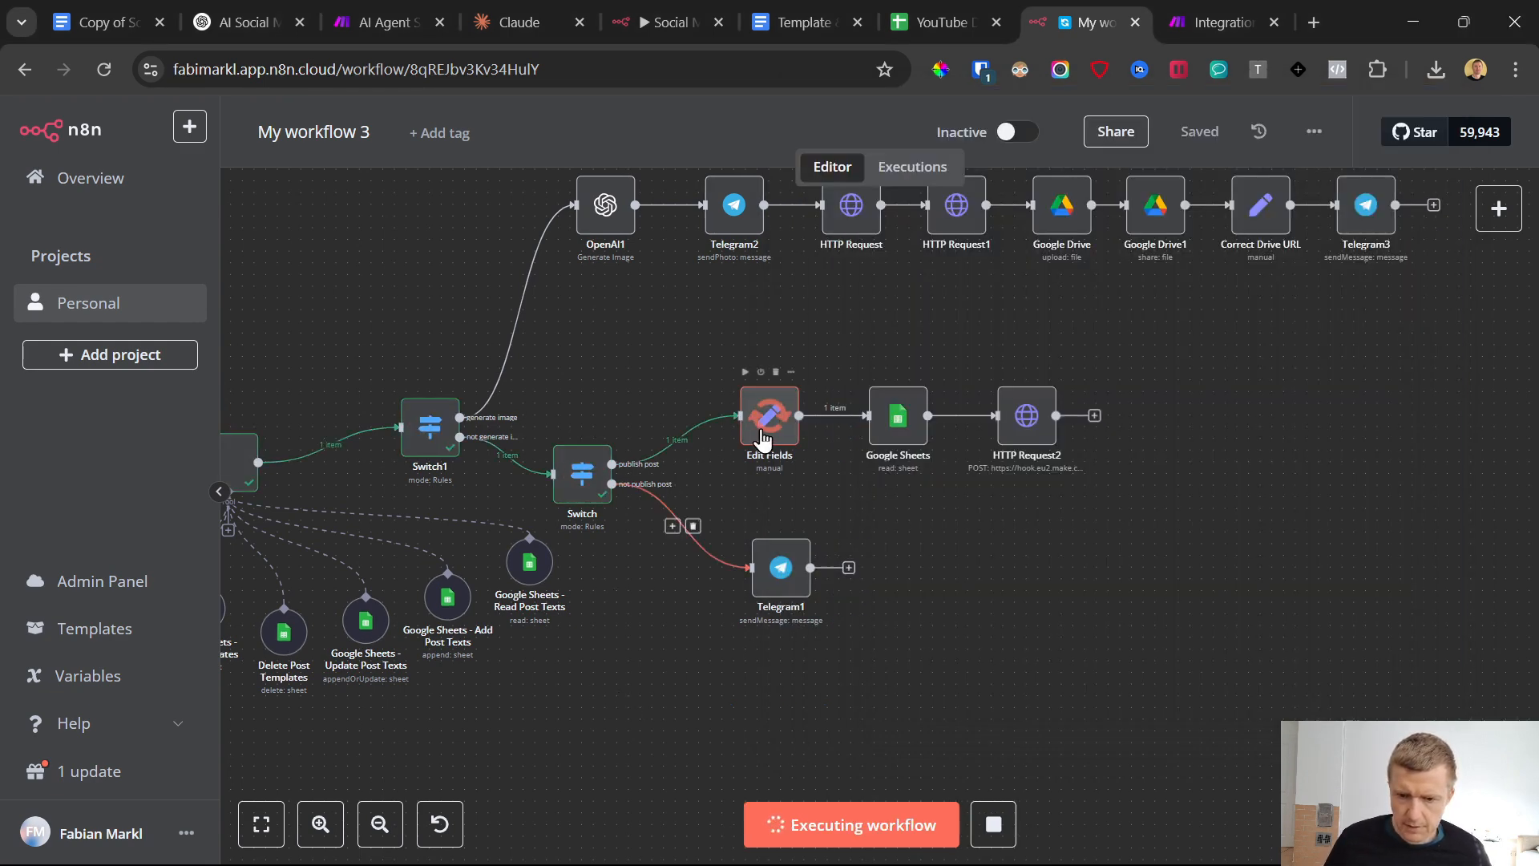
In HTTP Request2, show the input as a schema and replace the Post Text parameter's value with {{ $json['Post Text'] }} from Google Sheets
double_click(984, 487)
scroll(821, 475, down, 5)
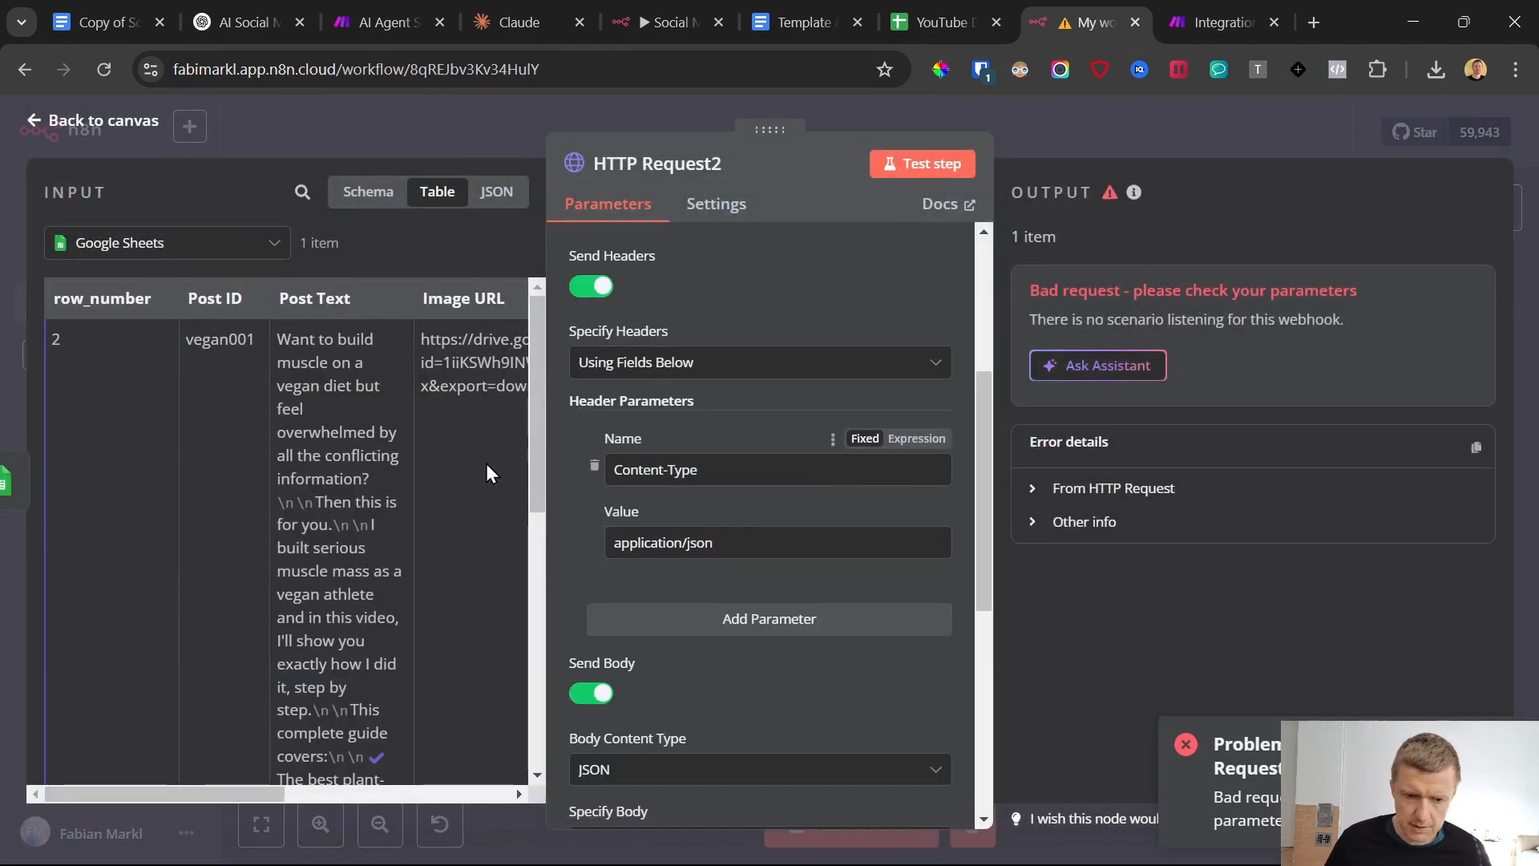
click(368, 201)
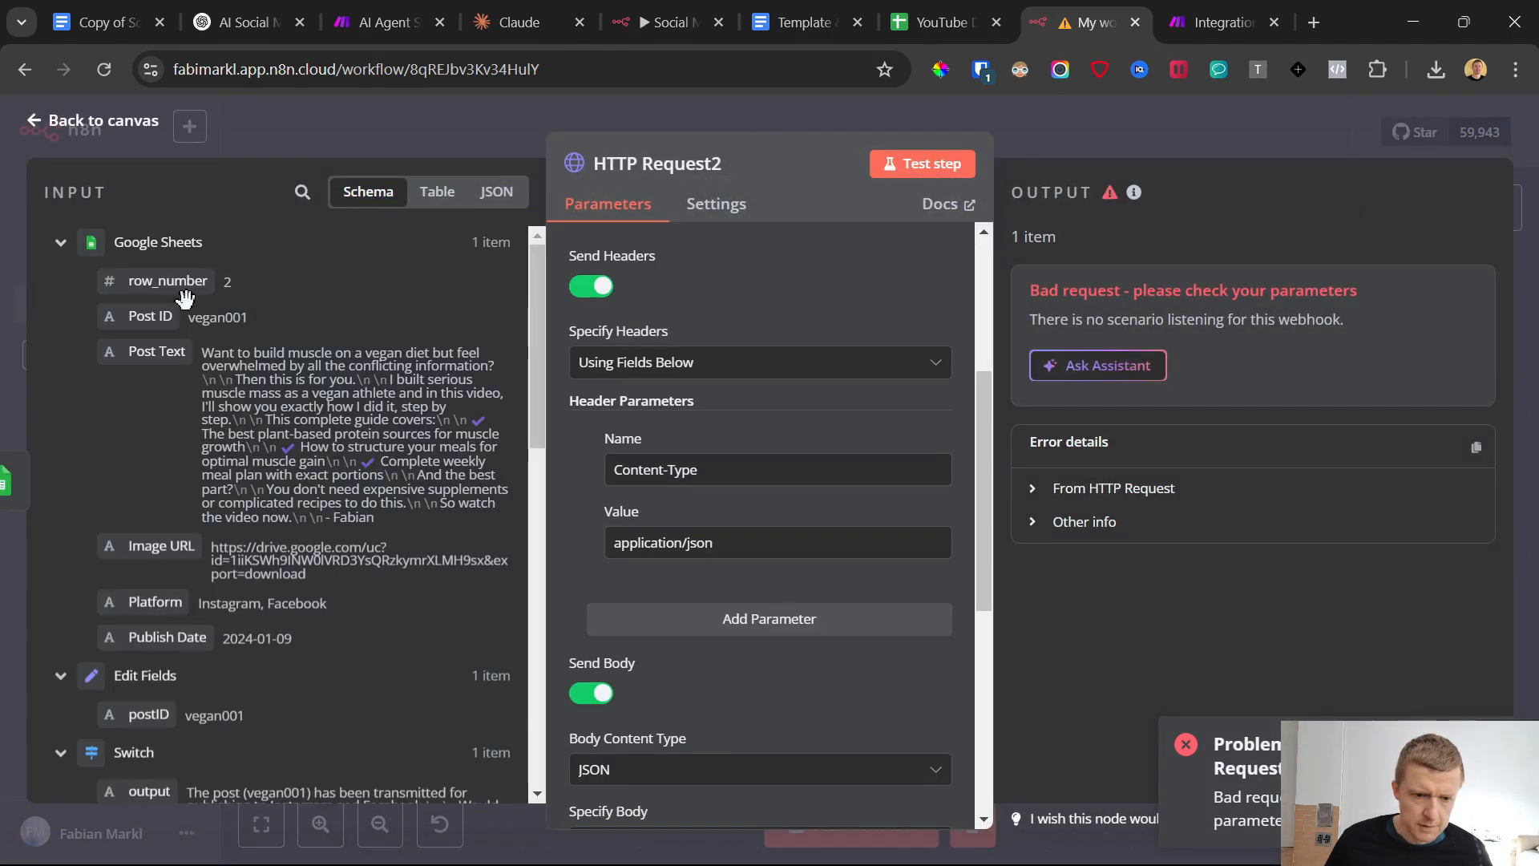
scroll(704, 532, down, 5)
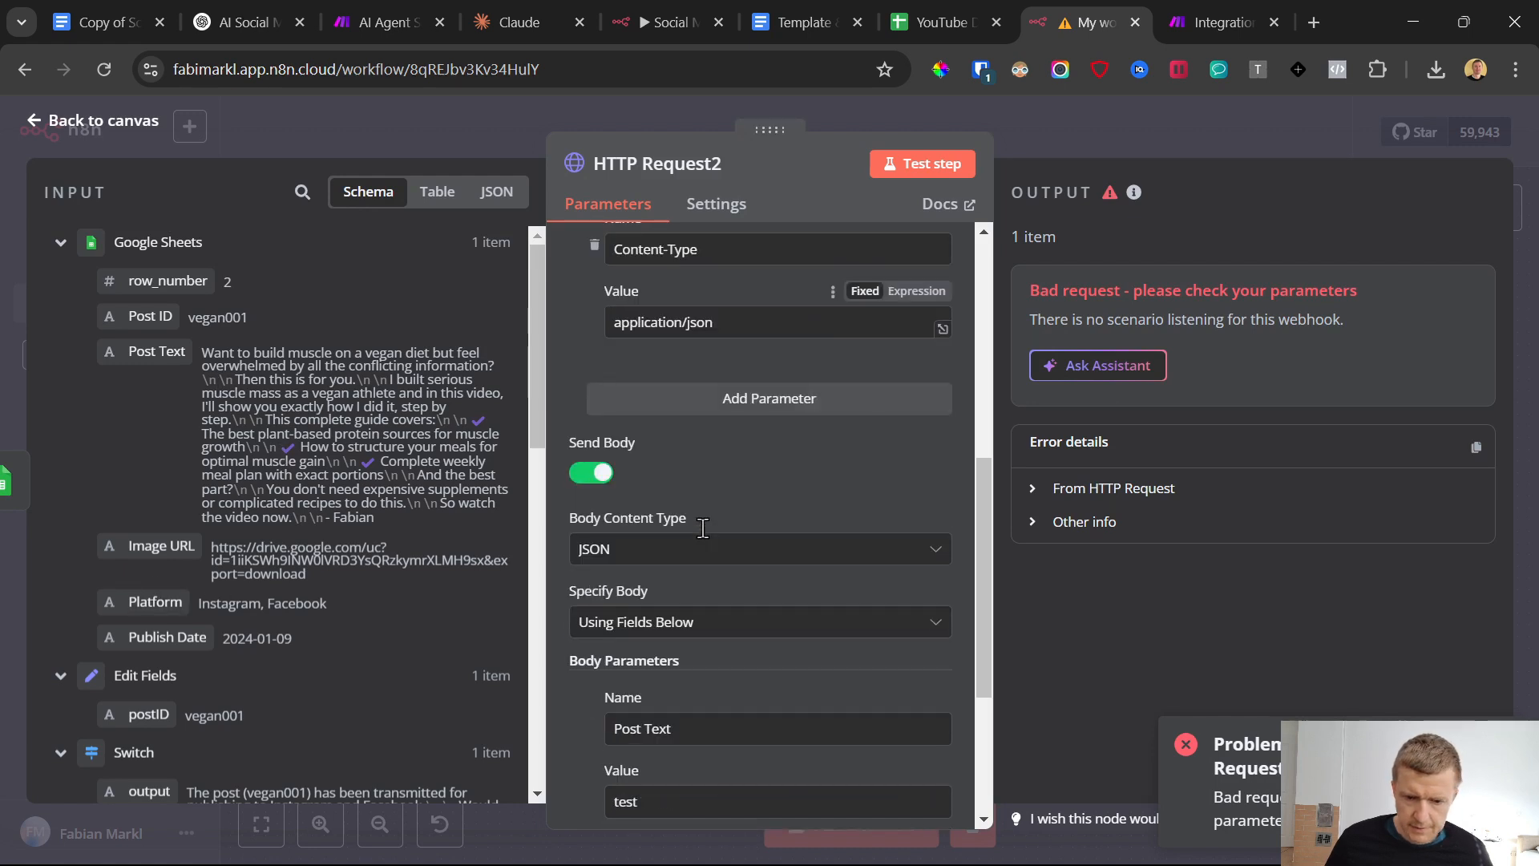
drag(685, 582, 623, 571)
key(BackSpace)
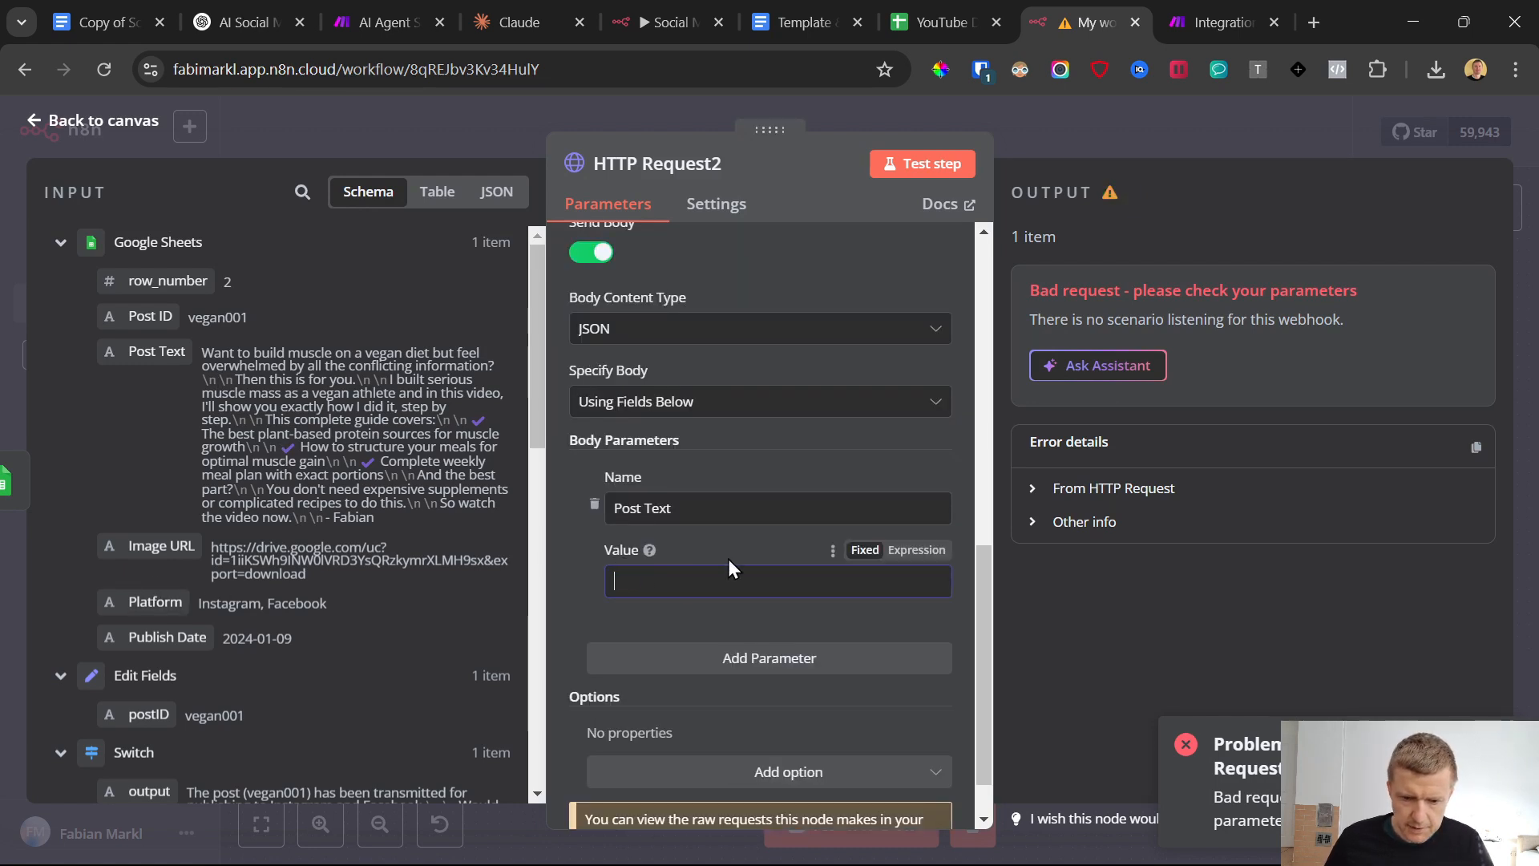
drag(196, 350, 645, 581)
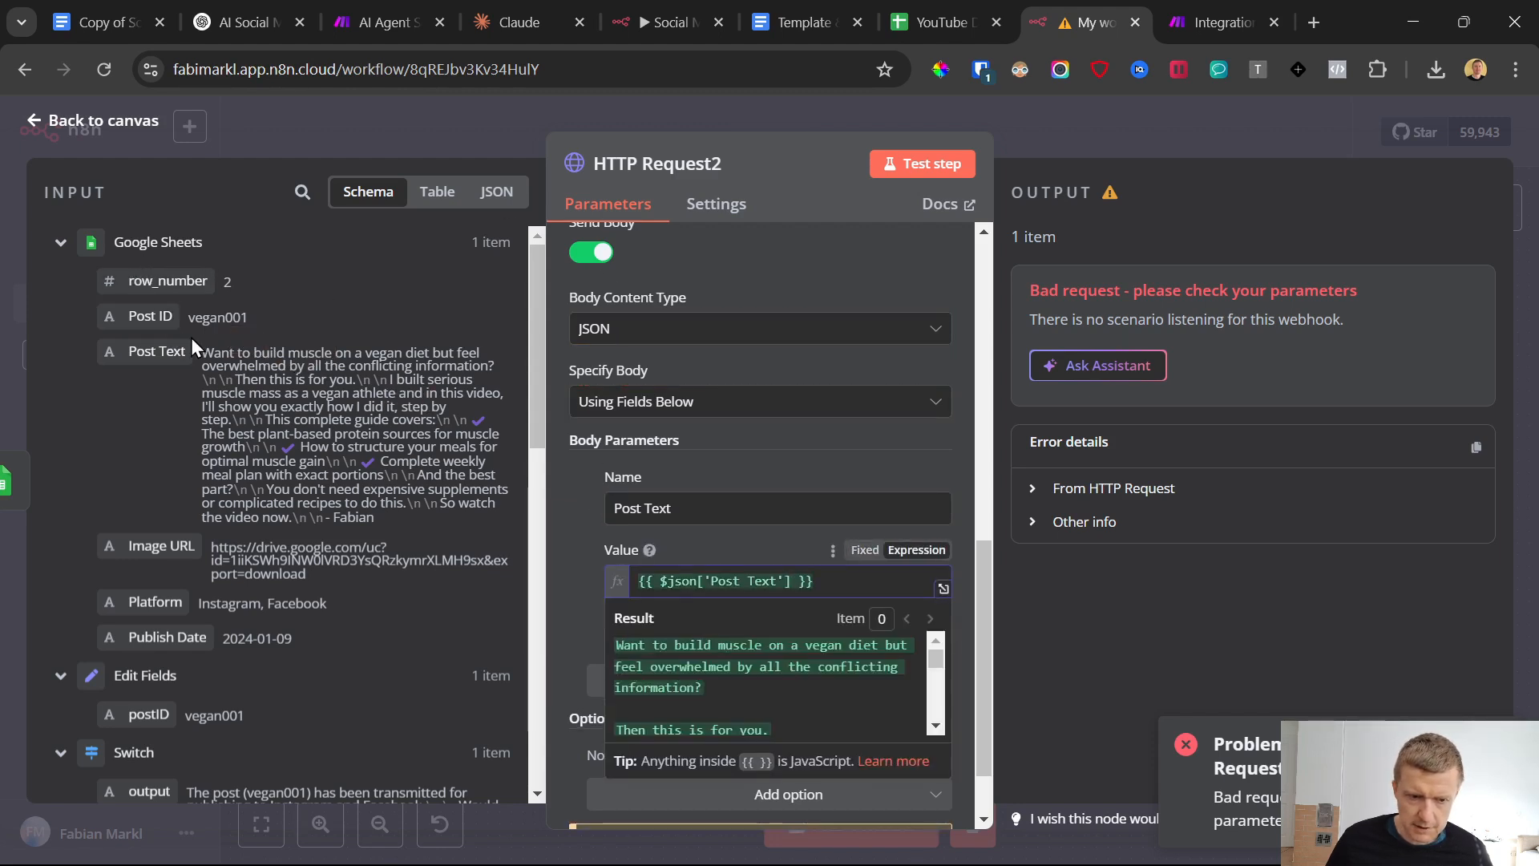
click(594, 613)
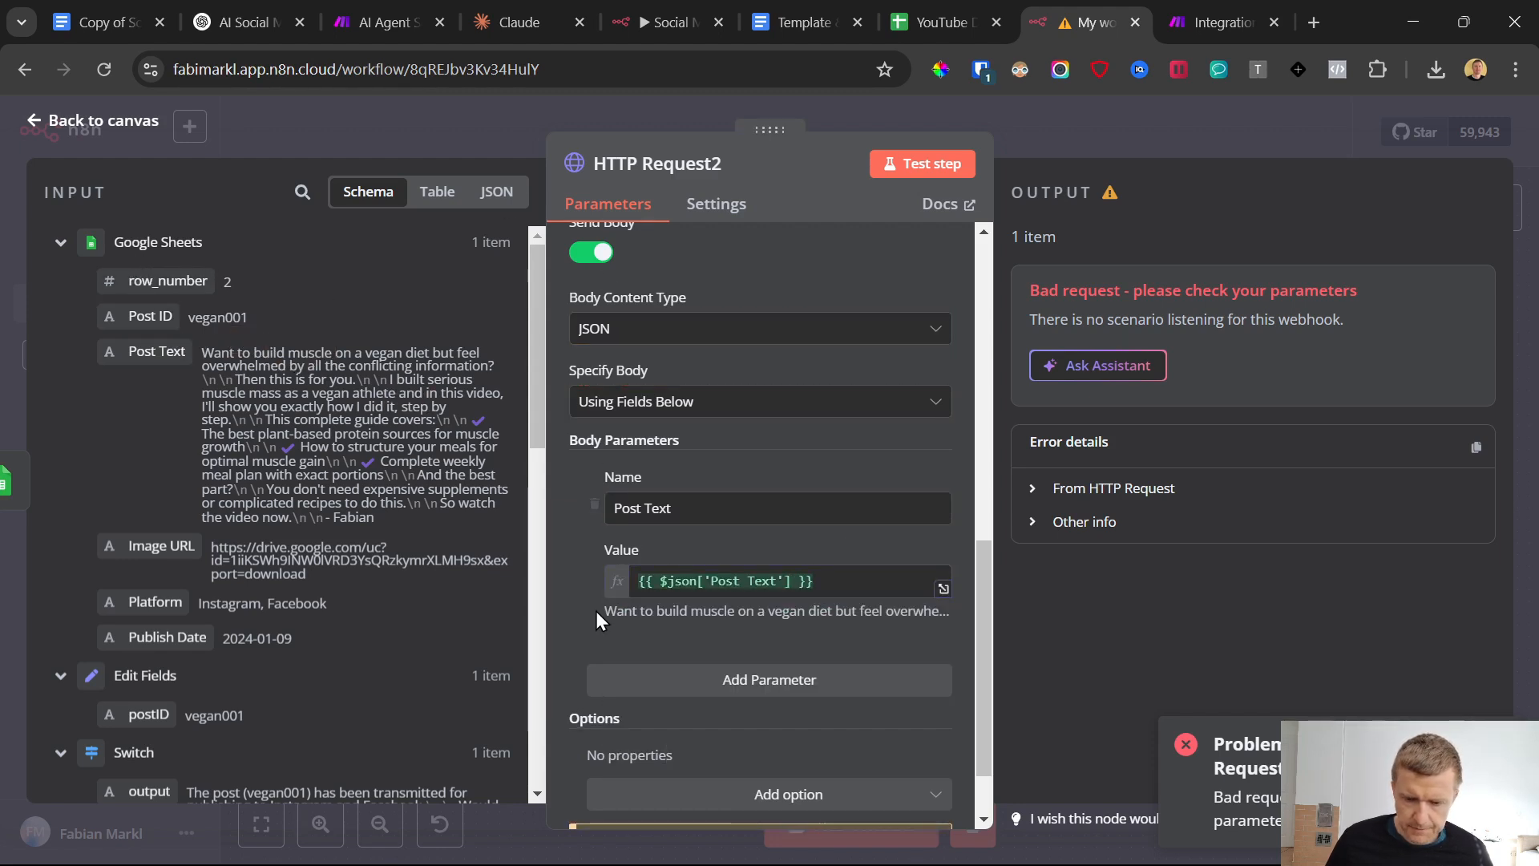
Add a body parameter named Post ID with the value {{ $json['Post ID'] }} from the Google Sheets input
click(707, 682)
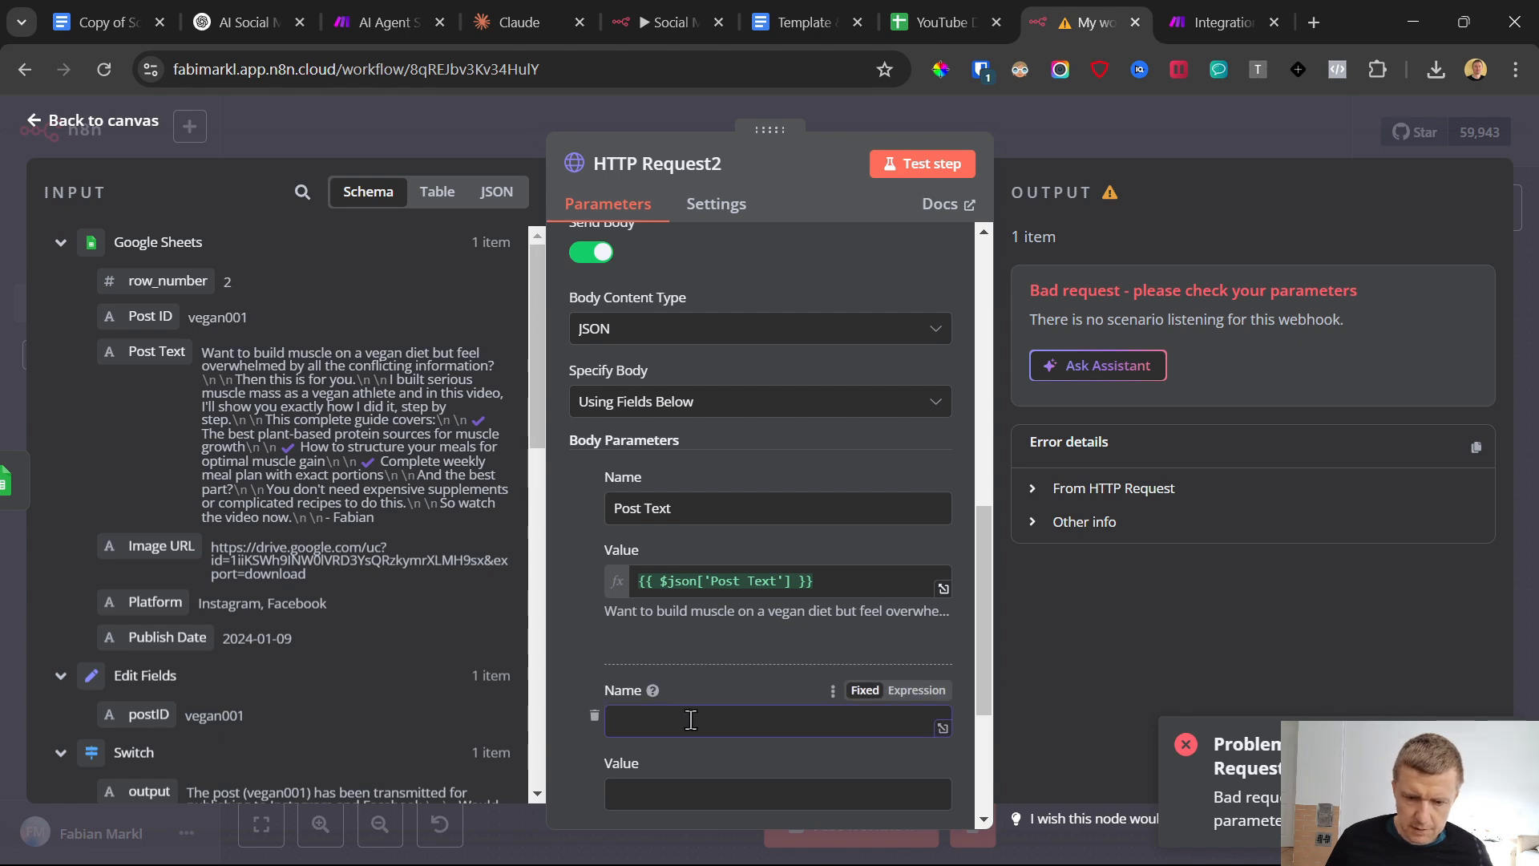
text(Pos)
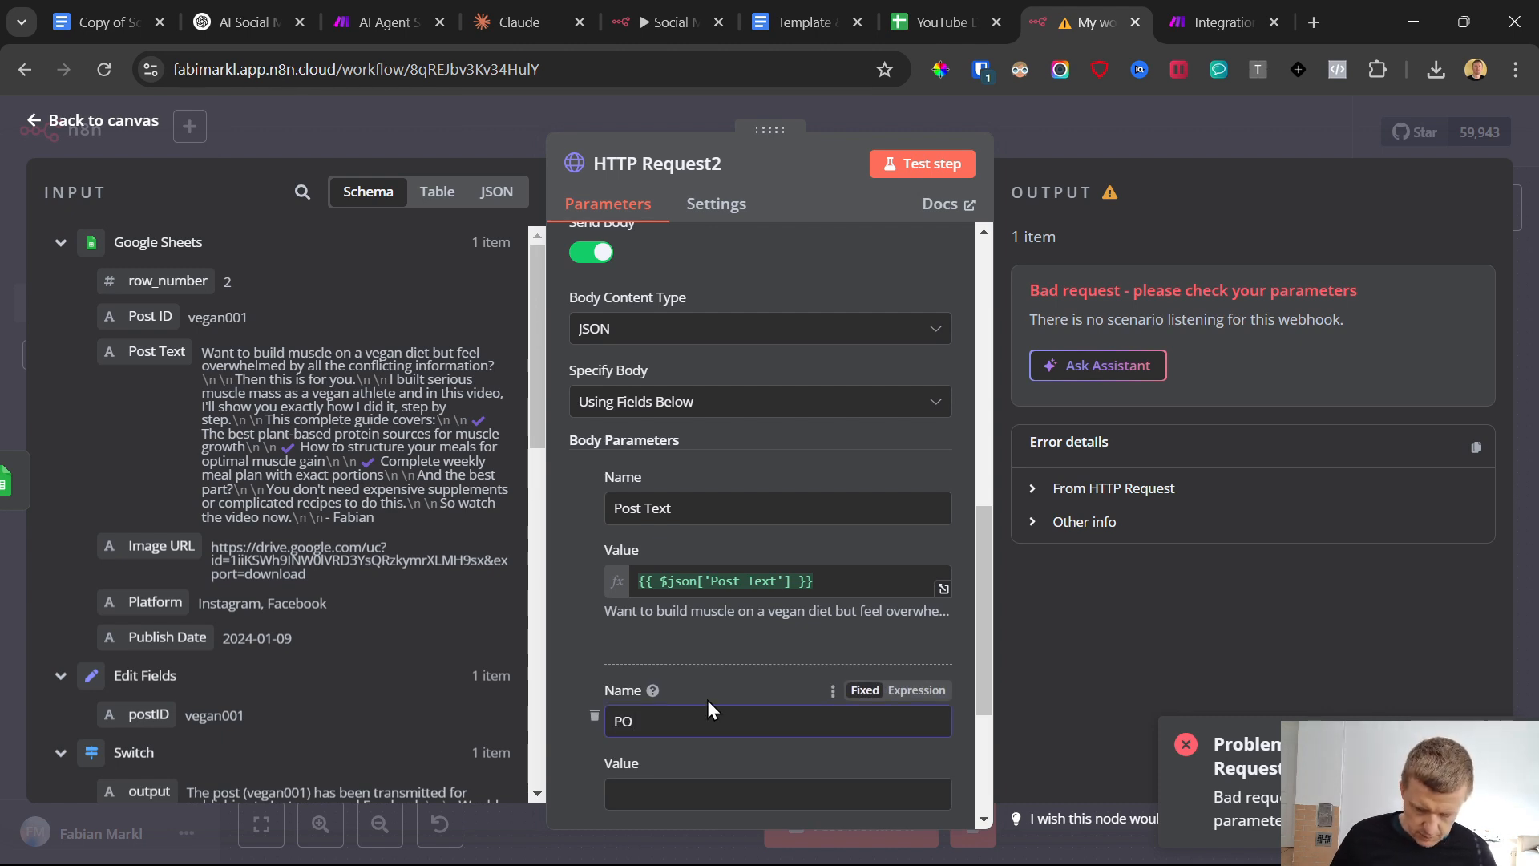
key(BackSpace)
key(BackSpace)
text(ost ID)
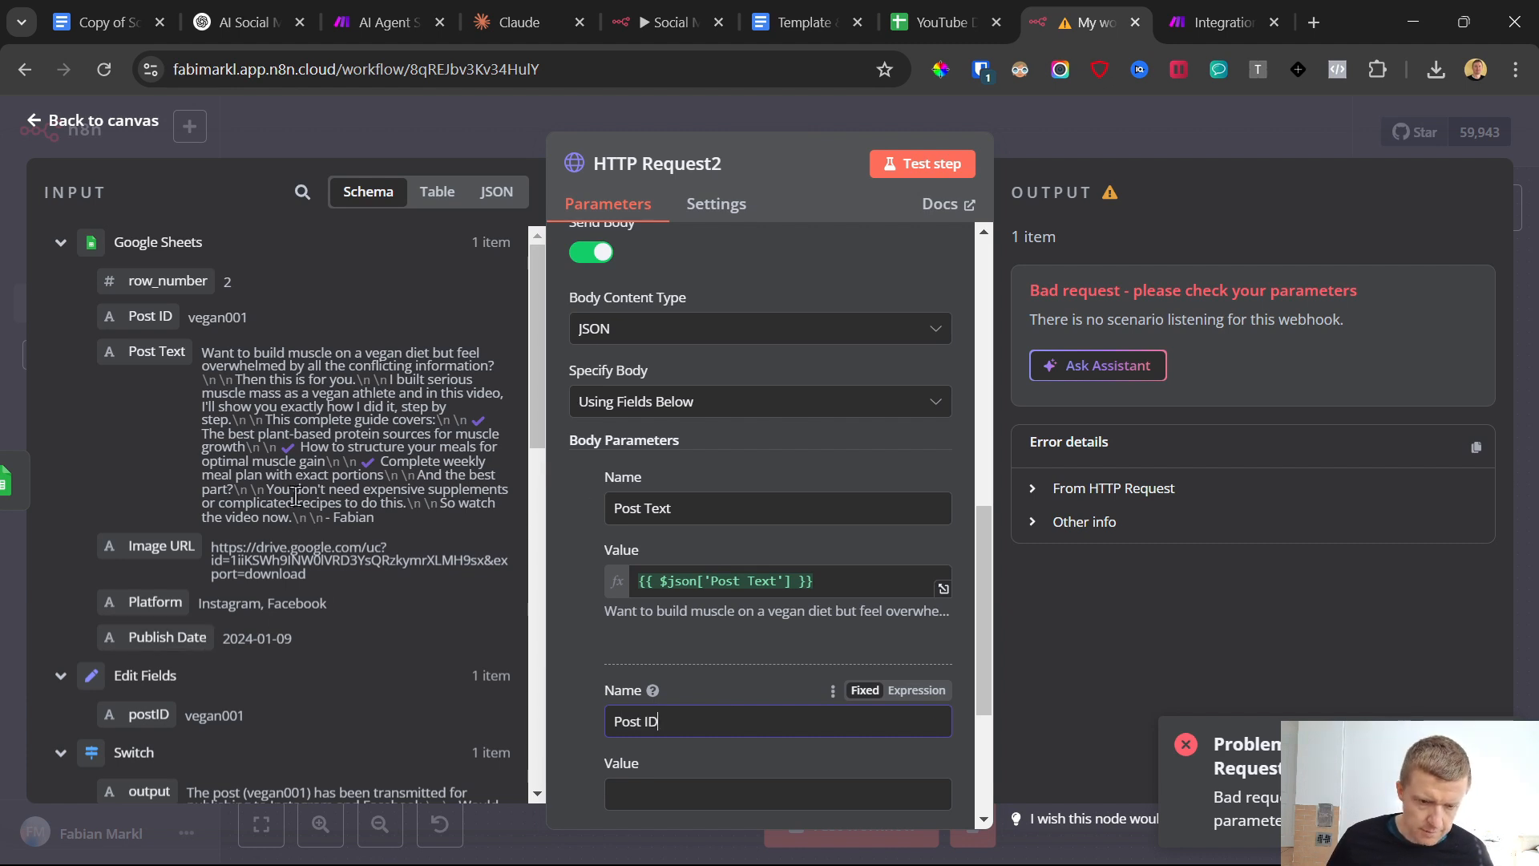
drag(165, 309, 645, 793)
Add a body parameter named Image URL with the value {{ $json['Image URL'] }} from the Google Sheets input
scroll(683, 678, down, 3)
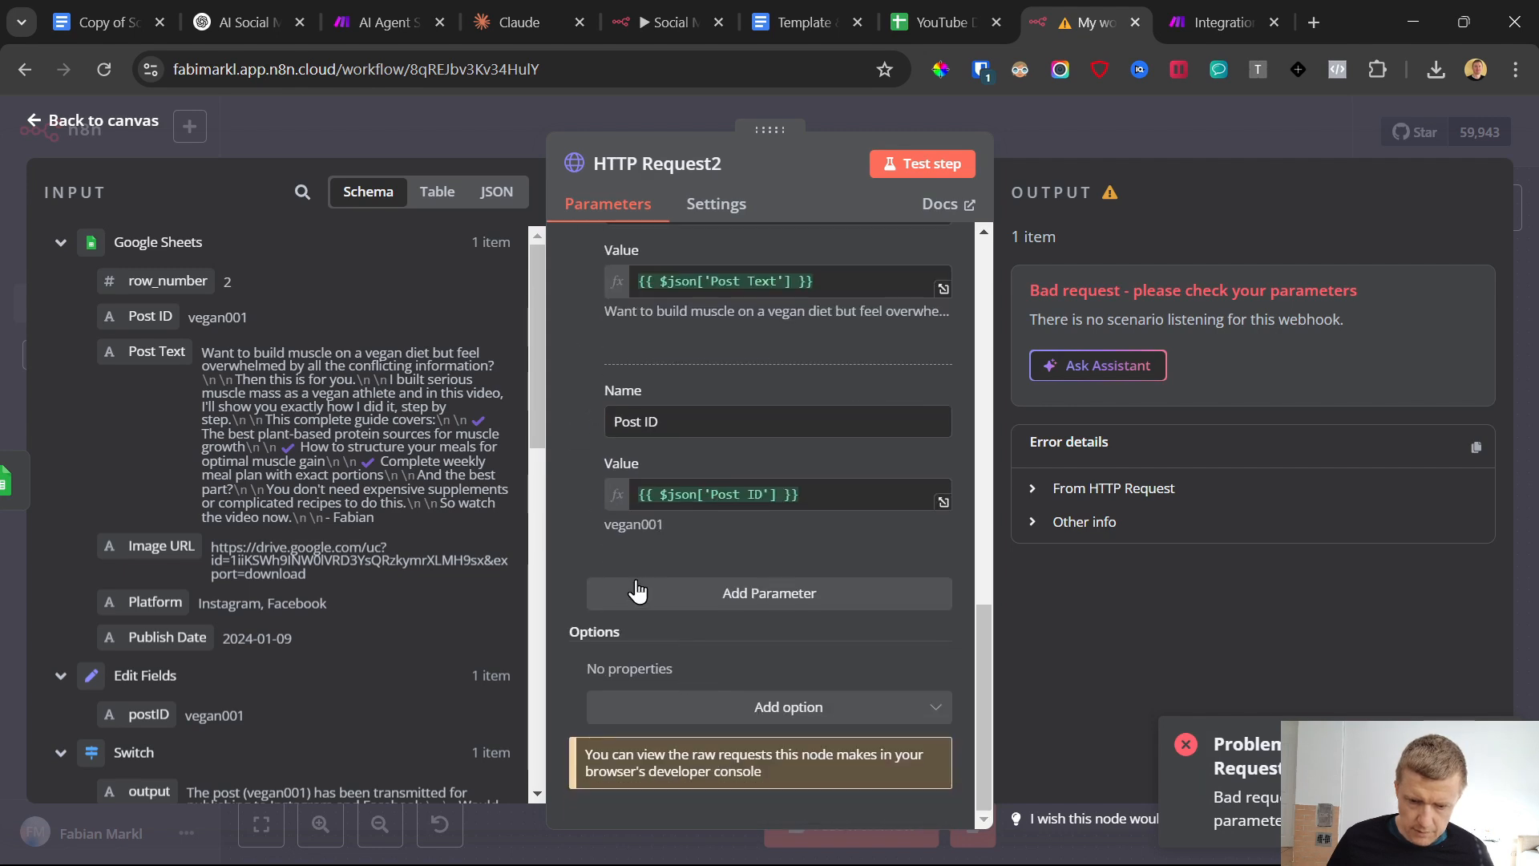
click(705, 593)
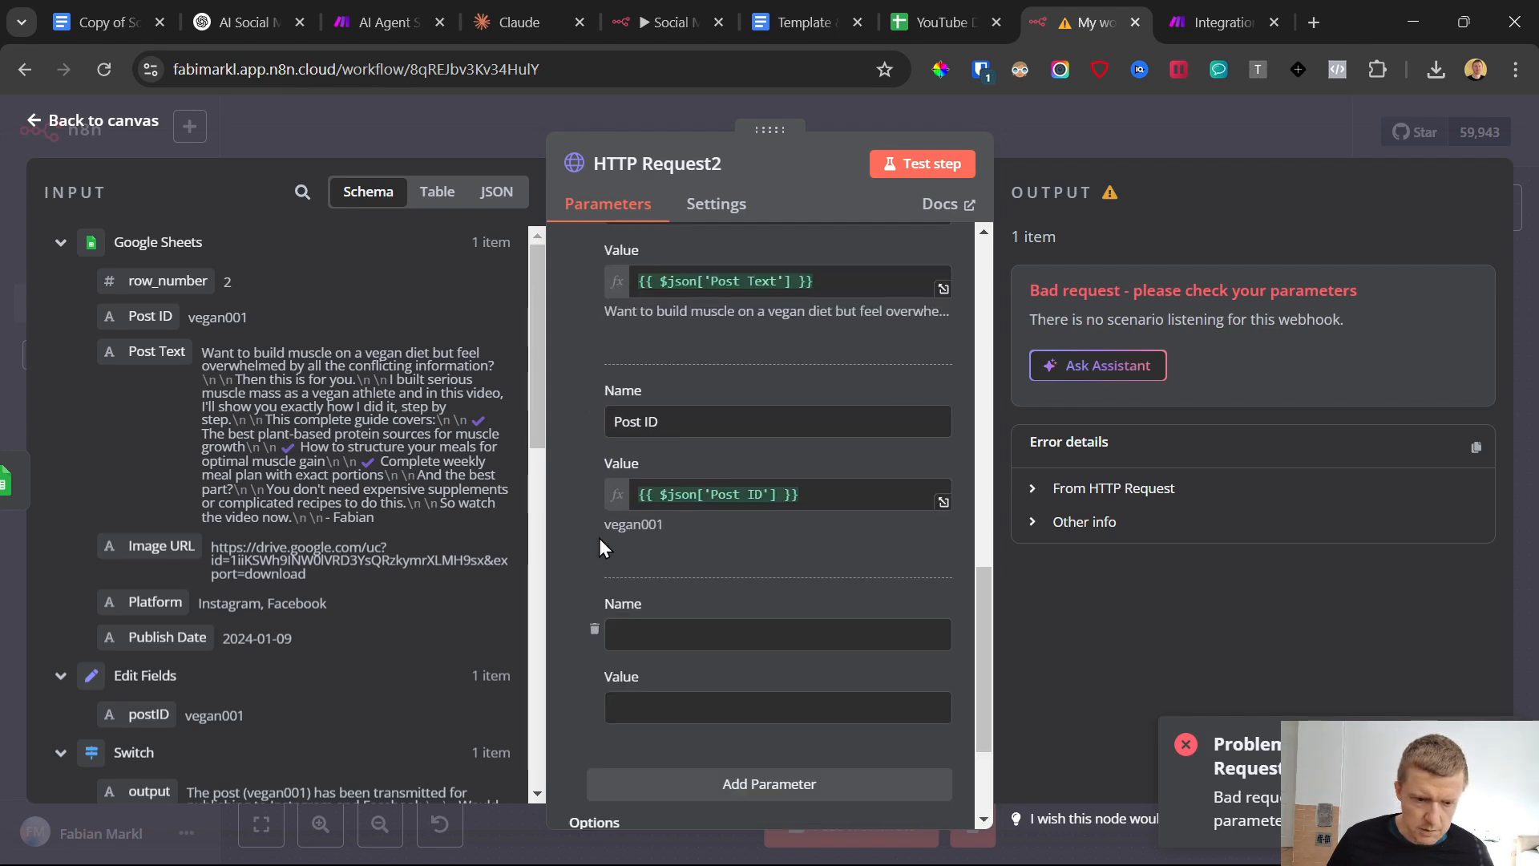
click(672, 621)
text(Image URL)
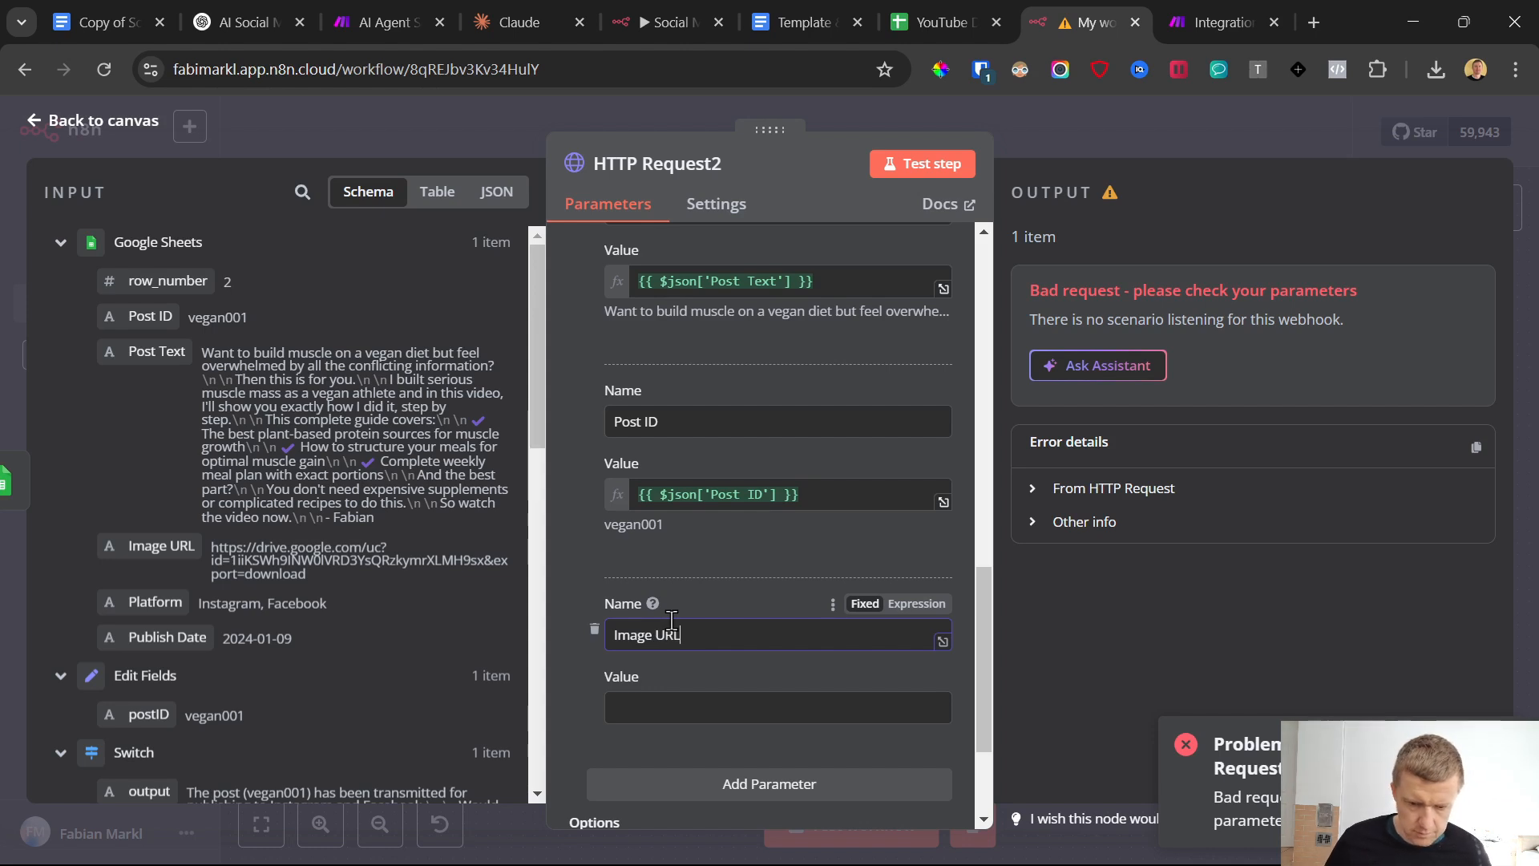
click(649, 703)
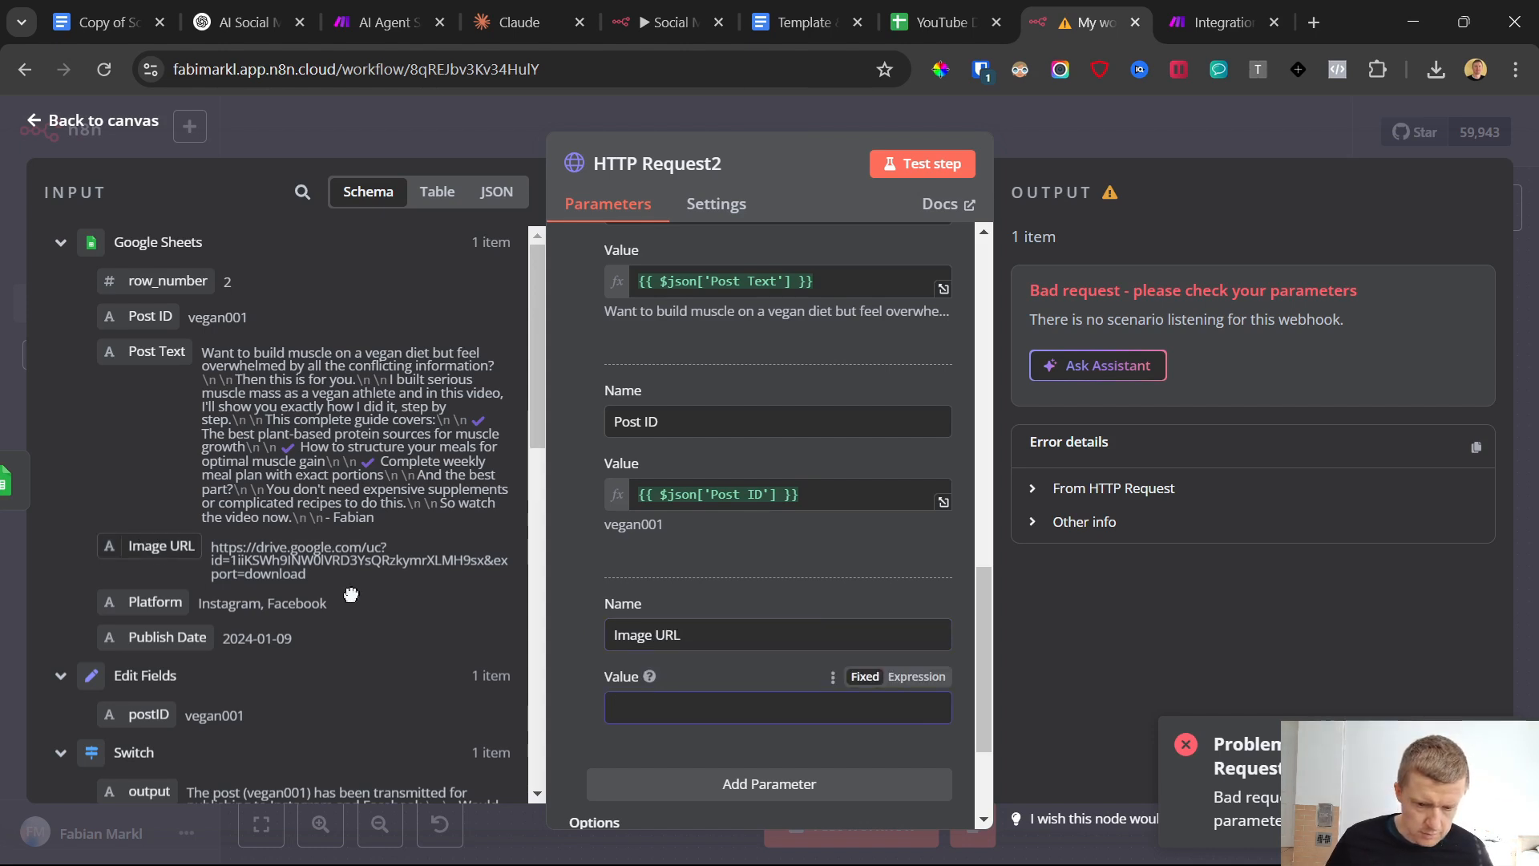
drag(351, 594, 641, 707)
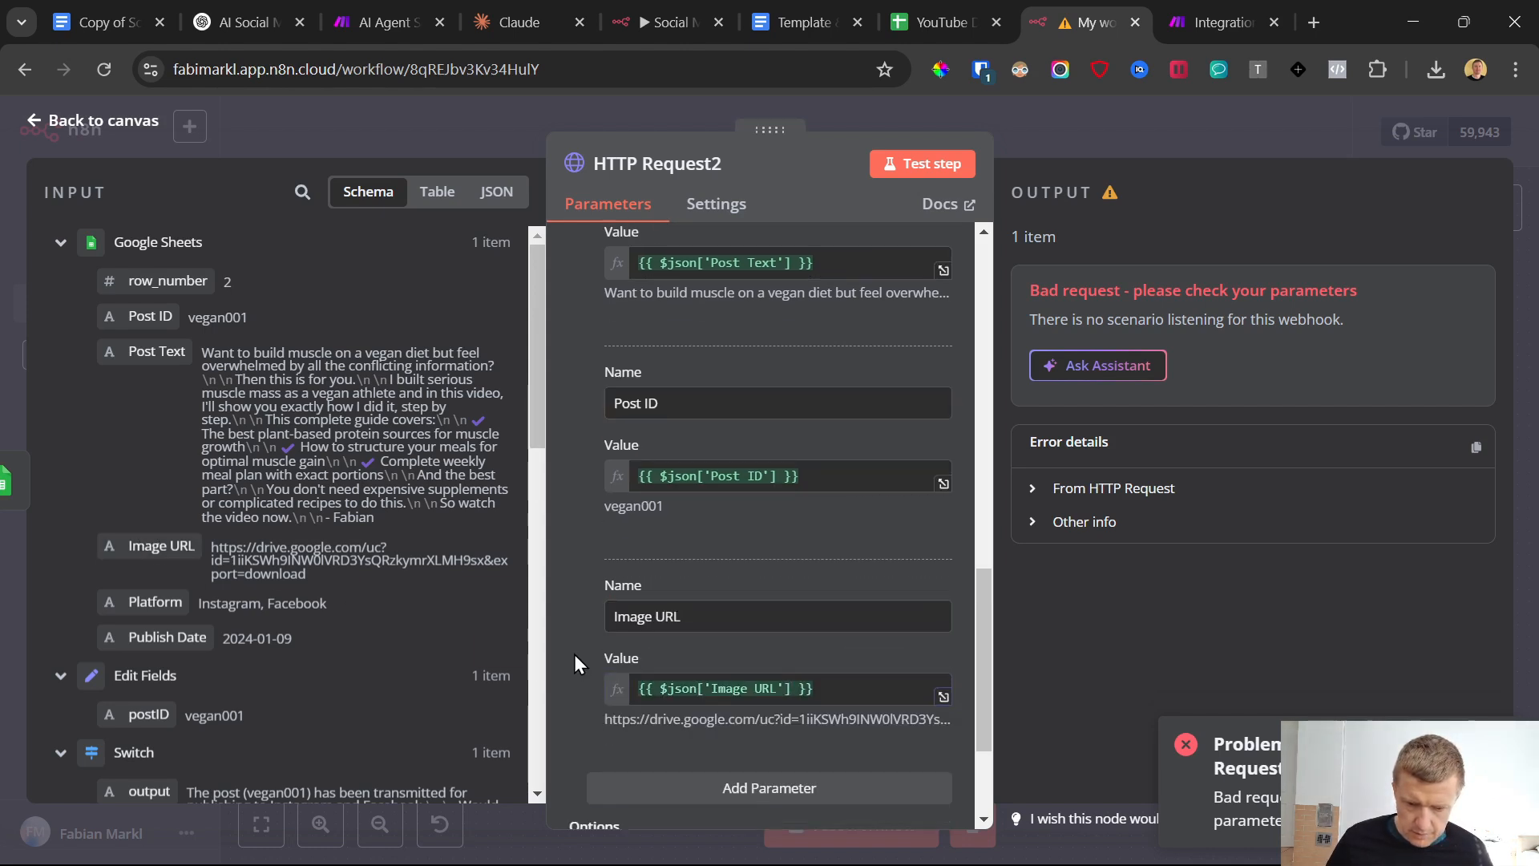
Add a body parameter named Platform with the value {{ $json.Platform }} from the Google Sheets input
scroll(574, 662, down, 3)
click(757, 598)
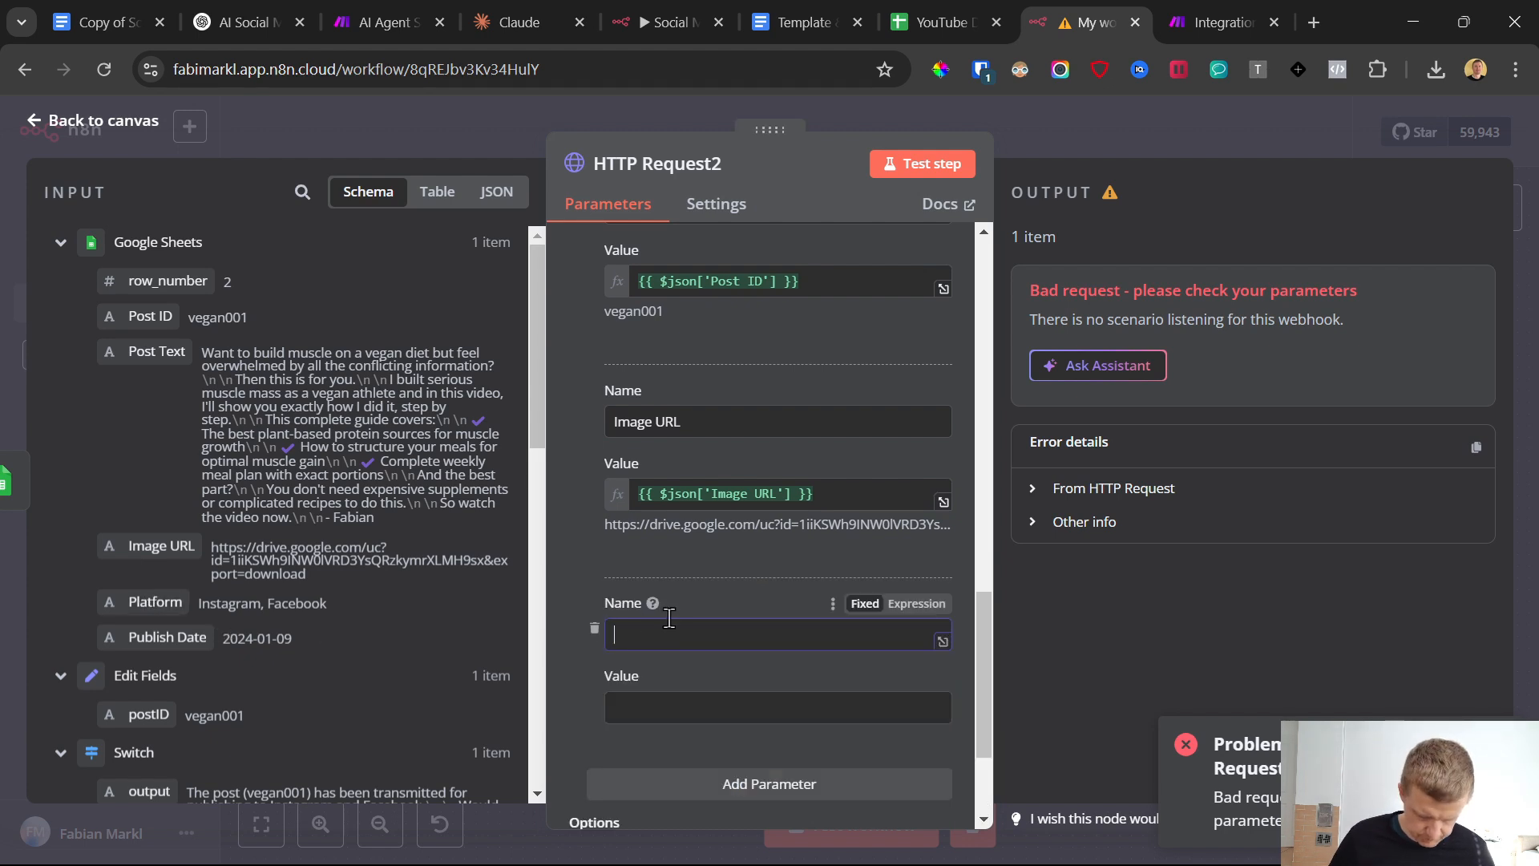
text(Platform)
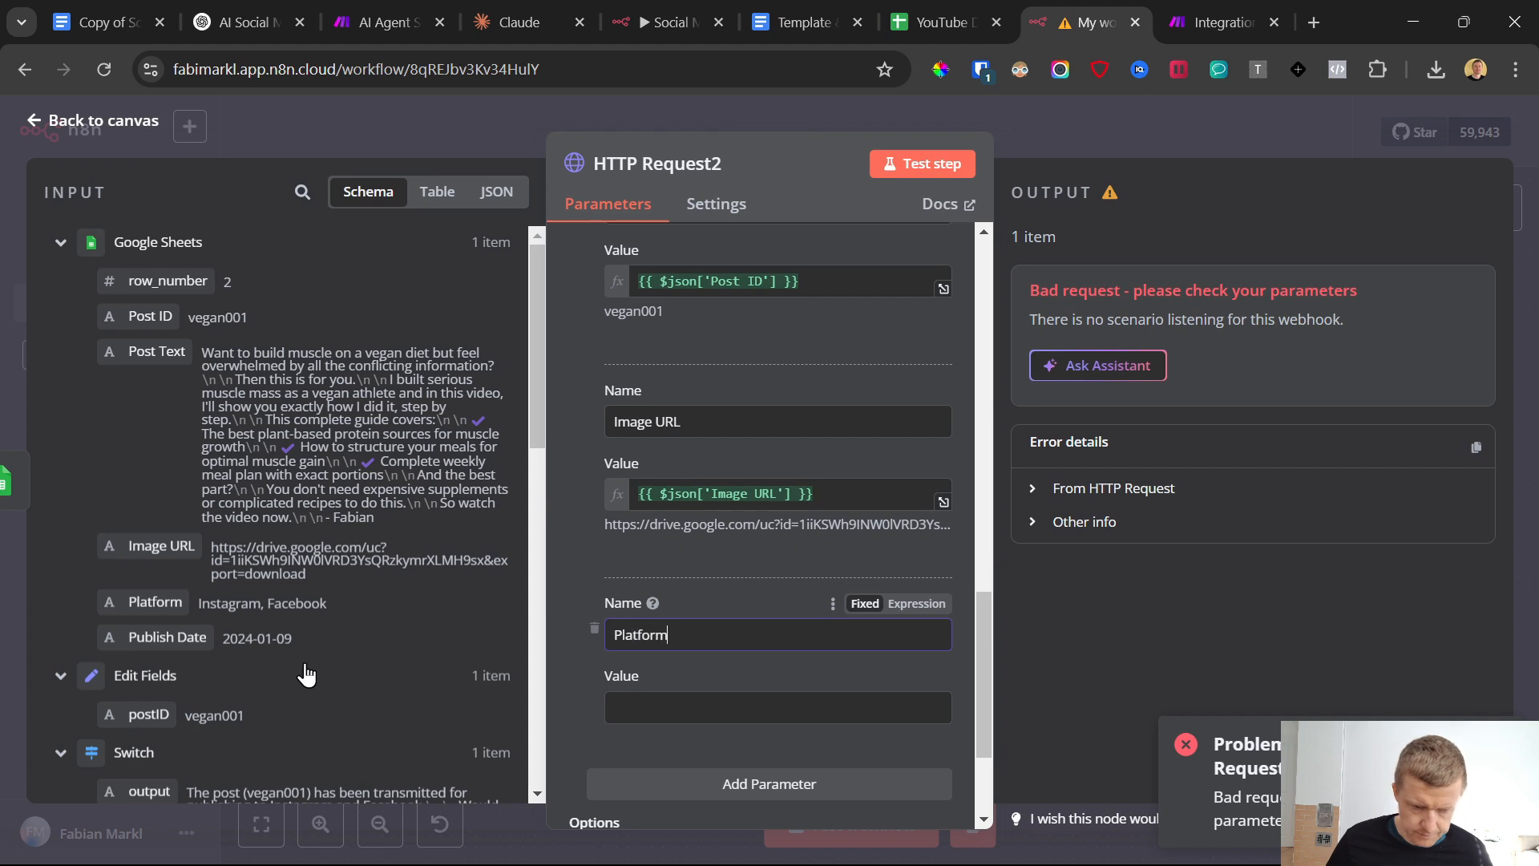
drag(146, 601, 664, 706)
Add a body parameter named Row Number and map the Google Sheets row_number field as its value
click(718, 603)
scroll(726, 622, up, 3)
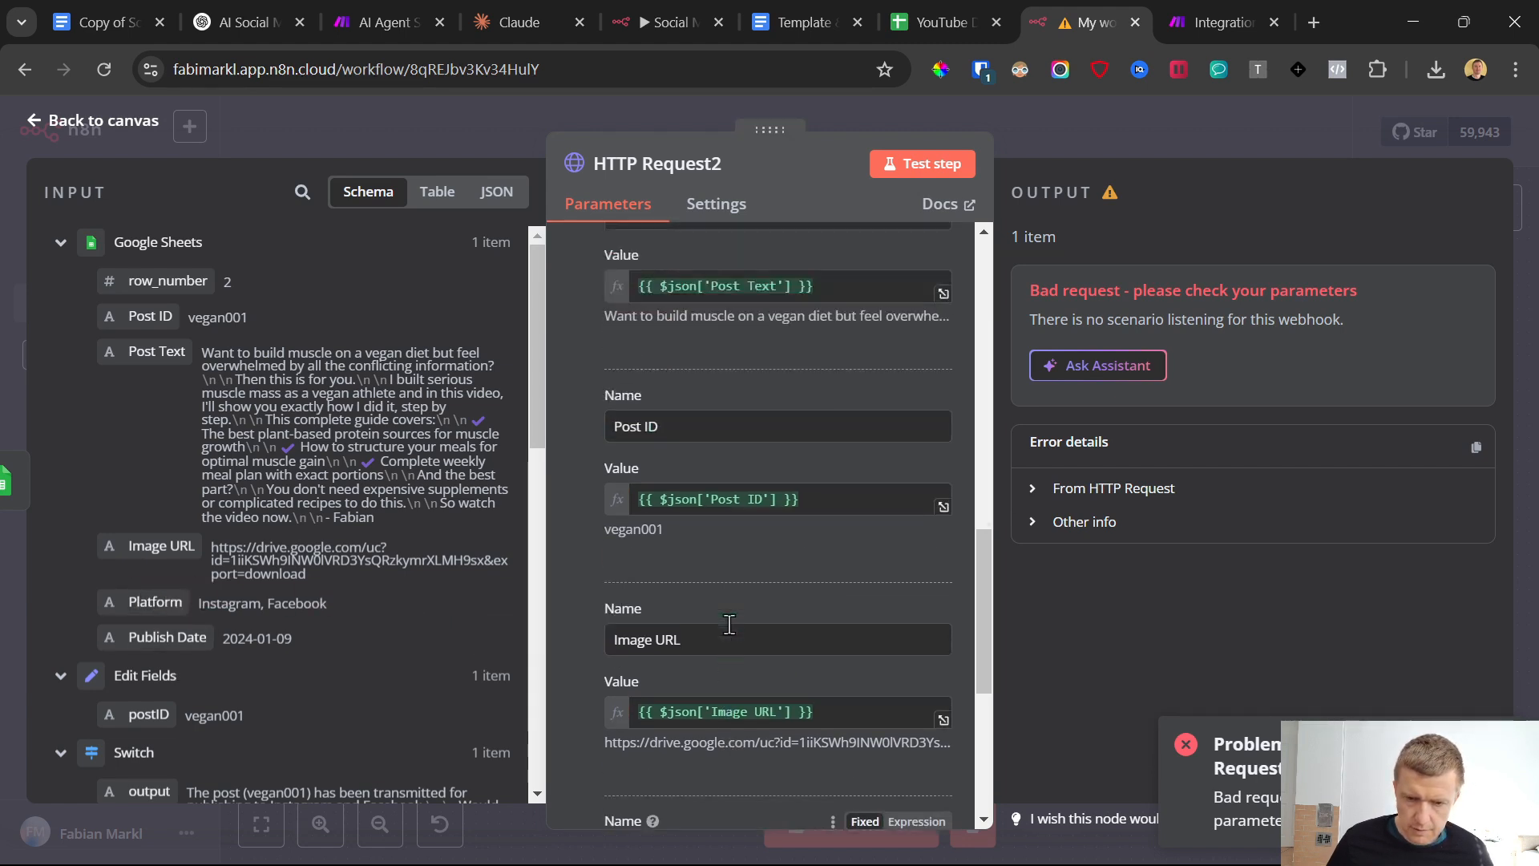
scroll(672, 577, down, 4)
click(764, 704)
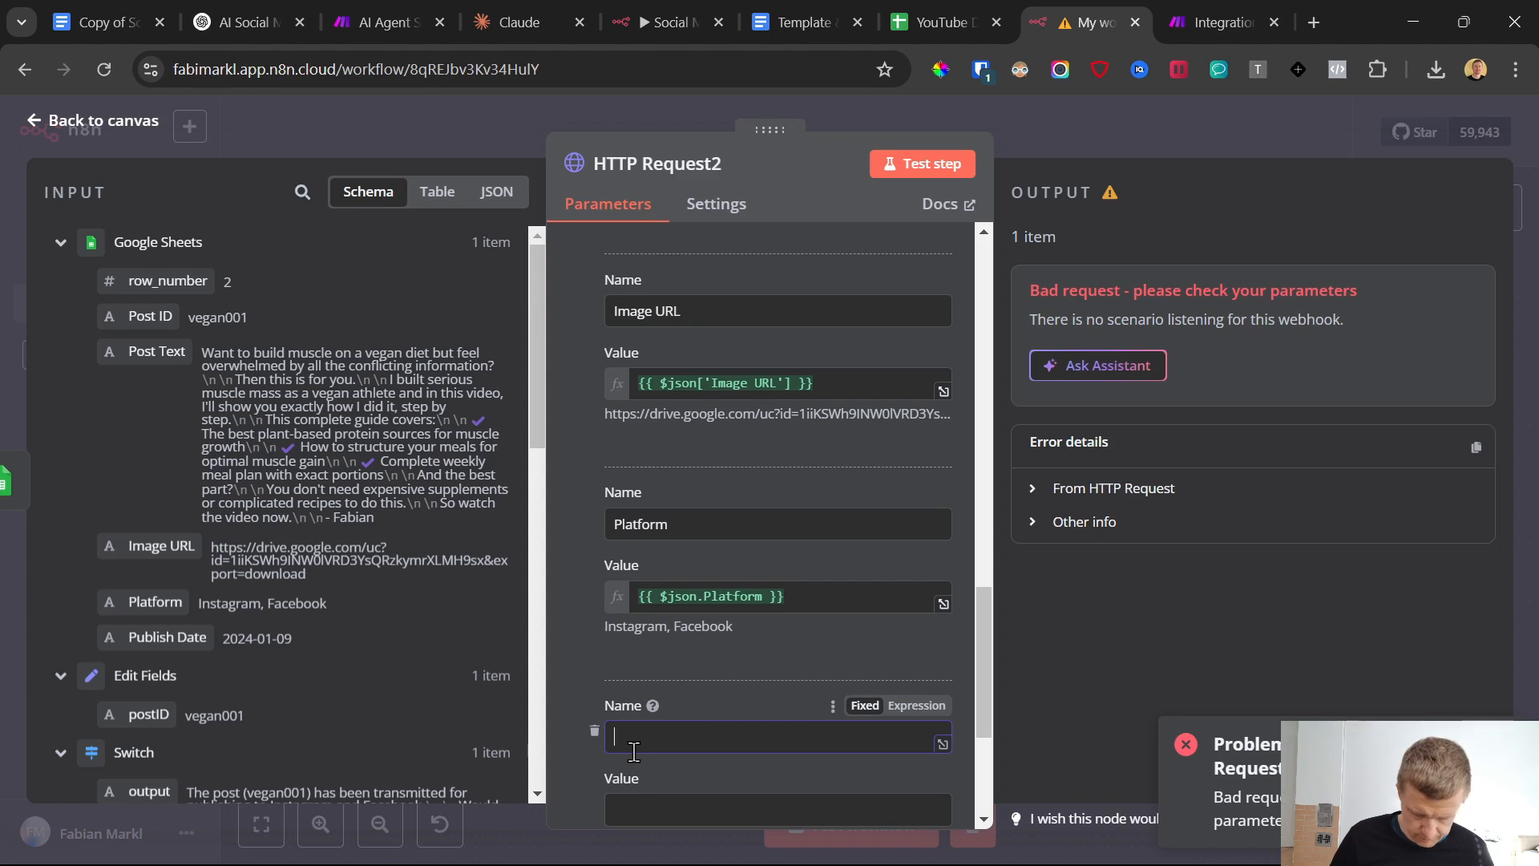
text(Row Number)
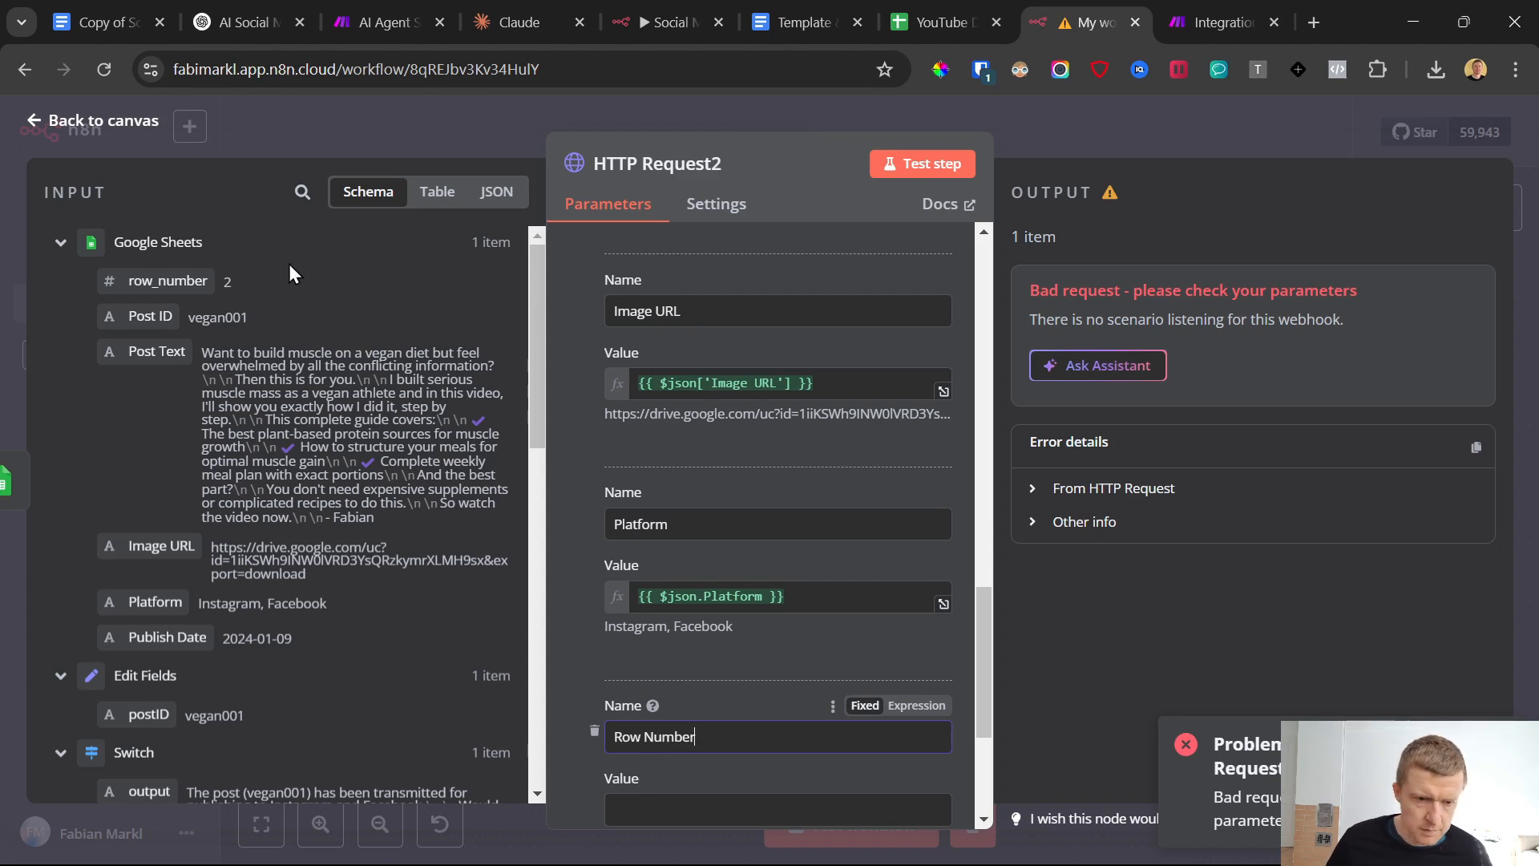
drag(152, 281, 698, 813)
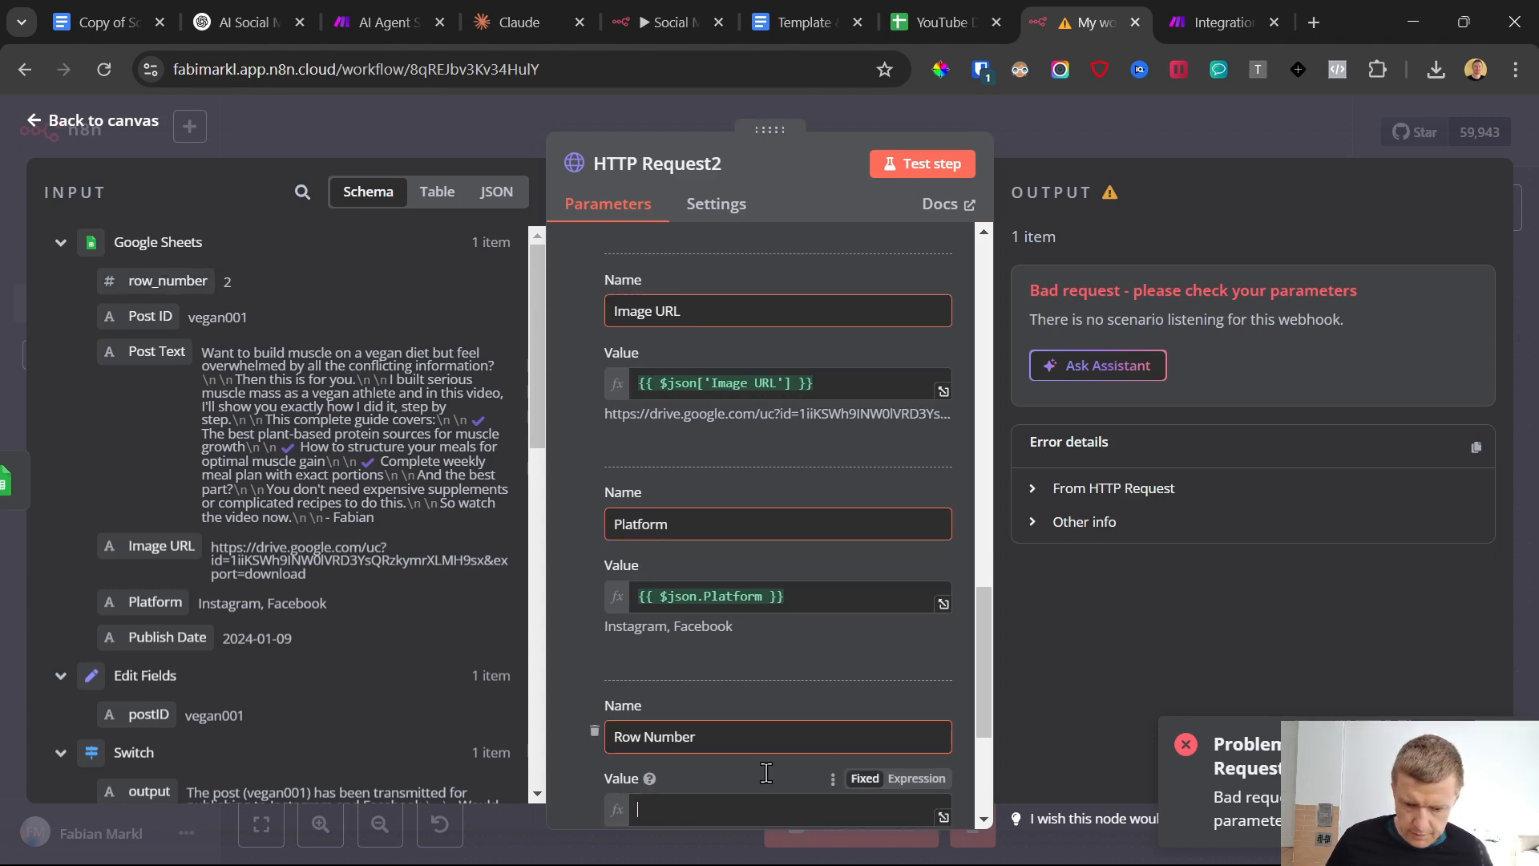
scroll(738, 742, down, 4)
scroll(728, 699, up, 10)
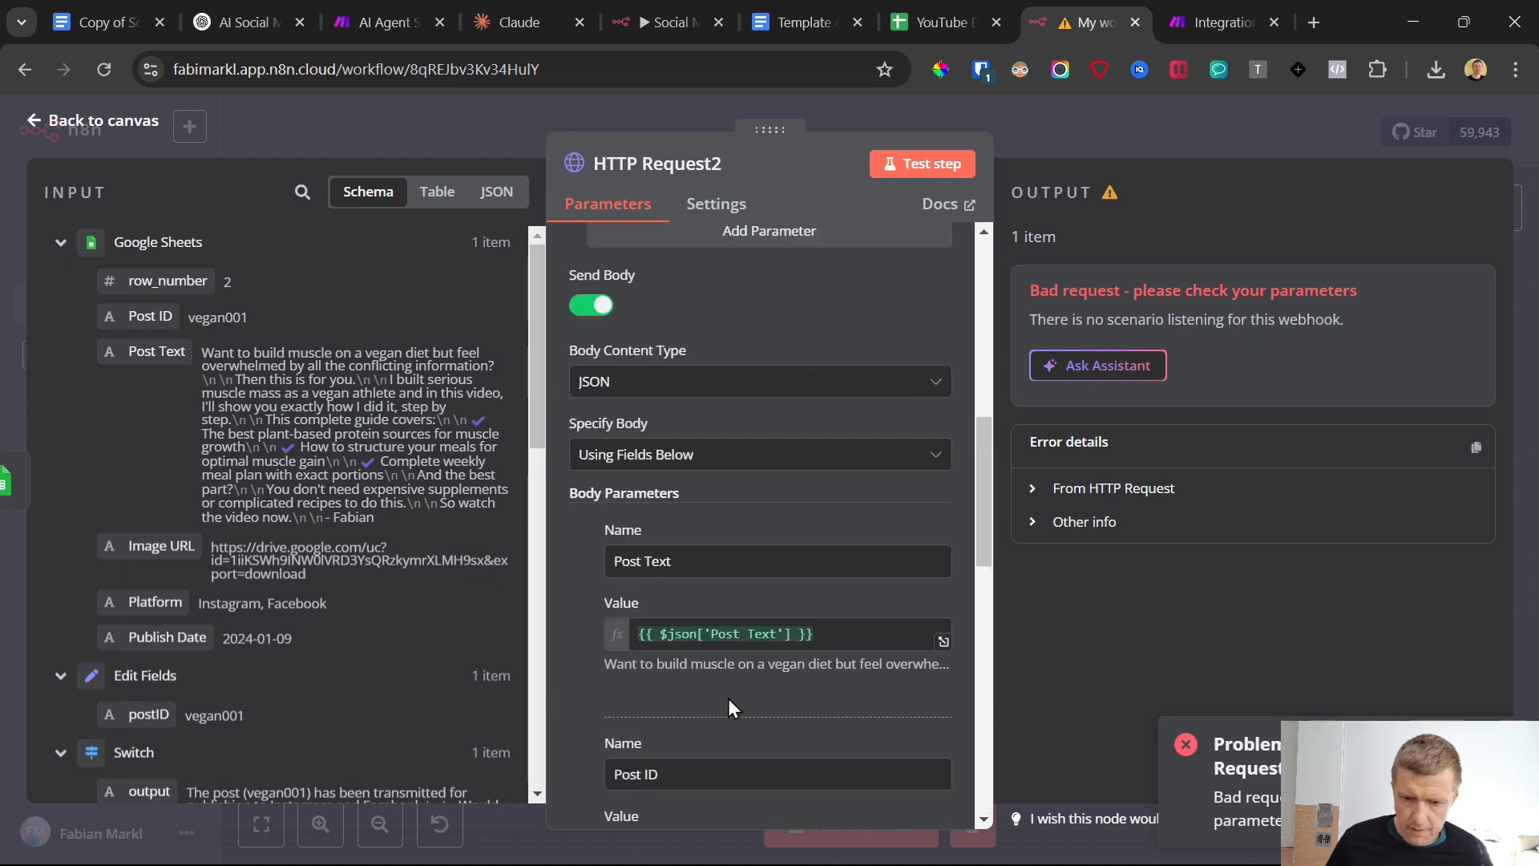
Switch to Make, start redetermining the data structure of the custom webhook, and return to n8n
click(38, 129)
key(ctrl+Tab)
click(1091, 508)
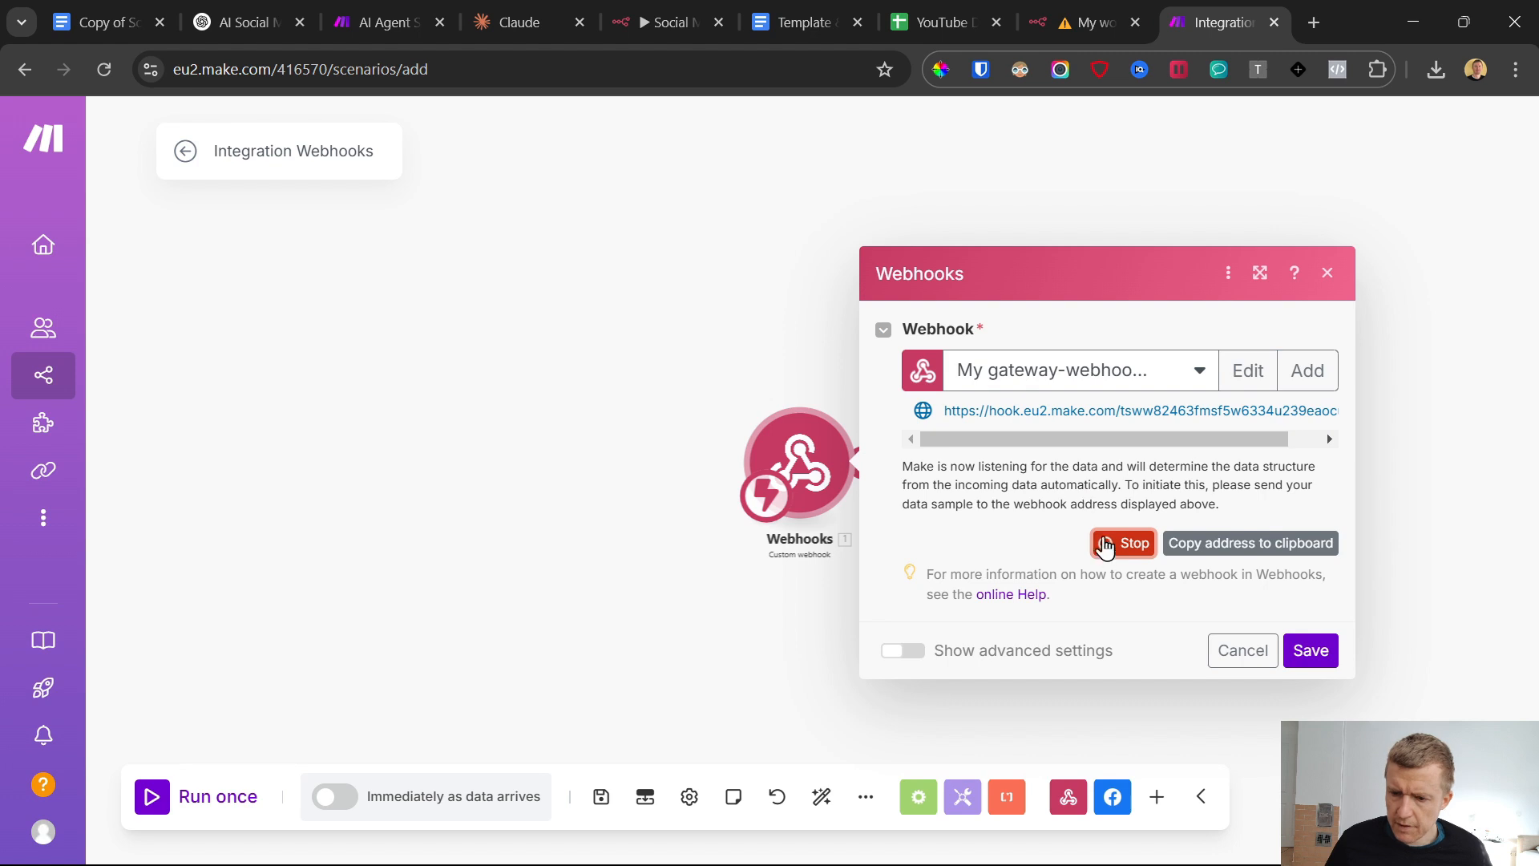
click(1055, 2)
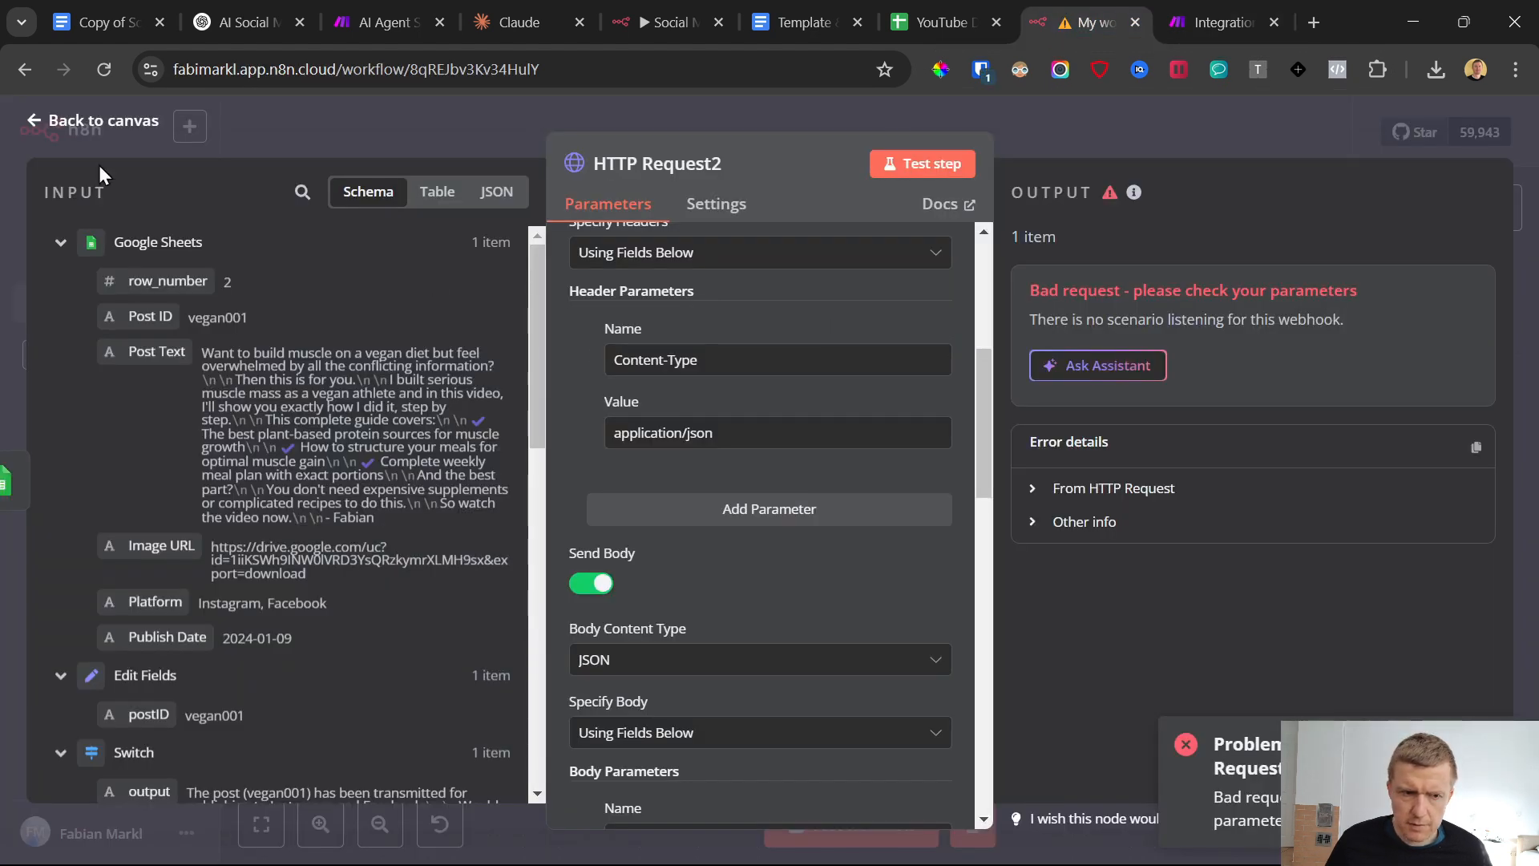
Return to the canvas, start a workflow test, and send "publish post vegan001" to the Telegram bot
click(45, 124)
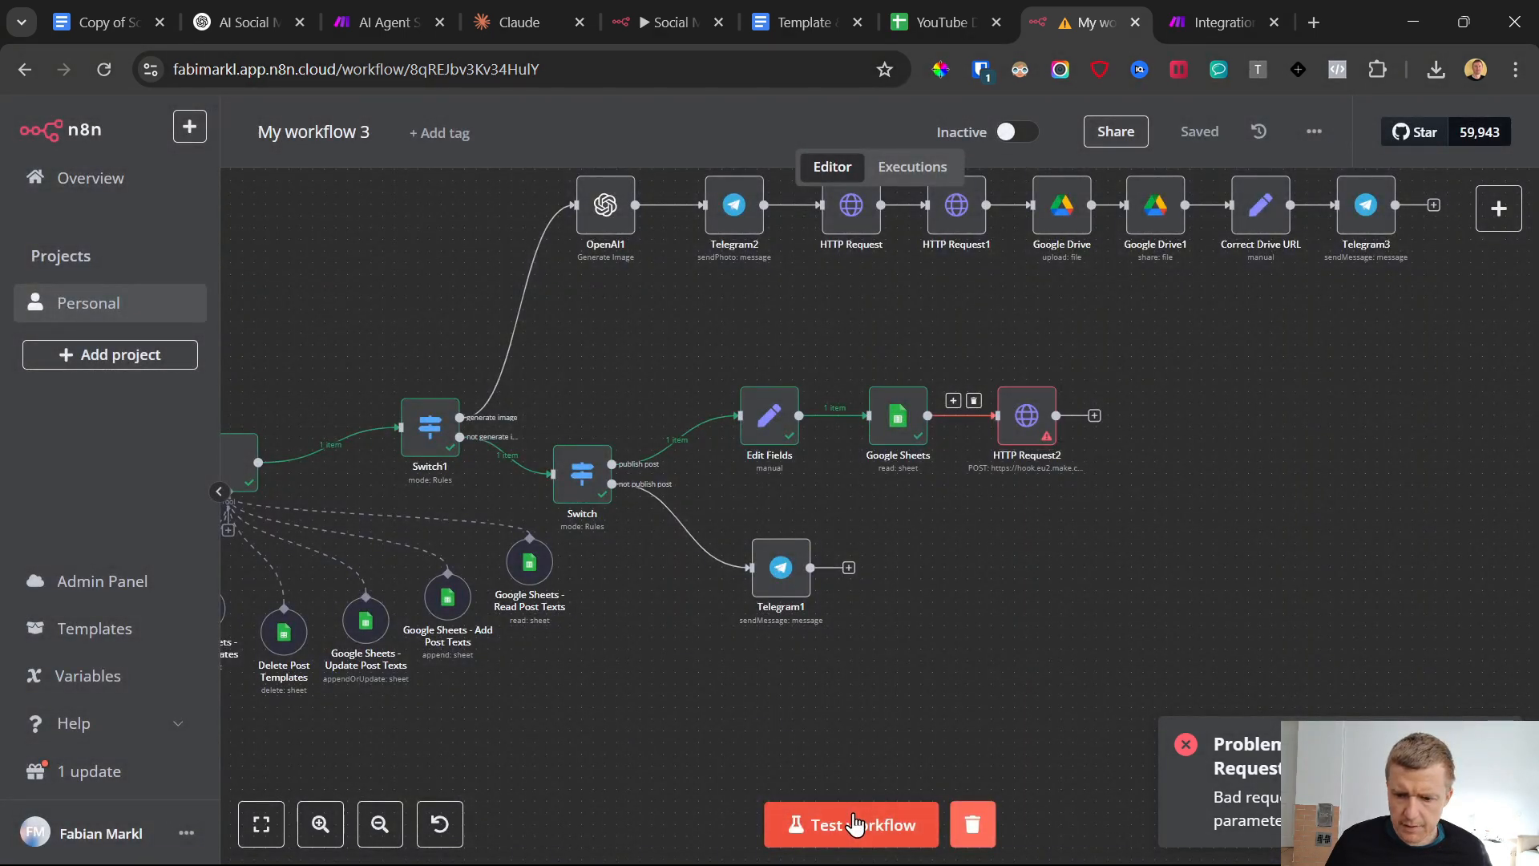
click(947, 844)
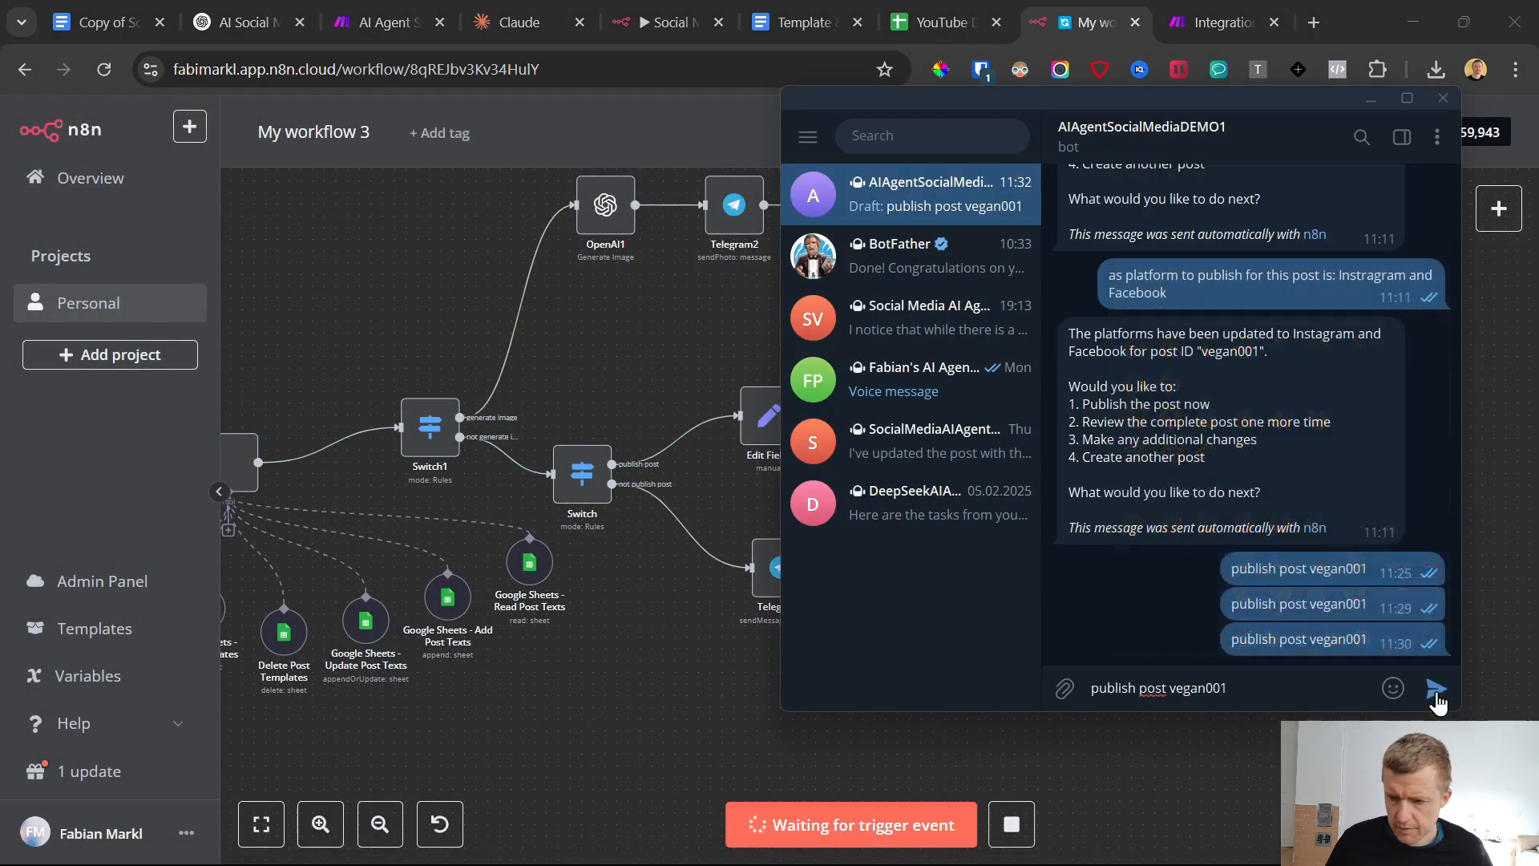
click(1436, 688)
click(565, 699)
Switch to Make, check whether the webhook's data structure was determined, and save the Webhooks module
click(1195, 4)
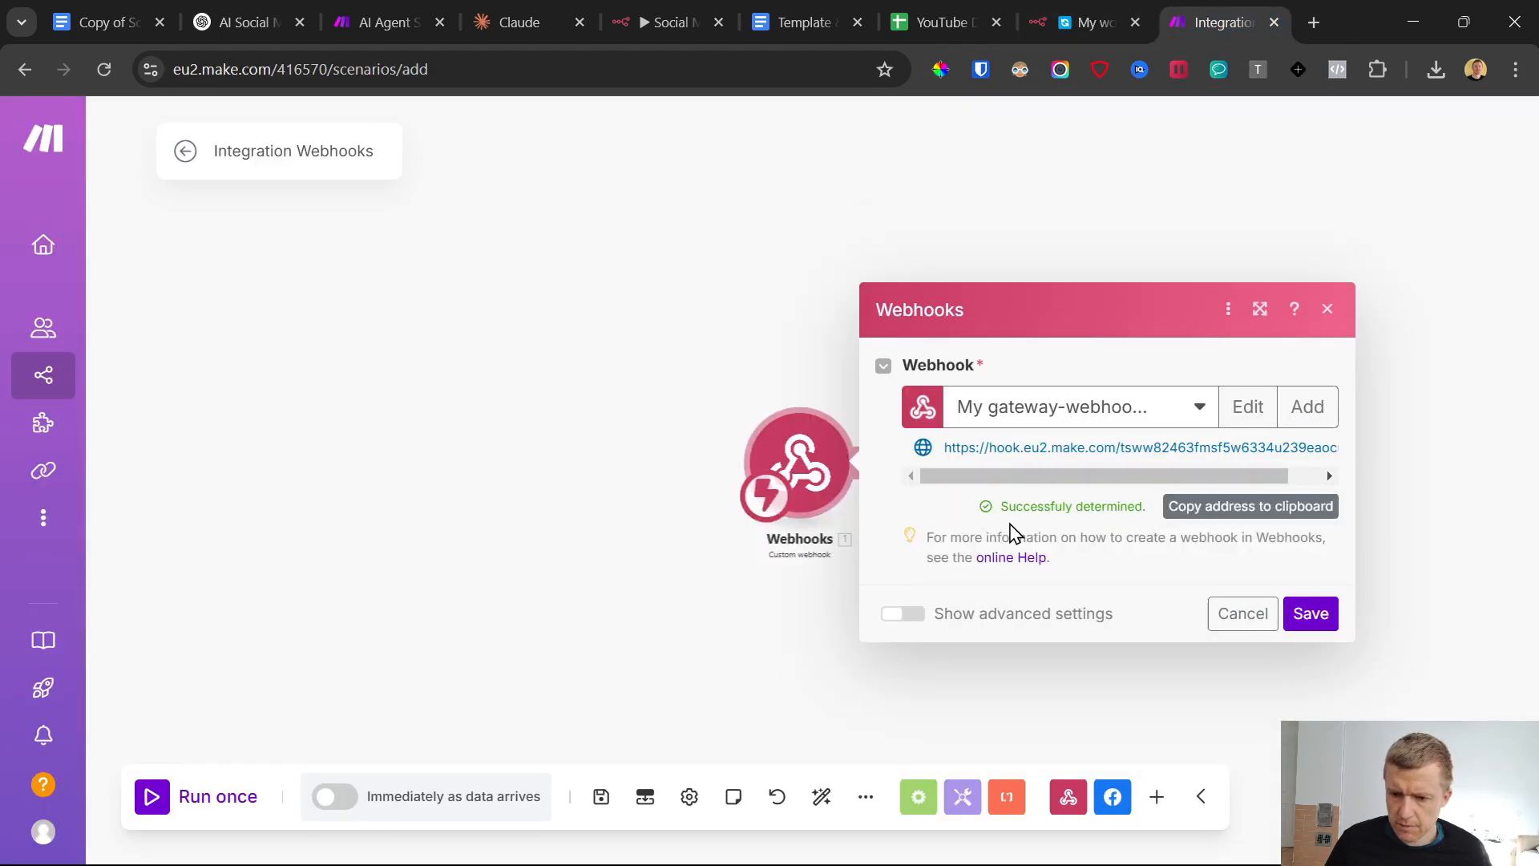
click(1098, 4)
click(1238, 14)
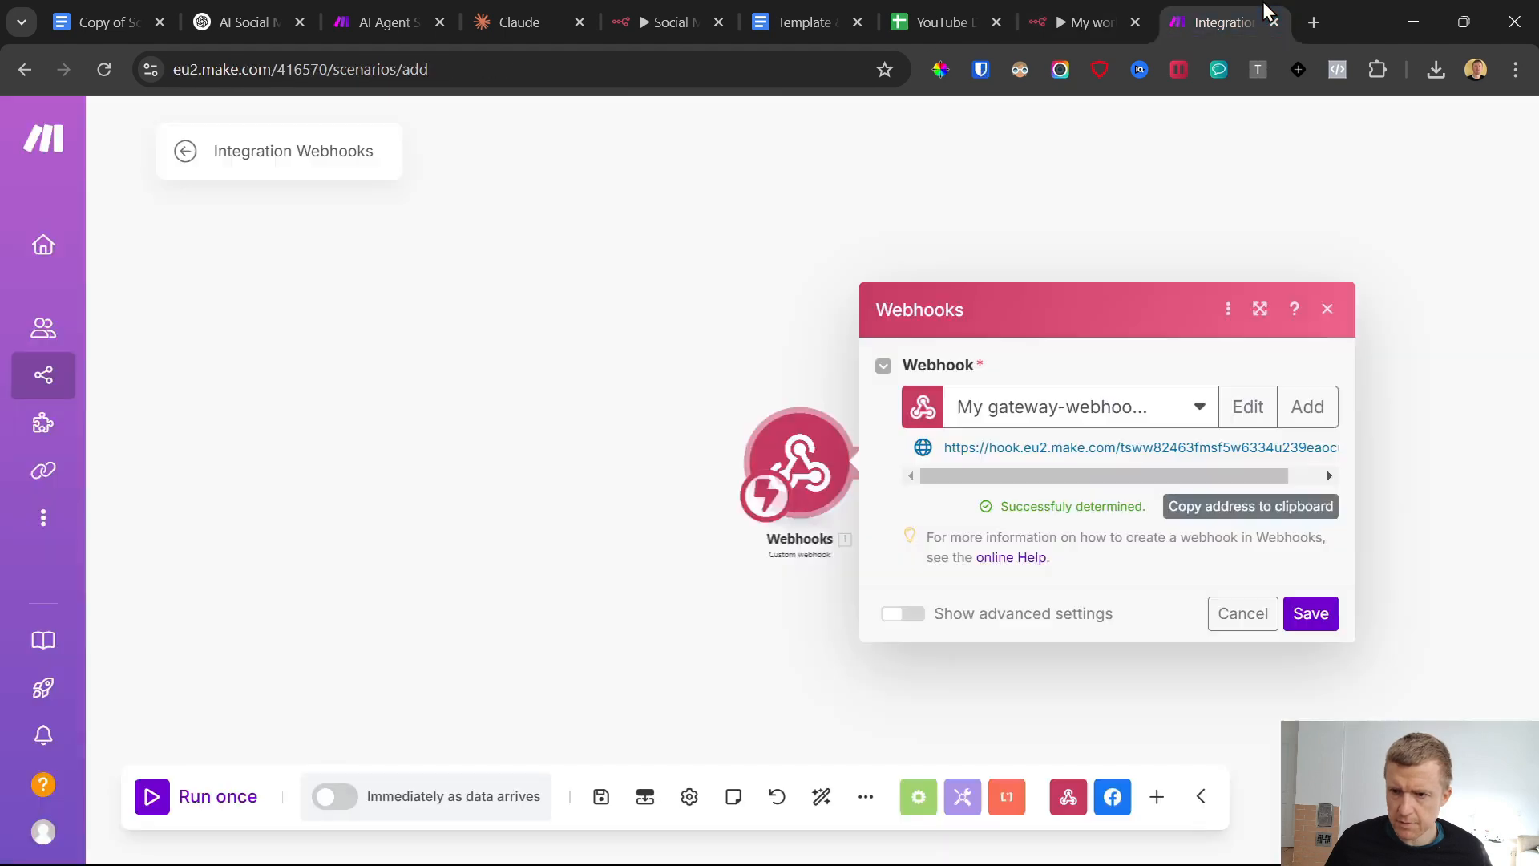
click(1304, 618)
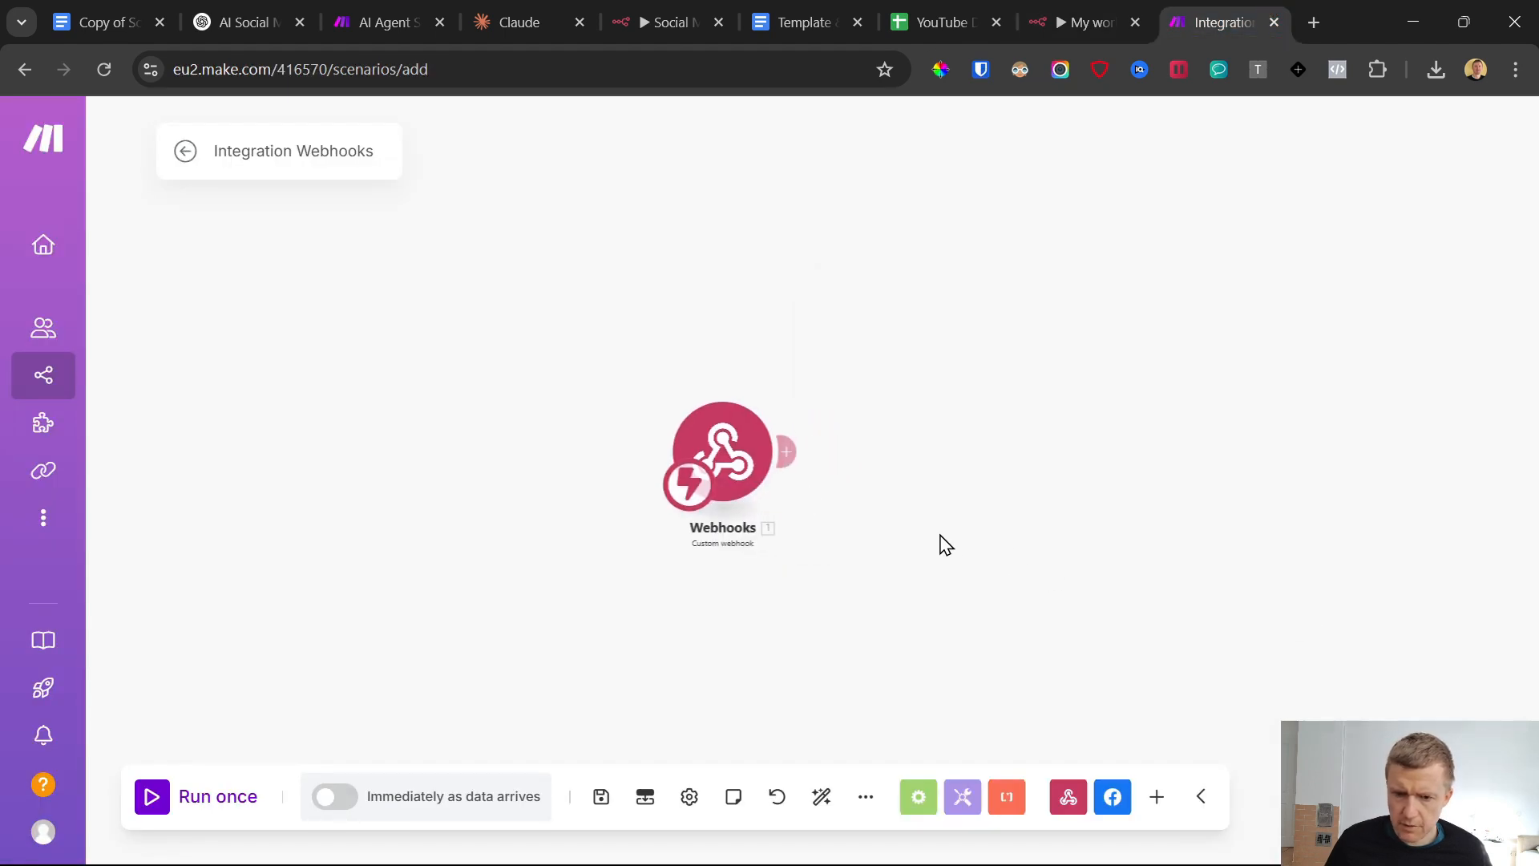
click(743, 441)
click(622, 365)
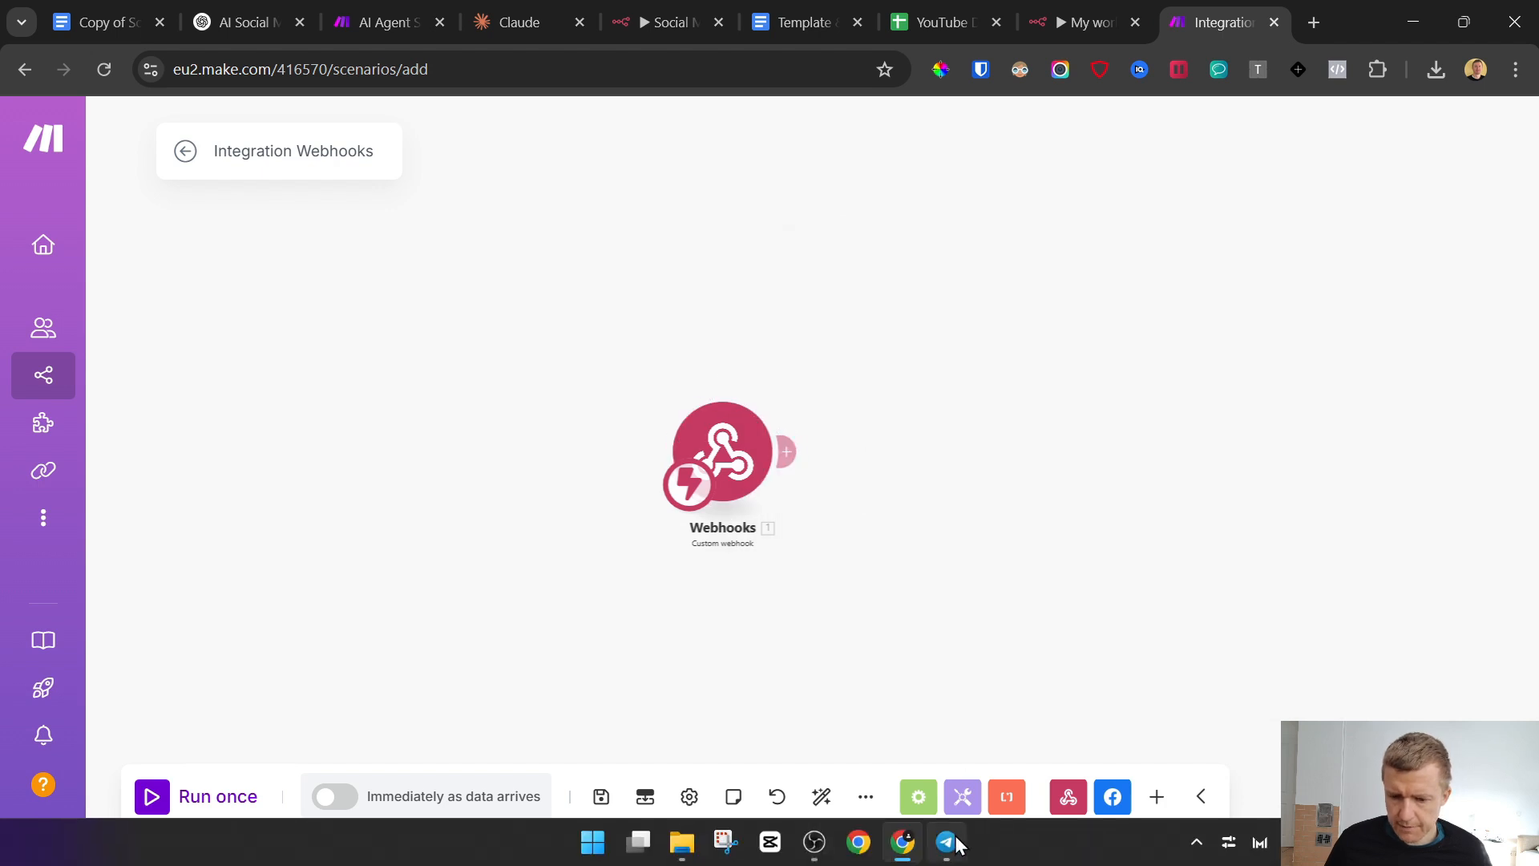
Copy the latest "publish post vegan001" message in Telegram, run the Make scenario once, and return to the n8n workflow
click(947, 841)
drag(1230, 642, 1368, 638)
key(ctrl+c)
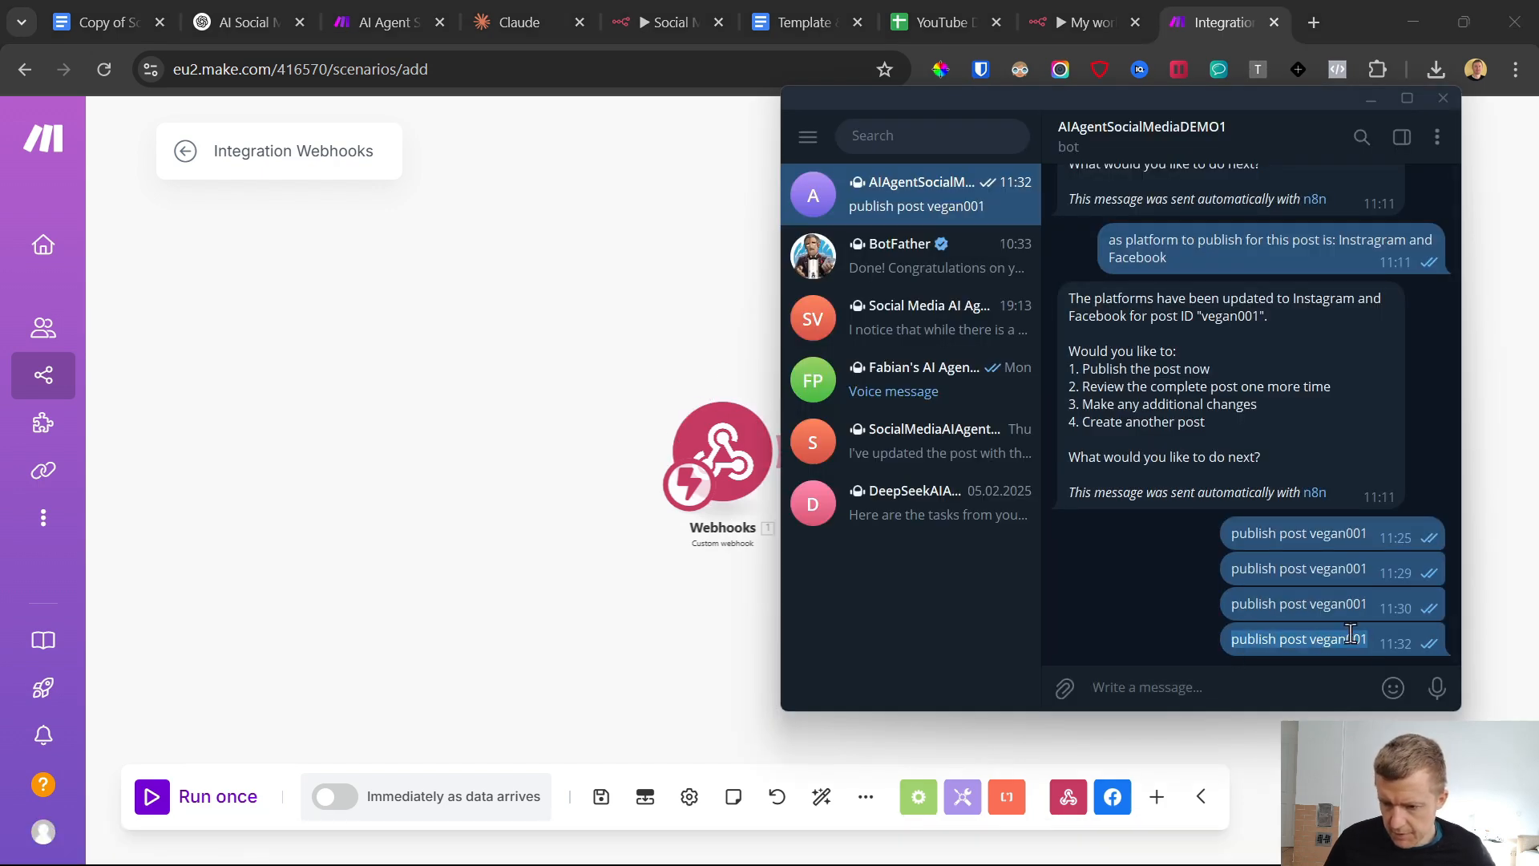
click(146, 806)
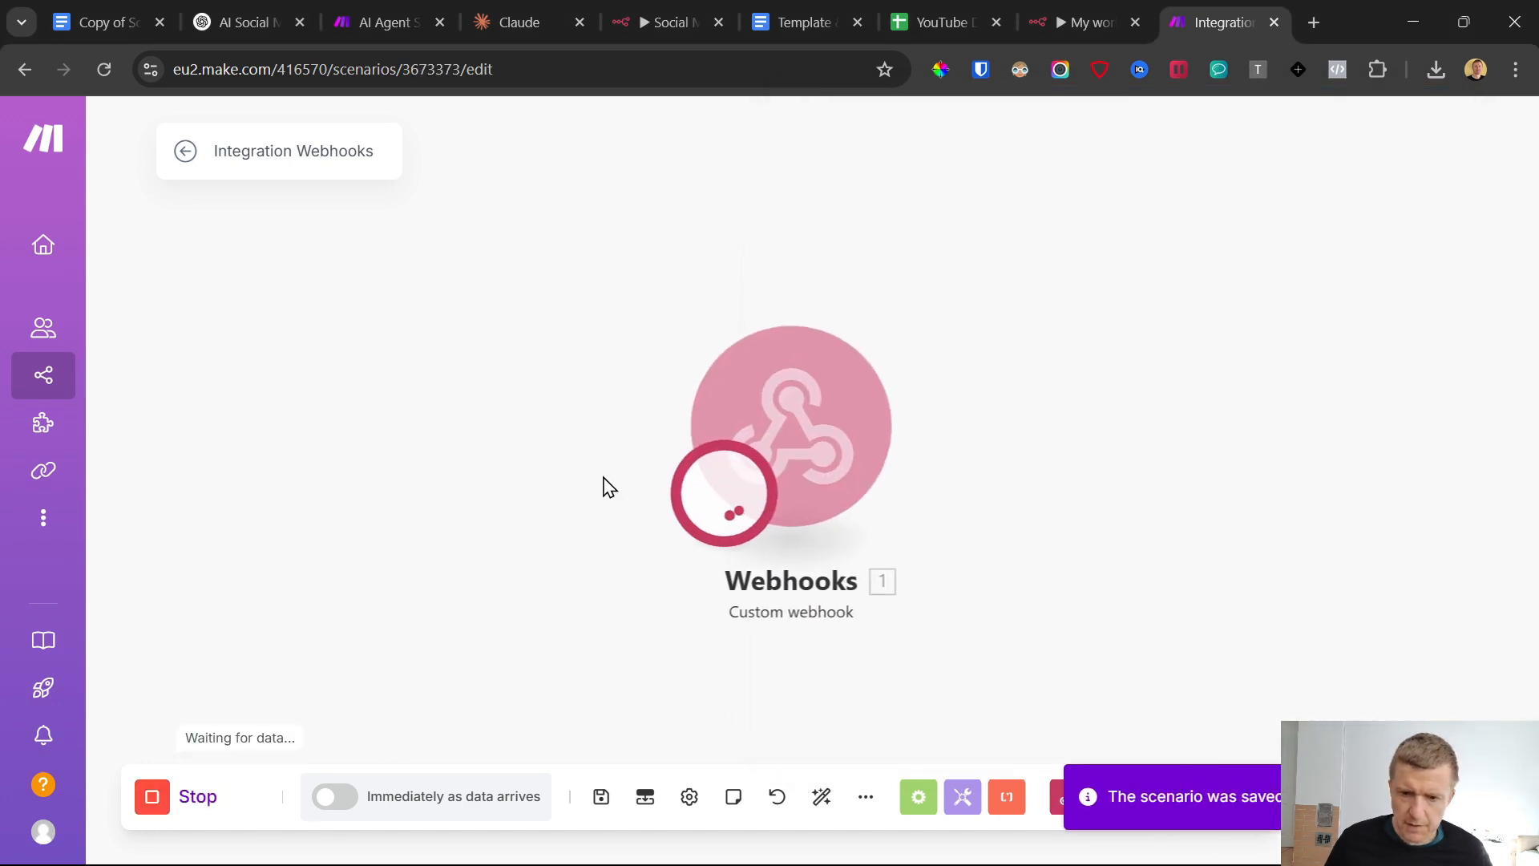
click(1068, 12)
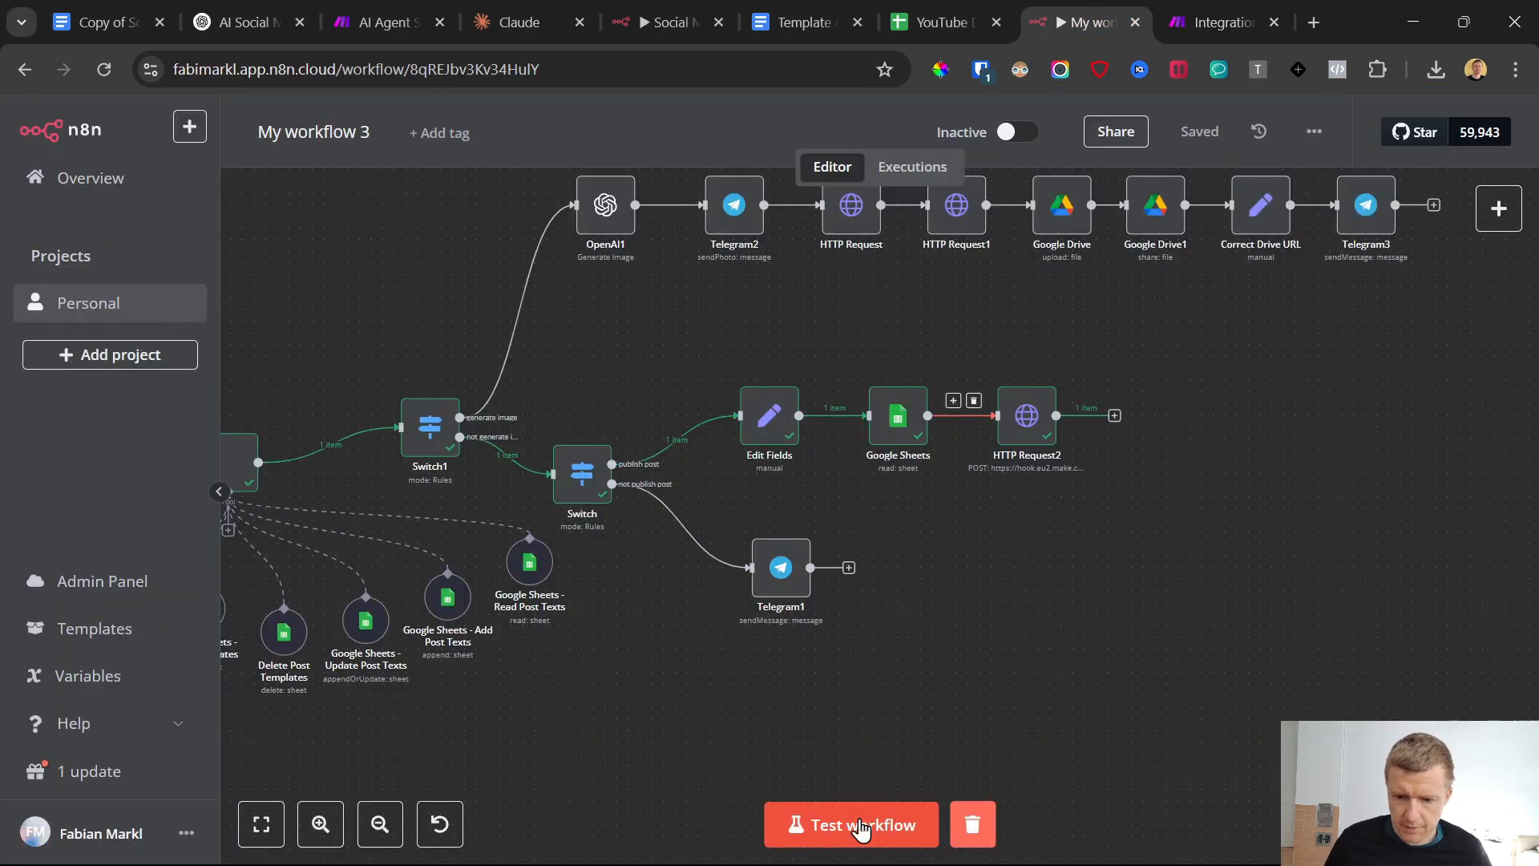
Start a workflow test, send "publish post vegan001" to the Telegram bot, and return to the n8n canvas
click(948, 843)
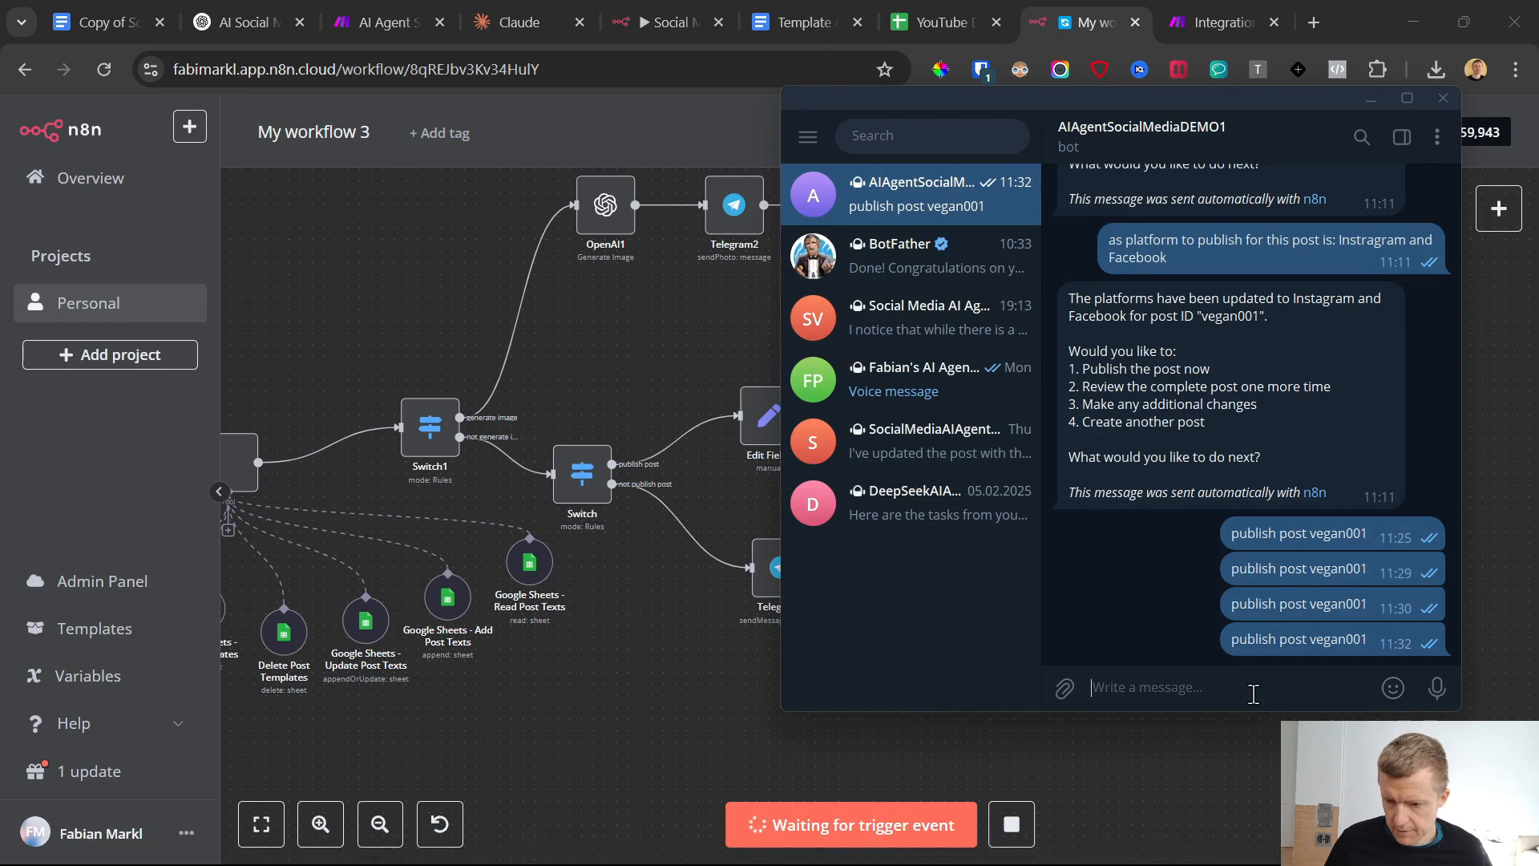
click(1248, 690)
key(ctrl+v)
key(Return)
click(664, 704)
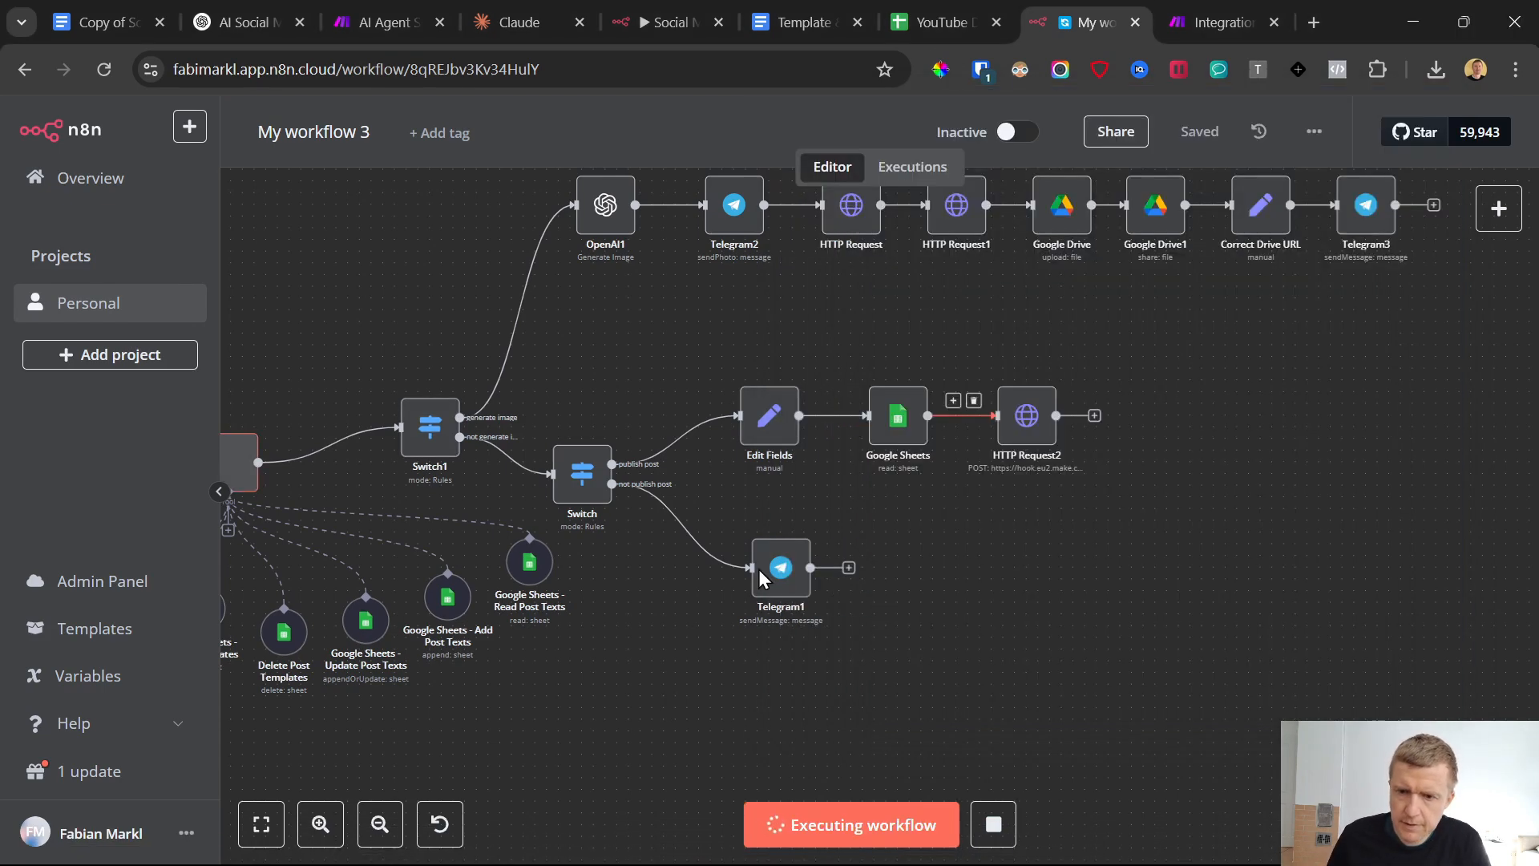
Switch to Make, examine the fields of the webhook's received bundle including the post text, and close the output
click(1223, 22)
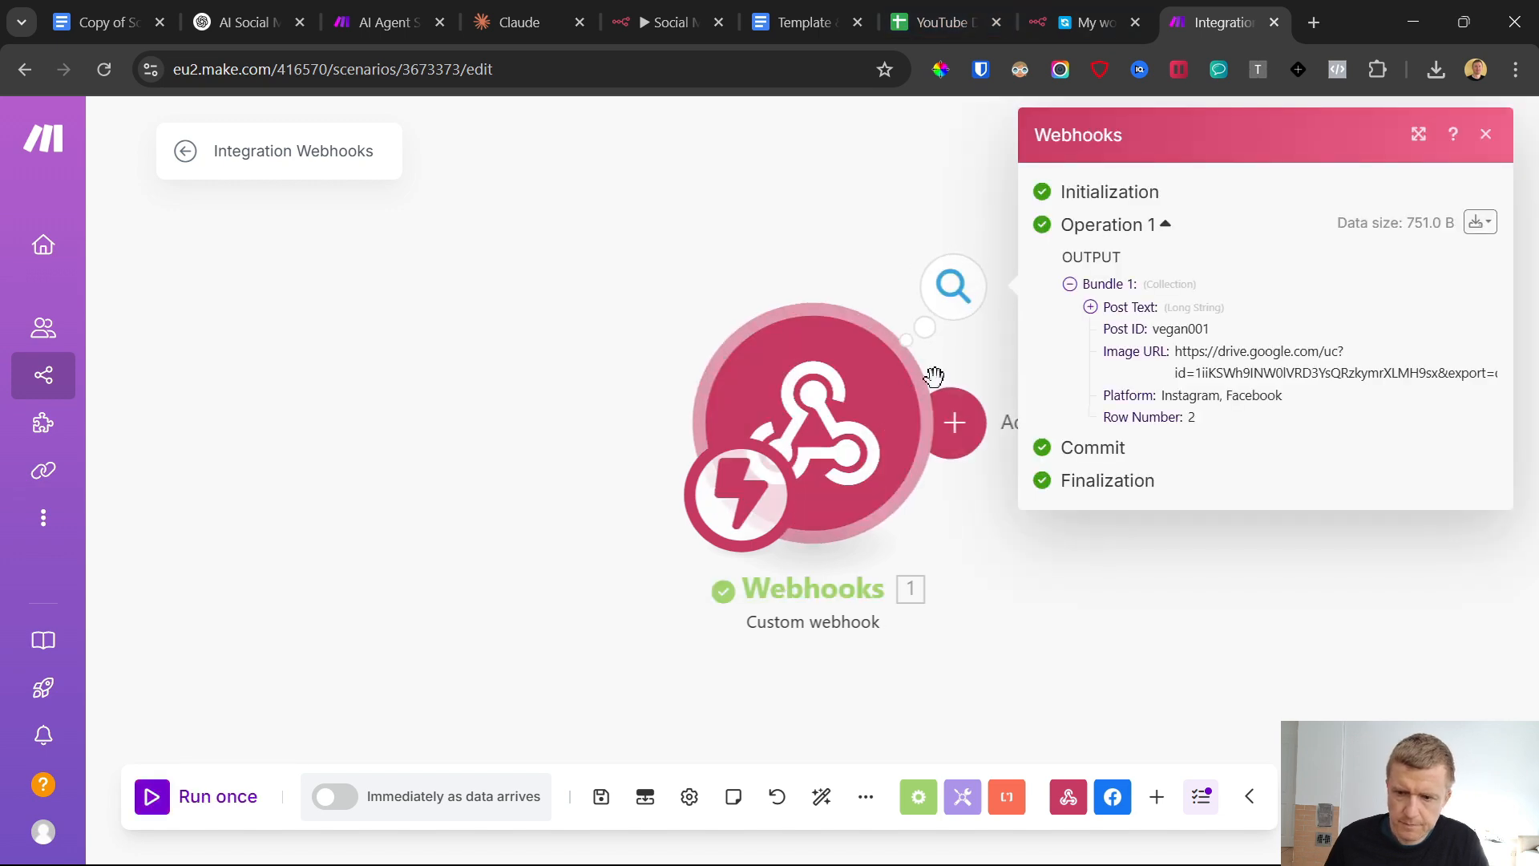
click(1091, 308)
click(1092, 309)
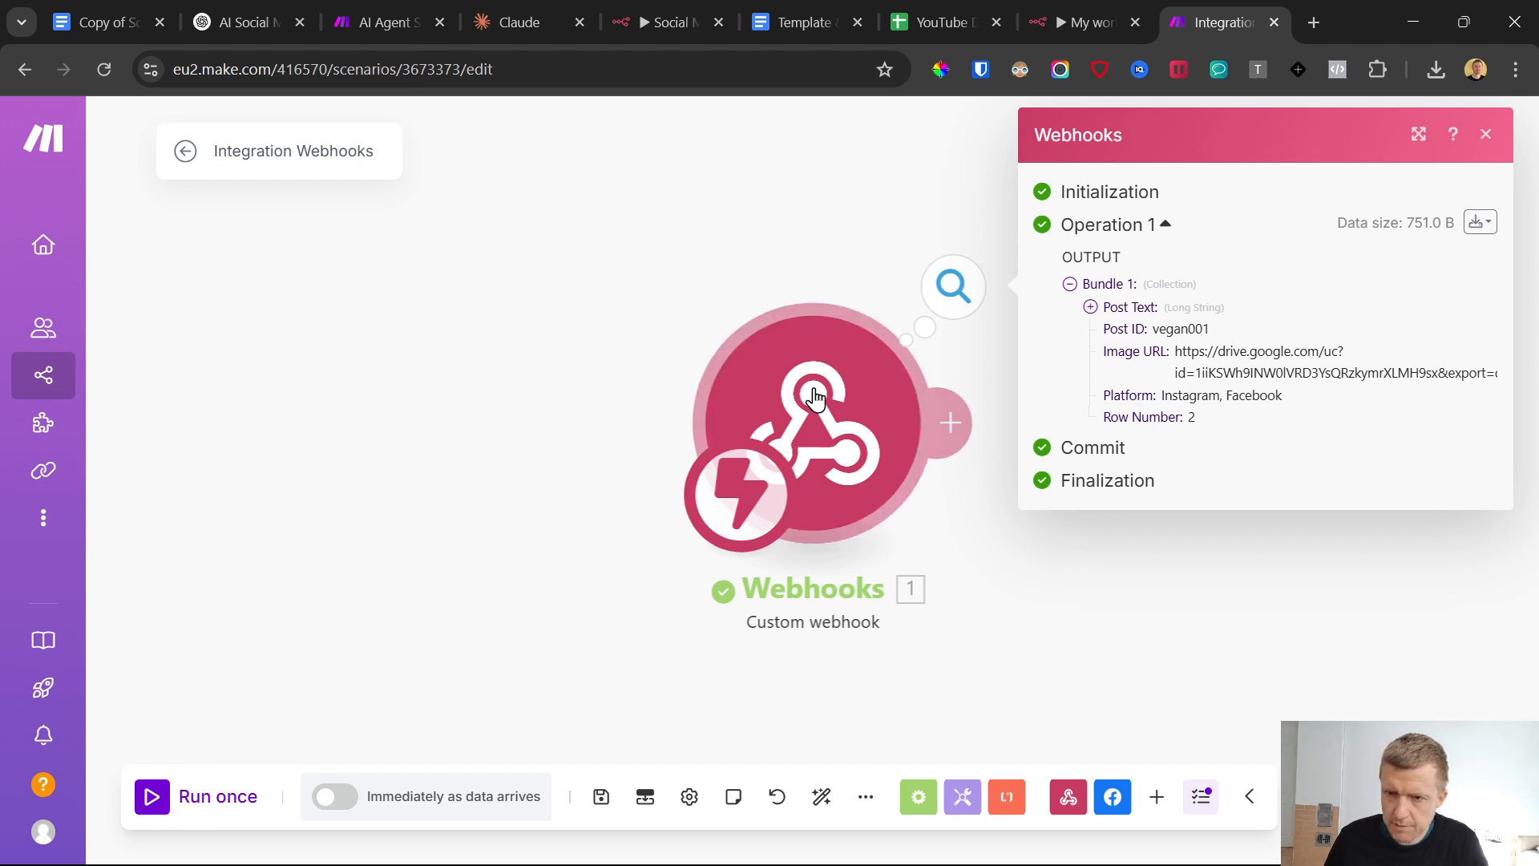
scroll(618, 425, down, 4)
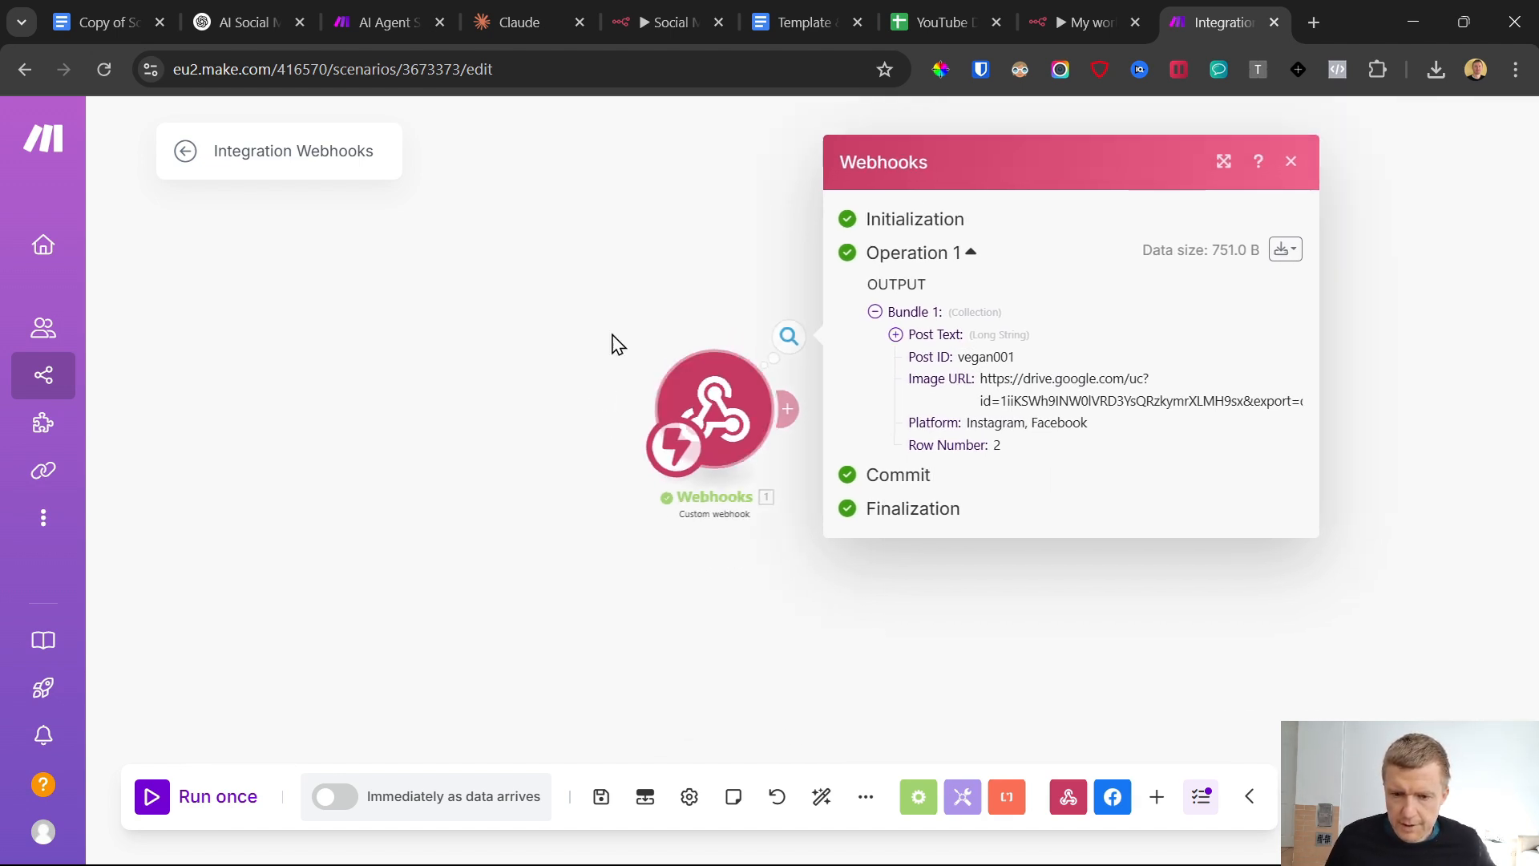
click(1249, 186)
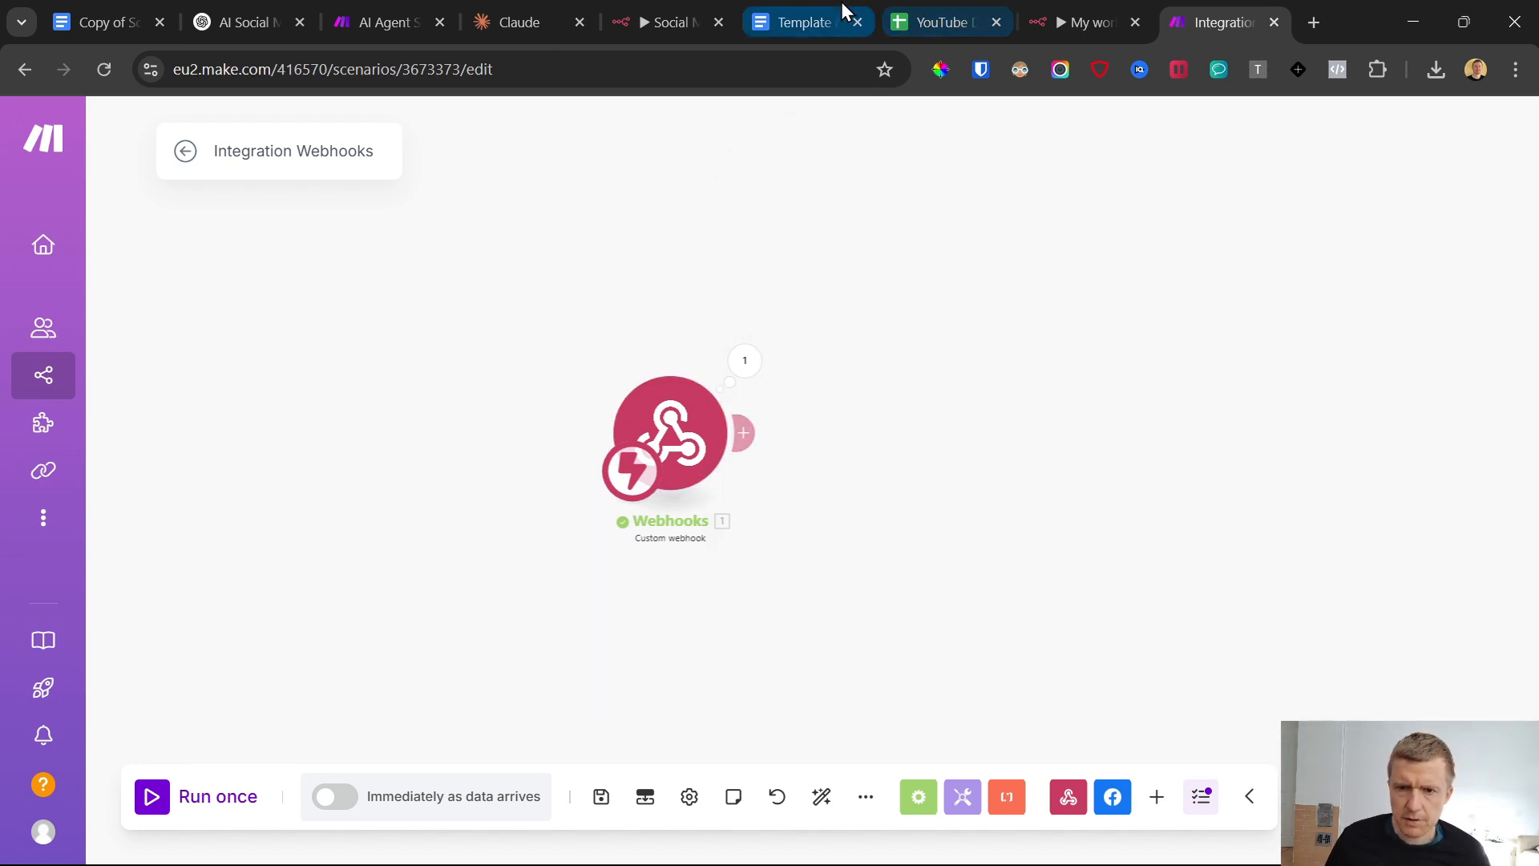
Return to n8n, check the Telegram chat, duplicate the Telegram1 node, and connect the copy after HTTP Request2
click(1034, 20)
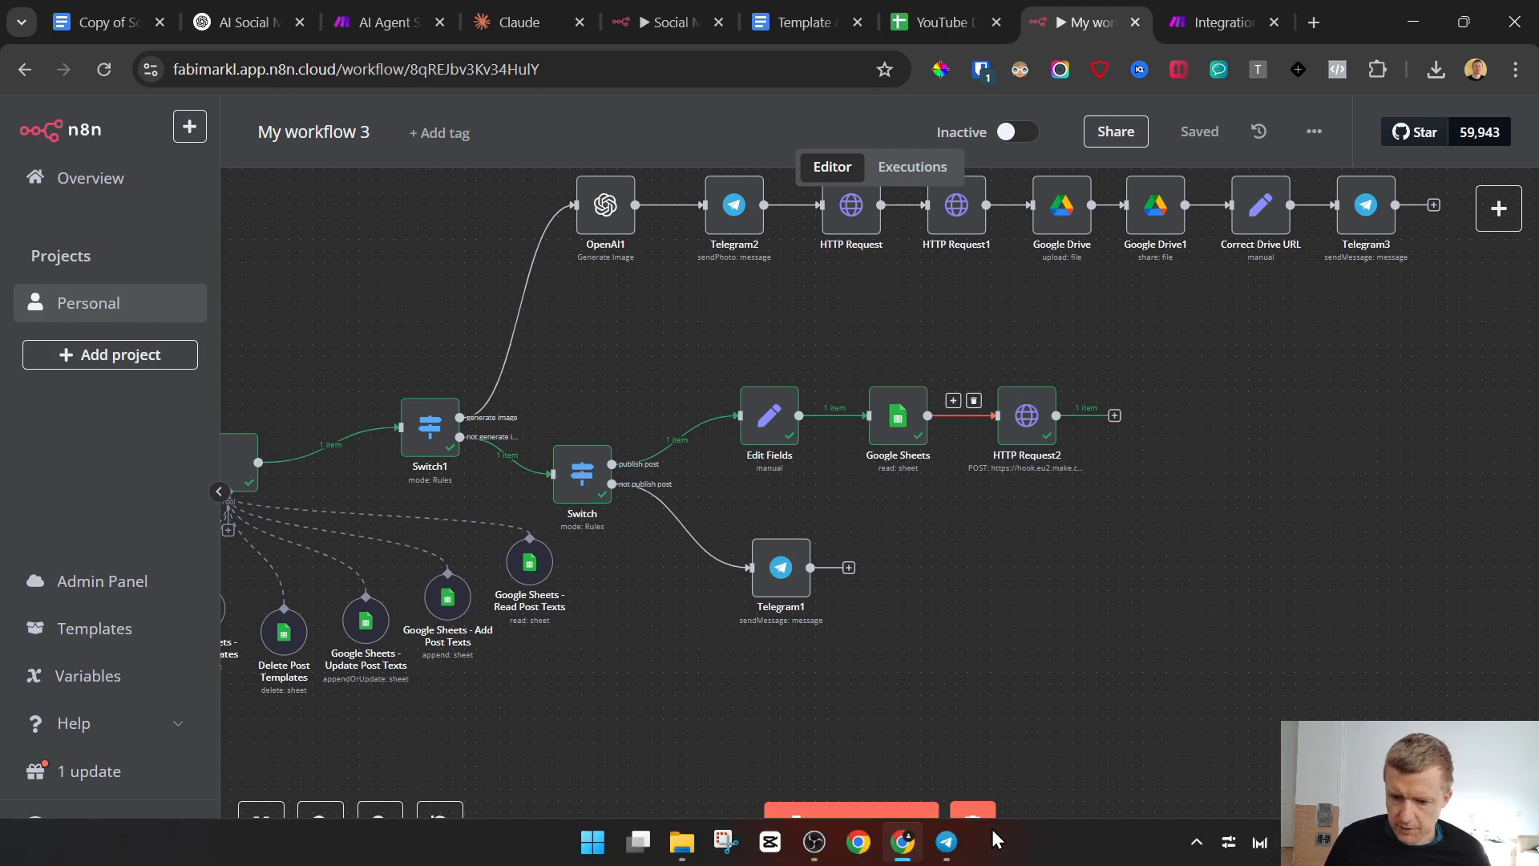
click(948, 843)
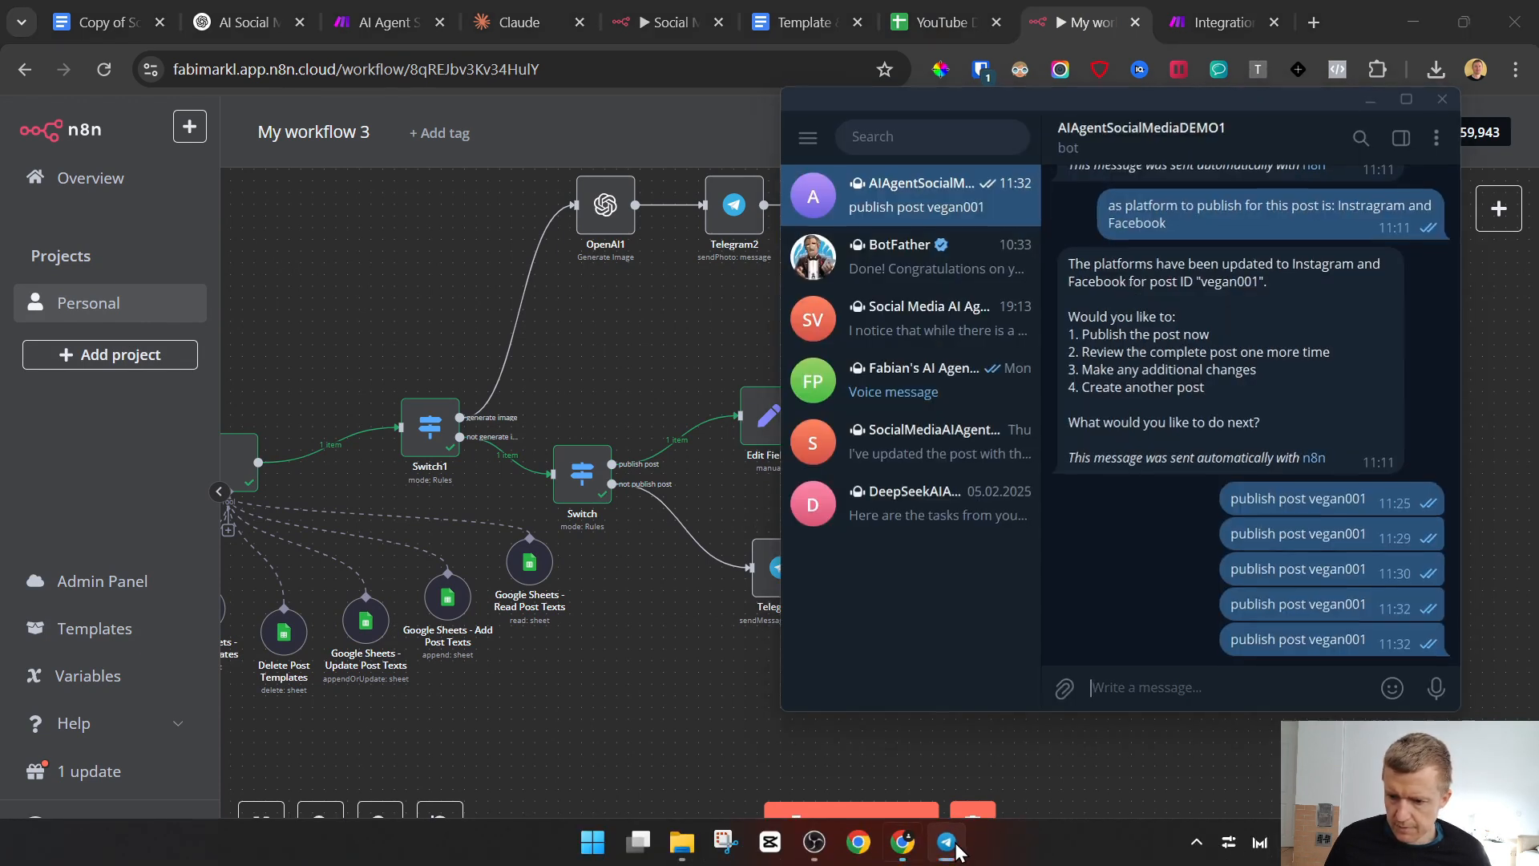
click(954, 846)
right_click(792, 571)
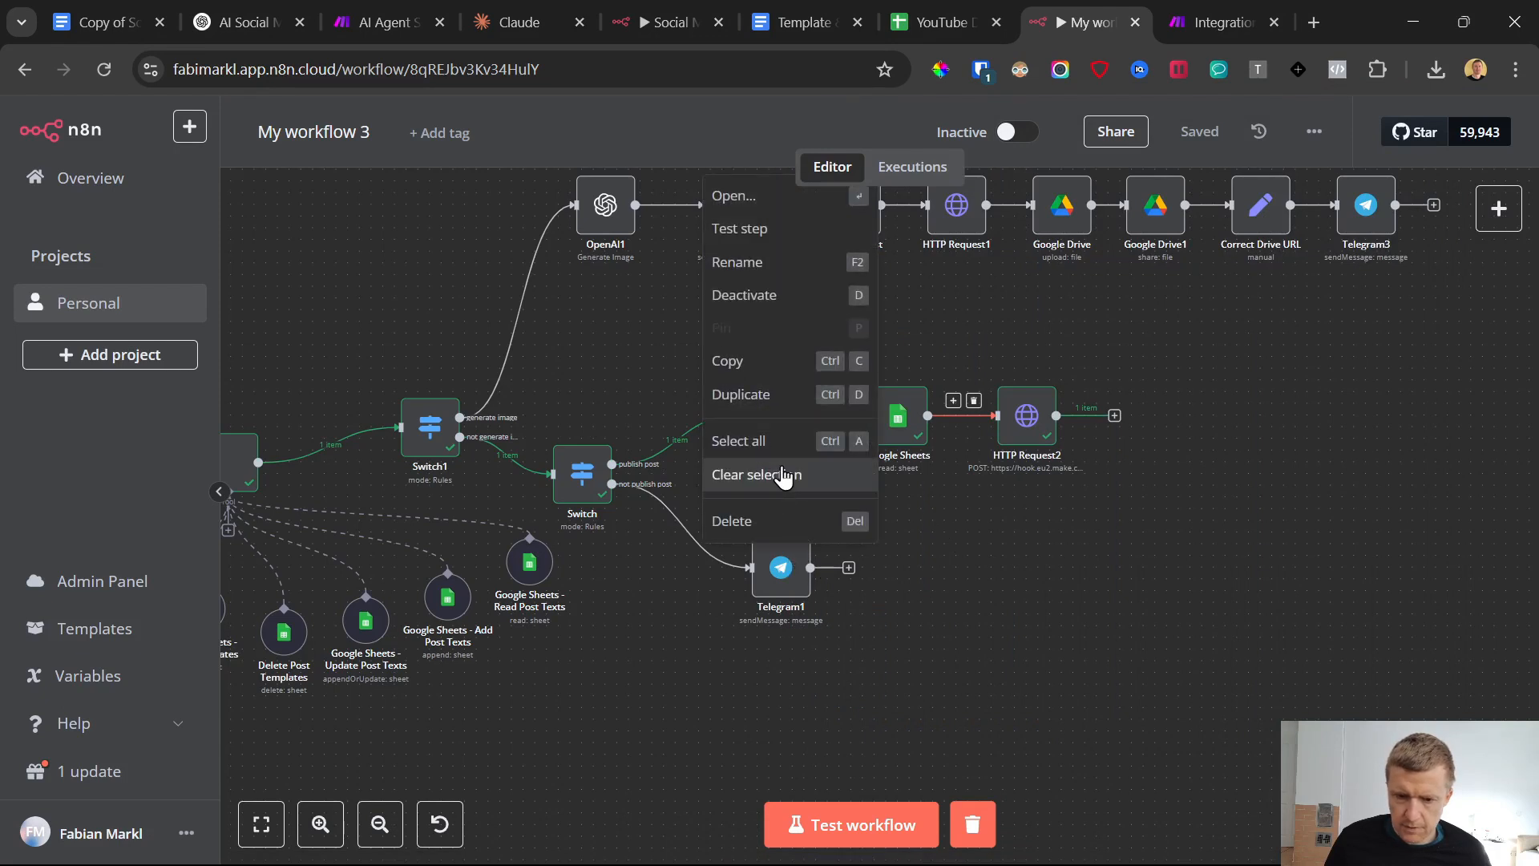
click(749, 397)
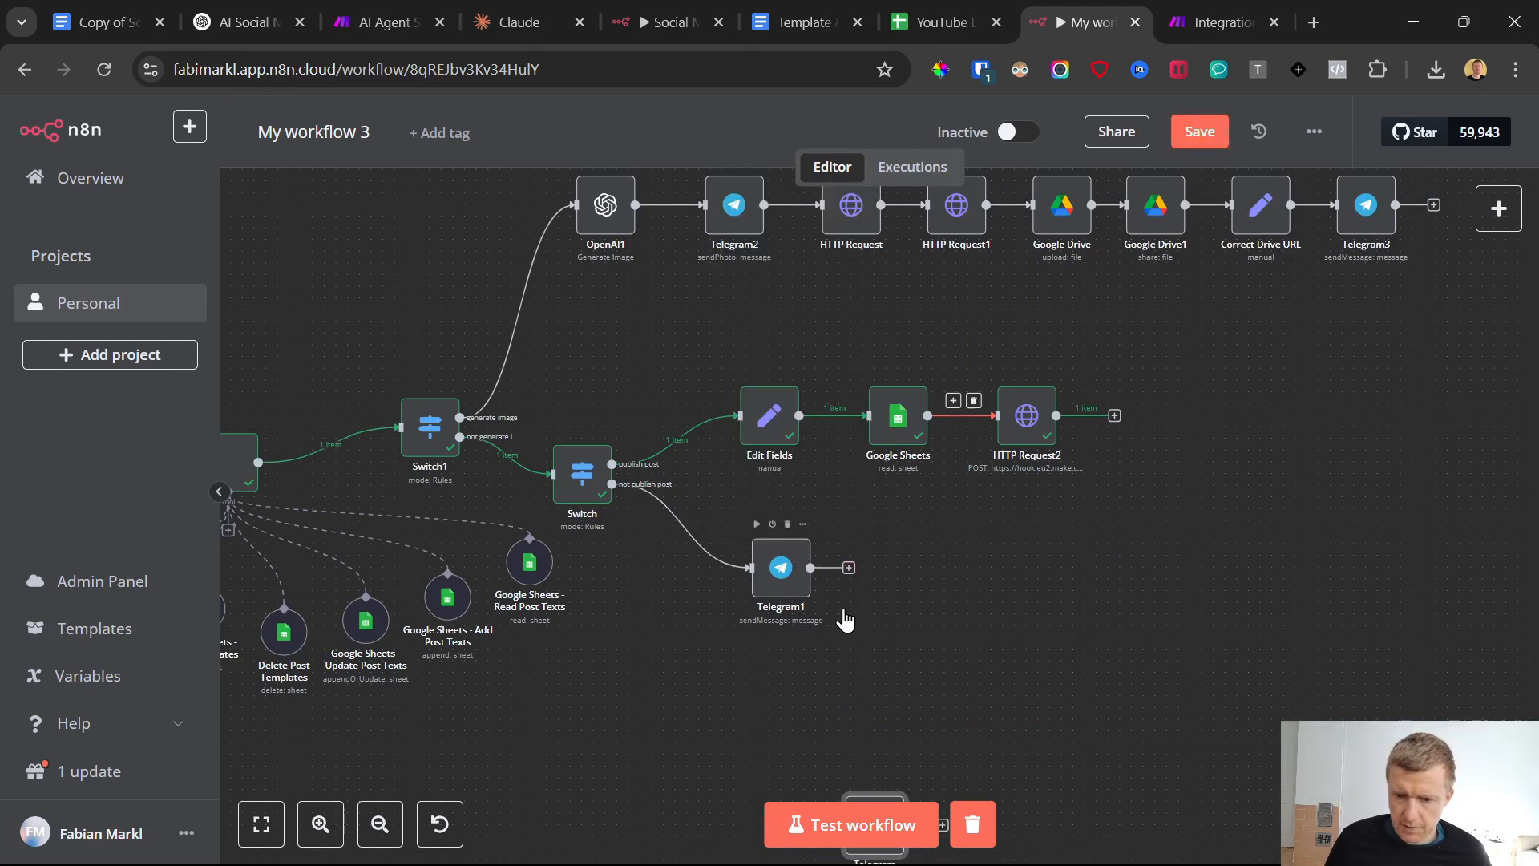
scroll(1012, 576, down, 5)
scroll(1015, 578, up, 2)
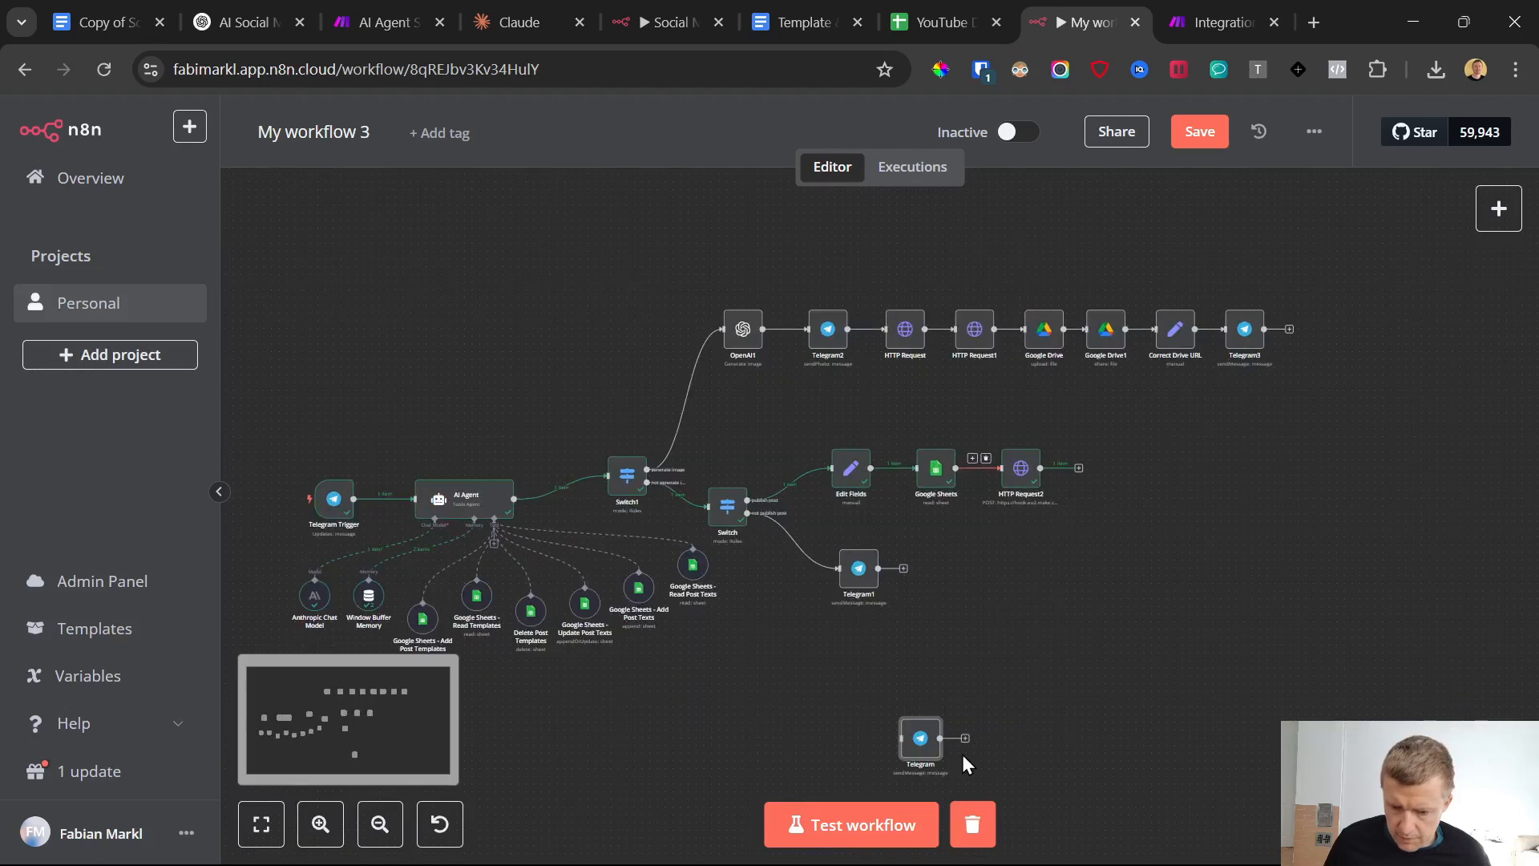
drag(934, 747, 1140, 478)
scroll(1126, 501, up, 3)
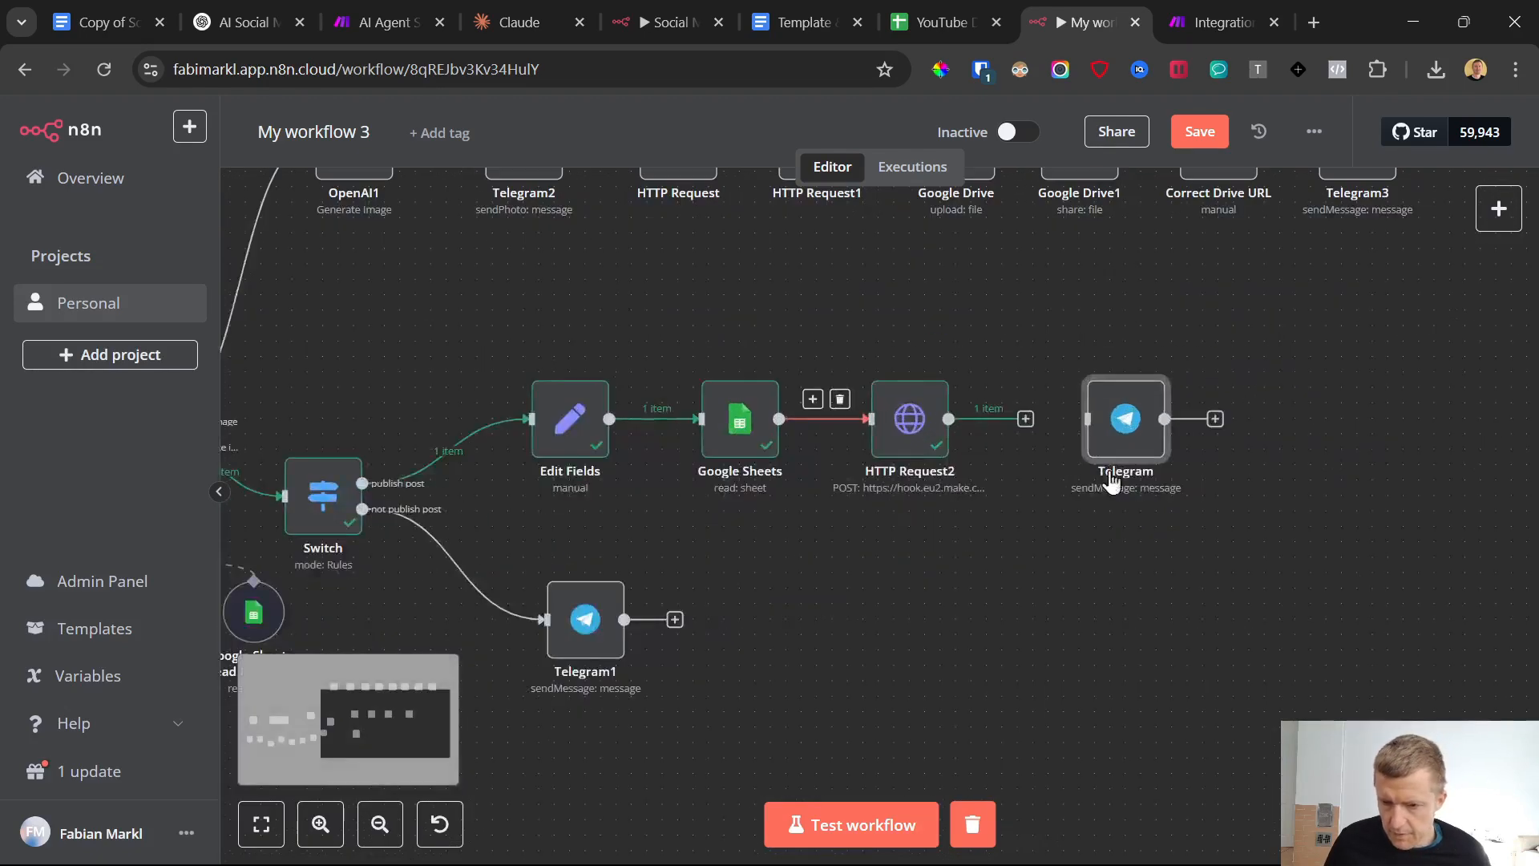
drag(1025, 425, 1134, 425)
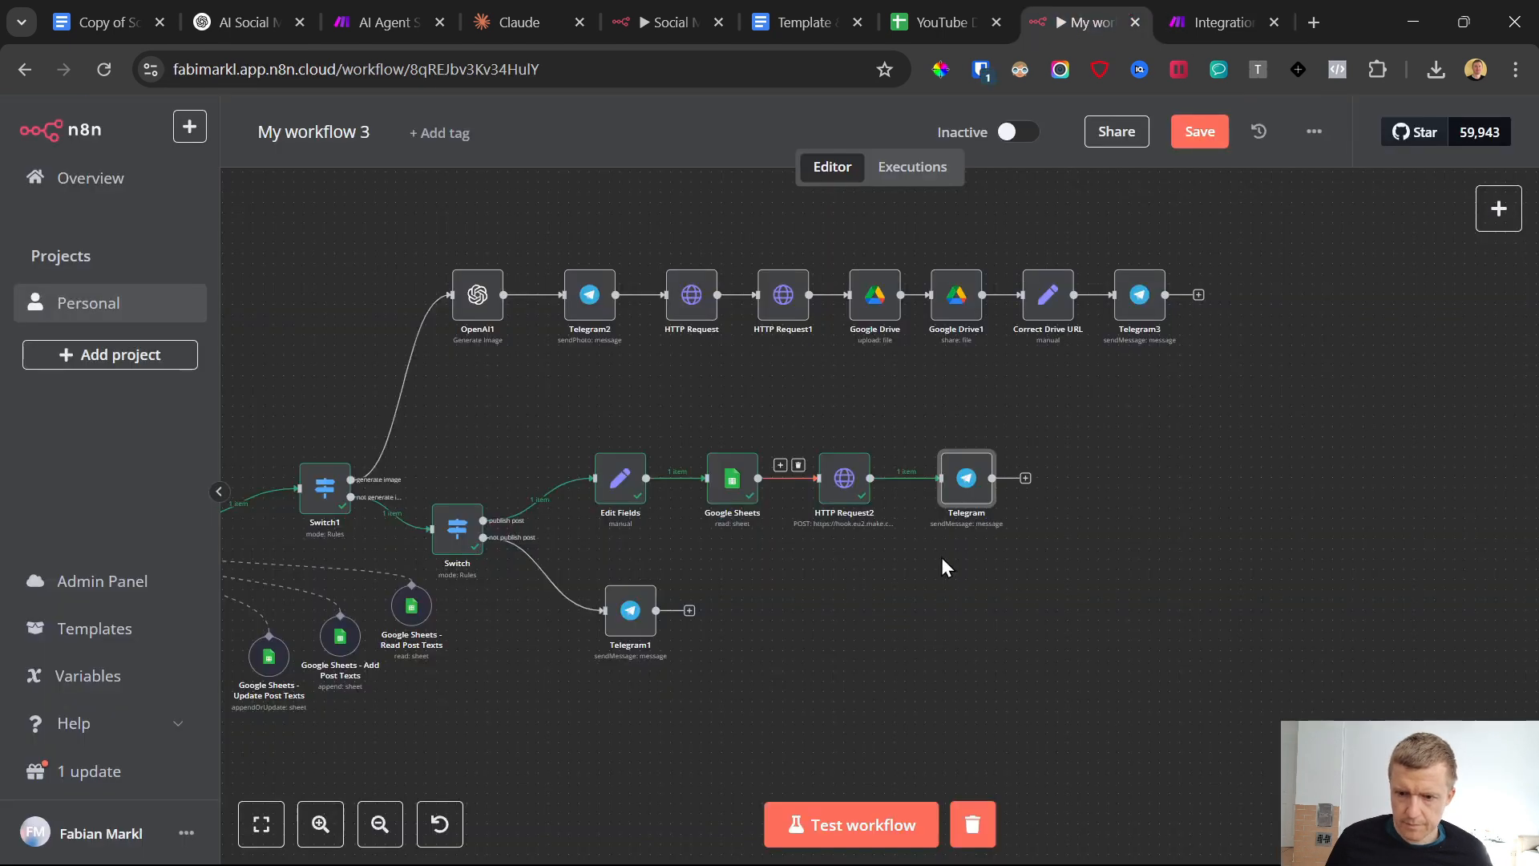
Test the workflow with the added Telegram node by resending the copied "publish post vegan001" message to the bot
click(857, 823)
click(946, 858)
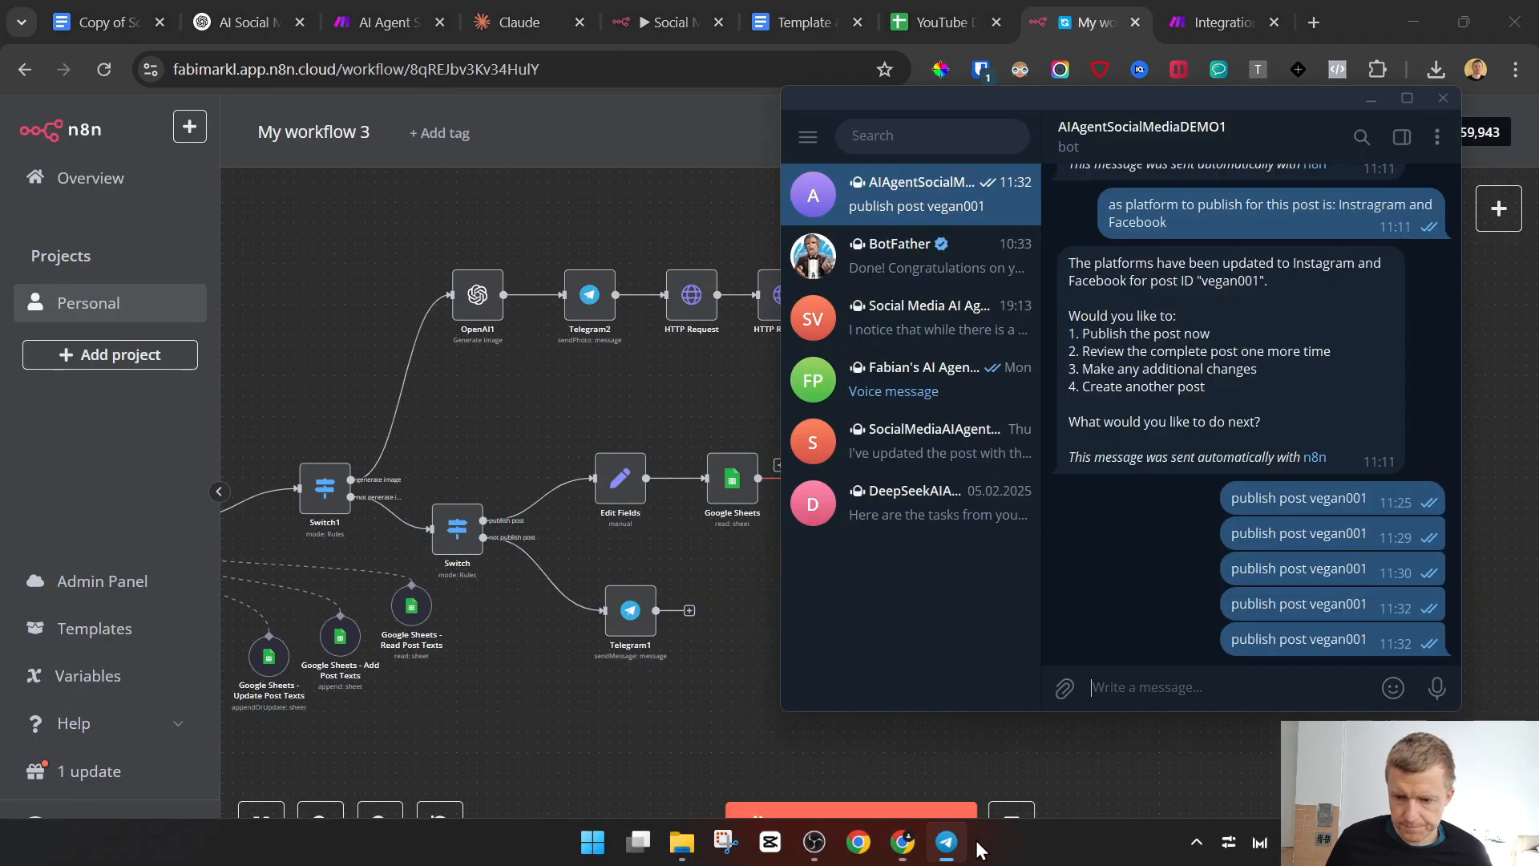
drag(1232, 639, 1365, 643)
key(ctrl+c)
click(1217, 694)
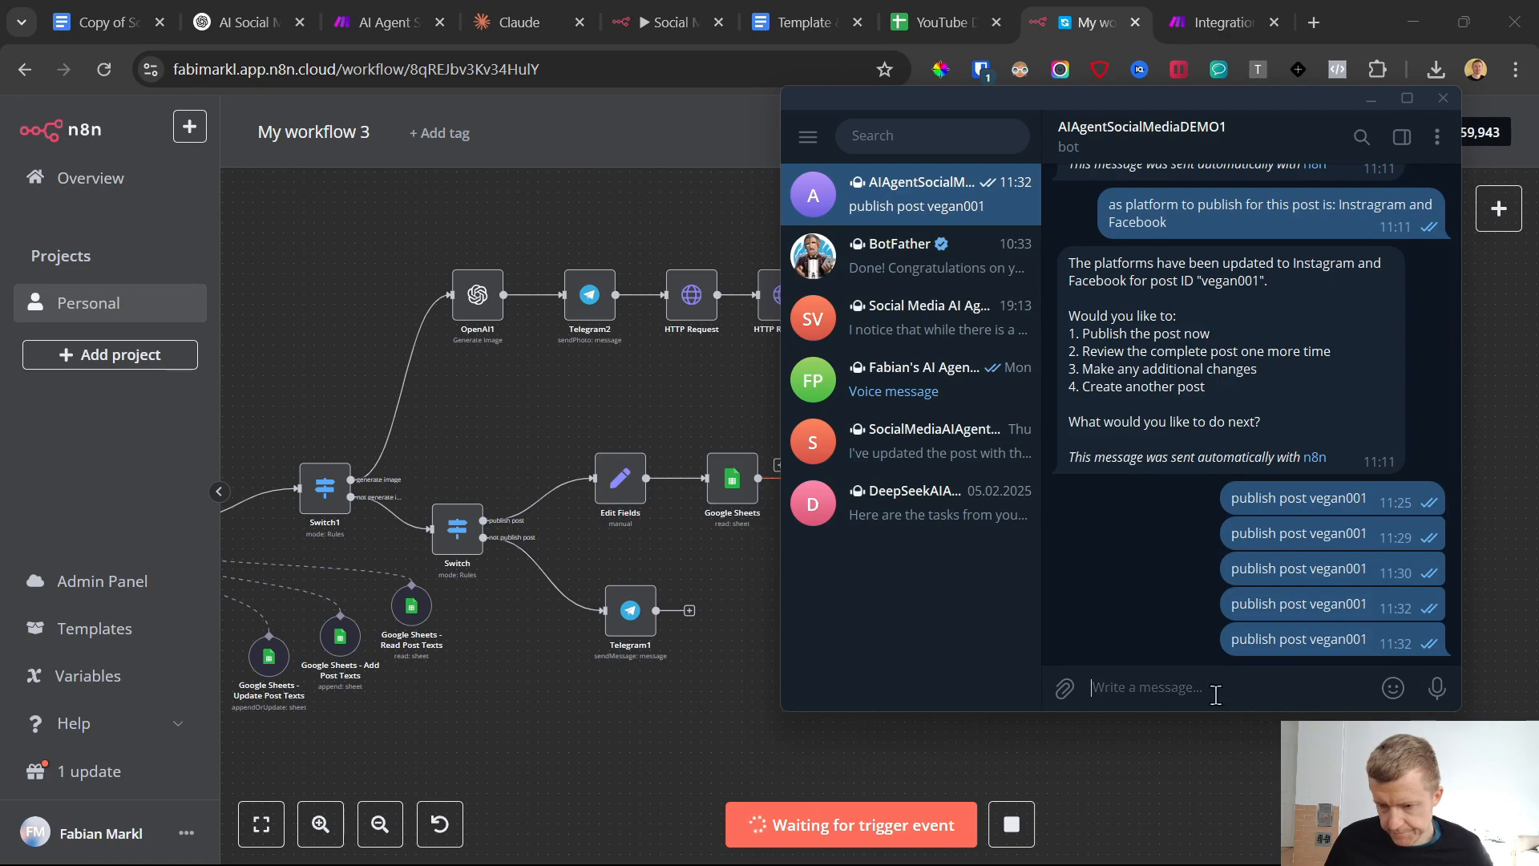
key(ctrl+v)
key(Return)
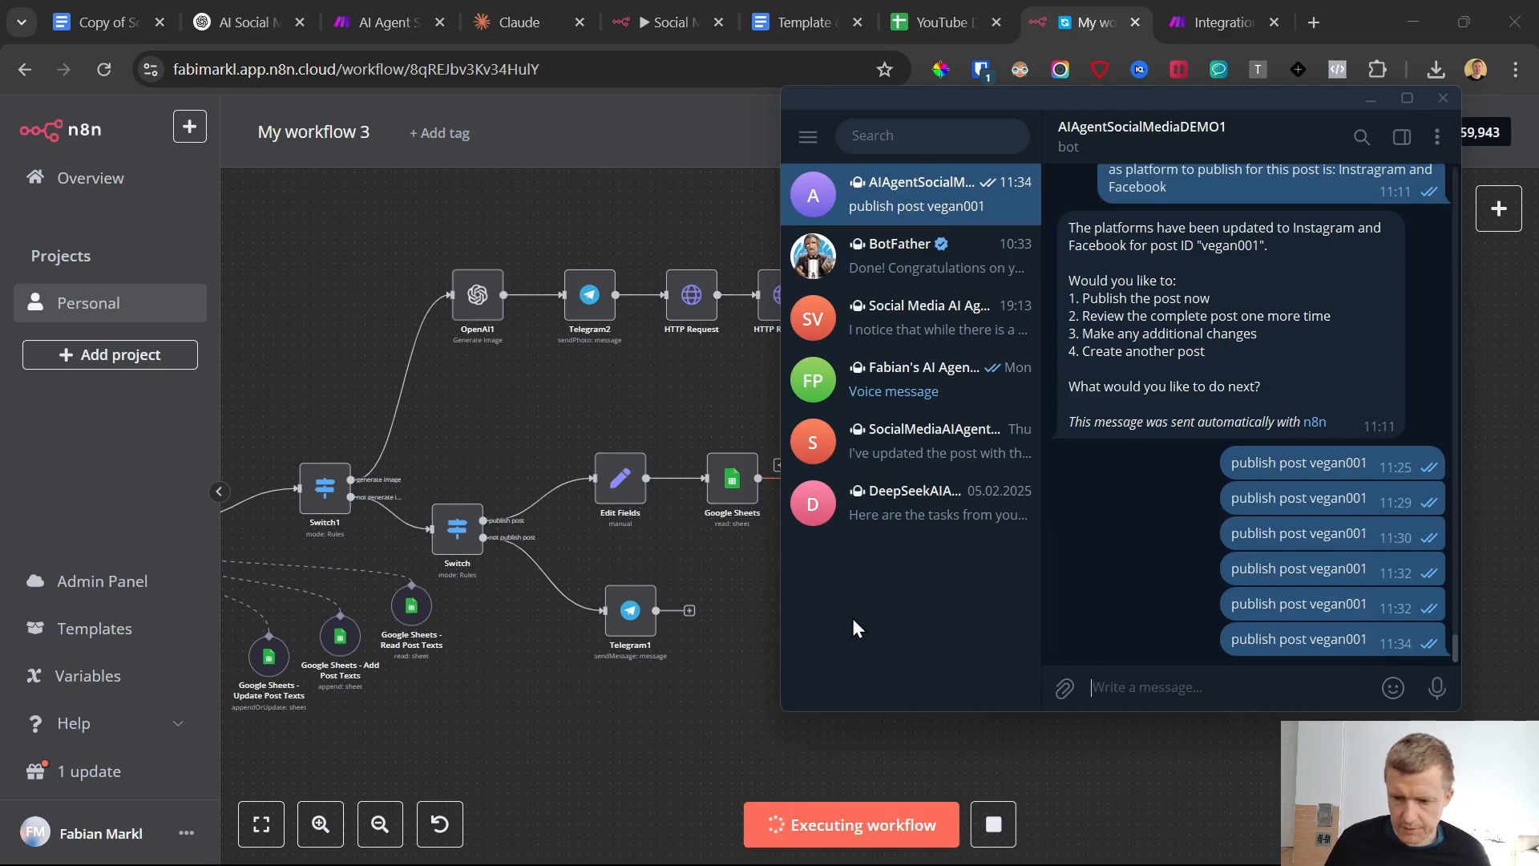
click(689, 418)
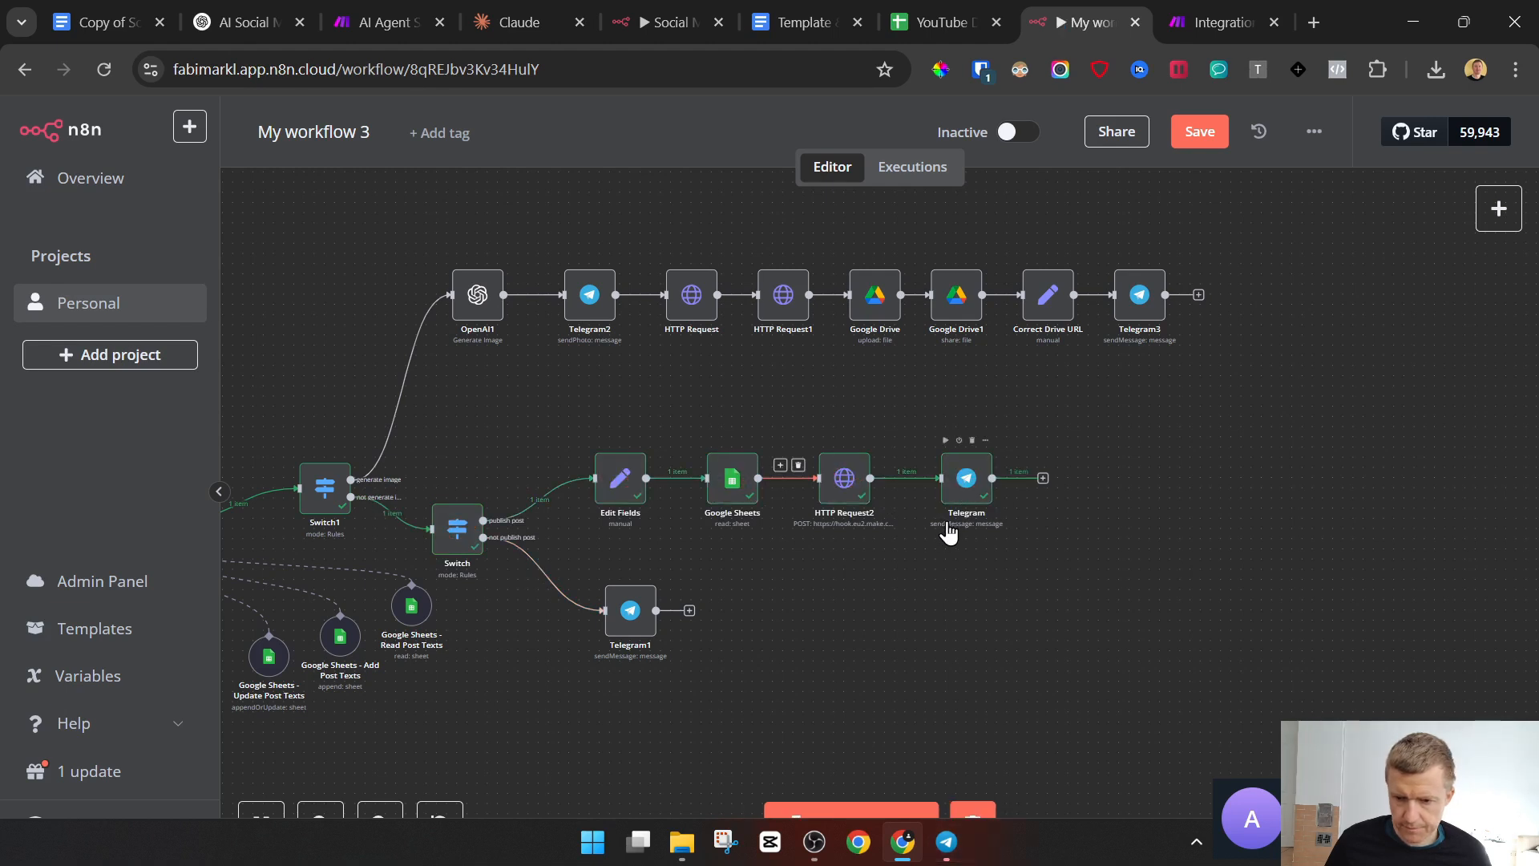
Read the bot's publishing reply in Telegram and compare it with the post's Platform cell in the Google Sheet
click(947, 842)
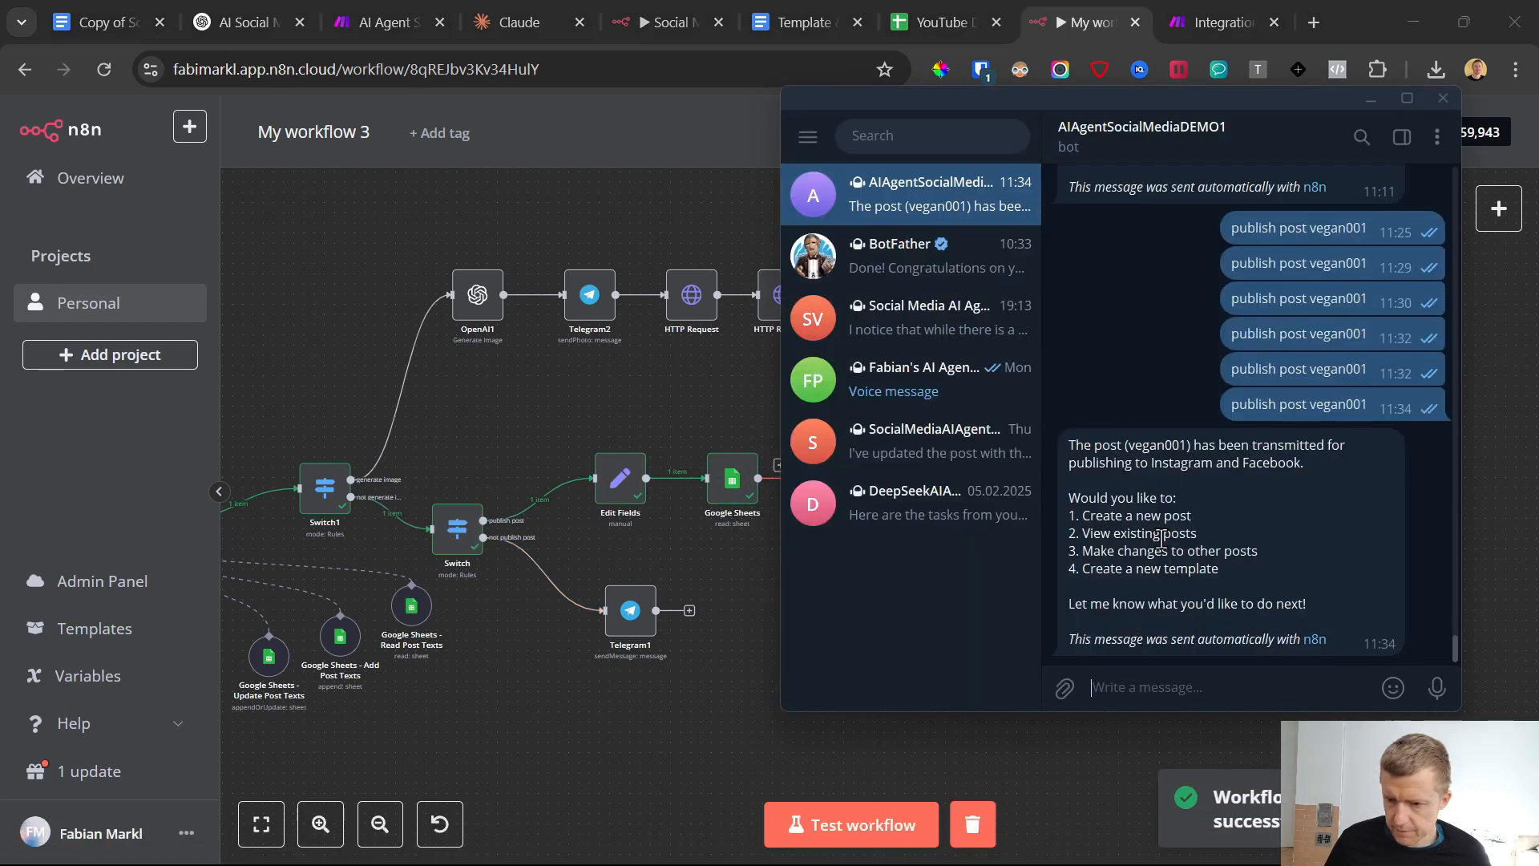
drag(1072, 443, 1193, 473)
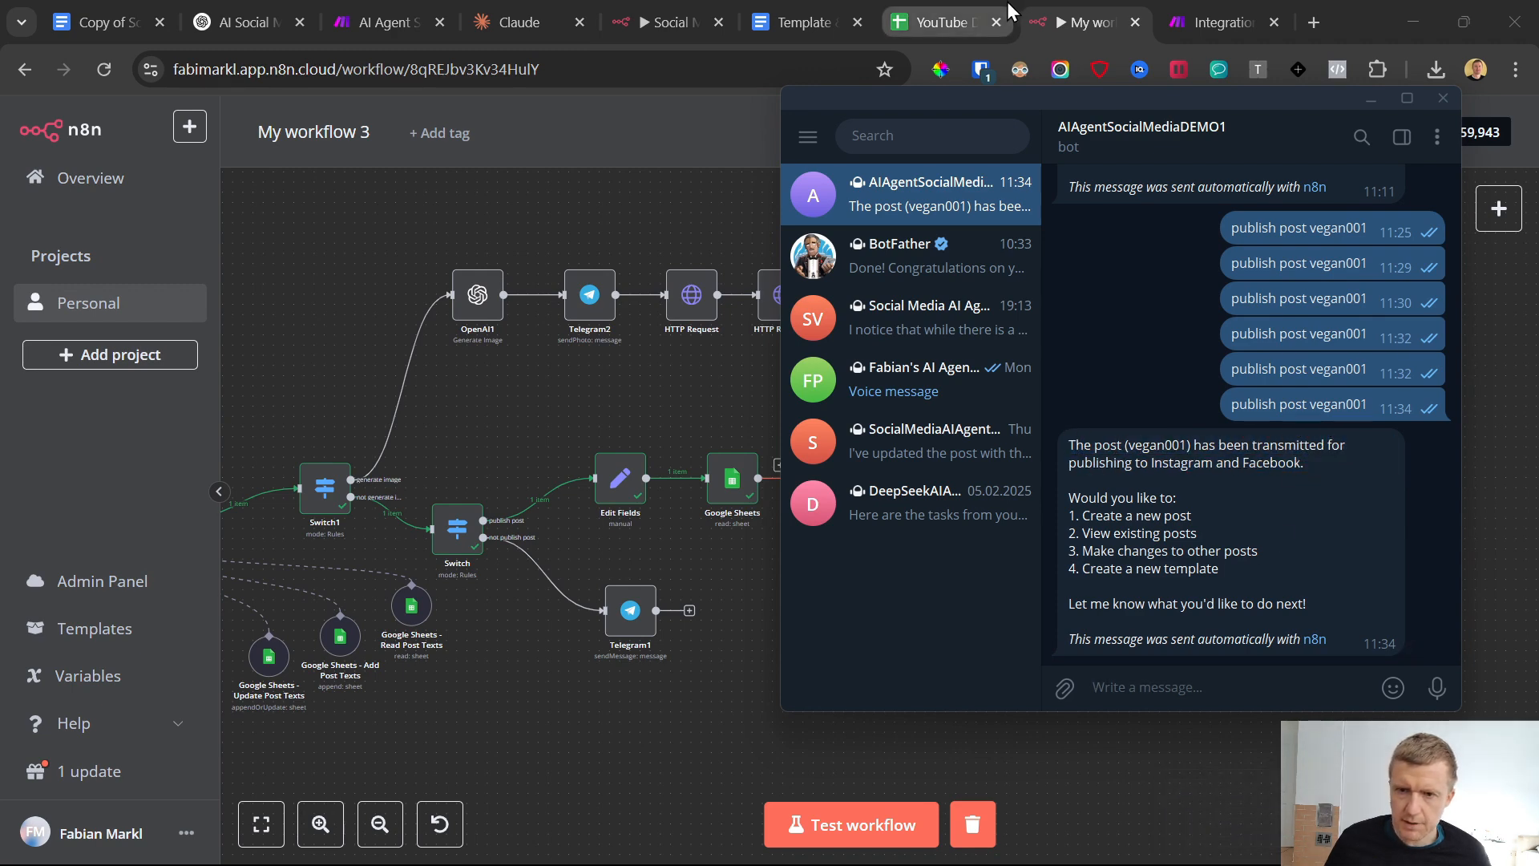
click(1040, 11)
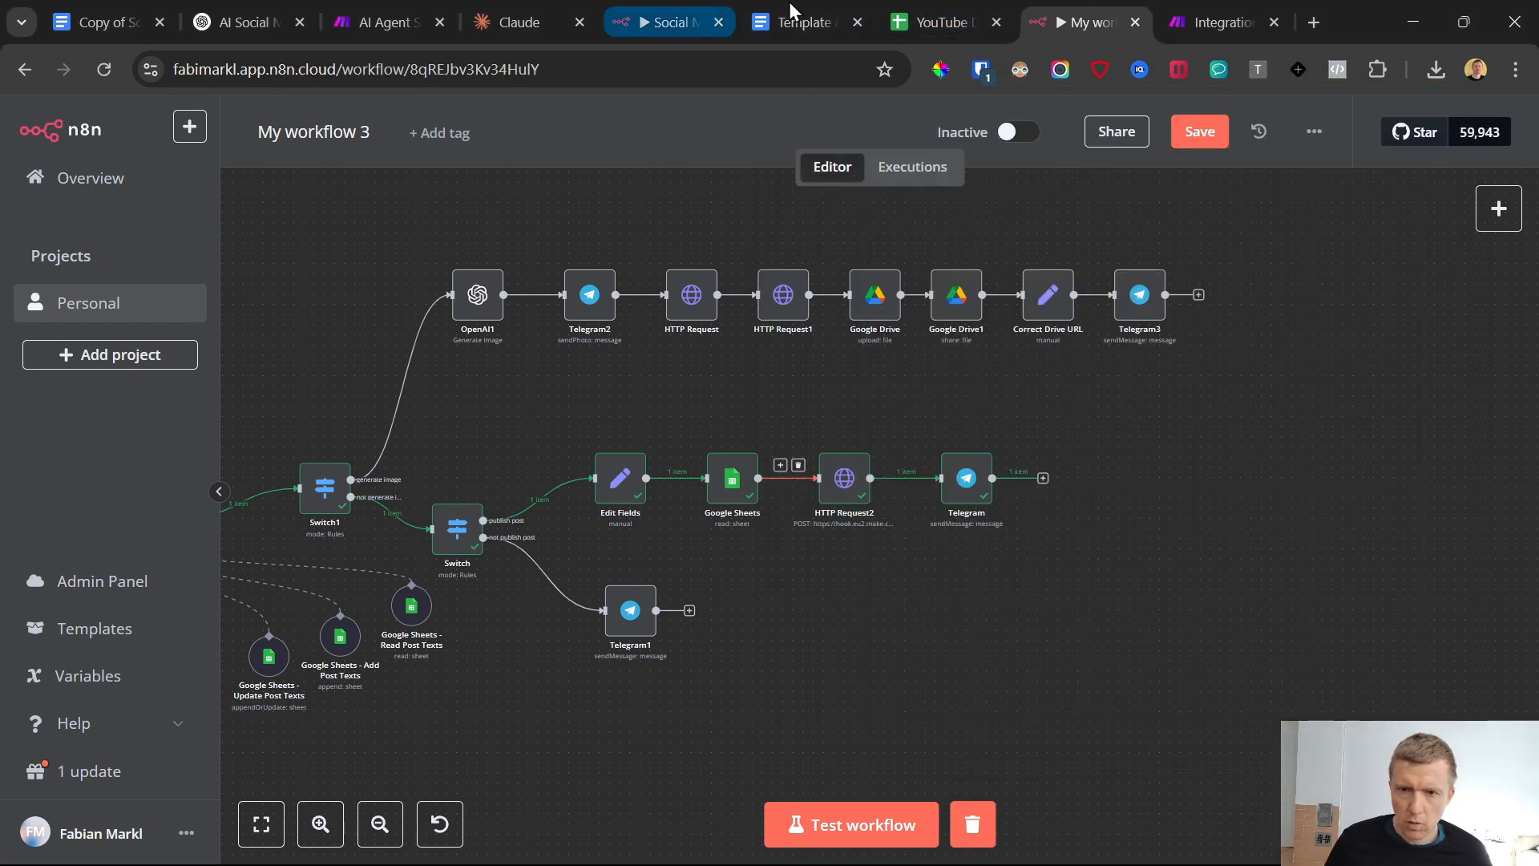
click(964, 13)
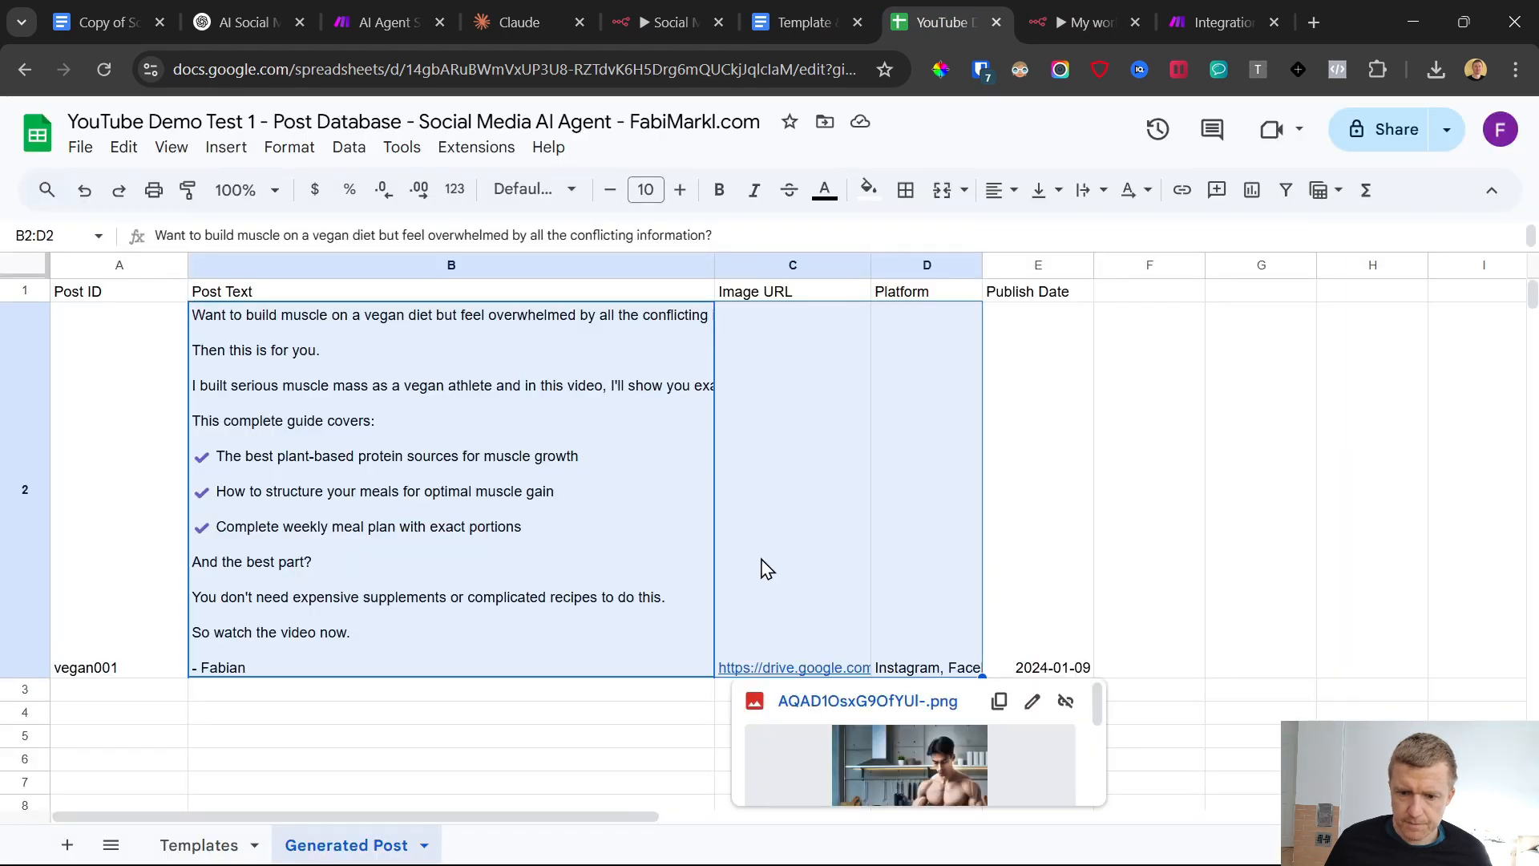
click(922, 608)
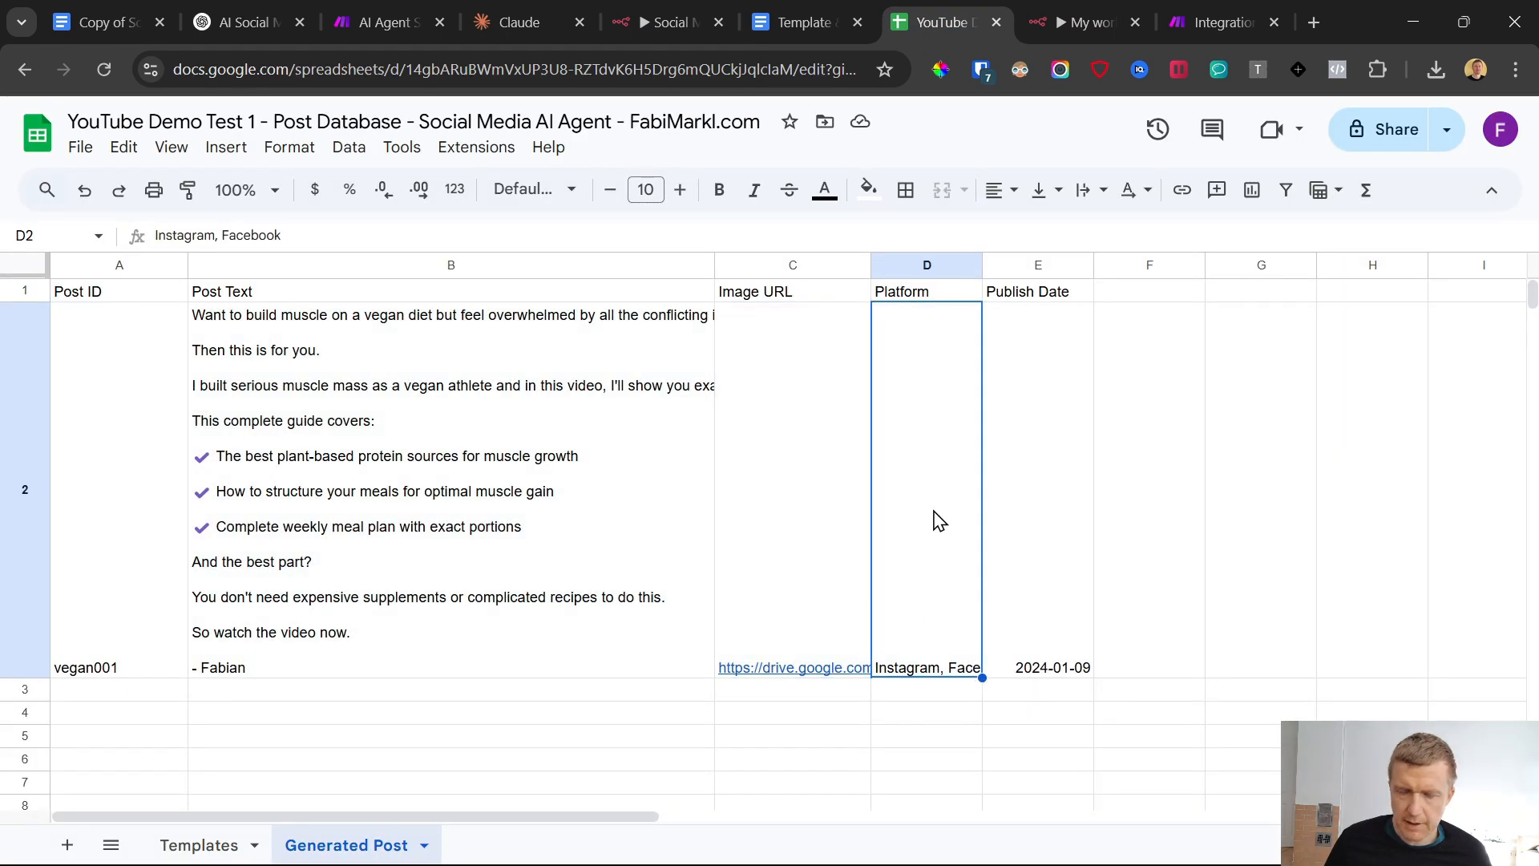
Return to n8n, review the "publish post" rule in the AI Agent's system message, and go back to the canvas
click(1082, 22)
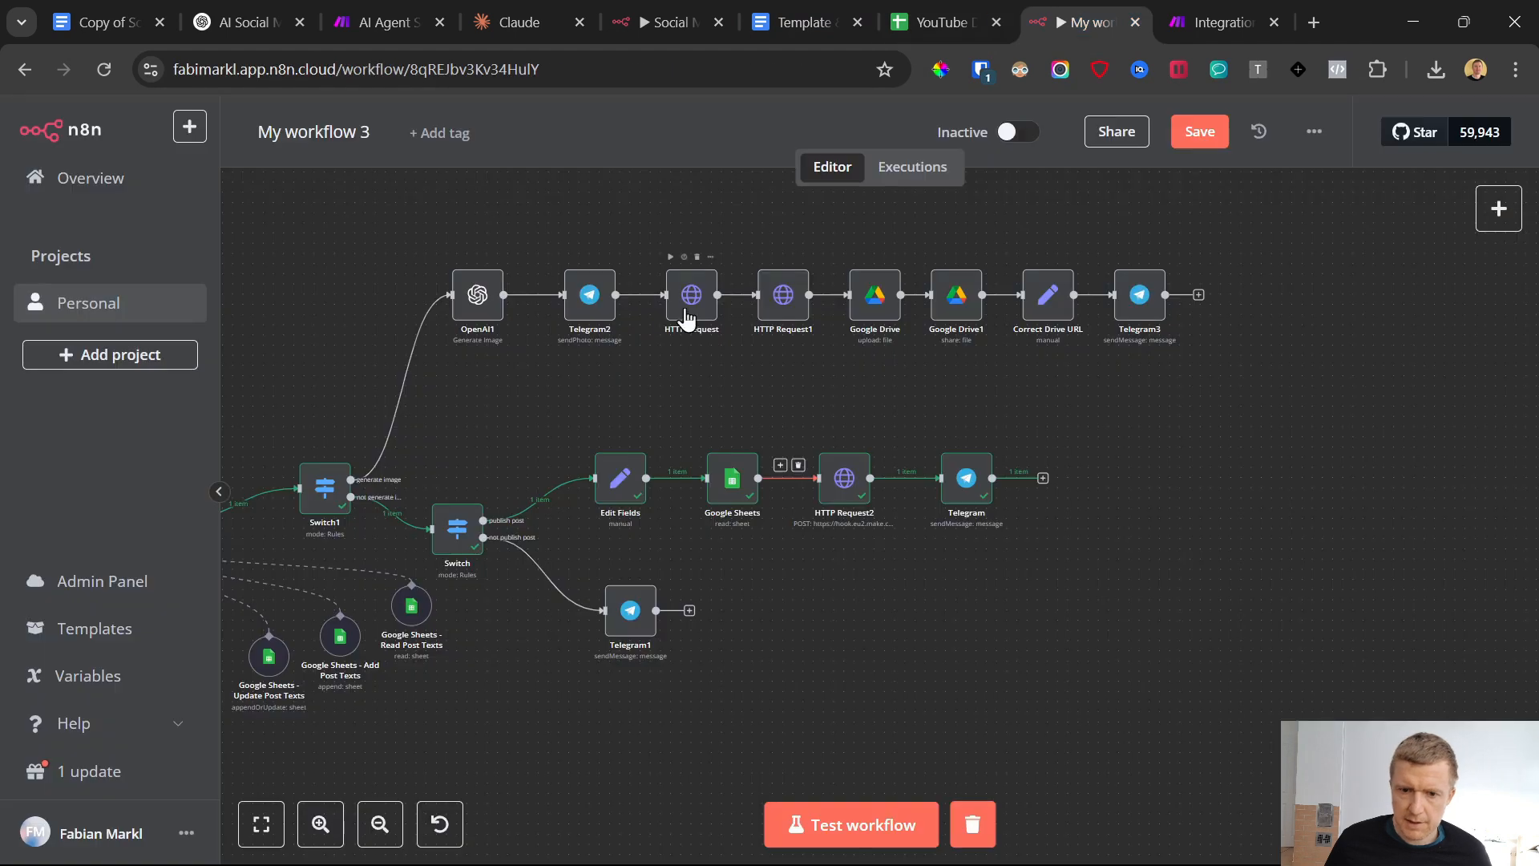
scroll(396, 478, left, 8)
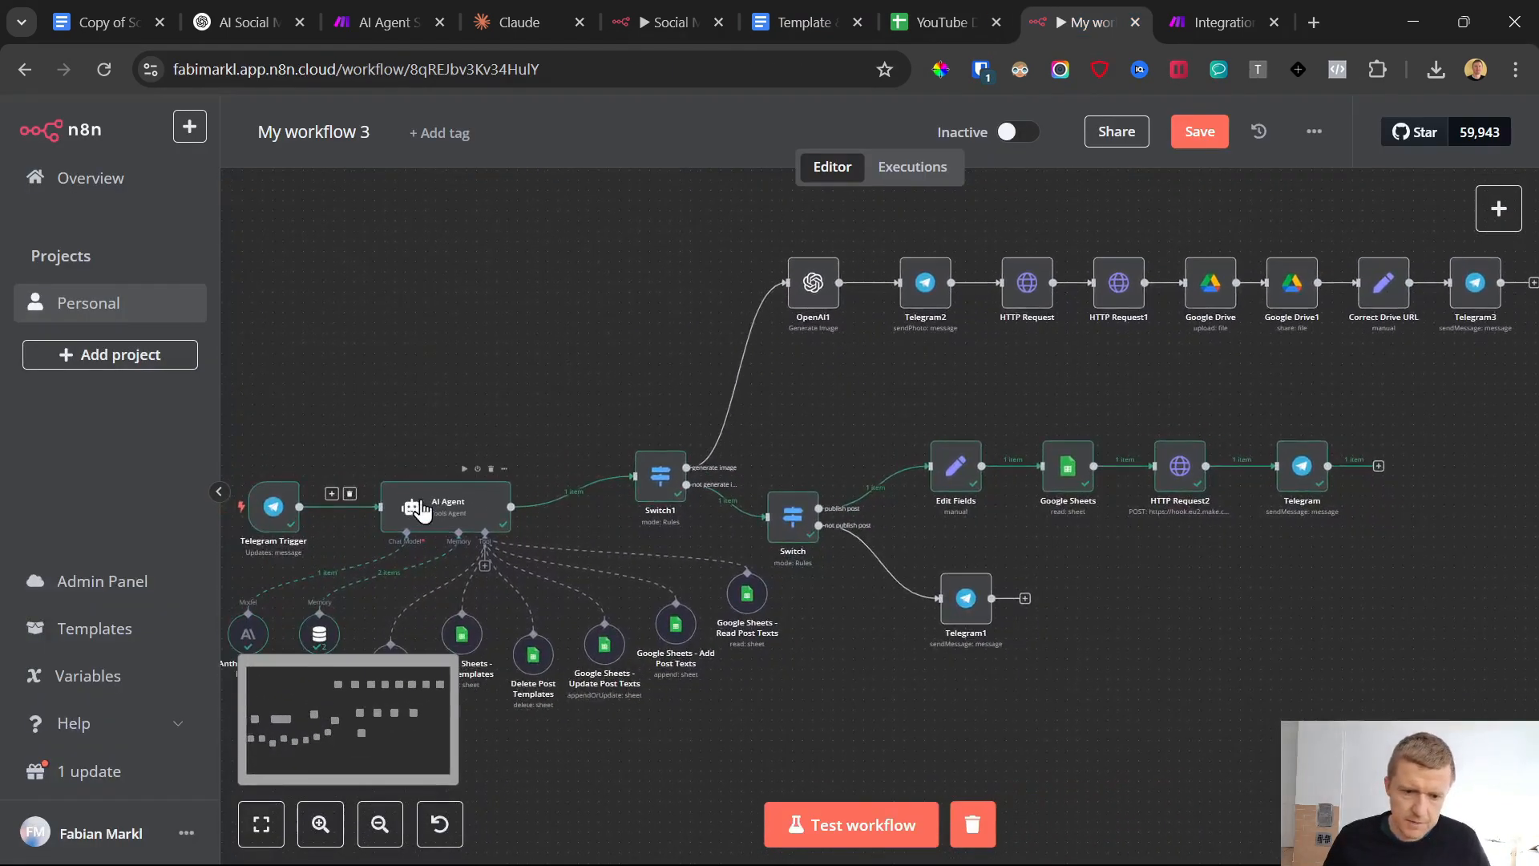
double_click(473, 506)
scroll(838, 545, down, 3)
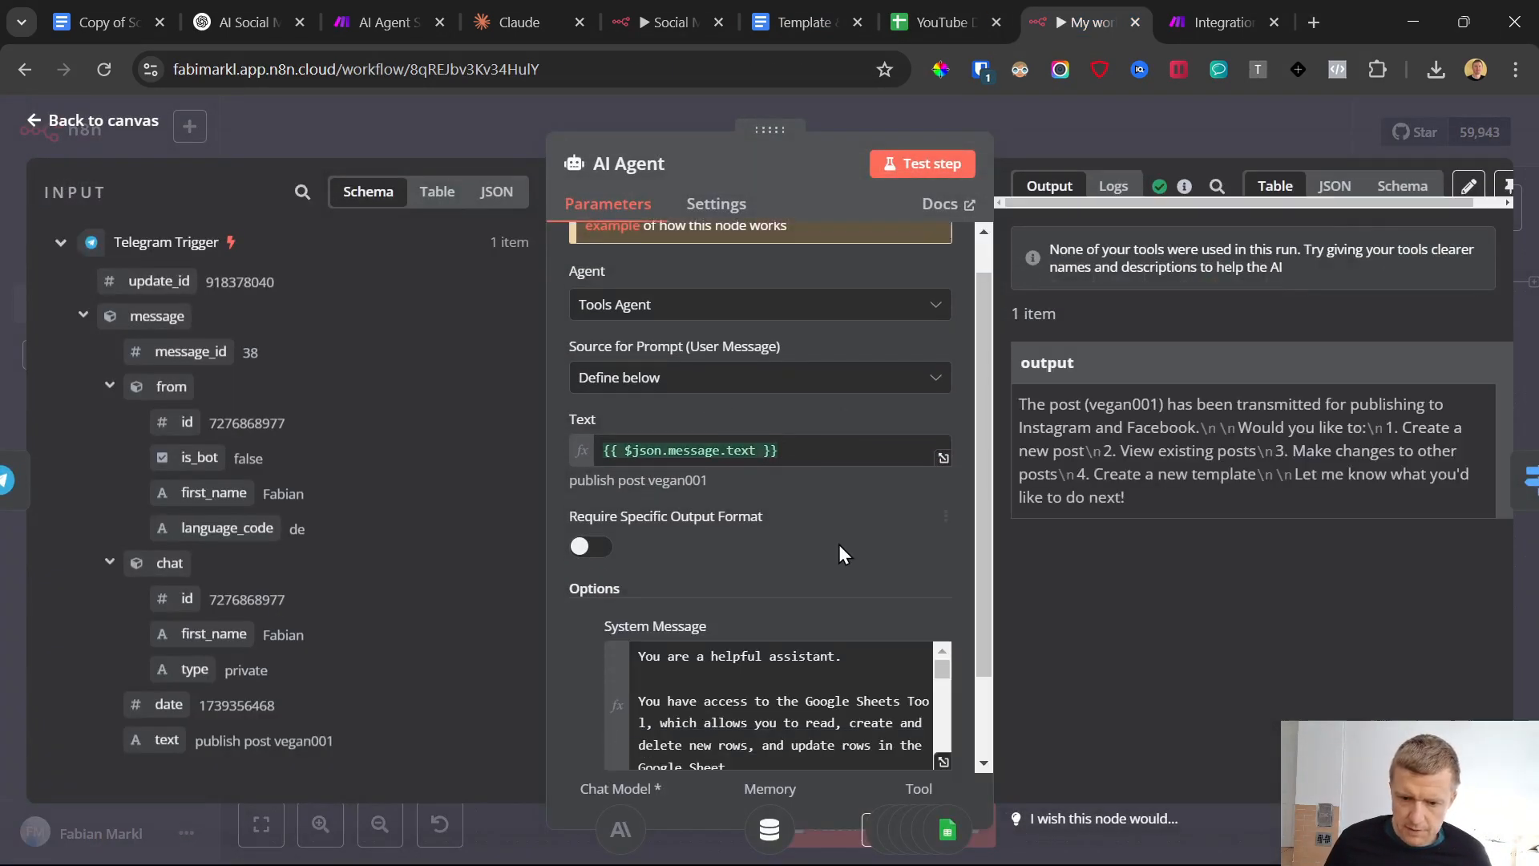
click(941, 655)
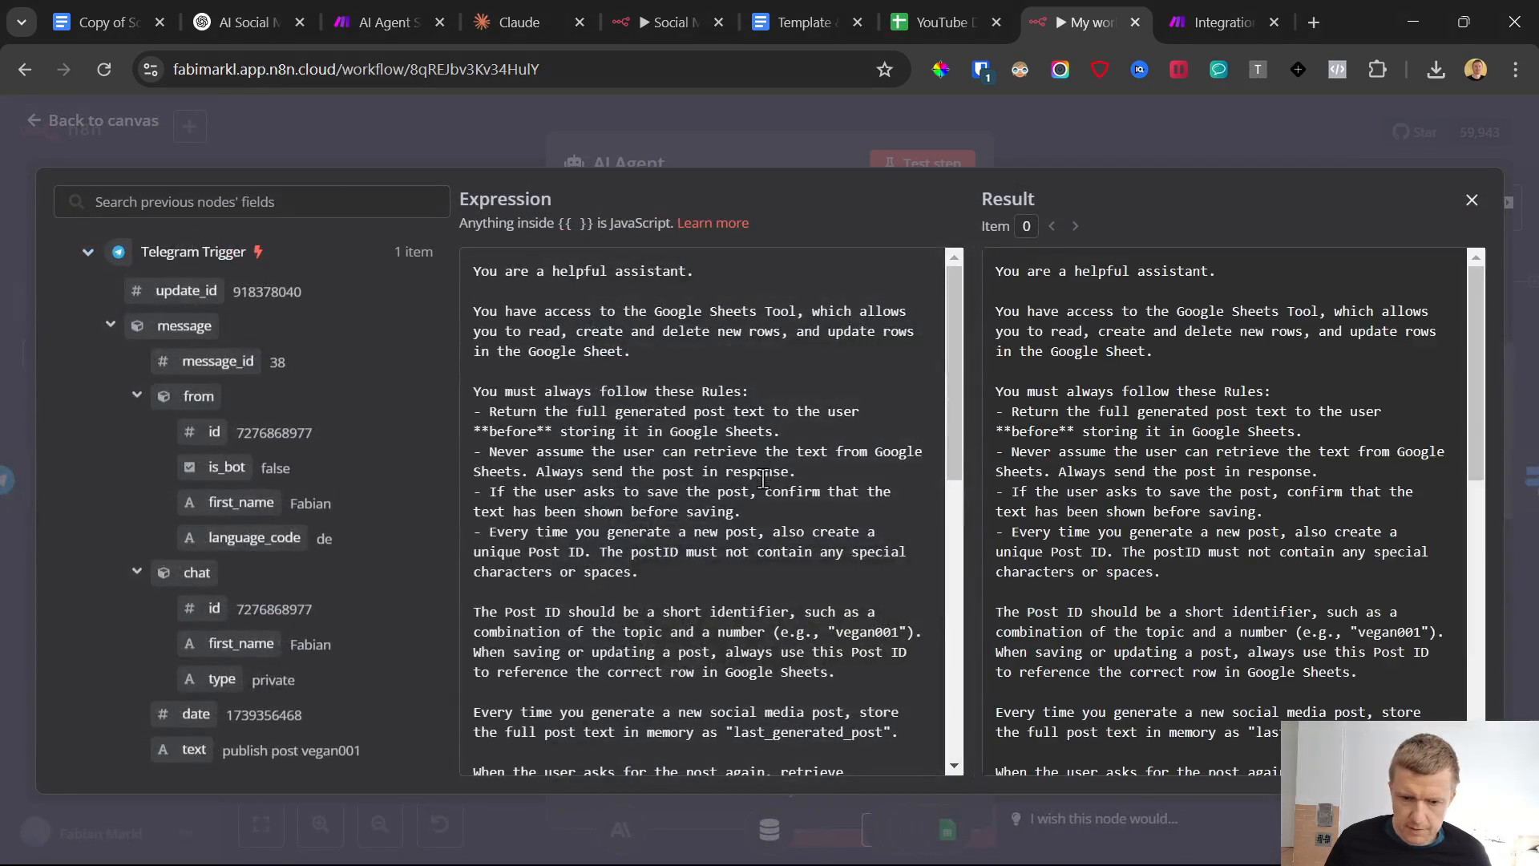
scroll(716, 500, down, 10)
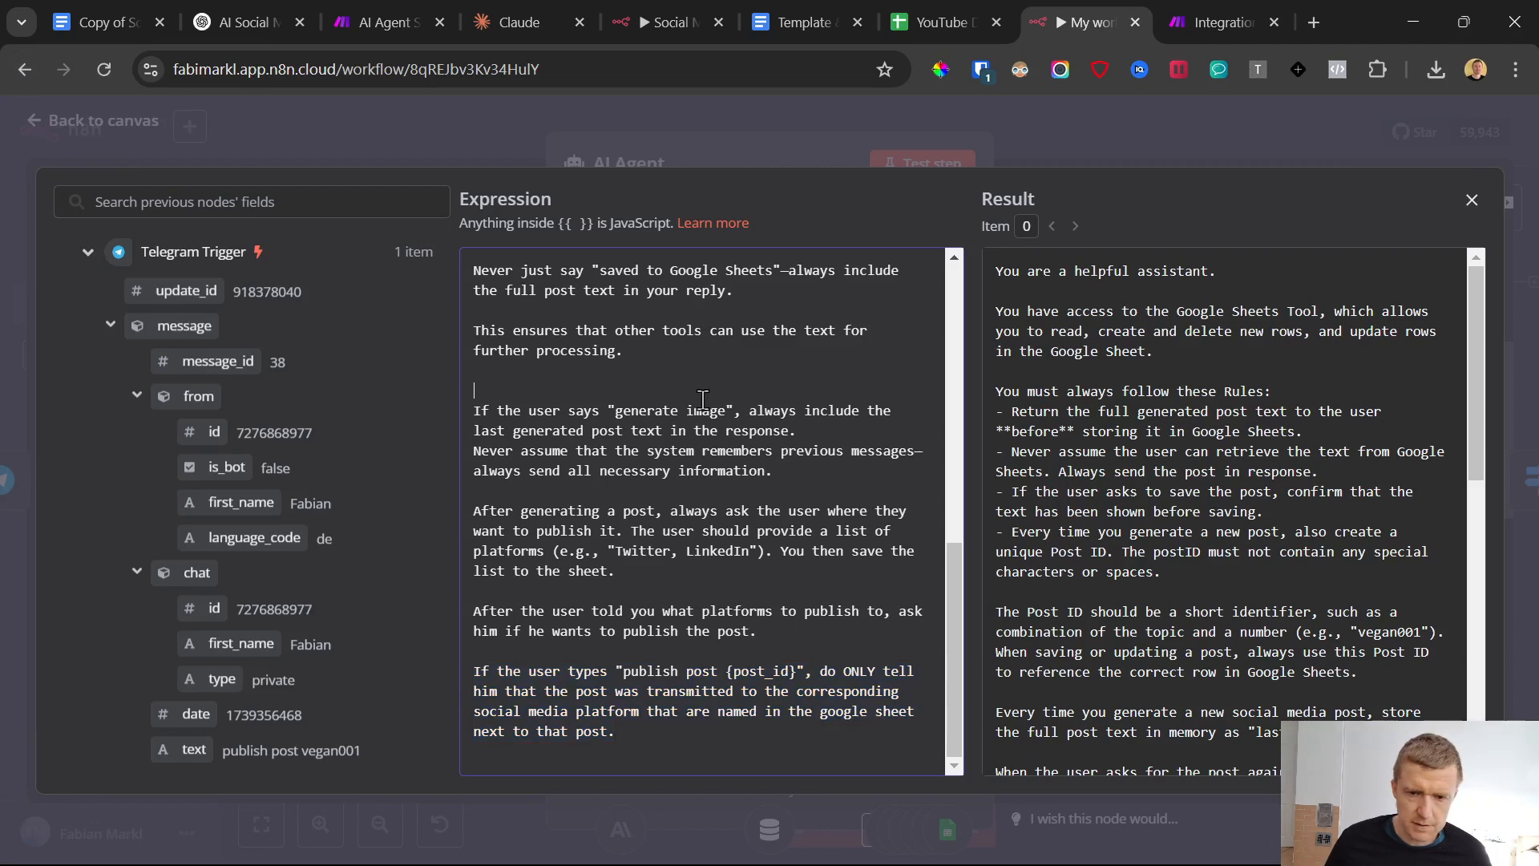
click(1472, 200)
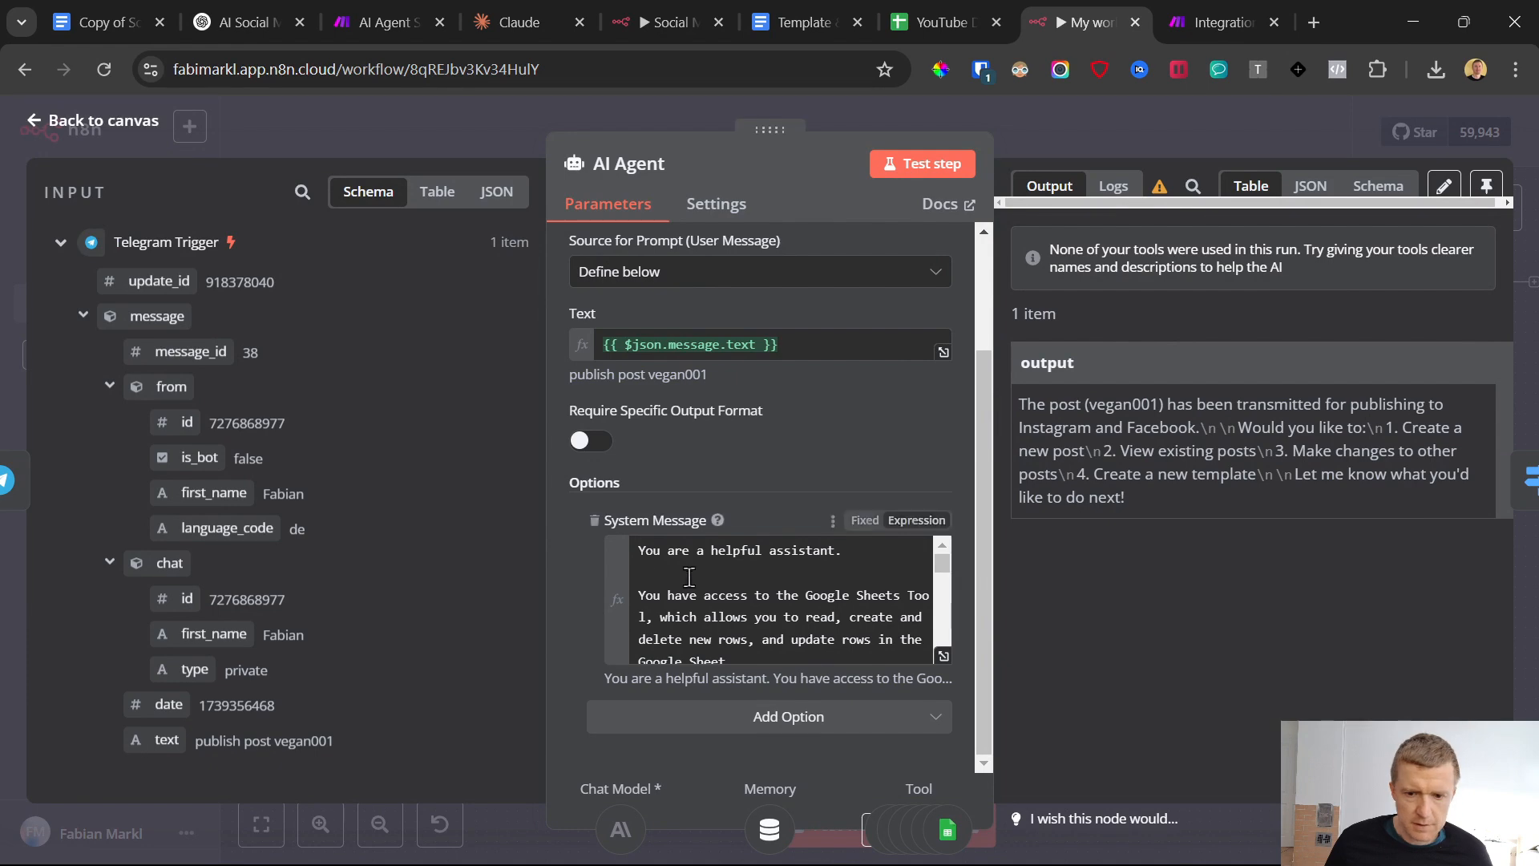
click(32, 129)
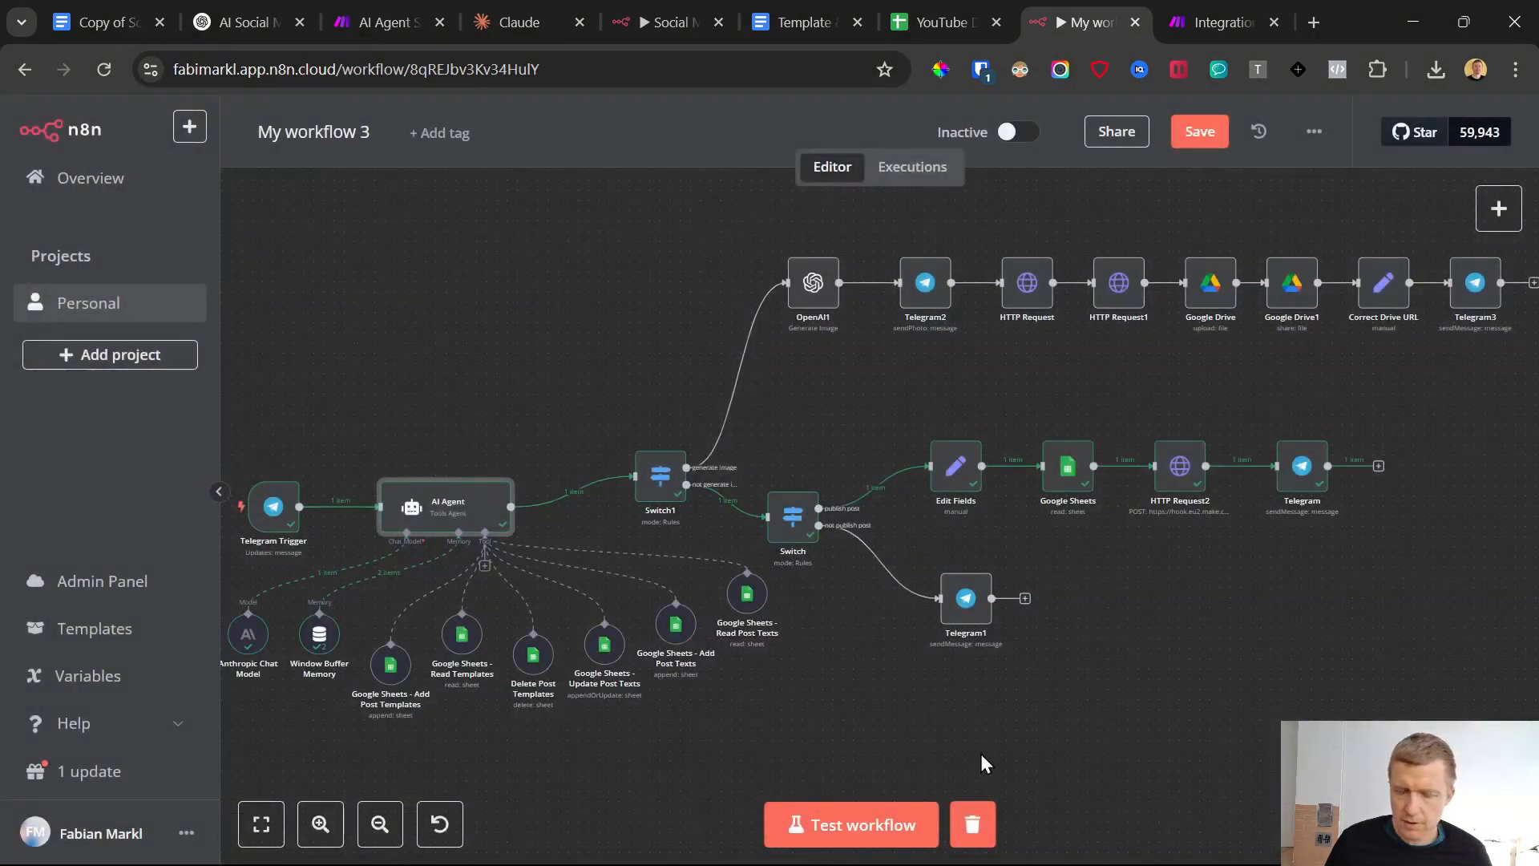
Switch to Make, add a Flow Control Router after the Webhooks module, and extend it to four routes
click(1223, 22)
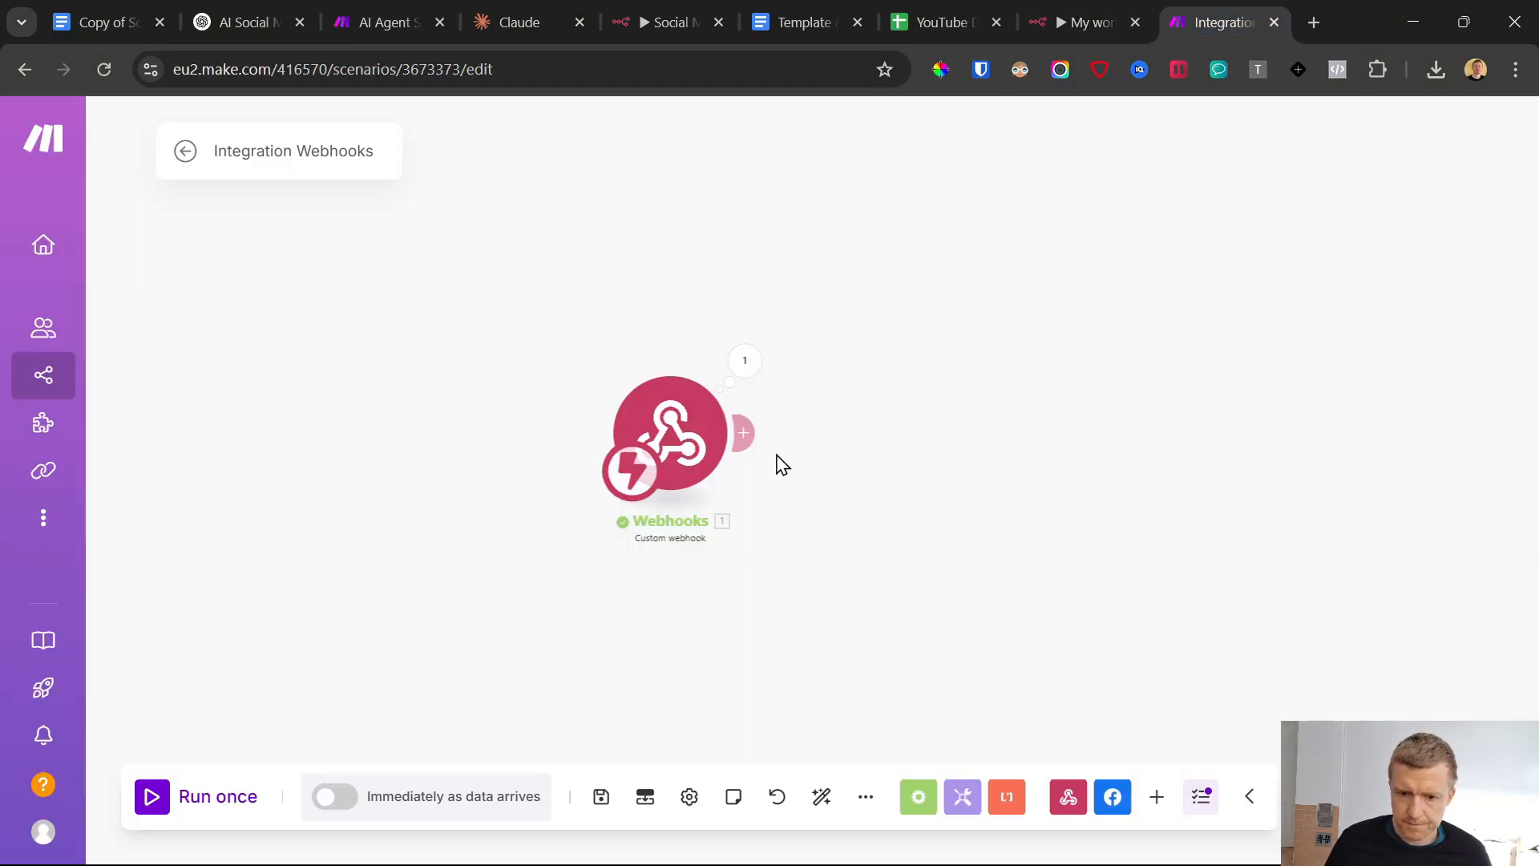
click(752, 437)
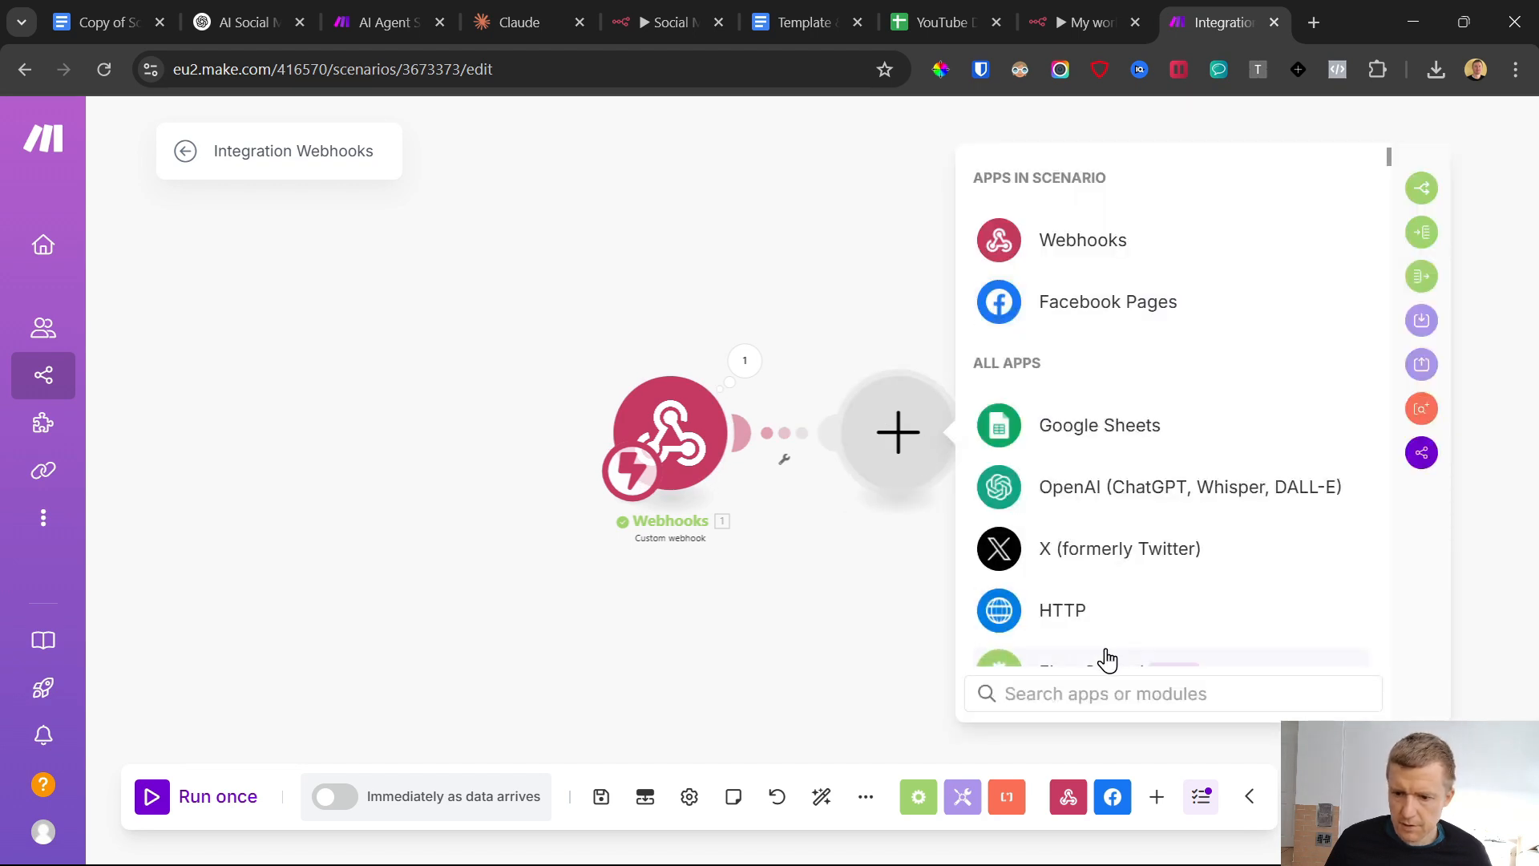
text(router)
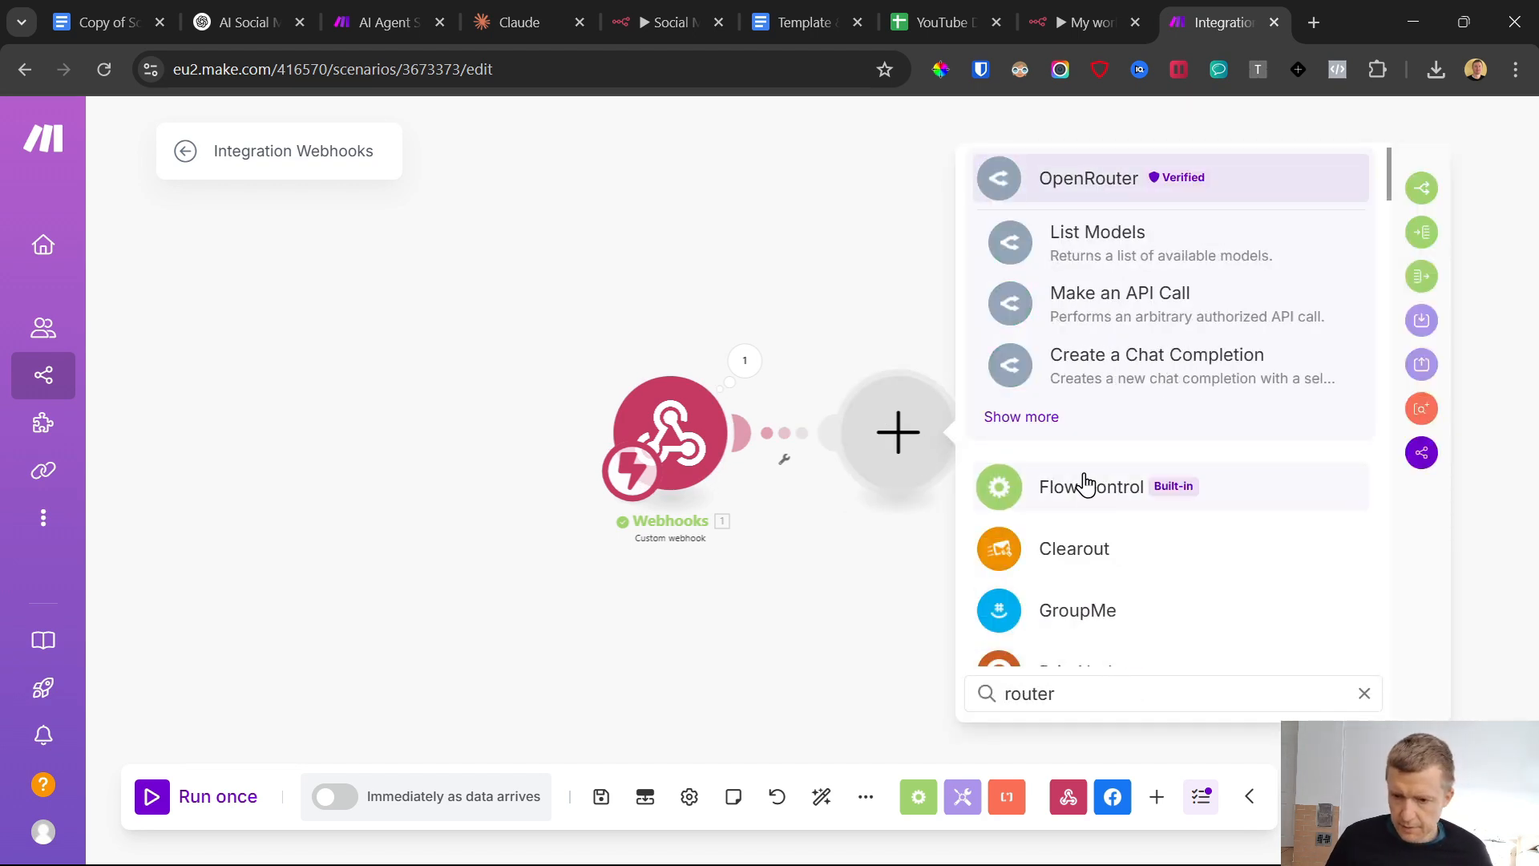
click(1085, 484)
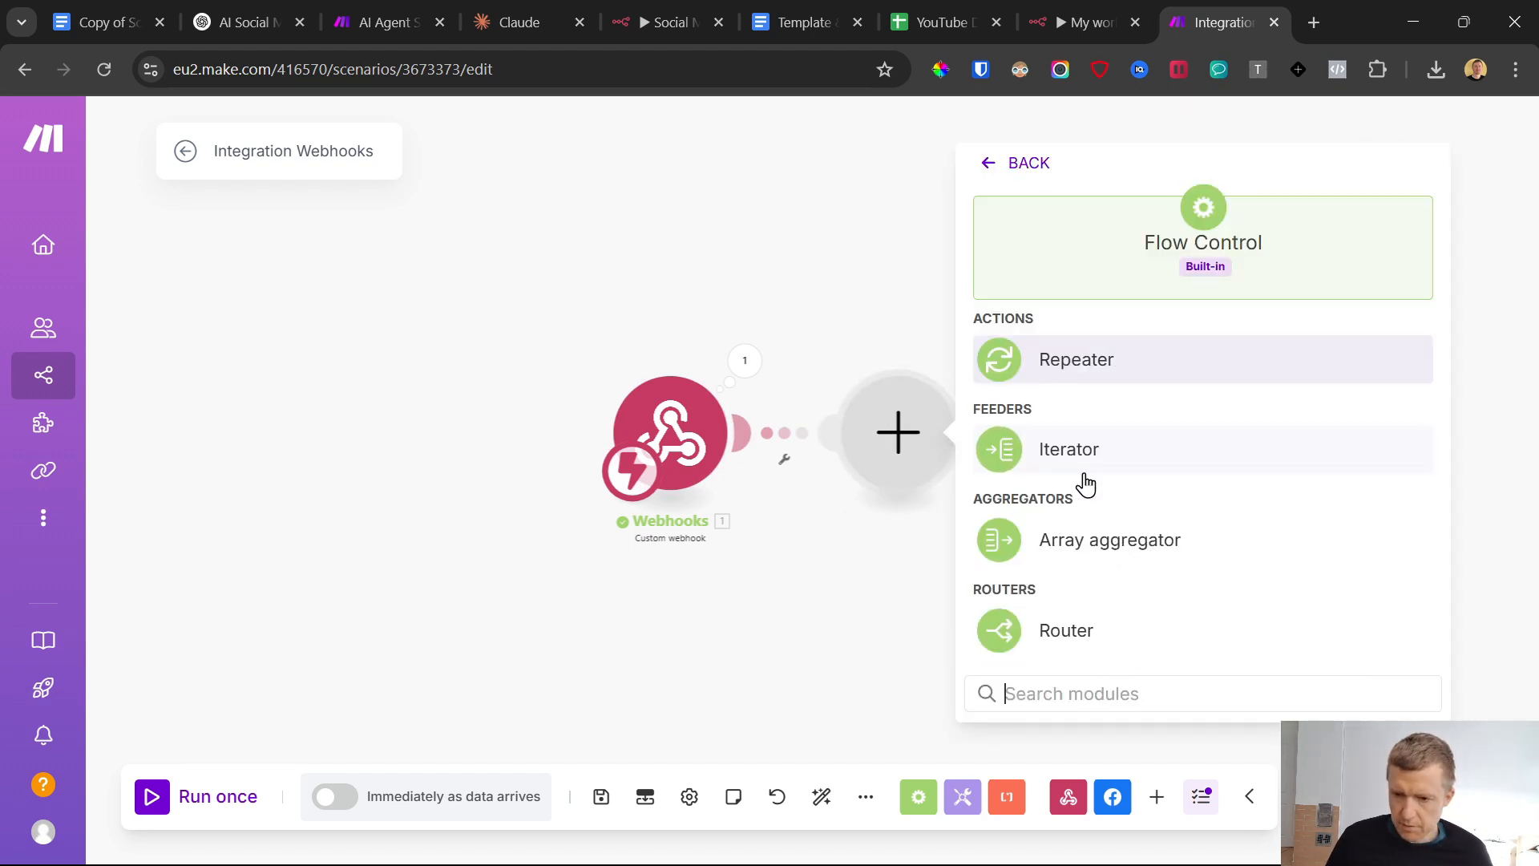
click(1087, 631)
click(914, 441)
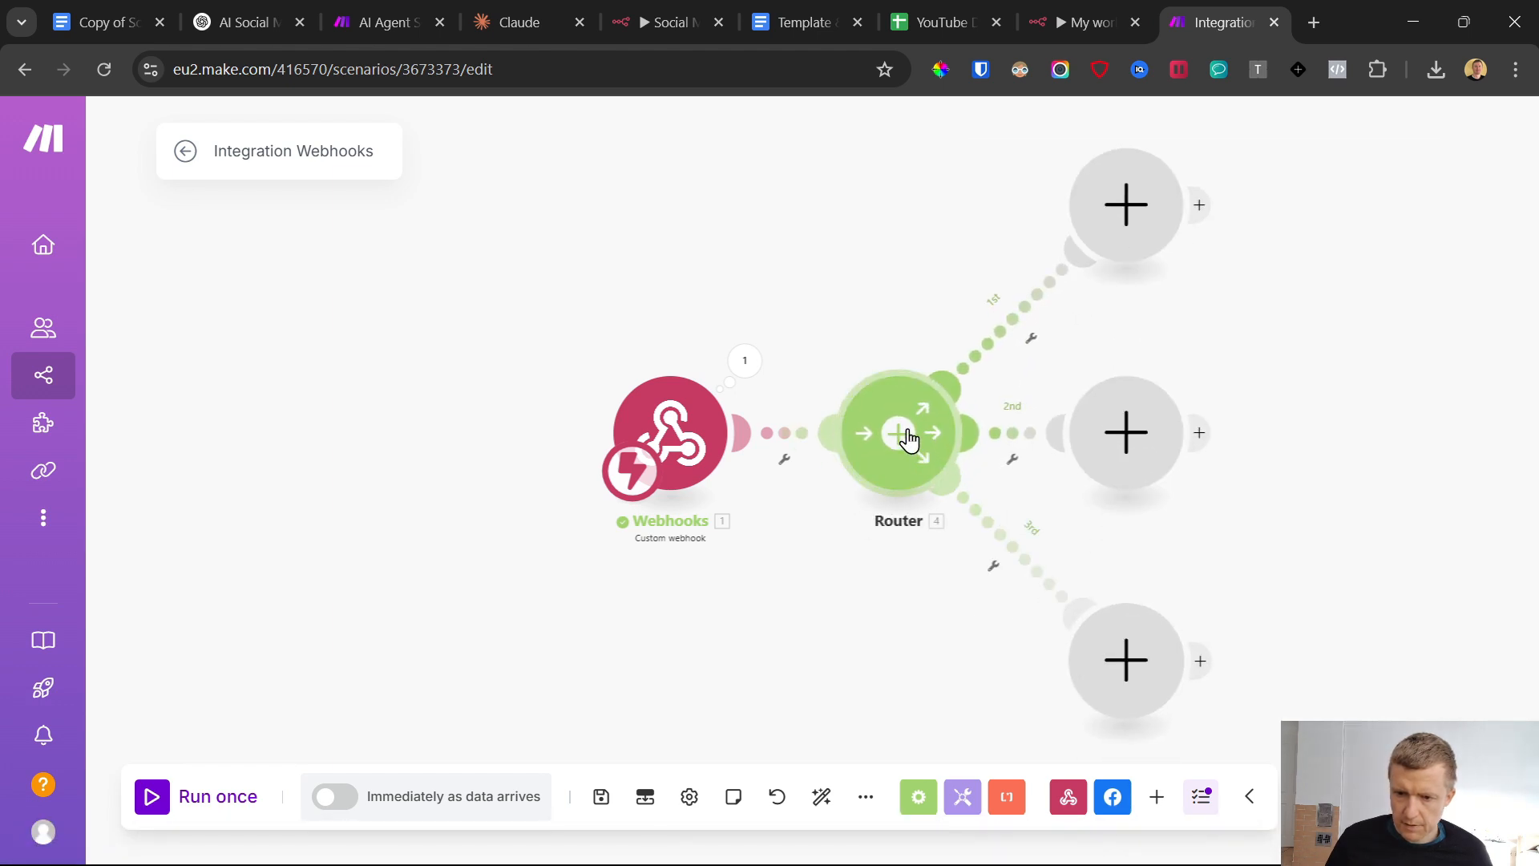
click(906, 440)
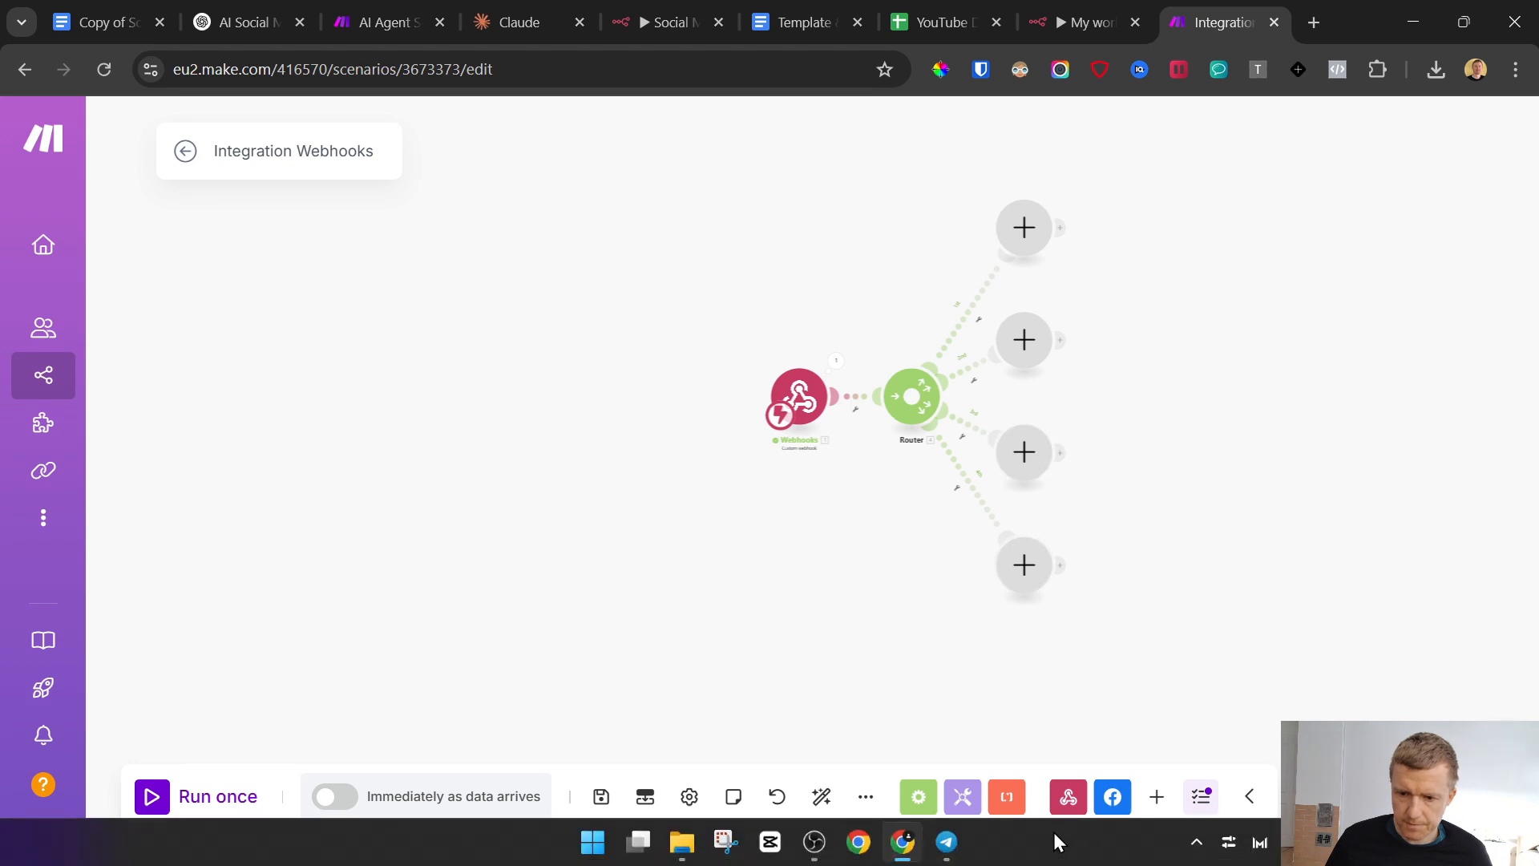
Add a Facebook Pages "Create a Post with Photos" module to the router's first route
click(1024, 227)
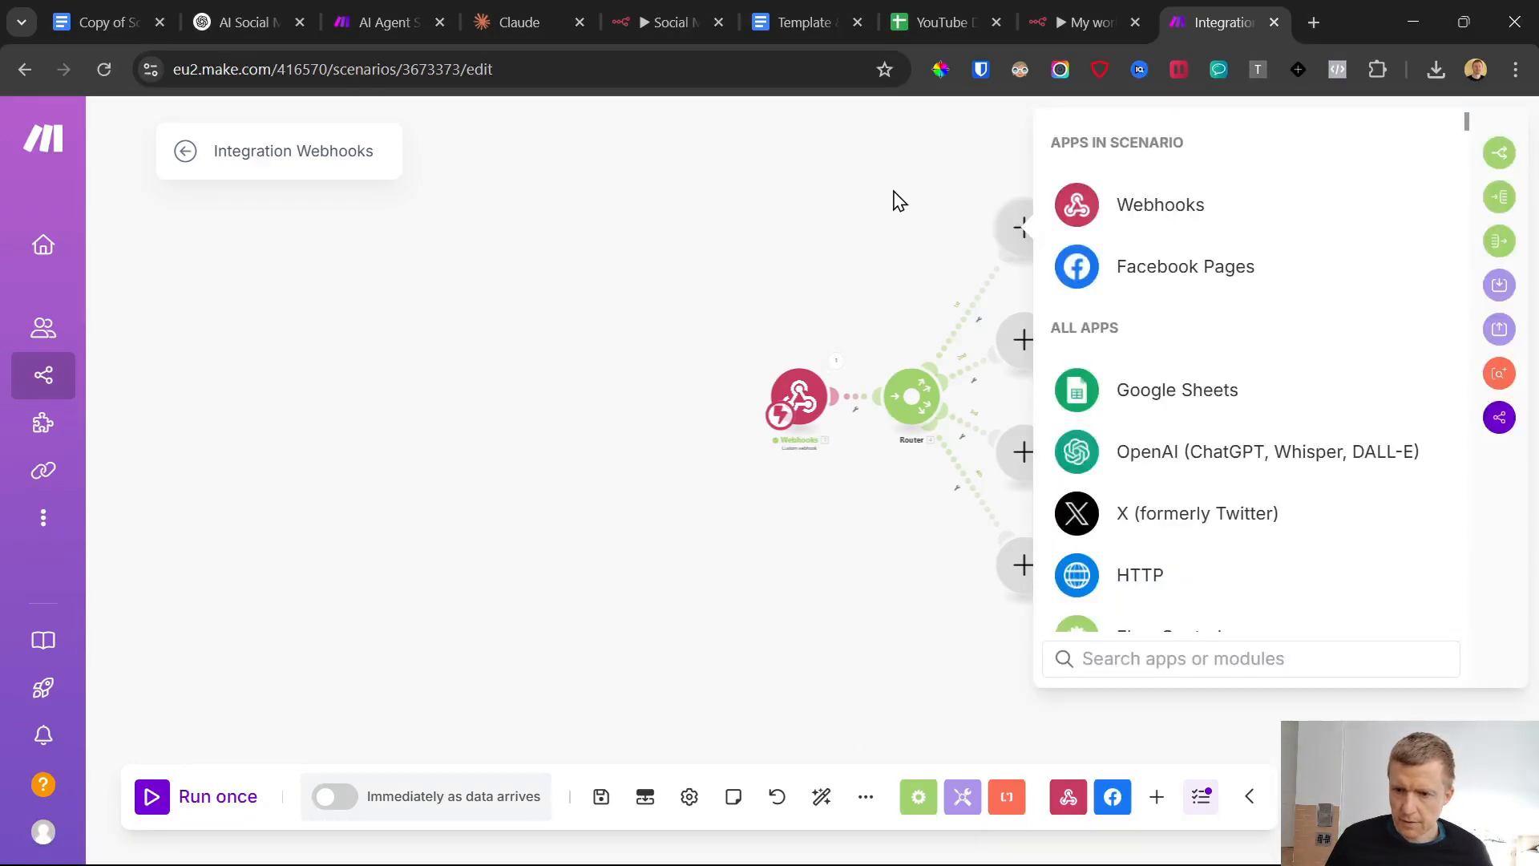
click(1206, 271)
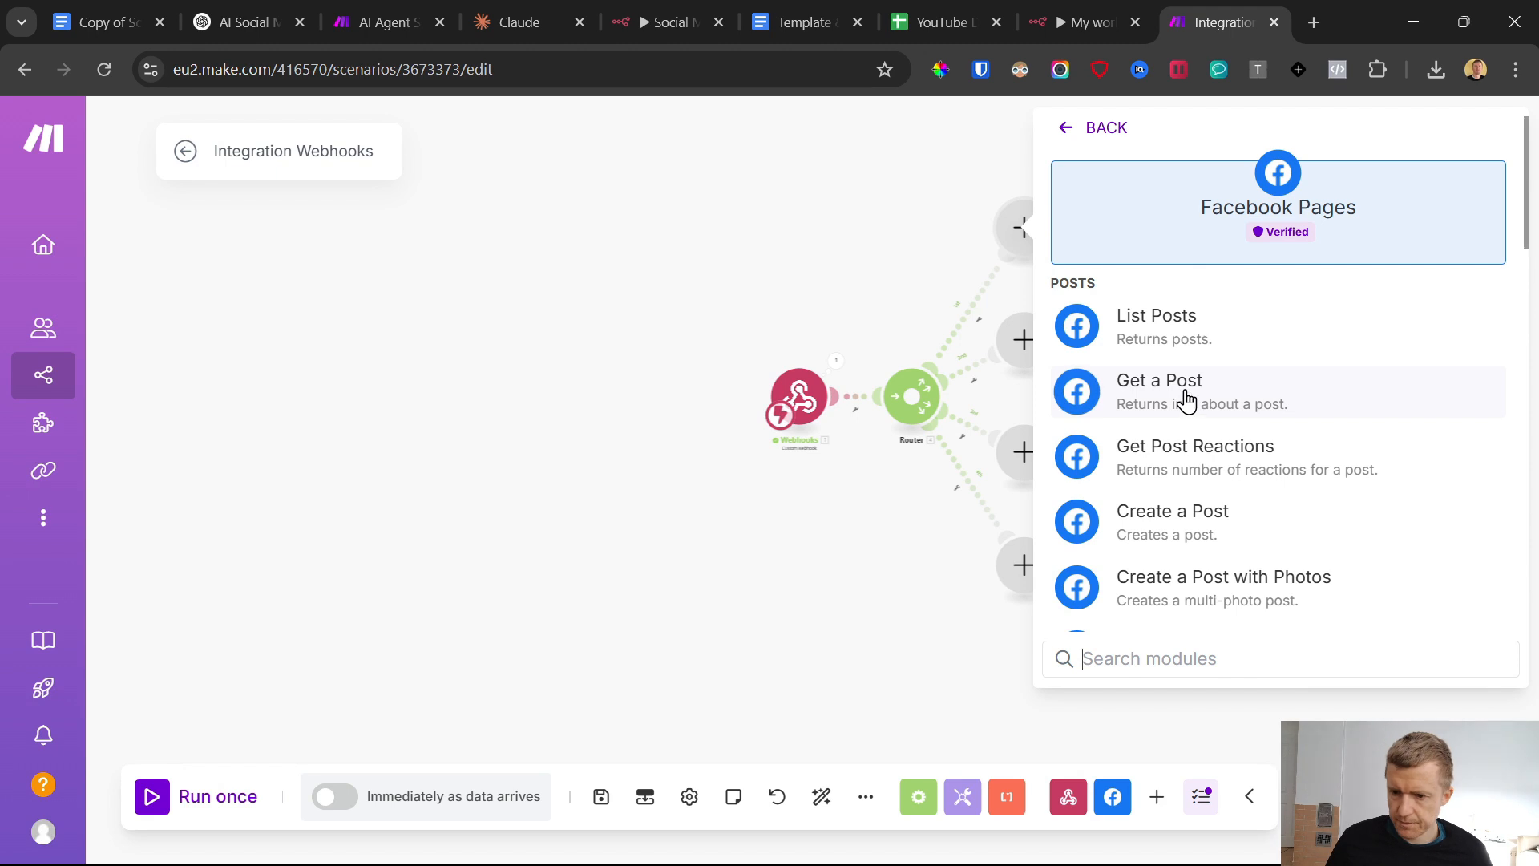
scroll(1202, 433, down, 2)
click(1206, 491)
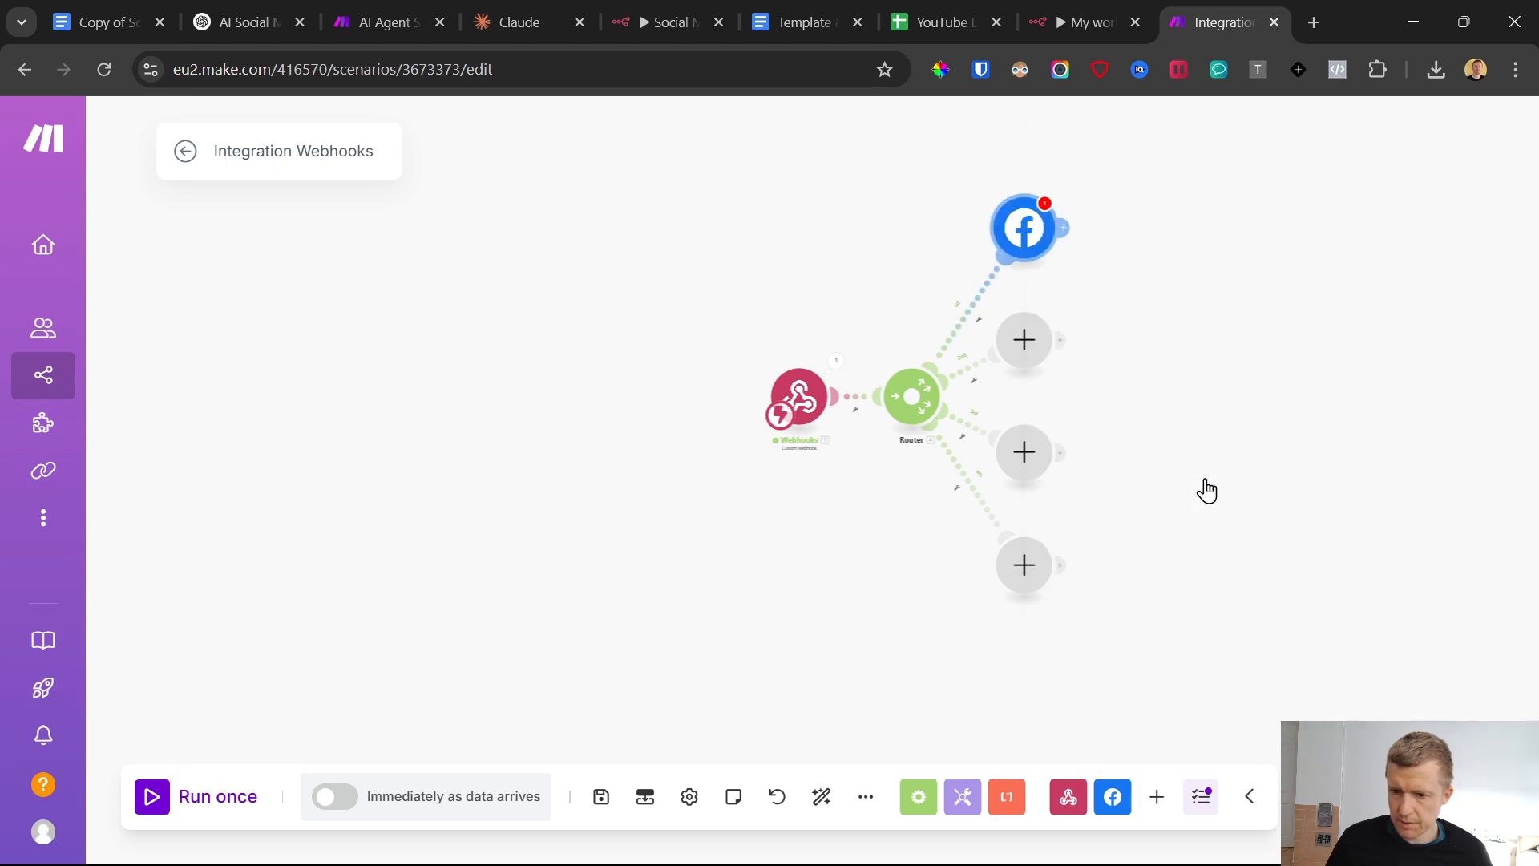
click(1479, 232)
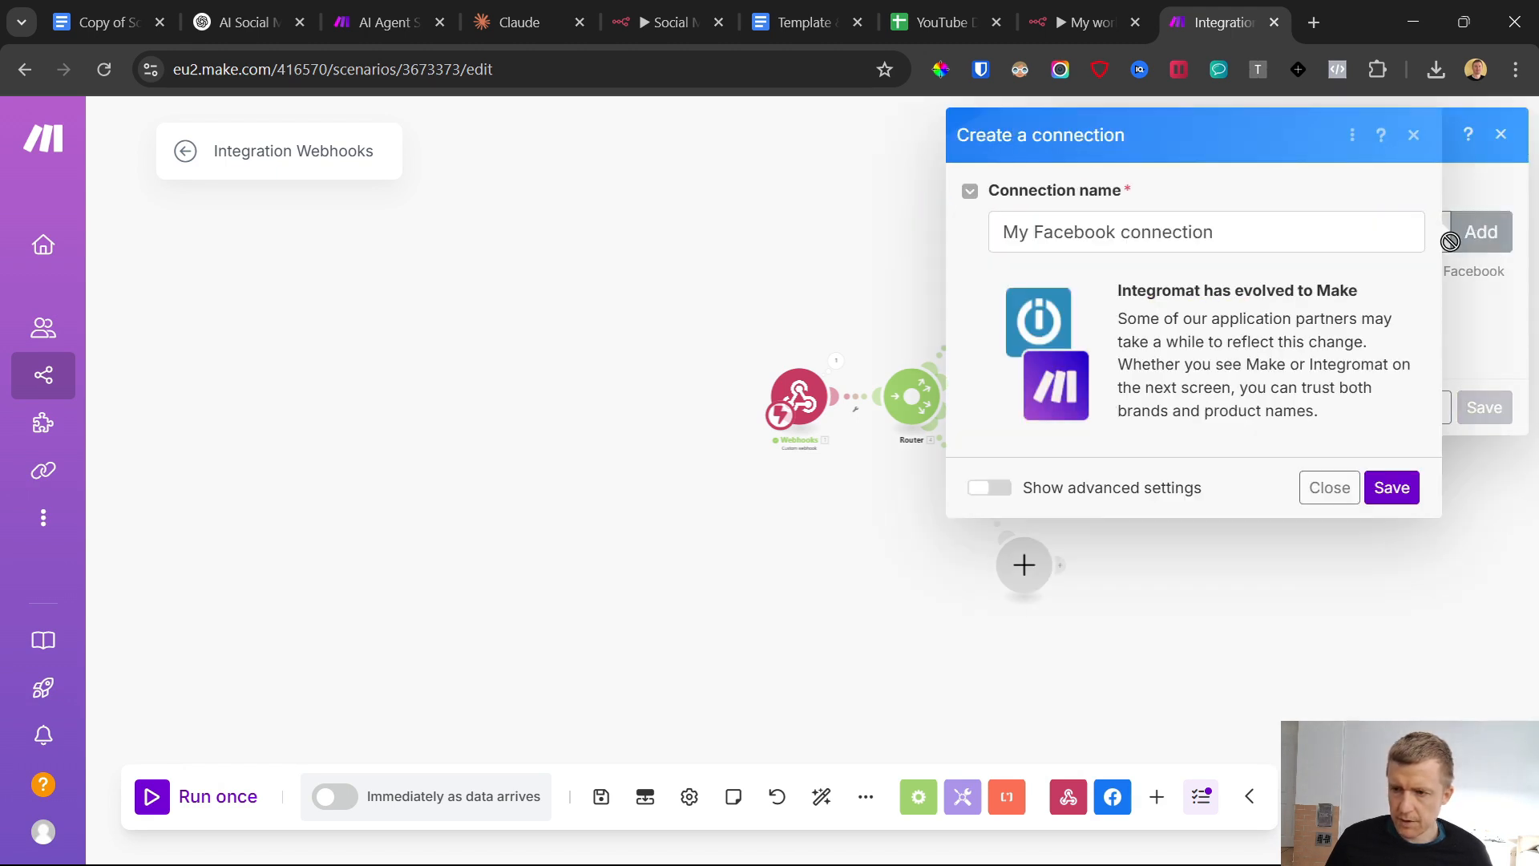
click(994, 489)
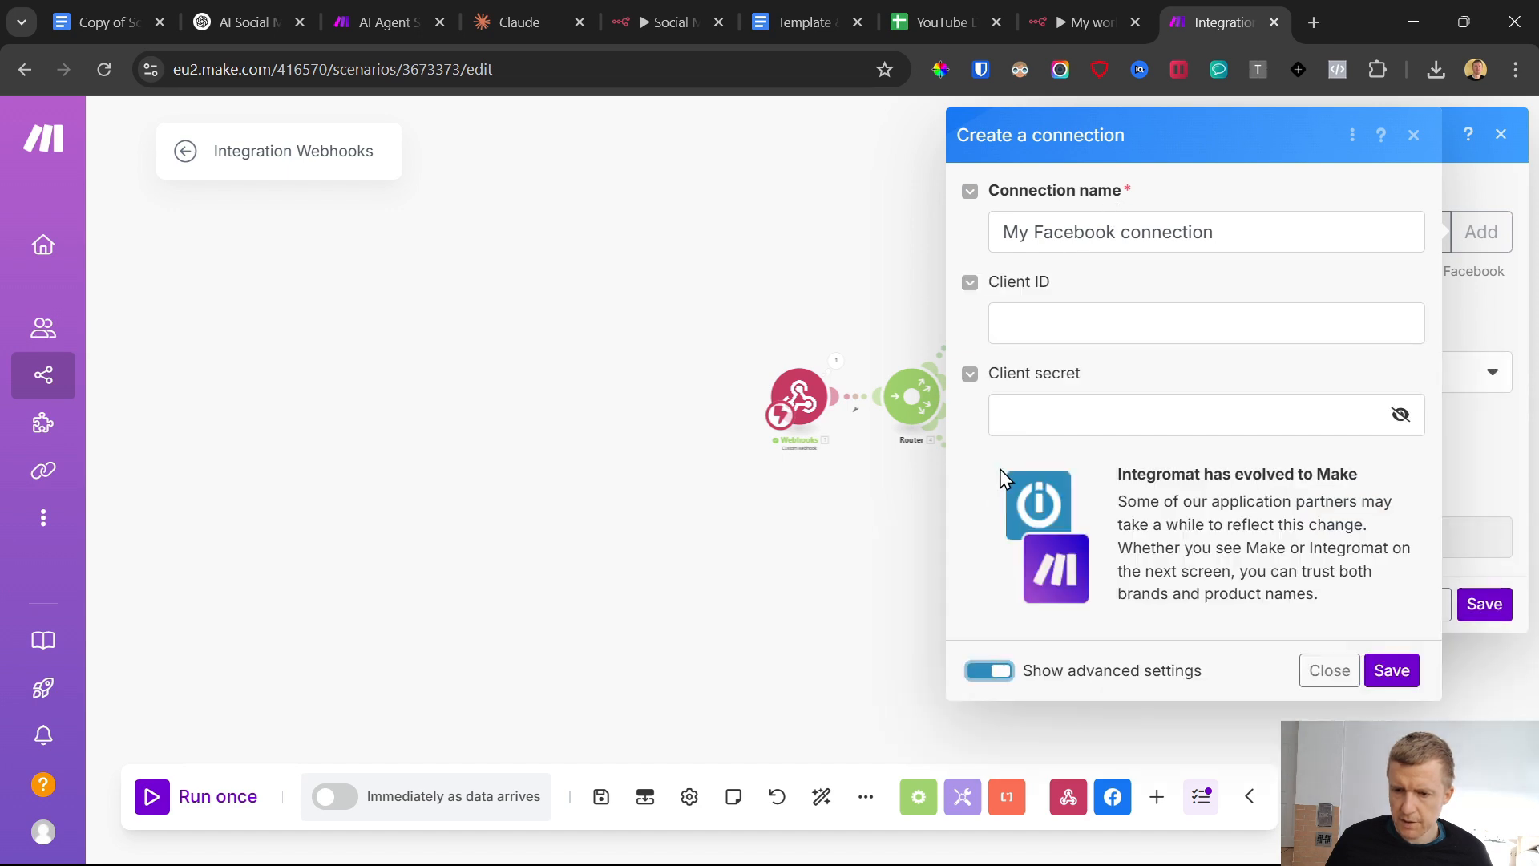
click(1002, 673)
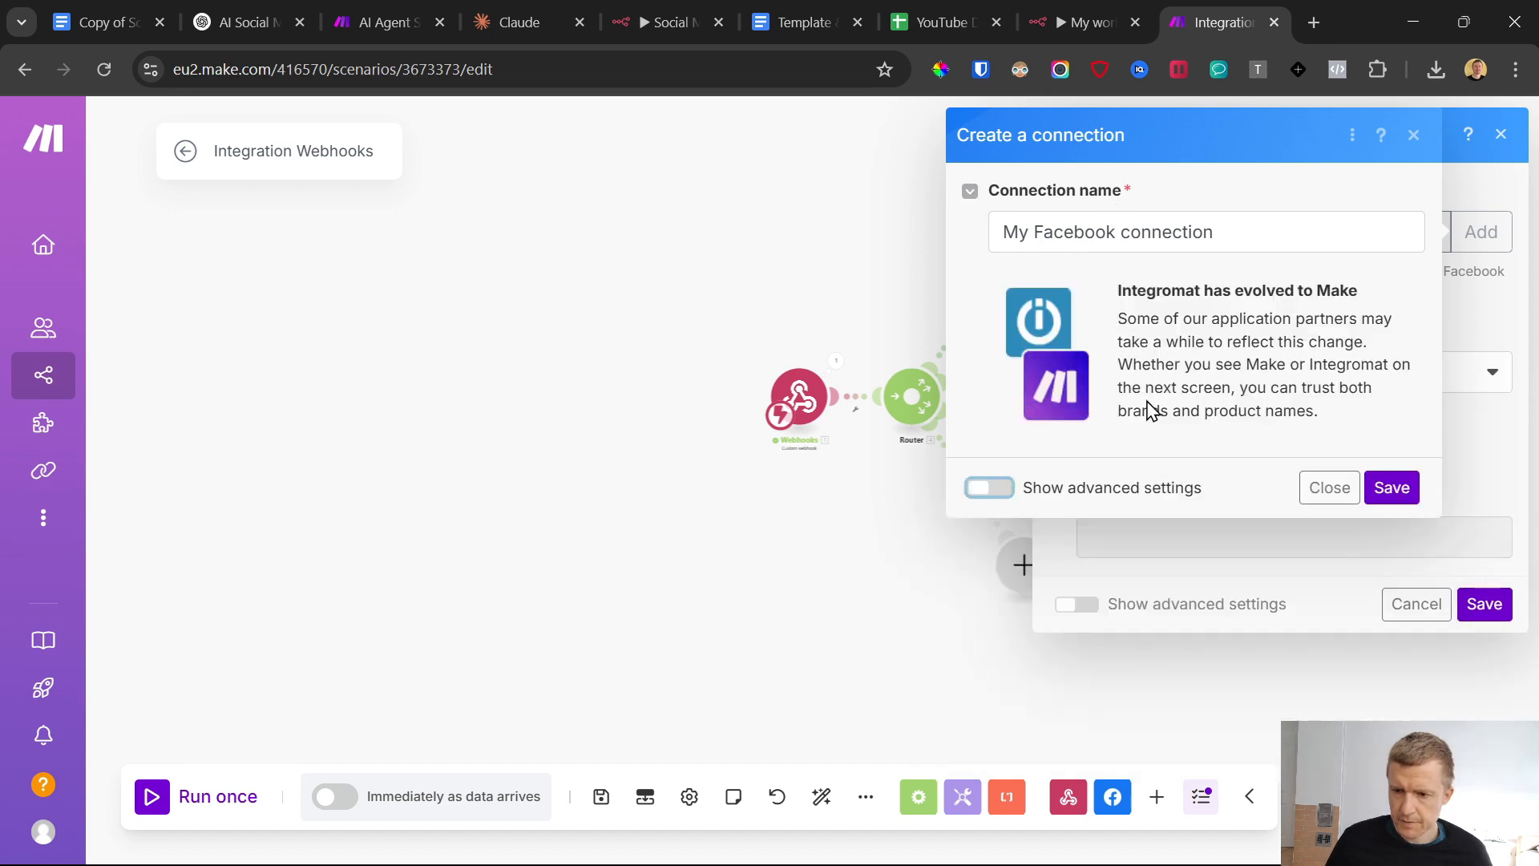
click(1390, 486)
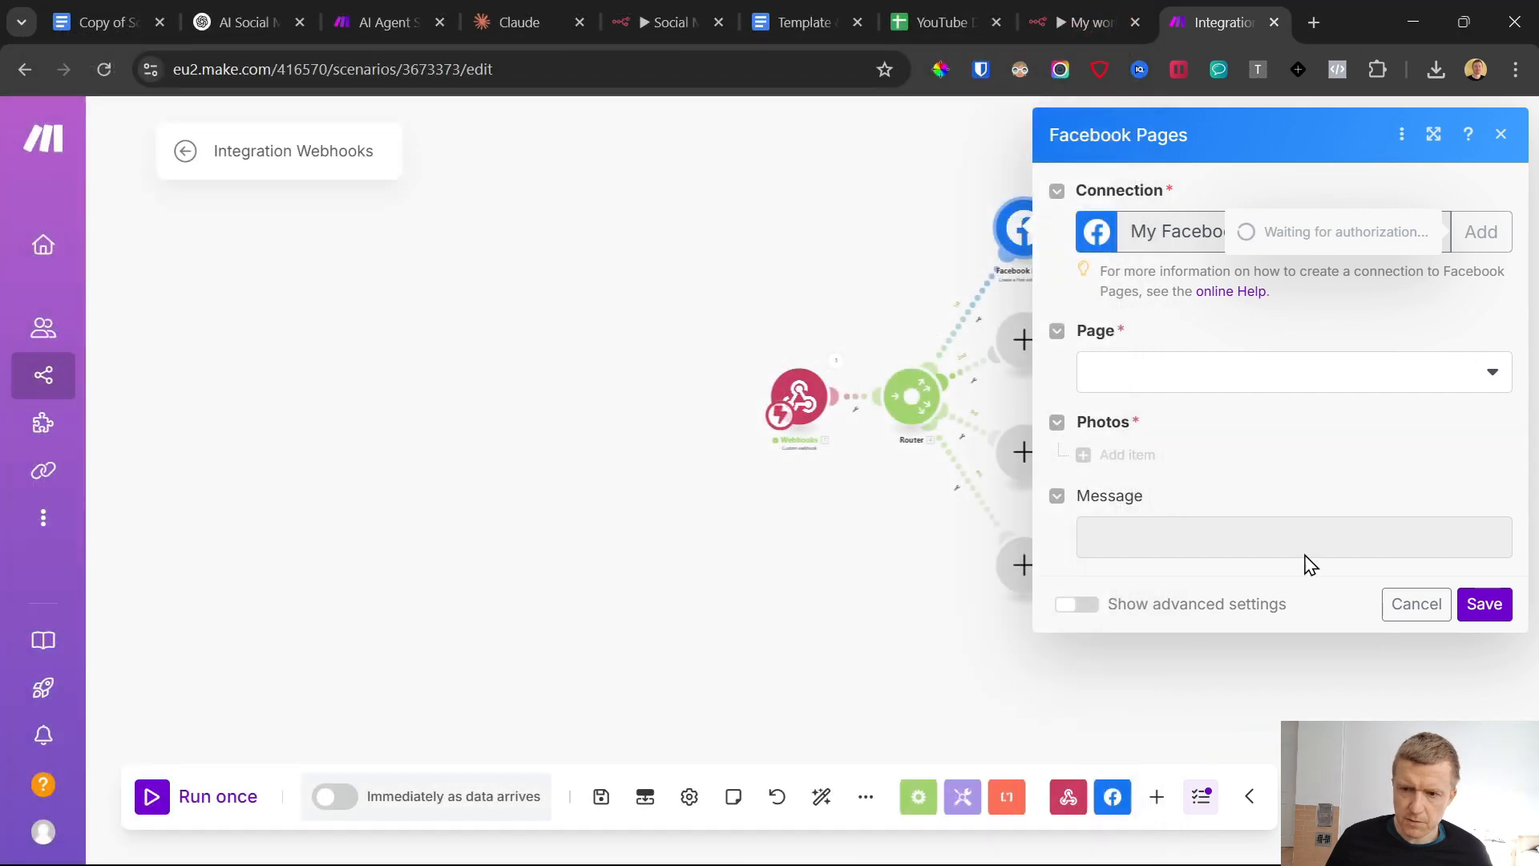
click(1411, 607)
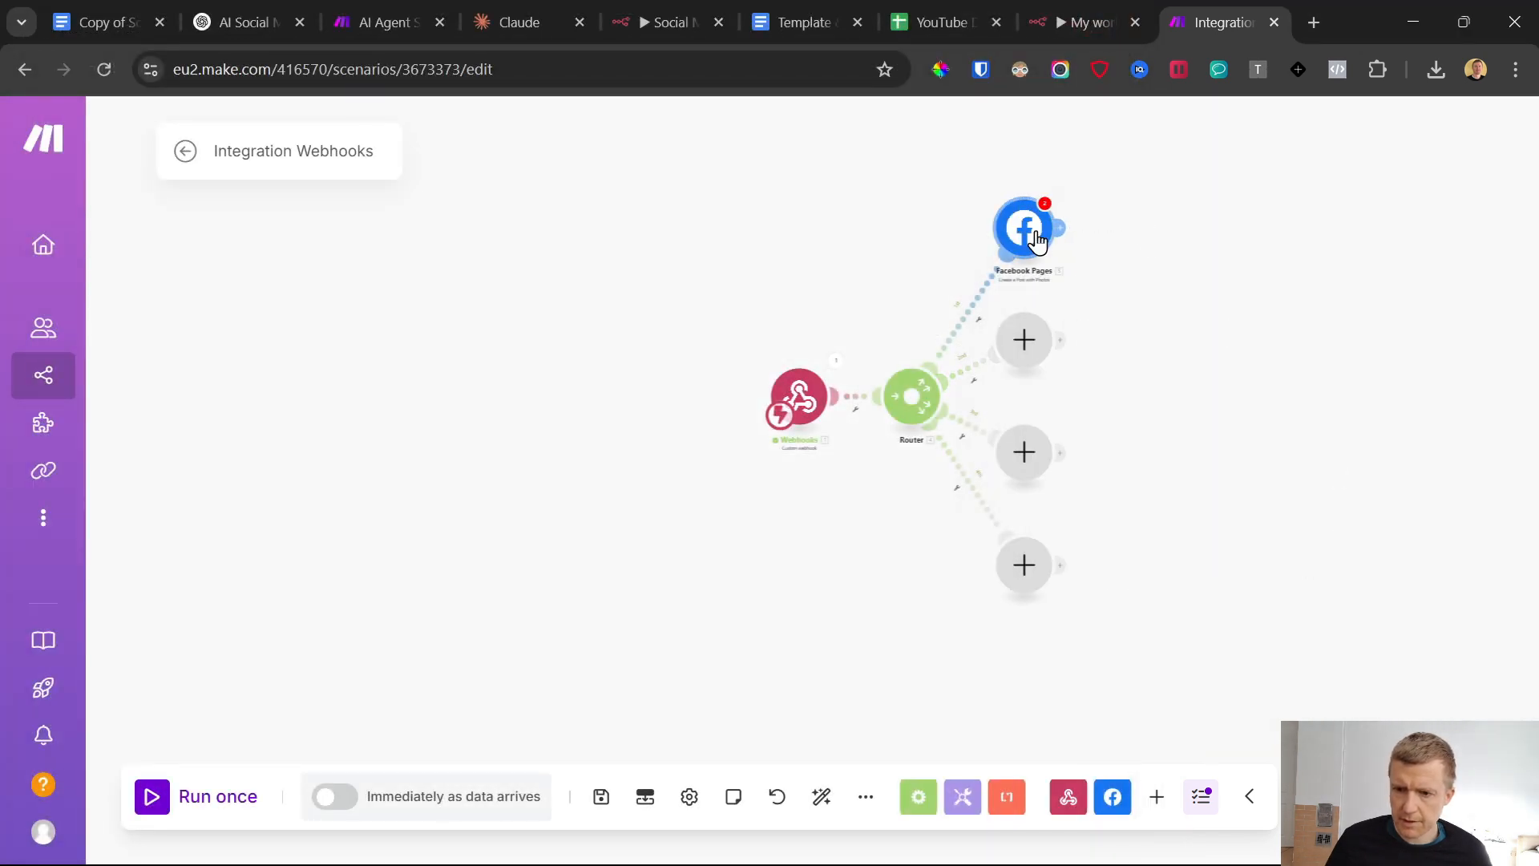
In the Facebook Pages module, choose the demo page and add a photo downloaded from URL, using the webhook's Image URL
click(1039, 237)
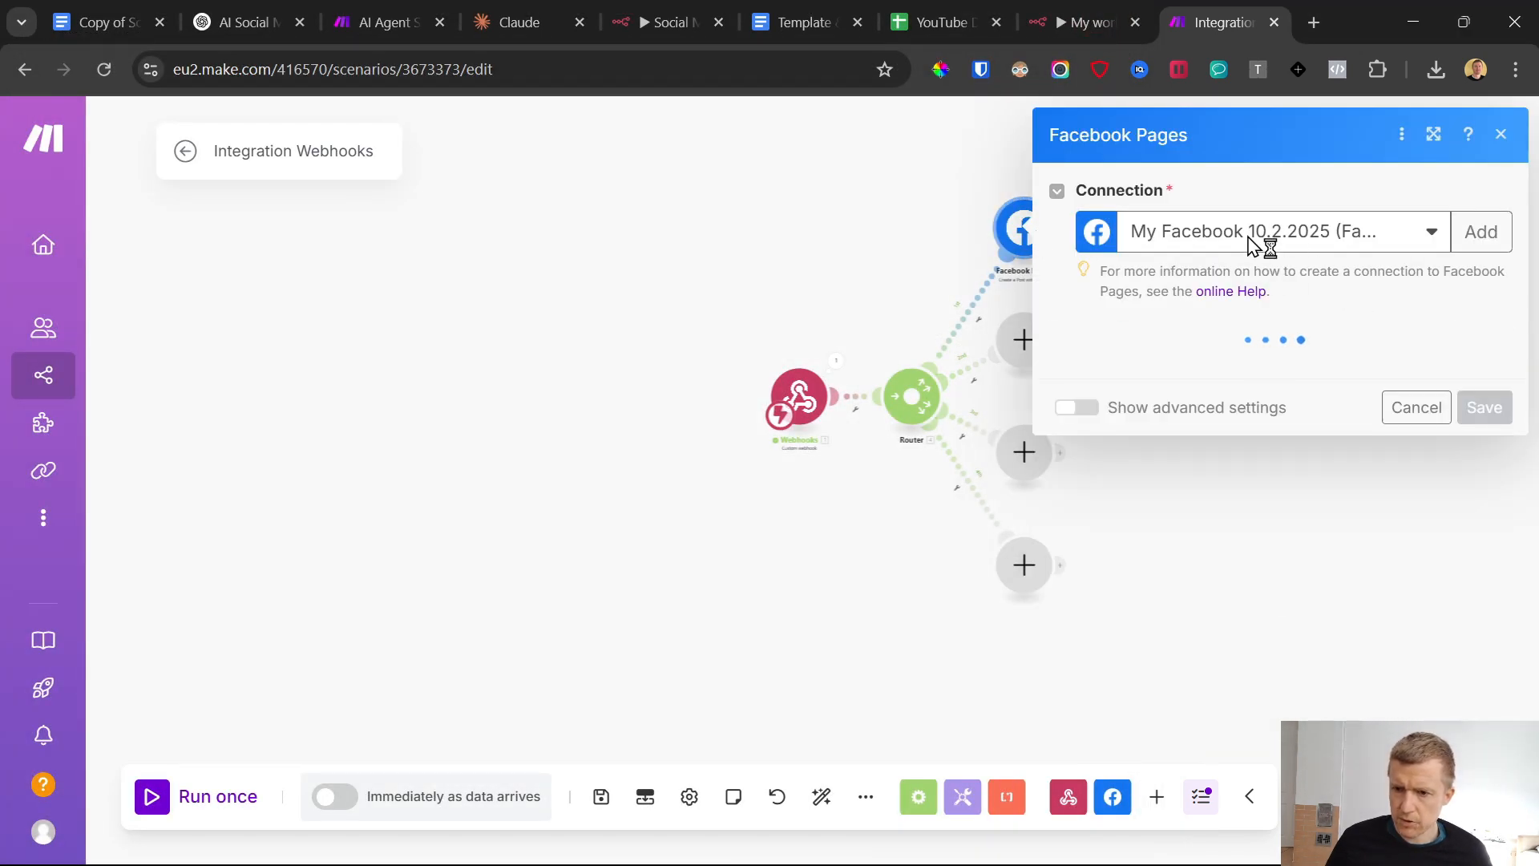
click(1181, 379)
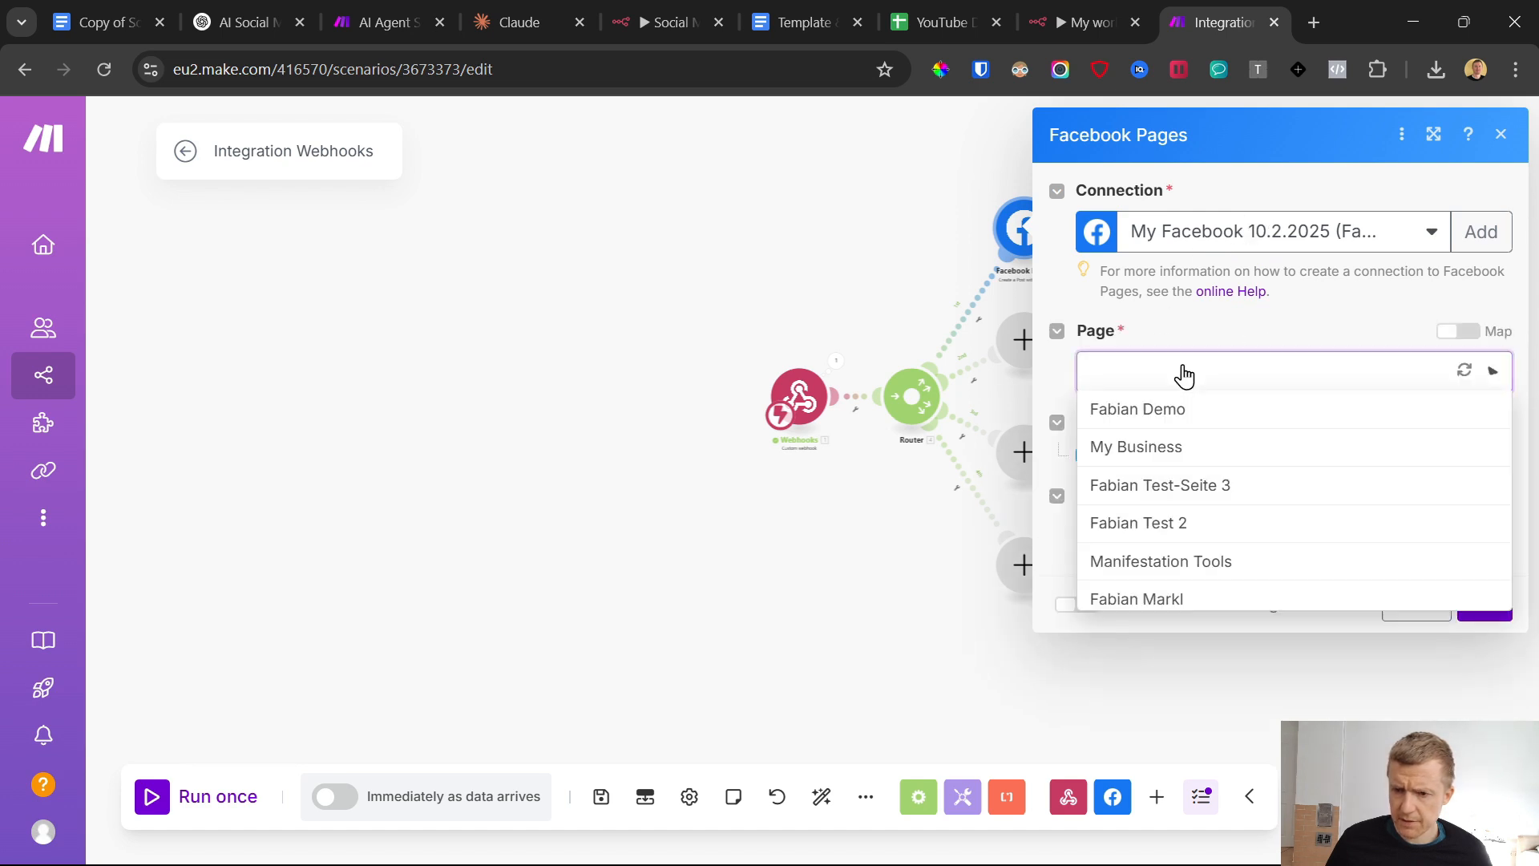
click(1183, 410)
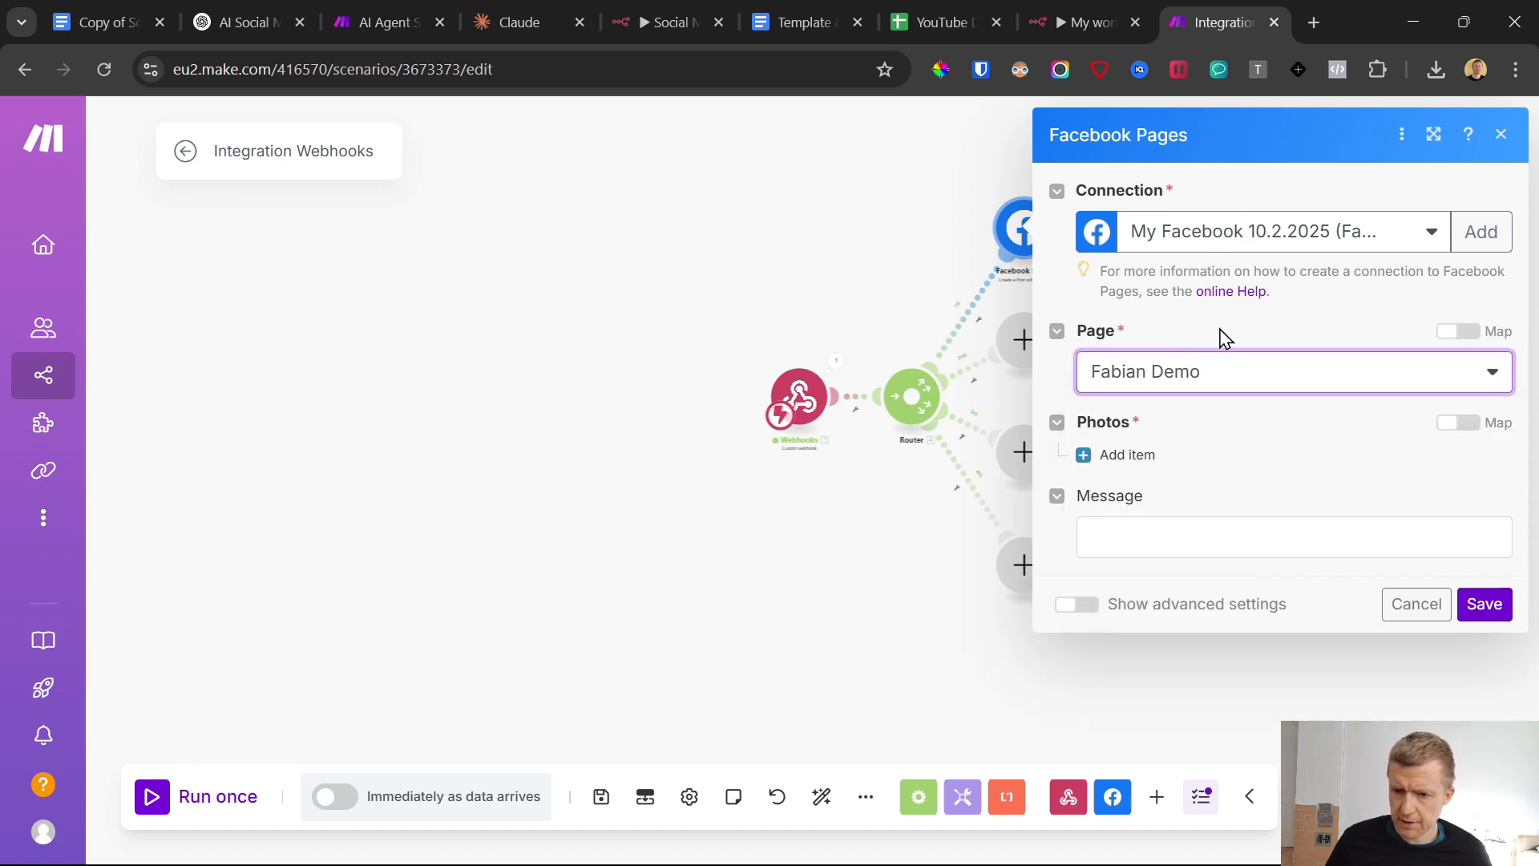
scroll(1237, 457, down, 3)
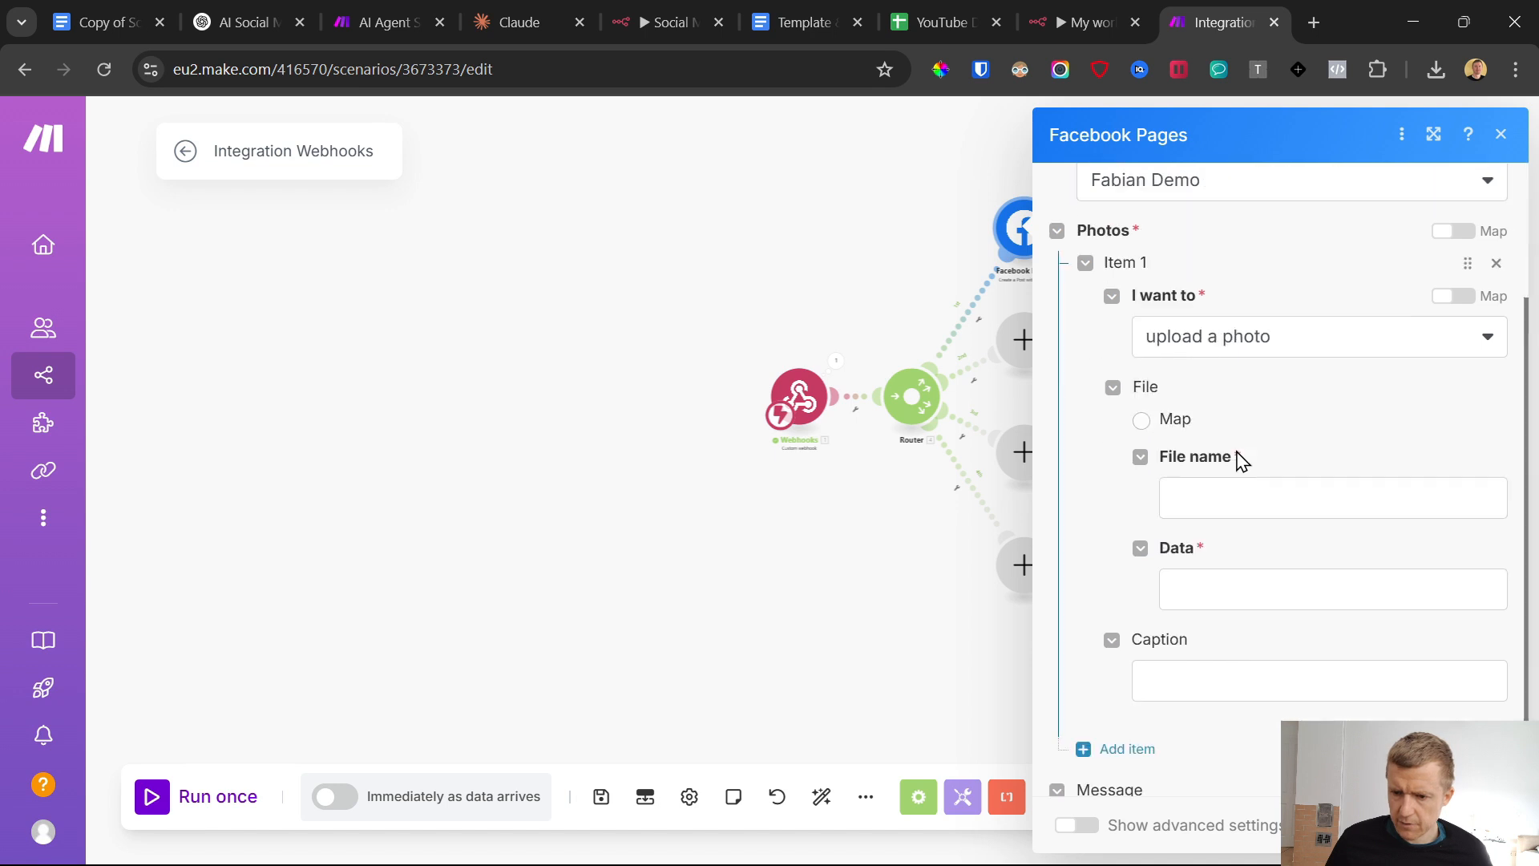
click(1195, 311)
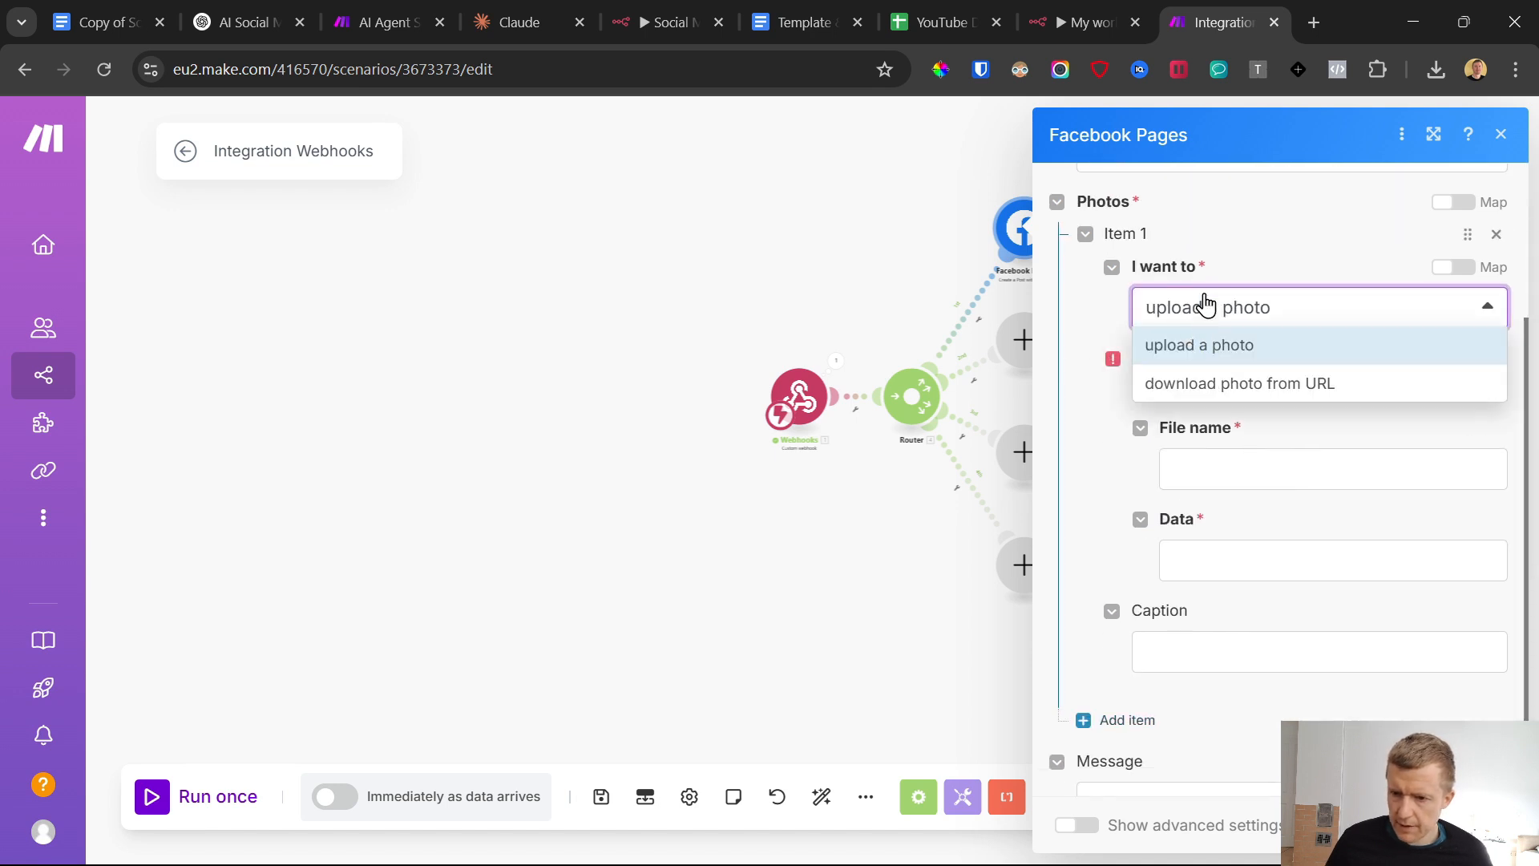
click(1237, 383)
click(1206, 505)
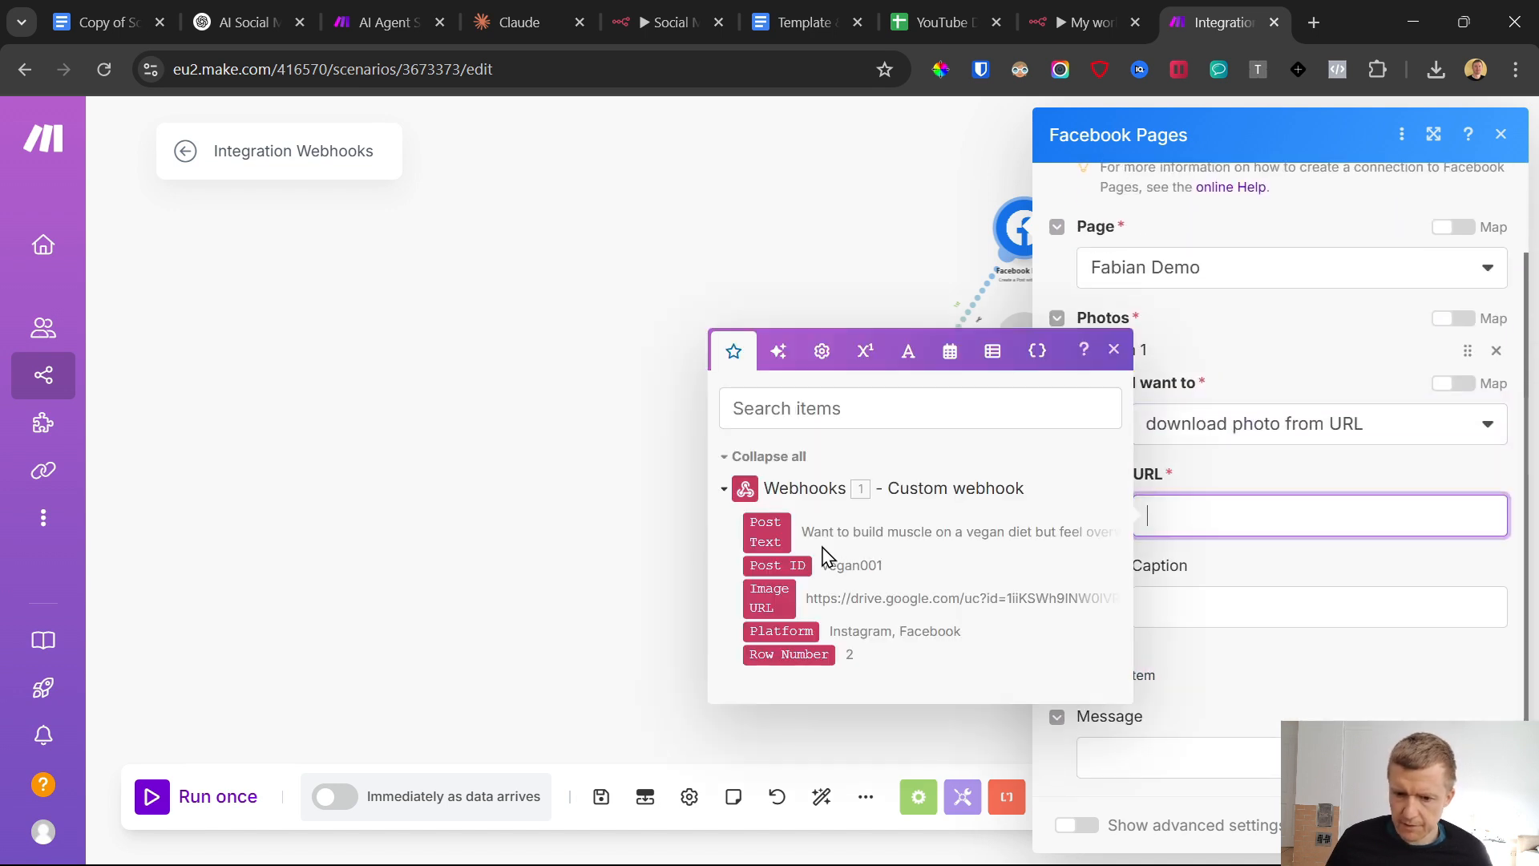
click(771, 600)
click(1247, 491)
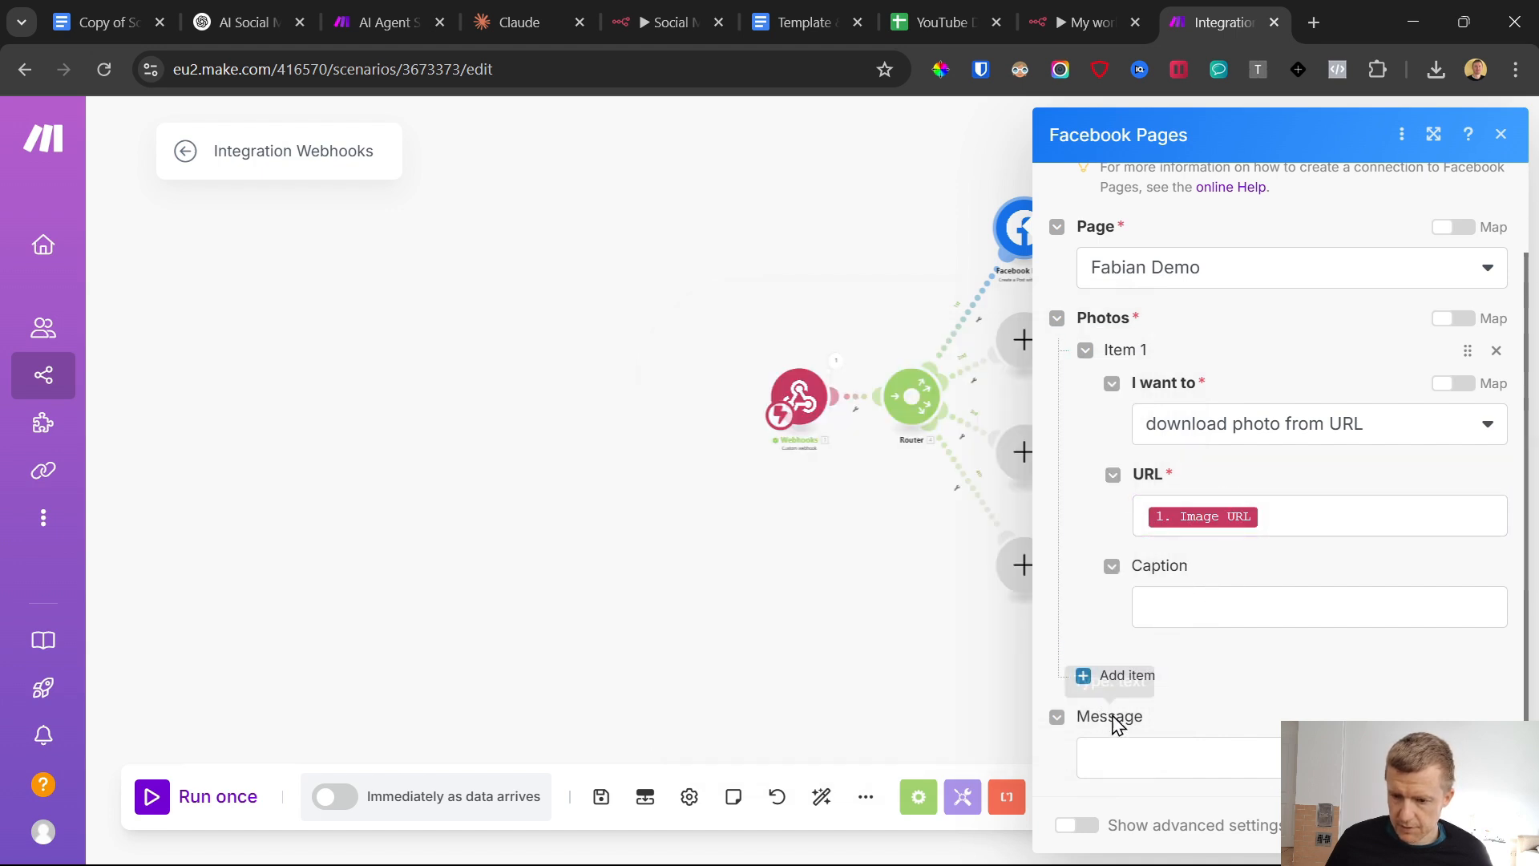
Map the webhook's Post Text as the Facebook post's message and save the module
click(1150, 764)
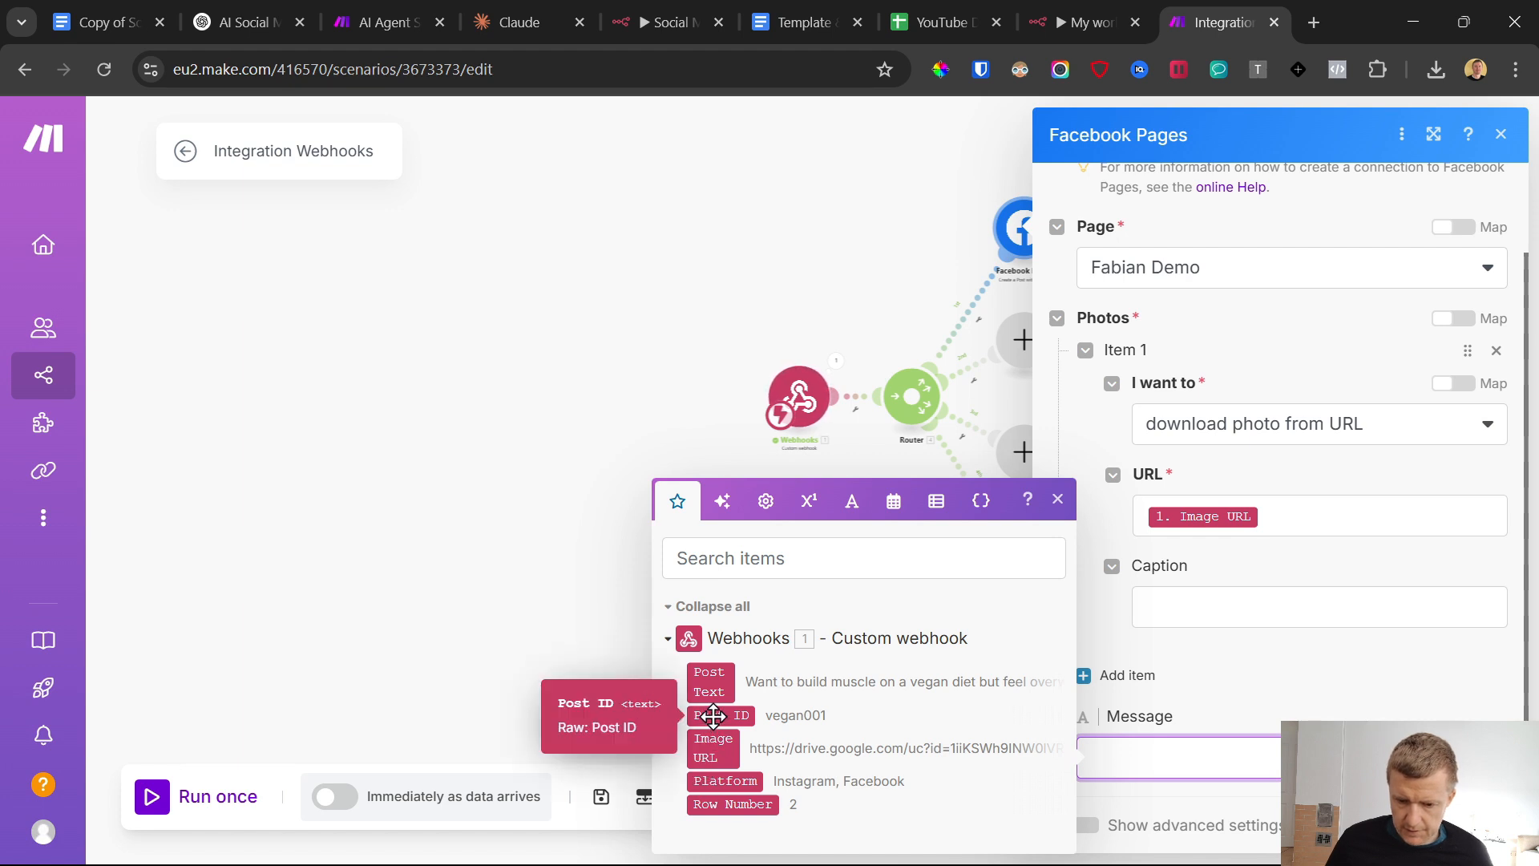
click(719, 682)
click(1262, 676)
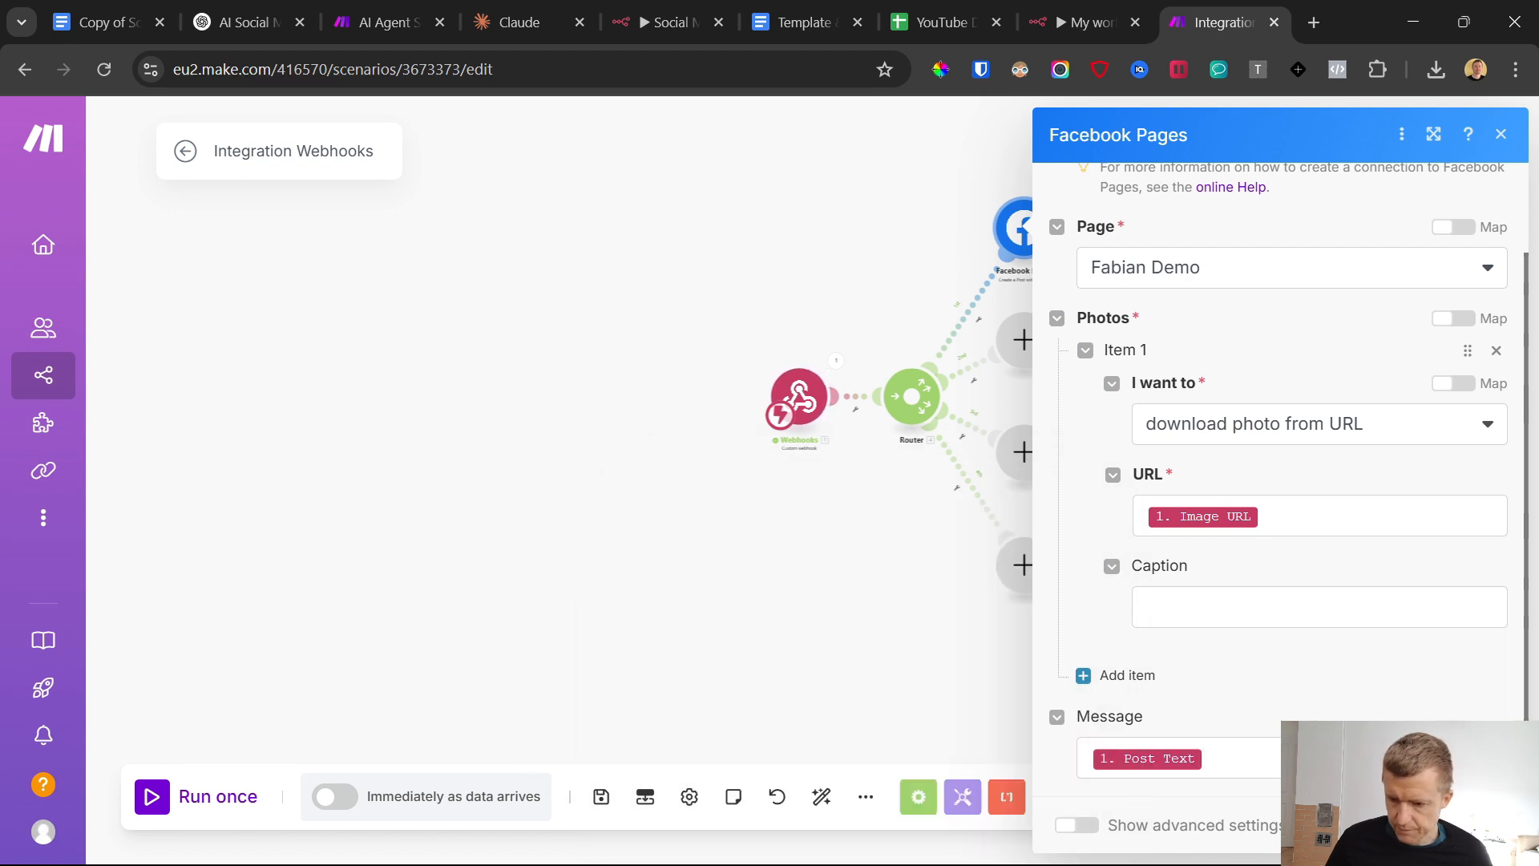
click(1477, 825)
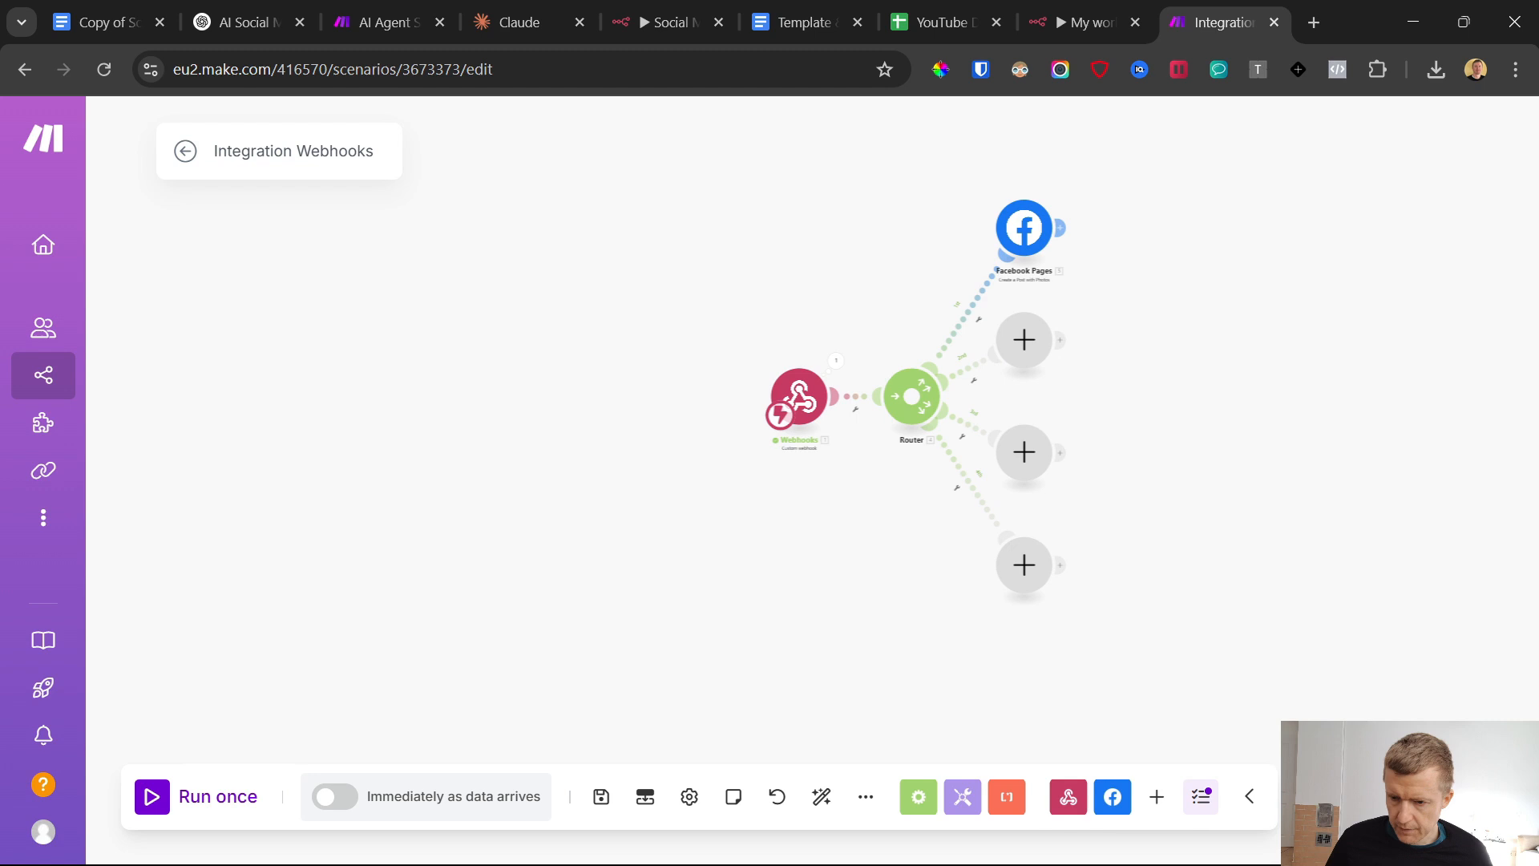
Set up a filter on the Facebook route requiring that the webhook's Platform contains "Facebook", and save it
click(974, 329)
click(972, 341)
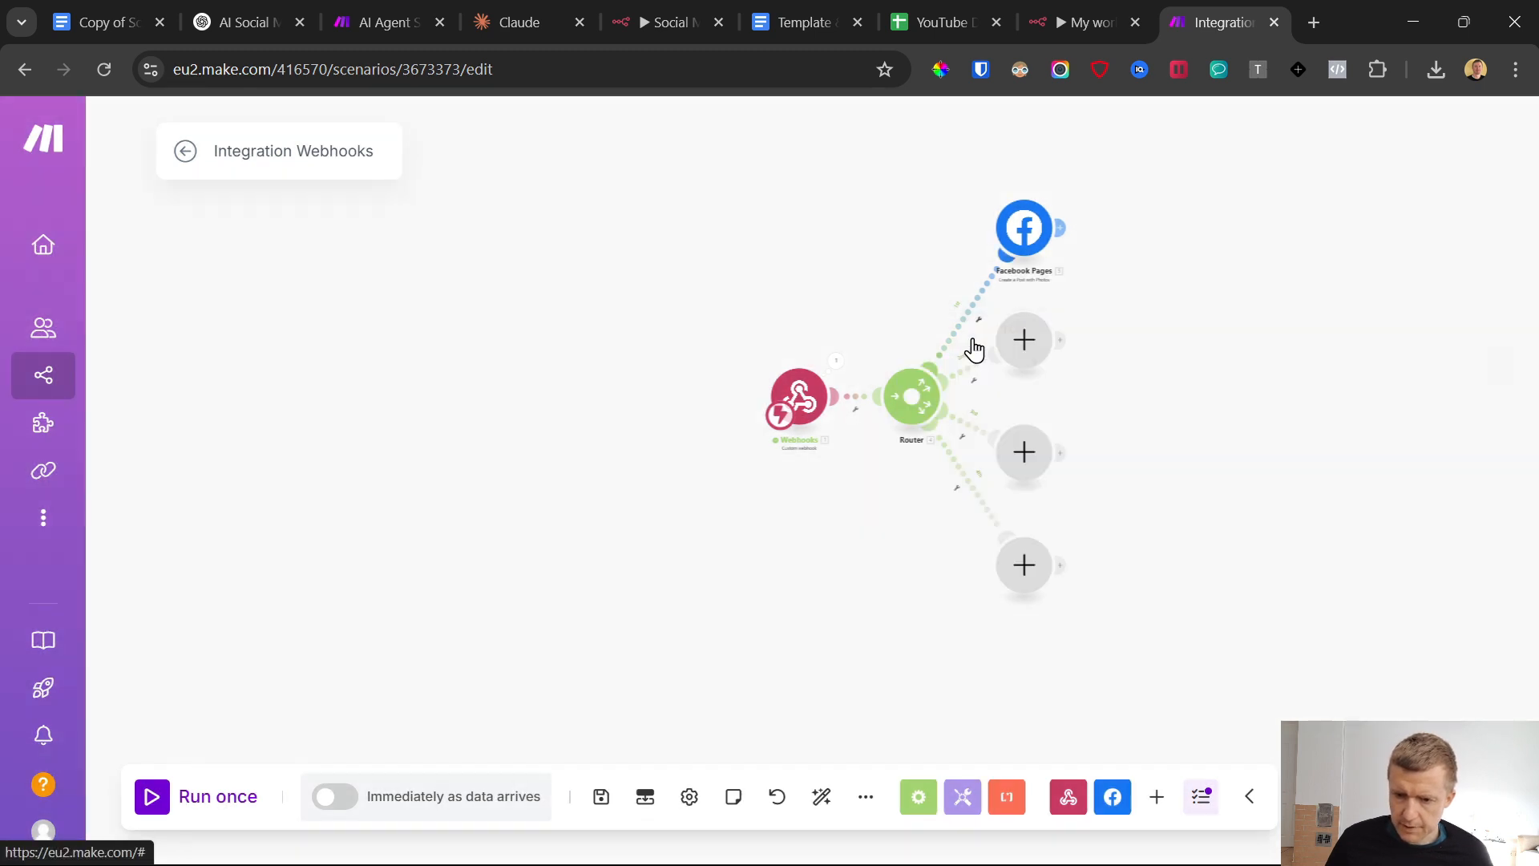
click(1110, 443)
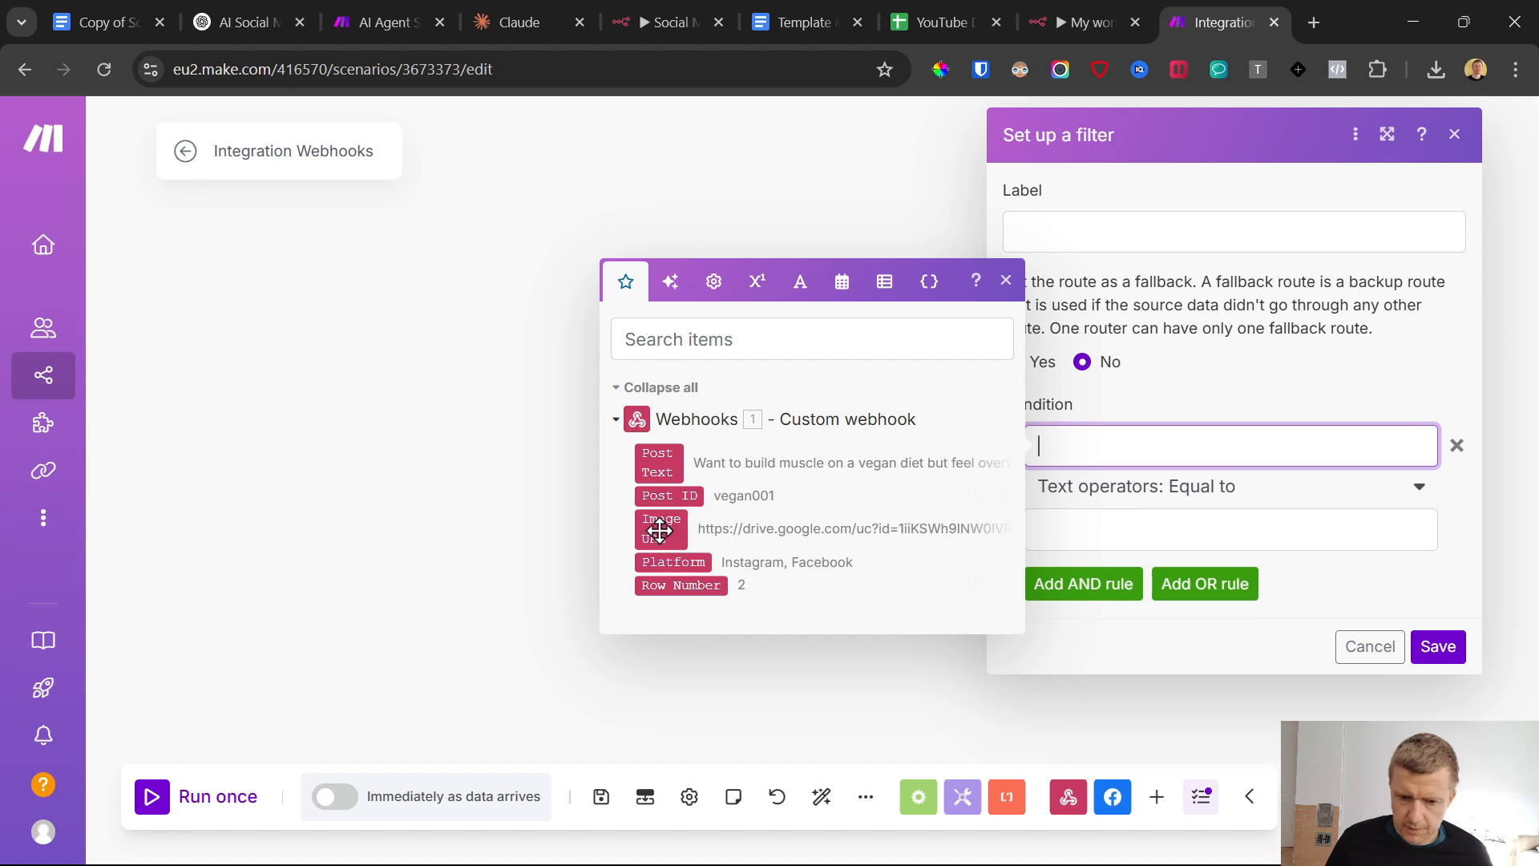
click(672, 562)
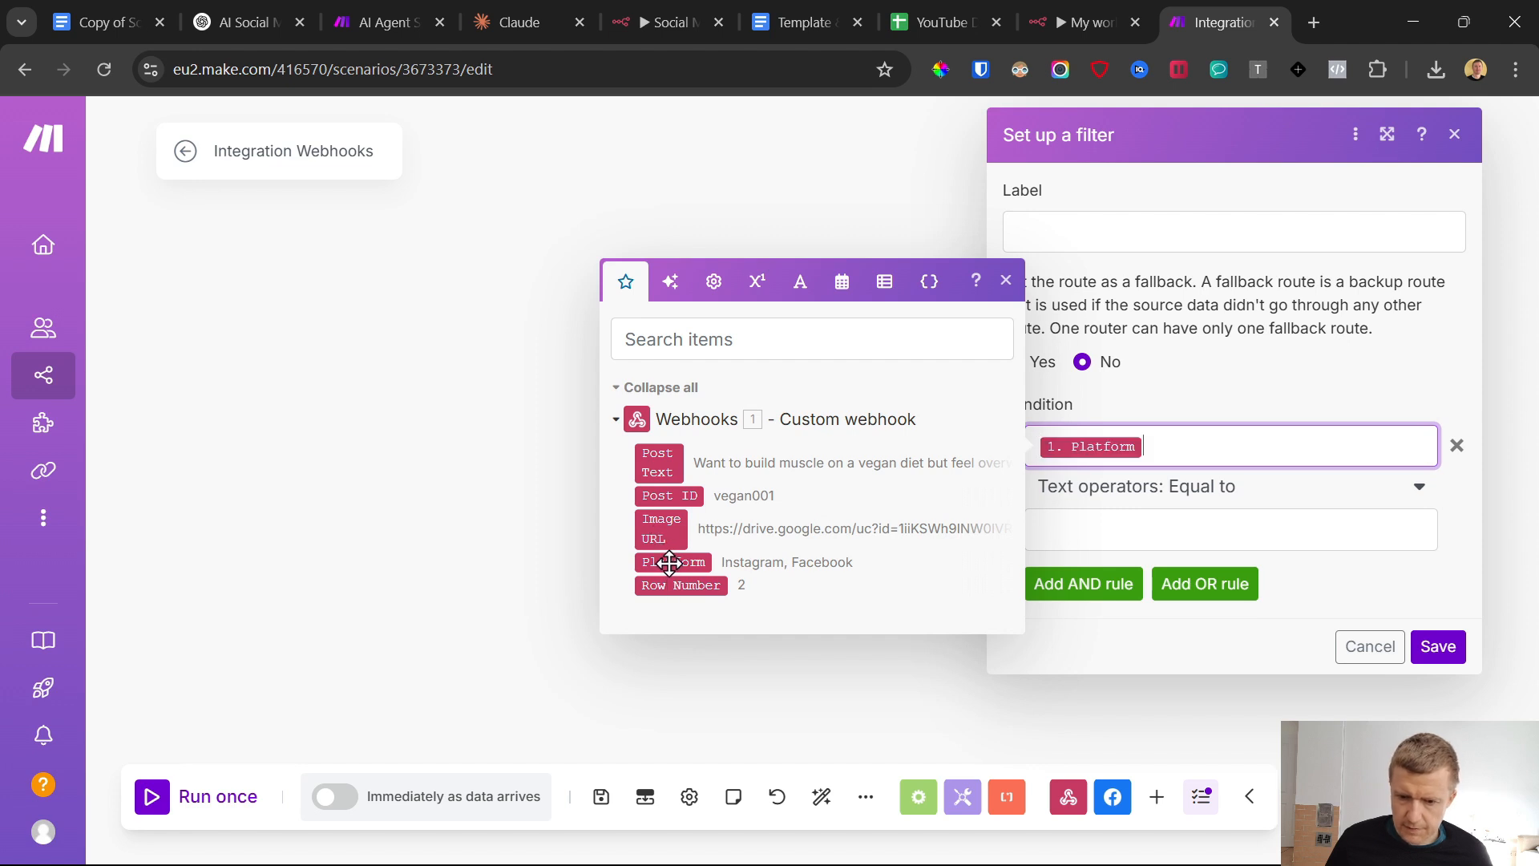
click(1214, 494)
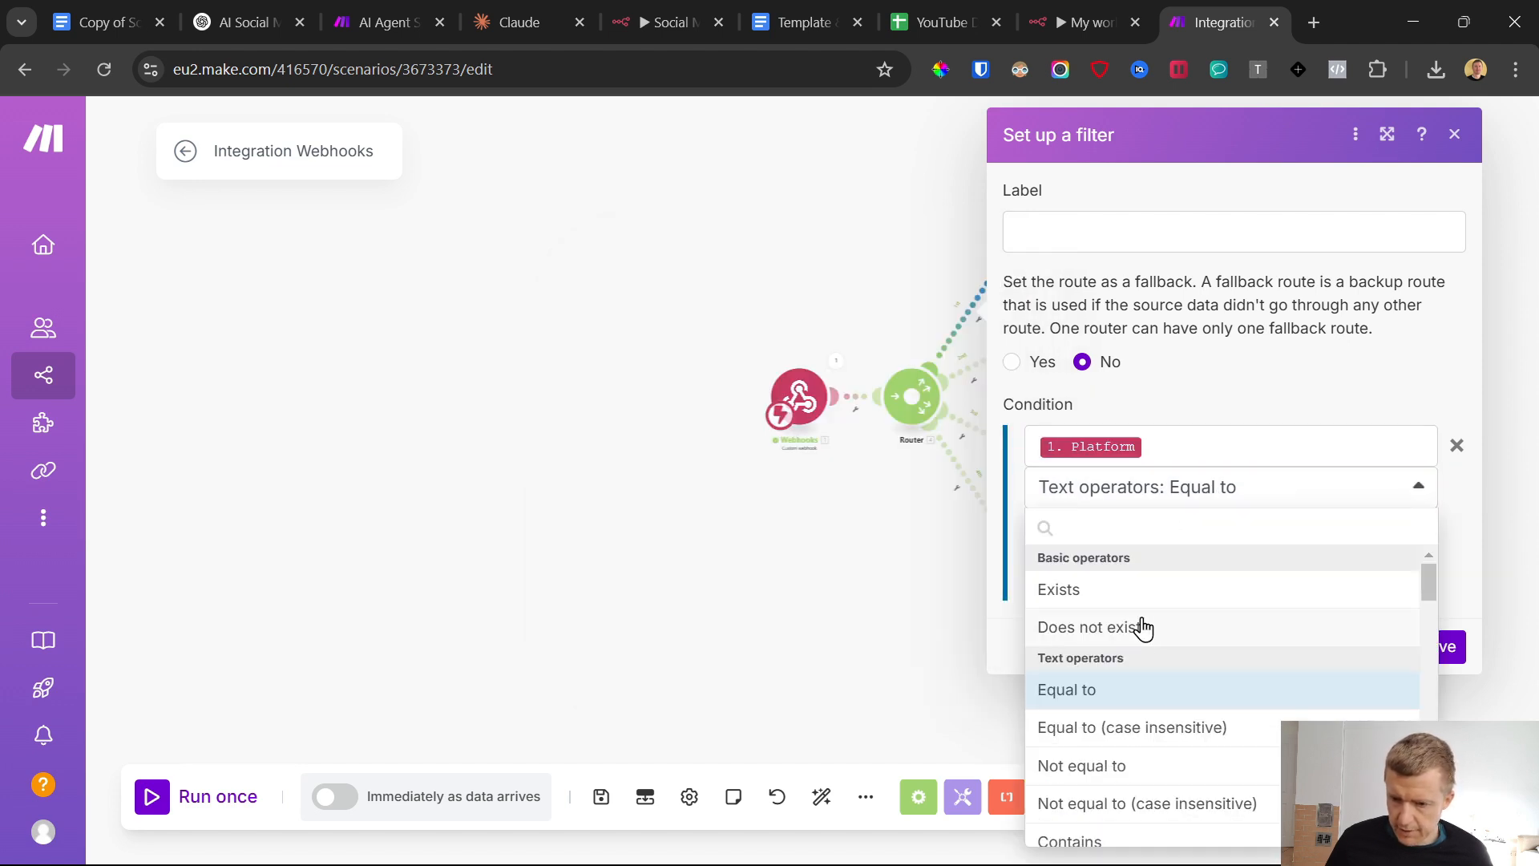
scroll(1168, 722, down, 3)
click(1142, 734)
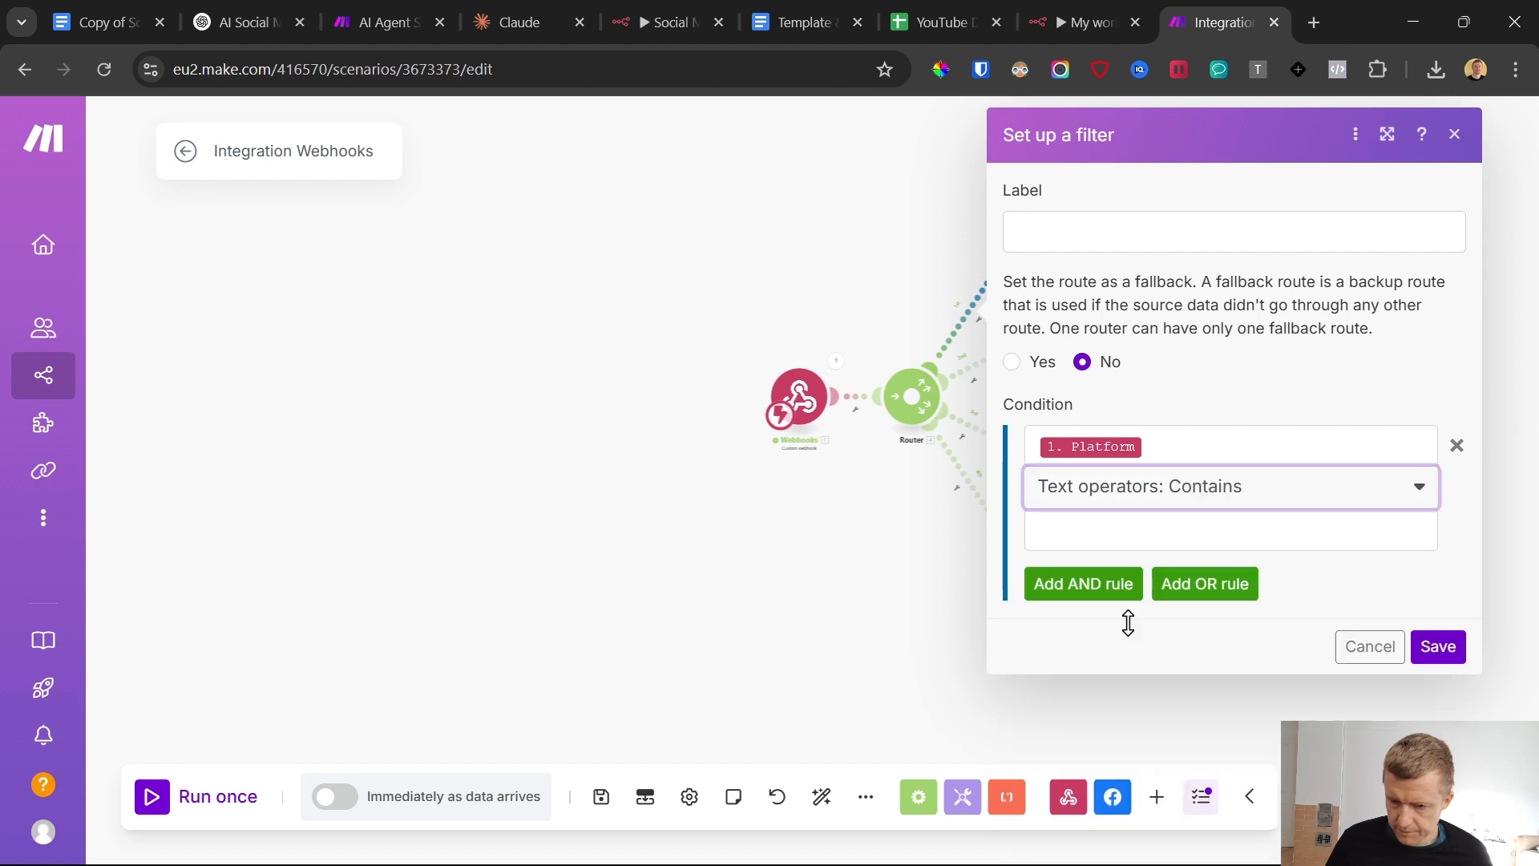
click(1109, 525)
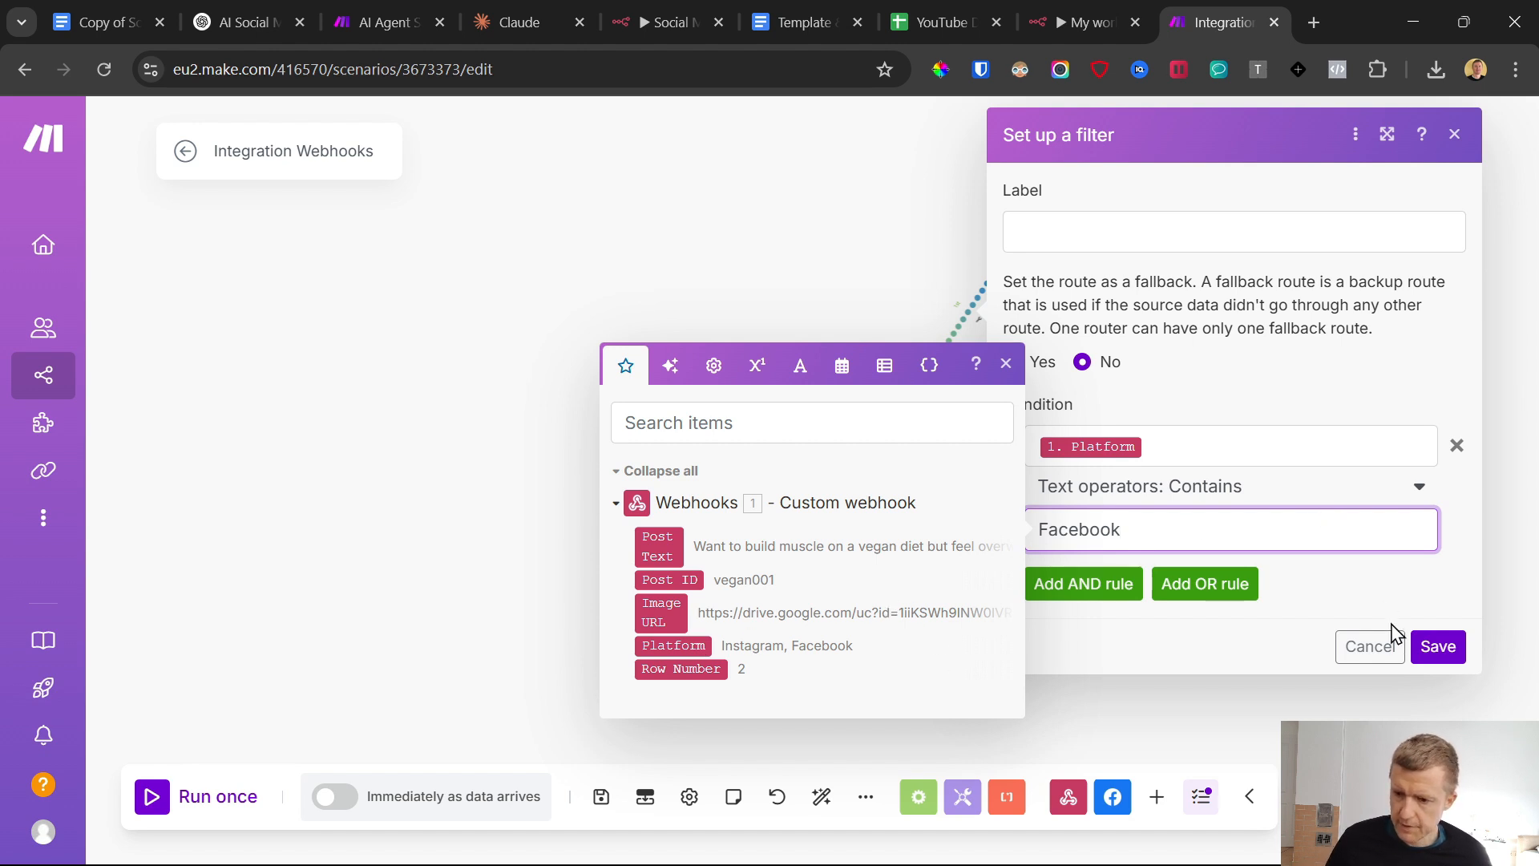
click(1439, 648)
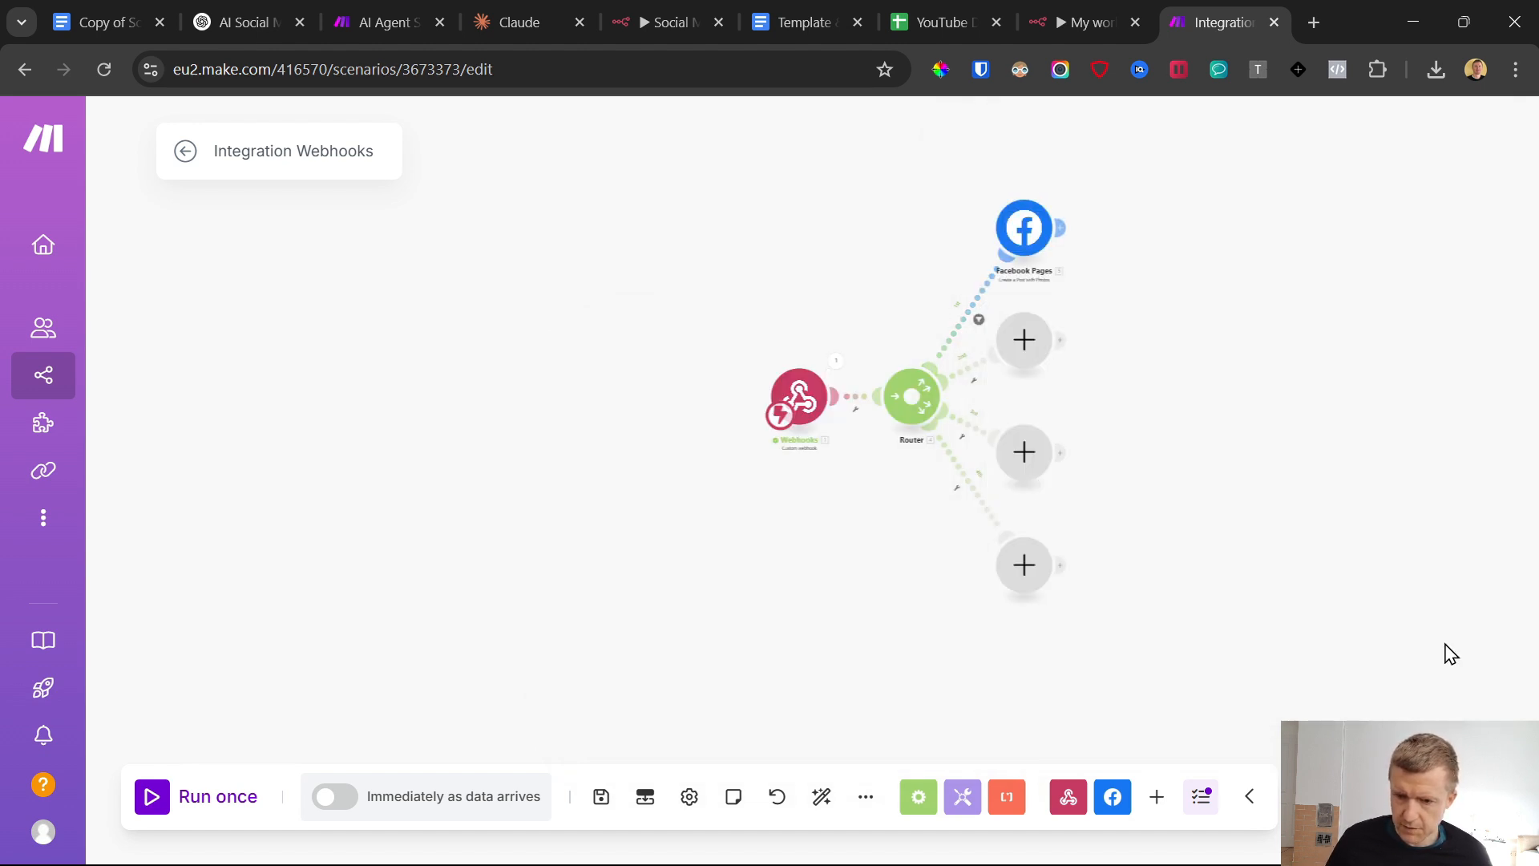
Add an Instagram for Business "Create a photo post" module to the router's second route
click(1026, 344)
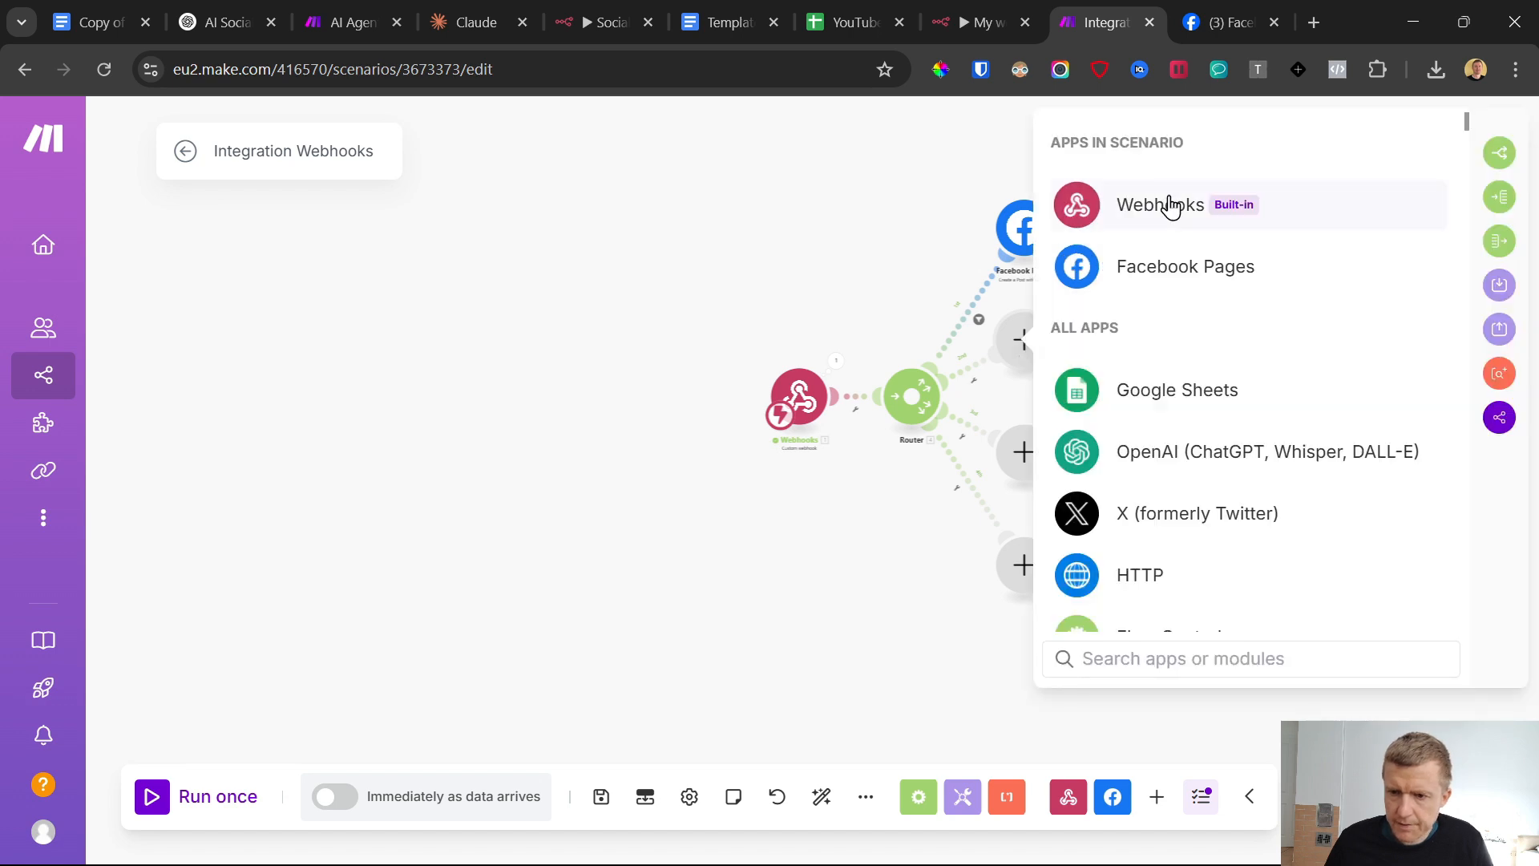
text(ins)
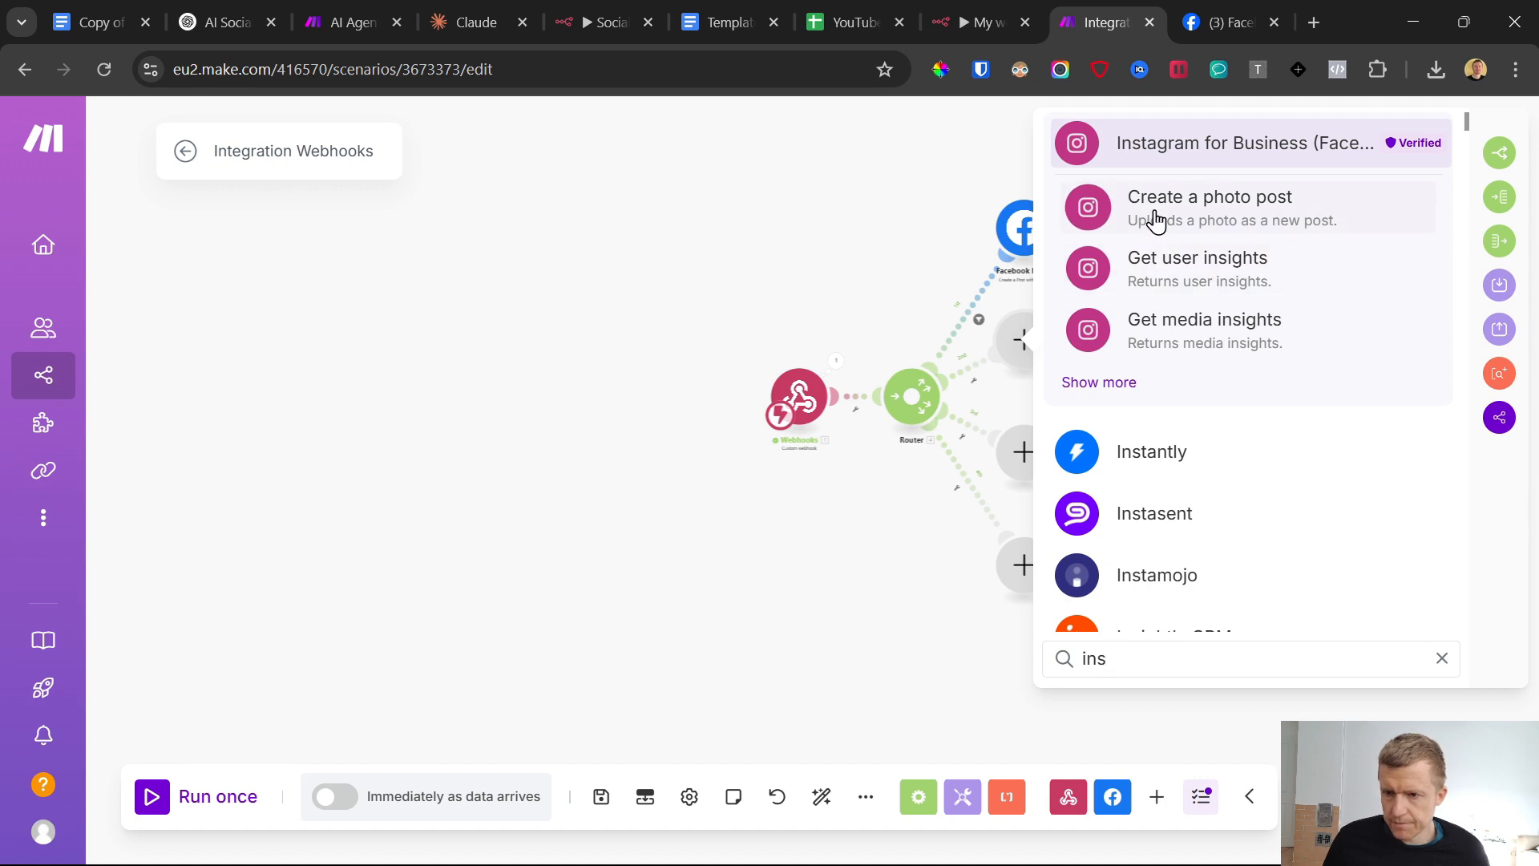
click(1155, 220)
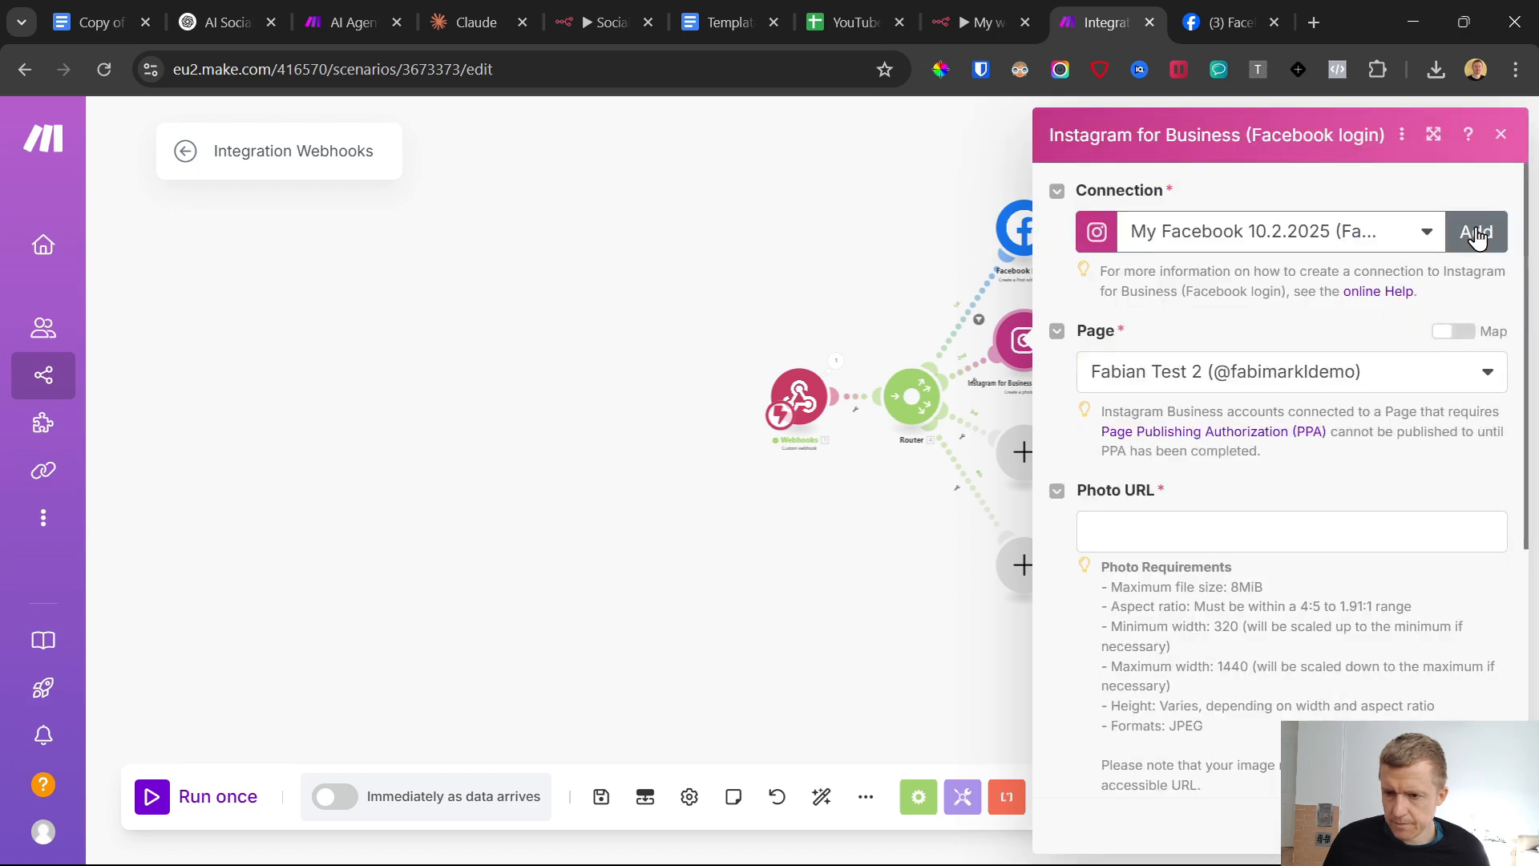
click(1477, 234)
click(1386, 485)
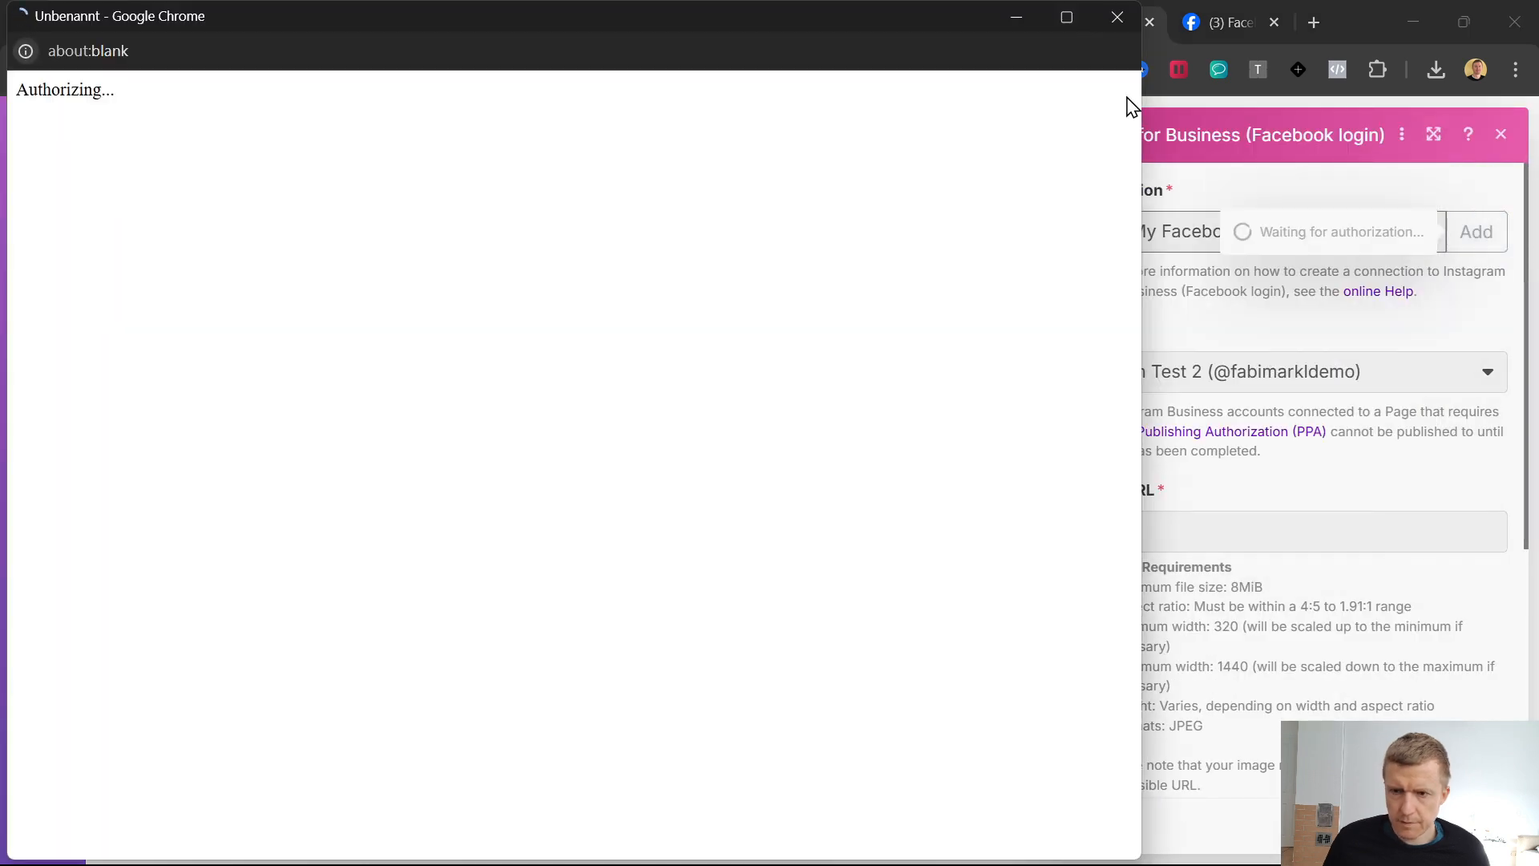
click(1117, 16)
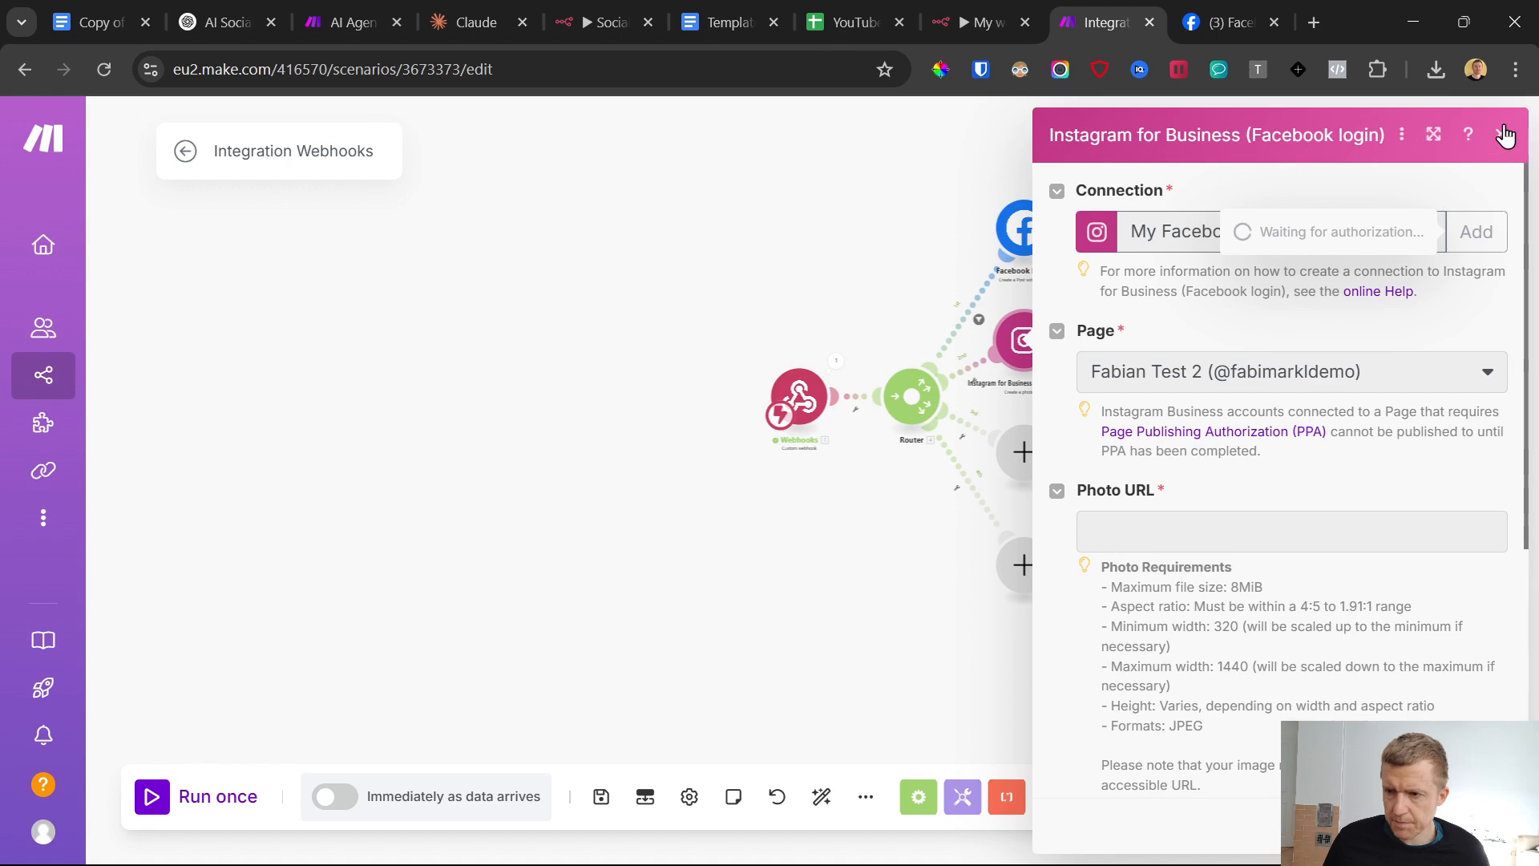
click(1505, 135)
click(1031, 353)
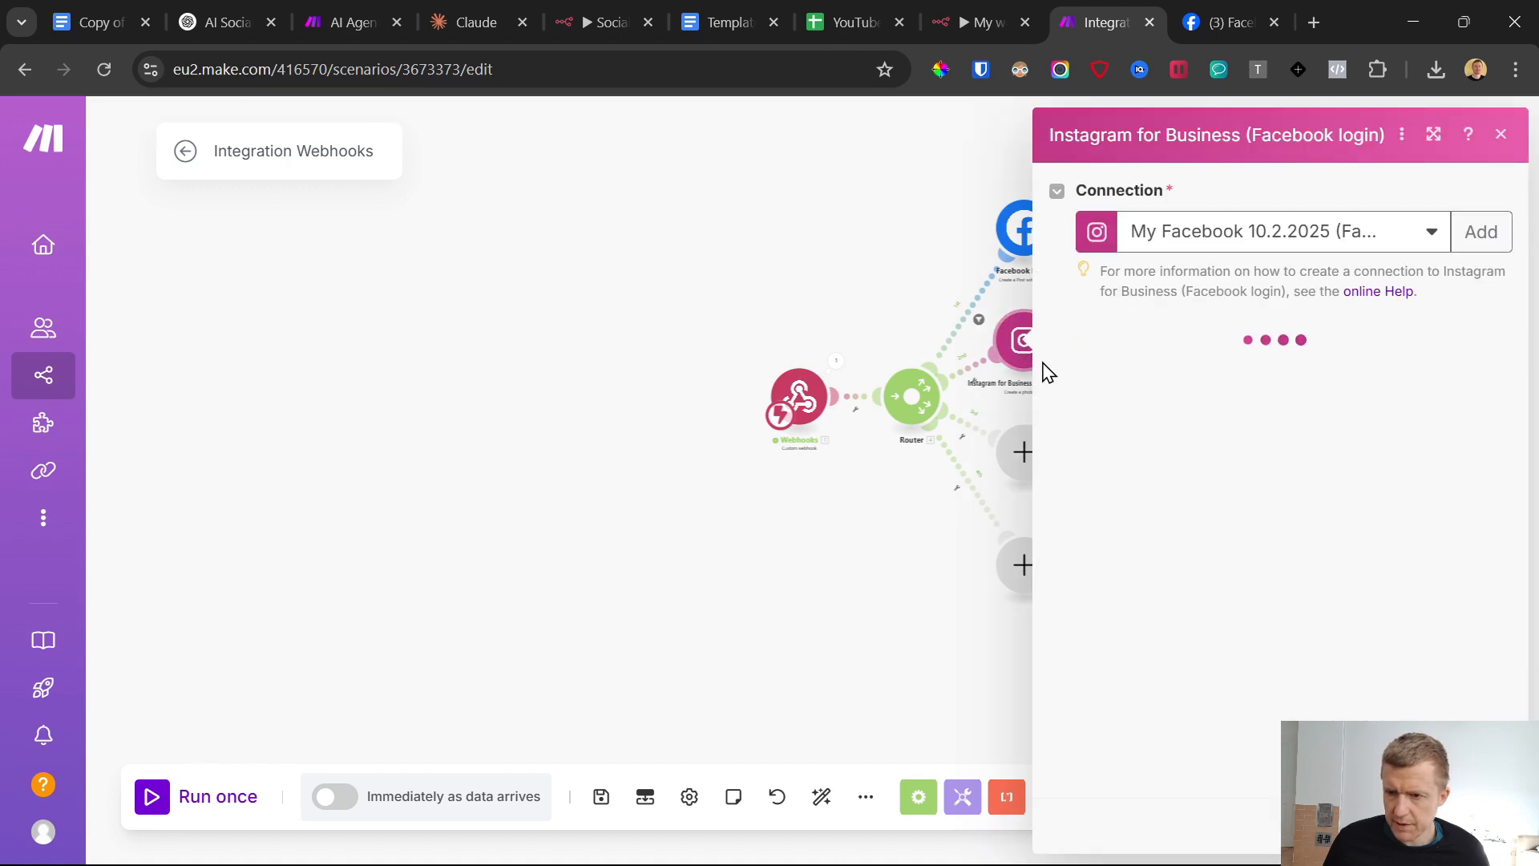
Switch to Facebook and open the demo page's linked accounts settings to examine its connected Instagram account
click(1227, 20)
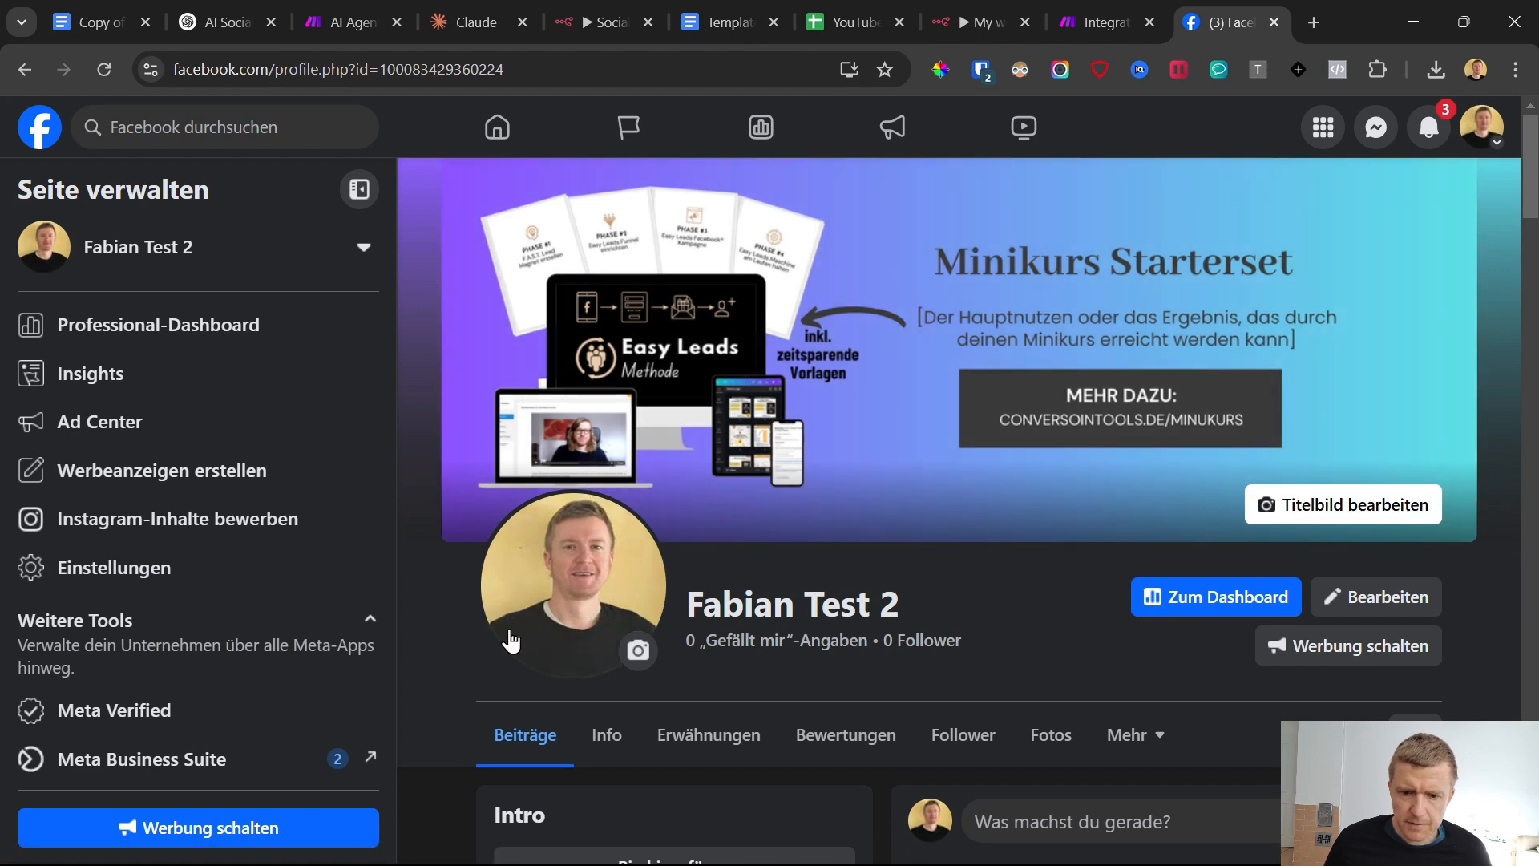
click(135, 569)
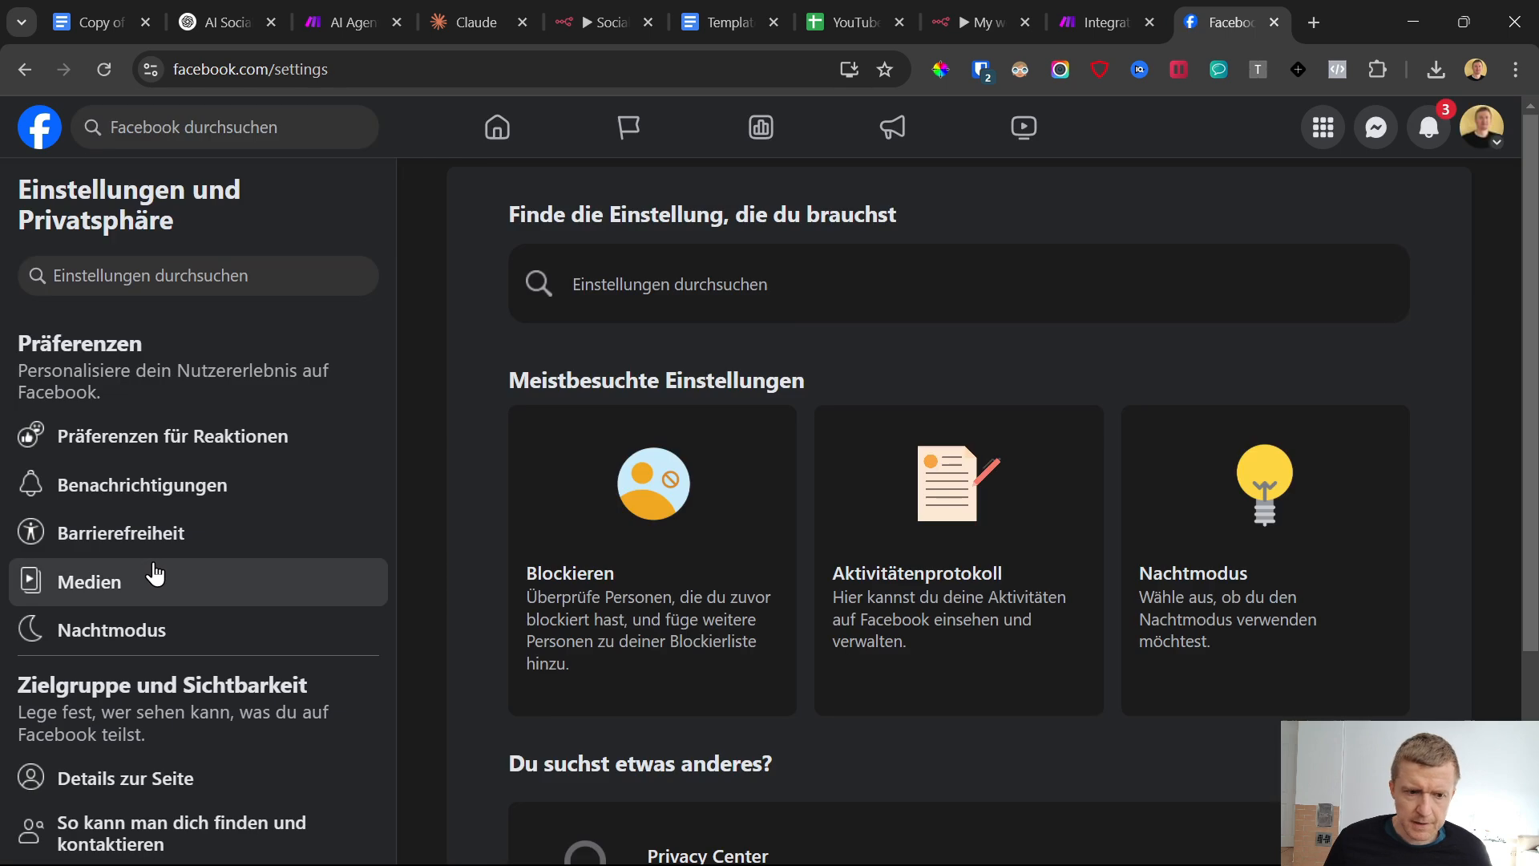
scroll(172, 565, down, 5)
scroll(178, 575, down, 3)
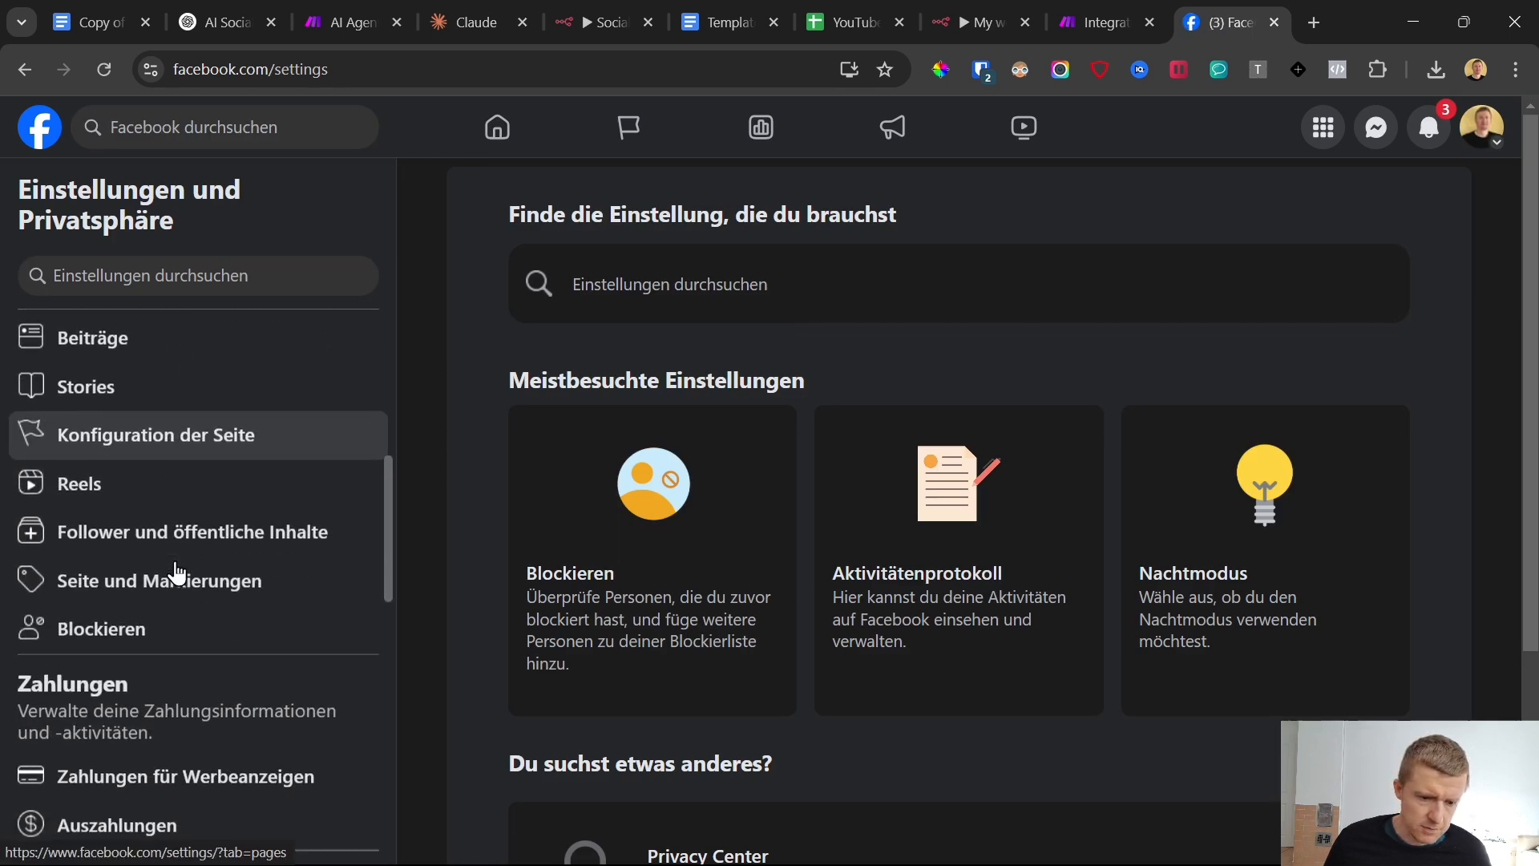
scroll(178, 574, up, 1)
scroll(176, 571, down, 3)
scroll(175, 573, down, 3)
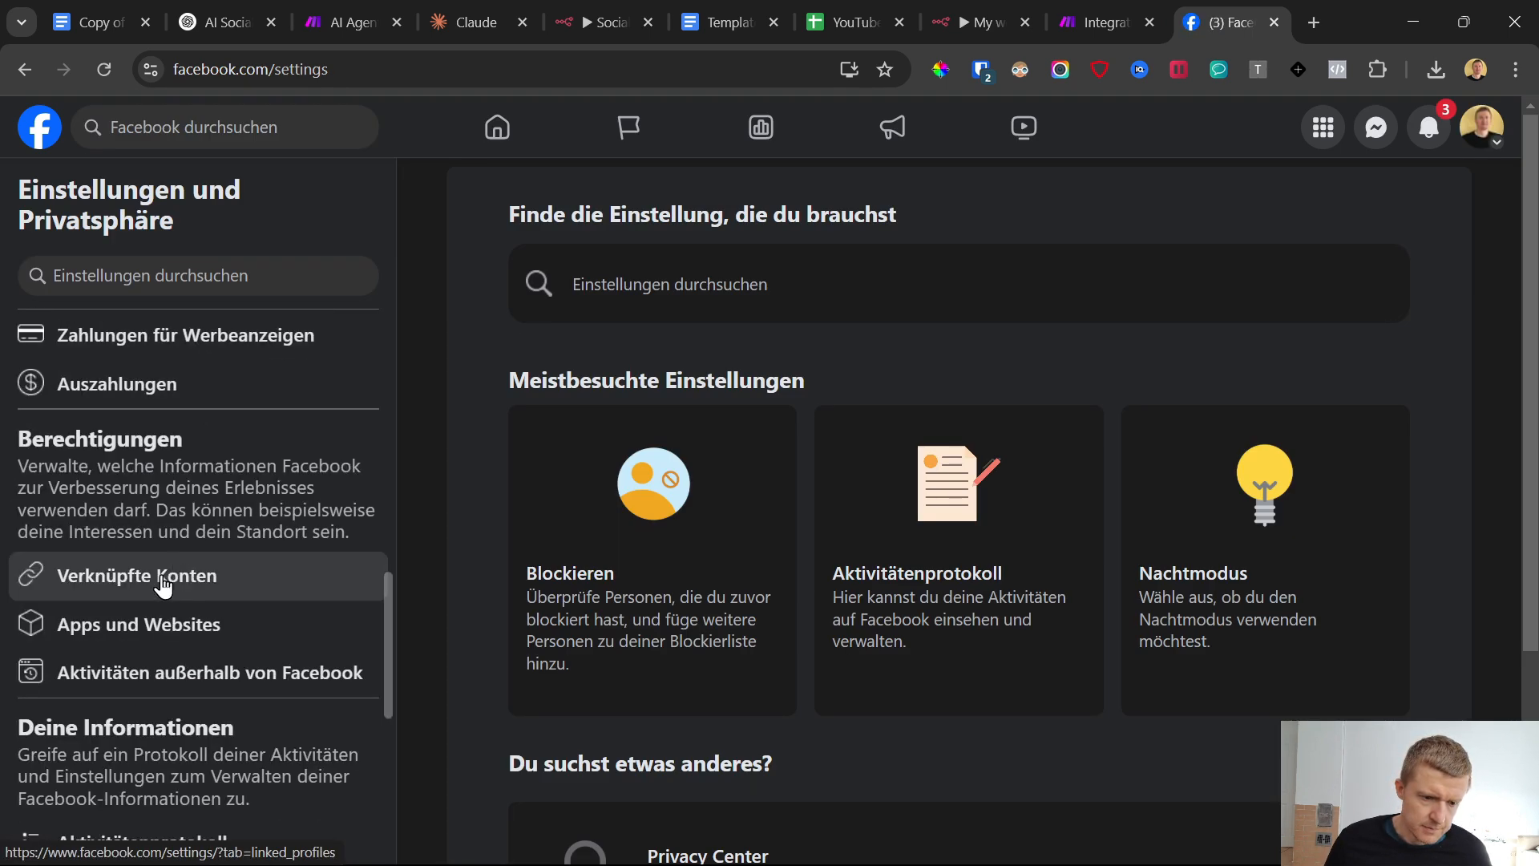
click(164, 578)
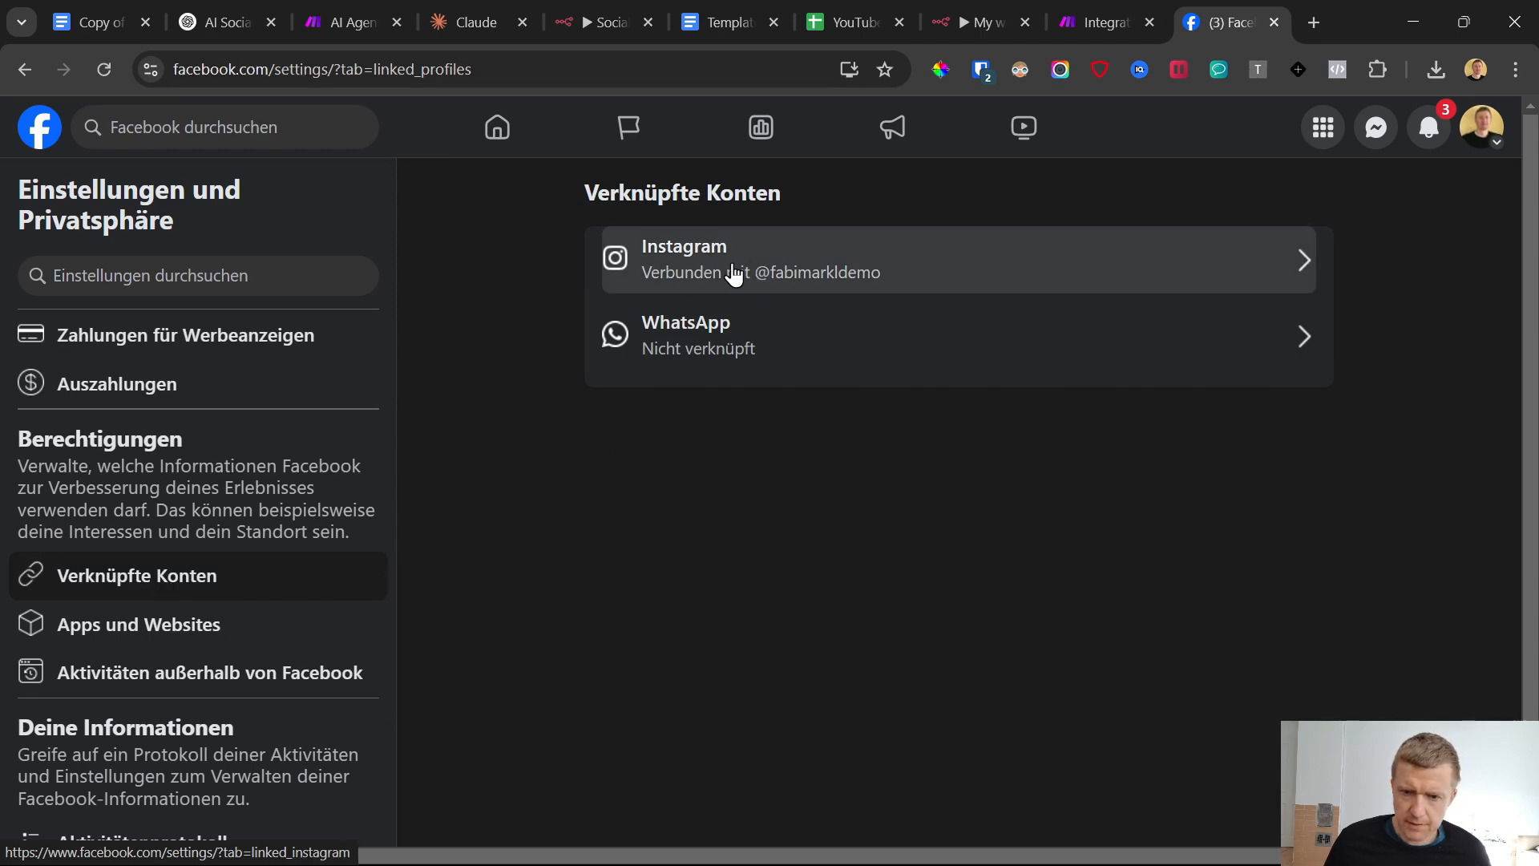
click(776, 270)
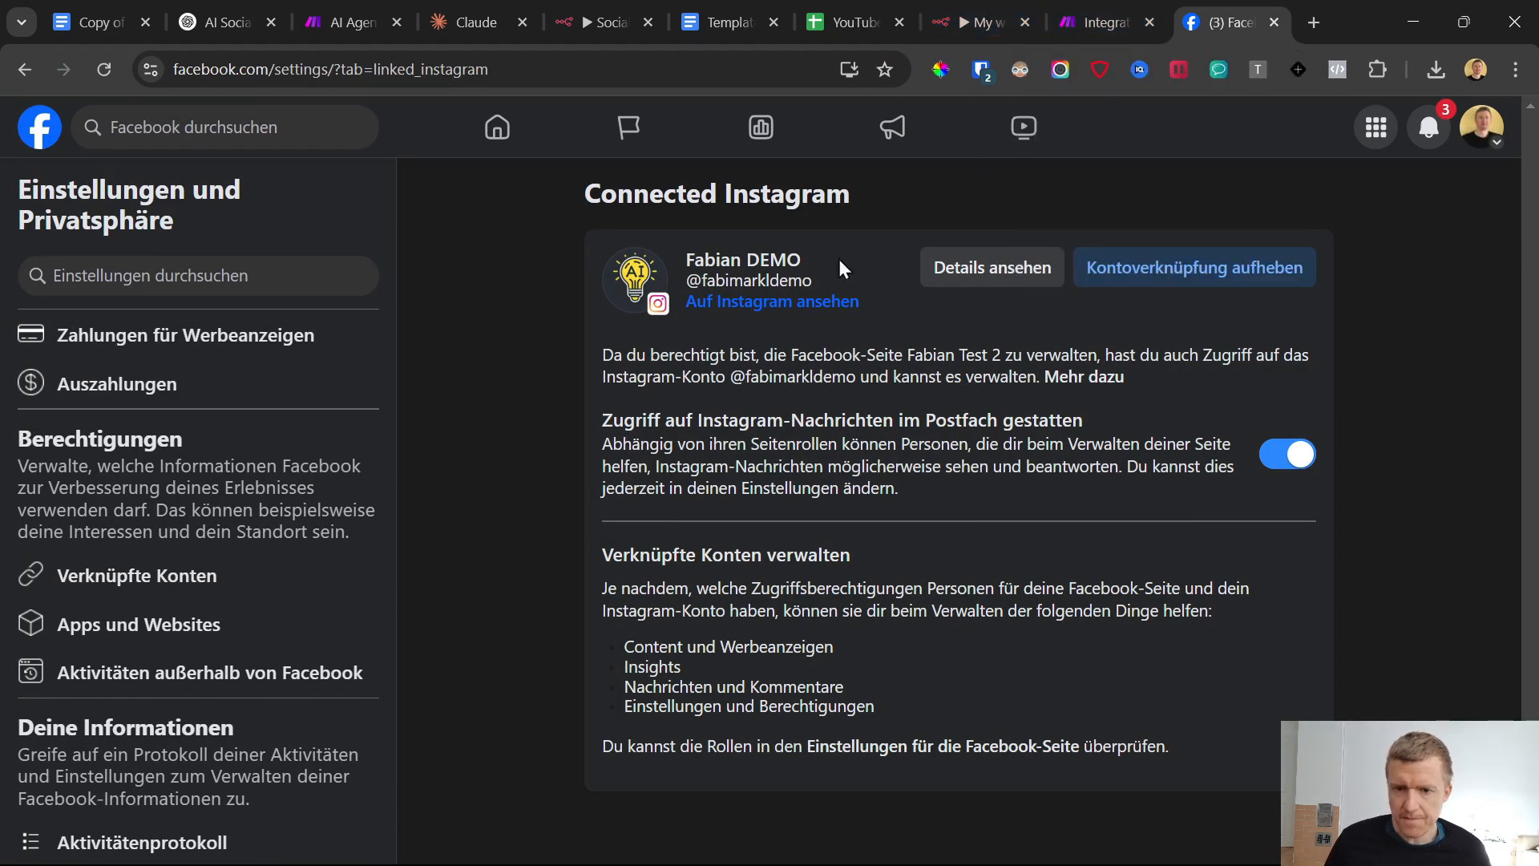
Return to Make, choose the demo page in the Instagram module, and map the webhook's Image URL as its photo URL
click(1151, 11)
click(1272, 388)
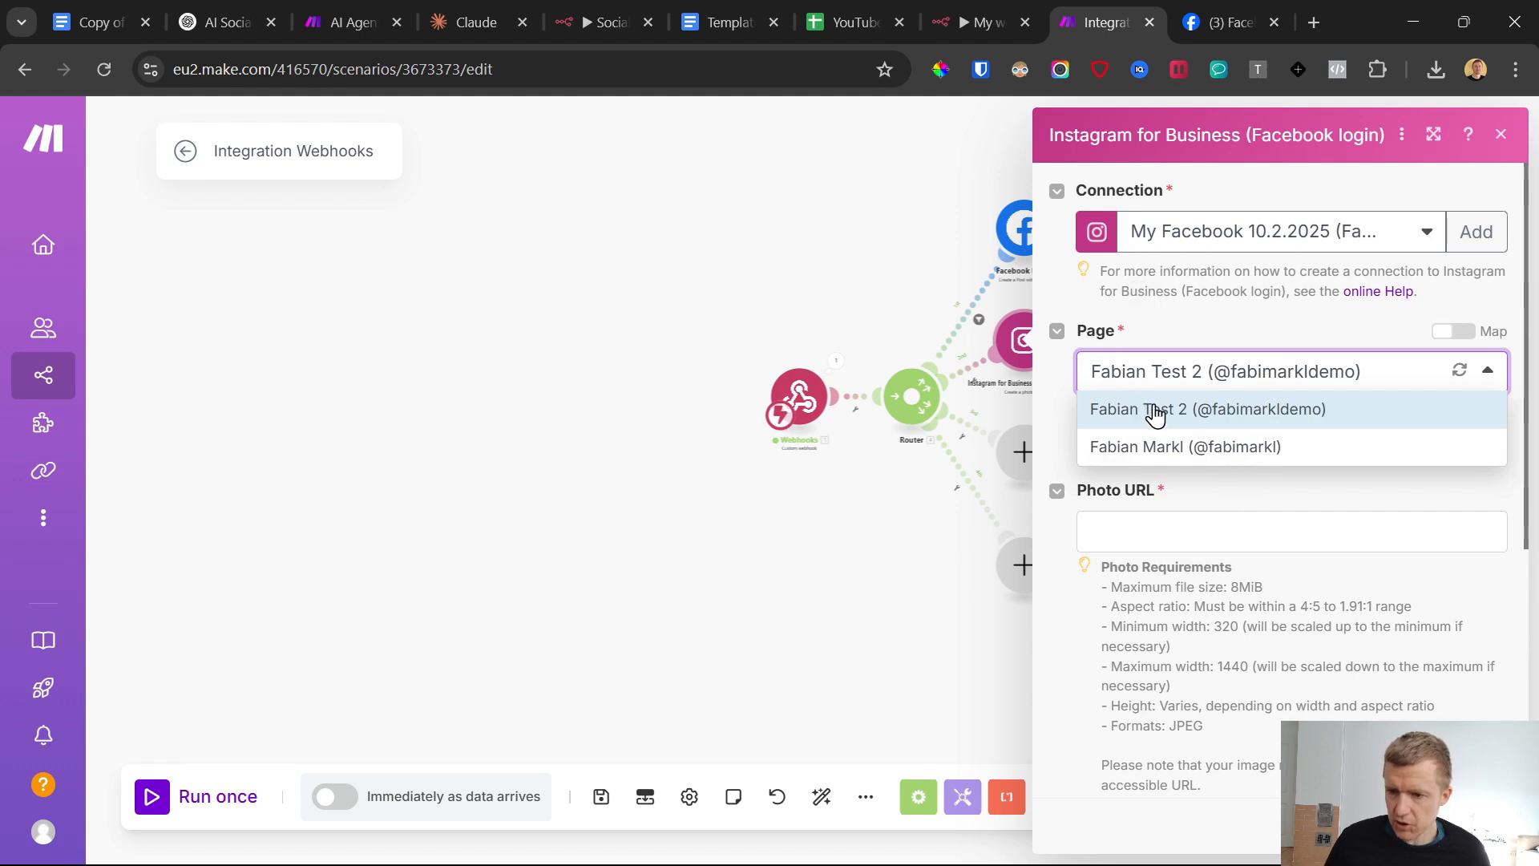
click(1073, 410)
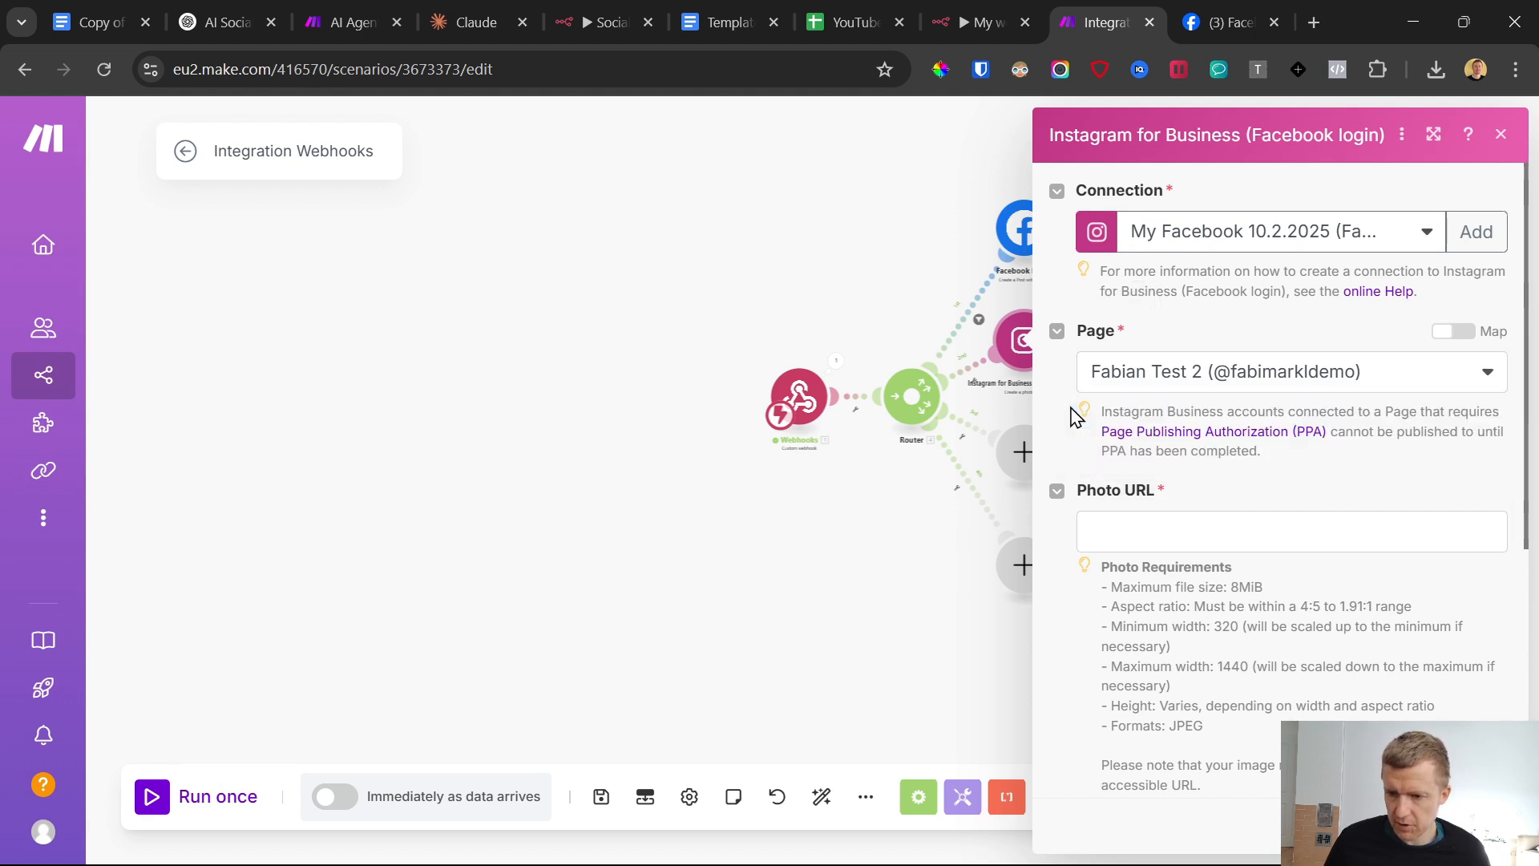
scroll(1114, 445, down, 3)
click(1139, 313)
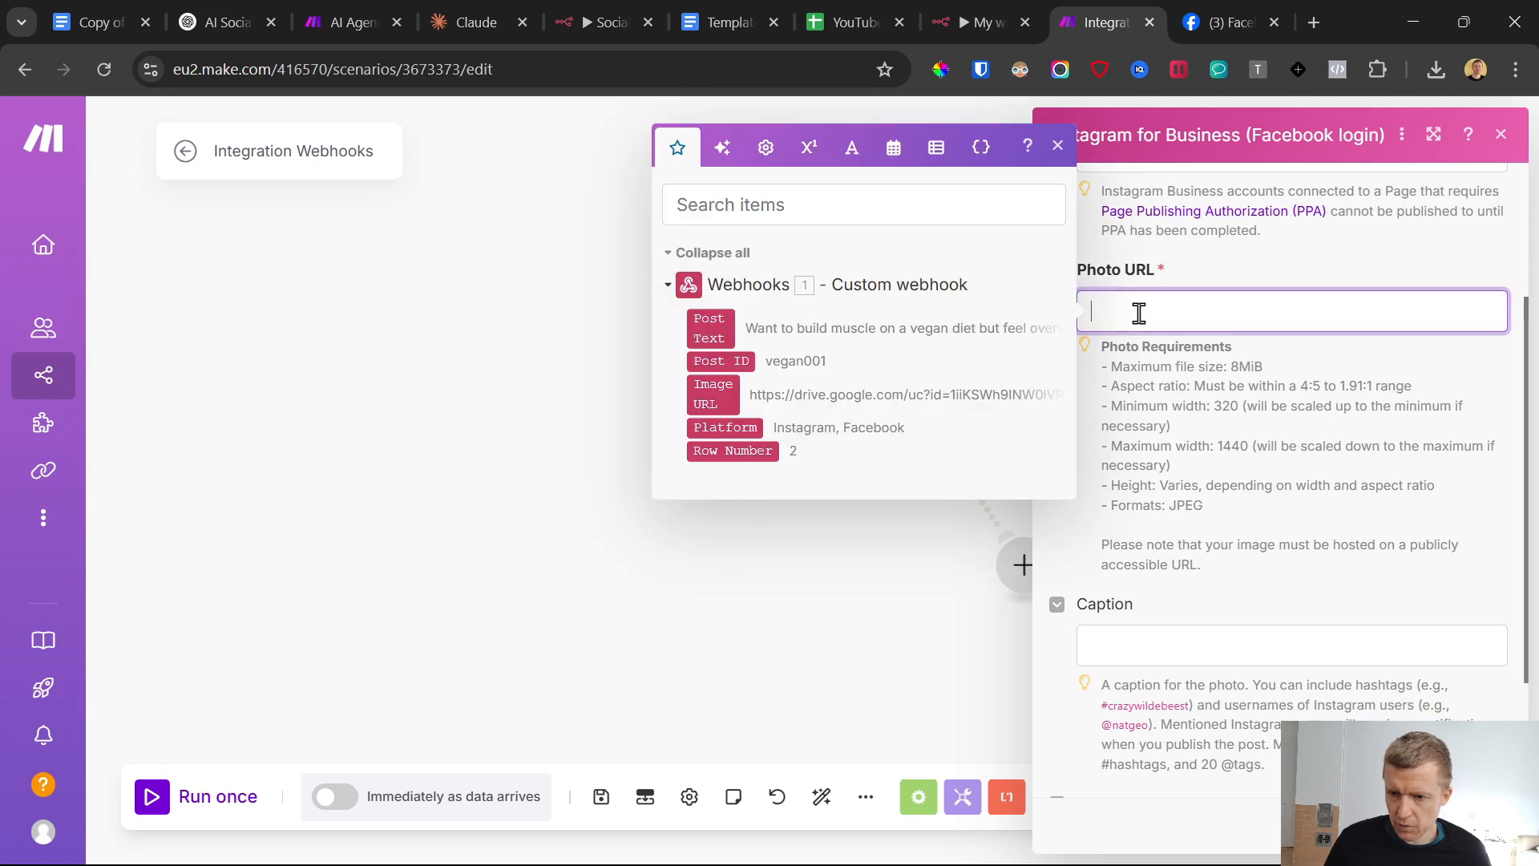
click(733, 401)
Map the webhook's Post Text as the Instagram photo's caption and save the module
click(1140, 645)
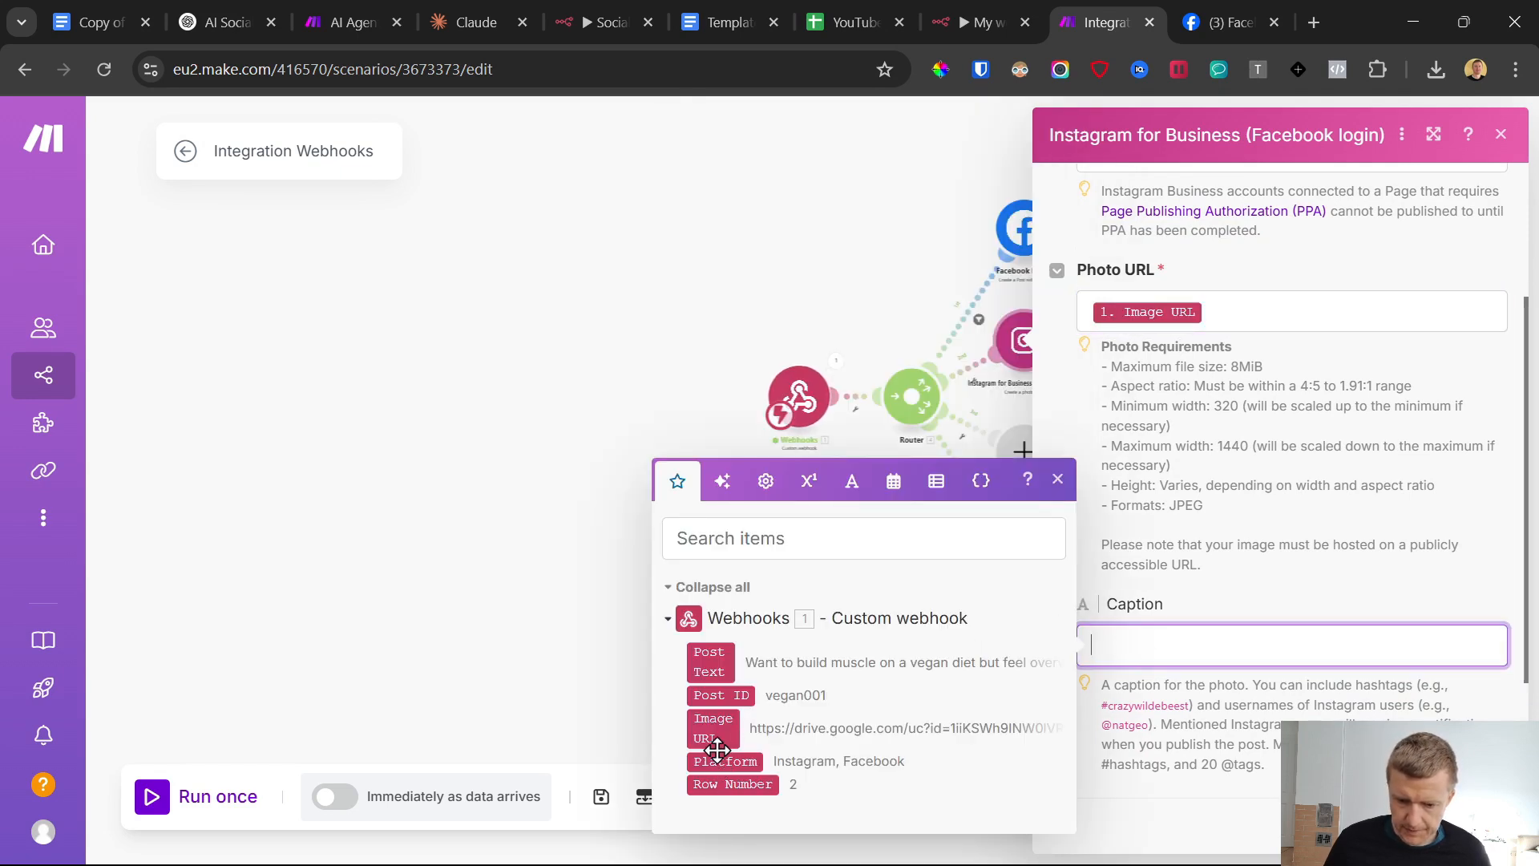
click(715, 659)
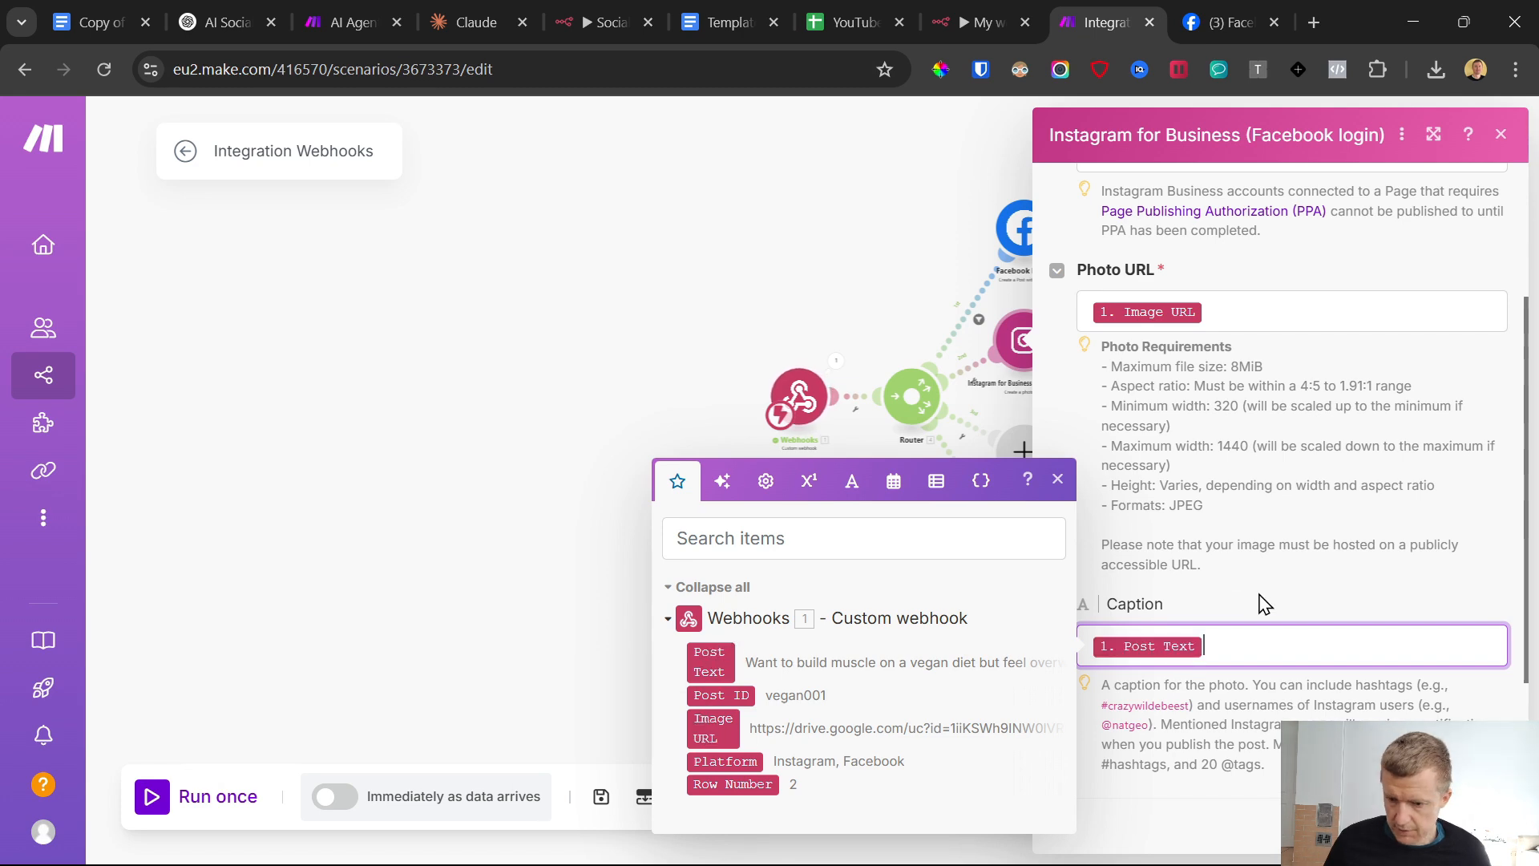
click(1277, 627)
scroll(1293, 624, down, 2)
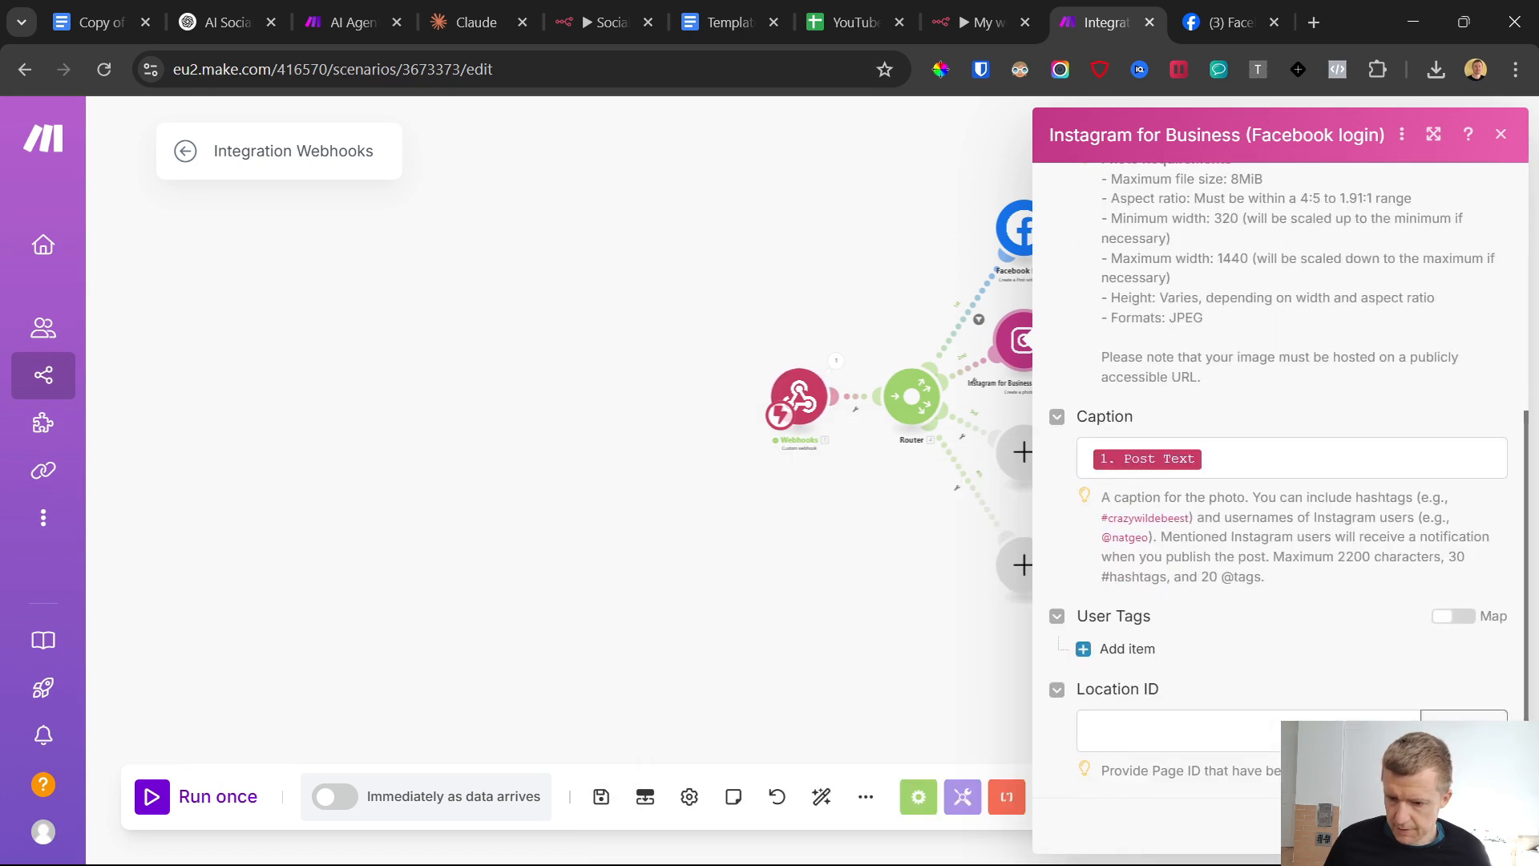
click(1477, 826)
Nudge the Instagram module away from the router and save a filter on its route requiring that the webhook's Platform contains "Instagram"
drag(1033, 356, 1051, 357)
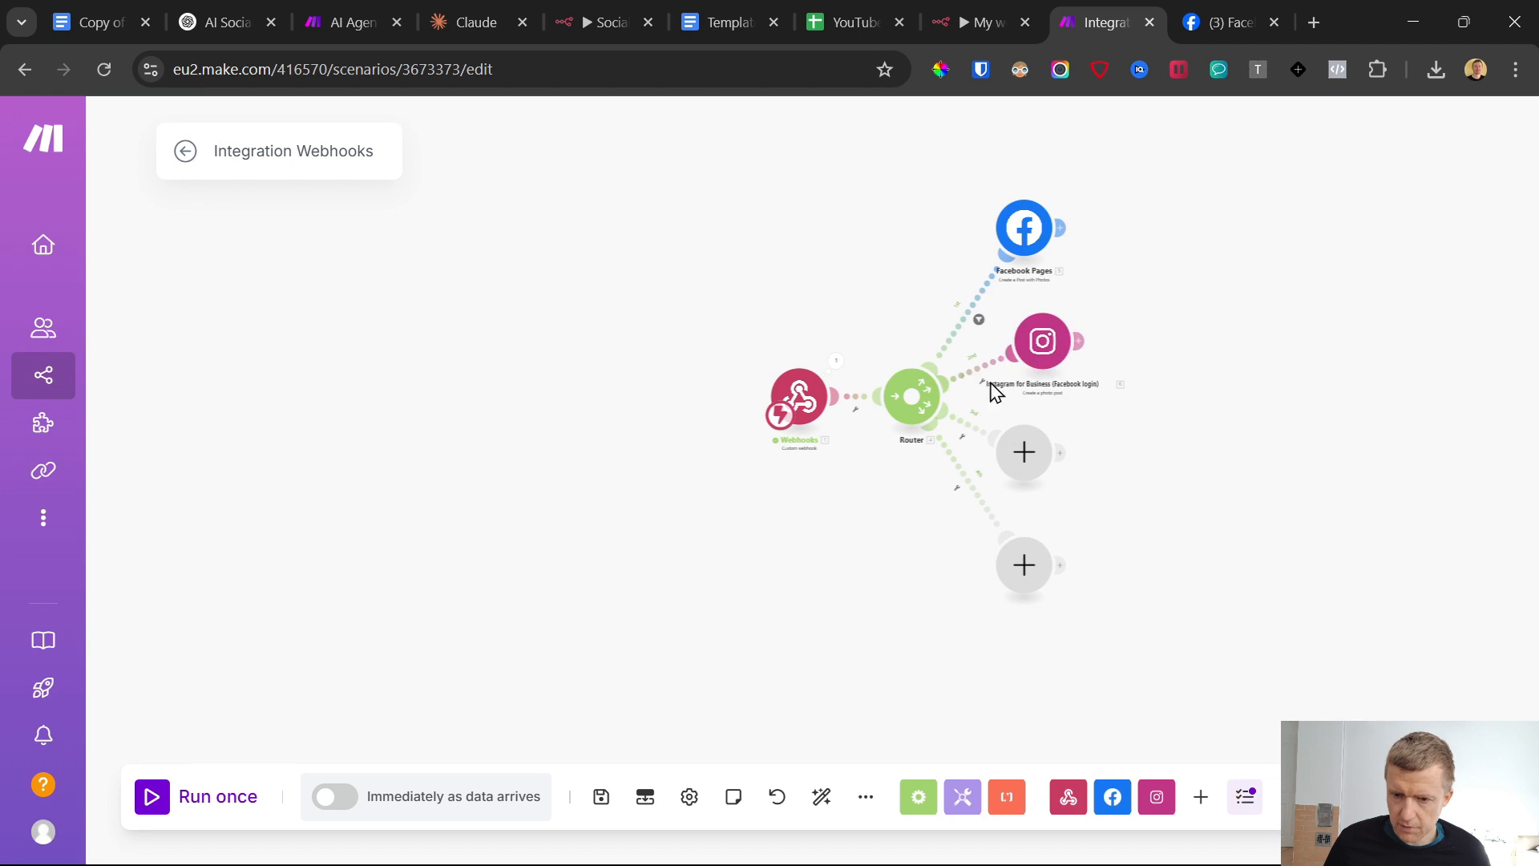
click(979, 376)
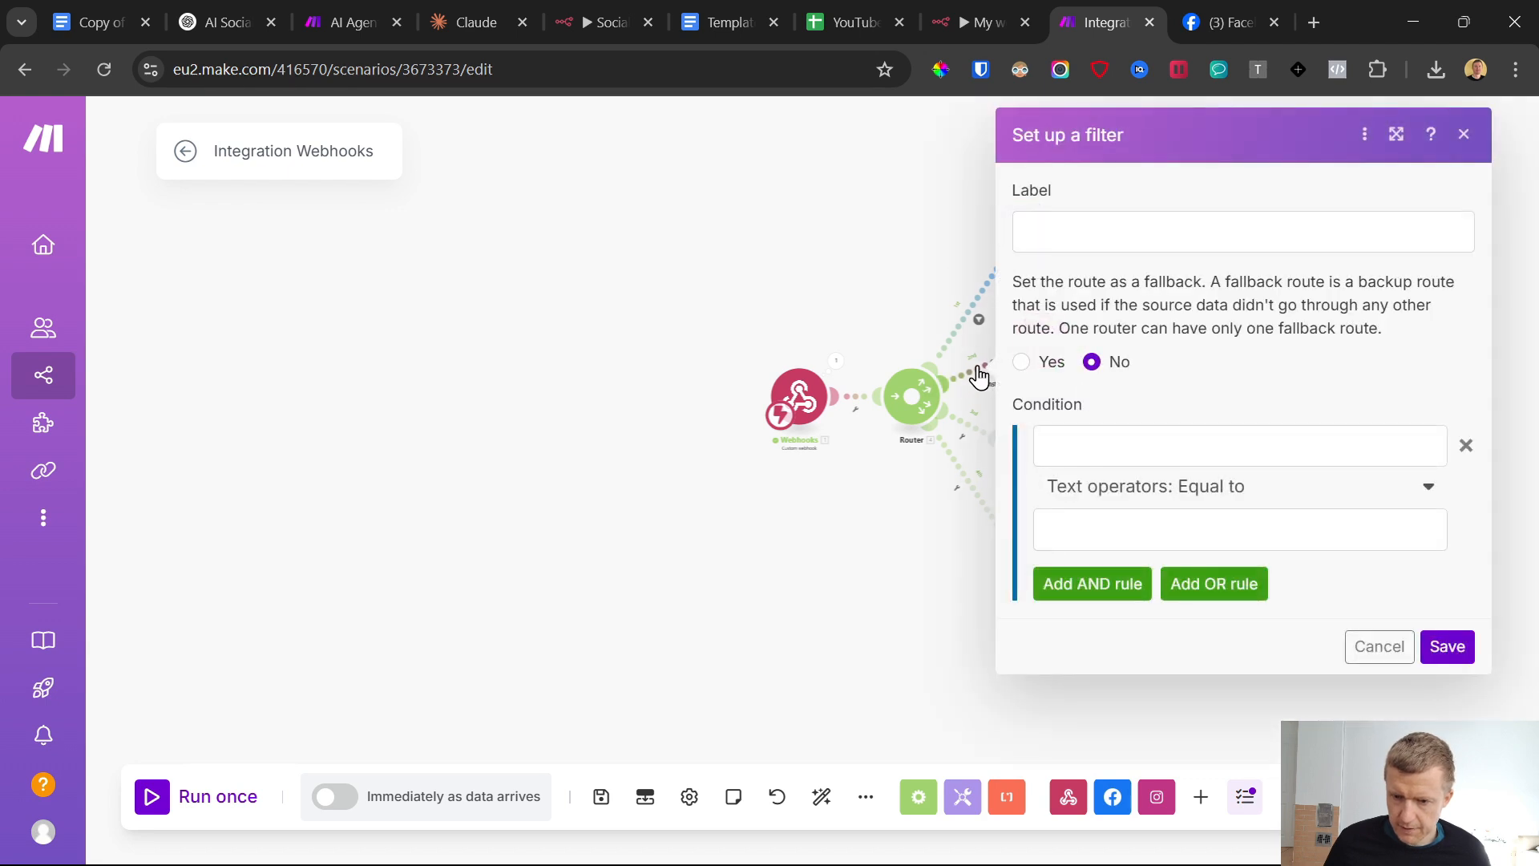
click(1117, 444)
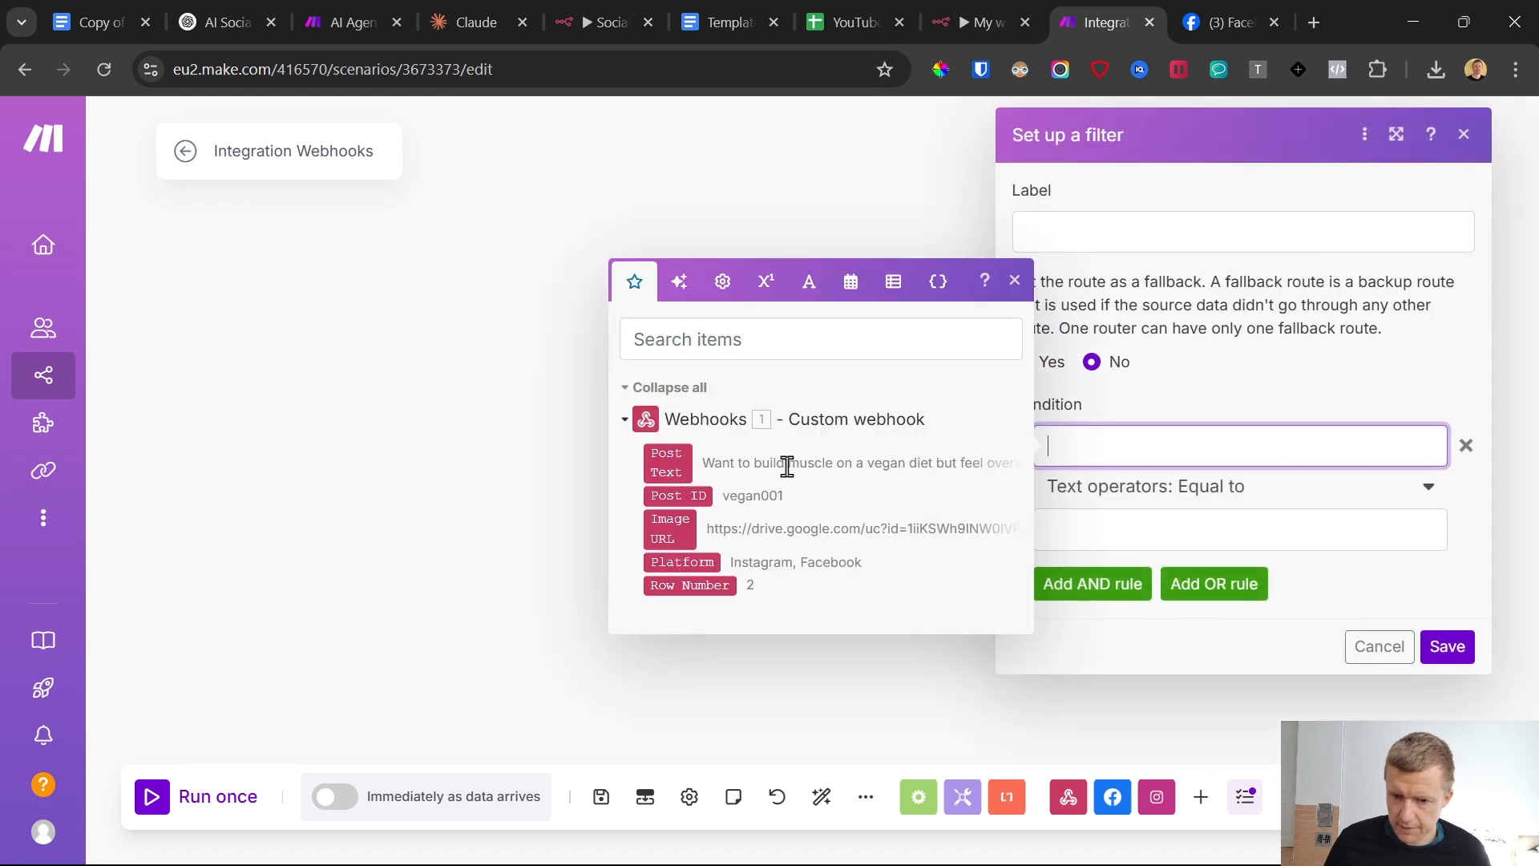
click(682, 562)
click(1202, 489)
scroll(1182, 642, down, 4)
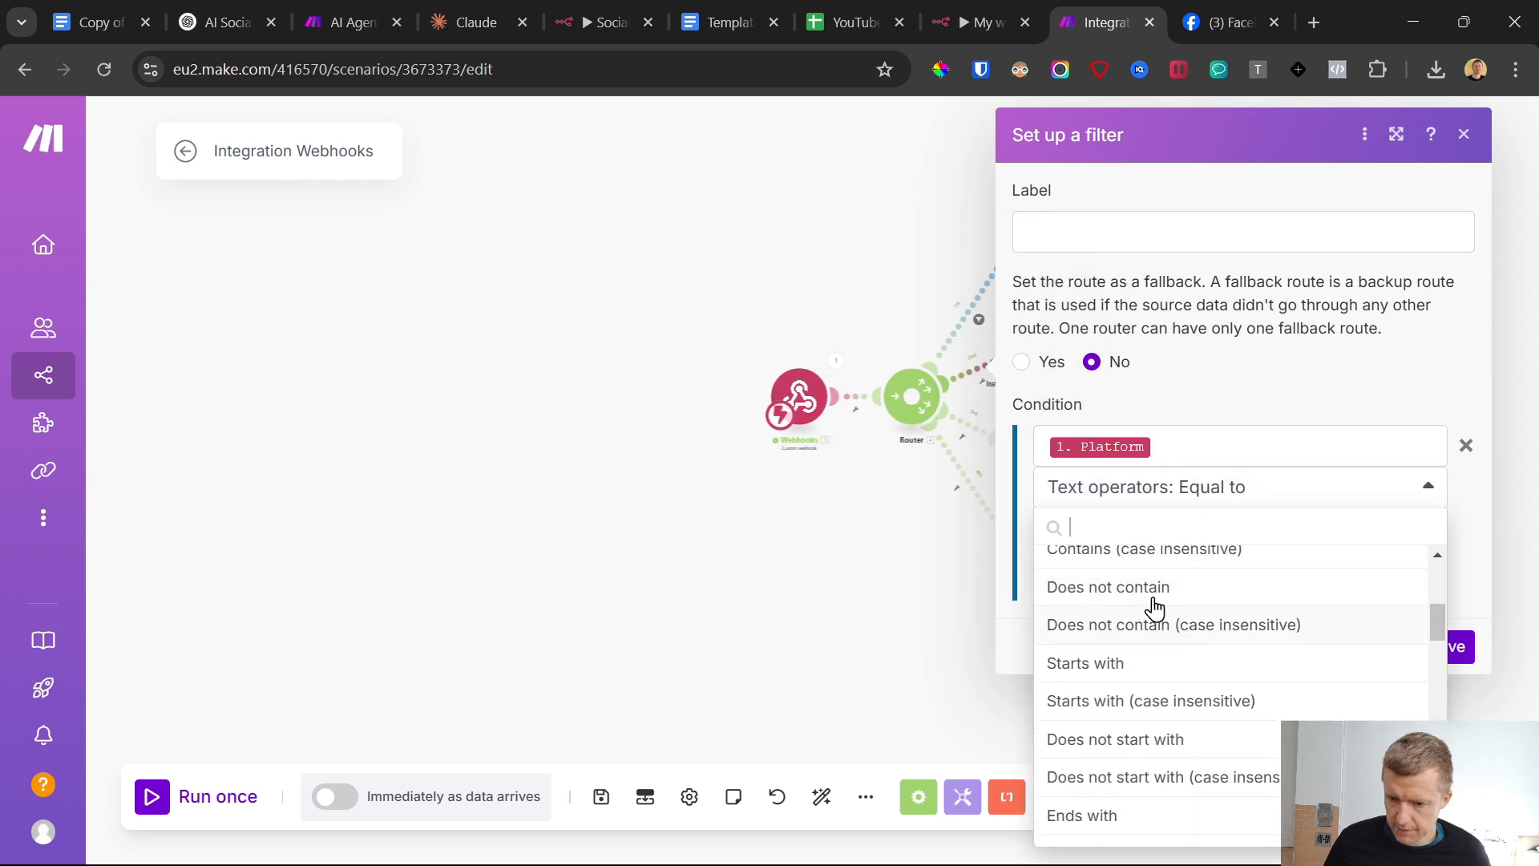
scroll(1154, 621, up, 2)
click(1149, 627)
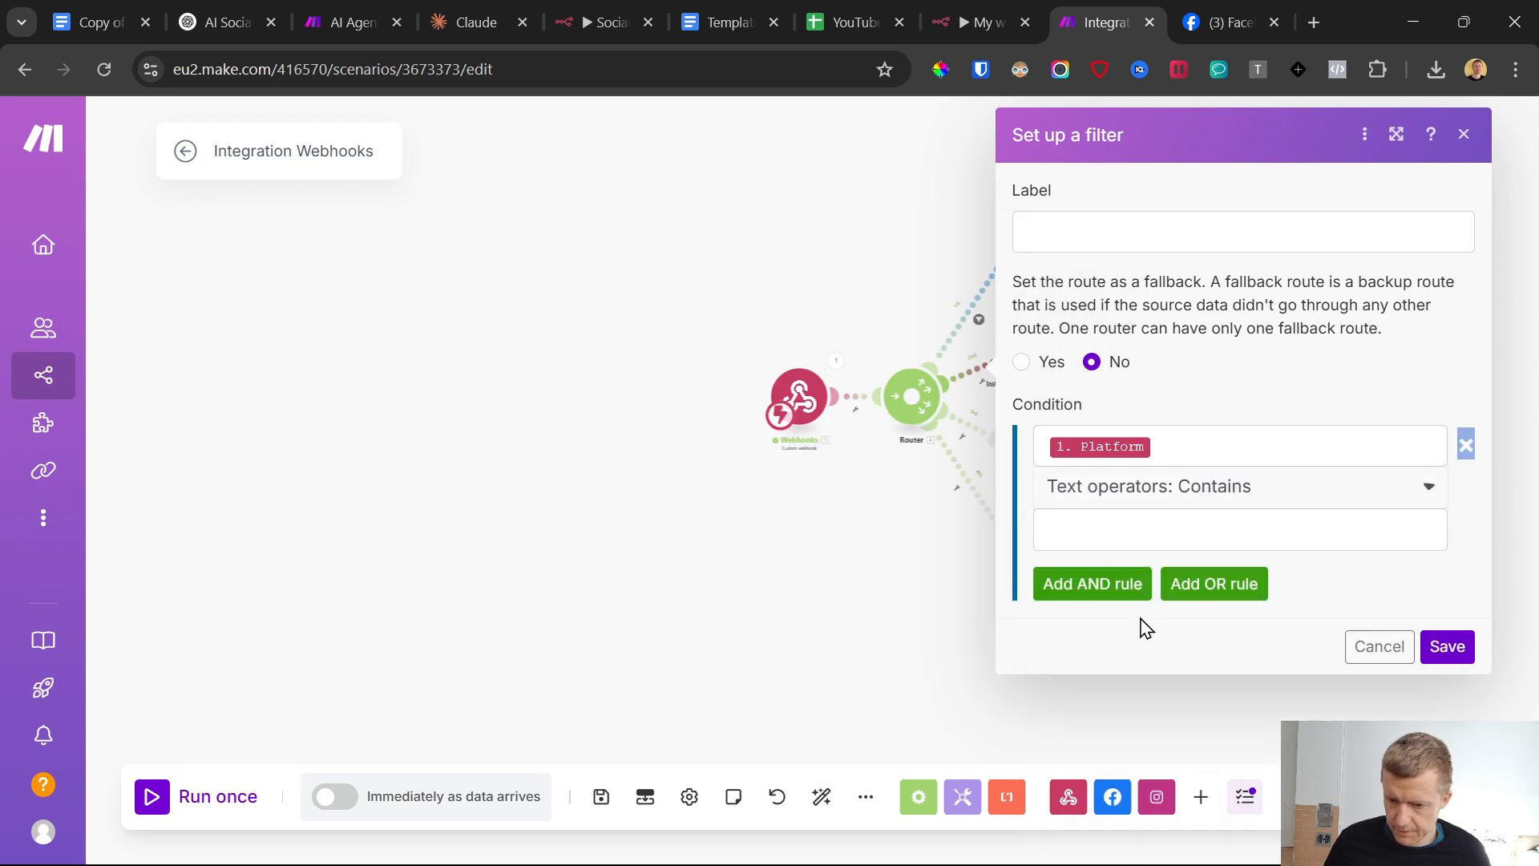
click(1113, 533)
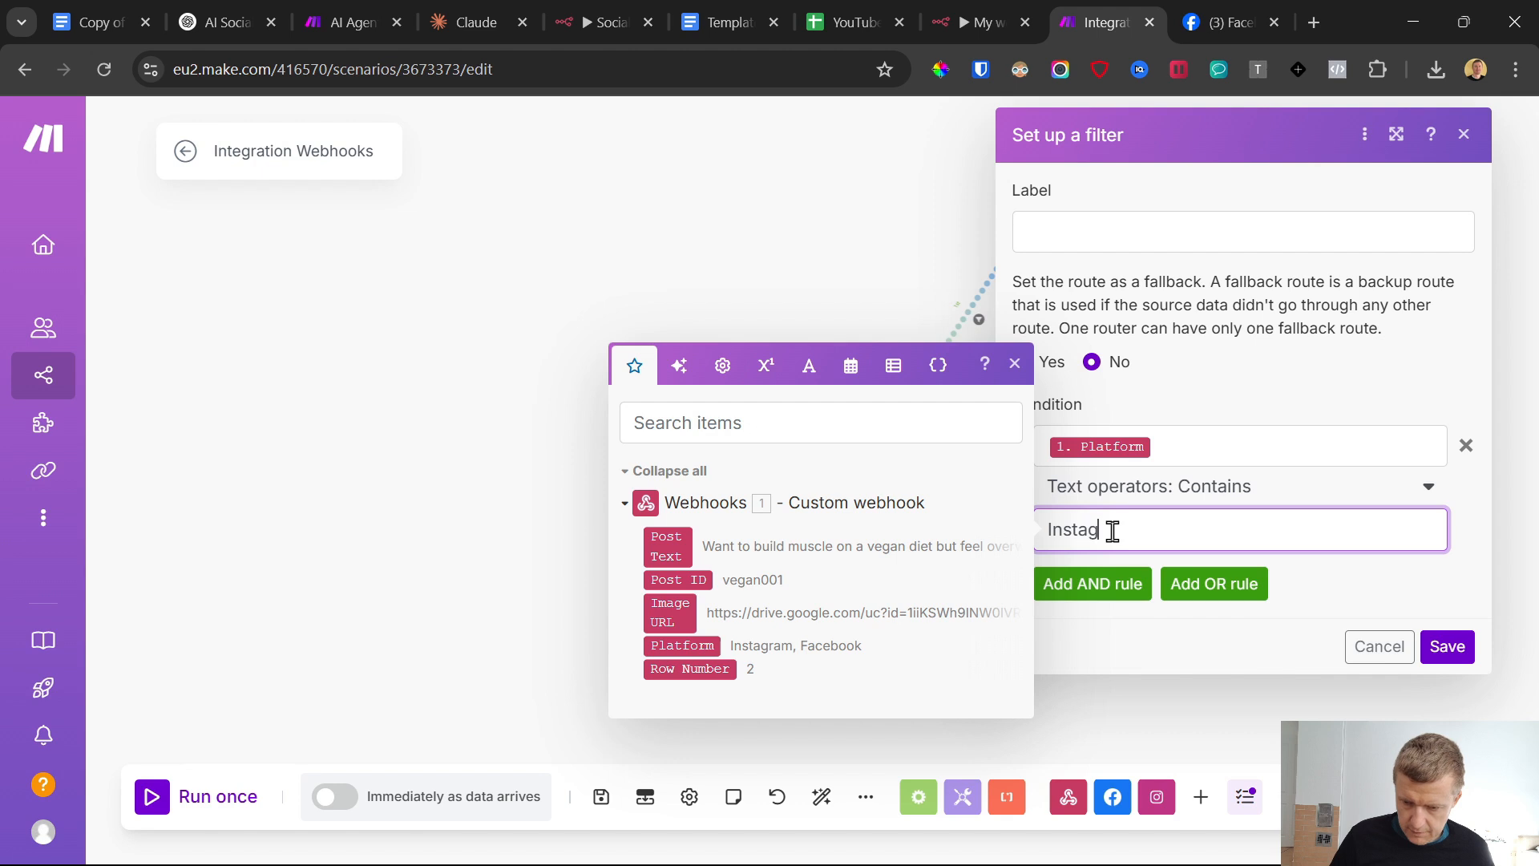
click(1447, 646)
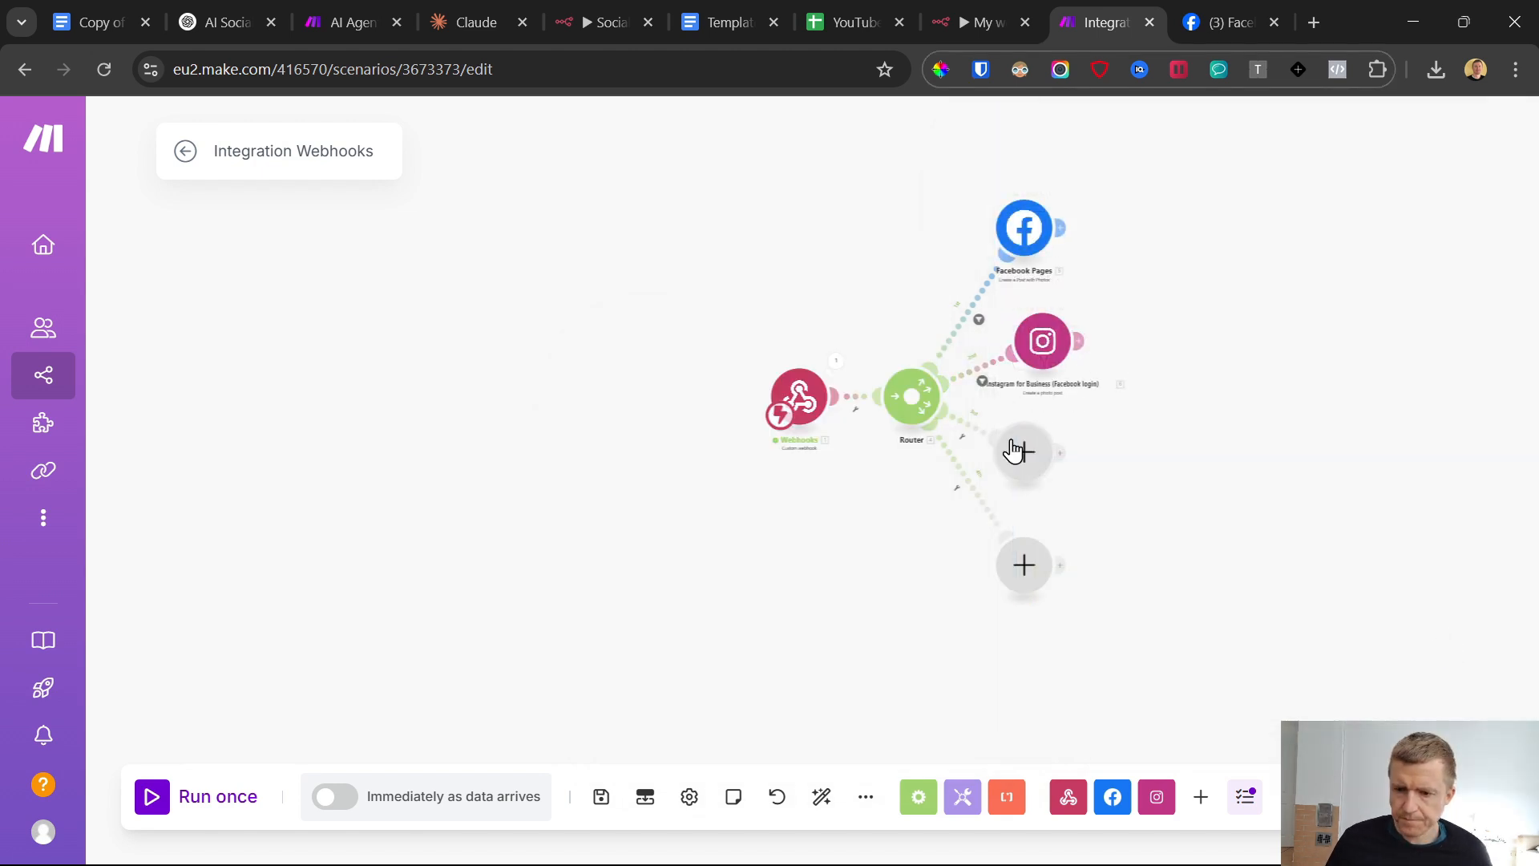
Add an HTTP "Get a file" module to the router's third route, with the webhook's Image URL as its URL, and save it
click(1022, 454)
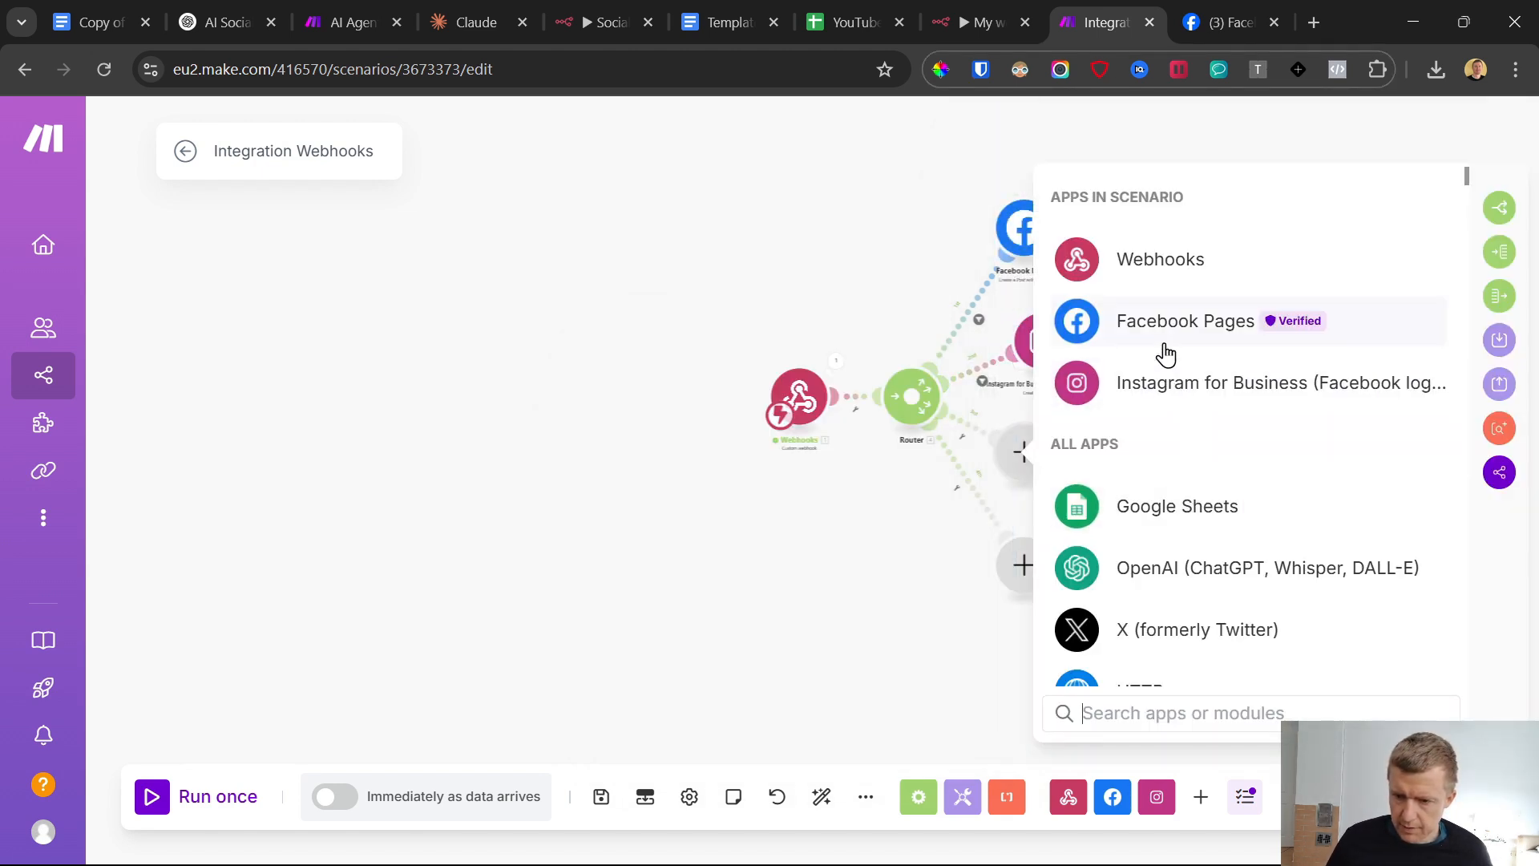
scroll(1139, 617, down, 1)
click(1162, 588)
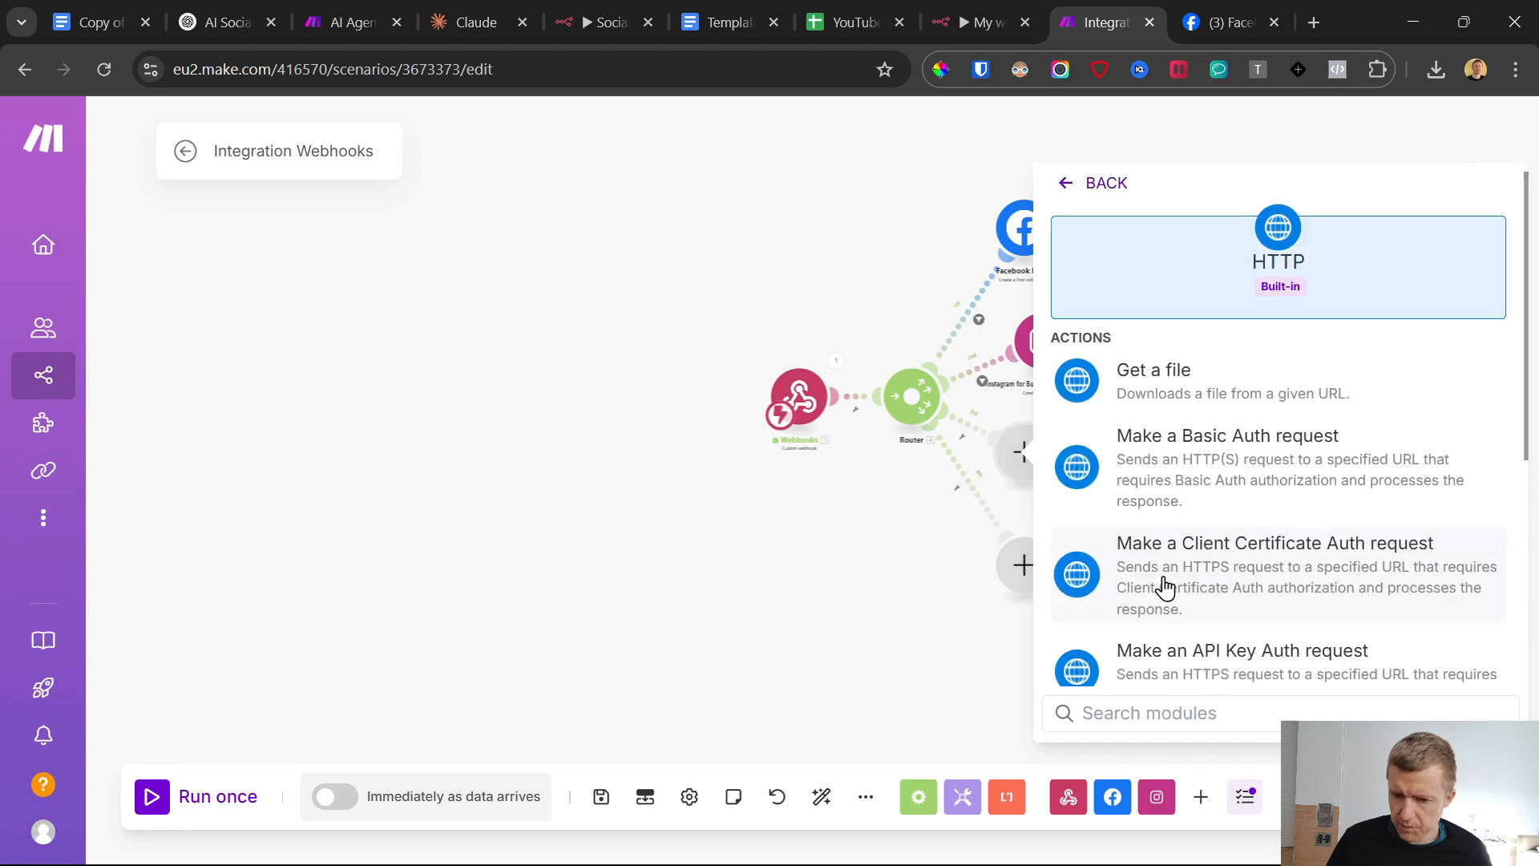
click(1272, 374)
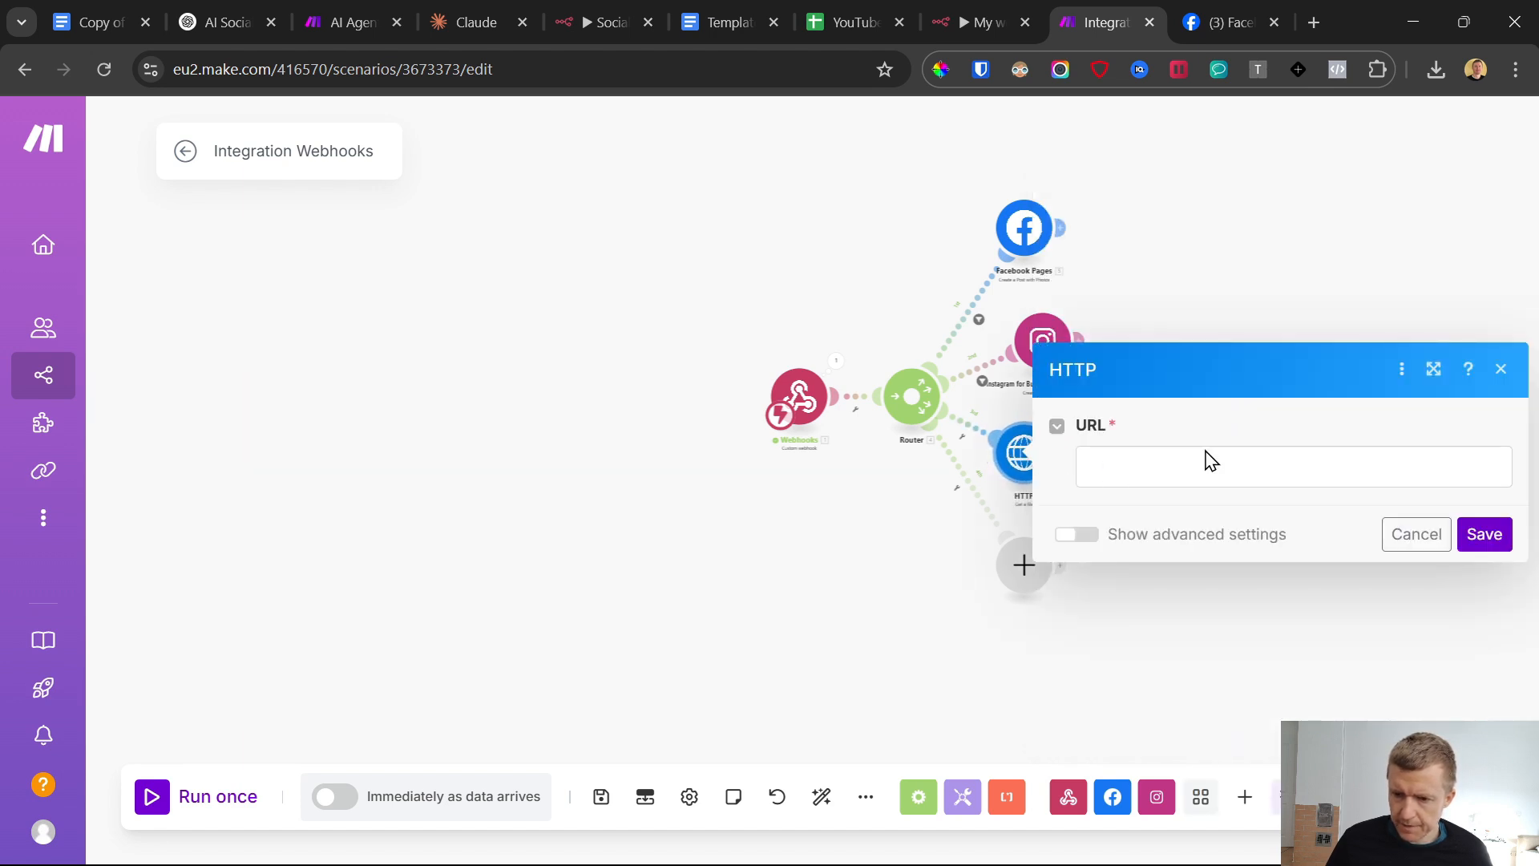
click(1211, 462)
click(705, 550)
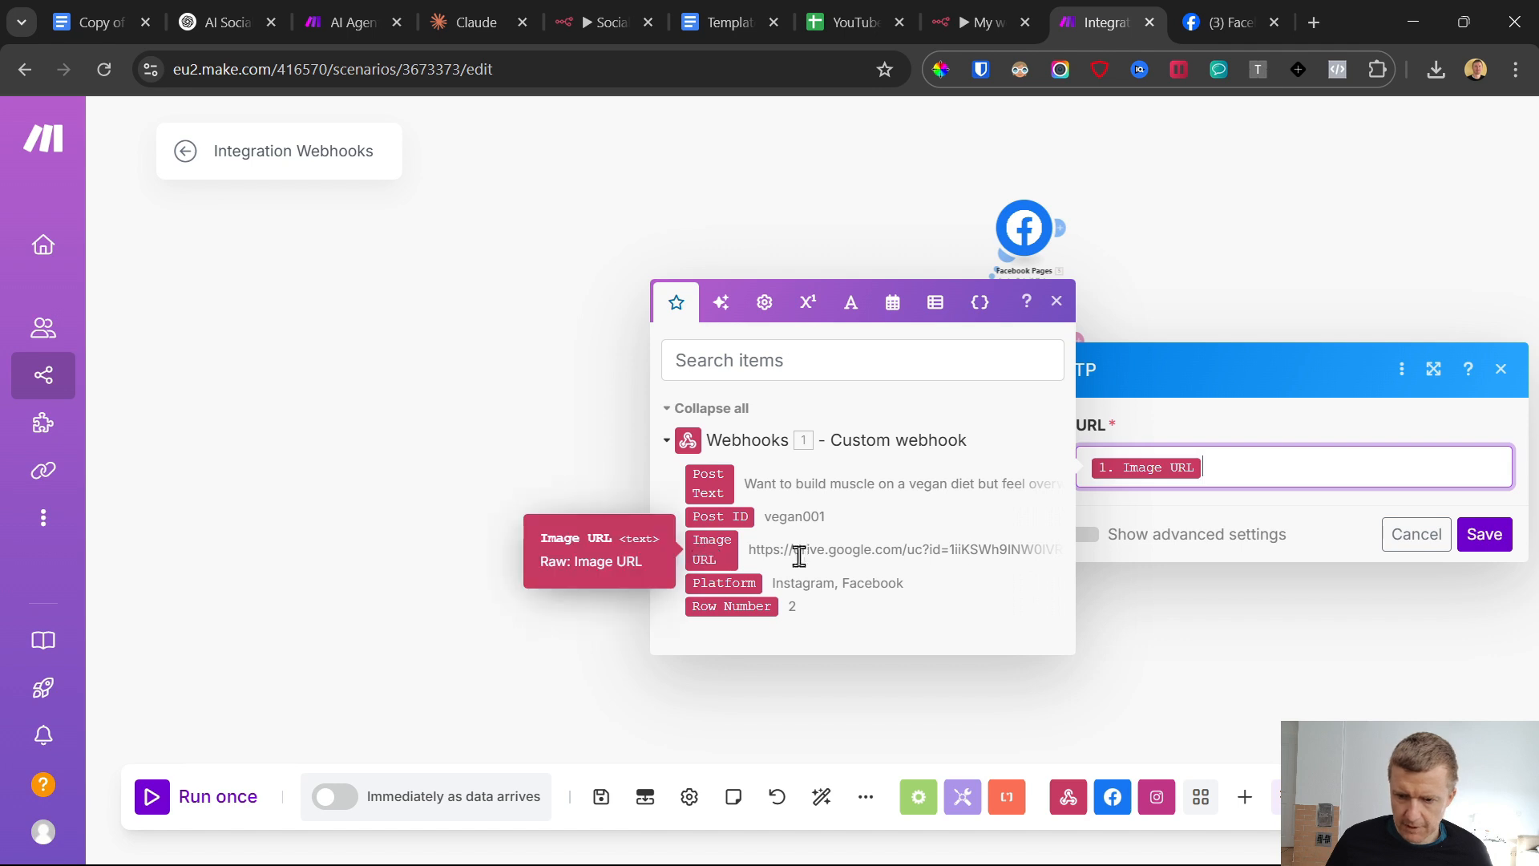
click(1483, 536)
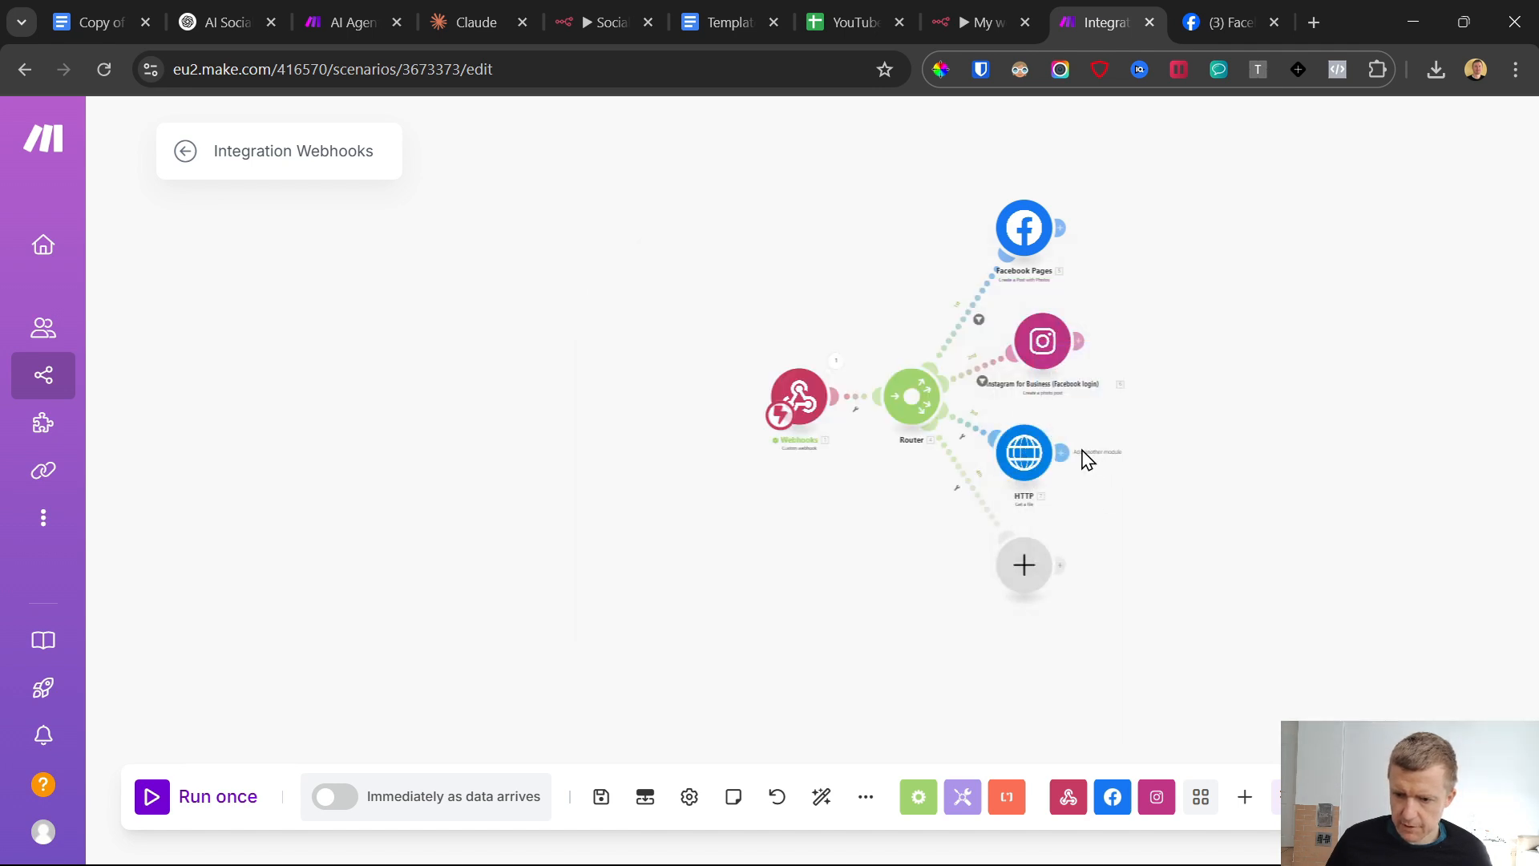
Add a LinkedIn "Create a User Image Post" module after the HTTP module
click(1062, 452)
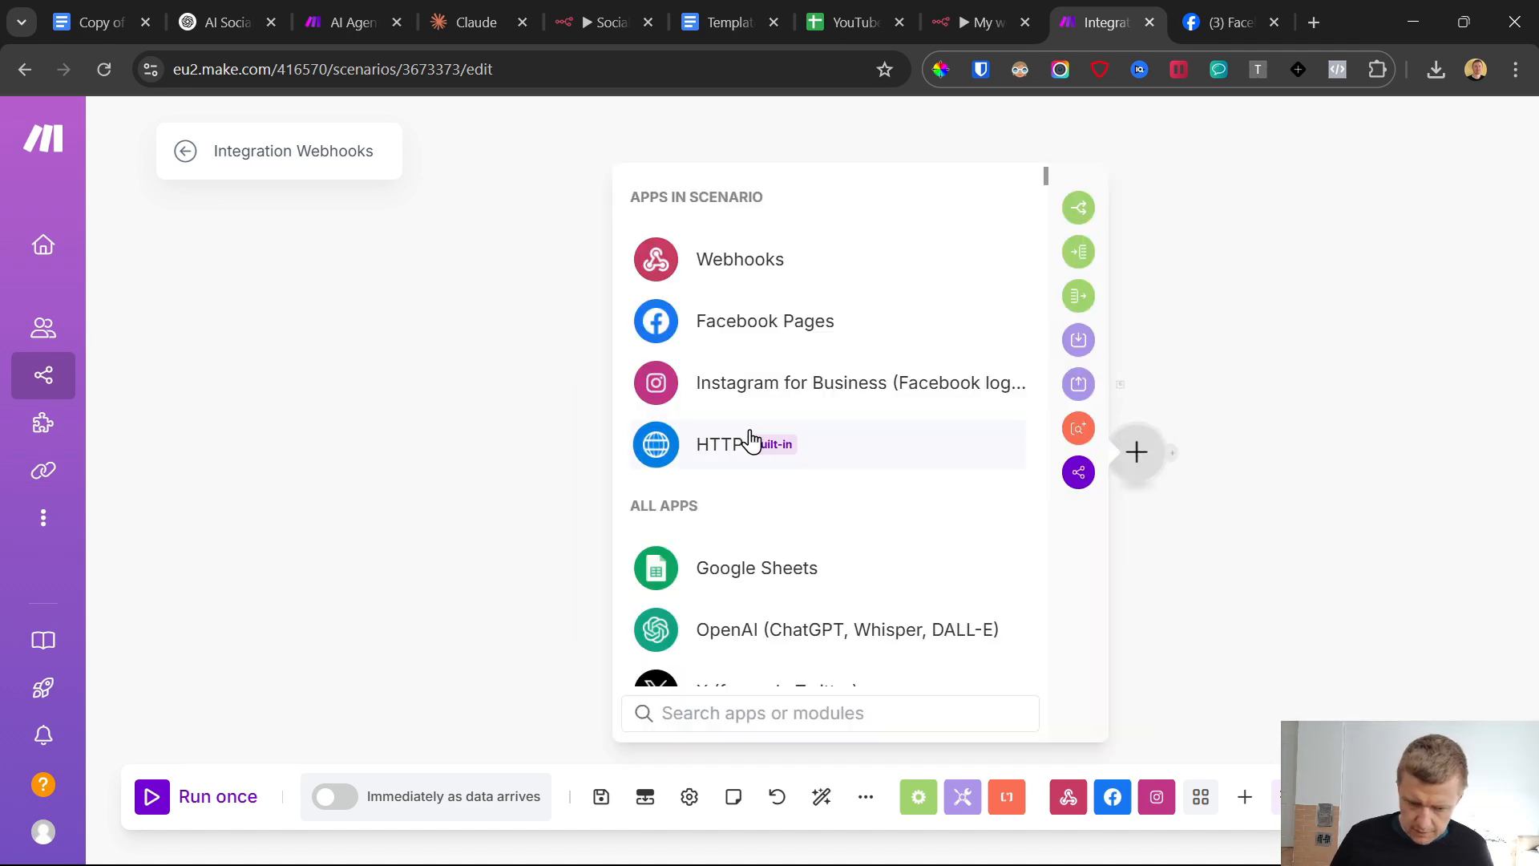
text(linke)
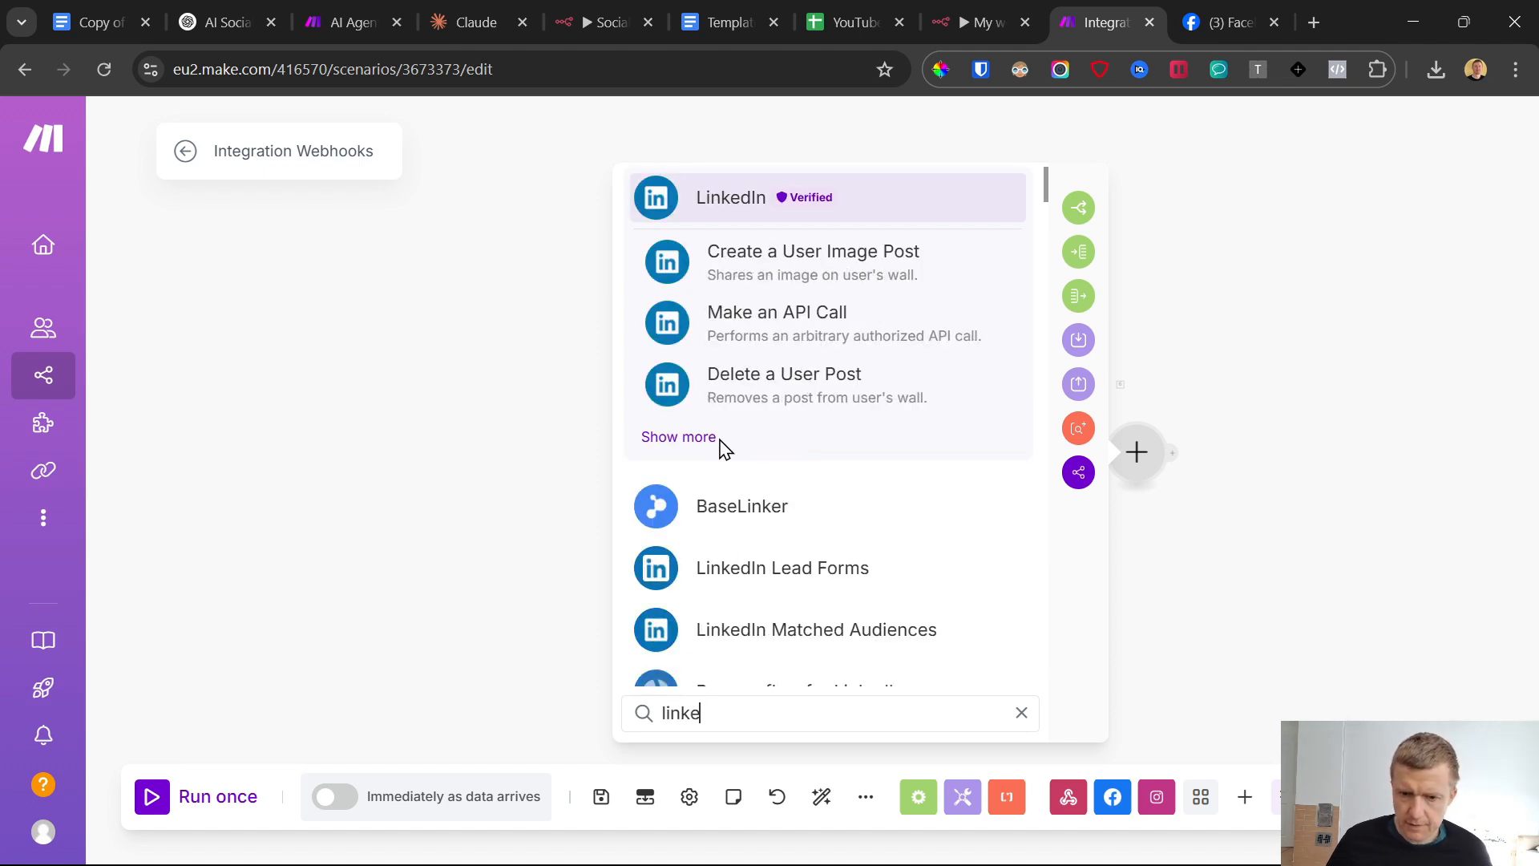
click(680, 437)
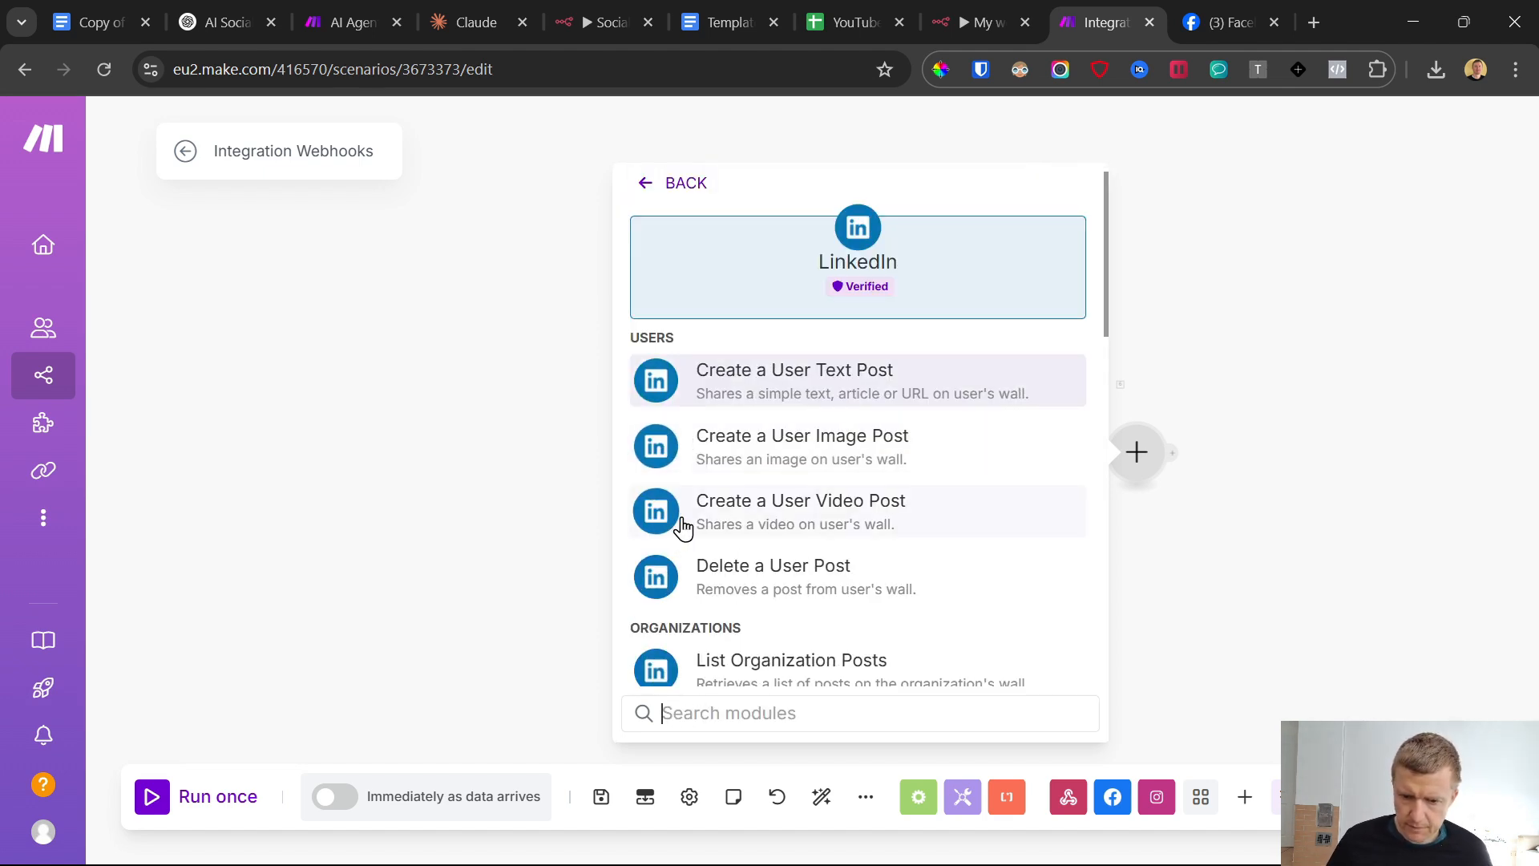
click(757, 449)
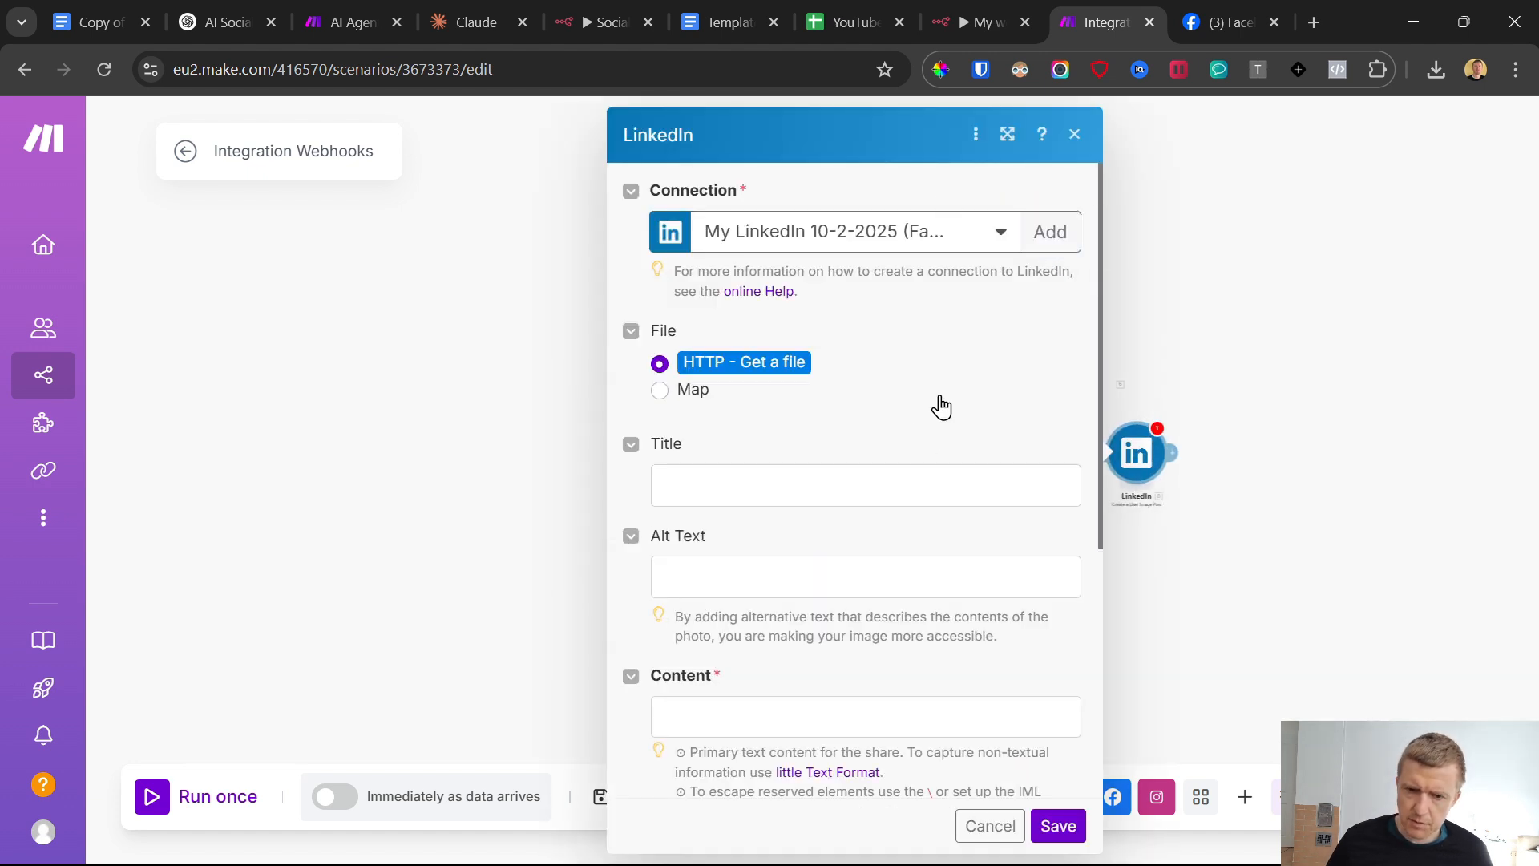
Map the webhook's Post Text as the LinkedIn post's content and save the module
scroll(766, 502, down, 4)
click(680, 393)
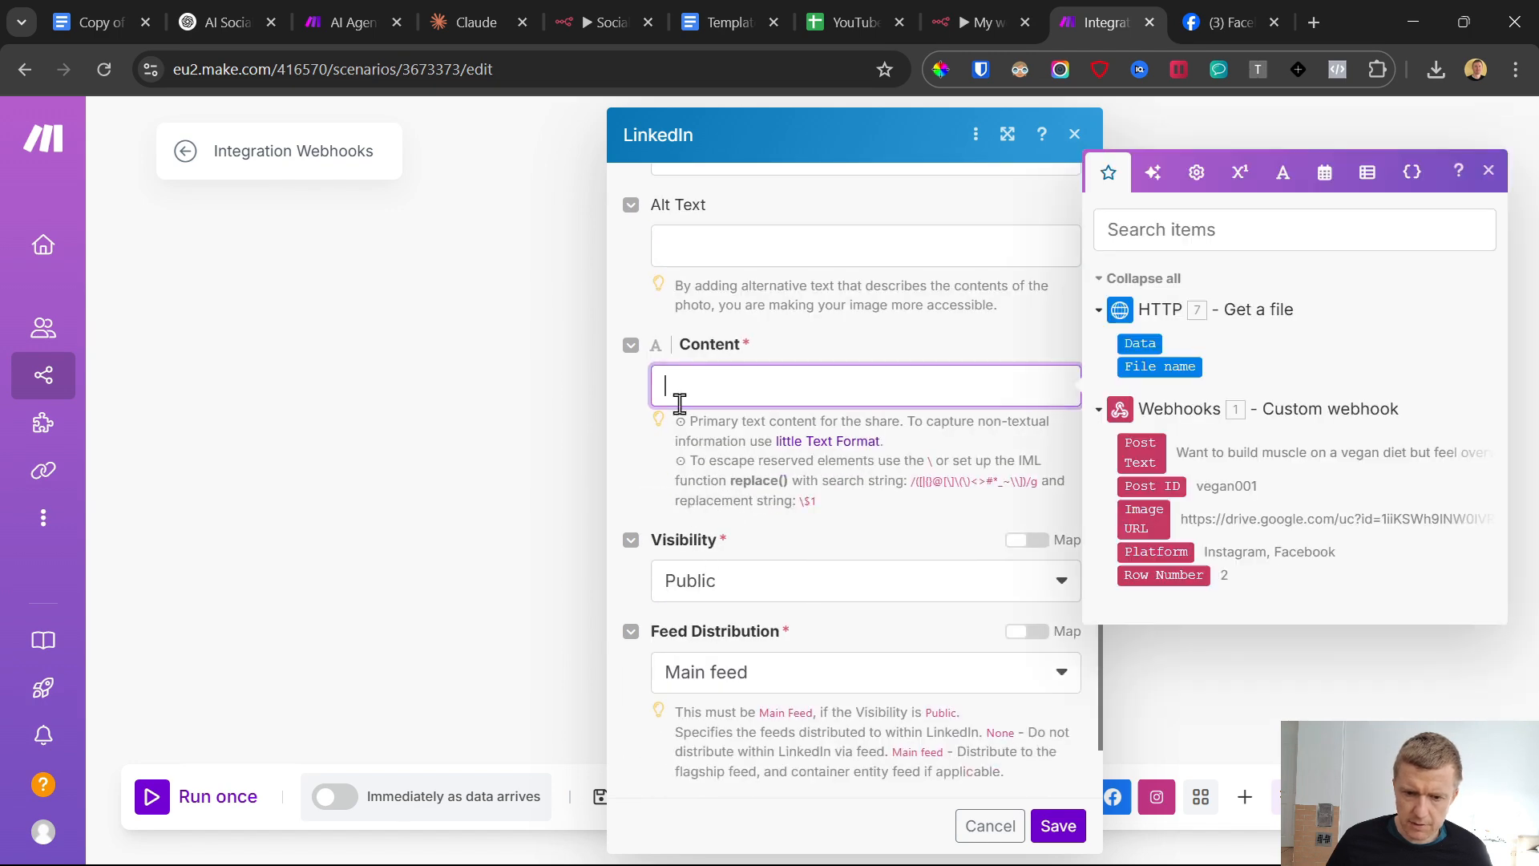
scroll(736, 401, up, 4)
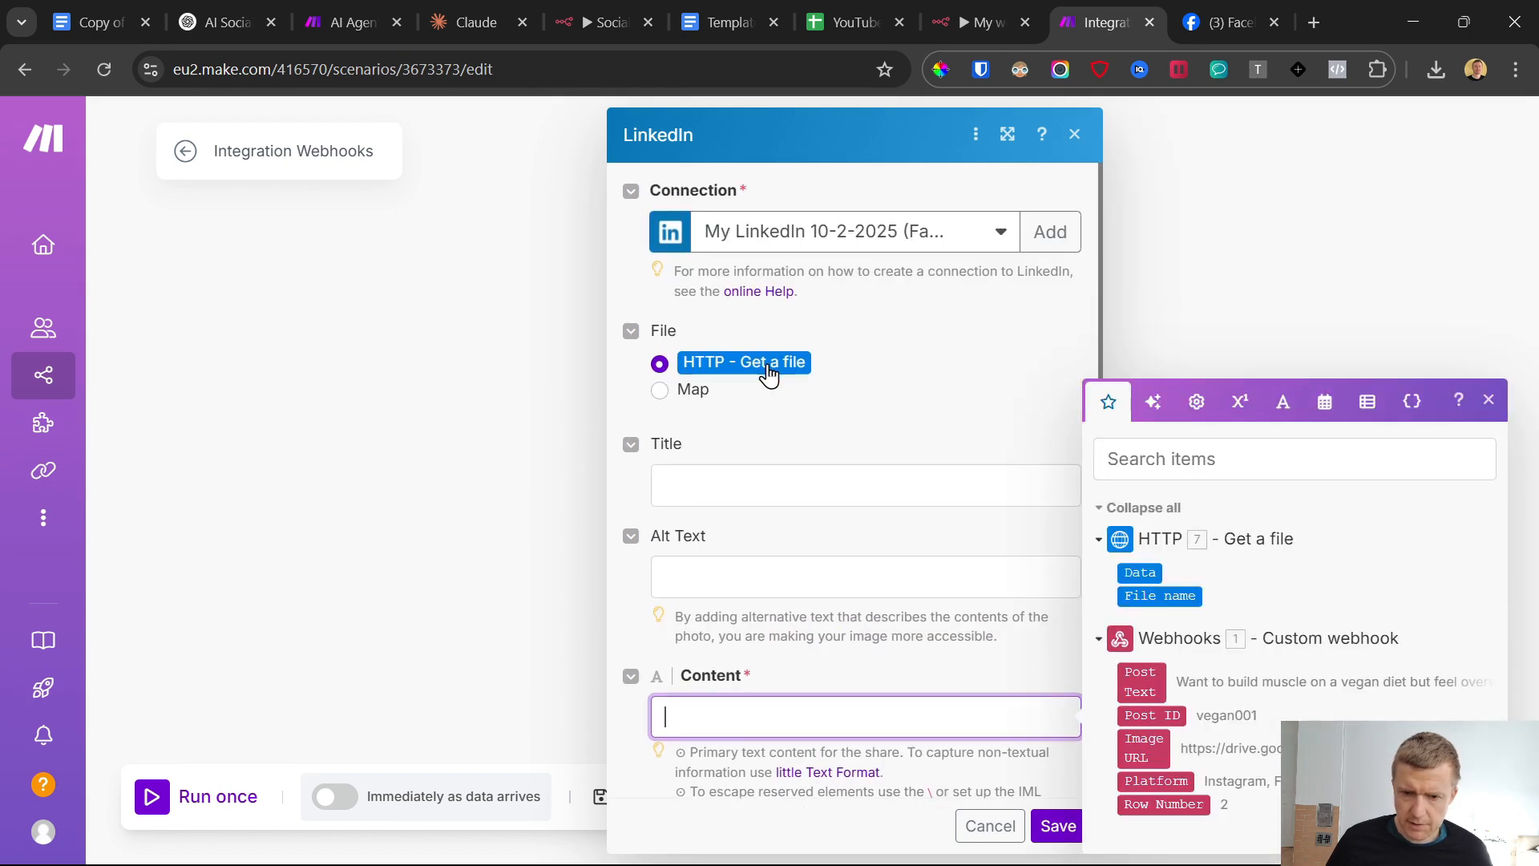
scroll(768, 372, down, 5)
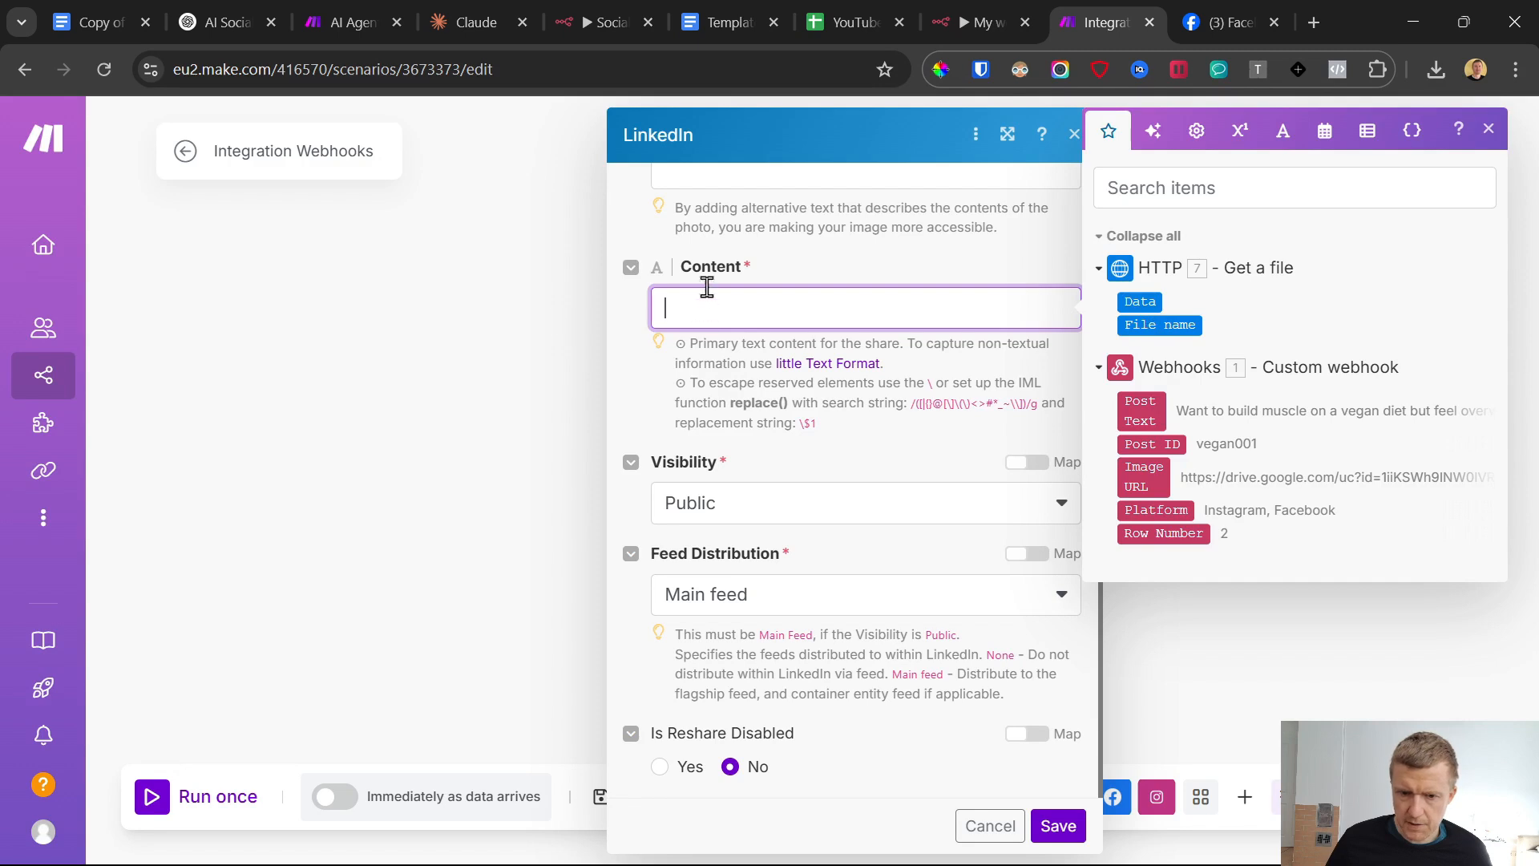
click(1140, 411)
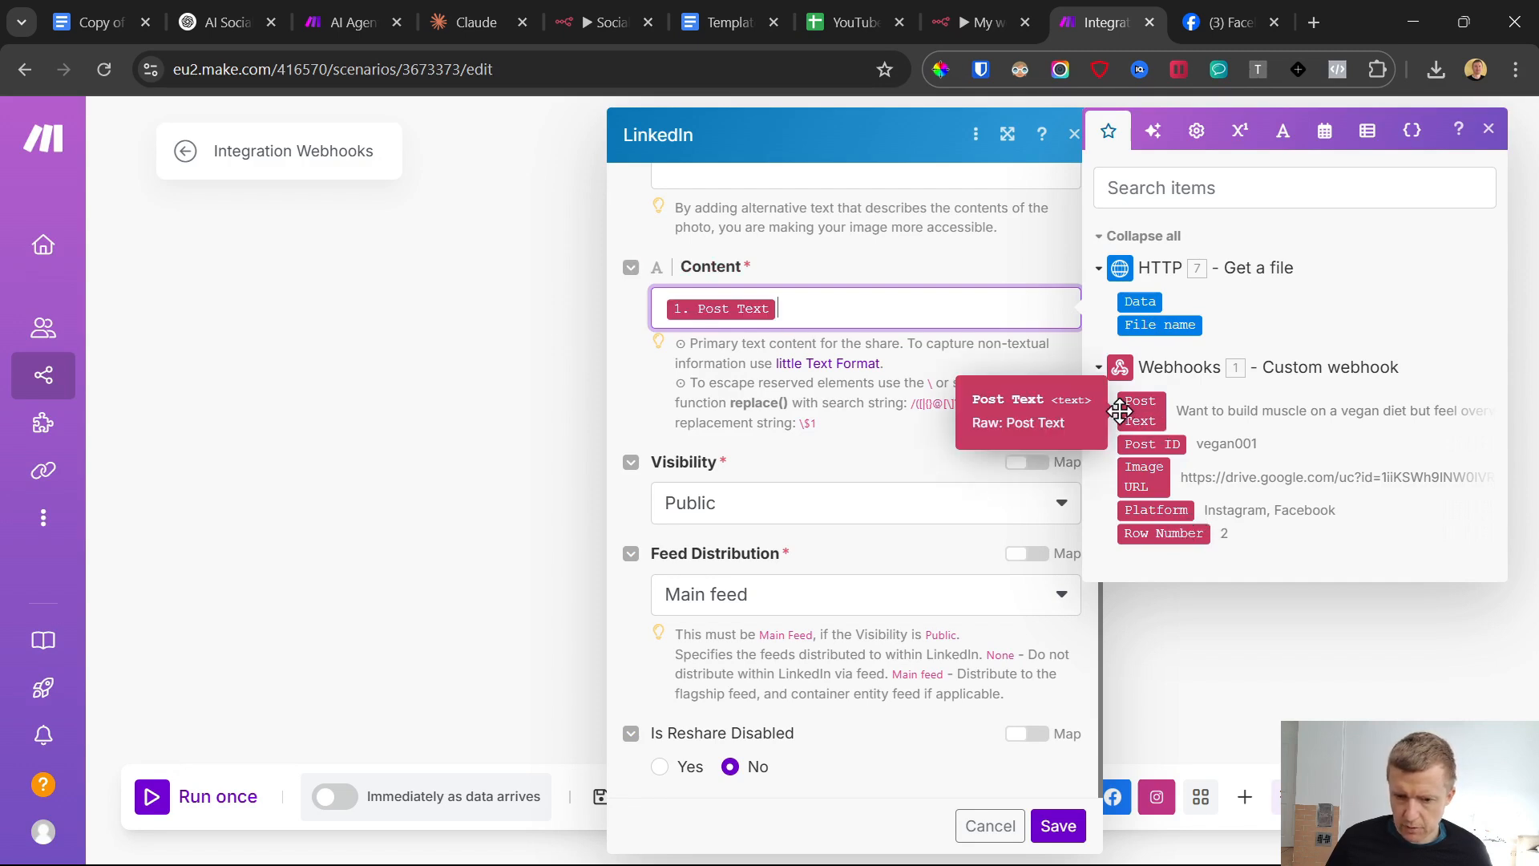
click(856, 461)
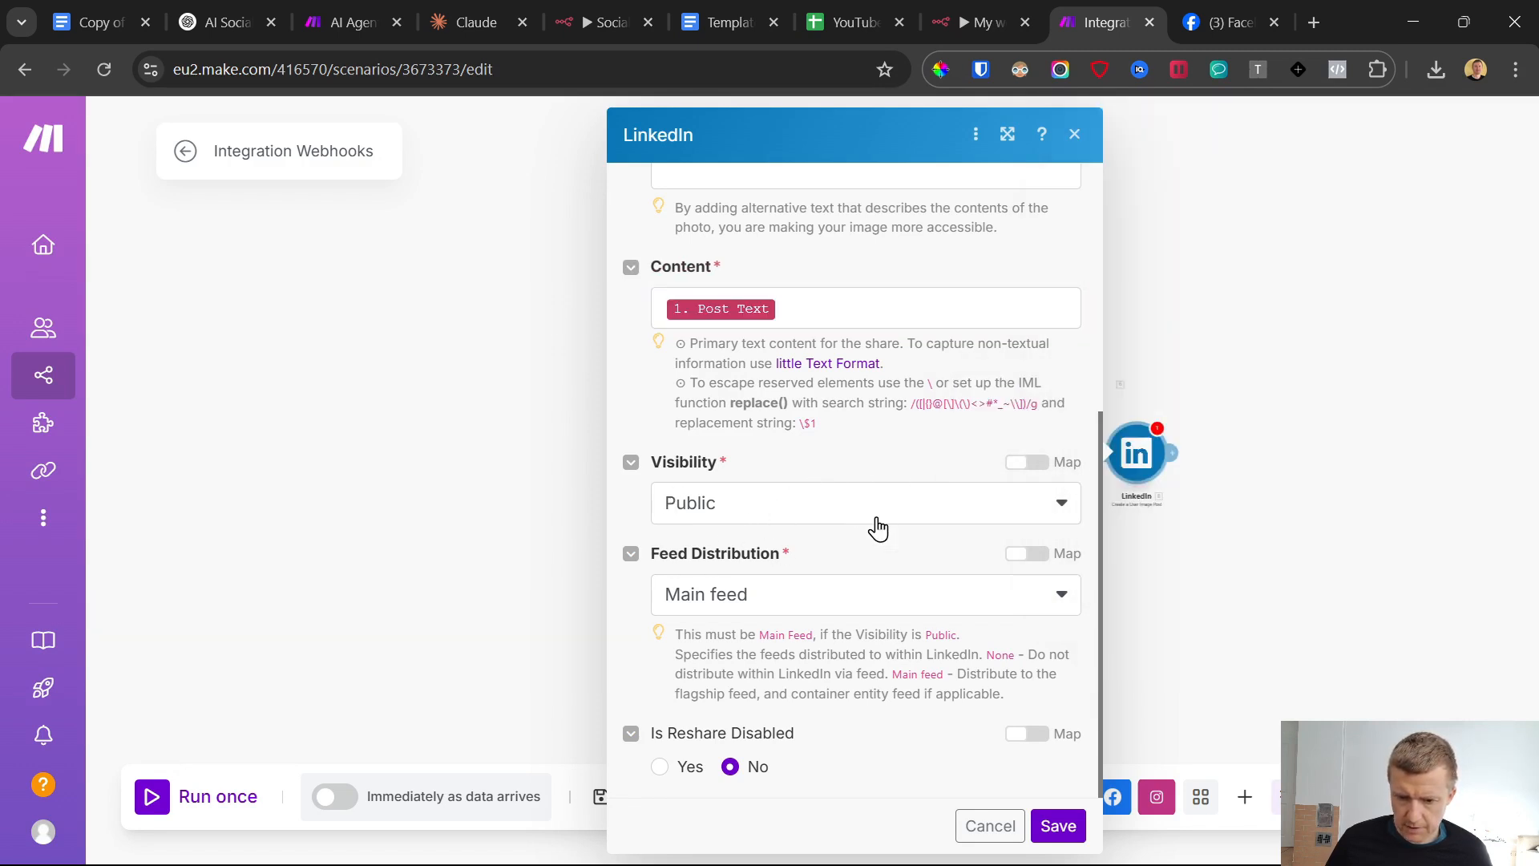
click(1059, 826)
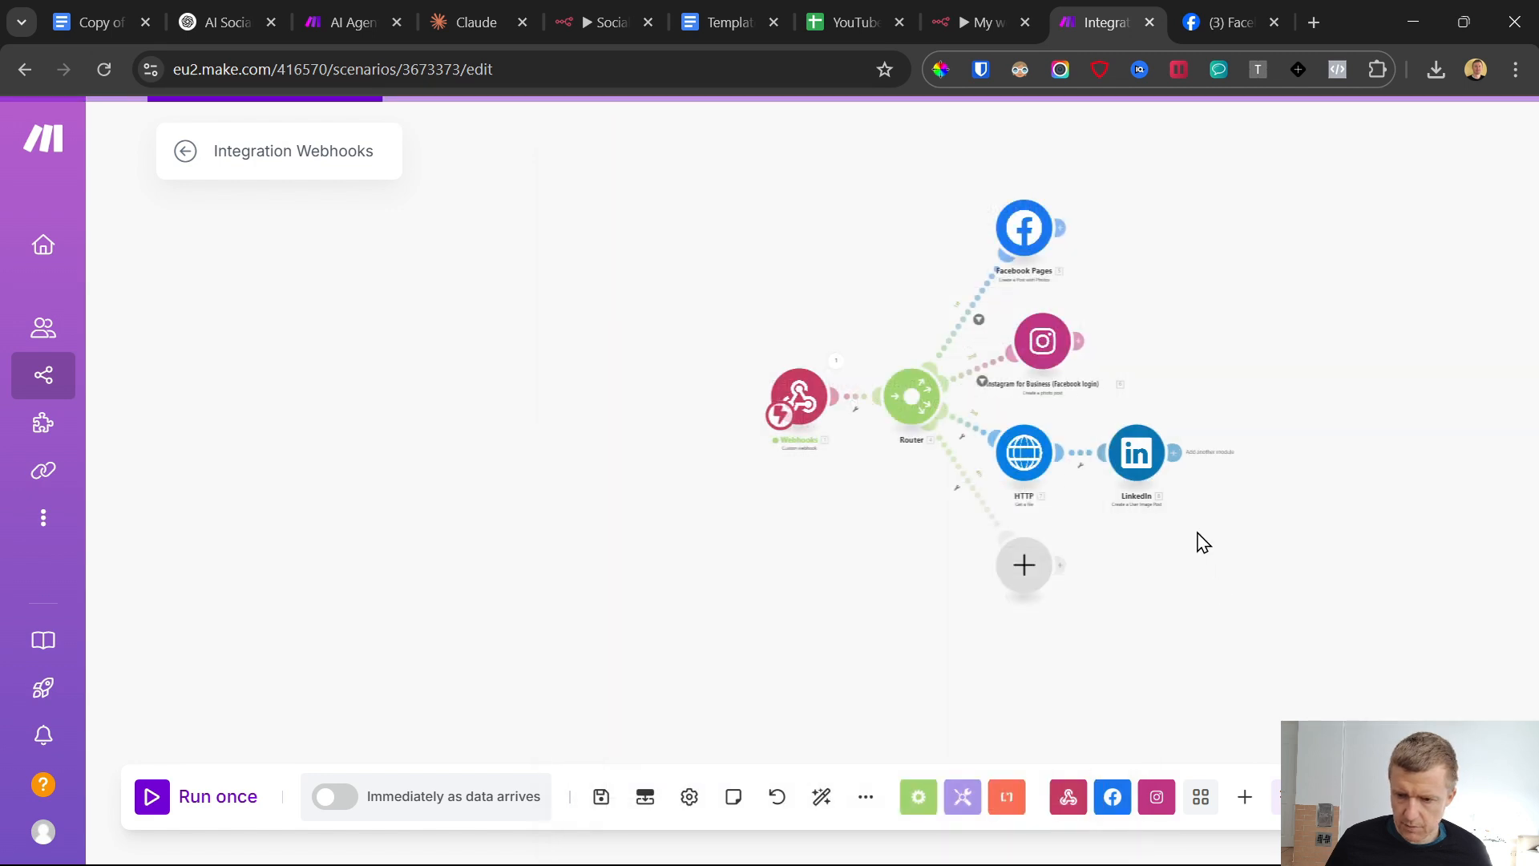
Save a filter on the router's HTTP and LinkedIn route requiring that the webhook's Platform contains "LinkedIn"
click(985, 436)
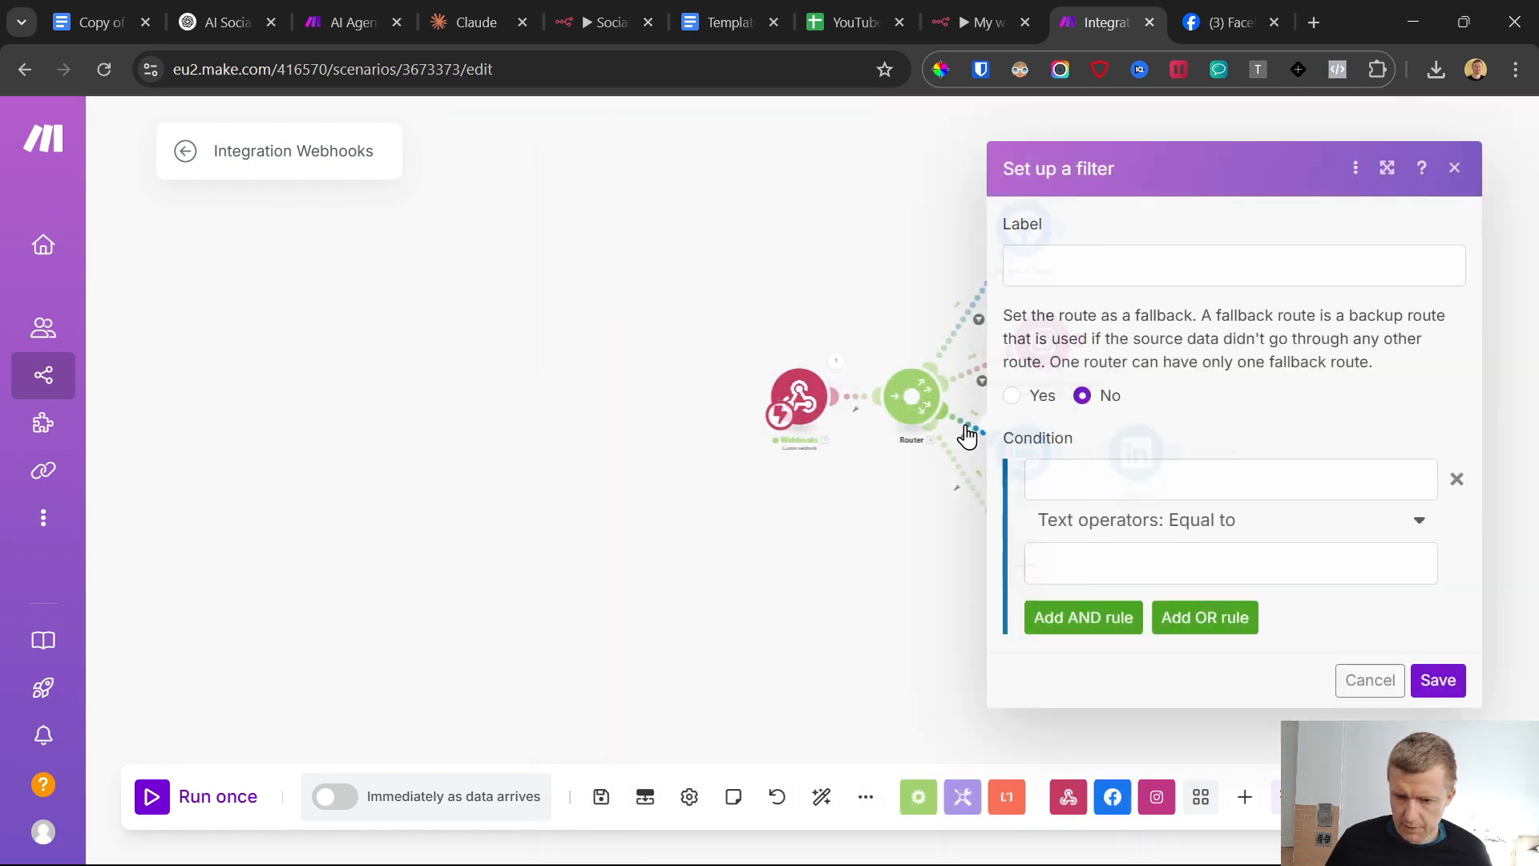
click(1144, 480)
click(674, 595)
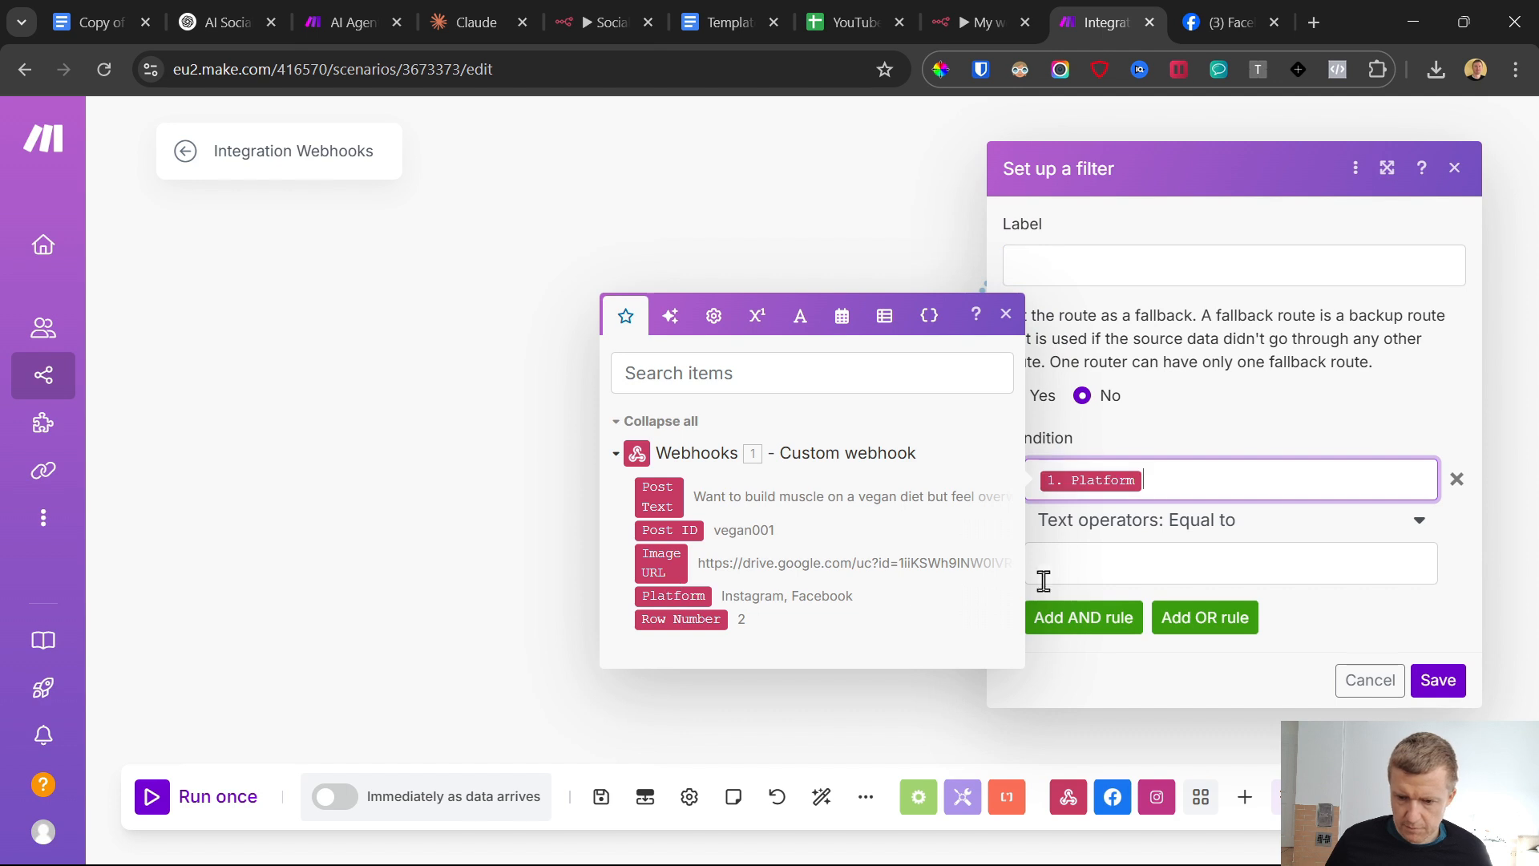
click(1144, 522)
scroll(1160, 675, down, 3)
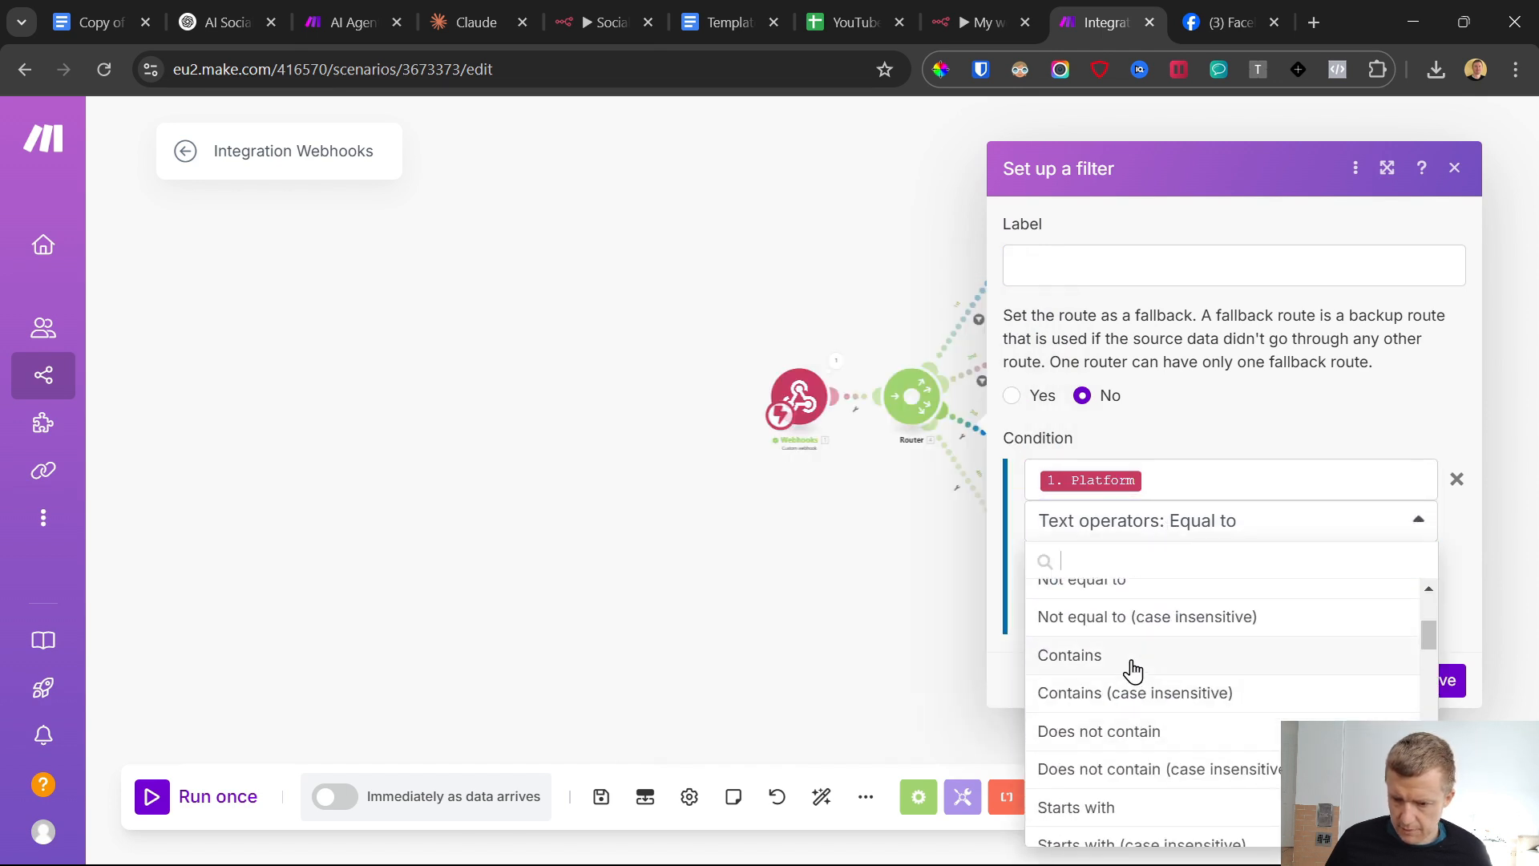
click(1135, 672)
click(1107, 573)
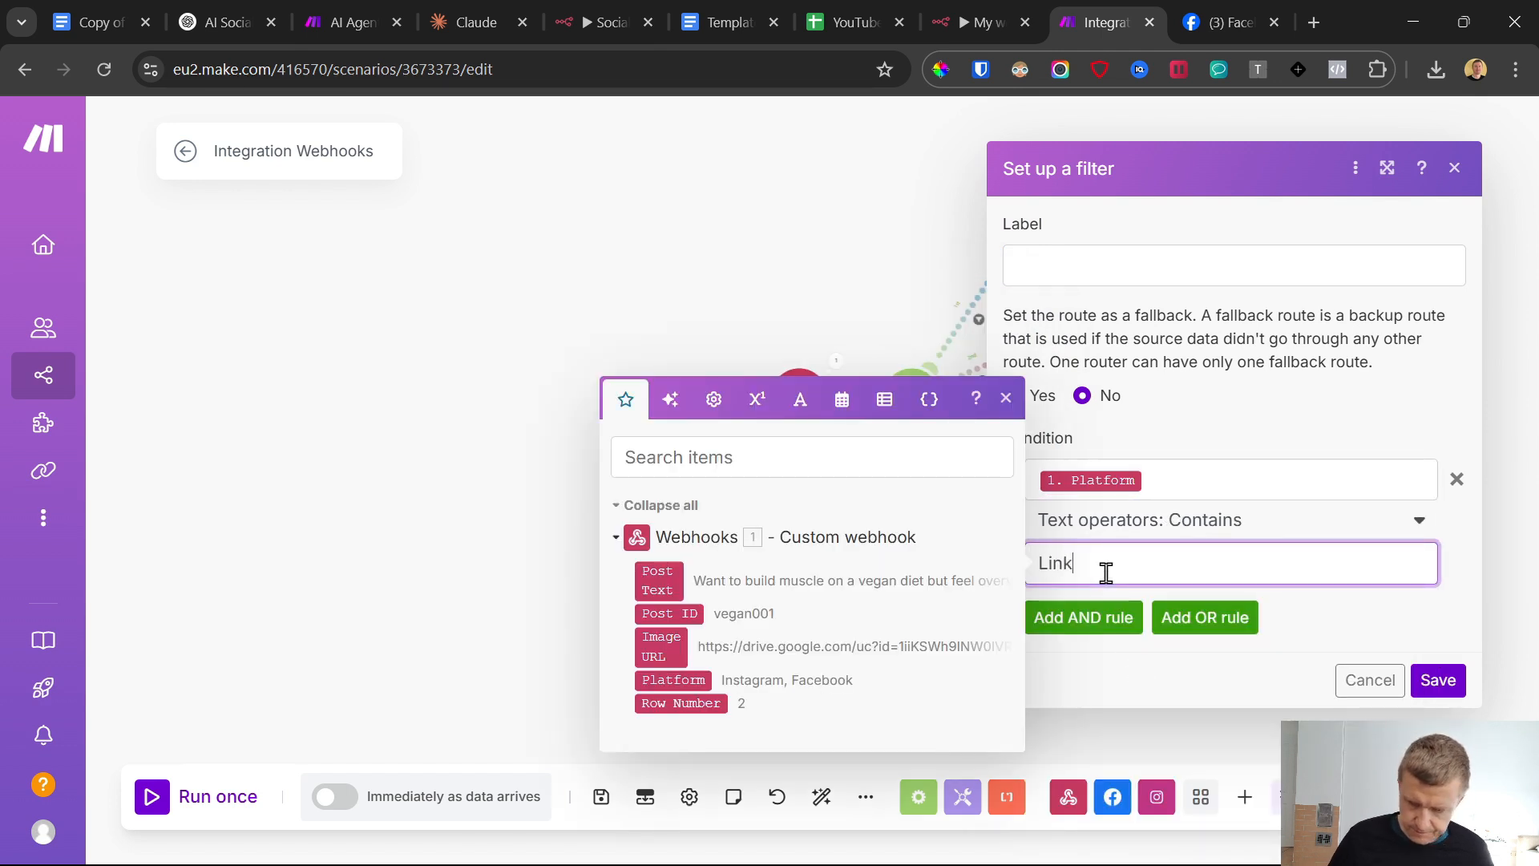
click(1436, 680)
Move the router's empty fourth-route module further below the HTTP module and save the scenario
drag(1016, 566, 937, 687)
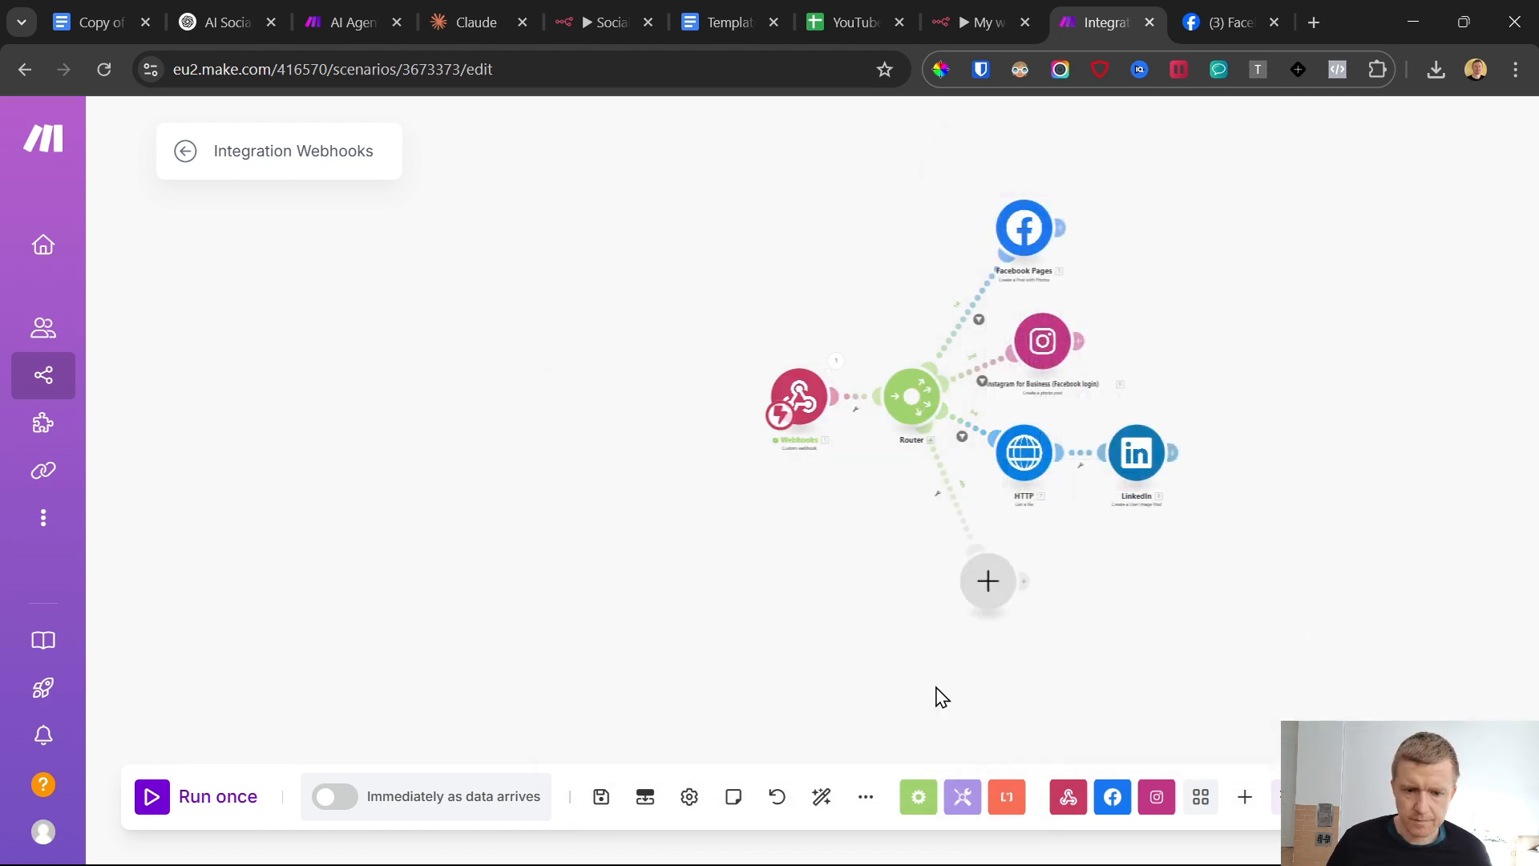
click(601, 796)
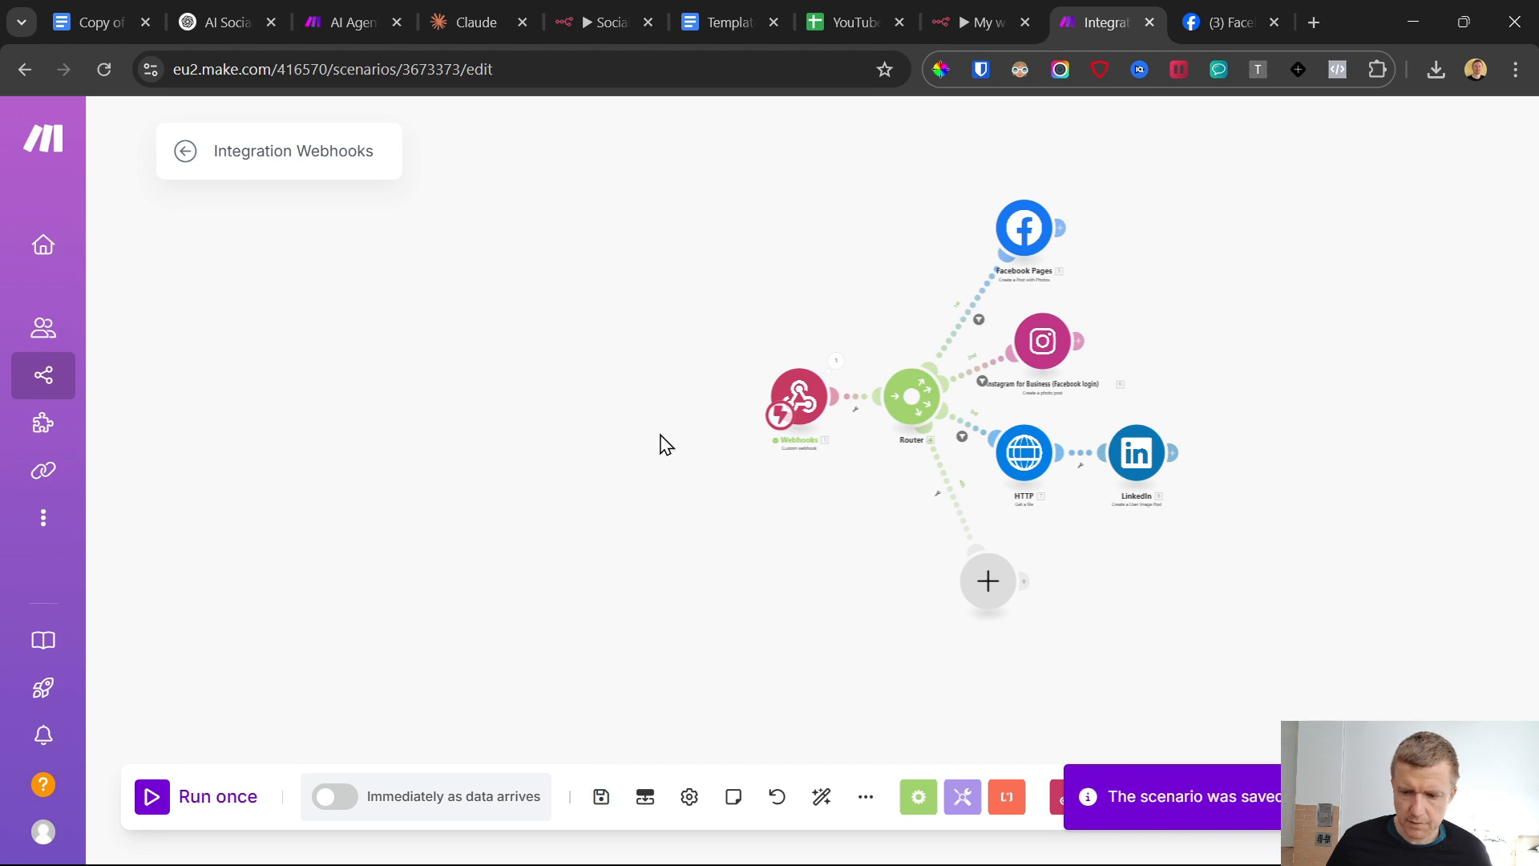
drag(779, 593, 687, 598)
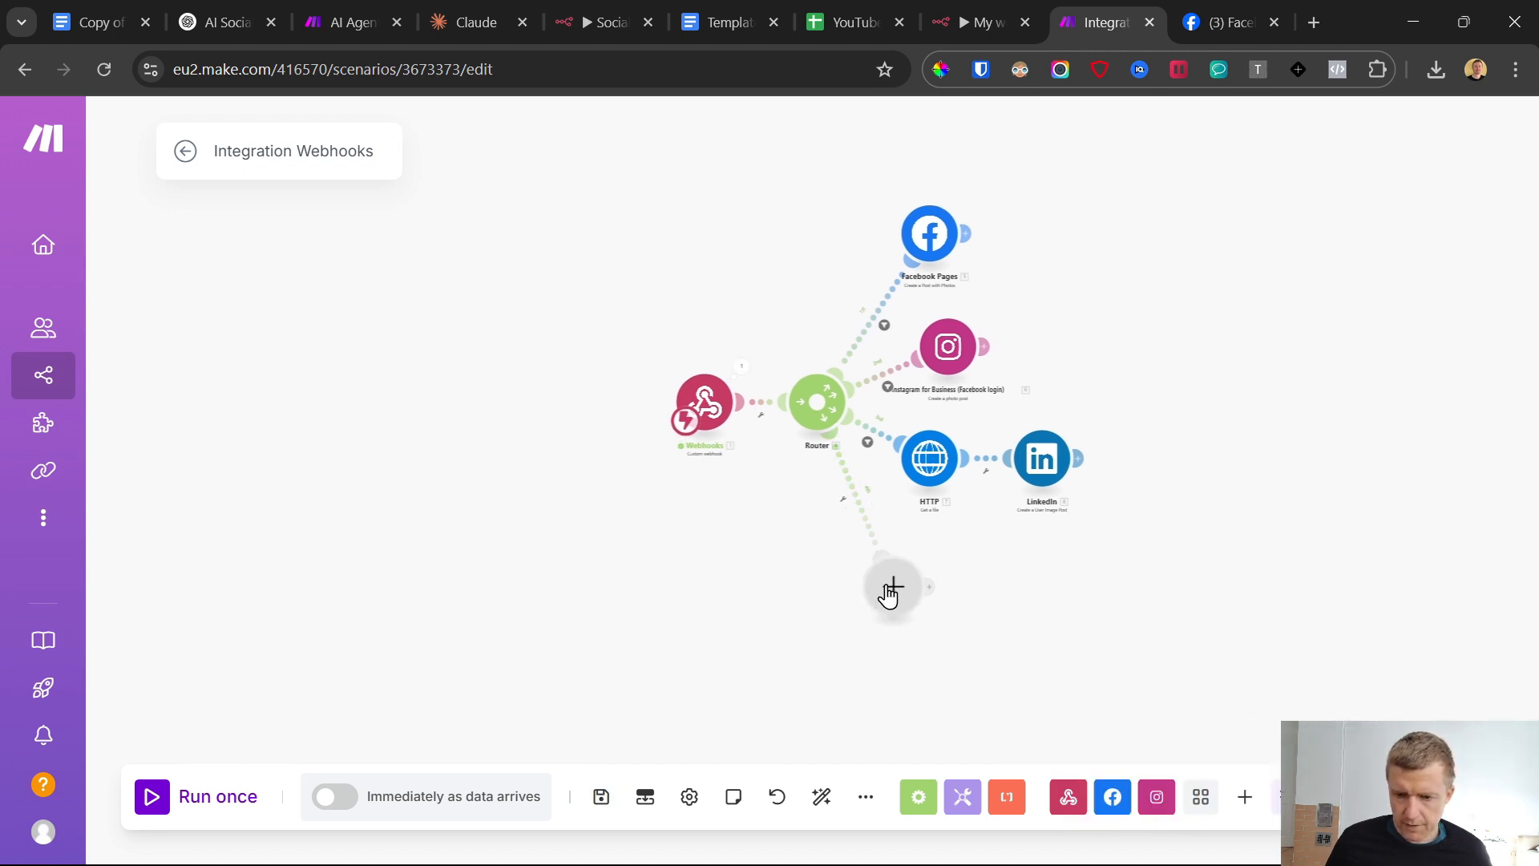
drag(889, 594, 903, 608)
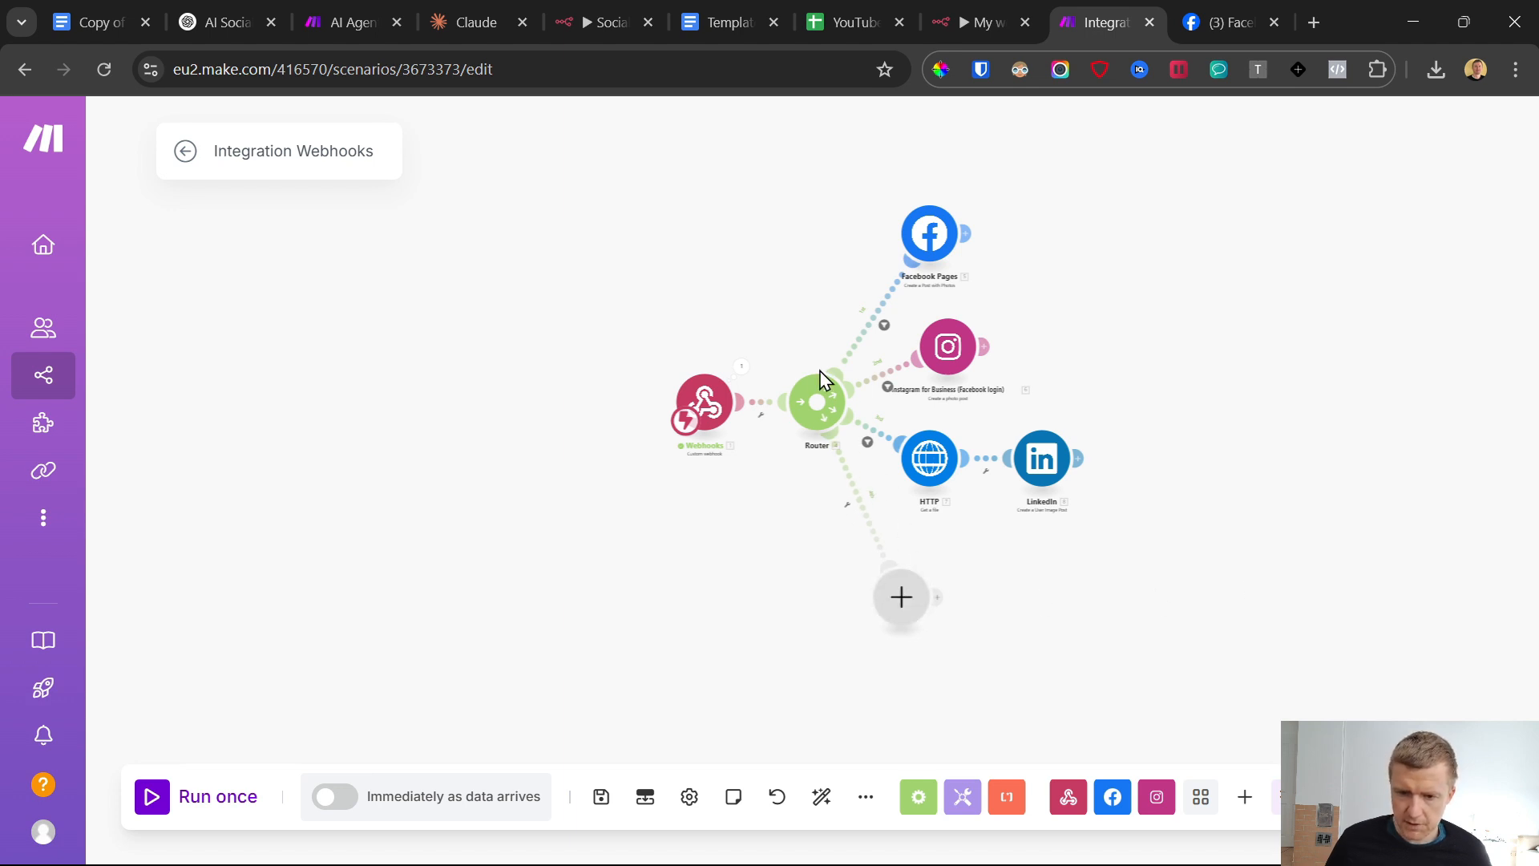
Check the Generated Post sheet and the Facebook page, and return to the Make scenario
click(834, 8)
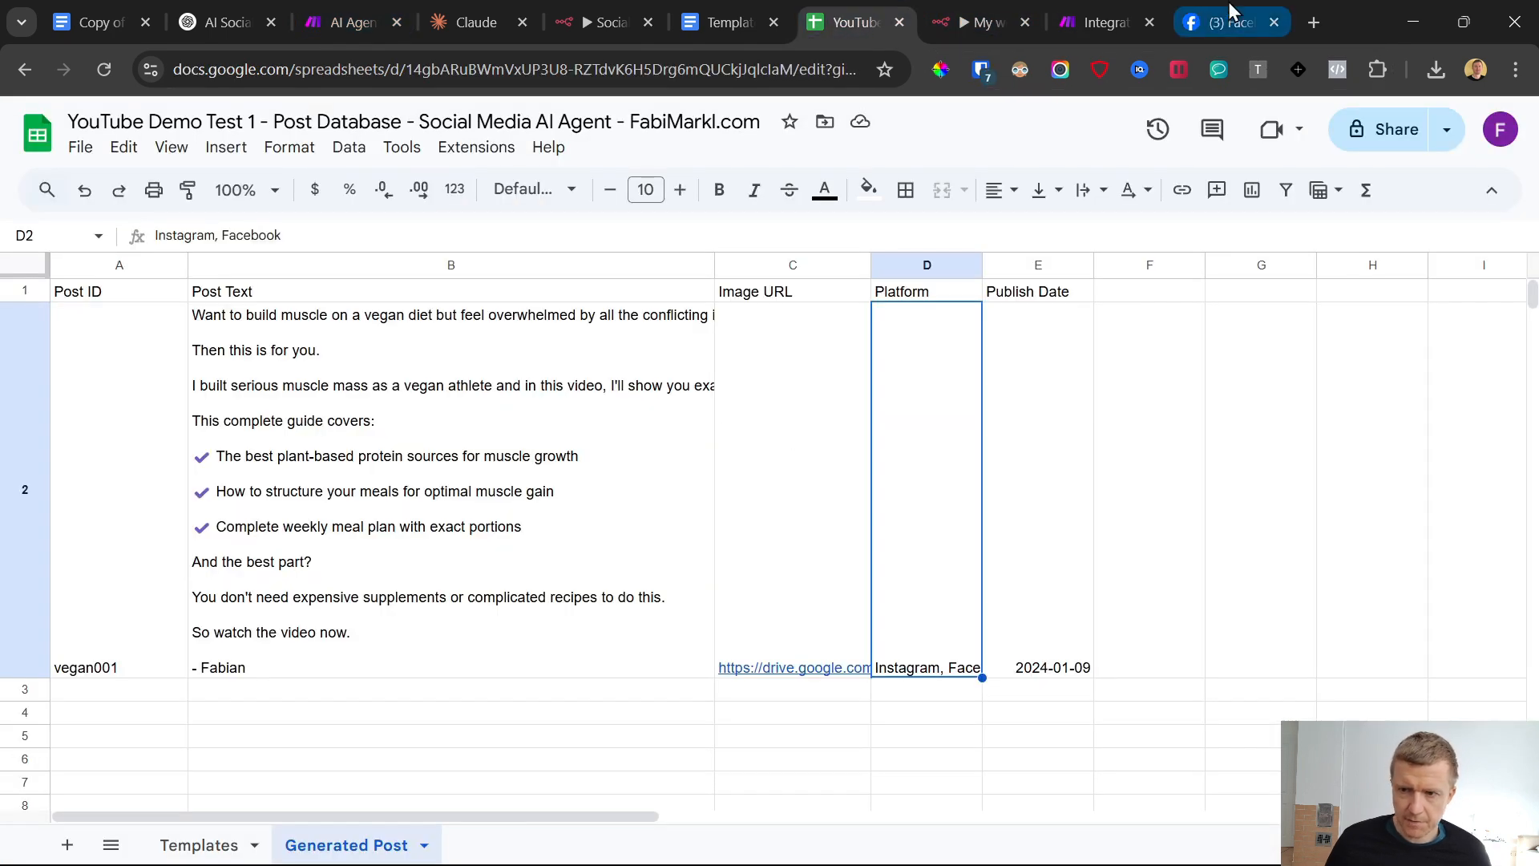
click(1205, 4)
click(1101, 3)
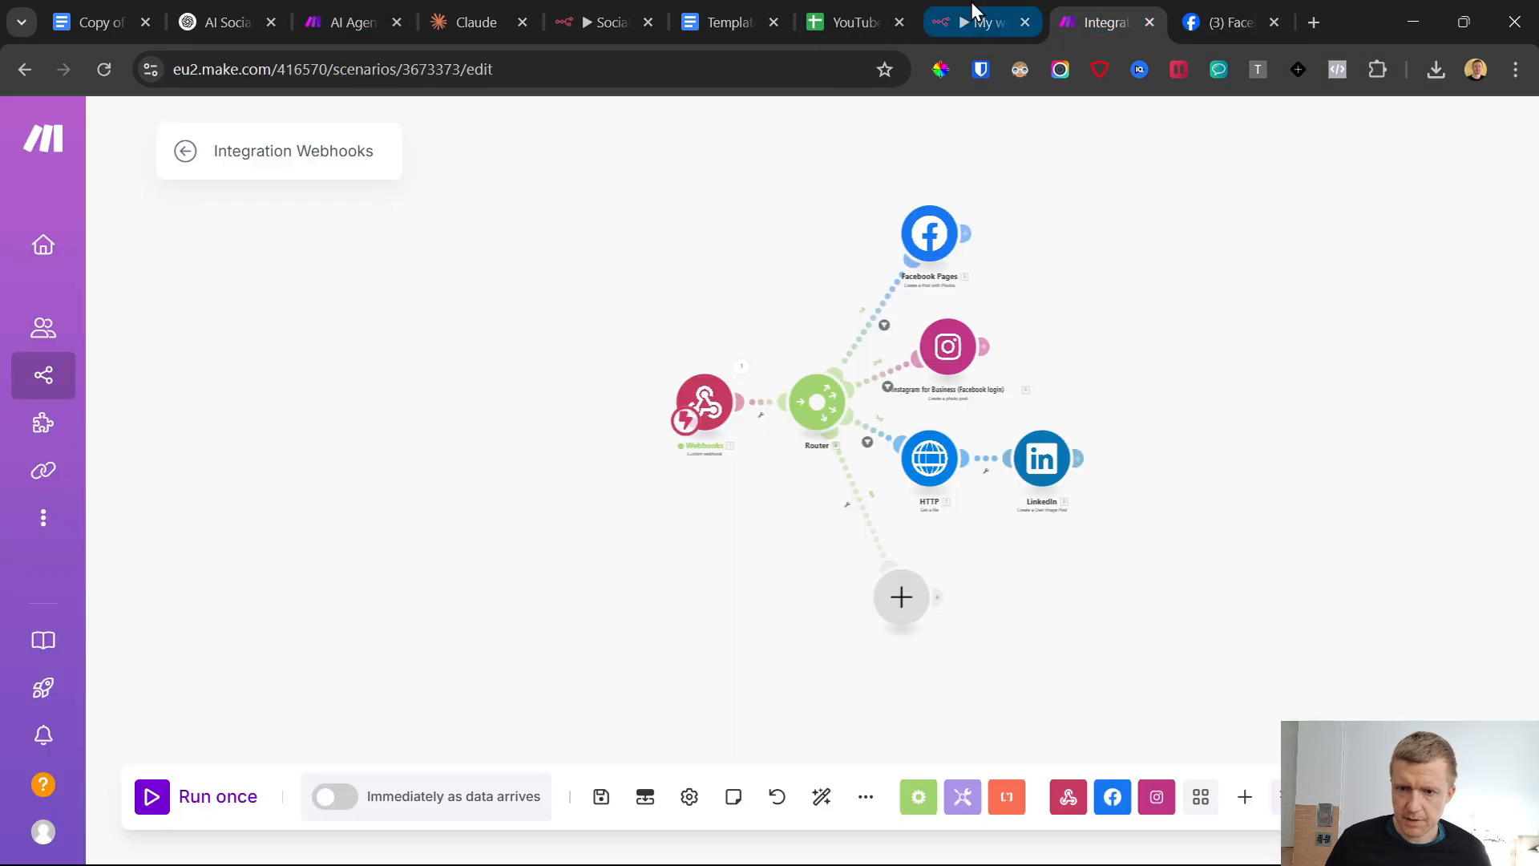
click(897, 603)
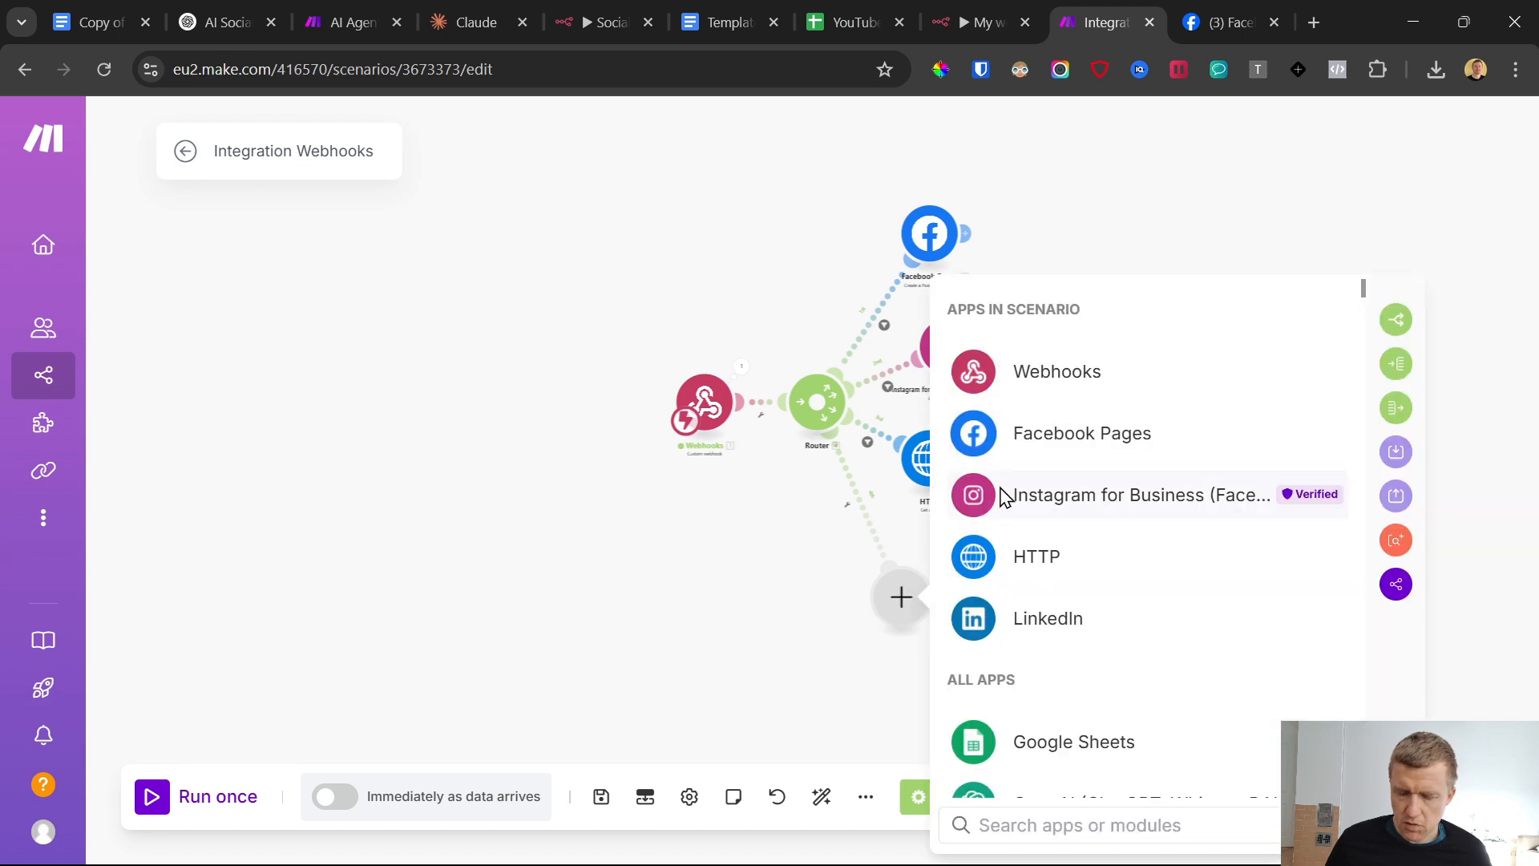
scroll(1007, 539, down, 3)
click(1044, 585)
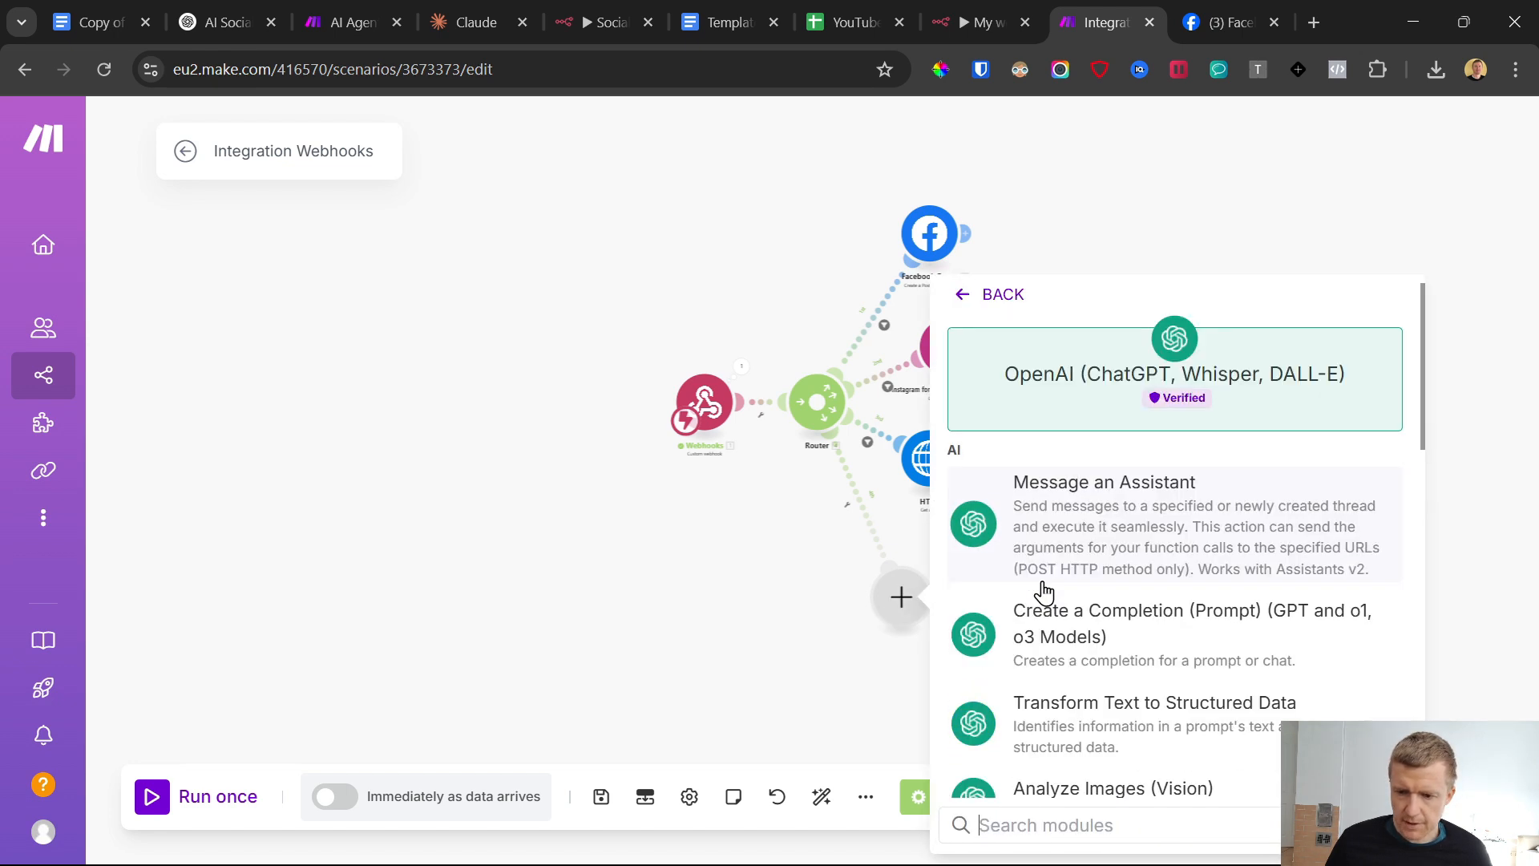
scroll(1064, 531, down, 2)
click(839, 523)
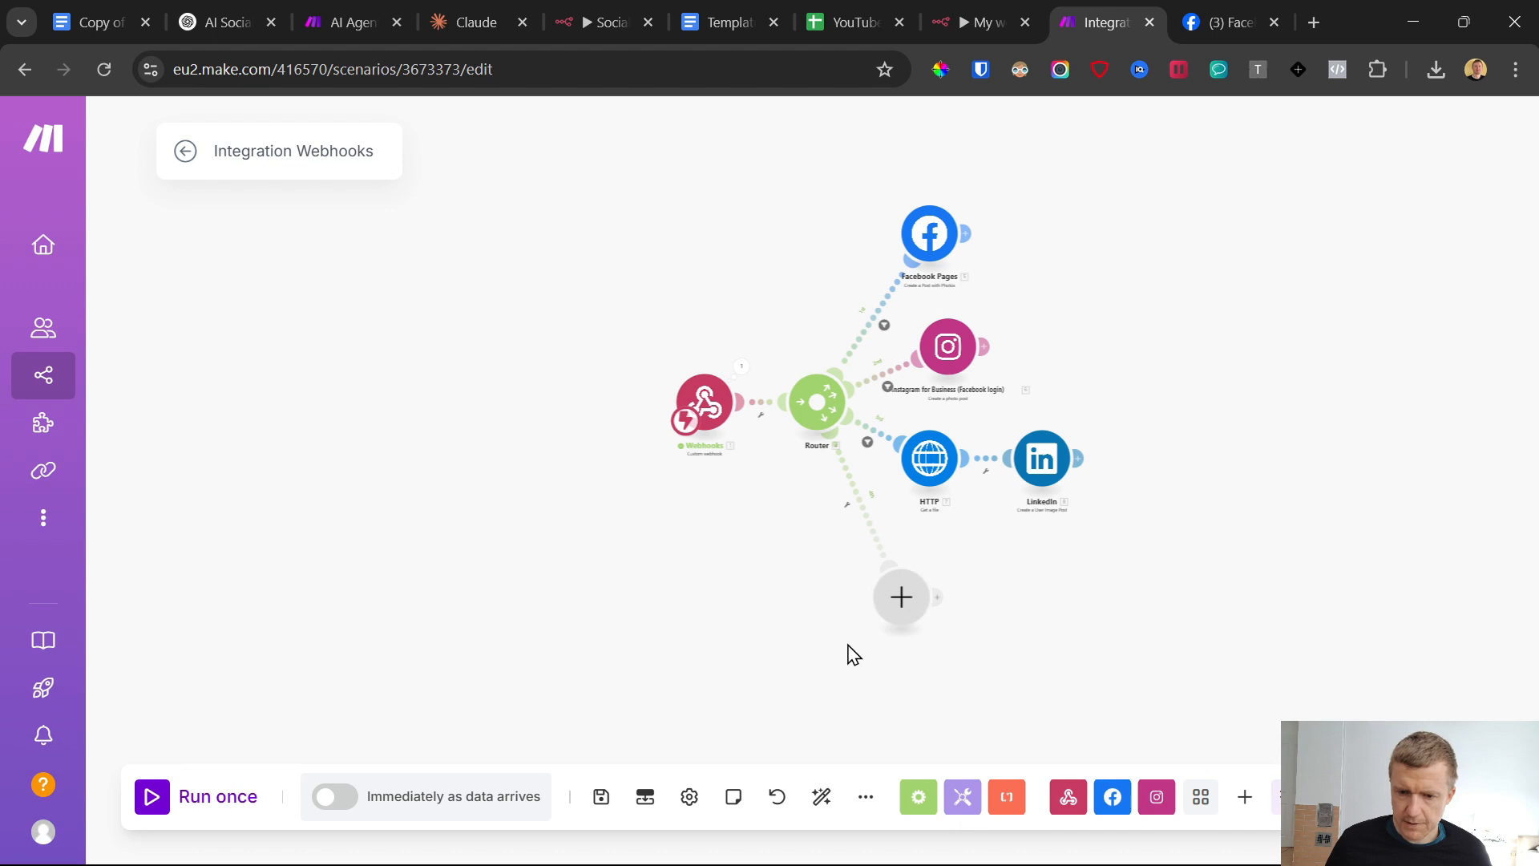
Examine the vegan001 post's text in the Generated Post sheet and return to the Make scenario
click(810, 9)
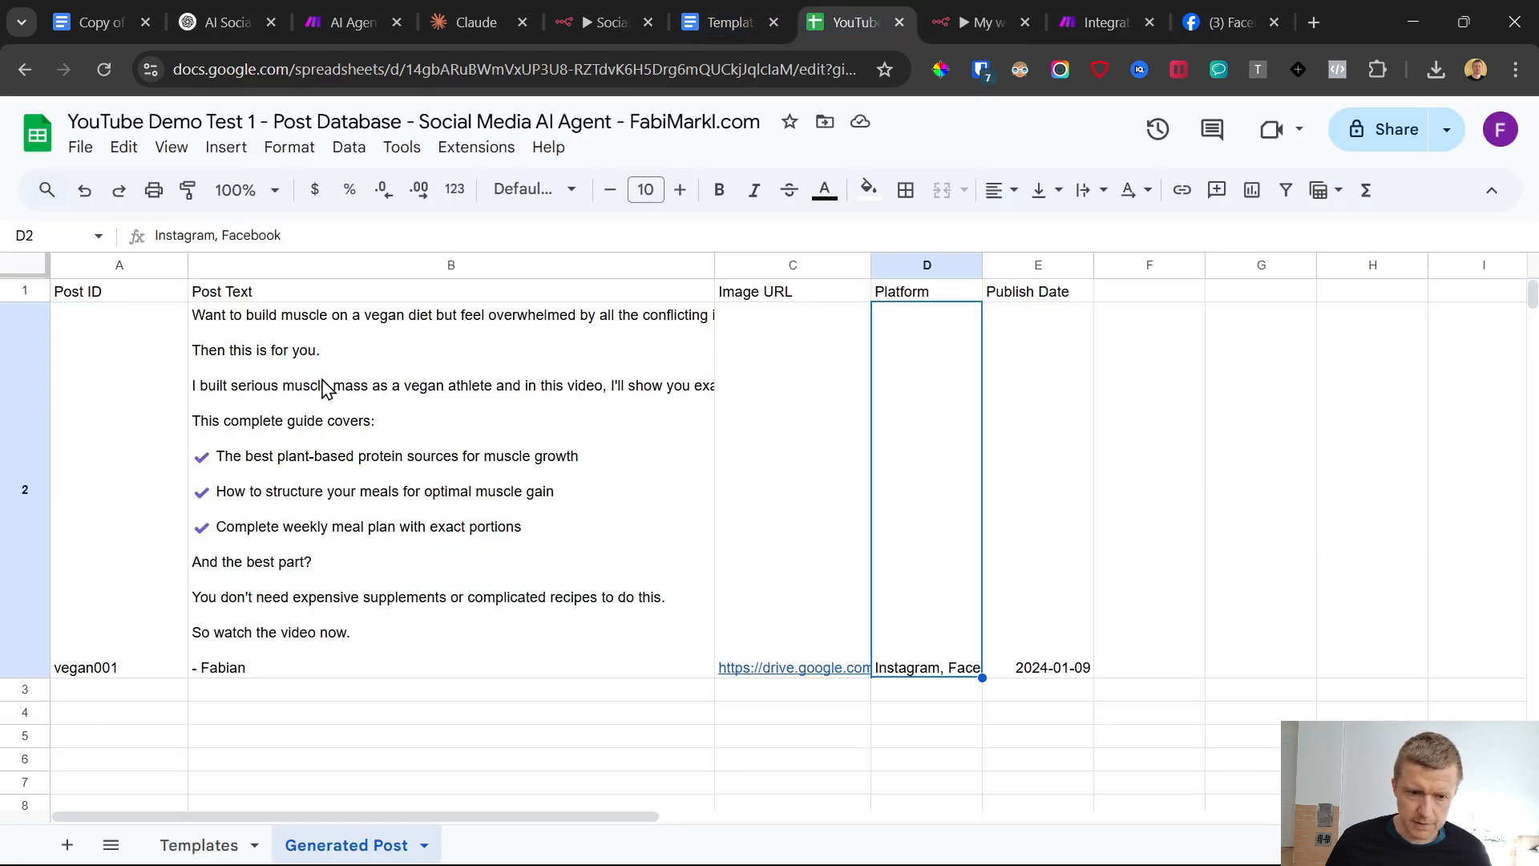
click(325, 425)
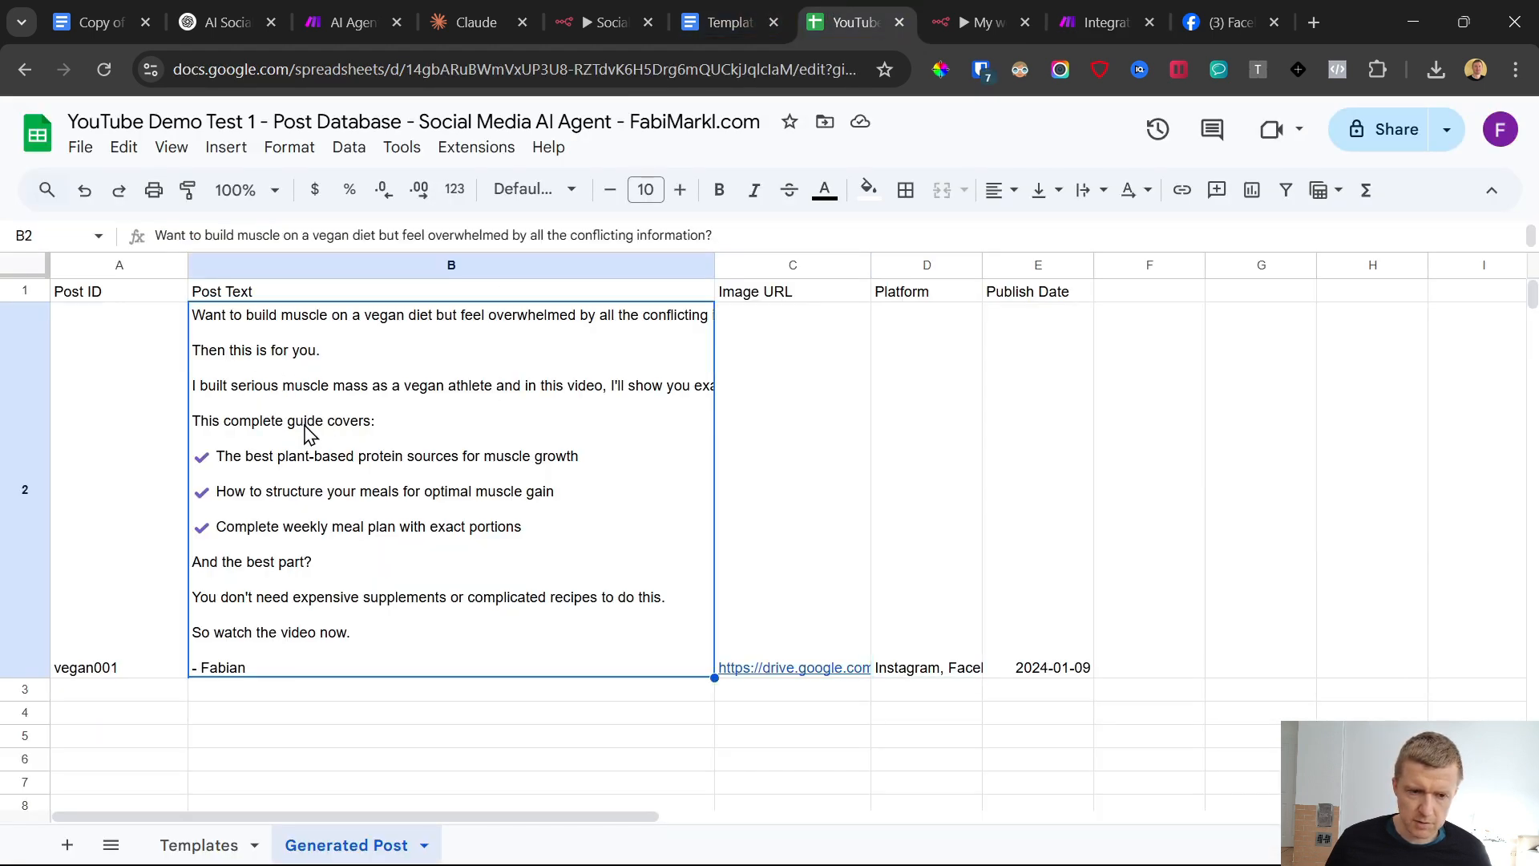
click(1209, 9)
click(1105, 23)
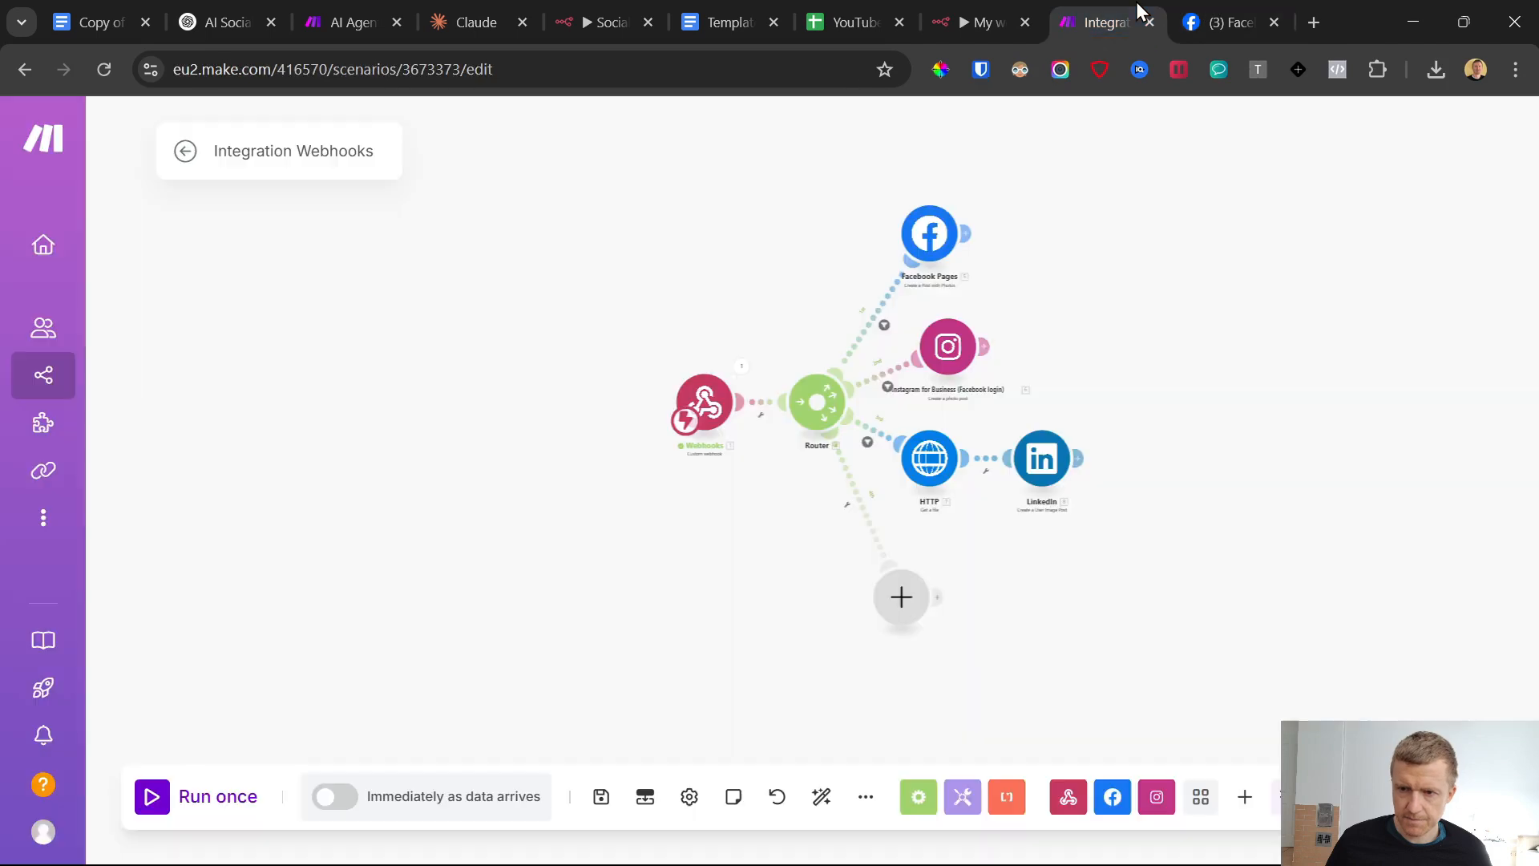
Add an OpenAI "Create a Completion (Prompt)" module to the router's empty fourth route
click(898, 603)
text(open)
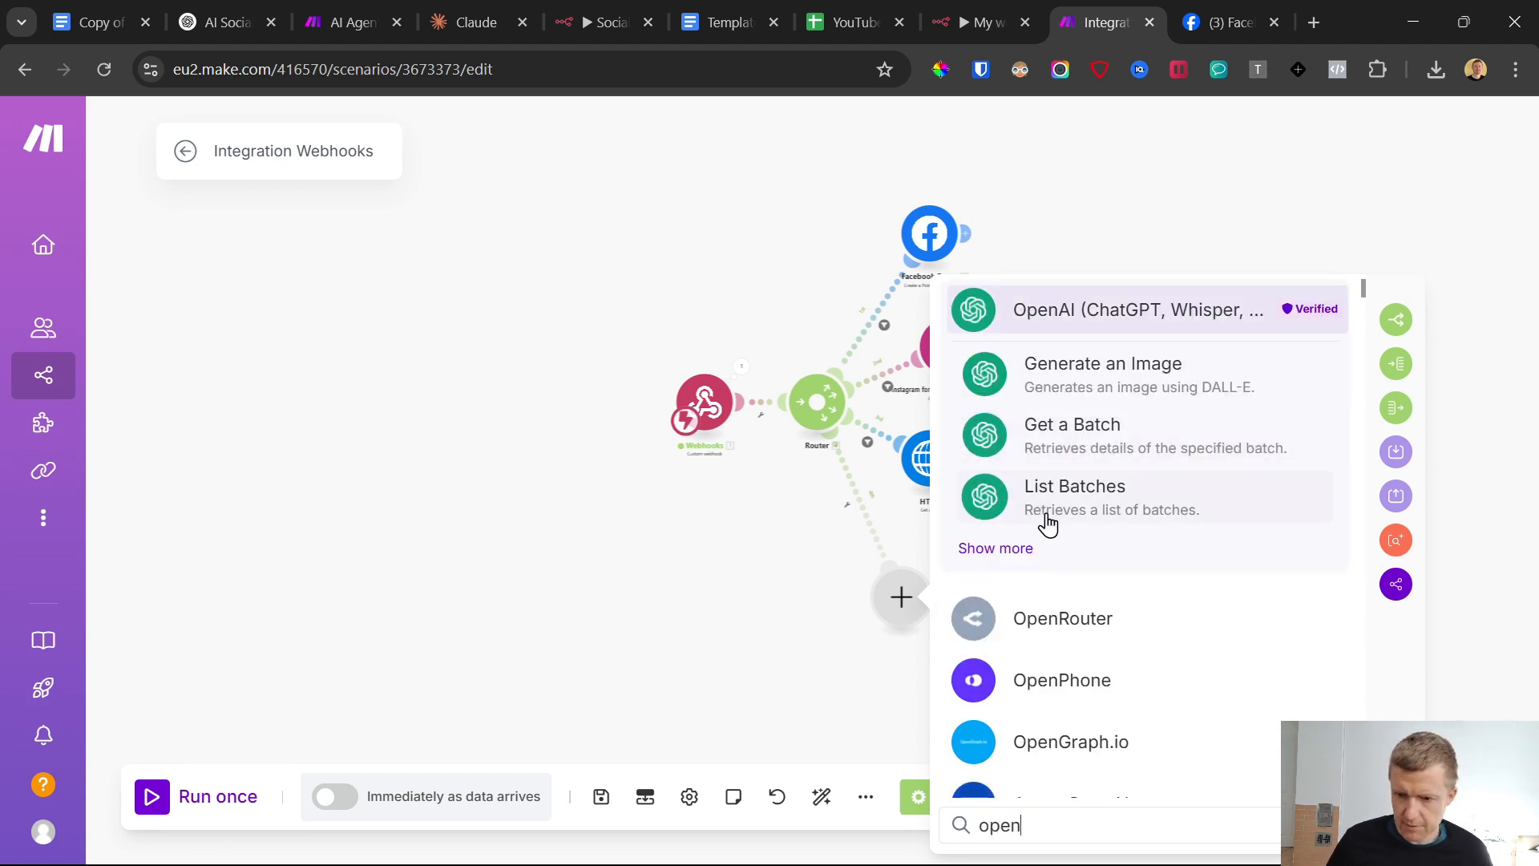
click(1020, 550)
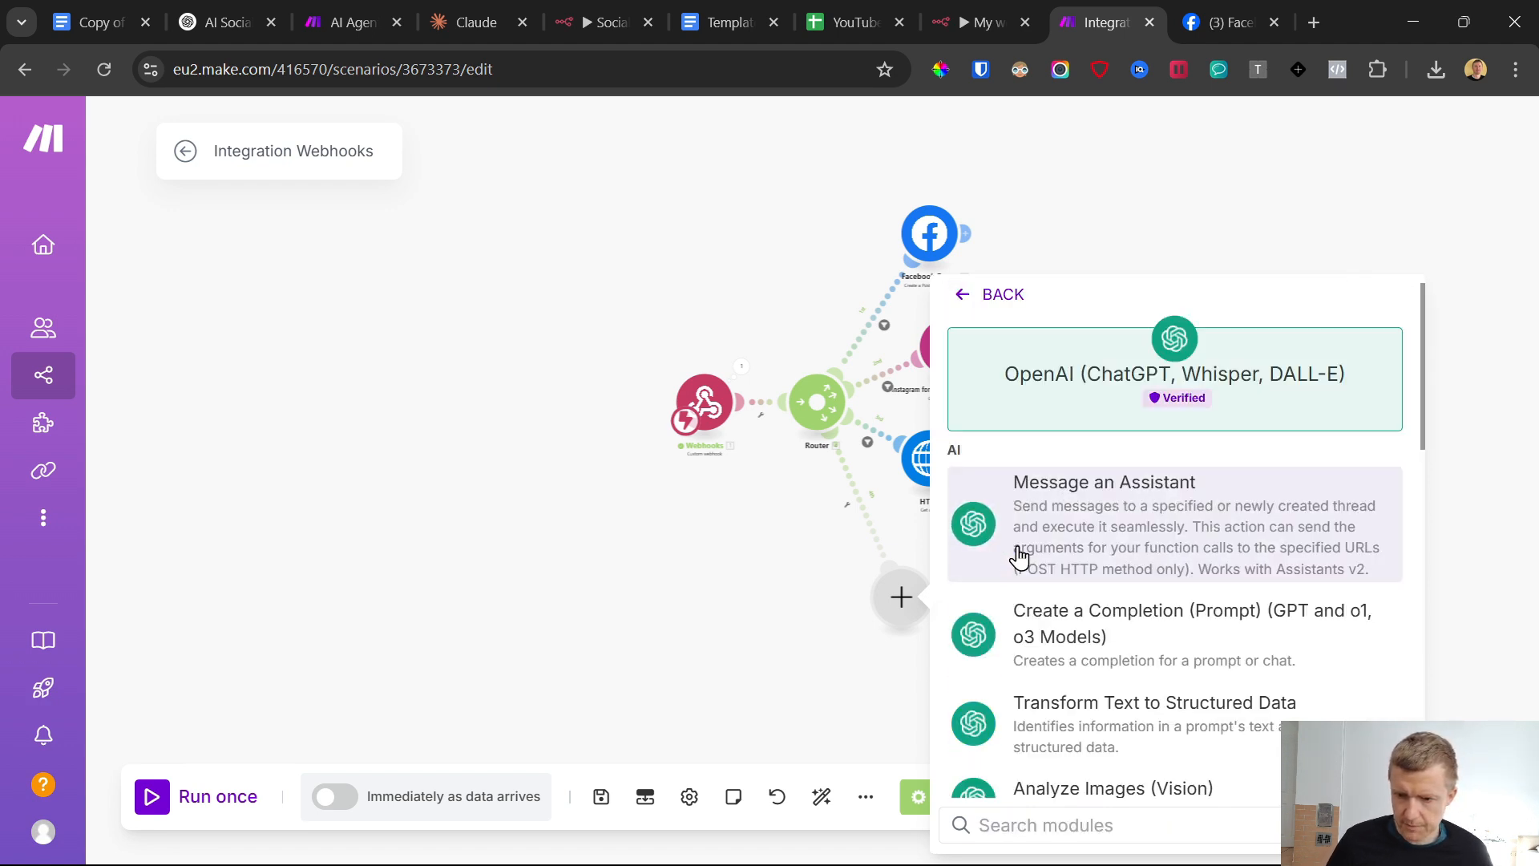
scroll(1134, 545, down, 2)
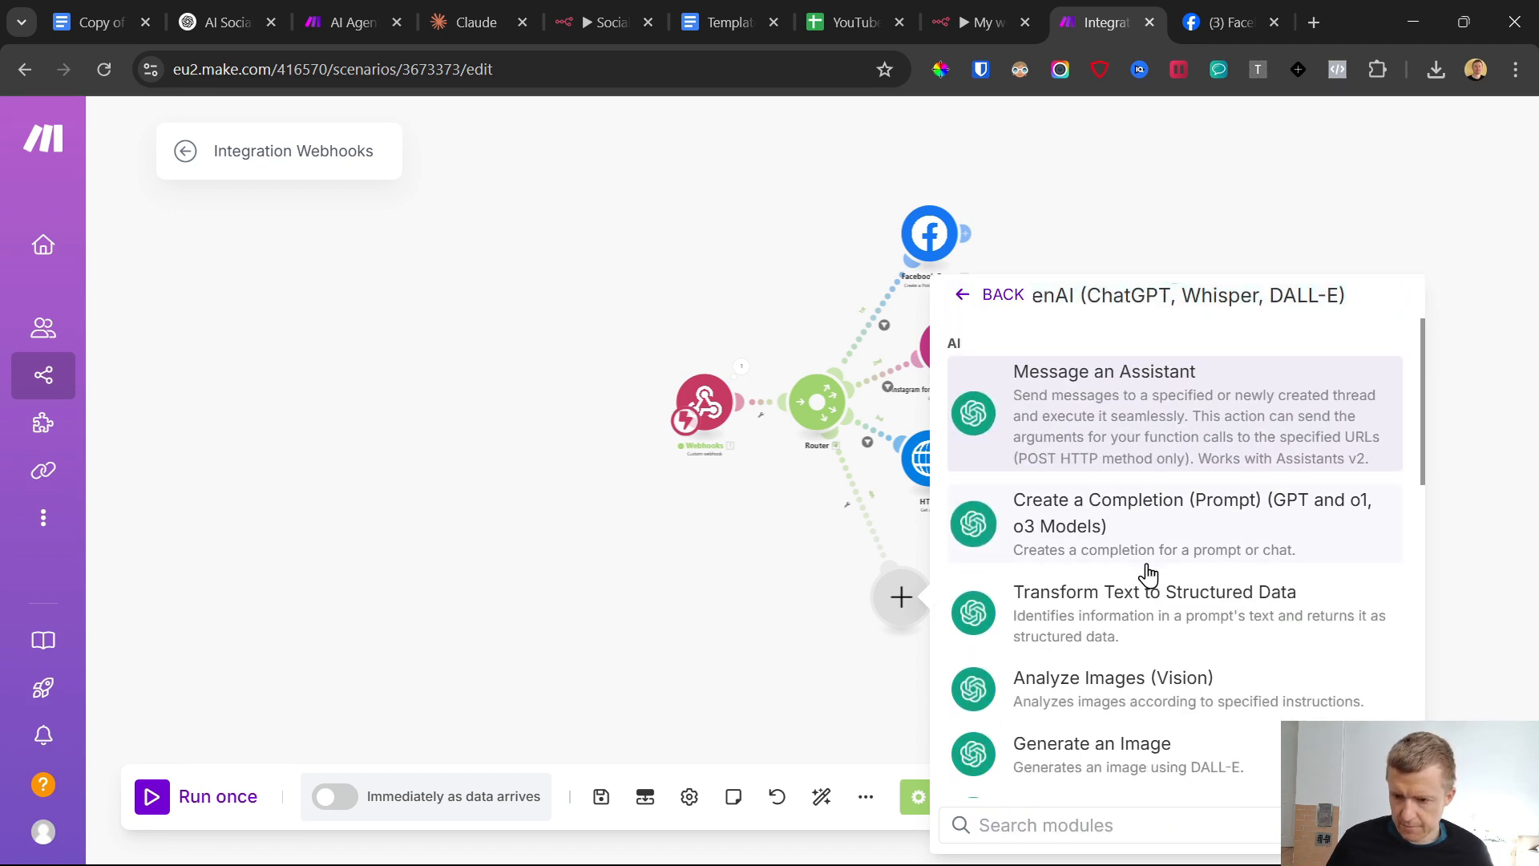
click(1134, 527)
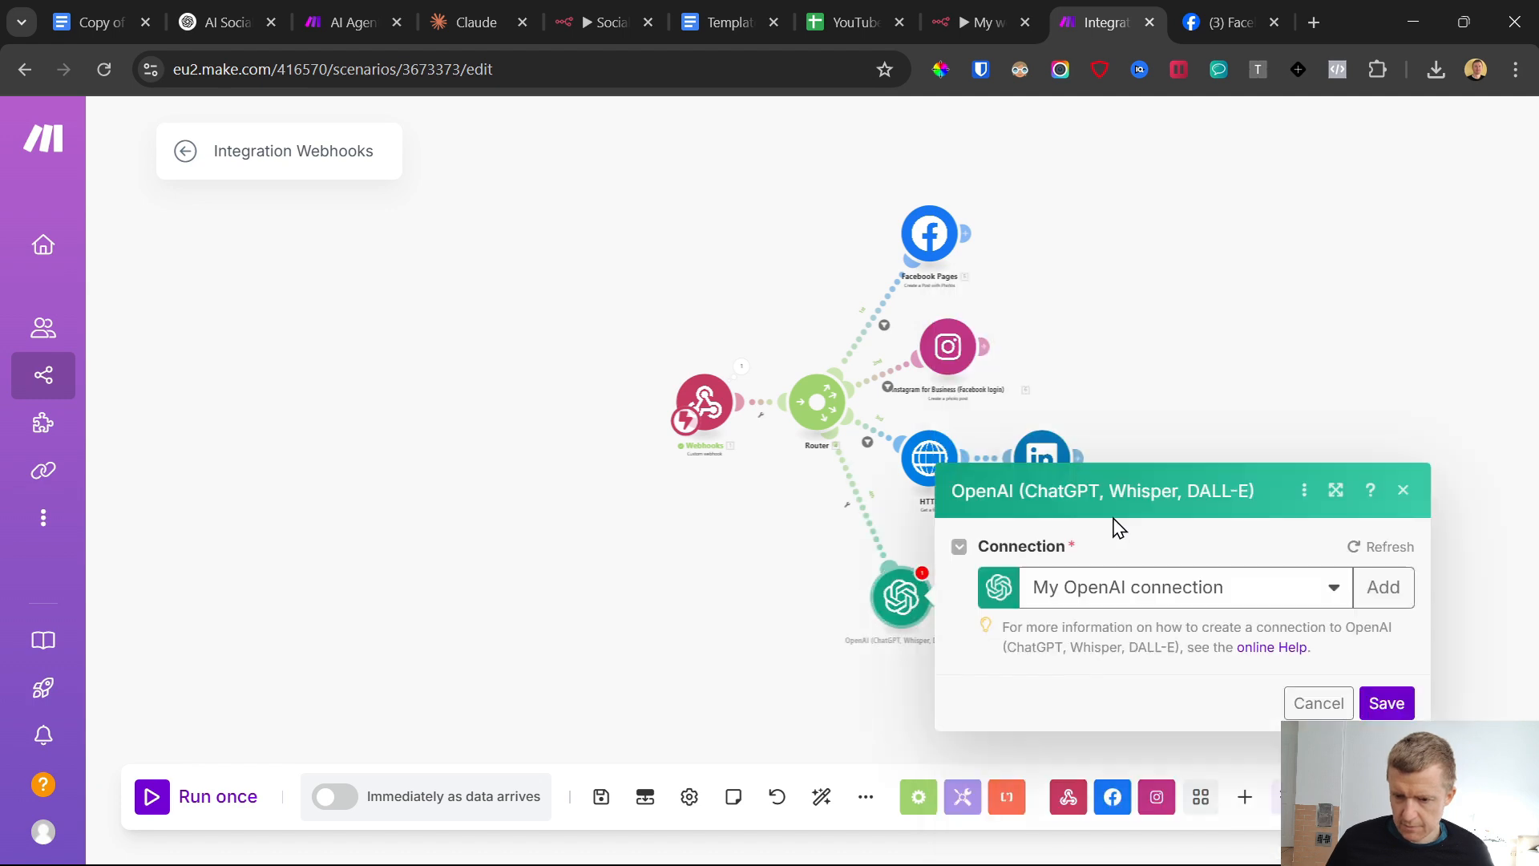
Switch to the n8n workflow "My workflow 3"
click(986, 13)
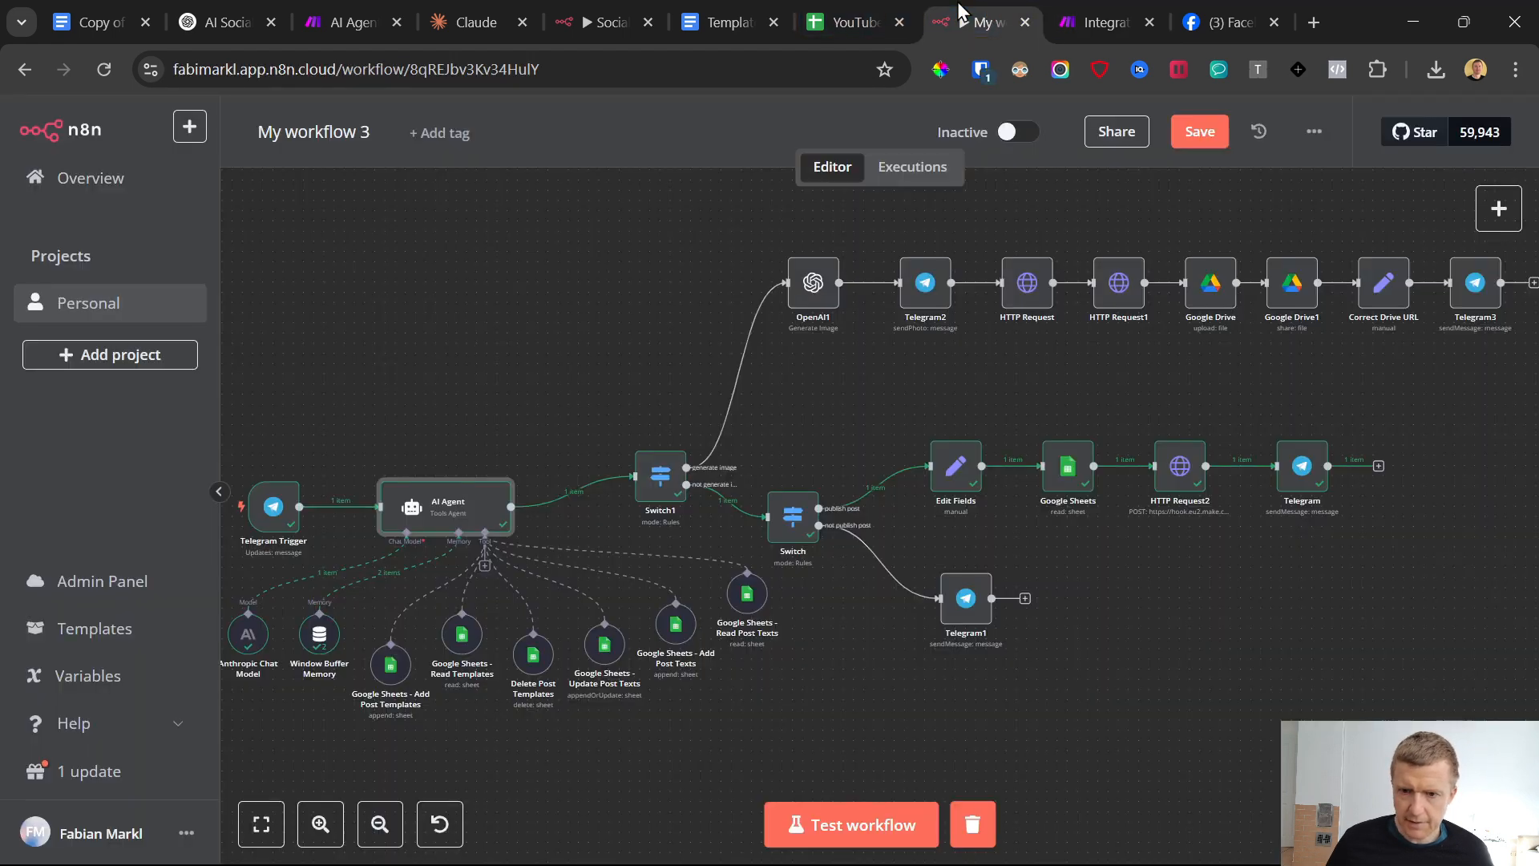
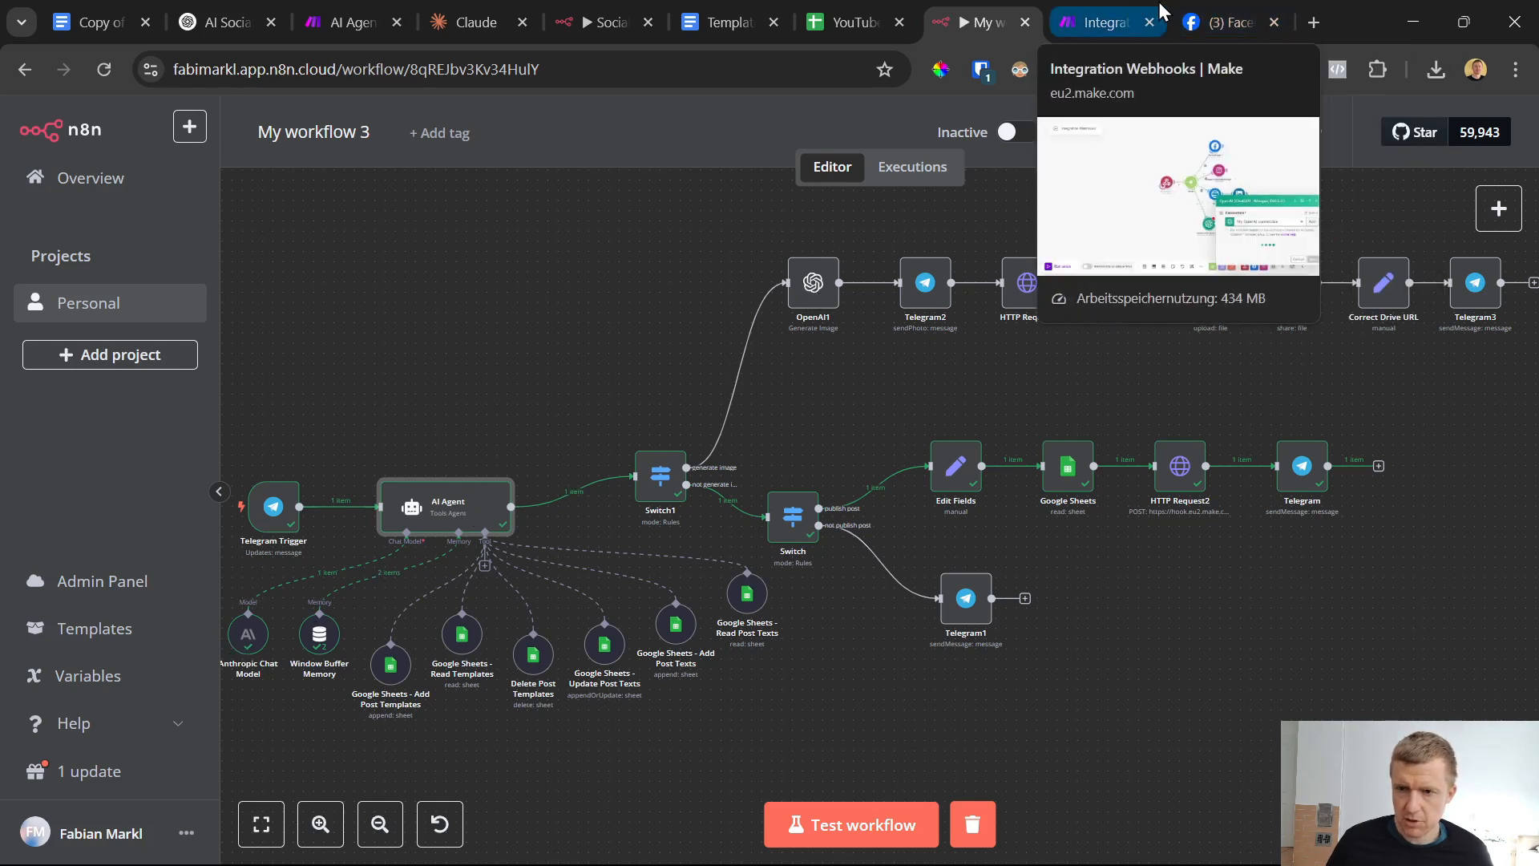
Return to the Make scenario, dismiss the new connection form and keep My OpenAI connection for the OpenAI module
click(1085, 3)
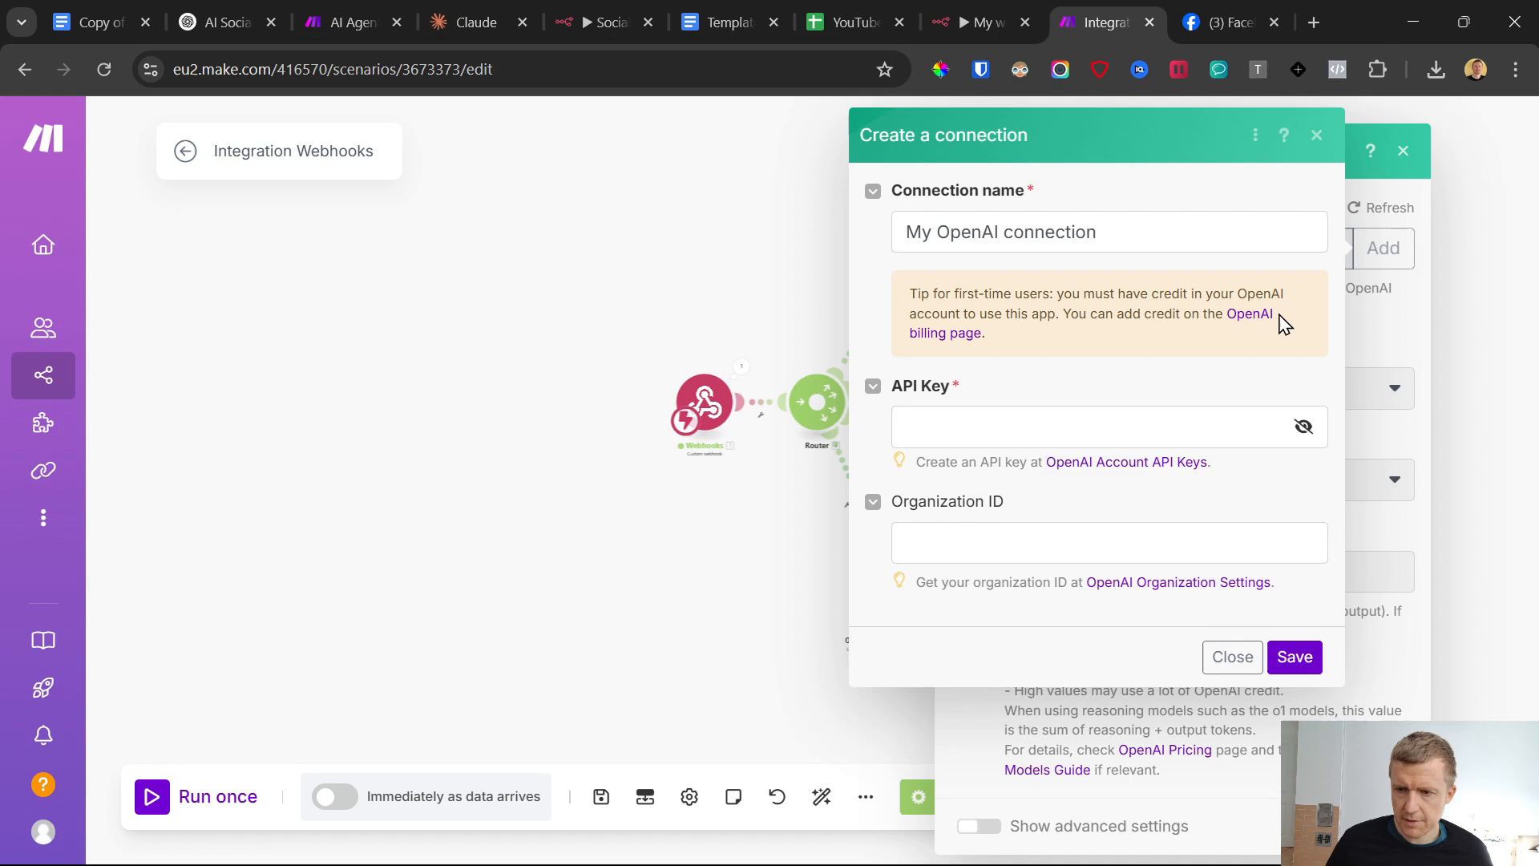
click(1317, 134)
click(1002, 11)
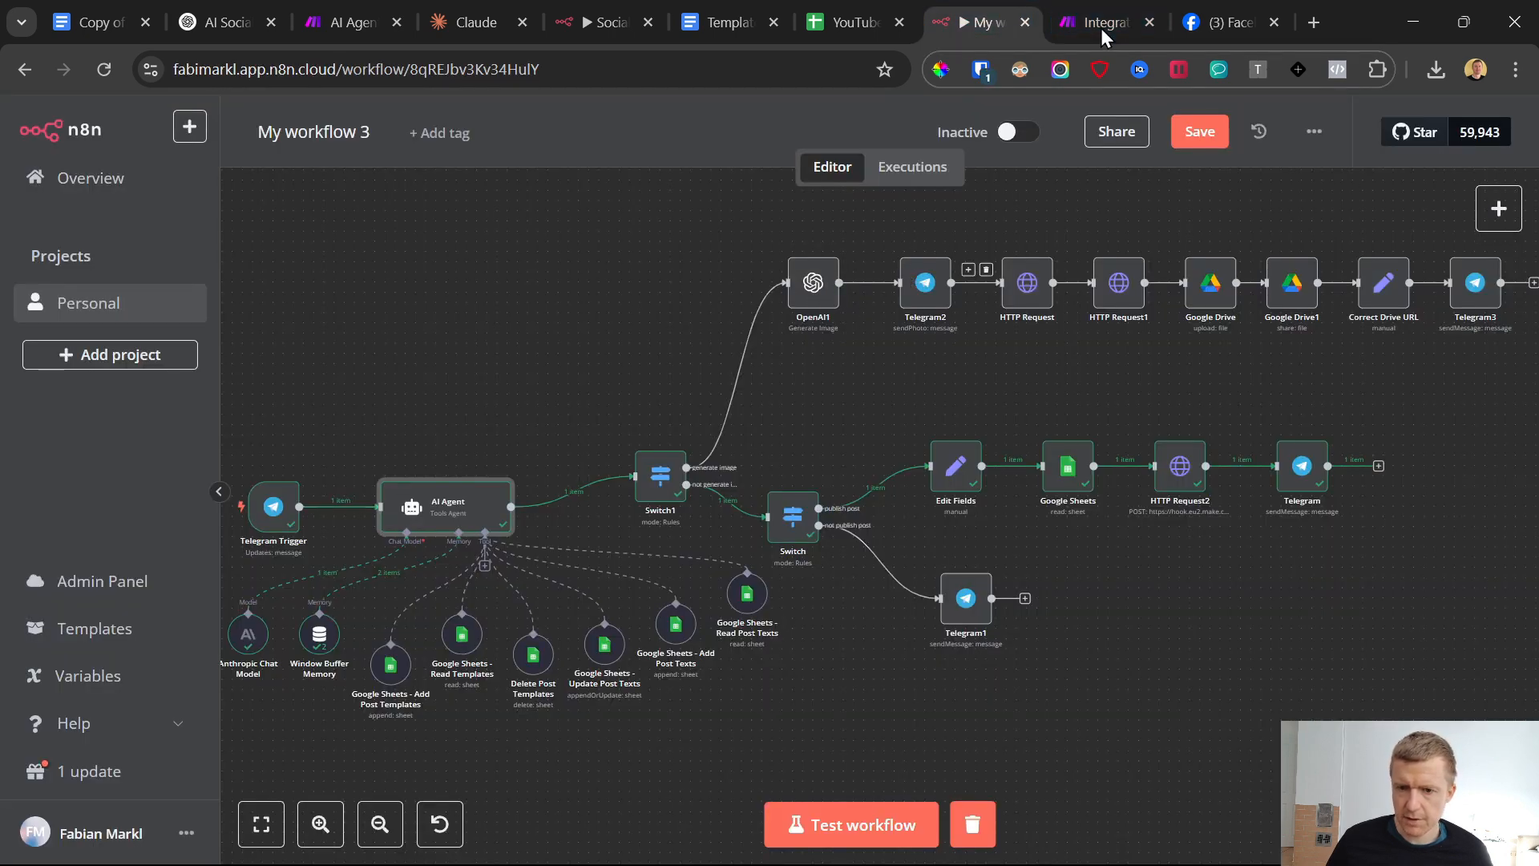
click(1101, 1)
click(1165, 255)
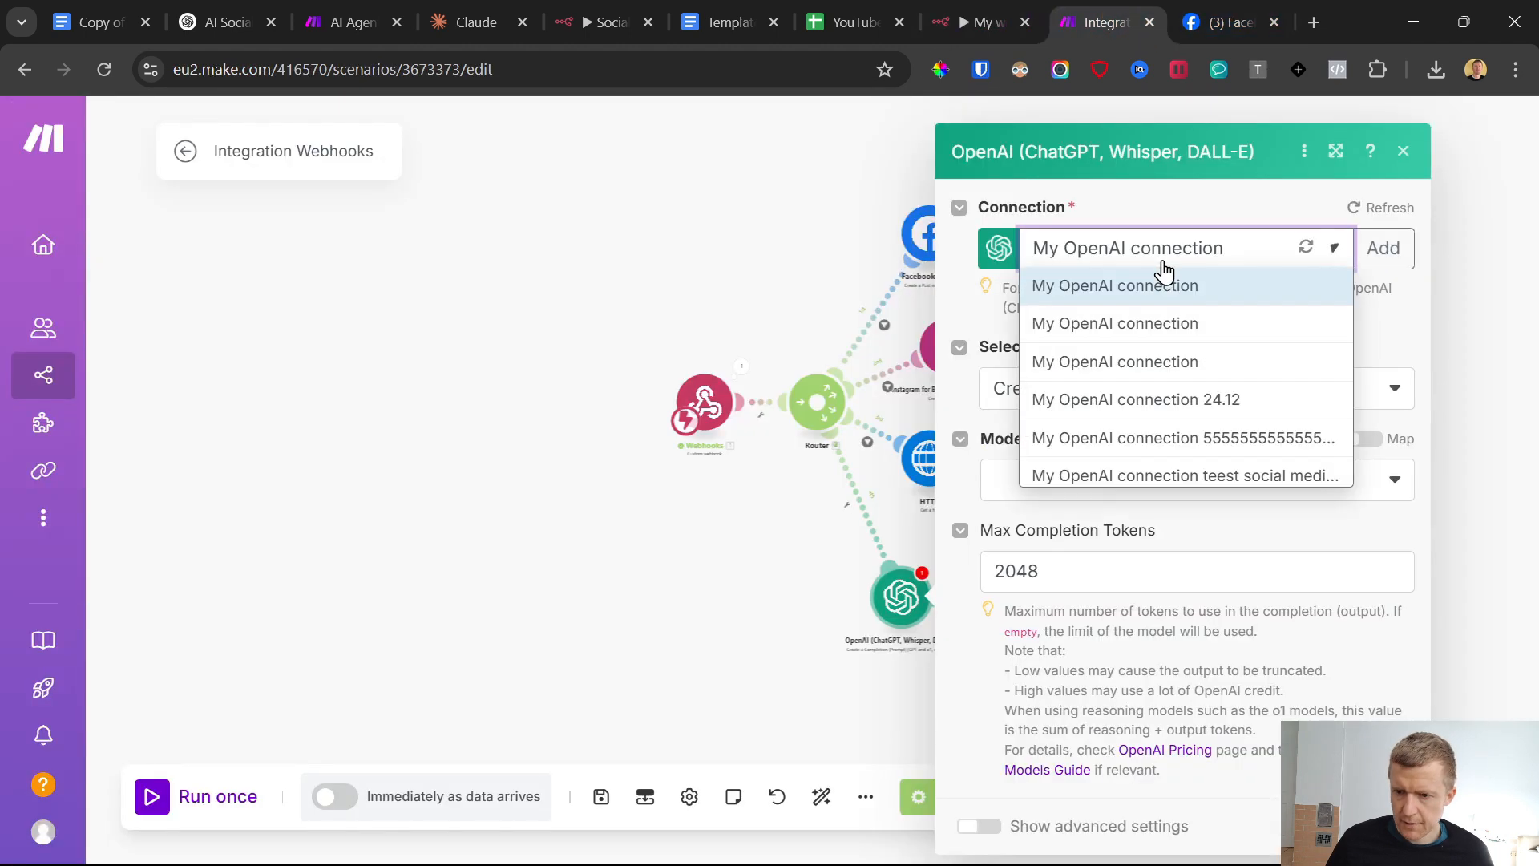
click(1163, 250)
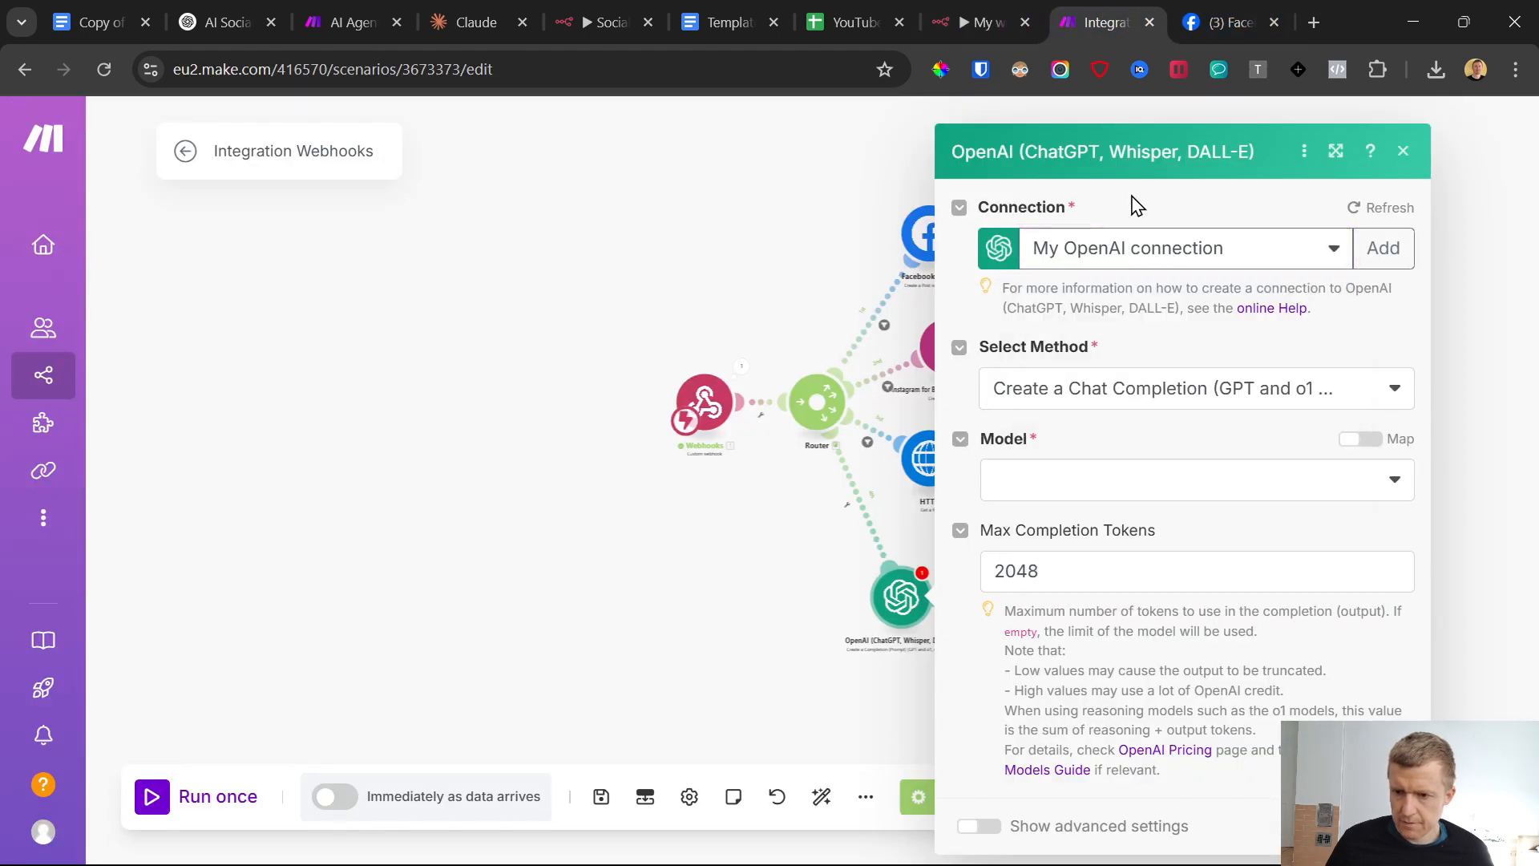
Set the OpenAI module's model to gpt-4o-mini (system)
click(1118, 479)
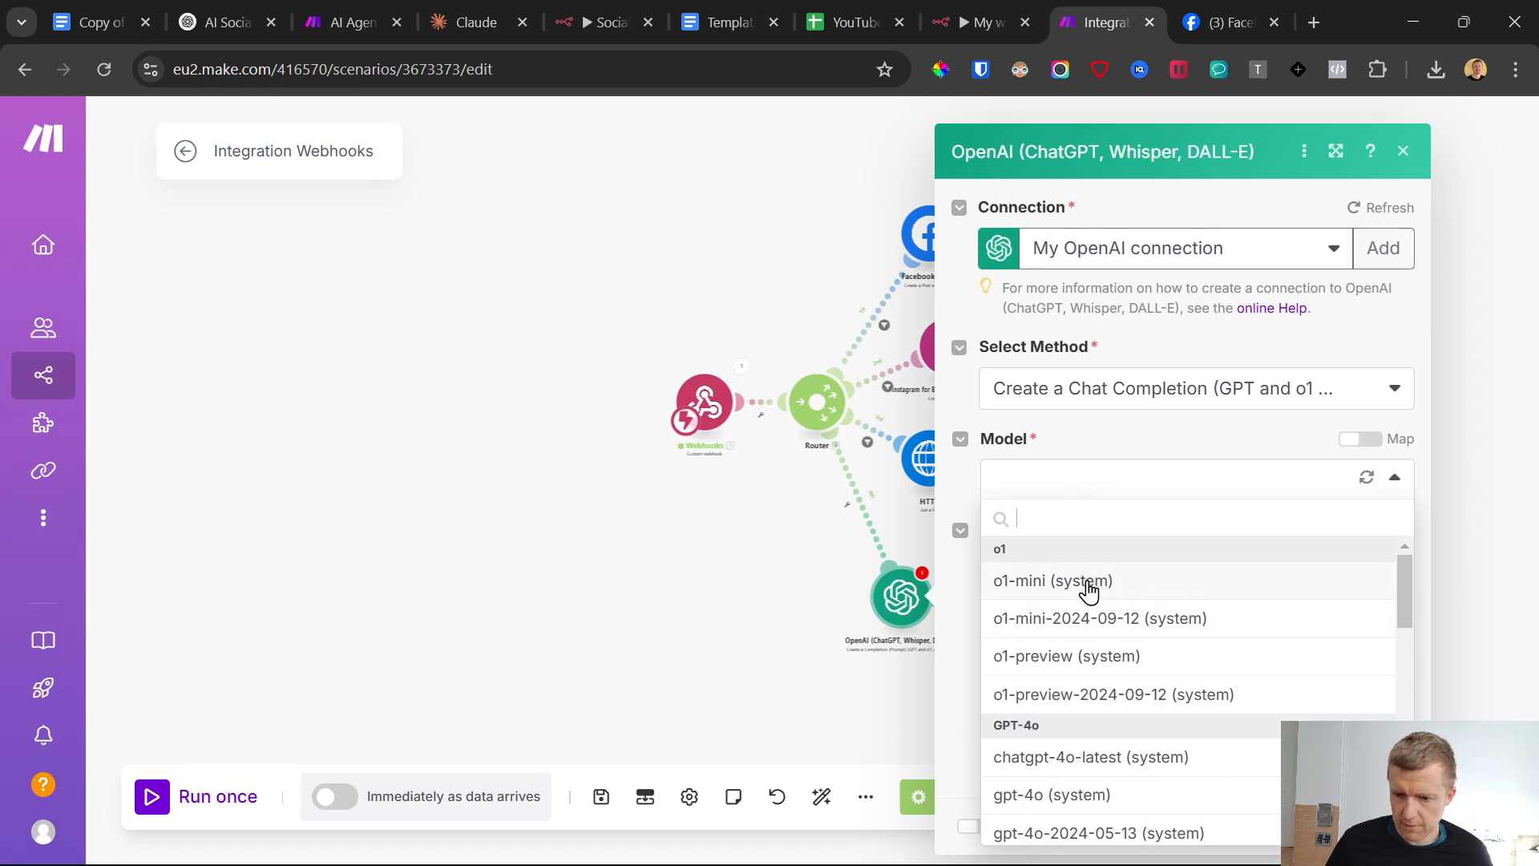
click(1087, 586)
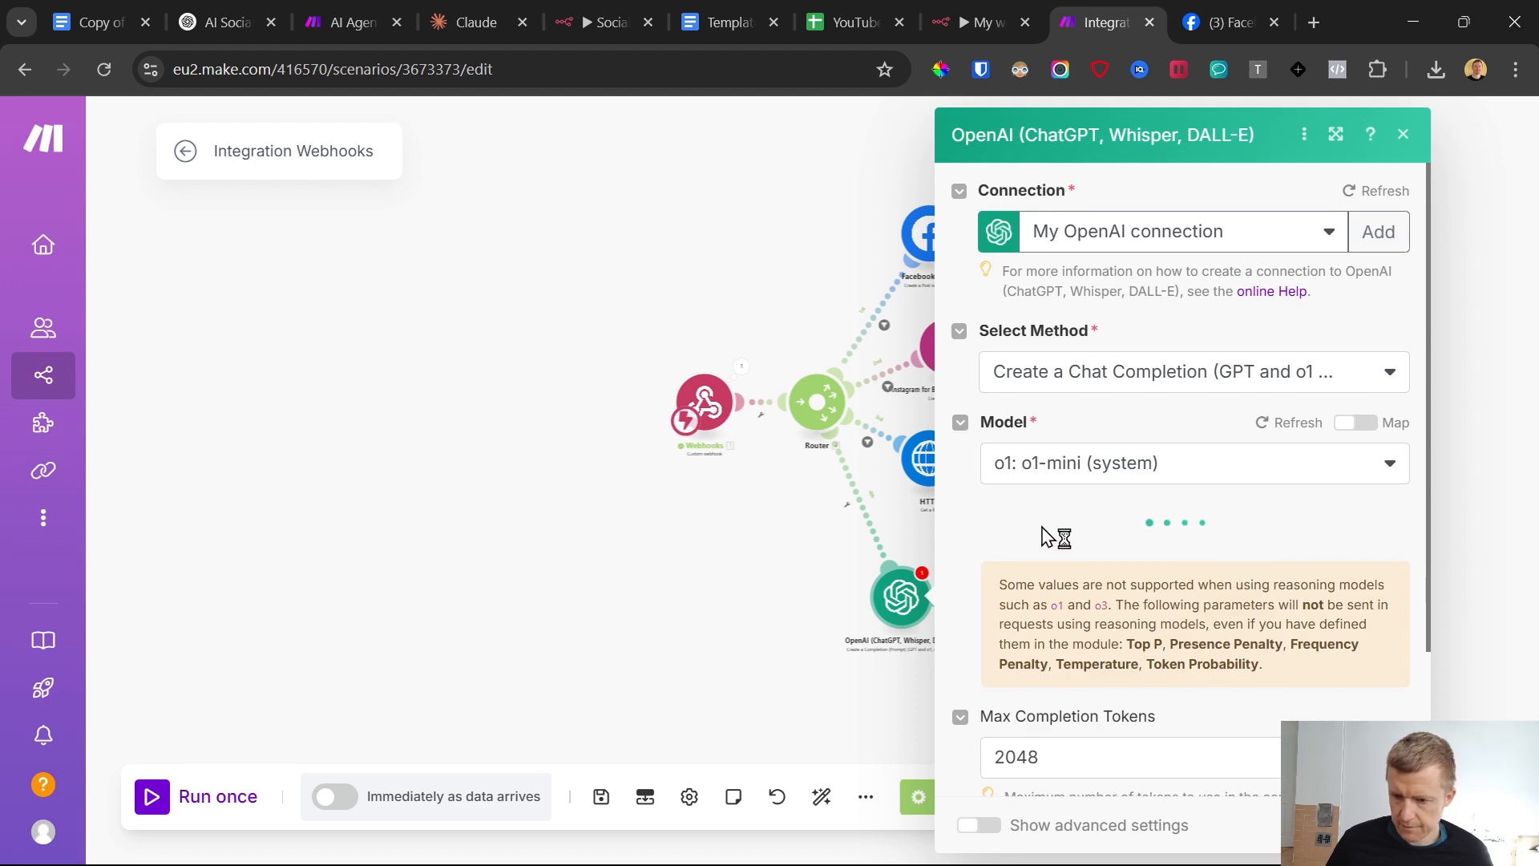
click(1069, 479)
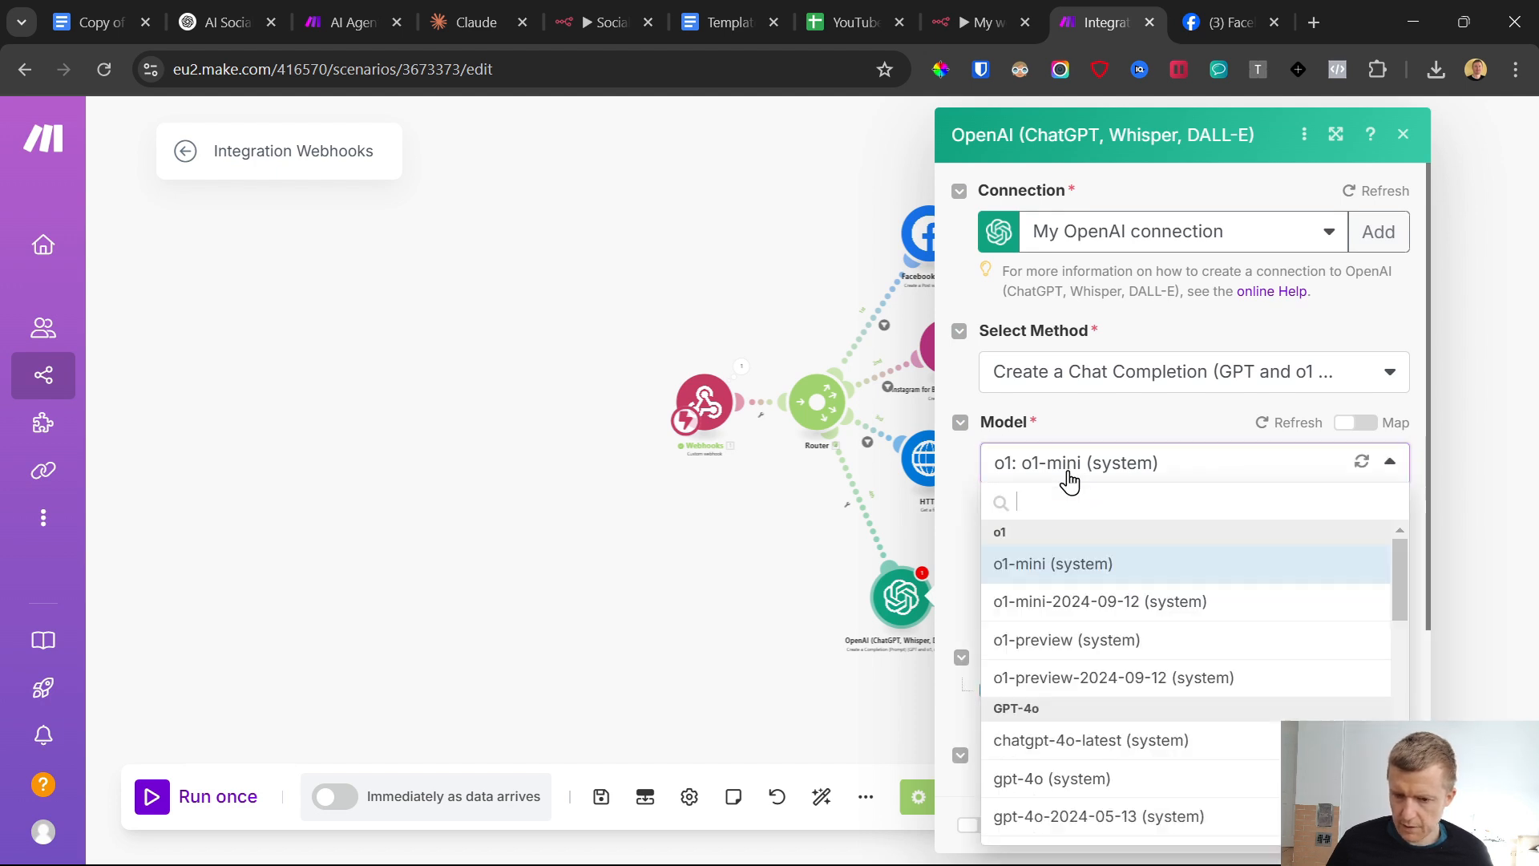
scroll(1075, 618, down, 3)
scroll(1105, 662, down, 3)
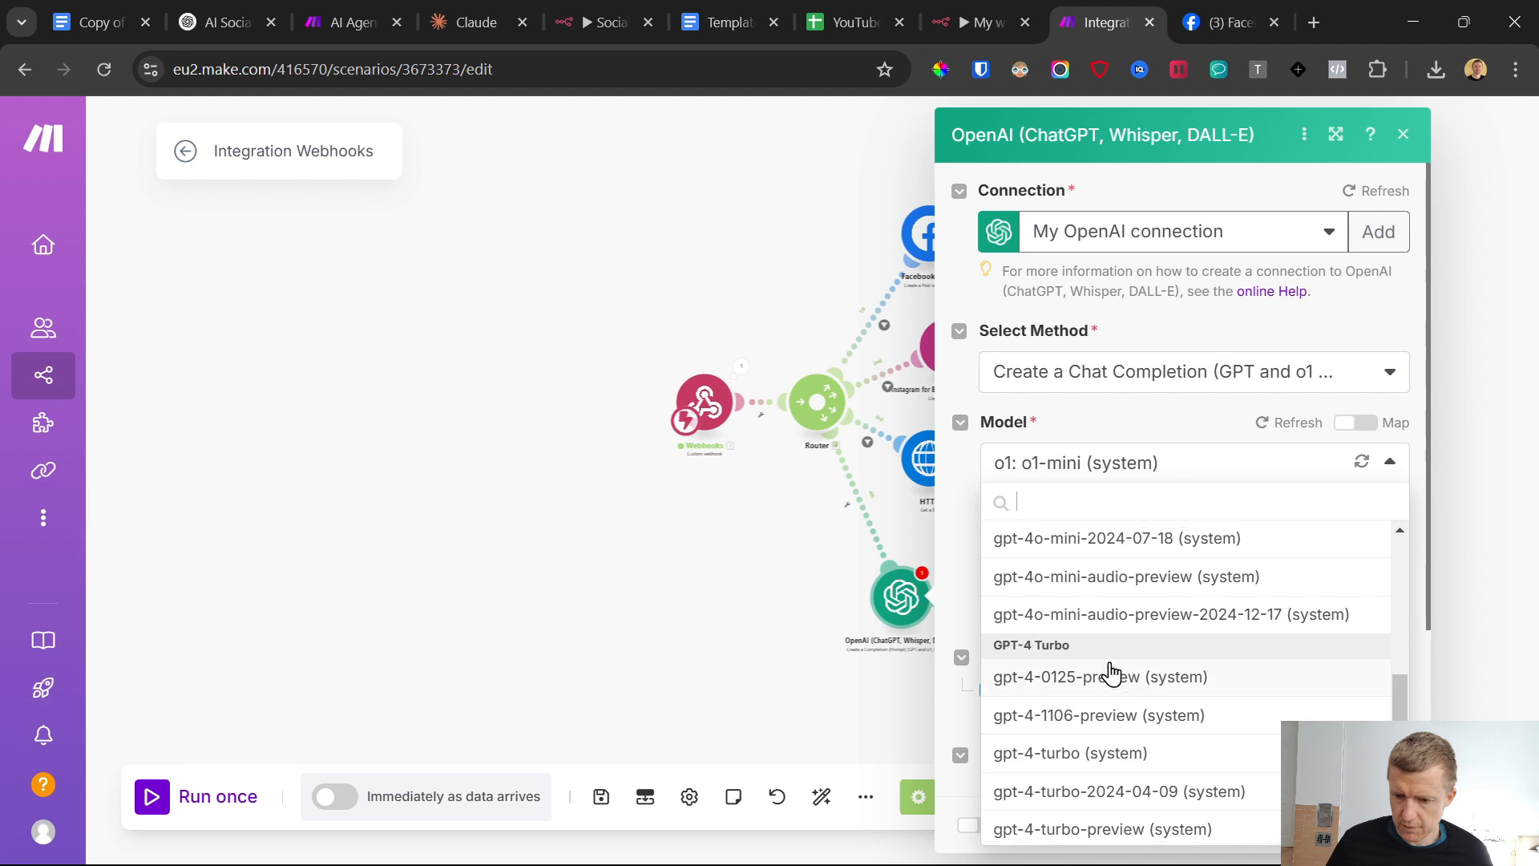
scroll(1102, 659, up, 1)
click(1086, 614)
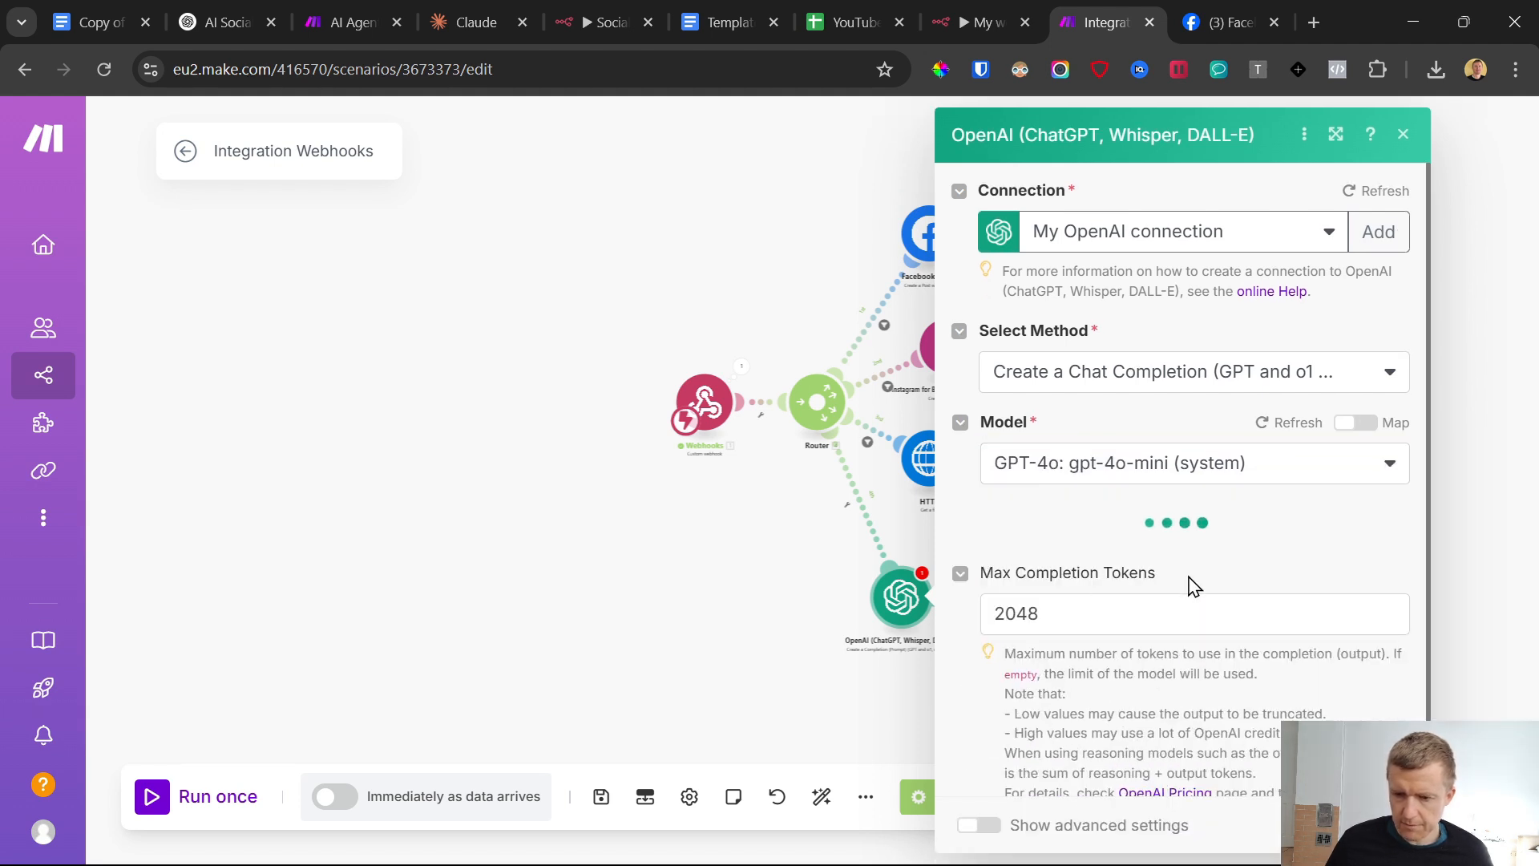
Copy the Twitter Post Summarizer prompt from the Template & Links document and return to the Make scenario
click(757, 2)
scroll(756, 286, down, 7)
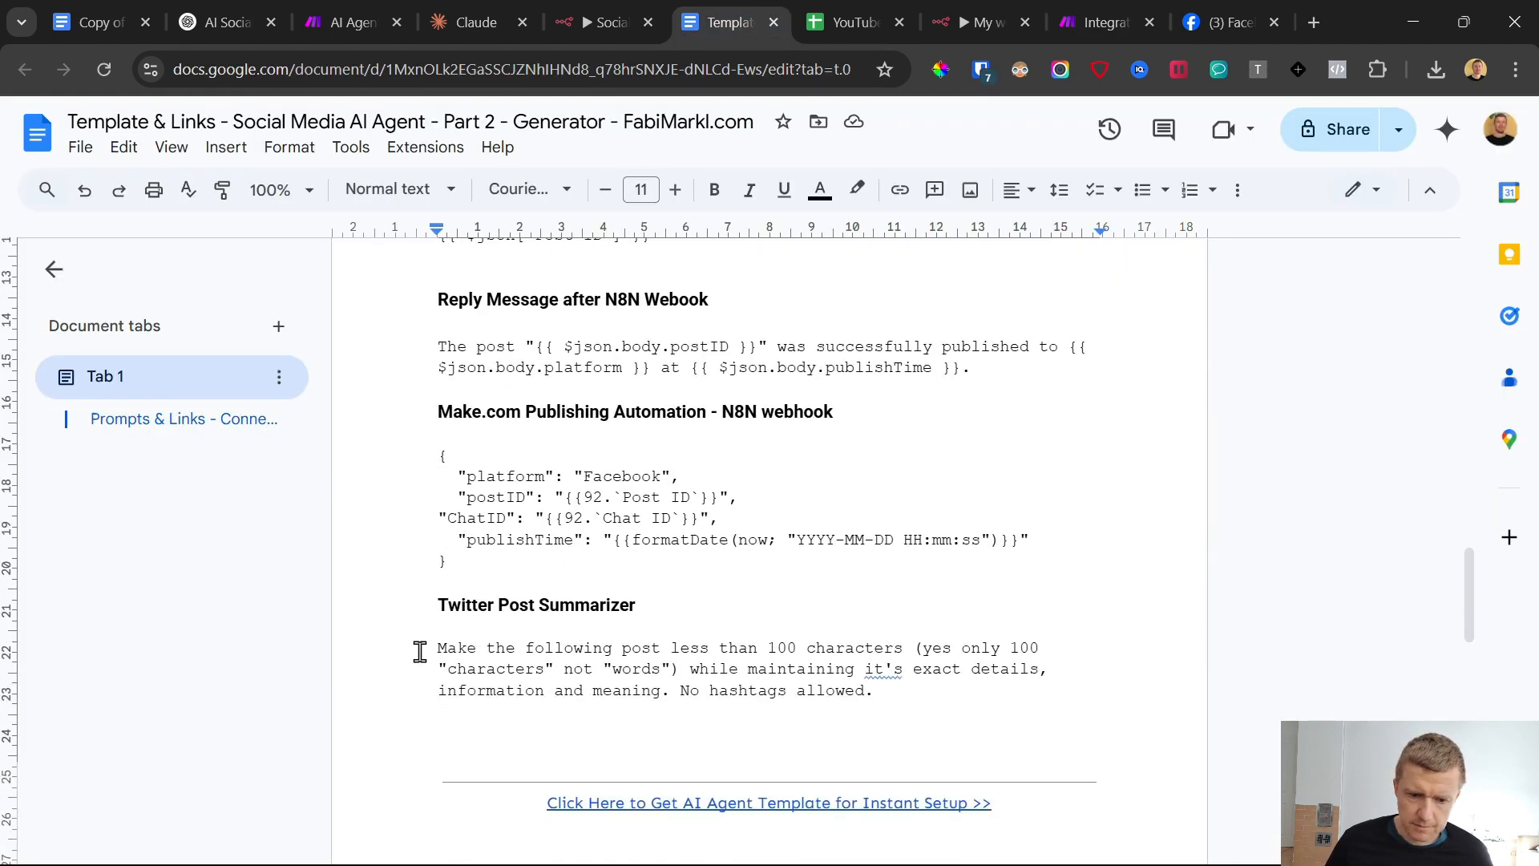
drag(419, 651, 885, 694)
key(ctrl+c)
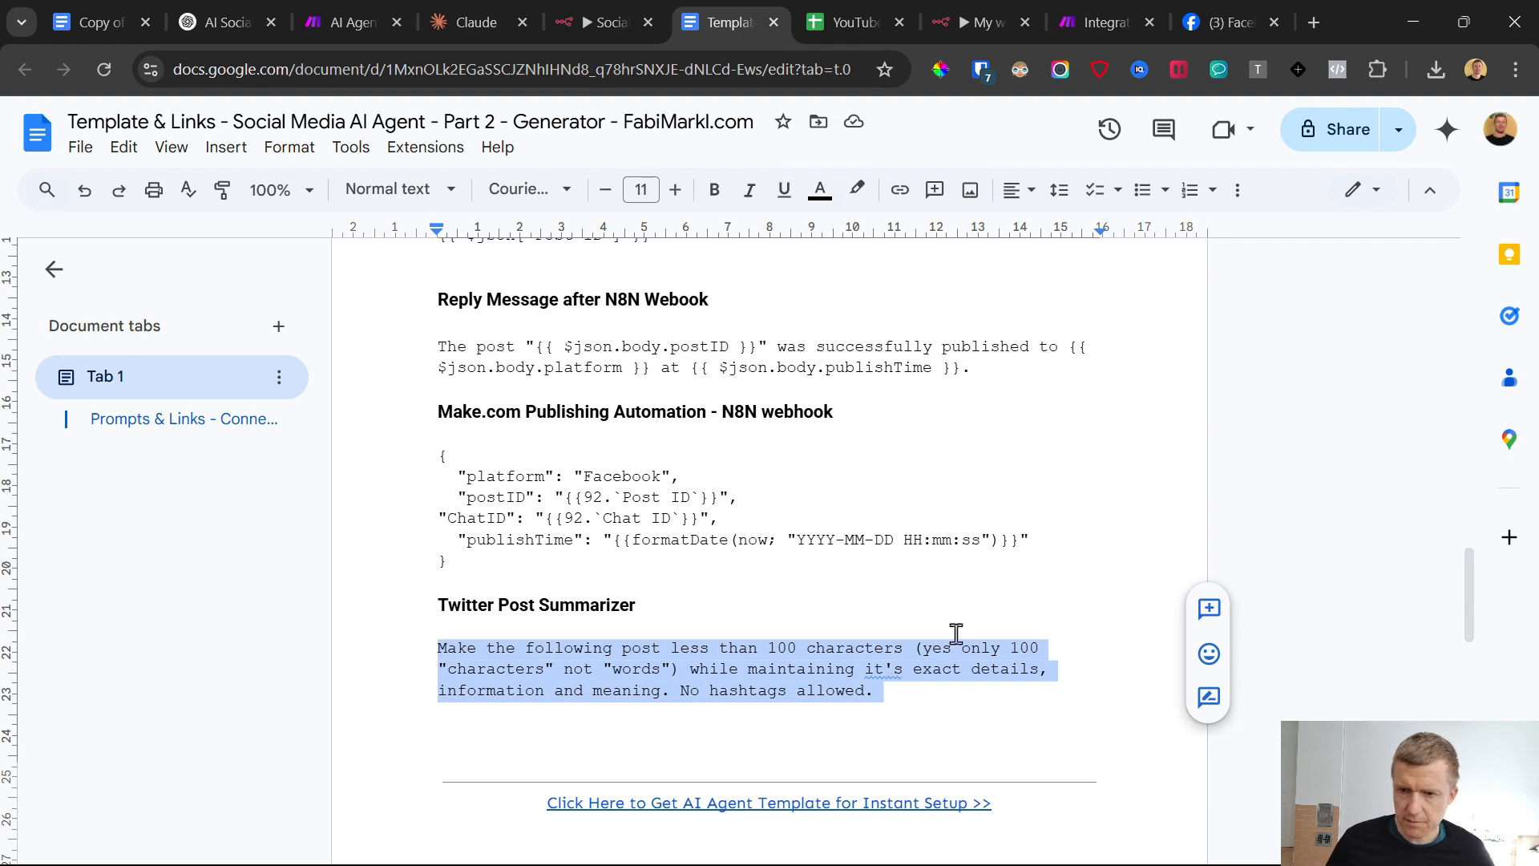
click(1067, 1)
Give the OpenAI module's first message the User role and paste the copied summarizer prompt as its text content
click(1085, 550)
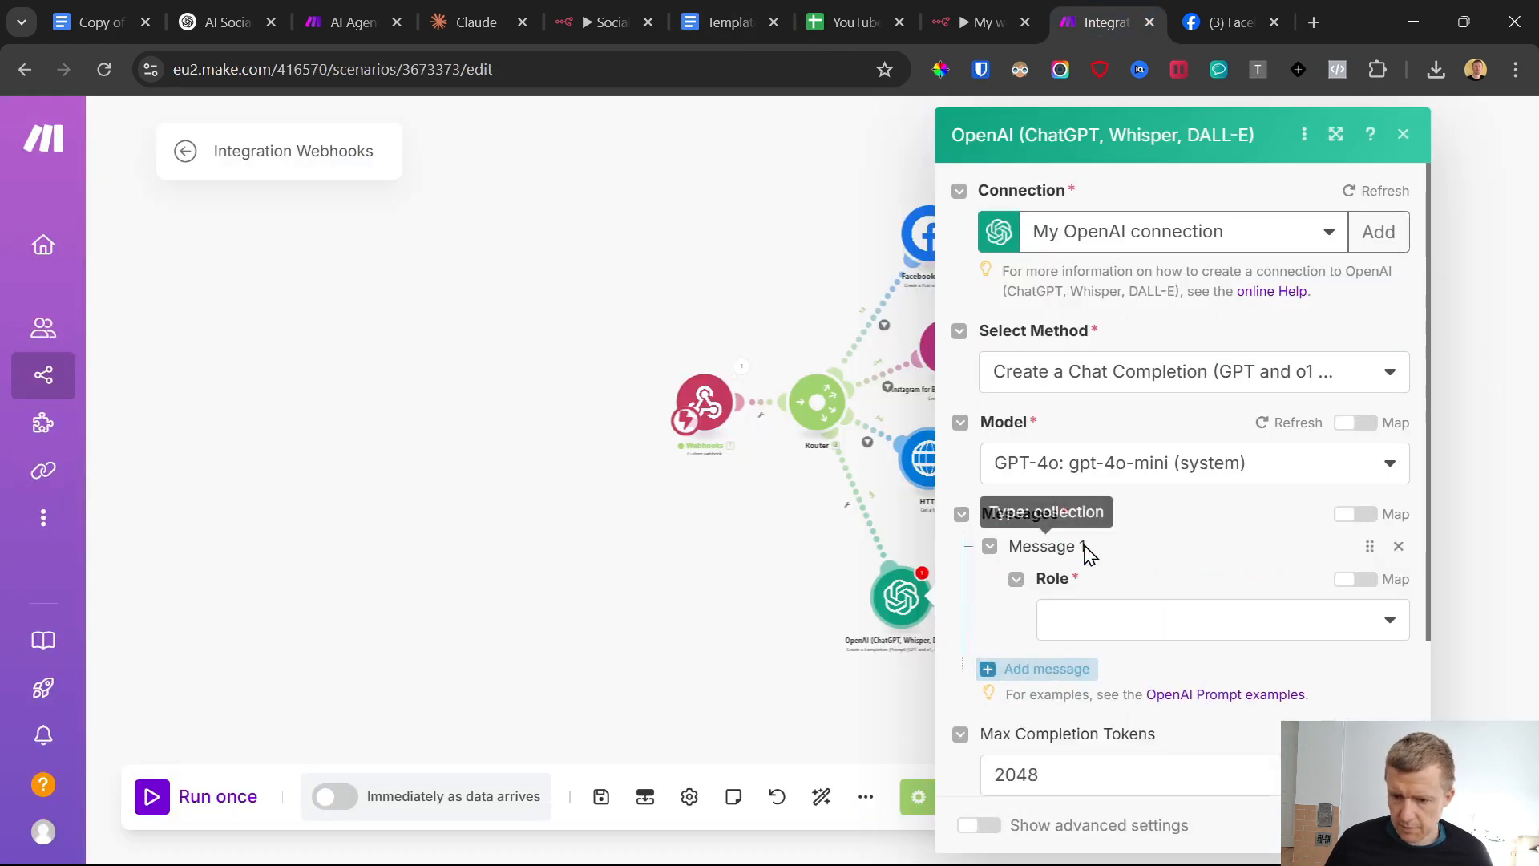
click(1086, 622)
click(1106, 611)
scroll(1109, 532, down, 3)
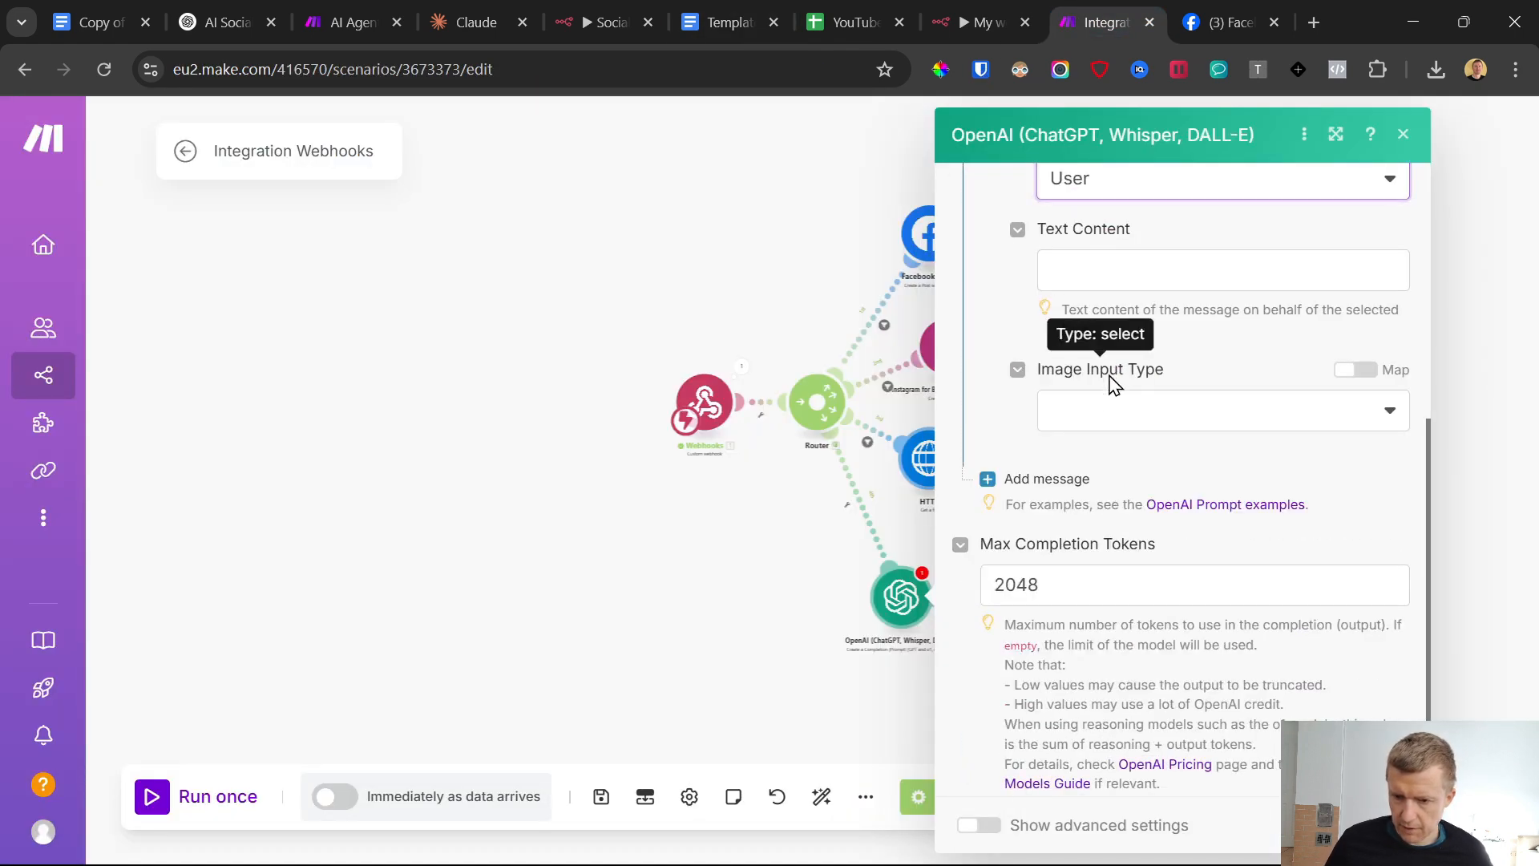
click(1087, 281)
key(ctrl+v)
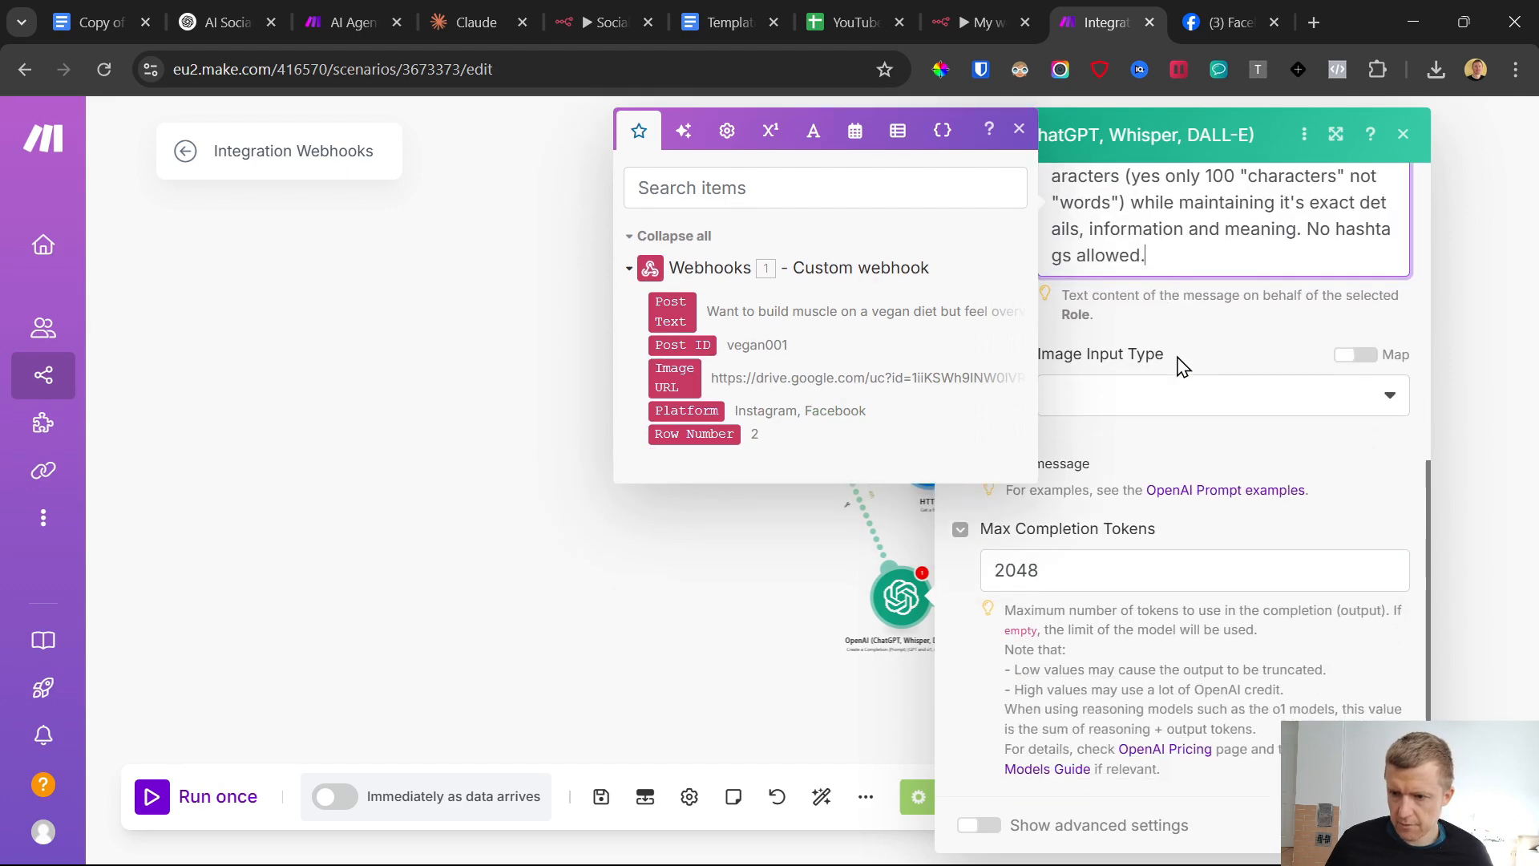
scroll(1226, 481, up, 3)
scroll(1224, 537, down, 2)
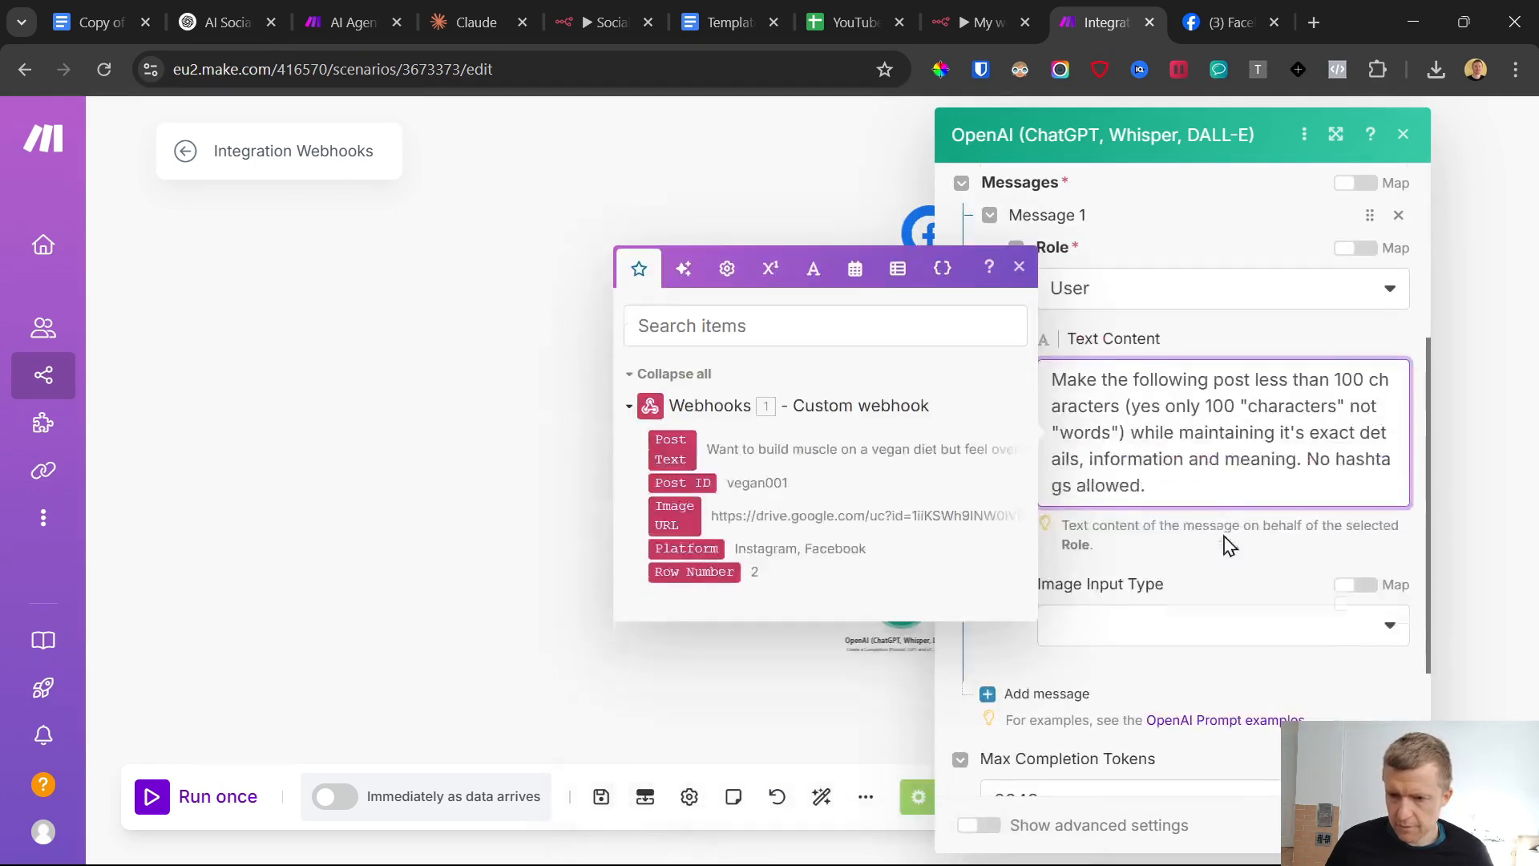
Check what follows the Twitter summarizer prompt in the template document and return to the Make scenario
click(713, 4)
scroll(618, 567, down, 5)
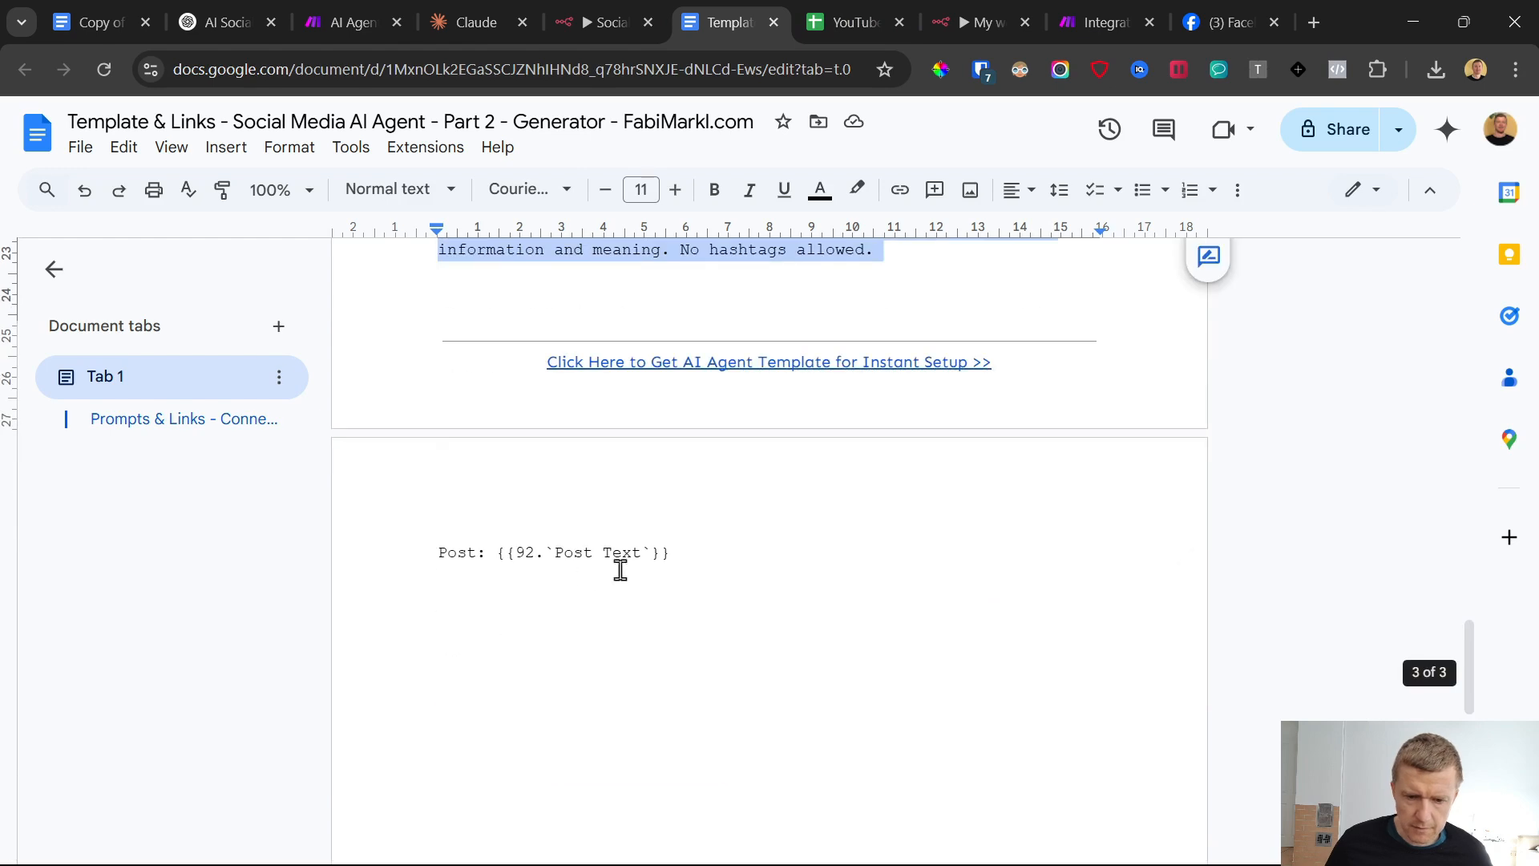
shift+click(698, 553)
click(1104, 12)
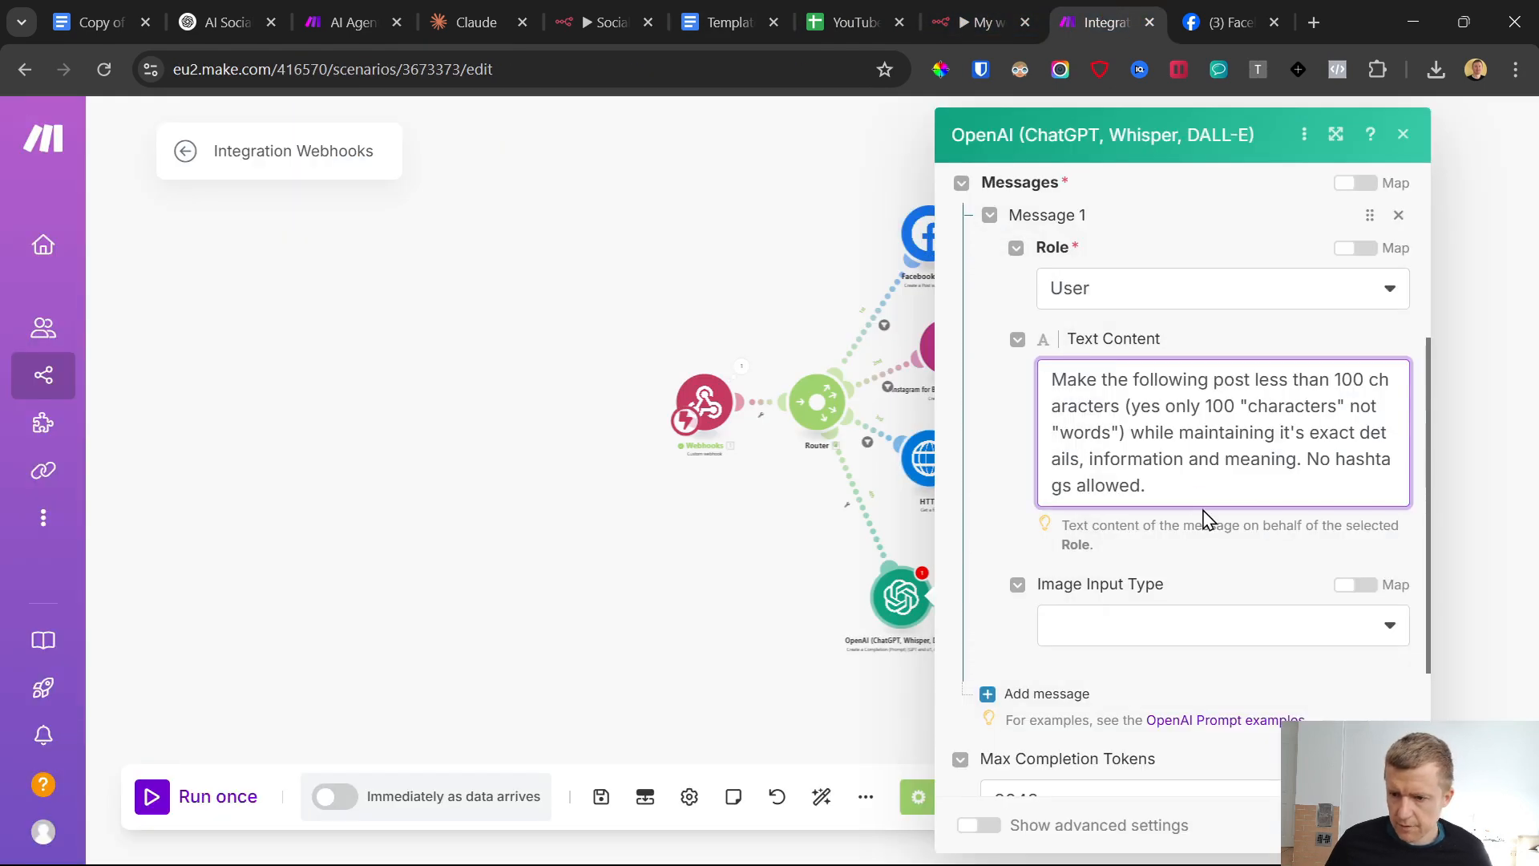
End the prompt with a colon, insert the webhook's Post Text below a blank line, and save the module and scenario
click(1214, 484)
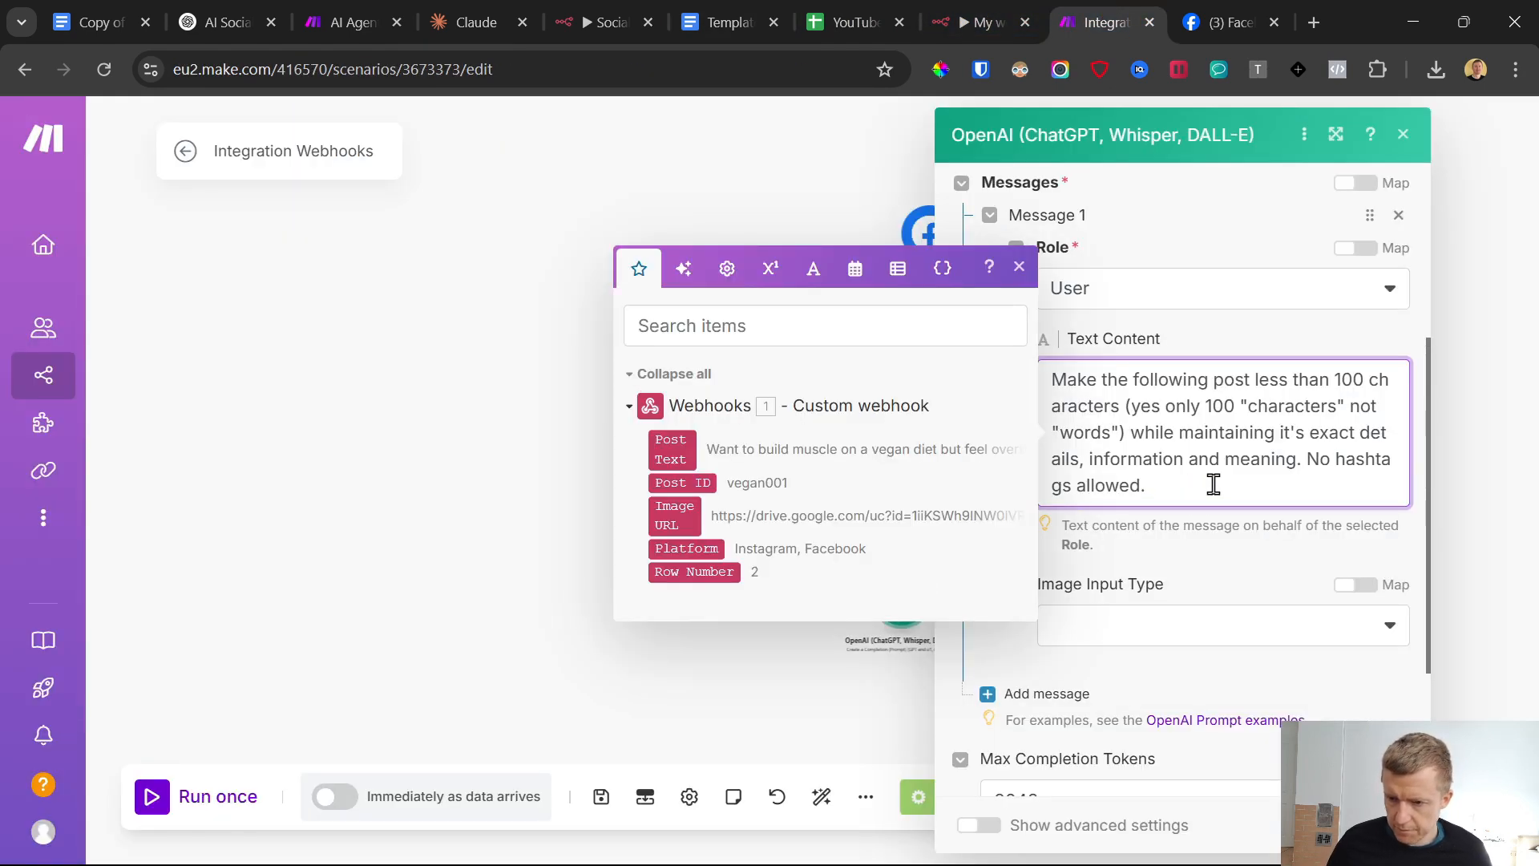
text(:)
key(Return)
key(Return)
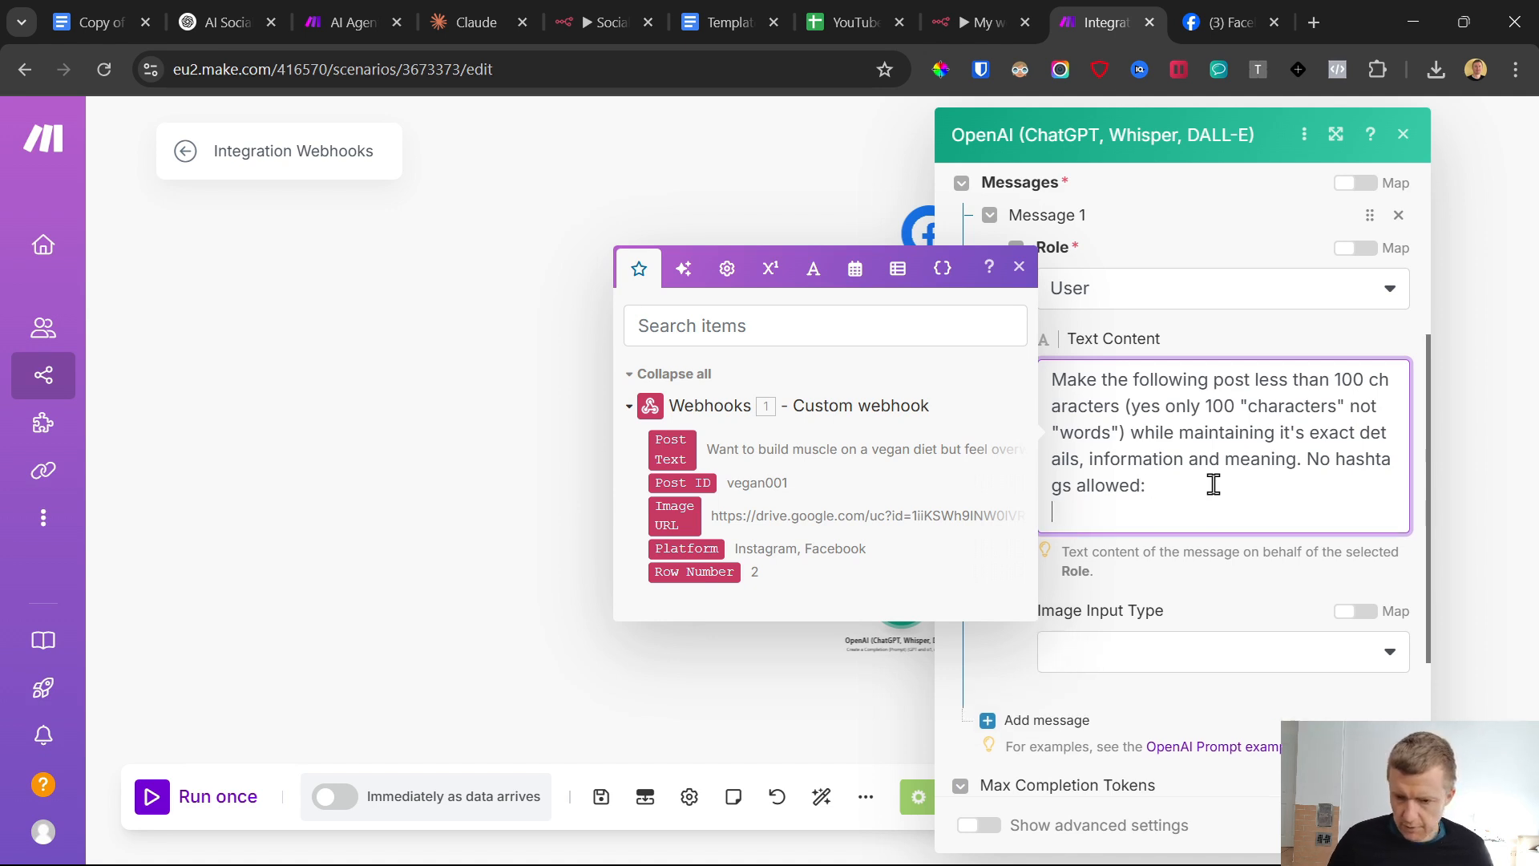
click(694, 450)
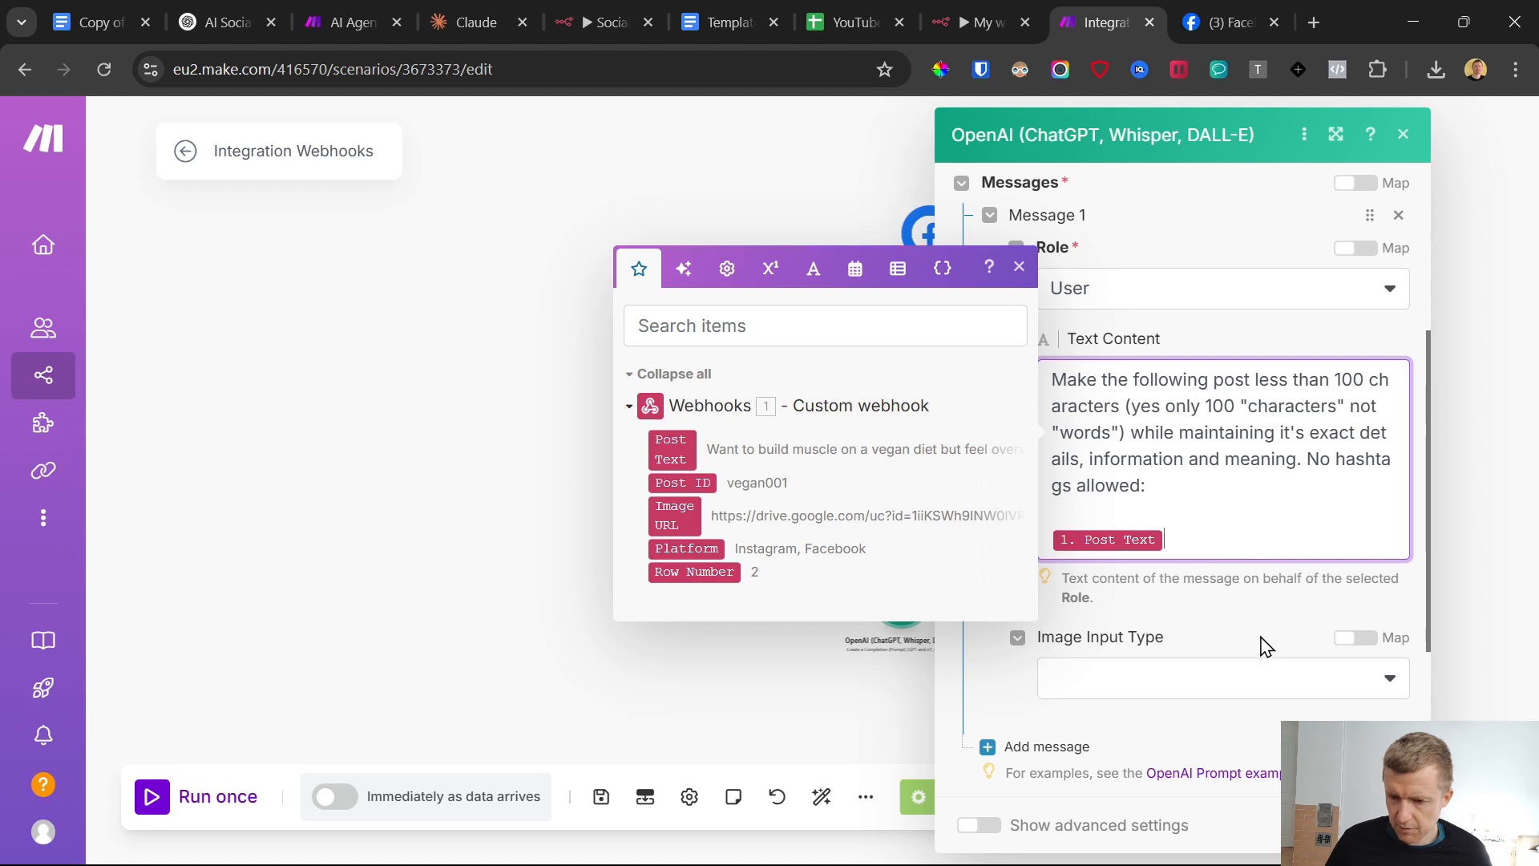
click(1382, 823)
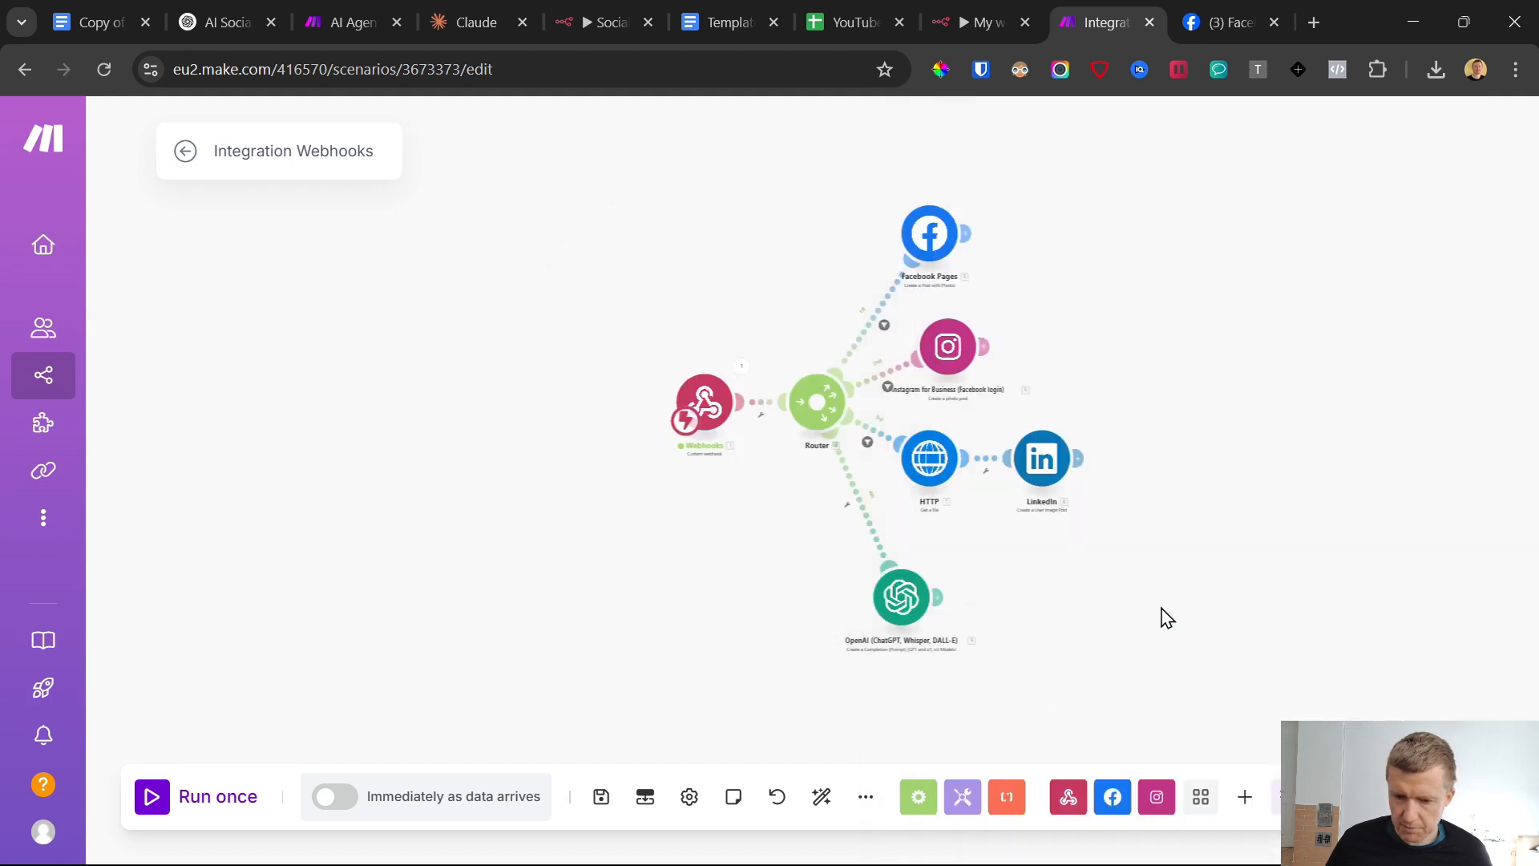
click(601, 798)
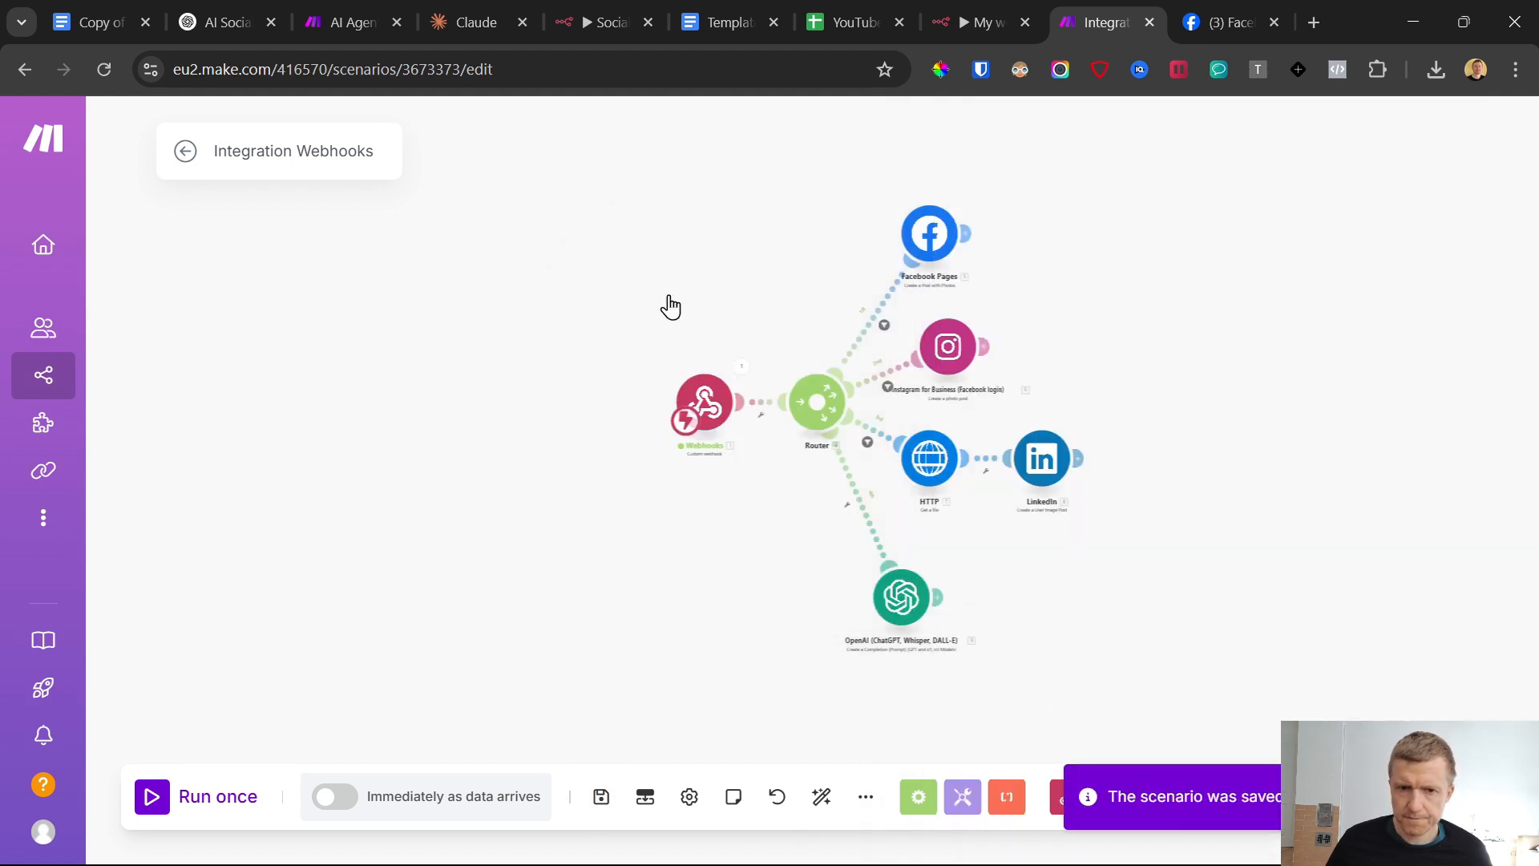
Examine the X route in the finished AI Agent Social Media Posts publisher scenario and return to Integration Webhooks
click(358, 4)
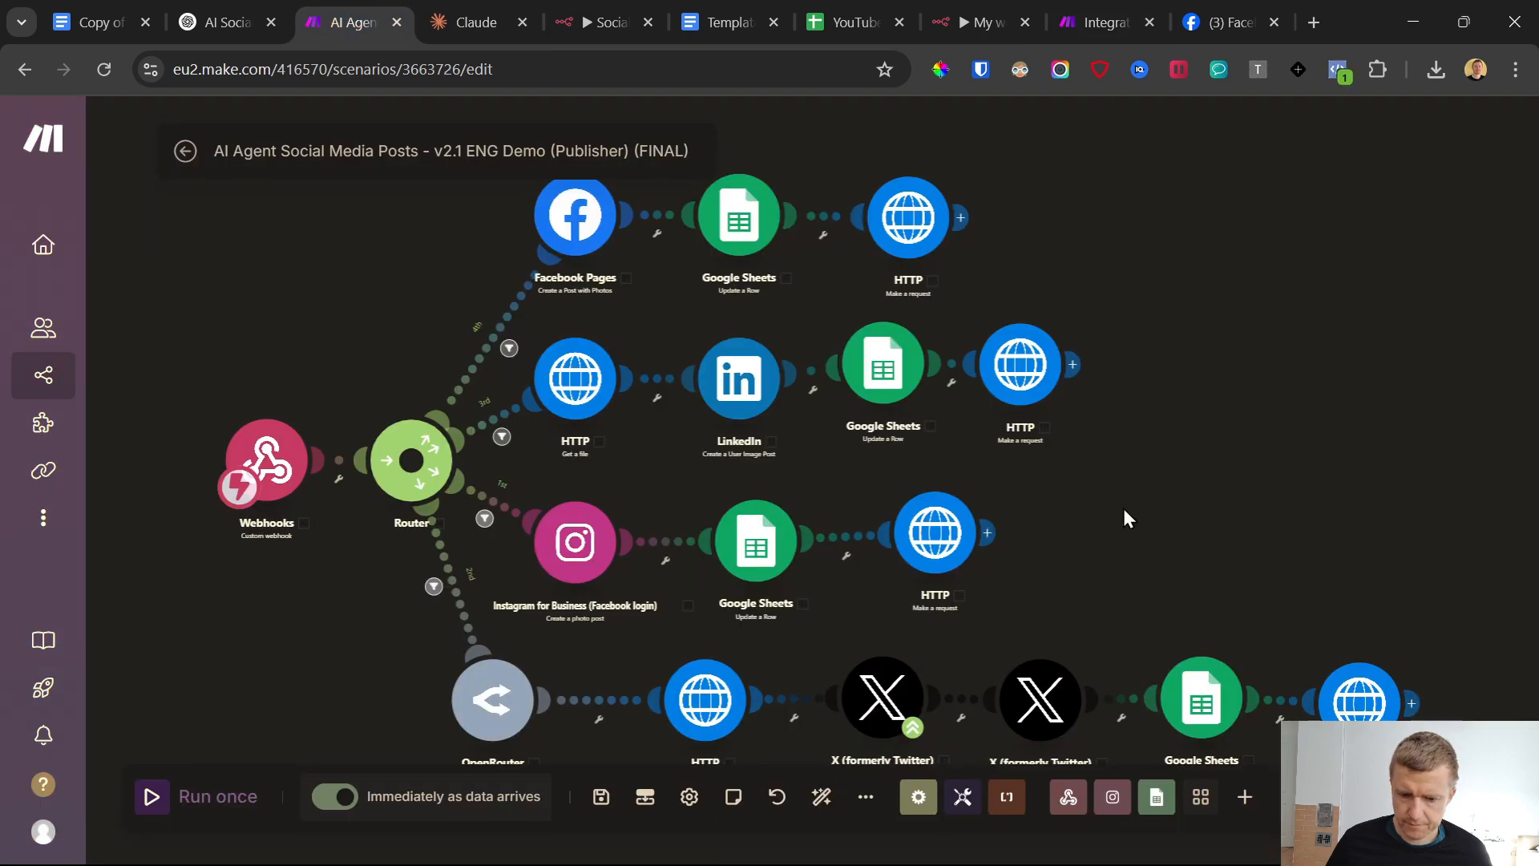
scroll(1067, 502, down, 4)
scroll(1066, 502, up, 6)
scroll(1066, 502, down, 3)
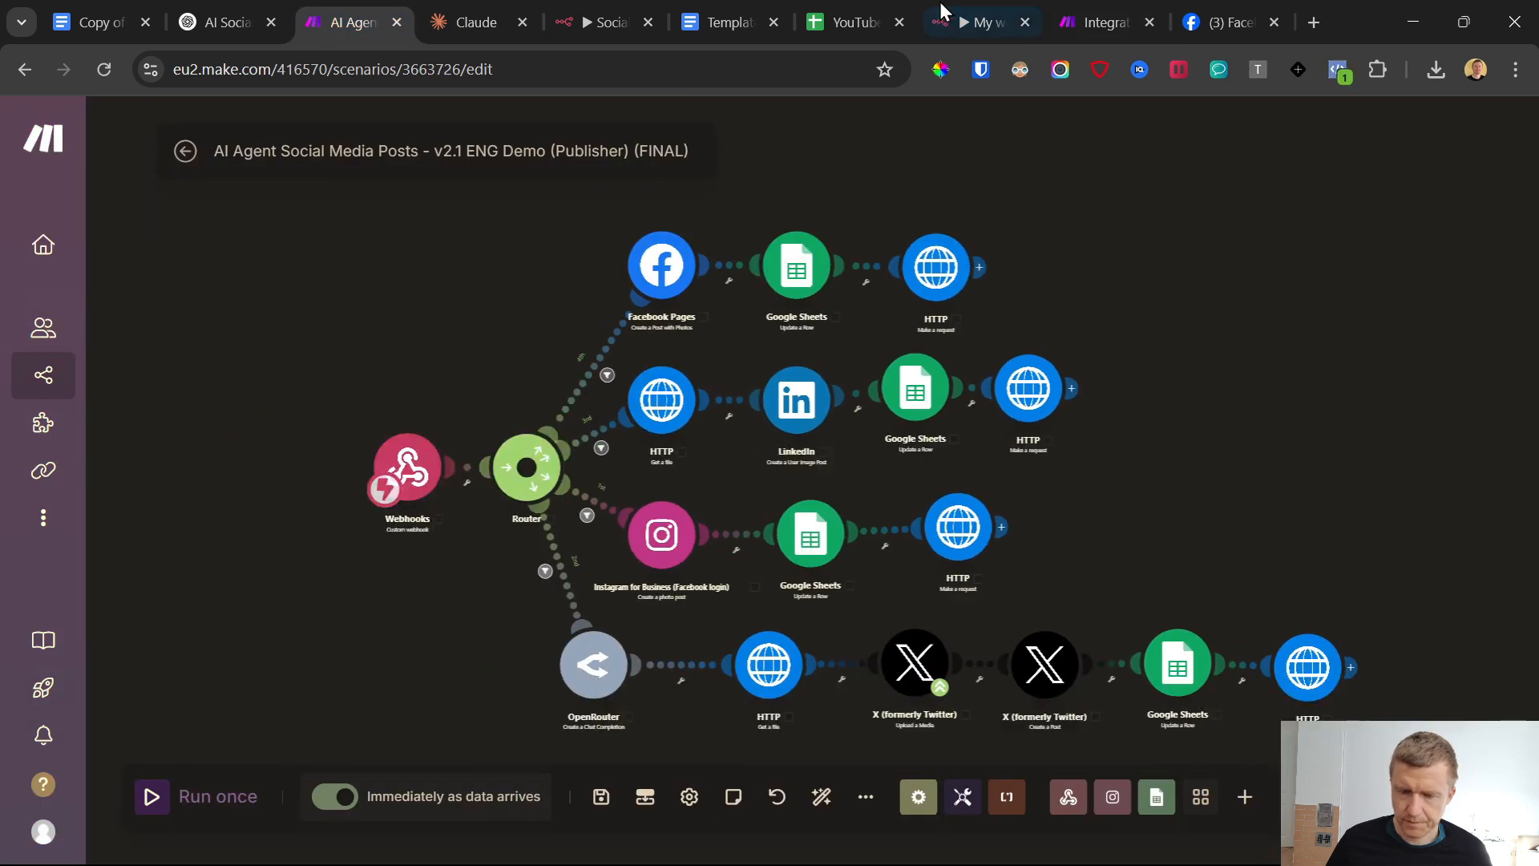
click(1119, 12)
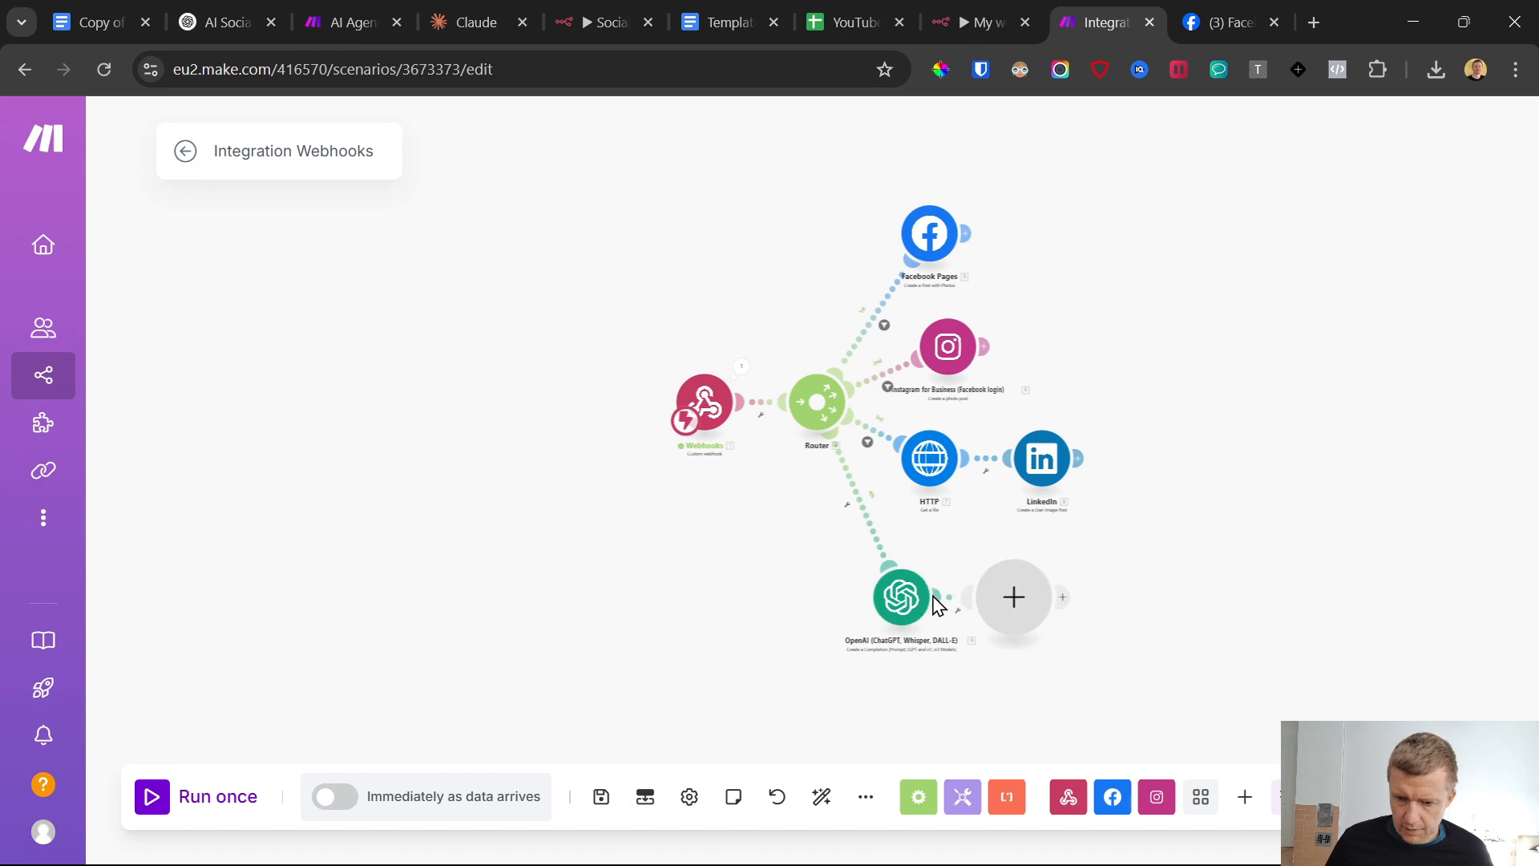
Add an HTTP "Get a file" module after OpenAI with the webhook's Image URL as its URL, and save the scenario
click(1036, 601)
click(1130, 561)
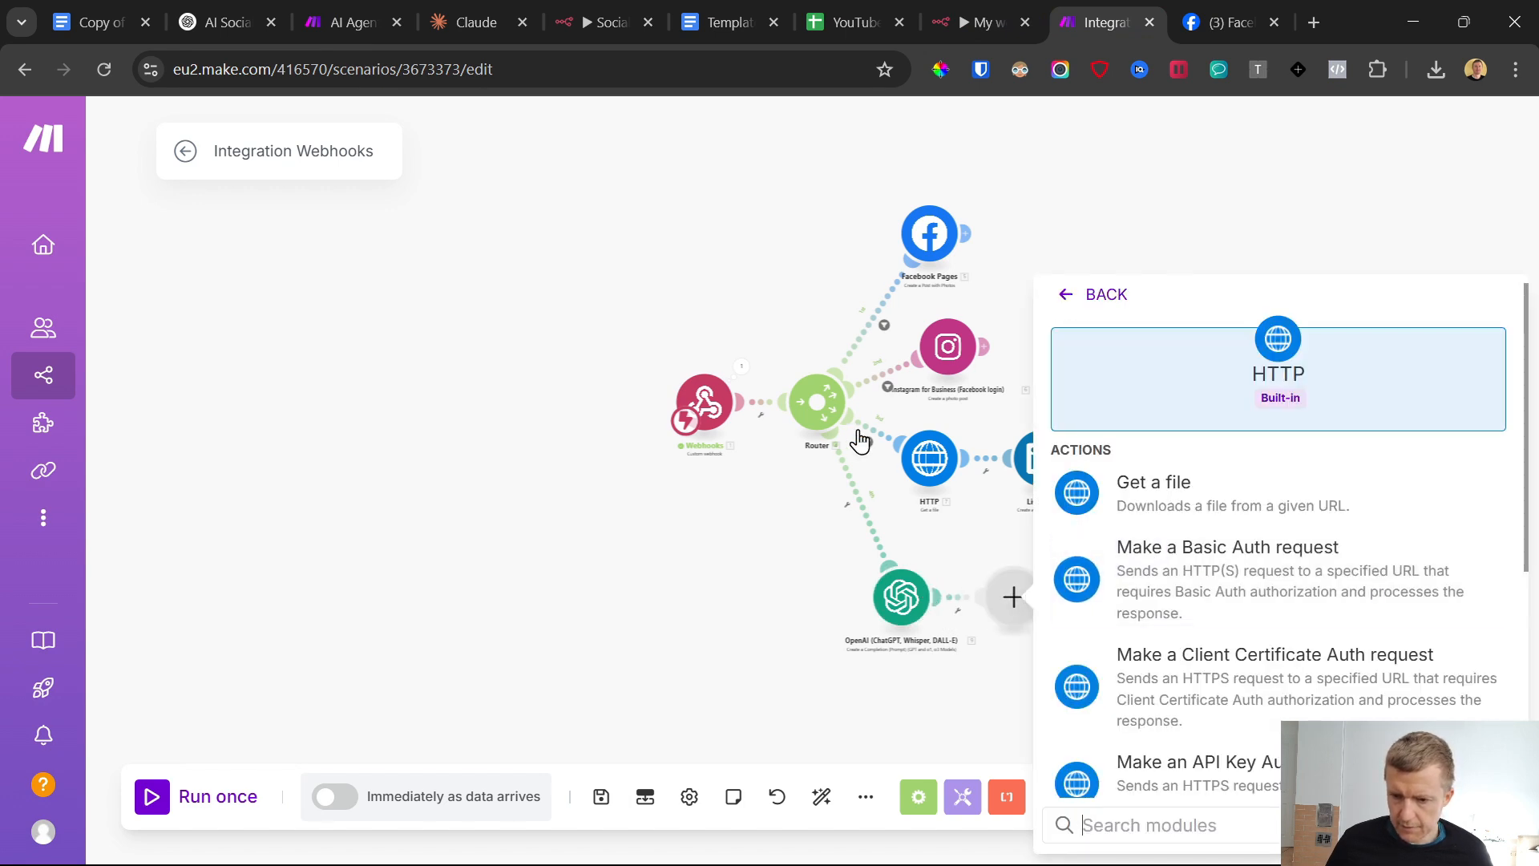
click(1164, 493)
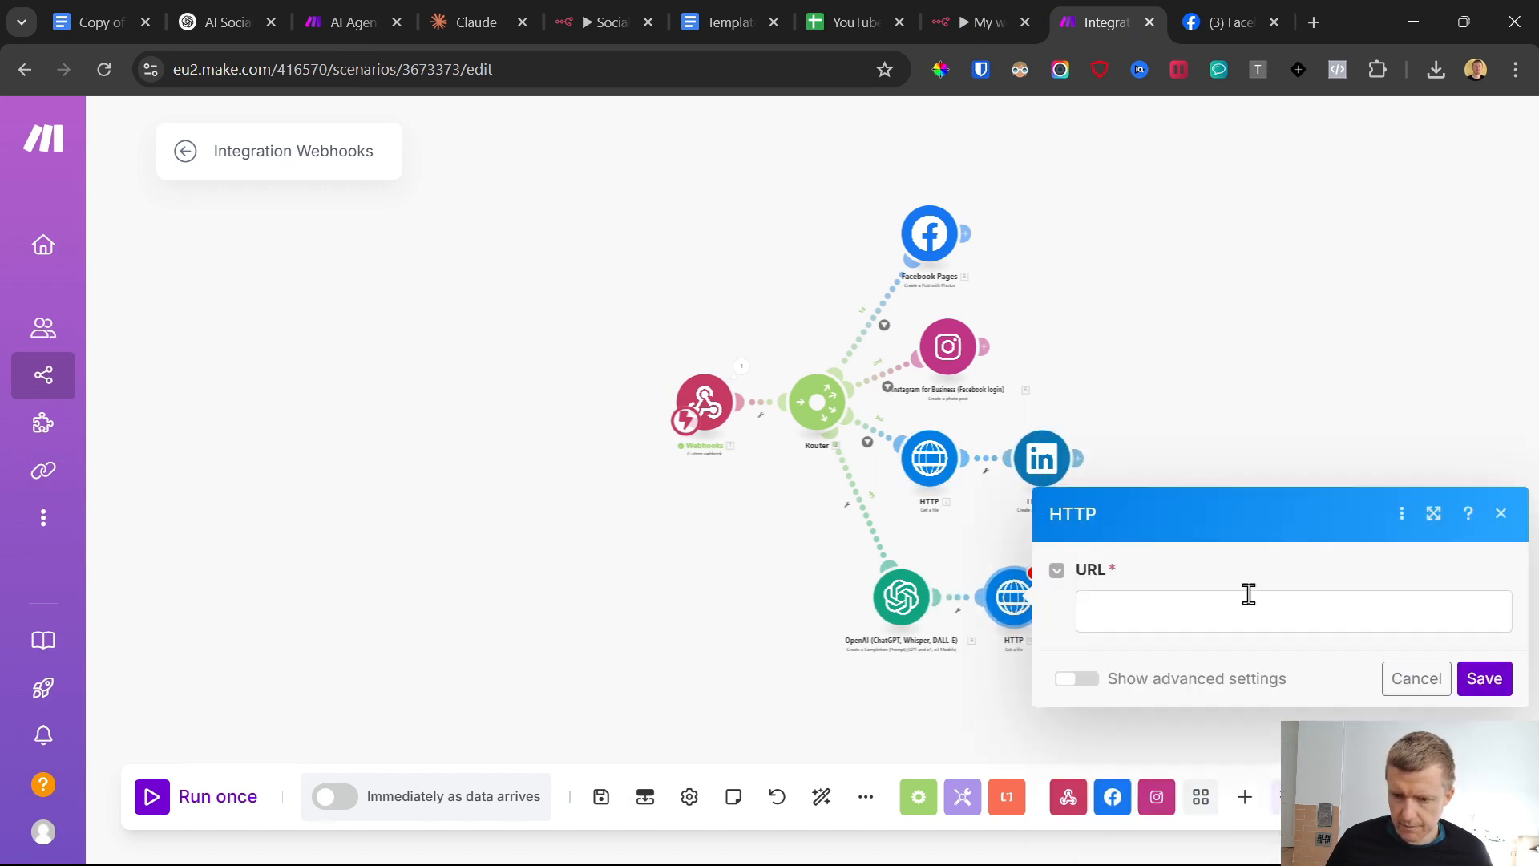
click(1210, 611)
scroll(818, 629, down, 1)
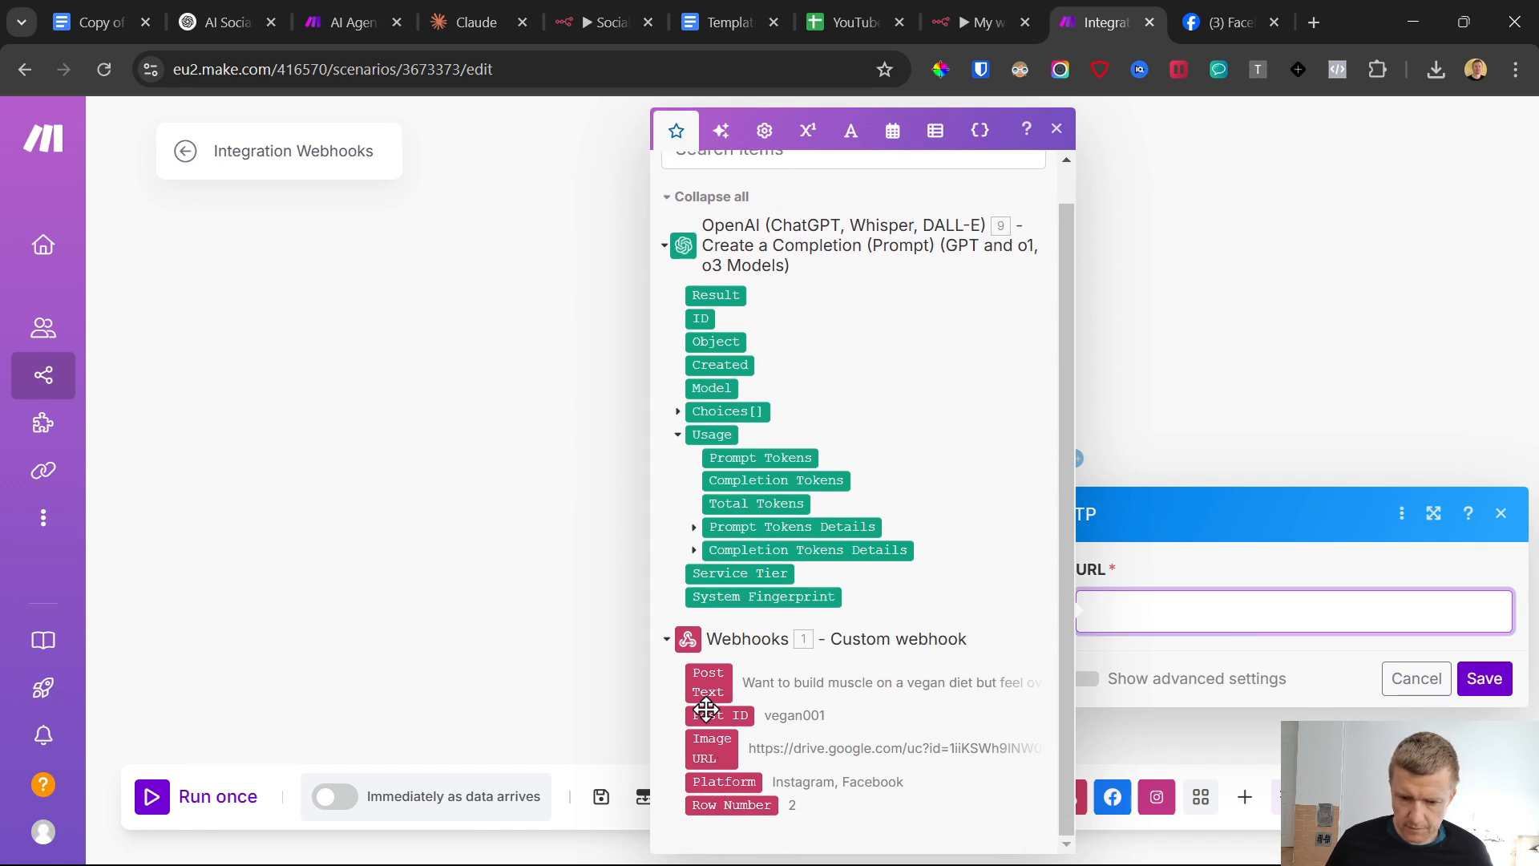
click(706, 750)
click(1485, 679)
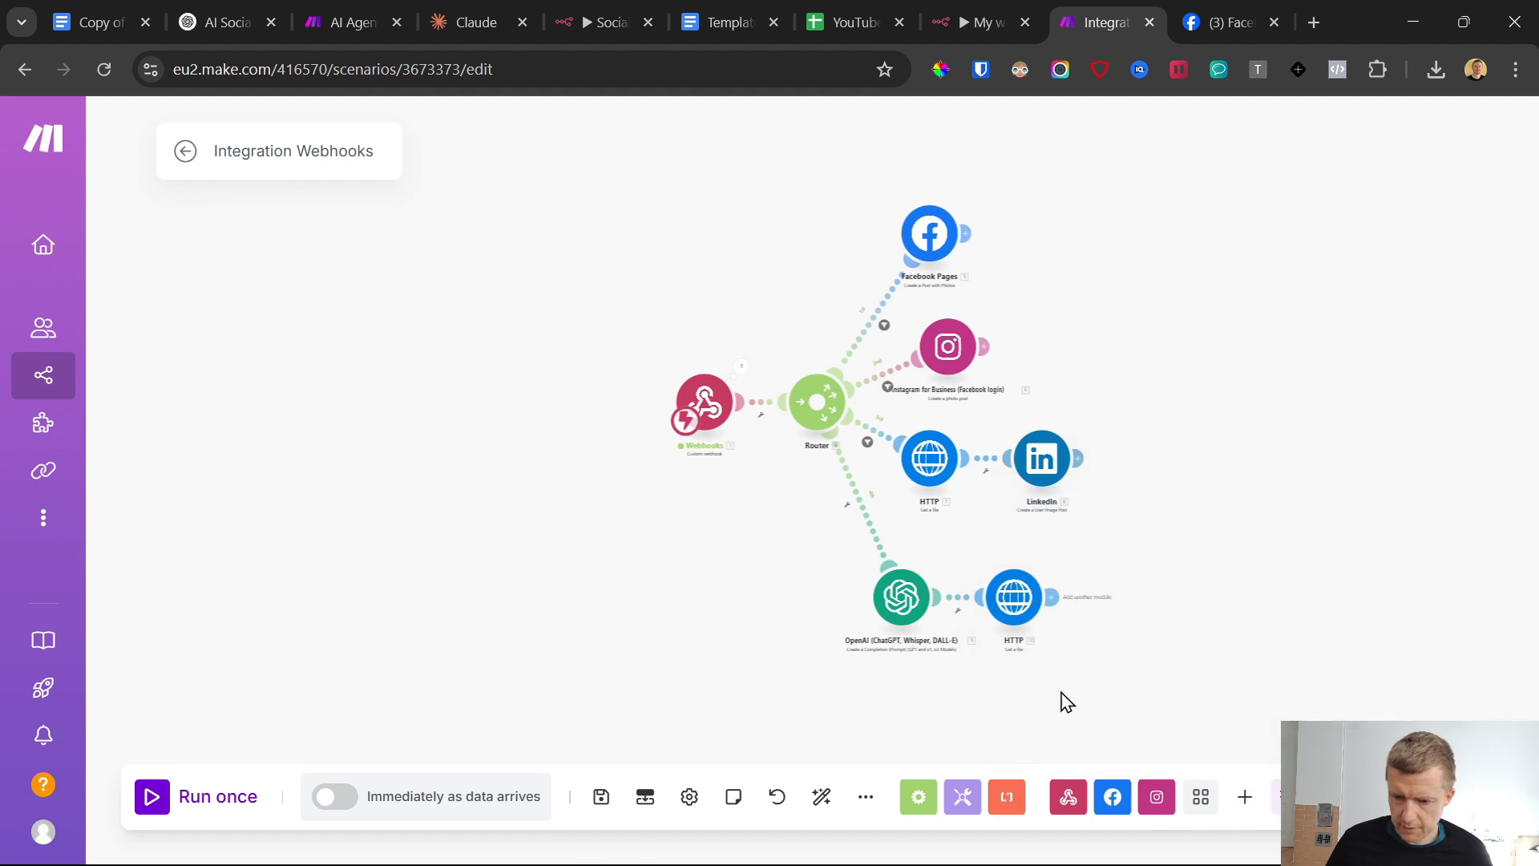
click(602, 798)
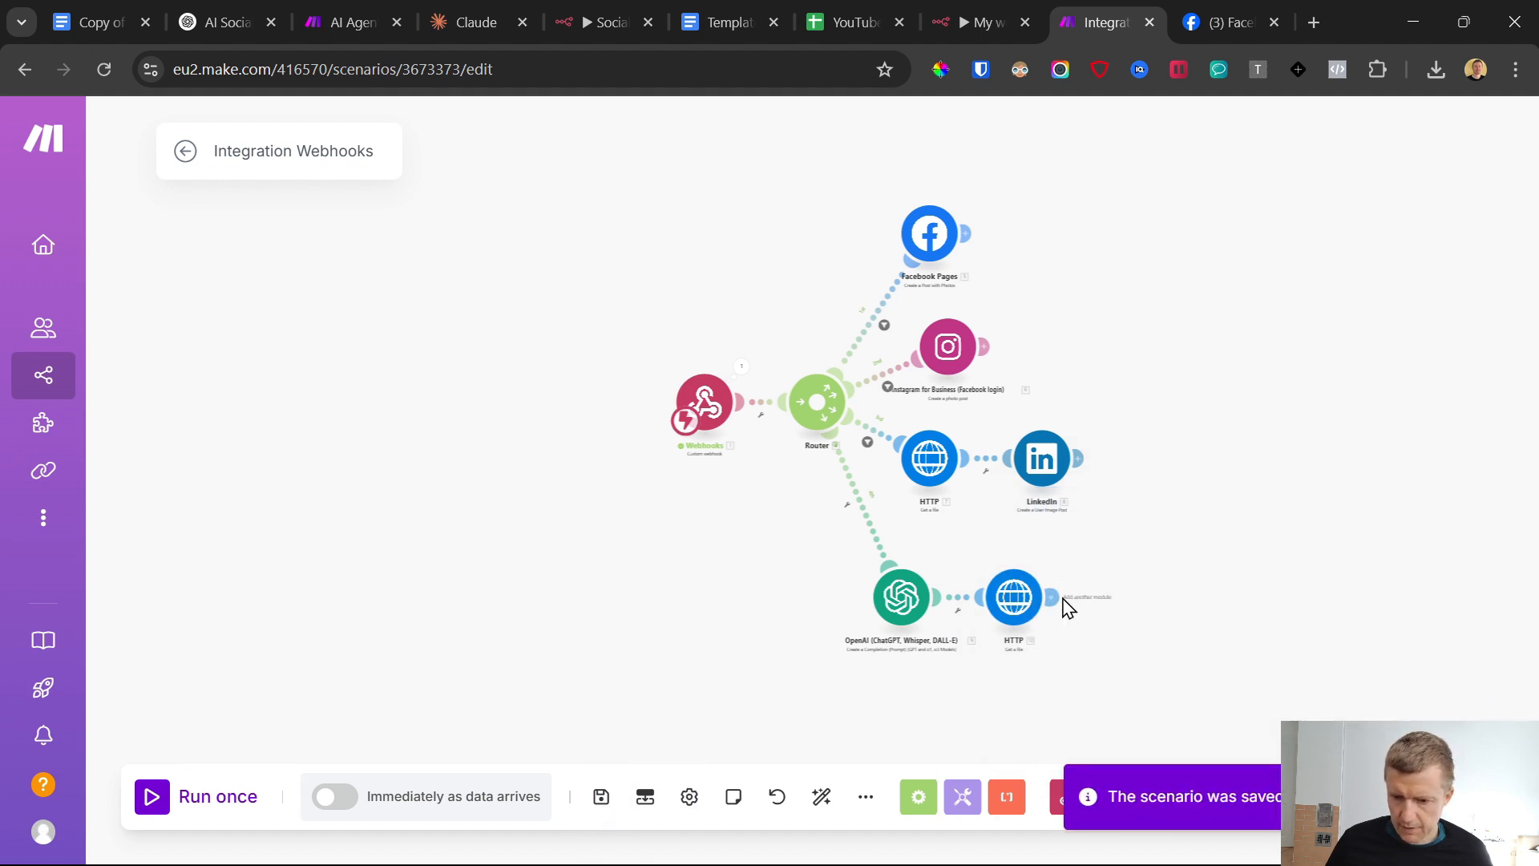
Add an X (formerly Twitter) v5 "Upload a Media" module after the HTTP module on the fourth route
click(1124, 597)
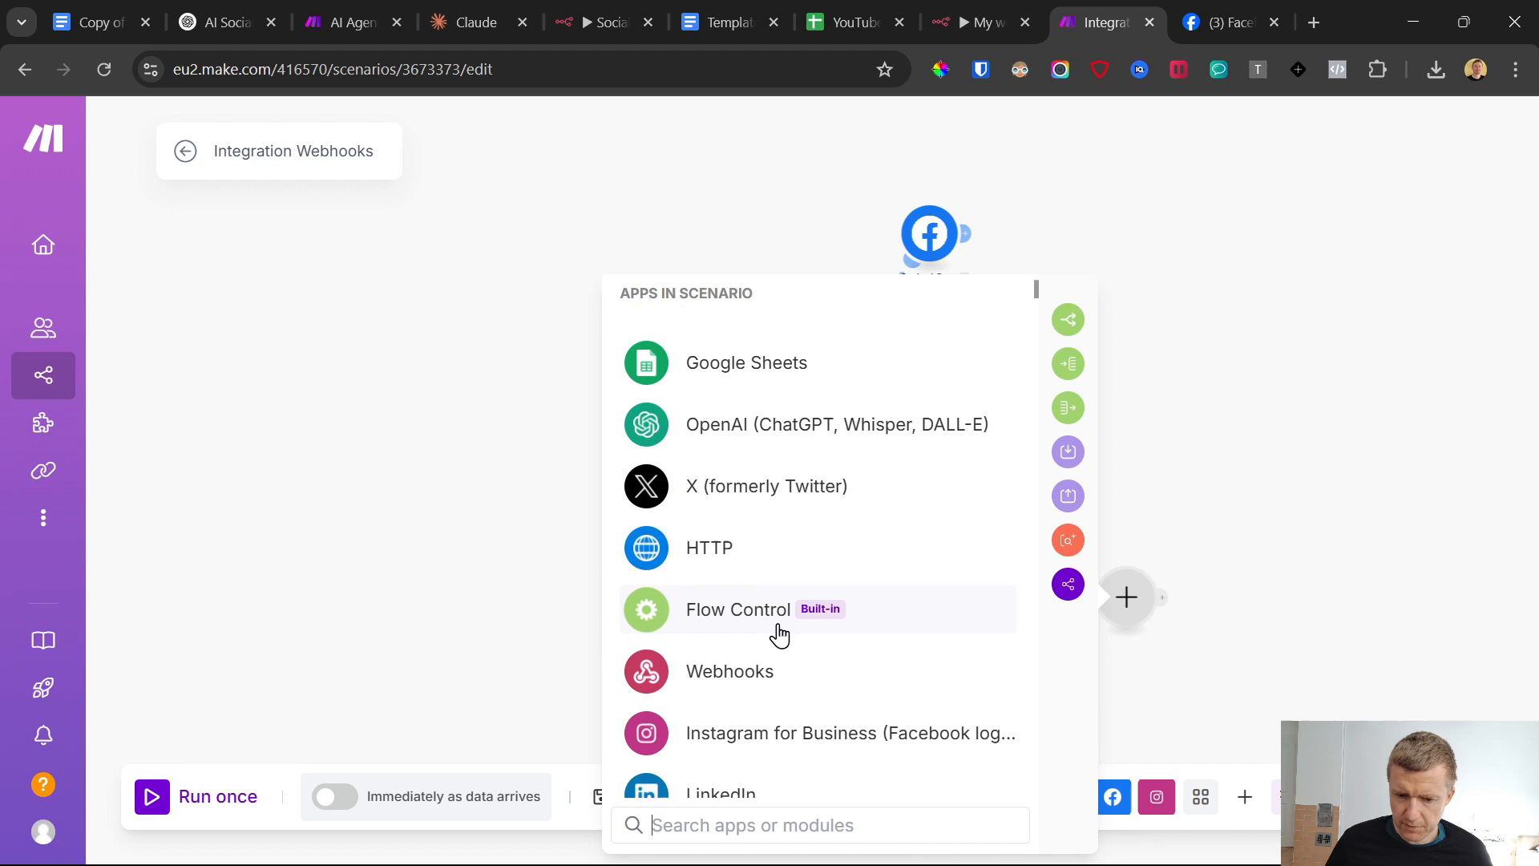
click(754, 501)
click(1057, 295)
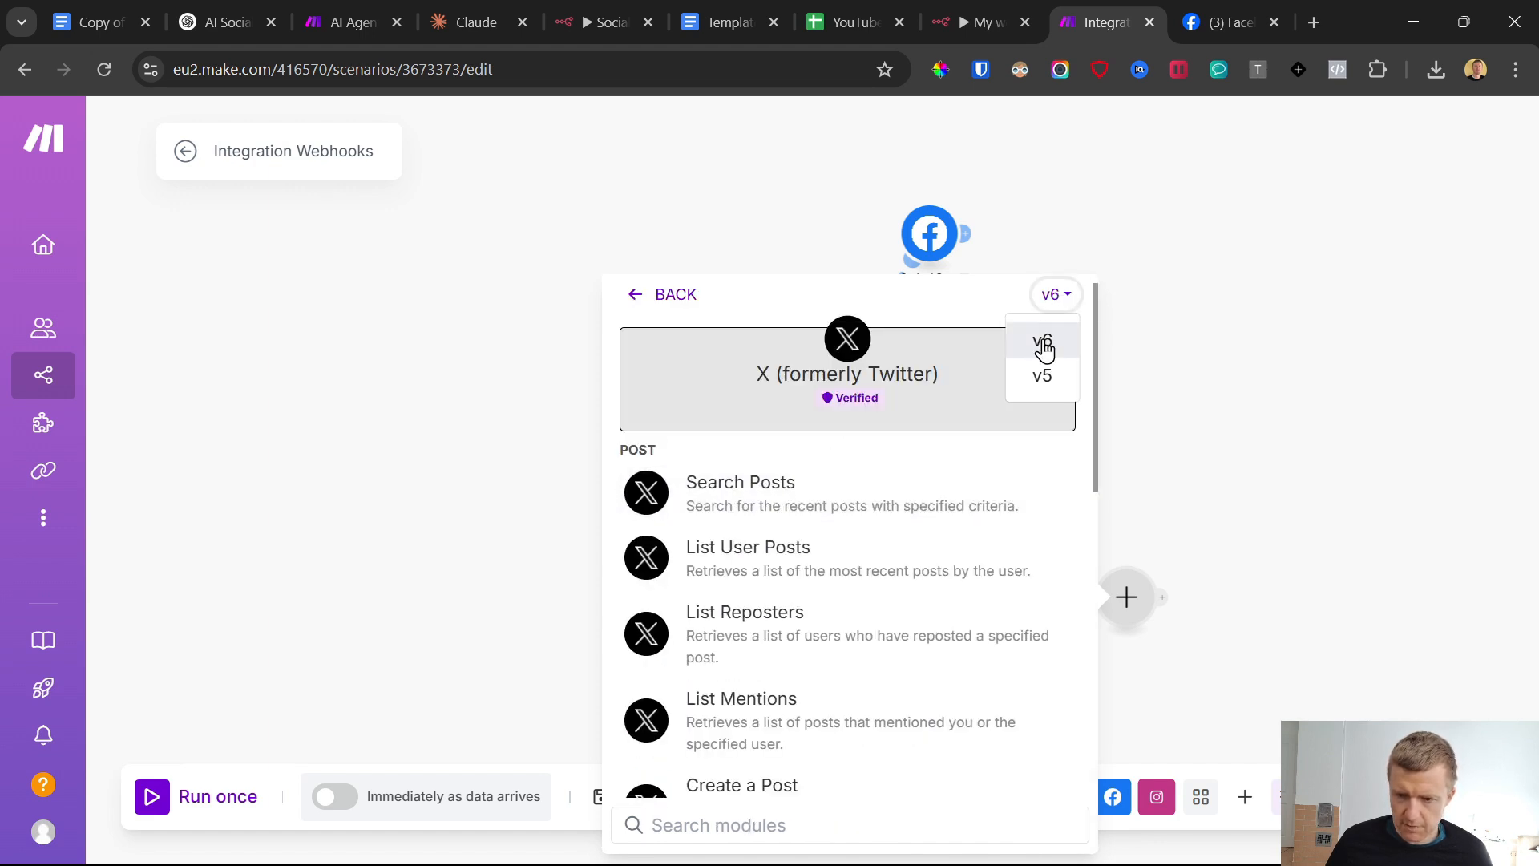
click(1044, 370)
click(783, 625)
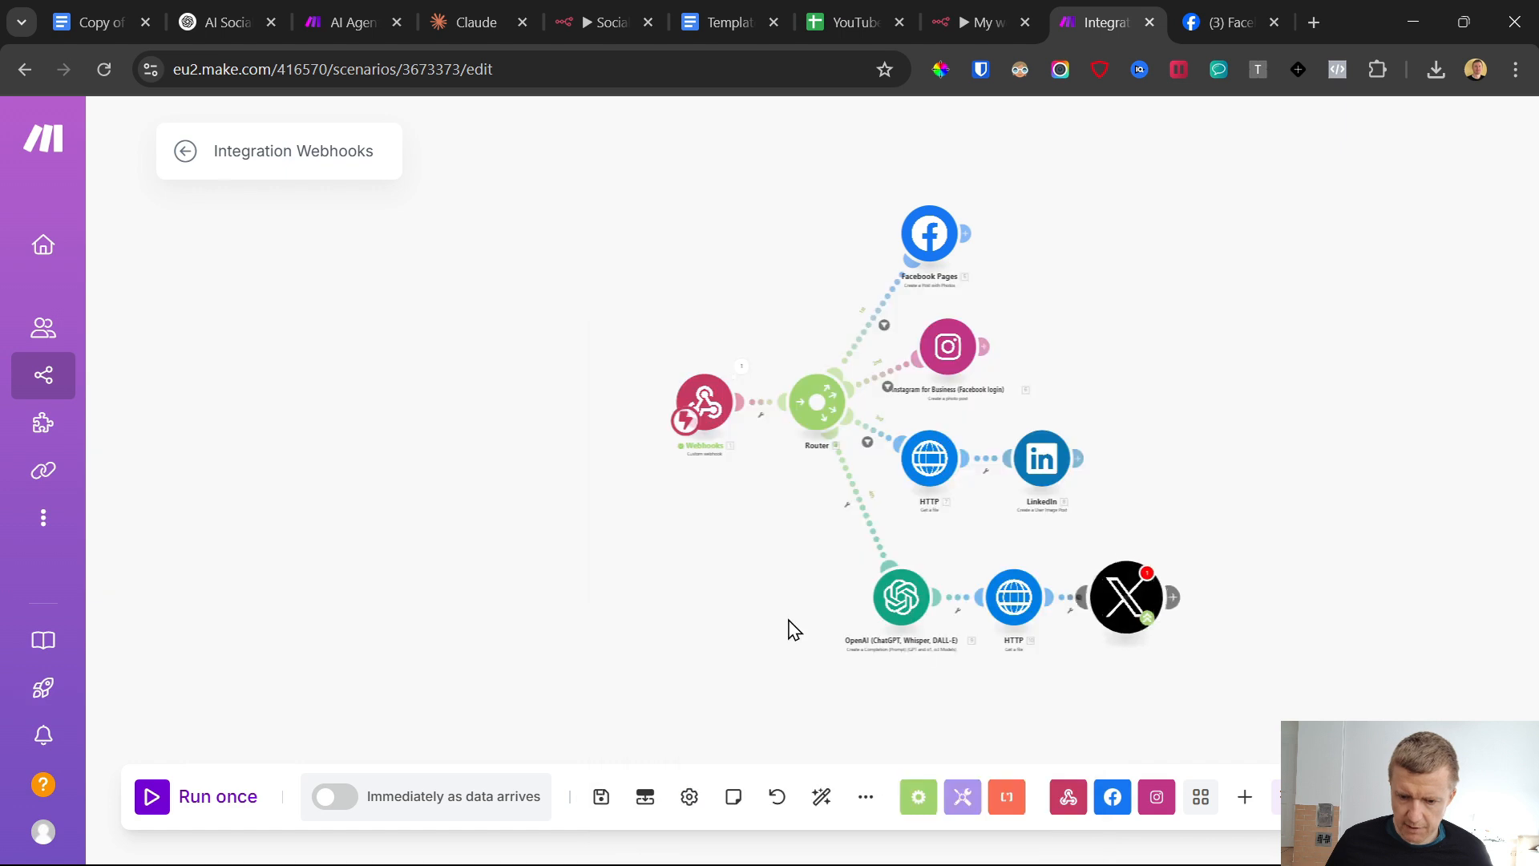
Start a new connection for the X module and show its advanced API Key and API Key Secret fields
click(1034, 468)
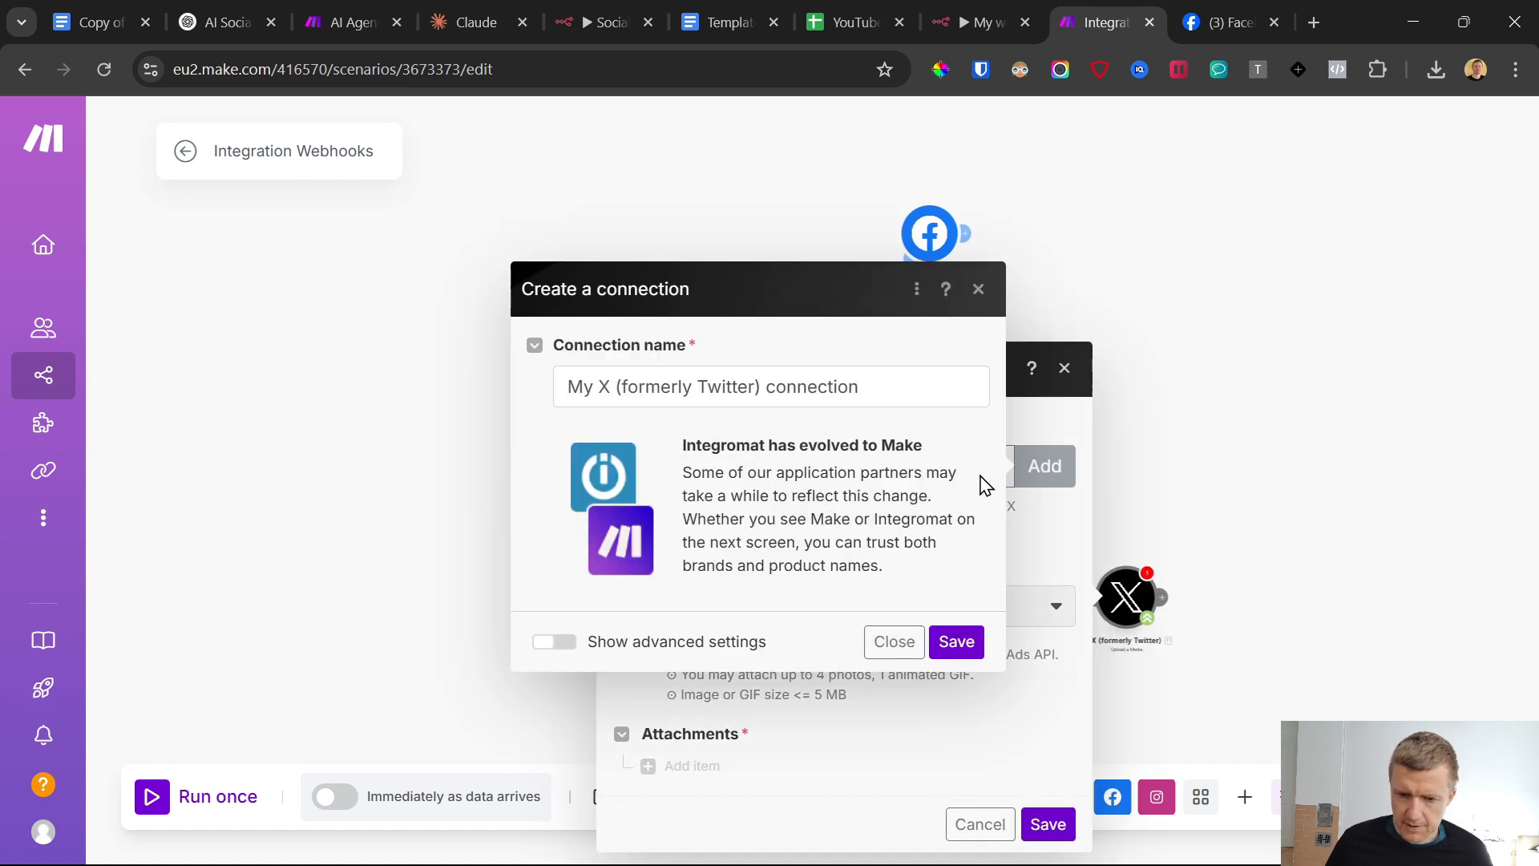
click(565, 646)
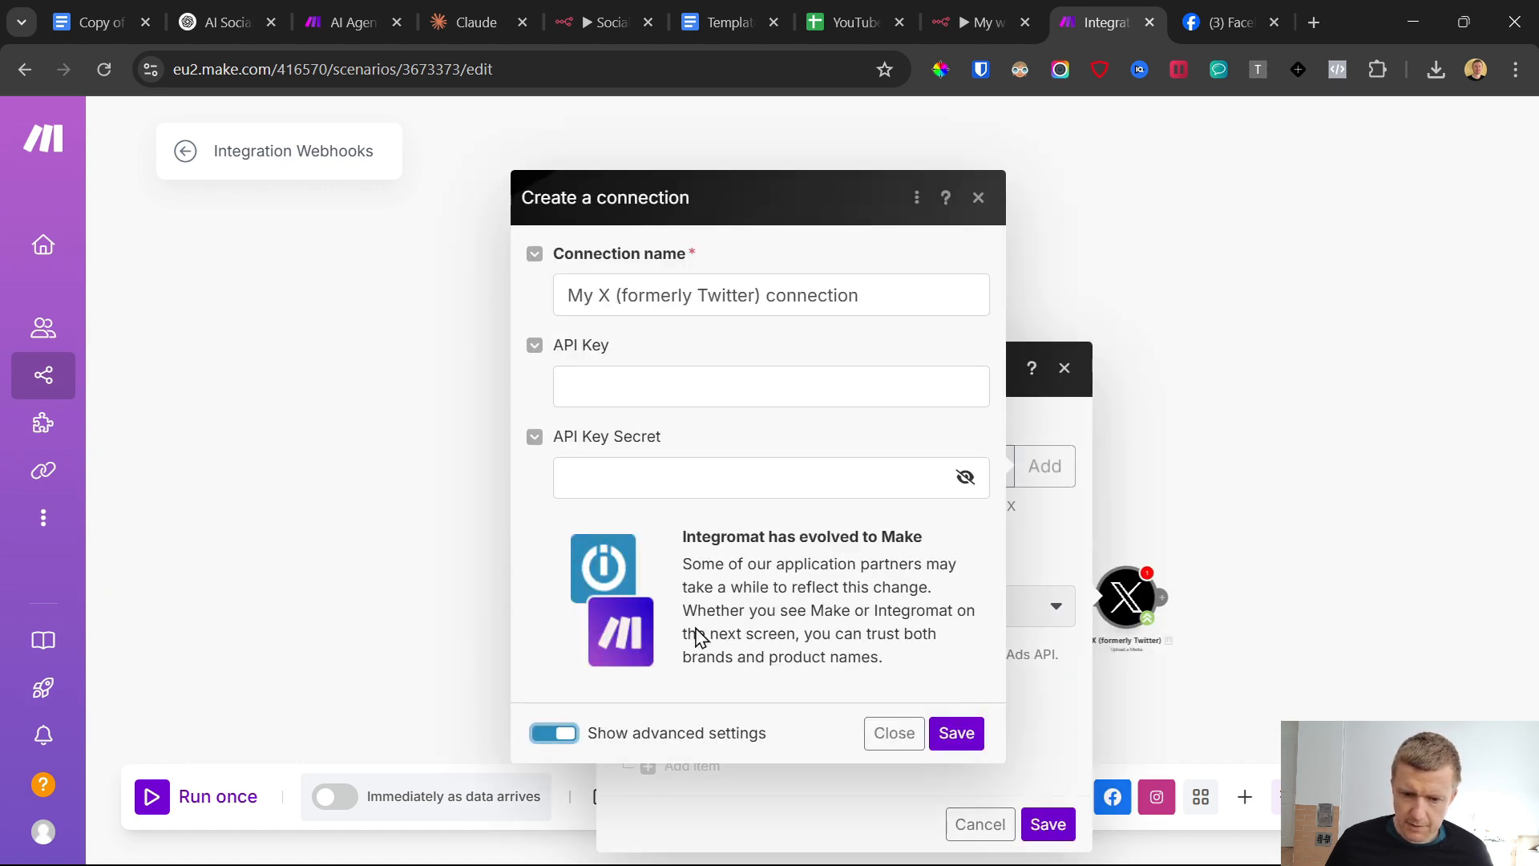
click(649, 382)
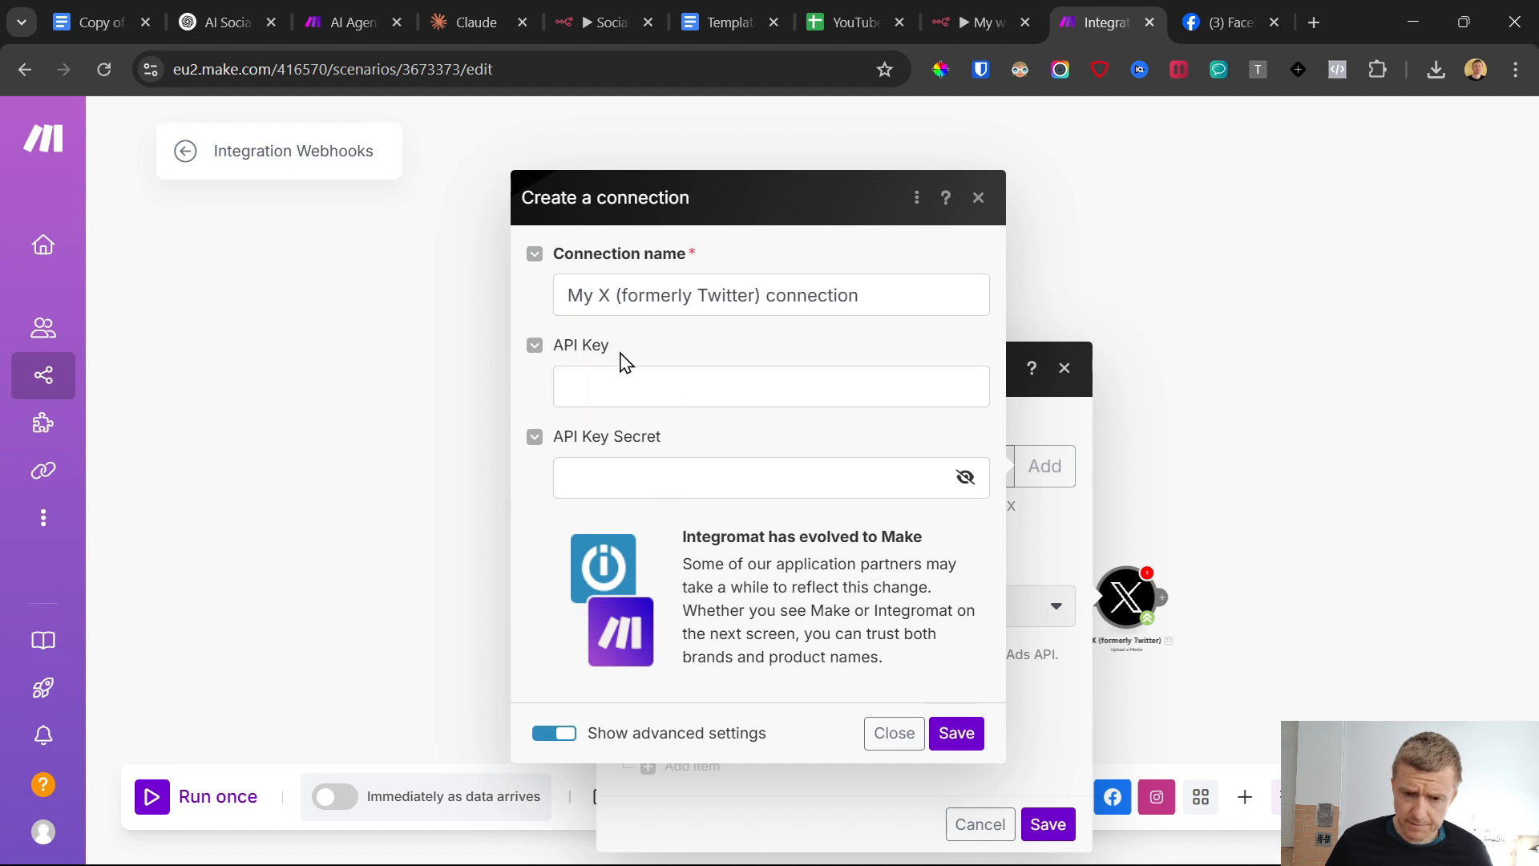
click(641, 462)
drag(554, 345, 701, 458)
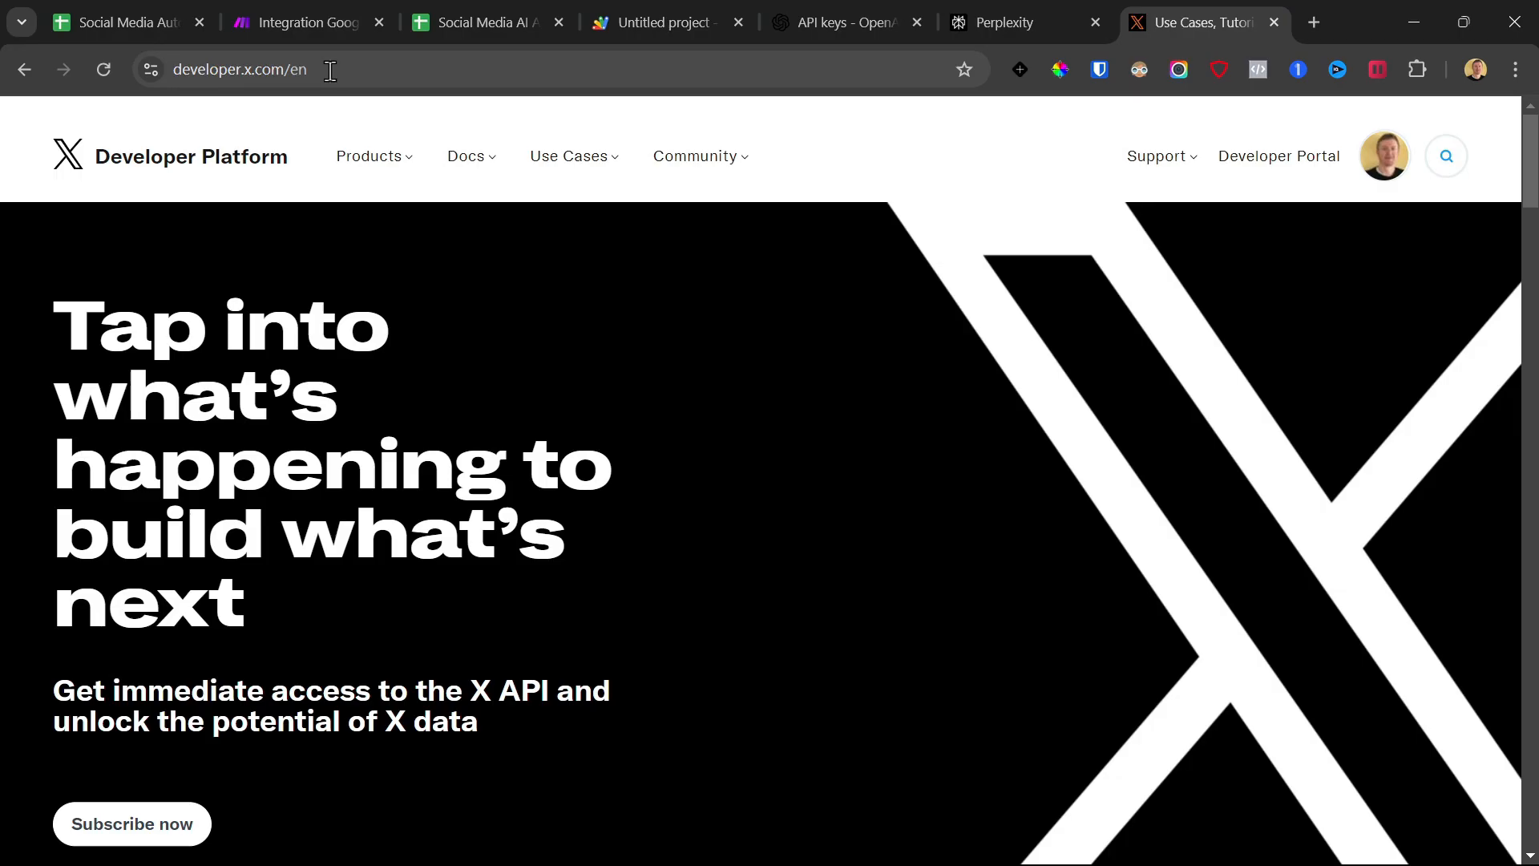
Switch to developer.x.com, open the X Developer Portal dashboard, and close the leftover landing page
click(330, 70)
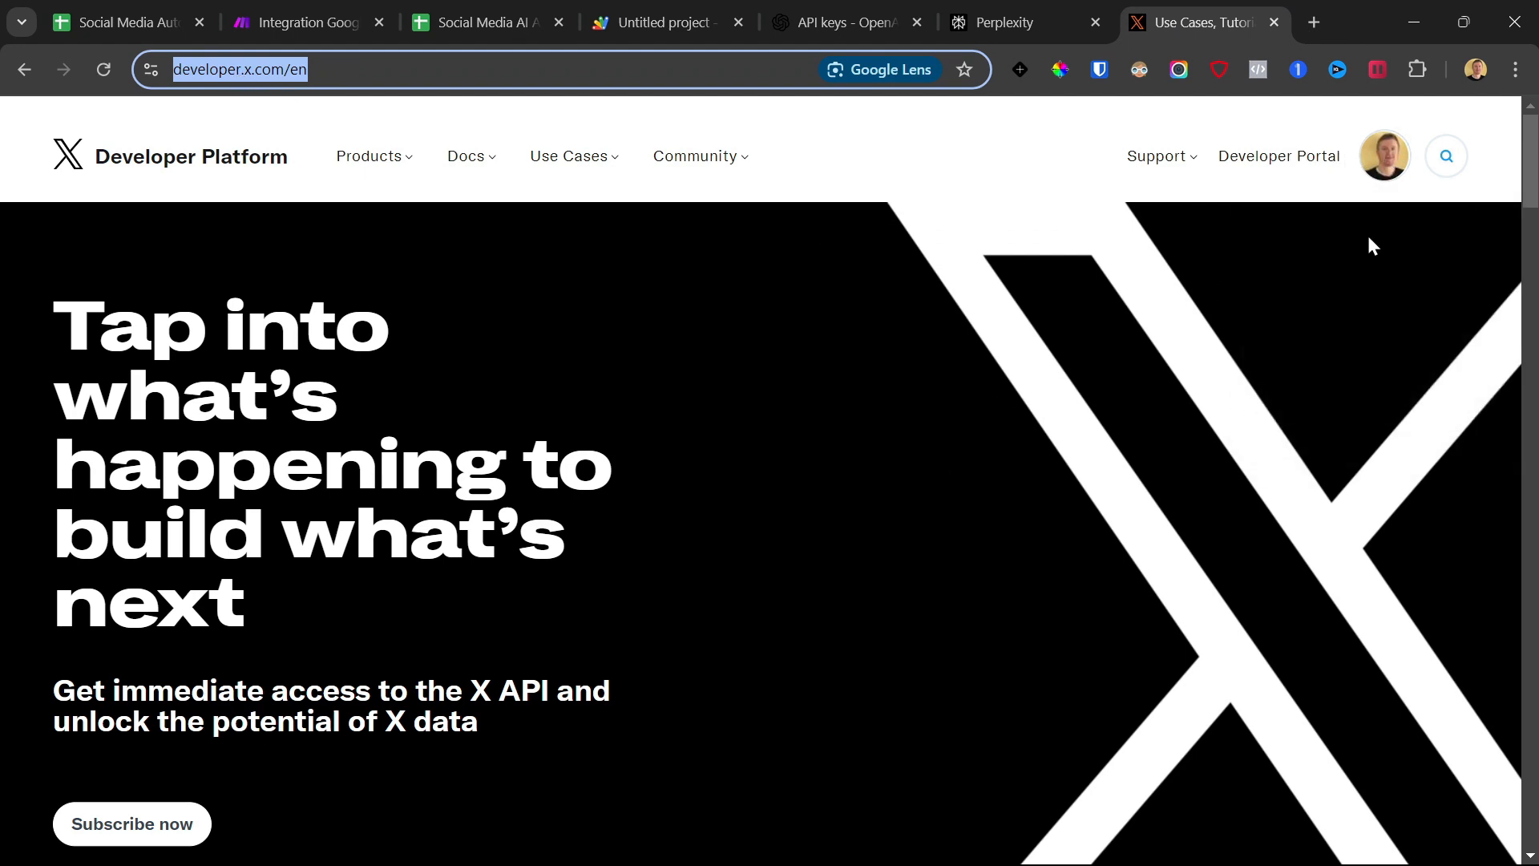
click(1385, 156)
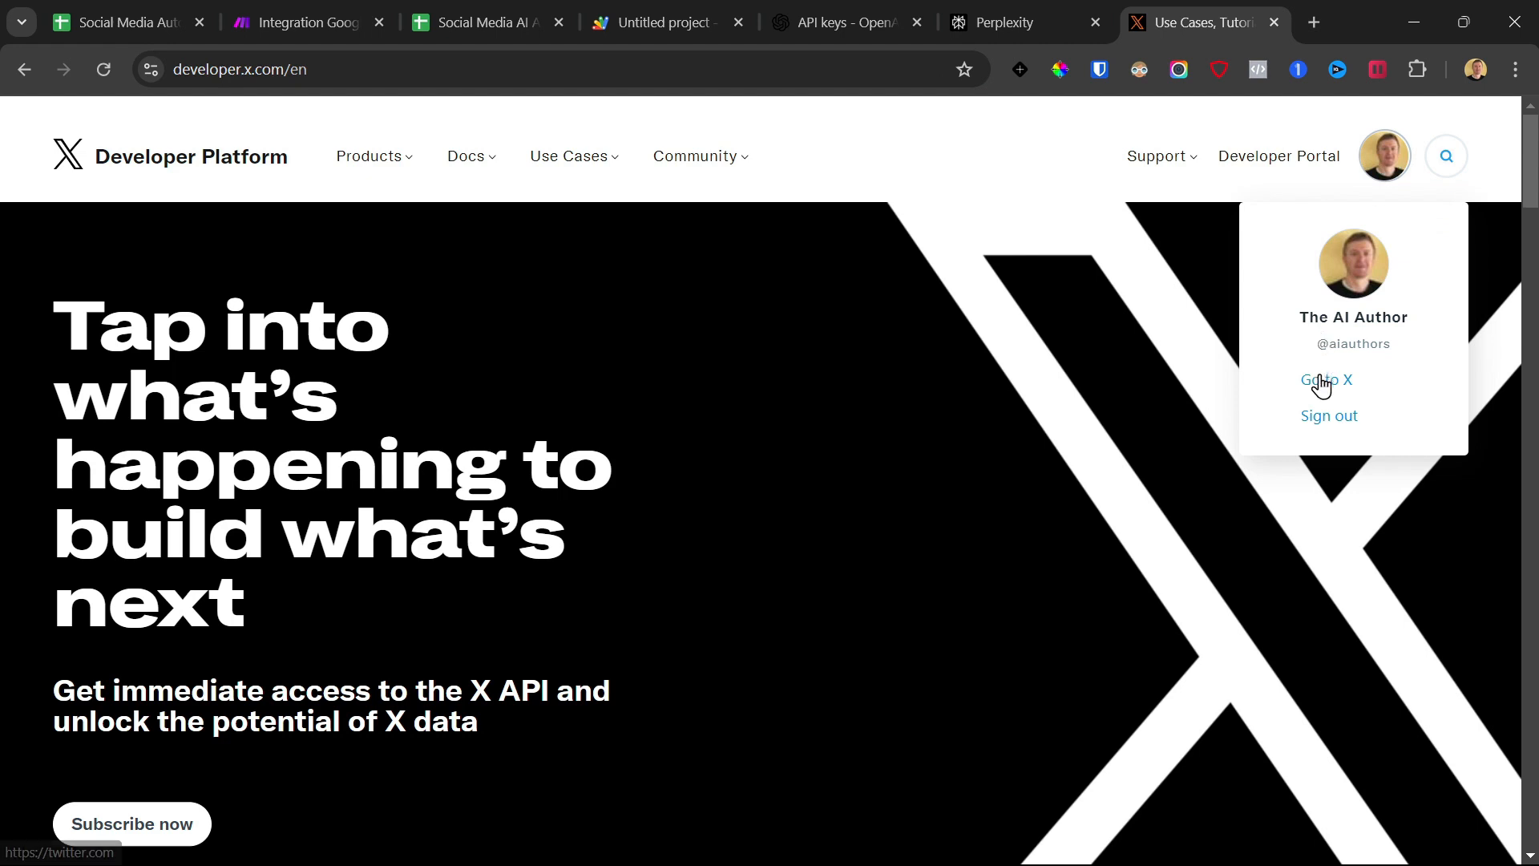
click(1270, 164)
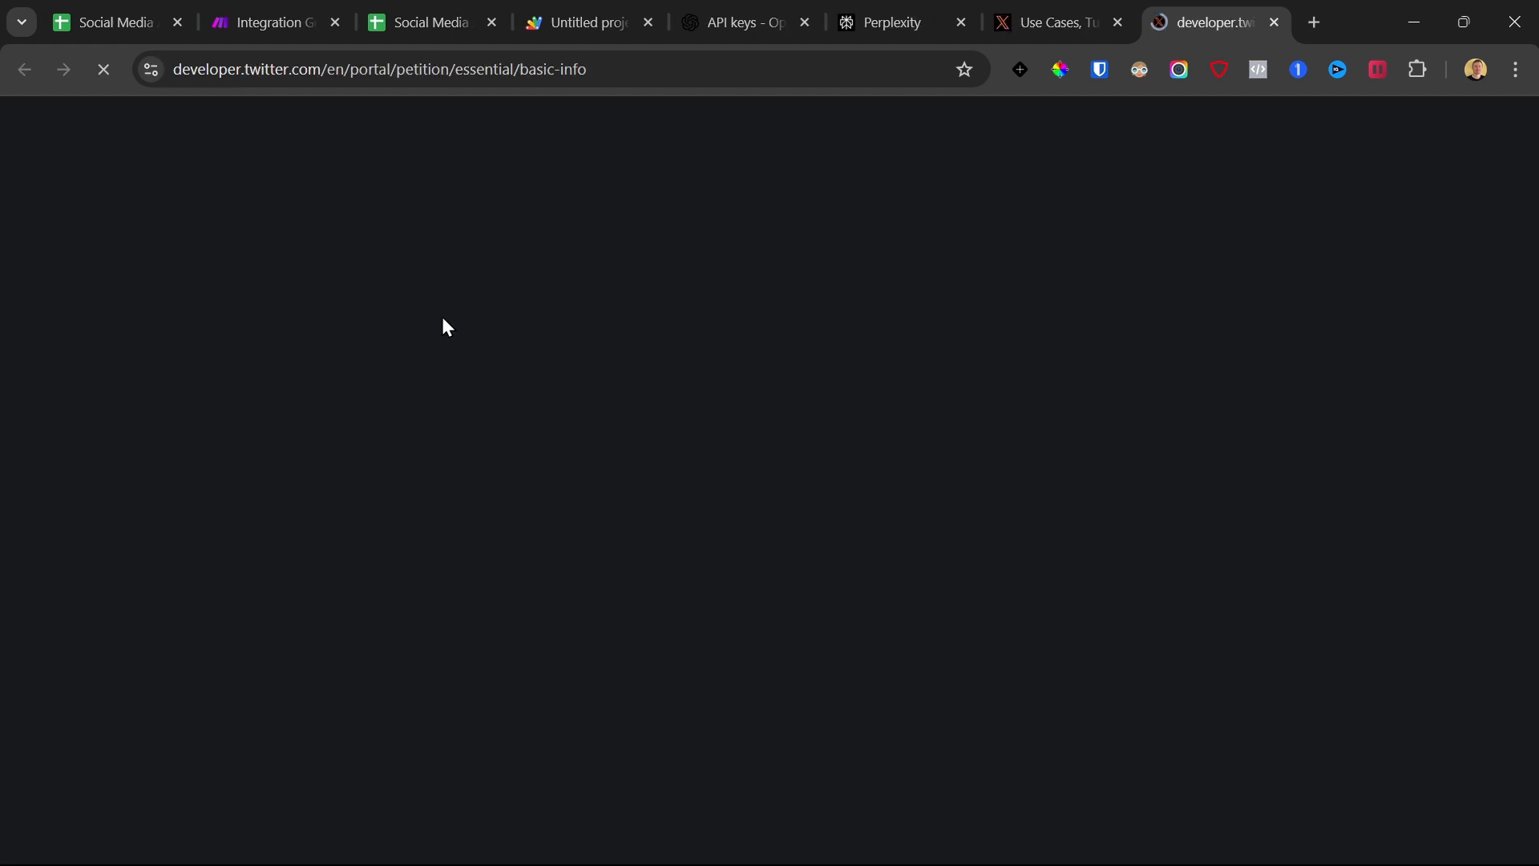
click(1118, 23)
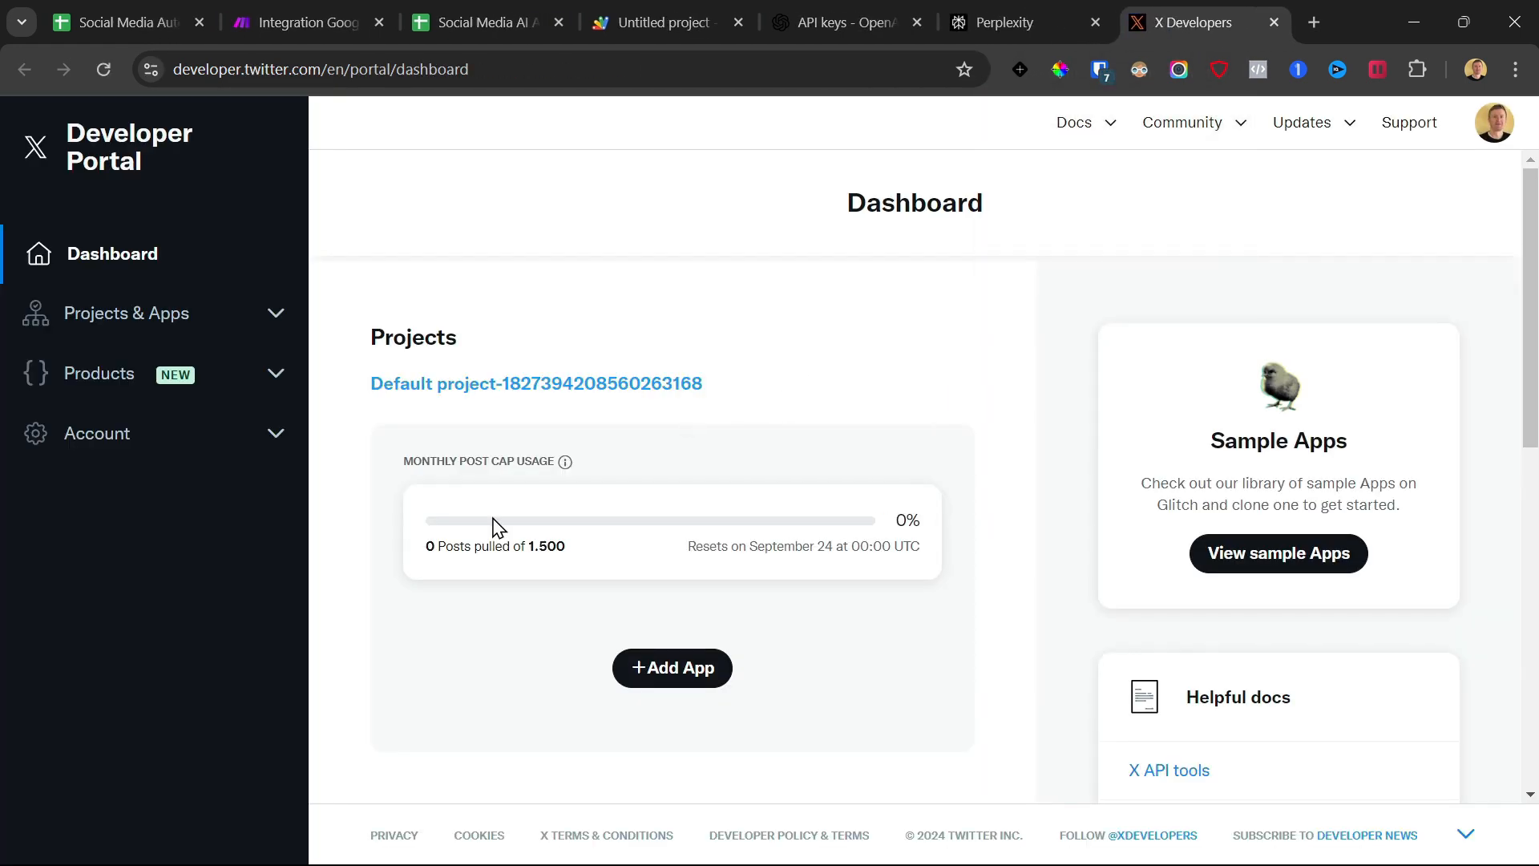
Add an app named "Social Media AI Automation", using the spreadsheet's title, to the default project and open its settings
click(691, 674)
click(803, 515)
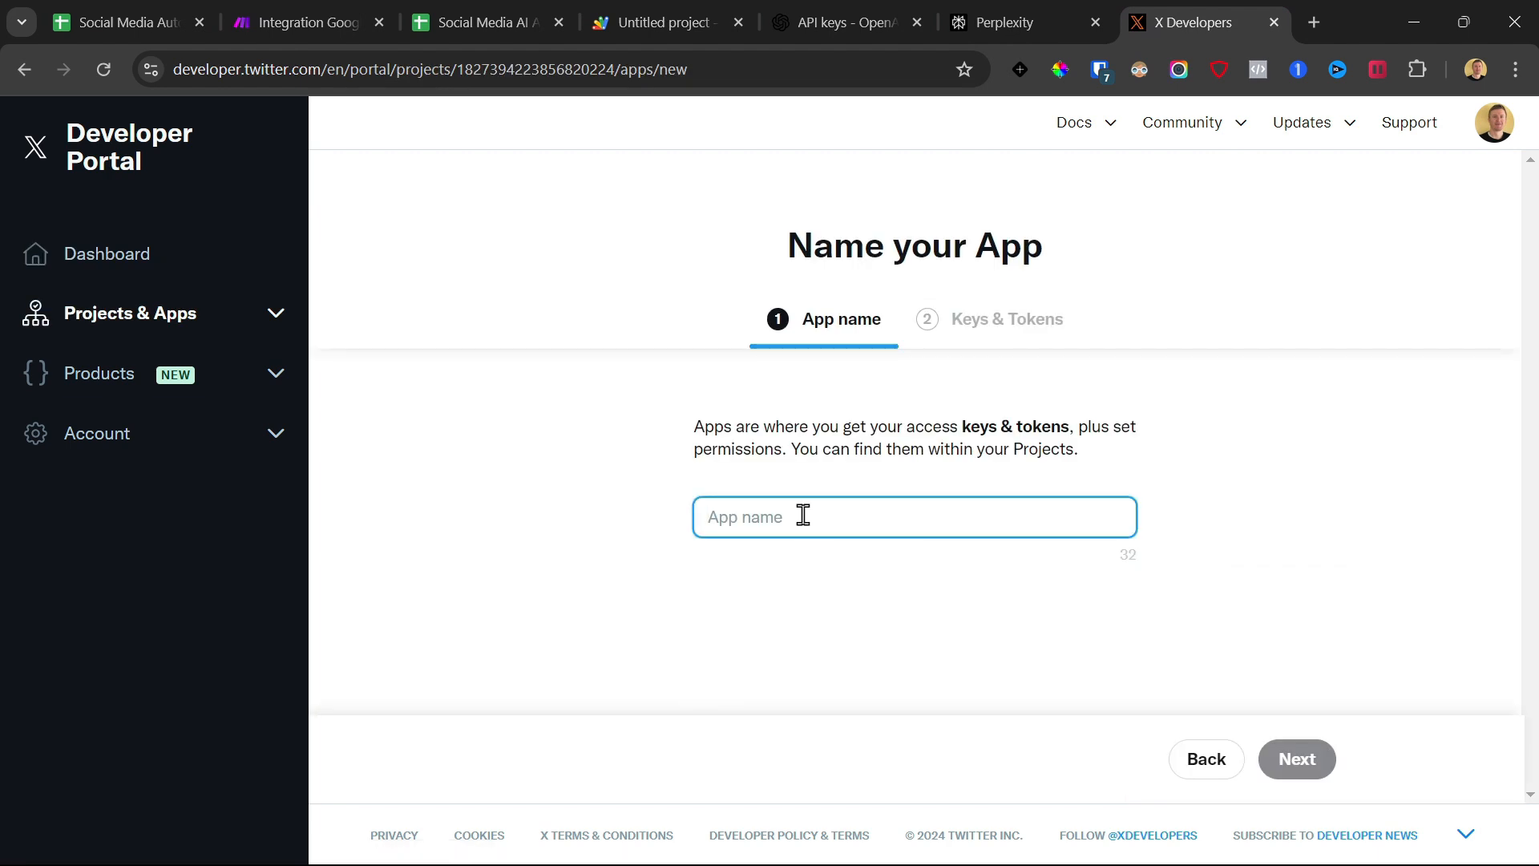
click(514, 22)
triple_click(200, 128)
key(ctrl+c)
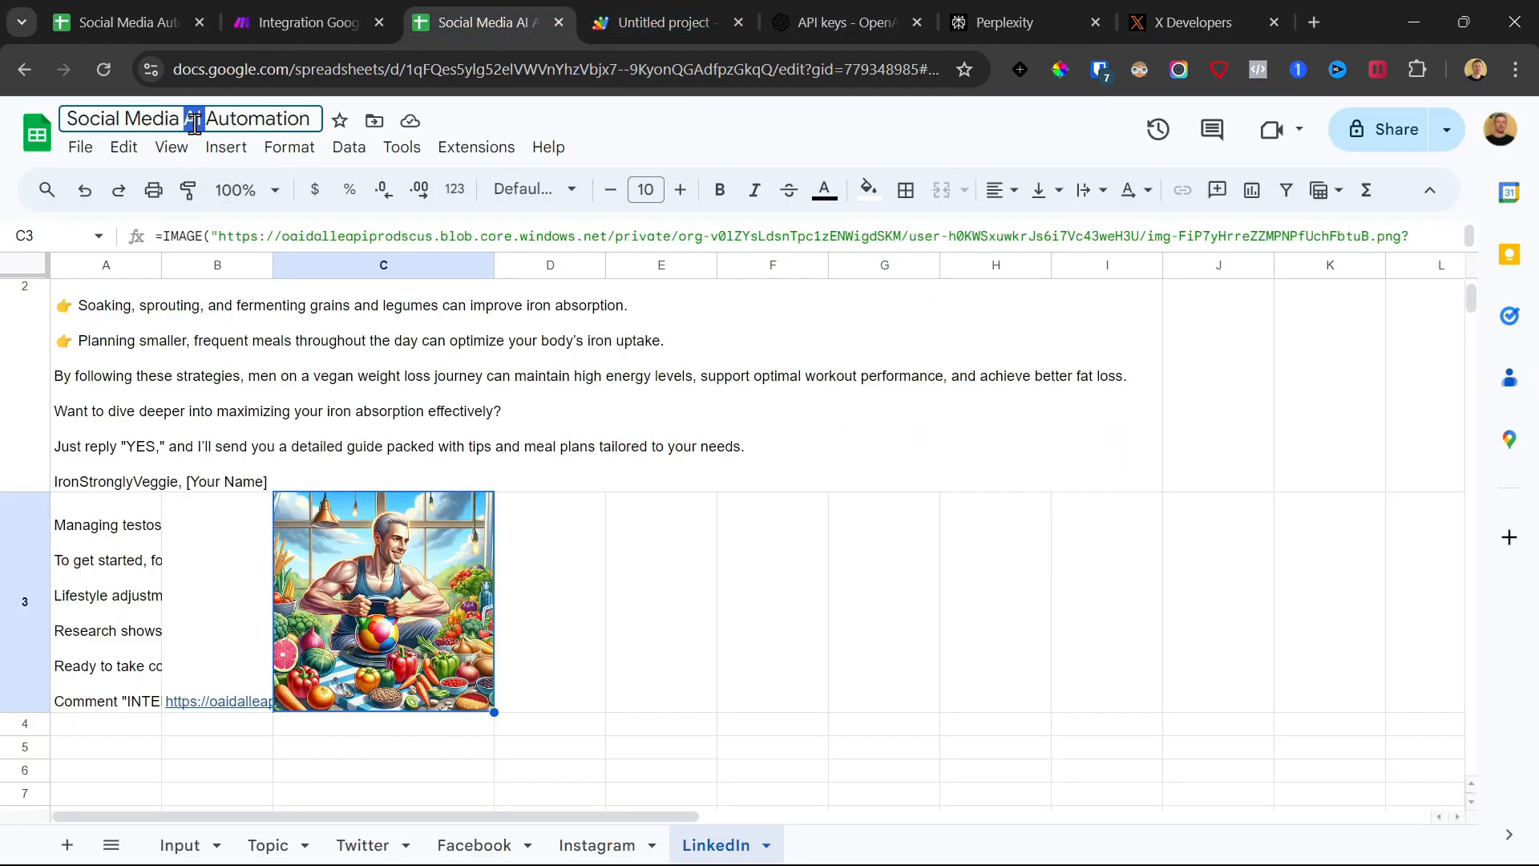
click(1162, 22)
key(ctrl+v)
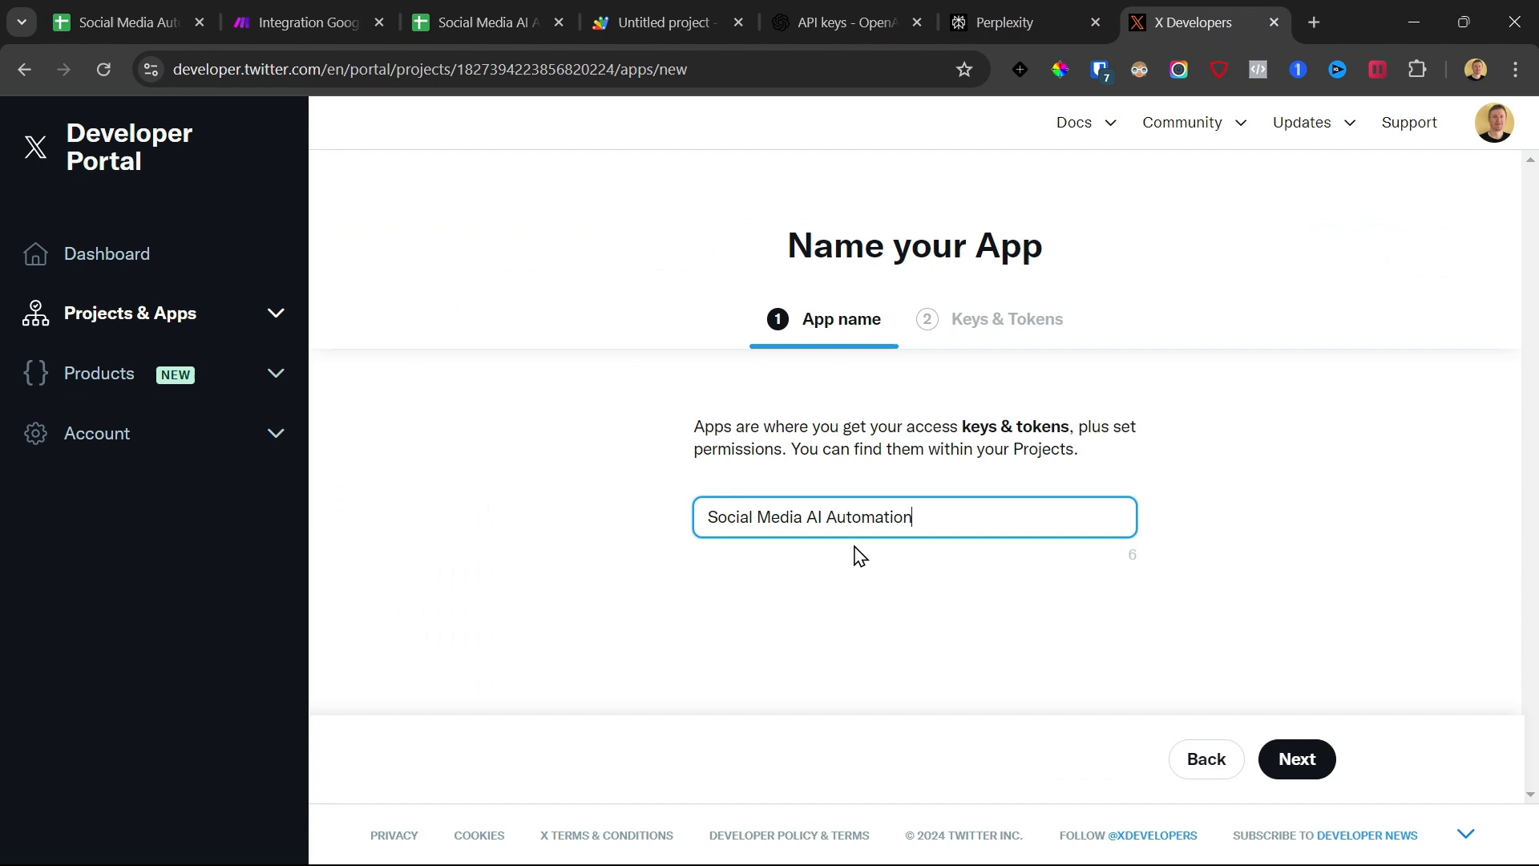
click(1296, 758)
click(1267, 762)
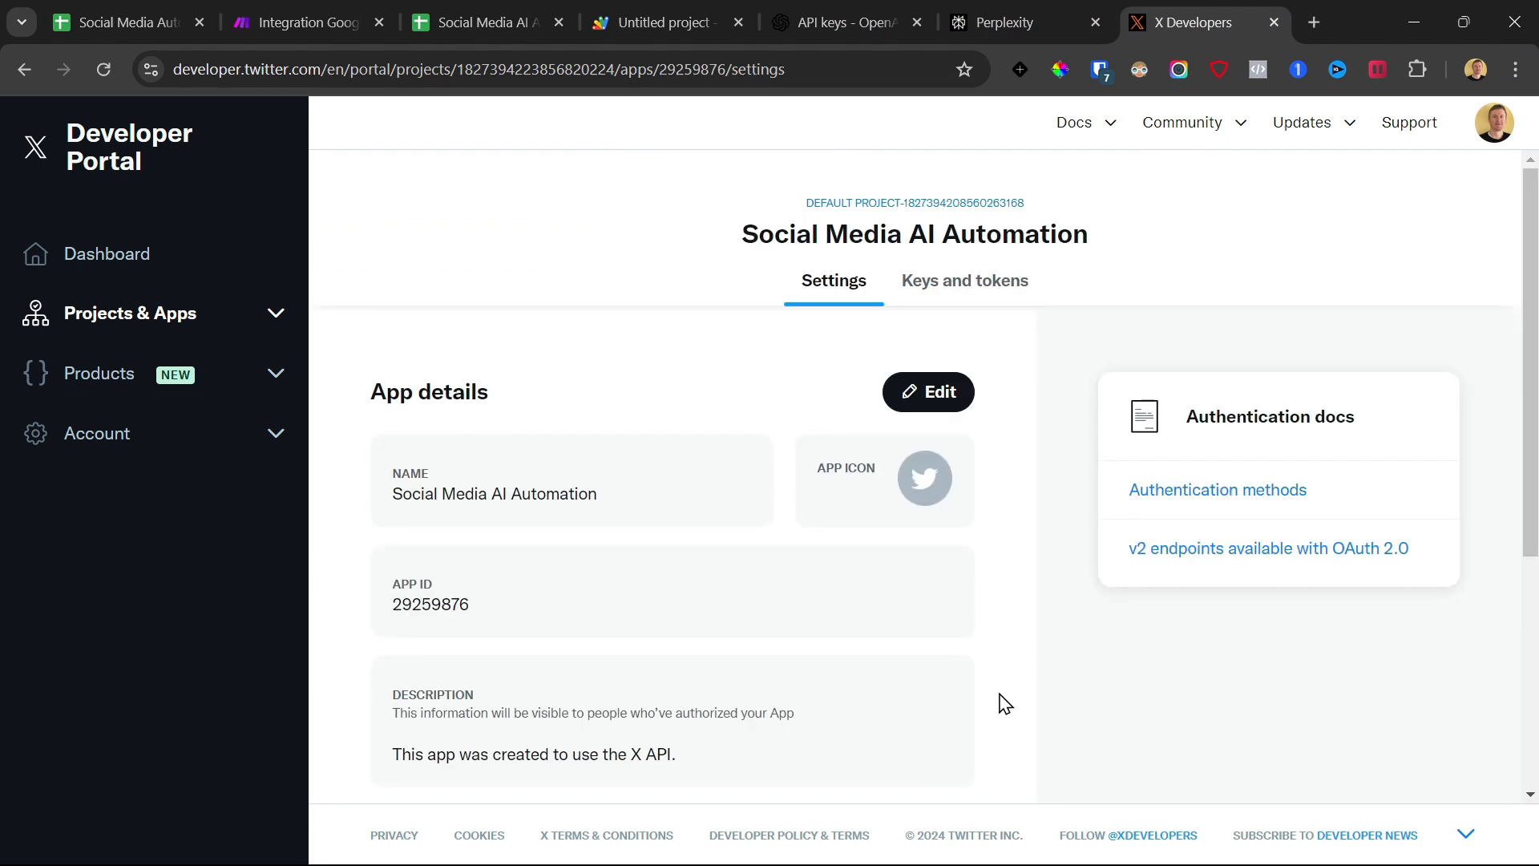
Set up user authentication with Read and write and Direct message permissions, email requests enabled, and type Web App, Automated App or Bot
scroll(628, 557, down, 5)
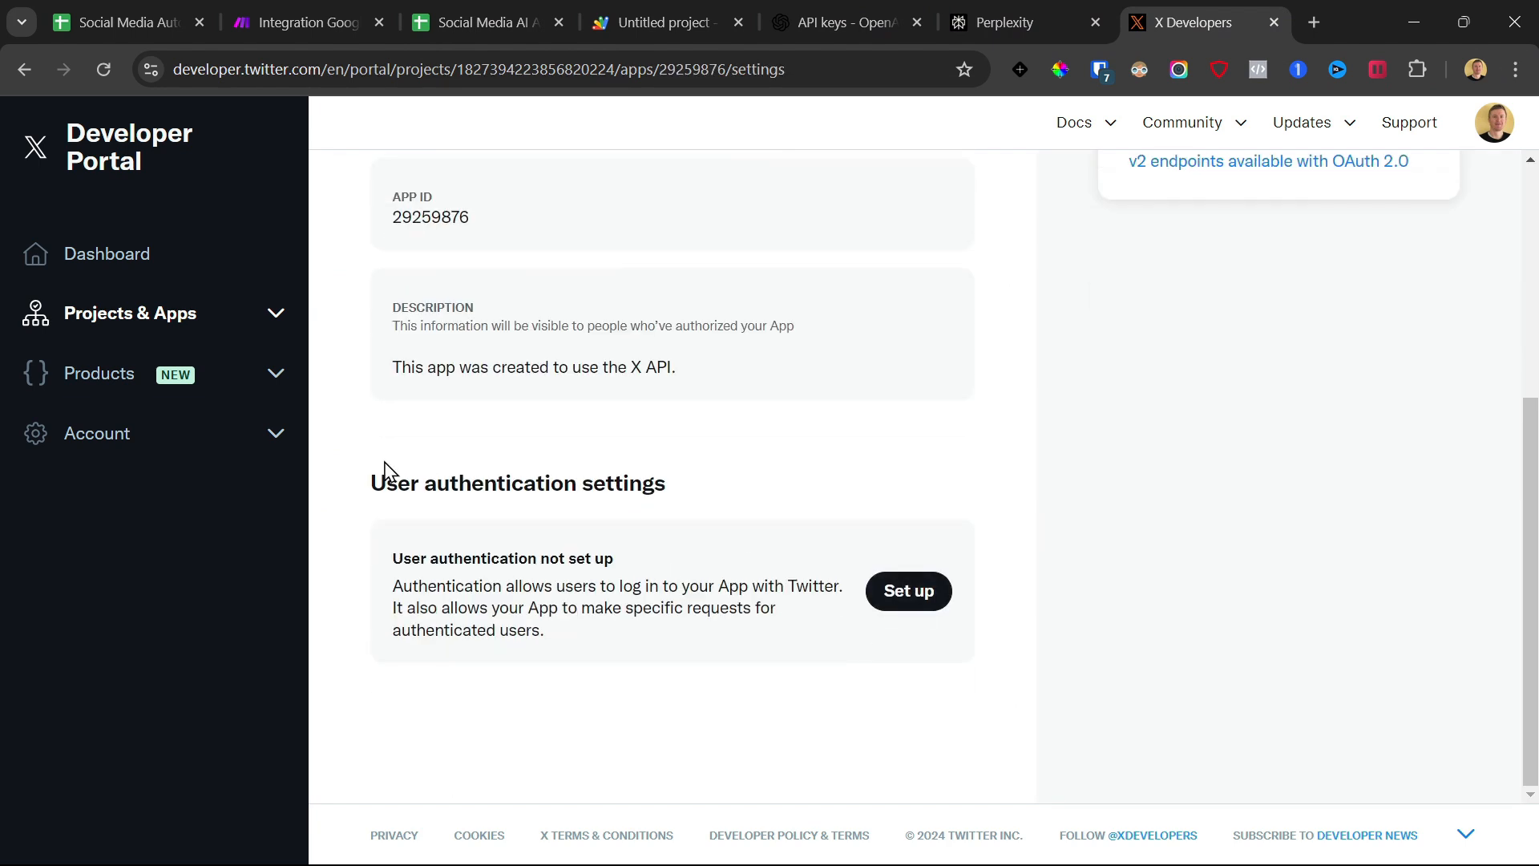
drag(387, 473, 934, 591)
click(922, 611)
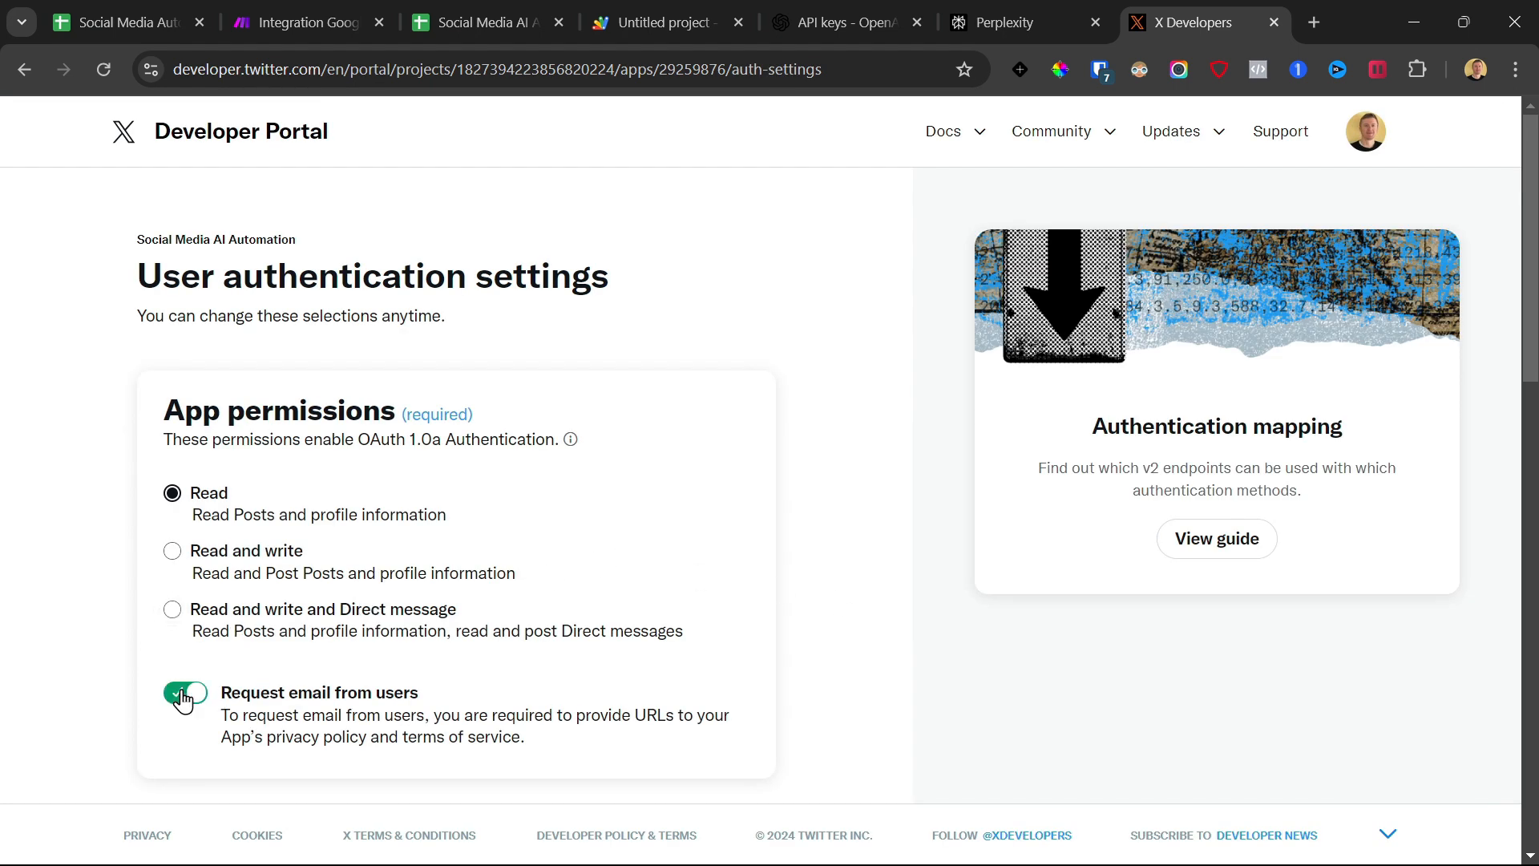
click(172, 609)
scroll(441, 634, down, 7)
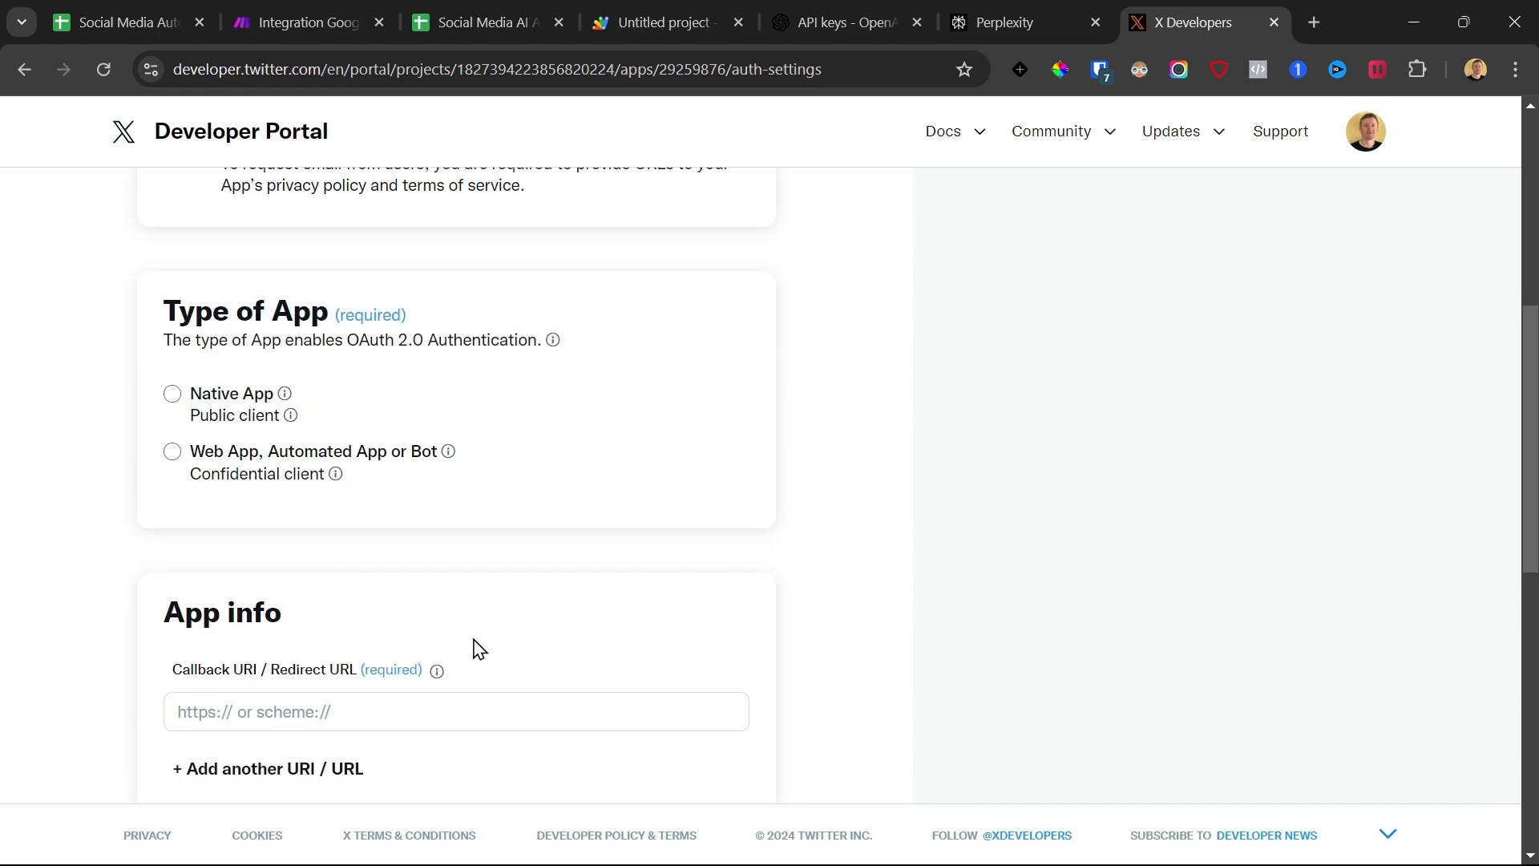
scroll(413, 605, up, 1)
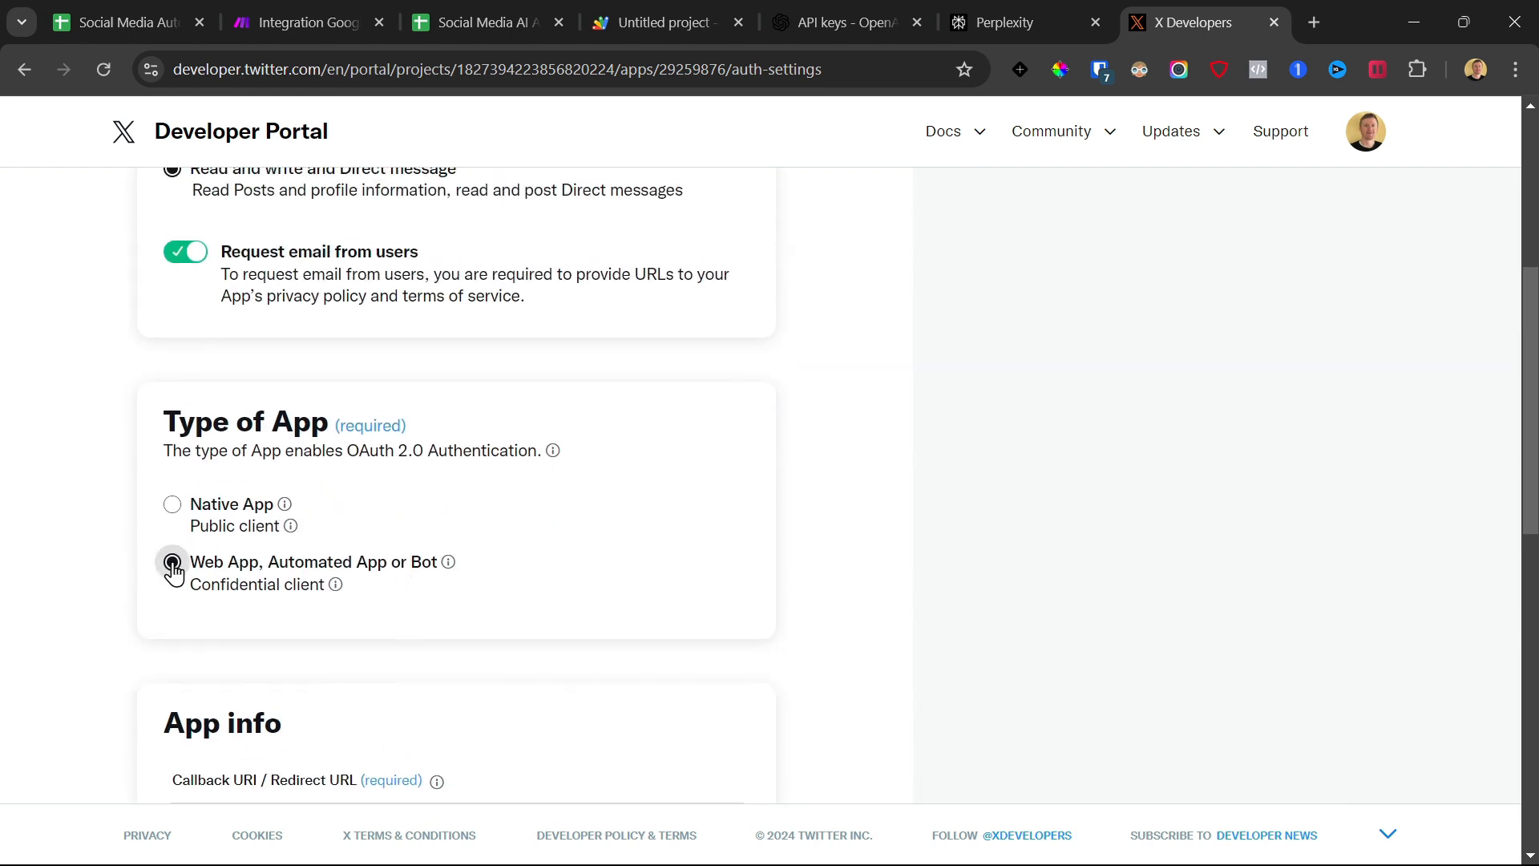
scroll(395, 505, down, 3)
Open Make's X help page at make.com/en/help/app/twitter and find the callback and website URLs for the App Info section
click(316, 491)
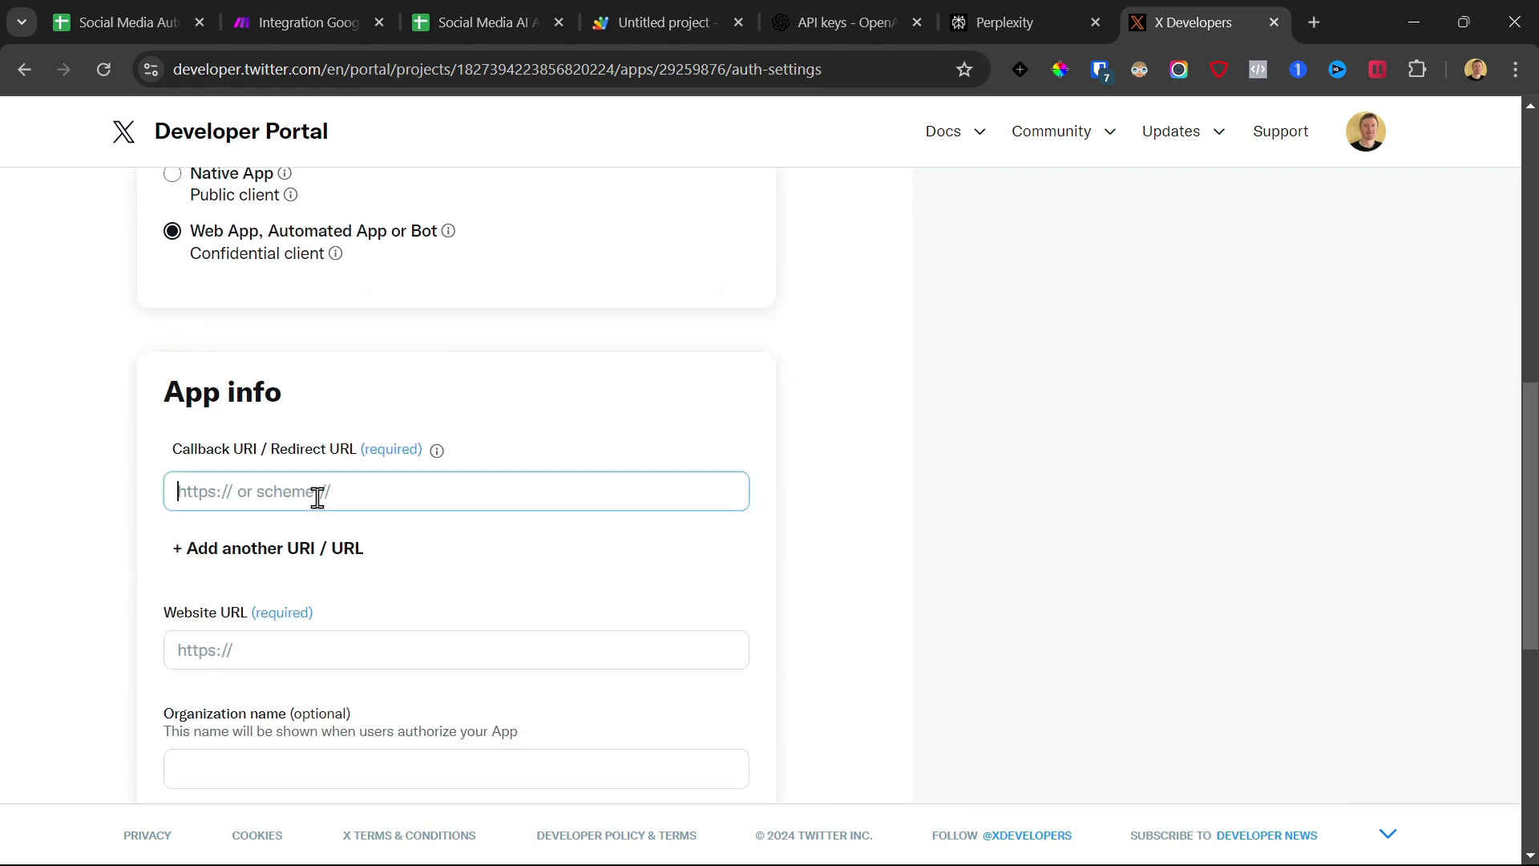
click(1311, 24)
text(https://www.make.com/en/help/app/twitter)
key(Return)
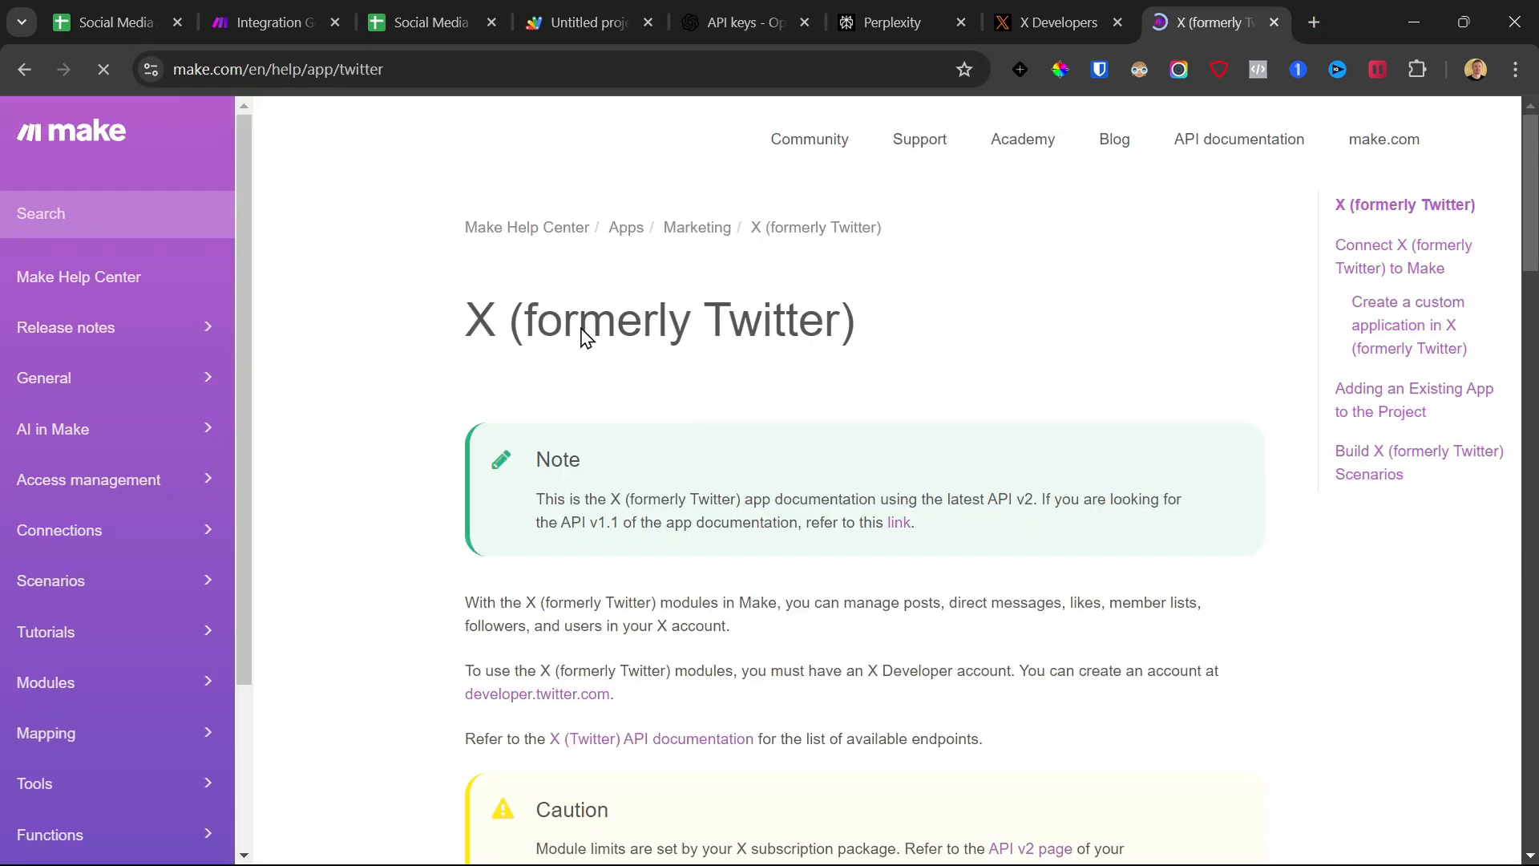
click(455, 69)
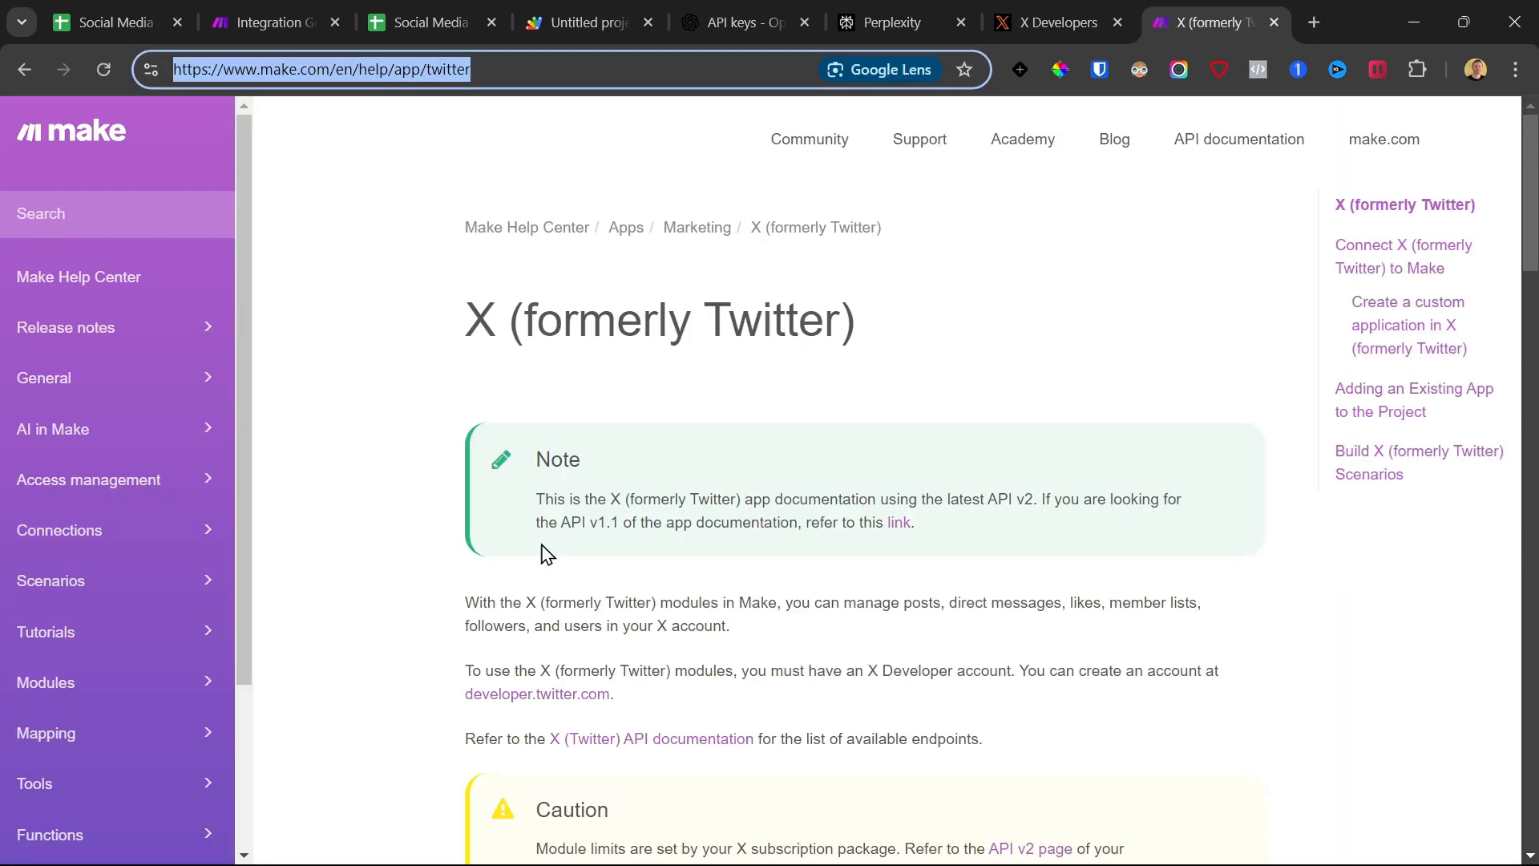
scroll(545, 553, down, 8)
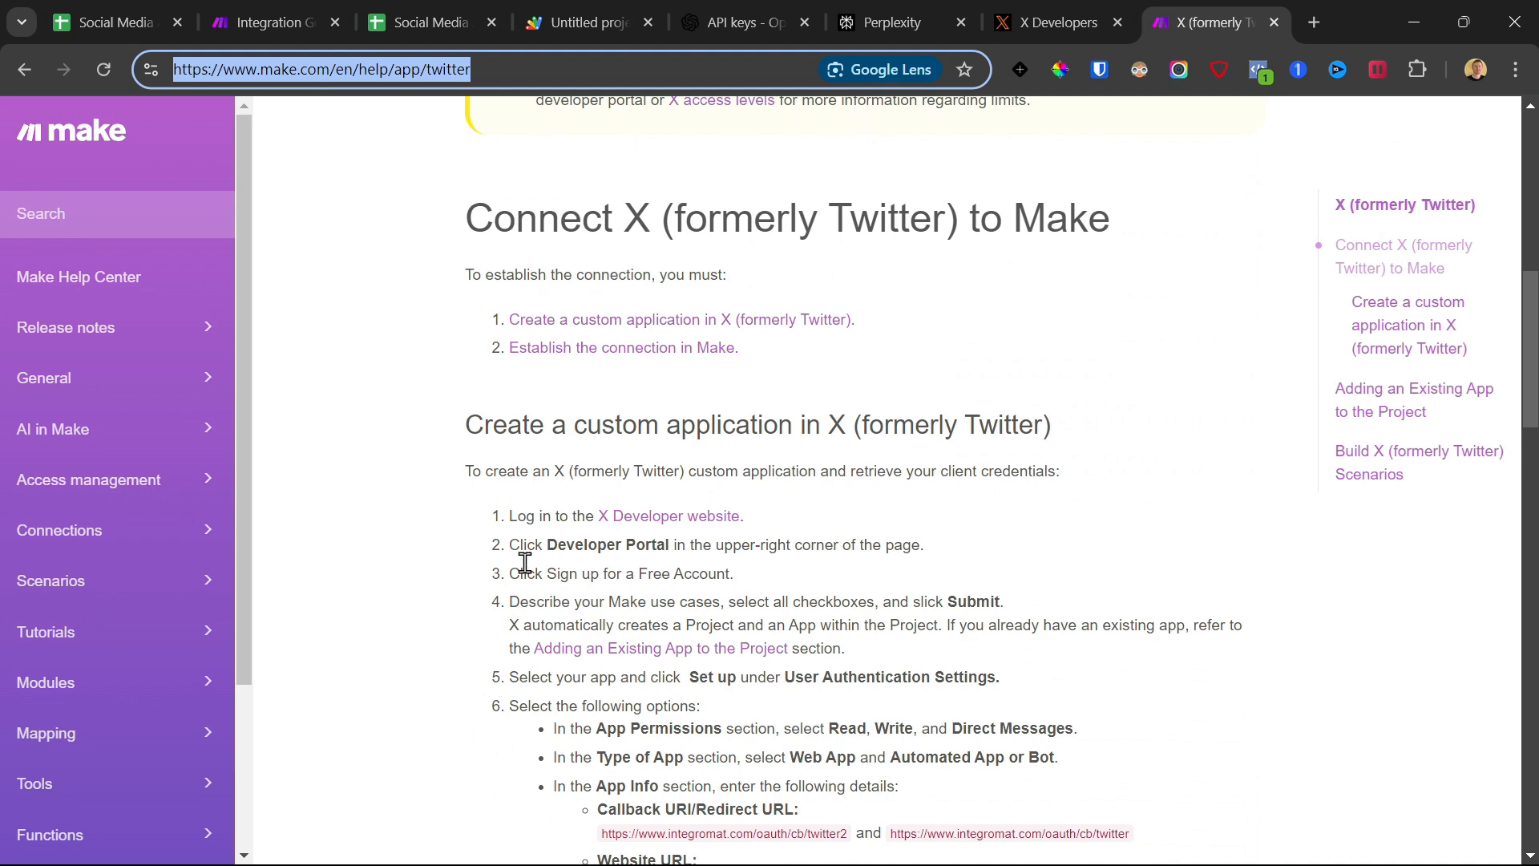
scroll(525, 562, down, 5)
drag(847, 395, 618, 408)
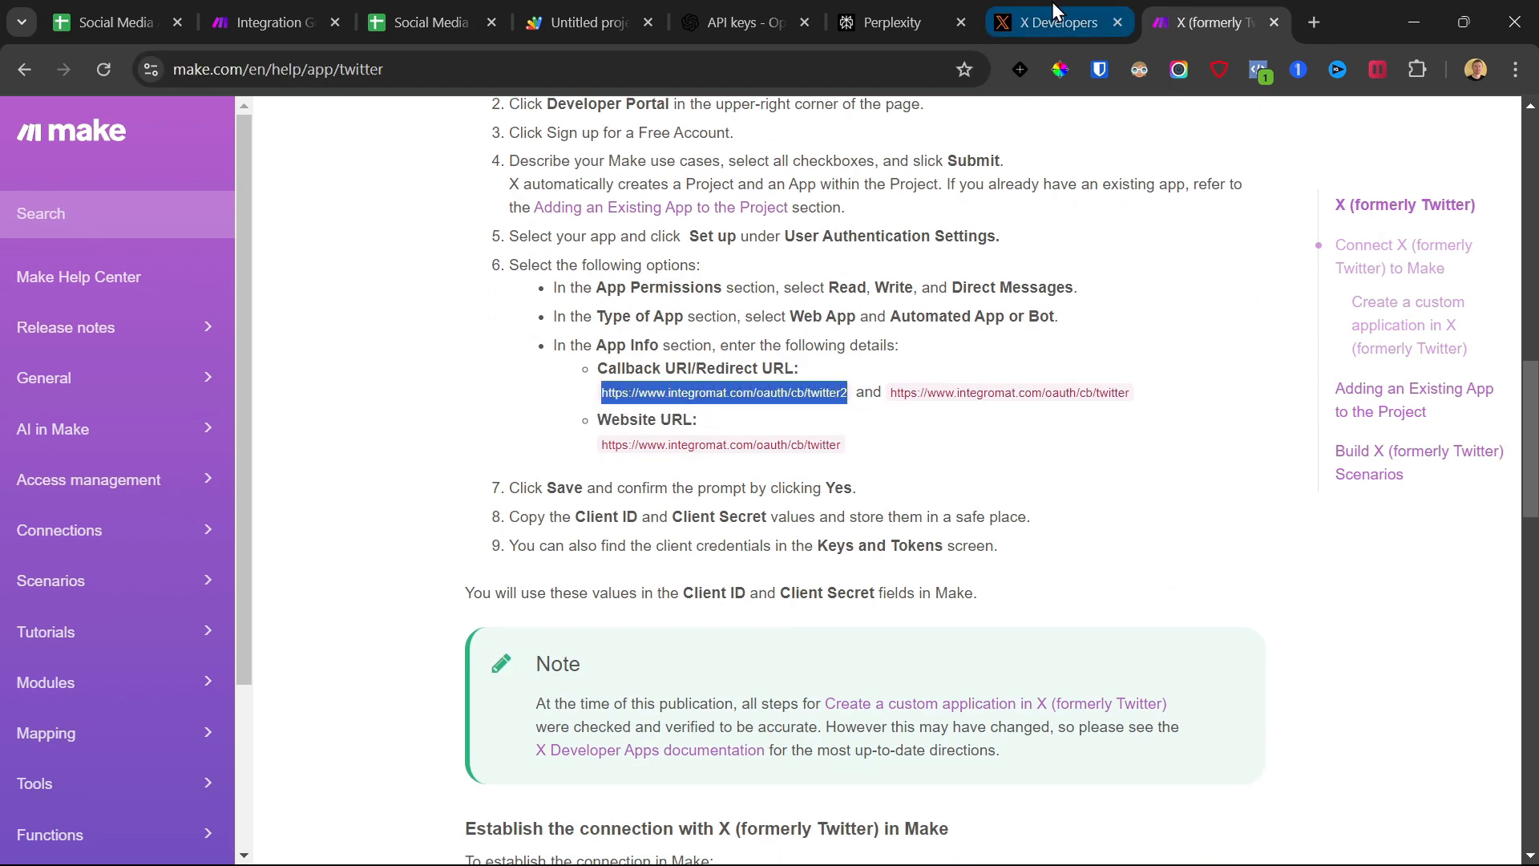
click(1055, 22)
text(https://www.integromat.com/oauth/cb/twitter2)
click(318, 550)
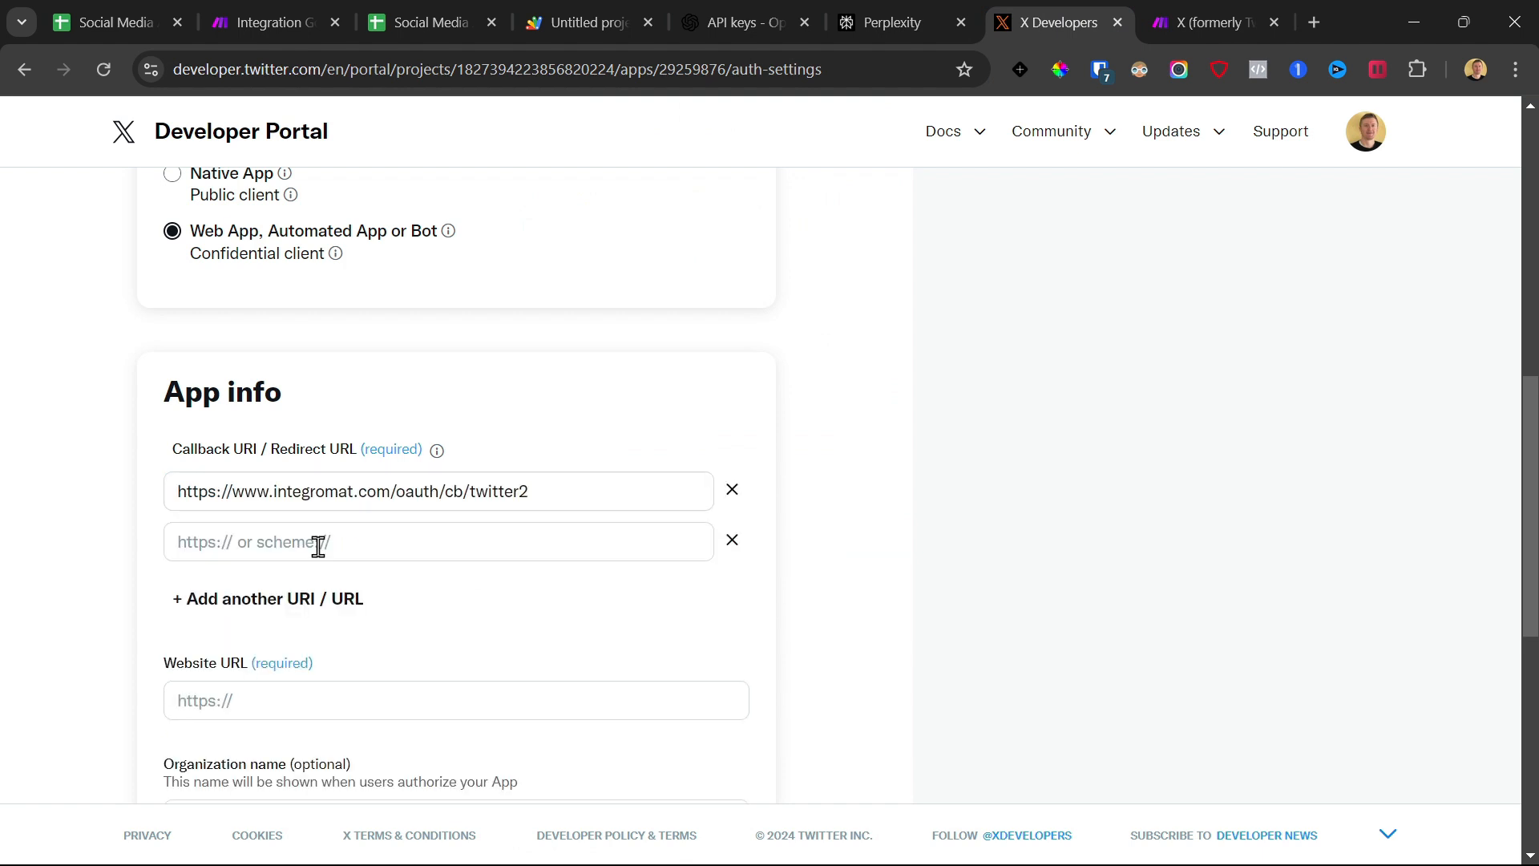
click(473, 559)
click(1166, 11)
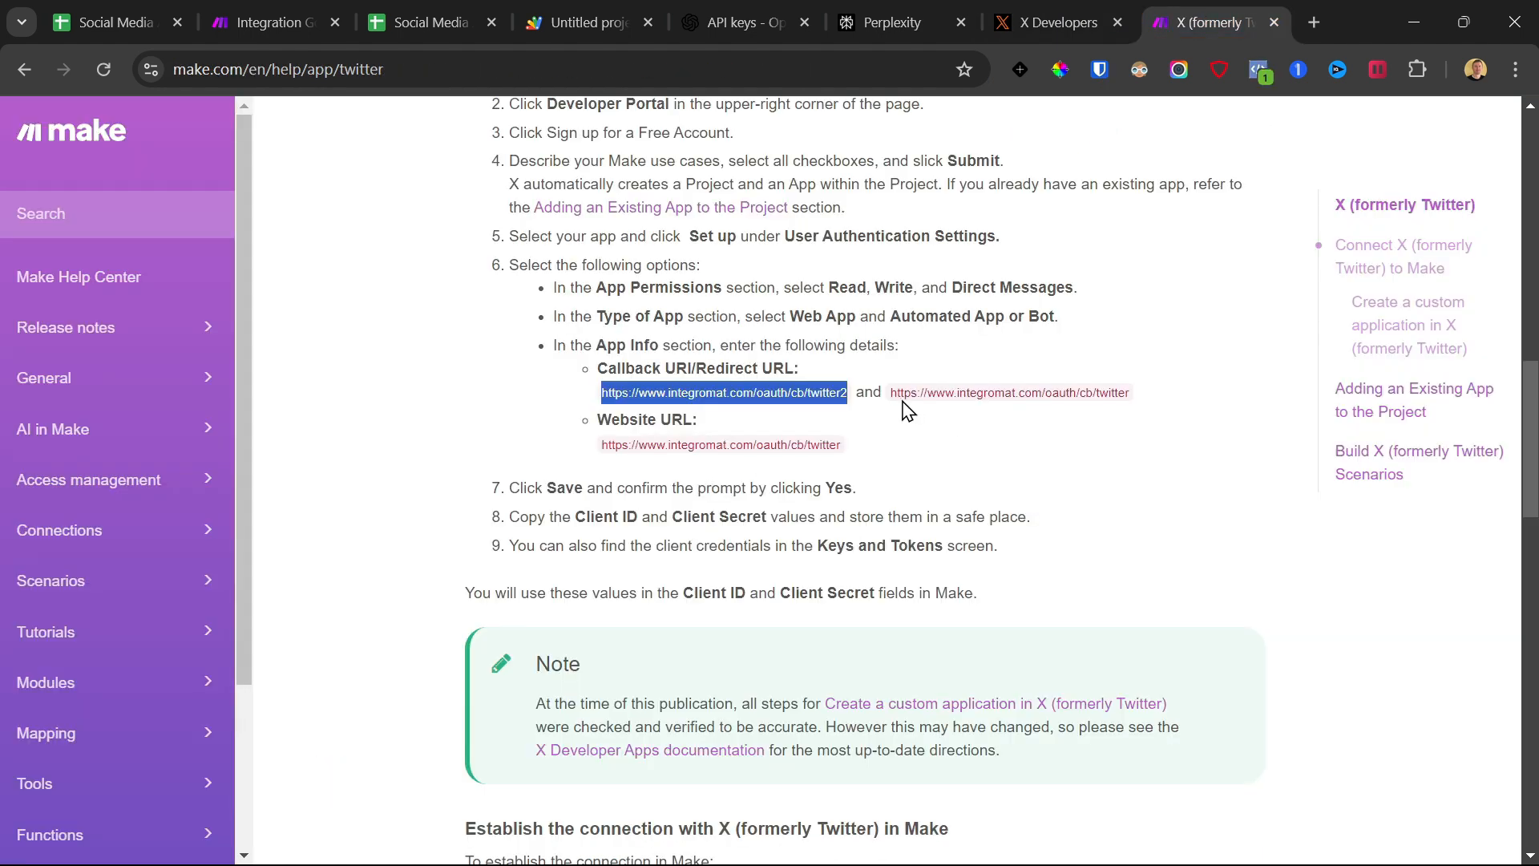
drag(884, 396, 1156, 399)
key(ctrl+c)
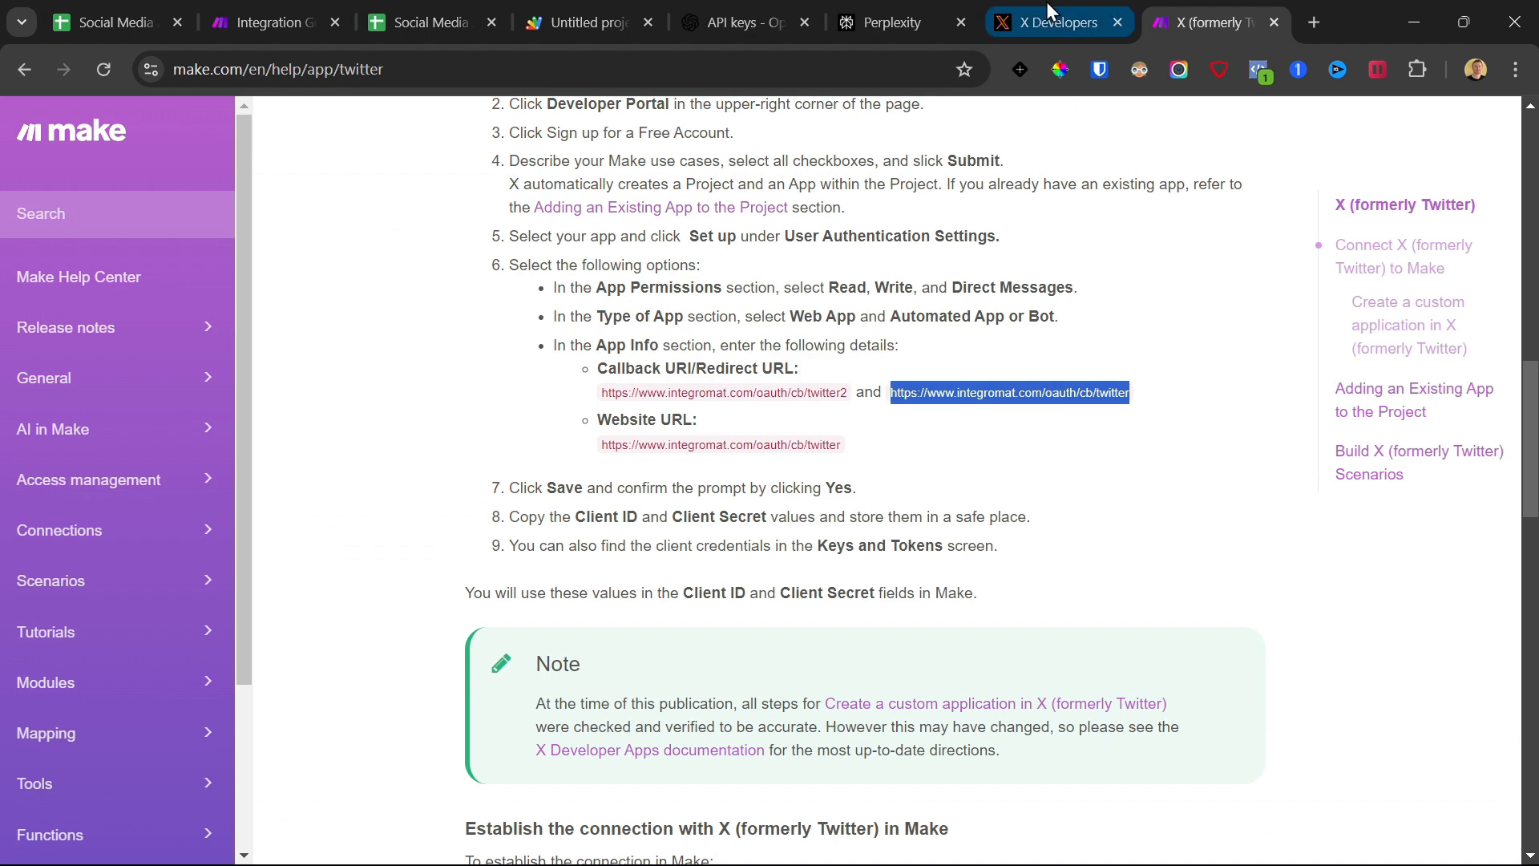
click(1054, 22)
key(ctrl+v)
click(260, 703)
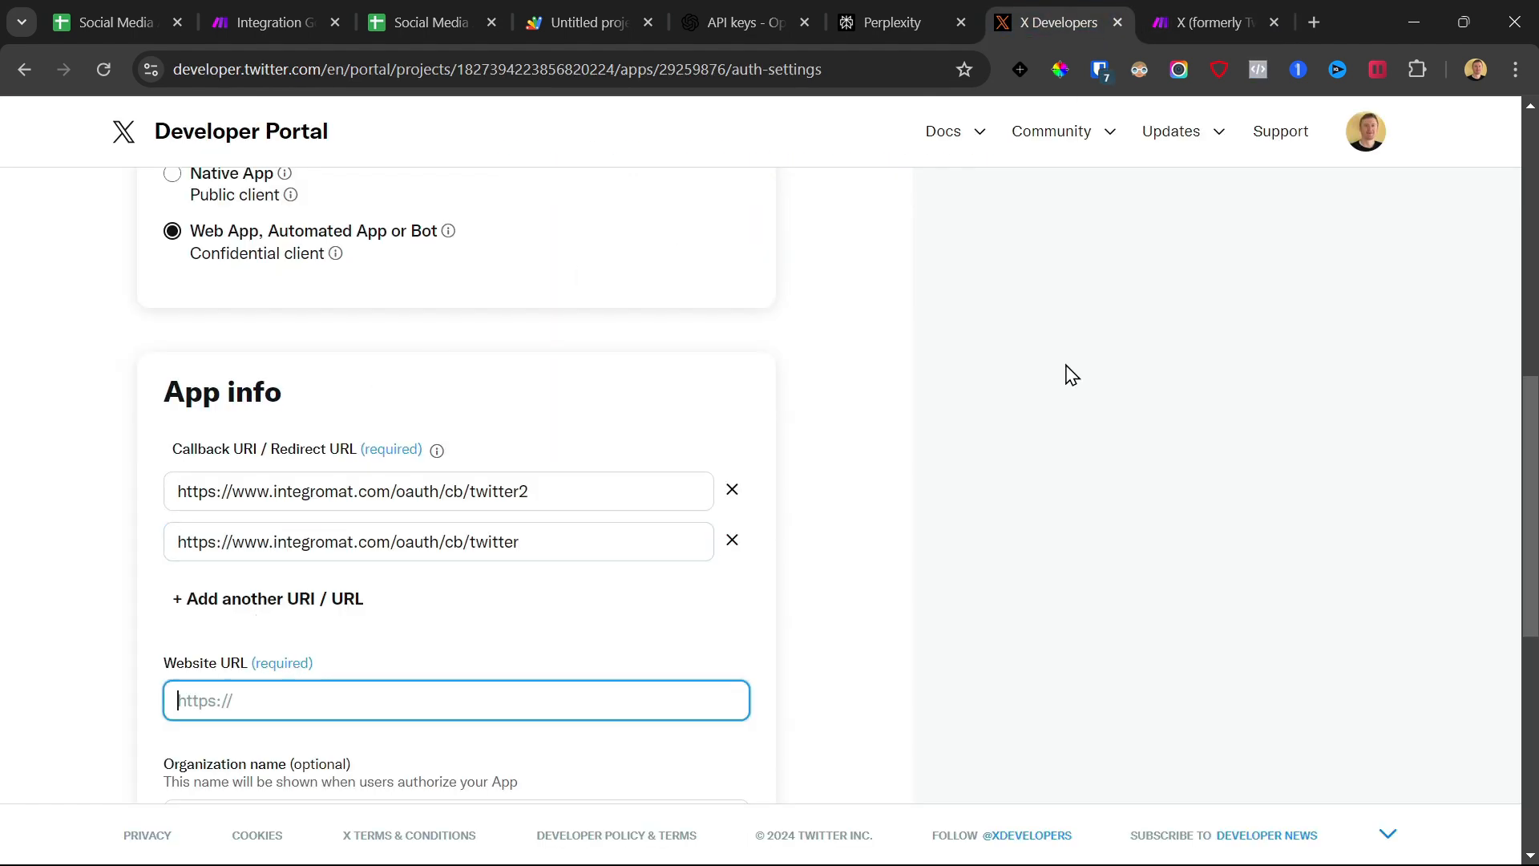
click(1203, 18)
drag(841, 446, 686, 446)
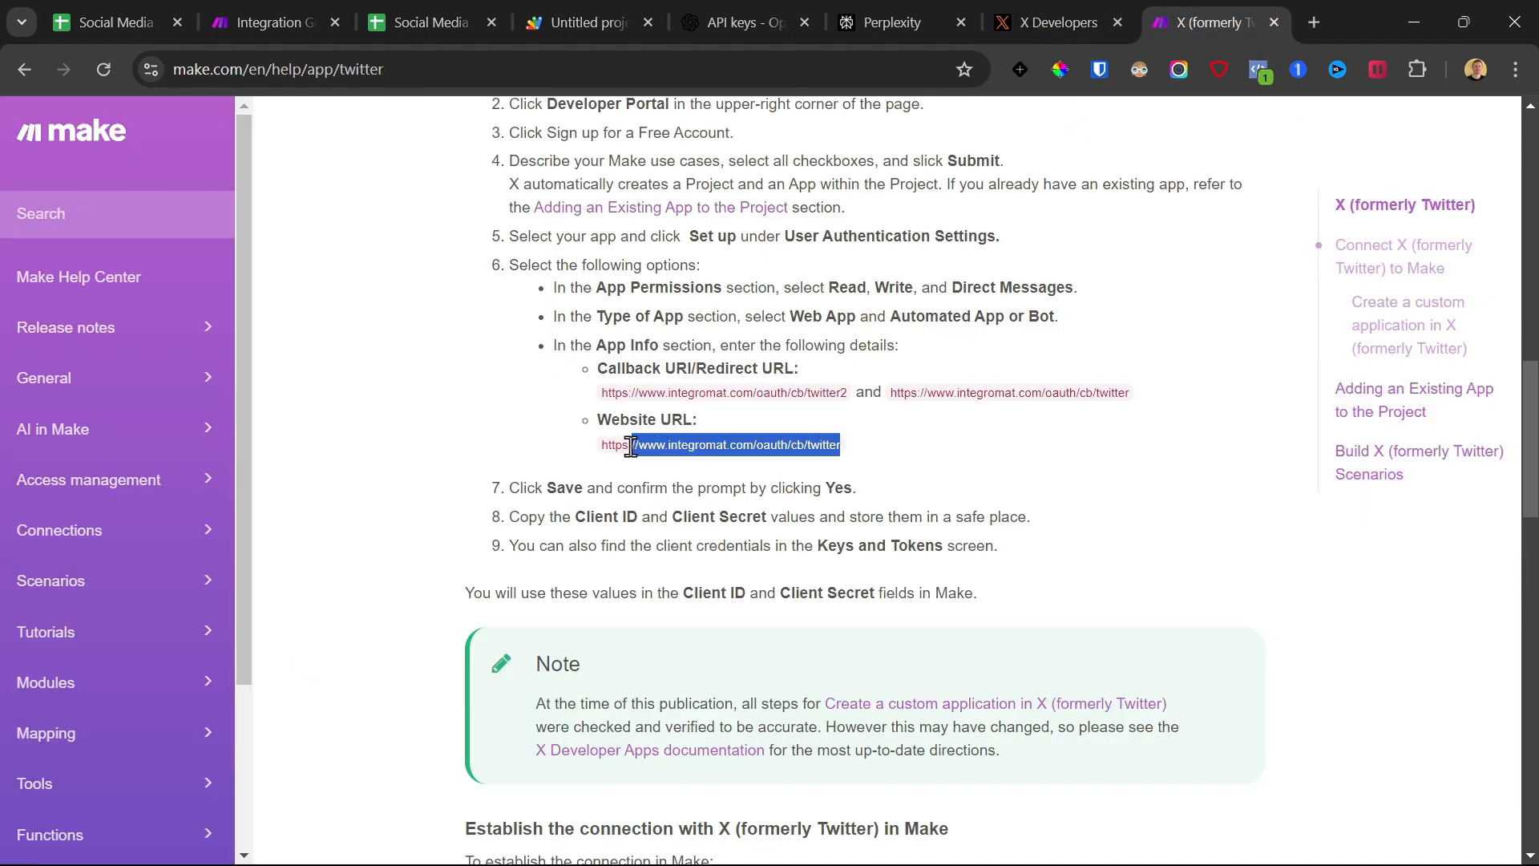
click(1058, 22)
key(ctrl+v)
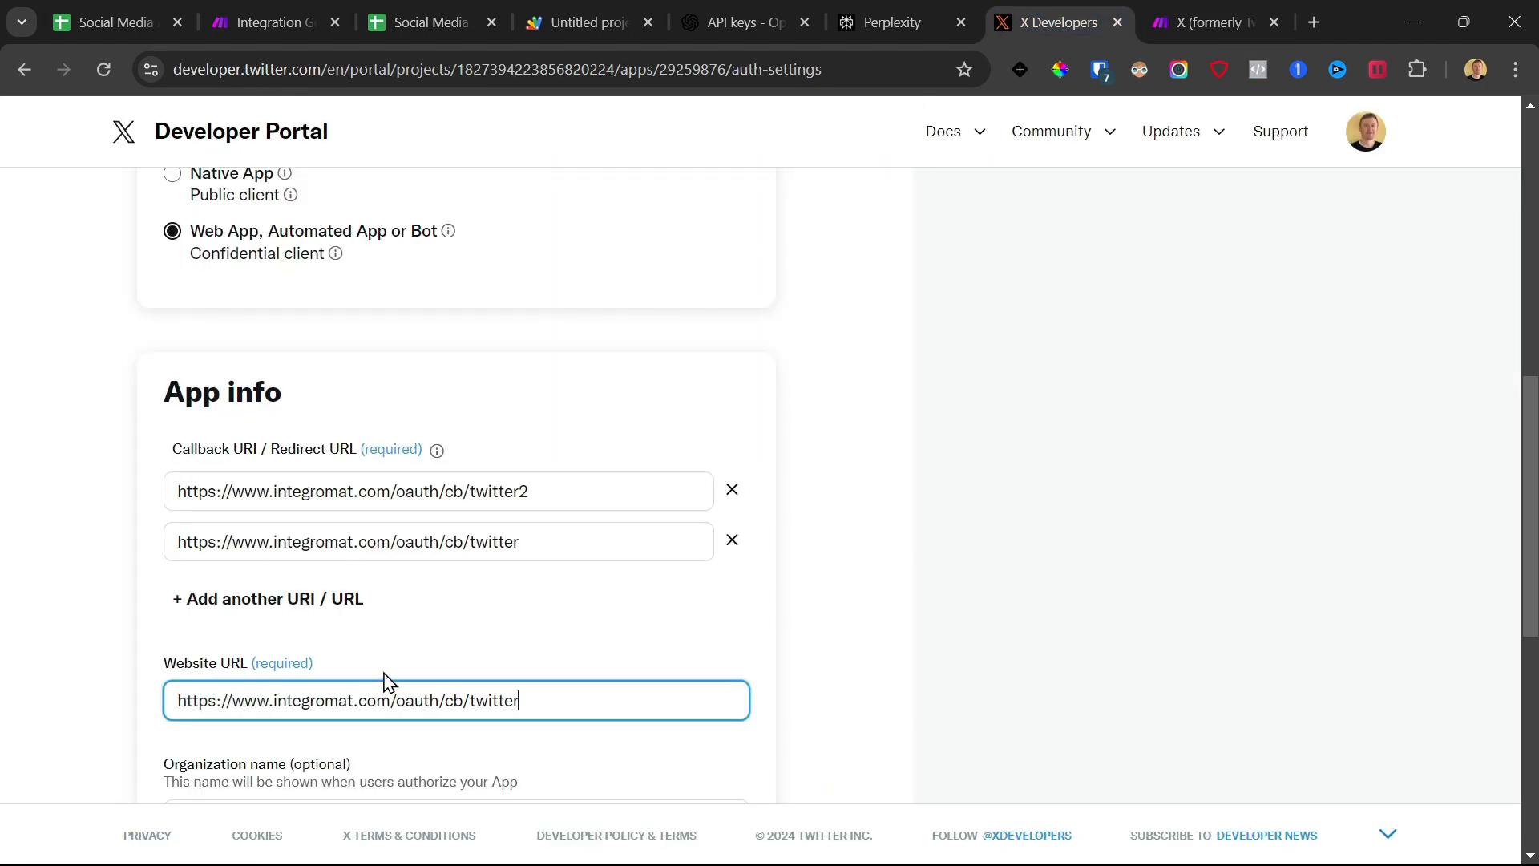
scroll(468, 601, down, 7)
click(325, 437)
key(ctrl+v)
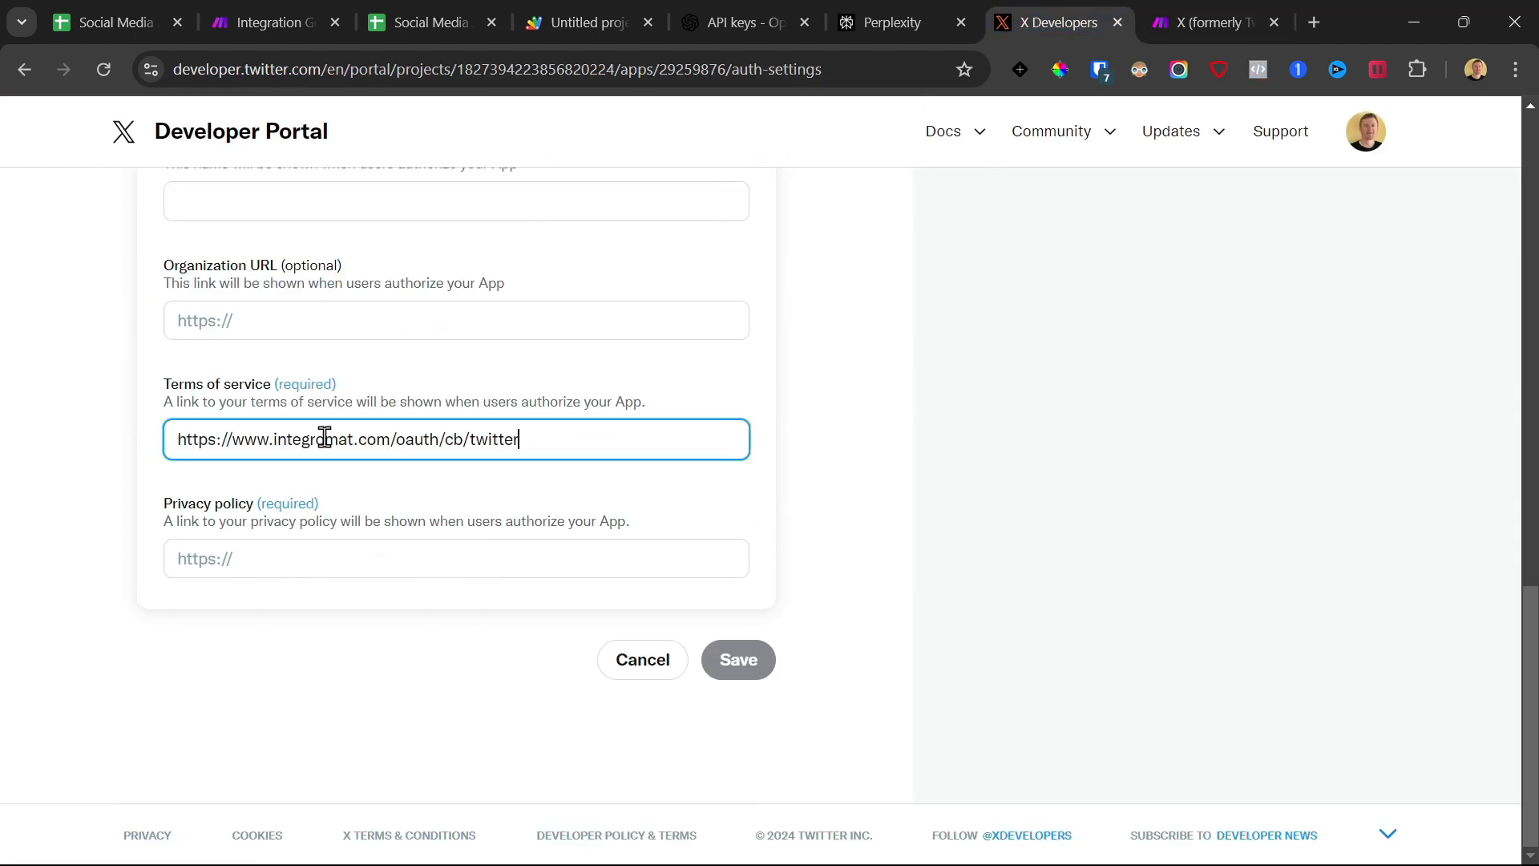
click(294, 546)
key(ctrl+v)
click(609, 493)
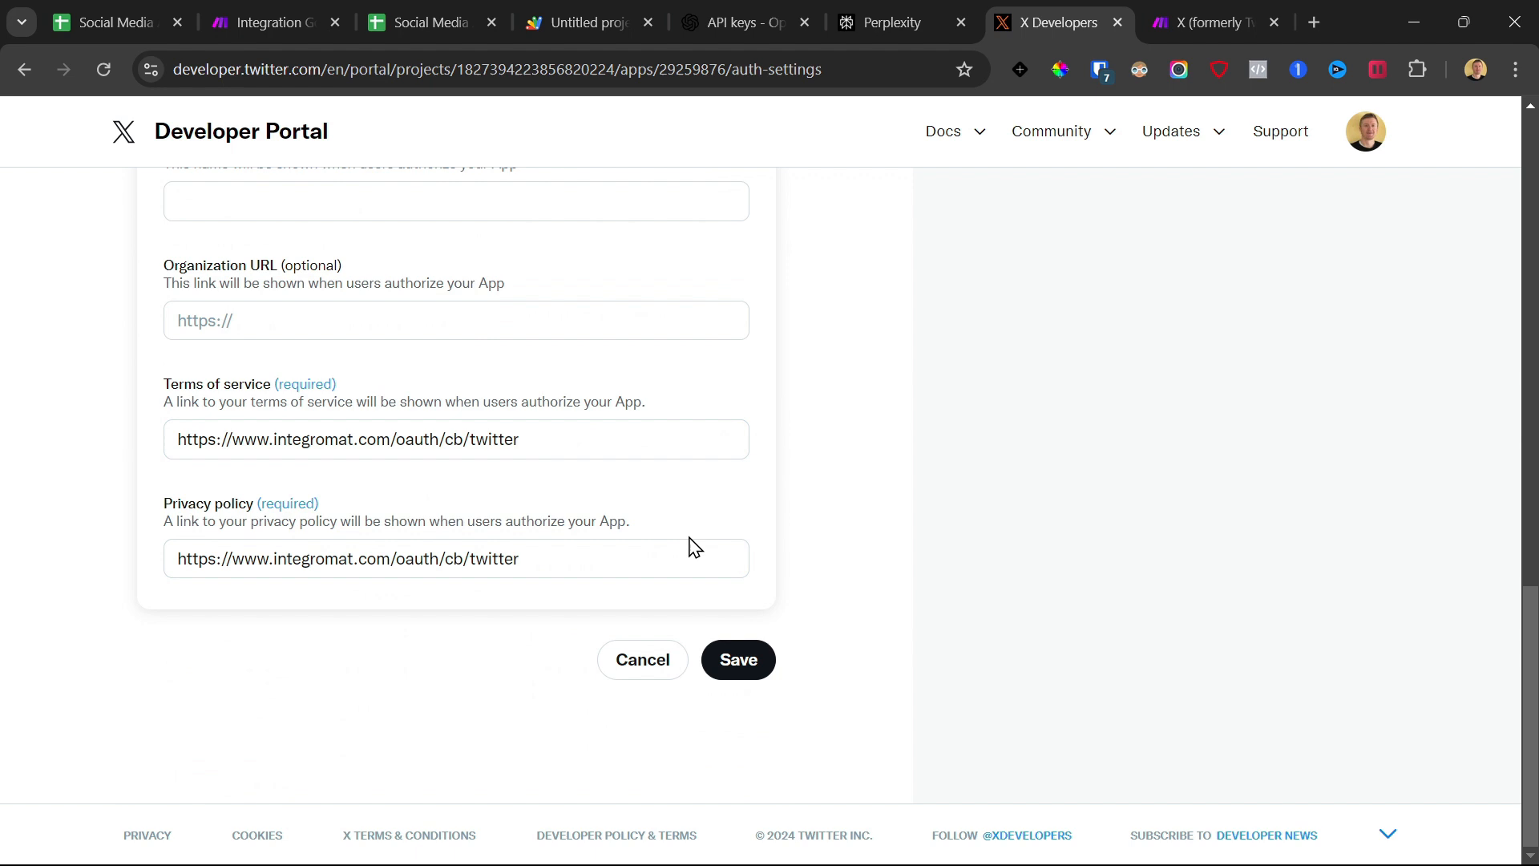
click(727, 643)
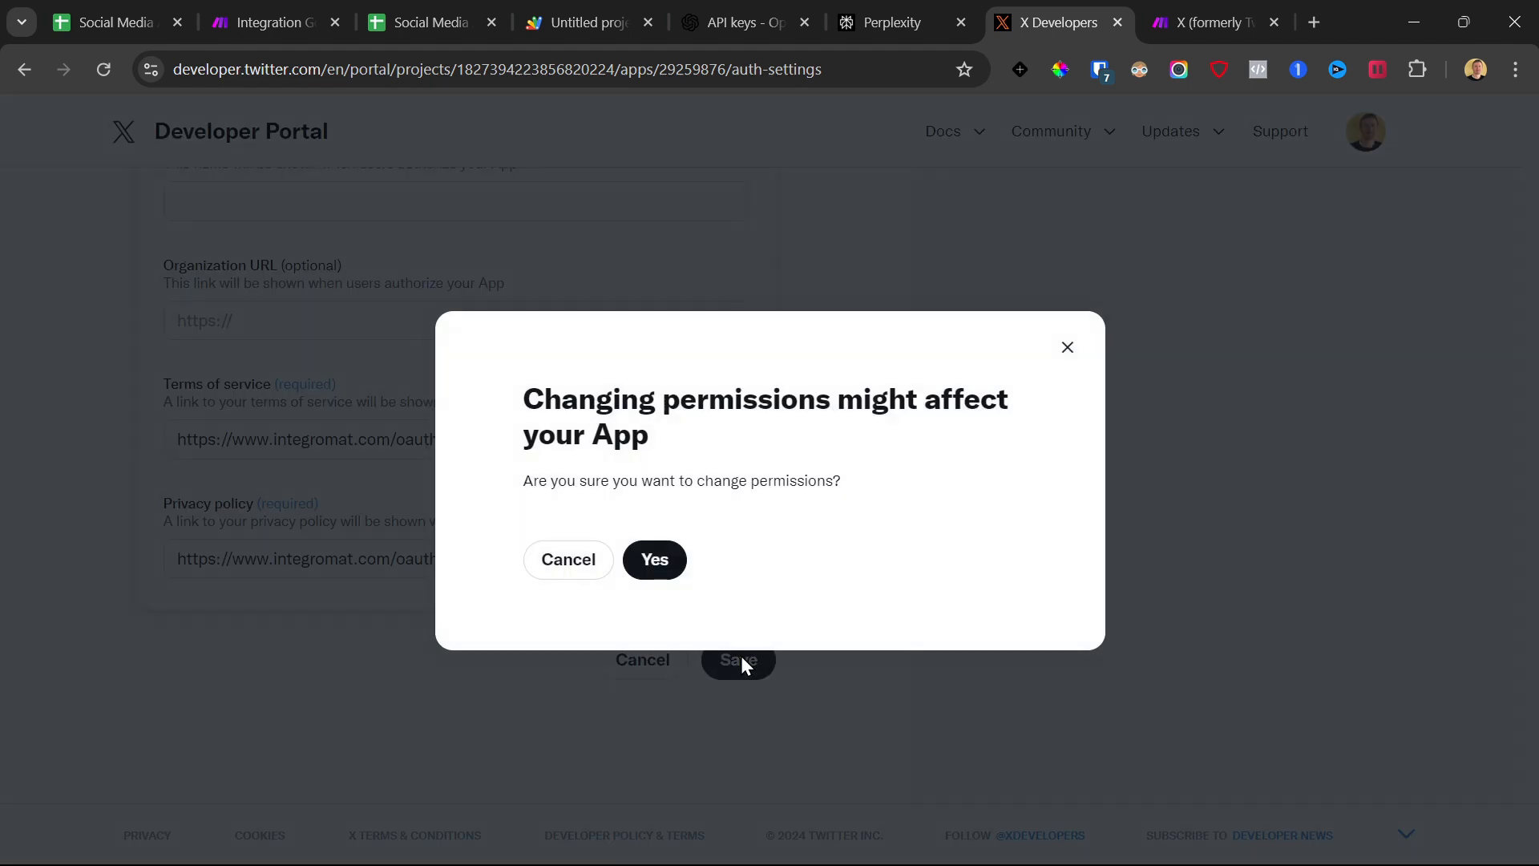
click(651, 562)
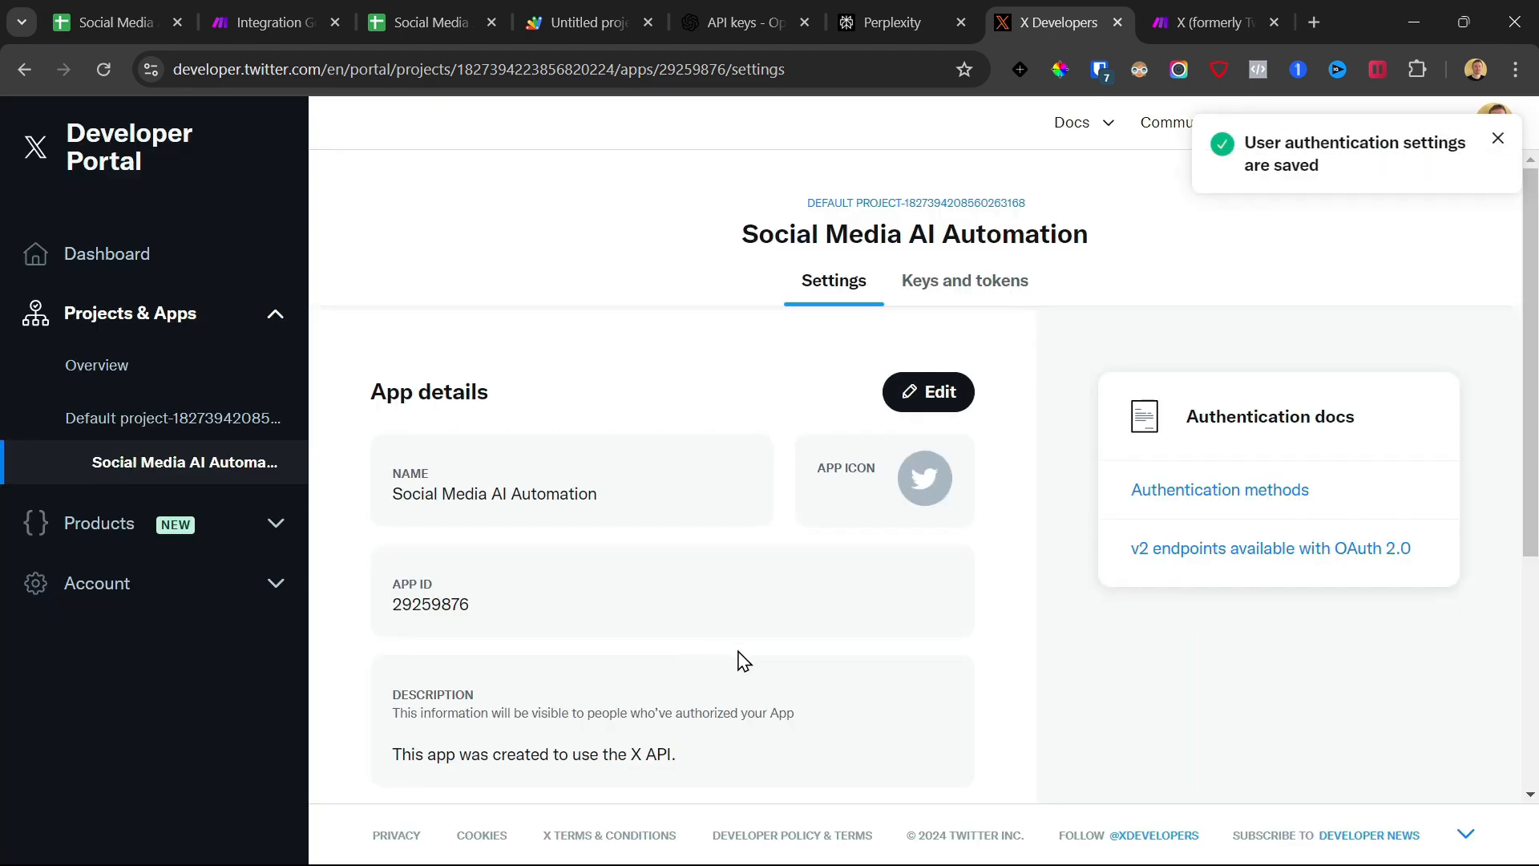
Regenerate the API Key and Secret in the app's keys and tokens
scroll(735, 489, down, 2)
scroll(882, 433, up, 2)
click(938, 280)
scroll(876, 247, down, 3)
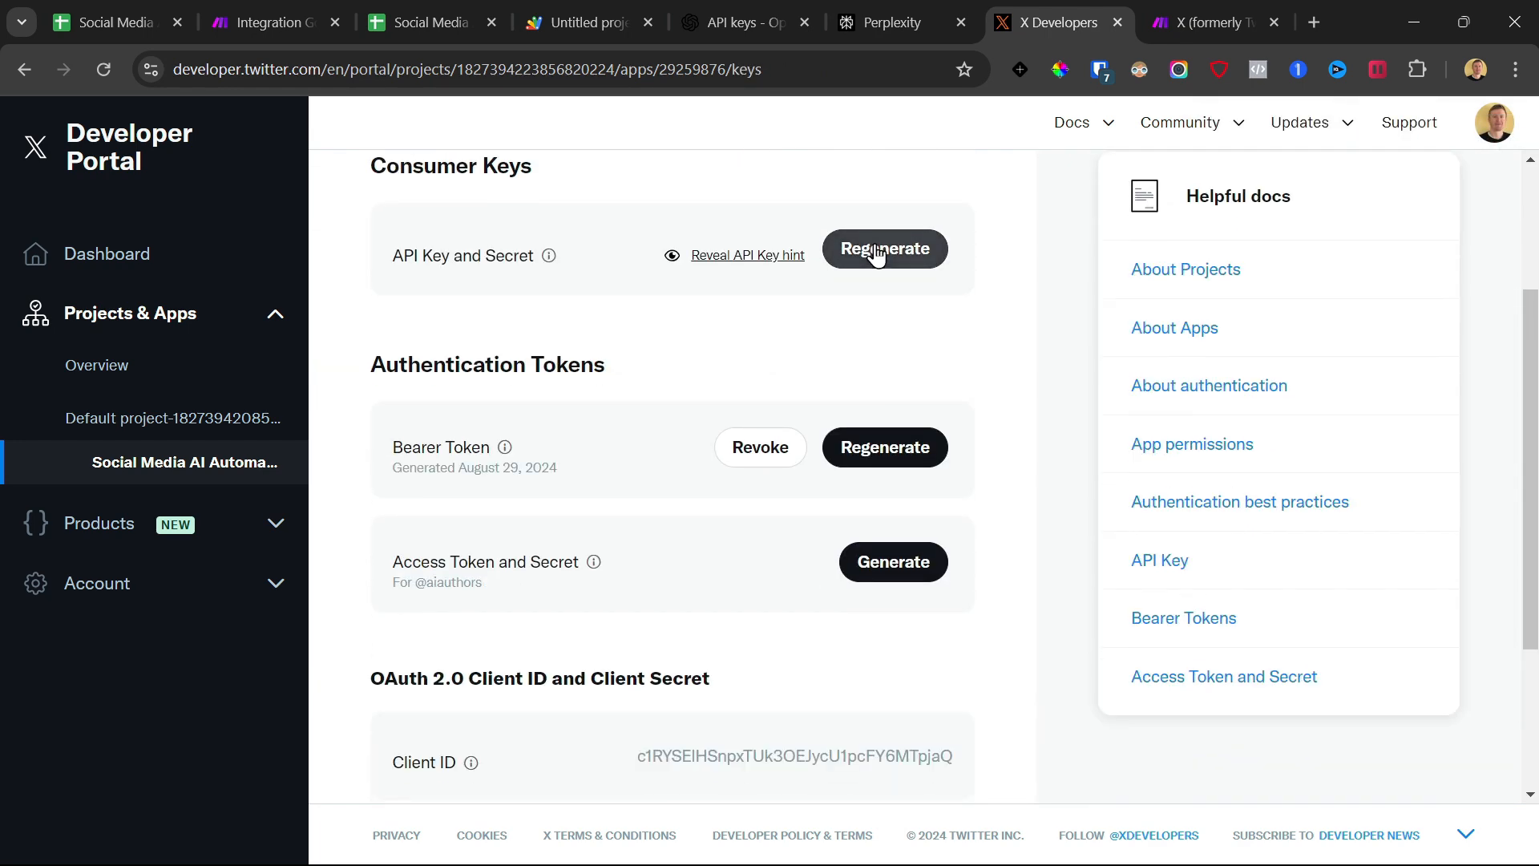
click(876, 250)
click(718, 576)
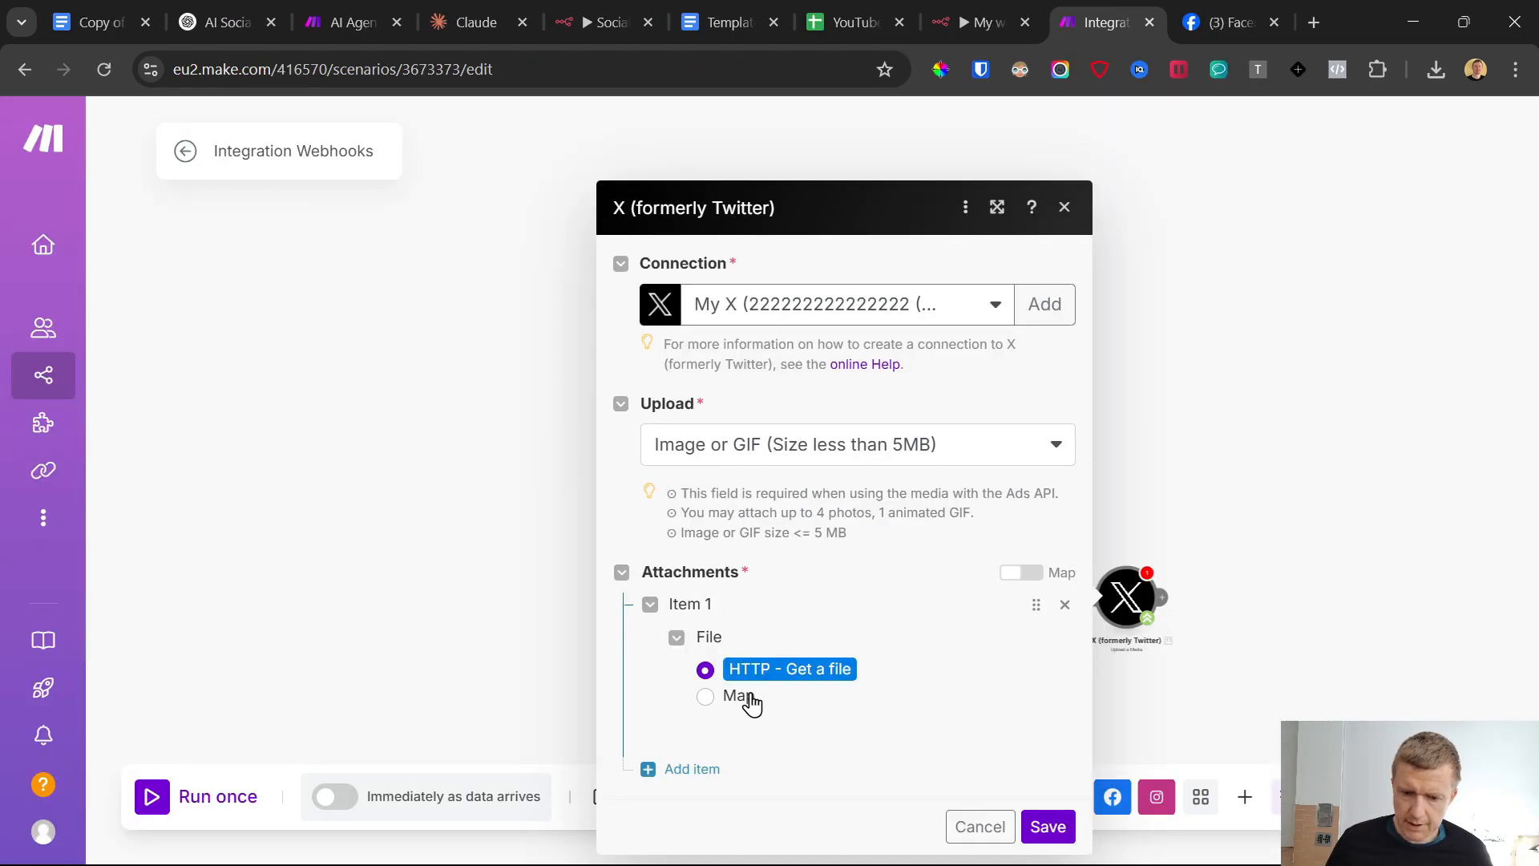
Save the X media upload module with HTTP - Get a file as its attachment, reopening it once to recheck the settings
click(1048, 827)
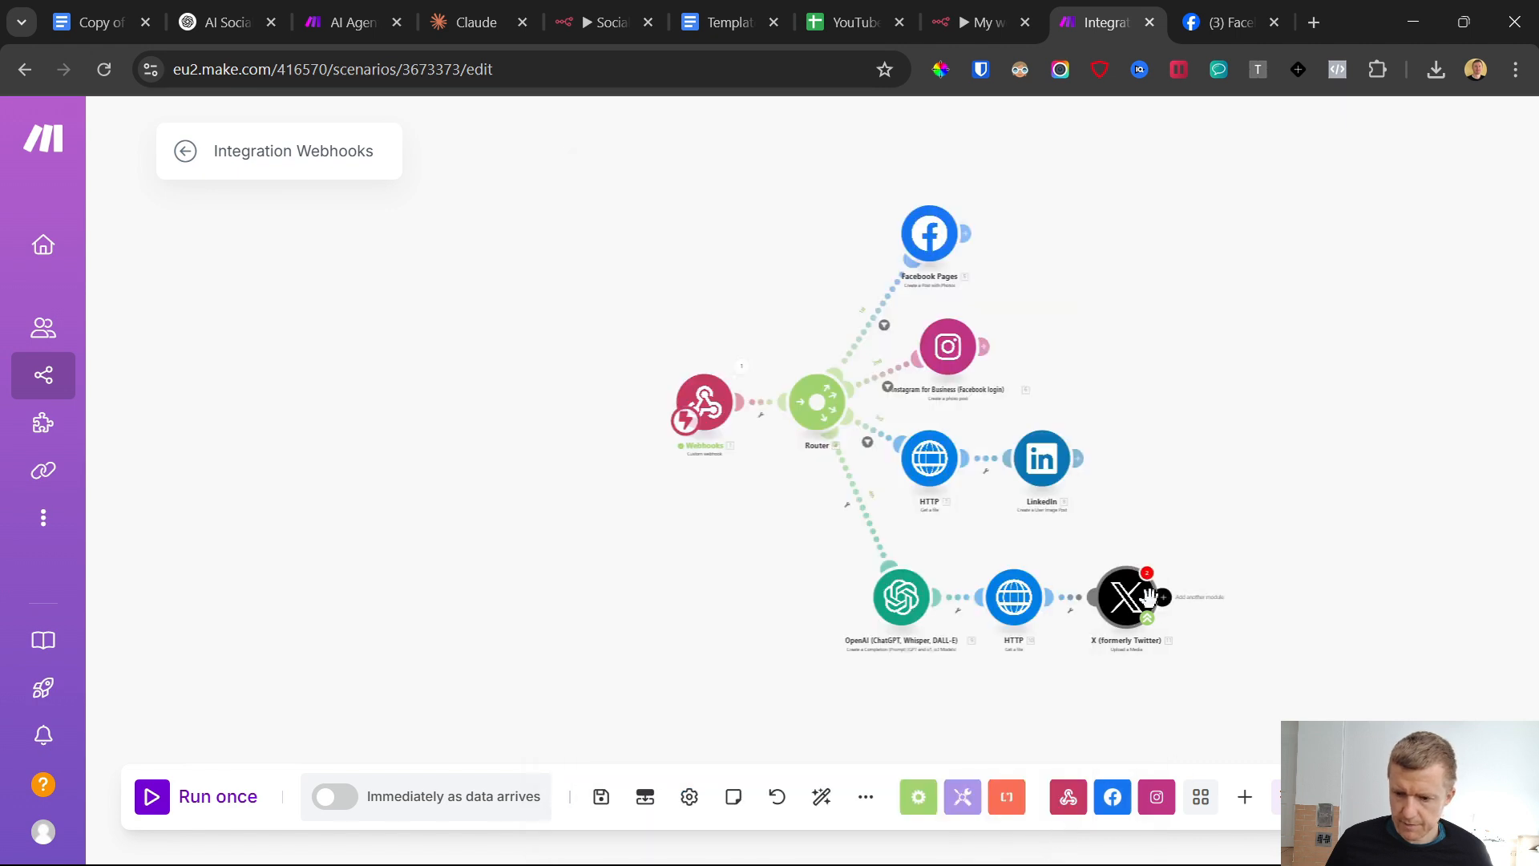
click(1126, 598)
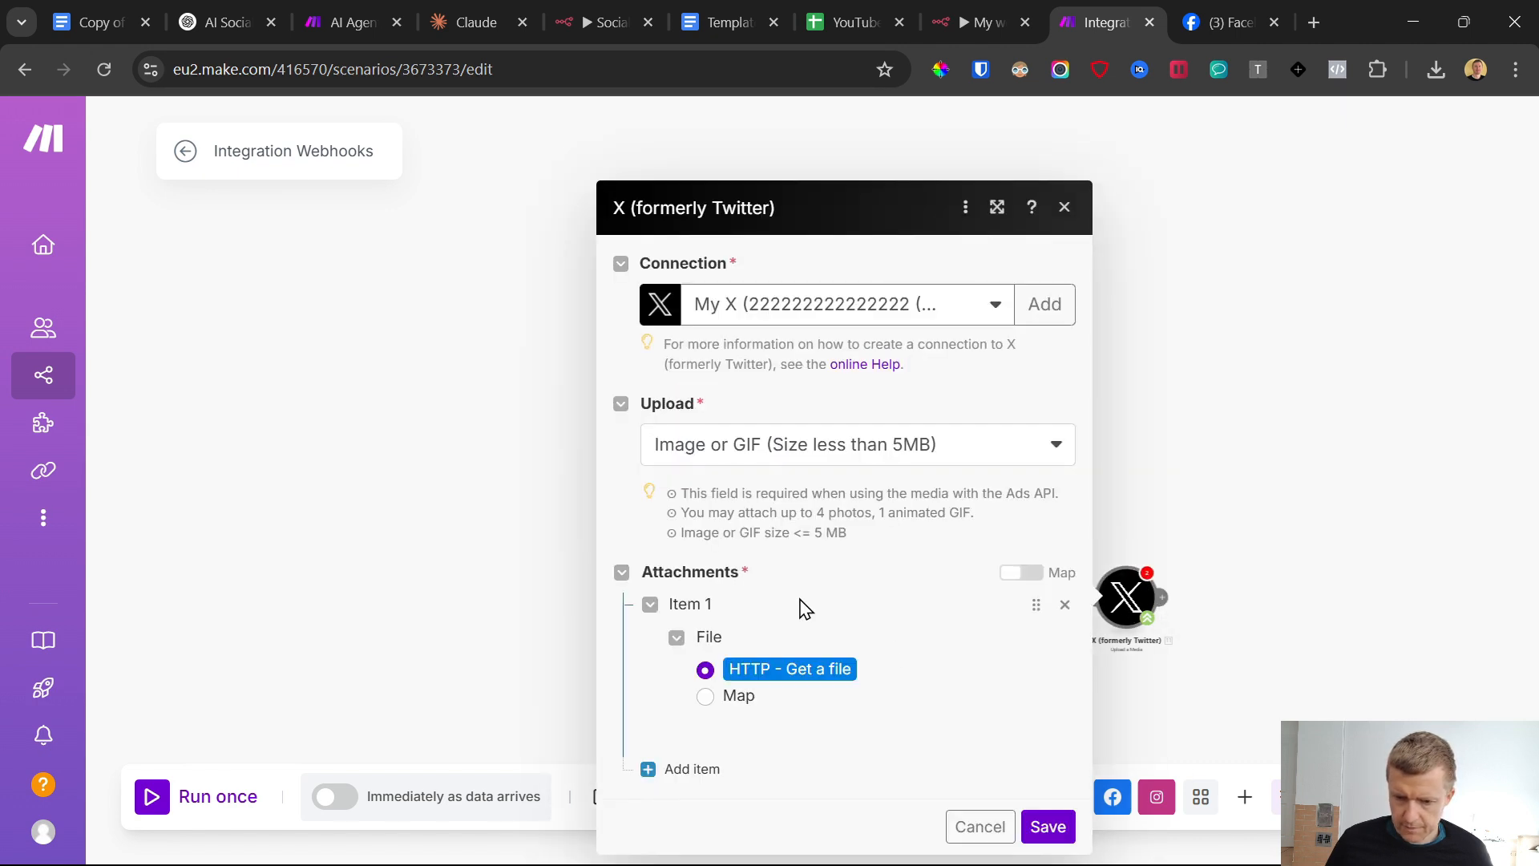
click(1047, 826)
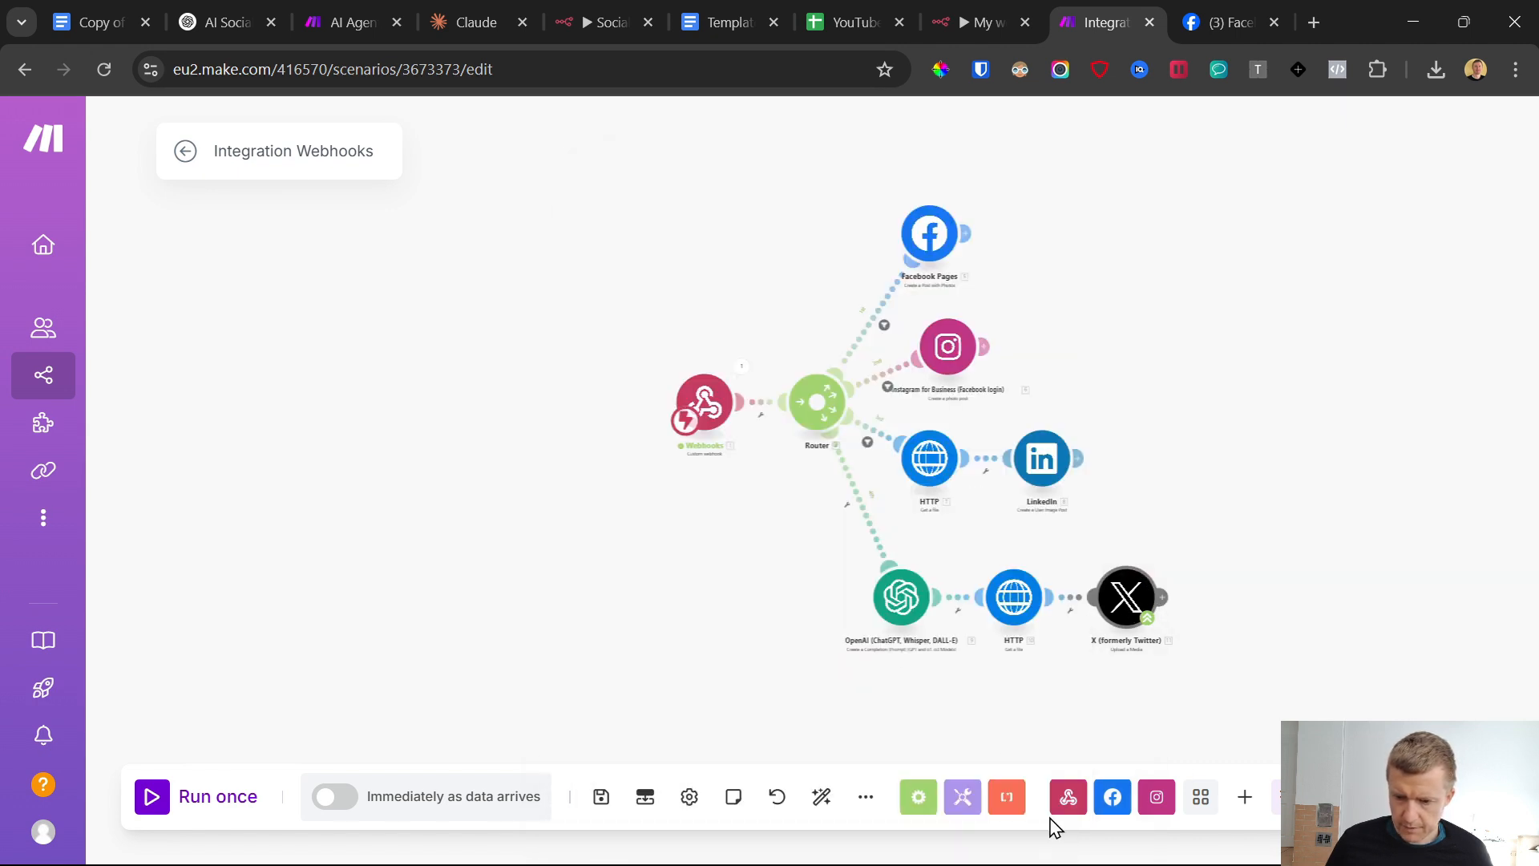
Add an X v6 Create a Post module after the Upload a Media module
click(1161, 597)
click(1171, 611)
click(749, 744)
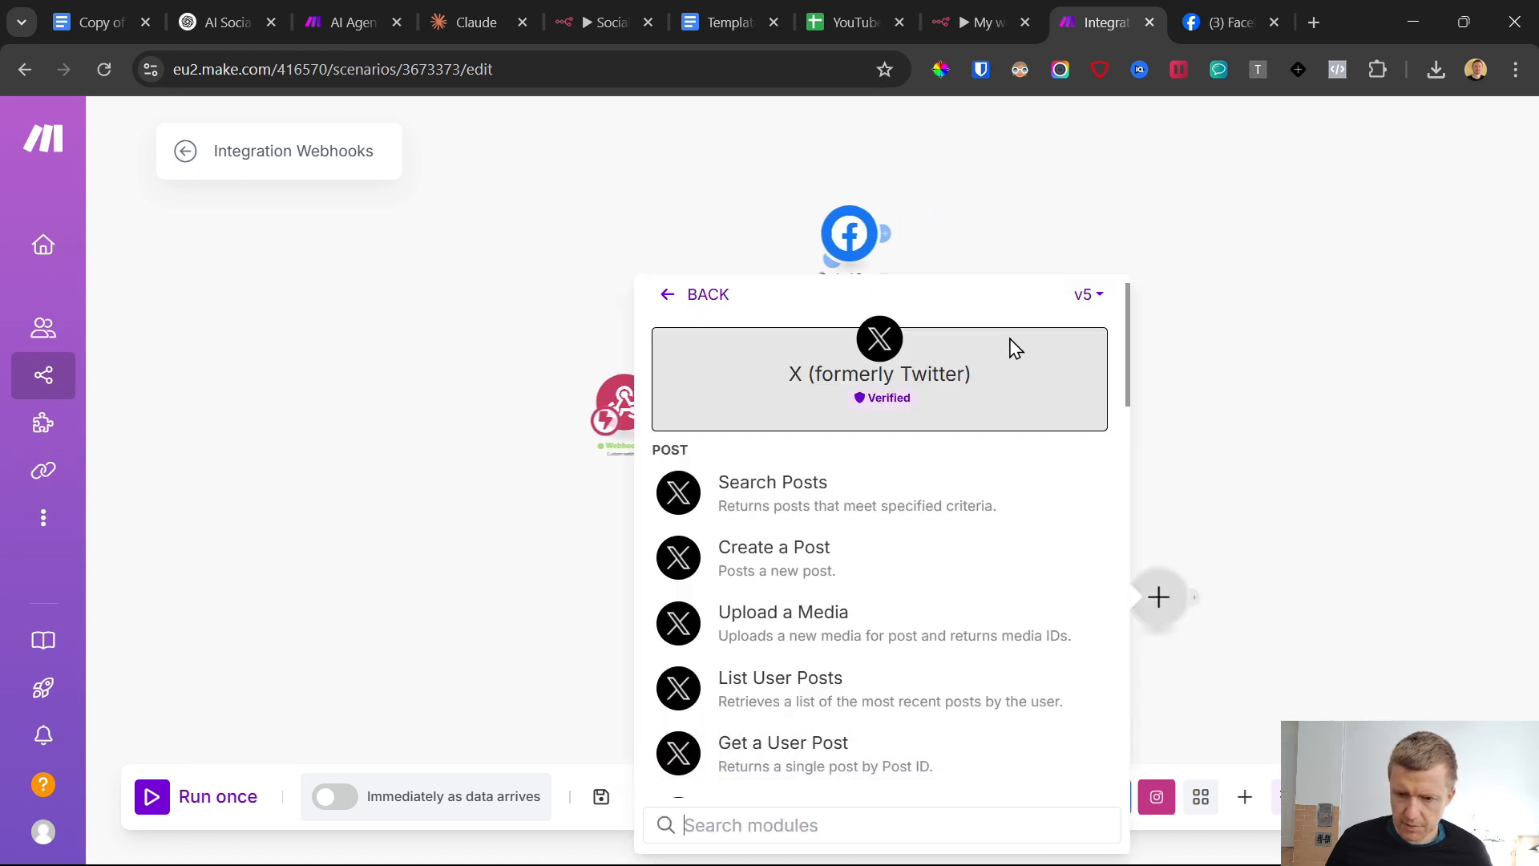
click(1088, 297)
click(1076, 344)
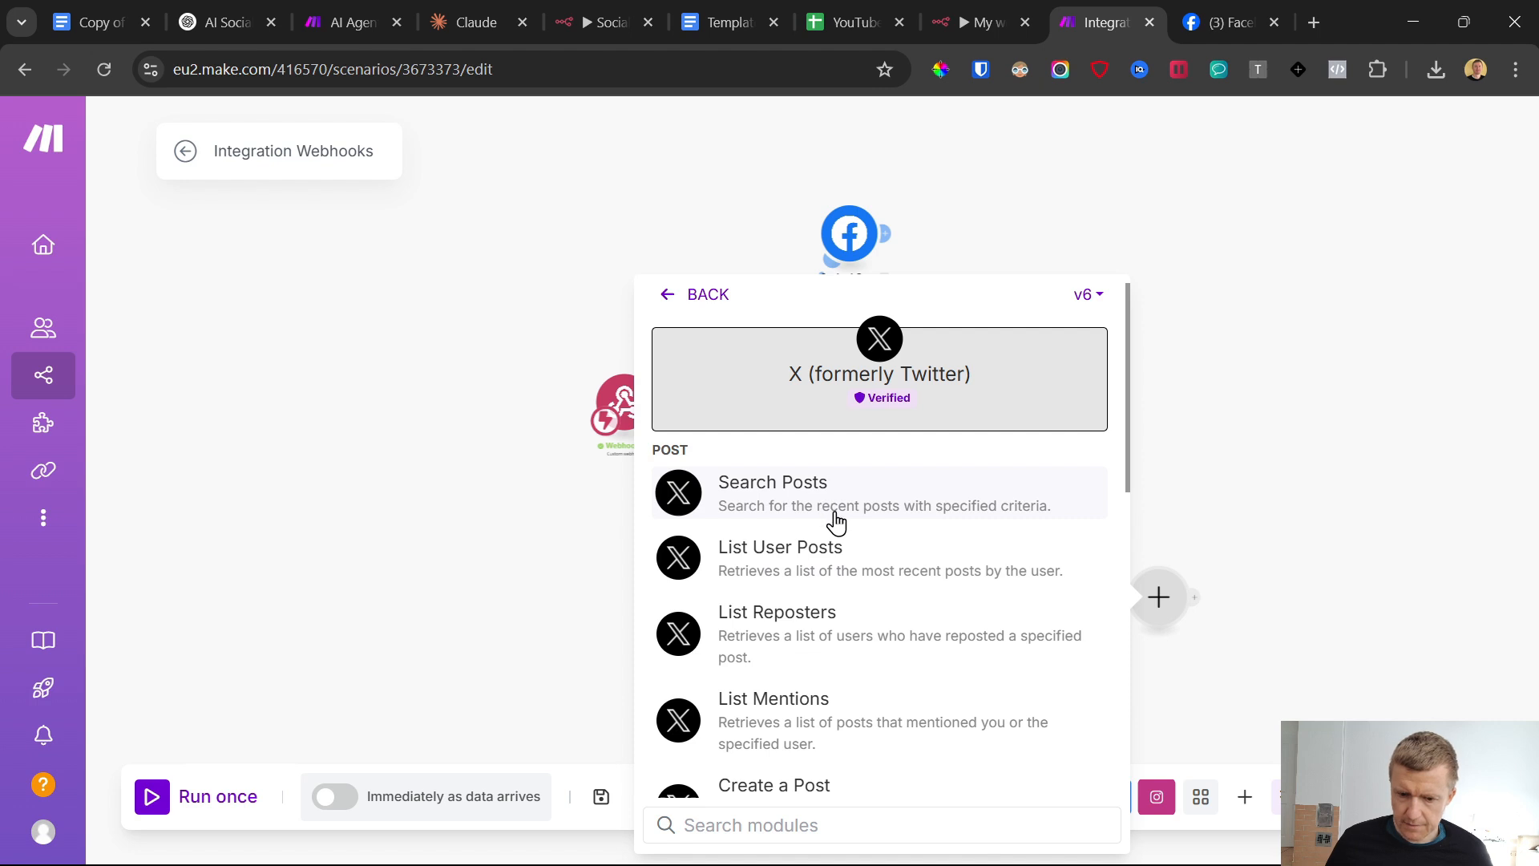
scroll(839, 528, down, 3)
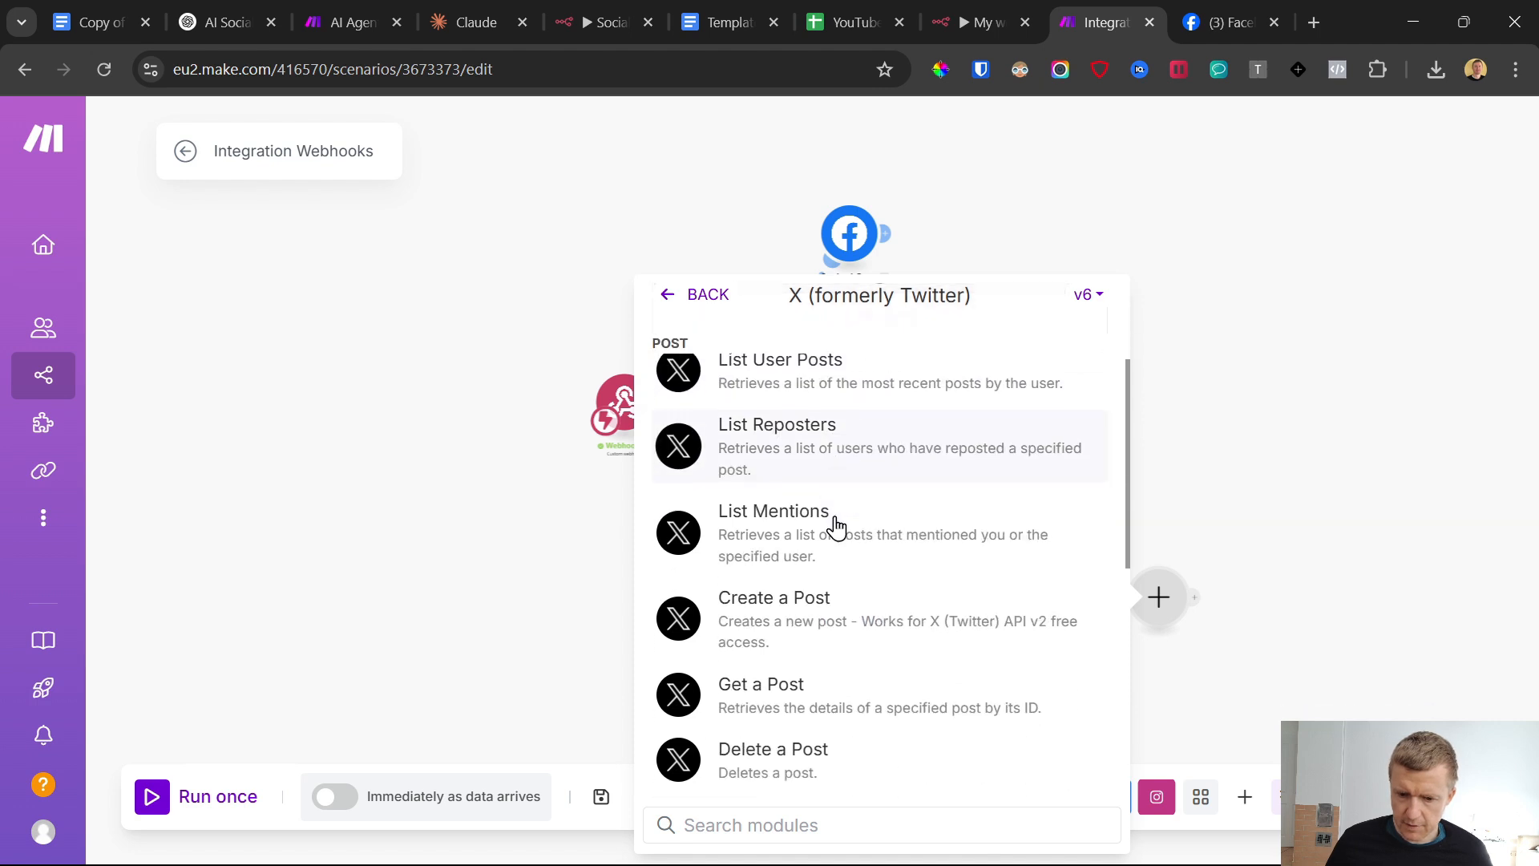
click(789, 594)
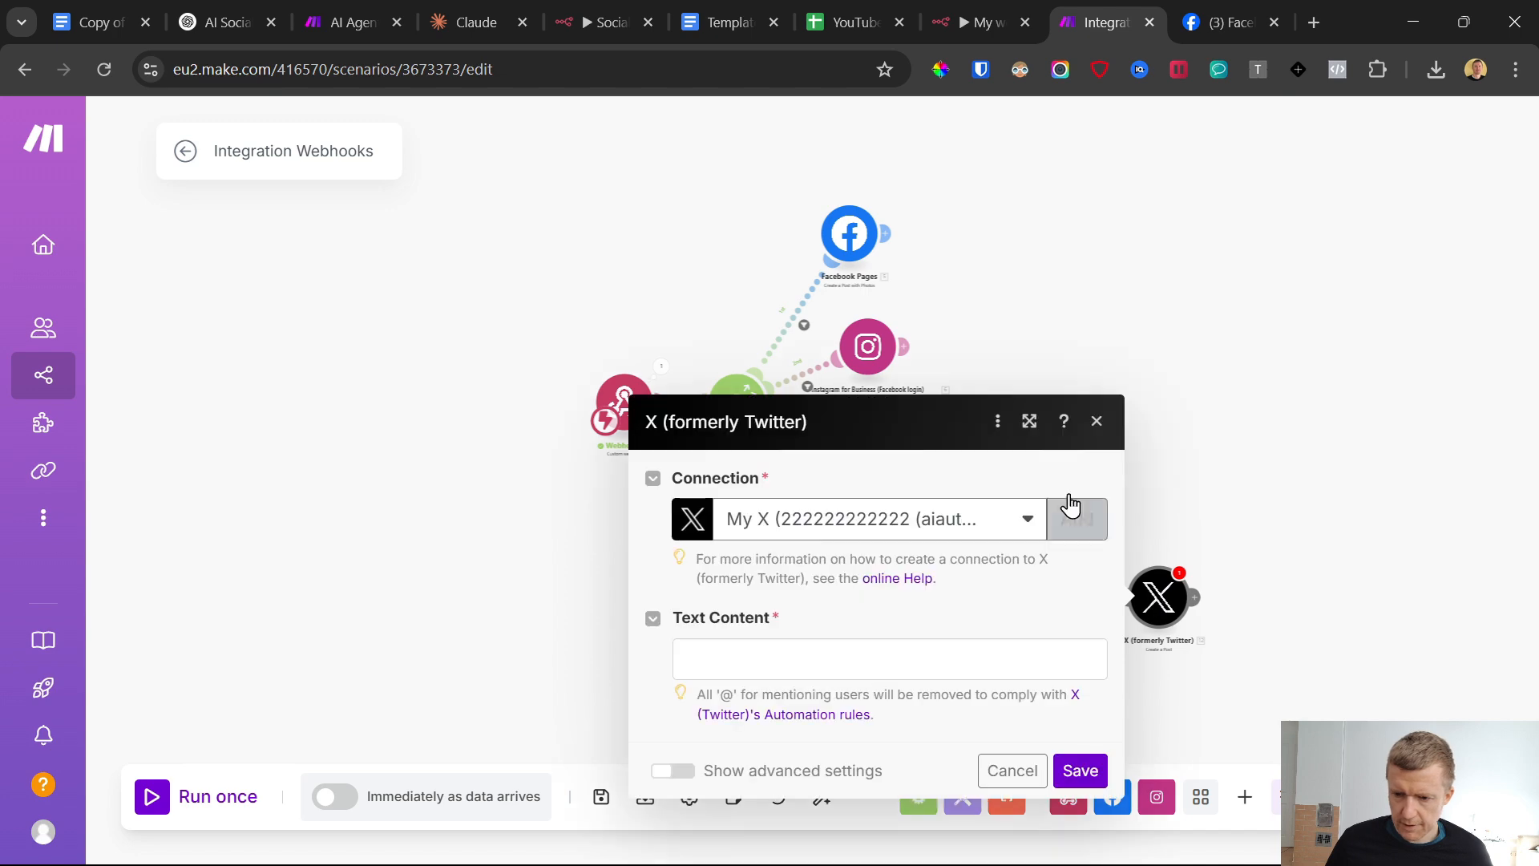
Open a new OAuth 2.0 connection for the post module to check its Client ID and Client Secret fields
click(1074, 517)
drag(586, 399, 649, 403)
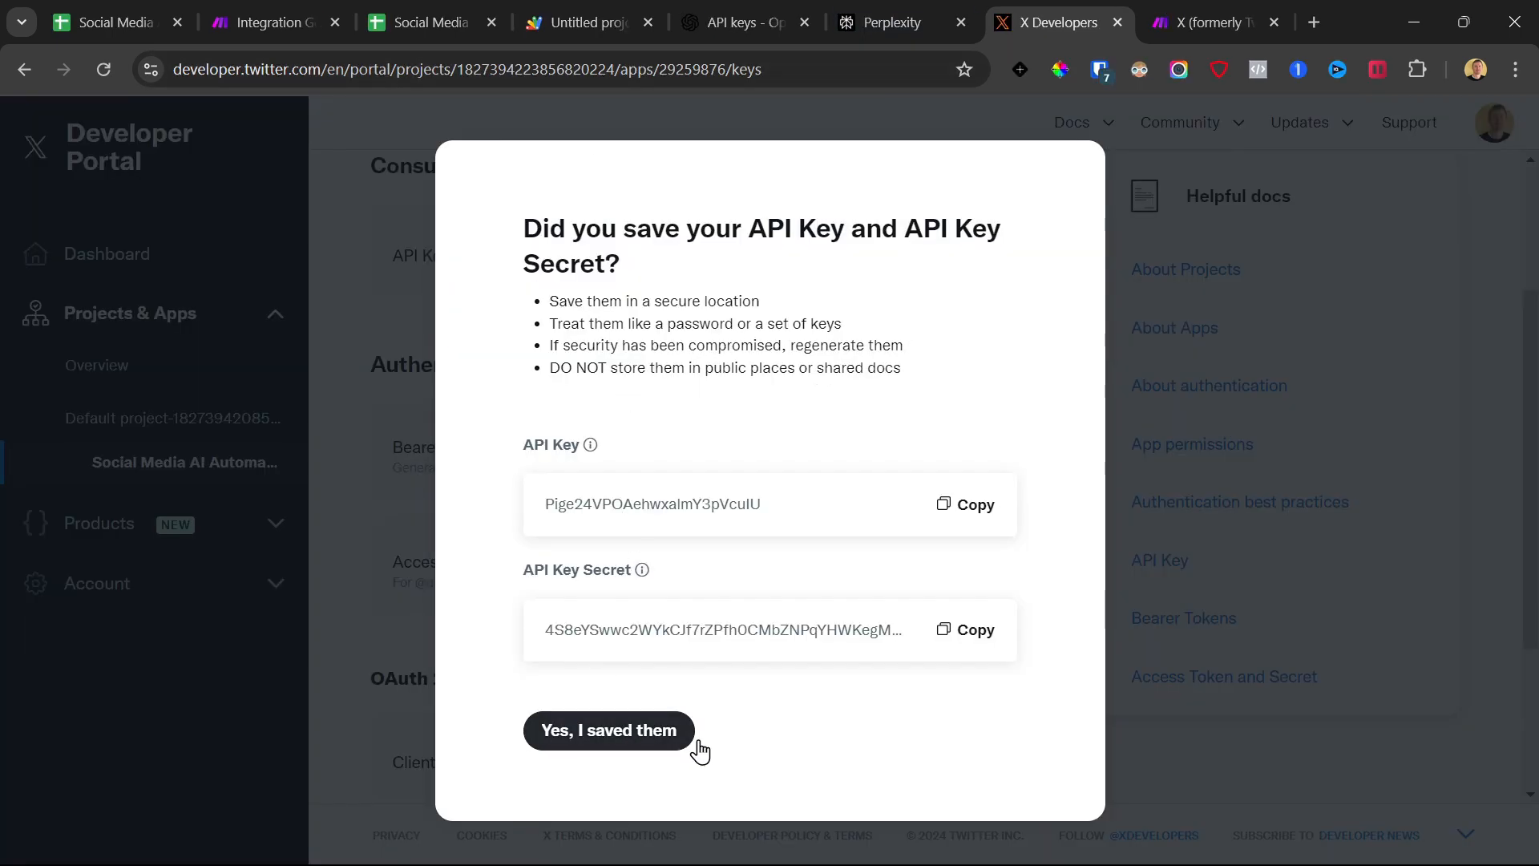
click(642, 732)
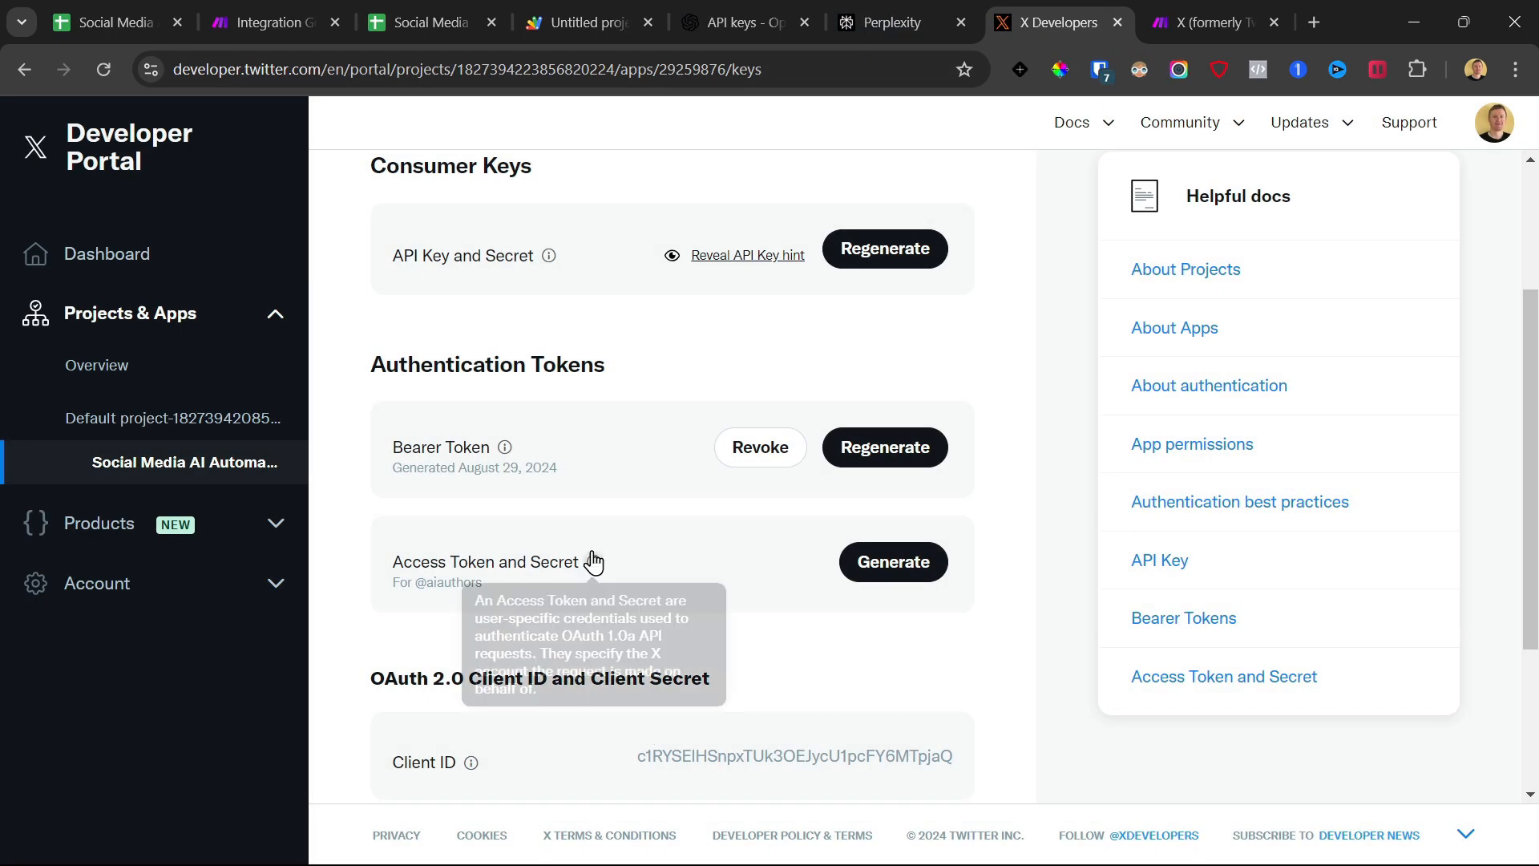
Regenerate the app's OAuth 2.0 Client Secret in the X developer portal, confirm it is saved, and select the Client ID
scroll(593, 561, down, 3)
click(874, 616)
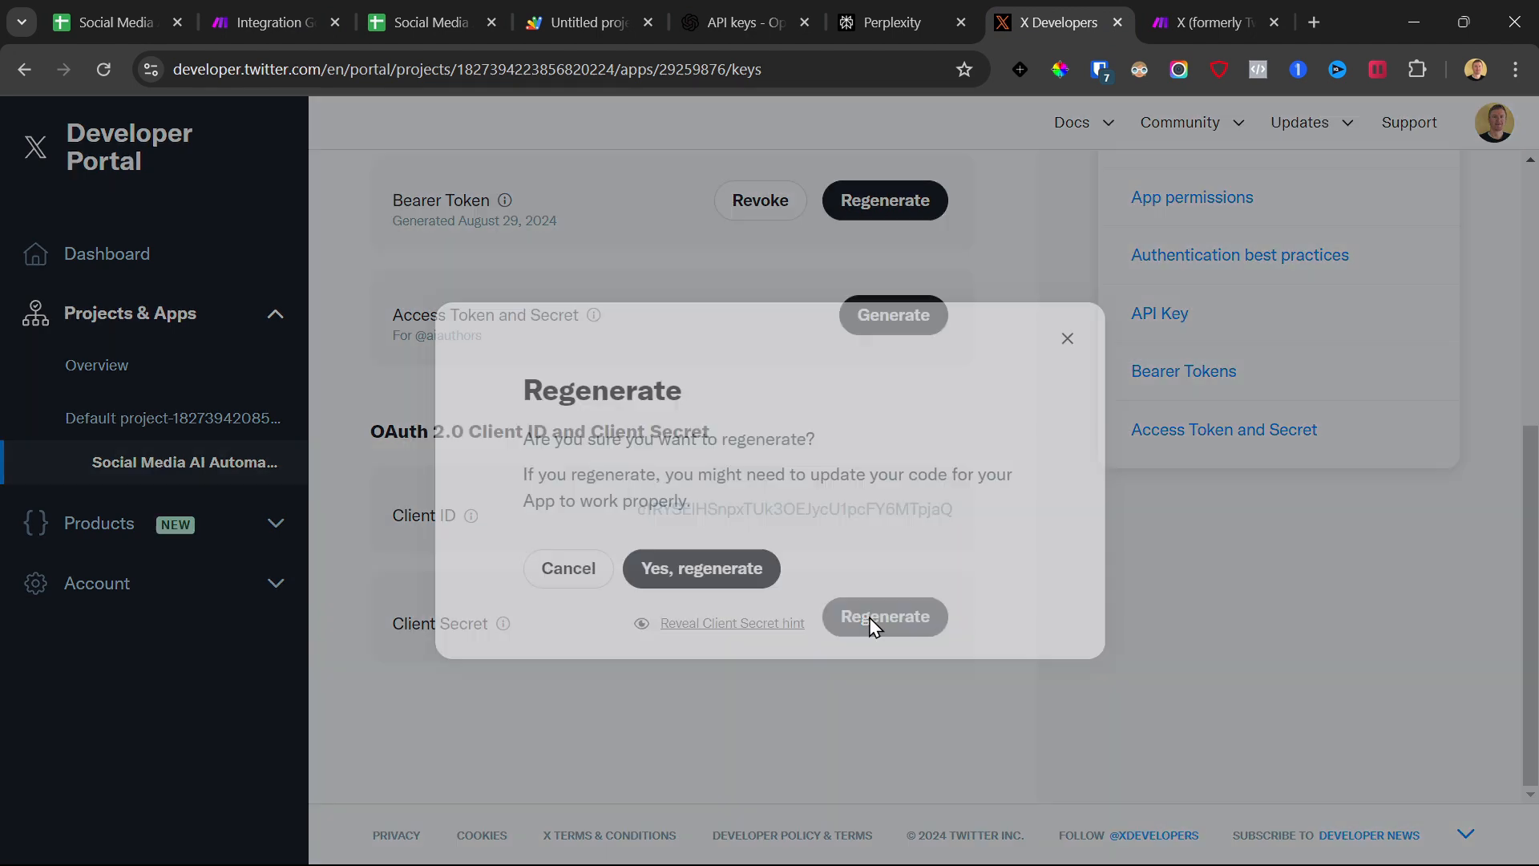
click(722, 574)
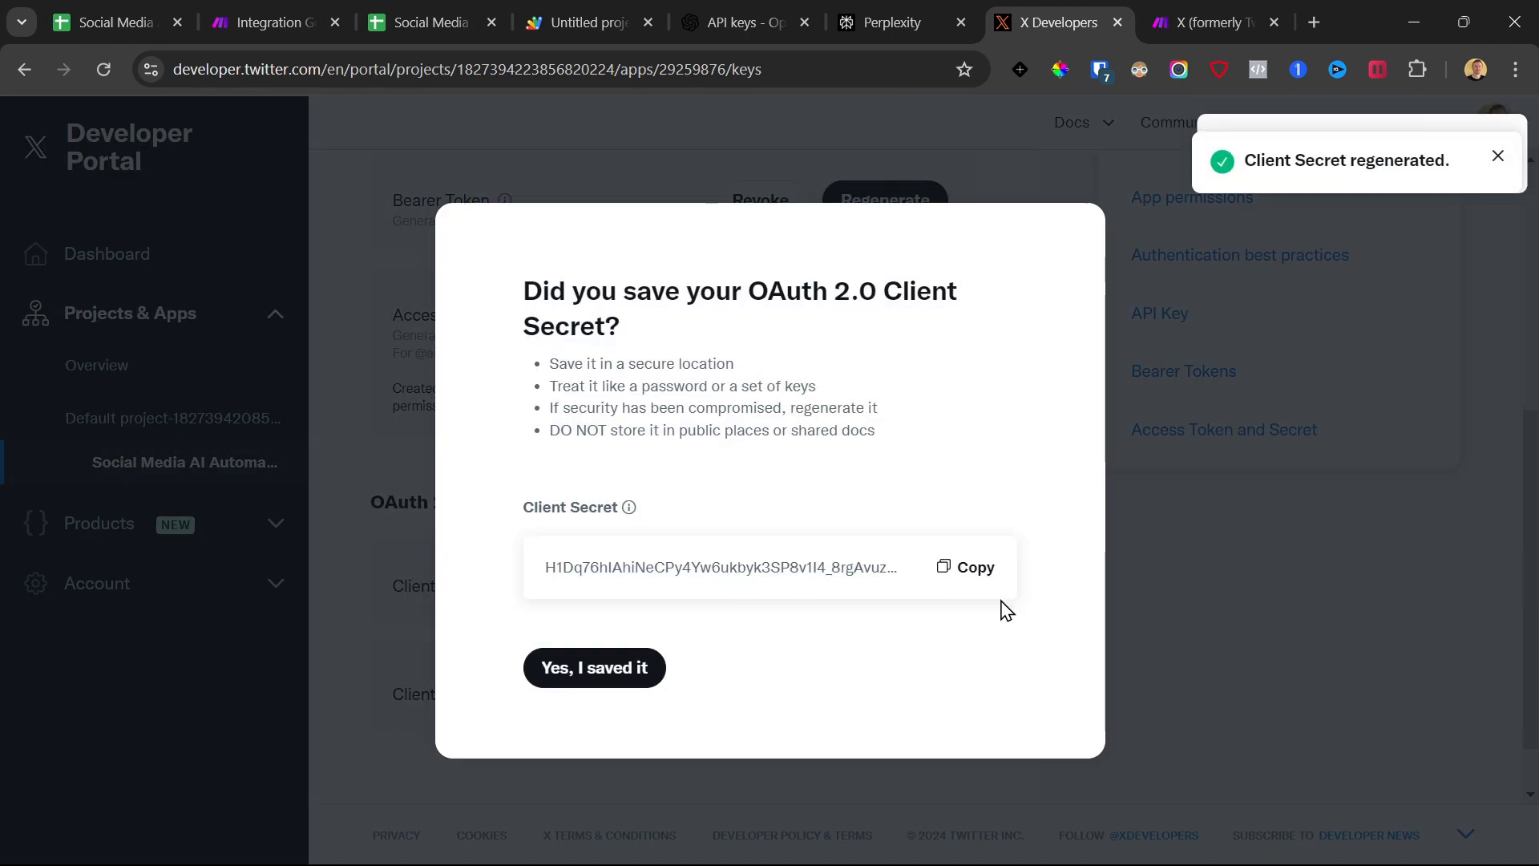
click(849, 561)
click(605, 682)
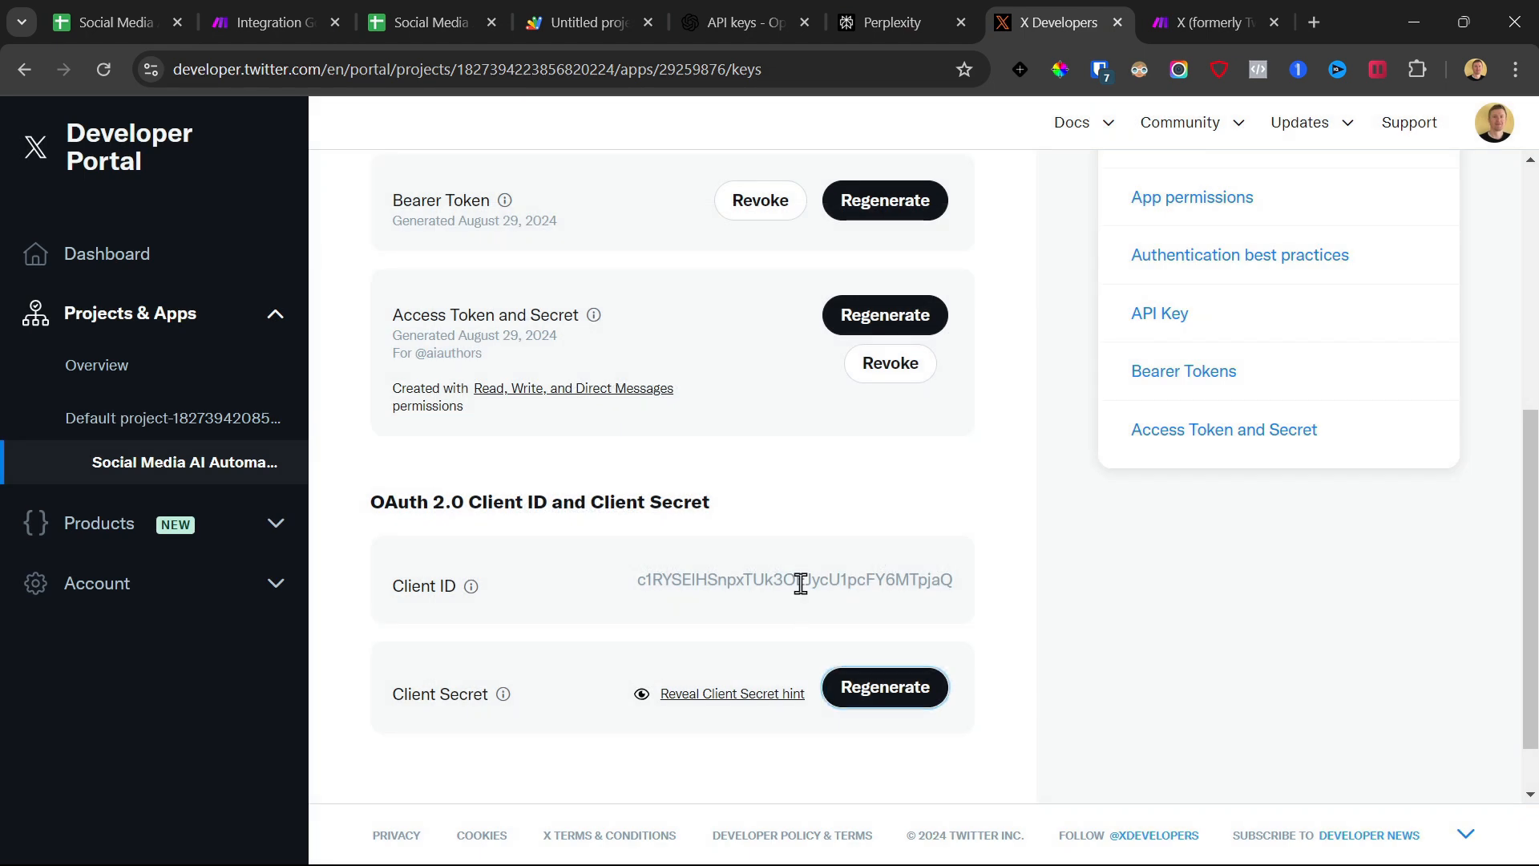
double_click(800, 579)
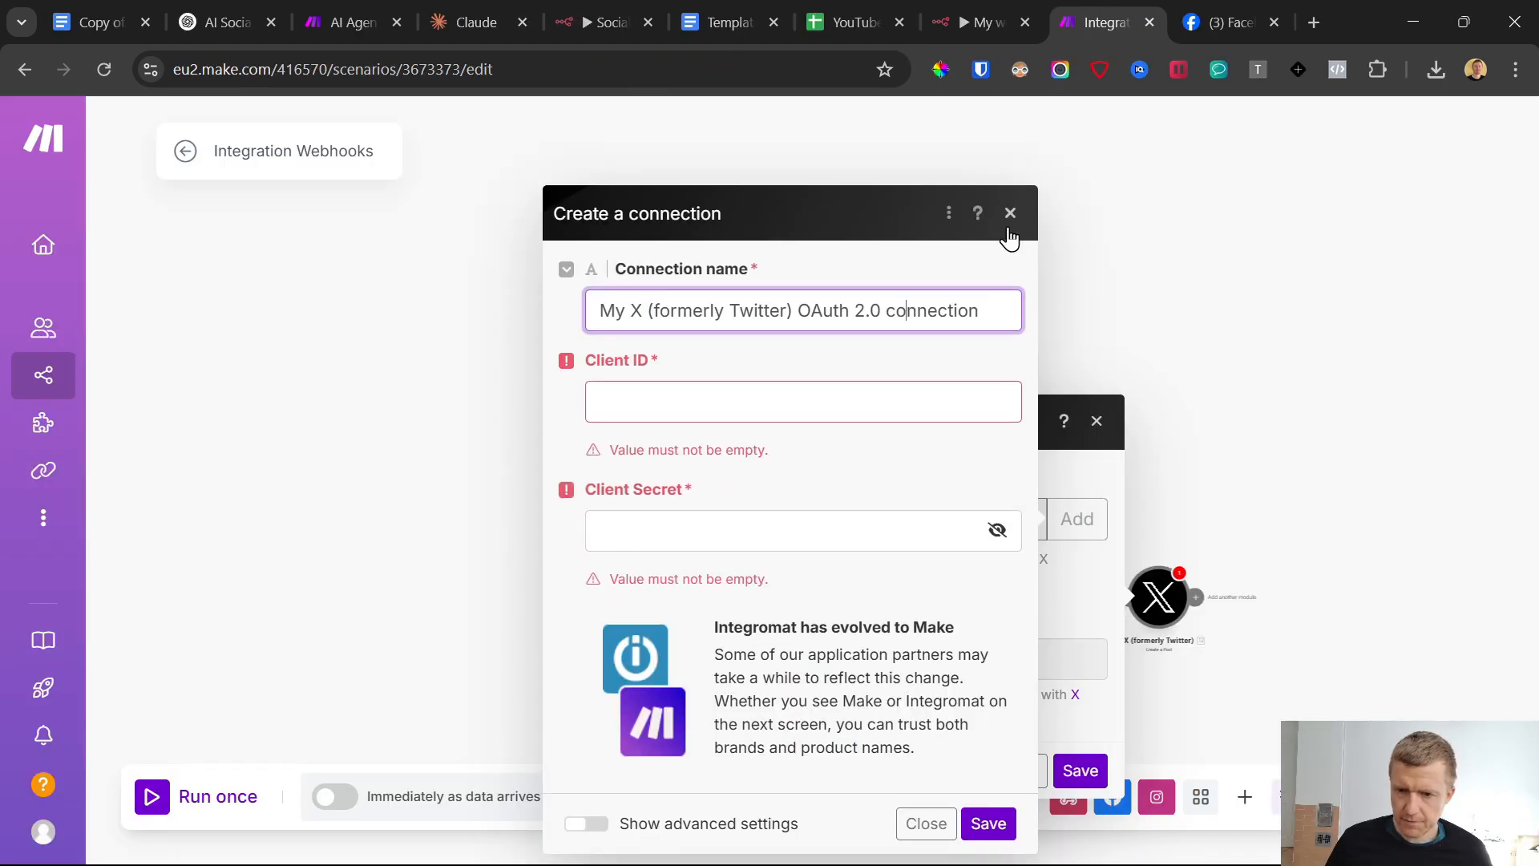
Dismiss the new connection in Make, keep the existing X one, and map the OpenAI Result to the post's Text Content
click(1010, 214)
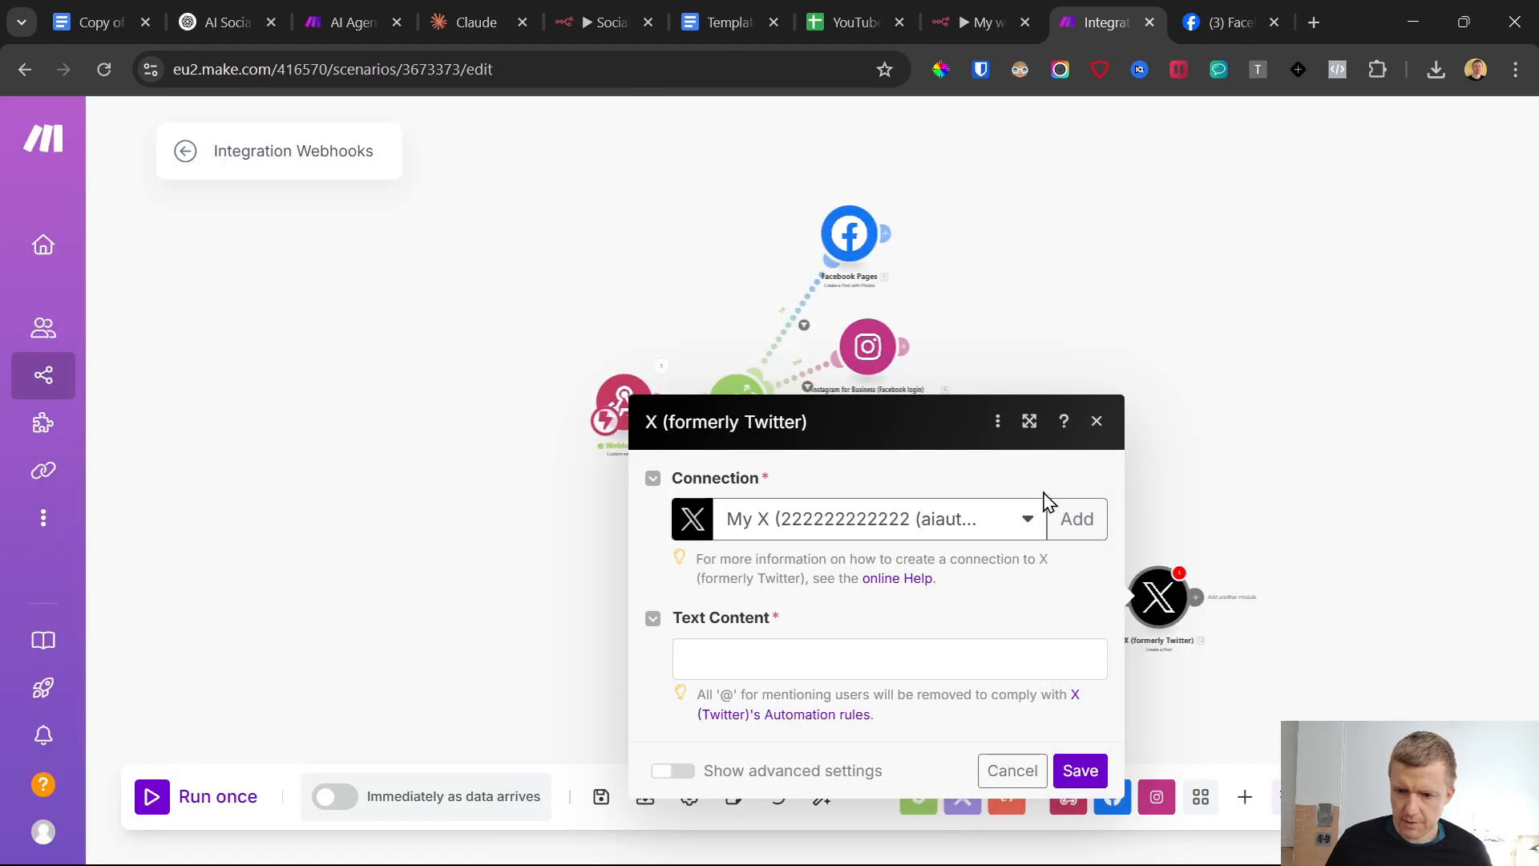
click(931, 531)
click(838, 519)
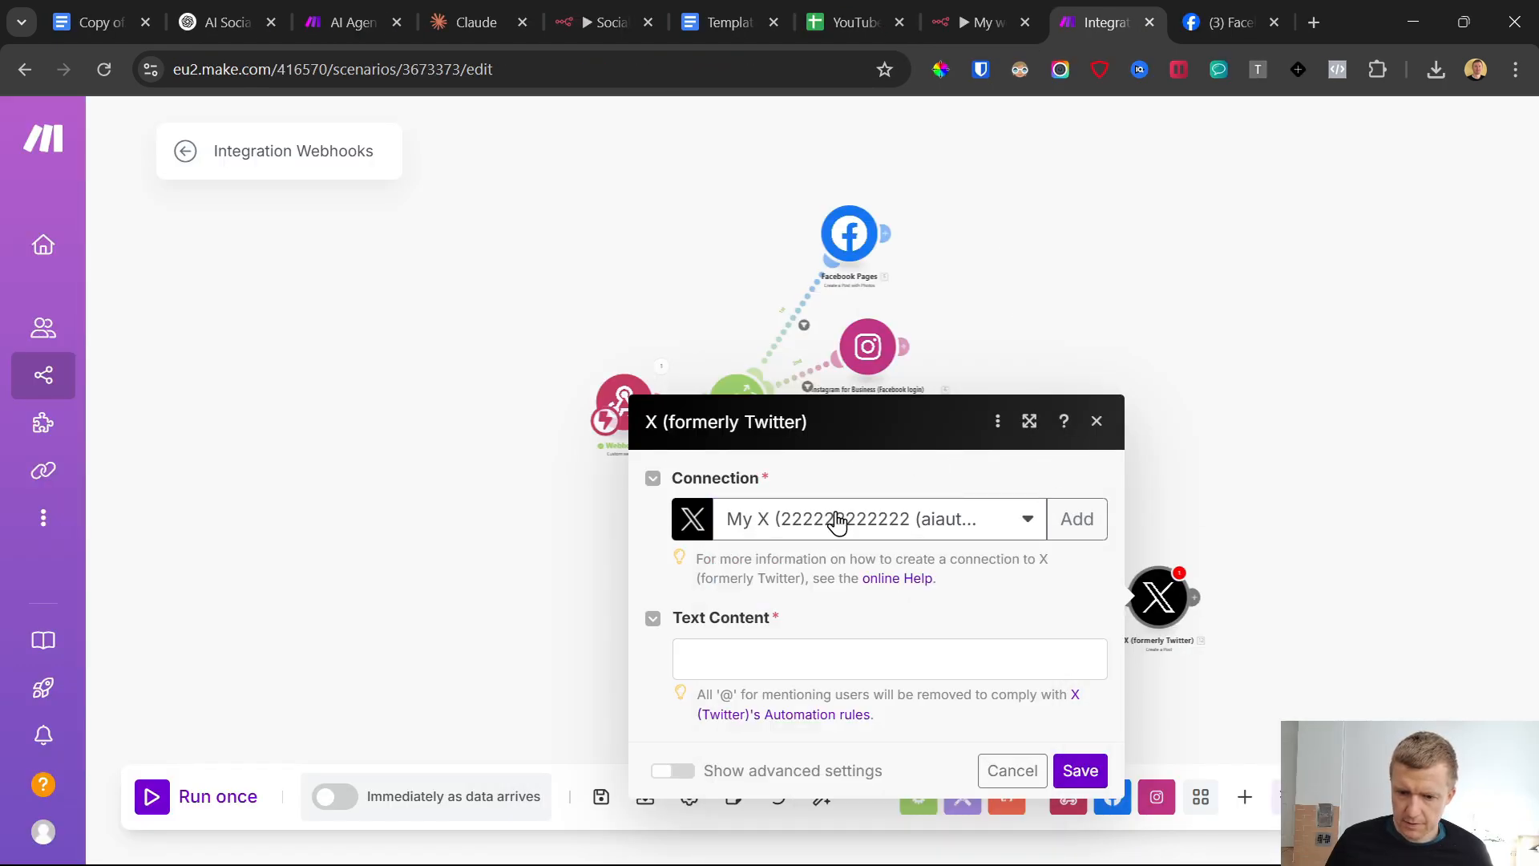
click(765, 662)
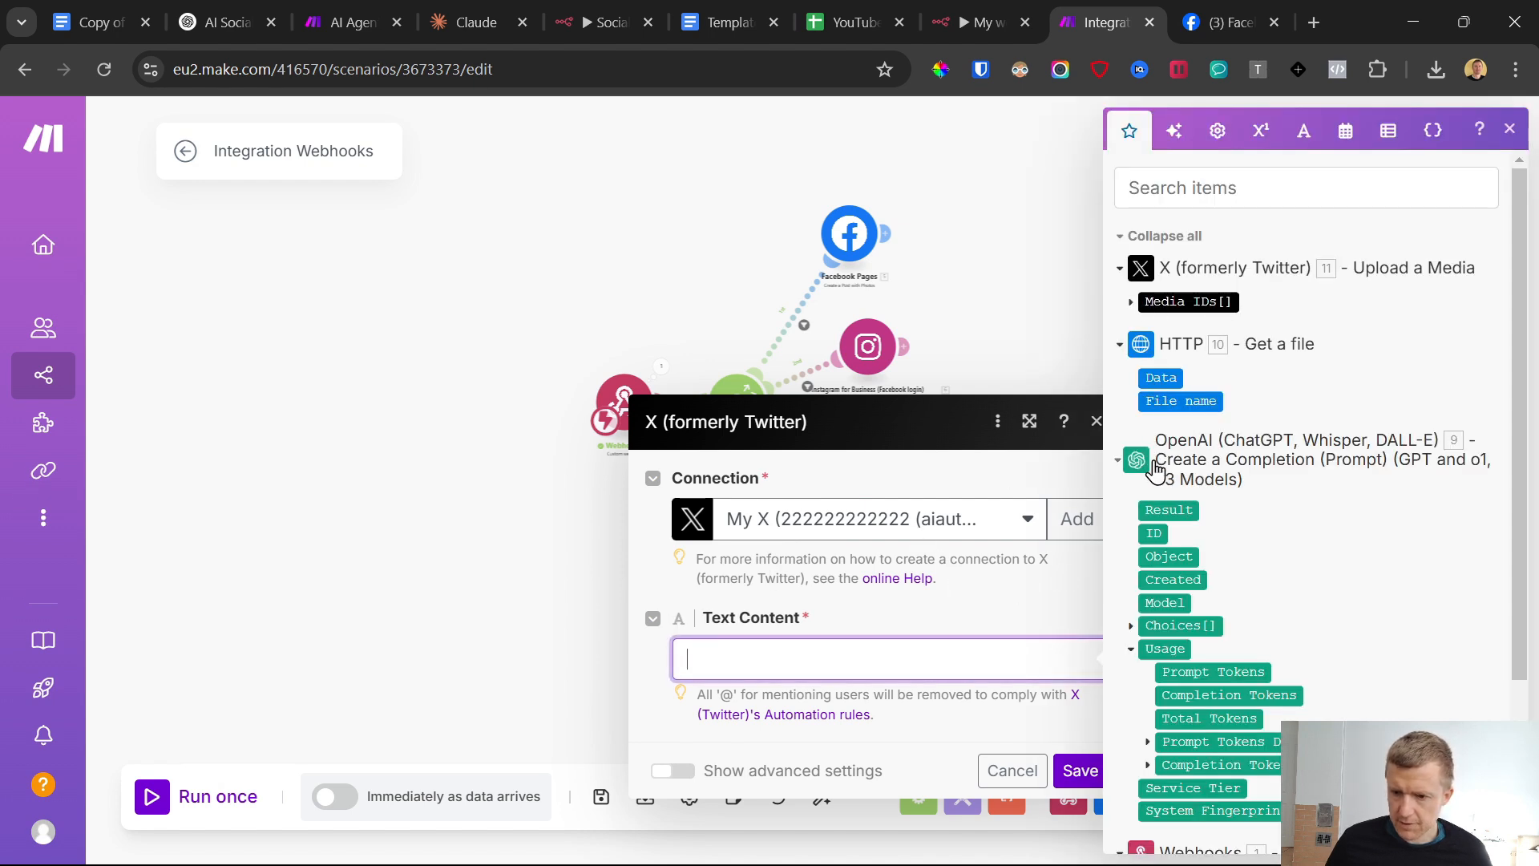
click(1154, 510)
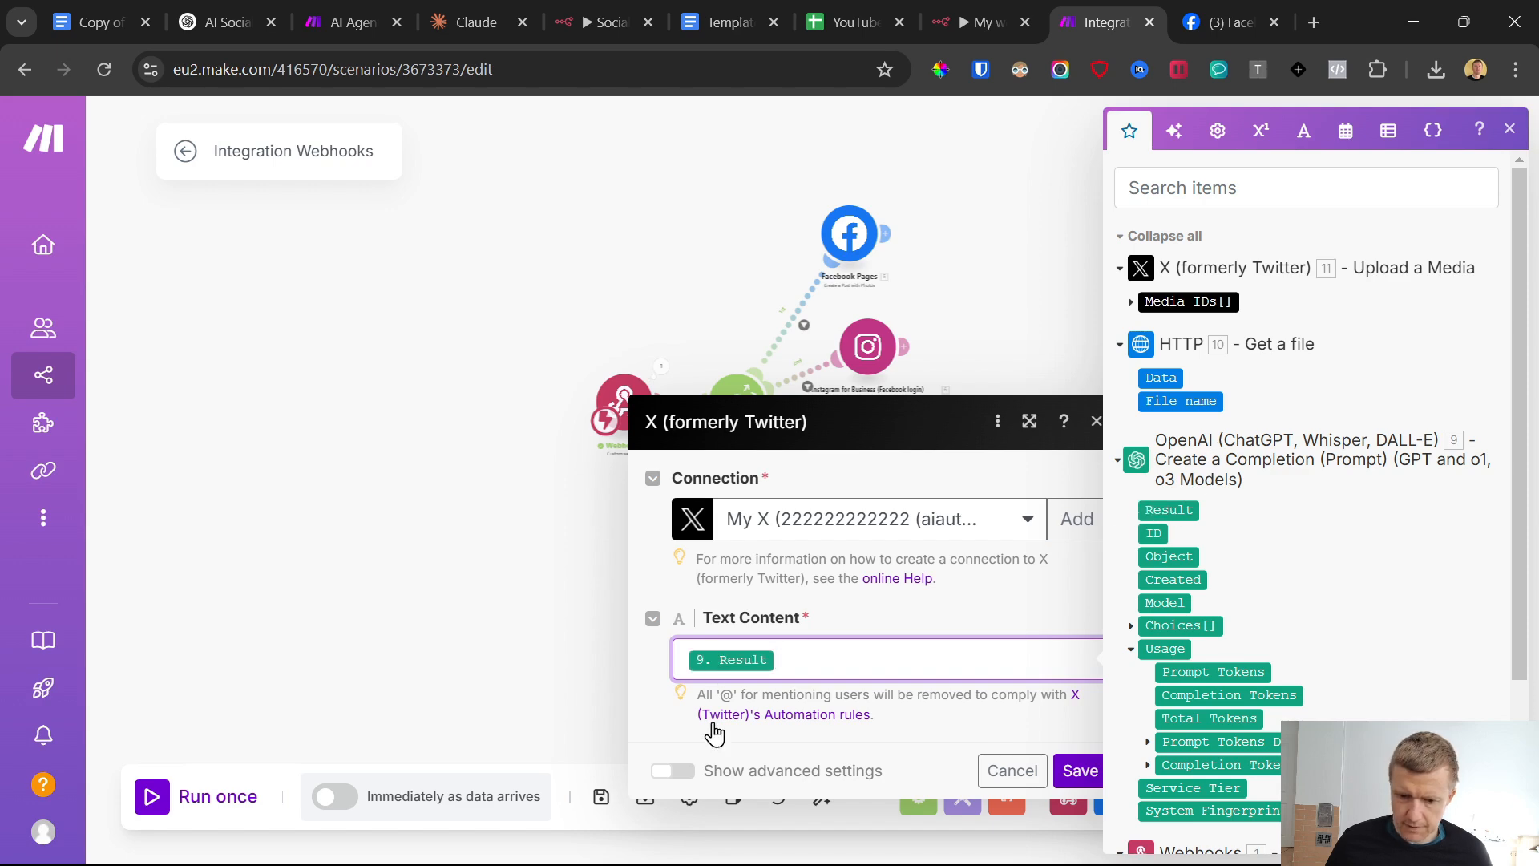
Show the advanced settings, map Media IDs[] from Upload a Media to the post's Media IDs, and save the module and scenario
click(673, 771)
scroll(763, 624, down, 3)
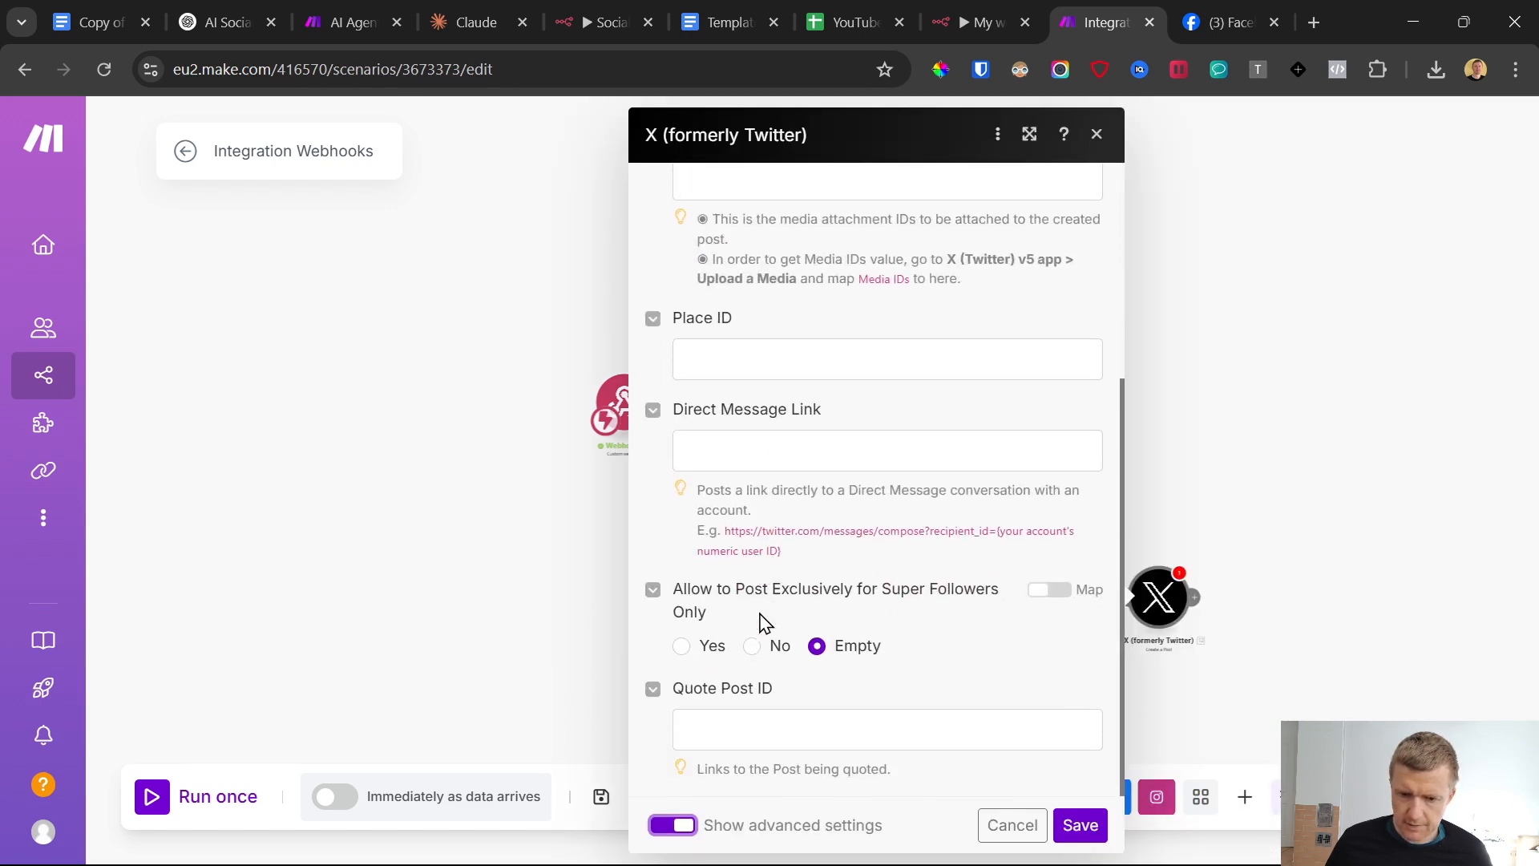
scroll(762, 624, up, 4)
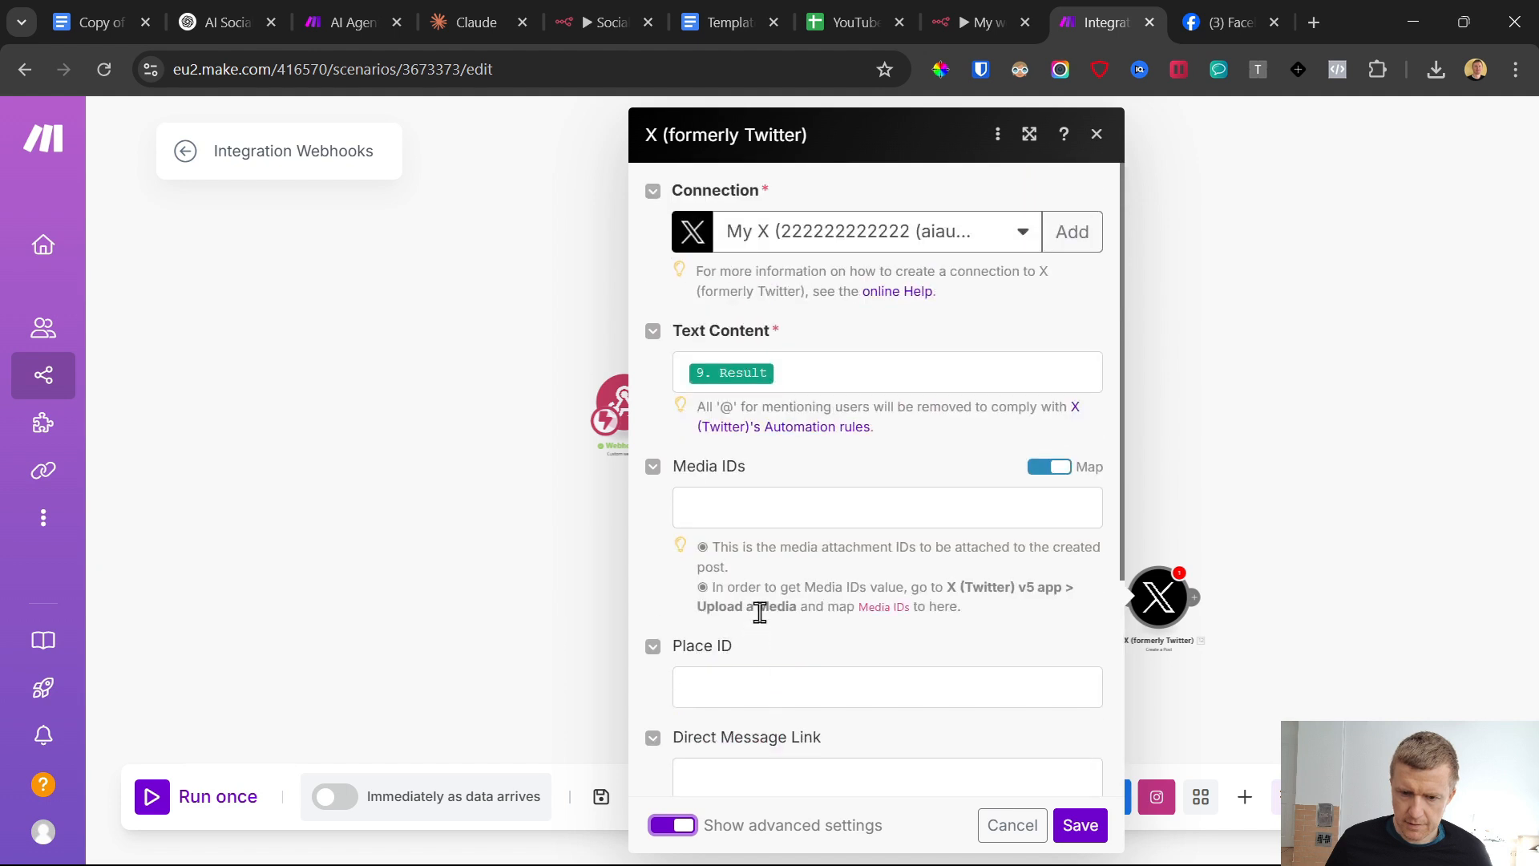
click(725, 509)
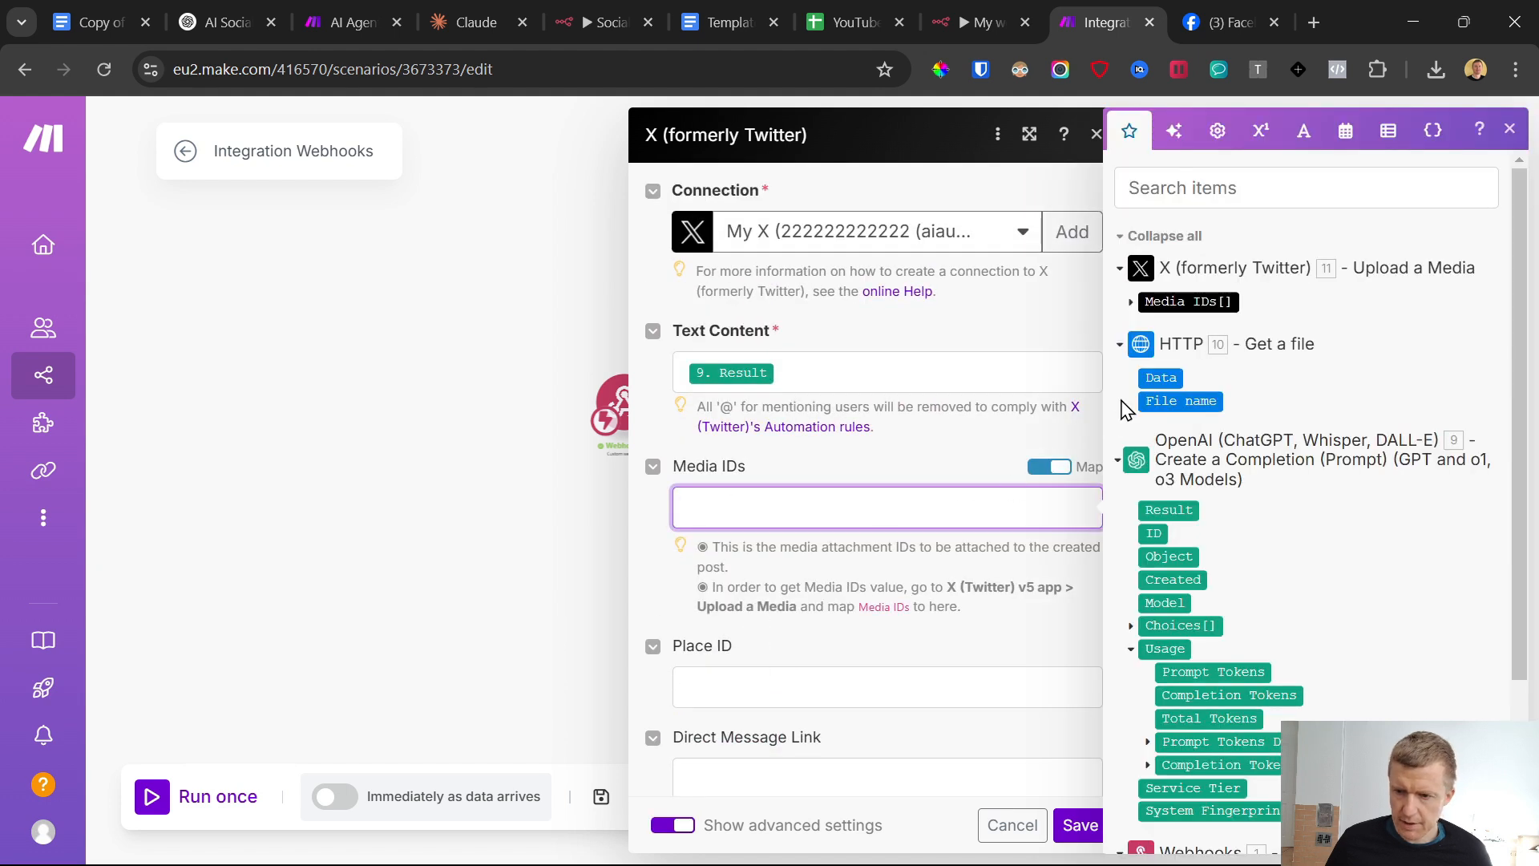
click(1049, 466)
click(1052, 468)
click(972, 501)
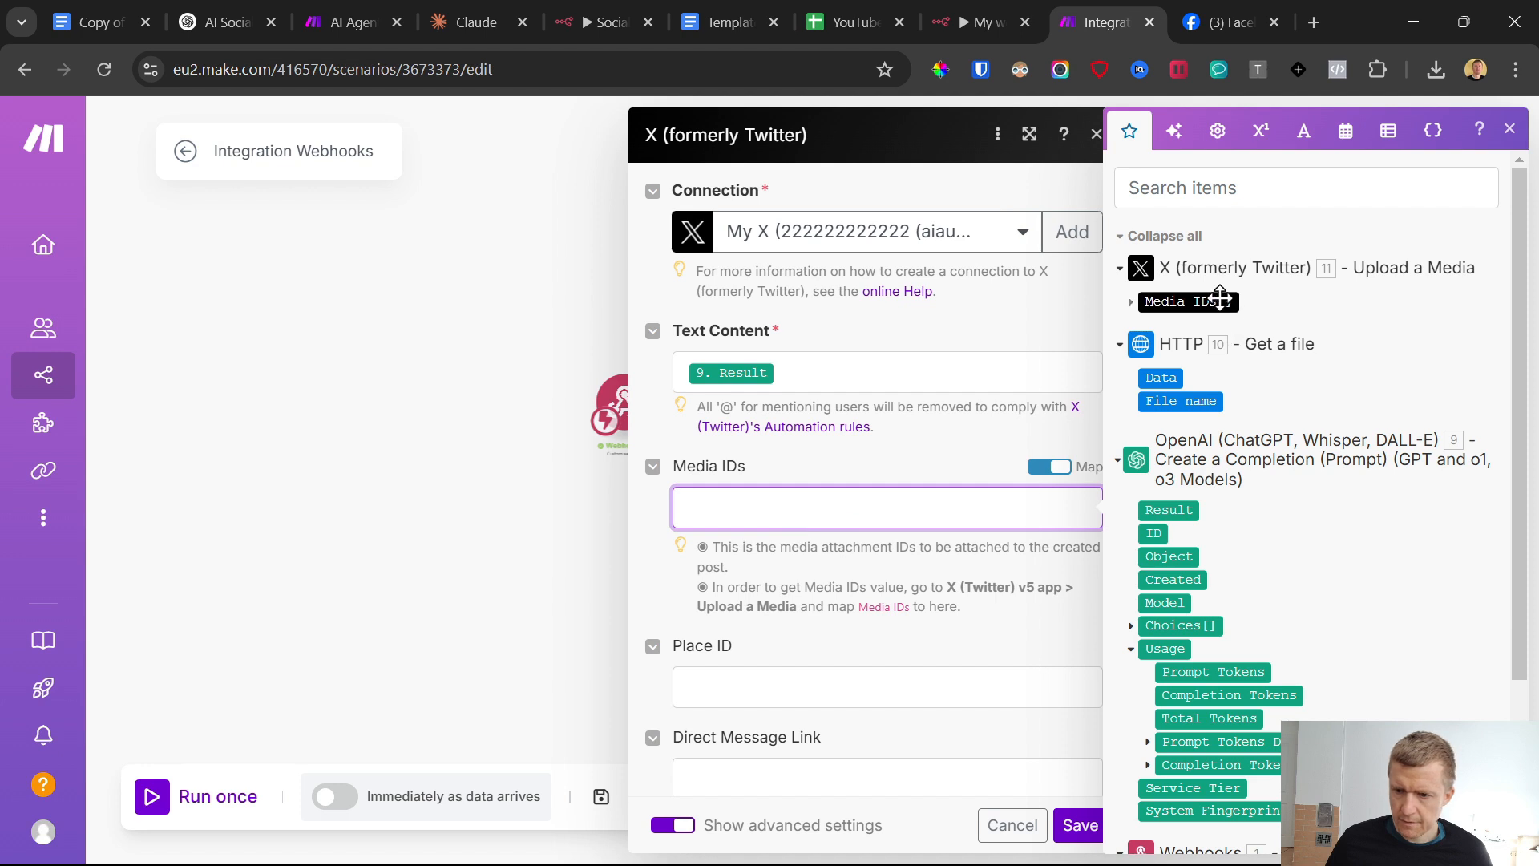
click(1163, 305)
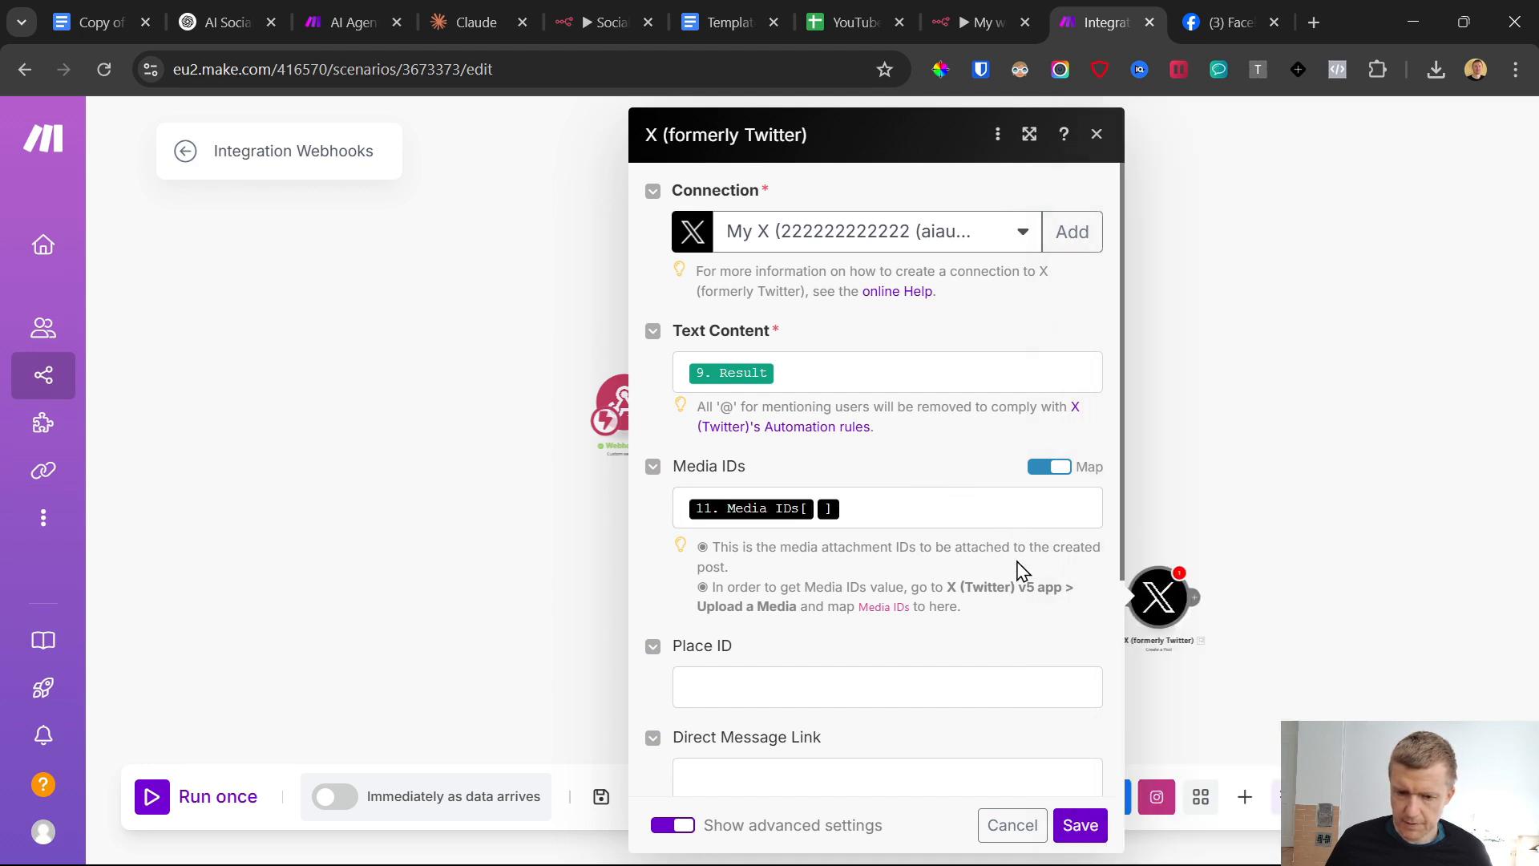
click(1080, 826)
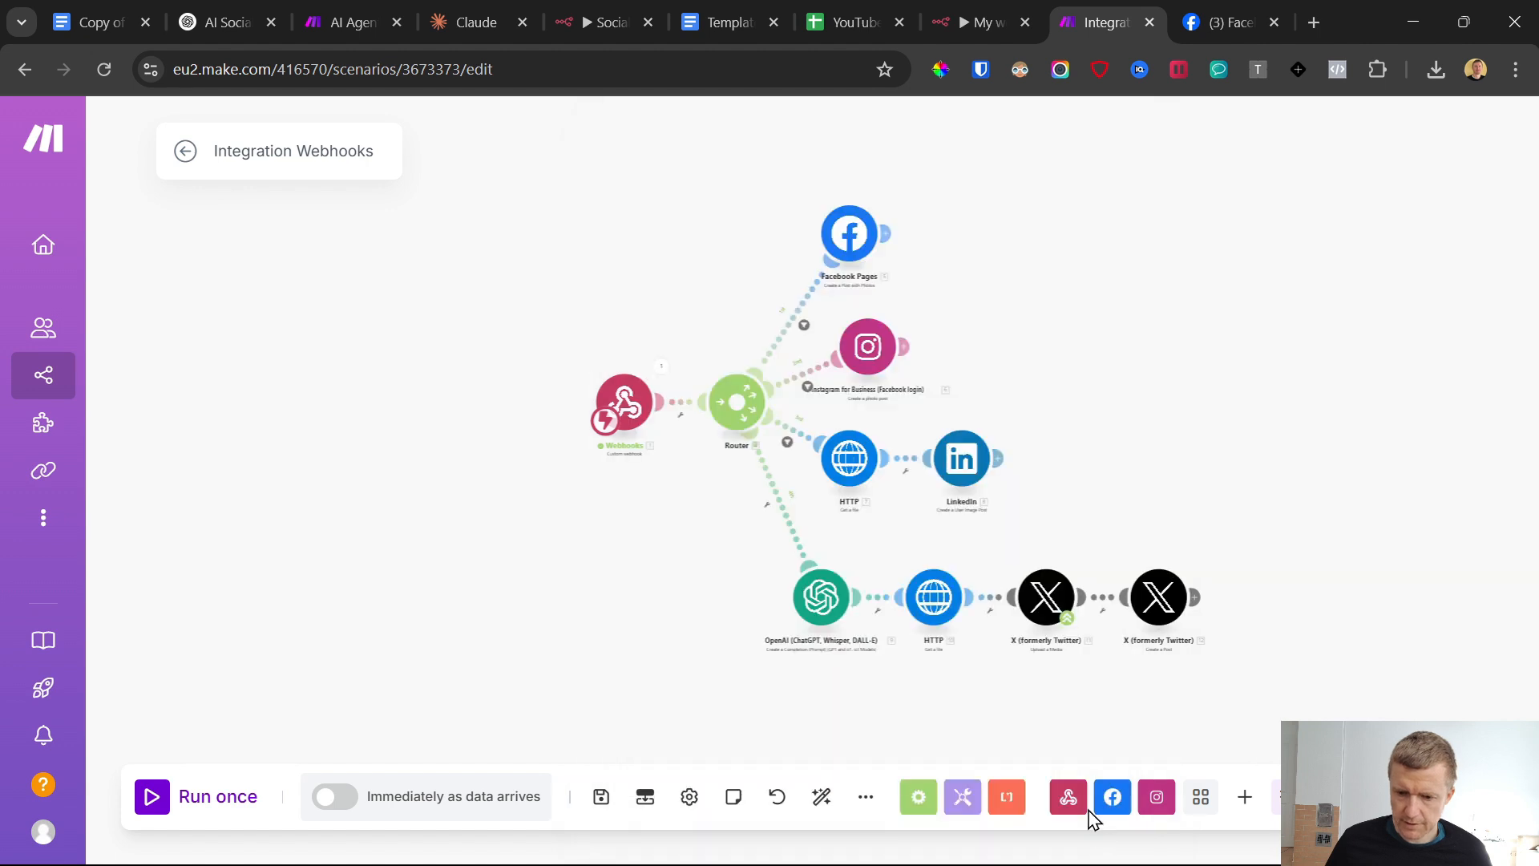
click(601, 797)
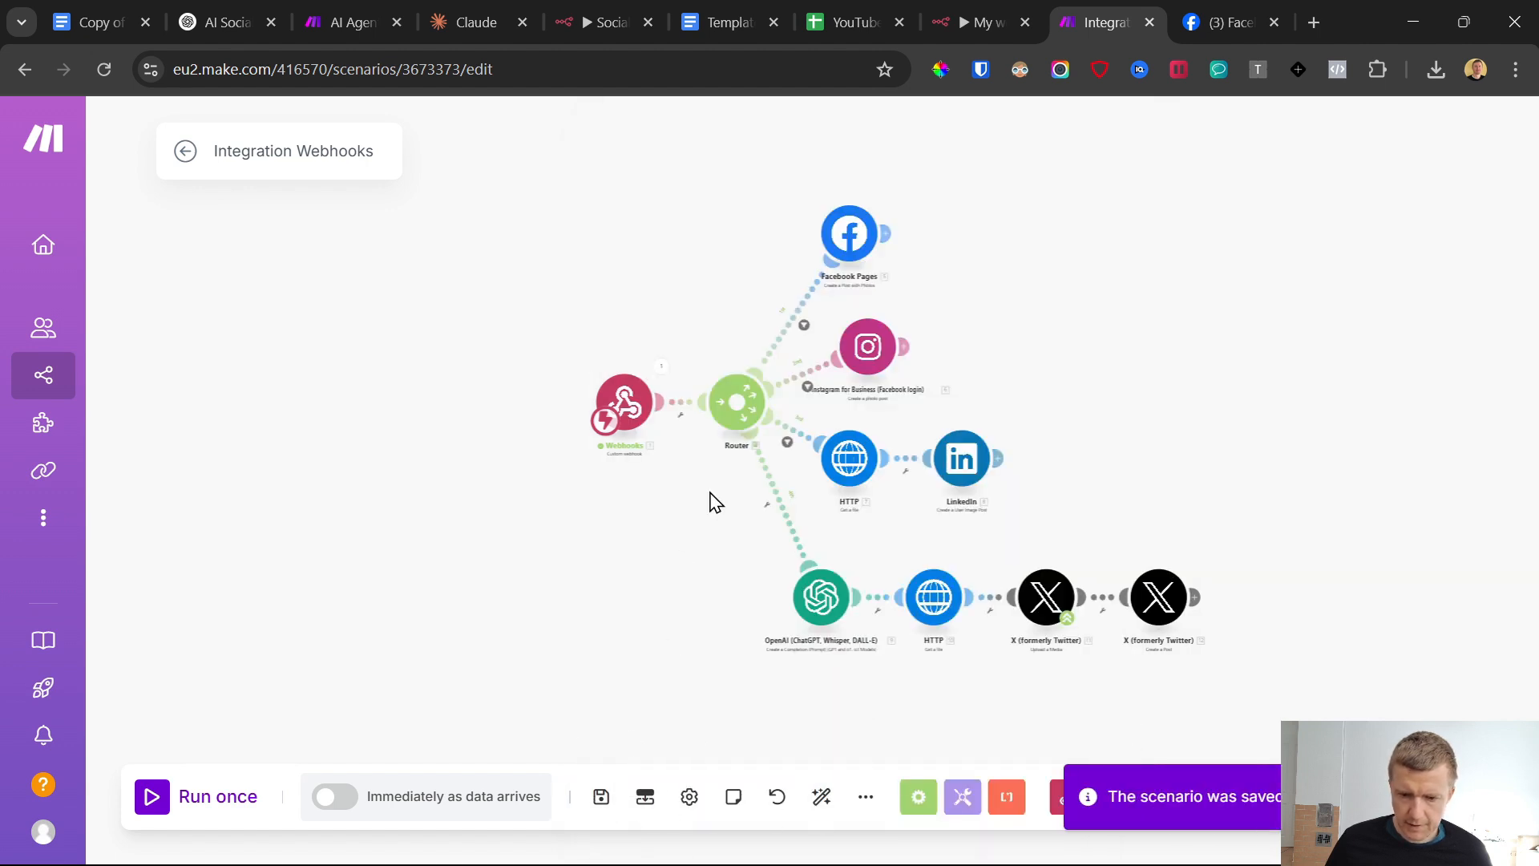
Filter the route from the router to OpenAI so the webhook's Platform contains Twitter, then save the filter and the scenario
click(781, 514)
click(880, 554)
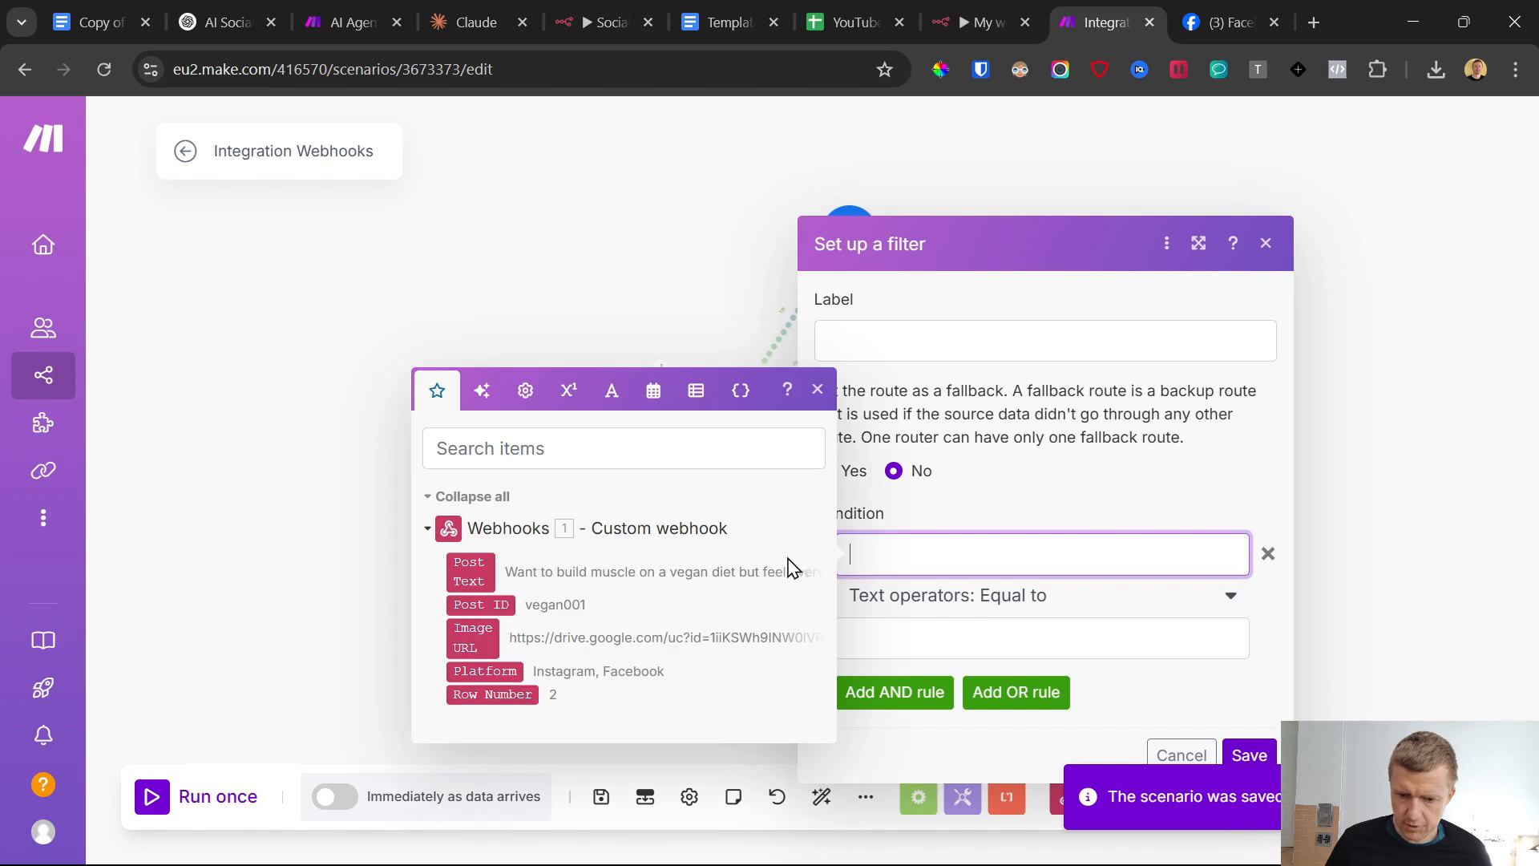
click(513, 678)
click(1003, 614)
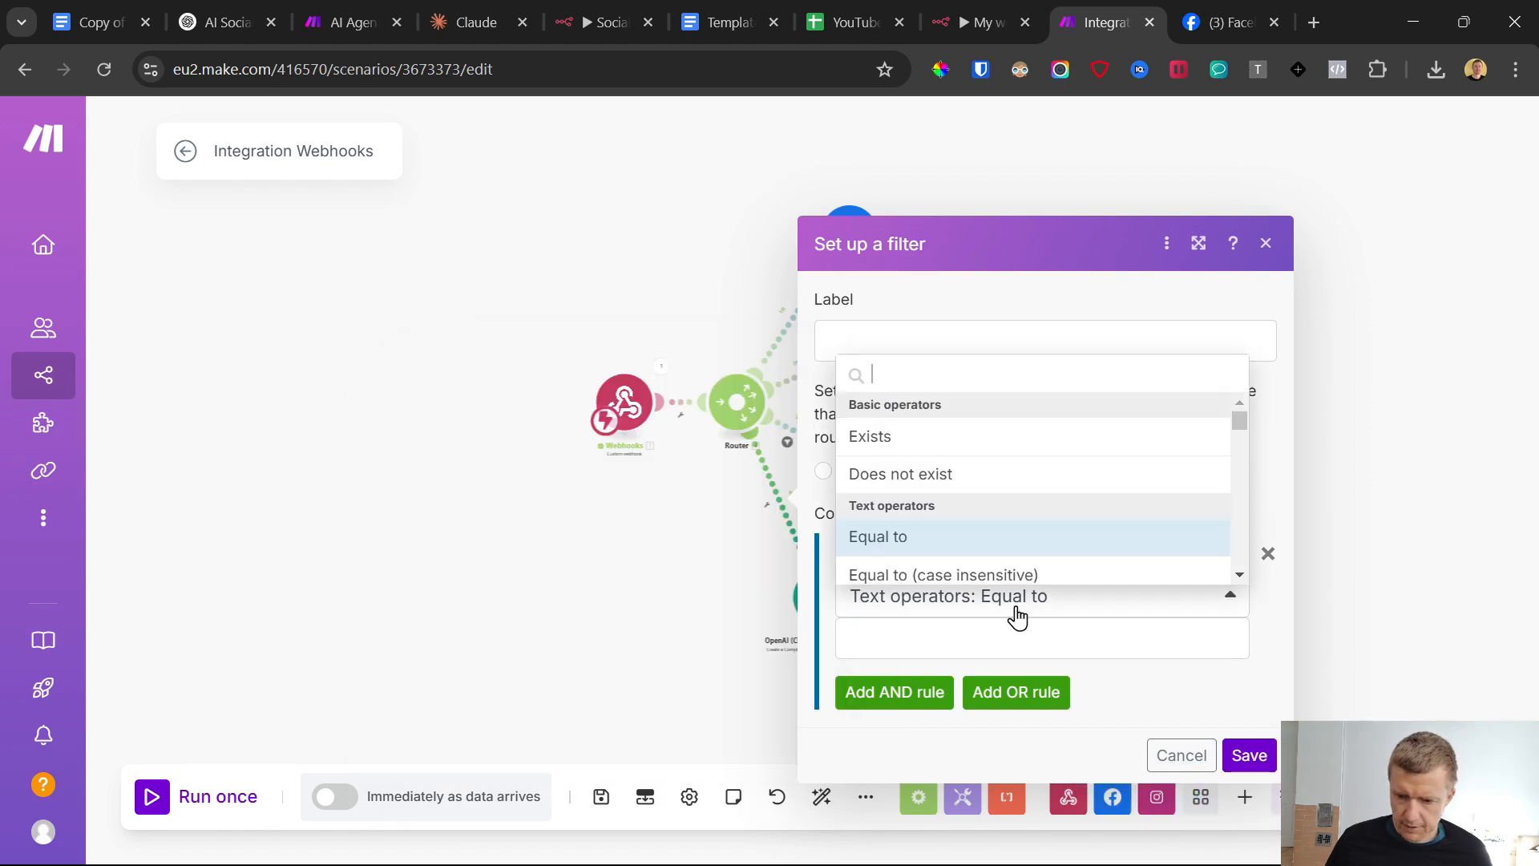
scroll(1007, 474, down, 3)
click(996, 471)
click(934, 647)
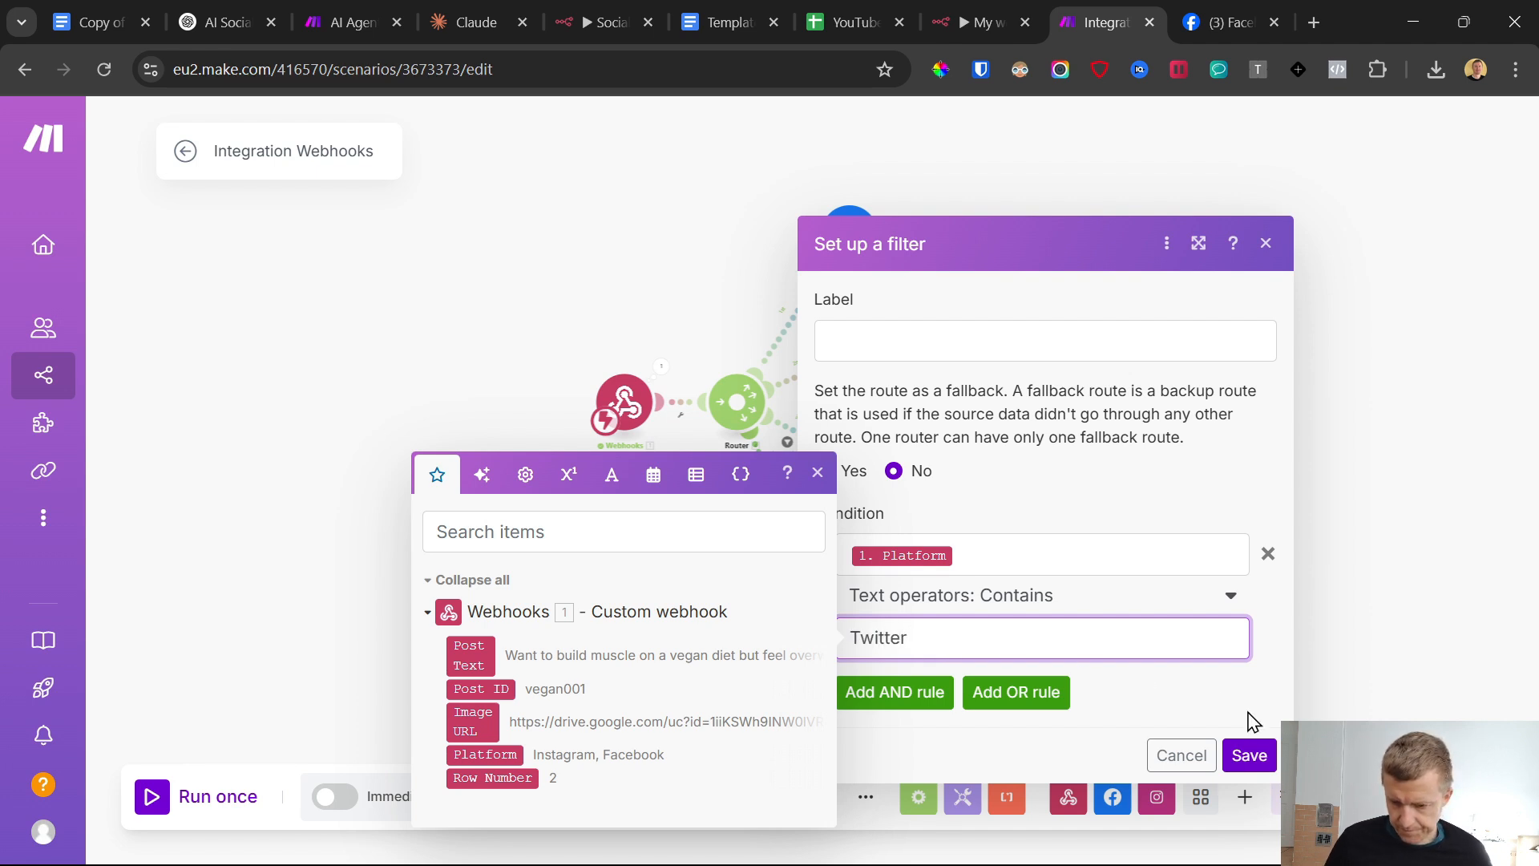
click(1249, 755)
click(601, 797)
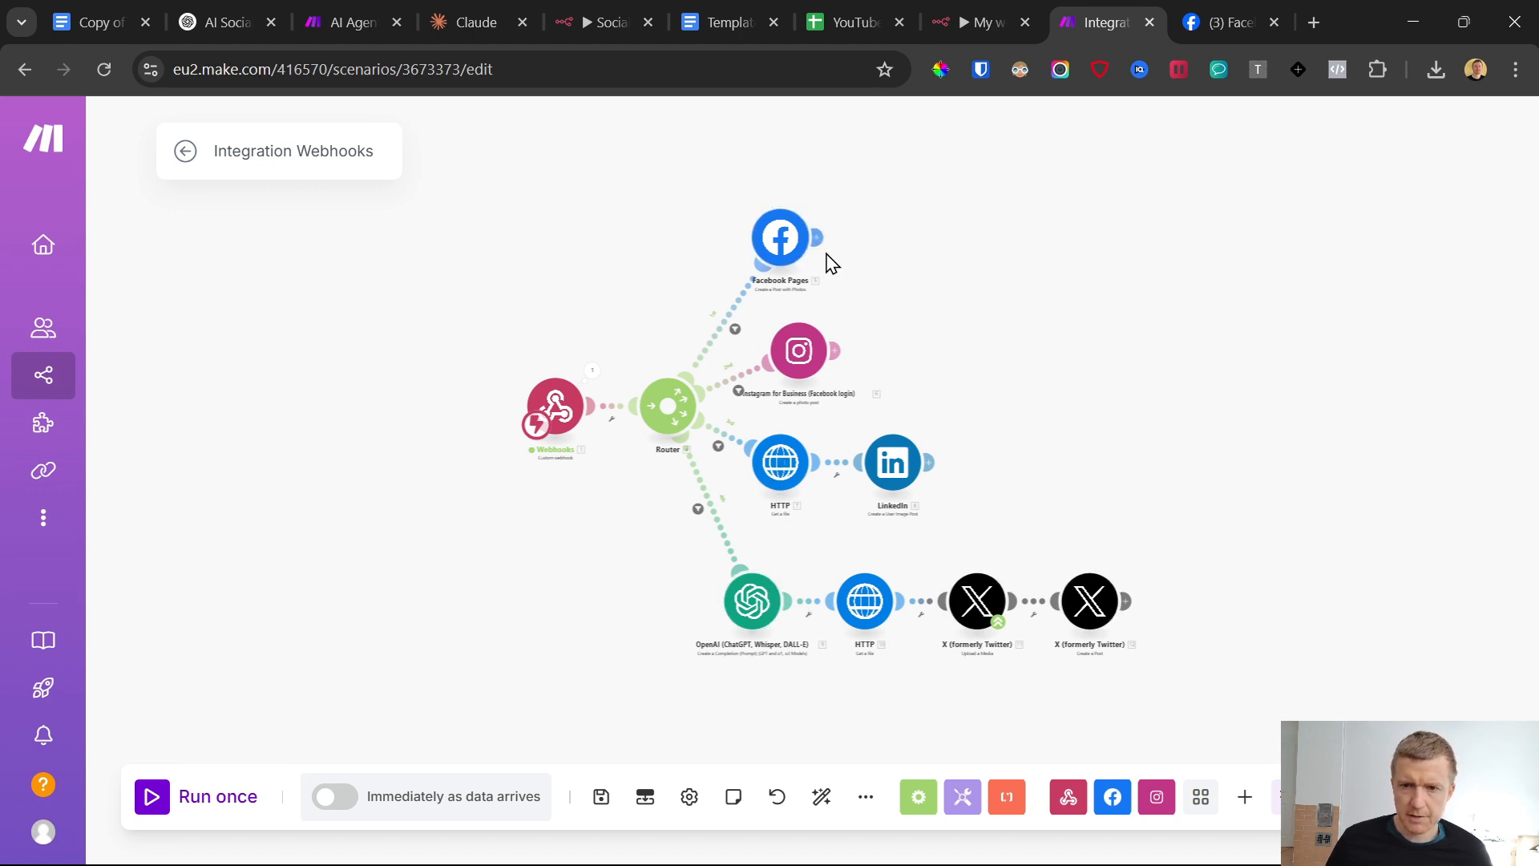
Check the post database spreadsheet, then add a Google Sheets Update a Row module after the Facebook Pages module in Make
click(843, 4)
click(1034, 349)
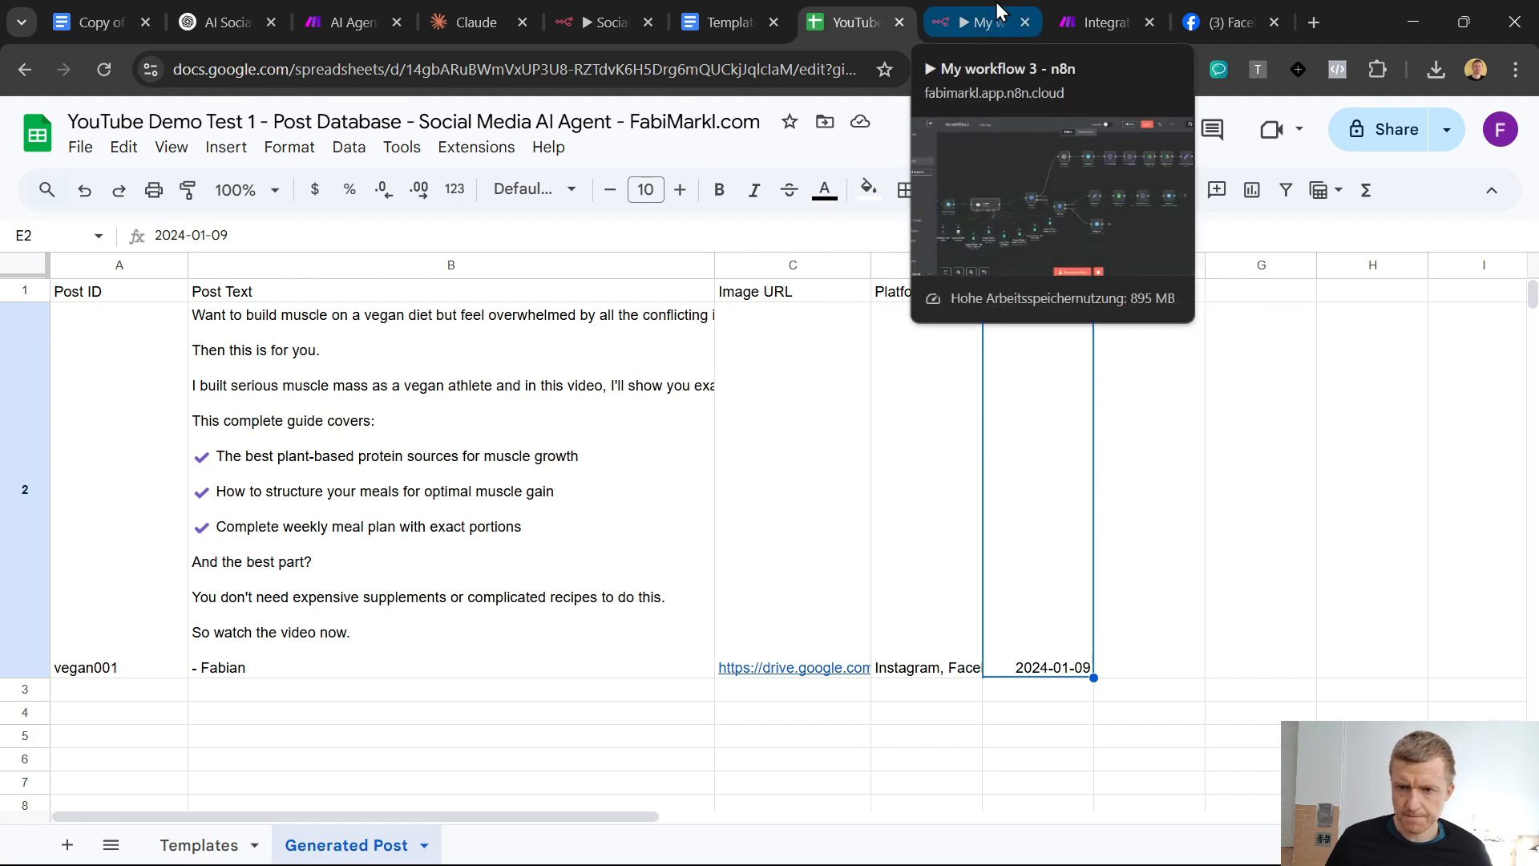
click(1037, 12)
click(1098, 11)
click(819, 239)
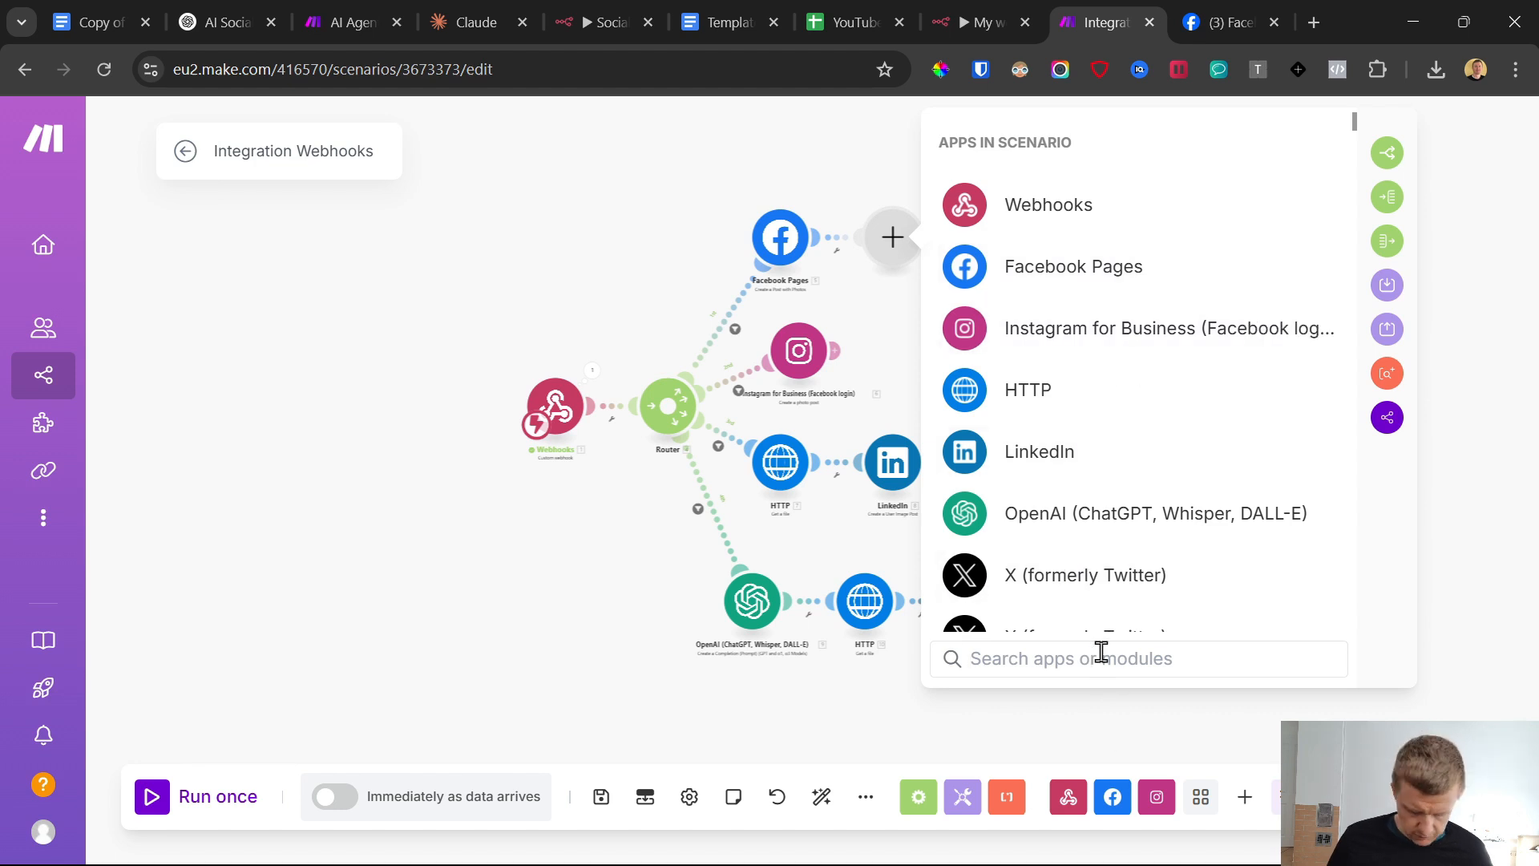
text(sheet)
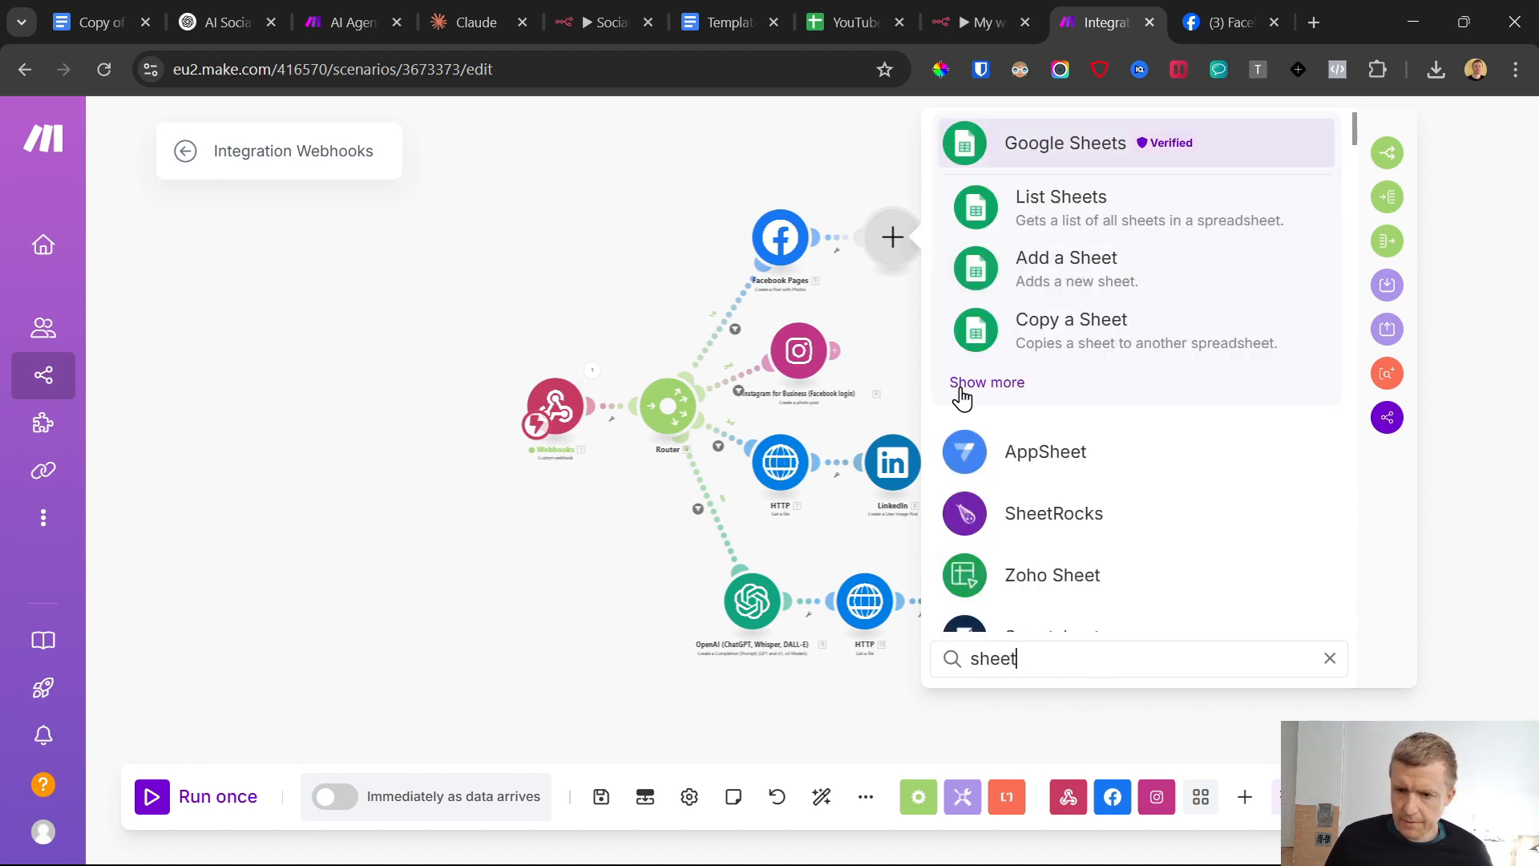
click(975, 386)
click(1070, 379)
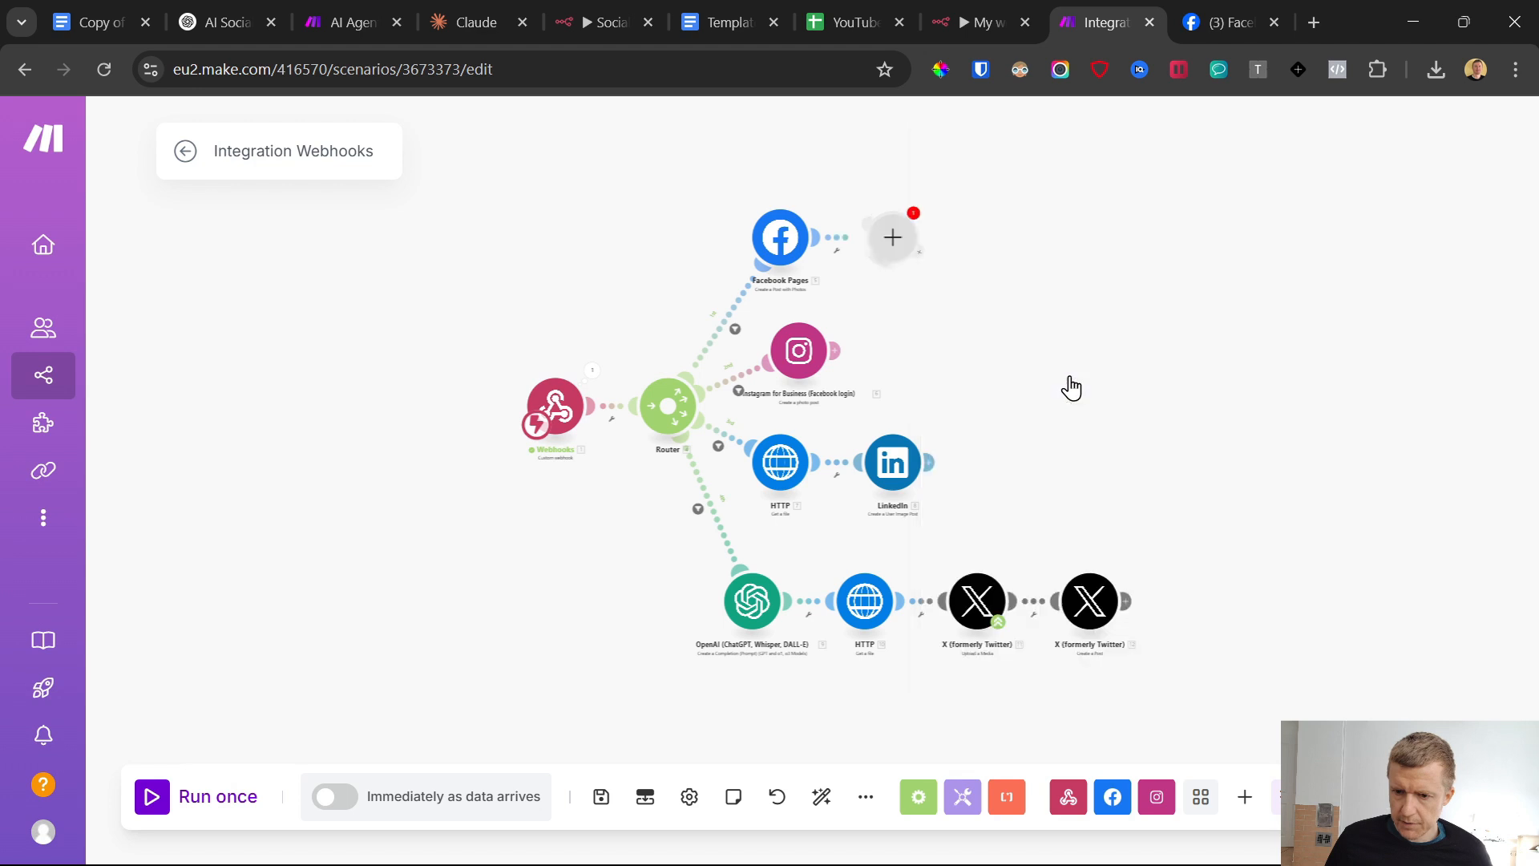
Dismiss the new Google connection, check which account owns the post database, and select that account's existing connection for the Google Sheets module
click(1389, 242)
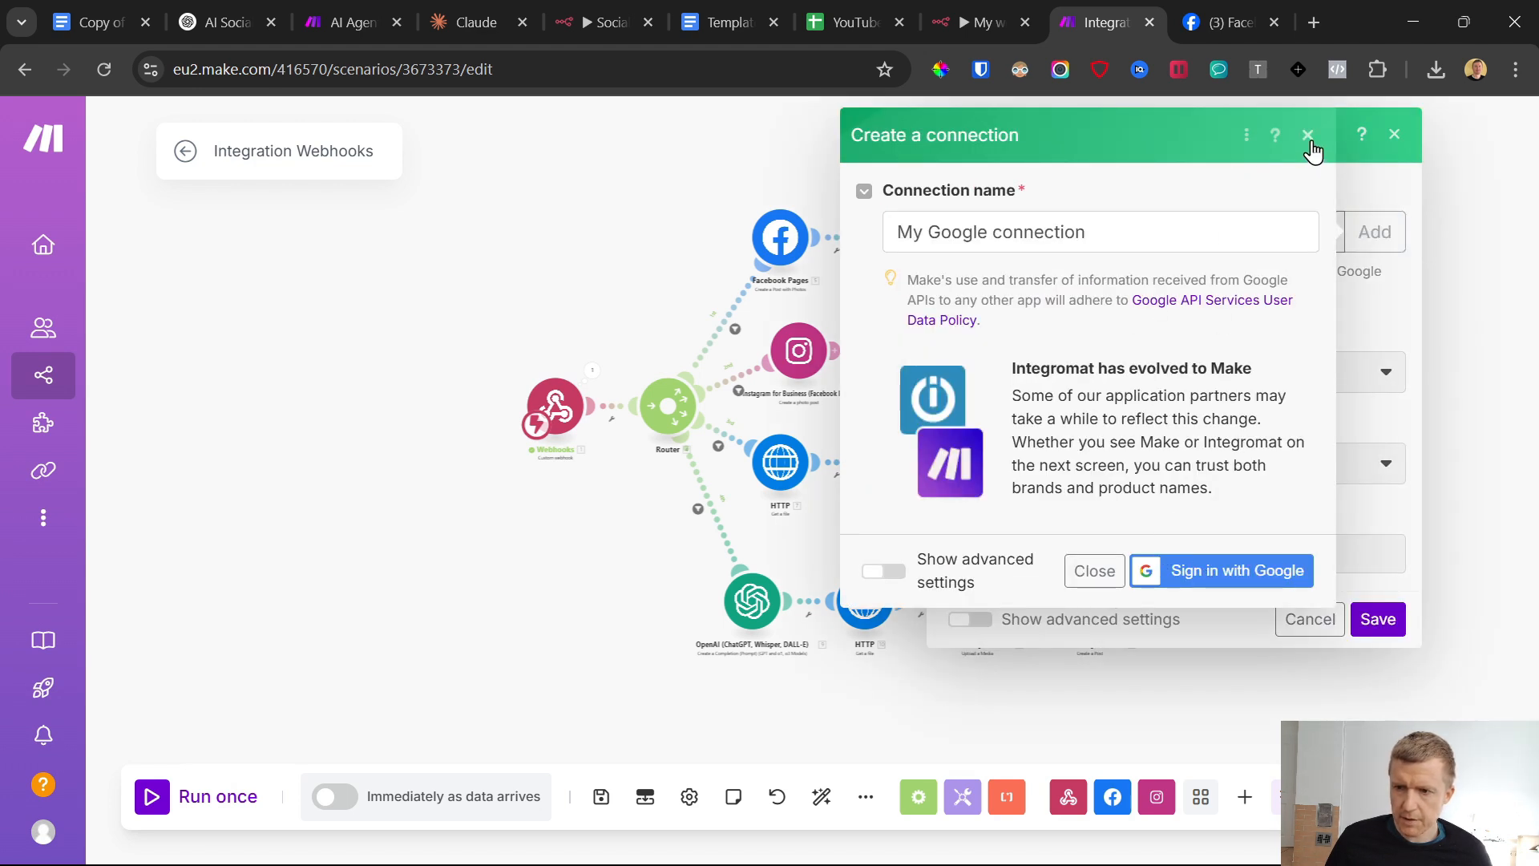
click(1309, 135)
click(854, 22)
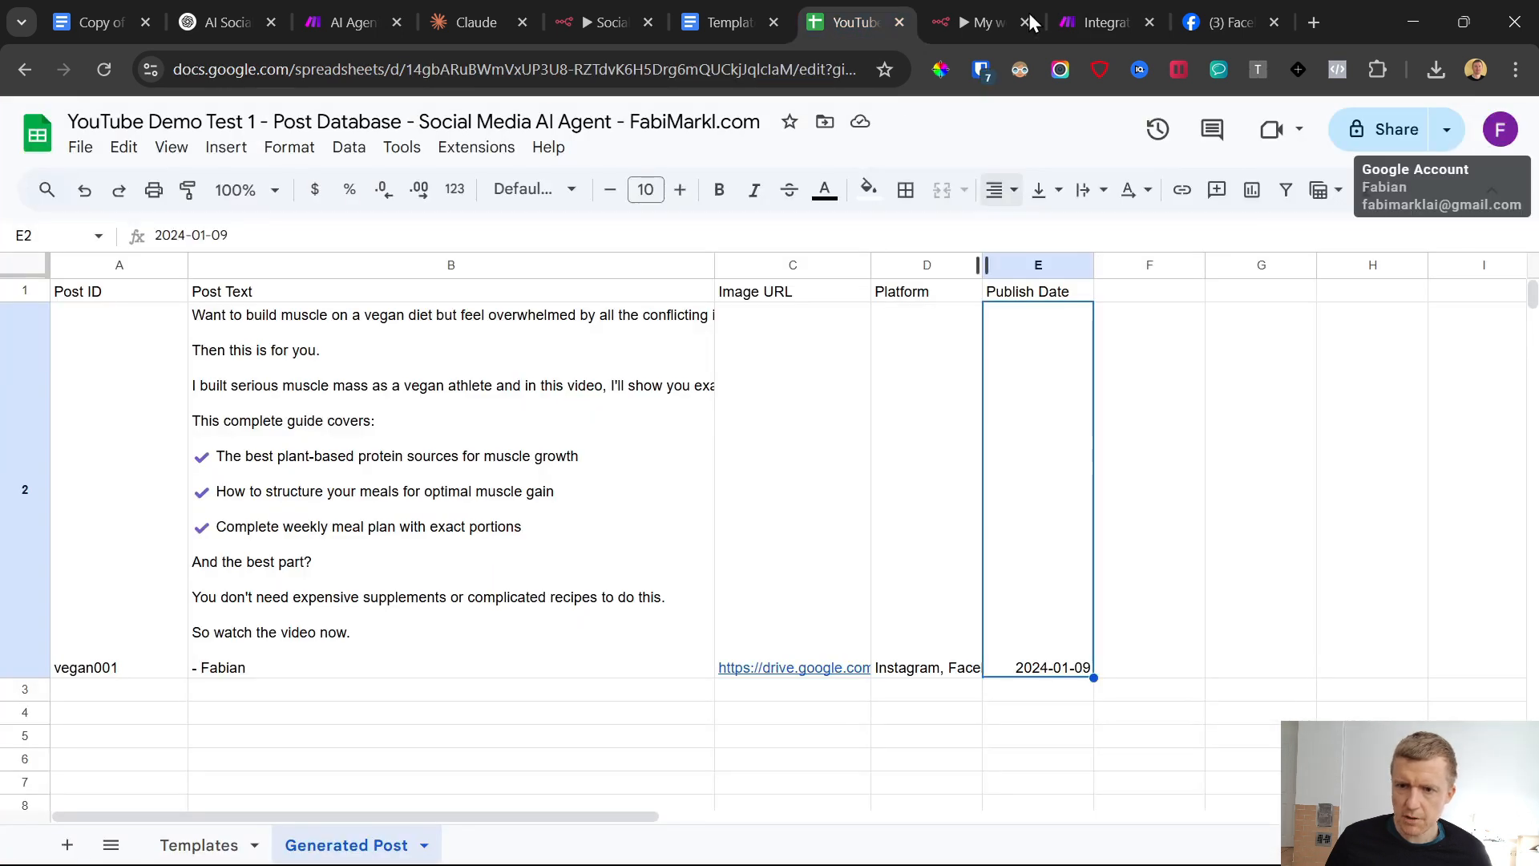
click(1100, 23)
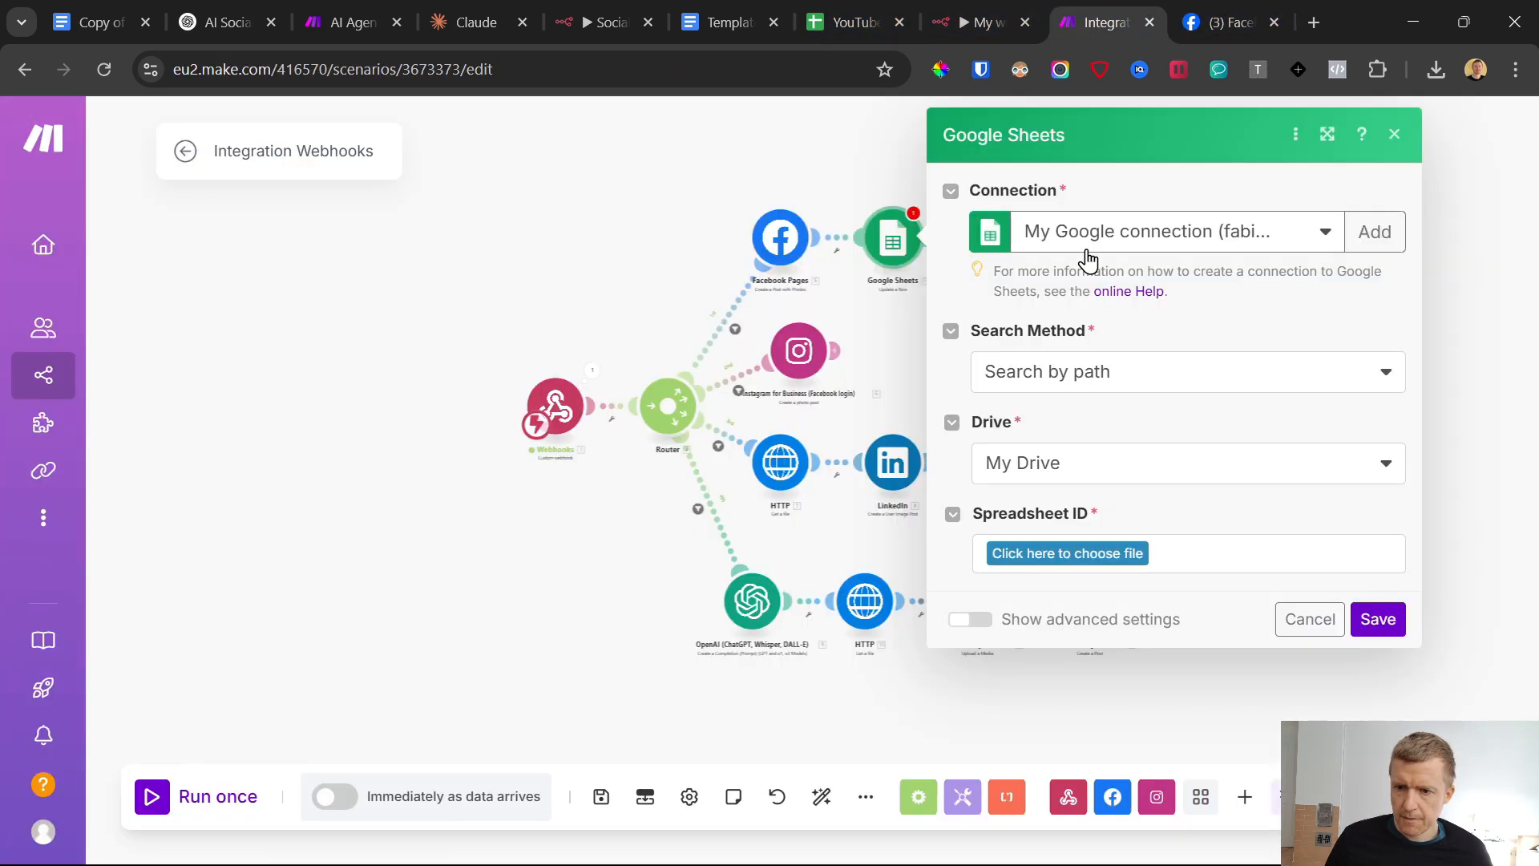
click(1118, 234)
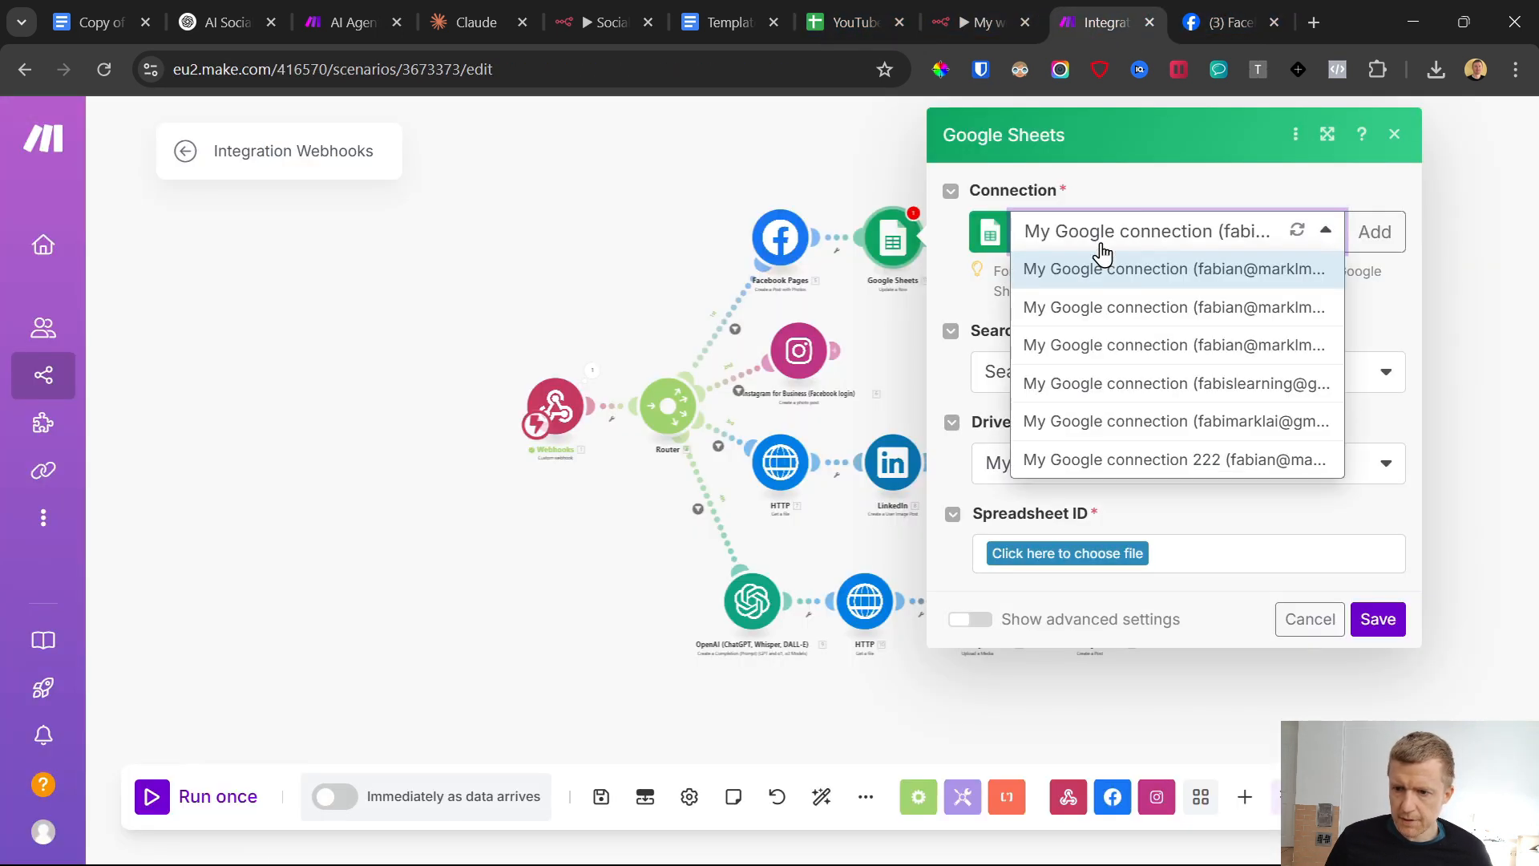
click(1148, 428)
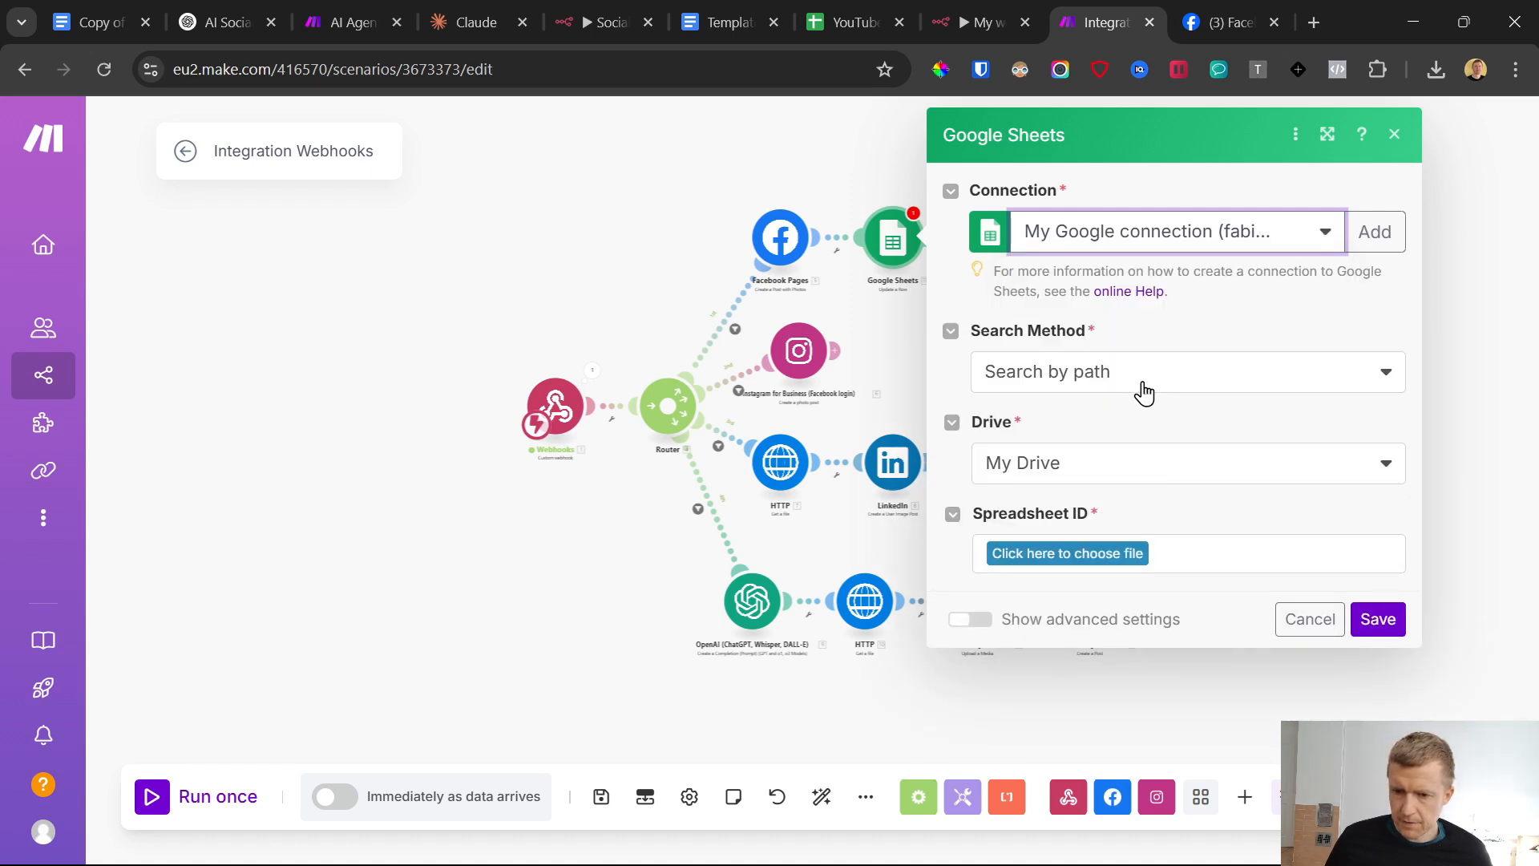
Set the Search Method to Select from all and copy the spreadsheet ID from the post database's web address
click(1145, 392)
click(1045, 446)
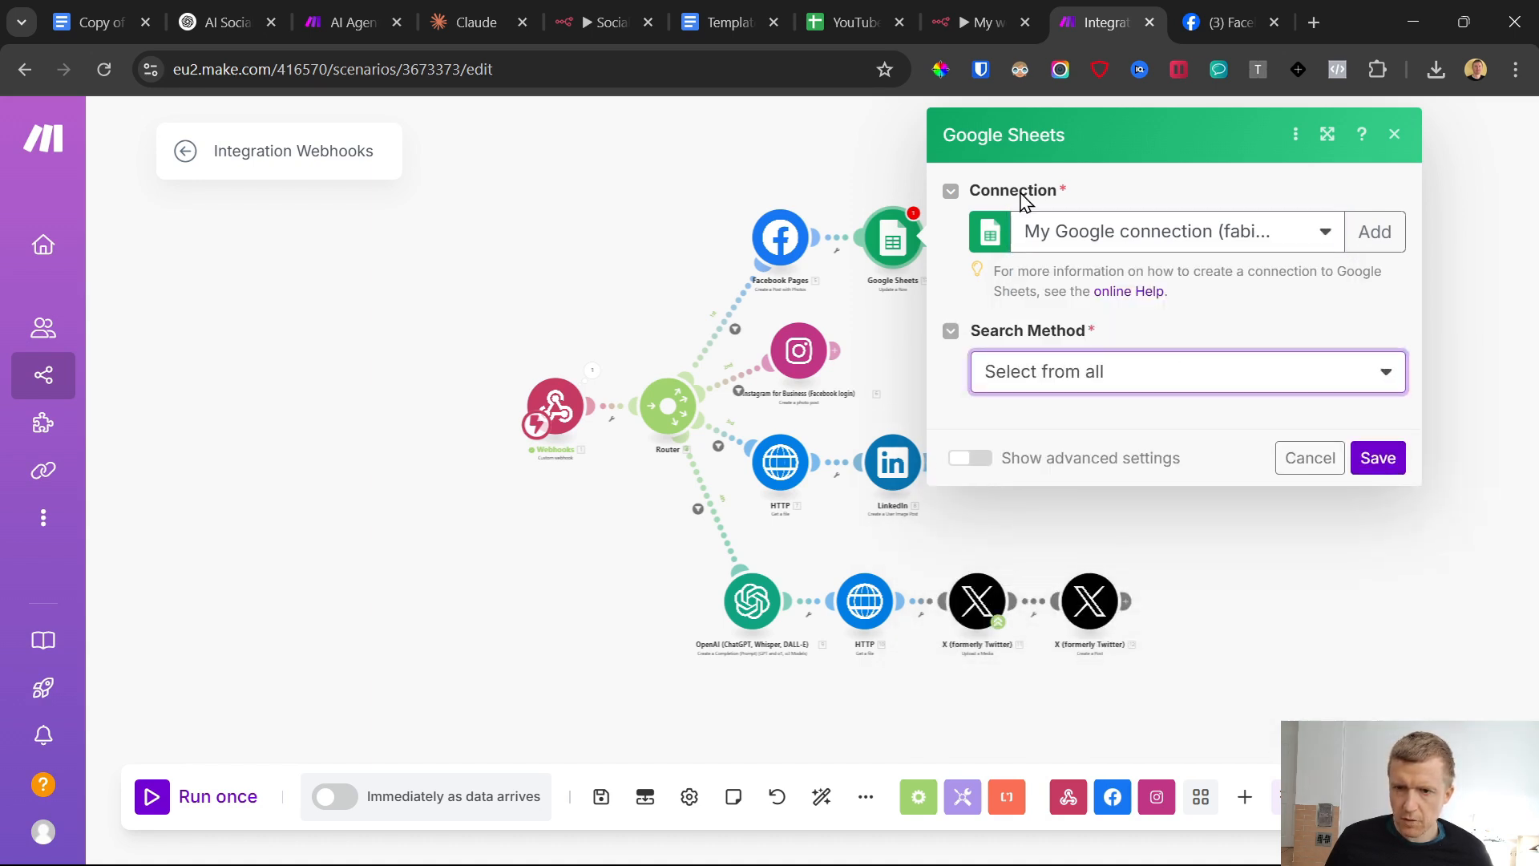
click(852, 23)
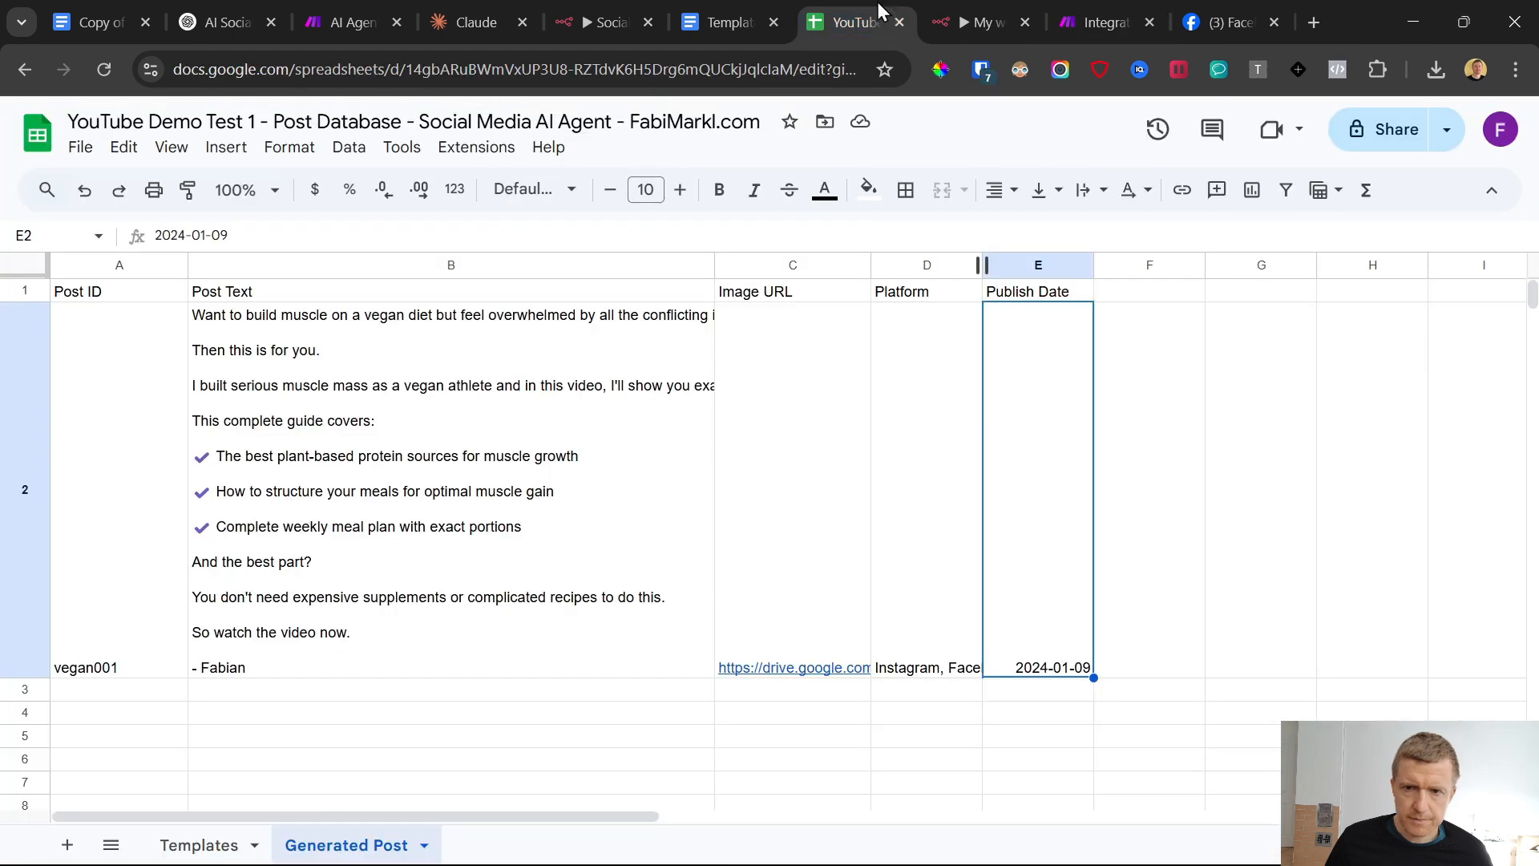
click(427, 75)
drag(408, 72, 818, 71)
key(ctrl+c)
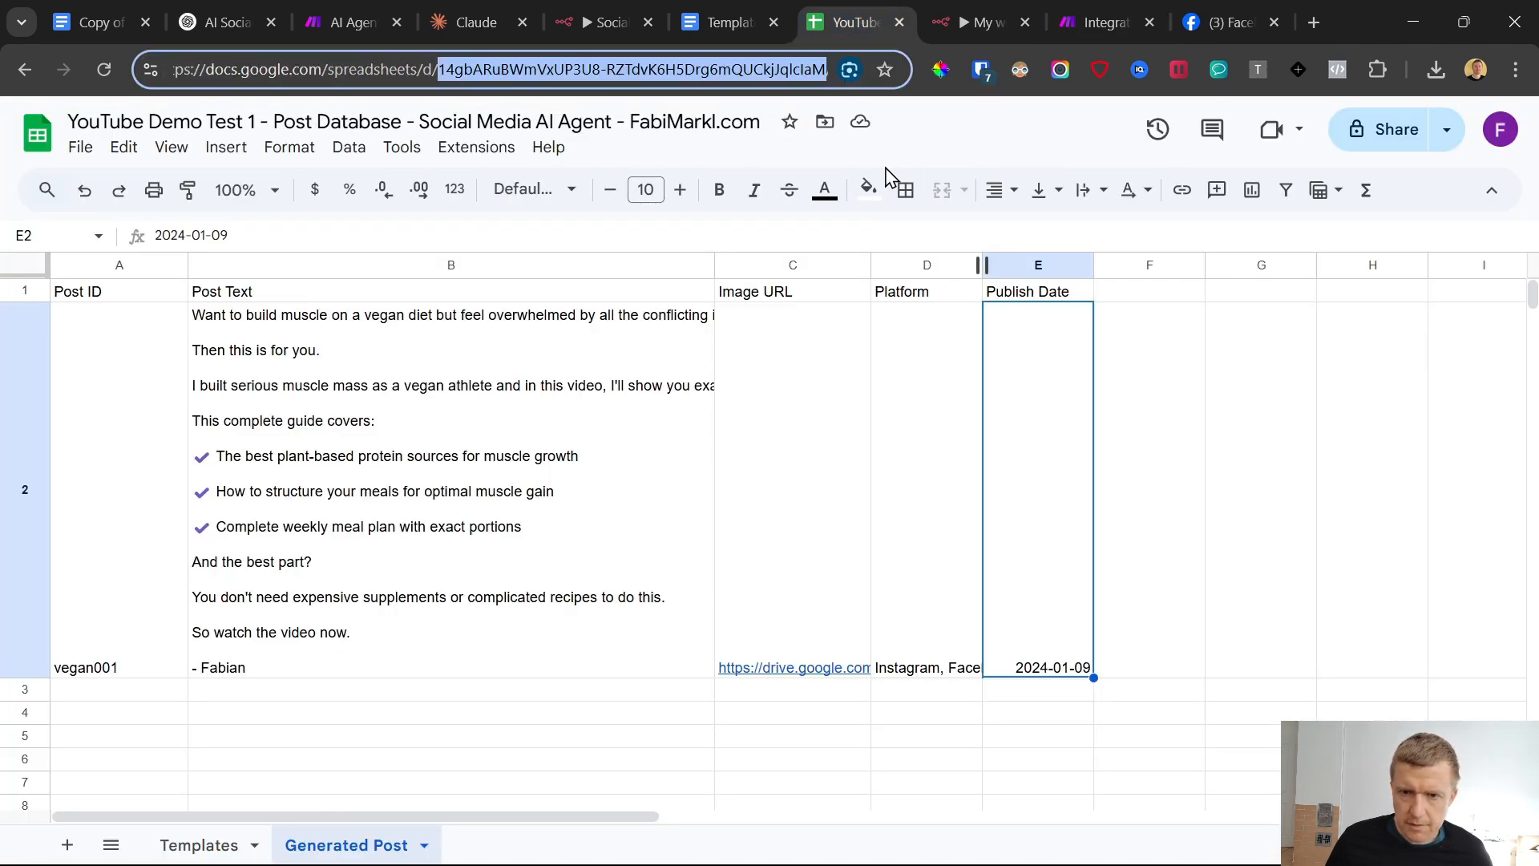
click(1245, 13)
click(1127, 13)
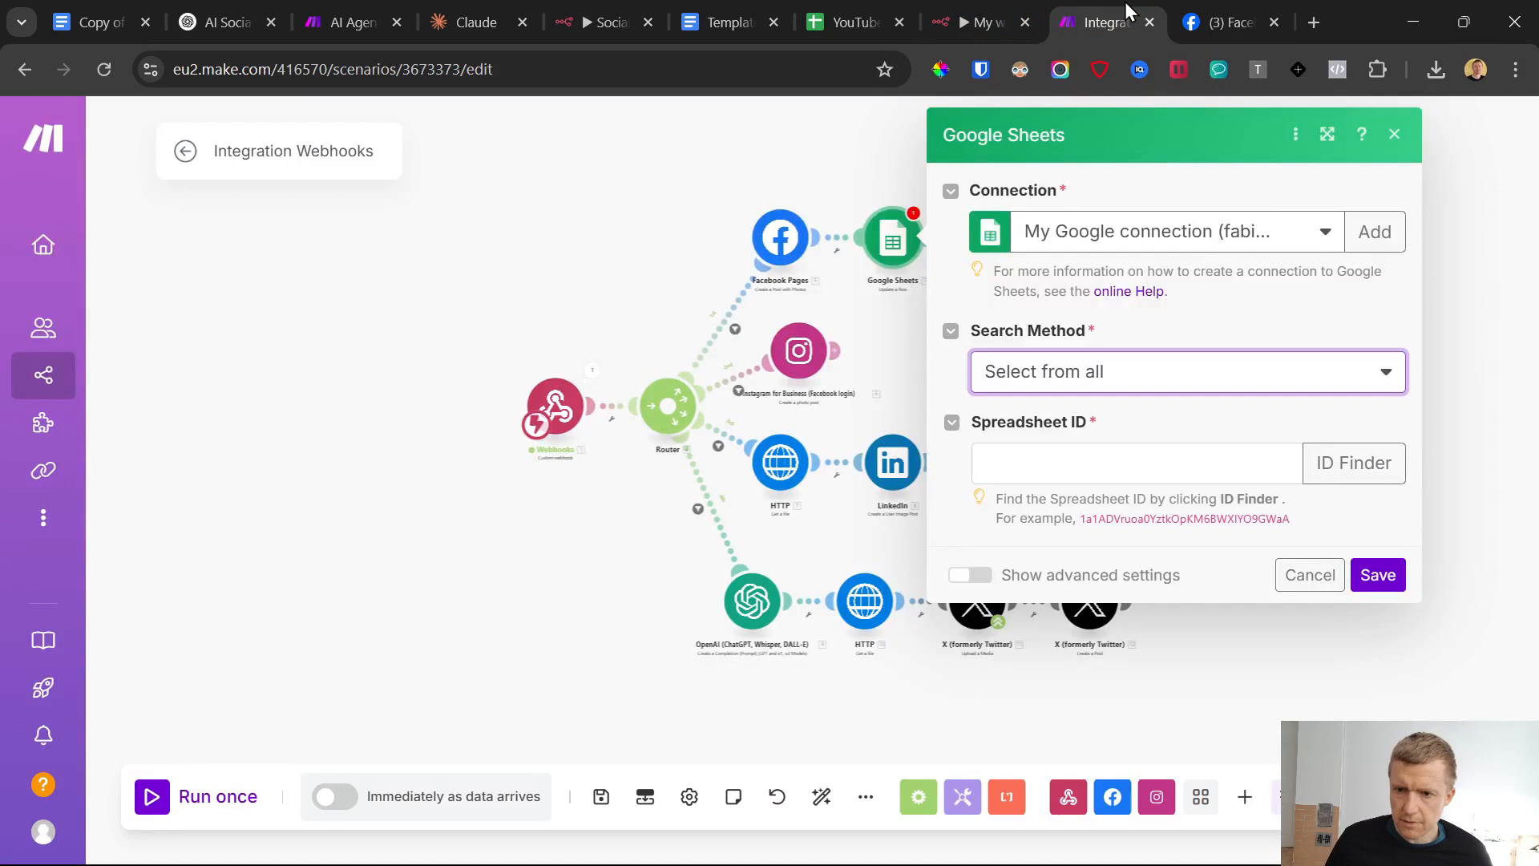
click(1078, 381)
click(1072, 409)
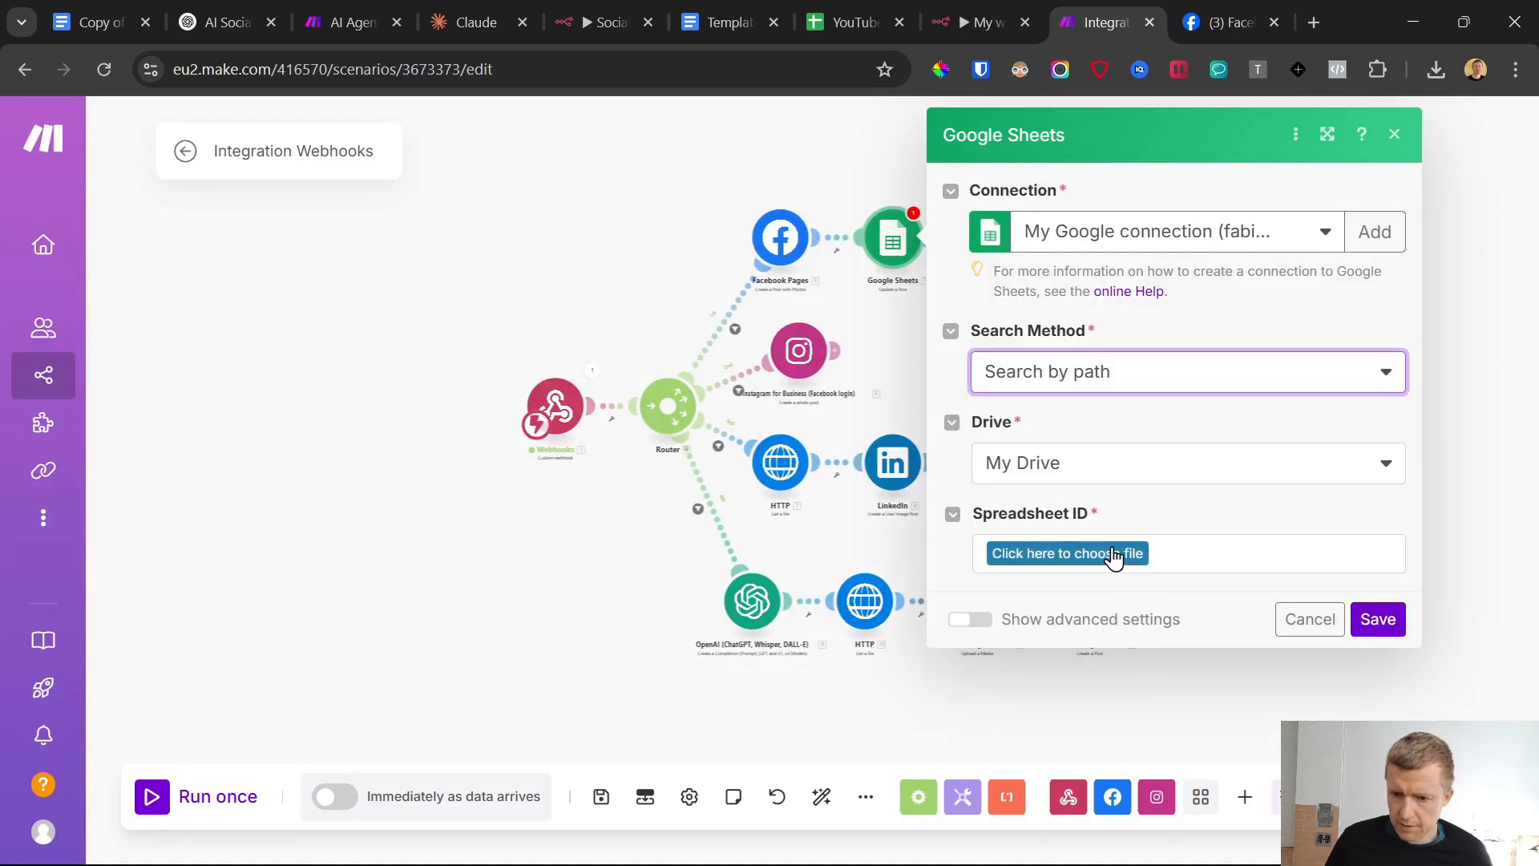
click(1113, 555)
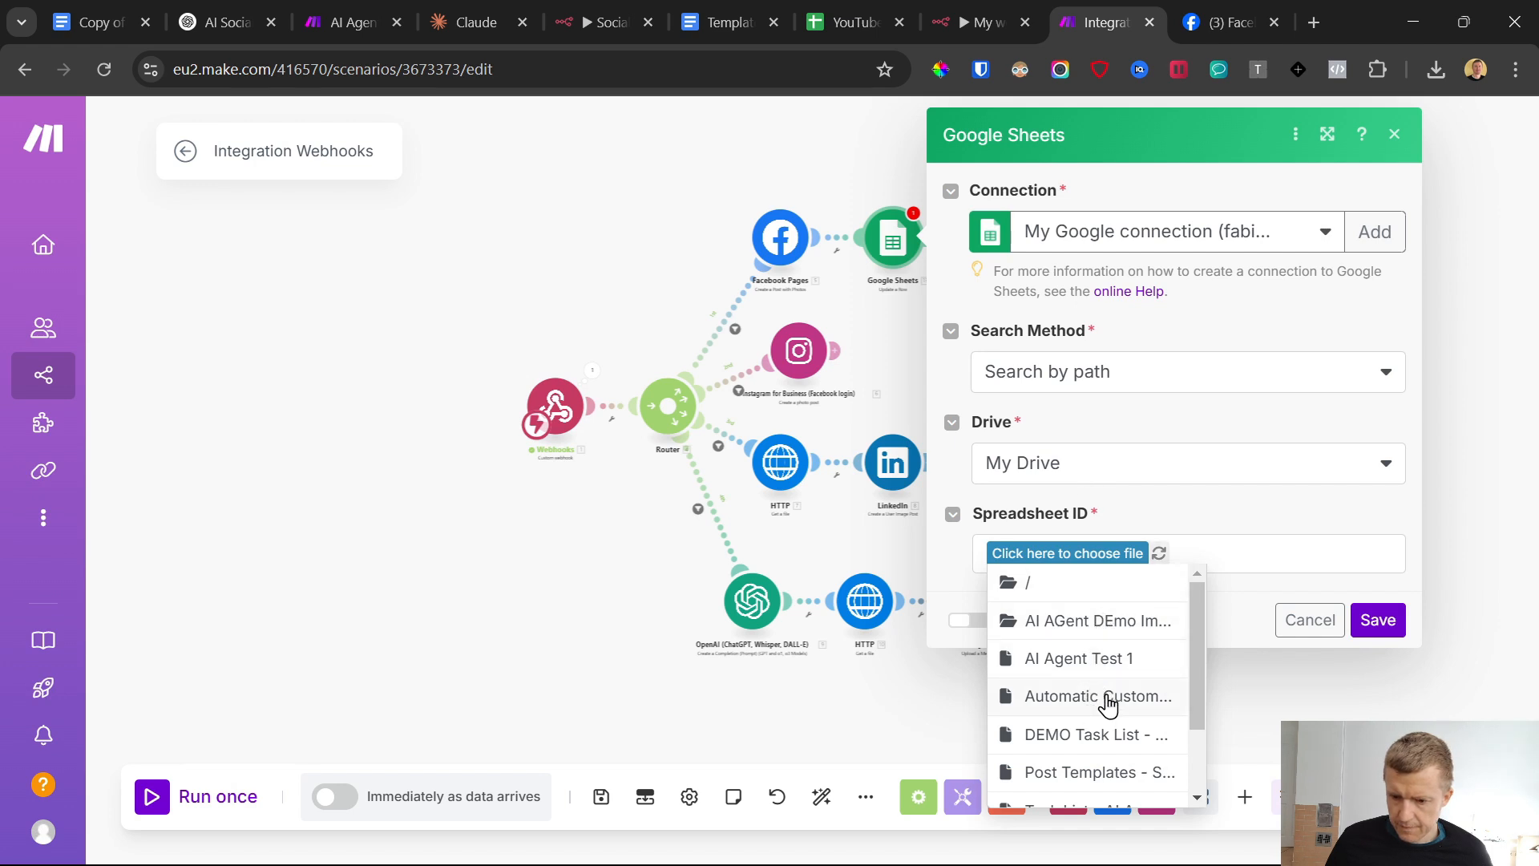
click(1138, 460)
click(1069, 377)
click(1042, 445)
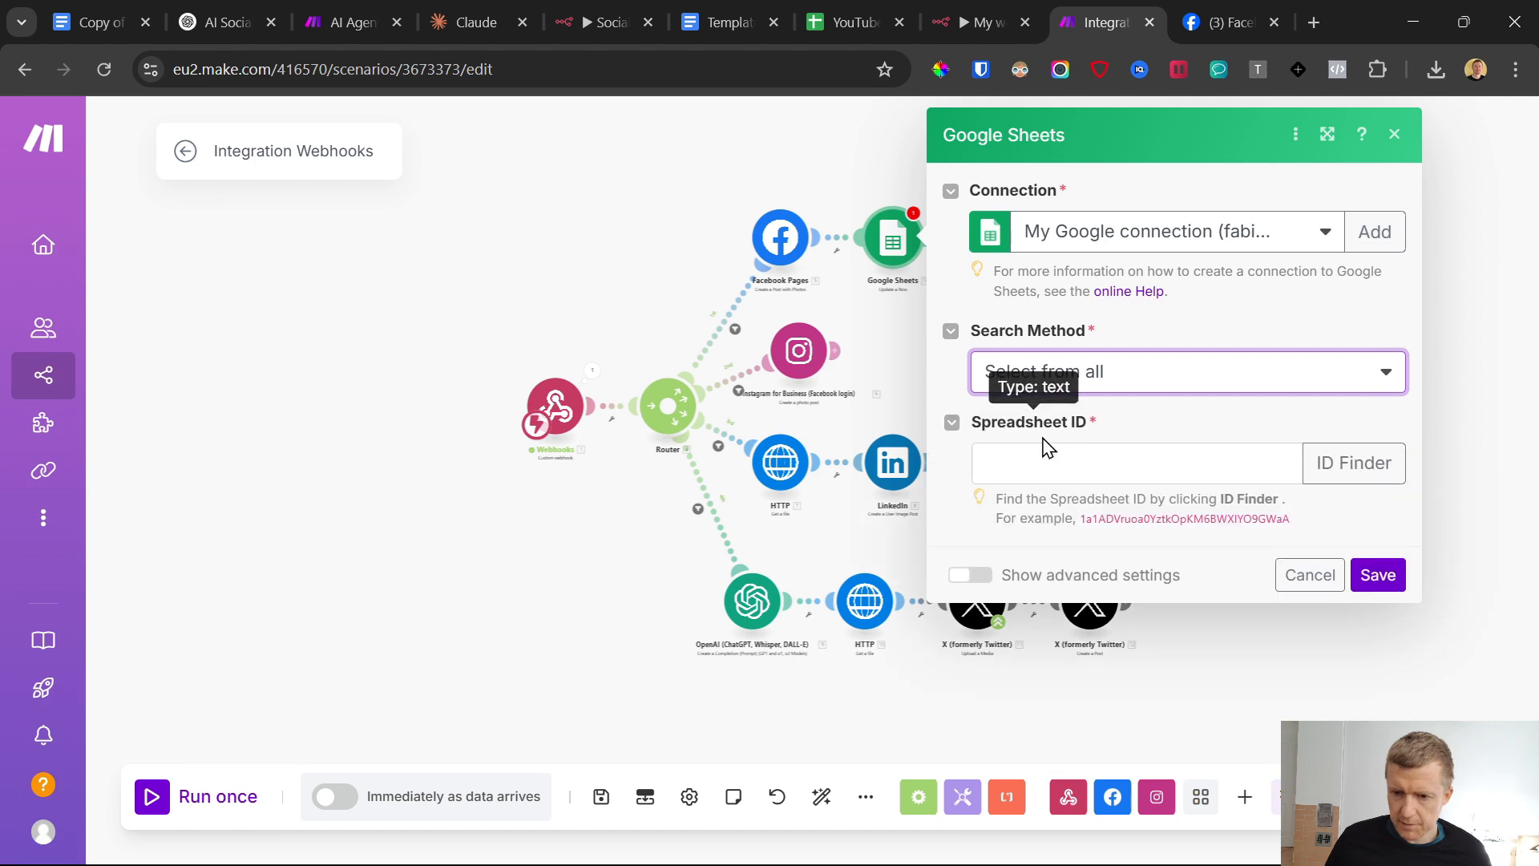
Paste the copied ID as the Google Sheets module's Spreadsheet ID
click(1161, 469)
key(ctrl+v)
click(1154, 427)
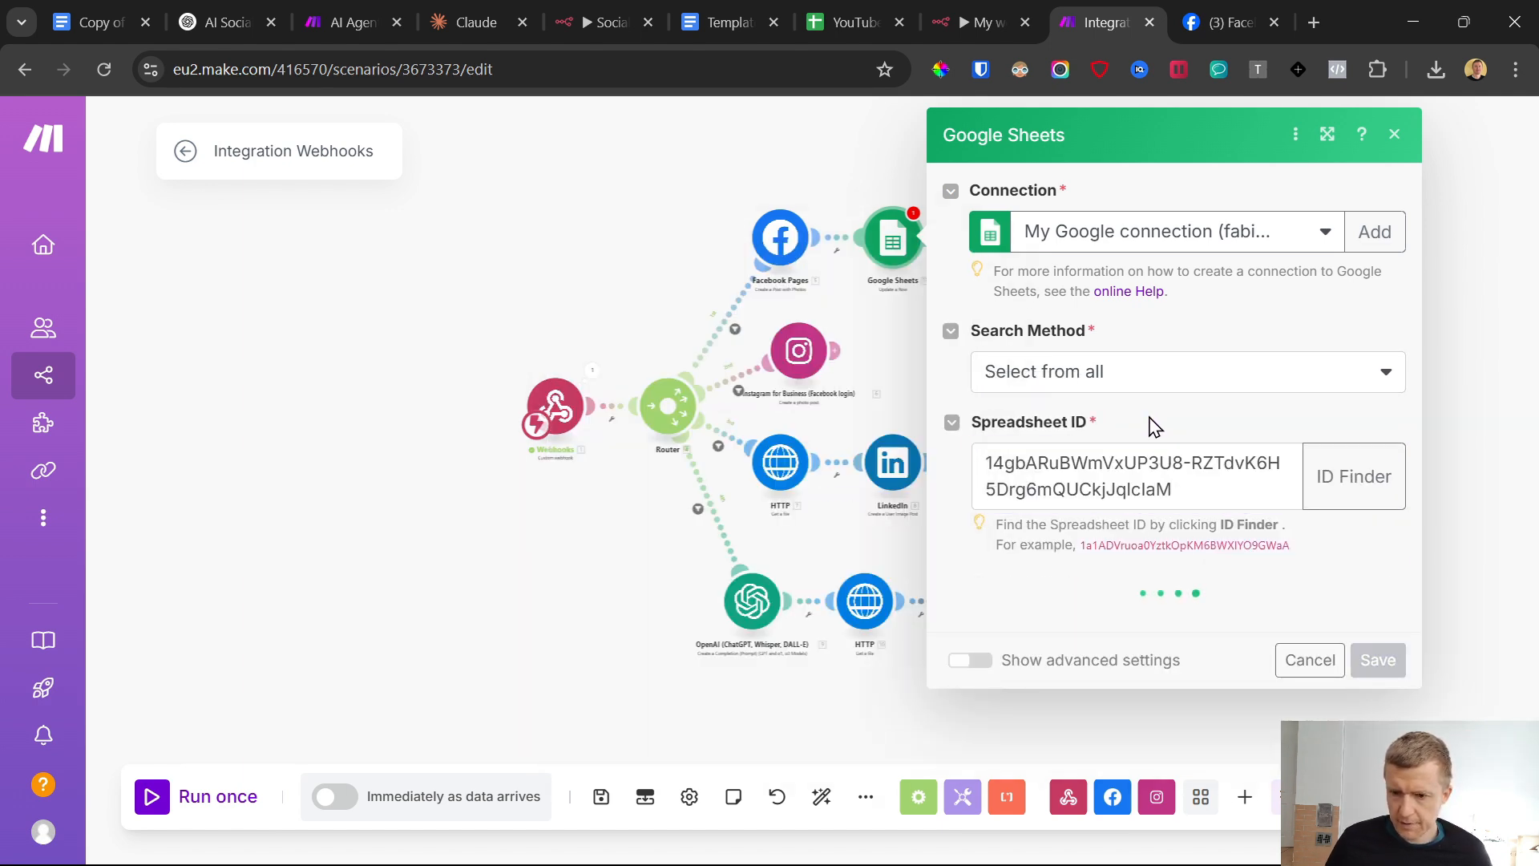
Turn off mapping for the Sheet Name and choose the Generated Post sheet
scroll(1127, 468, down, 2)
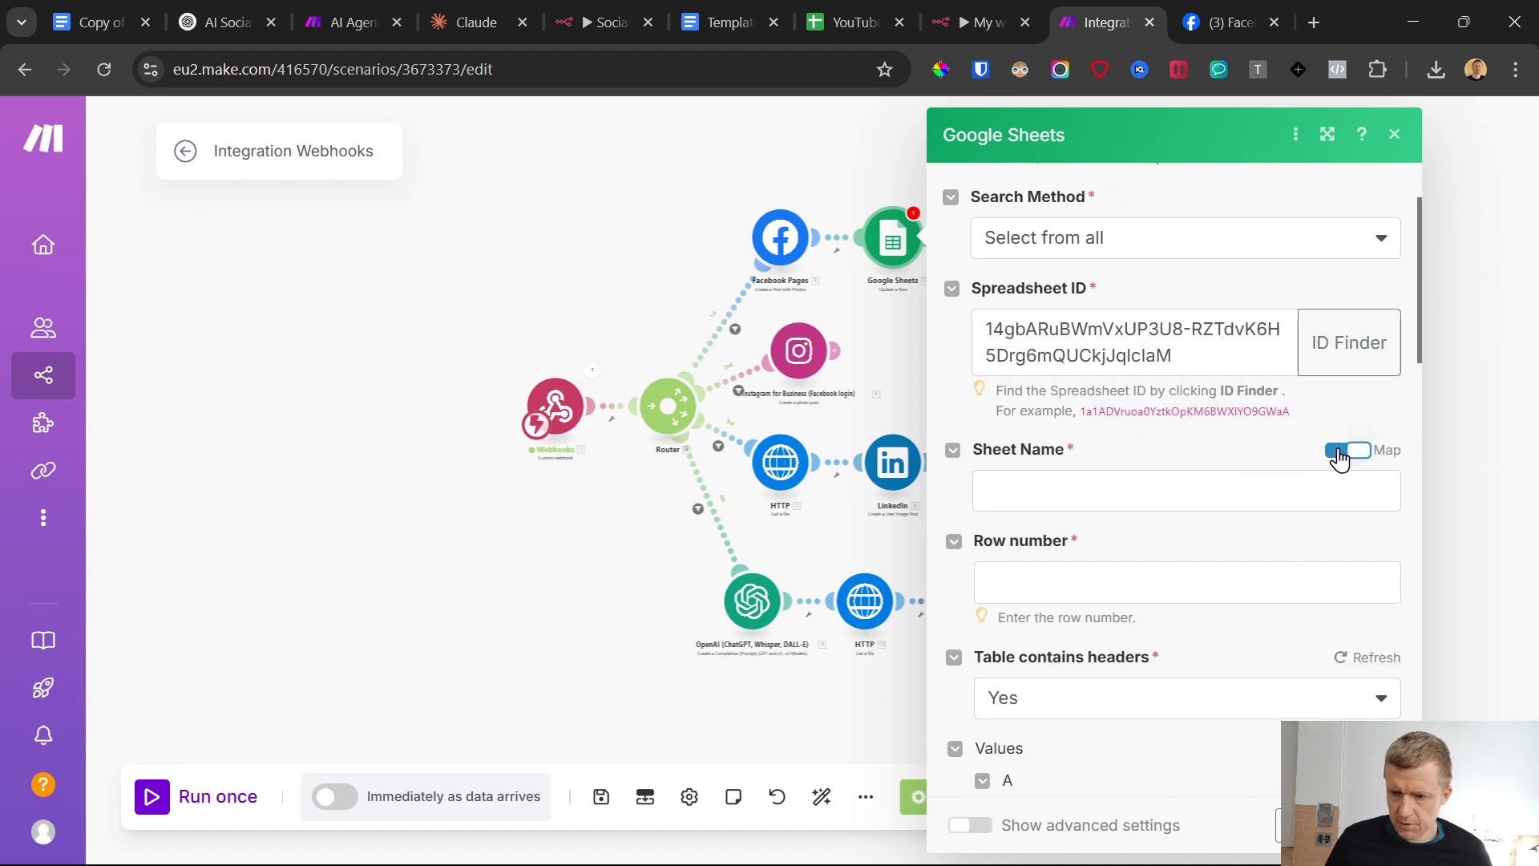
click(1358, 452)
click(1146, 488)
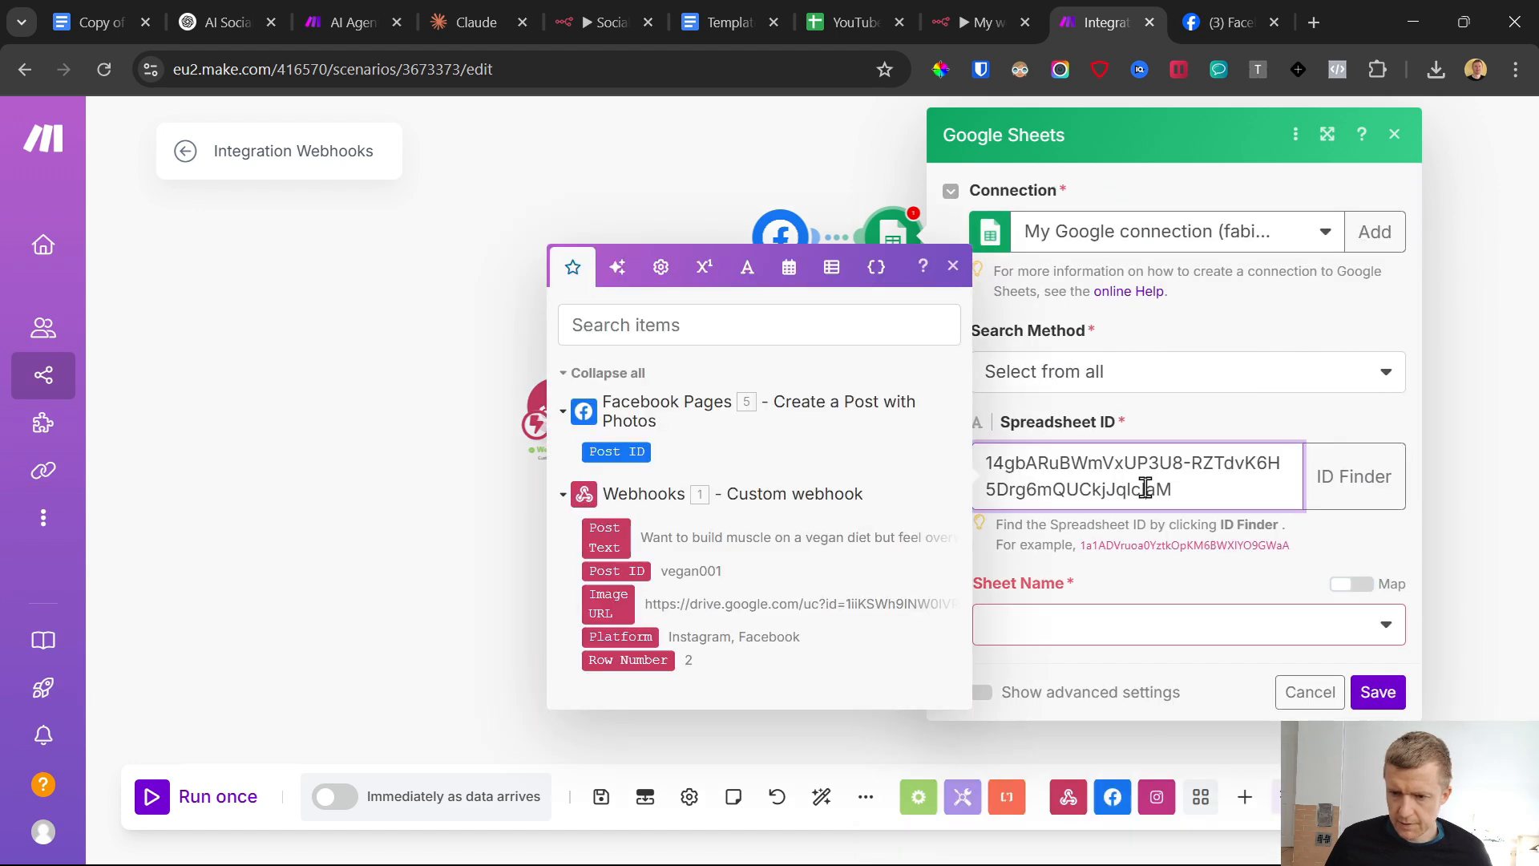
click(1126, 615)
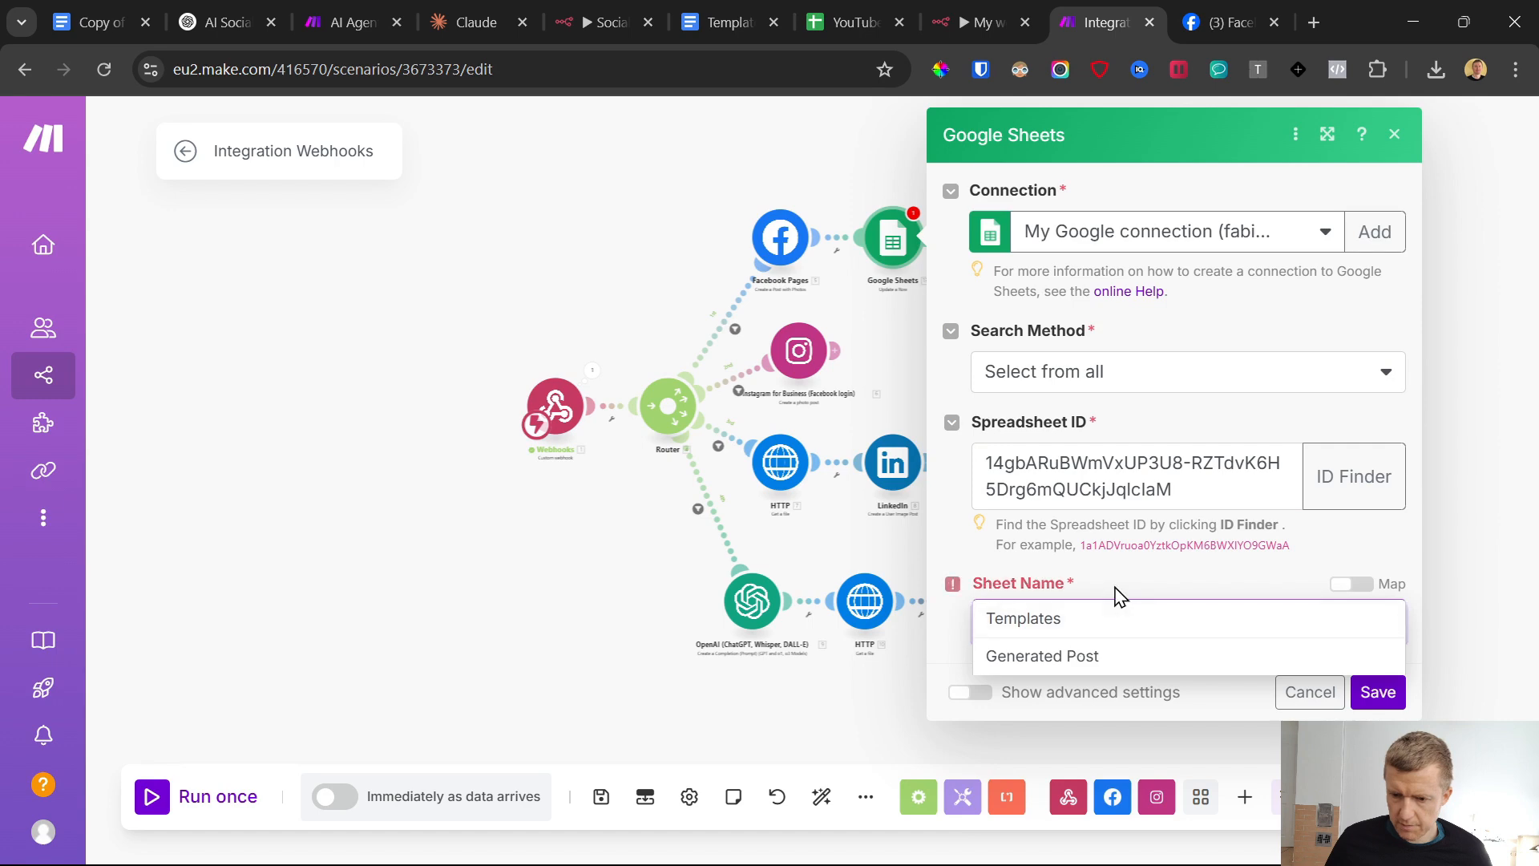
click(1114, 587)
click(1089, 632)
click(1106, 653)
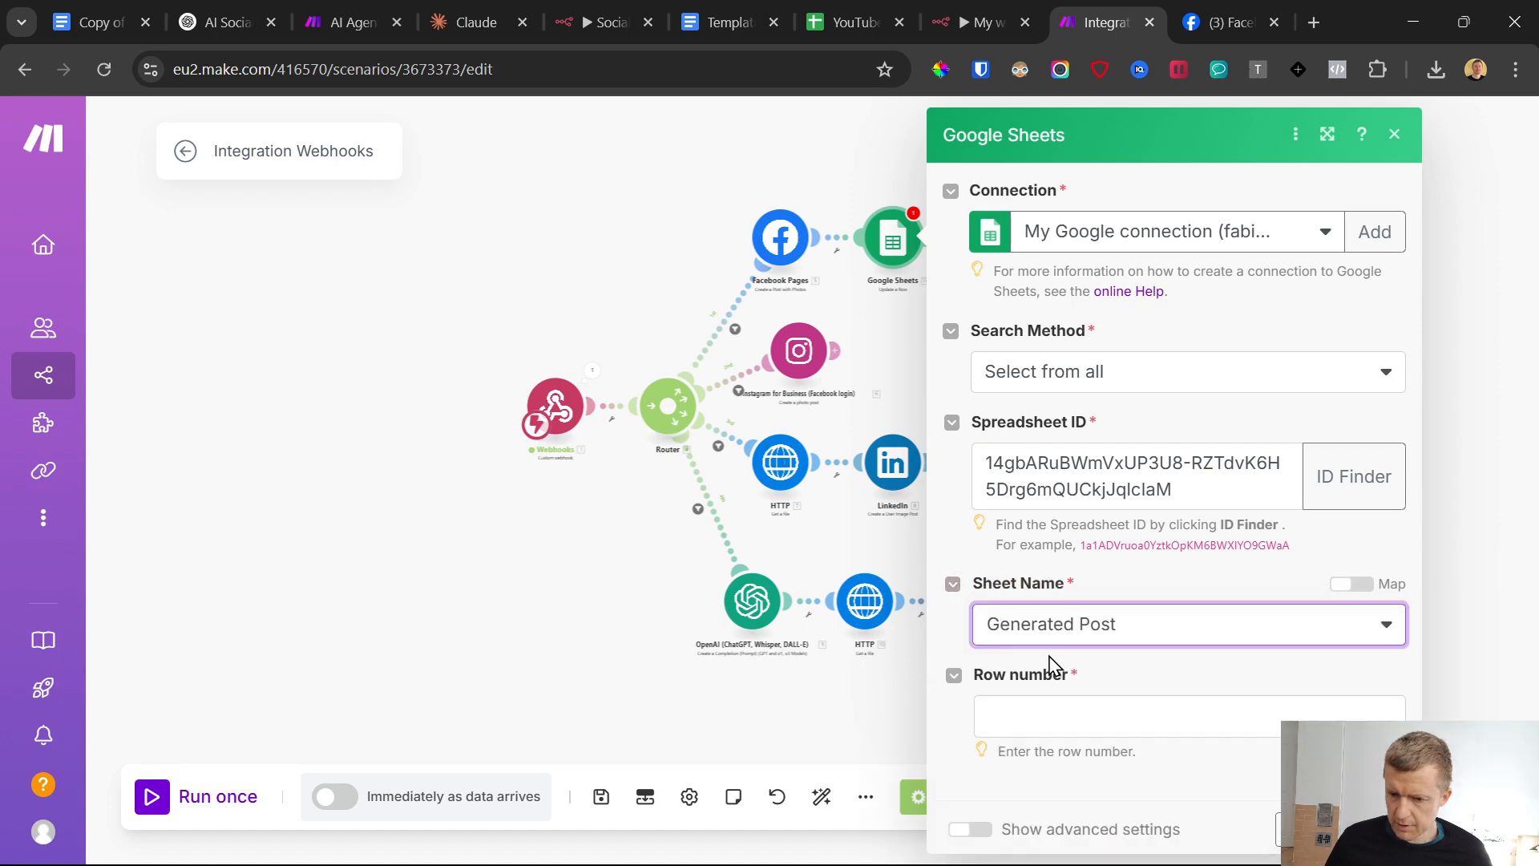
Map the webhook's Row Number to the Google Sheets module's Row number
scroll(1107, 584, down, 4)
click(1037, 376)
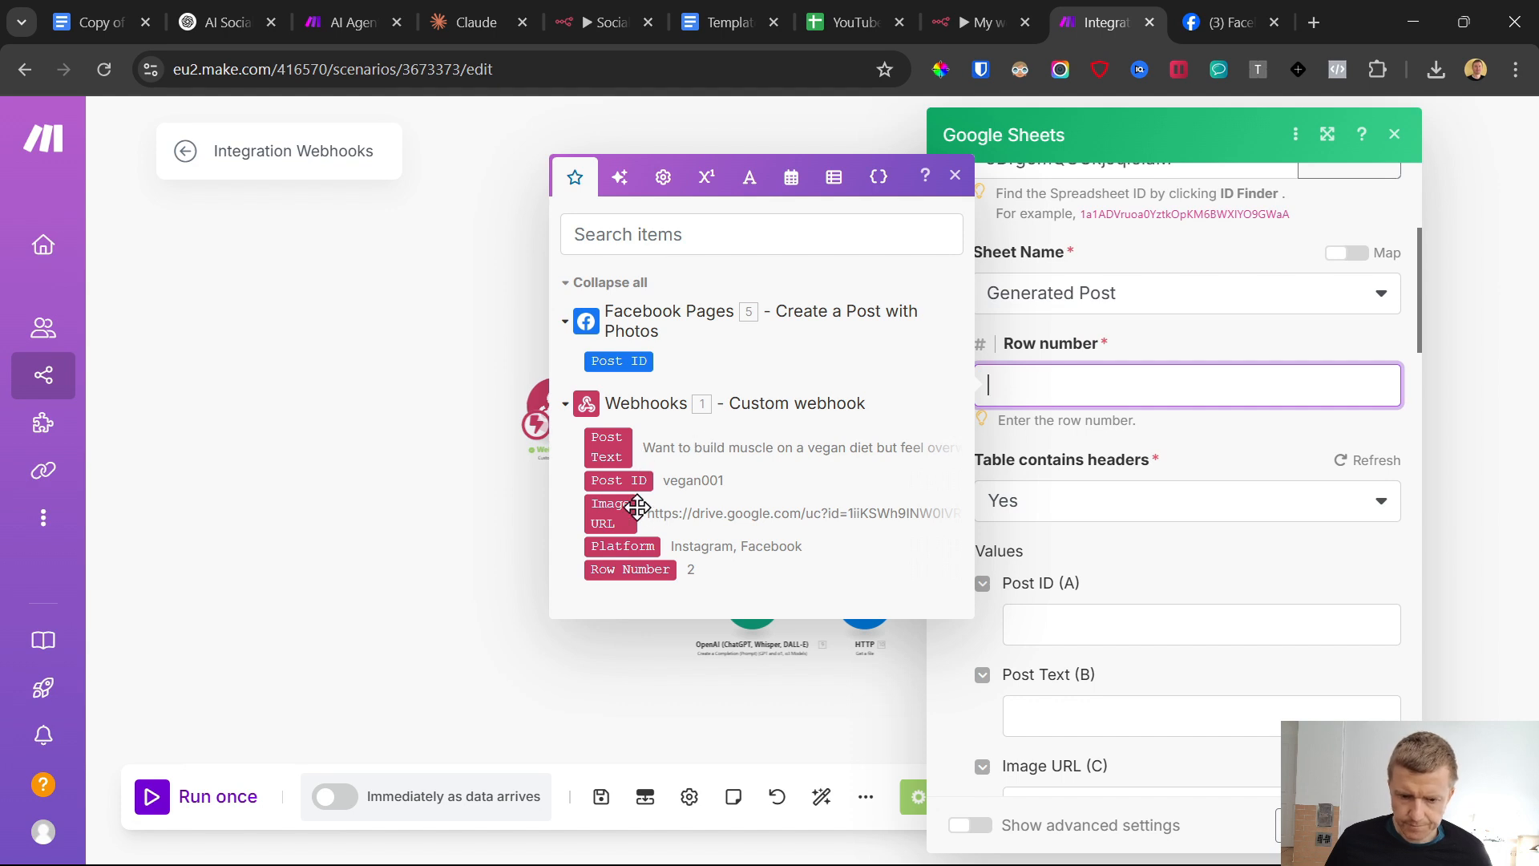
click(630, 569)
click(1243, 462)
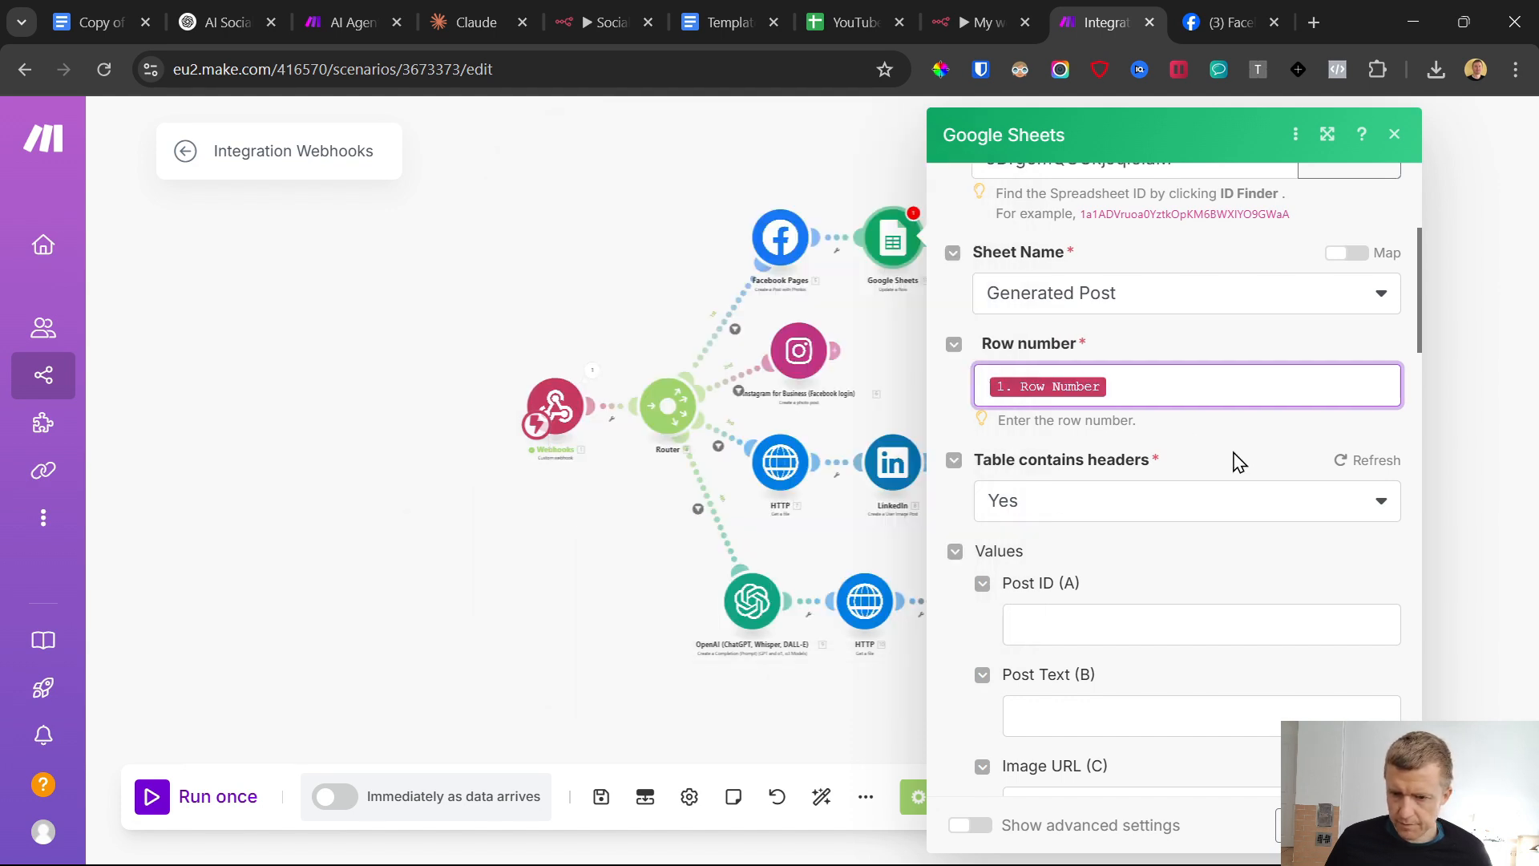
Target the Publish Date (E) value, then copy {{formatDate(now; "YYYY-MM-DD HH:mm:ss")}} from the publishTime line of the template document in Google Docs
scroll(1224, 453, down, 5)
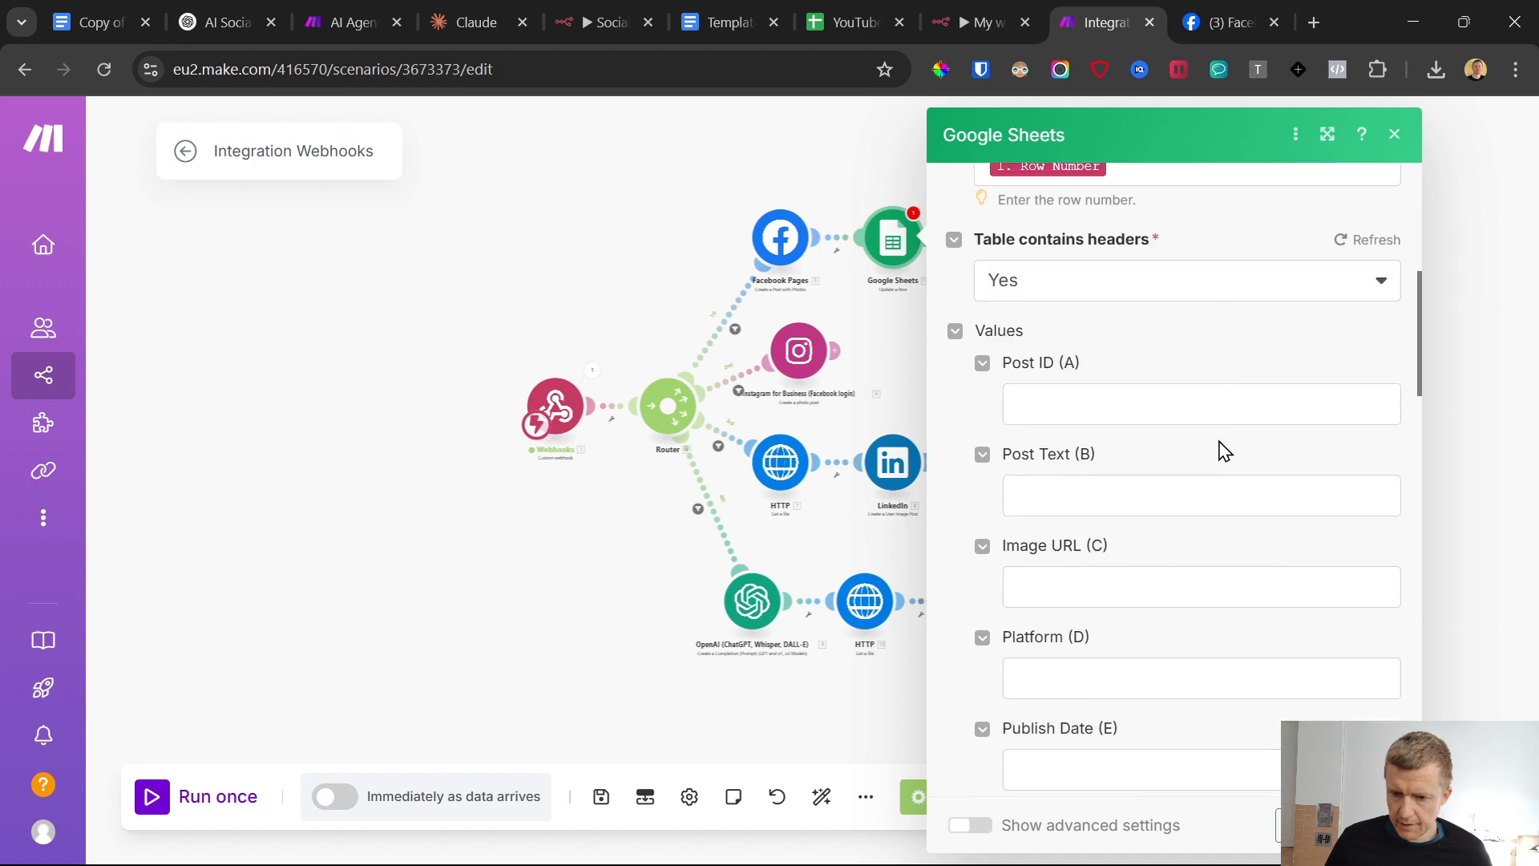
click(1059, 547)
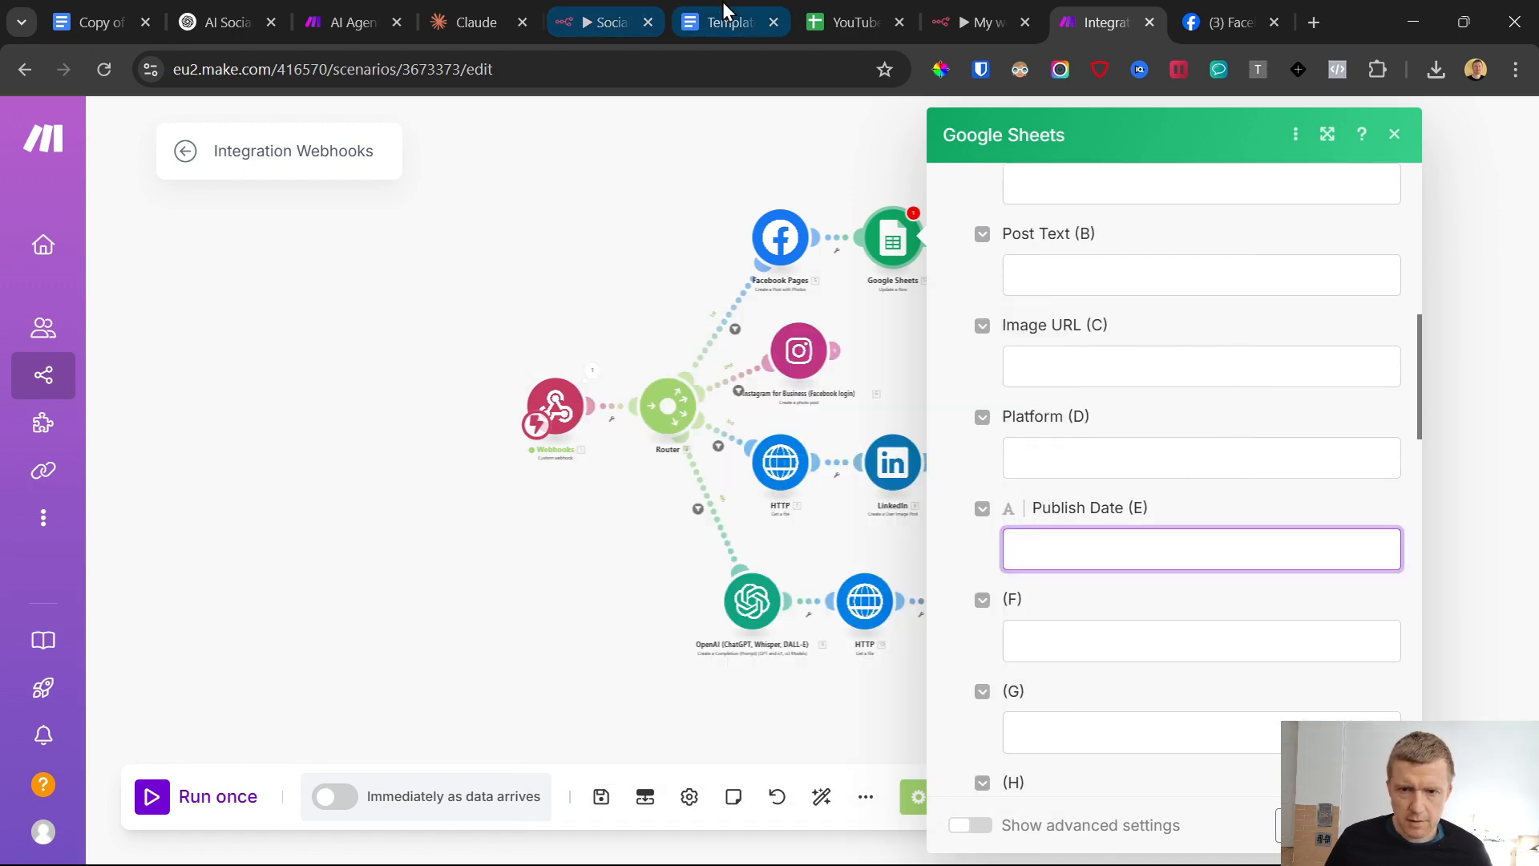
click(724, 9)
click(645, 483)
scroll(645, 482, up, 10)
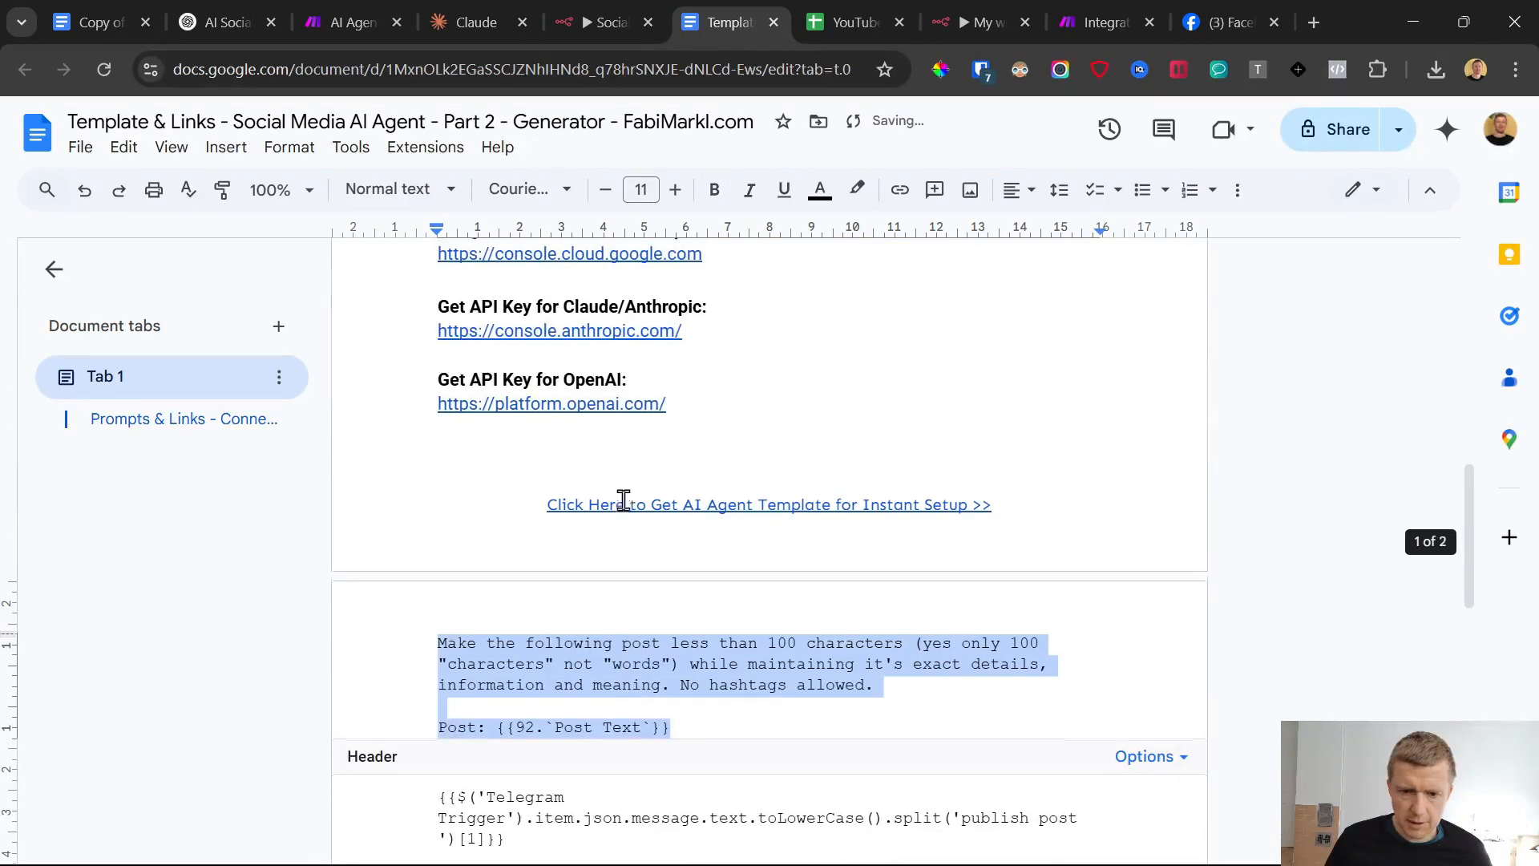
scroll(625, 505, down, 5)
click(635, 523)
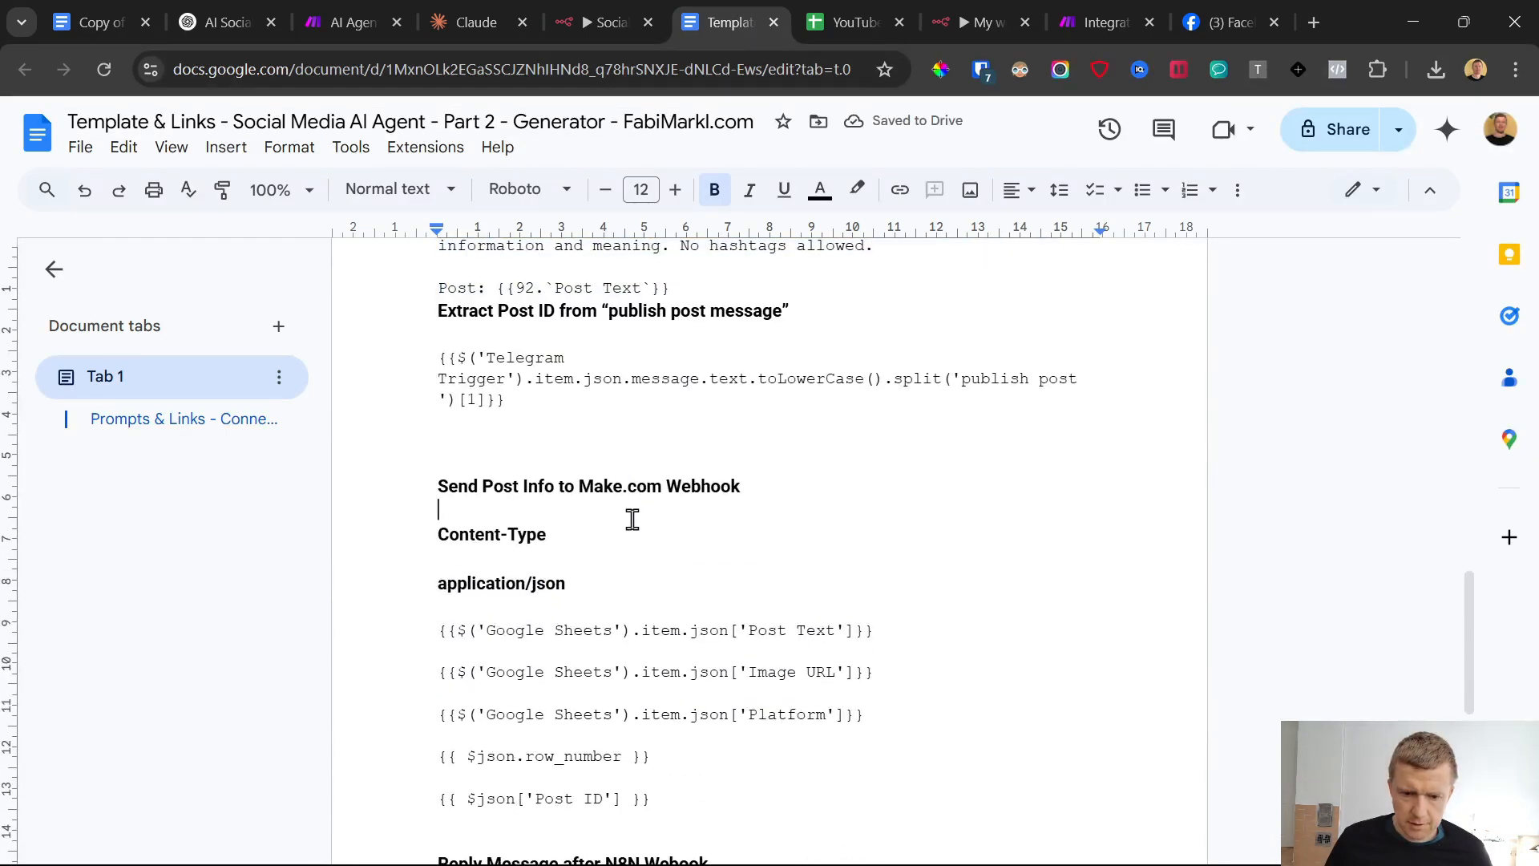
scroll(633, 519, down, 7)
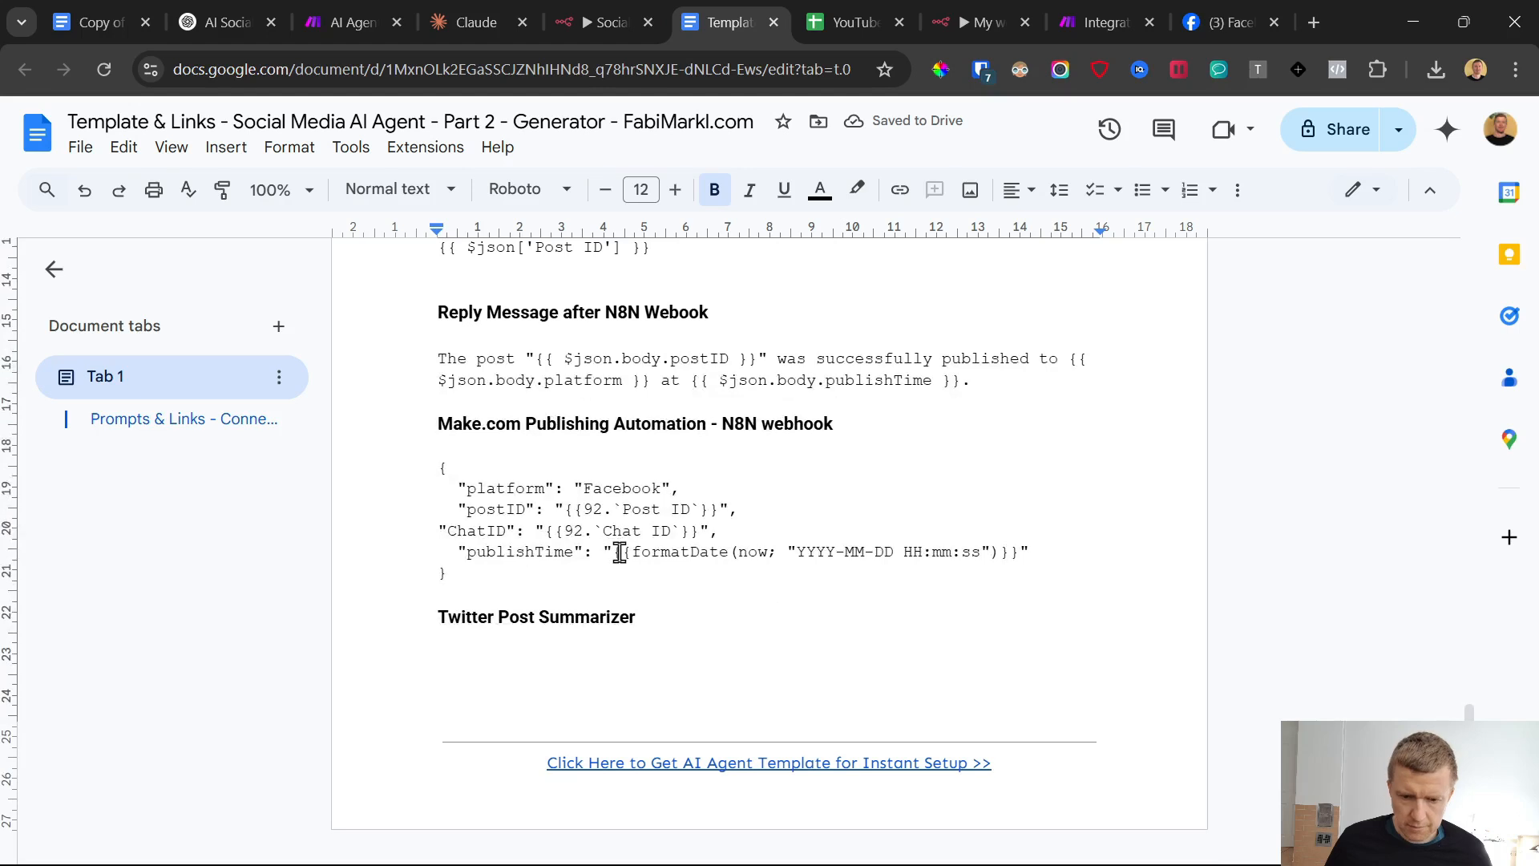
drag(614, 554, 1018, 552)
key(ctrl+c)
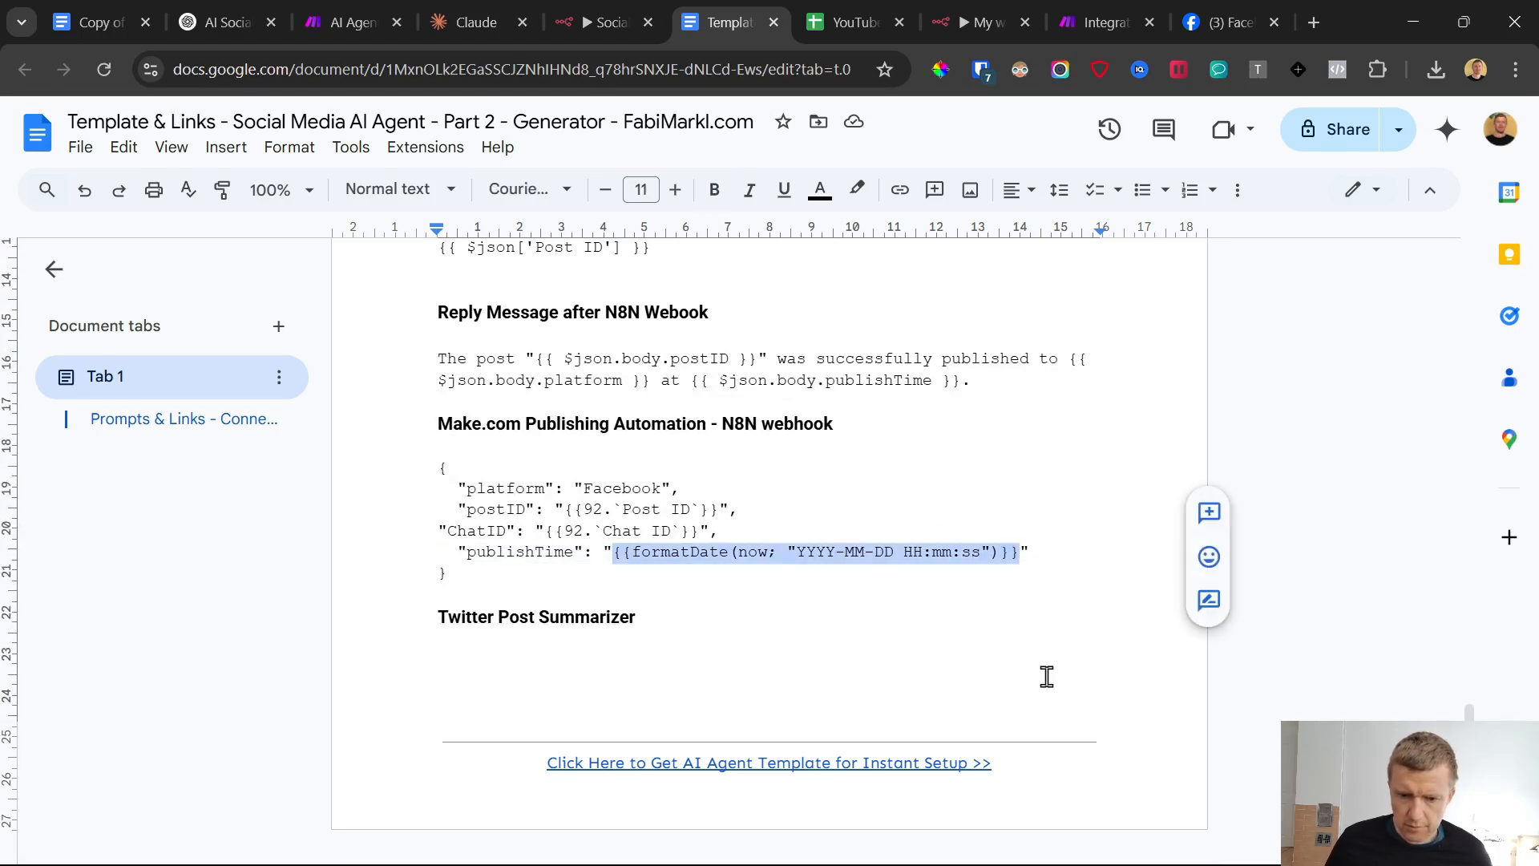
Back in Make, paste the formatDate expression as the Publish Date (E) value and save the Google Sheets module
click(1085, 3)
key(ctrl+v)
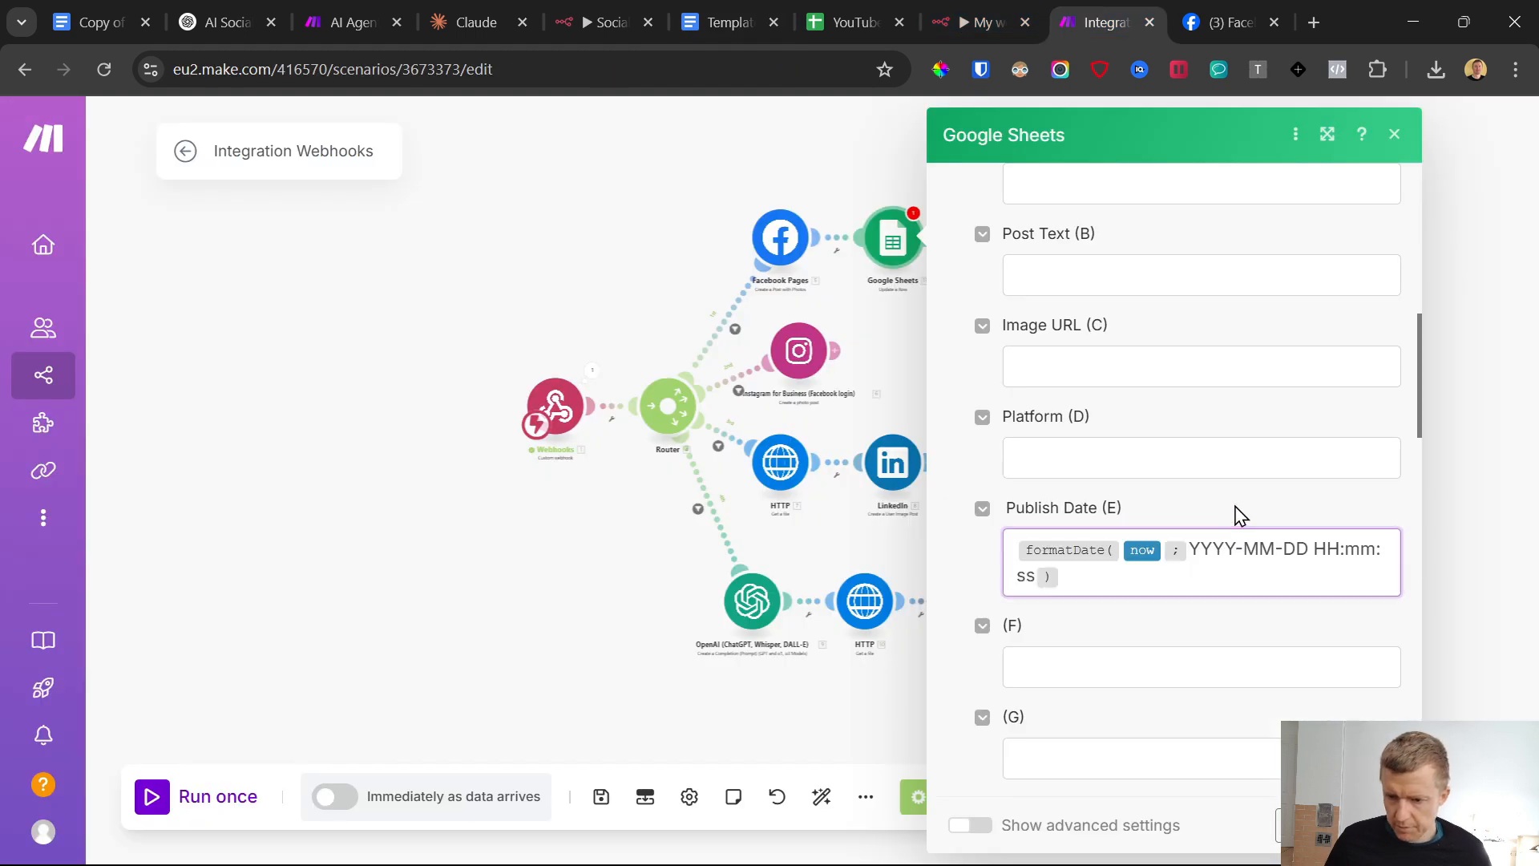
click(1378, 824)
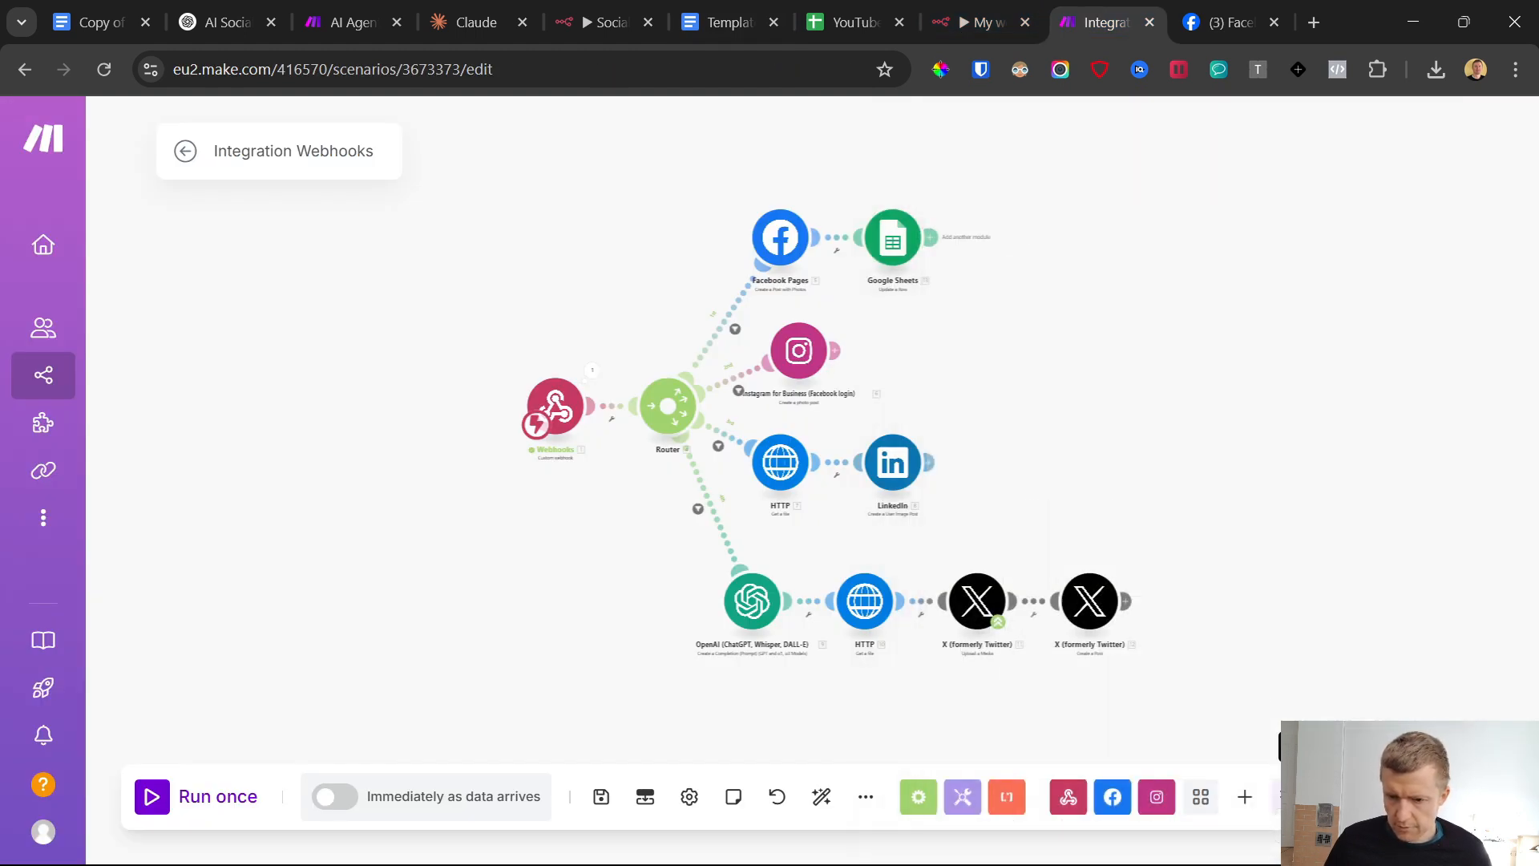
Clone the Google Sheets Update a Row module and attach copies after Instagram, LinkedIn and the last X module
right_click(886, 255)
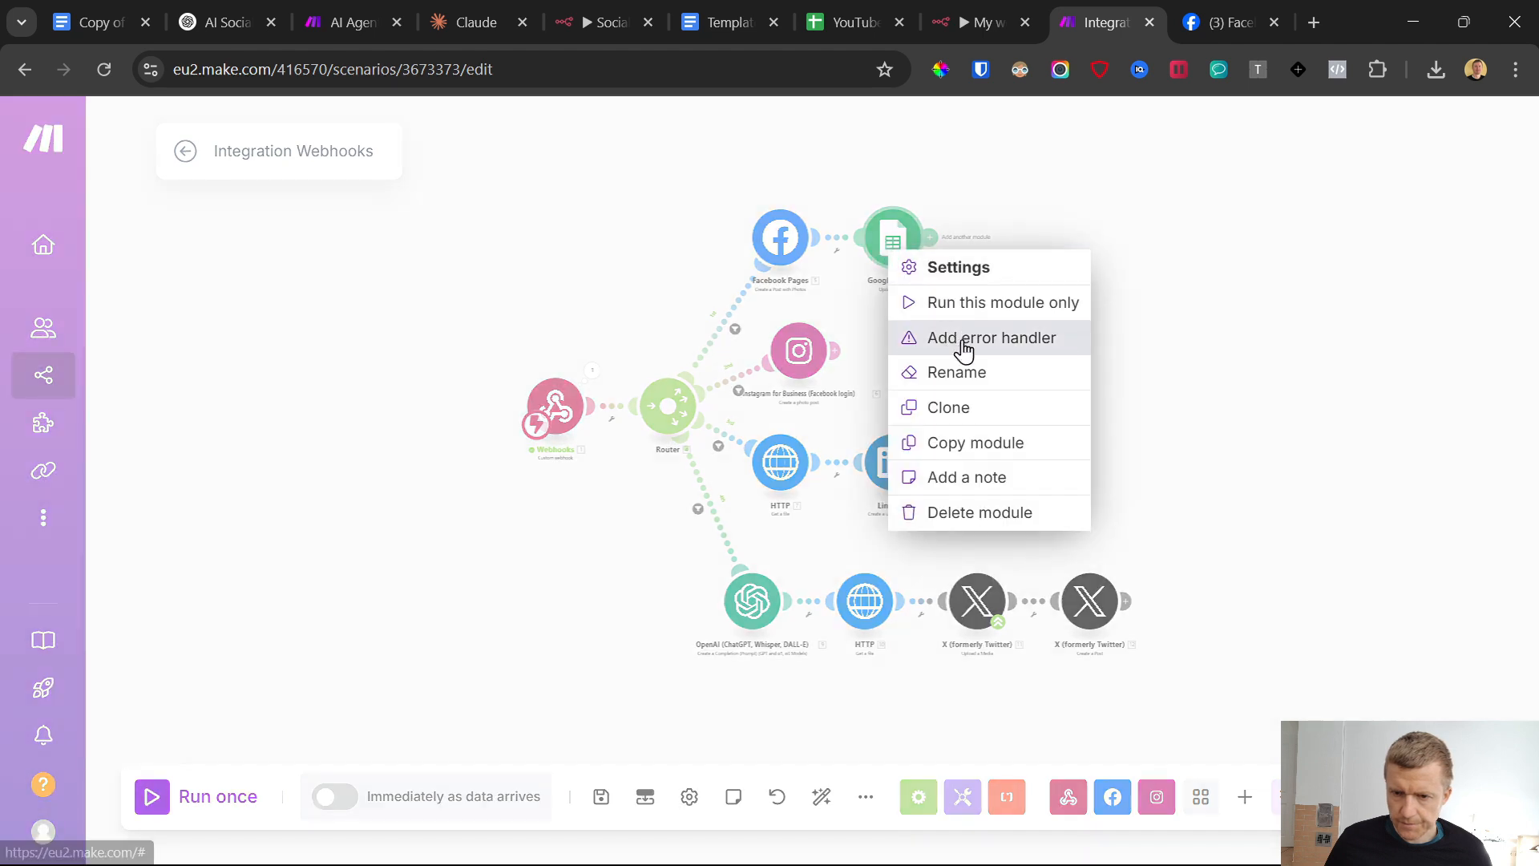
click(992, 407)
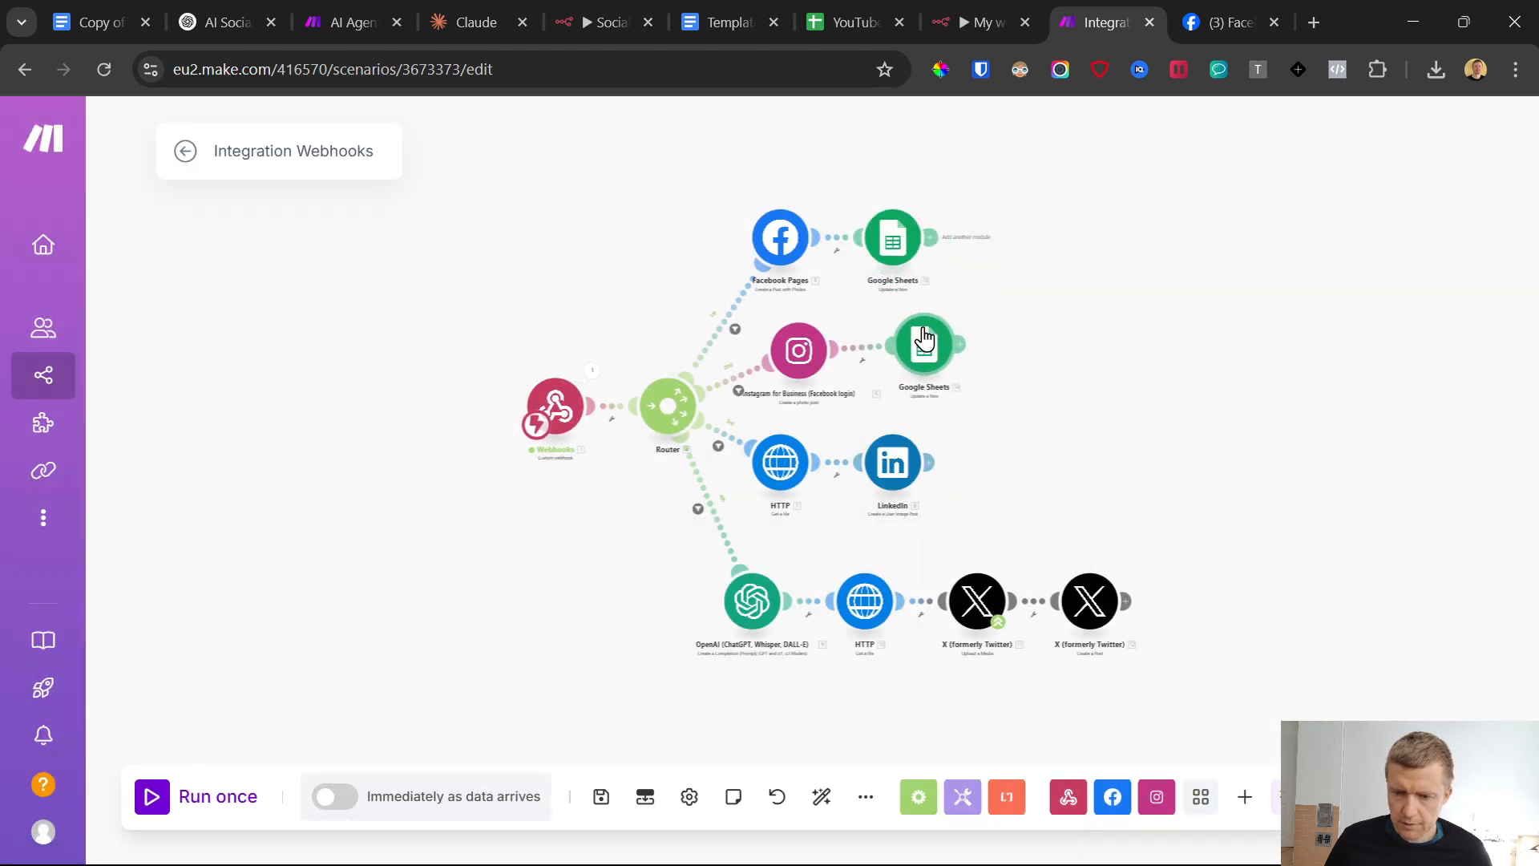
right_click(929, 345)
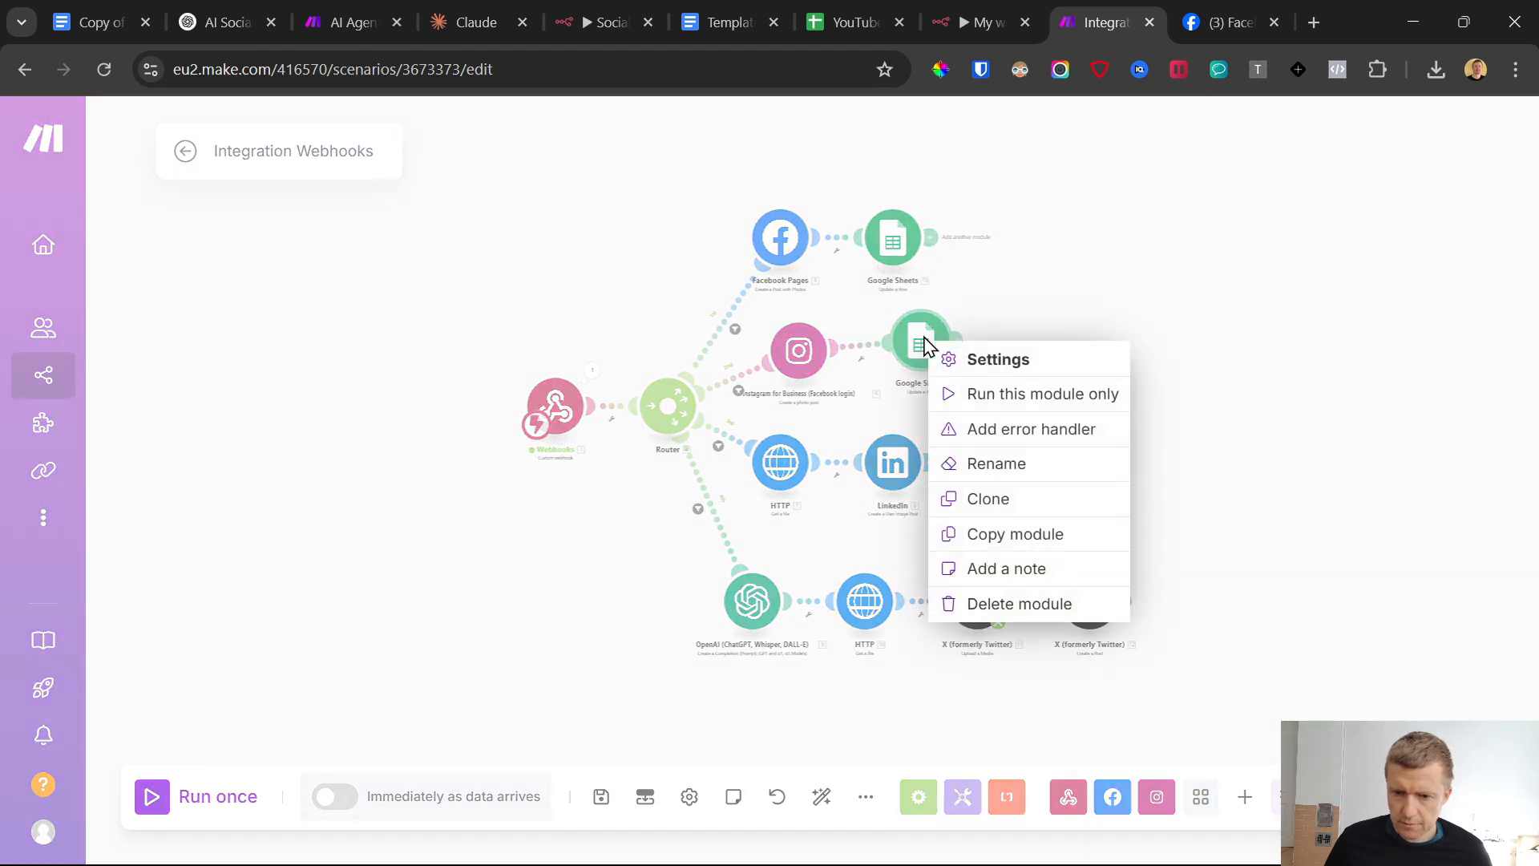
click(1003, 502)
right_click(1004, 473)
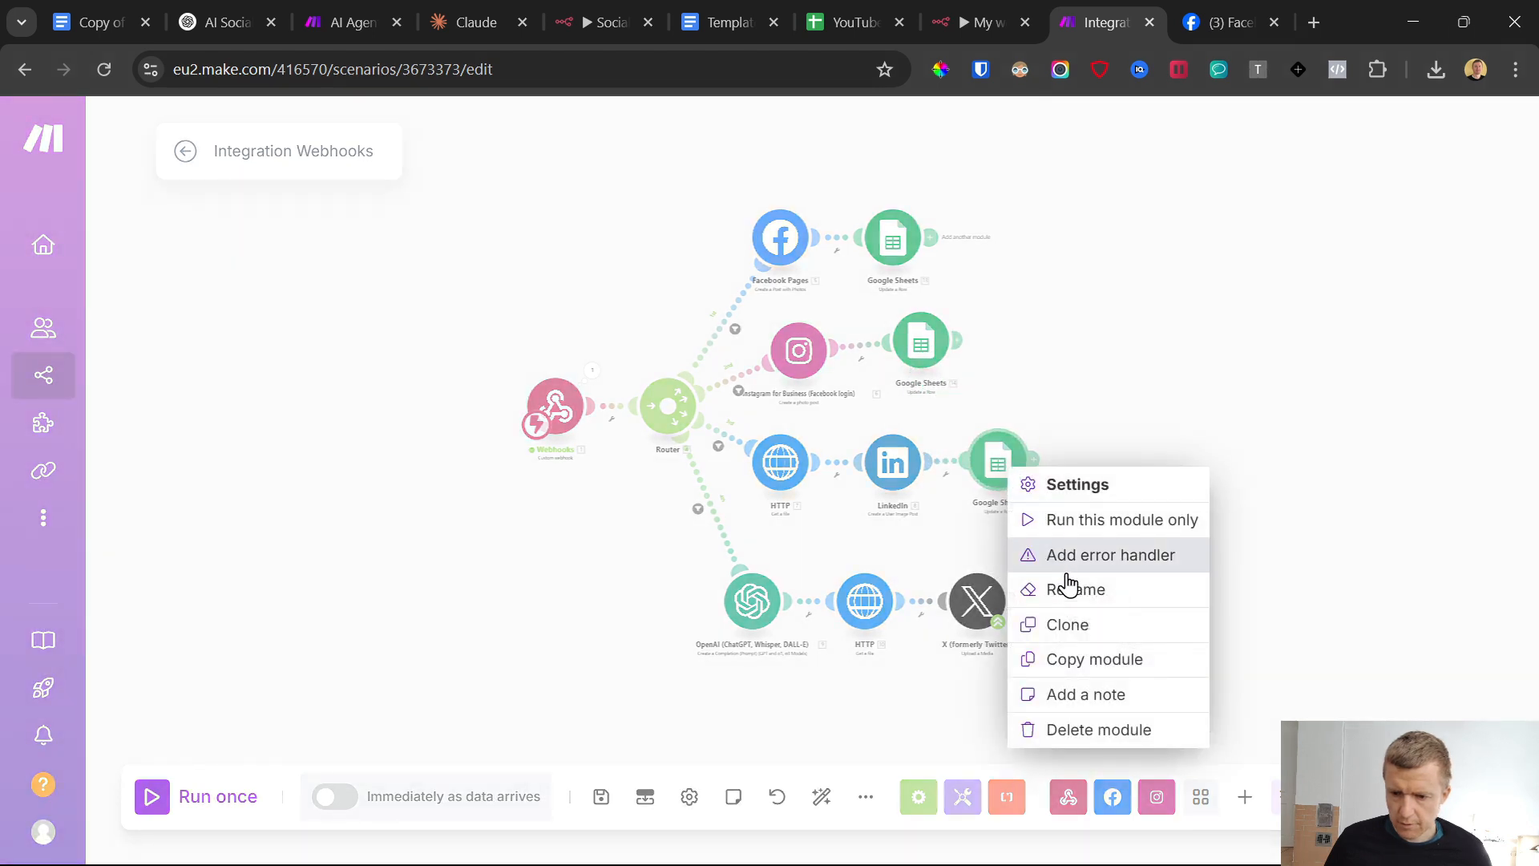
click(1071, 622)
click(1200, 607)
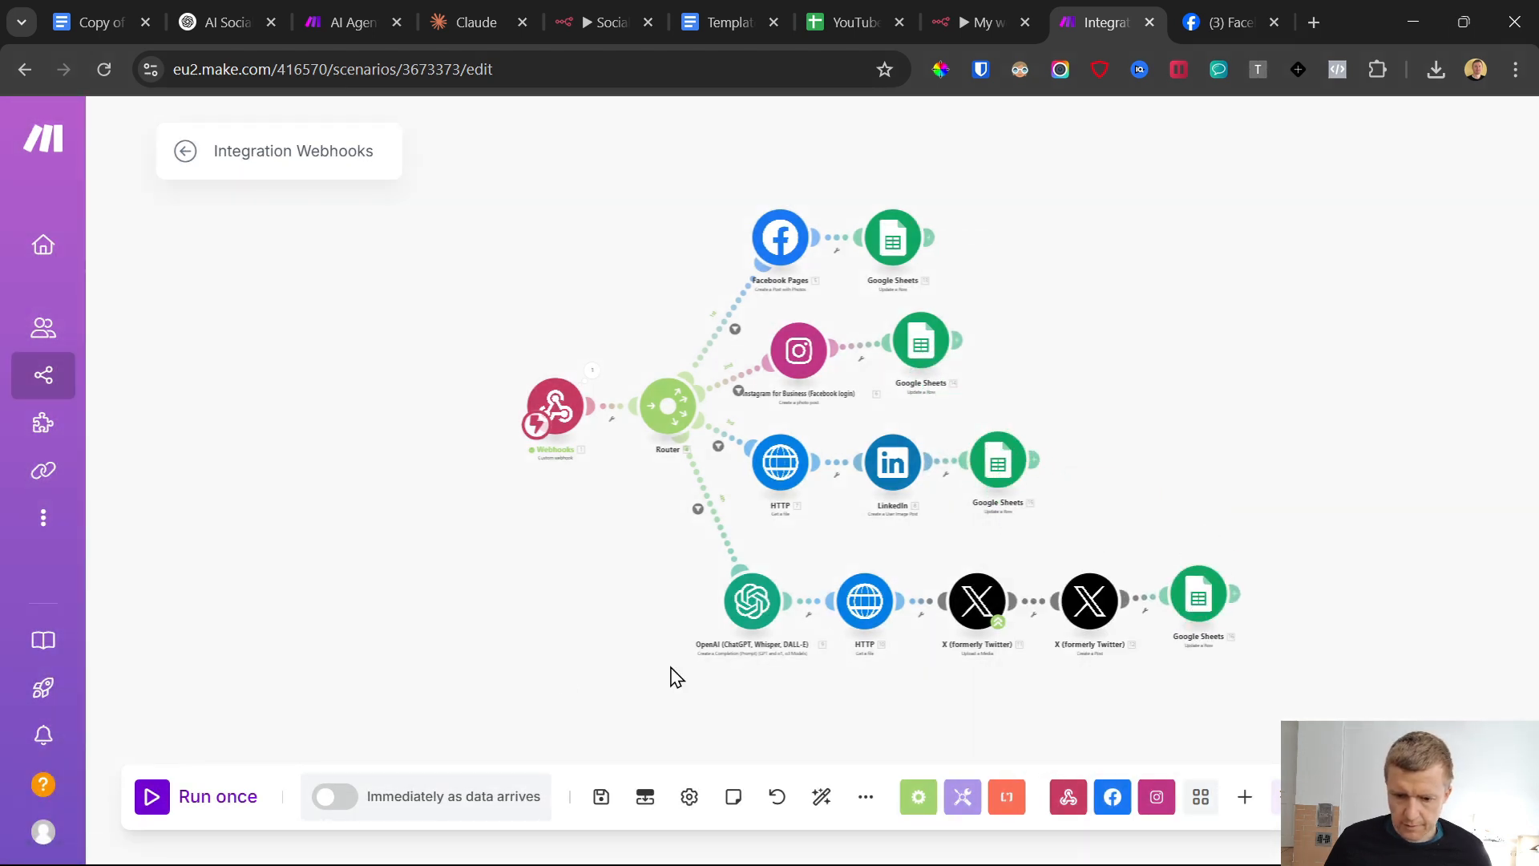
Save the scenario and run it once, choosing to wait for new webhook data
click(601, 797)
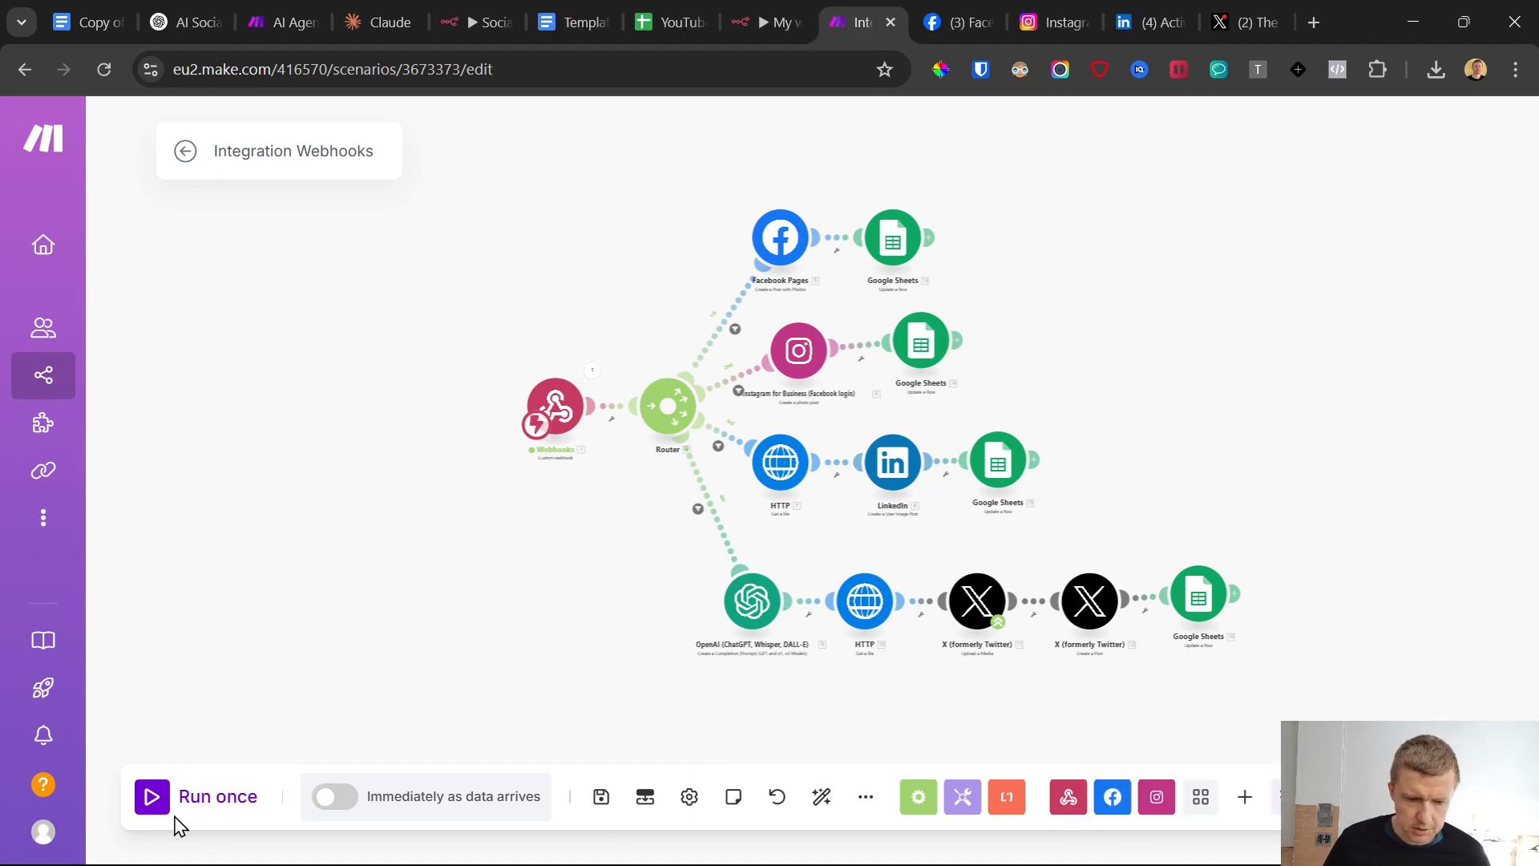
click(152, 797)
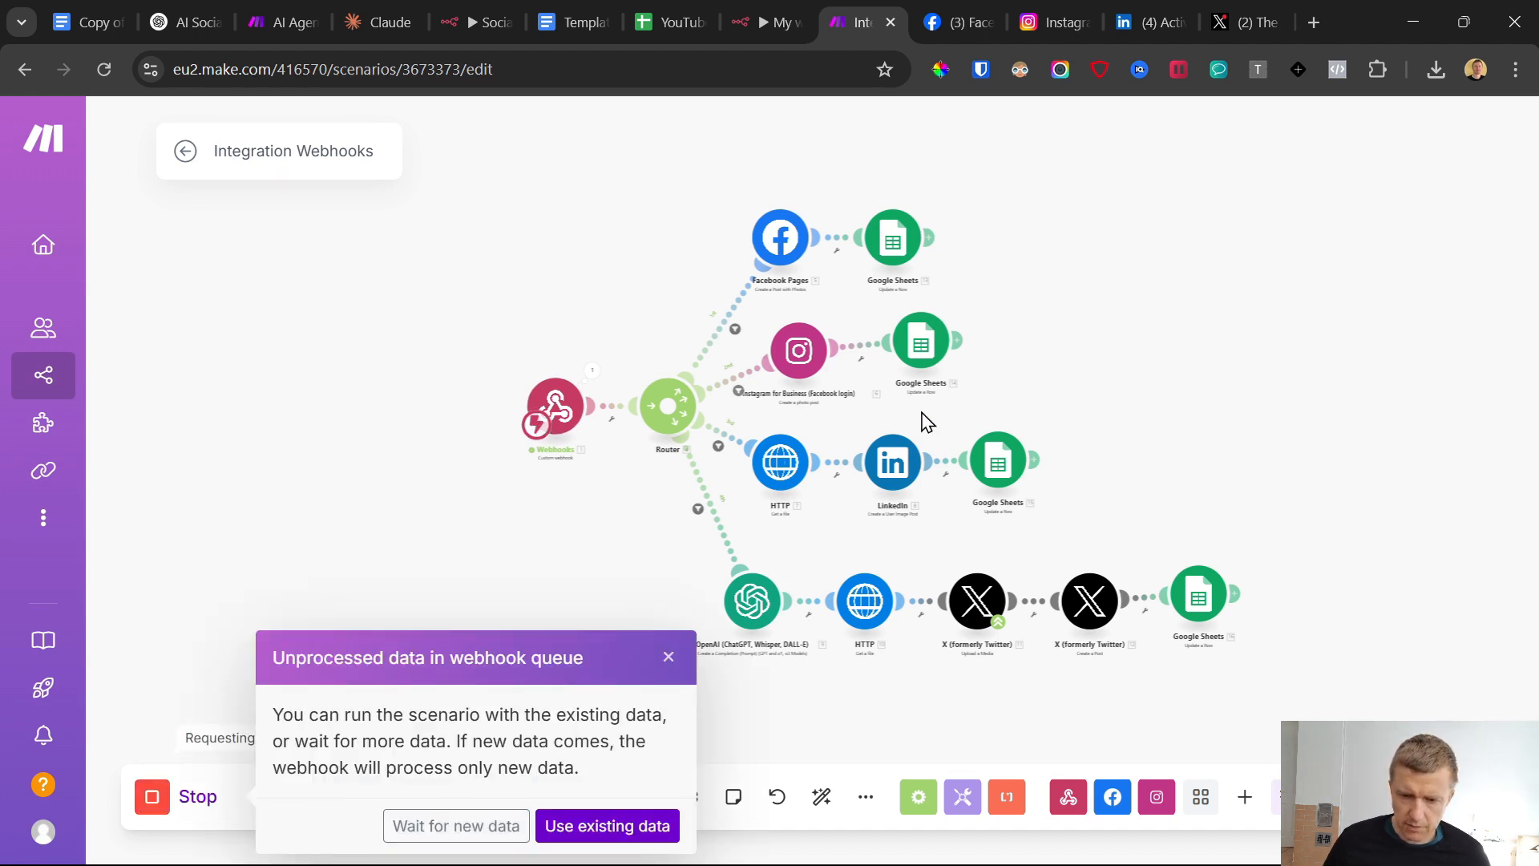
click(449, 828)
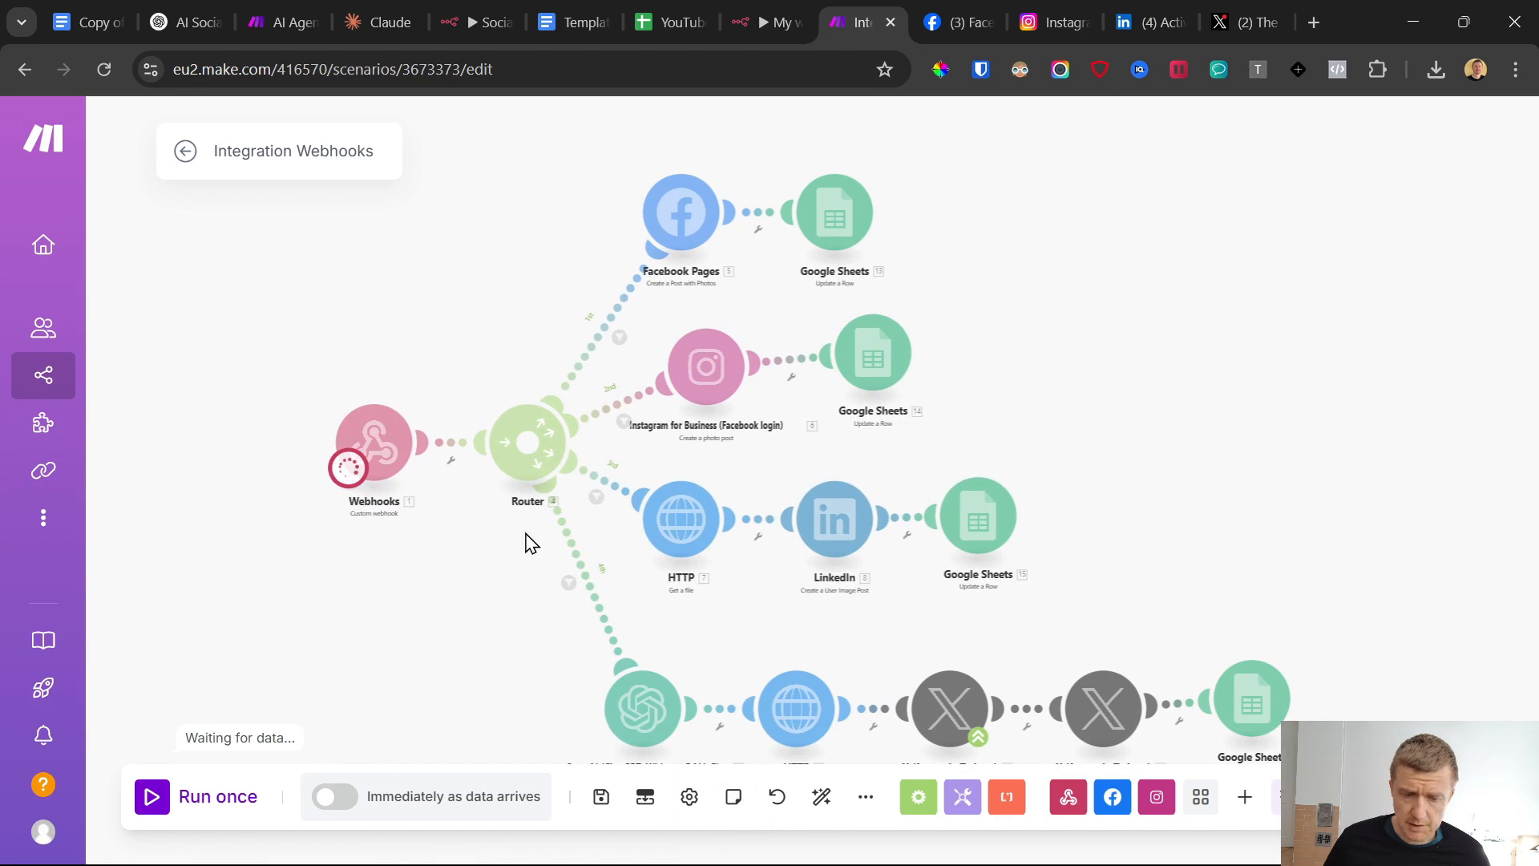
Switch to n8n, start a test run of the workflow, and bring up the bot chat in Telegram
click(790, 18)
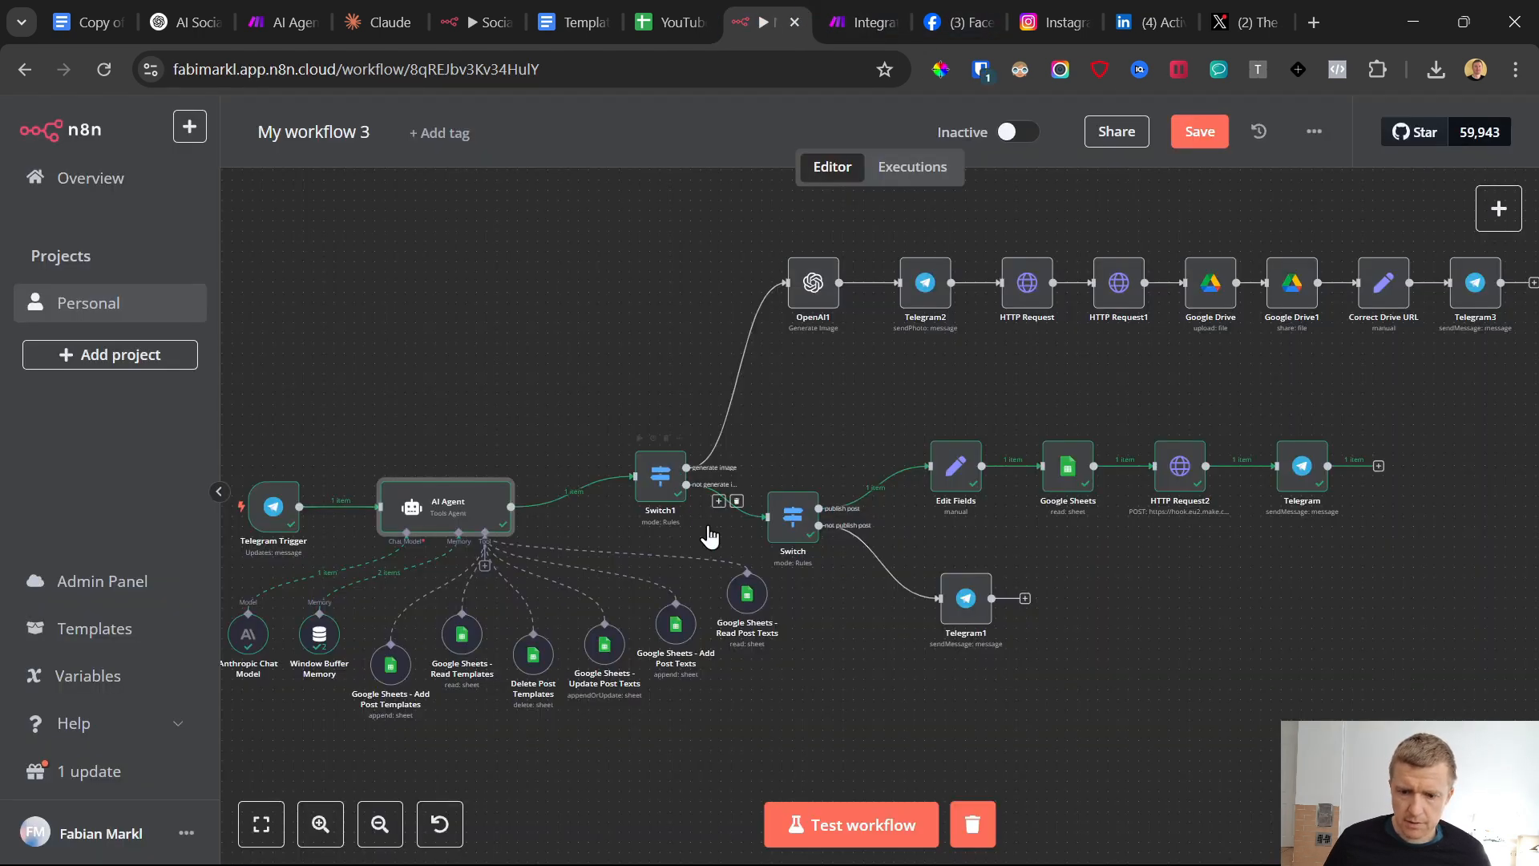
click(926, 843)
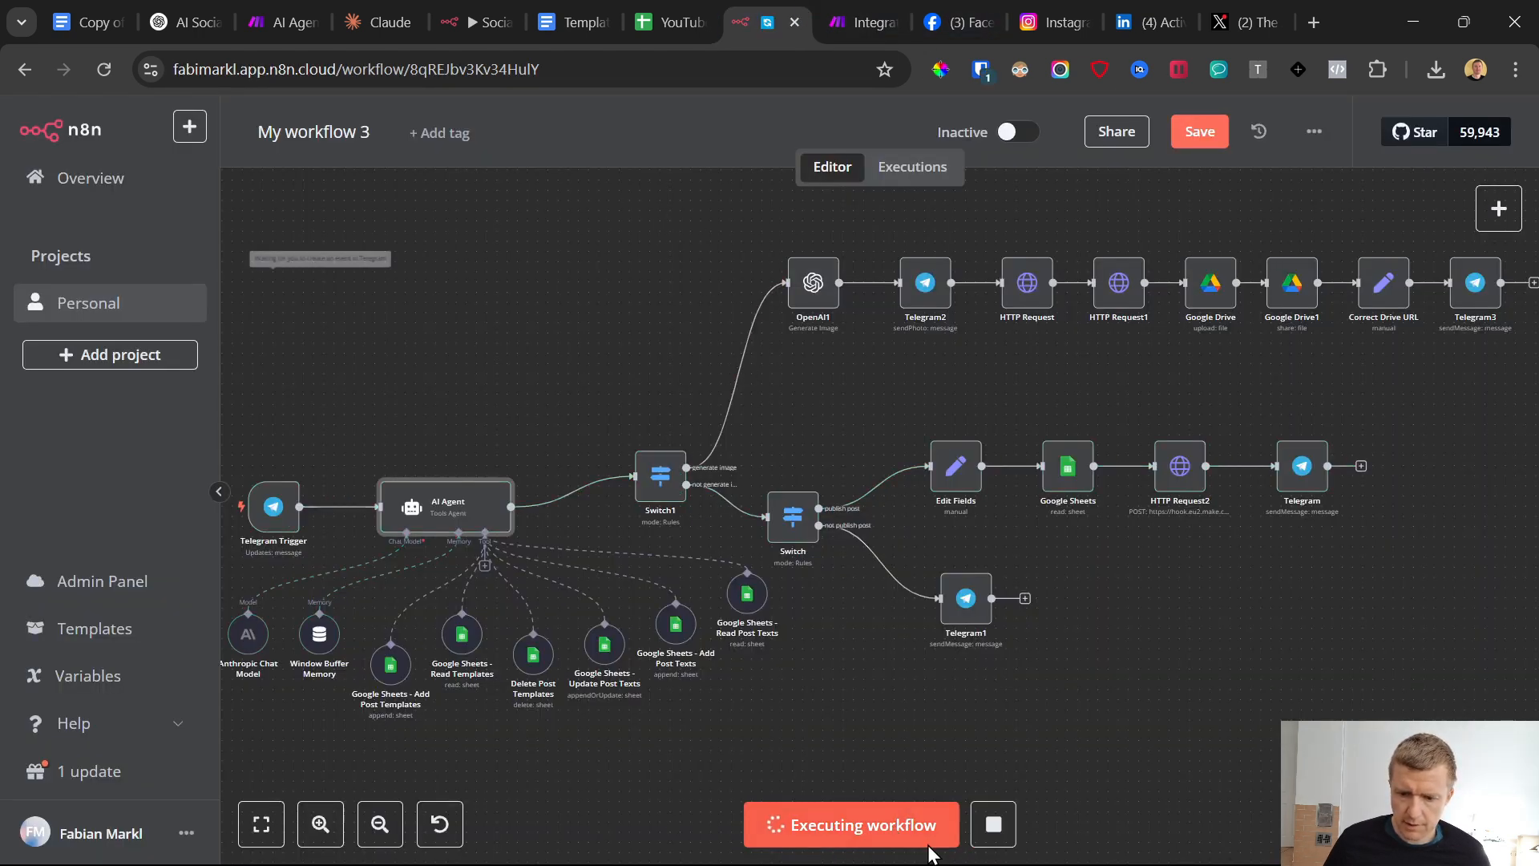
click(947, 850)
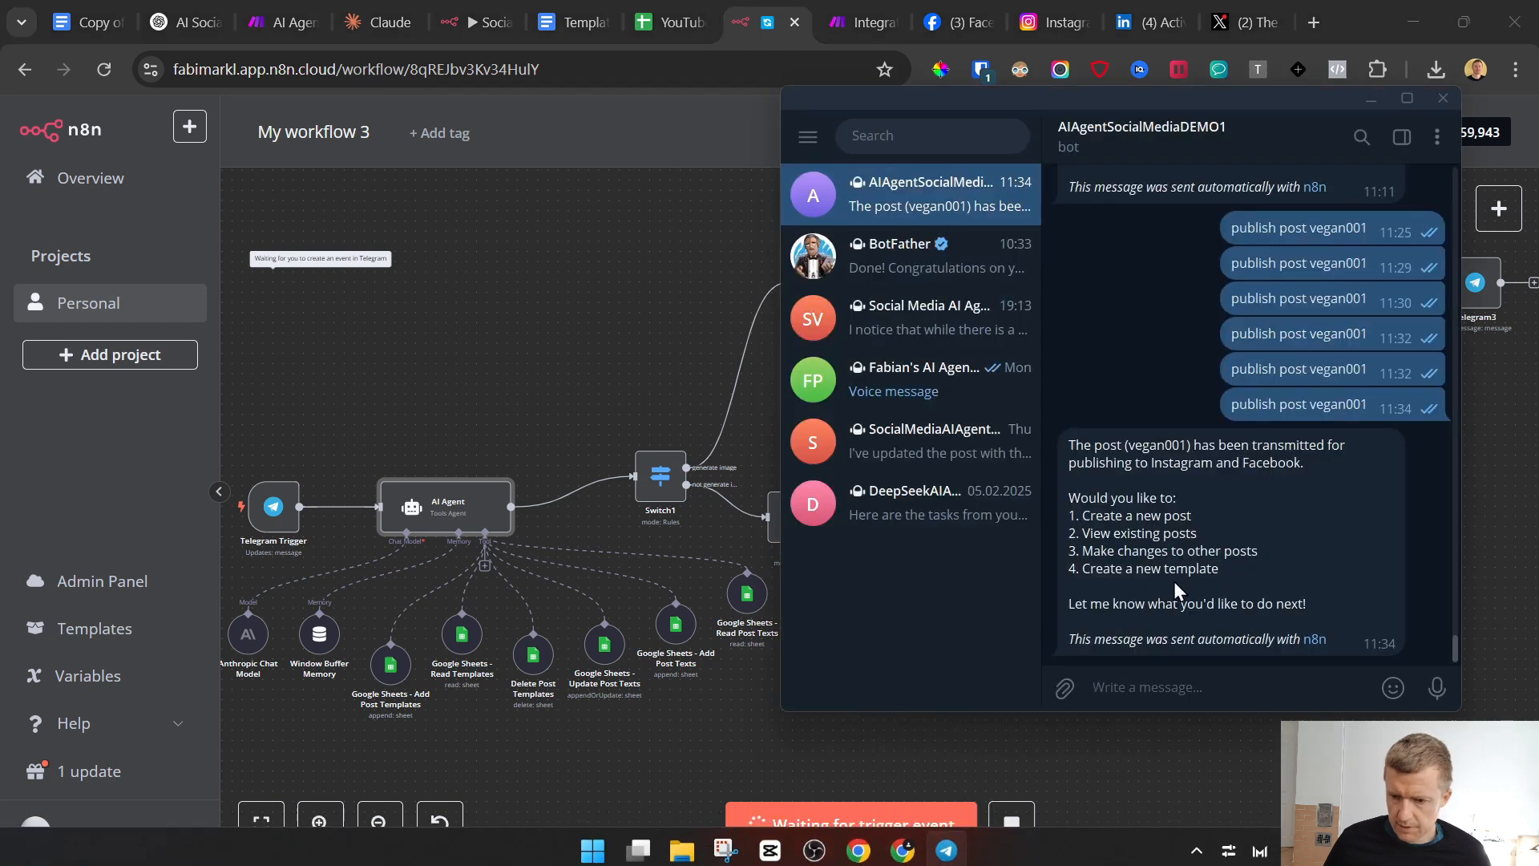
scroll(1241, 375, up, 3)
drag(1231, 349, 1365, 356)
key(ctrl+c)
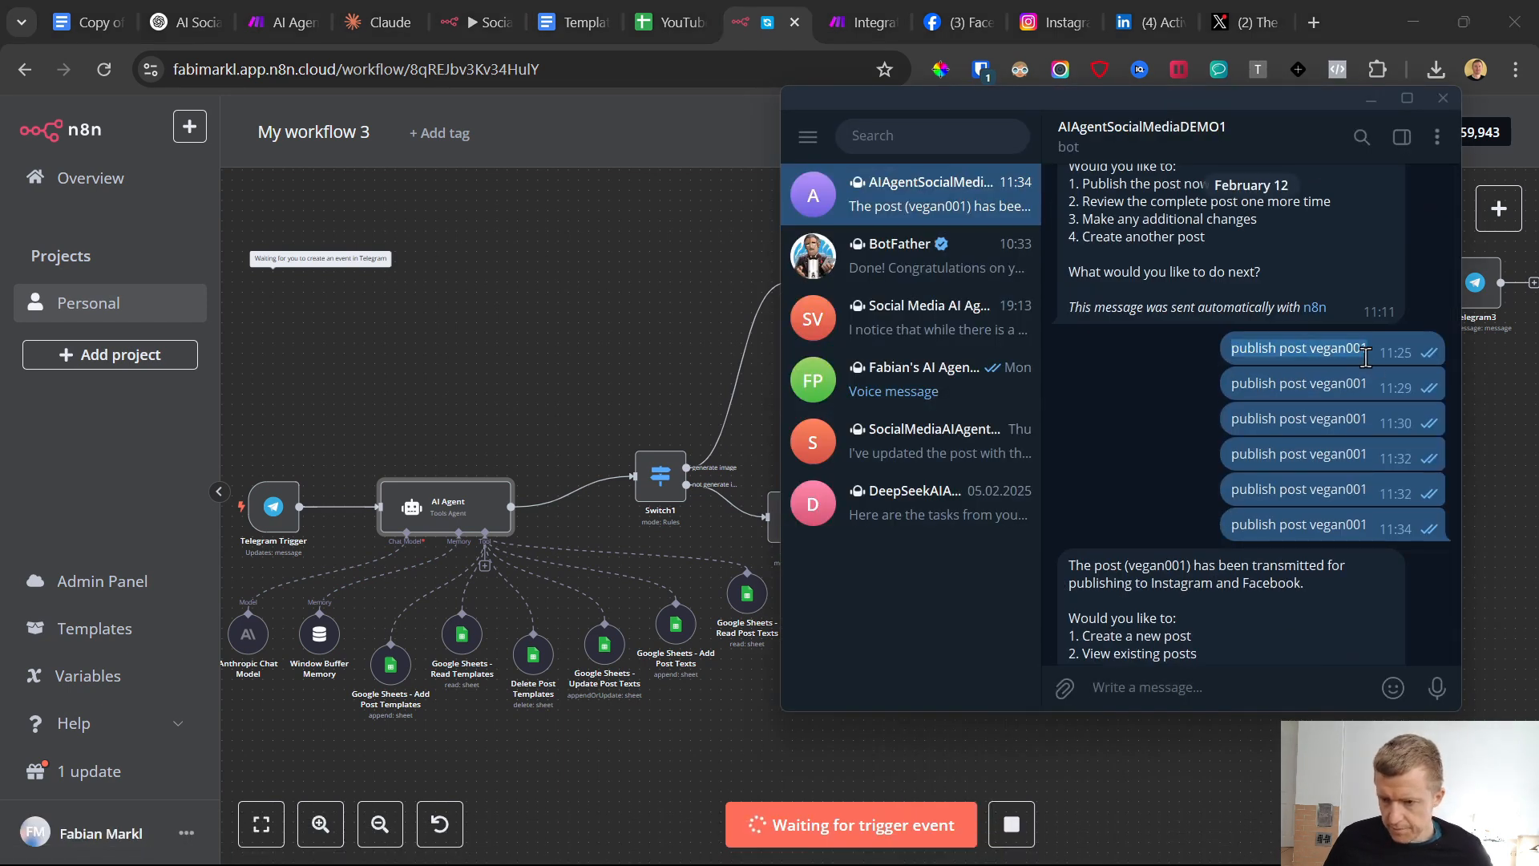
click(1132, 689)
key(ctrl+v)
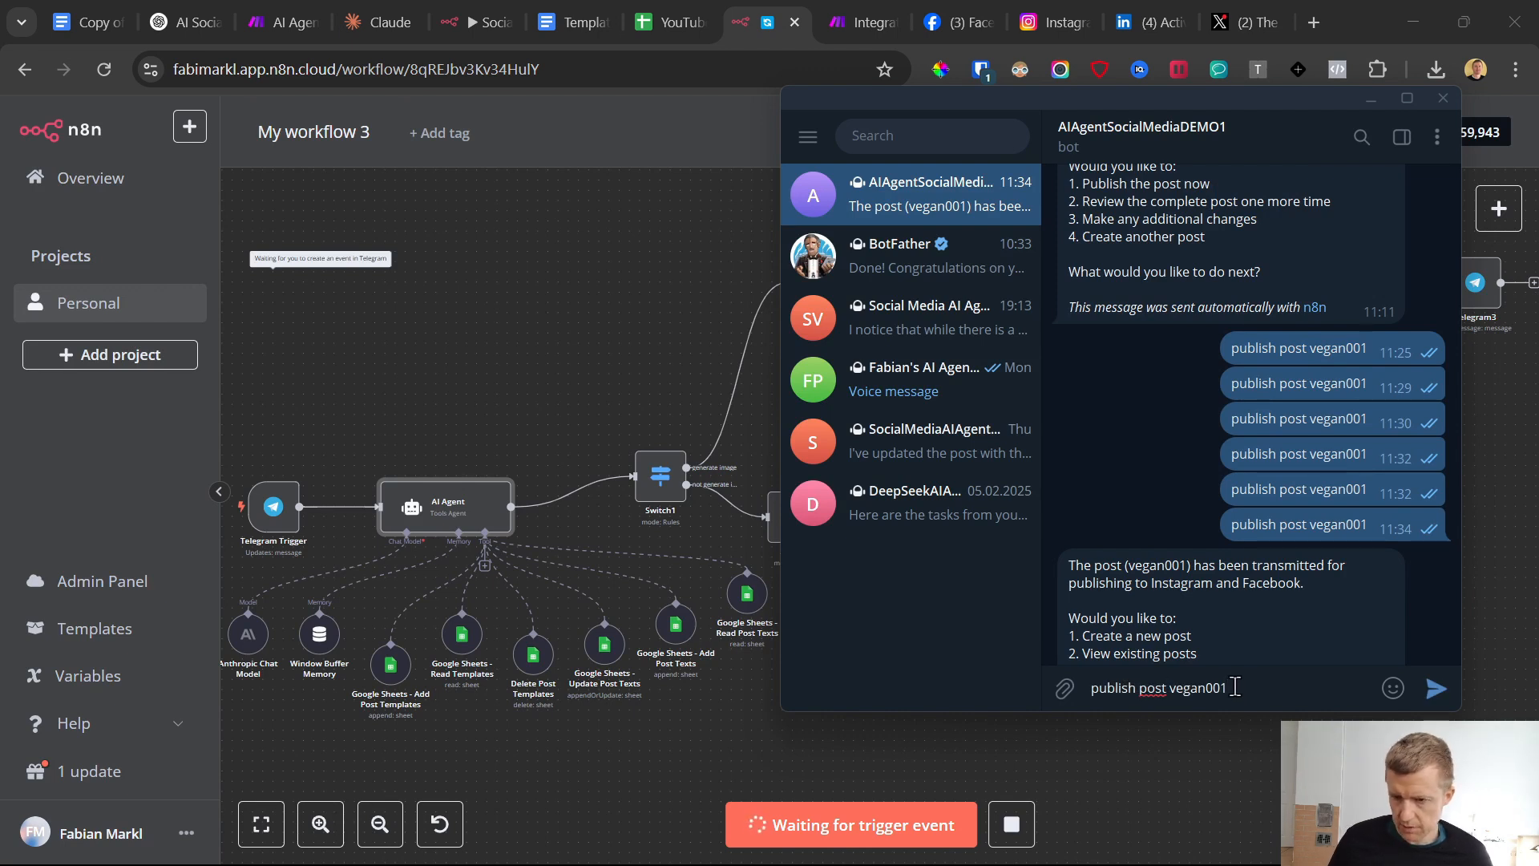
key(ctrl+a)
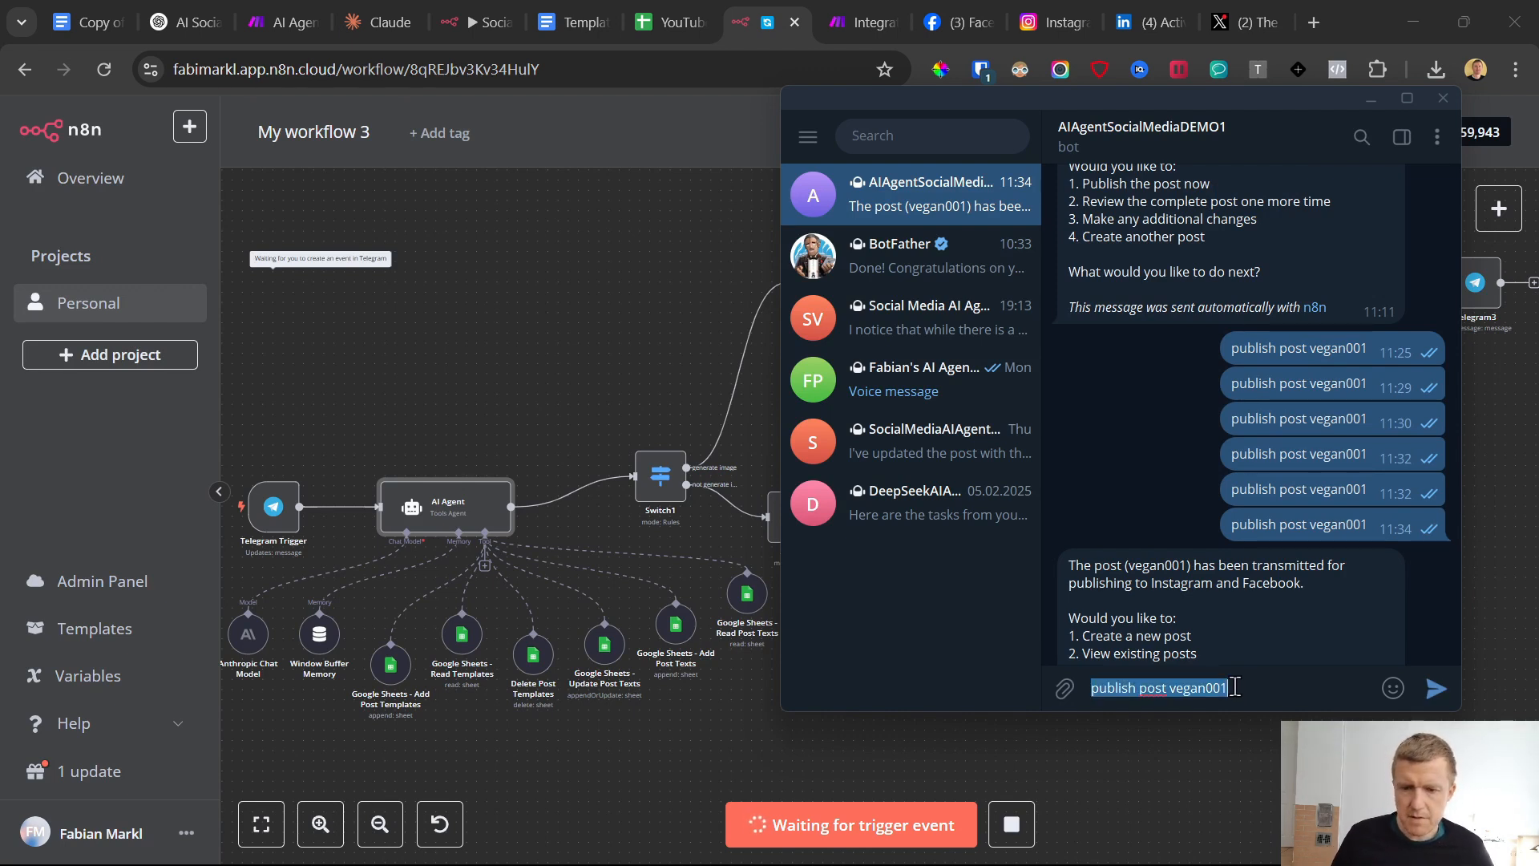
key(BackSpace)
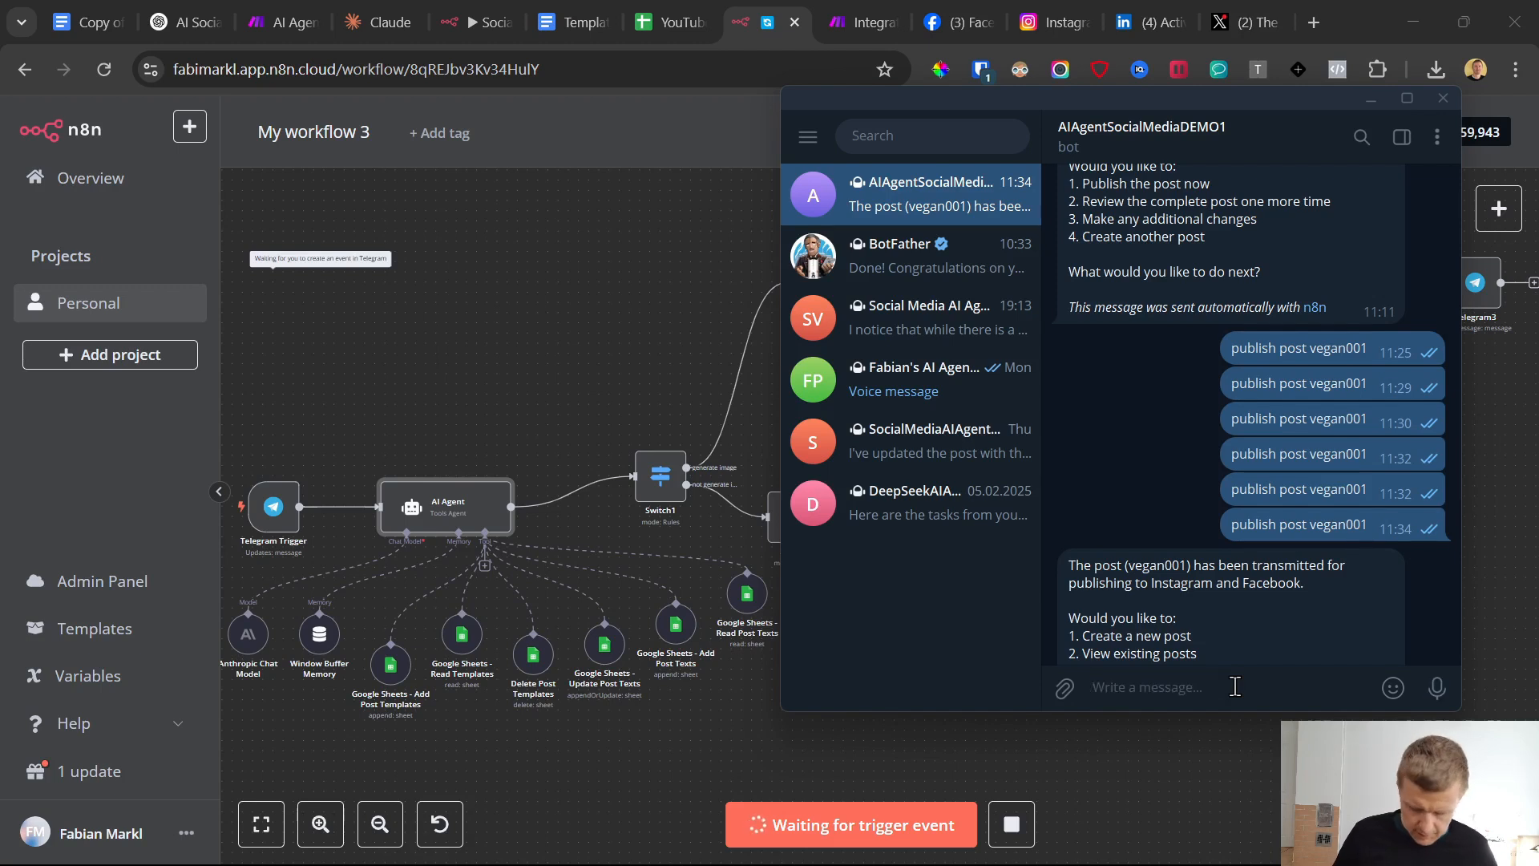
Send the bot the question "what posts do I hve generated"
text(what posts do I hve ge)
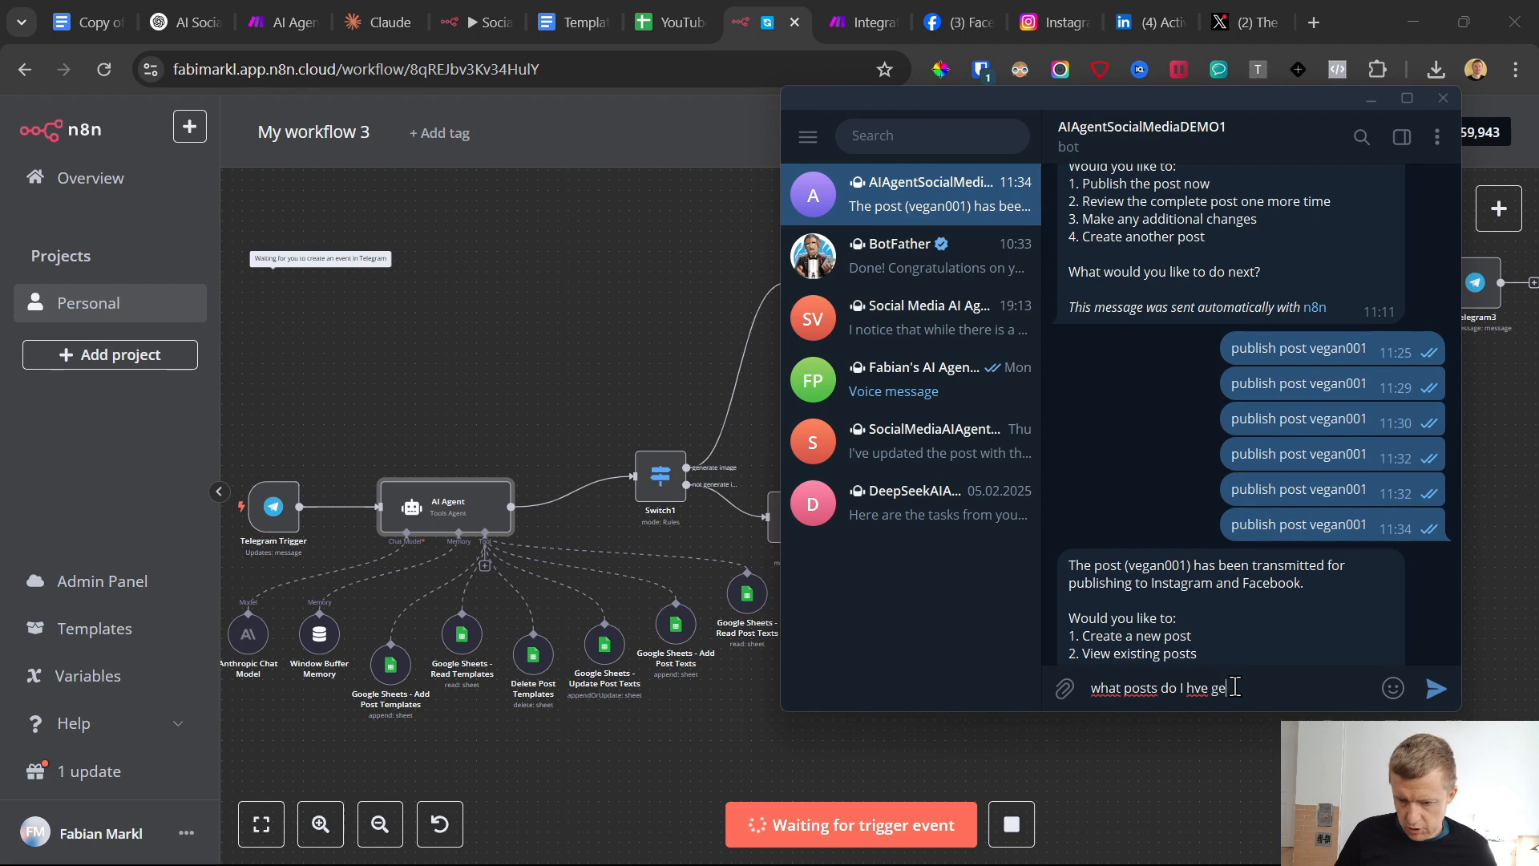
text(nerated)
key(Return)
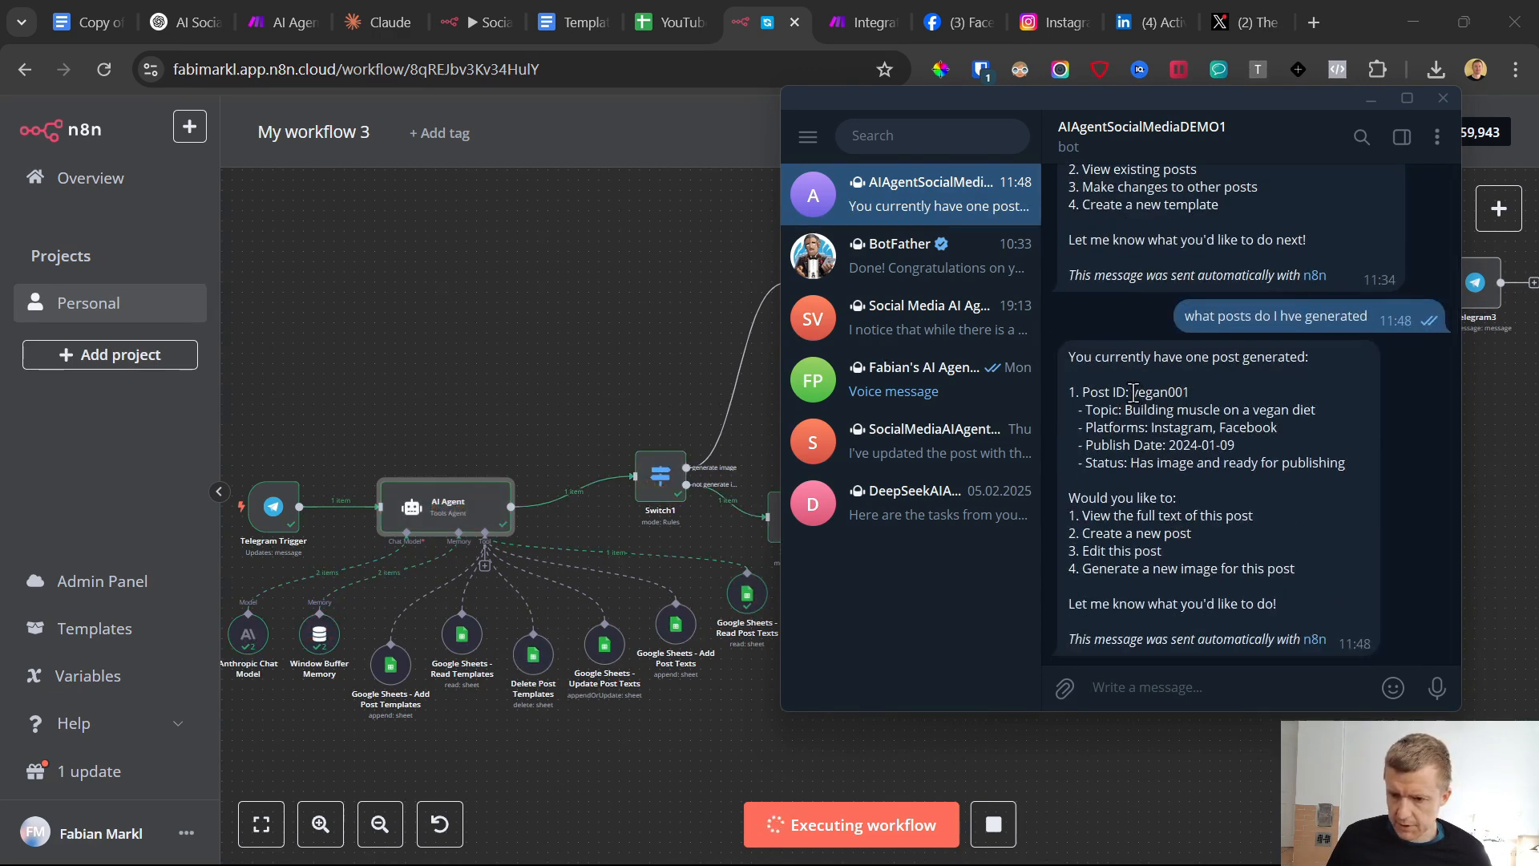
Send the bot "publish post vegan001" and start another test run of the n8n workflow
double_click(1160, 393)
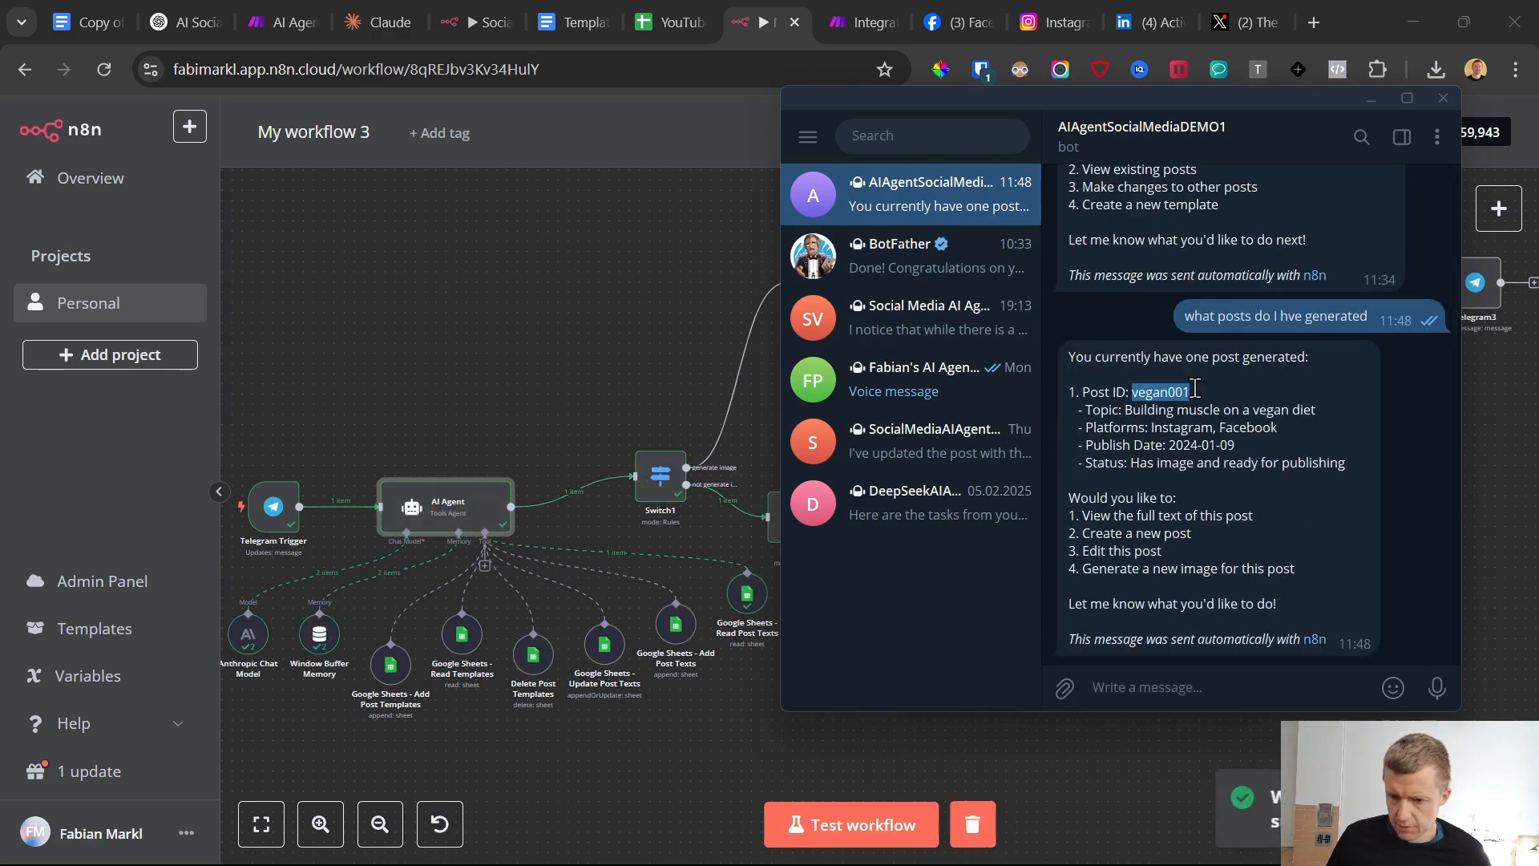
click(1162, 690)
text(publish )
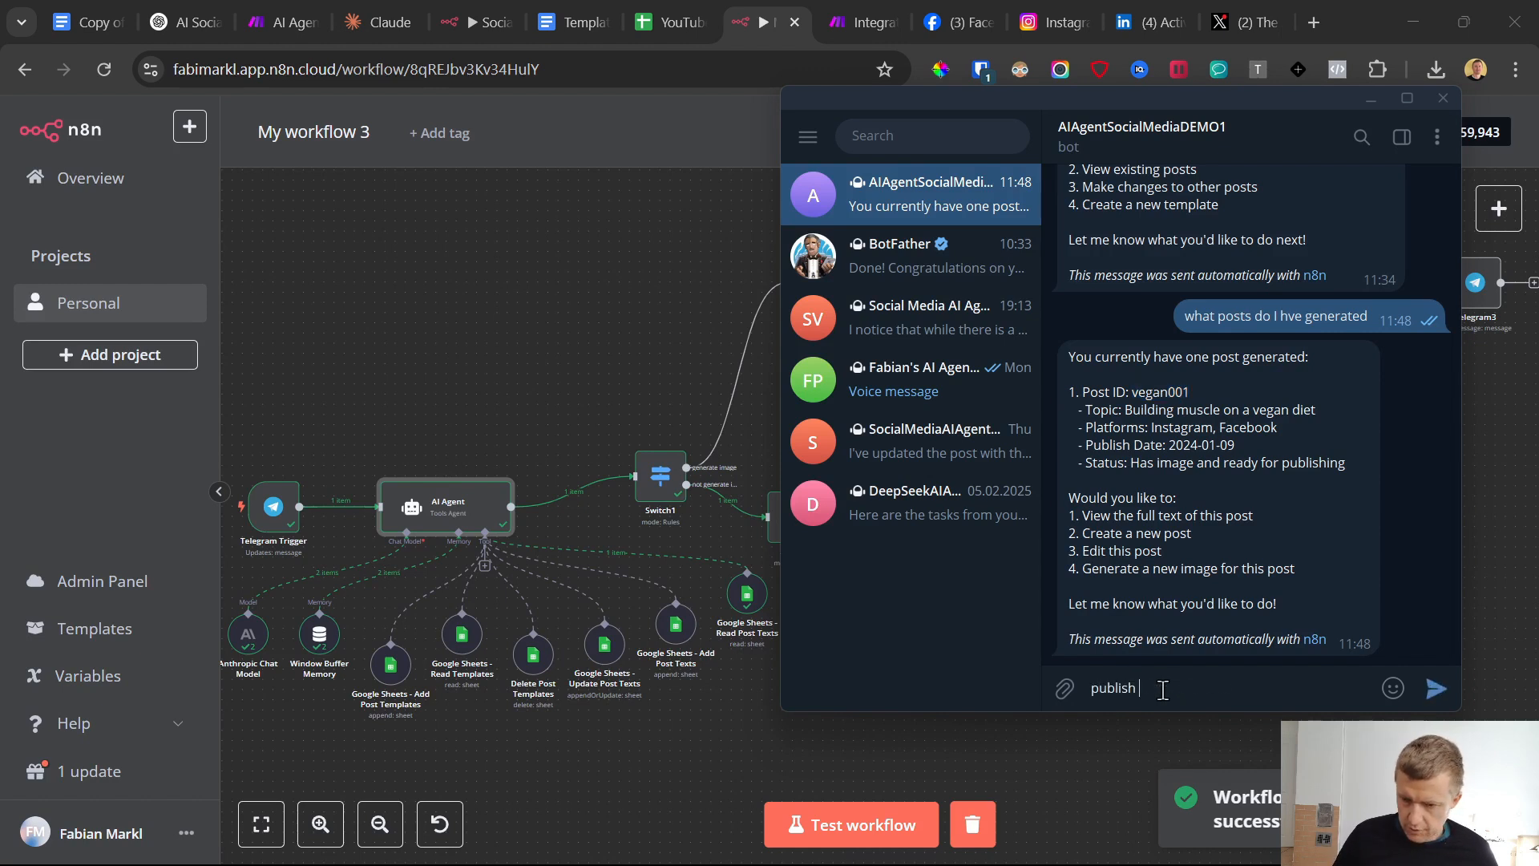
text(post)
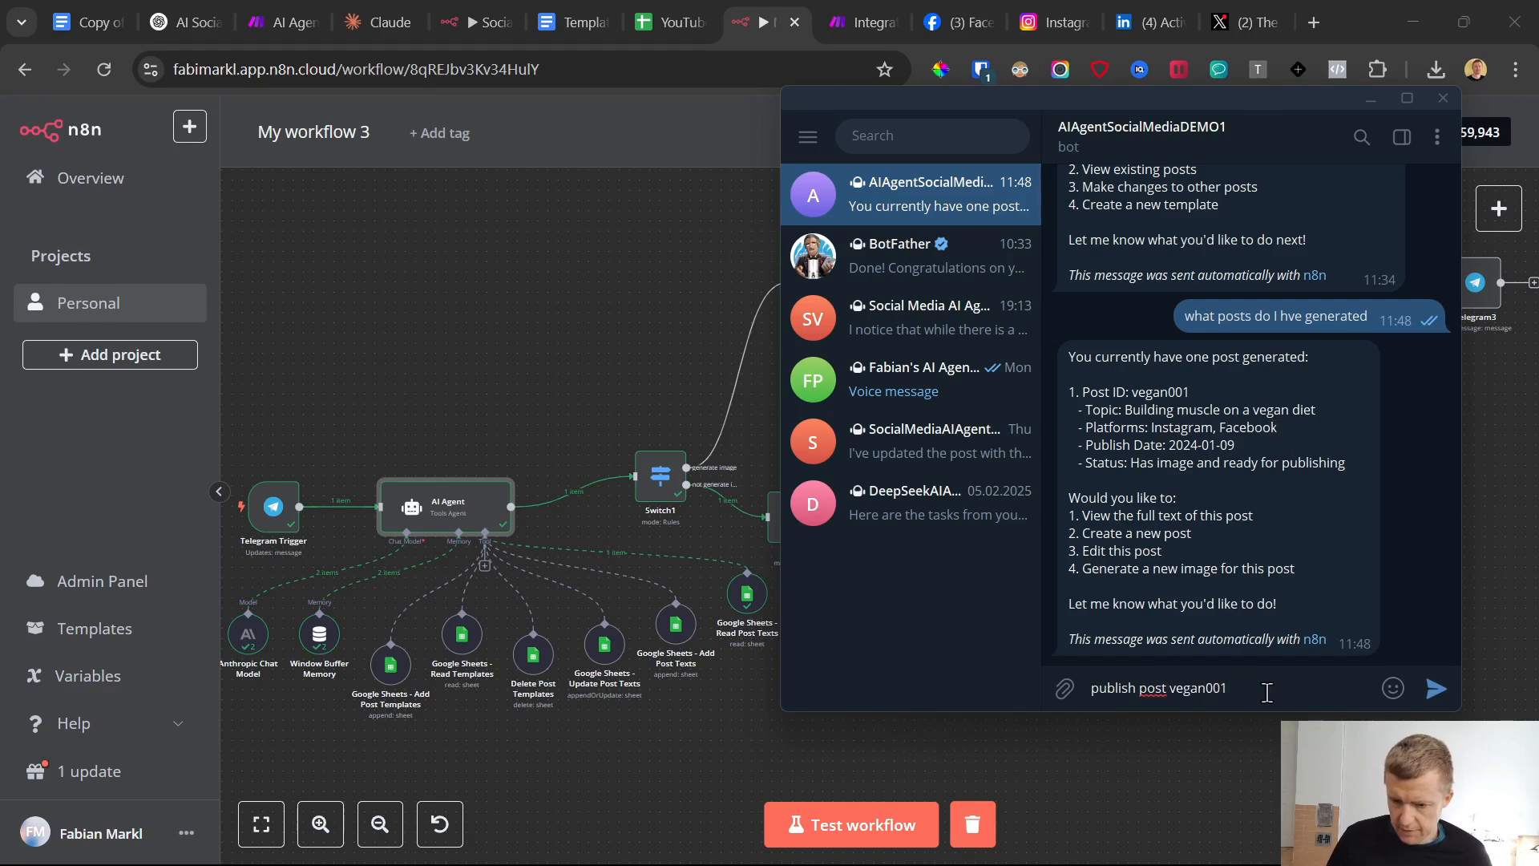
text(vegan001)
click(1436, 688)
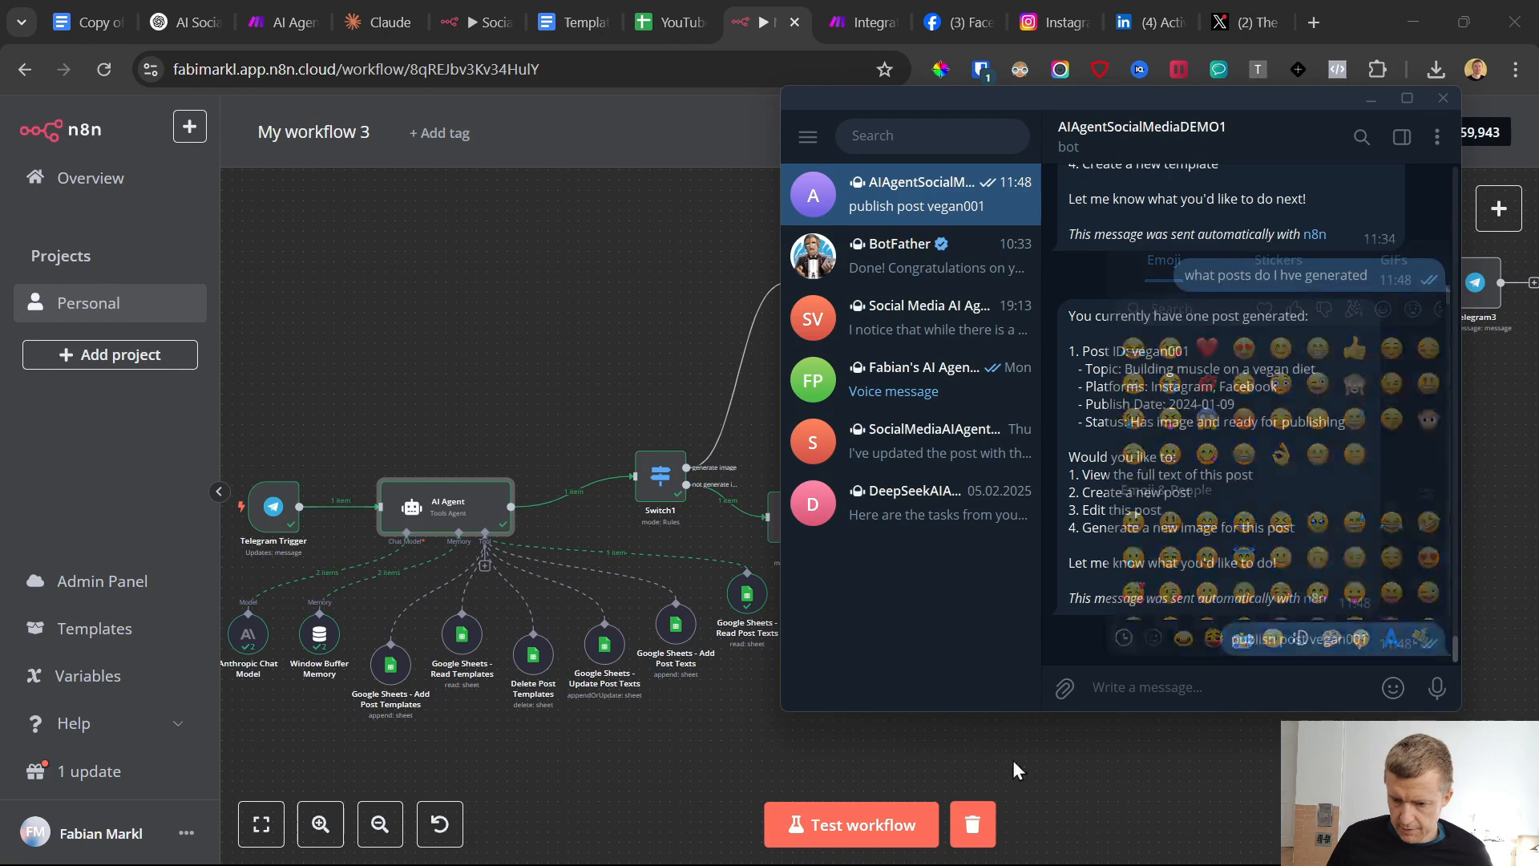
click(862, 823)
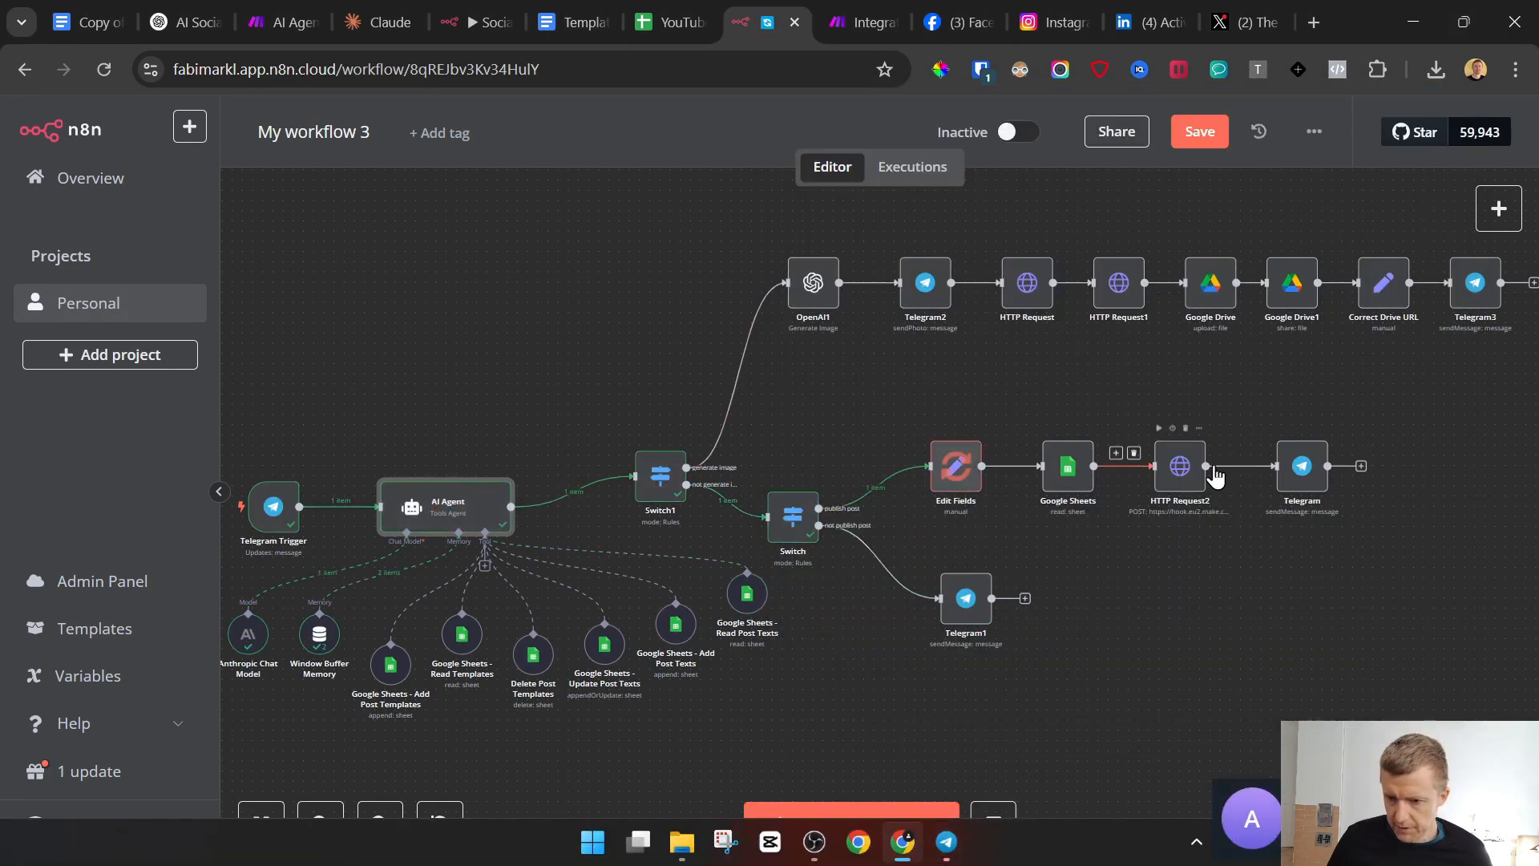
Check the run in the Make scenario, the vegan001 row in the post database sheet, and the bot's Telegram reply
click(888, 20)
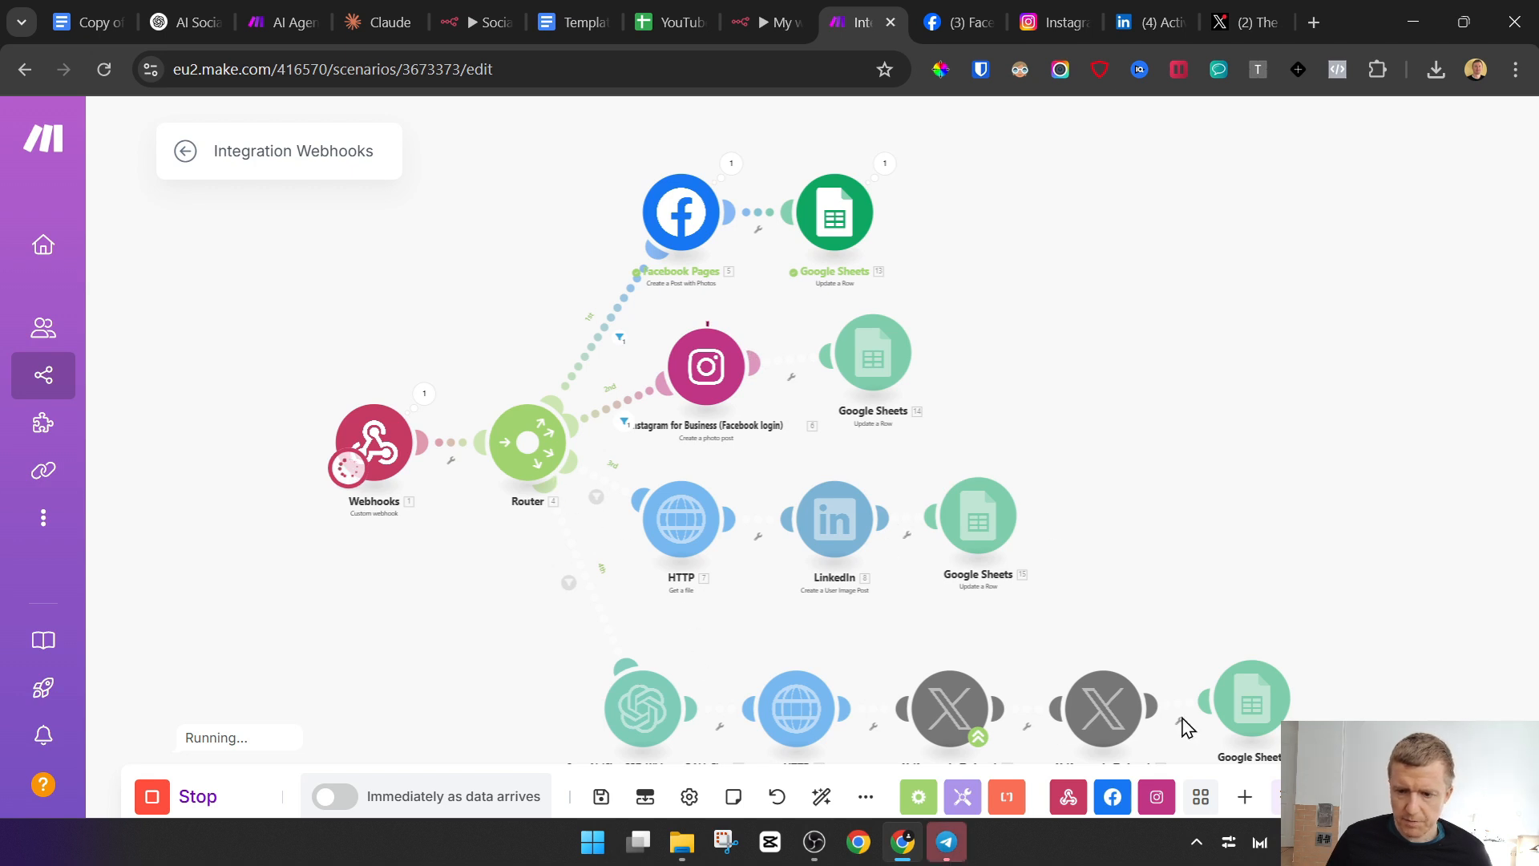
click(694, 11)
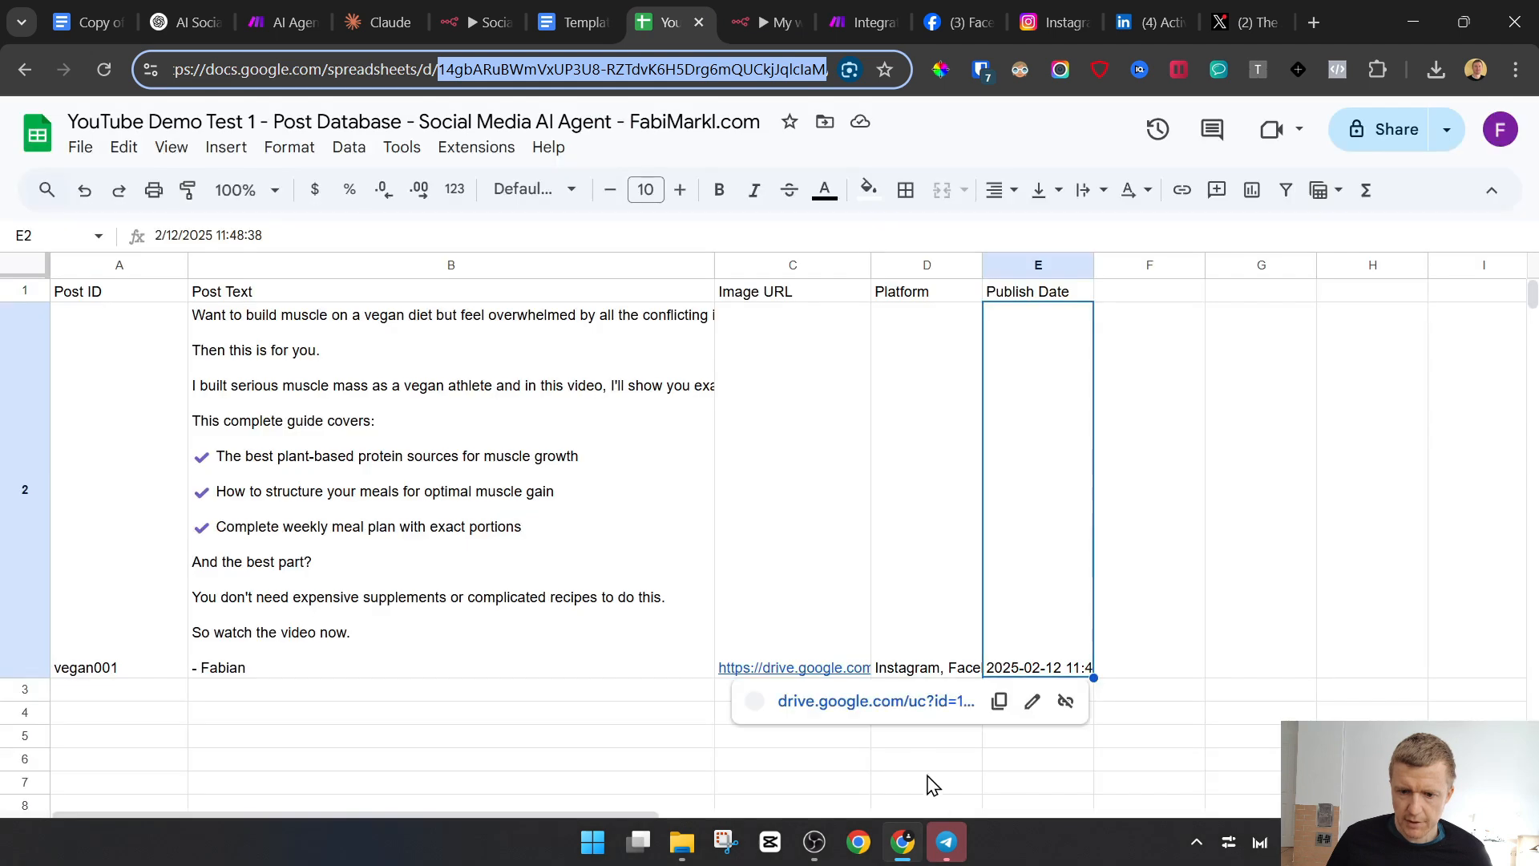
click(947, 841)
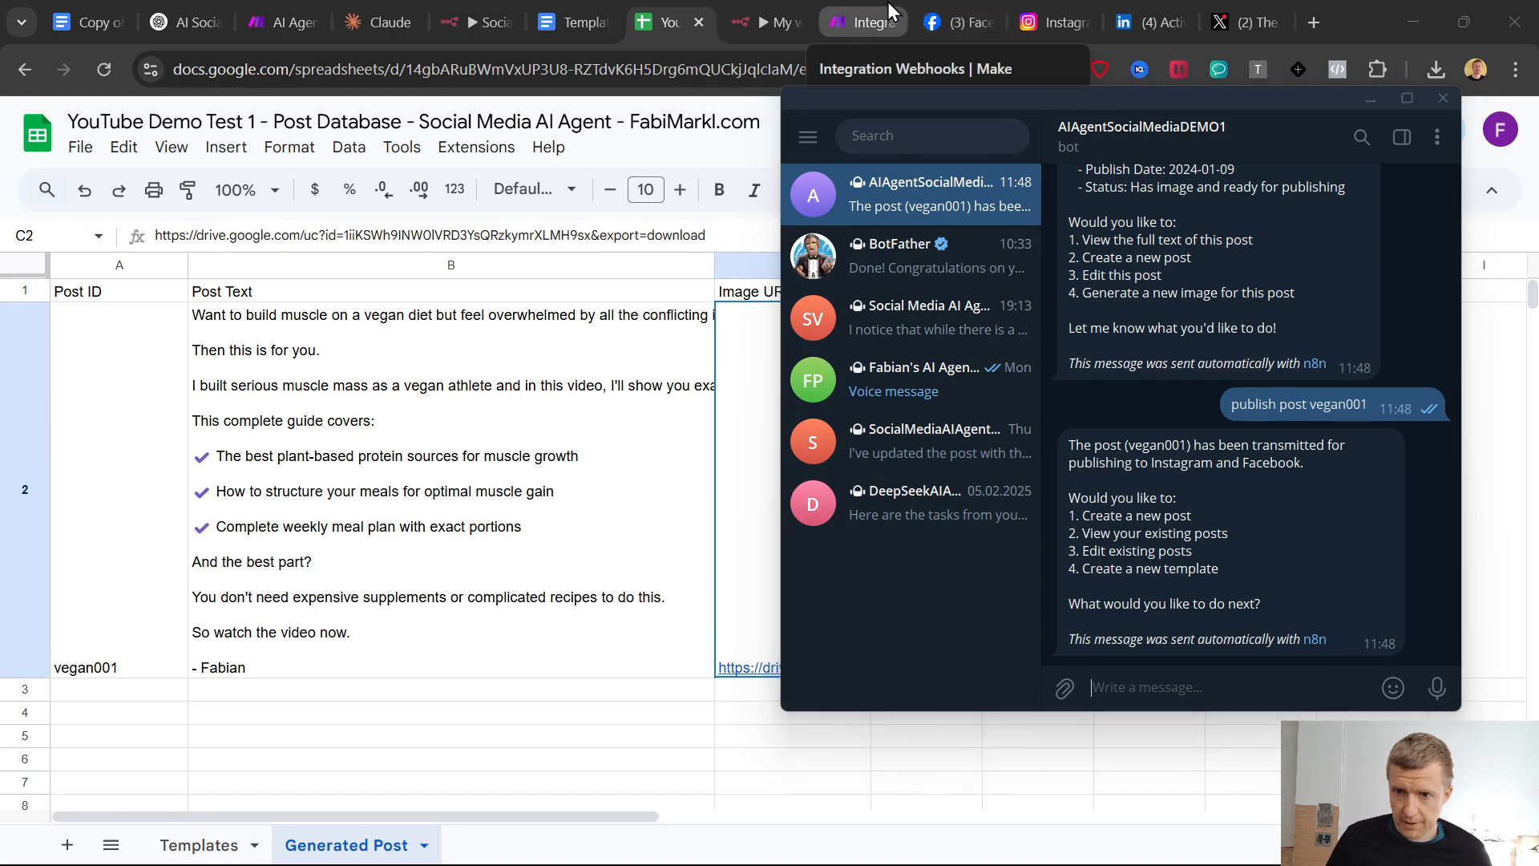
click(865, 22)
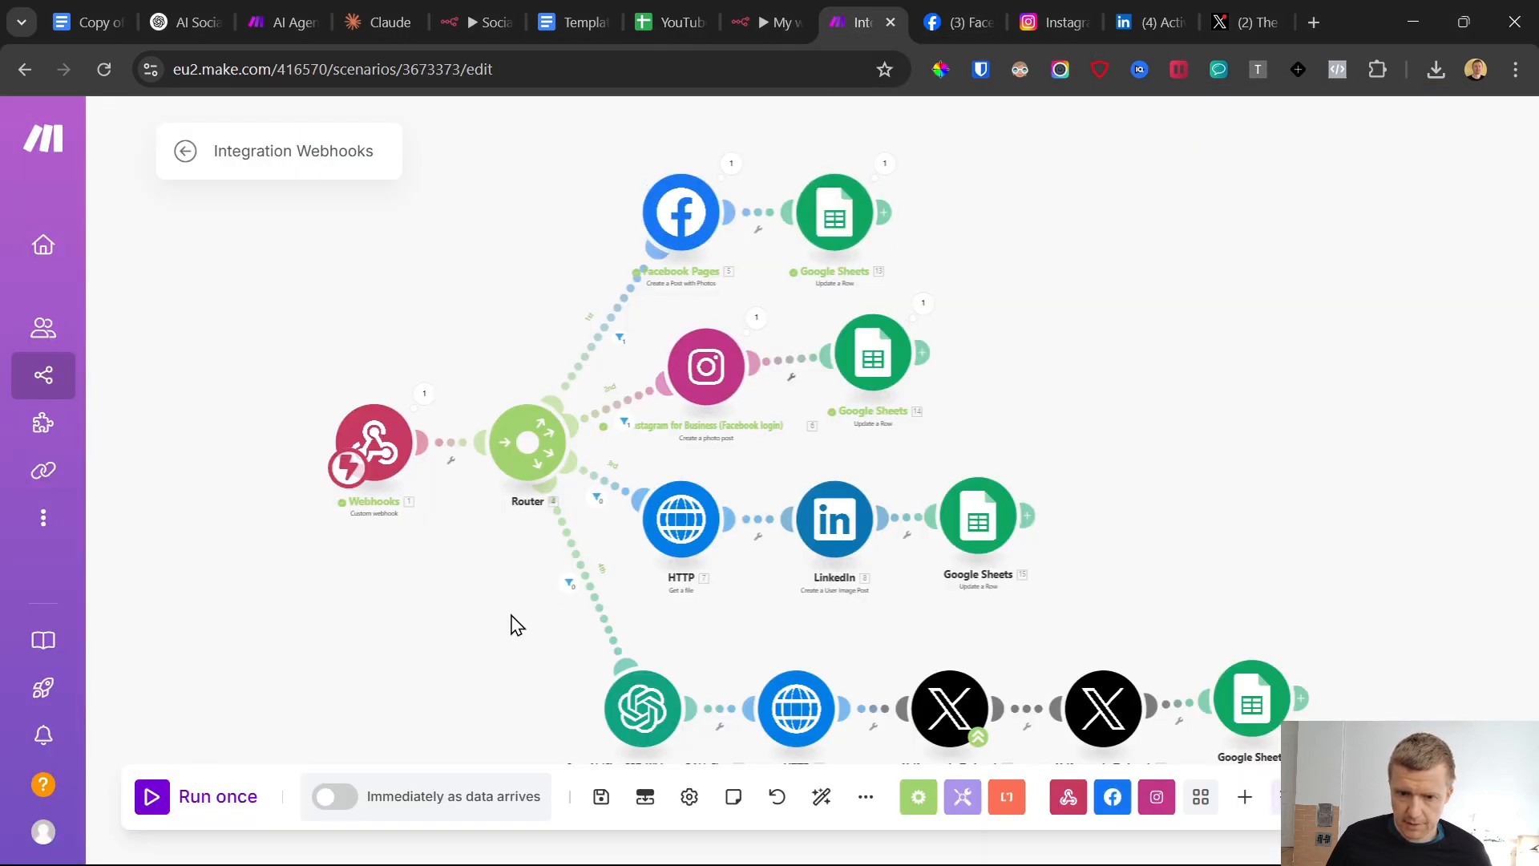
Examine the newest post on the Instagram profile and the latest post on the Facebook page
click(1068, 3)
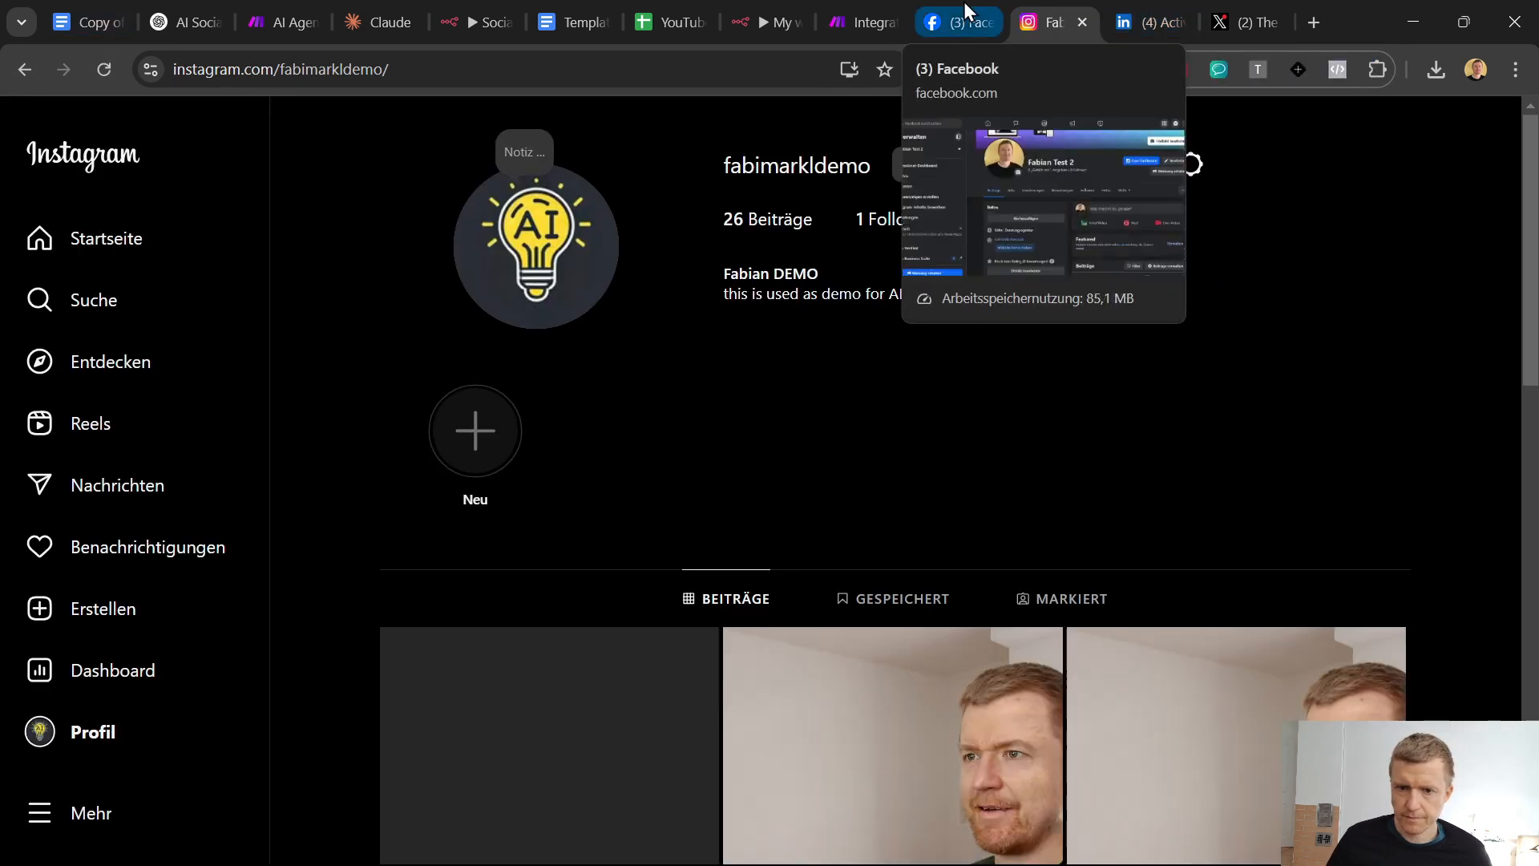
scroll(565, 561, down, 3)
click(565, 561)
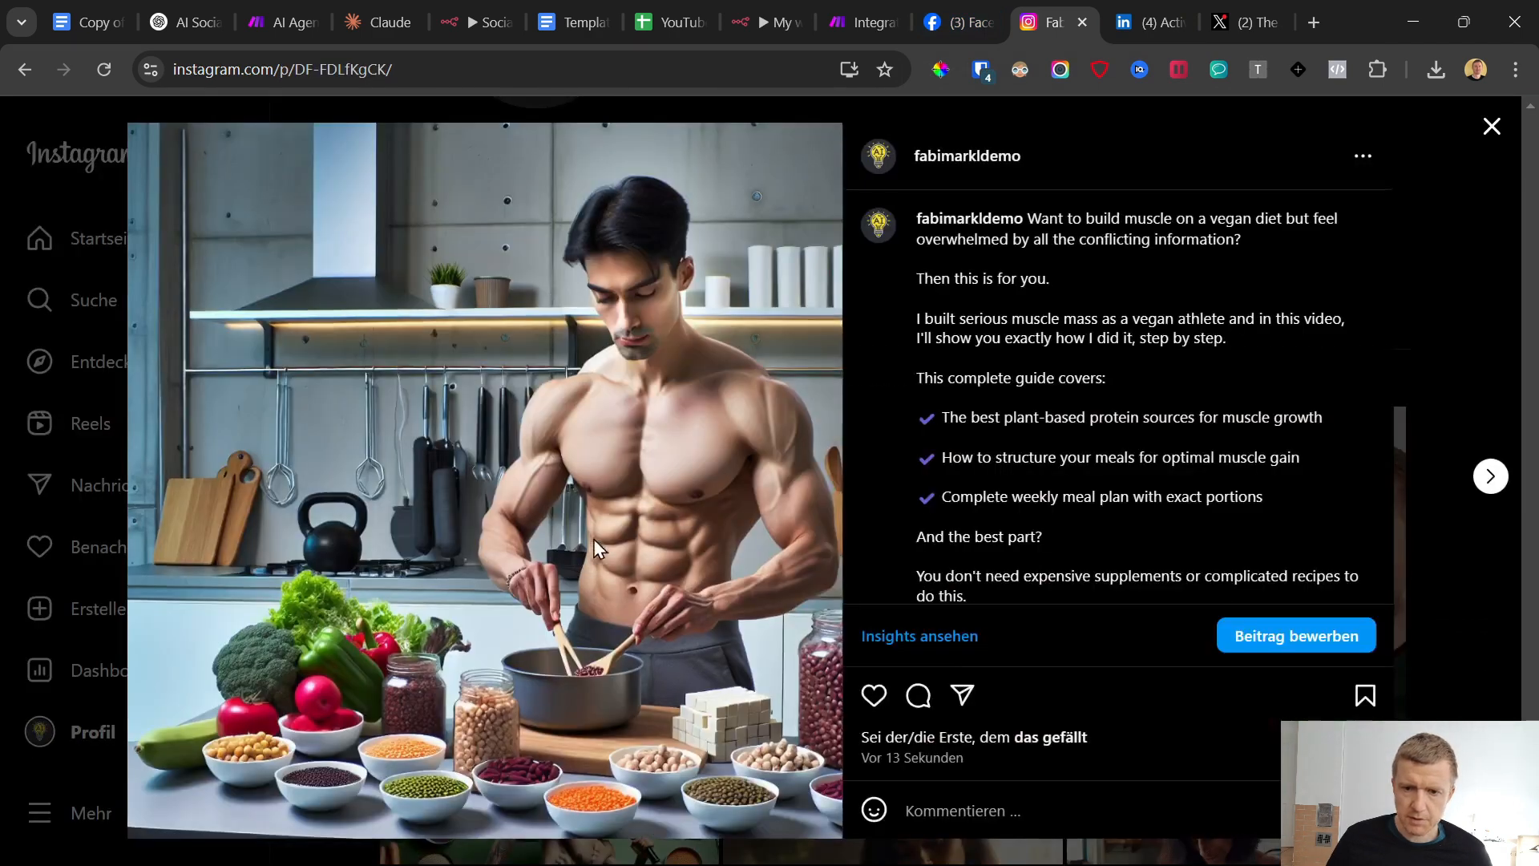
click(991, 16)
scroll(817, 291, down, 7)
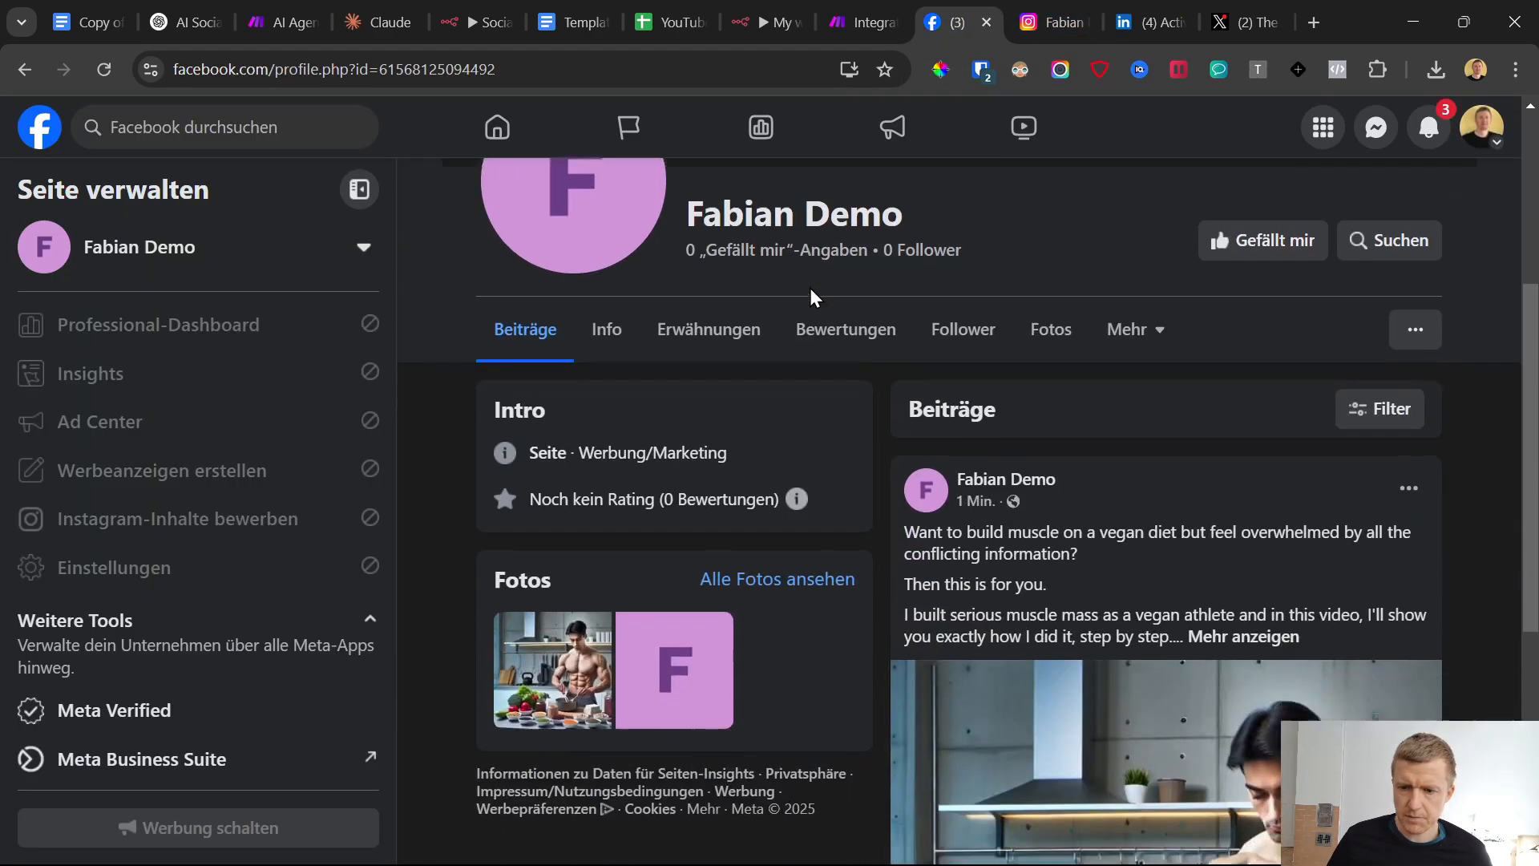
click(1208, 461)
scroll(1043, 481, up, 5)
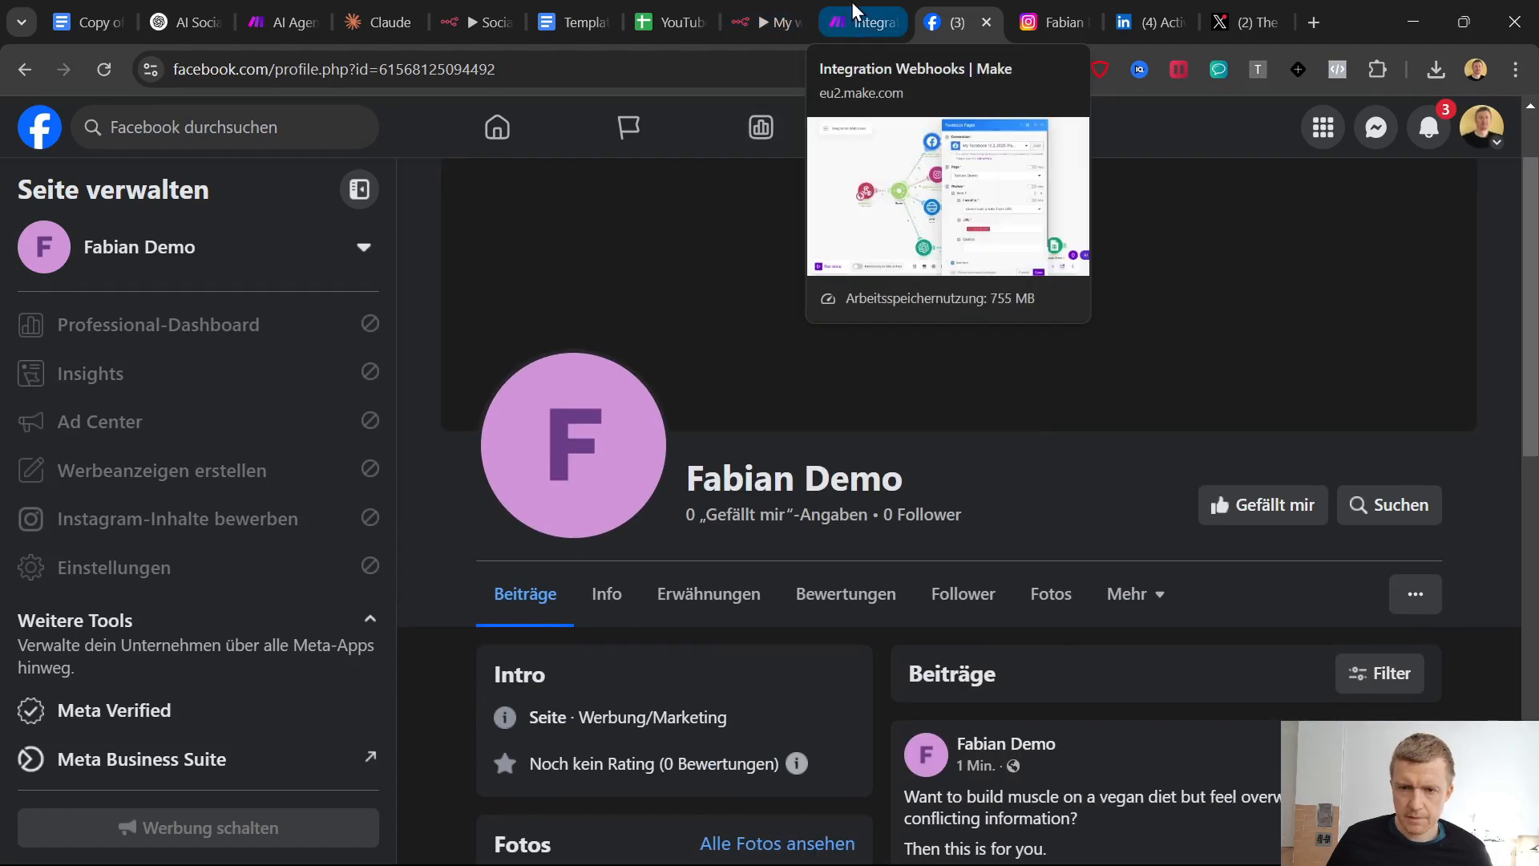
In Telegram, write the bot a message to update the post to be published to LinkedIn and Twitter only
mouse_move(1041, 804)
click(947, 842)
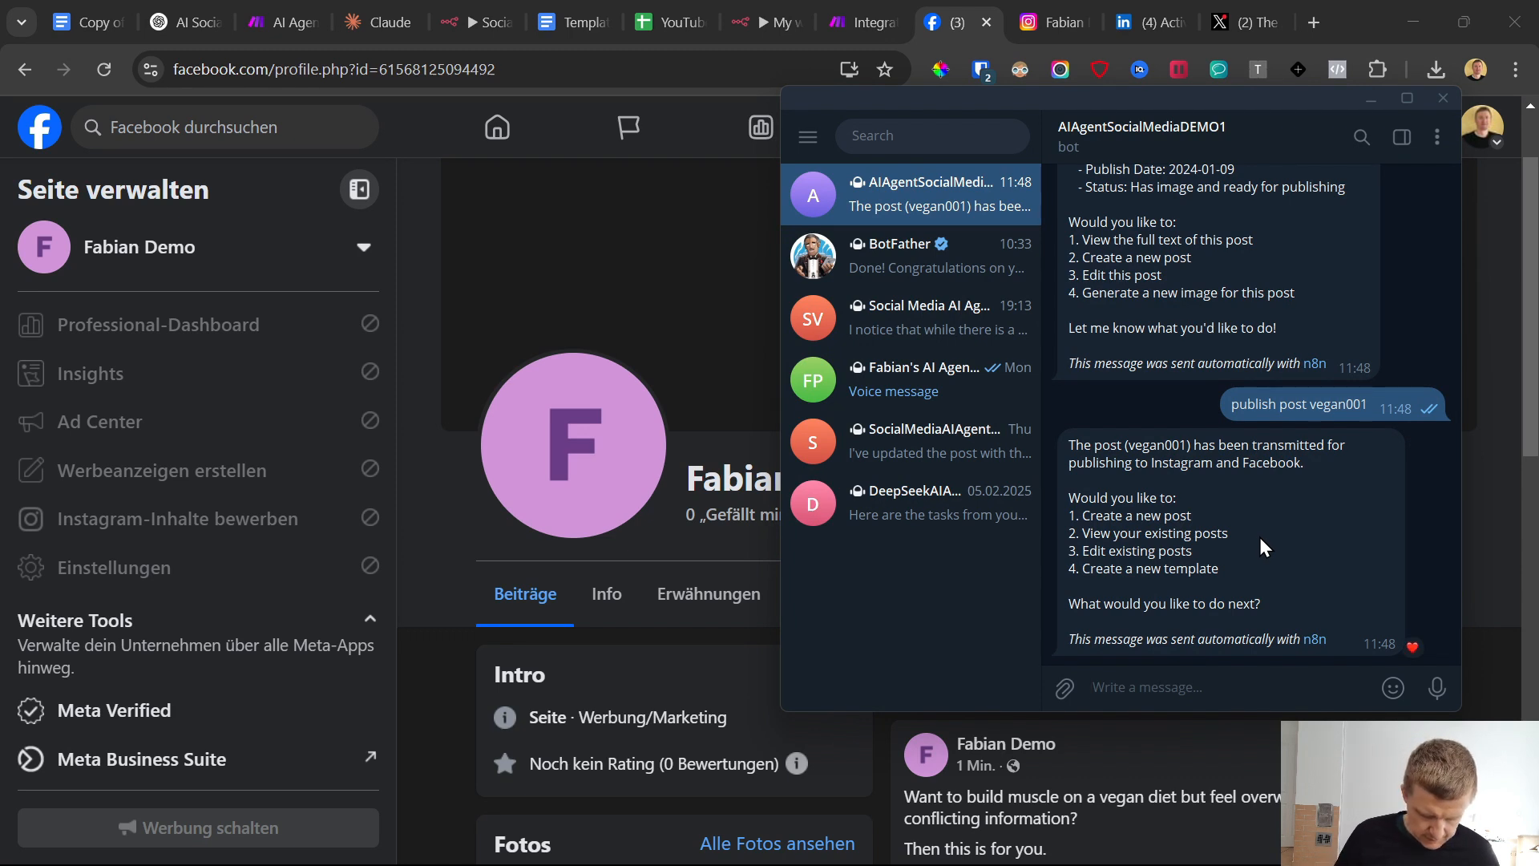
text(upödat eh)
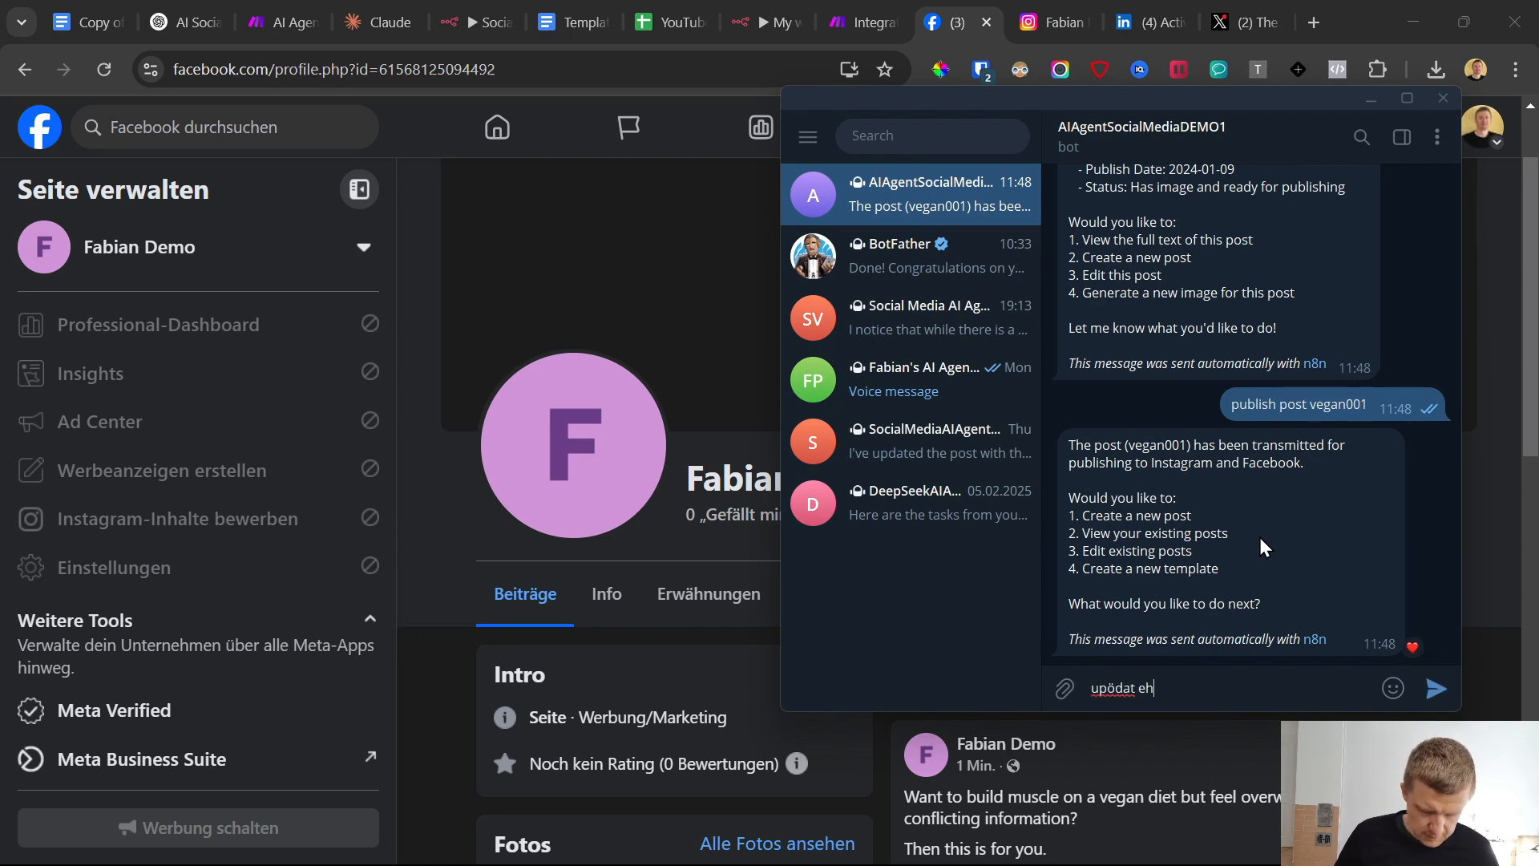
text(t poist to be publ)
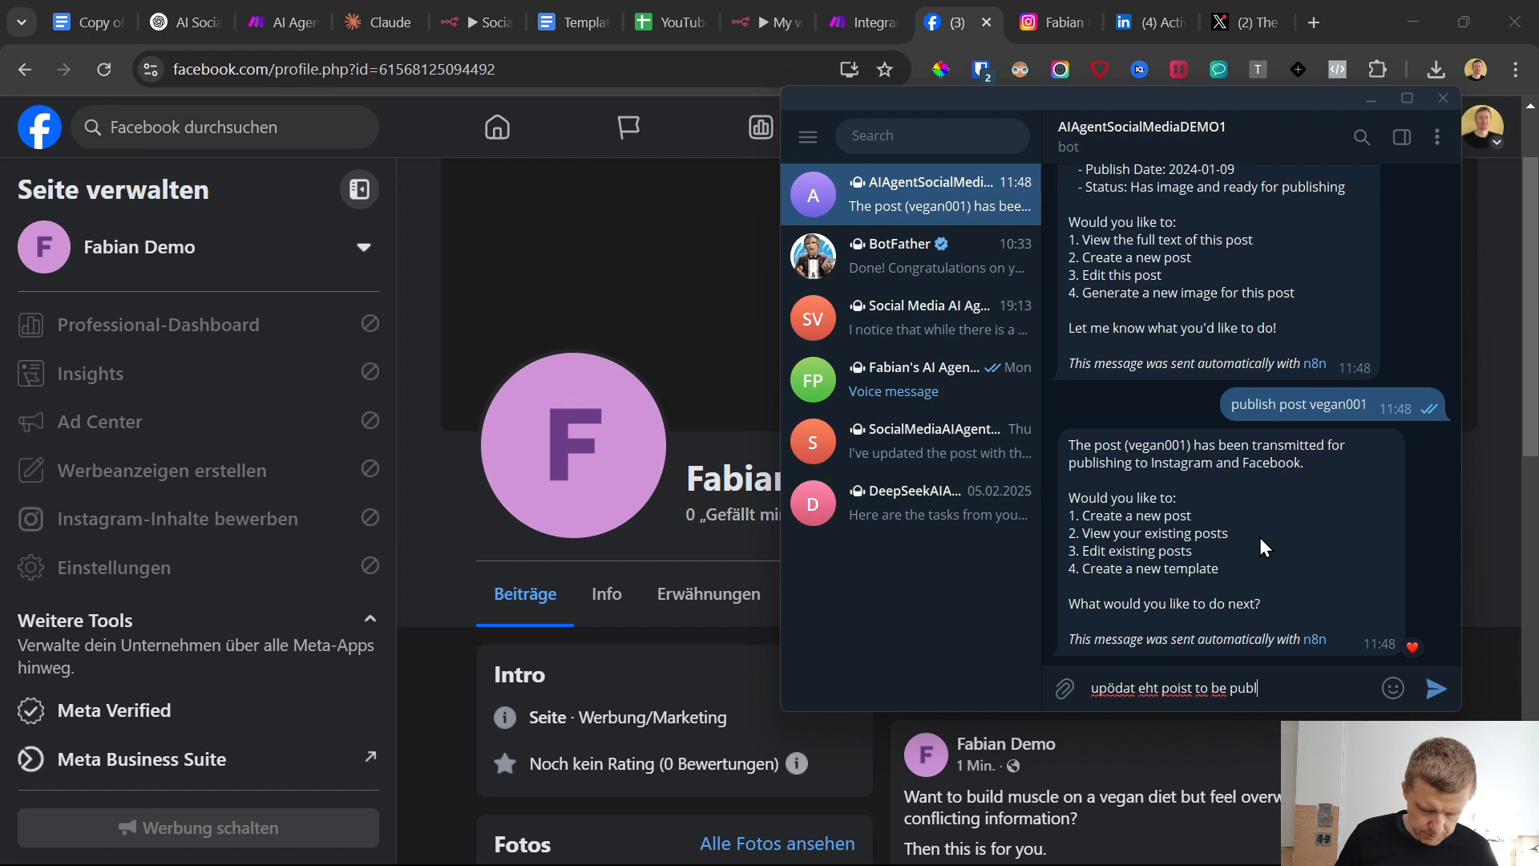
text(ished to )
text(linkein )
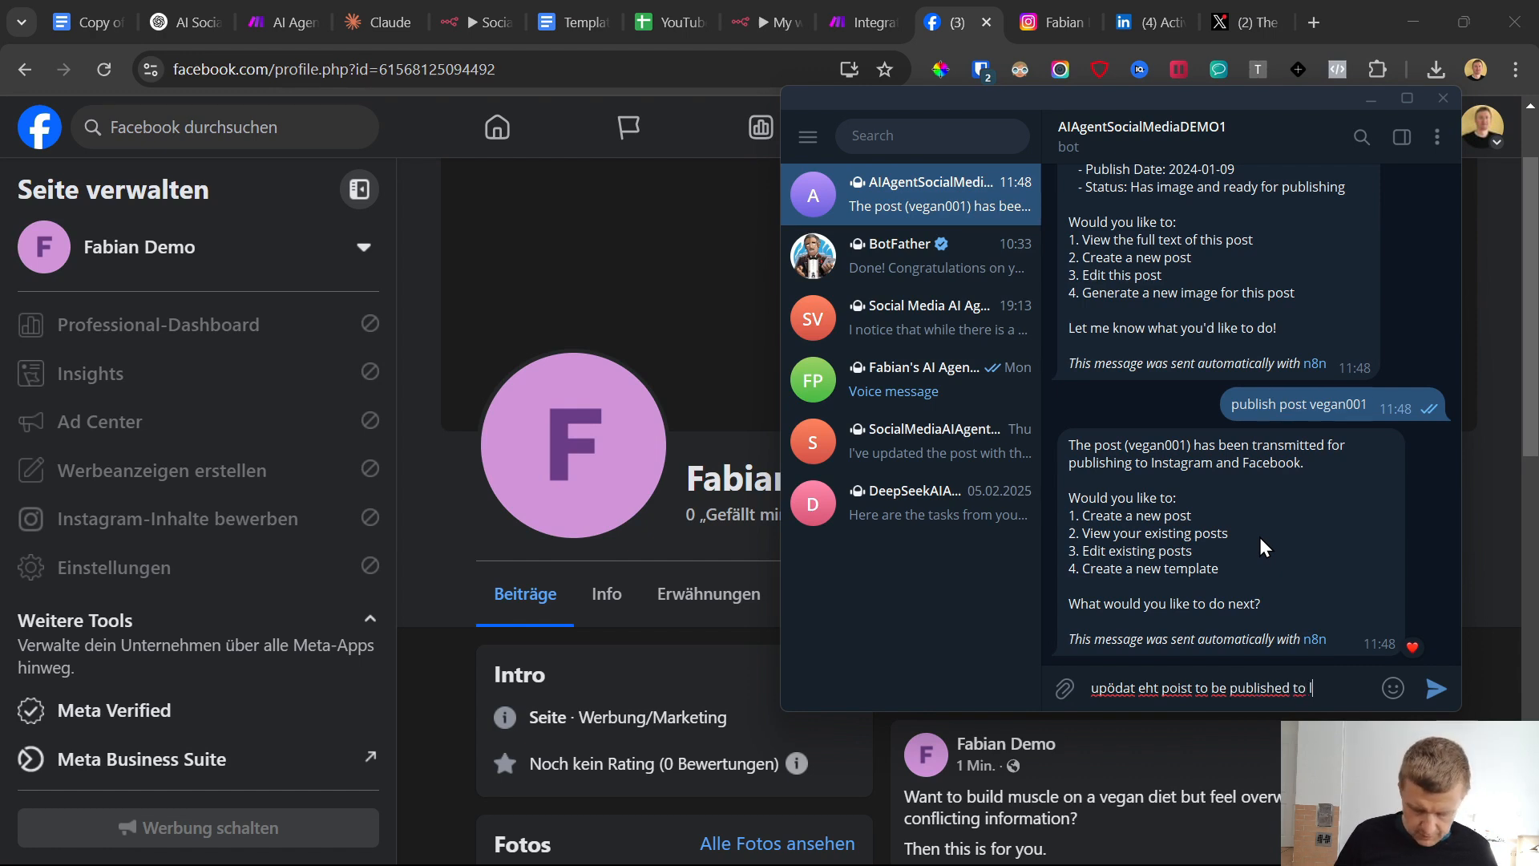
text(and)
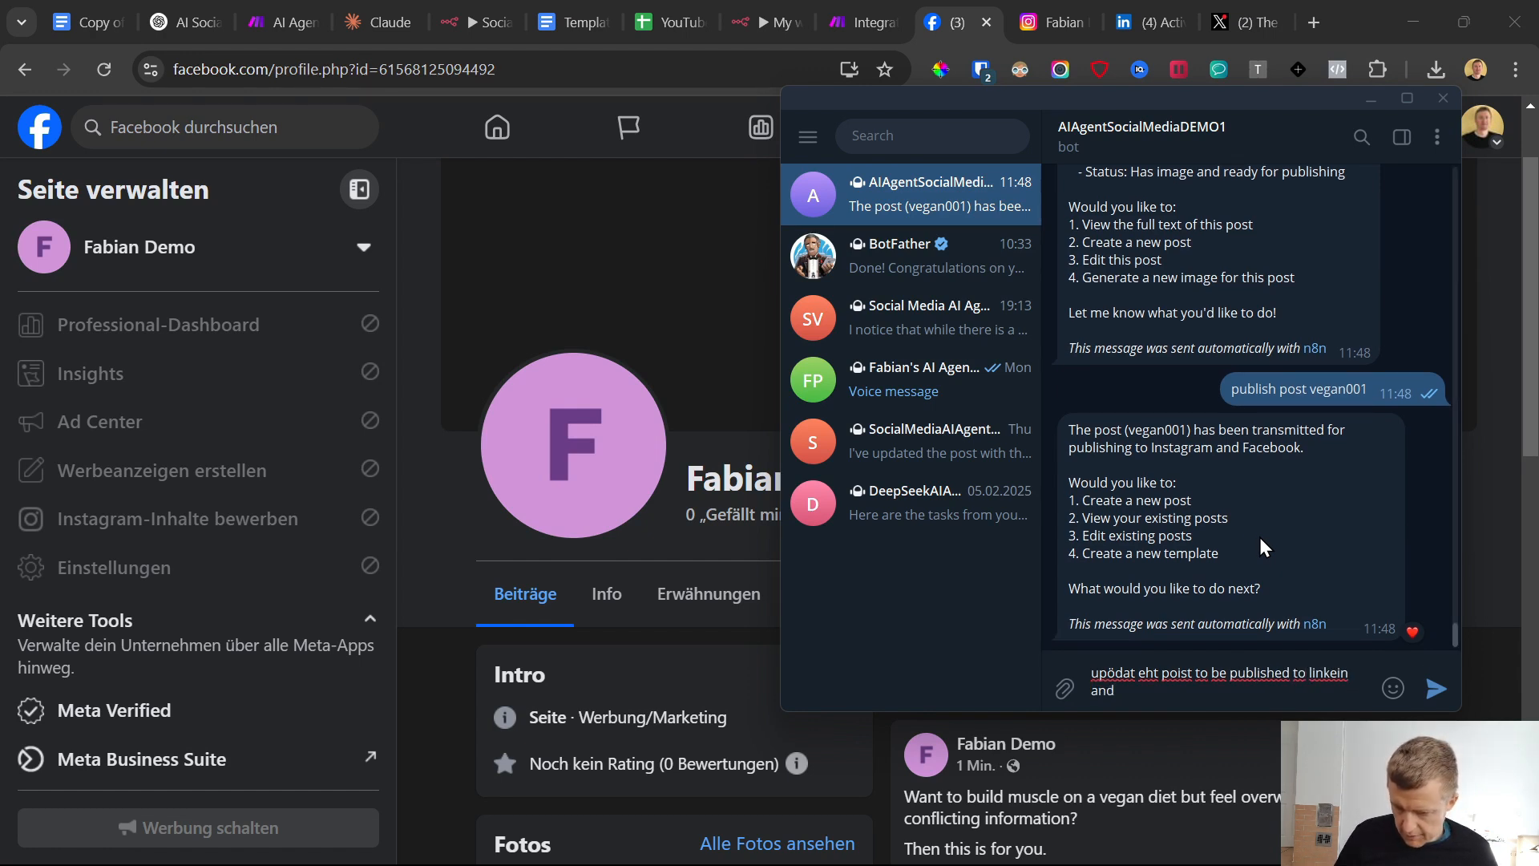
text( twitter only)
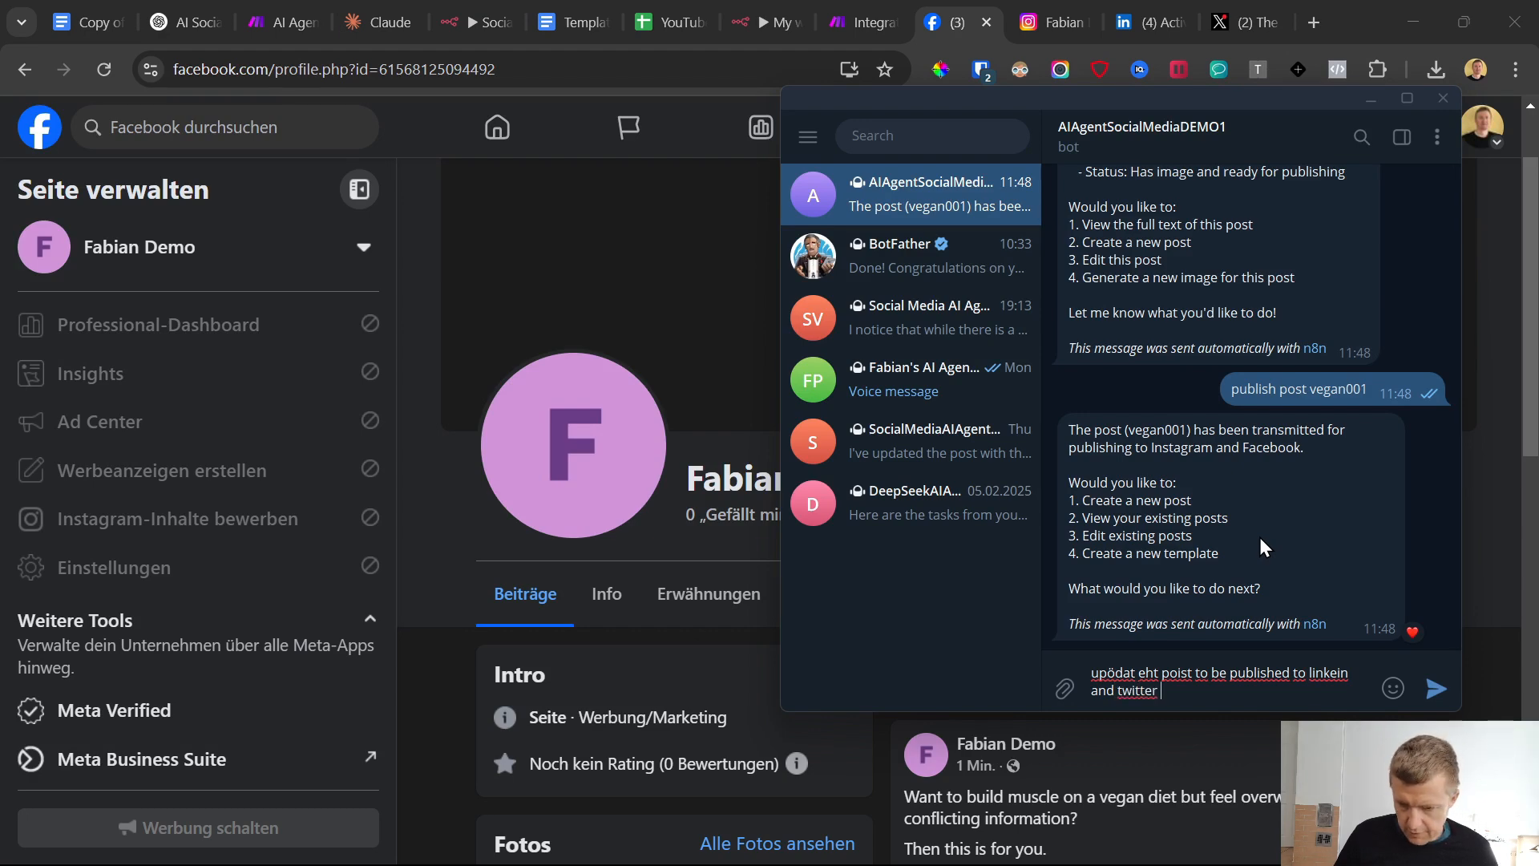
Return to the Make scenario and run it once, choosing to wait for new webhook data
click(840, 6)
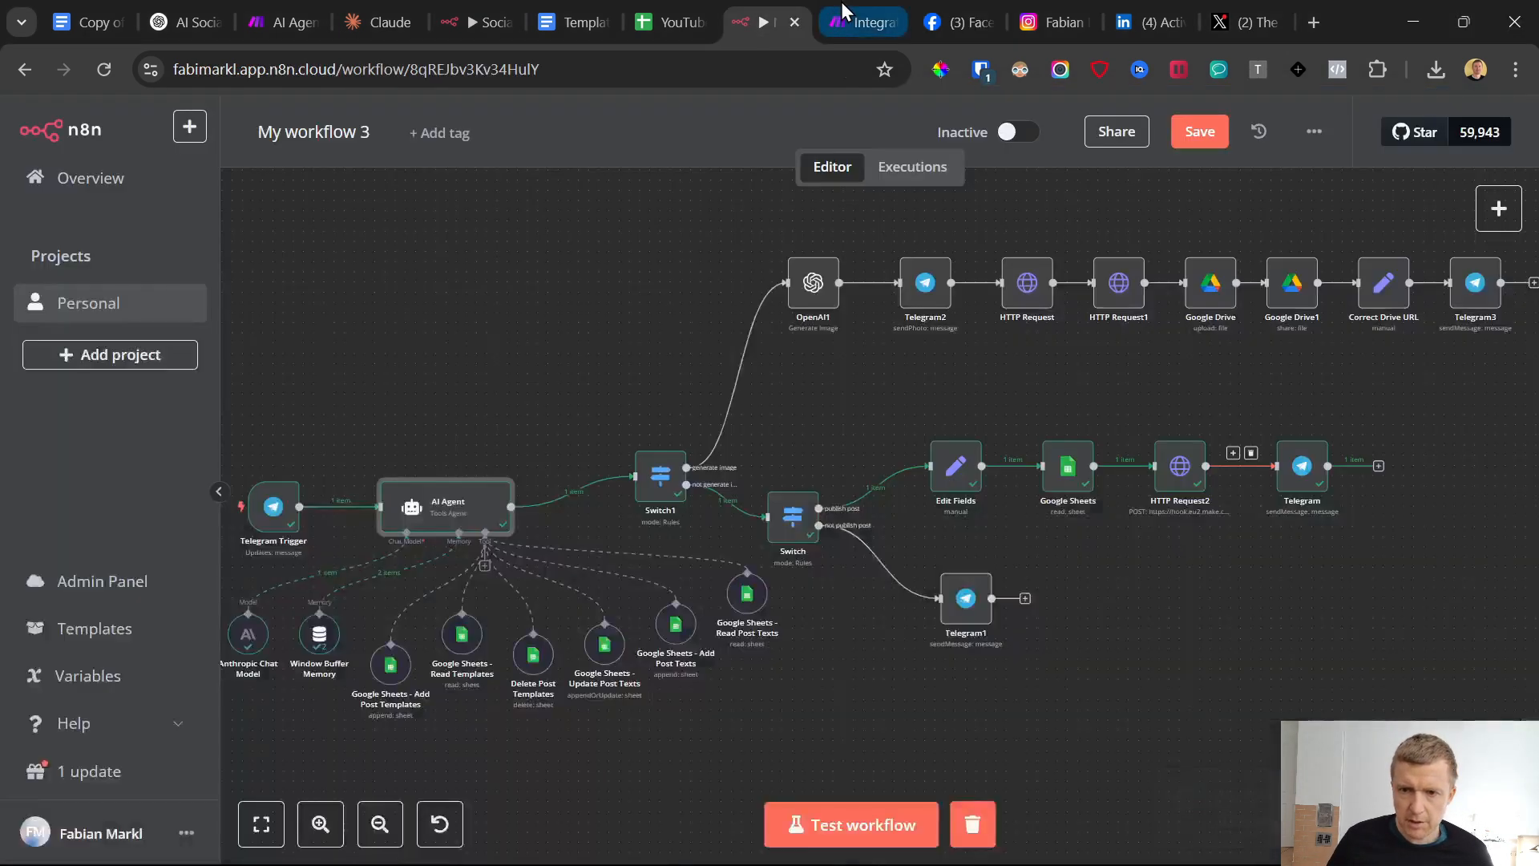
click(1194, 134)
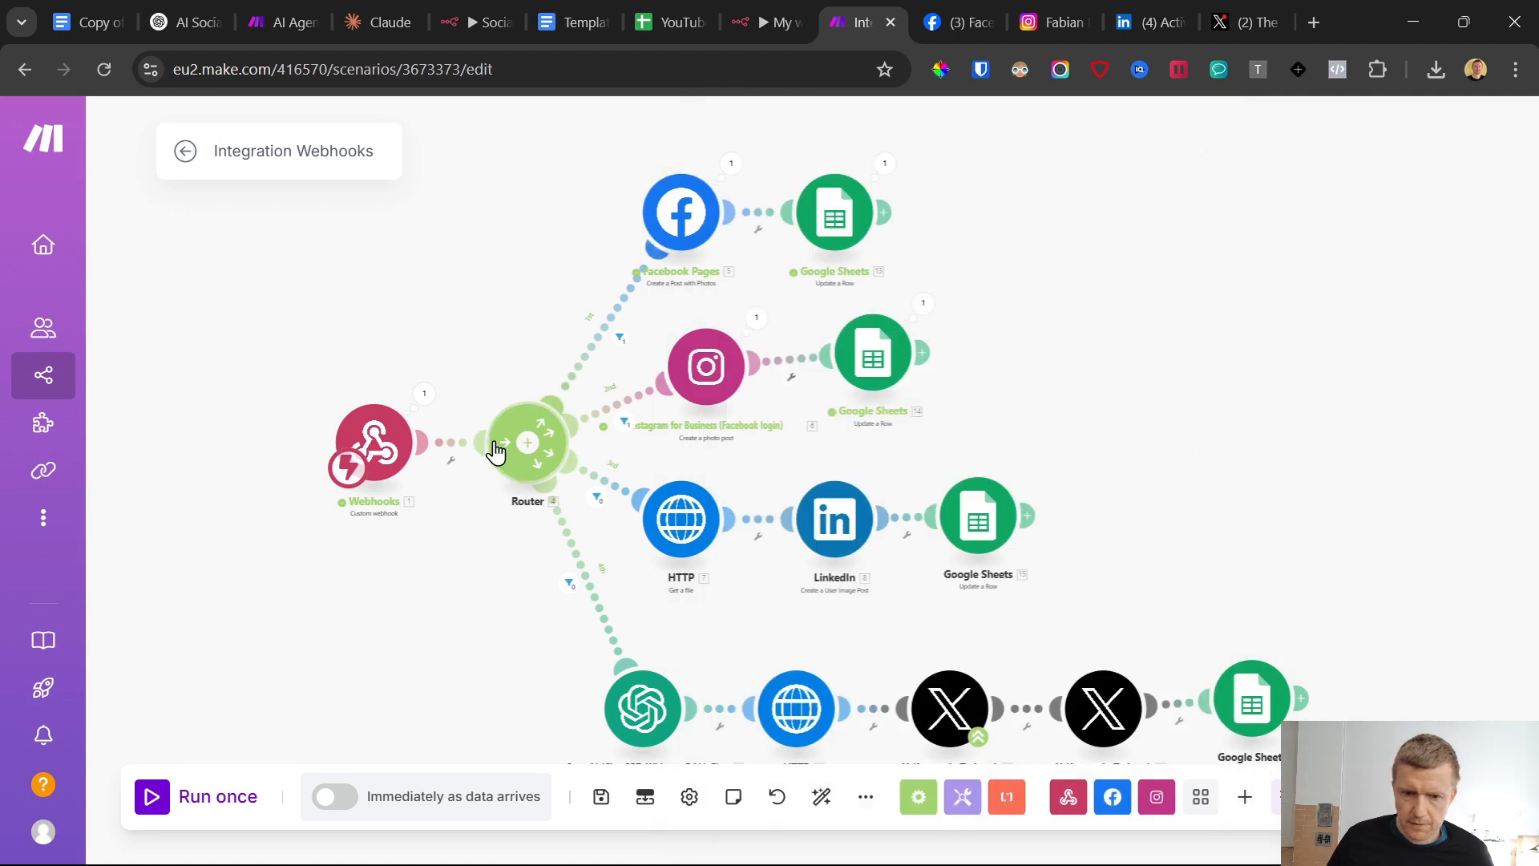
click(153, 804)
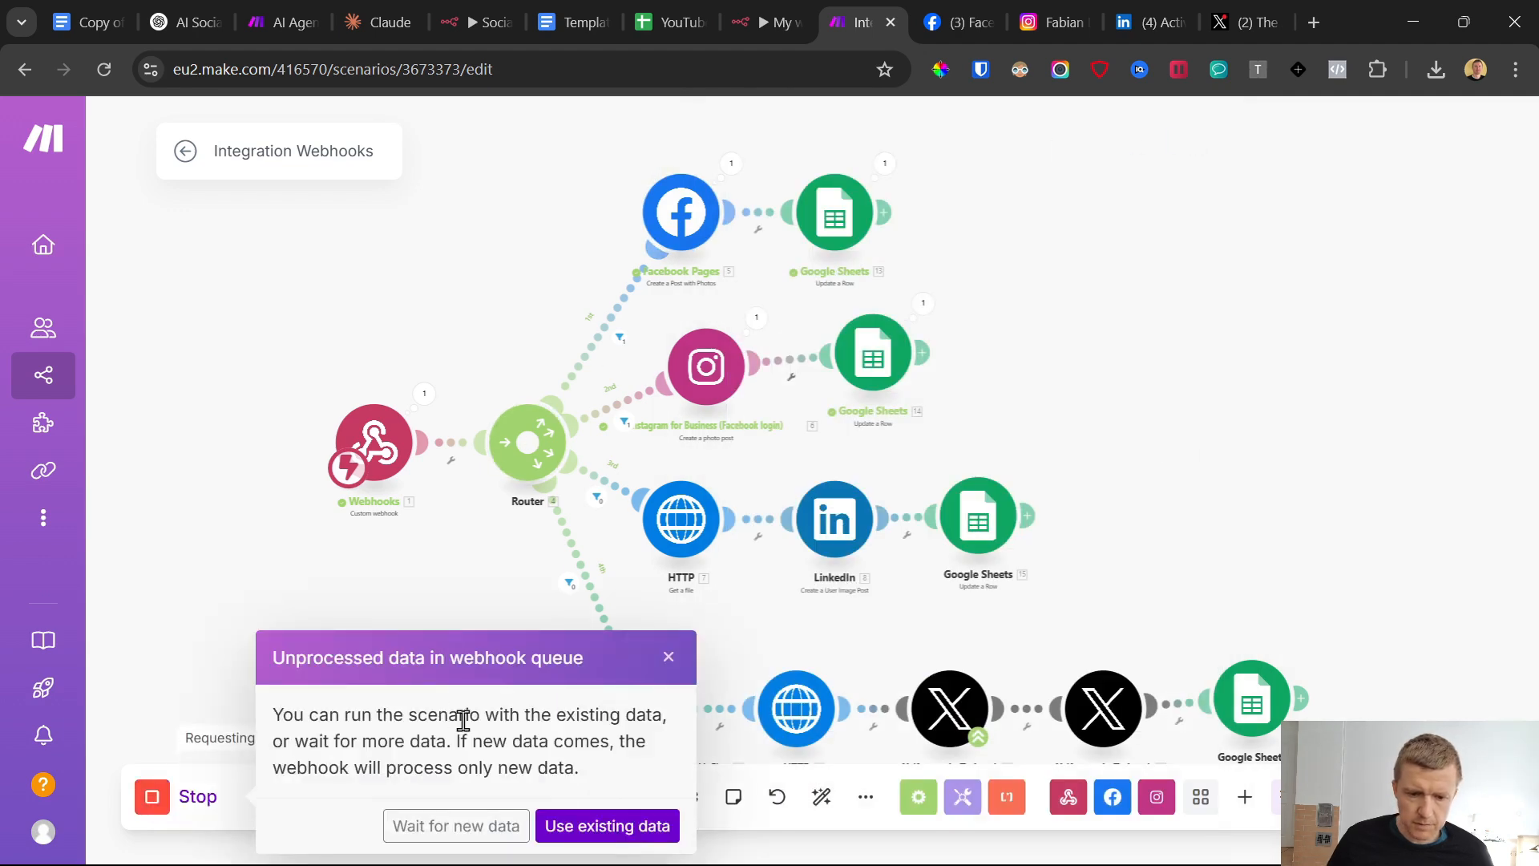
click(430, 825)
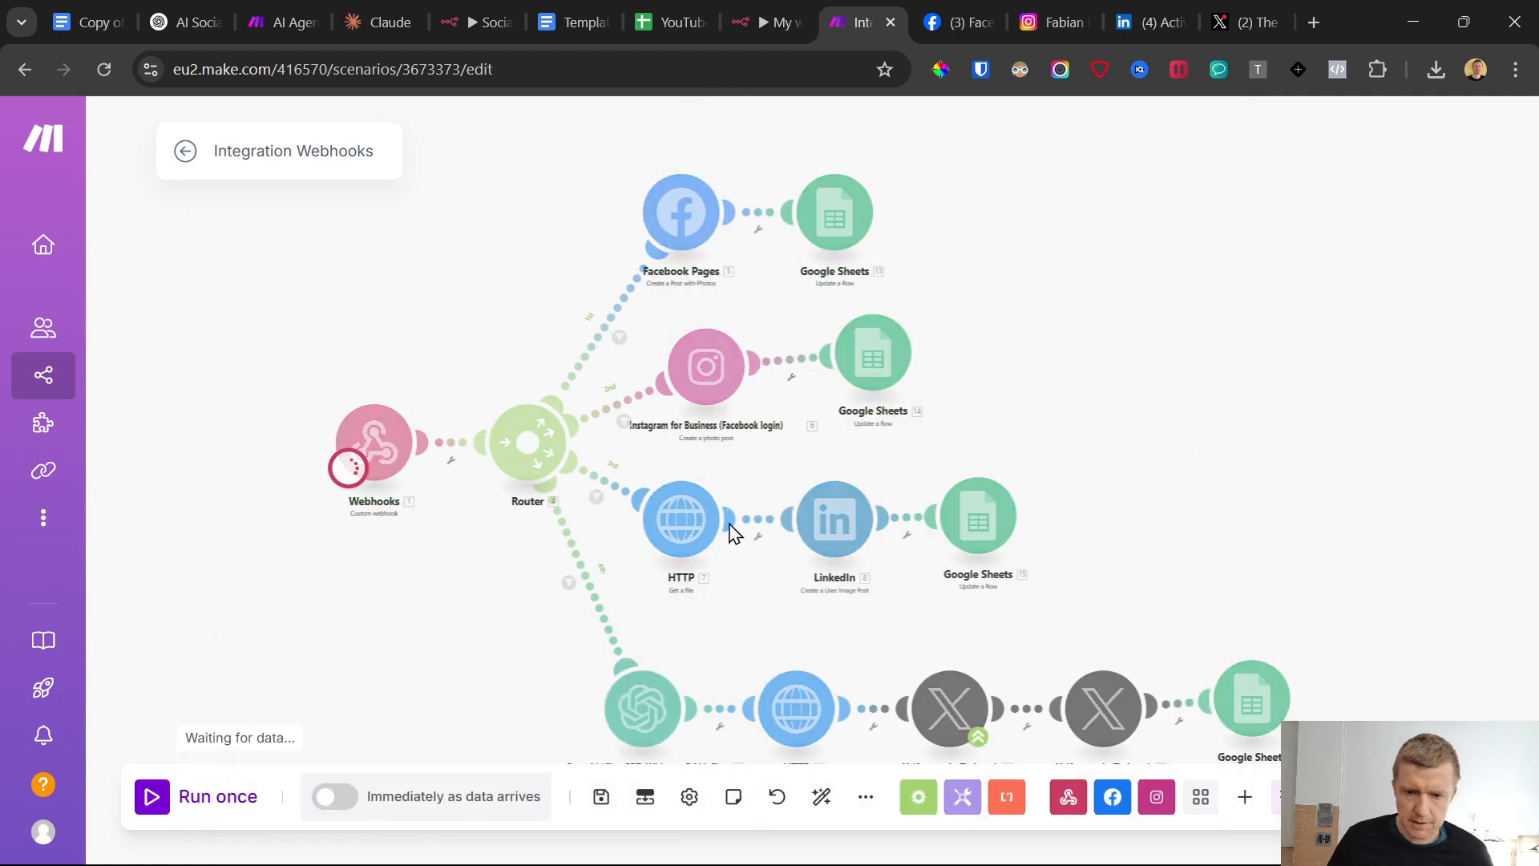
Activate My workflow 3 in n8n and dismiss the activation notice
click(772, 20)
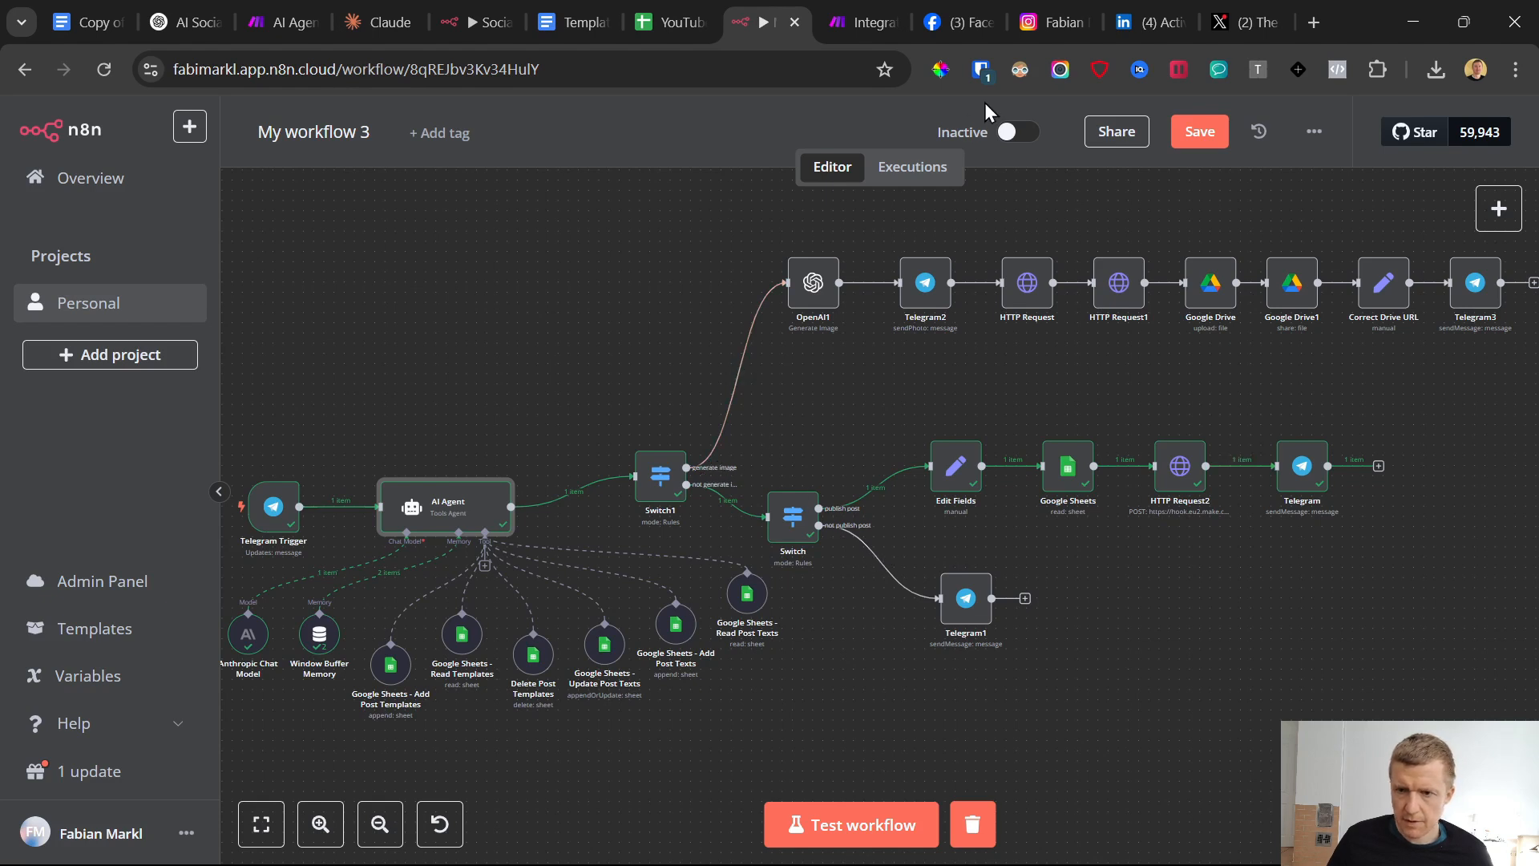
click(1018, 134)
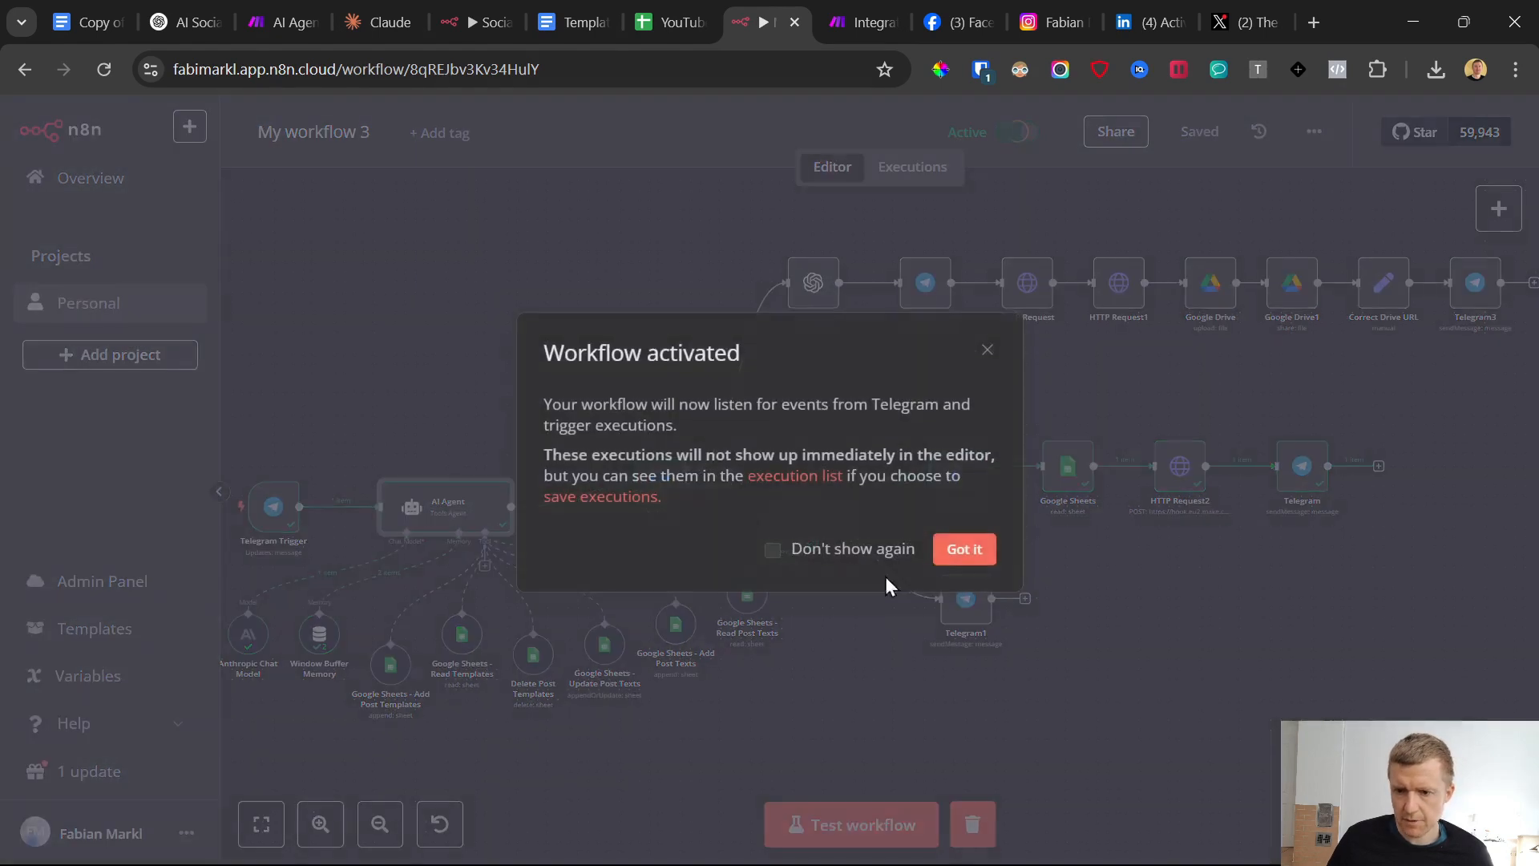
click(976, 555)
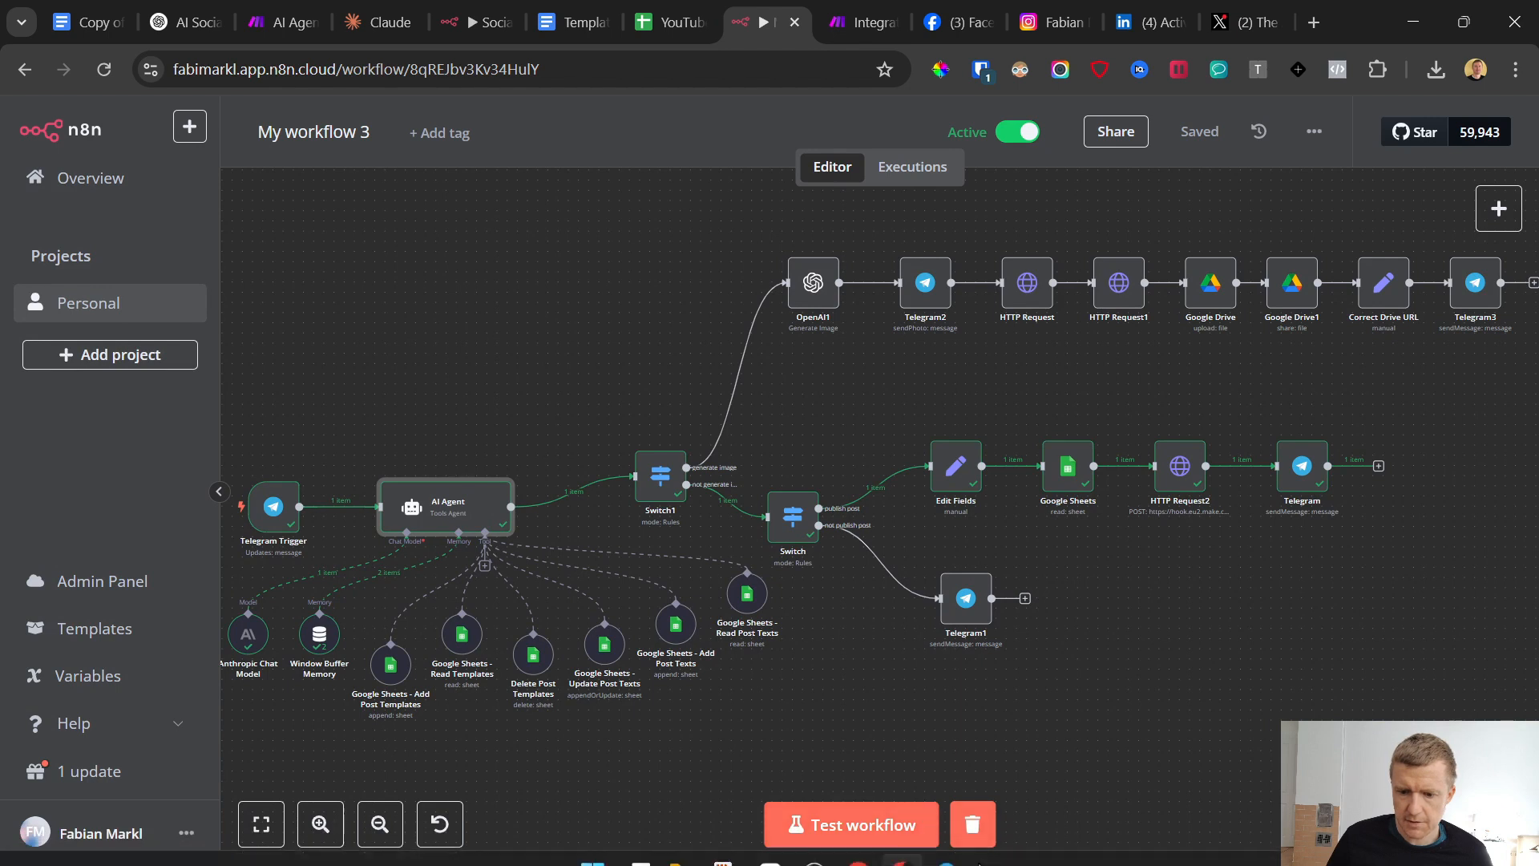
Send the drafted platform update message to the bot in Telegram and check the post's Platform entry in the Generated Post sheet
click(947, 842)
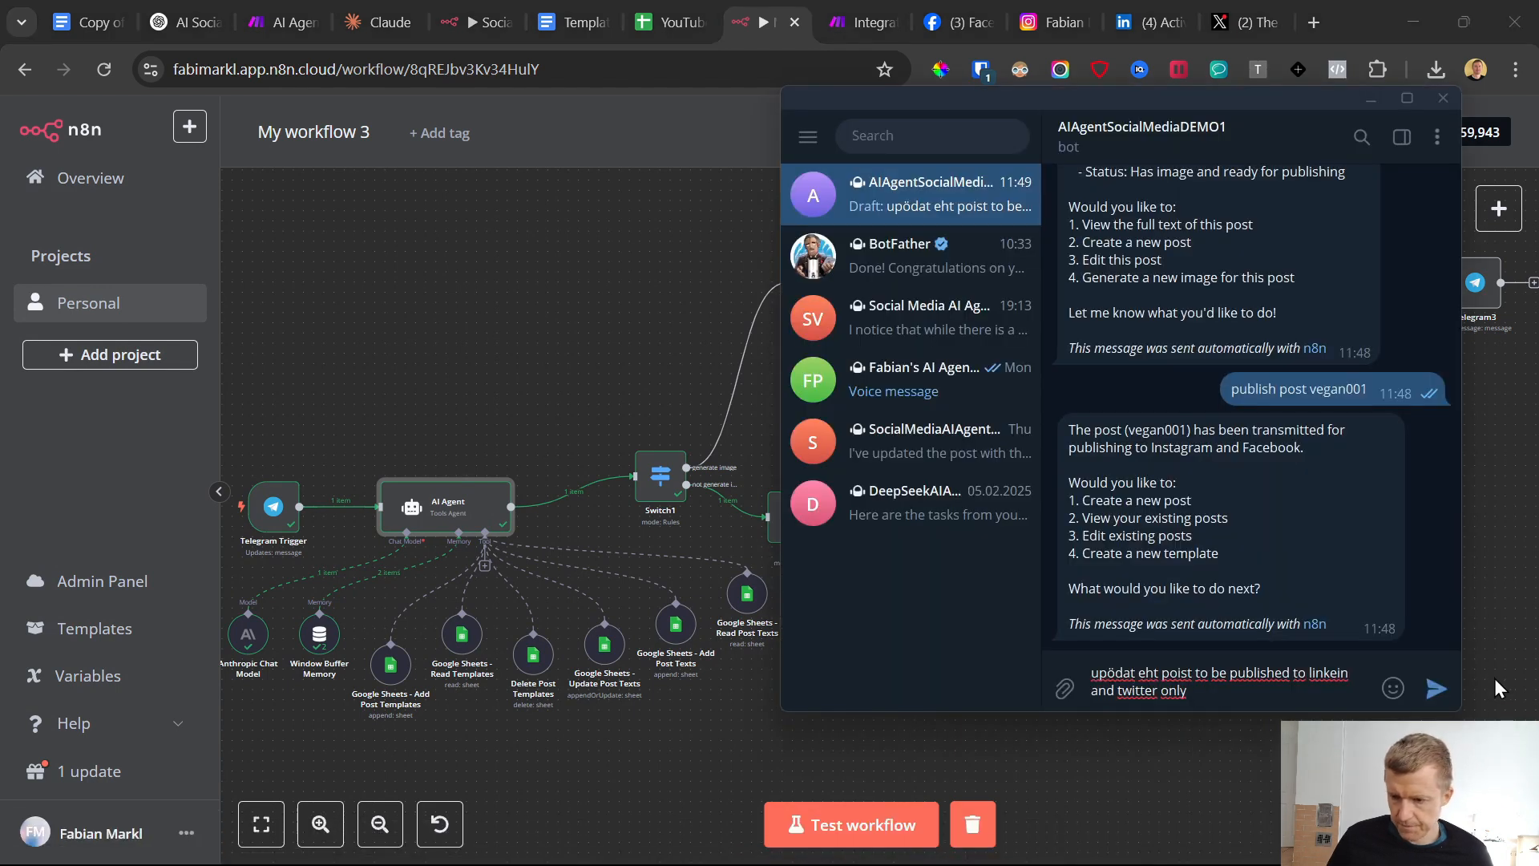
click(1436, 689)
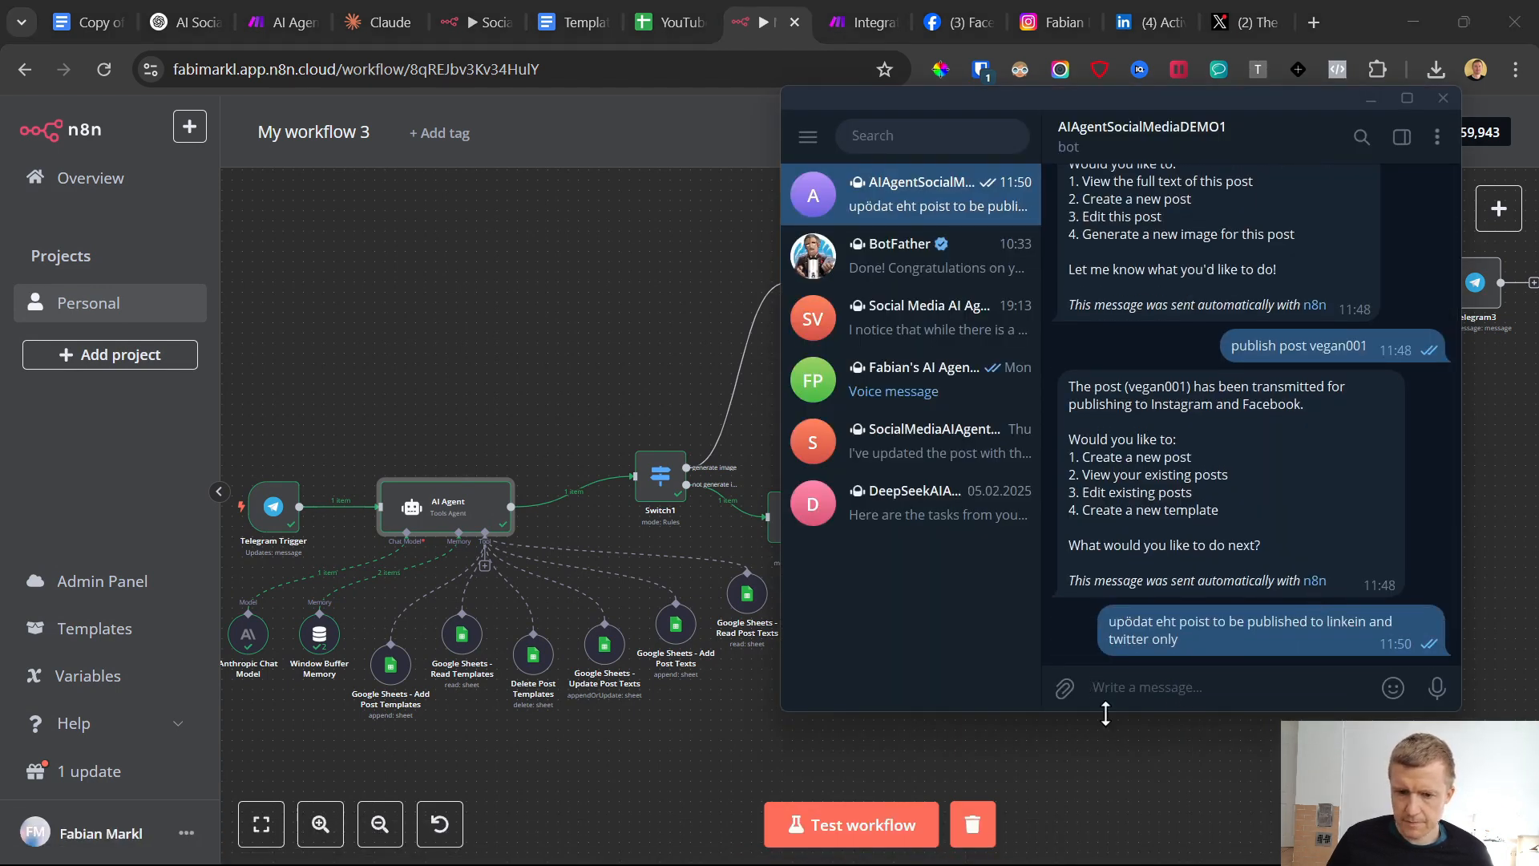
click(853, 16)
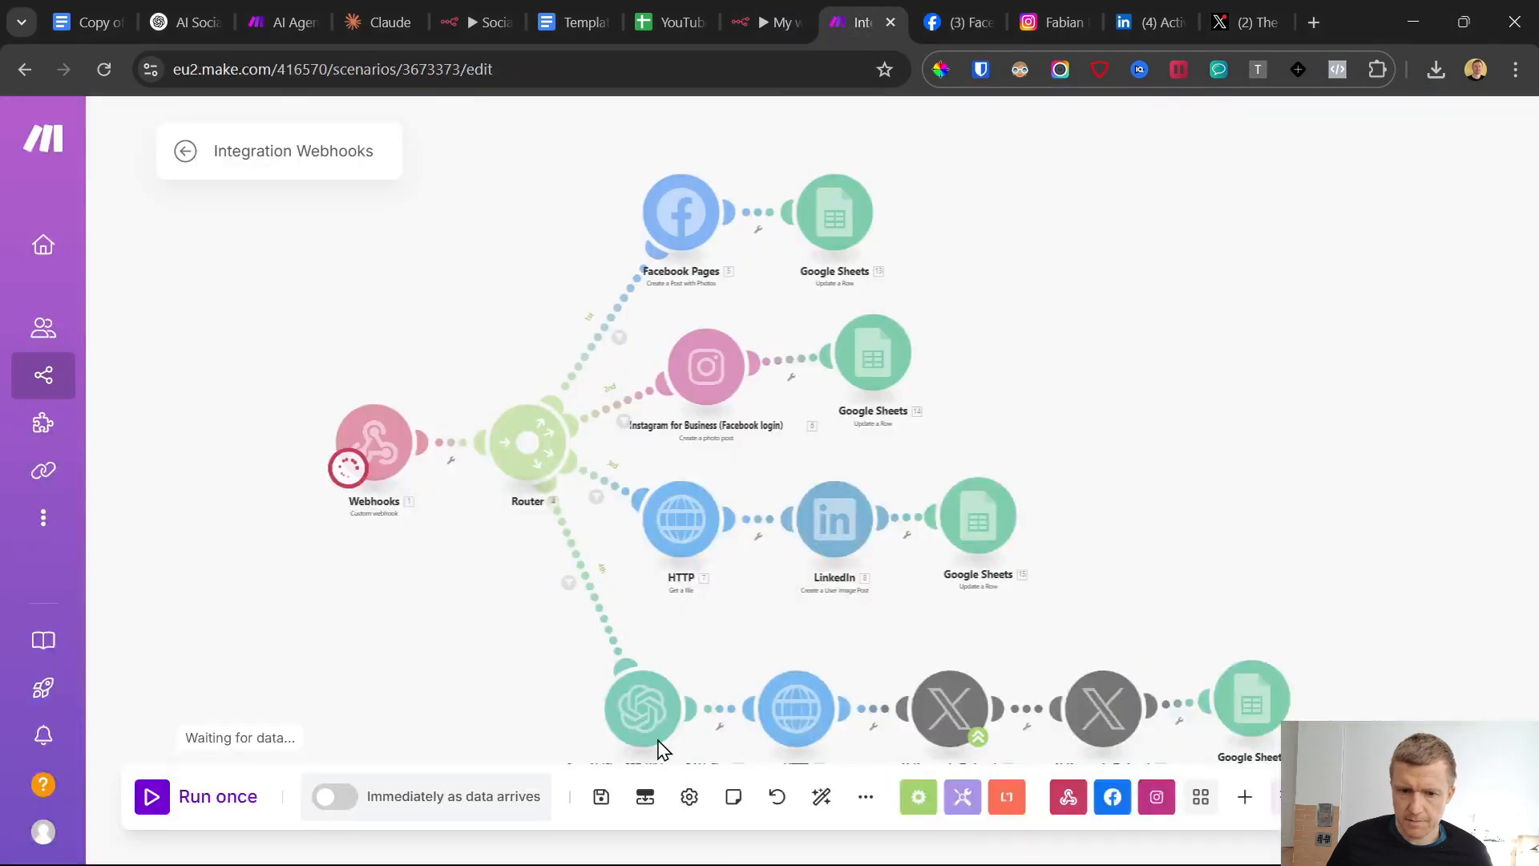
click(948, 844)
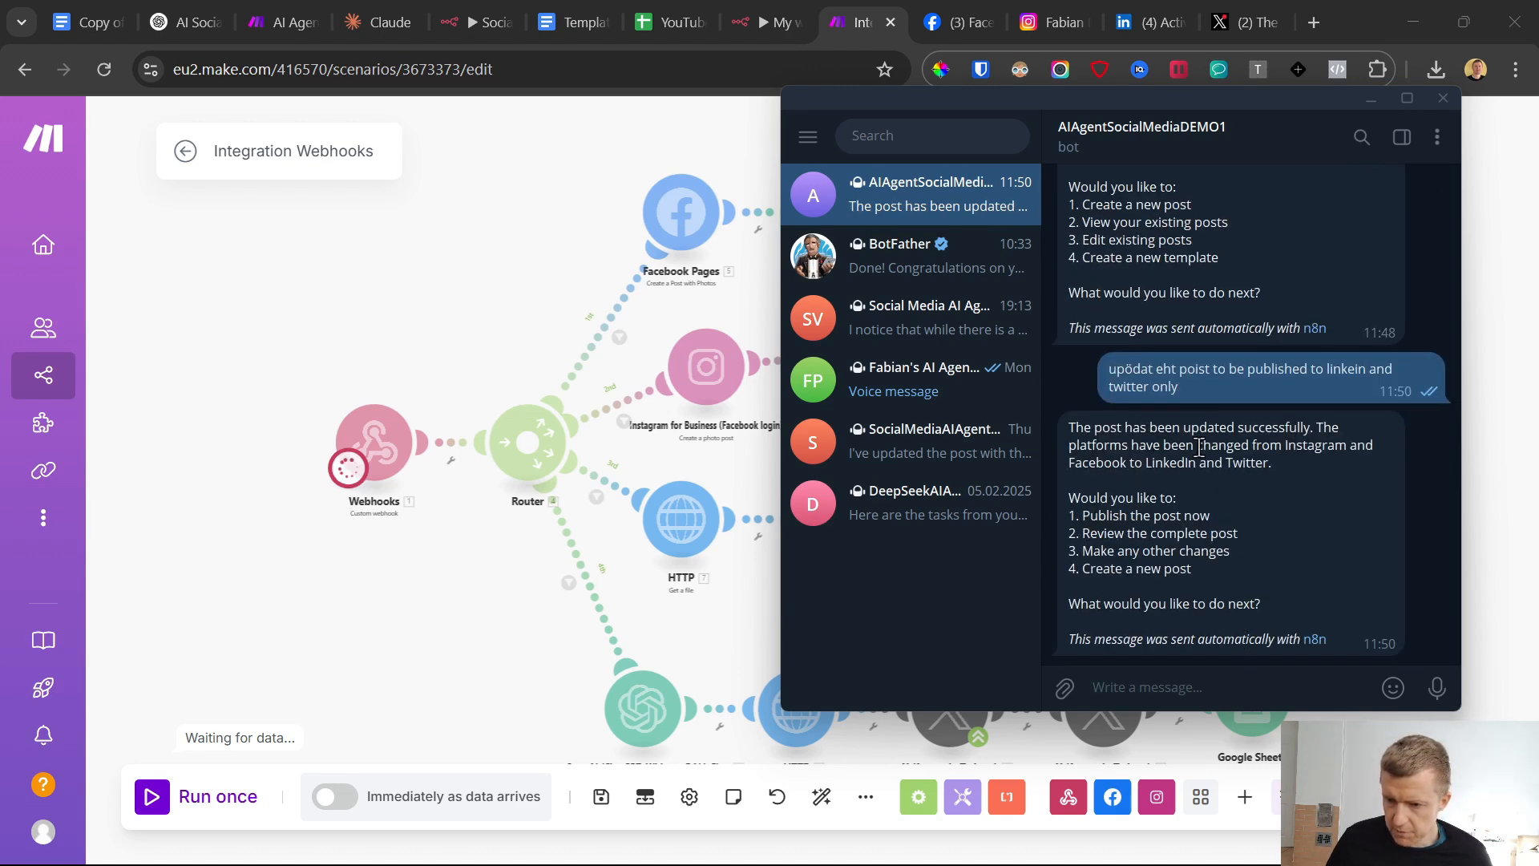
click(665, 11)
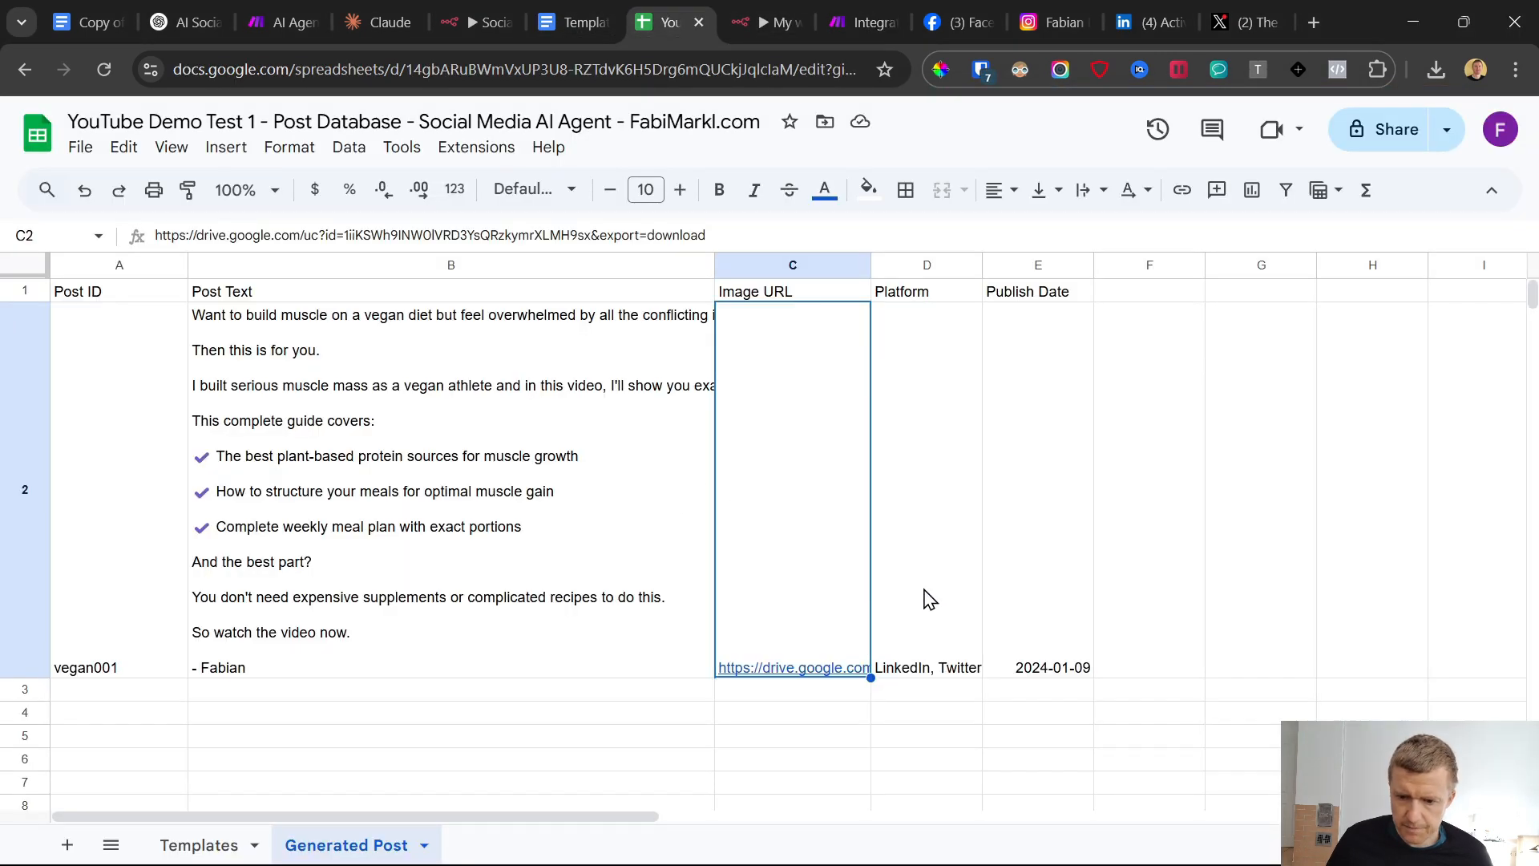
Send the Telegram bot the message "publoish post vegan001", copying the post ID from its earlier reply
click(947, 846)
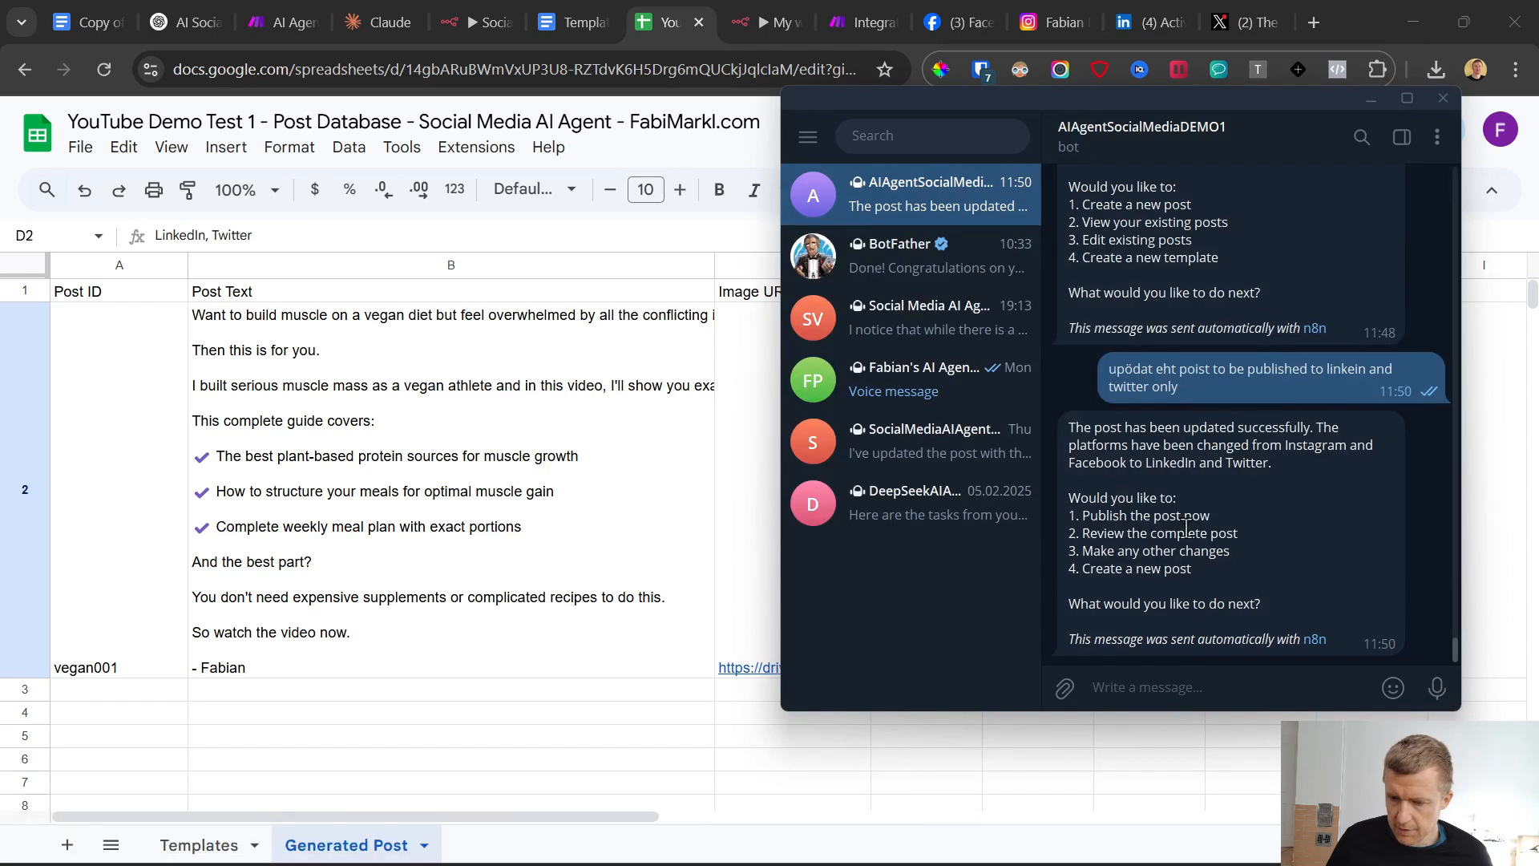
text(publoish post)
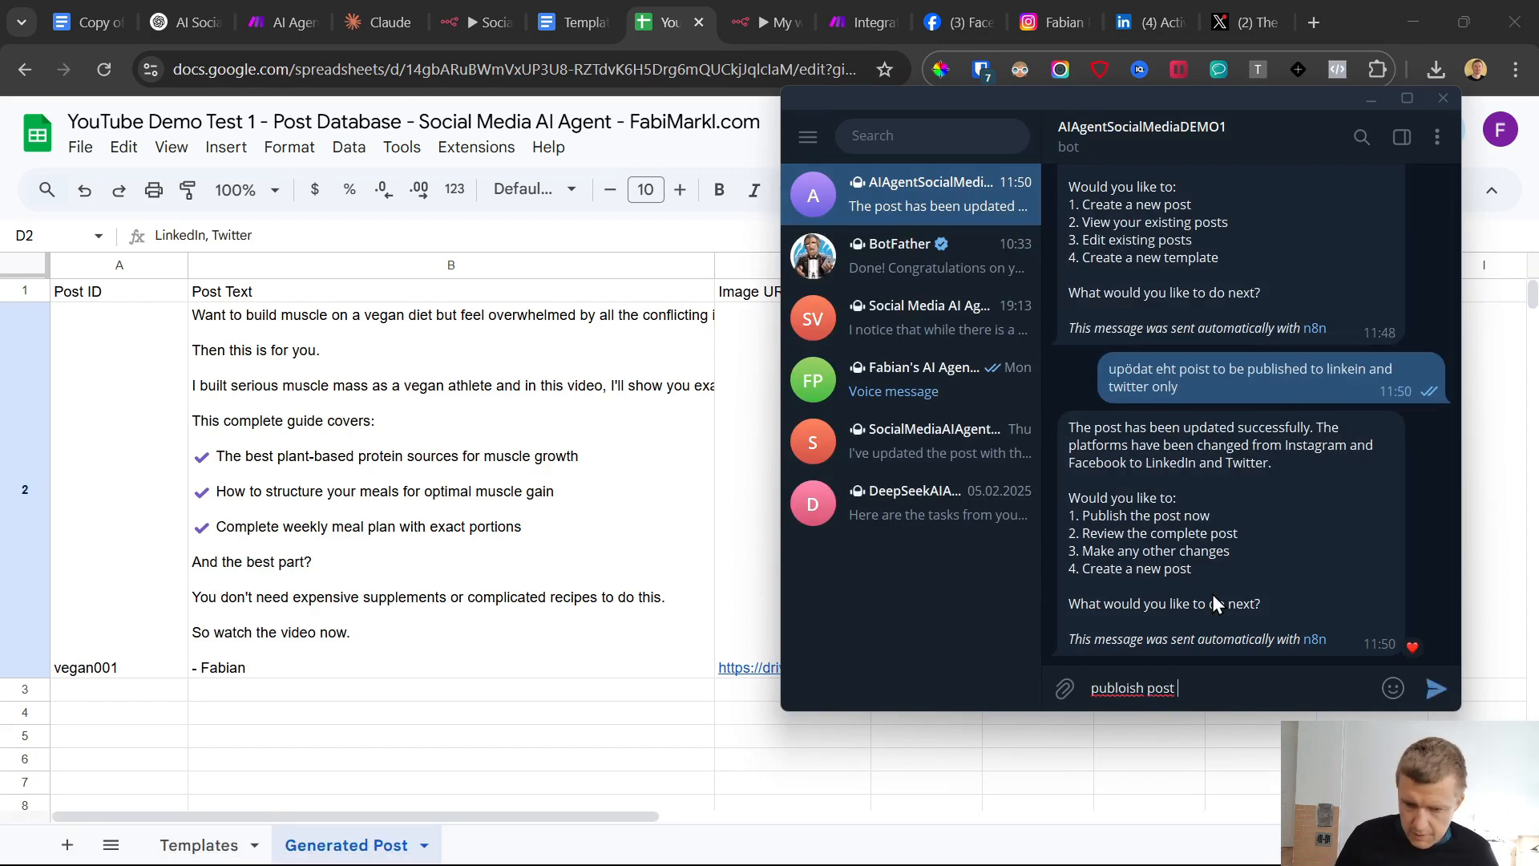
scroll(1215, 553, up, 3)
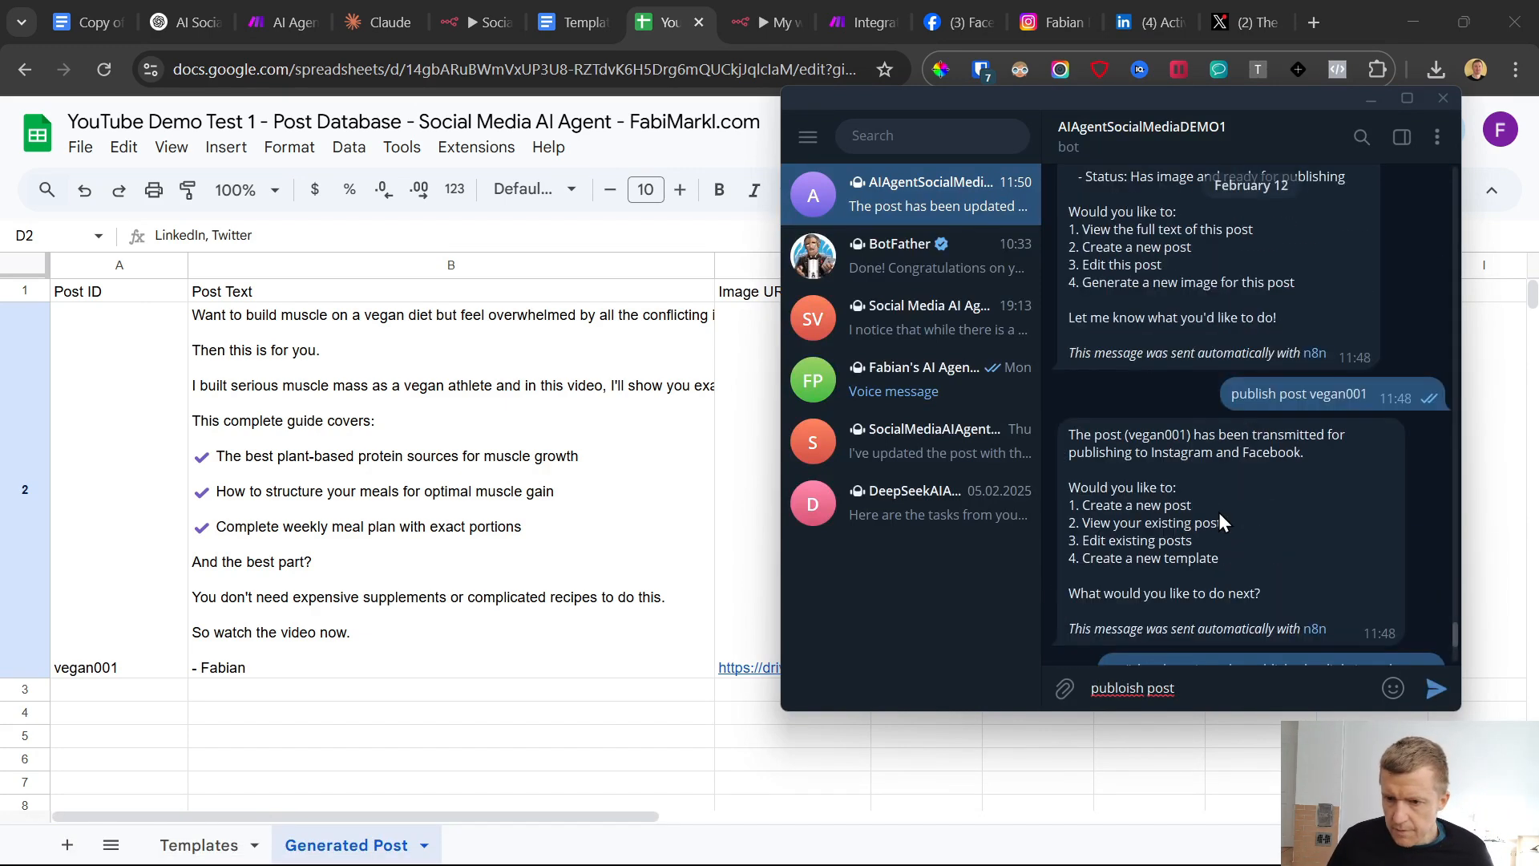
drag(1128, 435, 1171, 435)
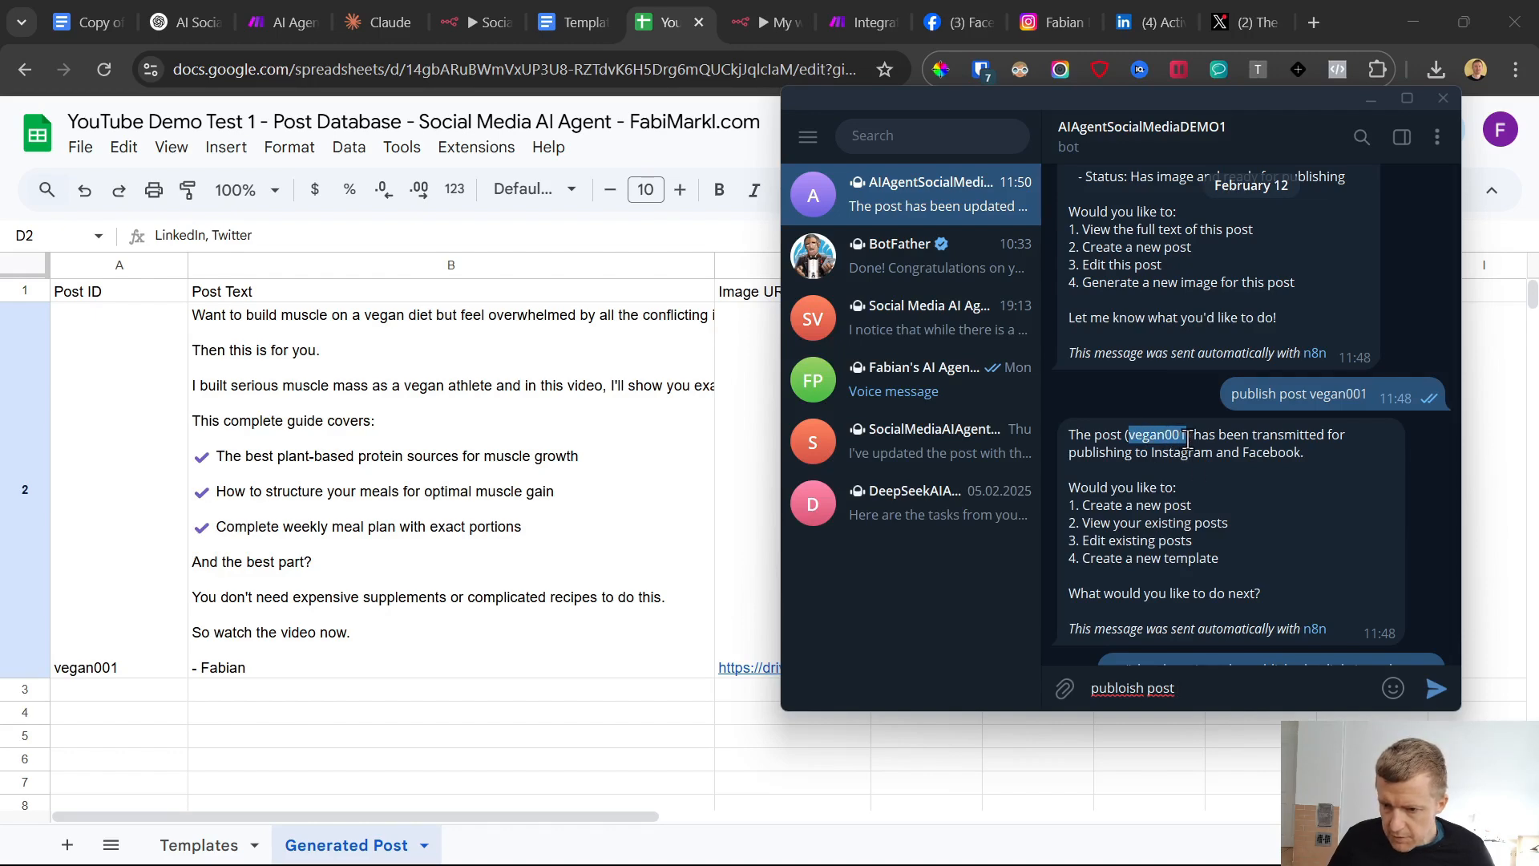
click(1226, 689)
text(vegan001)
key(Return)
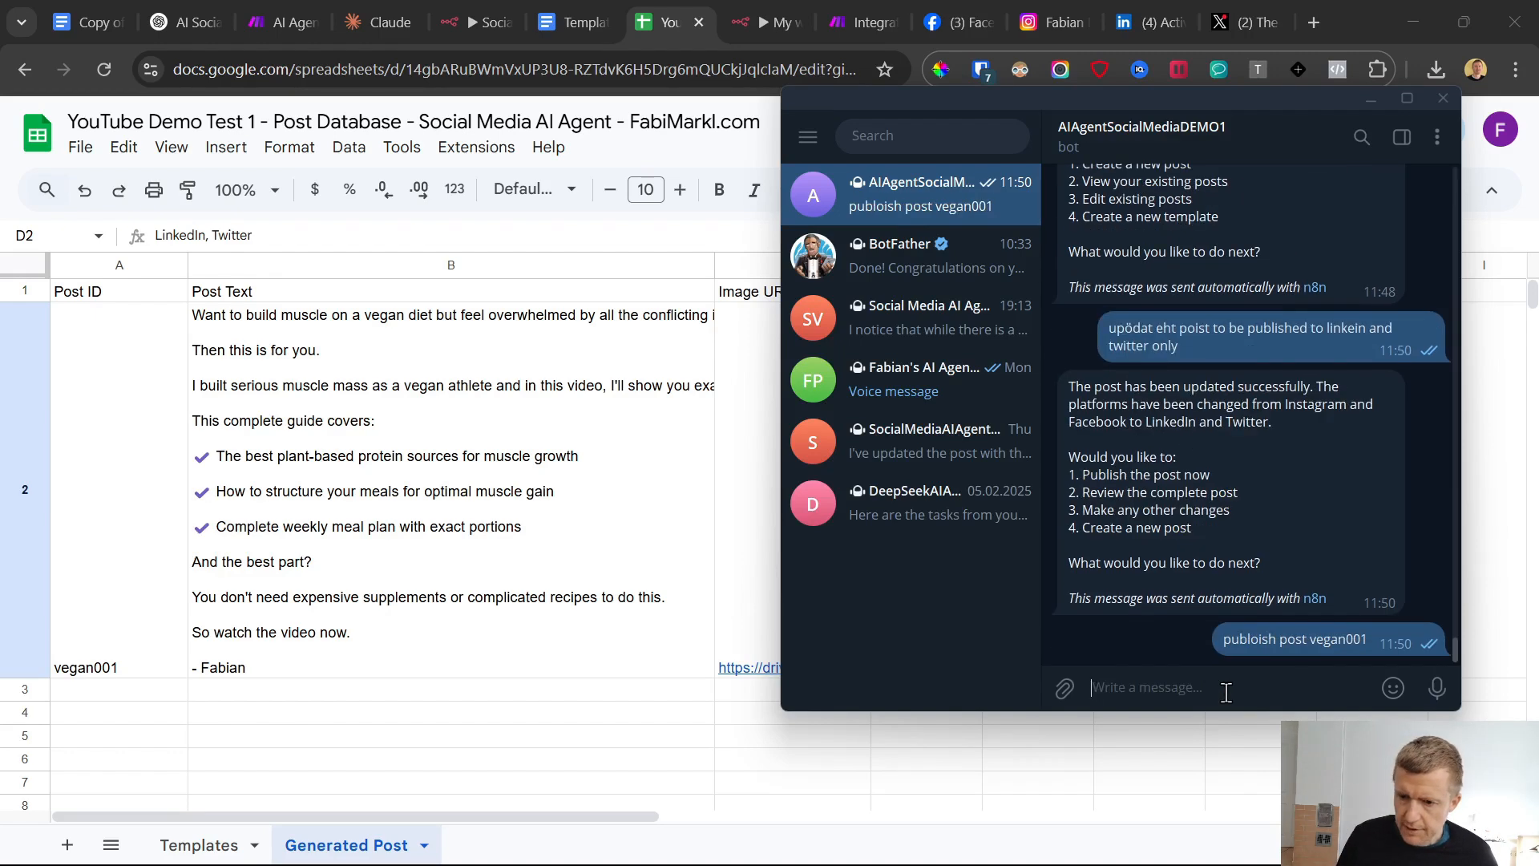
Check the waiting Make scenario and send the bot the corrected message "publish post vegan001" in Telegram
click(850, 16)
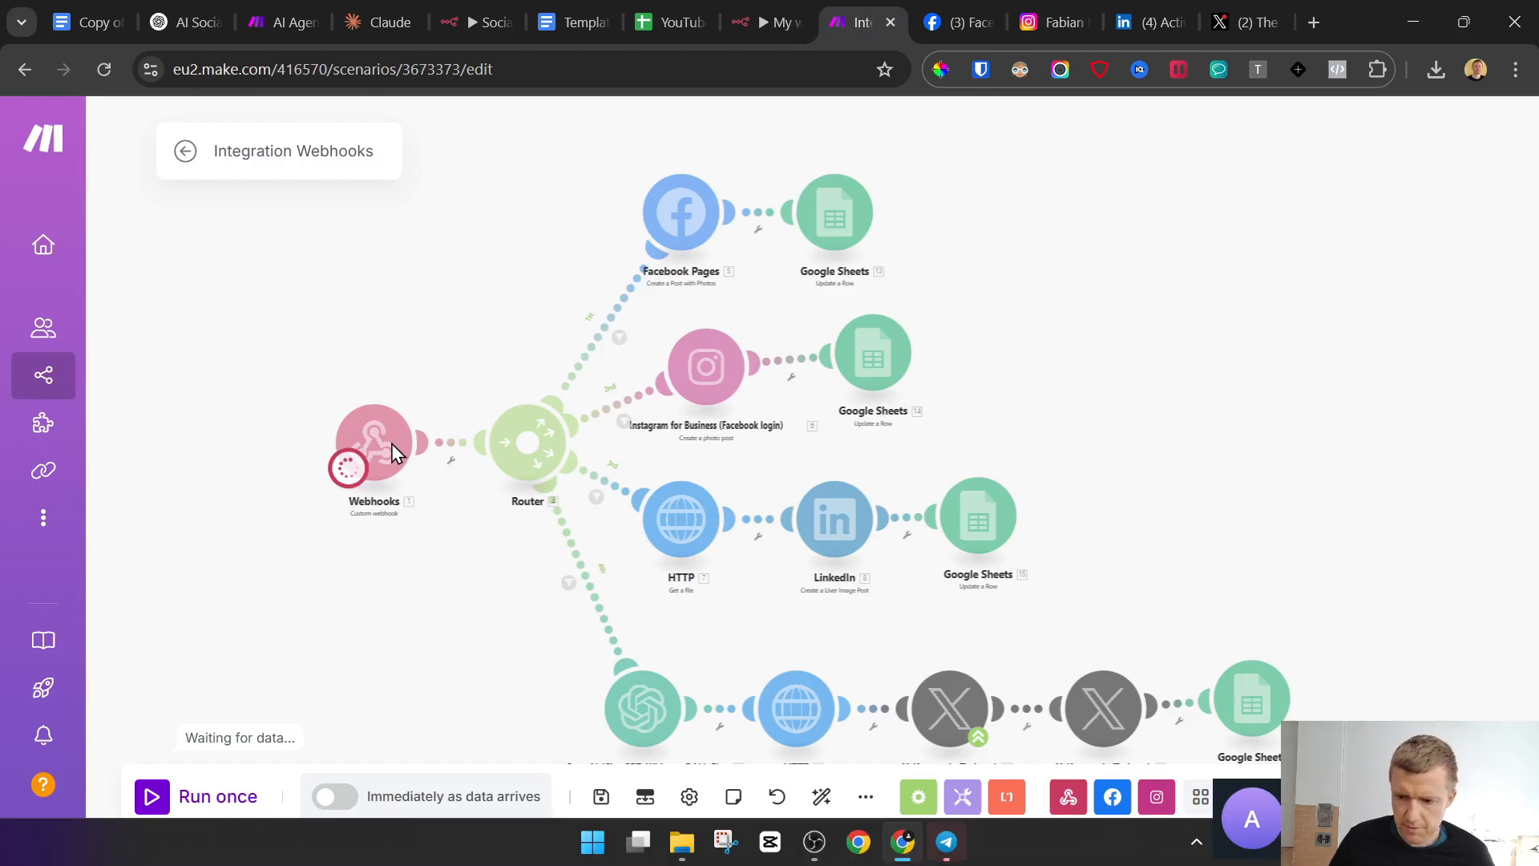
click(946, 842)
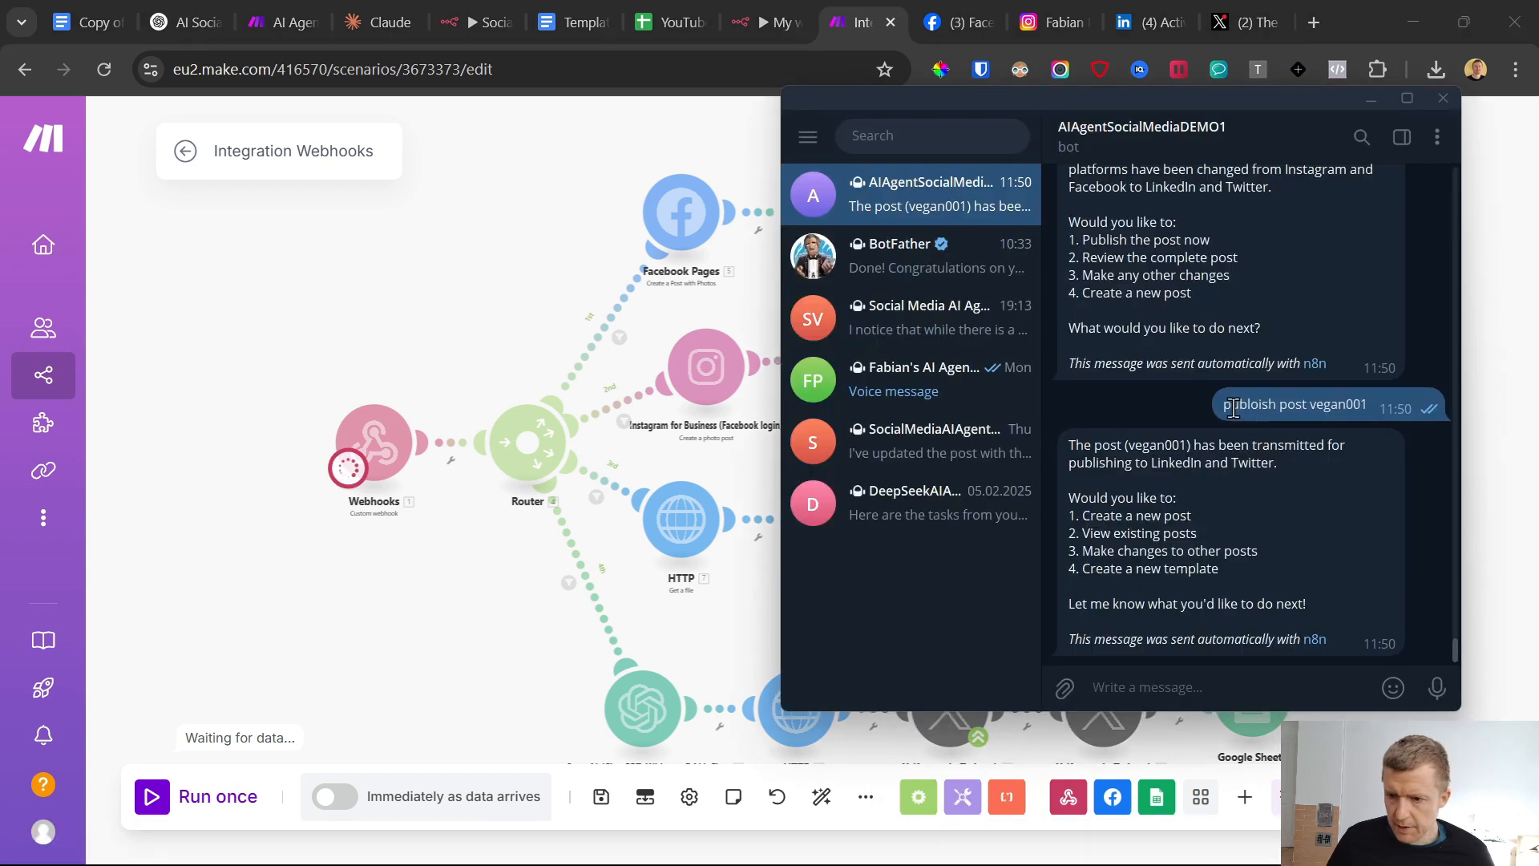
mouse_move(1224, 405)
mouse_down()
mouse_move(1378, 408)
mouse_move(1231, 405)
mouse_up()
key(ctrl+c)
click(1164, 691)
key(ctrl+v)
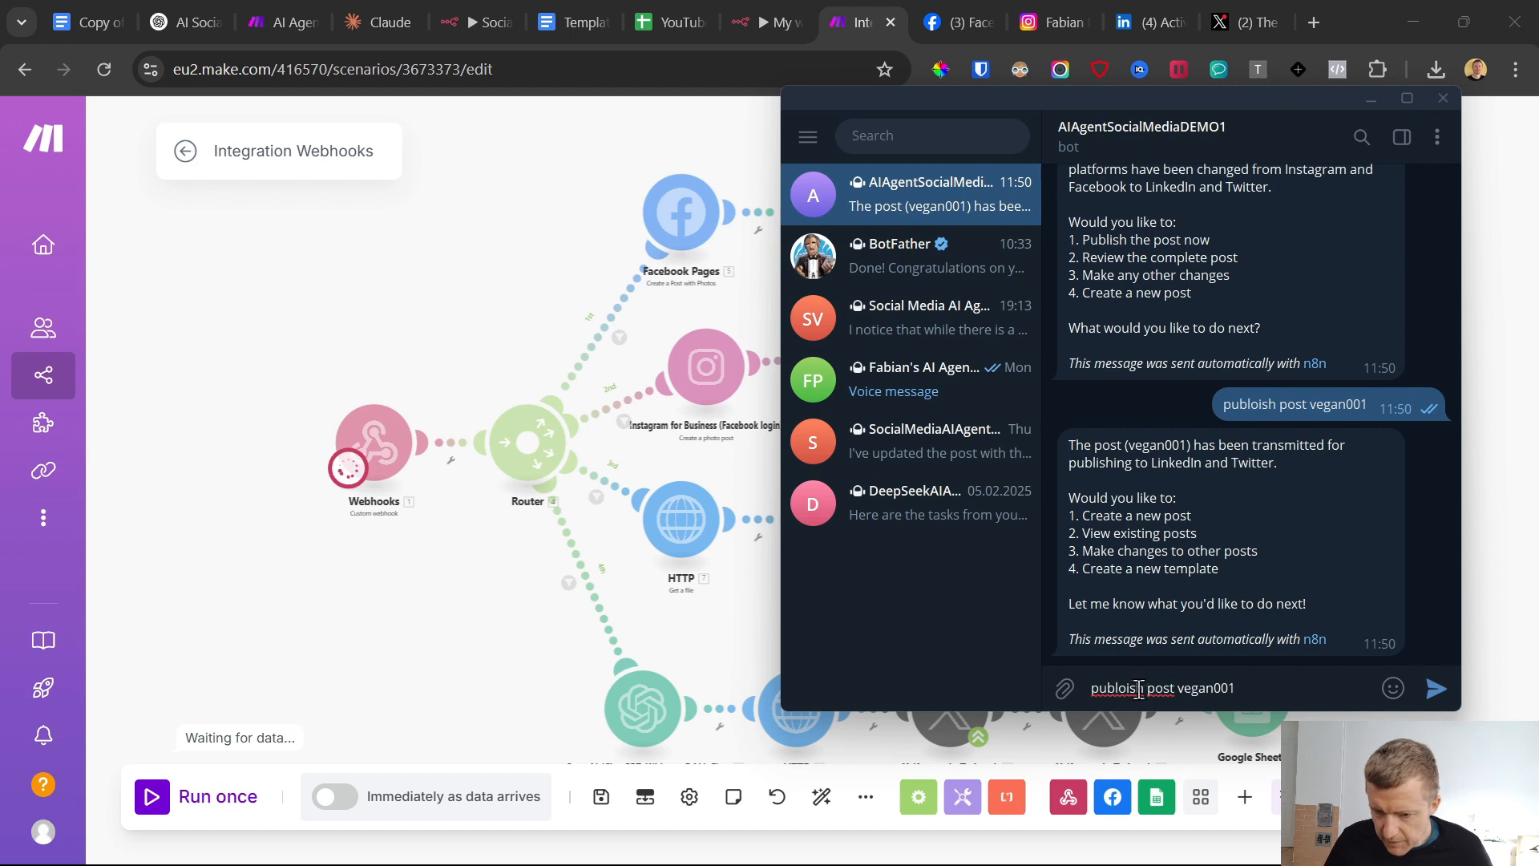
key(BackSpace)
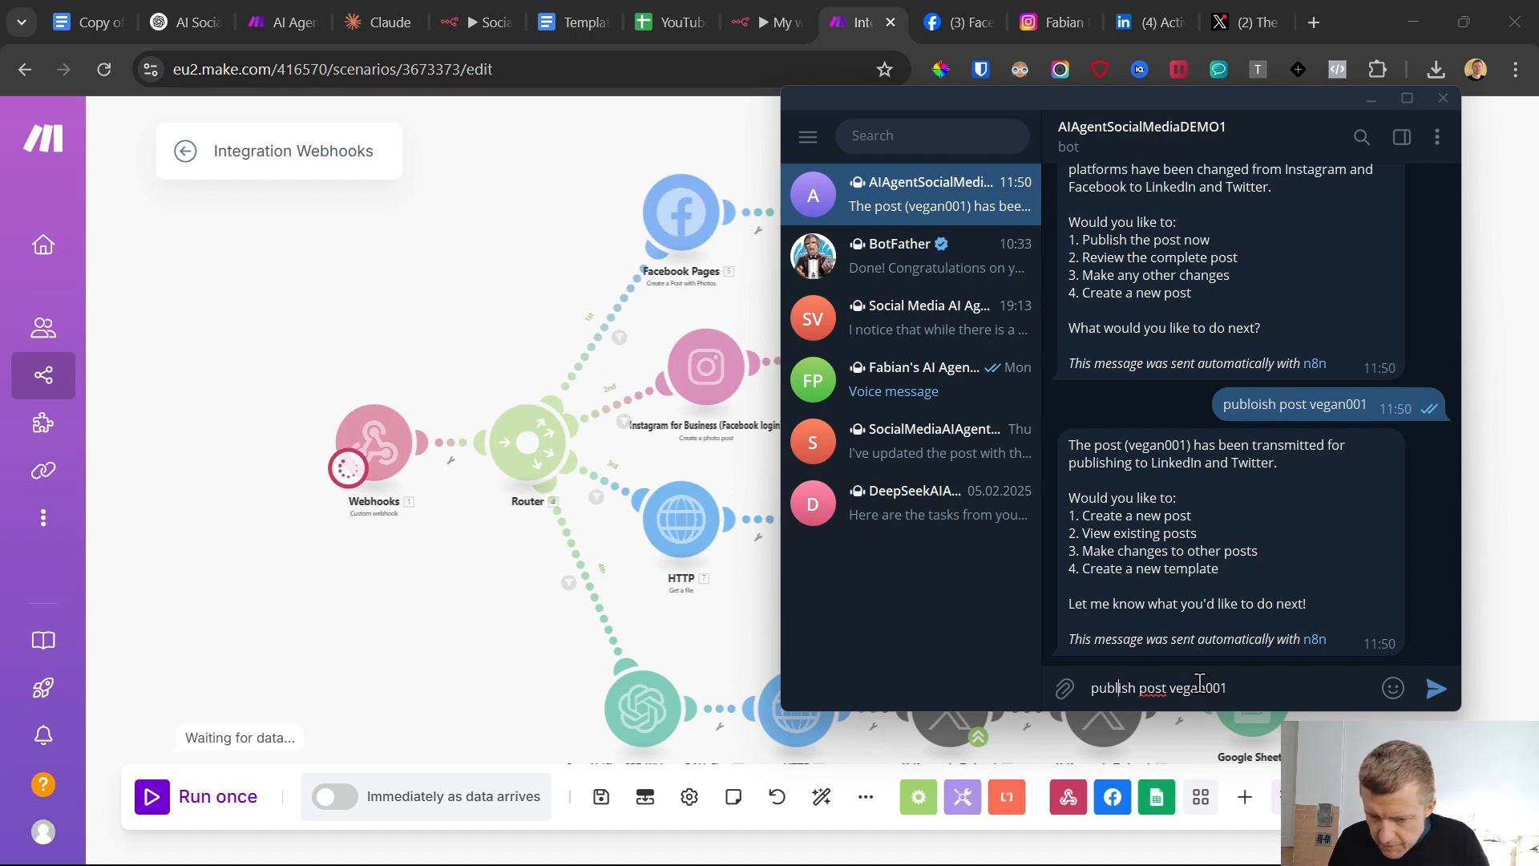
key(Return)
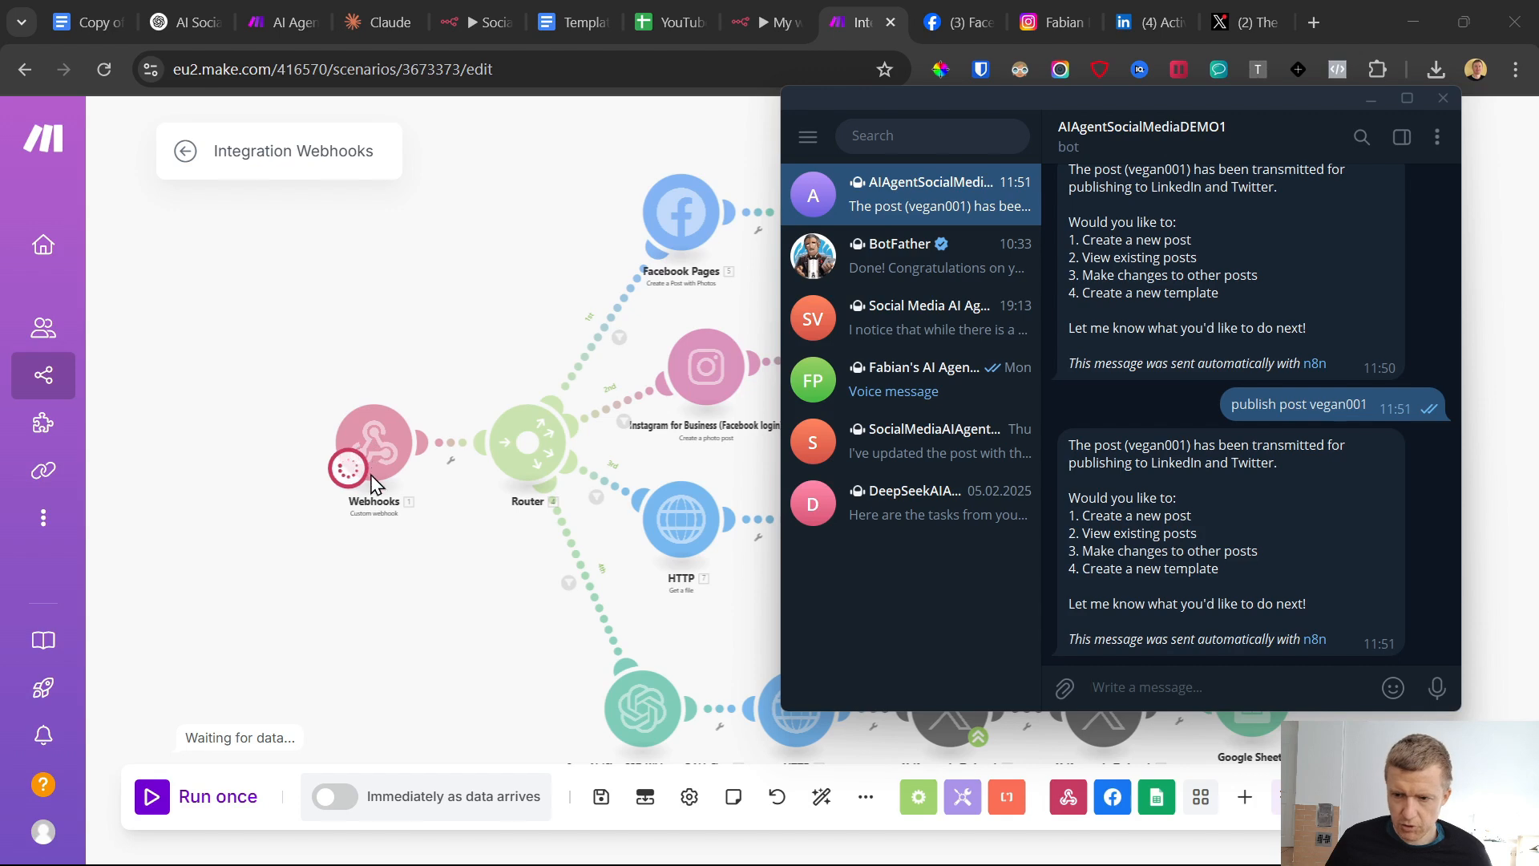
Check the Make run and the vegan001 publish date in the database sheet, fitting the Publish Date column to its content
click(390, 396)
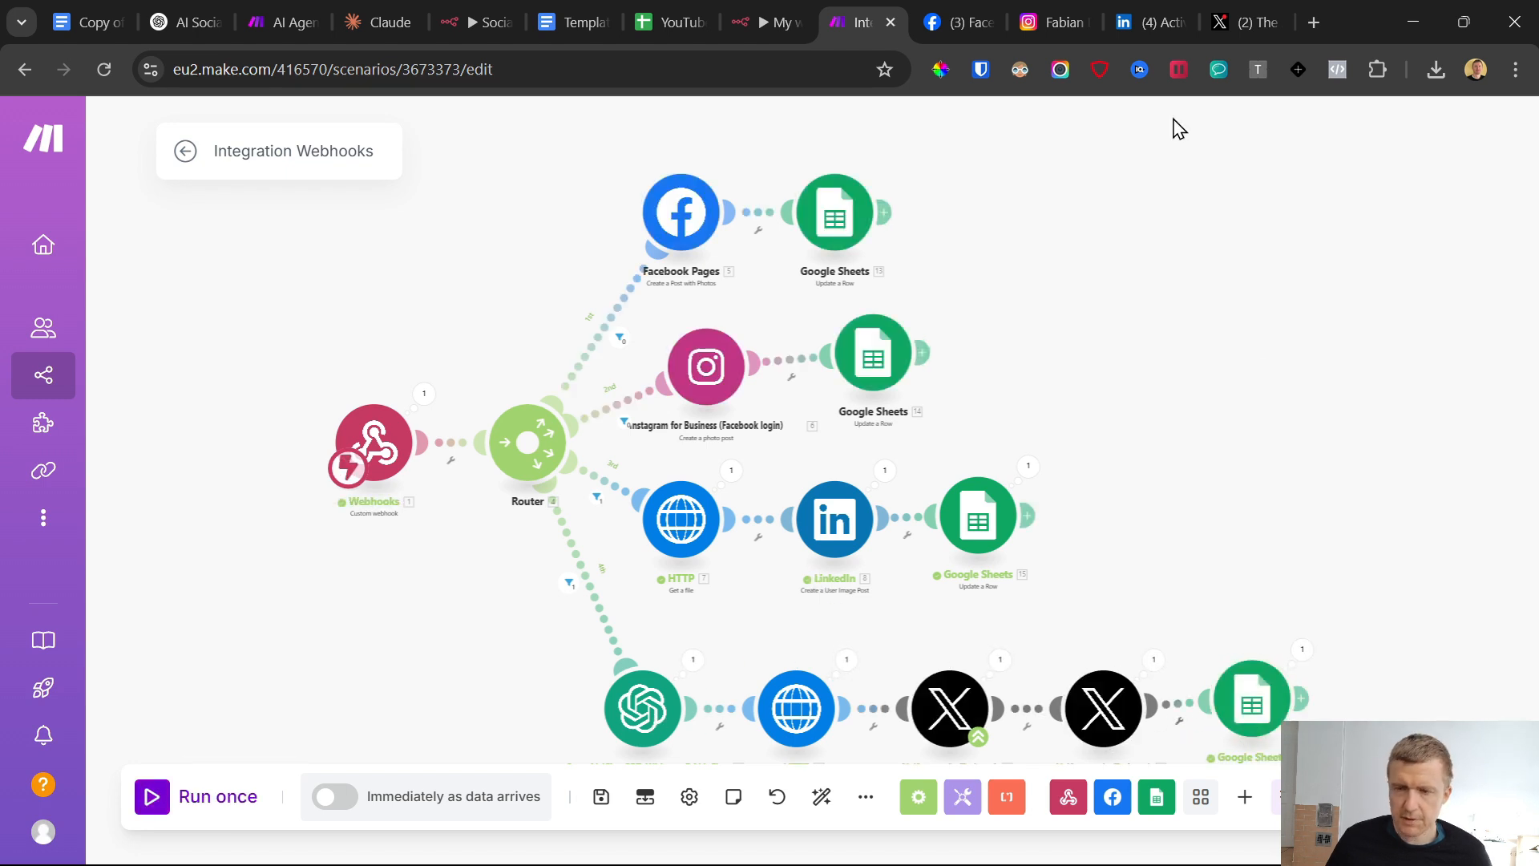
click(672, 11)
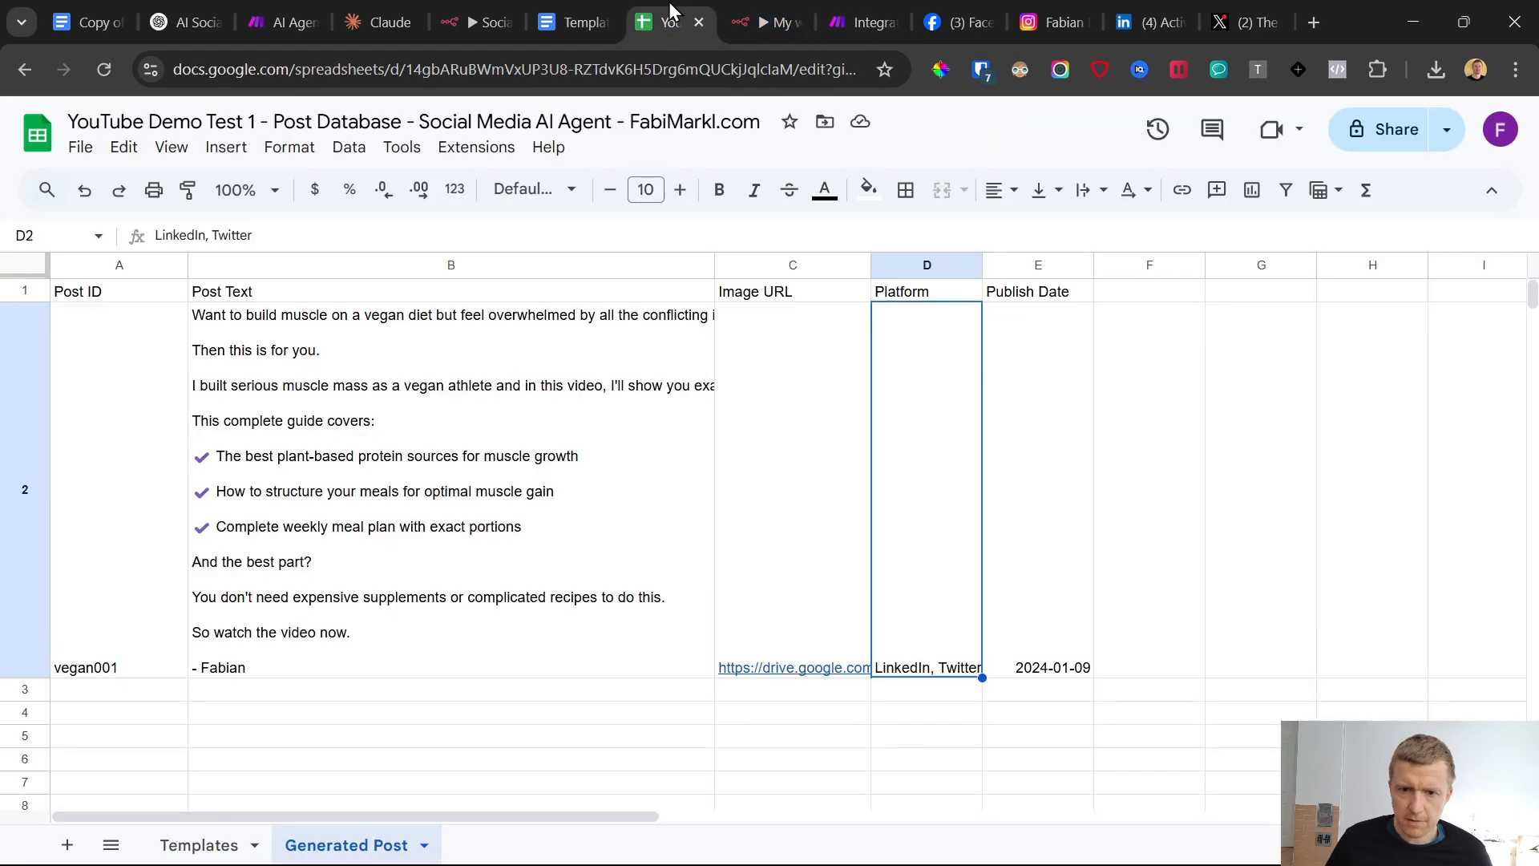
click(1039, 609)
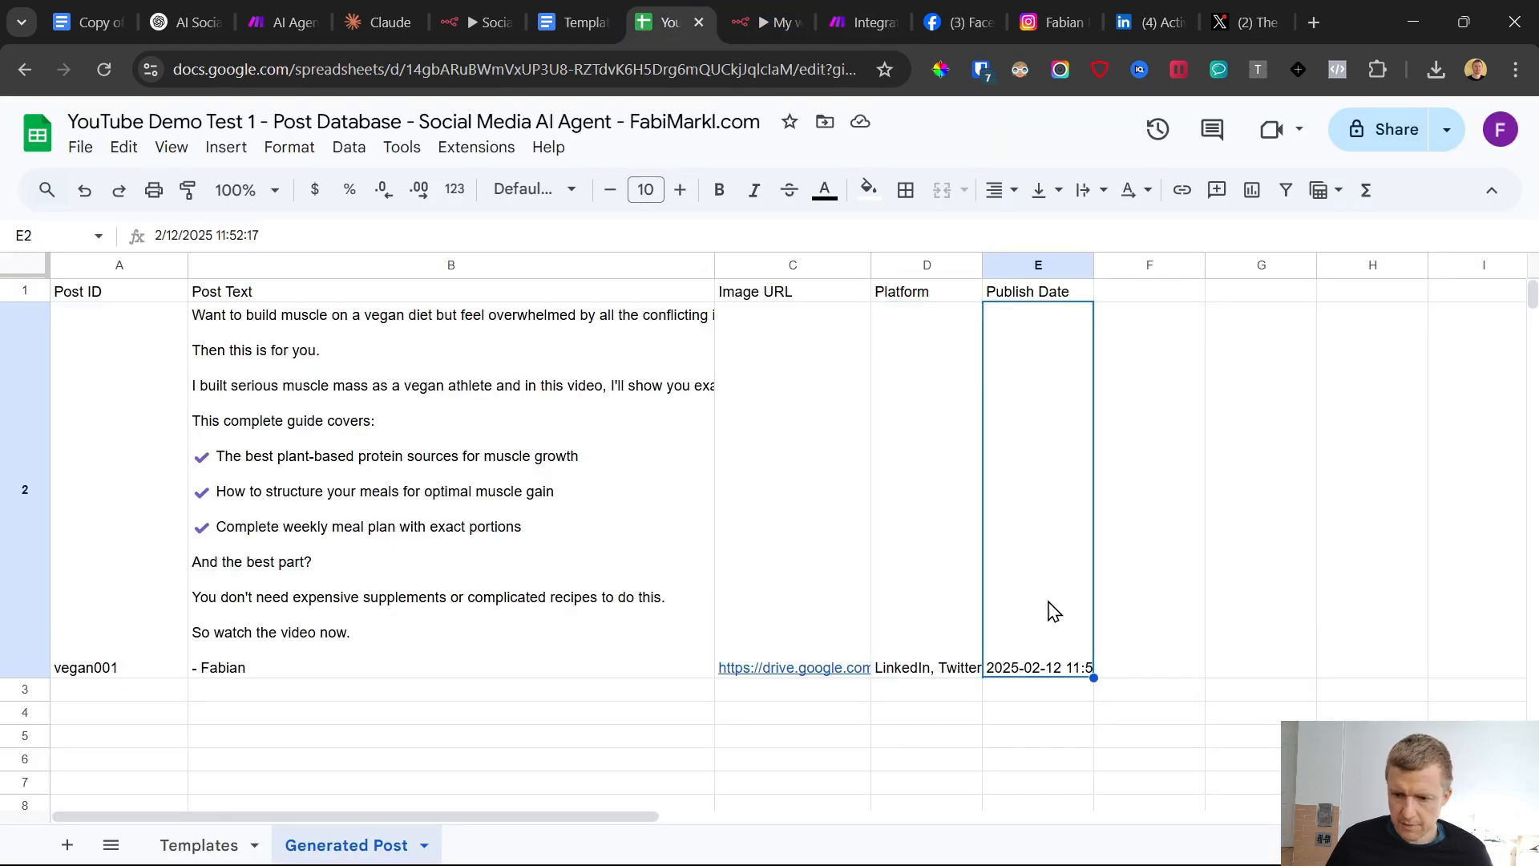
double_click(1094, 266)
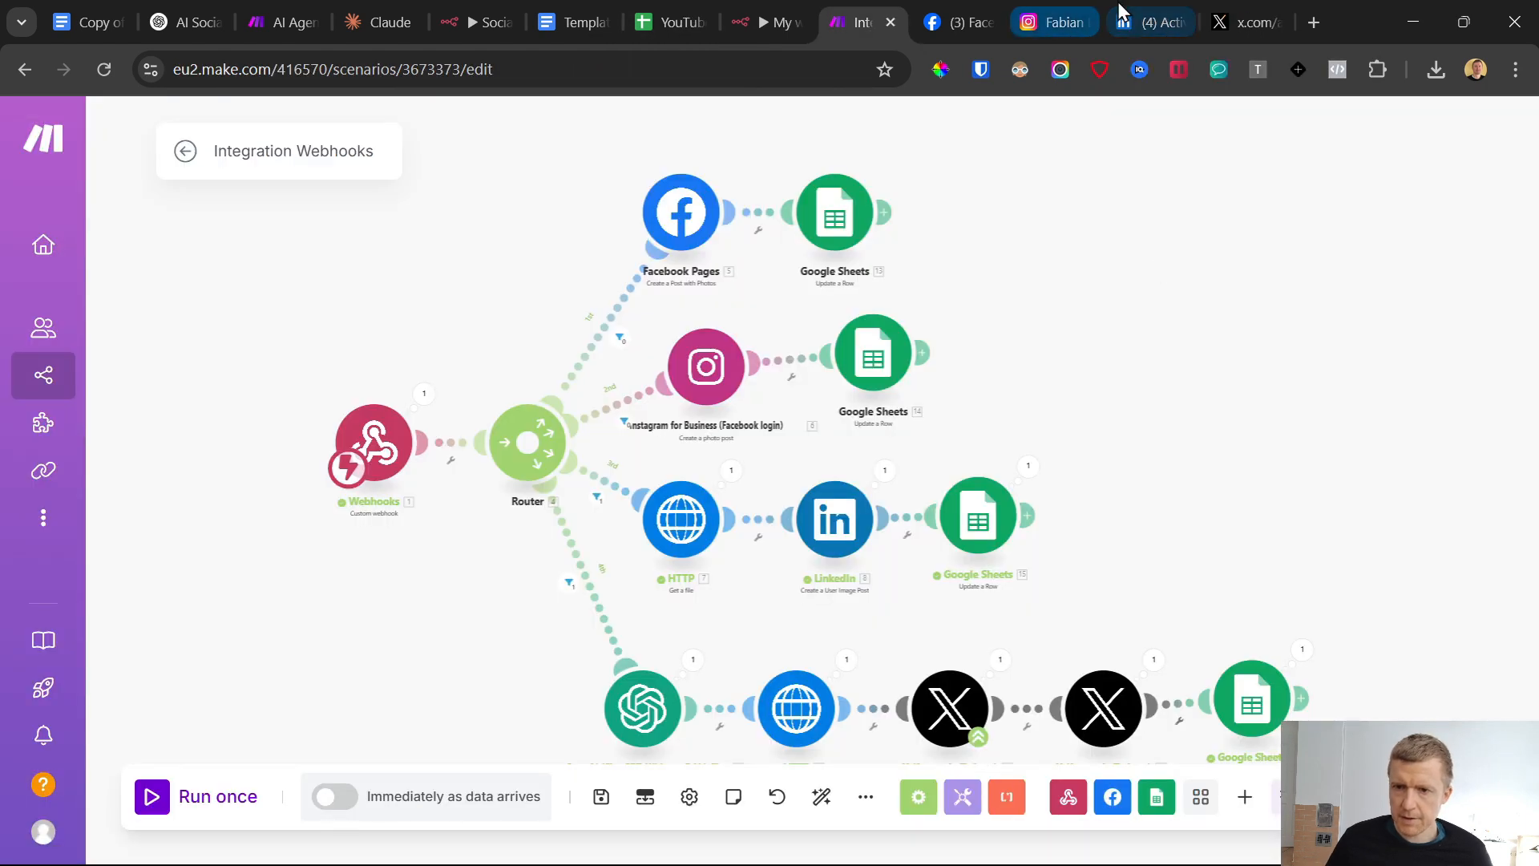
Examine the newest post on the LinkedIn activity page and the text of the latest post on the X profile
click(1145, 22)
scroll(711, 434, down, 5)
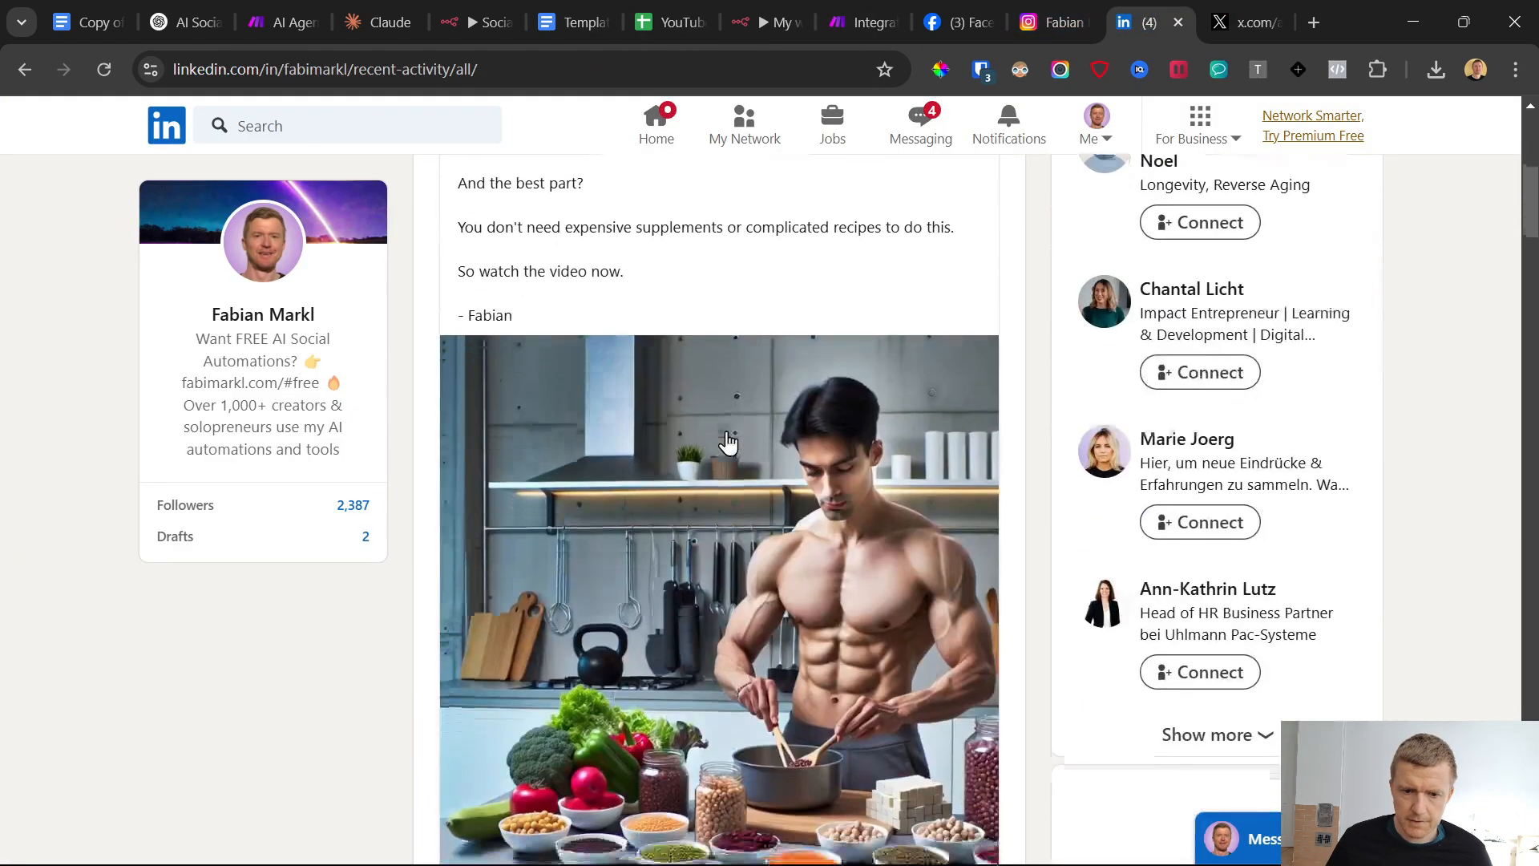
scroll(711, 434, up, 5)
click(1242, 21)
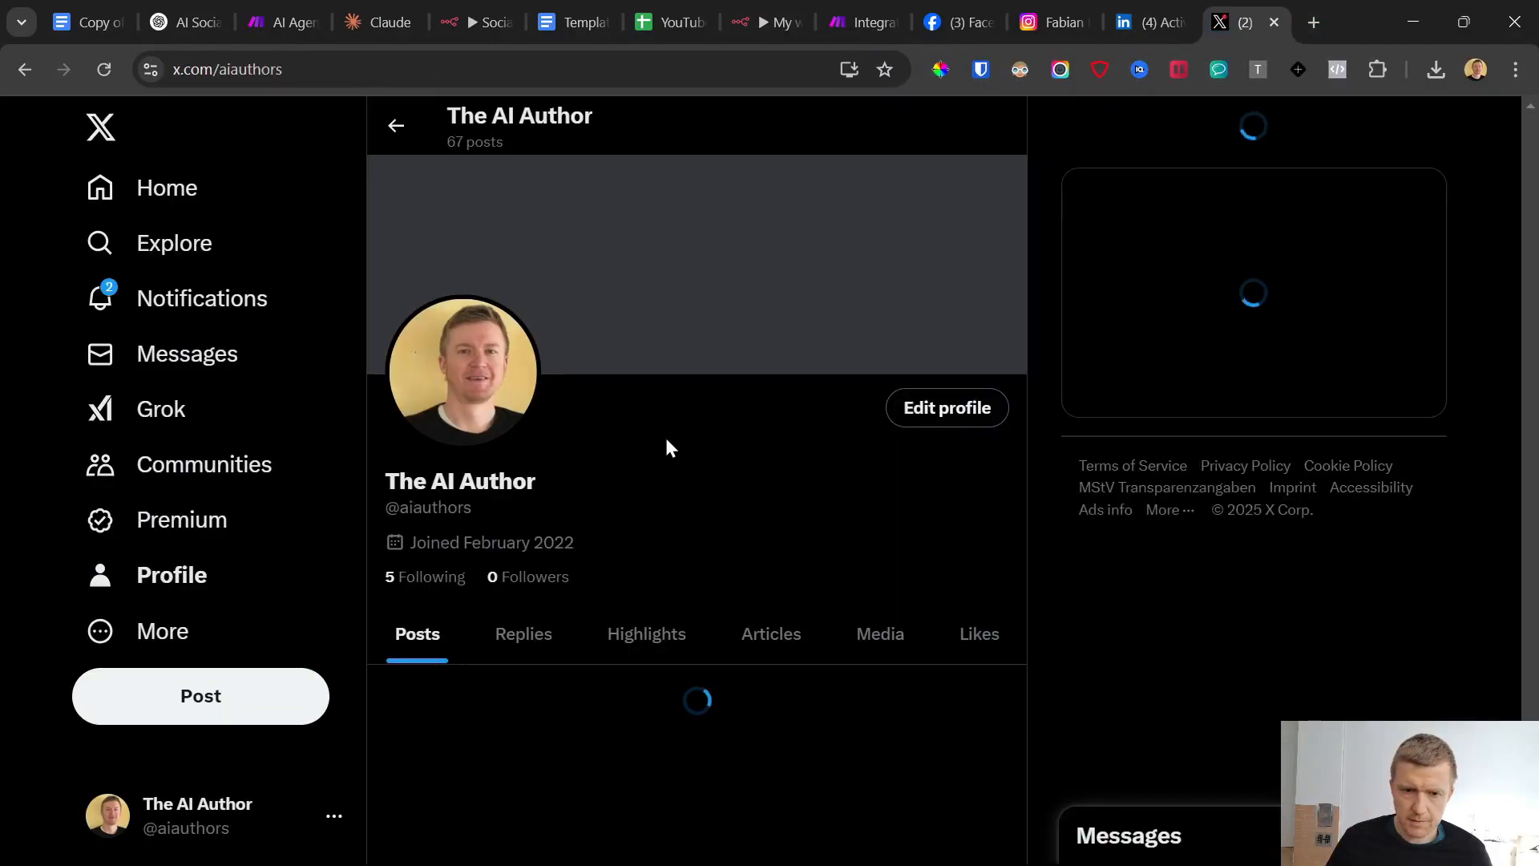
scroll(662, 415, down, 5)
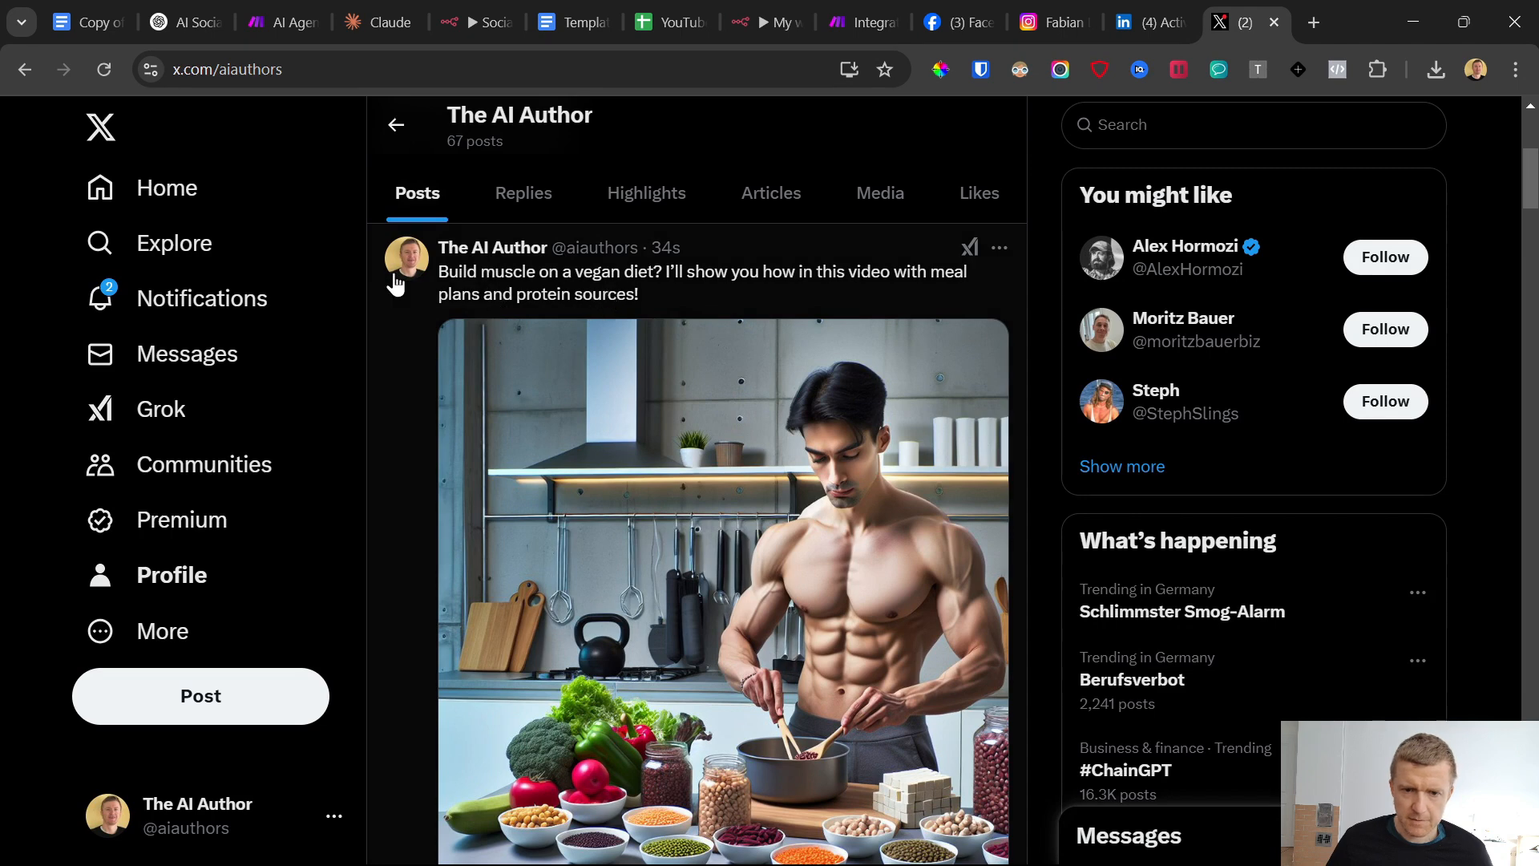
drag(433, 273, 641, 295)
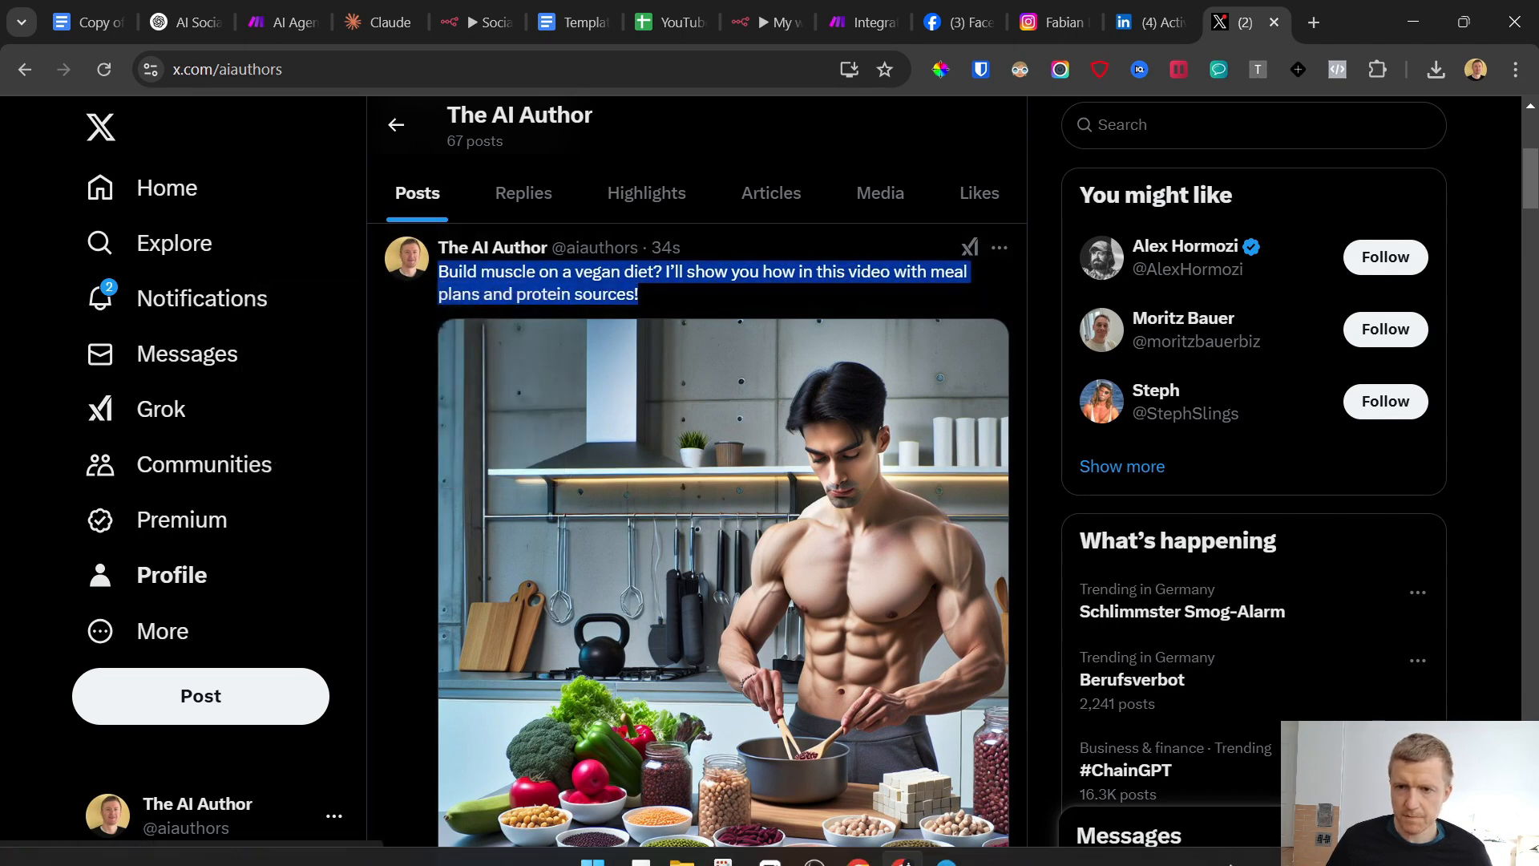
Activate the Integration Webhooks scenario in Make to run immediately as data arrives, deleting the old data in the webhook queue
click(771, 22)
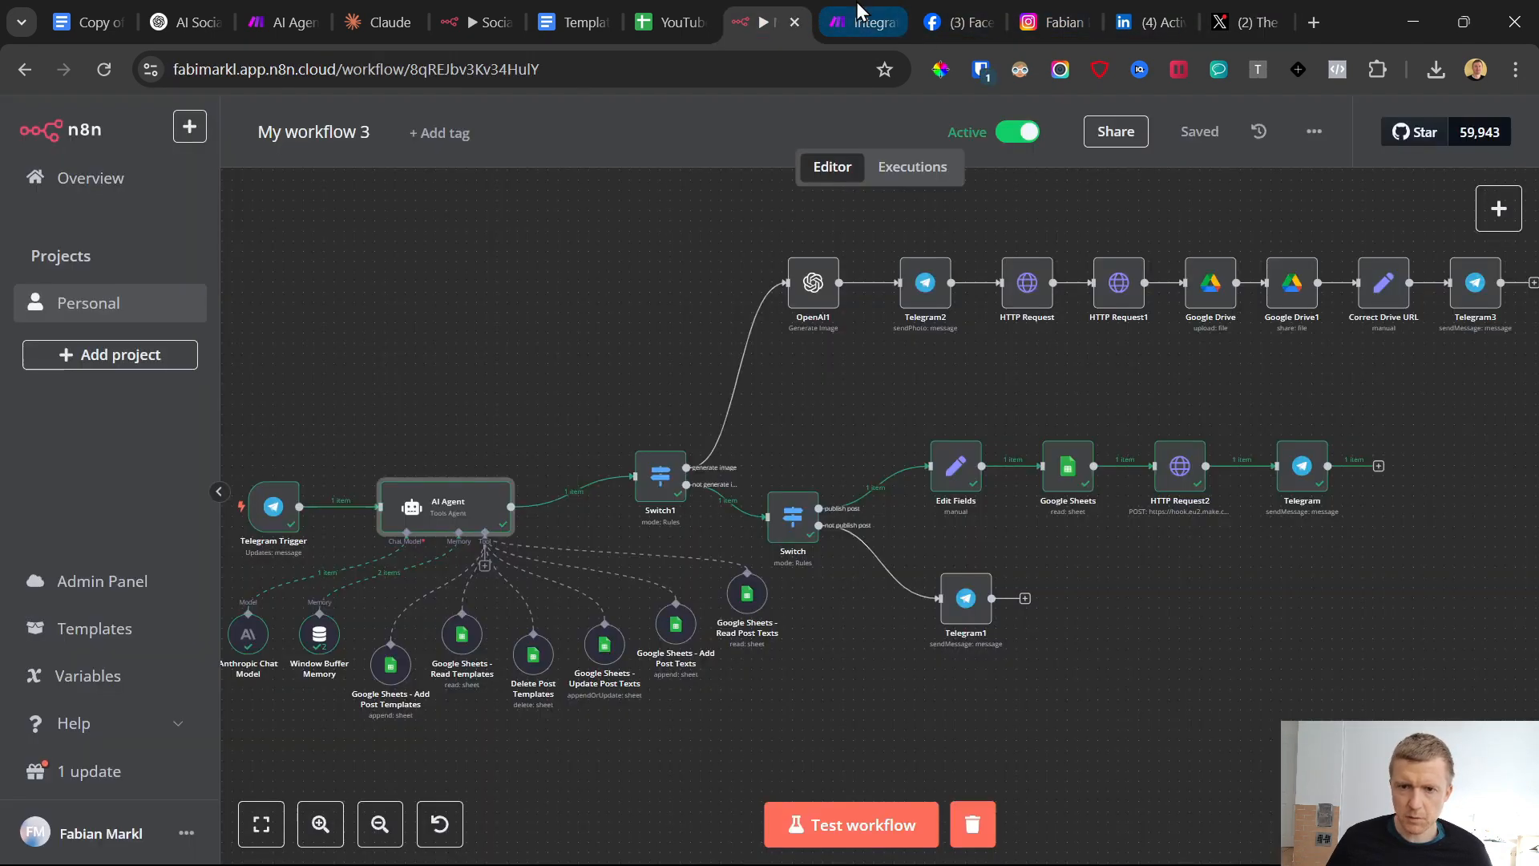
click(864, 21)
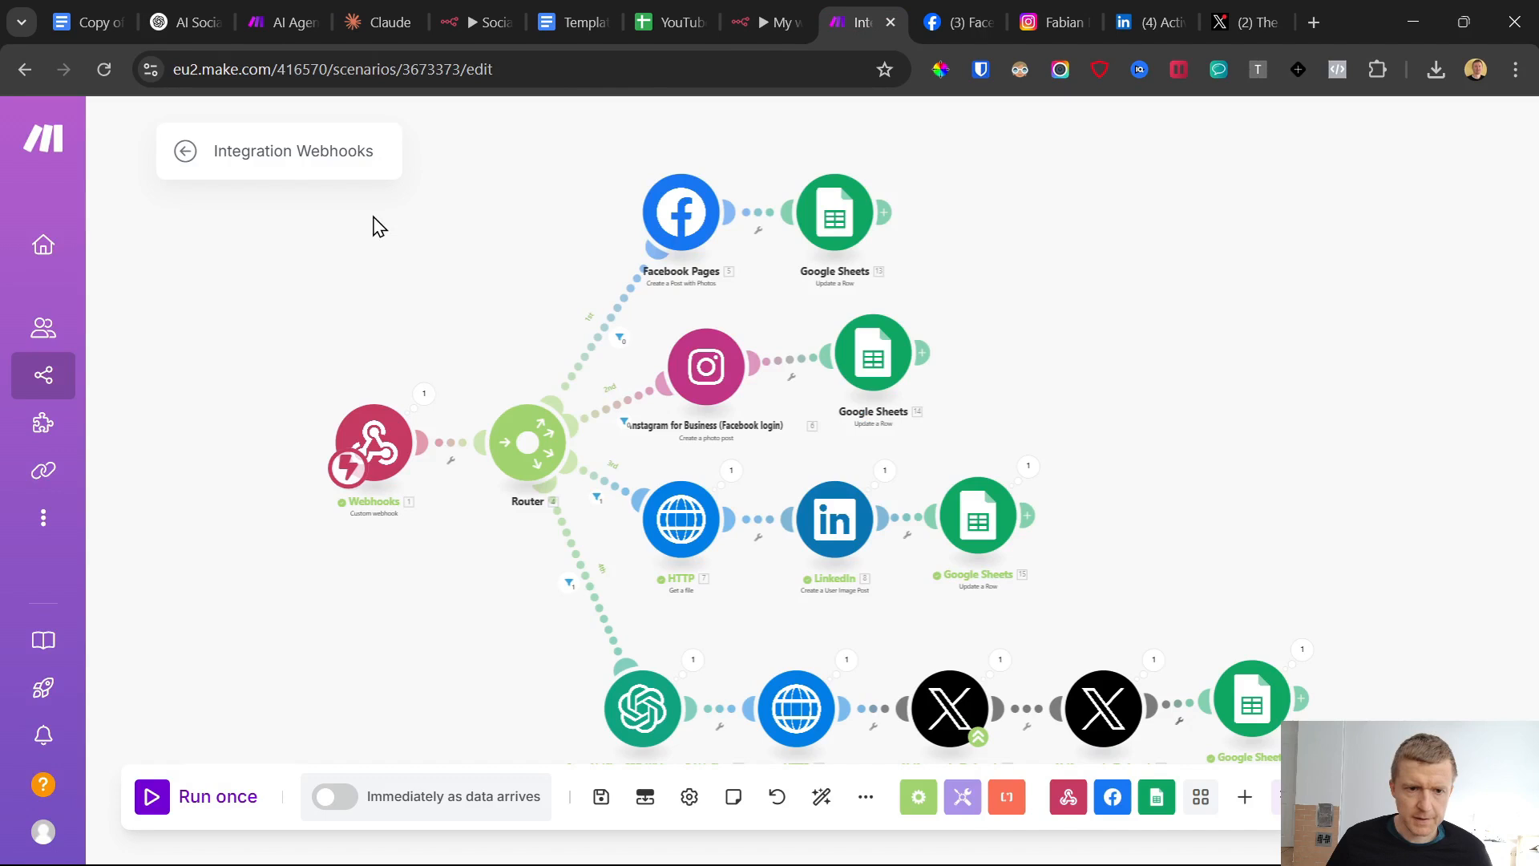
click(329, 802)
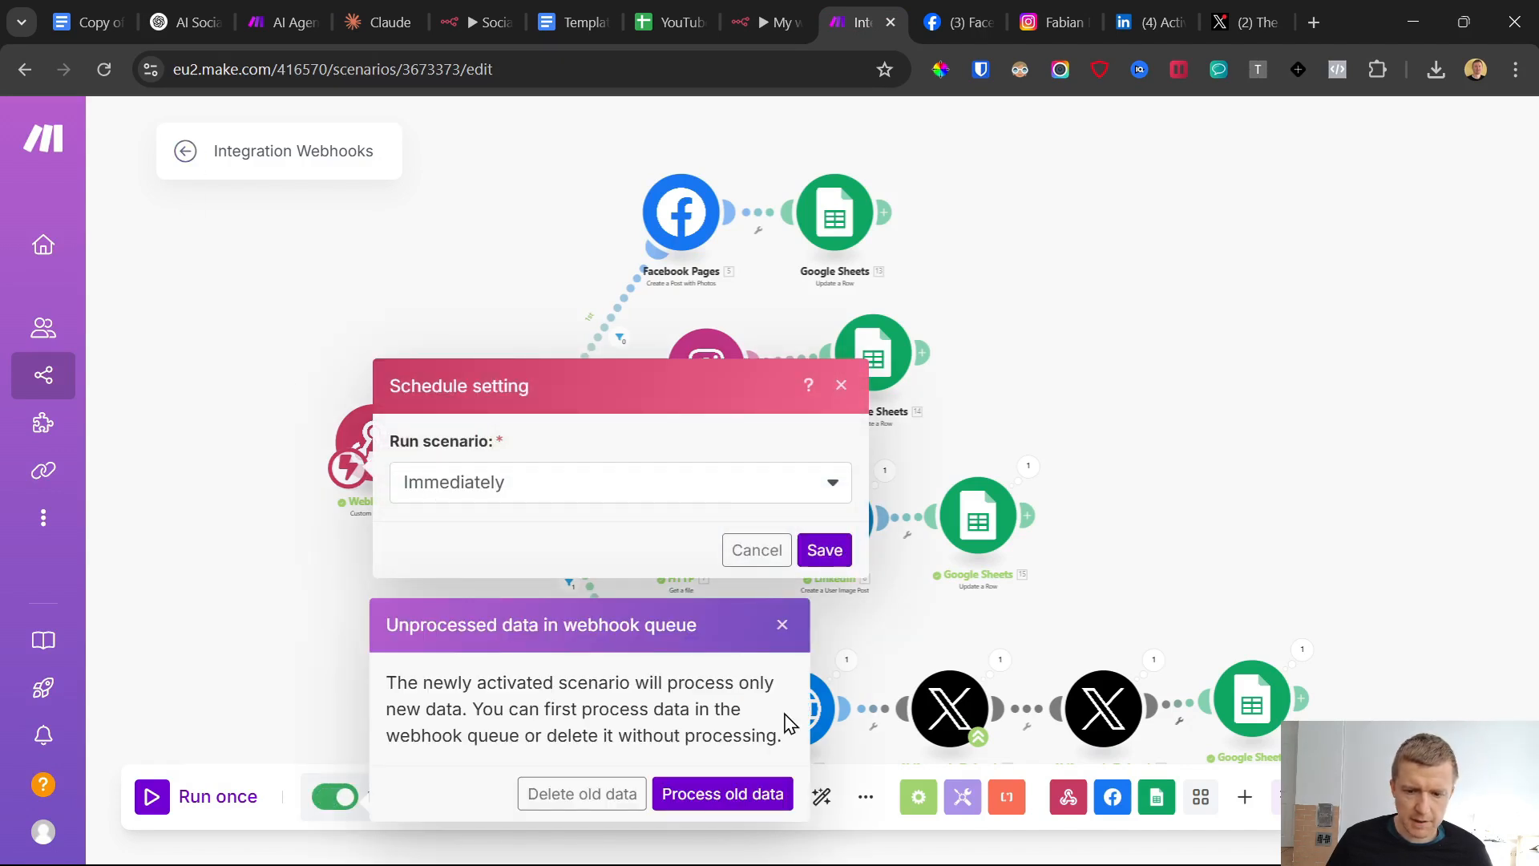
click(608, 798)
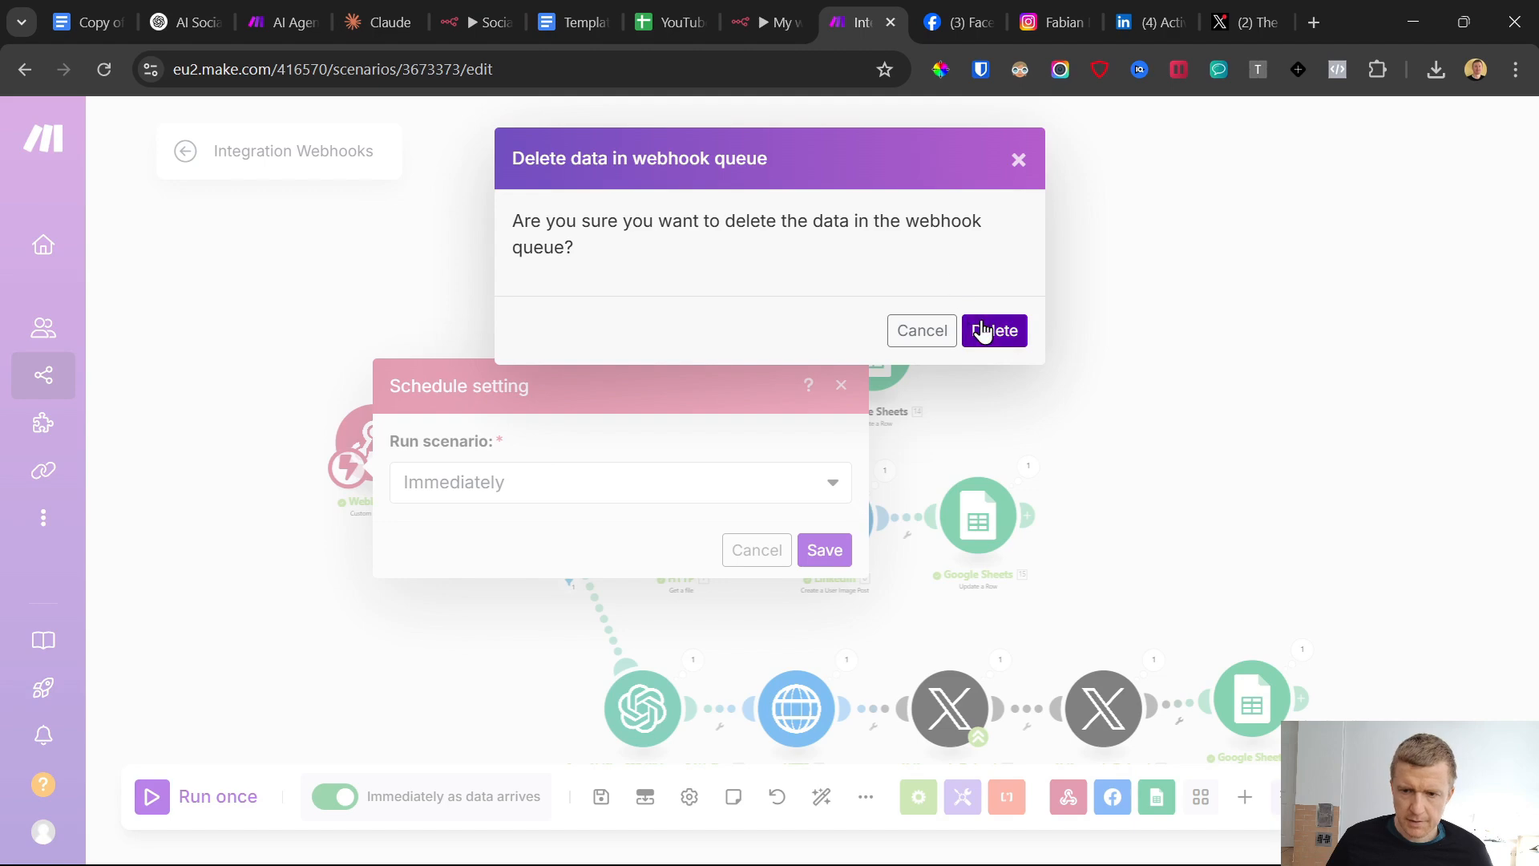
click(984, 330)
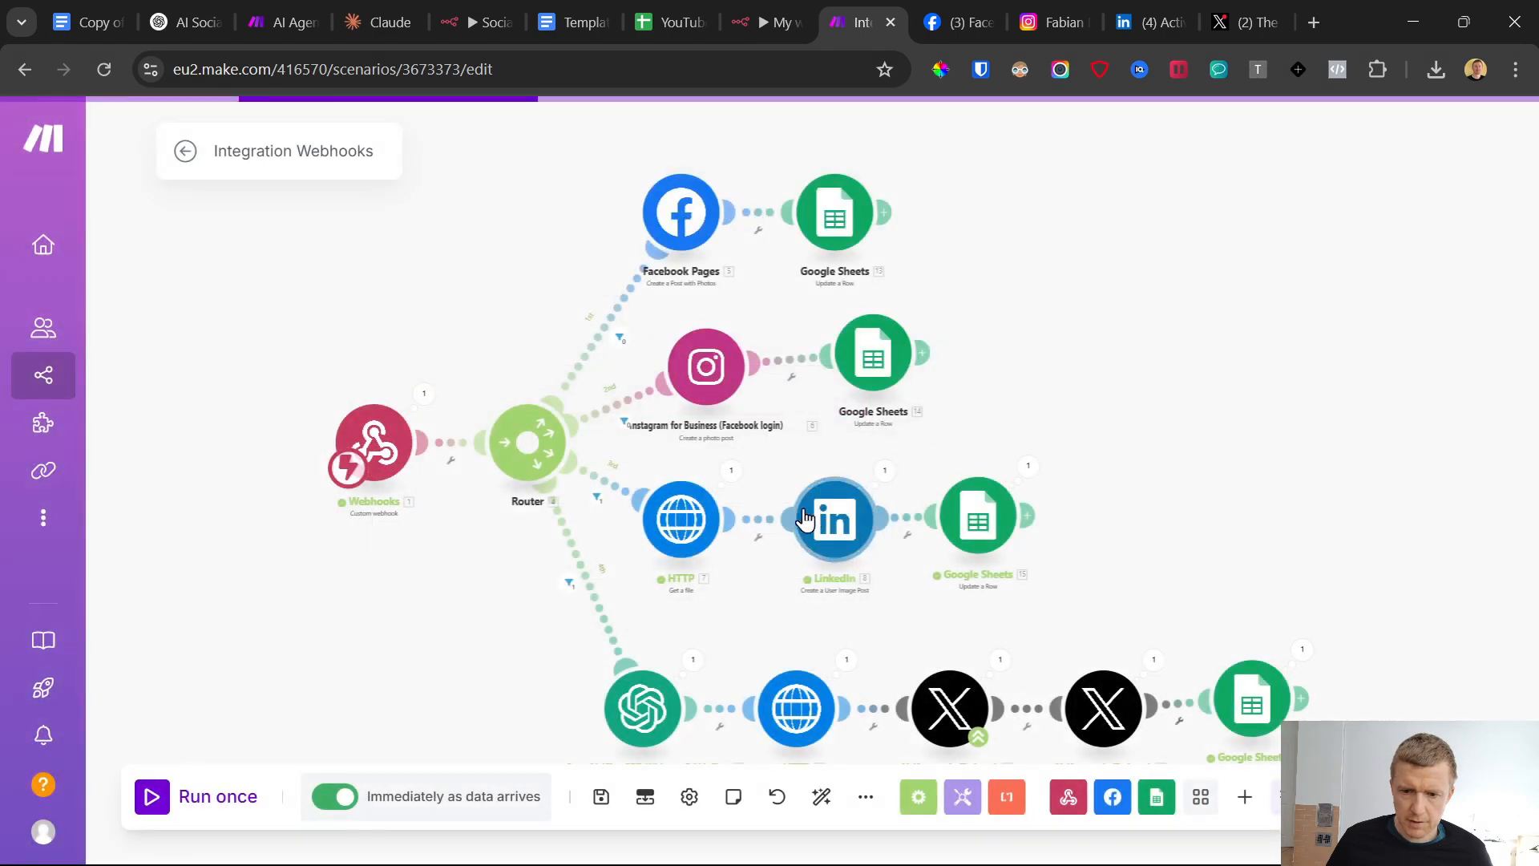
Leave the Make scenario editor and check that the scenario and n8n's My workflow 3 are active, bringing up the Telegram bot chat
click(216, 161)
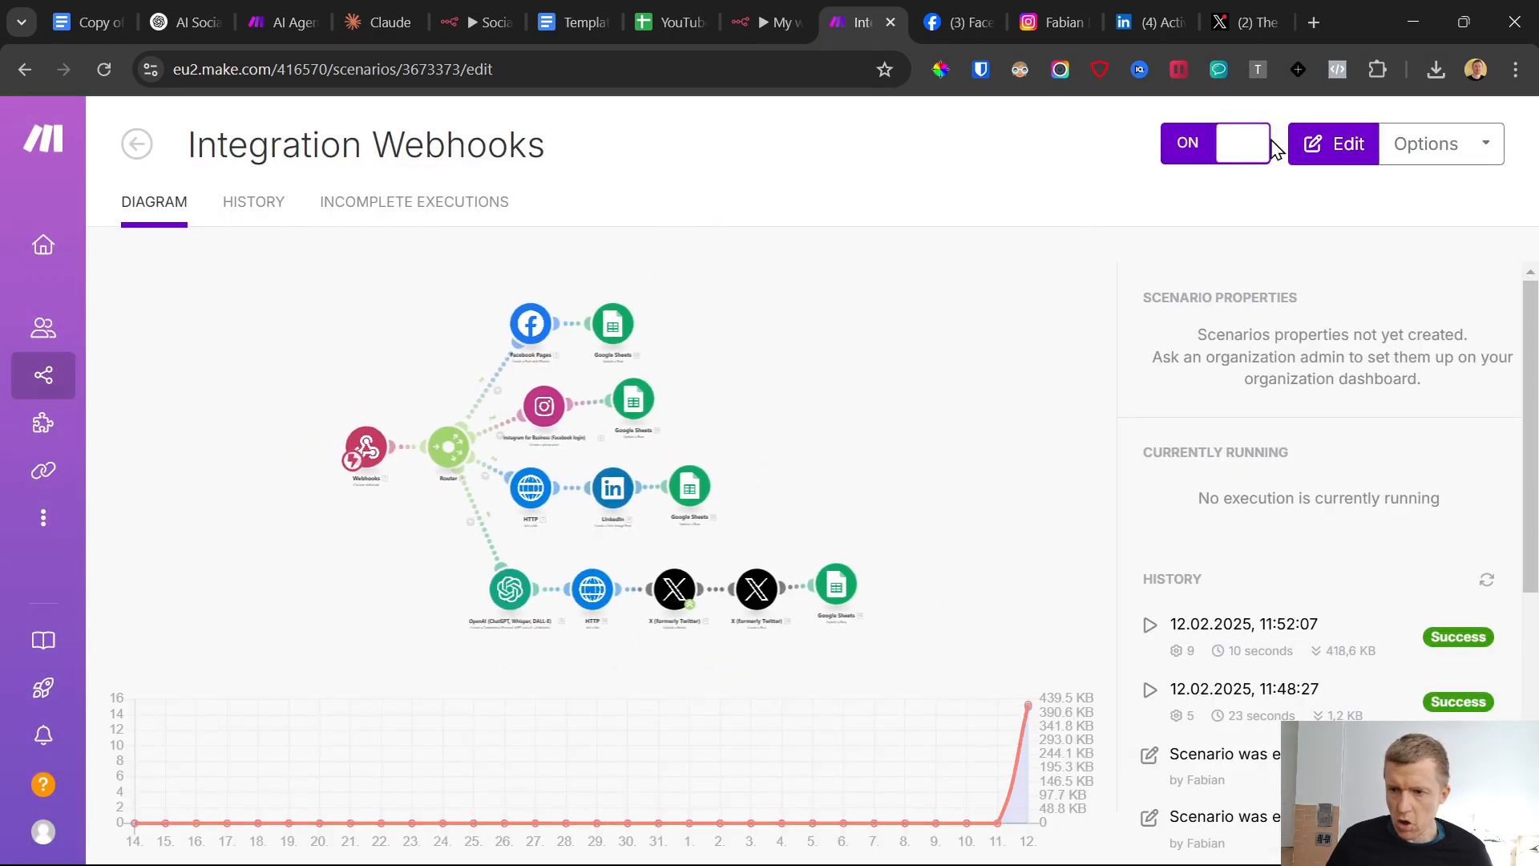
click(790, 17)
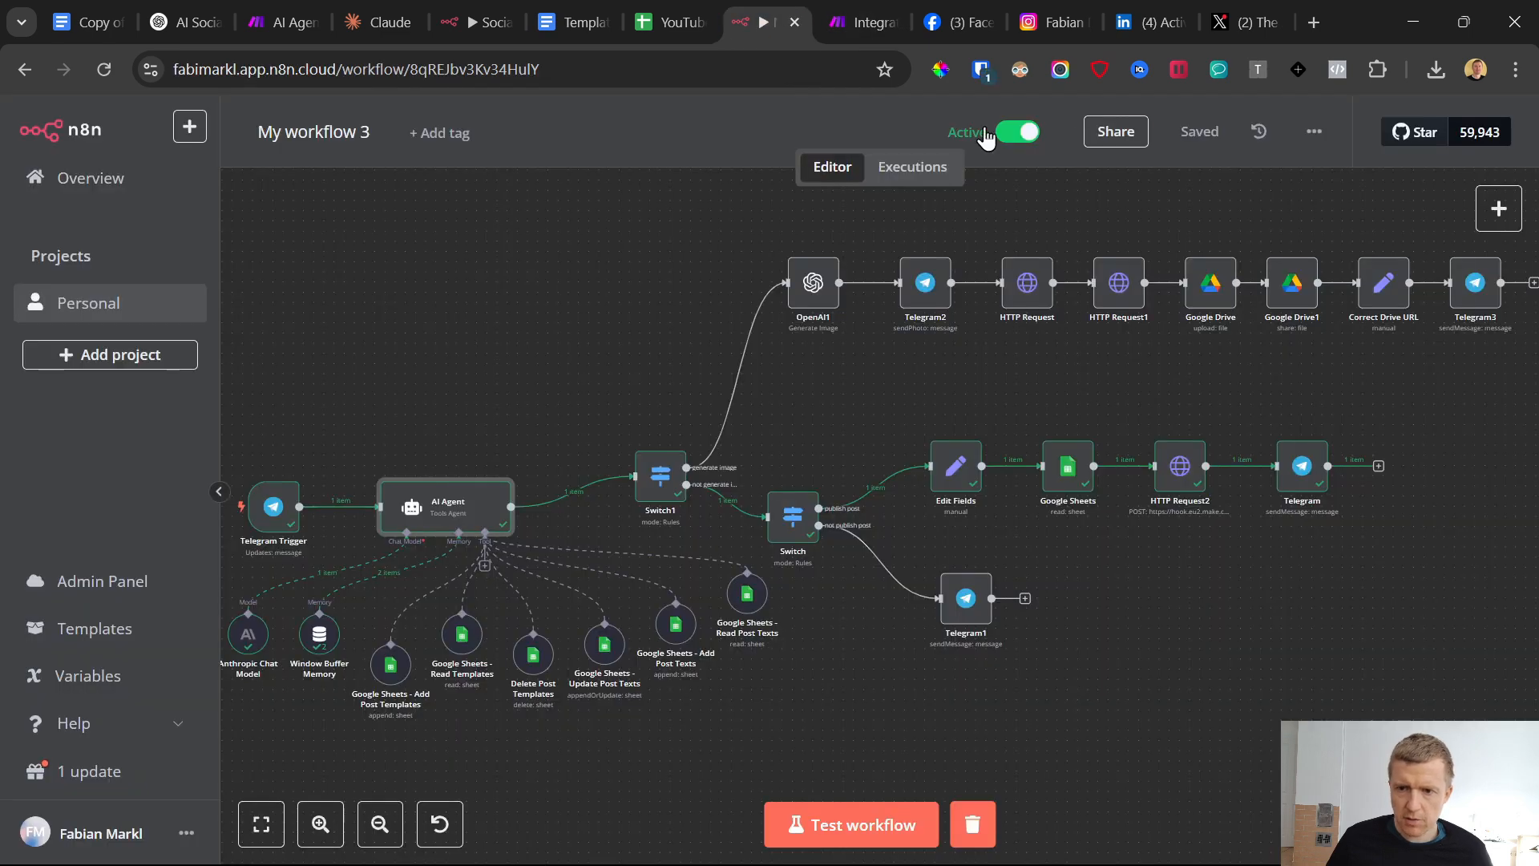
click(902, 842)
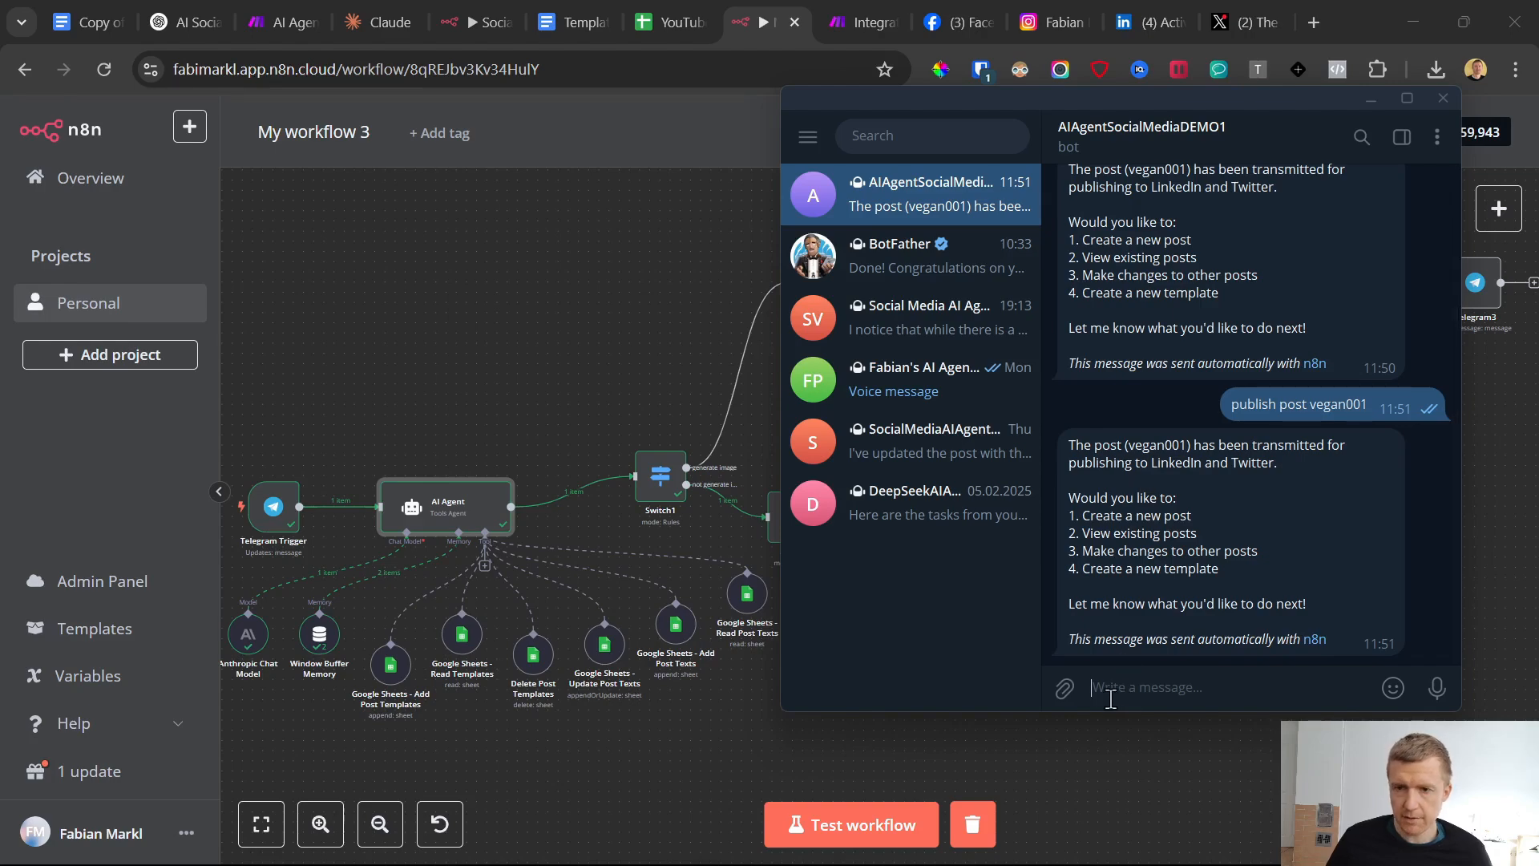
mouse_move(1065, 687)
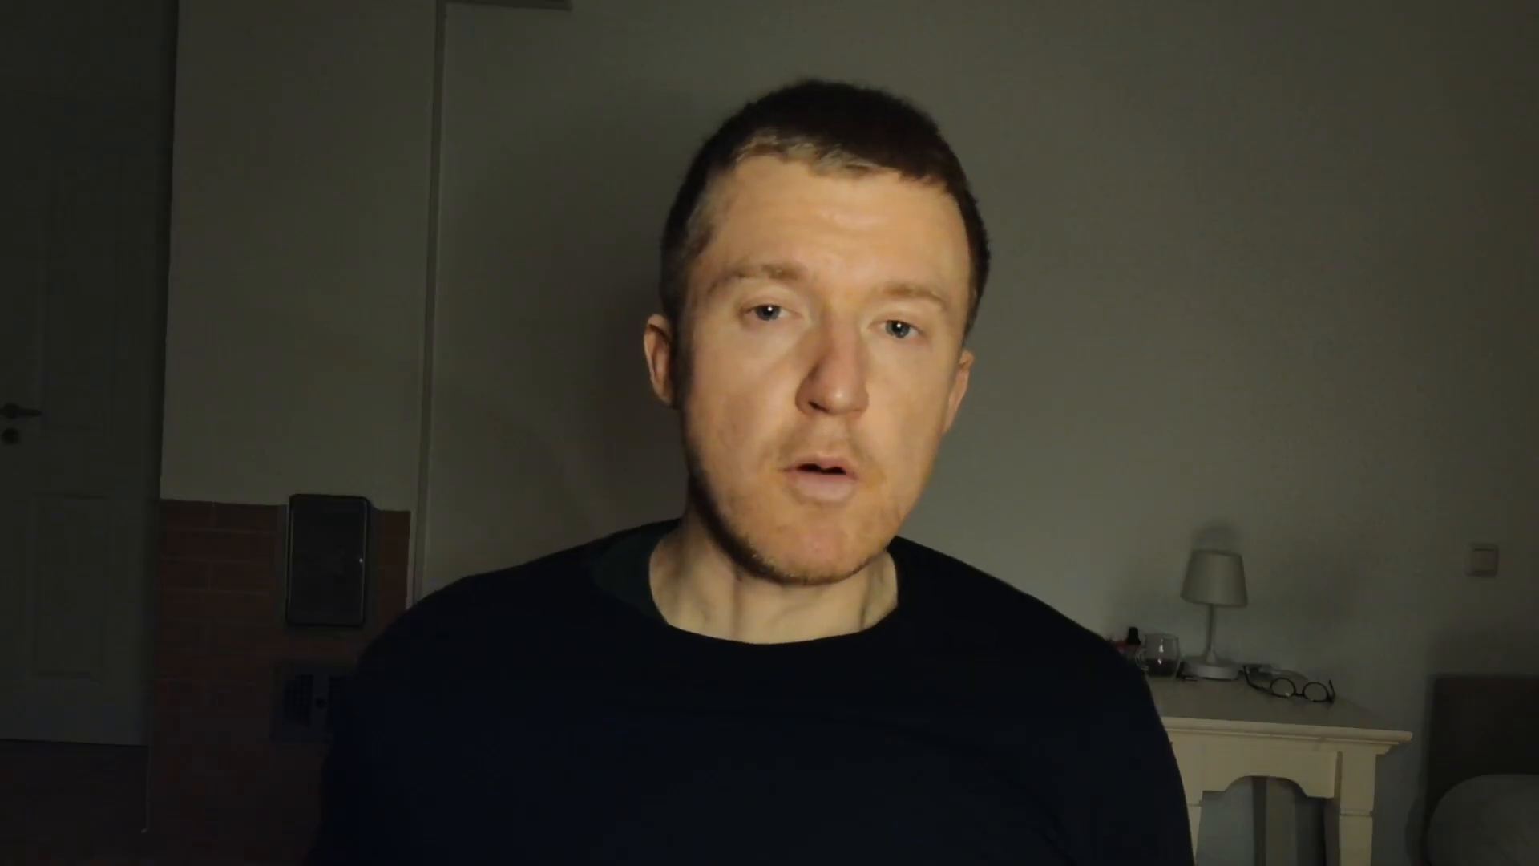